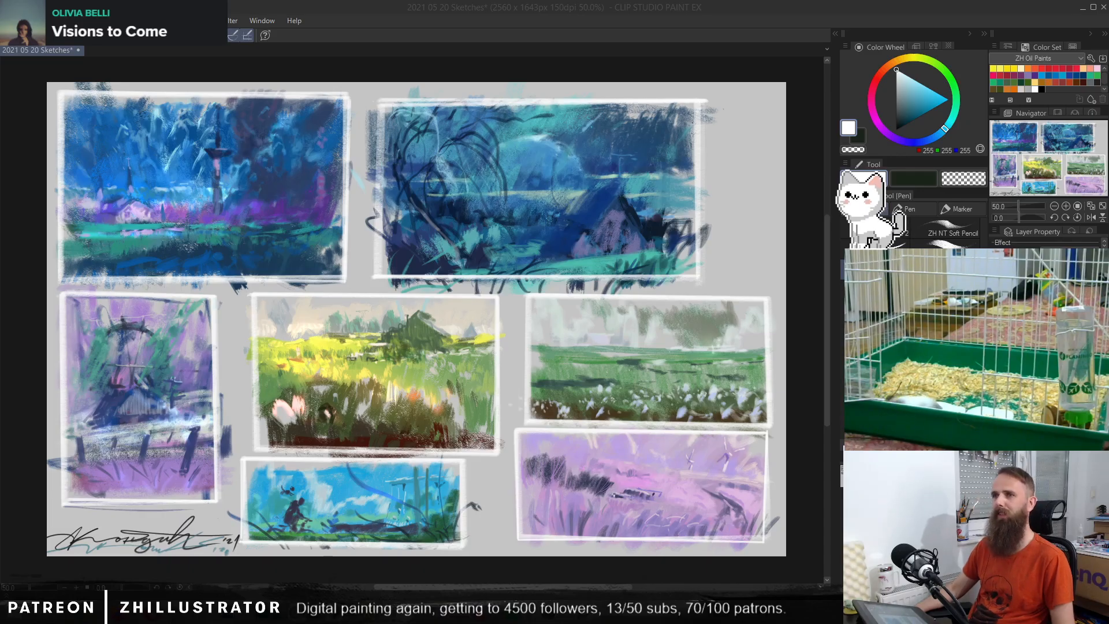
{"action": "key", "text": "super+d"}
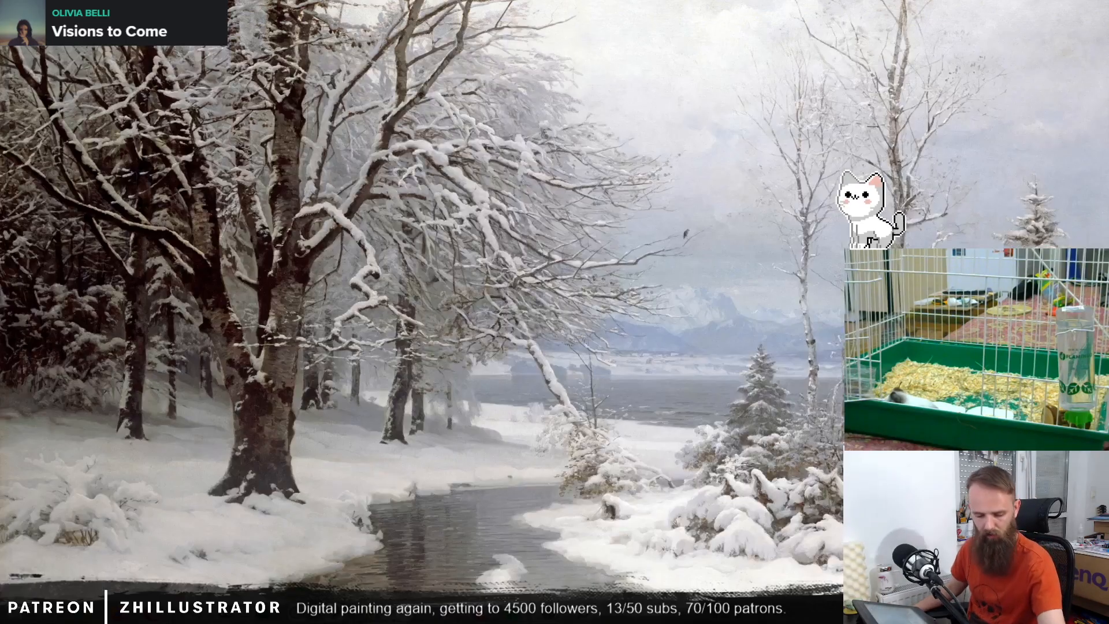
{"action": "key", "text": "super+d"}
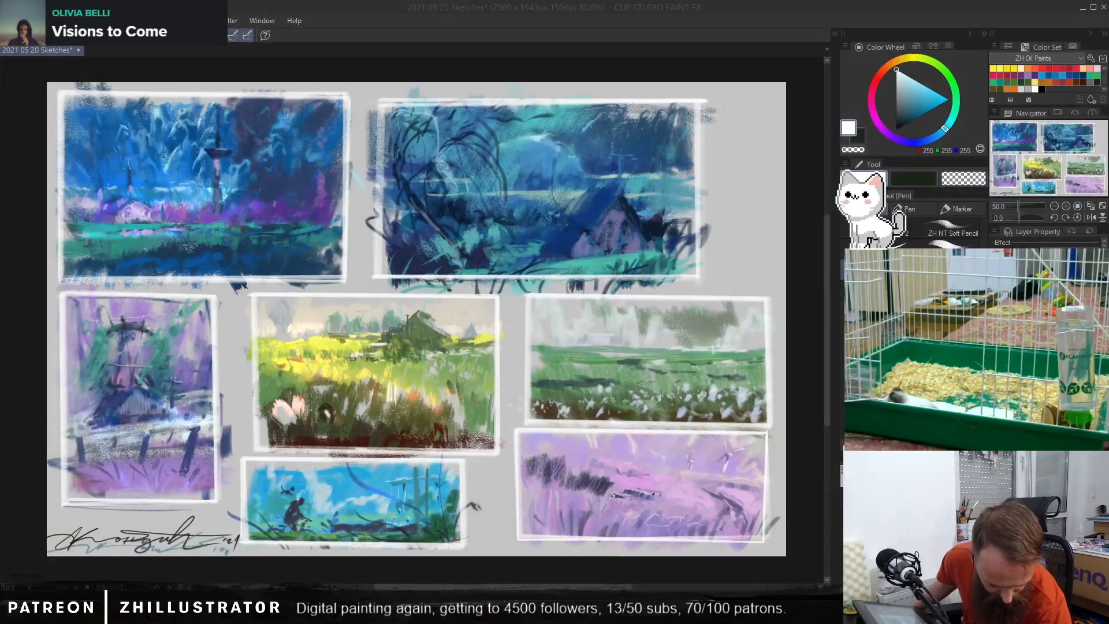
{"action": "key", "text": "super+d"}
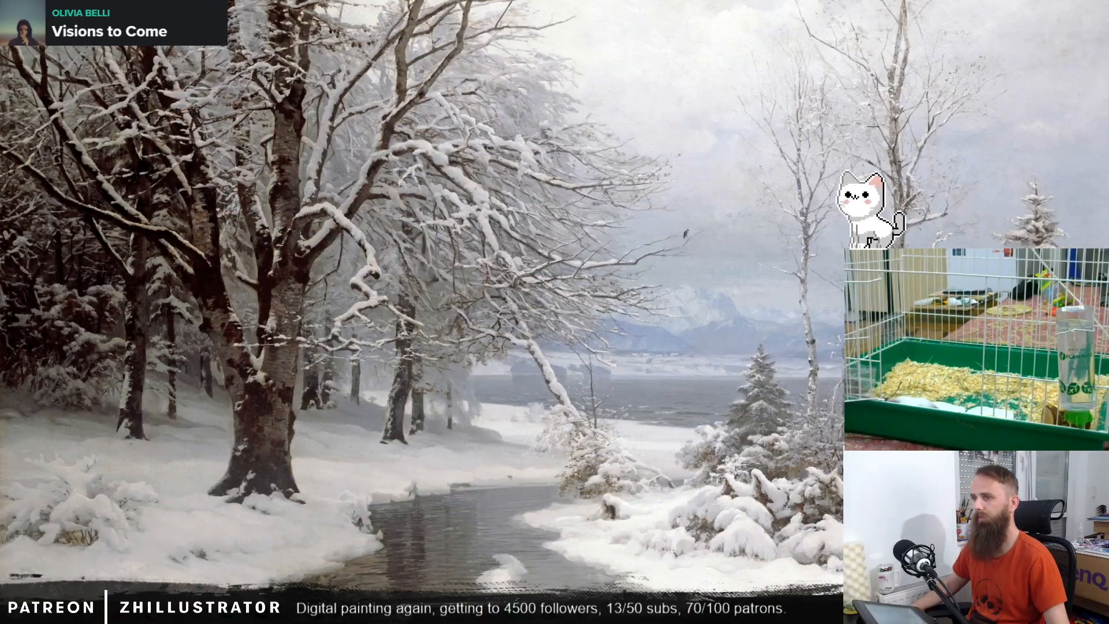
{"action": "key", "text": "super+d"}
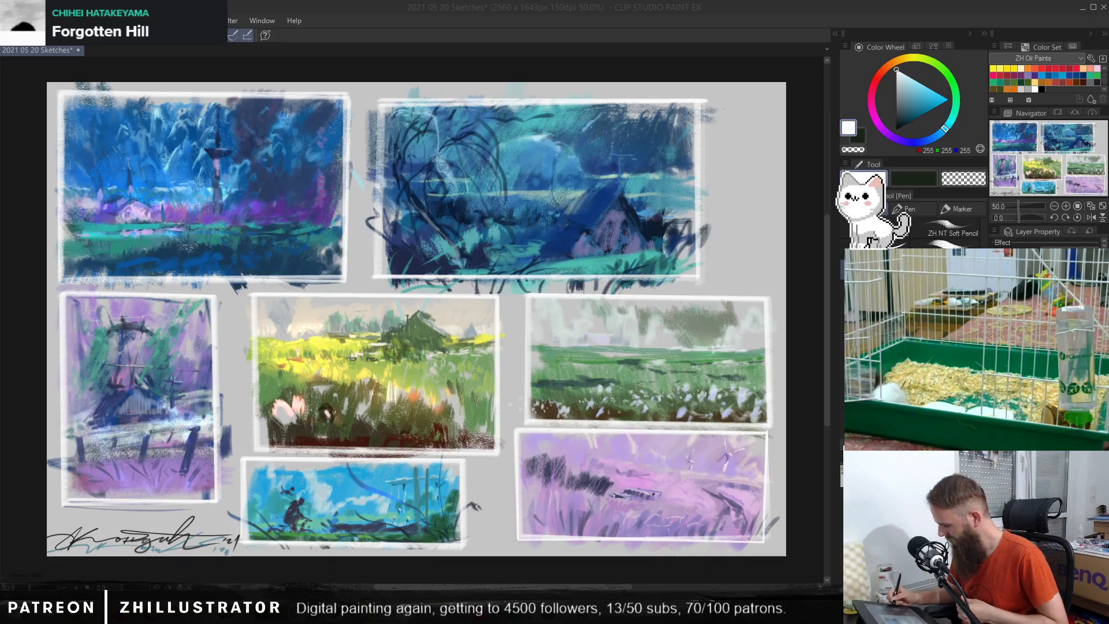
Step: Undo the white frames drawn around the landscape sketches
{"action": "key", "text": "ctrl+z"}
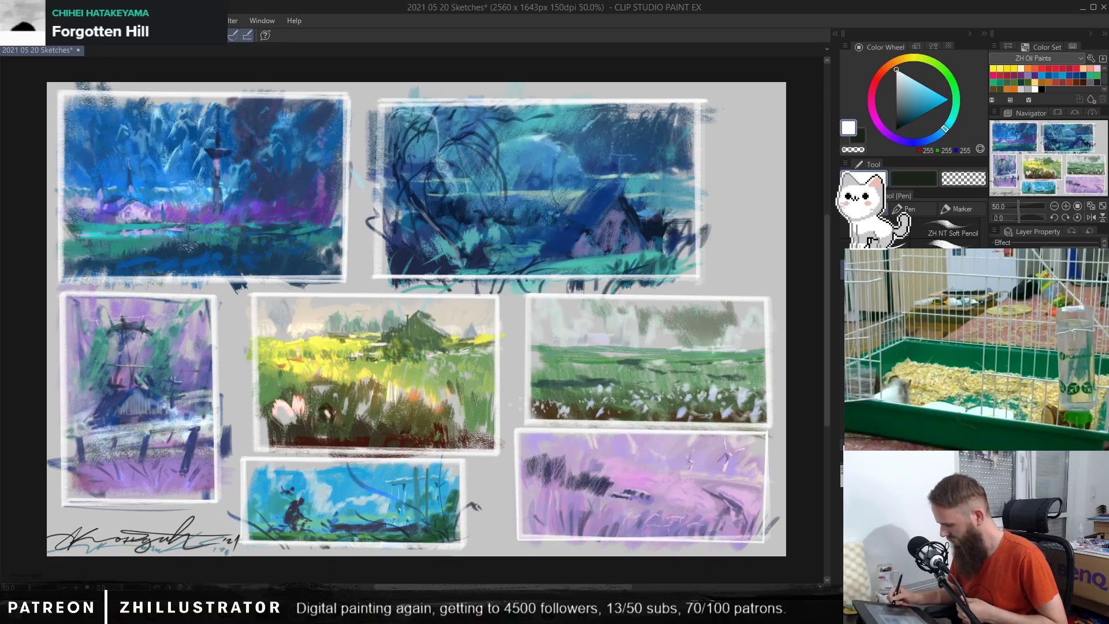
{"action": "key", "text": "ctrl+y"}
{"action": "key", "text": "ctrl+y"}
{"action": "key", "text": "ctrl+y"}
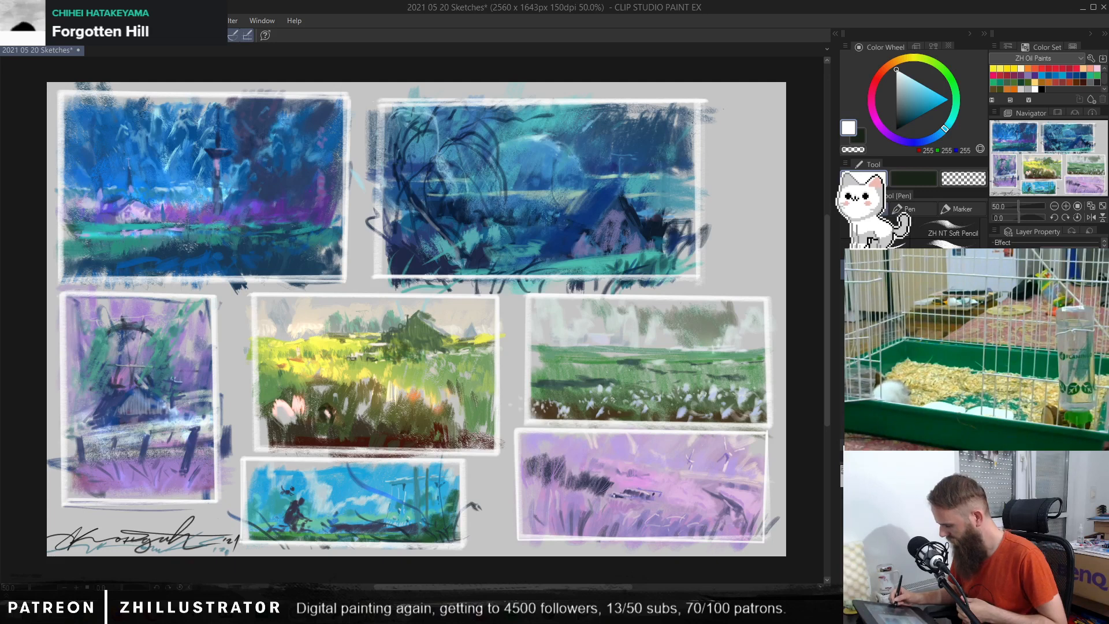
{"action": "key", "text": "ctrl+z"}
{"action": "key", "text": "ctrl+y"}
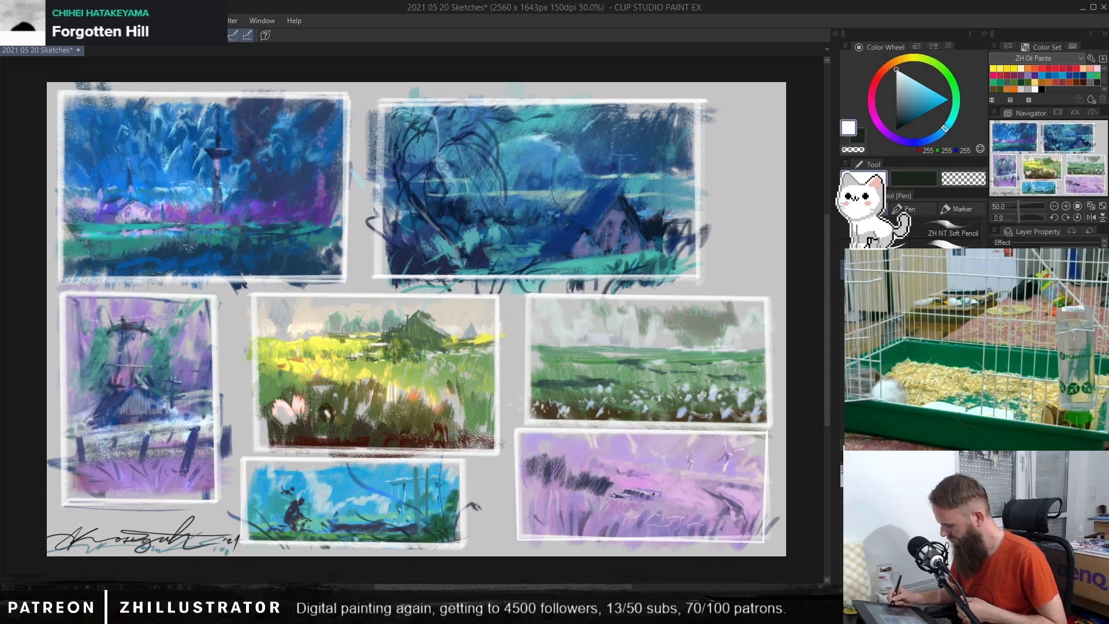
{"action": "key", "text": "ctrl+z"}
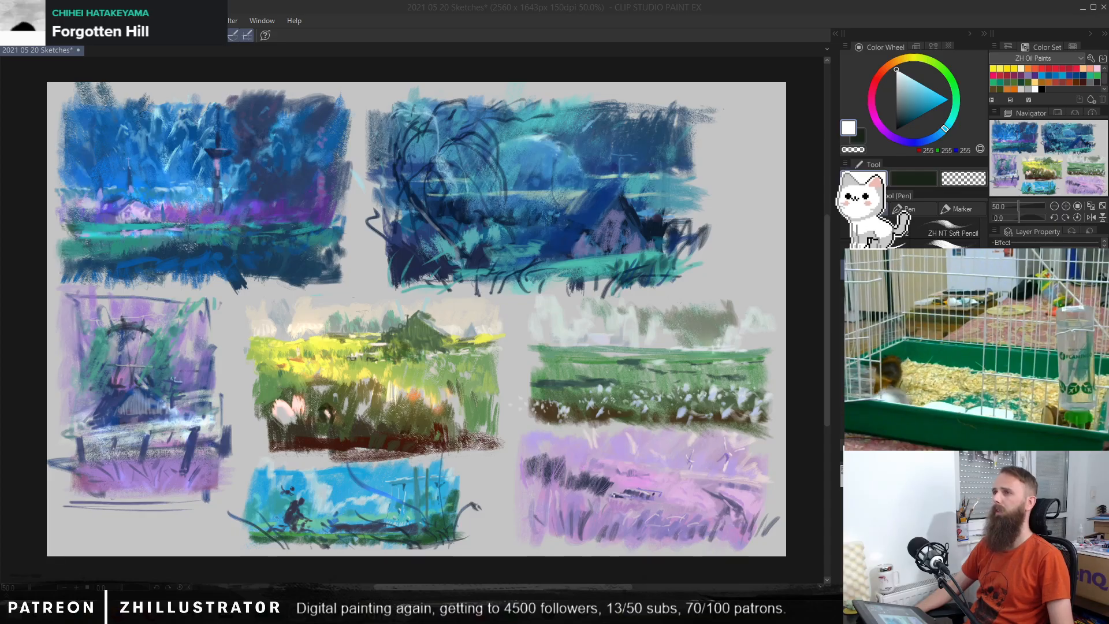
{"action": "key", "text": "alt+Tab"}
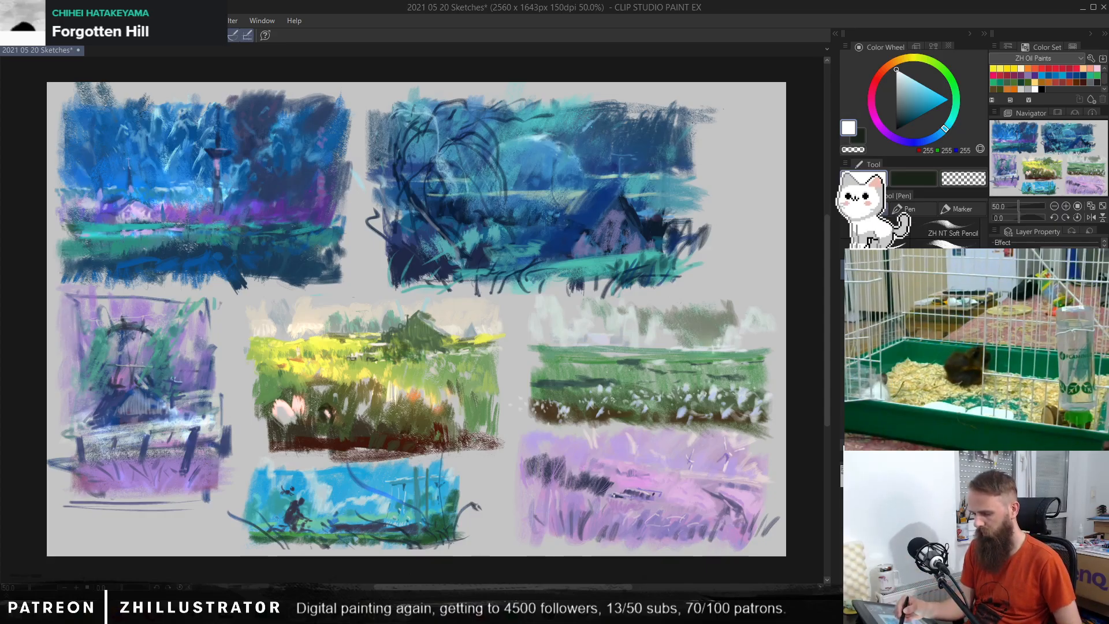
Step: Create a new 2560 x 1600 px colour illustration canvas at 150 dpi
{"action": "left_click", "coordinate": [12, 21]}
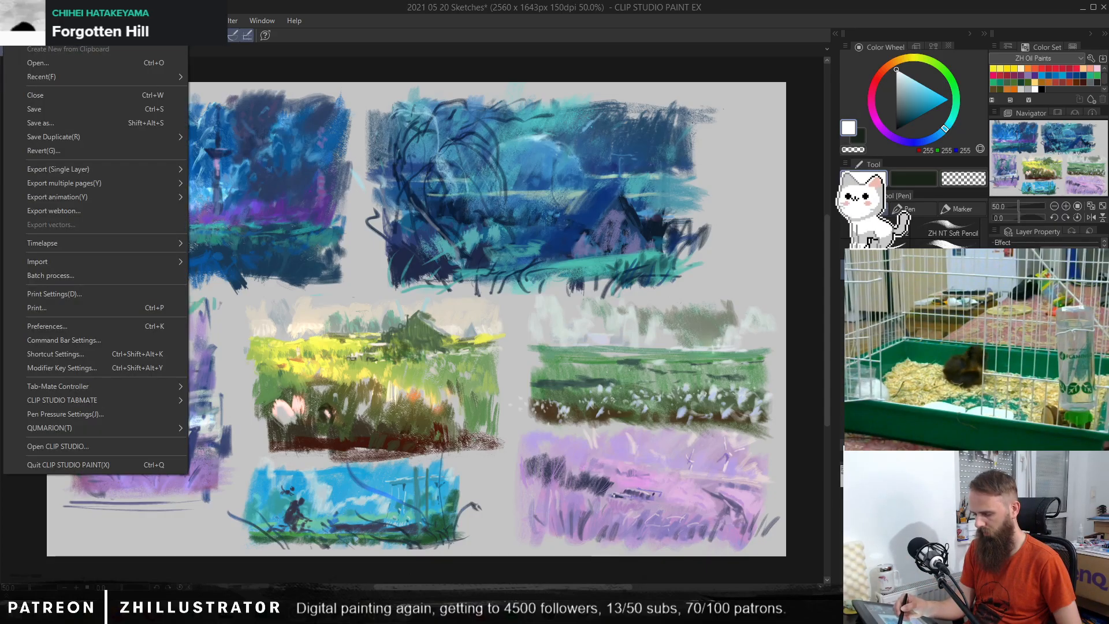
{"action": "left_click", "coordinate": [58, 34]}
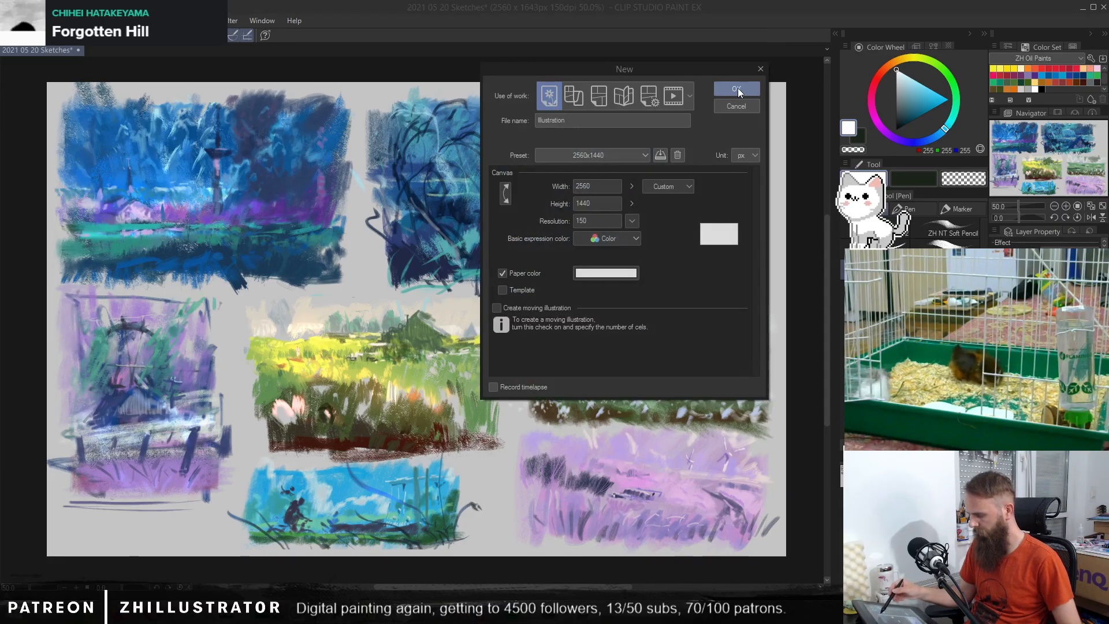
{"action": "double_click", "coordinate": [610, 203]}
{"action": "type", "text": "1600"}
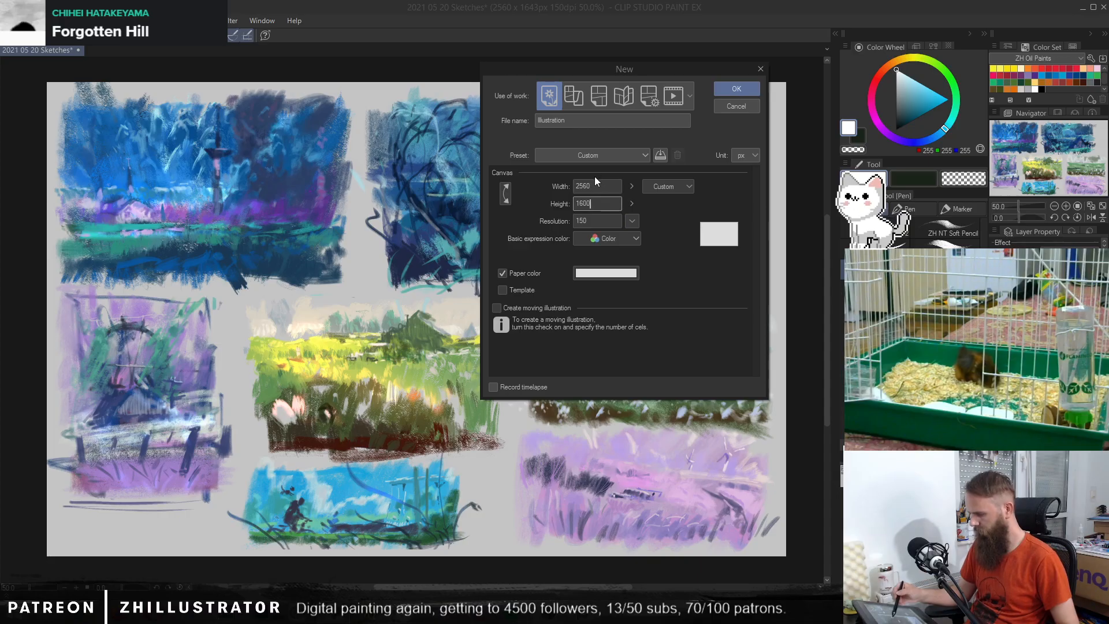
{"action": "left_click", "coordinate": [726, 88]}
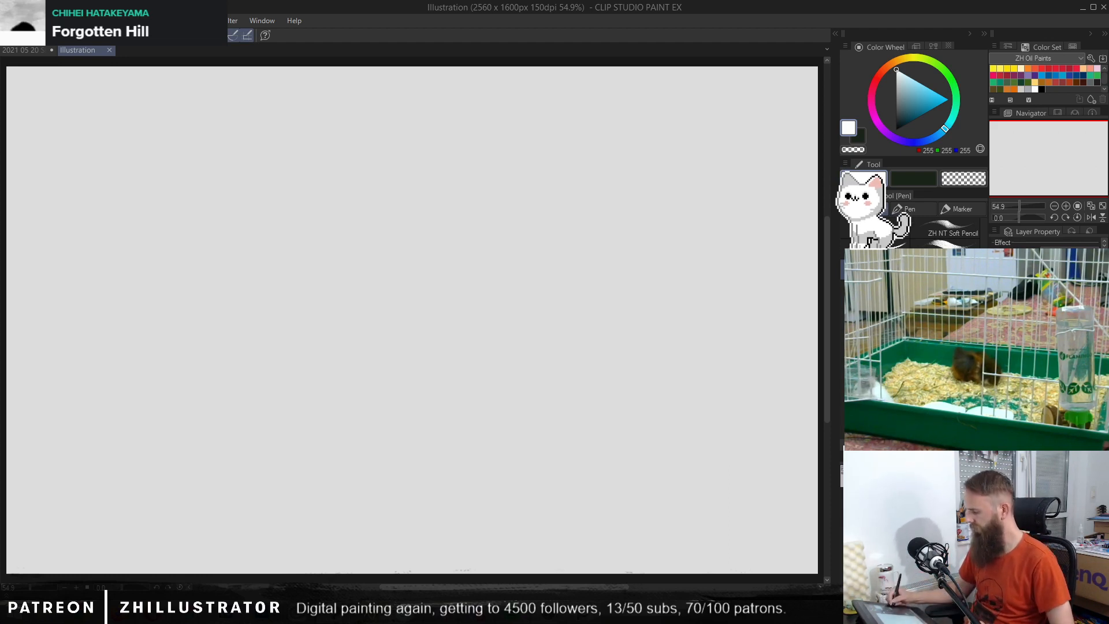
Step: Check the paper colour of the new illustration and of the 2021 05 20 Sketches file, leaving both unedited
{"action": "double_click", "coordinate": [1034, 358]}
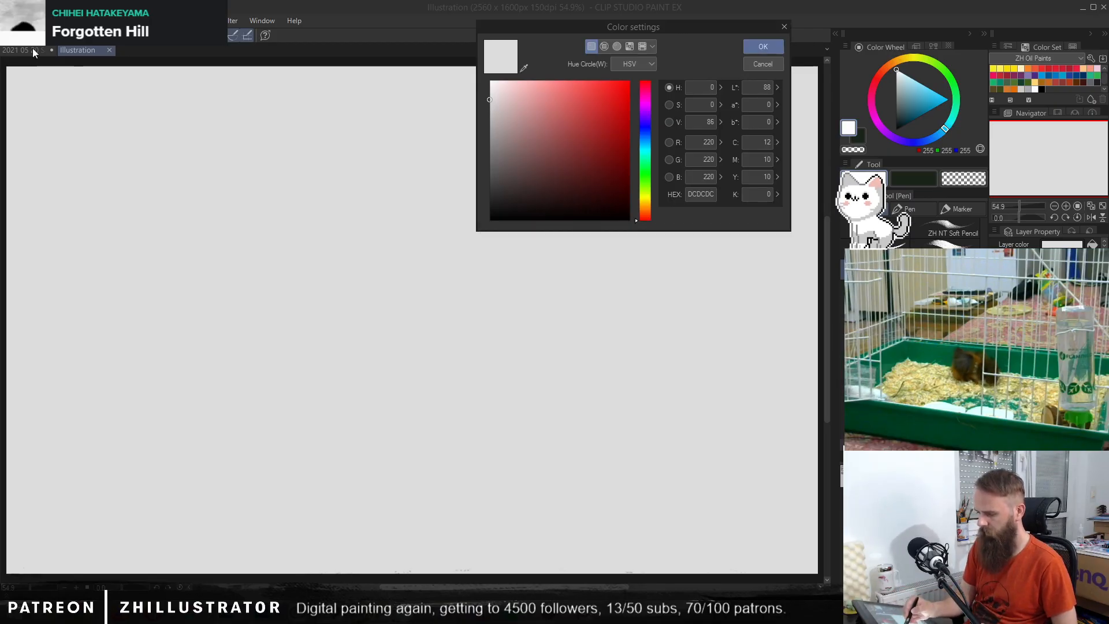
{"action": "left_click", "coordinate": [760, 60]}
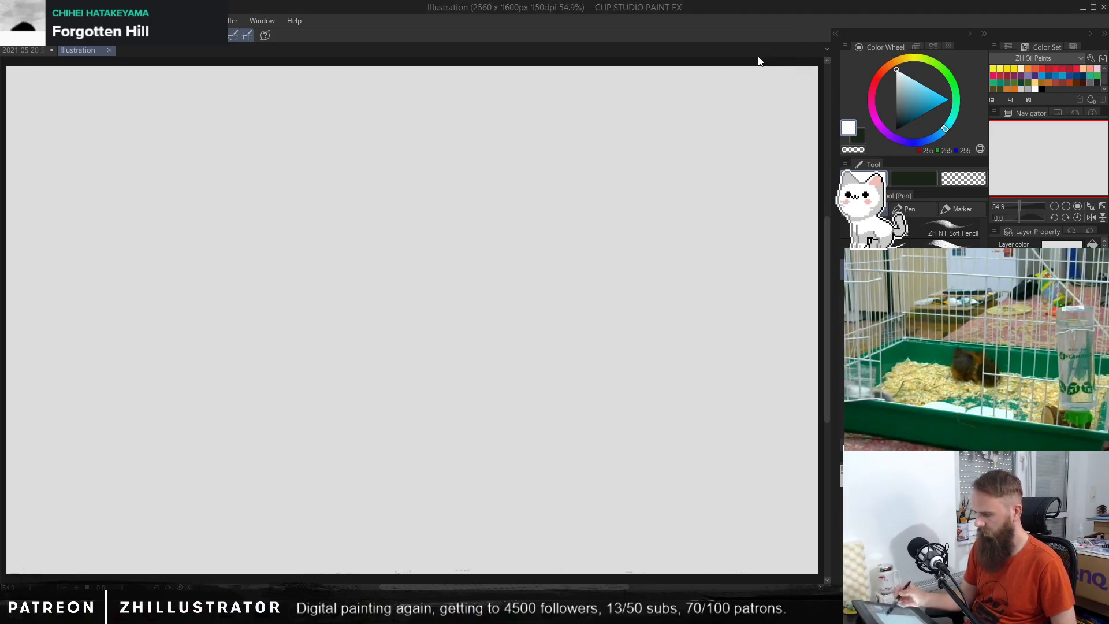
{"action": "left_click", "coordinate": [38, 47]}
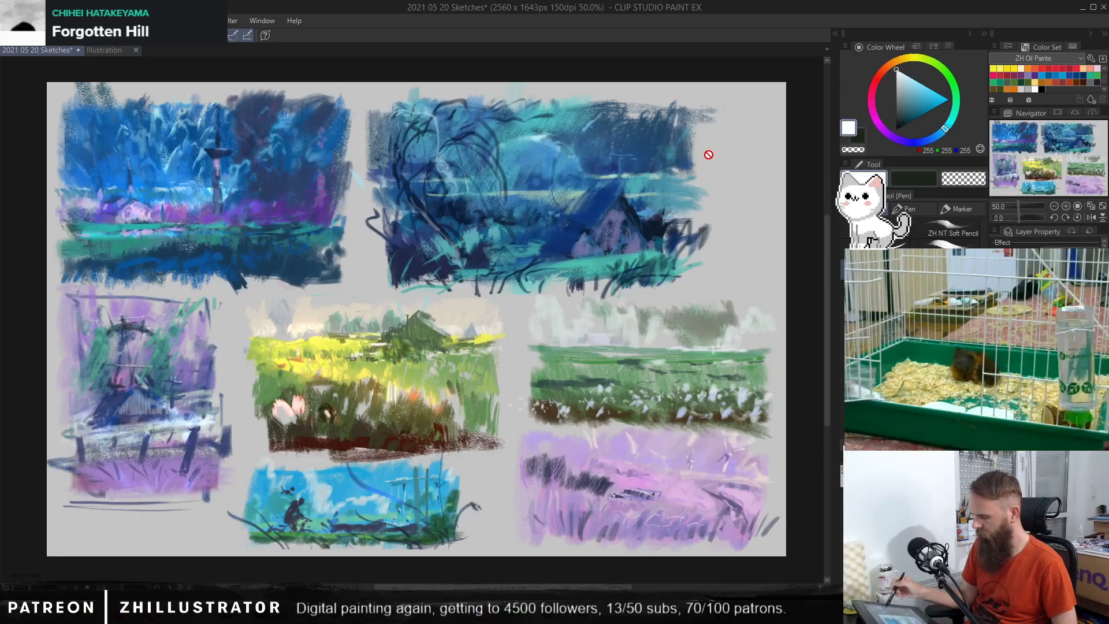
{"action": "double_click", "coordinate": [1028, 370]}
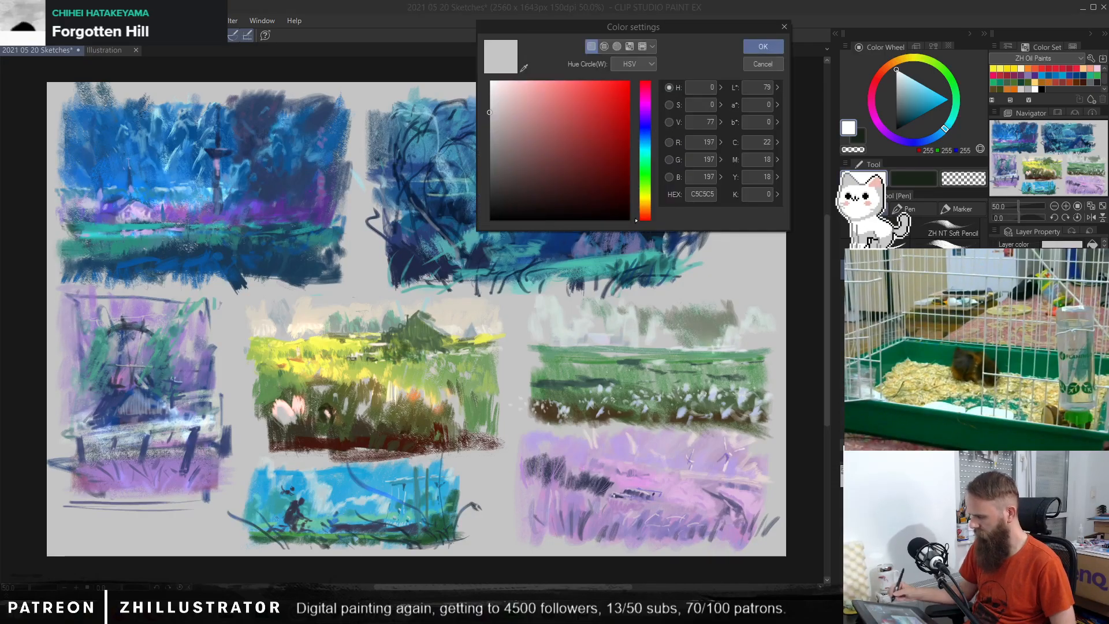
{"action": "left_click", "coordinate": [783, 27]}
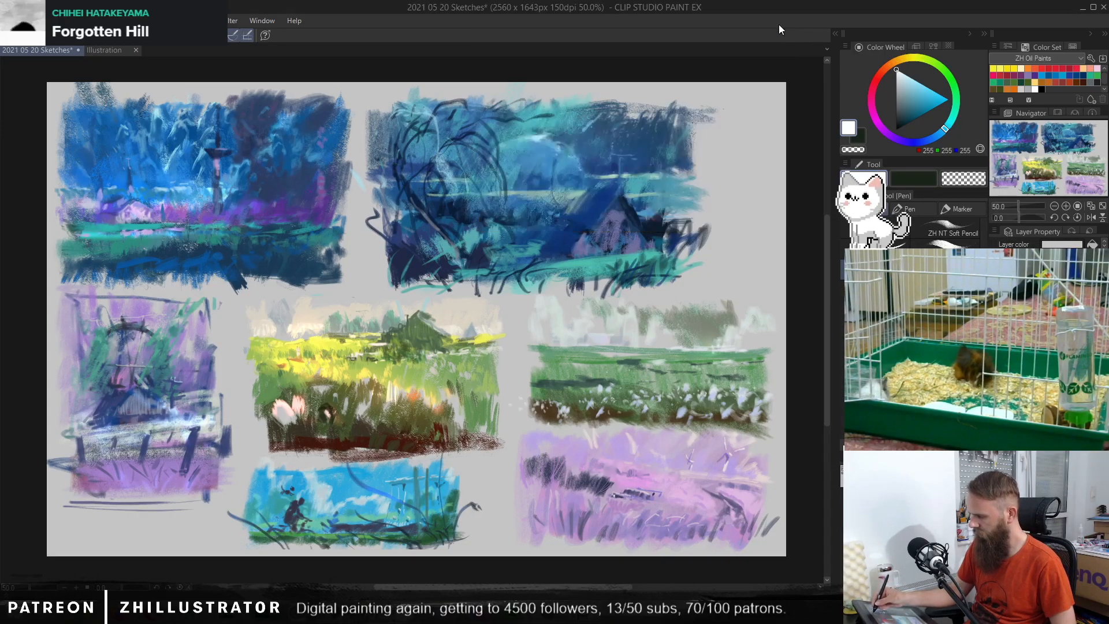
{"action": "left_click", "coordinate": [99, 51]}
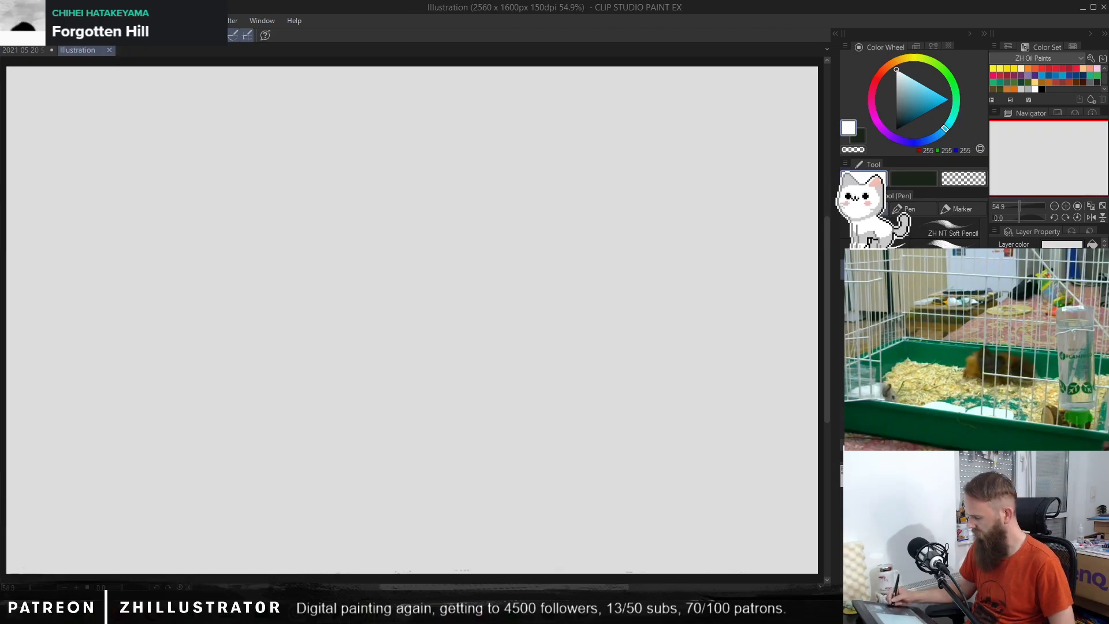
Step: Set the new illustration's paper colour to the darker grey C1C1C1
{"action": "double_click", "coordinate": [1028, 370]}
{"action": "mouse_move", "coordinate": [501, 102]}
{"action": "left_mouse_down"}
{"action": "mouse_move", "coordinate": [479, 116]}
{"action": "mouse_move", "coordinate": [490, 113]}
{"action": "left_mouse_up"}
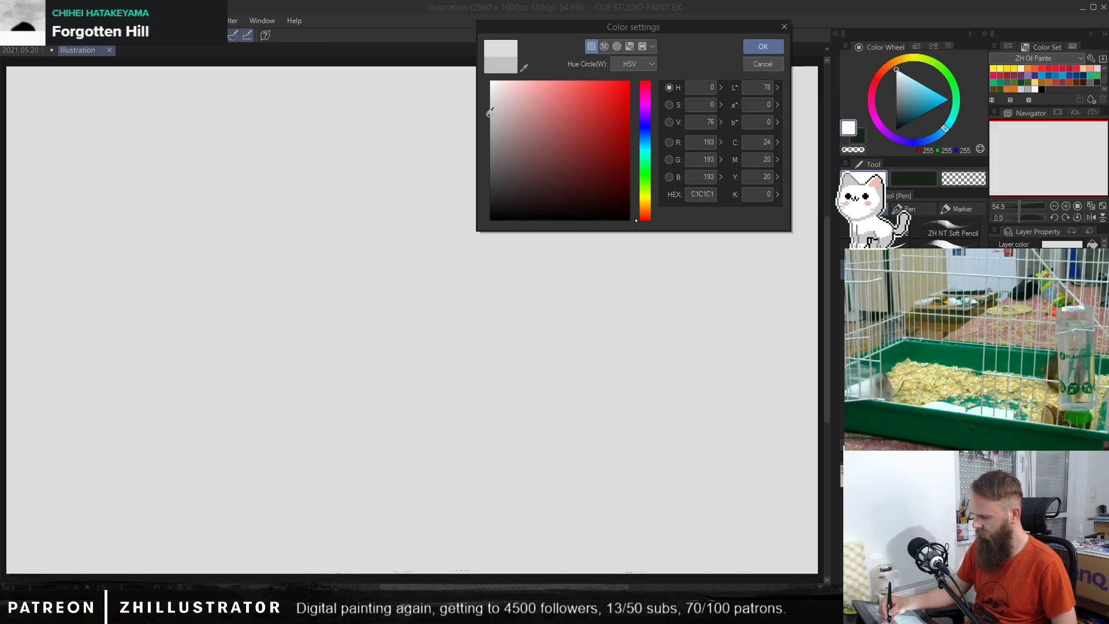
{"action": "left_click", "coordinate": [763, 47]}
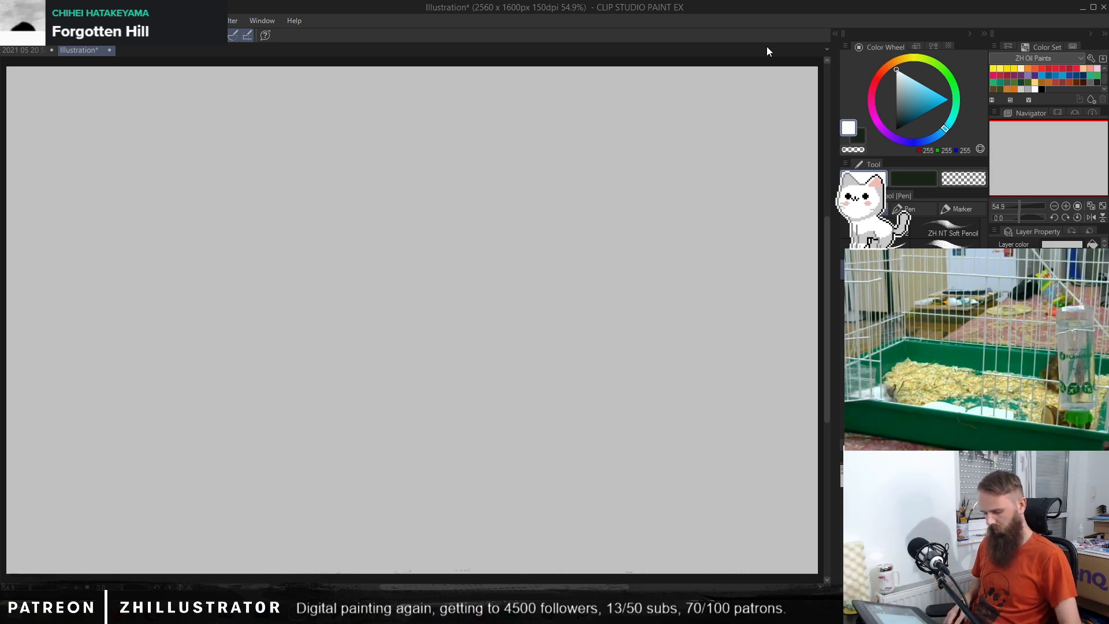
Step: Choose the Pencil tool with black on the drawing layer, and try it with a test scribble that is cleared
{"action": "key", "text": "p"}
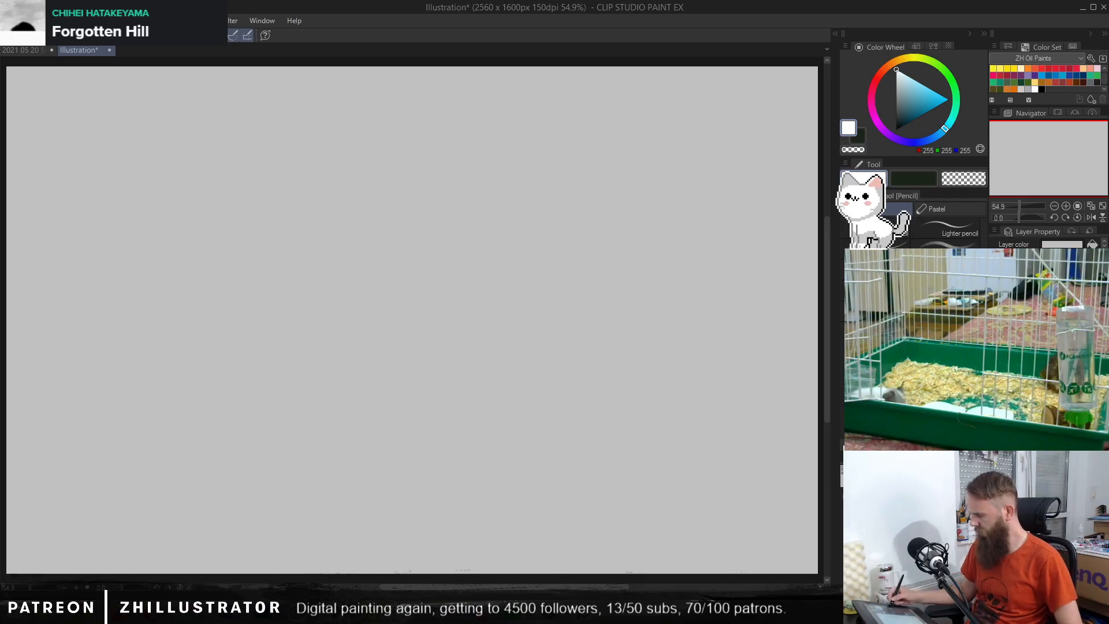
{"action": "left_click", "coordinate": [1039, 347]}
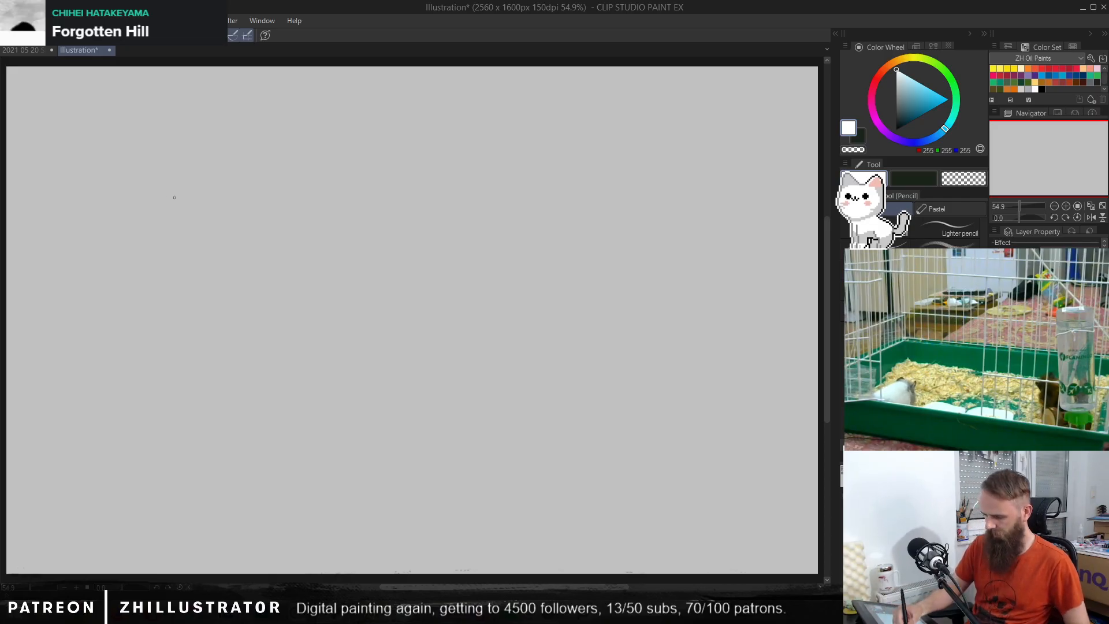
{"action": "left_click", "coordinate": [899, 124]}
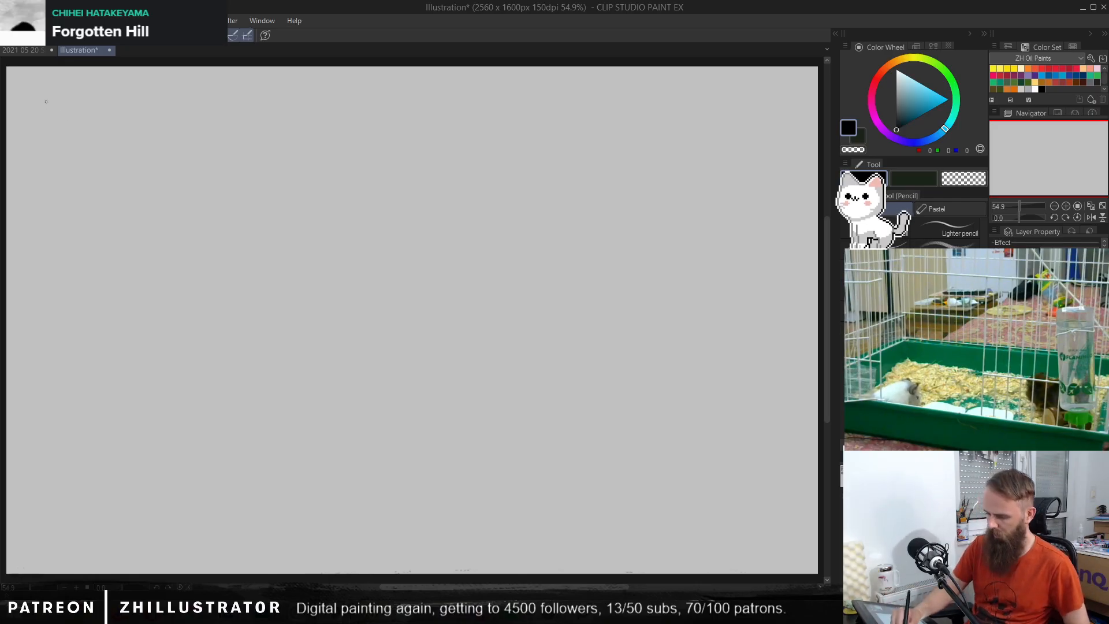
{"action": "mouse_move", "coordinate": [46, 102]}
{"action": "left_mouse_down"}
{"action": "mouse_move", "coordinate": [52, 161]}
{"action": "mouse_move", "coordinate": [220, 128]}
{"action": "mouse_move", "coordinate": [300, 296]}
{"action": "left_mouse_up"}
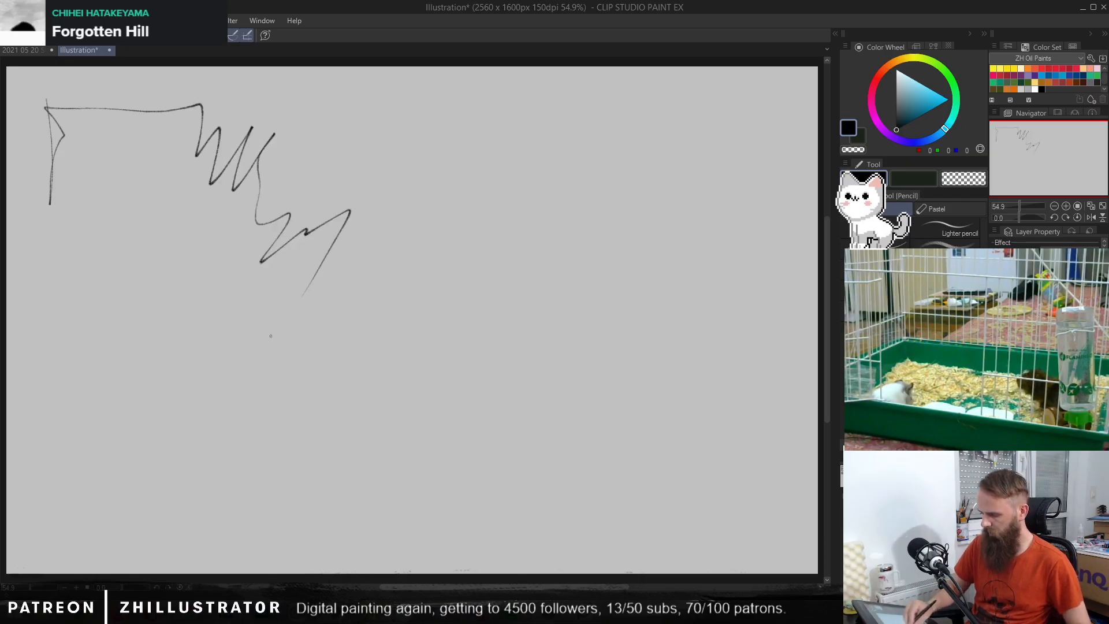
{"action": "key", "text": "Delete"}
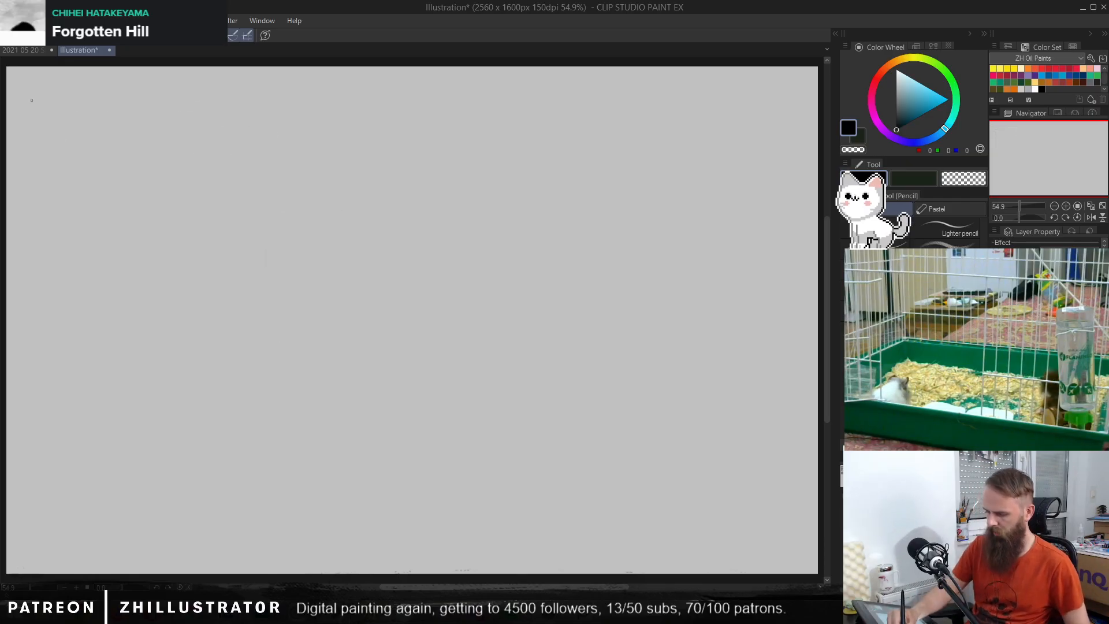
Step: Sketch a wide rectangular thumbnail frame in the canvas's upper-left corner, reinforcing its upper and lower edges with loose lines
{"action": "mouse_move", "coordinate": [27, 90]}
{"action": "left_mouse_down"}
{"action": "mouse_move", "coordinate": [22, 198]}
{"action": "mouse_move", "coordinate": [310, 191]}
{"action": "left_mouse_up"}
{"action": "mouse_move", "coordinate": [25, 91]}
{"action": "left_mouse_down"}
{"action": "mouse_move", "coordinate": [310, 104]}
{"action": "mouse_move", "coordinate": [315, 195]}
{"action": "mouse_move", "coordinate": [260, 96]}
{"action": "mouse_move", "coordinate": [363, 98]}
{"action": "left_mouse_up"}
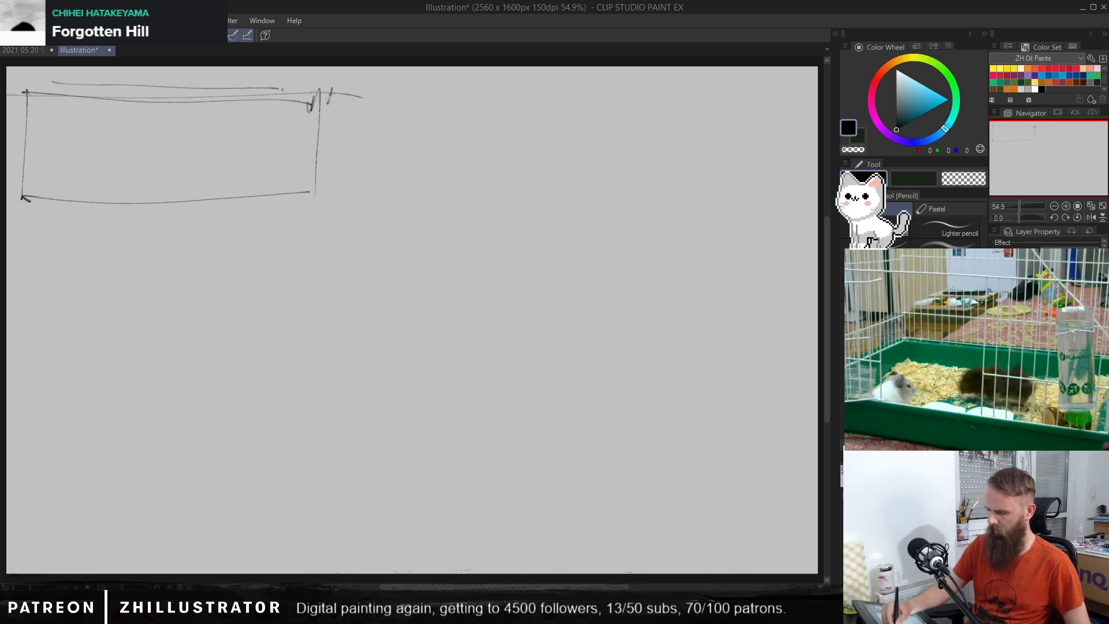
{"action": "scroll", "coordinate": [292, 211], "scroll_direction": "up", "scroll_amount": 3}
{"action": "mouse_move", "coordinate": [297, 216]}
{"action": "left_mouse_down"}
{"action": "mouse_move", "coordinate": [570, 385]}
{"action": "mouse_move", "coordinate": [653, 450]}
{"action": "mouse_move", "coordinate": [660, 421]}
{"action": "left_mouse_up"}
{"action": "left_click_drag", "start_coordinate": [75, 145], "coordinate": [718, 143]}
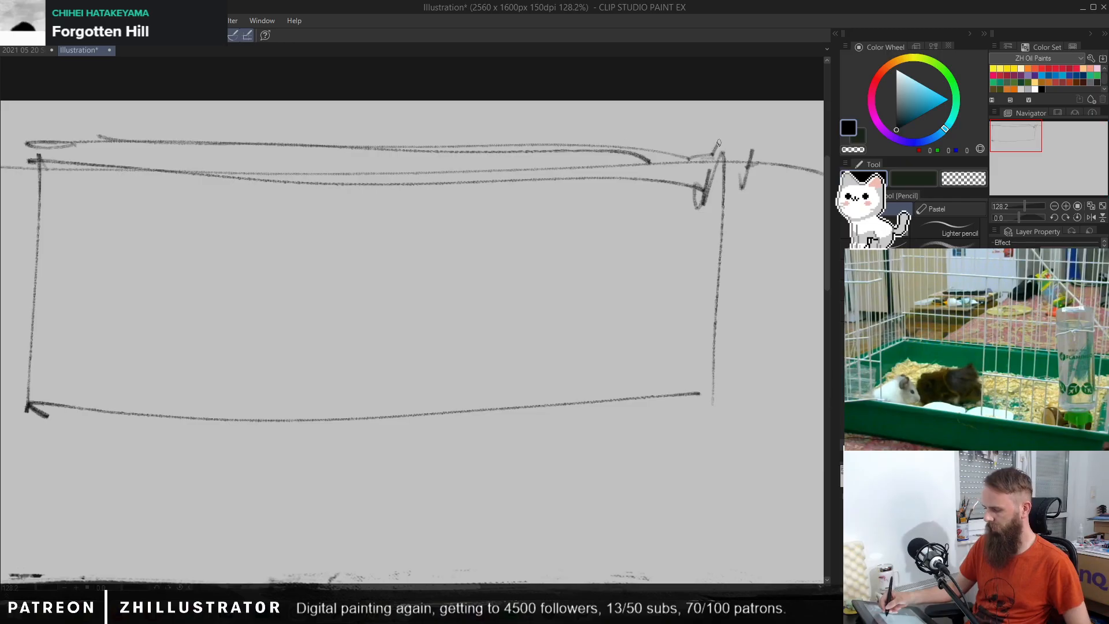
{"action": "left_click_drag", "start_coordinate": [11, 418], "coordinate": [554, 380]}
{"action": "left_click_drag", "start_coordinate": [81, 440], "coordinate": [622, 448]}
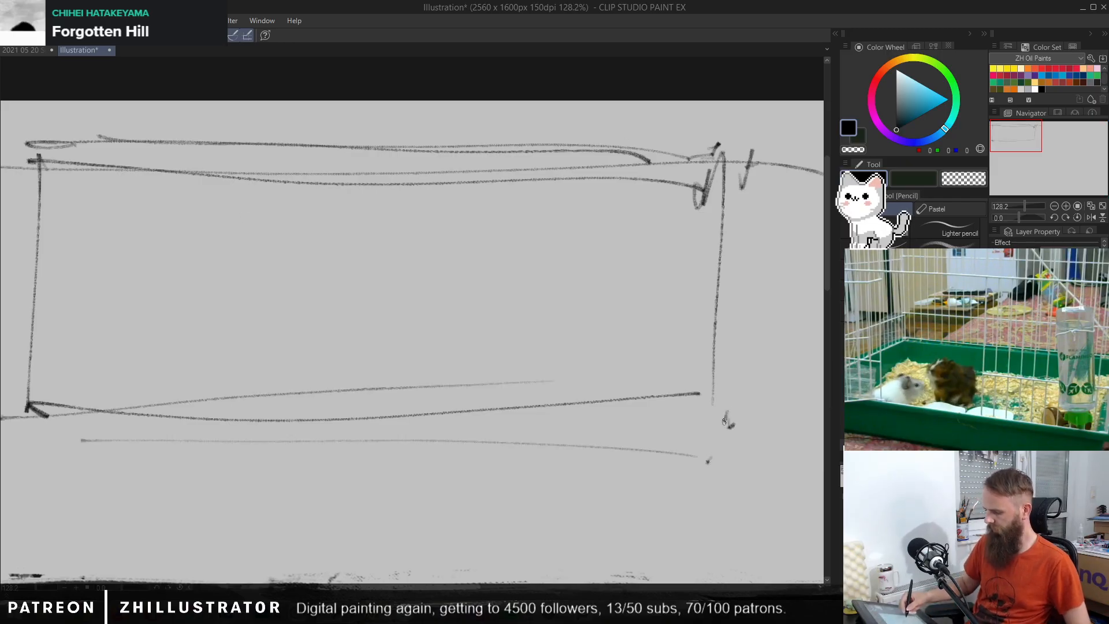
Step: Sketch a low rounded hill in the frame's right half, with loose horizontal ground lines beneath it
{"action": "mouse_move", "coordinate": [425, 359]}
{"action": "left_mouse_down"}
{"action": "mouse_move", "coordinate": [545, 311]}
{"action": "mouse_move", "coordinate": [595, 353]}
{"action": "mouse_move", "coordinate": [638, 333]}
{"action": "left_mouse_up"}
{"action": "left_click_drag", "start_coordinate": [464, 369], "coordinate": [714, 353]}
{"action": "left_click_drag", "start_coordinate": [312, 359], "coordinate": [601, 358]}
{"action": "left_click_drag", "start_coordinate": [464, 368], "coordinate": [364, 384]}
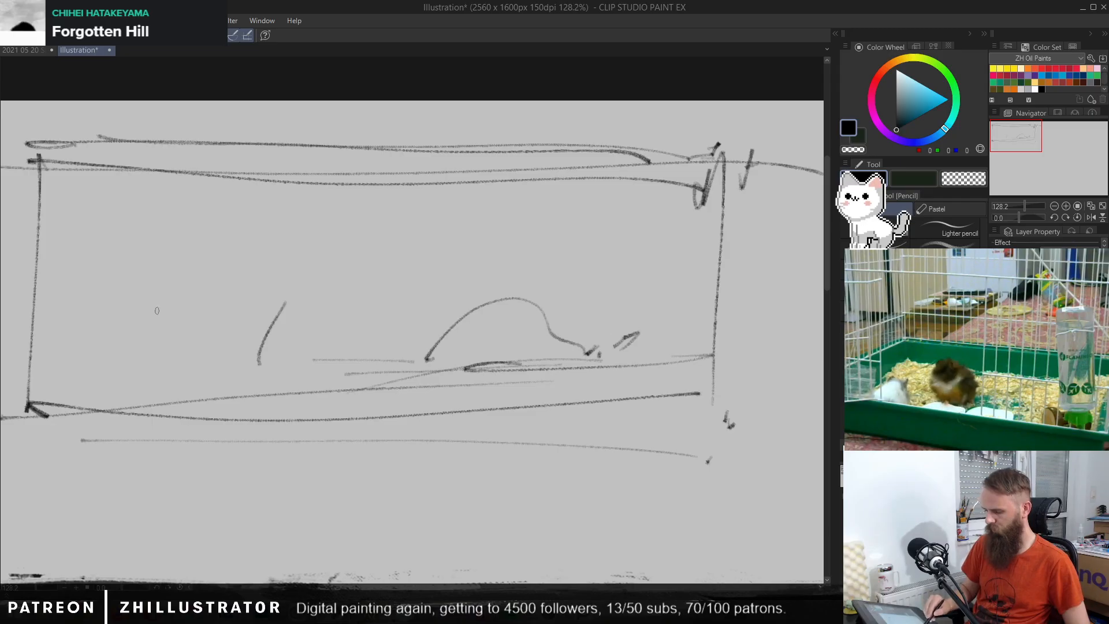
Step: Block in a low structure in the frame's left half with stacked horizontal strokes, small marks beneath and a ground line
{"action": "left_click_drag", "start_coordinate": [148, 313], "coordinate": [283, 305]}
{"action": "left_click_drag", "start_coordinate": [147, 340], "coordinate": [283, 327]}
{"action": "mouse_move", "coordinate": [123, 345]}
{"action": "left_mouse_down"}
{"action": "mouse_move", "coordinate": [237, 334]}
{"action": "mouse_move", "coordinate": [280, 317]}
{"action": "left_mouse_up"}
{"action": "left_click_drag", "start_coordinate": [99, 307], "coordinate": [253, 299]}
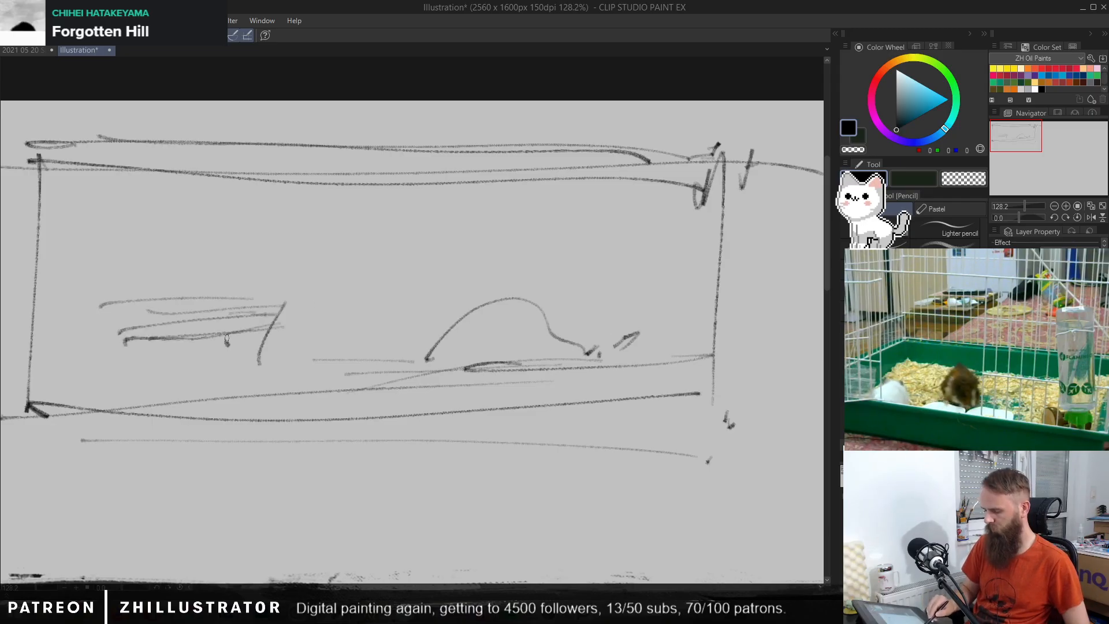
{"action": "left_click_drag", "start_coordinate": [149, 346], "coordinate": [140, 365]}
{"action": "left_click_drag", "start_coordinate": [55, 387], "coordinate": [276, 362]}
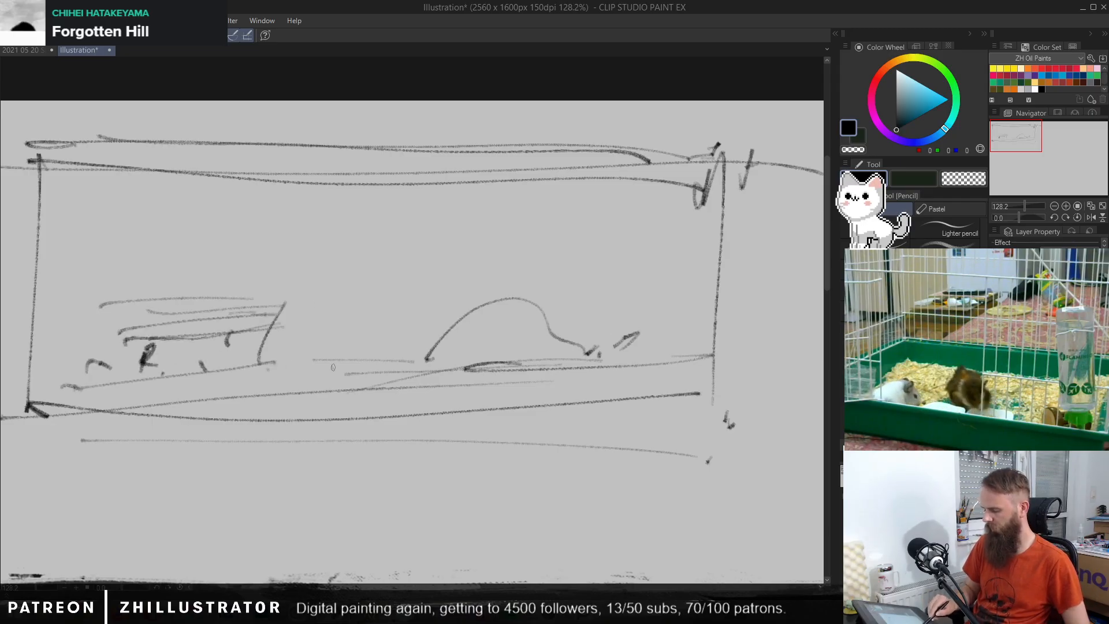
Step: Sketch a doubled diagonal from the frame's upper-left corner down toward the low structure, with small loose marks around it
{"action": "mouse_move", "coordinate": [260, 239]}
{"action": "left_mouse_down"}
{"action": "mouse_move", "coordinate": [247, 291]}
{"action": "mouse_move", "coordinate": [51, 156]}
{"action": "left_mouse_up"}
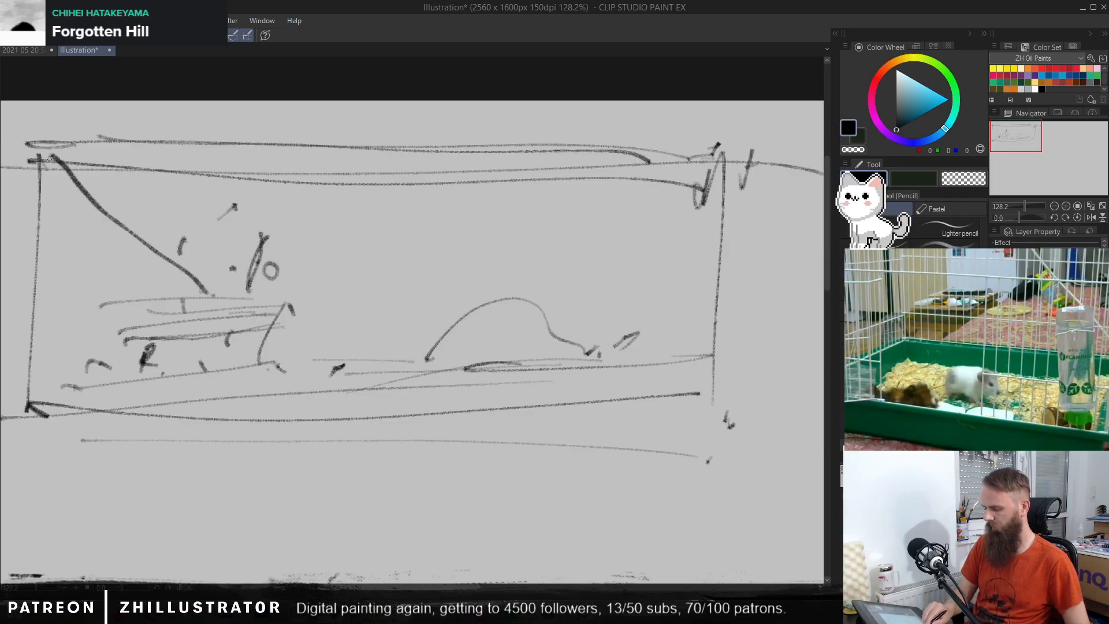
{"action": "left_click_drag", "start_coordinate": [79, 260], "coordinate": [59, 261]}
{"action": "left_click_drag", "start_coordinate": [146, 253], "coordinate": [35, 165]}
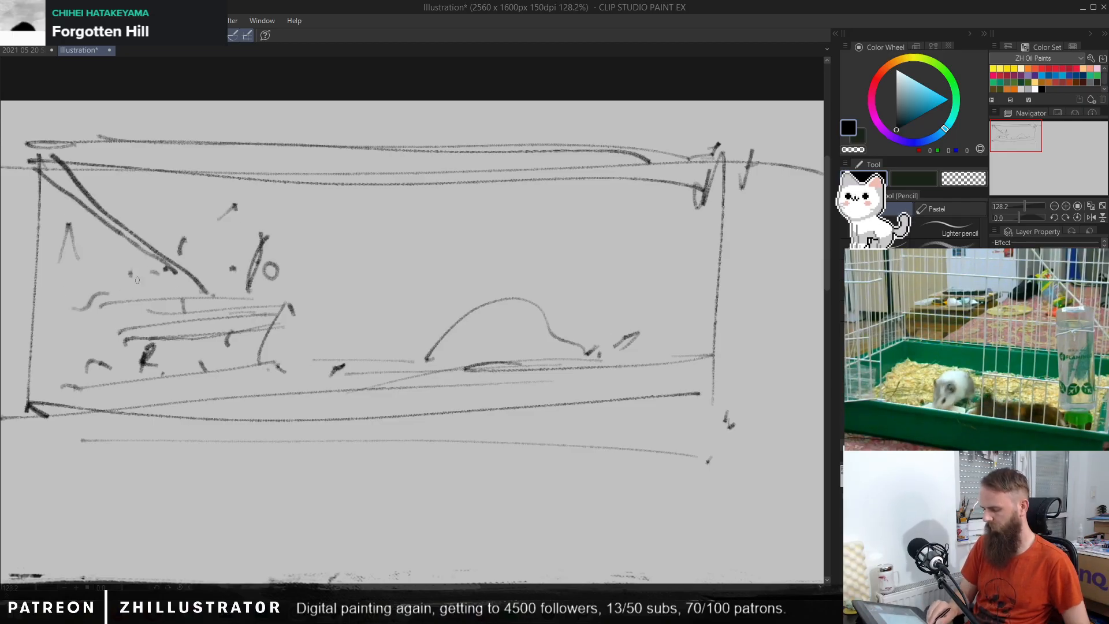
Step: Detail the low structure with a small upper block, dark window-like scribbles, and short marks along its base and beyond it
{"action": "left_click_drag", "start_coordinate": [191, 274], "coordinate": [198, 288]}
{"action": "mouse_move", "coordinate": [122, 293]}
{"action": "left_mouse_down"}
{"action": "mouse_move", "coordinate": [149, 286]}
{"action": "mouse_move", "coordinate": [113, 305]}
{"action": "mouse_move", "coordinate": [176, 281]}
{"action": "left_mouse_up"}
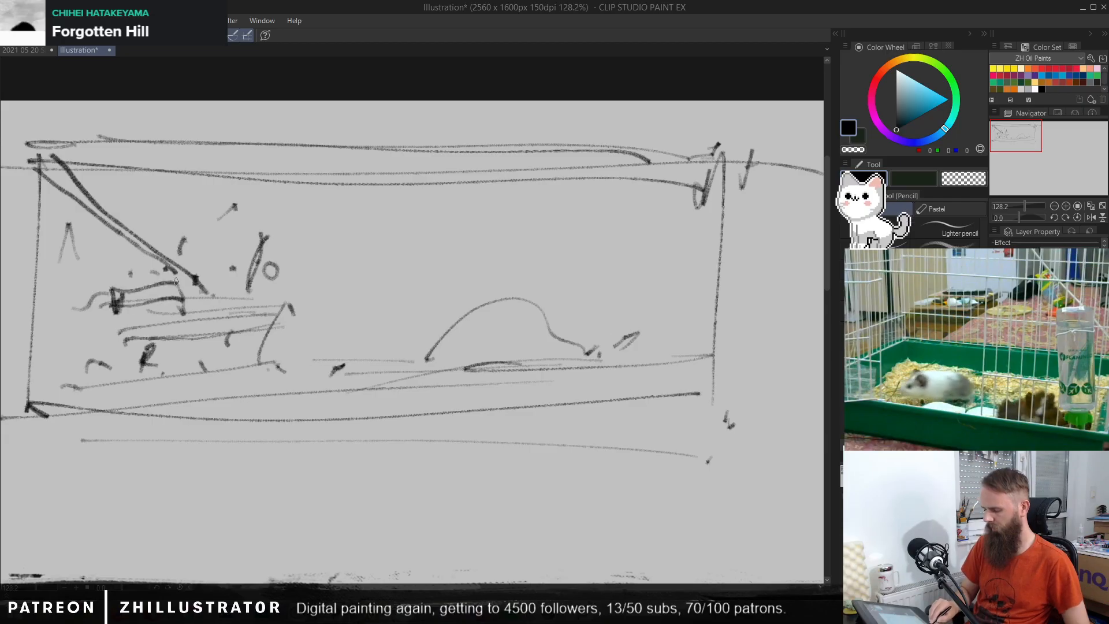
{"action": "left_click_drag", "start_coordinate": [133, 319], "coordinate": [185, 300]}
{"action": "mouse_move", "coordinate": [96, 347]}
{"action": "left_mouse_down"}
{"action": "mouse_move", "coordinate": [118, 328]}
{"action": "mouse_move", "coordinate": [133, 376]}
{"action": "left_mouse_up"}
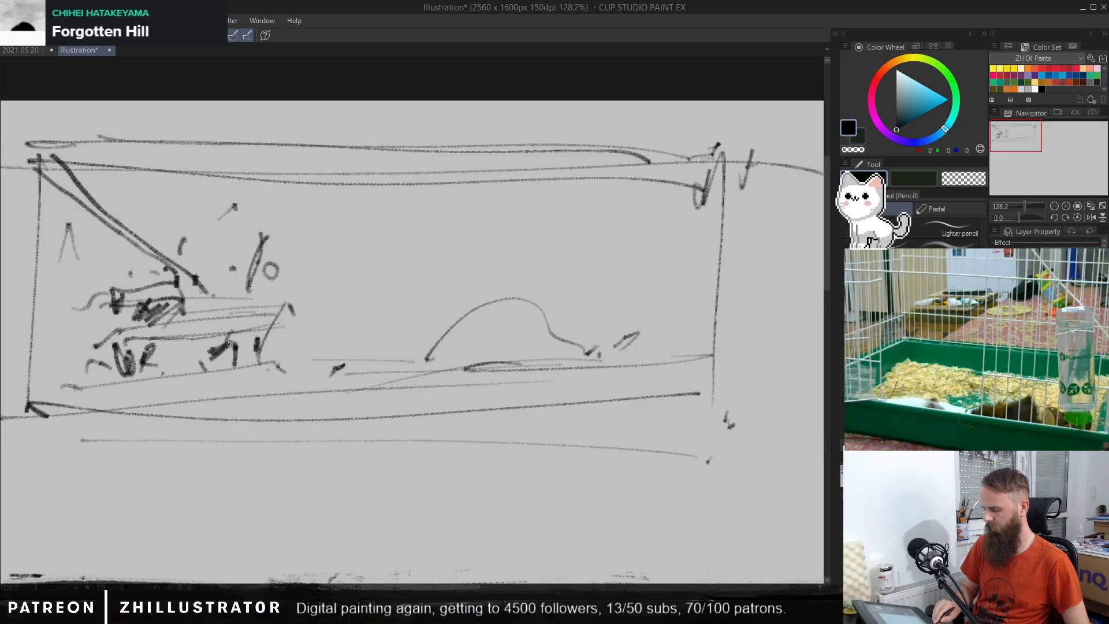
{"action": "mouse_move", "coordinate": [229, 343]}
{"action": "left_mouse_down"}
{"action": "mouse_move", "coordinate": [208, 375]}
{"action": "mouse_move", "coordinate": [237, 361]}
{"action": "left_mouse_up"}
{"action": "left_click_drag", "start_coordinate": [91, 382], "coordinate": [109, 387]}
{"action": "mouse_move", "coordinate": [123, 382]}
{"action": "left_mouse_down"}
{"action": "mouse_move", "coordinate": [285, 371]}
{"action": "mouse_move", "coordinate": [296, 384]}
{"action": "mouse_move", "coordinate": [317, 370]}
{"action": "mouse_move", "coordinate": [409, 371]}
{"action": "left_mouse_up"}
{"action": "left_click", "coordinate": [307, 381]}
{"action": "left_click_drag", "start_coordinate": [436, 298], "coordinate": [452, 306]}
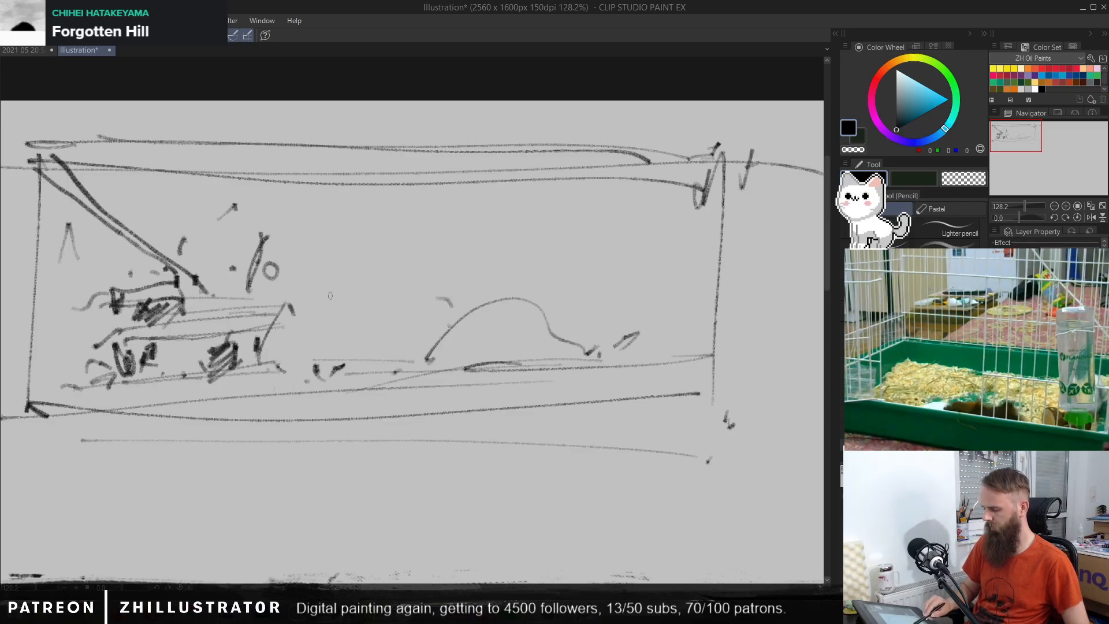
Step: Sketch a scalloped outline rising from above the structure to the frame's upper-right corner, with light curved strokes beneath it
{"action": "mouse_move", "coordinate": [258, 254]}
{"action": "left_mouse_down"}
{"action": "mouse_move", "coordinate": [294, 210]}
{"action": "mouse_move", "coordinate": [358, 240]}
{"action": "mouse_move", "coordinate": [443, 216]}
{"action": "mouse_move", "coordinate": [495, 184]}
{"action": "mouse_move", "coordinate": [589, 174]}
{"action": "mouse_move", "coordinate": [687, 136]}
{"action": "left_mouse_up"}
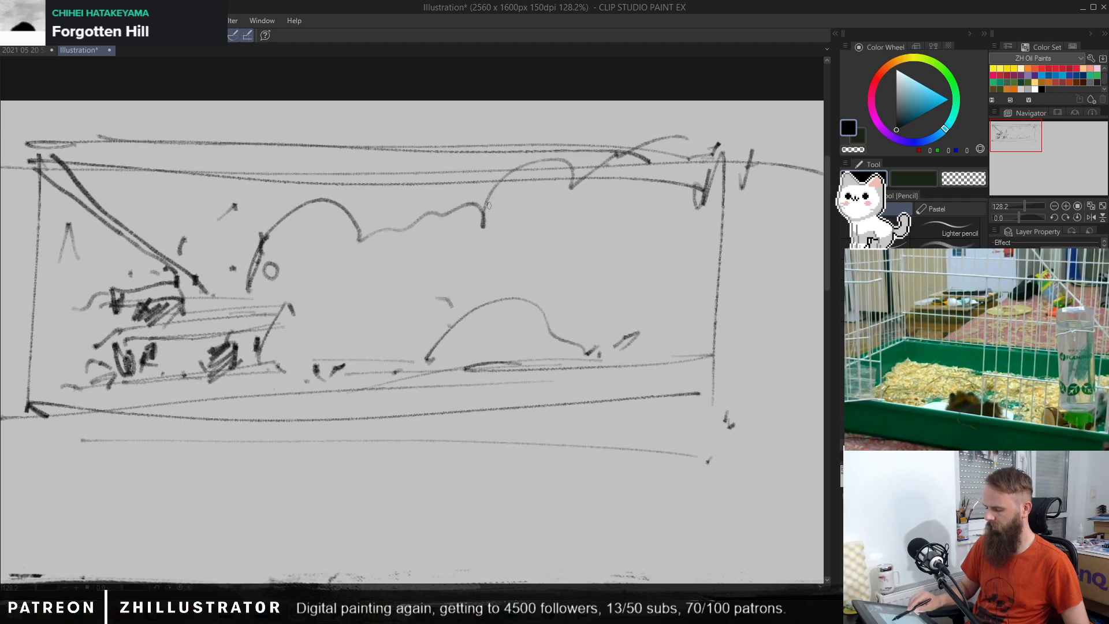
{"action": "mouse_move", "coordinate": [469, 215]}
{"action": "left_mouse_down"}
{"action": "mouse_move", "coordinate": [371, 242]}
{"action": "mouse_move", "coordinate": [354, 296]}
{"action": "left_mouse_up"}
{"action": "left_click_drag", "start_coordinate": [370, 242], "coordinate": [290, 273]}
{"action": "left_click_drag", "start_coordinate": [406, 262], "coordinate": [438, 260]}
{"action": "left_click_drag", "start_coordinate": [521, 234], "coordinate": [544, 240]}
{"action": "left_click_drag", "start_coordinate": [571, 199], "coordinate": [567, 202]}
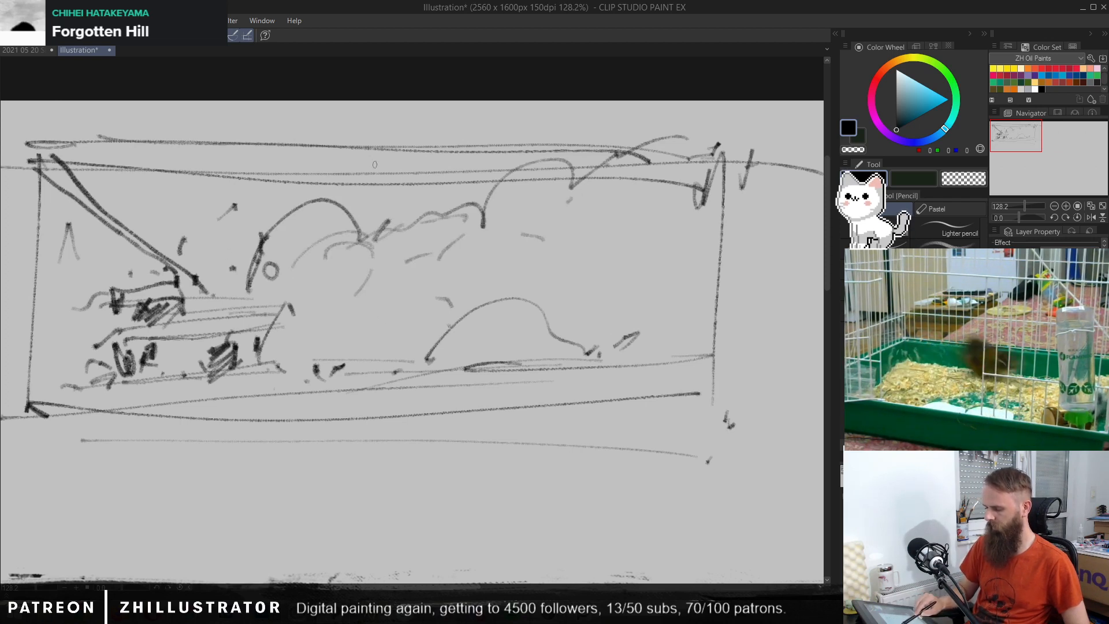
Step: Draw a dark trunk-like stroke from the frame's top edge into the scalloped outline, and add small curved clumps beneath and beside it
{"action": "mouse_move", "coordinate": [375, 136]}
{"action": "left_mouse_down"}
{"action": "mouse_move", "coordinate": [359, 217]}
{"action": "mouse_move", "coordinate": [327, 262]}
{"action": "mouse_move", "coordinate": [357, 239]}
{"action": "left_mouse_up"}
{"action": "left_click_drag", "start_coordinate": [369, 231], "coordinate": [358, 291]}
{"action": "left_click_drag", "start_coordinate": [371, 250], "coordinate": [362, 296]}
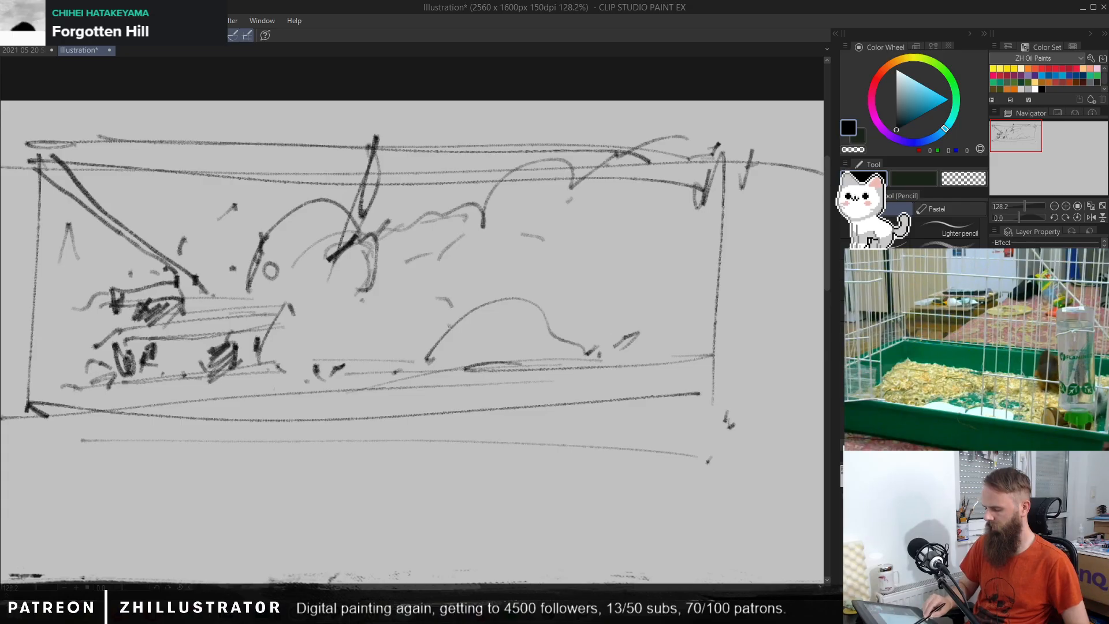
{"action": "left_click_drag", "start_coordinate": [409, 261], "coordinate": [428, 247]}
{"action": "left_click_drag", "start_coordinate": [431, 254], "coordinate": [473, 263]}
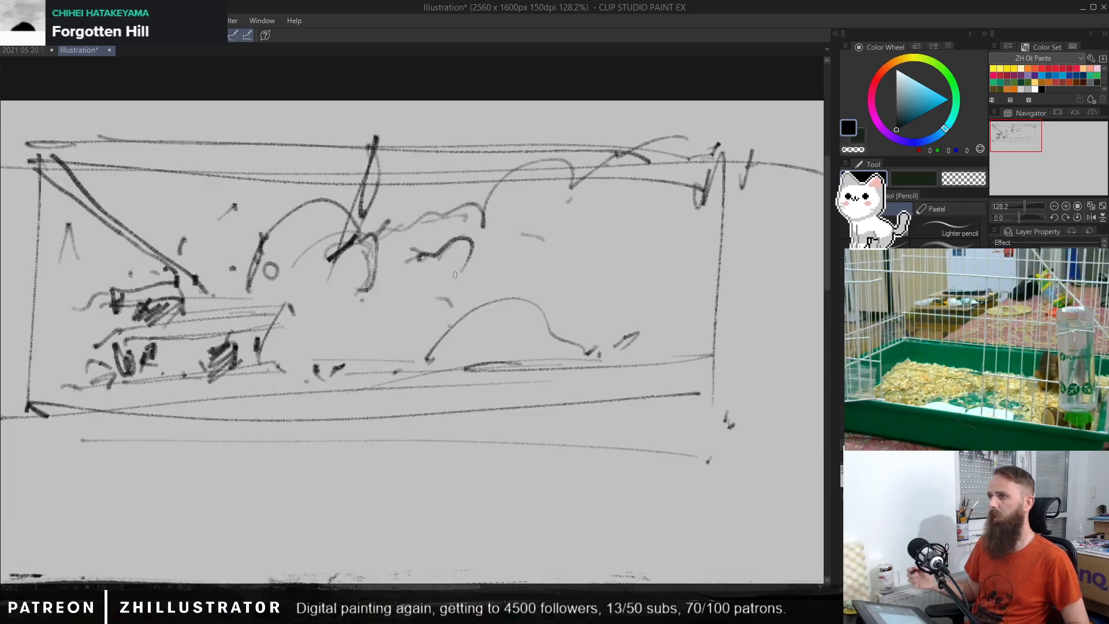
Step: Add a ground line below the hill and hatch a dark triangular gable at the low structure's right end, darkening the nearby marks
{"action": "left_click_drag", "start_coordinate": [311, 388], "coordinate": [497, 395]}
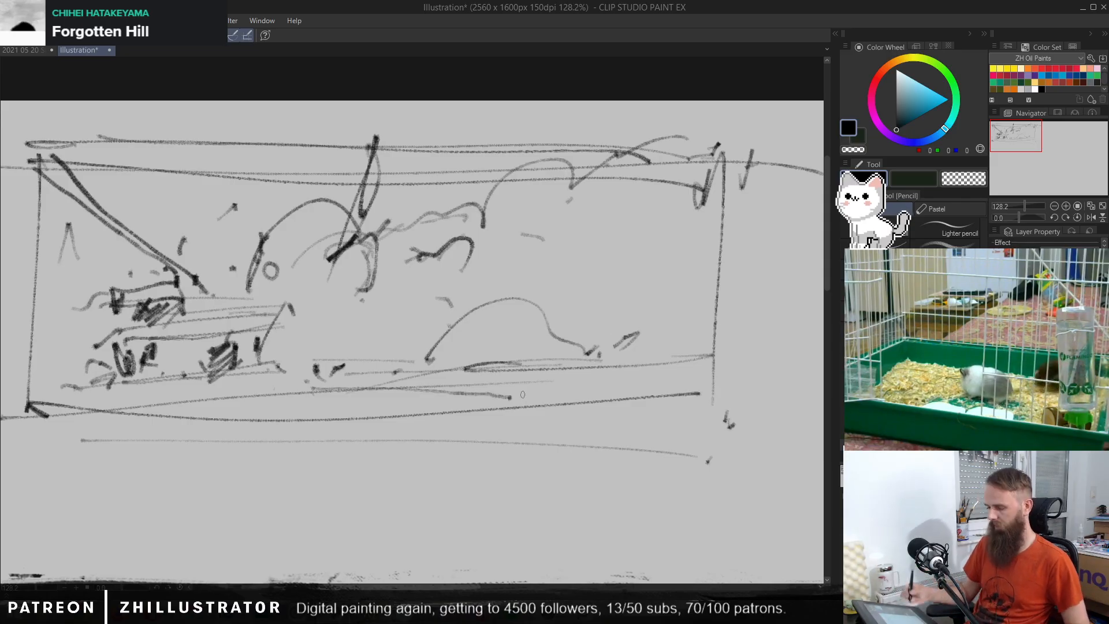
{"action": "left_click_drag", "start_coordinate": [49, 160], "coordinate": [91, 217]}
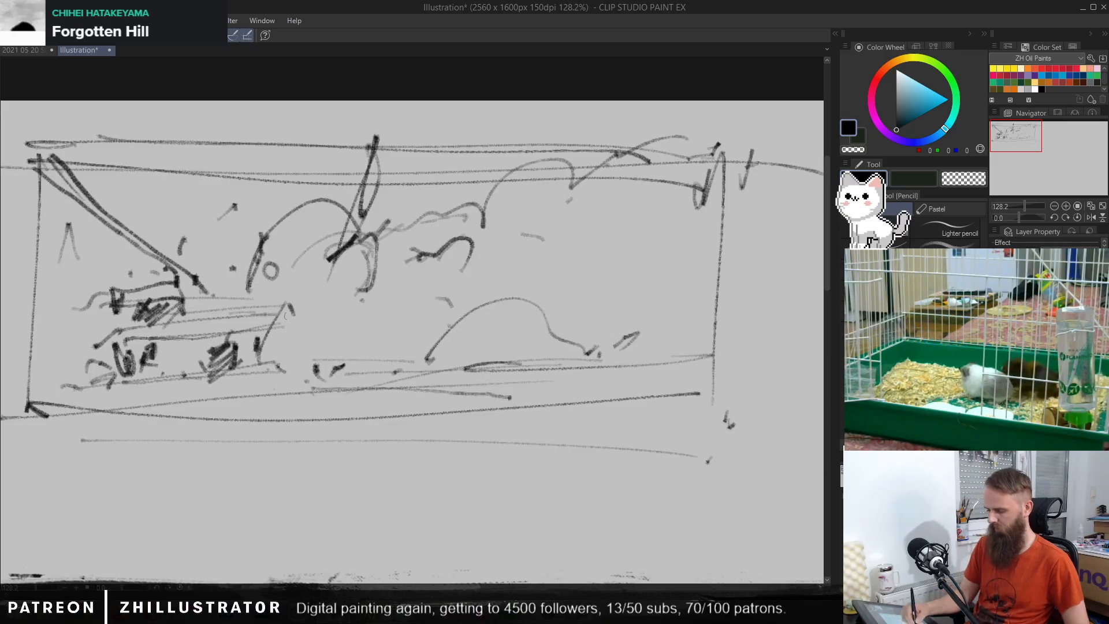
{"action": "mouse_move", "coordinate": [284, 295]}
{"action": "left_mouse_down"}
{"action": "mouse_move", "coordinate": [289, 347]}
{"action": "mouse_move", "coordinate": [269, 338]}
{"action": "mouse_move", "coordinate": [254, 364]}
{"action": "mouse_move", "coordinate": [303, 384]}
{"action": "mouse_move", "coordinate": [312, 376]}
{"action": "left_mouse_up"}
{"action": "mouse_move", "coordinate": [159, 345]}
{"action": "left_mouse_down"}
{"action": "mouse_move", "coordinate": [162, 381]}
{"action": "mouse_move", "coordinate": [148, 385]}
{"action": "left_mouse_up"}
{"action": "left_click_drag", "start_coordinate": [159, 372], "coordinate": [161, 384]}
{"action": "left_click_drag", "start_coordinate": [123, 337], "coordinate": [118, 353]}
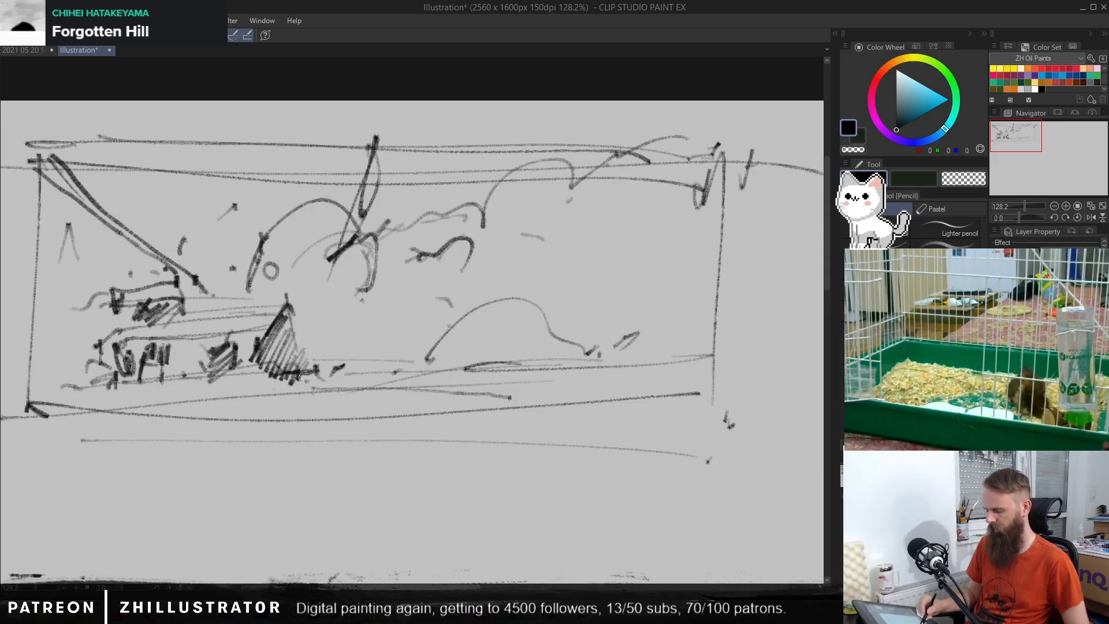
{"action": "mouse_move", "coordinate": [311, 349]}
{"action": "left_mouse_down"}
{"action": "mouse_move", "coordinate": [317, 318]}
{"action": "mouse_move", "coordinate": [340, 357]}
{"action": "mouse_move", "coordinate": [332, 388]}
{"action": "mouse_move", "coordinate": [266, 410]}
{"action": "mouse_move", "coordinate": [269, 398]}
{"action": "mouse_move", "coordinate": [260, 421]}
{"action": "mouse_move", "coordinate": [275, 391]}
{"action": "left_mouse_up"}
{"action": "left_click", "coordinate": [313, 339]}
{"action": "left_click", "coordinate": [331, 390]}
Step: Sketch a fan of short curved furrows below the gable, spreading outward along the foreground ground line
{"action": "left_click_drag", "start_coordinate": [193, 416], "coordinate": [271, 393]}
{"action": "left_click_drag", "start_coordinate": [231, 415], "coordinate": [283, 388]}
{"action": "mouse_move", "coordinate": [260, 426]}
{"action": "left_mouse_down"}
{"action": "mouse_move", "coordinate": [287, 396]}
{"action": "mouse_move", "coordinate": [288, 428]}
{"action": "left_mouse_up"}
{"action": "left_click_drag", "start_coordinate": [314, 392], "coordinate": [306, 426]}
{"action": "left_click_drag", "start_coordinate": [341, 392], "coordinate": [361, 425]}
{"action": "mouse_move", "coordinate": [349, 390]}
{"action": "left_mouse_down"}
{"action": "mouse_move", "coordinate": [388, 411]}
{"action": "mouse_move", "coordinate": [540, 398]}
{"action": "left_mouse_up"}
{"action": "left_click_drag", "start_coordinate": [522, 381], "coordinate": [575, 399]}
{"action": "mouse_move", "coordinate": [466, 418]}
{"action": "left_mouse_down"}
{"action": "mouse_move", "coordinate": [494, 422]}
{"action": "mouse_move", "coordinate": [492, 447]}
{"action": "left_mouse_up"}
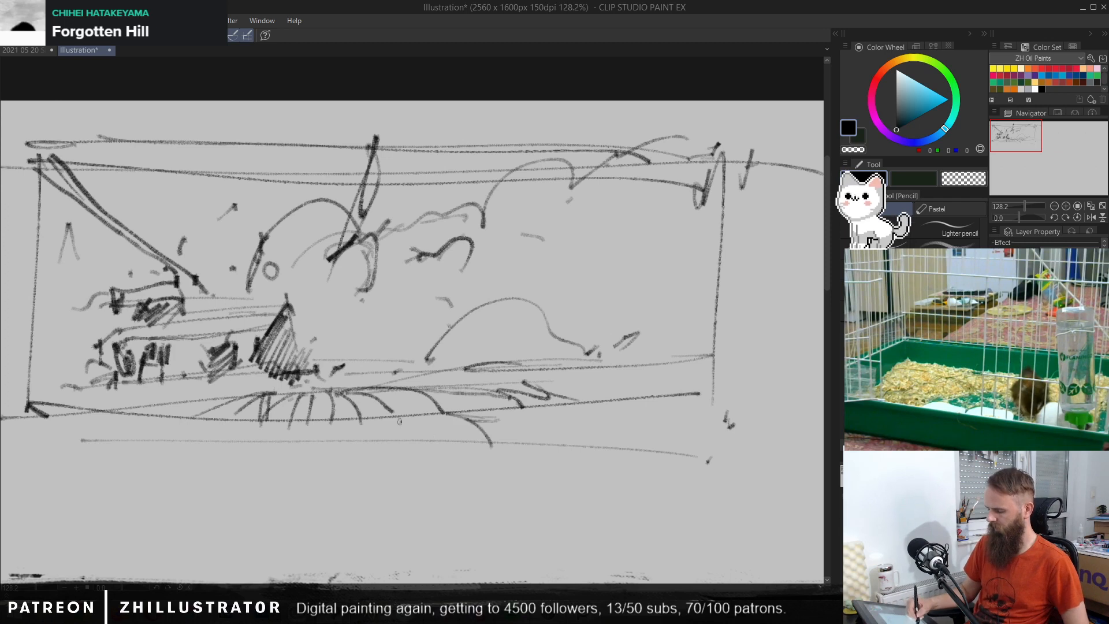
Step: Add a second, lower row of curved furrows from the foreground's centre out past the frame's left edge
{"action": "left_click_drag", "start_coordinate": [401, 421], "coordinate": [437, 453]}
{"action": "left_click_drag", "start_coordinate": [355, 417], "coordinate": [374, 461]}
{"action": "left_click_drag", "start_coordinate": [323, 427], "coordinate": [325, 460]}
{"action": "left_click_drag", "start_coordinate": [300, 425], "coordinate": [269, 461]}
{"action": "left_click_drag", "start_coordinate": [261, 420], "coordinate": [201, 449]}
{"action": "left_click_drag", "start_coordinate": [220, 411], "coordinate": [121, 452]}
{"action": "left_click_drag", "start_coordinate": [170, 406], "coordinate": [126, 423]}
{"action": "left_click_drag", "start_coordinate": [124, 403], "coordinate": [41, 436]}
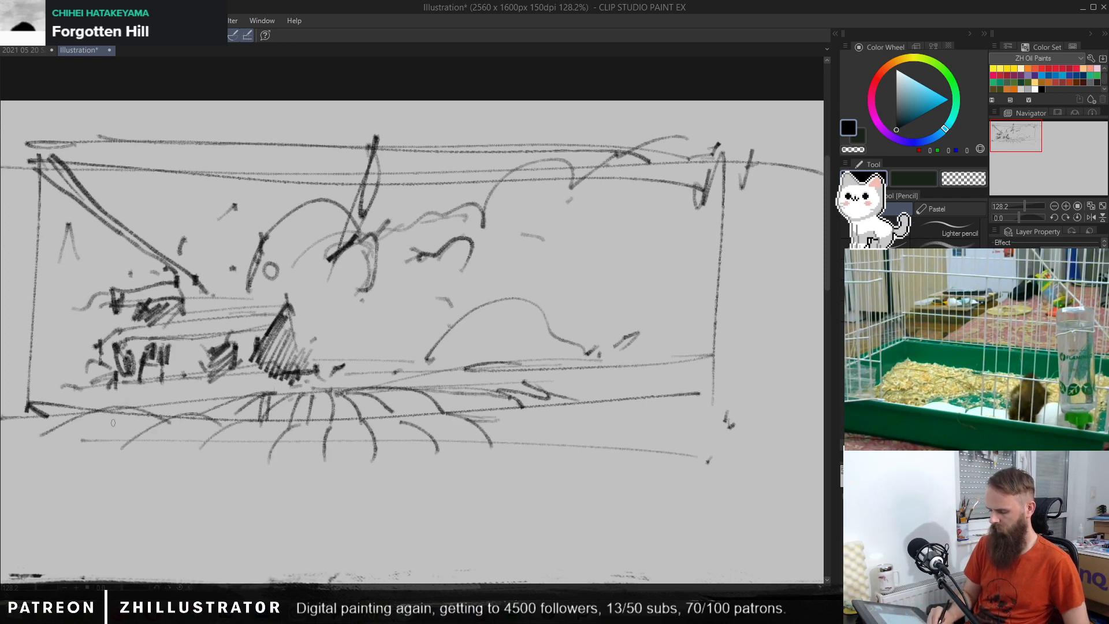
{"action": "left_click_drag", "start_coordinate": [115, 383], "coordinate": [7, 400]}
Step: Continue the curved furrows to the frame's right edge, with a reinforced ground line and small dark marks
{"action": "mouse_move", "coordinate": [450, 412]}
{"action": "left_mouse_down"}
{"action": "mouse_move", "coordinate": [463, 407]}
{"action": "mouse_move", "coordinate": [534, 454]}
{"action": "left_mouse_up"}
{"action": "left_click_drag", "start_coordinate": [497, 407], "coordinate": [559, 445]}
{"action": "mouse_move", "coordinate": [534, 405]}
{"action": "left_mouse_down"}
{"action": "mouse_move", "coordinate": [612, 427]}
{"action": "mouse_move", "coordinate": [607, 415]}
{"action": "left_mouse_up"}
{"action": "mouse_move", "coordinate": [606, 401]}
{"action": "left_mouse_down"}
{"action": "mouse_move", "coordinate": [675, 428]}
{"action": "mouse_move", "coordinate": [713, 399]}
{"action": "left_mouse_up"}
{"action": "mouse_move", "coordinate": [714, 399]}
{"action": "left_mouse_down"}
{"action": "mouse_move", "coordinate": [674, 396]}
{"action": "mouse_move", "coordinate": [716, 399]}
{"action": "left_mouse_up"}
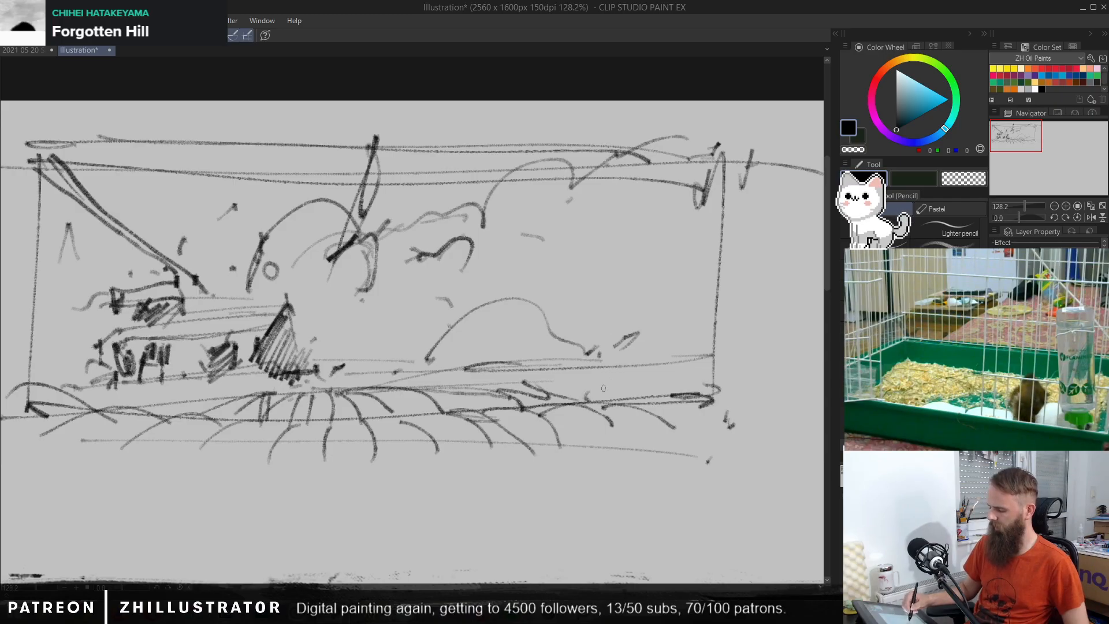
{"action": "left_click_drag", "start_coordinate": [608, 390], "coordinate": [615, 395]}
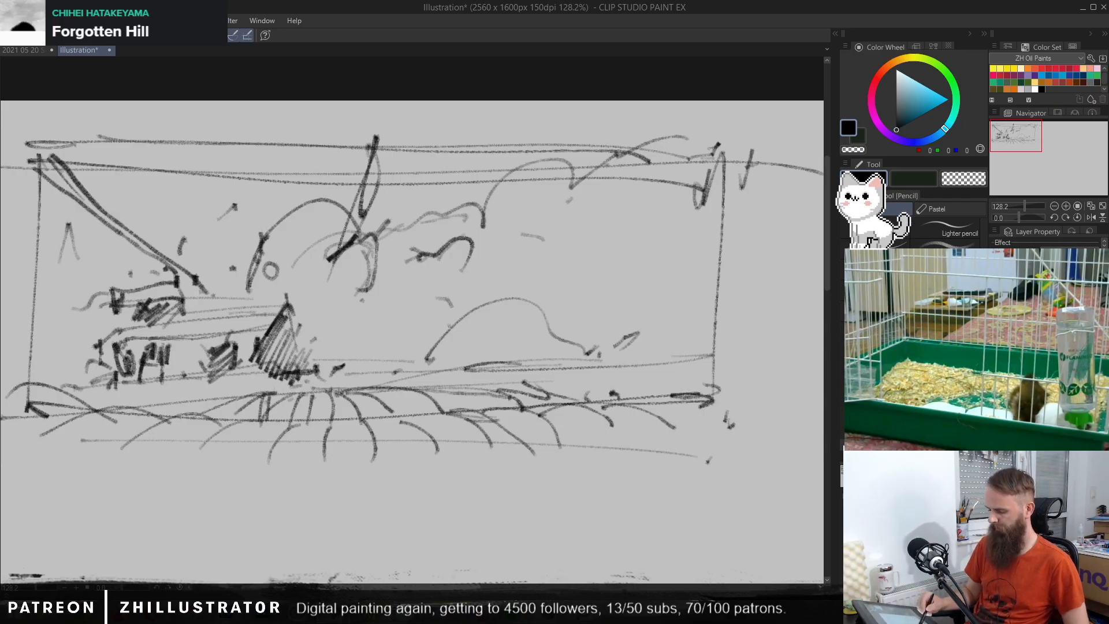
Step: Outline jagged treetops behind the low structure down to the frame's left edge, and top the hatched gable with a small chimney shape
{"action": "mouse_move", "coordinate": [217, 288]}
{"action": "left_mouse_down"}
{"action": "mouse_move", "coordinate": [186, 149]}
{"action": "mouse_move", "coordinate": [149, 231]}
{"action": "mouse_move", "coordinate": [108, 246]}
{"action": "mouse_move", "coordinate": [89, 292]}
{"action": "mouse_move", "coordinate": [41, 303]}
{"action": "mouse_move", "coordinate": [58, 363]}
{"action": "mouse_move", "coordinate": [1, 383]}
{"action": "left_mouse_up"}
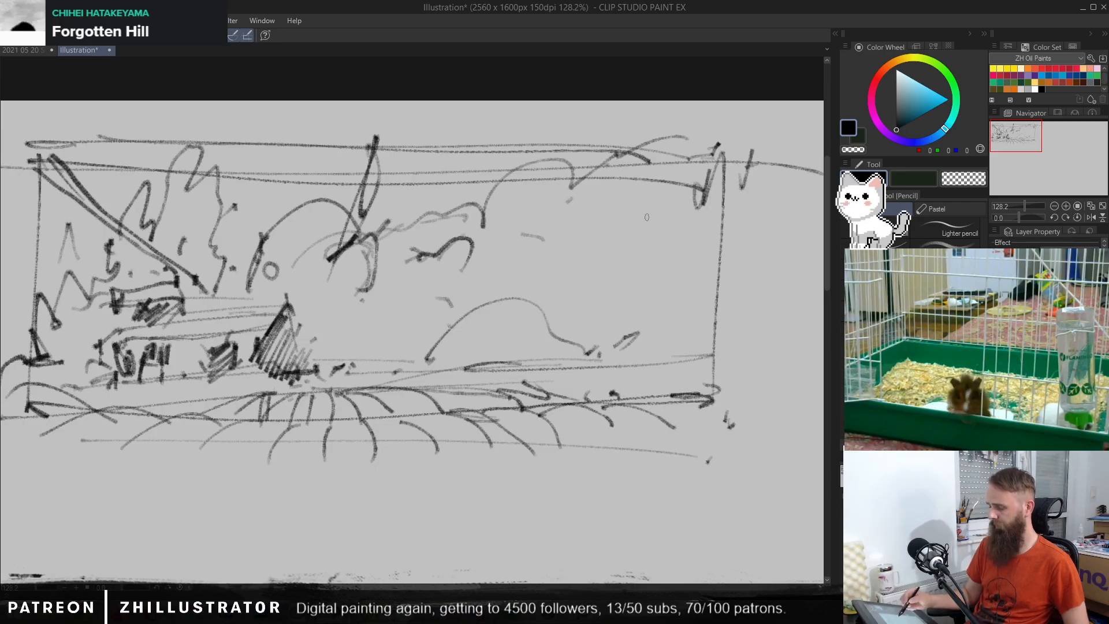
{"action": "mouse_move", "coordinate": [287, 300]}
{"action": "left_mouse_down"}
{"action": "mouse_move", "coordinate": [292, 331]}
{"action": "mouse_move", "coordinate": [277, 341]}
{"action": "mouse_move", "coordinate": [275, 288]}
{"action": "mouse_move", "coordinate": [294, 283]}
{"action": "left_mouse_up"}
{"action": "mouse_move", "coordinate": [293, 283]}
{"action": "left_mouse_down"}
{"action": "mouse_move", "coordinate": [285, 309]}
{"action": "mouse_move", "coordinate": [296, 325]}
{"action": "left_mouse_up"}
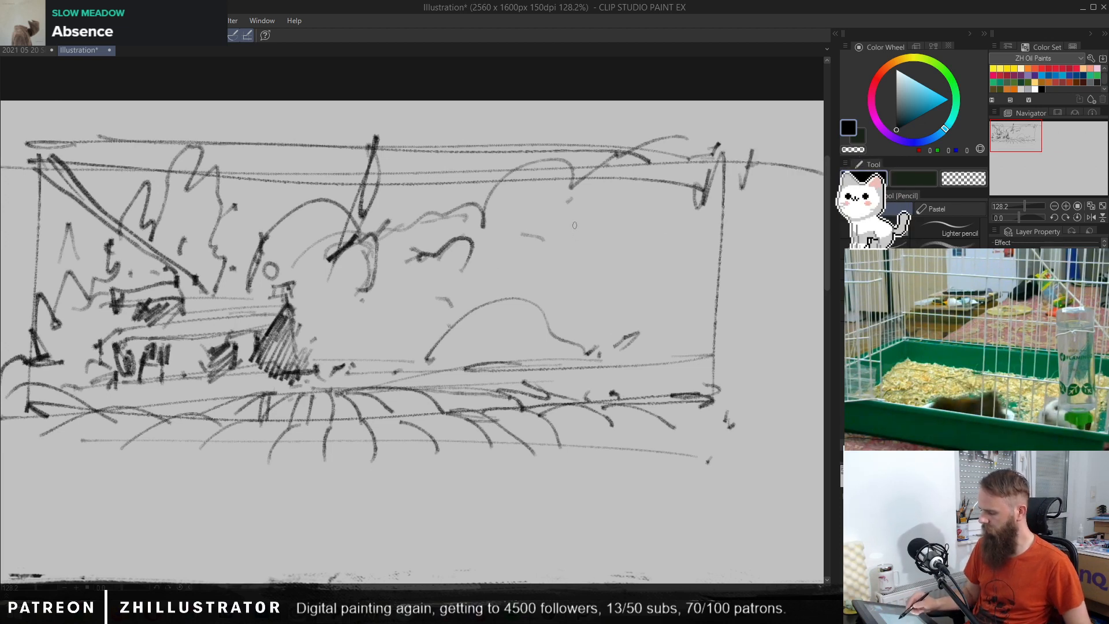
{"action": "mouse_move", "coordinate": [436, 283]}
{"action": "left_mouse_down"}
{"action": "mouse_move", "coordinate": [478, 252]}
{"action": "mouse_move", "coordinate": [636, 234]}
{"action": "left_mouse_up"}
{"action": "left_click_drag", "start_coordinate": [641, 276], "coordinate": [635, 225]}
{"action": "mouse_move", "coordinate": [624, 184]}
{"action": "left_mouse_down"}
{"action": "mouse_move", "coordinate": [634, 231]}
{"action": "mouse_move", "coordinate": [462, 249]}
{"action": "left_mouse_up"}
{"action": "left_click_drag", "start_coordinate": [460, 254], "coordinate": [454, 212]}
{"action": "mouse_move", "coordinate": [451, 267]}
{"action": "left_mouse_down"}
{"action": "mouse_move", "coordinate": [389, 323]}
{"action": "mouse_move", "coordinate": [658, 342]}
{"action": "mouse_move", "coordinate": [669, 331]}
{"action": "mouse_move", "coordinate": [645, 252]}
{"action": "mouse_move", "coordinate": [474, 250]}
{"action": "mouse_move", "coordinate": [454, 260]}
{"action": "mouse_move", "coordinate": [437, 304]}
{"action": "mouse_move", "coordinate": [560, 299]}
{"action": "mouse_move", "coordinate": [616, 335]}
{"action": "mouse_move", "coordinate": [606, 299]}
{"action": "mouse_move", "coordinate": [612, 337]}
{"action": "mouse_move", "coordinate": [568, 291]}
{"action": "mouse_move", "coordinate": [528, 318]}
{"action": "mouse_move", "coordinate": [515, 297]}
{"action": "mouse_move", "coordinate": [468, 310]}
{"action": "mouse_move", "coordinate": [450, 299]}
{"action": "mouse_move", "coordinate": [438, 326]}
{"action": "left_mouse_up"}
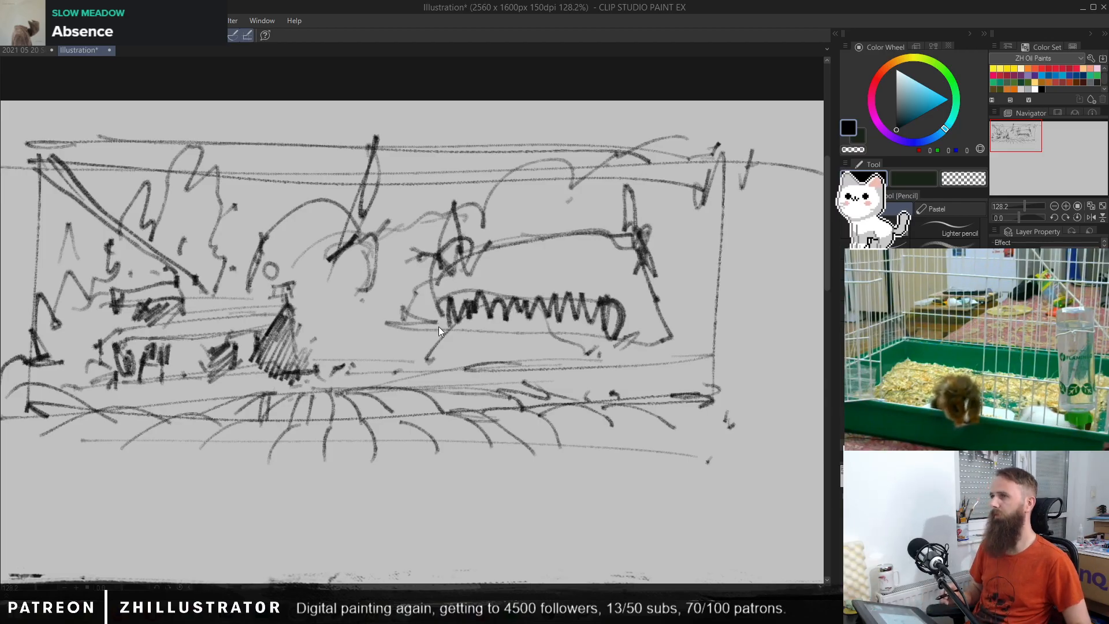
{"action": "key", "text": "ctrl+z"}
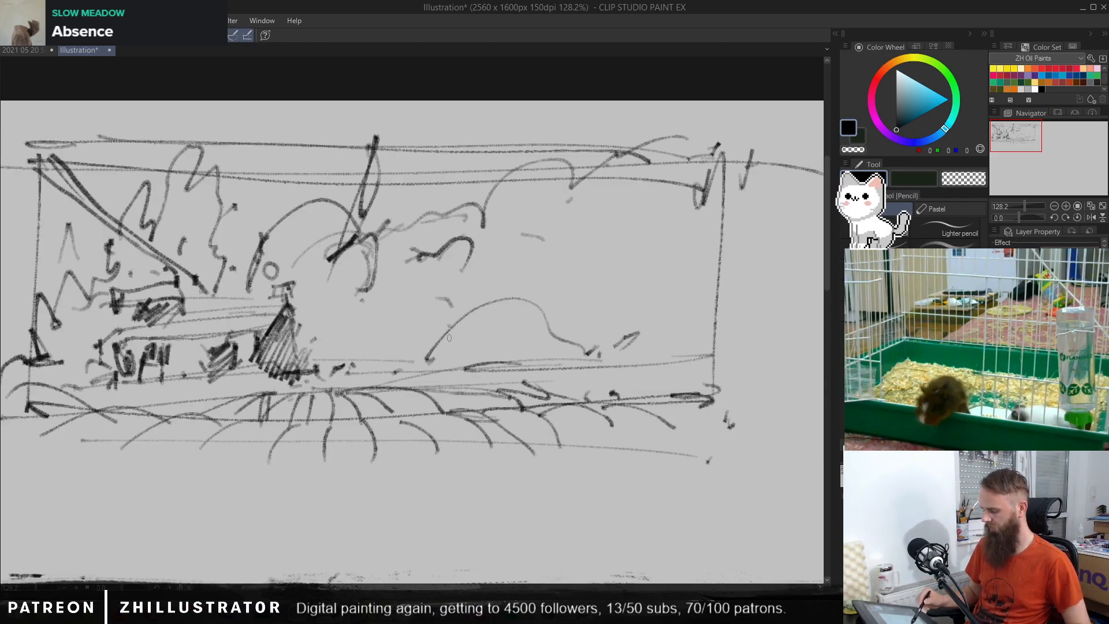
{"action": "left_click_drag", "start_coordinate": [305, 323], "coordinate": [712, 259]}
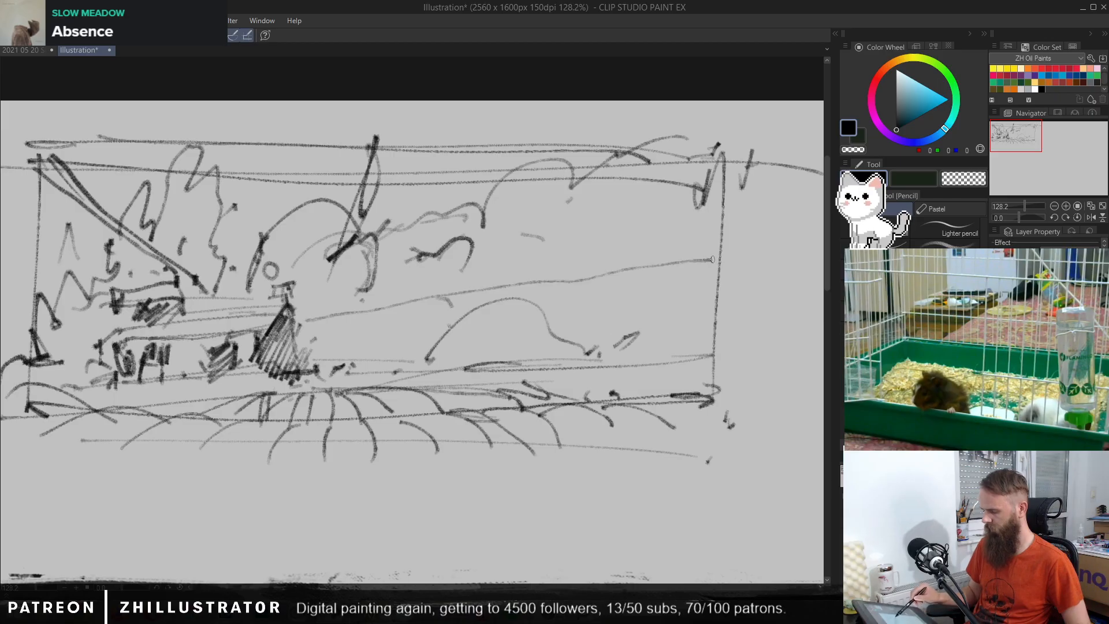
{"action": "key", "text": "ctrl+z"}
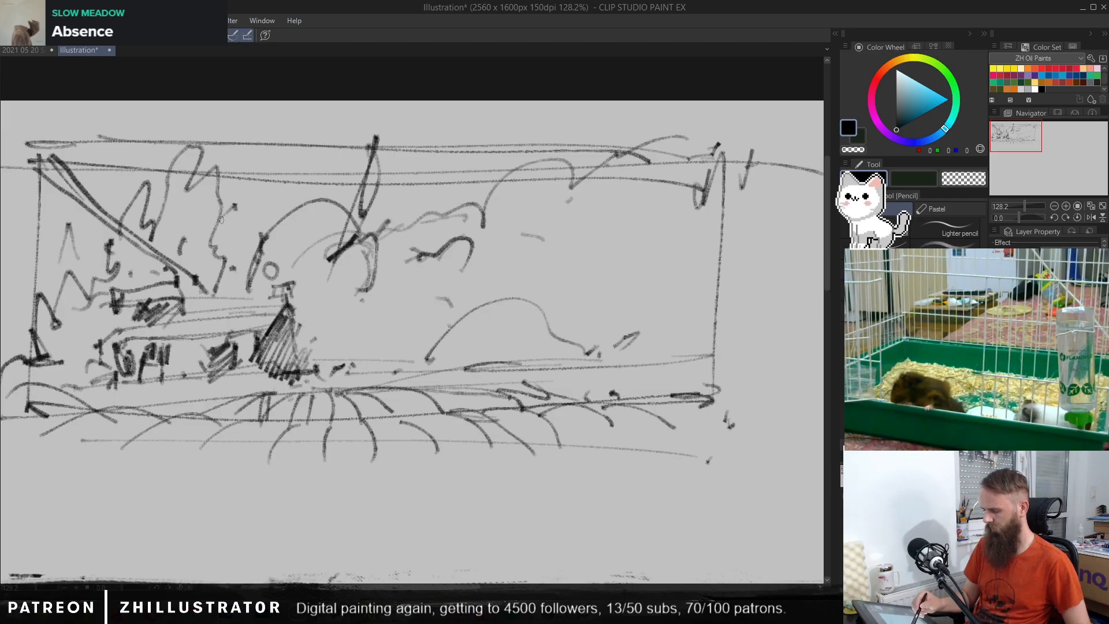
Step: Draw a distant horizon line from the gable to the frame's right edge, with curved field furrows between the gable and the hill
{"action": "left_click_drag", "start_coordinate": [306, 324], "coordinate": [708, 342]}
{"action": "mouse_move", "coordinate": [430, 358]}
{"action": "left_mouse_down"}
{"action": "mouse_move", "coordinate": [421, 328]}
{"action": "mouse_move", "coordinate": [392, 325]}
{"action": "left_mouse_up"}
{"action": "mouse_move", "coordinate": [386, 363]}
{"action": "left_mouse_down"}
{"action": "mouse_move", "coordinate": [373, 327]}
{"action": "mouse_move", "coordinate": [358, 328]}
{"action": "left_mouse_up"}
{"action": "mouse_move", "coordinate": [352, 365]}
{"action": "left_mouse_down"}
{"action": "mouse_move", "coordinate": [324, 363]}
{"action": "mouse_move", "coordinate": [352, 331]}
{"action": "left_mouse_up"}
{"action": "left_click_drag", "start_coordinate": [441, 328], "coordinate": [409, 326]}
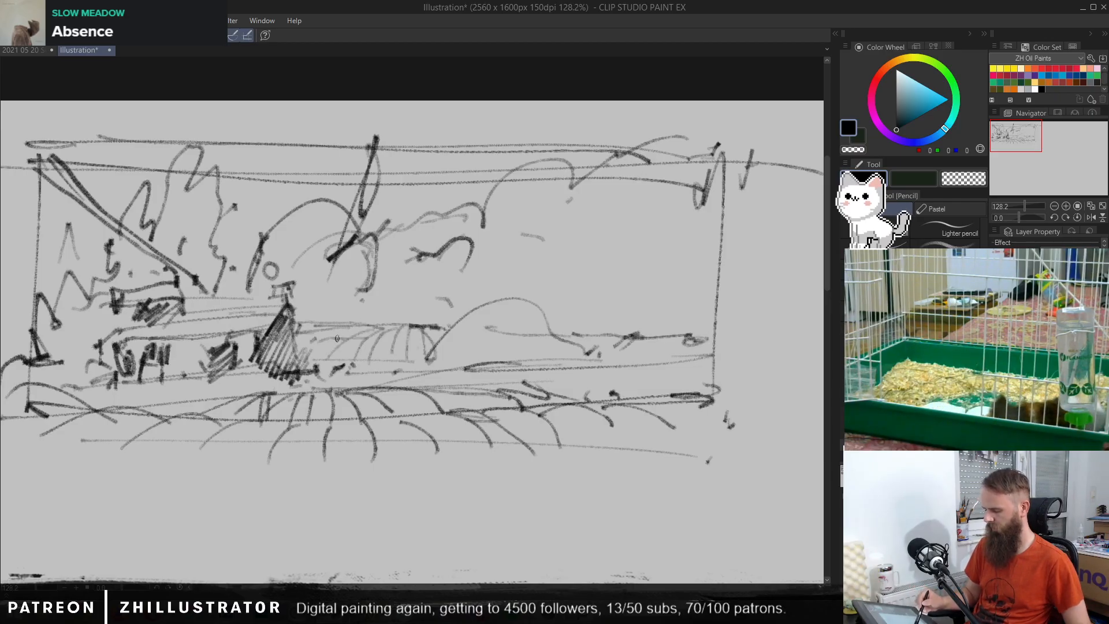
Step: Sketch a rounded bush beside the gable and small upright plant marks along the distant horizon line
{"action": "left_click_drag", "start_coordinate": [338, 339], "coordinate": [359, 318]}
{"action": "mouse_move", "coordinate": [359, 318]}
{"action": "left_mouse_down"}
{"action": "mouse_move", "coordinate": [324, 302]}
{"action": "mouse_move", "coordinate": [292, 326]}
{"action": "mouse_move", "coordinate": [322, 340]}
{"action": "left_mouse_up"}
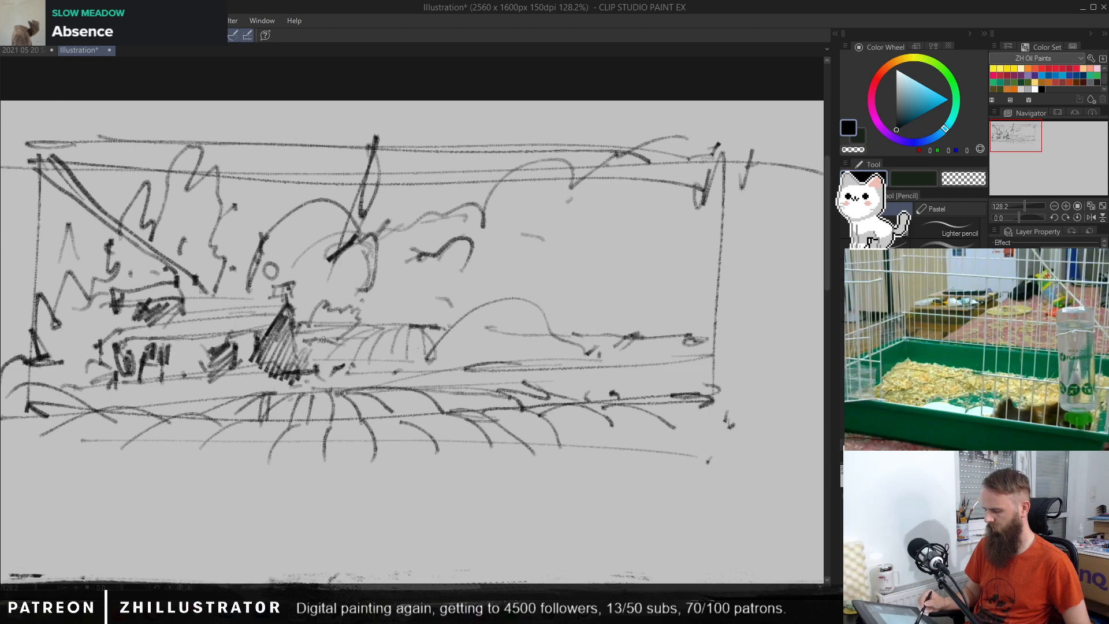
{"action": "left_click_drag", "start_coordinate": [432, 344], "coordinate": [432, 321]}
{"action": "mouse_move", "coordinate": [603, 331]}
{"action": "left_mouse_down"}
{"action": "mouse_move", "coordinate": [618, 325]}
{"action": "mouse_move", "coordinate": [606, 310]}
{"action": "left_mouse_up"}
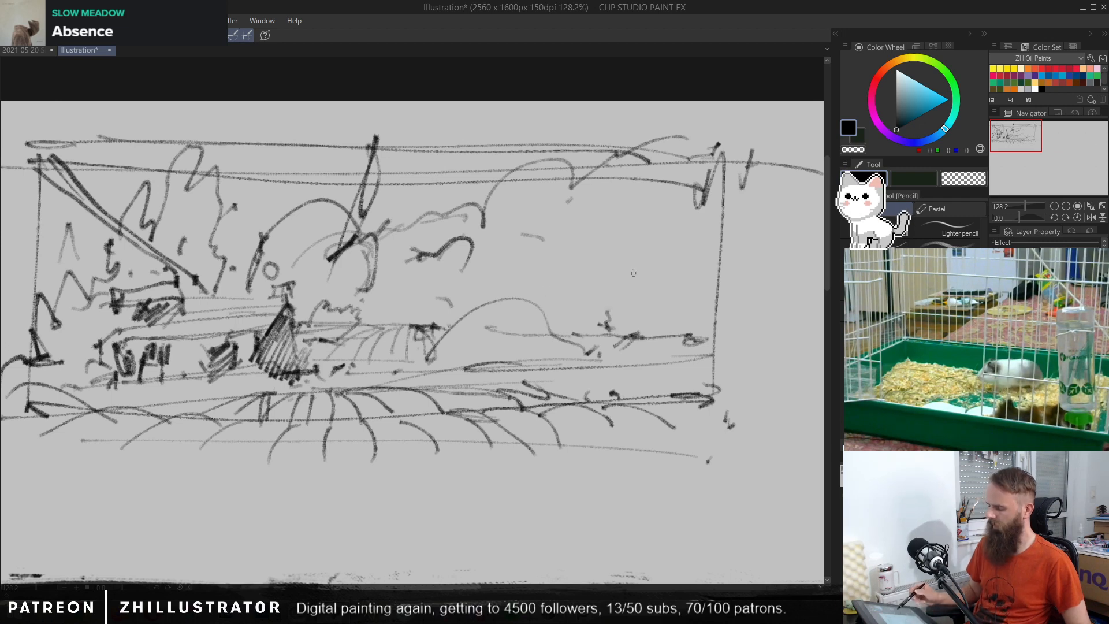
Step: Sketch hanging foliage across the frame's upper-right area, with a dark vertical branch and short strokes along its outline
{"action": "left_click_drag", "start_coordinate": [728, 252], "coordinate": [706, 222]}
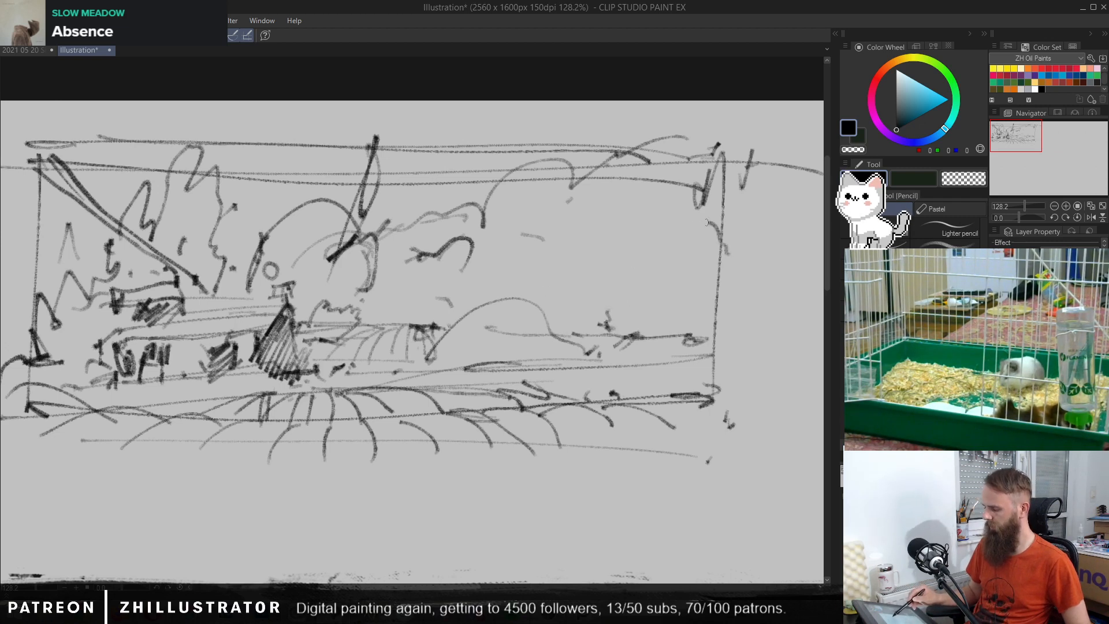
{"action": "mouse_move", "coordinate": [627, 143]}
{"action": "left_mouse_down"}
{"action": "mouse_move", "coordinate": [572, 226]}
{"action": "mouse_move", "coordinate": [532, 234]}
{"action": "mouse_move", "coordinate": [489, 265]}
{"action": "mouse_move", "coordinate": [462, 255]}
{"action": "left_mouse_up"}
{"action": "left_click_drag", "start_coordinate": [477, 171], "coordinate": [494, 222]}
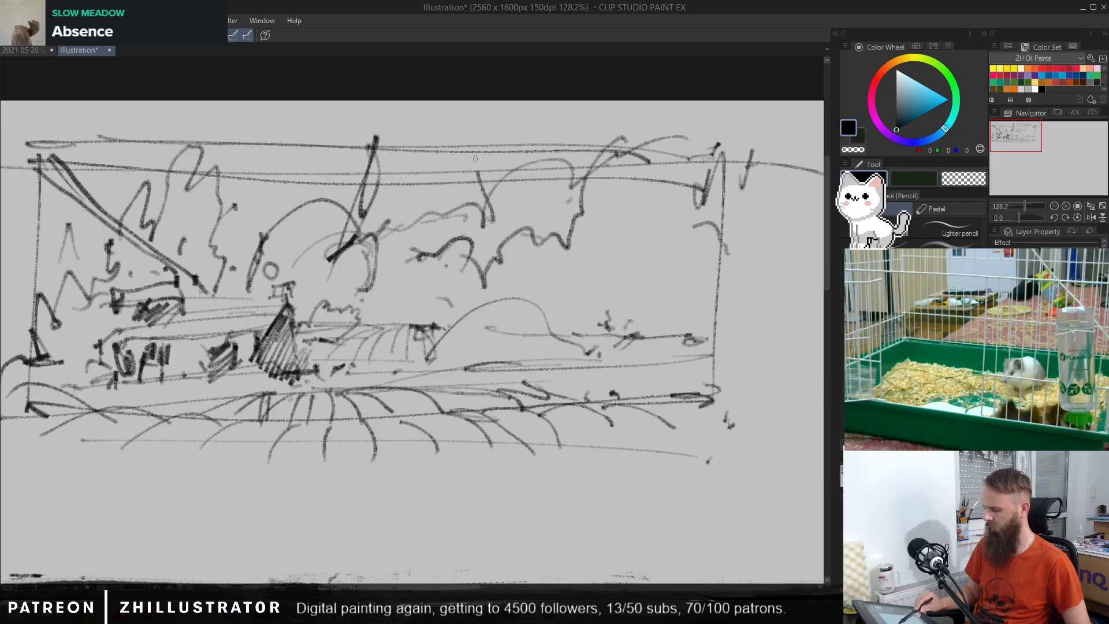
{"action": "left_click_drag", "start_coordinate": [475, 130], "coordinate": [484, 224]}
{"action": "mouse_move", "coordinate": [446, 198]}
{"action": "left_mouse_down"}
{"action": "mouse_move", "coordinate": [469, 214]}
{"action": "mouse_move", "coordinate": [498, 193]}
{"action": "left_mouse_up"}
{"action": "left_click_drag", "start_coordinate": [571, 200], "coordinate": [563, 149]}
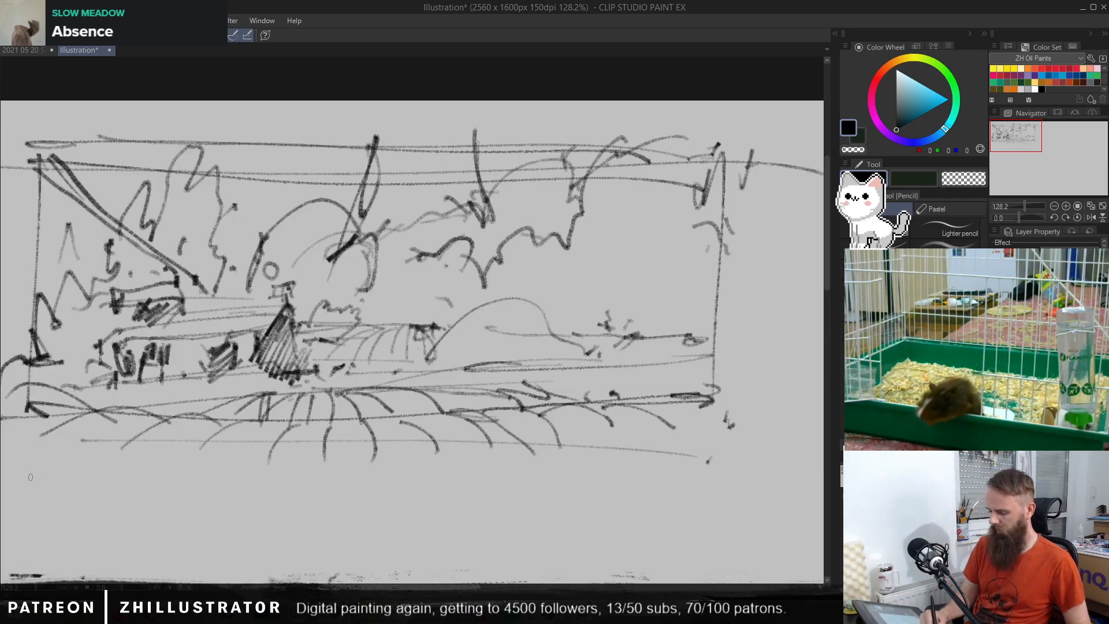
Step: Extend the thumbnail frame downward with a new lower edge beneath the furrows and side lines reaching toward it
{"action": "left_click_drag", "start_coordinate": [27, 478], "coordinate": [642, 474]}
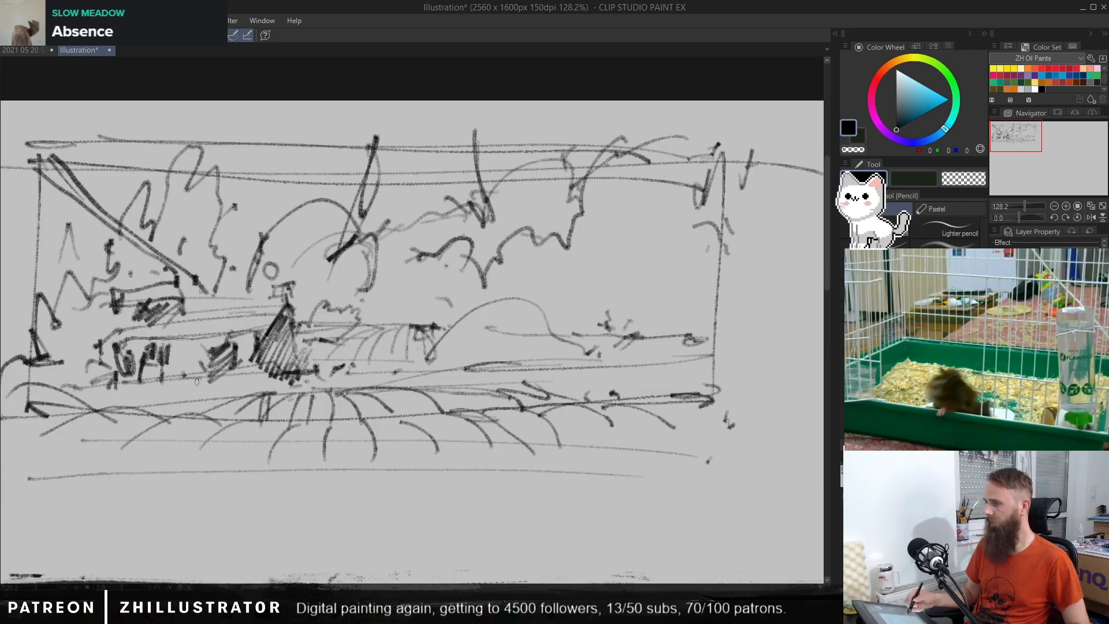
{"action": "mouse_move", "coordinate": [25, 407]}
{"action": "left_mouse_down"}
{"action": "mouse_move", "coordinate": [29, 488]}
{"action": "mouse_move", "coordinate": [254, 477]}
{"action": "left_mouse_up"}
{"action": "left_click_drag", "start_coordinate": [20, 479], "coordinate": [728, 492]}
{"action": "mouse_move", "coordinate": [670, 478]}
{"action": "left_mouse_down"}
{"action": "mouse_move", "coordinate": [510, 477]}
{"action": "mouse_move", "coordinate": [750, 488]}
{"action": "mouse_move", "coordinate": [651, 477]}
{"action": "left_mouse_up"}
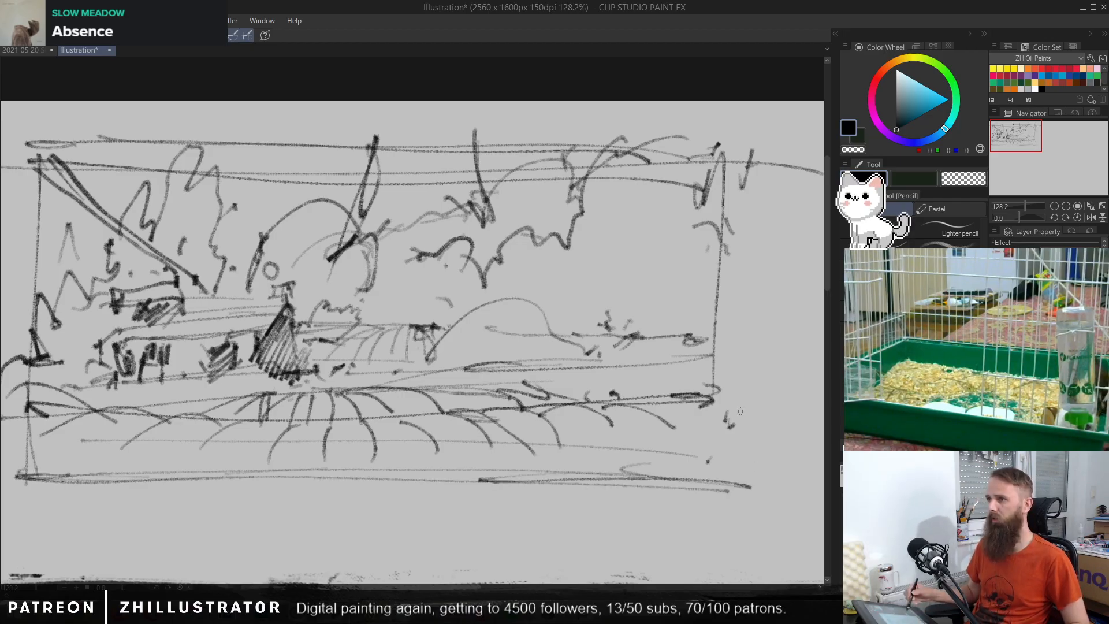
{"action": "left_click_drag", "start_coordinate": [719, 392], "coordinate": [714, 446]}
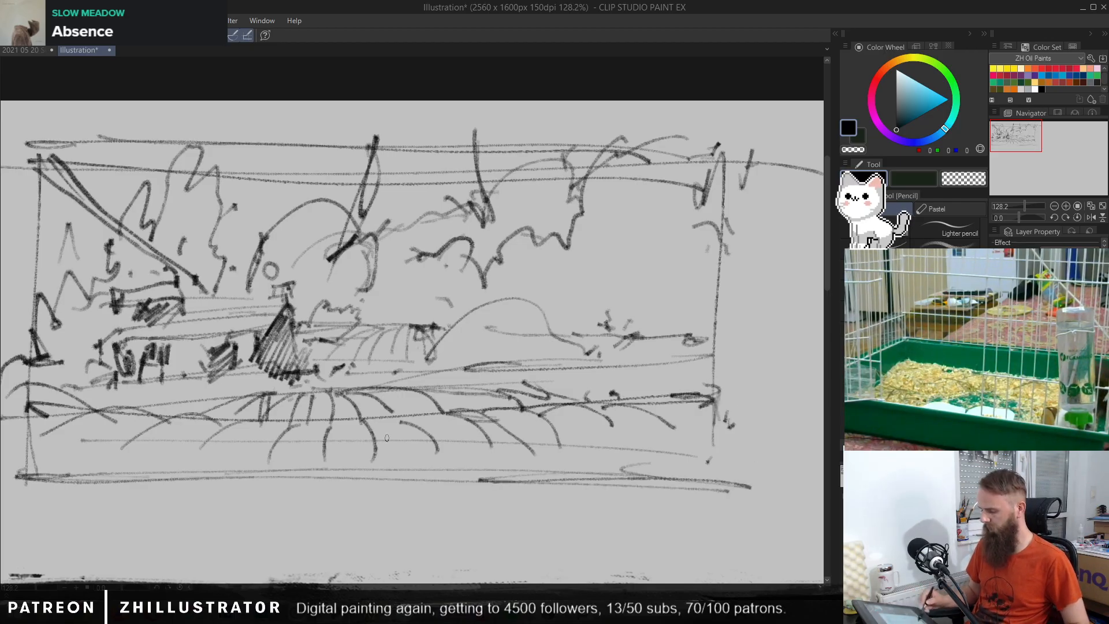
Step: Scatter short dark marks among the foreground furrows on both sides, and add a light line toward the frame's right edge
{"action": "left_click_drag", "start_coordinate": [232, 441], "coordinate": [210, 443]}
{"action": "mouse_move", "coordinate": [97, 443]}
{"action": "left_mouse_down"}
{"action": "mouse_move", "coordinate": [151, 444]}
{"action": "mouse_move", "coordinate": [127, 440]}
{"action": "mouse_move", "coordinate": [125, 424]}
{"action": "mouse_move", "coordinate": [84, 444]}
{"action": "left_mouse_up"}
{"action": "mouse_move", "coordinate": [134, 477]}
{"action": "left_mouse_down"}
{"action": "mouse_move", "coordinate": [176, 465]}
{"action": "mouse_move", "coordinate": [209, 442]}
{"action": "left_mouse_up"}
{"action": "left_click_drag", "start_coordinate": [183, 449], "coordinate": [180, 429]}
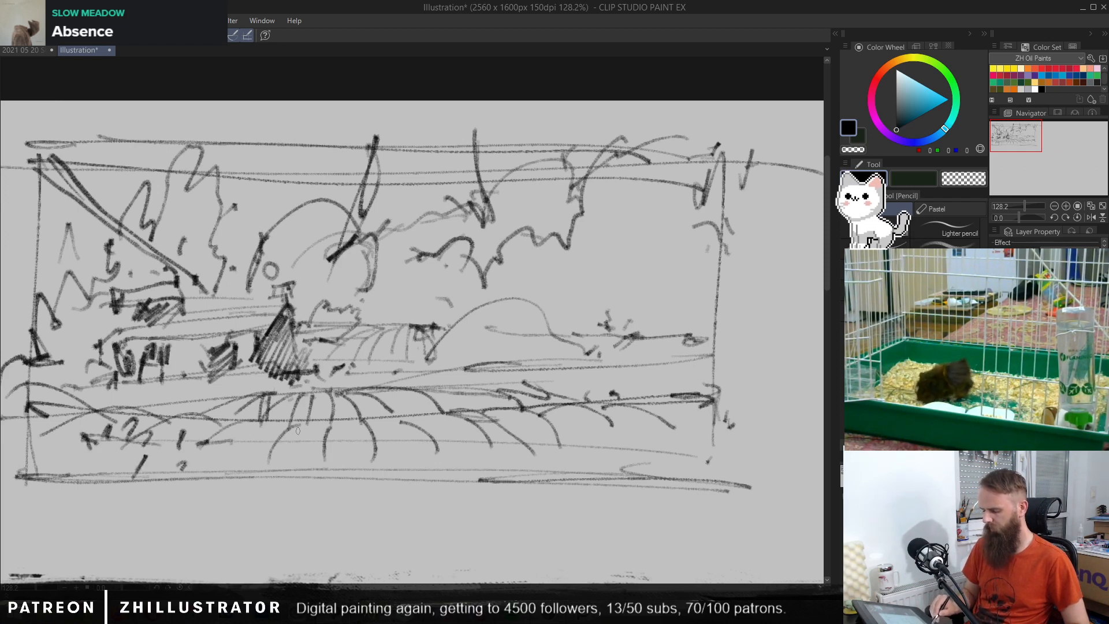
{"action": "left_click_drag", "start_coordinate": [607, 442], "coordinate": [621, 428]}
{"action": "left_click_drag", "start_coordinate": [580, 430], "coordinate": [576, 446]}
{"action": "left_click_drag", "start_coordinate": [494, 436], "coordinate": [722, 429]}
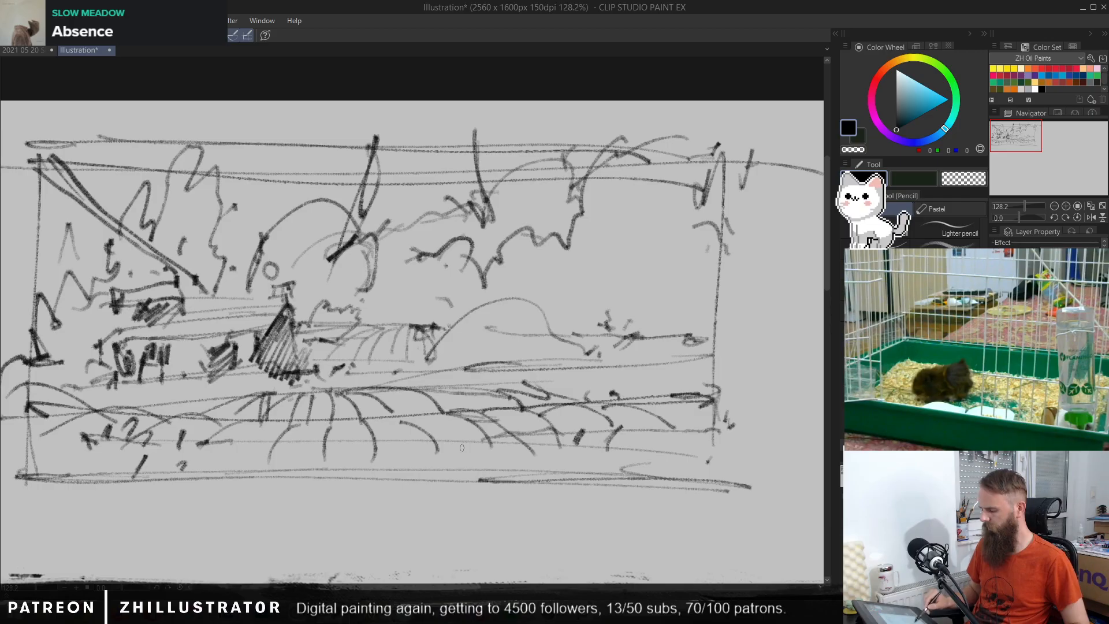
Step: Add light strokes in the lower foreground and reinforce the frame's lower-right corner with loose curved lines
{"action": "mouse_move", "coordinate": [437, 445]}
{"action": "left_mouse_down"}
{"action": "mouse_move", "coordinate": [359, 438]}
{"action": "mouse_move", "coordinate": [504, 432]}
{"action": "left_mouse_up"}
{"action": "left_click", "coordinate": [465, 460]}
{"action": "left_click_drag", "start_coordinate": [488, 468], "coordinate": [492, 478]}
{"action": "mouse_move", "coordinate": [659, 466]}
{"action": "left_mouse_down"}
{"action": "mouse_move", "coordinate": [703, 462]}
{"action": "mouse_move", "coordinate": [717, 411]}
{"action": "left_mouse_up"}
{"action": "left_click_drag", "start_coordinate": [722, 451], "coordinate": [720, 460]}
Step: Add loose strokes around the hill's base and along the middle-ground lines beneath it
{"action": "left_click_drag", "start_coordinate": [595, 350], "coordinate": [551, 353]}
{"action": "left_click_drag", "start_coordinate": [475, 363], "coordinate": [526, 371]}
{"action": "left_click_drag", "start_coordinate": [442, 330], "coordinate": [454, 364]}
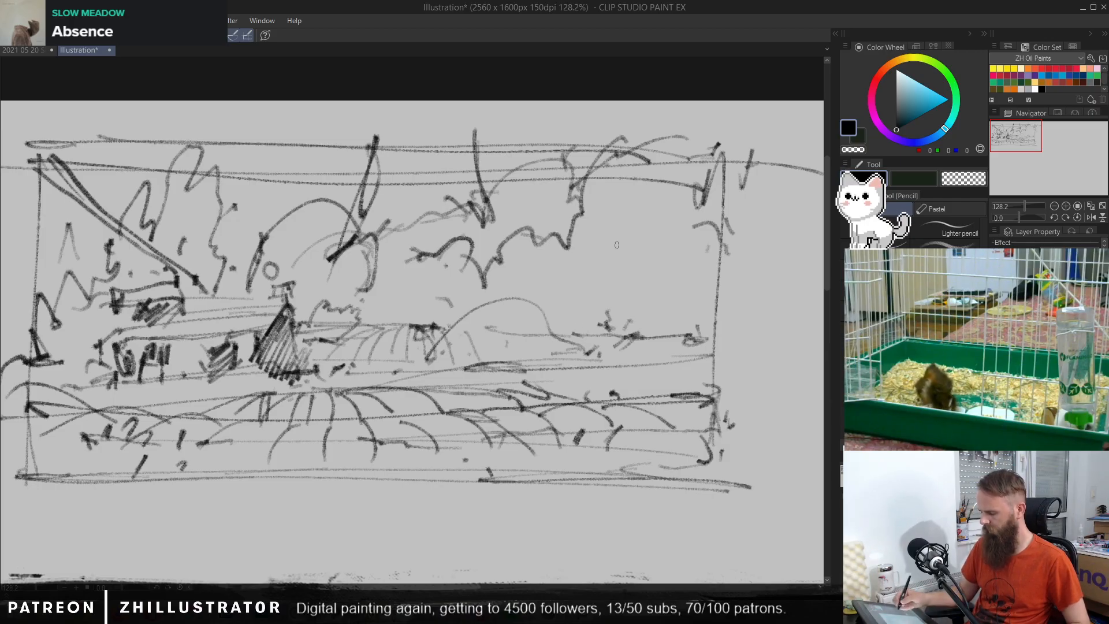
{"action": "left_click_drag", "start_coordinate": [634, 362], "coordinate": [554, 369]}
{"action": "left_click_drag", "start_coordinate": [707, 394], "coordinate": [519, 337]}
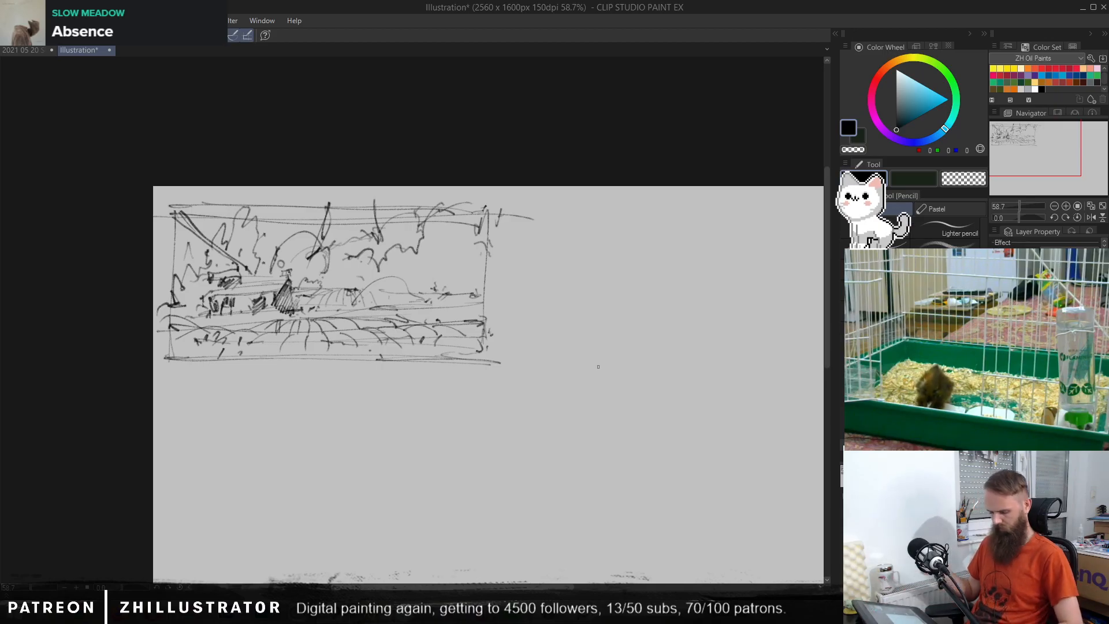
{"action": "key", "text": "p"}
{"action": "left_click_drag", "start_coordinate": [542, 236], "coordinate": [534, 343]}
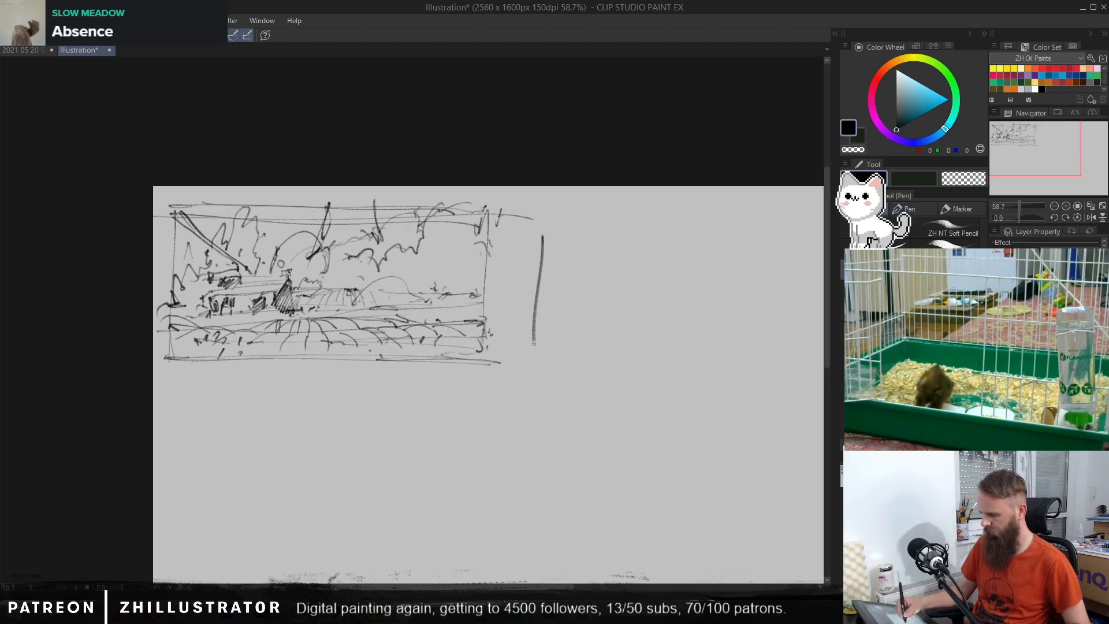
{"action": "mouse_move", "coordinate": [593, 287]}
{"action": "left_mouse_down"}
{"action": "mouse_move", "coordinate": [574, 309]}
{"action": "mouse_move", "coordinate": [610, 307]}
{"action": "left_mouse_up"}
{"action": "key", "text": "ctrl+z"}
{"action": "key", "text": "ctrl+z"}
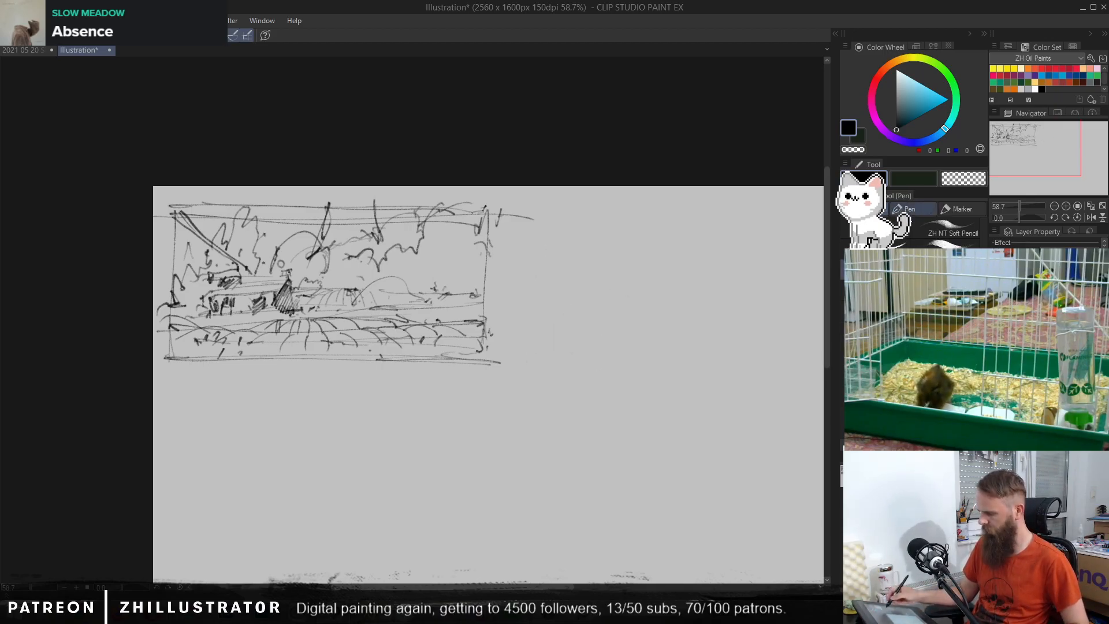
{"action": "mouse_move", "coordinate": [570, 252]}
{"action": "left_mouse_down"}
{"action": "mouse_move", "coordinate": [551, 341]}
{"action": "mouse_move", "coordinate": [659, 291]}
{"action": "mouse_move", "coordinate": [650, 266]}
{"action": "mouse_move", "coordinate": [603, 283]}
{"action": "mouse_move", "coordinate": [671, 361]}
{"action": "mouse_move", "coordinate": [675, 387]}
{"action": "left_mouse_up"}
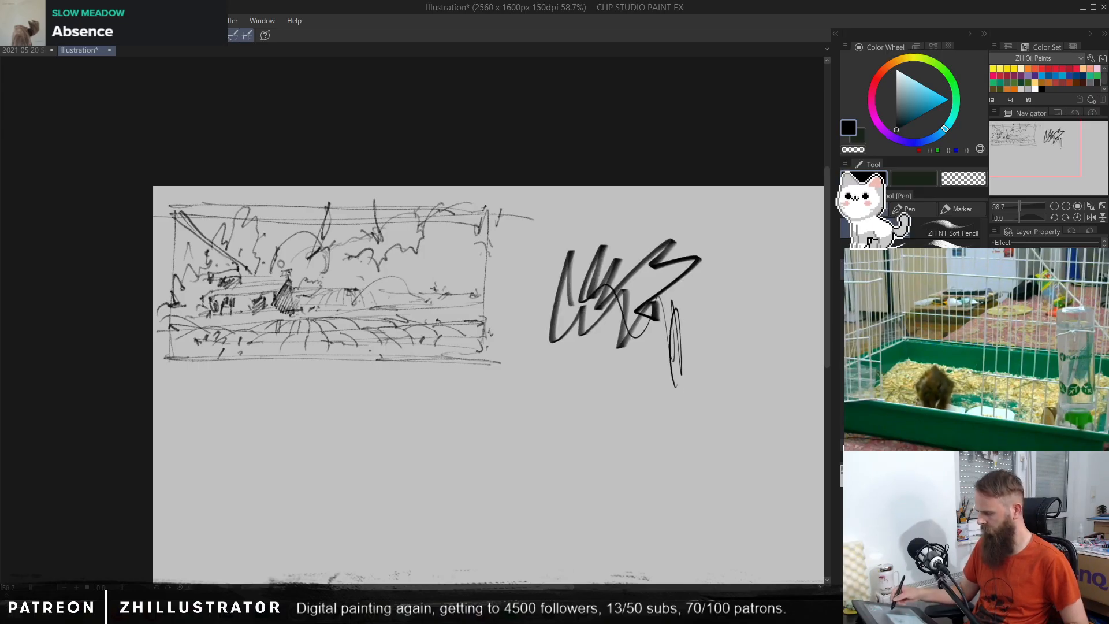
{"action": "key", "text": "ctrl+z"}
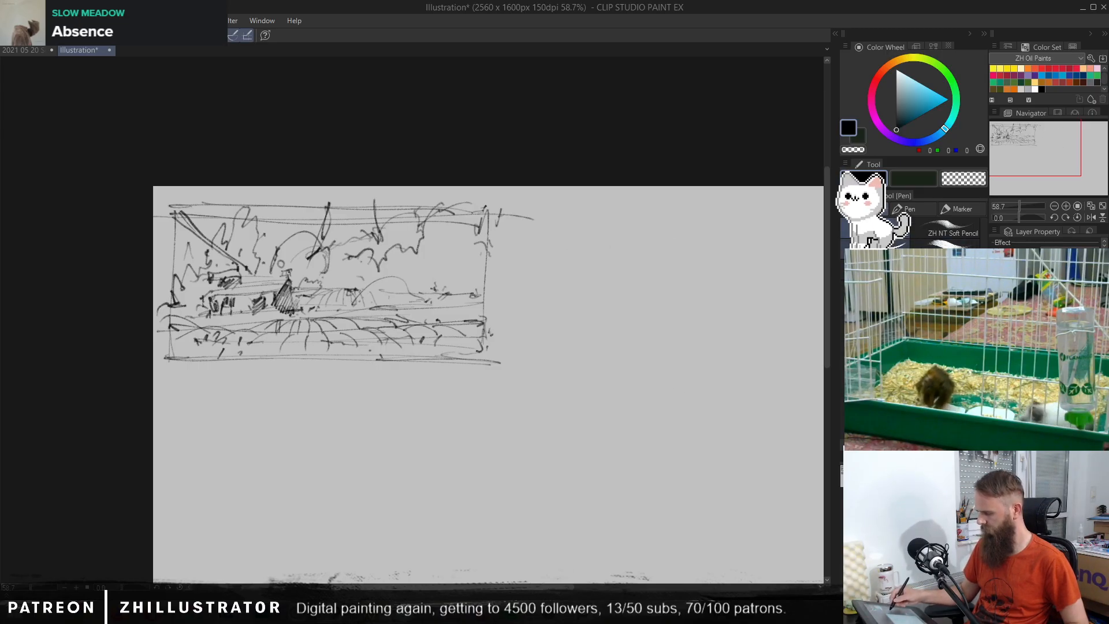
{"action": "mouse_move", "coordinate": [693, 272]}
{"action": "left_mouse_down"}
{"action": "mouse_move", "coordinate": [701, 315]}
{"action": "mouse_move", "coordinate": [685, 266]}
{"action": "mouse_move", "coordinate": [646, 352]}
{"action": "left_mouse_up"}
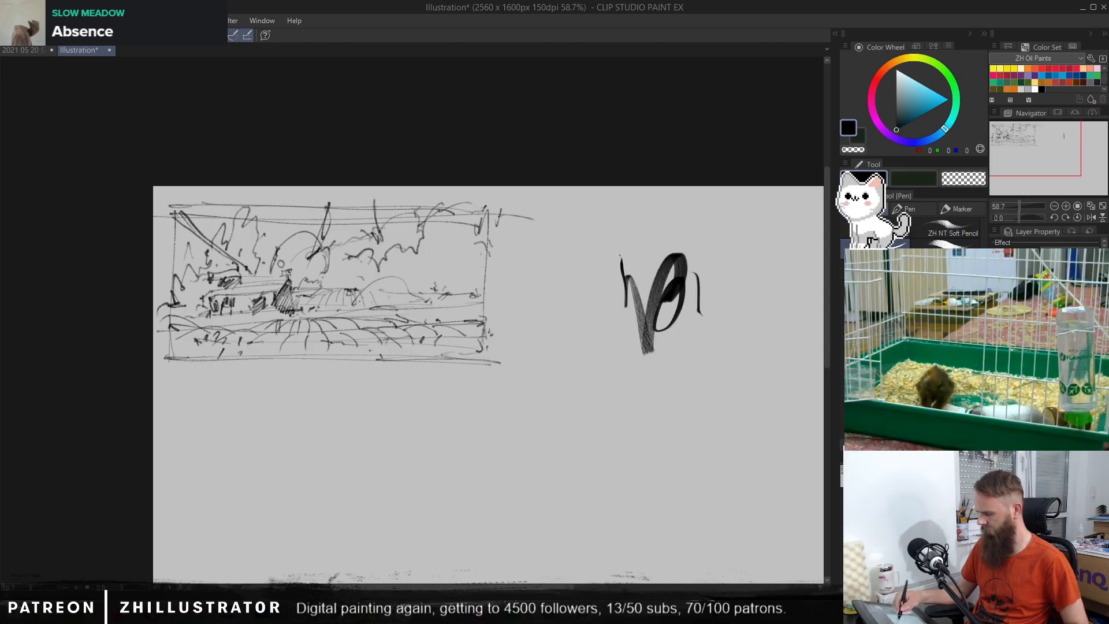
{"action": "left_click_drag", "start_coordinate": [622, 260], "coordinate": [623, 306]}
{"action": "mouse_move", "coordinate": [612, 263]}
{"action": "left_mouse_down"}
{"action": "mouse_move", "coordinate": [587, 322]}
{"action": "mouse_move", "coordinate": [544, 358]}
{"action": "mouse_move", "coordinate": [653, 305]}
{"action": "mouse_move", "coordinate": [606, 361]}
{"action": "mouse_move", "coordinate": [643, 380]}
{"action": "left_mouse_up"}
{"action": "key", "text": "Delete"}
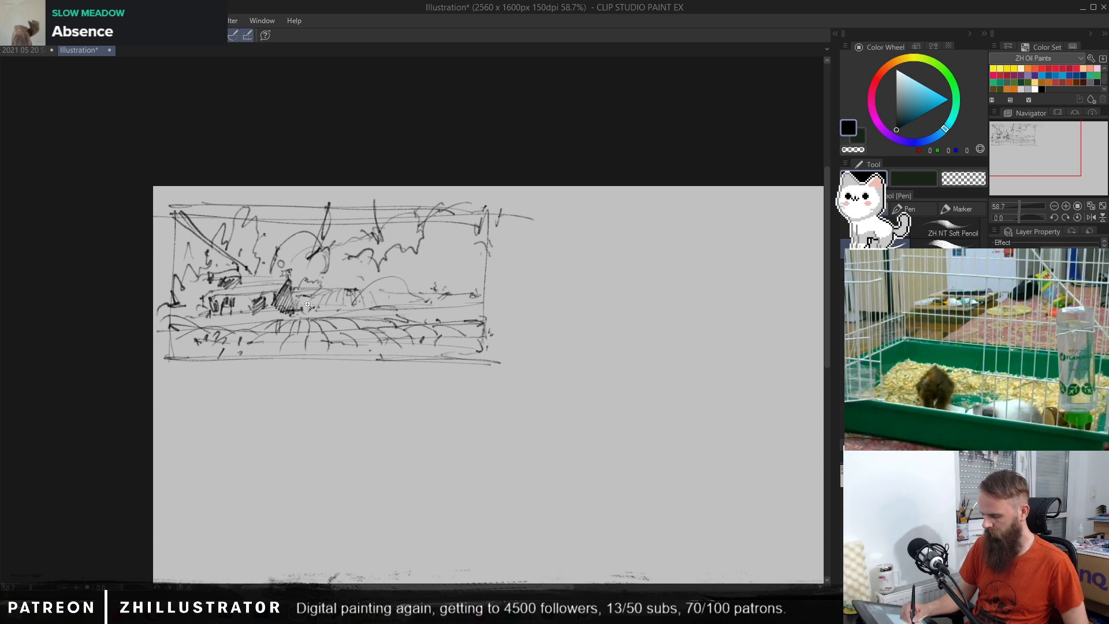
Step: Darken the house's gable end with black strokes and roughen the nearby edge of the tall tree with pencil
{"action": "left_click_drag", "start_coordinate": [303, 301], "coordinate": [342, 312], "text": "ctrl"}
{"action": "left_click_drag", "start_coordinate": [343, 313], "coordinate": [498, 331]}
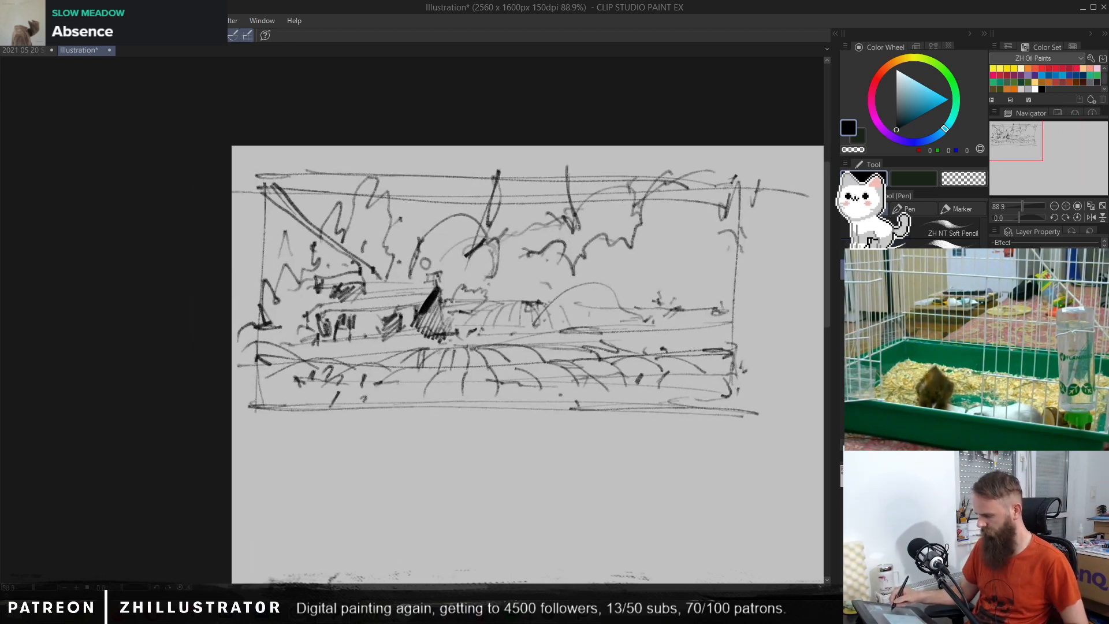
{"action": "key", "text": "p"}
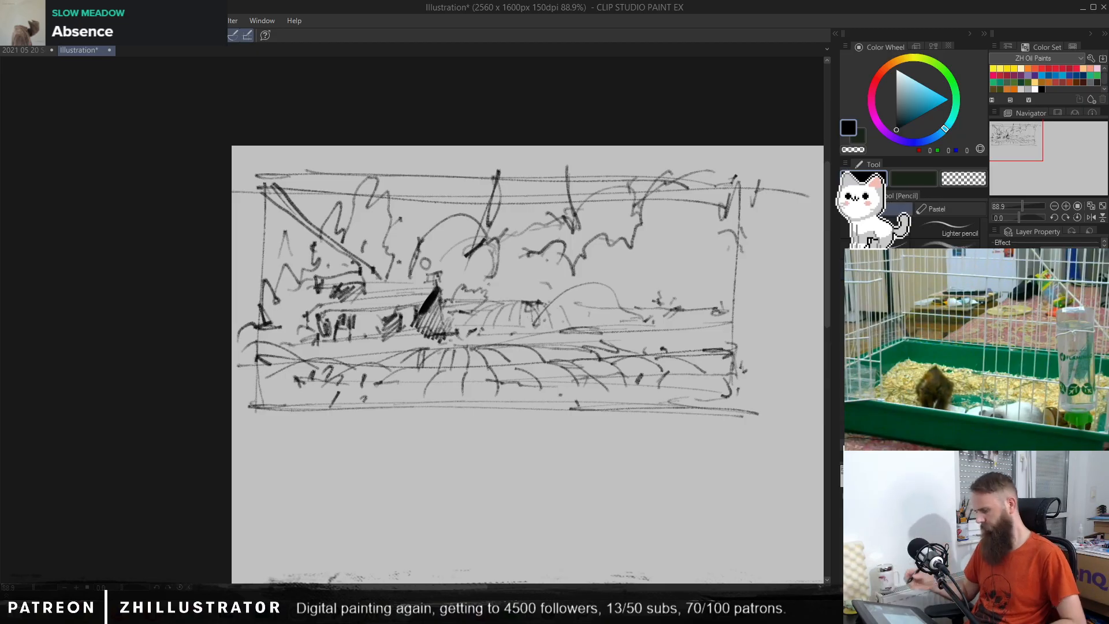
{"action": "left_click_drag", "start_coordinate": [401, 240], "coordinate": [392, 270]}
{"action": "left_click_drag", "start_coordinate": [398, 254], "coordinate": [384, 223]}
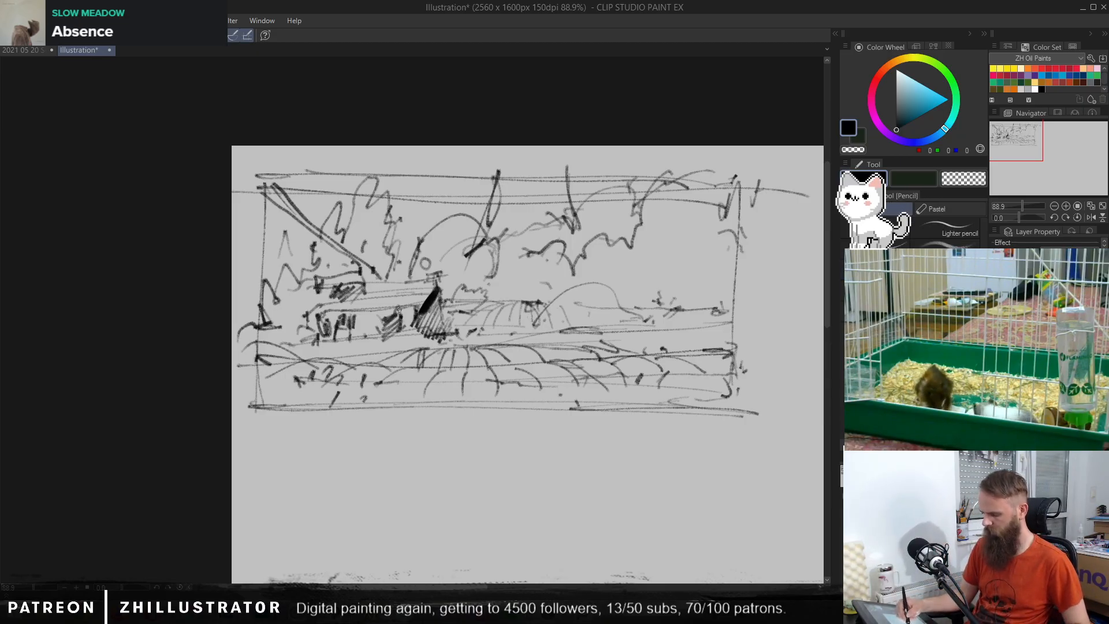
{"action": "mouse_move", "coordinate": [435, 300]}
{"action": "left_mouse_down"}
{"action": "mouse_move", "coordinate": [428, 339]}
{"action": "mouse_move", "coordinate": [453, 315]}
{"action": "left_mouse_up"}
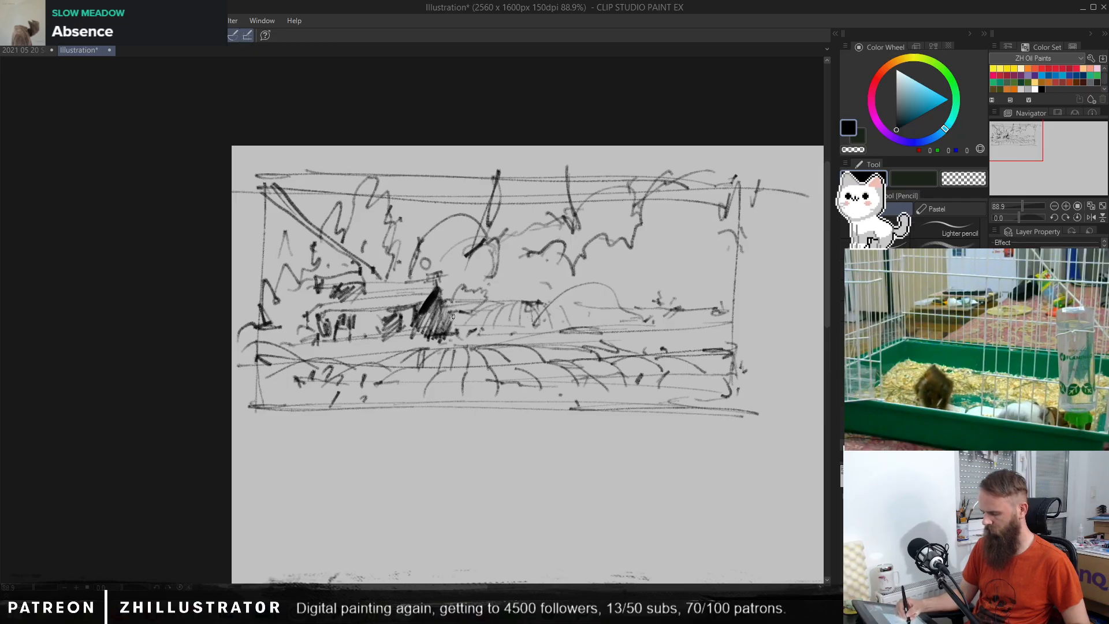
Step: Hatch the dark ground strip beneath the house and across the middle ground, plus the bushes and tall tree around the house
{"action": "mouse_move", "coordinate": [360, 348]}
{"action": "left_mouse_down"}
{"action": "mouse_move", "coordinate": [385, 342]}
{"action": "mouse_move", "coordinate": [302, 353]}
{"action": "mouse_move", "coordinate": [385, 330]}
{"action": "mouse_move", "coordinate": [407, 342]}
{"action": "mouse_move", "coordinate": [534, 335]}
{"action": "mouse_move", "coordinate": [586, 340]}
{"action": "mouse_move", "coordinate": [591, 352]}
{"action": "mouse_move", "coordinate": [705, 334]}
{"action": "left_mouse_up"}
{"action": "mouse_move", "coordinate": [342, 331]}
{"action": "left_mouse_down"}
{"action": "mouse_move", "coordinate": [295, 335]}
{"action": "mouse_move", "coordinate": [296, 295]}
{"action": "mouse_move", "coordinate": [269, 311]}
{"action": "mouse_move", "coordinate": [306, 292]}
{"action": "mouse_move", "coordinate": [309, 304]}
{"action": "left_mouse_up"}
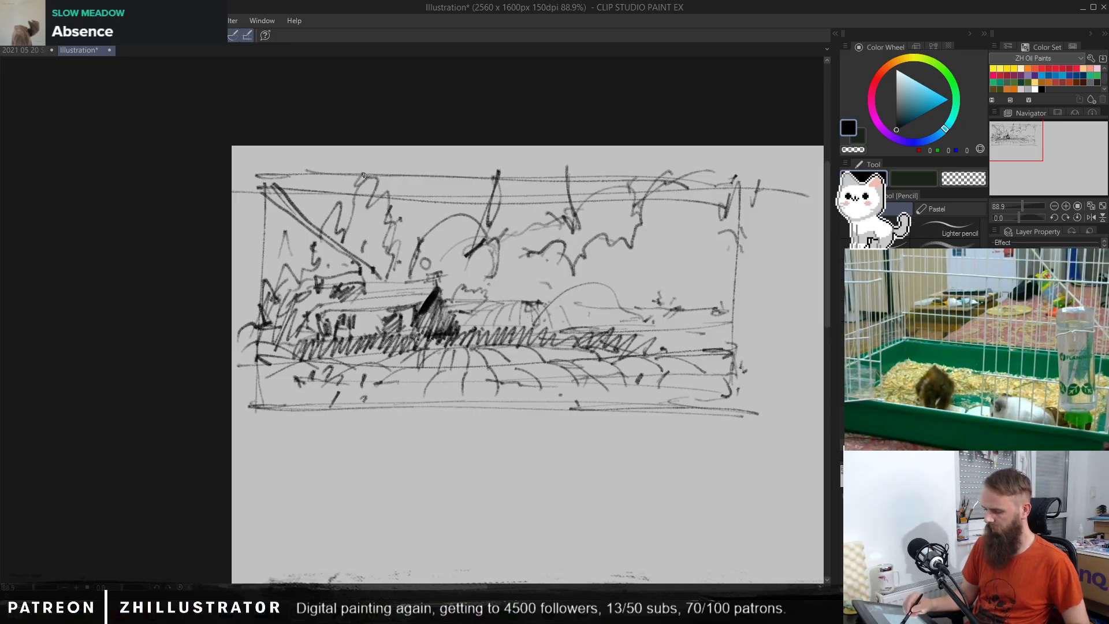
{"action": "mouse_move", "coordinate": [364, 175]}
{"action": "left_mouse_down"}
{"action": "mouse_move", "coordinate": [361, 211]}
{"action": "mouse_move", "coordinate": [378, 228]}
{"action": "mouse_move", "coordinate": [391, 218]}
{"action": "mouse_move", "coordinate": [398, 259]}
{"action": "mouse_move", "coordinate": [378, 270]}
{"action": "mouse_move", "coordinate": [318, 208]}
{"action": "mouse_move", "coordinate": [323, 263]}
{"action": "mouse_move", "coordinate": [353, 277]}
{"action": "mouse_move", "coordinate": [342, 287]}
{"action": "left_mouse_up"}
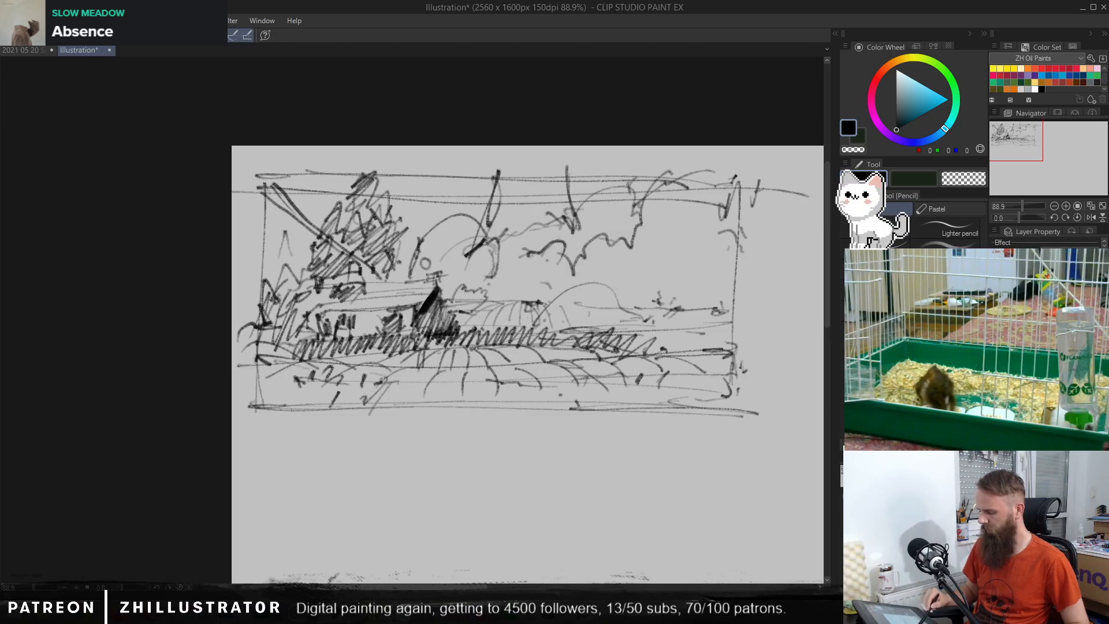
Step: Add dark diagonal grass strokes over the left part of the foreground furrows, spilling past the frame's lower edge
{"action": "mouse_move", "coordinate": [377, 380]}
{"action": "left_mouse_down"}
{"action": "mouse_move", "coordinate": [344, 411]}
{"action": "mouse_move", "coordinate": [307, 407]}
{"action": "left_mouse_up"}
{"action": "mouse_move", "coordinate": [318, 369]}
{"action": "left_mouse_down"}
{"action": "mouse_move", "coordinate": [289, 398]}
{"action": "mouse_move", "coordinate": [272, 379]}
{"action": "mouse_move", "coordinate": [287, 425]}
{"action": "left_mouse_up"}
{"action": "left_click_drag", "start_coordinate": [355, 418], "coordinate": [434, 377]}
{"action": "mouse_move", "coordinate": [464, 374]}
{"action": "left_mouse_down"}
{"action": "mouse_move", "coordinate": [450, 386]}
{"action": "mouse_move", "coordinate": [387, 382]}
{"action": "left_mouse_up"}
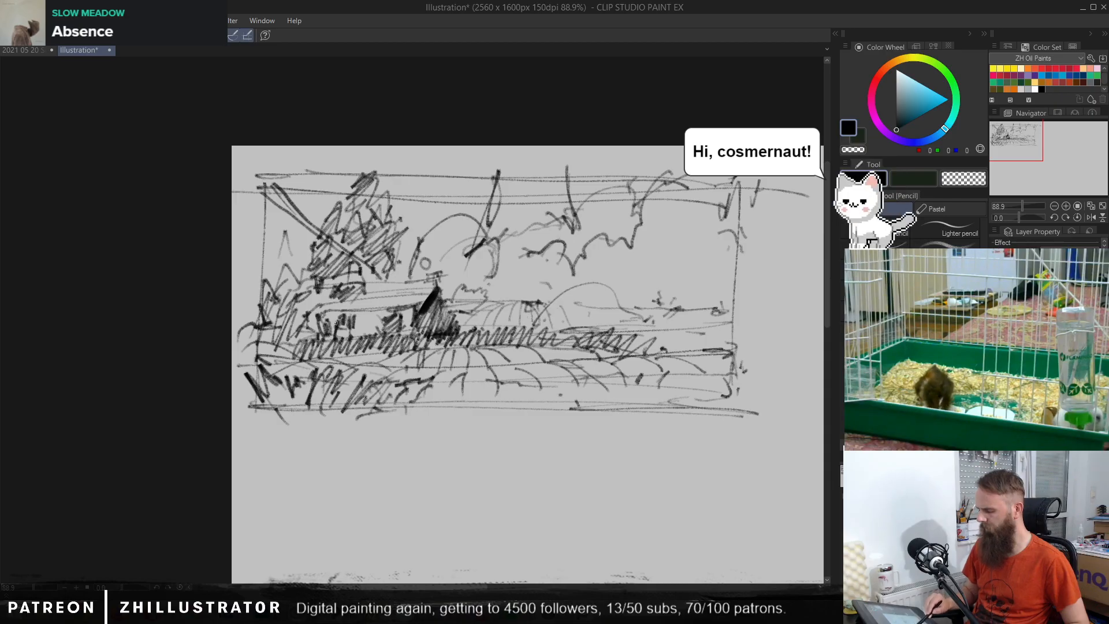
Step: Darken the house's left end, try hatching the roof and undo it, and reinforce the gable's peak with heavy black strokes
{"action": "mouse_move", "coordinate": [343, 303]}
{"action": "left_mouse_down"}
{"action": "mouse_move", "coordinate": [321, 316]}
{"action": "mouse_move", "coordinate": [341, 324]}
{"action": "mouse_move", "coordinate": [319, 320]}
{"action": "left_mouse_up"}
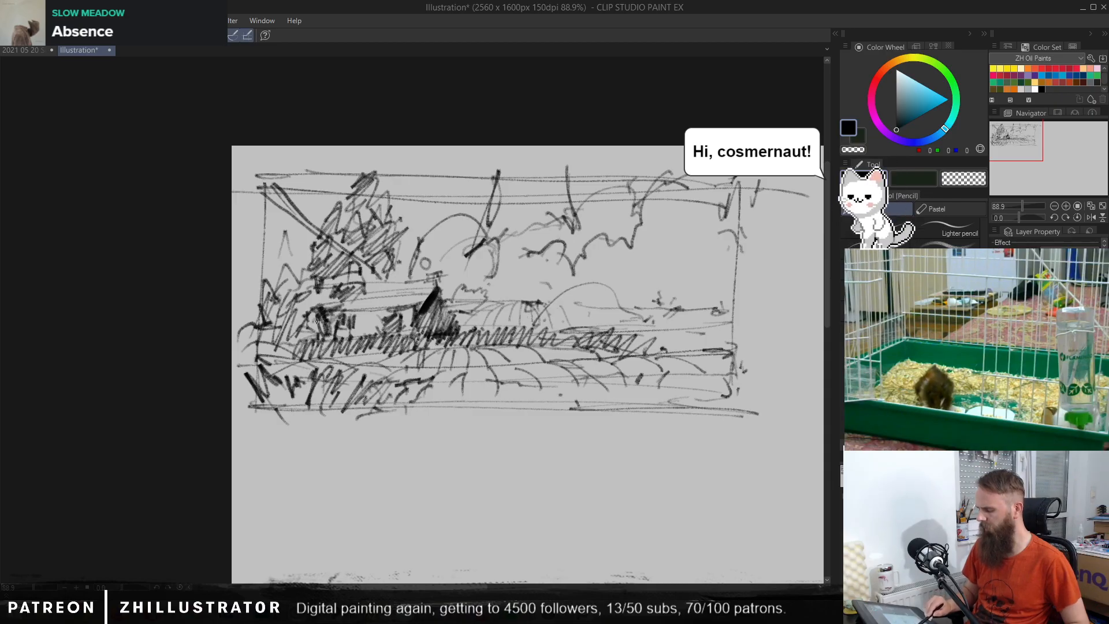
{"action": "mouse_move", "coordinate": [431, 281]}
{"action": "left_mouse_down"}
{"action": "mouse_move", "coordinate": [423, 295]}
{"action": "mouse_move", "coordinate": [384, 295]}
{"action": "mouse_move", "coordinate": [388, 285]}
{"action": "mouse_move", "coordinate": [304, 306]}
{"action": "left_mouse_up"}
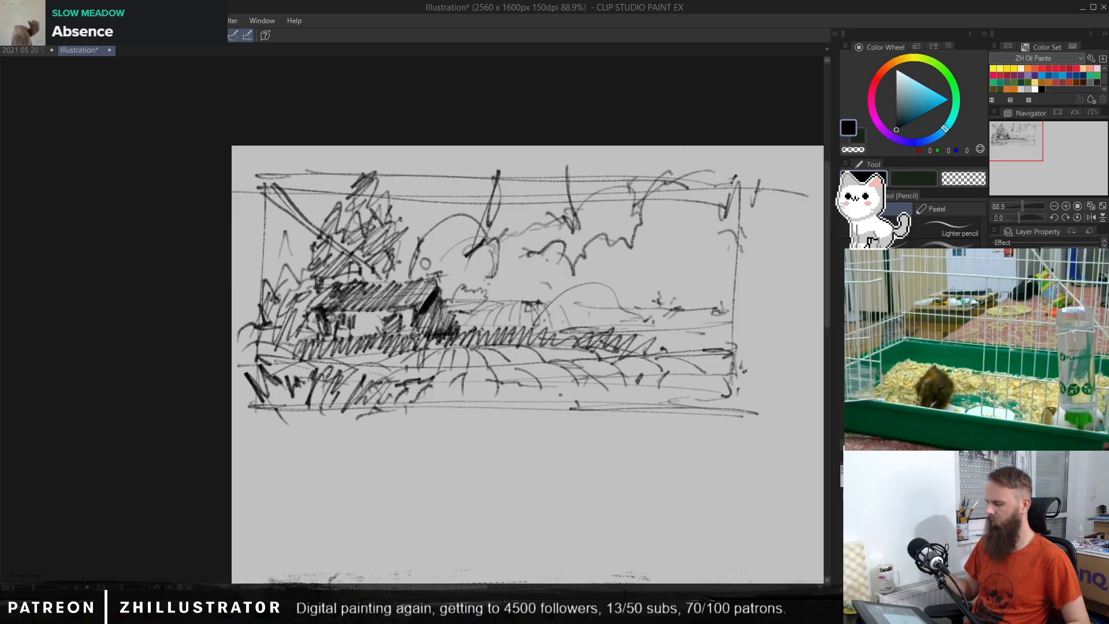
{"action": "key", "text": "ctrl+z"}
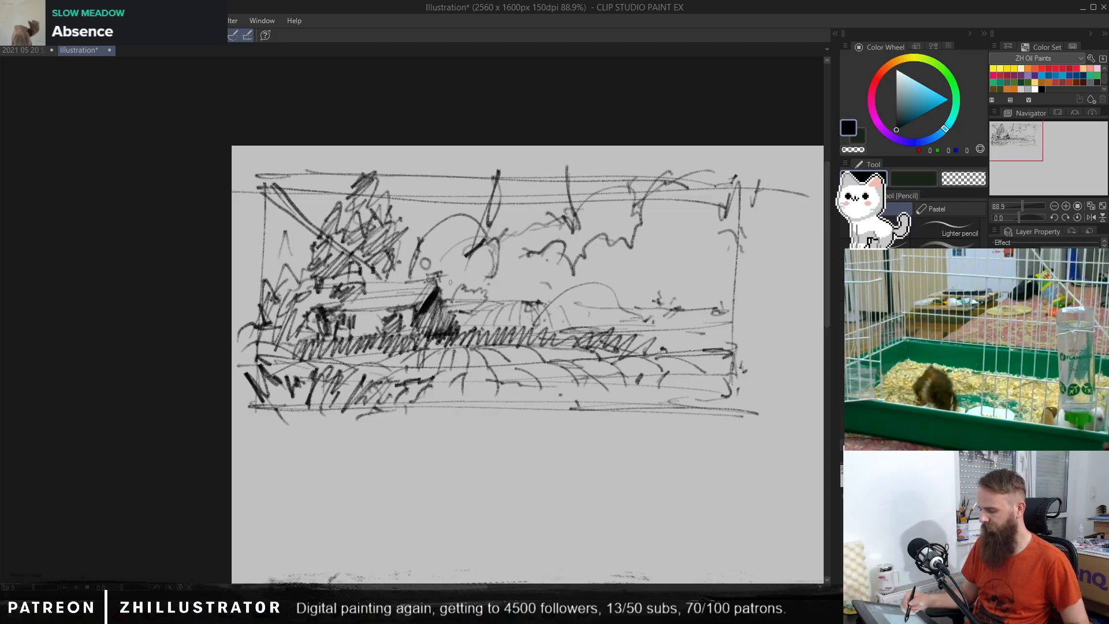
{"action": "mouse_move", "coordinate": [444, 269]}
{"action": "left_mouse_down"}
{"action": "mouse_move", "coordinate": [419, 304]}
{"action": "mouse_move", "coordinate": [439, 308]}
{"action": "left_mouse_up"}
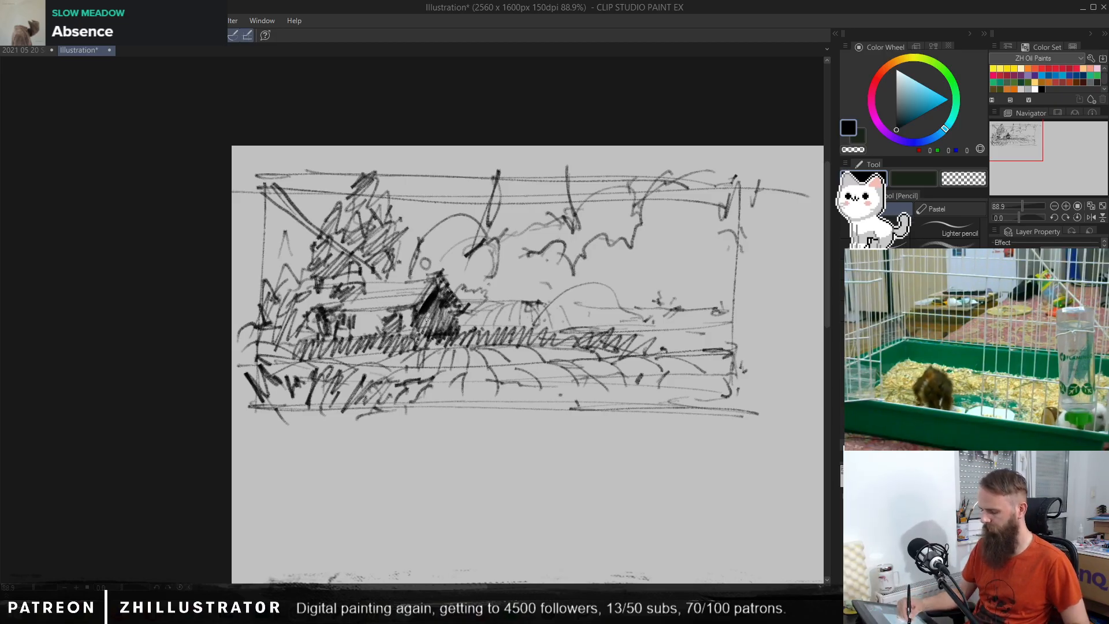
Step: Rework the house's roof and wall, lightening their dark marks with the transparent colour
{"action": "left_click_drag", "start_coordinate": [350, 317], "coordinate": [458, 321]}
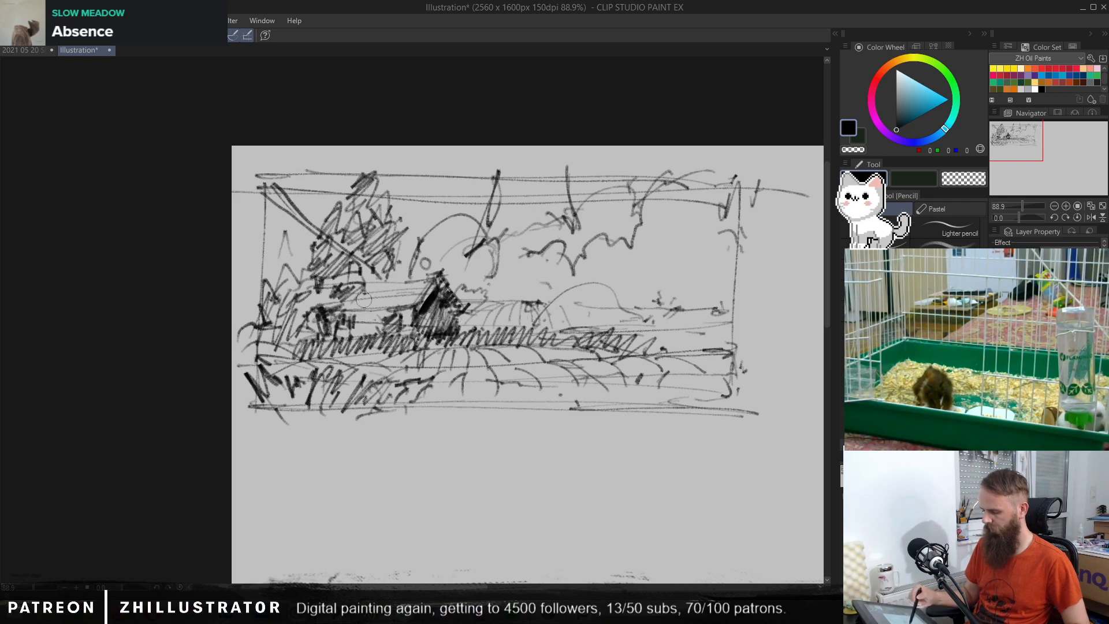
{"action": "mouse_move", "coordinate": [363, 299]}
{"action": "left_mouse_down"}
{"action": "mouse_move", "coordinate": [369, 309]}
{"action": "mouse_move", "coordinate": [424, 295]}
{"action": "left_mouse_up"}
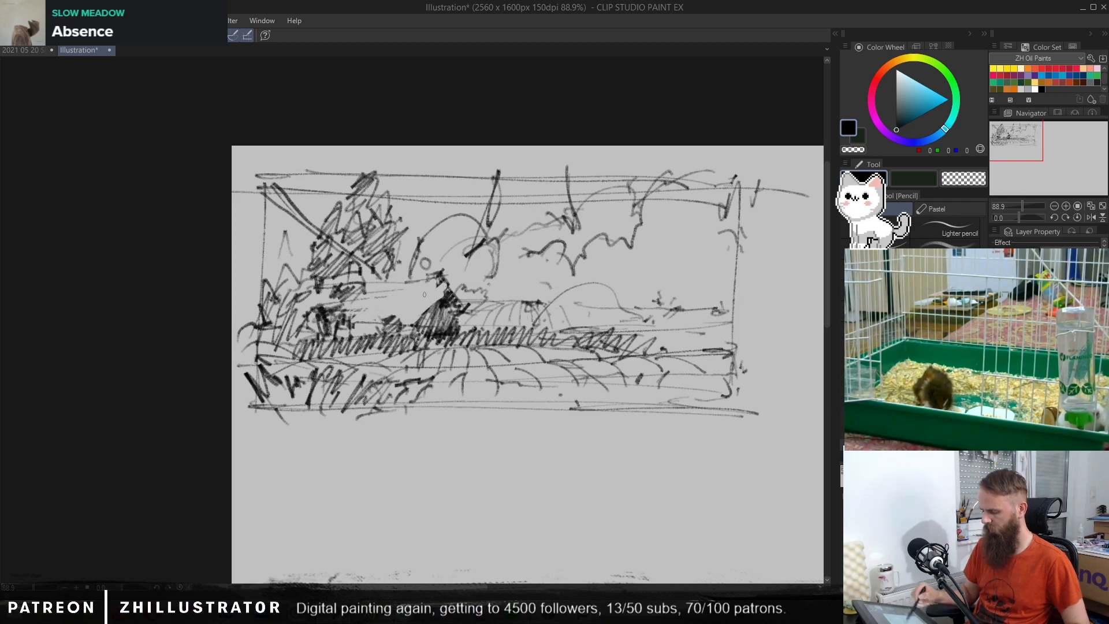
{"action": "key", "text": "c"}
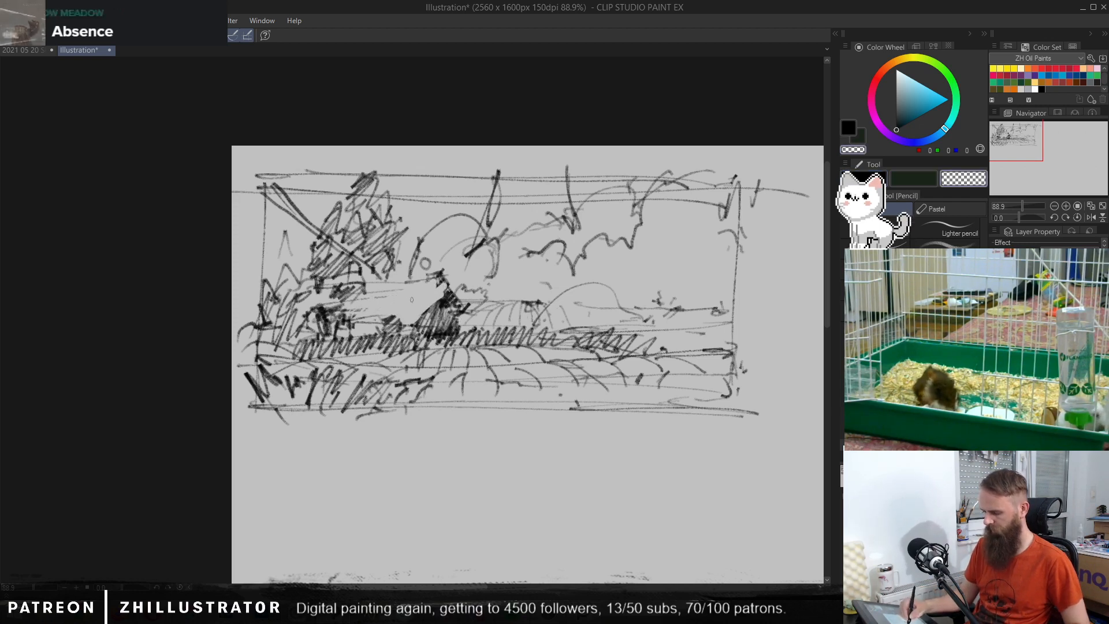
{"action": "mouse_move", "coordinate": [342, 318]}
{"action": "left_mouse_down"}
{"action": "mouse_move", "coordinate": [365, 318]}
{"action": "mouse_move", "coordinate": [326, 306]}
{"action": "mouse_move", "coordinate": [346, 287]}
{"action": "left_mouse_up"}
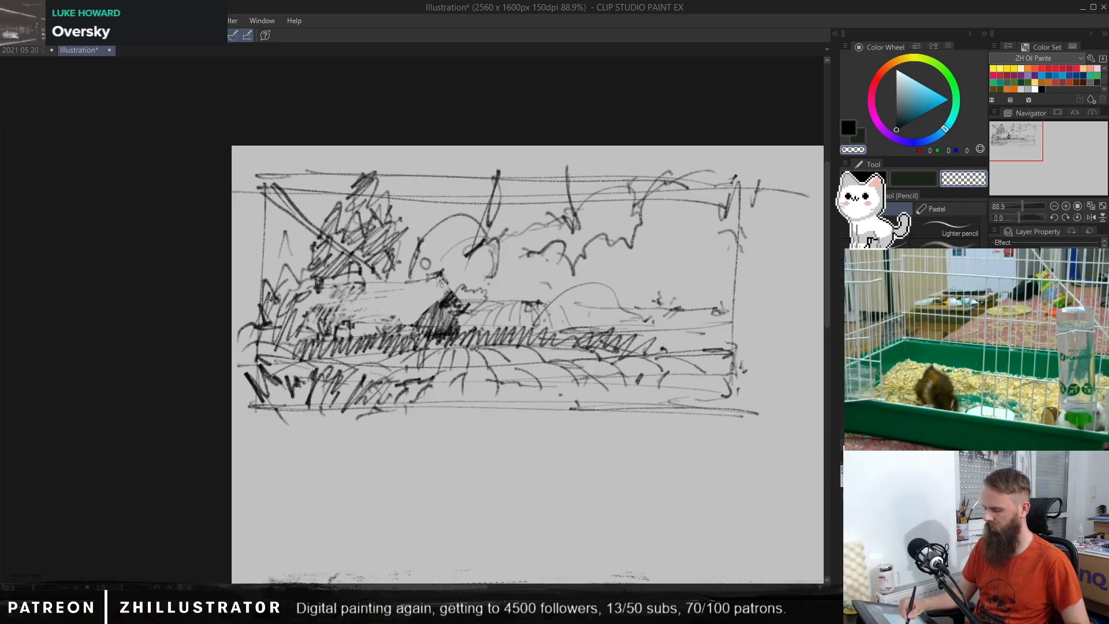
Step: Rebuild the dark mass beside the gable in black and redraw loose lines along the house's roof
{"action": "key", "text": "c"}
{"action": "left_click_drag", "start_coordinate": [444, 296], "coordinate": [450, 284]}
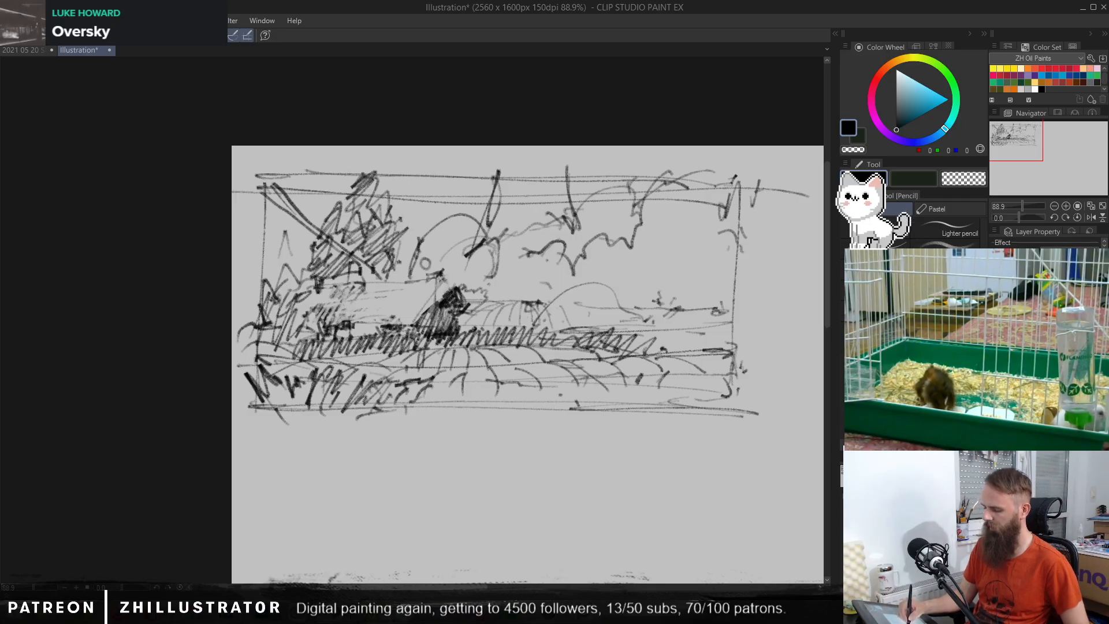
{"action": "left_click_drag", "start_coordinate": [348, 292], "coordinate": [434, 288]}
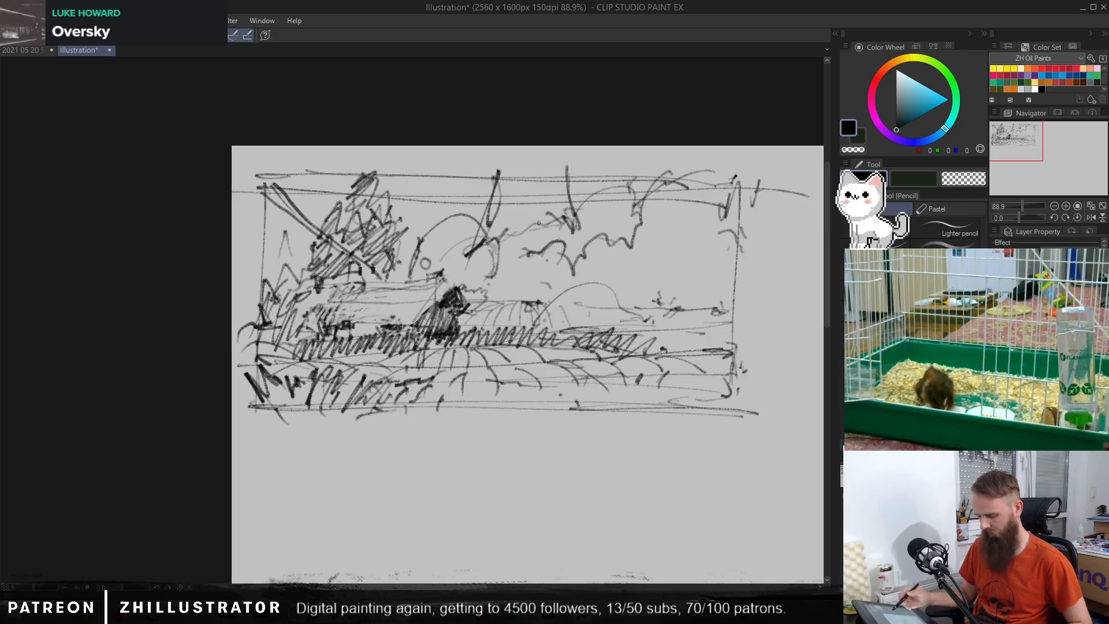
Step: Fade out the arc, branch strokes and foliage in the centre of the sky with transparent pencil and brush strokes
{"action": "key", "text": "c"}
{"action": "mouse_move", "coordinate": [483, 205]}
{"action": "left_mouse_down"}
{"action": "mouse_move", "coordinate": [498, 179]}
{"action": "mouse_move", "coordinate": [485, 240]}
{"action": "mouse_move", "coordinate": [497, 198]}
{"action": "left_mouse_up"}
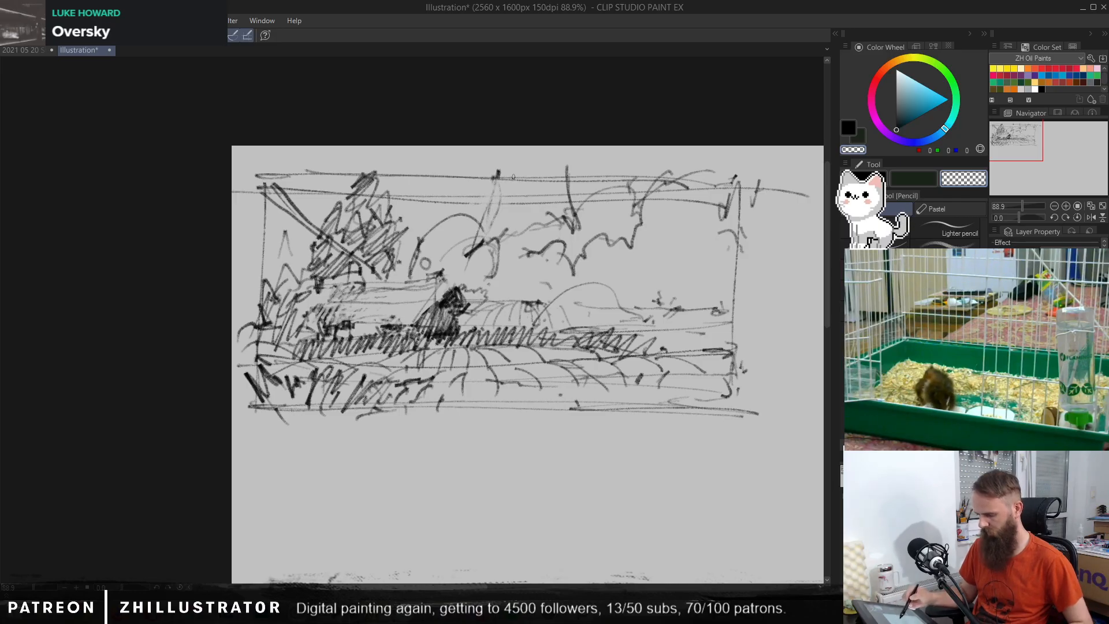
{"action": "key", "text": "b"}
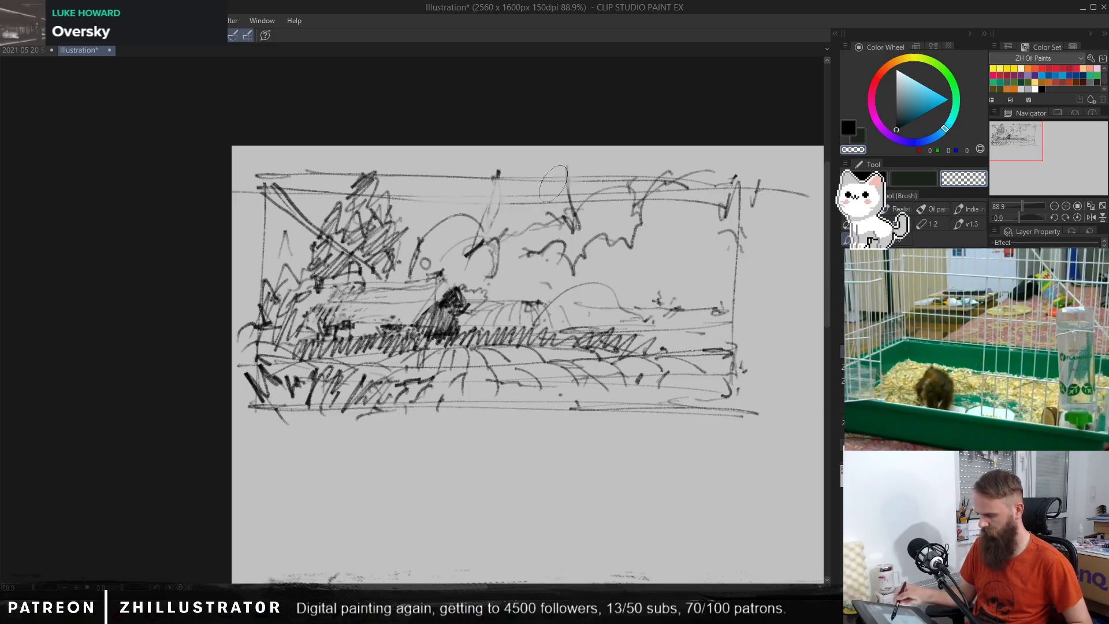
{"action": "mouse_move", "coordinate": [553, 184]}
{"action": "left_mouse_down"}
{"action": "mouse_move", "coordinate": [531, 232]}
{"action": "mouse_move", "coordinate": [537, 202]}
{"action": "mouse_move", "coordinate": [470, 256]}
{"action": "mouse_move", "coordinate": [466, 214]}
{"action": "mouse_move", "coordinate": [418, 242]}
{"action": "mouse_move", "coordinate": [503, 209]}
{"action": "mouse_move", "coordinate": [498, 257]}
{"action": "mouse_move", "coordinate": [570, 205]}
{"action": "mouse_move", "coordinate": [554, 283]}
{"action": "mouse_move", "coordinate": [583, 193]}
{"action": "mouse_move", "coordinate": [467, 219]}
{"action": "mouse_move", "coordinate": [537, 170]}
{"action": "left_mouse_up"}
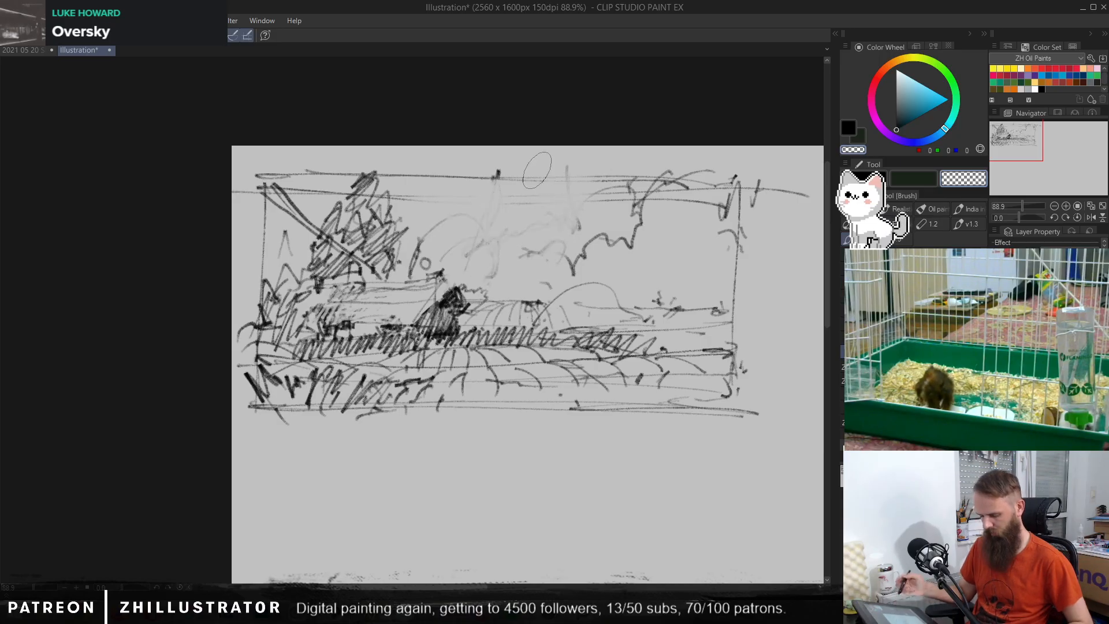
Step: Draw a bold vertical contour and rounded masses right of centre in black pen, plus a mound with horizontal lines at the right edge
{"action": "key", "text": "p"}
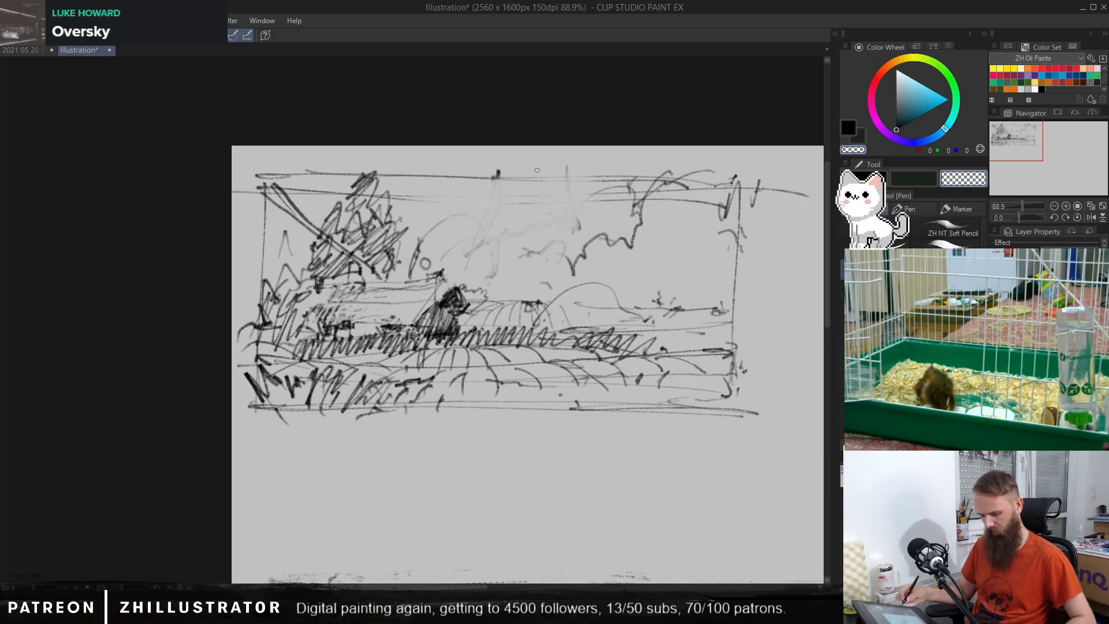
{"action": "key", "text": "c"}
{"action": "mouse_move", "coordinate": [570, 173]}
{"action": "left_mouse_down"}
{"action": "mouse_move", "coordinate": [565, 214]}
{"action": "mouse_move", "coordinate": [572, 259]}
{"action": "mouse_move", "coordinate": [525, 250]}
{"action": "mouse_move", "coordinate": [501, 281]}
{"action": "mouse_move", "coordinate": [550, 259]}
{"action": "mouse_move", "coordinate": [599, 188]}
{"action": "mouse_move", "coordinate": [665, 174]}
{"action": "mouse_move", "coordinate": [566, 271]}
{"action": "mouse_move", "coordinate": [507, 271]}
{"action": "mouse_move", "coordinate": [747, 291]}
{"action": "left_mouse_up"}
{"action": "mouse_move", "coordinate": [645, 284]}
{"action": "left_mouse_down"}
{"action": "mouse_move", "coordinate": [688, 281]}
{"action": "mouse_move", "coordinate": [690, 292]}
{"action": "mouse_move", "coordinate": [651, 284]}
{"action": "left_mouse_up"}
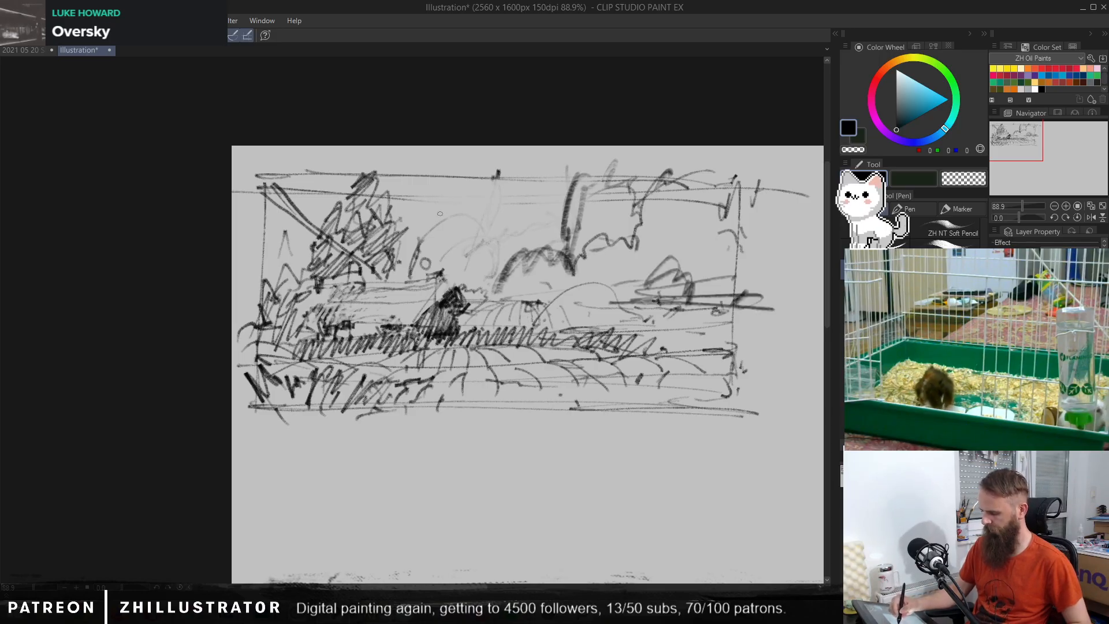
{"action": "mouse_move", "coordinate": [455, 217]}
{"action": "left_mouse_down"}
{"action": "mouse_move", "coordinate": [442, 234]}
{"action": "mouse_move", "coordinate": [502, 176]}
{"action": "mouse_move", "coordinate": [442, 215]}
{"action": "mouse_move", "coordinate": [428, 240]}
{"action": "mouse_move", "coordinate": [438, 271]}
{"action": "left_mouse_up"}
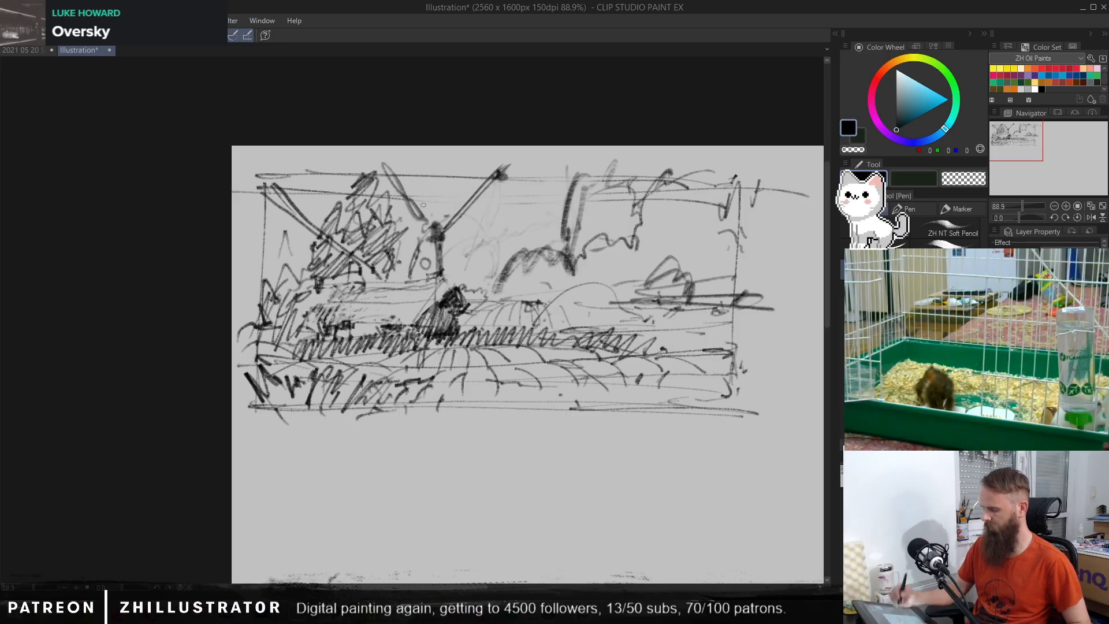
{"action": "key", "text": "ctrl+z"}
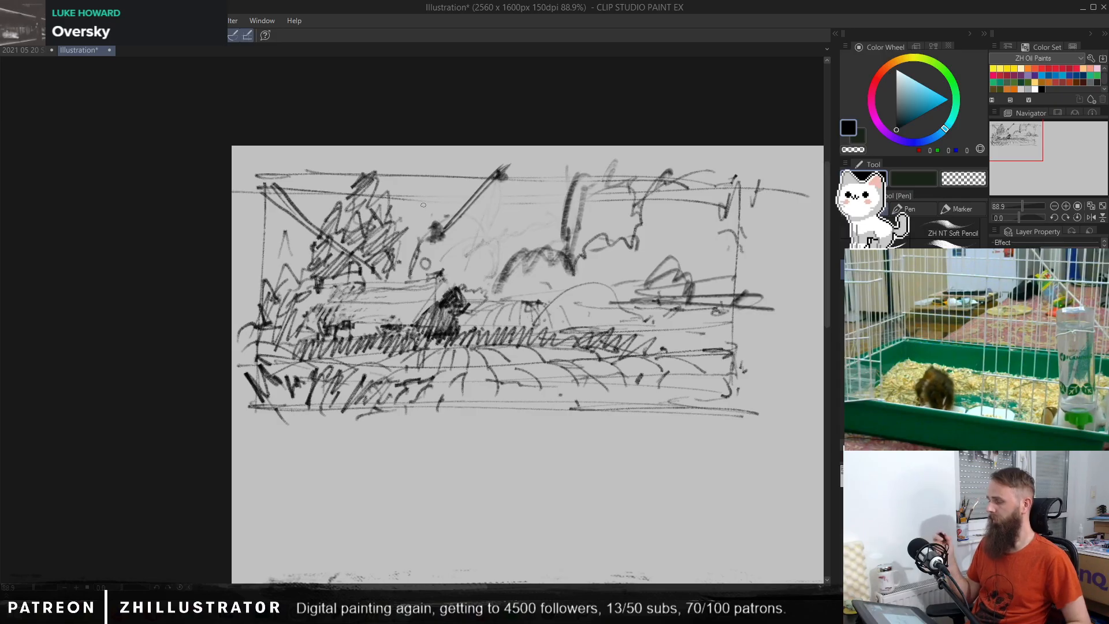
{"action": "key", "text": "ctrl+z"}
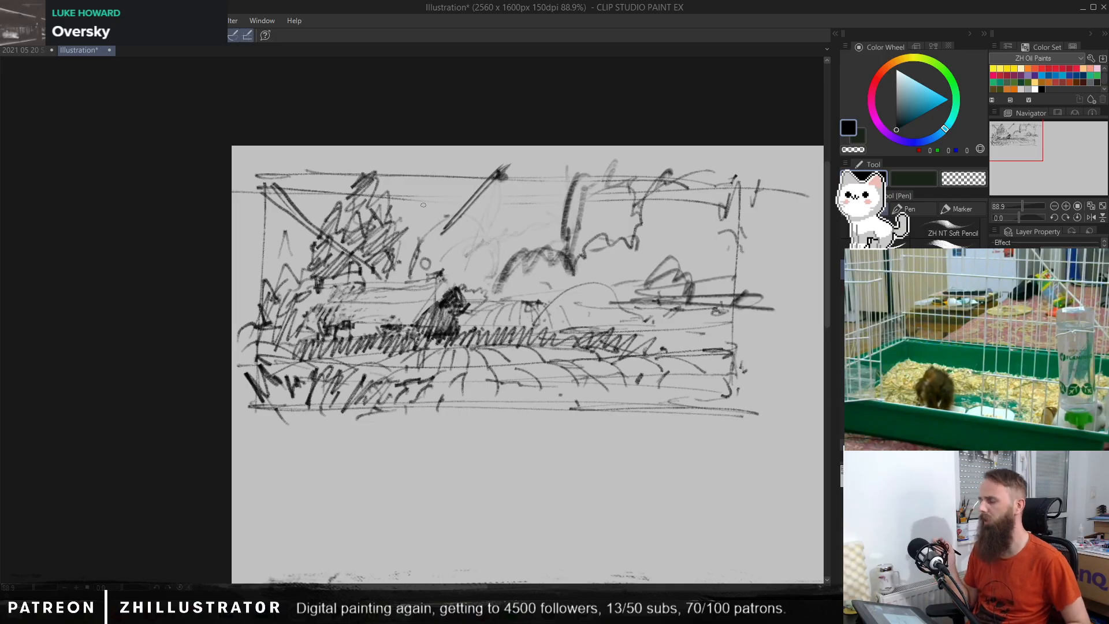
{"action": "key", "text": "ctrl+z"}
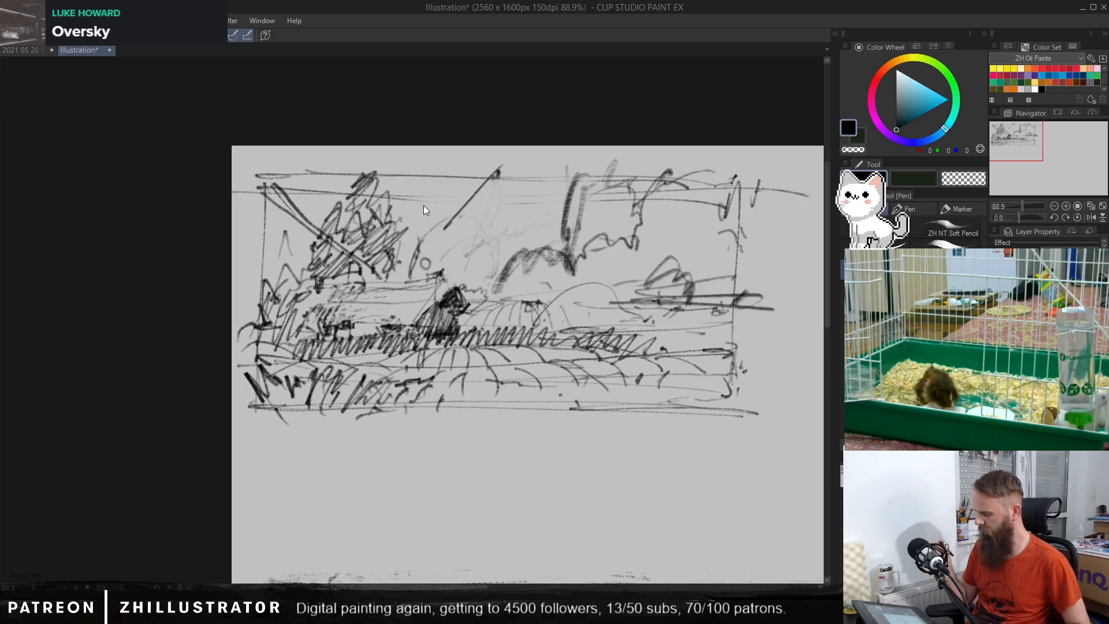
{"action": "key", "text": "ctrl+z"}
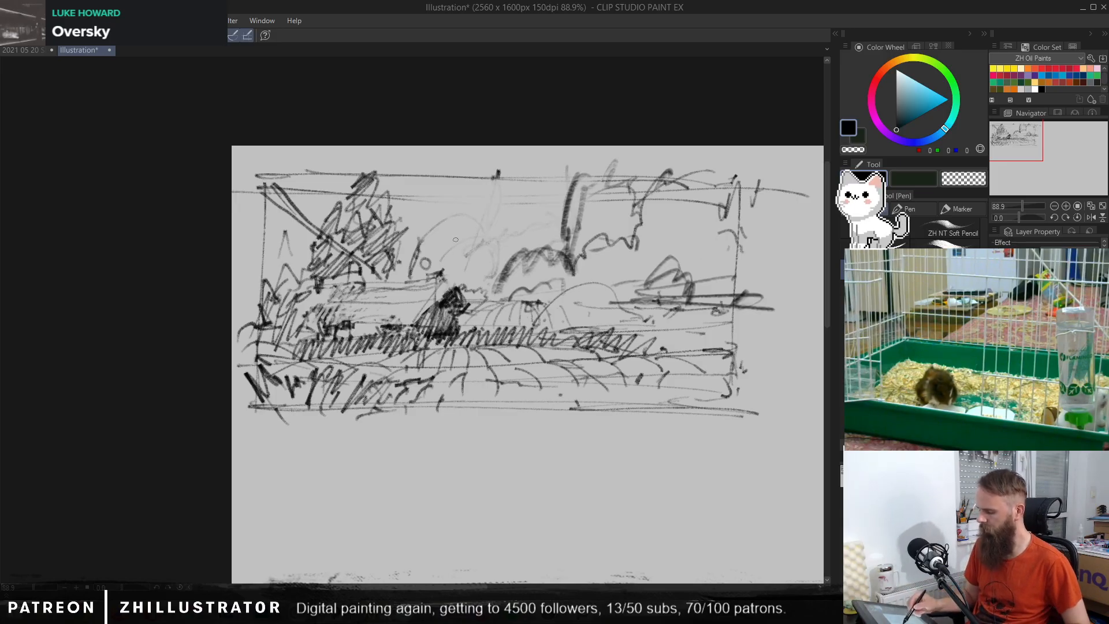
Step: Draw a scalloped shape with a horizontal base line between the tall tree and the vertical contour, with short hatching beneath
{"action": "mouse_move", "coordinate": [435, 227]}
{"action": "left_mouse_down"}
{"action": "mouse_move", "coordinate": [533, 205]}
{"action": "mouse_move", "coordinate": [437, 216]}
{"action": "mouse_move", "coordinate": [565, 217]}
{"action": "mouse_move", "coordinate": [423, 214]}
{"action": "mouse_move", "coordinate": [419, 181]}
{"action": "mouse_move", "coordinate": [393, 164]}
{"action": "left_mouse_up"}
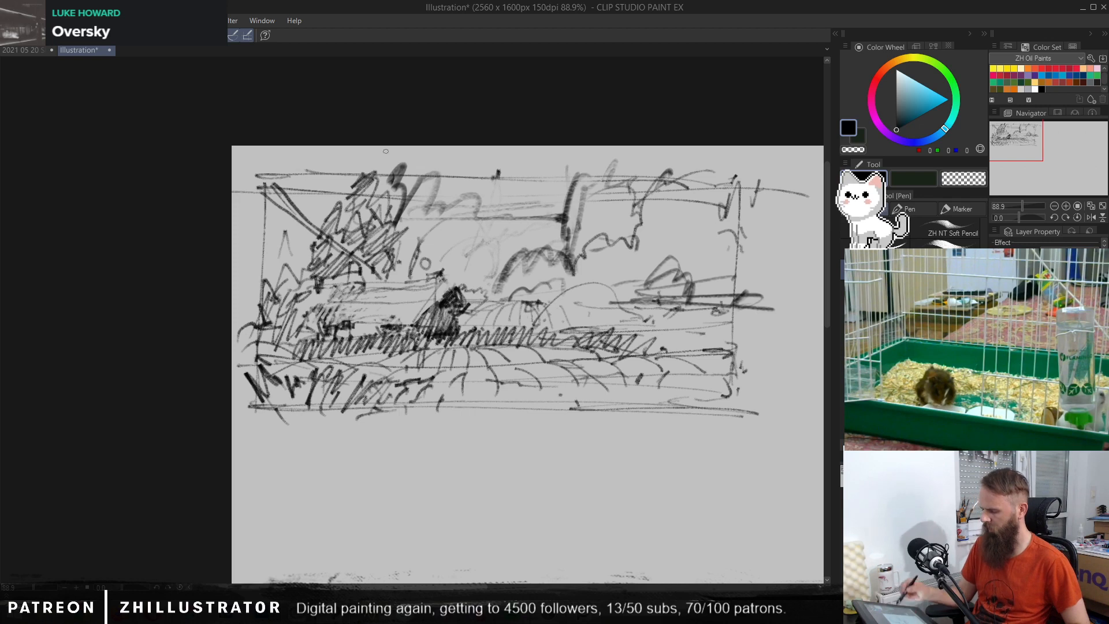
{"action": "mouse_move", "coordinate": [408, 234]}
{"action": "left_mouse_down"}
{"action": "mouse_move", "coordinate": [452, 225]}
{"action": "mouse_move", "coordinate": [434, 220]}
{"action": "mouse_move", "coordinate": [437, 240]}
{"action": "mouse_move", "coordinate": [467, 229]}
{"action": "mouse_move", "coordinate": [472, 242]}
{"action": "mouse_move", "coordinate": [509, 224]}
{"action": "mouse_move", "coordinate": [455, 247]}
{"action": "mouse_move", "coordinate": [539, 248]}
{"action": "left_mouse_up"}
{"action": "key", "text": "ctrl+z"}
{"action": "key", "text": "ctrl+z"}
{"action": "key", "text": "ctrl+z"}
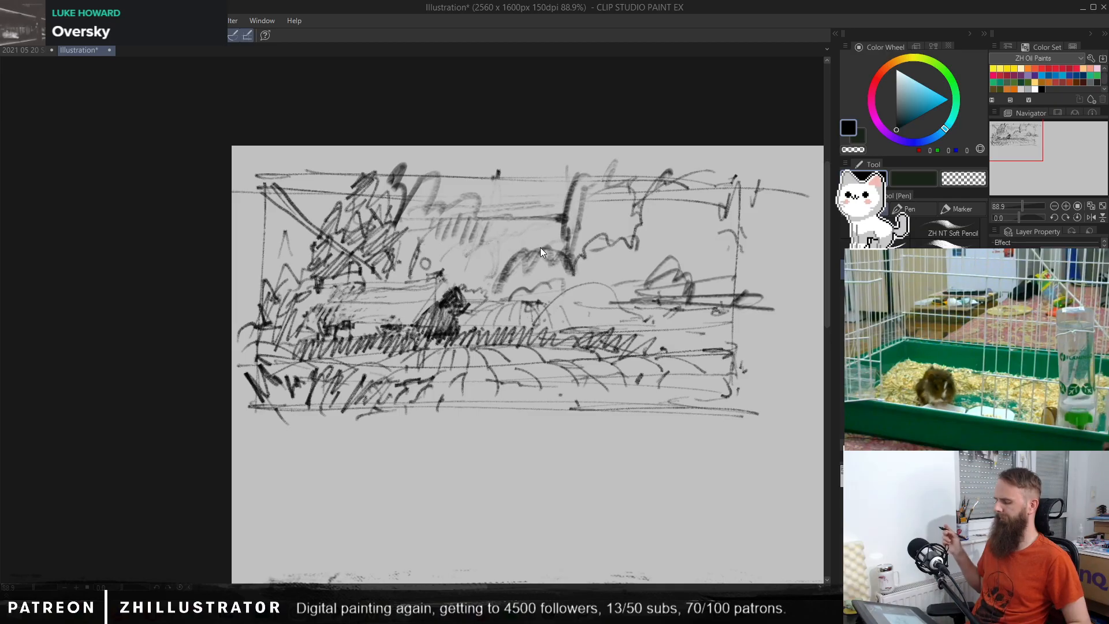
Step: Undo the short hatching strokes beneath the base line of the scalloped sky shape
{"action": "key", "text": "ctrl+z"}
{"action": "key", "text": "ctrl+z"}
{"action": "key", "text": "ctrl+z"}
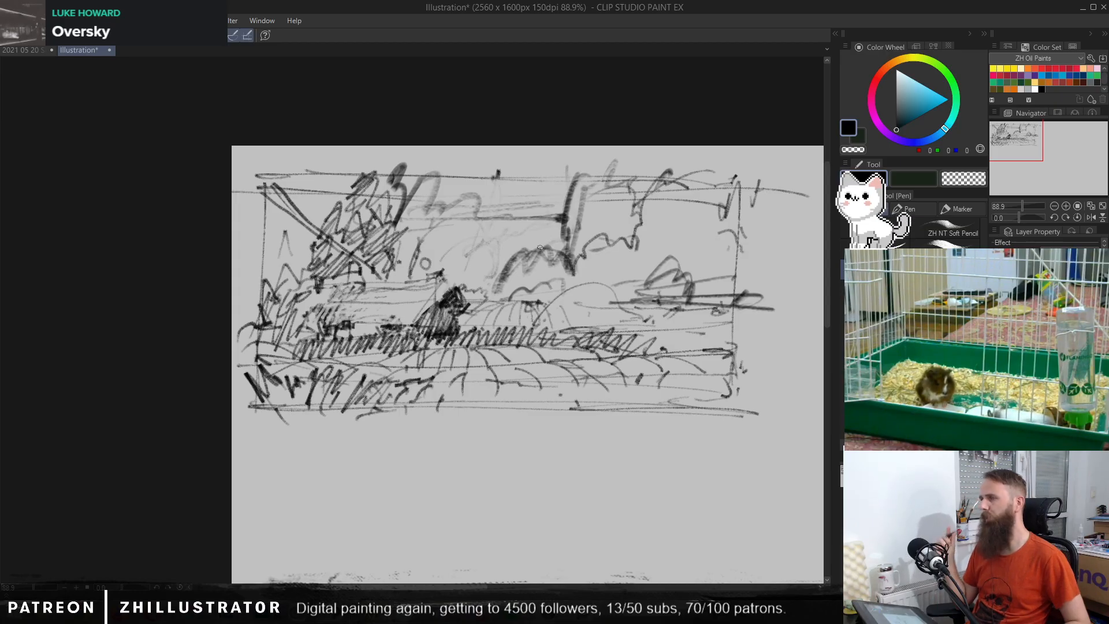
Step: Lightly fade the sky lines around the vertical contour with transparent strokes and touch up the dark gable in black
{"action": "key", "text": "c"}
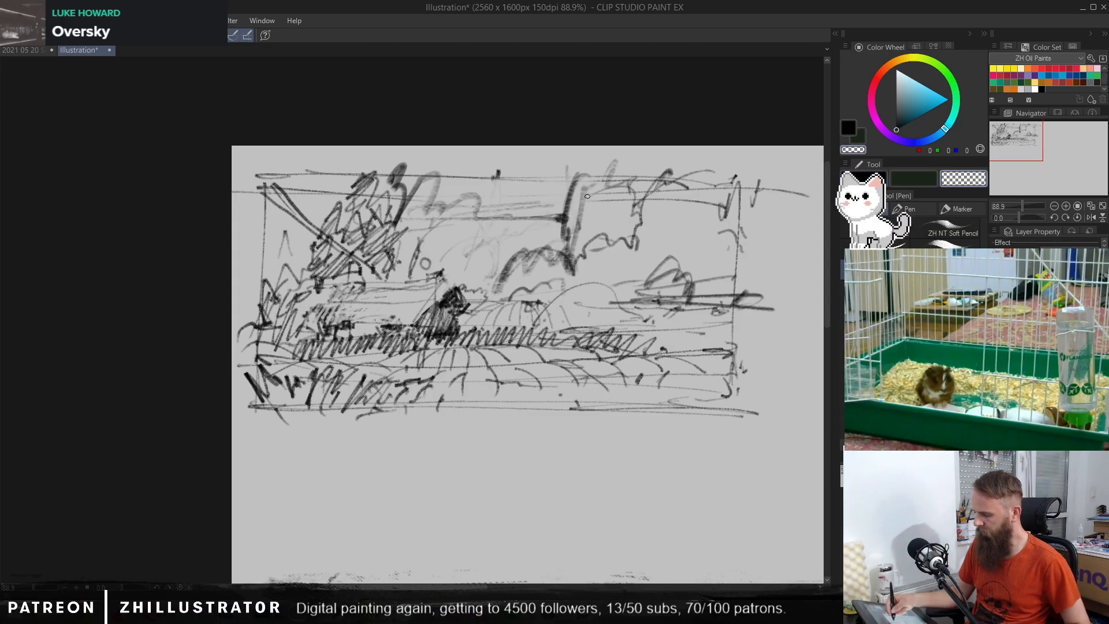
{"action": "left_click_drag", "start_coordinate": [576, 198], "coordinate": [570, 200]}
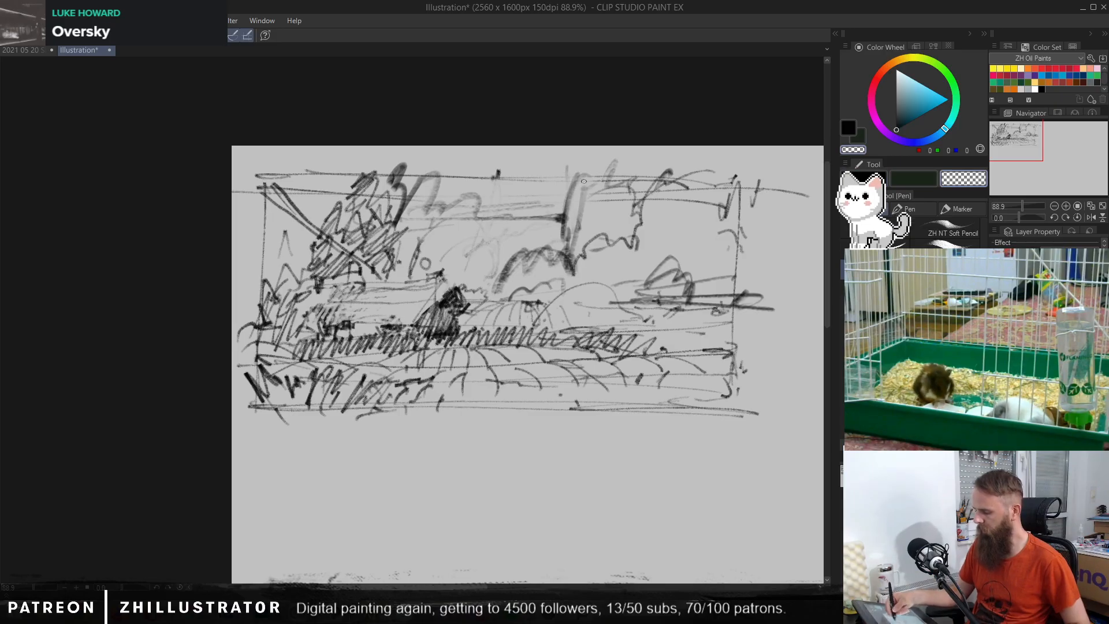
{"action": "left_click_drag", "start_coordinate": [365, 221], "coordinate": [345, 227]}
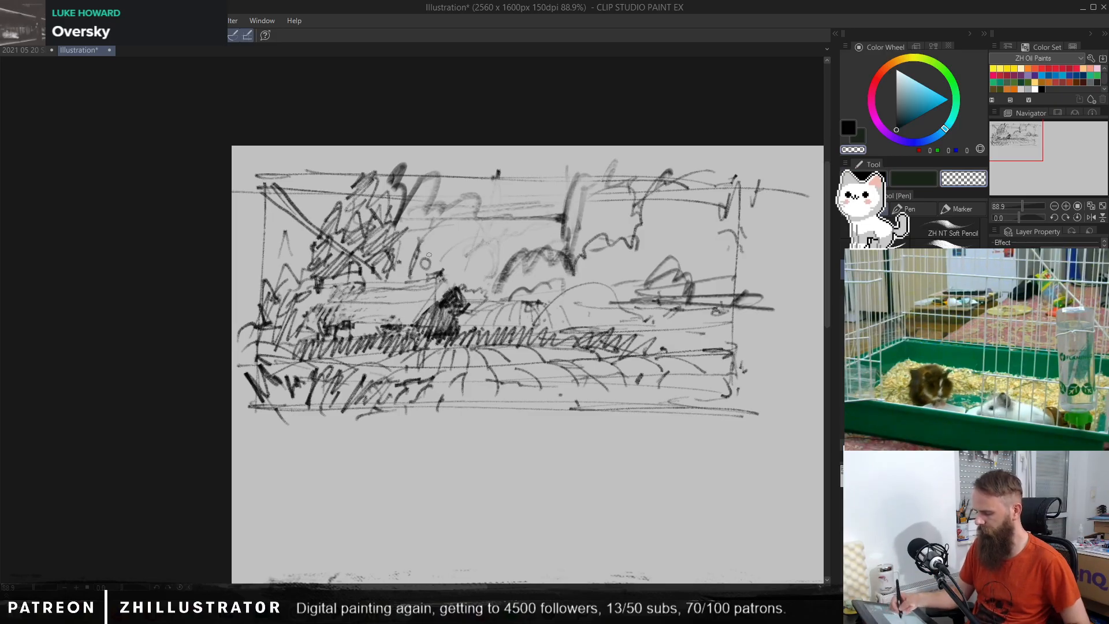
{"action": "key", "text": "c"}
{"action": "left_click_drag", "start_coordinate": [456, 288], "coordinate": [439, 305]}
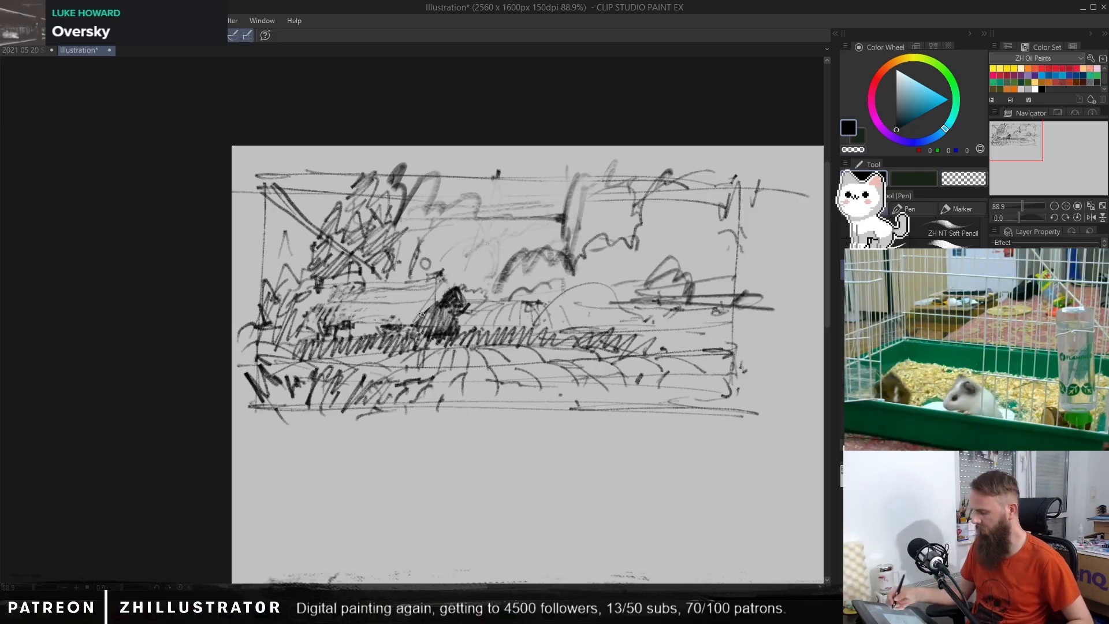
Step: Reinforce the thumbnail frame's upper-left corner and right edge in black and add loose lines under its bottom edge
{"action": "left_click_drag", "start_coordinate": [238, 176], "coordinate": [695, 161]}
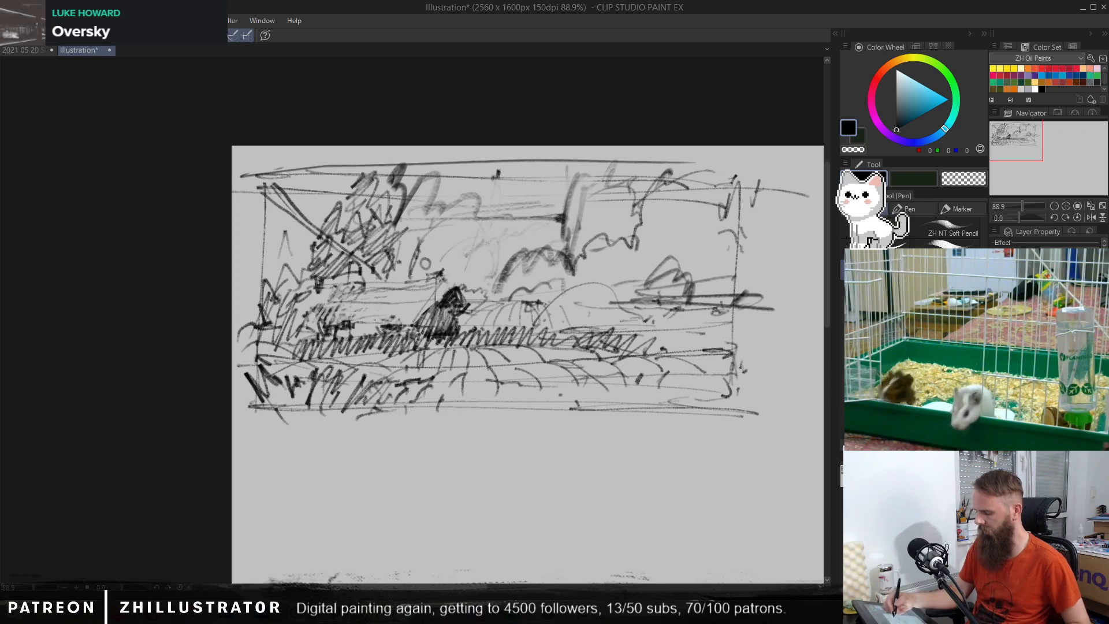
{"action": "key", "text": "ctrl+z"}
{"action": "left_click_drag", "start_coordinate": [261, 161], "coordinate": [266, 192]}
{"action": "left_click_drag", "start_coordinate": [739, 174], "coordinate": [732, 404]}
{"action": "left_click_drag", "start_coordinate": [244, 432], "coordinate": [489, 414]}
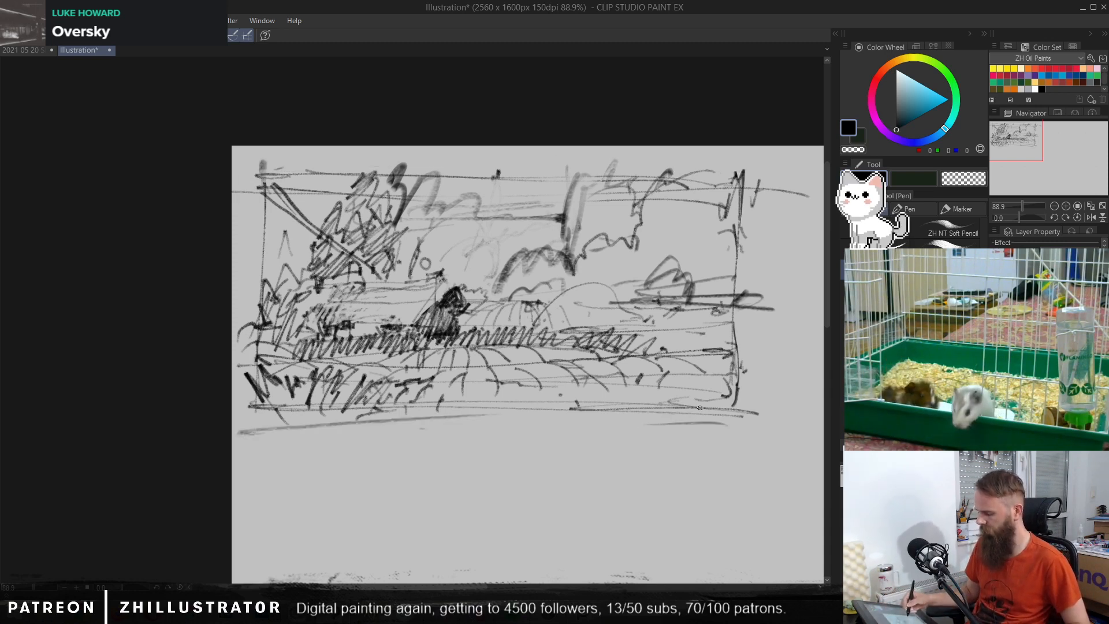
{"action": "left_click_drag", "start_coordinate": [728, 430], "coordinate": [362, 393]}
Step: Pick the dark green swatch (RGB 17, 61, 44) and switch to the Brush tool for blocking in colour
{"action": "left_click_drag", "start_coordinate": [518, 426], "coordinate": [485, 381]}
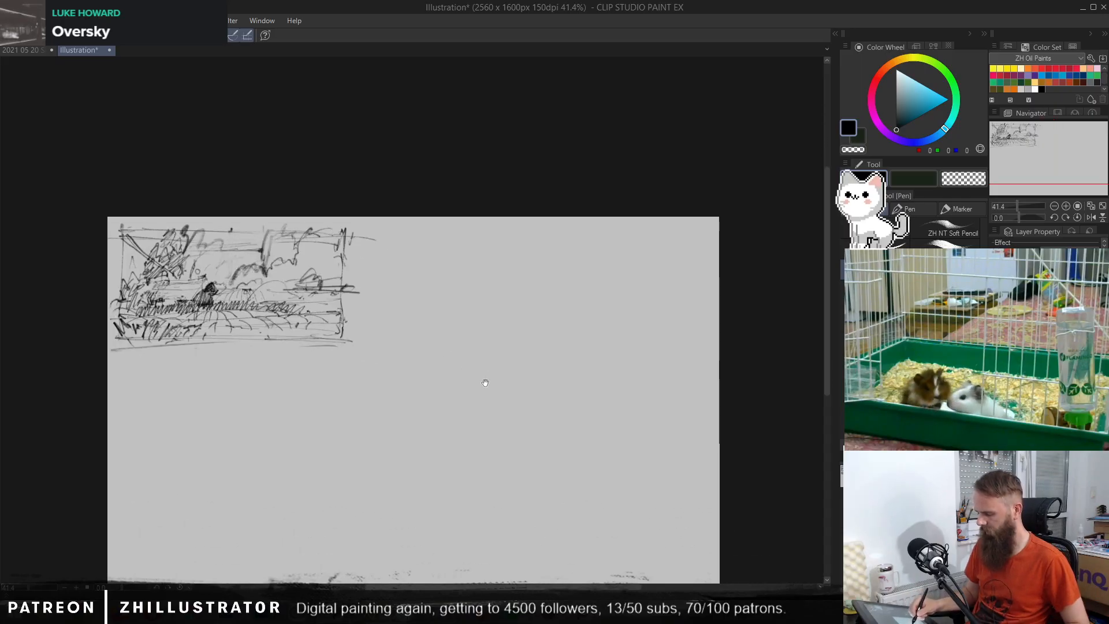
{"action": "mouse_move", "coordinate": [306, 370]}
{"action": "left_mouse_down"}
{"action": "mouse_move", "coordinate": [391, 346]}
{"action": "mouse_move", "coordinate": [364, 329]}
{"action": "mouse_move", "coordinate": [374, 327]}
{"action": "left_mouse_up"}
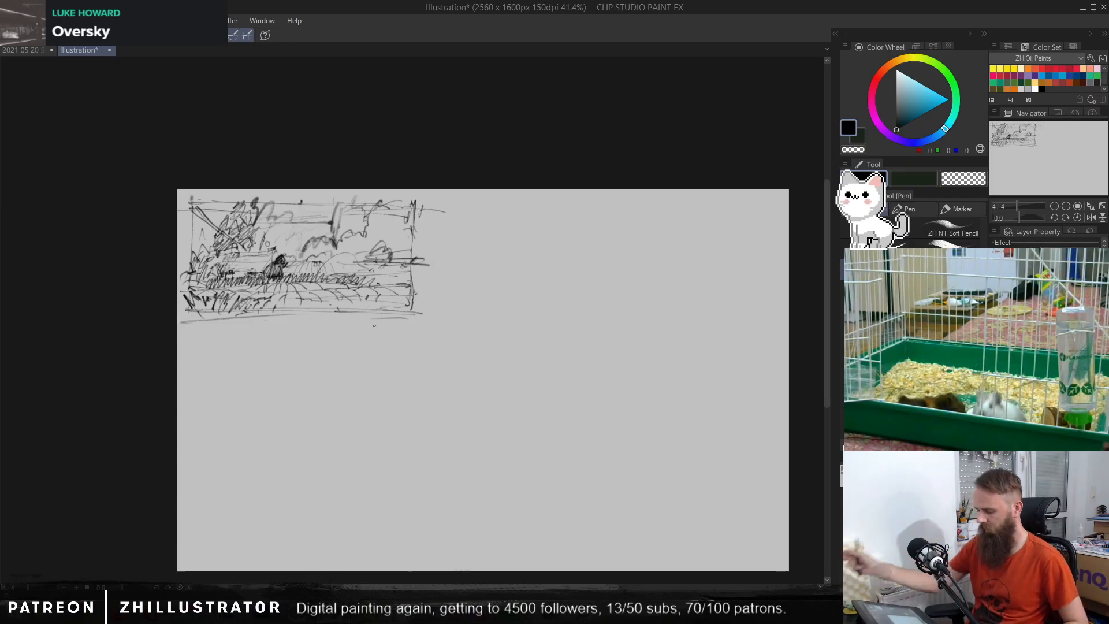
{"action": "mouse_move", "coordinate": [374, 326]}
{"action": "left_mouse_down"}
{"action": "mouse_move", "coordinate": [347, 269]}
{"action": "mouse_move", "coordinate": [440, 344]}
{"action": "left_mouse_up"}
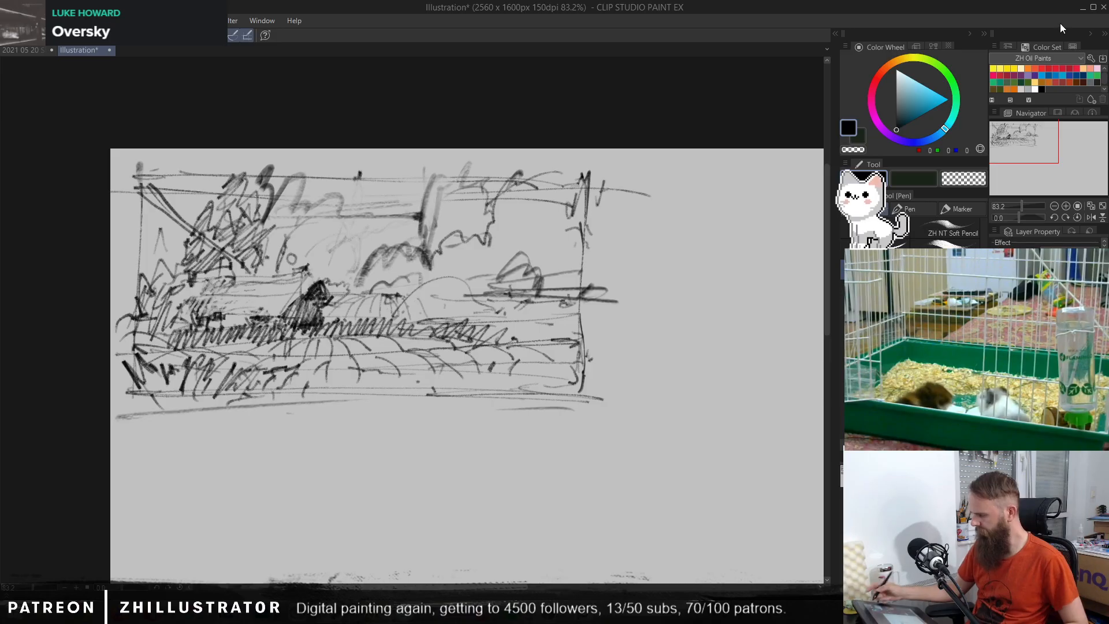
{"action": "left_click", "coordinate": [1020, 82]}
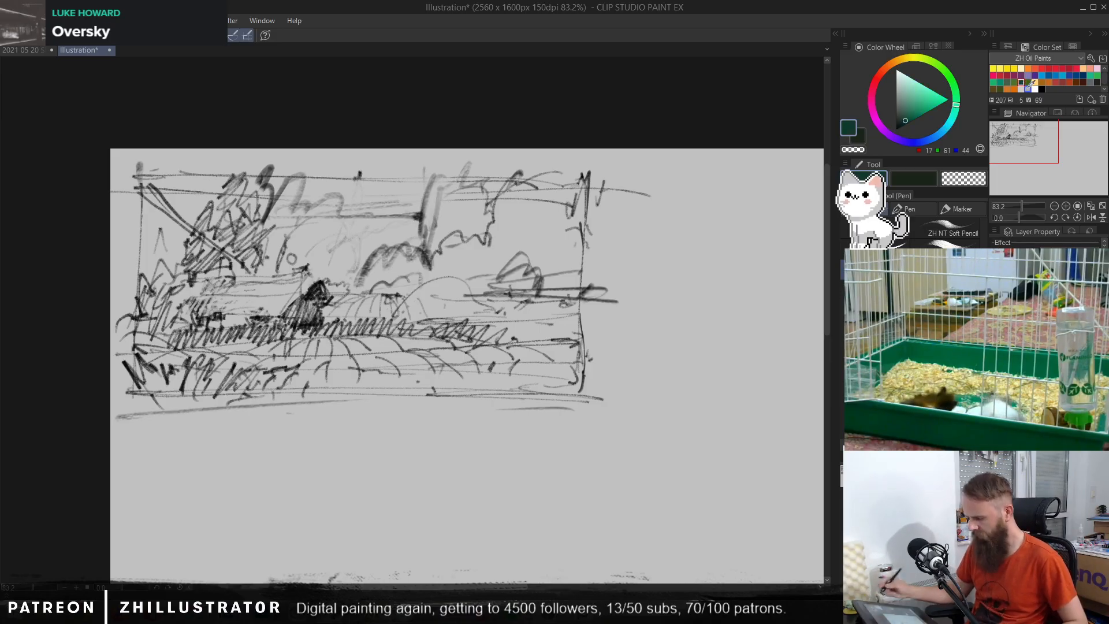
{"action": "left_click", "coordinate": [1015, 82]}
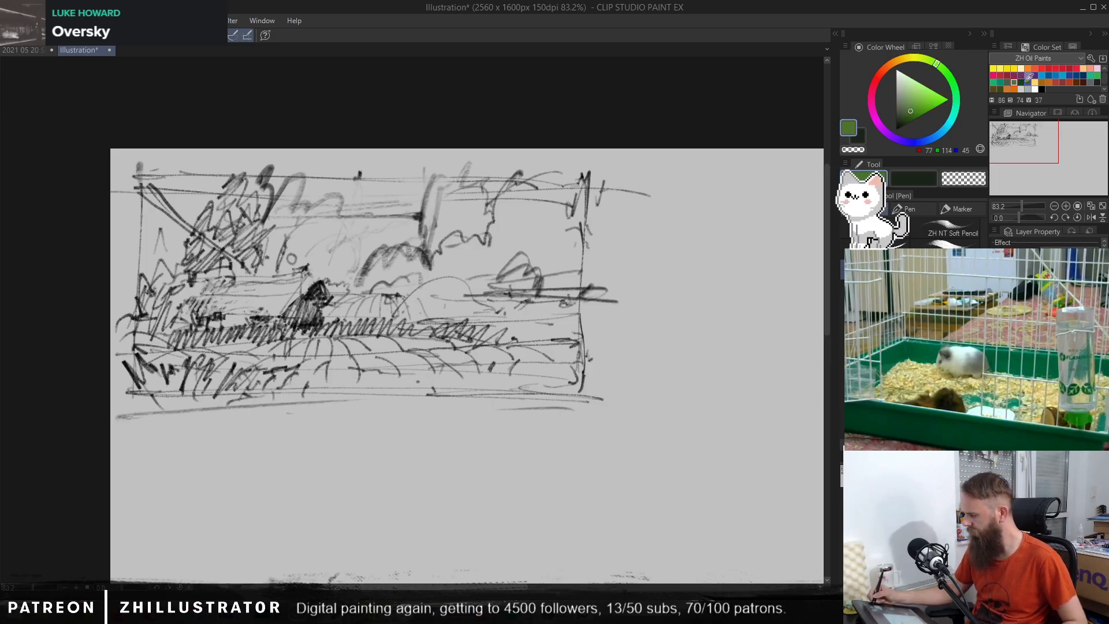
{"action": "left_click", "coordinate": [1020, 82]}
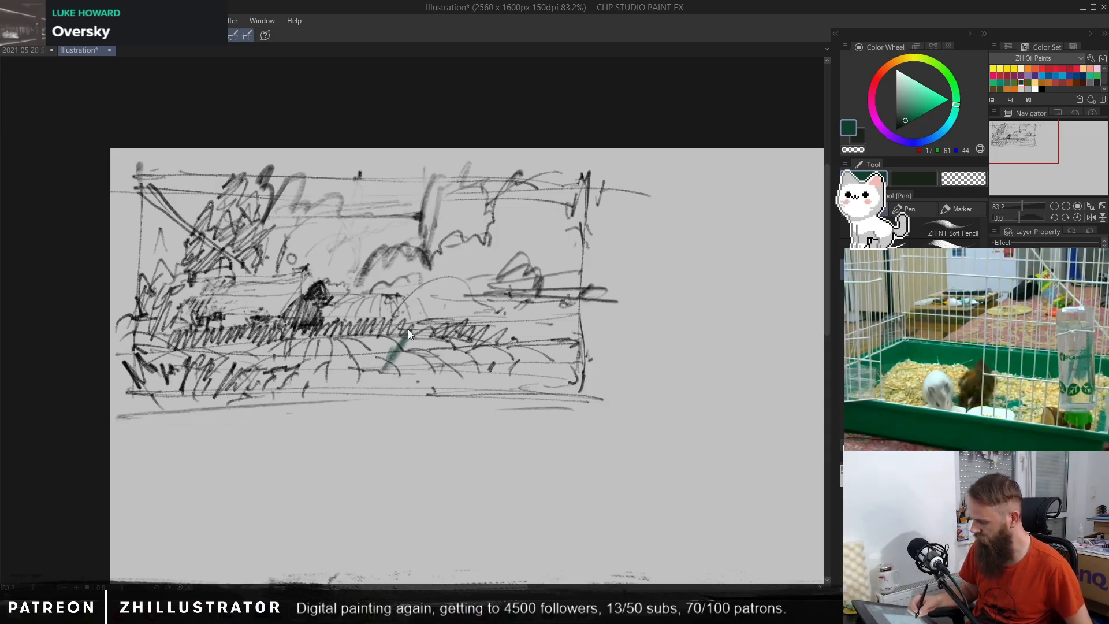
{"action": "key", "text": "b"}
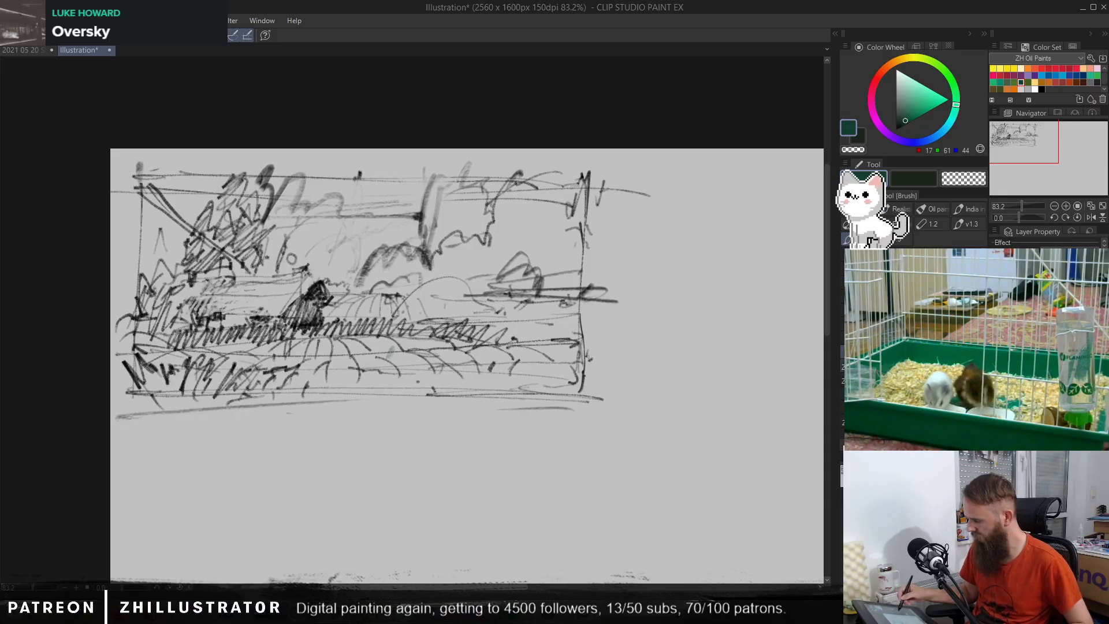
{"action": "mouse_move", "coordinate": [445, 344]}
{"action": "left_mouse_down"}
{"action": "mouse_move", "coordinate": [385, 384]}
{"action": "mouse_move", "coordinate": [393, 337]}
{"action": "mouse_move", "coordinate": [342, 385]}
{"action": "mouse_move", "coordinate": [336, 349]}
{"action": "mouse_move", "coordinate": [312, 398]}
{"action": "left_mouse_up"}
{"action": "key", "text": "ctrl+z"}
{"action": "key", "text": "ctrl+z"}
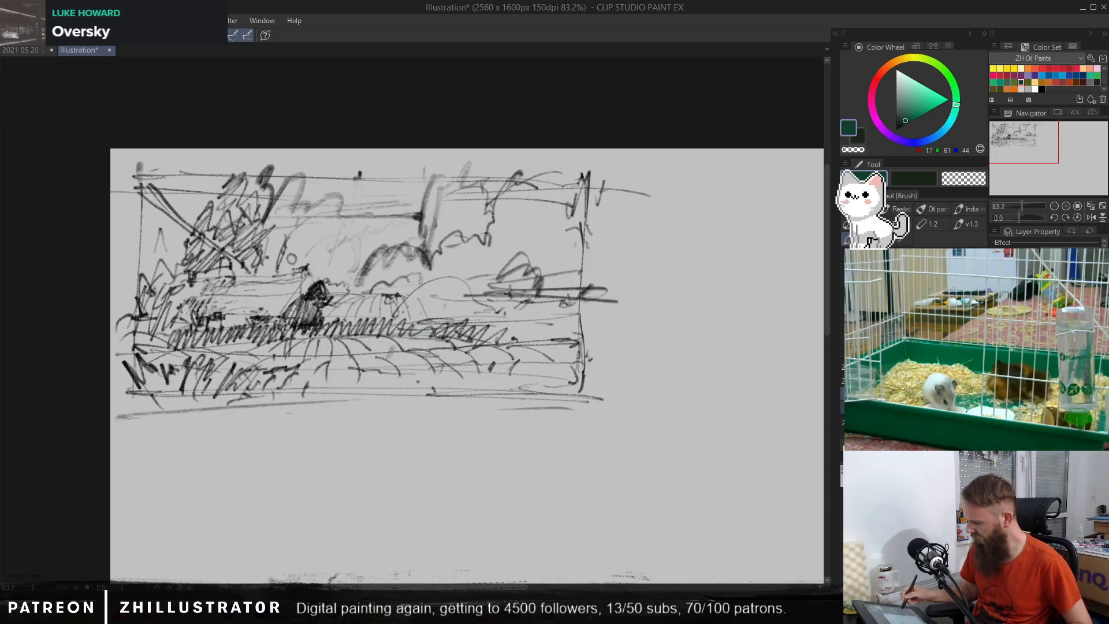
Step: Block in the furrowed foreground across the full frame width with textured dark green brush strokes
{"action": "mouse_move", "coordinate": [482, 341]}
{"action": "left_mouse_down"}
{"action": "mouse_move", "coordinate": [471, 391]}
{"action": "mouse_move", "coordinate": [495, 337]}
{"action": "mouse_move", "coordinate": [464, 388]}
{"action": "mouse_move", "coordinate": [451, 338]}
{"action": "mouse_move", "coordinate": [414, 385]}
{"action": "mouse_move", "coordinate": [395, 338]}
{"action": "mouse_move", "coordinate": [349, 383]}
{"action": "mouse_move", "coordinate": [343, 339]}
{"action": "mouse_move", "coordinate": [394, 386]}
{"action": "mouse_move", "coordinate": [289, 381]}
{"action": "mouse_move", "coordinate": [295, 342]}
{"action": "mouse_move", "coordinate": [223, 391]}
{"action": "mouse_move", "coordinate": [223, 356]}
{"action": "mouse_move", "coordinate": [157, 379]}
{"action": "left_mouse_up"}
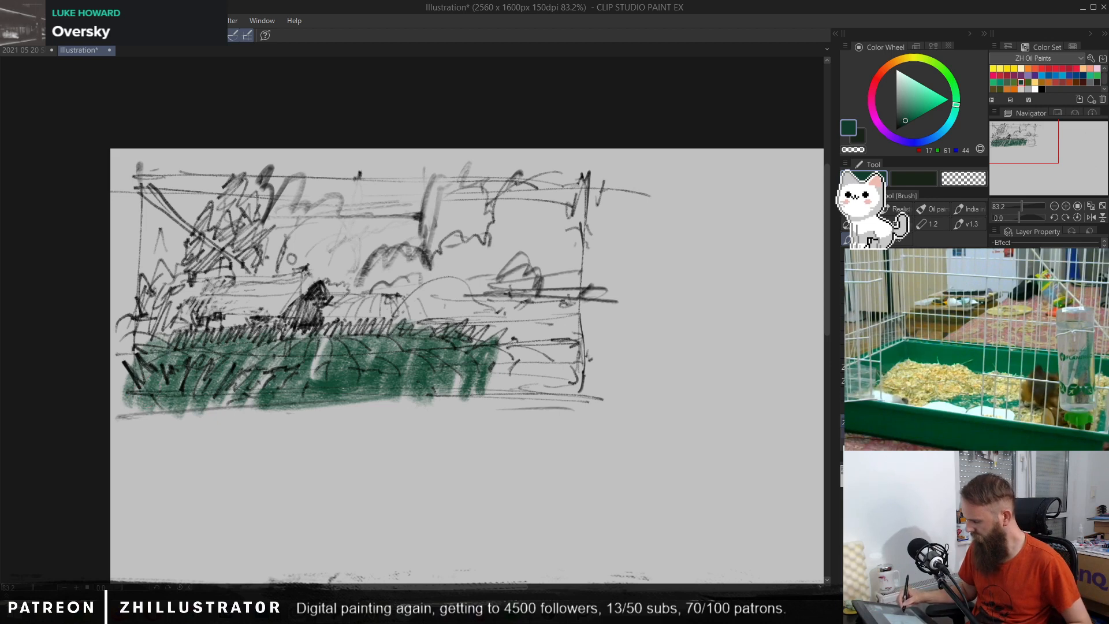
{"action": "mouse_move", "coordinate": [456, 346]}
{"action": "left_mouse_down"}
{"action": "mouse_move", "coordinate": [577, 338]}
{"action": "mouse_move", "coordinate": [508, 382]}
{"action": "mouse_move", "coordinate": [503, 342]}
{"action": "mouse_move", "coordinate": [580, 376]}
{"action": "mouse_move", "coordinate": [528, 396]}
{"action": "left_mouse_up"}
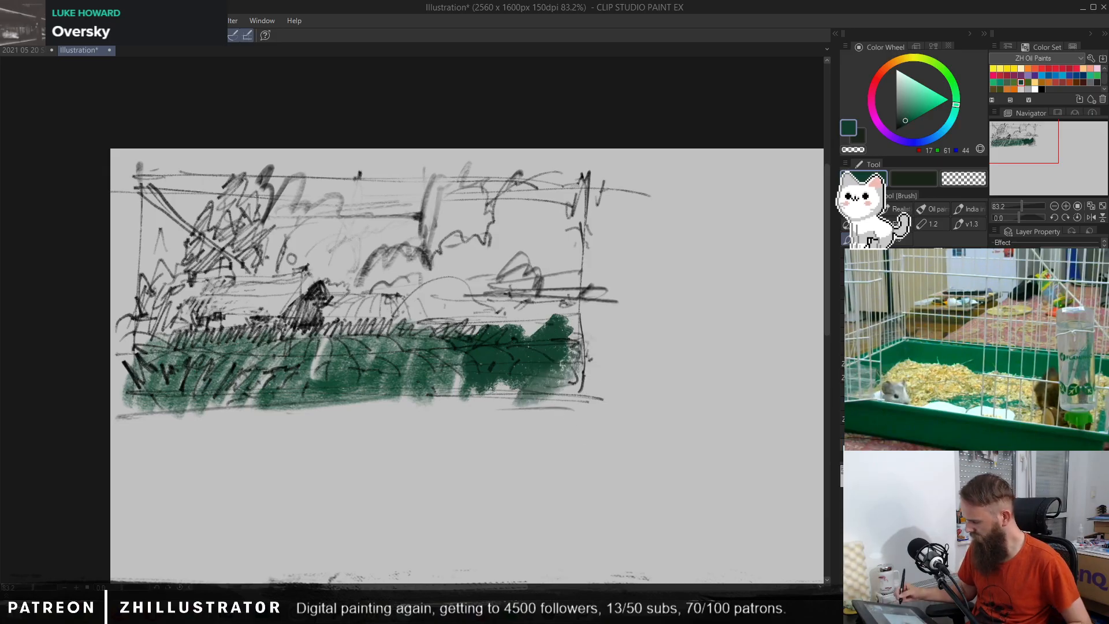
{"action": "mouse_move", "coordinate": [340, 346]}
{"action": "left_mouse_down"}
{"action": "mouse_move", "coordinate": [387, 352]}
{"action": "mouse_move", "coordinate": [370, 369]}
{"action": "mouse_move", "coordinate": [292, 373]}
{"action": "mouse_move", "coordinate": [289, 348]}
{"action": "left_mouse_up"}
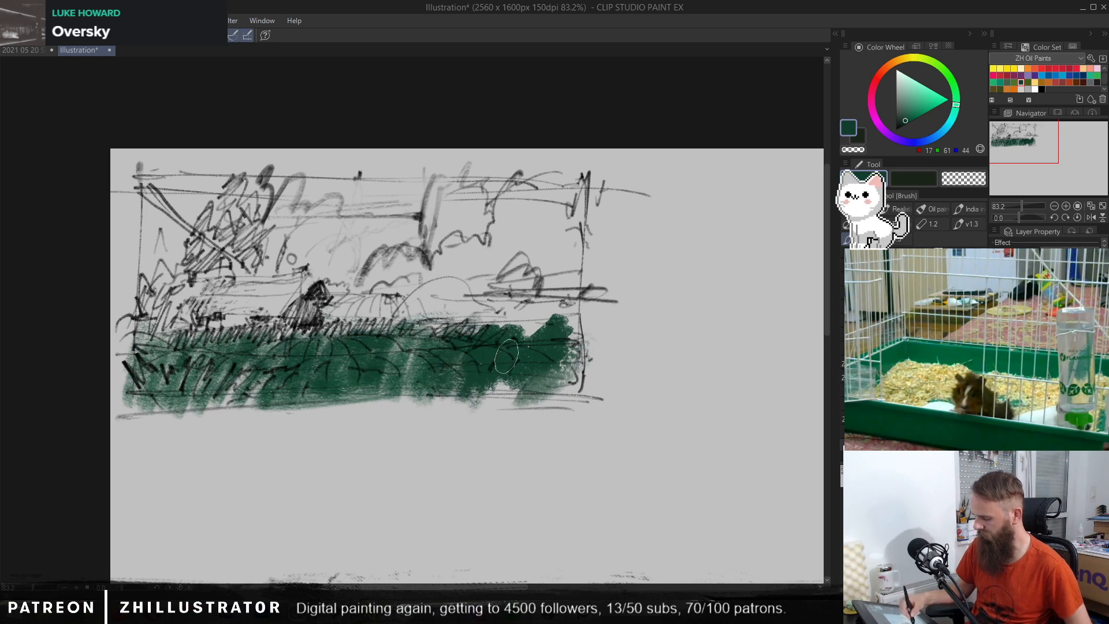
{"action": "left_click_drag", "start_coordinate": [241, 364], "coordinate": [211, 400]}
{"action": "mouse_move", "coordinate": [160, 408]}
{"action": "left_mouse_down"}
{"action": "mouse_move", "coordinate": [216, 417]}
{"action": "mouse_move", "coordinate": [281, 338]}
{"action": "mouse_move", "coordinate": [310, 377]}
{"action": "mouse_move", "coordinate": [398, 354]}
{"action": "mouse_move", "coordinate": [490, 360]}
{"action": "mouse_move", "coordinate": [500, 393]}
{"action": "mouse_move", "coordinate": [529, 330]}
{"action": "mouse_move", "coordinate": [351, 339]}
{"action": "mouse_move", "coordinate": [552, 321]}
{"action": "left_mouse_up"}
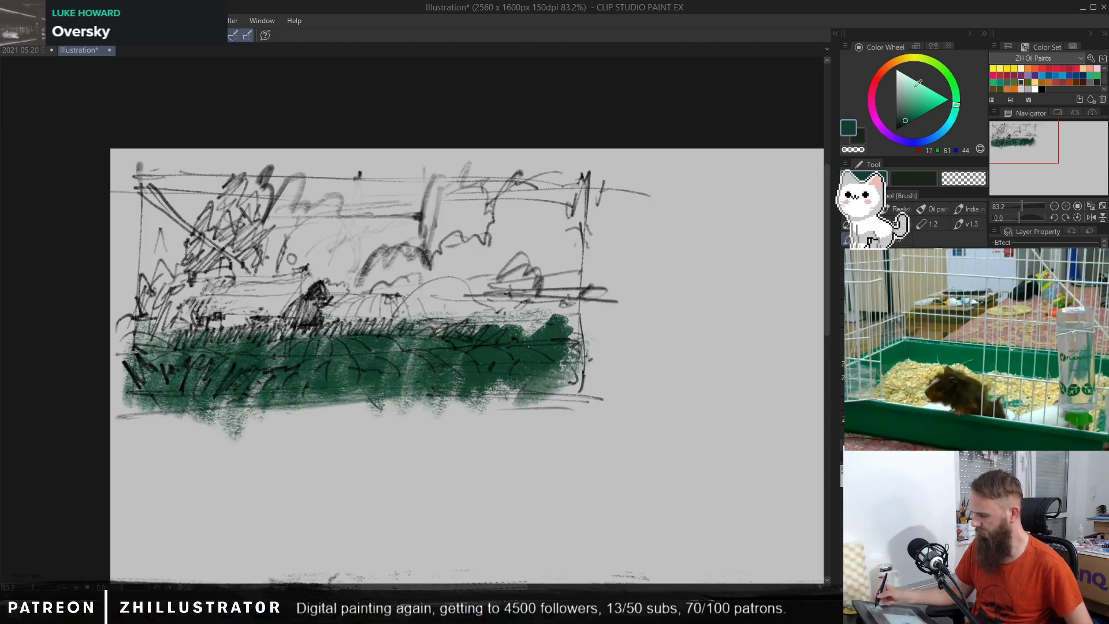
Step: Paint the sky and background down to the green field, starting in pale blue and covering it in blue (RGB 130, 162, 208)
{"action": "left_click", "coordinate": [945, 136]}
{"action": "left_click", "coordinate": [909, 85]}
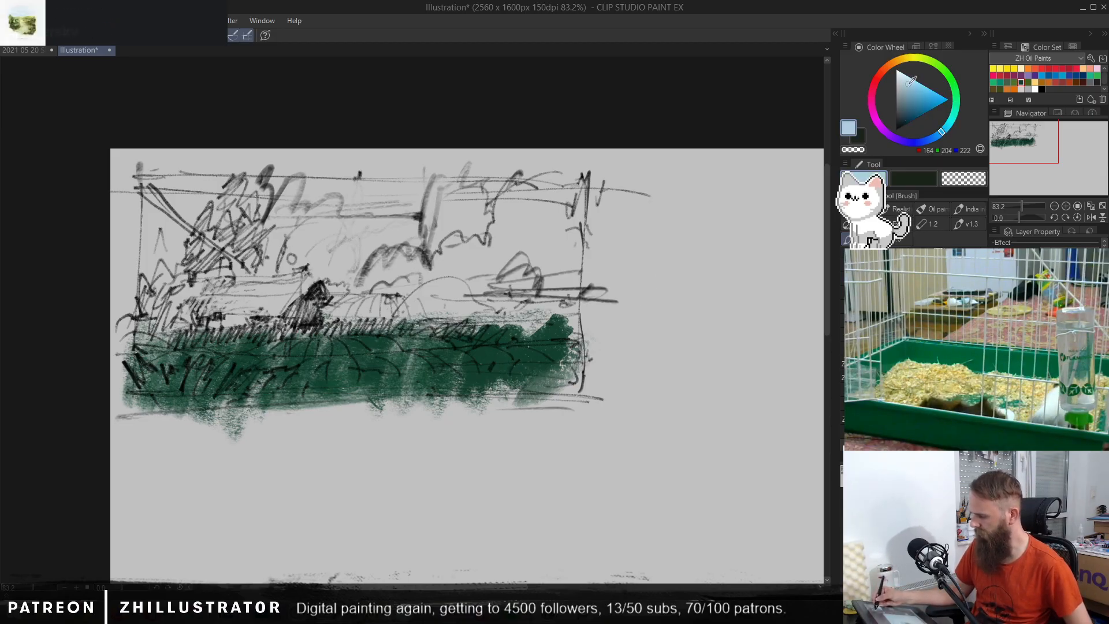
{"action": "mouse_move", "coordinate": [413, 190]}
{"action": "left_mouse_down"}
{"action": "mouse_move", "coordinate": [384, 226]}
{"action": "mouse_move", "coordinate": [340, 277]}
{"action": "left_mouse_up"}
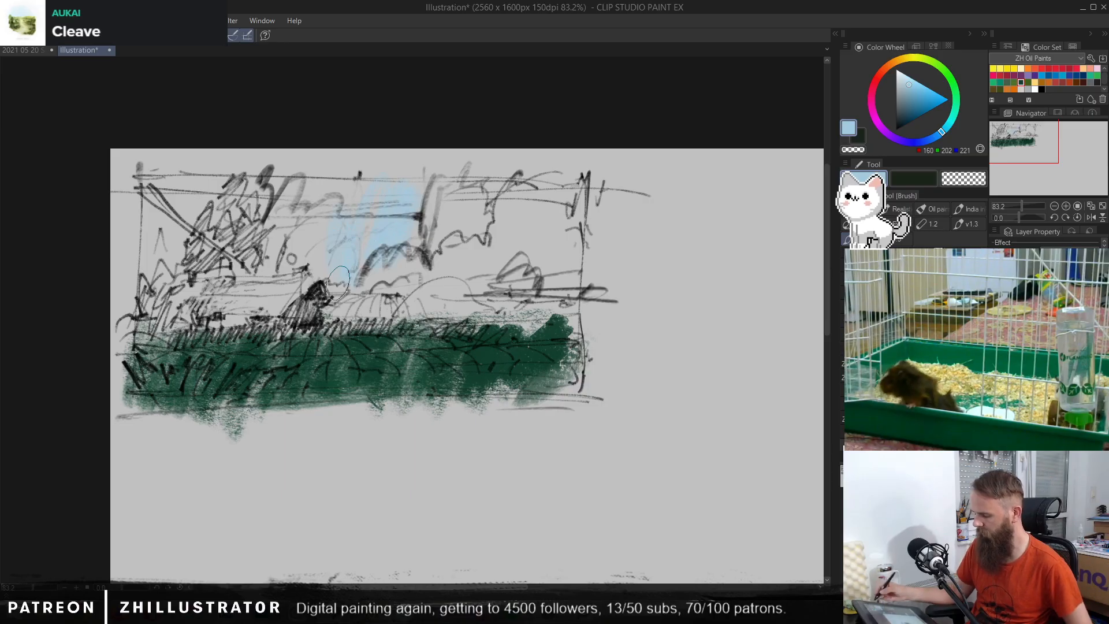
{"action": "left_click", "coordinate": [932, 137]}
{"action": "left_click", "coordinate": [915, 88]}
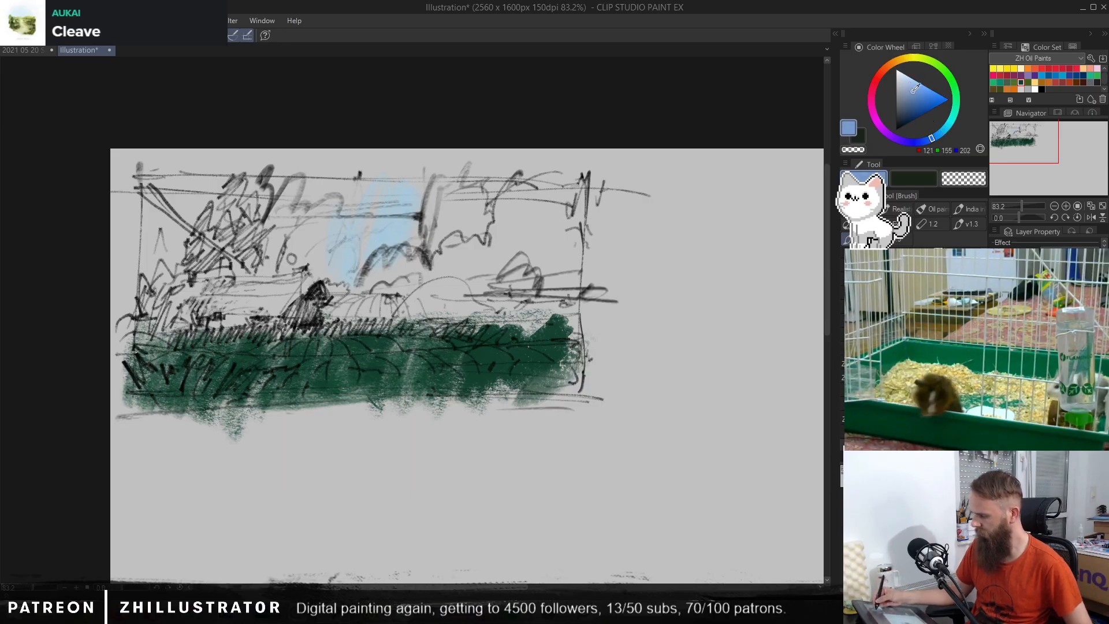
{"action": "mouse_move", "coordinate": [411, 191]}
{"action": "left_mouse_down"}
{"action": "mouse_move", "coordinate": [360, 269]}
{"action": "mouse_move", "coordinate": [344, 213]}
{"action": "mouse_move", "coordinate": [312, 267]}
{"action": "mouse_move", "coordinate": [282, 196]}
{"action": "mouse_move", "coordinate": [373, 327]}
{"action": "mouse_move", "coordinate": [409, 190]}
{"action": "mouse_move", "coordinate": [354, 286]}
{"action": "mouse_move", "coordinate": [329, 188]}
{"action": "mouse_move", "coordinate": [185, 224]}
{"action": "mouse_move", "coordinate": [160, 196]}
{"action": "mouse_move", "coordinate": [157, 289]}
{"action": "mouse_move", "coordinate": [199, 237]}
{"action": "mouse_move", "coordinate": [266, 237]}
{"action": "left_mouse_up"}
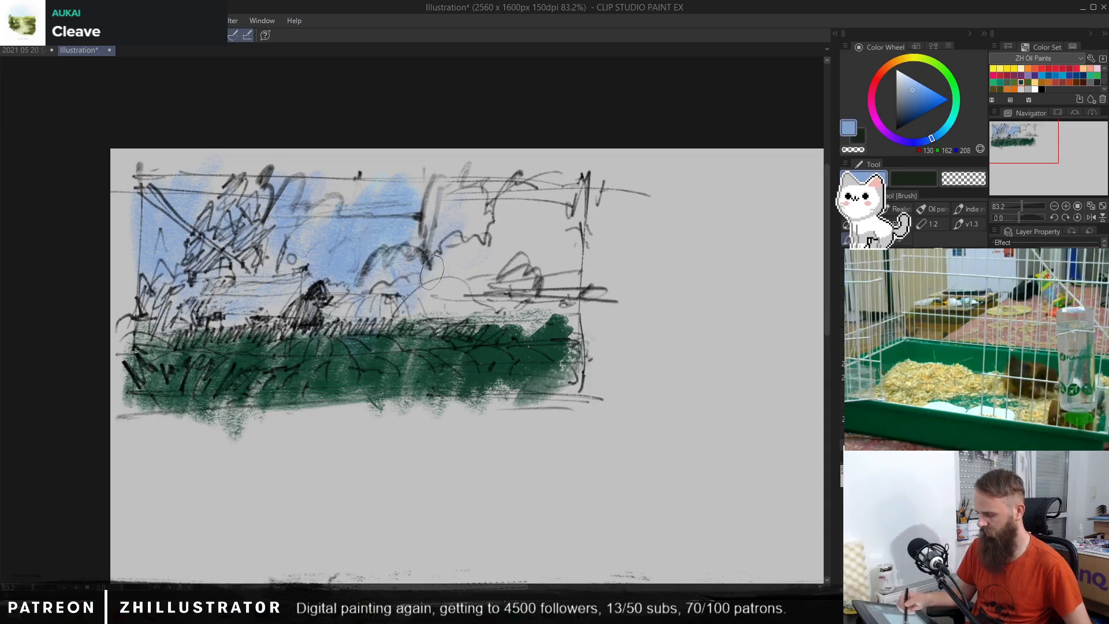
{"action": "mouse_move", "coordinate": [439, 277]}
{"action": "left_mouse_down"}
{"action": "mouse_move", "coordinate": [496, 211]}
{"action": "mouse_move", "coordinate": [465, 299]}
{"action": "mouse_move", "coordinate": [541, 244]}
{"action": "left_mouse_up"}
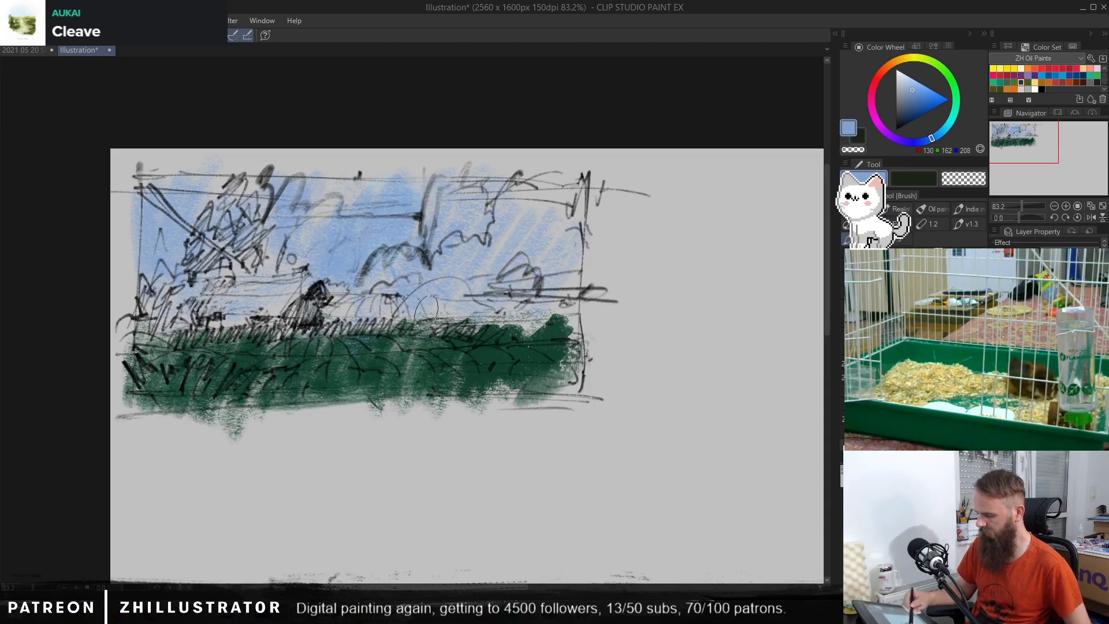
{"action": "left_click_drag", "start_coordinate": [387, 340], "coordinate": [344, 326]}
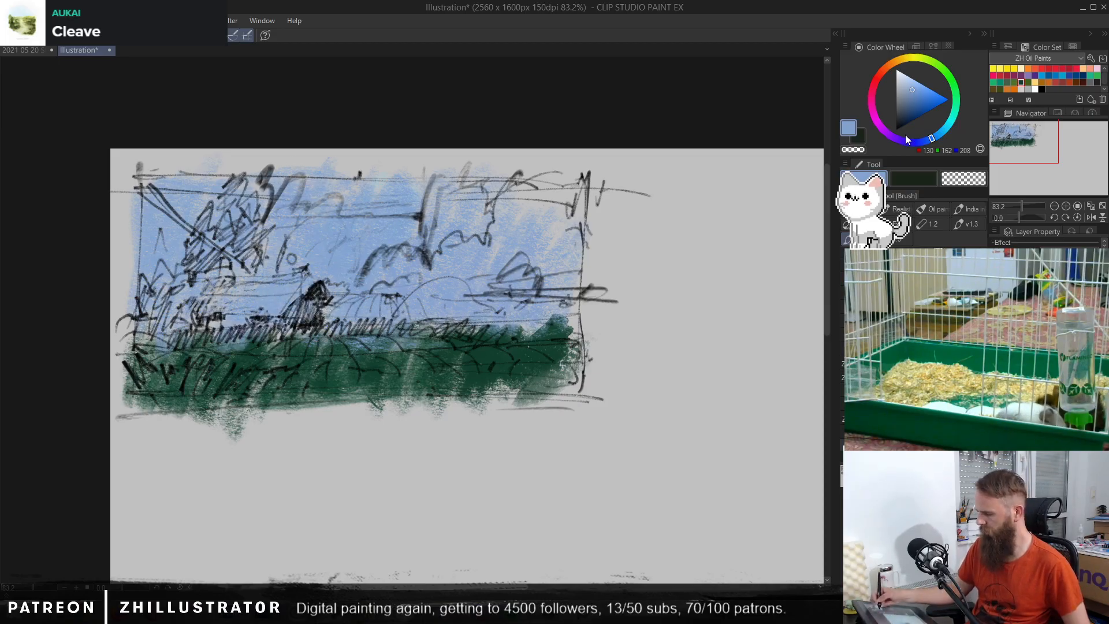
Step: Try muted teal and grey tones on the house's roof
{"action": "left_click", "coordinate": [949, 121]}
{"action": "left_click", "coordinate": [902, 111]}
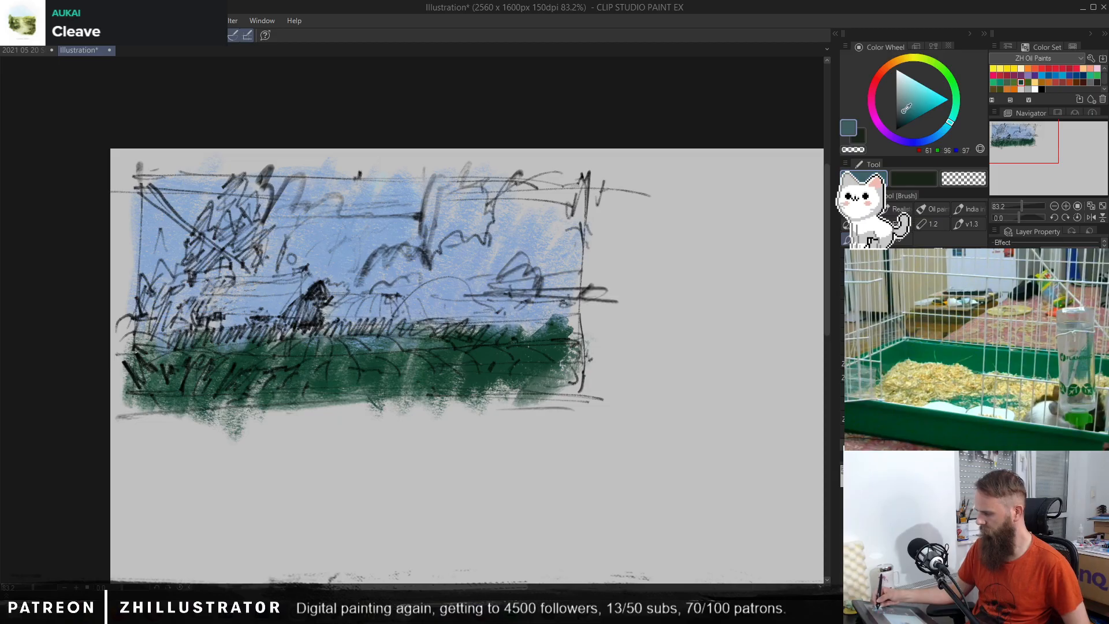
{"action": "mouse_move", "coordinate": [299, 283]}
{"action": "left_mouse_down"}
{"action": "mouse_move", "coordinate": [260, 320]}
{"action": "mouse_move", "coordinate": [242, 323]}
{"action": "left_mouse_up"}
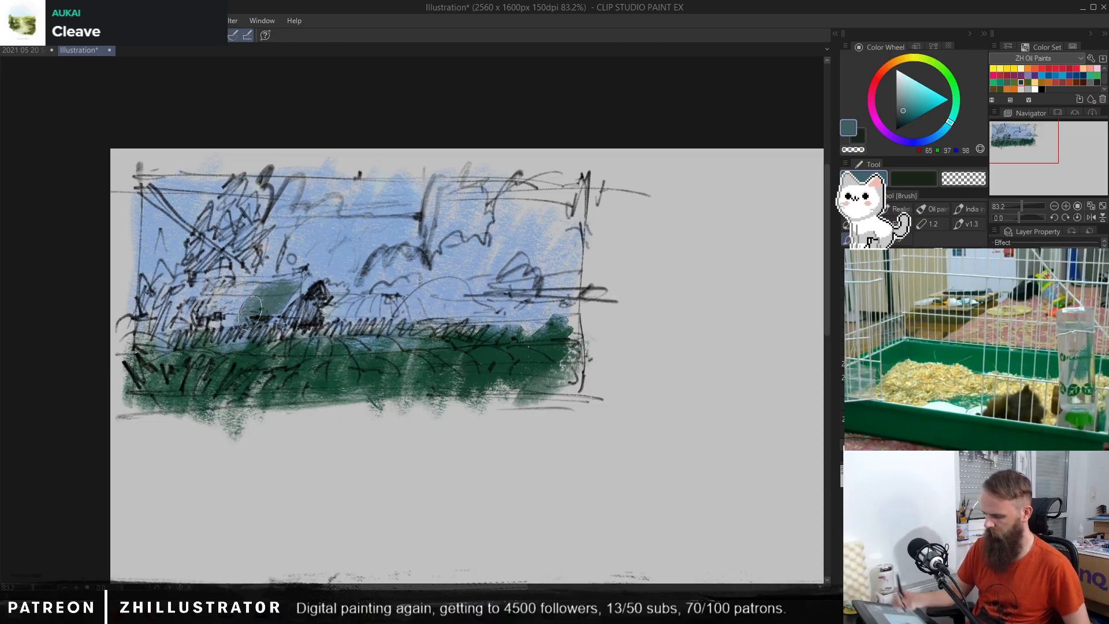
{"action": "left_click", "coordinate": [900, 103]}
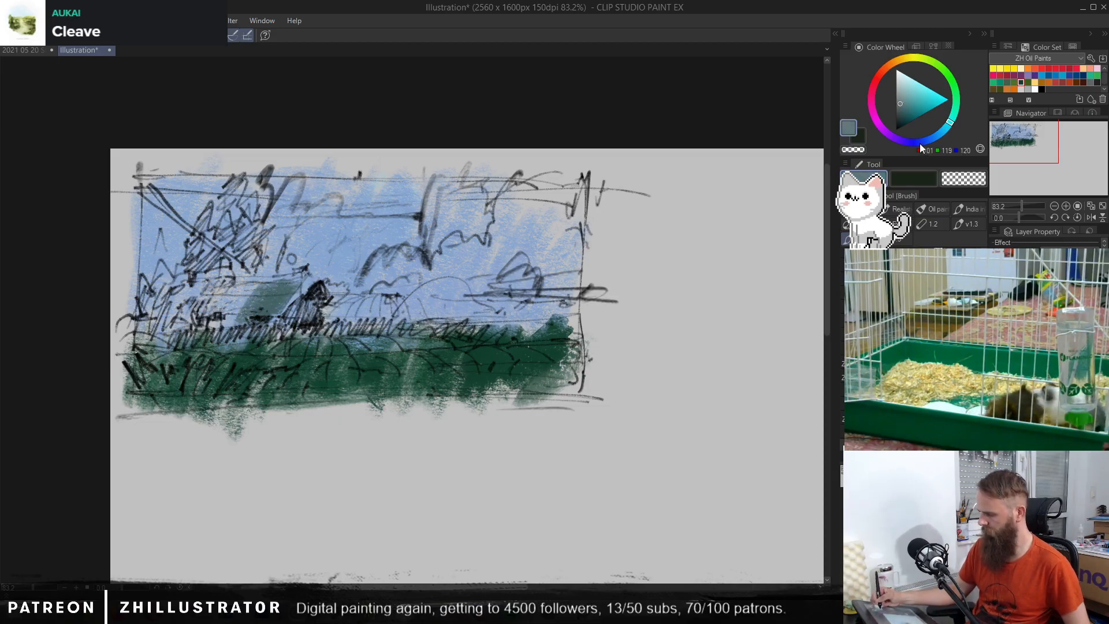
{"action": "left_click", "coordinate": [921, 141]}
{"action": "left_click_drag", "start_coordinate": [296, 276], "coordinate": [242, 312]}
Step: Block in the house, the tall tree and the bushes beside them in dark navy (RGB 38, 43, 76)
{"action": "left_click", "coordinate": [906, 112]}
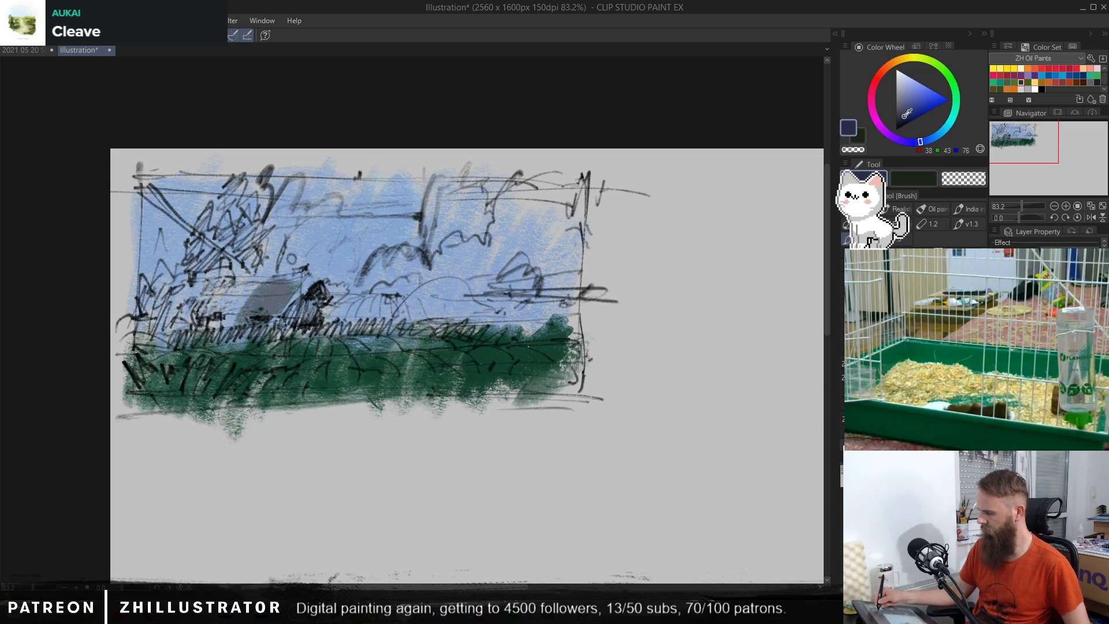
{"action": "mouse_move", "coordinate": [301, 283]}
{"action": "left_mouse_down"}
{"action": "mouse_move", "coordinate": [261, 318]}
{"action": "mouse_move", "coordinate": [265, 284]}
{"action": "mouse_move", "coordinate": [236, 315]}
{"action": "mouse_move", "coordinate": [231, 296]}
{"action": "mouse_move", "coordinate": [184, 335]}
{"action": "left_mouse_up"}
{"action": "left_click_drag", "start_coordinate": [291, 288], "coordinate": [306, 277]}
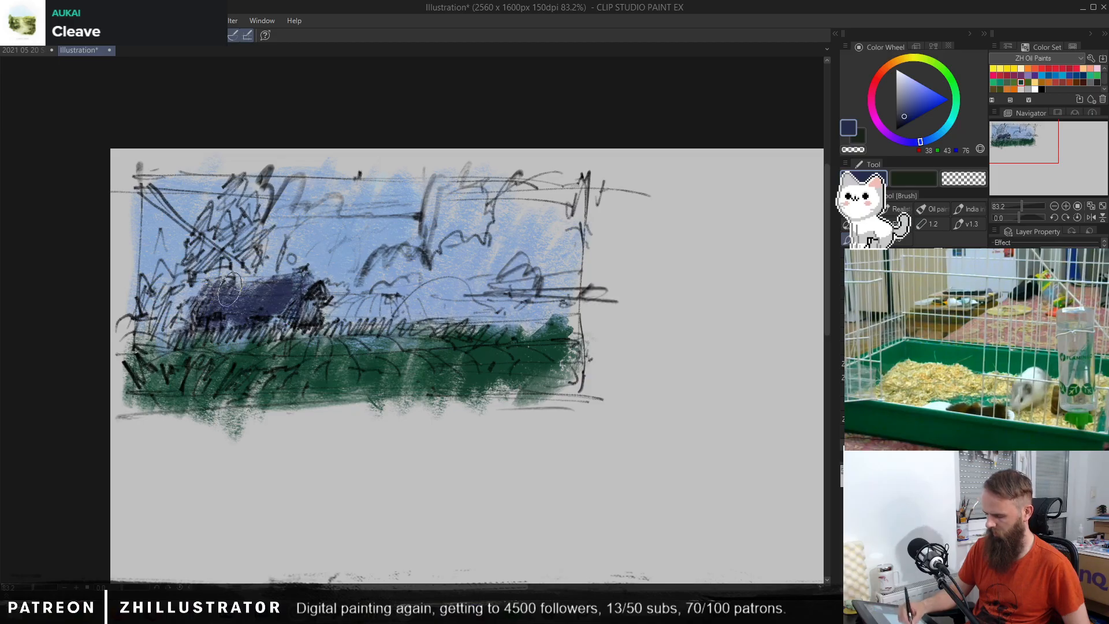
{"action": "left_click_drag", "start_coordinate": [196, 303], "coordinate": [153, 347]}
{"action": "left_click_drag", "start_coordinate": [202, 283], "coordinate": [246, 343]}
{"action": "left_click_drag", "start_coordinate": [237, 295], "coordinate": [222, 326]}
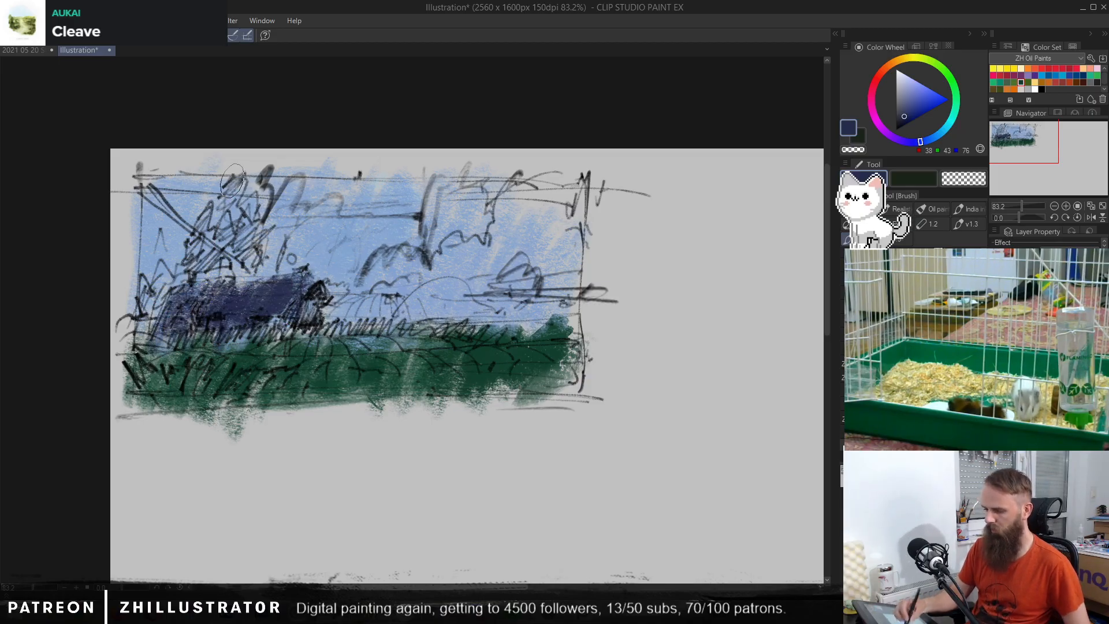
{"action": "mouse_move", "coordinate": [233, 181]}
{"action": "left_mouse_down"}
{"action": "mouse_move", "coordinate": [227, 208]}
{"action": "mouse_move", "coordinate": [243, 213]}
{"action": "mouse_move", "coordinate": [235, 242]}
{"action": "mouse_move", "coordinate": [222, 221]}
{"action": "mouse_move", "coordinate": [200, 259]}
{"action": "mouse_move", "coordinate": [204, 218]}
{"action": "mouse_move", "coordinate": [243, 210]}
{"action": "mouse_move", "coordinate": [245, 264]}
{"action": "mouse_move", "coordinate": [255, 251]}
{"action": "mouse_move", "coordinate": [197, 281]}
{"action": "mouse_move", "coordinate": [221, 236]}
{"action": "mouse_move", "coordinate": [189, 297]}
{"action": "mouse_move", "coordinate": [159, 271]}
{"action": "mouse_move", "coordinate": [154, 297]}
{"action": "left_mouse_up"}
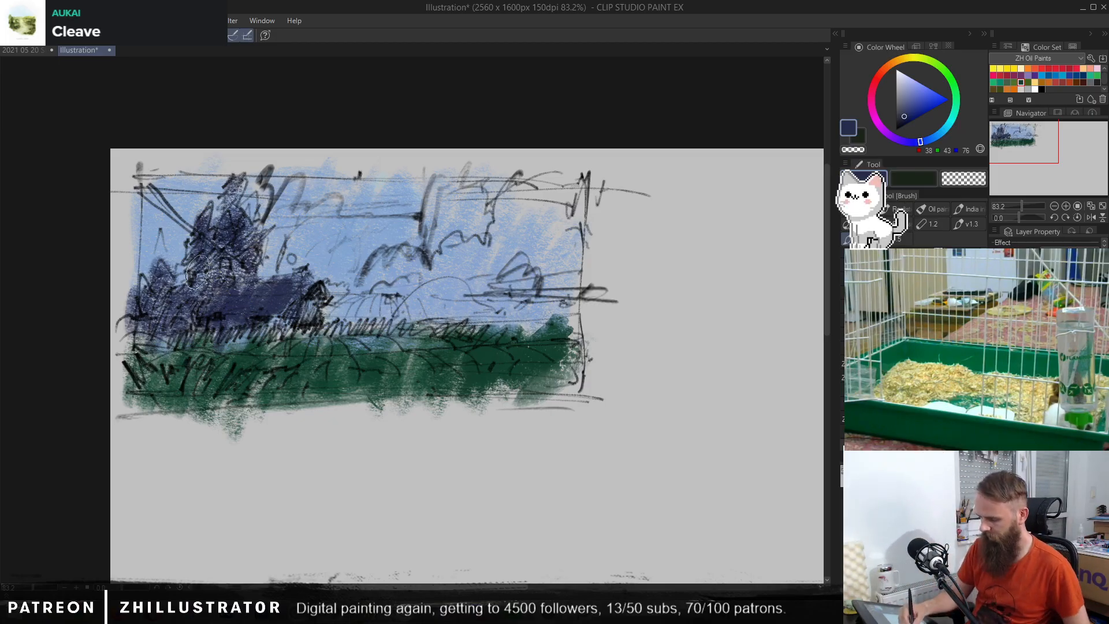
{"action": "left_click_drag", "start_coordinate": [197, 272], "coordinate": [226, 276]}
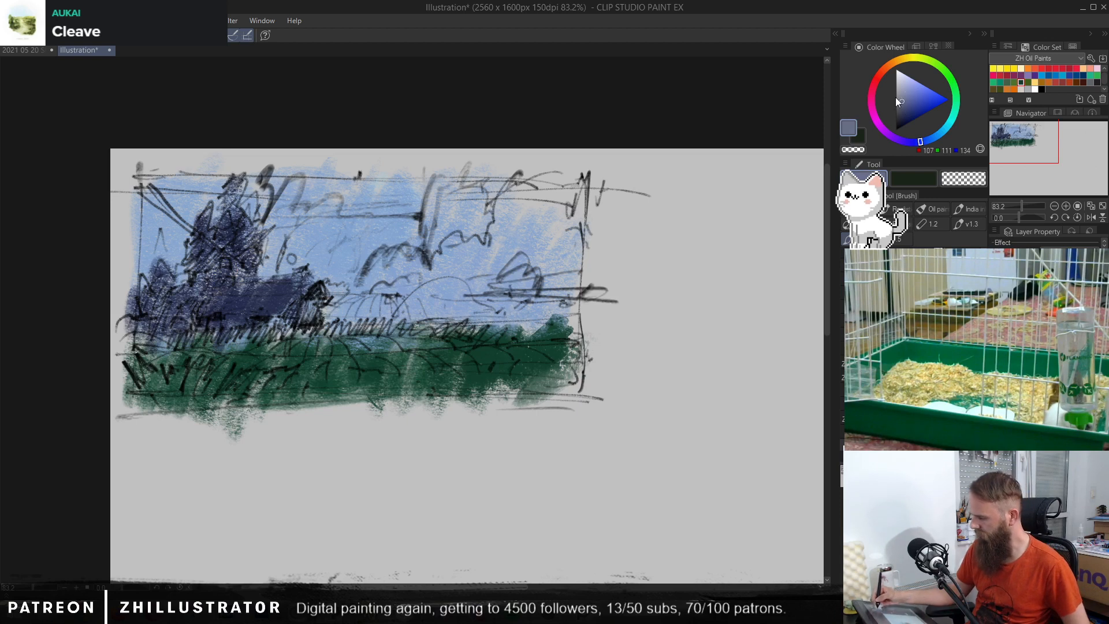
Step: Shade the house's roof in grey-blue (RGB 107, 111, 134) and deepen the house and trees with dark blue (RGB 37, 47, 101)
{"action": "left_click_drag", "start_coordinate": [298, 286], "coordinate": [276, 291]}
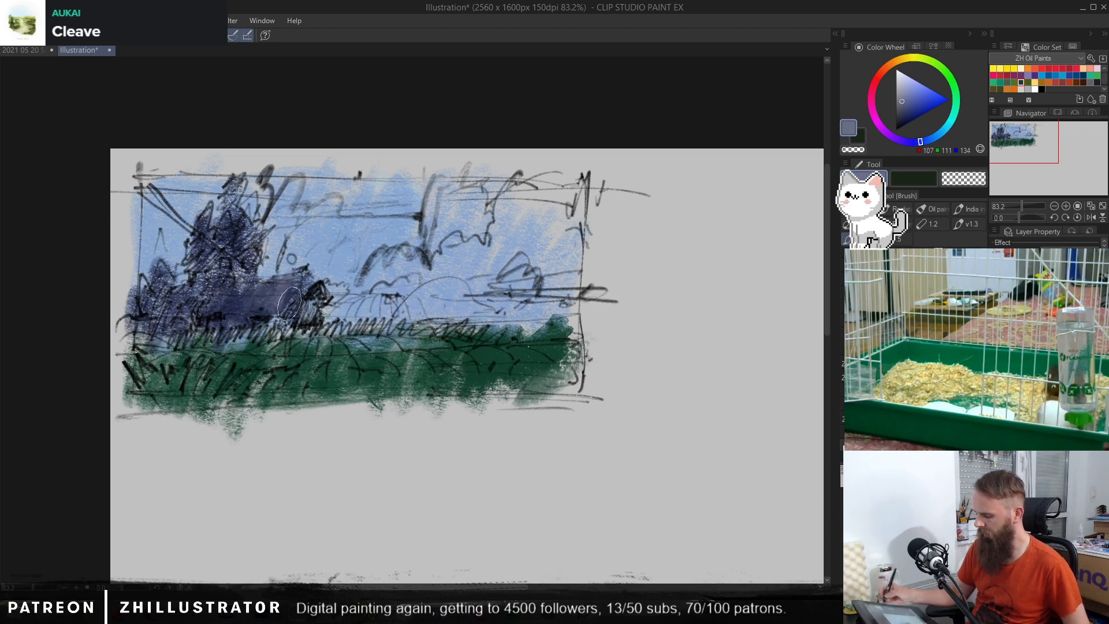
{"action": "left_click_drag", "start_coordinate": [257, 317], "coordinate": [283, 292]}
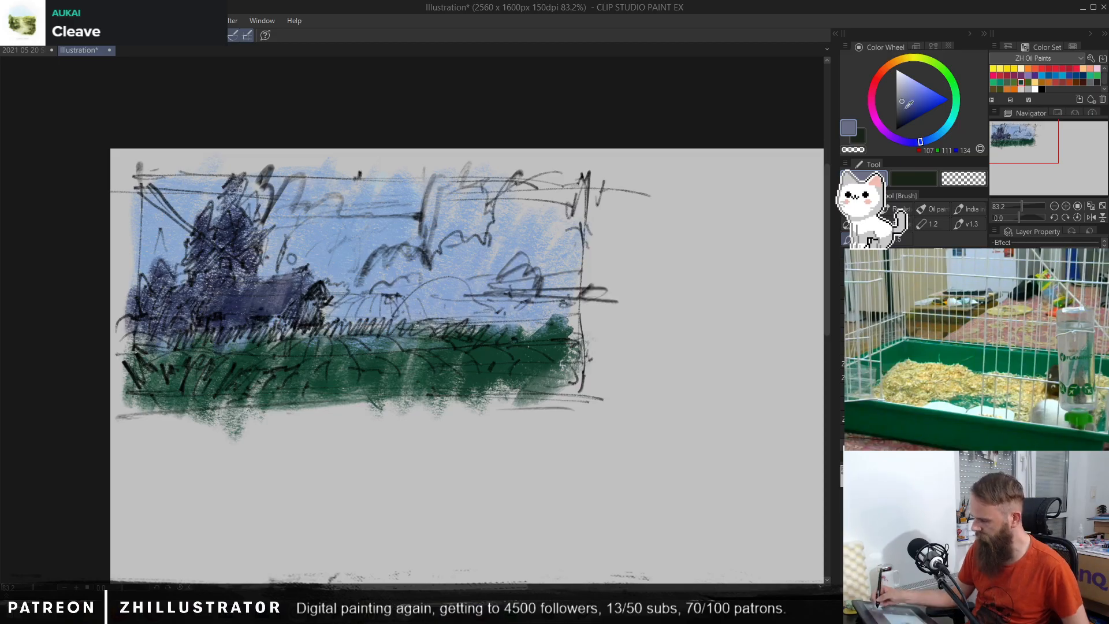
{"action": "left_click", "coordinate": [909, 113]}
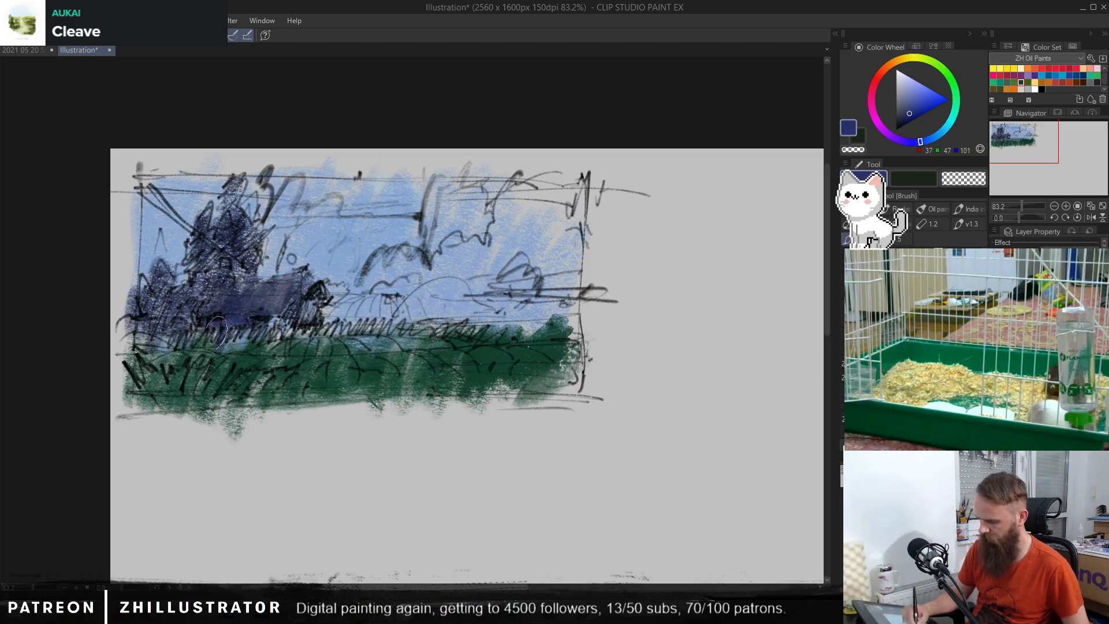
{"action": "mouse_move", "coordinate": [209, 238]}
{"action": "left_mouse_down"}
{"action": "mouse_move", "coordinate": [185, 266]}
{"action": "mouse_move", "coordinate": [212, 262]}
{"action": "mouse_move", "coordinate": [182, 297]}
{"action": "mouse_move", "coordinate": [153, 305]}
{"action": "left_mouse_up"}
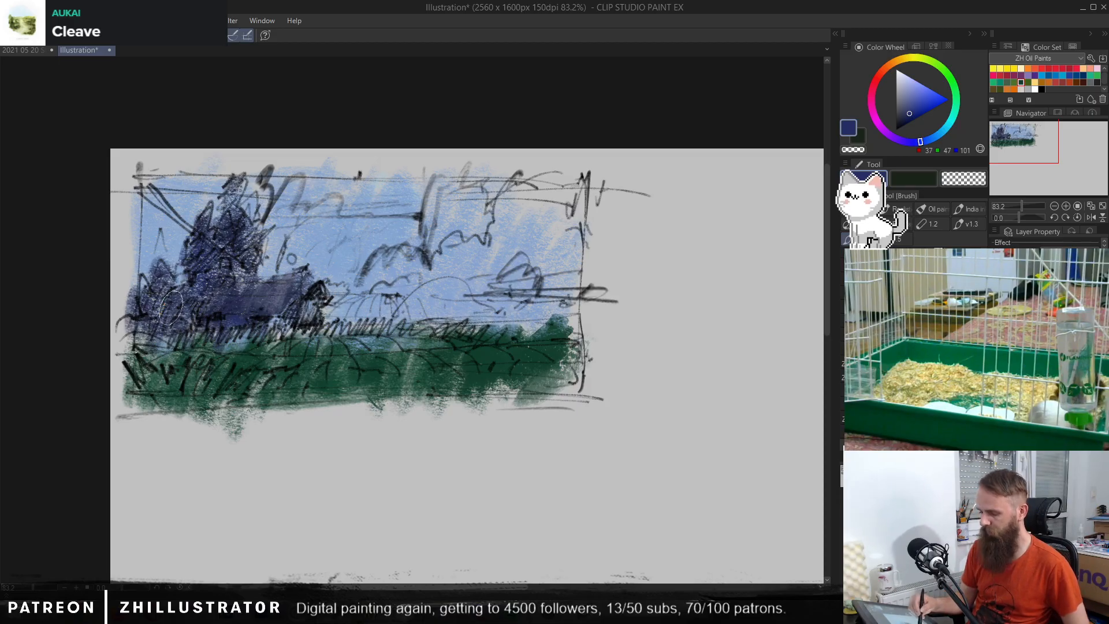
{"action": "mouse_move", "coordinate": [170, 308]}
{"action": "left_mouse_down"}
{"action": "mouse_move", "coordinate": [144, 300]}
{"action": "mouse_move", "coordinate": [167, 304]}
{"action": "mouse_move", "coordinate": [180, 333]}
{"action": "left_mouse_up"}
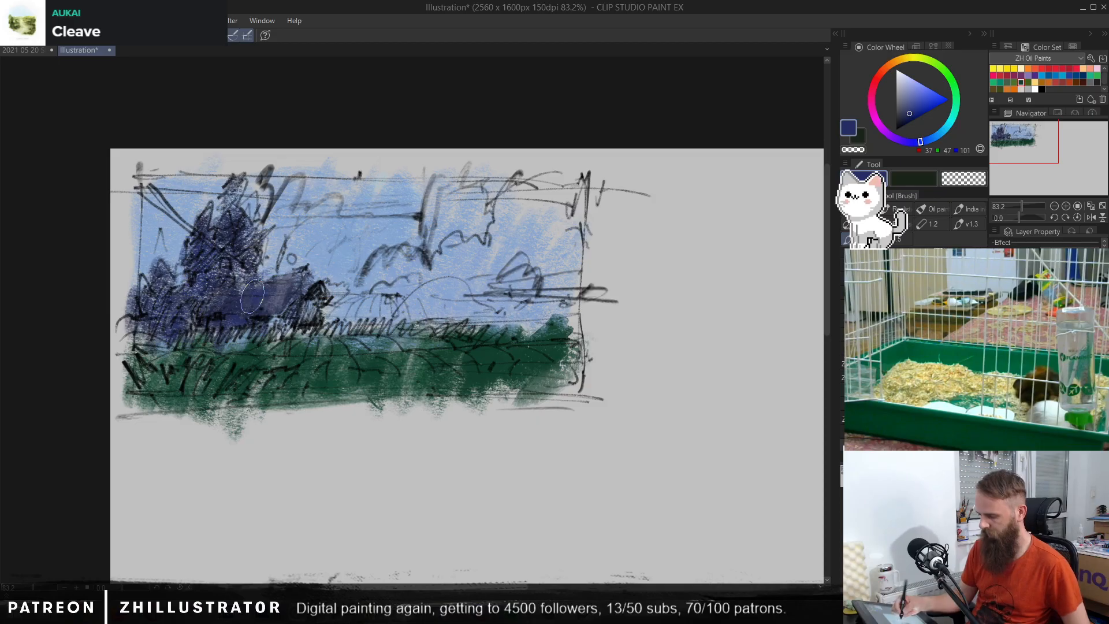
Step: Try covering the sky behind the tall tree in deep blue (RGB 51, 97, 155)
{"action": "left_click", "coordinate": [252, 228], "text": "alt"}
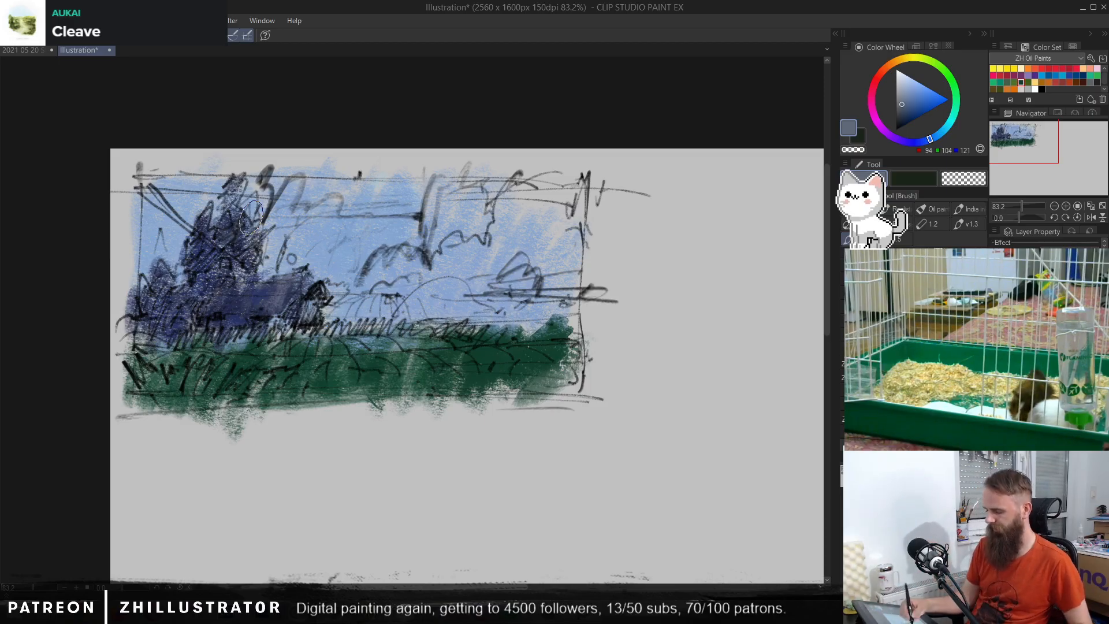
{"action": "left_click", "coordinate": [409, 358], "text": "alt"}
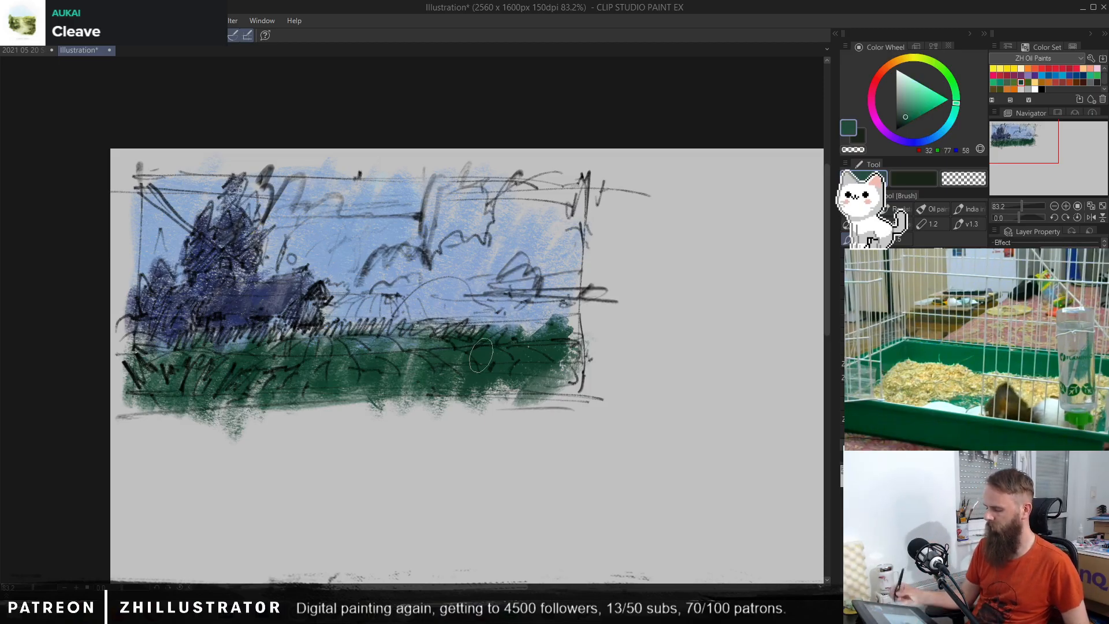
{"action": "left_click", "coordinate": [398, 267], "text": "alt"}
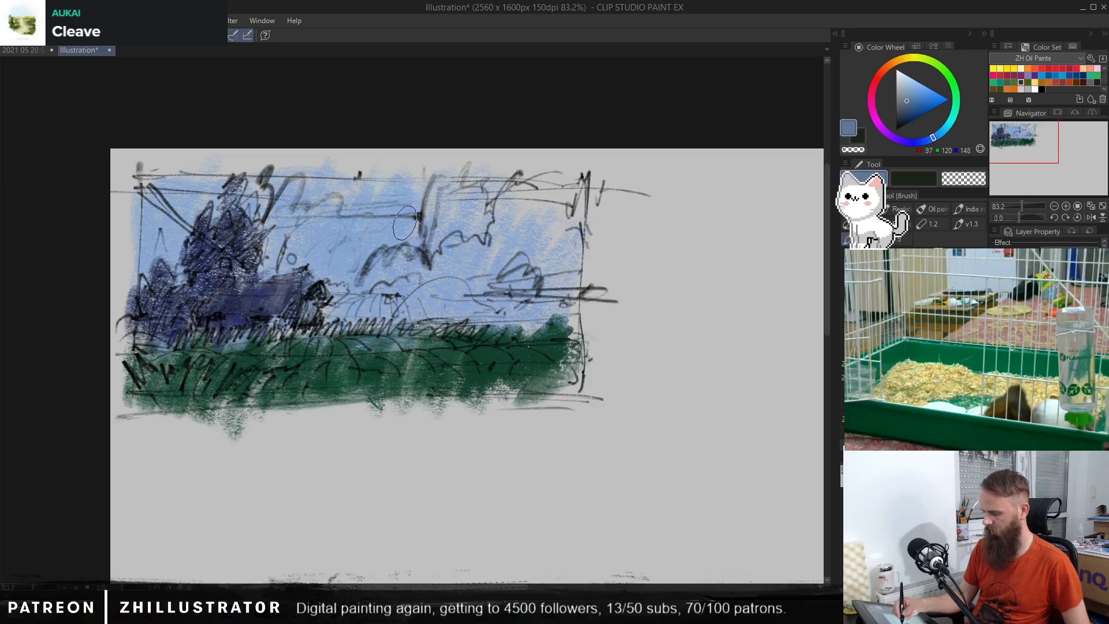
{"action": "left_click", "coordinate": [401, 224], "text": "alt"}
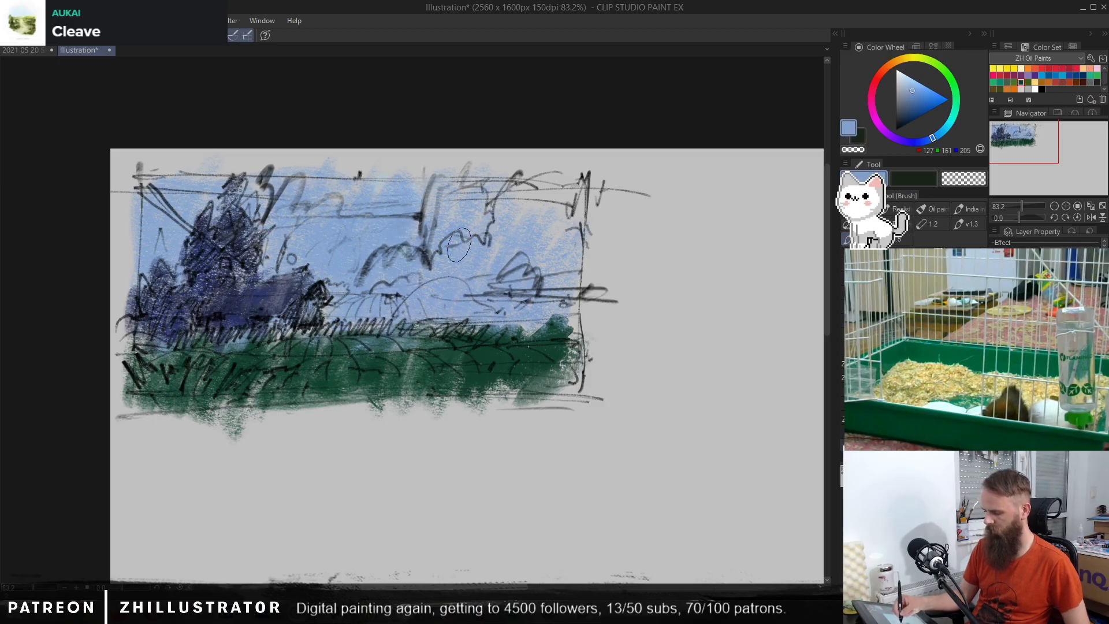
{"action": "mouse_move", "coordinate": [362, 195]}
{"action": "left_mouse_down"}
{"action": "mouse_move", "coordinate": [432, 170]}
{"action": "mouse_move", "coordinate": [384, 247]}
{"action": "mouse_move", "coordinate": [404, 173]}
{"action": "mouse_move", "coordinate": [355, 256]}
{"action": "mouse_move", "coordinate": [341, 253]}
{"action": "mouse_move", "coordinate": [351, 159]}
{"action": "mouse_move", "coordinate": [298, 264]}
{"action": "mouse_move", "coordinate": [291, 175]}
{"action": "mouse_move", "coordinate": [216, 179]}
{"action": "mouse_move", "coordinate": [172, 233]}
{"action": "mouse_move", "coordinate": [145, 203]}
{"action": "mouse_move", "coordinate": [119, 300]}
{"action": "left_mouse_up"}
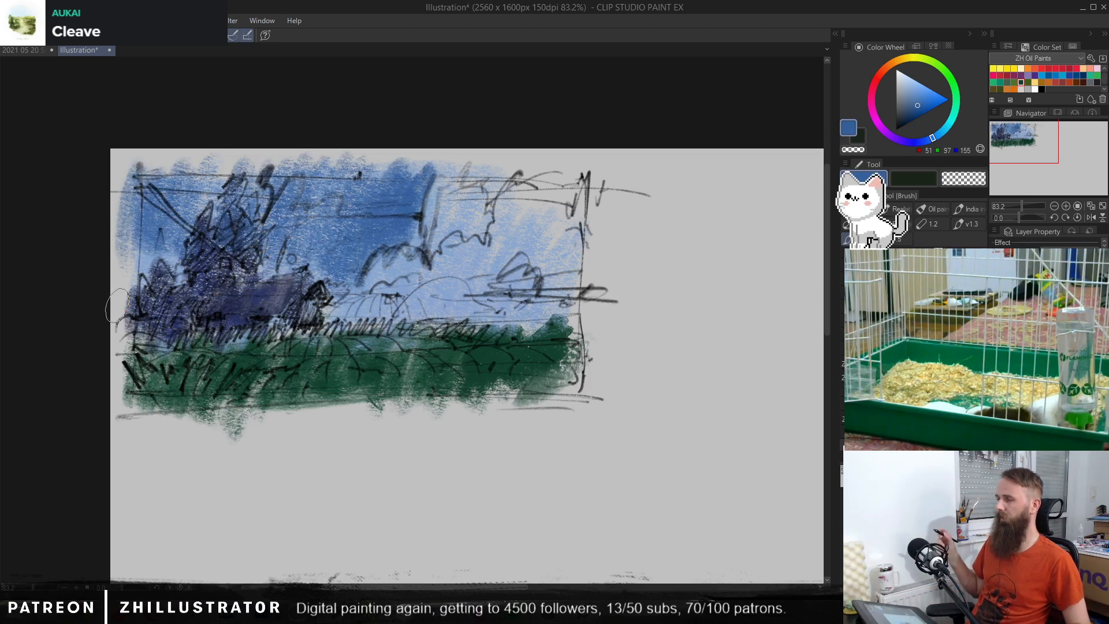
{"action": "key", "text": "ctrl+z"}
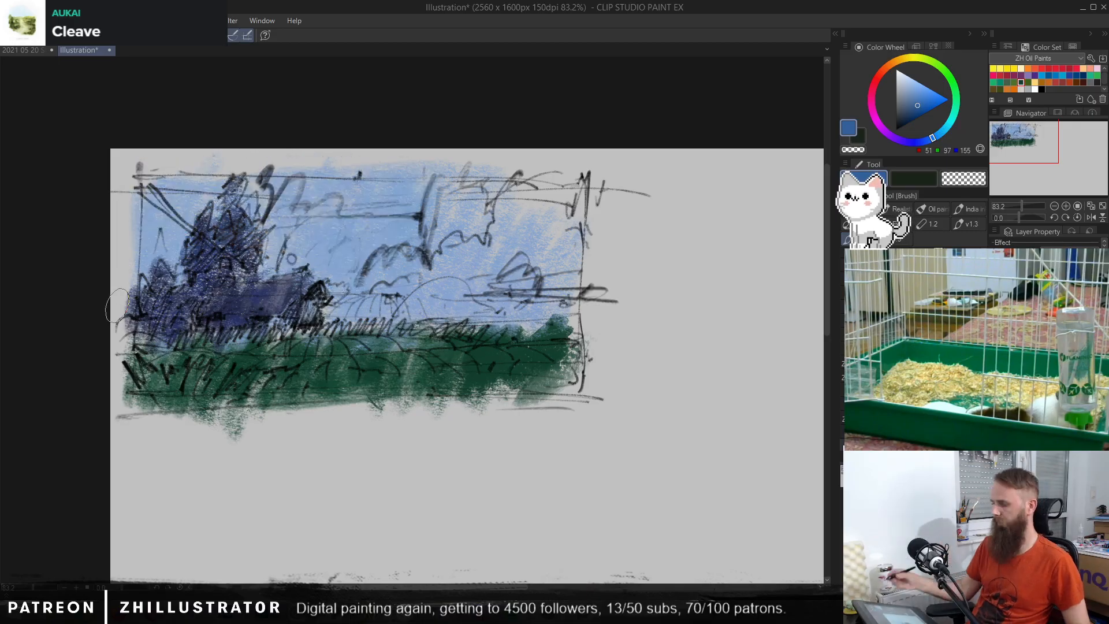
Step: Paint the open sky around the tall tree in a brighter, more saturated blue (RGB 67, 116, 198)
{"action": "left_click", "coordinate": [924, 91]}
{"action": "mouse_move", "coordinate": [427, 179]}
{"action": "left_mouse_down"}
{"action": "mouse_move", "coordinate": [409, 216]}
{"action": "mouse_move", "coordinate": [391, 200]}
{"action": "mouse_move", "coordinate": [362, 237]}
{"action": "mouse_move", "coordinate": [353, 186]}
{"action": "mouse_move", "coordinate": [323, 233]}
{"action": "mouse_move", "coordinate": [308, 198]}
{"action": "left_mouse_up"}
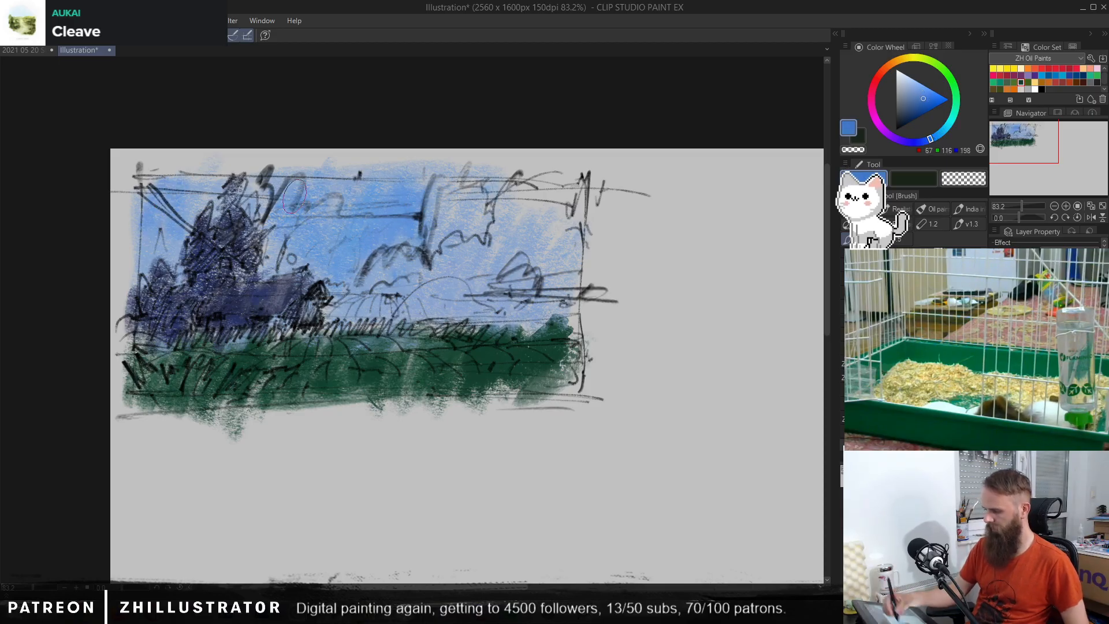
{"action": "mouse_move", "coordinate": [145, 231]}
{"action": "left_mouse_down"}
{"action": "mouse_move", "coordinate": [173, 173]}
{"action": "mouse_move", "coordinate": [225, 165]}
{"action": "mouse_move", "coordinate": [322, 190]}
{"action": "left_mouse_up"}
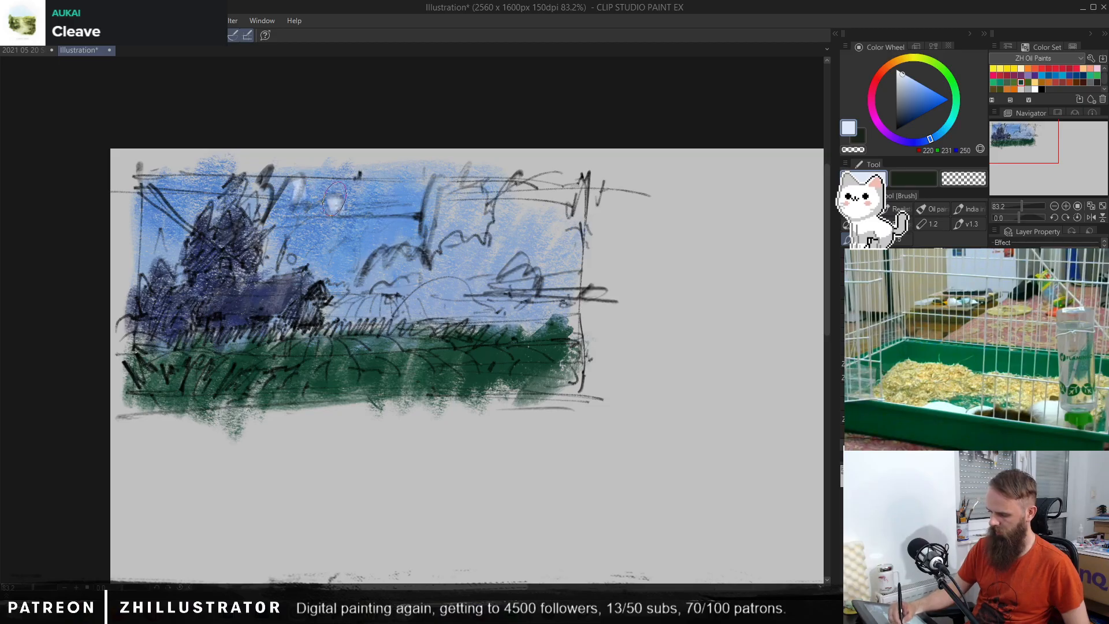
Step: Paint pale blue (RGB 220, 231, 250) highlights along the cloud edges and check the colours with the sketch hidden
{"action": "mouse_move", "coordinate": [469, 192]}
{"action": "left_mouse_down"}
{"action": "mouse_move", "coordinate": [445, 192]}
{"action": "mouse_move", "coordinate": [442, 179]}
{"action": "mouse_move", "coordinate": [427, 252]}
{"action": "left_mouse_up"}
{"action": "mouse_move", "coordinate": [488, 215]}
{"action": "left_mouse_down"}
{"action": "mouse_move", "coordinate": [491, 243]}
{"action": "mouse_move", "coordinate": [511, 185]}
{"action": "mouse_move", "coordinate": [548, 178]}
{"action": "left_mouse_up"}
{"action": "left_click_drag", "start_coordinate": [421, 263], "coordinate": [371, 248]}
{"action": "mouse_move", "coordinate": [413, 290]}
{"action": "left_mouse_down"}
{"action": "mouse_move", "coordinate": [471, 252]}
{"action": "mouse_move", "coordinate": [463, 269]}
{"action": "mouse_move", "coordinate": [456, 262]}
{"action": "mouse_move", "coordinate": [462, 294]}
{"action": "mouse_move", "coordinate": [492, 276]}
{"action": "mouse_move", "coordinate": [487, 228]}
{"action": "left_mouse_up"}
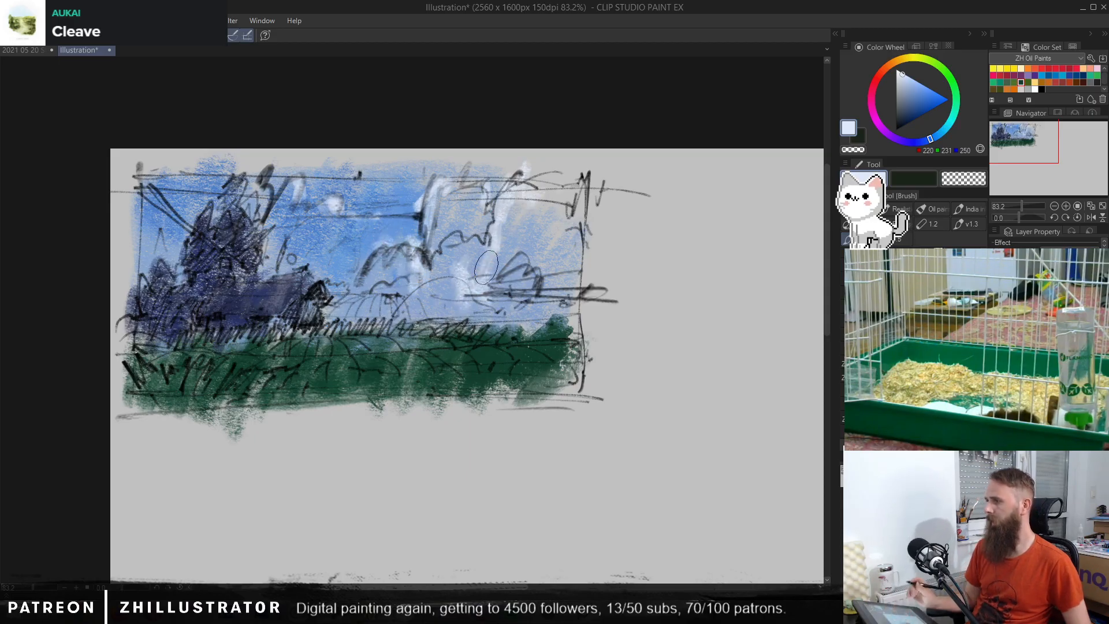
{"action": "scroll", "coordinate": [486, 267], "scroll_direction": "up", "scroll_amount": 3}
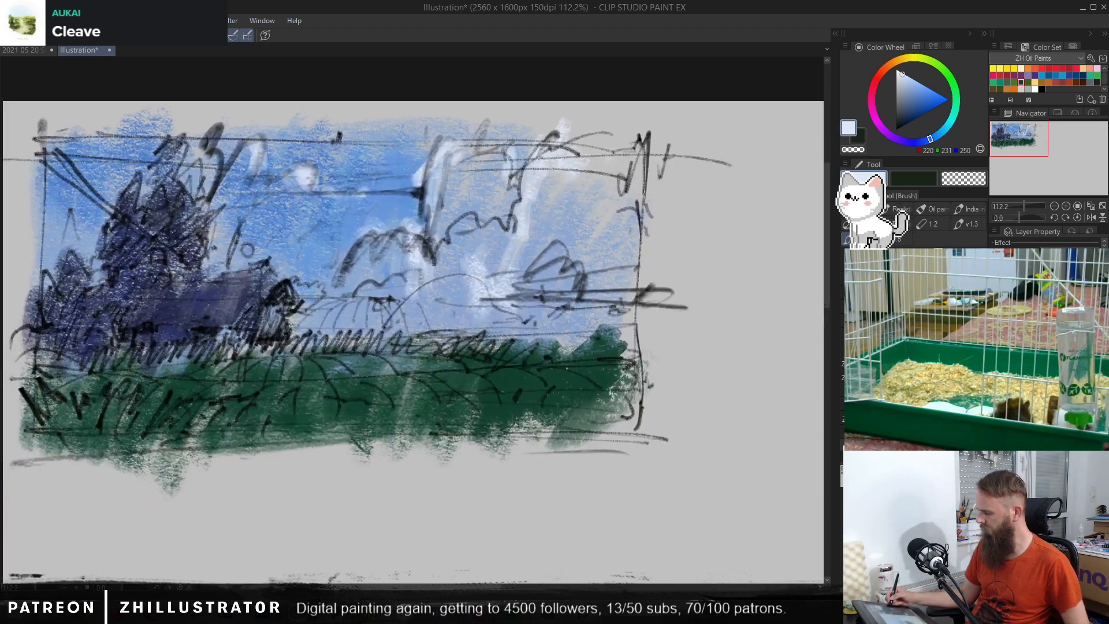
{"action": "key", "text": "ctrl+comma"}
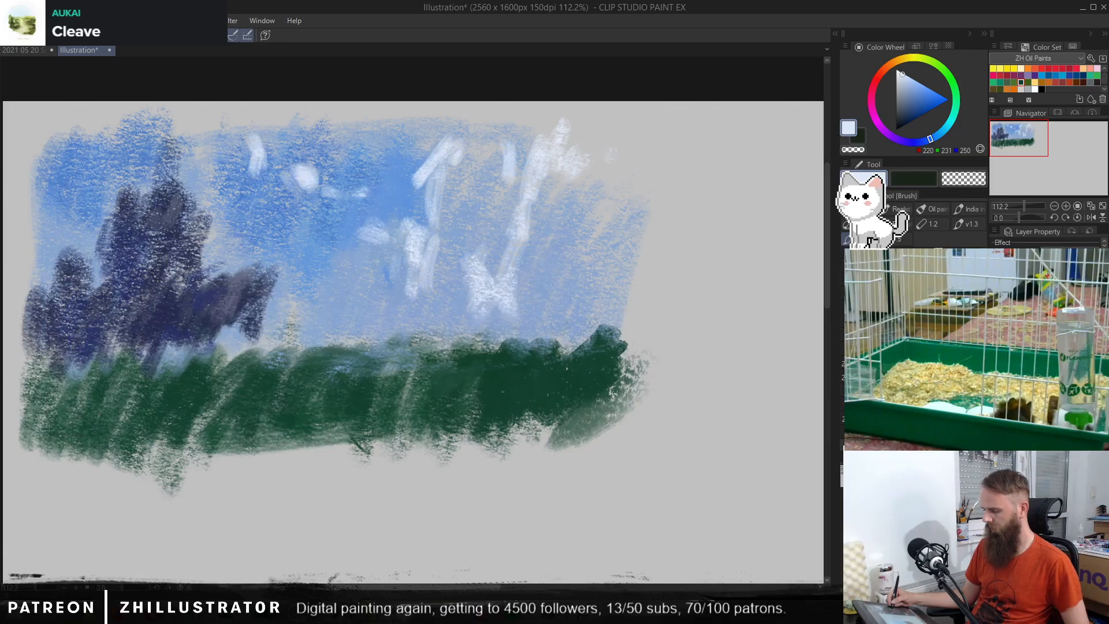
{"action": "key", "text": "ctrl+comma"}
Step: Try light purple (RGB 178, 133, 208) shading inside the tall central cloud
{"action": "left_click", "coordinate": [473, 198], "text": "alt"}
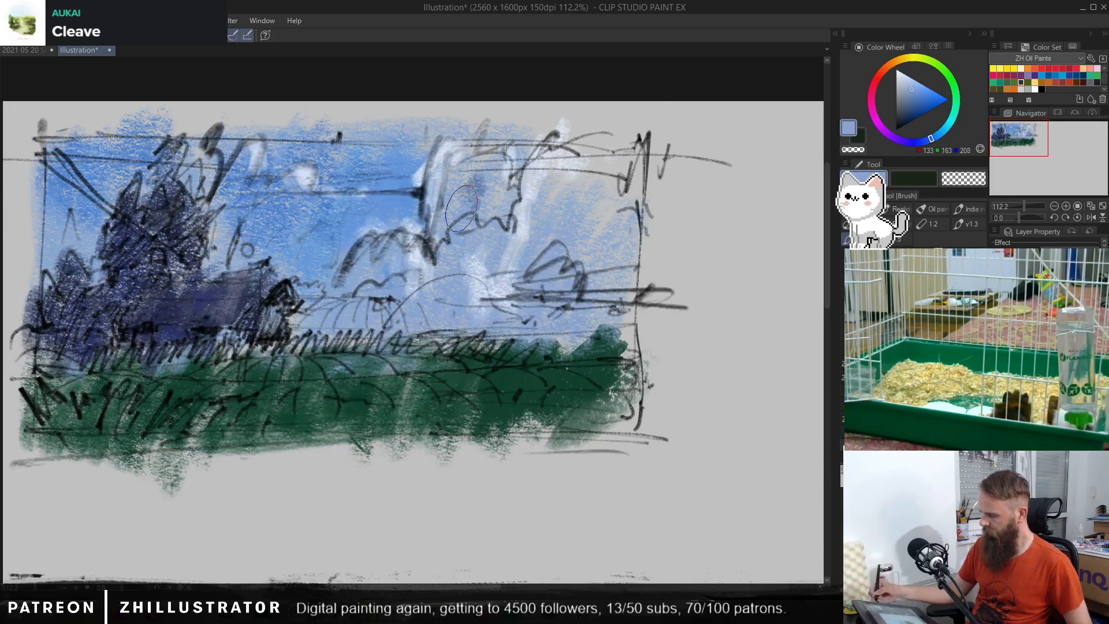
{"action": "left_click", "coordinate": [889, 135]}
{"action": "mouse_move", "coordinate": [466, 171]}
{"action": "left_mouse_down"}
{"action": "mouse_move", "coordinate": [463, 200]}
{"action": "mouse_move", "coordinate": [518, 182]}
{"action": "left_mouse_up"}
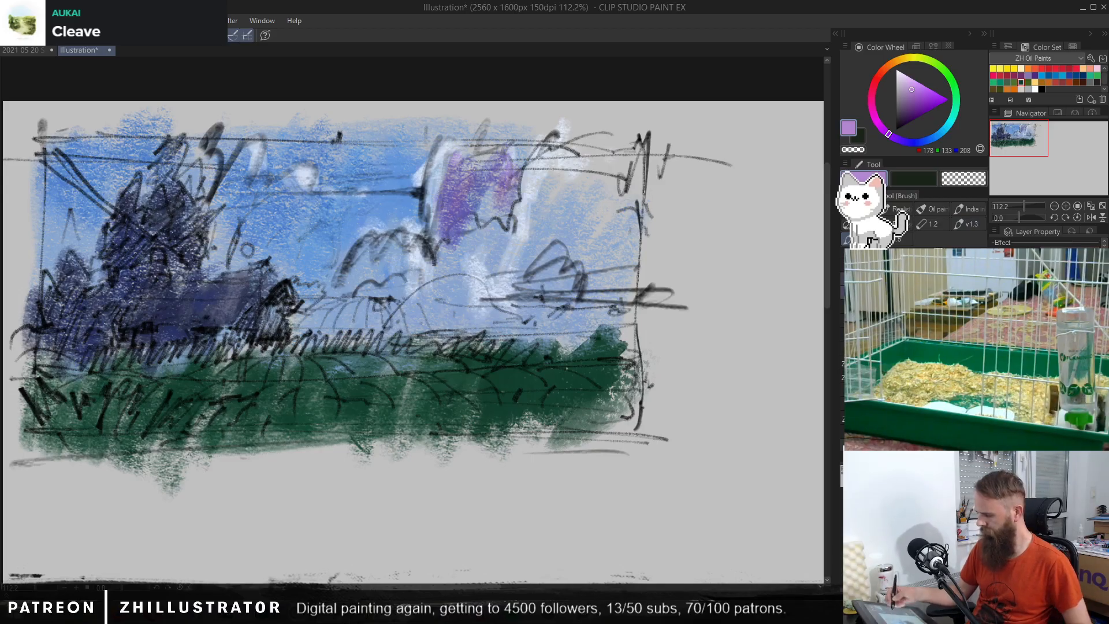
{"action": "left_click_drag", "start_coordinate": [500, 190], "coordinate": [500, 207]}
{"action": "mouse_move", "coordinate": [580, 177]}
{"action": "left_mouse_down"}
{"action": "mouse_move", "coordinate": [546, 236]}
{"action": "mouse_move", "coordinate": [603, 175]}
{"action": "mouse_move", "coordinate": [609, 253]}
{"action": "left_mouse_up"}
{"action": "key", "text": "ctrl+z"}
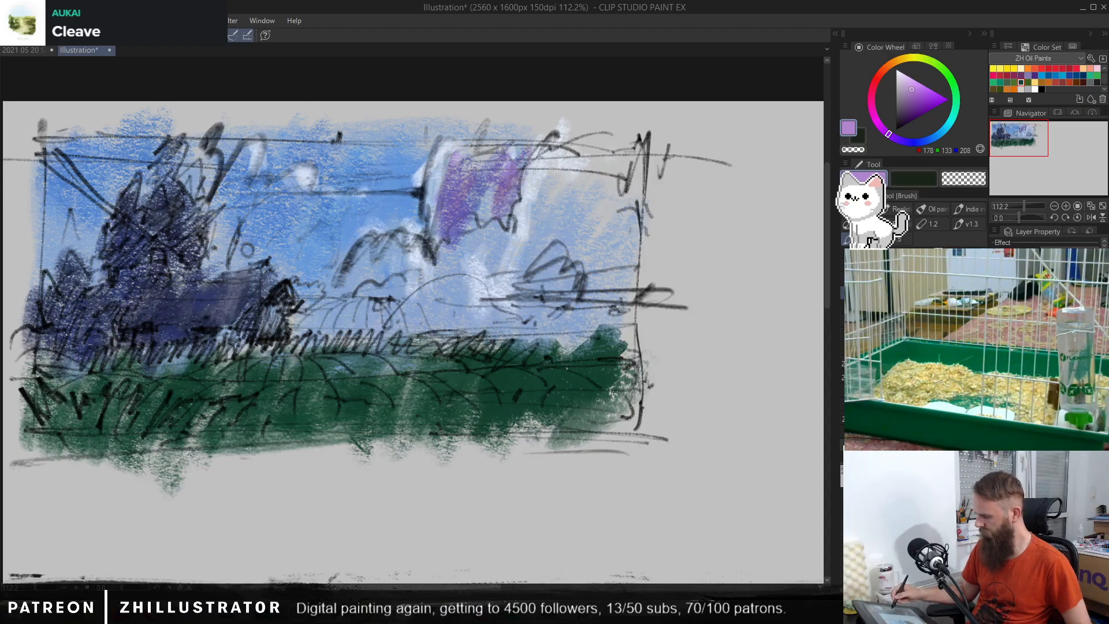
Step: Try various strokes, including soft blue (RGB 134, 162, 206), on the large cloud at the frame's right side
{"action": "mouse_move", "coordinate": [574, 149]}
{"action": "left_mouse_down"}
{"action": "mouse_move", "coordinate": [532, 245]}
{"action": "mouse_move", "coordinate": [600, 132]}
{"action": "mouse_move", "coordinate": [617, 277]}
{"action": "mouse_move", "coordinate": [602, 234]}
{"action": "left_mouse_up"}
{"action": "key", "text": "ctrl+z"}
{"action": "left_click", "coordinate": [551, 208], "text": "alt"}
{"action": "mouse_move", "coordinate": [551, 188]}
{"action": "left_mouse_down"}
{"action": "mouse_move", "coordinate": [542, 205]}
{"action": "mouse_move", "coordinate": [586, 176]}
{"action": "mouse_move", "coordinate": [602, 208]}
{"action": "left_mouse_up"}
{"action": "key", "text": "ctrl+z"}
{"action": "key", "text": "ctrl+z"}
{"action": "left_click", "coordinate": [546, 228], "text": "alt"}
{"action": "mouse_move", "coordinate": [541, 231]}
{"action": "left_mouse_down"}
{"action": "mouse_move", "coordinate": [626, 188]}
{"action": "mouse_move", "coordinate": [604, 263]}
{"action": "left_mouse_up"}
{"action": "key", "text": "ctrl+z"}
{"action": "key", "text": "ctrl+z"}
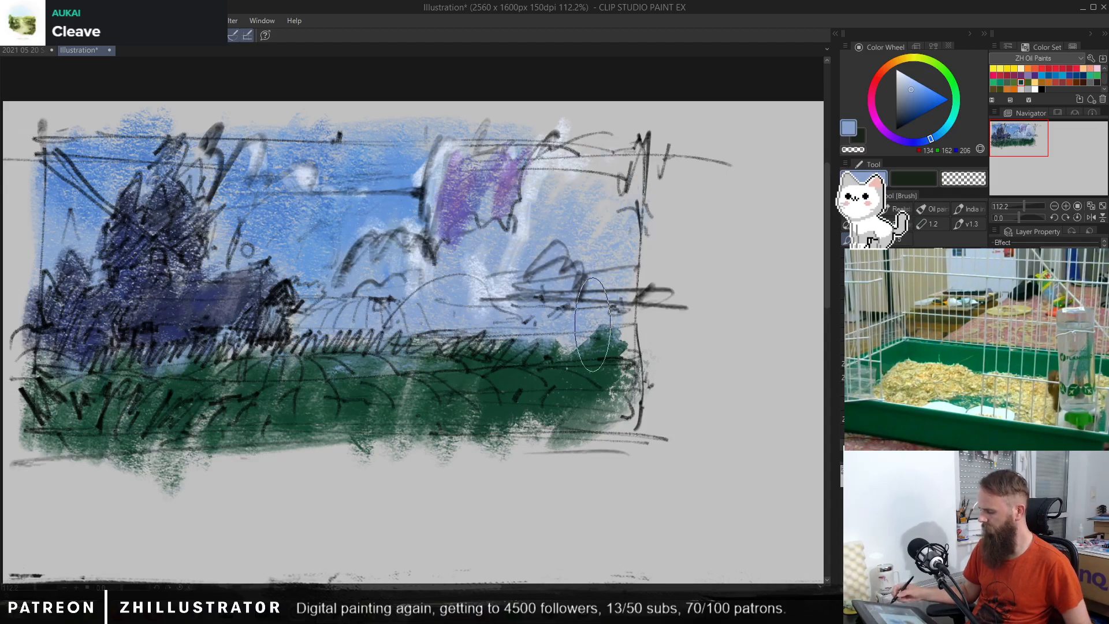
{"action": "mouse_move", "coordinate": [563, 214]}
{"action": "left_mouse_down"}
{"action": "mouse_move", "coordinate": [575, 160]}
{"action": "mouse_move", "coordinate": [568, 200]}
{"action": "mouse_move", "coordinate": [593, 192]}
{"action": "mouse_move", "coordinate": [621, 217]}
{"action": "mouse_move", "coordinate": [612, 243]}
{"action": "left_mouse_up"}
{"action": "key", "text": "ctrl+z"}
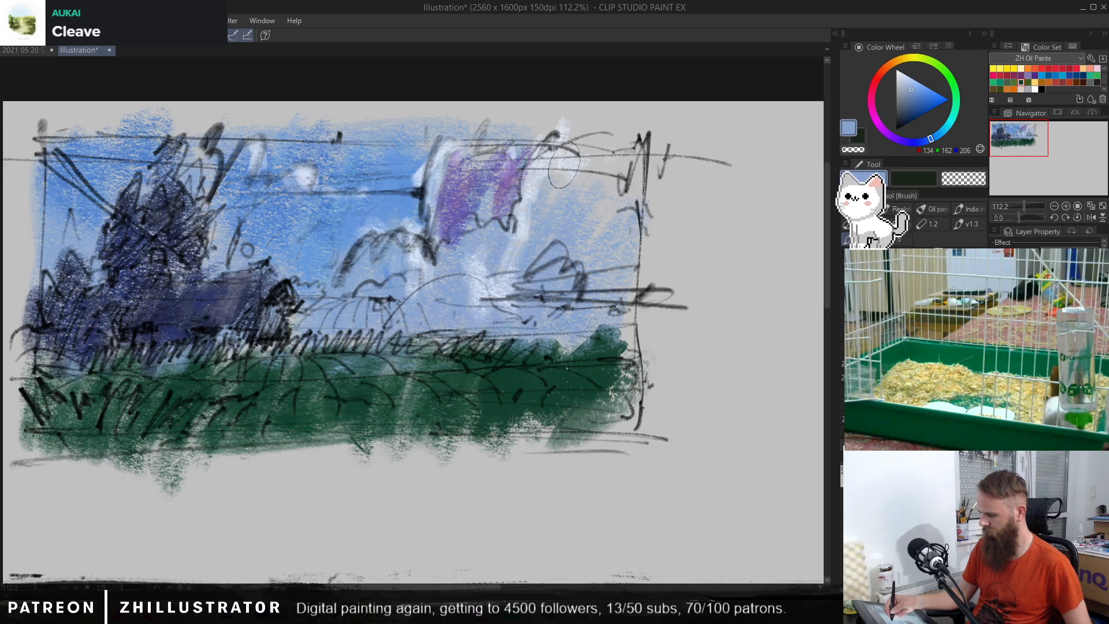
{"action": "mouse_move", "coordinate": [563, 164]}
{"action": "left_mouse_down"}
{"action": "mouse_move", "coordinate": [537, 211]}
{"action": "mouse_move", "coordinate": [577, 195]}
{"action": "mouse_move", "coordinate": [570, 238]}
{"action": "left_mouse_up"}
{"action": "key", "text": "ctrl+z"}
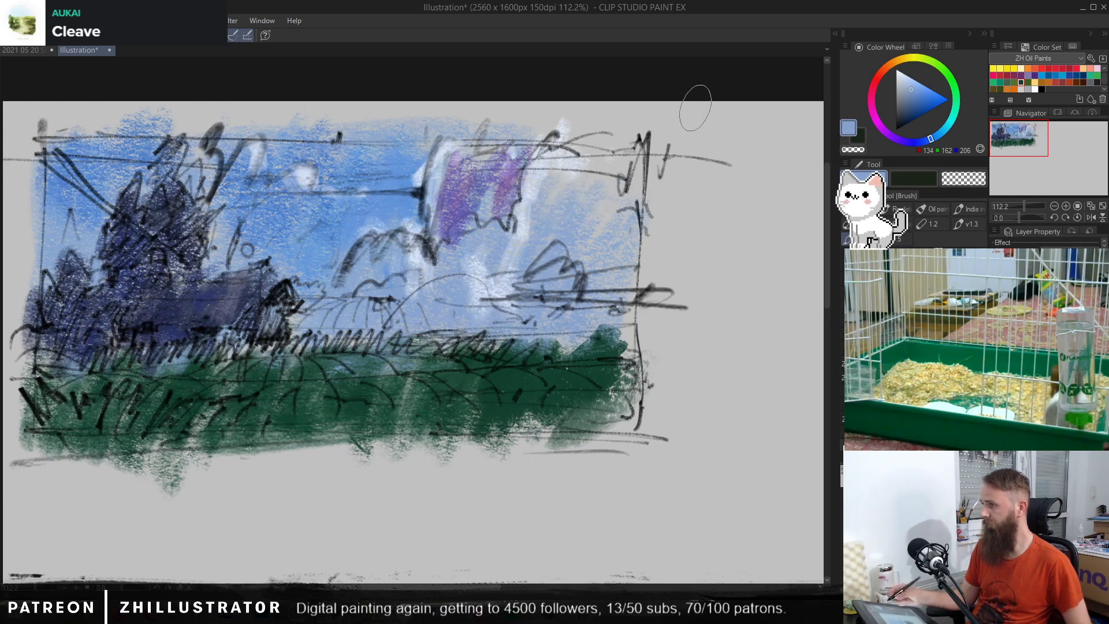
Step: Try smoothing the large right-hand cloud with grey-blue (RGB 147, 172, 204) and the upper sky with blue (RGB 141, 169, 208)
{"action": "left_click", "coordinate": [570, 208], "text": "alt"}
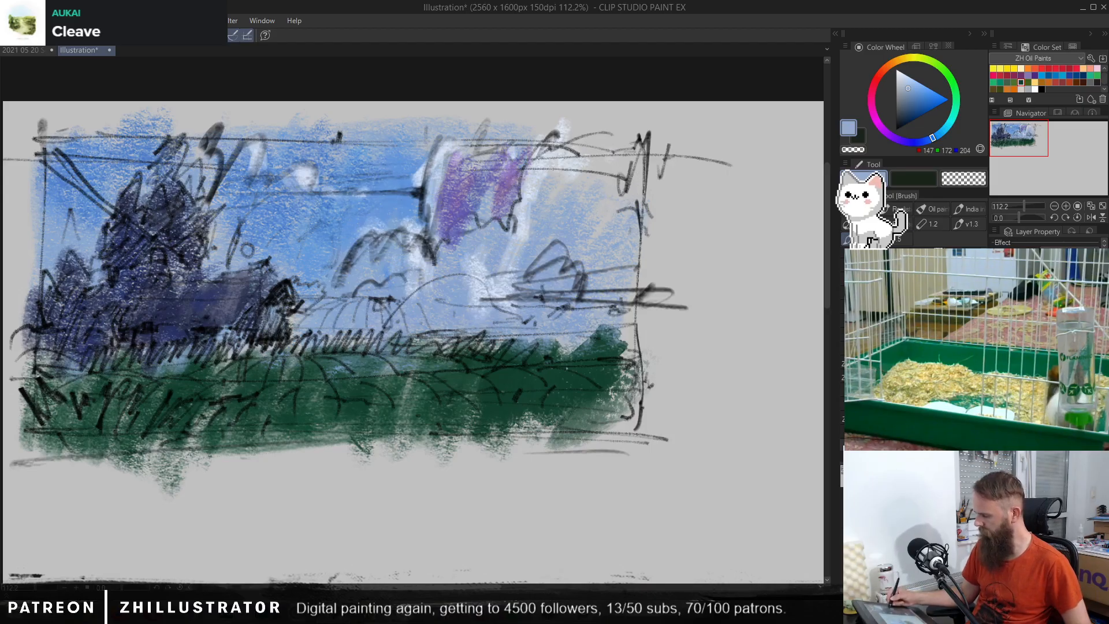
{"action": "mouse_move", "coordinate": [569, 242]}
{"action": "left_mouse_down"}
{"action": "mouse_move", "coordinate": [613, 200]}
{"action": "mouse_move", "coordinate": [546, 242]}
{"action": "mouse_move", "coordinate": [535, 223]}
{"action": "mouse_move", "coordinate": [524, 289]}
{"action": "mouse_move", "coordinate": [554, 169]}
{"action": "mouse_move", "coordinate": [587, 170]}
{"action": "left_mouse_up"}
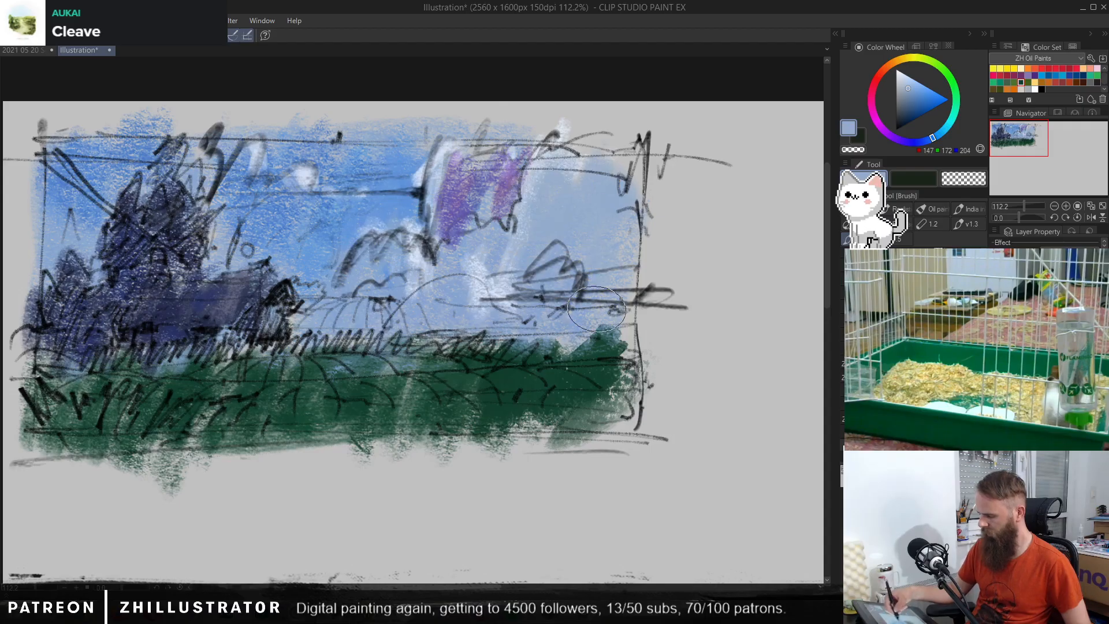
{"action": "left_click", "coordinate": [399, 137], "text": "alt"}
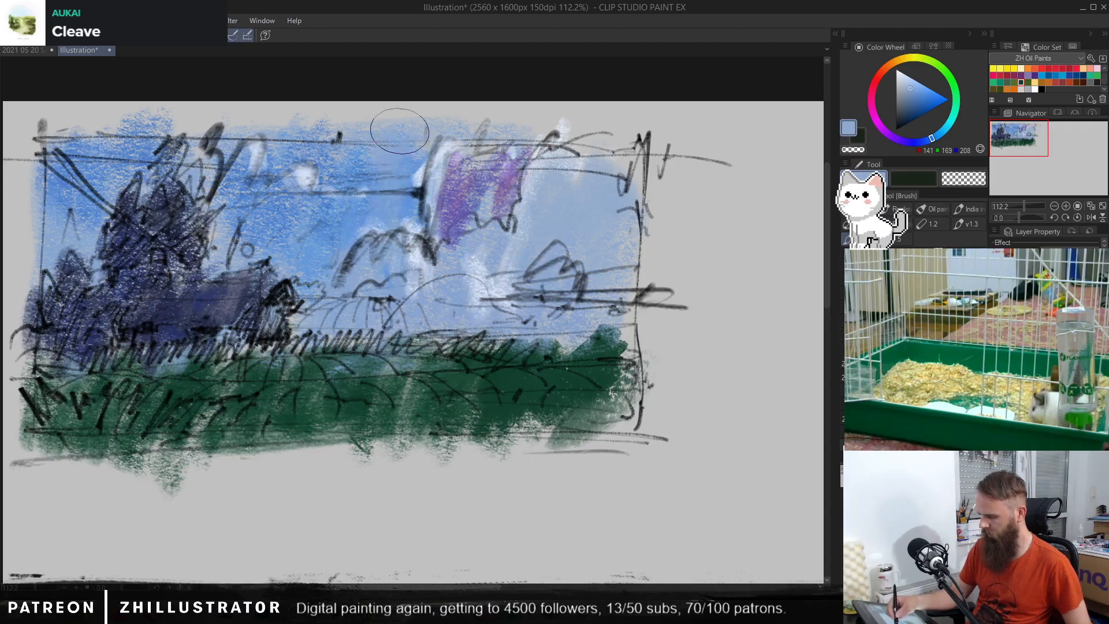
{"action": "left_click_drag", "start_coordinate": [399, 132], "coordinate": [436, 150]}
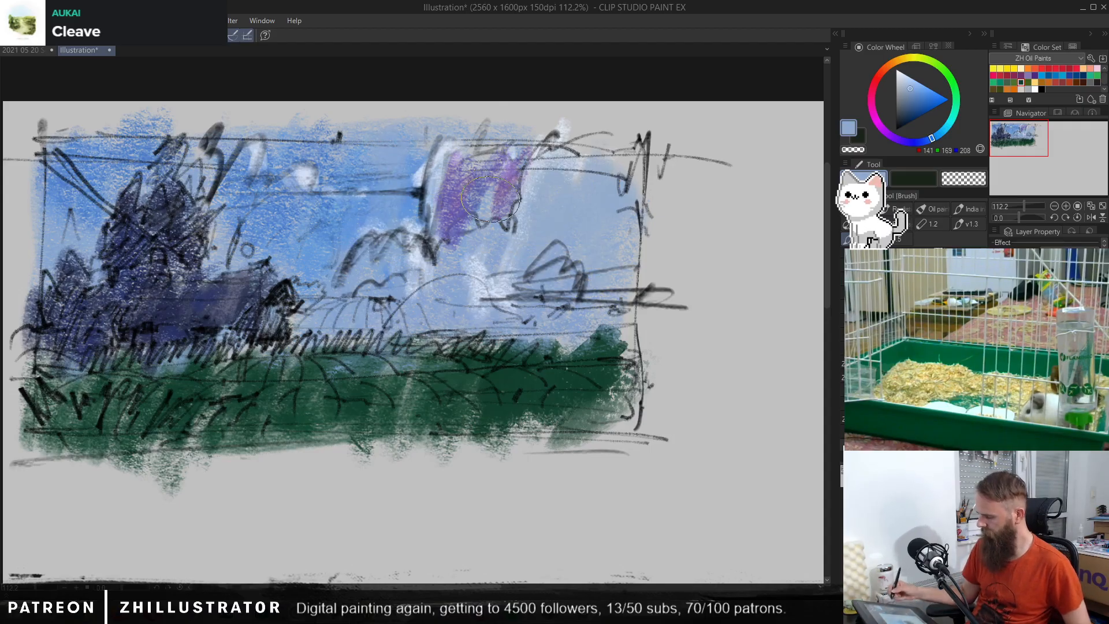
{"action": "key", "text": "ctrl+z"}
{"action": "key", "text": "ctrl+z"}
{"action": "key", "text": "ctrl+z"}
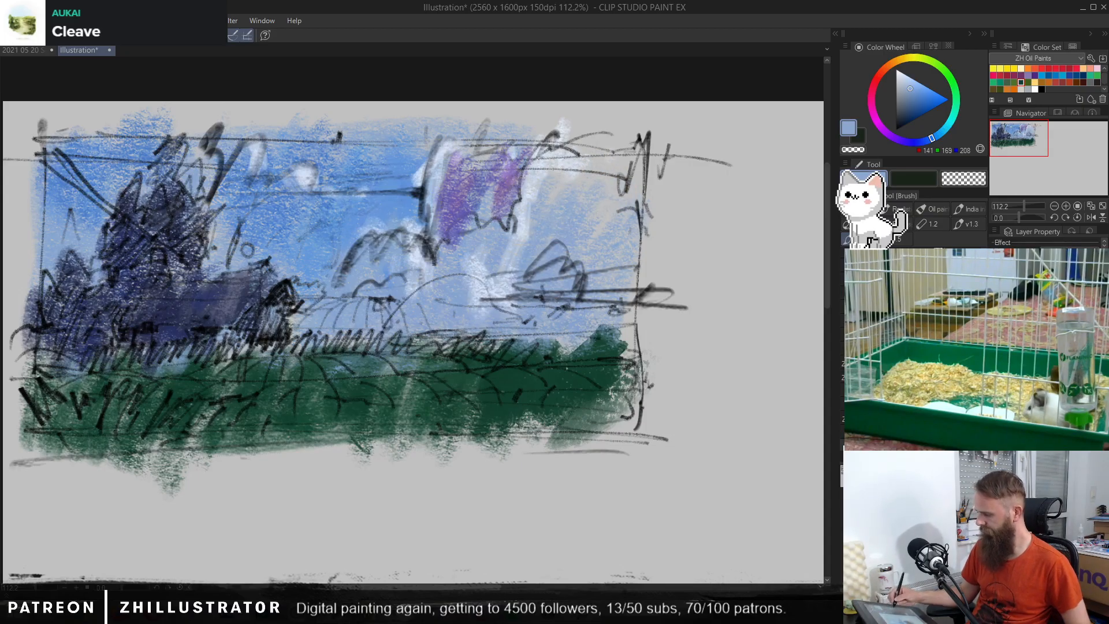
Step: Try muted purple (RGB 113, 98, 163) over the large right-hand cloud and the small central one, and undo all the purple shading
{"action": "mouse_move", "coordinate": [551, 226]}
{"action": "left_mouse_down"}
{"action": "mouse_move", "coordinate": [563, 186]}
{"action": "mouse_move", "coordinate": [609, 178]}
{"action": "mouse_move", "coordinate": [588, 251]}
{"action": "mouse_move", "coordinate": [610, 175]}
{"action": "mouse_move", "coordinate": [492, 276]}
{"action": "mouse_move", "coordinate": [464, 203]}
{"action": "mouse_move", "coordinate": [571, 171]}
{"action": "mouse_move", "coordinate": [560, 205]}
{"action": "mouse_move", "coordinate": [580, 230]}
{"action": "mouse_move", "coordinate": [615, 194]}
{"action": "mouse_move", "coordinate": [585, 227]}
{"action": "mouse_move", "coordinate": [570, 190]}
{"action": "mouse_move", "coordinate": [612, 221]}
{"action": "mouse_move", "coordinate": [595, 212]}
{"action": "mouse_move", "coordinate": [494, 293]}
{"action": "mouse_move", "coordinate": [490, 172]}
{"action": "mouse_move", "coordinate": [463, 192]}
{"action": "mouse_move", "coordinate": [414, 294]}
{"action": "mouse_move", "coordinate": [397, 254]}
{"action": "mouse_move", "coordinate": [369, 271]}
{"action": "mouse_move", "coordinate": [347, 315]}
{"action": "left_mouse_up"}
{"action": "left_click", "coordinate": [510, 188], "text": "alt"}
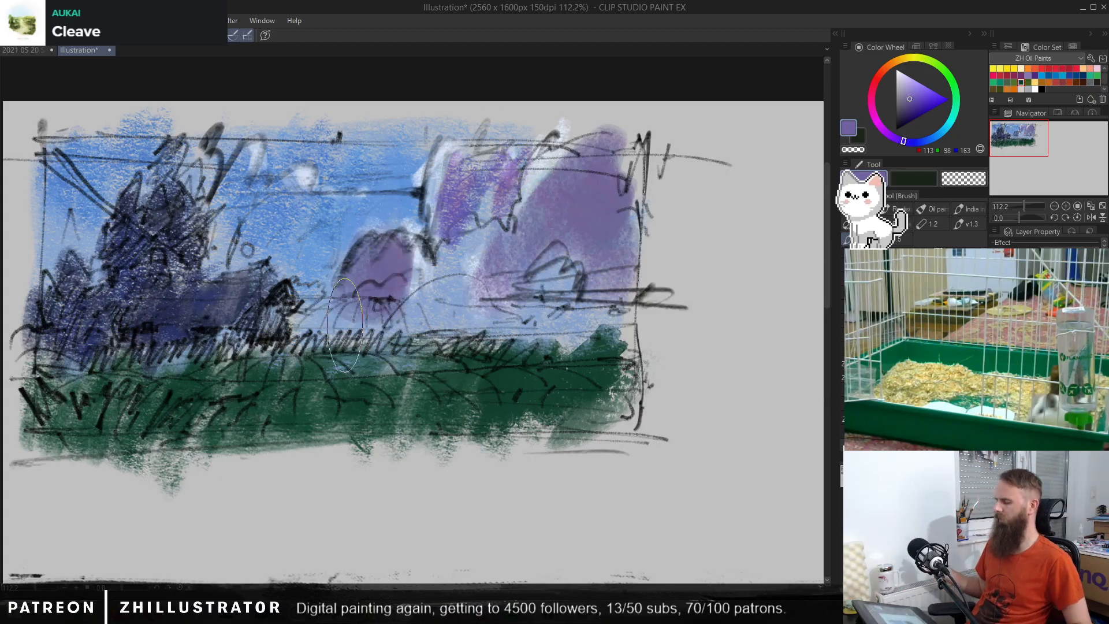
{"action": "key", "text": "ctrl+z"}
{"action": "key", "text": "ctrl+z"}
{"action": "key", "text": "ctrl+z"}
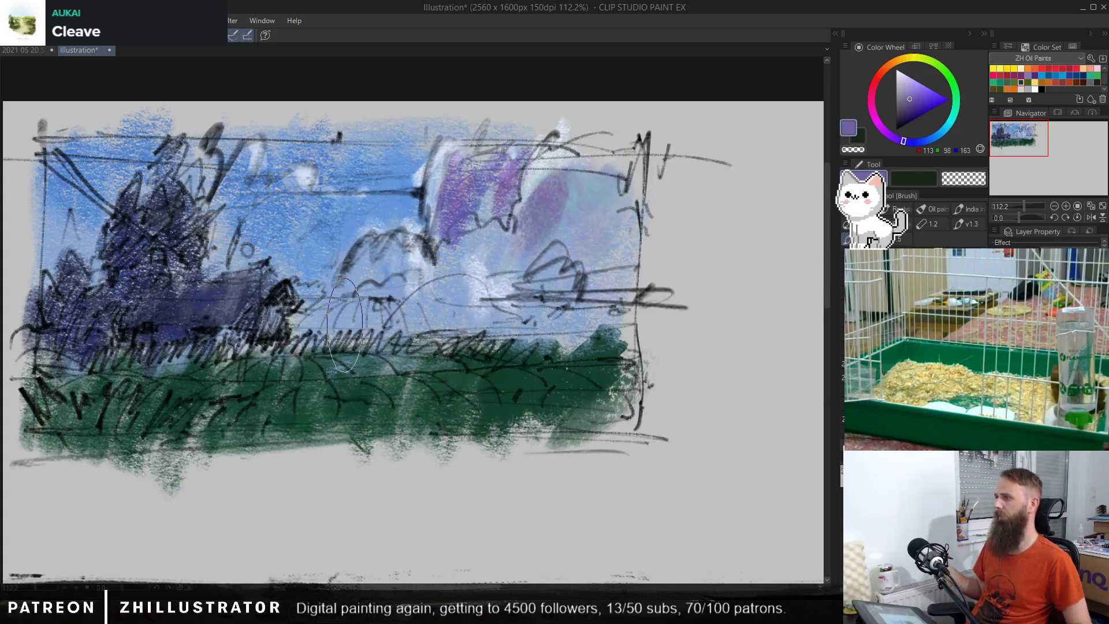
{"action": "key", "text": "ctrl+z"}
{"action": "key", "text": "ctrl+z"}
{"action": "key", "text": "ctrl+z"}
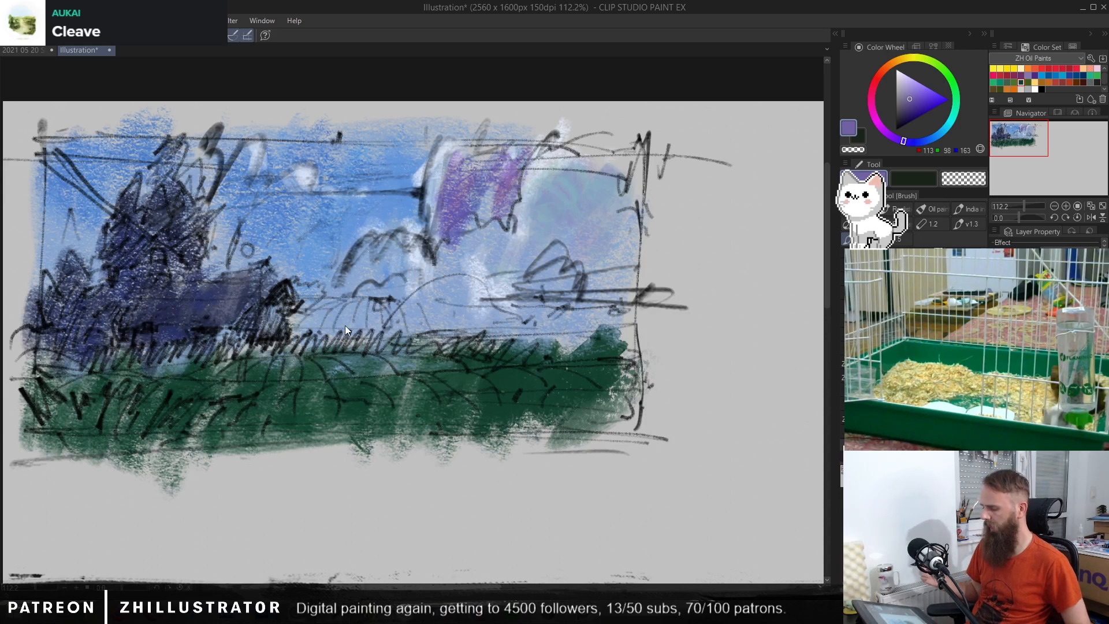
{"action": "key", "text": "ctrl+z"}
{"action": "key", "text": "ctrl+z"}
{"action": "key", "text": "ctrl+z"}
{"action": "key", "text": "ctrl+z"}
{"action": "key", "text": "ctrl+z"}
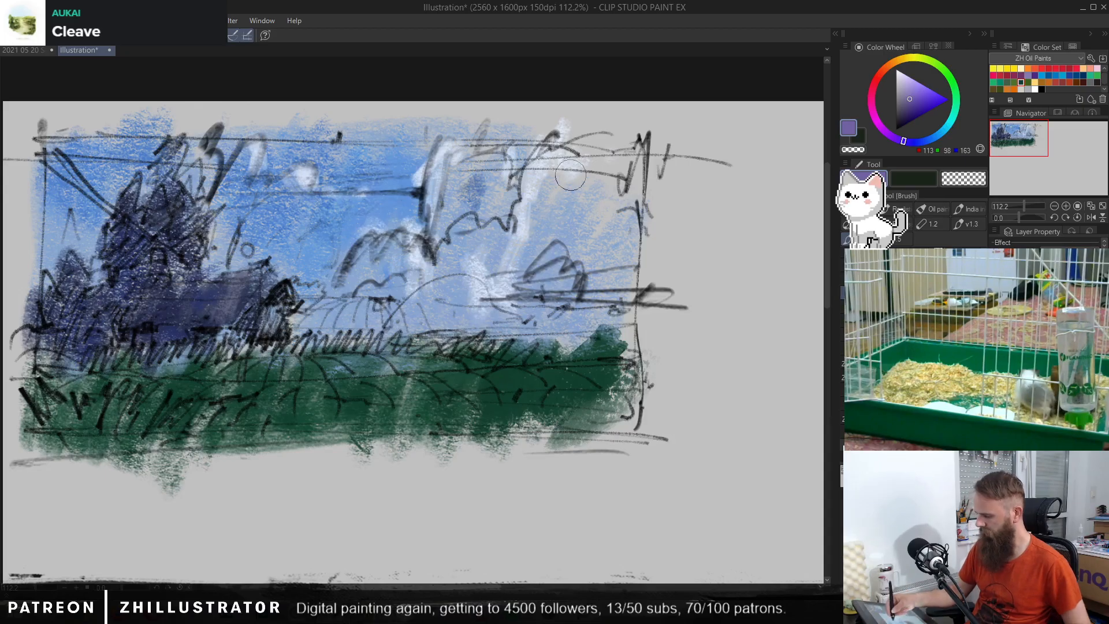
Step: Try more muted purple (RGB 113, 98, 163) shading along the edge and body of the large right-hand cloud
{"action": "left_click_drag", "start_coordinate": [570, 175], "coordinate": [541, 247]}
{"action": "key", "text": "ctrl+z"}
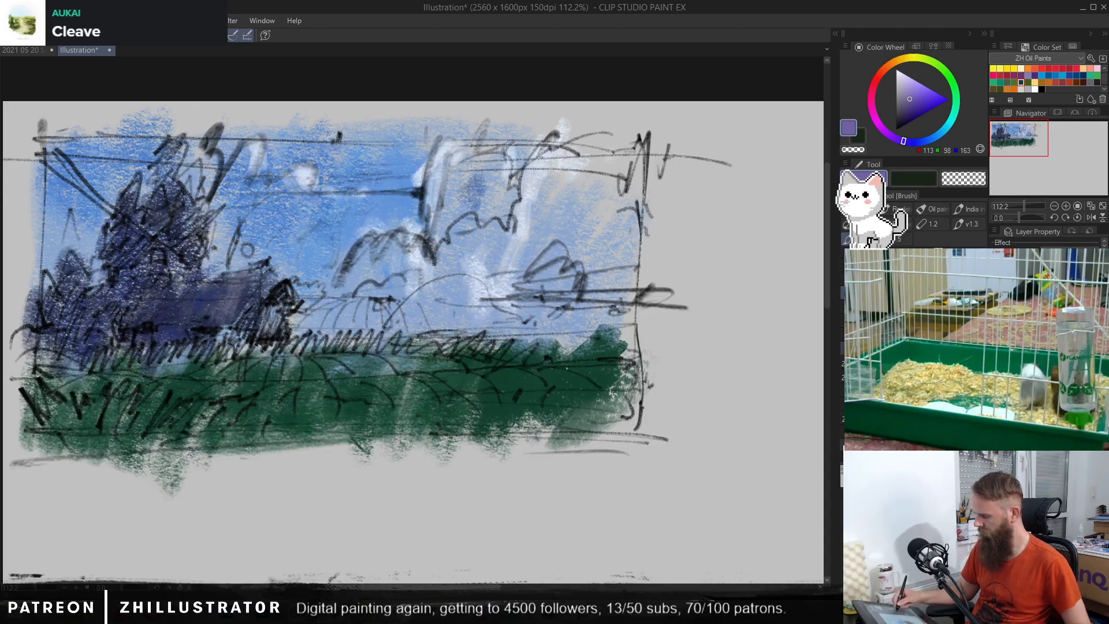
{"action": "mouse_move", "coordinate": [553, 168]}
{"action": "left_mouse_down"}
{"action": "mouse_move", "coordinate": [577, 219]}
{"action": "mouse_move", "coordinate": [612, 173]}
{"action": "left_mouse_up"}
{"action": "key", "text": "ctrl+z"}
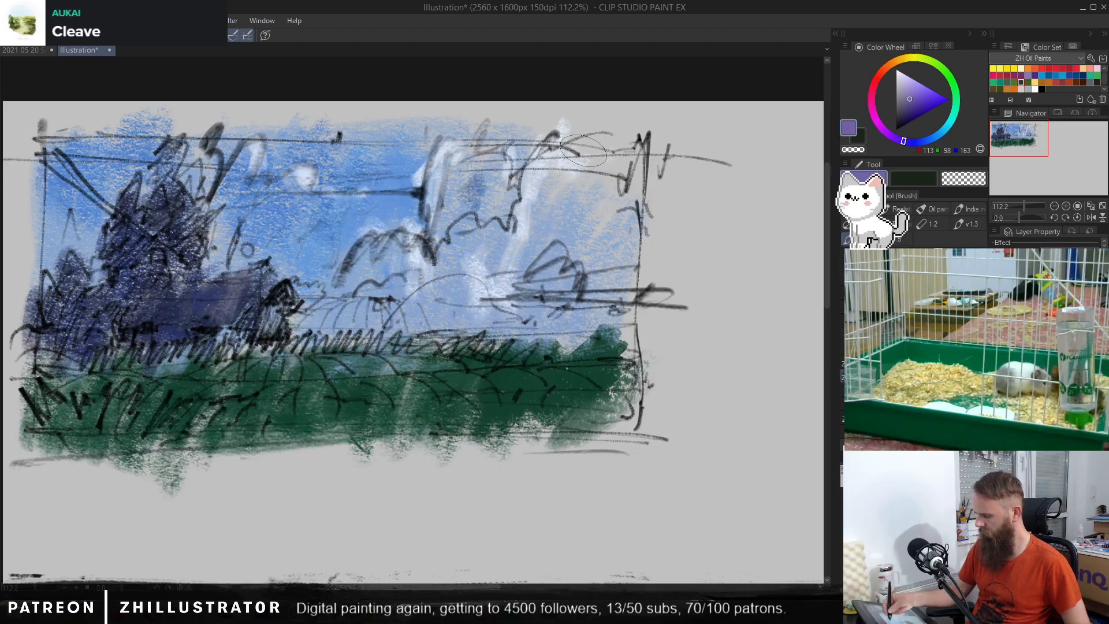
{"action": "mouse_move", "coordinate": [583, 149]}
{"action": "left_mouse_down"}
{"action": "mouse_move", "coordinate": [620, 173]}
{"action": "mouse_move", "coordinate": [626, 204]}
{"action": "mouse_move", "coordinate": [601, 178]}
{"action": "mouse_move", "coordinate": [556, 189]}
{"action": "mouse_move", "coordinate": [542, 246]}
{"action": "mouse_move", "coordinate": [579, 169]}
{"action": "mouse_move", "coordinate": [572, 229]}
{"action": "left_mouse_up"}
{"action": "key", "text": "ctrl+z"}
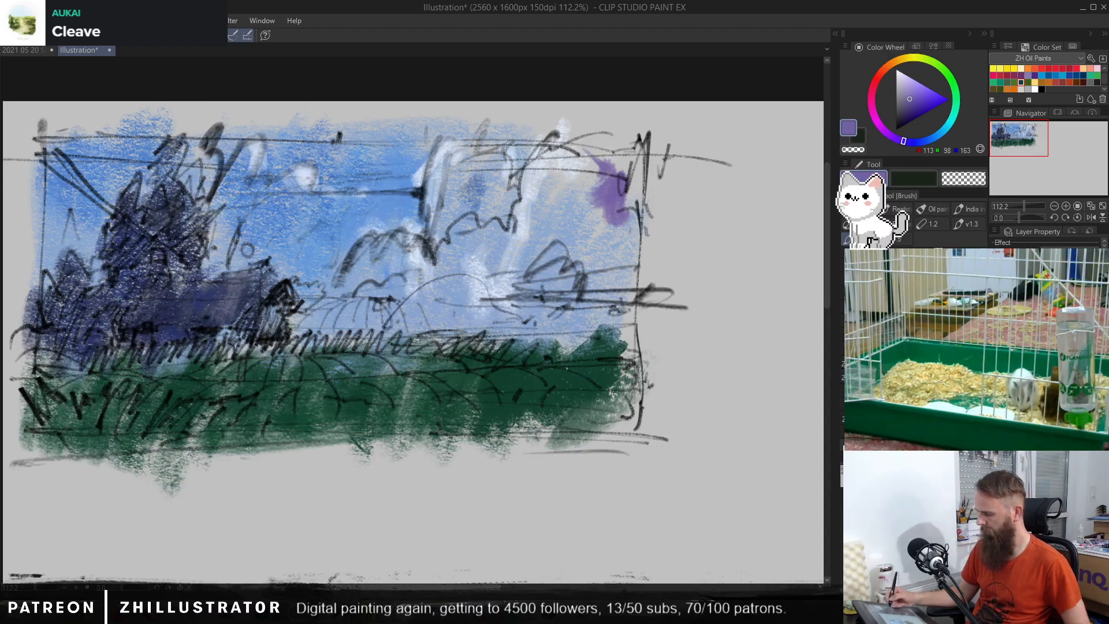
{"action": "mouse_move", "coordinate": [578, 177]}
{"action": "left_mouse_down"}
{"action": "mouse_move", "coordinate": [590, 169]}
{"action": "mouse_move", "coordinate": [563, 178]}
{"action": "mouse_move", "coordinate": [572, 199]}
{"action": "mouse_move", "coordinate": [521, 270]}
{"action": "left_mouse_up"}
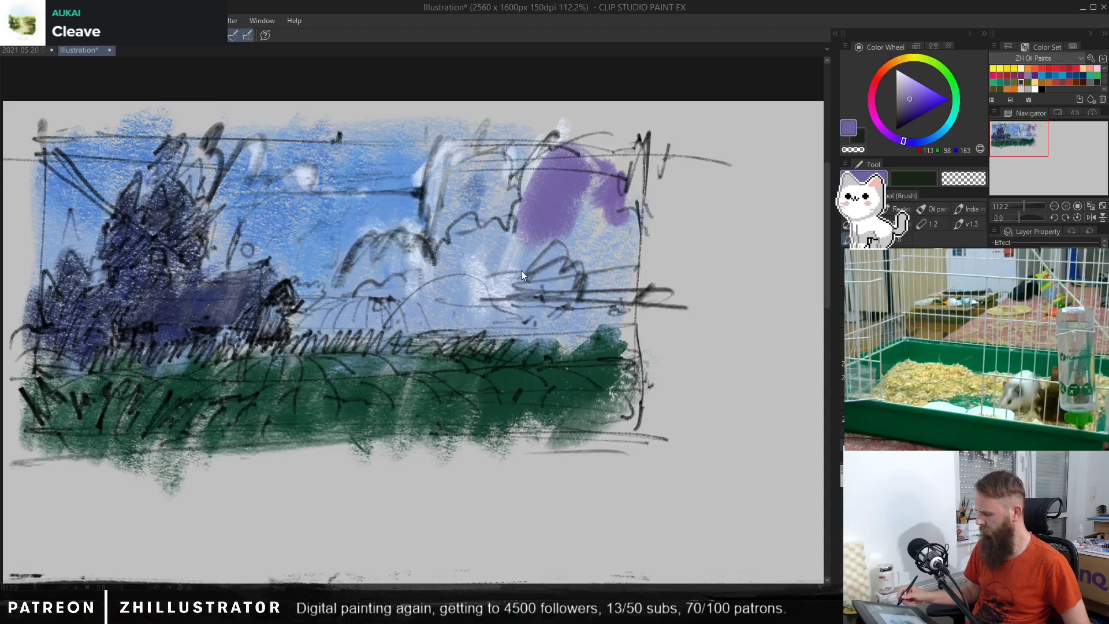
{"action": "key", "text": "ctrl+z"}
{"action": "key", "text": "ctrl+z"}
{"action": "key", "text": "ctrl+z"}
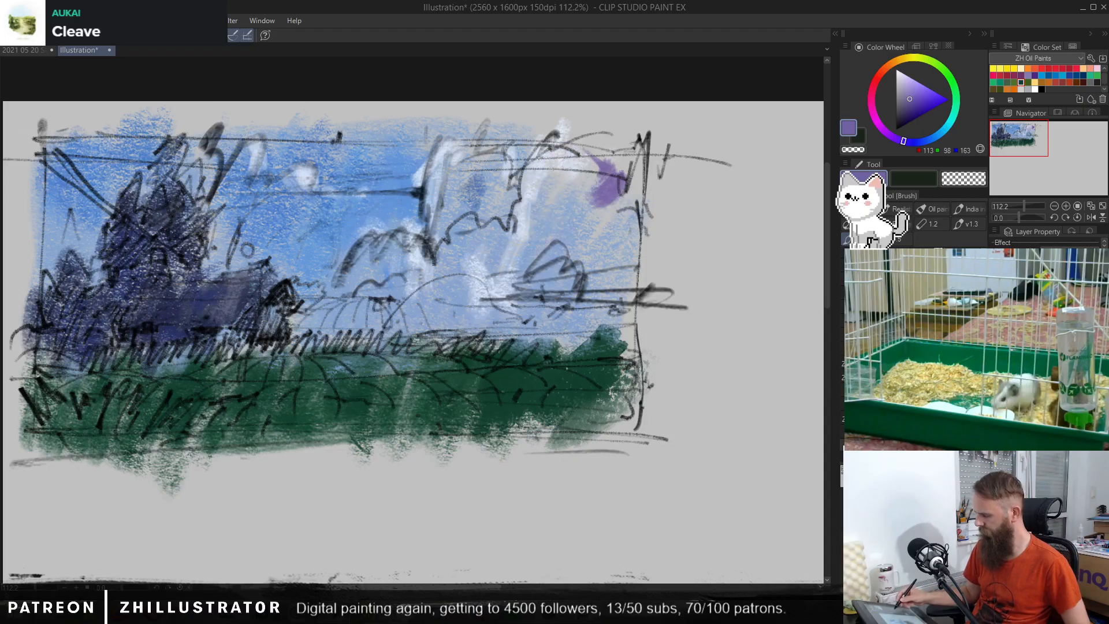
Step: Shade the large right-hand cloud with soft greyish purple and add a darker grey-blue patch inside the tall central cloud
{"action": "mouse_move", "coordinate": [576, 160]}
{"action": "left_mouse_down"}
{"action": "mouse_move", "coordinate": [612, 228]}
{"action": "mouse_move", "coordinate": [576, 171]}
{"action": "mouse_move", "coordinate": [566, 206]}
{"action": "mouse_move", "coordinate": [589, 162]}
{"action": "mouse_move", "coordinate": [551, 225]}
{"action": "mouse_move", "coordinate": [601, 187]}
{"action": "mouse_move", "coordinate": [600, 230]}
{"action": "mouse_move", "coordinate": [626, 247]}
{"action": "left_mouse_up"}
{"action": "left_click", "coordinate": [568, 197], "text": "alt"}
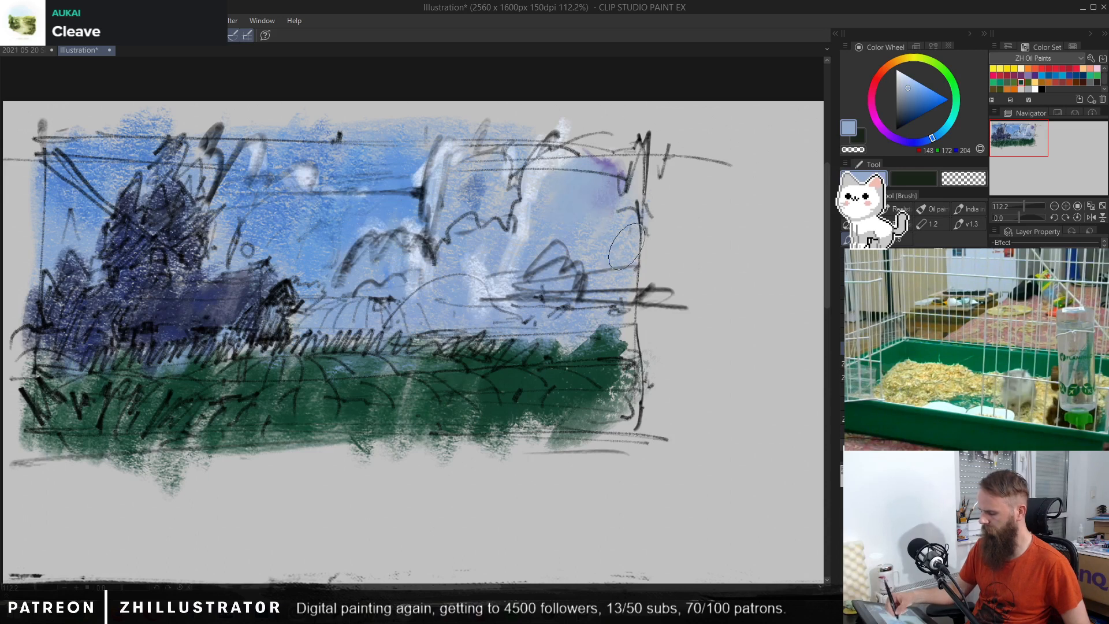
{"action": "left_click", "coordinate": [480, 191], "text": "alt"}
{"action": "left_click_drag", "start_coordinate": [462, 197], "coordinate": [497, 185]}
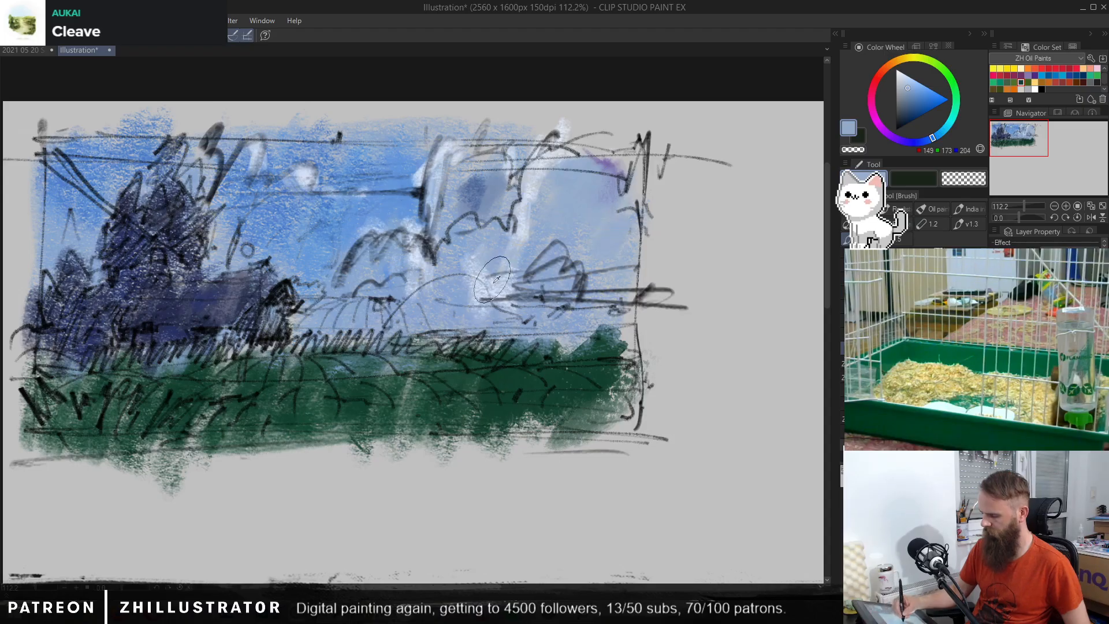
Step: Hide the sketch lines and paint pale blue highlights (about RGB 198, 208, 224) around the upper edge of the large right-hand cloud
{"action": "left_click", "coordinate": [527, 180], "text": "alt"}
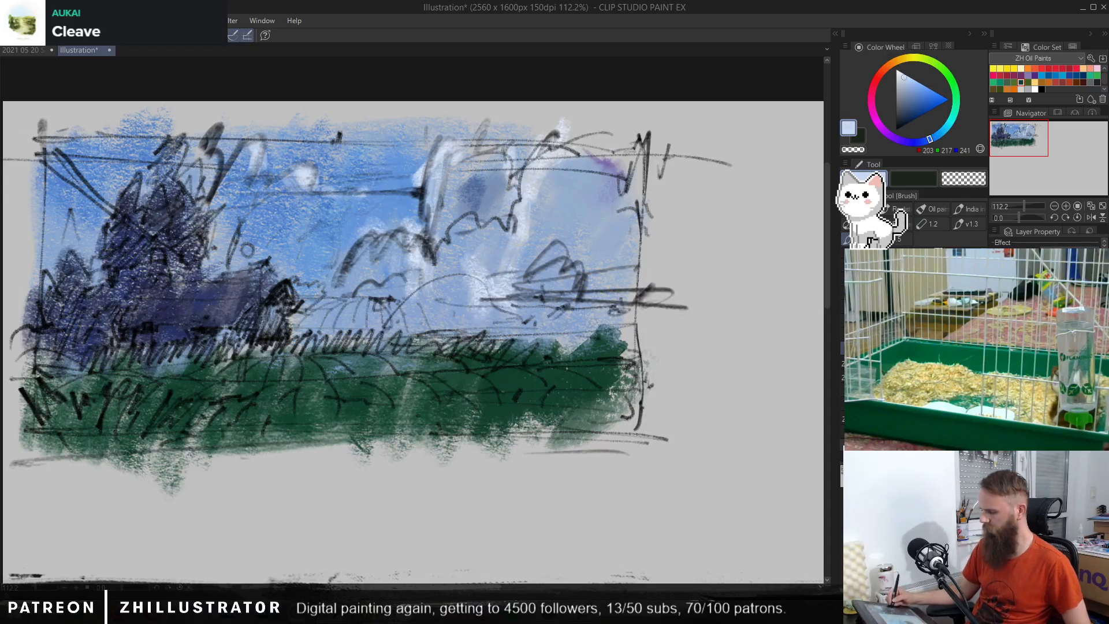
{"action": "left_click", "coordinate": [995, 324]}
{"action": "left_click", "coordinate": [549, 143], "text": "alt"}
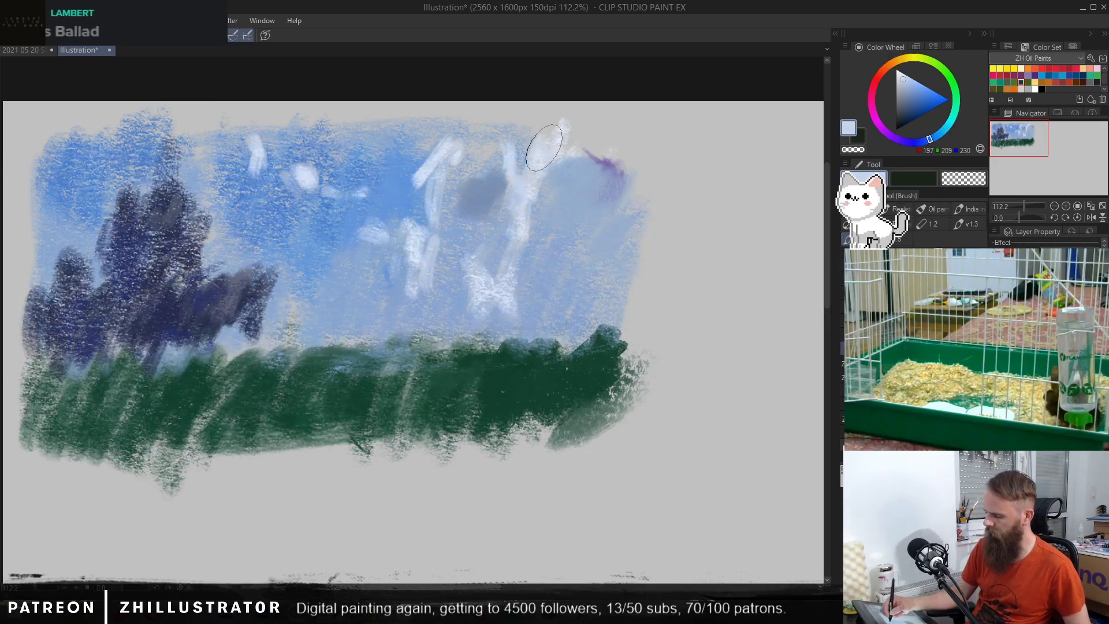
{"action": "mouse_move", "coordinate": [584, 142]}
{"action": "left_mouse_down"}
{"action": "mouse_move", "coordinate": [620, 131]}
{"action": "mouse_move", "coordinate": [642, 169]}
{"action": "mouse_move", "coordinate": [652, 130]}
{"action": "left_mouse_up"}
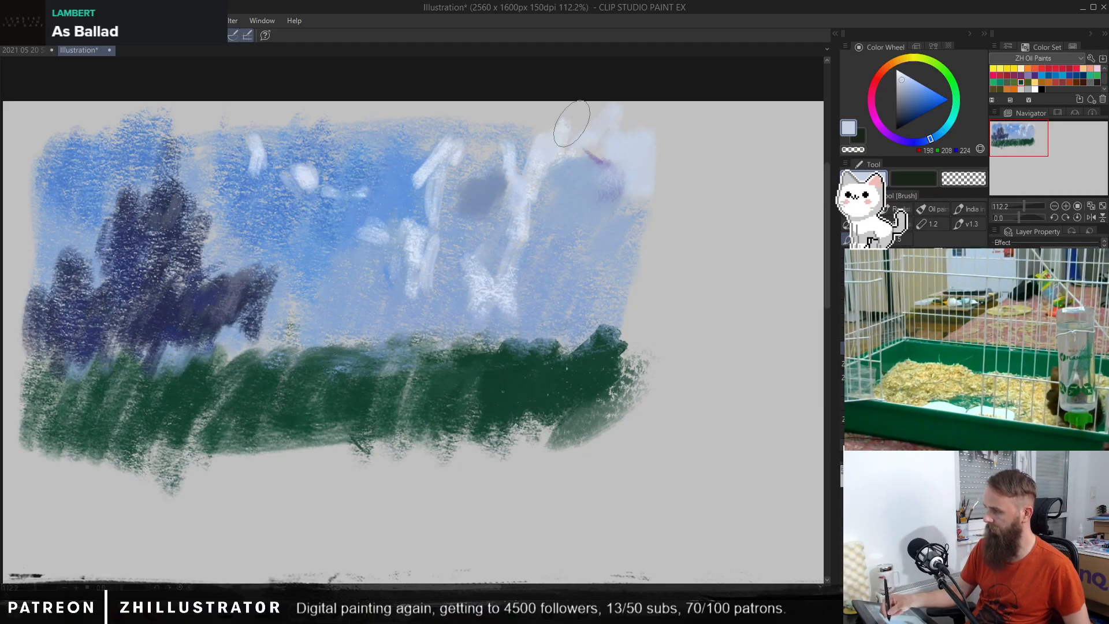
Step: Smooth the sky in the thumbnail's upper-left corner with blue (RGB 99, 149, 218) and add pale strokes (RGB 195, 207, 227) around the small upper clouds
{"action": "left_click", "coordinate": [411, 172], "text": "alt"}
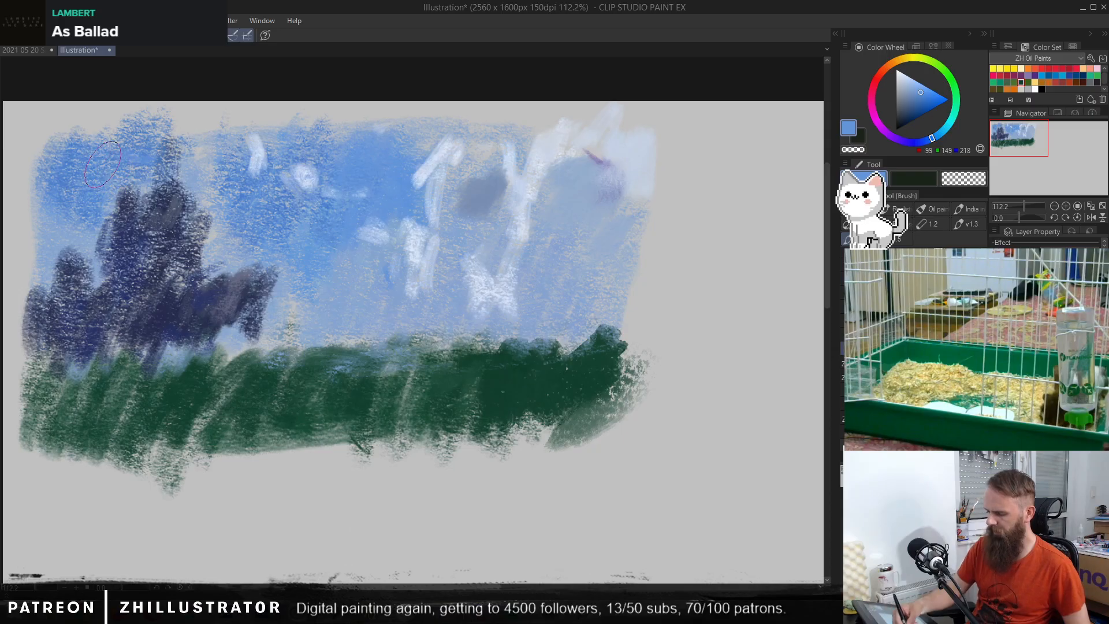
{"action": "left_click", "coordinate": [99, 173], "text": "alt"}
{"action": "mouse_move", "coordinate": [71, 149]}
{"action": "left_mouse_down"}
{"action": "mouse_move", "coordinate": [44, 181]}
{"action": "mouse_move", "coordinate": [74, 133]}
{"action": "left_mouse_up"}
{"action": "left_click", "coordinate": [180, 157], "text": "alt"}
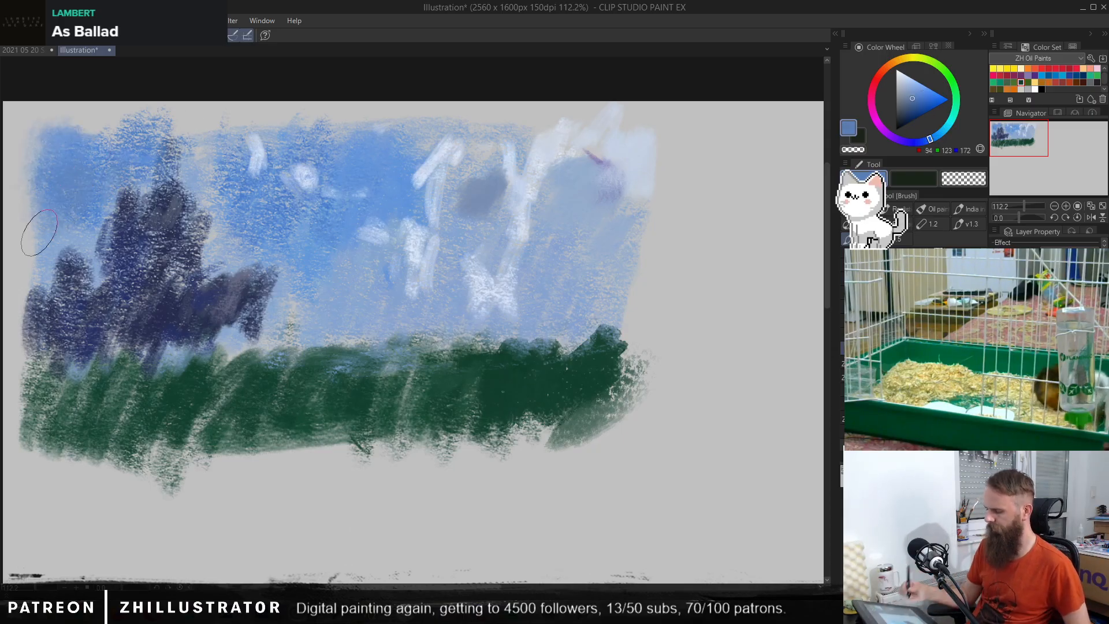
{"action": "left_click", "coordinate": [509, 173], "text": "alt"}
{"action": "left_click_drag", "start_coordinate": [305, 167], "coordinate": [330, 195]}
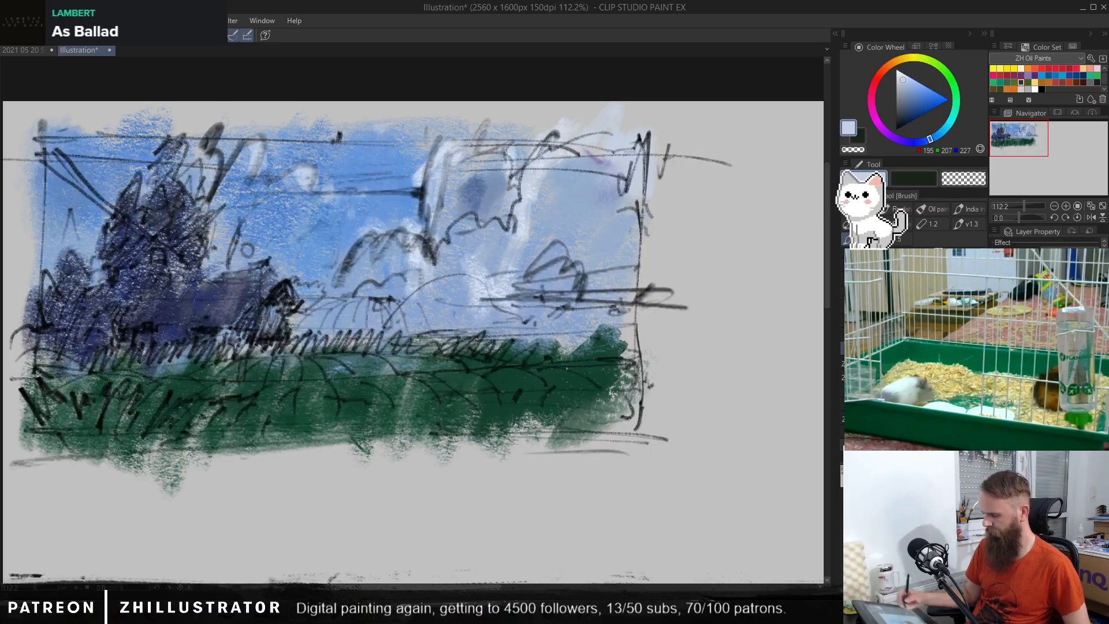
Step: Paint a light green band (RGB 104, 190, 132) across the far field and dark teal (RGB 51, 93, 89) on the bushes at its right end
{"action": "left_click", "coordinate": [432, 364]}
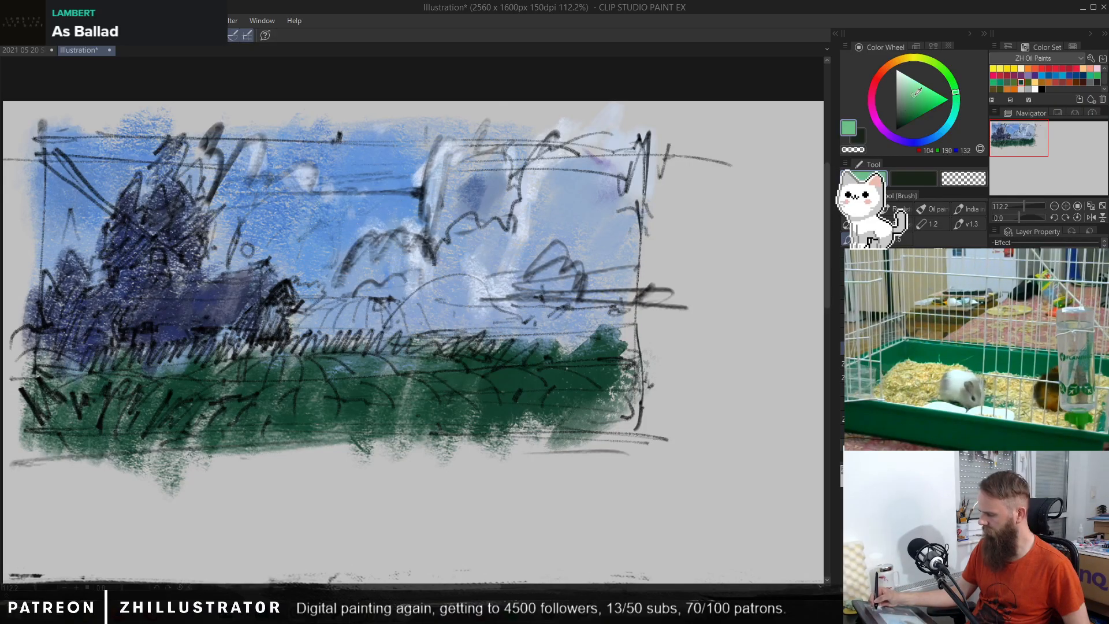
{"action": "mouse_move", "coordinate": [300, 362]}
{"action": "left_mouse_down"}
{"action": "mouse_move", "coordinate": [395, 364]}
{"action": "mouse_move", "coordinate": [444, 347]}
{"action": "mouse_move", "coordinate": [466, 368]}
{"action": "mouse_move", "coordinate": [520, 360]}
{"action": "left_mouse_up"}
{"action": "mouse_move", "coordinate": [329, 363]}
{"action": "left_mouse_down"}
{"action": "mouse_move", "coordinate": [279, 377]}
{"action": "mouse_move", "coordinate": [355, 369]}
{"action": "mouse_move", "coordinate": [231, 372]}
{"action": "mouse_move", "coordinate": [329, 367]}
{"action": "mouse_move", "coordinate": [338, 356]}
{"action": "mouse_move", "coordinate": [346, 372]}
{"action": "mouse_move", "coordinate": [336, 335]}
{"action": "mouse_move", "coordinate": [320, 347]}
{"action": "mouse_move", "coordinate": [410, 336]}
{"action": "mouse_move", "coordinate": [437, 349]}
{"action": "left_mouse_up"}
{"action": "left_click", "coordinate": [310, 369], "text": "alt"}
{"action": "left_click", "coordinate": [335, 350], "text": "alt"}
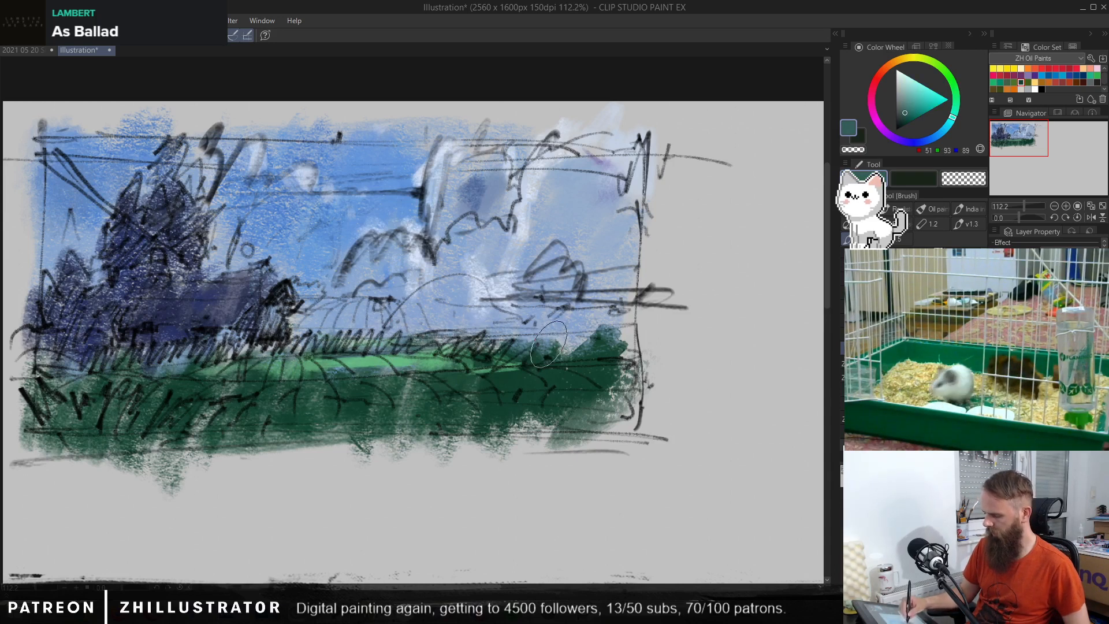
{"action": "left_click_drag", "start_coordinate": [548, 344], "coordinate": [547, 315]}
Step: Add short pale blue strokes (RGB 186, 203, 230) to the low central clouds above the horizon
{"action": "left_click", "coordinate": [387, 270], "text": "alt"}
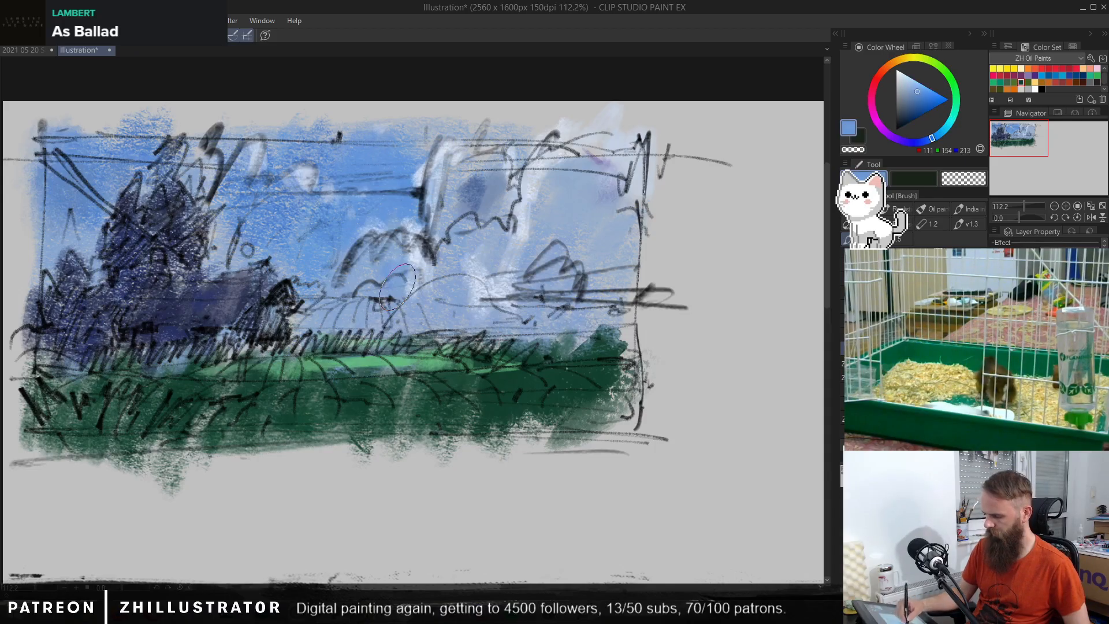
{"action": "left_click", "coordinate": [507, 263], "text": "alt"}
{"action": "left_click_drag", "start_coordinate": [408, 283], "coordinate": [379, 285]}
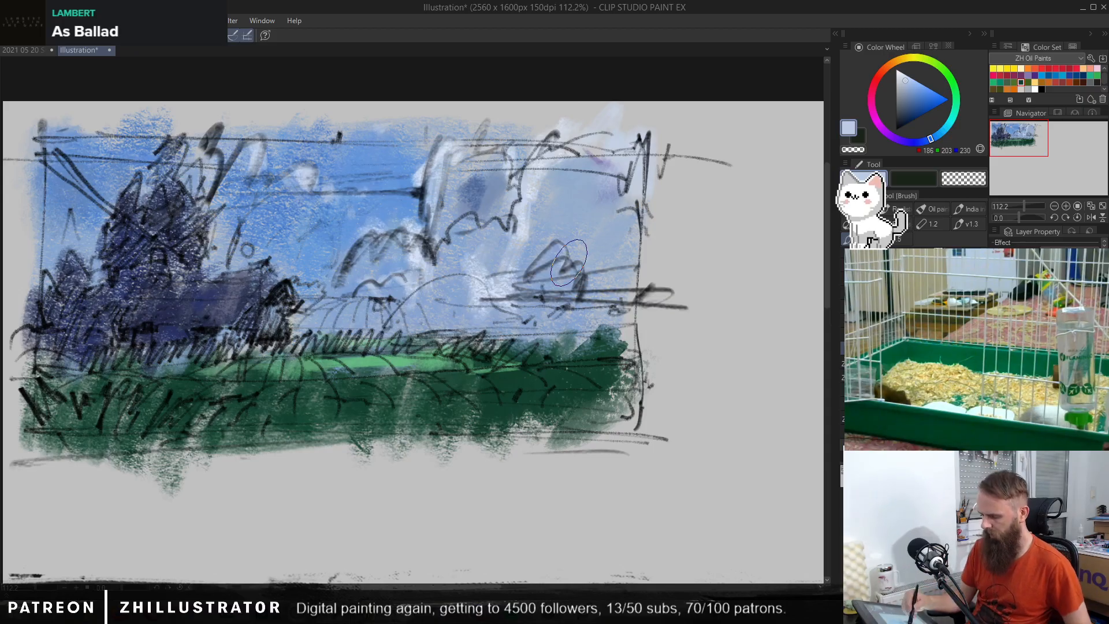
Step: Brush soft violet-blue (RGB 109, 127, 185) over the top and body of the tall tree, and hide the sketch
{"action": "left_click", "coordinate": [373, 366], "text": "alt"}
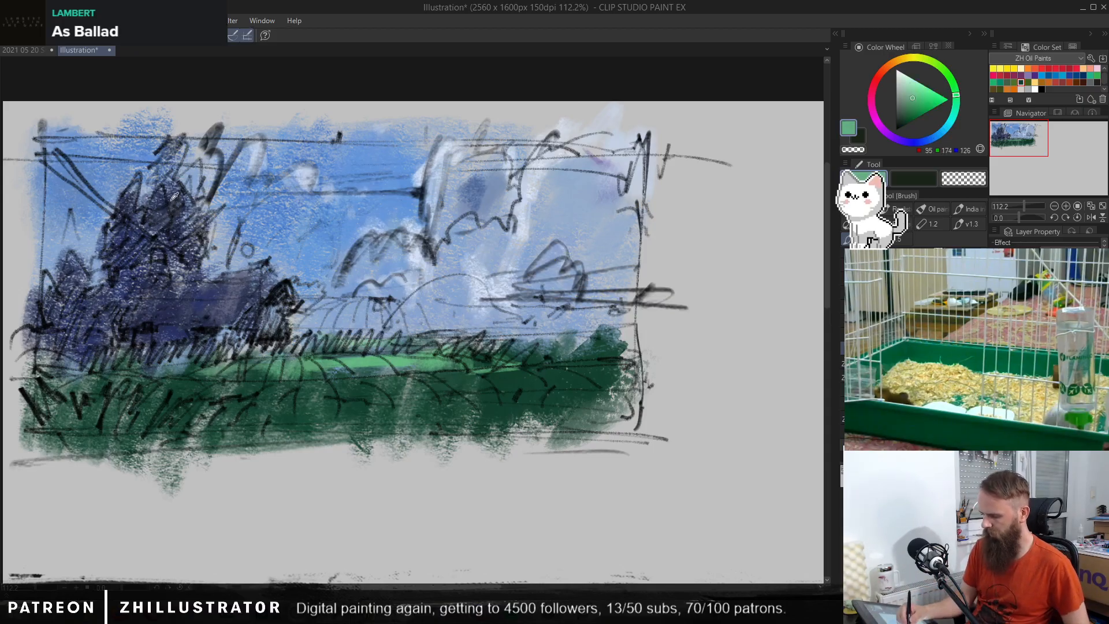
{"action": "left_click", "coordinate": [172, 191], "text": "alt"}
{"action": "left_click", "coordinate": [912, 95]}
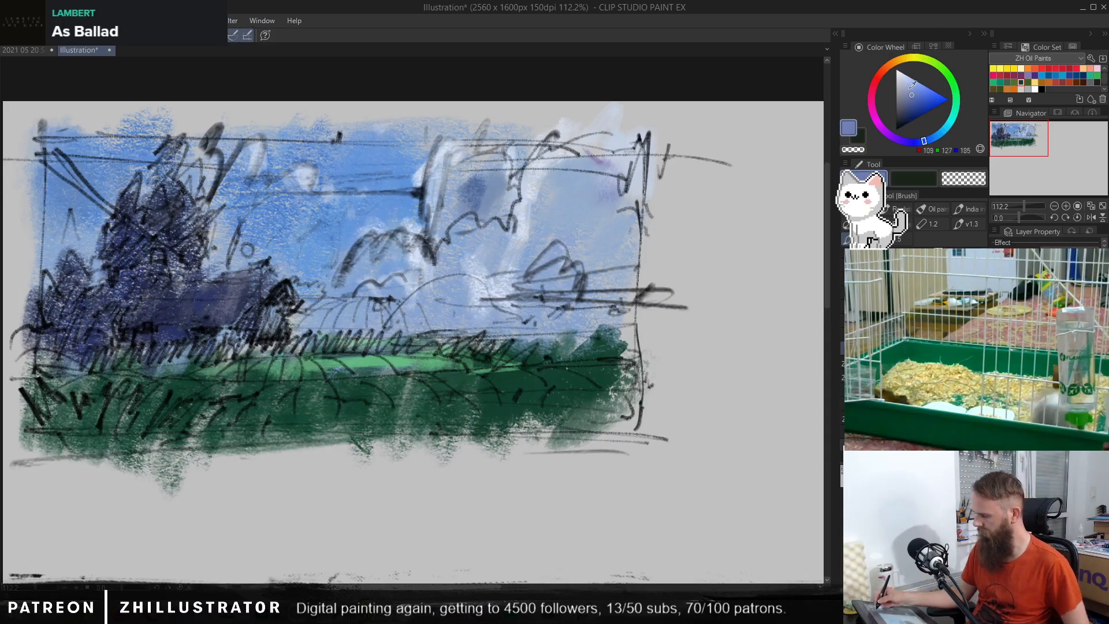
{"action": "left_click_drag", "start_coordinate": [182, 139], "coordinate": [172, 164]}
{"action": "mouse_move", "coordinate": [198, 204]}
{"action": "left_mouse_down"}
{"action": "mouse_move", "coordinate": [174, 231]}
{"action": "mouse_move", "coordinate": [152, 194]}
{"action": "mouse_move", "coordinate": [168, 256]}
{"action": "left_mouse_up"}
{"action": "left_click", "coordinate": [995, 347]}
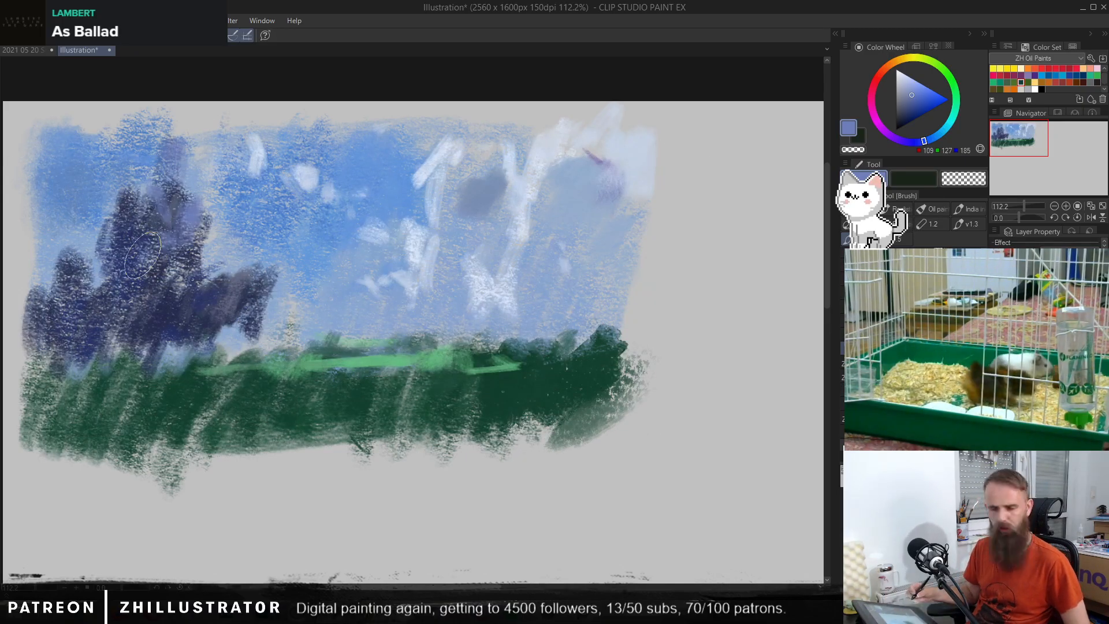
Step: Start a second thumbnail on the empty canvas right of the first, blocking its sky and base line in blue (RGB 91, 143, 214)
{"action": "mouse_move", "coordinate": [687, 394]}
{"action": "left_mouse_down"}
{"action": "mouse_move", "coordinate": [485, 364]}
{"action": "mouse_move", "coordinate": [394, 317]}
{"action": "left_mouse_up"}
{"action": "left_click_drag", "start_coordinate": [569, 396], "coordinate": [527, 379]}
{"action": "left_click_drag", "start_coordinate": [511, 378], "coordinate": [606, 418]}
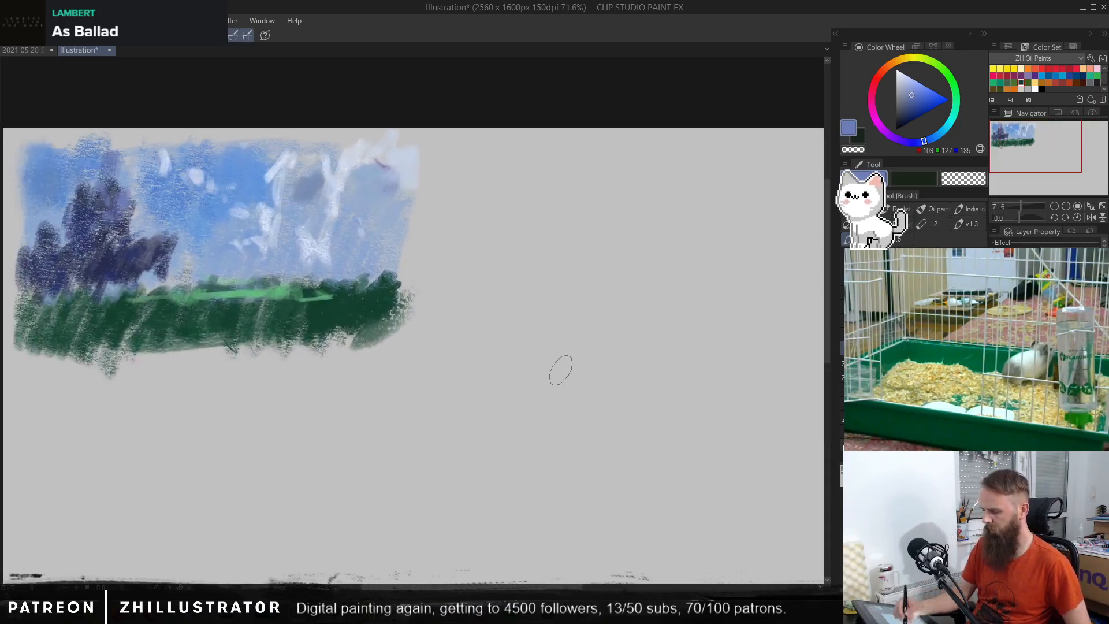
{"action": "left_click", "coordinate": [233, 176], "text": "alt"}
{"action": "mouse_move", "coordinate": [493, 192]}
{"action": "left_mouse_down"}
{"action": "mouse_move", "coordinate": [508, 250]}
{"action": "mouse_move", "coordinate": [581, 272]}
{"action": "left_mouse_up"}
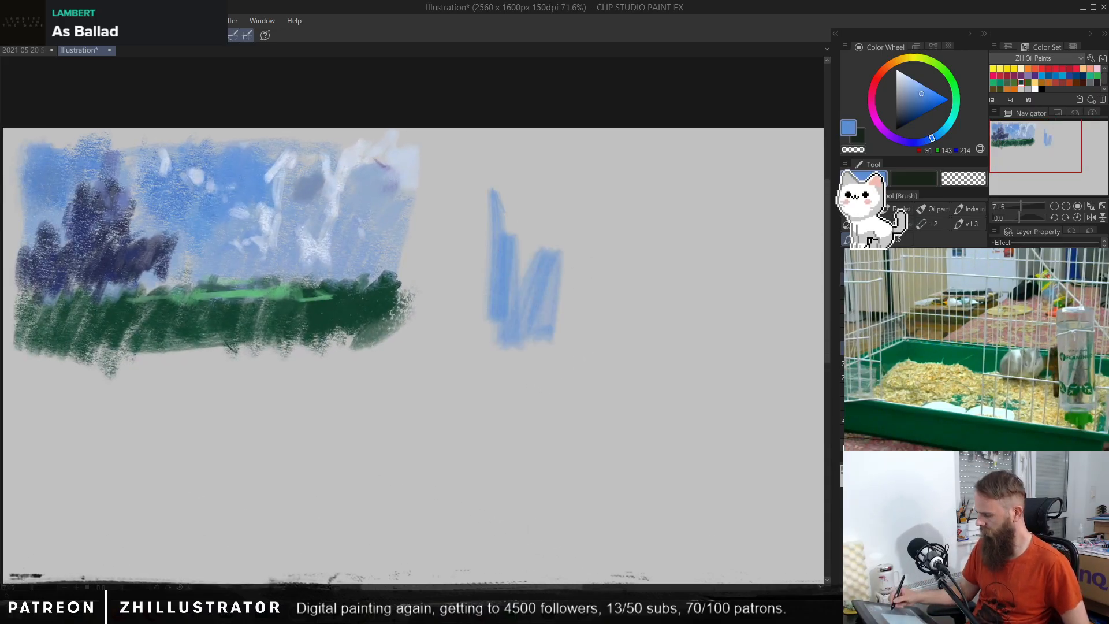
{"action": "mouse_move", "coordinate": [625, 190]}
{"action": "left_mouse_down"}
{"action": "mouse_move", "coordinate": [517, 228]}
{"action": "mouse_move", "coordinate": [572, 198]}
{"action": "mouse_move", "coordinate": [535, 184]}
{"action": "mouse_move", "coordinate": [686, 162]}
{"action": "left_mouse_up"}
{"action": "mouse_move", "coordinate": [670, 174]}
{"action": "left_mouse_down"}
{"action": "mouse_move", "coordinate": [623, 288]}
{"action": "mouse_move", "coordinate": [725, 218]}
{"action": "left_mouse_up"}
{"action": "left_click_drag", "start_coordinate": [670, 303], "coordinate": [664, 335]}
{"action": "mouse_move", "coordinate": [484, 356]}
{"action": "left_mouse_down"}
{"action": "mouse_move", "coordinate": [730, 377]}
{"action": "mouse_move", "coordinate": [713, 329]}
{"action": "left_mouse_up"}
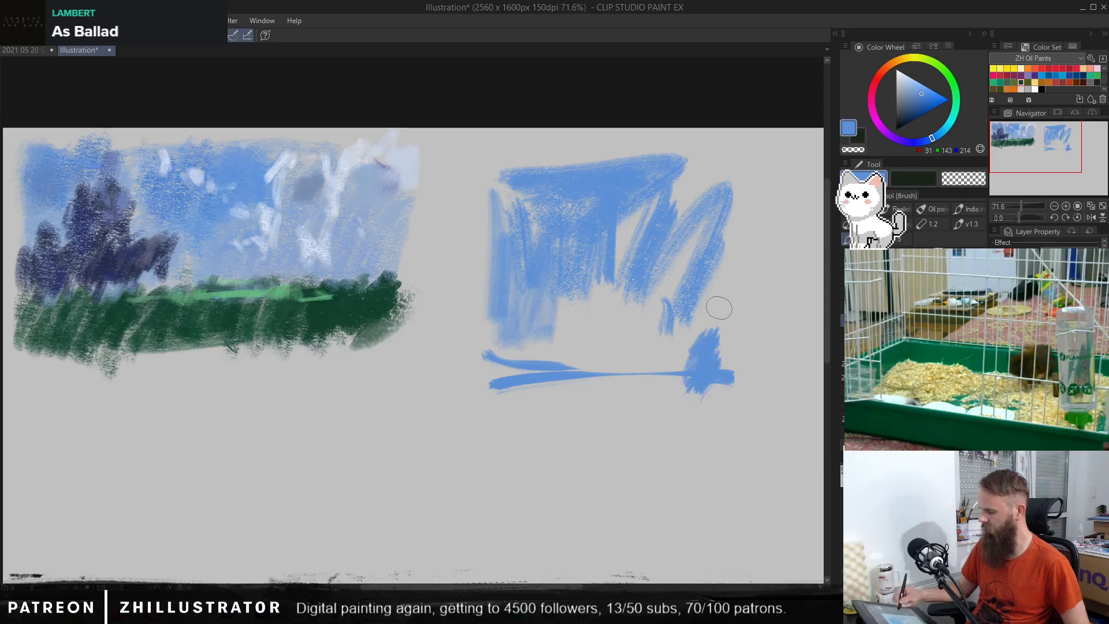
Step: Paint the second thumbnail's ground band in dark purple (RGB 75, 73, 109) and streak teal (RGB 79, 169, 176) along its lower edge
{"action": "left_click", "coordinate": [911, 142]}
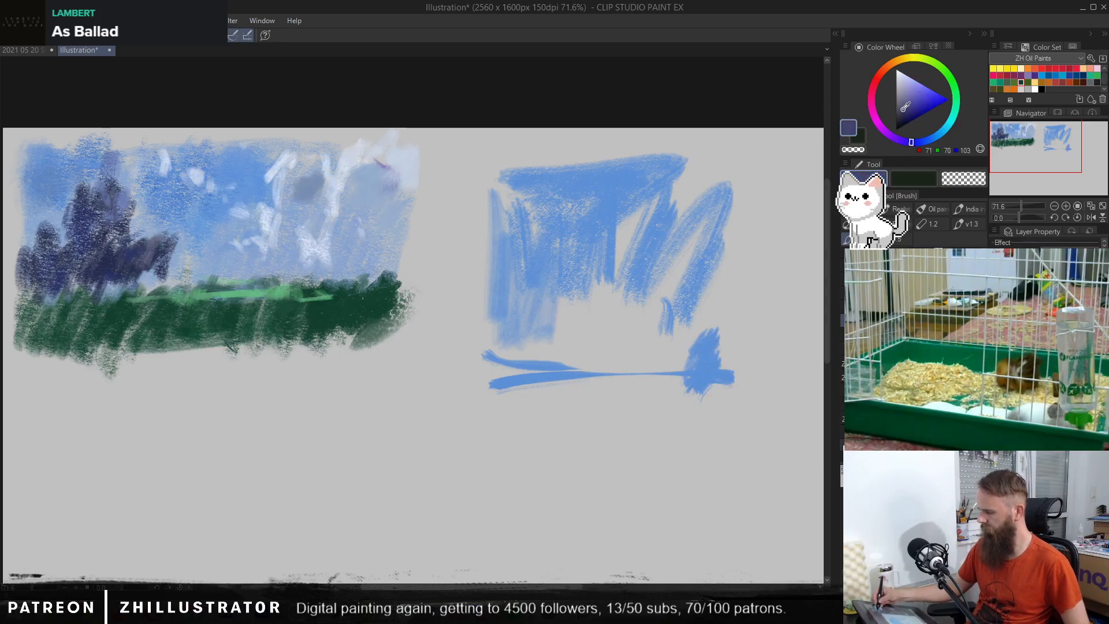
{"action": "left_click", "coordinate": [903, 108]}
{"action": "mouse_move", "coordinate": [549, 396]}
{"action": "left_mouse_down"}
{"action": "mouse_move", "coordinate": [703, 391]}
{"action": "mouse_move", "coordinate": [518, 388]}
{"action": "mouse_move", "coordinate": [615, 376]}
{"action": "left_mouse_up"}
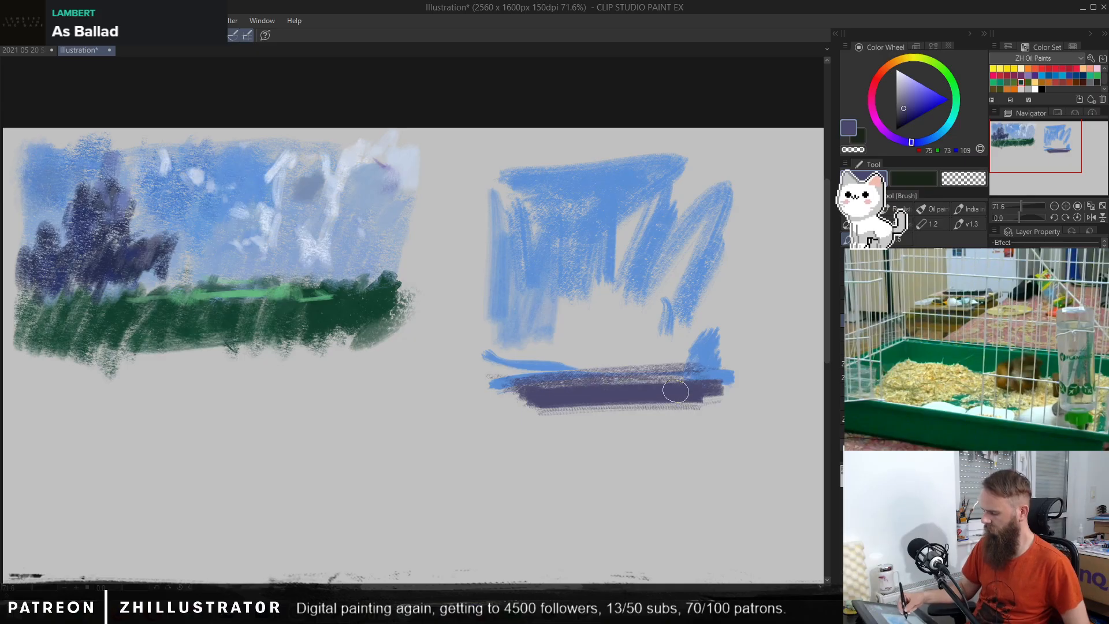
{"action": "left_click", "coordinate": [948, 123]}
{"action": "left_click", "coordinate": [919, 92]}
{"action": "left_click", "coordinate": [916, 100]}
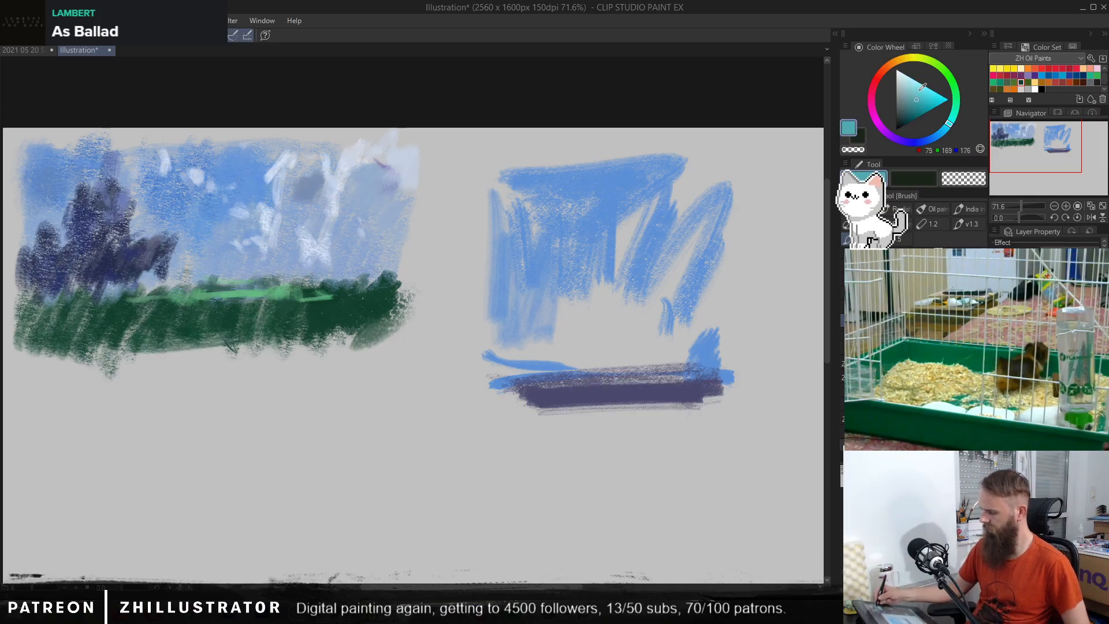
{"action": "left_click_drag", "start_coordinate": [514, 401], "coordinate": [739, 404]}
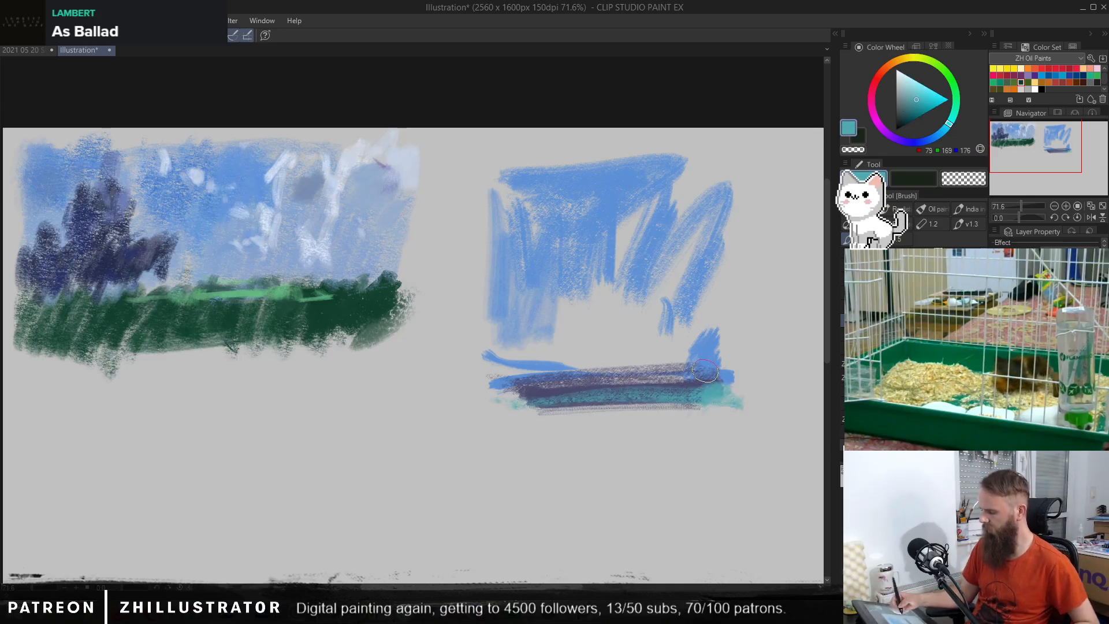
Step: Fill the gaps in the second thumbnail's sky and the area above the horizon with pink (RGB 212, 165, 206)
{"action": "left_click", "coordinate": [896, 84]}
{"action": "left_click", "coordinate": [874, 116]}
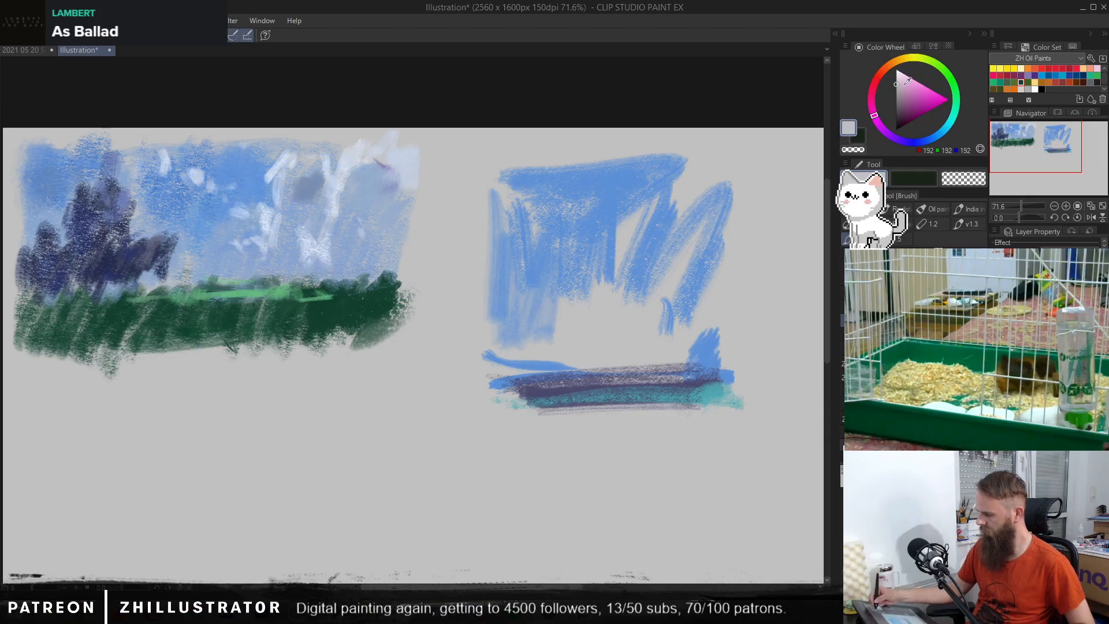
{"action": "left_click", "coordinate": [905, 85]}
{"action": "left_click_drag", "start_coordinate": [618, 258], "coordinate": [632, 224]}
{"action": "left_click_drag", "start_coordinate": [673, 269], "coordinate": [698, 233]}
{"action": "mouse_move", "coordinate": [636, 292]}
{"action": "left_mouse_down"}
{"action": "mouse_move", "coordinate": [624, 347]}
{"action": "mouse_move", "coordinate": [583, 358]}
{"action": "left_mouse_up"}
{"action": "left_click_drag", "start_coordinate": [684, 309], "coordinate": [664, 352]}
{"action": "left_click_drag", "start_coordinate": [555, 352], "coordinate": [505, 365]}
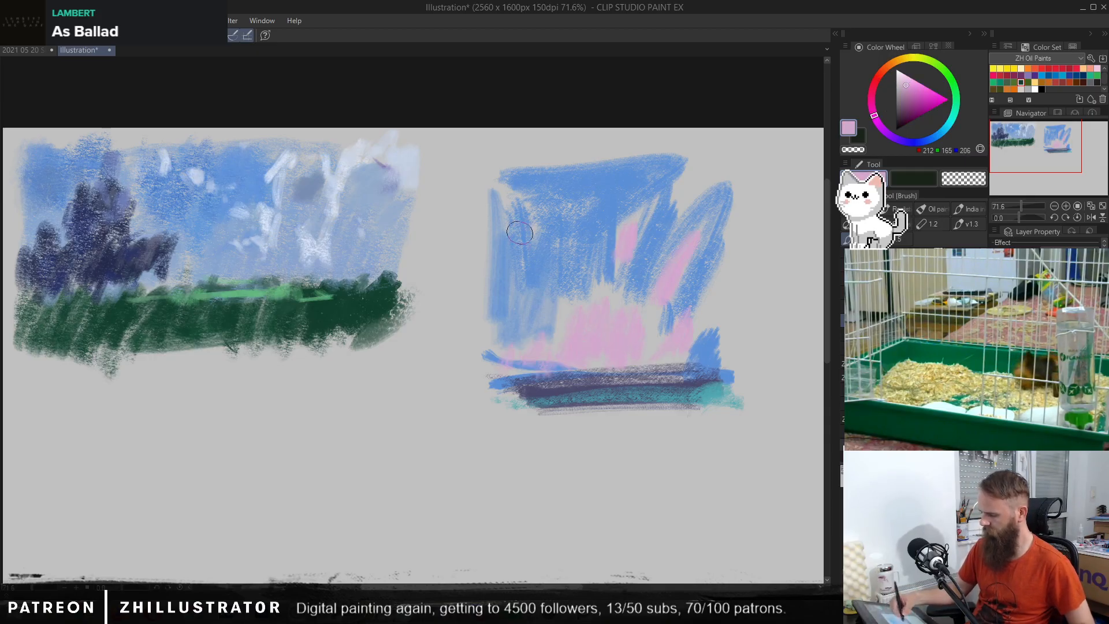
Step: Add pink accents to the second thumbnail's upper sky, over the horizon, and in a thin line beneath the ground band
{"action": "left_click_drag", "start_coordinate": [527, 200], "coordinate": [532, 231]}
{"action": "left_click_drag", "start_coordinate": [631, 201], "coordinate": [626, 237]}
{"action": "left_click_drag", "start_coordinate": [641, 350], "coordinate": [597, 381]}
{"action": "left_click_drag", "start_coordinate": [575, 363], "coordinate": [537, 397]}
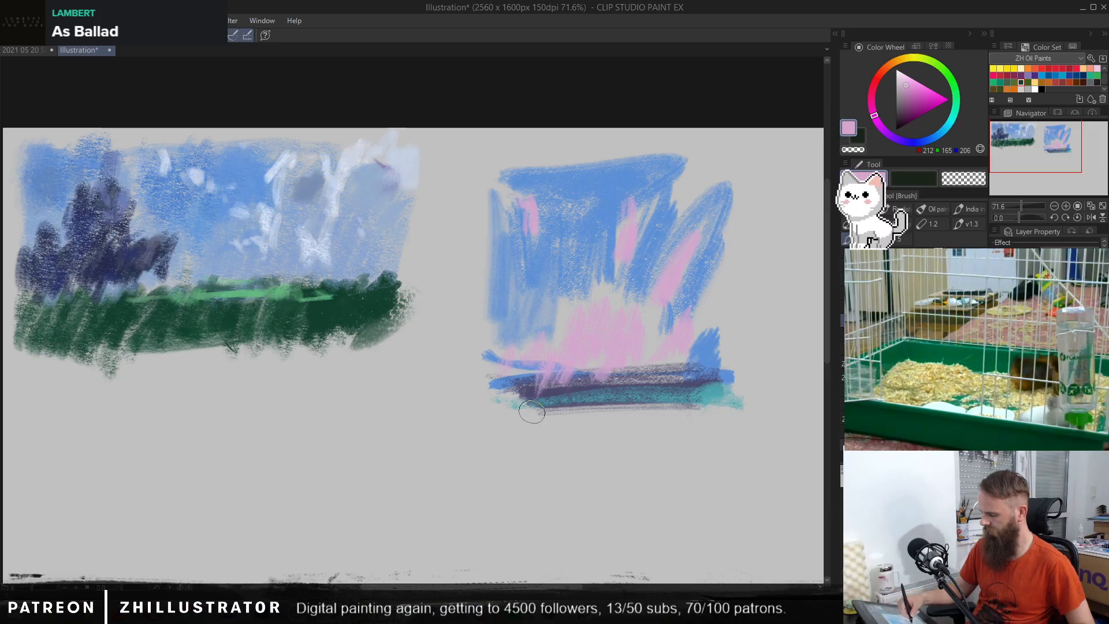
{"action": "left_click_drag", "start_coordinate": [602, 409], "coordinate": [614, 413]}
{"action": "mouse_move", "coordinate": [484, 404]}
{"action": "left_mouse_down"}
{"action": "mouse_move", "coordinate": [706, 404]}
{"action": "mouse_move", "coordinate": [690, 418]}
{"action": "left_mouse_up"}
Step: Extend the second thumbnail's sky along its upper-right edge and top with blue (RGB 102, 148, 212)
{"action": "left_click", "coordinate": [369, 199], "text": "alt"}
{"action": "left_click_drag", "start_coordinate": [700, 167], "coordinate": [664, 228]}
{"action": "left_click_drag", "start_coordinate": [736, 162], "coordinate": [721, 200]}
{"action": "left_click", "coordinate": [676, 175], "text": "alt"}
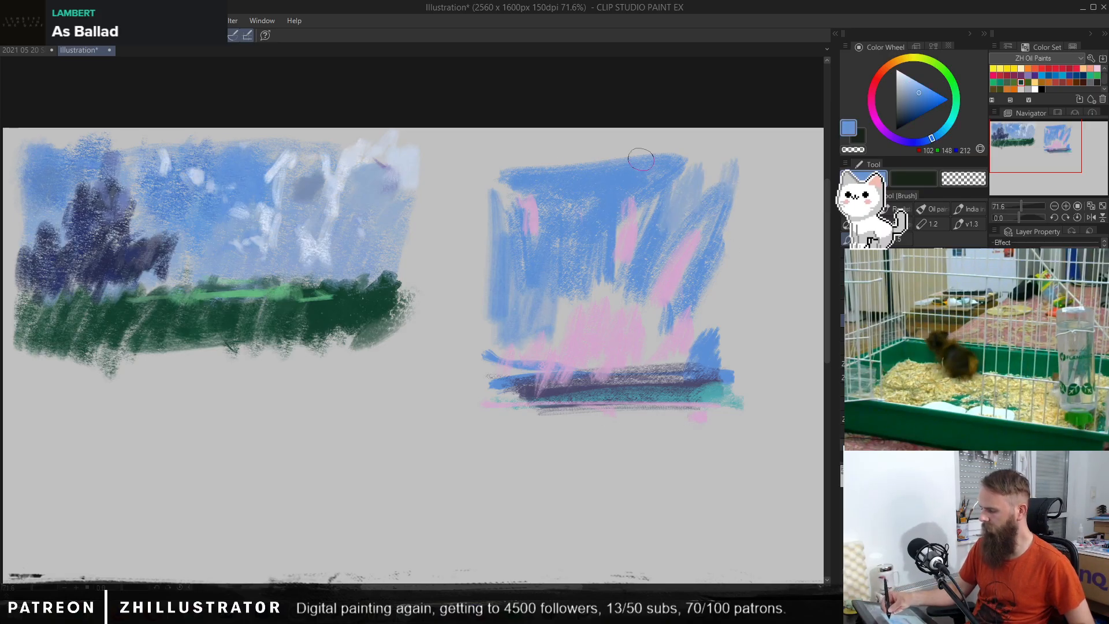
{"action": "left_click_drag", "start_coordinate": [640, 161], "coordinate": [501, 170]}
{"action": "left_click_drag", "start_coordinate": [612, 386], "coordinate": [519, 370]}
Step: Touch up the second thumbnail's right edge with blue and pink (RGB 211, 166, 206), and rework the pink glow above the horizon
{"action": "scroll", "coordinate": [599, 364], "scroll_direction": "up", "scroll_amount": 2}
{"action": "left_click_drag", "start_coordinate": [599, 362], "coordinate": [554, 416]}
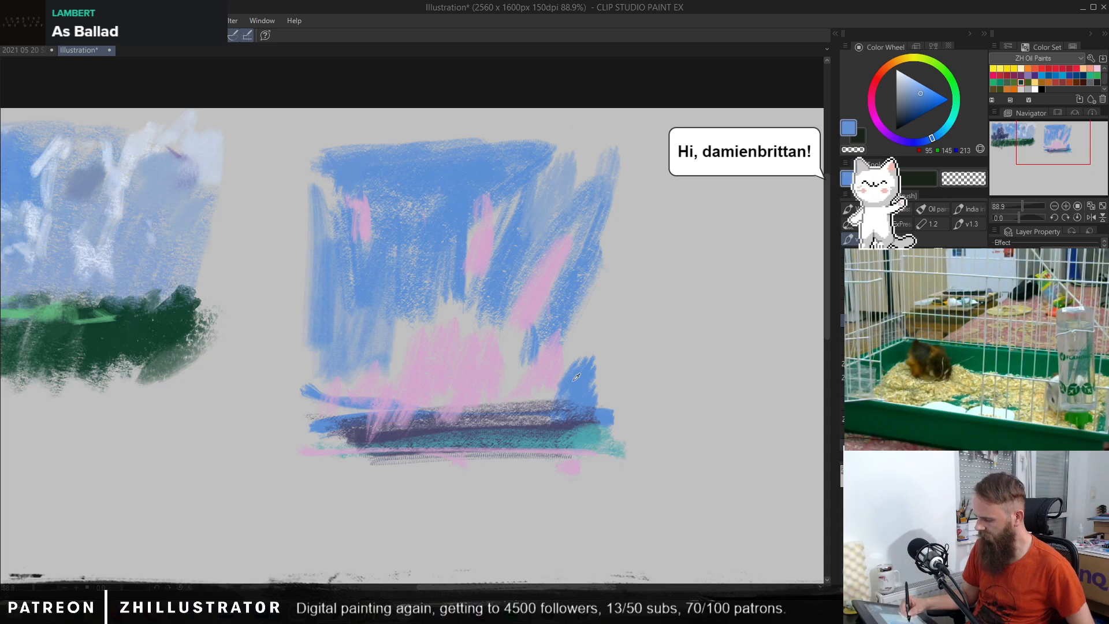
{"action": "left_click", "coordinate": [595, 319], "text": "alt"}
{"action": "left_click_drag", "start_coordinate": [612, 317], "coordinate": [582, 338]}
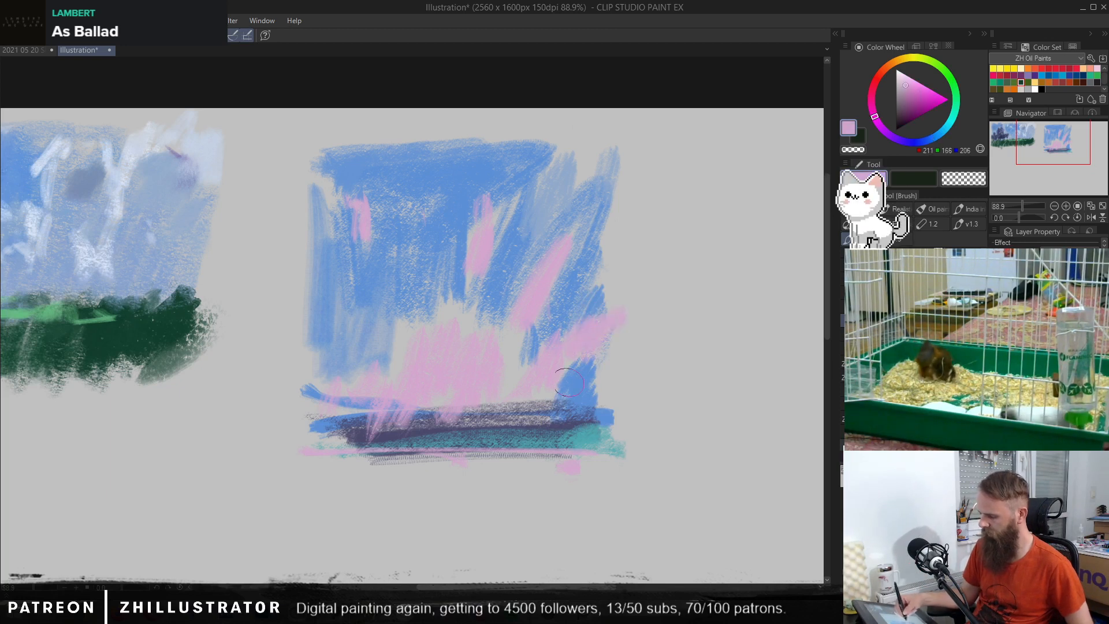
{"action": "left_click", "coordinate": [530, 232], "text": "alt"}
{"action": "left_click", "coordinate": [425, 369], "text": "alt"}
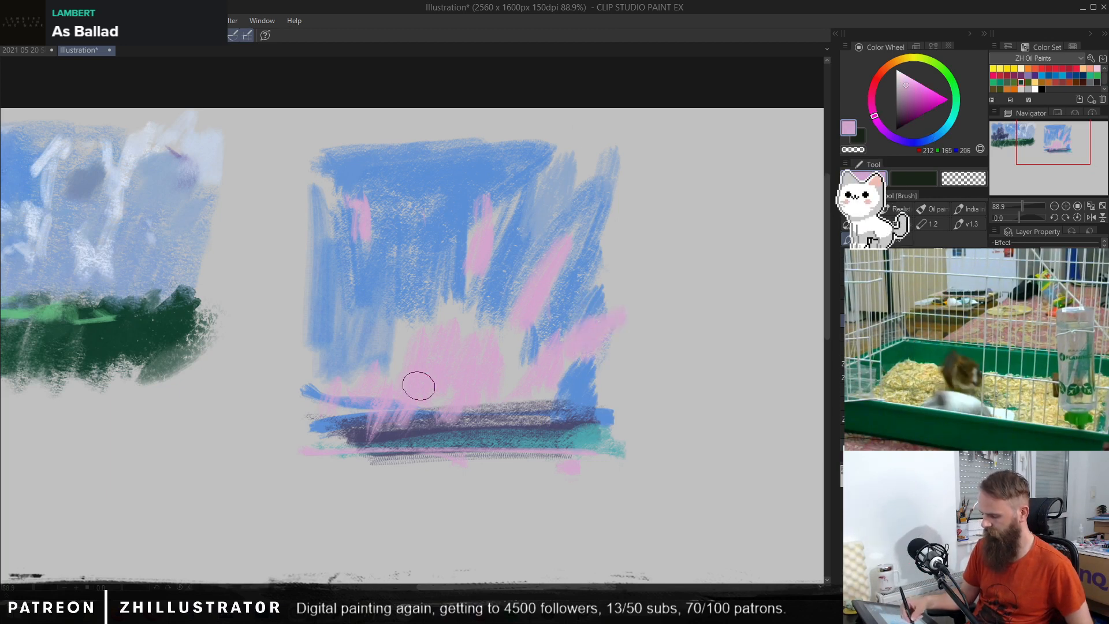
{"action": "mouse_move", "coordinate": [418, 386]}
{"action": "left_mouse_down"}
{"action": "mouse_move", "coordinate": [406, 354]}
{"action": "mouse_move", "coordinate": [449, 366]}
{"action": "mouse_move", "coordinate": [438, 357]}
{"action": "mouse_move", "coordinate": [421, 395]}
{"action": "mouse_move", "coordinate": [446, 349]}
{"action": "mouse_move", "coordinate": [445, 427]}
{"action": "left_mouse_up"}
{"action": "left_click", "coordinate": [450, 315], "text": "alt"}
{"action": "left_click", "coordinate": [494, 382], "text": "alt"}
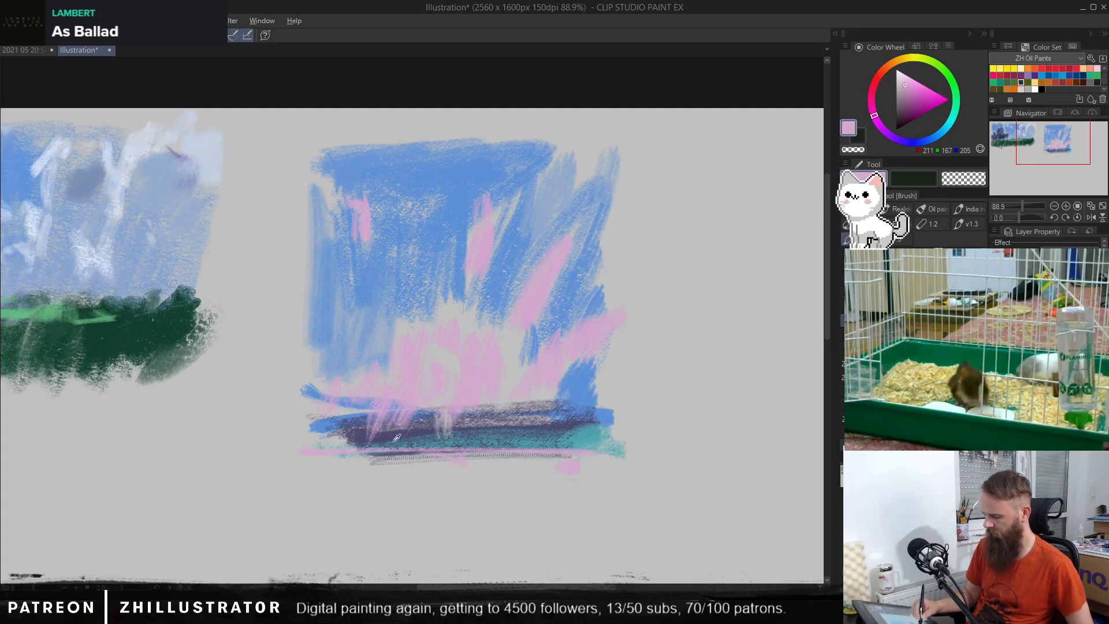
Step: Paint a dark purple (RGB 75, 73, 109) tree mass at the left end of the second thumbnail's ground and a small bush at its right end
{"action": "left_click", "coordinate": [393, 442], "text": "alt"}
{"action": "mouse_move", "coordinate": [350, 436]}
{"action": "left_mouse_down"}
{"action": "mouse_move", "coordinate": [349, 401]}
{"action": "mouse_move", "coordinate": [325, 449]}
{"action": "mouse_move", "coordinate": [314, 403]}
{"action": "mouse_move", "coordinate": [310, 453]}
{"action": "left_mouse_up"}
{"action": "left_click_drag", "start_coordinate": [601, 440], "coordinate": [595, 451]}
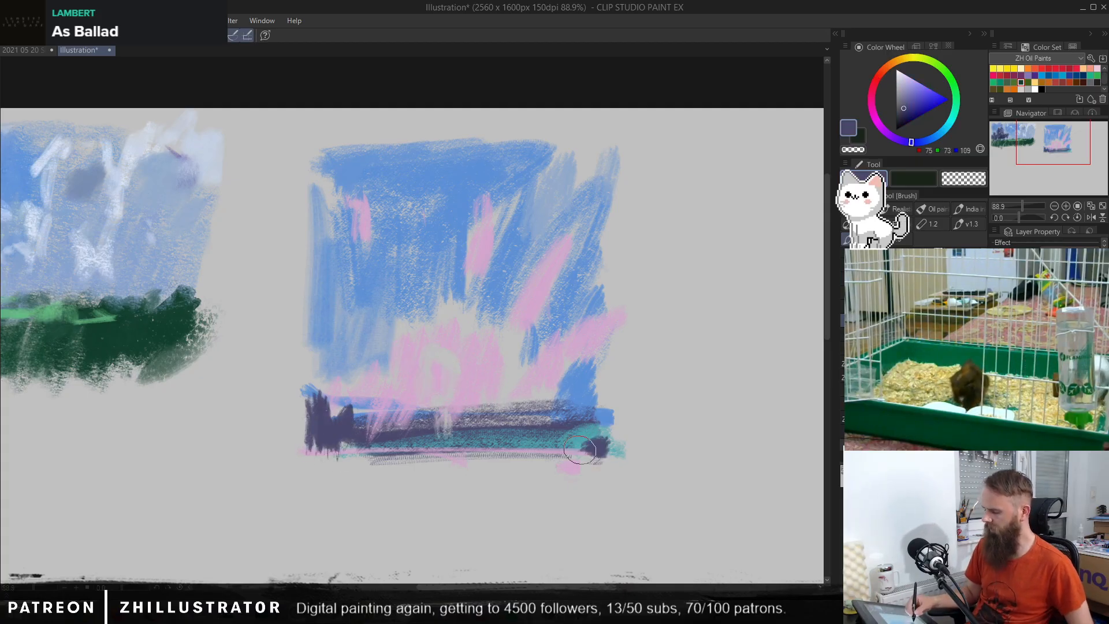
{"action": "left_click", "coordinate": [404, 200], "text": "alt"}
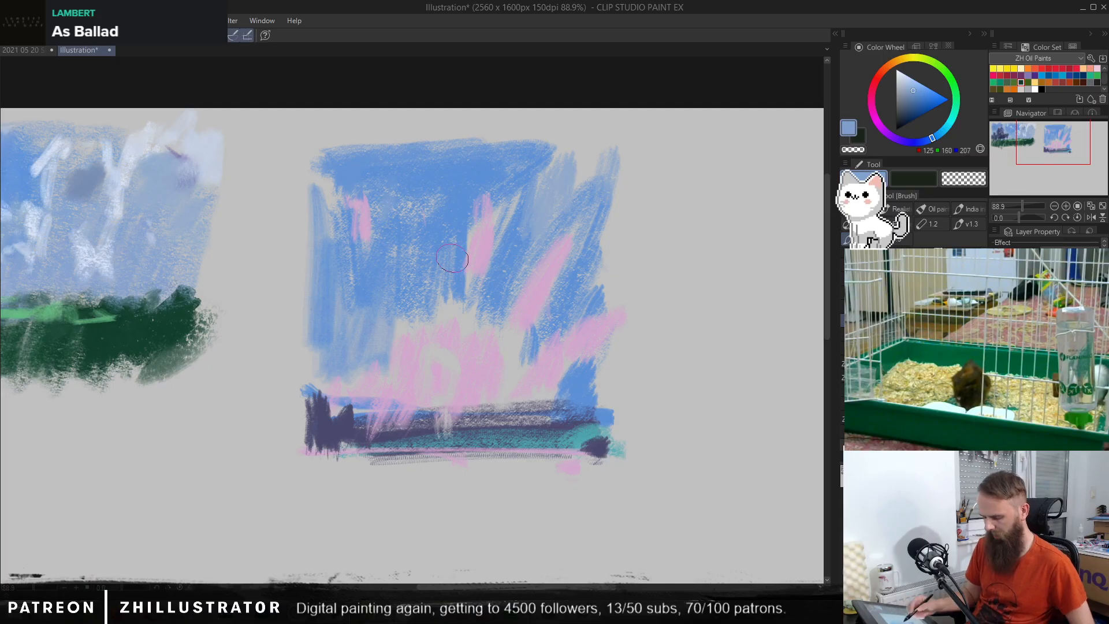
{"action": "key", "text": "b"}
{"action": "left_click_drag", "start_coordinate": [517, 254], "coordinate": [571, 327]}
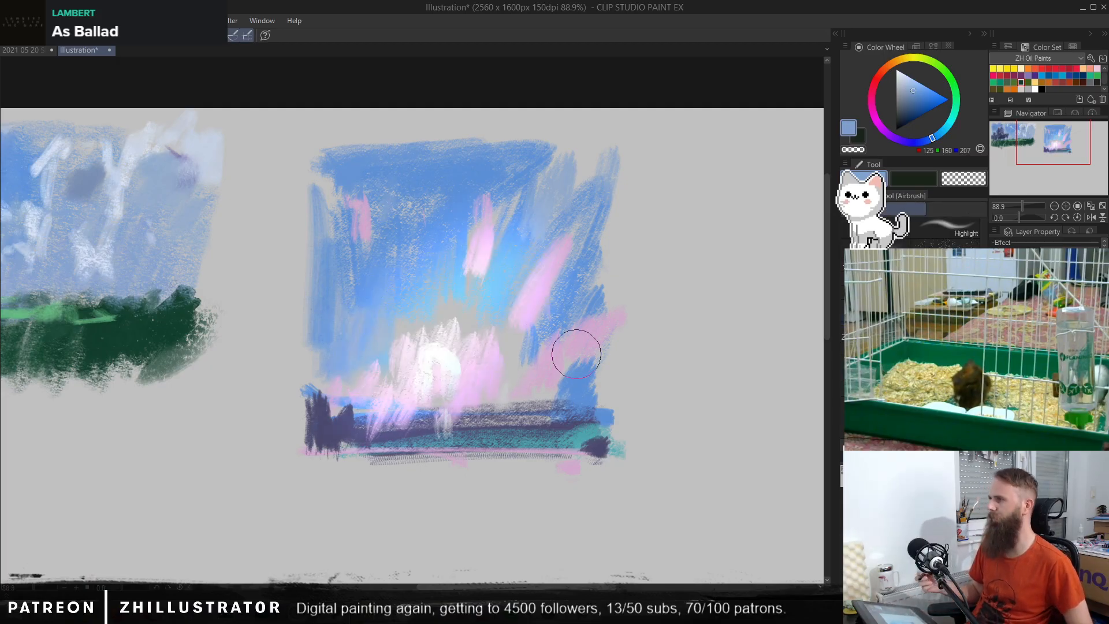
{"action": "key", "text": "ctrl+z"}
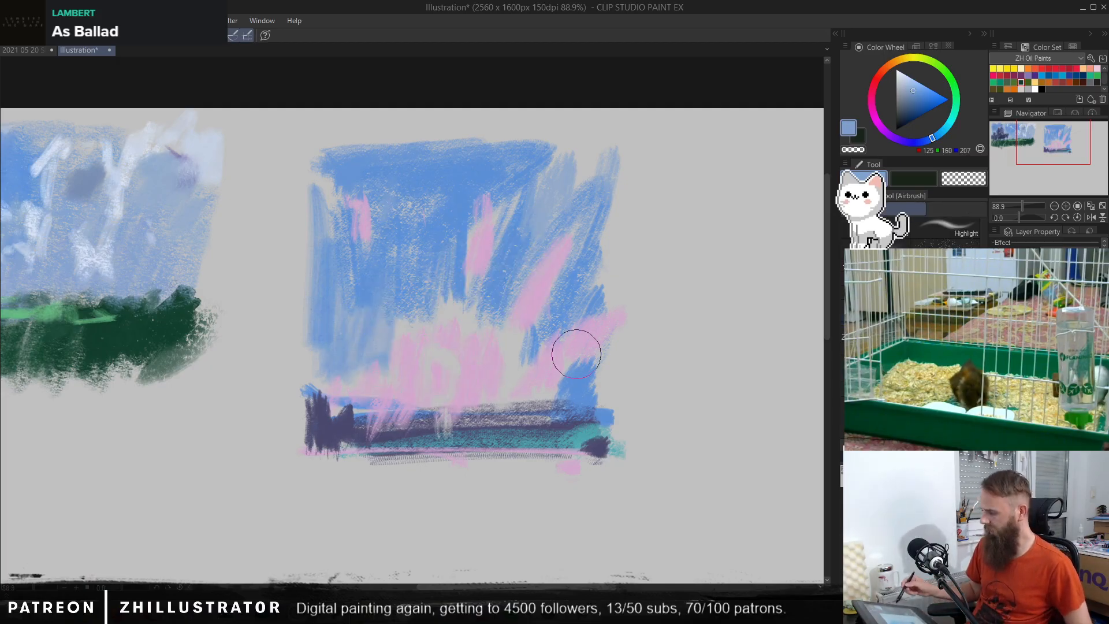
{"action": "mouse_move", "coordinate": [399, 413]}
{"action": "left_mouse_down"}
{"action": "mouse_move", "coordinate": [495, 396]}
{"action": "mouse_move", "coordinate": [606, 398]}
{"action": "left_mouse_up"}
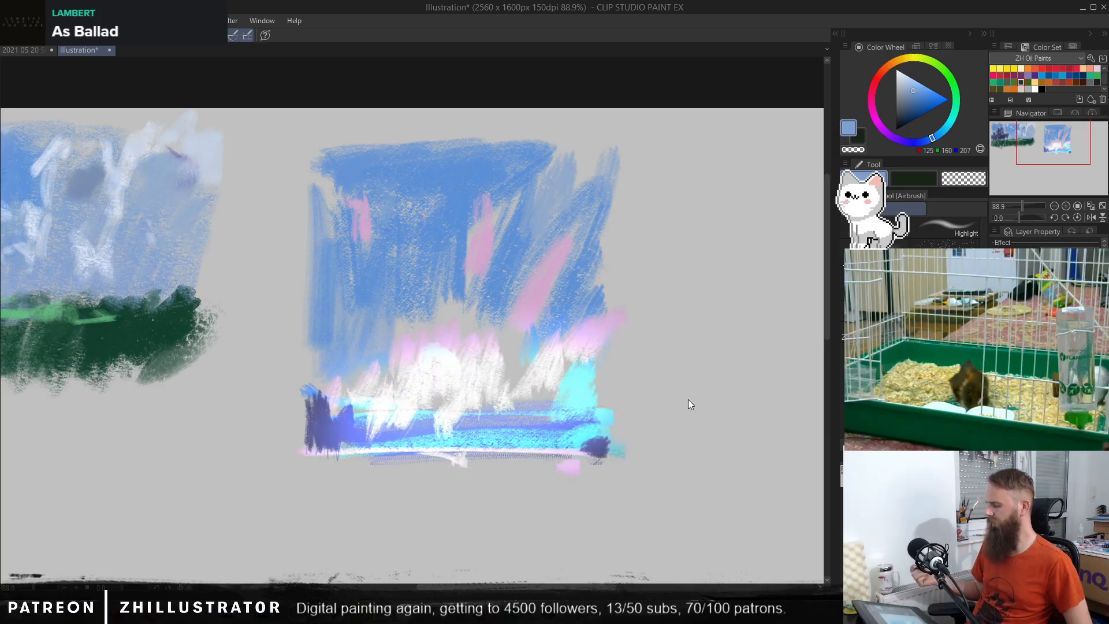
{"action": "key", "text": "ctrl+z"}
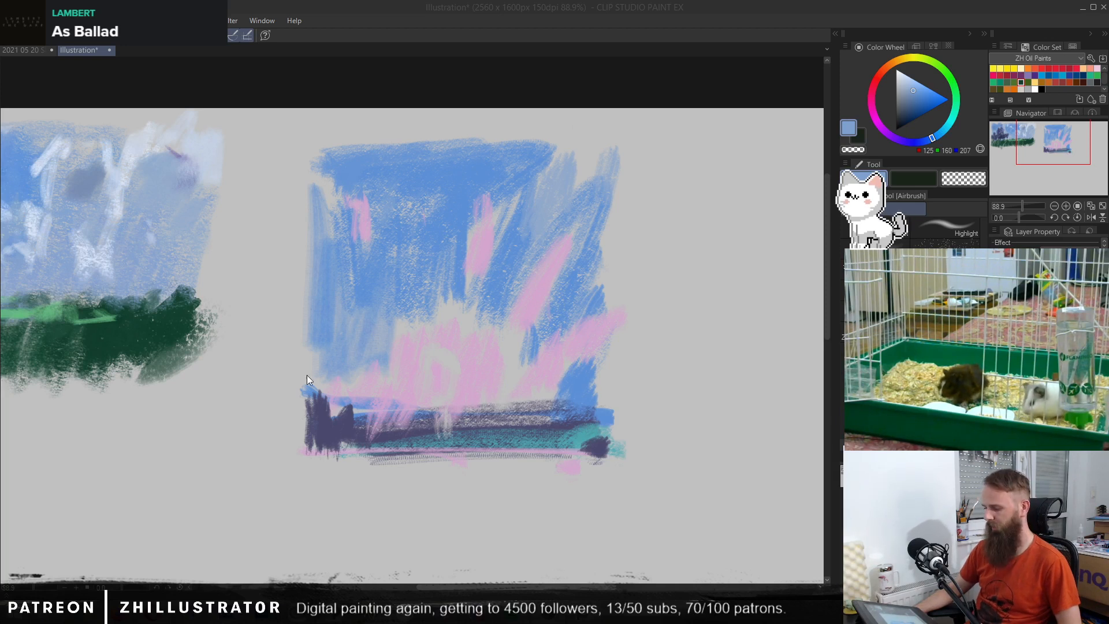
{"action": "left_click", "coordinate": [534, 388]}
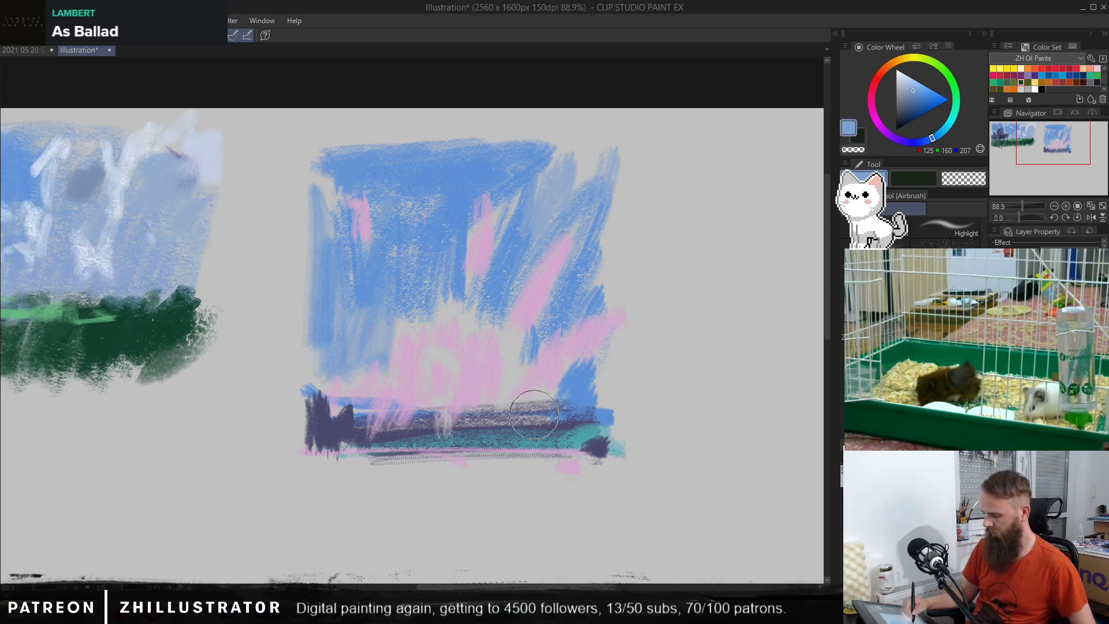
{"action": "key", "text": "p"}
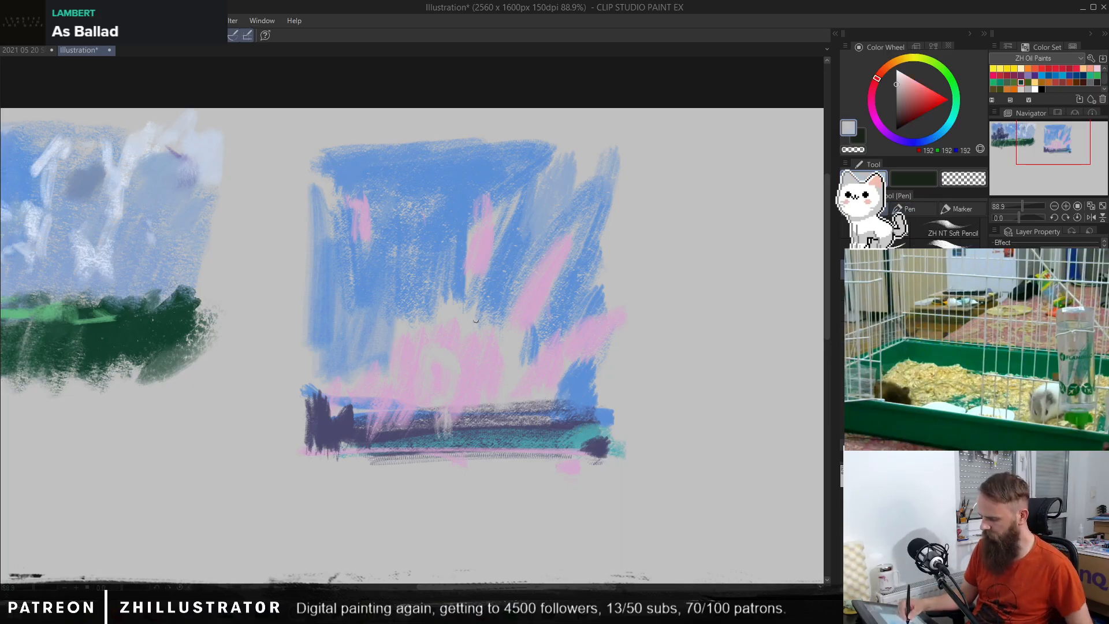
Step: Extend the top-left edge of the second thumbnail's sky with blue (RGB 94, 144, 213)
{"action": "left_click", "coordinate": [425, 156], "text": "alt"}
{"action": "left_click", "coordinate": [425, 157], "text": "alt"}
{"action": "key", "text": "b"}
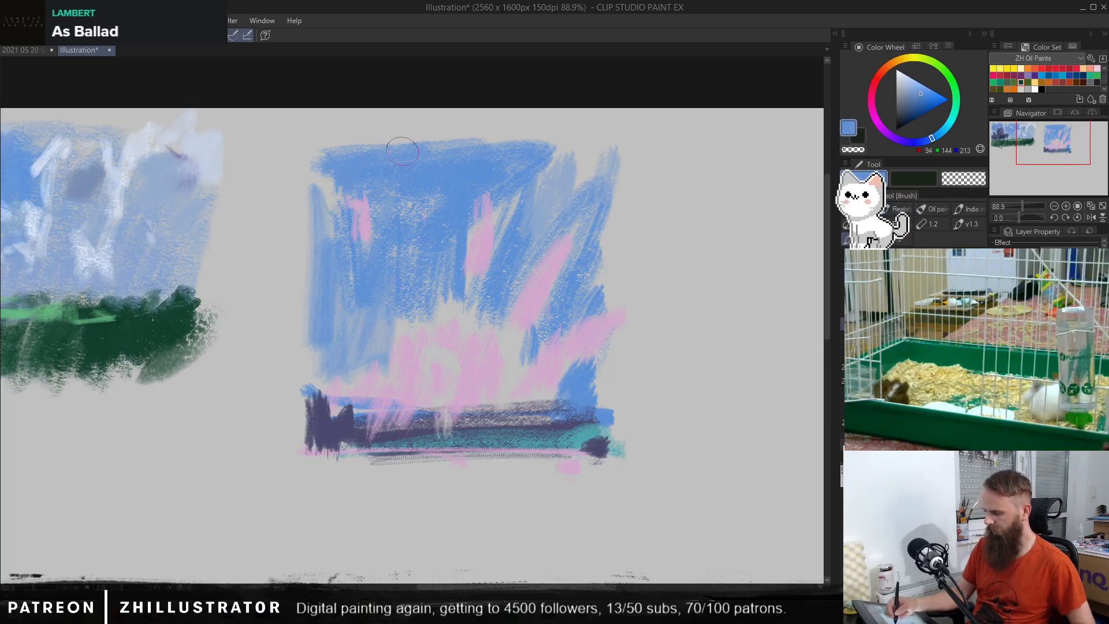
{"action": "left_click_drag", "start_coordinate": [409, 147], "coordinate": [345, 150]}
Step: Brush dark purple beneath the second thumbnail's ground, and cover it with a dark green (RGB 43, 61, 44) foreground band
{"action": "left_click", "coordinate": [421, 373], "text": "alt"}
{"action": "left_click", "coordinate": [342, 433], "text": "alt"}
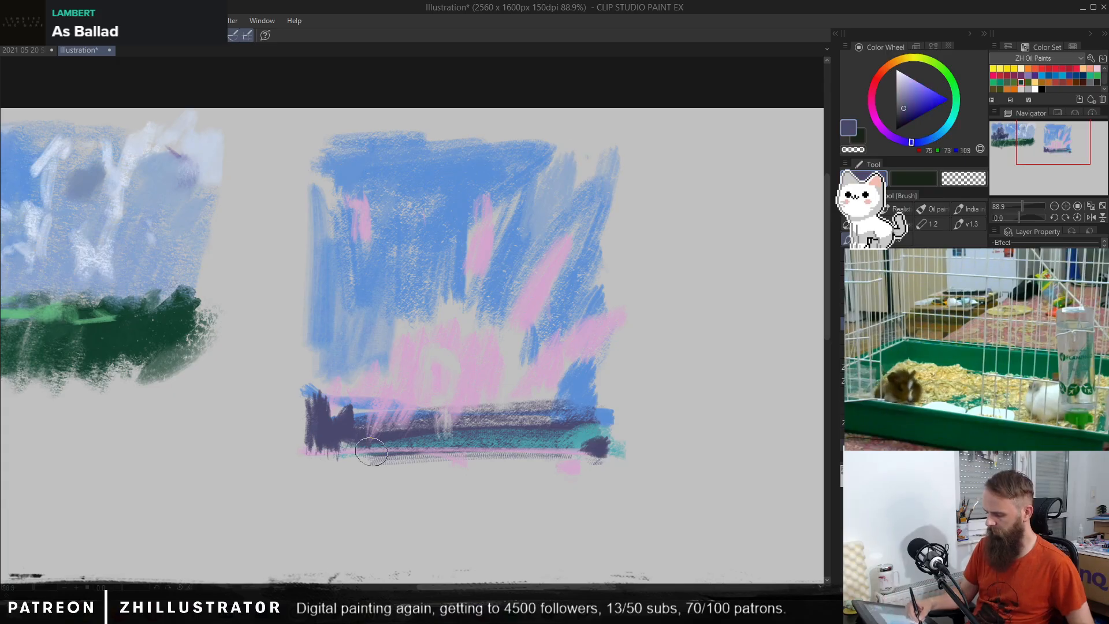
{"action": "left_click_drag", "start_coordinate": [323, 466], "coordinate": [471, 465]}
{"action": "left_click", "coordinate": [899, 118]}
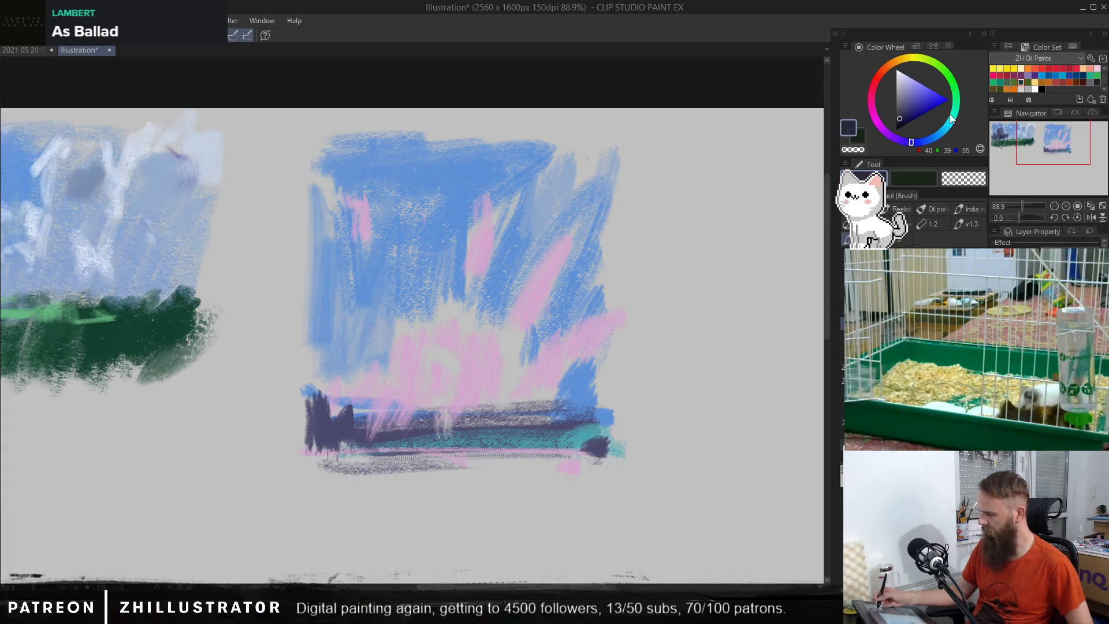
{"action": "left_click", "coordinate": [952, 82]}
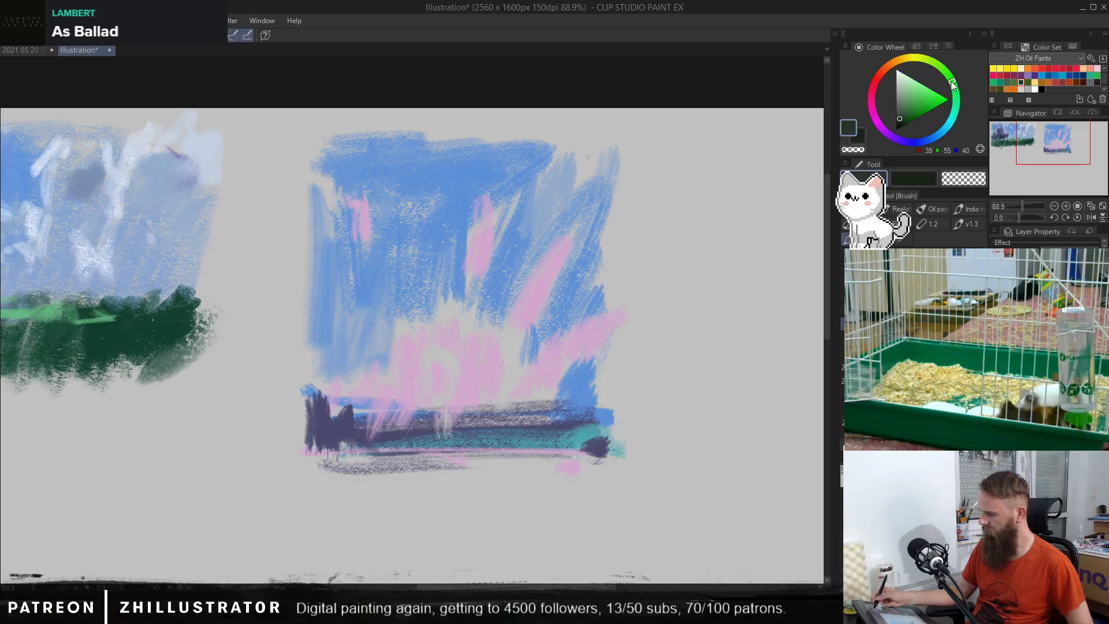
{"action": "mouse_move", "coordinate": [306, 462]}
{"action": "left_mouse_down"}
{"action": "mouse_move", "coordinate": [564, 461]}
{"action": "mouse_move", "coordinate": [384, 480]}
{"action": "mouse_move", "coordinate": [580, 488]}
{"action": "mouse_move", "coordinate": [409, 481]}
{"action": "left_mouse_up"}
Step: Paint yellow-green (RGB 181, 205, 99) field strokes along and over the dark green foreground, with short grass blades at its lower edge
{"action": "left_click", "coordinate": [918, 93]}
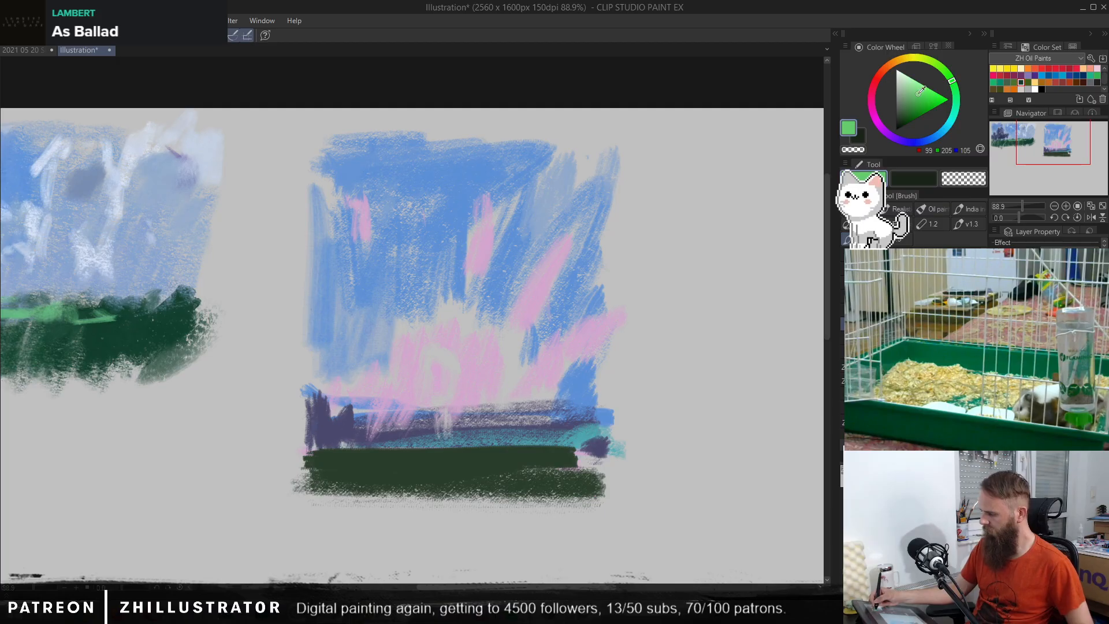
{"action": "left_click", "coordinate": [923, 57]}
{"action": "left_click_drag", "start_coordinate": [304, 456], "coordinate": [502, 459]}
{"action": "left_click_drag", "start_coordinate": [352, 462], "coordinate": [464, 450]}
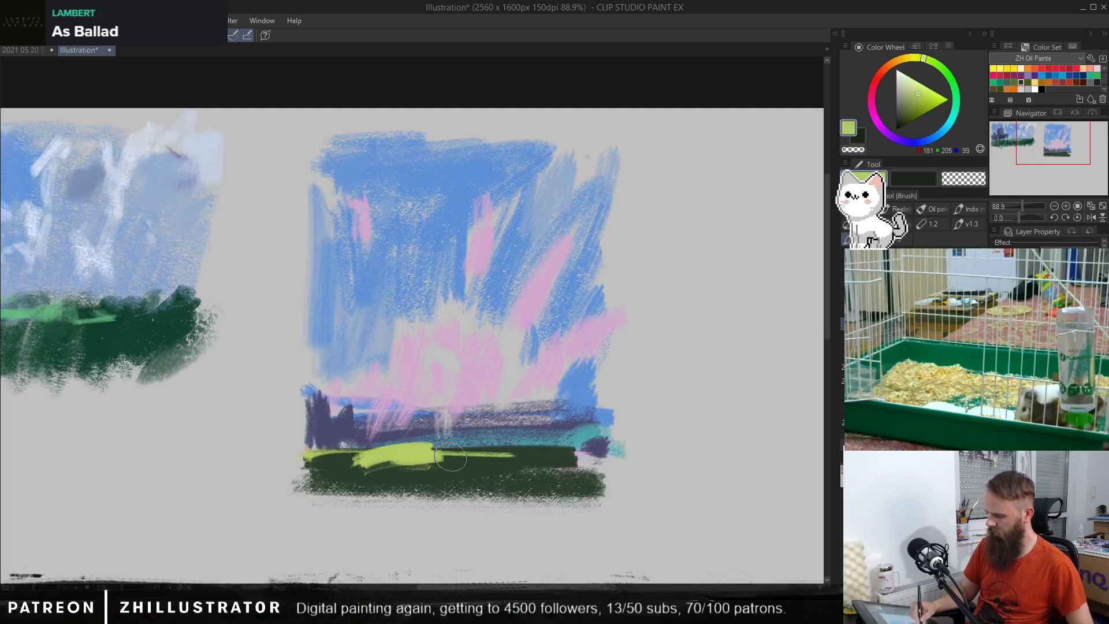
{"action": "left_click_drag", "start_coordinate": [404, 480], "coordinate": [540, 480]}
{"action": "mouse_move", "coordinate": [448, 457]}
{"action": "left_mouse_down"}
{"action": "mouse_move", "coordinate": [549, 447]}
{"action": "mouse_move", "coordinate": [294, 438]}
{"action": "mouse_move", "coordinate": [625, 447]}
{"action": "mouse_move", "coordinate": [488, 456]}
{"action": "mouse_move", "coordinate": [581, 458]}
{"action": "mouse_move", "coordinate": [531, 452]}
{"action": "left_mouse_up"}
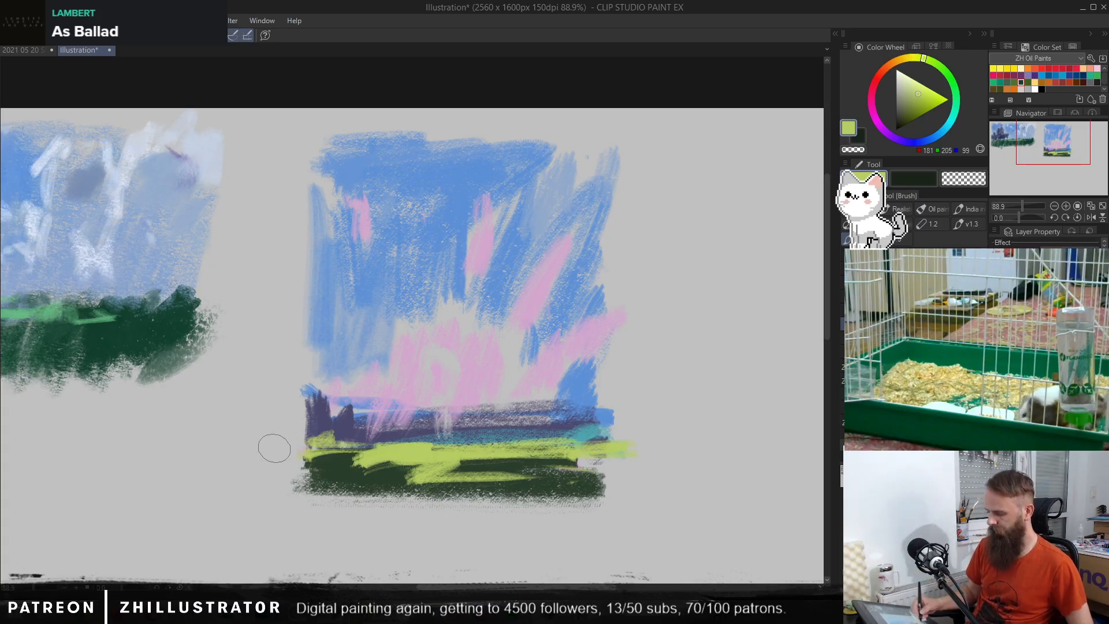
{"action": "mouse_move", "coordinate": [324, 479]}
{"action": "left_mouse_down"}
{"action": "mouse_move", "coordinate": [332, 488]}
{"action": "mouse_move", "coordinate": [312, 479]}
{"action": "mouse_move", "coordinate": [428, 495]}
{"action": "mouse_move", "coordinate": [516, 484]}
{"action": "left_mouse_up"}
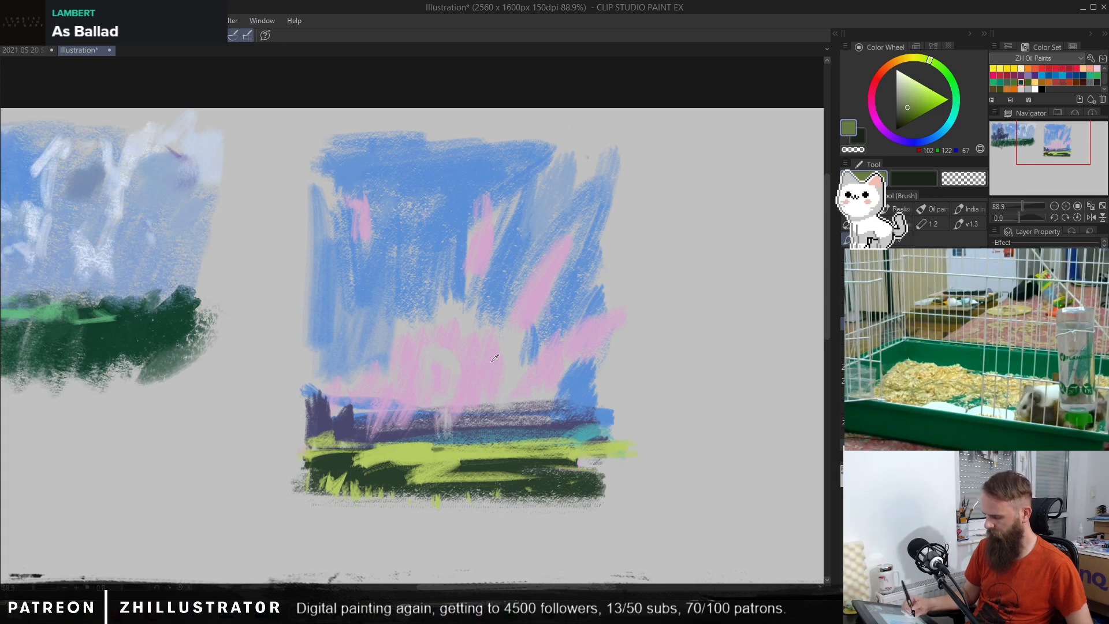
Step: Show the line sketch and pen cloud outlines over the pink glow, plus the horizon, in grey-blue (RGB 76, 110, 135)
{"action": "left_click", "coordinate": [495, 415], "text": "alt"}
{"action": "key", "text": "ctrl+z"}
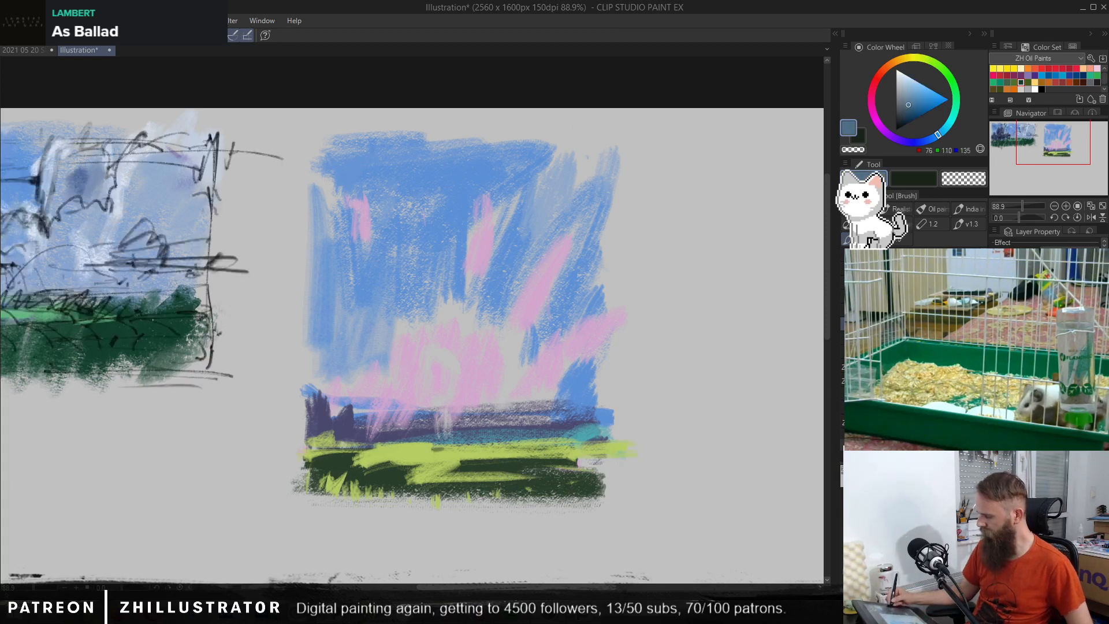
{"action": "mouse_move", "coordinate": [487, 316]}
{"action": "left_mouse_down"}
{"action": "mouse_move", "coordinate": [488, 400]}
{"action": "mouse_move", "coordinate": [537, 404]}
{"action": "left_mouse_up"}
{"action": "key", "text": "ctrl+z"}
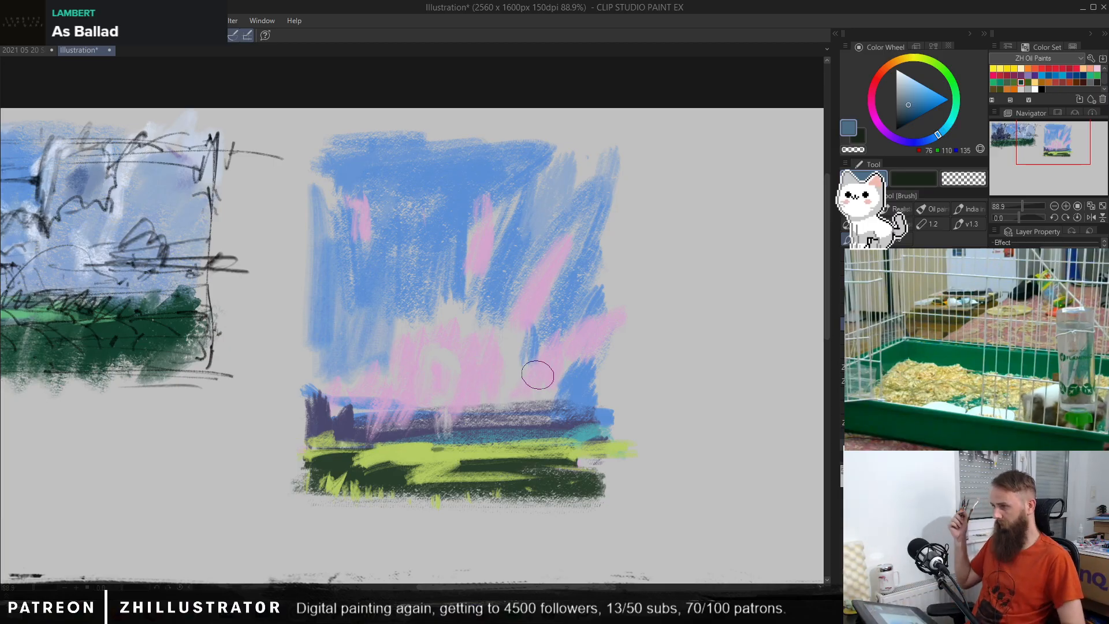
{"action": "key", "text": "p"}
{"action": "mouse_move", "coordinate": [409, 232]}
{"action": "left_mouse_down"}
{"action": "mouse_move", "coordinate": [383, 260]}
{"action": "mouse_move", "coordinate": [411, 231]}
{"action": "left_mouse_up"}
{"action": "mouse_move", "coordinate": [397, 211]}
{"action": "left_mouse_down"}
{"action": "mouse_move", "coordinate": [414, 376]}
{"action": "mouse_move", "coordinate": [508, 339]}
{"action": "mouse_move", "coordinate": [544, 301]}
{"action": "mouse_move", "coordinate": [549, 347]}
{"action": "left_mouse_up"}
{"action": "key", "text": "ctrl+z"}
{"action": "key", "text": "ctrl+z"}
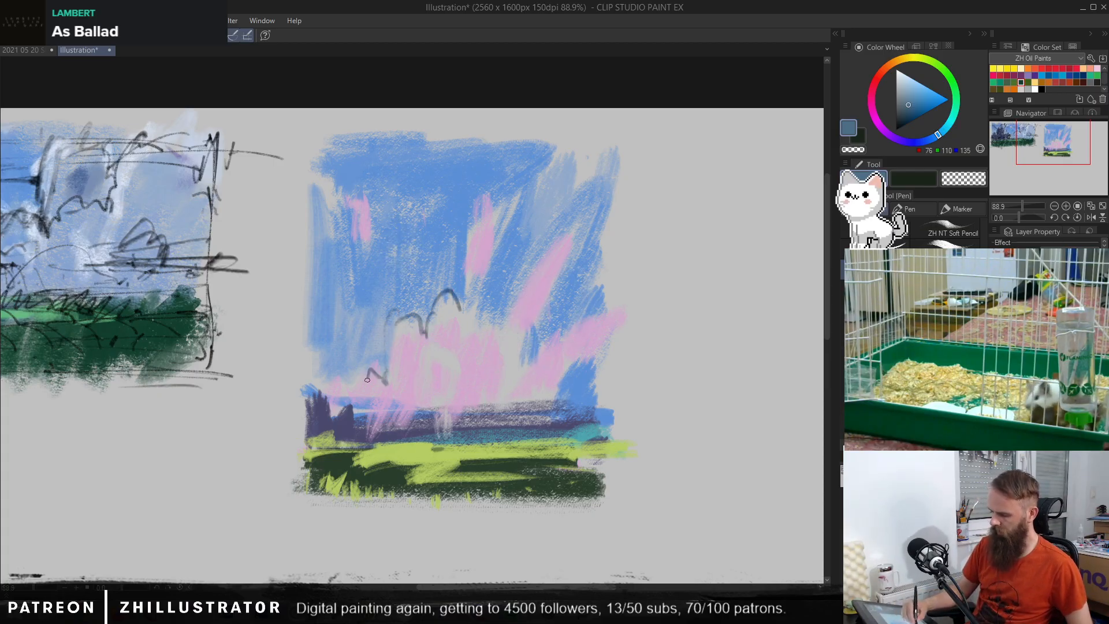
{"action": "left_click_drag", "start_coordinate": [381, 400], "coordinate": [516, 402]}
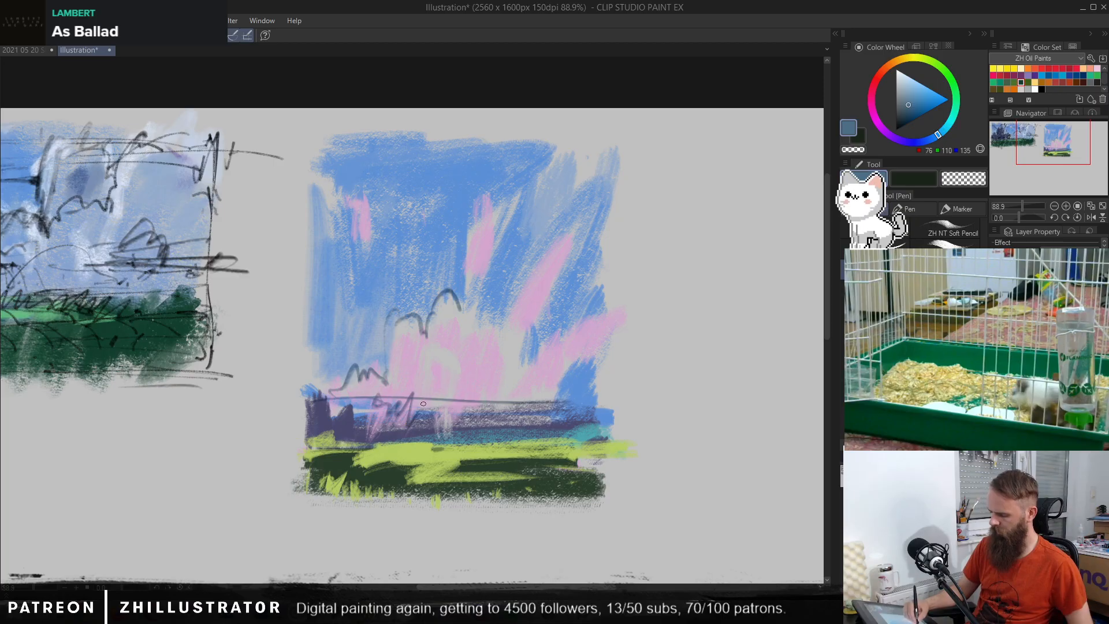
Step: Outline the pink streaks and clouds in the second thumbnail's right-hand sky, and add sketch lines along the ground
{"action": "mouse_move", "coordinate": [496, 183]}
{"action": "left_mouse_down"}
{"action": "mouse_move", "coordinate": [502, 243]}
{"action": "mouse_move", "coordinate": [490, 282]}
{"action": "mouse_move", "coordinate": [519, 299]}
{"action": "mouse_move", "coordinate": [533, 252]}
{"action": "mouse_move", "coordinate": [581, 214]}
{"action": "mouse_move", "coordinate": [573, 250]}
{"action": "left_mouse_up"}
{"action": "mouse_move", "coordinate": [561, 150]}
{"action": "left_mouse_down"}
{"action": "mouse_move", "coordinate": [526, 231]}
{"action": "mouse_move", "coordinate": [544, 233]}
{"action": "left_mouse_up"}
{"action": "left_click_drag", "start_coordinate": [603, 171], "coordinate": [614, 191]}
{"action": "left_click_drag", "start_coordinate": [602, 287], "coordinate": [595, 308]}
{"action": "left_click_drag", "start_coordinate": [523, 431], "coordinate": [618, 431]}
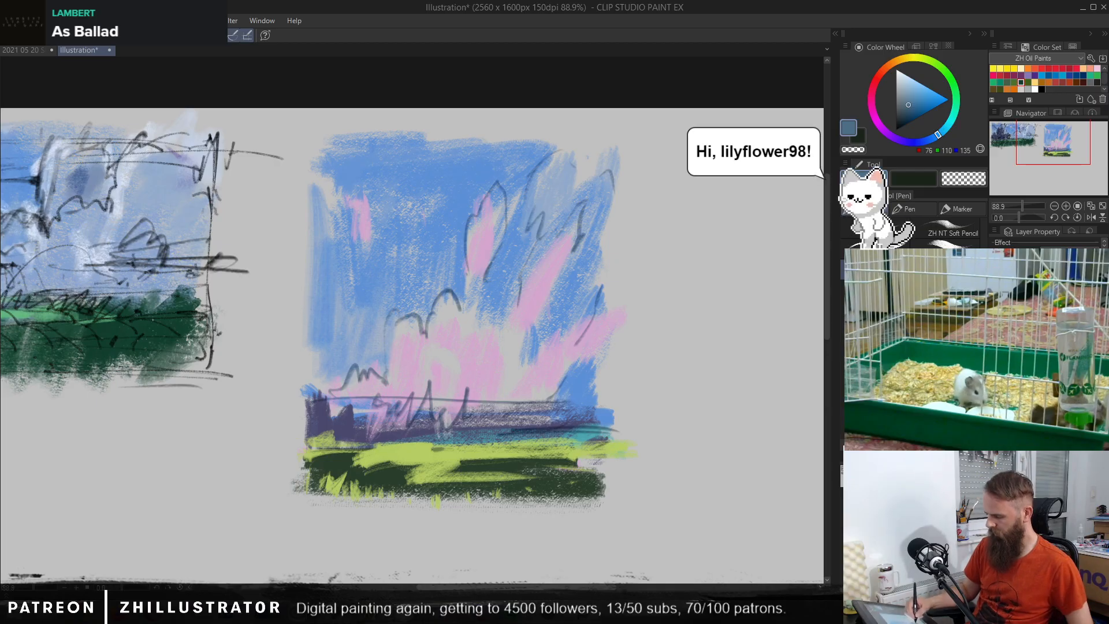
{"action": "left_click_drag", "start_coordinate": [406, 458], "coordinate": [465, 441]}
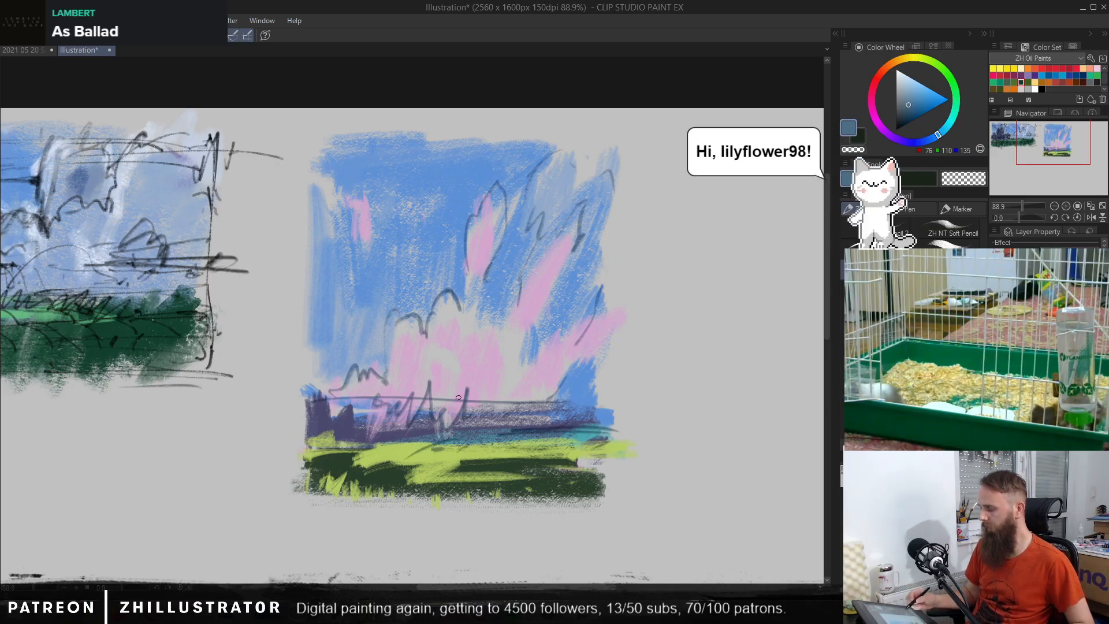
Step: Sketch a base line beneath the second thumbnail's grass, and undo the extra border and horizon lines
{"action": "left_click_drag", "start_coordinate": [296, 497], "coordinate": [411, 493]}
{"action": "mouse_move", "coordinate": [287, 511]}
{"action": "left_mouse_down"}
{"action": "mouse_move", "coordinate": [577, 506]}
{"action": "mouse_move", "coordinate": [433, 492]}
{"action": "left_mouse_up"}
{"action": "mouse_move", "coordinate": [173, 119]}
{"action": "left_mouse_down"}
{"action": "mouse_move", "coordinate": [645, 113]}
{"action": "mouse_move", "coordinate": [625, 398]}
{"action": "mouse_move", "coordinate": [633, 484]}
{"action": "mouse_move", "coordinate": [613, 504]}
{"action": "left_mouse_up"}
{"action": "key", "text": "ctrl+z"}
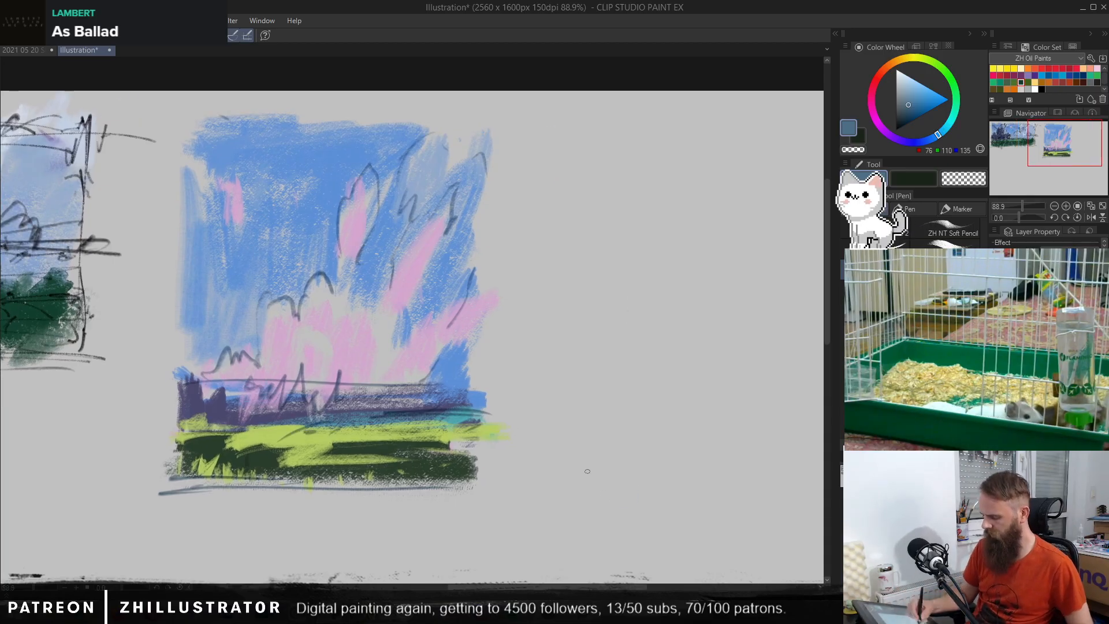
{"action": "left_click_drag", "start_coordinate": [171, 386], "coordinate": [513, 374]}
{"action": "key", "text": "ctrl+z"}
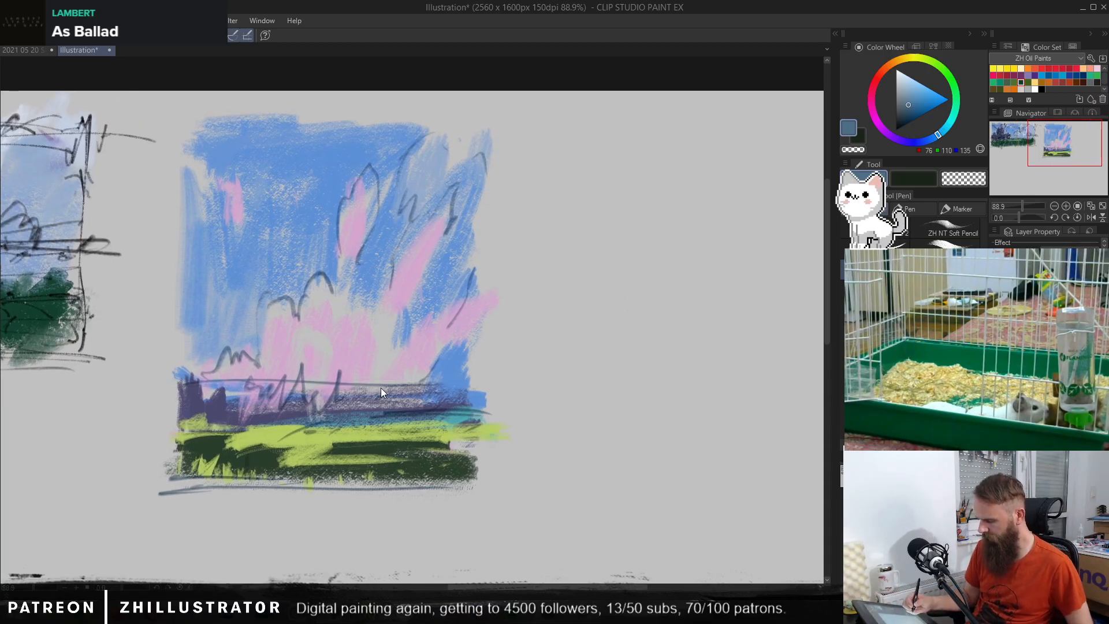
{"action": "key", "text": "ctrl+z"}
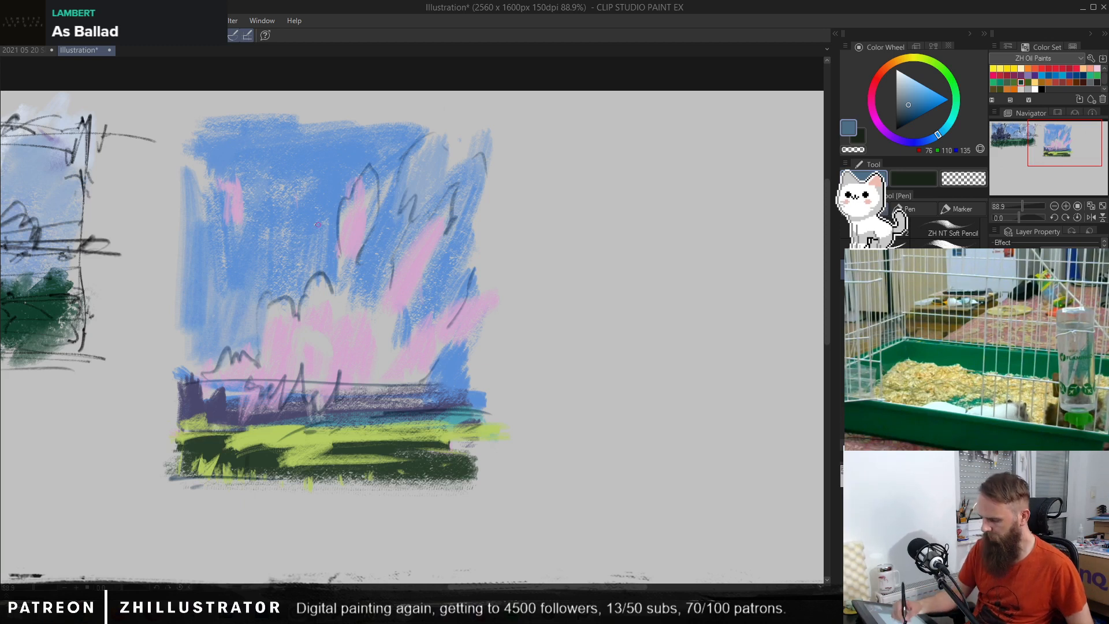
Step: Sketch a turbine-like shape with a round hub and three long blades in the second thumbnail's upper sky
{"action": "left_click_drag", "start_coordinate": [318, 224], "coordinate": [445, 230]}
{"action": "mouse_move", "coordinate": [411, 184]}
{"action": "left_mouse_down"}
{"action": "mouse_move", "coordinate": [416, 203]}
{"action": "mouse_move", "coordinate": [414, 185]}
{"action": "left_mouse_up"}
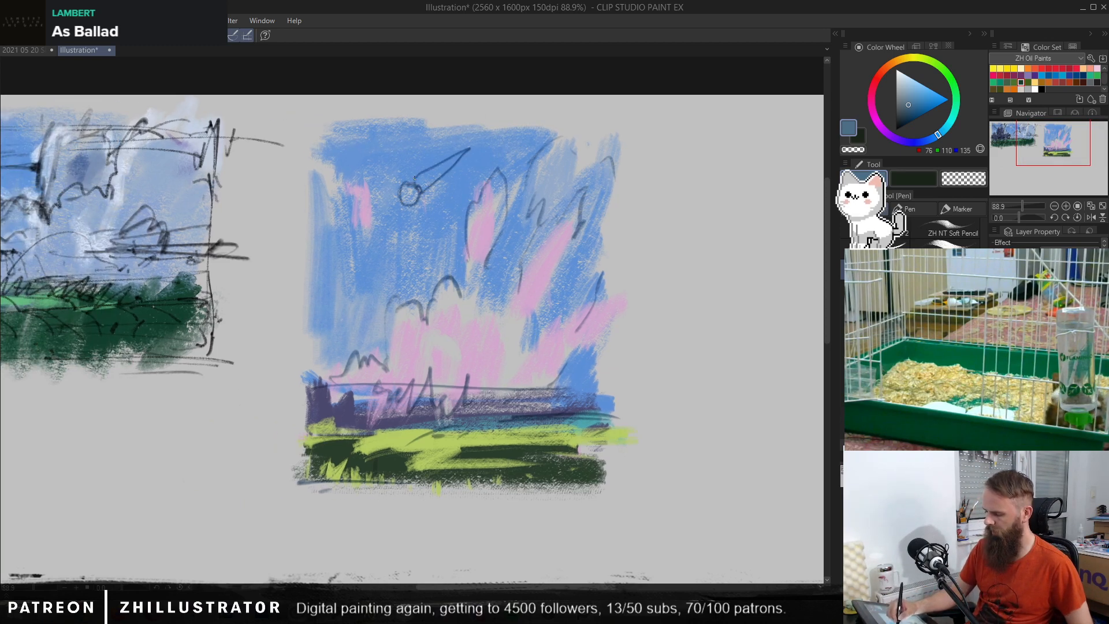
{"action": "mouse_move", "coordinate": [378, 184]}
{"action": "left_mouse_down"}
{"action": "mouse_move", "coordinate": [312, 172]}
{"action": "mouse_move", "coordinate": [405, 200]}
{"action": "mouse_move", "coordinate": [398, 245]}
{"action": "left_mouse_up"}
{"action": "mouse_move", "coordinate": [407, 202]}
{"action": "left_mouse_down"}
{"action": "mouse_move", "coordinate": [421, 231]}
{"action": "mouse_move", "coordinate": [411, 270]}
{"action": "left_mouse_up"}
{"action": "left_click_drag", "start_coordinate": [399, 225], "coordinate": [410, 301]}
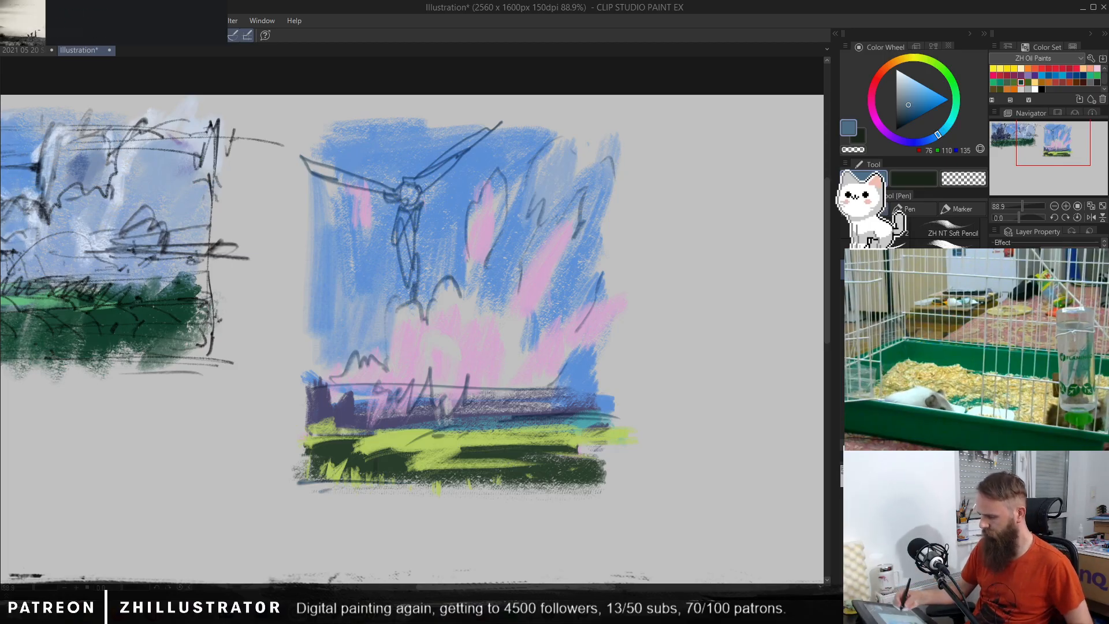
Step: Shade the turbine-like shape's lower blade with dark blue (RGB 44, 65, 128)
{"action": "left_click", "coordinate": [444, 215], "text": "alt"}
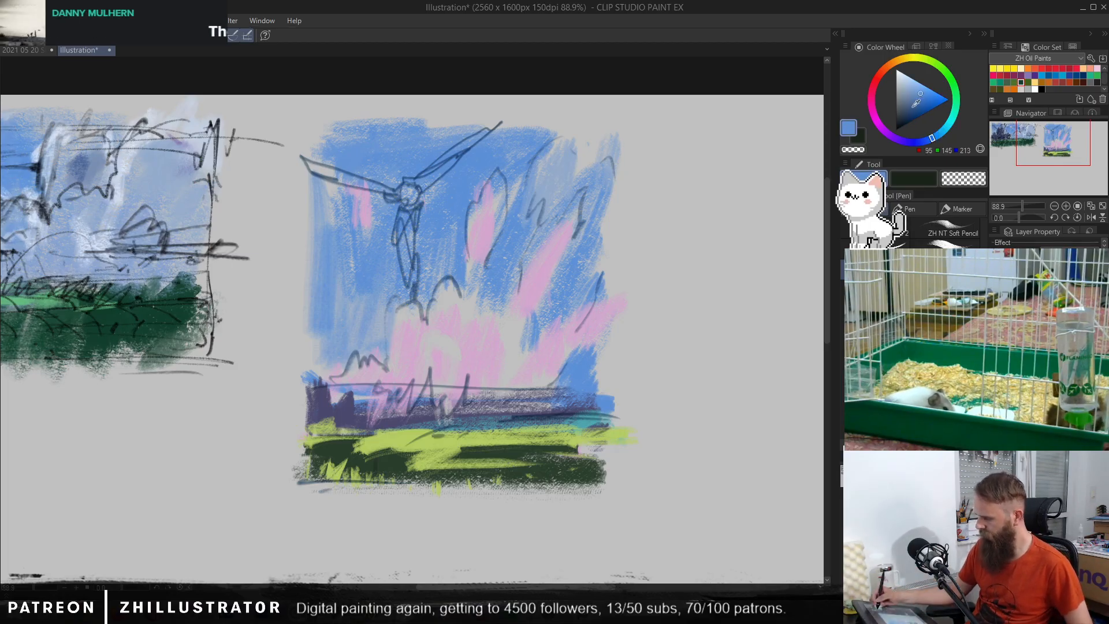
{"action": "left_click", "coordinate": [913, 109]}
{"action": "left_click", "coordinate": [925, 142]}
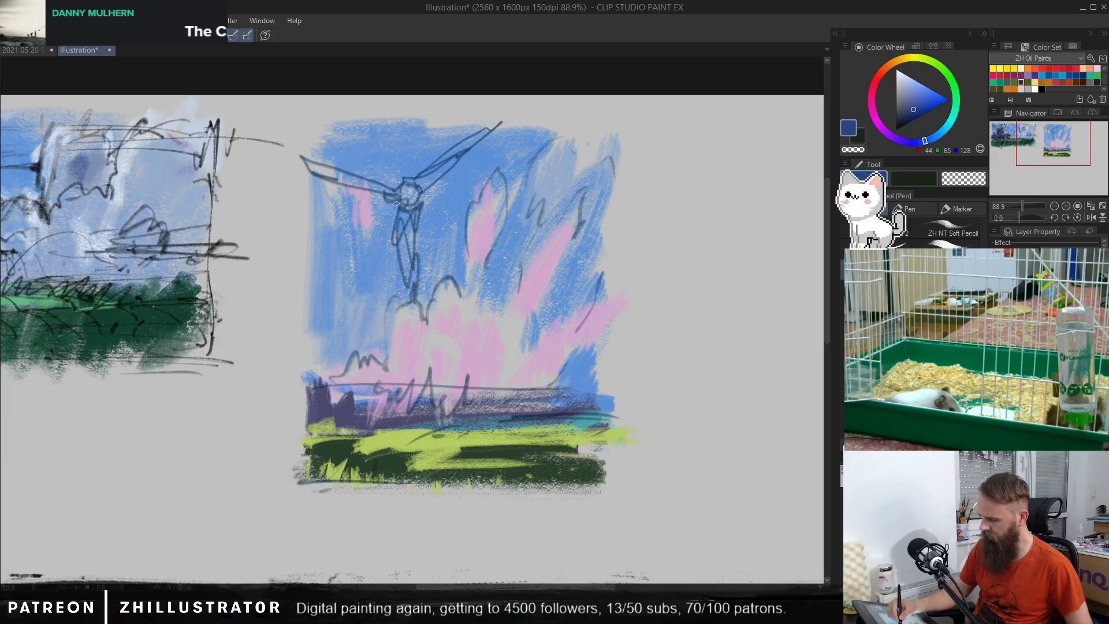
{"action": "left_click_drag", "start_coordinate": [401, 254], "coordinate": [401, 299]}
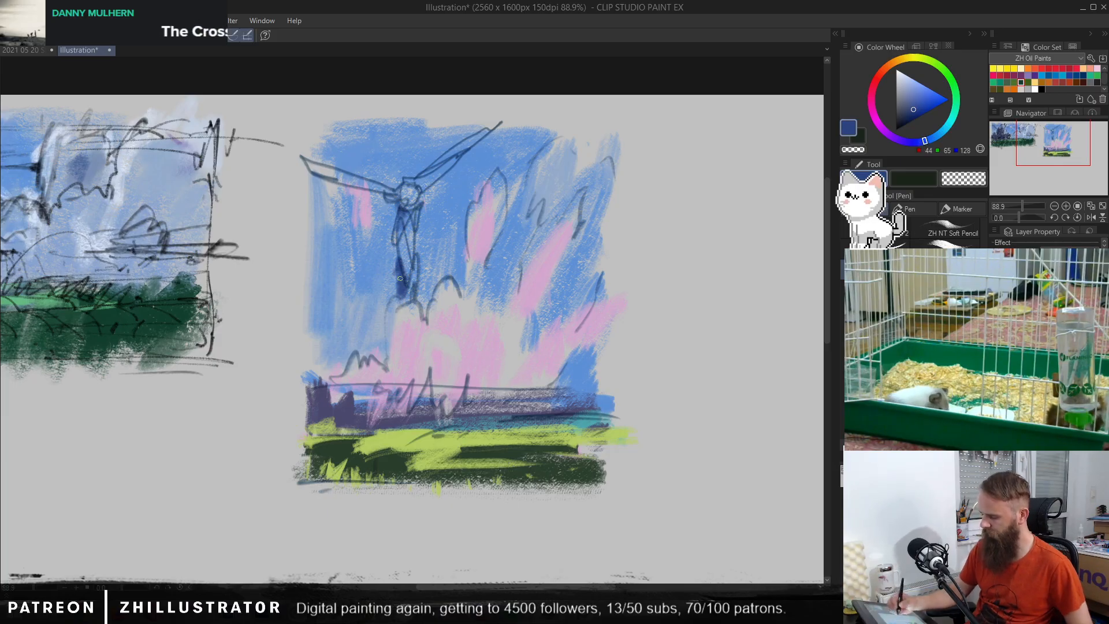
Step: Shade the shape's hub and upper blades with blue (RGB 55, 82, 145), and lighten the lower blade with grey (RGB 192, 192, 192)
{"action": "left_click", "coordinate": [407, 227], "text": "alt"}
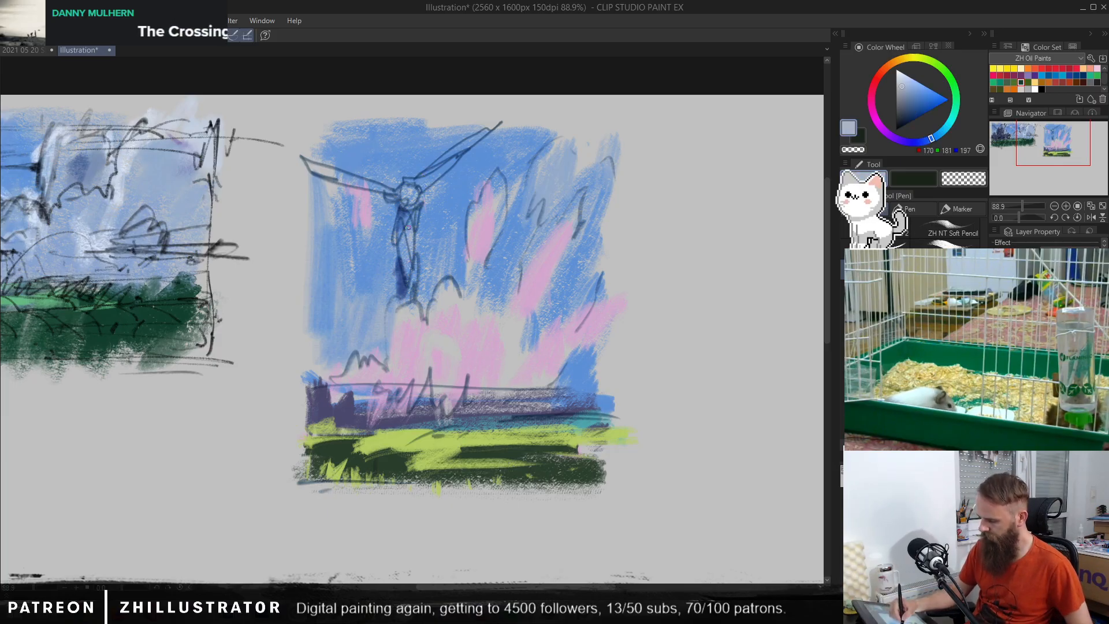
{"action": "left_click", "coordinate": [399, 252], "text": "alt"}
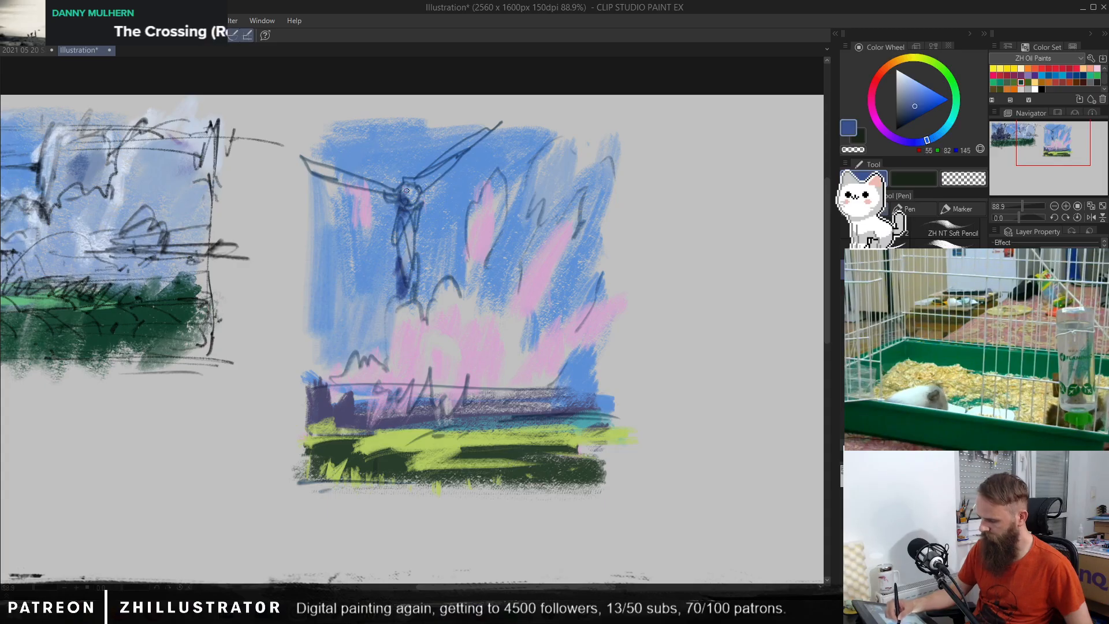
{"action": "mouse_move", "coordinate": [406, 191]}
{"action": "left_mouse_down"}
{"action": "mouse_move", "coordinate": [414, 202]}
{"action": "mouse_move", "coordinate": [475, 147]}
{"action": "left_mouse_up"}
{"action": "left_click_drag", "start_coordinate": [327, 174], "coordinate": [387, 198]}
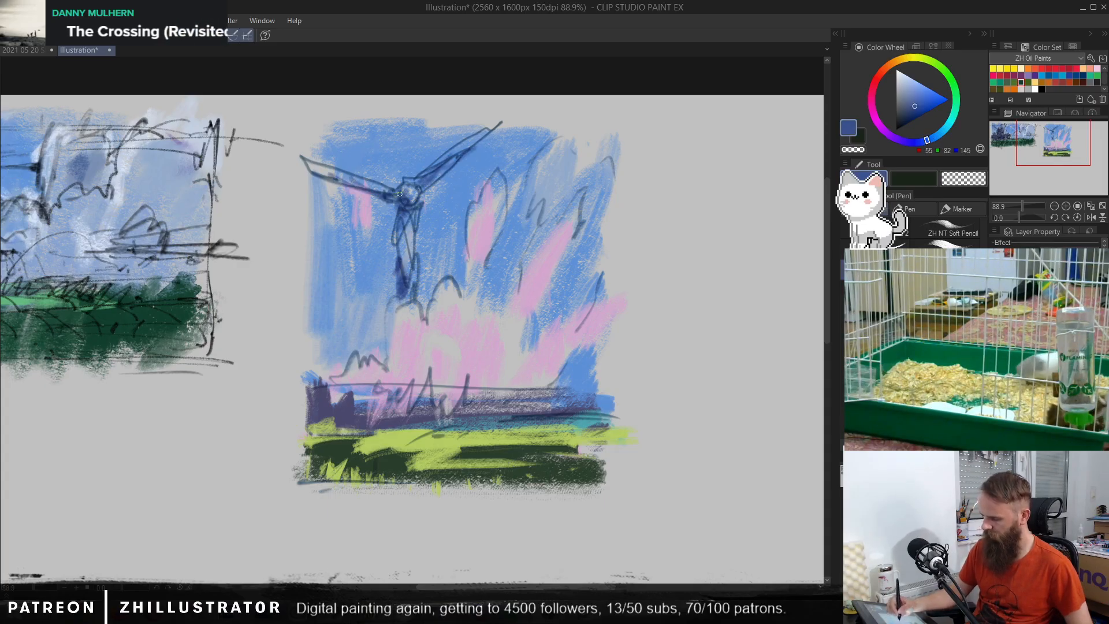
{"action": "left_click", "coordinate": [474, 168], "text": "alt"}
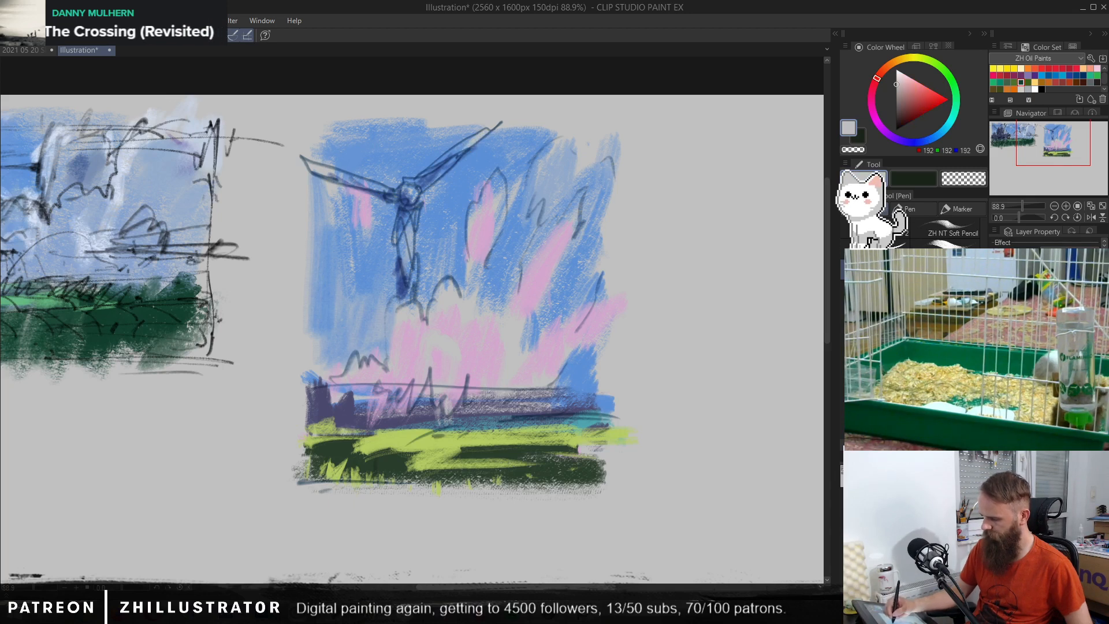
{"action": "left_click_drag", "start_coordinate": [406, 255], "coordinate": [408, 281]}
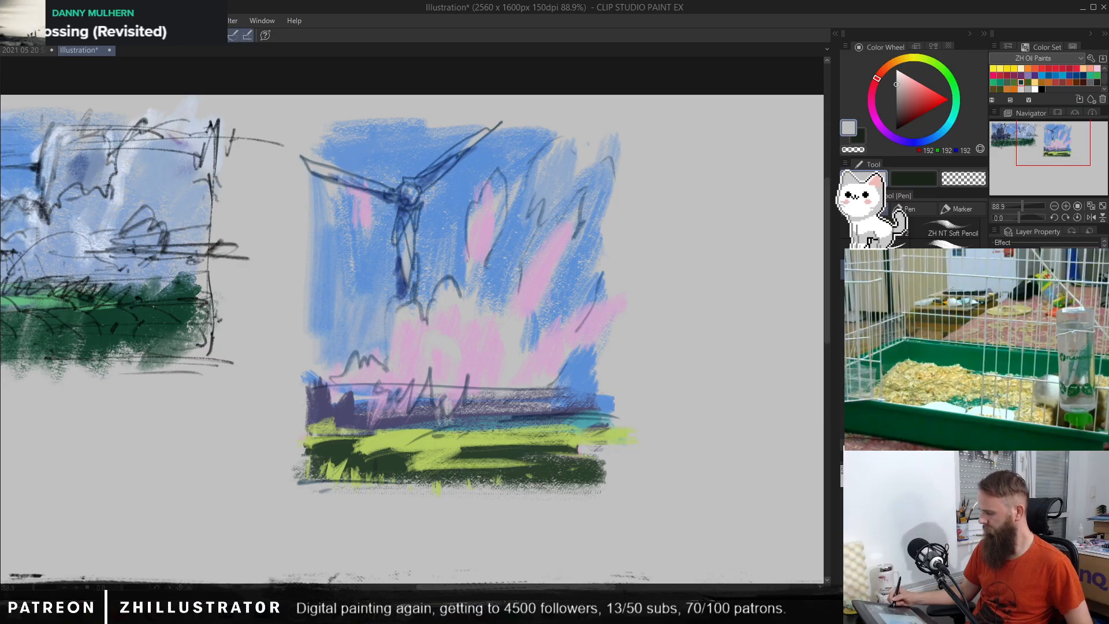
Step: Clear the sketch lines from both thumbnails, and widen the turbine-like shape's lower blade with blues (RGB 129, 161, 204 and 64, 97, 161)
{"action": "key", "text": "Delete"}
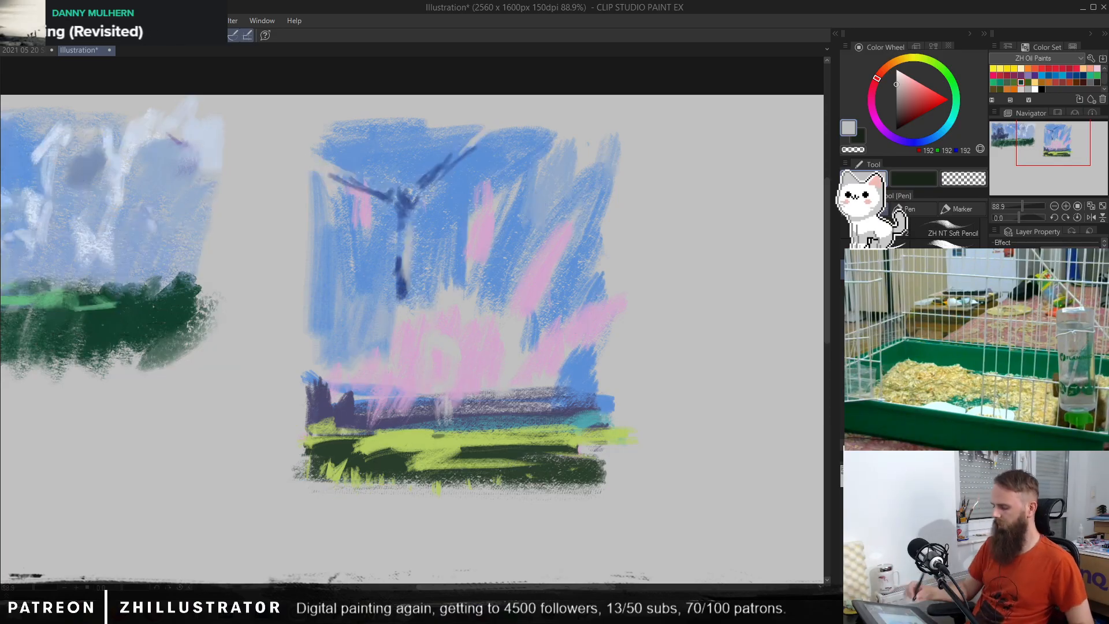
{"action": "left_click", "coordinate": [397, 296], "text": "alt"}
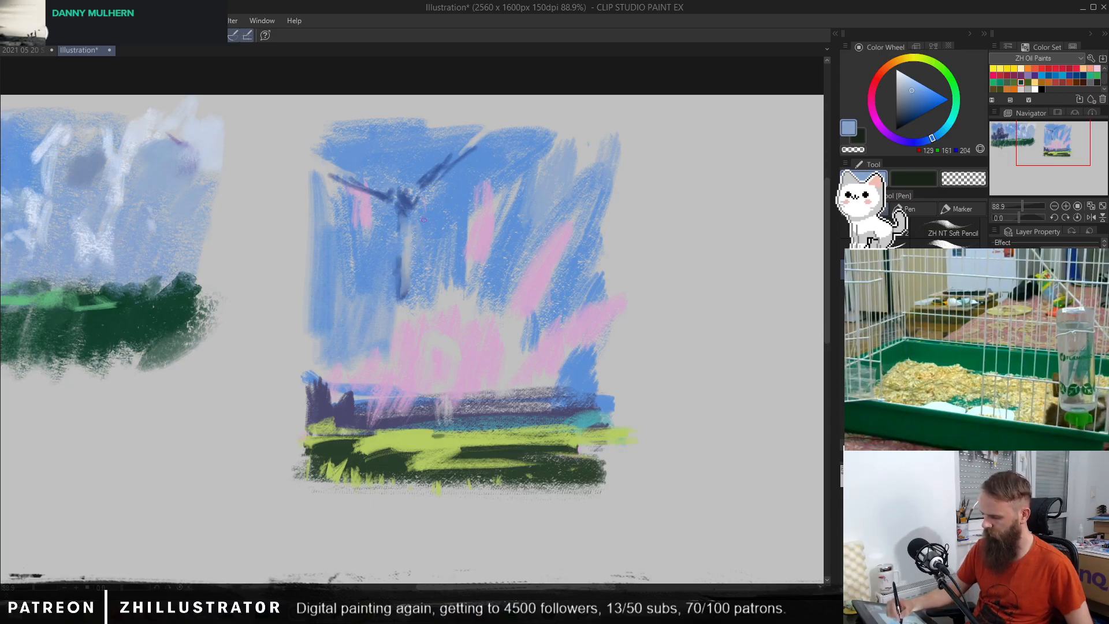
{"action": "left_click", "coordinate": [418, 238], "text": "alt"}
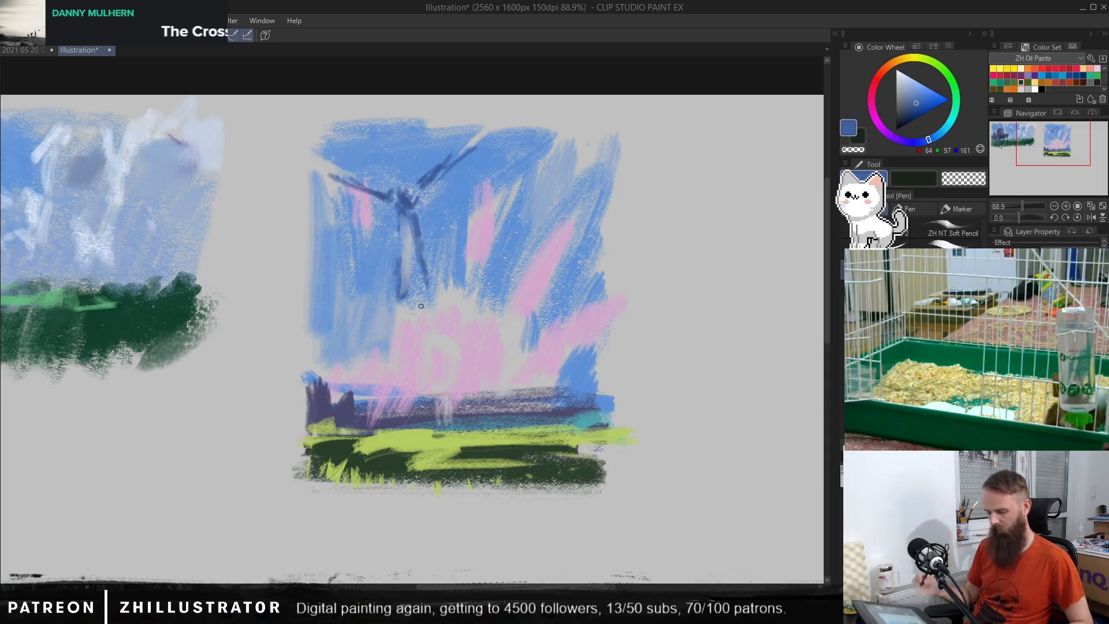
Step: Try brightening the turbine-like shape's blades and hub with glowing airbrush strokes, and undo them
{"action": "key", "text": "b"}
{"action": "mouse_move", "coordinate": [429, 277]}
{"action": "left_mouse_down"}
{"action": "mouse_move", "coordinate": [415, 289]}
{"action": "mouse_move", "coordinate": [443, 237]}
{"action": "left_mouse_up"}
{"action": "key", "text": "ctrl+z"}
{"action": "key", "text": "b"}
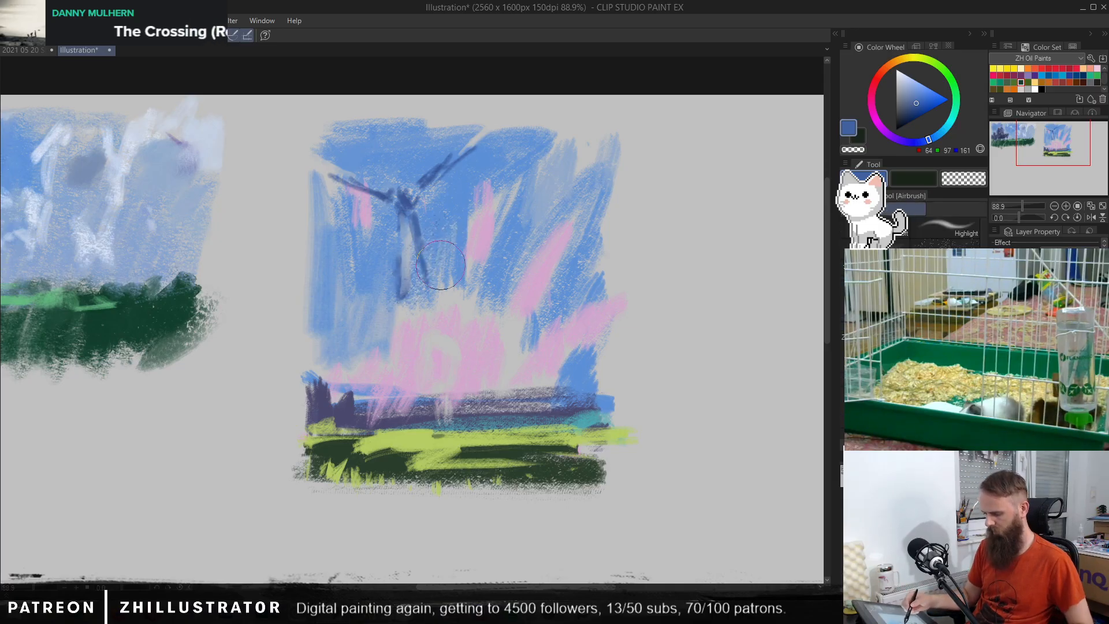
{"action": "left_click_drag", "start_coordinate": [400, 297], "coordinate": [410, 223]}
{"action": "mouse_move", "coordinate": [464, 147]}
{"action": "left_mouse_down"}
{"action": "mouse_move", "coordinate": [510, 120]}
{"action": "mouse_move", "coordinate": [427, 179]}
{"action": "left_mouse_up"}
{"action": "key", "text": "ctrl+z"}
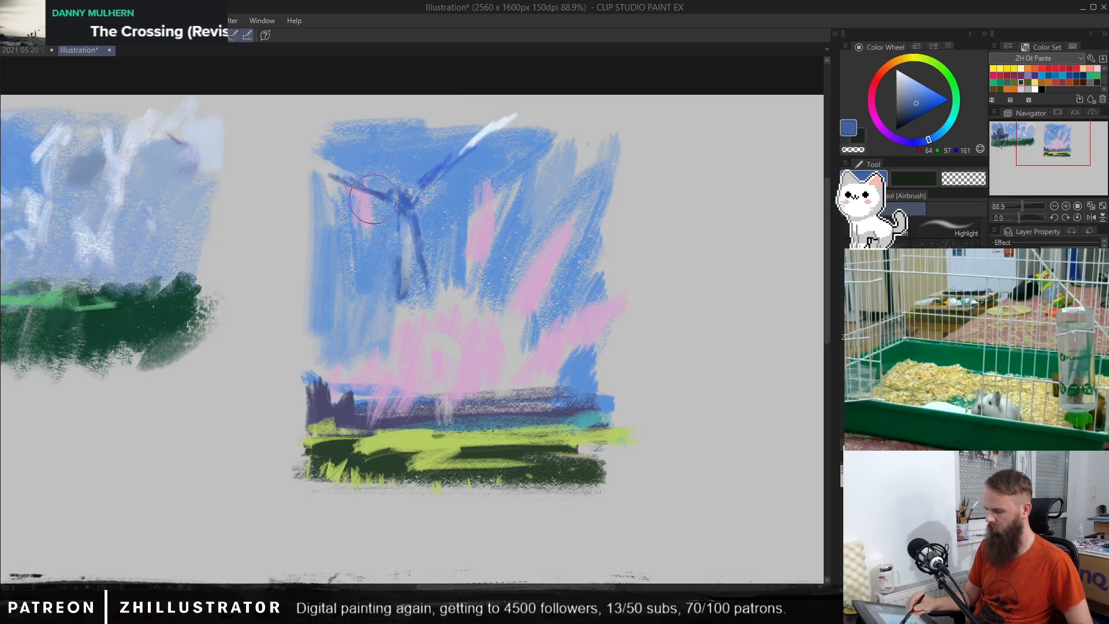
{"action": "left_click_drag", "start_coordinate": [318, 166], "coordinate": [388, 197]}
{"action": "left_click_drag", "start_coordinate": [447, 168], "coordinate": [403, 205]}
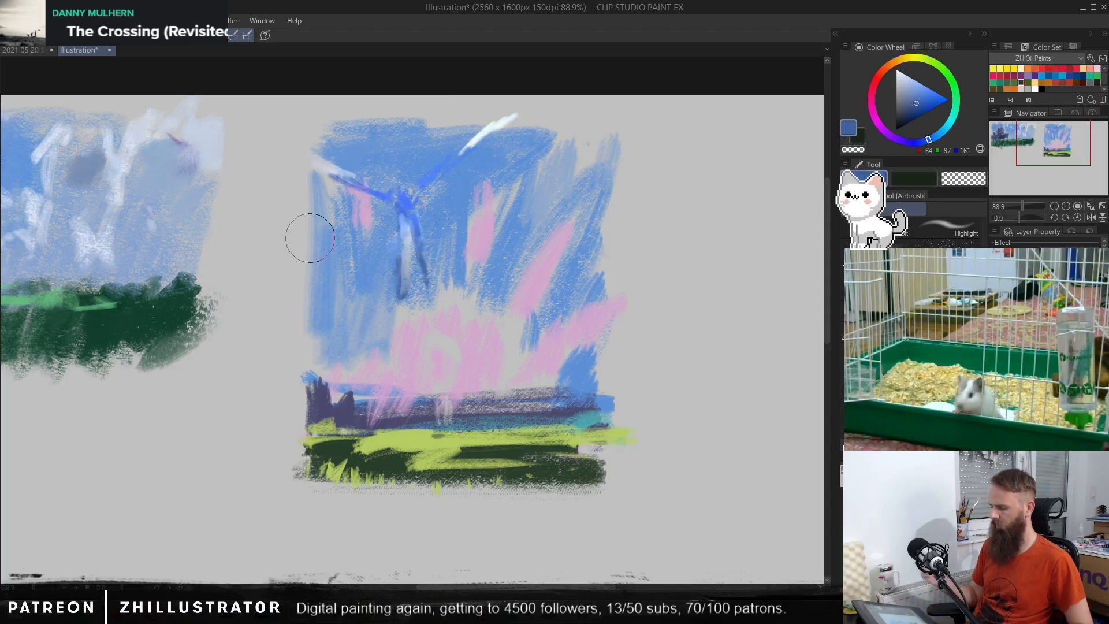
{"action": "key", "text": "ctrl+z"}
{"action": "key", "text": "ctrl+z"}
{"action": "key", "text": "ctrl+z"}
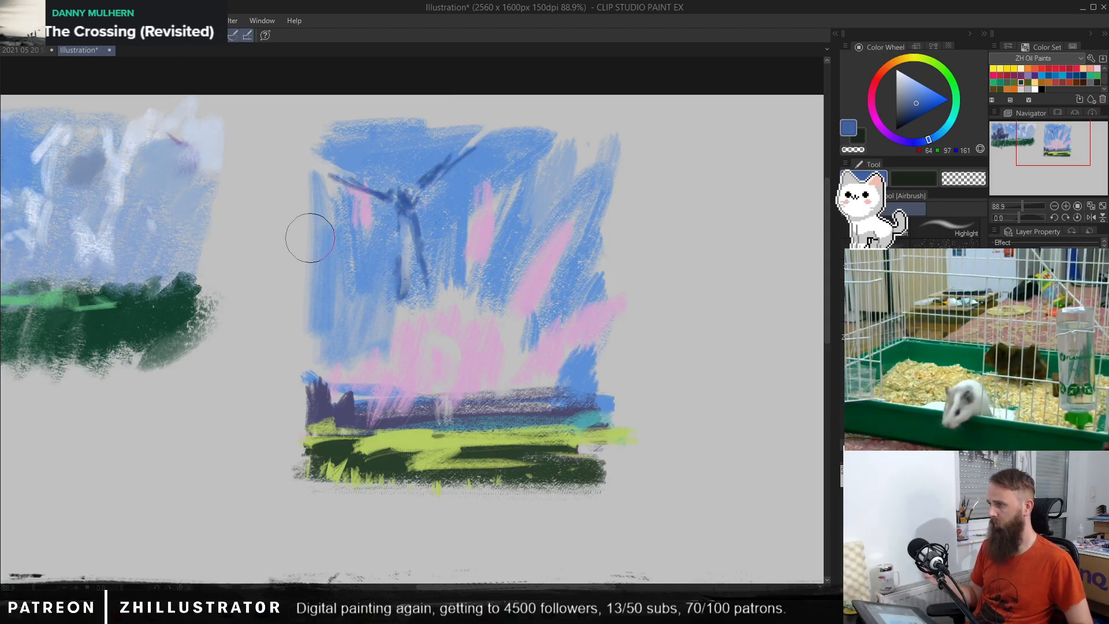
Step: Soften the shape's lower blade with pale blue (RGB 157, 173, 196), and paint a short pink streak in the sky beside its tip
{"action": "key", "text": "b"}
{"action": "left_click", "coordinate": [405, 217], "text": "alt"}
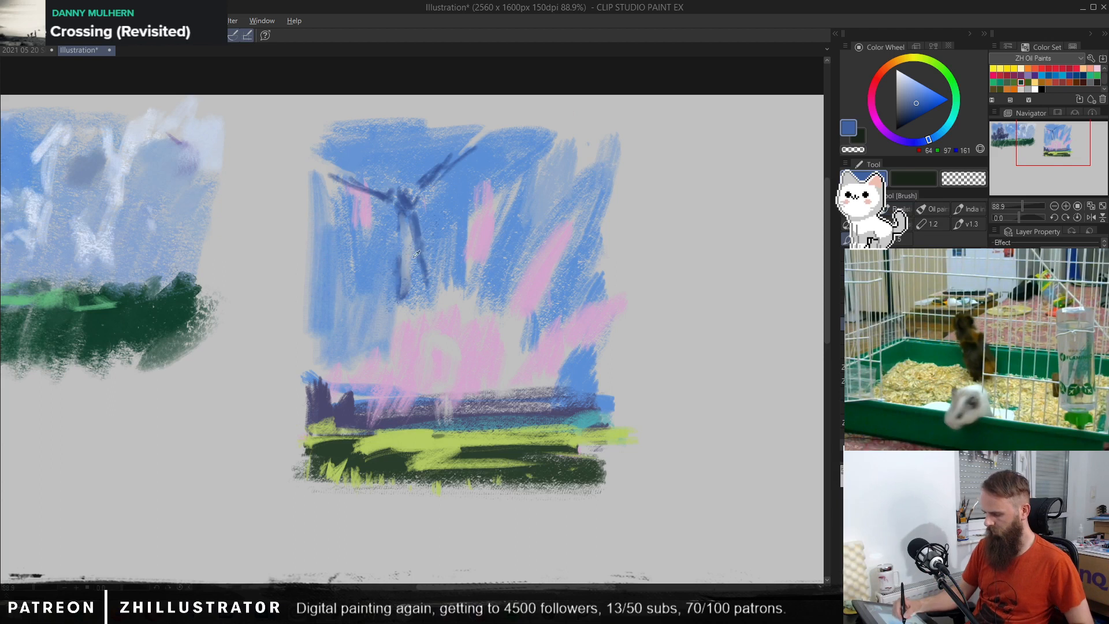
{"action": "left_click", "coordinate": [392, 294], "text": "alt"}
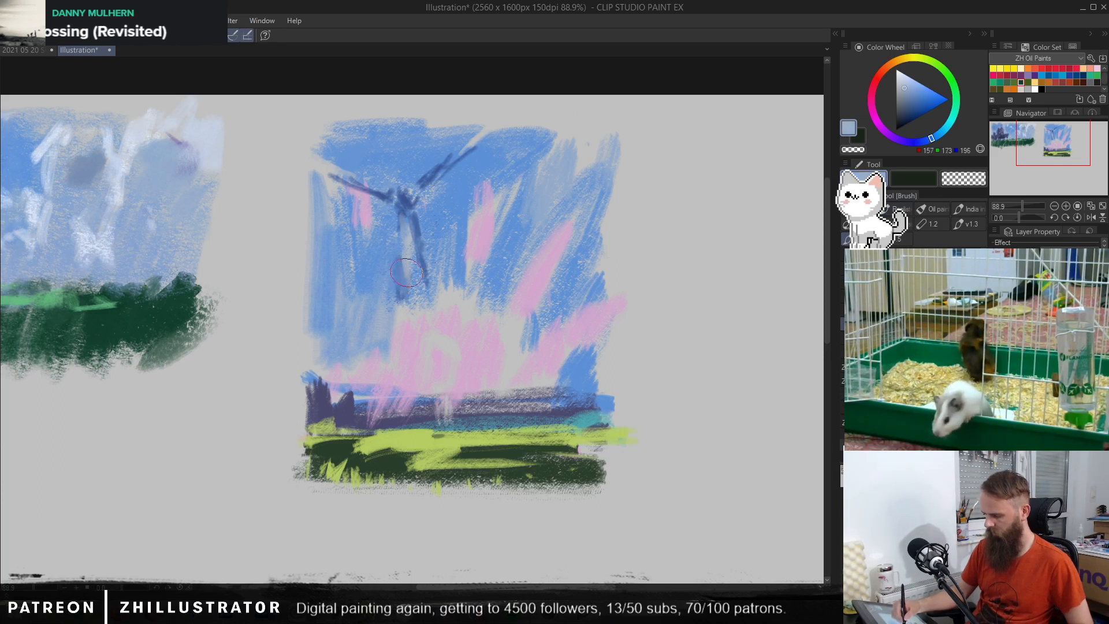
{"action": "left_click", "coordinate": [393, 296], "text": "alt"}
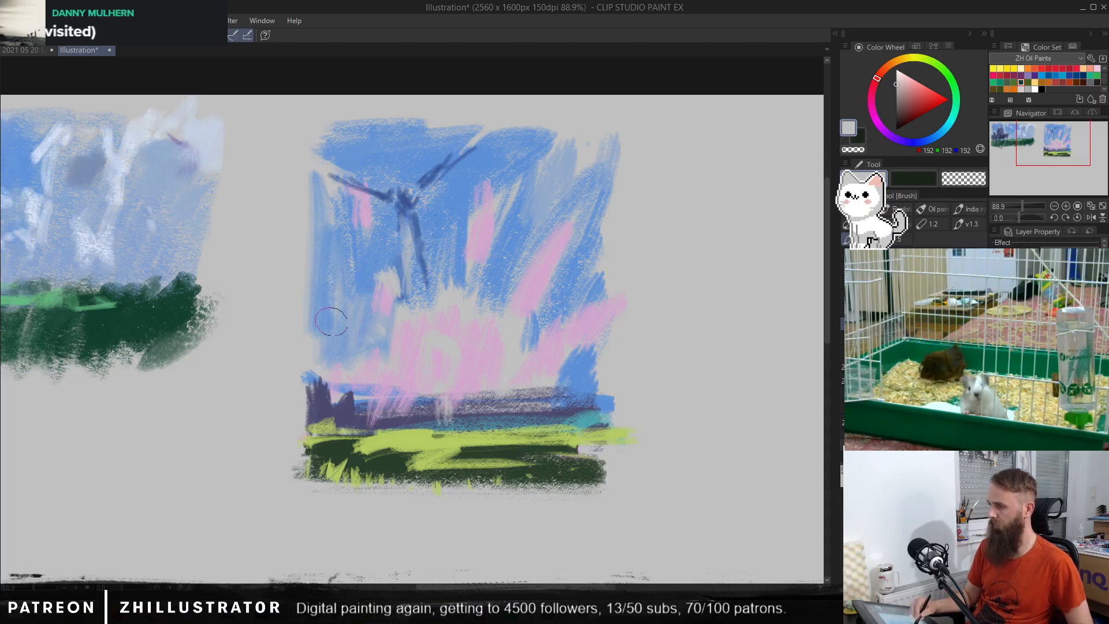
{"action": "left_click", "coordinate": [533, 309], "text": "alt"}
Step: Extend the second thumbnail's fields past both sides with yellow-green (RGB 181, 204, 99) and dark green (RGB 42, 61, 43) strokes
{"action": "left_click", "coordinate": [391, 442], "text": "alt"}
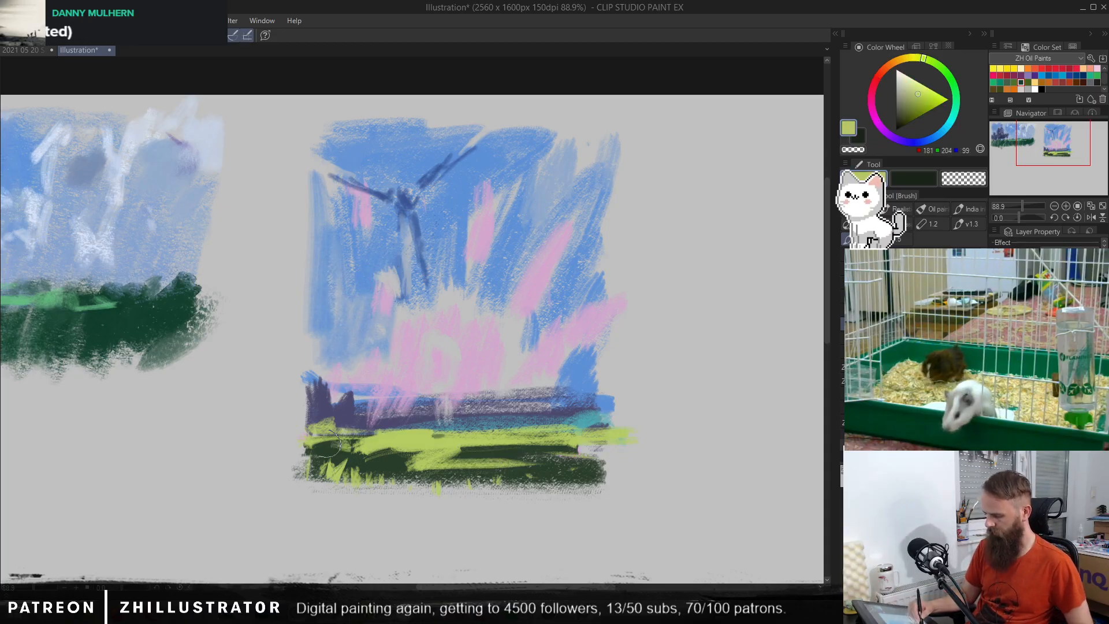
{"action": "left_click_drag", "start_coordinate": [336, 444], "coordinate": [274, 432]}
{"action": "left_click", "coordinate": [578, 462], "text": "alt"}
{"action": "mouse_move", "coordinate": [577, 462]}
{"action": "left_mouse_down"}
{"action": "mouse_move", "coordinate": [635, 456]}
{"action": "mouse_move", "coordinate": [585, 472]}
{"action": "mouse_move", "coordinate": [619, 478]}
{"action": "mouse_move", "coordinate": [579, 475]}
{"action": "left_mouse_up"}
{"action": "mouse_move", "coordinate": [332, 465]}
{"action": "left_mouse_down"}
{"action": "mouse_move", "coordinate": [257, 468]}
{"action": "mouse_move", "coordinate": [282, 438]}
{"action": "mouse_move", "coordinate": [272, 446]}
{"action": "left_mouse_up"}
{"action": "left_click_drag", "start_coordinate": [606, 428], "coordinate": [674, 425]}
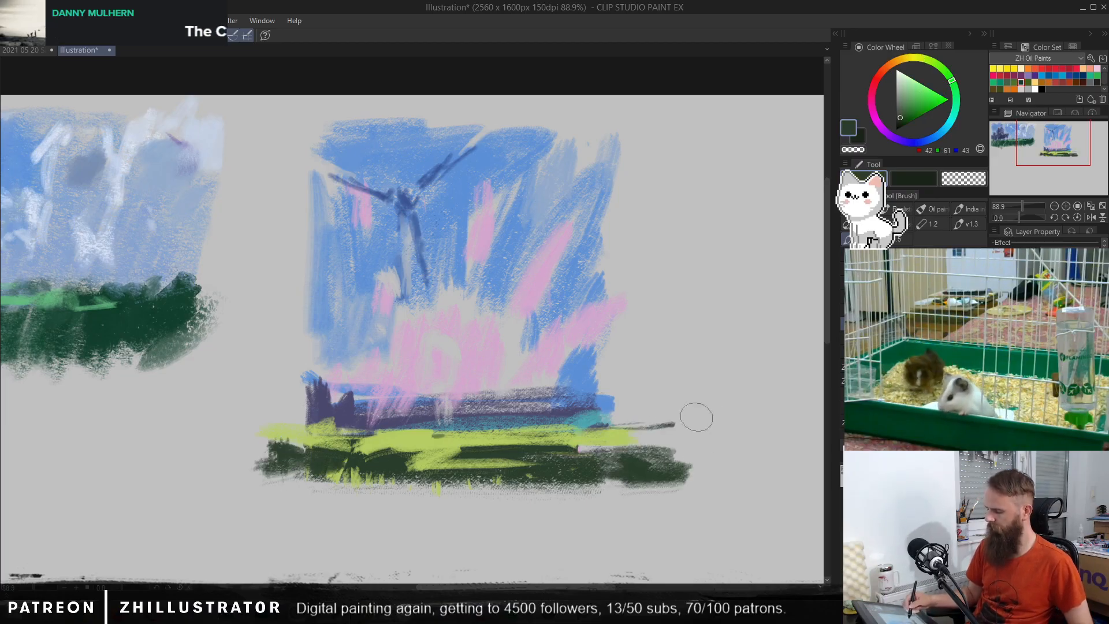
Step: Airbrush a blue haze (RGB 111, 153, 210) over the purple horizon band and tree shapes, undoing the haze that covers the fields
{"action": "left_click", "coordinate": [592, 373], "text": "alt"}
{"action": "key", "text": "b"}
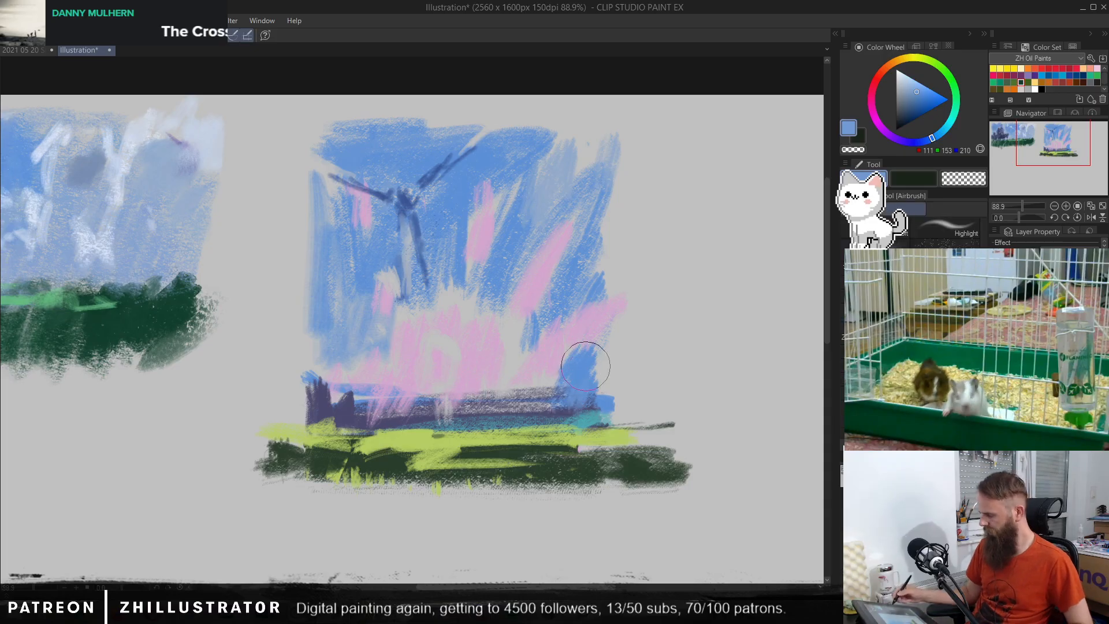
{"action": "mouse_move", "coordinate": [511, 414]}
{"action": "left_mouse_down"}
{"action": "mouse_move", "coordinate": [569, 421]}
{"action": "mouse_move", "coordinate": [272, 451]}
{"action": "left_mouse_up"}
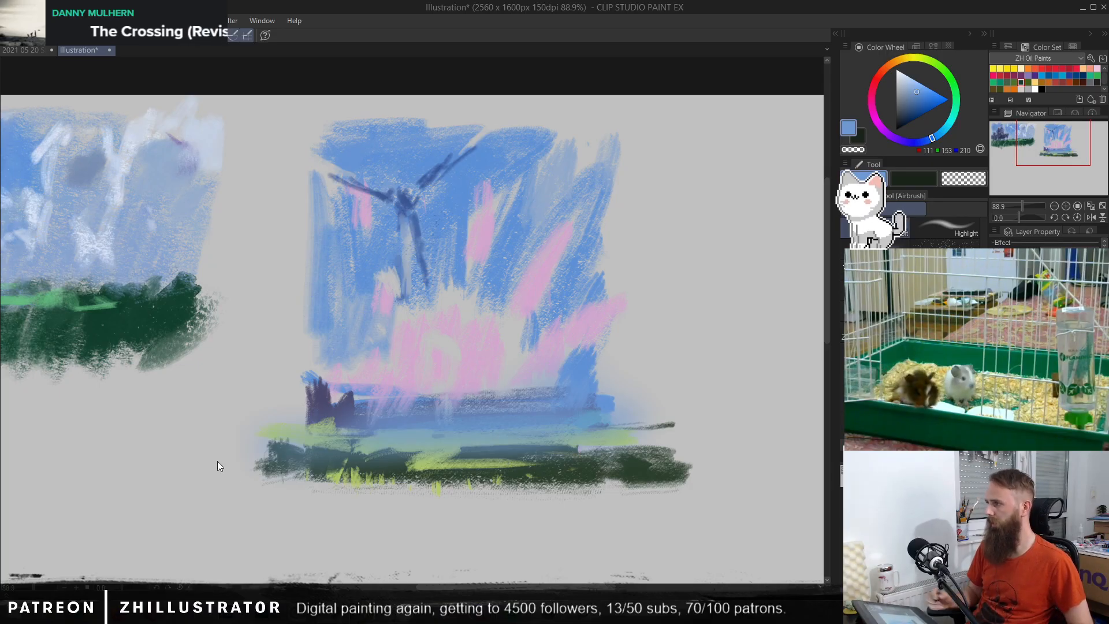
{"action": "key", "text": "ctrl+z"}
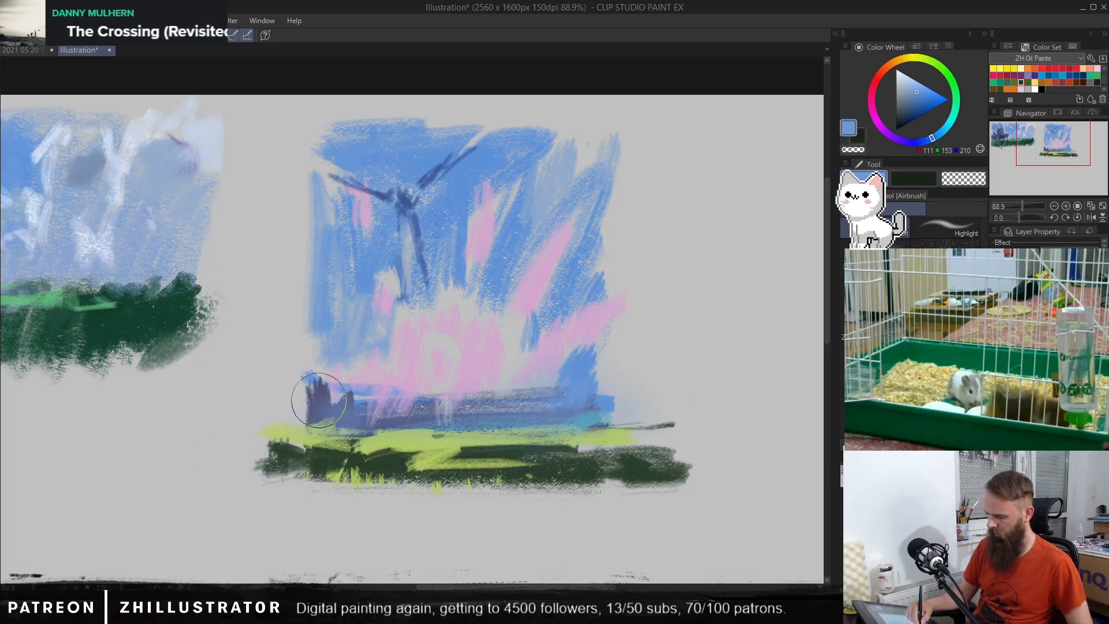
{"action": "mouse_move", "coordinate": [319, 400]}
{"action": "left_mouse_down"}
{"action": "mouse_move", "coordinate": [394, 371]}
{"action": "mouse_move", "coordinate": [372, 401]}
{"action": "mouse_move", "coordinate": [358, 380]}
{"action": "mouse_move", "coordinate": [317, 391]}
{"action": "mouse_move", "coordinate": [306, 434]}
{"action": "mouse_move", "coordinate": [616, 414]}
{"action": "mouse_move", "coordinate": [581, 407]}
{"action": "left_mouse_up"}
{"action": "left_click", "coordinate": [373, 401], "text": "alt"}
Step: Airbrush sky blue (RGB 91, 143, 214) over the turbine-like shape's lower blade to soften it
{"action": "left_click", "coordinate": [438, 257], "text": "alt"}
{"action": "left_click_drag", "start_coordinate": [417, 266], "coordinate": [399, 232]}
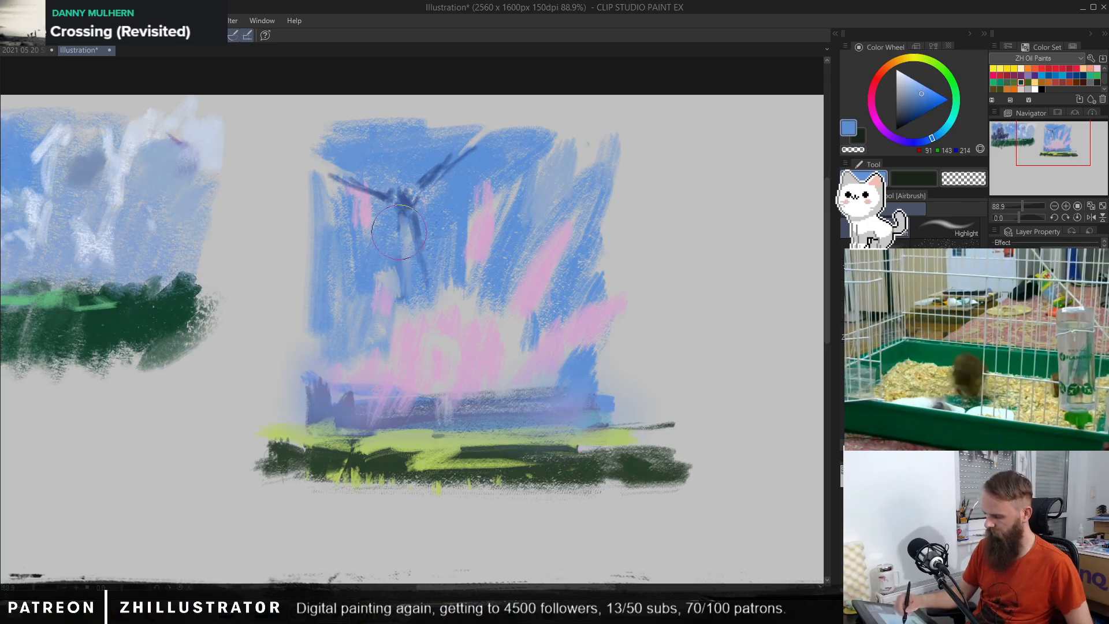
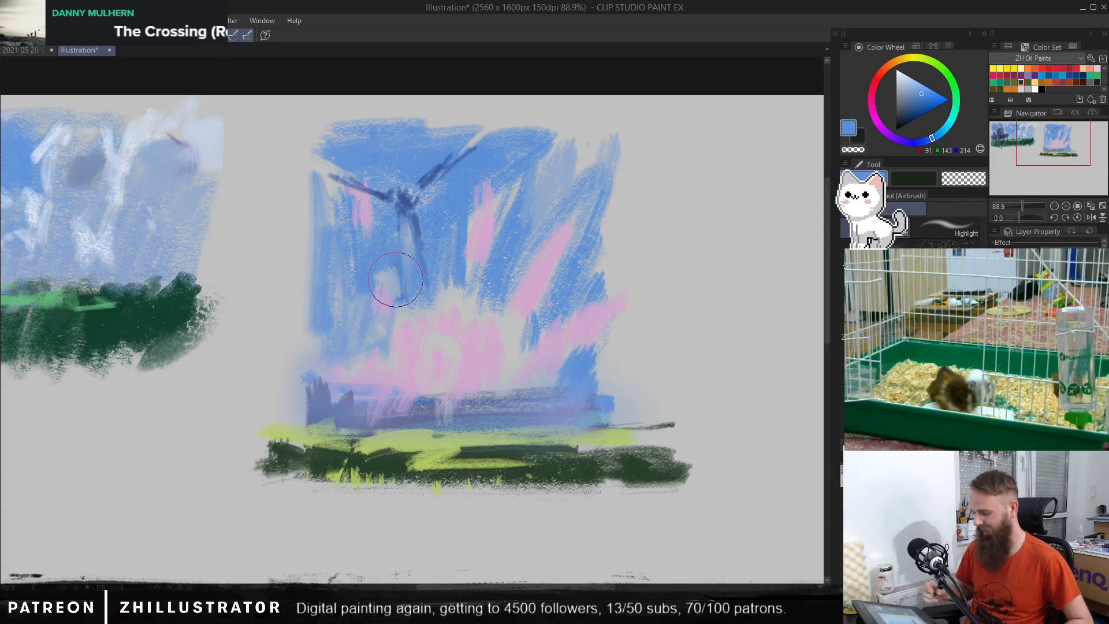
Step: Mix a pale yellow (RGB 230, 231, 175) as the drawing colour for the second thumbnail's fields
{"action": "left_click", "coordinate": [515, 450], "text": "alt"}
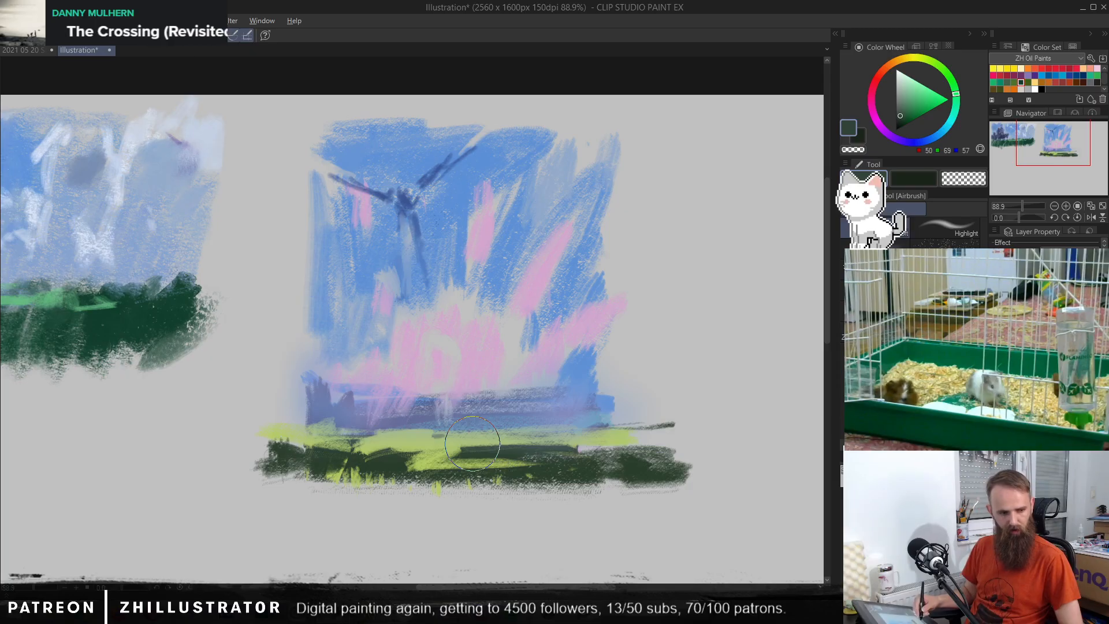
{"action": "key", "text": "alt+p"}
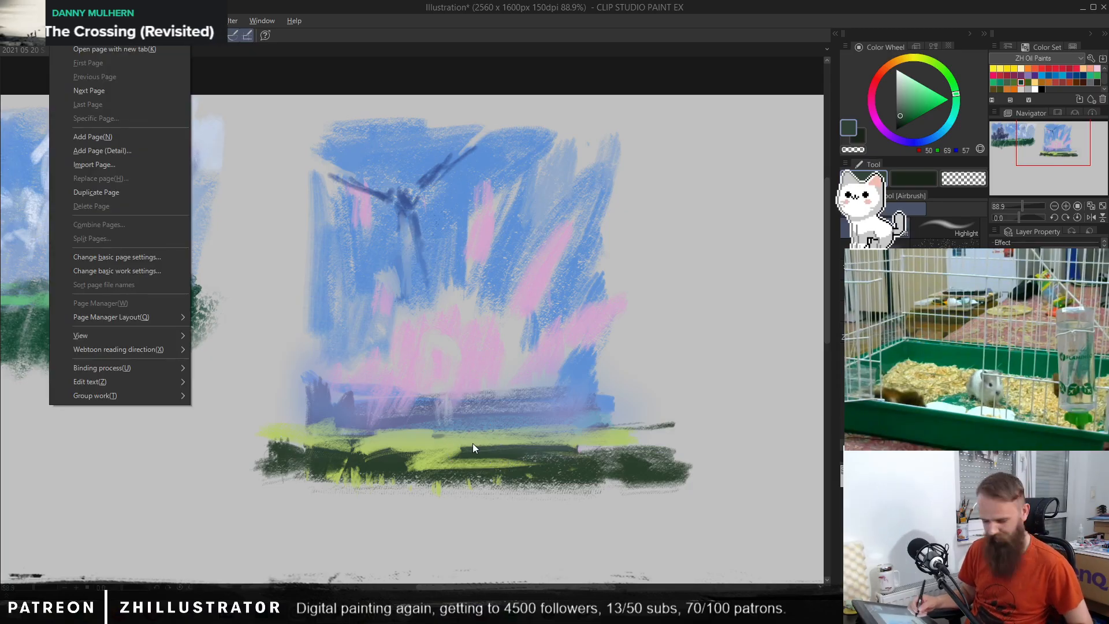
{"action": "left_click", "coordinate": [472, 443]}
{"action": "left_click", "coordinate": [438, 440], "text": "alt"}
{"action": "left_click", "coordinate": [907, 82]}
{"action": "left_click", "coordinate": [915, 57]}
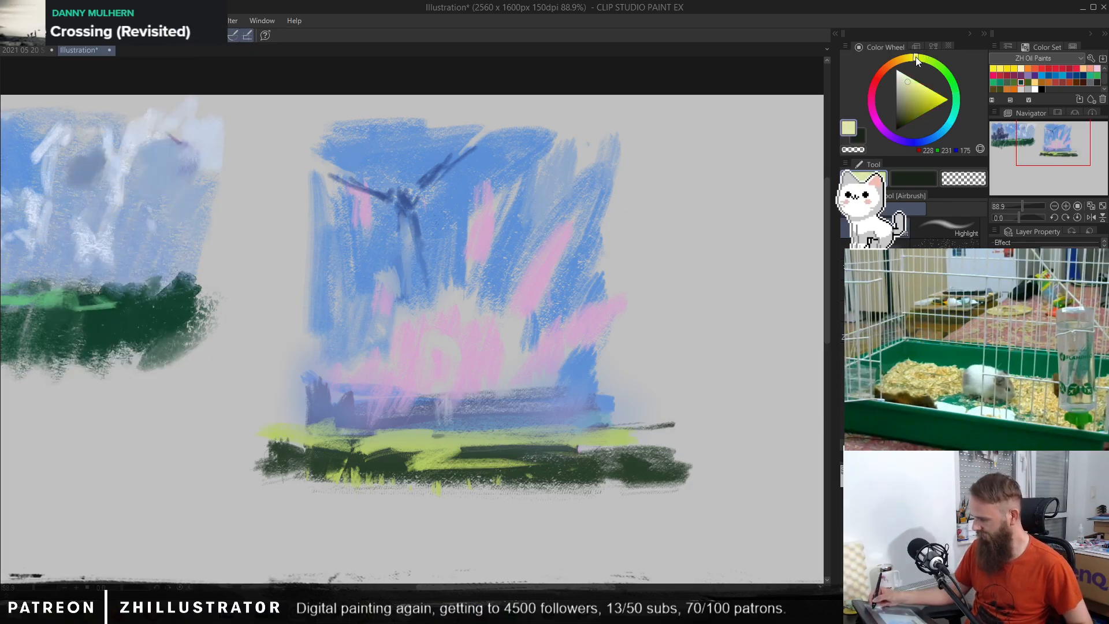
{"action": "left_click_drag", "start_coordinate": [916, 57], "coordinate": [913, 57]}
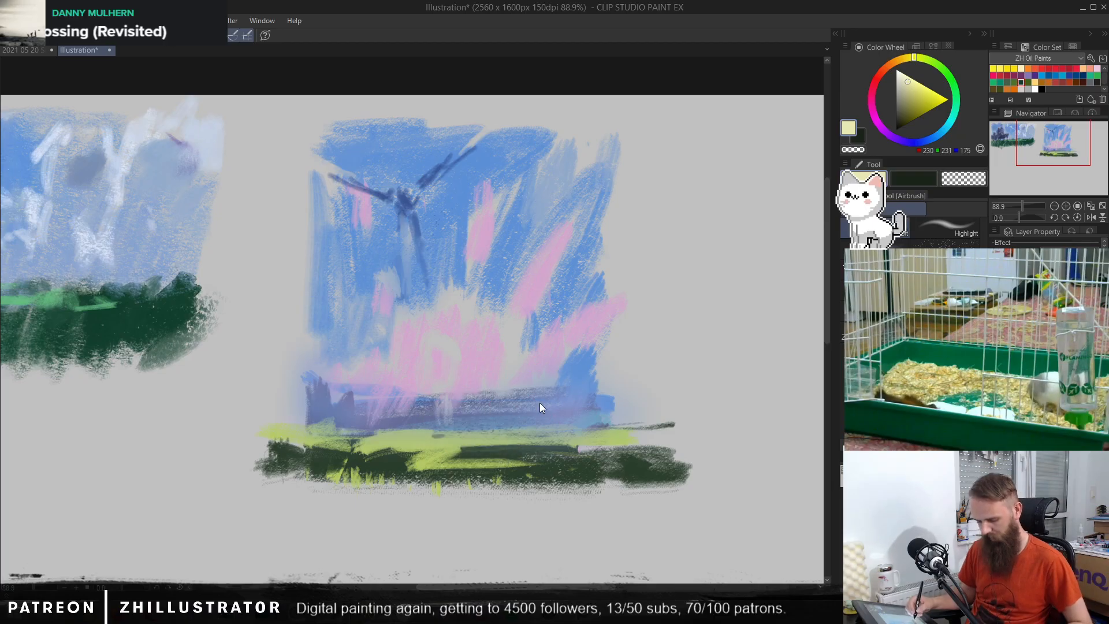
Step: Try a broad pale yellow brush stroke along the upper edge of the second thumbnail's fields
{"action": "key", "text": "b"}
{"action": "left_click_drag", "start_coordinate": [414, 439], "coordinate": [604, 423]}
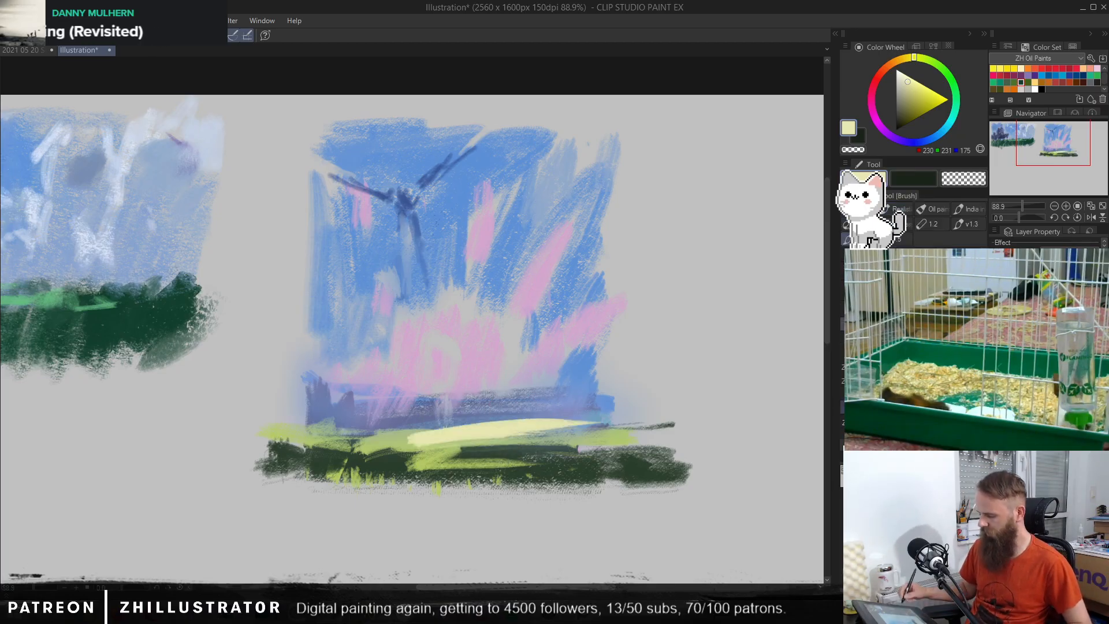
{"action": "key", "text": "ctrl+z"}
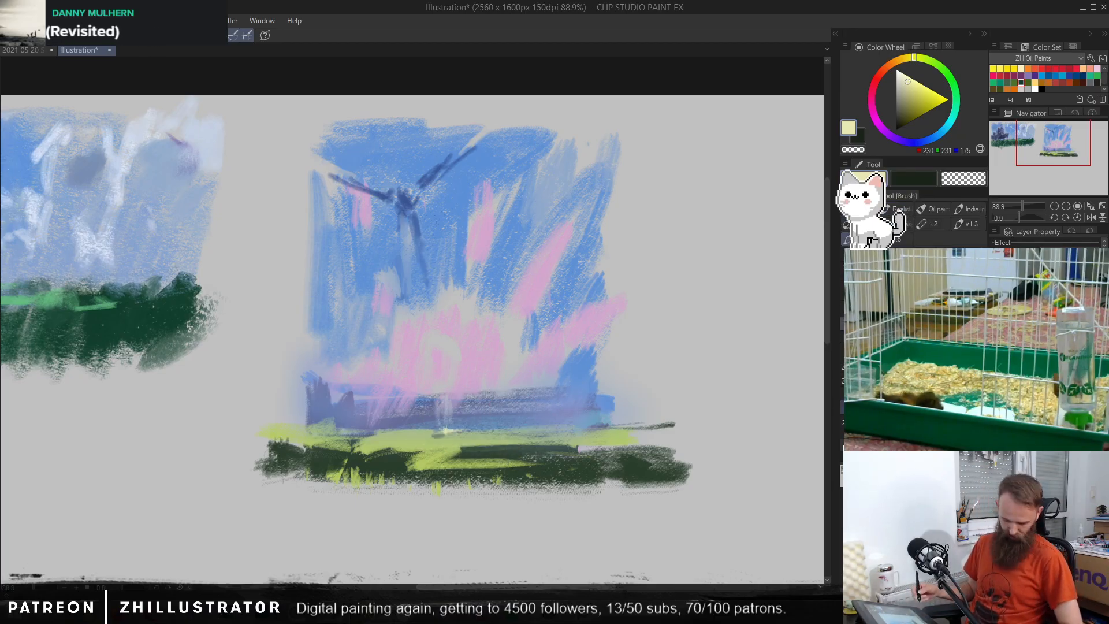
Step: Add thin pen accents to the fields in pale yellow (RGB 223, 229, 162), green (RGB 76, 140, 93) and olive (RGB 142, 164, 84)
{"action": "key", "text": "p"}
{"action": "left_click_drag", "start_coordinate": [540, 433], "coordinate": [509, 434]}
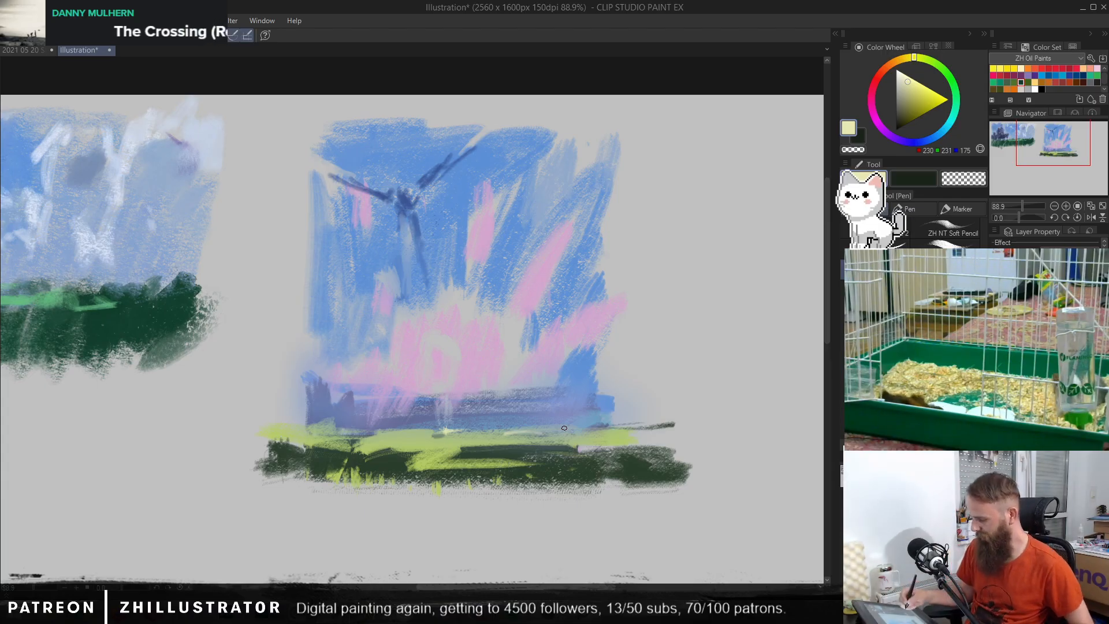
{"action": "left_click", "coordinate": [505, 376], "text": "alt"}
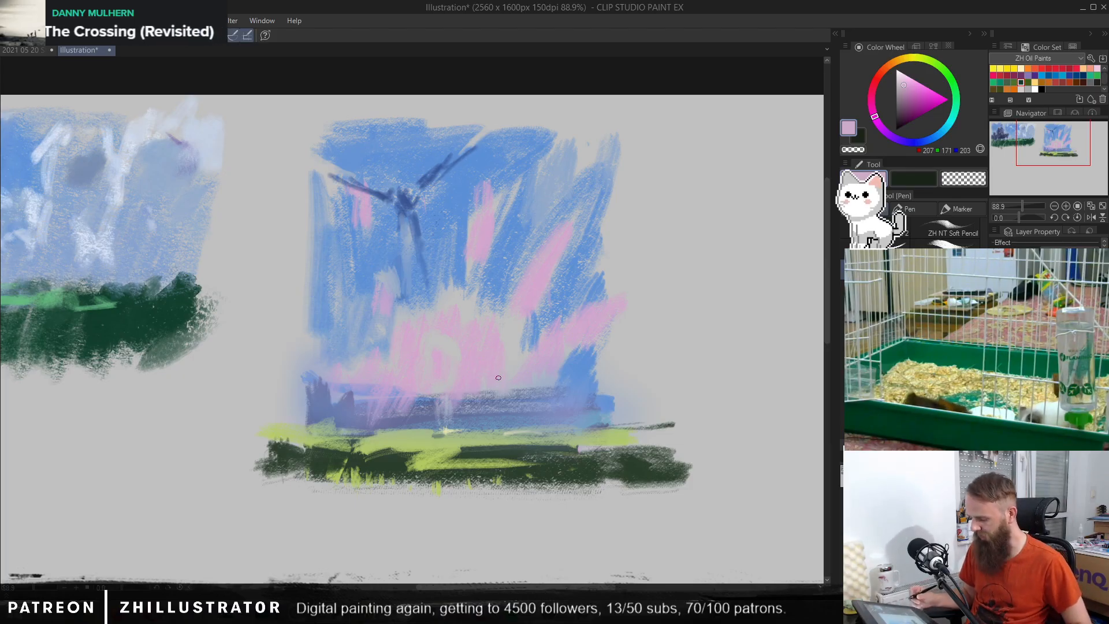
{"action": "left_click", "coordinate": [440, 446], "text": "alt"}
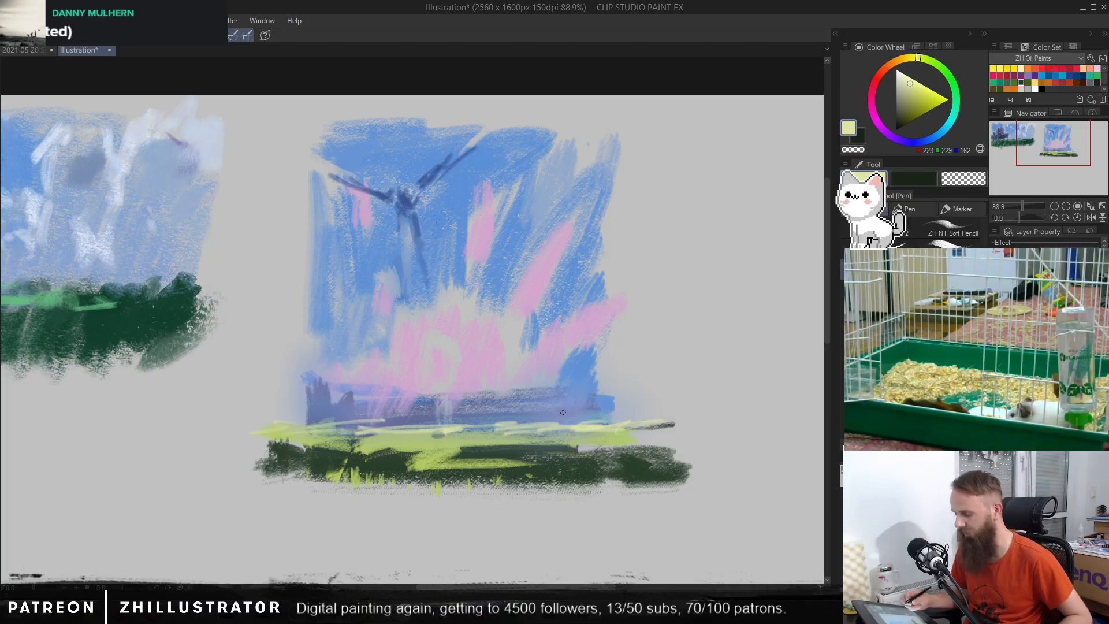
{"action": "left_click", "coordinate": [511, 441], "text": "alt"}
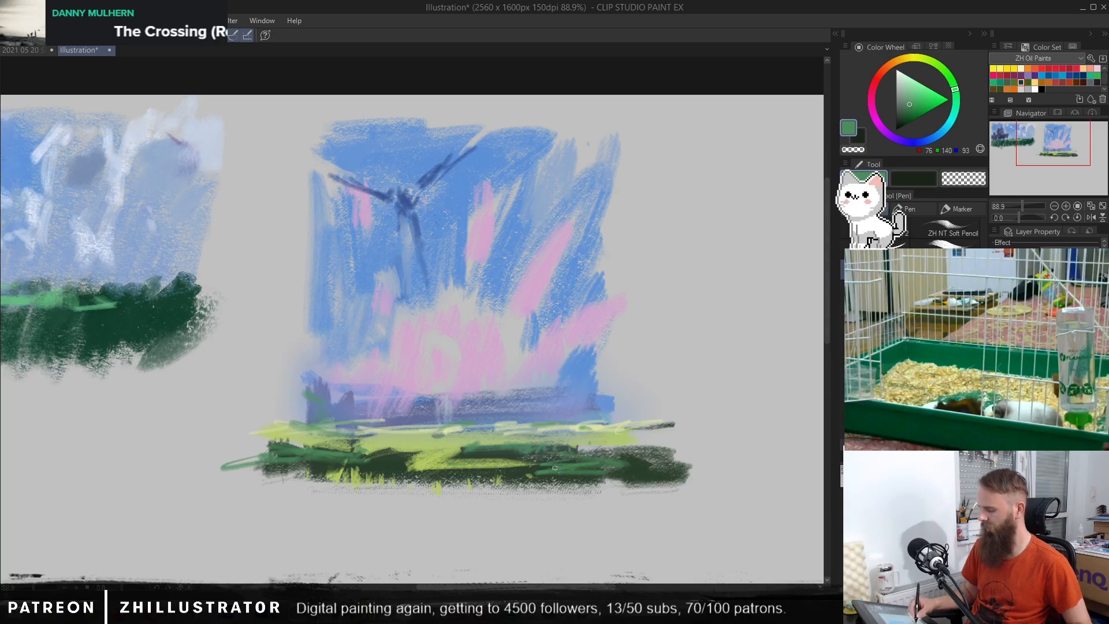
{"action": "left_click", "coordinate": [436, 461], "text": "alt"}
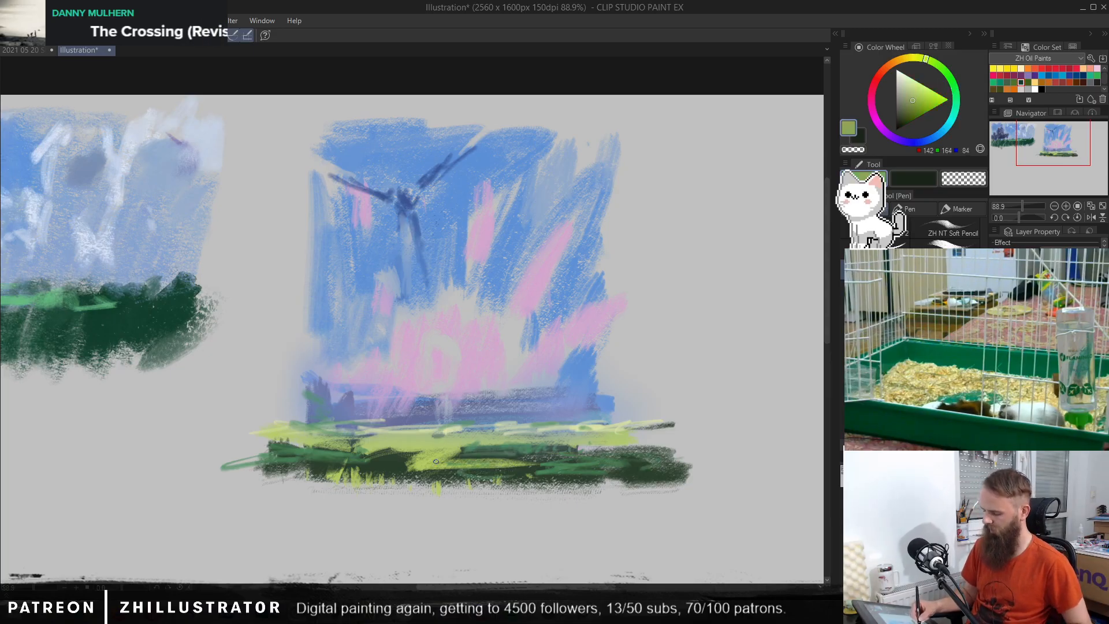
Step: Try a wide brown (RGB 83, 75, 55) brush band beneath the second thumbnail's fields
{"action": "left_click", "coordinate": [586, 477], "text": "alt"}
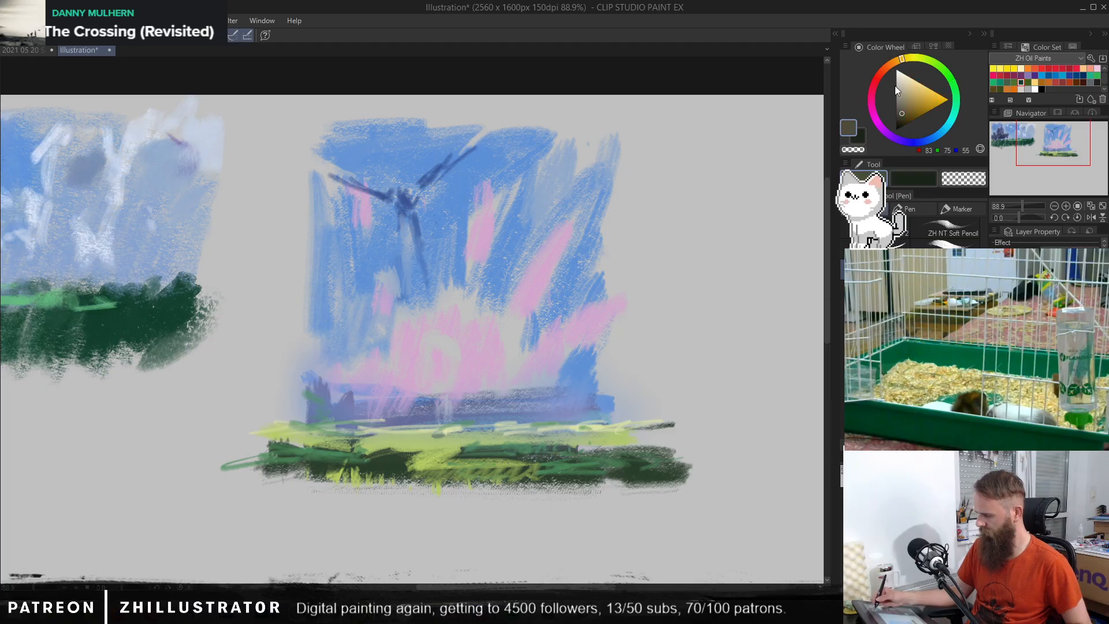
{"action": "key", "text": "b"}
{"action": "mouse_move", "coordinate": [272, 492]}
{"action": "left_mouse_down"}
{"action": "mouse_move", "coordinate": [641, 497]}
{"action": "mouse_move", "coordinate": [648, 488]}
{"action": "mouse_move", "coordinate": [361, 483]}
{"action": "left_mouse_up"}
{"action": "mouse_move", "coordinate": [713, 481]}
{"action": "left_mouse_down"}
{"action": "mouse_move", "coordinate": [754, 488]}
{"action": "mouse_move", "coordinate": [610, 489]}
{"action": "left_mouse_up"}
Step: Try widening the second thumbnail's sky on both sides with pink and sky blue (RGB 93, 144, 213) strokes
{"action": "left_click", "coordinate": [561, 354], "text": "alt"}
{"action": "mouse_move", "coordinate": [600, 315]}
{"action": "left_mouse_down"}
{"action": "mouse_move", "coordinate": [681, 342]}
{"action": "mouse_move", "coordinate": [700, 375]}
{"action": "left_mouse_up"}
{"action": "left_click", "coordinate": [530, 163], "text": "alt"}
{"action": "mouse_move", "coordinate": [597, 222]}
{"action": "left_mouse_down"}
{"action": "mouse_move", "coordinate": [667, 173]}
{"action": "mouse_move", "coordinate": [761, 145]}
{"action": "mouse_move", "coordinate": [742, 370]}
{"action": "mouse_move", "coordinate": [621, 404]}
{"action": "mouse_move", "coordinate": [701, 395]}
{"action": "mouse_move", "coordinate": [744, 456]}
{"action": "mouse_move", "coordinate": [782, 381]}
{"action": "left_mouse_up"}
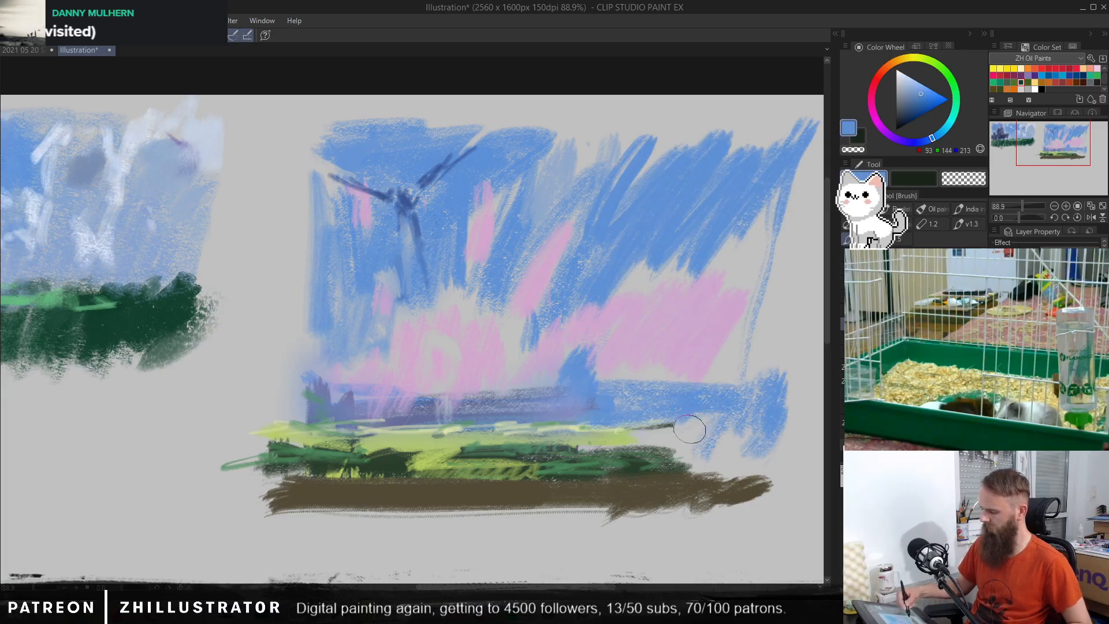
{"action": "mouse_move", "coordinate": [321, 220]}
{"action": "left_mouse_down"}
{"action": "mouse_move", "coordinate": [289, 344]}
{"action": "mouse_move", "coordinate": [306, 174]}
{"action": "mouse_move", "coordinate": [302, 201]}
{"action": "left_mouse_up"}
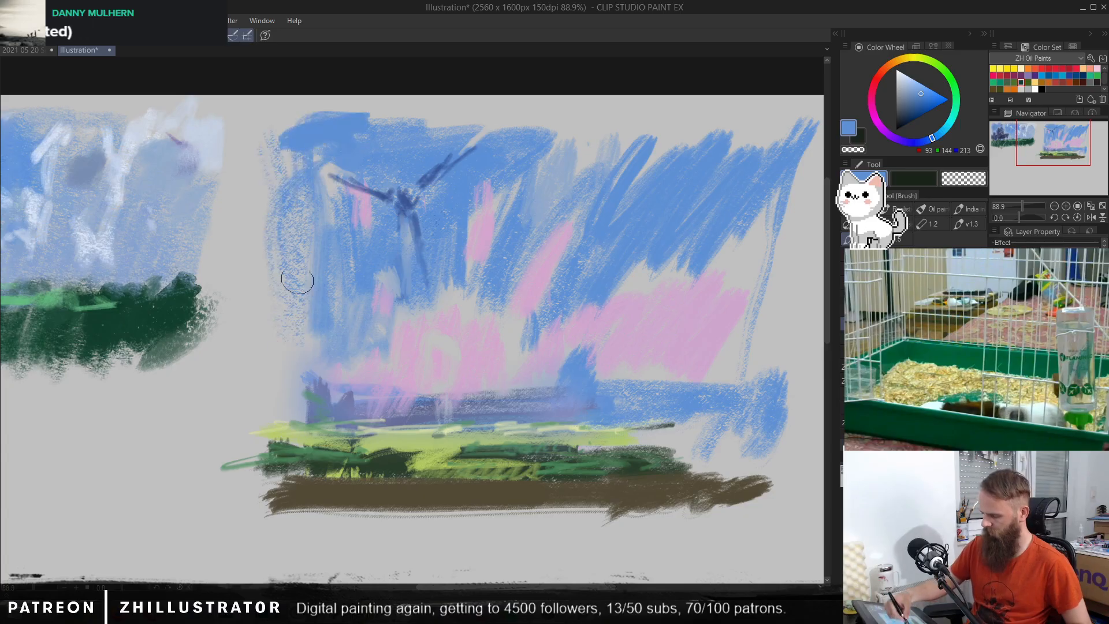
{"action": "mouse_move", "coordinate": [297, 281]}
{"action": "left_mouse_down"}
{"action": "mouse_move", "coordinate": [273, 347]}
{"action": "mouse_move", "coordinate": [292, 401]}
{"action": "left_mouse_up"}
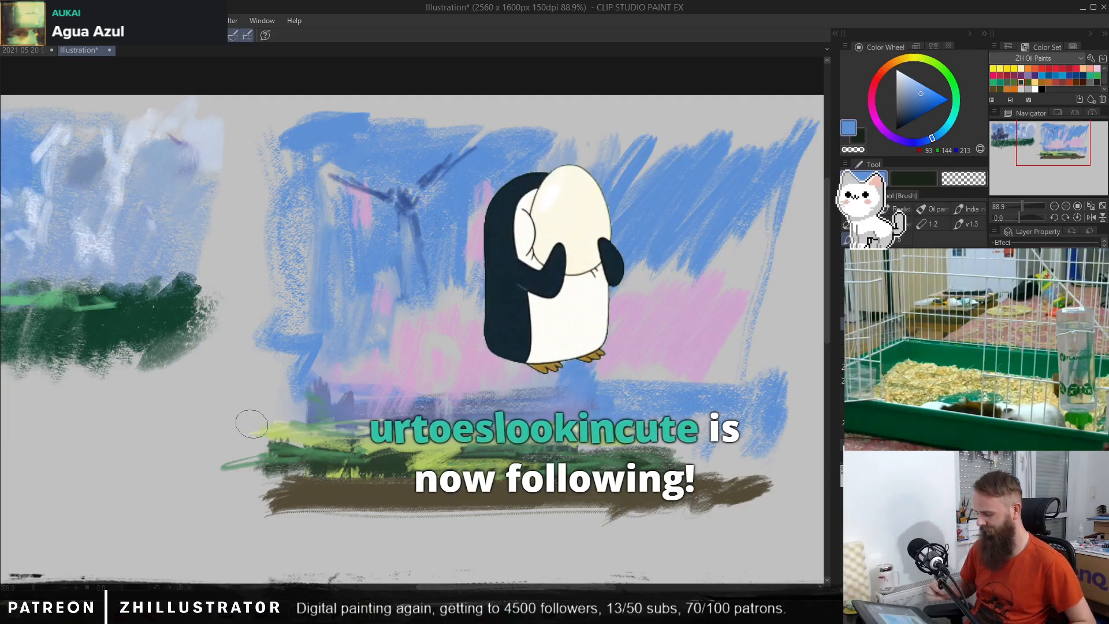
Step: Try filling the widened sky with blue (RGB 96, 146, 212) and greyish pale blue (RGB 150, 172, 202) strokes
{"action": "left_click", "coordinate": [655, 243], "text": "alt"}
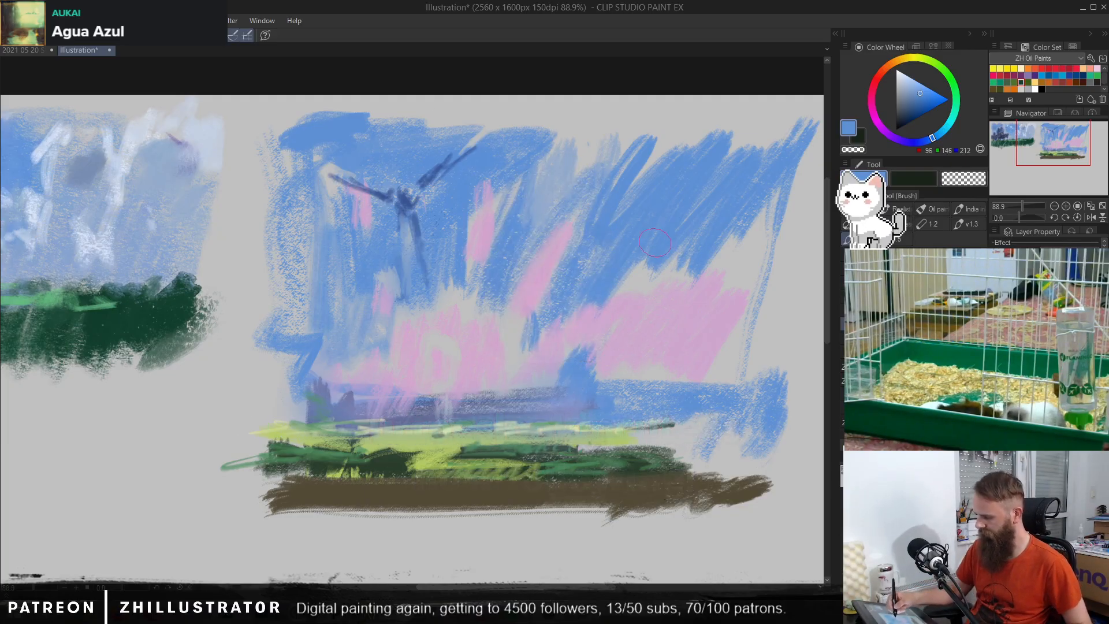
{"action": "mouse_move", "coordinate": [722, 221]}
{"action": "left_mouse_down"}
{"action": "mouse_move", "coordinate": [728, 278]}
{"action": "mouse_move", "coordinate": [774, 199]}
{"action": "mouse_move", "coordinate": [705, 229]}
{"action": "left_mouse_up"}
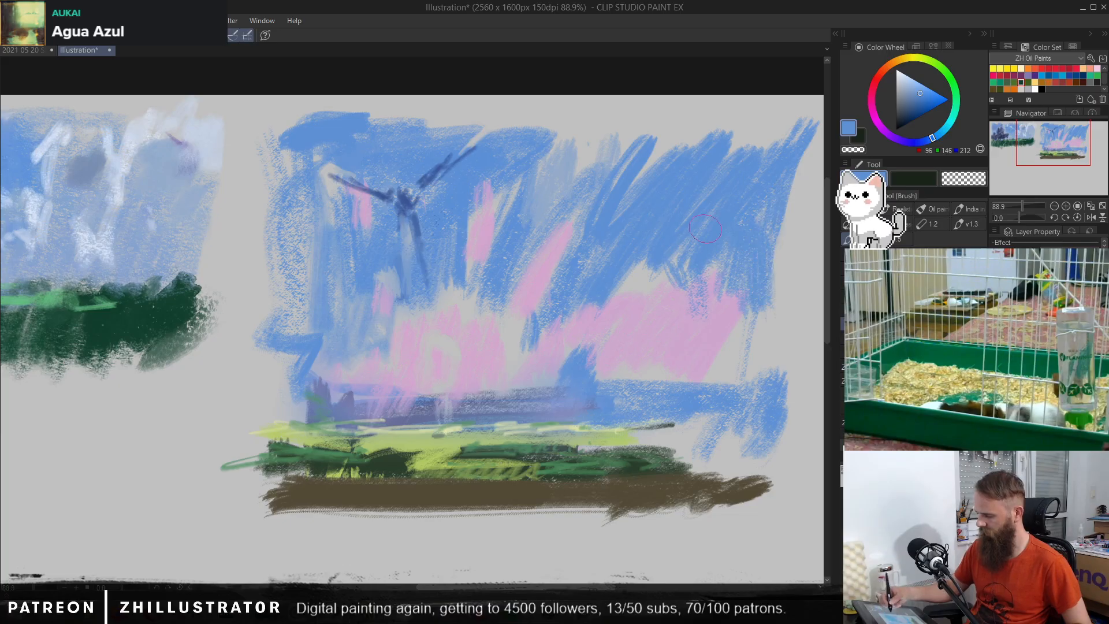
{"action": "mouse_move", "coordinate": [622, 195]}
{"action": "left_mouse_down"}
{"action": "mouse_move", "coordinate": [625, 265]}
{"action": "mouse_move", "coordinate": [717, 171]}
{"action": "mouse_move", "coordinate": [744, 166]}
{"action": "mouse_move", "coordinate": [676, 227]}
{"action": "mouse_move", "coordinate": [611, 160]}
{"action": "mouse_move", "coordinate": [774, 115]}
{"action": "left_mouse_up"}
{"action": "left_click_drag", "start_coordinate": [751, 184], "coordinate": [712, 287]}
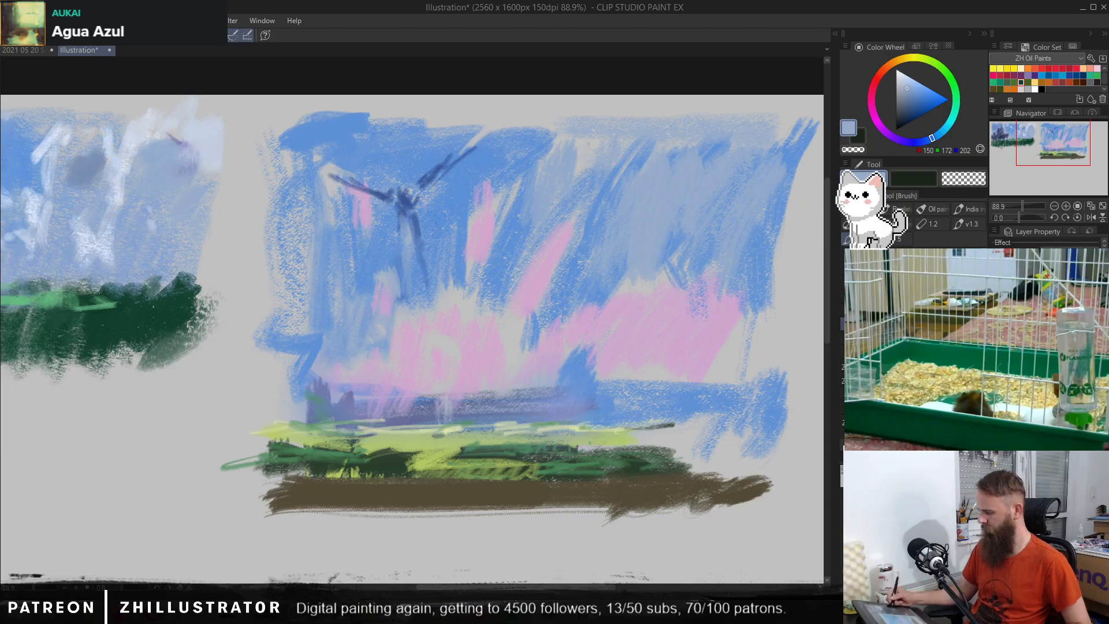
Step: Undo the sky extensions and the brown band beneath the fields
{"action": "key", "text": "ctrl+z"}
{"action": "key", "text": "ctrl+z"}
{"action": "key", "text": "ctrl+z"}
{"action": "key", "text": "ctrl+z"}
{"action": "key", "text": "ctrl+z"}
{"action": "key", "text": "ctrl+z"}
{"action": "key", "text": "ctrl+z"}
{"action": "key", "text": "ctrl+z"}
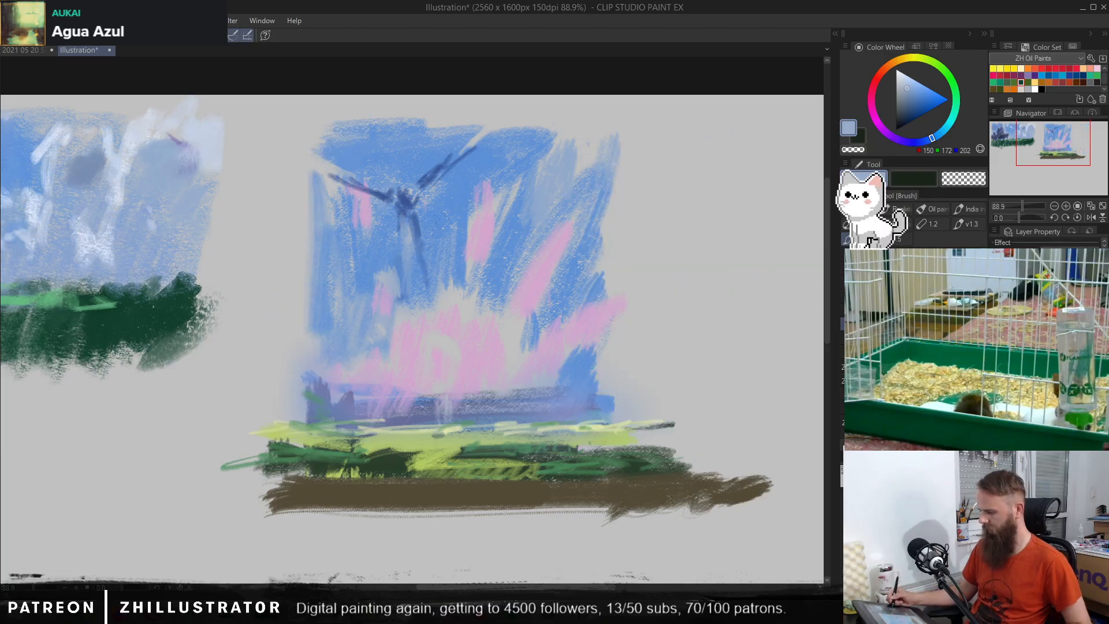
{"action": "key", "text": "ctrl+z"}
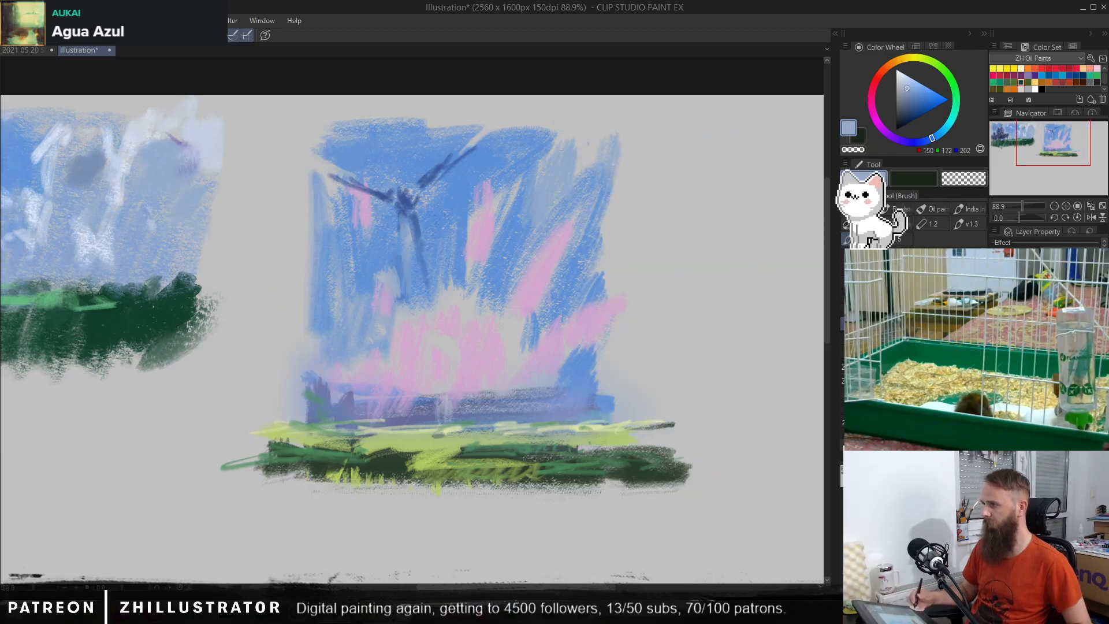
Step: Extend the second thumbnail's sky slightly past both side edges with soft blue (RGB 121, 158, 207) strokes
{"action": "left_click", "coordinate": [324, 211], "text": "alt"}
{"action": "left_click_drag", "start_coordinate": [311, 199], "coordinate": [309, 297]}
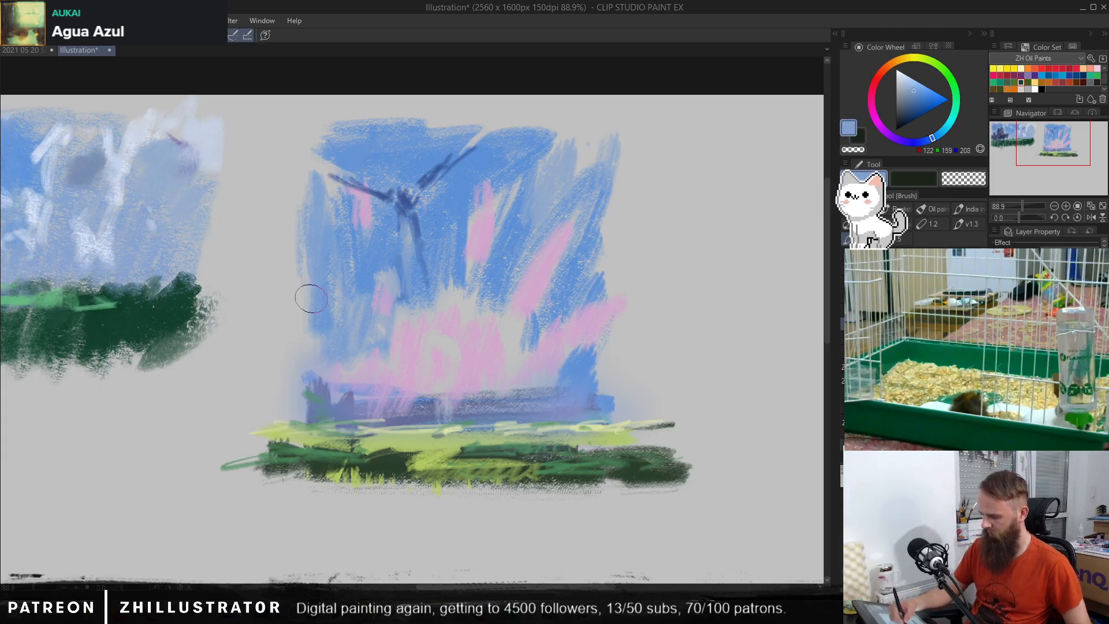
{"action": "left_click_drag", "start_coordinate": [326, 121], "coordinate": [315, 184]}
{"action": "left_click", "coordinate": [460, 228], "text": "alt"}
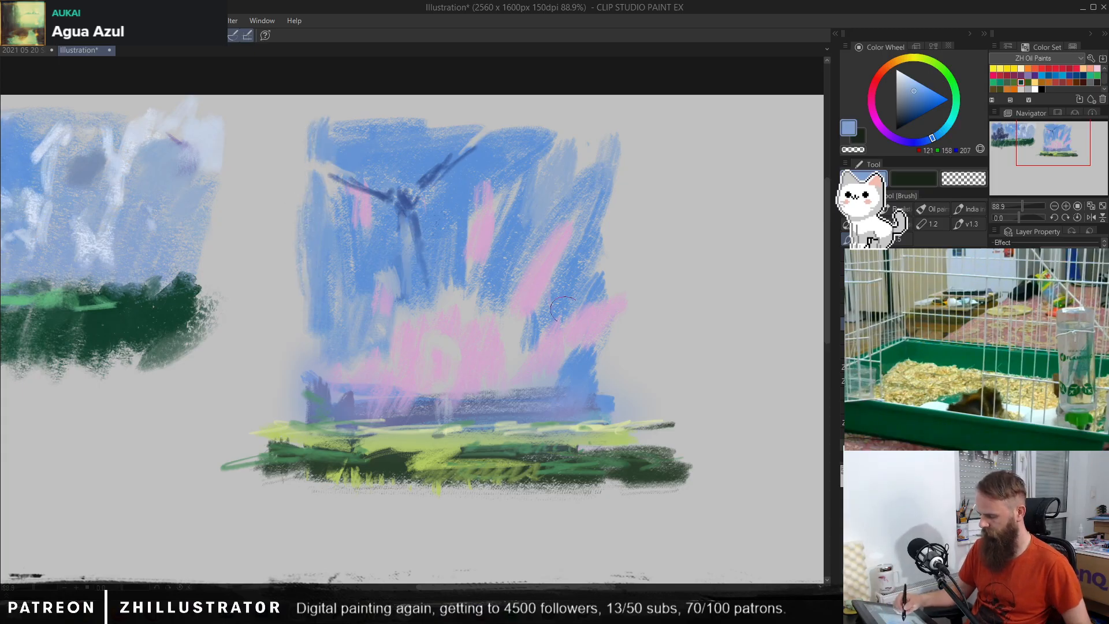
{"action": "mouse_move", "coordinate": [589, 378]}
{"action": "left_mouse_down"}
{"action": "mouse_move", "coordinate": [621, 360]}
{"action": "mouse_move", "coordinate": [581, 385]}
{"action": "mouse_move", "coordinate": [597, 270]}
{"action": "mouse_move", "coordinate": [597, 306]}
{"action": "left_mouse_up"}
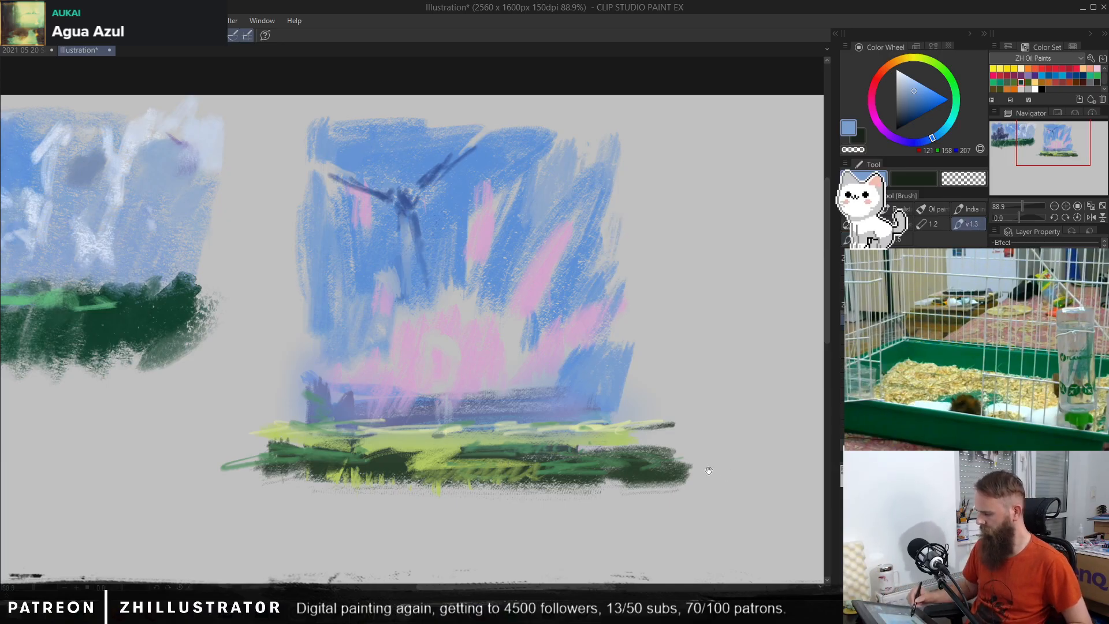
Step: Try starting a third thumbnail with steep soft blue strokes on the empty canvas beside the second one
{"action": "left_click_drag", "start_coordinate": [707, 470], "coordinate": [469, 457]}
{"action": "mouse_move", "coordinate": [543, 142]}
{"action": "left_mouse_down"}
{"action": "mouse_move", "coordinate": [566, 168]}
{"action": "mouse_move", "coordinate": [574, 262]}
{"action": "mouse_move", "coordinate": [520, 249]}
{"action": "mouse_move", "coordinate": [623, 127]}
{"action": "mouse_move", "coordinate": [566, 228]}
{"action": "mouse_move", "coordinate": [670, 246]}
{"action": "mouse_move", "coordinate": [572, 324]}
{"action": "mouse_move", "coordinate": [561, 361]}
{"action": "left_mouse_up"}
{"action": "key", "text": "ctrl+z"}
{"action": "key", "text": "ctrl+z"}
{"action": "key", "text": "ctrl+z"}
{"action": "key", "text": "ctrl+z"}
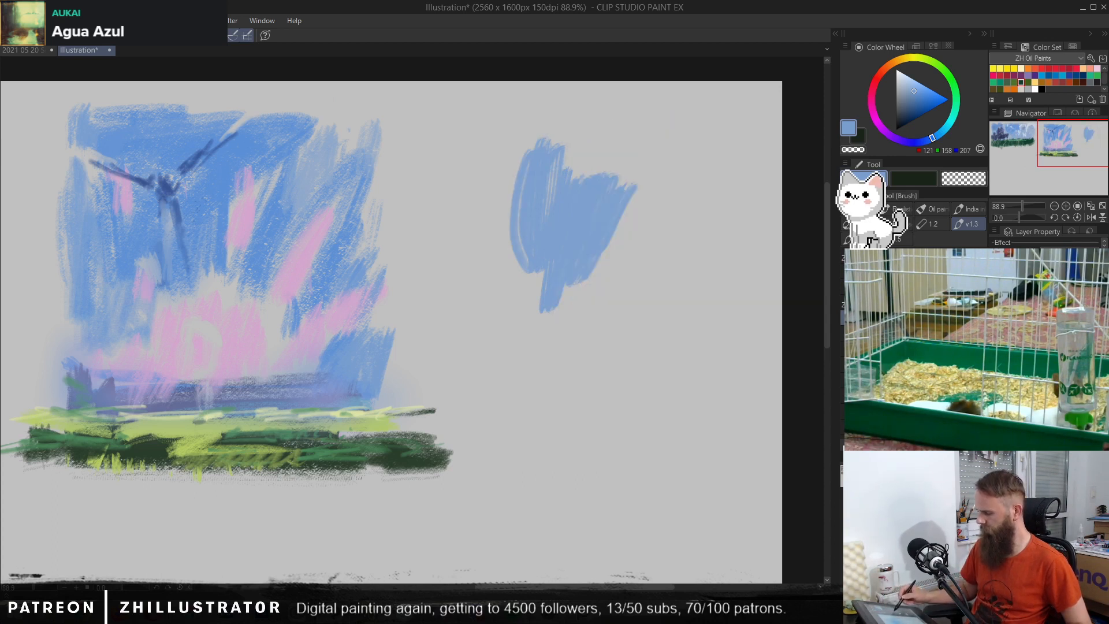
{"action": "key", "text": "ctrl+z"}
{"action": "key", "text": "ctrl+z"}
{"action": "mouse_move", "coordinate": [531, 191]}
{"action": "left_mouse_down"}
{"action": "mouse_move", "coordinate": [552, 317]}
{"action": "mouse_move", "coordinate": [590, 243]}
{"action": "mouse_move", "coordinate": [539, 354]}
{"action": "mouse_move", "coordinate": [601, 323]}
{"action": "mouse_move", "coordinate": [688, 426]}
{"action": "mouse_move", "coordinate": [518, 328]}
{"action": "left_mouse_up"}
{"action": "key", "text": "Delete"}
Step: Block in a wide third thumbnail with horizontal soft blue (RGB 121, 158, 207) strokes, covered by dark blue (RGB 32, 66, 110)
{"action": "mouse_move", "coordinate": [468, 141]}
{"action": "left_mouse_down"}
{"action": "mouse_move", "coordinate": [464, 199]}
{"action": "mouse_move", "coordinate": [455, 140]}
{"action": "mouse_move", "coordinate": [519, 138]}
{"action": "mouse_move", "coordinate": [609, 162]}
{"action": "mouse_move", "coordinate": [511, 197]}
{"action": "mouse_move", "coordinate": [582, 178]}
{"action": "left_mouse_up"}
{"action": "left_click", "coordinate": [911, 113]}
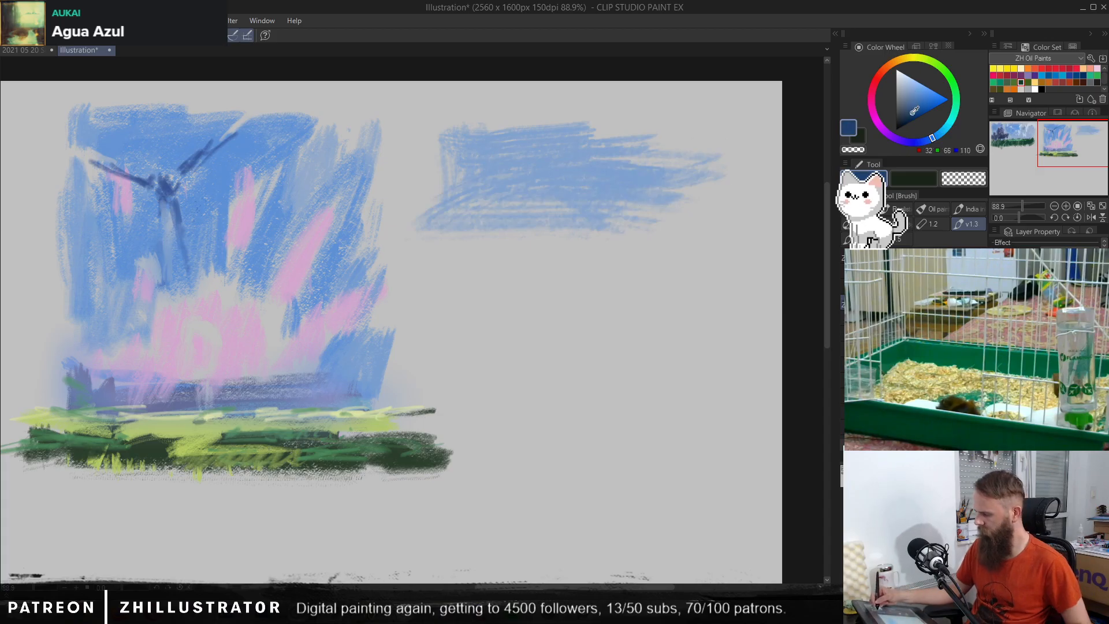
{"action": "mouse_move", "coordinate": [527, 139]}
{"action": "left_mouse_down"}
{"action": "mouse_move", "coordinate": [612, 141]}
{"action": "mouse_move", "coordinate": [563, 135]}
{"action": "mouse_move", "coordinate": [545, 192]}
{"action": "mouse_move", "coordinate": [494, 144]}
{"action": "mouse_move", "coordinate": [488, 203]}
{"action": "mouse_move", "coordinate": [634, 199]}
{"action": "mouse_move", "coordinate": [521, 163]}
{"action": "mouse_move", "coordinate": [600, 184]}
{"action": "mouse_move", "coordinate": [522, 211]}
{"action": "mouse_move", "coordinate": [688, 184]}
{"action": "mouse_move", "coordinate": [715, 212]}
{"action": "mouse_move", "coordinate": [731, 186]}
{"action": "mouse_move", "coordinate": [737, 132]}
{"action": "mouse_move", "coordinate": [703, 203]}
{"action": "mouse_move", "coordinate": [675, 178]}
{"action": "mouse_move", "coordinate": [646, 178]}
{"action": "mouse_move", "coordinate": [612, 235]}
{"action": "mouse_move", "coordinate": [470, 128]}
{"action": "mouse_move", "coordinate": [438, 154]}
{"action": "mouse_move", "coordinate": [457, 243]}
{"action": "mouse_move", "coordinate": [434, 243]}
{"action": "mouse_move", "coordinate": [608, 250]}
{"action": "mouse_move", "coordinate": [739, 231]}
{"action": "left_mouse_up"}
Step: Paint navy (RGB 21, 19, 60) upright shapes, a small central figure and horizontal bands in the third thumbnail
{"action": "left_click", "coordinate": [911, 142]}
{"action": "left_click", "coordinate": [904, 121]}
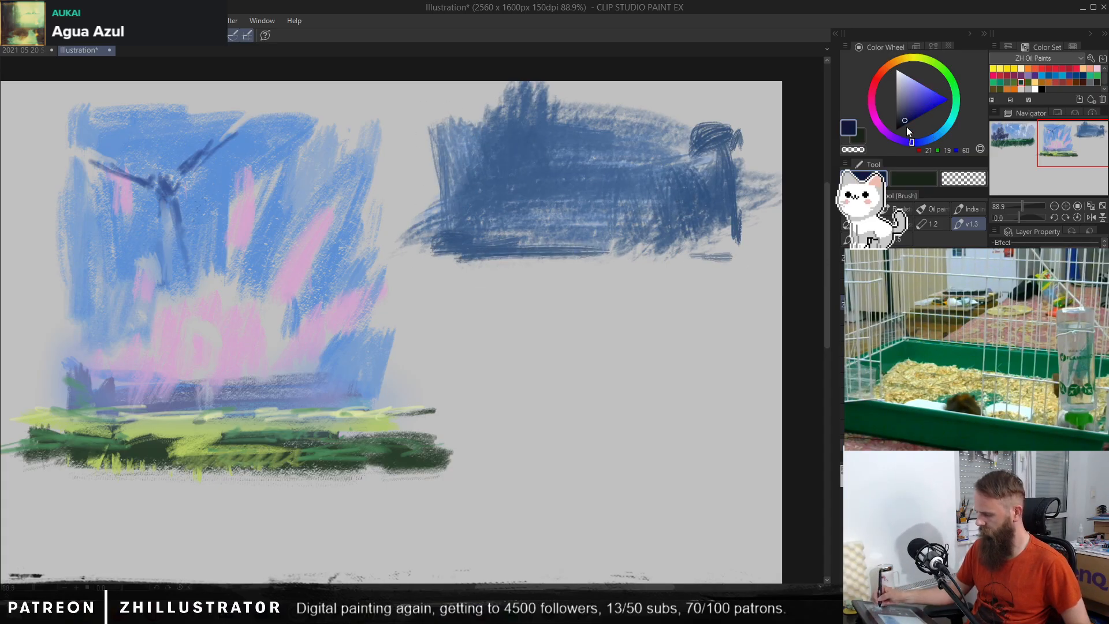
{"action": "mouse_move", "coordinate": [577, 242]}
{"action": "left_mouse_down"}
{"action": "mouse_move", "coordinate": [612, 174]}
{"action": "mouse_move", "coordinate": [507, 202]}
{"action": "mouse_move", "coordinate": [468, 248]}
{"action": "mouse_move", "coordinate": [664, 231]}
{"action": "mouse_move", "coordinate": [739, 208]}
{"action": "left_mouse_up"}
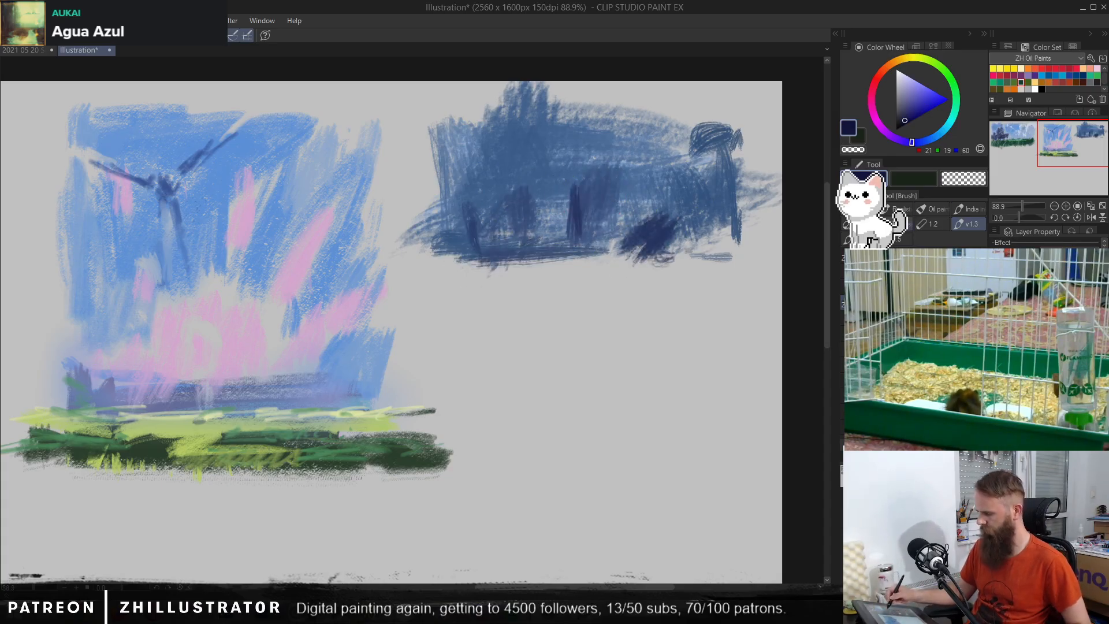
{"action": "mouse_move", "coordinate": [568, 172]}
{"action": "left_mouse_down"}
{"action": "mouse_move", "coordinate": [575, 213]}
{"action": "mouse_move", "coordinate": [582, 184]}
{"action": "mouse_move", "coordinate": [586, 215]}
{"action": "left_mouse_up"}
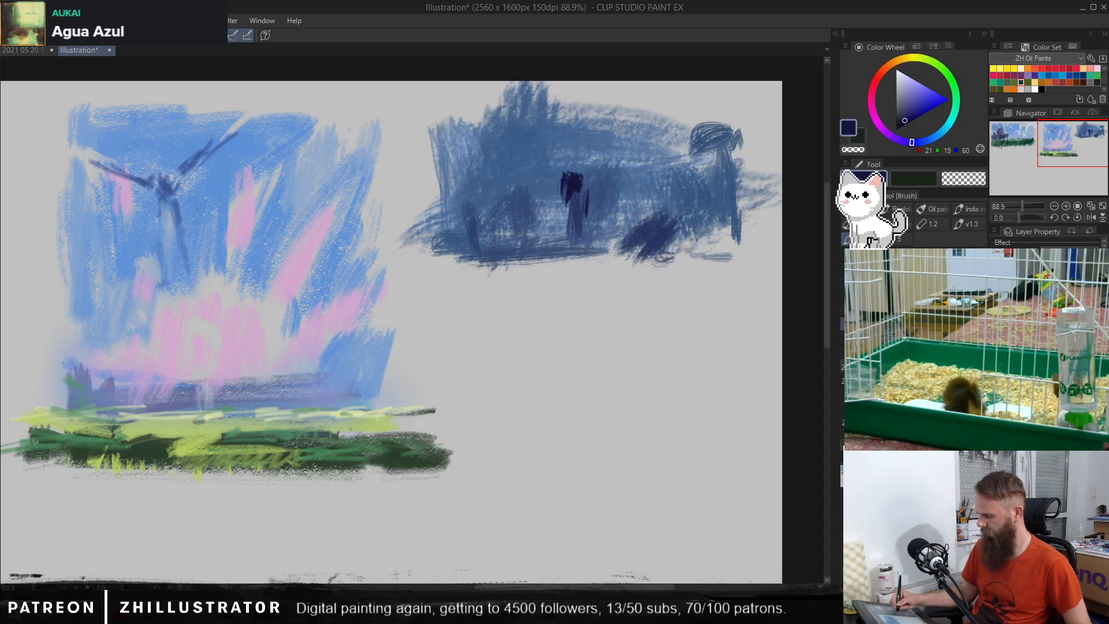
{"action": "mouse_move", "coordinate": [572, 183]}
{"action": "left_mouse_down"}
{"action": "mouse_move", "coordinate": [569, 169]}
{"action": "mouse_move", "coordinate": [572, 191]}
{"action": "left_mouse_up"}
{"action": "left_click_drag", "start_coordinate": [465, 203], "coordinate": [722, 211]}
{"action": "mouse_move", "coordinate": [474, 188]}
{"action": "left_mouse_down"}
{"action": "mouse_move", "coordinate": [552, 187]}
{"action": "mouse_move", "coordinate": [539, 166]}
{"action": "mouse_move", "coordinate": [537, 185]}
{"action": "mouse_move", "coordinate": [505, 189]}
{"action": "mouse_move", "coordinate": [483, 164]}
{"action": "mouse_move", "coordinate": [467, 187]}
{"action": "mouse_move", "coordinate": [450, 178]}
{"action": "mouse_move", "coordinate": [462, 241]}
{"action": "left_mouse_up"}
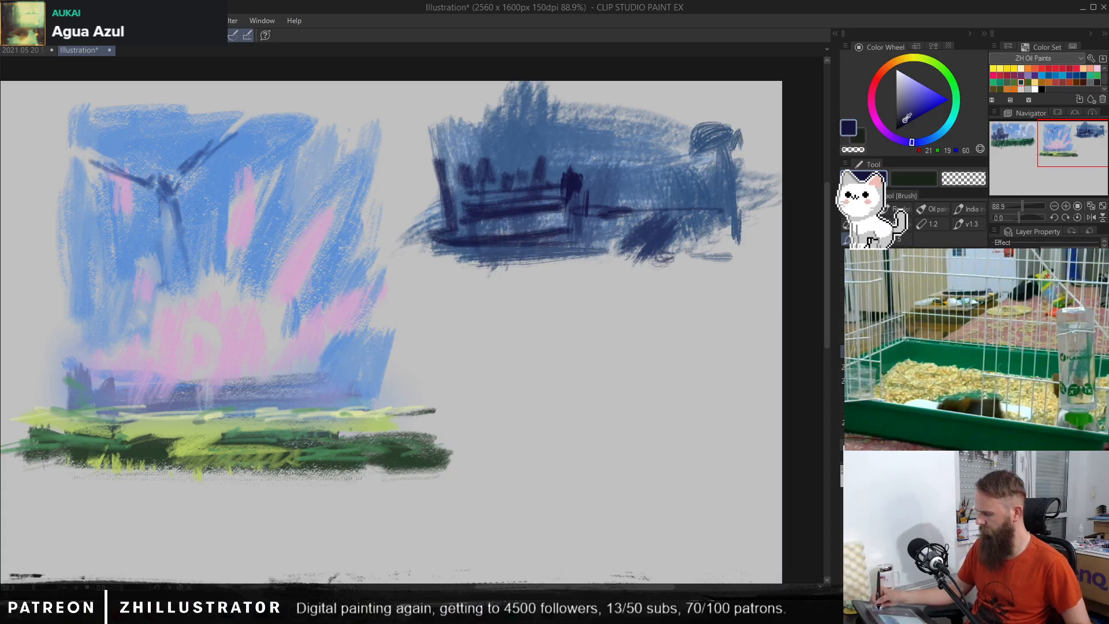
Step: Paint a dark blue (RGB 19, 35, 60) ground band along the base of the third thumbnail
{"action": "left_click", "coordinate": [898, 140]}
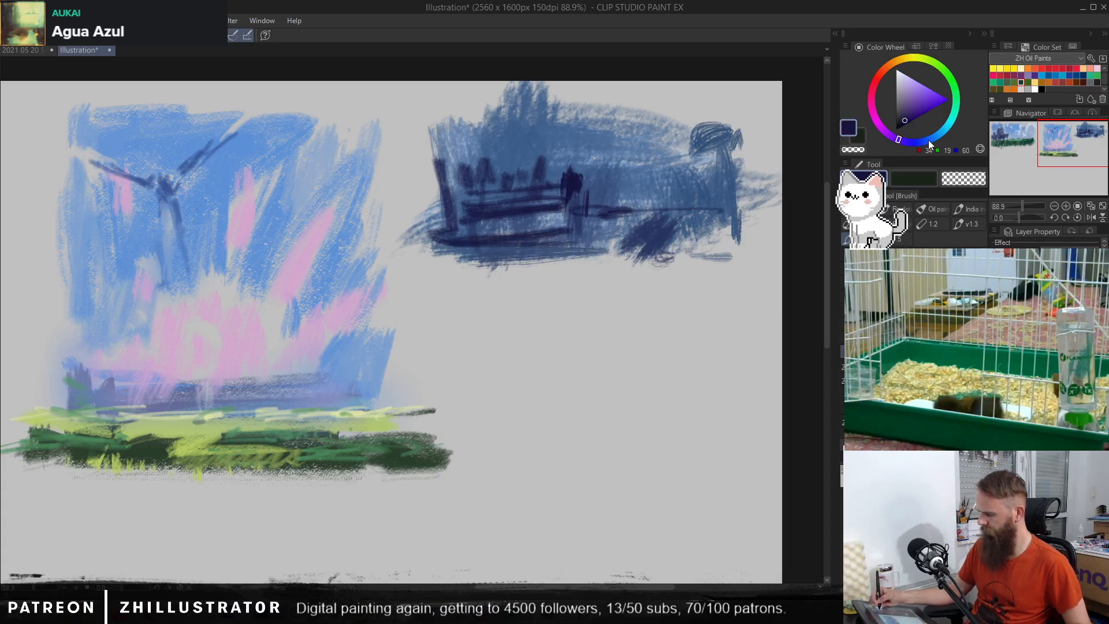
{"action": "left_click", "coordinate": [928, 139]}
{"action": "mouse_move", "coordinate": [425, 266]}
{"action": "left_mouse_down"}
{"action": "mouse_move", "coordinate": [456, 248]}
{"action": "mouse_move", "coordinate": [571, 228]}
{"action": "left_mouse_up"}
{"action": "mouse_move", "coordinate": [445, 235]}
{"action": "left_mouse_down"}
{"action": "mouse_move", "coordinate": [632, 236]}
{"action": "mouse_move", "coordinate": [537, 251]}
{"action": "left_mouse_up"}
{"action": "left_click_drag", "start_coordinate": [707, 248], "coordinate": [601, 267]}
{"action": "mouse_move", "coordinate": [601, 268]}
{"action": "left_mouse_down"}
{"action": "mouse_move", "coordinate": [621, 252]}
{"action": "mouse_move", "coordinate": [729, 254]}
{"action": "left_mouse_up"}
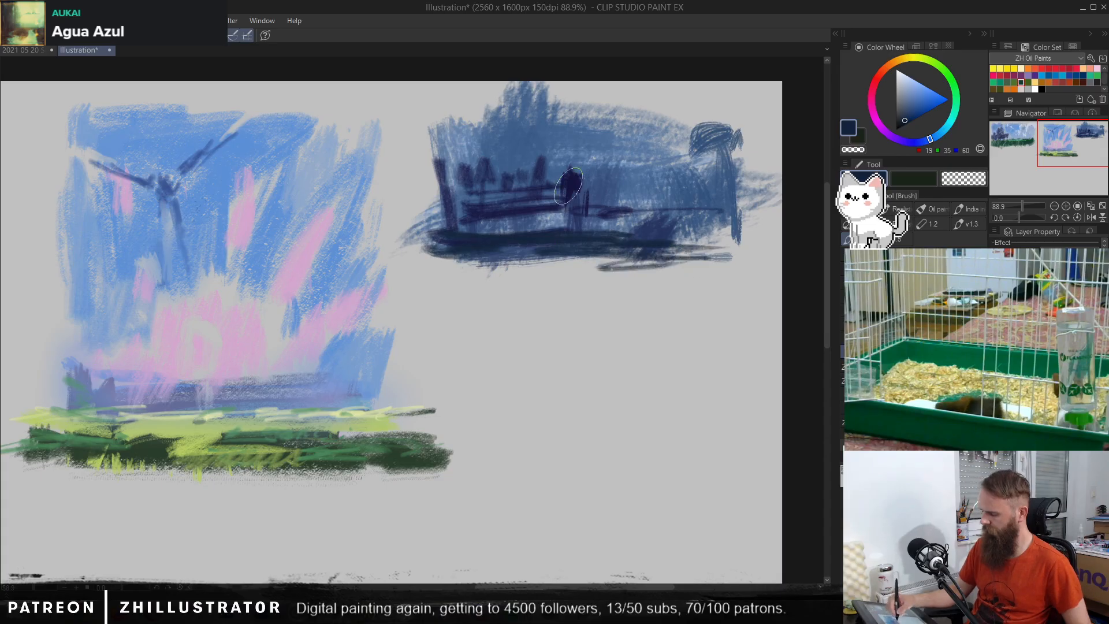
Step: Smooth the background beside the central figure with sampled blue, and extend the figure upward with sampled navy strokes
{"action": "left_click", "coordinate": [658, 167], "text": "alt"}
{"action": "left_click_drag", "start_coordinate": [639, 174], "coordinate": [628, 197]}
{"action": "left_click", "coordinate": [612, 215], "text": "alt"}
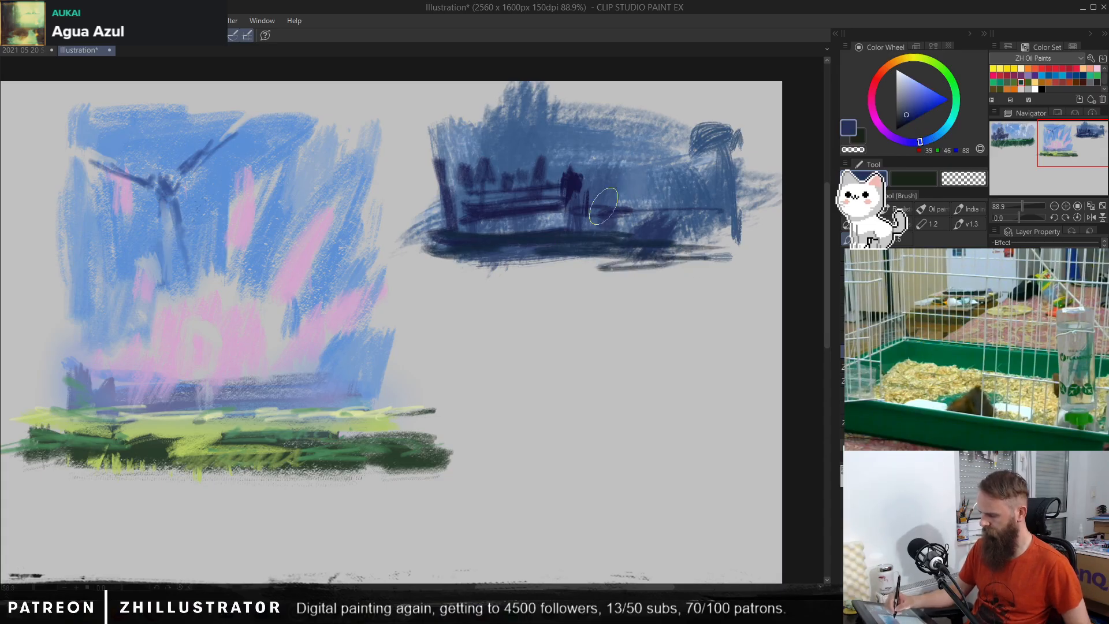
{"action": "left_click", "coordinate": [571, 188], "text": "alt"}
{"action": "mouse_move", "coordinate": [571, 176]}
{"action": "left_mouse_down"}
{"action": "mouse_move", "coordinate": [566, 202]}
{"action": "mouse_move", "coordinate": [573, 171]}
{"action": "left_mouse_up"}
{"action": "left_click", "coordinate": [573, 179], "text": "alt"}
Step: Try tall dark blue and purple blocks rising behind the third thumbnail's central figure
{"action": "mouse_move", "coordinate": [569, 133]}
{"action": "left_mouse_down"}
{"action": "mouse_move", "coordinate": [577, 165]}
{"action": "mouse_move", "coordinate": [577, 152]}
{"action": "mouse_move", "coordinate": [558, 148]}
{"action": "mouse_move", "coordinate": [575, 127]}
{"action": "mouse_move", "coordinate": [583, 153]}
{"action": "mouse_move", "coordinate": [595, 114]}
{"action": "mouse_move", "coordinate": [570, 119]}
{"action": "mouse_move", "coordinate": [553, 144]}
{"action": "mouse_move", "coordinate": [542, 128]}
{"action": "mouse_move", "coordinate": [541, 177]}
{"action": "mouse_move", "coordinate": [614, 169]}
{"action": "left_mouse_up"}
{"action": "key", "text": "ctrl+z"}
{"action": "key", "text": "ctrl+z"}
{"action": "key", "text": "ctrl+z"}
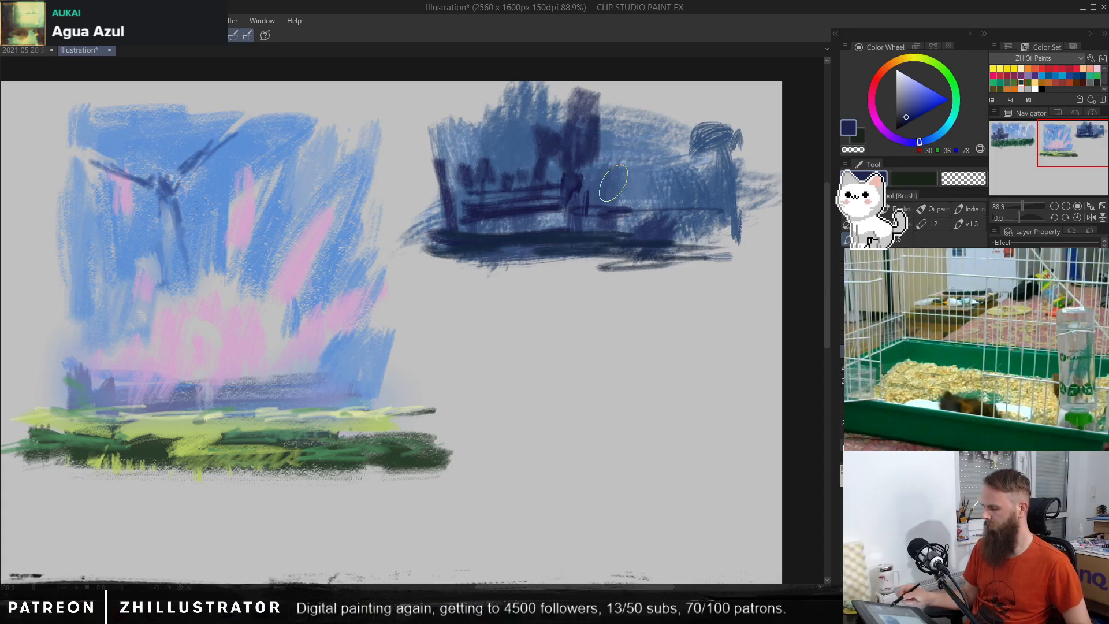
Step: Paint muted purple and reddish strokes between the third thumbnail's horizontal bands, and darken its ground beyond the central figure
{"action": "left_click", "coordinate": [543, 215], "text": "alt"}
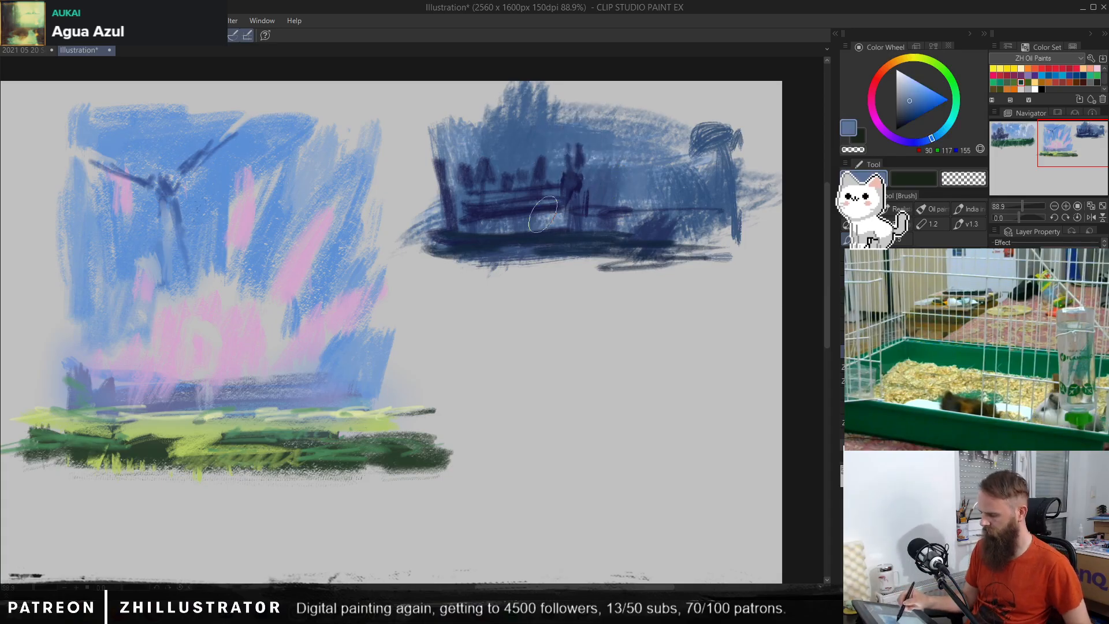
{"action": "left_click", "coordinate": [484, 212], "text": "alt"}
{"action": "left_click", "coordinate": [882, 129]}
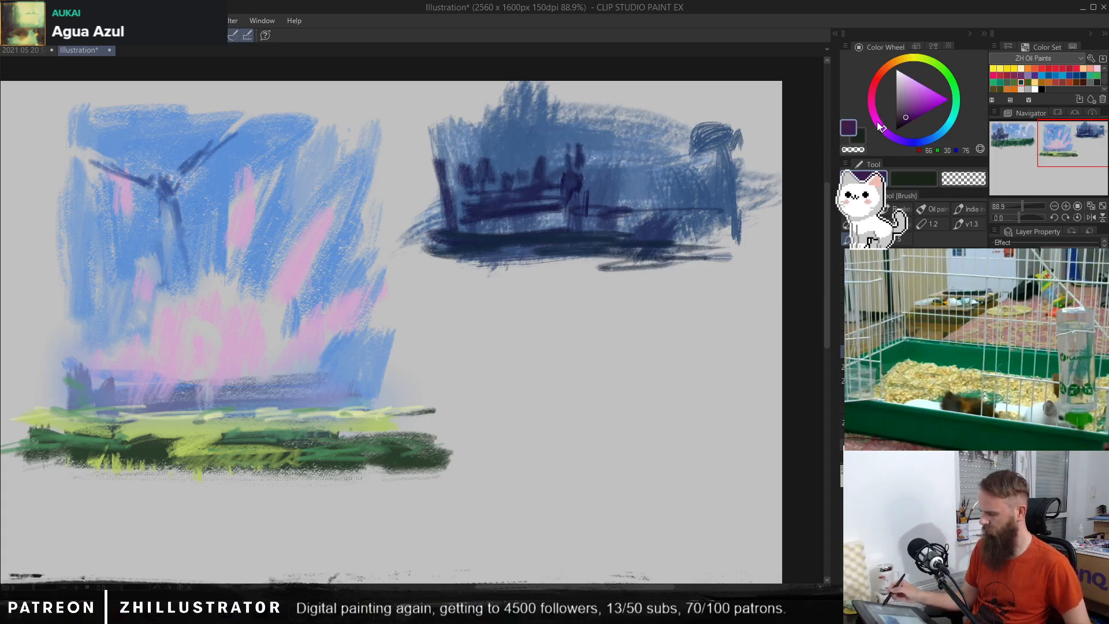
{"action": "left_click_drag", "start_coordinate": [537, 199], "coordinate": [503, 195]}
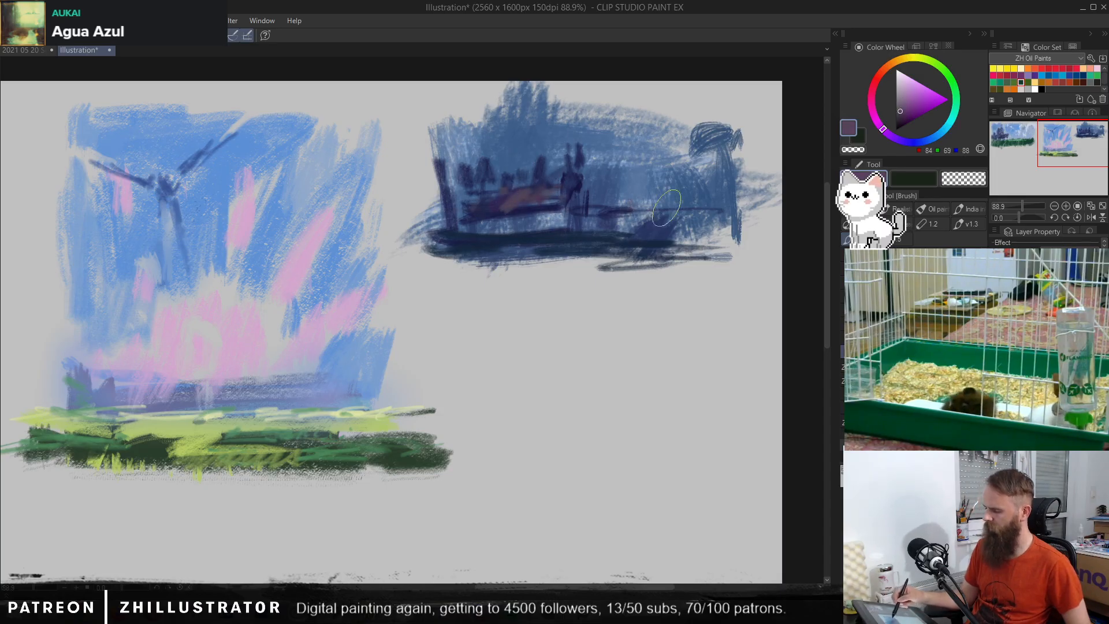
{"action": "mouse_move", "coordinate": [684, 220]}
{"action": "left_mouse_down"}
{"action": "mouse_move", "coordinate": [742, 220]}
{"action": "mouse_move", "coordinate": [682, 232]}
{"action": "left_mouse_up"}
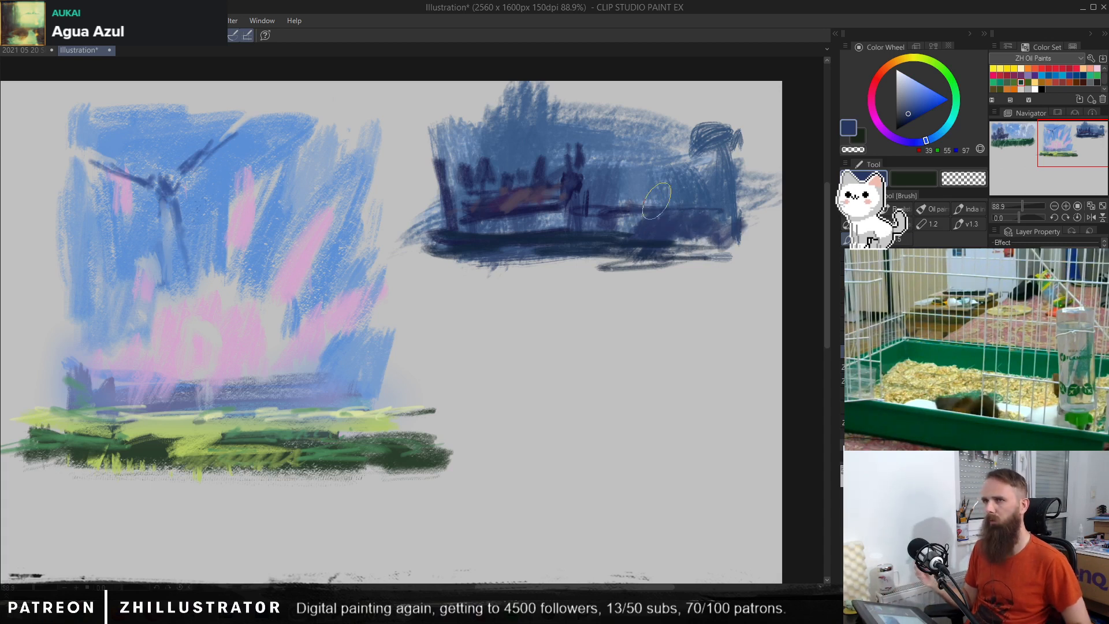
Step: Look over the finished thumbnails in the 2021 05 20 Sketches document and return to the current illustration
{"action": "left_click_drag", "start_coordinate": [569, 316], "coordinate": [547, 332]}
{"action": "mouse_move", "coordinate": [548, 349]}
{"action": "left_mouse_down"}
{"action": "mouse_move", "coordinate": [618, 322]}
{"action": "mouse_move", "coordinate": [532, 366]}
{"action": "left_mouse_up"}
{"action": "left_click", "coordinate": [498, 204], "text": "alt"}
{"action": "left_click_drag", "start_coordinate": [464, 187], "coordinate": [428, 206]}
{"action": "left_click_drag", "start_coordinate": [456, 320], "coordinate": [323, 313]}
{"action": "left_click_drag", "start_coordinate": [321, 312], "coordinate": [469, 266]}
{"action": "left_click", "coordinate": [29, 50]}
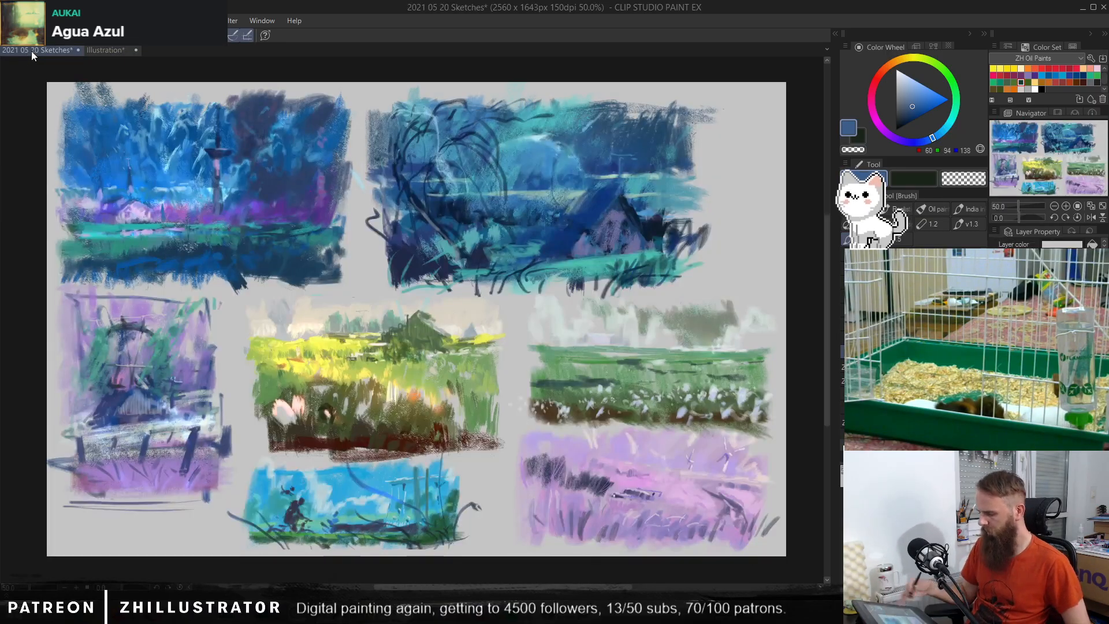
{"action": "left_click", "coordinate": [112, 52]}
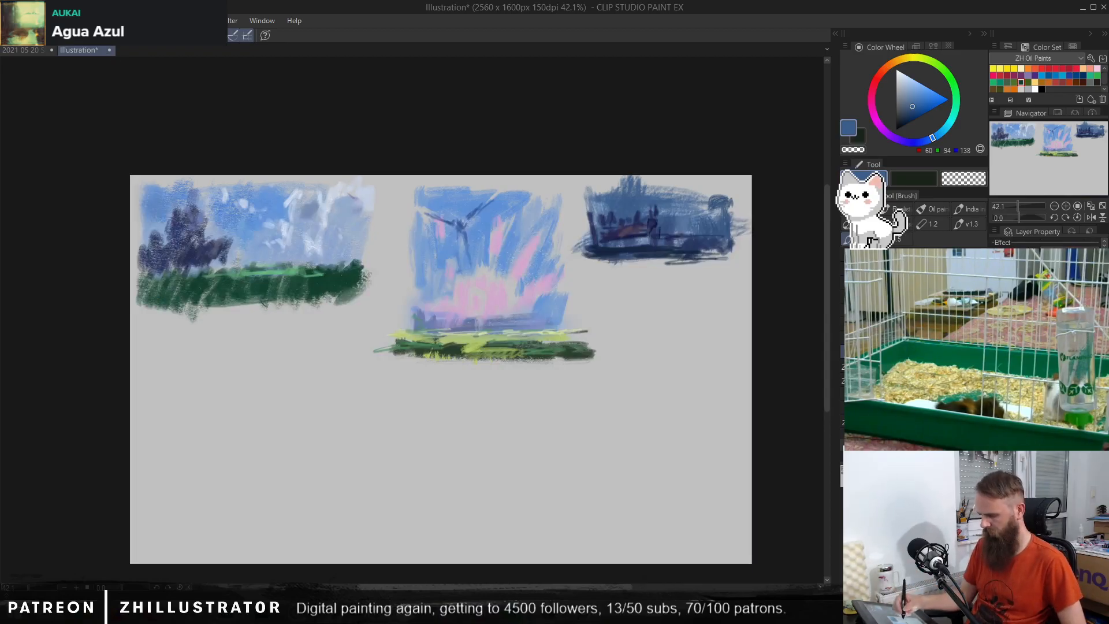
Step: Lasso-select the blue-and-pink middle thumbnail, move it slightly toward the cloudy landscape, and clear the selection
{"action": "key", "text": "m"}
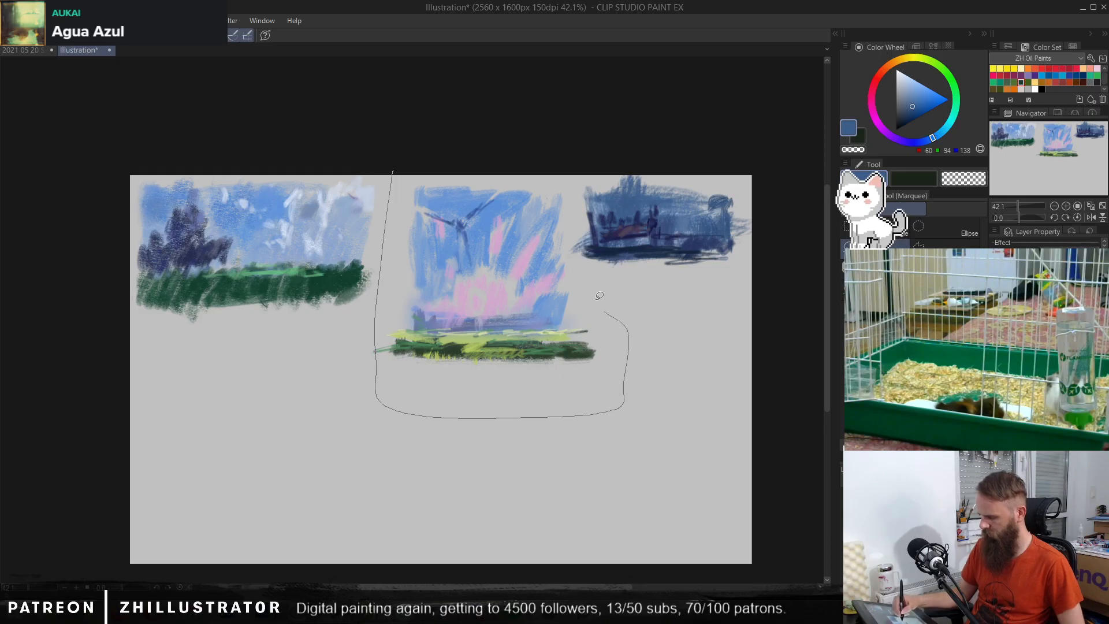
{"action": "left_click_drag", "start_coordinate": [582, 207], "coordinate": [408, 160]}
{"action": "key", "text": "b"}
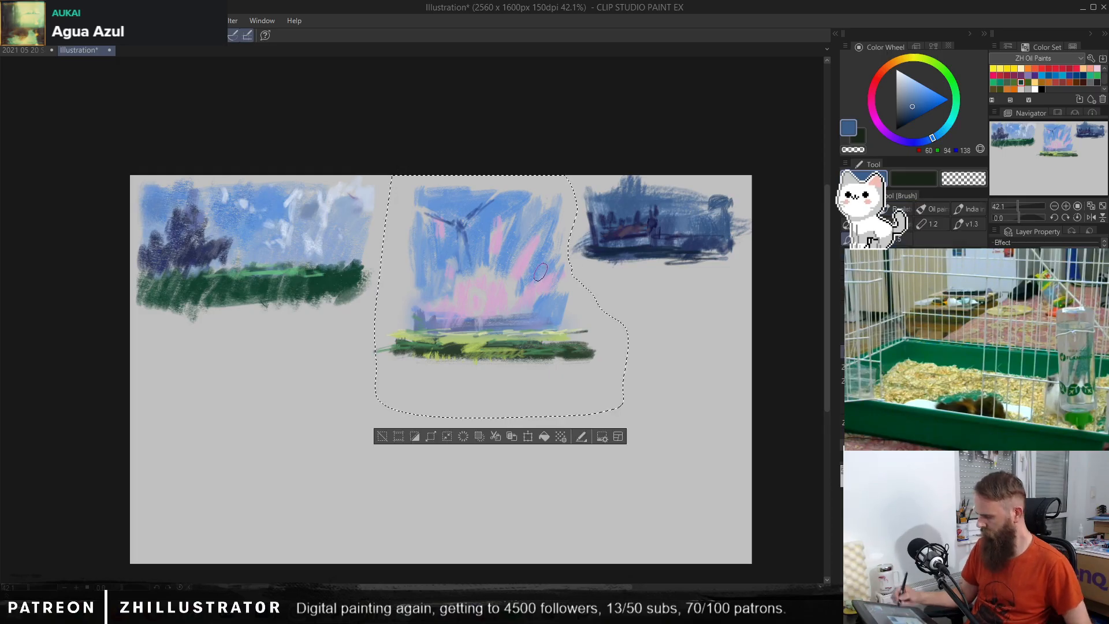
{"action": "key", "text": "k"}
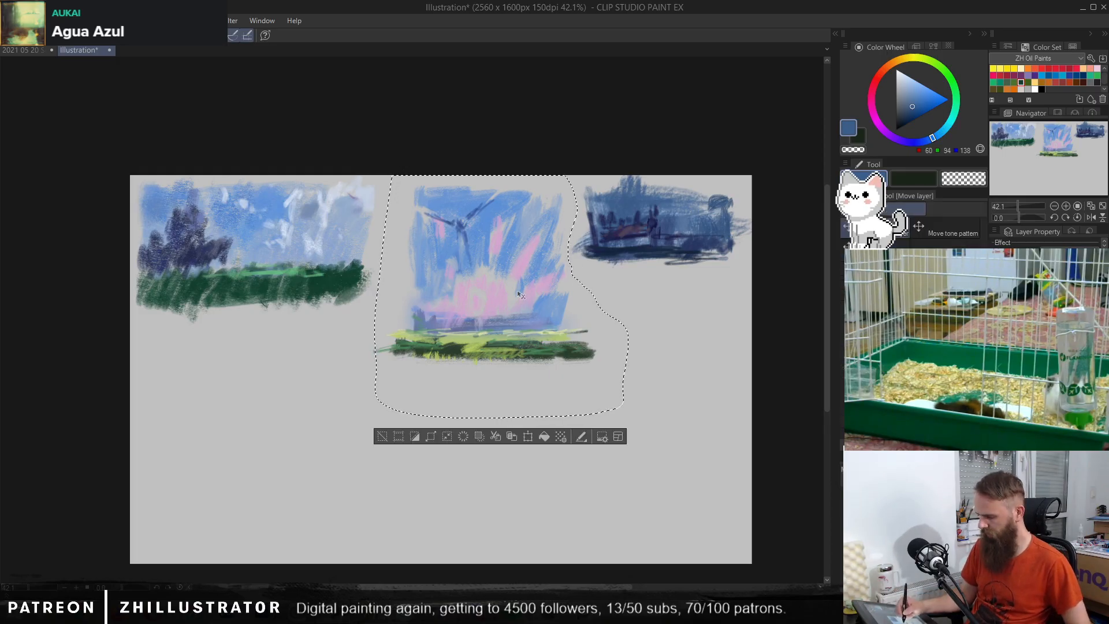
{"action": "left_click_drag", "start_coordinate": [524, 296], "coordinate": [507, 296]}
{"action": "key", "text": "ctrl+d"}
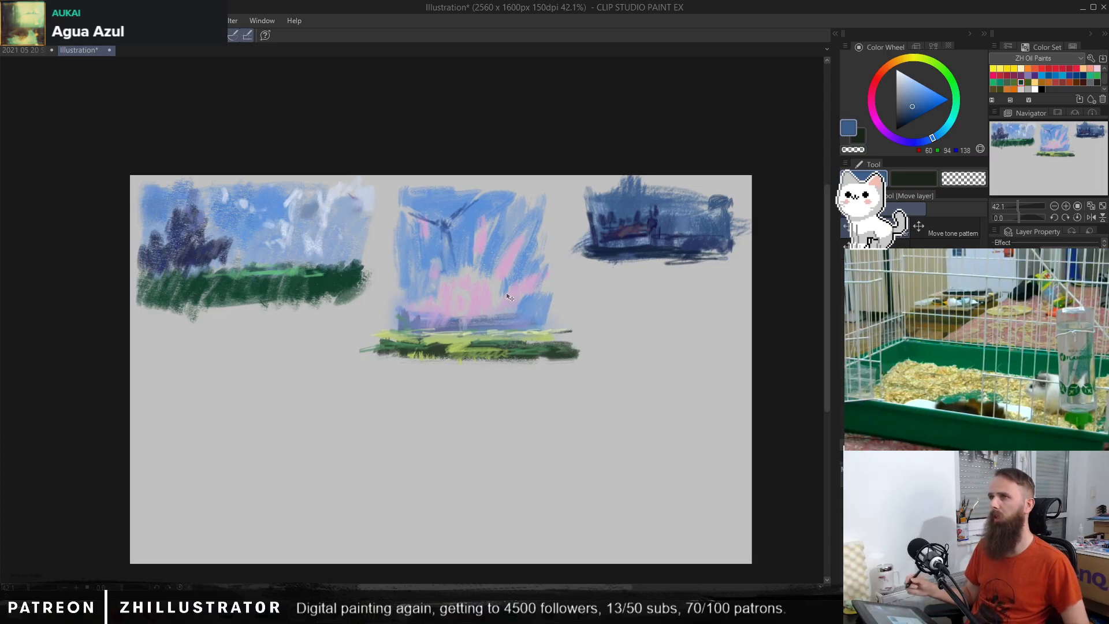
Step: Mirror the canvas view horizontally and show the black line sketch over the thumbnails
{"action": "scroll", "coordinate": [509, 298], "scroll_direction": "up", "scroll_amount": 1}
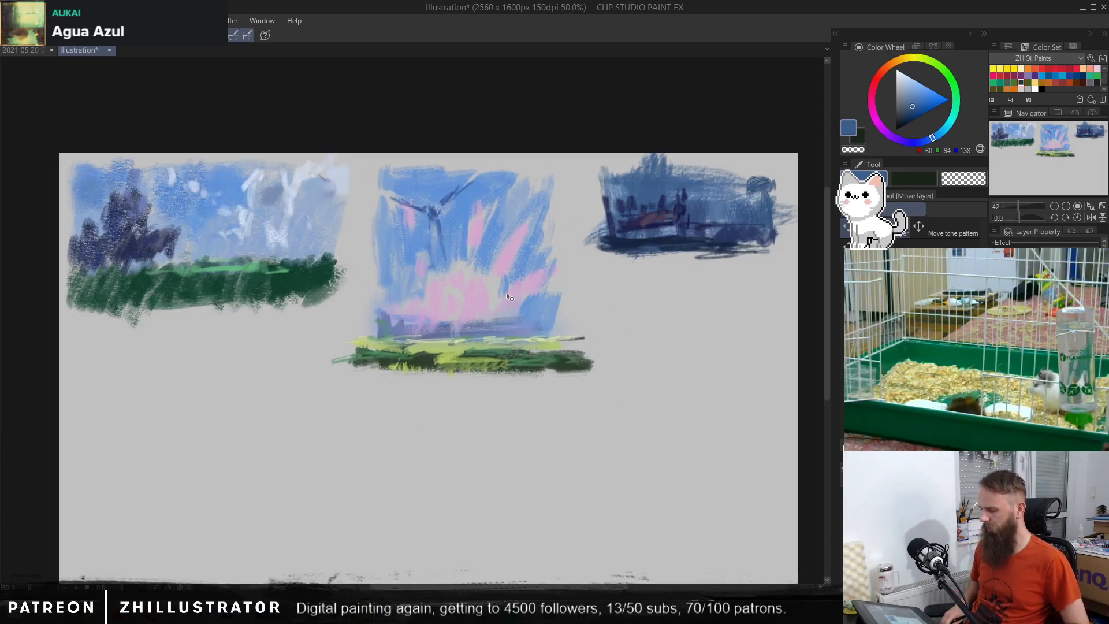
{"action": "left_click", "coordinate": [1089, 217]}
{"action": "left_click_drag", "start_coordinate": [542, 382], "coordinate": [583, 420]}
{"action": "left_click", "coordinate": [996, 358]}
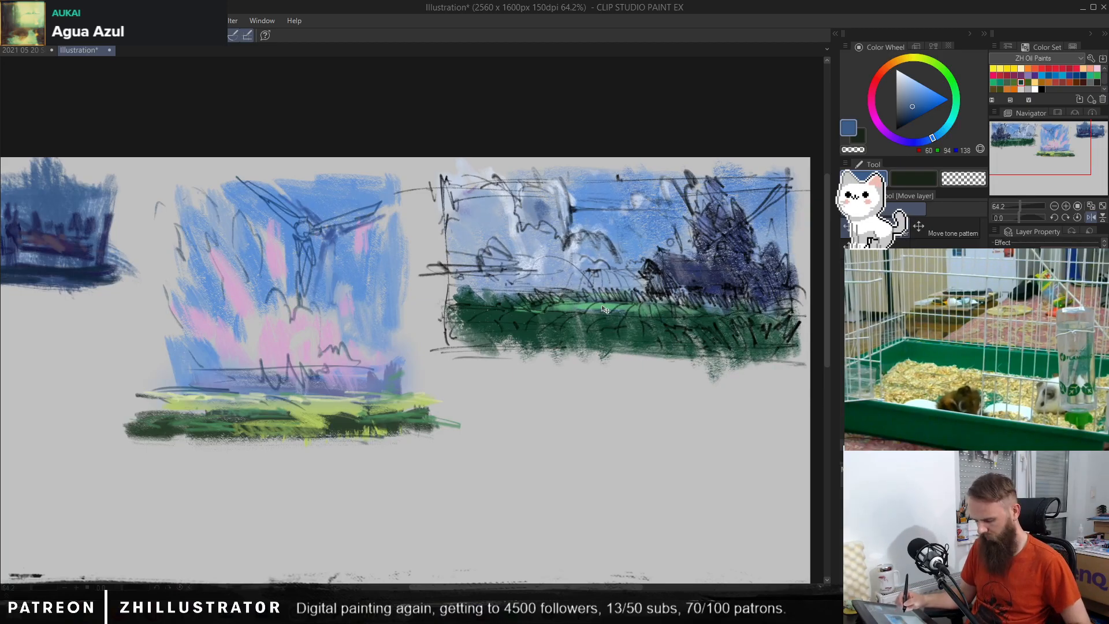
{"action": "key", "text": "b"}
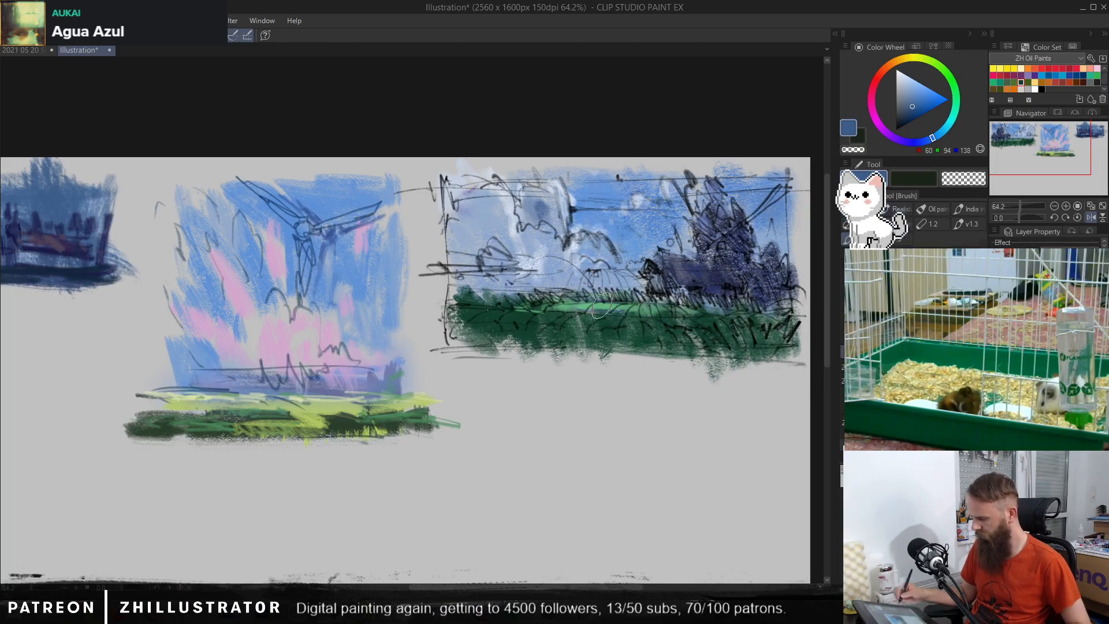
{"action": "left_click", "coordinate": [637, 354]}
{"action": "left_click_drag", "start_coordinate": [637, 354], "coordinate": [617, 376]}
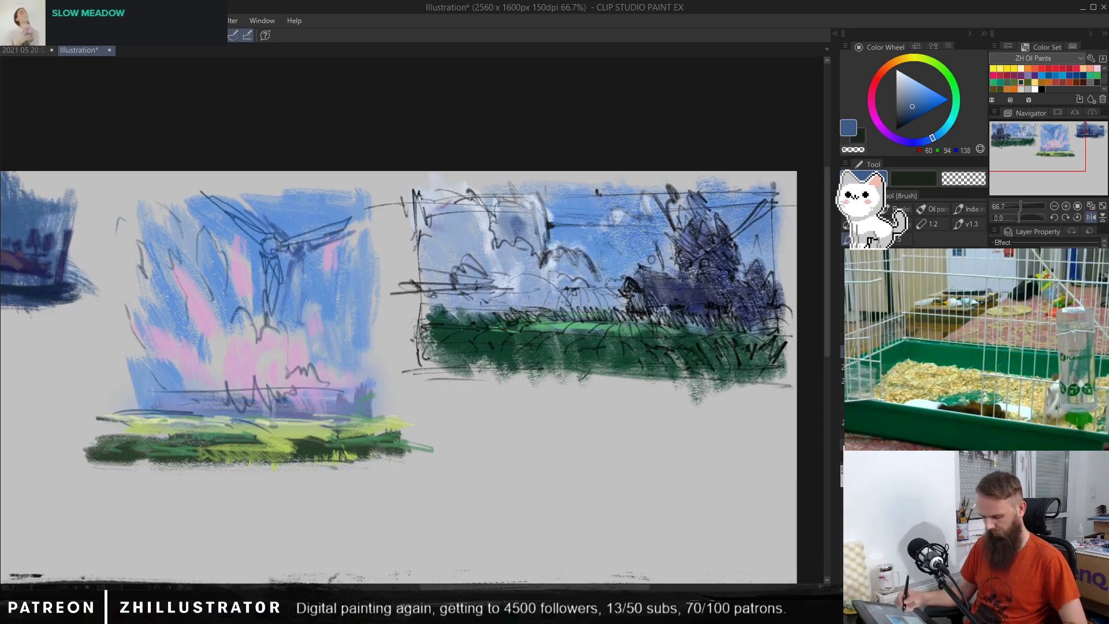
Step: Lasso-select the cloudy landscape thumbnail, pull its lower-left corner slightly outward and down with a transform, and clear the selection
{"action": "key", "text": "m"}
{"action": "mouse_move", "coordinate": [392, 178]}
{"action": "left_mouse_down"}
{"action": "mouse_move", "coordinate": [390, 320]}
{"action": "mouse_move", "coordinate": [402, 385]}
{"action": "mouse_move", "coordinate": [583, 414]}
{"action": "mouse_move", "coordinate": [761, 411]}
{"action": "mouse_move", "coordinate": [806, 386]}
{"action": "mouse_move", "coordinate": [812, 302]}
{"action": "mouse_move", "coordinate": [798, 173]}
{"action": "mouse_move", "coordinate": [600, 149]}
{"action": "mouse_move", "coordinate": [392, 164]}
{"action": "left_mouse_up"}
{"action": "key", "text": "b"}
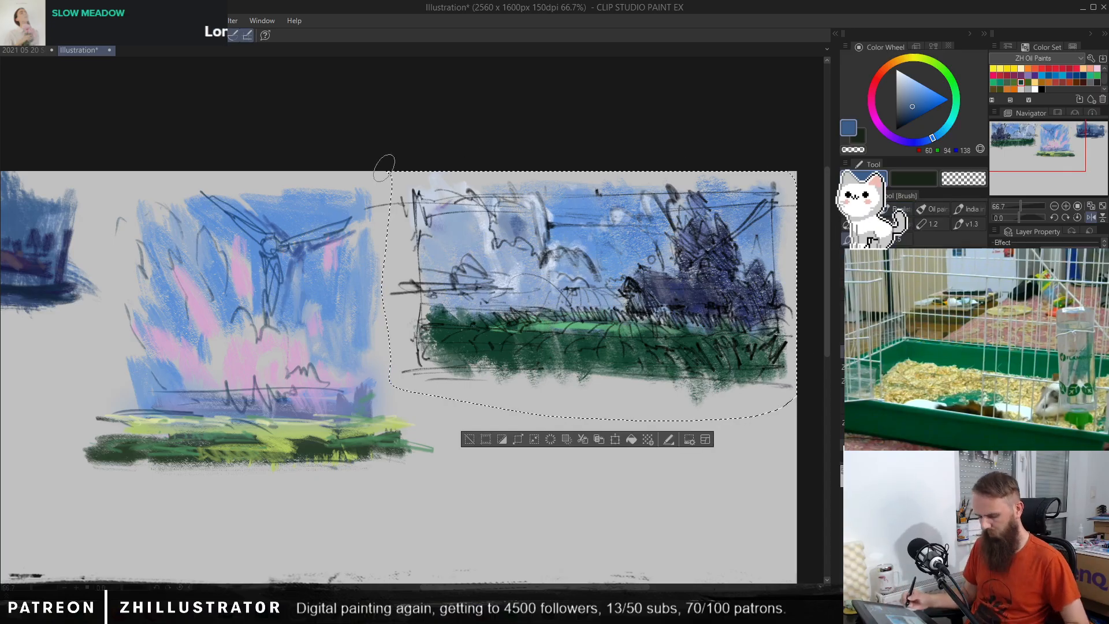
{"action": "key", "text": "ctrl+t"}
{"action": "left_click_drag", "start_coordinate": [590, 424], "coordinate": [580, 424]}
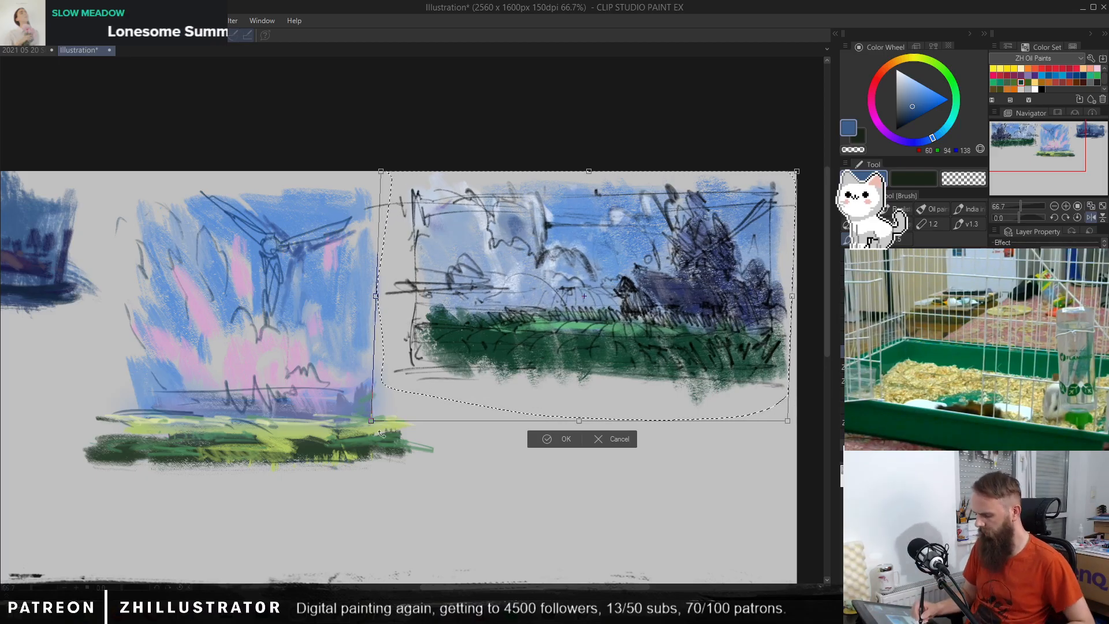
{"action": "left_click_drag", "start_coordinate": [373, 423], "coordinate": [368, 432]}
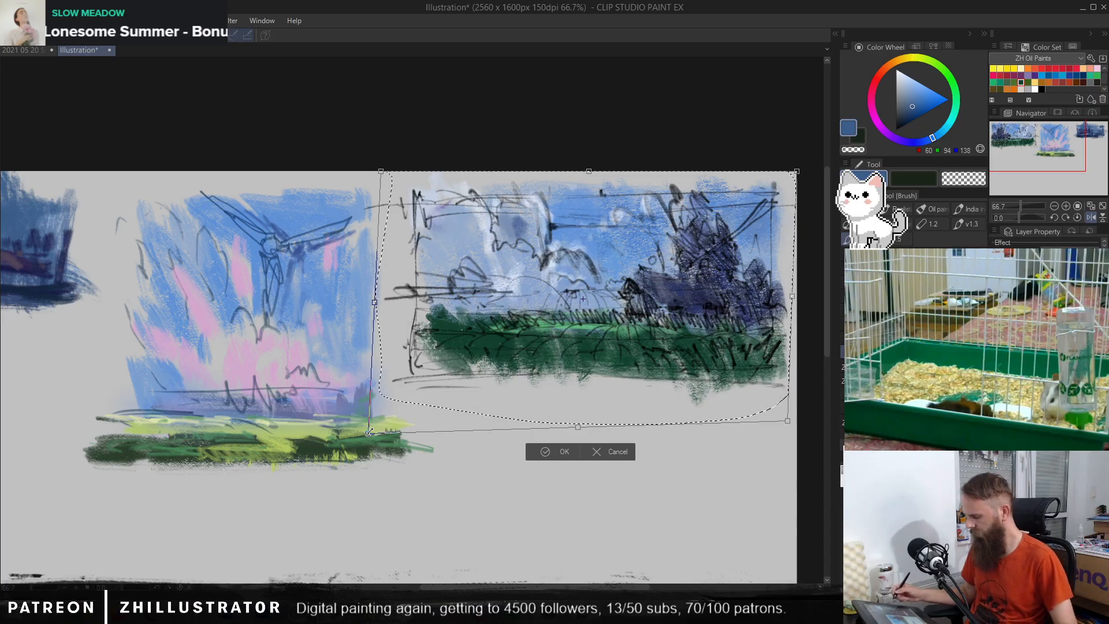
{"action": "key", "text": "Return"}
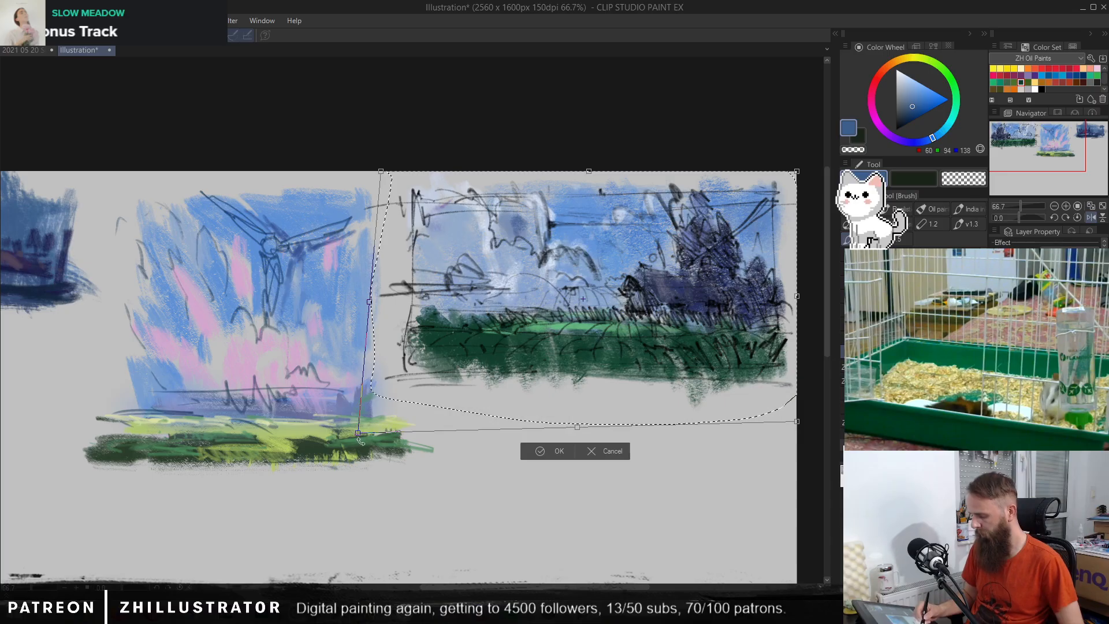
{"action": "left_click_drag", "start_coordinate": [355, 443], "coordinate": [353, 440]}
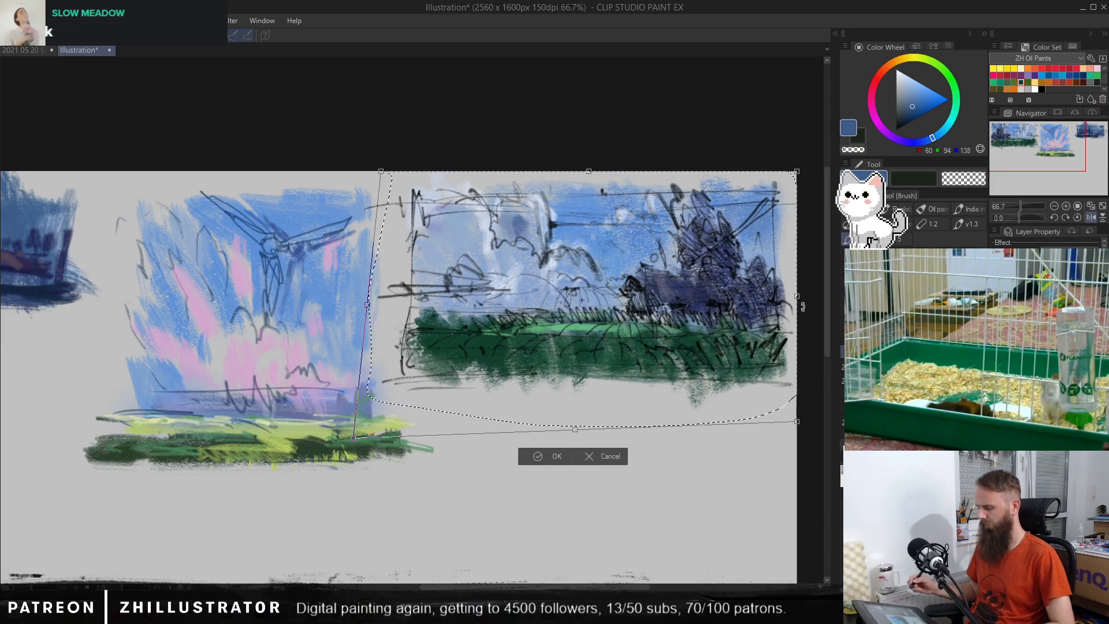
{"action": "key", "text": "Return"}
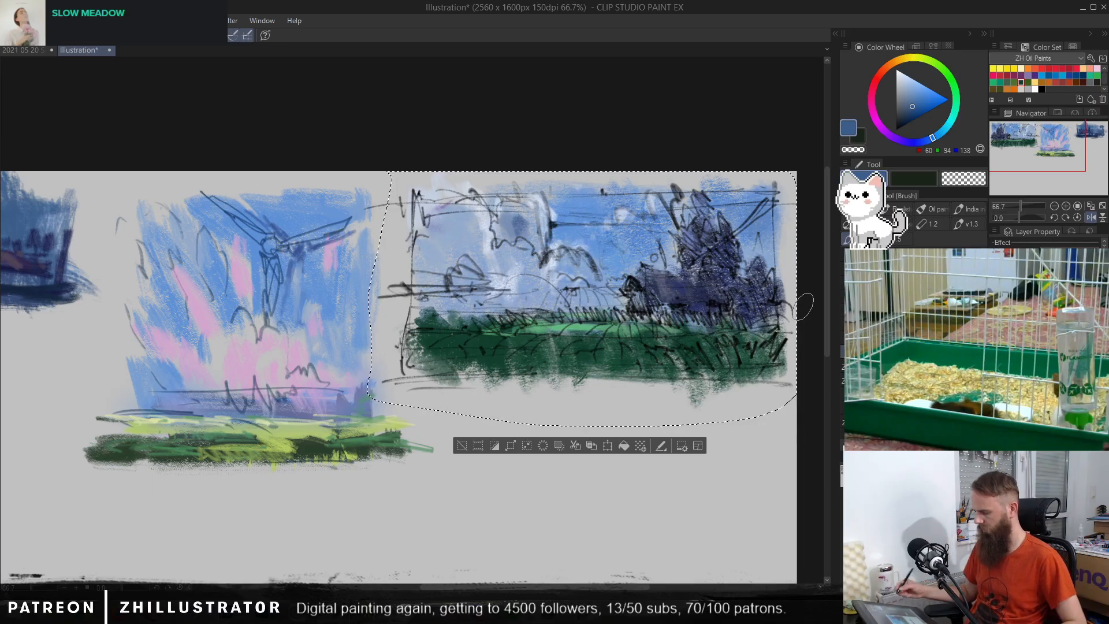
{"action": "key", "text": "ctrl+d"}
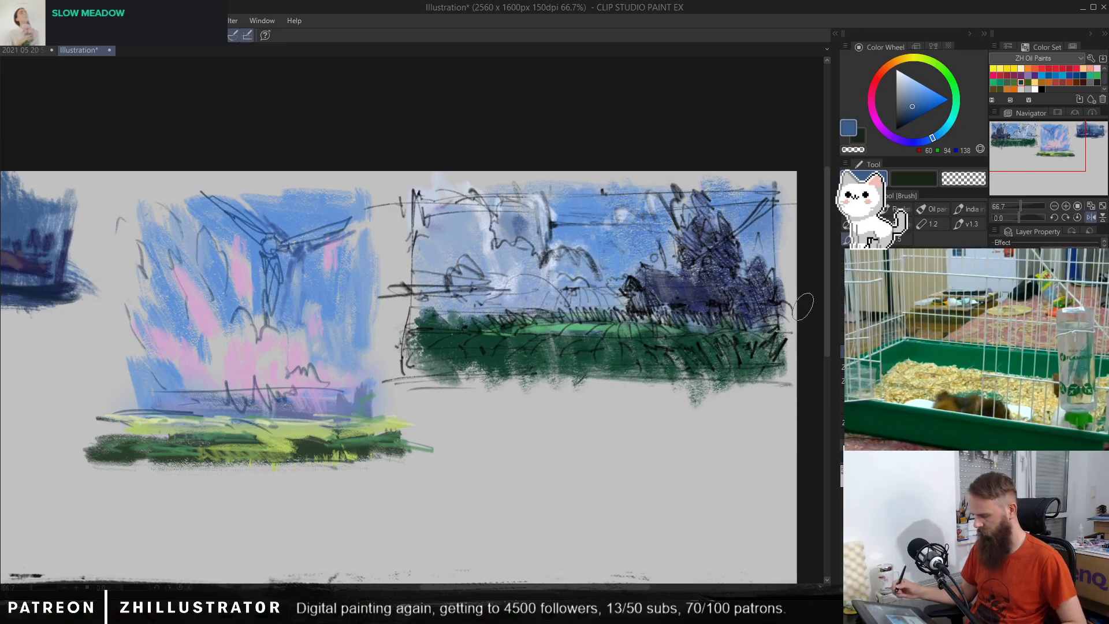
Step: Compare the thumbnails with the line sketch hidden and shown
{"action": "key", "text": "Delete"}
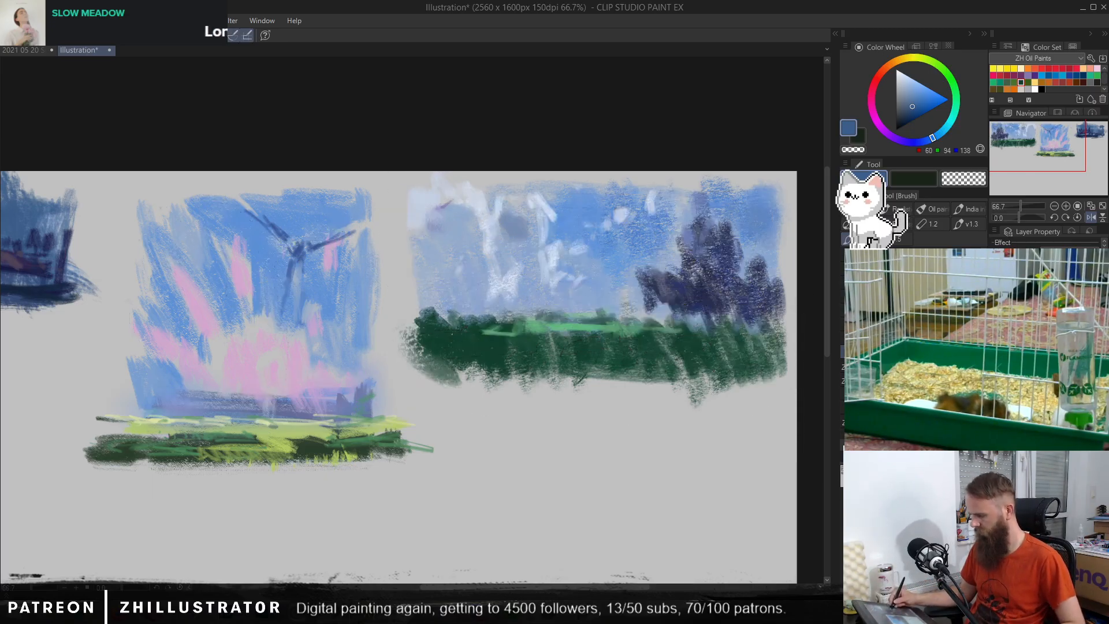
{"action": "key", "text": "ctrl+z"}
{"action": "key", "text": "ctrl+y"}
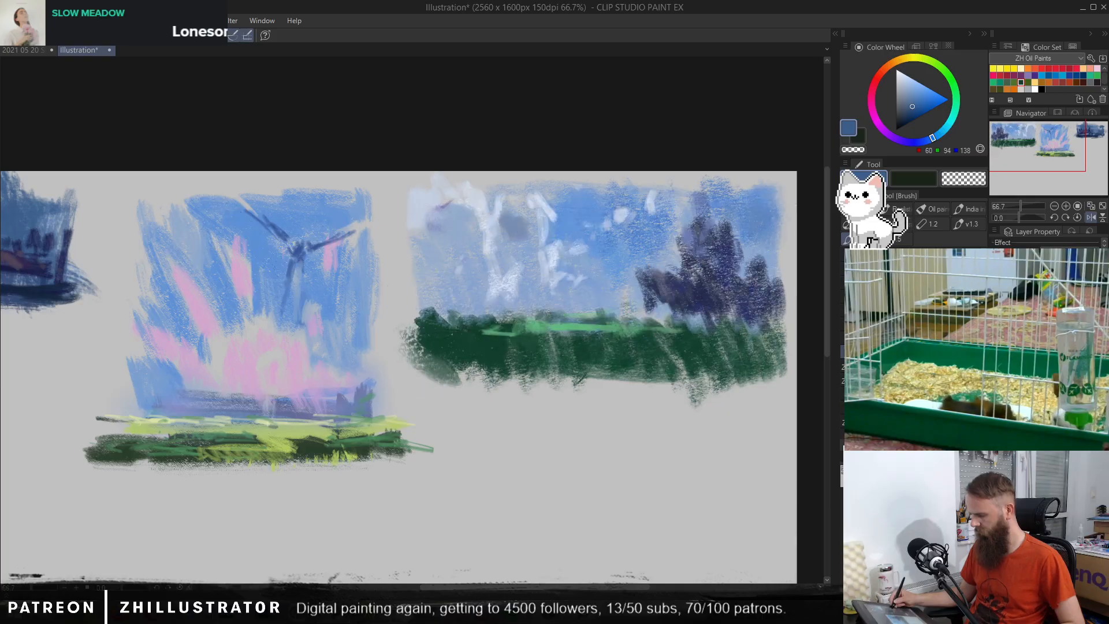
{"action": "key", "text": "ctrl+z"}
{"action": "key", "text": "ctrl+y"}
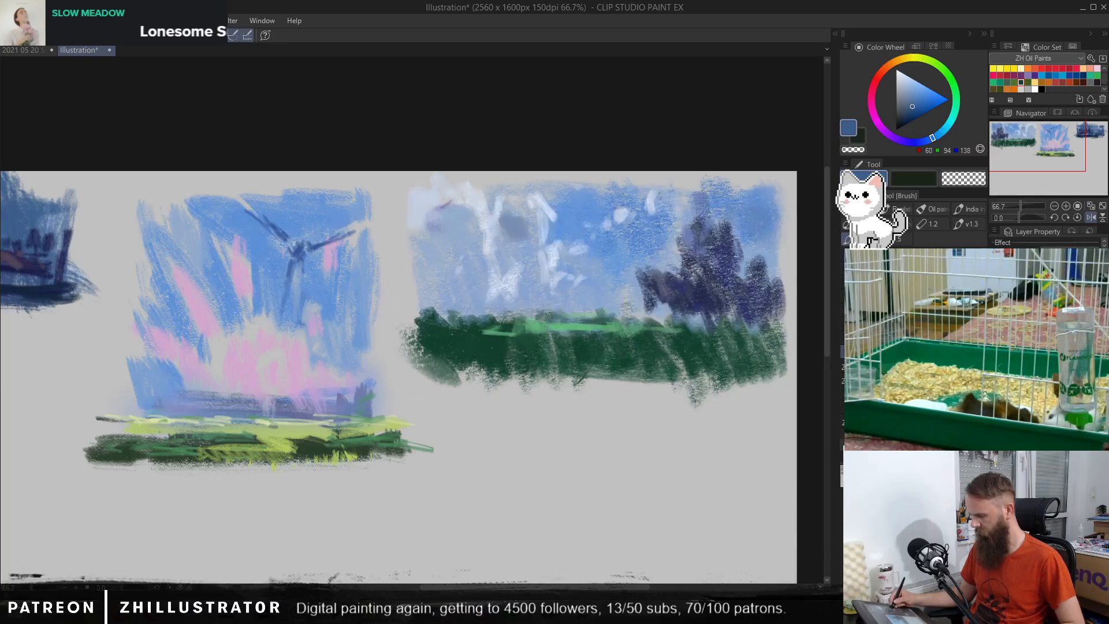
{"action": "key", "text": "ctrl+z"}
Step: Paint light blue (RGB 149, 207, 227) pen strokes over the distant arched shape above the cloudy landscape's field
{"action": "mouse_move", "coordinate": [583, 344]}
{"action": "left_mouse_down"}
{"action": "mouse_move", "coordinate": [613, 336]}
{"action": "mouse_move", "coordinate": [588, 431]}
{"action": "left_mouse_up"}
{"action": "key", "text": "p"}
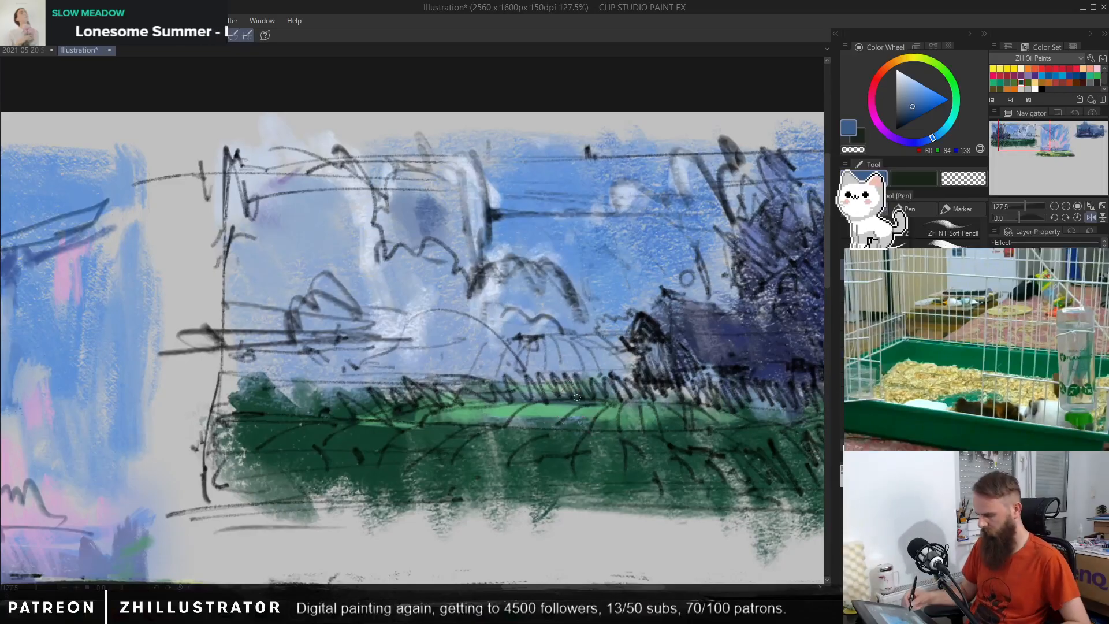
{"action": "left_click", "coordinate": [914, 85]}
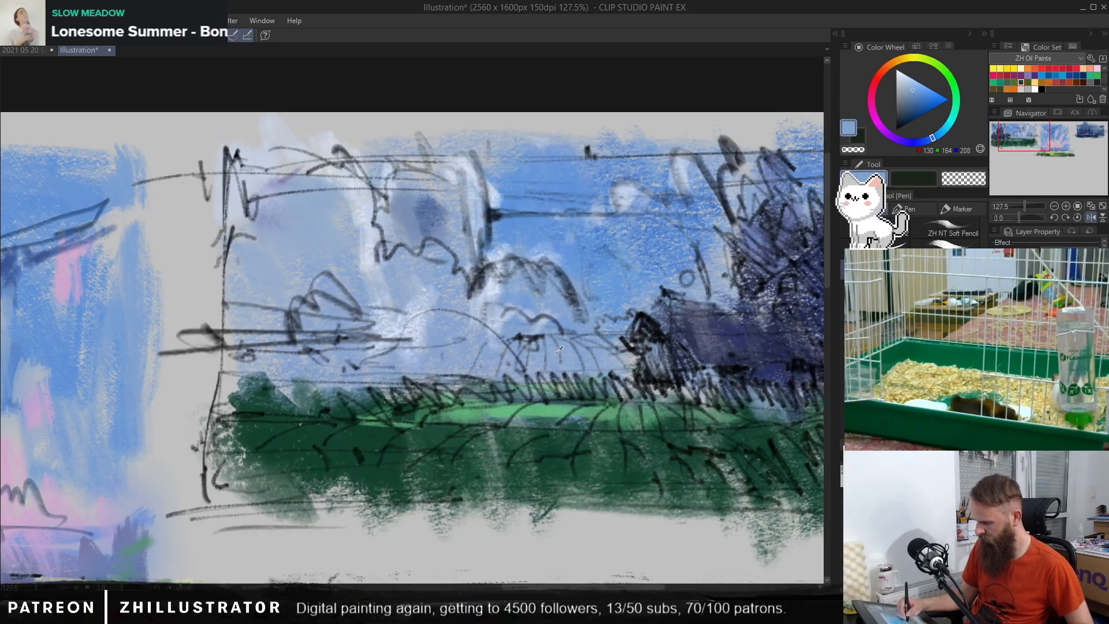
{"action": "left_click", "coordinate": [915, 82]}
{"action": "left_click", "coordinate": [944, 132]}
{"action": "mouse_move", "coordinate": [565, 339]}
{"action": "left_mouse_down"}
{"action": "mouse_move", "coordinate": [524, 357]}
{"action": "mouse_move", "coordinate": [589, 358]}
{"action": "mouse_move", "coordinate": [586, 346]}
{"action": "left_mouse_up"}
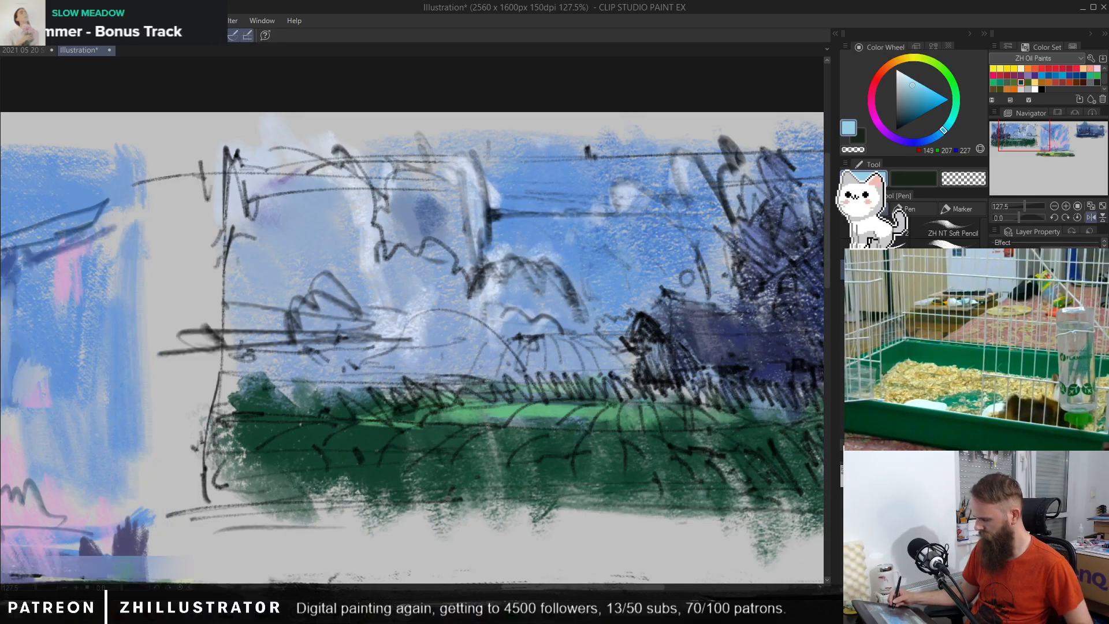
{"action": "left_click_drag", "start_coordinate": [563, 342], "coordinate": [604, 354]}
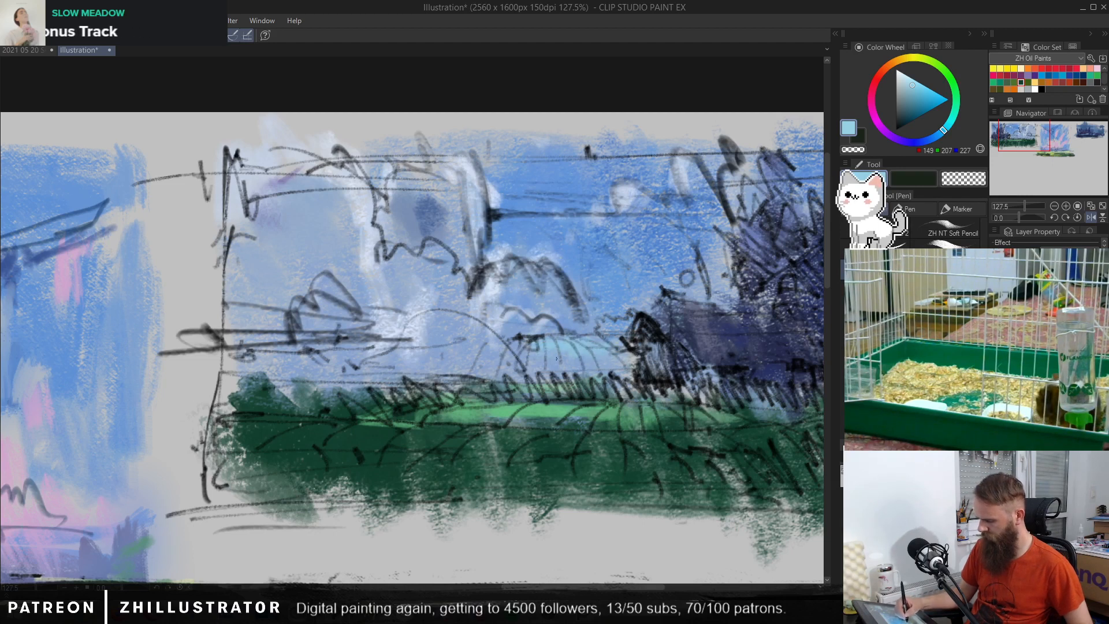
{"action": "left_click_drag", "start_coordinate": [577, 354], "coordinate": [612, 369]}
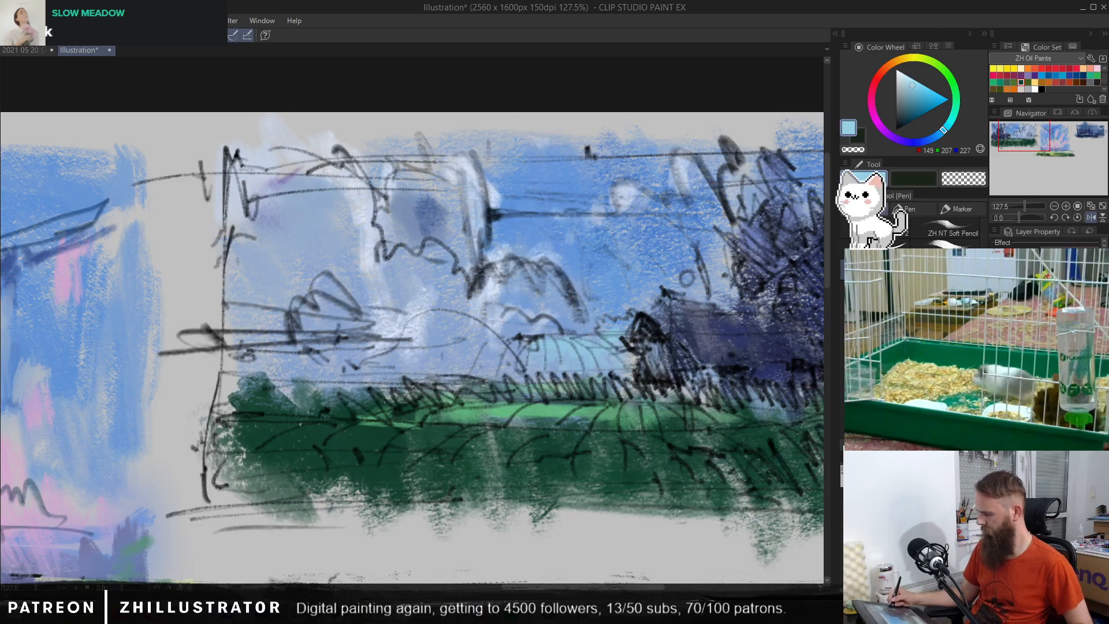
Step: Hide the line sketch and extend the light blue patch along the cloudy landscape's horizon away from the trees
{"action": "key", "text": "ctrl+comma"}
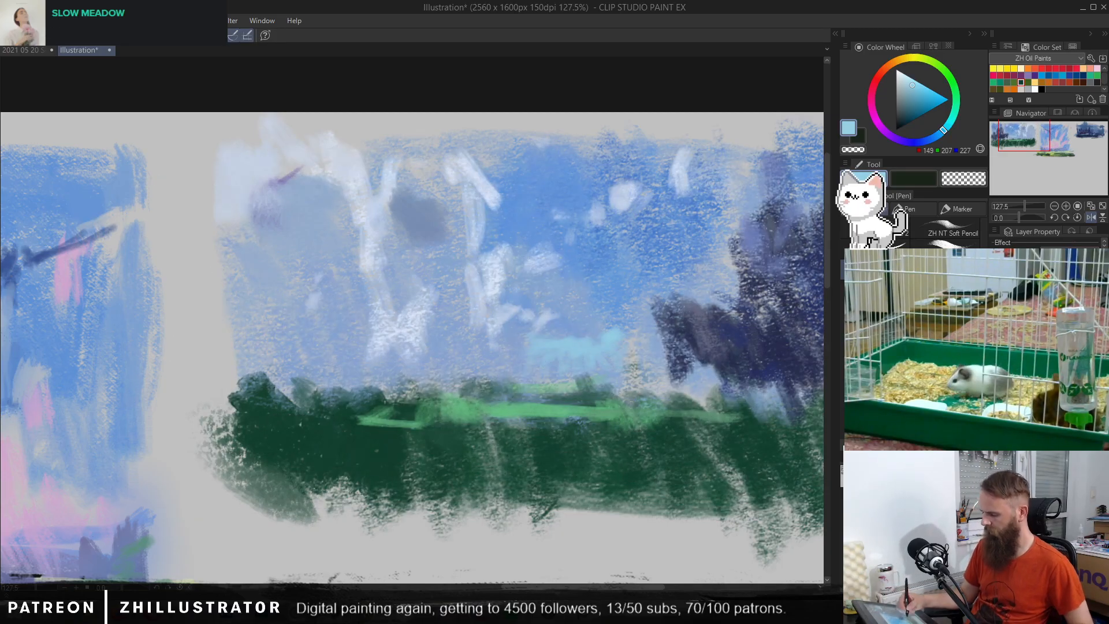
{"action": "left_click", "coordinate": [537, 347], "text": "alt"}
{"action": "mouse_move", "coordinate": [527, 352]}
{"action": "left_mouse_down"}
{"action": "mouse_move", "coordinate": [480, 349]}
{"action": "mouse_move", "coordinate": [492, 342]}
{"action": "left_mouse_up"}
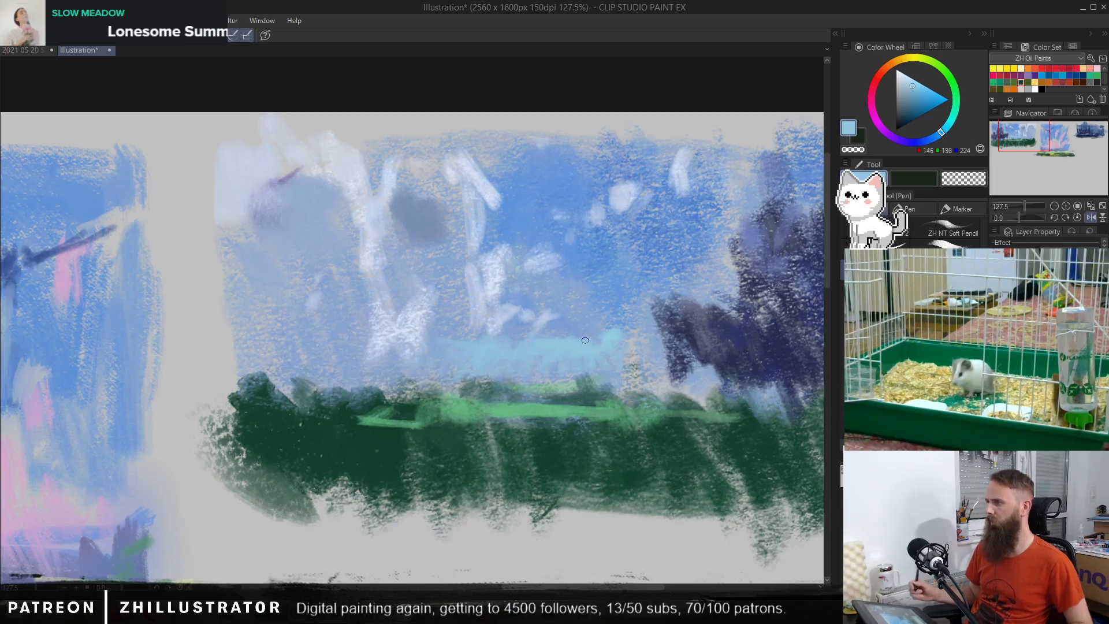
Step: Widen the dark cloud patch in the cloudy landscape's sky with sampled grey-blue (RGB 126, 145, 178) strokes
{"action": "left_click", "coordinate": [567, 373], "text": "alt"}
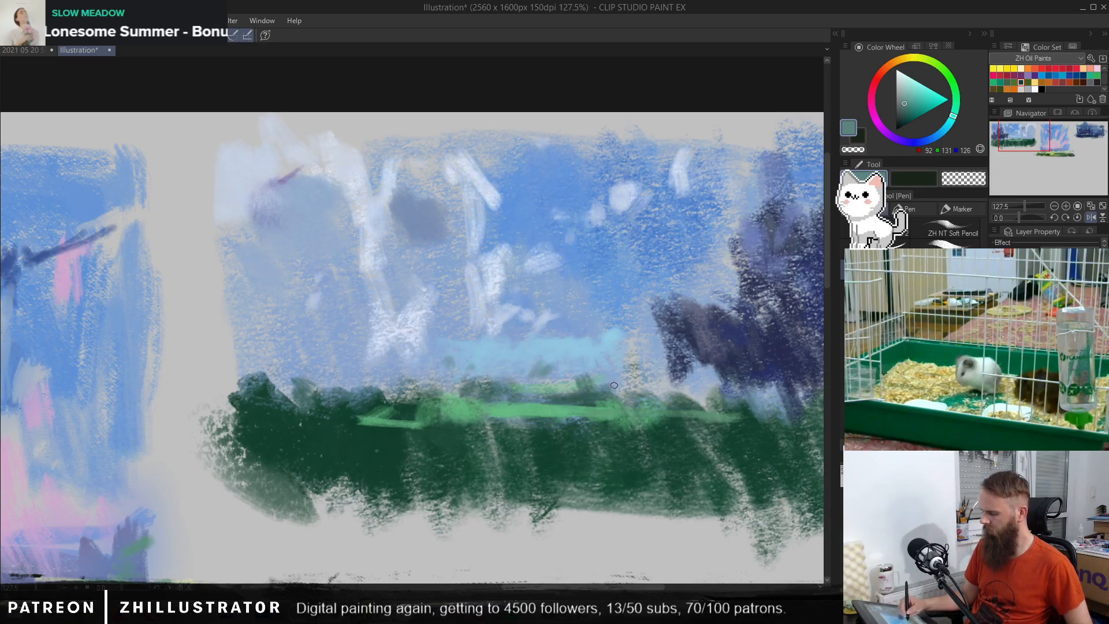
{"action": "left_click", "coordinate": [599, 230], "text": "alt"}
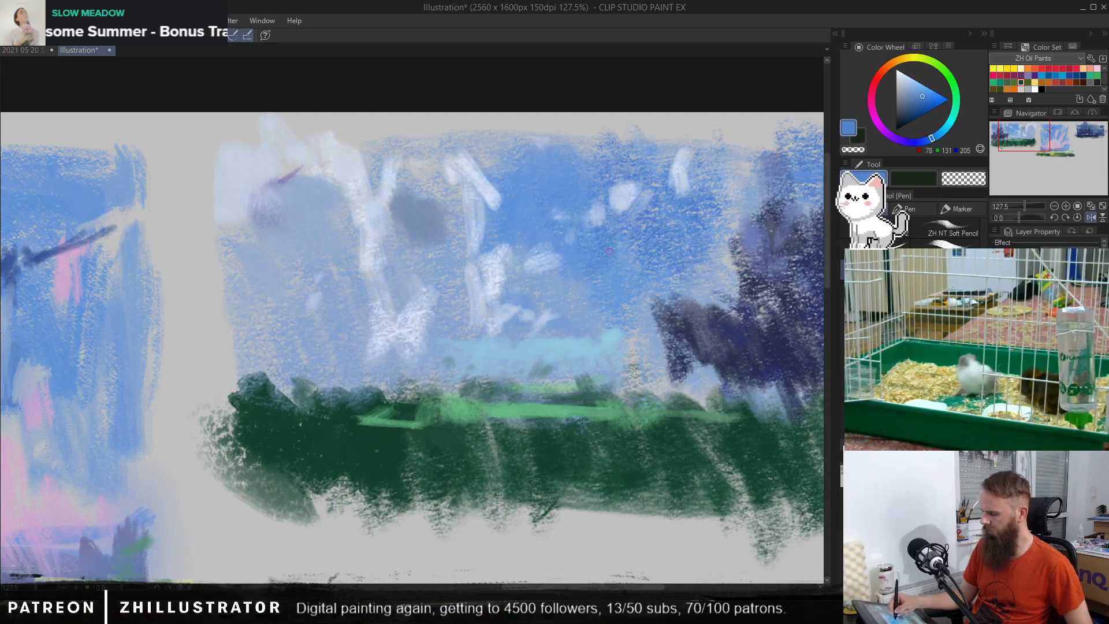
{"action": "left_click", "coordinate": [610, 167], "text": "alt"}
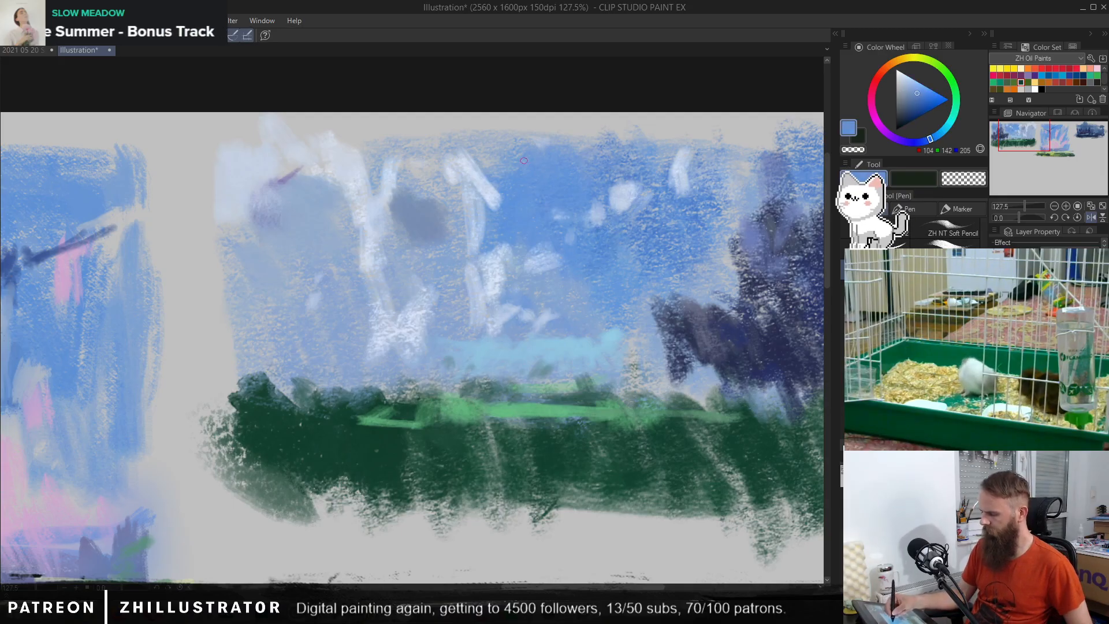
{"action": "left_click_drag", "start_coordinate": [461, 197], "coordinate": [453, 230]}
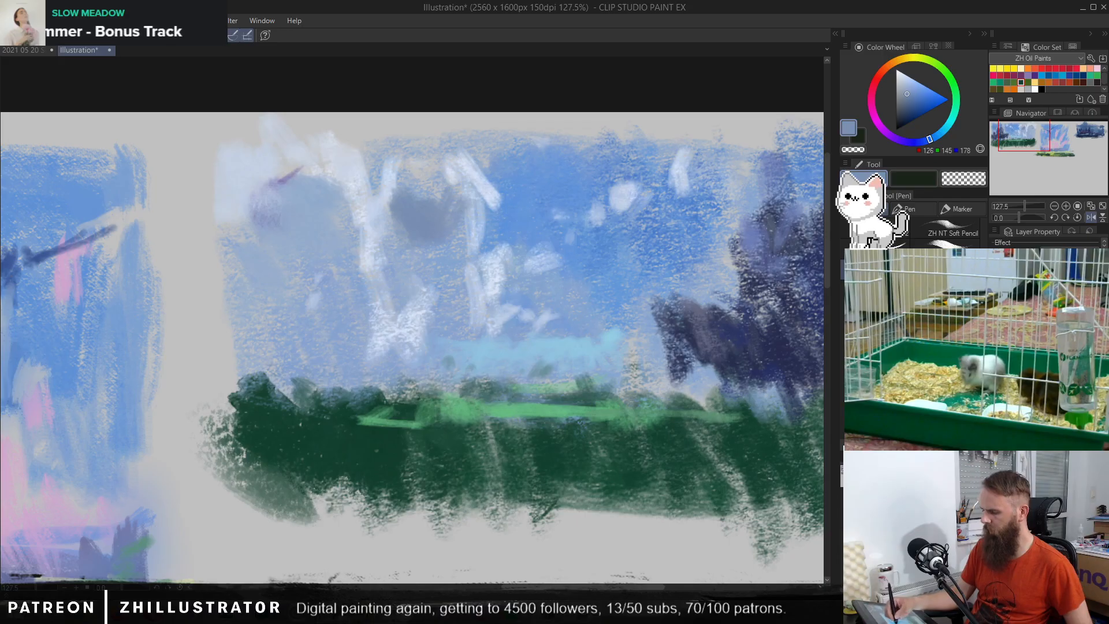
{"action": "left_click_drag", "start_coordinate": [423, 186], "coordinate": [435, 130]}
Step: Compare the thumbnails with the line sketch shown and hidden, and the blue-and-pink scene with its overpainting hidden and restored
{"action": "mouse_move", "coordinate": [734, 446]}
{"action": "left_mouse_down"}
{"action": "mouse_move", "coordinate": [654, 411]}
{"action": "mouse_move", "coordinate": [654, 385]}
{"action": "left_mouse_up"}
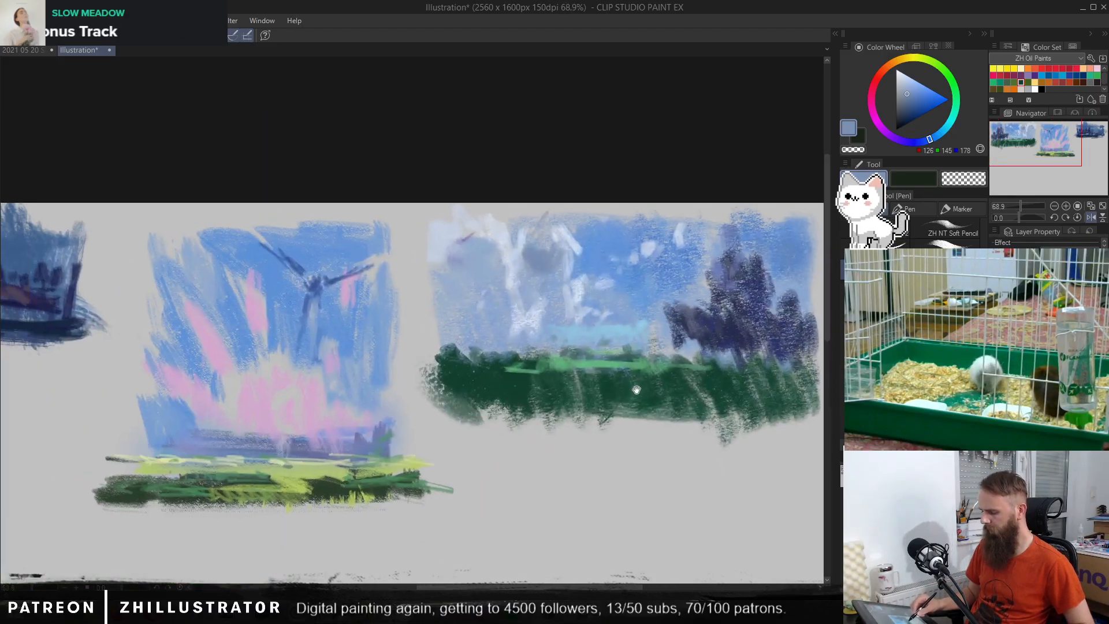
{"action": "key", "text": "ctrl+z"}
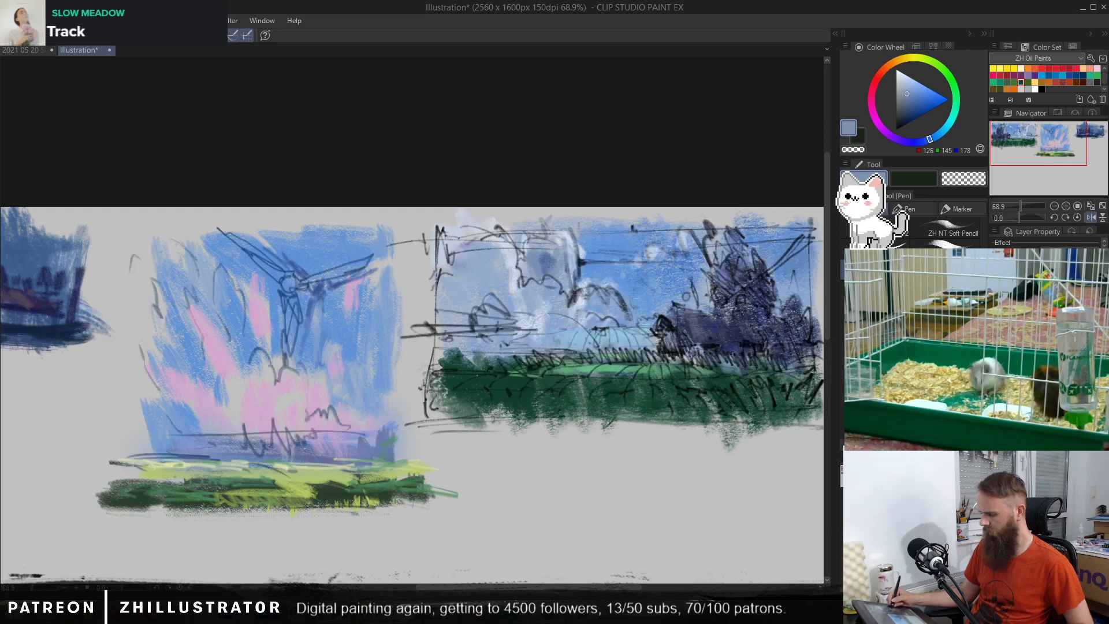
{"action": "left_click_drag", "start_coordinate": [391, 439], "coordinate": [525, 428]}
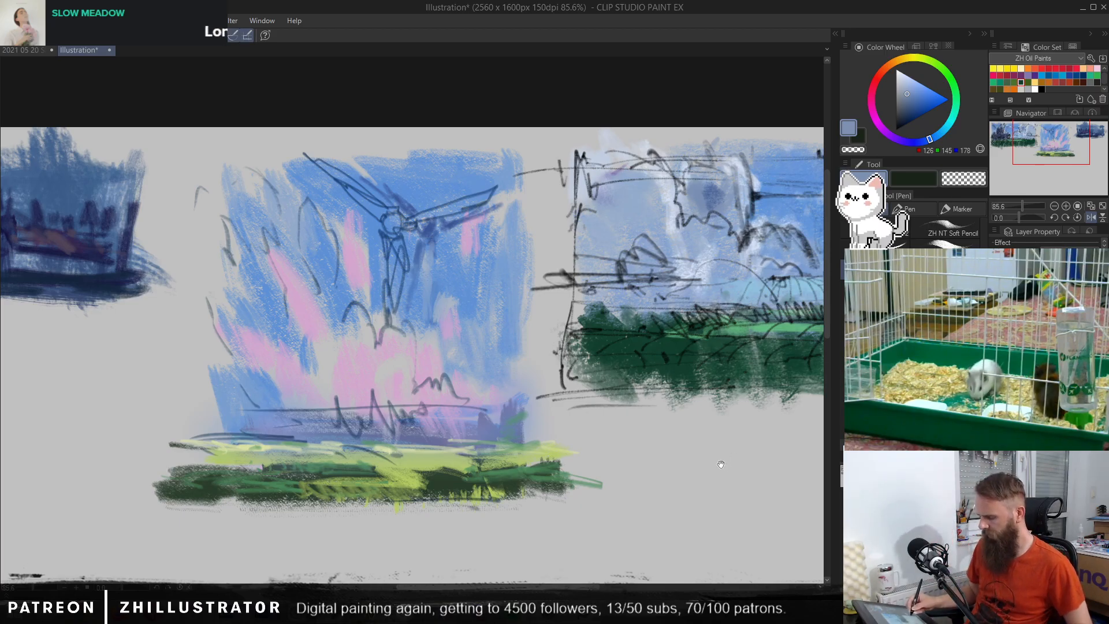
{"action": "left_click_drag", "start_coordinate": [748, 465], "coordinate": [699, 475]}
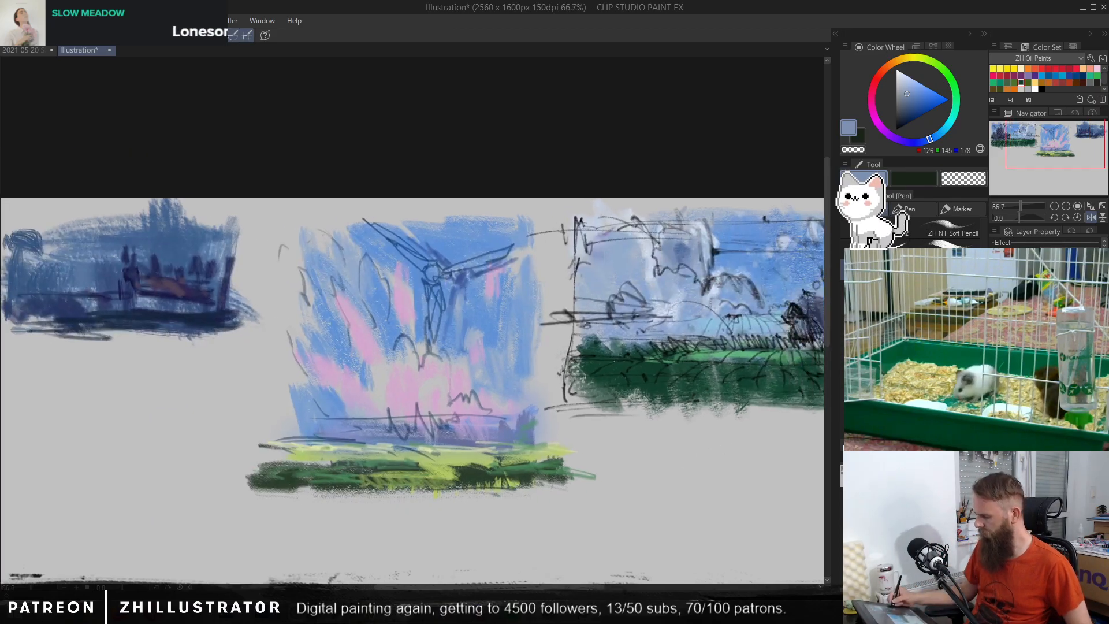
{"action": "key", "text": "Delete"}
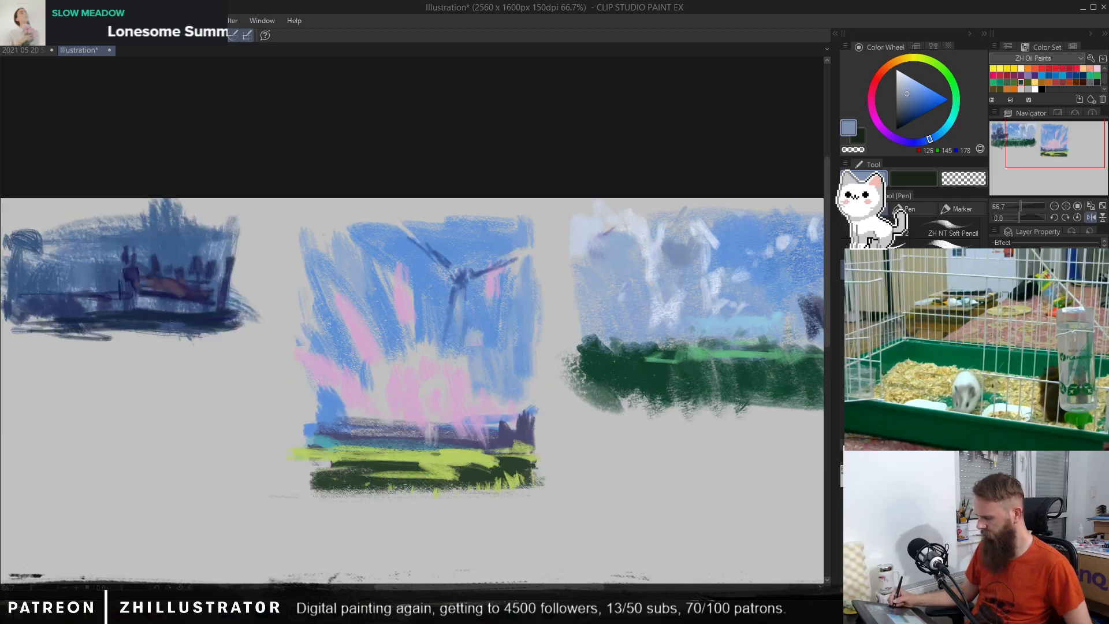
{"action": "key", "text": "ctrl+z"}
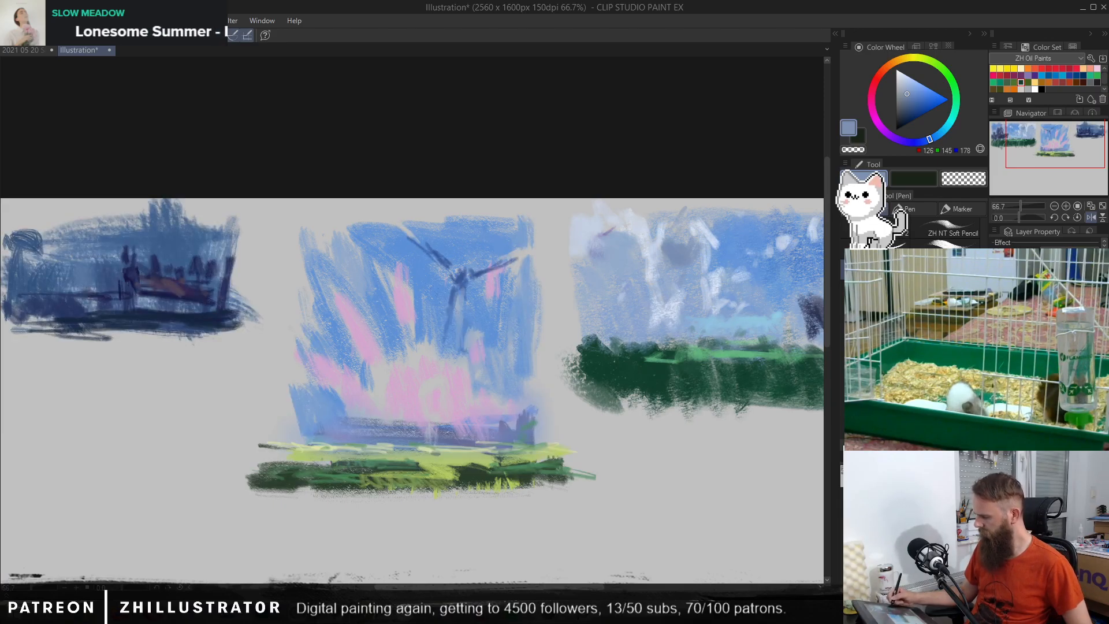
Step: Try a tall dark green (RGB 42, 61, 43) brush-painted tree over the blue-and-pink scene's sky and undo it
{"action": "key", "text": "b"}
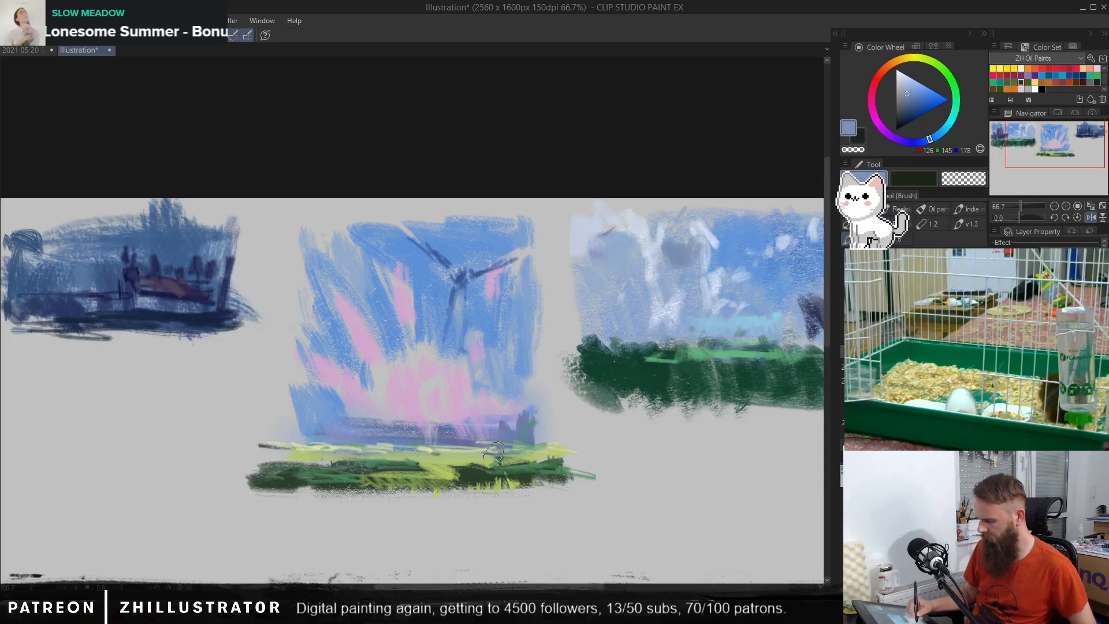
{"action": "left_click", "coordinate": [468, 472], "text": "alt"}
{"action": "mouse_move", "coordinate": [356, 415]}
{"action": "left_mouse_down"}
{"action": "mouse_move", "coordinate": [355, 457]}
{"action": "mouse_move", "coordinate": [379, 384]}
{"action": "mouse_move", "coordinate": [364, 357]}
{"action": "mouse_move", "coordinate": [377, 379]}
{"action": "mouse_move", "coordinate": [378, 346]}
{"action": "mouse_move", "coordinate": [359, 341]}
{"action": "mouse_move", "coordinate": [386, 297]}
{"action": "mouse_move", "coordinate": [387, 356]}
{"action": "mouse_move", "coordinate": [387, 291]}
{"action": "mouse_move", "coordinate": [374, 293]}
{"action": "mouse_move", "coordinate": [394, 249]}
{"action": "mouse_move", "coordinate": [356, 349]}
{"action": "mouse_move", "coordinate": [356, 328]}
{"action": "mouse_move", "coordinate": [351, 368]}
{"action": "mouse_move", "coordinate": [337, 373]}
{"action": "mouse_move", "coordinate": [365, 415]}
{"action": "mouse_move", "coordinate": [376, 361]}
{"action": "left_mouse_up"}
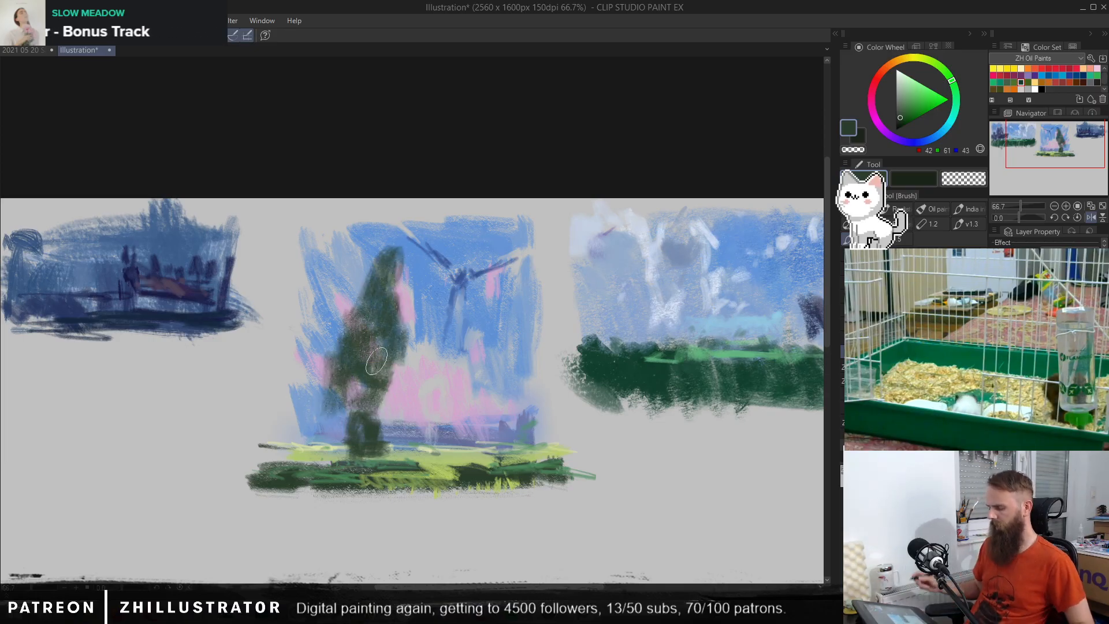
{"action": "key", "text": "ctrl+z"}
{"action": "key", "text": "ctrl+z"}
{"action": "key", "text": "ctrl+z"}
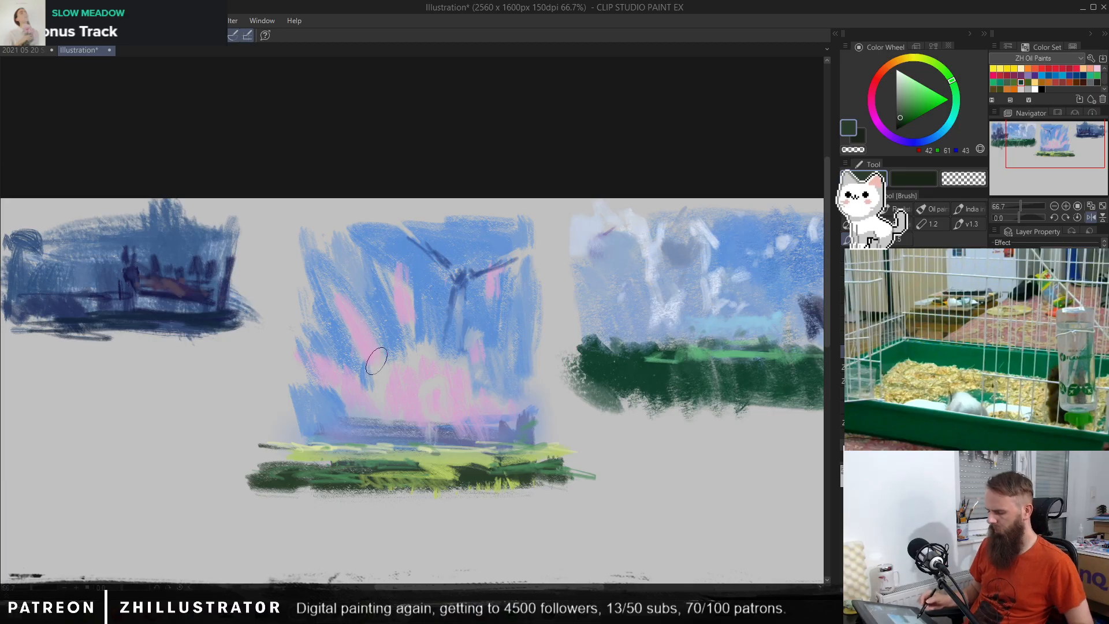
Step: Try dark green bushes on both sides of the blue-and-pink scene's field and undo them
{"action": "mouse_move", "coordinate": [341, 470]}
{"action": "left_mouse_down"}
{"action": "mouse_move", "coordinate": [297, 390]}
{"action": "mouse_move", "coordinate": [274, 445]}
{"action": "mouse_move", "coordinate": [254, 404]}
{"action": "mouse_move", "coordinate": [341, 456]}
{"action": "mouse_move", "coordinate": [363, 457]}
{"action": "mouse_move", "coordinate": [364, 404]}
{"action": "mouse_move", "coordinate": [300, 421]}
{"action": "mouse_move", "coordinate": [384, 454]}
{"action": "mouse_move", "coordinate": [482, 453]}
{"action": "mouse_move", "coordinate": [474, 405]}
{"action": "mouse_move", "coordinate": [549, 428]}
{"action": "mouse_move", "coordinate": [551, 406]}
{"action": "mouse_move", "coordinate": [572, 468]}
{"action": "mouse_move", "coordinate": [444, 508]}
{"action": "mouse_move", "coordinate": [580, 511]}
{"action": "mouse_move", "coordinate": [560, 488]}
{"action": "mouse_move", "coordinate": [591, 462]}
{"action": "left_mouse_up"}
{"action": "left_click_drag", "start_coordinate": [592, 462], "coordinate": [491, 491]}
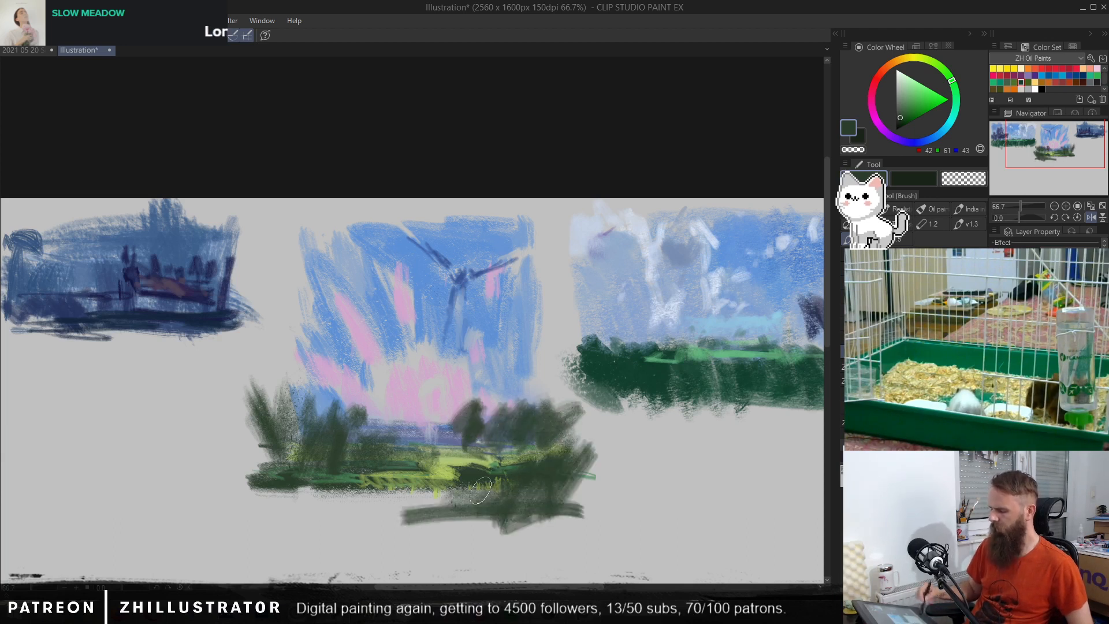
{"action": "key", "text": "ctrl+z"}
{"action": "key", "text": "ctrl+z"}
{"action": "key", "text": "ctrl+z"}
{"action": "key", "text": "ctrl+z"}
{"action": "key", "text": "ctrl+z"}
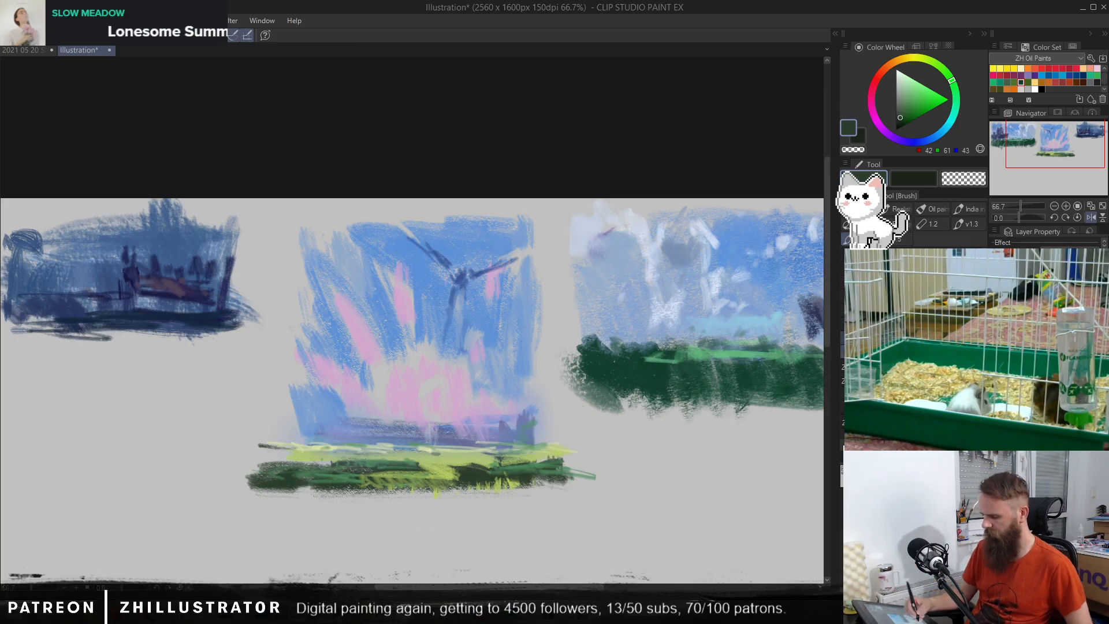
Step: Brush sampled pink (RGB 208, 165, 206) over the purple horizon and down into the field of the blue-and-pink scene
{"action": "left_click", "coordinate": [460, 399], "text": "alt"}
{"action": "left_click", "coordinate": [460, 399], "text": "alt"}
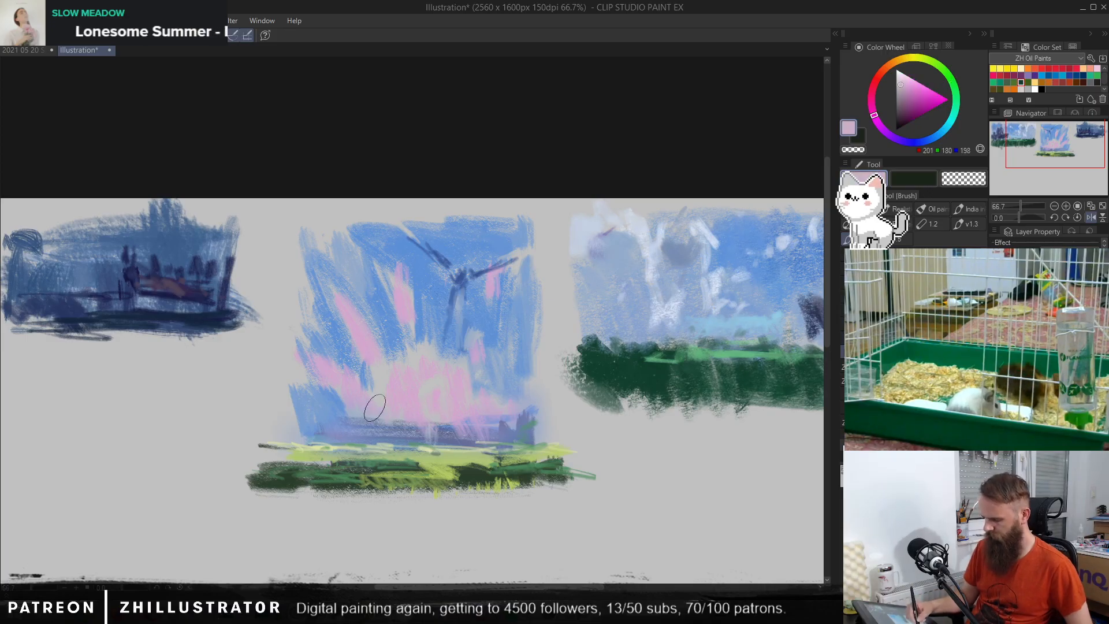
{"action": "mouse_move", "coordinate": [406, 419]}
{"action": "left_mouse_down"}
{"action": "mouse_move", "coordinate": [392, 445]}
{"action": "mouse_move", "coordinate": [357, 402]}
{"action": "mouse_move", "coordinate": [370, 440]}
{"action": "mouse_move", "coordinate": [322, 414]}
{"action": "mouse_move", "coordinate": [332, 448]}
{"action": "mouse_move", "coordinate": [296, 420]}
{"action": "mouse_move", "coordinate": [325, 475]}
{"action": "mouse_move", "coordinate": [326, 438]}
{"action": "mouse_move", "coordinate": [395, 469]}
{"action": "mouse_move", "coordinate": [413, 409]}
{"action": "mouse_move", "coordinate": [458, 446]}
{"action": "mouse_move", "coordinate": [487, 426]}
{"action": "mouse_move", "coordinate": [492, 448]}
{"action": "mouse_move", "coordinate": [498, 412]}
{"action": "mouse_move", "coordinate": [521, 452]}
{"action": "mouse_move", "coordinate": [531, 430]}
{"action": "mouse_move", "coordinate": [468, 487]}
{"action": "mouse_move", "coordinate": [448, 460]}
{"action": "mouse_move", "coordinate": [399, 453]}
{"action": "mouse_move", "coordinate": [388, 472]}
{"action": "mouse_move", "coordinate": [439, 414]}
{"action": "left_mouse_up"}
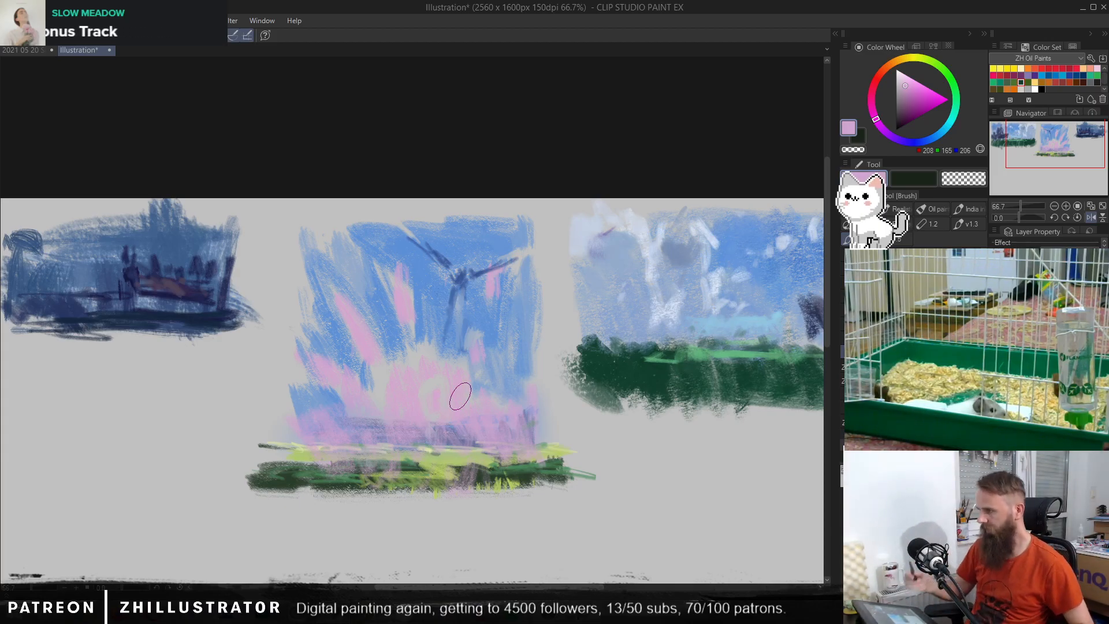
Step: Extend the blue-and-pink scene's sky outward at both sides with sampled blues (RGB 121, 158, 207 and 152, 171, 200)
{"action": "left_click", "coordinate": [322, 326], "text": "alt"}
{"action": "mouse_move", "coordinate": [311, 286]}
{"action": "left_mouse_down"}
{"action": "mouse_move", "coordinate": [288, 381]}
{"action": "mouse_move", "coordinate": [287, 242]}
{"action": "mouse_move", "coordinate": [272, 268]}
{"action": "mouse_move", "coordinate": [315, 241]}
{"action": "mouse_move", "coordinate": [307, 231]}
{"action": "mouse_move", "coordinate": [501, 253]}
{"action": "mouse_move", "coordinate": [272, 230]}
{"action": "left_mouse_up"}
{"action": "left_click", "coordinate": [505, 252], "text": "alt"}
{"action": "left_click_drag", "start_coordinate": [280, 358], "coordinate": [284, 428]}
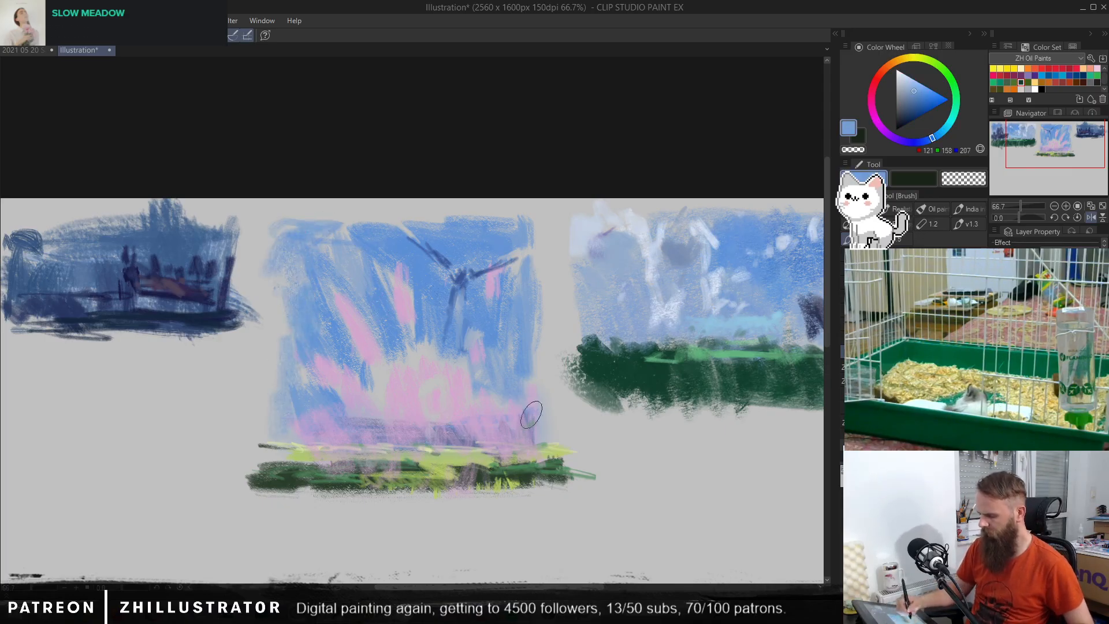
{"action": "left_click", "coordinate": [520, 341], "text": "alt"}
{"action": "left_click_drag", "start_coordinate": [535, 300], "coordinate": [540, 241]}
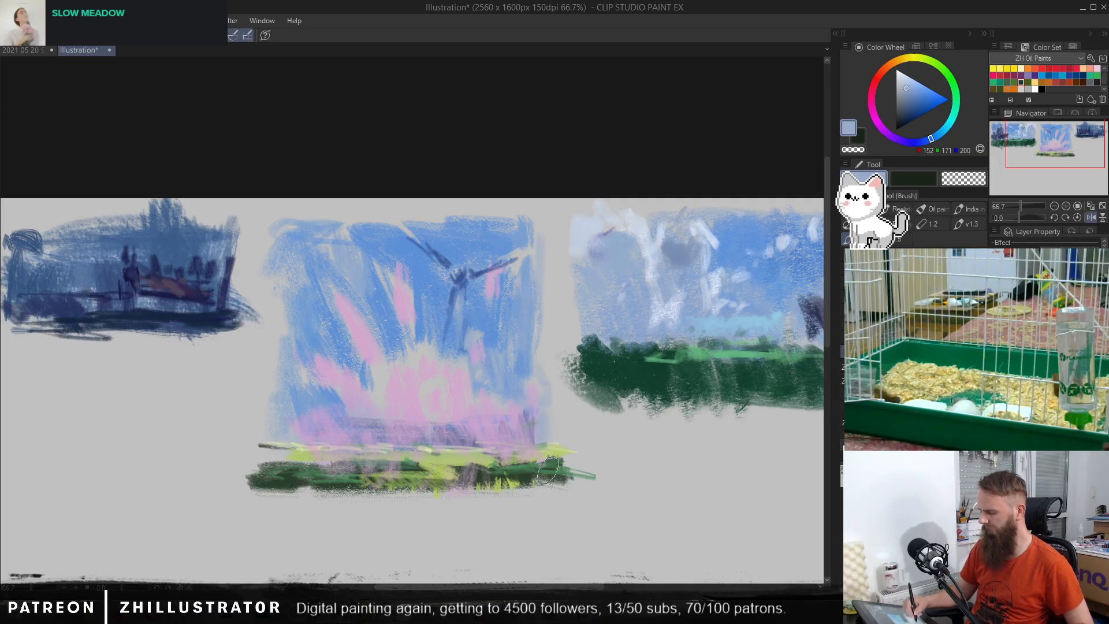
Step: Mirror the canvas view and add soft pink (RGB 204, 173, 202) ray strokes to the upper sky of the blue-and-pink scene
{"action": "left_click", "coordinate": [1090, 217]}
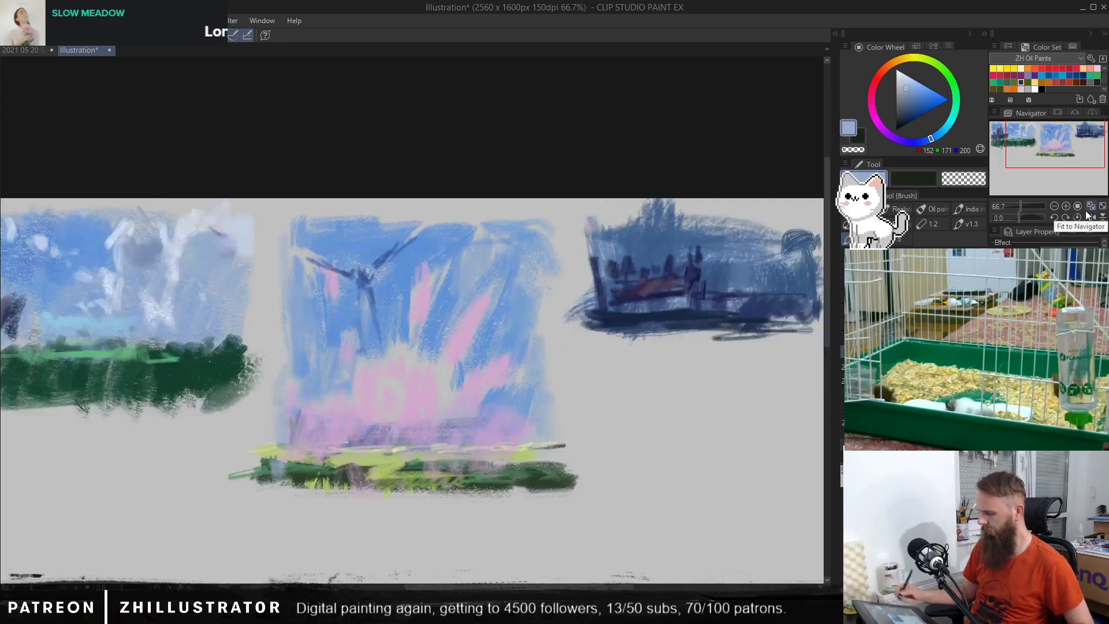
{"action": "left_click", "coordinate": [469, 305], "text": "alt"}
{"action": "mouse_move", "coordinate": [465, 260]}
{"action": "left_mouse_down"}
{"action": "mouse_move", "coordinate": [477, 284]}
{"action": "mouse_move", "coordinate": [502, 283]}
{"action": "left_mouse_up"}
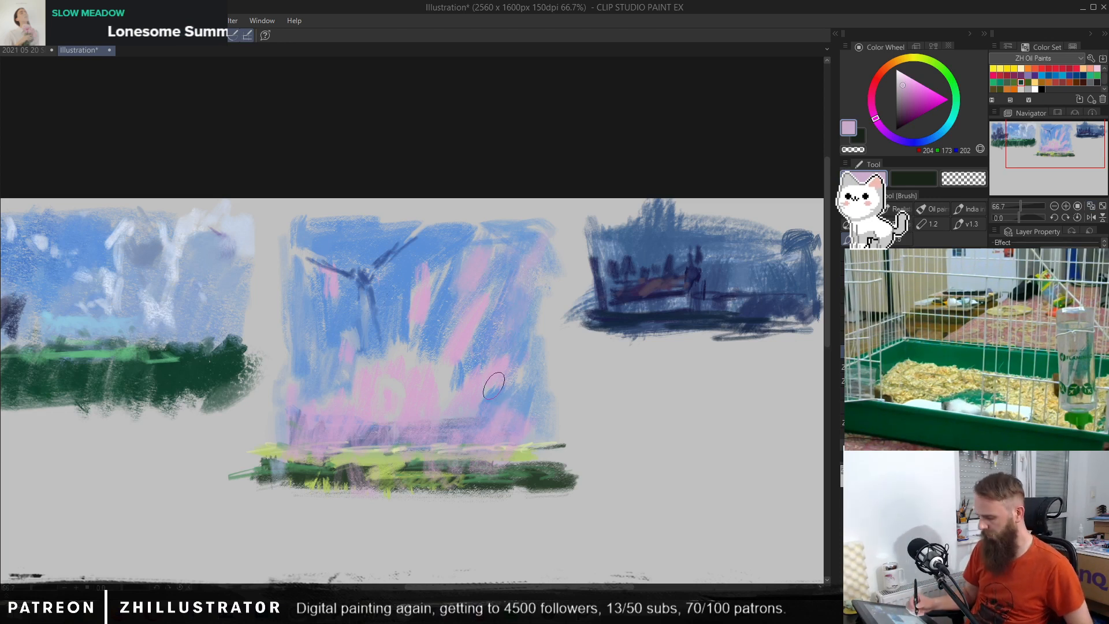
Step: Paint pale yellow (RGB 208, 216, 166) streaks at both ends of the horizon, then try and undo one below the windmill shape
{"action": "left_click", "coordinate": [561, 445], "text": "alt"}
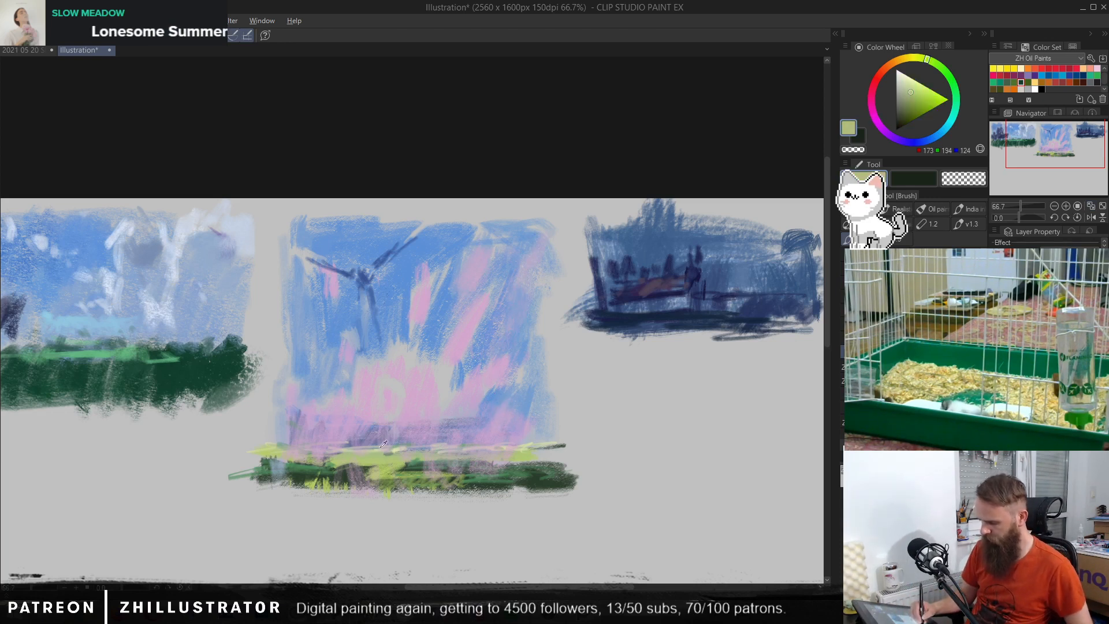
{"action": "left_click", "coordinate": [537, 445], "text": "alt"}
{"action": "left_click_drag", "start_coordinate": [467, 416], "coordinate": [546, 415]}
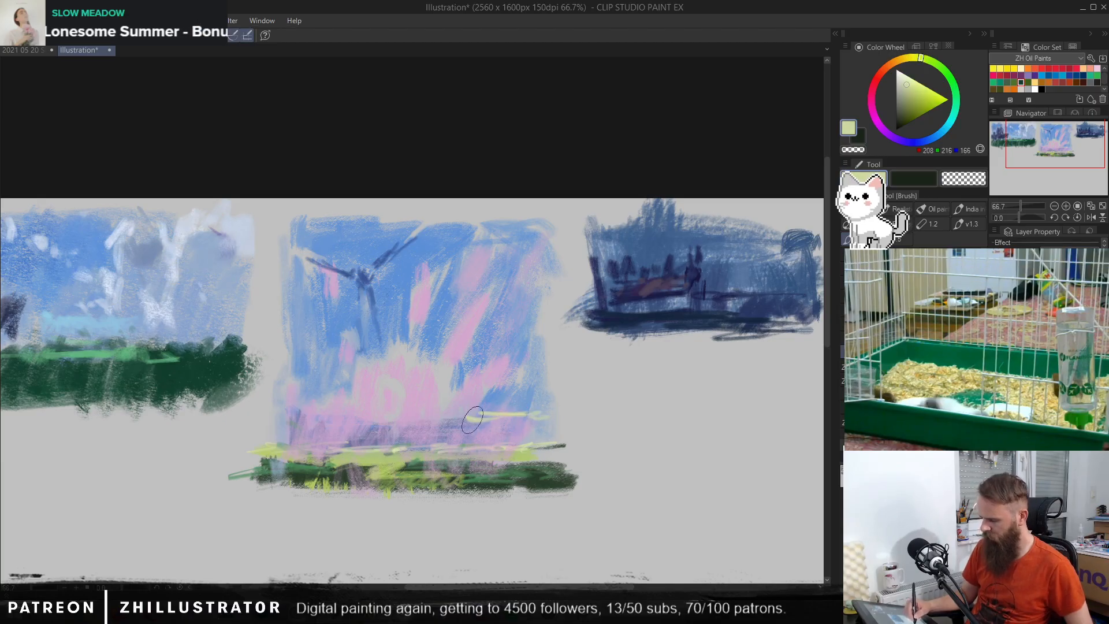
{"action": "mouse_move", "coordinate": [295, 417]}
{"action": "left_mouse_down"}
{"action": "mouse_move", "coordinate": [321, 415]}
{"action": "mouse_move", "coordinate": [305, 417]}
{"action": "left_mouse_up"}
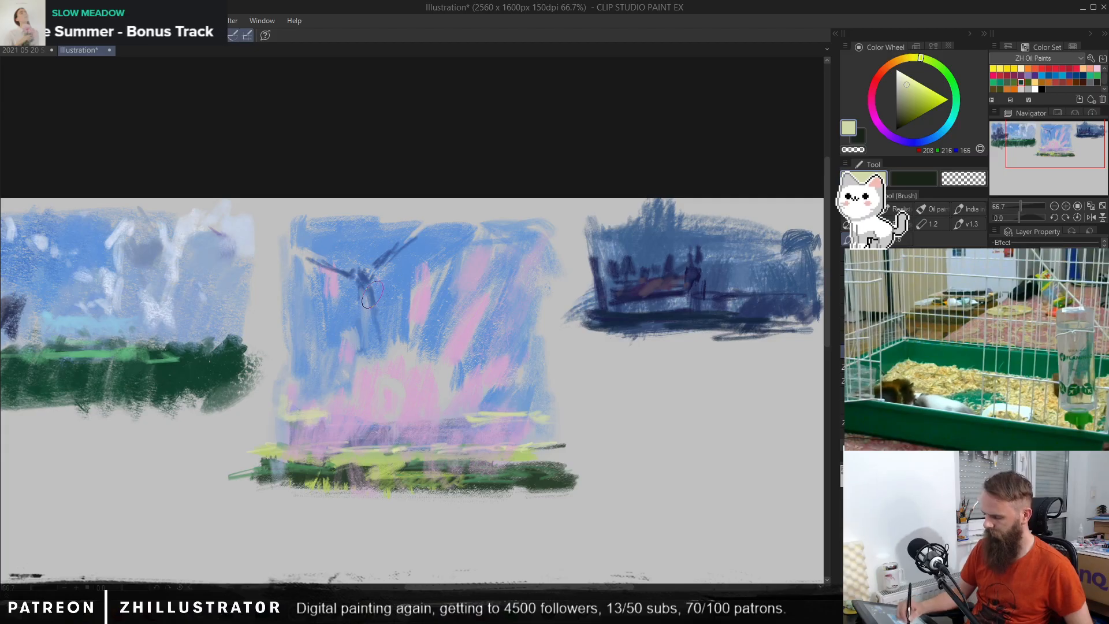
{"action": "left_click_drag", "start_coordinate": [363, 284], "coordinate": [395, 398]}
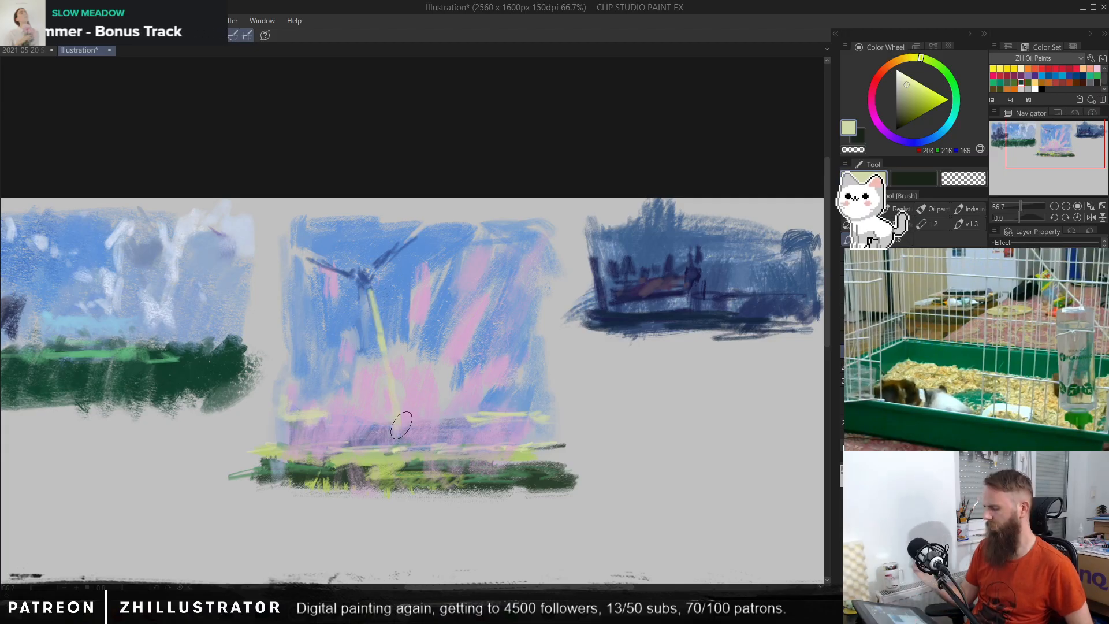
{"action": "key", "text": "ctrl+z"}
Step: Choose a more saturated pink (RGB 208, 125, 204) and strengthen the rays and the glow above the horizon
{"action": "left_click", "coordinate": [490, 392], "text": "alt"}
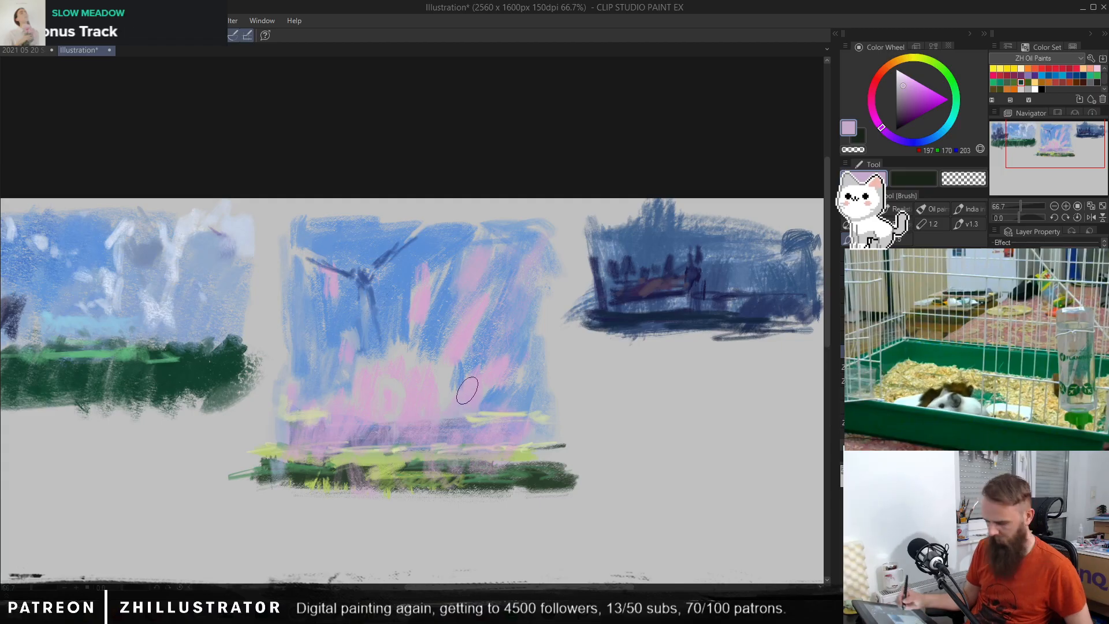
{"action": "left_click_drag", "start_coordinate": [882, 128], "coordinate": [876, 119]}
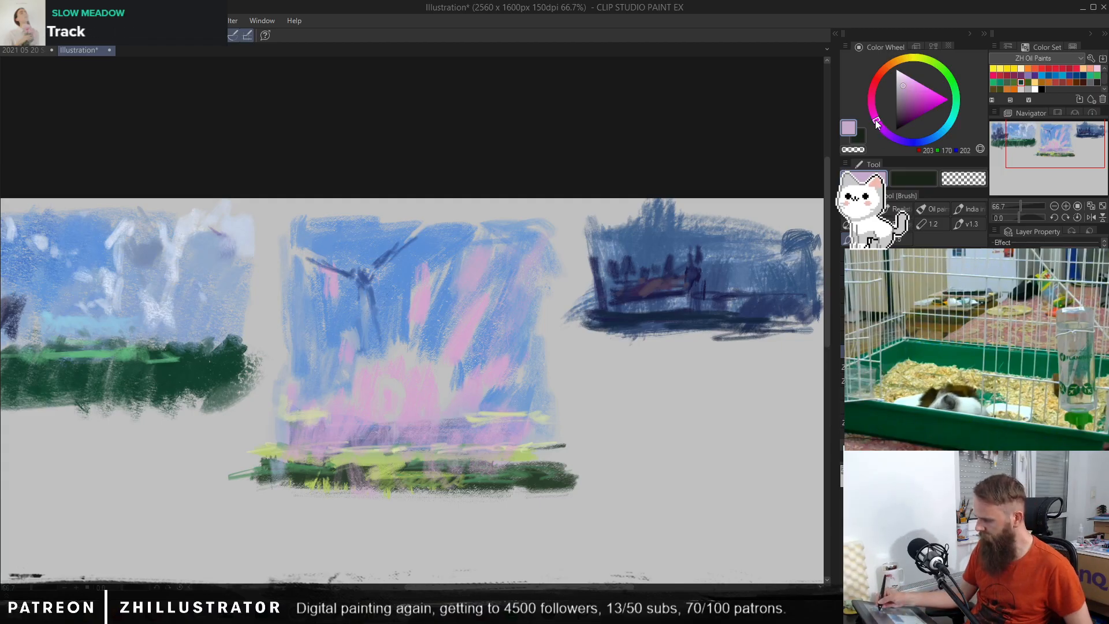
{"action": "left_click", "coordinate": [913, 90]}
{"action": "mouse_move", "coordinate": [426, 291]}
{"action": "left_mouse_down"}
{"action": "mouse_move", "coordinate": [412, 347]}
{"action": "mouse_move", "coordinate": [458, 339]}
{"action": "left_mouse_up"}
{"action": "mouse_move", "coordinate": [399, 374]}
{"action": "left_mouse_down"}
{"action": "mouse_move", "coordinate": [392, 427]}
{"action": "mouse_move", "coordinate": [371, 392]}
{"action": "mouse_move", "coordinate": [355, 427]}
{"action": "left_mouse_up"}
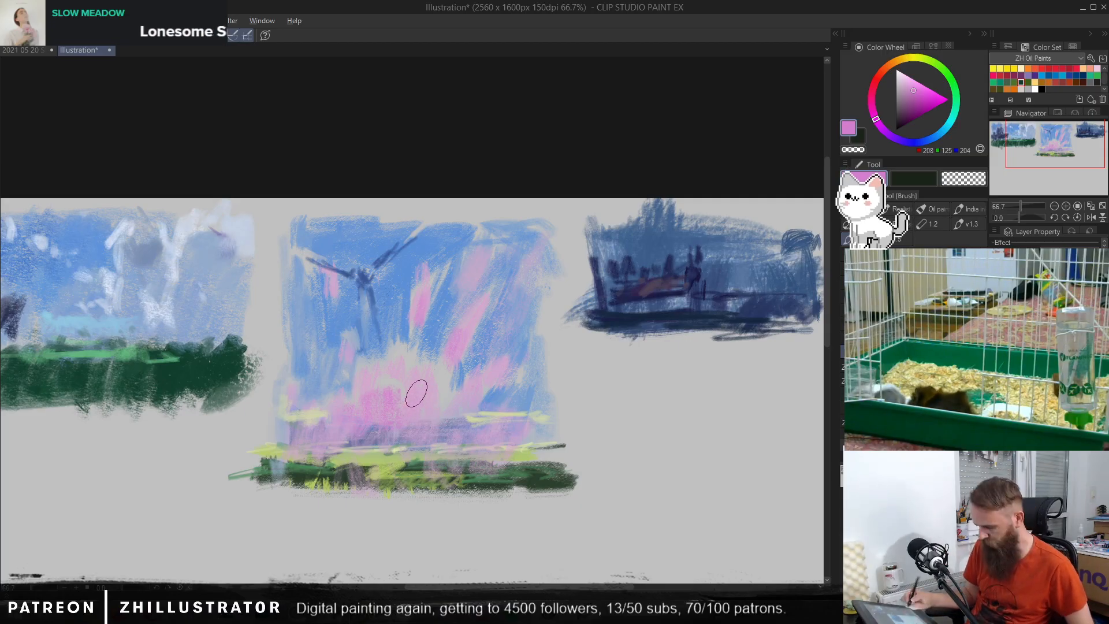
Step: Repaint the blue-and-pink scene's field with yellow-green (RGB 148, 169, 97) and add darker green (RGB 61, 86, 47) bands
{"action": "left_click", "coordinate": [396, 457], "text": "alt"}
{"action": "left_click", "coordinate": [394, 460], "text": "alt"}
{"action": "mouse_move", "coordinate": [345, 469]}
{"action": "left_mouse_down"}
{"action": "mouse_move", "coordinate": [315, 478]}
{"action": "mouse_move", "coordinate": [268, 453]}
{"action": "mouse_move", "coordinate": [298, 472]}
{"action": "mouse_move", "coordinate": [569, 479]}
{"action": "left_mouse_up"}
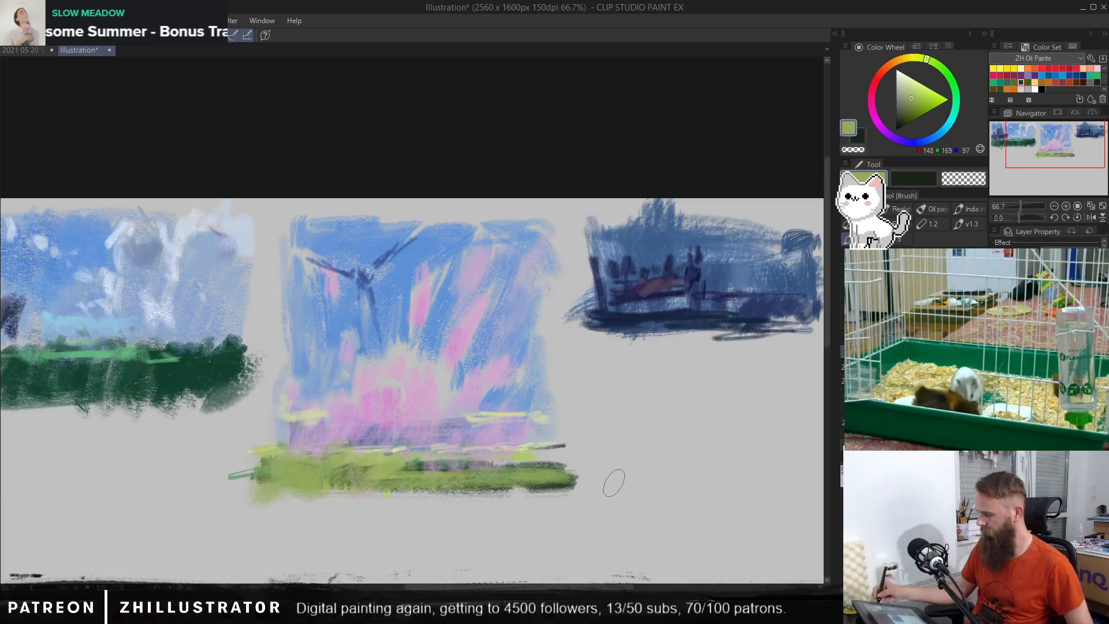
{"action": "left_click", "coordinate": [936, 68]}
{"action": "left_click", "coordinate": [907, 111]}
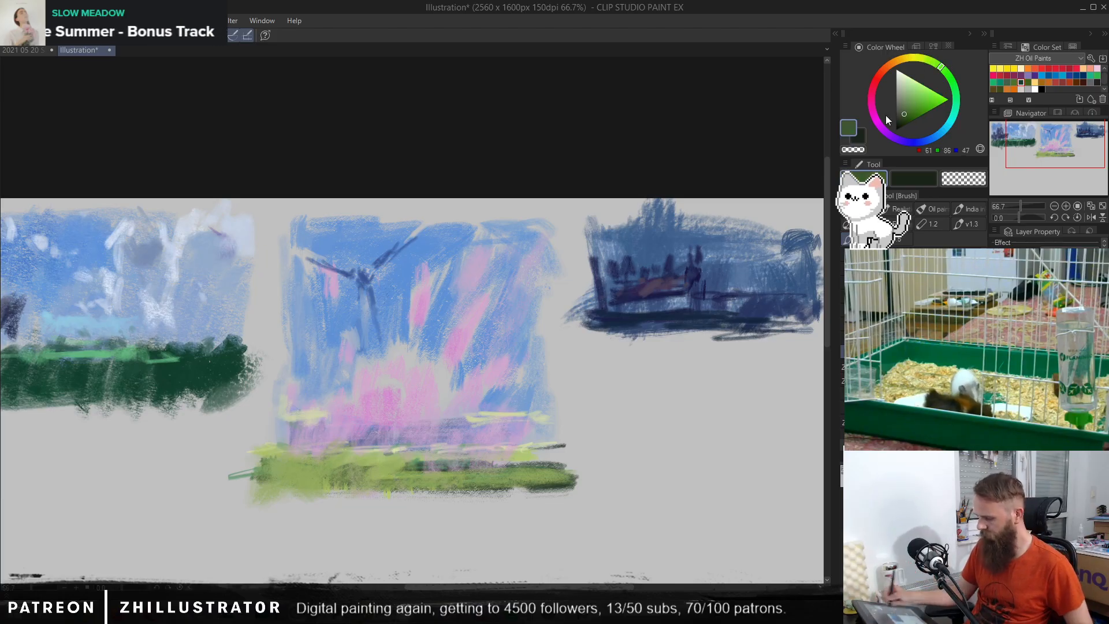
{"action": "mouse_move", "coordinate": [289, 467]}
{"action": "left_mouse_down"}
{"action": "mouse_move", "coordinate": [382, 465]}
{"action": "mouse_move", "coordinate": [390, 478]}
{"action": "mouse_move", "coordinate": [259, 467]}
{"action": "mouse_move", "coordinate": [263, 488]}
{"action": "mouse_move", "coordinate": [444, 487]}
{"action": "mouse_move", "coordinate": [417, 461]}
{"action": "mouse_move", "coordinate": [477, 471]}
{"action": "mouse_move", "coordinate": [474, 481]}
{"action": "mouse_move", "coordinate": [504, 490]}
{"action": "mouse_move", "coordinate": [458, 468]}
{"action": "mouse_move", "coordinate": [487, 452]}
{"action": "mouse_move", "coordinate": [494, 474]}
{"action": "mouse_move", "coordinate": [570, 467]}
{"action": "mouse_move", "coordinate": [576, 483]}
{"action": "mouse_move", "coordinate": [533, 457]}
{"action": "left_mouse_up"}
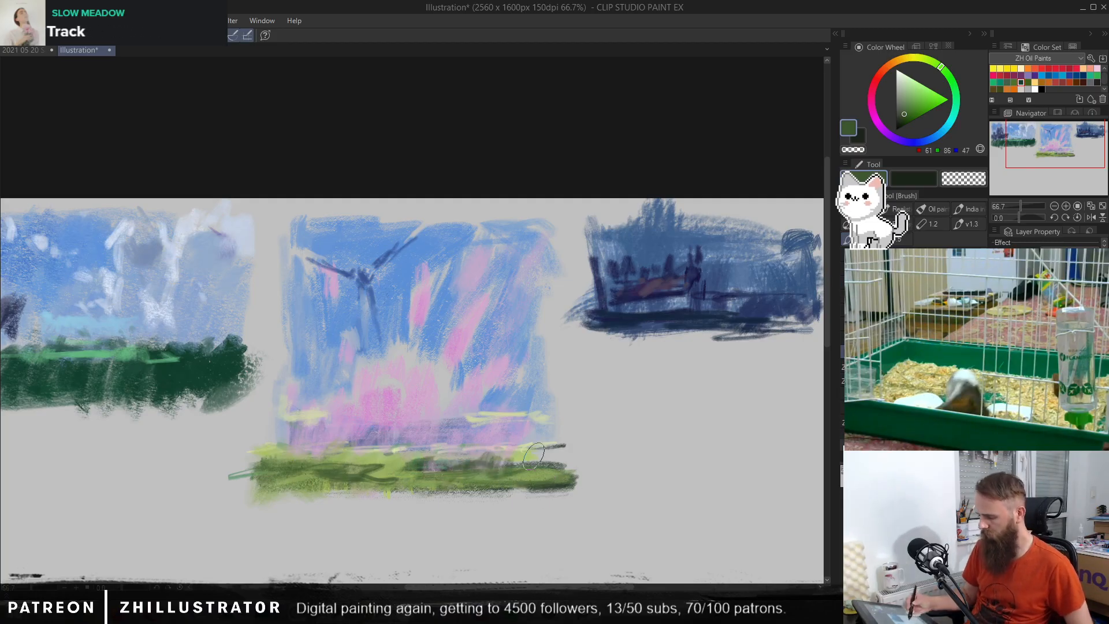
Step: Extend the left yellow horizon streak outward with sampled pale yellow and touch up the sky edge above it in blue (RGB 115, 155, 209)
{"action": "left_click", "coordinate": [385, 381], "text": "alt"}
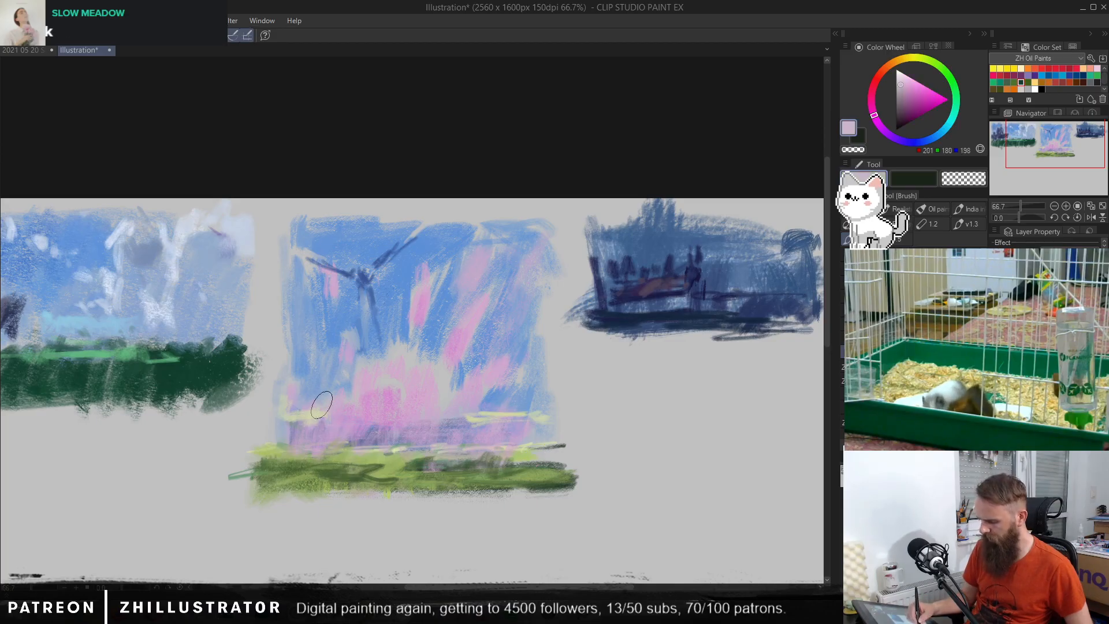
{"action": "left_click", "coordinate": [302, 412], "text": "alt"}
{"action": "mouse_move", "coordinate": [298, 413]}
{"action": "left_mouse_down"}
{"action": "mouse_move", "coordinate": [285, 416]}
{"action": "mouse_move", "coordinate": [303, 424]}
{"action": "left_mouse_up"}
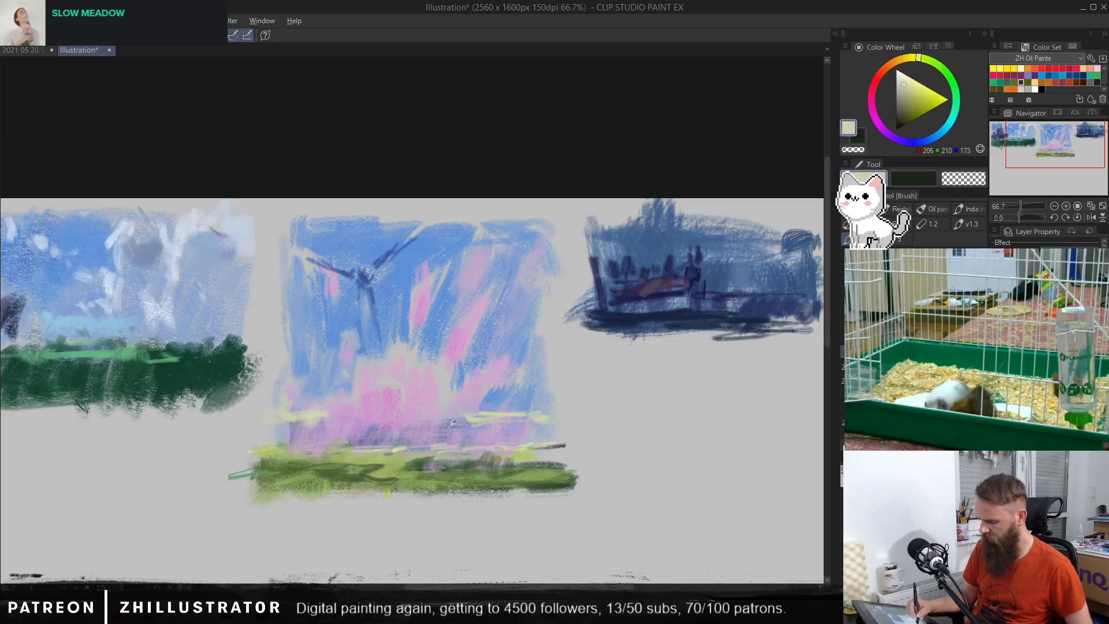
{"action": "left_click", "coordinate": [516, 433], "text": "alt"}
{"action": "left_click", "coordinate": [294, 417], "text": "alt"}
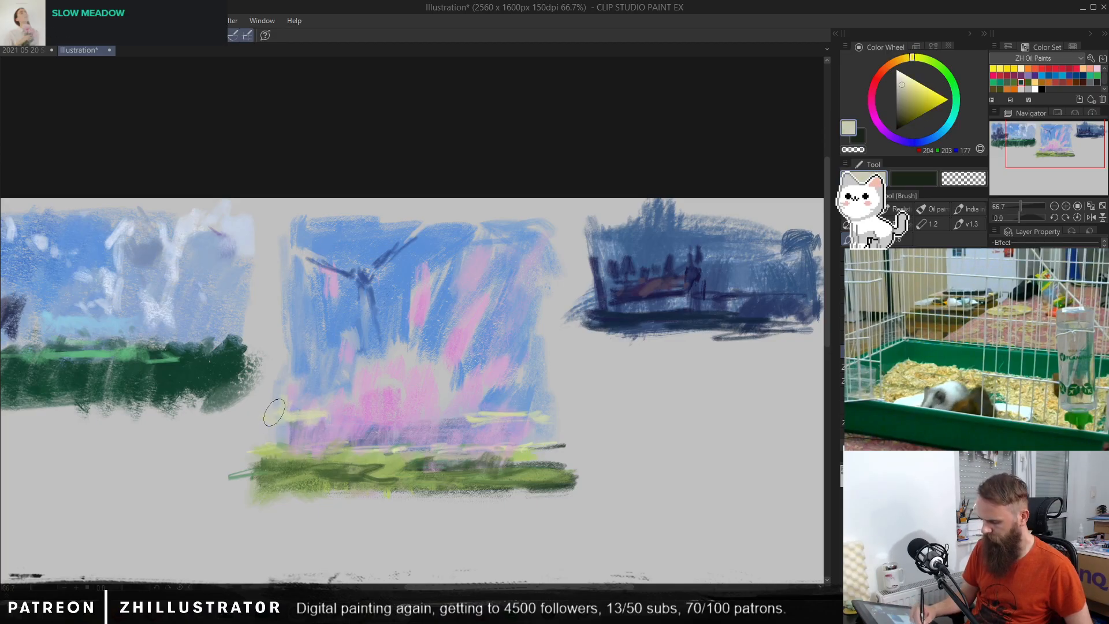
{"action": "left_click", "coordinate": [325, 358], "text": "alt"}
{"action": "left_click_drag", "start_coordinate": [286, 345], "coordinate": [277, 386]}
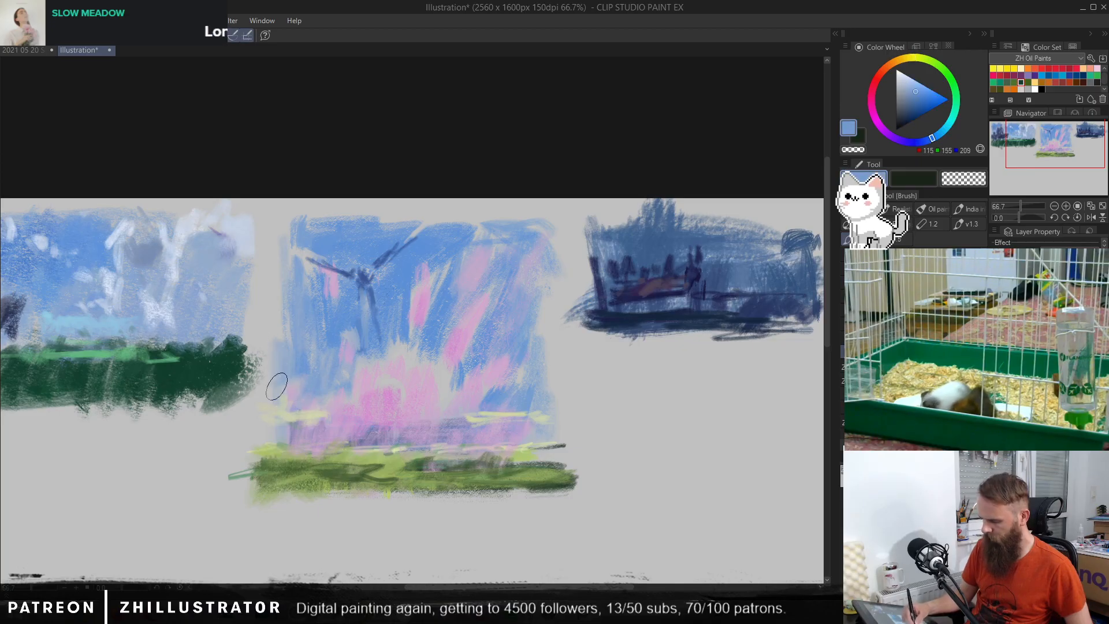
Step: Widen the middle sky's left and right edges with sampled blue (RGB 95, 144, 213) and touch up the horizon's right end with sampled colours
{"action": "left_click", "coordinate": [291, 322], "text": "alt"}
{"action": "left_click_drag", "start_coordinate": [279, 291], "coordinate": [278, 344]}
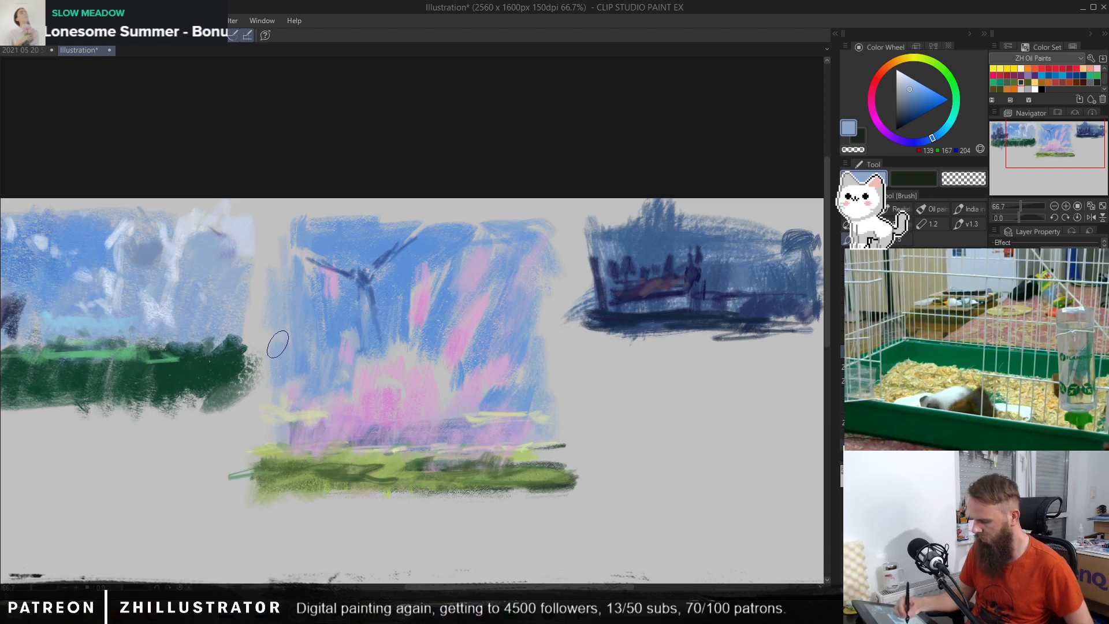
{"action": "left_click", "coordinate": [312, 251], "text": "alt"}
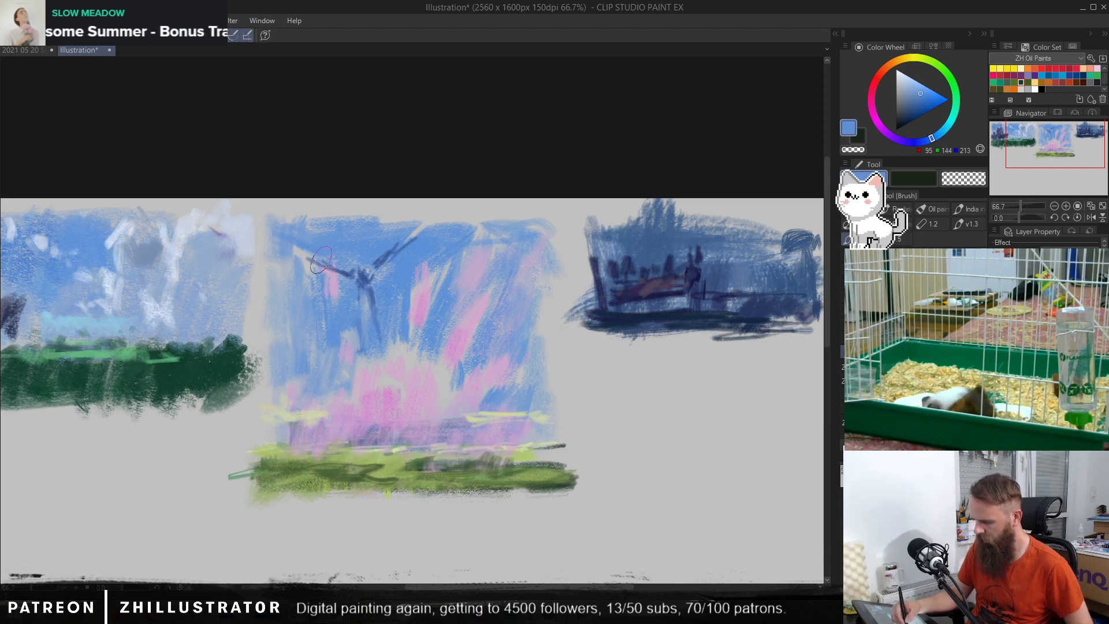
{"action": "mouse_move", "coordinate": [499, 245]}
{"action": "left_mouse_down"}
{"action": "mouse_move", "coordinate": [548, 252]}
{"action": "mouse_move", "coordinate": [564, 293]}
{"action": "mouse_move", "coordinate": [550, 438]}
{"action": "left_mouse_up"}
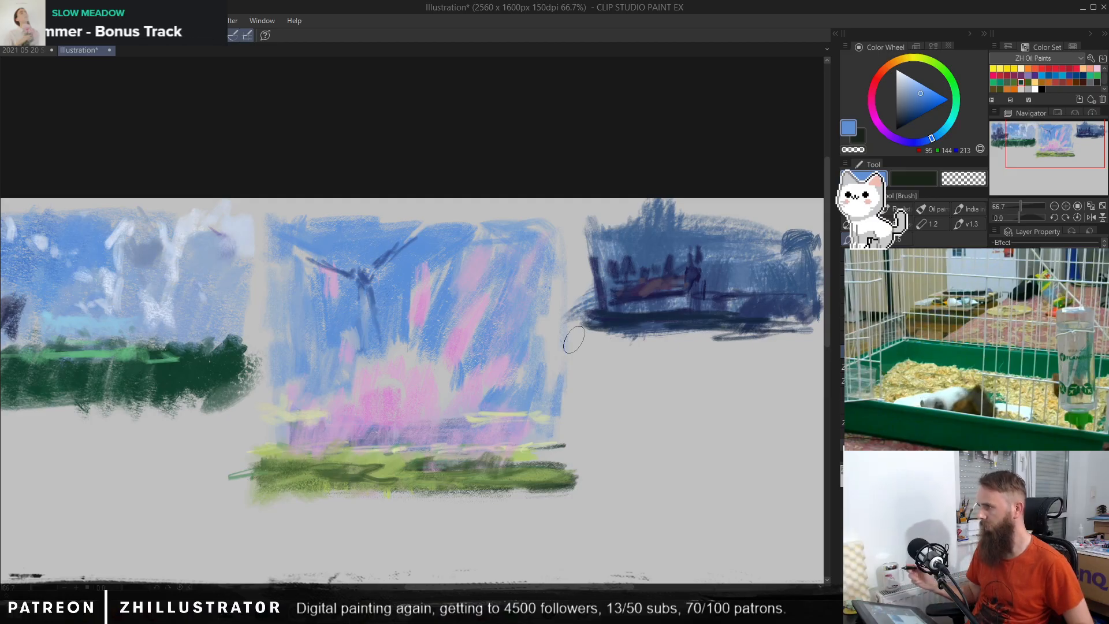
{"action": "left_click", "coordinate": [506, 401], "text": "alt"}
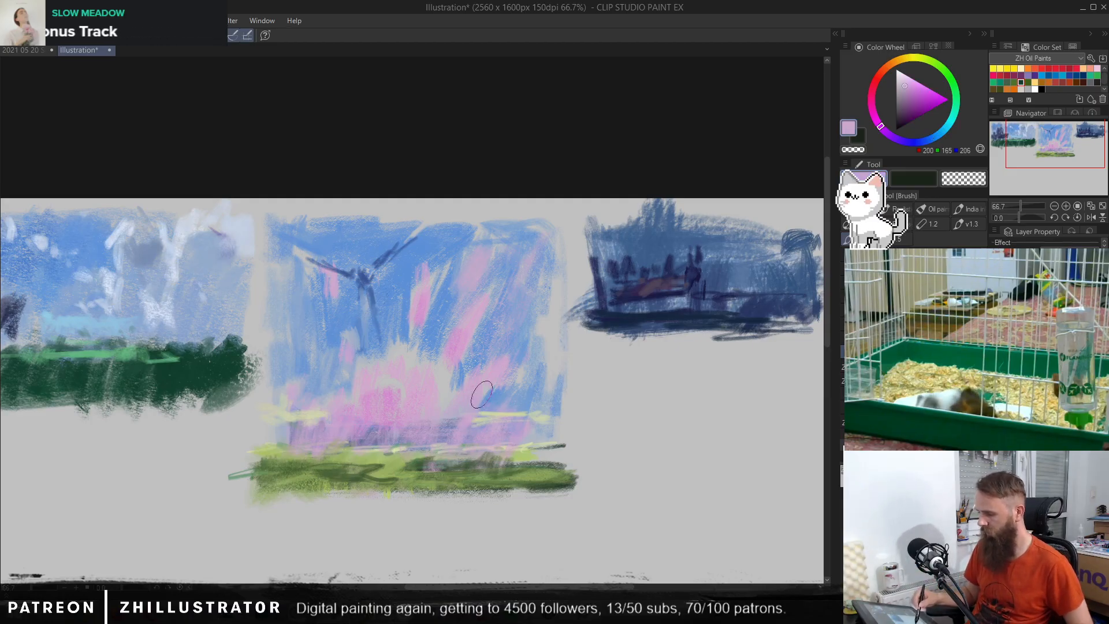
{"action": "left_click", "coordinate": [523, 445], "text": "alt"}
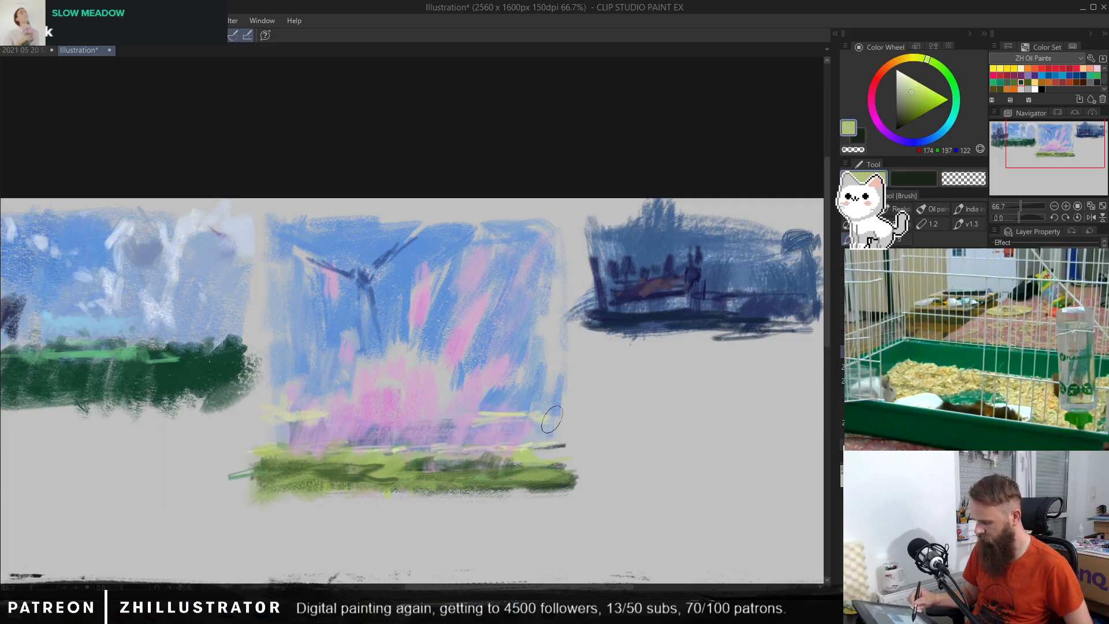
{"action": "left_click", "coordinate": [396, 423], "text": "alt"}
{"action": "left_click", "coordinate": [916, 98]}
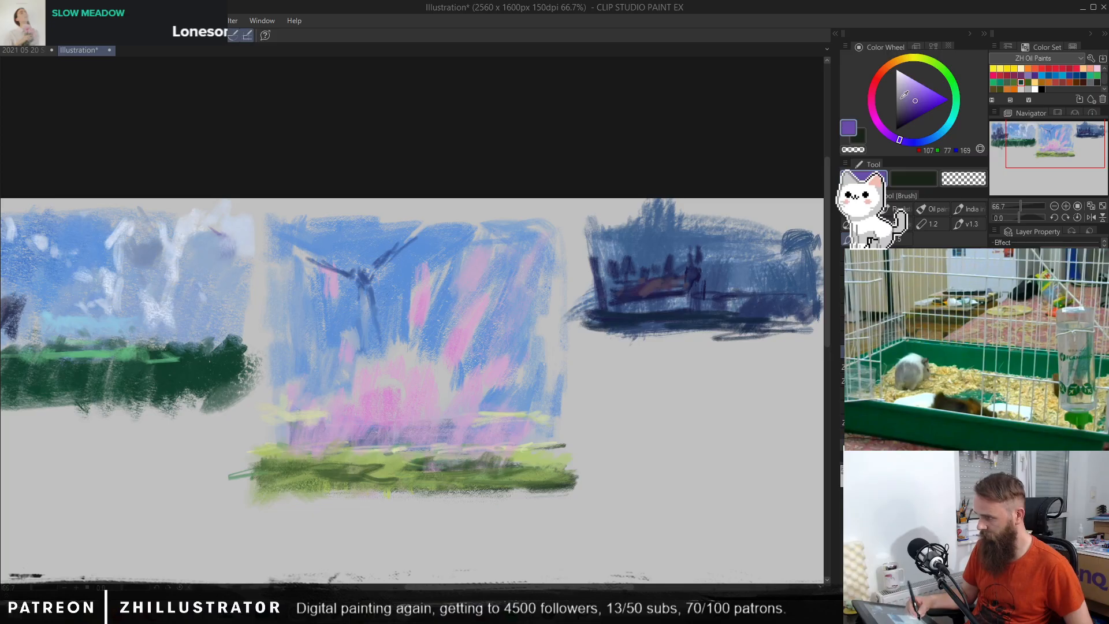
{"action": "mouse_move", "coordinate": [353, 444]}
{"action": "left_mouse_down"}
{"action": "mouse_move", "coordinate": [380, 445]}
{"action": "mouse_move", "coordinate": [370, 424]}
{"action": "mouse_move", "coordinate": [374, 444]}
{"action": "mouse_move", "coordinate": [395, 426]}
{"action": "mouse_move", "coordinate": [352, 451]}
{"action": "mouse_move", "coordinate": [338, 435]}
{"action": "mouse_move", "coordinate": [323, 443]}
{"action": "mouse_move", "coordinate": [310, 425]}
{"action": "mouse_move", "coordinate": [406, 438]}
{"action": "mouse_move", "coordinate": [394, 447]}
{"action": "mouse_move", "coordinate": [434, 427]}
{"action": "mouse_move", "coordinate": [445, 441]}
{"action": "mouse_move", "coordinate": [478, 439]}
{"action": "mouse_move", "coordinate": [452, 438]}
{"action": "mouse_move", "coordinate": [514, 420]}
{"action": "left_mouse_up"}
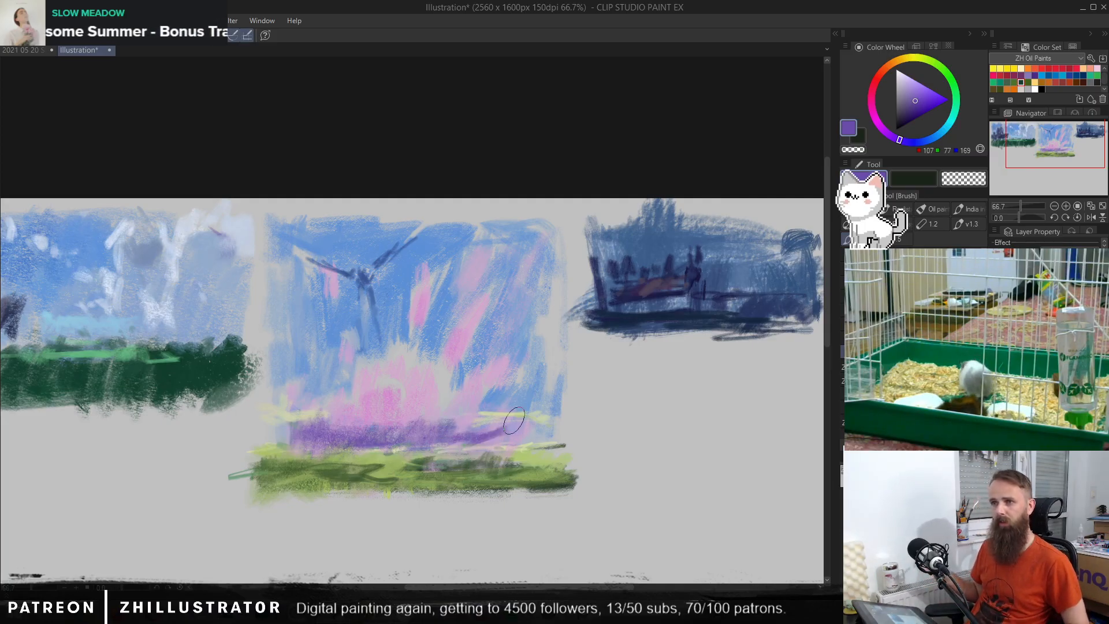
{"action": "key", "text": "ctrl+z"}
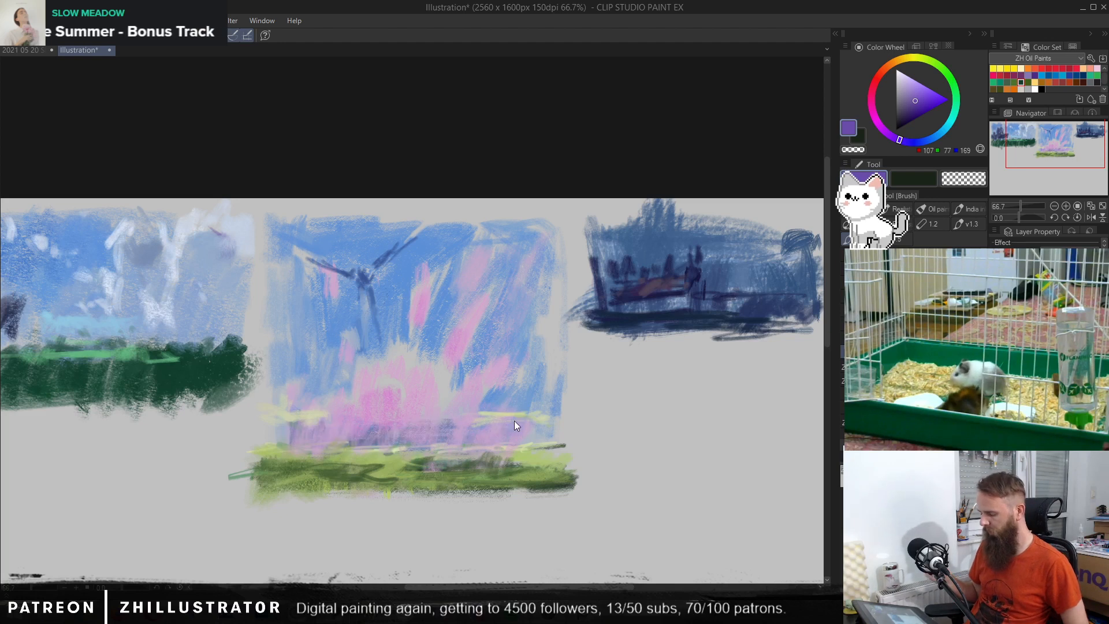
Step: Lengthen and sharpen the windmill's blades with sampled sky blue (RGB 91, 143, 214) and pale grey (RGB 187, 190, 193)
{"action": "left_click", "coordinate": [444, 372], "text": "alt"}
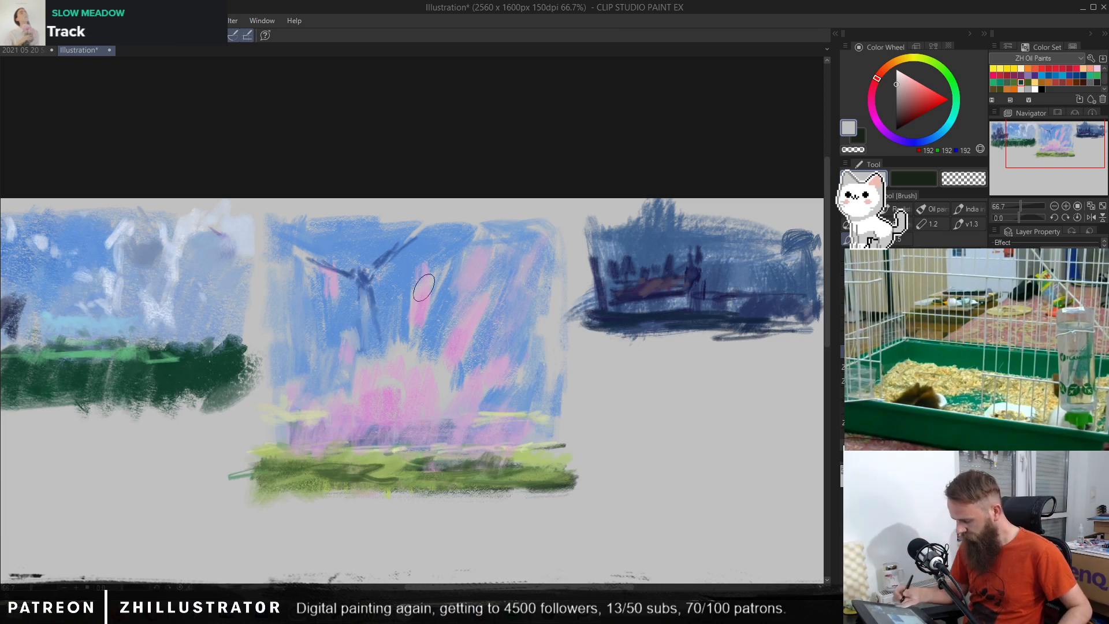
{"action": "left_click", "coordinate": [423, 287], "text": "alt"}
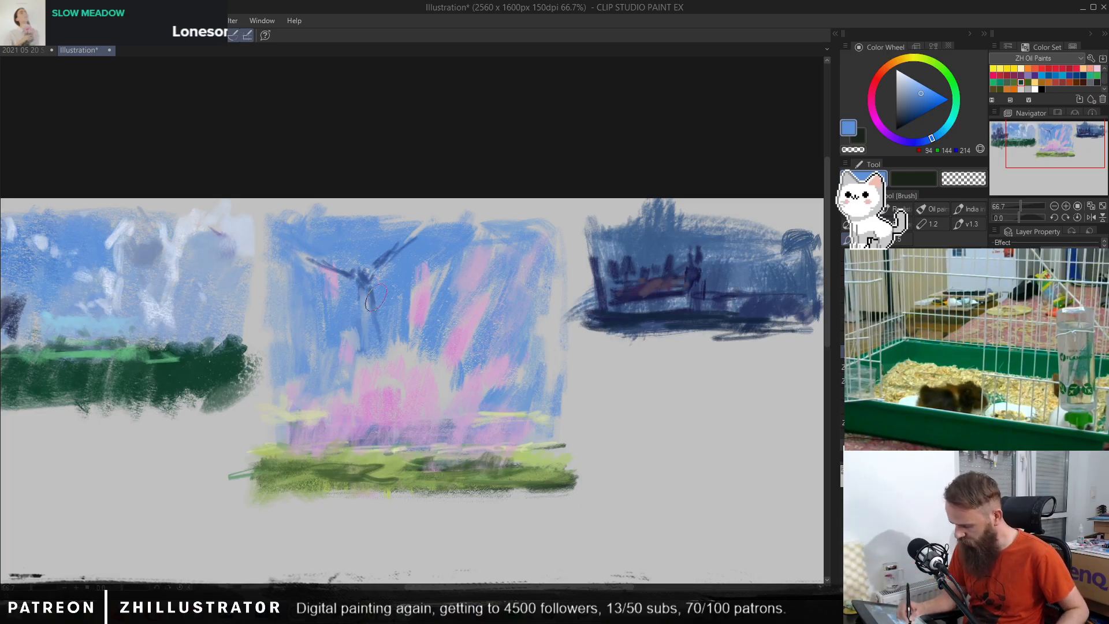
{"action": "left_click", "coordinate": [427, 276], "text": "alt"}
{"action": "left_click", "coordinate": [413, 233], "text": "alt"}
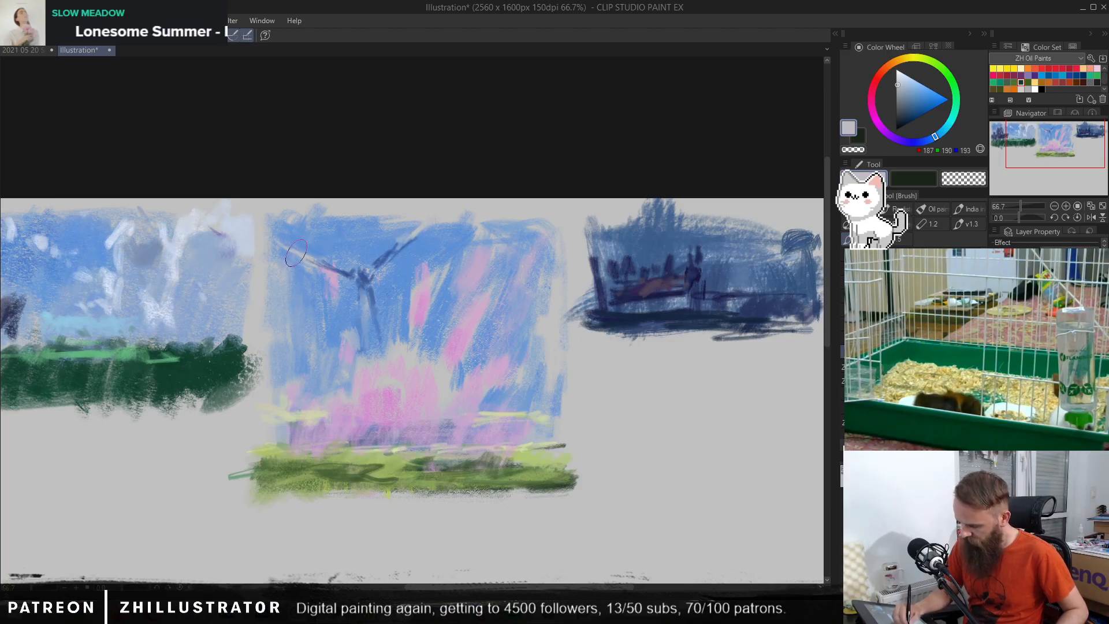
{"action": "left_click", "coordinate": [426, 243], "text": "alt"}
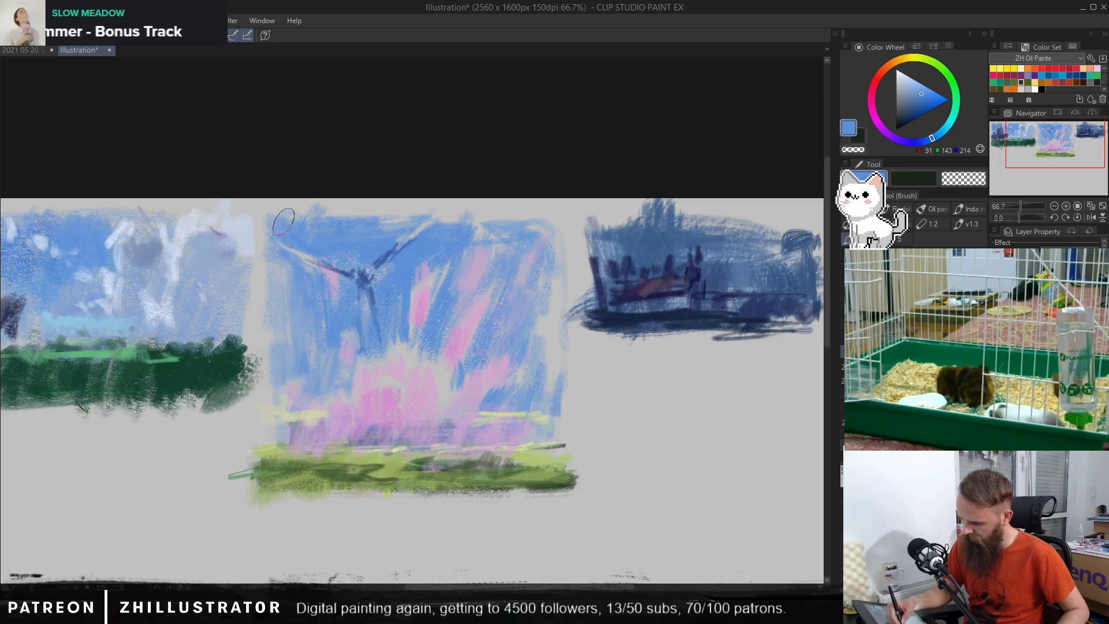
Step: Touch up the sky's right side with sampled lavender (RGB 188, 168, 202) and the glow's upper centre with pink (RGB 211, 157, 205)
{"action": "left_click", "coordinate": [488, 252], "text": "alt"}
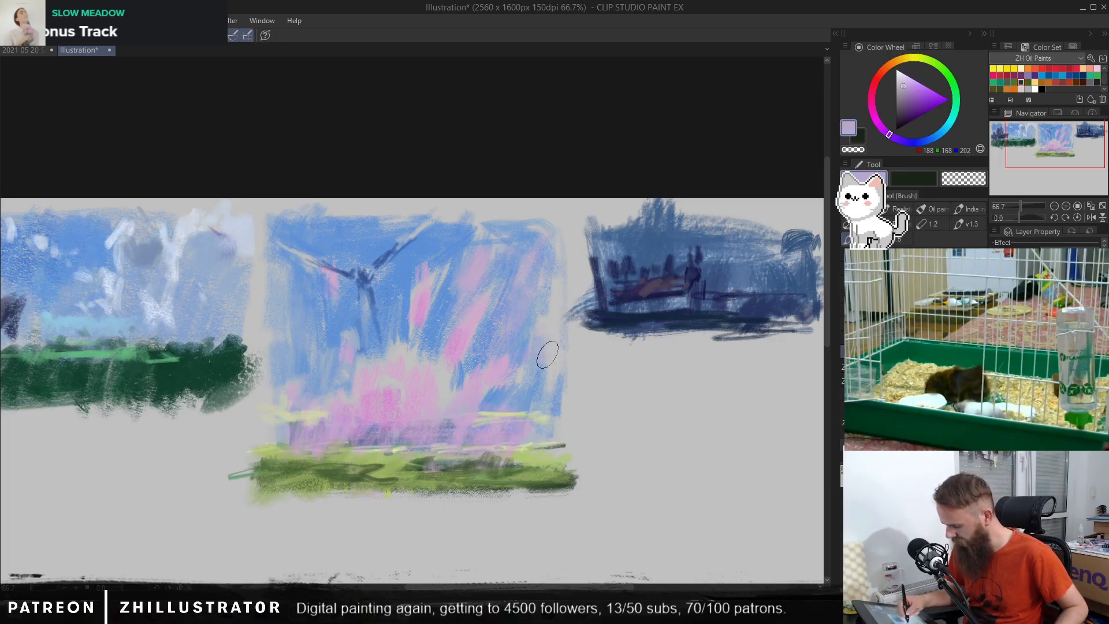
{"action": "left_click", "coordinate": [403, 367], "text": "alt"}
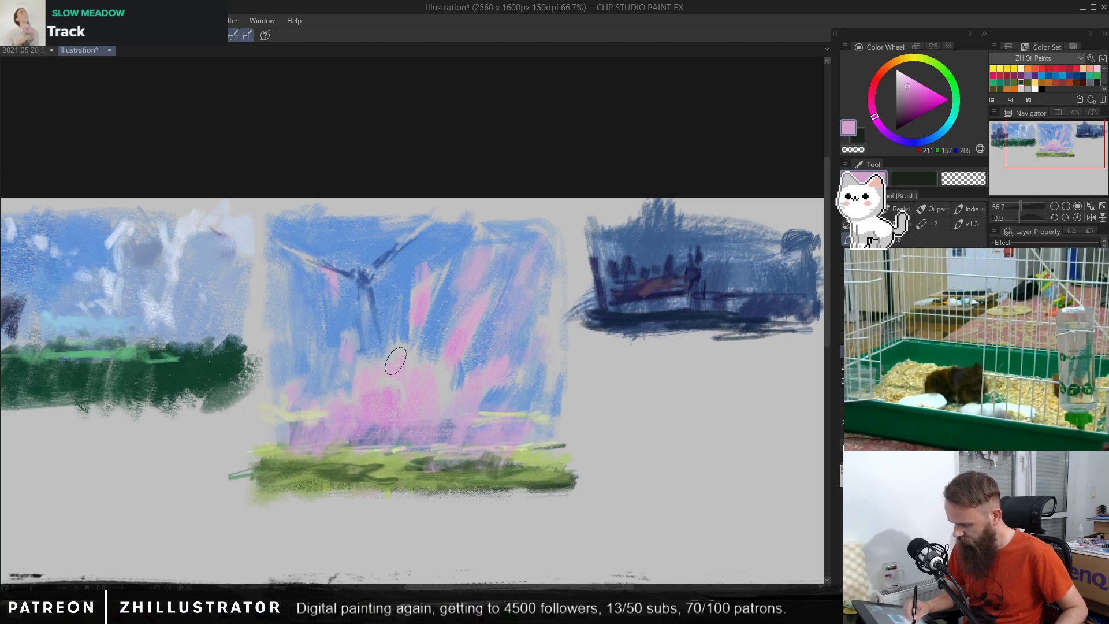
{"action": "left_click_drag", "start_coordinate": [396, 361], "coordinate": [407, 394]}
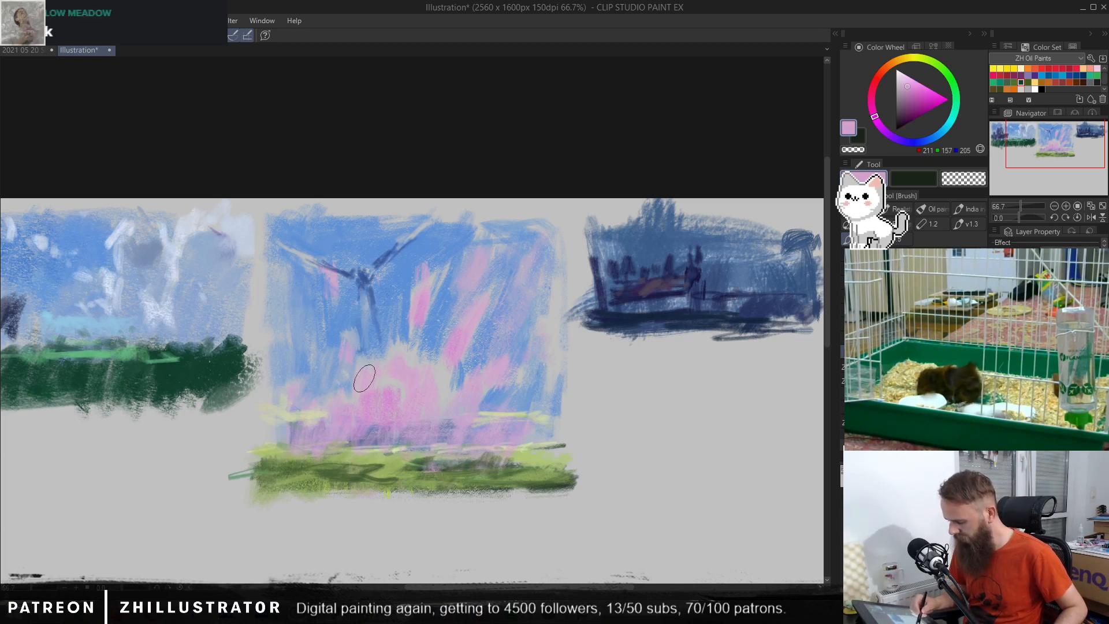
Step: Dab pale yellow (RGB 200, 202, 180) highlights into the lower sky and retouch its right side with sampled blue (RGB 93, 144, 214)
{"action": "left_click", "coordinate": [350, 410], "text": "alt"}
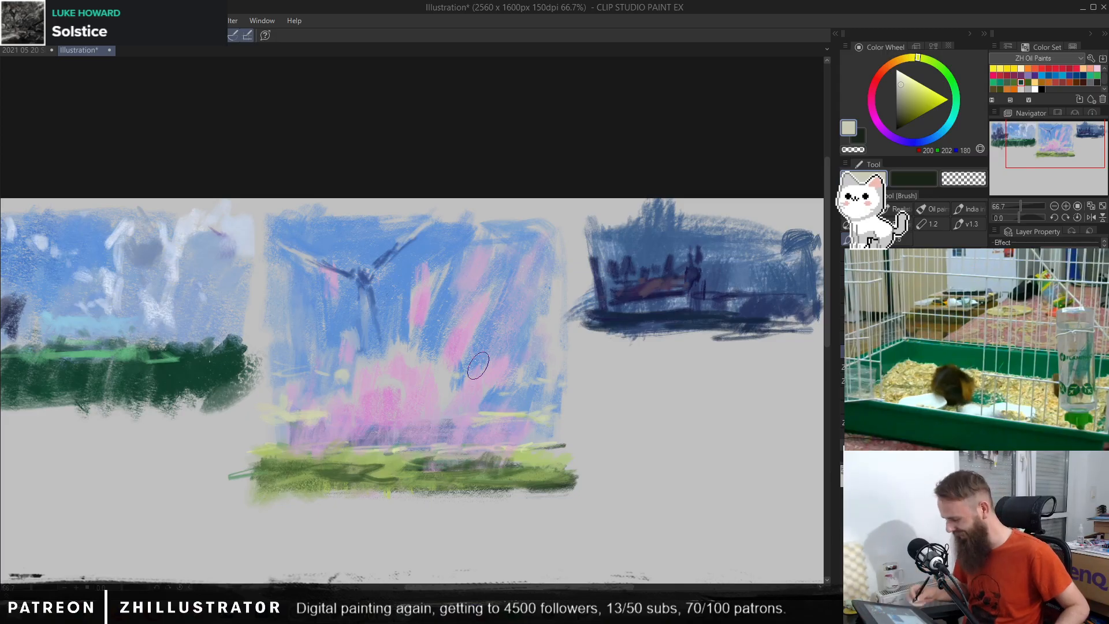
{"action": "left_click", "coordinate": [541, 455], "text": "alt"}
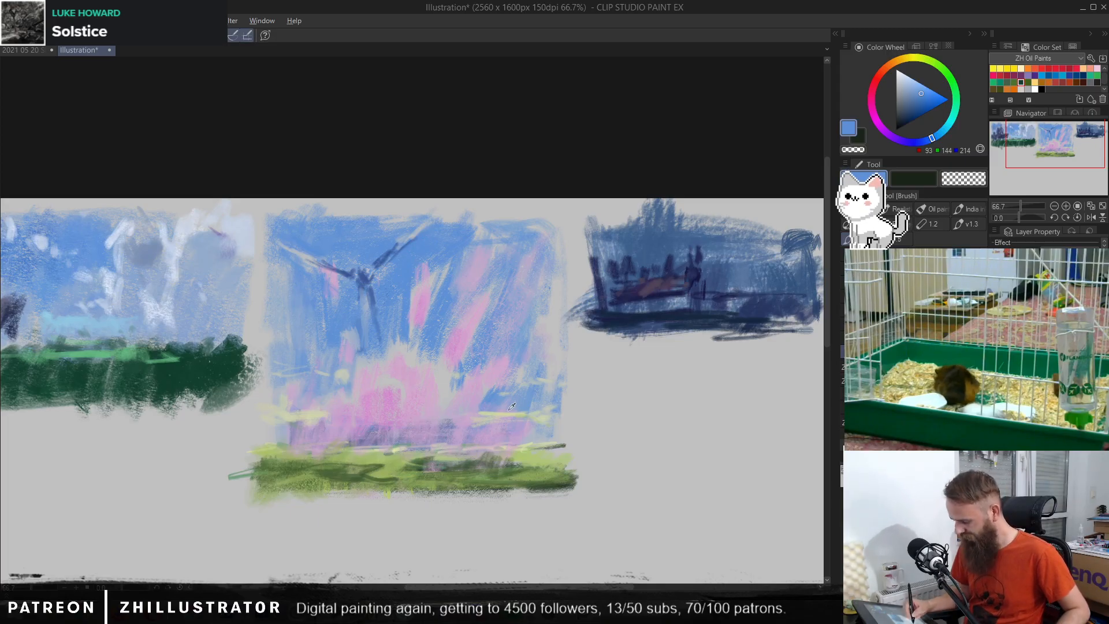
{"action": "left_click", "coordinate": [532, 413], "text": "alt"}
{"action": "left_click", "coordinate": [566, 406], "text": "alt"}
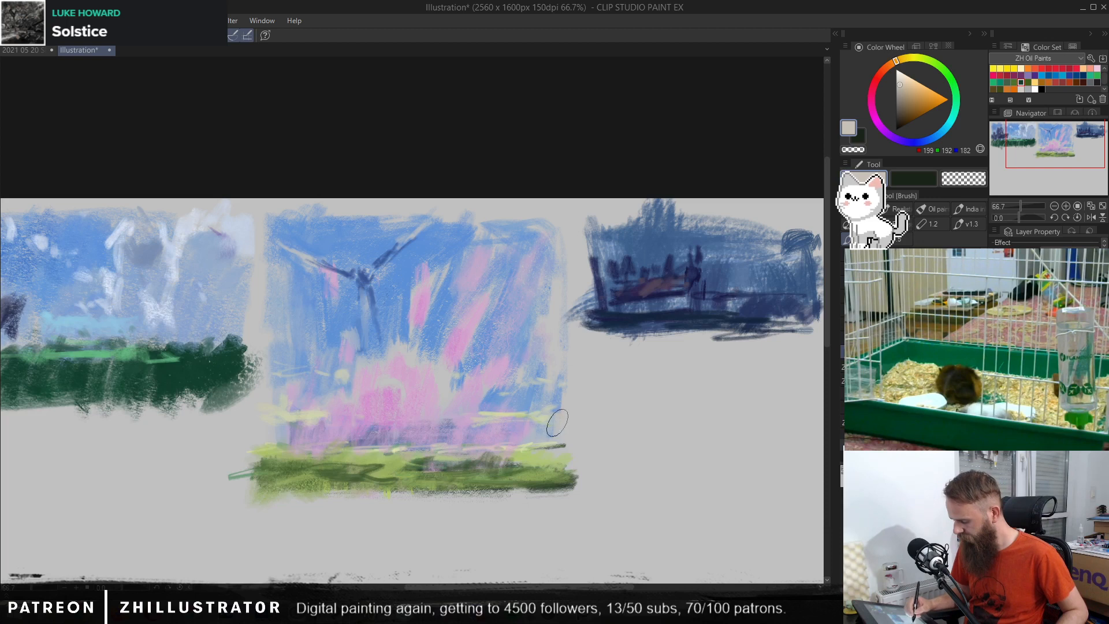
Step: Rework the glow above the horizon with sampled pinks and add soft pink (RGB 207, 166, 201) strokes to the sky's lower left
{"action": "left_click", "coordinate": [340, 416], "text": "alt"}
{"action": "left_click", "coordinate": [317, 425], "text": "alt"}
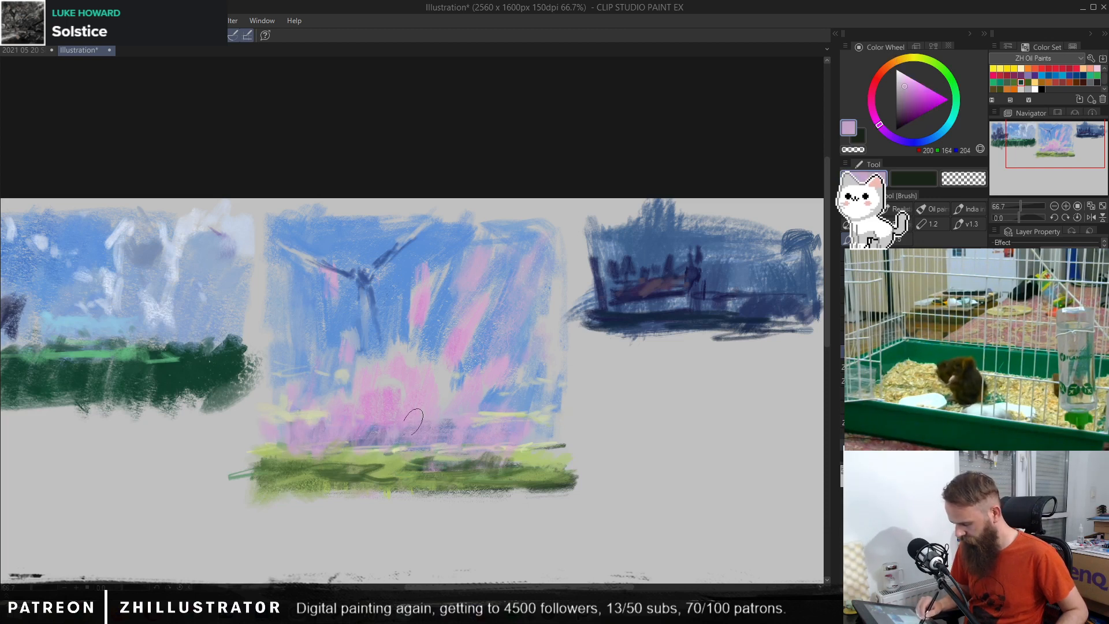
{"action": "left_click", "coordinate": [389, 394], "text": "alt"}
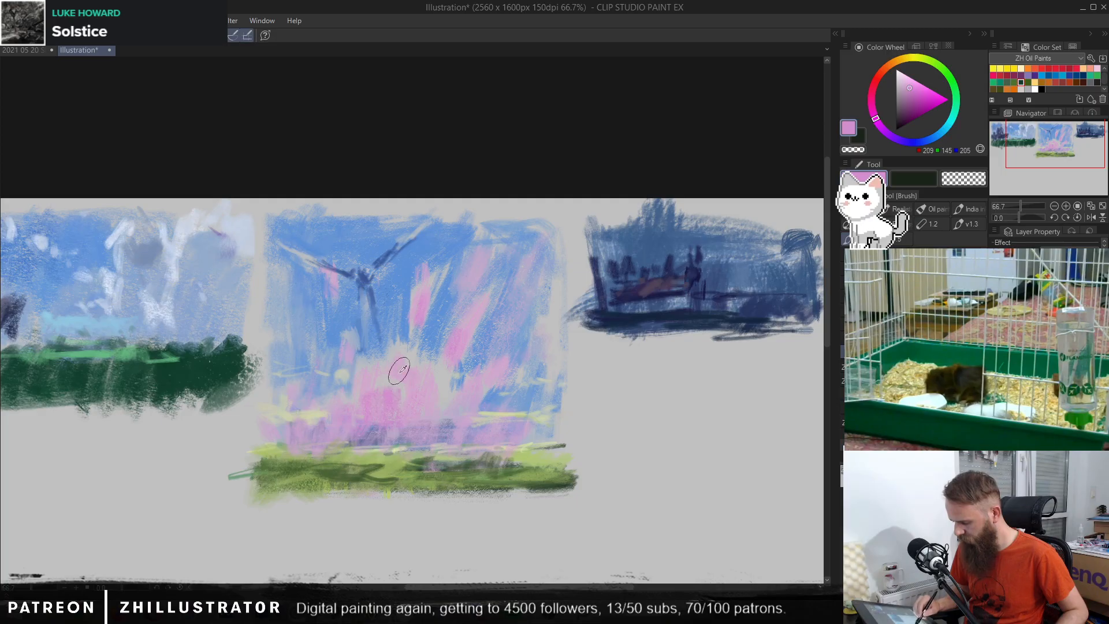
{"action": "left_click", "coordinate": [402, 370], "text": "alt"}
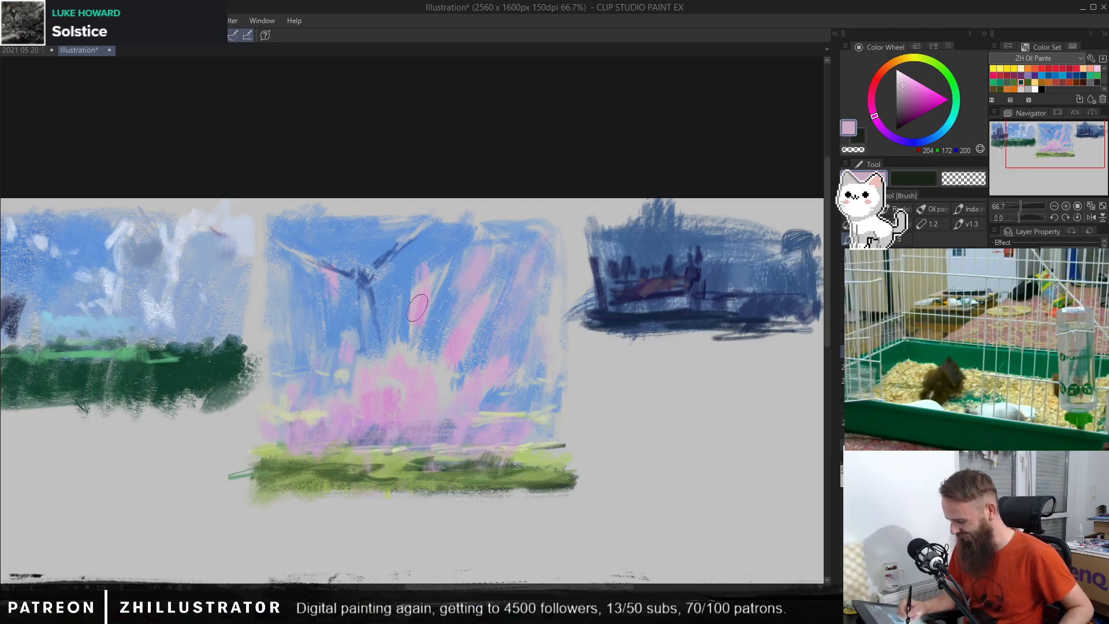
{"action": "left_click", "coordinate": [409, 318], "text": "alt"}
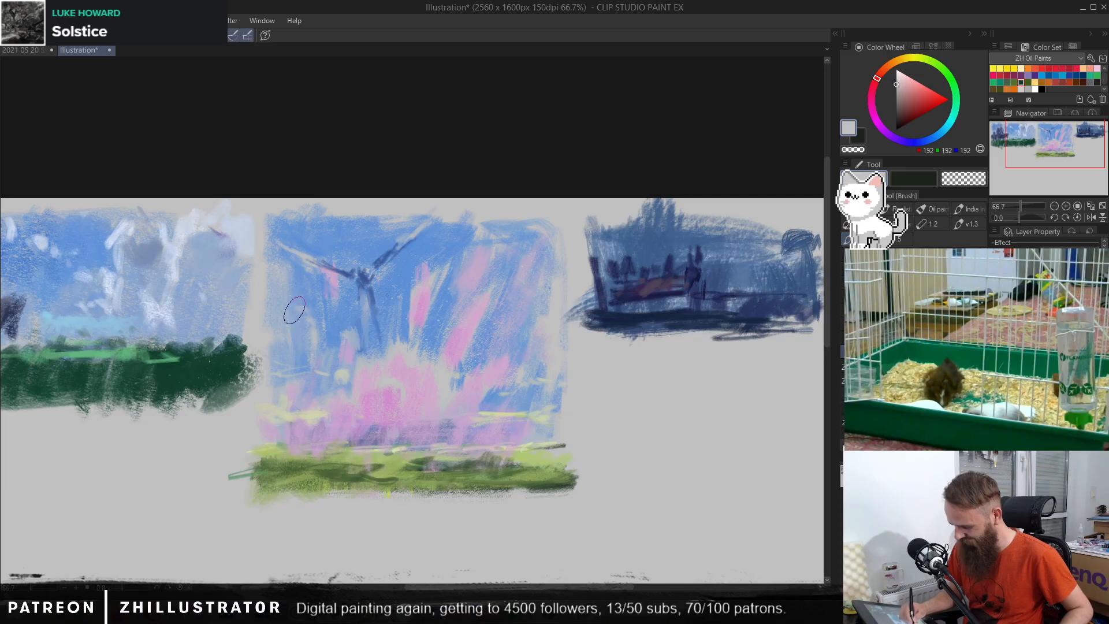
{"action": "left_click", "coordinate": [335, 344], "text": "alt"}
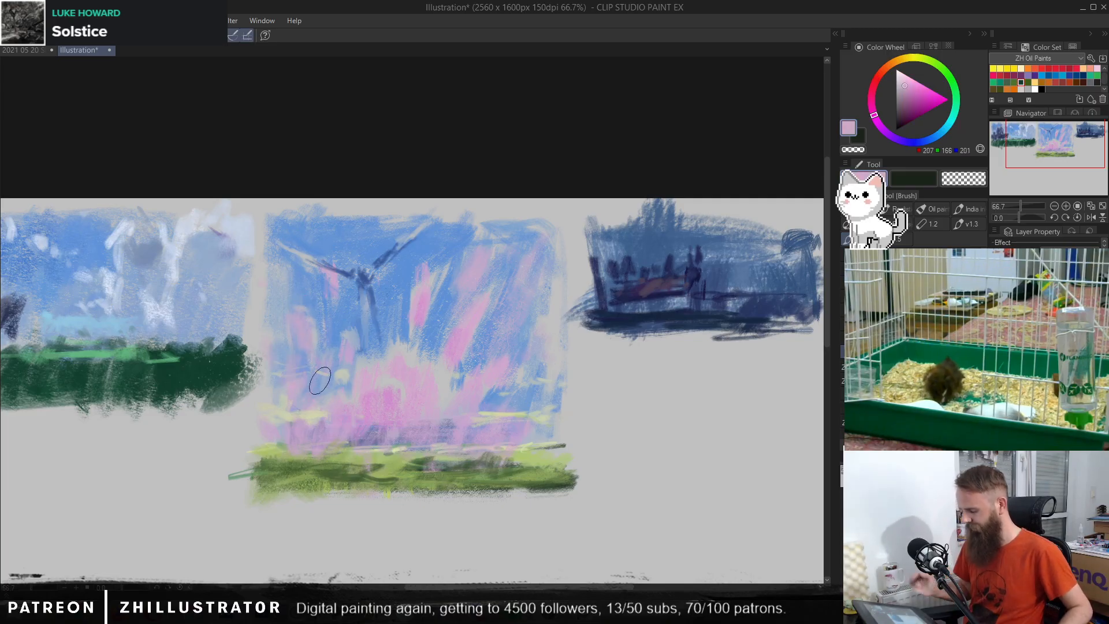
Step: Add dark green (RGB 54, 75, 52) along the field's lower edge and blend its right side with sampled yellow-green (RGB 169, 189, 121)
{"action": "left_click", "coordinate": [548, 486], "text": "alt"}
{"action": "left_click_drag", "start_coordinate": [404, 487], "coordinate": [543, 490]}
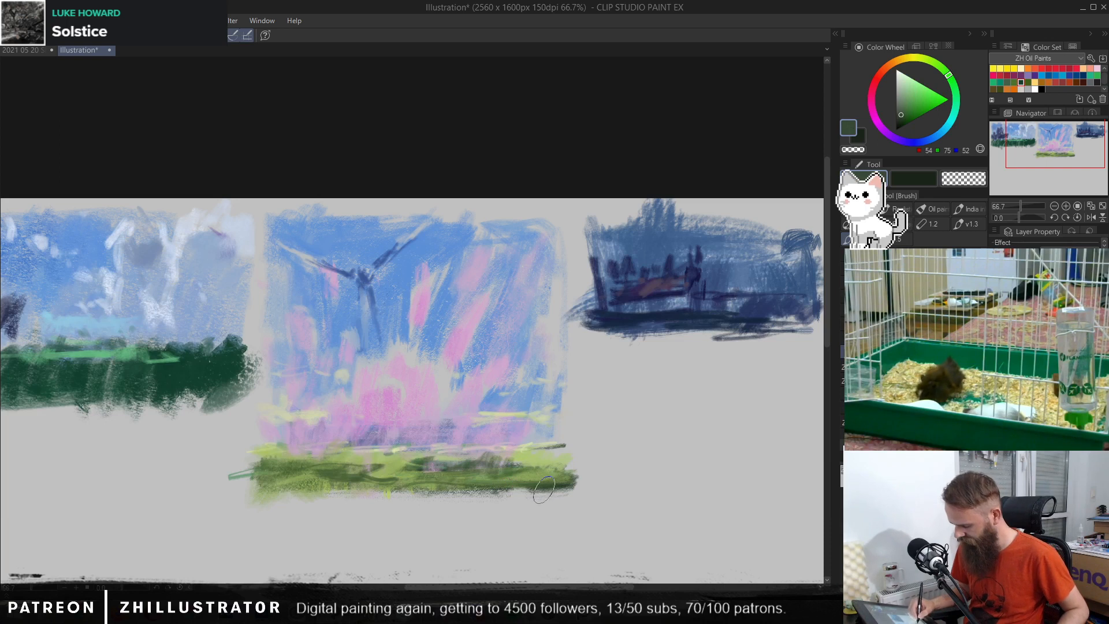
{"action": "left_click_drag", "start_coordinate": [485, 444], "coordinate": [508, 431]}
{"action": "left_click_drag", "start_coordinate": [509, 432], "coordinate": [495, 401]}
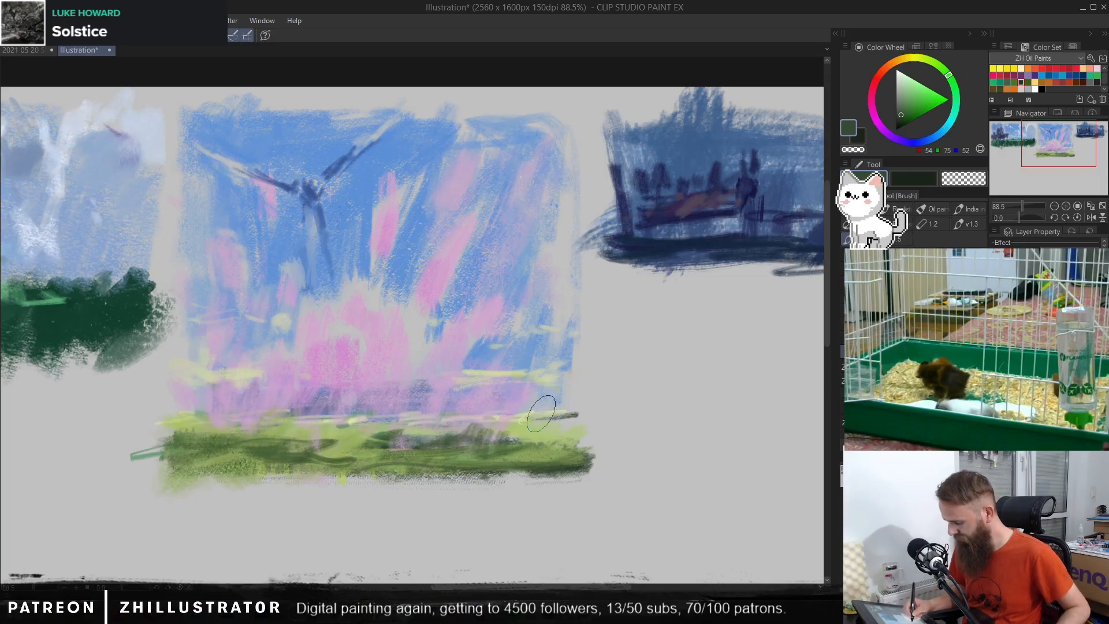
{"action": "left_click", "coordinate": [507, 444], "text": "alt"}
{"action": "left_click", "coordinate": [521, 440], "text": "alt"}
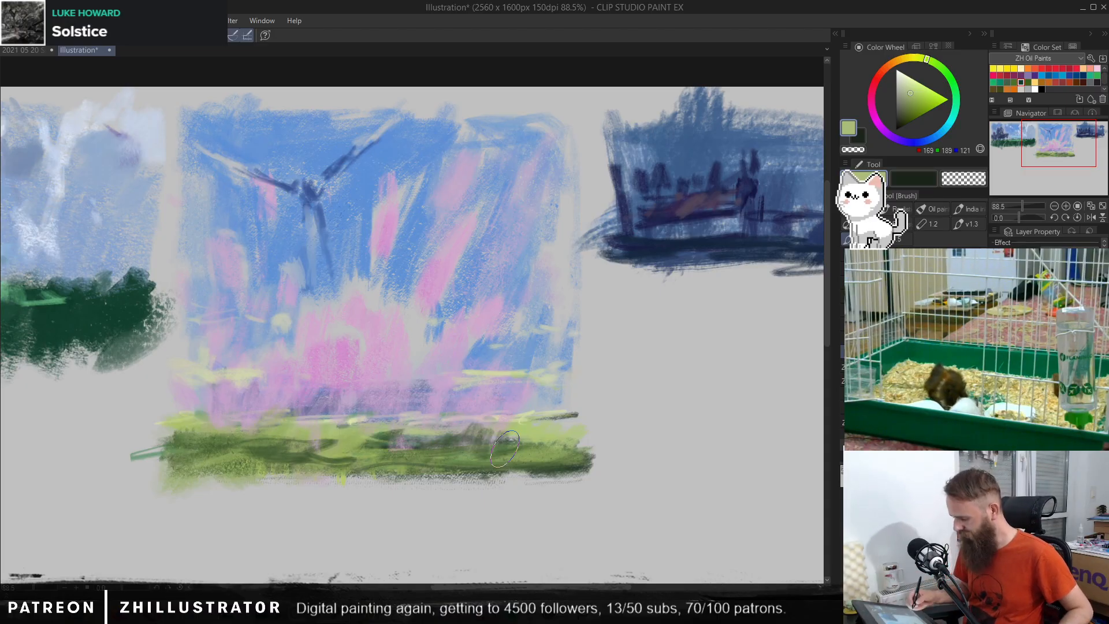
{"action": "left_click", "coordinate": [508, 442], "text": "alt"}
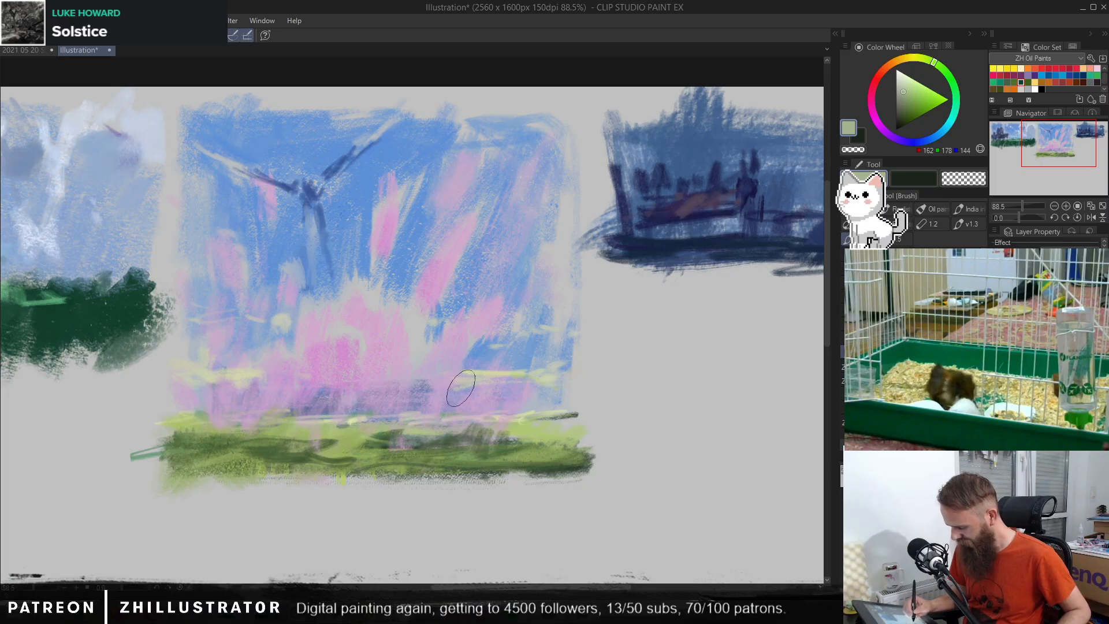
Step: Choose a dark slate (RGB 85, 107, 112) and block in a small building on the right part of the horizon
{"action": "left_click", "coordinate": [902, 107]}
{"action": "left_click", "coordinate": [946, 127]}
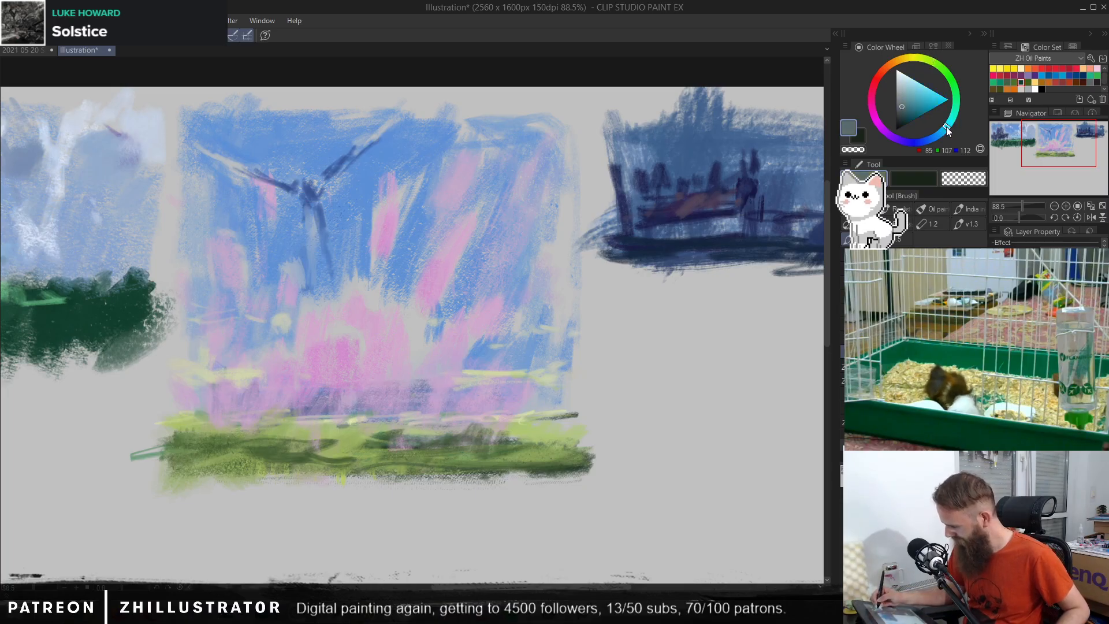
{"action": "mouse_move", "coordinate": [445, 403]}
{"action": "left_mouse_down"}
{"action": "mouse_move", "coordinate": [506, 404]}
{"action": "mouse_move", "coordinate": [481, 396]}
{"action": "mouse_move", "coordinate": [512, 397]}
{"action": "left_mouse_up"}
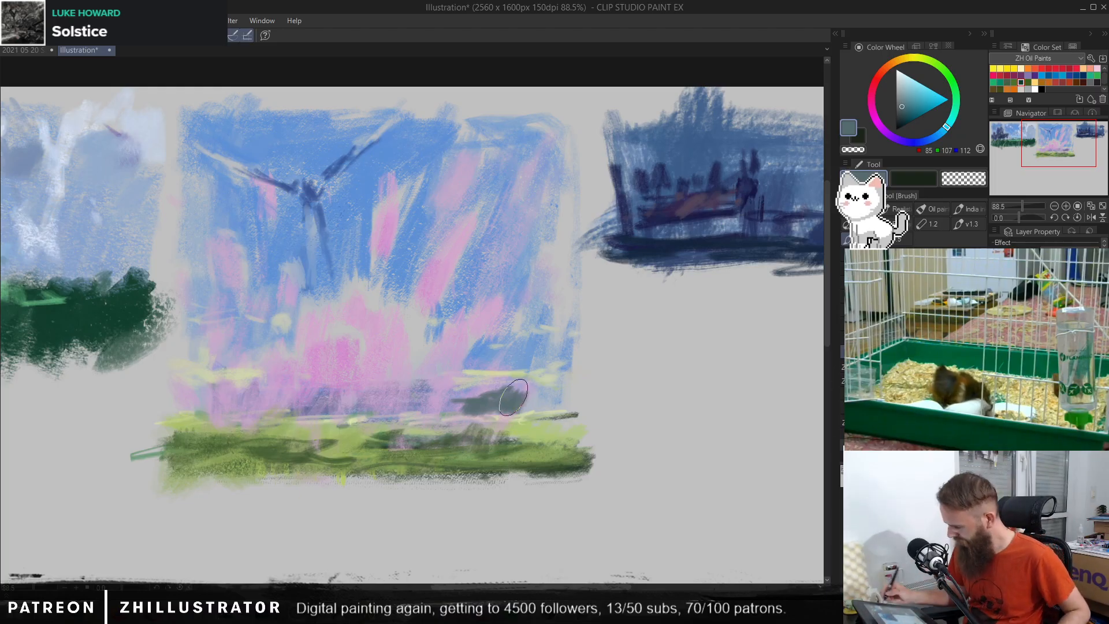
Step: Paint the building's sloping roof in lighter tints of its hue, ending with pale blue (RGB 168, 210, 218)
{"action": "left_click", "coordinate": [905, 90]}
{"action": "left_click_drag", "start_coordinate": [507, 394], "coordinate": [529, 392]}
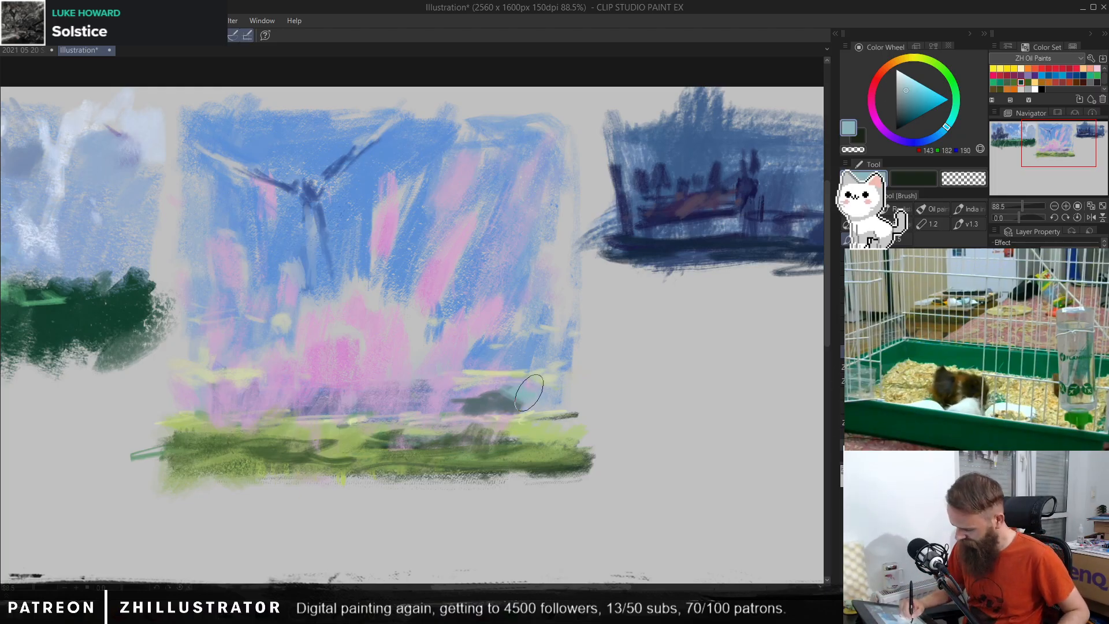
{"action": "left_click", "coordinate": [909, 80]}
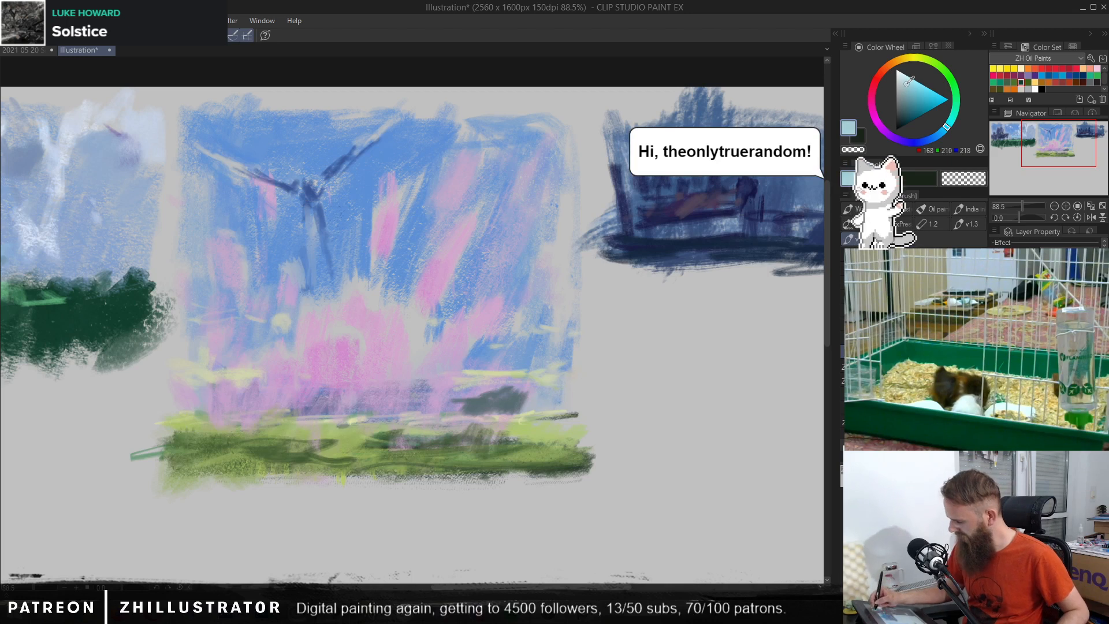
{"action": "mouse_move", "coordinate": [507, 392]}
{"action": "left_mouse_down"}
{"action": "mouse_move", "coordinate": [550, 401]}
{"action": "mouse_move", "coordinate": [508, 386]}
{"action": "mouse_move", "coordinate": [553, 400]}
{"action": "left_mouse_up"}
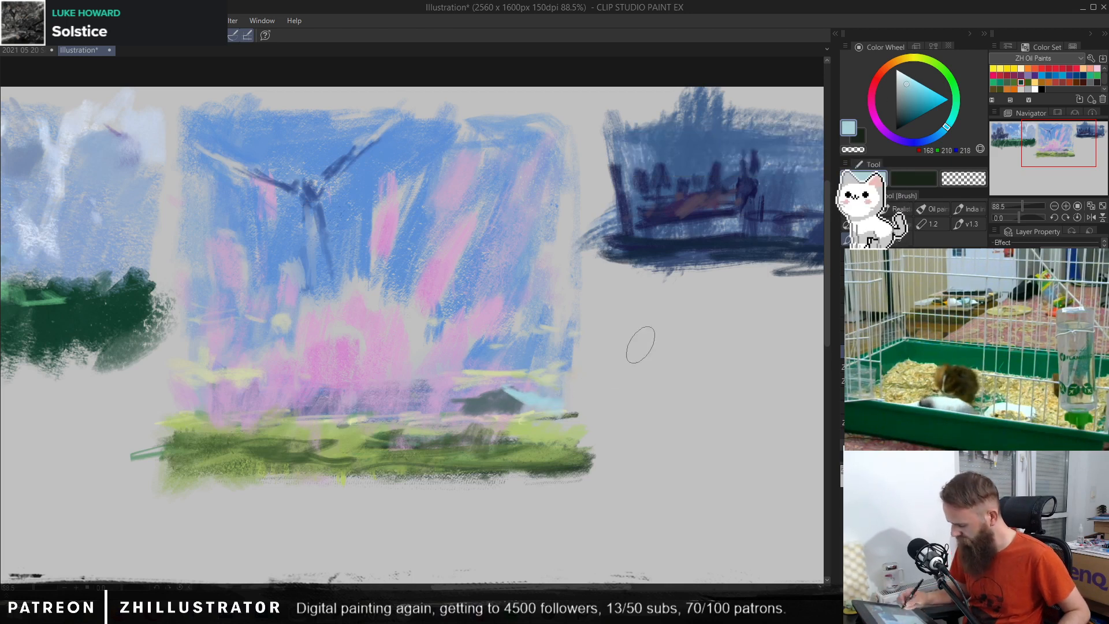
{"action": "mouse_move", "coordinate": [486, 381]}
{"action": "left_mouse_down"}
{"action": "mouse_move", "coordinate": [469, 395]}
{"action": "mouse_move", "coordinate": [501, 389]}
{"action": "mouse_move", "coordinate": [528, 408]}
{"action": "mouse_move", "coordinate": [582, 397]}
{"action": "left_mouse_up"}
Step: Paint muted teal (RGB 110, 147, 154) strokes along the horizon on both sides of the building, and sample its slate (RGB 88, 111, 114)
{"action": "left_click", "coordinate": [905, 99]}
{"action": "left_click_drag", "start_coordinate": [460, 406], "coordinate": [410, 406]}
{"action": "left_click_drag", "start_coordinate": [543, 406], "coordinate": [563, 409]}
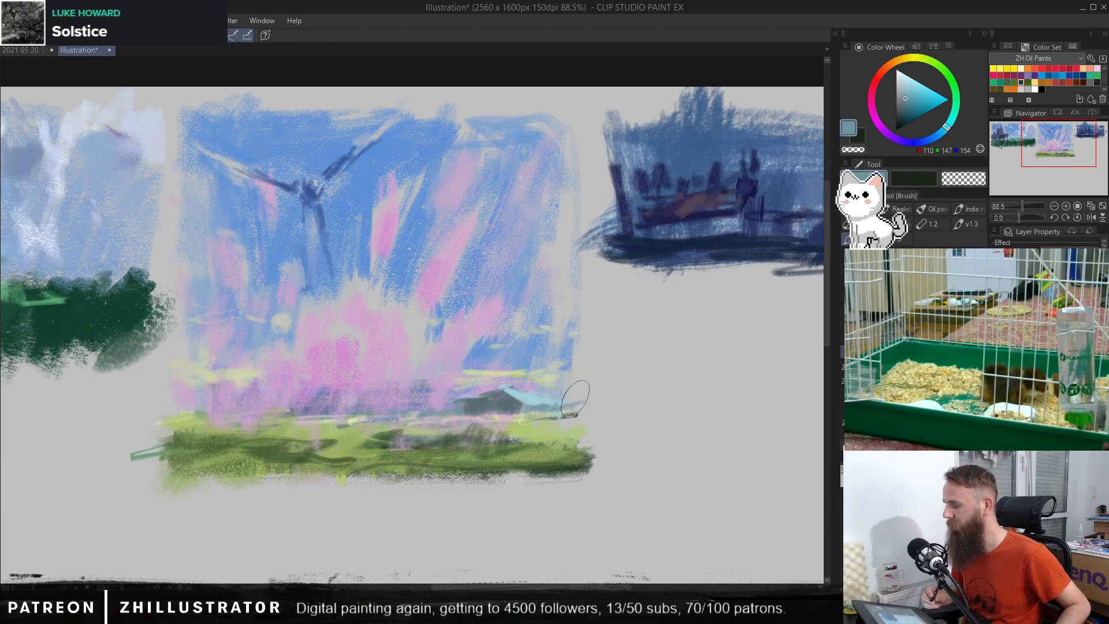
{"action": "left_click", "coordinate": [514, 385], "text": "alt"}
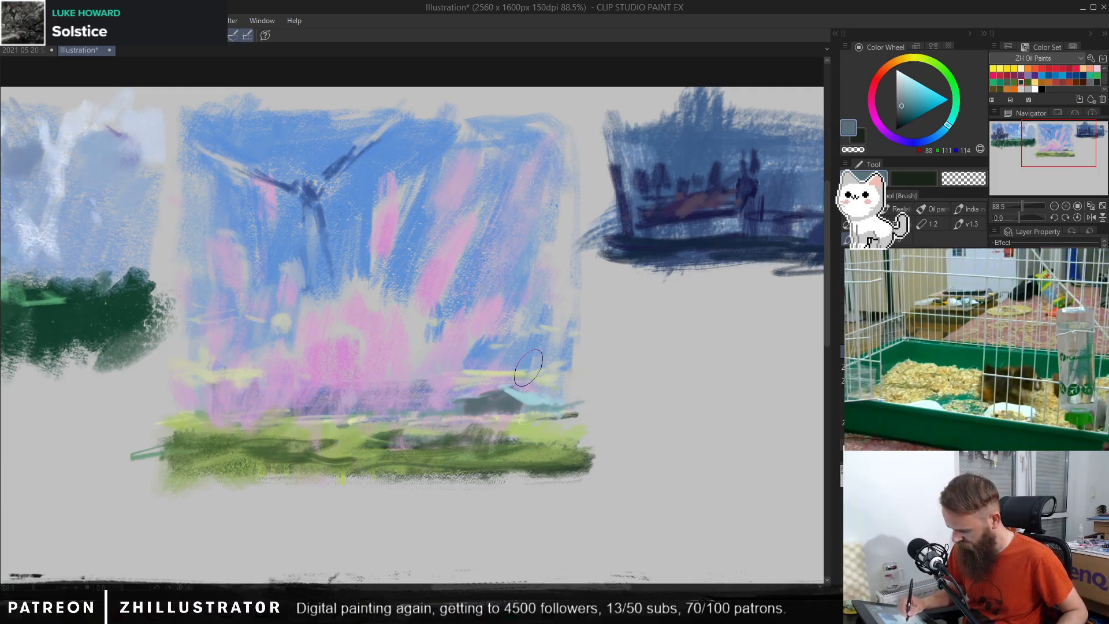
{"action": "mouse_move", "coordinate": [532, 386]}
{"action": "left_mouse_down"}
{"action": "mouse_move", "coordinate": [537, 325]}
{"action": "mouse_move", "coordinate": [555, 319]}
{"action": "mouse_move", "coordinate": [541, 315]}
{"action": "left_mouse_up"}
{"action": "left_click_drag", "start_coordinate": [551, 253], "coordinate": [544, 326]}
{"action": "key", "text": "ctrl+z"}
{"action": "key", "text": "ctrl+z"}
{"action": "key", "text": "ctrl+z"}
{"action": "key", "text": "ctrl+z"}
{"action": "key", "text": "ctrl+z"}
Step: Paint a tall slate (RGB 88, 111, 114) tower with a wide, bowl-shaped top rising behind the small building
{"action": "mouse_move", "coordinate": [511, 289]}
{"action": "left_mouse_down"}
{"action": "mouse_move", "coordinate": [511, 266]}
{"action": "mouse_move", "coordinate": [533, 266]}
{"action": "mouse_move", "coordinate": [519, 378]}
{"action": "left_mouse_up"}
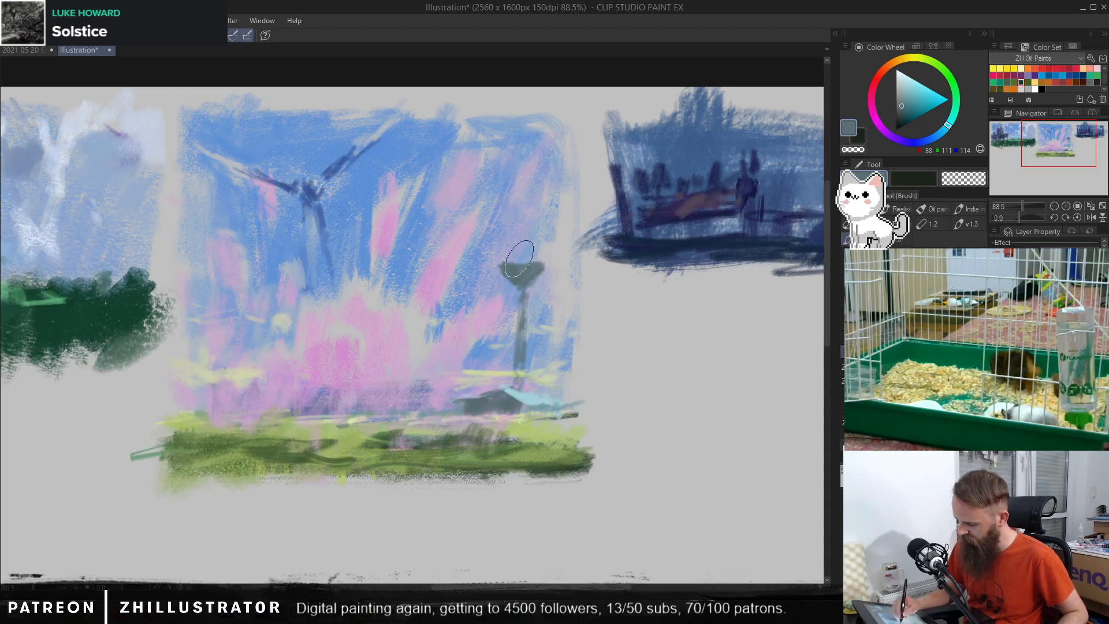
Step: Undo the trial antenna stroke together with the tall tower behind the small building
{"action": "left_click_drag", "start_coordinate": [528, 166], "coordinate": [518, 248]}
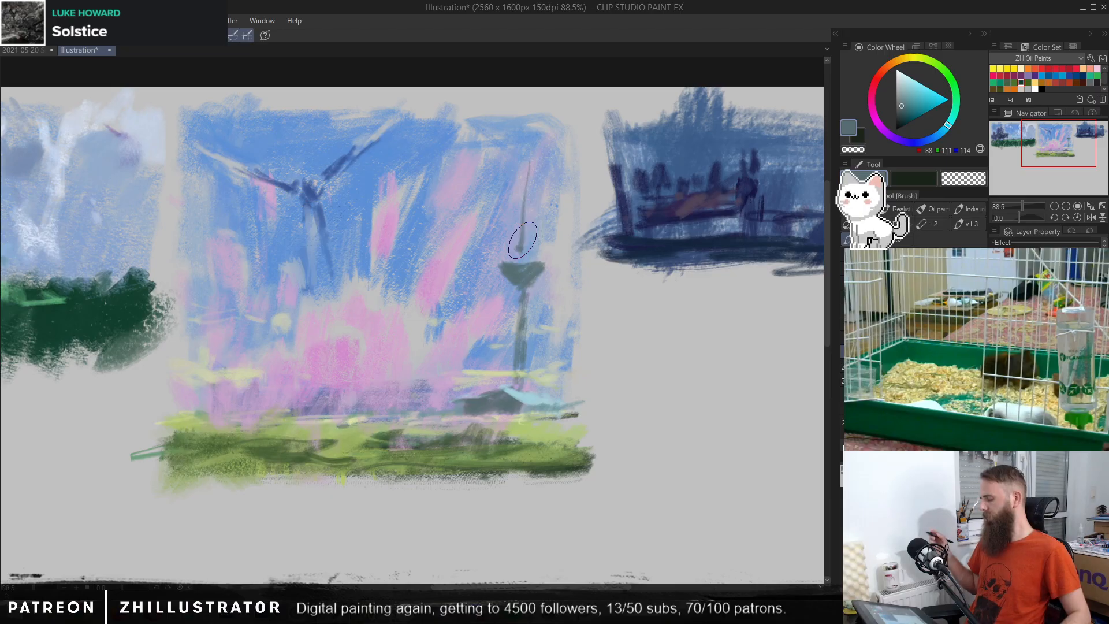
{"action": "key", "text": "ctrl+z"}
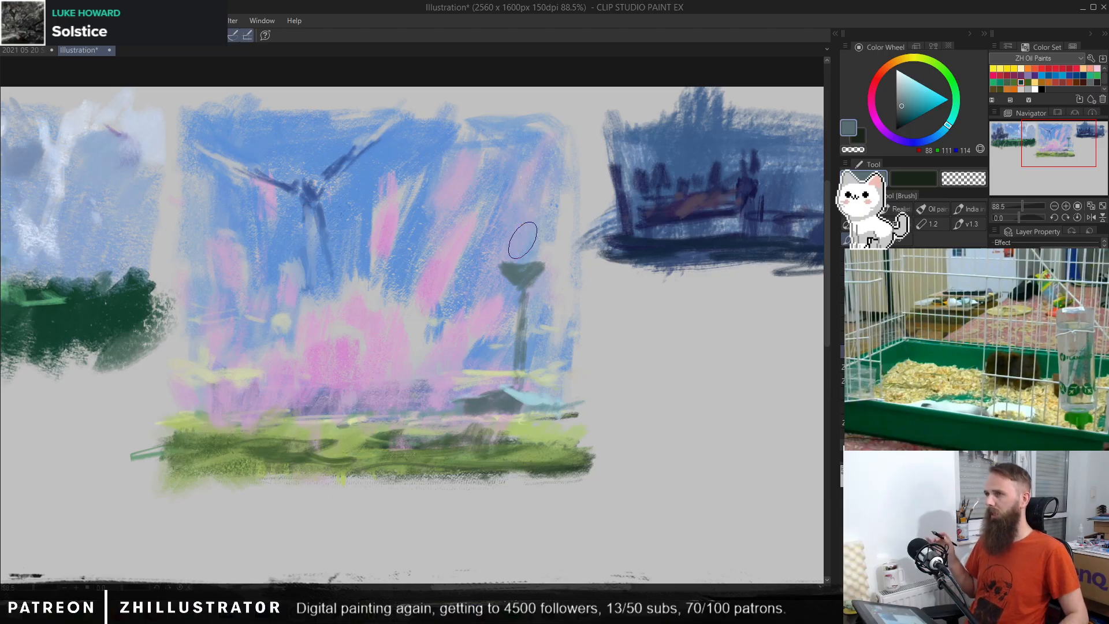
{"action": "key", "text": "ctrl+z"}
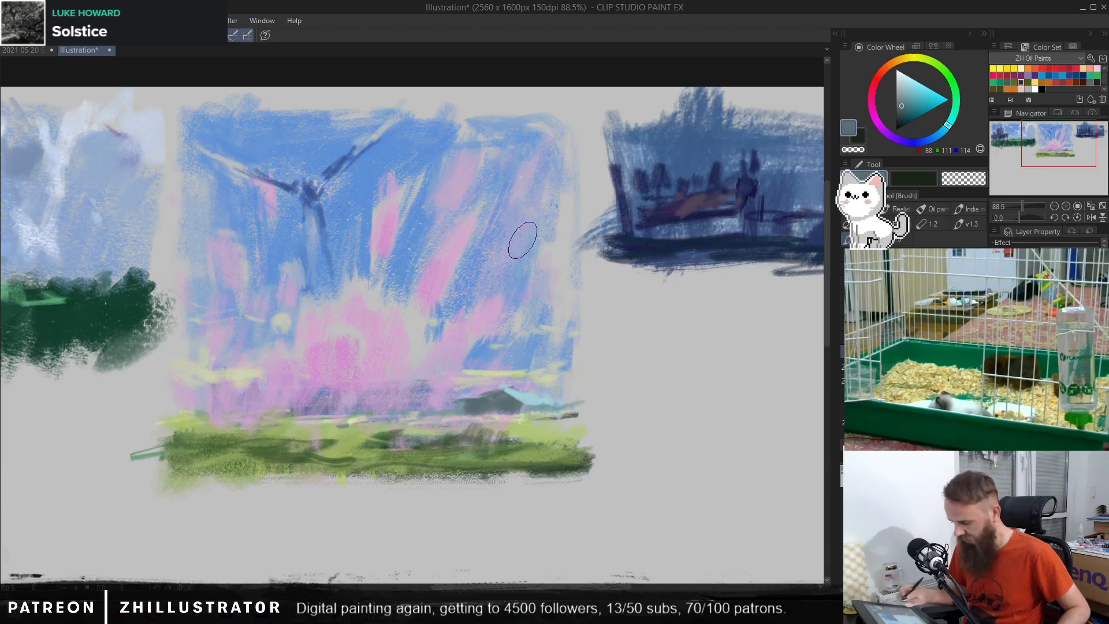
Step: Choose very pale blue (RGB 218, 239, 242) and paint highlights along the building's roof edge and on the field beside it
{"action": "left_click", "coordinate": [899, 76]}
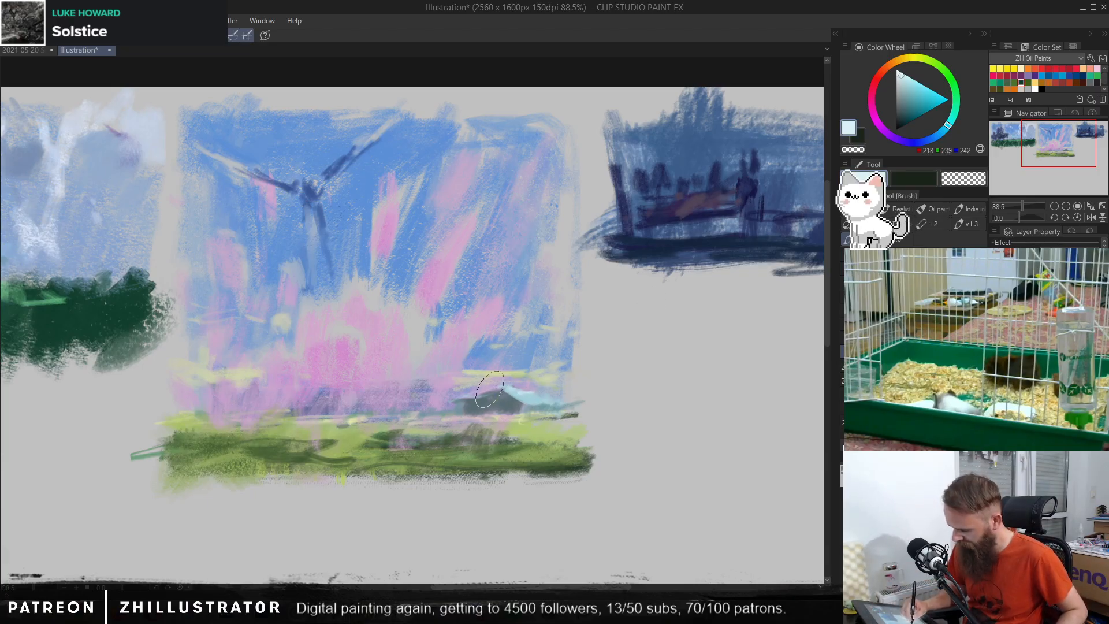
{"action": "left_click_drag", "start_coordinate": [490, 393], "coordinate": [472, 398]}
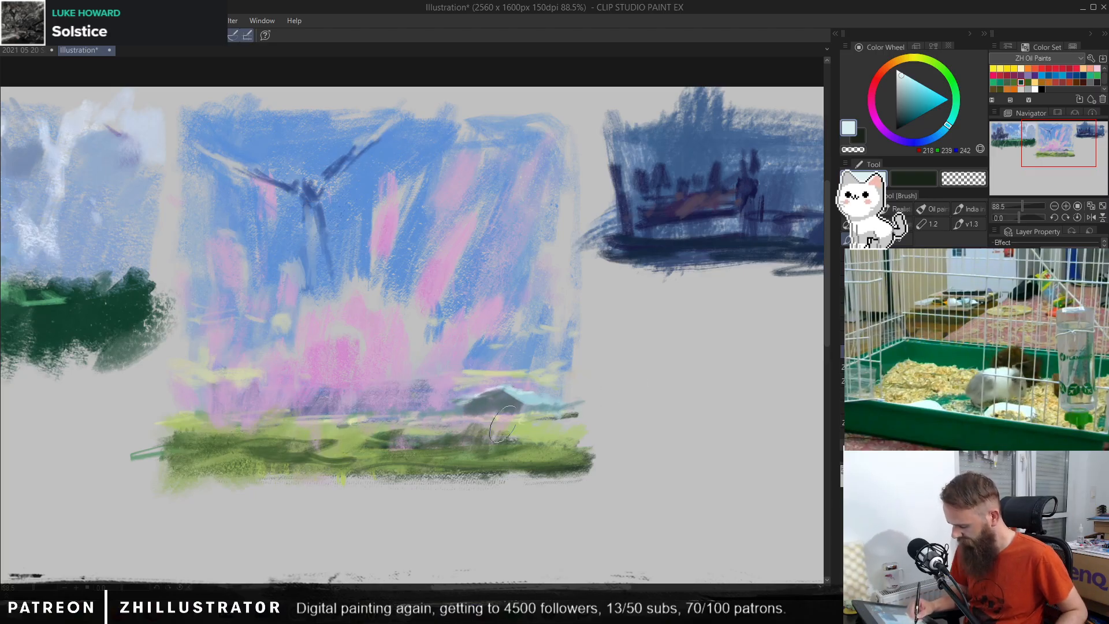
{"action": "mouse_move", "coordinate": [552, 428]}
{"action": "left_mouse_down"}
{"action": "mouse_move", "coordinate": [523, 427]}
{"action": "mouse_move", "coordinate": [563, 428]}
{"action": "left_mouse_up"}
Step: Paint thin slate (RGB 99, 112, 120) strokes across the field in front of the building, and mix a purple (RGB 155, 115, 174)
{"action": "left_click", "coordinate": [542, 337], "text": "alt"}
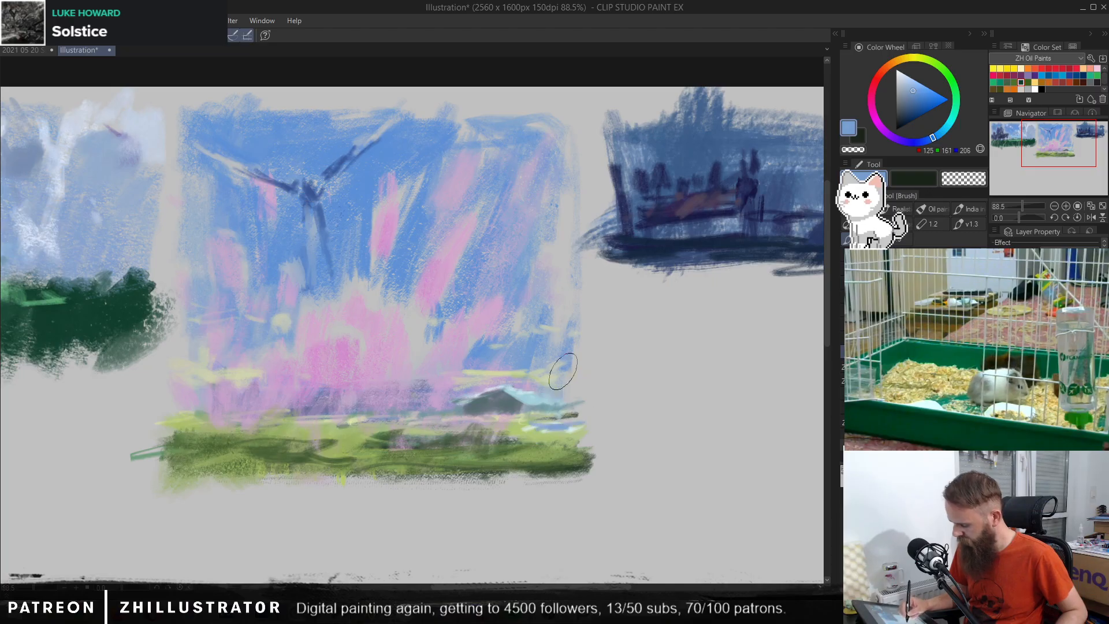
{"action": "left_click", "coordinate": [504, 407], "text": "alt"}
{"action": "left_click_drag", "start_coordinate": [469, 425], "coordinate": [518, 429]}
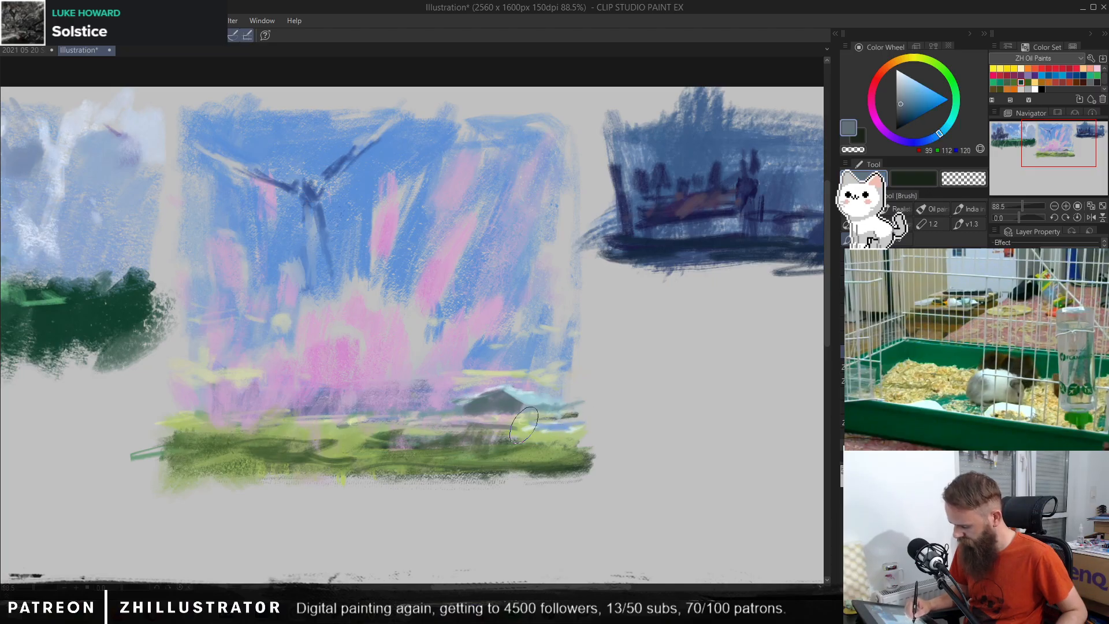
{"action": "left_click", "coordinate": [456, 404], "text": "alt"}
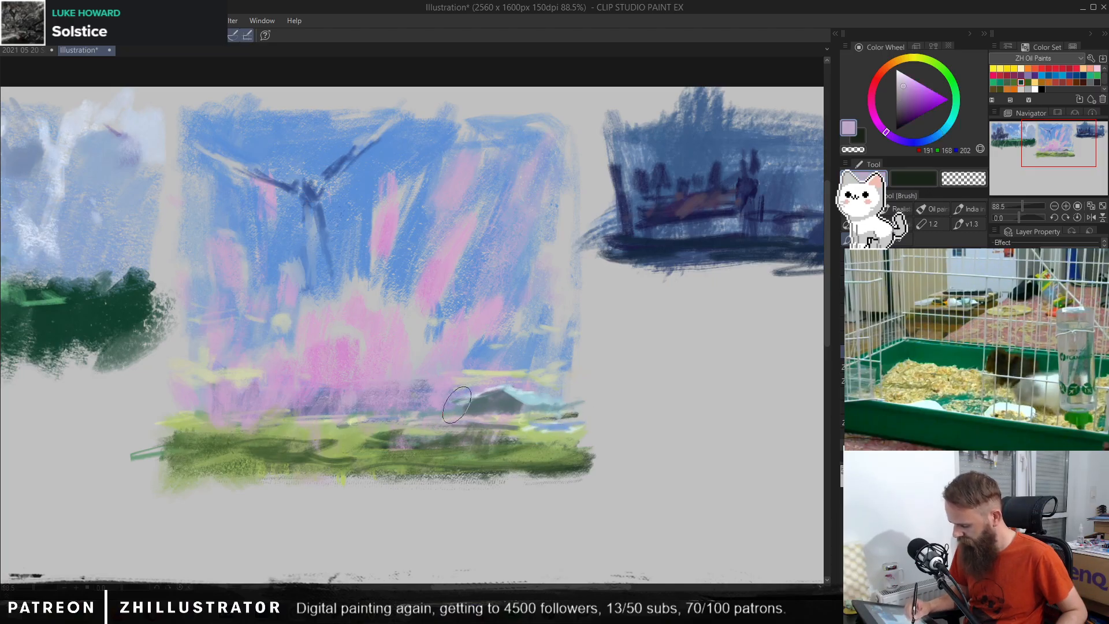
{"action": "left_click", "coordinate": [908, 96]}
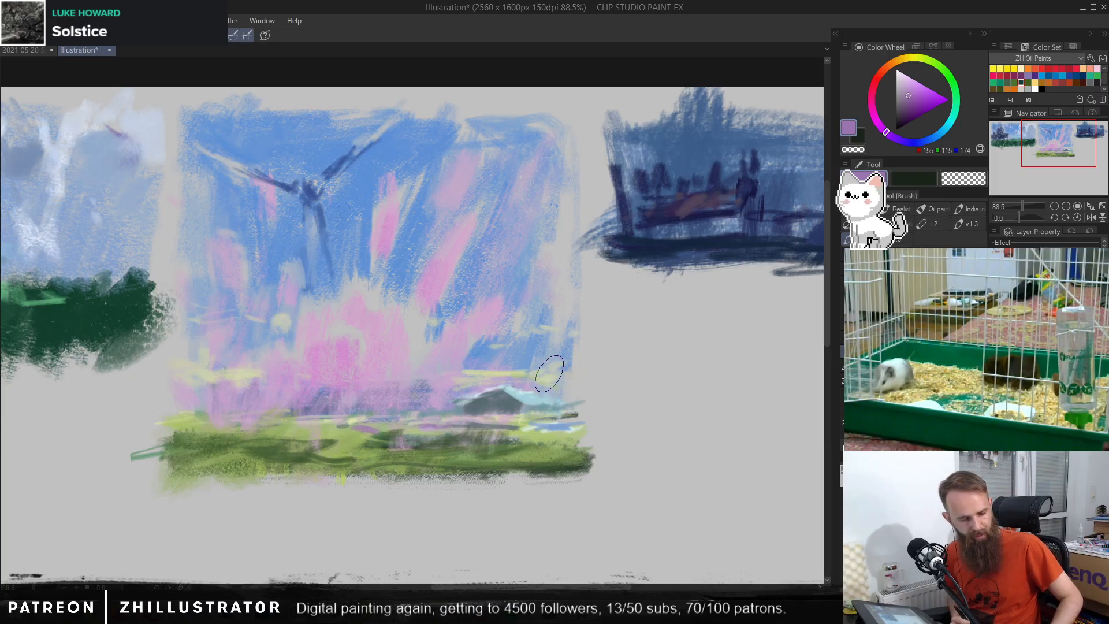
Step: Retouch the small building's front with its sampled slate (RGB 90, 110, 115) and block in a short tower beside it on the horizon
{"action": "left_click", "coordinate": [503, 400], "text": "alt"}
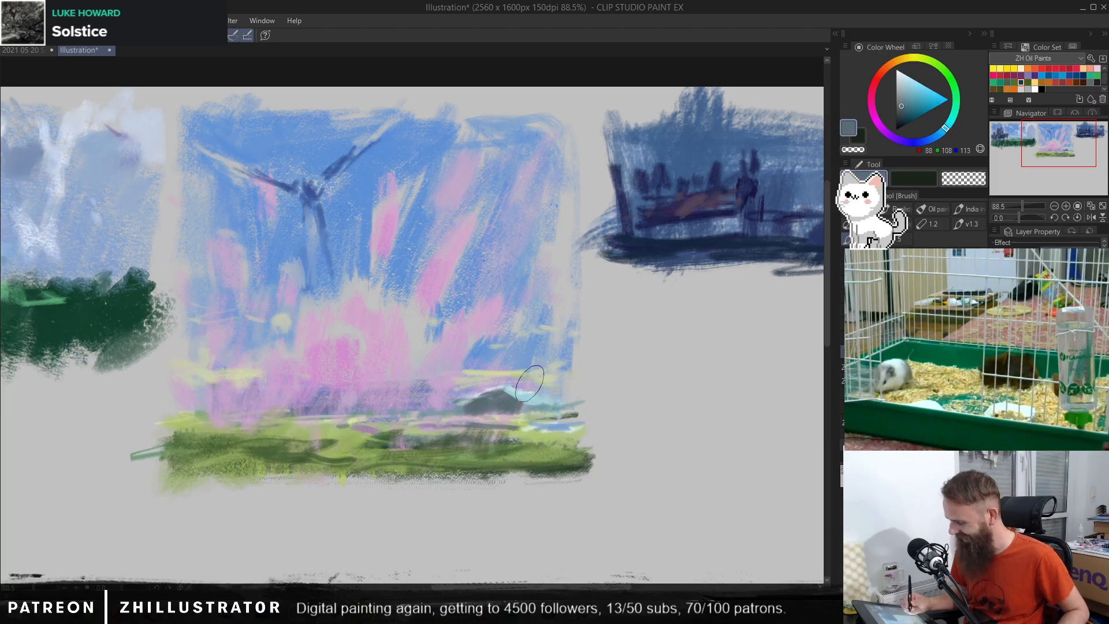
{"action": "left_click", "coordinate": [504, 403], "text": "alt"}
{"action": "left_click_drag", "start_coordinate": [505, 394], "coordinate": [489, 398]}
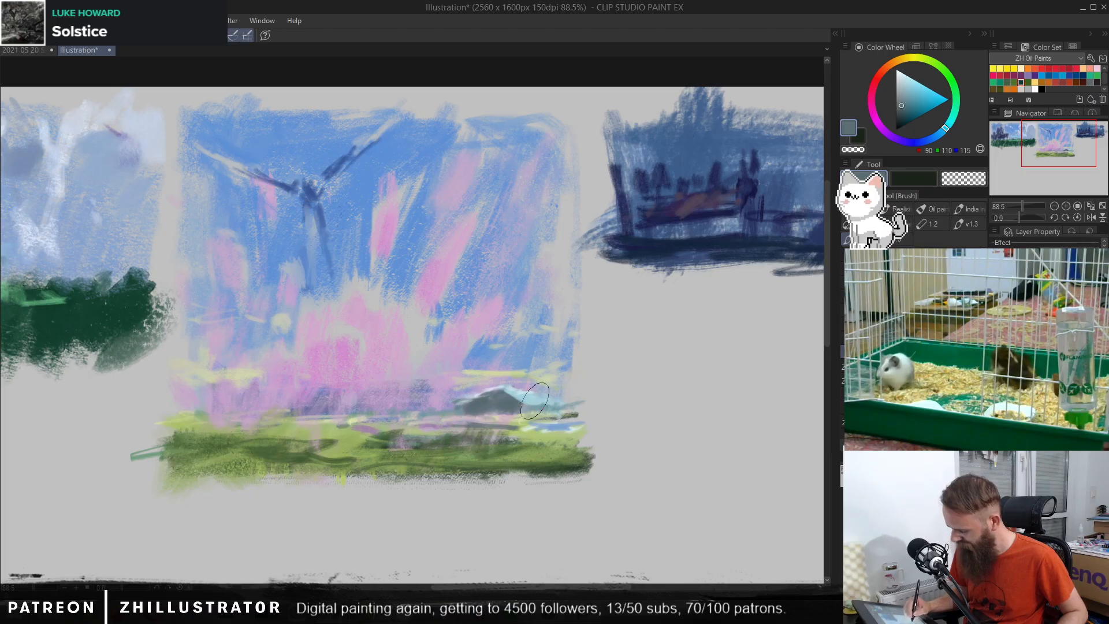
{"action": "mouse_move", "coordinate": [449, 391]}
{"action": "left_mouse_down"}
{"action": "mouse_move", "coordinate": [439, 364]}
{"action": "mouse_move", "coordinate": [442, 408]}
{"action": "mouse_move", "coordinate": [432, 371]}
{"action": "mouse_move", "coordinate": [450, 355]}
{"action": "mouse_move", "coordinate": [442, 378]}
{"action": "left_mouse_up"}
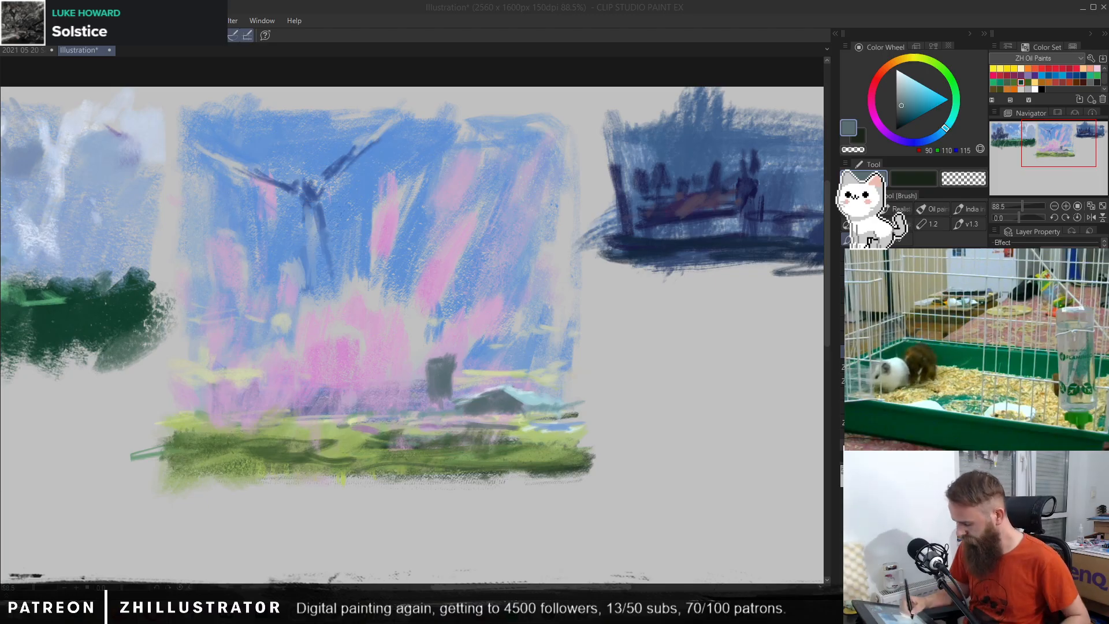
Step: Cap the short tower with pale blue (RGB 160, 205, 216) and refine the slate shapes of the tower and neighbouring building
{"action": "left_click", "coordinate": [524, 399], "text": "alt"}
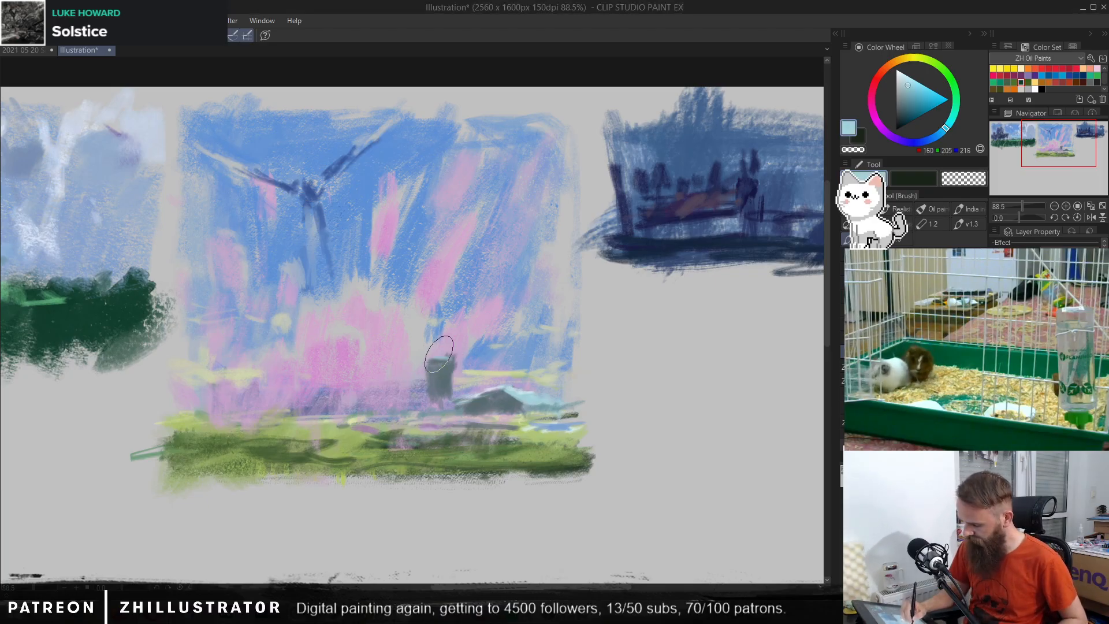
{"action": "left_click", "coordinate": [453, 369], "text": "alt"}
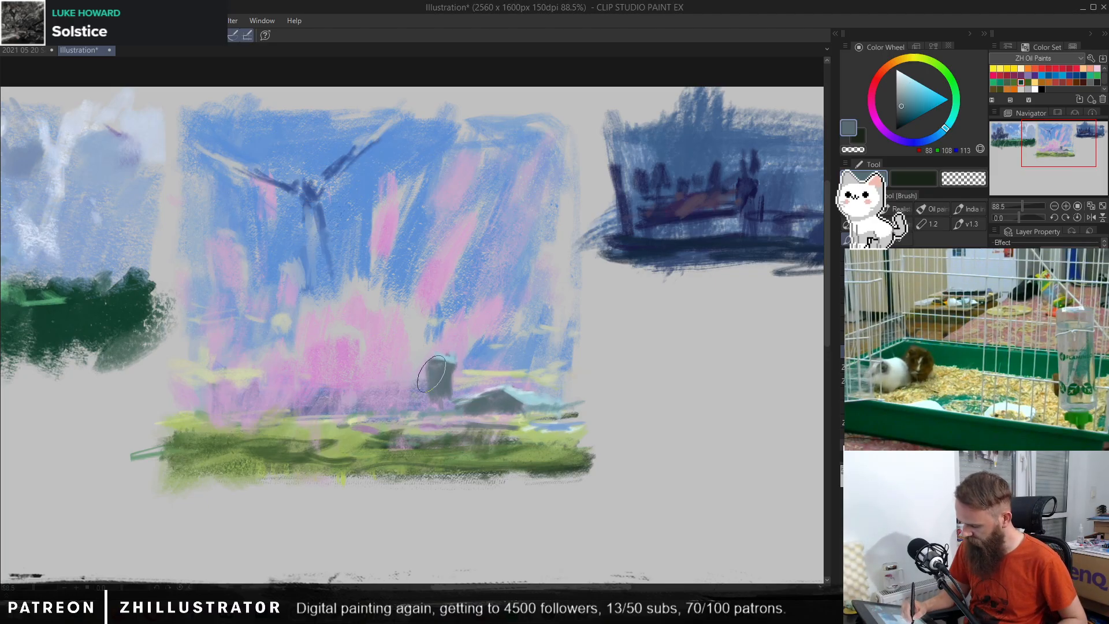
{"action": "left_click", "coordinate": [454, 368], "text": "alt"}
{"action": "left_click_drag", "start_coordinate": [458, 375], "coordinate": [469, 386]}
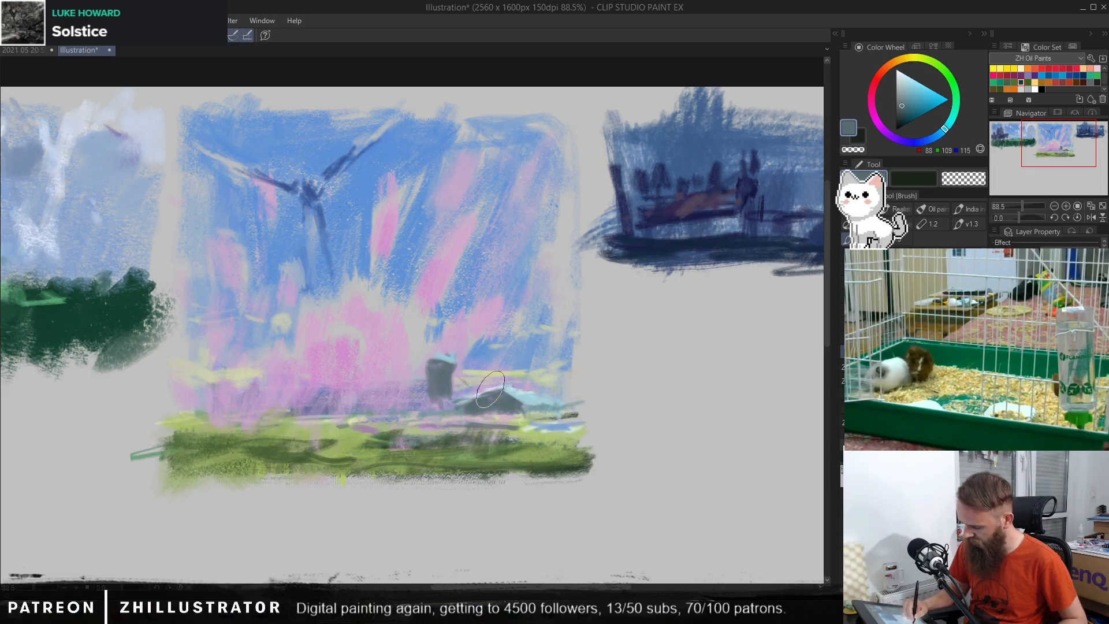
{"action": "left_click", "coordinate": [487, 390], "text": "alt"}
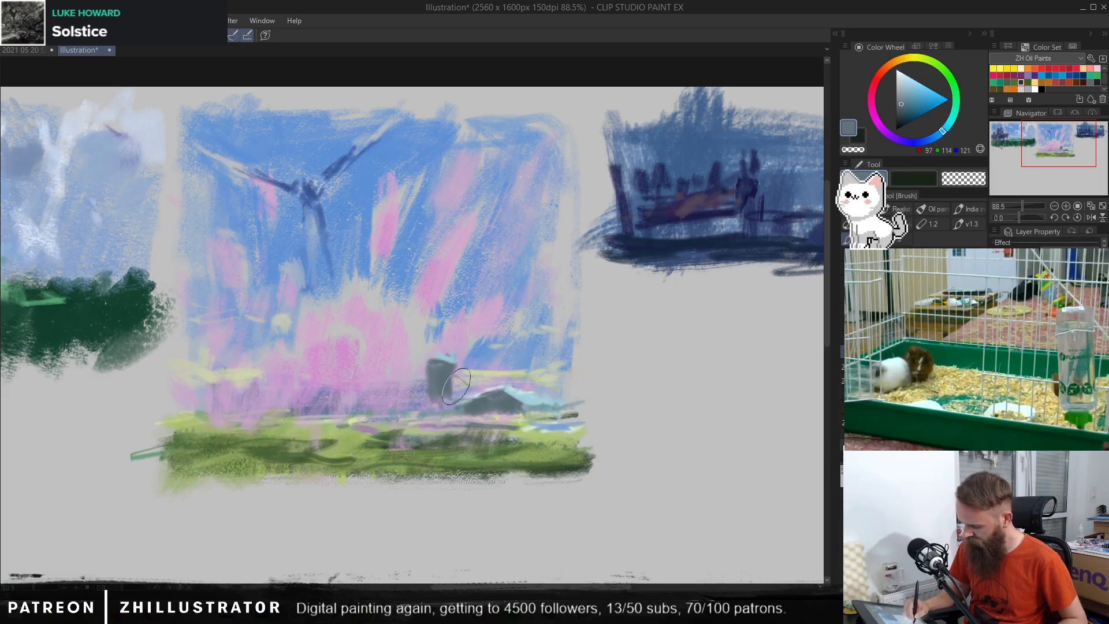
{"action": "mouse_move", "coordinate": [456, 386]}
{"action": "left_mouse_down"}
{"action": "mouse_move", "coordinate": [424, 379]}
{"action": "mouse_move", "coordinate": [412, 397]}
{"action": "left_mouse_up"}
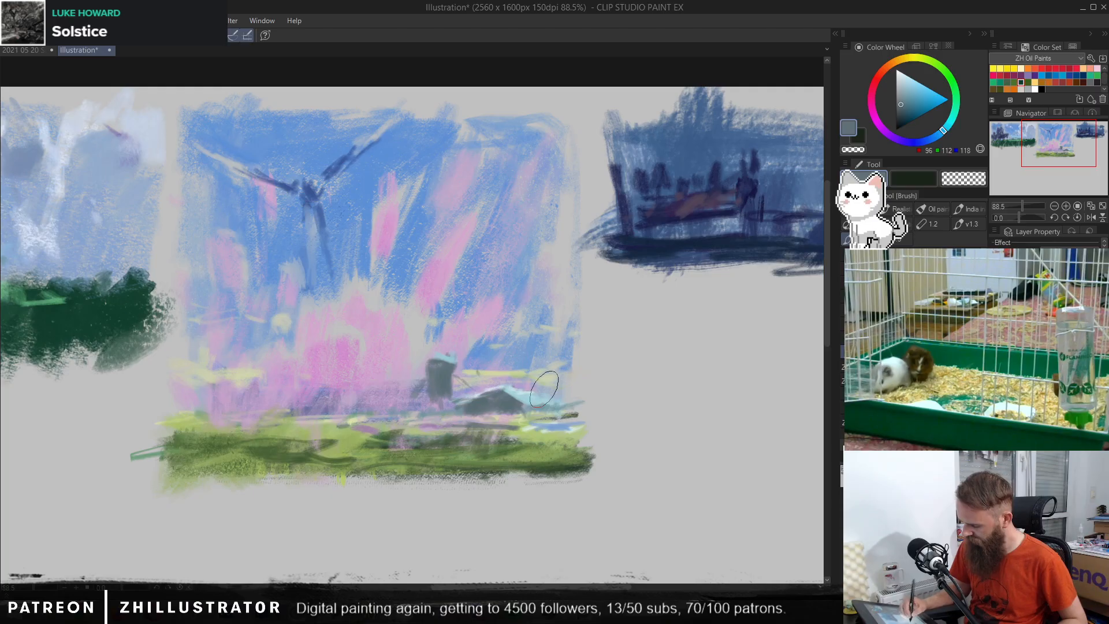
Step: Try painting slate (RGB 96, 112, 118) trees behind the small building, and undo them
{"action": "mouse_move", "coordinate": [513, 297]}
{"action": "left_mouse_down"}
{"action": "mouse_move", "coordinate": [518, 333]}
{"action": "mouse_move", "coordinate": [518, 275]}
{"action": "mouse_move", "coordinate": [508, 289]}
{"action": "mouse_move", "coordinate": [525, 282]}
{"action": "mouse_move", "coordinate": [522, 297]}
{"action": "mouse_move", "coordinate": [499, 317]}
{"action": "mouse_move", "coordinate": [506, 299]}
{"action": "mouse_move", "coordinate": [507, 330]}
{"action": "left_mouse_up"}
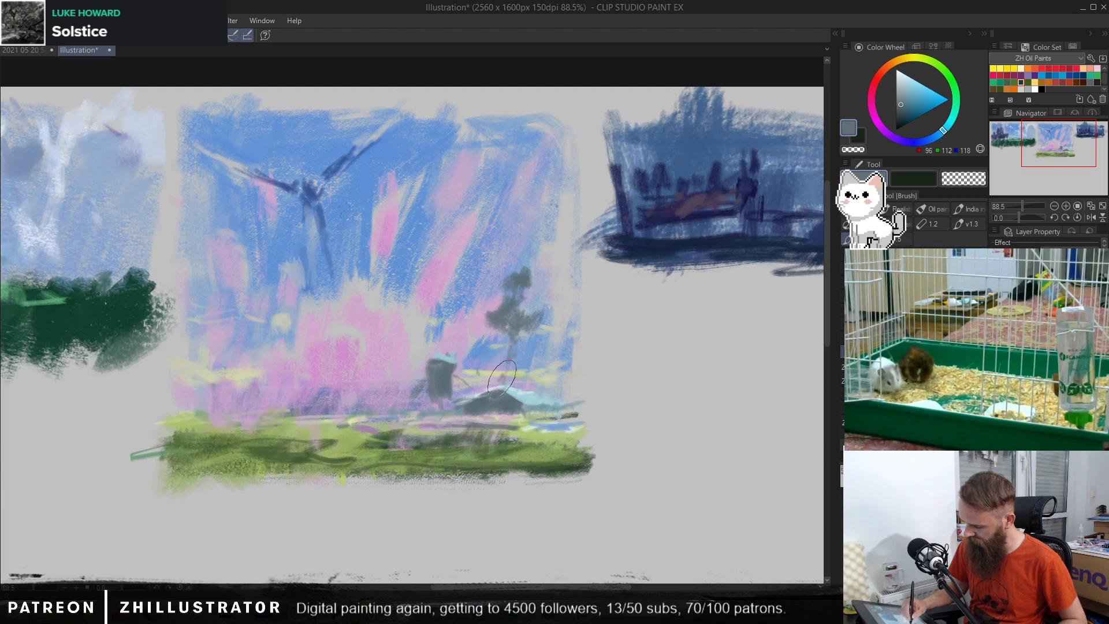
{"action": "mouse_move", "coordinate": [496, 374]}
{"action": "left_mouse_down"}
{"action": "mouse_move", "coordinate": [467, 299]}
{"action": "mouse_move", "coordinate": [453, 340]}
{"action": "mouse_move", "coordinate": [465, 325]}
{"action": "mouse_move", "coordinate": [490, 360]}
{"action": "mouse_move", "coordinate": [491, 384]}
{"action": "left_mouse_up"}
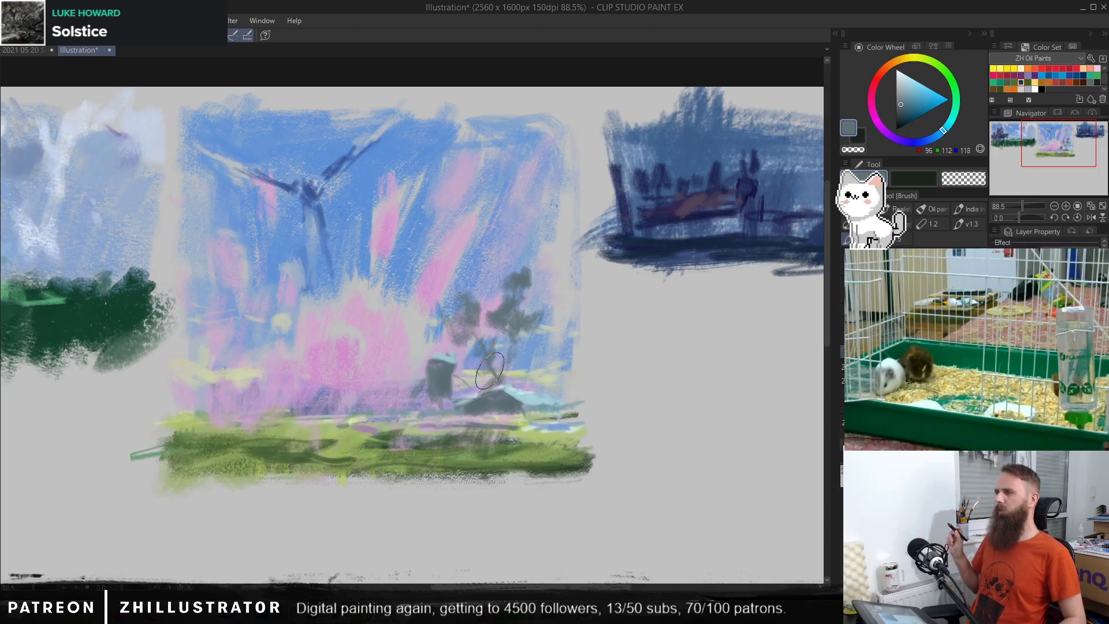
{"action": "key", "text": "ctrl+z"}
{"action": "key", "text": "ctrl+z"}
{"action": "key", "text": "ctrl+z"}
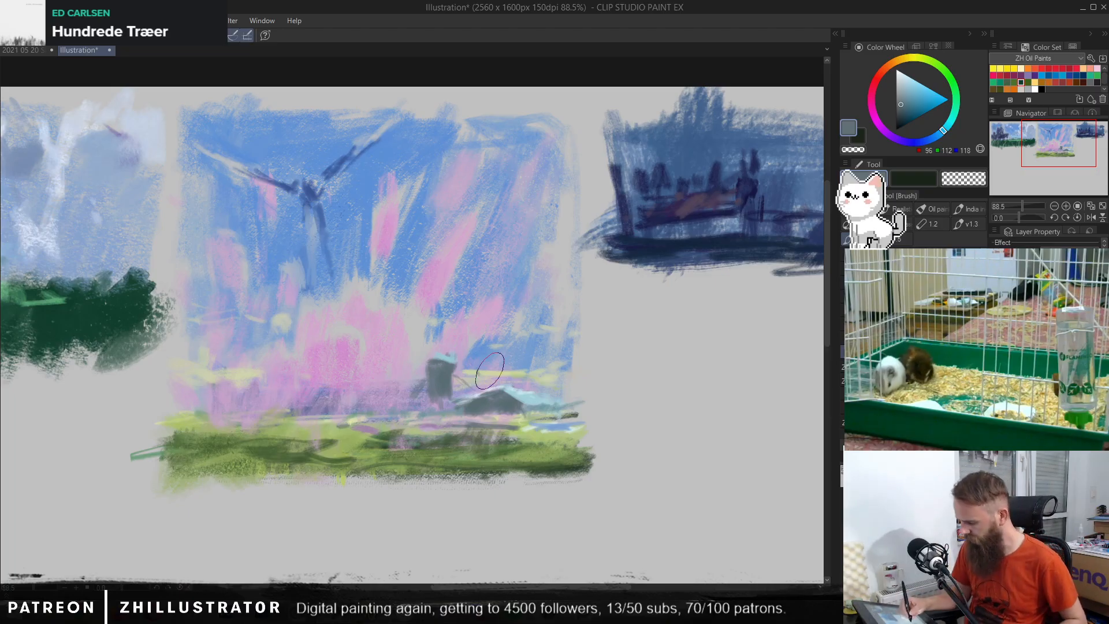
Step: Sample pale yellow (RGB 218, 222, 164) from the horizon and paint light patches across the field below the building
{"action": "left_click", "coordinate": [428, 324], "text": "alt"}
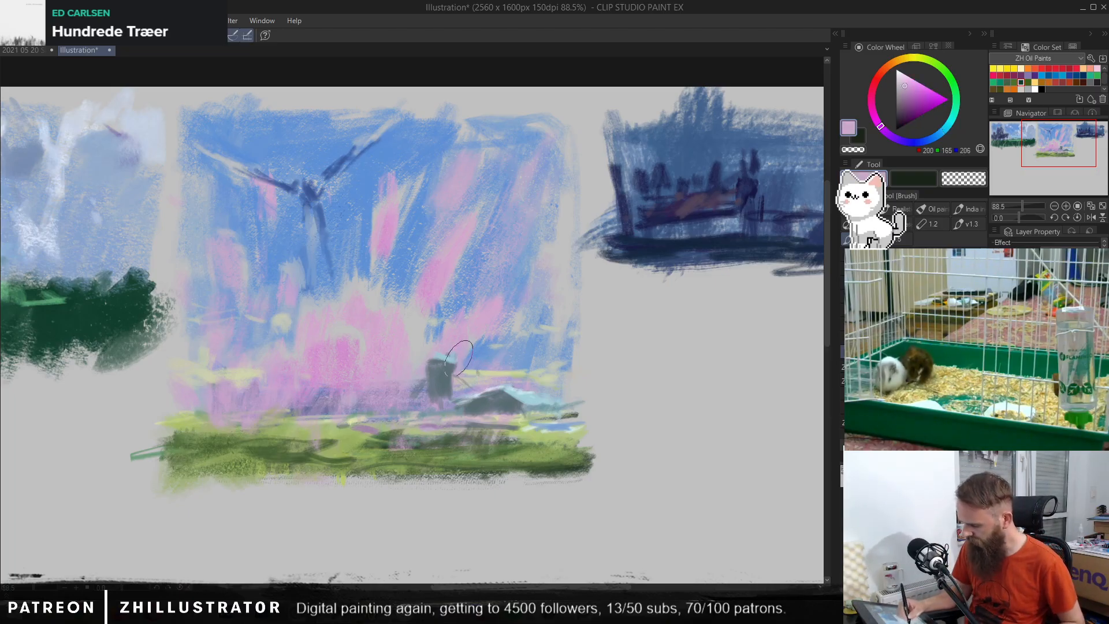
{"action": "left_click", "coordinate": [545, 369], "text": "alt"}
{"action": "left_click", "coordinate": [539, 417], "text": "alt"}
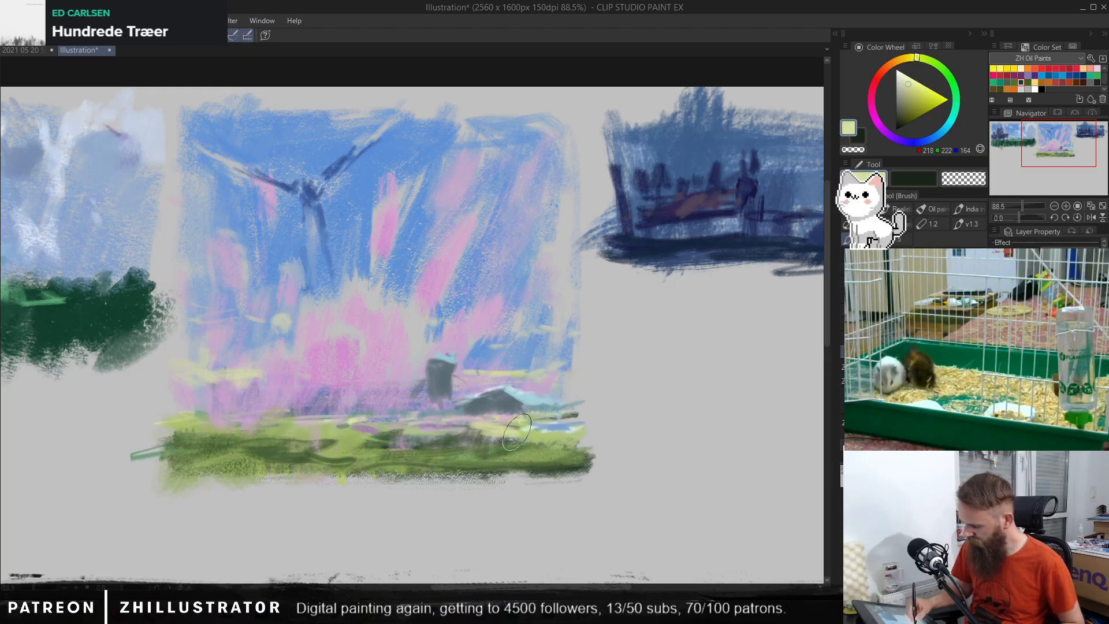
{"action": "mouse_move", "coordinate": [485, 459]}
{"action": "left_mouse_down"}
{"action": "mouse_move", "coordinate": [480, 450]}
{"action": "mouse_move", "coordinate": [506, 444]}
{"action": "mouse_move", "coordinate": [568, 452]}
{"action": "mouse_move", "coordinate": [381, 442]}
{"action": "mouse_move", "coordinate": [570, 452]}
{"action": "mouse_move", "coordinate": [577, 433]}
{"action": "mouse_move", "coordinate": [465, 438]}
{"action": "mouse_move", "coordinate": [604, 434]}
{"action": "left_mouse_up"}
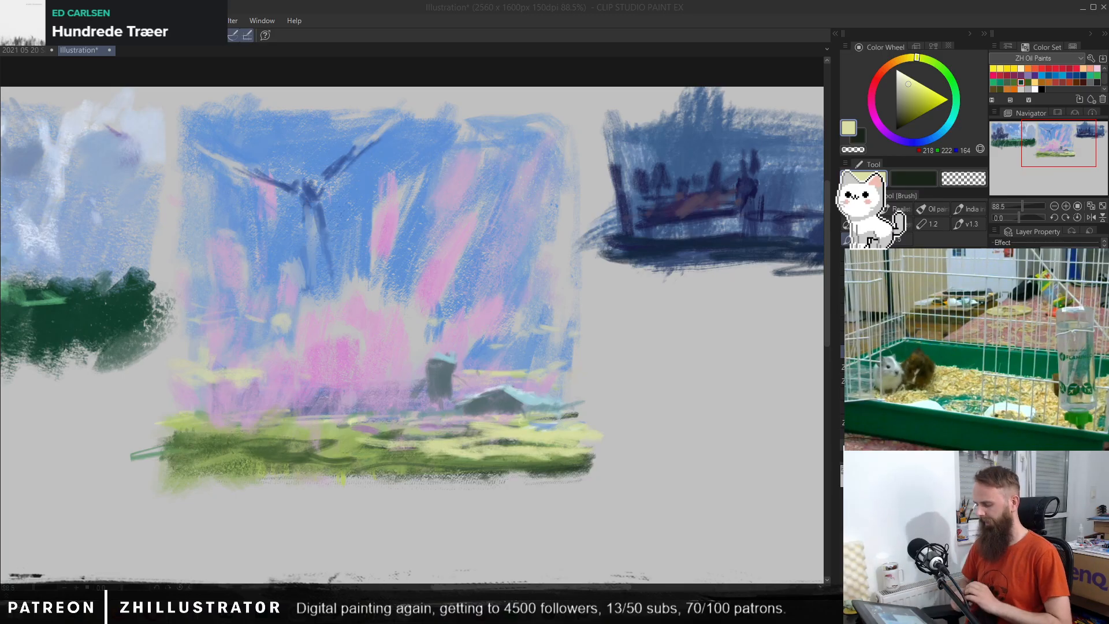
Step: Shade the lower field with dark green (RGB 47, 76, 43), undoing the stroke that covers the whole field
{"action": "left_click", "coordinate": [438, 388], "text": "alt"}
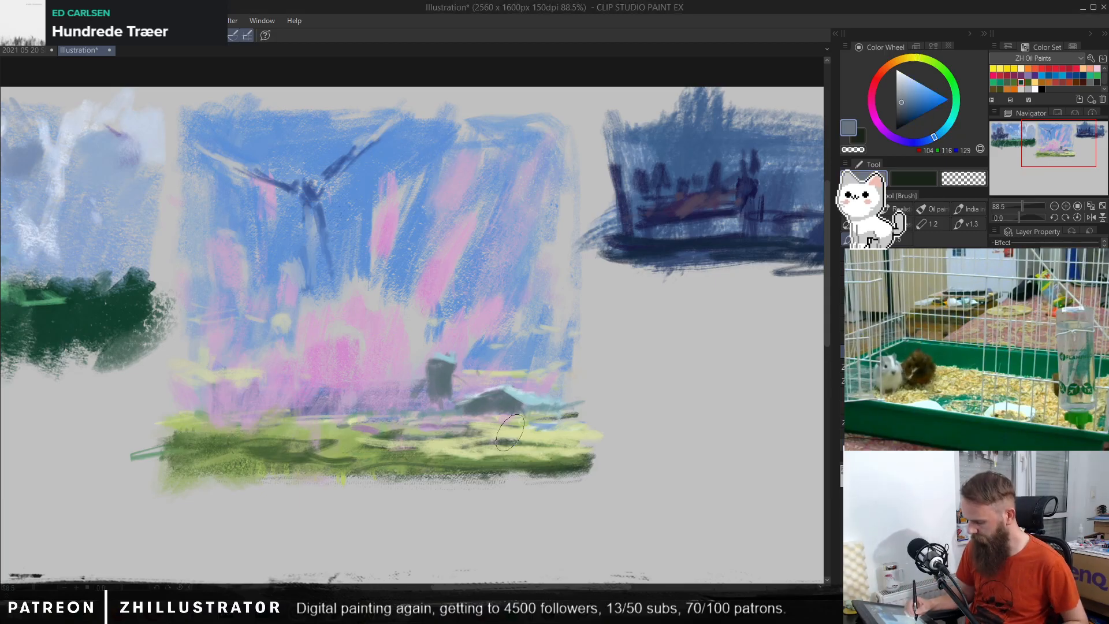
{"action": "left_click", "coordinate": [502, 405], "text": "alt"}
{"action": "left_click", "coordinate": [300, 451], "text": "alt"}
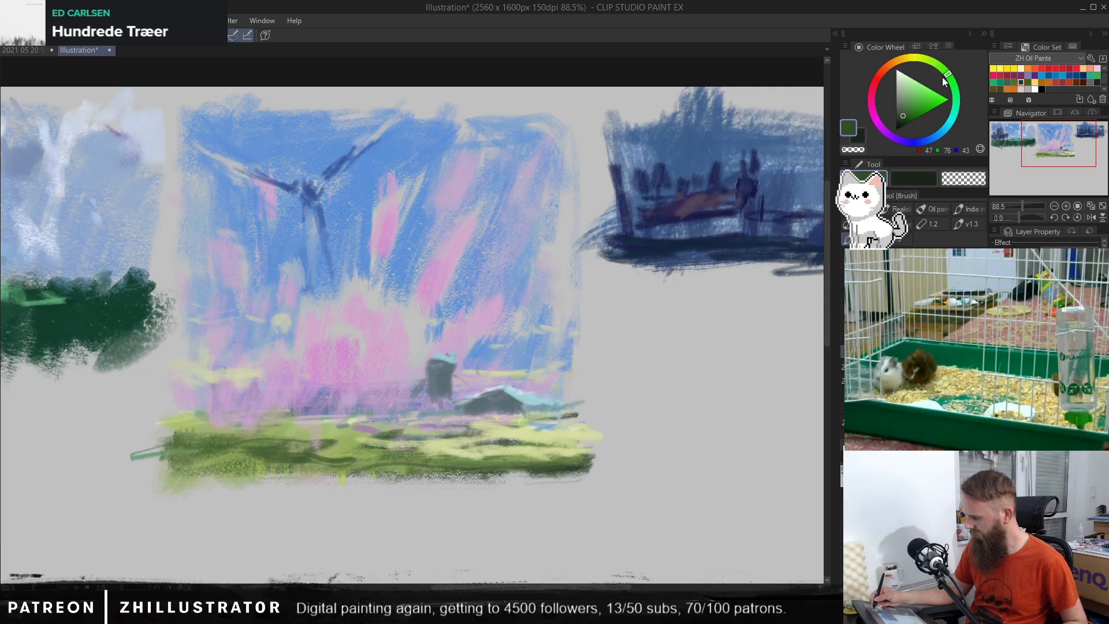
{"action": "mouse_move", "coordinate": [559, 456]}
{"action": "left_mouse_down"}
{"action": "mouse_move", "coordinate": [579, 432]}
{"action": "mouse_move", "coordinate": [553, 472]}
{"action": "mouse_move", "coordinate": [477, 456]}
{"action": "left_mouse_up"}
{"action": "mouse_move", "coordinate": [277, 457]}
{"action": "left_mouse_down"}
{"action": "mouse_move", "coordinate": [233, 479]}
{"action": "mouse_move", "coordinate": [197, 466]}
{"action": "mouse_move", "coordinate": [187, 480]}
{"action": "mouse_move", "coordinate": [176, 433]}
{"action": "mouse_move", "coordinate": [302, 457]}
{"action": "mouse_move", "coordinate": [334, 438]}
{"action": "mouse_move", "coordinate": [362, 454]}
{"action": "mouse_move", "coordinate": [338, 479]}
{"action": "mouse_move", "coordinate": [411, 478]}
{"action": "left_mouse_up"}
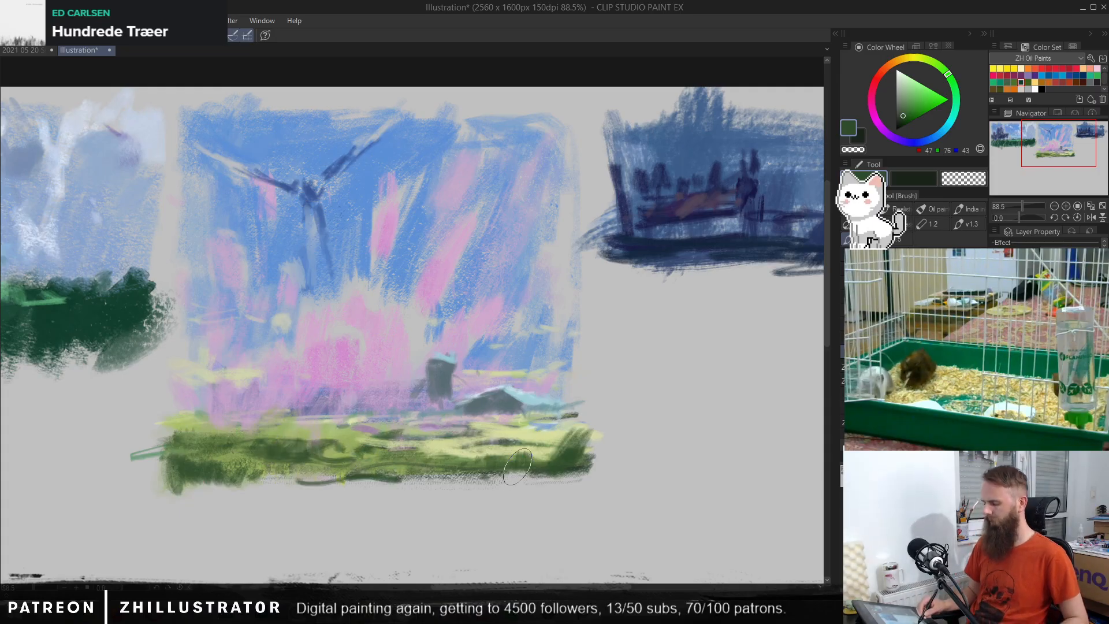
{"action": "mouse_move", "coordinate": [193, 465]}
{"action": "left_mouse_down"}
{"action": "mouse_move", "coordinate": [587, 442]}
{"action": "mouse_move", "coordinate": [197, 487]}
{"action": "left_mouse_up"}
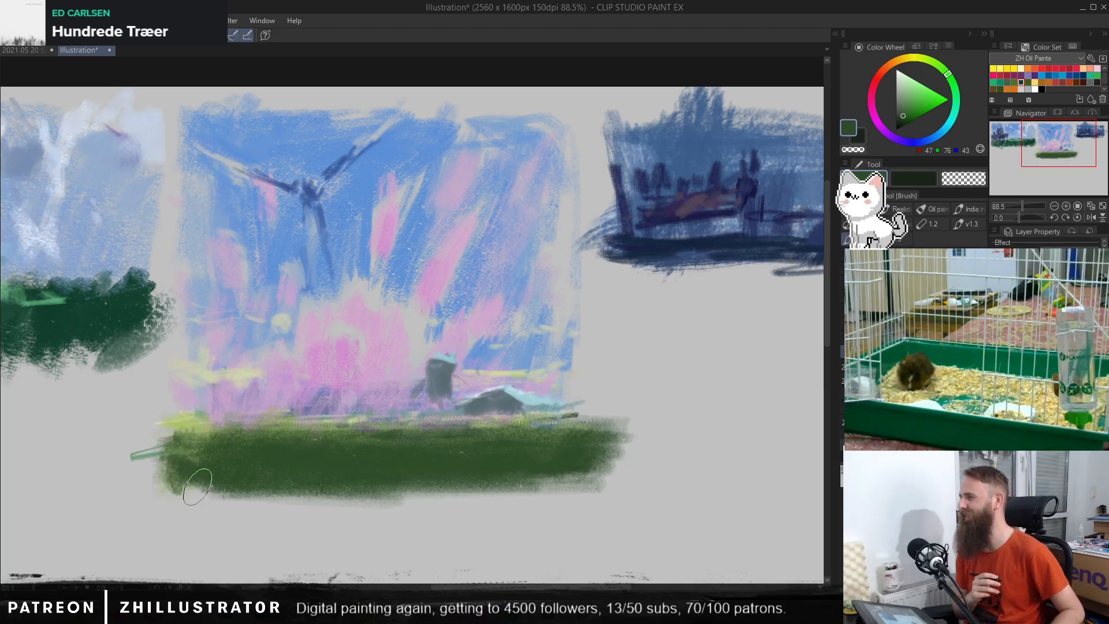
{"action": "key", "text": "ctrl+z"}
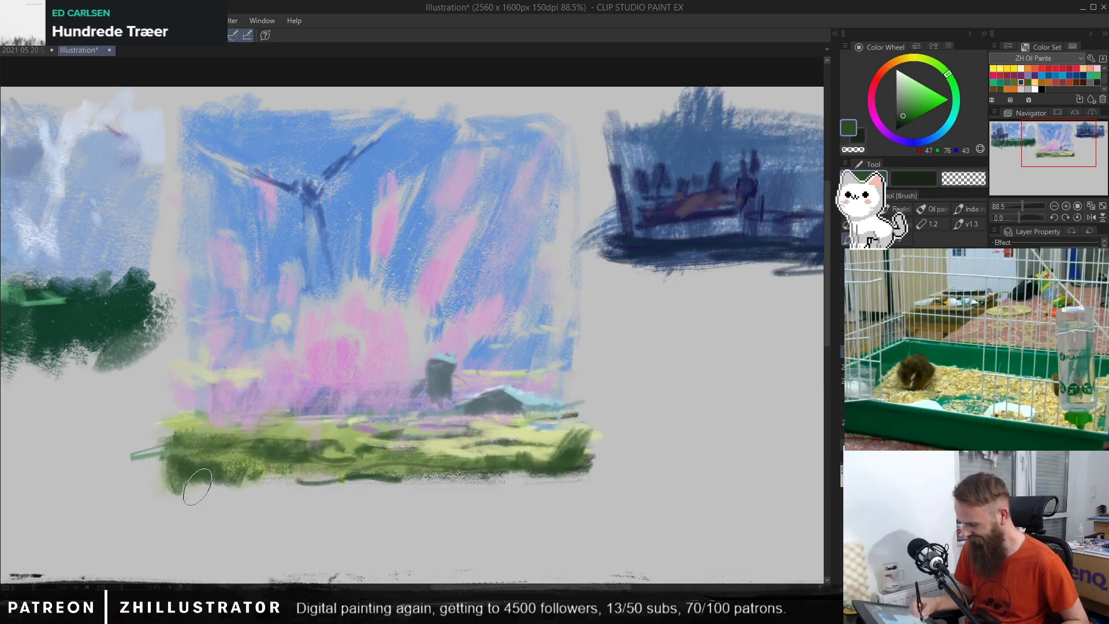
Step: Sample light olive green (RGB 157, 178, 101) from the field and paint it over the dark foreground
{"action": "left_click", "coordinate": [337, 431], "text": "alt"}
{"action": "mouse_move", "coordinate": [339, 436]}
{"action": "left_mouse_down"}
{"action": "mouse_move", "coordinate": [276, 455]}
{"action": "mouse_move", "coordinate": [253, 436]}
{"action": "mouse_move", "coordinate": [208, 478]}
{"action": "mouse_move", "coordinate": [335, 449]}
{"action": "mouse_move", "coordinate": [376, 466]}
{"action": "mouse_move", "coordinate": [401, 445]}
{"action": "mouse_move", "coordinate": [484, 466]}
{"action": "mouse_move", "coordinate": [514, 451]}
{"action": "mouse_move", "coordinate": [537, 464]}
{"action": "mouse_move", "coordinate": [567, 446]}
{"action": "mouse_move", "coordinate": [583, 457]}
{"action": "mouse_move", "coordinate": [548, 476]}
{"action": "left_mouse_up"}
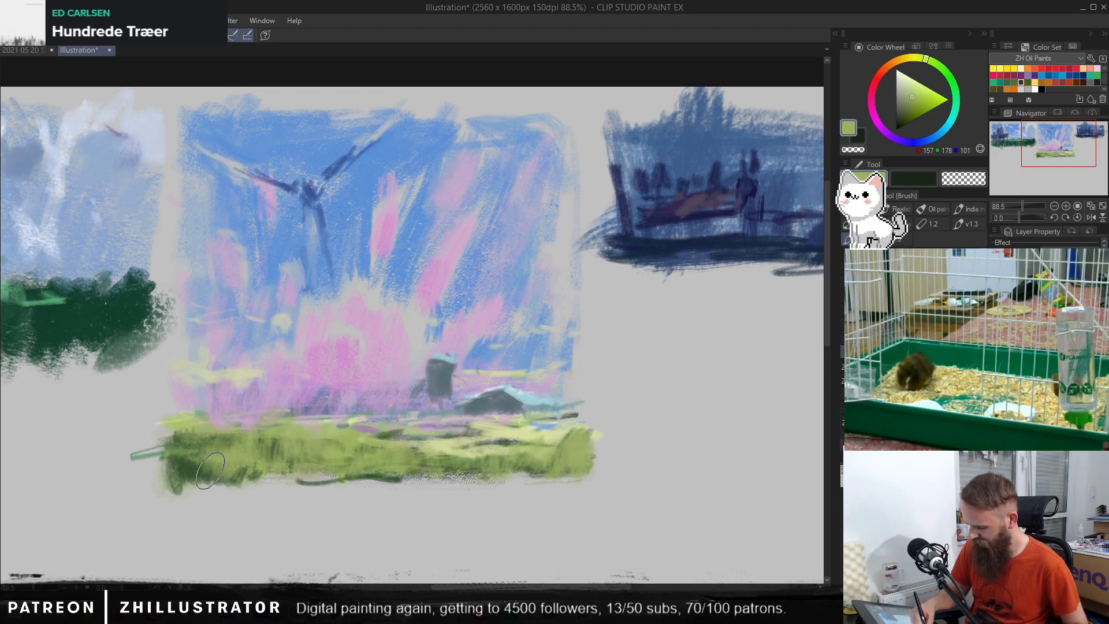
{"action": "mouse_move", "coordinate": [210, 471]}
{"action": "left_mouse_down"}
{"action": "mouse_move", "coordinate": [178, 435]}
{"action": "mouse_move", "coordinate": [174, 469]}
{"action": "mouse_move", "coordinate": [214, 452]}
{"action": "mouse_move", "coordinate": [280, 468]}
{"action": "left_mouse_up"}
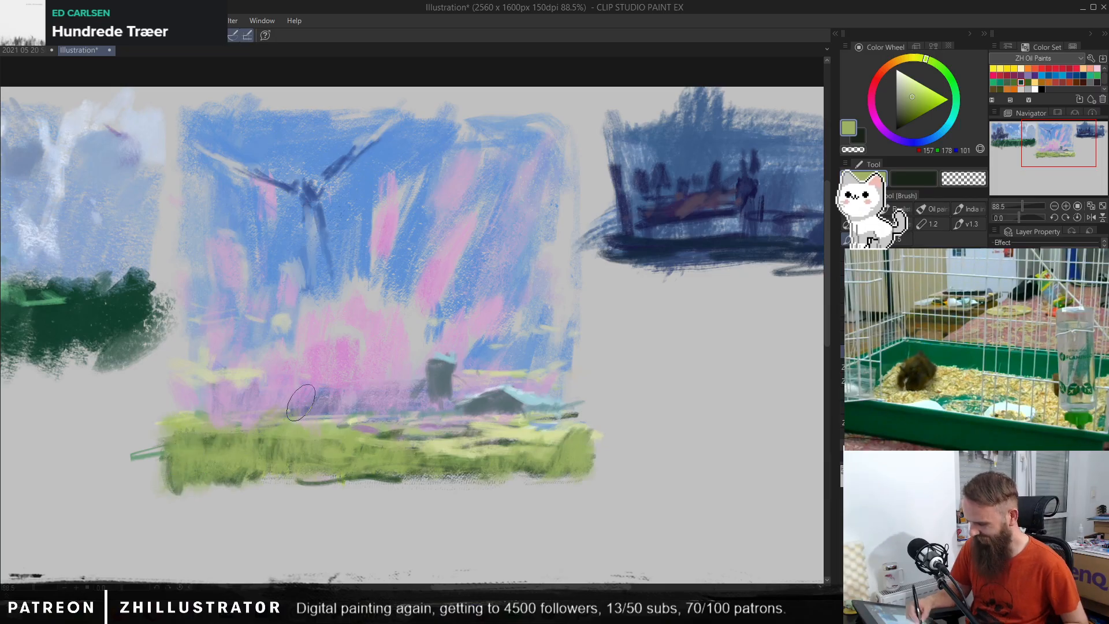
Step: Sample sky blues (RGB 103, 149, 213 and 112, 153, 210) and fill in the sky beside the windmill and along its upper edge
{"action": "left_click", "coordinate": [247, 201], "text": "alt"}
{"action": "mouse_move", "coordinate": [220, 208]}
{"action": "left_mouse_down"}
{"action": "mouse_move", "coordinate": [200, 179]}
{"action": "mouse_move", "coordinate": [186, 237]}
{"action": "left_mouse_up"}
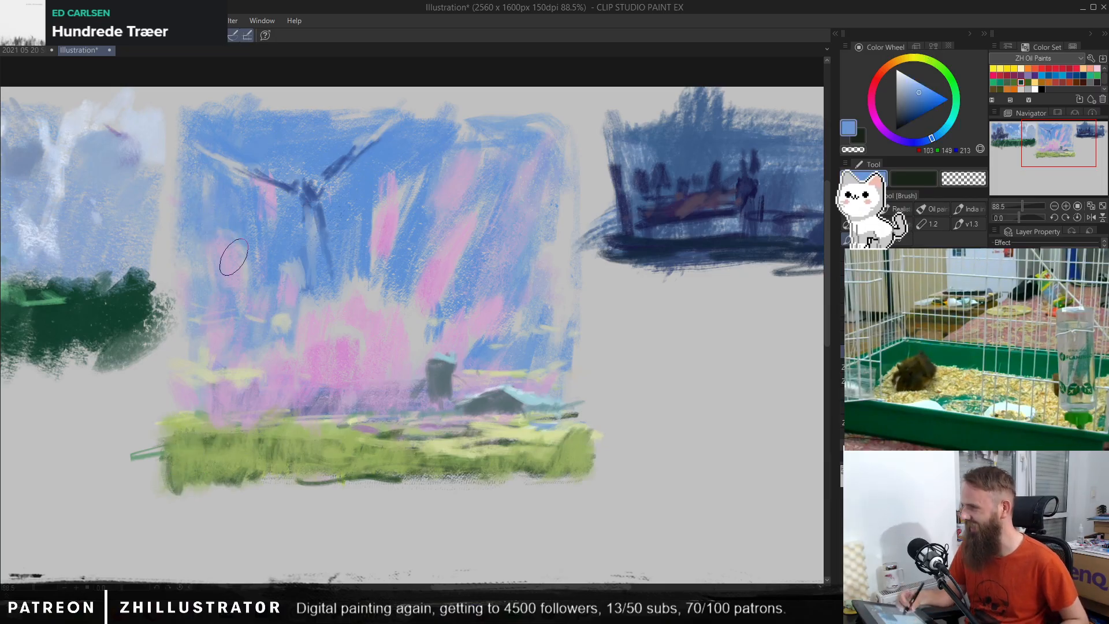
{"action": "mouse_move", "coordinate": [456, 139]}
{"action": "left_mouse_down"}
{"action": "mouse_move", "coordinate": [485, 116]}
{"action": "mouse_move", "coordinate": [470, 123]}
{"action": "left_mouse_up"}
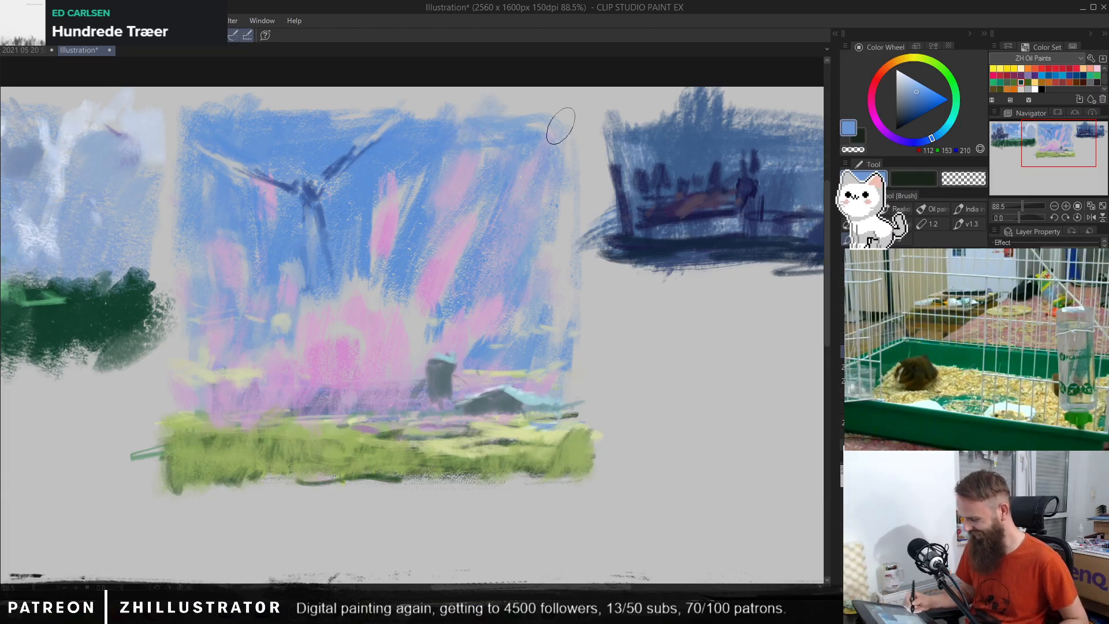
Step: Flip the canvas view horizontally and highlight the small tower's roof with pale blue (RGB 211, 233, 239)
{"action": "left_click_drag", "start_coordinate": [534, 354], "coordinate": [592, 364]}
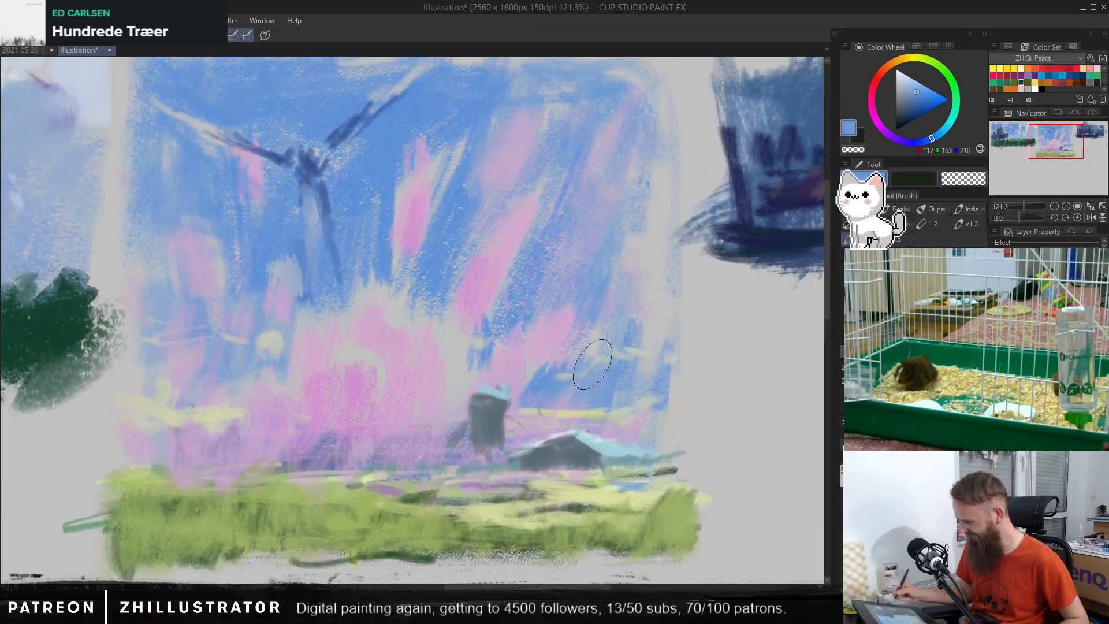
{"action": "left_click", "coordinate": [1090, 217]}
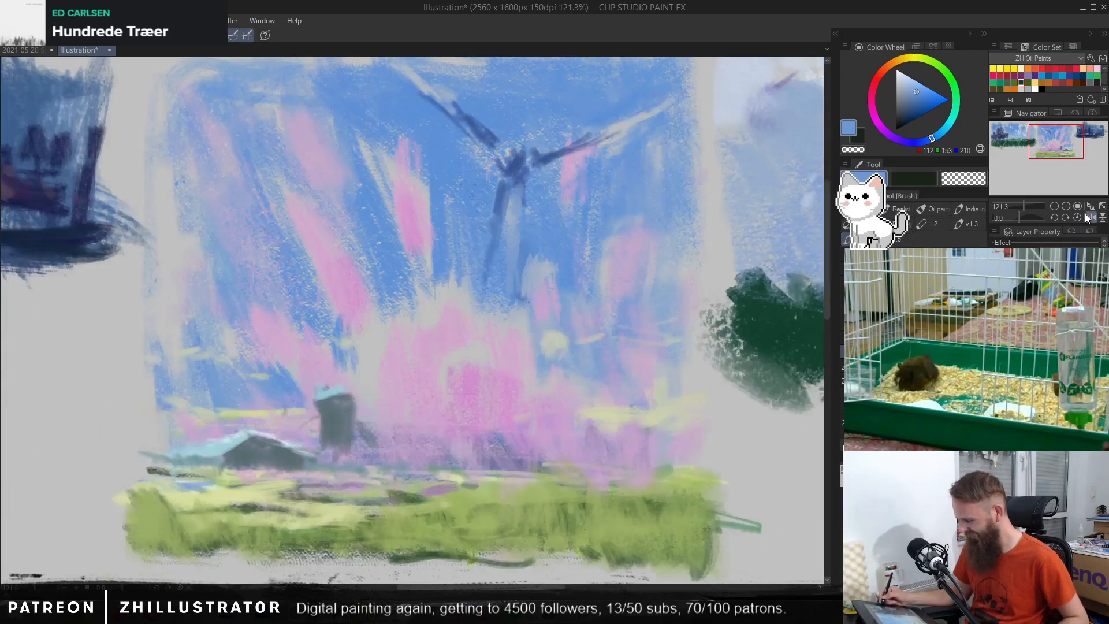
{"action": "left_click", "coordinate": [353, 392], "text": "alt"}
{"action": "left_click", "coordinate": [905, 74]}
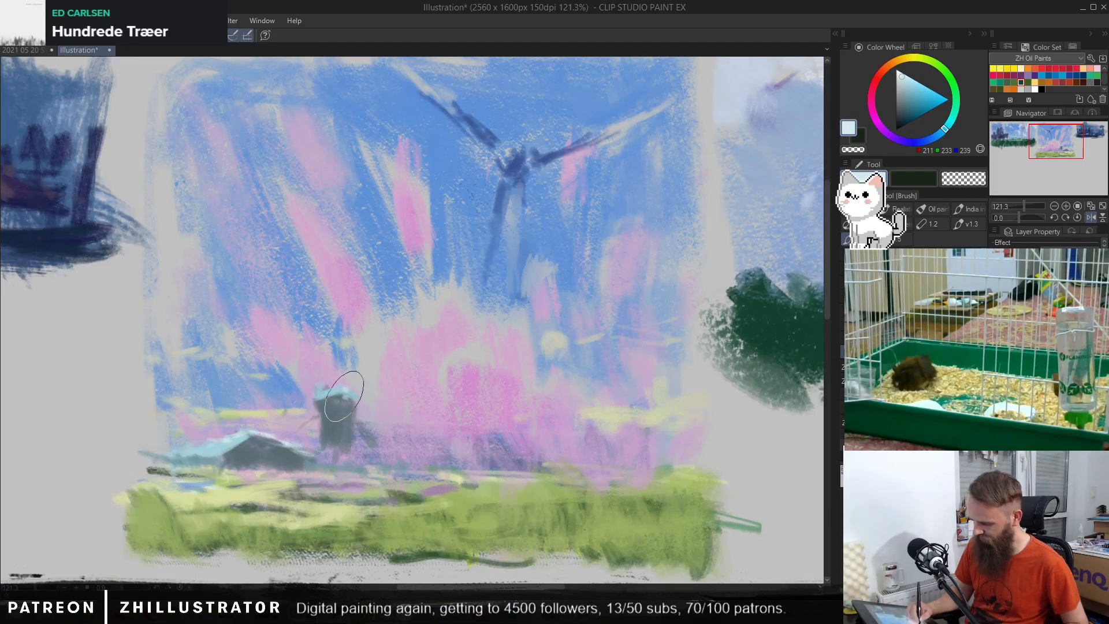
Step: Paint another house behind the barn in grey-blue (RGB 93, 111, 118) with a light blue roof edge (RGB 161, 205, 218)
{"action": "left_click", "coordinate": [258, 438], "text": "alt"}
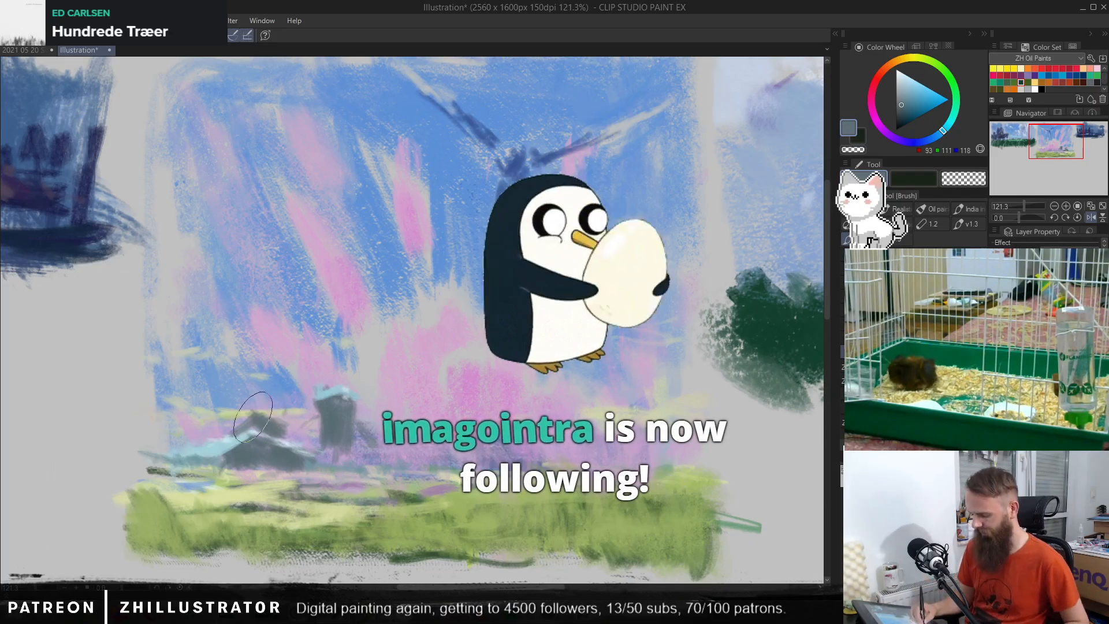
{"action": "mouse_move", "coordinate": [252, 412]}
{"action": "left_mouse_down"}
{"action": "mouse_move", "coordinate": [204, 415]}
{"action": "mouse_move", "coordinate": [205, 434]}
{"action": "mouse_move", "coordinate": [216, 437]}
{"action": "mouse_move", "coordinate": [205, 398]}
{"action": "mouse_move", "coordinate": [223, 390]}
{"action": "mouse_move", "coordinate": [233, 403]}
{"action": "mouse_move", "coordinate": [215, 403]}
{"action": "mouse_move", "coordinate": [247, 412]}
{"action": "mouse_move", "coordinate": [217, 422]}
{"action": "left_mouse_up"}
{"action": "left_click", "coordinate": [242, 438], "text": "alt"}
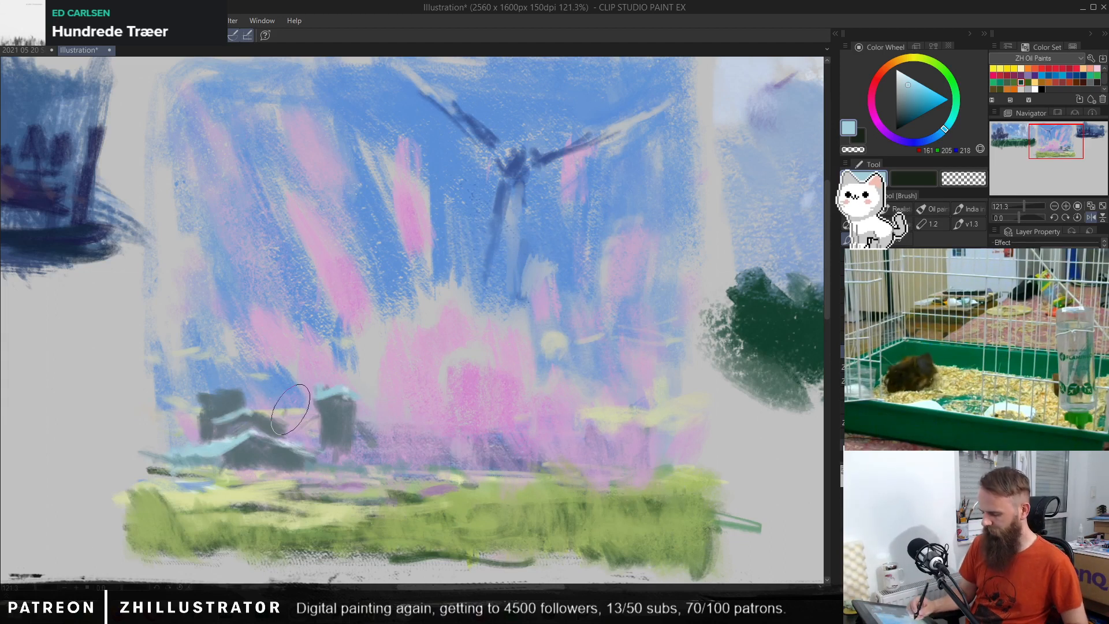
{"action": "left_click", "coordinate": [260, 426], "text": "alt"}
{"action": "mouse_move", "coordinate": [258, 420]}
{"action": "left_mouse_down"}
{"action": "mouse_move", "coordinate": [215, 426]}
{"action": "mouse_move", "coordinate": [240, 427]}
{"action": "left_mouse_up"}
{"action": "left_click", "coordinate": [229, 395], "text": "alt"}
Step: Sample dark grey-blue (RGB 93, 114, 121) and paint dark shapes at the thumbnail's left edge and between the houses and the tower
{"action": "left_click", "coordinate": [290, 414], "text": "alt"}
{"action": "left_click", "coordinate": [329, 418], "text": "alt"}
{"action": "mouse_move", "coordinate": [154, 421]}
{"action": "left_mouse_down"}
{"action": "mouse_move", "coordinate": [216, 397]}
{"action": "mouse_move", "coordinate": [192, 441]}
{"action": "mouse_move", "coordinate": [174, 423]}
{"action": "mouse_move", "coordinate": [165, 463]}
{"action": "mouse_move", "coordinate": [153, 459]}
{"action": "mouse_move", "coordinate": [139, 435]}
{"action": "mouse_move", "coordinate": [141, 375]}
{"action": "mouse_move", "coordinate": [170, 424]}
{"action": "left_mouse_up"}
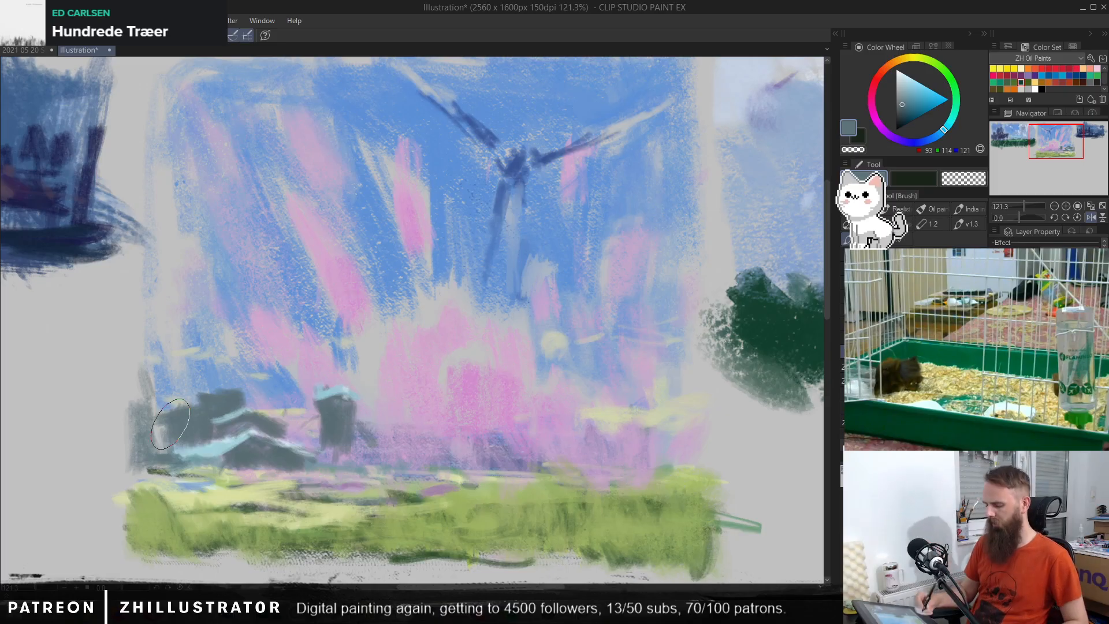
{"action": "left_click", "coordinate": [237, 402], "text": "alt"}
{"action": "mouse_move", "coordinate": [271, 393]}
{"action": "left_mouse_down"}
{"action": "mouse_move", "coordinate": [288, 398]}
{"action": "mouse_move", "coordinate": [286, 381]}
{"action": "mouse_move", "coordinate": [298, 461]}
{"action": "left_mouse_up"}
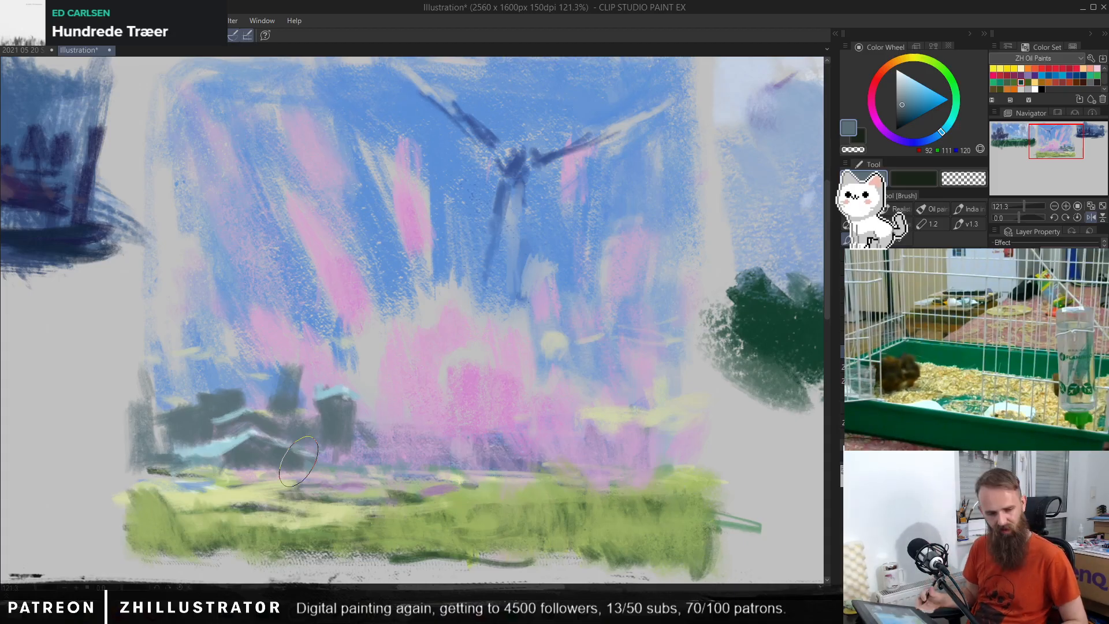
Step: Mix a muted teal-blue (RGB 97, 144, 158) and paint trees behind the buildings and along the horizon
{"action": "left_click", "coordinate": [221, 394], "text": "alt"}
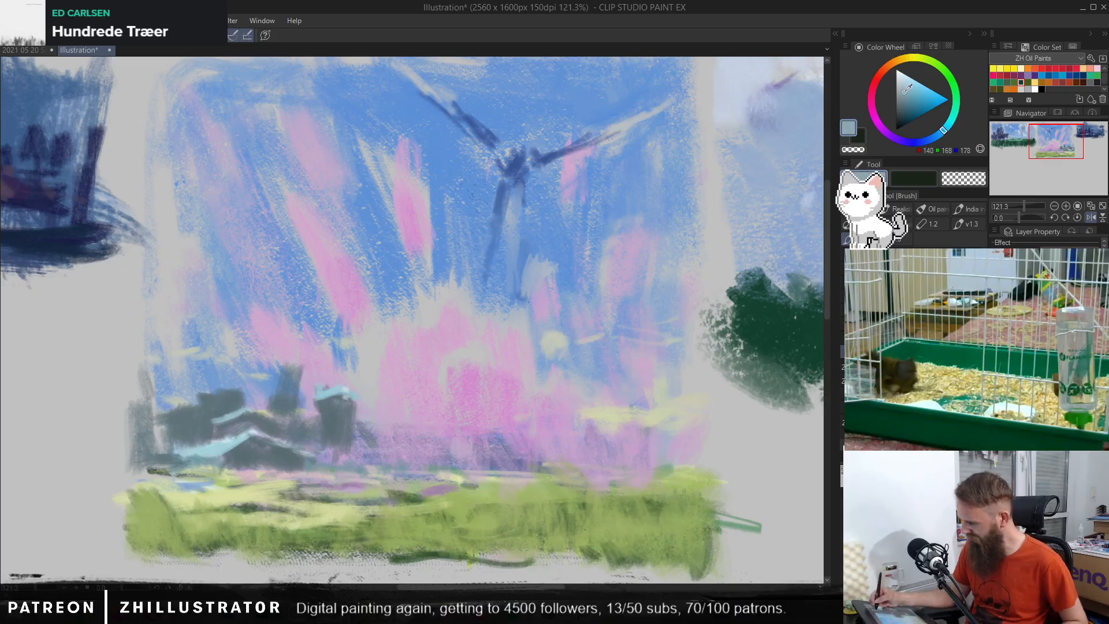
{"action": "left_click", "coordinate": [904, 91]}
{"action": "left_click", "coordinate": [951, 130]}
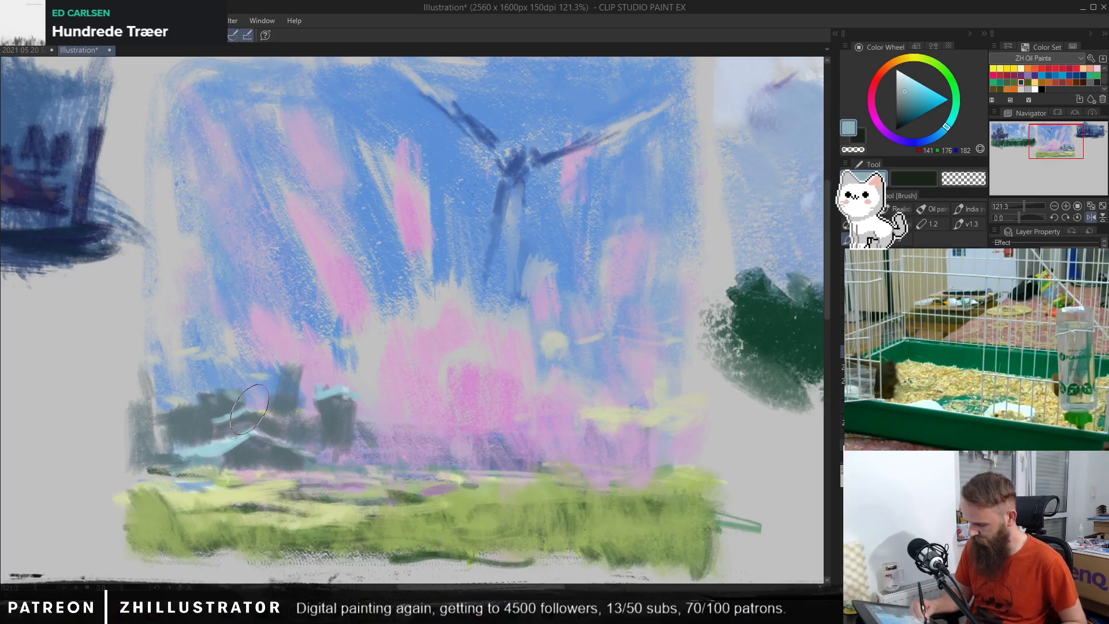
{"action": "left_click", "coordinate": [941, 132]}
{"action": "left_click", "coordinate": [911, 97]}
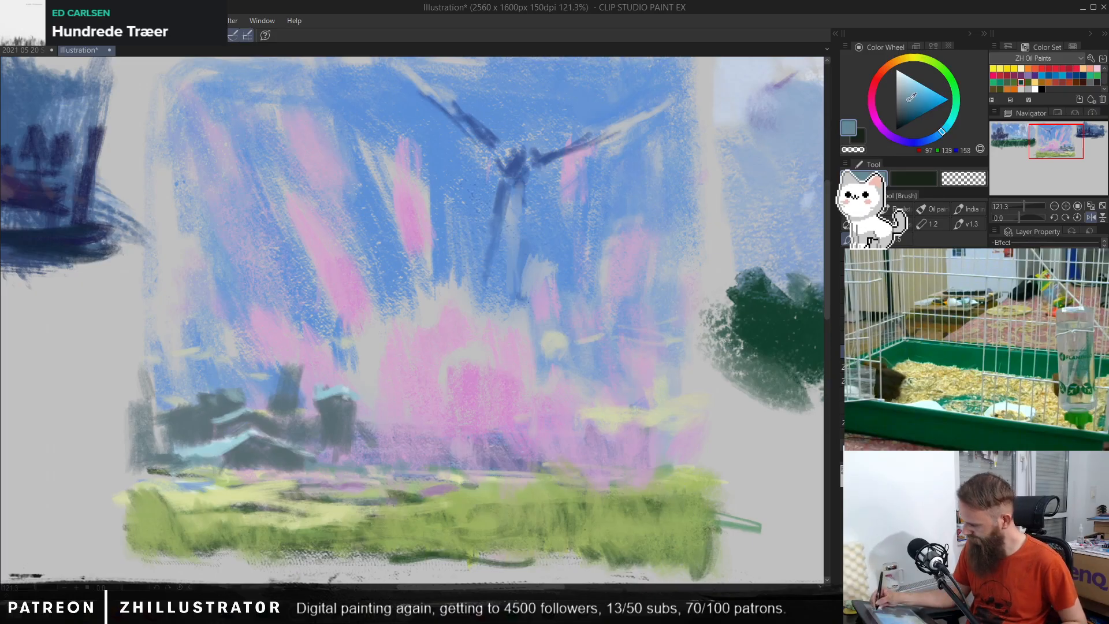
{"action": "left_click", "coordinate": [943, 130]}
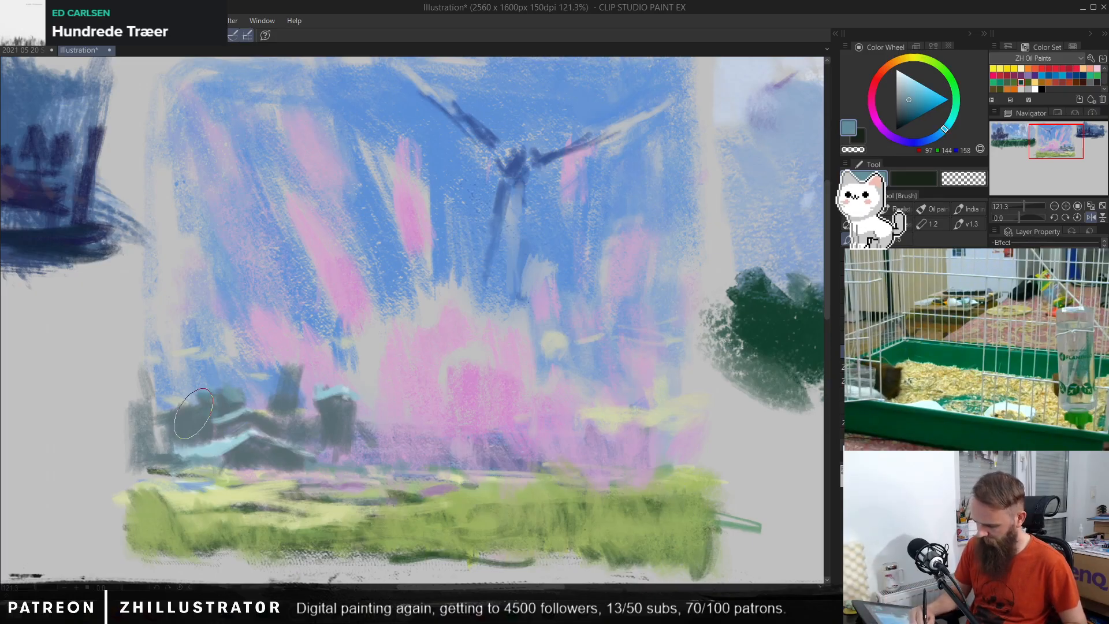
{"action": "left_click_drag", "start_coordinate": [194, 414], "coordinate": [185, 392]}
{"action": "mouse_move", "coordinate": [281, 355]}
{"action": "left_mouse_down"}
{"action": "mouse_move", "coordinate": [297, 387]}
{"action": "mouse_move", "coordinate": [288, 396]}
{"action": "mouse_move", "coordinate": [256, 362]}
{"action": "mouse_move", "coordinate": [276, 346]}
{"action": "mouse_move", "coordinate": [262, 325]}
{"action": "mouse_move", "coordinate": [271, 386]}
{"action": "mouse_move", "coordinate": [305, 360]}
{"action": "mouse_move", "coordinate": [291, 411]}
{"action": "mouse_move", "coordinate": [324, 456]}
{"action": "left_mouse_up"}
{"action": "mouse_move", "coordinate": [381, 407]}
{"action": "left_mouse_down"}
{"action": "mouse_move", "coordinate": [382, 456]}
{"action": "mouse_move", "coordinate": [433, 442]}
{"action": "mouse_move", "coordinate": [506, 465]}
{"action": "mouse_move", "coordinate": [569, 442]}
{"action": "mouse_move", "coordinate": [671, 453]}
{"action": "left_mouse_up"}
Step: Sample soft pinks (RGB 206, 166, 201 and 209, 168, 204) and paint them beside the buildings and into the central glow, undoing one stroke
{"action": "left_click", "coordinate": [615, 411], "text": "alt"}
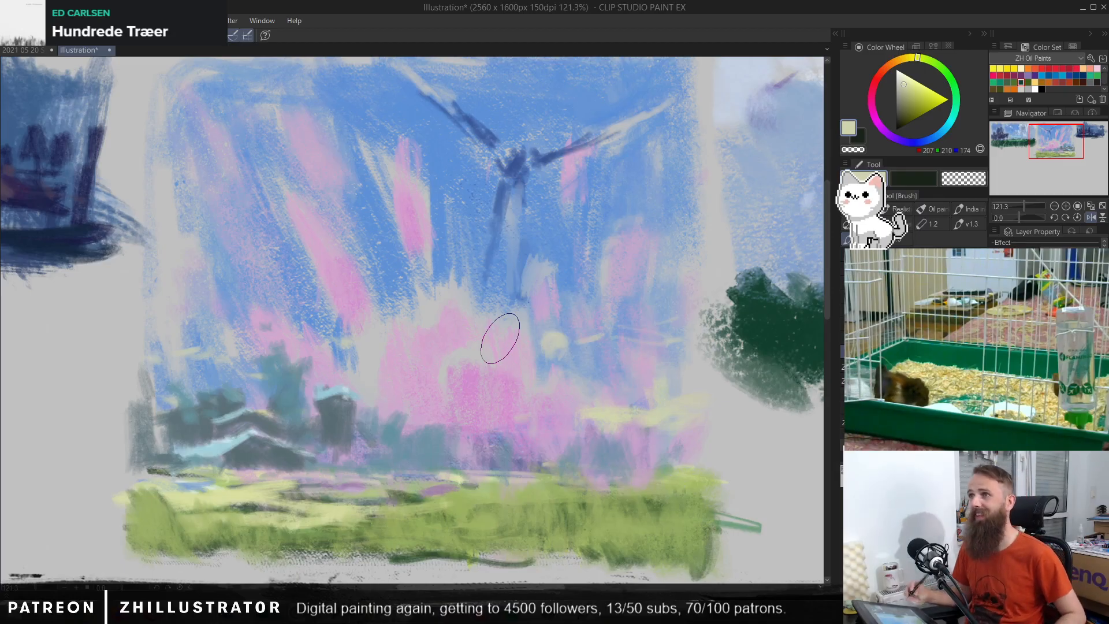
{"action": "left_click", "coordinate": [475, 367], "text": "alt"}
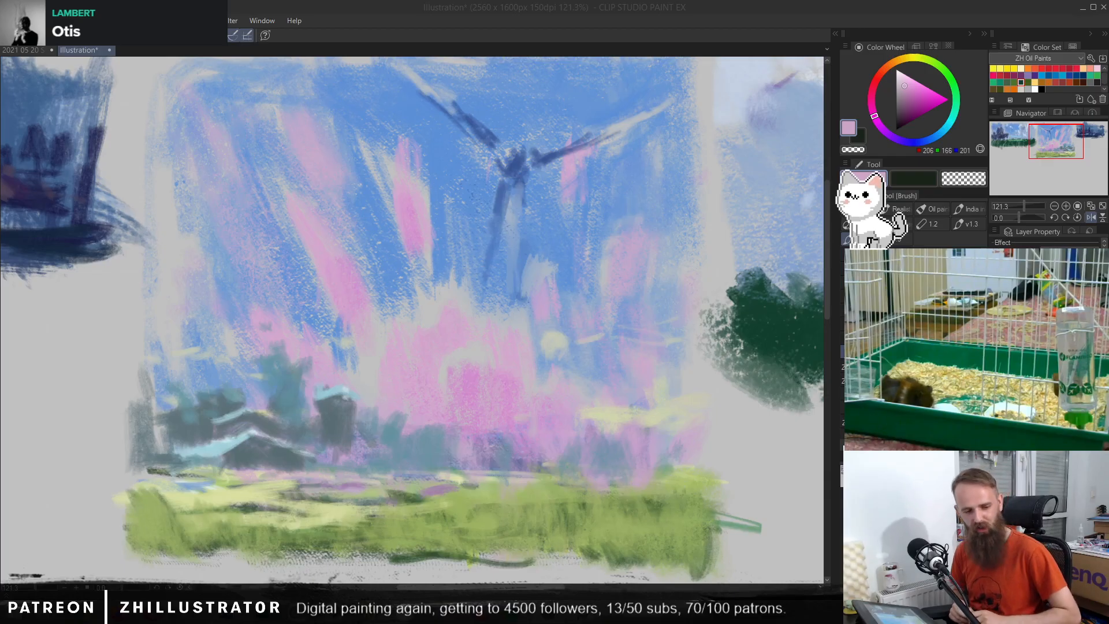
{"action": "left_click", "coordinate": [281, 380], "text": "alt"}
{"action": "mouse_move", "coordinate": [194, 412]}
{"action": "left_mouse_down"}
{"action": "mouse_move", "coordinate": [178, 393]}
{"action": "mouse_move", "coordinate": [176, 439]}
{"action": "mouse_move", "coordinate": [156, 422]}
{"action": "mouse_move", "coordinate": [140, 351]}
{"action": "mouse_move", "coordinate": [348, 341]}
{"action": "mouse_move", "coordinate": [204, 351]}
{"action": "mouse_move", "coordinate": [140, 396]}
{"action": "mouse_move", "coordinate": [138, 371]}
{"action": "left_mouse_up"}
{"action": "key", "text": "ctrl+z"}
{"action": "left_click", "coordinate": [358, 336], "text": "alt"}
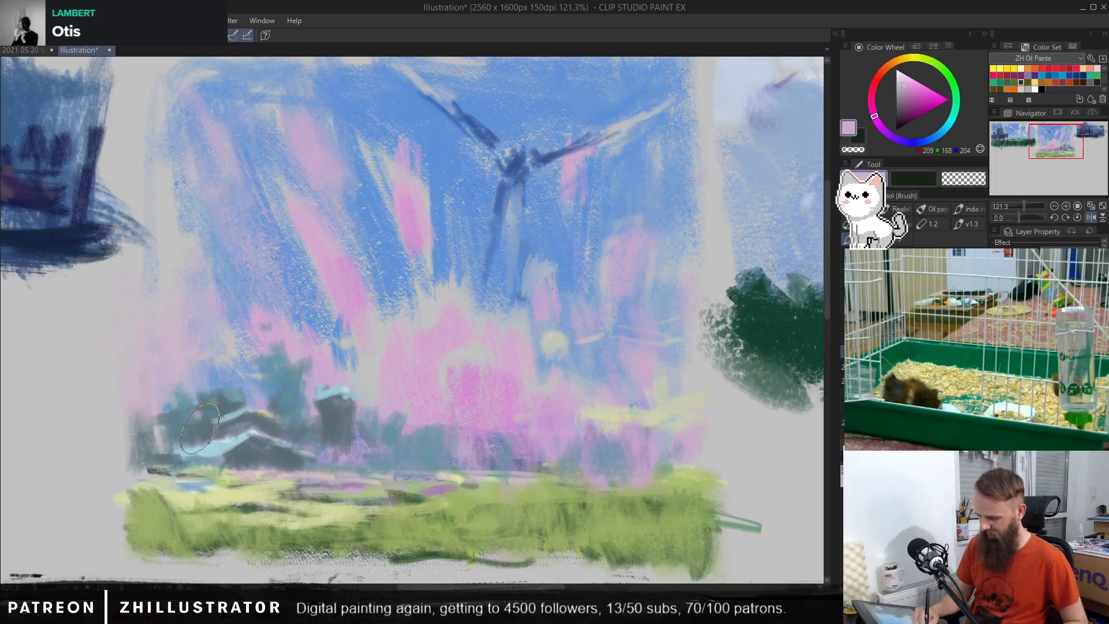
{"action": "left_click_drag", "start_coordinate": [155, 410], "coordinate": [159, 447]}
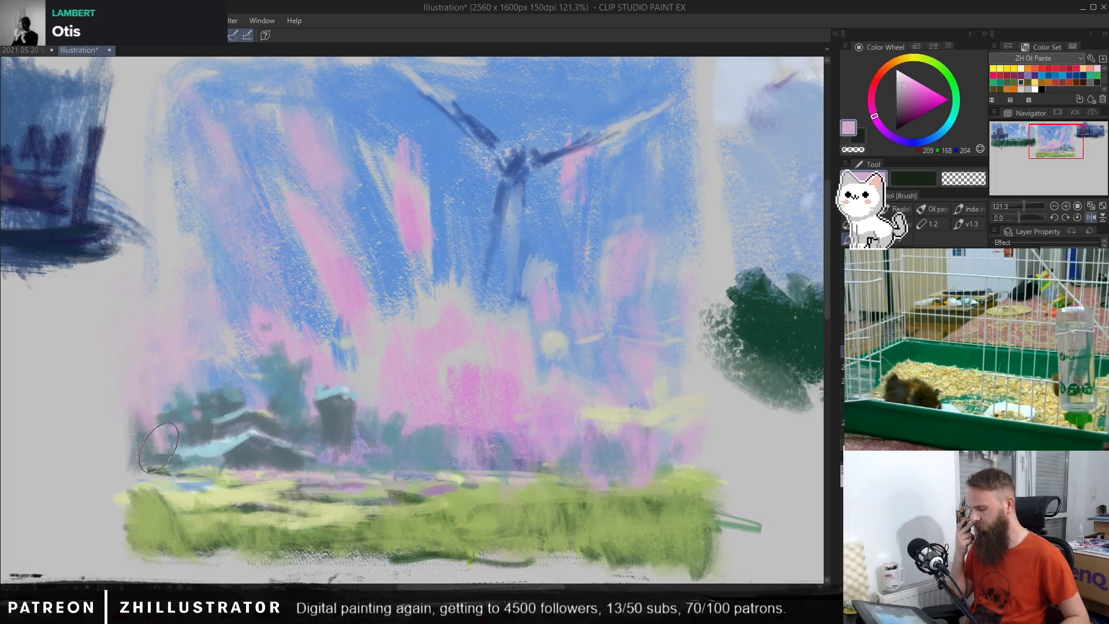
{"action": "left_click", "coordinate": [297, 352], "text": "alt"}
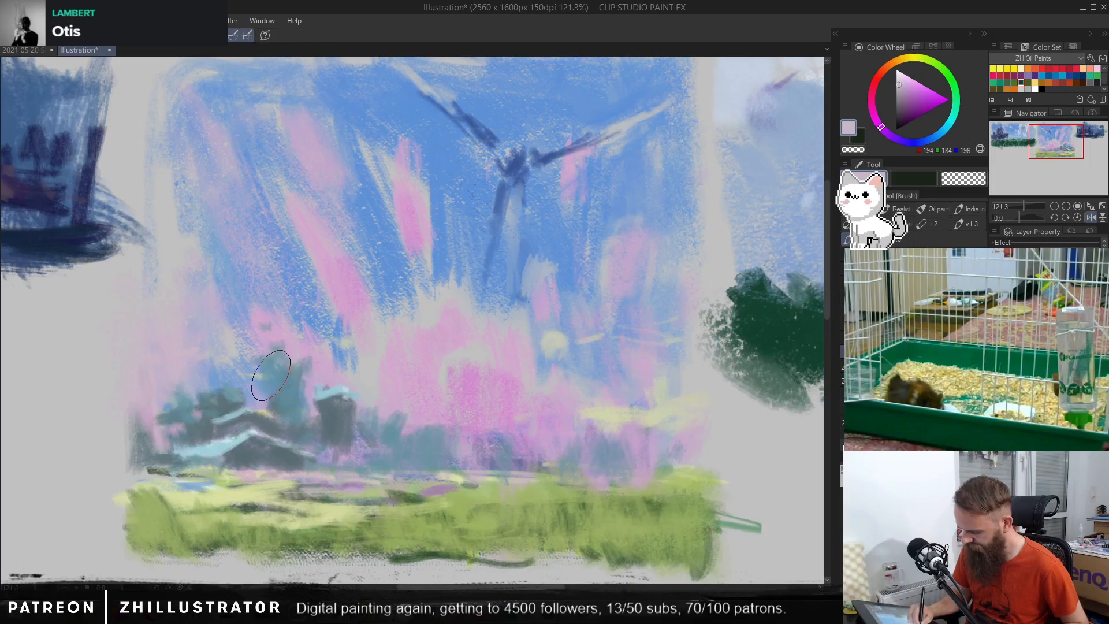
{"action": "left_click", "coordinate": [450, 317], "text": "alt"}
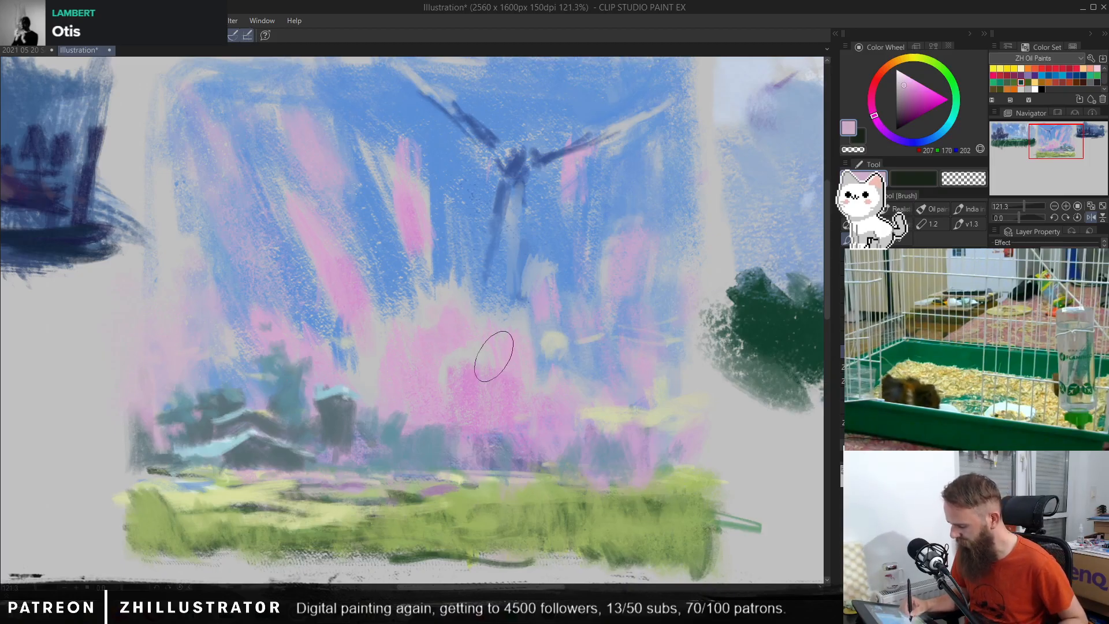
Step: Refine the windmill's right blade using sampled light blue (RGB 140, 166, 203) and darker blue (RGB 72, 99, 156)
{"action": "left_click_drag", "start_coordinate": [601, 242], "coordinate": [608, 296]}
{"action": "left_click", "coordinate": [599, 199], "text": "alt"}
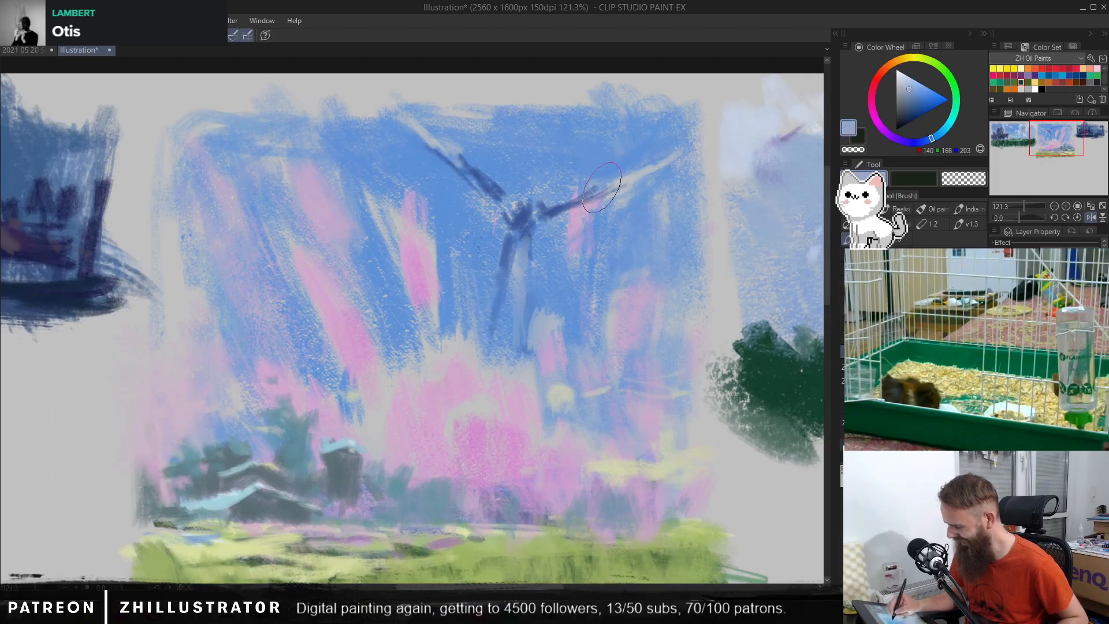
{"action": "mouse_move", "coordinate": [589, 198]}
{"action": "left_mouse_down"}
{"action": "mouse_move", "coordinate": [616, 181]}
{"action": "mouse_move", "coordinate": [572, 203]}
{"action": "mouse_move", "coordinate": [679, 161]}
{"action": "left_mouse_up"}
{"action": "left_click", "coordinate": [574, 203], "text": "alt"}
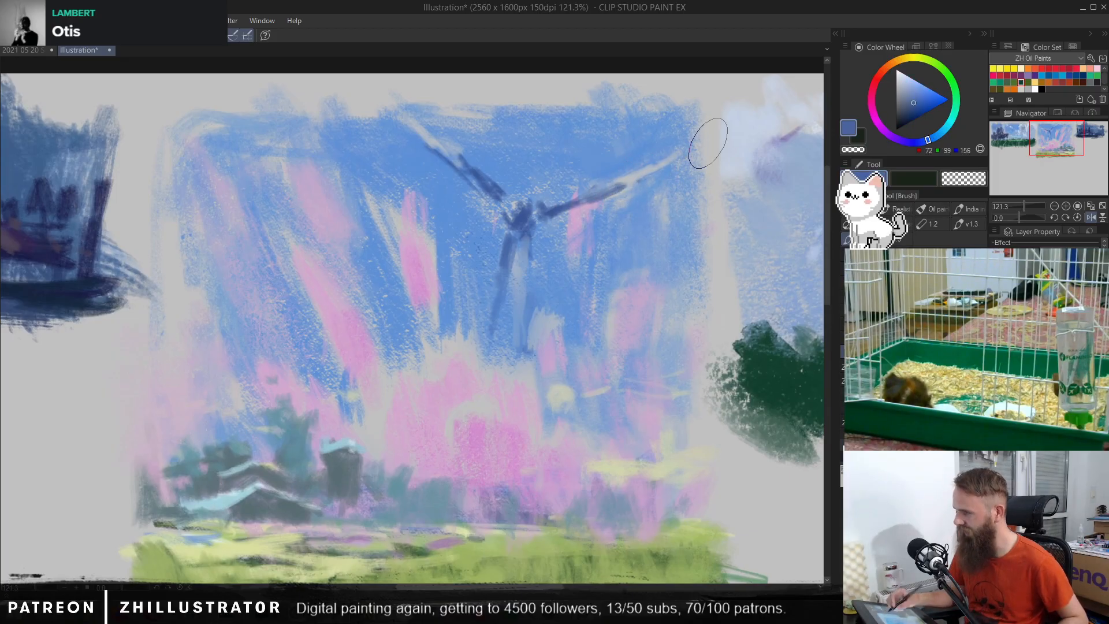
Step: Lighten the field's sampled green to RGB 198, 220, 128 and dab leaf-like highlights across the foreground grass
{"action": "left_click_drag", "start_coordinate": [655, 444], "coordinate": [661, 364]}
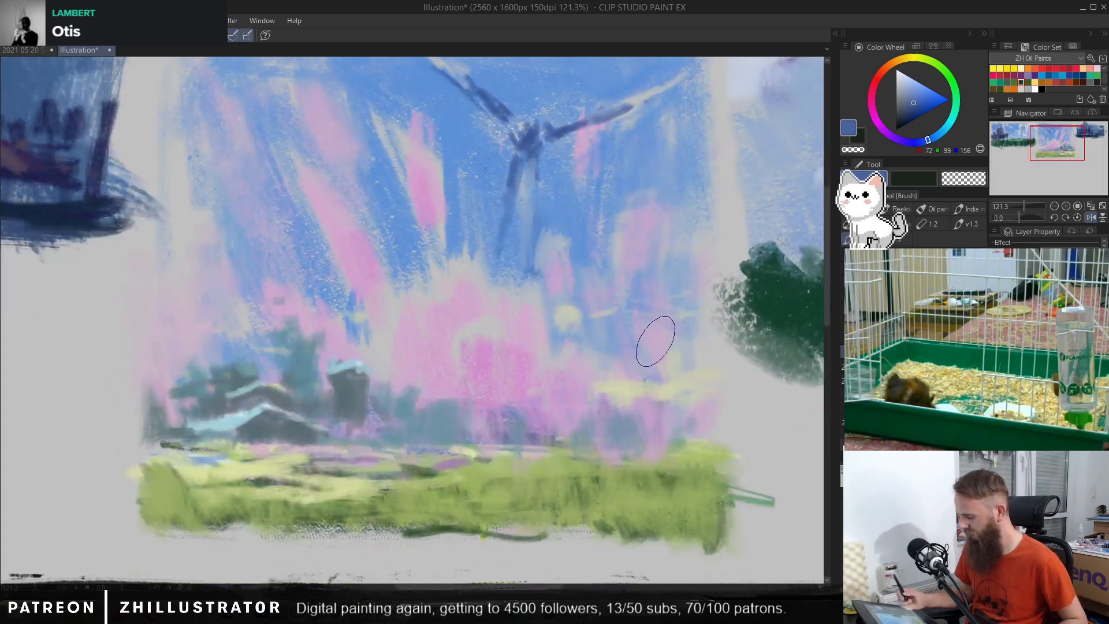
{"action": "left_click", "coordinate": [677, 455], "text": "alt"}
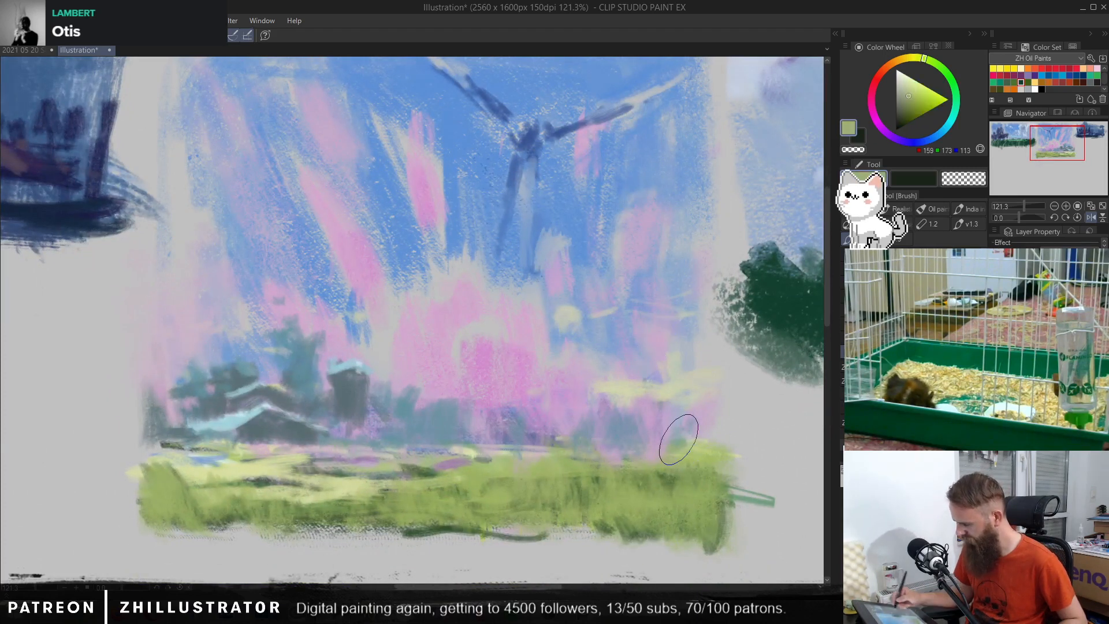
{"action": "left_click", "coordinate": [915, 89]}
{"action": "mouse_move", "coordinate": [668, 474]}
{"action": "left_mouse_down"}
{"action": "mouse_move", "coordinate": [690, 468]}
{"action": "mouse_move", "coordinate": [718, 488]}
{"action": "mouse_move", "coordinate": [617, 501]}
{"action": "mouse_move", "coordinate": [622, 478]}
{"action": "mouse_move", "coordinate": [607, 491]}
{"action": "mouse_move", "coordinate": [595, 472]}
{"action": "mouse_move", "coordinate": [580, 492]}
{"action": "mouse_move", "coordinate": [649, 484]}
{"action": "mouse_move", "coordinate": [634, 525]}
{"action": "left_mouse_up"}
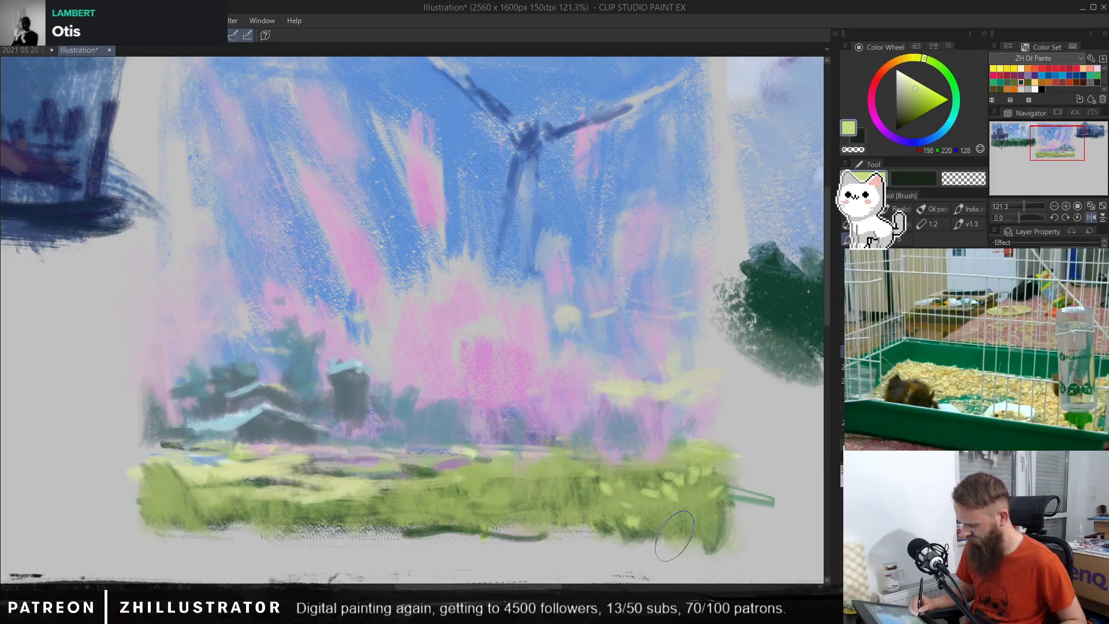
{"action": "mouse_move", "coordinate": [538, 521]}
{"action": "left_mouse_down"}
{"action": "mouse_move", "coordinate": [525, 487]}
{"action": "mouse_move", "coordinate": [507, 484]}
{"action": "mouse_move", "coordinate": [499, 509]}
{"action": "mouse_move", "coordinate": [441, 495]}
{"action": "left_mouse_up"}
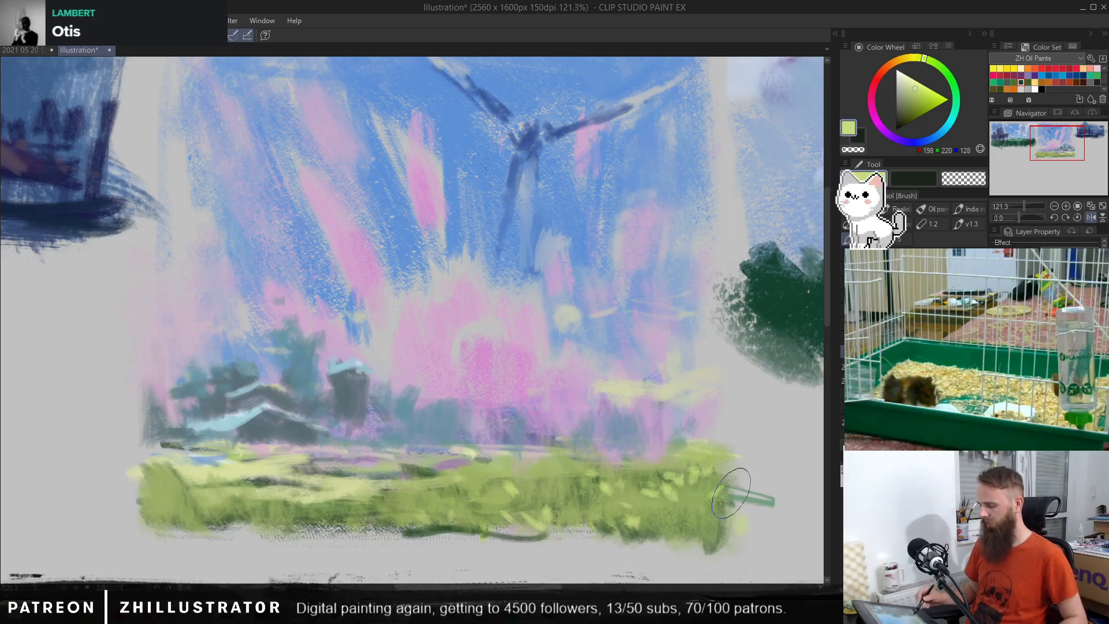
Step: Toggle the paint layers' visibility repeatedly to compare the windmill thumbnail with its earlier versions
{"action": "left_click_drag", "start_coordinate": [645, 376], "coordinate": [646, 406]}
{"action": "left_click", "coordinate": [996, 341]}
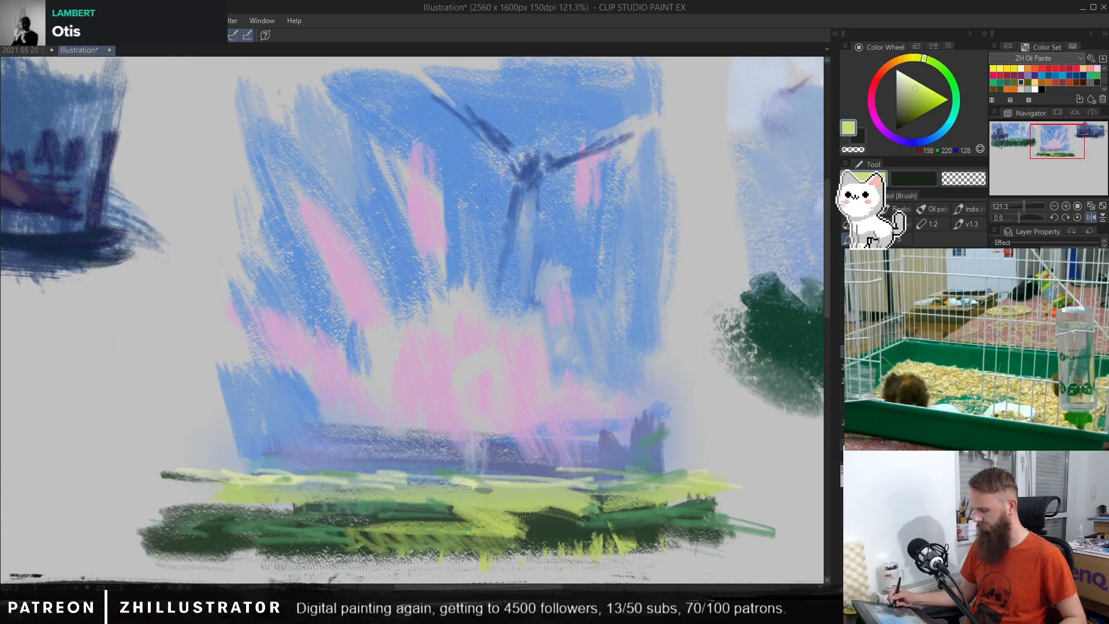
{"action": "left_click", "coordinate": [995, 341]}
{"action": "left_click", "coordinate": [995, 341]}
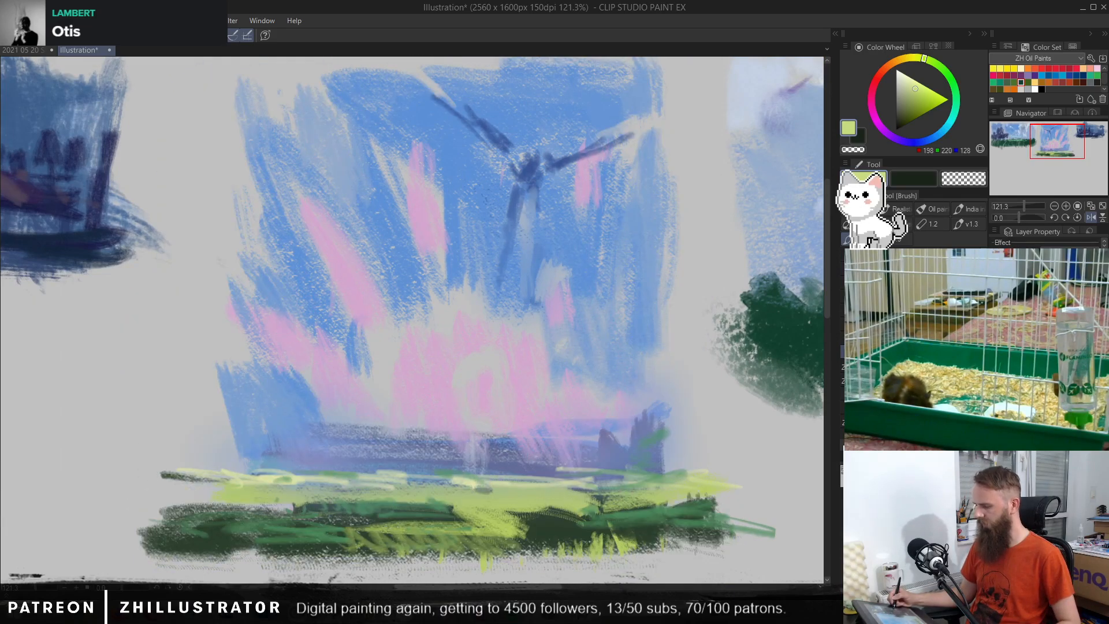
{"action": "left_click", "coordinate": [996, 341]}
{"action": "left_click", "coordinate": [996, 341]}
{"action": "left_click", "coordinate": [996, 356]}
{"action": "left_click", "coordinate": [995, 369]}
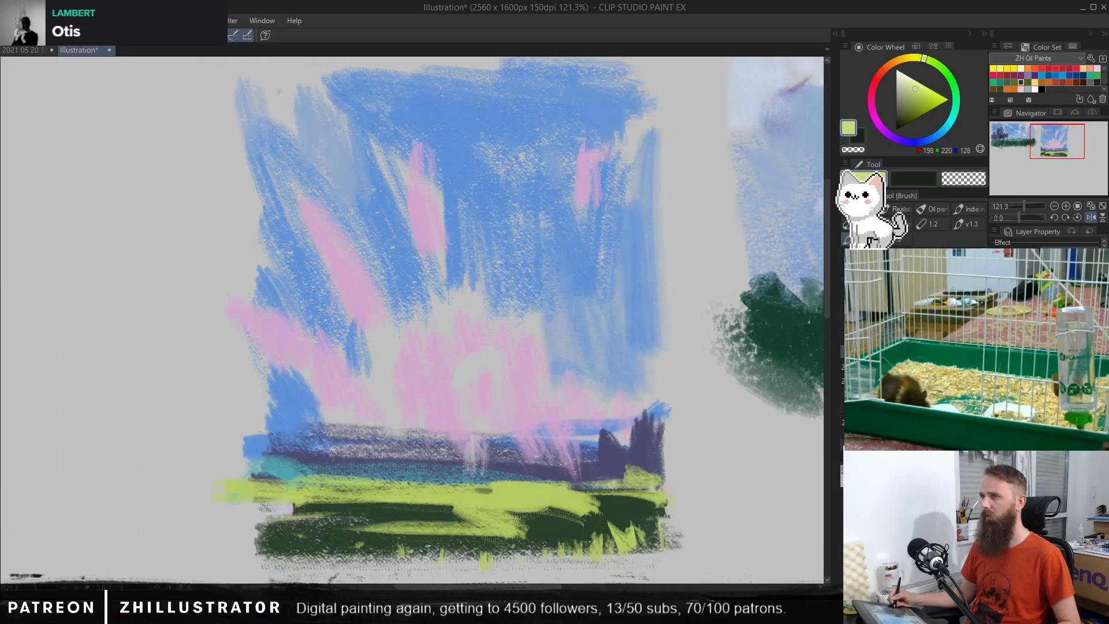
{"action": "left_click", "coordinate": [995, 370]}
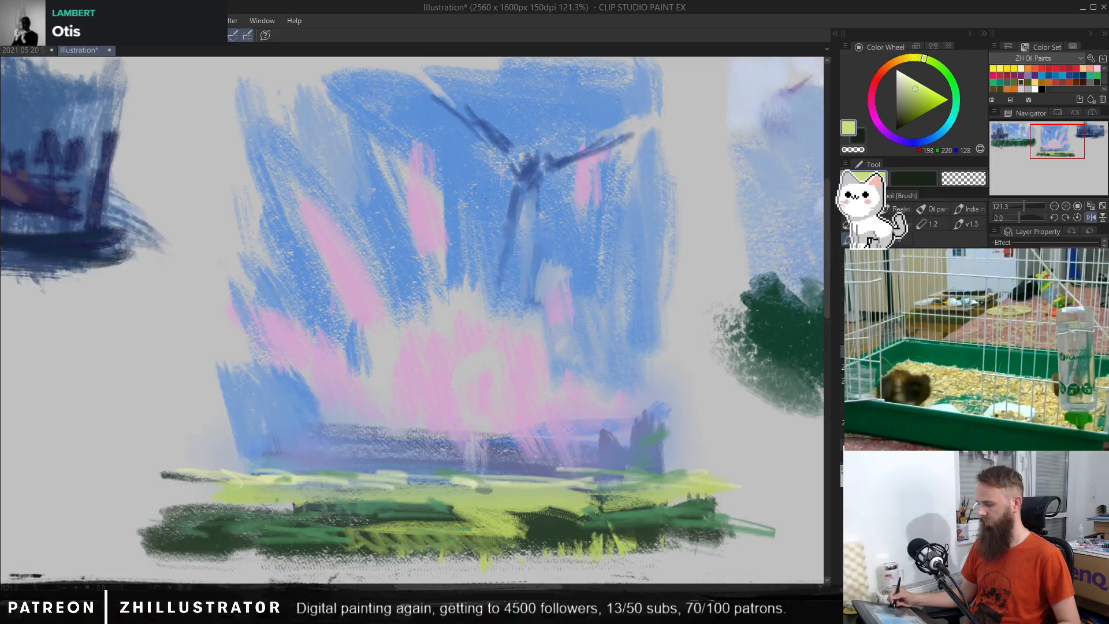
{"action": "left_click", "coordinate": [996, 355]}
{"action": "left_click", "coordinate": [996, 341]}
{"action": "left_click", "coordinate": [995, 340]}
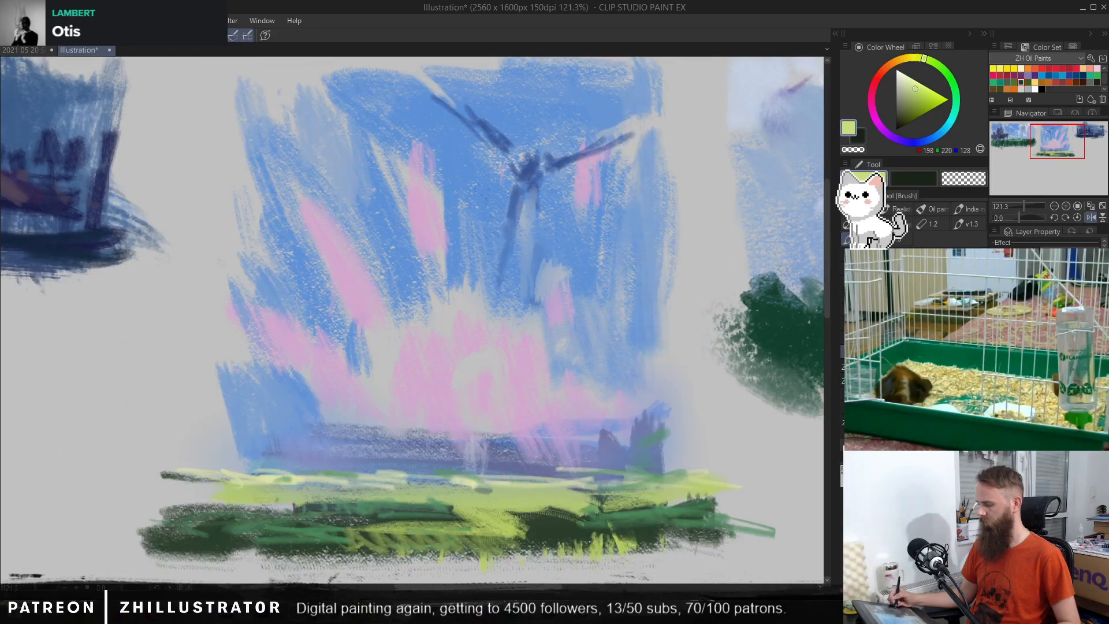
{"action": "left_click", "coordinate": [996, 355]}
{"action": "left_click", "coordinate": [995, 355]}
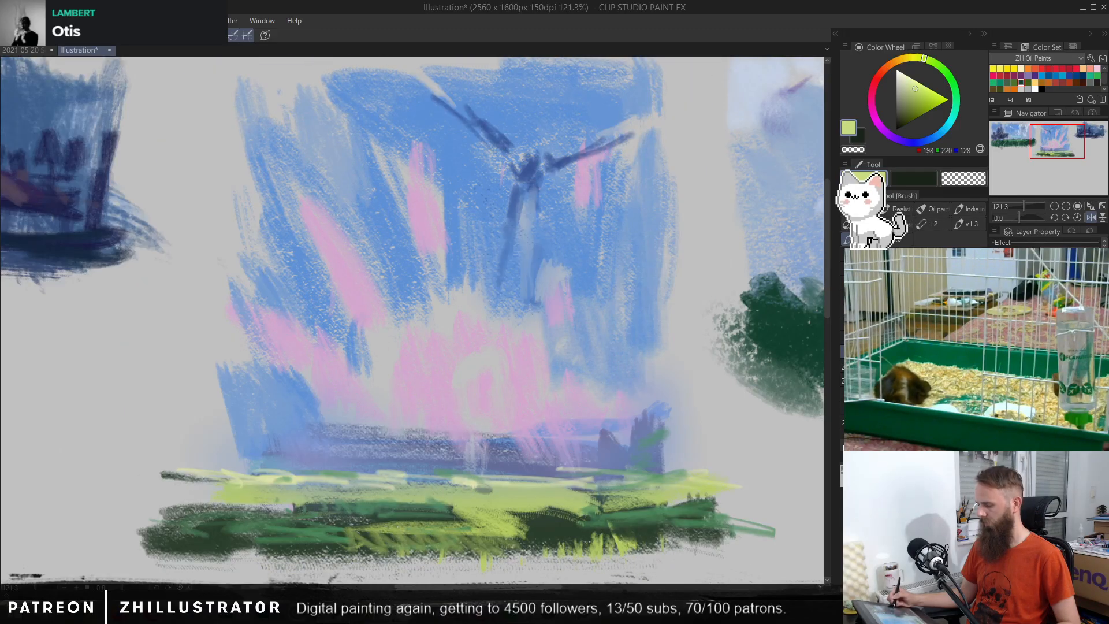
{"action": "left_click", "coordinate": [995, 341]}
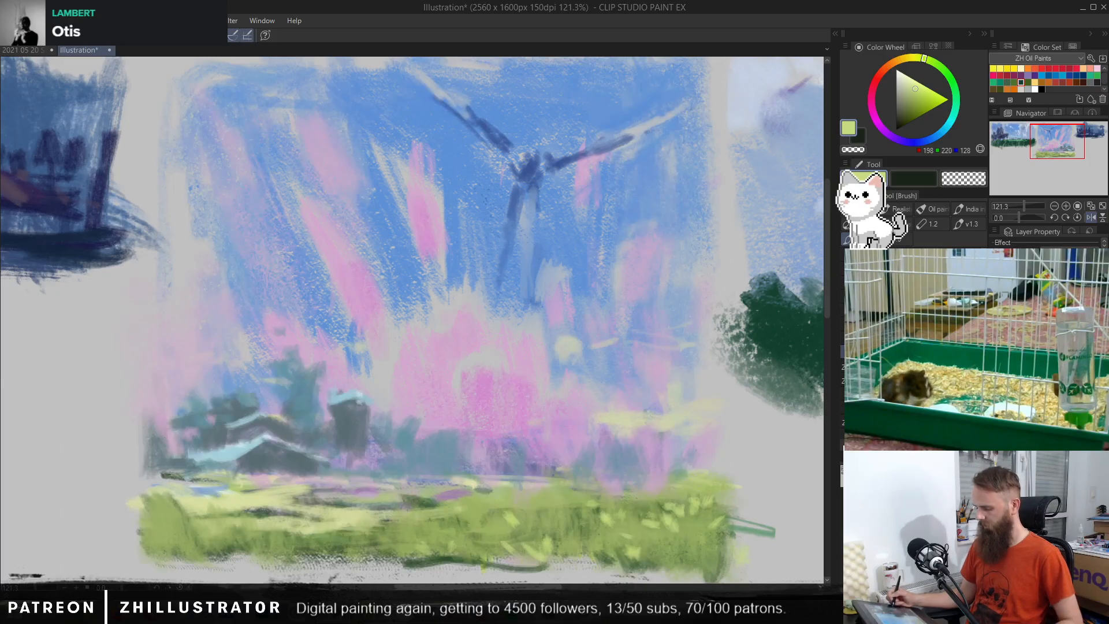
{"action": "left_click", "coordinate": [995, 341]}
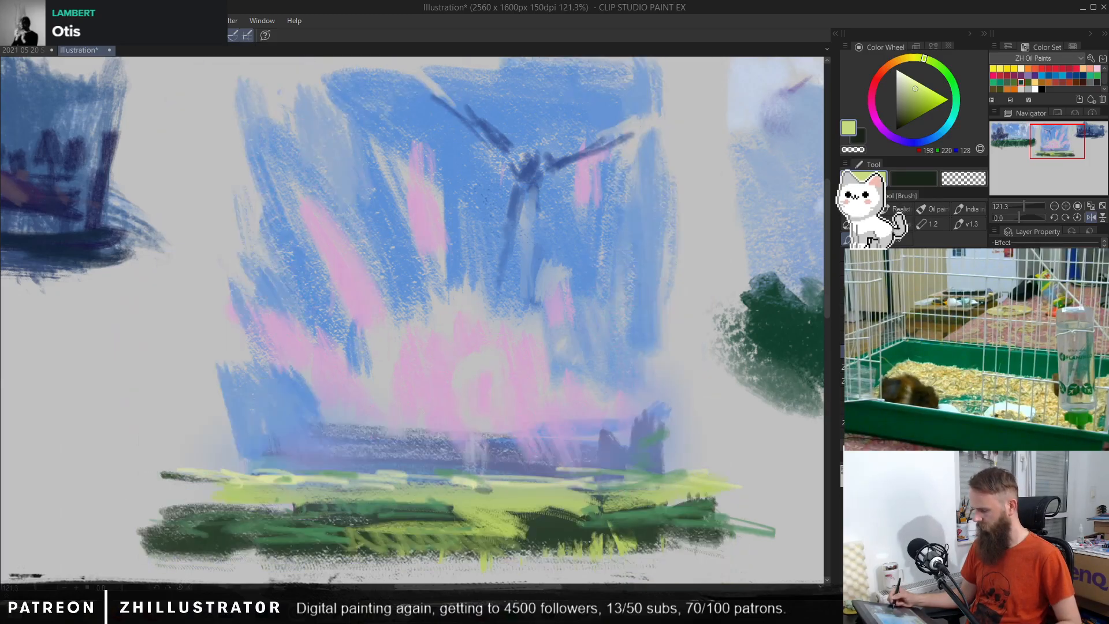
{"action": "left_click", "coordinate": [995, 341]}
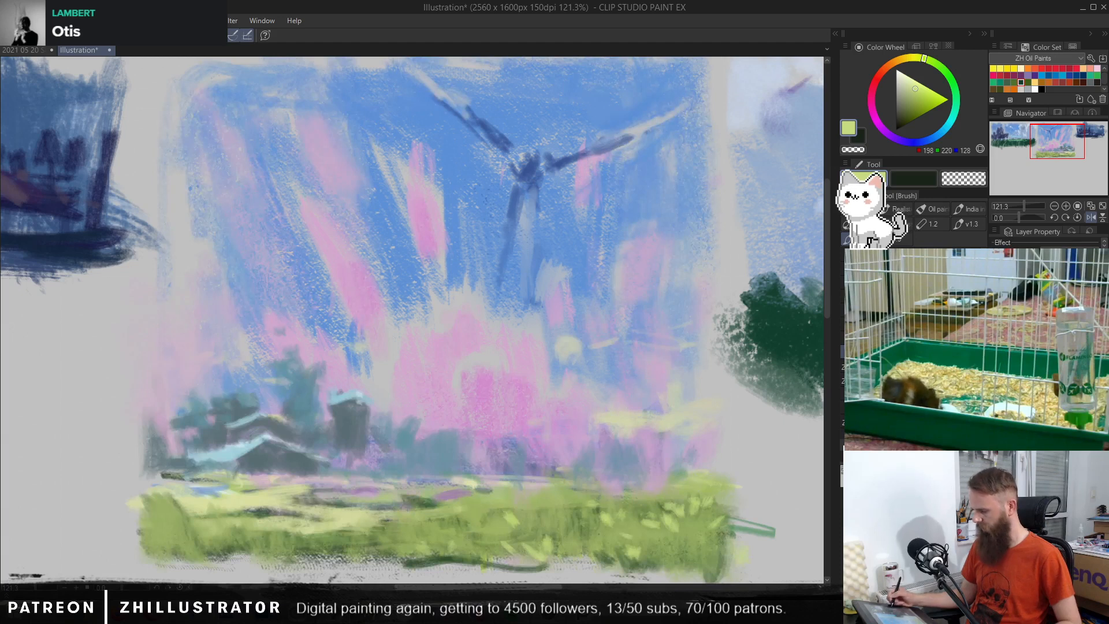
{"action": "left_click", "coordinate": [996, 341]}
{"action": "left_click", "coordinate": [996, 340]}
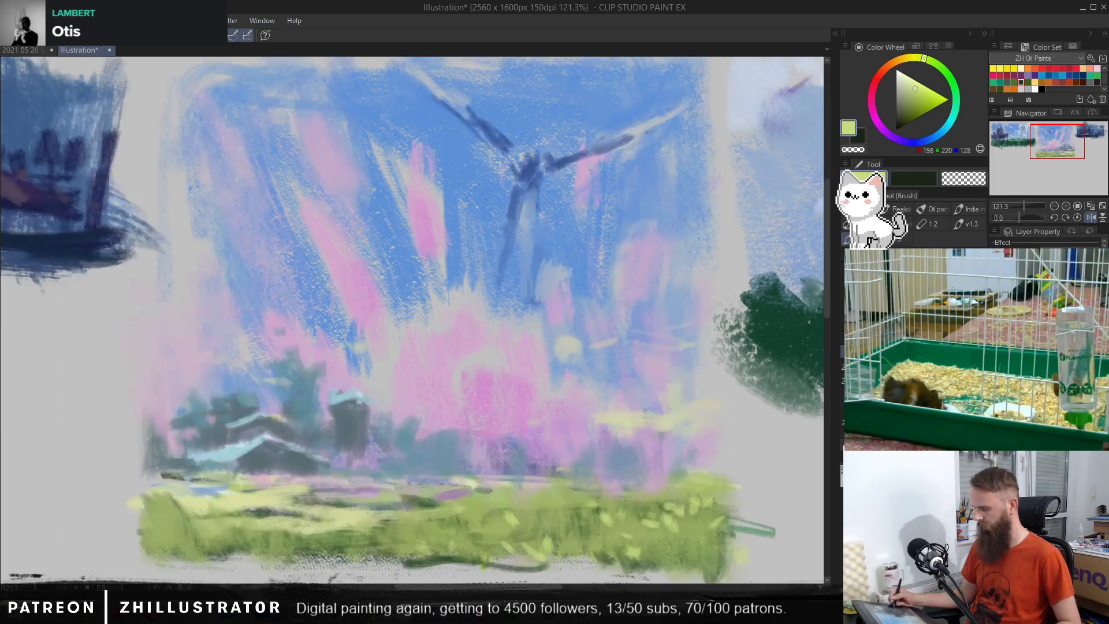
Step: Thicken the dark ground band of the small dark blue thumbnail with sampled navy tones (RGB 29, 43, 71 and 23, 36, 63)
{"action": "scroll", "coordinate": [629, 419], "scroll_direction": "down", "scroll_amount": 7}
{"action": "left_click_drag", "start_coordinate": [687, 477], "coordinate": [656, 490]}
{"action": "scroll", "coordinate": [583, 411], "scroll_direction": "up", "scroll_amount": 1}
{"action": "scroll", "coordinate": [523, 431], "scroll_direction": "up", "scroll_amount": 1}
{"action": "left_click_drag", "start_coordinate": [475, 464], "coordinate": [557, 476]}
{"action": "scroll", "coordinate": [557, 477], "scroll_direction": "up", "scroll_amount": 2}
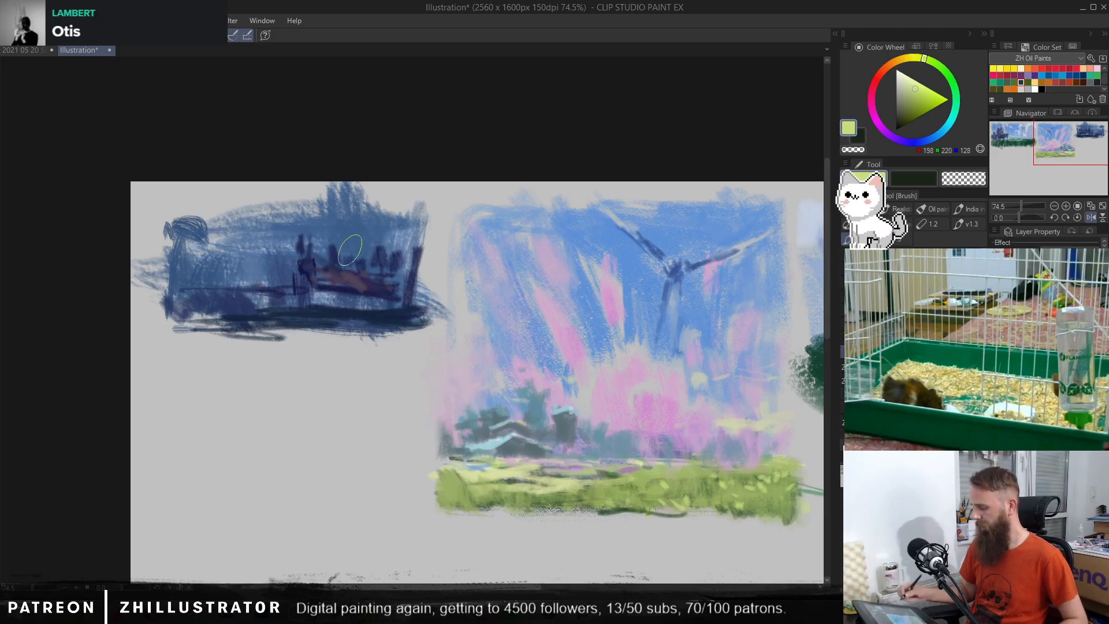
{"action": "left_click_drag", "start_coordinate": [681, 433], "coordinate": [588, 397]}
{"action": "left_click", "coordinate": [286, 276], "text": "alt"}
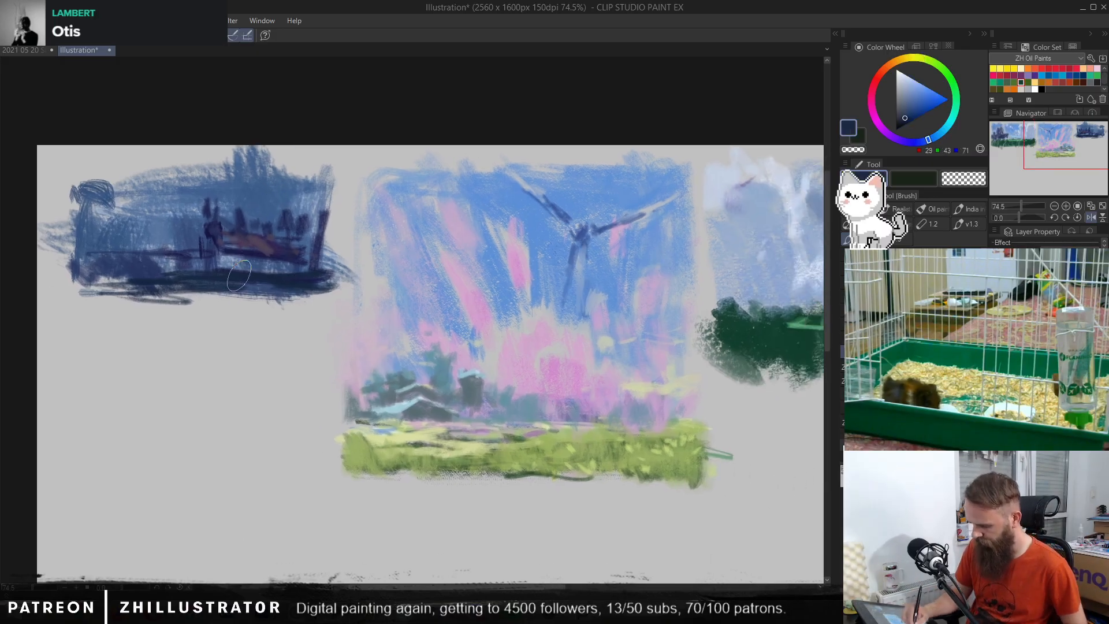
{"action": "left_click_drag", "start_coordinate": [239, 276], "coordinate": [305, 249]}
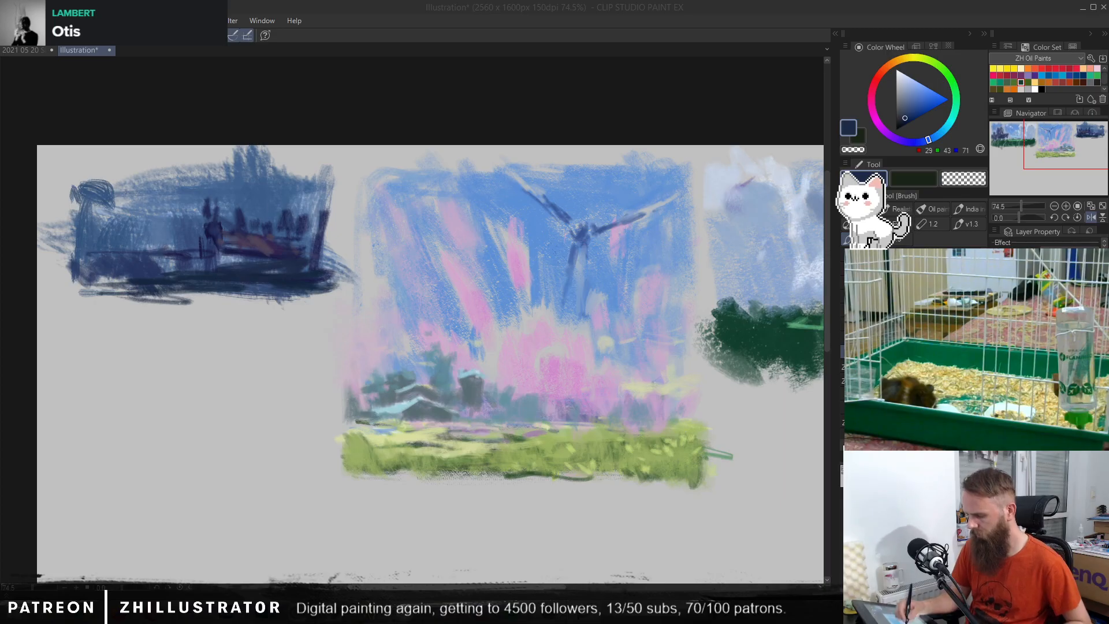
{"action": "left_click", "coordinate": [270, 201]}
{"action": "left_click", "coordinate": [283, 281], "text": "alt"}
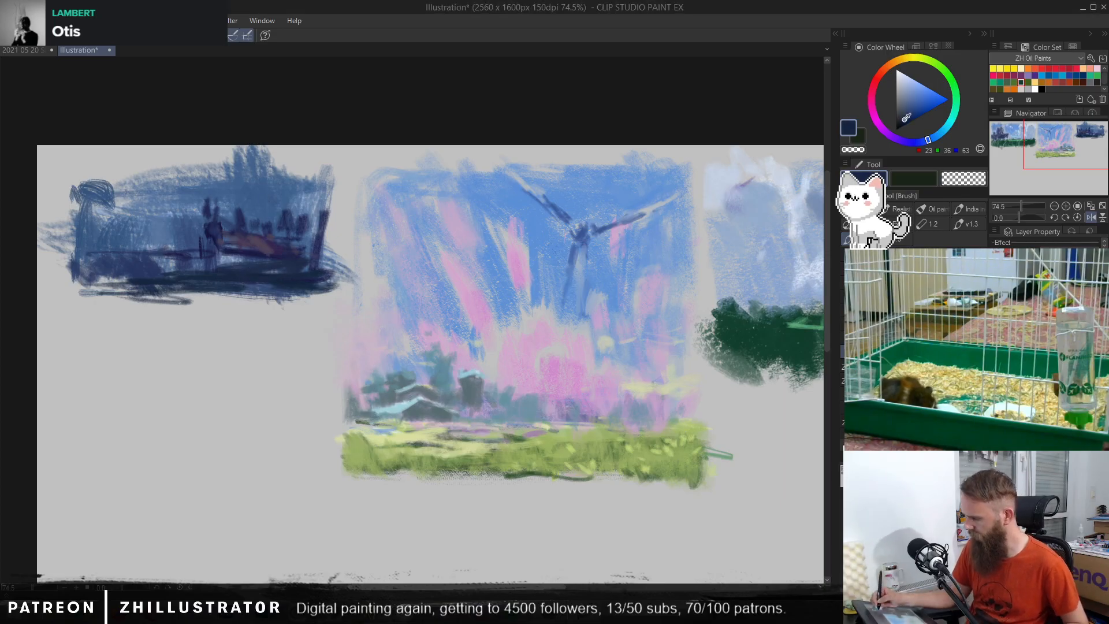
{"action": "mouse_move", "coordinate": [122, 298]}
{"action": "left_mouse_down"}
{"action": "mouse_move", "coordinate": [197, 296]}
{"action": "mouse_move", "coordinate": [174, 286]}
{"action": "mouse_move", "coordinate": [79, 295]}
{"action": "mouse_move", "coordinate": [277, 296]}
{"action": "mouse_move", "coordinate": [208, 292]}
{"action": "mouse_move", "coordinate": [278, 283]}
{"action": "mouse_move", "coordinate": [312, 297]}
{"action": "left_mouse_up"}
Step: Paint a blue strip (RGB 57, 88, 131) beneath the dark ground band and dab light blue spots (RGB 108, 134, 169) onto the band
{"action": "left_click", "coordinate": [272, 193], "text": "alt"}
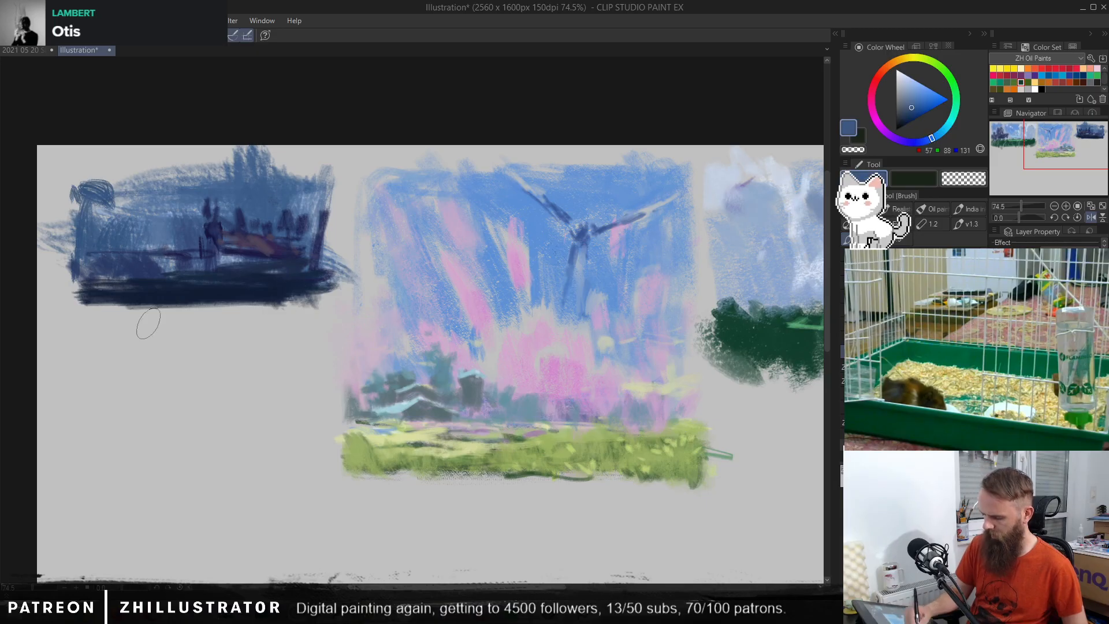
{"action": "mouse_move", "coordinate": [83, 311]}
{"action": "left_mouse_down"}
{"action": "mouse_move", "coordinate": [174, 338]}
{"action": "mouse_move", "coordinate": [210, 335]}
{"action": "mouse_move", "coordinate": [194, 311]}
{"action": "mouse_move", "coordinate": [265, 315]}
{"action": "mouse_move", "coordinate": [299, 302]}
{"action": "left_mouse_up"}
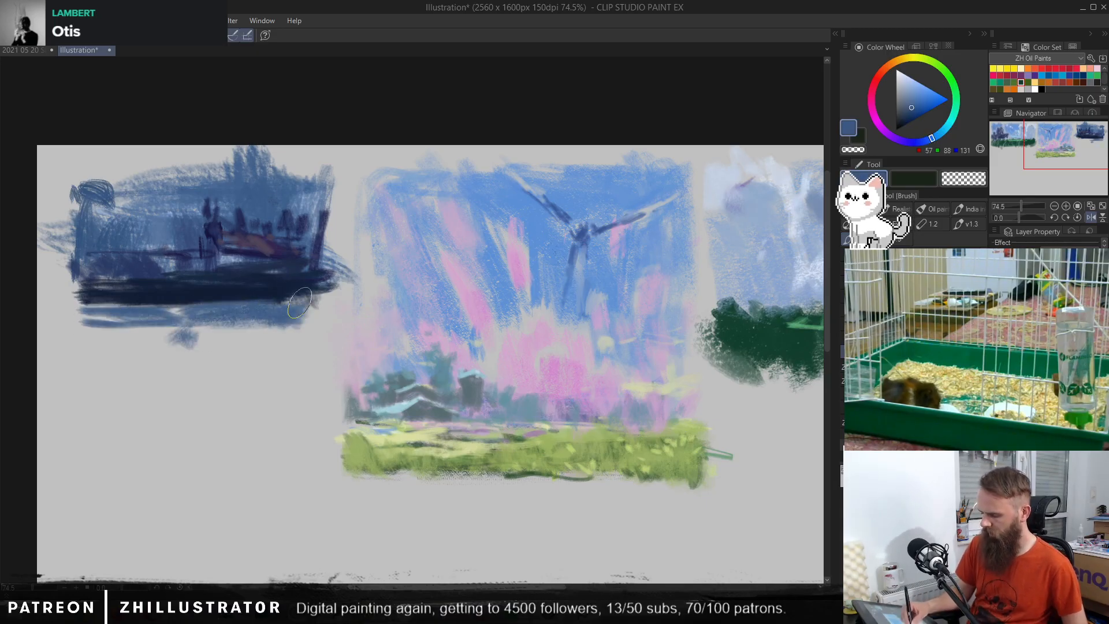
{"action": "left_click", "coordinate": [269, 259], "text": "alt"}
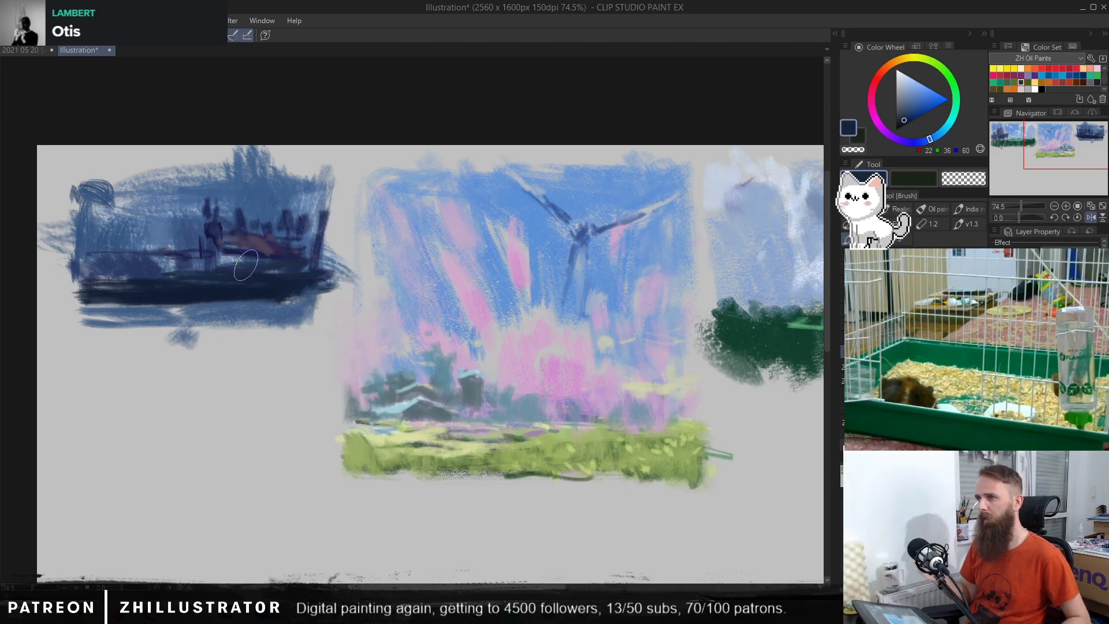
{"action": "left_click", "coordinate": [220, 254], "text": "alt"}
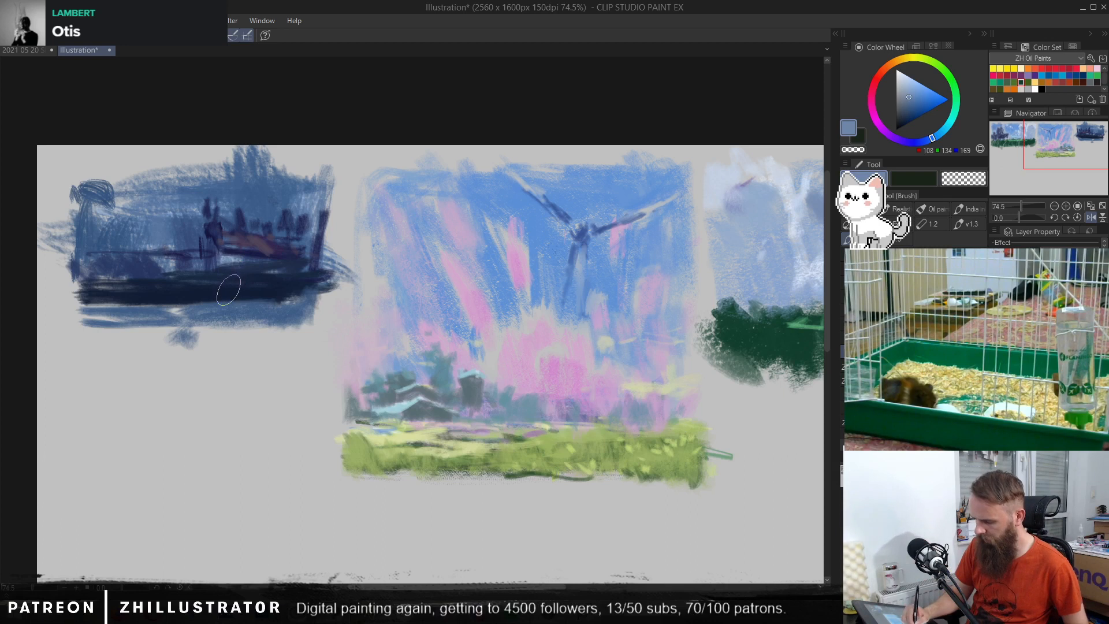
{"action": "mouse_move", "coordinate": [227, 289]}
{"action": "left_mouse_down"}
{"action": "mouse_move", "coordinate": [250, 295]}
{"action": "mouse_move", "coordinate": [276, 294]}
{"action": "left_mouse_up"}
{"action": "left_click", "coordinate": [252, 294]}
Step: Paint the house's gable and long side wall with the Pen in sampled light blues (RGB 127, 151, 184 and 99, 128, 165)
{"action": "left_click", "coordinate": [290, 221], "text": "alt"}
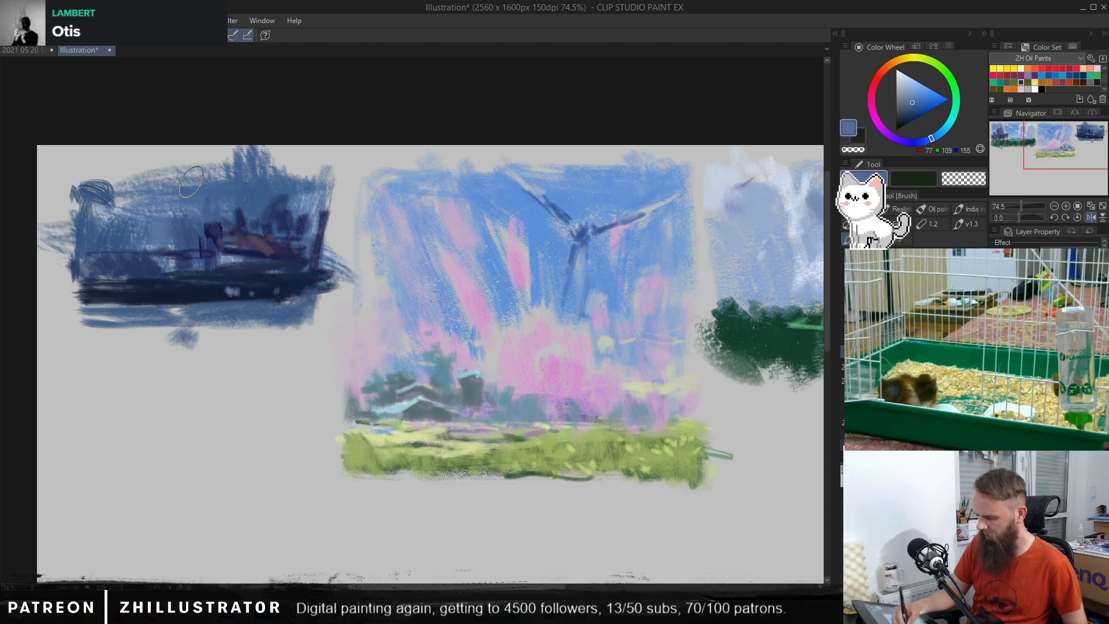
{"action": "left_click", "coordinate": [217, 242], "text": "alt"}
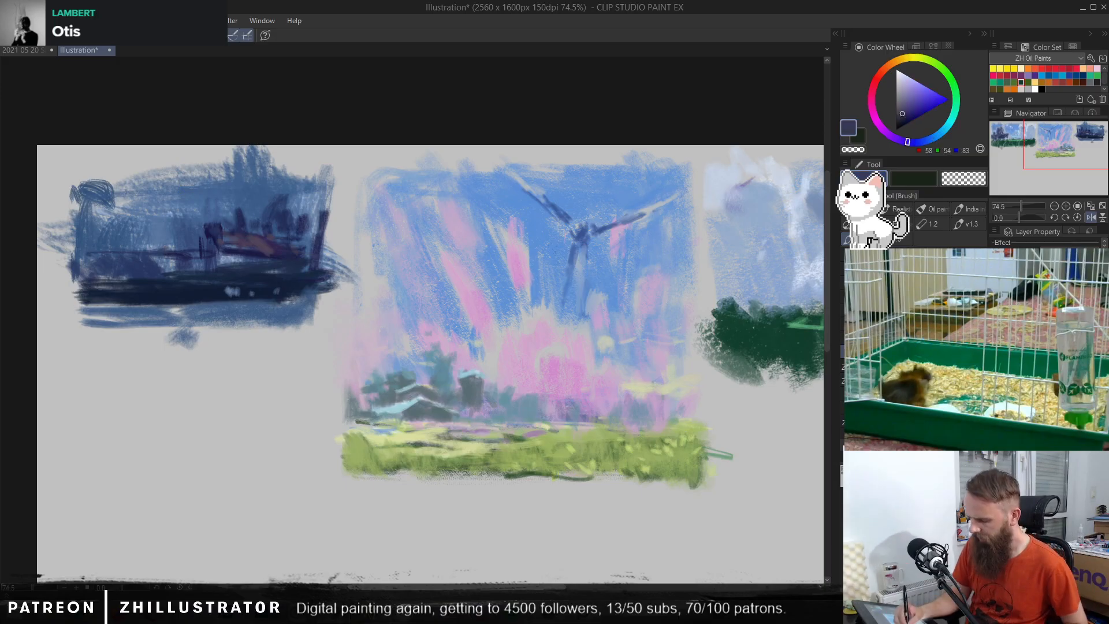
{"action": "left_click", "coordinate": [230, 258], "text": "alt"}
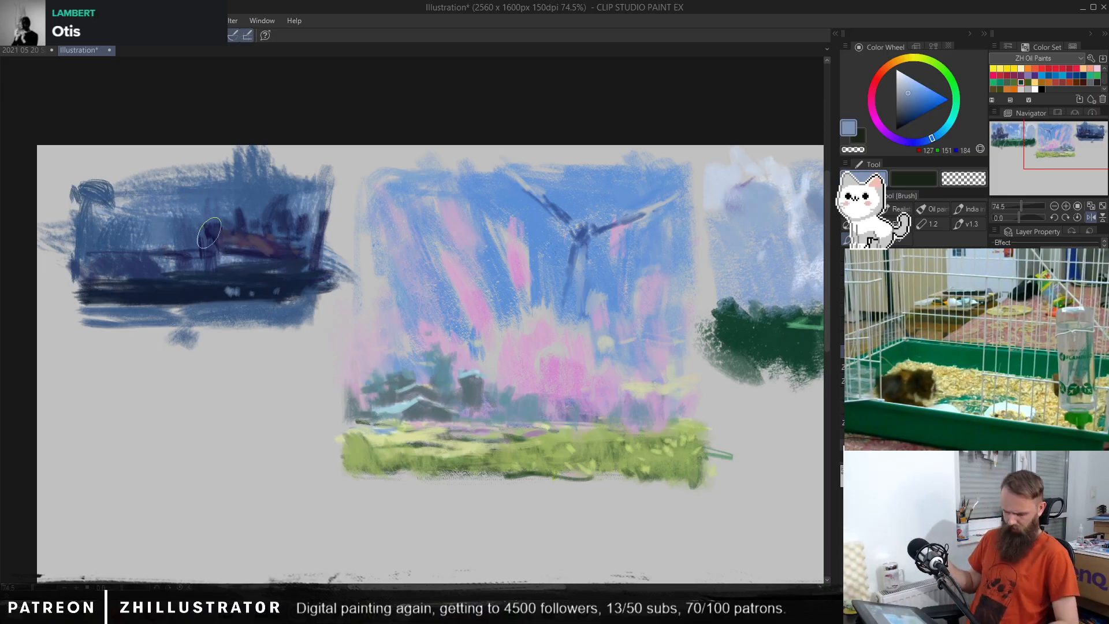
{"action": "key", "text": "p"}
{"action": "left_click", "coordinate": [219, 255], "text": "alt"}
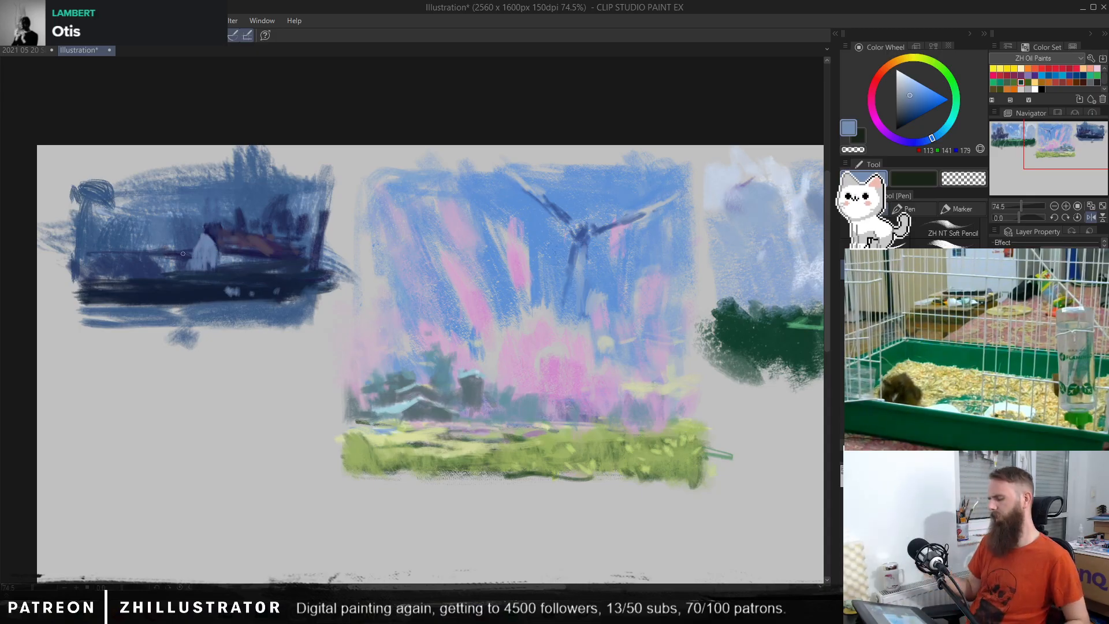
{"action": "left_click", "coordinate": [233, 257], "text": "alt"}
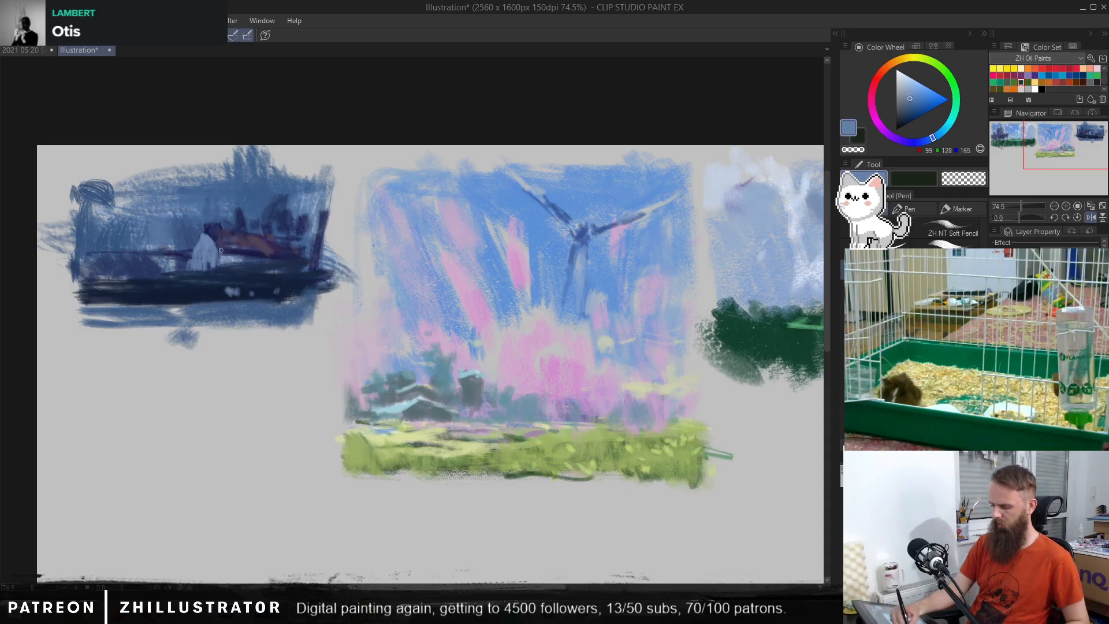
{"action": "mouse_move", "coordinate": [236, 234]}
{"action": "left_mouse_down"}
{"action": "mouse_move", "coordinate": [280, 251]}
{"action": "mouse_move", "coordinate": [260, 256]}
{"action": "left_mouse_up"}
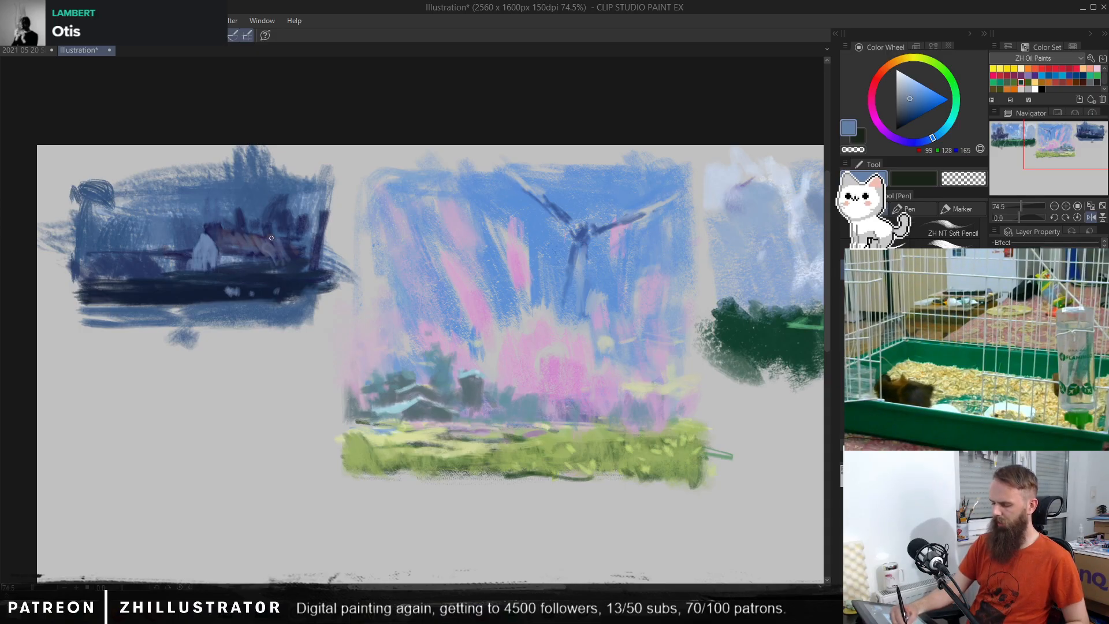
Step: Dab more light blue (RGB 107, 134, 173) along the dark ground and brush a dark navy patch (RGB 20, 32, 58) into the lower-left foreground
{"action": "left_click", "coordinate": [203, 254], "text": "alt"}
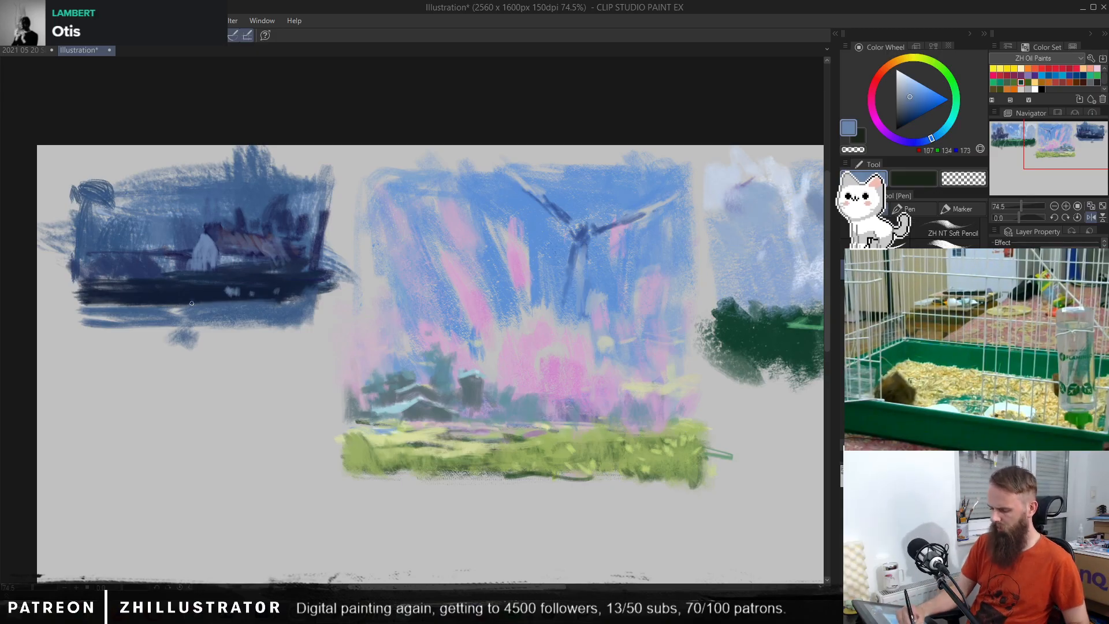
{"action": "mouse_move", "coordinate": [192, 299]}
{"action": "left_mouse_down"}
{"action": "mouse_move", "coordinate": [225, 281]}
{"action": "mouse_move", "coordinate": [286, 293]}
{"action": "left_mouse_up"}
{"action": "left_click", "coordinate": [254, 284], "text": "alt"}
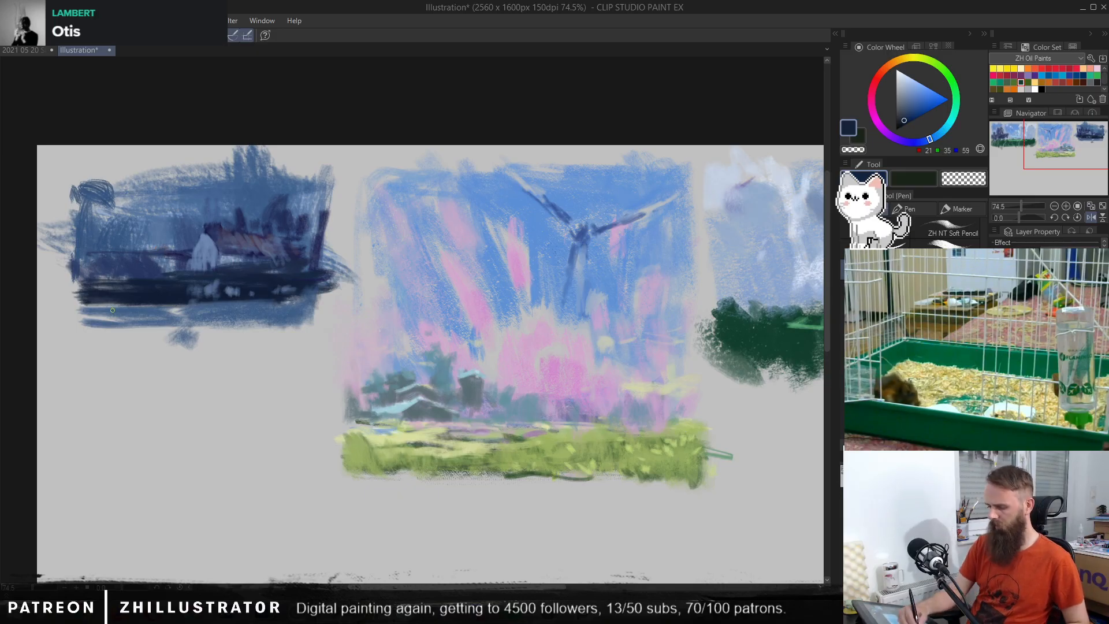
{"action": "left_click_drag", "start_coordinate": [81, 306], "coordinate": [168, 333]}
{"action": "key", "text": "b"}
{"action": "left_click", "coordinate": [124, 296], "text": "alt"}
{"action": "left_click_drag", "start_coordinate": [82, 312], "coordinate": [166, 334]}
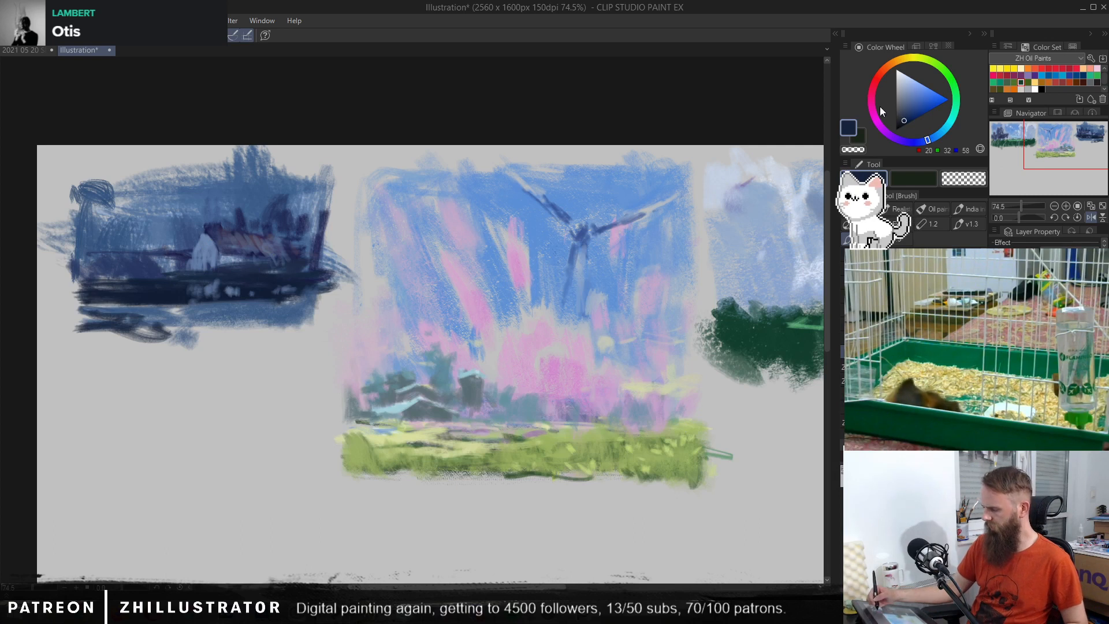
Step: Brush dark teal (RGB 33, 72, 80) over the foreground patch and sketch thin frame lines along the night thumbnail's lower and upper edges
{"action": "left_click", "coordinate": [946, 128]}
{"action": "left_click", "coordinate": [903, 119]}
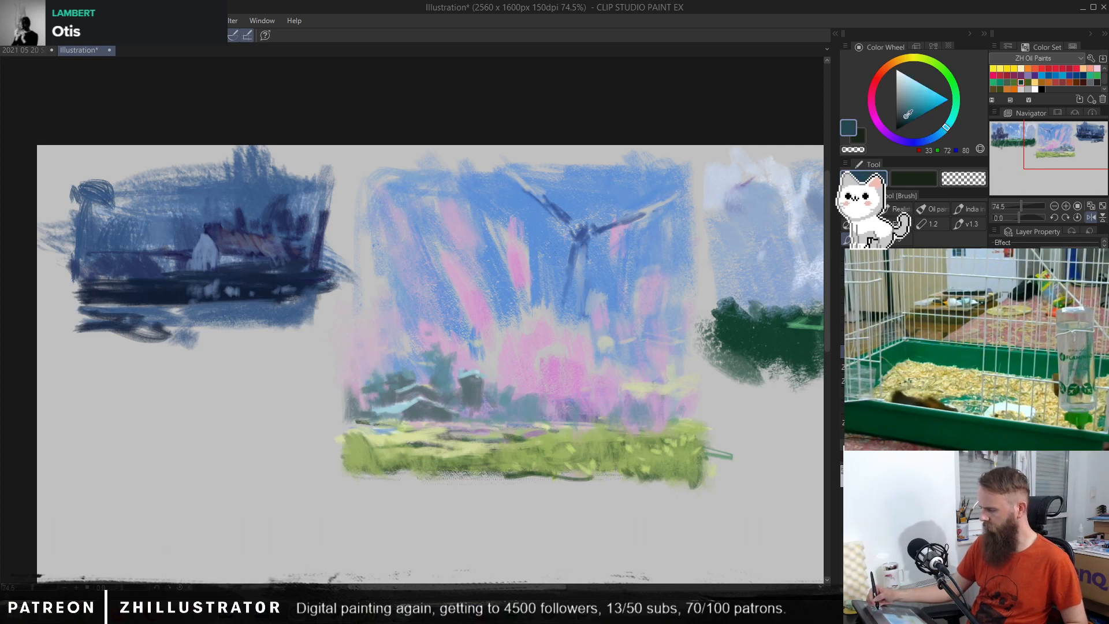
{"action": "mouse_move", "coordinate": [139, 322]}
{"action": "left_mouse_down"}
{"action": "mouse_move", "coordinate": [101, 325]}
{"action": "mouse_move", "coordinate": [138, 312]}
{"action": "mouse_move", "coordinate": [182, 332]}
{"action": "mouse_move", "coordinate": [87, 333]}
{"action": "mouse_move", "coordinate": [250, 334]}
{"action": "mouse_move", "coordinate": [243, 324]}
{"action": "mouse_move", "coordinate": [258, 334]}
{"action": "mouse_move", "coordinate": [166, 342]}
{"action": "mouse_move", "coordinate": [307, 346]}
{"action": "mouse_move", "coordinate": [306, 257]}
{"action": "left_mouse_up"}
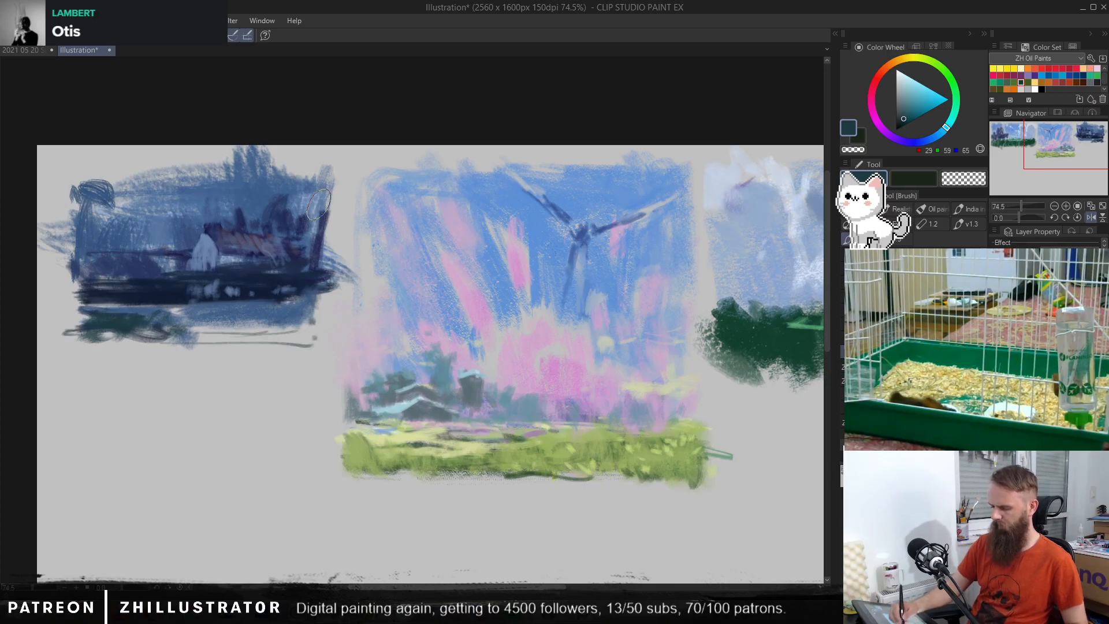
{"action": "left_click_drag", "start_coordinate": [61, 173], "coordinate": [196, 176]}
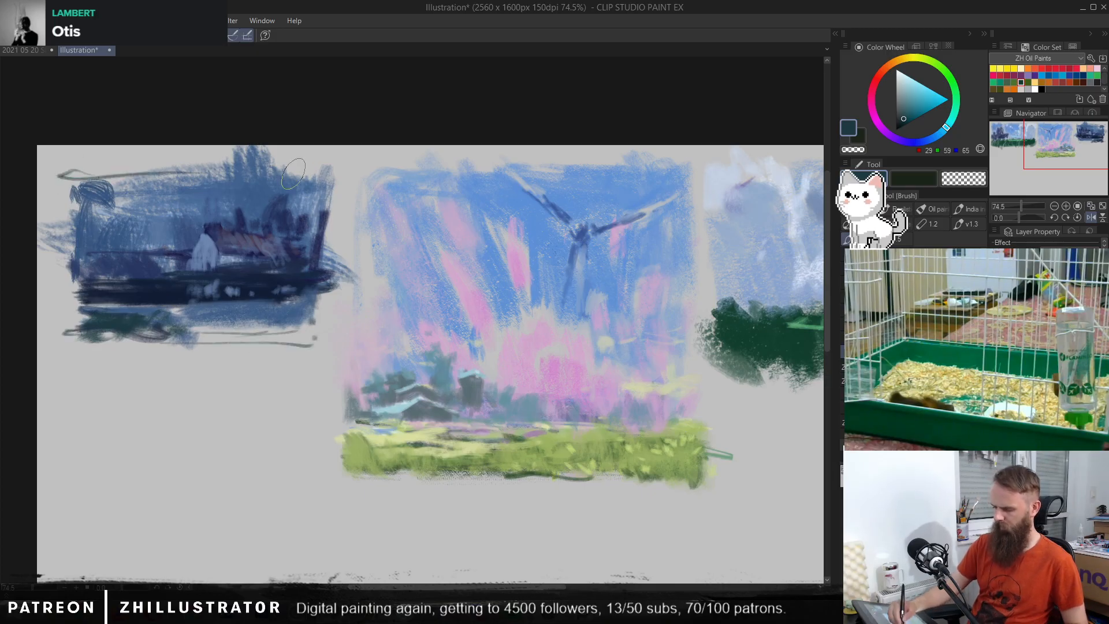
Step: Try airbrushing a pale yellow-green glow (RGB 215, 225, 167) around the house and in the night sky, undoing each attempt
{"action": "left_click", "coordinate": [907, 84]}
{"action": "left_click", "coordinate": [921, 56]}
{"action": "left_click_drag", "start_coordinate": [921, 55], "coordinate": [921, 55]}
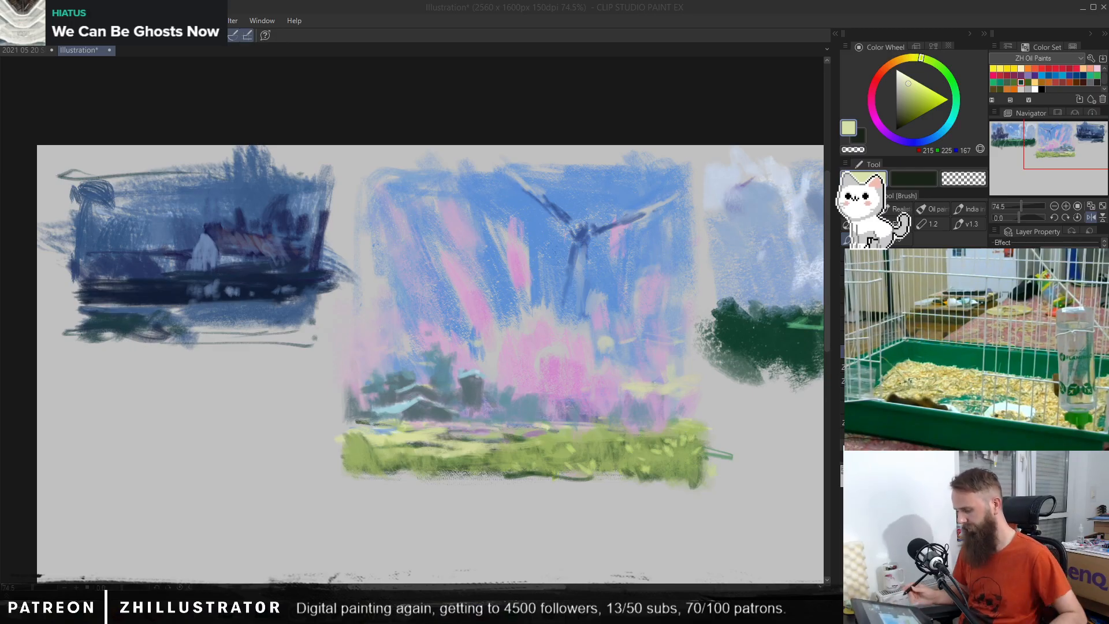
{"action": "left_click", "coordinate": [178, 218]}
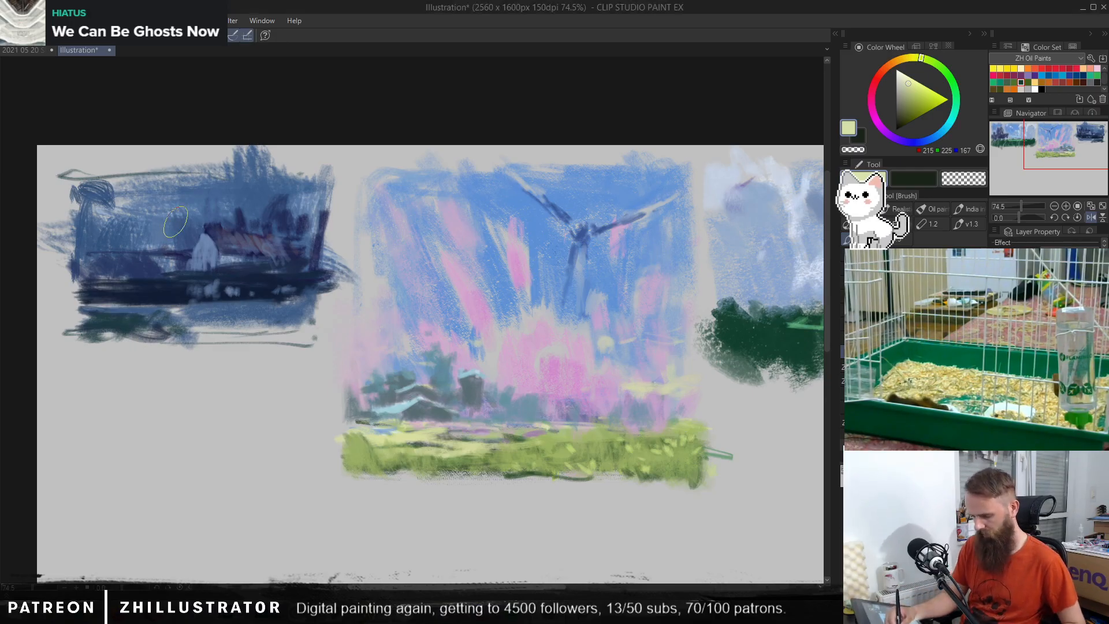
{"action": "key", "text": "b"}
{"action": "left_click_drag", "start_coordinate": [254, 226], "coordinate": [151, 301]}
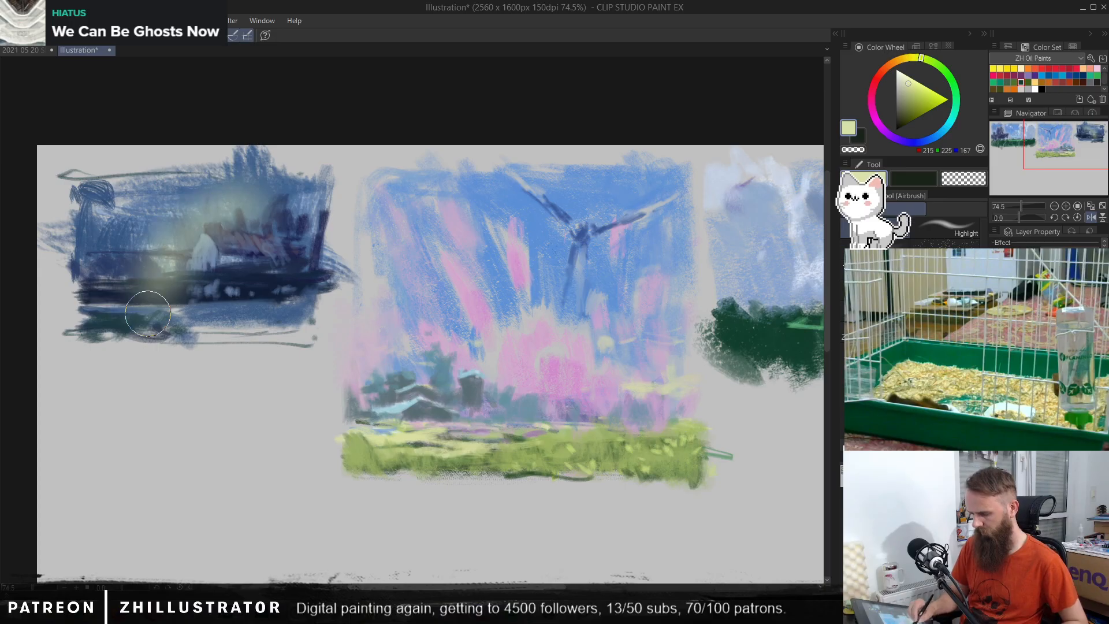
{"action": "key", "text": "ctrl+z"}
{"action": "left_click_drag", "start_coordinate": [121, 202], "coordinate": [125, 210]}
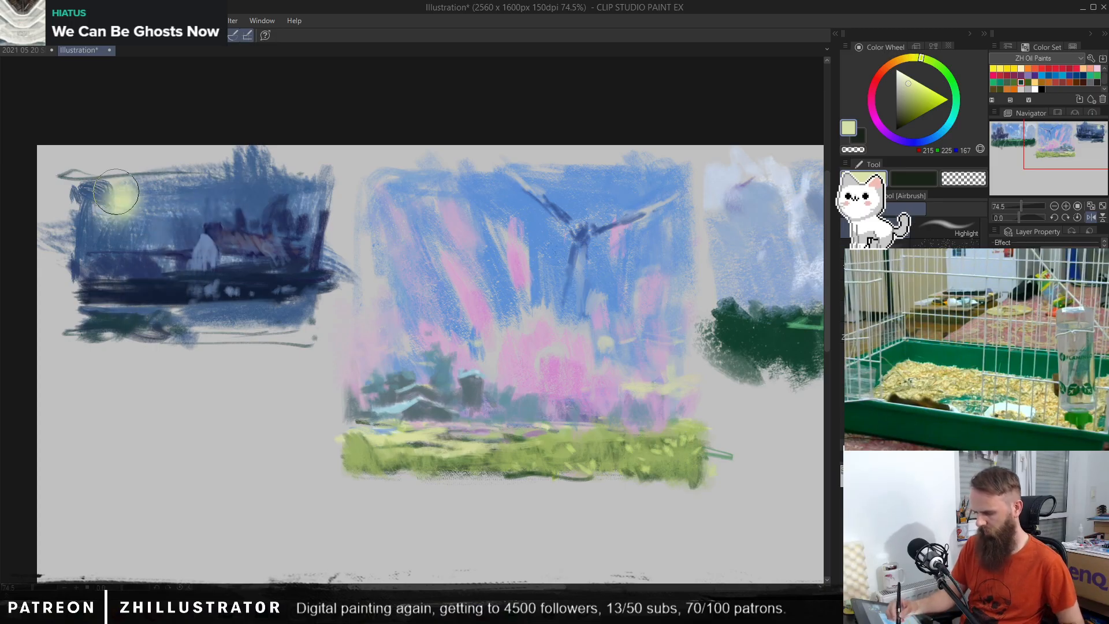
{"action": "key", "text": "ctrl+z"}
Step: Shift the sampled sky blue to red (RGB 148, 69, 70) and airbrush a violet glow over the night sky and foreground, undoing one stroke
{"action": "left_click", "coordinate": [250, 197], "text": "alt"}
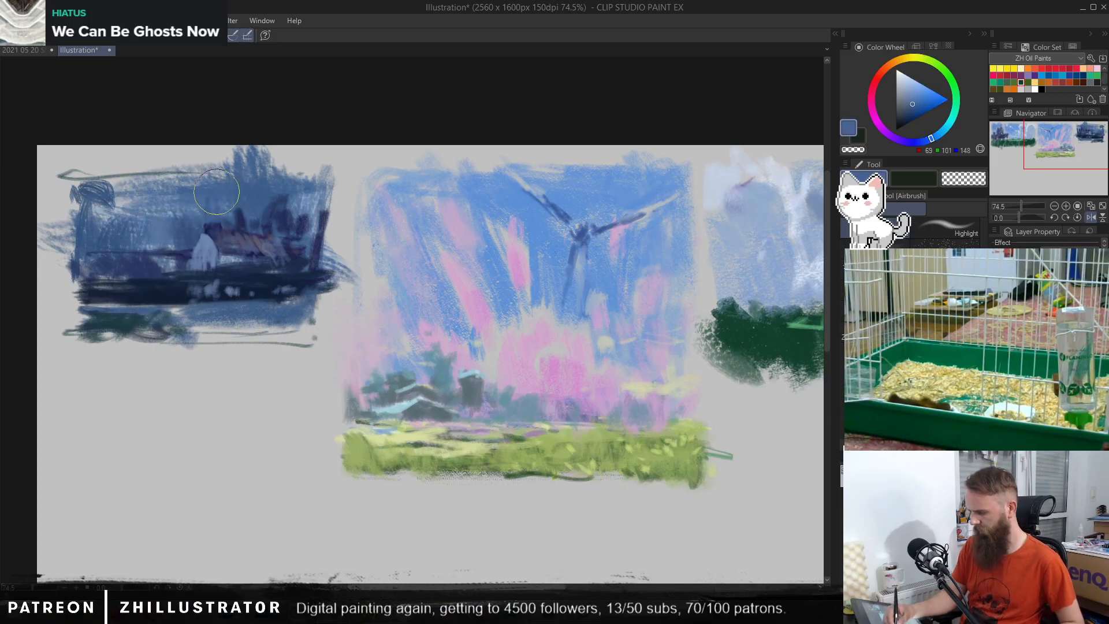
{"action": "left_click", "coordinate": [955, 98]}
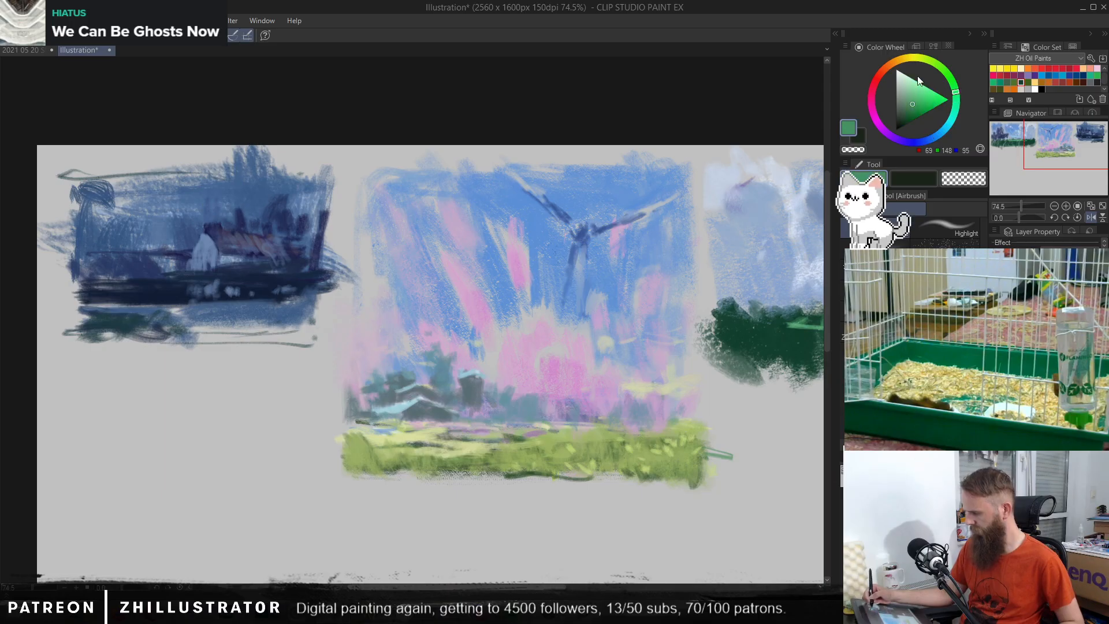
{"action": "left_click", "coordinate": [877, 79]}
{"action": "mouse_move", "coordinate": [173, 191]}
{"action": "left_mouse_down"}
{"action": "mouse_move", "coordinate": [152, 218]}
{"action": "mouse_move", "coordinate": [139, 198]}
{"action": "mouse_move", "coordinate": [118, 249]}
{"action": "left_mouse_up"}
{"action": "key", "text": "ctrl+z"}
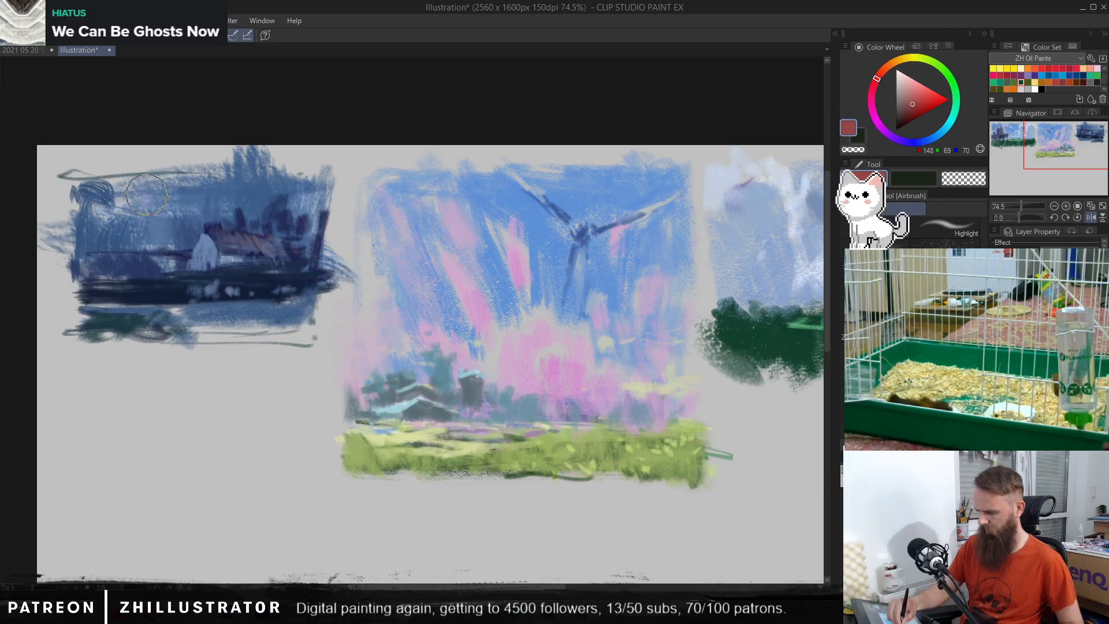
{"action": "mouse_move", "coordinate": [138, 193]}
{"action": "left_mouse_down"}
{"action": "mouse_move", "coordinate": [150, 231]}
{"action": "mouse_move", "coordinate": [140, 193]}
{"action": "left_mouse_up"}
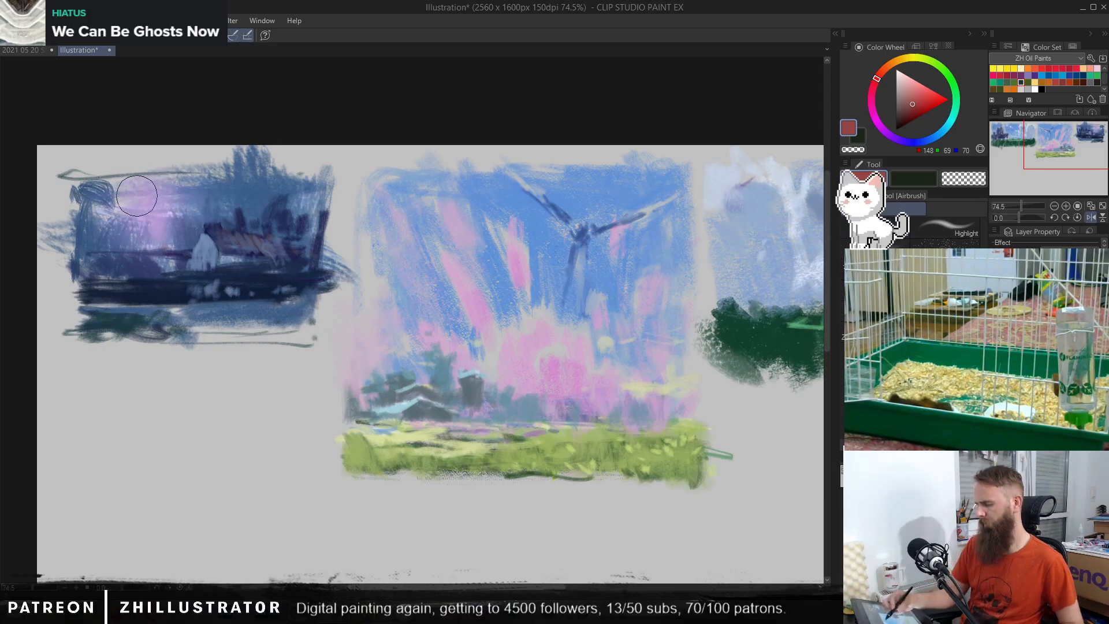
{"action": "mouse_move", "coordinate": [265, 303]}
{"action": "left_mouse_down"}
{"action": "mouse_move", "coordinate": [291, 300]}
{"action": "mouse_move", "coordinate": [290, 311]}
{"action": "mouse_move", "coordinate": [198, 308]}
{"action": "mouse_move", "coordinate": [94, 283]}
{"action": "mouse_move", "coordinate": [109, 314]}
{"action": "mouse_move", "coordinate": [213, 330]}
{"action": "left_mouse_up"}
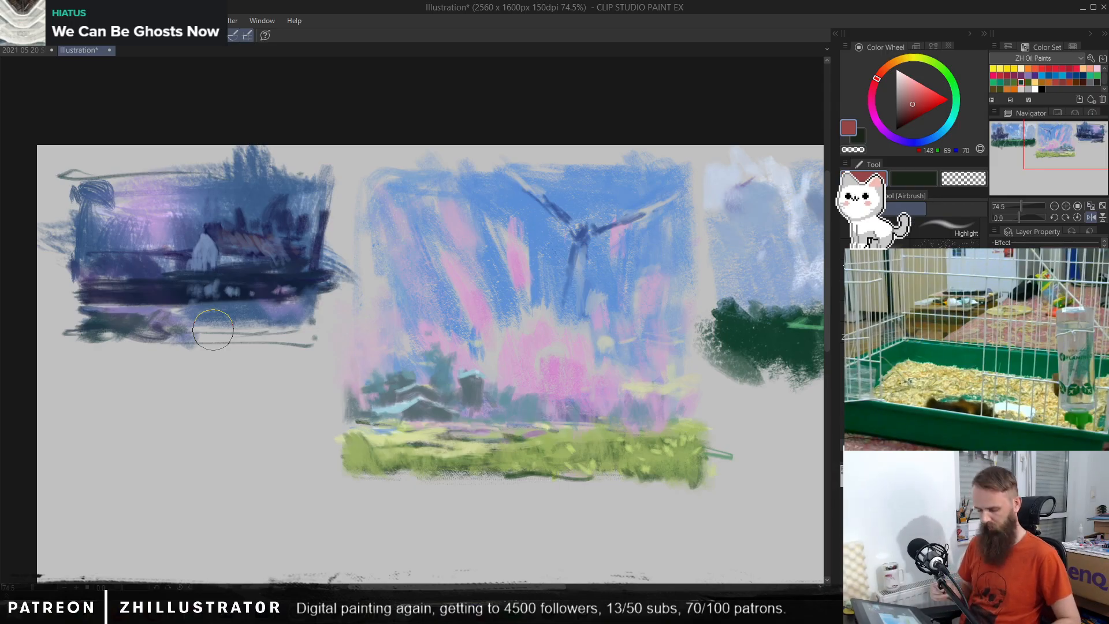
Step: Refine the horizon beside the house with the Pen, using sampled blue-violets (RGB 51, 61, 107 and 89, 100, 153)
{"action": "key", "text": "p"}
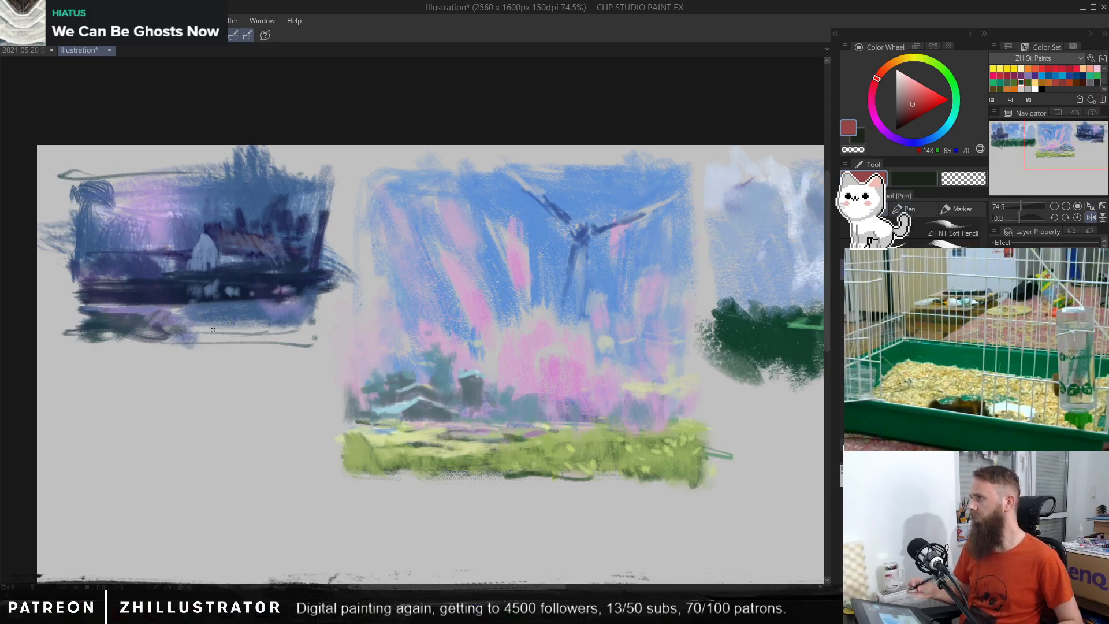
{"action": "left_click", "coordinate": [144, 263], "text": "alt"}
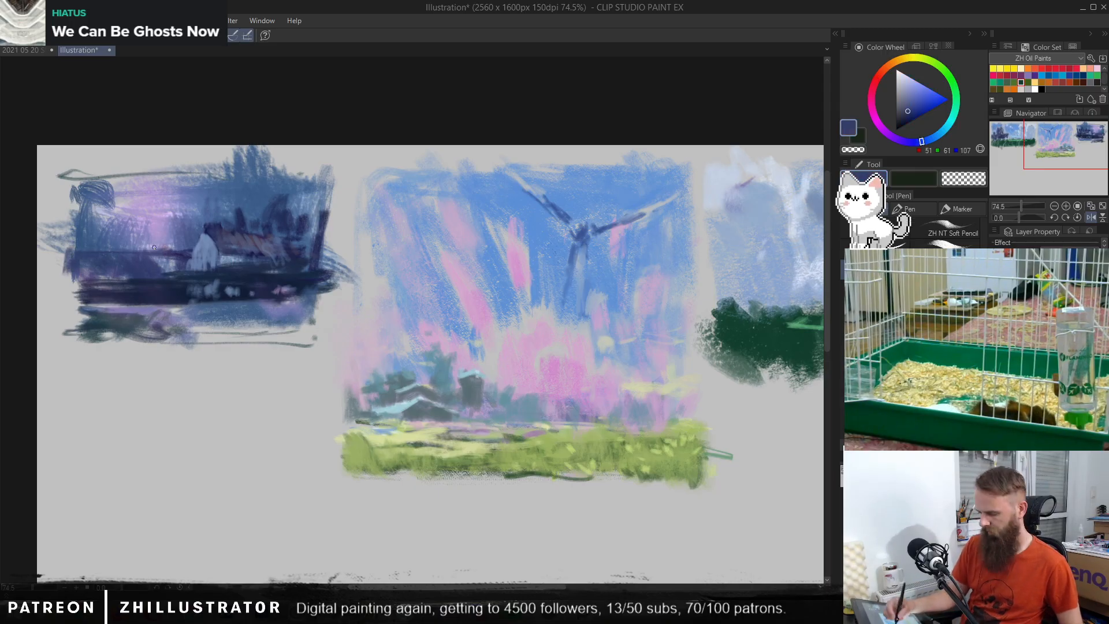
{"action": "left_click", "coordinate": [161, 214], "text": "alt"}
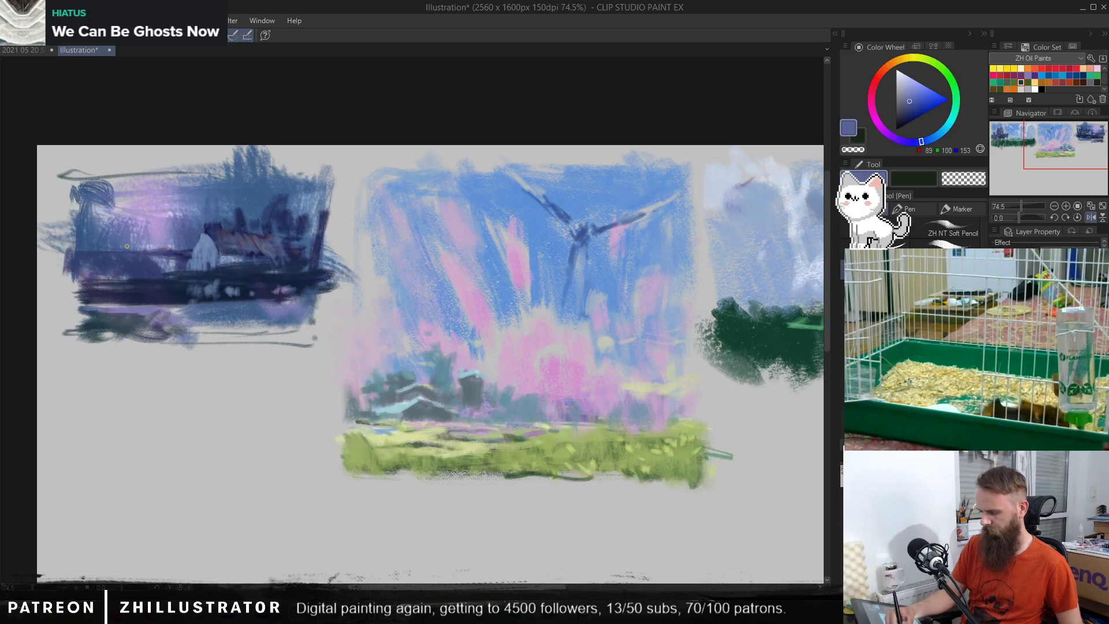
Step: Brush sampled blue (RGB 73, 107, 157) along the night sky's outer edge and dab lilac (RGB 175, 156, 204) into the foreground
{"action": "left_click", "coordinate": [112, 195], "text": "alt"}
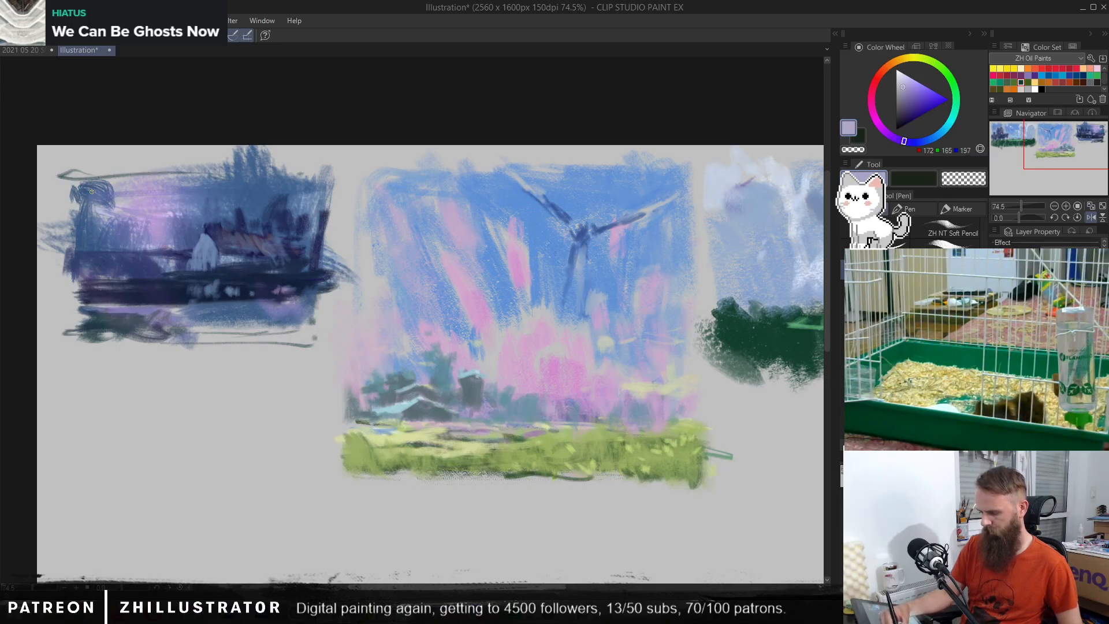
{"action": "key", "text": "b"}
{"action": "left_click", "coordinate": [209, 196], "text": "alt"}
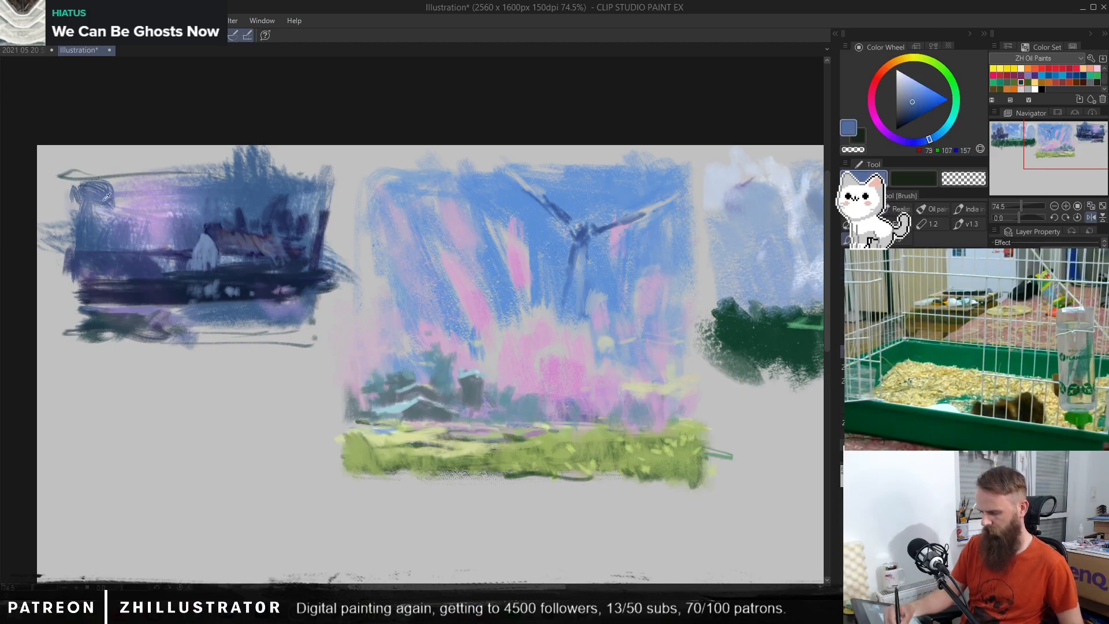
{"action": "left_click_drag", "start_coordinate": [84, 184], "coordinate": [80, 232]}
{"action": "left_click", "coordinate": [141, 283], "text": "alt"}
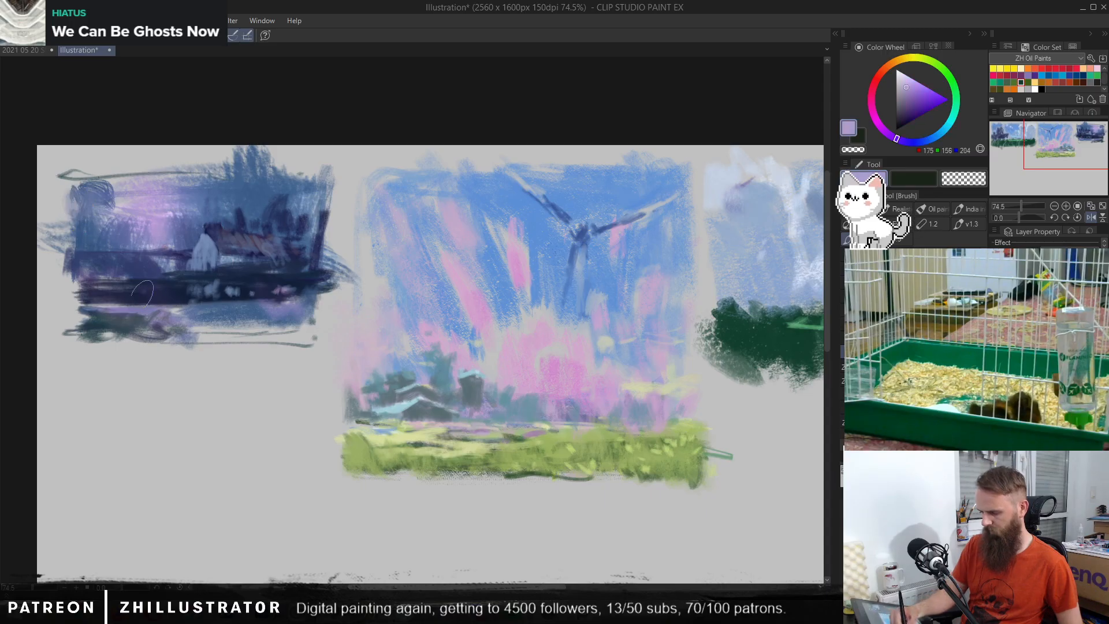
{"action": "left_click_drag", "start_coordinate": [149, 291], "coordinate": [159, 296]}
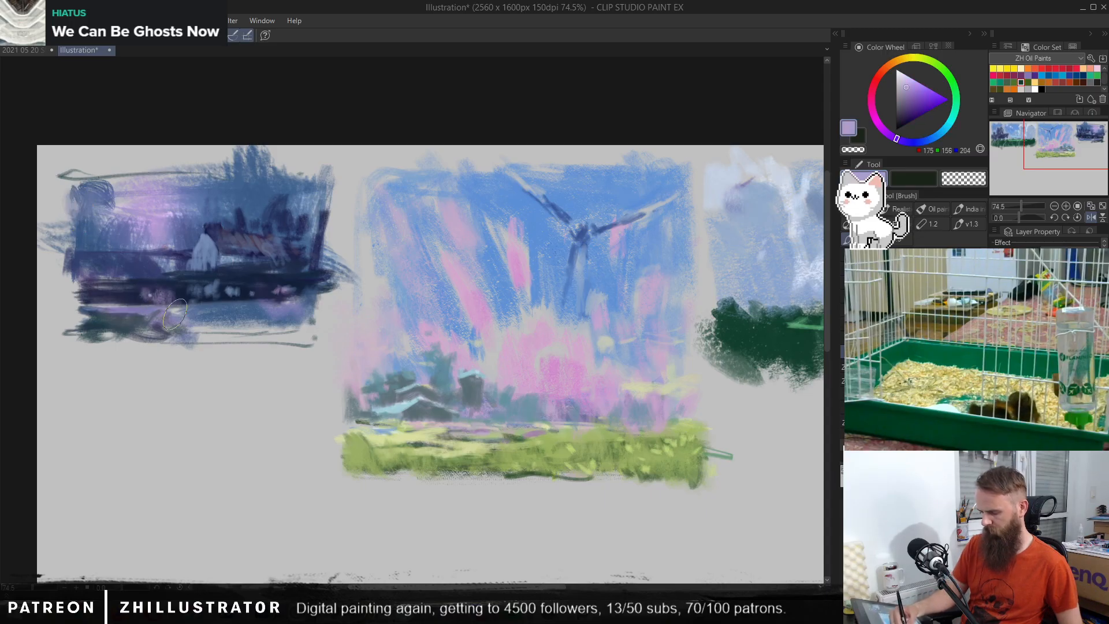
Step: Brush muted dark blues (RGB 60, 79, 110 and 61, 74, 87) across the night thumbnail's lower foreground strip
{"action": "left_click", "coordinate": [224, 278], "text": "alt"}
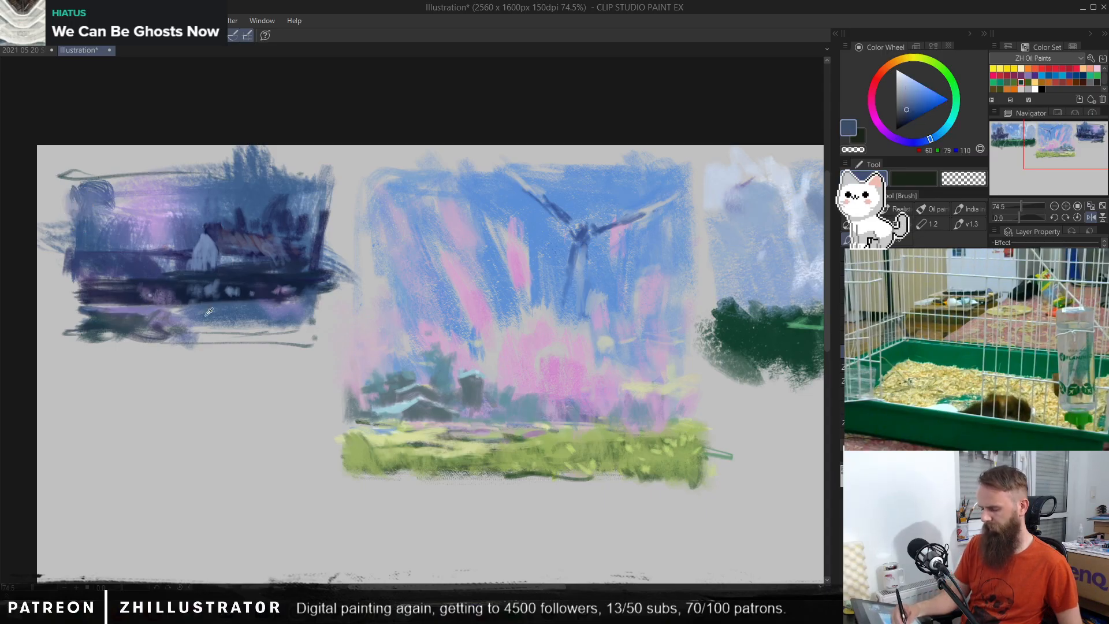
{"action": "left_click", "coordinate": [137, 328], "text": "alt"}
{"action": "left_click_drag", "start_coordinate": [157, 316], "coordinate": [278, 303]}
{"action": "mouse_move", "coordinate": [197, 327]}
{"action": "left_mouse_down"}
{"action": "mouse_move", "coordinate": [287, 324]}
{"action": "mouse_move", "coordinate": [312, 292]}
{"action": "mouse_move", "coordinate": [331, 308]}
{"action": "left_mouse_up"}
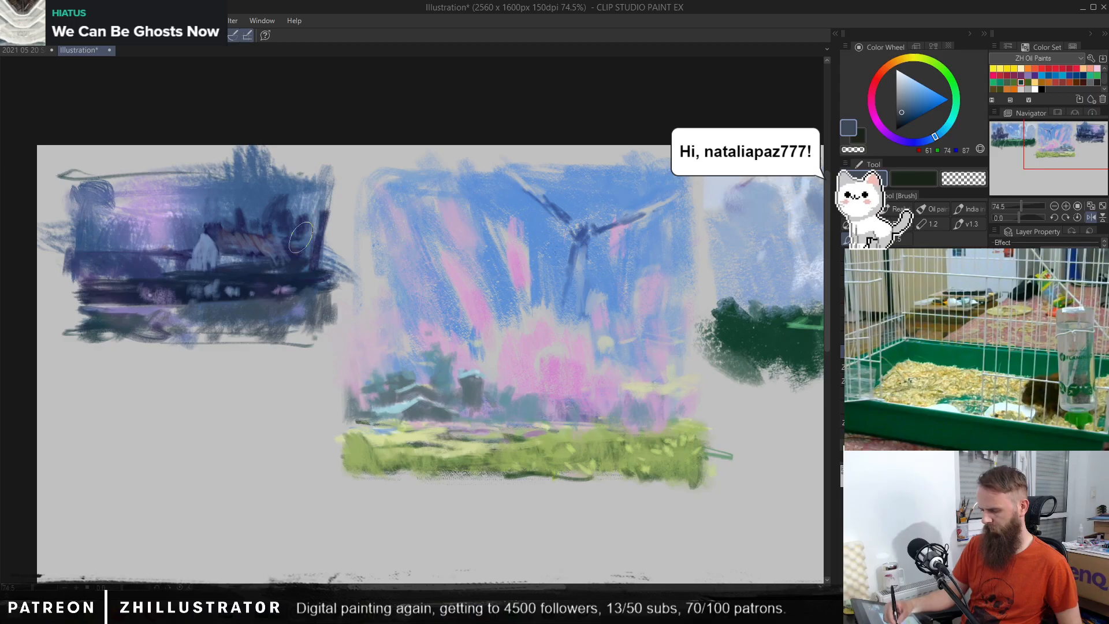
Step: Hide and reshow the painted refinements to compare them with the earlier sketch, and mirror the canvas view horizontally
{"action": "left_click", "coordinate": [996, 347]}
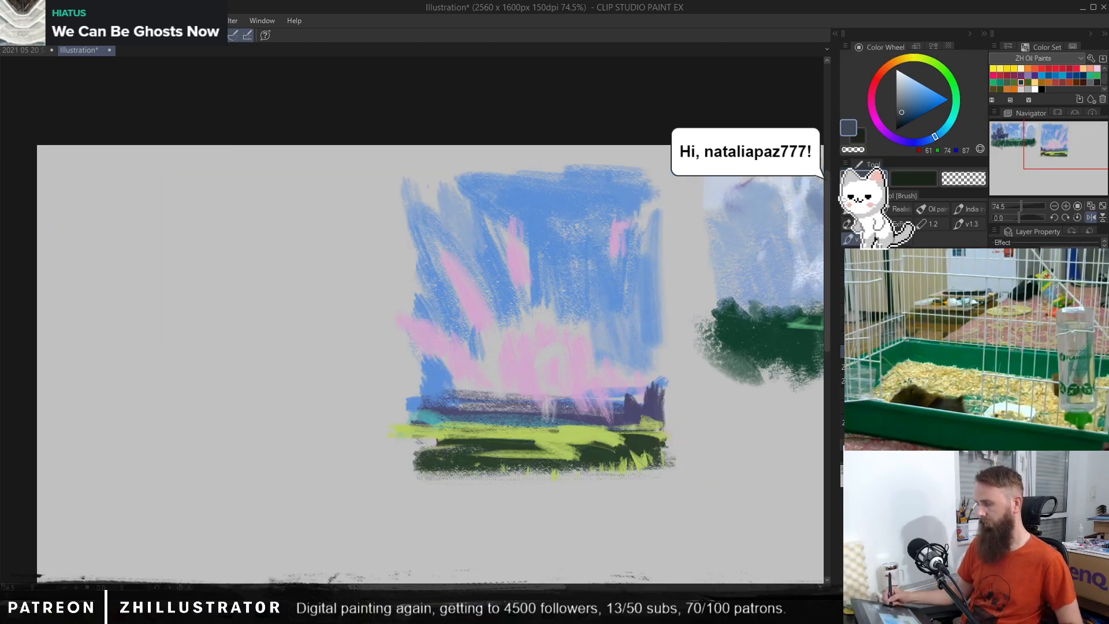
{"action": "left_click", "coordinate": [996, 346]}
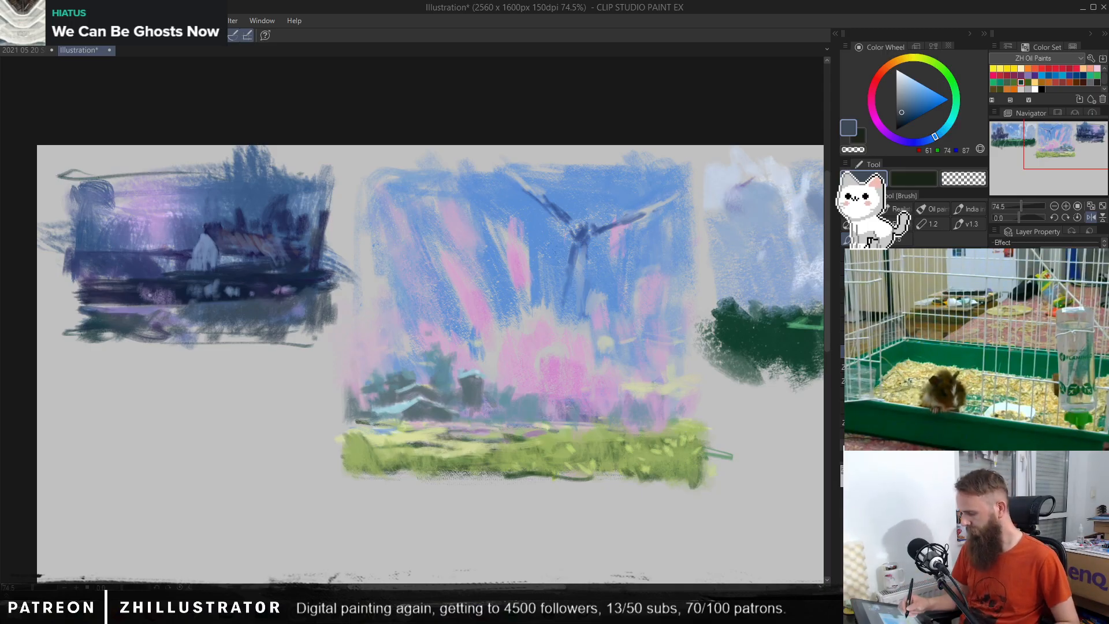
{"action": "left_click_drag", "start_coordinate": [532, 370], "coordinate": [485, 370]}
{"action": "left_click", "coordinate": [1091, 218]}
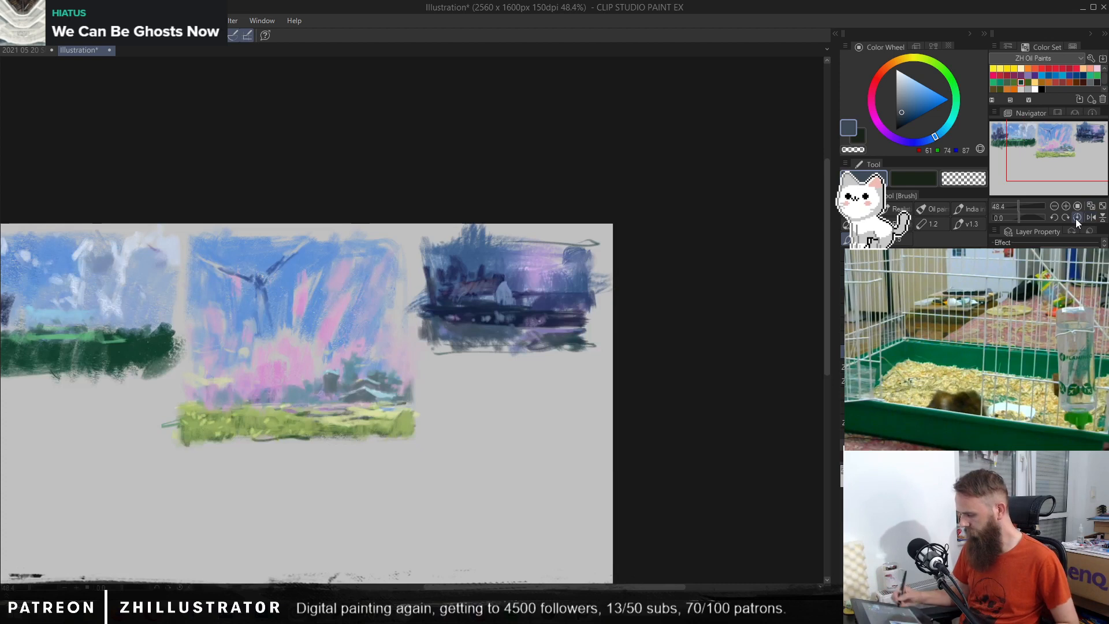
{"action": "left_click_drag", "start_coordinate": [559, 369], "coordinate": [600, 370]}
{"action": "left_click_drag", "start_coordinate": [563, 382], "coordinate": [549, 420]}
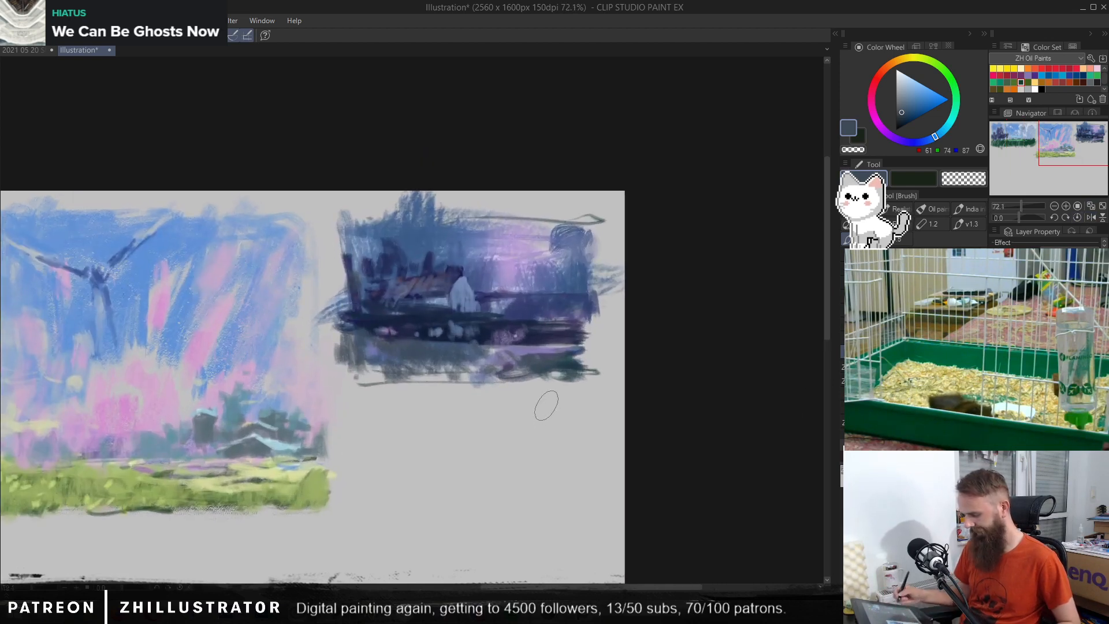
Step: Brush sampled blues over the night sky's outer edge and rework the trees behind the house with dark blue (RGB 40, 58, 99)
{"action": "left_click", "coordinate": [567, 250], "text": "alt"}
{"action": "mouse_move", "coordinate": [578, 238]}
{"action": "left_mouse_down"}
{"action": "mouse_move", "coordinate": [595, 271]}
{"action": "mouse_move", "coordinate": [573, 308]}
{"action": "mouse_move", "coordinate": [602, 317]}
{"action": "mouse_move", "coordinate": [589, 335]}
{"action": "left_mouse_up"}
{"action": "left_click", "coordinate": [585, 287], "text": "alt"}
{"action": "left_click", "coordinate": [577, 302], "text": "alt"}
{"action": "left_click", "coordinate": [572, 335], "text": "alt"}
{"action": "left_click", "coordinate": [435, 241], "text": "alt"}
{"action": "left_click", "coordinate": [399, 263], "text": "alt"}
{"action": "mouse_move", "coordinate": [406, 255]}
{"action": "left_mouse_down"}
{"action": "mouse_move", "coordinate": [413, 231]}
{"action": "mouse_move", "coordinate": [410, 272]}
{"action": "left_mouse_up"}
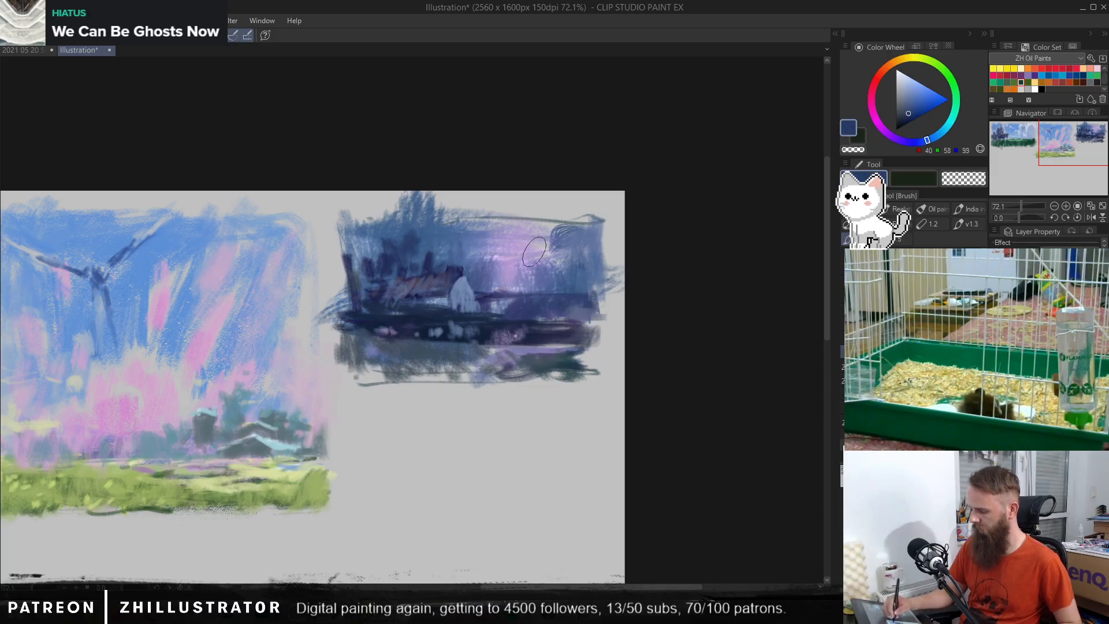
Step: Dab a small dark blue mark in the sky's violet glow, undoing extra strokes, and sample blue-violets (RGB 83, 90, 133 and 51, 67, 112)
{"action": "left_click_drag", "start_coordinate": [531, 253], "coordinate": [510, 248]}
{"action": "left_click_drag", "start_coordinate": [522, 242], "coordinate": [531, 252]}
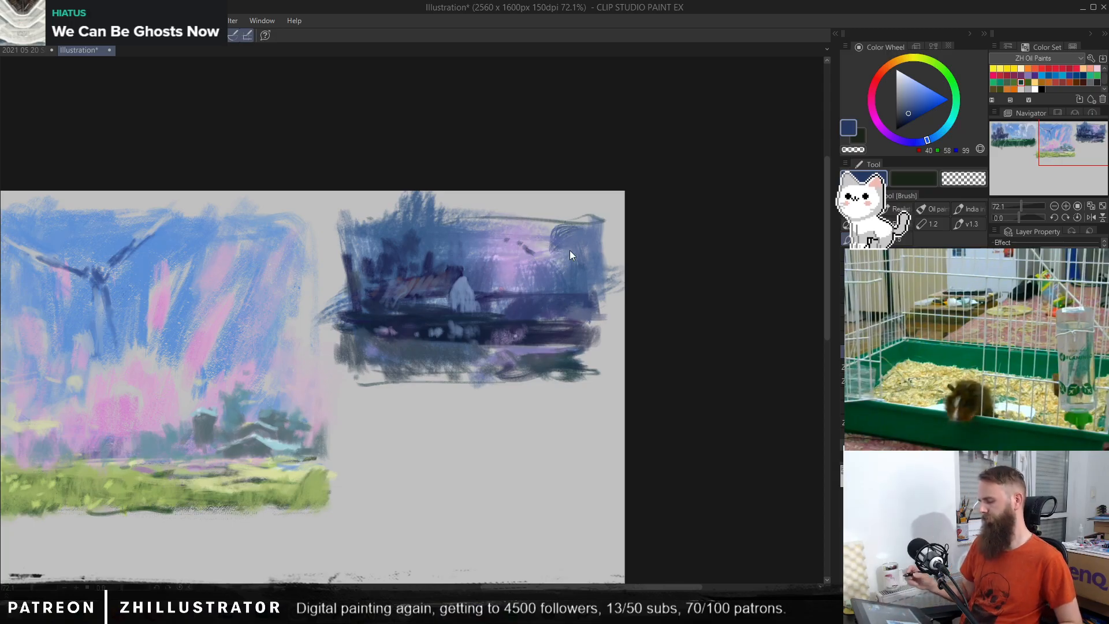
{"action": "key", "text": "ctrl+z"}
{"action": "key", "text": "ctrl+z"}
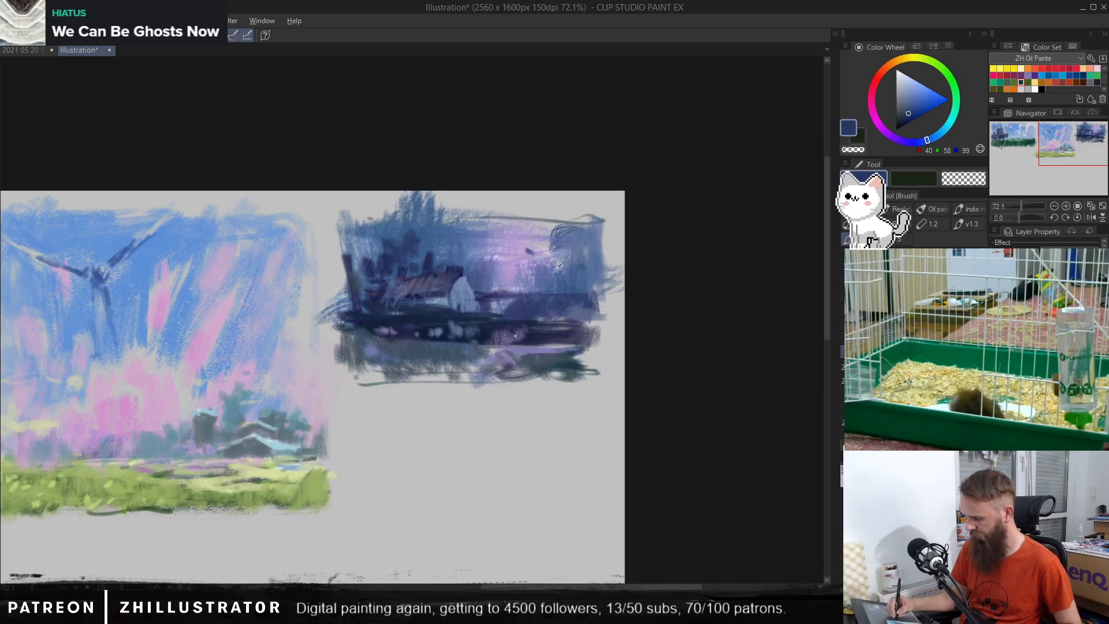
{"action": "left_click", "coordinate": [558, 267], "text": "alt"}
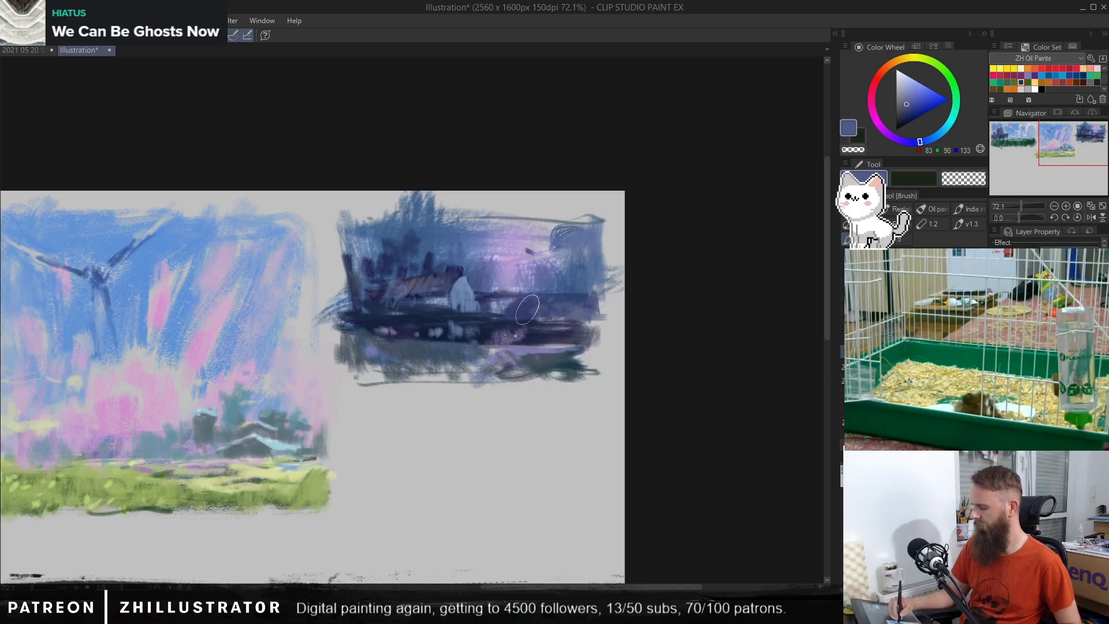
{"action": "left_click", "coordinate": [580, 312], "text": "alt"}
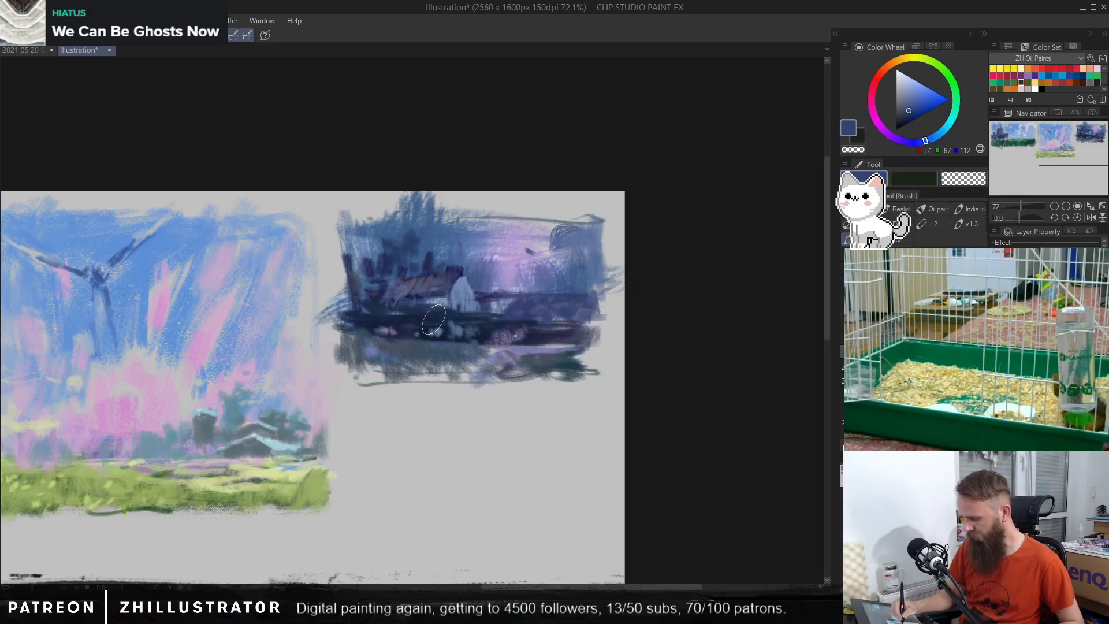
Step: Shift the sampled dark blue to violet (RGB 47, 35, 68) and brush dark patches along the night thumbnail's foreground strip
{"action": "left_click", "coordinate": [420, 336], "text": "alt"}
{"action": "left_click", "coordinate": [903, 117]}
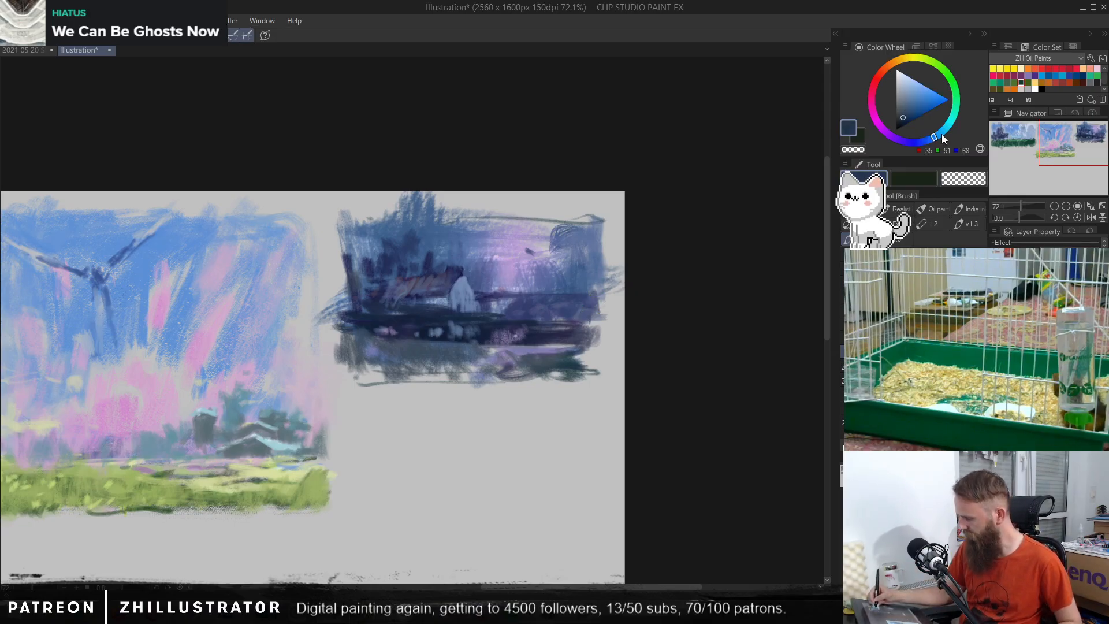
{"action": "left_click", "coordinate": [943, 131]}
{"action": "left_click", "coordinate": [899, 139]}
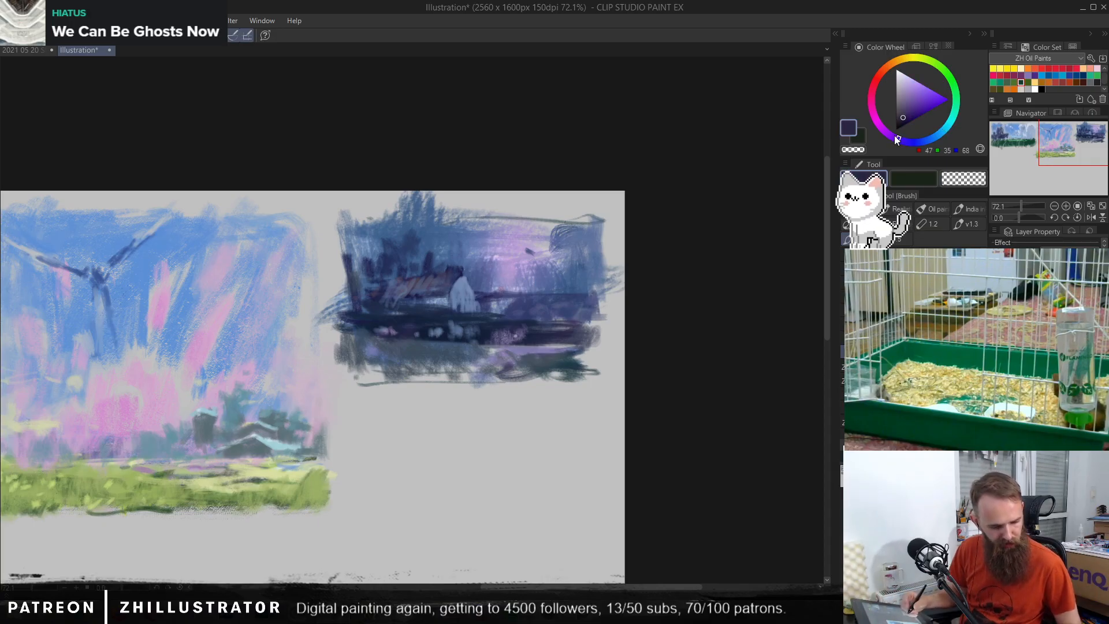
{"action": "mouse_move", "coordinate": [405, 362]}
{"action": "left_mouse_down"}
{"action": "mouse_move", "coordinate": [379, 349]}
{"action": "mouse_move", "coordinate": [370, 361]}
{"action": "mouse_move", "coordinate": [352, 353]}
{"action": "mouse_move", "coordinate": [367, 374]}
{"action": "mouse_move", "coordinate": [384, 366]}
{"action": "mouse_move", "coordinate": [391, 379]}
{"action": "mouse_move", "coordinate": [440, 375]}
{"action": "mouse_move", "coordinate": [426, 358]}
{"action": "mouse_move", "coordinate": [457, 373]}
{"action": "left_mouse_up"}
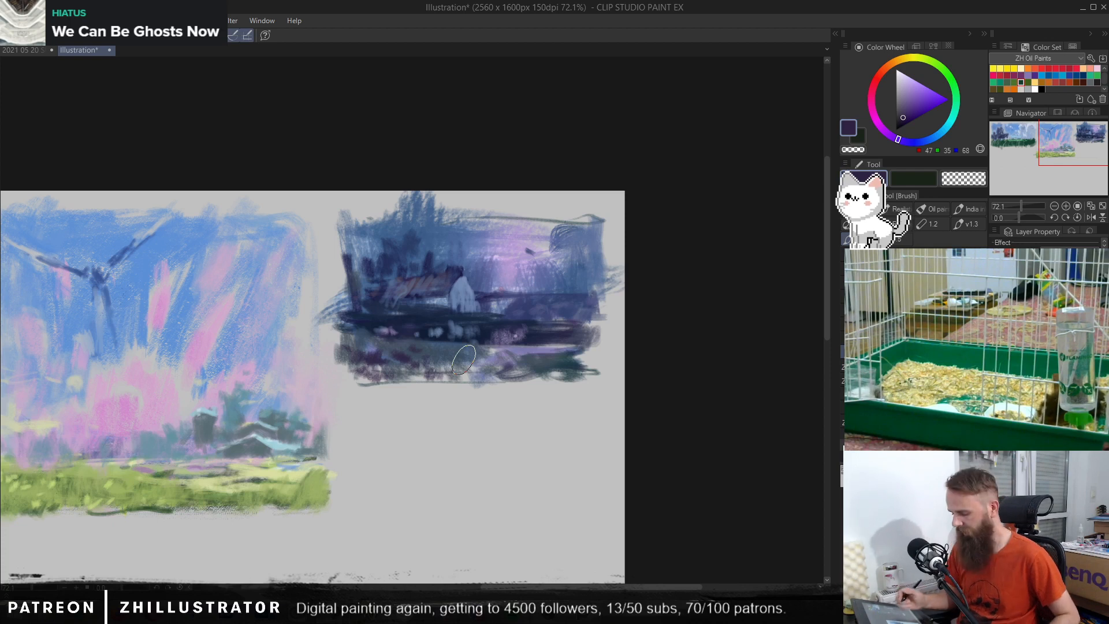
{"action": "mouse_move", "coordinate": [557, 359]}
{"action": "left_mouse_down"}
{"action": "mouse_move", "coordinate": [543, 373]}
{"action": "mouse_move", "coordinate": [573, 370]}
{"action": "left_mouse_up"}
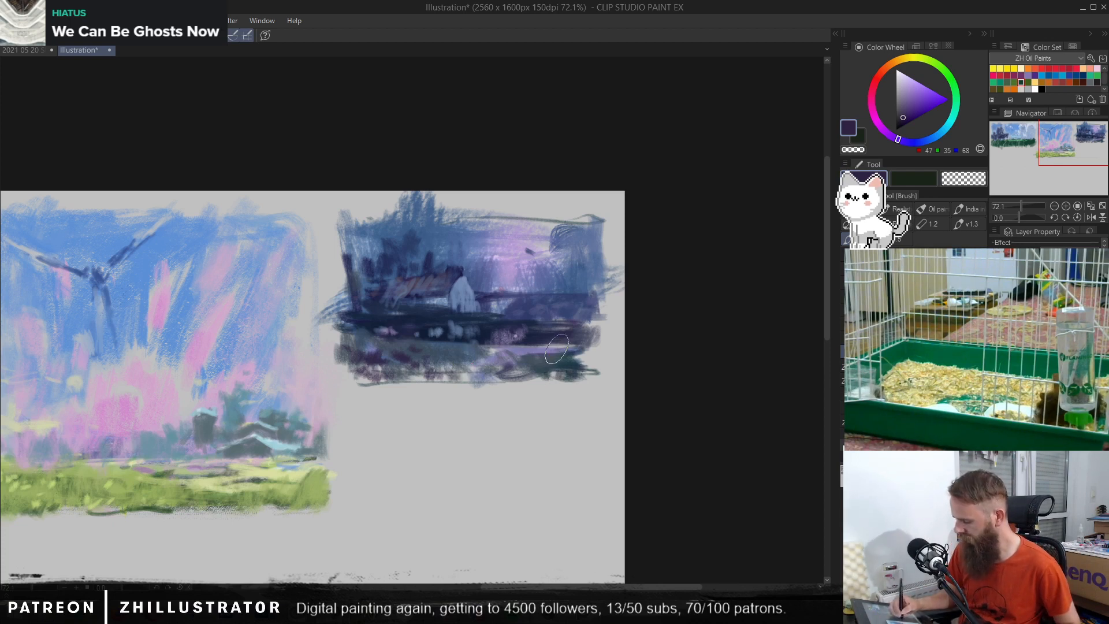
Step: Touch up the white house with blue (RGB 91, 112, 151) and Pen highlights in pale blue (RGB 145, 184, 212), undoing the roof-edge stroke
{"action": "left_click", "coordinate": [454, 293], "text": "alt"}
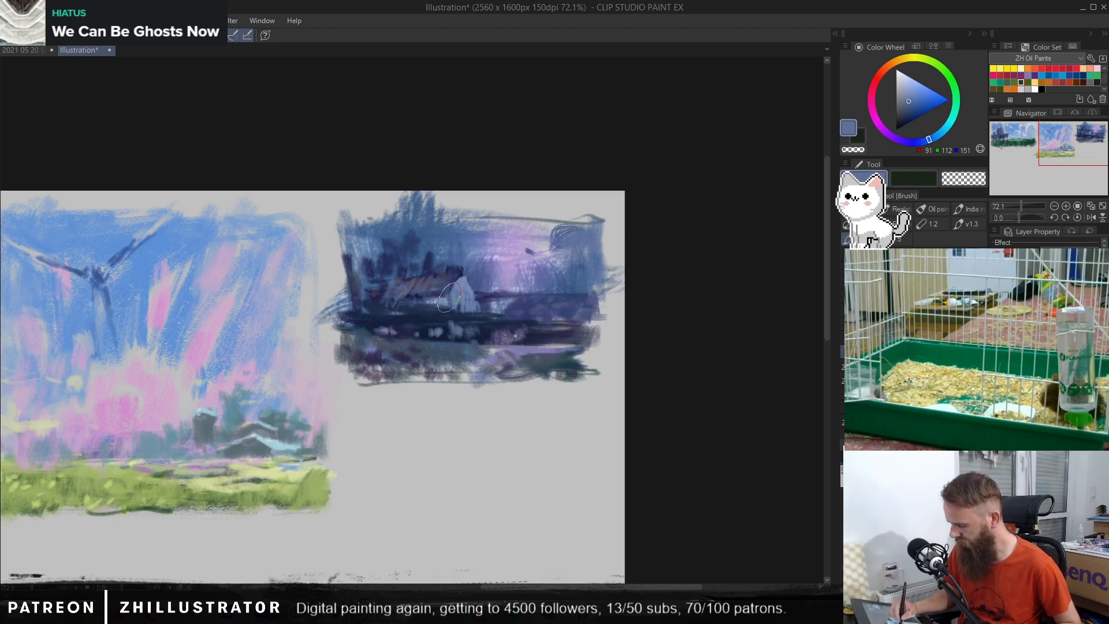
{"action": "mouse_move", "coordinate": [453, 293]}
{"action": "left_mouse_down"}
{"action": "mouse_move", "coordinate": [461, 283]}
{"action": "mouse_move", "coordinate": [502, 310]}
{"action": "left_mouse_up"}
{"action": "key", "text": "p"}
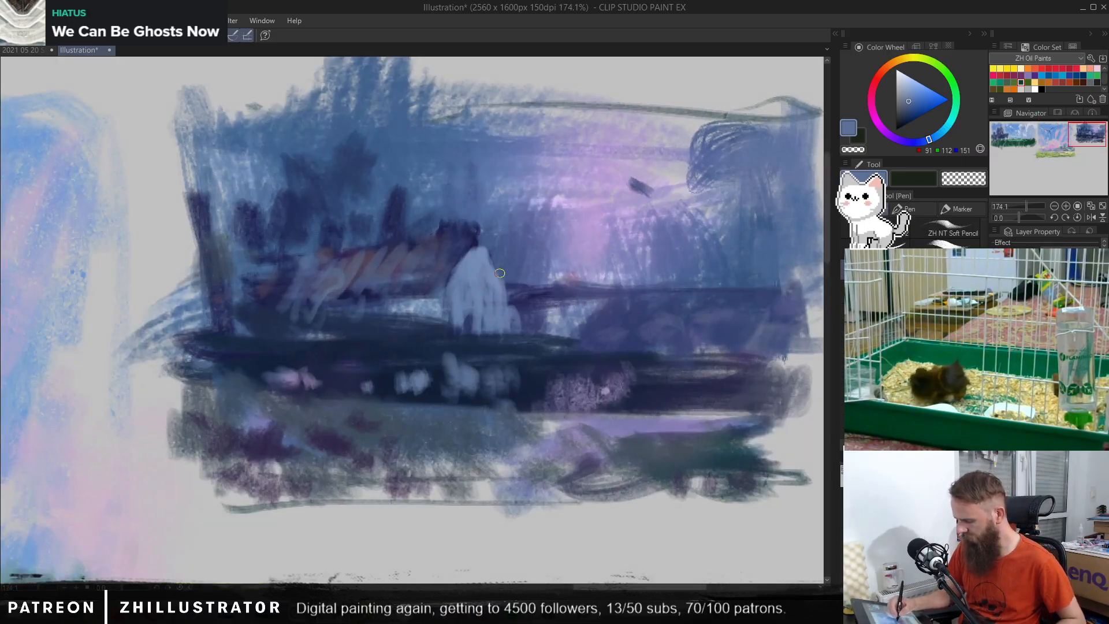
{"action": "left_click", "coordinate": [910, 87]}
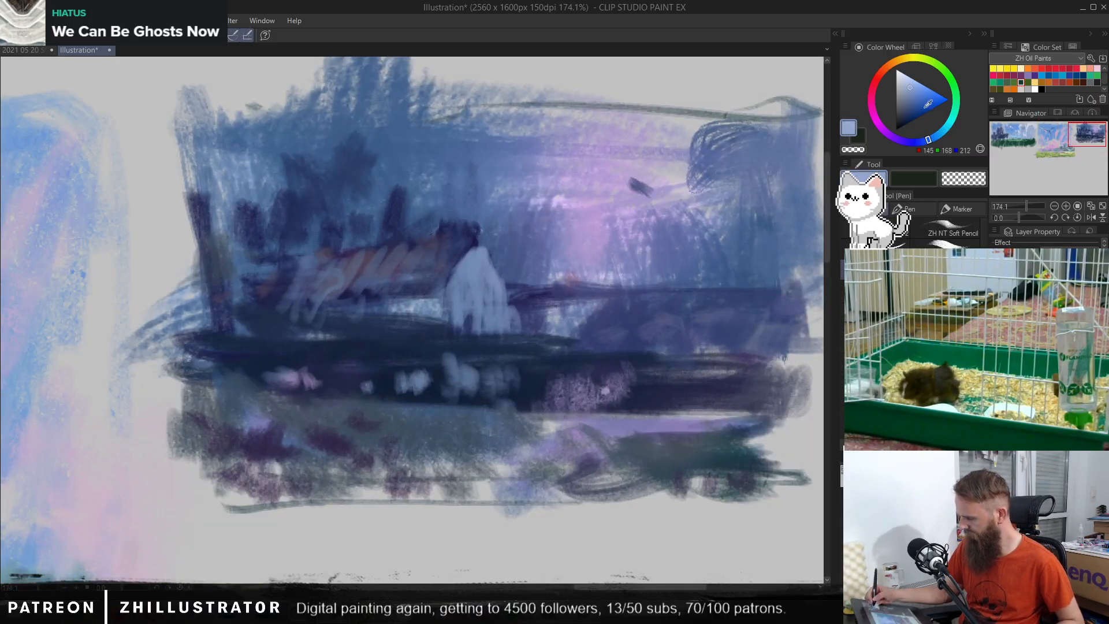
{"action": "left_click", "coordinate": [939, 137]}
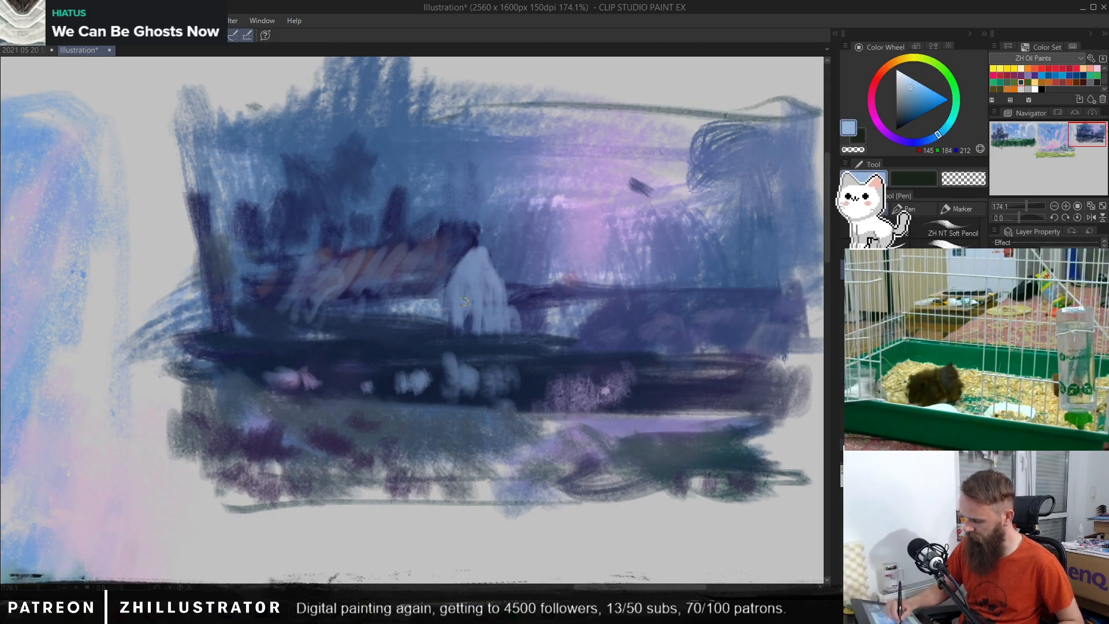
{"action": "left_click_drag", "start_coordinate": [462, 302], "coordinate": [511, 315]}
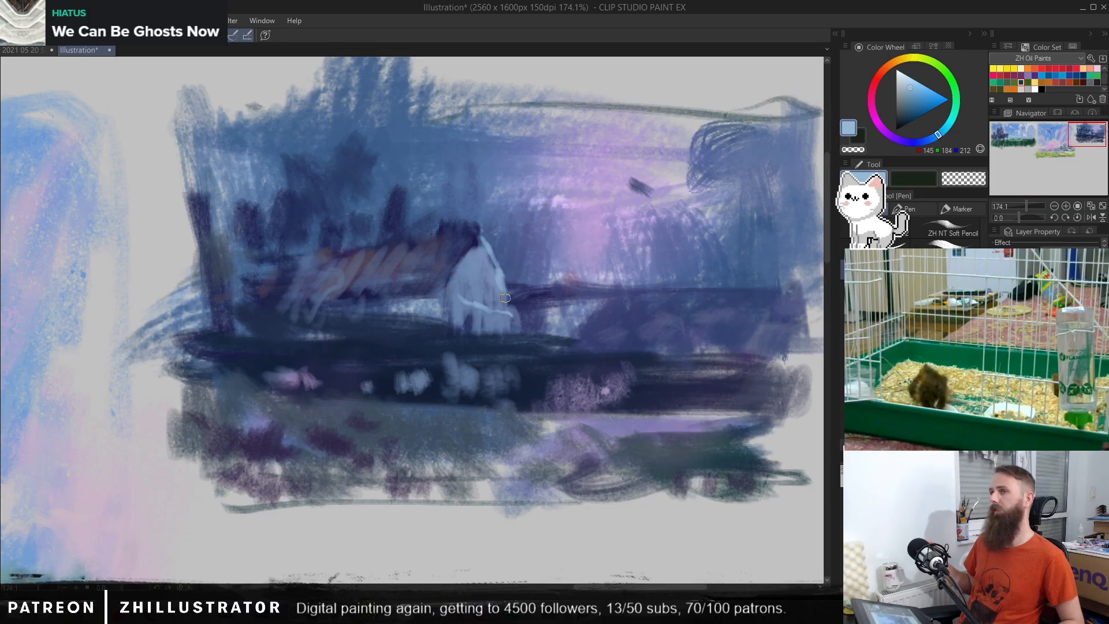
{"action": "key", "text": "ctrl+z"}
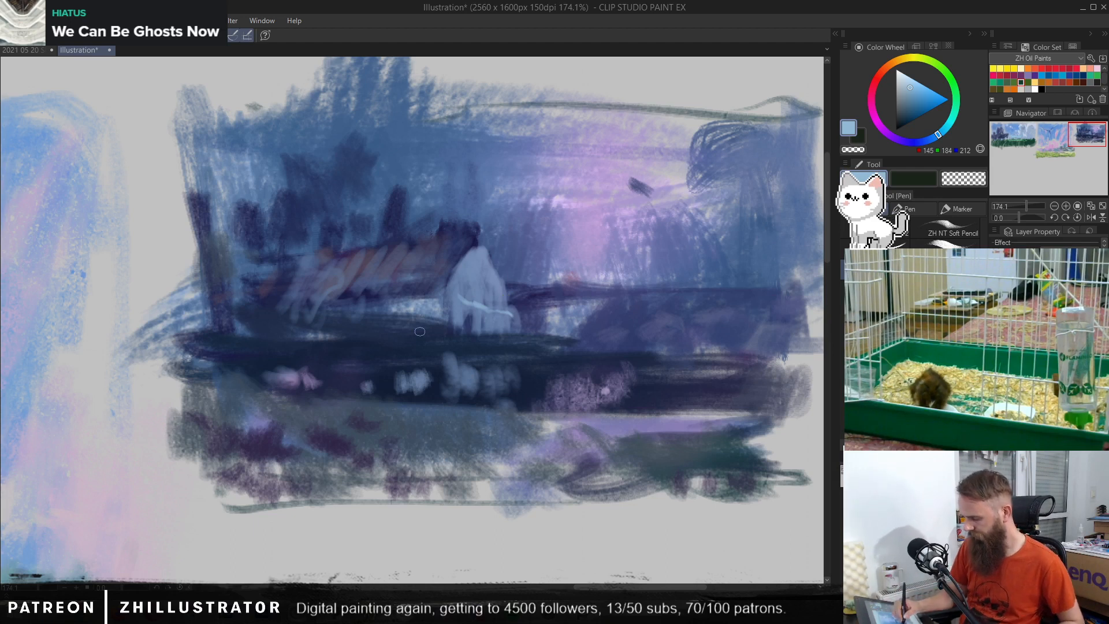
Step: Draw the house's gable roof edge in dark blue (RGB 29, 32, 75), undo it, and rework the peak more finely
{"action": "left_click", "coordinate": [487, 290], "text": "alt"}
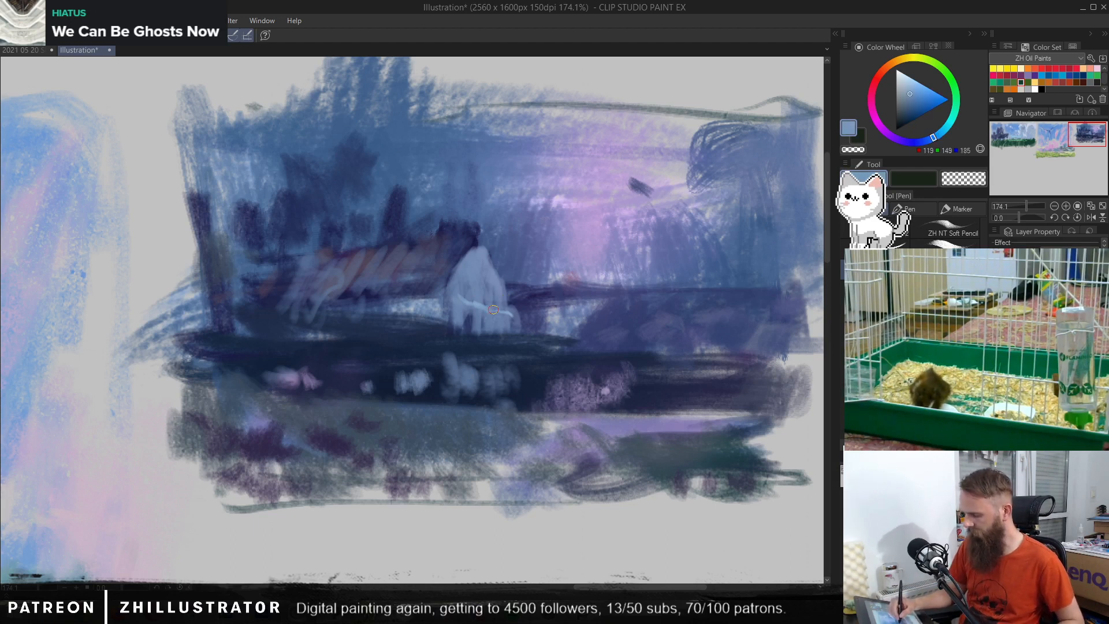
{"action": "left_click", "coordinate": [480, 240], "text": "alt"}
{"action": "left_click_drag", "start_coordinate": [481, 240], "coordinate": [522, 313]}
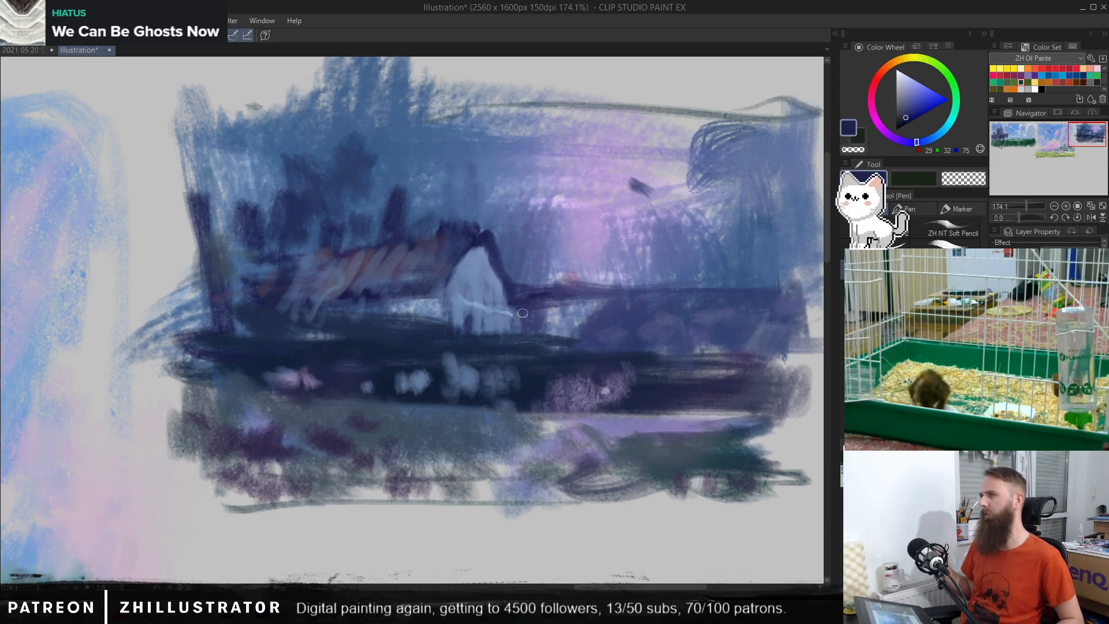
{"action": "key", "text": "ctrl+z"}
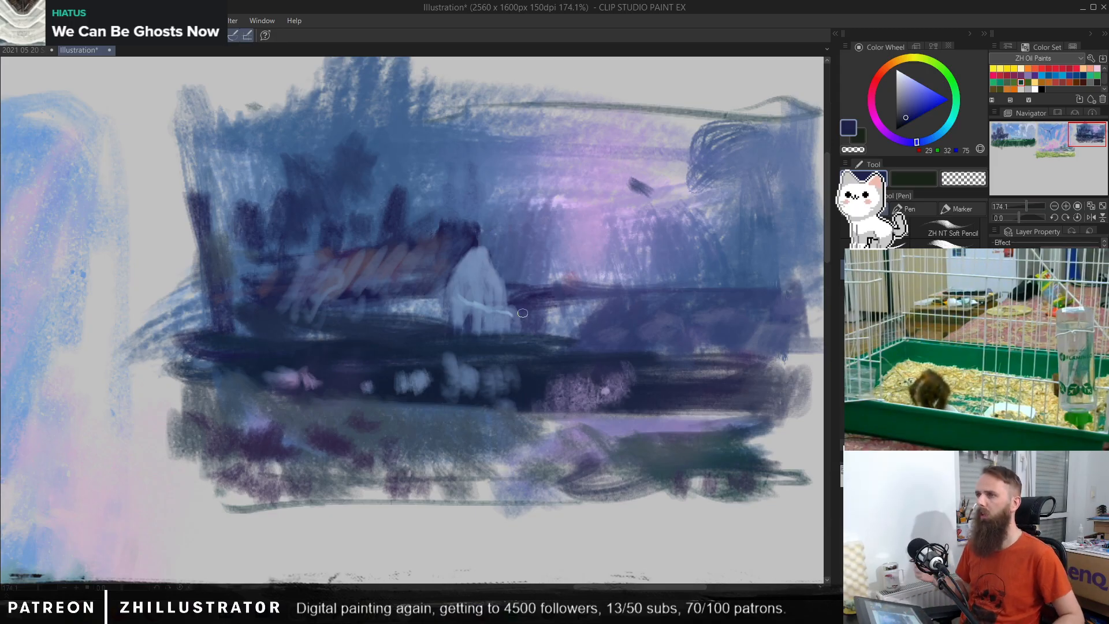
{"action": "left_click", "coordinate": [474, 248], "text": "alt"}
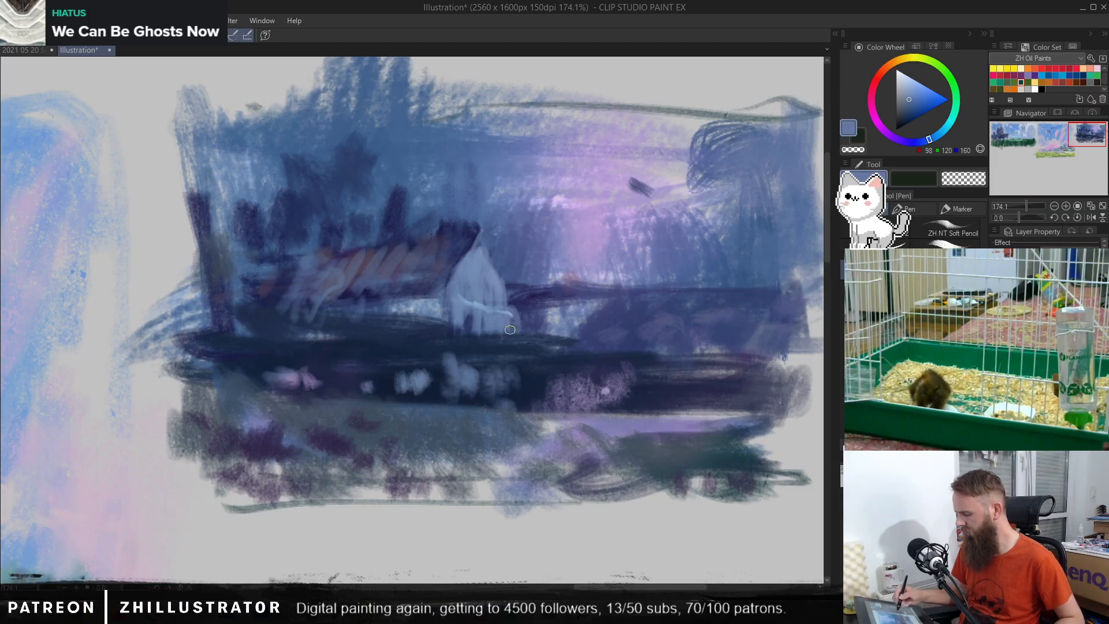
Step: Draw a light blue (RGB 113, 131, 170) strip along the base of the distant bushes beside the house
{"action": "left_click_drag", "start_coordinate": [730, 341], "coordinate": [620, 333]}
{"action": "left_click", "coordinate": [455, 315], "text": "alt"}
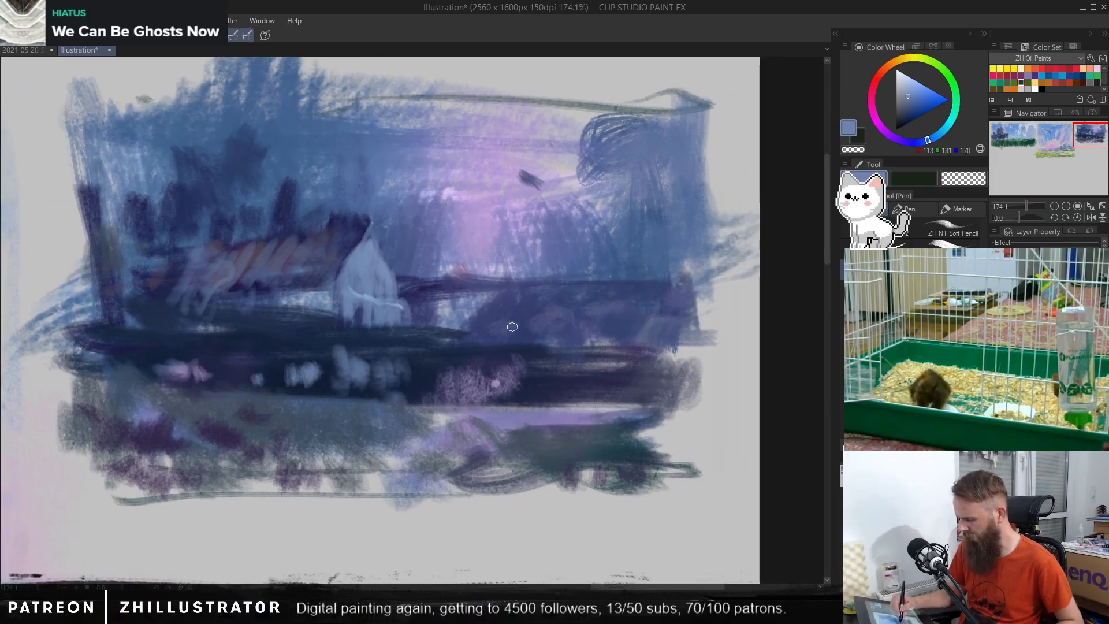
{"action": "mouse_move", "coordinate": [512, 327]}
{"action": "left_mouse_down"}
{"action": "mouse_move", "coordinate": [537, 329]}
{"action": "mouse_move", "coordinate": [479, 324]}
{"action": "mouse_move", "coordinate": [650, 331]}
{"action": "left_mouse_up"}
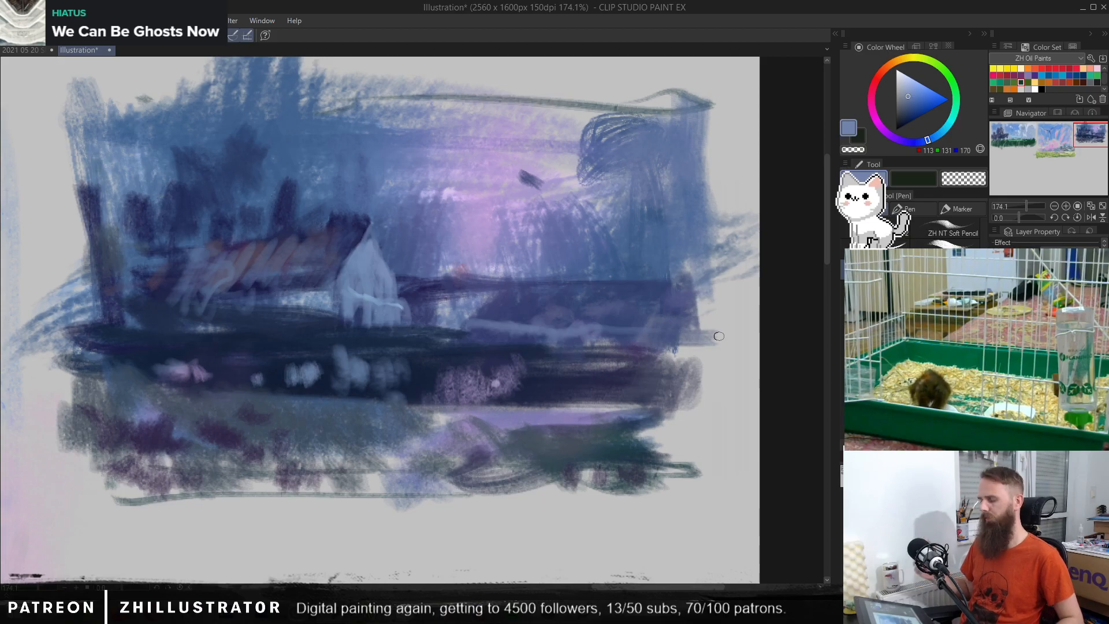
Step: Paint blue (RGB 44, 76, 119) strokes over the outer end of the dark foreground band and sample the foreground's grey-blue (RGB 66, 82, 100)
{"action": "left_click", "coordinate": [527, 356], "text": "alt"}
{"action": "left_click", "coordinate": [519, 297], "text": "alt"}
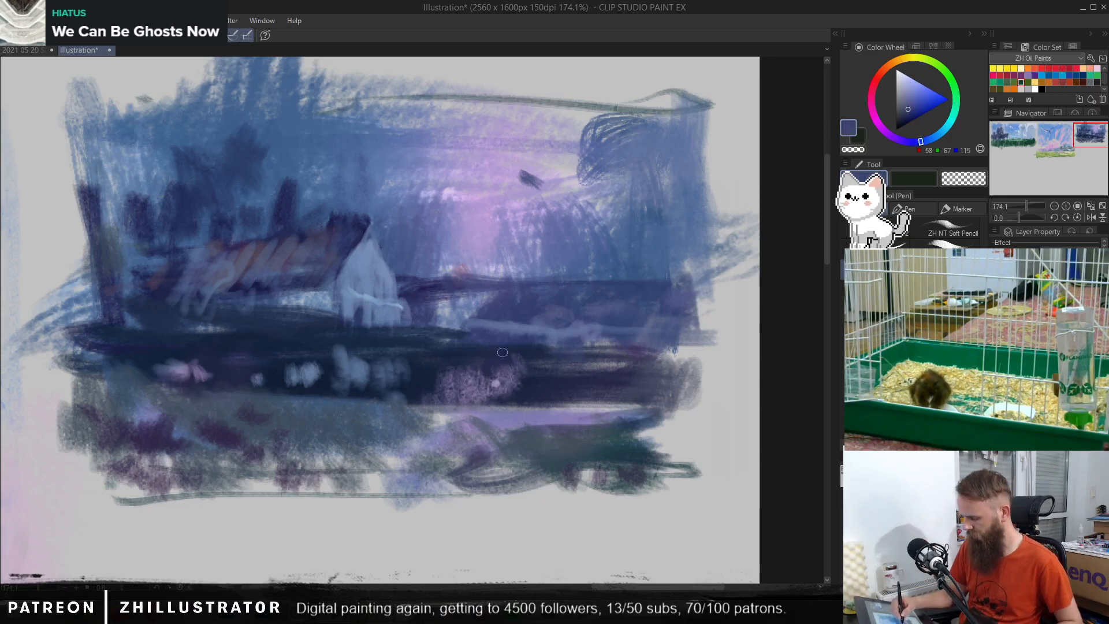
{"action": "left_click", "coordinate": [568, 223], "text": "alt"}
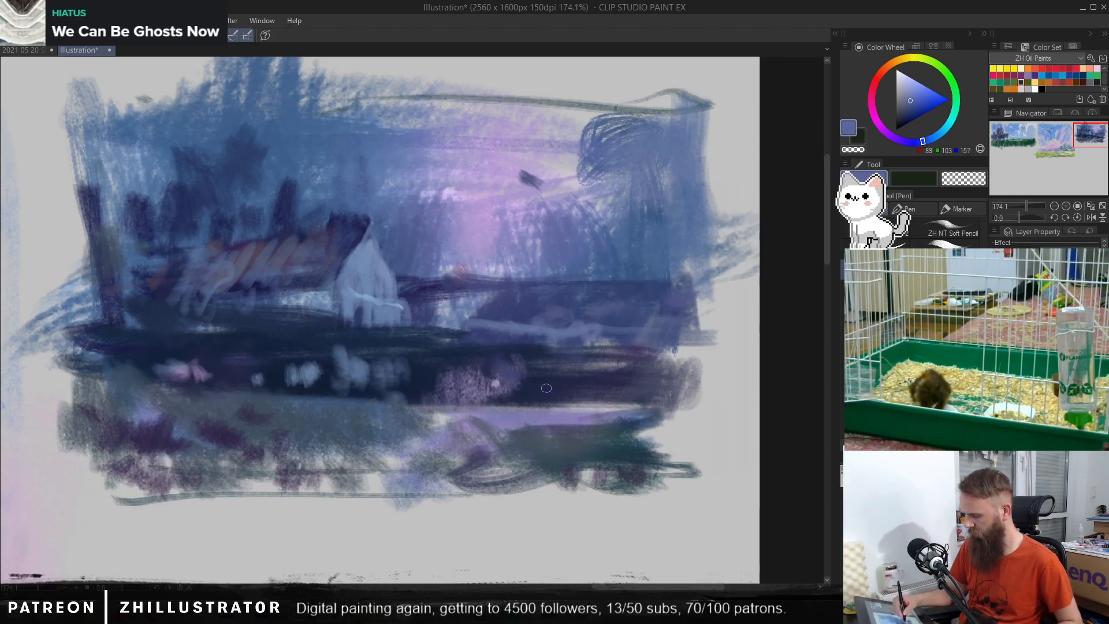
{"action": "mouse_move", "coordinate": [537, 373]}
{"action": "left_mouse_down"}
{"action": "mouse_move", "coordinate": [565, 374]}
{"action": "mouse_move", "coordinate": [575, 397]}
{"action": "mouse_move", "coordinate": [593, 375]}
{"action": "mouse_move", "coordinate": [604, 393]}
{"action": "mouse_move", "coordinate": [617, 378]}
{"action": "mouse_move", "coordinate": [621, 397]}
{"action": "mouse_move", "coordinate": [573, 385]}
{"action": "mouse_move", "coordinate": [602, 366]}
{"action": "mouse_move", "coordinate": [604, 406]}
{"action": "mouse_move", "coordinate": [639, 351]}
{"action": "mouse_move", "coordinate": [645, 391]}
{"action": "mouse_move", "coordinate": [664, 364]}
{"action": "mouse_move", "coordinate": [677, 403]}
{"action": "mouse_move", "coordinate": [698, 392]}
{"action": "left_mouse_up"}
{"action": "left_click", "coordinate": [638, 239], "text": "alt"}
{"action": "left_click", "coordinate": [910, 109]}
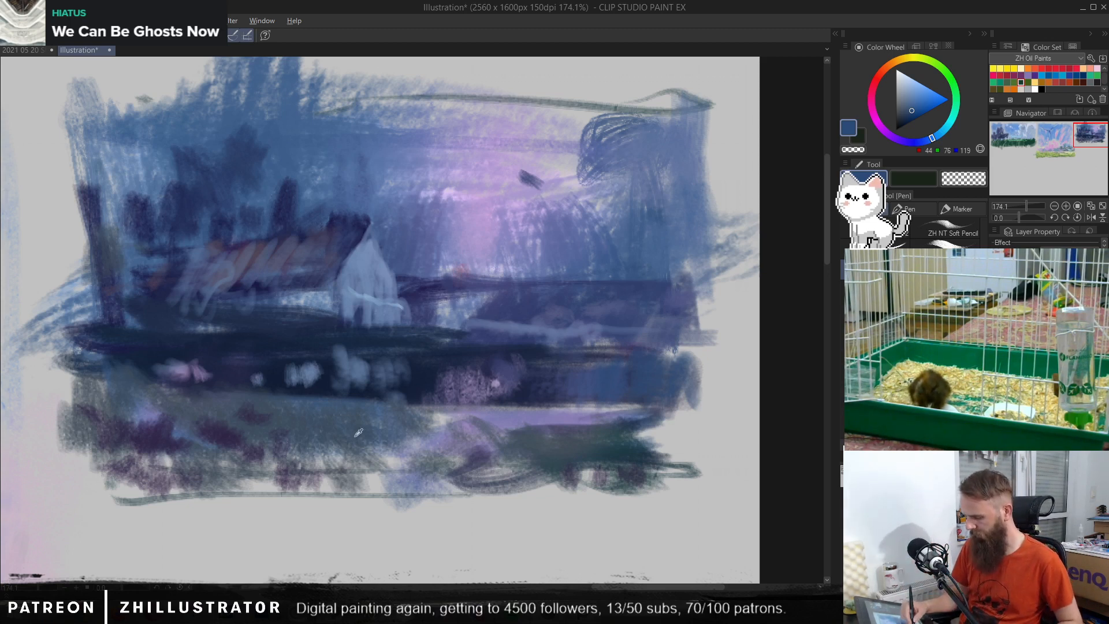
{"action": "left_click", "coordinate": [337, 430], "text": "alt"}
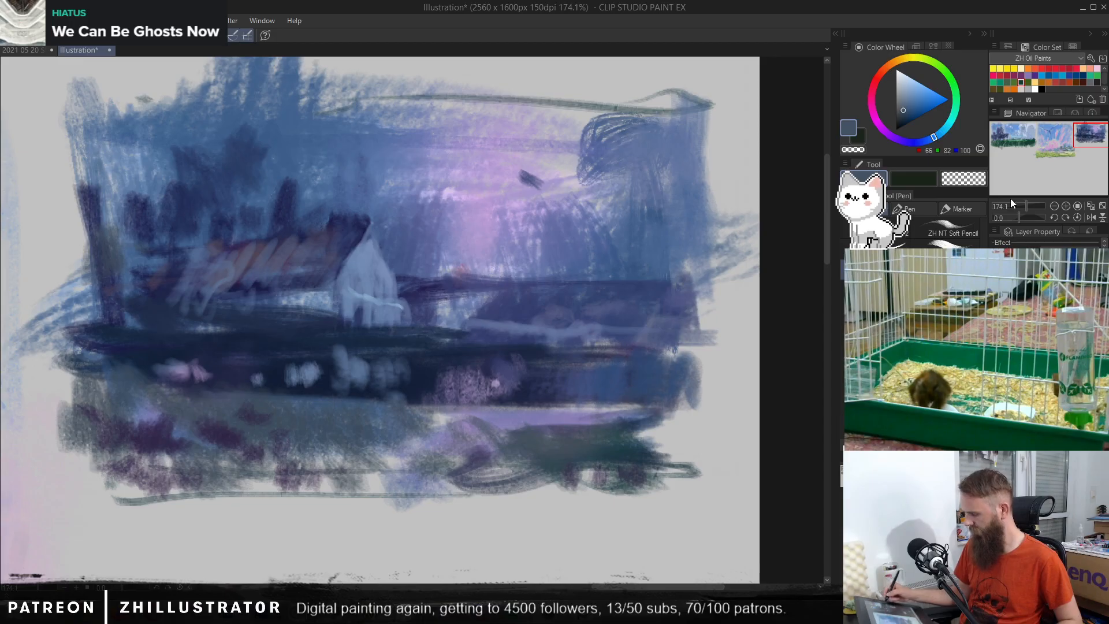
Step: Dab muted teal-blue (RGB 101, 144, 159) flower accents over the lilac path and green bush in the foreground of the night scene
{"action": "left_click_drag", "start_coordinate": [904, 104], "coordinate": [908, 99]}
{"action": "left_click", "coordinate": [943, 130]}
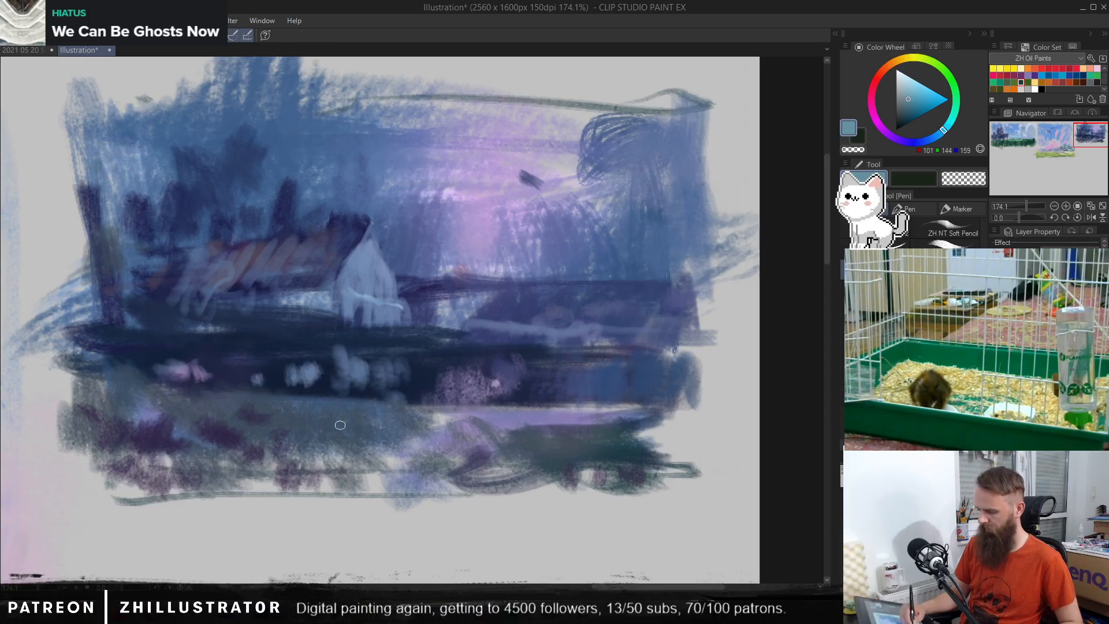
{"action": "key", "text": "ctrl+z"}
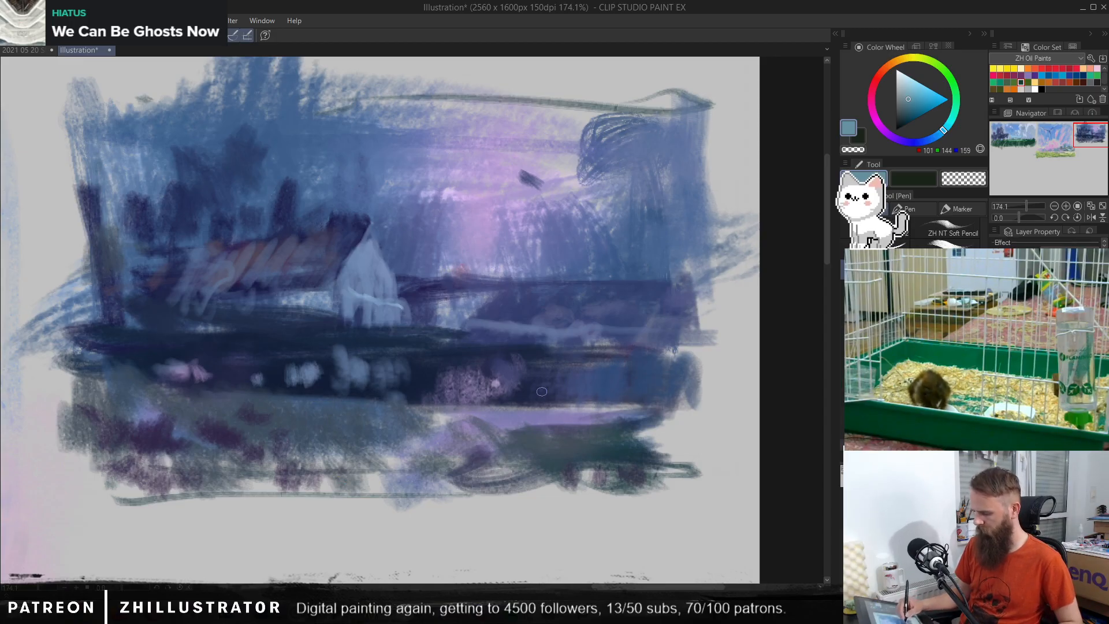
{"action": "left_click_drag", "start_coordinate": [541, 388], "coordinate": [549, 410]}
{"action": "left_click_drag", "start_coordinate": [532, 398], "coordinate": [554, 412]}
{"action": "left_click_drag", "start_coordinate": [553, 424], "coordinate": [526, 437]}
{"action": "left_click_drag", "start_coordinate": [552, 440], "coordinate": [556, 440]}
{"action": "left_click_drag", "start_coordinate": [569, 443], "coordinate": [583, 441]}
{"action": "left_click_drag", "start_coordinate": [588, 426], "coordinate": [588, 440]}
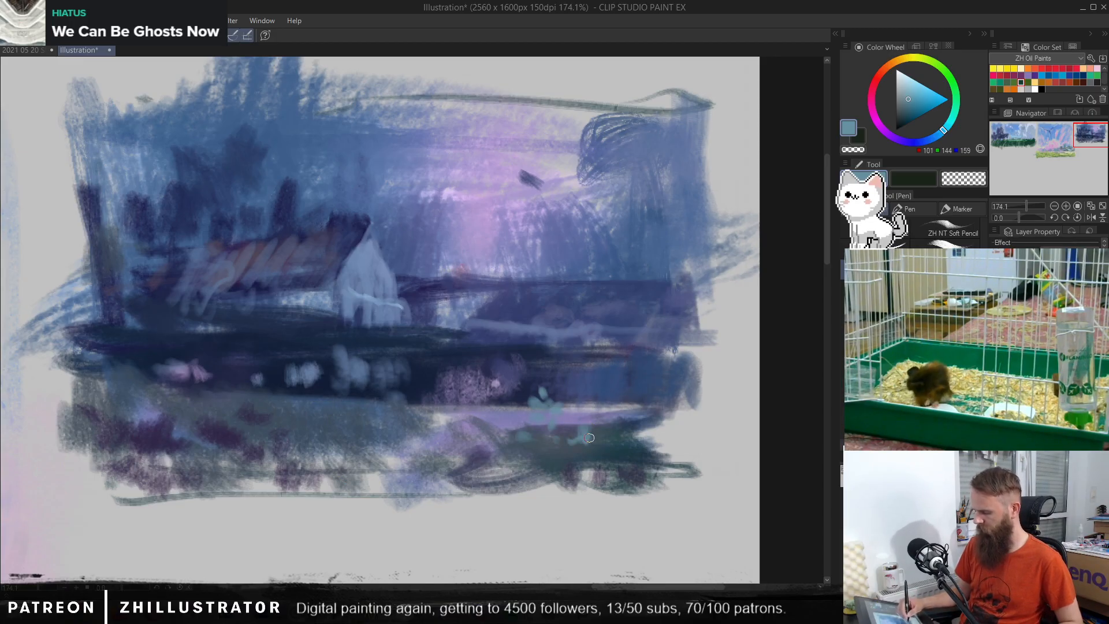
Step: Paint very dark navy (RGB 29, 32, 56) dabs along the lower foreground, around the green bush and across the flower patch
{"action": "left_click", "coordinate": [646, 471], "text": "alt"}
{"action": "left_click", "coordinate": [902, 120]}
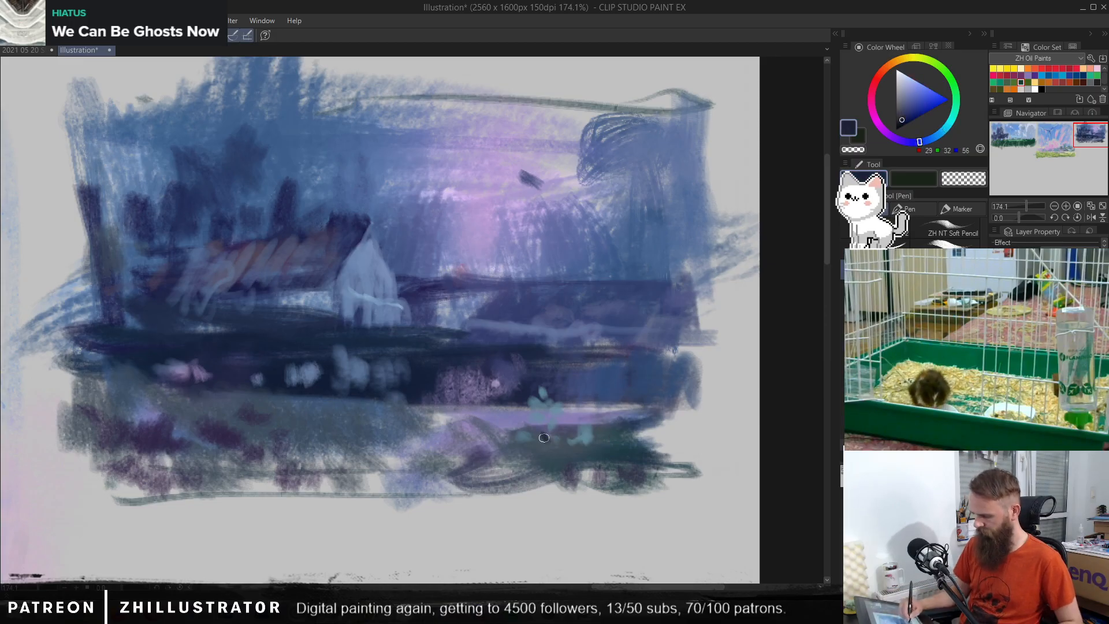
{"action": "mouse_move", "coordinate": [544, 438]}
{"action": "left_mouse_down"}
{"action": "mouse_move", "coordinate": [549, 416]}
{"action": "mouse_move", "coordinate": [552, 437]}
{"action": "mouse_move", "coordinate": [537, 446]}
{"action": "mouse_move", "coordinate": [542, 477]}
{"action": "mouse_move", "coordinate": [530, 451]}
{"action": "mouse_move", "coordinate": [509, 447]}
{"action": "mouse_move", "coordinate": [502, 466]}
{"action": "mouse_move", "coordinate": [579, 473]}
{"action": "mouse_move", "coordinate": [563, 457]}
{"action": "mouse_move", "coordinate": [517, 459]}
{"action": "mouse_move", "coordinate": [517, 469]}
{"action": "mouse_move", "coordinate": [498, 458]}
{"action": "mouse_move", "coordinate": [497, 478]}
{"action": "mouse_move", "coordinate": [422, 450]}
{"action": "mouse_move", "coordinate": [409, 453]}
{"action": "mouse_move", "coordinate": [426, 465]}
{"action": "mouse_move", "coordinate": [414, 485]}
{"action": "mouse_move", "coordinate": [363, 459]}
{"action": "mouse_move", "coordinate": [389, 487]}
{"action": "mouse_move", "coordinate": [456, 480]}
{"action": "left_mouse_up"}
{"action": "mouse_move", "coordinate": [606, 453]}
{"action": "left_mouse_down"}
{"action": "mouse_move", "coordinate": [641, 484]}
{"action": "mouse_move", "coordinate": [632, 498]}
{"action": "mouse_move", "coordinate": [664, 482]}
{"action": "left_mouse_up"}
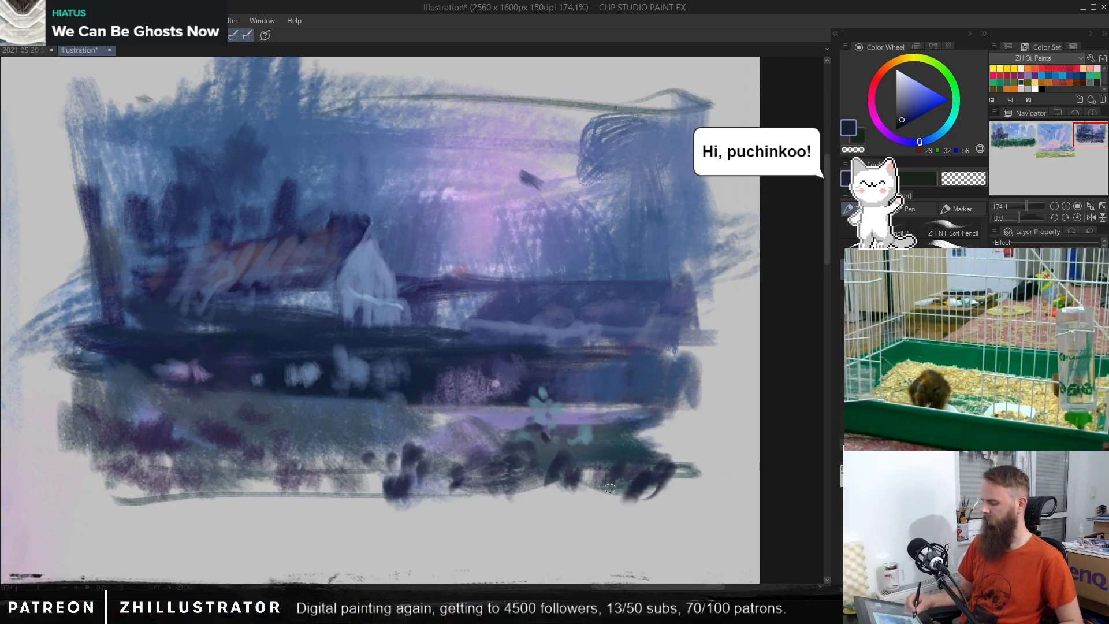
{"action": "mouse_move", "coordinate": [298, 438]}
{"action": "left_mouse_down"}
{"action": "mouse_move", "coordinate": [326, 456]}
{"action": "mouse_move", "coordinate": [340, 451]}
{"action": "left_mouse_up"}
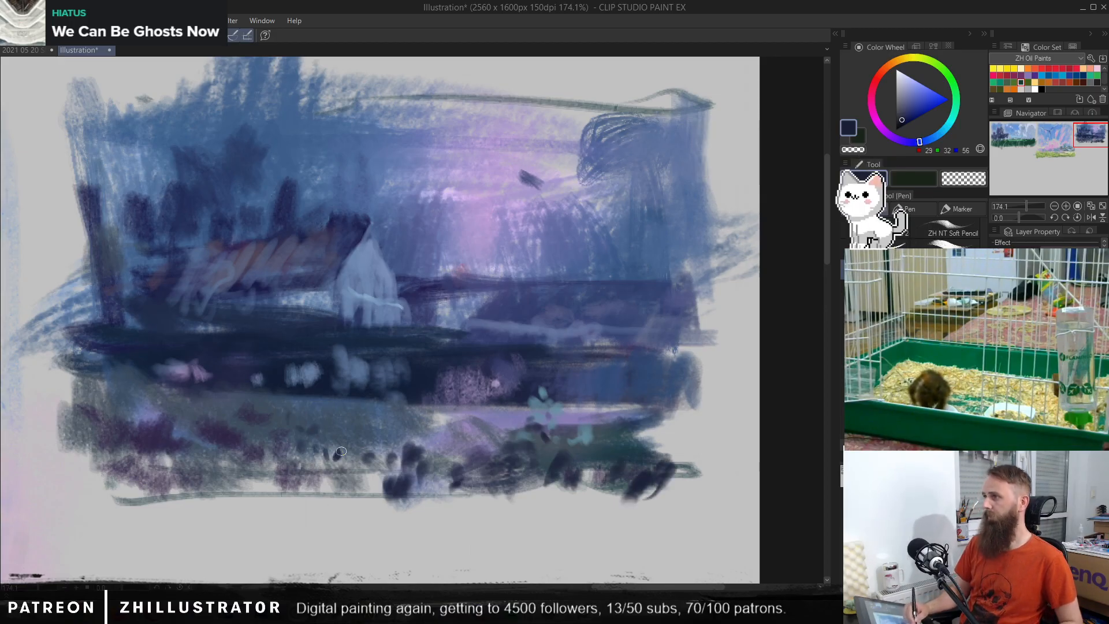
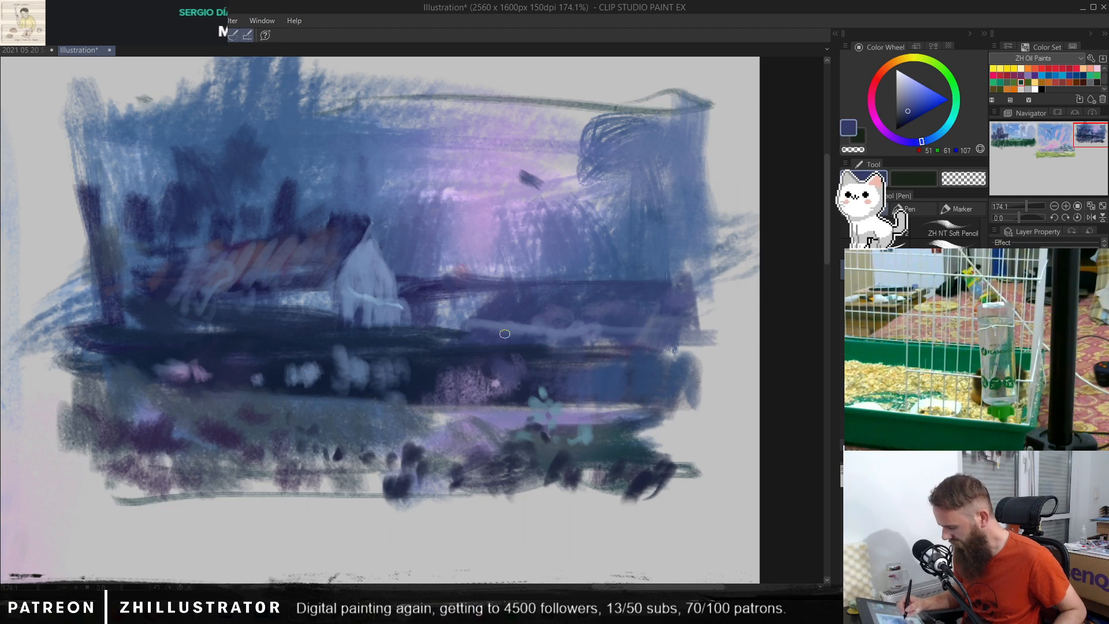
Step: Paint dark blue (RGB 31, 45, 70) strokes along the ground between the white house's base and the distant bushes
{"action": "left_click", "coordinate": [456, 333], "text": "alt"}
{"action": "left_click", "coordinate": [434, 331], "text": "alt"}
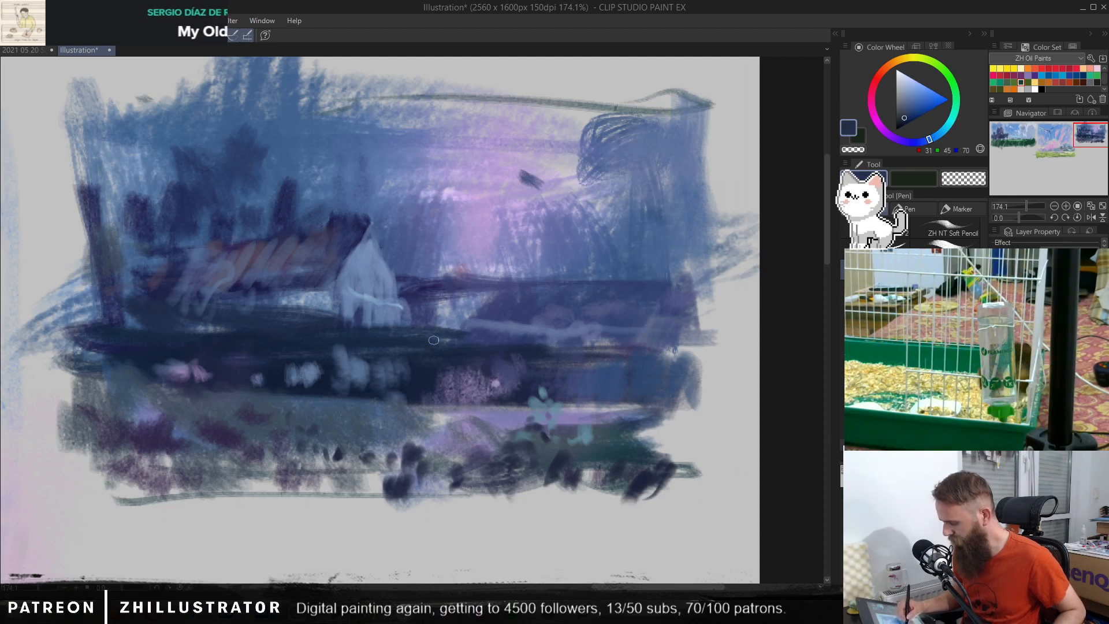
{"action": "left_click", "coordinate": [499, 321], "text": "alt"}
{"action": "mouse_move", "coordinate": [477, 326]}
{"action": "left_mouse_down"}
{"action": "mouse_move", "coordinate": [422, 298]}
{"action": "mouse_move", "coordinate": [411, 310]}
{"action": "mouse_move", "coordinate": [409, 298]}
{"action": "mouse_move", "coordinate": [423, 311]}
{"action": "mouse_move", "coordinate": [351, 304]}
{"action": "mouse_move", "coordinate": [354, 316]}
{"action": "mouse_move", "coordinate": [355, 298]}
{"action": "mouse_move", "coordinate": [362, 317]}
{"action": "mouse_move", "coordinate": [392, 314]}
{"action": "left_mouse_up"}
{"action": "left_click", "coordinate": [348, 315], "text": "alt"}
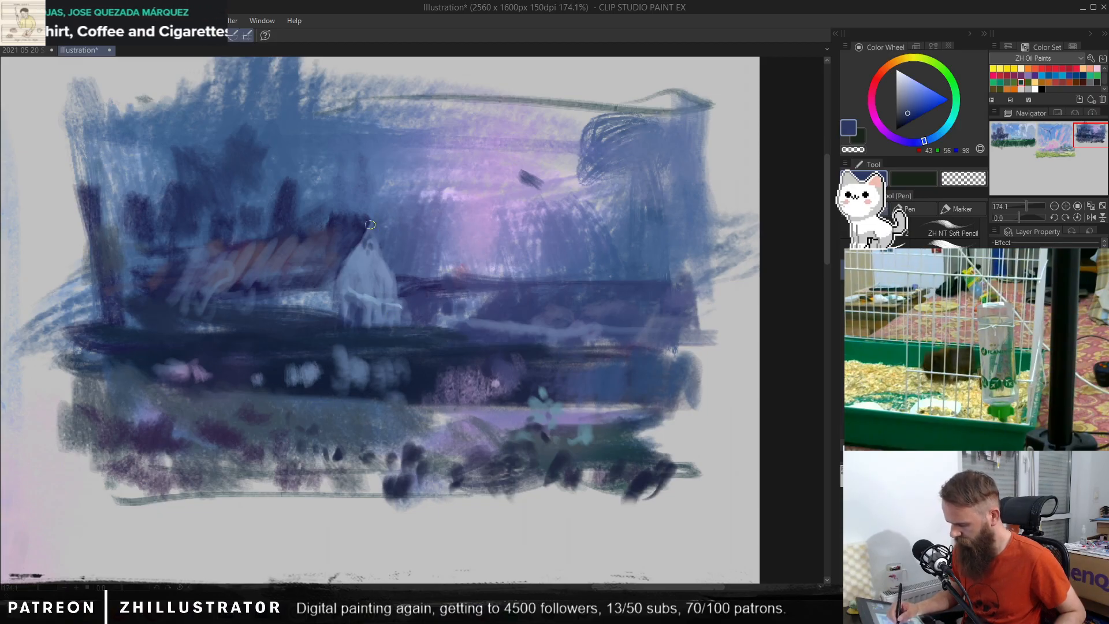
Step: Paint a small dark blue (RGB 43, 56, 98) chimney on the roof peak above the white gable
{"action": "left_click", "coordinate": [361, 208], "text": "alt"}
{"action": "mouse_move", "coordinate": [360, 206]}
{"action": "left_mouse_down"}
{"action": "mouse_move", "coordinate": [351, 217]}
{"action": "mouse_move", "coordinate": [368, 210]}
{"action": "mouse_move", "coordinate": [353, 226]}
{"action": "left_mouse_up"}
{"action": "left_click", "coordinate": [359, 292], "text": "alt"}
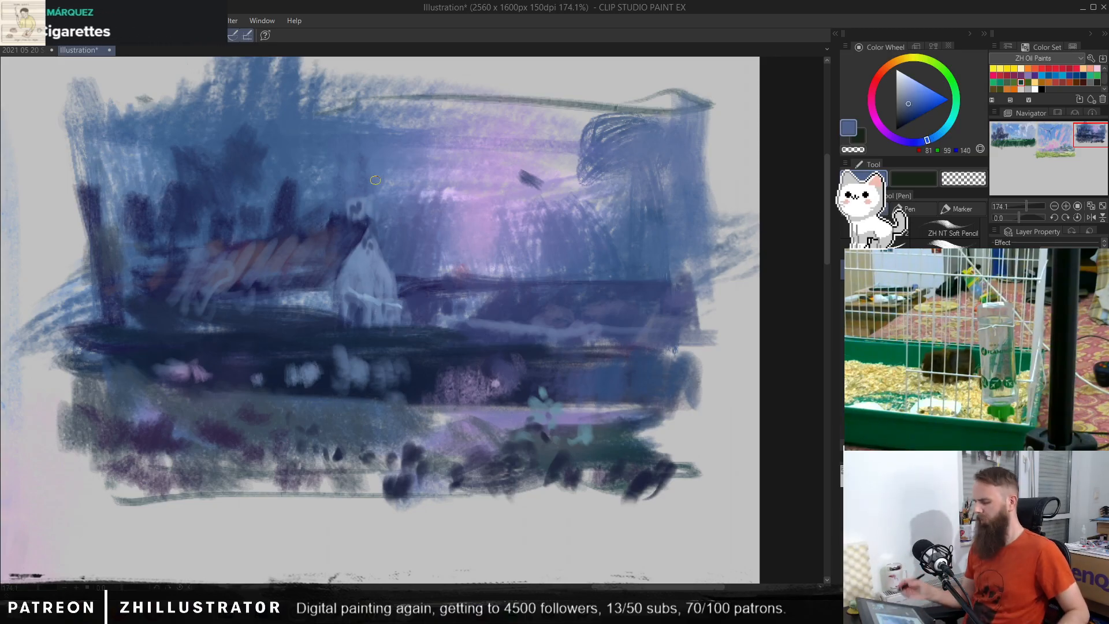
Step: Try blue (RGB 59, 77, 117) strokes over the long roof and the wall beneath it
{"action": "left_click", "coordinate": [260, 284], "text": "alt"}
{"action": "mouse_move", "coordinate": [262, 269]}
{"action": "left_mouse_down"}
{"action": "mouse_move", "coordinate": [269, 253]}
{"action": "mouse_move", "coordinate": [265, 271]}
{"action": "left_mouse_up"}
{"action": "left_click", "coordinate": [282, 293], "text": "alt"}
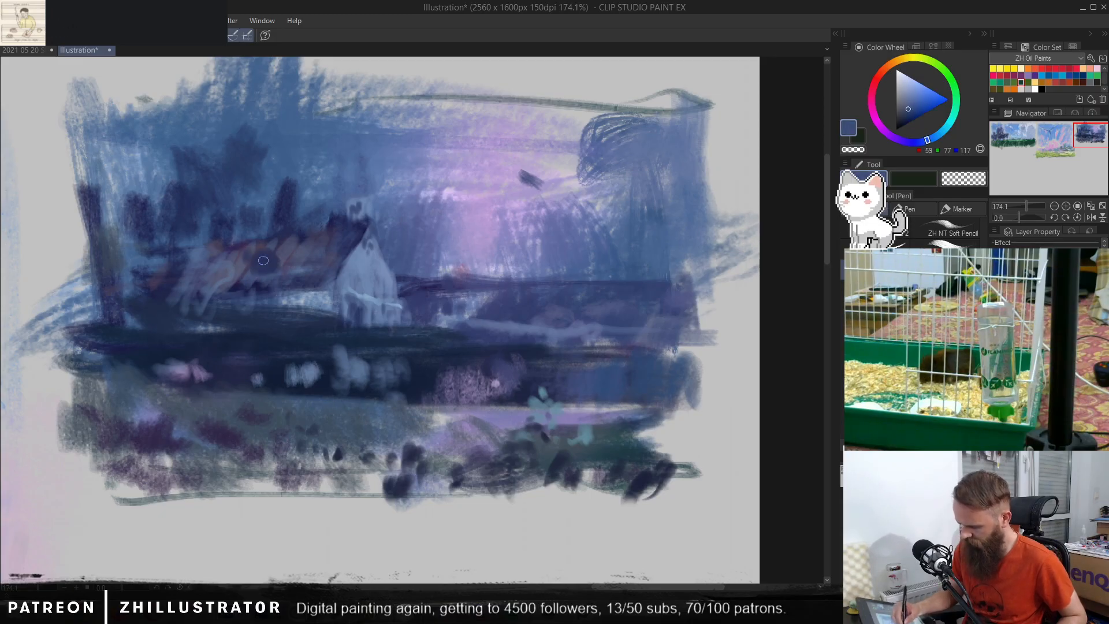
{"action": "key", "text": "ctrl+z"}
{"action": "key", "text": "ctrl+z"}
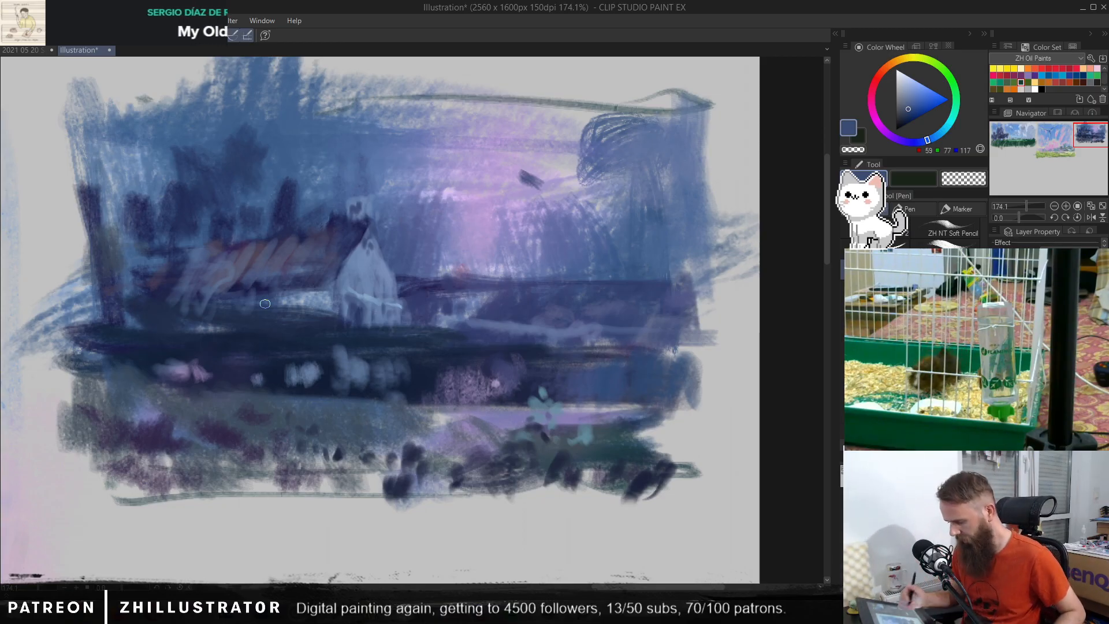
Step: Define the house's roof with grey-blue (RGB 77, 82, 112) strokes from the ridge down the slope
{"action": "left_click", "coordinate": [347, 216], "text": "alt"}
{"action": "left_click", "coordinate": [333, 208], "text": "alt"}
{"action": "left_click_drag", "start_coordinate": [332, 211], "coordinate": [291, 246]}
{"action": "left_click", "coordinate": [310, 245], "text": "alt"}
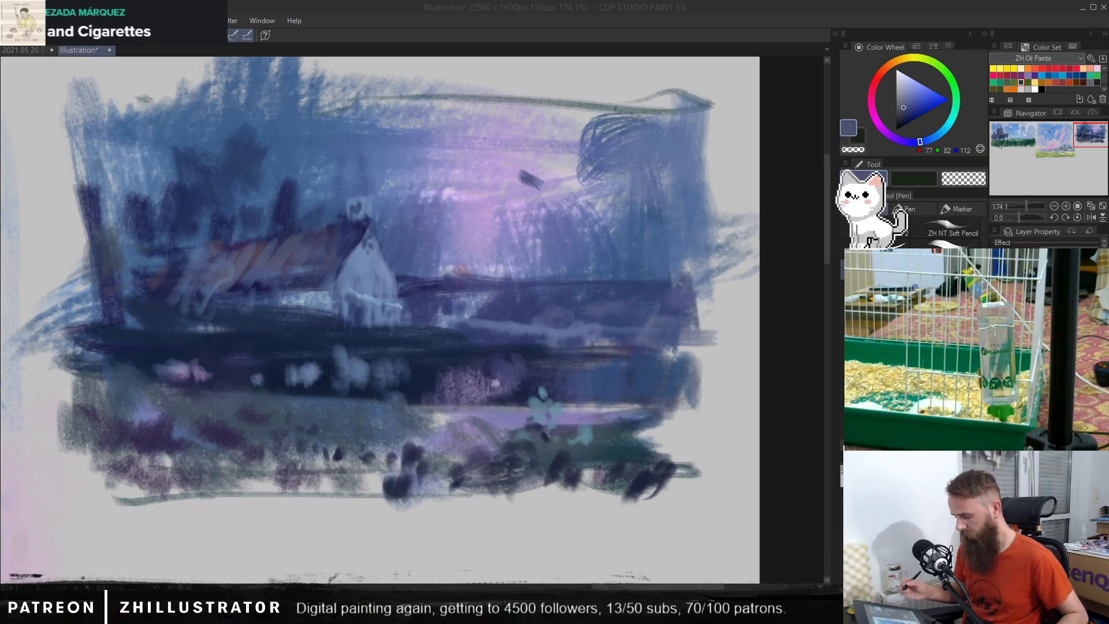
Step: Brighten the teal flower above the green bush with light blue (RGB 131, 173, 197) petal dabs
{"action": "left_click", "coordinate": [542, 415], "text": "alt"}
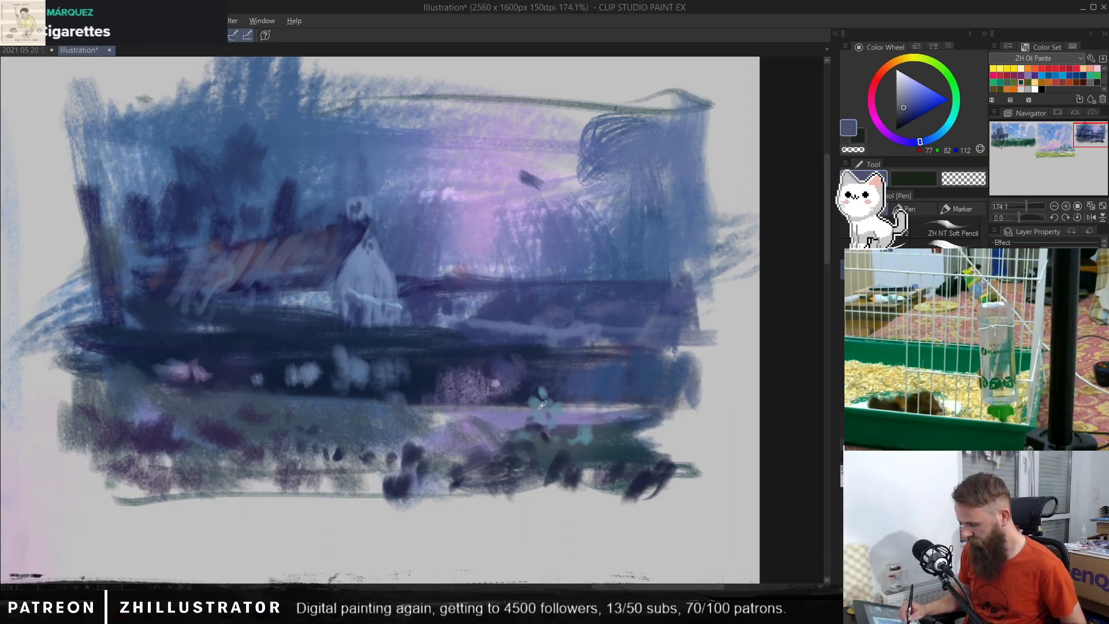
{"action": "left_click", "coordinate": [539, 408], "text": "alt"}
{"action": "left_click", "coordinate": [541, 400], "text": "alt"}
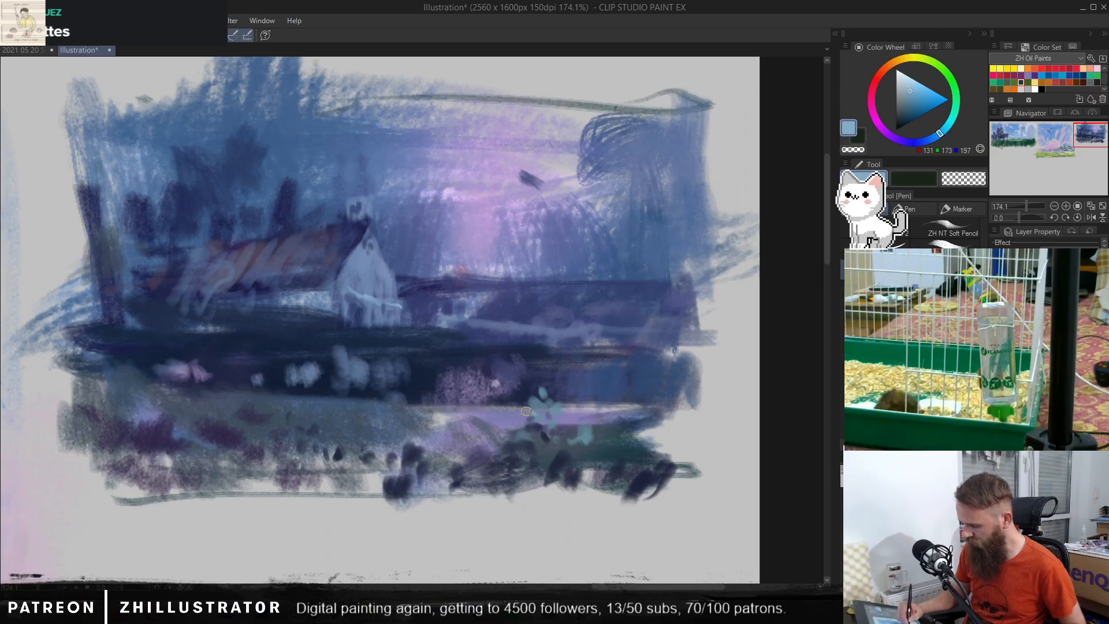
{"action": "left_click_drag", "start_coordinate": [541, 411], "coordinate": [528, 404]}
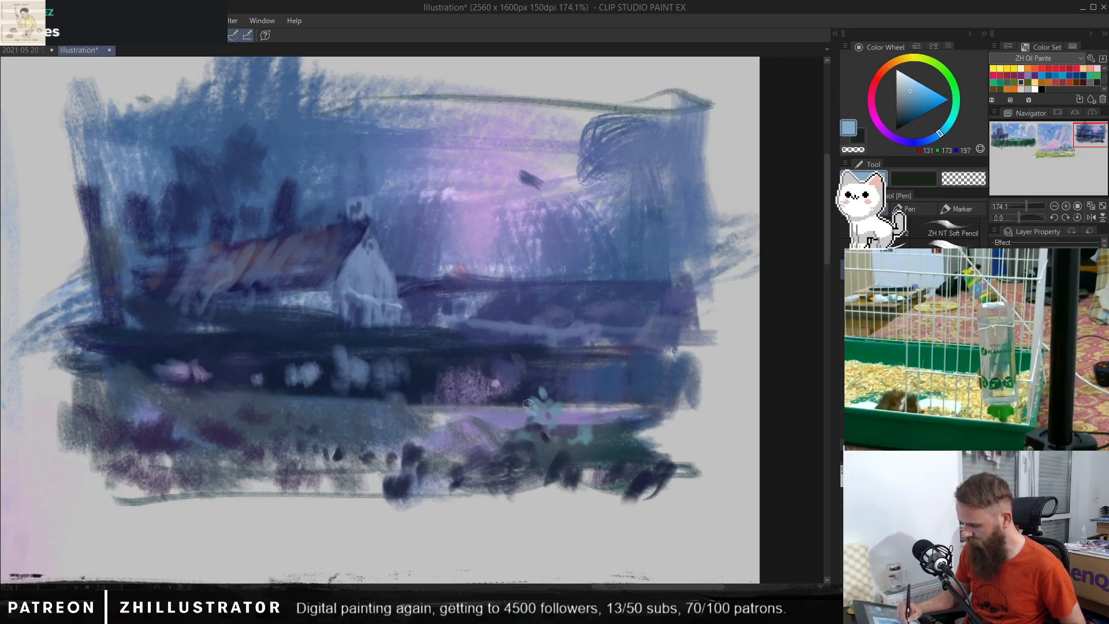
Step: Dab muted blue-teal (RGB 91, 122, 140) leaves across the green bush below the flower
{"action": "left_click", "coordinate": [543, 438], "text": "alt"}
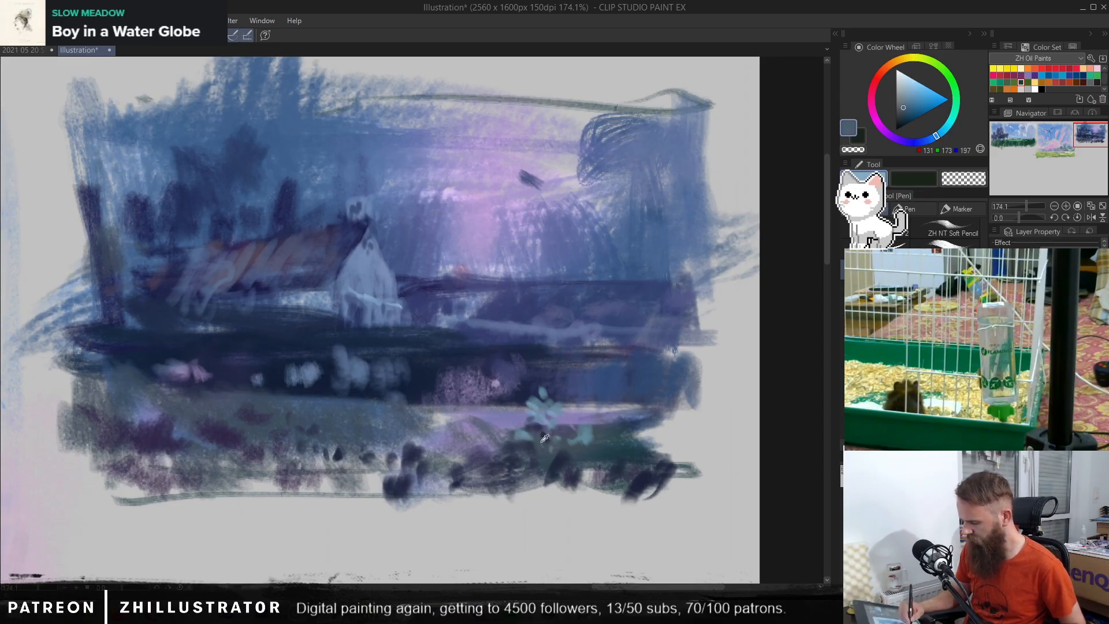
{"action": "mouse_move", "coordinate": [540, 393]}
{"action": "left_mouse_down"}
{"action": "mouse_move", "coordinate": [517, 429]}
{"action": "mouse_move", "coordinate": [562, 454]}
{"action": "mouse_move", "coordinate": [539, 457]}
{"action": "mouse_move", "coordinate": [543, 465]}
{"action": "mouse_move", "coordinate": [611, 452]}
{"action": "left_mouse_up"}
{"action": "left_click", "coordinate": [550, 405], "text": "alt"}
{"action": "mouse_move", "coordinate": [626, 441]}
{"action": "left_mouse_down"}
{"action": "mouse_move", "coordinate": [619, 417]}
{"action": "mouse_move", "coordinate": [602, 467]}
{"action": "left_mouse_up"}
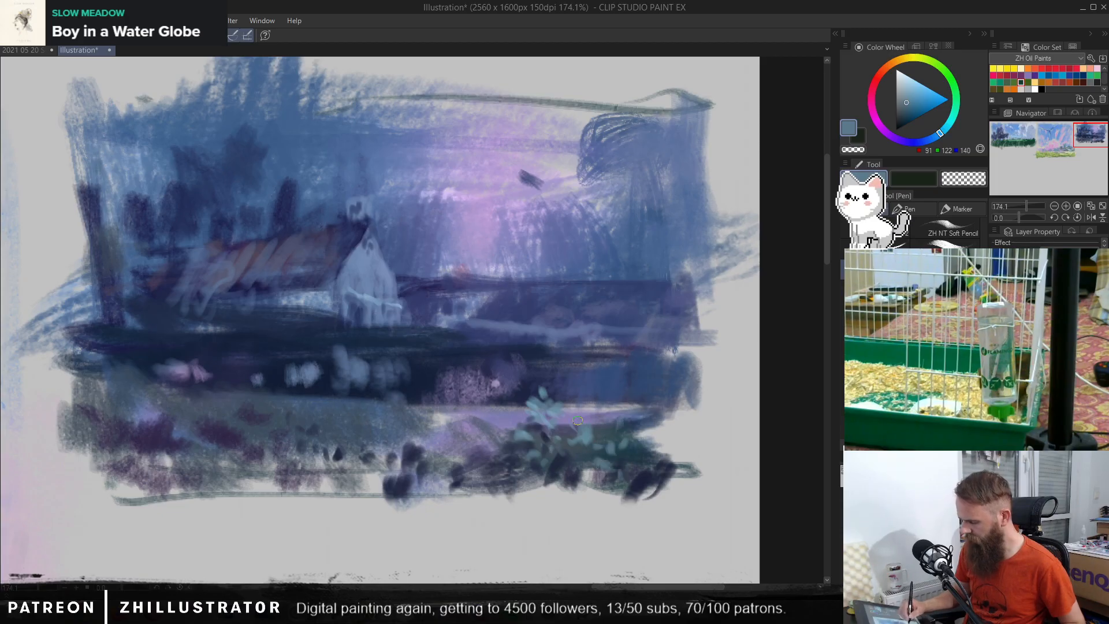
Step: Dab teal-blue (RGB 95, 134, 151) leaves on the other foreground clumps and darken the far-left lower edge with navy (RGB 33, 40, 61) strokes
{"action": "left_click", "coordinate": [547, 398], "text": "alt"}
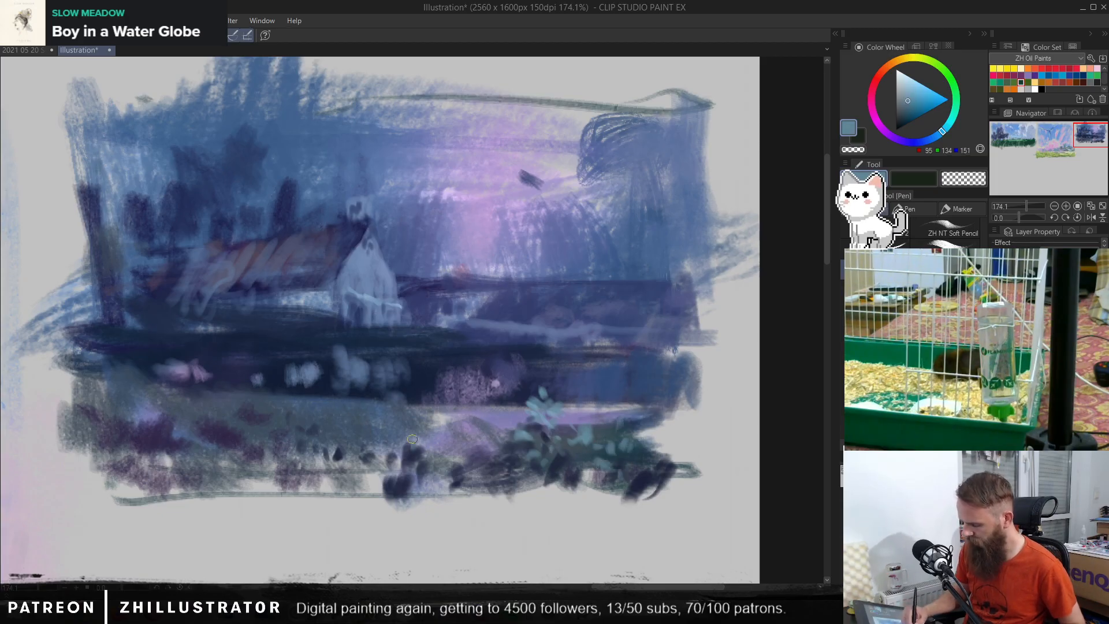
{"action": "left_click_drag", "start_coordinate": [423, 452], "coordinate": [416, 457]}
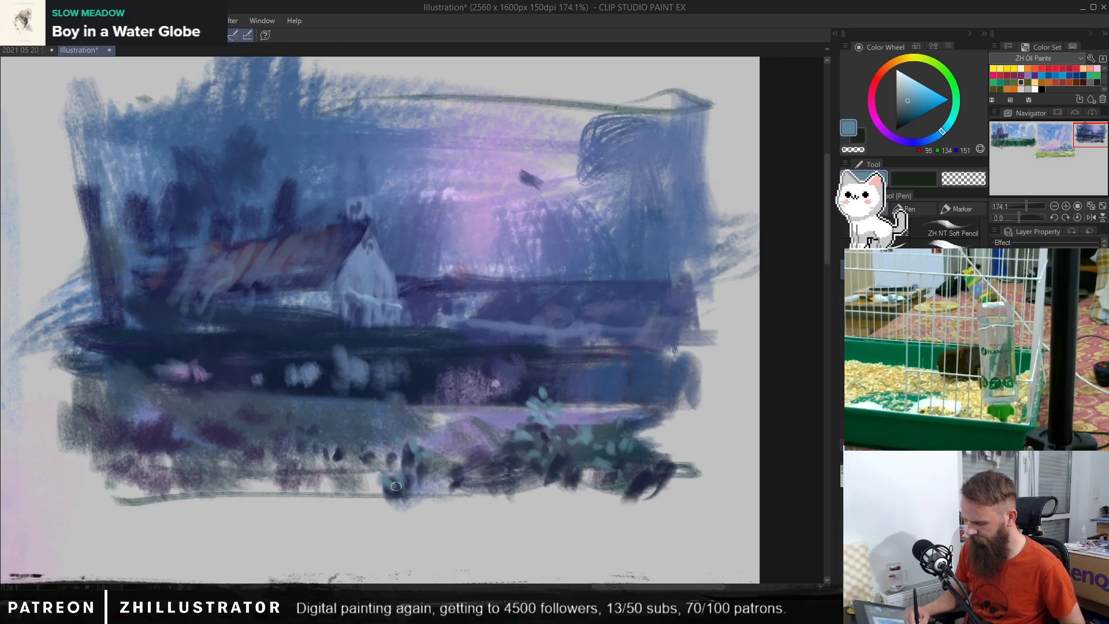
{"action": "left_click", "coordinate": [203, 427]}
{"action": "left_click", "coordinate": [219, 429]}
{"action": "left_click_drag", "start_coordinate": [204, 462], "coordinate": [201, 470]}
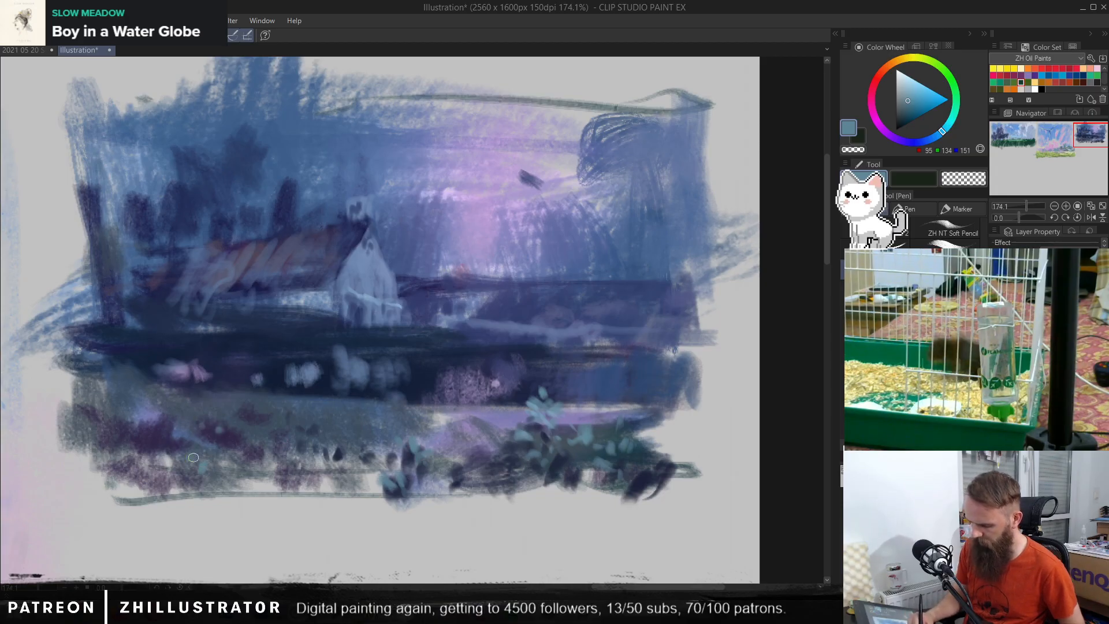
{"action": "left_click", "coordinate": [185, 474], "text": "alt"}
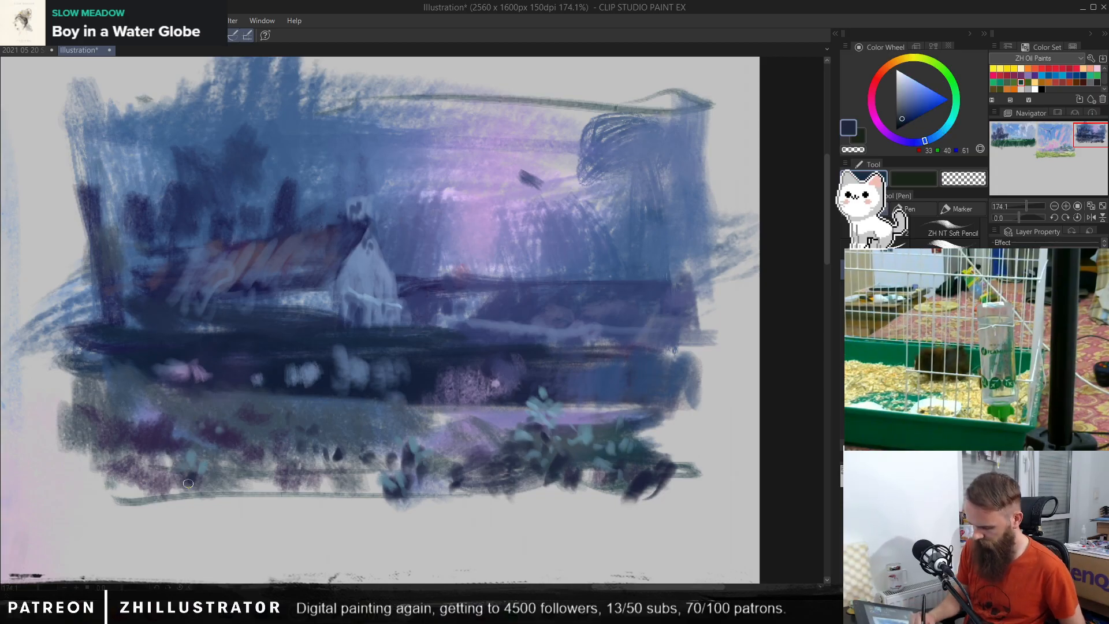
{"action": "mouse_move", "coordinate": [162, 472]}
{"action": "left_mouse_down"}
{"action": "mouse_move", "coordinate": [157, 502]}
{"action": "mouse_move", "coordinate": [123, 492]}
{"action": "mouse_move", "coordinate": [118, 470]}
{"action": "mouse_move", "coordinate": [94, 480]}
{"action": "mouse_move", "coordinate": [90, 466]}
{"action": "mouse_move", "coordinate": [78, 478]}
{"action": "mouse_move", "coordinate": [75, 467]}
{"action": "mouse_move", "coordinate": [75, 506]}
{"action": "left_mouse_up"}
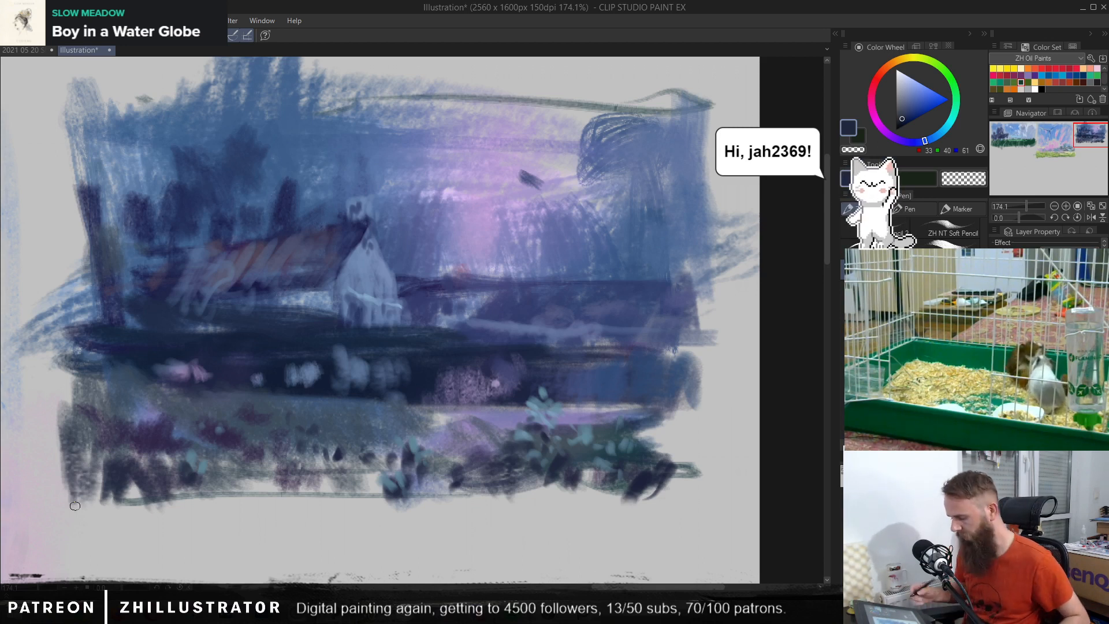
Step: Refine the flower's petals with sampled greyish blues (RGB 107, 141, 166 and 104, 137, 157)
{"action": "left_click", "coordinate": [546, 433], "text": "alt"}
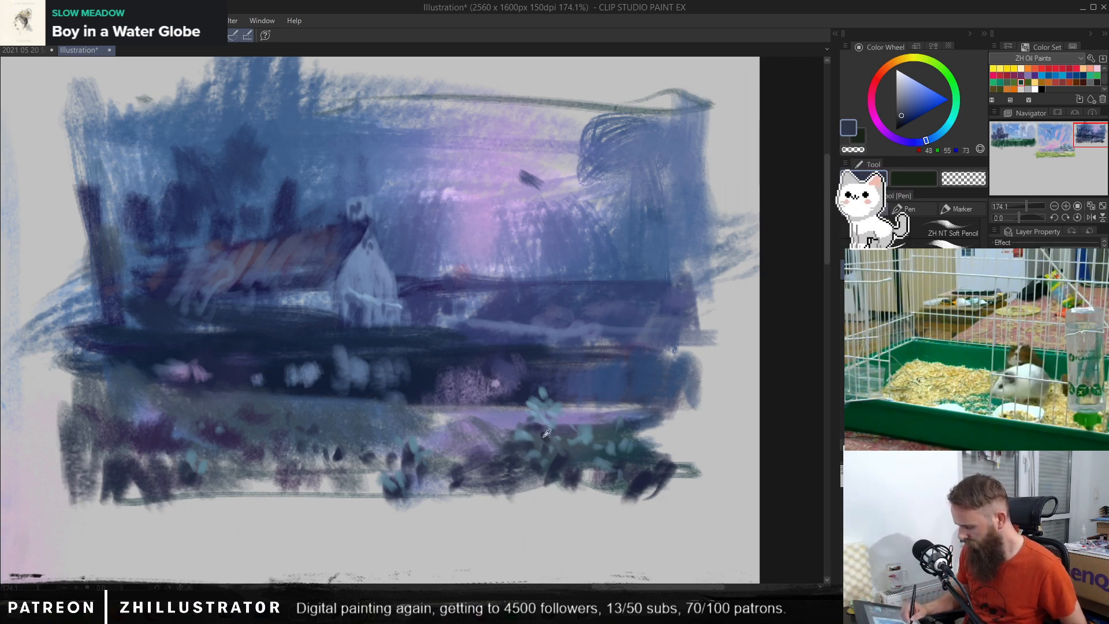
{"action": "left_click", "coordinate": [542, 410], "text": "alt"}
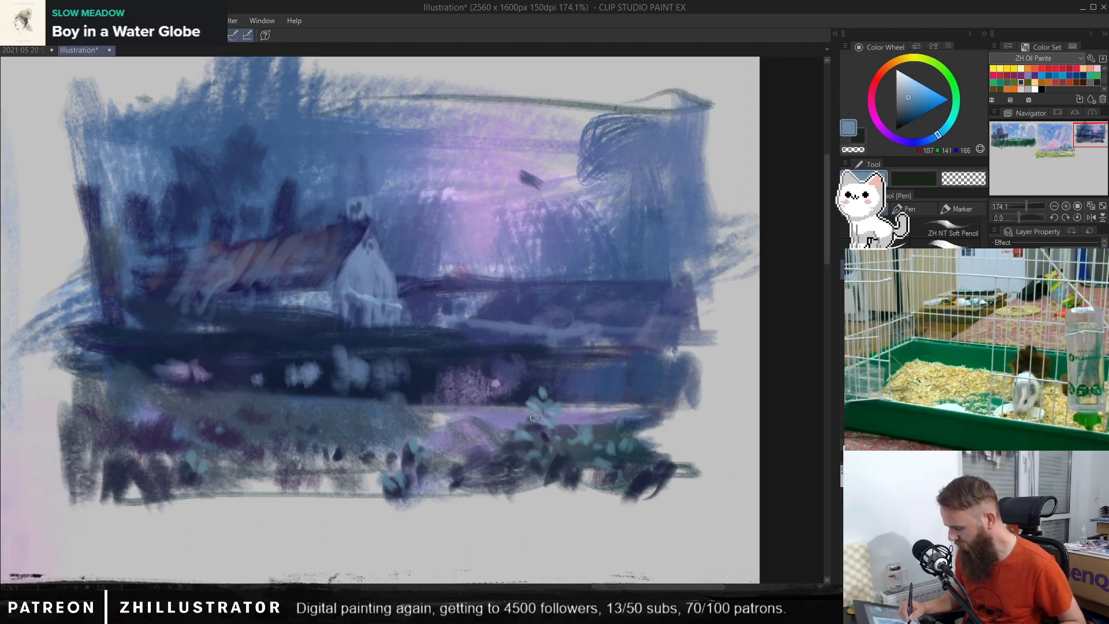
{"action": "left_click", "coordinate": [544, 410], "text": "alt"}
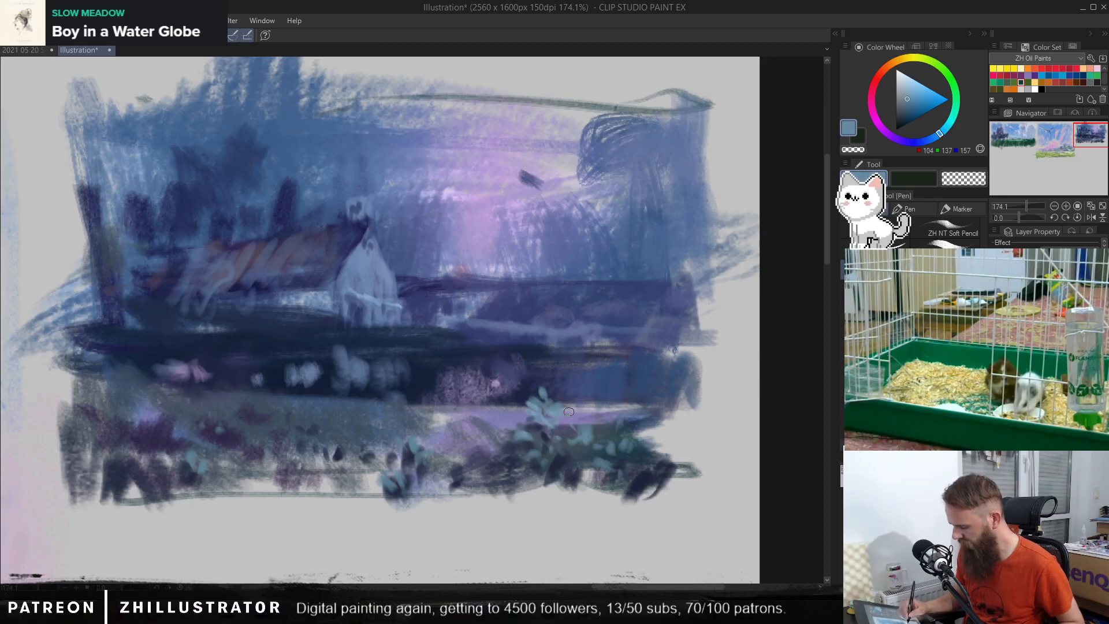
Step: Paint dark navy (RGB 34, 43, 64 and 29, 34, 57) leaf dabs beneath the green bush and past its outer edge
{"action": "left_click", "coordinate": [563, 462], "text": "alt"}
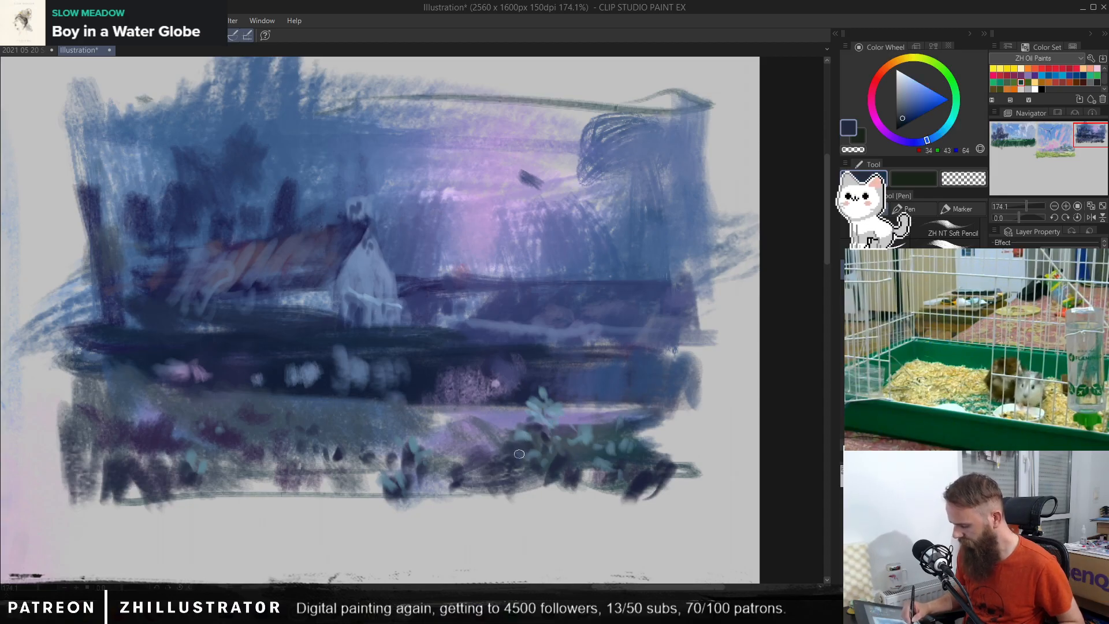
{"action": "left_click_drag", "start_coordinate": [537, 484], "coordinate": [534, 502]}
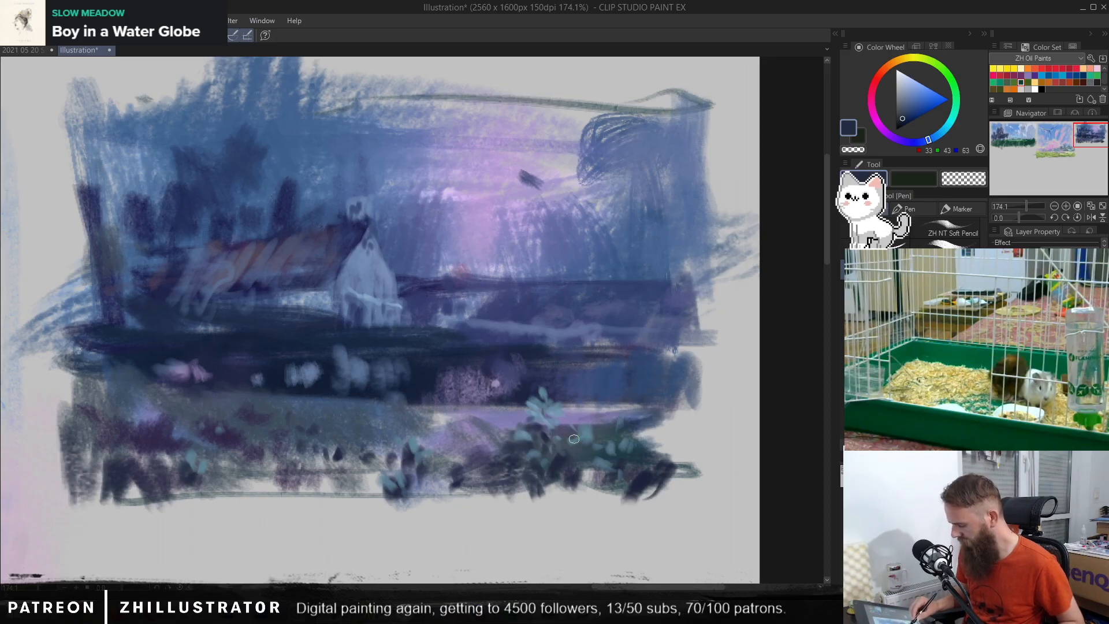
{"action": "left_click", "coordinate": [636, 455], "text": "alt"}
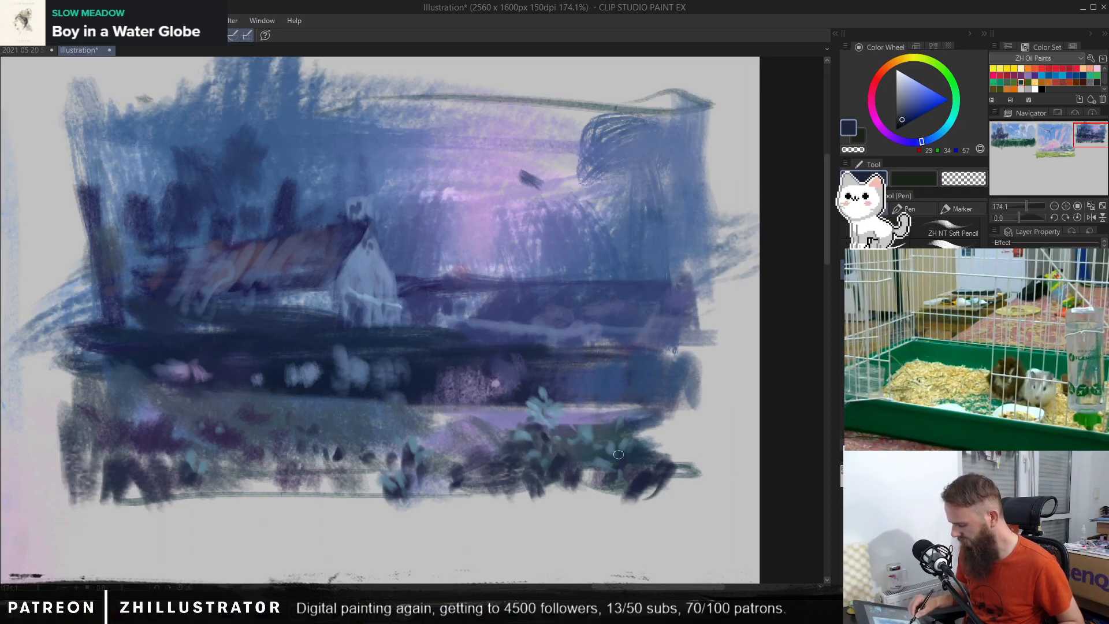
{"action": "mouse_move", "coordinate": [614, 442]}
{"action": "left_mouse_down"}
{"action": "mouse_move", "coordinate": [644, 437]}
{"action": "mouse_move", "coordinate": [681, 457]}
{"action": "mouse_move", "coordinate": [687, 421]}
{"action": "mouse_move", "coordinate": [667, 444]}
{"action": "left_mouse_up"}
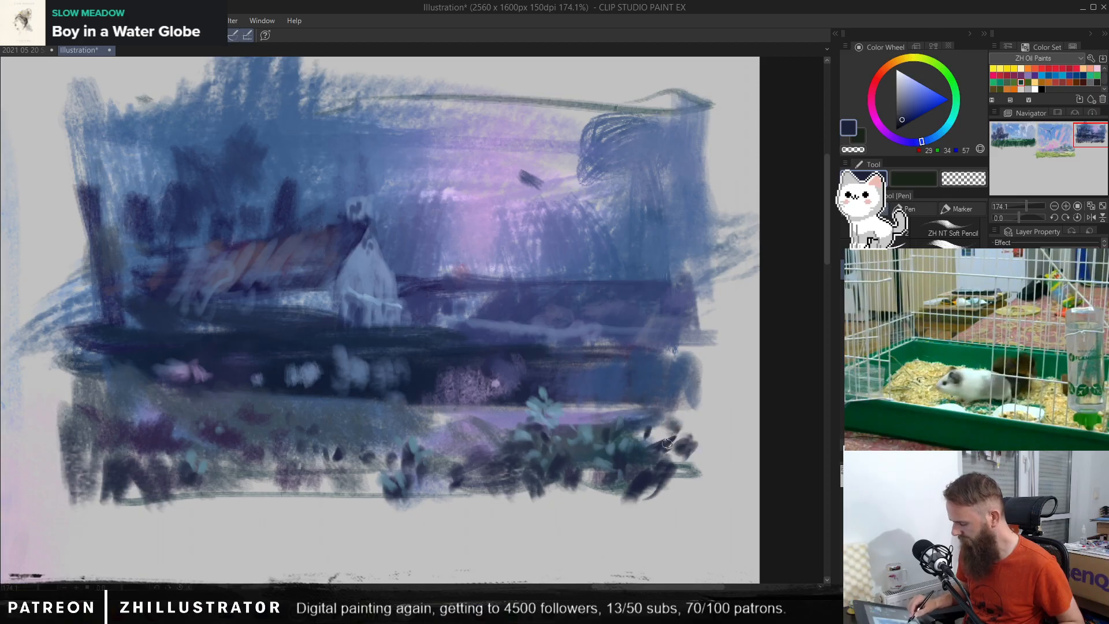
Step: Rework the upper-right cloud with blue (RGB 83, 101, 153) strokes and a pale lilac-grey (RGB 185, 180, 197) arc, undoing unwanted strokes
{"action": "left_click", "coordinate": [537, 405], "text": "alt"}
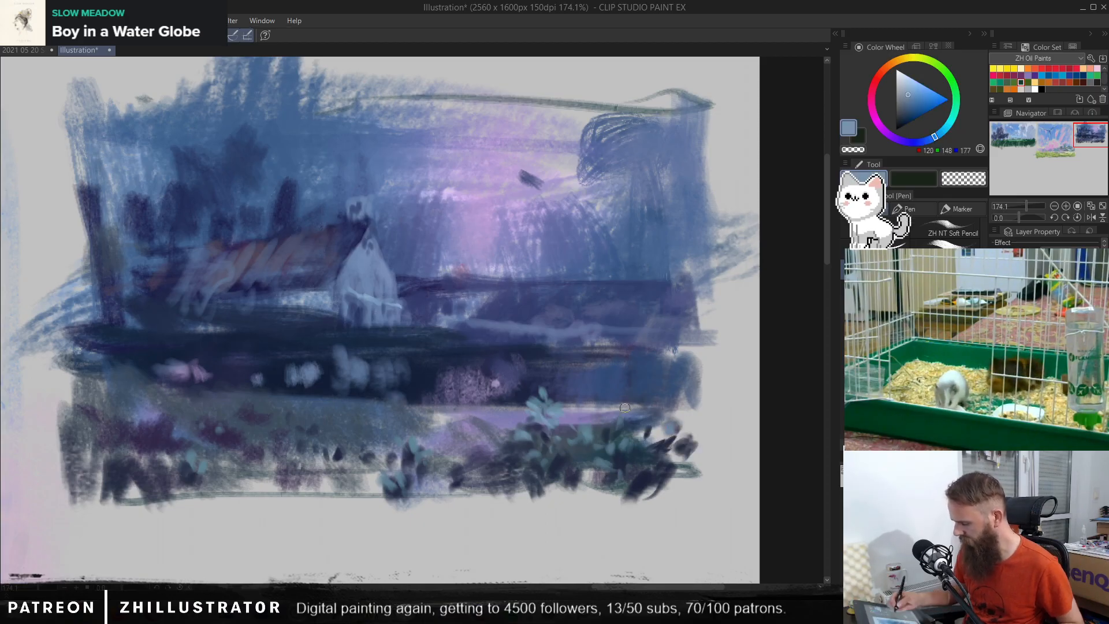
{"action": "left_click", "coordinate": [677, 295], "text": "alt"}
{"action": "left_click", "coordinate": [601, 135], "text": "alt"}
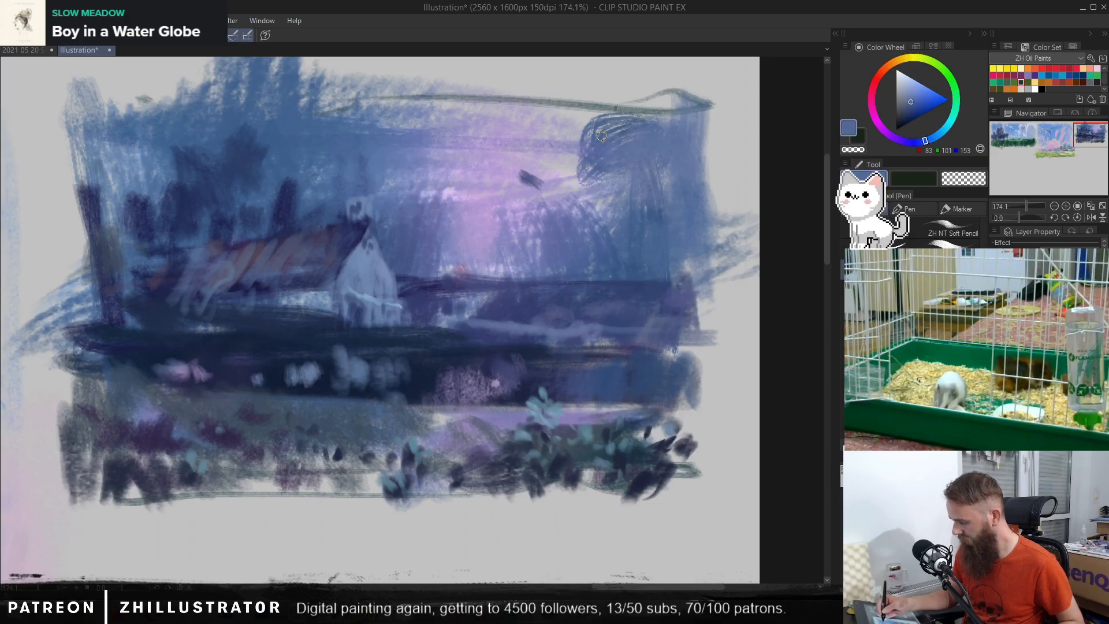
{"action": "mouse_move", "coordinate": [587, 134]}
{"action": "left_mouse_down"}
{"action": "mouse_move", "coordinate": [572, 186]}
{"action": "mouse_move", "coordinate": [668, 160]}
{"action": "mouse_move", "coordinate": [577, 183]}
{"action": "mouse_move", "coordinate": [575, 144]}
{"action": "left_mouse_up"}
{"action": "left_click", "coordinate": [590, 172], "text": "alt"}
{"action": "key", "text": "ctrl+z"}
{"action": "key", "text": "ctrl+z"}
{"action": "key", "text": "ctrl+z"}
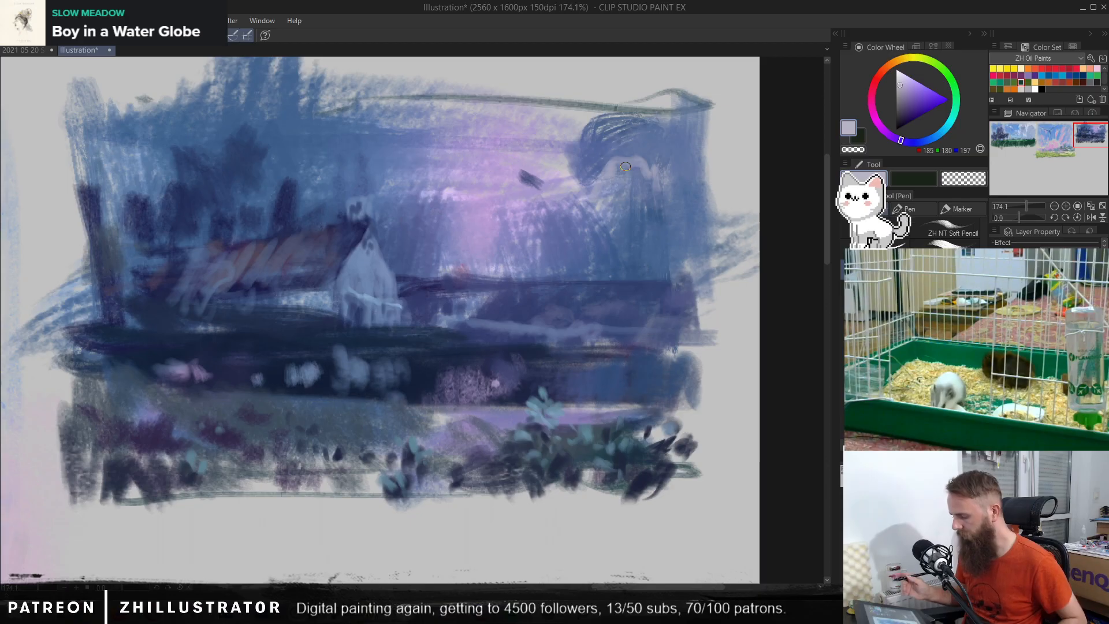
{"action": "left_click", "coordinate": [625, 166], "text": "alt"}
Step: Paint a bright winding cloud edge in pale cyan-white (RGB 216, 242, 244) with a large brush, from the upper-right sky down to the horizon by the house
{"action": "key", "text": "b"}
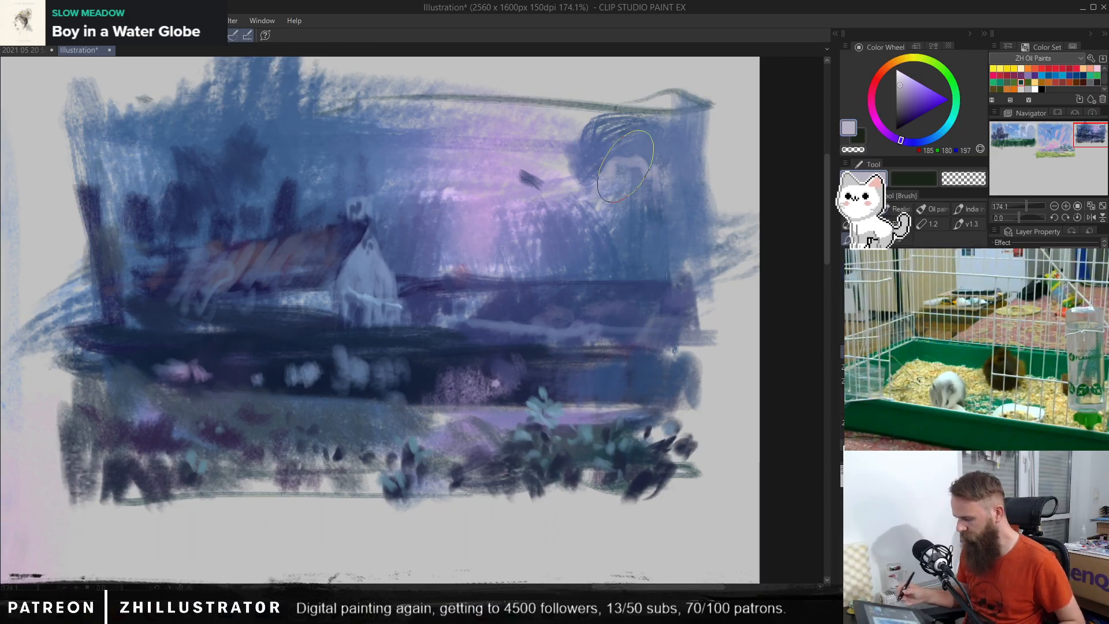
{"action": "left_click", "coordinate": [902, 75]}
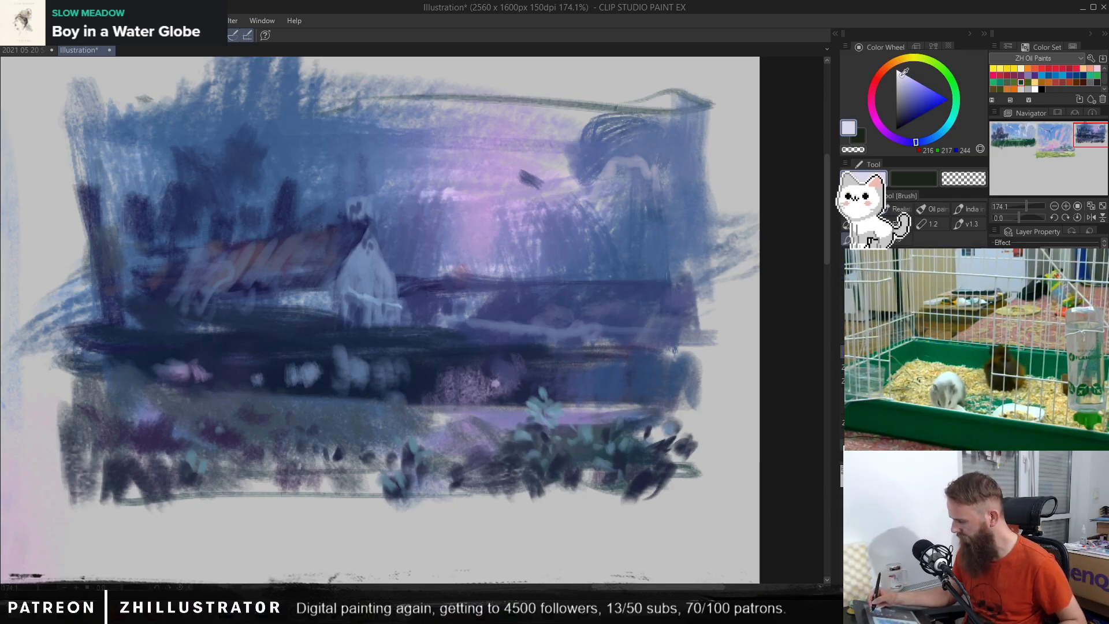
{"action": "left_click_drag", "start_coordinate": [944, 133], "coordinate": [948, 123]}
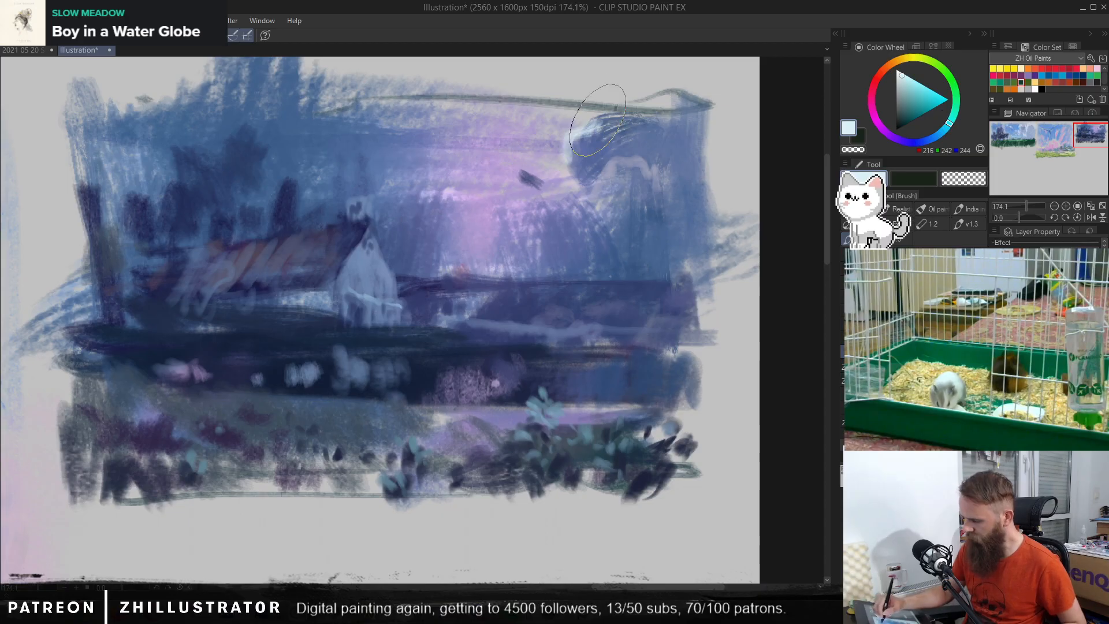
{"action": "left_click_drag", "start_coordinate": [606, 86], "coordinate": [581, 132]}
{"action": "mouse_move", "coordinate": [702, 118]}
{"action": "left_mouse_down"}
{"action": "mouse_move", "coordinate": [609, 167]}
{"action": "mouse_move", "coordinate": [611, 225]}
{"action": "mouse_move", "coordinate": [568, 206]}
{"action": "mouse_move", "coordinate": [512, 225]}
{"action": "mouse_move", "coordinate": [501, 265]}
{"action": "mouse_move", "coordinate": [424, 264]}
{"action": "left_mouse_up"}
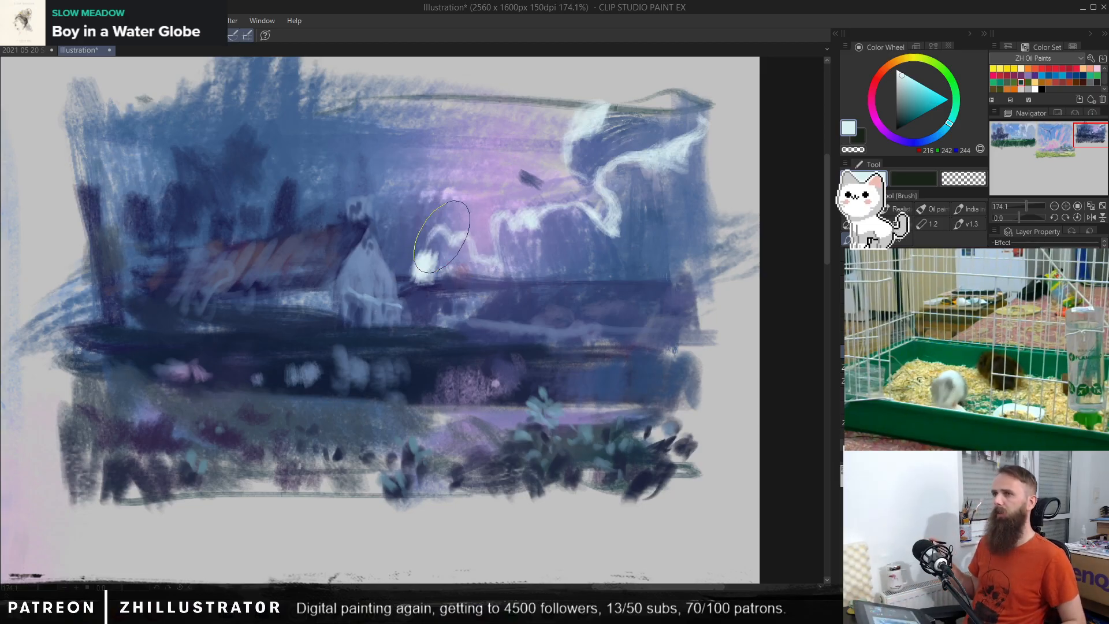
Step: Soften the bright cloud edge's lower end near the horizon with periwinkle tones (RGB 143, 157, 197 and 135, 144, 197)
{"action": "left_click", "coordinate": [407, 250], "text": "alt"}
{"action": "mouse_move", "coordinate": [429, 279]}
{"action": "left_mouse_down"}
{"action": "mouse_move", "coordinate": [405, 247]}
{"action": "mouse_move", "coordinate": [410, 265]}
{"action": "mouse_move", "coordinate": [426, 252]}
{"action": "left_mouse_up"}
{"action": "left_click", "coordinate": [426, 263], "text": "alt"}
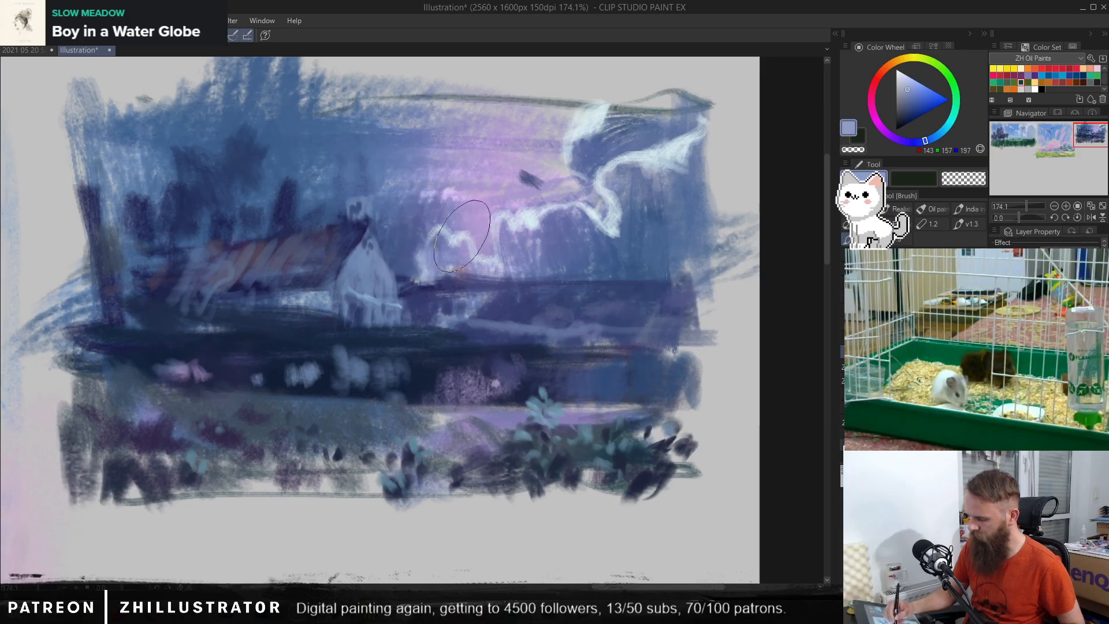
{"action": "left_click", "coordinate": [462, 260], "text": "alt"}
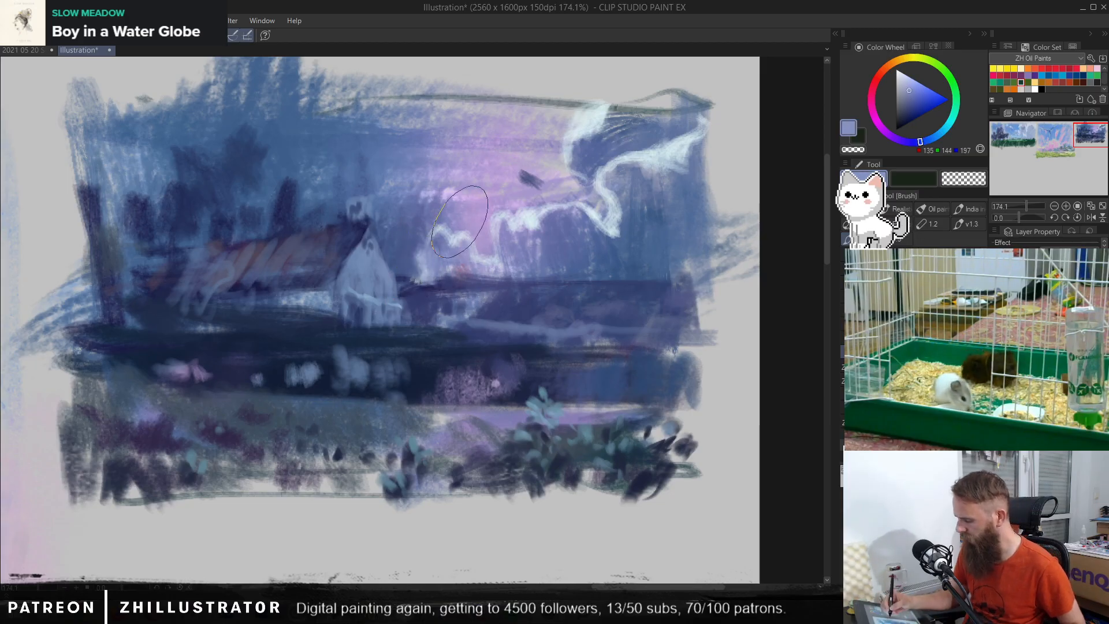
Step: Blend blue (RGB 58, 89, 132) from the surrounding sky into the underside of the bright cloud edge on the right
{"action": "left_click", "coordinate": [632, 195], "text": "alt"}
{"action": "mouse_move", "coordinate": [622, 224]}
{"action": "left_mouse_down"}
{"action": "mouse_move", "coordinate": [608, 236]}
{"action": "mouse_move", "coordinate": [630, 252]}
{"action": "left_mouse_up"}
{"action": "left_click", "coordinate": [610, 224], "text": "alt"}
{"action": "left_click", "coordinate": [613, 223], "text": "alt"}
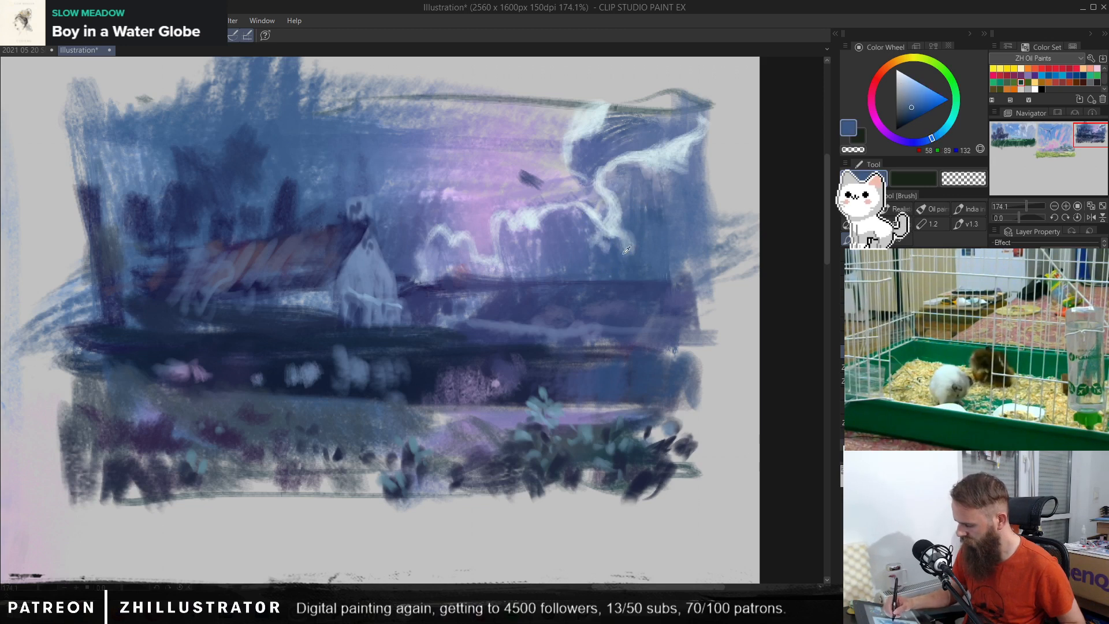
{"action": "left_click_drag", "start_coordinate": [620, 194], "coordinate": [641, 202]}
Step: Try a periwinkle (RGB 150, 156, 208) stroke along the lower bend of the bright cloud edge
{"action": "left_click", "coordinate": [663, 175], "text": "alt"}
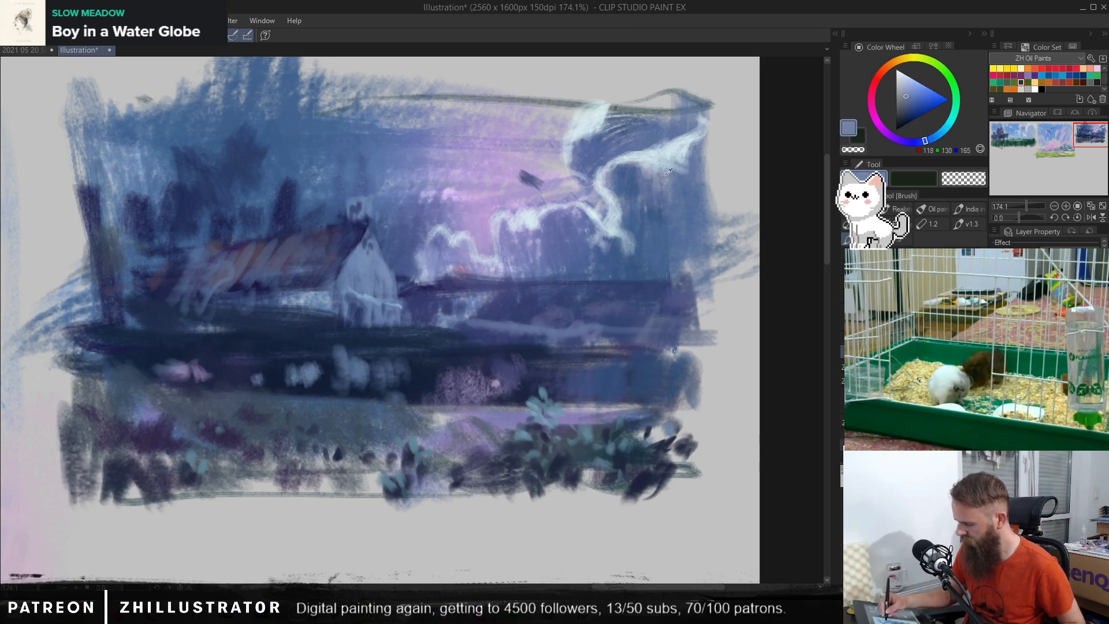
{"action": "left_click_drag", "start_coordinate": [933, 140], "coordinate": [918, 141]}
{"action": "left_click", "coordinate": [907, 87]}
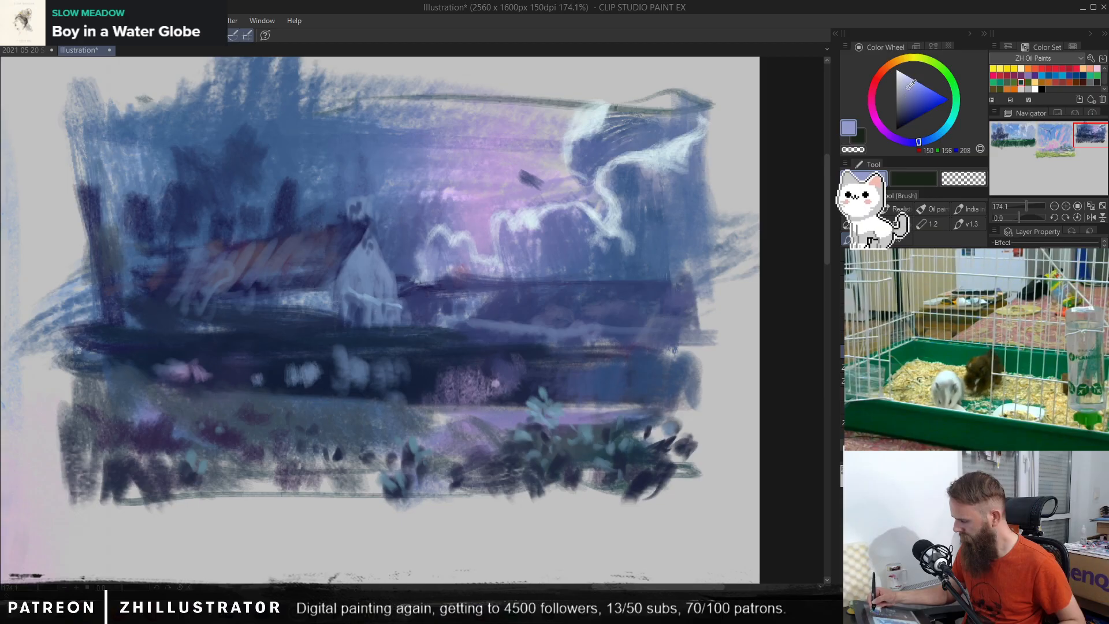
{"action": "mouse_move", "coordinate": [619, 193]}
{"action": "left_mouse_down"}
{"action": "mouse_move", "coordinate": [636, 153]}
{"action": "mouse_move", "coordinate": [600, 127]}
{"action": "mouse_move", "coordinate": [603, 199]}
{"action": "left_mouse_up"}
{"action": "key", "text": "ctrl+z"}
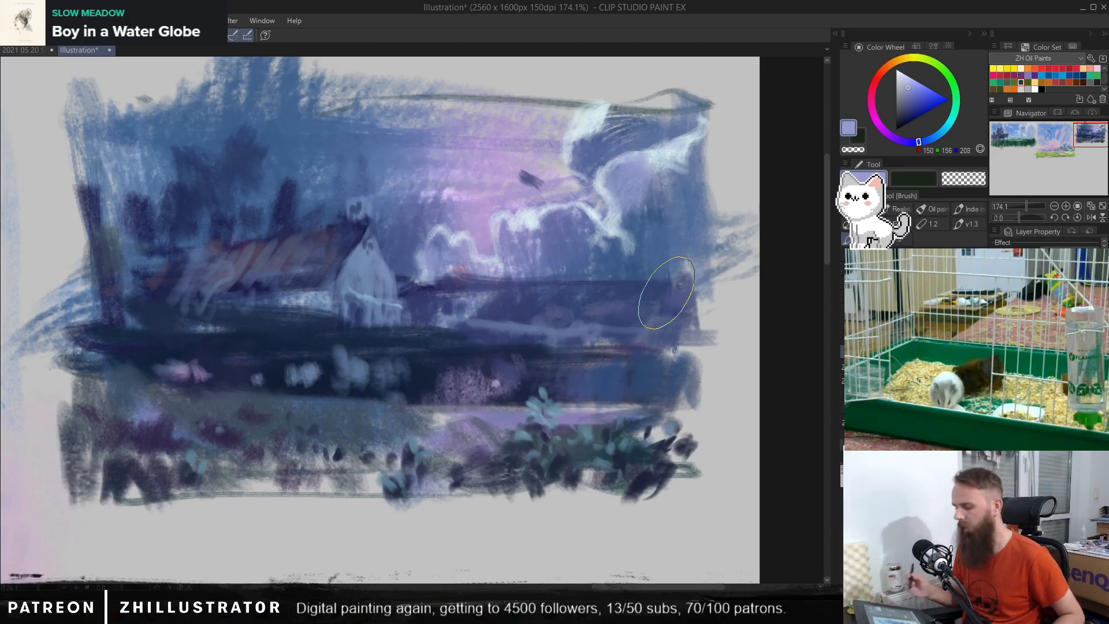
Step: Tint the upper-right cloud's bright tip with light cyan (RGB 142, 206, 225) and brush blue (RGB 83, 100, 153) down its right side
{"action": "left_click", "coordinate": [593, 122], "text": "alt"}
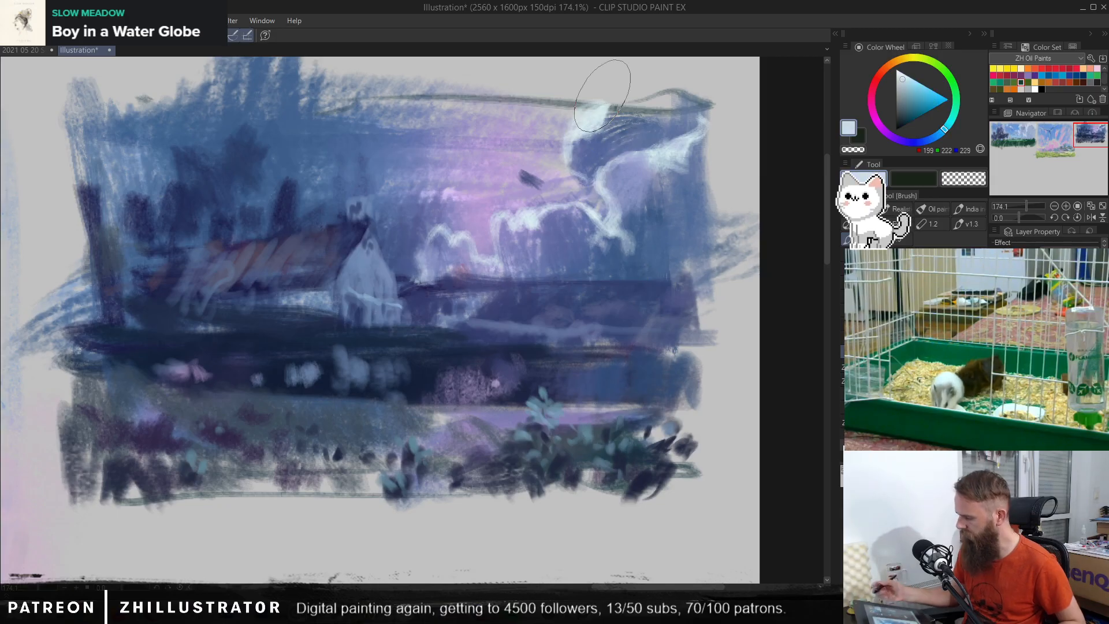
{"action": "left_click_drag", "start_coordinate": [597, 118], "coordinate": [587, 128]}
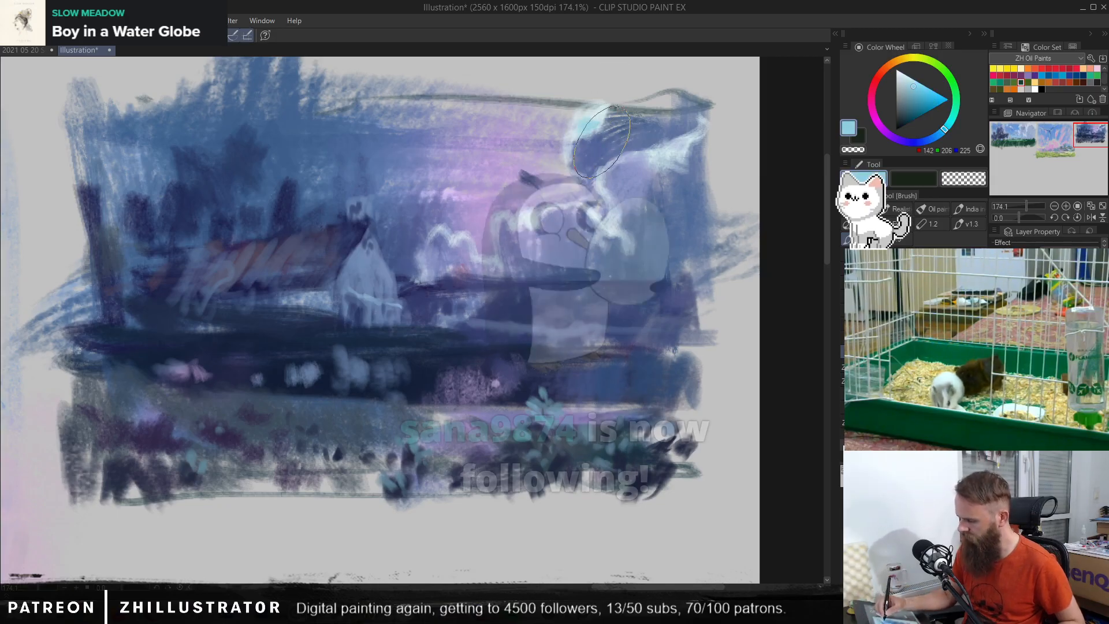
{"action": "left_click", "coordinate": [601, 138], "text": "alt"}
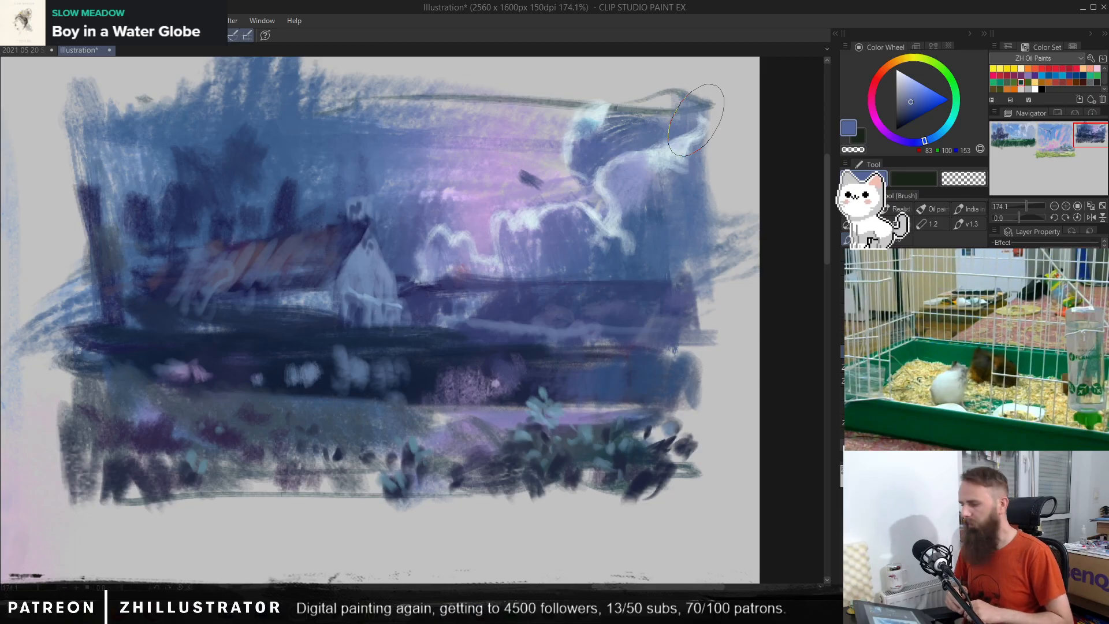
{"action": "mouse_move", "coordinate": [696, 120]}
{"action": "left_mouse_down"}
{"action": "mouse_move", "coordinate": [645, 201]}
{"action": "mouse_move", "coordinate": [635, 186]}
{"action": "mouse_move", "coordinate": [624, 203]}
{"action": "mouse_move", "coordinate": [626, 217]}
{"action": "mouse_move", "coordinate": [658, 171]}
{"action": "mouse_move", "coordinate": [651, 261]}
{"action": "left_mouse_up"}
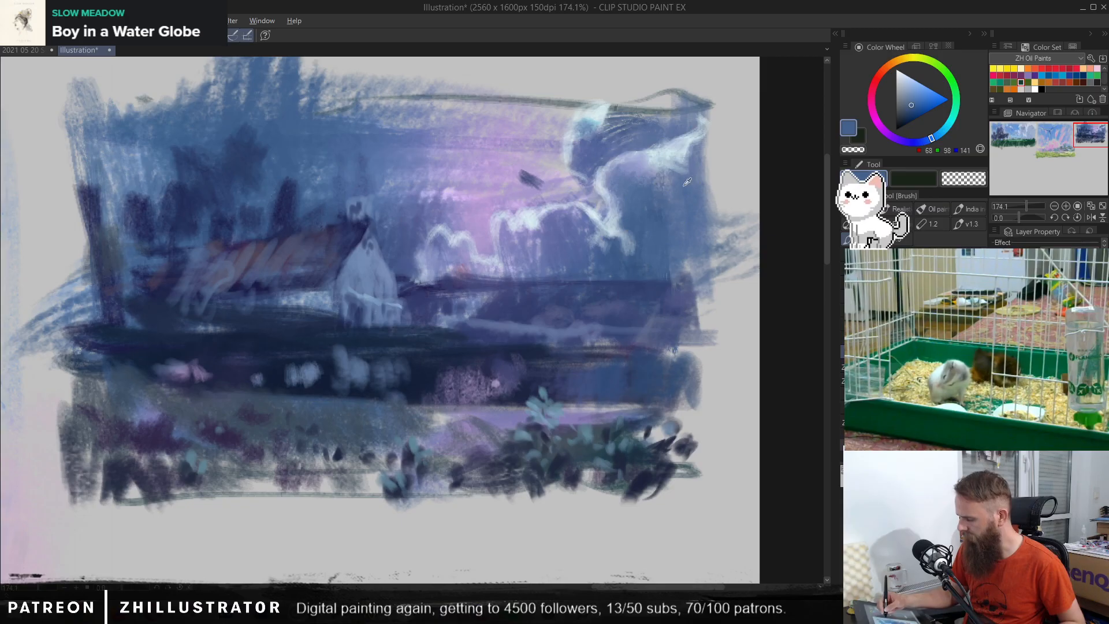
Step: Try a pale blue-grey (RGB 166, 185, 206) stroke running down from the right cloud towards the horizon
{"action": "left_click", "coordinate": [685, 156], "text": "alt"}
{"action": "mouse_move", "coordinate": [666, 187]}
{"action": "left_mouse_down"}
{"action": "mouse_move", "coordinate": [641, 209]}
{"action": "mouse_move", "coordinate": [610, 264]}
{"action": "left_mouse_up"}
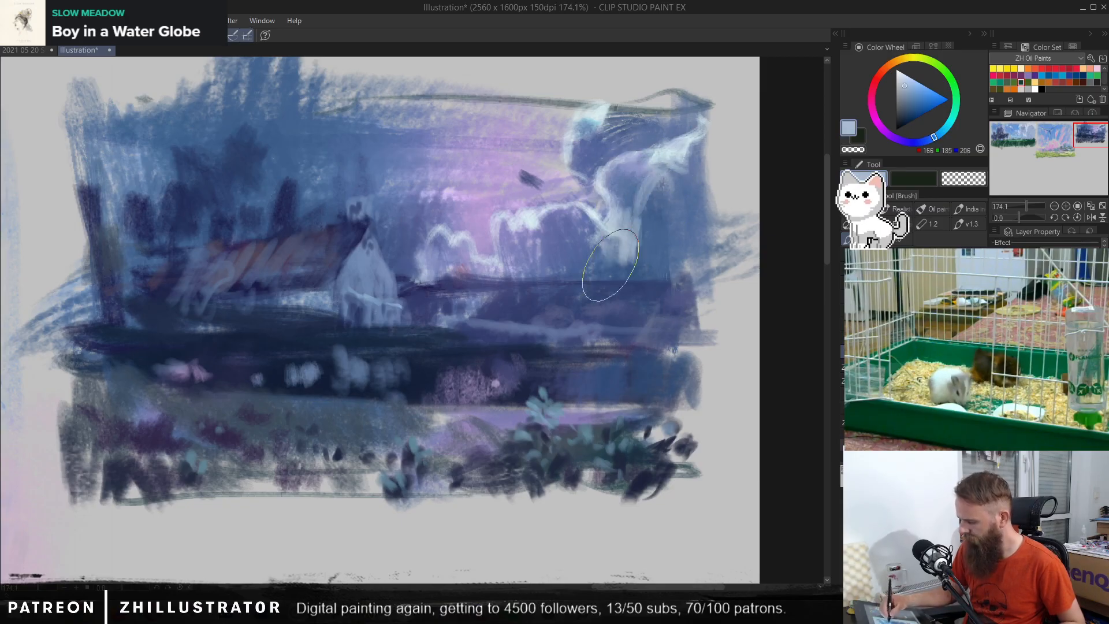
{"action": "key", "text": "ctrl+z"}
Step: Pull pale blue (RGB 187, 208, 220) down from the right cloud edge, then soften the clouds' undersides with blue (RGB 62, 94, 136)
{"action": "left_click", "coordinate": [686, 141], "text": "alt"}
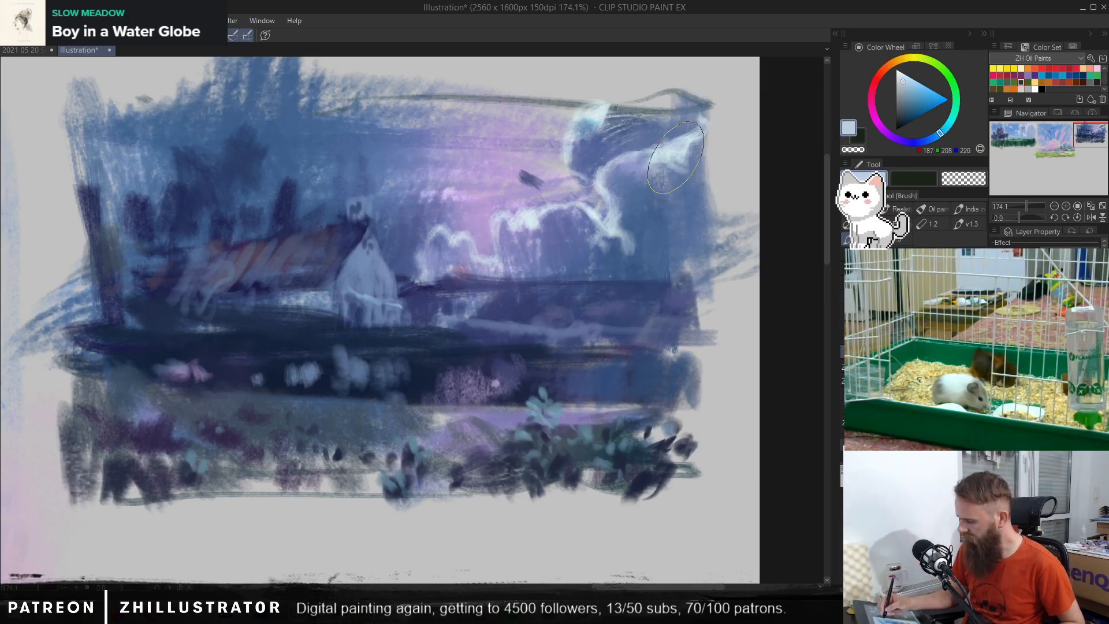
{"action": "mouse_move", "coordinate": [682, 164]}
{"action": "left_mouse_down"}
{"action": "mouse_move", "coordinate": [645, 152]}
{"action": "mouse_move", "coordinate": [633, 251]}
{"action": "left_mouse_up"}
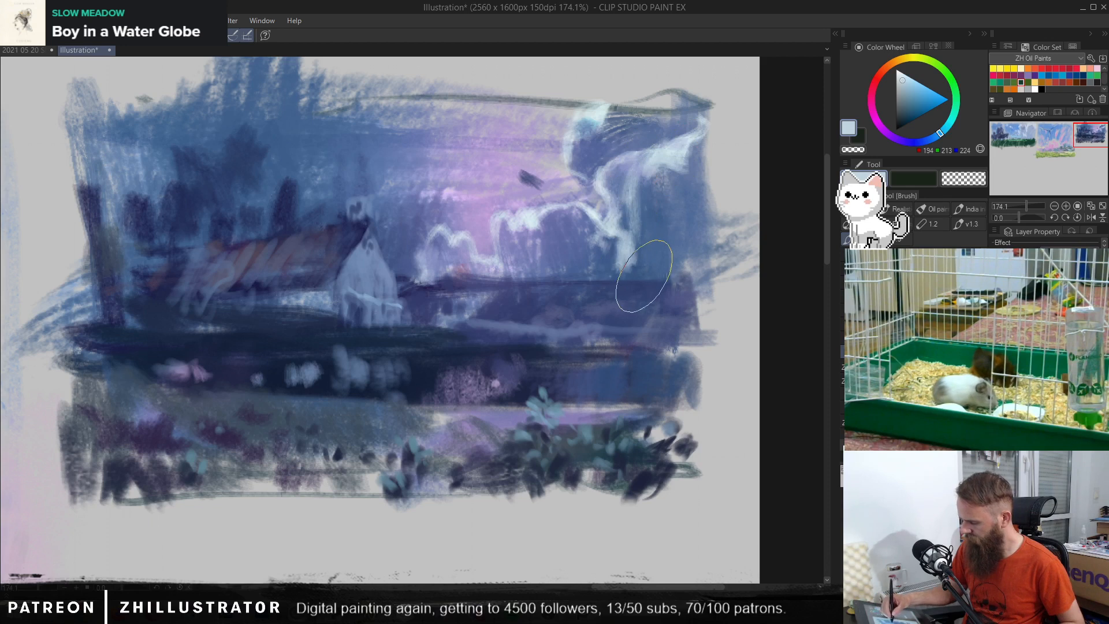
{"action": "left_click", "coordinate": [635, 245], "text": "alt"}
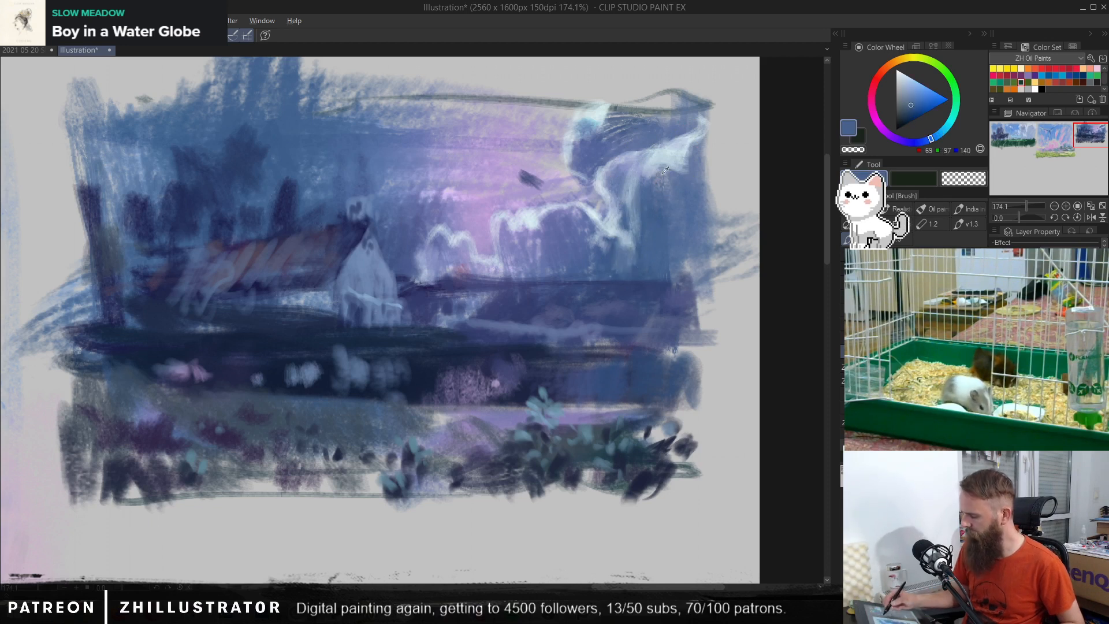
{"action": "left_click", "coordinate": [654, 211], "text": "alt"}
{"action": "mouse_move", "coordinate": [649, 177]}
{"action": "left_mouse_down"}
{"action": "mouse_move", "coordinate": [695, 156]}
{"action": "mouse_move", "coordinate": [693, 129]}
{"action": "mouse_move", "coordinate": [676, 164]}
{"action": "left_mouse_up"}
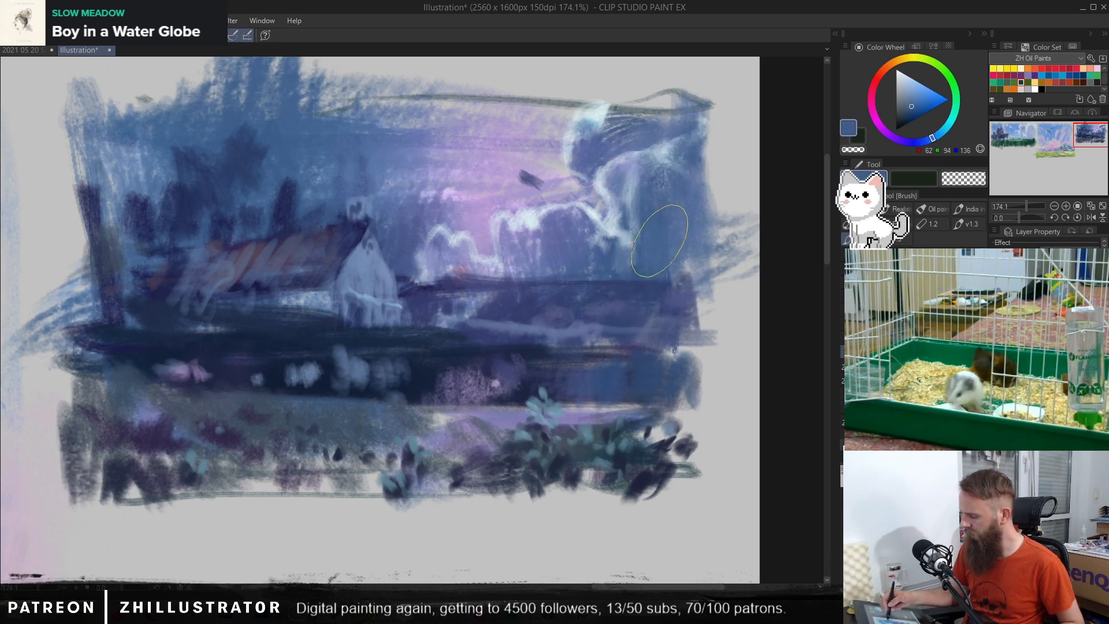
{"action": "left_click", "coordinate": [575, 242], "text": "alt"}
{"action": "mouse_move", "coordinate": [524, 253]}
{"action": "left_mouse_down"}
{"action": "mouse_move", "coordinate": [502, 244]}
{"action": "mouse_move", "coordinate": [514, 218]}
{"action": "mouse_move", "coordinate": [502, 267]}
{"action": "left_mouse_up"}
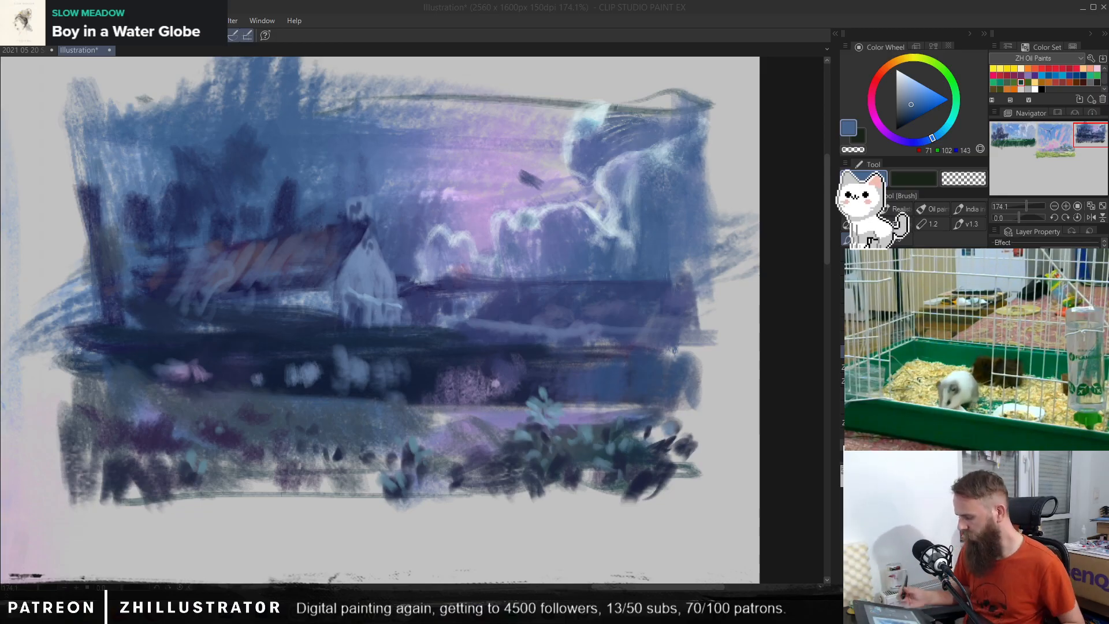
Step: Add lilac (RGB 189, 161, 215) and pale cyan-white (RGB 209, 226, 228) accents to the sky above the house, undoing the excess strokes
{"action": "left_click", "coordinate": [495, 186], "text": "alt"}
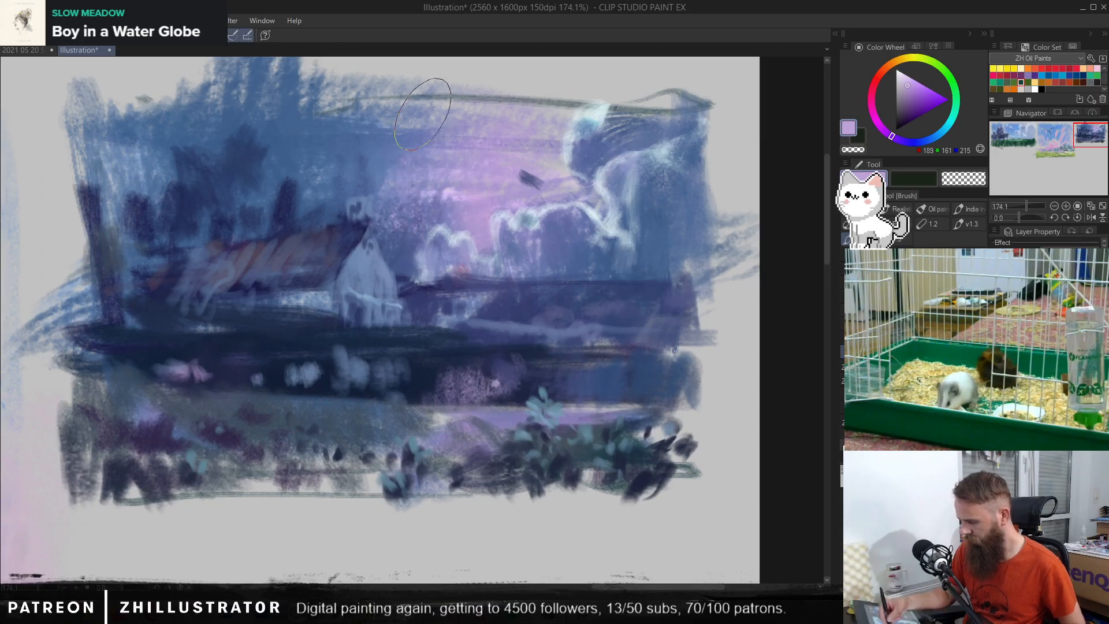
{"action": "mouse_move", "coordinate": [422, 114]}
{"action": "left_mouse_down"}
{"action": "mouse_move", "coordinate": [337, 180]}
{"action": "mouse_move", "coordinate": [343, 119]}
{"action": "mouse_move", "coordinate": [312, 184]}
{"action": "left_mouse_up"}
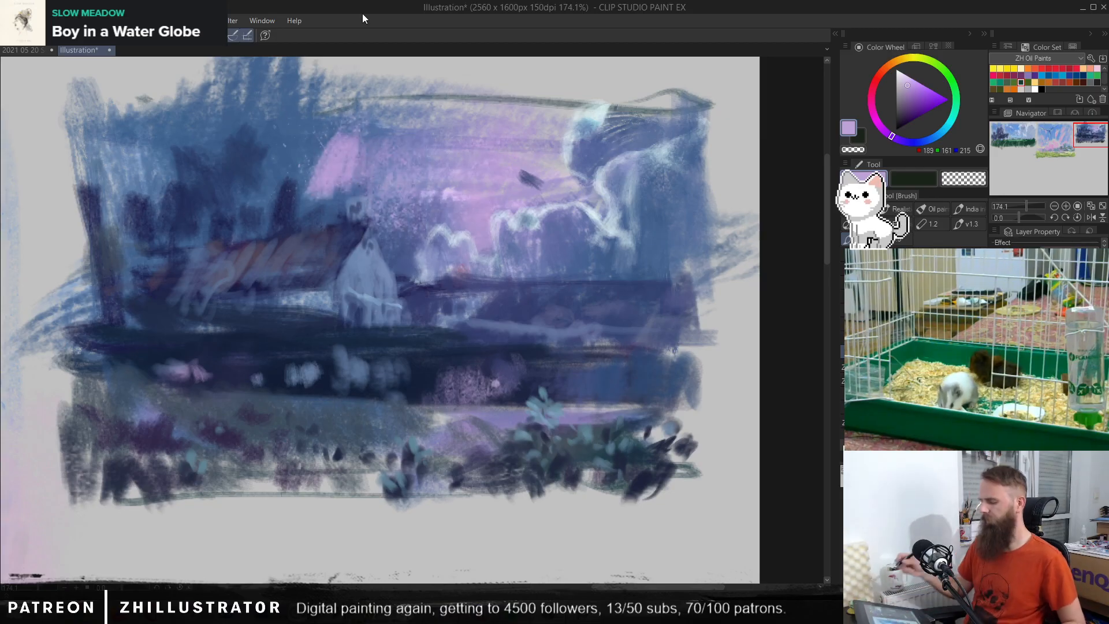
{"action": "key", "text": "ctrl+z"}
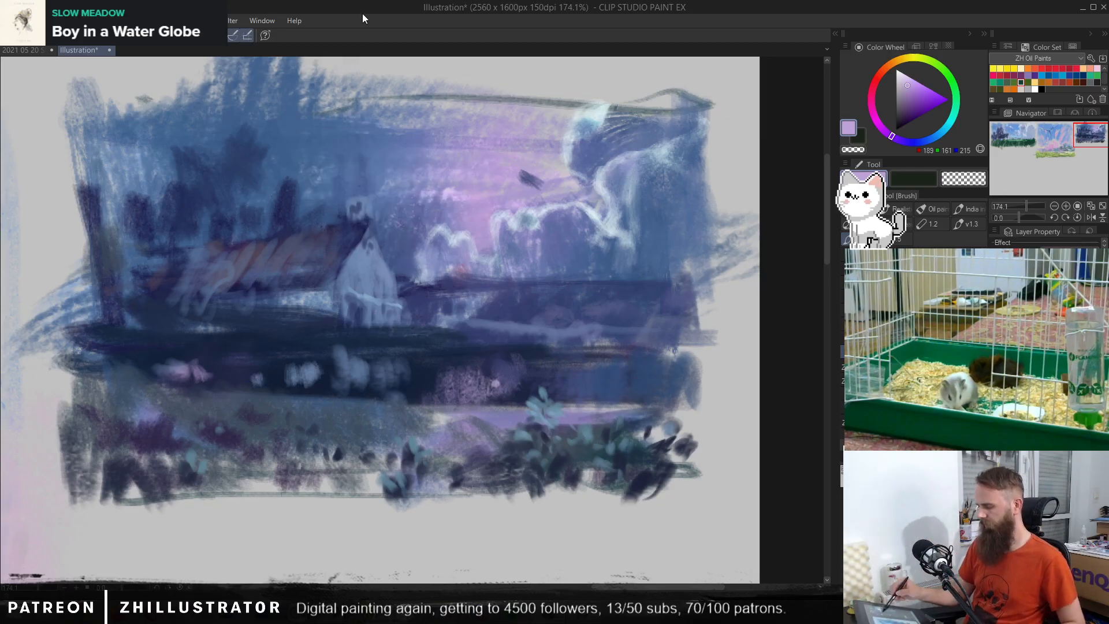
{"action": "left_click", "coordinate": [596, 112], "text": "alt"}
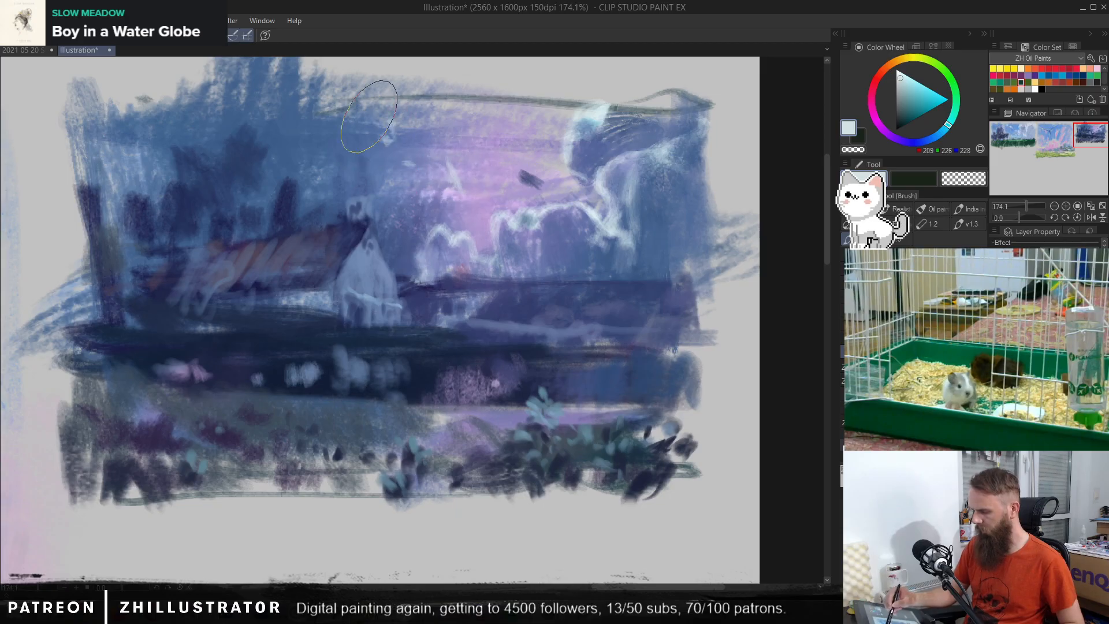
{"action": "mouse_move", "coordinate": [369, 116]}
{"action": "left_mouse_down"}
{"action": "mouse_move", "coordinate": [383, 134]}
{"action": "mouse_move", "coordinate": [368, 91]}
{"action": "left_mouse_up"}
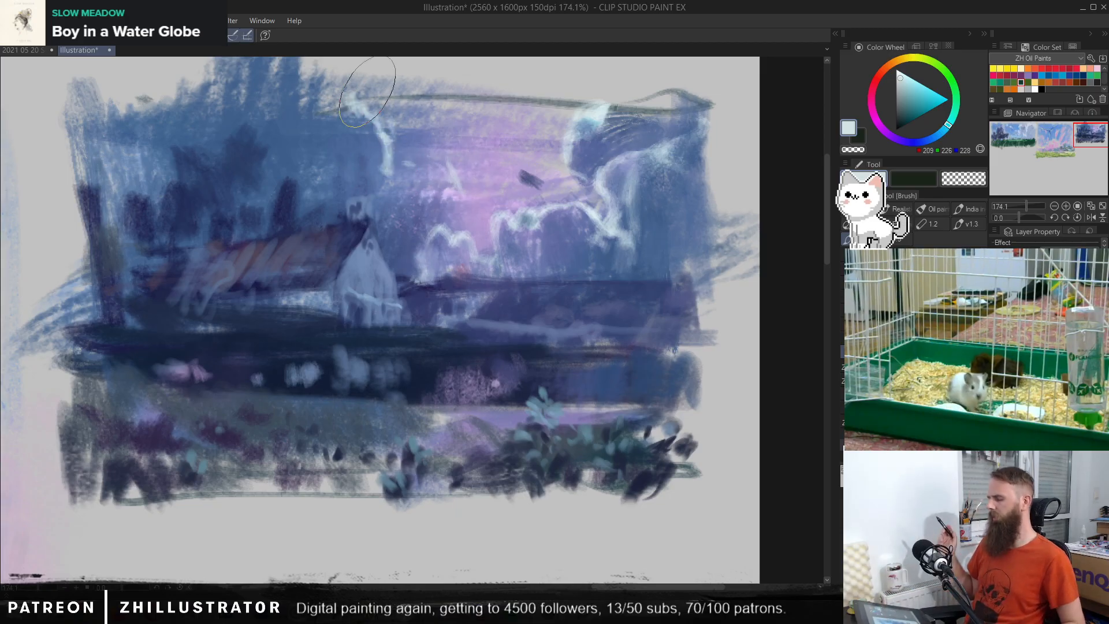
{"action": "key", "text": "ctrl+z"}
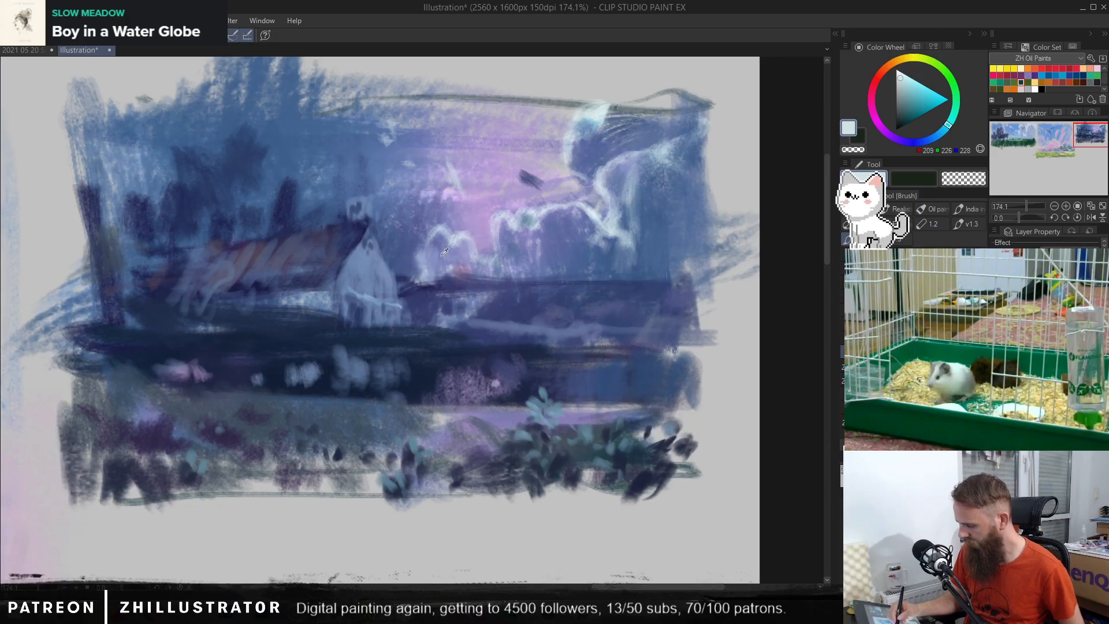
Step: Blend periwinkle (RGB 116, 128, 182) and blue (RGB 74, 105, 145) into the right end of the horizon and the cloud above it
{"action": "left_click", "coordinate": [638, 292], "text": "alt"}
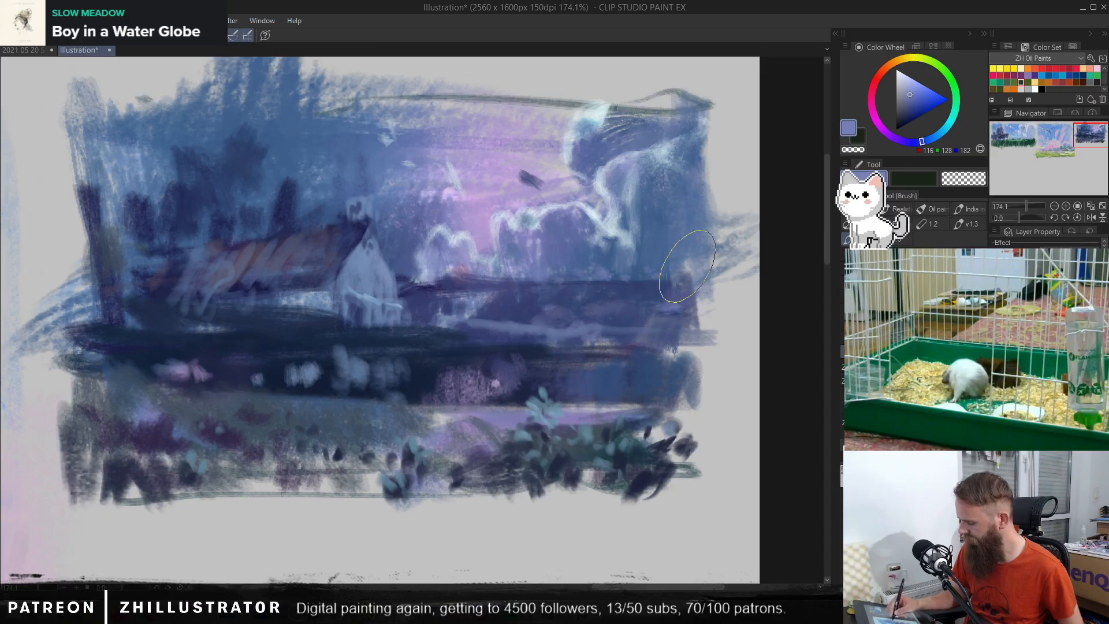
{"action": "left_click", "coordinate": [615, 193], "text": "alt"}
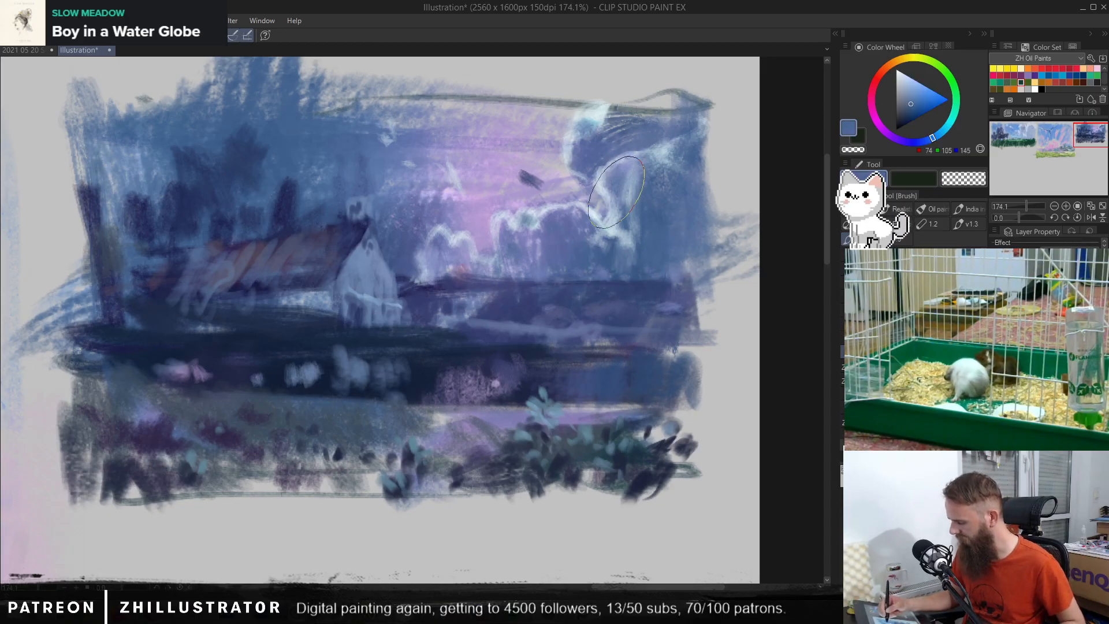
{"action": "left_click", "coordinate": [616, 196], "text": "alt"}
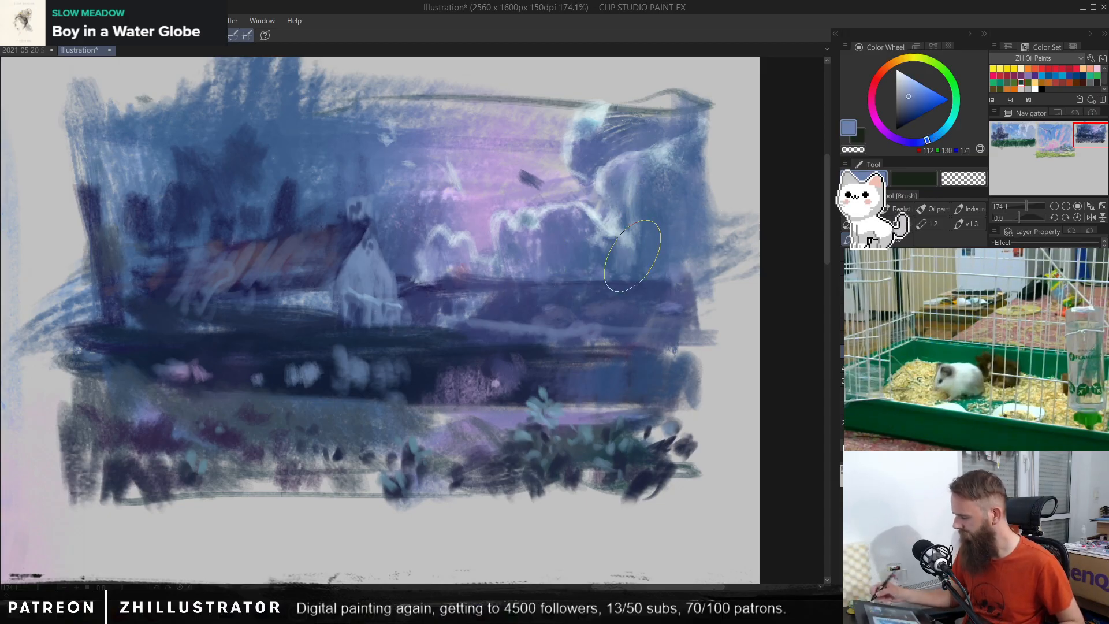
Step: Cover the upper-left sky around the dark trees with large lilac (RGB 177, 155, 207) brush strokes
{"action": "left_click", "coordinate": [475, 139], "text": "alt"}
{"action": "mouse_move", "coordinate": [274, 173]}
{"action": "left_mouse_down"}
{"action": "mouse_move", "coordinate": [259, 130]}
{"action": "mouse_move", "coordinate": [191, 146]}
{"action": "mouse_move", "coordinate": [156, 128]}
{"action": "mouse_move", "coordinate": [150, 151]}
{"action": "mouse_move", "coordinate": [93, 76]}
{"action": "mouse_move", "coordinate": [135, 175]}
{"action": "mouse_move", "coordinate": [213, 141]}
{"action": "mouse_move", "coordinate": [237, 111]}
{"action": "mouse_move", "coordinate": [269, 111]}
{"action": "mouse_move", "coordinate": [276, 155]}
{"action": "mouse_move", "coordinate": [157, 95]}
{"action": "mouse_move", "coordinate": [101, 205]}
{"action": "mouse_move", "coordinate": [60, 107]}
{"action": "left_mouse_up"}
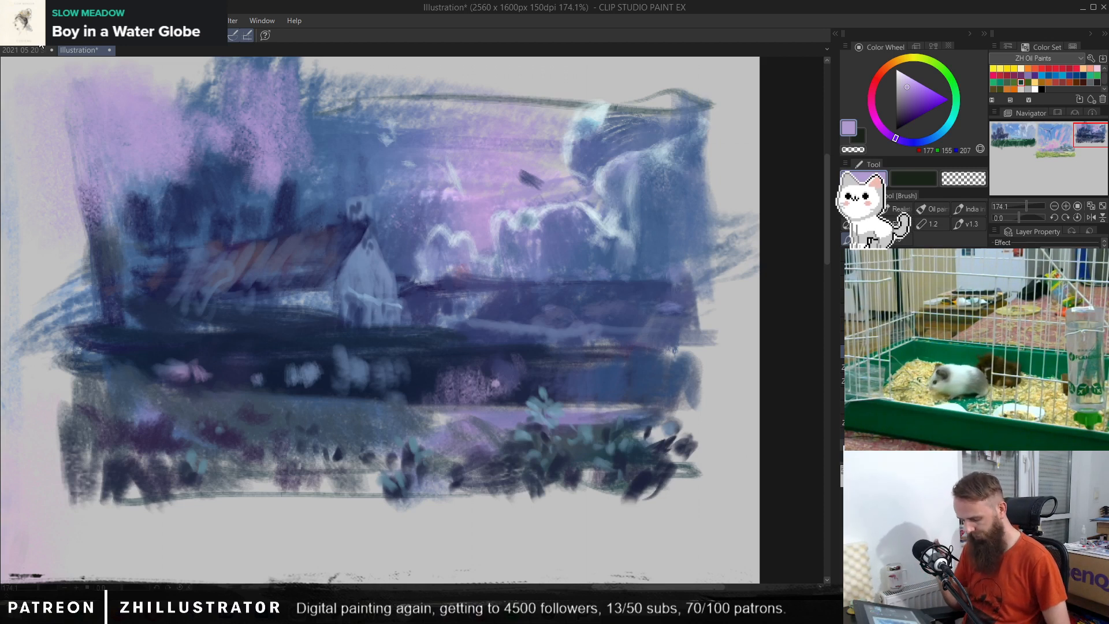
Step: Smooth the body of the upper-right cloud into a softer blue mass with the Pen tool
{"action": "key", "text": "p"}
{"action": "left_click", "coordinate": [349, 399], "text": "alt"}
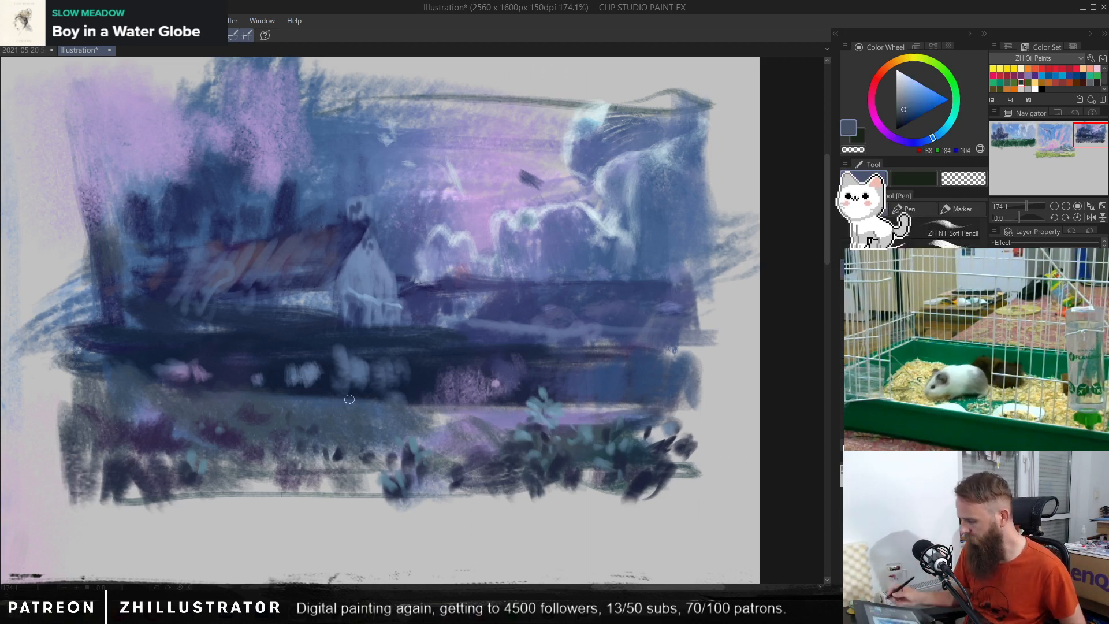
{"action": "left_click", "coordinate": [586, 135], "text": "alt"}
{"action": "mouse_move", "coordinate": [612, 130]}
{"action": "left_mouse_down"}
{"action": "mouse_move", "coordinate": [633, 99]}
{"action": "mouse_move", "coordinate": [654, 135]}
{"action": "mouse_move", "coordinate": [698, 110]}
{"action": "left_mouse_up"}
Step: Highlight the upper-right cloud with pen strokes in pale cyan (RGB 200, 223, 230) and light blue (RGB 164, 185, 210)
{"action": "left_click", "coordinate": [585, 124], "text": "alt"}
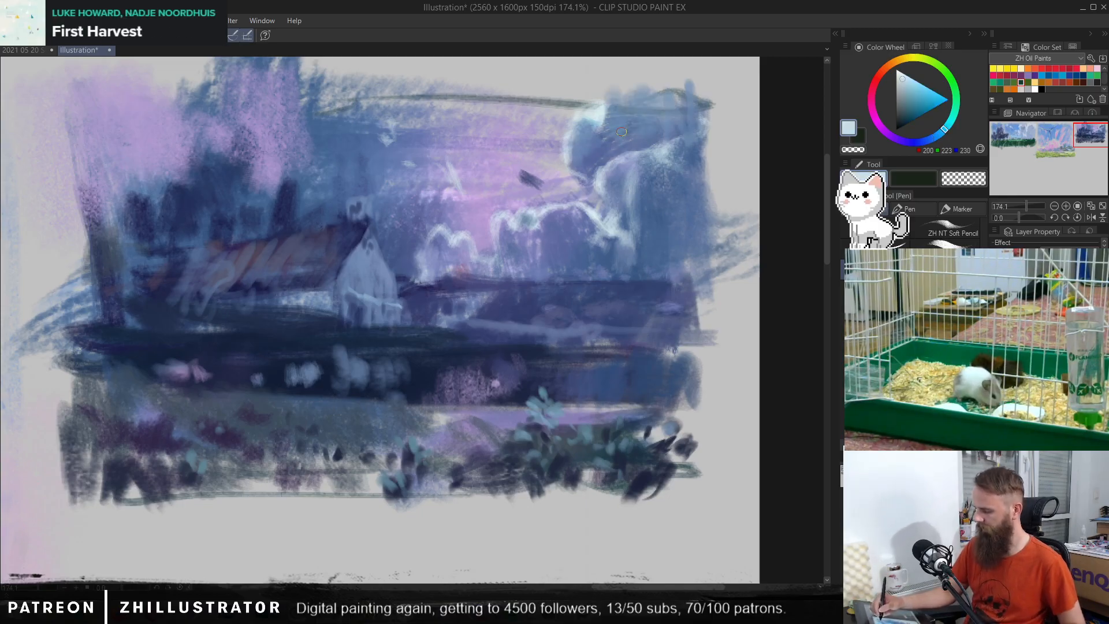
{"action": "left_click", "coordinate": [600, 120], "text": "alt"}
{"action": "left_click_drag", "start_coordinate": [620, 125], "coordinate": [626, 151]}
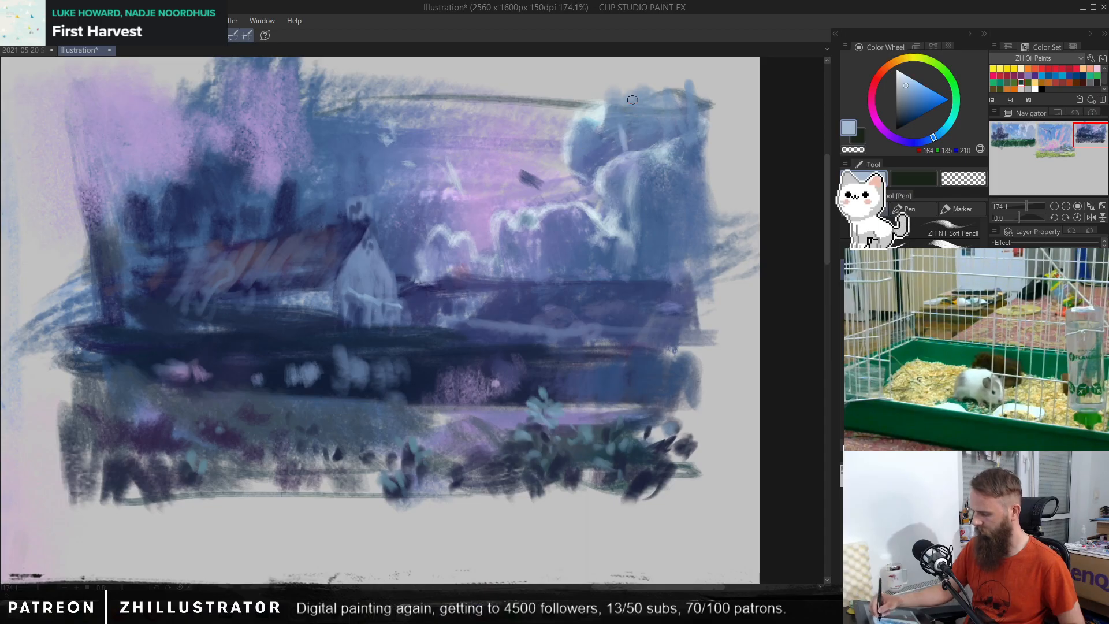
{"action": "mouse_move", "coordinate": [630, 100]}
{"action": "left_mouse_down"}
{"action": "mouse_move", "coordinate": [617, 130]}
{"action": "mouse_move", "coordinate": [643, 97]}
{"action": "mouse_move", "coordinate": [671, 139]}
{"action": "mouse_move", "coordinate": [660, 164]}
{"action": "mouse_move", "coordinate": [644, 157]}
{"action": "mouse_move", "coordinate": [630, 177]}
{"action": "mouse_move", "coordinate": [657, 163]}
{"action": "mouse_move", "coordinate": [633, 221]}
{"action": "left_mouse_up"}
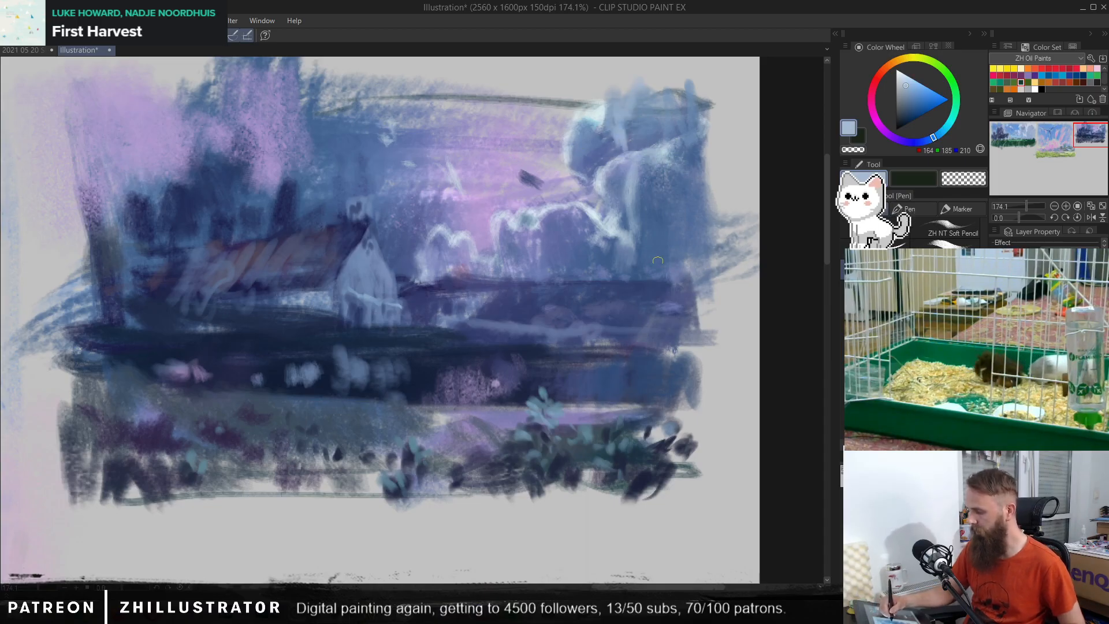
{"action": "mouse_move", "coordinate": [657, 268]}
{"action": "left_mouse_down"}
{"action": "mouse_move", "coordinate": [682, 221]}
{"action": "mouse_move", "coordinate": [666, 201]}
{"action": "mouse_move", "coordinate": [713, 111]}
{"action": "mouse_move", "coordinate": [631, 268]}
{"action": "left_mouse_up"}
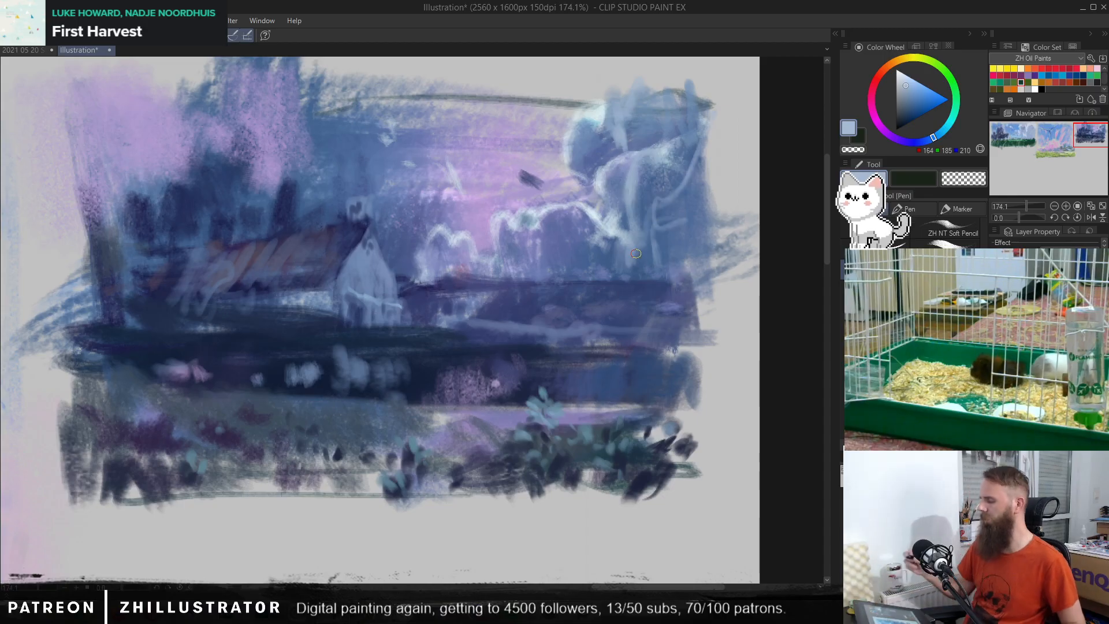
Step: Paint over the small dark mark in the pink sky with lilac-grey (RGB 179, 171, 199)
{"action": "left_click", "coordinate": [523, 167], "text": "alt"}
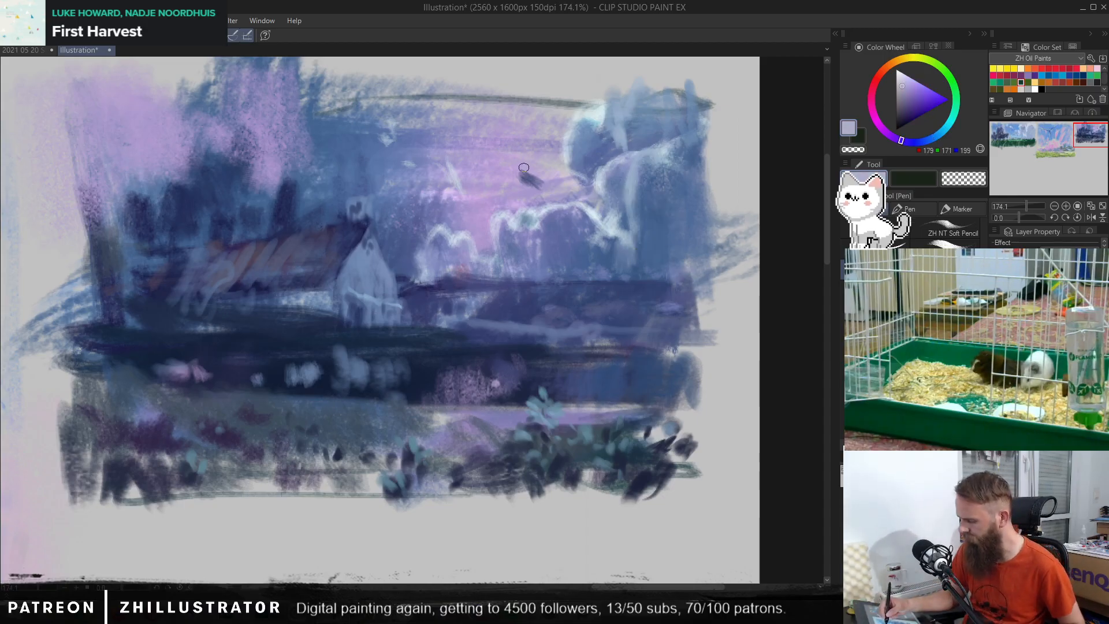
{"action": "left_click_drag", "start_coordinate": [523, 167], "coordinate": [536, 183]}
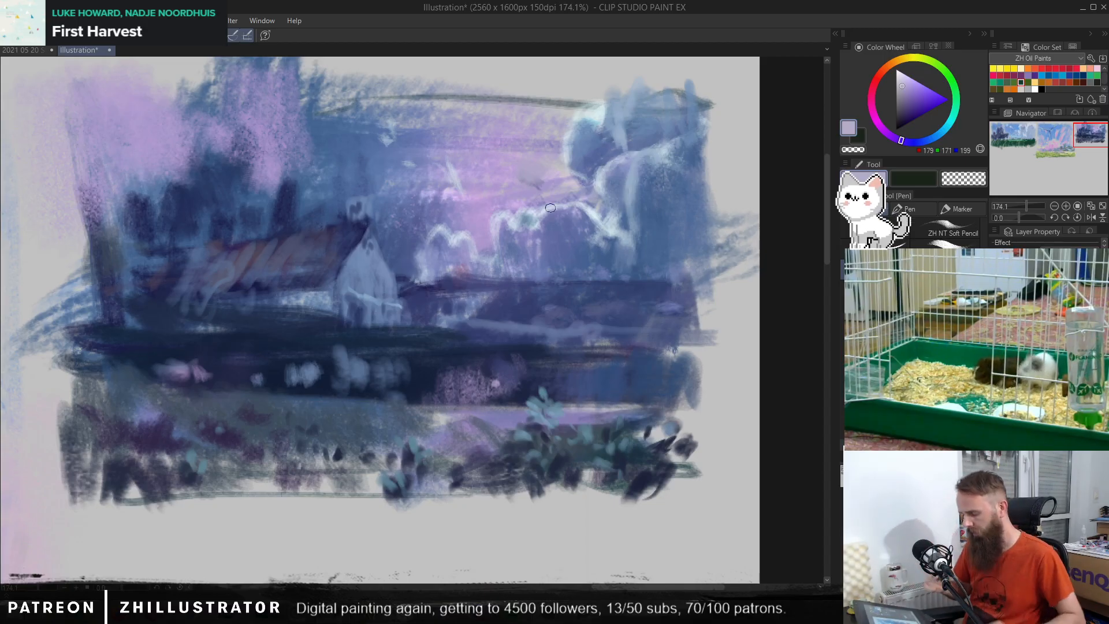
Step: Try to darken the house's roof with navy (RGB 32, 37, 78) strokes of the large brush
{"action": "key", "text": "b"}
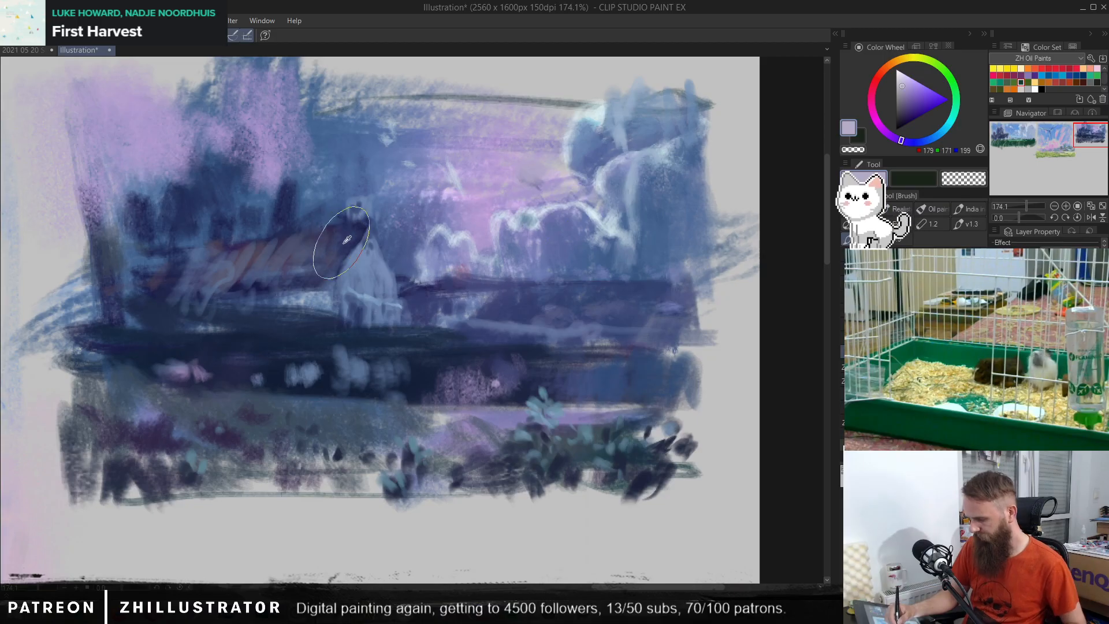
{"action": "left_click", "coordinate": [347, 236], "text": "alt"}
{"action": "left_click", "coordinate": [286, 206], "text": "alt"}
{"action": "mouse_move", "coordinate": [322, 238]}
{"action": "left_mouse_down"}
{"action": "mouse_move", "coordinate": [284, 289]}
{"action": "mouse_move", "coordinate": [251, 240]}
{"action": "mouse_move", "coordinate": [222, 297]}
{"action": "mouse_move", "coordinate": [211, 225]}
{"action": "mouse_move", "coordinate": [198, 322]}
{"action": "left_mouse_up"}
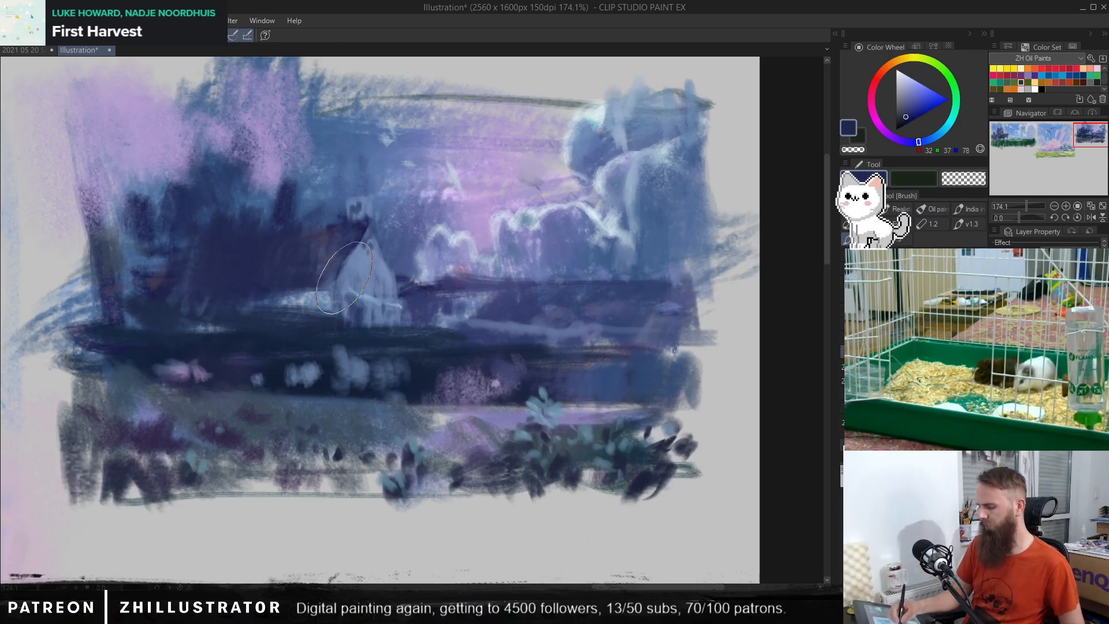
{"action": "key", "text": "ctrl+z"}
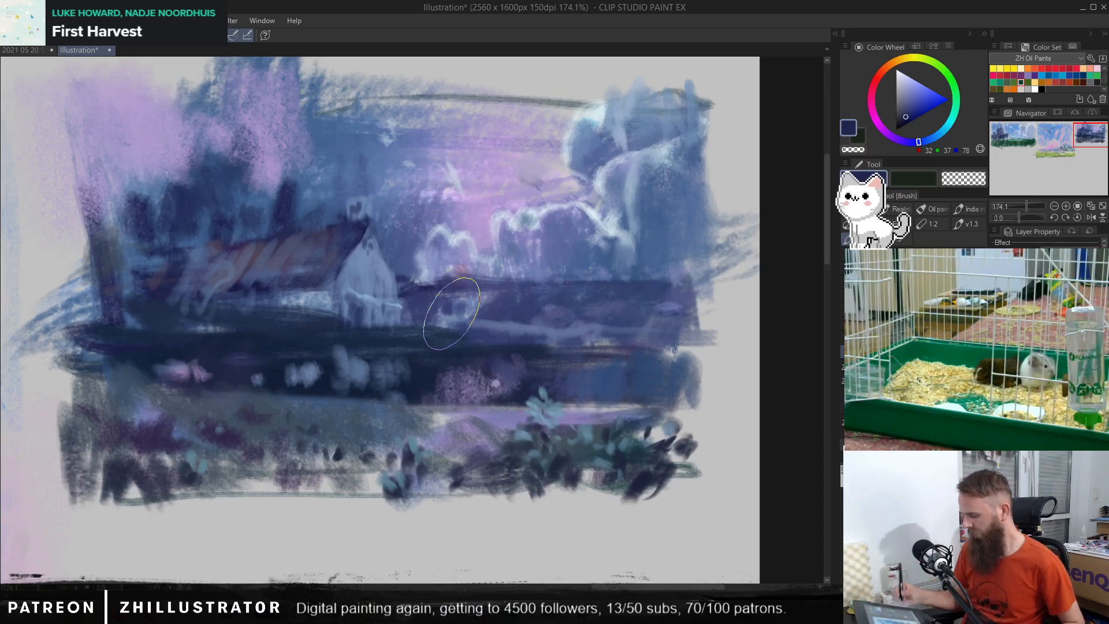
Step: Brush muted violet-blue (RGB 94, 106, 160) and blue (RGB 75, 102, 144) over the right part of the dark foreground band
{"action": "left_click", "coordinate": [561, 246], "text": "alt"}
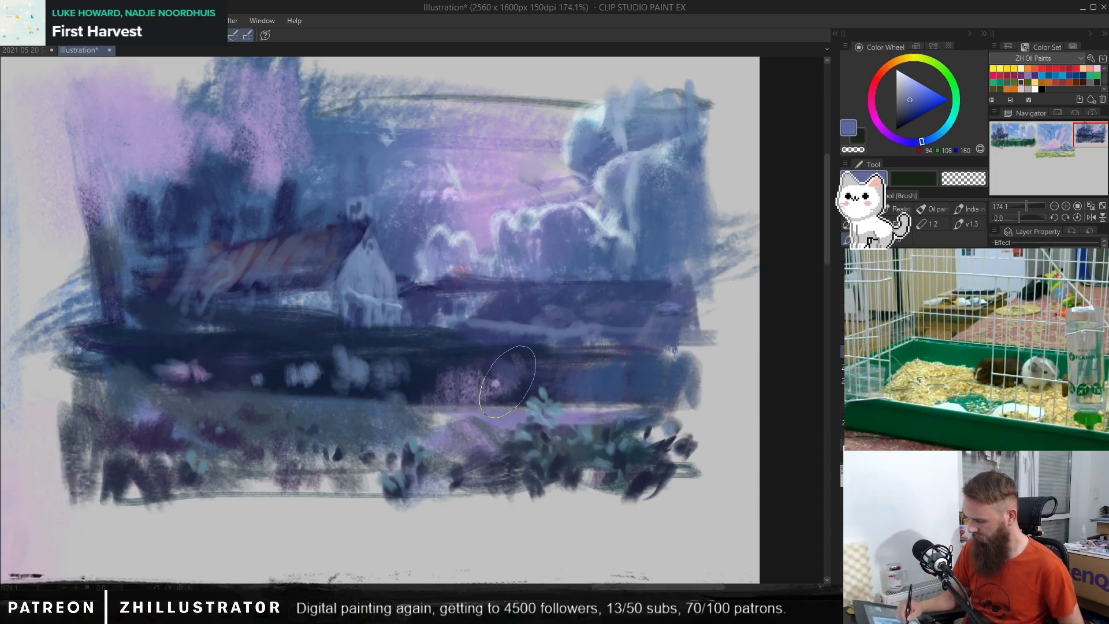
{"action": "mouse_move", "coordinate": [511, 374]}
{"action": "left_mouse_down"}
{"action": "mouse_move", "coordinate": [526, 408]}
{"action": "mouse_move", "coordinate": [543, 369]}
{"action": "mouse_move", "coordinate": [557, 399]}
{"action": "mouse_move", "coordinate": [574, 383]}
{"action": "mouse_move", "coordinate": [590, 403]}
{"action": "mouse_move", "coordinate": [620, 375]}
{"action": "mouse_move", "coordinate": [676, 359]}
{"action": "left_mouse_up"}
{"action": "left_click", "coordinate": [667, 205], "text": "alt"}
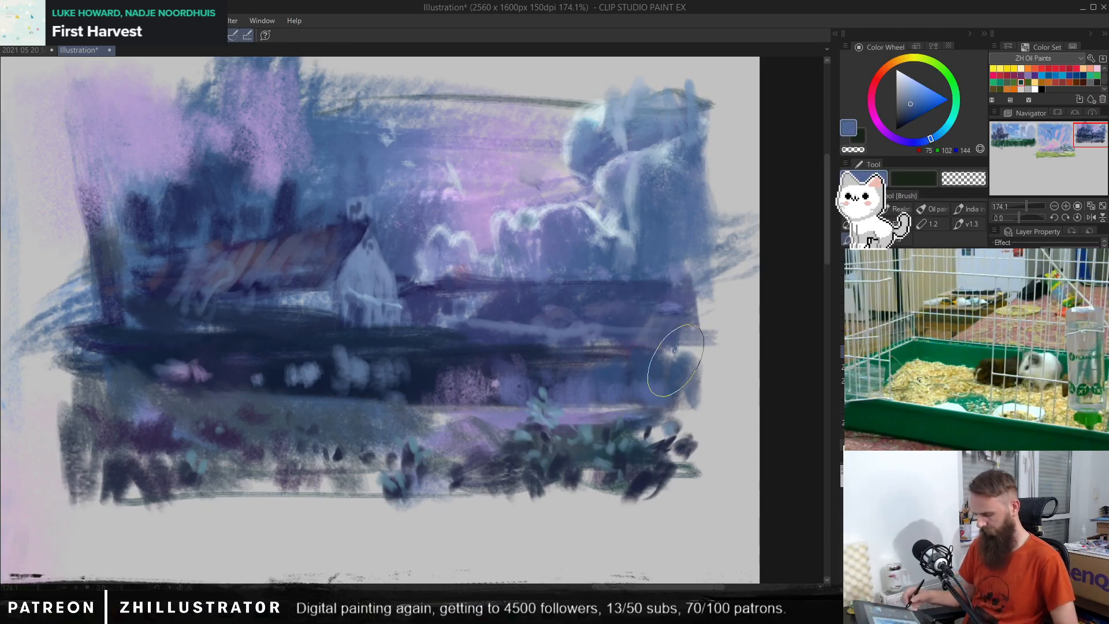
Step: Set the Pen's colour to light blue (RGB 89, 158, 190) and check all three thumbnails side by side
{"action": "key", "text": "p"}
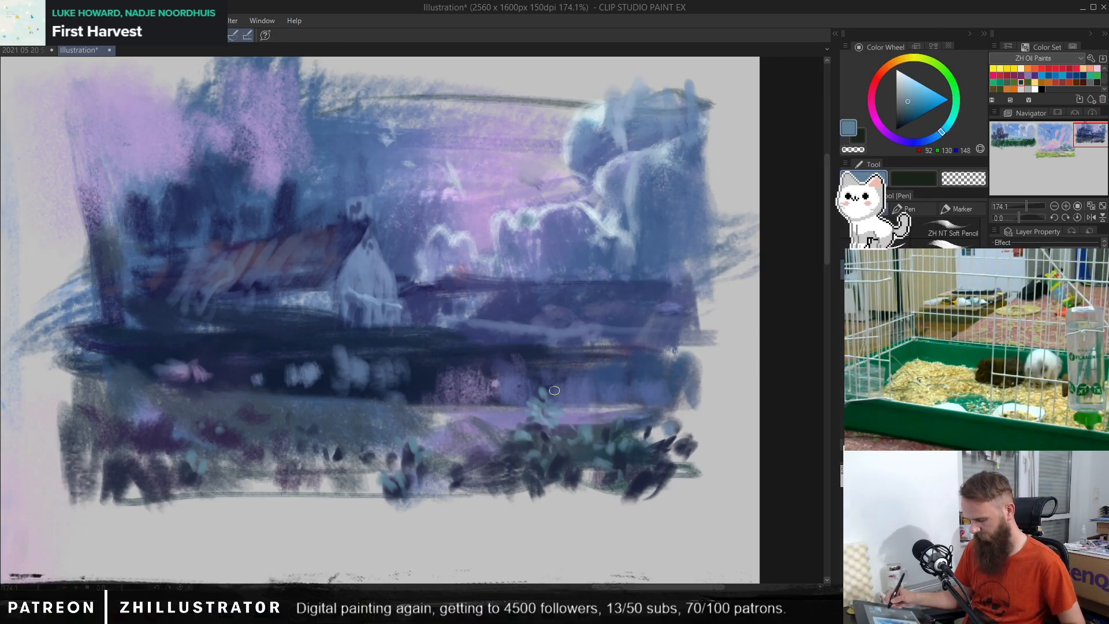
{"action": "key", "text": "b"}
{"action": "left_click", "coordinate": [915, 96]}
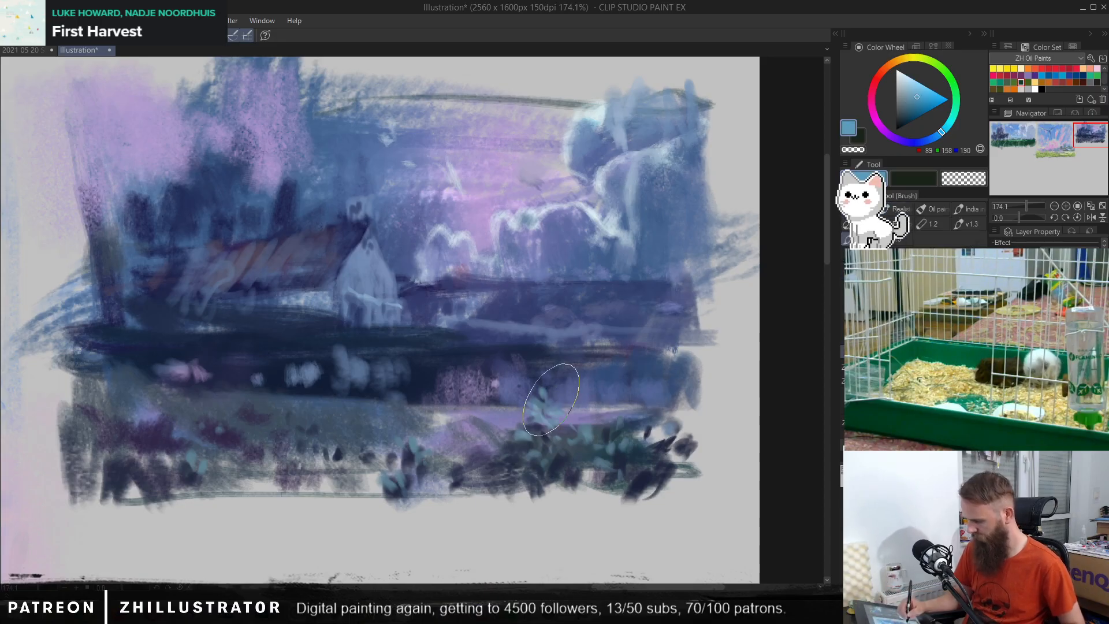
{"action": "key", "text": "p"}
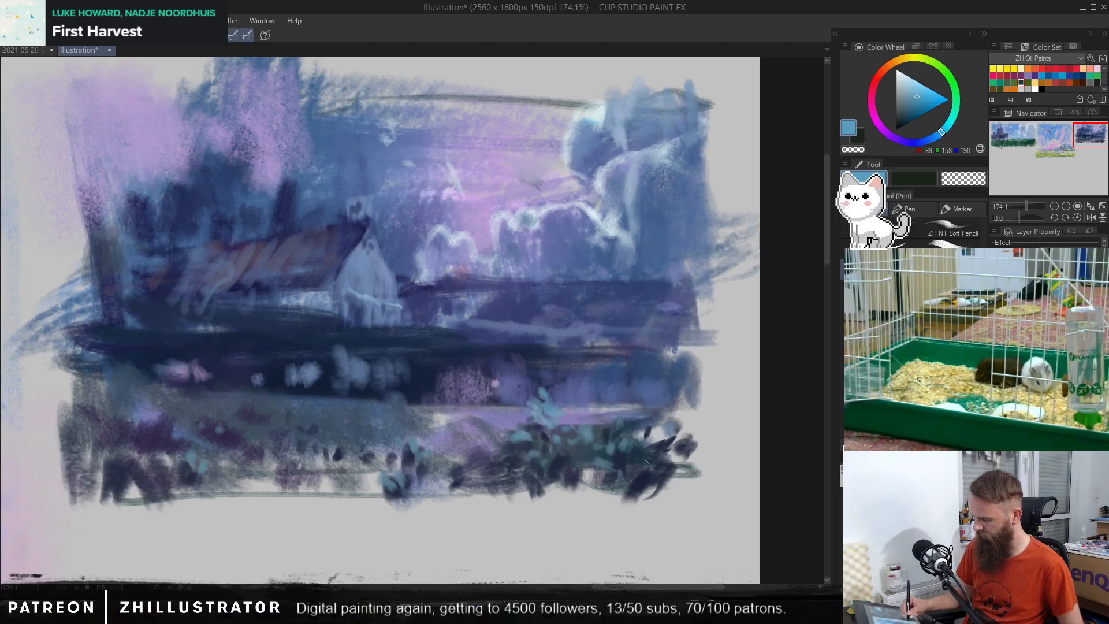
{"action": "left_click_drag", "start_coordinate": [709, 432], "coordinate": [692, 465]}
{"action": "left_click_drag", "start_coordinate": [669, 408], "coordinate": [568, 413], "text": "ctrl"}
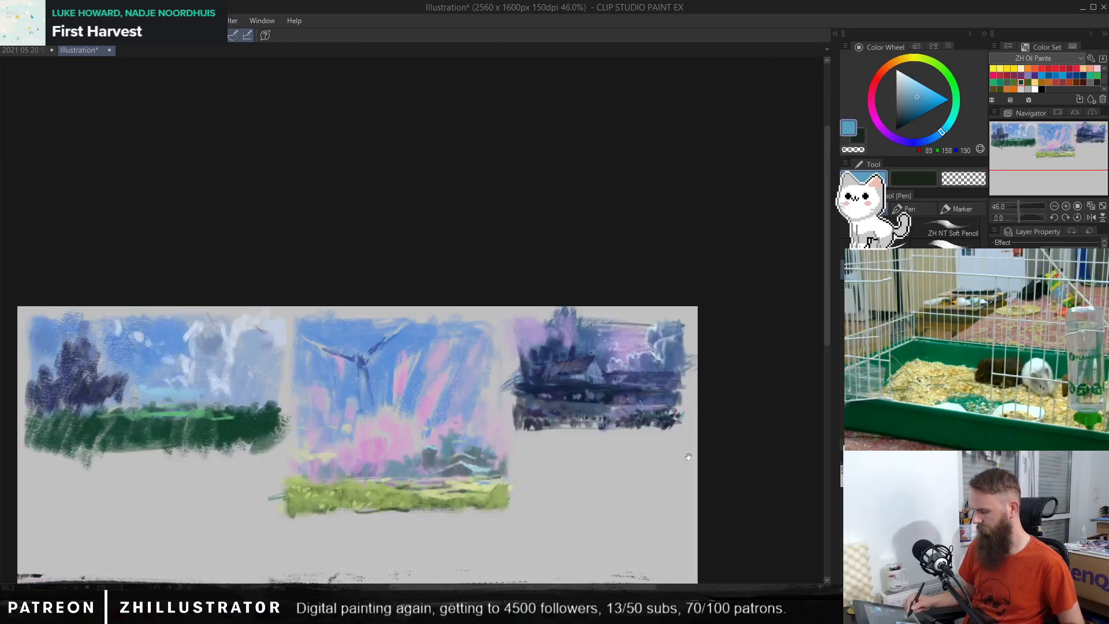
{"action": "left_click_drag", "start_coordinate": [688, 455], "coordinate": [697, 379]}
{"action": "left_click_drag", "start_coordinate": [534, 450], "coordinate": [573, 442]}
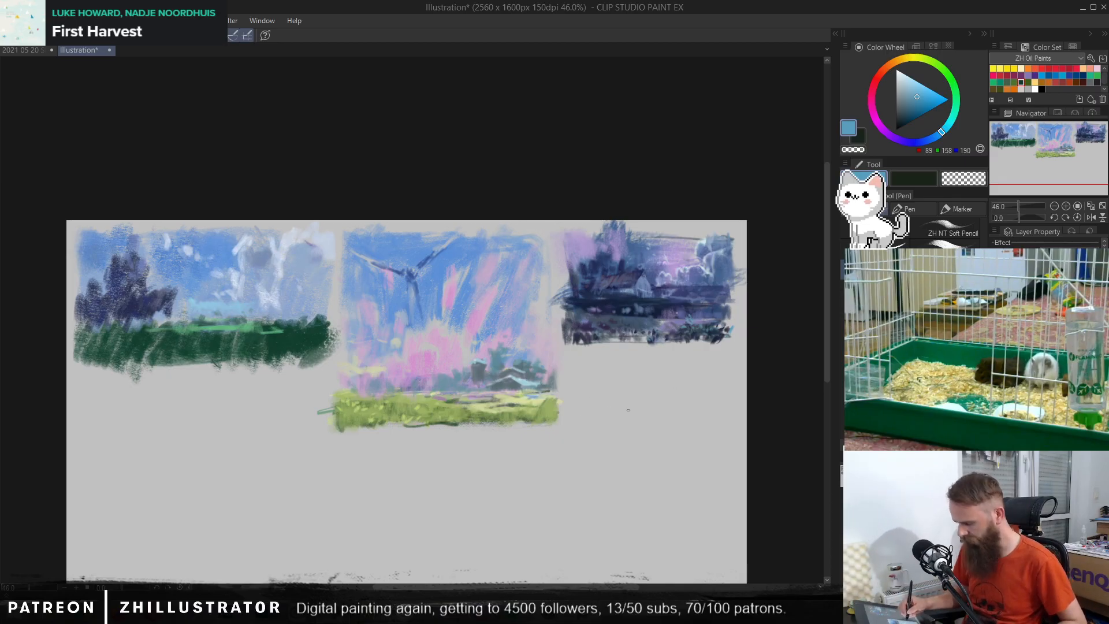
Step: Sketch a rectangular frame for a fourth thumbnail in the blank area below the night house scene with the Pencil
{"action": "key", "text": "p"}
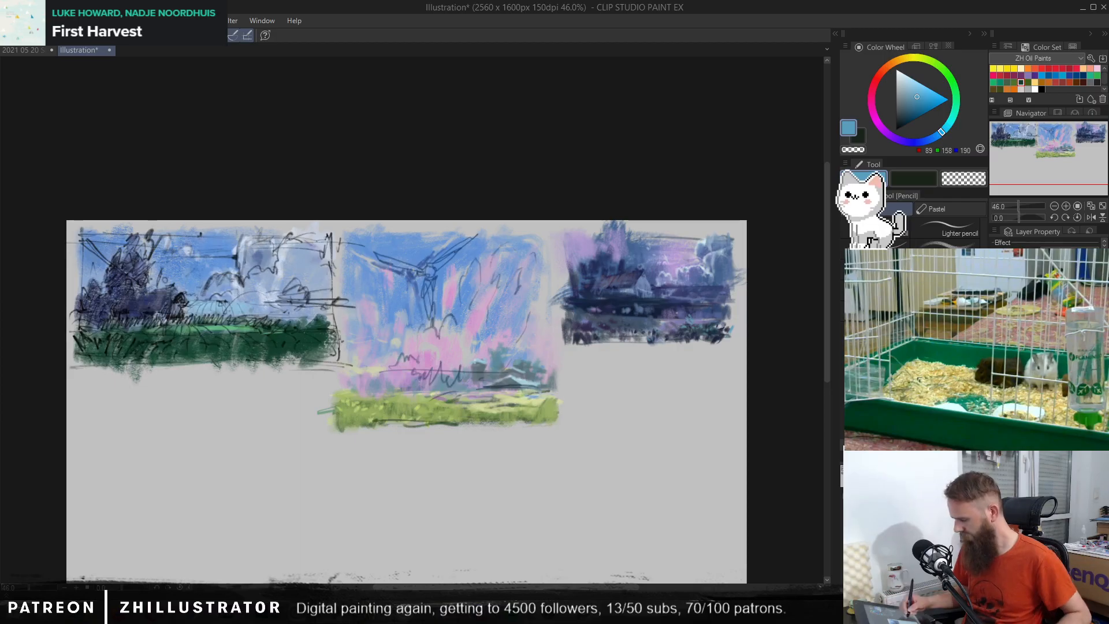
{"action": "mouse_move", "coordinate": [655, 428]}
{"action": "left_mouse_down"}
{"action": "mouse_move", "coordinate": [613, 422]}
{"action": "mouse_move", "coordinate": [624, 426]}
{"action": "mouse_move", "coordinate": [622, 413]}
{"action": "left_mouse_up"}
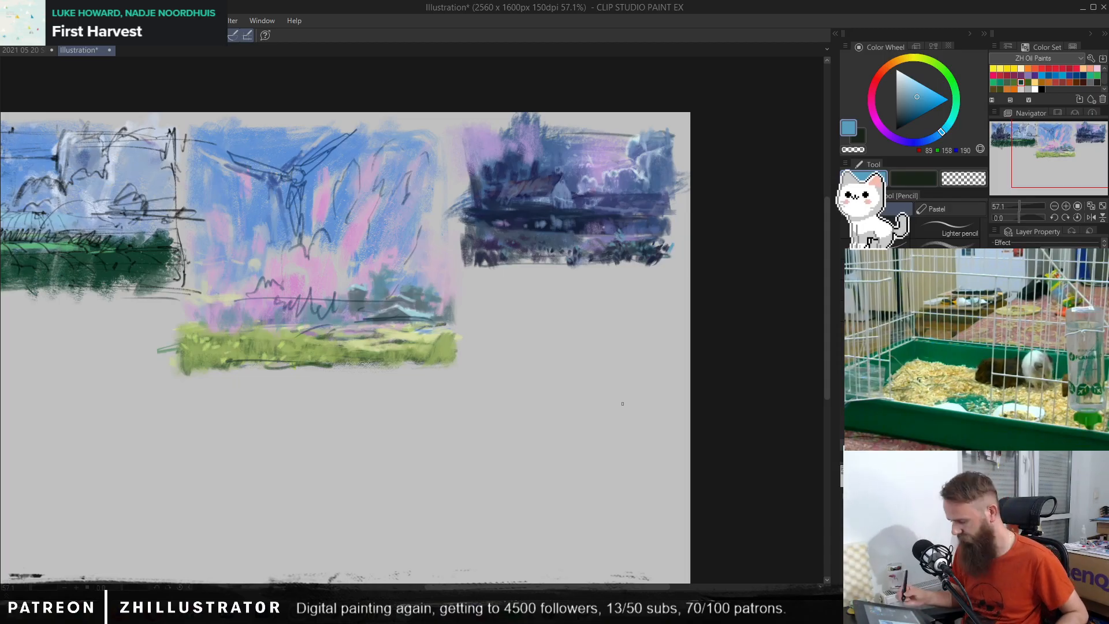
{"action": "left_click_drag", "start_coordinate": [473, 286], "coordinate": [476, 404]}
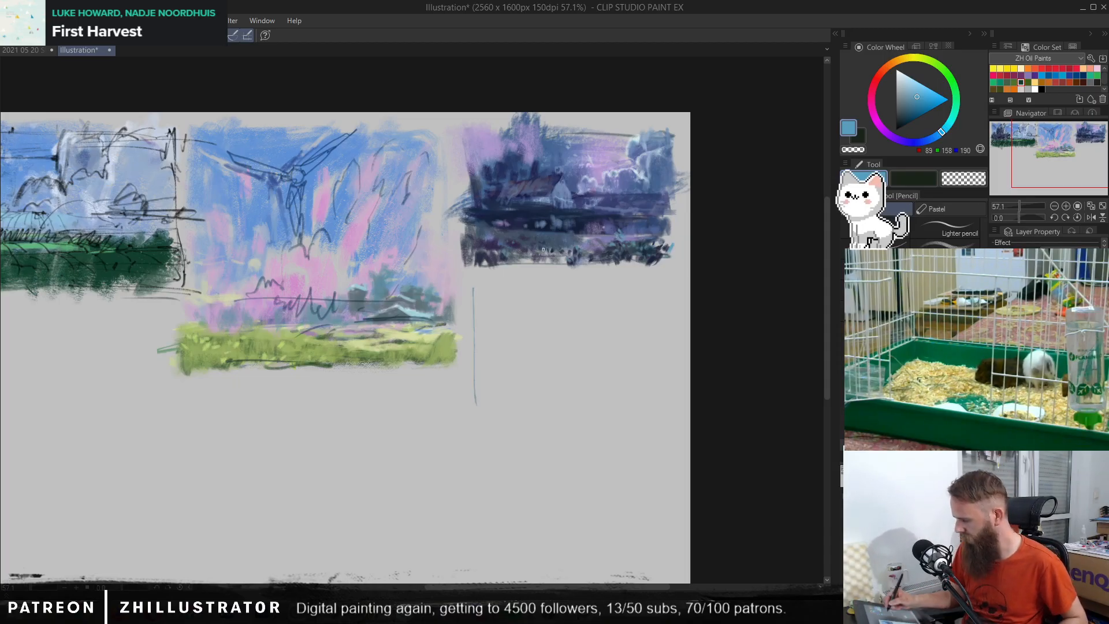
{"action": "mouse_move", "coordinate": [450, 282]}
{"action": "left_mouse_down"}
{"action": "mouse_move", "coordinate": [664, 277]}
{"action": "mouse_move", "coordinate": [668, 389]}
{"action": "left_mouse_up"}
{"action": "left_click_drag", "start_coordinate": [456, 423], "coordinate": [631, 430]}
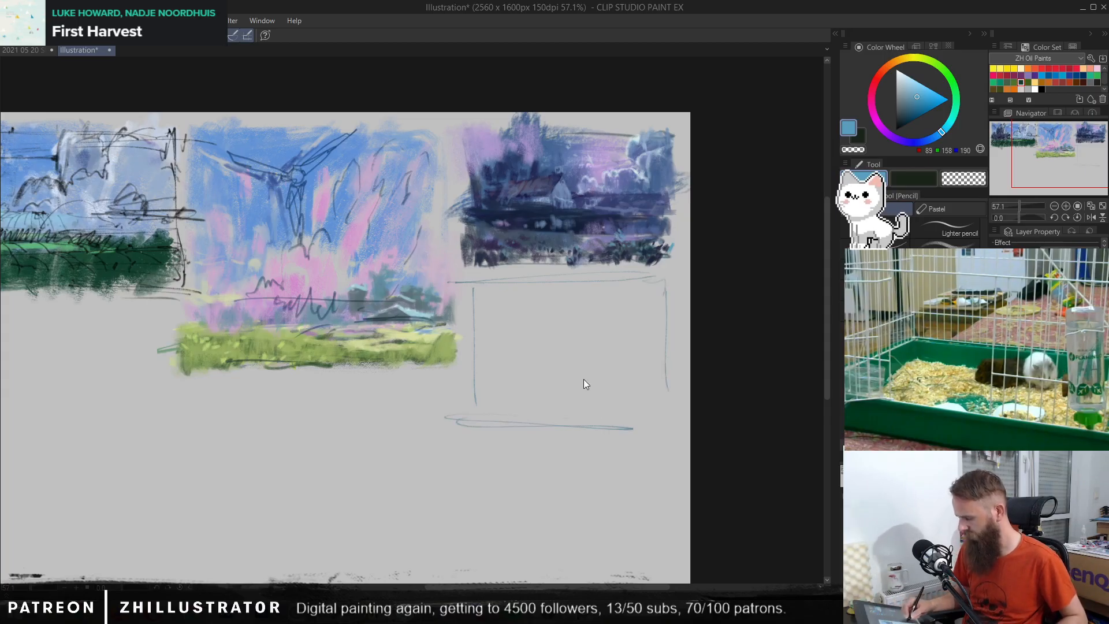
{"action": "key", "text": "ctrl+z"}
{"action": "key", "text": "ctrl+z"}
{"action": "mouse_move", "coordinate": [452, 414]}
{"action": "left_mouse_down"}
{"action": "mouse_move", "coordinate": [439, 413]}
{"action": "mouse_move", "coordinate": [666, 410]}
{"action": "left_mouse_up"}
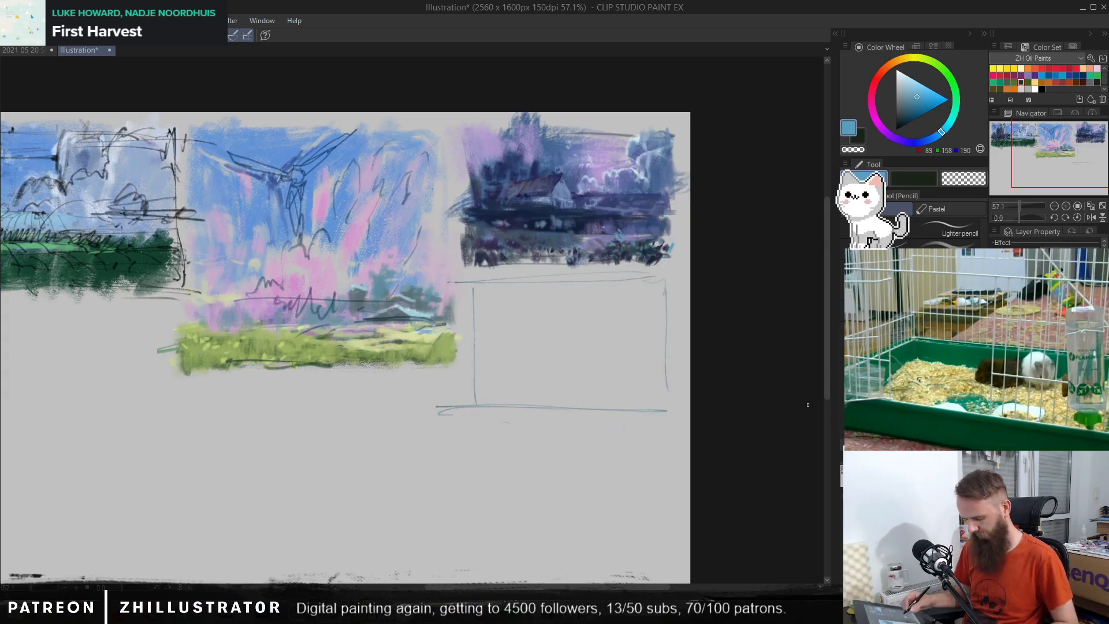
Step: Reinforce the new thumbnail's frame with the Pen and rule in a narrow ground band of horizontal lines along its base
{"action": "key", "text": "p"}
{"action": "mouse_move", "coordinate": [577, 412]}
{"action": "left_mouse_down"}
{"action": "mouse_move", "coordinate": [587, 421]}
{"action": "mouse_move", "coordinate": [577, 423]}
{"action": "left_mouse_up"}
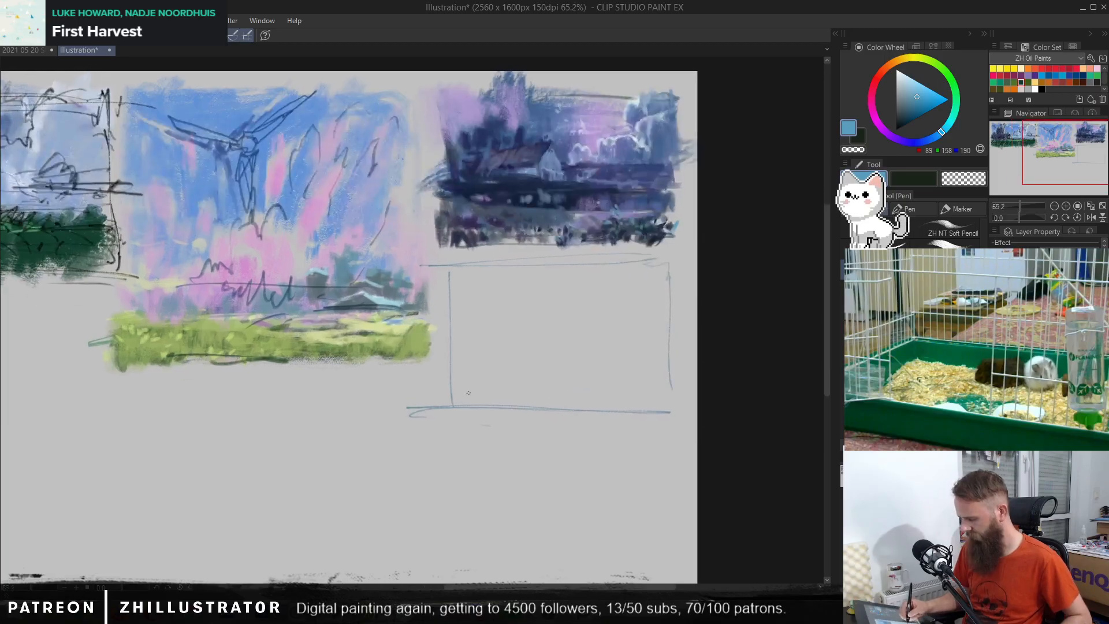
{"action": "left_click_drag", "start_coordinate": [456, 400], "coordinate": [623, 398]}
{"action": "mouse_move", "coordinate": [458, 387]}
{"action": "left_mouse_down"}
{"action": "mouse_move", "coordinate": [669, 391]}
{"action": "mouse_move", "coordinate": [675, 408]}
{"action": "left_mouse_up"}
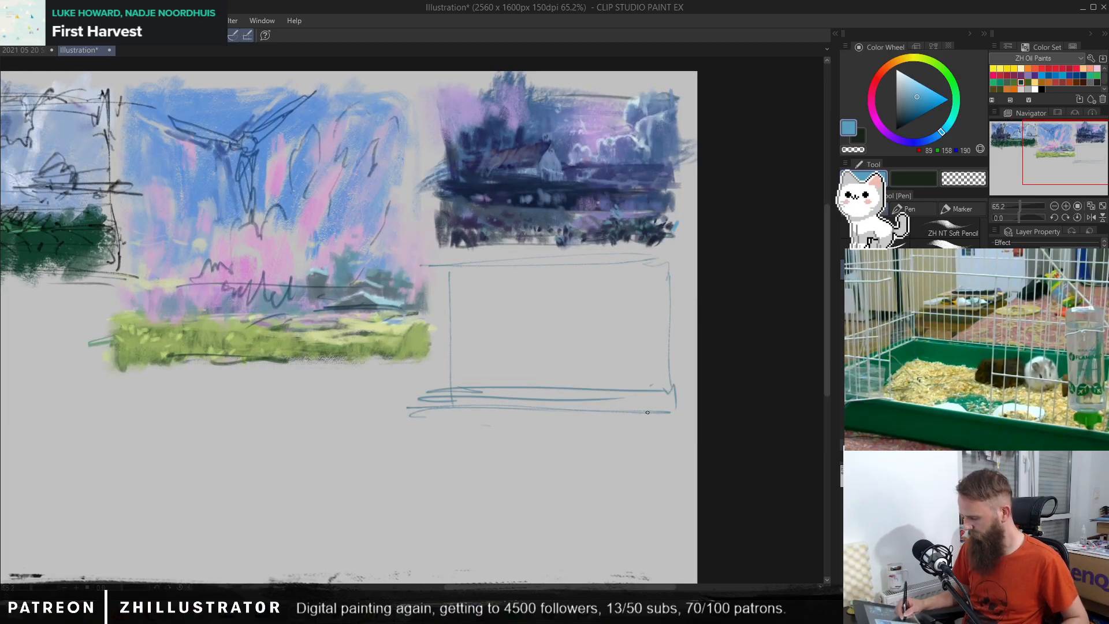
{"action": "left_click_drag", "start_coordinate": [438, 409], "coordinate": [685, 401]}
{"action": "left_click_drag", "start_coordinate": [677, 263], "coordinate": [674, 411]}
{"action": "mouse_move", "coordinate": [448, 271]}
{"action": "left_mouse_down"}
{"action": "mouse_move", "coordinate": [447, 381]}
{"action": "mouse_move", "coordinate": [664, 264]}
{"action": "left_mouse_up"}
{"action": "left_click_drag", "start_coordinate": [669, 388], "coordinate": [669, 402]}
Step: Hatch the middle of the ground band with slanted grass strokes and sketch a small spiky bush above it
{"action": "mouse_move", "coordinate": [556, 386]}
{"action": "left_mouse_down"}
{"action": "mouse_move", "coordinate": [656, 382]}
{"action": "mouse_move", "coordinate": [652, 413]}
{"action": "mouse_move", "coordinate": [648, 398]}
{"action": "left_mouse_up"}
{"action": "mouse_move", "coordinate": [509, 393]}
{"action": "left_mouse_down"}
{"action": "mouse_move", "coordinate": [557, 410]}
{"action": "mouse_move", "coordinate": [577, 390]}
{"action": "mouse_move", "coordinate": [595, 416]}
{"action": "mouse_move", "coordinate": [620, 416]}
{"action": "mouse_move", "coordinate": [620, 392]}
{"action": "mouse_move", "coordinate": [648, 392]}
{"action": "left_mouse_up"}
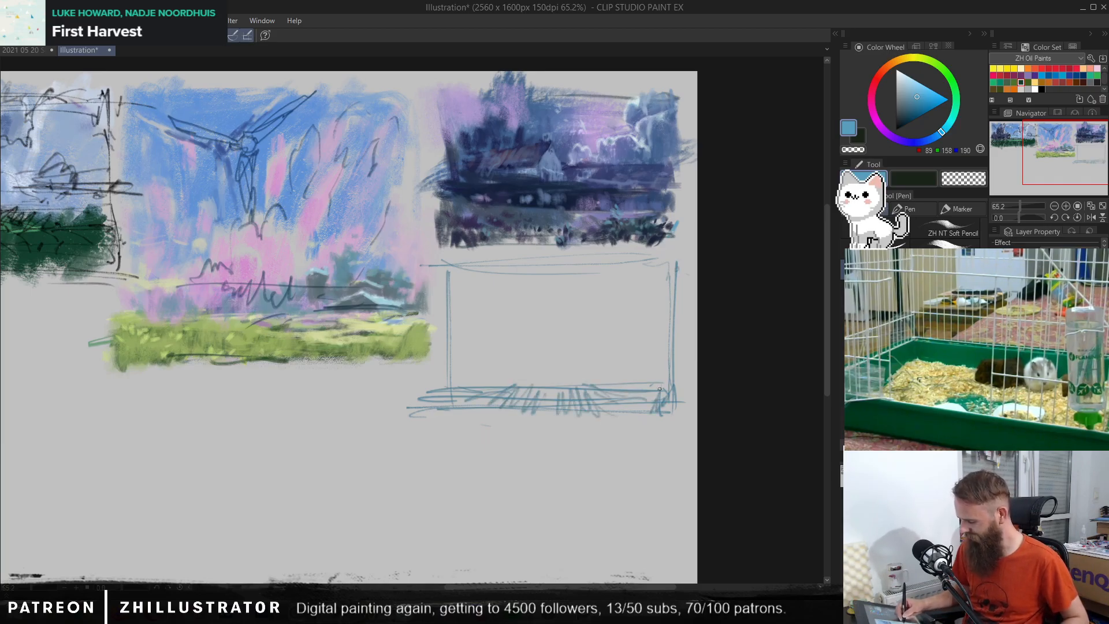
{"action": "left_click_drag", "start_coordinate": [513, 374], "coordinate": [560, 364]}
{"action": "mouse_move", "coordinate": [563, 373]}
{"action": "left_mouse_down"}
{"action": "mouse_move", "coordinate": [588, 380]}
{"action": "mouse_move", "coordinate": [563, 367]}
{"action": "left_mouse_up"}
{"action": "mouse_move", "coordinate": [541, 375]}
{"action": "left_mouse_down"}
{"action": "mouse_move", "coordinate": [582, 384]}
{"action": "mouse_move", "coordinate": [569, 388]}
{"action": "mouse_move", "coordinate": [536, 347]}
{"action": "mouse_move", "coordinate": [533, 383]}
{"action": "mouse_move", "coordinate": [516, 364]}
{"action": "left_mouse_up"}
{"action": "mouse_move", "coordinate": [573, 385]}
{"action": "left_mouse_down"}
{"action": "mouse_move", "coordinate": [586, 373]}
{"action": "mouse_move", "coordinate": [586, 387]}
{"action": "left_mouse_up"}
Step: Sketch loose curved contours in the right half of the frame and slanted hatched shapes in the left half
{"action": "mouse_move", "coordinate": [602, 391]}
{"action": "left_mouse_down"}
{"action": "mouse_move", "coordinate": [661, 386]}
{"action": "mouse_move", "coordinate": [671, 315]}
{"action": "mouse_move", "coordinate": [659, 300]}
{"action": "left_mouse_up"}
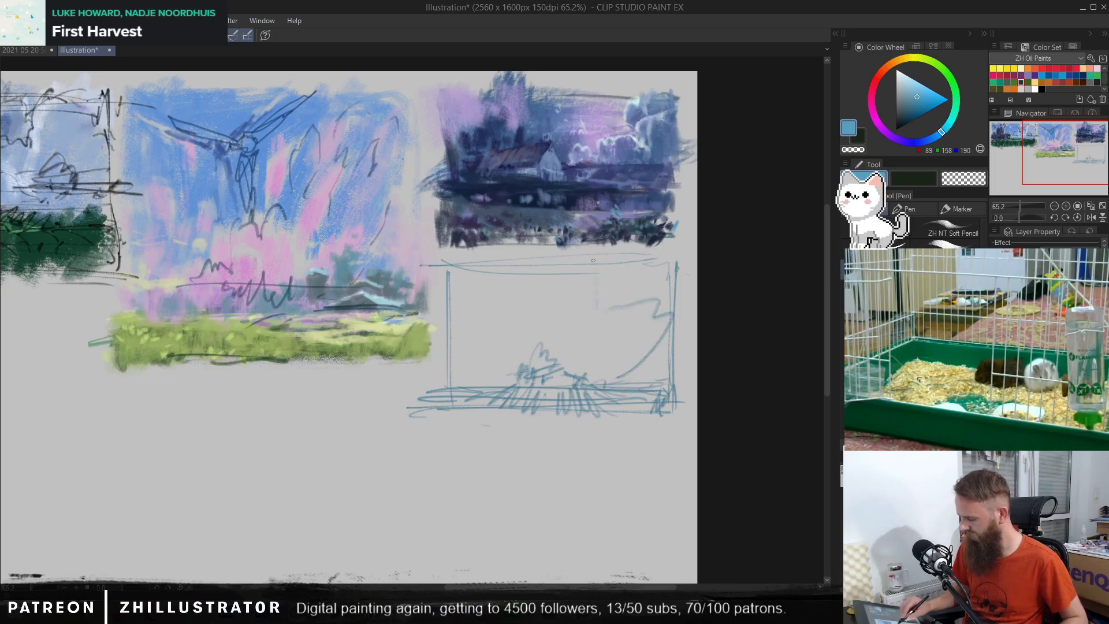
{"action": "mouse_move", "coordinate": [511, 270]}
{"action": "left_mouse_down"}
{"action": "mouse_move", "coordinate": [509, 315]}
{"action": "mouse_move", "coordinate": [494, 326]}
{"action": "mouse_move", "coordinate": [484, 368]}
{"action": "left_mouse_up"}
{"action": "left_click_drag", "start_coordinate": [475, 325], "coordinate": [484, 376]}
{"action": "mouse_move", "coordinate": [457, 310]}
{"action": "left_mouse_down"}
{"action": "mouse_move", "coordinate": [480, 366]}
{"action": "mouse_move", "coordinate": [462, 344]}
{"action": "left_mouse_up"}
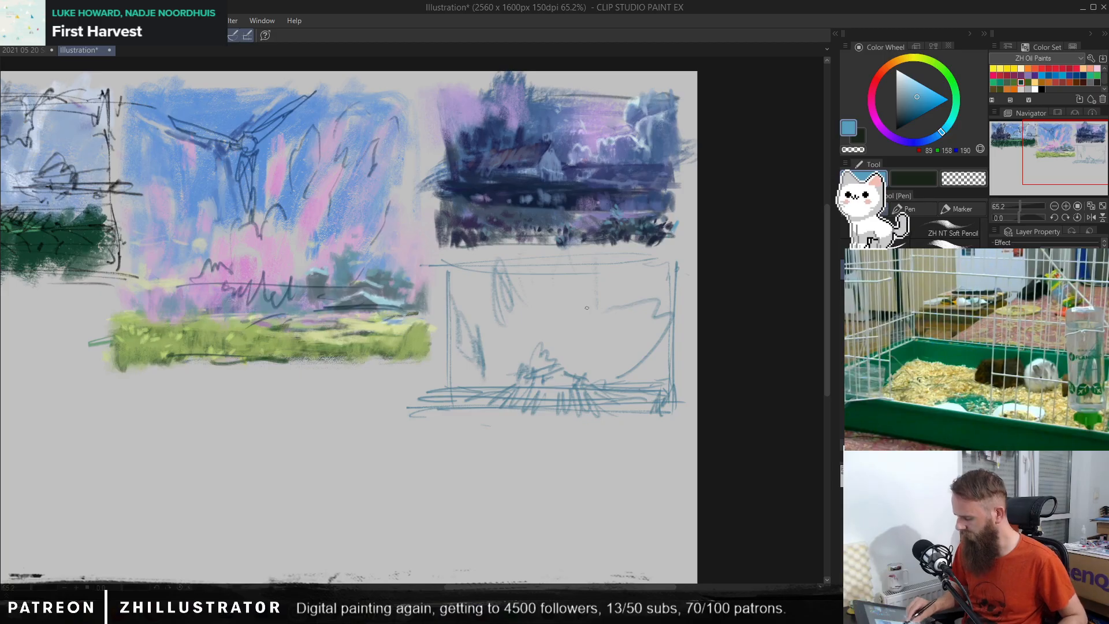
{"action": "left_click_drag", "start_coordinate": [587, 307], "coordinate": [613, 297]}
{"action": "left_click_drag", "start_coordinate": [615, 255], "coordinate": [611, 300]}
{"action": "left_click_drag", "start_coordinate": [605, 306], "coordinate": [583, 342]}
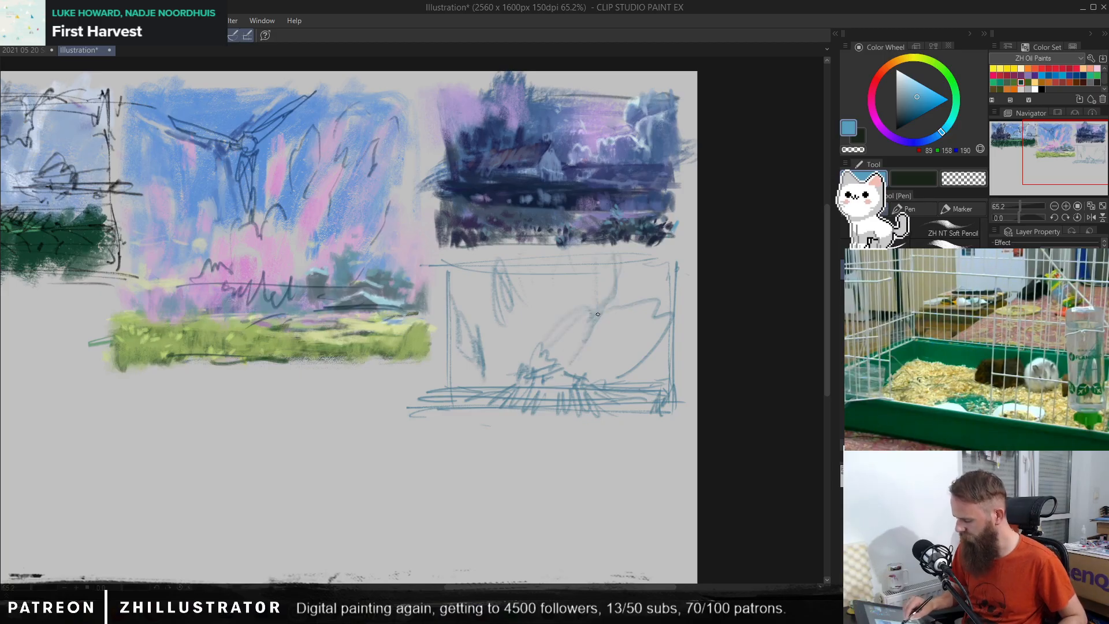
Step: Layer sweeping curves over the right half of the frame and hatch both ends of the ground band
{"action": "left_click_drag", "start_coordinate": [660, 338], "coordinate": [603, 383]}
{"action": "left_click_drag", "start_coordinate": [690, 303], "coordinate": [671, 329]}
{"action": "left_click_drag", "start_coordinate": [665, 297], "coordinate": [598, 369]}
{"action": "left_click_drag", "start_coordinate": [634, 287], "coordinate": [614, 314]}
{"action": "left_click_drag", "start_coordinate": [629, 247], "coordinate": [615, 295]}
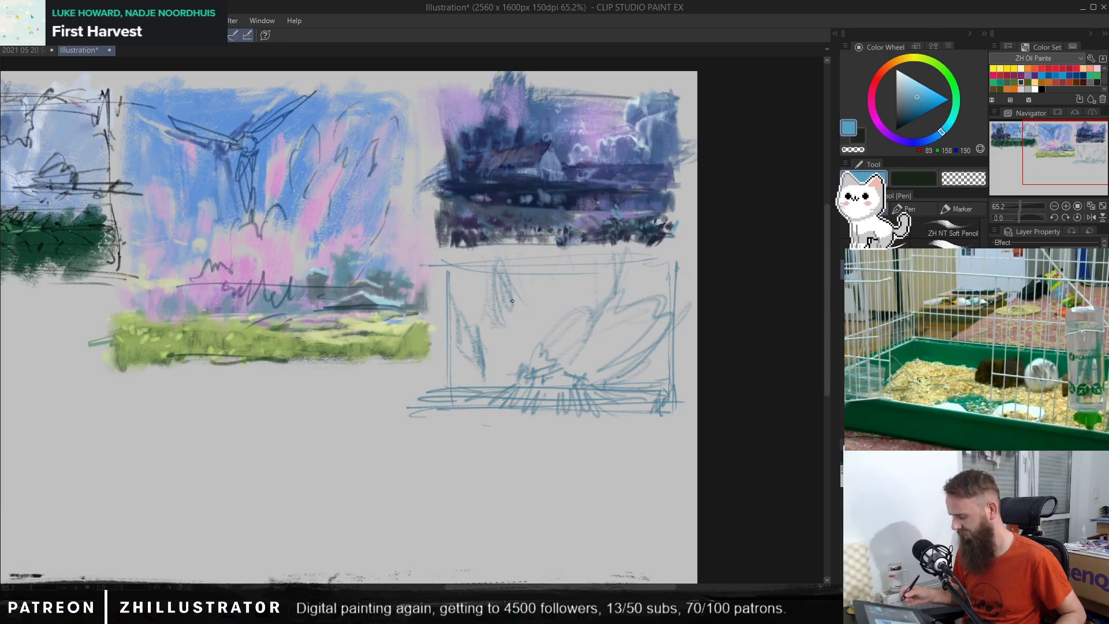
{"action": "mouse_move", "coordinate": [479, 411]}
{"action": "left_mouse_down"}
{"action": "mouse_move", "coordinate": [460, 388]}
{"action": "mouse_move", "coordinate": [446, 418]}
{"action": "left_mouse_up"}
{"action": "mouse_move", "coordinate": [635, 406]}
{"action": "left_mouse_down"}
{"action": "mouse_move", "coordinate": [439, 412]}
{"action": "mouse_move", "coordinate": [668, 402]}
{"action": "left_mouse_up"}
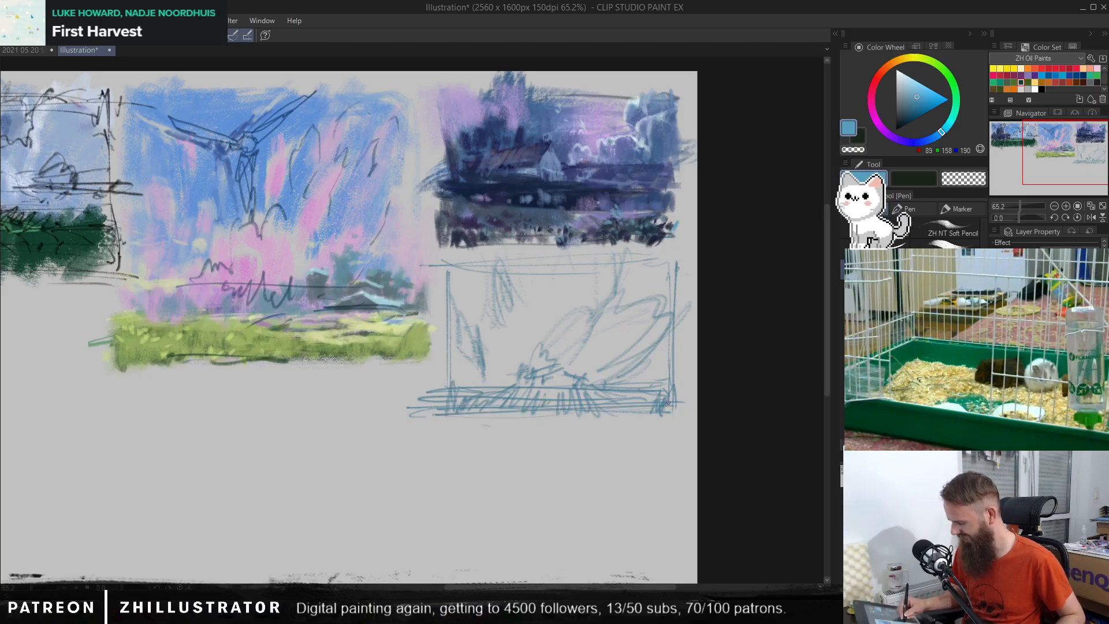
Step: Darken the hanging hatched shape in the upper left of the thumbnail and firm up the frame's top-left corner and left edge
{"action": "scroll", "coordinate": [594, 383], "scroll_direction": "up", "scroll_amount": 2}
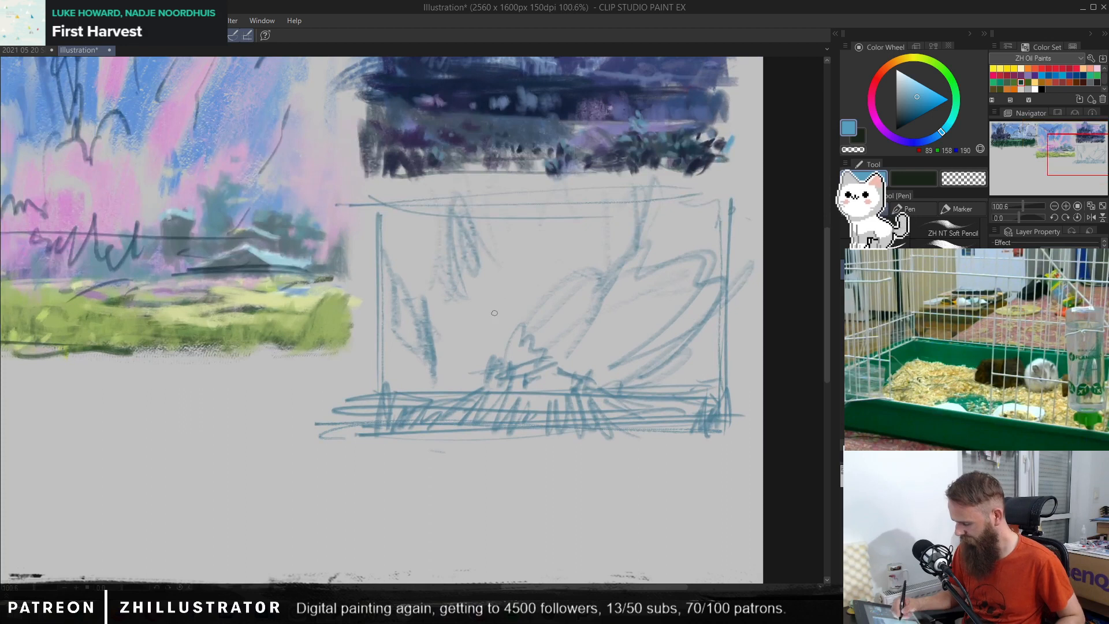
{"action": "left_click_drag", "start_coordinate": [583, 271], "coordinate": [568, 279]}
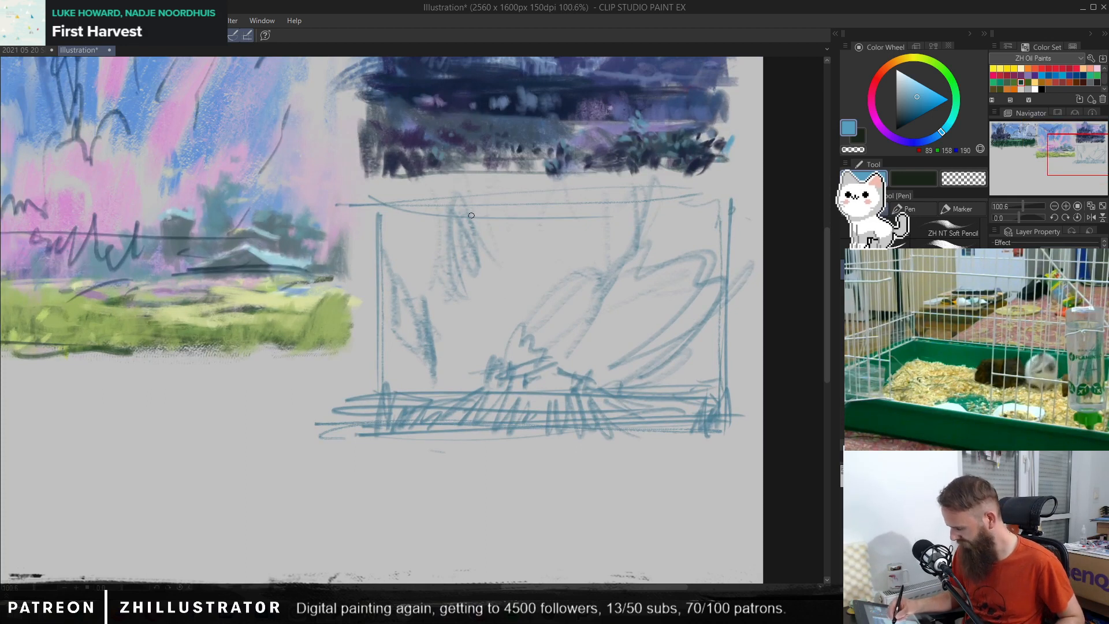
{"action": "mouse_move", "coordinate": [460, 205]}
{"action": "left_mouse_down"}
{"action": "mouse_move", "coordinate": [452, 249]}
{"action": "mouse_move", "coordinate": [436, 239]}
{"action": "left_mouse_up"}
{"action": "left_click_drag", "start_coordinate": [372, 205], "coordinate": [482, 204]}
{"action": "left_click_drag", "start_coordinate": [389, 327], "coordinate": [393, 376]}
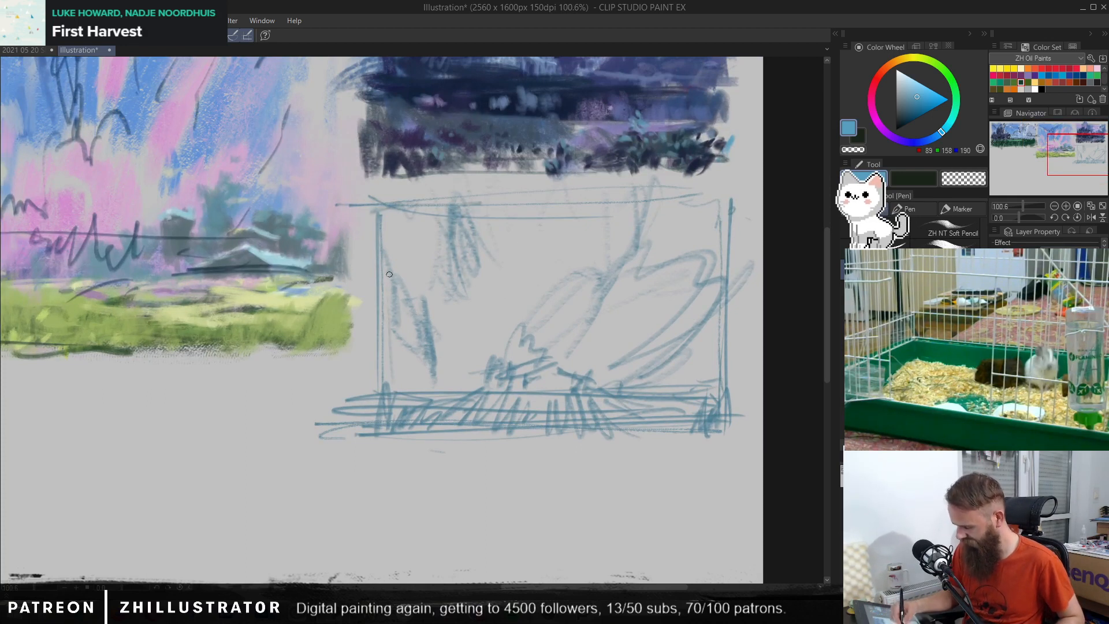
Step: Add short branch marks and hatching above the ground band, and fill the band with more grass strokes
{"action": "left_click_drag", "start_coordinate": [428, 305], "coordinate": [459, 323]}
{"action": "mouse_move", "coordinate": [445, 361]}
{"action": "left_mouse_down"}
{"action": "mouse_move", "coordinate": [460, 383]}
{"action": "mouse_move", "coordinate": [404, 388]}
{"action": "left_mouse_up"}
{"action": "mouse_move", "coordinate": [679, 365]}
{"action": "left_mouse_down"}
{"action": "mouse_move", "coordinate": [683, 387]}
{"action": "mouse_move", "coordinate": [718, 364]}
{"action": "left_mouse_up"}
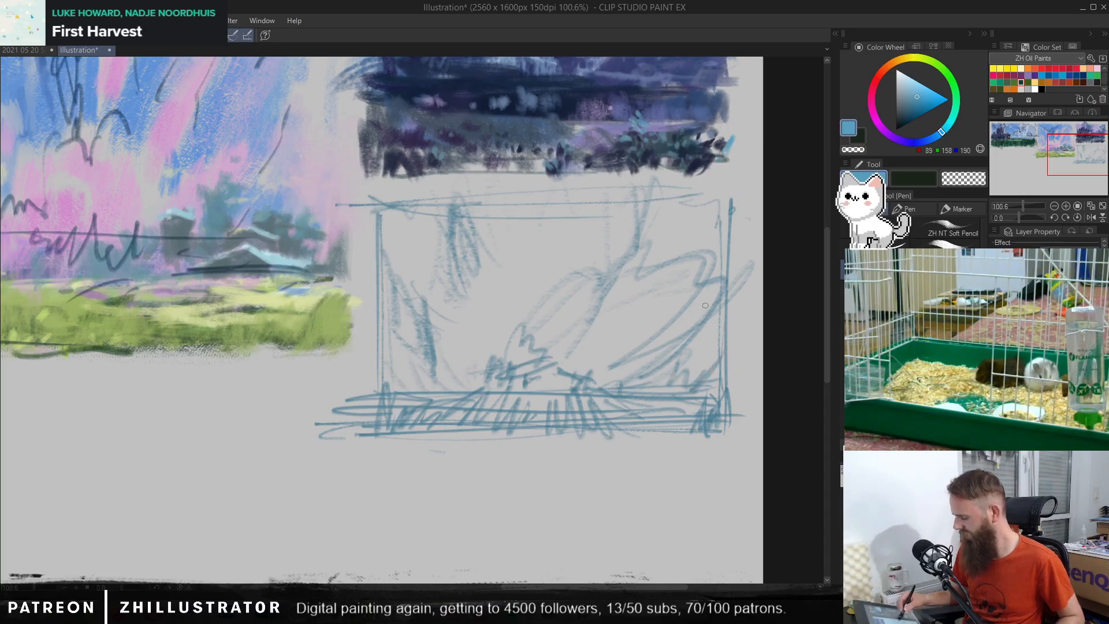
{"action": "left_click_drag", "start_coordinate": [460, 325], "coordinate": [438, 329]}
{"action": "left_click_drag", "start_coordinate": [618, 304], "coordinate": [641, 307]}
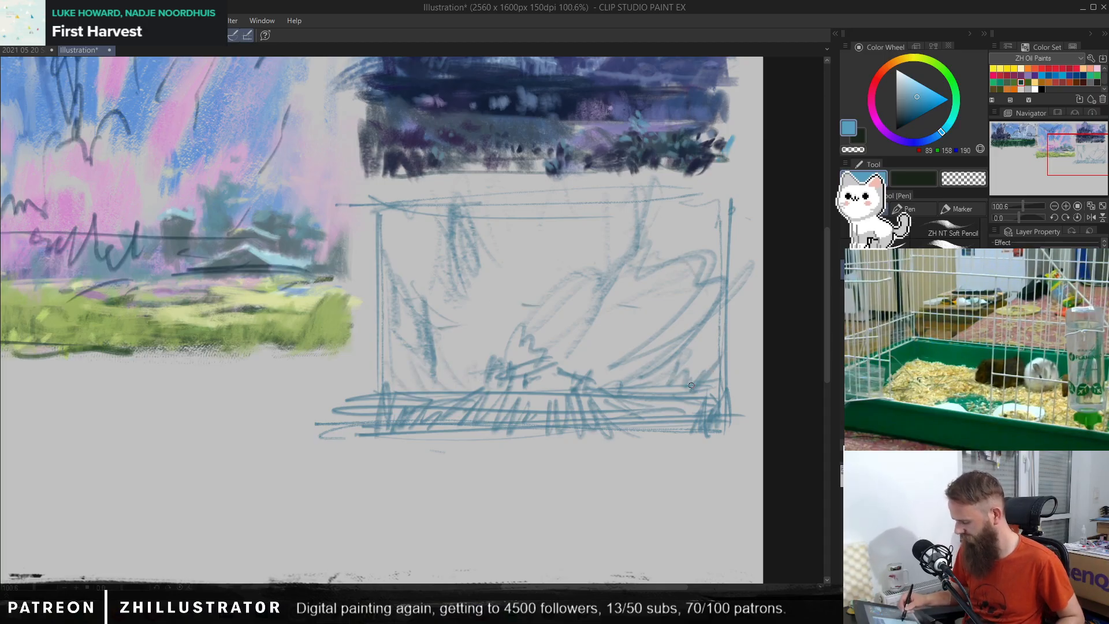
{"action": "mouse_move", "coordinate": [626, 431]}
{"action": "left_mouse_down"}
{"action": "mouse_move", "coordinate": [720, 432]}
{"action": "mouse_move", "coordinate": [682, 432]}
{"action": "left_mouse_up"}
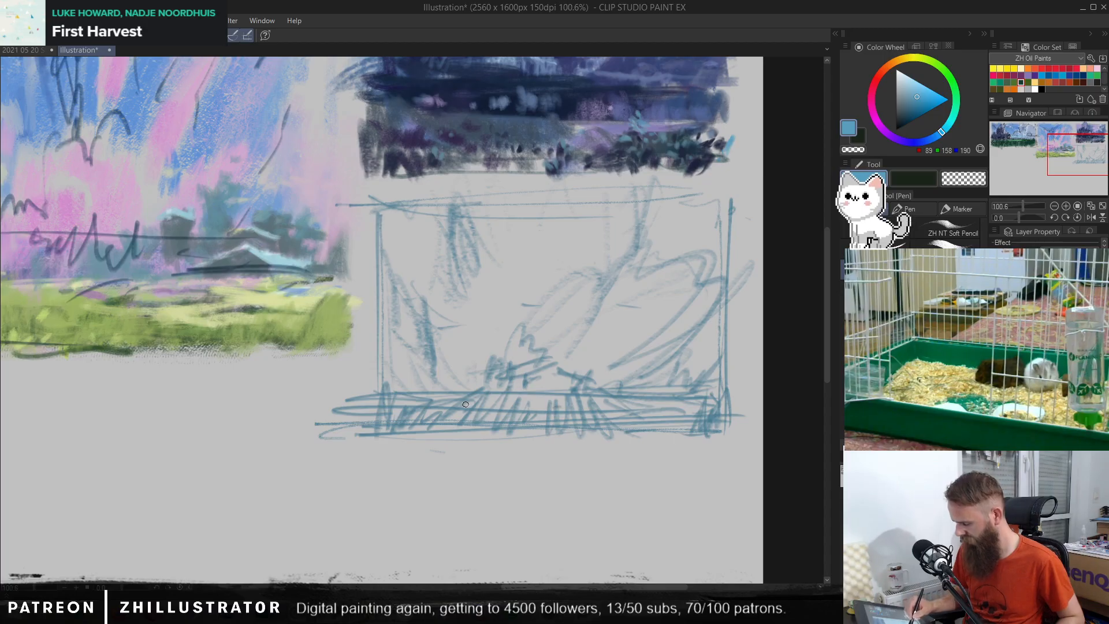
{"action": "left_click_drag", "start_coordinate": [472, 401], "coordinate": [406, 423]}
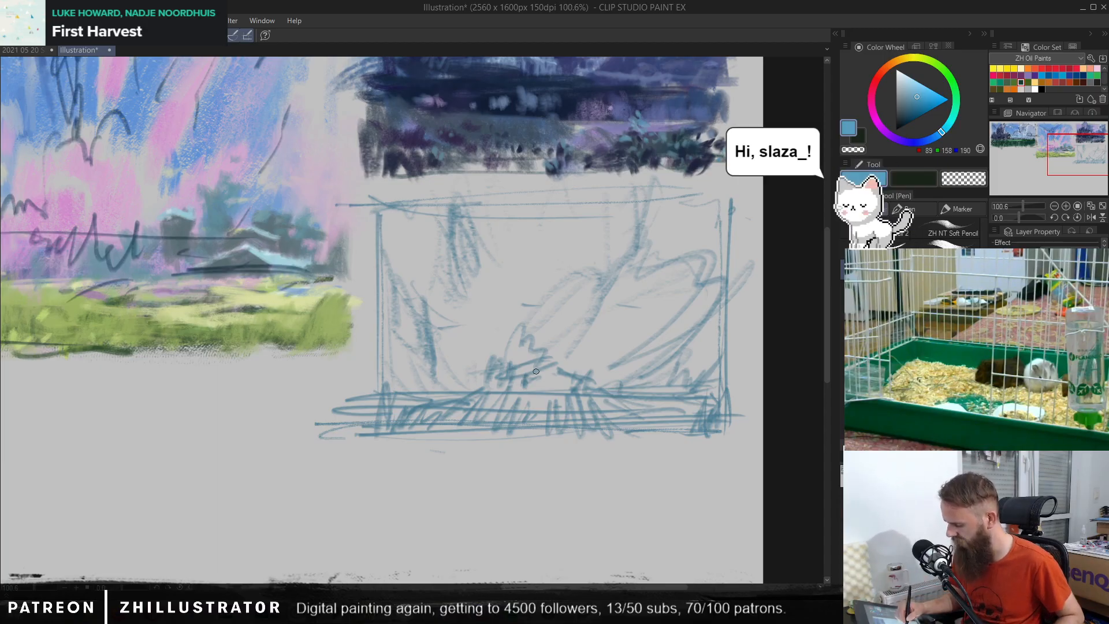
Step: Sketch a tiny upright figure, a fuller central bush, a tall dark tree on the right and a smaller one on the left
{"action": "mouse_move", "coordinate": [579, 366]}
{"action": "left_mouse_down"}
{"action": "mouse_move", "coordinate": [582, 335]}
{"action": "mouse_move", "coordinate": [586, 348]}
{"action": "left_mouse_up"}
{"action": "left_click_drag", "start_coordinate": [576, 357], "coordinate": [586, 356]}
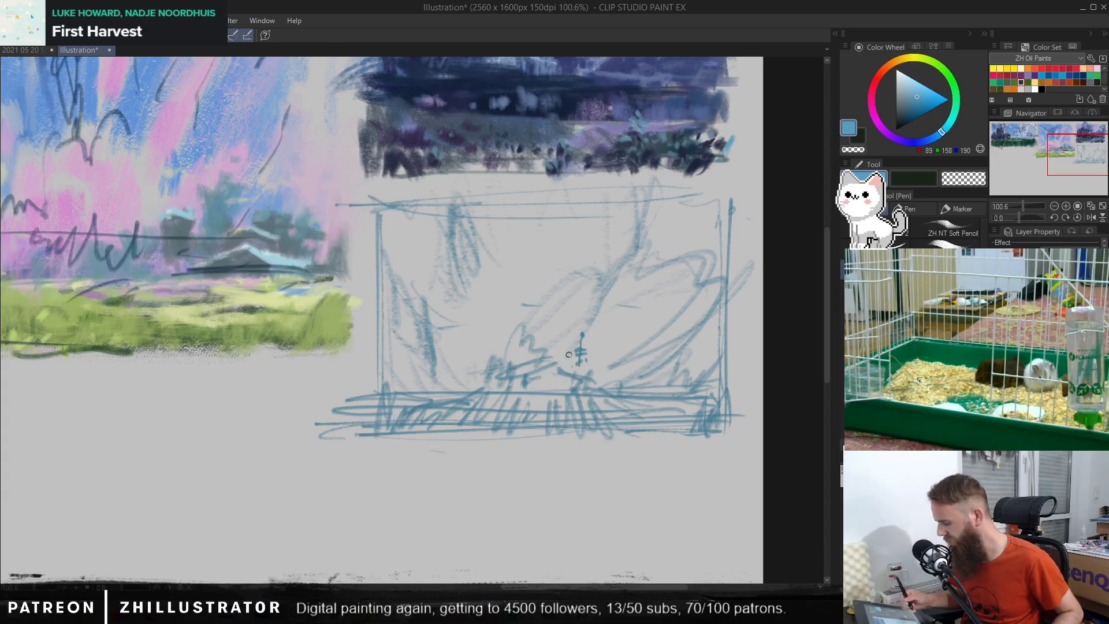
{"action": "mouse_move", "coordinate": [521, 343]}
{"action": "left_mouse_down"}
{"action": "mouse_move", "coordinate": [500, 337]}
{"action": "mouse_move", "coordinate": [494, 384]}
{"action": "left_mouse_up"}
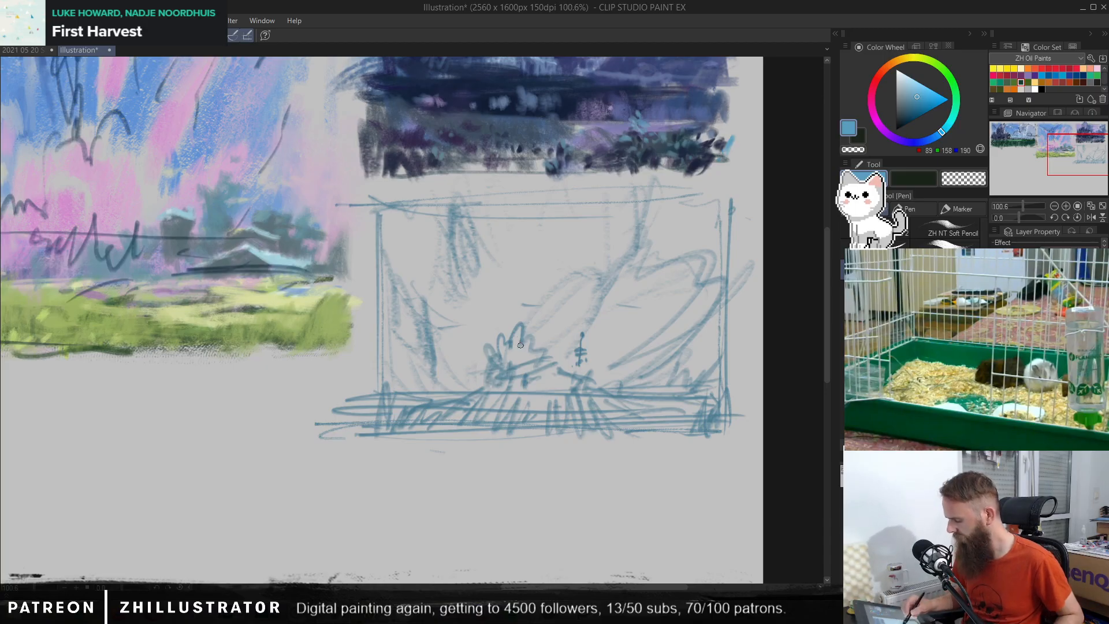
{"action": "mouse_move", "coordinate": [640, 370]}
{"action": "left_mouse_down"}
{"action": "mouse_move", "coordinate": [650, 302]}
{"action": "mouse_move", "coordinate": [668, 299]}
{"action": "mouse_move", "coordinate": [661, 287]}
{"action": "mouse_move", "coordinate": [629, 314]}
{"action": "mouse_move", "coordinate": [657, 308]}
{"action": "mouse_move", "coordinate": [638, 321]}
{"action": "mouse_move", "coordinate": [658, 327]}
{"action": "mouse_move", "coordinate": [642, 333]}
{"action": "left_mouse_up"}
{"action": "mouse_move", "coordinate": [641, 332]}
{"action": "left_mouse_down"}
{"action": "mouse_move", "coordinate": [637, 369]}
{"action": "mouse_move", "coordinate": [624, 359]}
{"action": "left_mouse_up"}
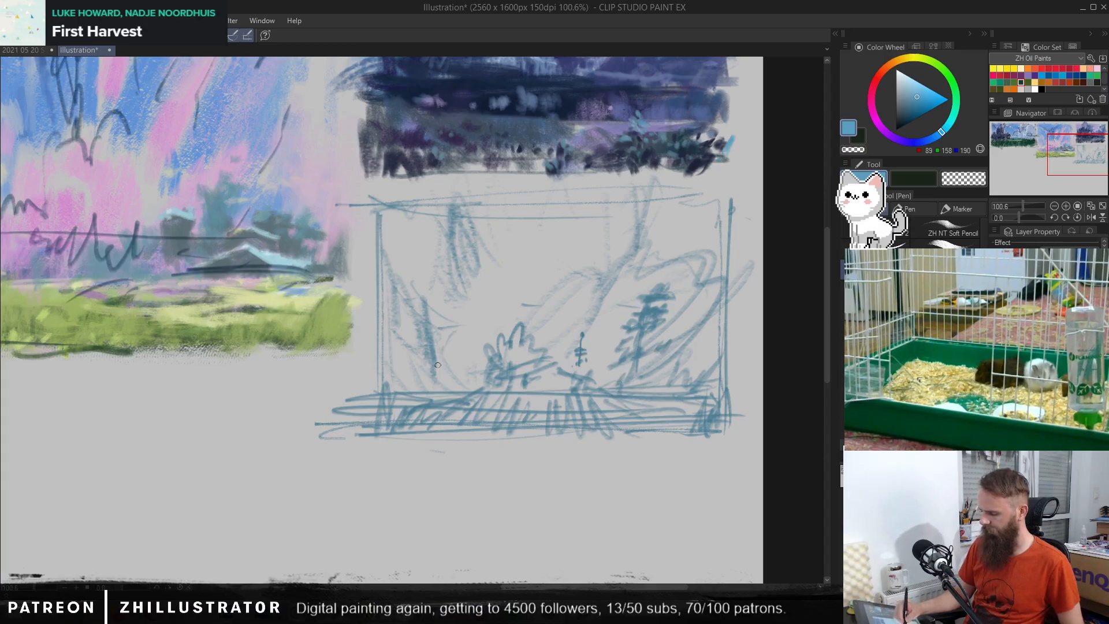
{"action": "mouse_move", "coordinate": [448, 351]}
{"action": "left_mouse_down"}
{"action": "mouse_move", "coordinate": [435, 375]}
{"action": "mouse_move", "coordinate": [479, 322]}
{"action": "mouse_move", "coordinate": [457, 347]}
{"action": "mouse_move", "coordinate": [449, 395]}
{"action": "left_mouse_up"}
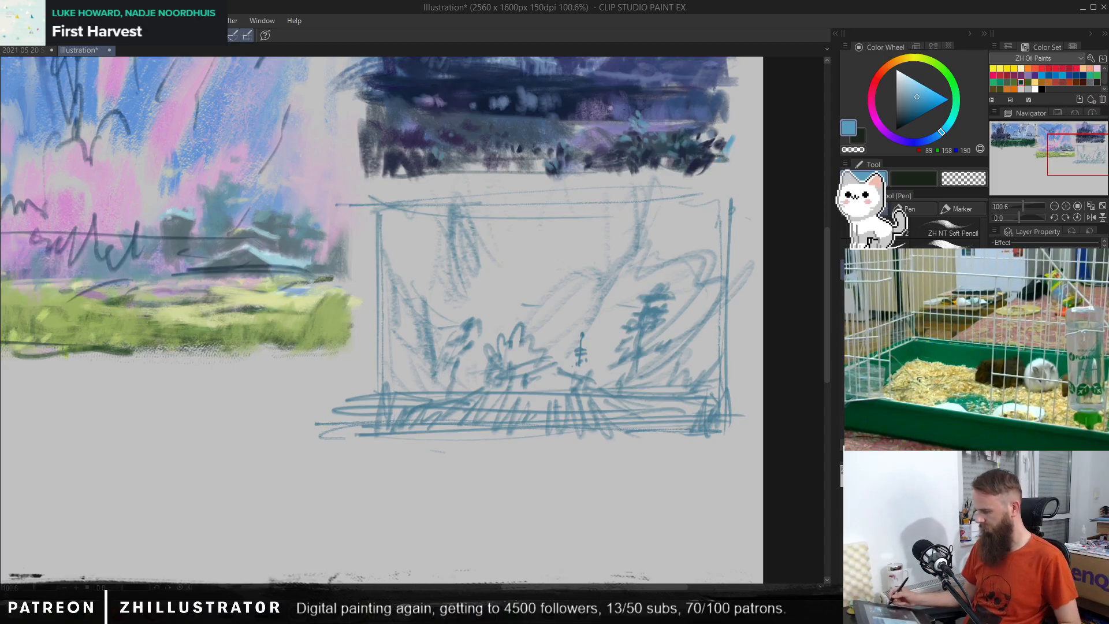
Step: Flip the canvas view horizontally and reinforce the new thumbnail's bottom and top edges with long pen strokes
{"action": "left_click", "coordinate": [1090, 217]}
{"action": "left_click_drag", "start_coordinate": [491, 433], "coordinate": [708, 499]}
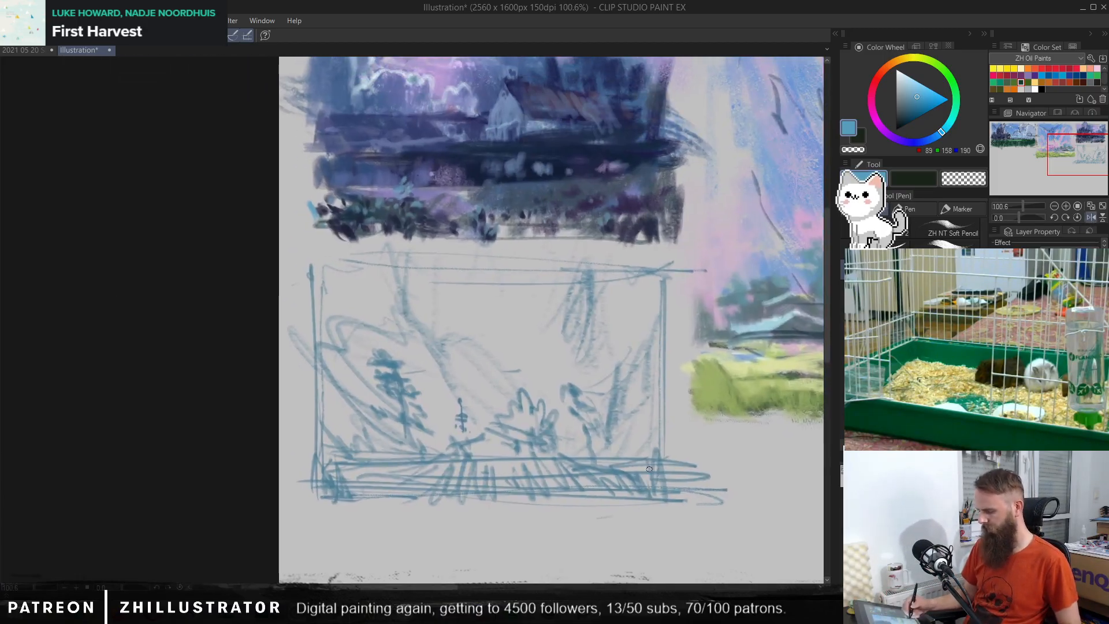
{"action": "left_click_drag", "start_coordinate": [649, 469], "coordinate": [569, 413]}
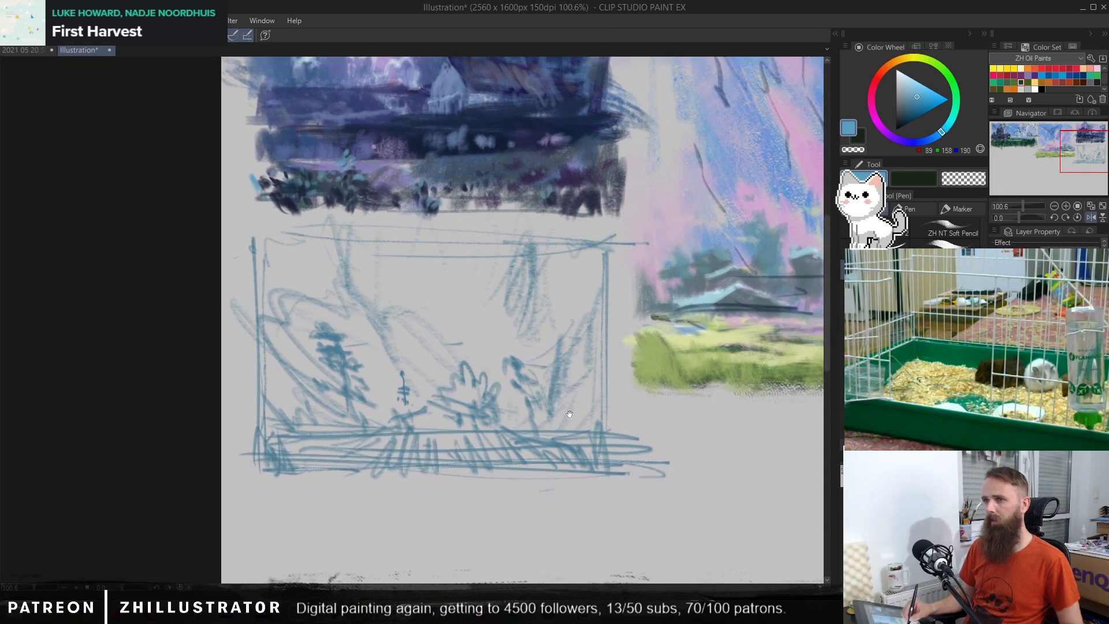
{"action": "left_click_drag", "start_coordinate": [244, 473], "coordinate": [632, 474]}
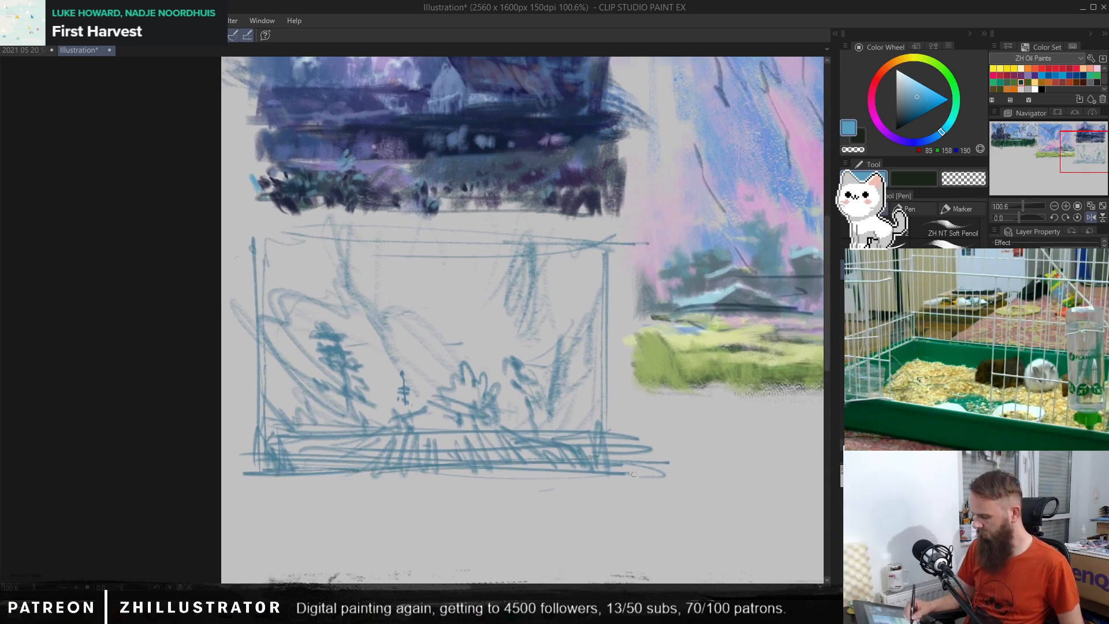
{"action": "left_click_drag", "start_coordinate": [225, 237], "coordinate": [646, 235]}
{"action": "left_click_drag", "start_coordinate": [479, 239], "coordinate": [305, 240]}
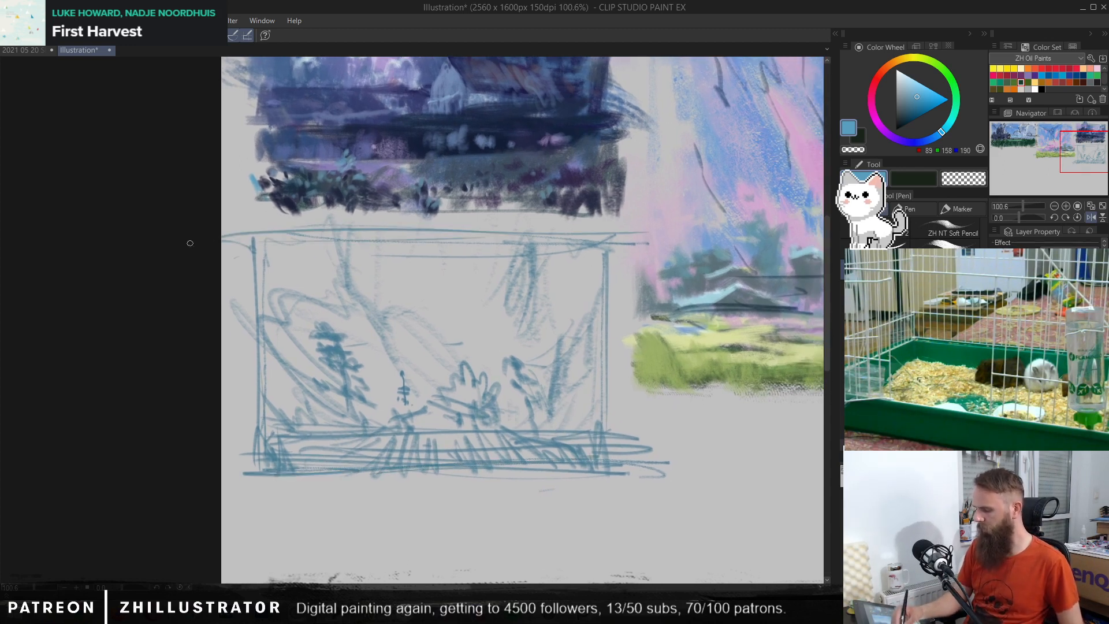
Step: Reinforce the blue thumbnail's side and bottom edges, then darken the marks beside the central bush and the foliage of the right-hand tree
{"action": "mouse_move", "coordinate": [594, 225]}
{"action": "left_mouse_down"}
{"action": "mouse_move", "coordinate": [280, 244]}
{"action": "mouse_move", "coordinate": [615, 242]}
{"action": "mouse_move", "coordinate": [616, 419]}
{"action": "left_mouse_up"}
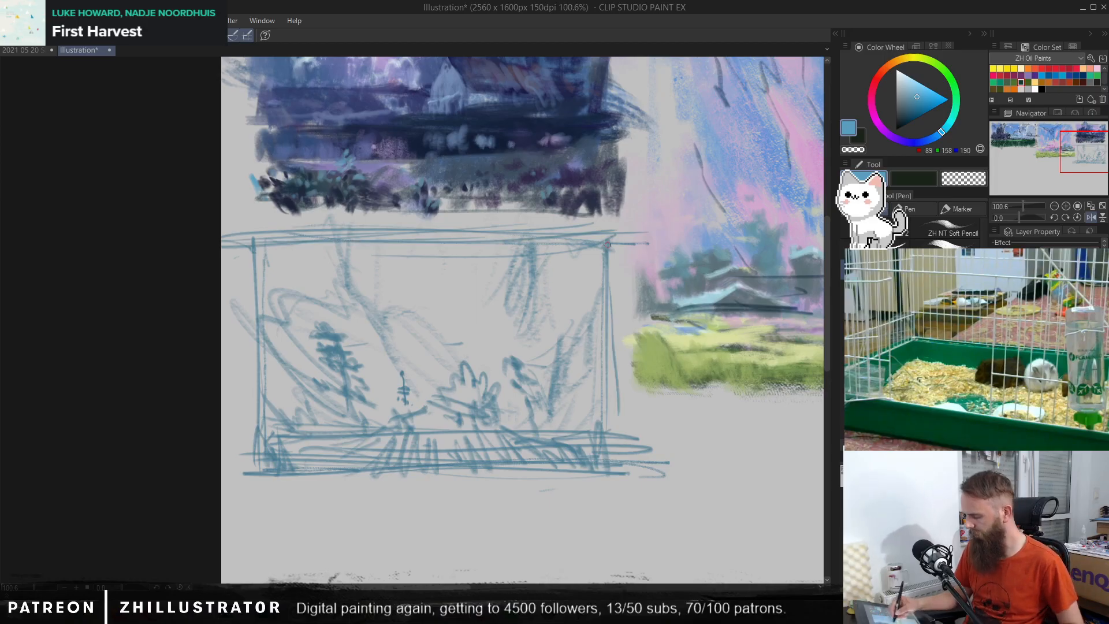
{"action": "left_click_drag", "start_coordinate": [608, 260], "coordinate": [612, 471]}
{"action": "left_click_drag", "start_coordinate": [252, 220], "coordinate": [254, 425]}
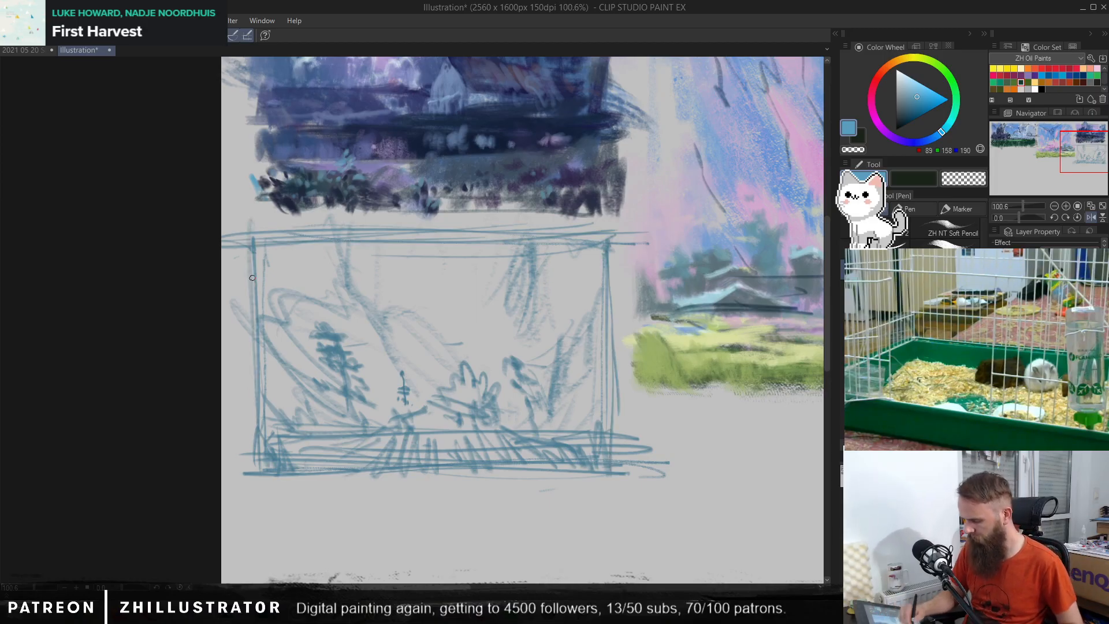
{"action": "mouse_move", "coordinate": [255, 323]}
{"action": "left_mouse_down"}
{"action": "mouse_move", "coordinate": [251, 454]}
{"action": "mouse_move", "coordinate": [303, 482]}
{"action": "mouse_move", "coordinate": [656, 479]}
{"action": "left_mouse_up"}
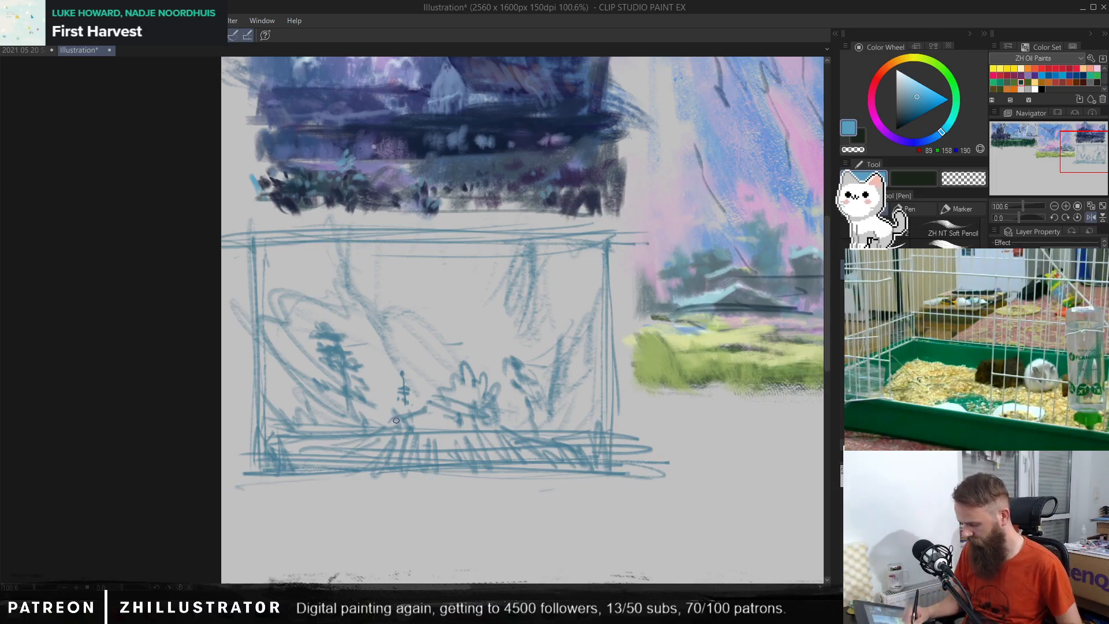
{"action": "mouse_move", "coordinate": [460, 414]}
{"action": "left_mouse_down"}
{"action": "mouse_move", "coordinate": [485, 421]}
{"action": "mouse_move", "coordinate": [417, 412]}
{"action": "left_mouse_up"}
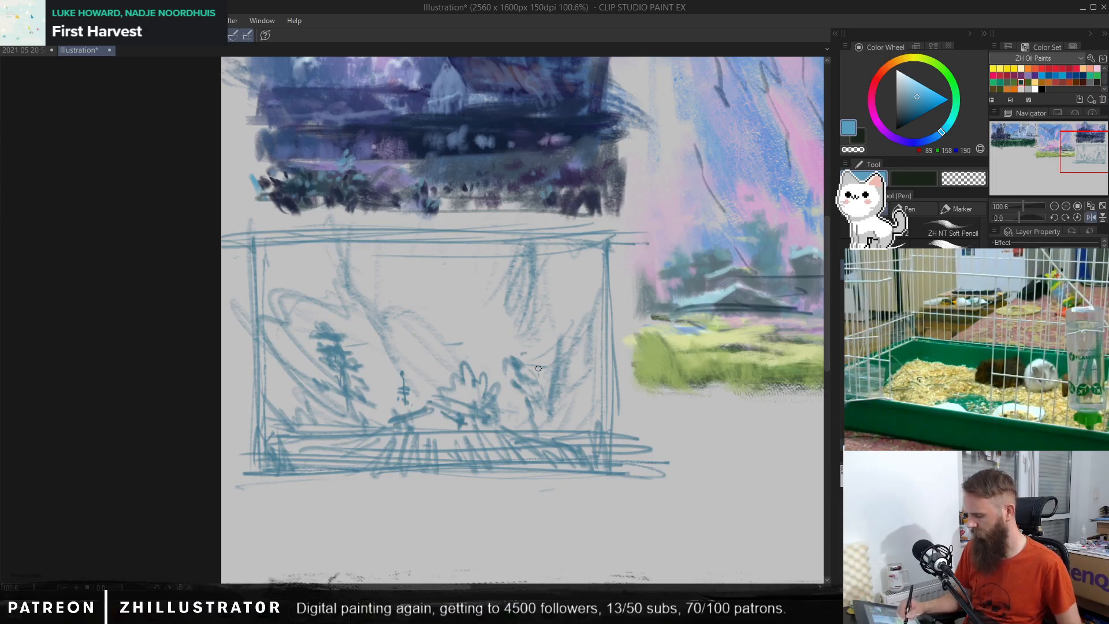
{"action": "mouse_move", "coordinate": [550, 359]}
{"action": "left_mouse_down"}
{"action": "mouse_move", "coordinate": [570, 328]}
{"action": "mouse_move", "coordinate": [564, 313]}
{"action": "mouse_move", "coordinate": [547, 340]}
{"action": "mouse_move", "coordinate": [539, 335]}
{"action": "mouse_move", "coordinate": [534, 366]}
{"action": "mouse_move", "coordinate": [570, 373]}
{"action": "mouse_move", "coordinate": [531, 392]}
{"action": "left_mouse_up"}
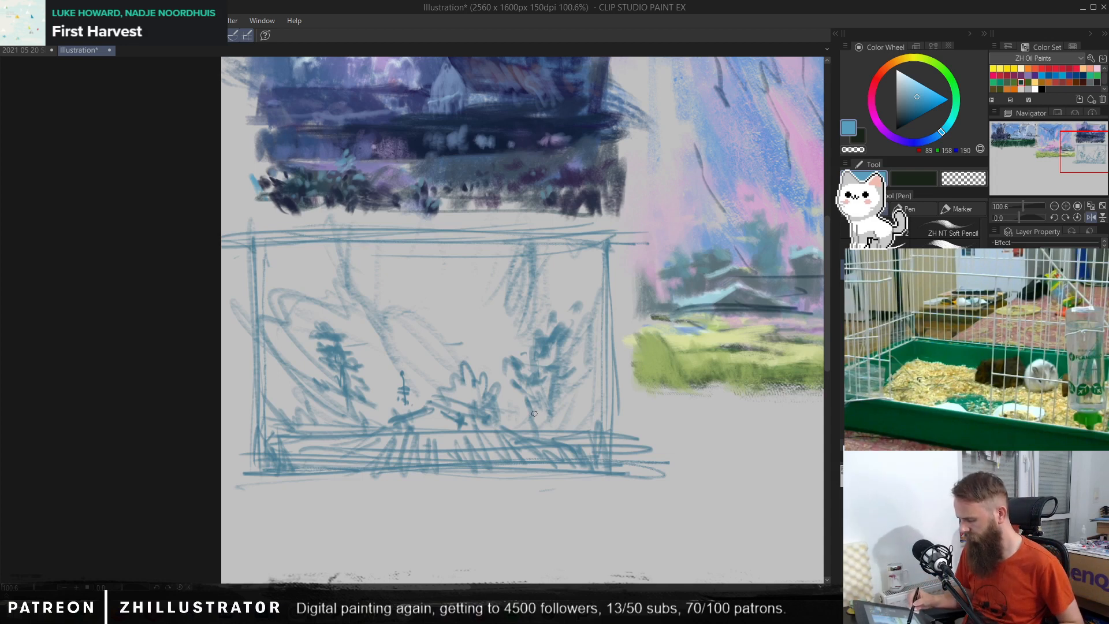
{"action": "mouse_move", "coordinate": [413, 273]}
{"action": "left_mouse_down"}
{"action": "mouse_move", "coordinate": [429, 317]}
{"action": "mouse_move", "coordinate": [412, 274]}
{"action": "mouse_move", "coordinate": [420, 381]}
{"action": "left_mouse_up"}
{"action": "mouse_move", "coordinate": [445, 323]}
{"action": "left_mouse_down"}
{"action": "mouse_move", "coordinate": [486, 289]}
{"action": "mouse_move", "coordinate": [448, 259]}
{"action": "mouse_move", "coordinate": [390, 306]}
{"action": "mouse_move", "coordinate": [467, 284]}
{"action": "mouse_move", "coordinate": [431, 328]}
{"action": "mouse_move", "coordinate": [440, 259]}
{"action": "left_mouse_up"}
{"action": "mouse_move", "coordinate": [427, 335]}
{"action": "left_mouse_down"}
{"action": "mouse_move", "coordinate": [497, 286]}
{"action": "mouse_move", "coordinate": [500, 265]}
{"action": "mouse_move", "coordinate": [437, 329]}
{"action": "left_mouse_up"}
{"action": "mouse_move", "coordinate": [485, 296]}
{"action": "left_mouse_down"}
{"action": "mouse_move", "coordinate": [450, 344]}
{"action": "mouse_move", "coordinate": [465, 341]}
{"action": "mouse_move", "coordinate": [431, 351]}
{"action": "mouse_move", "coordinate": [420, 316]}
{"action": "left_mouse_up"}
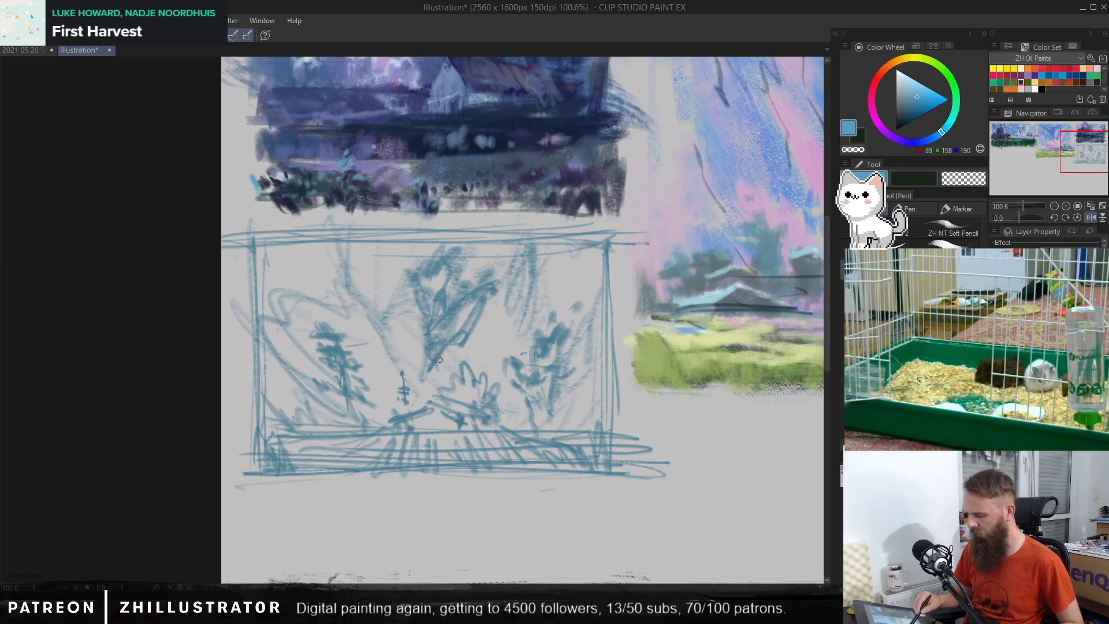
{"action": "left_click_drag", "start_coordinate": [431, 361], "coordinate": [412, 401]}
{"action": "left_click_drag", "start_coordinate": [436, 345], "coordinate": [417, 387]}
{"action": "left_click_drag", "start_coordinate": [471, 297], "coordinate": [442, 339]}
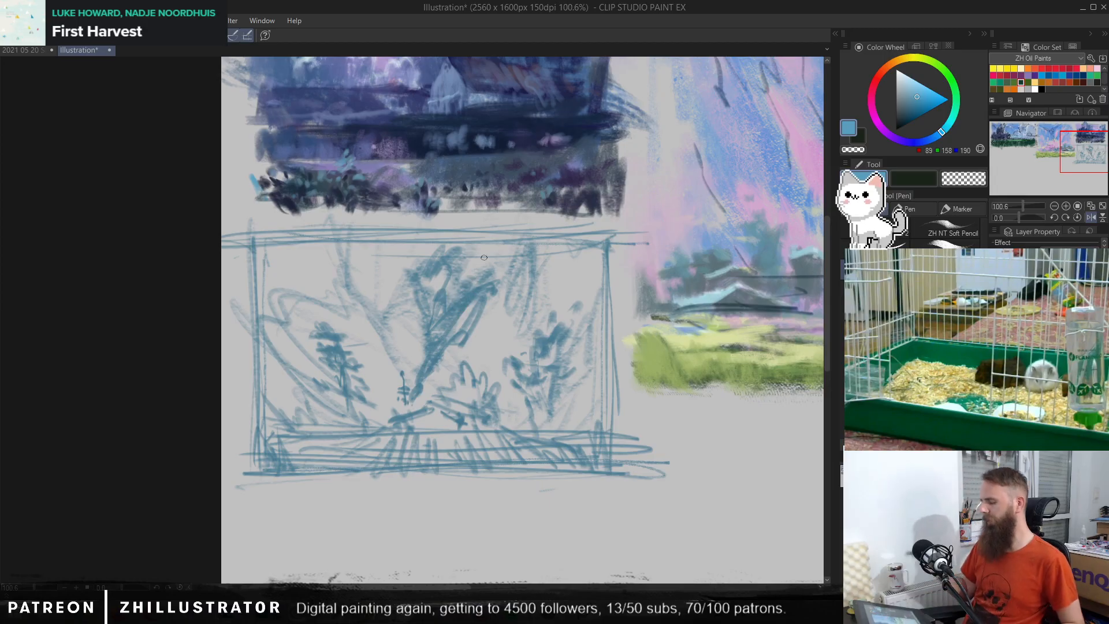
{"action": "key", "text": "ctrl+z"}
{"action": "key", "text": "ctrl+z"}
{"action": "key", "text": "ctrl+z"}
Step: Sketch a large central tree with spreading branches and a thick trunk, and hatch a low mound in front of it
{"action": "mouse_move", "coordinate": [392, 284]}
{"action": "left_mouse_down"}
{"action": "mouse_move", "coordinate": [421, 303]}
{"action": "mouse_move", "coordinate": [352, 263]}
{"action": "mouse_move", "coordinate": [419, 279]}
{"action": "mouse_move", "coordinate": [406, 271]}
{"action": "mouse_move", "coordinate": [435, 296]}
{"action": "mouse_move", "coordinate": [429, 338]}
{"action": "mouse_move", "coordinate": [334, 293]}
{"action": "mouse_move", "coordinate": [341, 285]}
{"action": "mouse_move", "coordinate": [436, 335]}
{"action": "mouse_move", "coordinate": [512, 307]}
{"action": "mouse_move", "coordinate": [421, 287]}
{"action": "mouse_move", "coordinate": [418, 257]}
{"action": "mouse_move", "coordinate": [428, 326]}
{"action": "mouse_move", "coordinate": [565, 254]}
{"action": "mouse_move", "coordinate": [479, 292]}
{"action": "mouse_move", "coordinate": [564, 244]}
{"action": "mouse_move", "coordinate": [523, 241]}
{"action": "mouse_move", "coordinate": [458, 278]}
{"action": "left_mouse_up"}
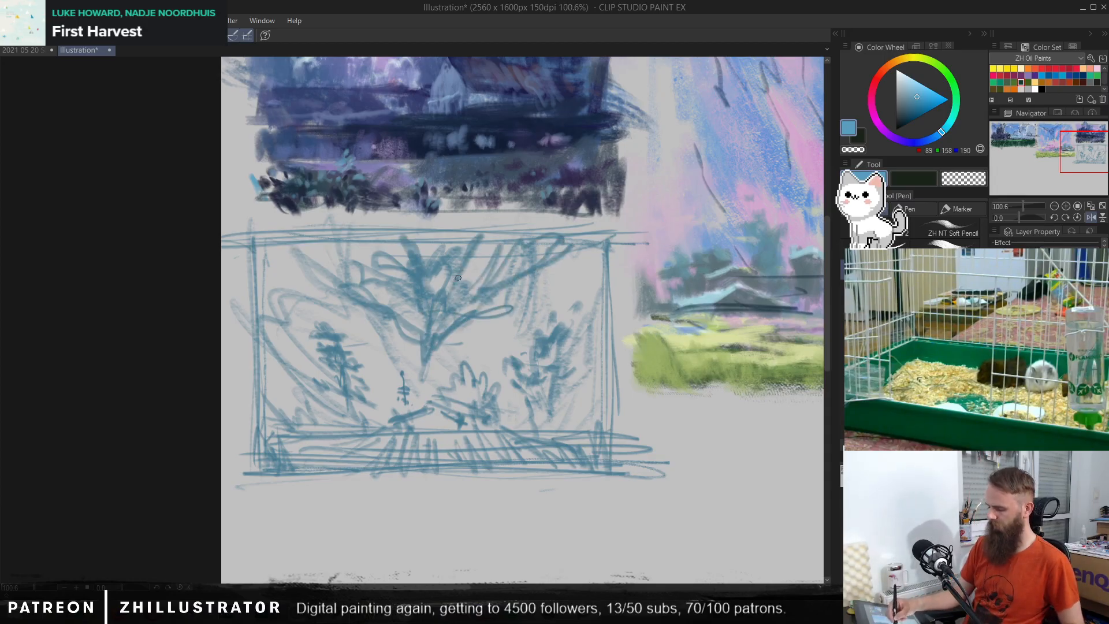
{"action": "mouse_move", "coordinate": [440, 342]}
{"action": "left_mouse_down"}
{"action": "mouse_move", "coordinate": [428, 377]}
{"action": "mouse_move", "coordinate": [442, 364]}
{"action": "left_mouse_up"}
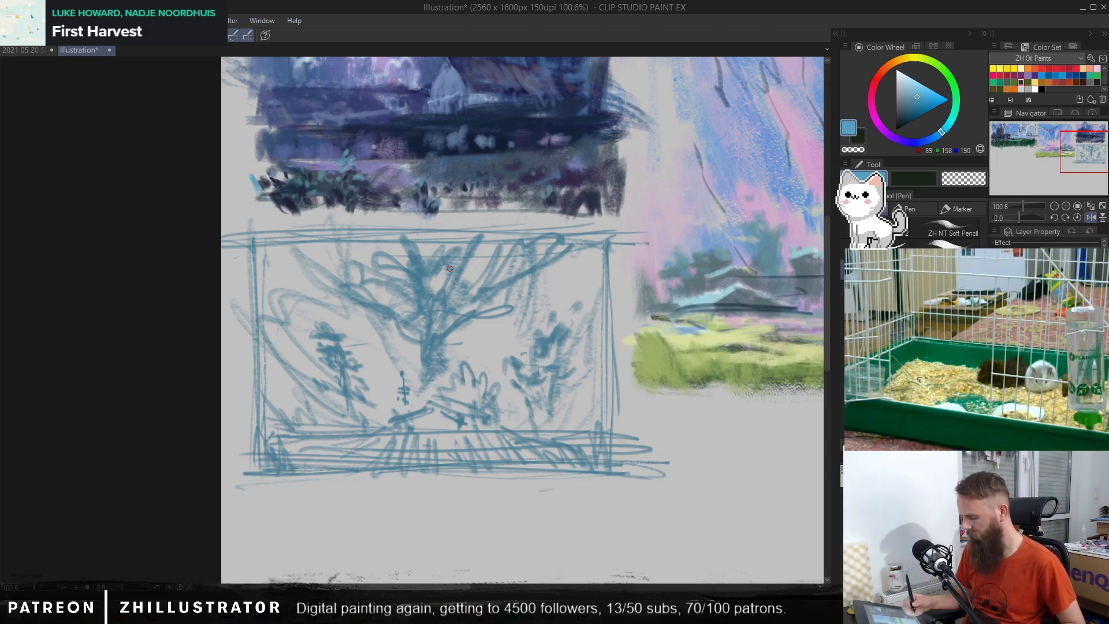
{"action": "mouse_move", "coordinate": [417, 428]}
{"action": "left_mouse_down"}
{"action": "mouse_move", "coordinate": [437, 408]}
{"action": "mouse_move", "coordinate": [456, 431]}
{"action": "left_mouse_up"}
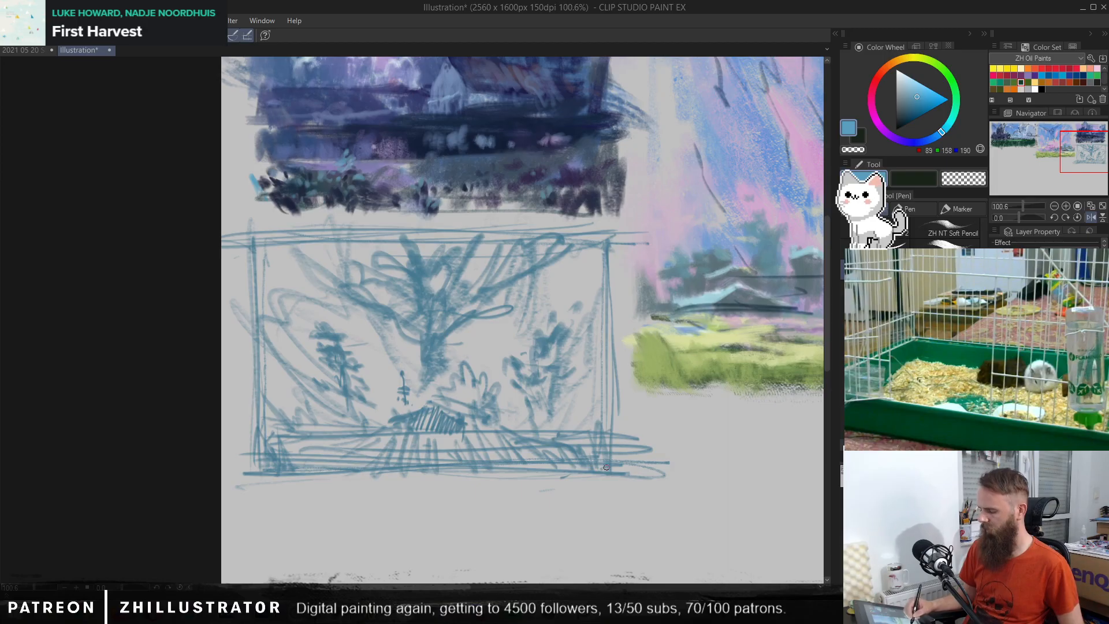
Step: Change the pen colour to a darker, muted blue of RGB 61, 95, 111
{"action": "left_click_drag", "start_coordinate": [713, 473], "coordinate": [581, 439]}
{"action": "scroll", "coordinate": [641, 457], "scroll_direction": "down", "scroll_amount": 5}
{"action": "left_click_drag", "start_coordinate": [718, 458], "coordinate": [559, 435]}
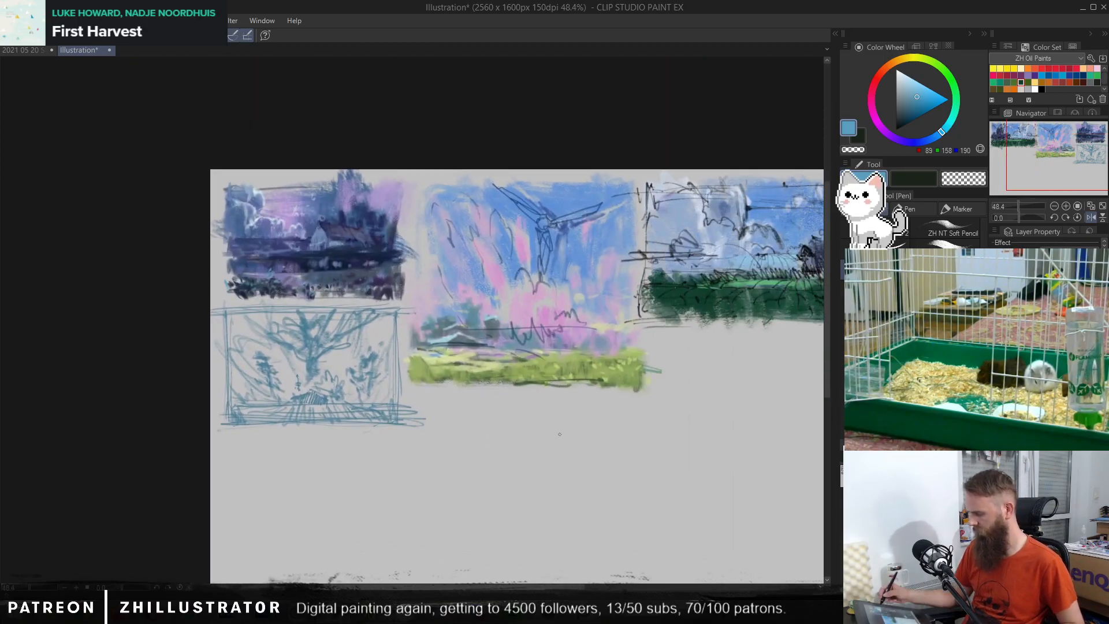
{"action": "left_click_drag", "start_coordinate": [914, 101], "coordinate": [905, 109]}
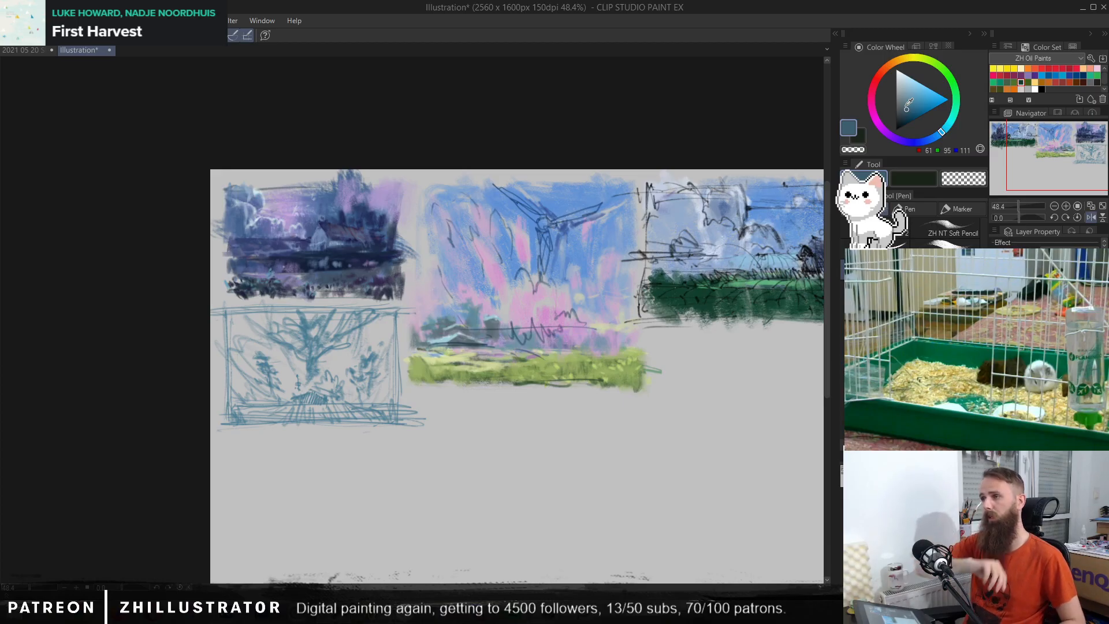
{"action": "left_click_drag", "start_coordinate": [490, 443], "coordinate": [519, 374]}
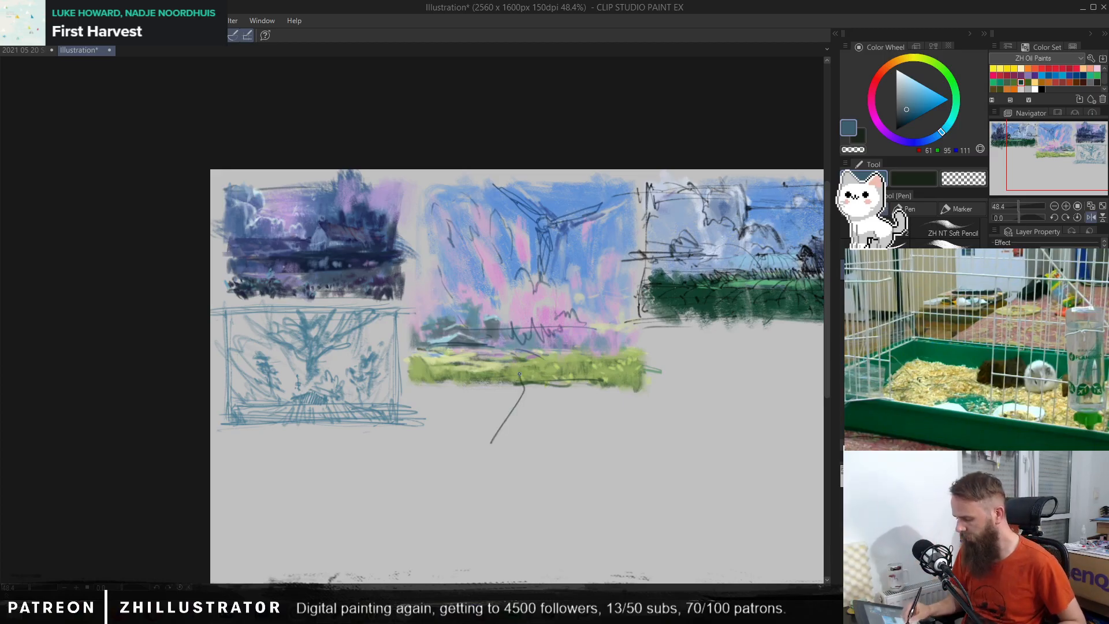
{"action": "key", "text": "ctrl+z"}
Step: Draw the left, top and right edges and a ground line of a new rectangular thumbnail below the green field scene
{"action": "left_click_drag", "start_coordinate": [525, 462], "coordinate": [549, 381]}
{"action": "scroll", "coordinate": [533, 414], "scroll_direction": "up", "scroll_amount": 2}
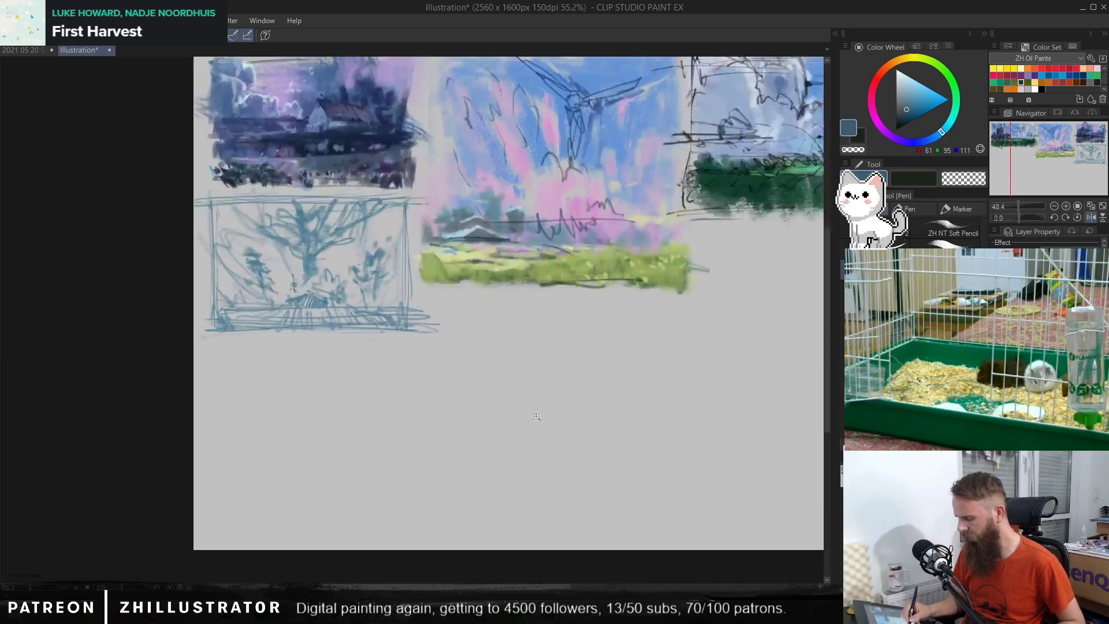
{"action": "left_click_drag", "start_coordinate": [533, 425], "coordinate": [584, 479]}
{"action": "left_click_drag", "start_coordinate": [438, 502], "coordinate": [324, 502]}
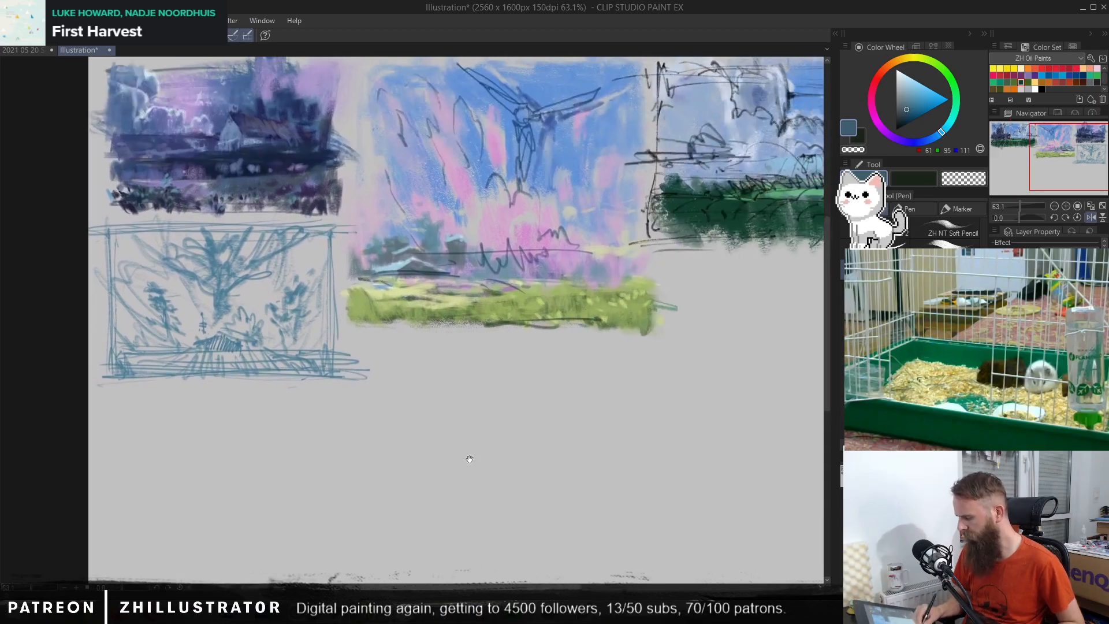
{"action": "left_click_drag", "start_coordinate": [644, 455], "coordinate": [615, 515]}
{"action": "mouse_move", "coordinate": [497, 491]}
{"action": "left_mouse_down"}
{"action": "mouse_move", "coordinate": [688, 396]}
{"action": "mouse_move", "coordinate": [527, 444]}
{"action": "mouse_move", "coordinate": [514, 493]}
{"action": "left_mouse_up"}
{"action": "scroll", "coordinate": [517, 458], "scroll_direction": "up", "scroll_amount": 2}
{"action": "left_click_drag", "start_coordinate": [627, 471], "coordinate": [514, 446]}
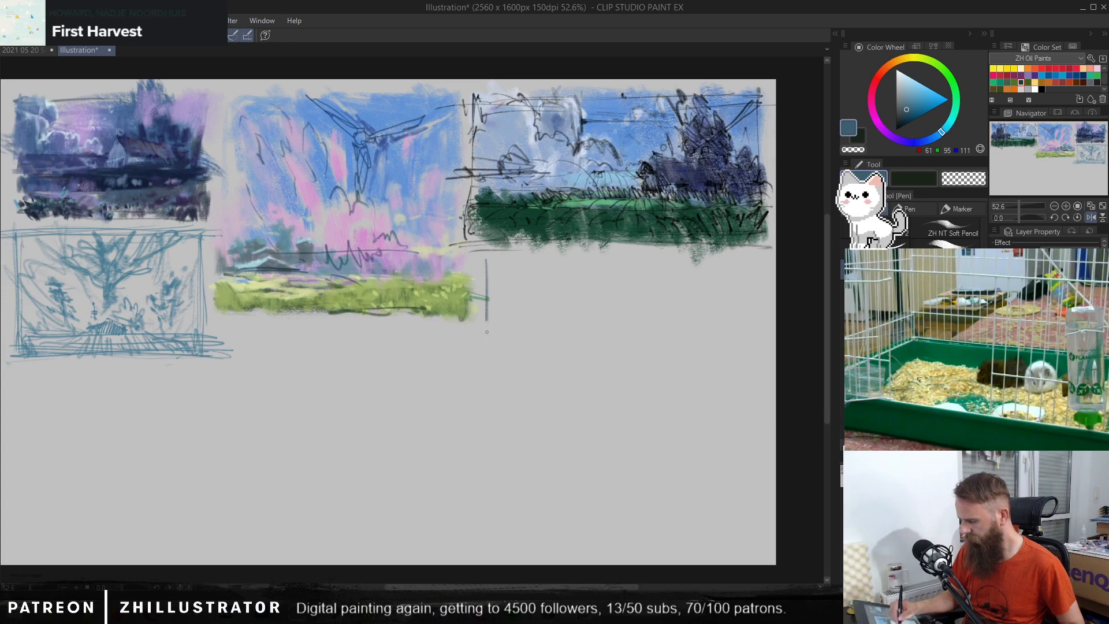
{"action": "mouse_move", "coordinate": [487, 261]}
{"action": "left_mouse_down"}
{"action": "mouse_move", "coordinate": [708, 266]}
{"action": "mouse_move", "coordinate": [492, 259]}
{"action": "mouse_move", "coordinate": [696, 261]}
{"action": "mouse_move", "coordinate": [748, 261]}
{"action": "left_mouse_up"}
{"action": "mouse_move", "coordinate": [750, 264]}
{"action": "left_mouse_down"}
{"action": "mouse_move", "coordinate": [756, 302]}
{"action": "mouse_move", "coordinate": [739, 380]}
{"action": "left_mouse_up"}
{"action": "left_click_drag", "start_coordinate": [475, 388], "coordinate": [752, 383]}
Step: Close the new thumbnail with a doubled bottom edge and strengthen its right and left sides
{"action": "left_click_drag", "start_coordinate": [462, 406], "coordinate": [715, 410]}
{"action": "left_click_drag", "start_coordinate": [459, 417], "coordinate": [750, 420]}
{"action": "left_click_drag", "start_coordinate": [745, 392], "coordinate": [743, 407]}
{"action": "left_click_drag", "start_coordinate": [741, 300], "coordinate": [741, 421]}
{"action": "left_click_drag", "start_coordinate": [739, 301], "coordinate": [741, 384]}
{"action": "left_click_drag", "start_coordinate": [479, 328], "coordinate": [489, 420]}
{"action": "left_click_drag", "start_coordinate": [629, 408], "coordinate": [734, 409]}
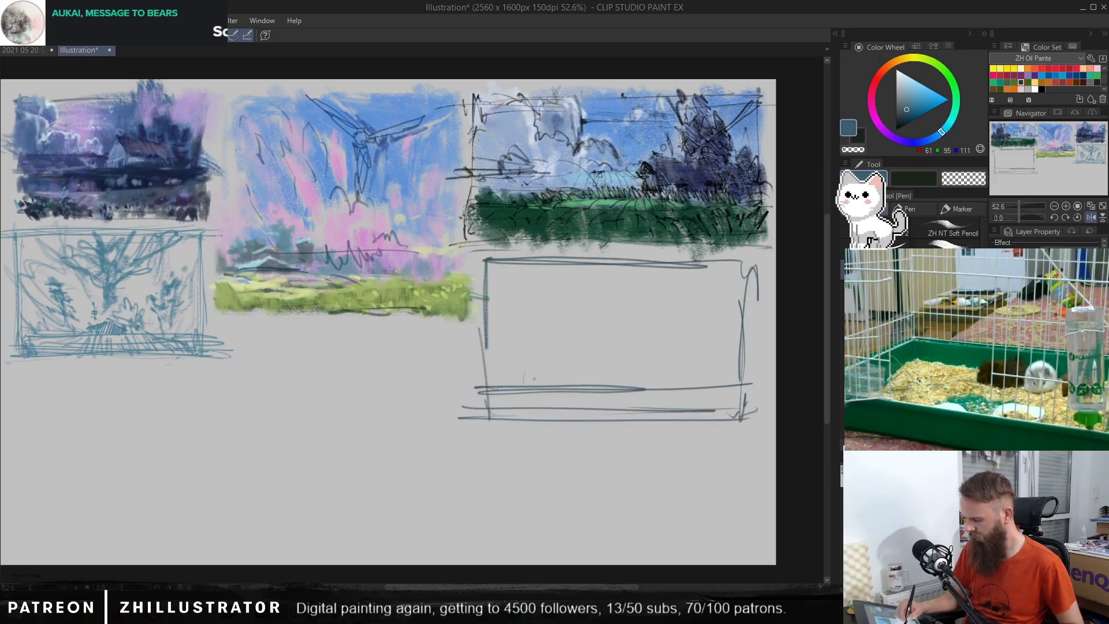
{"action": "mouse_move", "coordinate": [519, 392]}
{"action": "left_mouse_down"}
{"action": "mouse_move", "coordinate": [559, 368]}
{"action": "mouse_move", "coordinate": [566, 388]}
{"action": "mouse_move", "coordinate": [554, 371]}
{"action": "mouse_move", "coordinate": [569, 376]}
{"action": "mouse_move", "coordinate": [553, 371]}
{"action": "mouse_move", "coordinate": [569, 365]}
{"action": "mouse_move", "coordinate": [568, 384]}
{"action": "mouse_move", "coordinate": [570, 375]}
{"action": "mouse_move", "coordinate": [543, 368]}
{"action": "mouse_move", "coordinate": [518, 395]}
{"action": "left_mouse_up"}
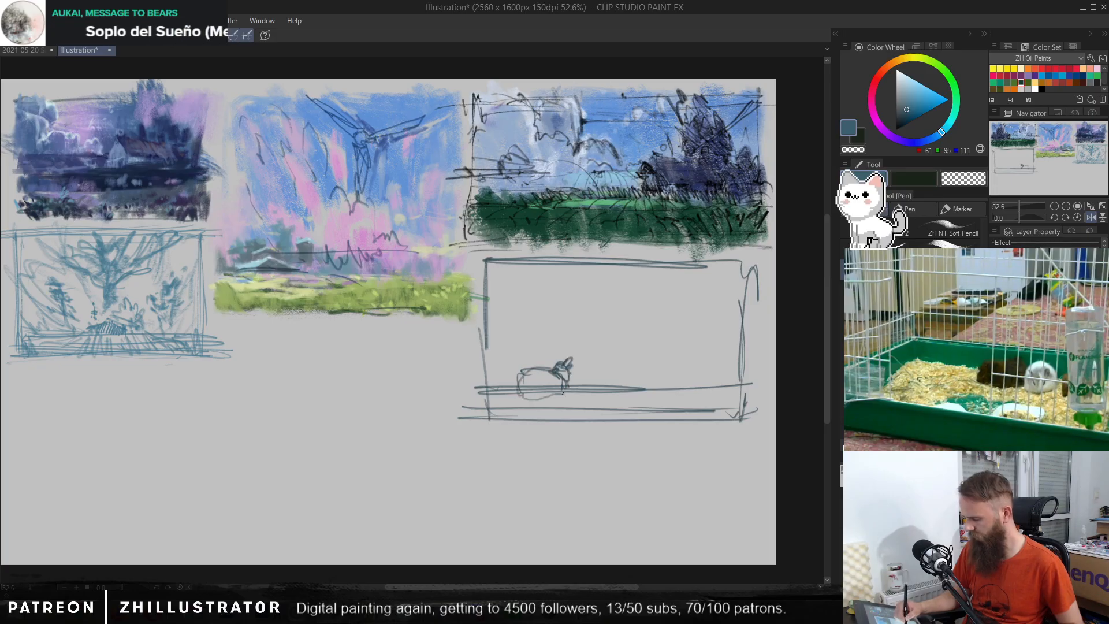
{"action": "key", "text": "ctrl+z"}
{"action": "key", "text": "ctrl+z"}
{"action": "key", "text": "ctrl+z"}
{"action": "key", "text": "ctrl+z"}
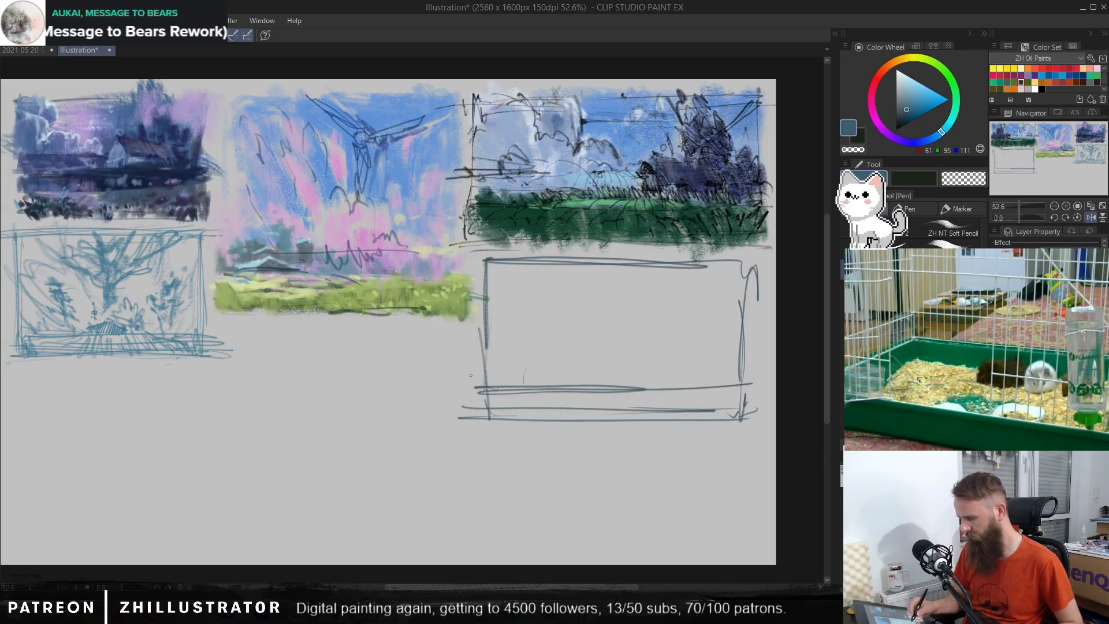
{"action": "key", "text": "c"}
{"action": "key", "text": "c"}
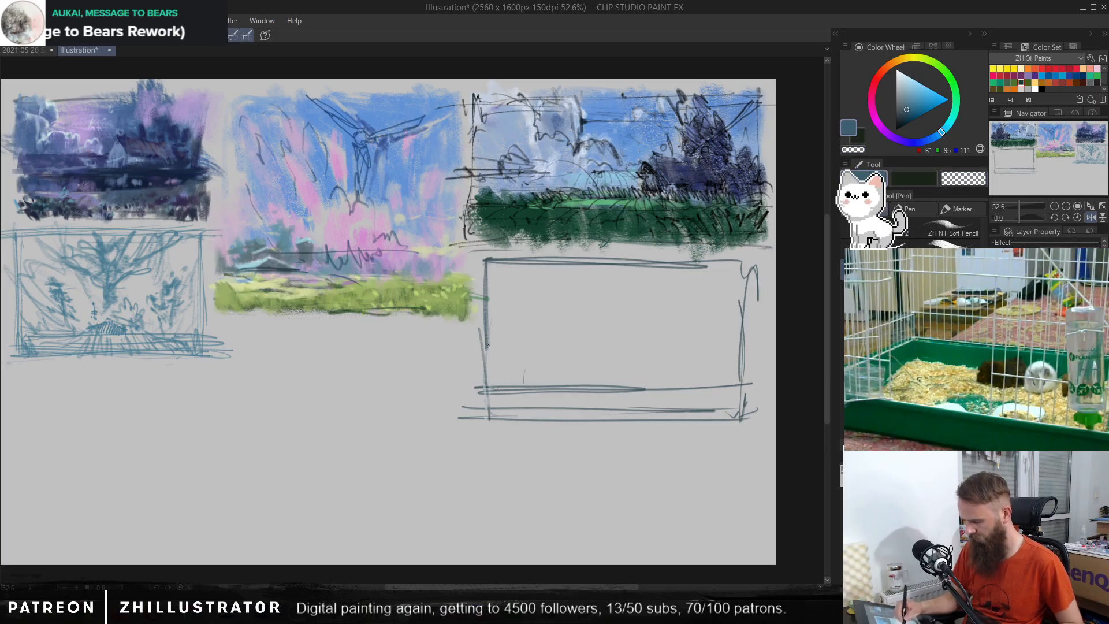
Step: Thicken the frame's lower left edge, hatch the ground band, and add a curved line, spiky grass and a horizon above it
{"action": "left_click_drag", "start_coordinate": [485, 340], "coordinate": [477, 423]}
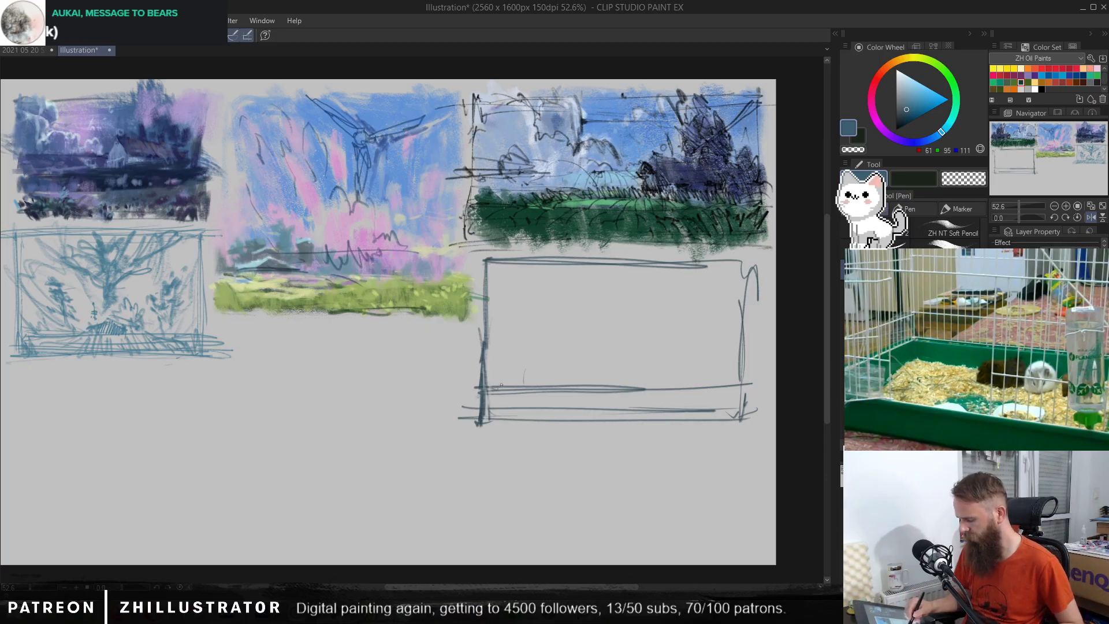
{"action": "mouse_move", "coordinate": [501, 385]}
{"action": "left_mouse_down"}
{"action": "mouse_move", "coordinate": [509, 419]}
{"action": "mouse_move", "coordinate": [538, 394]}
{"action": "mouse_move", "coordinate": [550, 414]}
{"action": "mouse_move", "coordinate": [557, 394]}
{"action": "mouse_move", "coordinate": [592, 398]}
{"action": "mouse_move", "coordinate": [605, 383]}
{"action": "mouse_move", "coordinate": [645, 394]}
{"action": "mouse_move", "coordinate": [636, 406]}
{"action": "mouse_move", "coordinate": [665, 407]}
{"action": "mouse_move", "coordinate": [658, 385]}
{"action": "mouse_move", "coordinate": [687, 386]}
{"action": "mouse_move", "coordinate": [686, 401]}
{"action": "mouse_move", "coordinate": [706, 389]}
{"action": "mouse_move", "coordinate": [729, 400]}
{"action": "left_mouse_up"}
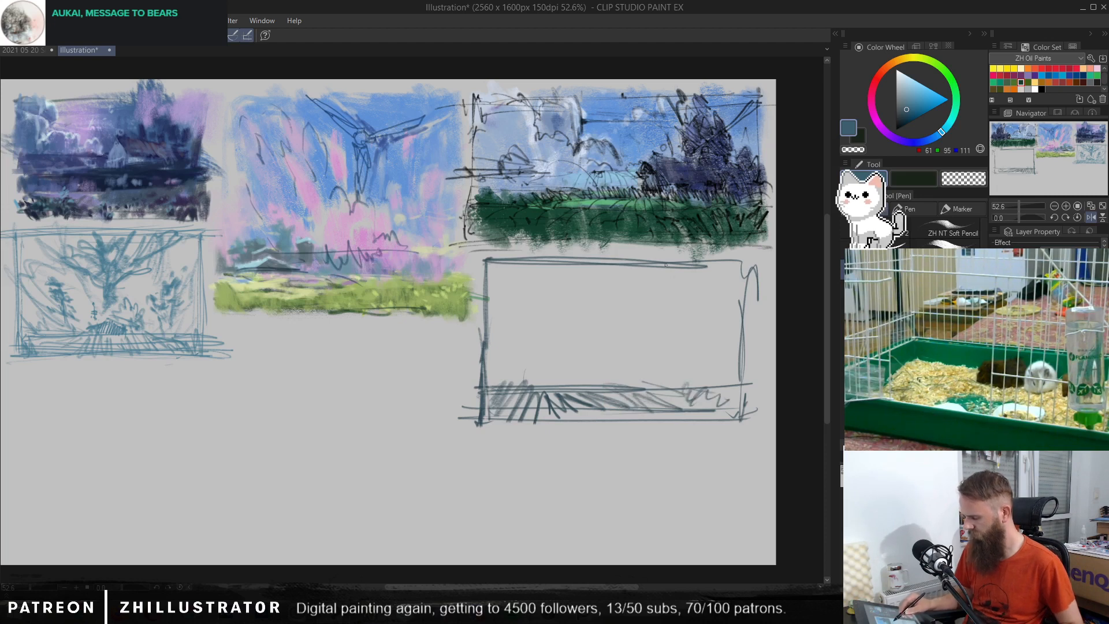
{"action": "mouse_move", "coordinate": [609, 266]}
{"action": "left_mouse_down"}
{"action": "mouse_move", "coordinate": [541, 336]}
{"action": "mouse_move", "coordinate": [534, 365]}
{"action": "mouse_move", "coordinate": [522, 340]}
{"action": "mouse_move", "coordinate": [475, 380]}
{"action": "mouse_move", "coordinate": [688, 373]}
{"action": "left_mouse_up"}
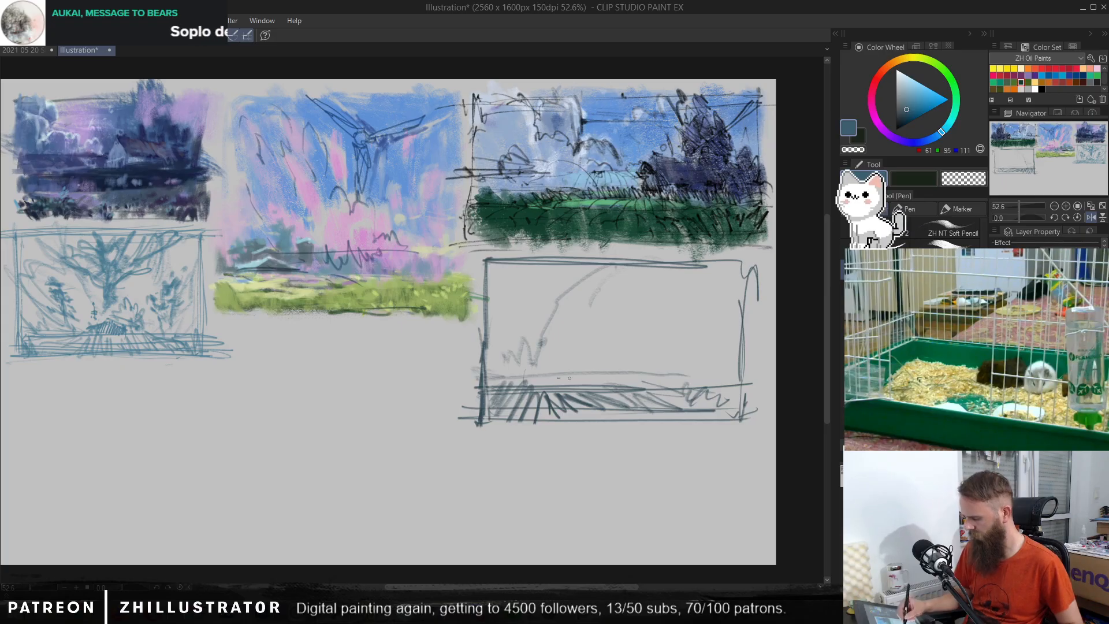
{"action": "left_click_drag", "start_coordinate": [558, 378], "coordinate": [729, 366]}
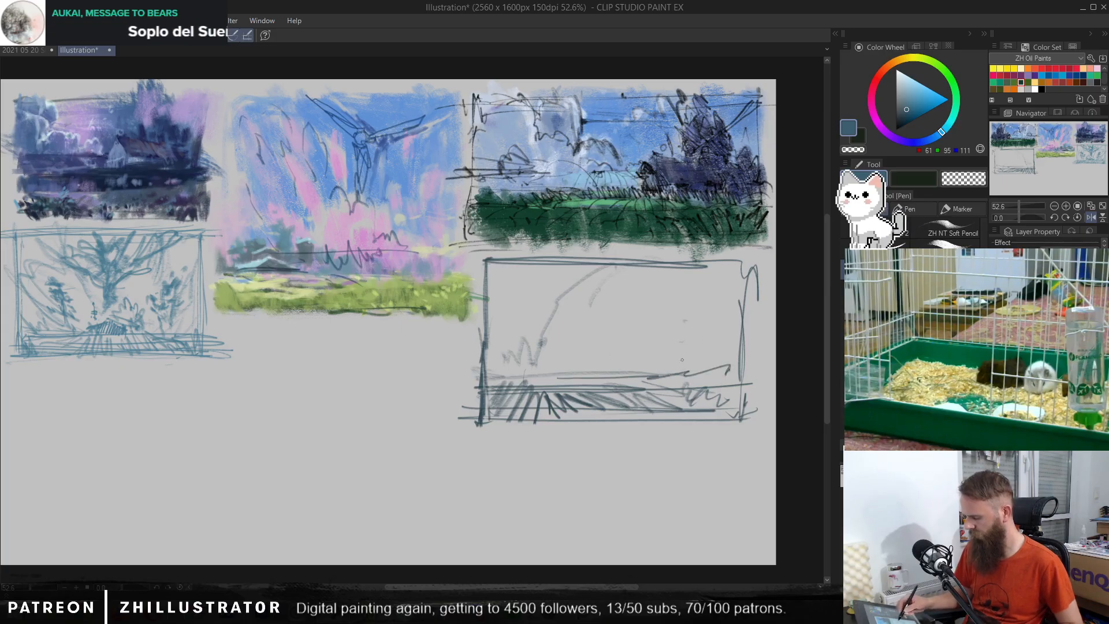
{"action": "mouse_move", "coordinate": [488, 448]}
{"action": "left_mouse_down"}
{"action": "mouse_move", "coordinate": [744, 449]}
{"action": "mouse_move", "coordinate": [729, 425]}
{"action": "mouse_move", "coordinate": [734, 456]}
{"action": "left_mouse_up"}
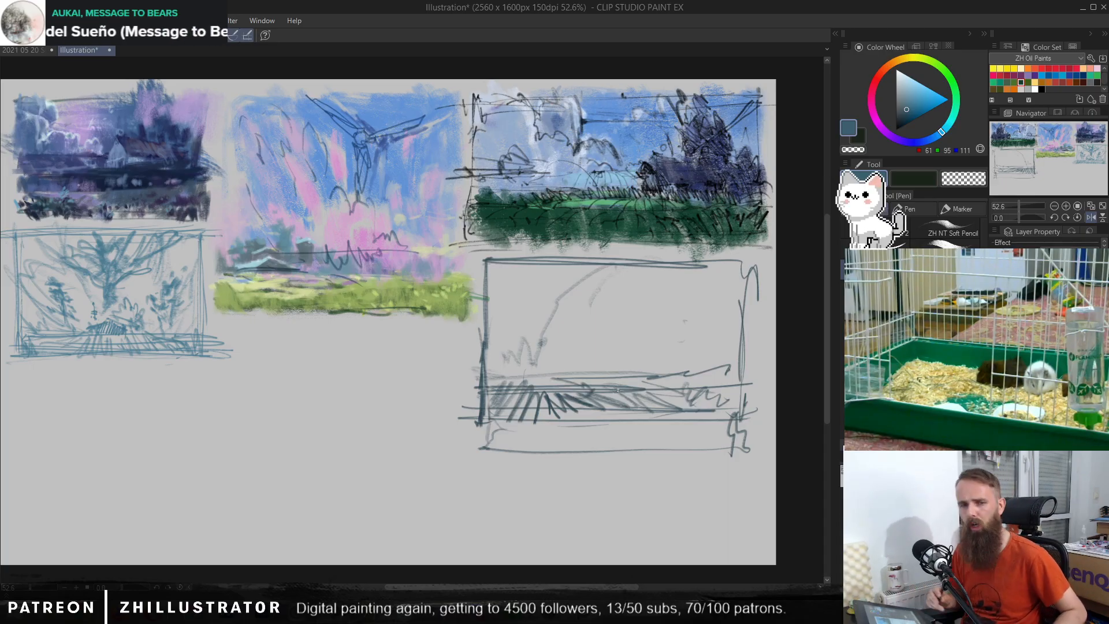
{"action": "mouse_move", "coordinate": [484, 418]}
{"action": "left_mouse_down"}
{"action": "mouse_move", "coordinate": [479, 451]}
{"action": "mouse_move", "coordinate": [728, 451]}
{"action": "mouse_move", "coordinate": [740, 429]}
{"action": "mouse_move", "coordinate": [738, 348]}
{"action": "mouse_move", "coordinate": [642, 432]}
{"action": "mouse_move", "coordinate": [712, 429]}
{"action": "mouse_move", "coordinate": [698, 439]}
{"action": "mouse_move", "coordinate": [708, 403]}
{"action": "mouse_move", "coordinate": [640, 447]}
{"action": "mouse_move", "coordinate": [639, 406]}
{"action": "mouse_move", "coordinate": [592, 444]}
{"action": "mouse_move", "coordinate": [590, 411]}
{"action": "mouse_move", "coordinate": [545, 439]}
{"action": "mouse_move", "coordinate": [519, 401]}
{"action": "mouse_move", "coordinate": [501, 441]}
{"action": "mouse_move", "coordinate": [484, 440]}
{"action": "mouse_move", "coordinate": [723, 448]}
{"action": "left_mouse_up"}
{"action": "key", "text": "b"}
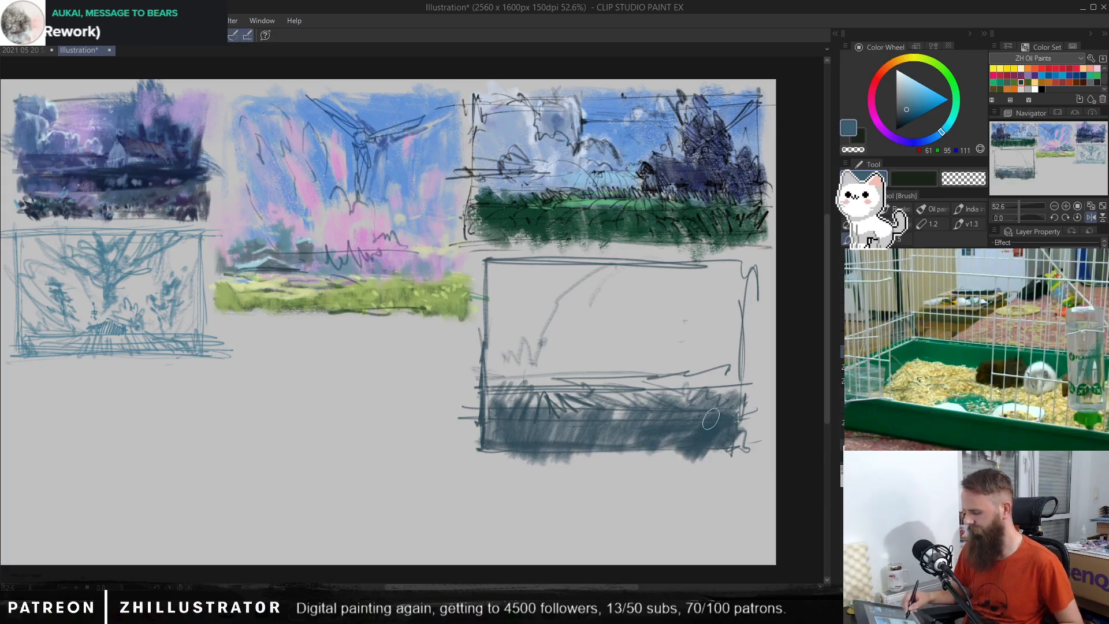
{"action": "key", "text": "ctrl+z"}
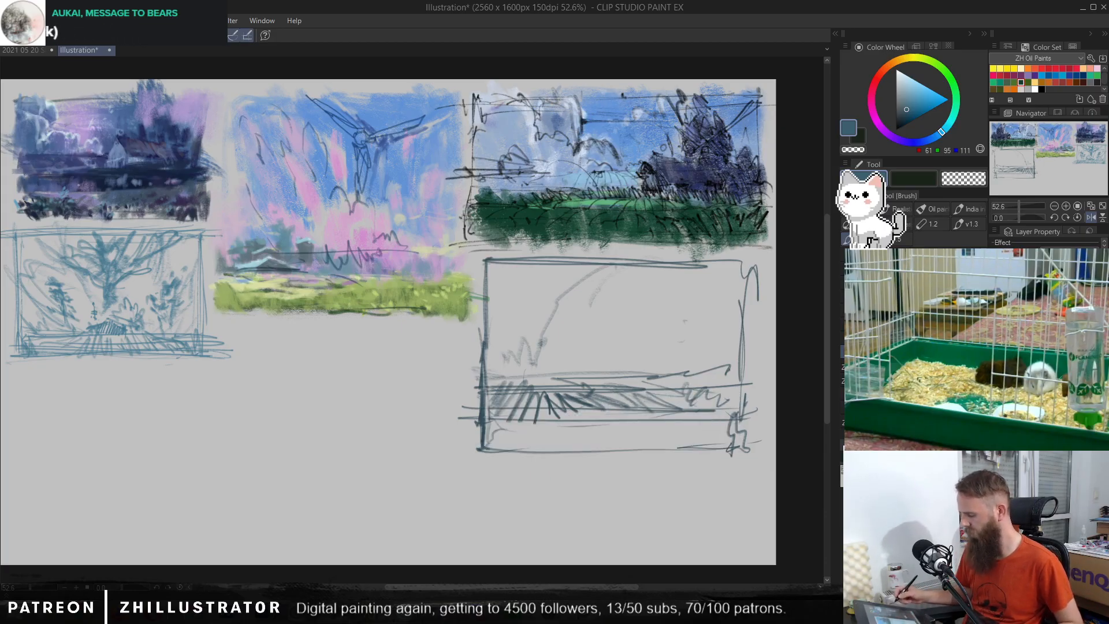
{"action": "key", "text": "ctrl+z"}
{"action": "key", "text": "ctrl+z"}
{"action": "key", "text": "ctrl+z"}
{"action": "key", "text": "ctrl+z"}
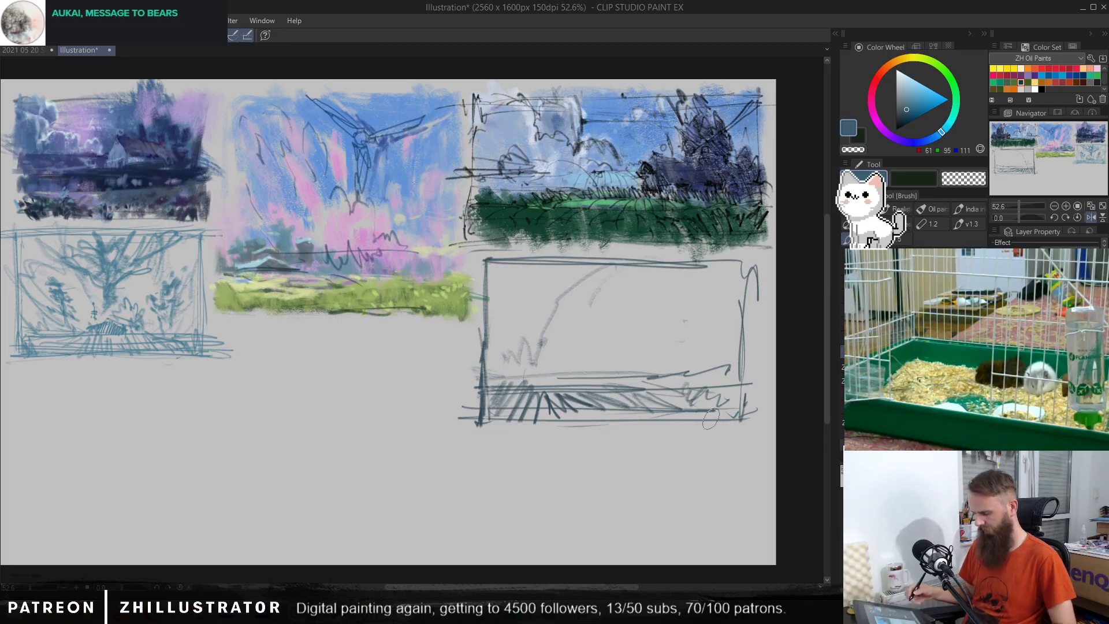
Step: Sketch a small cross-shaped form above the left end of a long, low shape standing over the new thumbnail's ground band
{"action": "key", "text": "p"}
{"action": "left_click", "coordinate": [663, 384]}
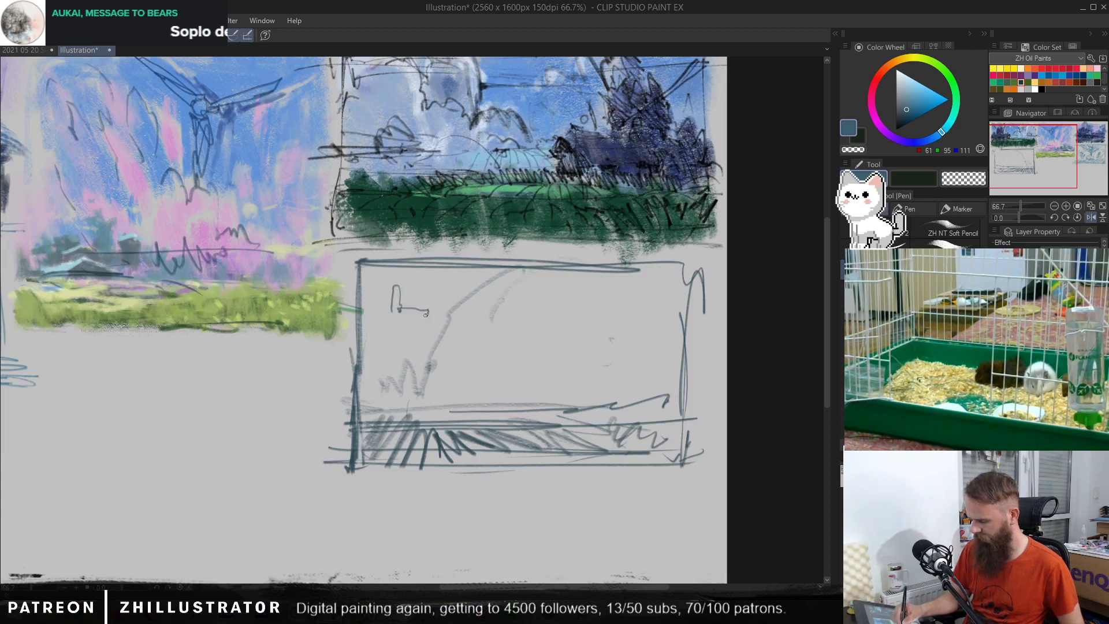
{"action": "mouse_move", "coordinate": [400, 319]}
{"action": "left_mouse_down"}
{"action": "mouse_move", "coordinate": [391, 343]}
{"action": "mouse_move", "coordinate": [496, 342]}
{"action": "left_mouse_up"}
{"action": "mouse_move", "coordinate": [513, 339]}
{"action": "left_mouse_down"}
{"action": "mouse_move", "coordinate": [537, 337]}
{"action": "mouse_move", "coordinate": [534, 373]}
{"action": "left_mouse_up"}
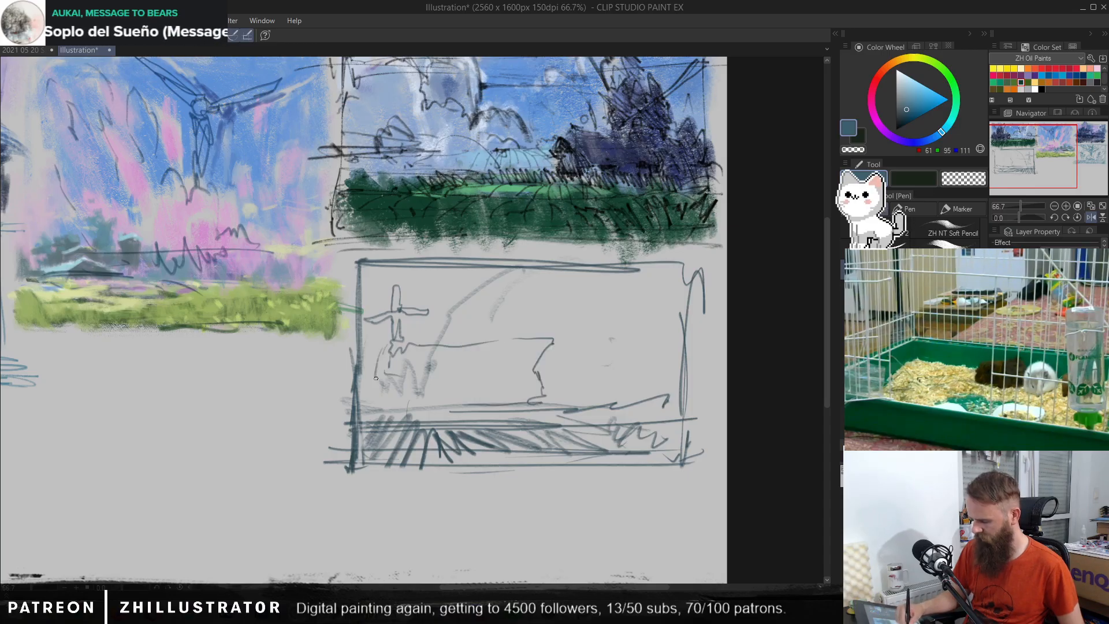
{"action": "left_click_drag", "start_coordinate": [448, 384], "coordinate": [546, 381]}
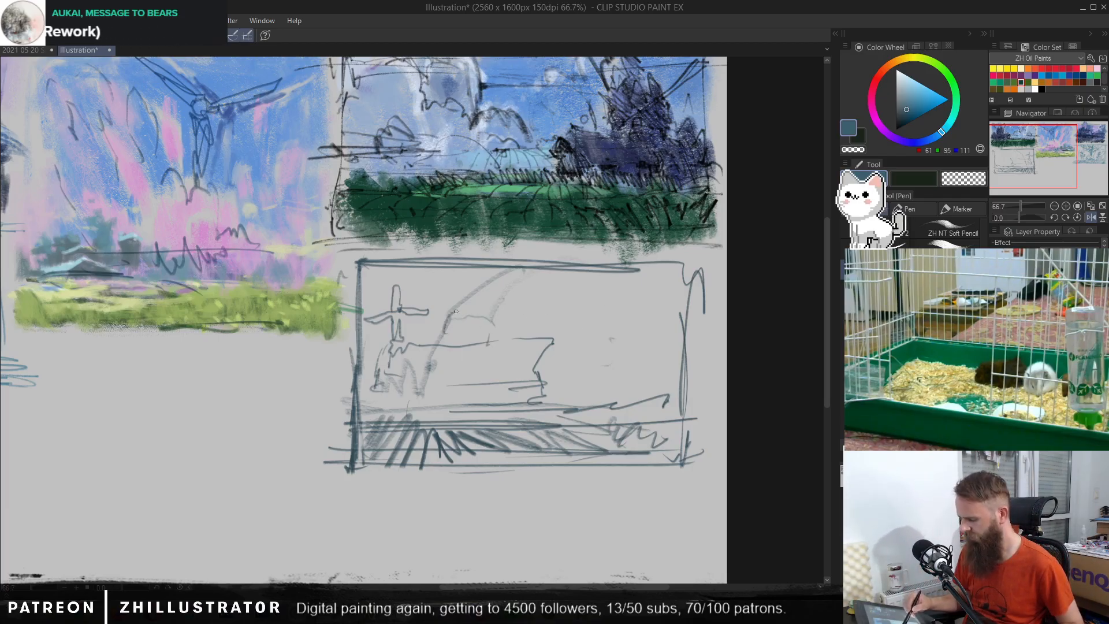
Step: Redraw the sloping line descending from the top edge and outline a tall, bumpy mass on the thumbnail's right side
{"action": "mouse_move", "coordinate": [500, 269]}
{"action": "left_mouse_down"}
{"action": "mouse_move", "coordinate": [476, 306]}
{"action": "mouse_move", "coordinate": [479, 326]}
{"action": "mouse_move", "coordinate": [442, 343]}
{"action": "left_mouse_up"}
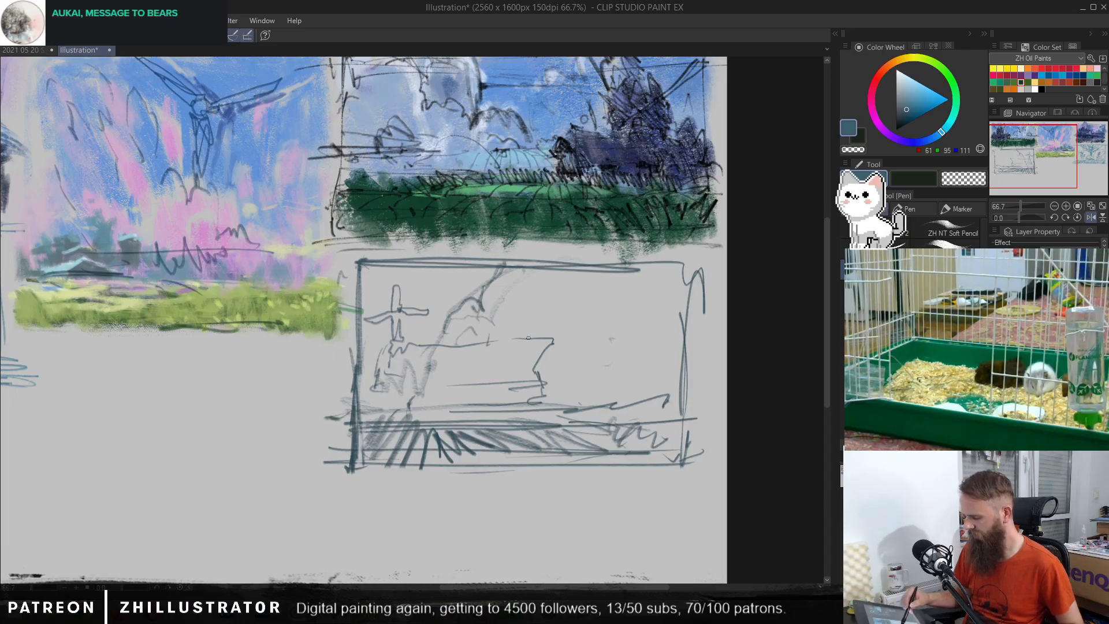
{"action": "mouse_move", "coordinate": [620, 404]}
{"action": "left_mouse_down"}
{"action": "mouse_move", "coordinate": [616, 334]}
{"action": "mouse_move", "coordinate": [638, 280]}
{"action": "mouse_move", "coordinate": [664, 258]}
{"action": "left_mouse_up"}
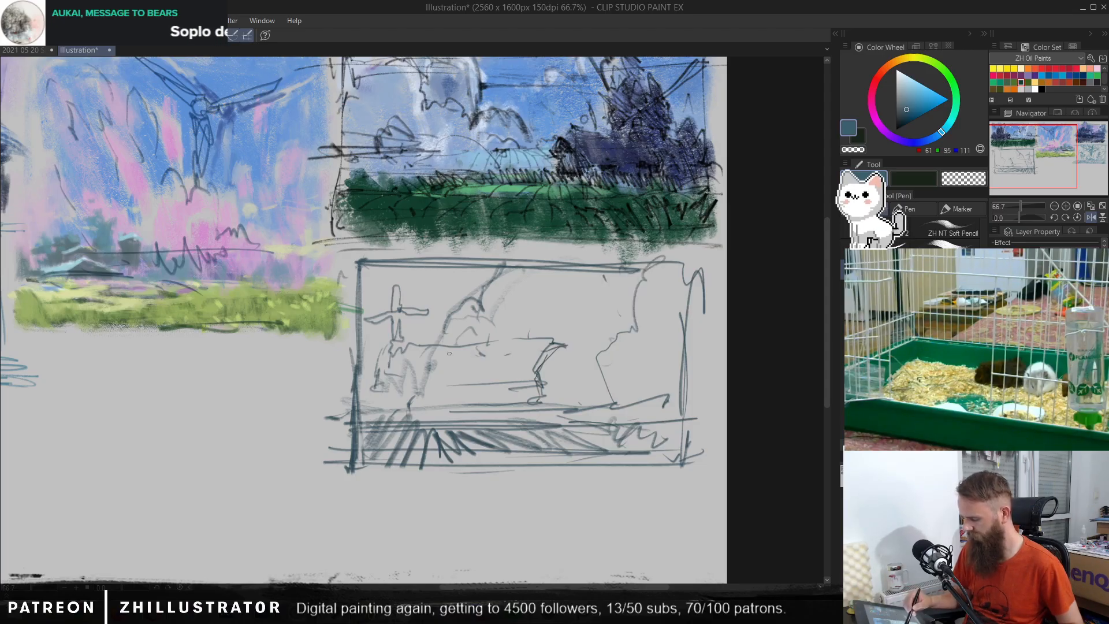
Step: Add diagonal strokes to the cross-shaped form and firm up the long shape's pointed left end, top, underside and right end
{"action": "mouse_move", "coordinate": [391, 312]}
{"action": "left_mouse_down"}
{"action": "mouse_move", "coordinate": [365, 299]}
{"action": "mouse_move", "coordinate": [401, 301]}
{"action": "left_mouse_up"}
{"action": "mouse_move", "coordinate": [390, 296]}
{"action": "left_mouse_down"}
{"action": "mouse_move", "coordinate": [410, 303]}
{"action": "mouse_move", "coordinate": [417, 344]}
{"action": "left_mouse_up"}
{"action": "mouse_move", "coordinate": [382, 351]}
{"action": "left_mouse_down"}
{"action": "mouse_move", "coordinate": [371, 352]}
{"action": "mouse_move", "coordinate": [393, 383]}
{"action": "left_mouse_up"}
{"action": "mouse_move", "coordinate": [411, 393]}
{"action": "left_mouse_down"}
{"action": "mouse_move", "coordinate": [424, 402]}
{"action": "mouse_move", "coordinate": [475, 386]}
{"action": "mouse_move", "coordinate": [522, 390]}
{"action": "left_mouse_up"}
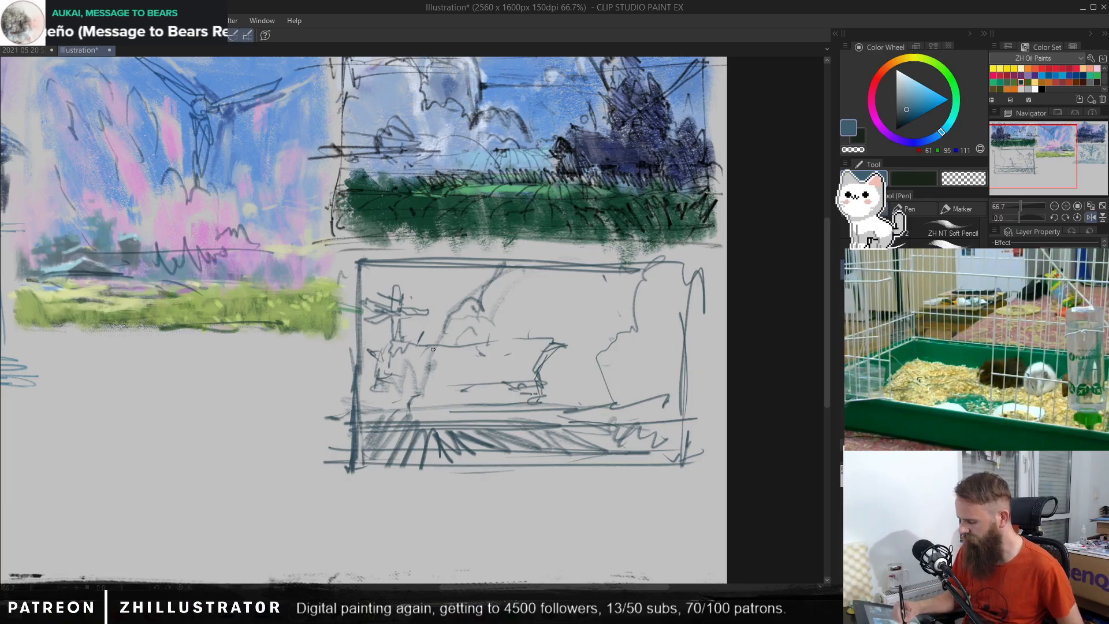
{"action": "left_click_drag", "start_coordinate": [407, 349], "coordinate": [444, 348]}
{"action": "mouse_move", "coordinate": [565, 345]}
{"action": "left_mouse_down"}
{"action": "mouse_move", "coordinate": [580, 355]}
{"action": "mouse_move", "coordinate": [555, 380]}
{"action": "left_mouse_up"}
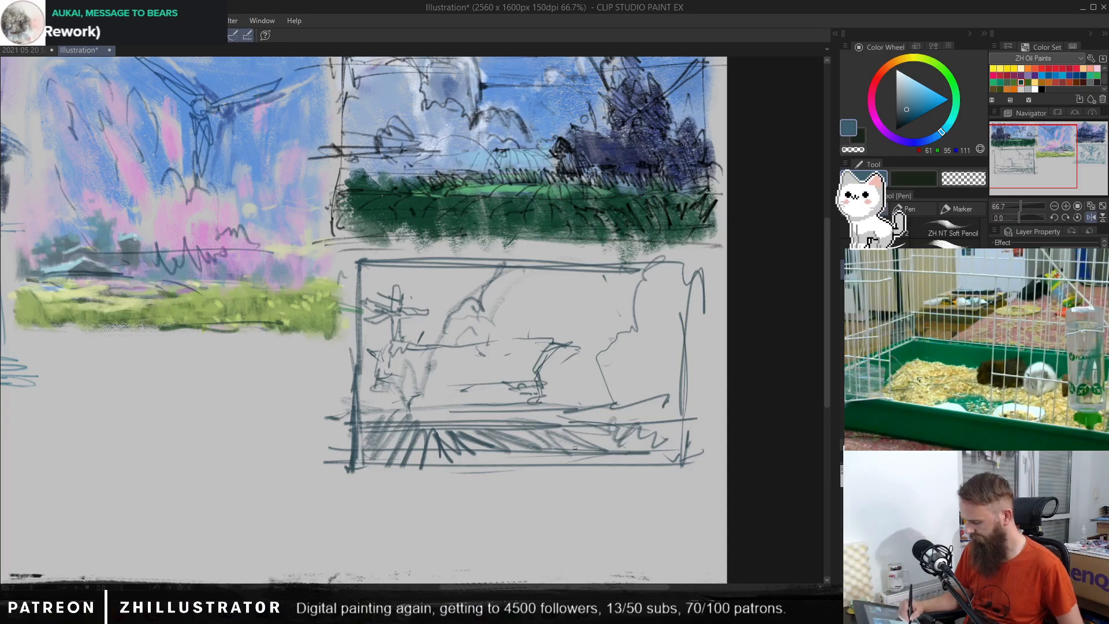
Step: Scribble a dark patch near the right end of the ground band and hatch densely along the band's lower edge
{"action": "mouse_move", "coordinate": [573, 450]}
{"action": "left_mouse_down"}
{"action": "mouse_move", "coordinate": [619, 441]}
{"action": "mouse_move", "coordinate": [589, 450]}
{"action": "mouse_move", "coordinate": [613, 456]}
{"action": "left_mouse_up"}
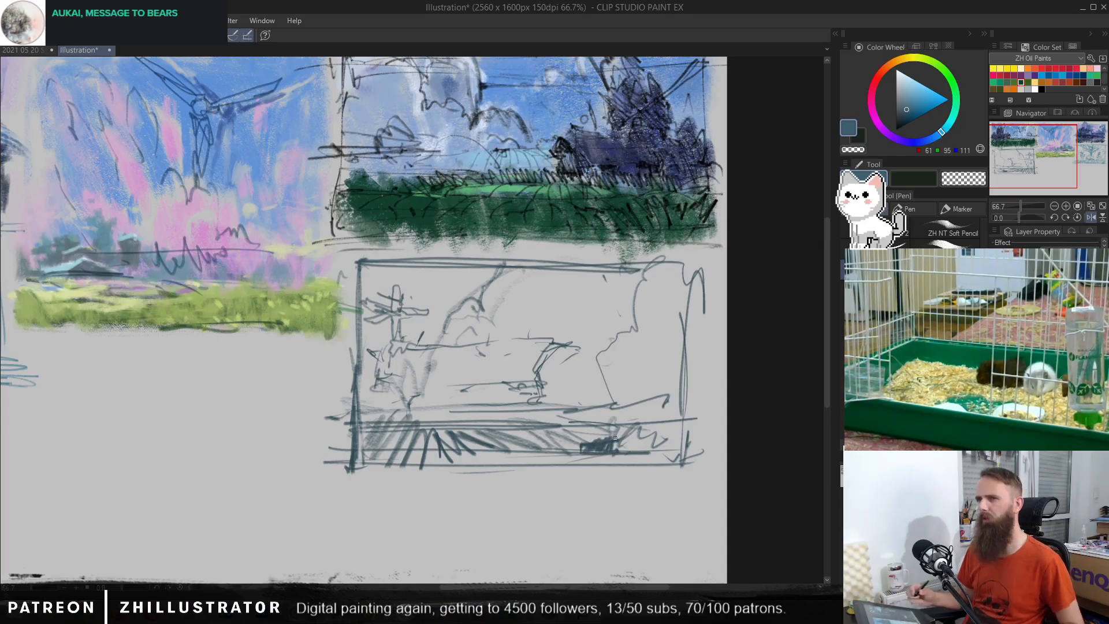
{"action": "left_click_drag", "start_coordinate": [621, 444], "coordinate": [615, 442]}
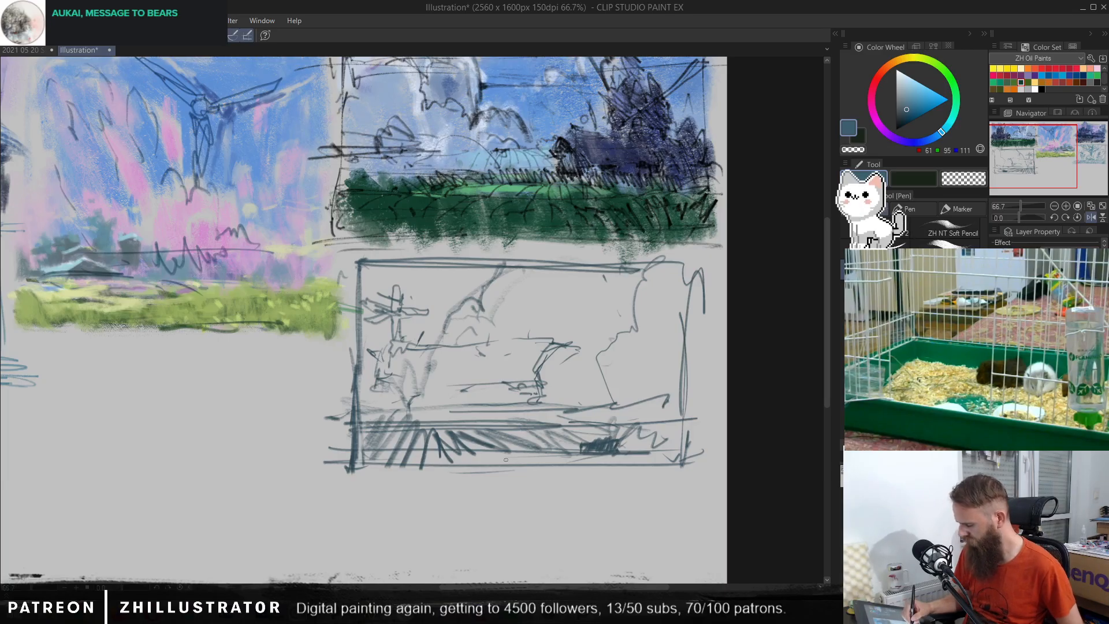
{"action": "mouse_move", "coordinate": [505, 459]}
{"action": "left_mouse_down"}
{"action": "mouse_move", "coordinate": [408, 456]}
{"action": "mouse_move", "coordinate": [590, 456]}
{"action": "mouse_move", "coordinate": [624, 468]}
{"action": "mouse_move", "coordinate": [651, 462]}
{"action": "mouse_move", "coordinate": [628, 459]}
{"action": "mouse_move", "coordinate": [679, 431]}
{"action": "left_mouse_up"}
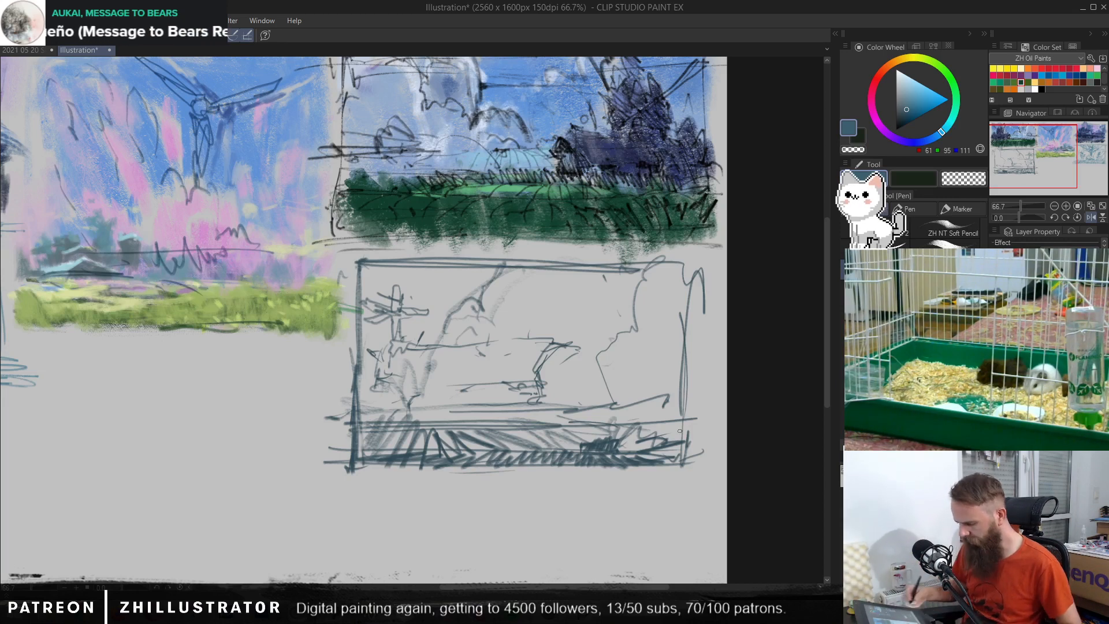
Step: Erase the thumbnail's left frame edge, lasso the whole line drawing, shift it slightly right and deselect it
{"action": "key", "text": "c"}
{"action": "mouse_move", "coordinate": [361, 261]}
{"action": "left_mouse_down"}
{"action": "mouse_move", "coordinate": [354, 466]}
{"action": "mouse_move", "coordinate": [358, 424]}
{"action": "mouse_move", "coordinate": [348, 408]}
{"action": "mouse_move", "coordinate": [344, 466]}
{"action": "mouse_move", "coordinate": [339, 417]}
{"action": "left_mouse_up"}
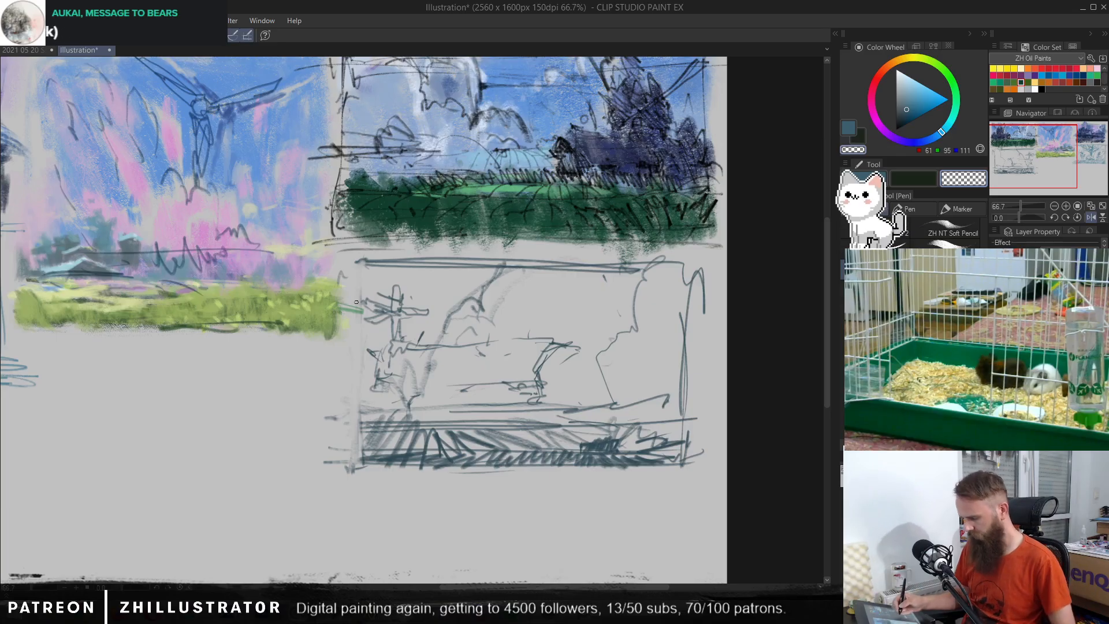
{"action": "key", "text": "m"}
{"action": "mouse_move", "coordinate": [720, 260]}
{"action": "left_mouse_down"}
{"action": "mouse_move", "coordinate": [720, 477]}
{"action": "mouse_move", "coordinate": [512, 506]}
{"action": "mouse_move", "coordinate": [321, 474]}
{"action": "mouse_move", "coordinate": [353, 254]}
{"action": "mouse_move", "coordinate": [720, 262]}
{"action": "left_mouse_up"}
{"action": "key", "text": "p"}
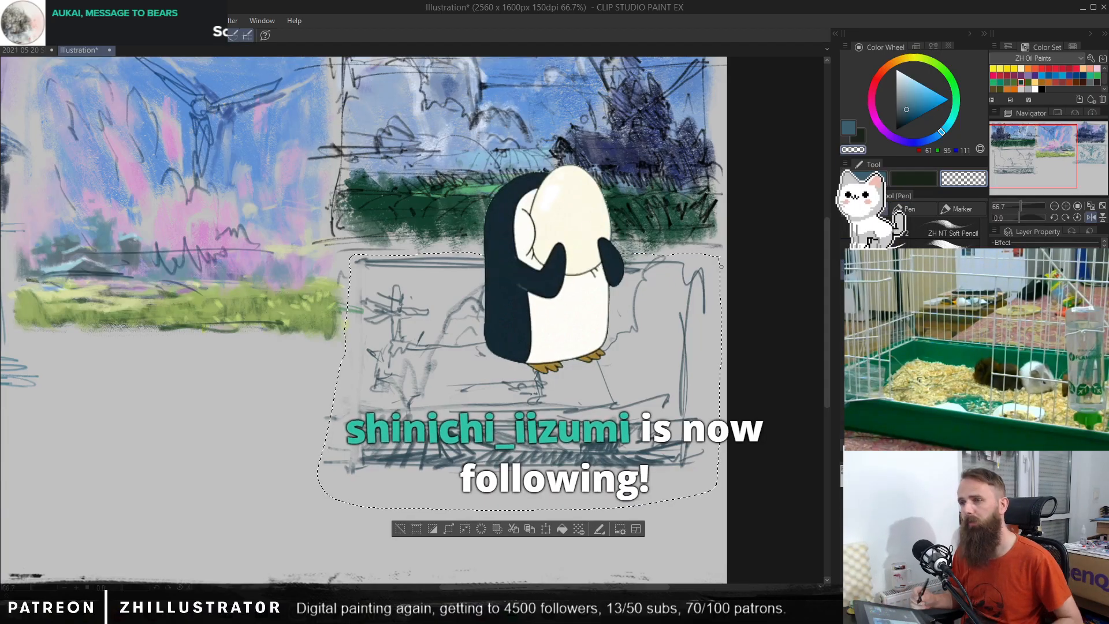
{"action": "key", "text": "k"}
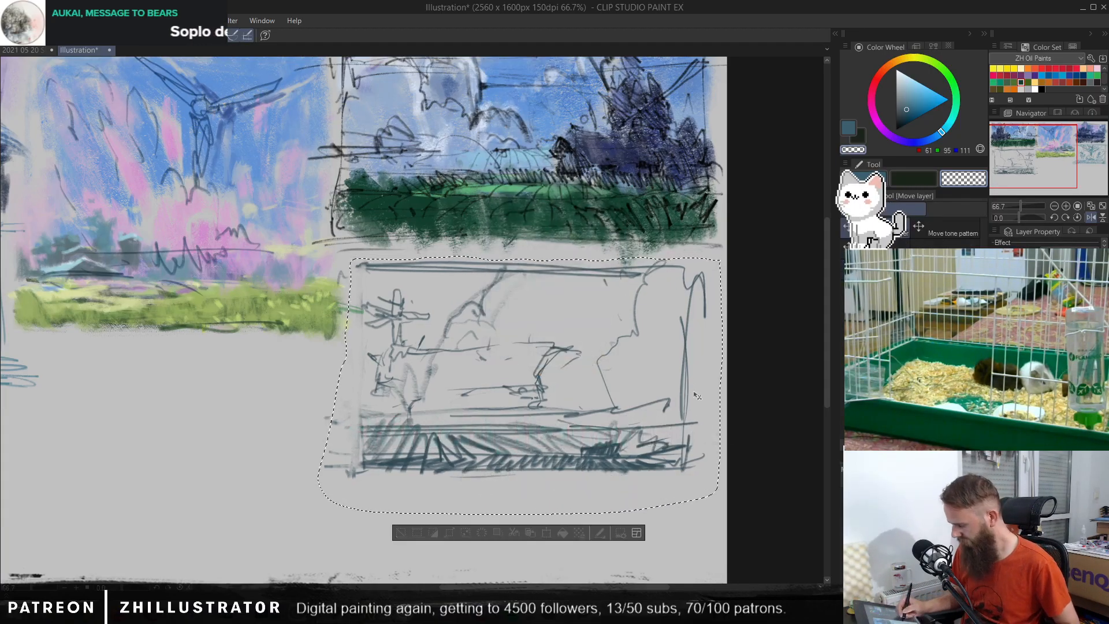
{"action": "left_click_drag", "start_coordinate": [688, 380], "coordinate": [702, 385]}
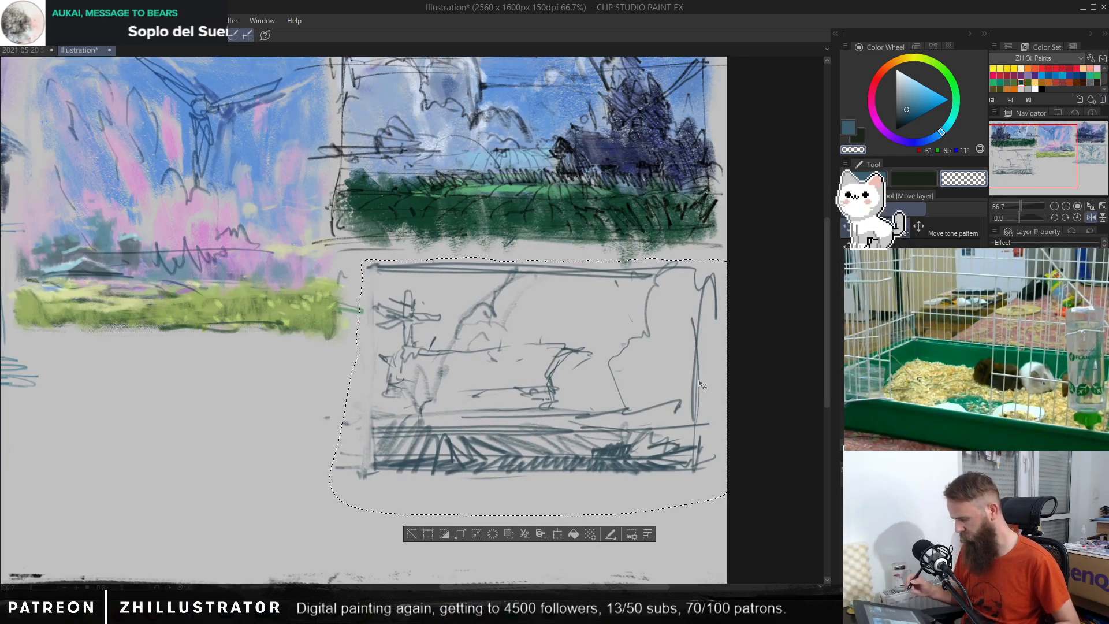
{"action": "key", "text": "ctrl+d"}
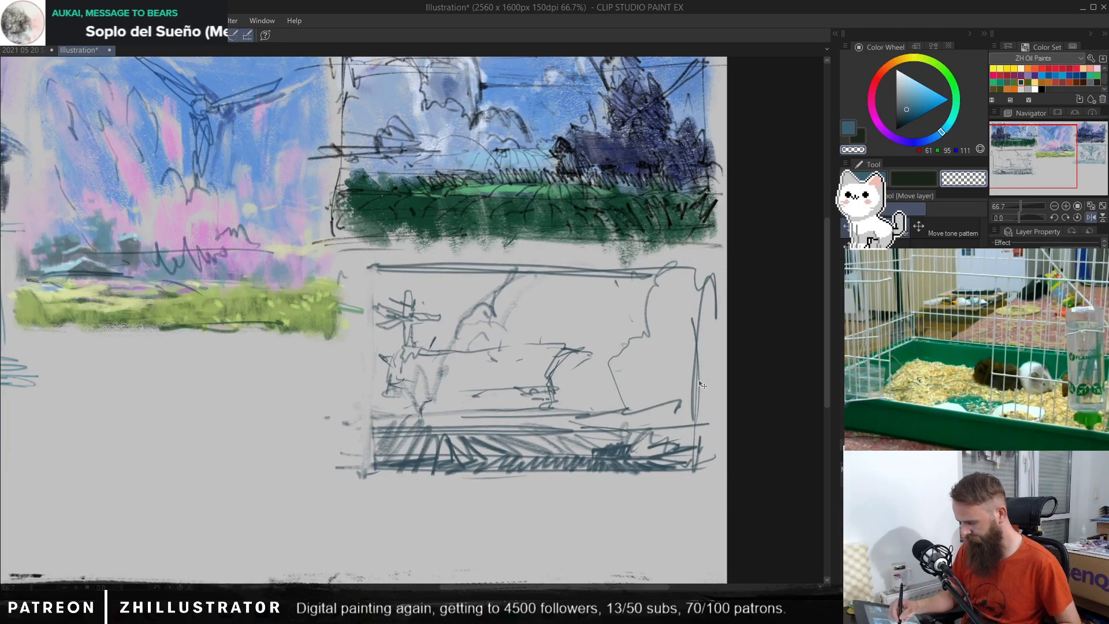
{"action": "left_click_drag", "start_coordinate": [364, 261], "coordinate": [366, 262]}
{"action": "key", "text": "ctrl+z"}
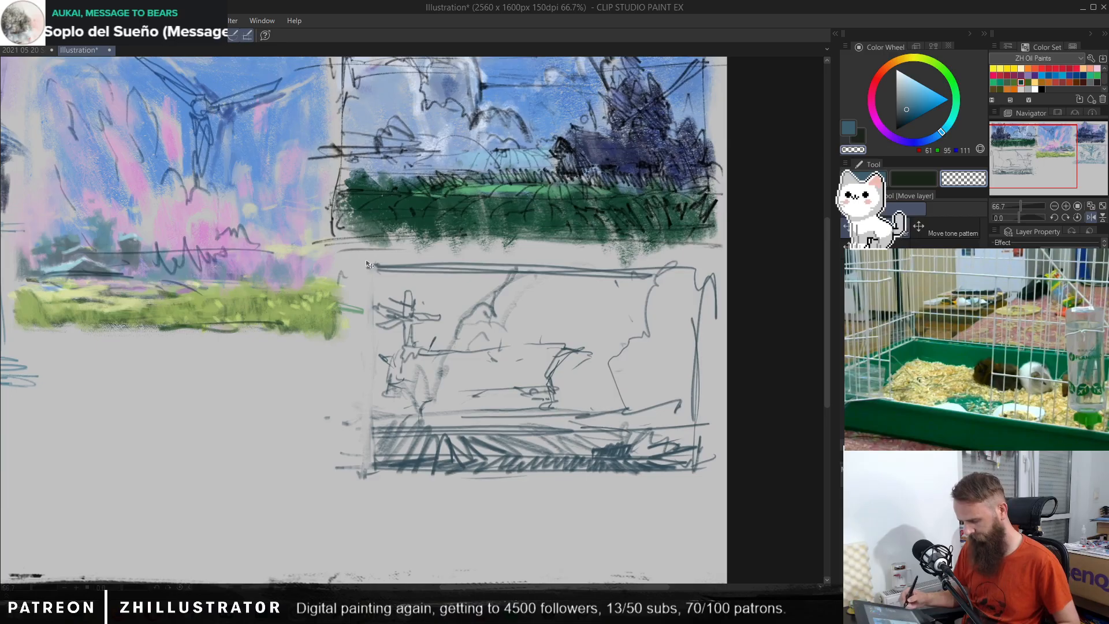
Step: Extend the frame's top line leftward, redraw the left edge further out, and continue the ground hatching up to it
{"action": "key", "text": "p"}
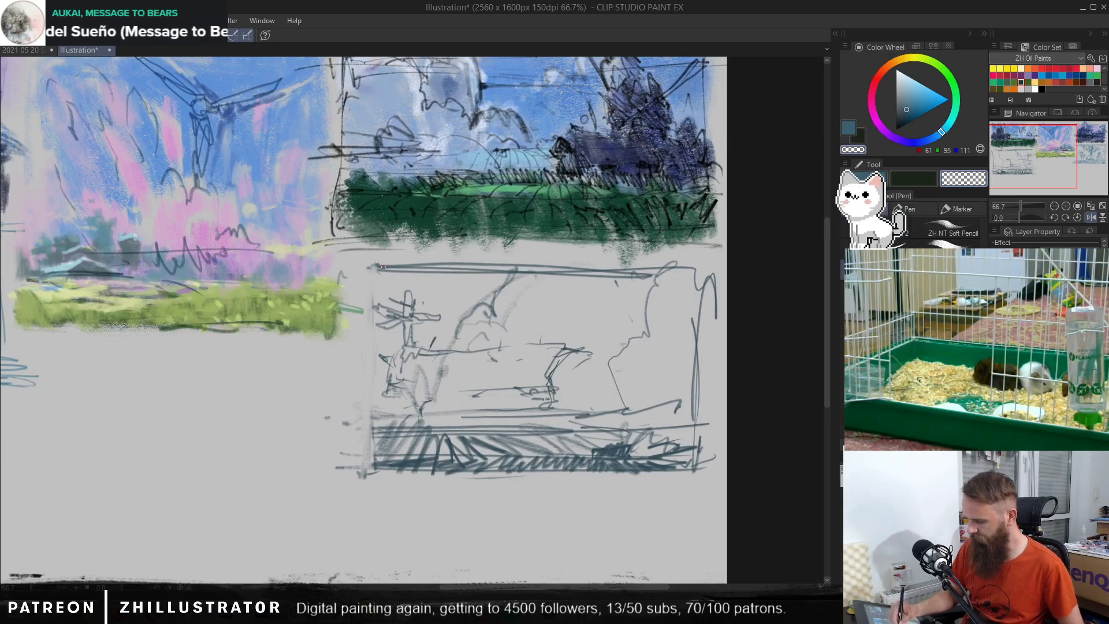
{"action": "key", "text": "c"}
{"action": "left_click_drag", "start_coordinate": [327, 267], "coordinate": [569, 267]}
{"action": "left_click_drag", "start_coordinate": [345, 269], "coordinate": [356, 476]}
{"action": "mouse_move", "coordinate": [345, 279]}
{"action": "left_mouse_down"}
{"action": "mouse_move", "coordinate": [355, 477]}
{"action": "mouse_move", "coordinate": [388, 464]}
{"action": "left_mouse_up"}
{"action": "left_click_drag", "start_coordinate": [342, 468], "coordinate": [367, 470]}
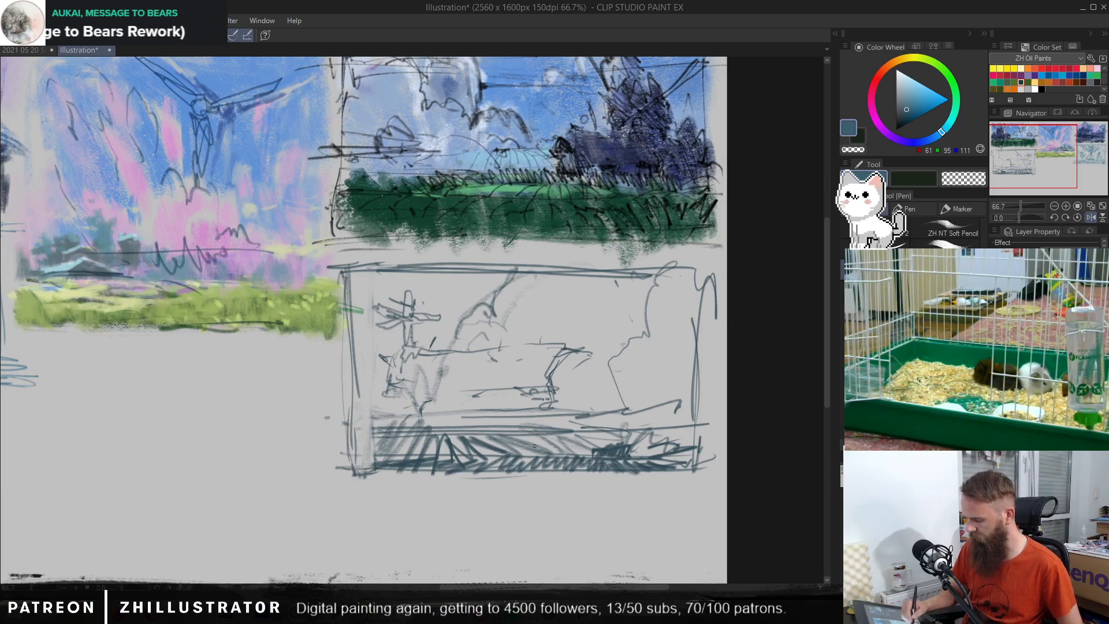
{"action": "mouse_move", "coordinate": [352, 430]}
{"action": "left_mouse_down"}
{"action": "mouse_move", "coordinate": [407, 429]}
{"action": "mouse_move", "coordinate": [366, 432]}
{"action": "mouse_move", "coordinate": [359, 446]}
{"action": "mouse_move", "coordinate": [381, 427]}
{"action": "left_mouse_up"}
{"action": "mouse_move", "coordinate": [378, 439]}
{"action": "left_mouse_down"}
{"action": "mouse_move", "coordinate": [405, 431]}
{"action": "mouse_move", "coordinate": [358, 473]}
{"action": "mouse_move", "coordinate": [365, 451]}
{"action": "left_mouse_up"}
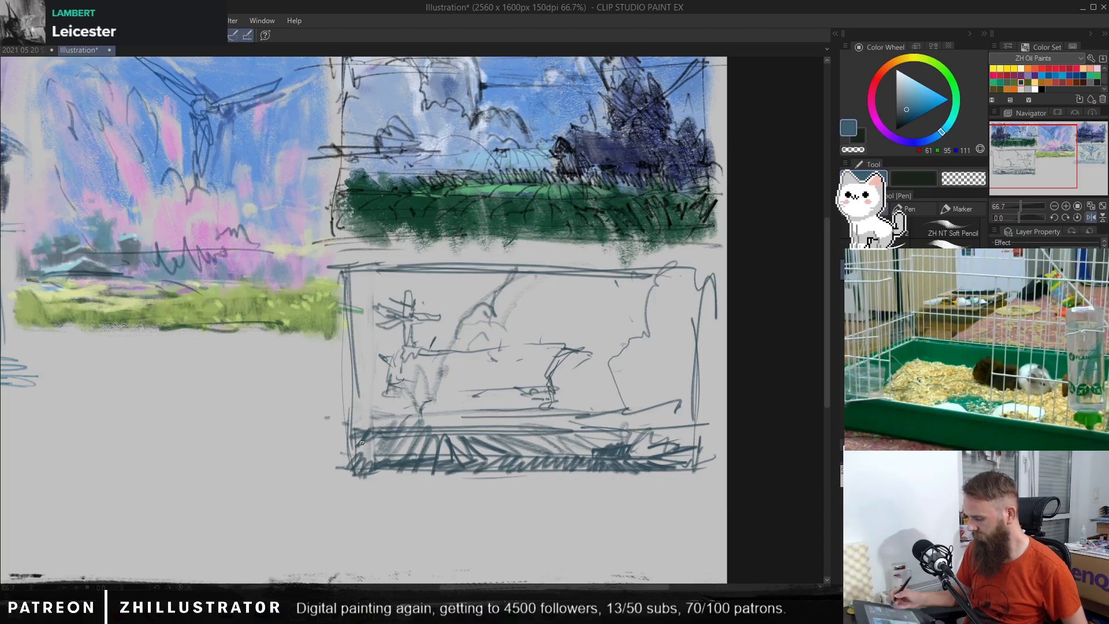
Step: Add short strokes to the long shape's pointed left end and retrace its top line
{"action": "mouse_move", "coordinate": [391, 358]}
{"action": "left_mouse_down"}
{"action": "mouse_move", "coordinate": [390, 384]}
{"action": "mouse_move", "coordinate": [369, 388]}
{"action": "mouse_move", "coordinate": [413, 394]}
{"action": "left_mouse_up"}
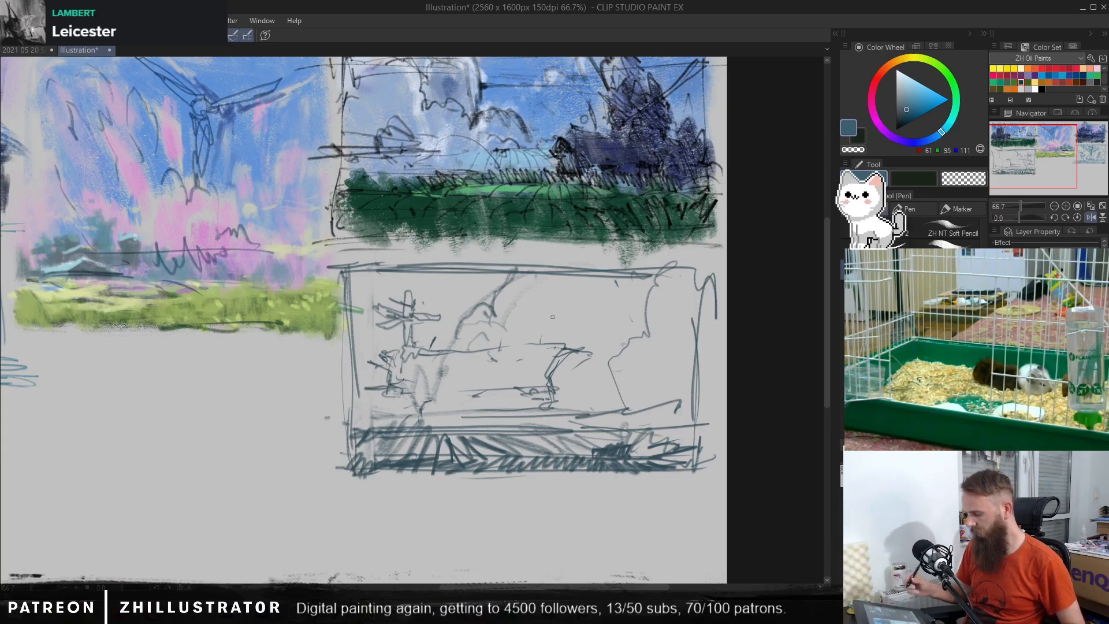
{"action": "mouse_move", "coordinate": [452, 349]}
{"action": "left_mouse_down"}
{"action": "mouse_move", "coordinate": [556, 347]}
{"action": "mouse_move", "coordinate": [449, 345]}
{"action": "mouse_move", "coordinate": [504, 345]}
{"action": "left_mouse_up"}
{"action": "mouse_move", "coordinate": [537, 346]}
{"action": "left_mouse_down"}
{"action": "mouse_move", "coordinate": [558, 349]}
{"action": "mouse_move", "coordinate": [523, 356]}
{"action": "mouse_move", "coordinate": [565, 363]}
{"action": "mouse_move", "coordinate": [568, 348]}
{"action": "left_mouse_up"}
Step: Try to erase and reshape the lines at the long shape's upper right end
{"action": "key", "text": "c"}
{"action": "left_click_drag", "start_coordinate": [579, 349], "coordinate": [557, 356]}
{"action": "mouse_move", "coordinate": [541, 342]}
{"action": "left_mouse_down"}
{"action": "mouse_move", "coordinate": [585, 357]}
{"action": "mouse_move", "coordinate": [563, 340]}
{"action": "left_mouse_up"}
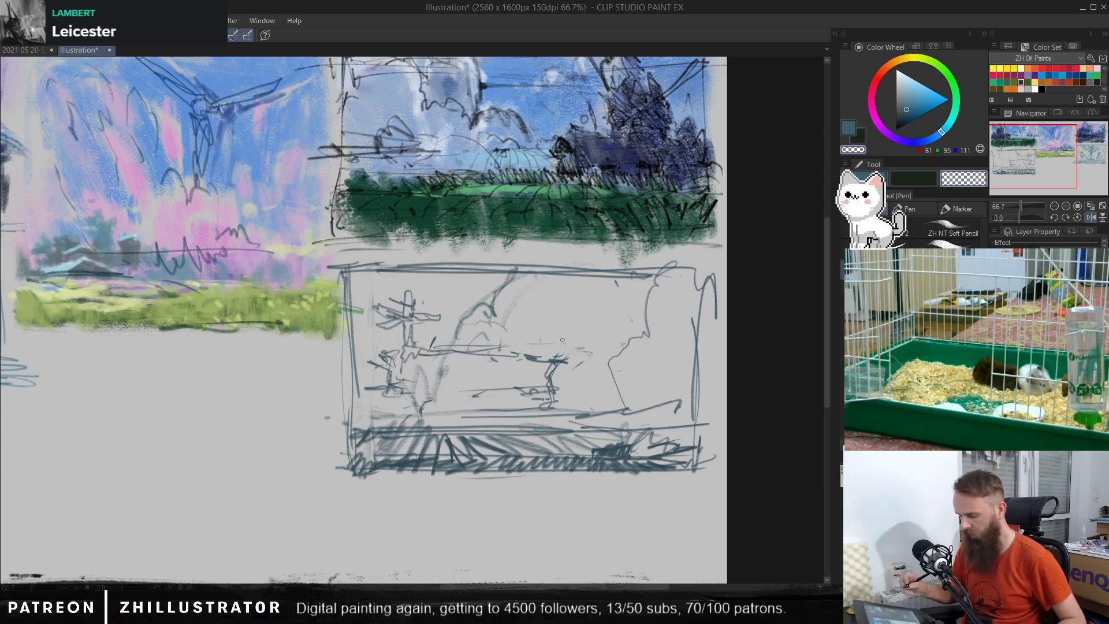
{"action": "key", "text": "c"}
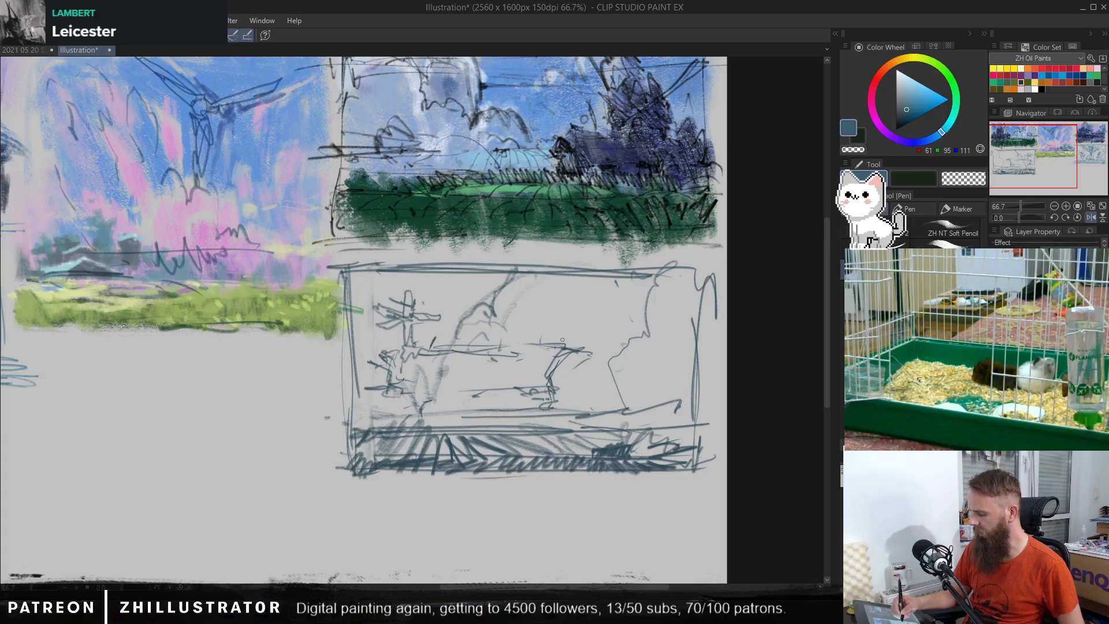
Step: Add a small protrusion on top of the long shape's right end and firm up its underside
{"action": "left_click_drag", "start_coordinate": [526, 344], "coordinate": [491, 346]}
{"action": "mouse_move", "coordinate": [563, 343]}
{"action": "left_mouse_down"}
{"action": "mouse_move", "coordinate": [559, 387]}
{"action": "mouse_move", "coordinate": [460, 394]}
{"action": "mouse_move", "coordinate": [537, 394]}
{"action": "mouse_move", "coordinate": [468, 393]}
{"action": "left_mouse_up"}
{"action": "left_click_drag", "start_coordinate": [532, 385], "coordinate": [517, 388]}
{"action": "left_click_drag", "start_coordinate": [555, 393], "coordinate": [561, 382]}
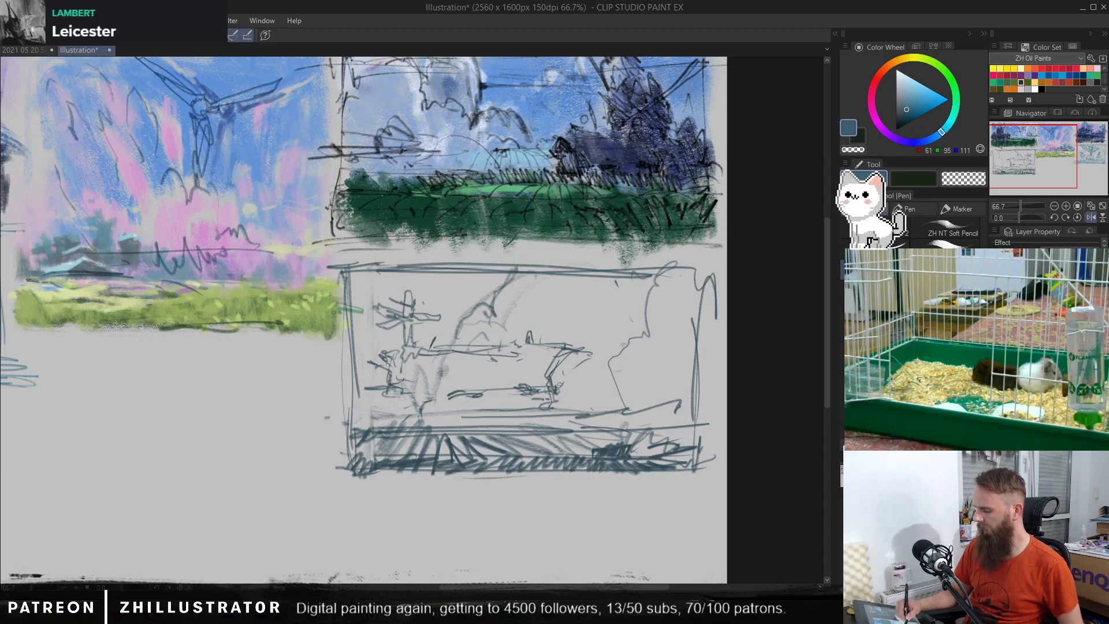
Step: Sketch a shaded mound below the long shape's left end and a dark arched form beneath its underside
{"action": "mouse_move", "coordinate": [408, 395]}
{"action": "left_mouse_down"}
{"action": "mouse_move", "coordinate": [355, 422]}
{"action": "mouse_move", "coordinate": [412, 398]}
{"action": "left_mouse_up"}
{"action": "mouse_move", "coordinate": [455, 401]}
{"action": "left_mouse_down"}
{"action": "mouse_move", "coordinate": [450, 410]}
{"action": "mouse_move", "coordinate": [466, 401]}
{"action": "left_mouse_up"}
{"action": "mouse_move", "coordinate": [476, 391]}
{"action": "left_mouse_down"}
{"action": "mouse_move", "coordinate": [463, 402]}
{"action": "mouse_move", "coordinate": [480, 410]}
{"action": "left_mouse_up"}
{"action": "left_click_drag", "start_coordinate": [464, 403], "coordinate": [483, 424]}
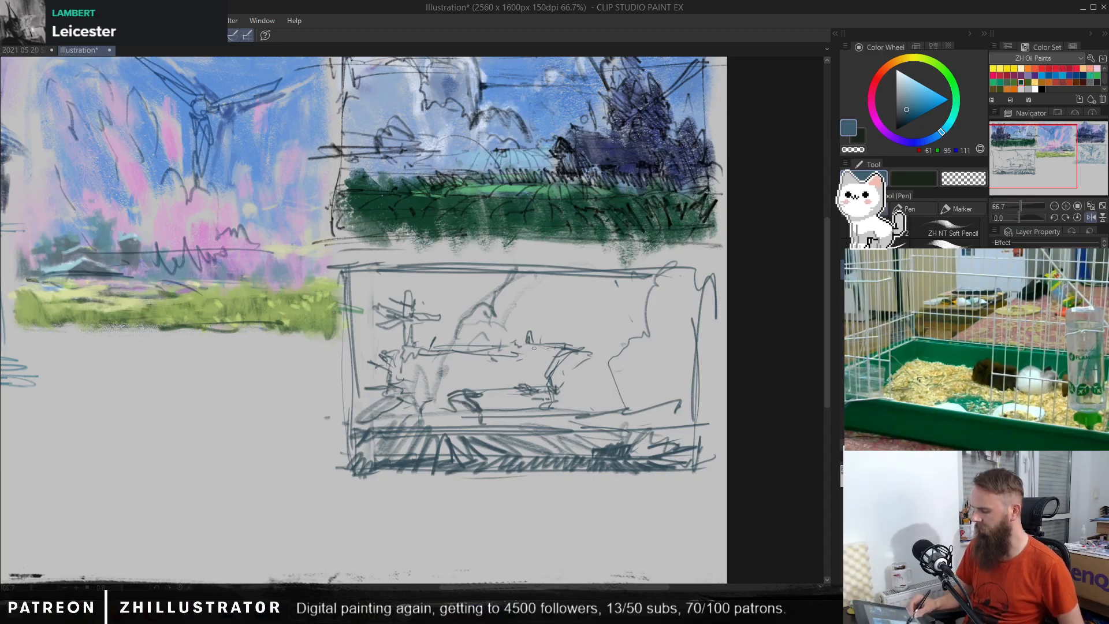
Step: Add spiky strokes to the long shape's left end and extend the ground band past the frame's left edge
{"action": "left_click_drag", "start_coordinate": [378, 347], "coordinate": [361, 351]}
{"action": "left_click_drag", "start_coordinate": [564, 378], "coordinate": [552, 381]}
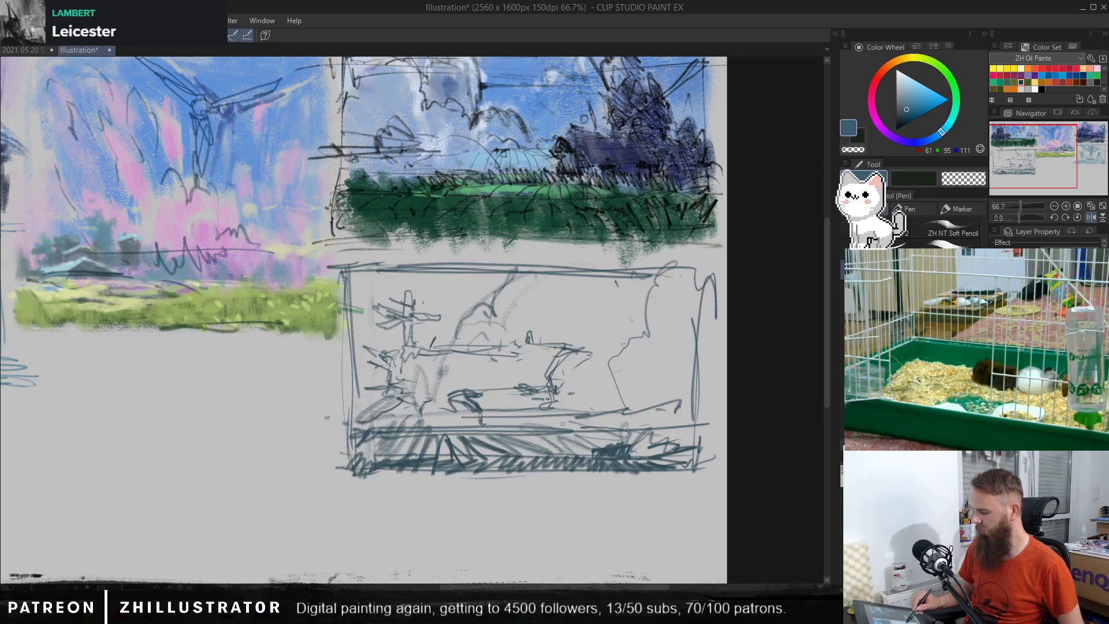
{"action": "mouse_move", "coordinate": [370, 427]}
{"action": "left_mouse_down"}
{"action": "mouse_move", "coordinate": [326, 431]}
{"action": "mouse_move", "coordinate": [326, 468]}
{"action": "left_mouse_up"}
{"action": "left_click_drag", "start_coordinate": [318, 467], "coordinate": [351, 471]}
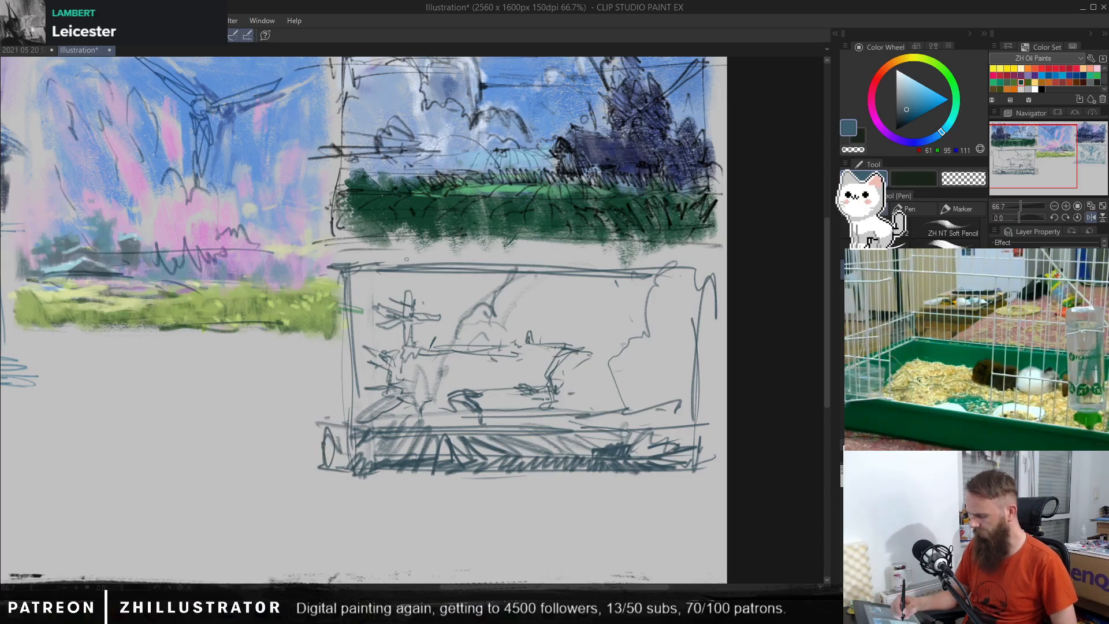
Step: Lasso the whole line-drawn thumbnail and move it slightly right and up
{"action": "key", "text": "m"}
{"action": "mouse_move", "coordinate": [349, 258]}
{"action": "left_mouse_down"}
{"action": "mouse_move", "coordinate": [324, 270]}
{"action": "mouse_move", "coordinate": [340, 293]}
{"action": "mouse_move", "coordinate": [346, 393]}
{"action": "mouse_move", "coordinate": [306, 443]}
{"action": "mouse_move", "coordinate": [323, 498]}
{"action": "mouse_move", "coordinate": [690, 496]}
{"action": "mouse_move", "coordinate": [735, 472]}
{"action": "mouse_move", "coordinate": [730, 248]}
{"action": "mouse_move", "coordinate": [339, 252]}
{"action": "left_mouse_up"}
{"action": "key", "text": "p"}
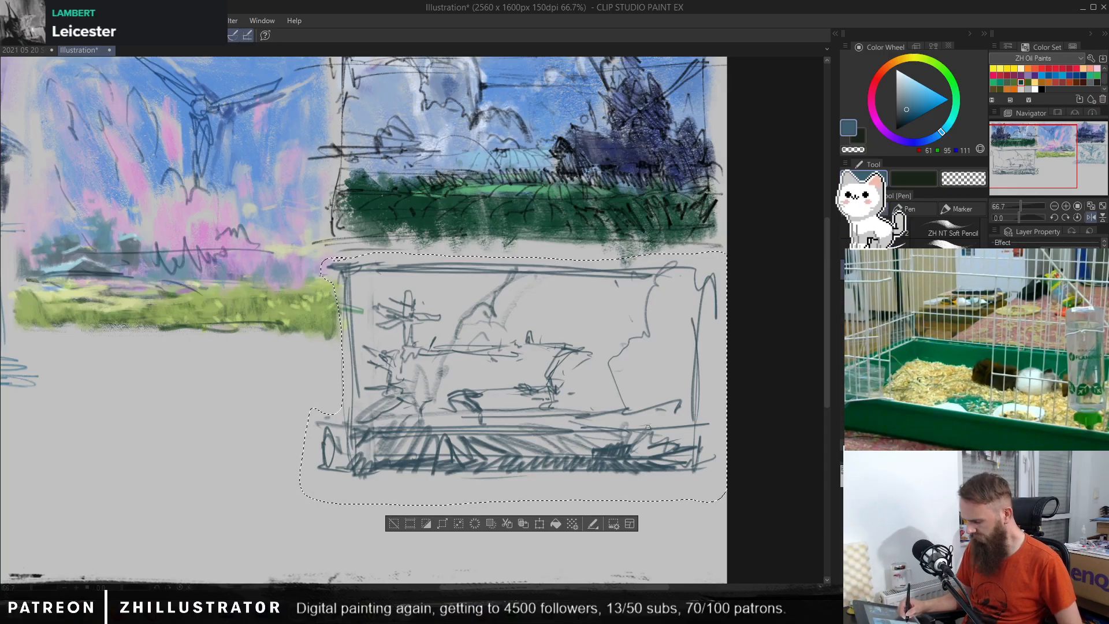
{"action": "key", "text": "k"}
{"action": "left_click_drag", "start_coordinate": [645, 446], "coordinate": [656, 438]}
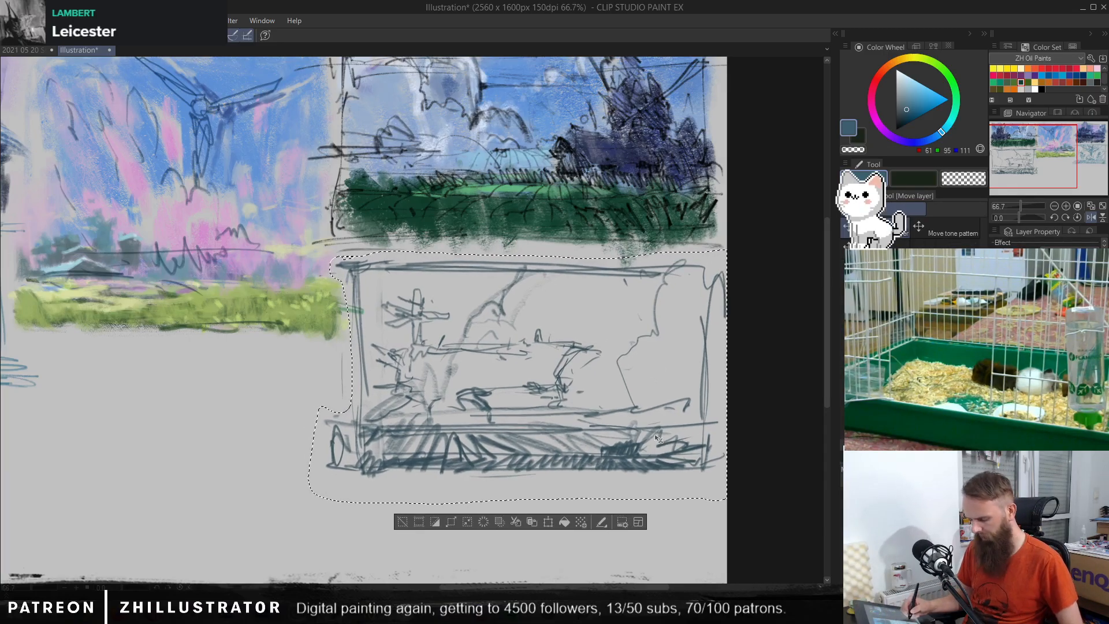
Step: Narrow the selected thumbnail slightly from its left side, mirror the canvas view horizontally, and deselect the drawing
{"action": "key", "text": "ctrl+t"}
{"action": "left_click_drag", "start_coordinate": [309, 376], "coordinate": [319, 375]}
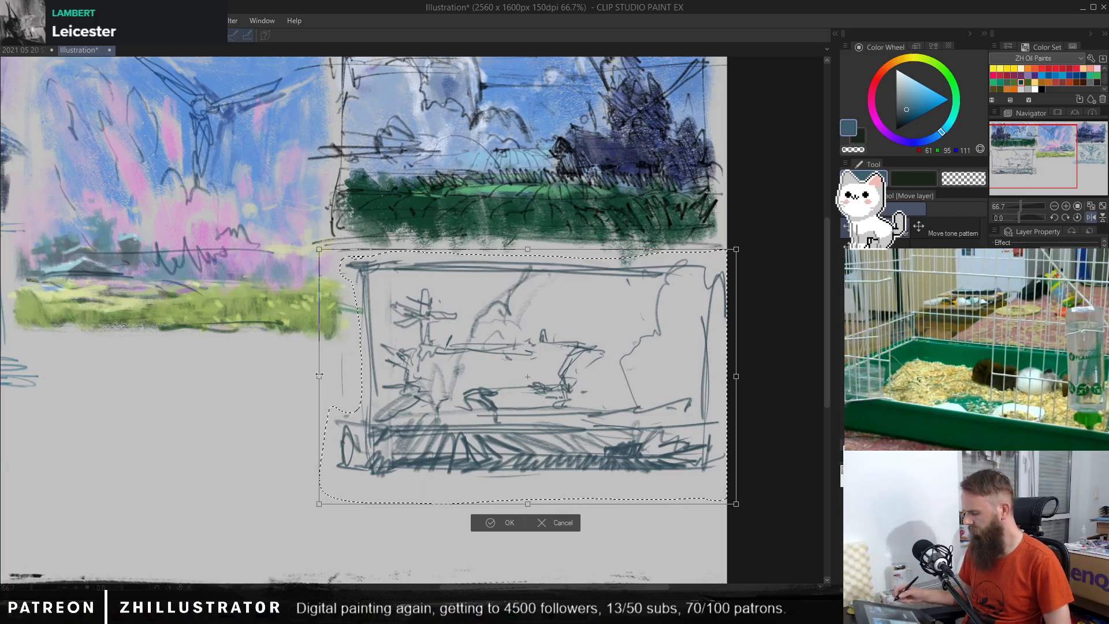
{"action": "left_click", "coordinate": [1090, 217]}
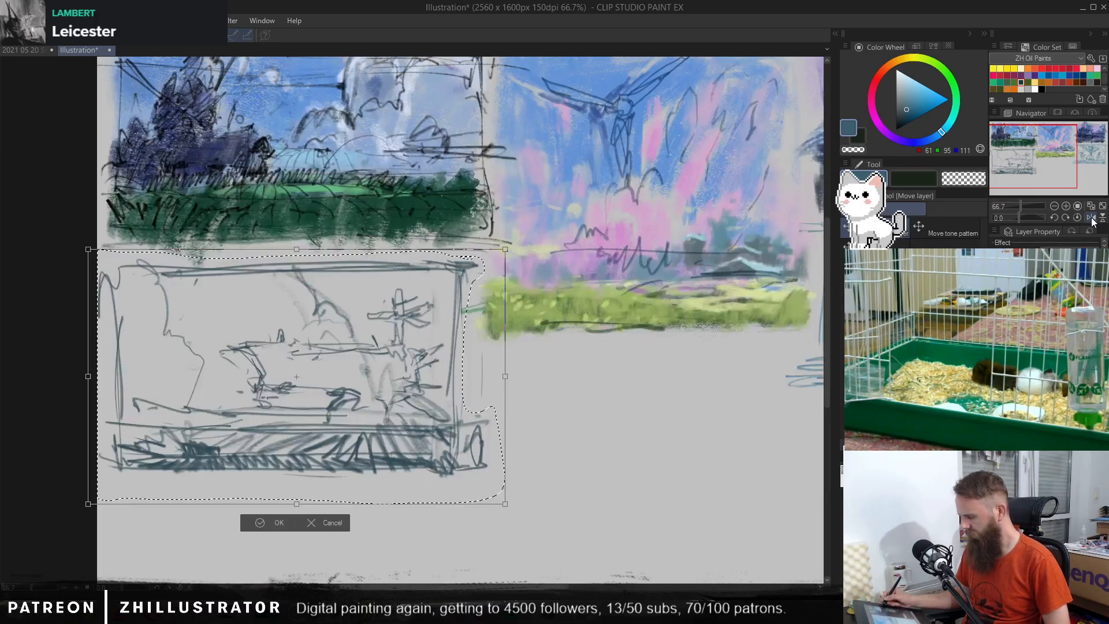
{"action": "key", "text": "Return"}
{"action": "key", "text": "ctrl+d"}
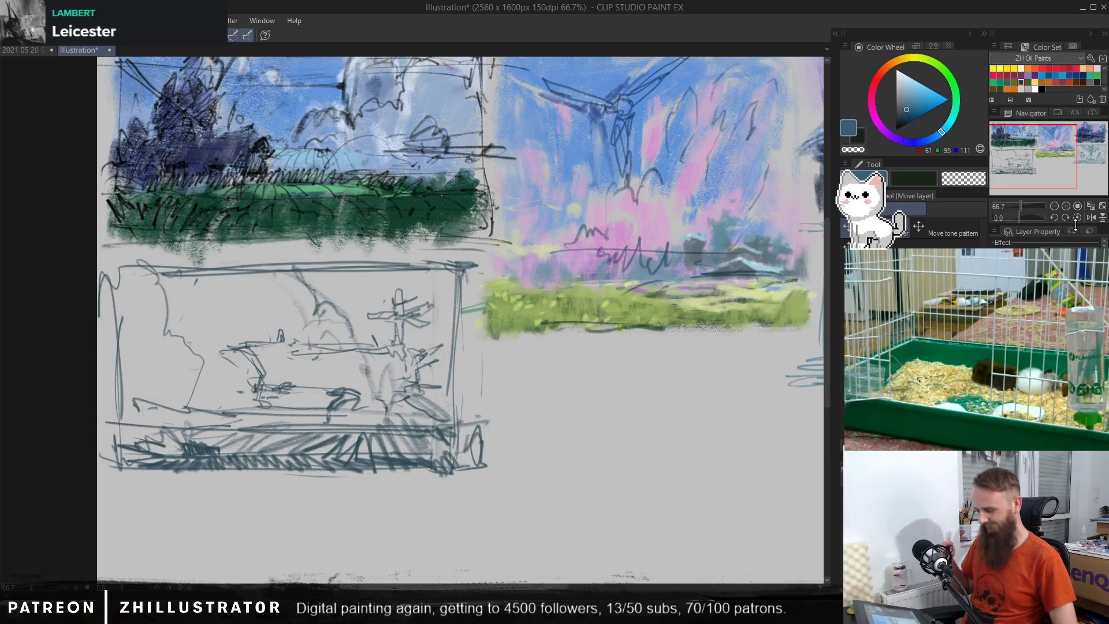
Step: Reinforce the frame's left edge and lower corners, redraw its right edge further out, and erase stray lines inside that edge
{"action": "key", "text": "p"}
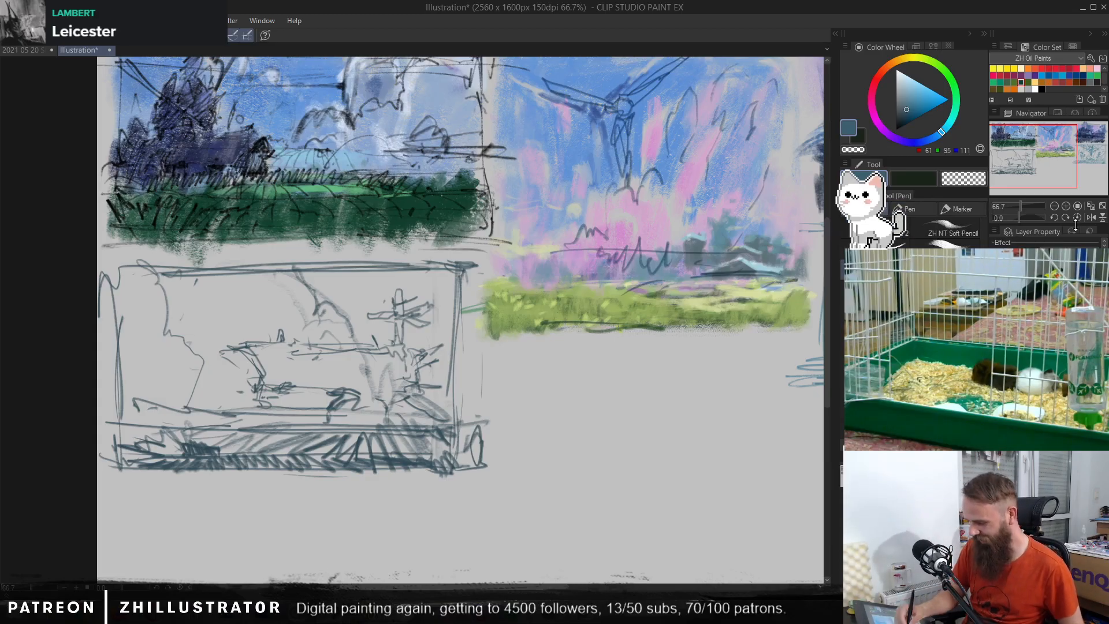
{"action": "left_click_drag", "start_coordinate": [112, 432], "coordinate": [112, 471]}
{"action": "mouse_move", "coordinate": [117, 464]}
{"action": "left_mouse_down"}
{"action": "mouse_move", "coordinate": [98, 469]}
{"action": "mouse_move", "coordinate": [147, 471]}
{"action": "left_mouse_up"}
{"action": "left_click_drag", "start_coordinate": [451, 453], "coordinate": [444, 464]}
{"action": "left_click_drag", "start_coordinate": [456, 267], "coordinate": [463, 454]}
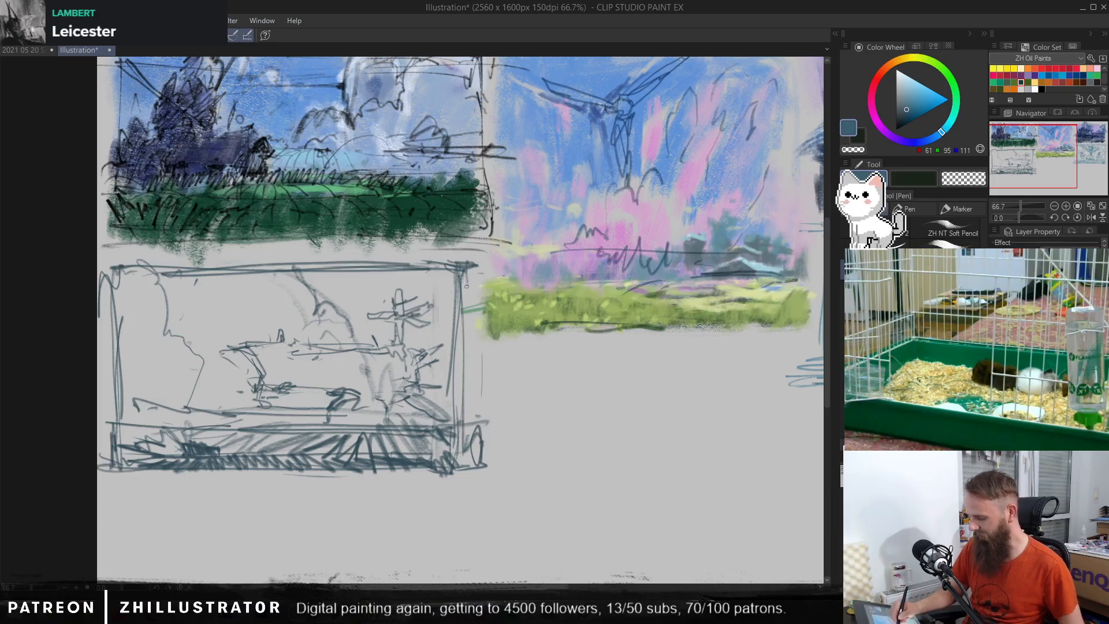
{"action": "left_click_drag", "start_coordinate": [466, 275], "coordinate": [465, 478]}
{"action": "key", "text": "c"}
{"action": "left_click_drag", "start_coordinate": [453, 277], "coordinate": [448, 397]}
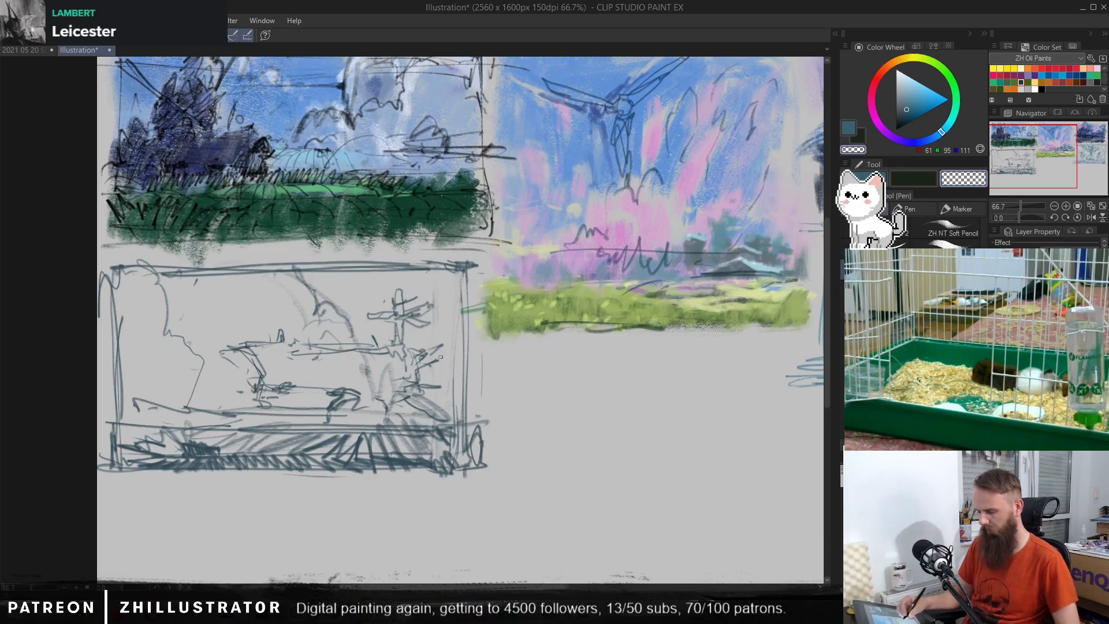
Step: Switch to the Lighter pencil and draw a longer pointed spike at the long shape's right end
{"action": "key", "text": "p"}
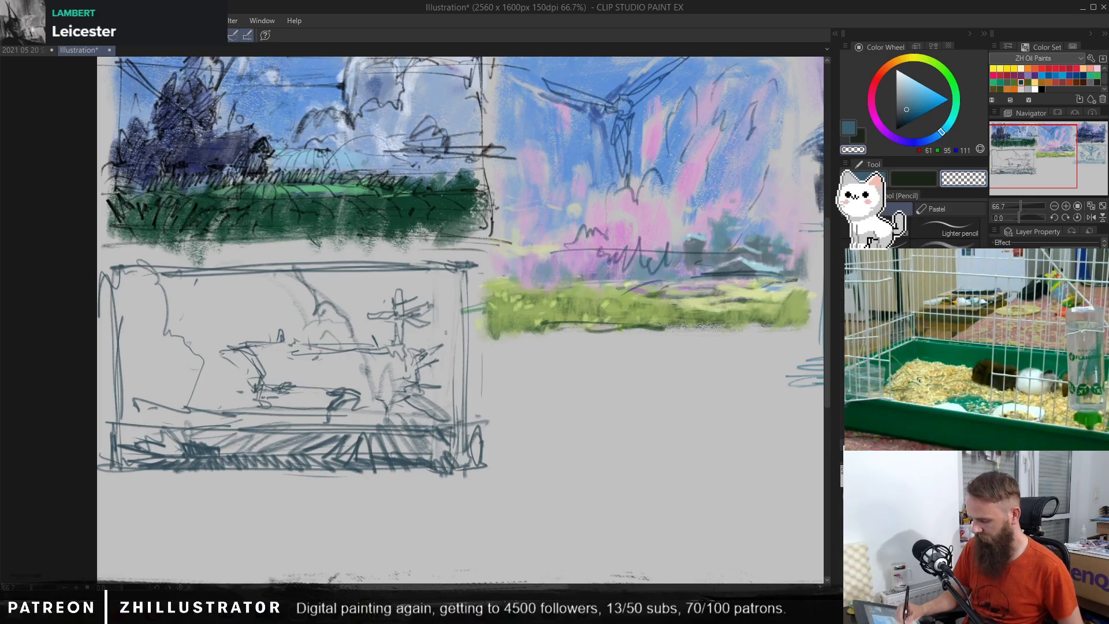
{"action": "key", "text": "p"}
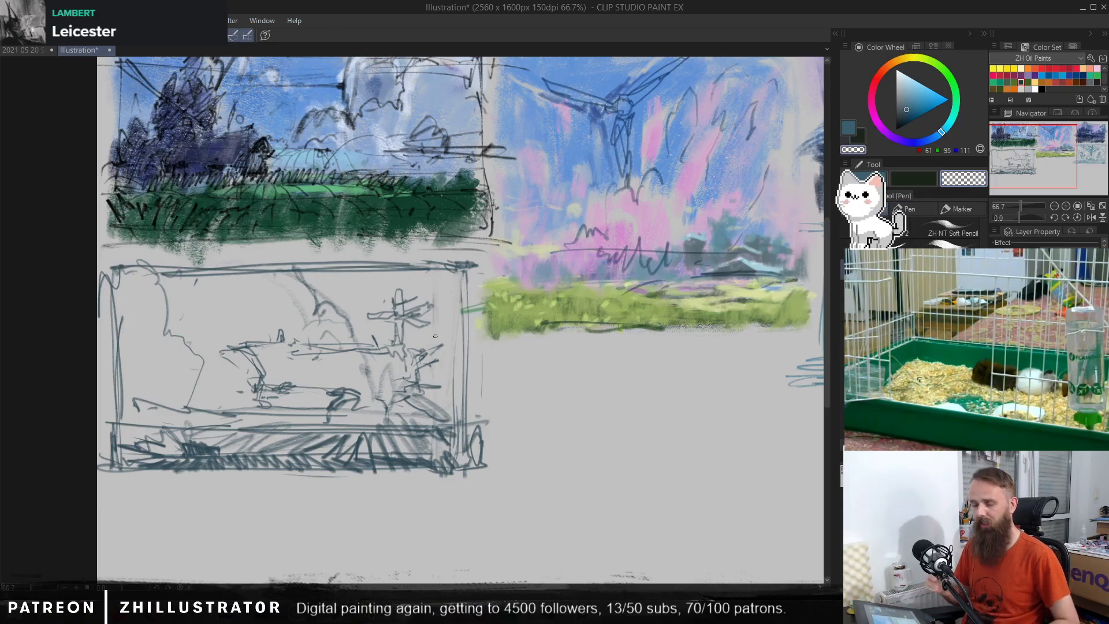
{"action": "key", "text": "p"}
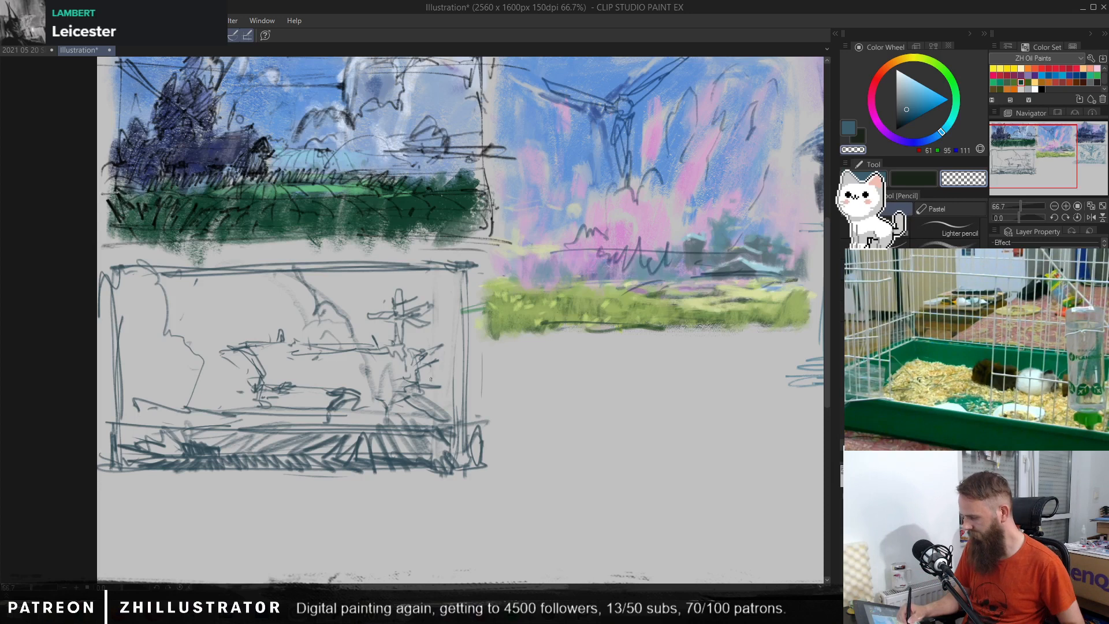
{"action": "key", "text": "c"}
{"action": "mouse_move", "coordinate": [433, 349]}
{"action": "left_mouse_down"}
{"action": "mouse_move", "coordinate": [462, 335]}
{"action": "mouse_move", "coordinate": [450, 349]}
{"action": "left_mouse_up"}
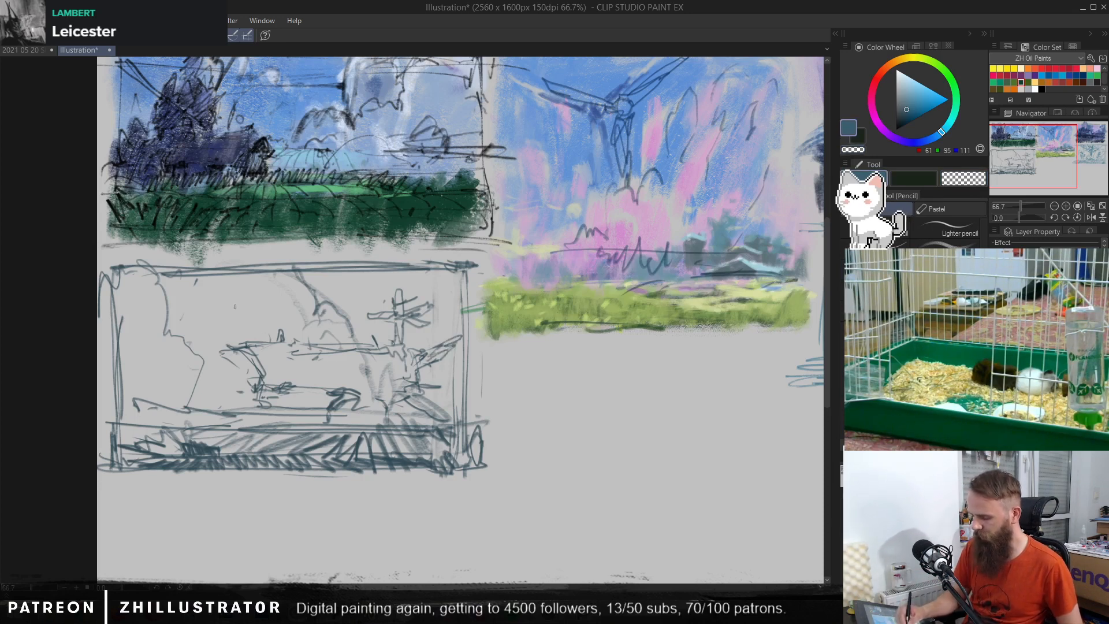
Step: Sketch a slim diagonal pointed shape rising from the edge of the bumpy mass
{"action": "left_click_drag", "start_coordinate": [205, 312], "coordinate": [229, 289]}
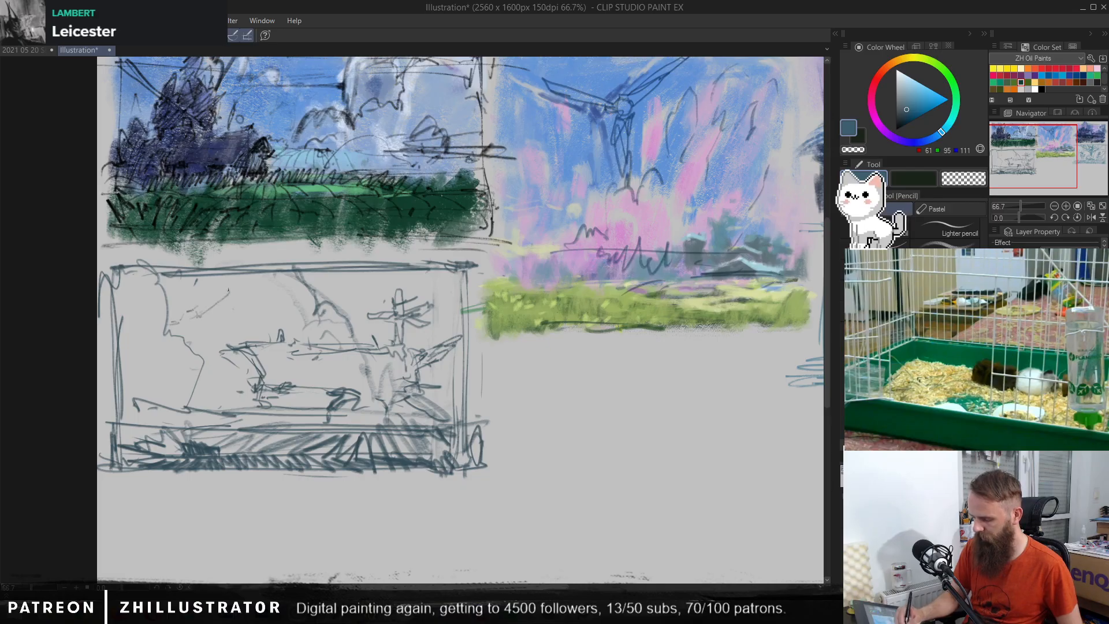
{"action": "left_click_drag", "start_coordinate": [184, 327], "coordinate": [229, 291]}
{"action": "left_click_drag", "start_coordinate": [182, 328], "coordinate": [203, 317]}
{"action": "mouse_move", "coordinate": [241, 281]}
{"action": "left_mouse_down"}
{"action": "mouse_move", "coordinate": [192, 325]}
{"action": "mouse_move", "coordinate": [194, 313]}
{"action": "mouse_move", "coordinate": [177, 318]}
{"action": "mouse_move", "coordinate": [187, 344]}
{"action": "left_mouse_up"}
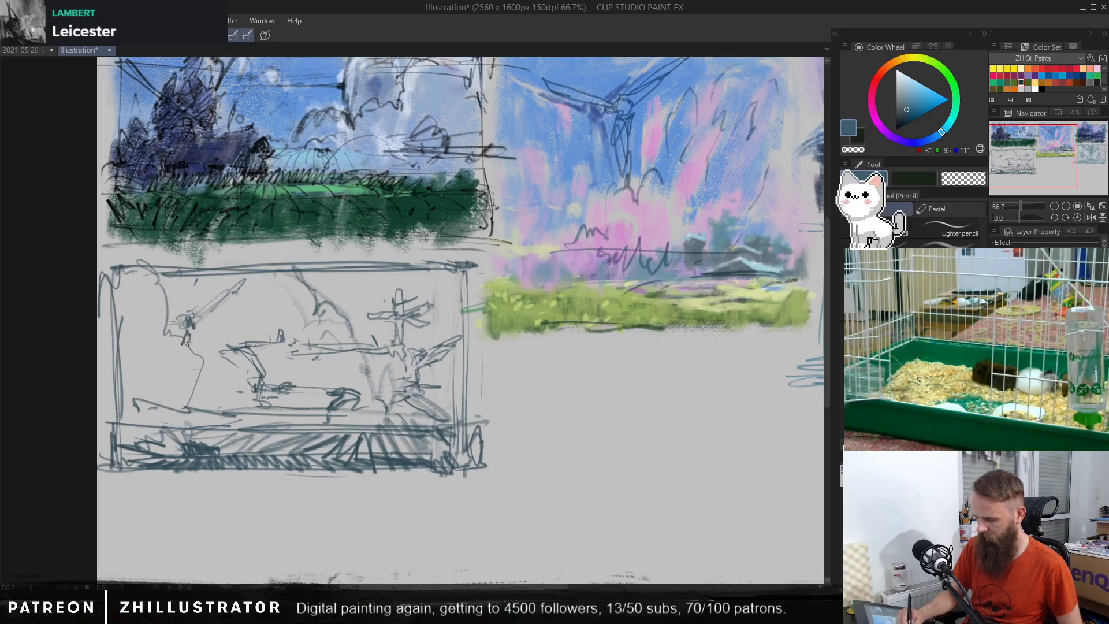
Step: Try adding vertical and scribbled strokes at the base of the diagonal shape, and undo them
{"action": "left_click_drag", "start_coordinate": [189, 394], "coordinate": [193, 275]}
{"action": "mouse_move", "coordinate": [184, 316]}
{"action": "left_mouse_down"}
{"action": "mouse_move", "coordinate": [196, 272]}
{"action": "mouse_move", "coordinate": [203, 353]}
{"action": "left_mouse_up"}
{"action": "key", "text": "ctrl+z"}
{"action": "key", "text": "ctrl+z"}
{"action": "key", "text": "ctrl+z"}
{"action": "key", "text": "ctrl+z"}
{"action": "key", "text": "ctrl+z"}
{"action": "key", "text": "ctrl+z"}
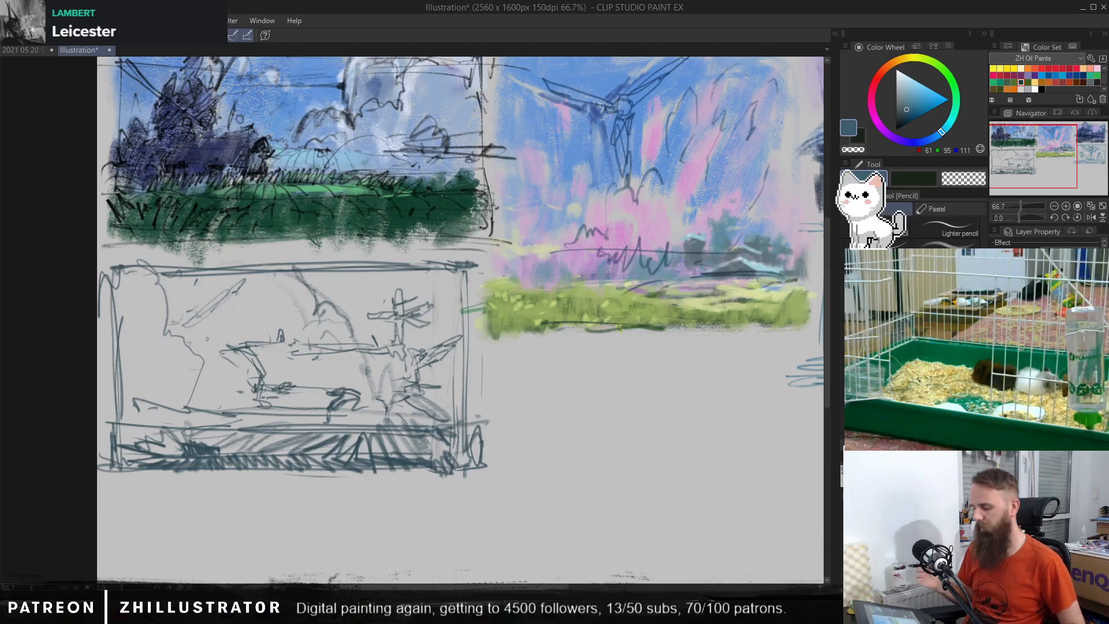
Step: Draw a line beneath the ground band and slanted grass blades spilling past the frame's lower right corner
{"action": "mouse_move", "coordinate": [130, 483]}
{"action": "left_mouse_down"}
{"action": "mouse_move", "coordinate": [494, 461]}
{"action": "mouse_move", "coordinate": [234, 482]}
{"action": "mouse_move", "coordinate": [469, 474]}
{"action": "mouse_move", "coordinate": [478, 449]}
{"action": "mouse_move", "coordinate": [479, 481]}
{"action": "mouse_move", "coordinate": [566, 421]}
{"action": "left_mouse_up"}
{"action": "left_click_drag", "start_coordinate": [490, 477], "coordinate": [533, 406]}
{"action": "left_click_drag", "start_coordinate": [483, 455], "coordinate": [509, 404]}
{"action": "left_click_drag", "start_coordinate": [479, 430], "coordinate": [439, 503]}
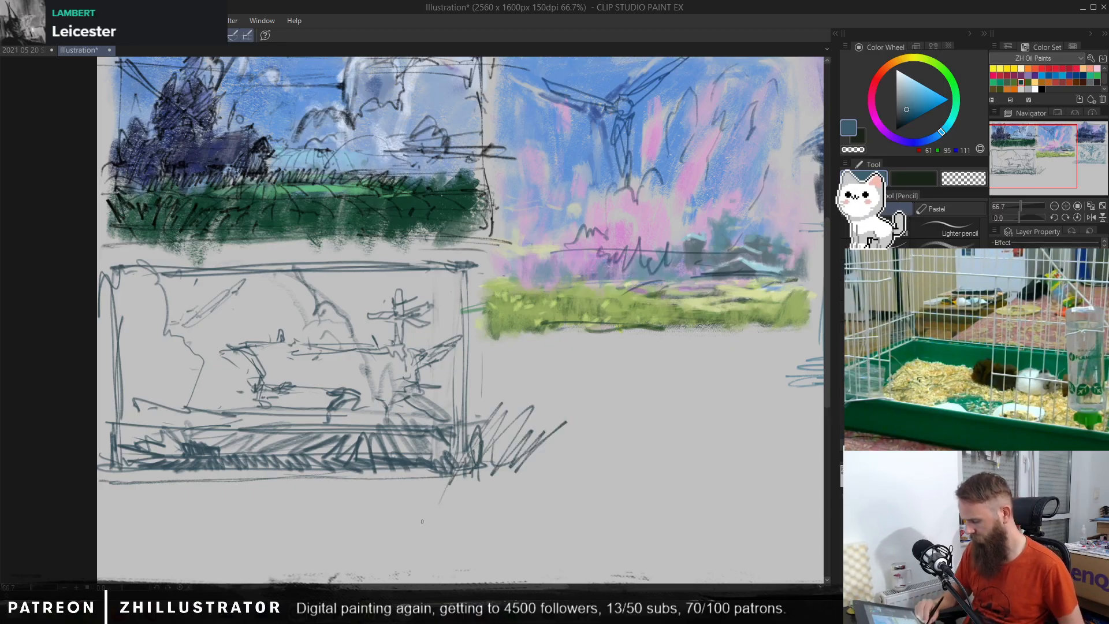
Step: Undo the slanted grass blades spilling past the frame's lower right corner and add a short stroke inside that corner
{"action": "key", "text": "ctrl+z"}
{"action": "key", "text": "ctrl+z"}
{"action": "key", "text": "ctrl+z"}
{"action": "key", "text": "ctrl+z"}
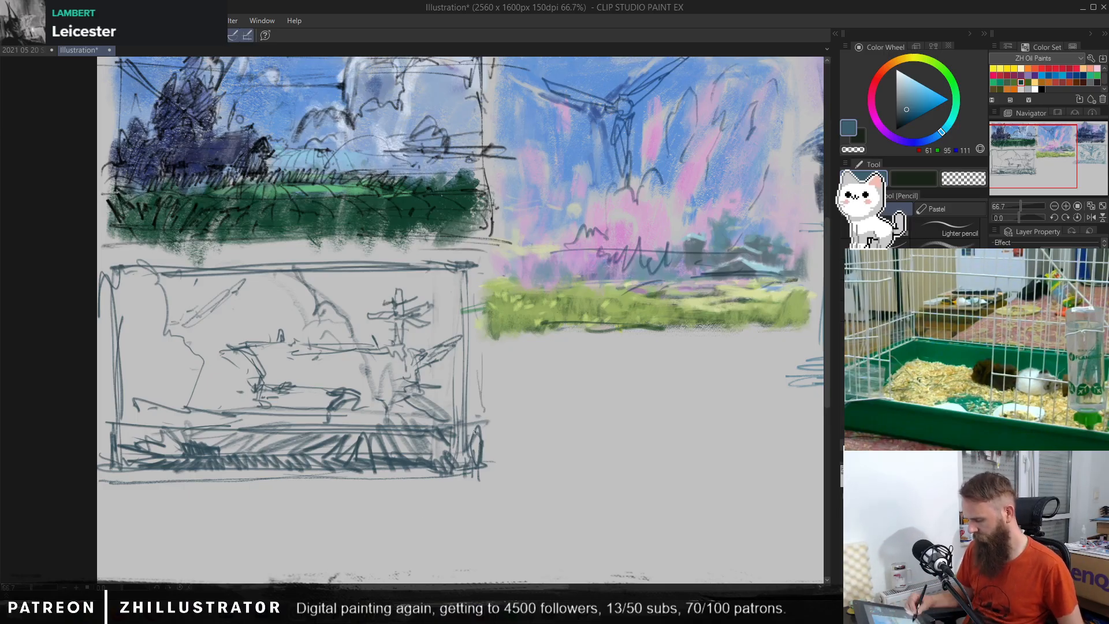
{"action": "left_click_drag", "start_coordinate": [460, 464], "coordinate": [472, 467]}
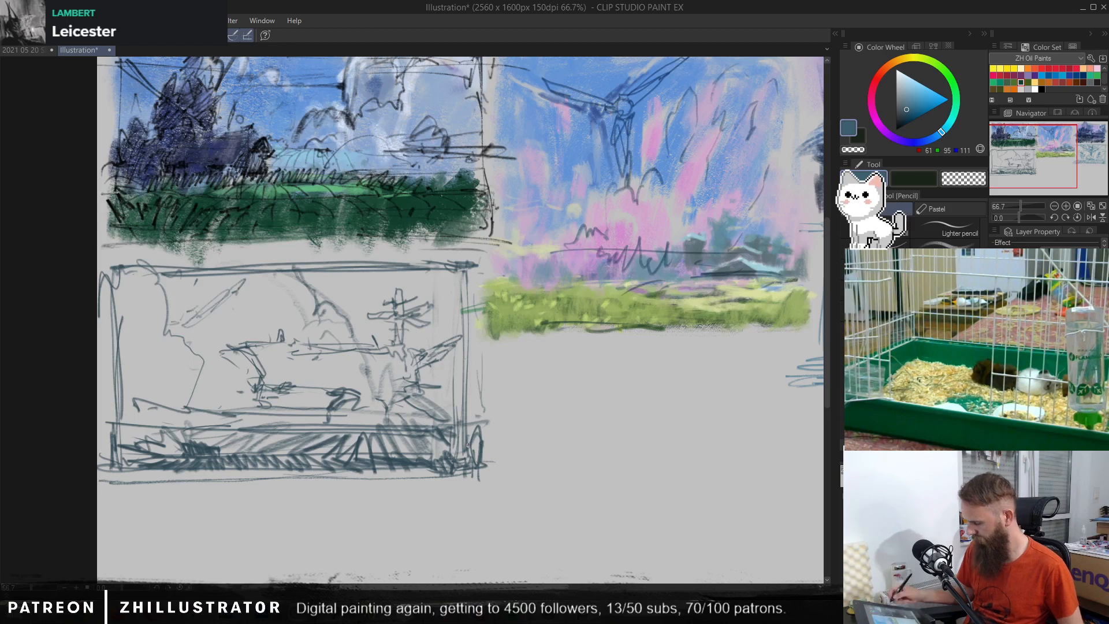
Step: Switch to the ZH NT Soft Pencil and scribble short grass strokes hanging below the ground band along the frame's lower edge
{"action": "key", "text": "p"}
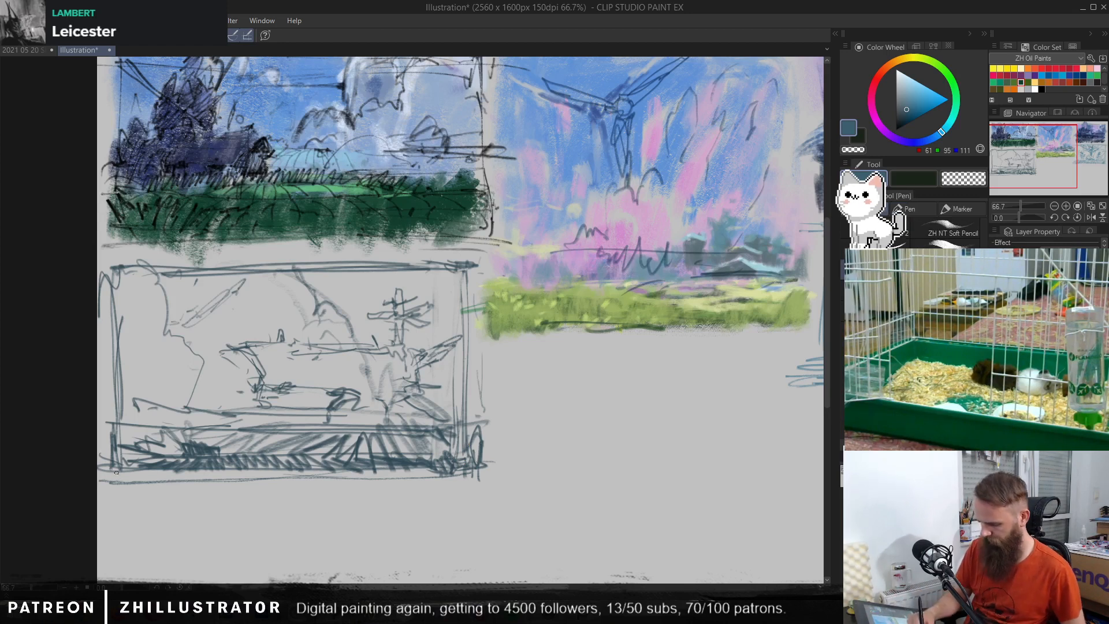
{"action": "mouse_move", "coordinate": [116, 472]}
{"action": "left_mouse_down"}
{"action": "mouse_move", "coordinate": [157, 470]}
{"action": "mouse_move", "coordinate": [147, 485]}
{"action": "mouse_move", "coordinate": [220, 479]}
{"action": "mouse_move", "coordinate": [227, 469]}
{"action": "mouse_move", "coordinate": [233, 486]}
{"action": "mouse_move", "coordinate": [252, 471]}
{"action": "mouse_move", "coordinate": [288, 485]}
{"action": "mouse_move", "coordinate": [478, 483]}
{"action": "mouse_move", "coordinate": [440, 473]}
{"action": "mouse_move", "coordinate": [470, 453]}
{"action": "left_mouse_up"}
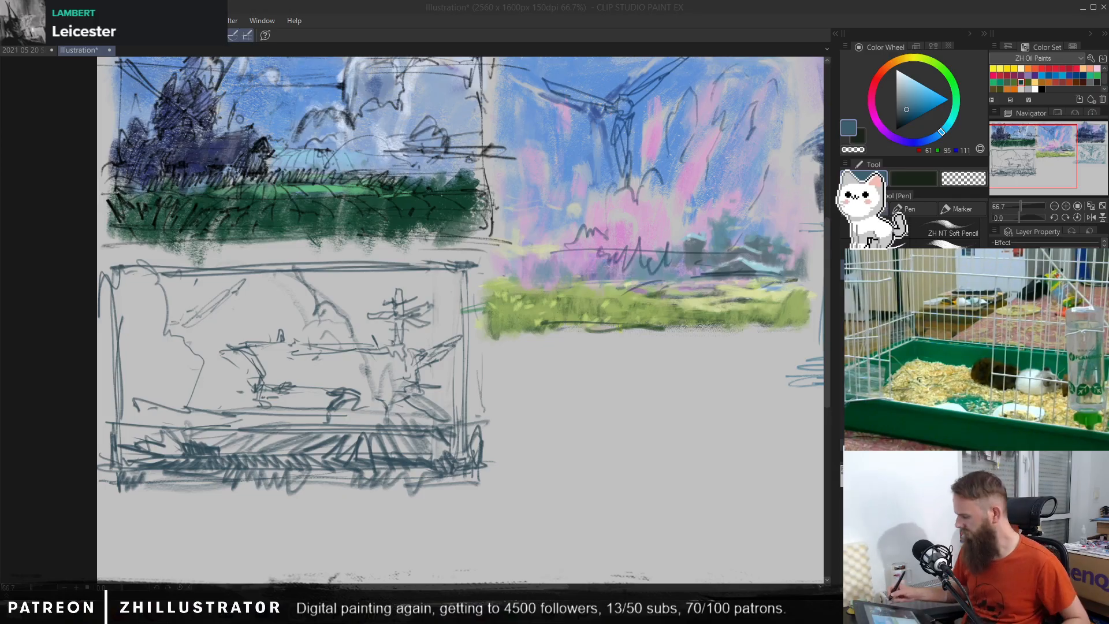
{"action": "key", "text": "ctrl+z"}
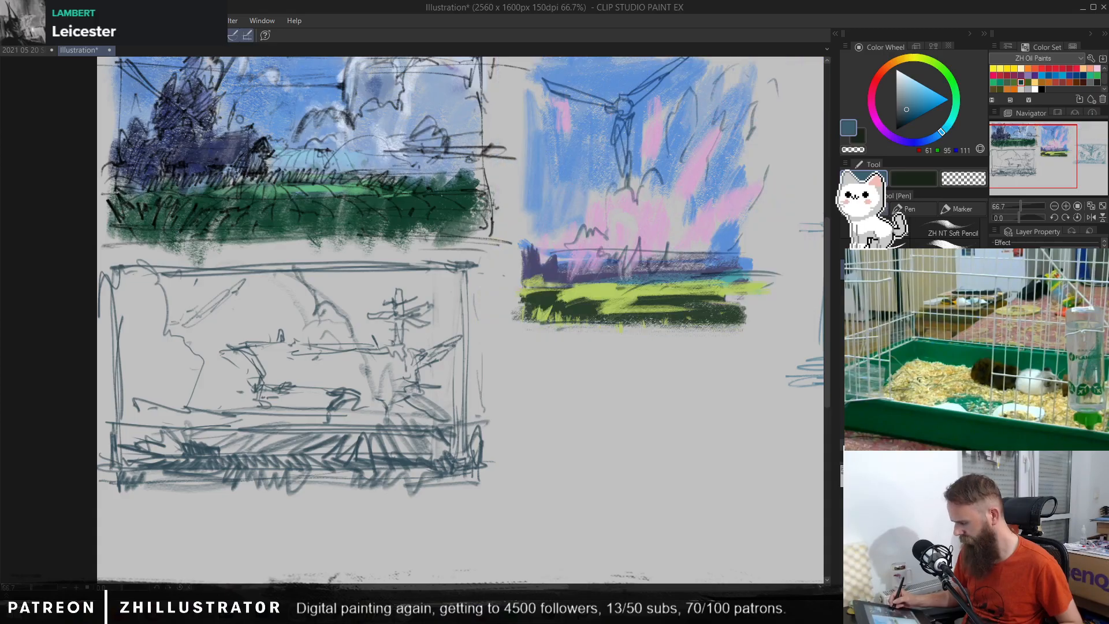
{"action": "key", "text": "ctrl+y"}
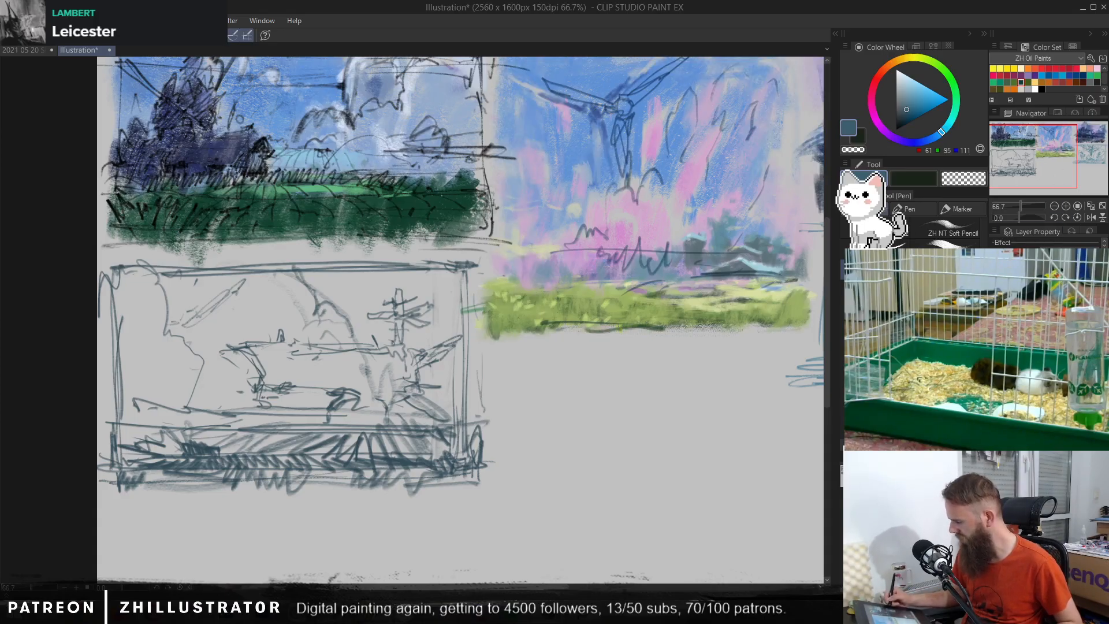
Step: Switch to the brush and cover the whole fifth thumbnail with vertical strokes of bright orange-red from the ZH Oil Paints set
{"action": "key", "text": "b"}
{"action": "left_click", "coordinate": [1096, 82]}
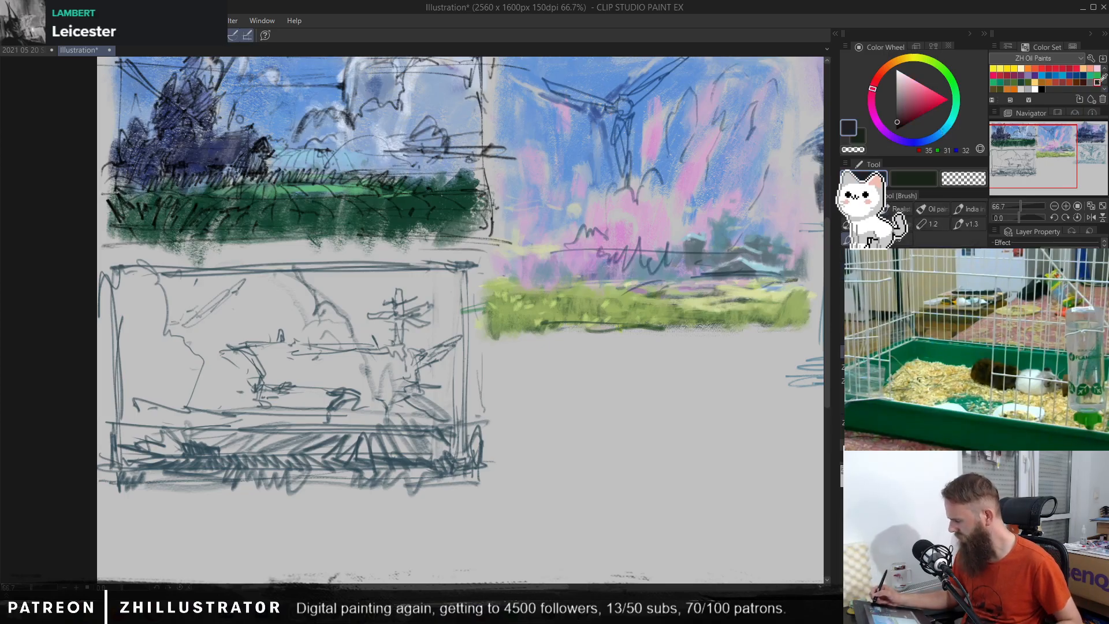
{"action": "left_click", "coordinate": [1000, 89]}
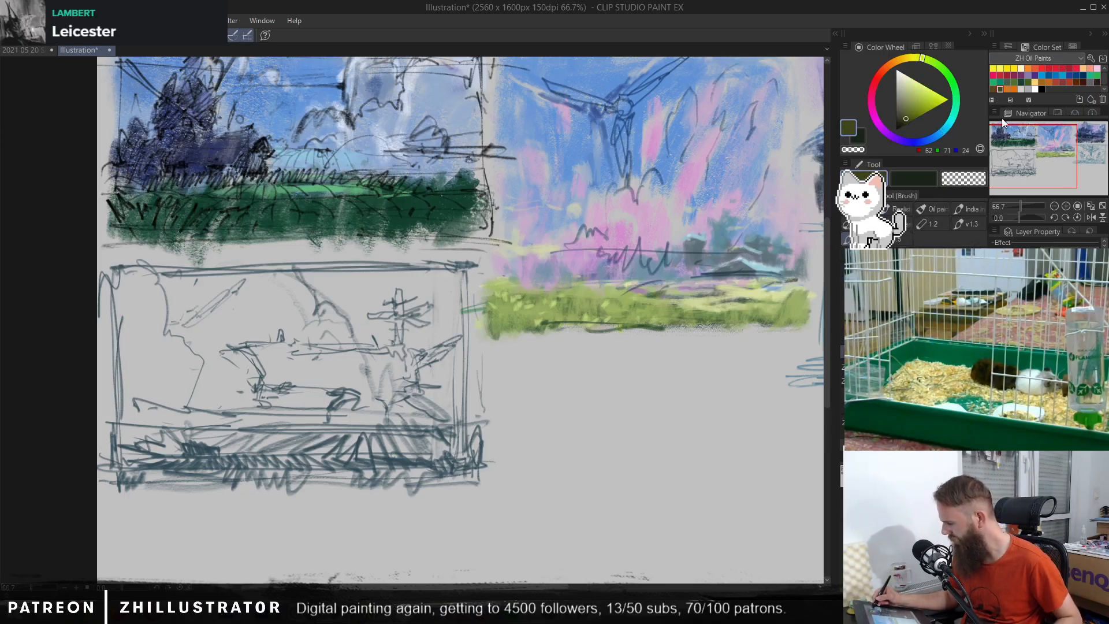
{"action": "left_click", "coordinate": [1034, 68]}
{"action": "mouse_move", "coordinate": [434, 328]}
{"action": "left_mouse_down"}
{"action": "mouse_move", "coordinate": [399, 401]}
{"action": "mouse_move", "coordinate": [379, 334]}
{"action": "mouse_move", "coordinate": [425, 394]}
{"action": "mouse_move", "coordinate": [438, 298]}
{"action": "mouse_move", "coordinate": [373, 431]}
{"action": "mouse_move", "coordinate": [326, 287]}
{"action": "mouse_move", "coordinate": [292, 400]}
{"action": "mouse_move", "coordinate": [217, 315]}
{"action": "mouse_move", "coordinate": [188, 392]}
{"action": "mouse_move", "coordinate": [153, 281]}
{"action": "mouse_move", "coordinate": [111, 354]}
{"action": "mouse_move", "coordinate": [139, 469]}
{"action": "mouse_move", "coordinate": [172, 379]}
{"action": "mouse_move", "coordinate": [207, 446]}
{"action": "mouse_move", "coordinate": [238, 437]}
{"action": "mouse_move", "coordinate": [273, 395]}
{"action": "mouse_move", "coordinate": [294, 475]}
{"action": "mouse_move", "coordinate": [375, 376]}
{"action": "mouse_move", "coordinate": [421, 459]}
{"action": "mouse_move", "coordinate": [451, 386]}
{"action": "mouse_move", "coordinate": [465, 384]}
{"action": "mouse_move", "coordinate": [463, 297]}
{"action": "mouse_move", "coordinate": [446, 267]}
{"action": "mouse_move", "coordinate": [404, 311]}
{"action": "mouse_move", "coordinate": [384, 272]}
{"action": "mouse_move", "coordinate": [340, 303]}
{"action": "mouse_move", "coordinate": [290, 286]}
{"action": "mouse_move", "coordinate": [245, 317]}
{"action": "mouse_move", "coordinate": [198, 266]}
{"action": "mouse_move", "coordinate": [131, 390]}
{"action": "mouse_move", "coordinate": [169, 320]}
{"action": "mouse_move", "coordinate": [243, 347]}
{"action": "mouse_move", "coordinate": [298, 405]}
{"action": "mouse_move", "coordinate": [334, 315]}
{"action": "mouse_move", "coordinate": [367, 357]}
{"action": "mouse_move", "coordinate": [343, 417]}
{"action": "mouse_move", "coordinate": [321, 335]}
{"action": "mouse_move", "coordinate": [360, 427]}
{"action": "mouse_move", "coordinate": [359, 376]}
{"action": "mouse_move", "coordinate": [373, 416]}
{"action": "left_mouse_up"}
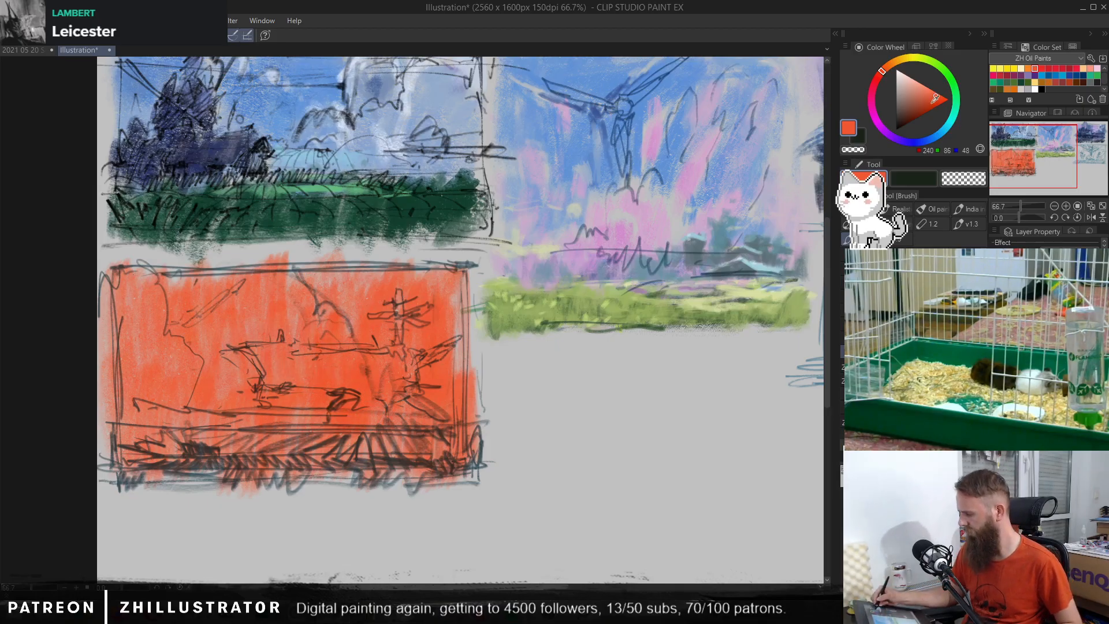
Step: Shade the thumbnail's right half and the area just above the ground with a darker orange
{"action": "left_click", "coordinate": [930, 103]}
{"action": "mouse_move", "coordinate": [439, 322]}
{"action": "left_mouse_down"}
{"action": "mouse_move", "coordinate": [427, 433]}
{"action": "mouse_move", "coordinate": [378, 427]}
{"action": "mouse_move", "coordinate": [315, 358]}
{"action": "mouse_move", "coordinate": [338, 297]}
{"action": "mouse_move", "coordinate": [367, 321]}
{"action": "mouse_move", "coordinate": [393, 300]}
{"action": "mouse_move", "coordinate": [326, 269]}
{"action": "mouse_move", "coordinate": [425, 277]}
{"action": "mouse_move", "coordinate": [422, 338]}
{"action": "left_mouse_up"}
{"action": "mouse_move", "coordinate": [315, 407]}
{"action": "left_mouse_down"}
{"action": "mouse_move", "coordinate": [196, 419]}
{"action": "mouse_move", "coordinate": [277, 427]}
{"action": "mouse_move", "coordinate": [242, 430]}
{"action": "mouse_move", "coordinate": [457, 421]}
{"action": "mouse_move", "coordinate": [478, 399]}
{"action": "left_mouse_up"}
Step: Mix a dark crimson and paint it along the ground band and lower edge of the orange thumbnail
{"action": "left_click", "coordinate": [923, 108]}
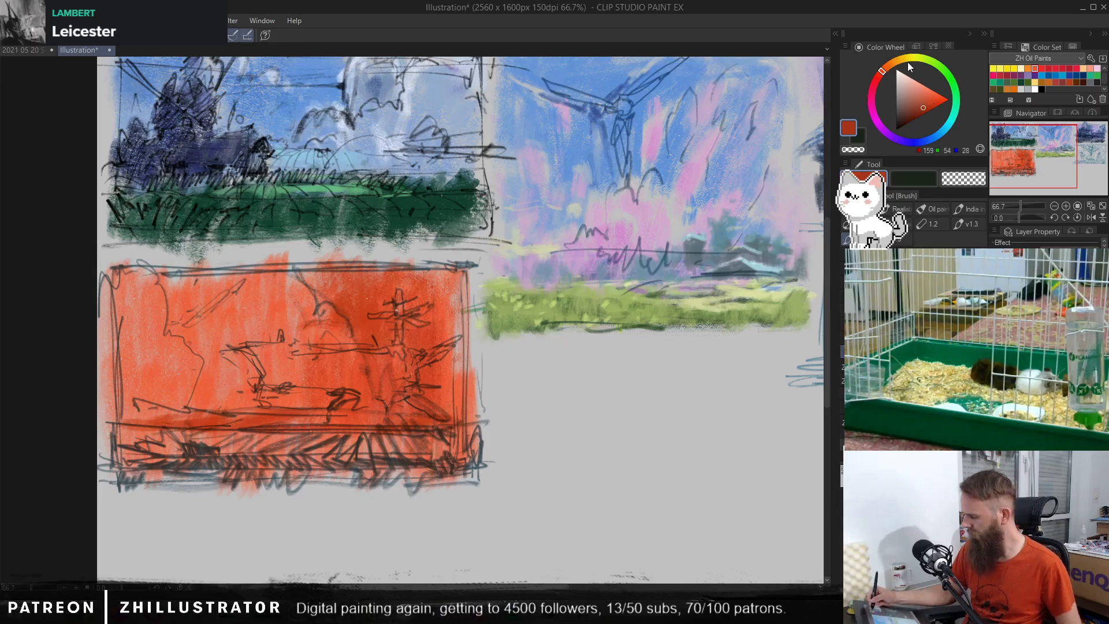
{"action": "left_click", "coordinate": [895, 62]}
{"action": "left_click", "coordinate": [872, 88]}
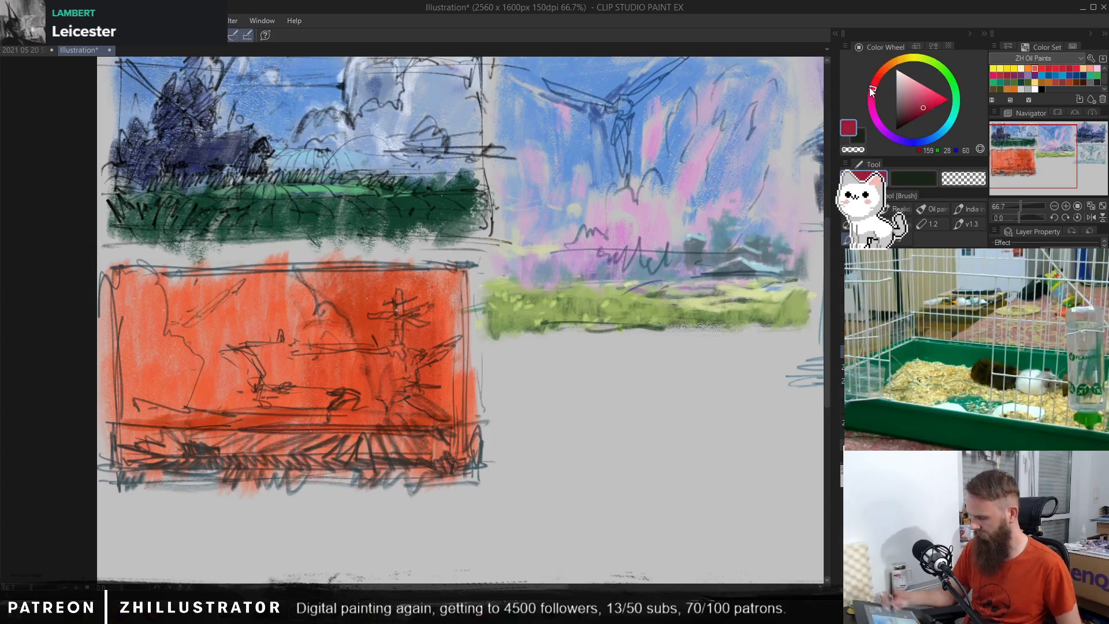
{"action": "mouse_move", "coordinate": [286, 428]}
{"action": "left_mouse_down"}
{"action": "mouse_move", "coordinate": [214, 427]}
{"action": "mouse_move", "coordinate": [168, 450]}
{"action": "mouse_move", "coordinate": [201, 450]}
{"action": "mouse_move", "coordinate": [209, 463]}
{"action": "mouse_move", "coordinate": [156, 466]}
{"action": "mouse_move", "coordinate": [244, 469]}
{"action": "mouse_move", "coordinate": [183, 470]}
{"action": "mouse_move", "coordinate": [340, 447]}
{"action": "mouse_move", "coordinate": [245, 471]}
{"action": "mouse_move", "coordinate": [374, 459]}
{"action": "mouse_move", "coordinate": [356, 455]}
{"action": "mouse_move", "coordinate": [324, 472]}
{"action": "mouse_move", "coordinate": [448, 463]}
{"action": "mouse_move", "coordinate": [412, 479]}
{"action": "mouse_move", "coordinate": [136, 483]}
{"action": "mouse_move", "coordinate": [154, 478]}
{"action": "mouse_move", "coordinate": [126, 457]}
{"action": "mouse_move", "coordinate": [124, 475]}
{"action": "mouse_move", "coordinate": [371, 481]}
{"action": "left_mouse_up"}
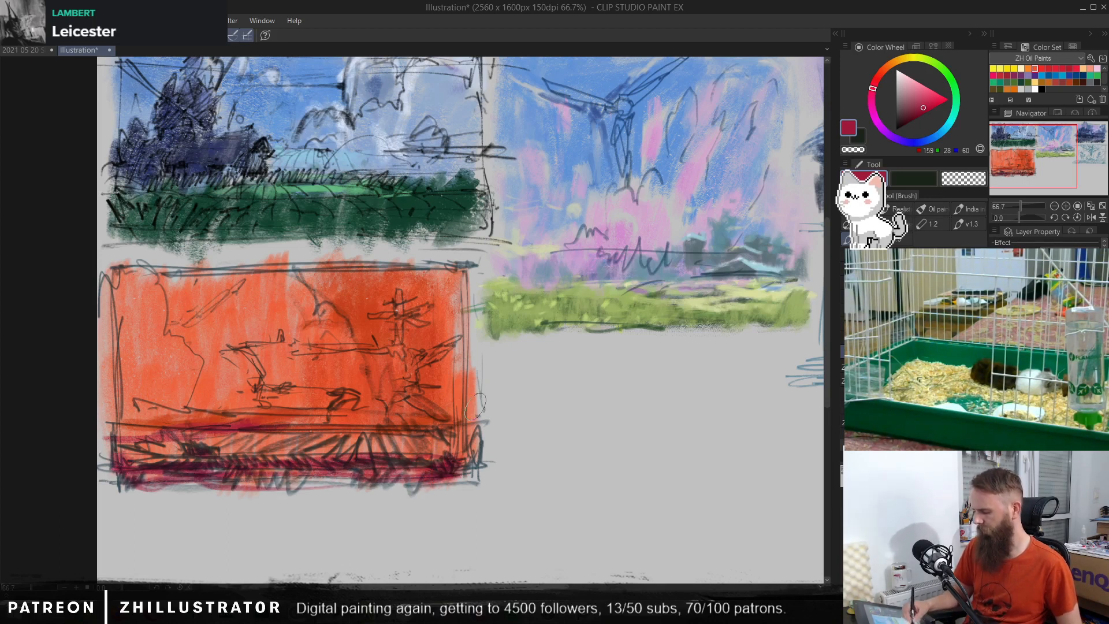
Step: Draw light peach highlights with the pen on the cross-shaped mast, the spikes below it and the curved contours in the sky
{"action": "left_click", "coordinate": [894, 72]}
{"action": "left_click", "coordinate": [919, 88]}
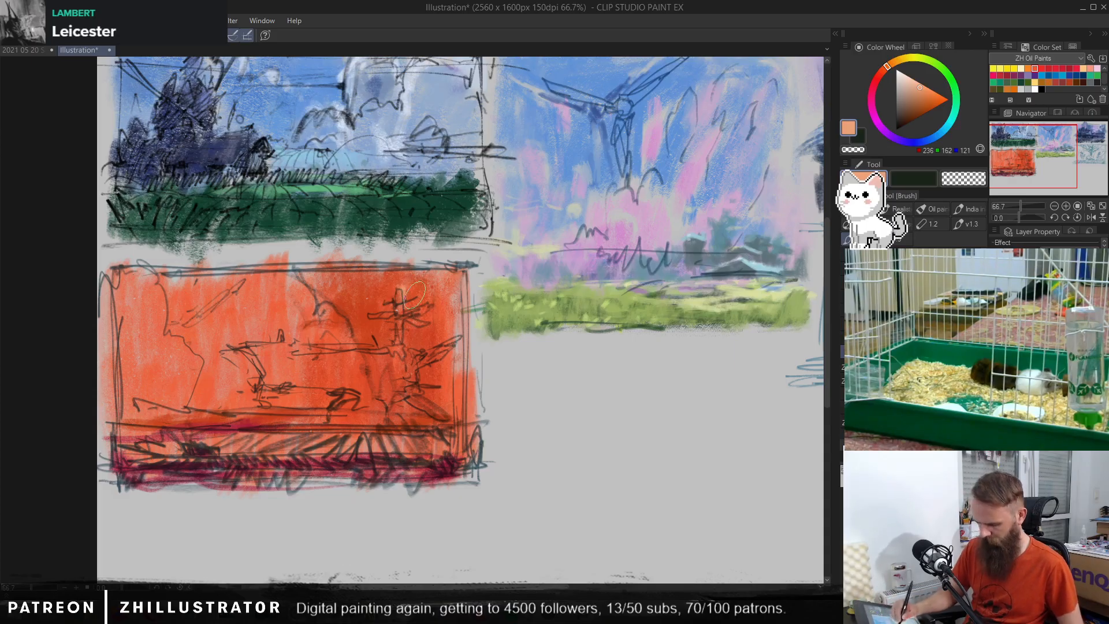
{"action": "key", "text": "p"}
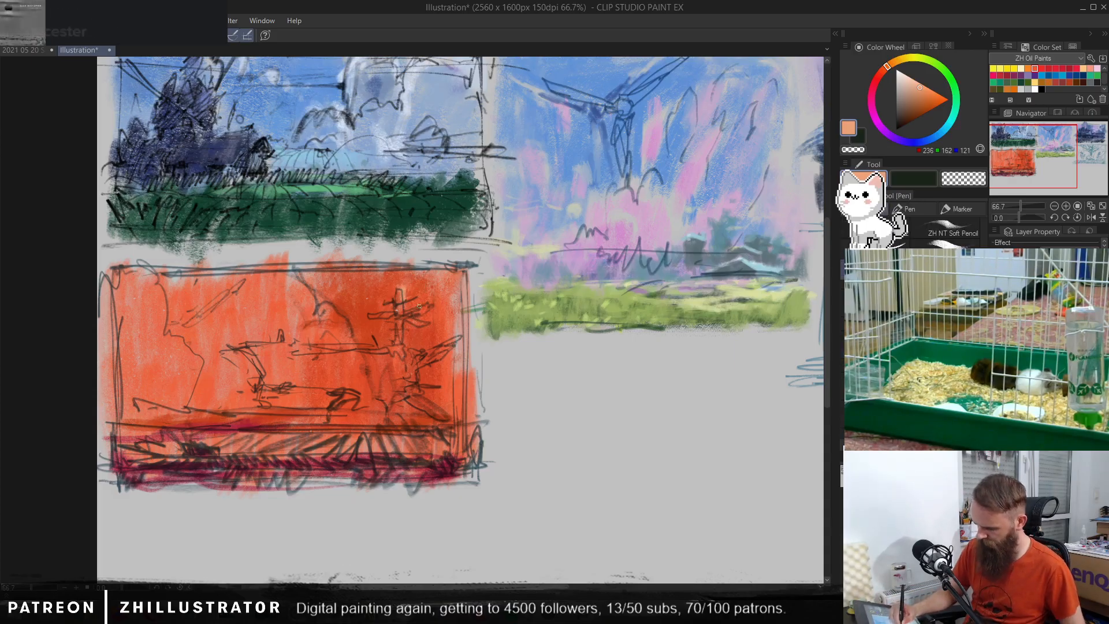
{"action": "mouse_move", "coordinate": [404, 321]}
{"action": "left_mouse_down"}
{"action": "mouse_move", "coordinate": [405, 350]}
{"action": "mouse_move", "coordinate": [437, 350]}
{"action": "mouse_move", "coordinate": [428, 354]}
{"action": "mouse_move", "coordinate": [443, 339]}
{"action": "mouse_move", "coordinate": [434, 346]}
{"action": "mouse_move", "coordinate": [445, 358]}
{"action": "mouse_move", "coordinate": [429, 382]}
{"action": "left_mouse_up"}
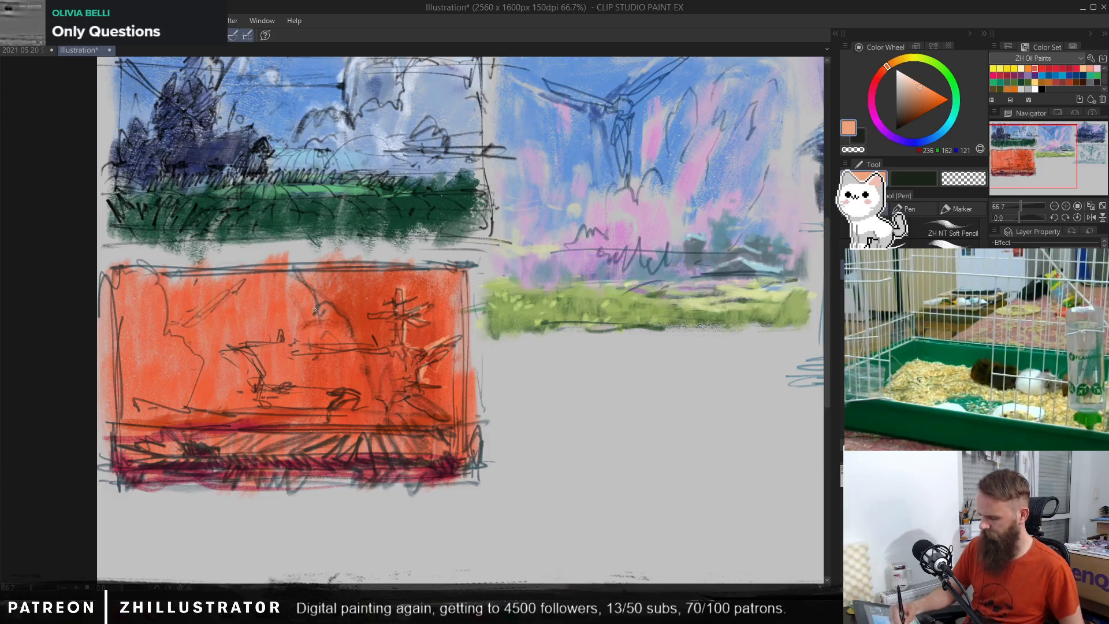
{"action": "mouse_move", "coordinate": [324, 311]}
{"action": "left_mouse_down"}
{"action": "mouse_move", "coordinate": [340, 306]}
{"action": "mouse_move", "coordinate": [349, 328]}
{"action": "mouse_move", "coordinate": [305, 284]}
{"action": "left_mouse_up"}
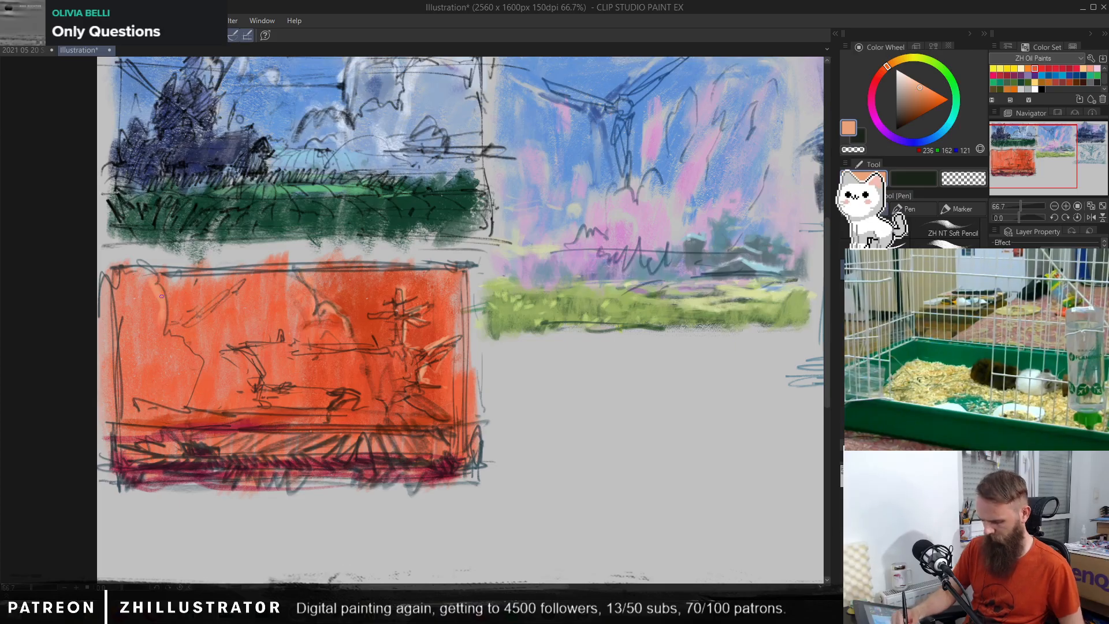
Step: Return to the brush and shade beside the curved contour in the thumbnail's left part with a sampled dark orange
{"action": "key", "text": "b"}
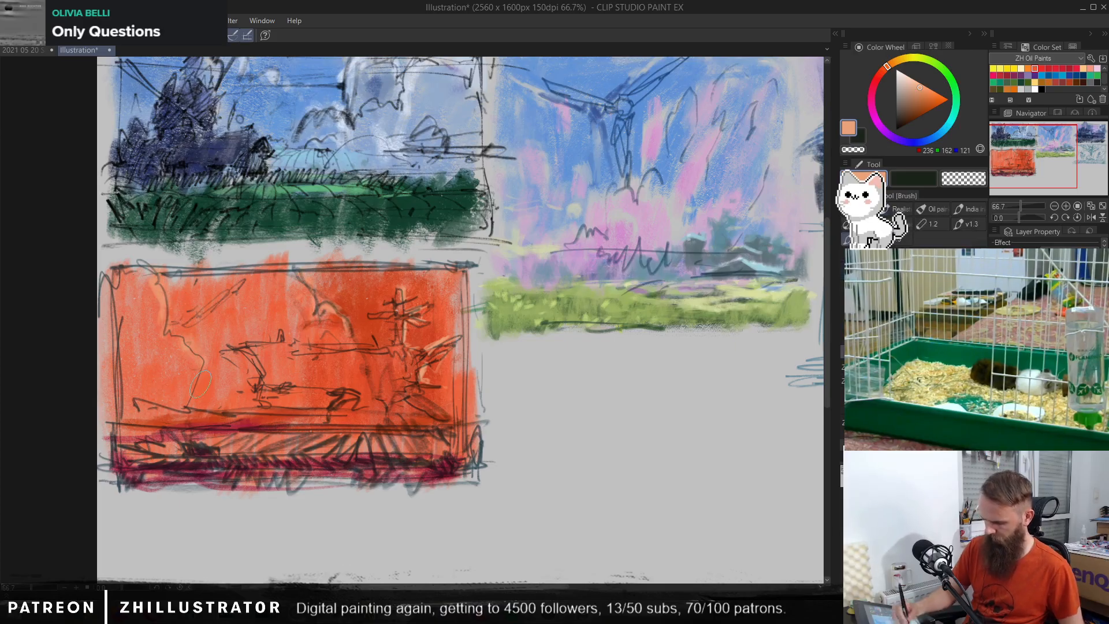
{"action": "left_click", "coordinate": [170, 284], "text": "alt"}
{"action": "mouse_move", "coordinate": [173, 292]}
{"action": "left_mouse_down"}
{"action": "mouse_move", "coordinate": [178, 331]}
{"action": "mouse_move", "coordinate": [168, 298]}
{"action": "left_mouse_up"}
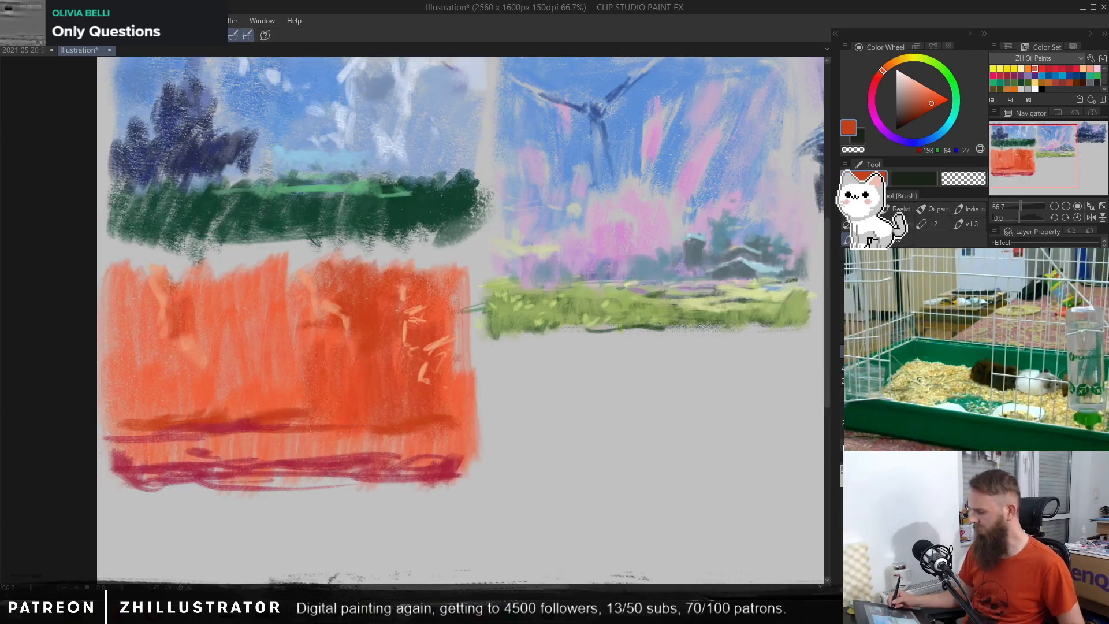
Step: Mix a muted red and paint the vertical mast of the cross-shaped form down to its base
{"action": "left_click_drag", "start_coordinate": [436, 411], "coordinate": [451, 409]}
{"action": "left_click_drag", "start_coordinate": [439, 411], "coordinate": [579, 444]}
{"action": "left_click", "coordinate": [532, 307], "text": "alt"}
{"action": "left_click", "coordinate": [878, 77]}
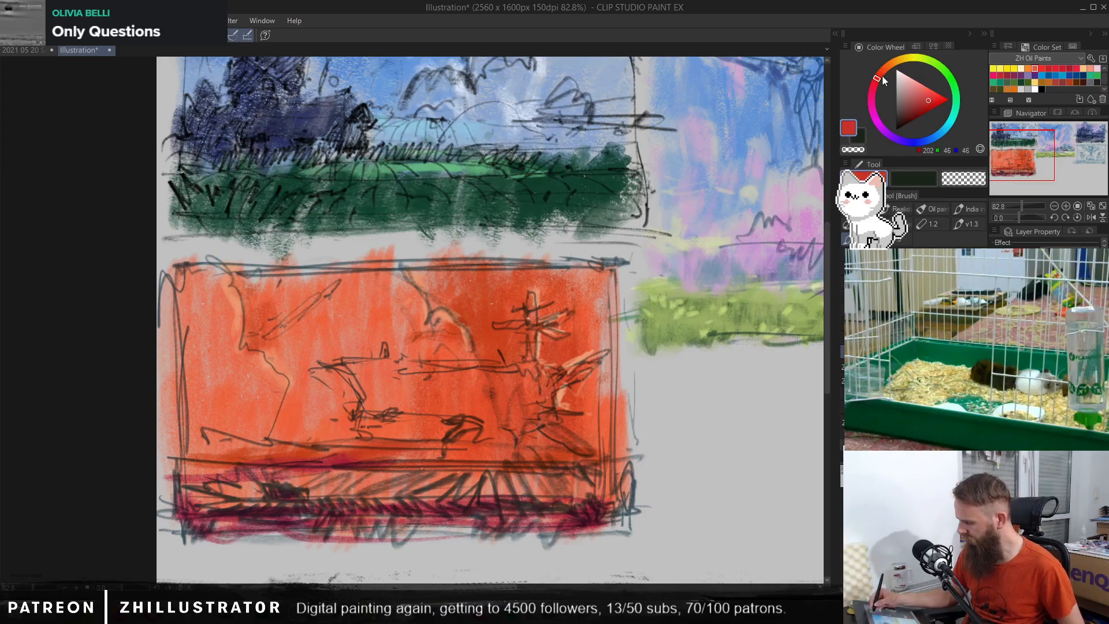
{"action": "left_click_drag", "start_coordinate": [929, 102], "coordinate": [918, 103]}
{"action": "mouse_move", "coordinate": [529, 293]}
{"action": "left_mouse_down"}
{"action": "mouse_move", "coordinate": [530, 359]}
{"action": "mouse_move", "coordinate": [538, 345]}
{"action": "mouse_move", "coordinate": [548, 394]}
{"action": "left_mouse_up"}
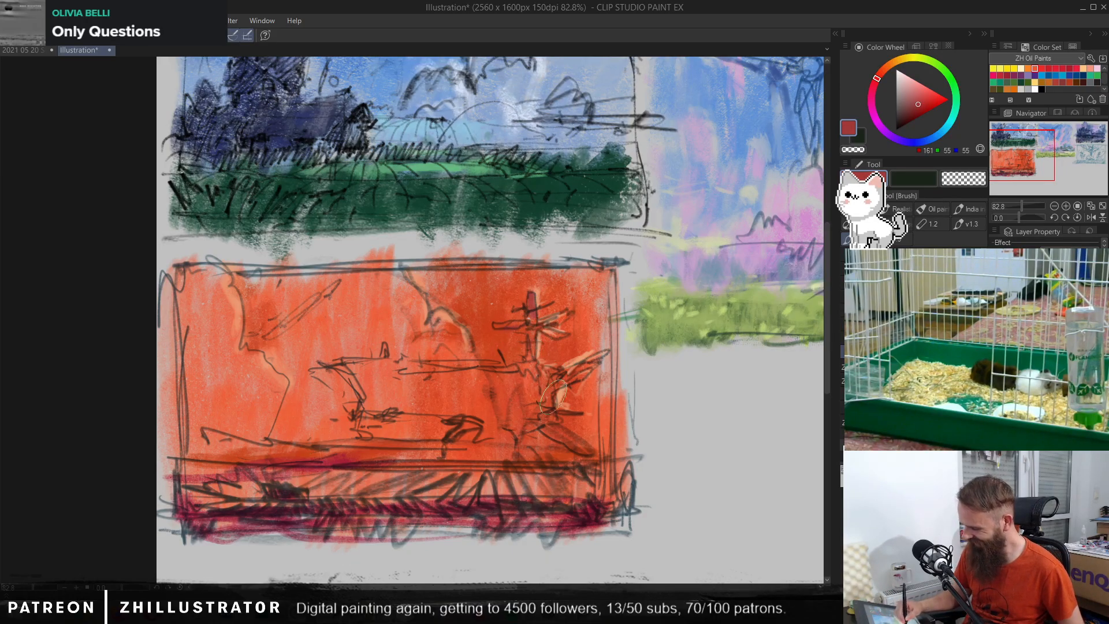
Step: Fill the long ship-like shape in the thumbnail's middle with the muted red
{"action": "mouse_move", "coordinate": [353, 362]}
{"action": "left_mouse_down"}
{"action": "mouse_move", "coordinate": [401, 365]}
{"action": "mouse_move", "coordinate": [414, 406]}
{"action": "mouse_move", "coordinate": [495, 373]}
{"action": "mouse_move", "coordinate": [470, 357]}
{"action": "mouse_move", "coordinate": [449, 399]}
{"action": "mouse_move", "coordinate": [491, 378]}
{"action": "left_mouse_up"}
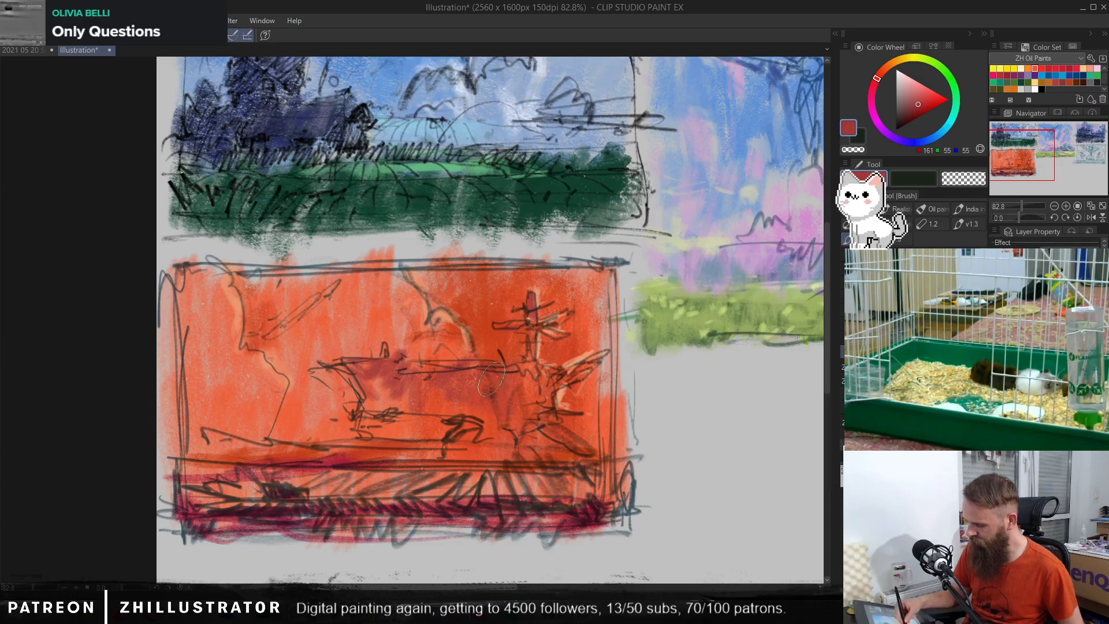
{"action": "left_click_drag", "start_coordinate": [376, 376], "coordinate": [376, 395]}
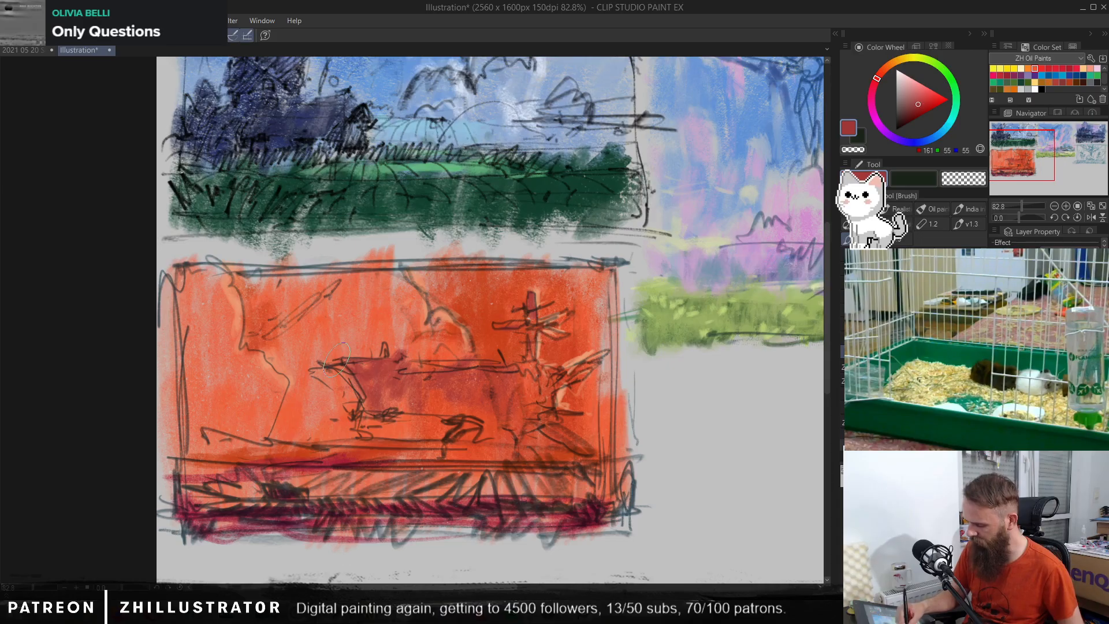
{"action": "left_click", "coordinate": [365, 352], "text": "alt"}
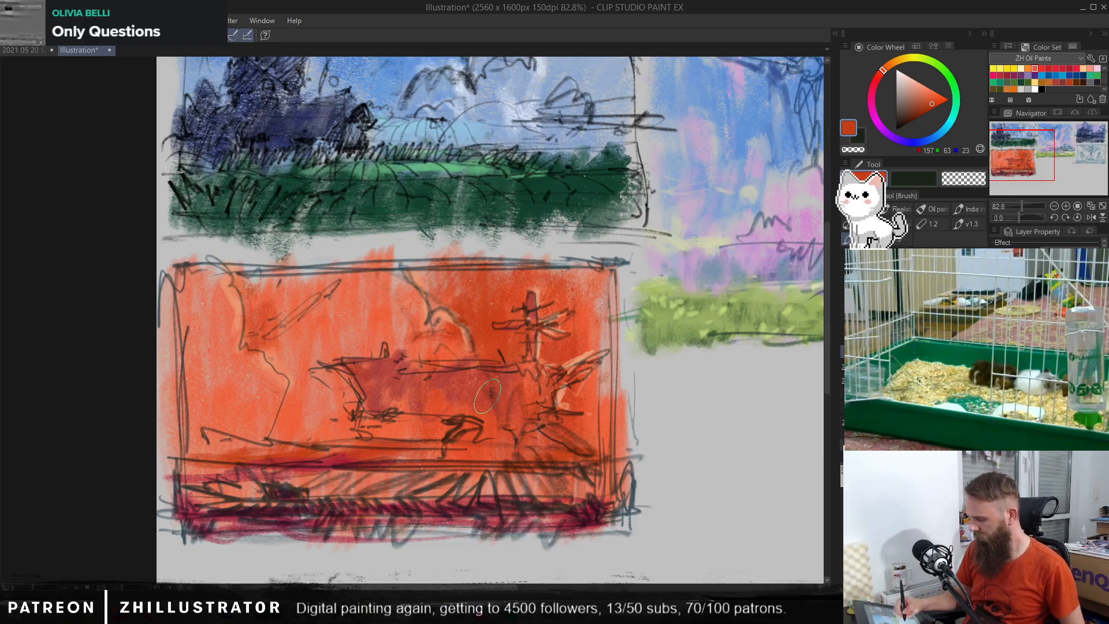
Step: Mix a pale yellow and paint a thin light strip along the top of the ground band
{"action": "left_click", "coordinate": [577, 362], "text": "alt"}
{"action": "left_click", "coordinate": [910, 82]}
{"action": "left_click", "coordinate": [902, 60]}
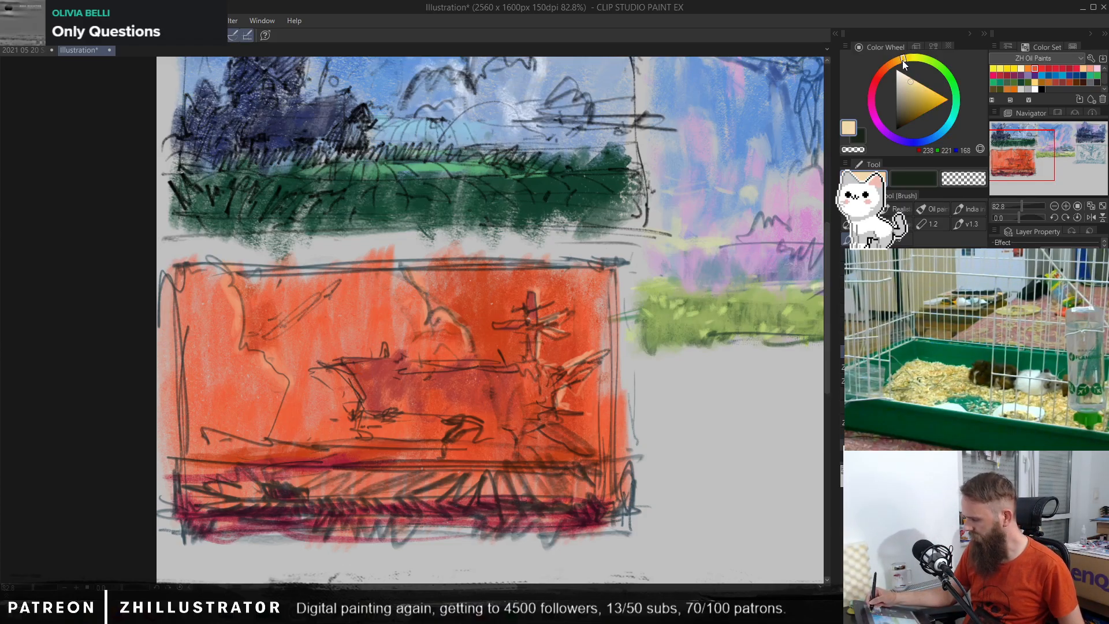
{"action": "left_click_drag", "start_coordinate": [326, 479], "coordinate": [636, 471]}
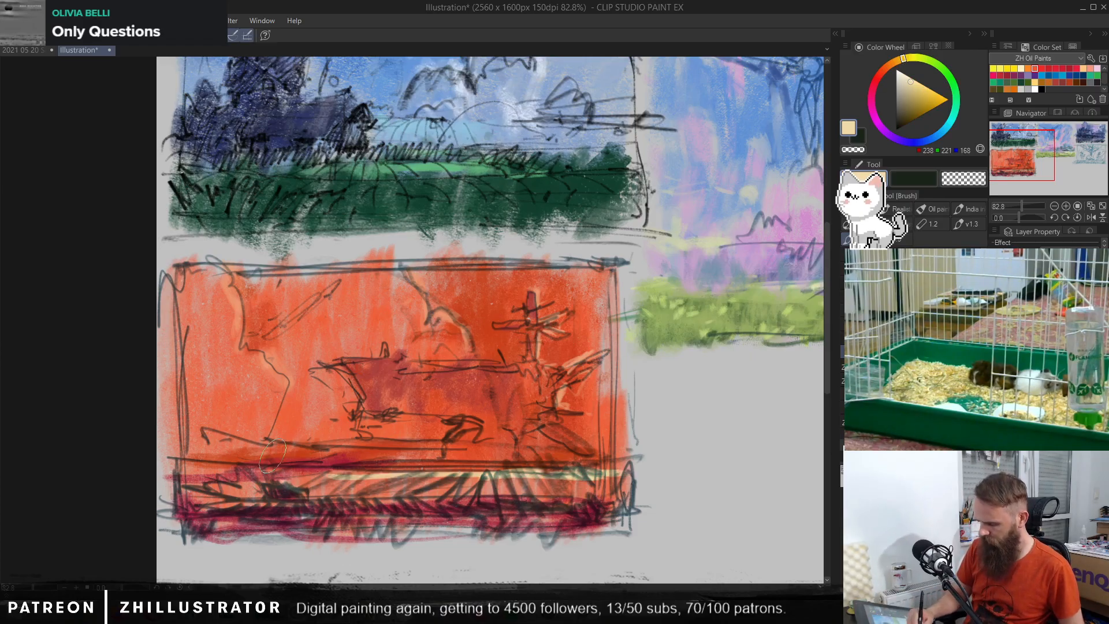
{"action": "mouse_move", "coordinate": [271, 474]}
{"action": "left_mouse_down"}
{"action": "mouse_move", "coordinate": [283, 409]}
{"action": "mouse_move", "coordinate": [269, 380]}
{"action": "mouse_move", "coordinate": [248, 376]}
{"action": "mouse_move", "coordinate": [232, 480]}
{"action": "left_mouse_up"}
{"action": "key", "text": "ctrl+z"}
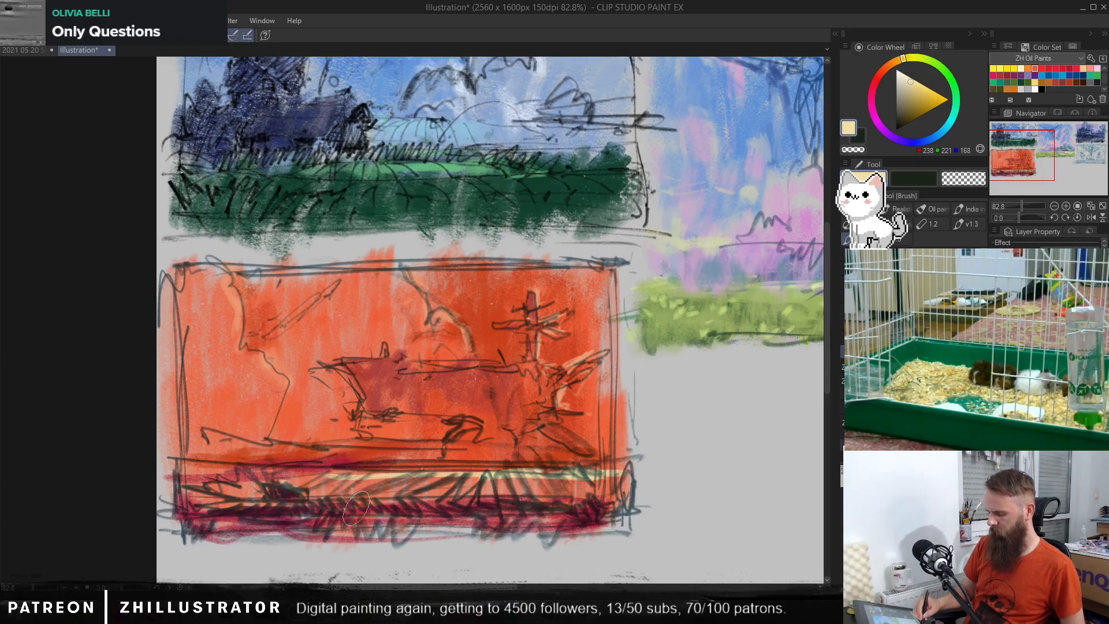
Step: Sample reds and oranges from the thumbnail and touch up the long shape and the mast with small dabs
{"action": "left_click", "coordinate": [508, 387], "text": "alt"}
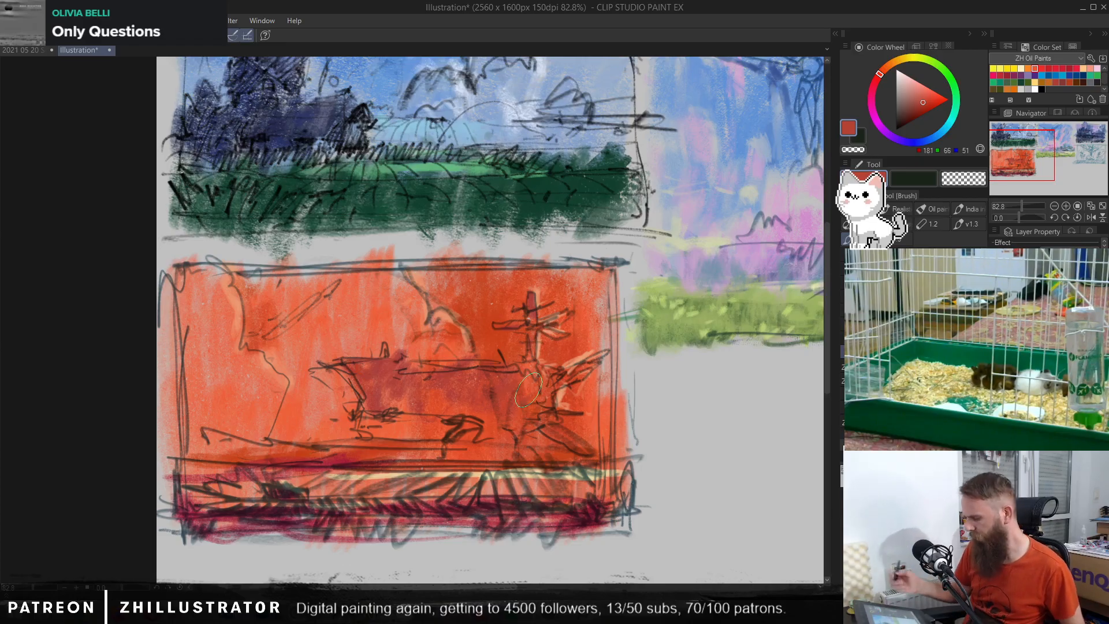
{"action": "left_click", "coordinate": [451, 315], "text": "alt"}
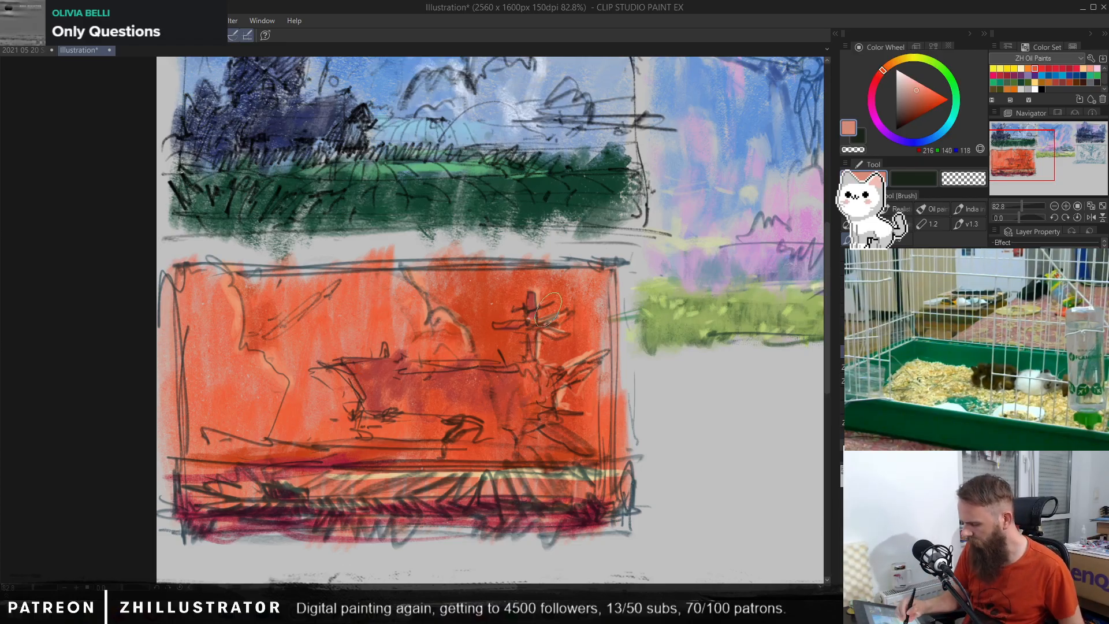
{"action": "left_click", "coordinate": [301, 272], "text": "alt"}
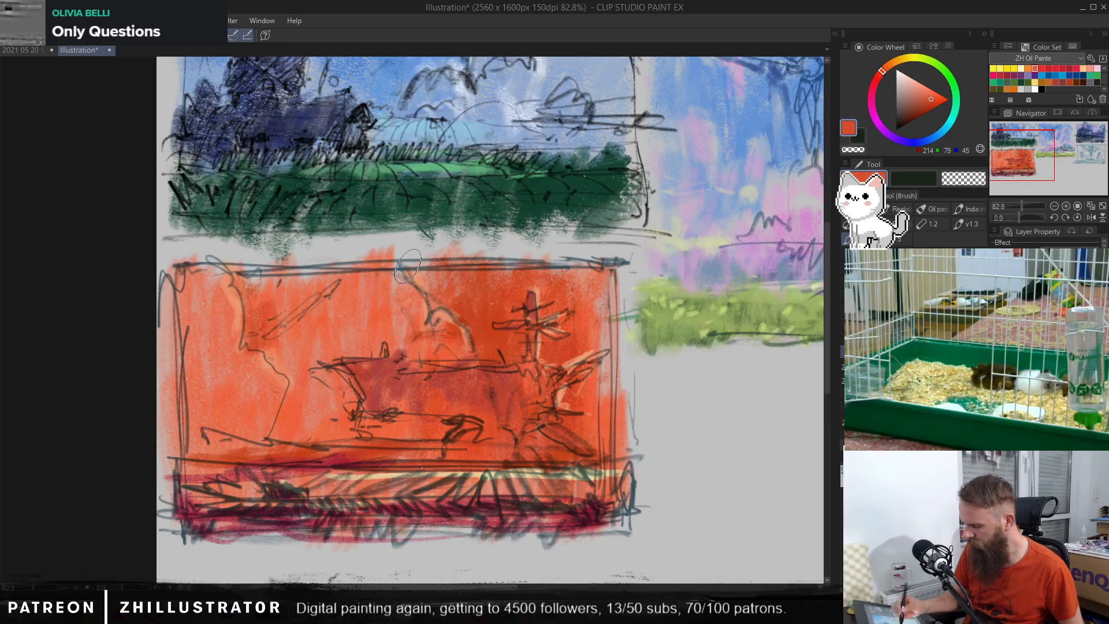
{"action": "left_click", "coordinate": [392, 368], "text": "alt"}
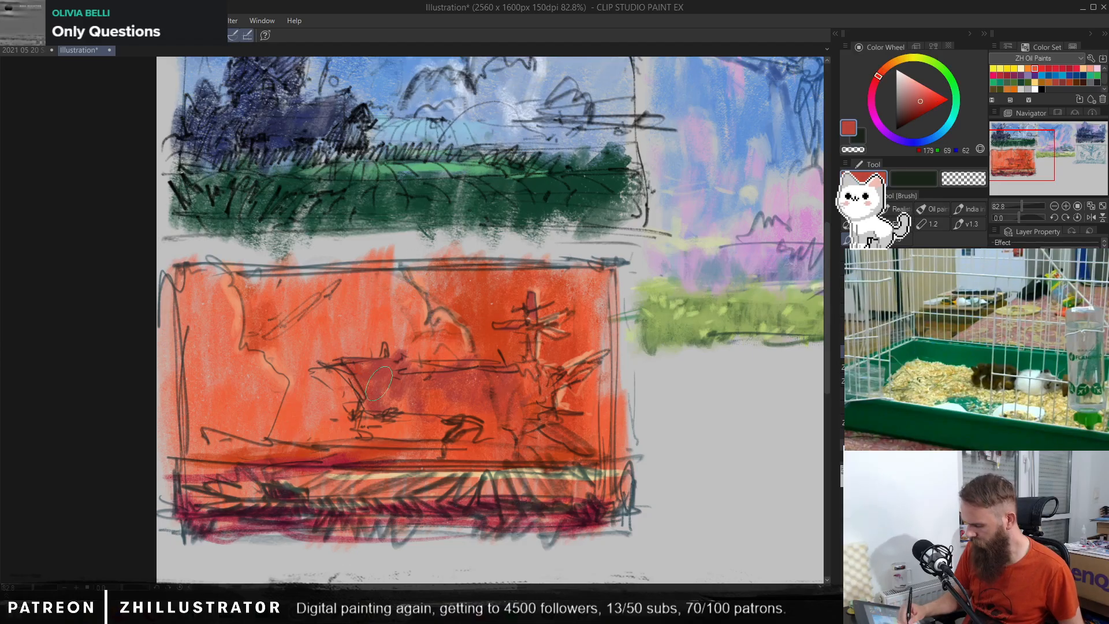
{"action": "left_click", "coordinate": [541, 292], "text": "alt"}
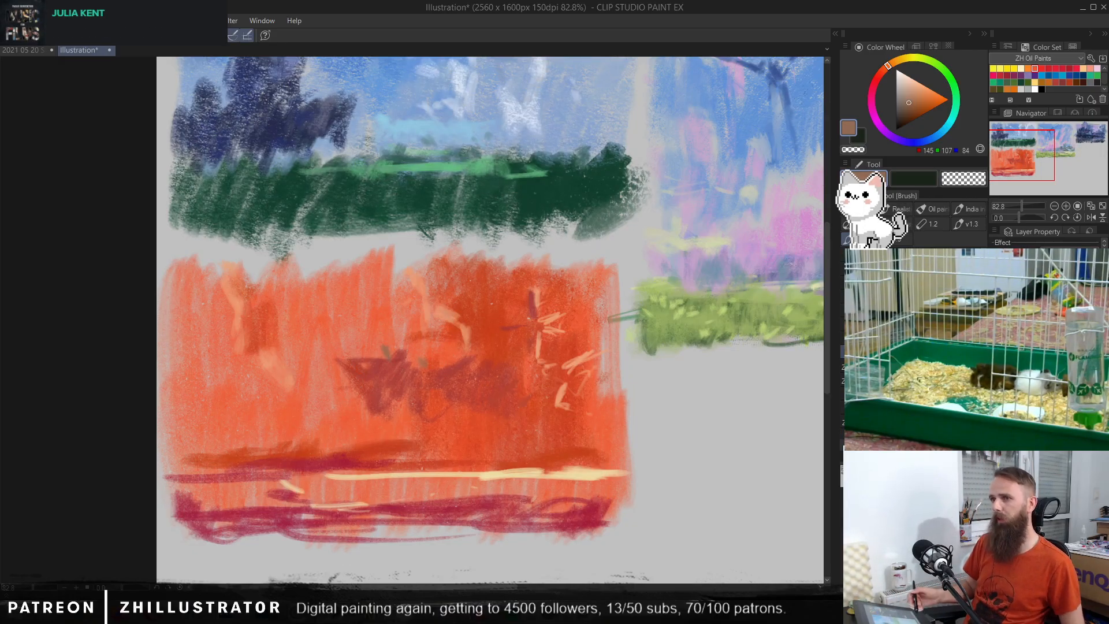
{"action": "left_click", "coordinate": [494, 375], "text": "alt"}
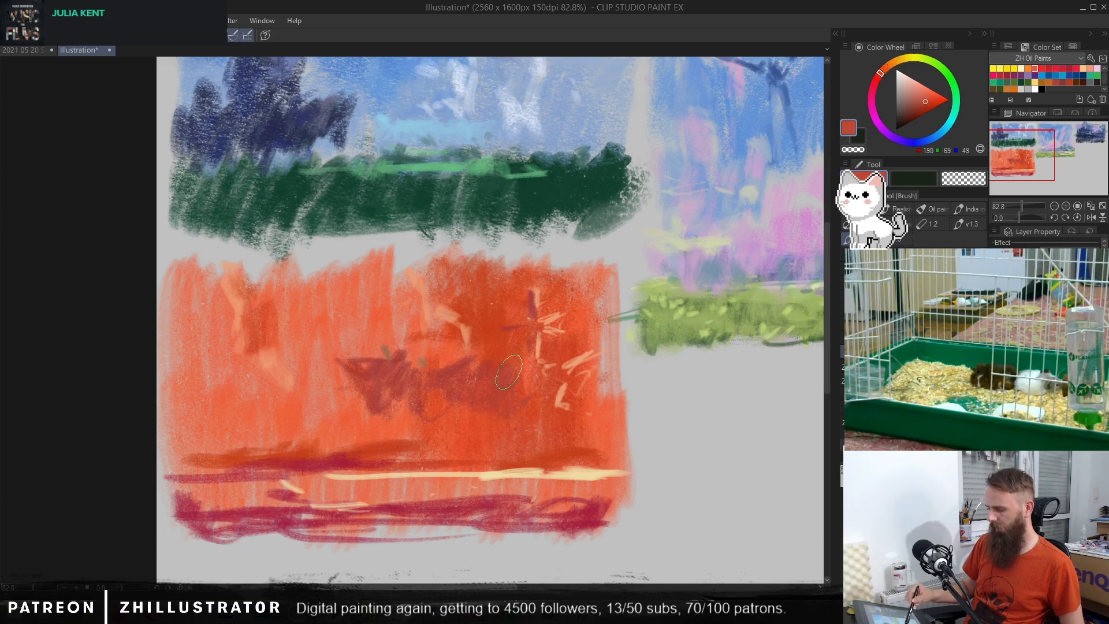
{"action": "left_click", "coordinate": [364, 382], "text": "alt"}
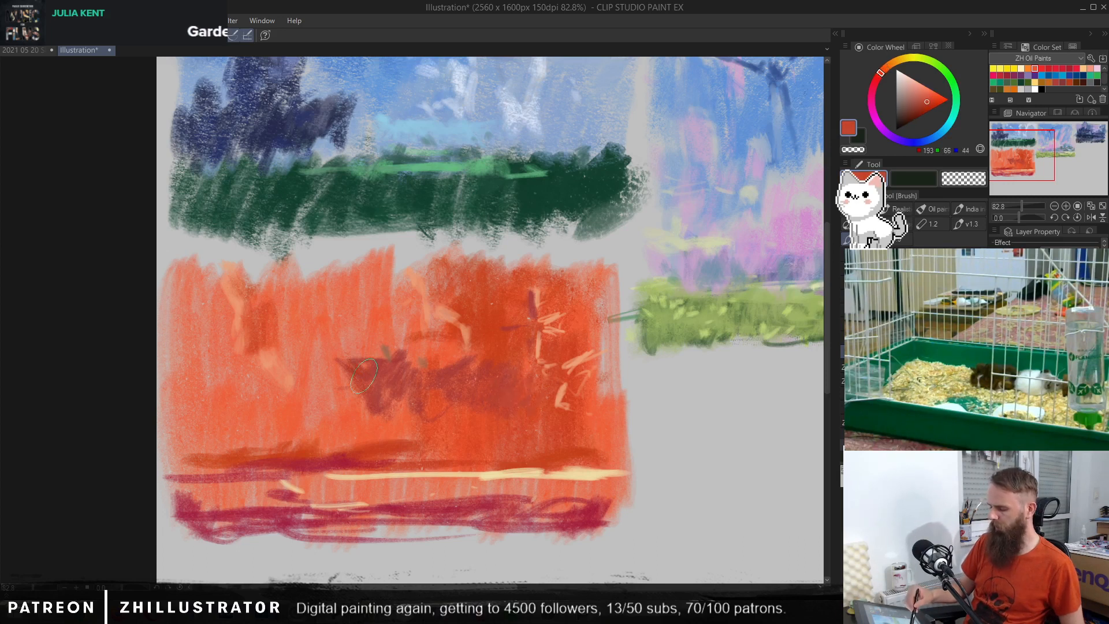
Step: Extend the pale yellow ground strip past the thumbnail's right edge, using colours sampled from the strip and surrounding canvas
{"action": "left_click", "coordinate": [603, 473], "text": "alt"}
{"action": "mouse_move", "coordinate": [606, 472]}
{"action": "left_mouse_down"}
{"action": "mouse_move", "coordinate": [642, 469]}
{"action": "mouse_move", "coordinate": [617, 468]}
{"action": "left_mouse_up"}
{"action": "left_click", "coordinate": [659, 381], "text": "alt"}
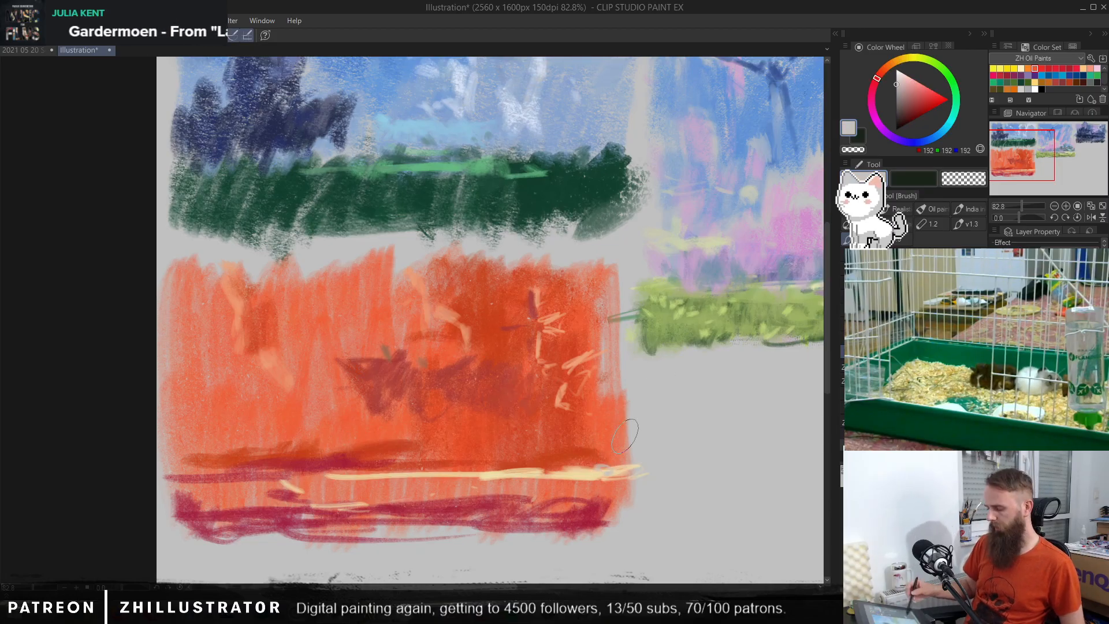
{"action": "left_click", "coordinate": [315, 493], "text": "alt"}
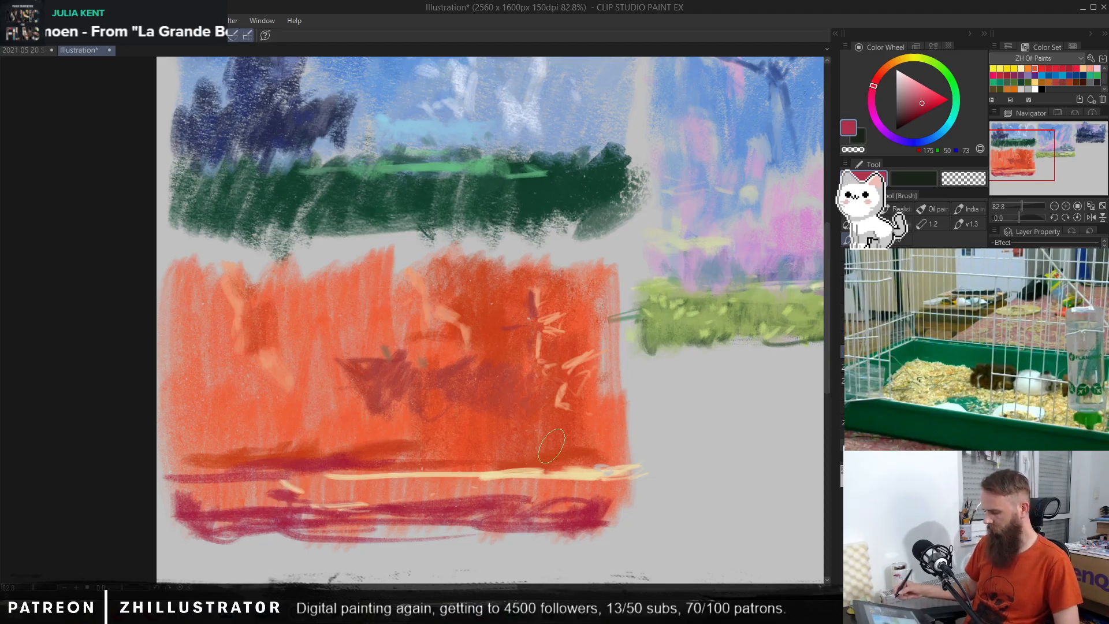
Step: Dab small pale yellow-grey spots along the crimson foreground band of the orange thumbnail with the pen
{"action": "key", "text": "p"}
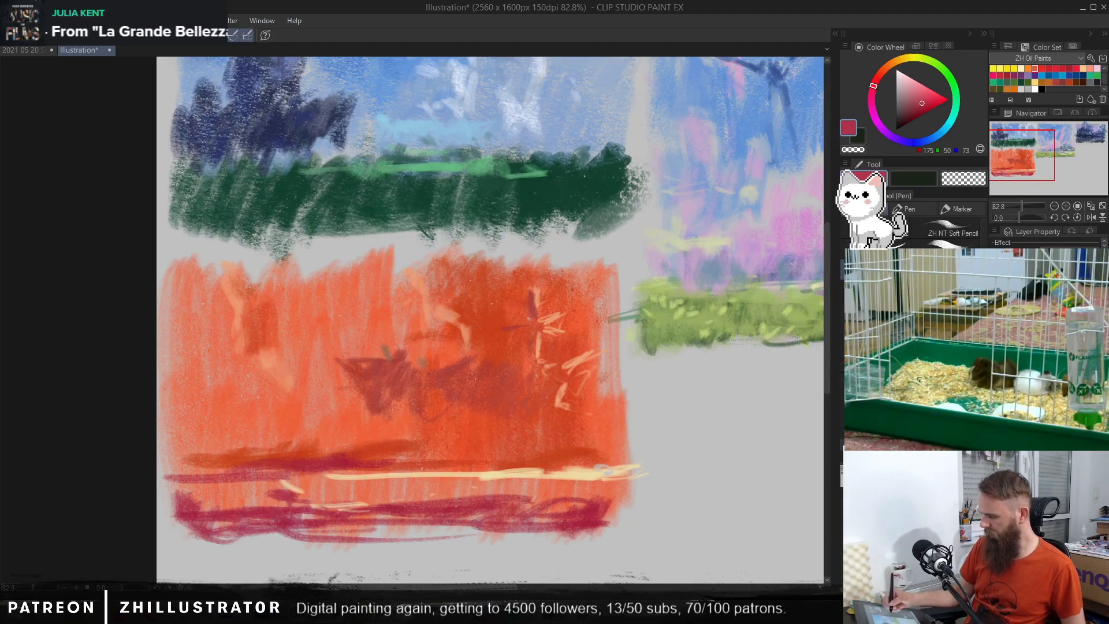
{"action": "left_click", "coordinate": [706, 239], "text": "alt"}
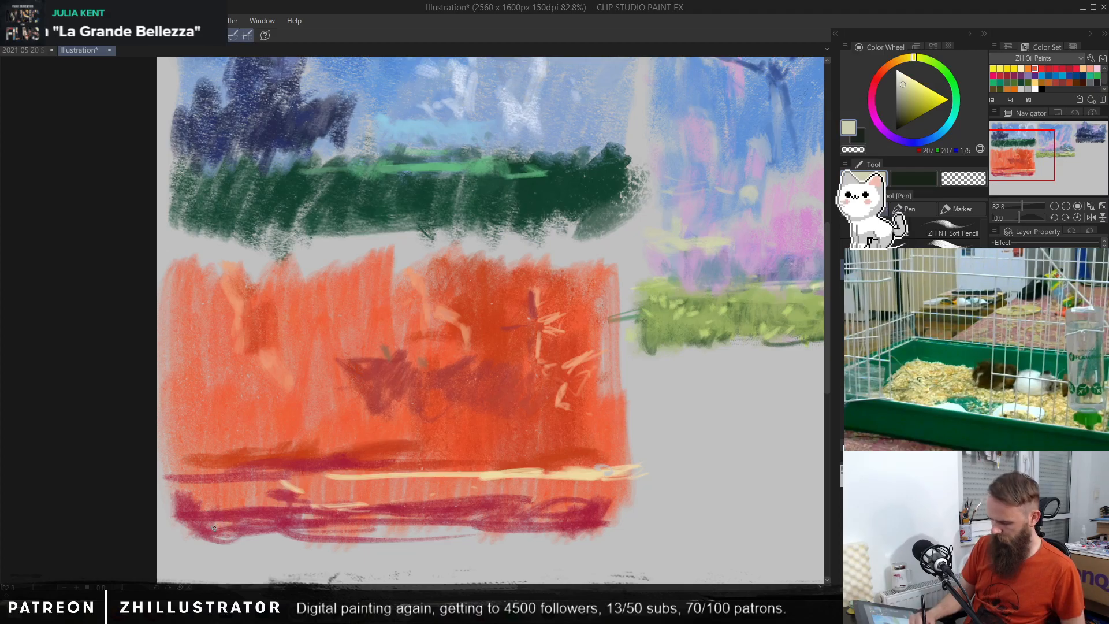
{"action": "mouse_move", "coordinate": [542, 514]}
{"action": "left_mouse_down"}
{"action": "mouse_move", "coordinate": [563, 520]}
{"action": "mouse_move", "coordinate": [508, 511]}
{"action": "mouse_move", "coordinate": [502, 522]}
{"action": "mouse_move", "coordinate": [465, 522]}
{"action": "left_mouse_up"}
{"action": "mouse_move", "coordinate": [589, 515]}
{"action": "left_mouse_down"}
{"action": "mouse_move", "coordinate": [598, 516]}
{"action": "mouse_move", "coordinate": [582, 511]}
{"action": "left_mouse_up"}
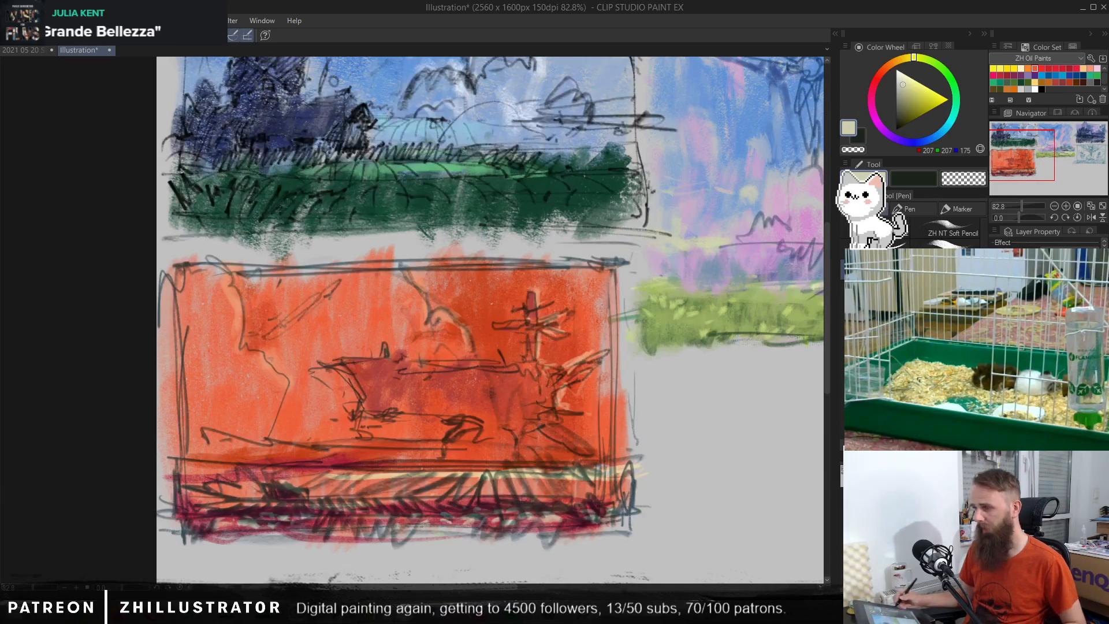
Step: Mix a lighter orange from sampled sky colours and brush it over the sky around the mast and toward the thumbnail's right edge
{"action": "left_click_drag", "start_coordinate": [532, 420], "coordinate": [678, 393]}
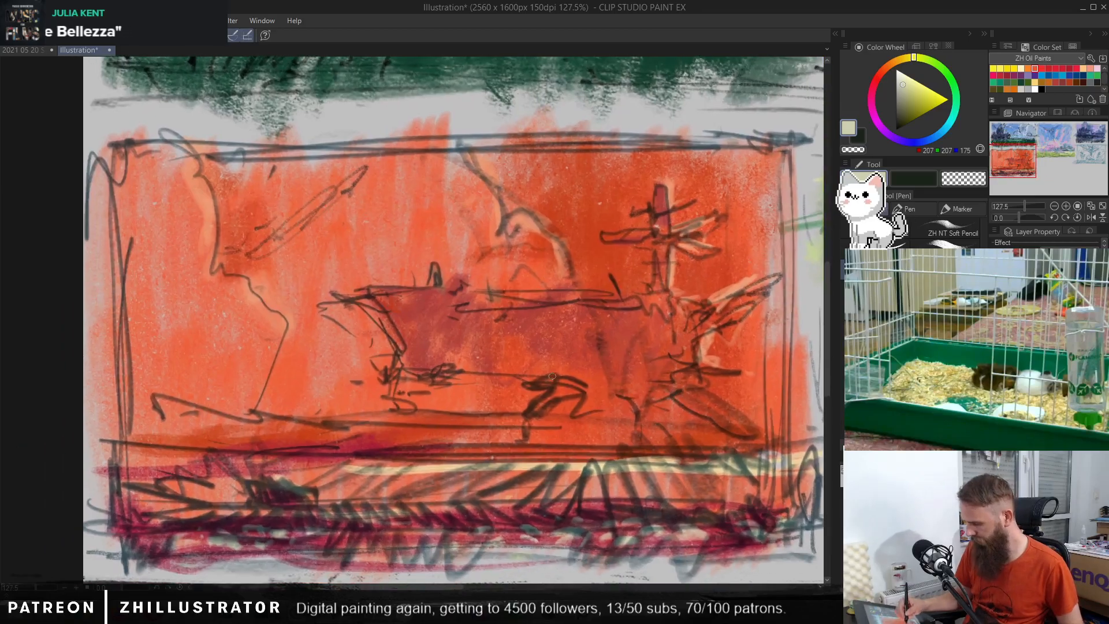
{"action": "left_click", "coordinate": [586, 253], "text": "alt"}
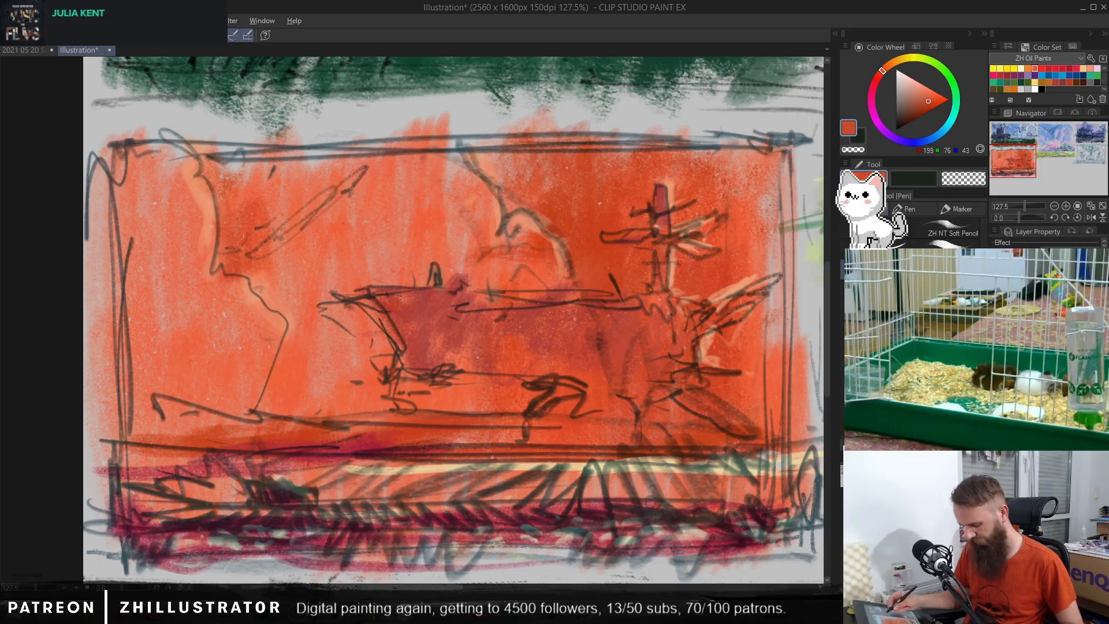
{"action": "key", "text": "b"}
{"action": "left_click", "coordinate": [769, 196], "text": "alt"}
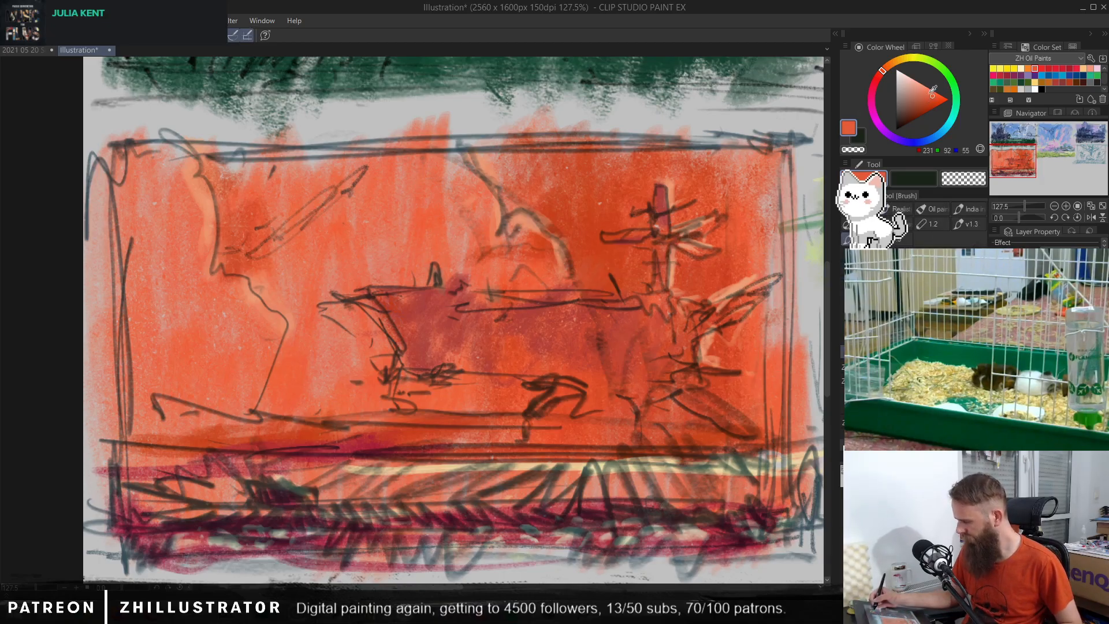
{"action": "left_click_drag", "start_coordinate": [932, 94], "coordinate": [928, 94]}
{"action": "left_click", "coordinate": [887, 68]}
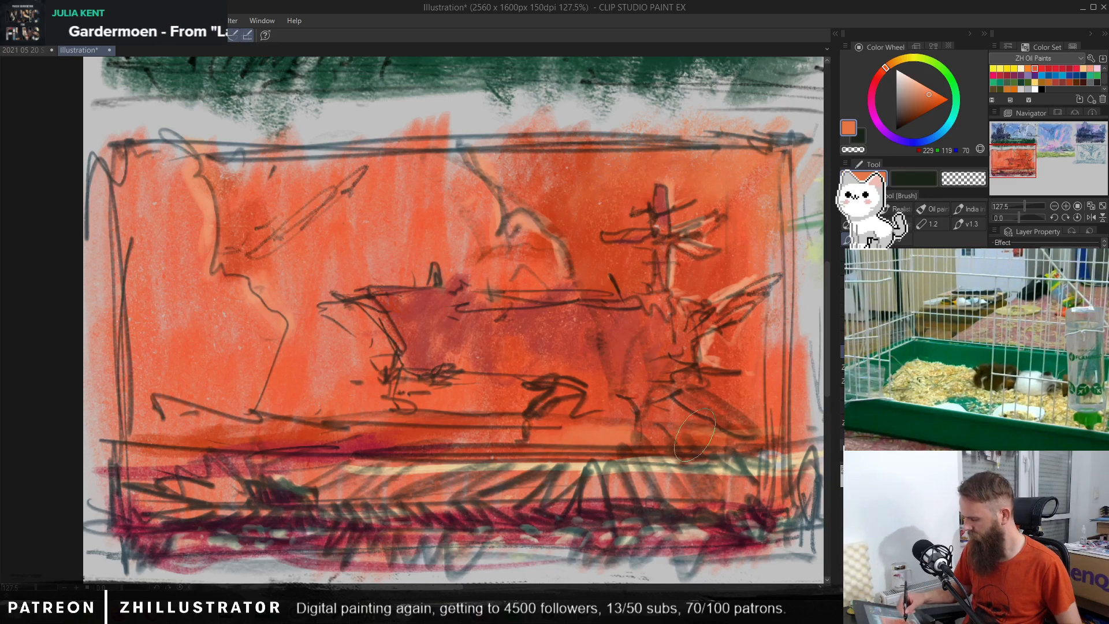
Step: Sample darker oranges and reds and brush shadow patches onto the ground below the mast and beneath the pale yellow strip
{"action": "left_click", "coordinate": [720, 407], "text": "alt"}
{"action": "left_click_drag", "start_coordinate": [736, 416], "coordinate": [739, 437]}
{"action": "left_click", "coordinate": [849, 351]}
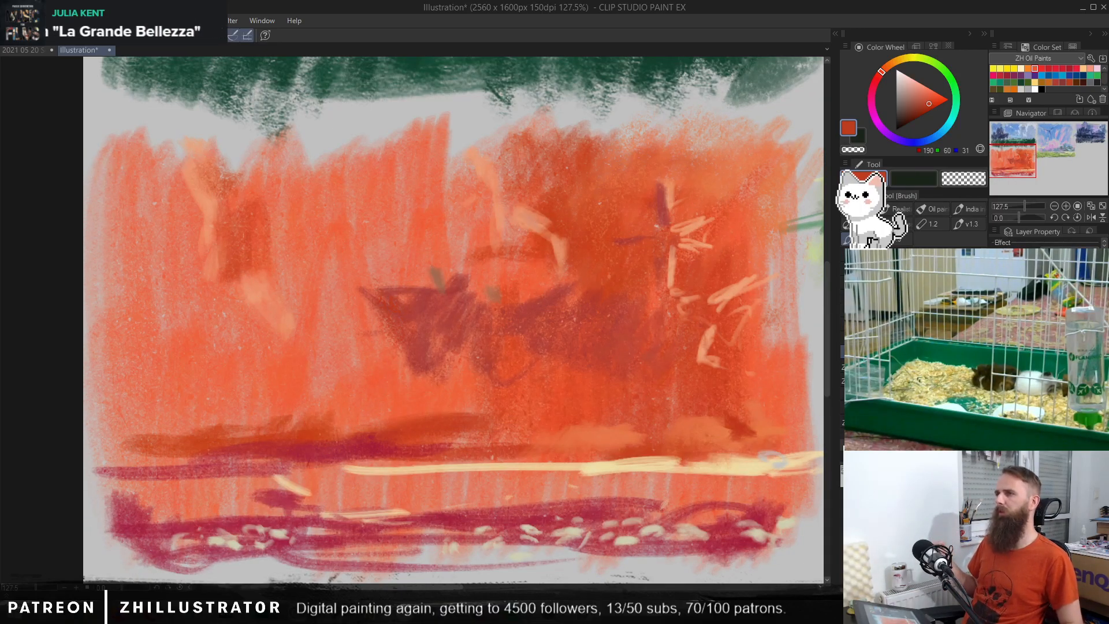
{"action": "left_click", "coordinate": [419, 354], "text": "alt"}
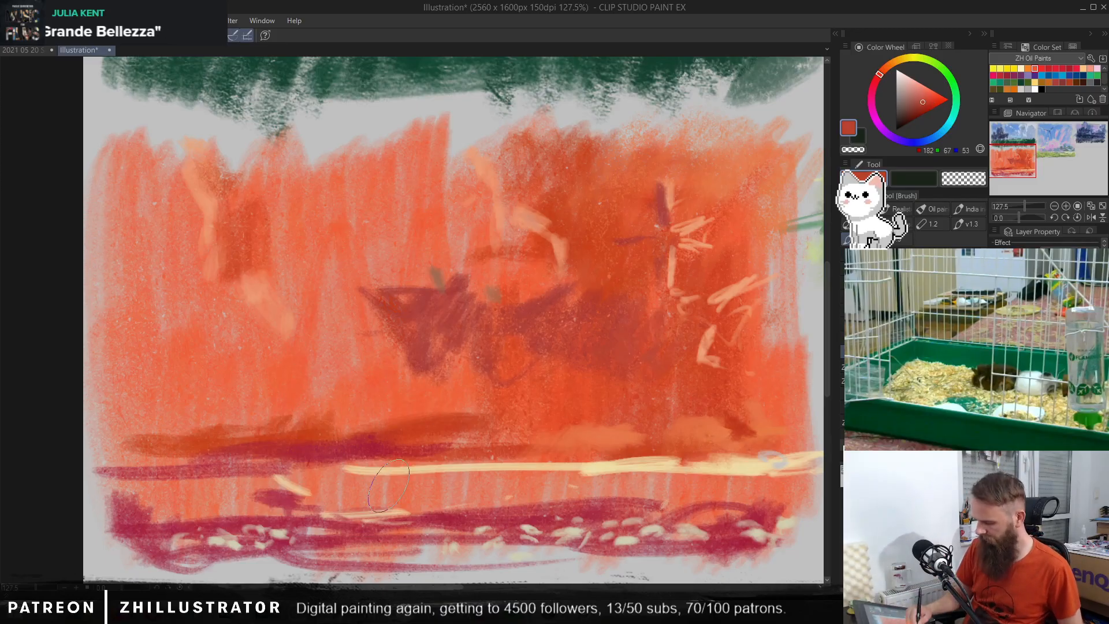
{"action": "mouse_move", "coordinate": [396, 488]}
{"action": "left_mouse_down"}
{"action": "mouse_move", "coordinate": [413, 506]}
{"action": "mouse_move", "coordinate": [440, 486]}
{"action": "mouse_move", "coordinate": [470, 504]}
{"action": "mouse_move", "coordinate": [533, 479]}
{"action": "mouse_move", "coordinate": [571, 479]}
{"action": "mouse_move", "coordinate": [559, 491]}
{"action": "mouse_move", "coordinate": [541, 486]}
{"action": "mouse_move", "coordinate": [804, 469]}
{"action": "mouse_move", "coordinate": [675, 493]}
{"action": "mouse_move", "coordinate": [713, 501]}
{"action": "mouse_move", "coordinate": [744, 472]}
{"action": "left_mouse_up"}
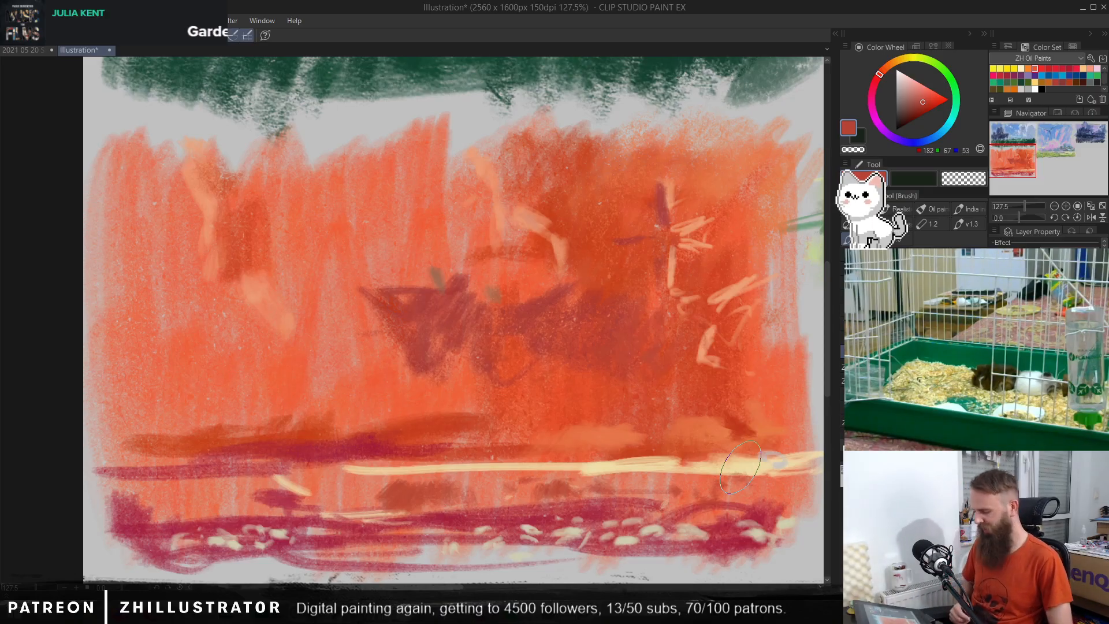
Step: Try to deepen the sky beside the middle cloud outline with a sampled dark orange
{"action": "key", "text": "p"}
{"action": "key", "text": "ctrl+z"}
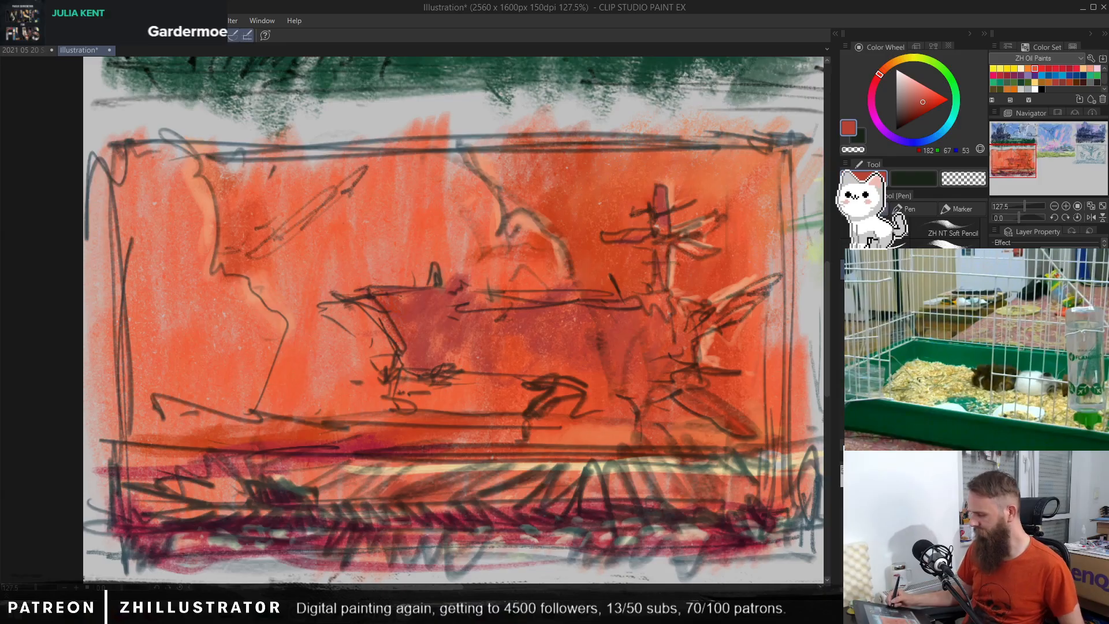
{"action": "left_click", "coordinate": [563, 197], "text": "alt"}
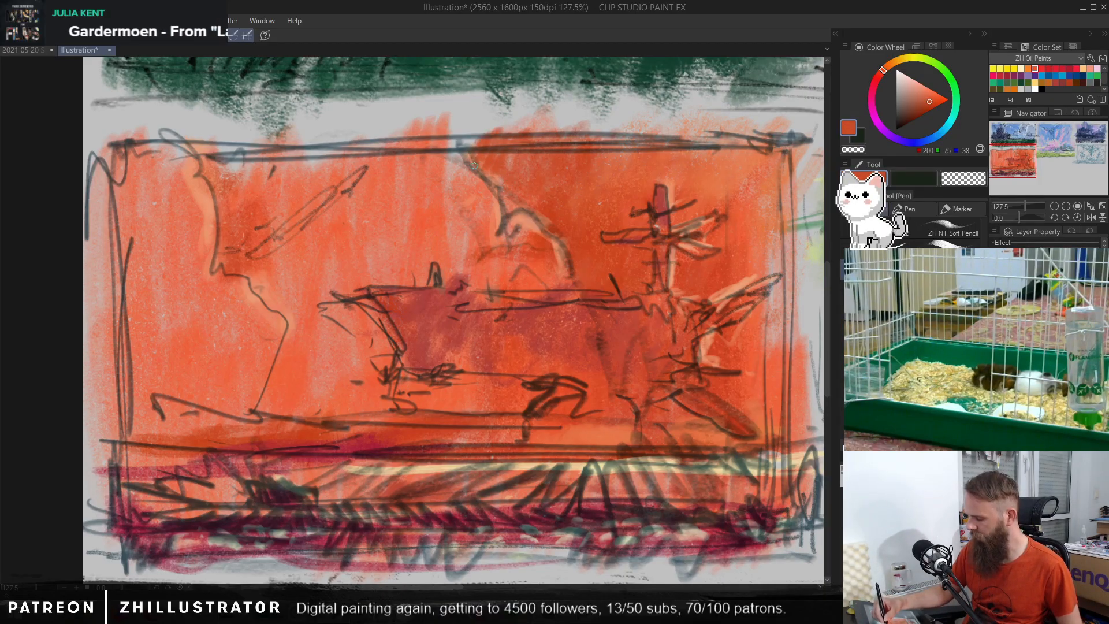
{"action": "key", "text": "ctrl+z"}
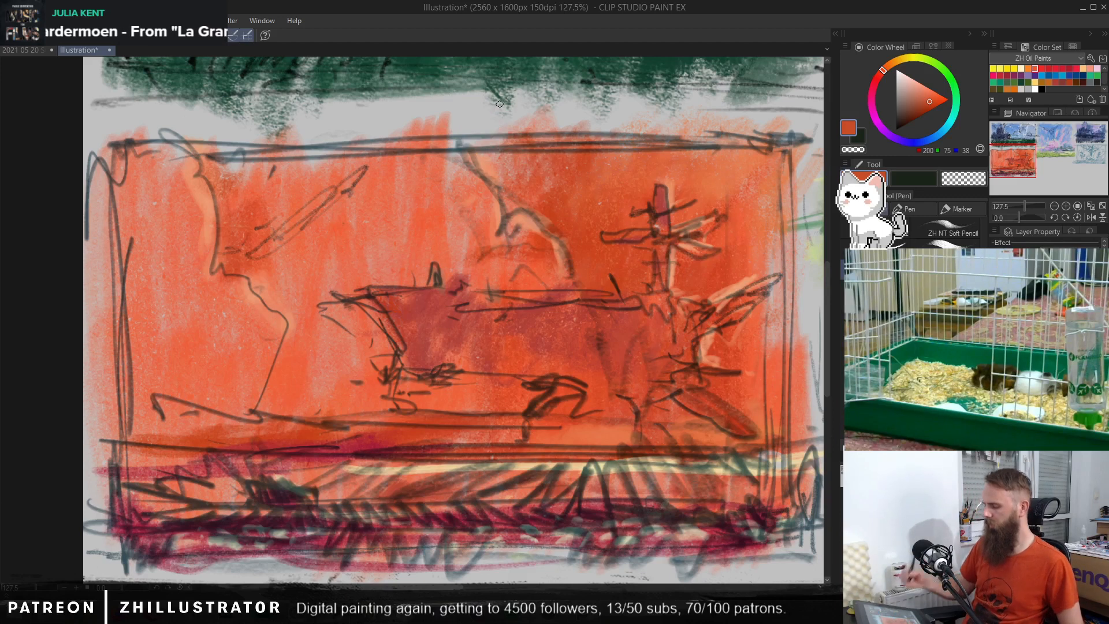
Step: Mix a pale pink from sampled colours and stroke highlights along the middle and left cloud shapes
{"action": "left_click", "coordinate": [459, 157], "text": "alt"}
{"action": "key", "text": "ctrl+z"}
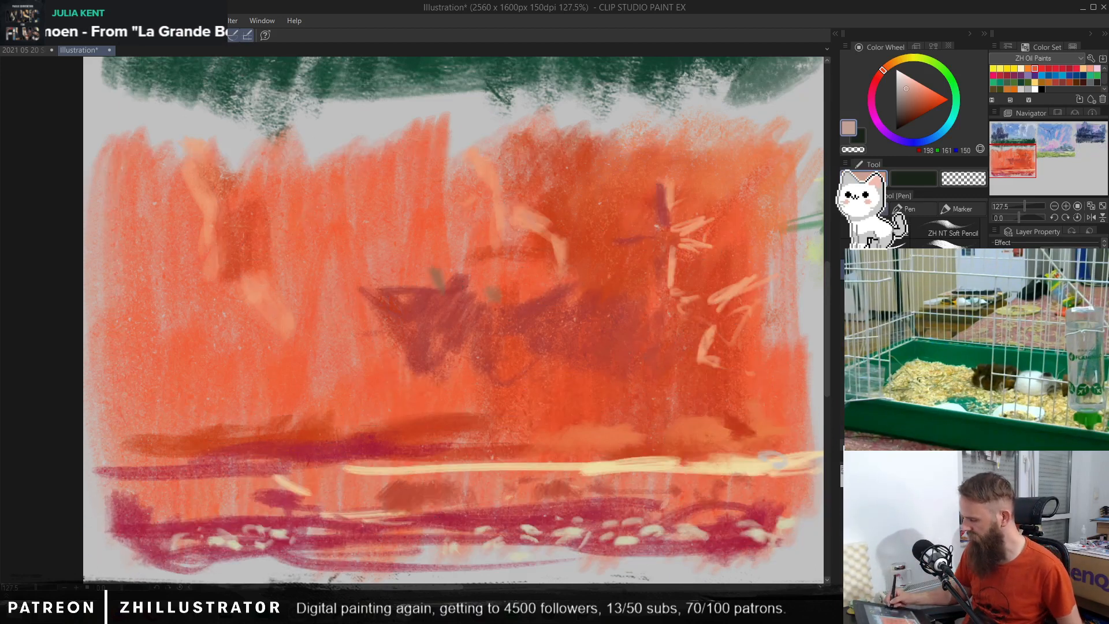
{"action": "left_click", "coordinate": [463, 150], "text": "alt"}
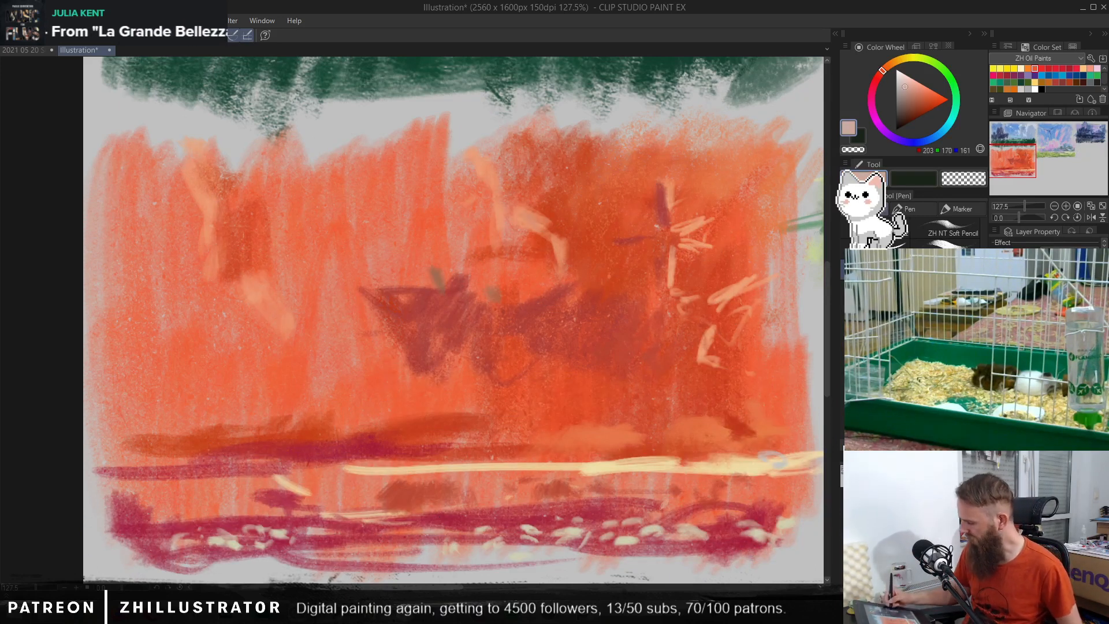
{"action": "key", "text": "ctrl+y"}
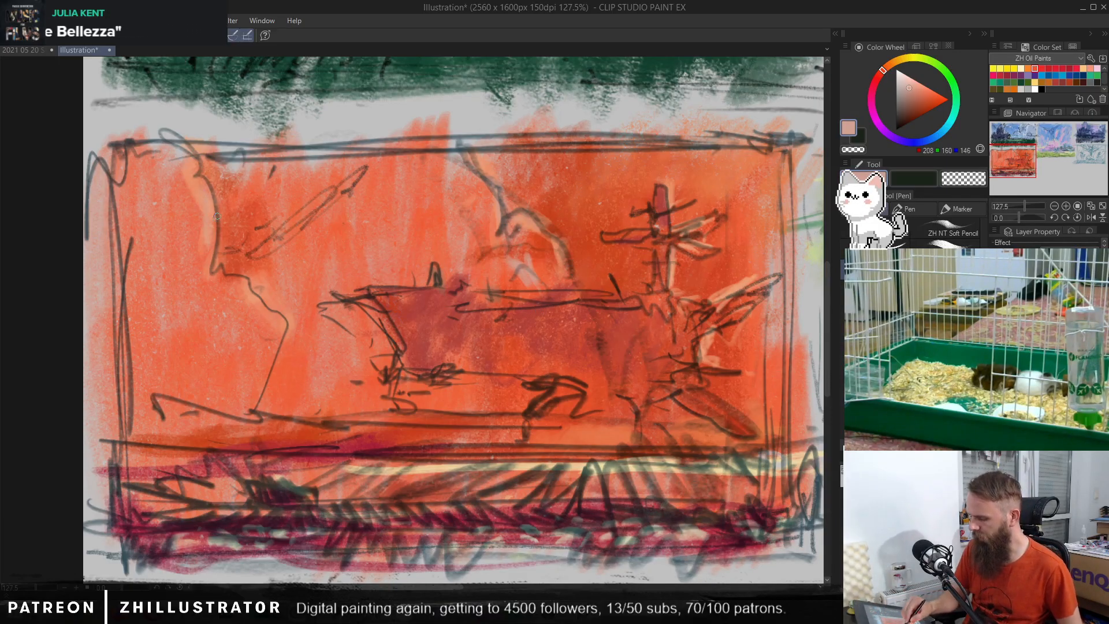
{"action": "mouse_move", "coordinate": [200, 312]}
{"action": "left_mouse_down"}
{"action": "mouse_move", "coordinate": [199, 268]}
{"action": "mouse_move", "coordinate": [214, 313]}
{"action": "left_mouse_up"}
{"action": "mouse_move", "coordinate": [189, 232]}
{"action": "left_mouse_down"}
{"action": "mouse_move", "coordinate": [197, 276]}
{"action": "mouse_move", "coordinate": [253, 329]}
{"action": "left_mouse_up"}
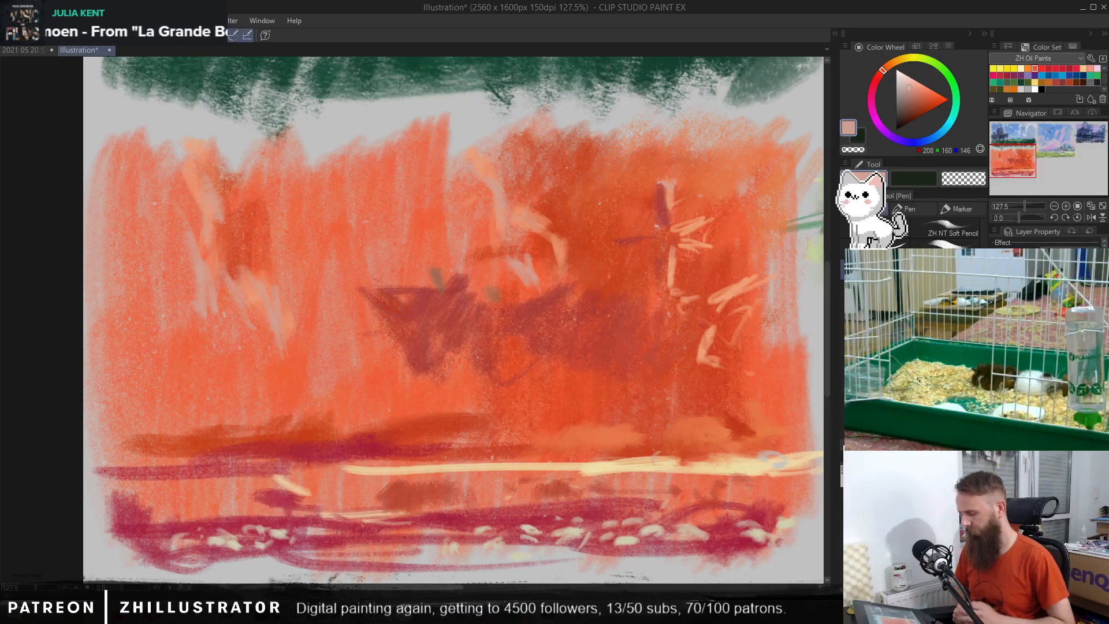
Step: Sample muted reds from the ship-like shape and touch up its hull along the upper edge
{"action": "left_click", "coordinate": [442, 285], "text": "alt"}
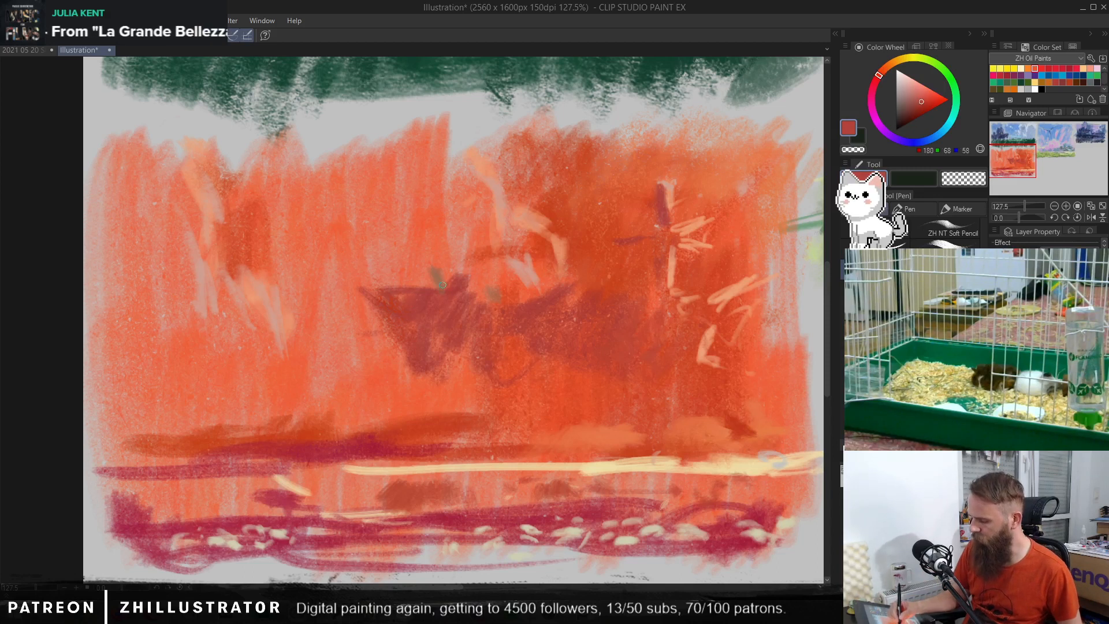
{"action": "left_click", "coordinate": [460, 283], "text": "alt"}
{"action": "left_click", "coordinate": [467, 278], "text": "alt"}
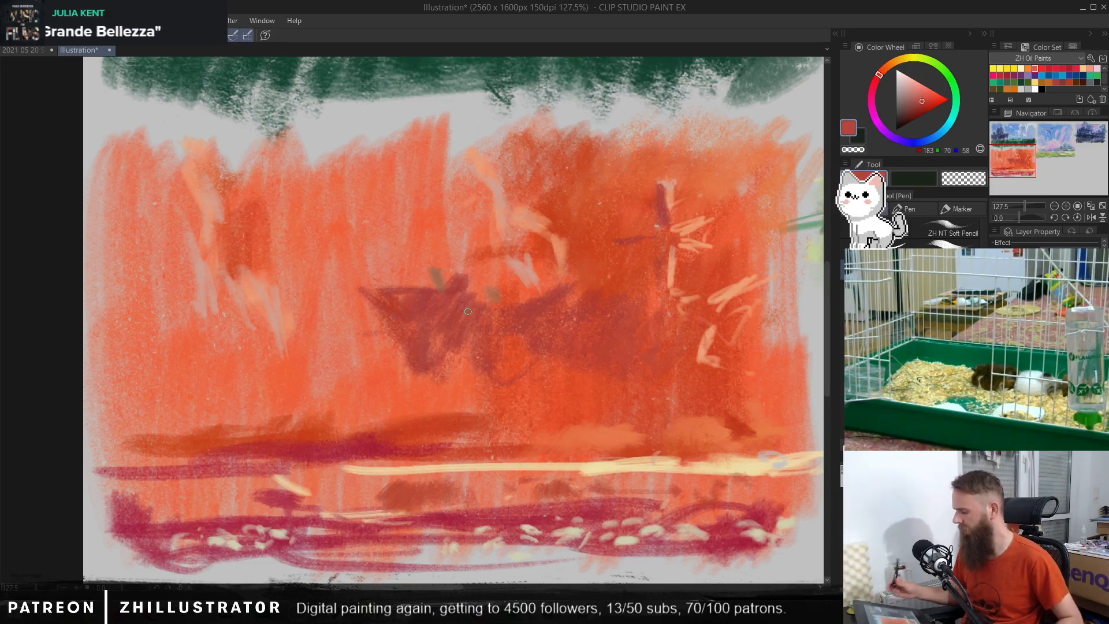
{"action": "key", "text": "ctrl+z"}
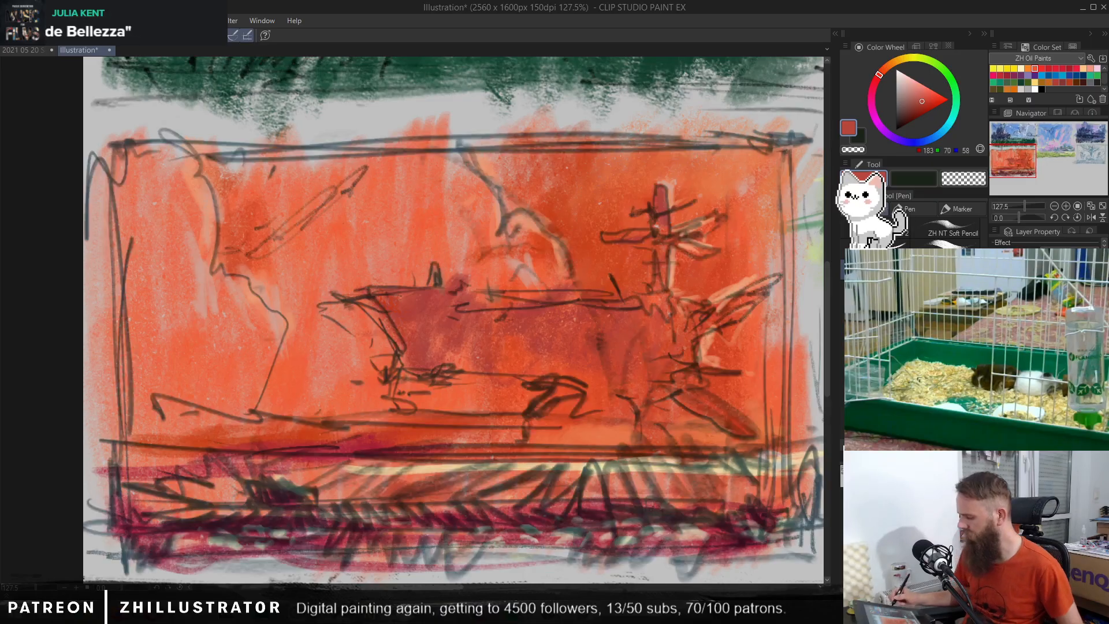
{"action": "left_click", "coordinate": [563, 317], "text": "alt"}
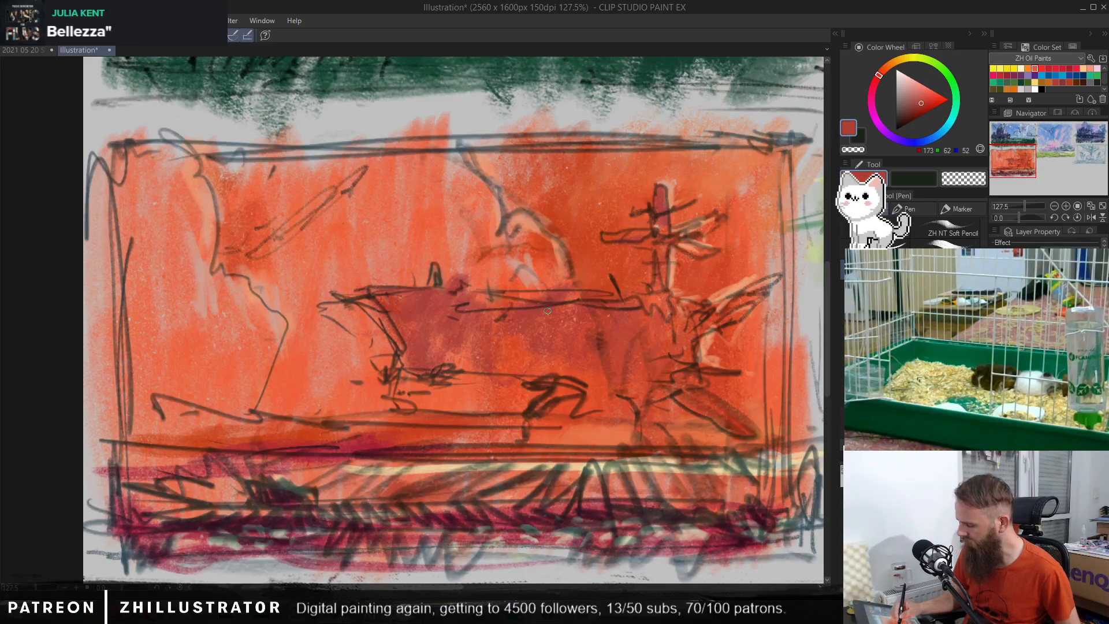
{"action": "left_click", "coordinate": [627, 318], "text": "alt"}
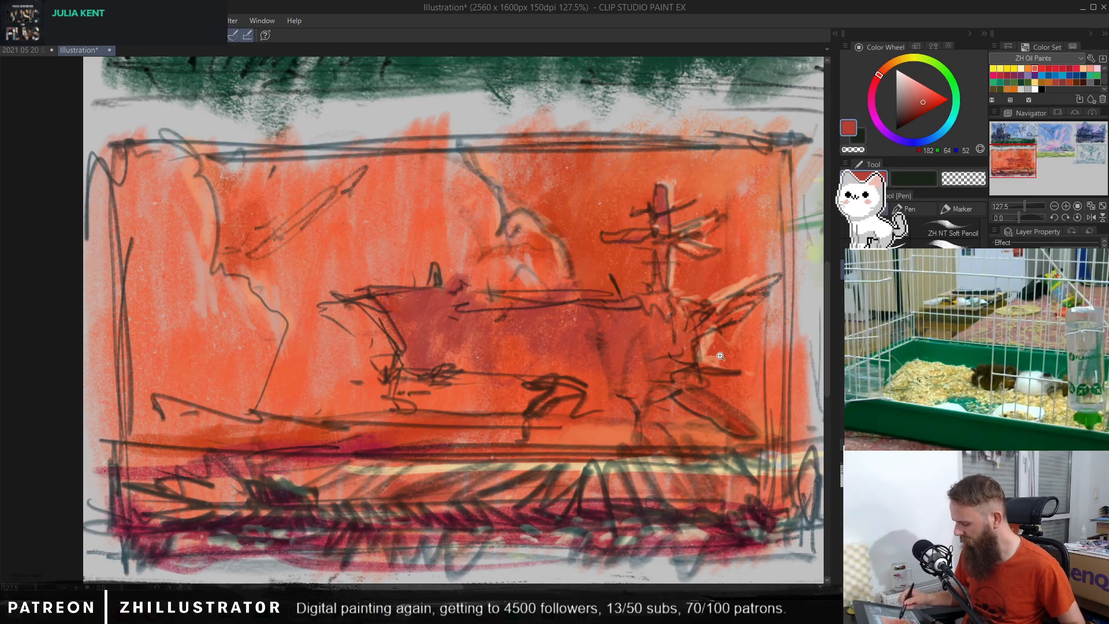
Step: Sample a light peach and add small highlight strokes around the mast and its crossbars
{"action": "scroll", "coordinate": [719, 354], "scroll_direction": "down", "scroll_amount": 2}
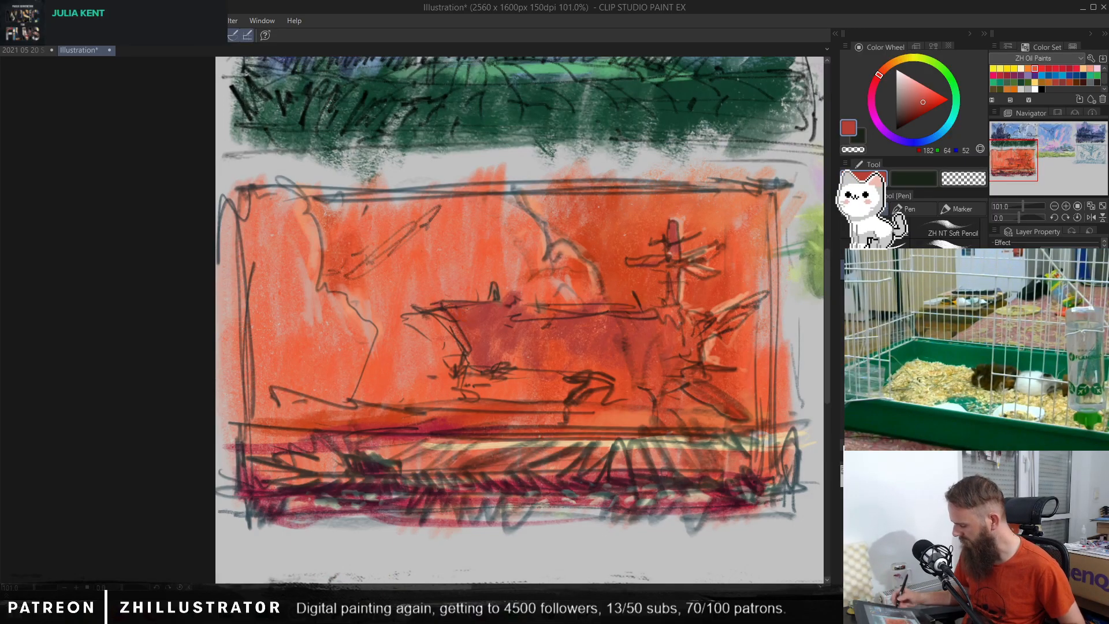
{"action": "scroll", "coordinate": [670, 370], "scroll_direction": "up", "scroll_amount": 2}
{"action": "left_click", "coordinate": [691, 190], "text": "alt"}
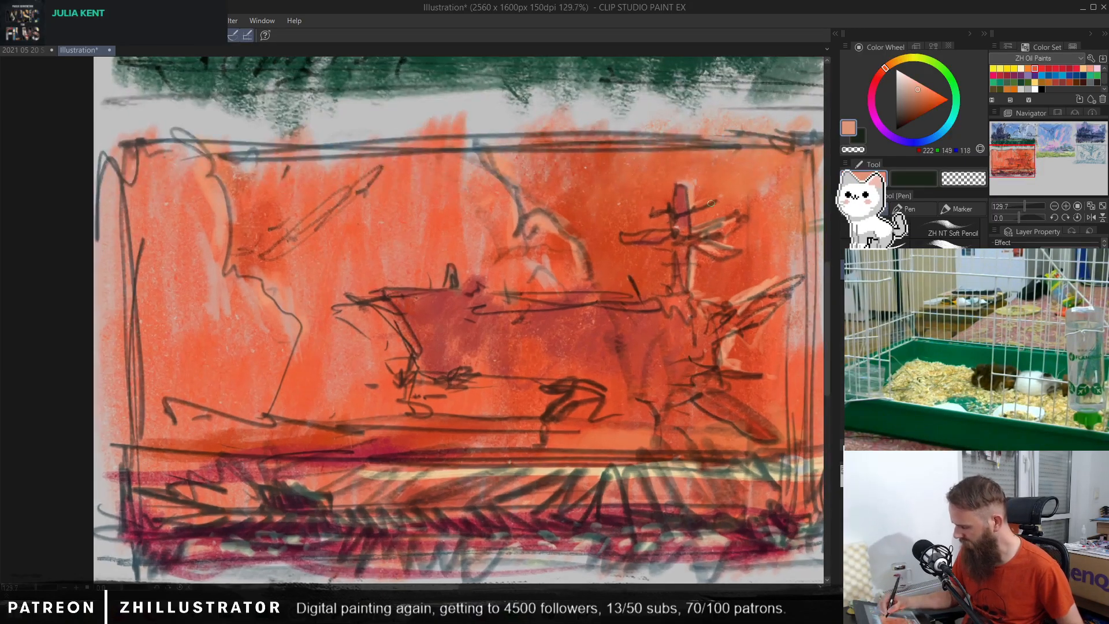
{"action": "left_click", "coordinate": [696, 196], "text": "alt"}
{"action": "left_click", "coordinate": [694, 195], "text": "alt"}
{"action": "left_click_drag", "start_coordinate": [706, 175], "coordinate": [704, 187]}
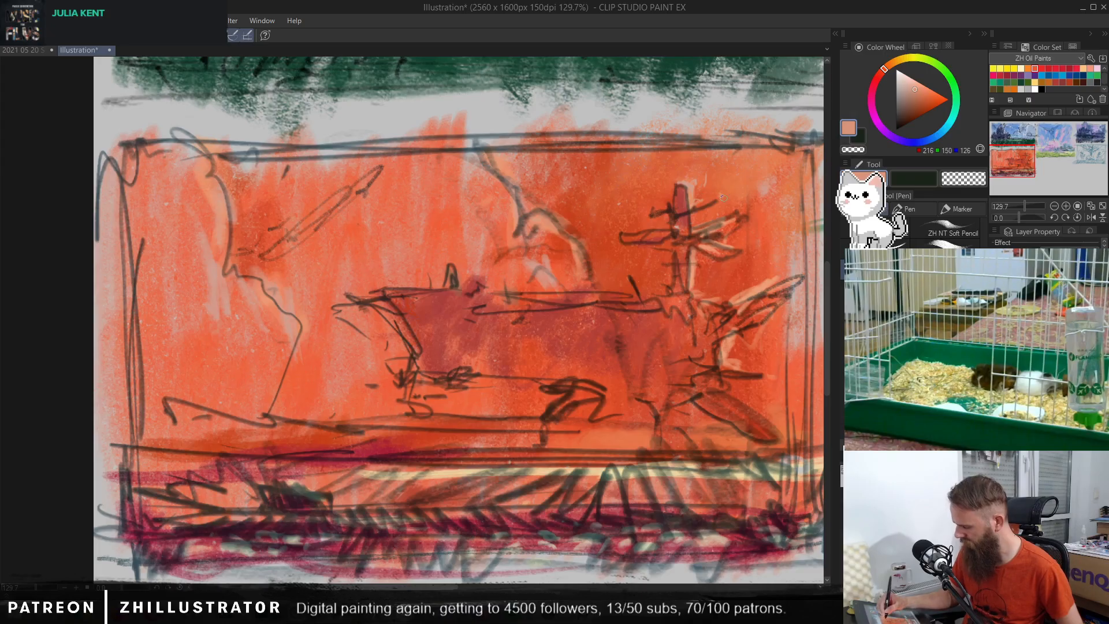
{"action": "left_click_drag", "start_coordinate": [717, 229], "coordinate": [686, 251]}
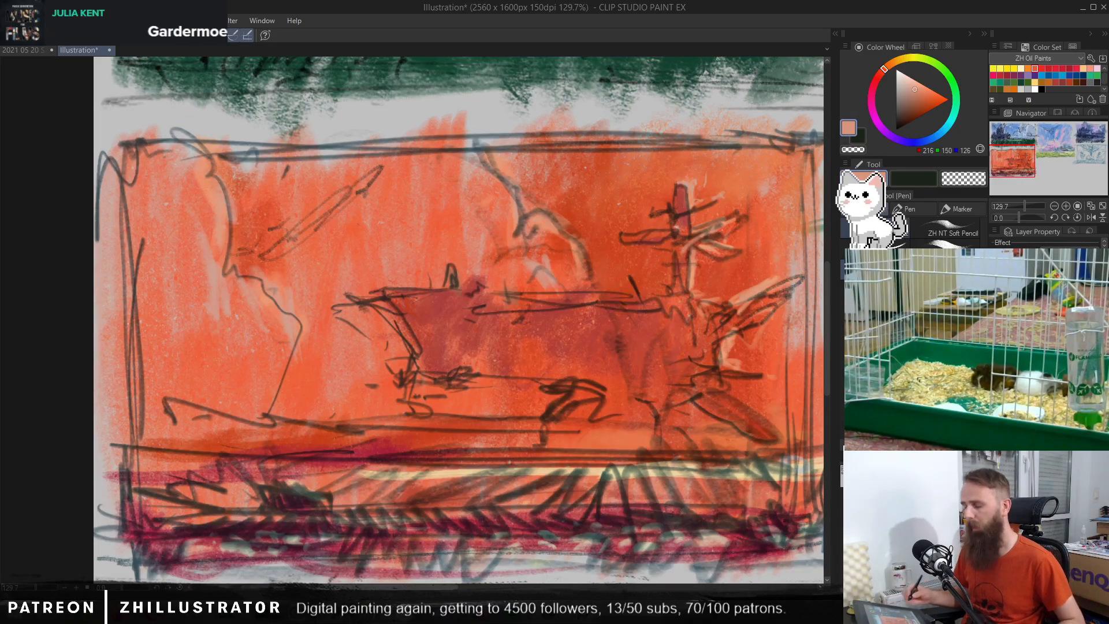
Step: Touch up the lower hull with a sampled muted red and the small upright shape on its deck with a dull brown
{"action": "left_click", "coordinate": [442, 359], "text": "alt"}
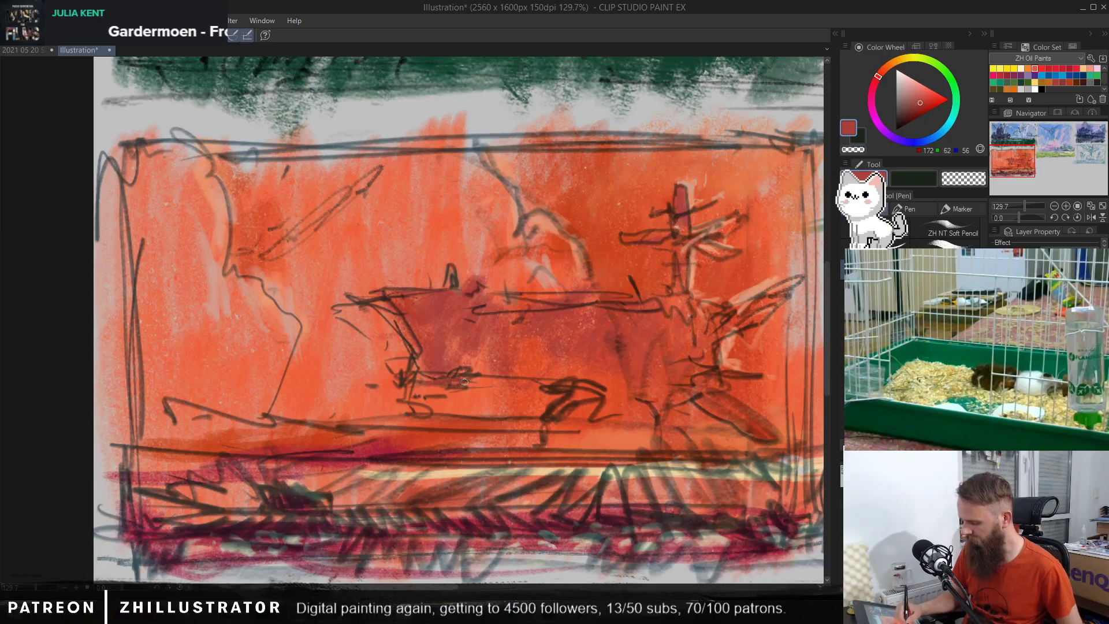
{"action": "left_click", "coordinate": [463, 279], "text": "alt"}
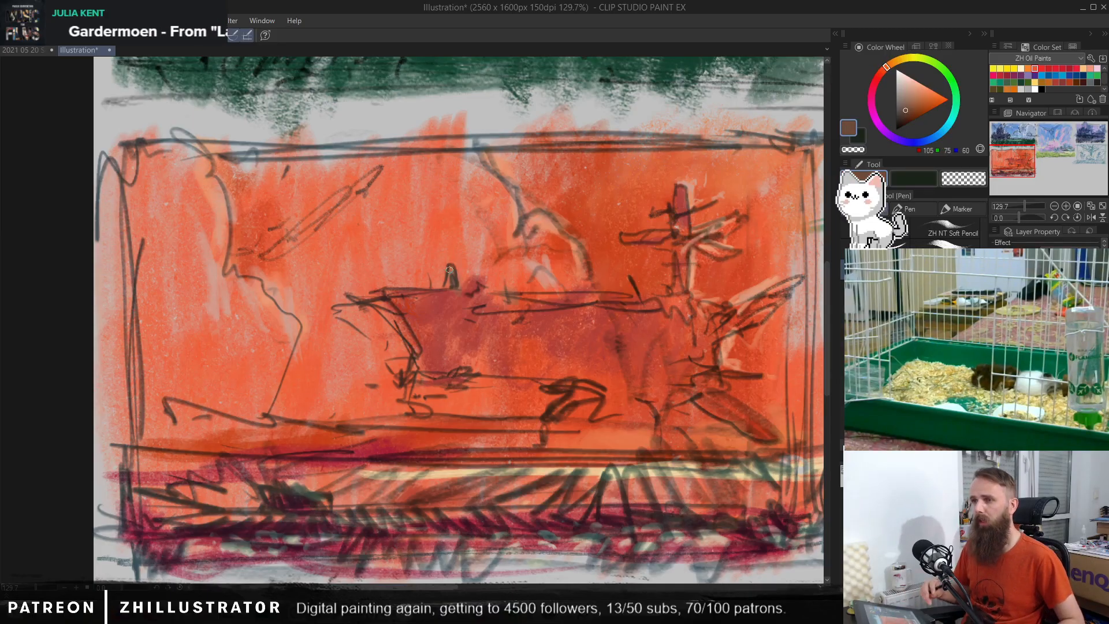
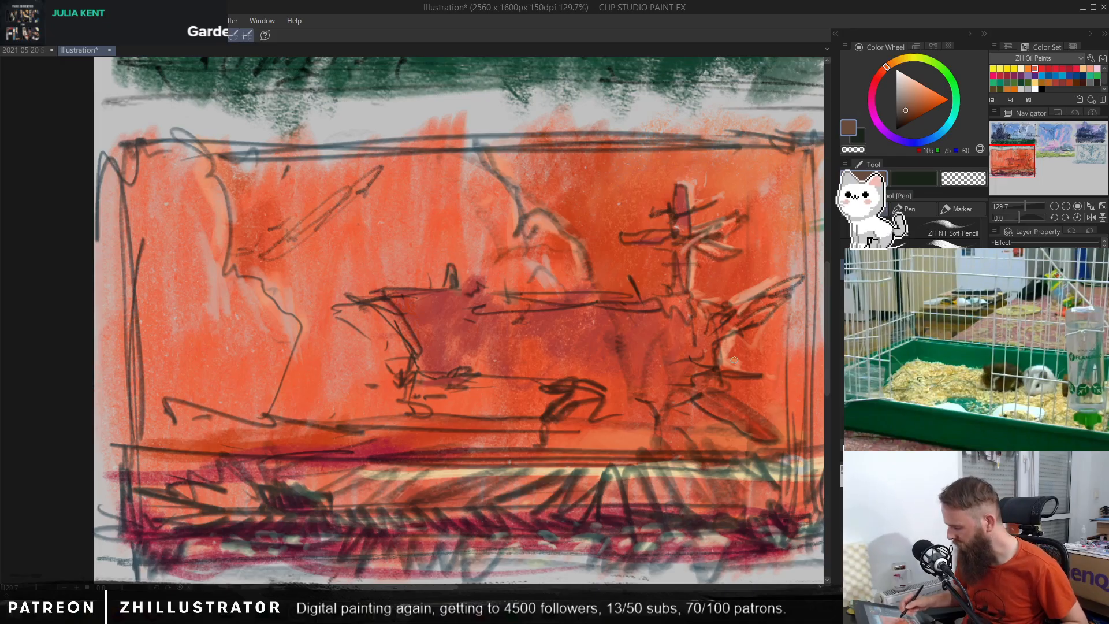
Step: Sample a pale pink from the left cloud edge and add small highlight strokes just above the ground at its base
{"action": "left_click", "coordinate": [607, 325], "text": "alt"}
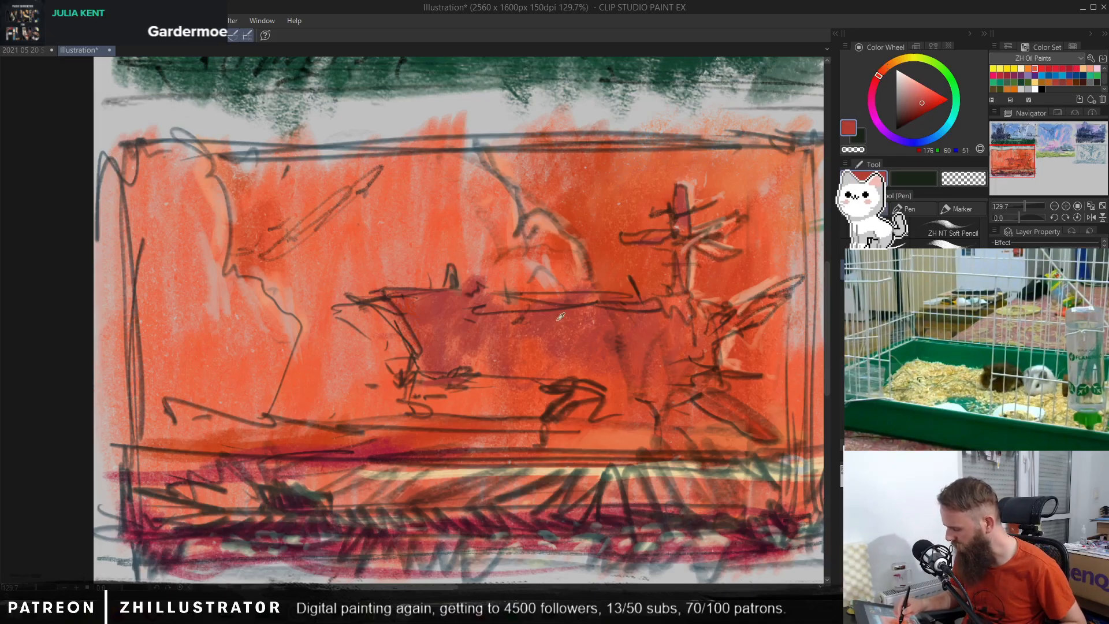
{"action": "left_click", "coordinate": [687, 267], "text": "alt"}
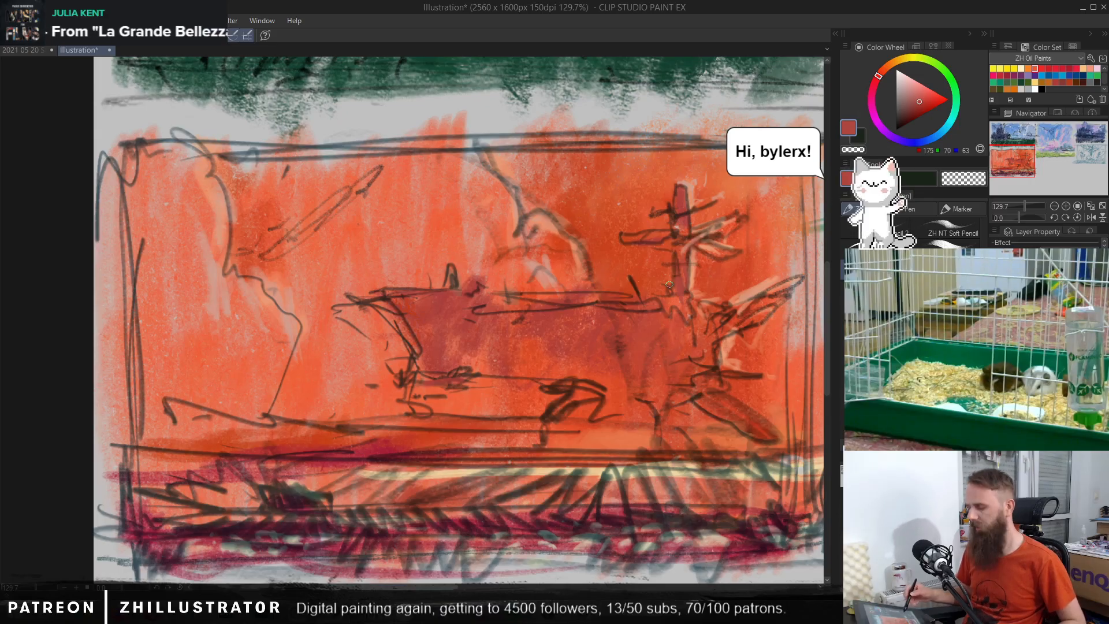
{"action": "left_click_drag", "start_coordinate": [739, 413], "coordinate": [686, 360]}
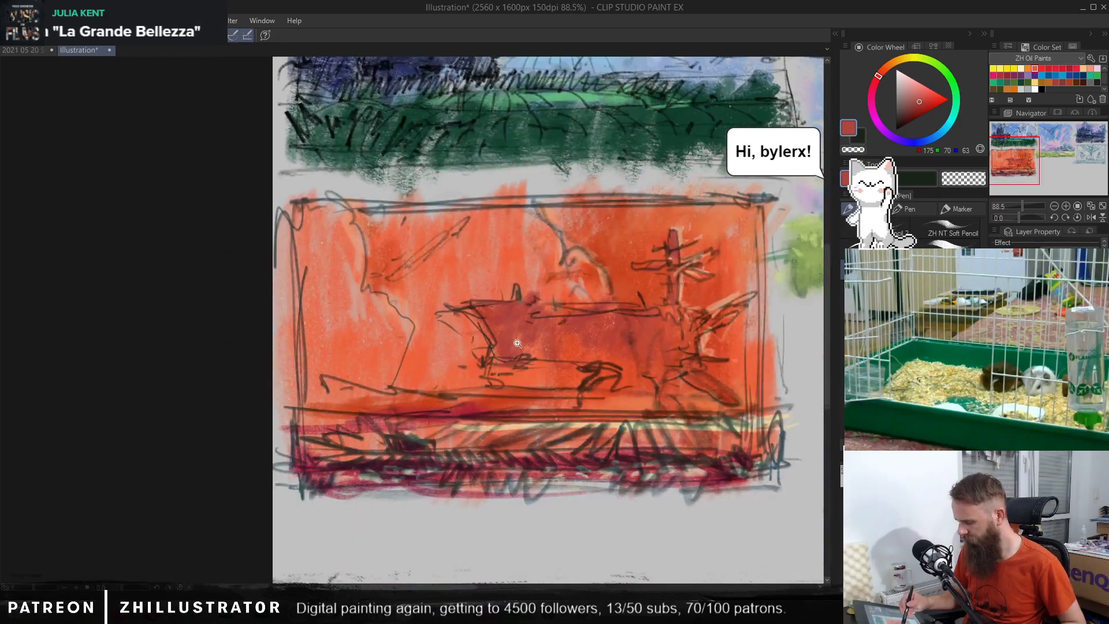
{"action": "left_click_drag", "start_coordinate": [514, 340], "coordinate": [552, 336]}
{"action": "left_click", "coordinate": [300, 276], "text": "alt"}
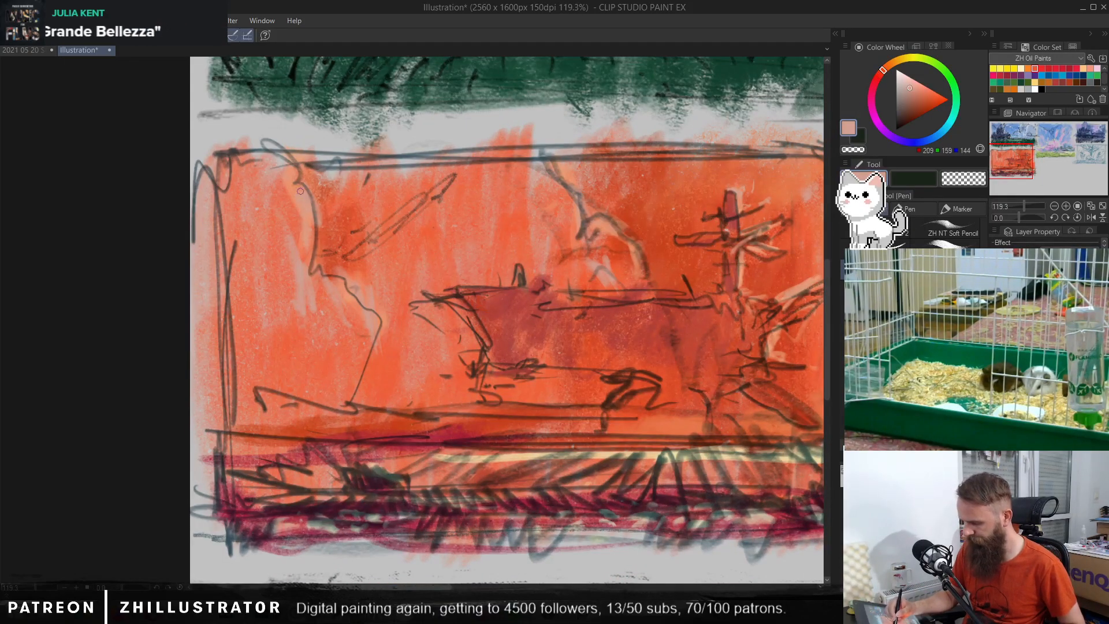
{"action": "mouse_move", "coordinate": [404, 388]}
{"action": "left_mouse_down"}
{"action": "mouse_move", "coordinate": [407, 400]}
{"action": "mouse_move", "coordinate": [390, 411]}
{"action": "mouse_move", "coordinate": [404, 430]}
{"action": "left_mouse_up"}
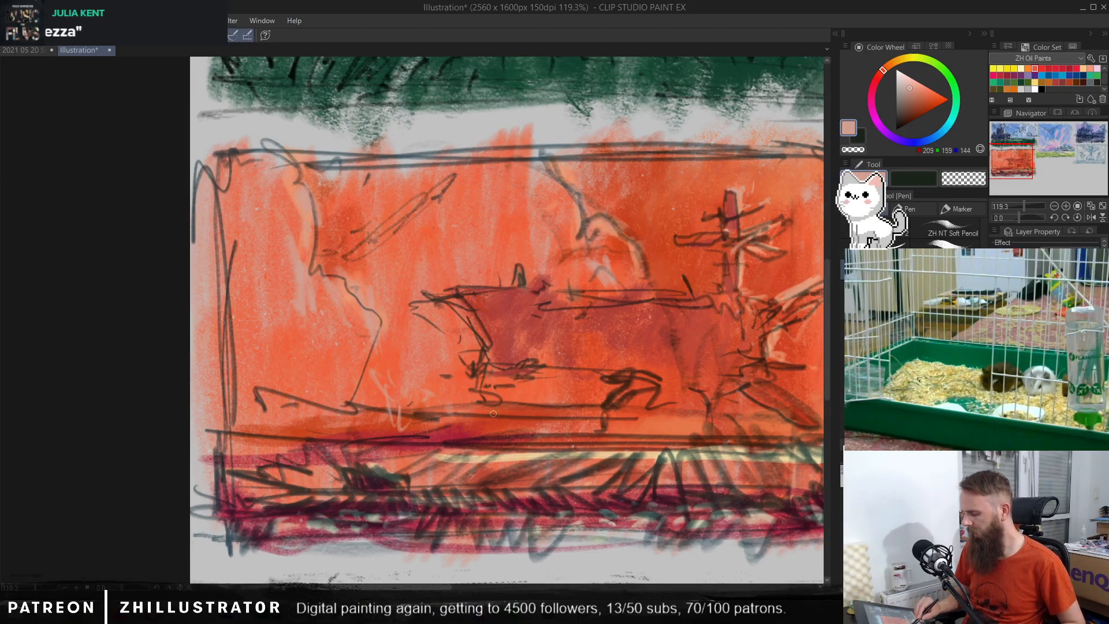
Step: With a brush, sample a red from the ground and stroke it along the left part of the horizon
{"action": "left_click", "coordinate": [456, 433], "text": "alt"}
{"action": "key", "text": "b"}
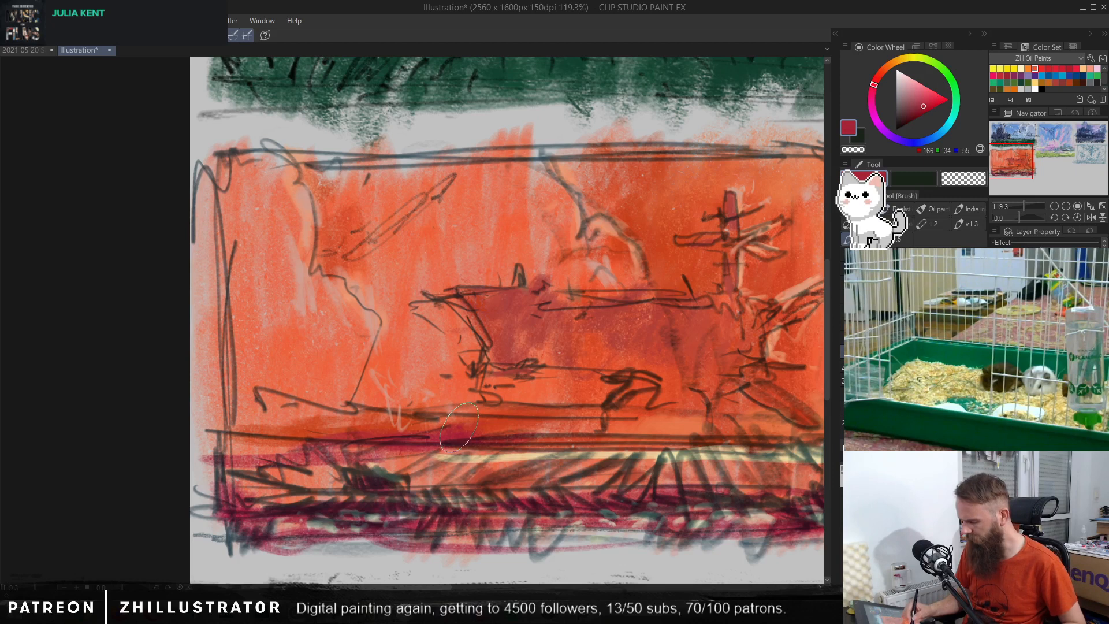
{"action": "left_click", "coordinate": [441, 428], "text": "alt"}
{"action": "left_click_drag", "start_coordinate": [371, 442], "coordinate": [208, 438]}
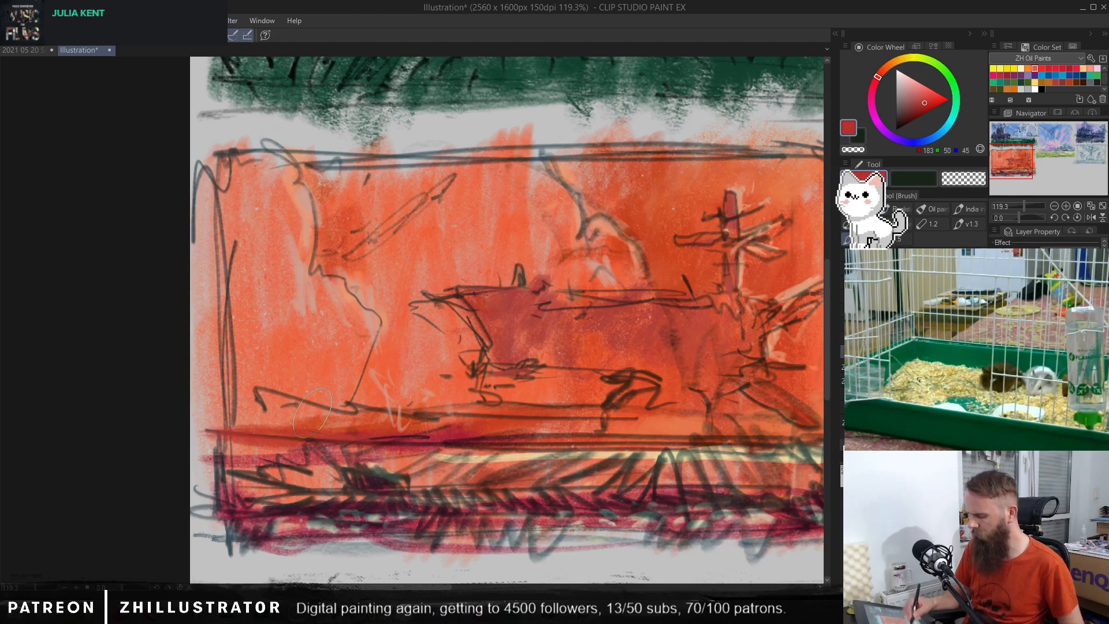
{"action": "left_click_drag", "start_coordinate": [697, 429], "coordinate": [631, 401]}
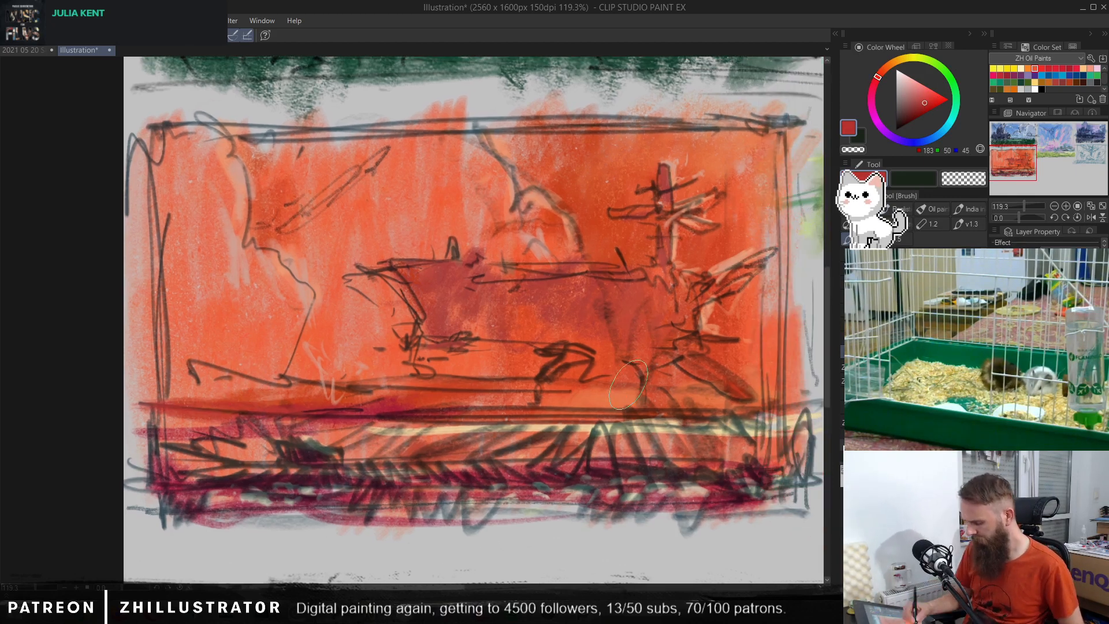
{"action": "scroll", "coordinate": [376, 441], "scroll_direction": "up", "scroll_amount": 1}
{"action": "left_click_drag", "start_coordinate": [376, 443], "coordinate": [470, 445]}
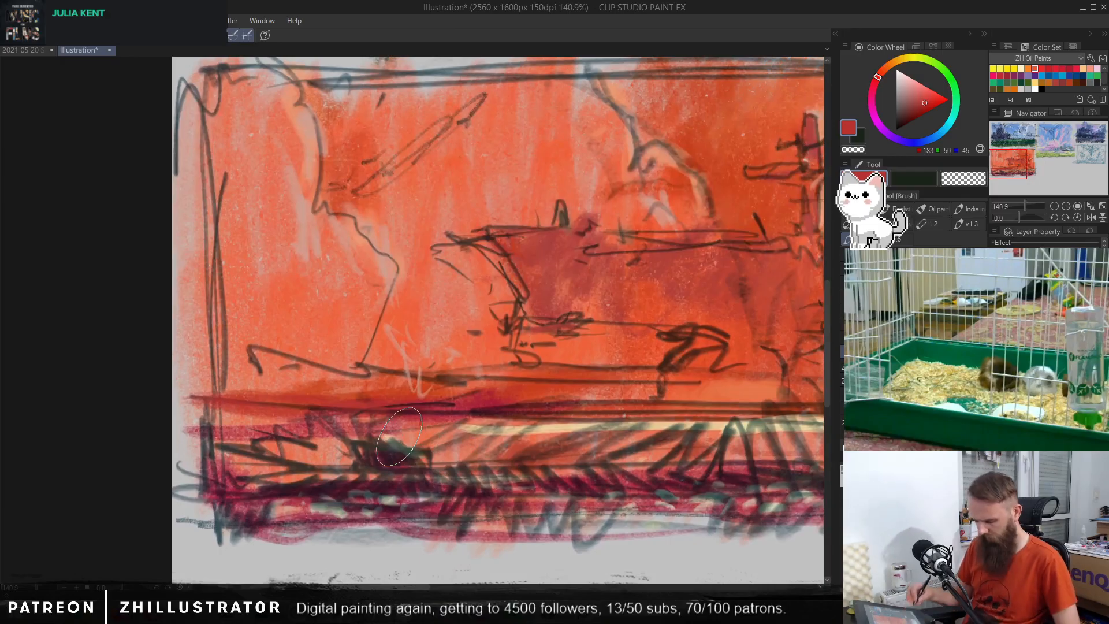
Step: Toggle the dark line sketch on and off to compare, and leave it hidden so only the painted colours show
{"action": "key", "text": "p"}
{"action": "scroll", "coordinate": [399, 437], "scroll_direction": "down", "scroll_amount": 1}
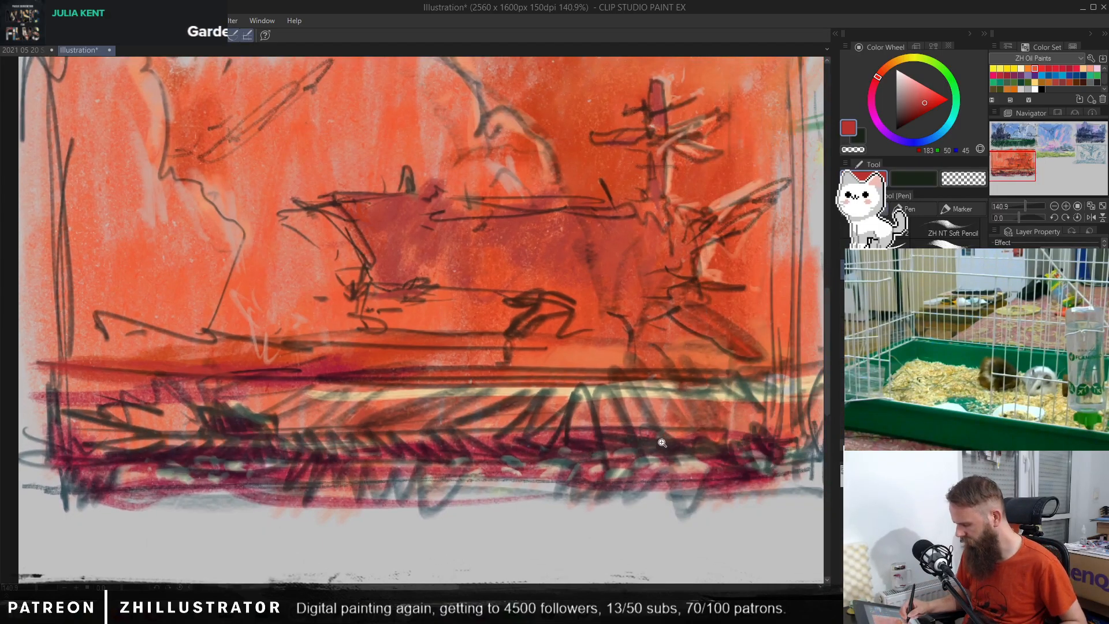
{"action": "scroll", "coordinate": [656, 431], "scroll_direction": "down", "scroll_amount": 1}
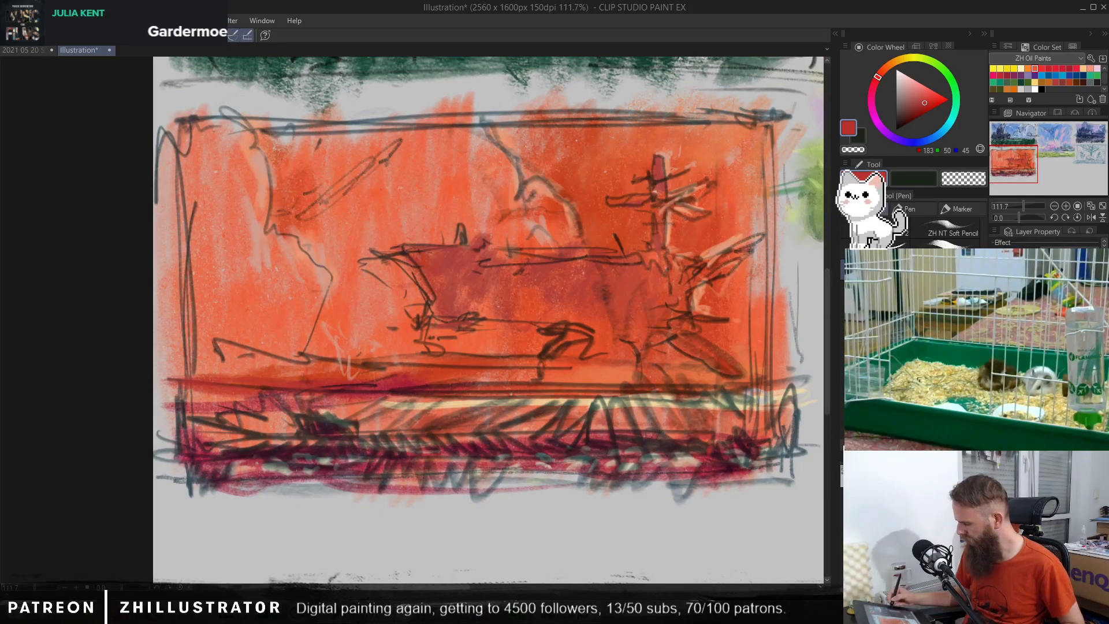
{"action": "left_click", "coordinate": [994, 370]}
{"action": "left_click", "coordinate": [994, 369]}
{"action": "left_click", "coordinate": [994, 358]}
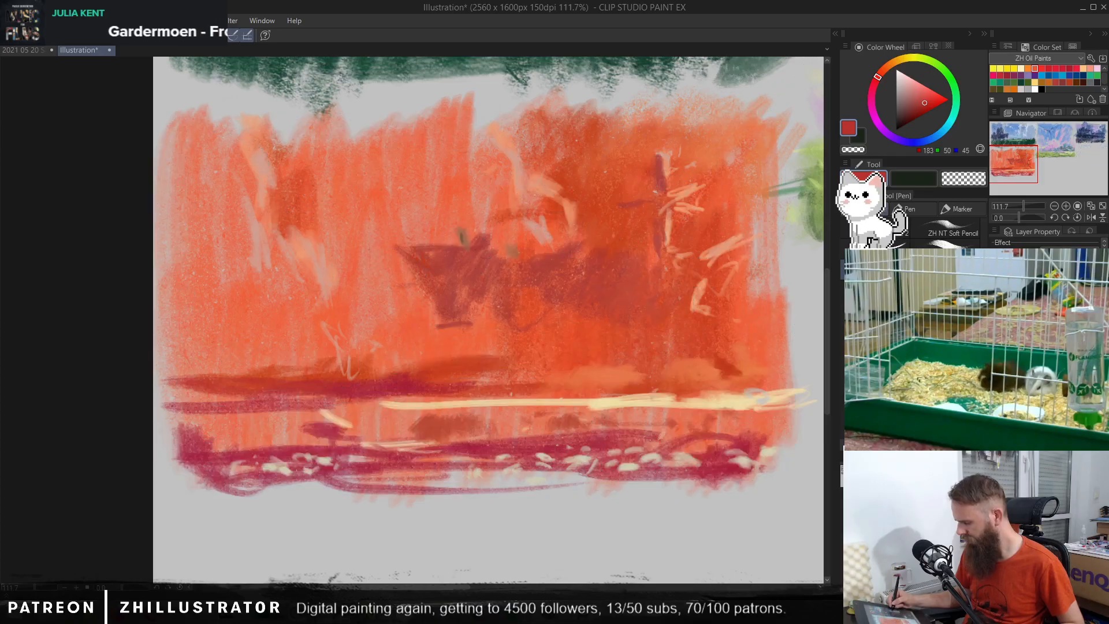
{"action": "left_click", "coordinate": [994, 358]}
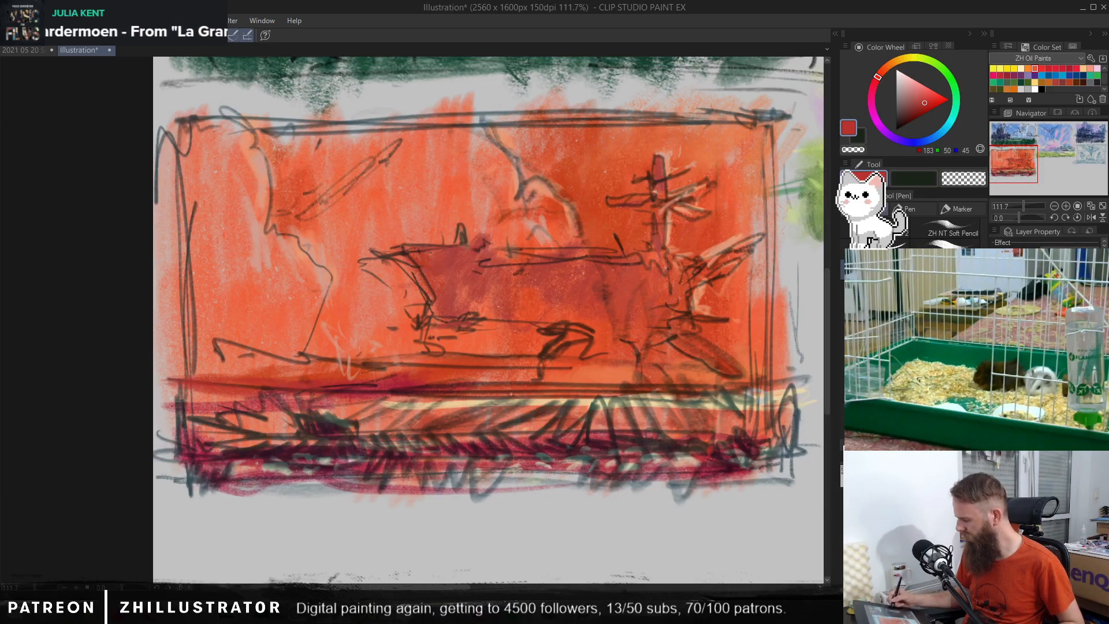
{"action": "left_click", "coordinate": [995, 358]}
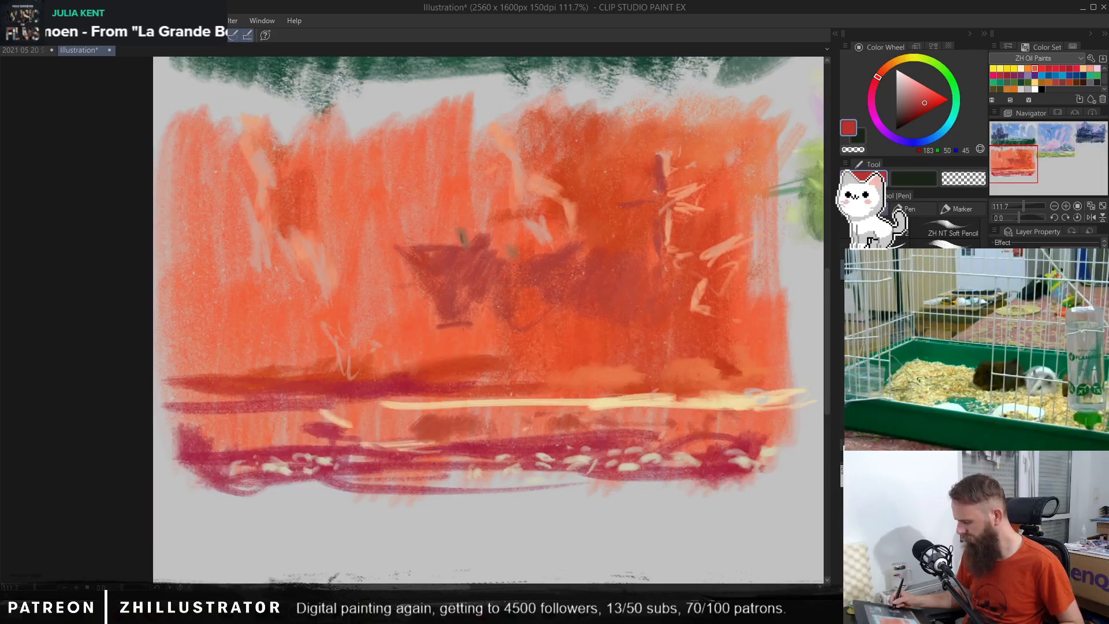
{"action": "left_click", "coordinate": [994, 358]}
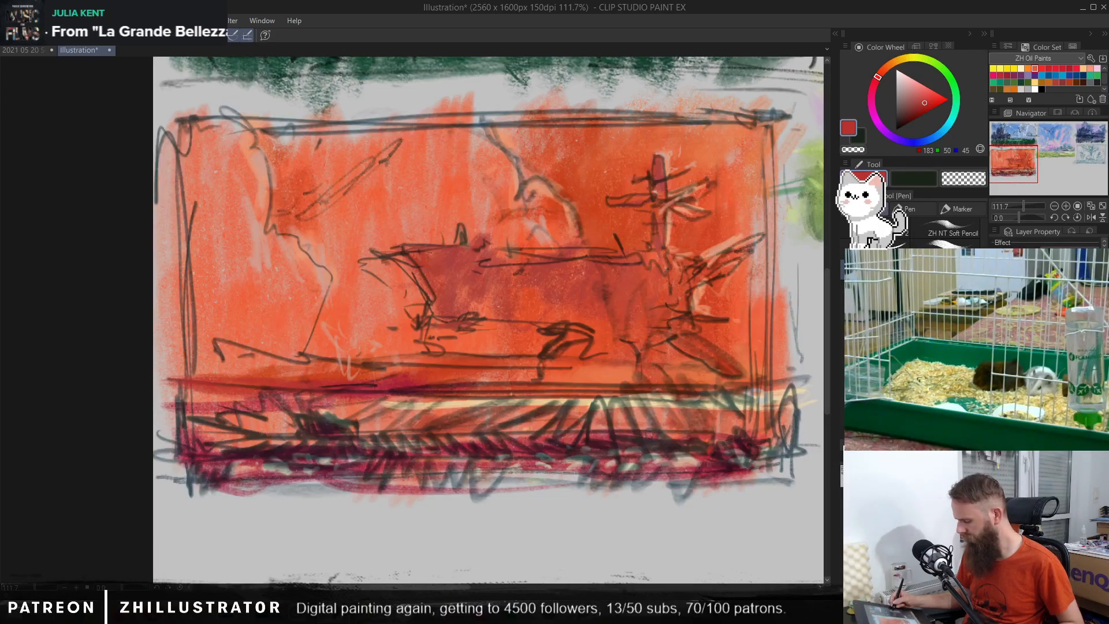
{"action": "left_click", "coordinate": [995, 358]}
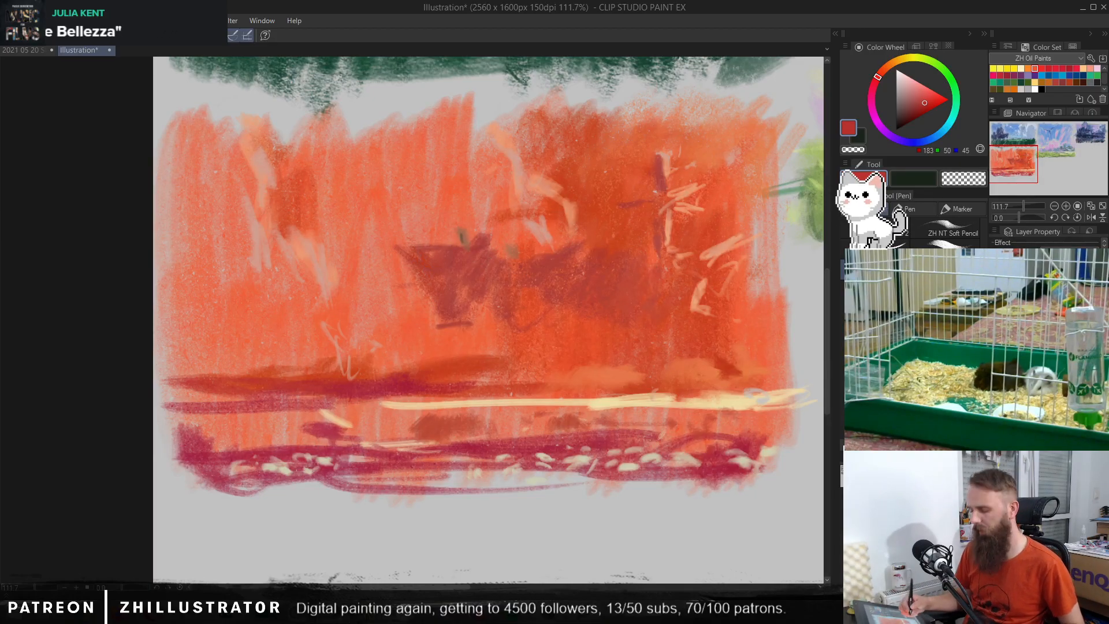
Step: Widen the small mound on the left ground with sampled crimson and set the colour to dull maroon RGB 112, 45, 58
{"action": "left_click", "coordinate": [310, 432], "text": "alt"}
{"action": "mouse_move", "coordinate": [309, 432]}
{"action": "left_mouse_down"}
{"action": "mouse_move", "coordinate": [285, 435]}
{"action": "mouse_move", "coordinate": [325, 433]}
{"action": "left_mouse_up"}
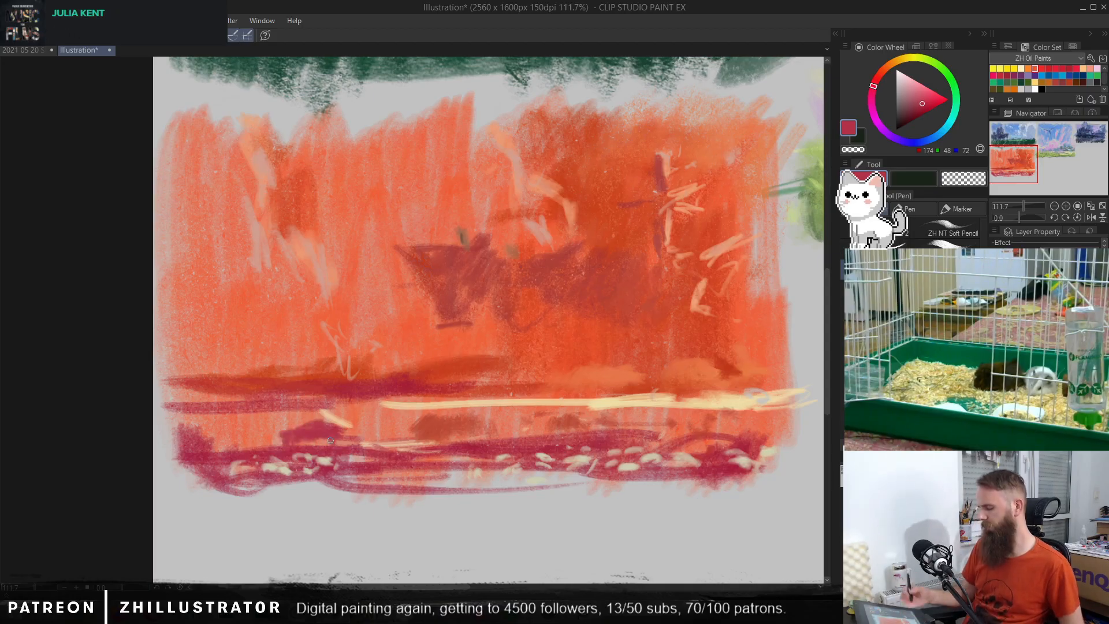
{"action": "left_click", "coordinate": [321, 426], "text": "alt"}
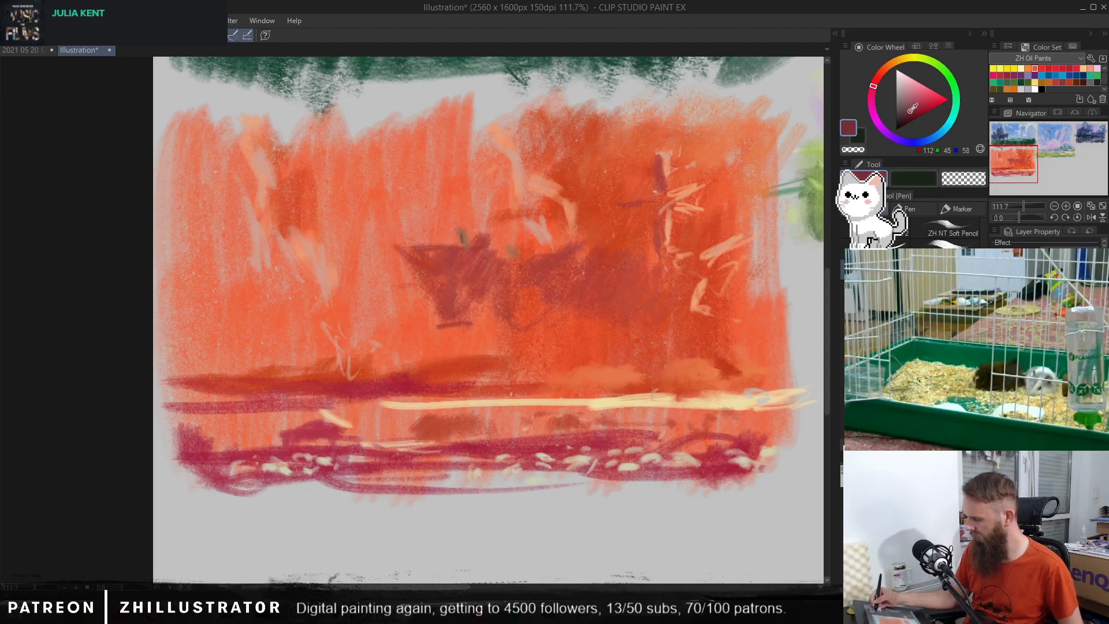
Step: Try dull maroon strokes on the mound and the pebbles beneath it, and undo them
{"action": "mouse_move", "coordinate": [321, 418]}
{"action": "left_mouse_down"}
{"action": "mouse_move", "coordinate": [302, 441]}
{"action": "mouse_move", "coordinate": [295, 431]}
{"action": "mouse_move", "coordinate": [286, 444]}
{"action": "mouse_move", "coordinate": [277, 437]}
{"action": "mouse_move", "coordinate": [293, 456]}
{"action": "mouse_move", "coordinate": [265, 470]}
{"action": "mouse_move", "coordinate": [291, 482]}
{"action": "mouse_move", "coordinate": [321, 464]}
{"action": "mouse_move", "coordinate": [346, 477]}
{"action": "mouse_move", "coordinate": [350, 455]}
{"action": "mouse_move", "coordinate": [433, 465]}
{"action": "left_mouse_up"}
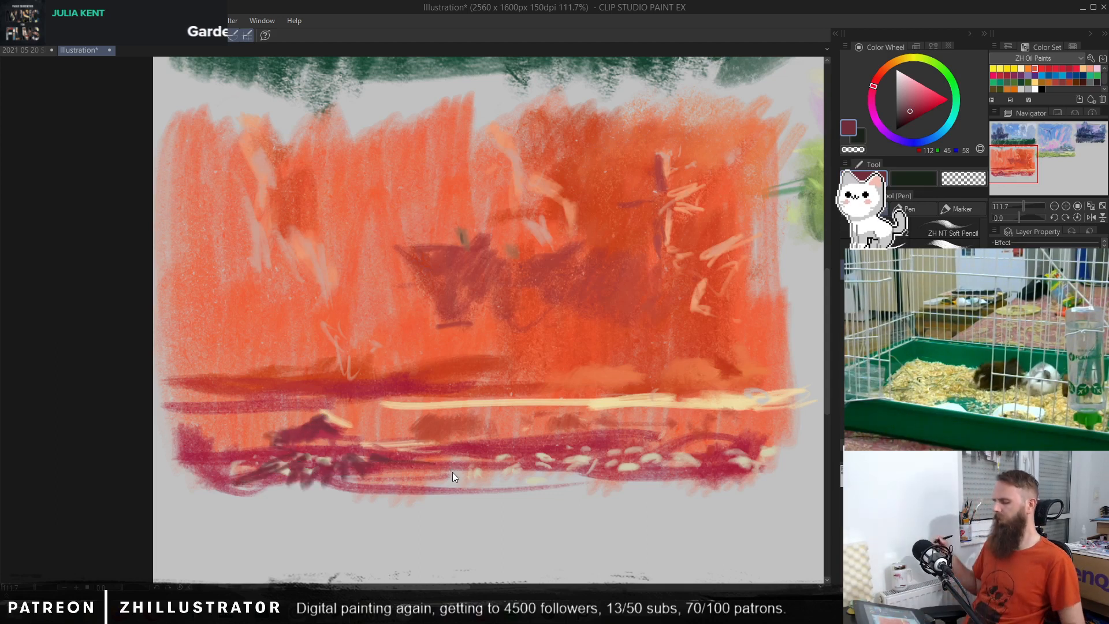
{"action": "key", "text": "ctrl+z"}
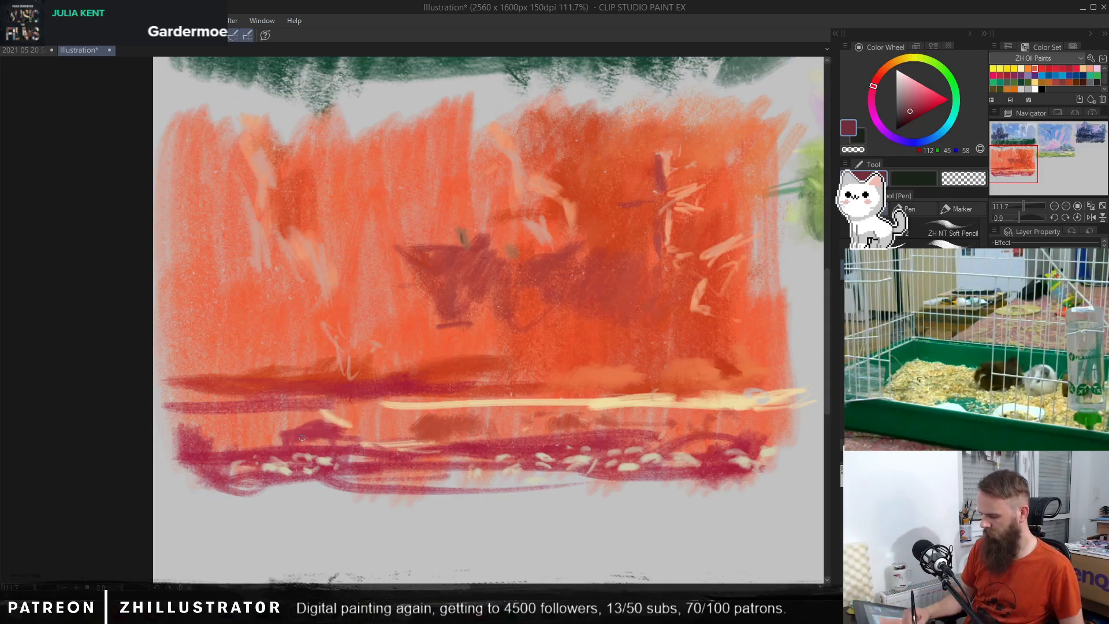
{"action": "left_click_drag", "start_coordinate": [326, 423], "coordinate": [314, 440]}
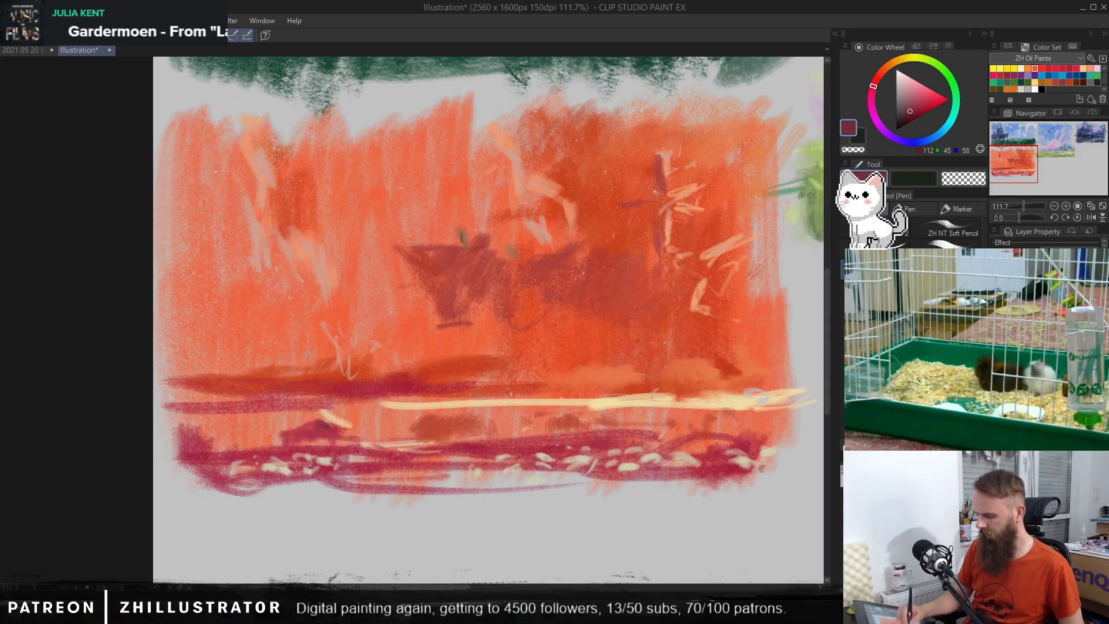
Step: Try a slender leaning tree with leafy branches on the left of the scene in dull maroon, and undo it
{"action": "left_click_drag", "start_coordinate": [284, 323], "coordinate": [249, 448]}
{"action": "mouse_move", "coordinate": [283, 342]}
{"action": "left_mouse_down"}
{"action": "mouse_move", "coordinate": [262, 419]}
{"action": "mouse_move", "coordinate": [298, 329]}
{"action": "mouse_move", "coordinate": [262, 346]}
{"action": "mouse_move", "coordinate": [296, 293]}
{"action": "left_mouse_up"}
{"action": "mouse_move", "coordinate": [298, 323]}
{"action": "left_mouse_down"}
{"action": "mouse_move", "coordinate": [328, 289]}
{"action": "mouse_move", "coordinate": [353, 283]}
{"action": "mouse_move", "coordinate": [321, 324]}
{"action": "left_mouse_up"}
{"action": "left_click_drag", "start_coordinate": [321, 282], "coordinate": [324, 343]}
{"action": "mouse_move", "coordinate": [338, 276]}
{"action": "left_mouse_down"}
{"action": "mouse_move", "coordinate": [322, 326]}
{"action": "mouse_move", "coordinate": [269, 362]}
{"action": "left_mouse_up"}
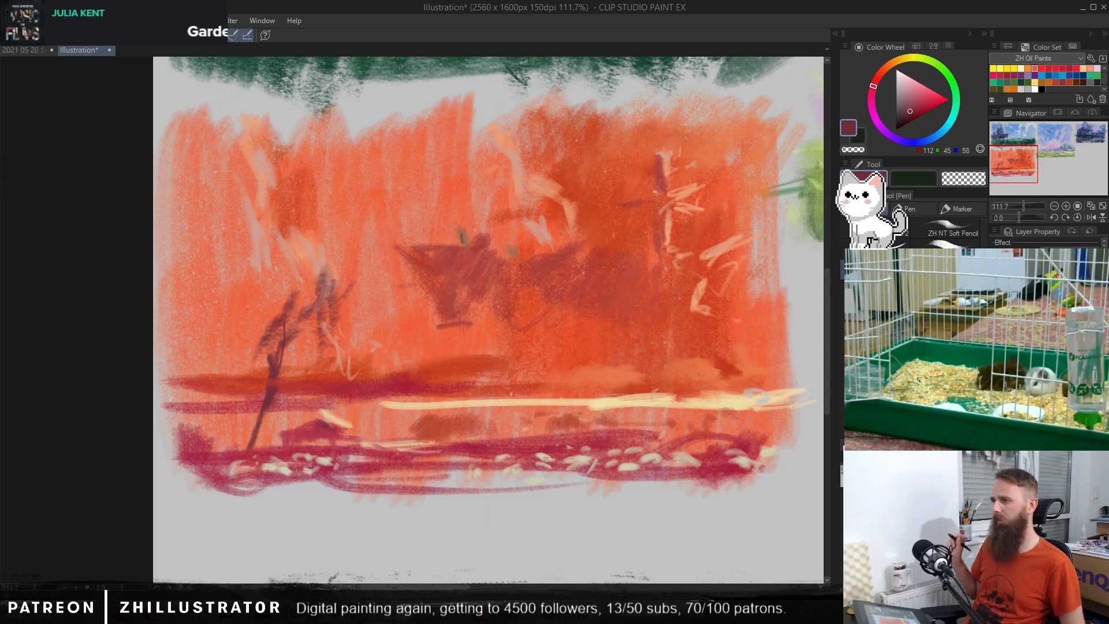
{"action": "key", "text": "ctrl+z"}
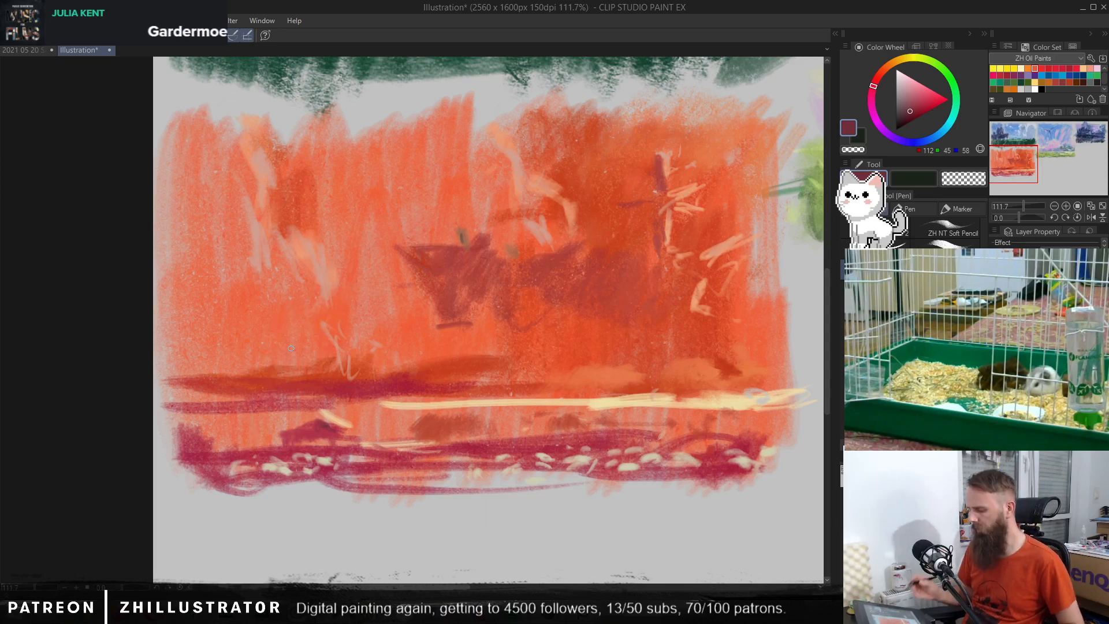
Step: Try a small tree with two foliage clumps and a thin trunk near the left horizon, and undo it
{"action": "mouse_move", "coordinate": [288, 332]}
{"action": "left_mouse_down"}
{"action": "mouse_move", "coordinate": [272, 356]}
{"action": "mouse_move", "coordinate": [265, 340]}
{"action": "left_mouse_up"}
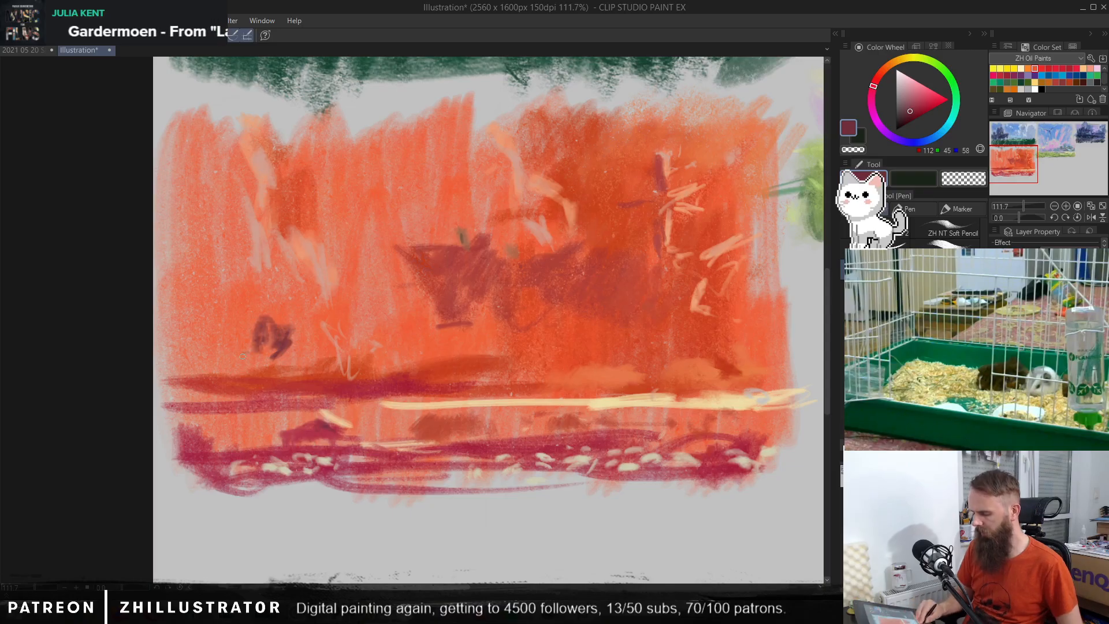
{"action": "mouse_move", "coordinate": [242, 356]}
{"action": "left_mouse_down"}
{"action": "mouse_move", "coordinate": [232, 381]}
{"action": "mouse_move", "coordinate": [237, 349]}
{"action": "mouse_move", "coordinate": [209, 318]}
{"action": "mouse_move", "coordinate": [215, 345]}
{"action": "mouse_move", "coordinate": [217, 327]}
{"action": "mouse_move", "coordinate": [203, 360]}
{"action": "left_mouse_up"}
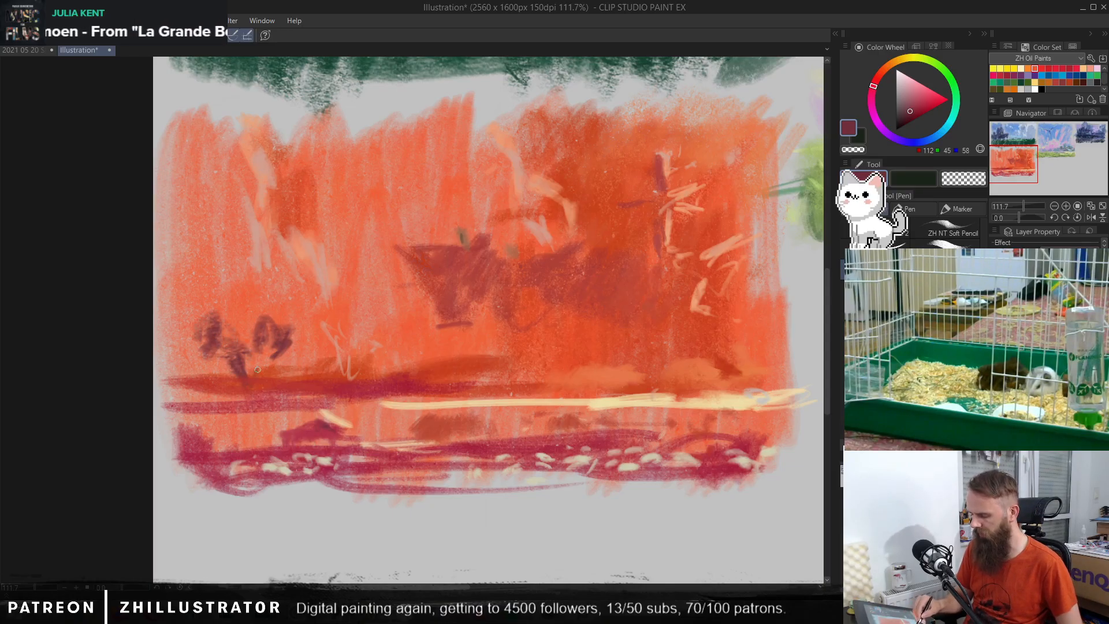
{"action": "left_click_drag", "start_coordinate": [253, 407], "coordinate": [267, 449]}
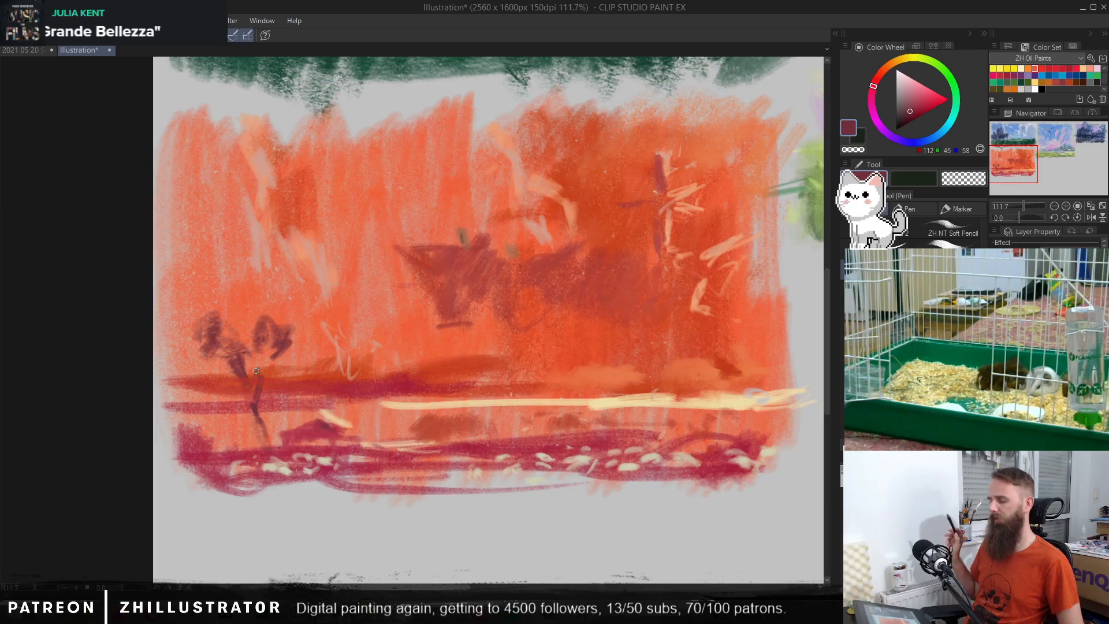
{"action": "key", "text": "ctrl+z"}
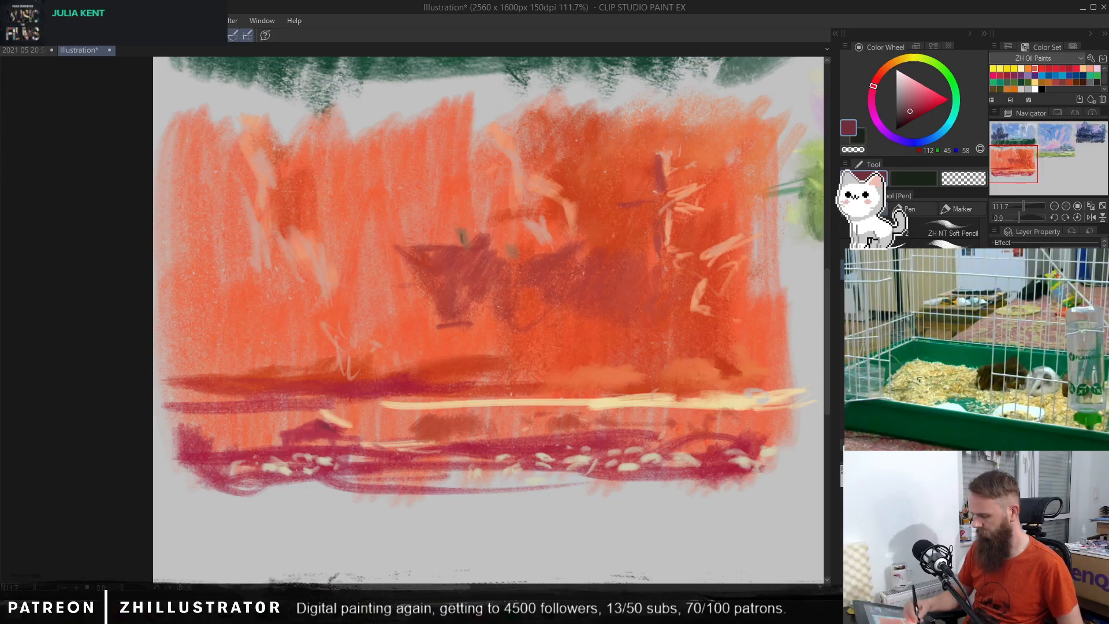
Step: Draw a tall bare tree in dull maroon on the far left, with forked branches reaching above the orange sky
{"action": "mouse_move", "coordinate": [250, 472]}
{"action": "left_mouse_down"}
{"action": "mouse_move", "coordinate": [236, 366]}
{"action": "mouse_move", "coordinate": [192, 261]}
{"action": "left_mouse_up"}
{"action": "left_click_drag", "start_coordinate": [234, 372], "coordinate": [172, 213]}
{"action": "mouse_move", "coordinate": [225, 330]}
{"action": "left_mouse_down"}
{"action": "mouse_move", "coordinate": [211, 231]}
{"action": "mouse_move", "coordinate": [248, 149]}
{"action": "left_mouse_up"}
{"action": "left_click_drag", "start_coordinate": [214, 246], "coordinate": [208, 142]}
{"action": "mouse_move", "coordinate": [218, 185]}
{"action": "left_mouse_down"}
{"action": "mouse_move", "coordinate": [215, 109]}
{"action": "mouse_move", "coordinate": [221, 155]}
{"action": "left_mouse_up"}
{"action": "left_click_drag", "start_coordinate": [219, 222], "coordinate": [217, 298]}
{"action": "mouse_move", "coordinate": [231, 364]}
{"action": "left_mouse_down"}
{"action": "mouse_move", "coordinate": [244, 437]}
{"action": "mouse_move", "coordinate": [200, 85]}
{"action": "left_mouse_up"}
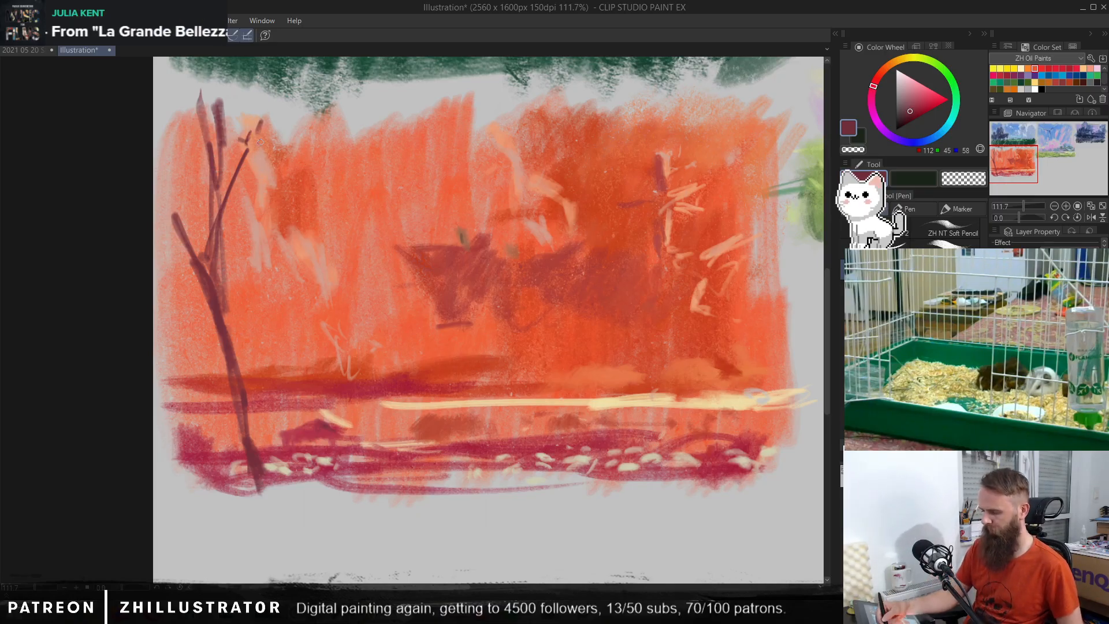
{"action": "left_click_drag", "start_coordinate": [192, 159], "coordinate": [194, 183]}
{"action": "left_click_drag", "start_coordinate": [191, 139], "coordinate": [203, 185]}
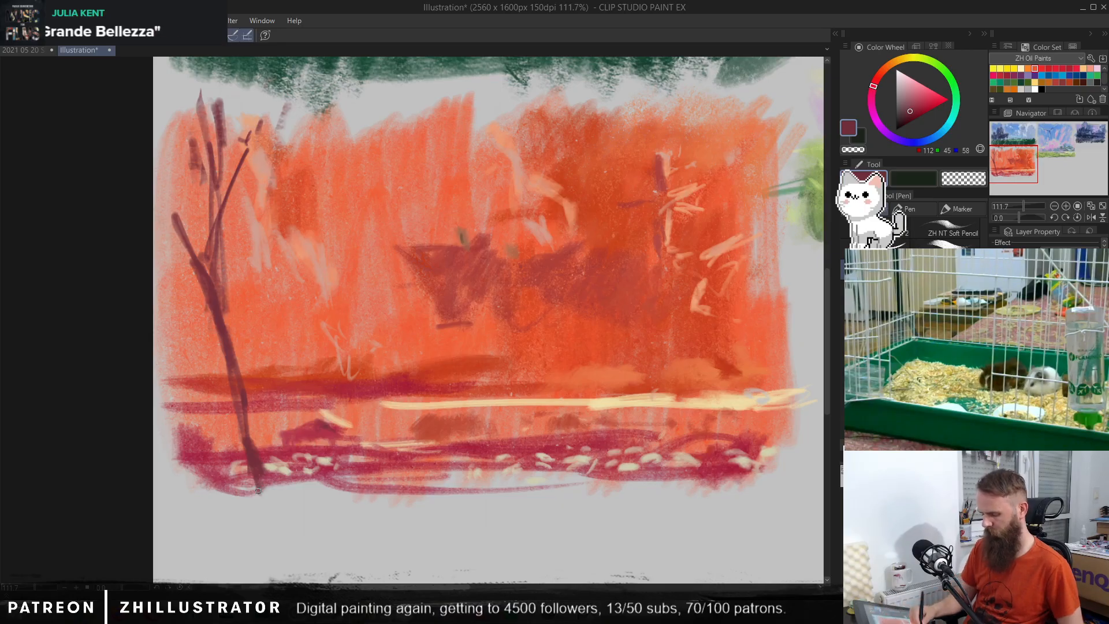
Step: Brush a maroon ground patch beneath the tree, and add roots and left-hand branches in darker maroon RGB 83, 31, 41
{"action": "key", "text": "b"}
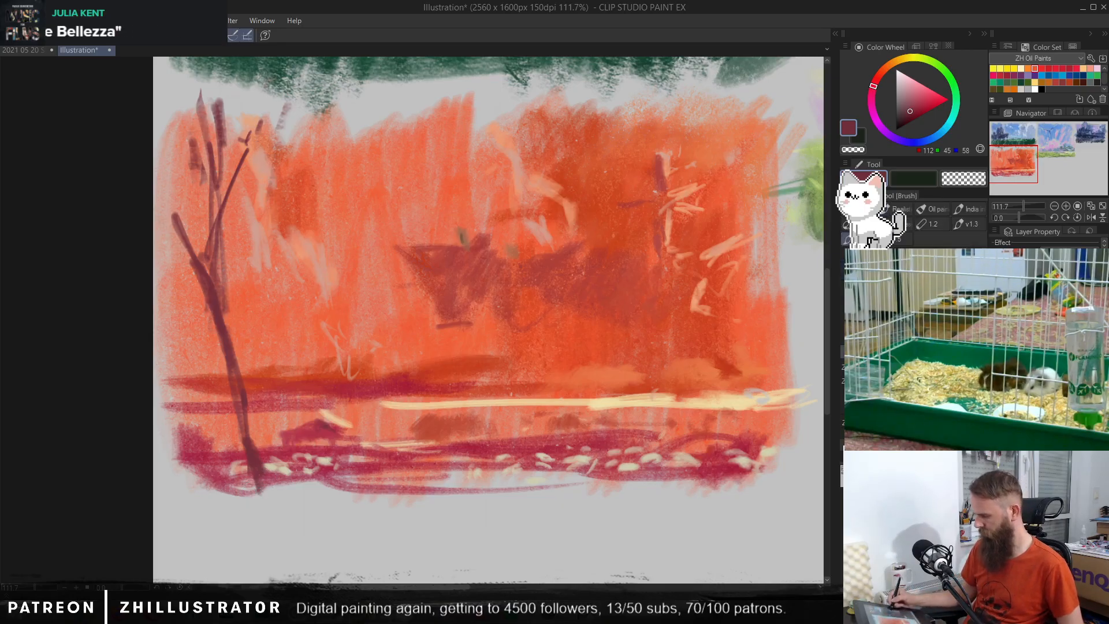
{"action": "mouse_move", "coordinate": [266, 497]}
{"action": "left_mouse_down"}
{"action": "mouse_move", "coordinate": [306, 485]}
{"action": "mouse_move", "coordinate": [323, 502]}
{"action": "mouse_move", "coordinate": [242, 515]}
{"action": "mouse_move", "coordinate": [452, 522]}
{"action": "left_mouse_up"}
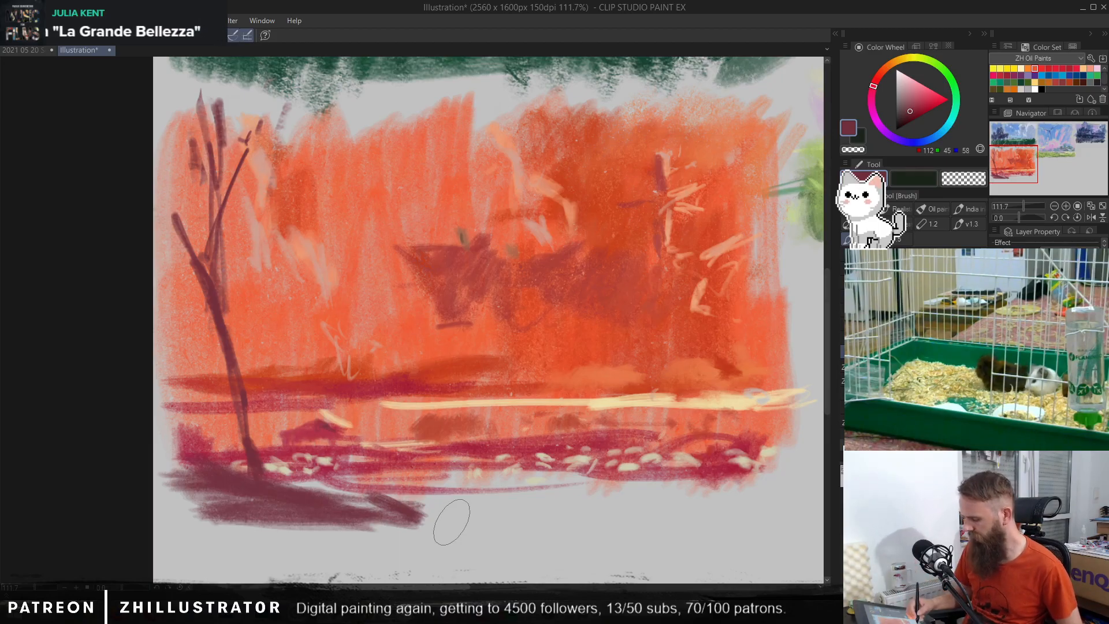
{"action": "left_click", "coordinate": [909, 114]}
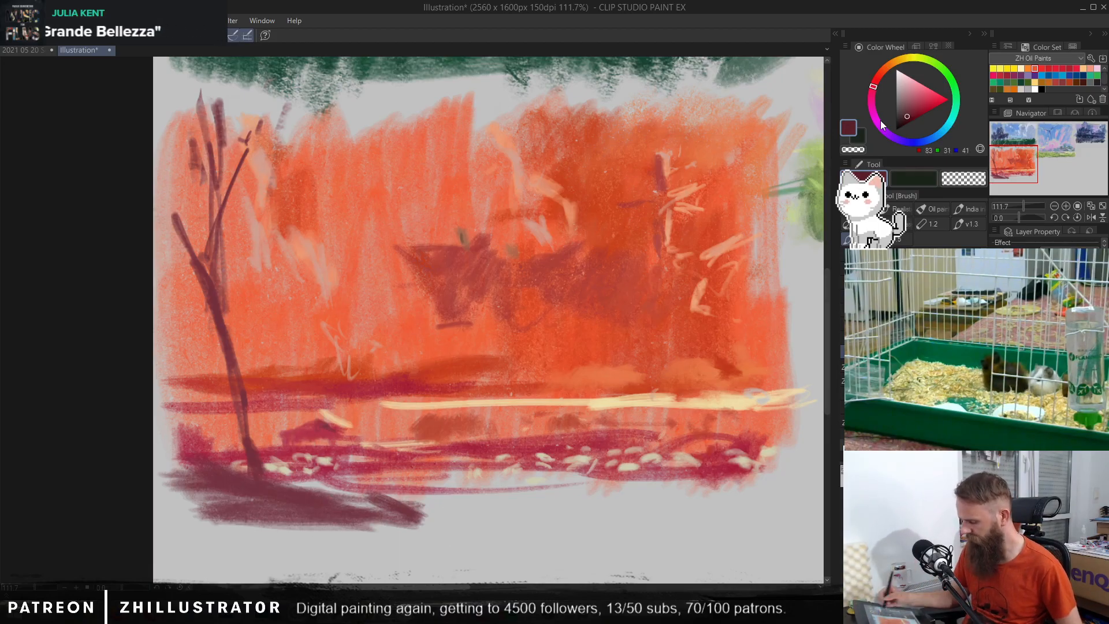
{"action": "mouse_move", "coordinate": [252, 486]}
{"action": "left_mouse_down"}
{"action": "mouse_move", "coordinate": [180, 520]}
{"action": "mouse_move", "coordinate": [182, 249]}
{"action": "mouse_move", "coordinate": [168, 212]}
{"action": "mouse_move", "coordinate": [192, 225]}
{"action": "mouse_move", "coordinate": [166, 172]}
{"action": "left_mouse_up"}
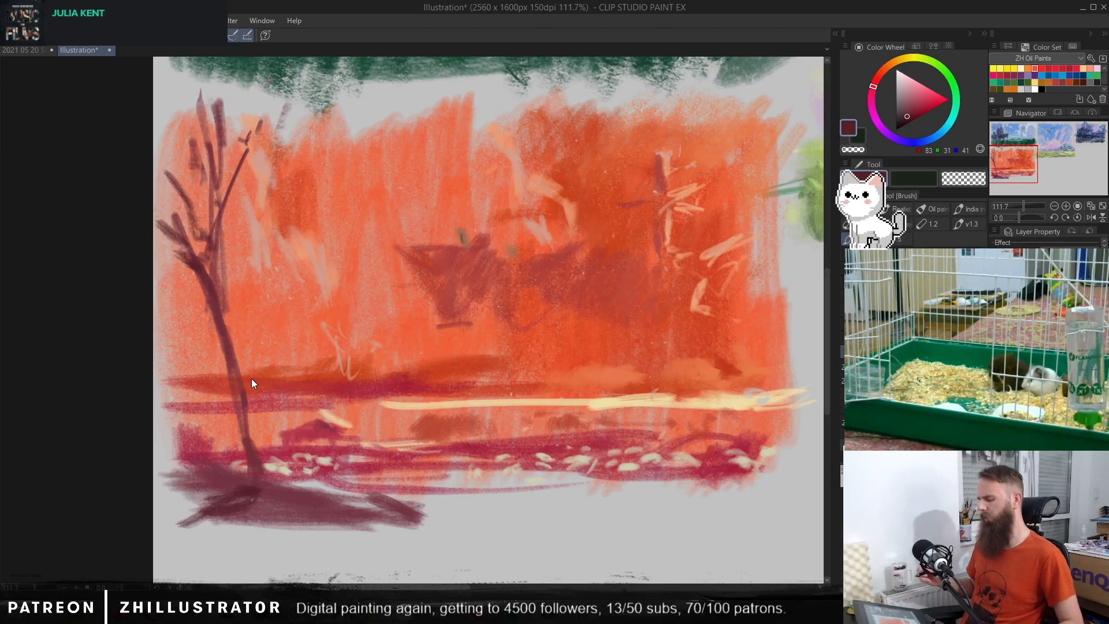
Step: Paint dark maroon bushes beside the tree base and extend the dark scrub across the whole foreground
{"action": "mouse_move", "coordinate": [407, 480]}
{"action": "left_mouse_down"}
{"action": "mouse_move", "coordinate": [383, 494]}
{"action": "mouse_move", "coordinate": [369, 482]}
{"action": "mouse_move", "coordinate": [407, 512]}
{"action": "mouse_move", "coordinate": [444, 491]}
{"action": "mouse_move", "coordinate": [458, 517]}
{"action": "mouse_move", "coordinate": [496, 488]}
{"action": "mouse_move", "coordinate": [396, 497]}
{"action": "mouse_move", "coordinate": [272, 484]}
{"action": "mouse_move", "coordinate": [220, 431]}
{"action": "mouse_move", "coordinate": [207, 452]}
{"action": "mouse_move", "coordinate": [184, 449]}
{"action": "mouse_move", "coordinate": [188, 464]}
{"action": "mouse_move", "coordinate": [168, 503]}
{"action": "left_mouse_up"}
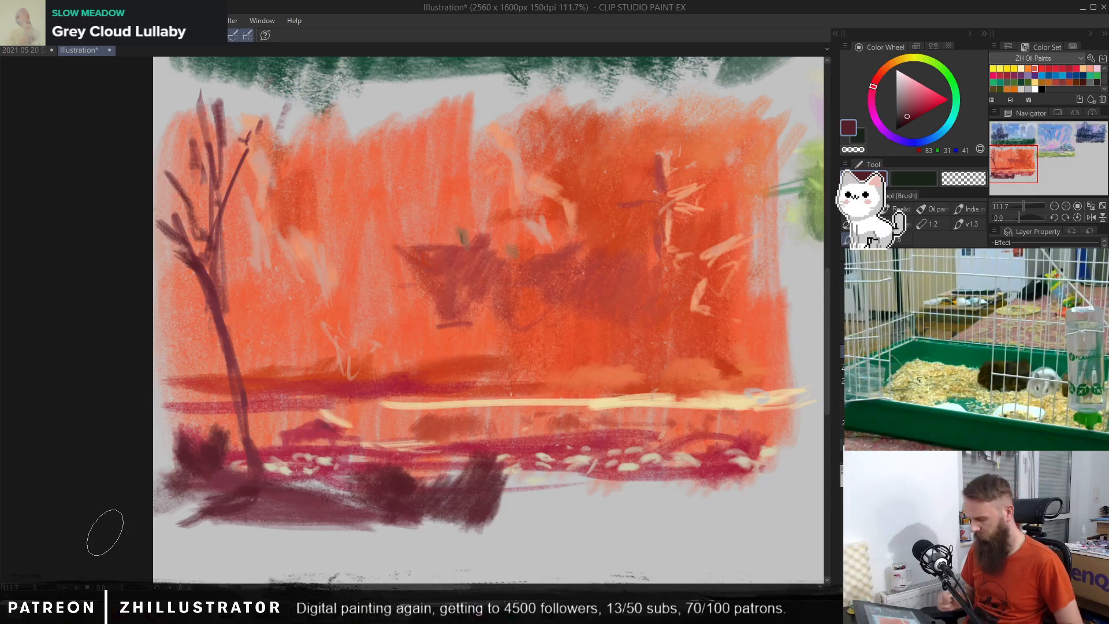
{"action": "mouse_move", "coordinate": [621, 500]}
{"action": "left_mouse_down"}
{"action": "mouse_move", "coordinate": [518, 494]}
{"action": "mouse_move", "coordinate": [541, 472]}
{"action": "mouse_move", "coordinate": [564, 527]}
{"action": "mouse_move", "coordinate": [634, 499]}
{"action": "mouse_move", "coordinate": [721, 506]}
{"action": "mouse_move", "coordinate": [598, 501]}
{"action": "mouse_move", "coordinate": [687, 516]}
{"action": "mouse_move", "coordinate": [703, 487]}
{"action": "mouse_move", "coordinate": [697, 511]}
{"action": "mouse_move", "coordinate": [745, 474]}
{"action": "mouse_move", "coordinate": [670, 508]}
{"action": "mouse_move", "coordinate": [632, 469]}
{"action": "mouse_move", "coordinate": [624, 513]}
{"action": "mouse_move", "coordinate": [732, 465]}
{"action": "mouse_move", "coordinate": [732, 504]}
{"action": "mouse_move", "coordinate": [745, 509]}
{"action": "mouse_move", "coordinate": [676, 485]}
{"action": "left_mouse_up"}
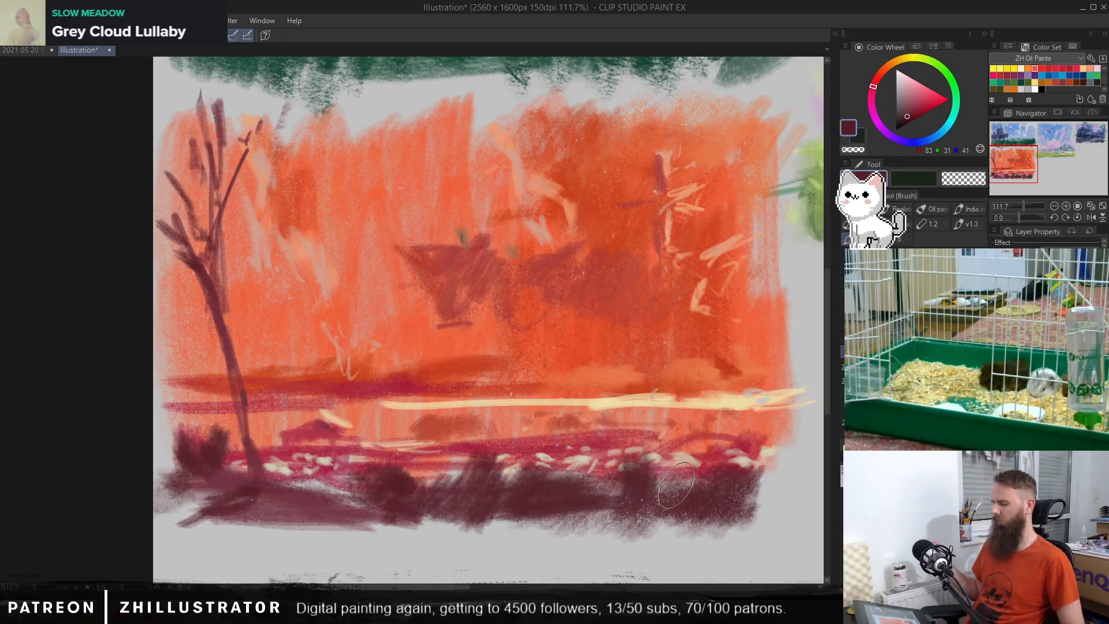
Step: Undo the dark scrub strokes covering the middle and right-hand side of the foreground
{"action": "key", "text": "ctrl+z"}
{"action": "key", "text": "ctrl+z"}
{"action": "key", "text": "ctrl+z"}
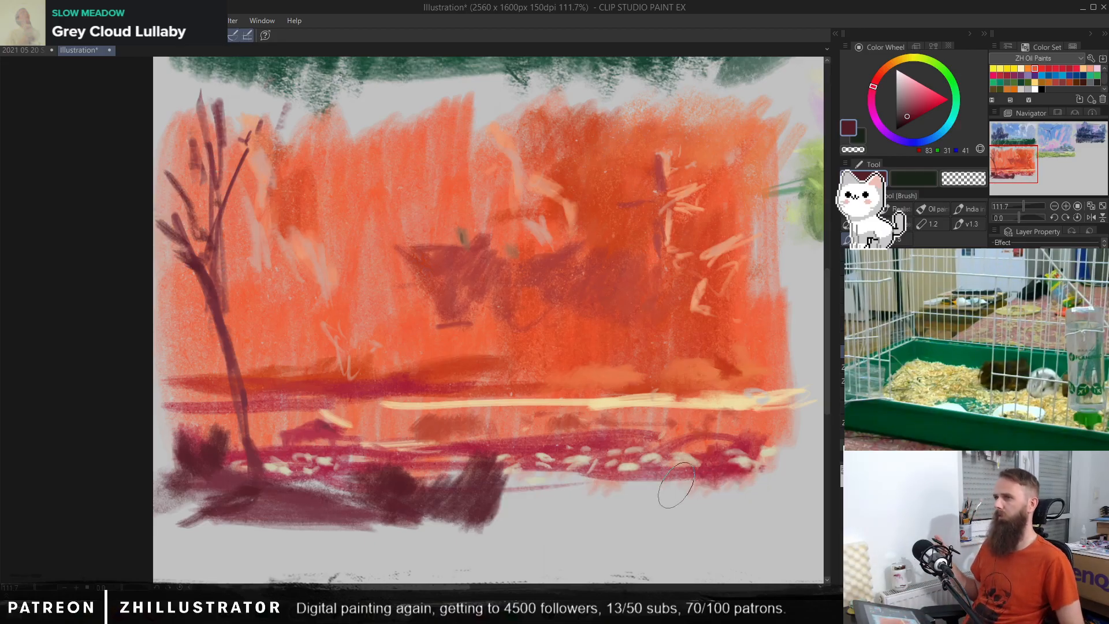
Step: Dab crimson and cream leaf-like marks below the flower strip, from the centre towards the right of the foreground
{"action": "left_click", "coordinate": [631, 464], "text": "alt"}
{"action": "mouse_move", "coordinate": [545, 491]}
{"action": "left_mouse_down"}
{"action": "mouse_move", "coordinate": [527, 496]}
{"action": "mouse_move", "coordinate": [563, 474]}
{"action": "mouse_move", "coordinate": [618, 489]}
{"action": "left_mouse_up"}
{"action": "left_click_drag", "start_coordinate": [676, 500], "coordinate": [685, 502]}
{"action": "left_click", "coordinate": [701, 465], "text": "alt"}
{"action": "left_click_drag", "start_coordinate": [592, 492], "coordinate": [603, 515]}
{"action": "mouse_move", "coordinate": [615, 495]}
{"action": "left_mouse_down"}
{"action": "mouse_move", "coordinate": [621, 517]}
{"action": "mouse_move", "coordinate": [525, 509]}
{"action": "mouse_move", "coordinate": [531, 529]}
{"action": "left_mouse_up"}
{"action": "left_click_drag", "start_coordinate": [568, 480], "coordinate": [574, 510]}
{"action": "left_click_drag", "start_coordinate": [616, 498], "coordinate": [637, 495]}
{"action": "left_click_drag", "start_coordinate": [739, 494], "coordinate": [714, 505]}
Step: Add cream flower dabs in RGB 206, 204, 177 over the dark central bushes and the adjoining foreground
{"action": "left_click", "coordinate": [543, 487], "text": "alt"}
{"action": "mouse_move", "coordinate": [500, 481]}
{"action": "left_mouse_down"}
{"action": "mouse_move", "coordinate": [486, 491]}
{"action": "mouse_move", "coordinate": [497, 496]}
{"action": "mouse_move", "coordinate": [454, 500]}
{"action": "left_mouse_up"}
{"action": "left_click_drag", "start_coordinate": [474, 514], "coordinate": [478, 519]}
{"action": "left_click_drag", "start_coordinate": [399, 503], "coordinate": [407, 508]}
{"action": "left_click_drag", "start_coordinate": [520, 510], "coordinate": [549, 508]}
{"action": "left_click_drag", "start_coordinate": [609, 502], "coordinate": [617, 510]}
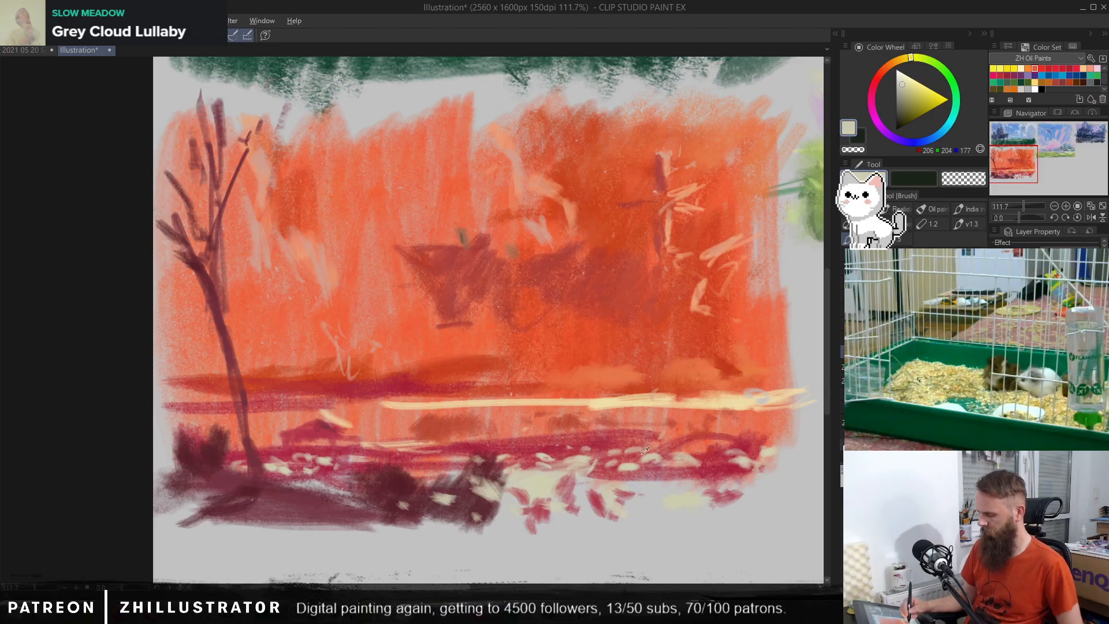
Step: Mix a muted magenta RGB 156, 70, 108 and dab it over the central bush and among the foreground flowers
{"action": "left_click", "coordinate": [871, 97]}
{"action": "left_click", "coordinate": [917, 92]}
{"action": "left_click", "coordinate": [913, 103]}
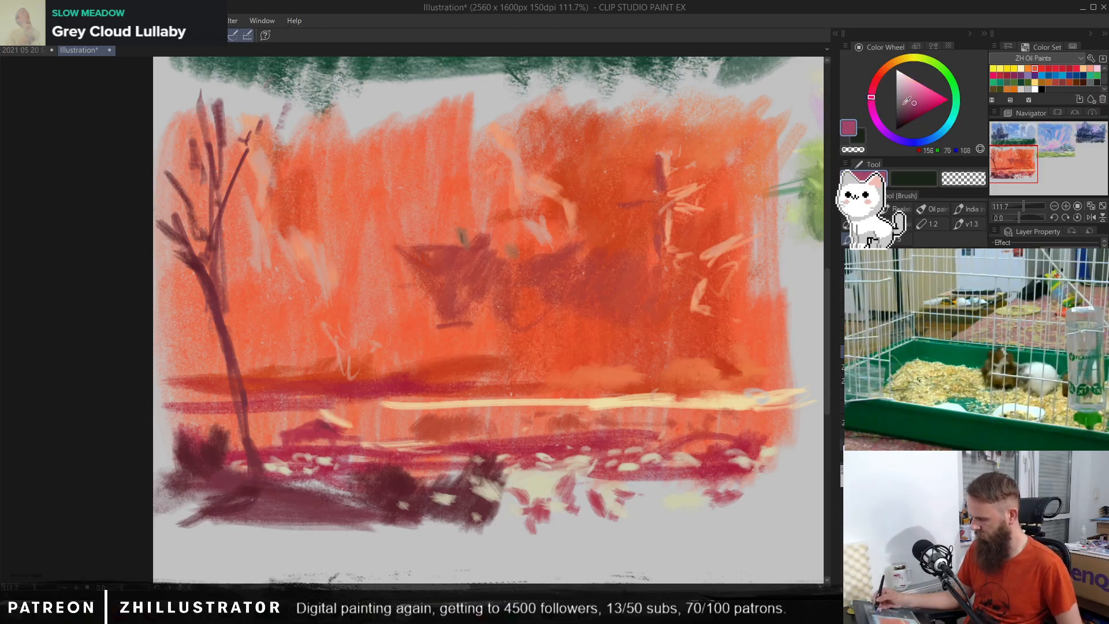
{"action": "left_click_drag", "start_coordinate": [478, 467], "coordinate": [491, 513]}
{"action": "mouse_move", "coordinate": [503, 501]}
{"action": "left_mouse_down"}
{"action": "mouse_move", "coordinate": [528, 483]}
{"action": "mouse_move", "coordinate": [543, 495]}
{"action": "mouse_move", "coordinate": [539, 484]}
{"action": "mouse_move", "coordinate": [556, 486]}
{"action": "mouse_move", "coordinate": [561, 512]}
{"action": "mouse_move", "coordinate": [592, 493]}
{"action": "mouse_move", "coordinate": [600, 504]}
{"action": "mouse_move", "coordinate": [626, 413]}
{"action": "mouse_move", "coordinate": [635, 511]}
{"action": "mouse_move", "coordinate": [643, 520]}
{"action": "mouse_move", "coordinate": [680, 502]}
{"action": "mouse_move", "coordinate": [657, 527]}
{"action": "left_mouse_up"}
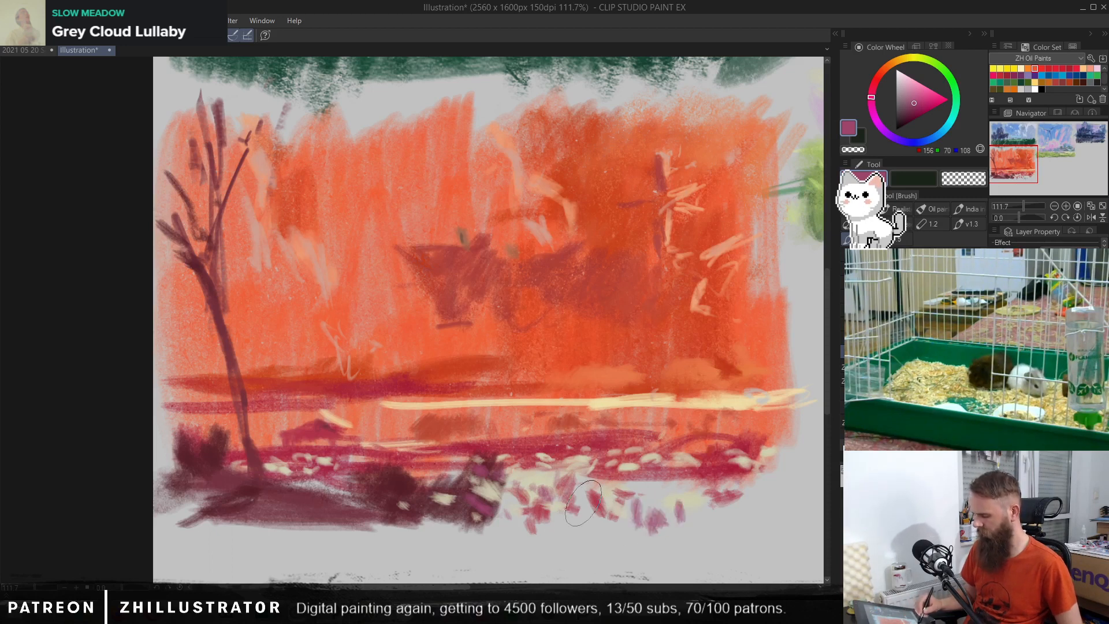
Step: Touch up the ground patch's lower edge and the tree's base with dark maroon RGB 93, 42, 54
{"action": "left_click", "coordinate": [406, 478], "text": "alt"}
{"action": "left_click_drag", "start_coordinate": [365, 508], "coordinate": [376, 527]}
{"action": "left_click_drag", "start_coordinate": [242, 509], "coordinate": [182, 522]}
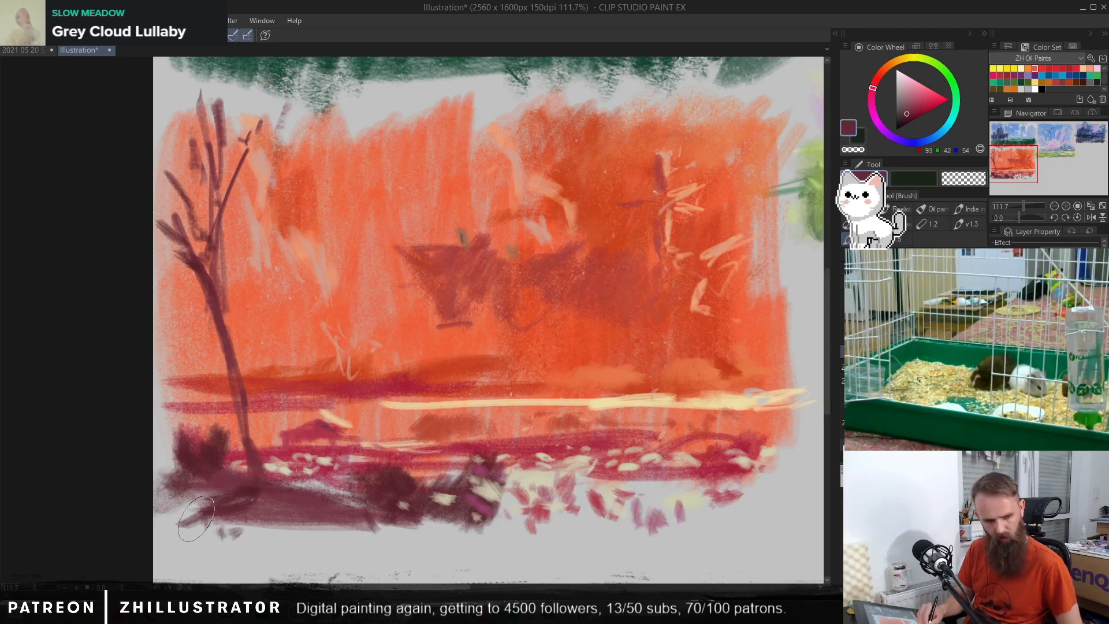
{"action": "left_click_drag", "start_coordinate": [228, 444], "coordinate": [245, 479]}
Step: Brush textured dark maroon scrub beneath the flower dabs, from the centre to the right end of the foreground
{"action": "left_click_drag", "start_coordinate": [571, 502], "coordinate": [550, 529]}
{"action": "left_click_drag", "start_coordinate": [534, 485], "coordinate": [502, 539]}
{"action": "left_click_drag", "start_coordinate": [597, 499], "coordinate": [583, 534]}
{"action": "mouse_move", "coordinate": [640, 497]}
{"action": "left_mouse_down"}
{"action": "mouse_move", "coordinate": [626, 531]}
{"action": "mouse_move", "coordinate": [635, 540]}
{"action": "left_mouse_up"}
{"action": "mouse_move", "coordinate": [621, 496]}
{"action": "left_mouse_down"}
{"action": "mouse_move", "coordinate": [601, 531]}
{"action": "mouse_move", "coordinate": [531, 540]}
{"action": "left_mouse_up"}
{"action": "mouse_move", "coordinate": [612, 520]}
{"action": "left_mouse_down"}
{"action": "mouse_move", "coordinate": [751, 509]}
{"action": "mouse_move", "coordinate": [724, 528]}
{"action": "left_mouse_up"}
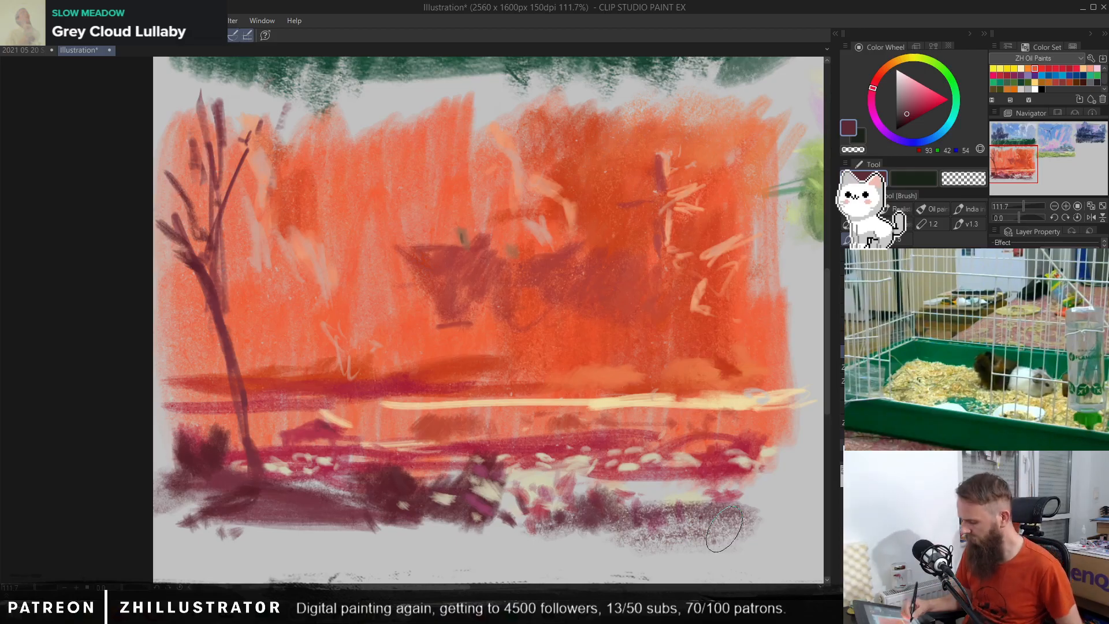
Step: Dab cream RGB 206, 206, 176 flowers over the centre of the flower strip and the scrub below it
{"action": "left_click", "coordinate": [537, 465], "text": "alt"}
{"action": "left_click_drag", "start_coordinate": [522, 469], "coordinate": [548, 488]}
{"action": "left_click", "coordinate": [575, 463], "text": "alt"}
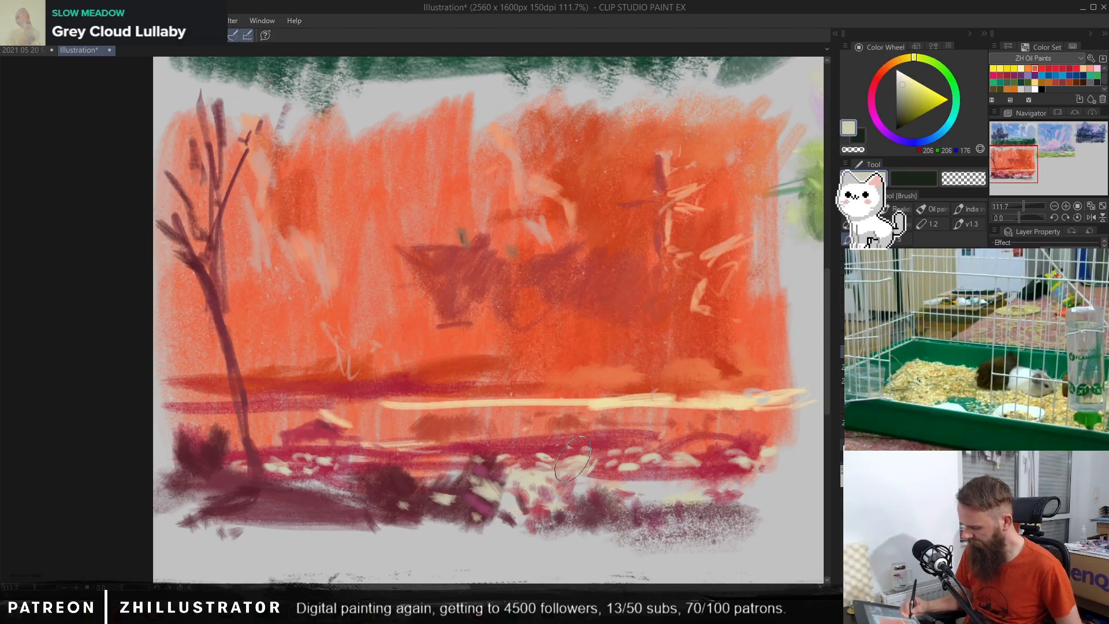
{"action": "mouse_move", "coordinate": [620, 506]}
{"action": "left_mouse_down"}
{"action": "mouse_move", "coordinate": [611, 495]}
{"action": "mouse_move", "coordinate": [630, 506]}
{"action": "mouse_move", "coordinate": [601, 514]}
{"action": "left_mouse_up"}
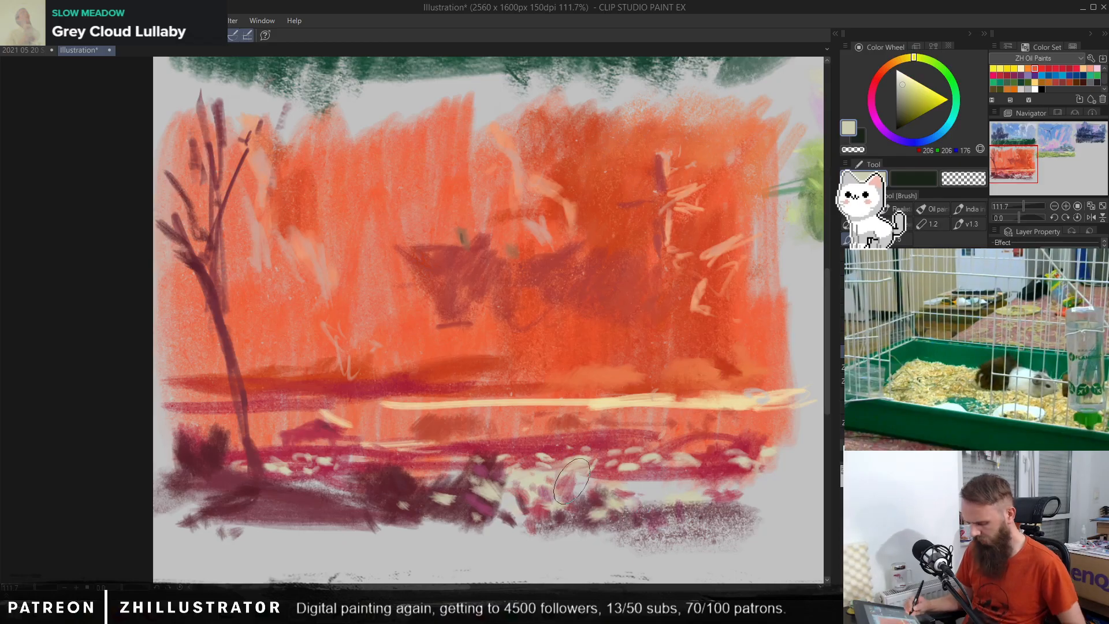
Step: Draw fine magenta RGB 146, 63, 100 accents at the right end of the flower bed with the soft pencil
{"action": "key", "text": "p"}
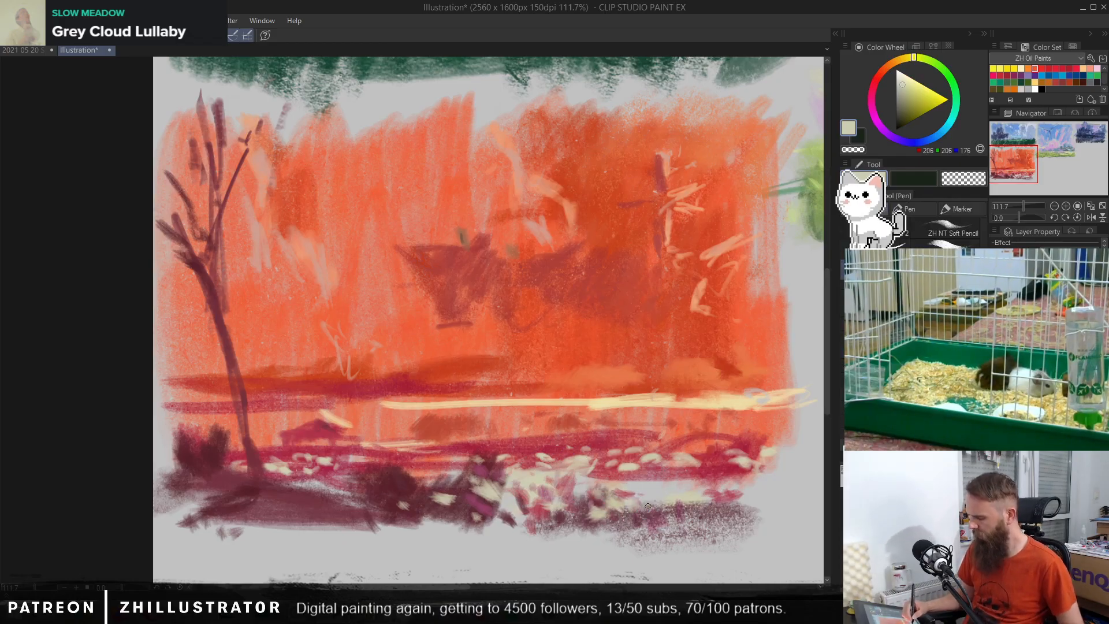
{"action": "left_click", "coordinate": [488, 501], "text": "alt"}
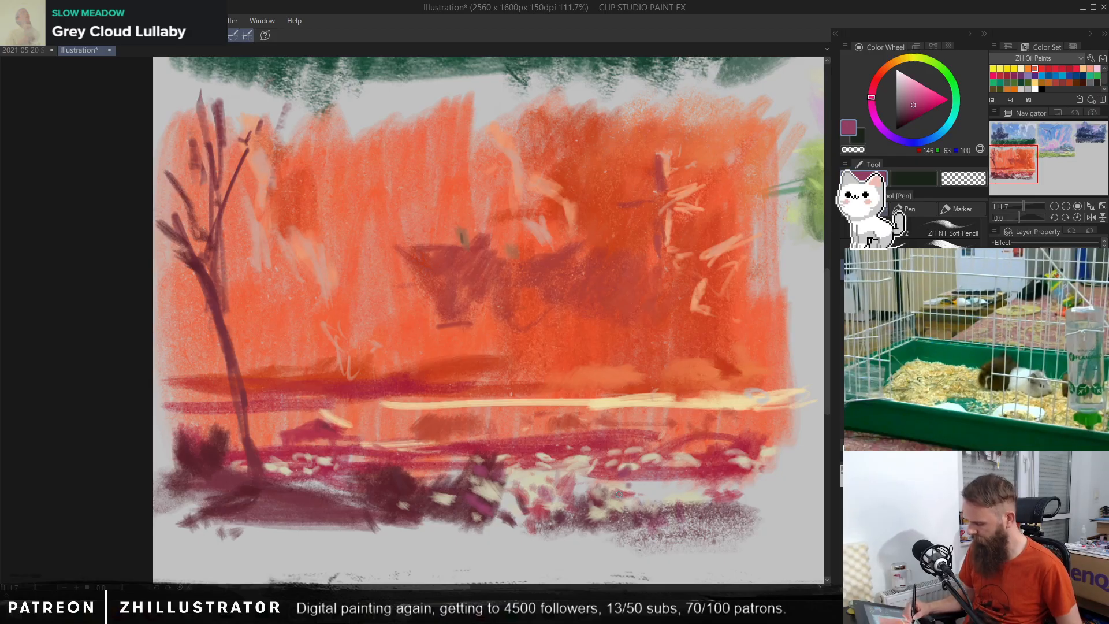
{"action": "left_click_drag", "start_coordinate": [683, 510], "coordinate": [746, 468]}
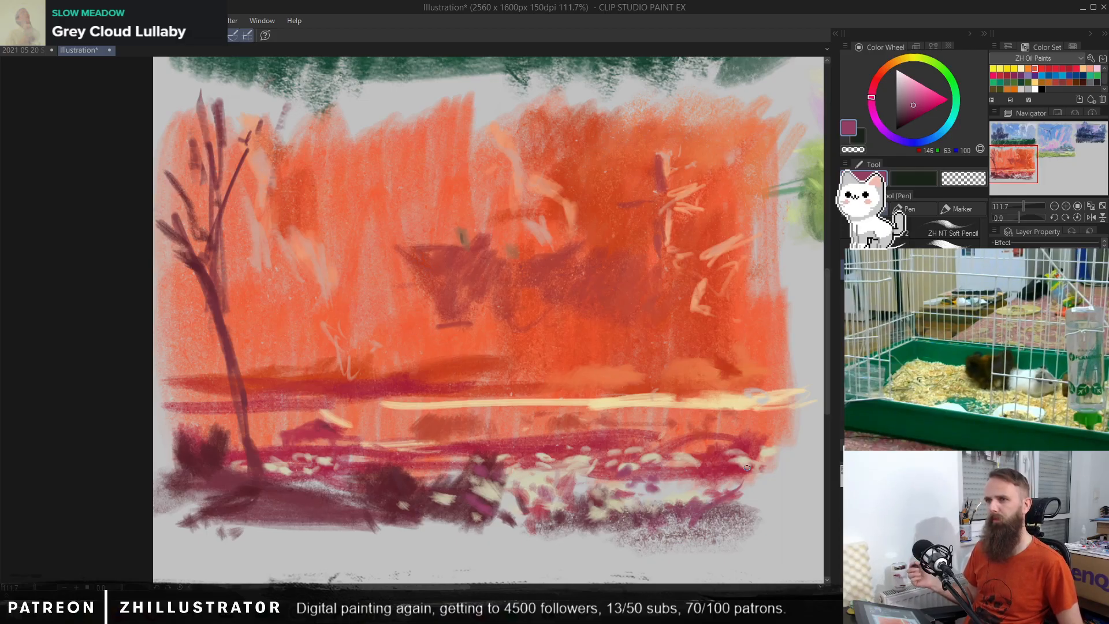
Step: Pencil small bright peach RGB 241, 223, 194 petals across the central flowers and over the dark bushes
{"action": "left_click", "coordinate": [584, 462], "text": "alt"}
{"action": "left_click", "coordinate": [581, 452], "text": "alt"}
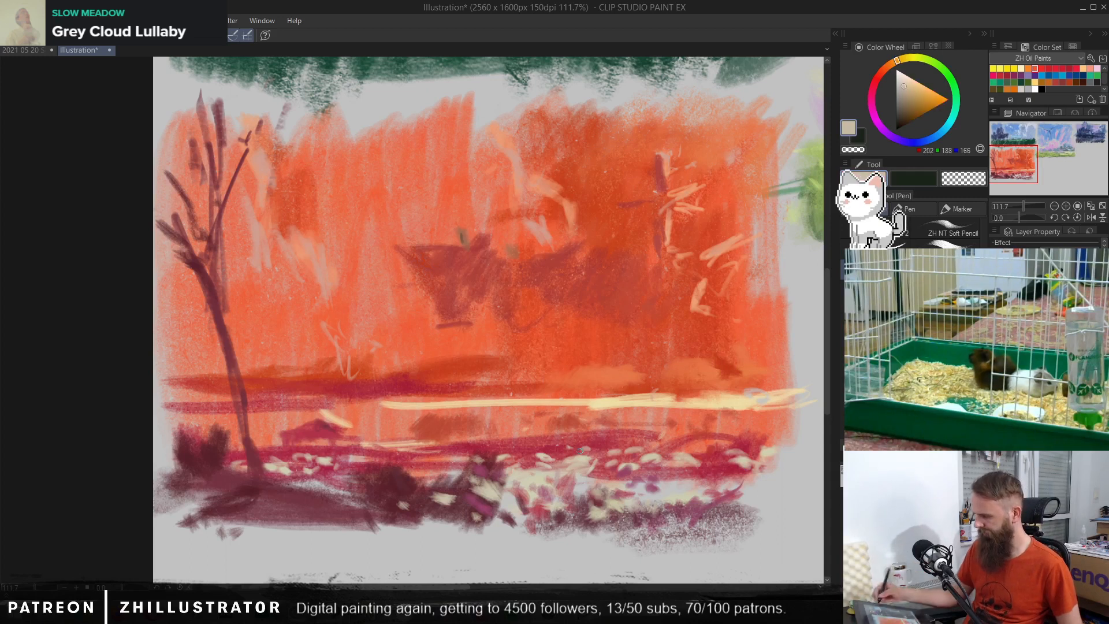
{"action": "left_click", "coordinate": [906, 78]}
{"action": "mouse_move", "coordinate": [579, 458]}
{"action": "left_mouse_down"}
{"action": "mouse_move", "coordinate": [526, 489]}
{"action": "mouse_move", "coordinate": [514, 475]}
{"action": "mouse_move", "coordinate": [527, 478]}
{"action": "mouse_move", "coordinate": [522, 487]}
{"action": "mouse_move", "coordinate": [484, 493]}
{"action": "mouse_move", "coordinate": [514, 498]}
{"action": "mouse_move", "coordinate": [501, 461]}
{"action": "mouse_move", "coordinate": [476, 460]}
{"action": "left_mouse_up"}
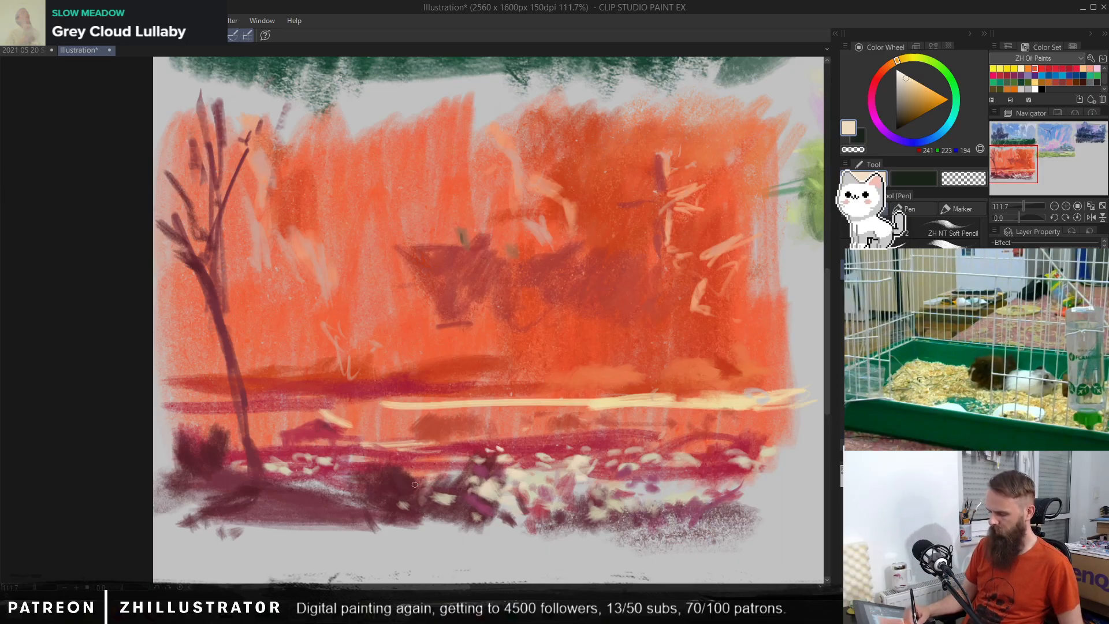
{"action": "left_click_drag", "start_coordinate": [426, 489], "coordinate": [448, 502]}
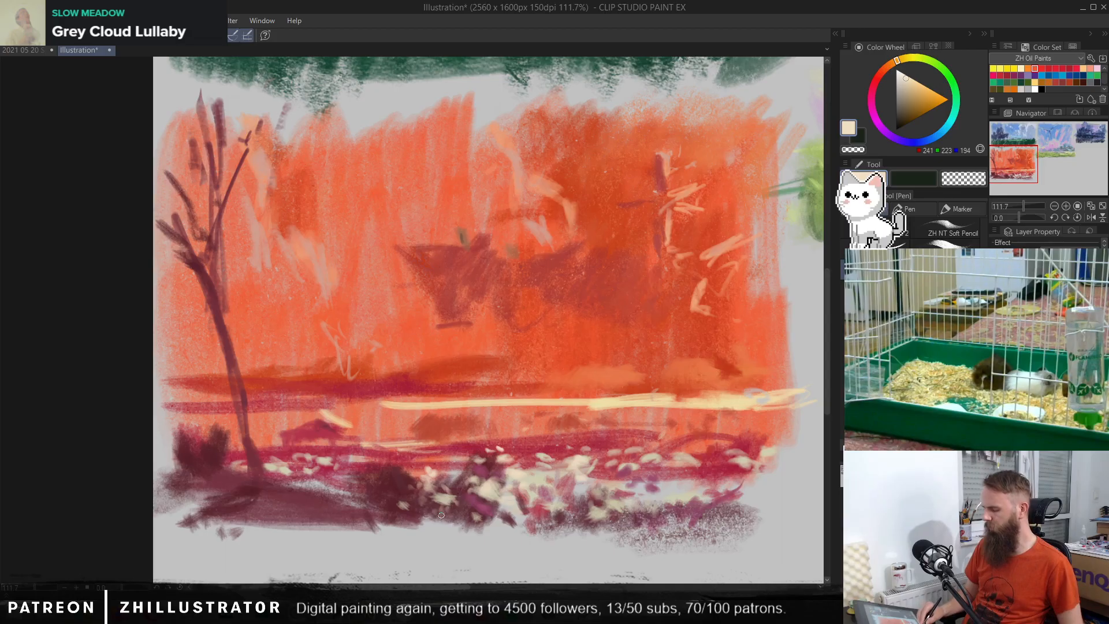
Step: Pencil small mauve and crimson accents among the pale flowers near the central bushes
{"action": "left_click", "coordinate": [494, 497], "text": "alt"}
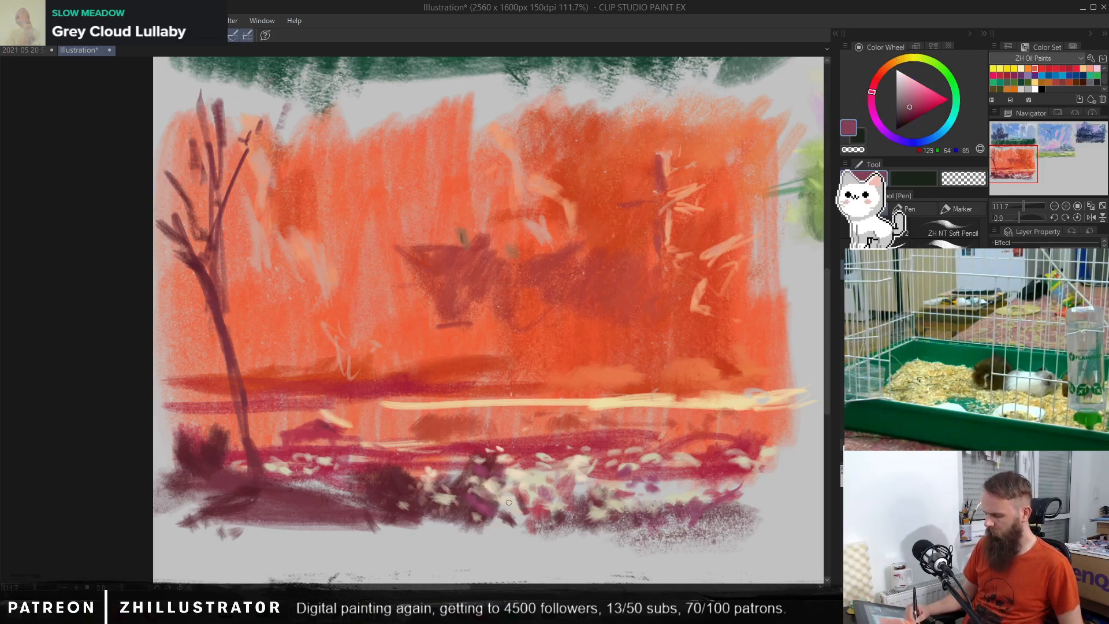
{"action": "left_click", "coordinate": [482, 442], "text": "alt"}
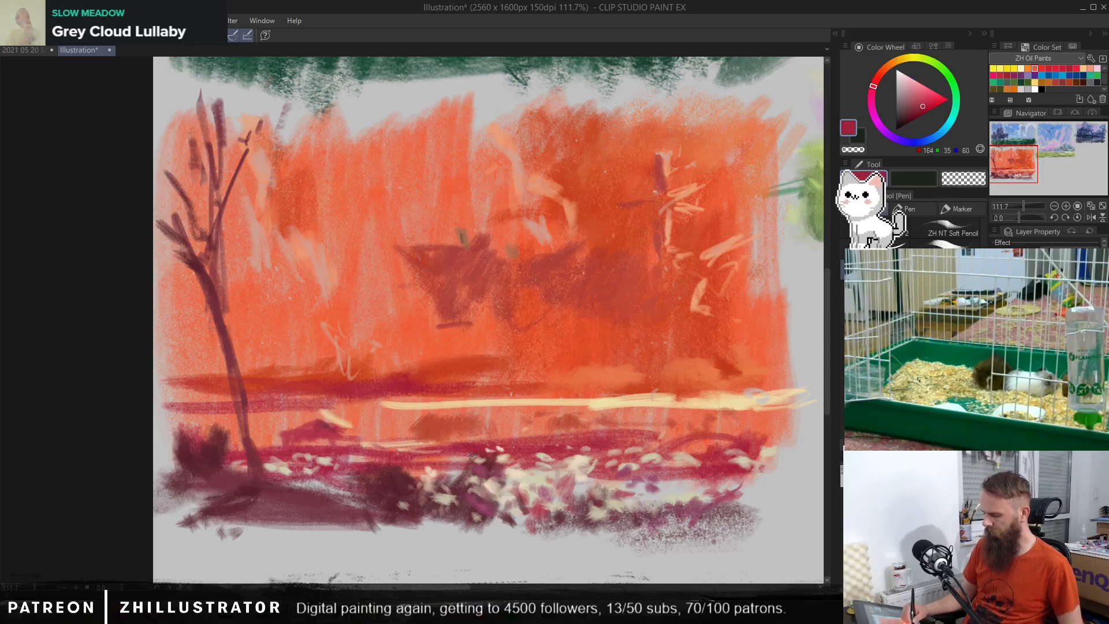
{"action": "left_click", "coordinate": [465, 459], "text": "alt"}
{"action": "left_click", "coordinate": [420, 501], "text": "alt"}
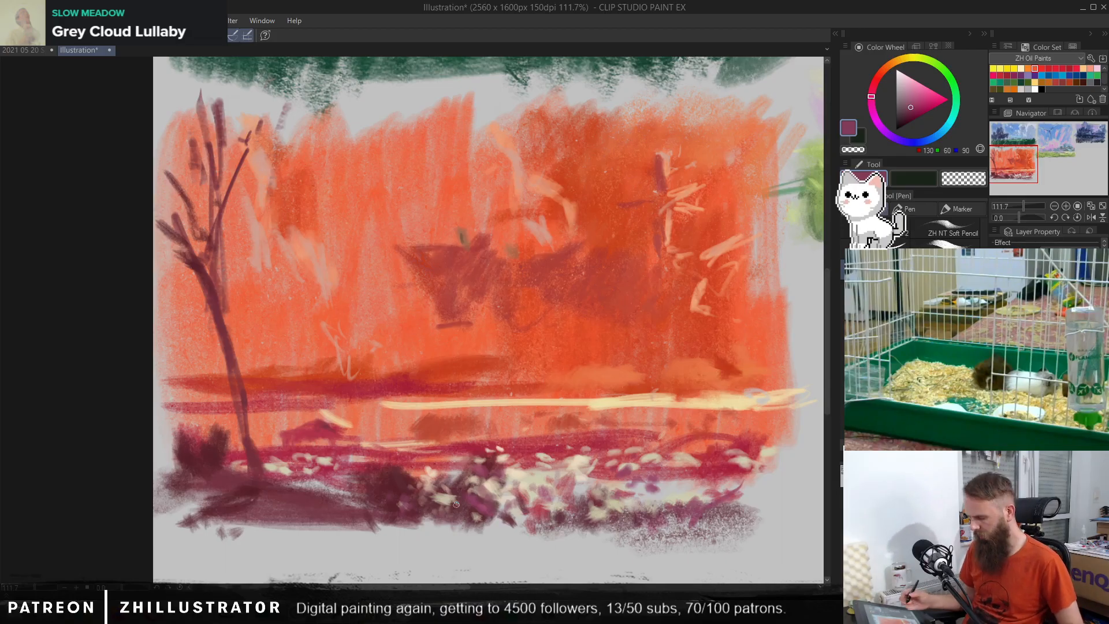
Step: Brush a dusty pink RGB 193, 99, 99 glaze over the flower strip behind the central bushes and towards the right
{"action": "key", "text": "b"}
{"action": "left_click", "coordinate": [513, 467], "text": "alt"}
{"action": "mouse_move", "coordinate": [520, 476]}
{"action": "left_mouse_down"}
{"action": "mouse_move", "coordinate": [538, 483]}
{"action": "mouse_move", "coordinate": [513, 478]}
{"action": "mouse_move", "coordinate": [572, 453]}
{"action": "mouse_move", "coordinate": [641, 462]}
{"action": "mouse_move", "coordinate": [723, 442]}
{"action": "left_mouse_up"}
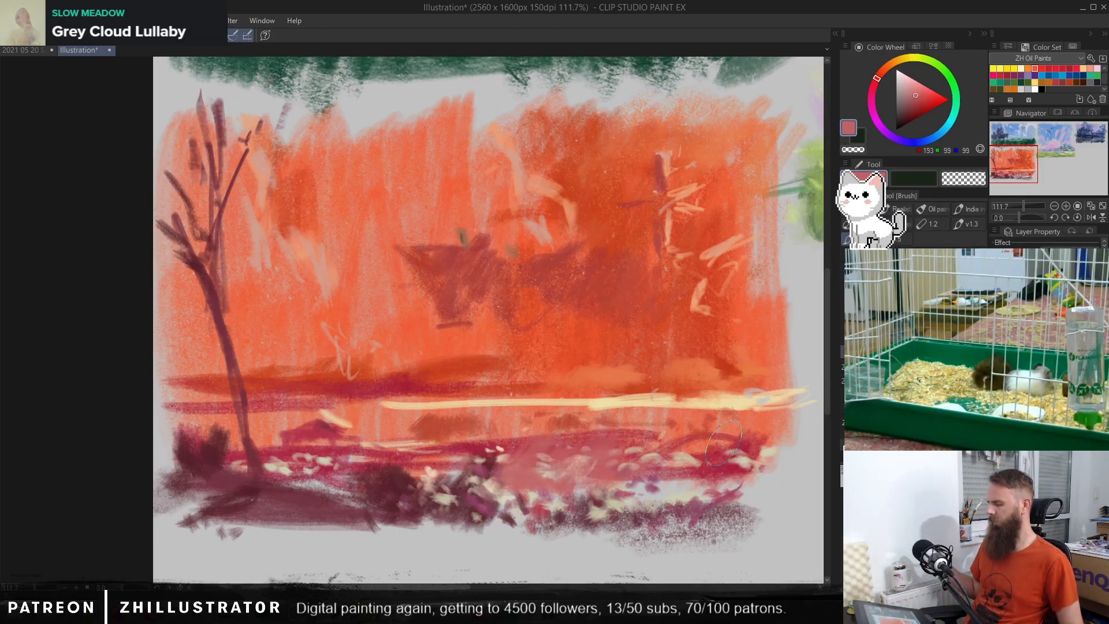
{"action": "left_click", "coordinate": [521, 453], "text": "alt"}
{"action": "left_click_drag", "start_coordinate": [498, 463], "coordinate": [441, 456]}
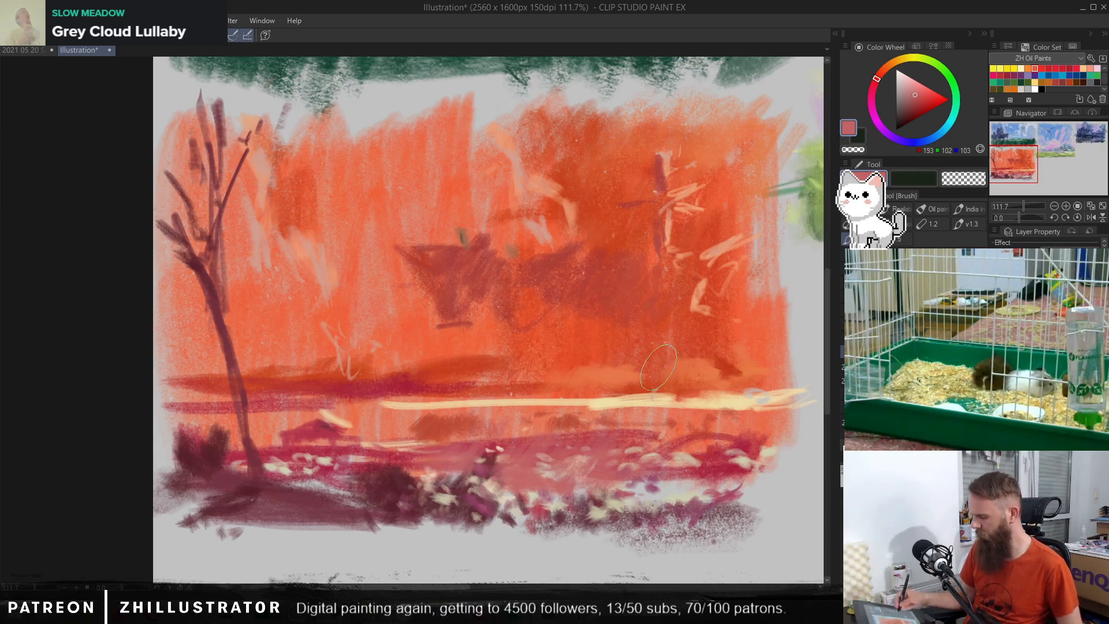
{"action": "left_click", "coordinate": [421, 457], "text": "alt"}
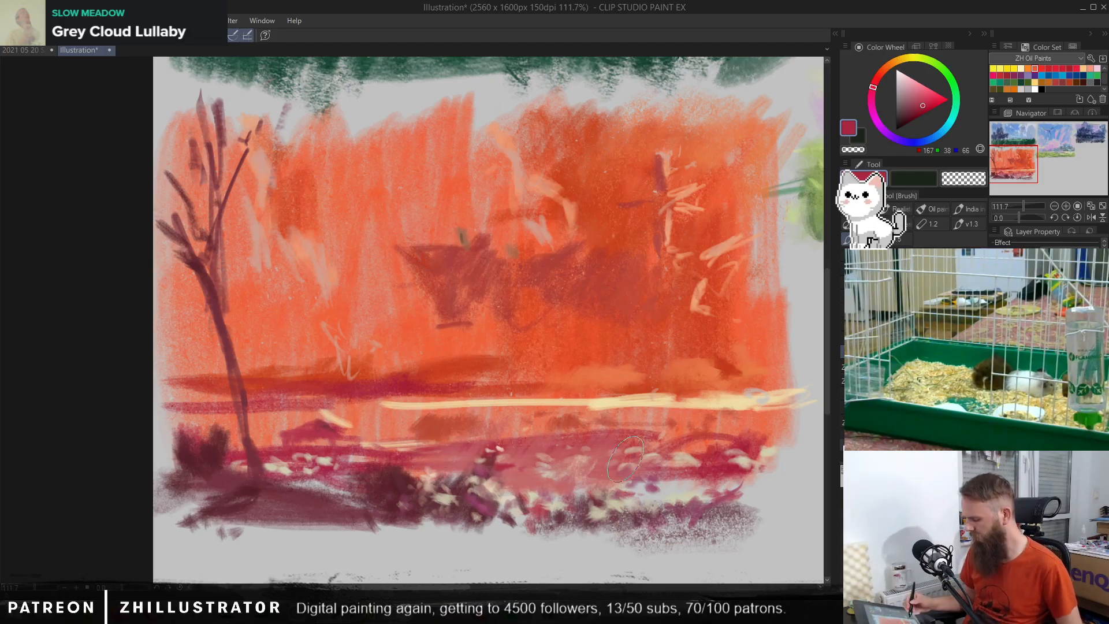
Step: Dab cream RGB 201, 203, 176 flowers over the dark bushes and the speckled scrub on the right
{"action": "left_click", "coordinate": [655, 480], "text": "alt"}
{"action": "left_click", "coordinate": [663, 477], "text": "alt"}
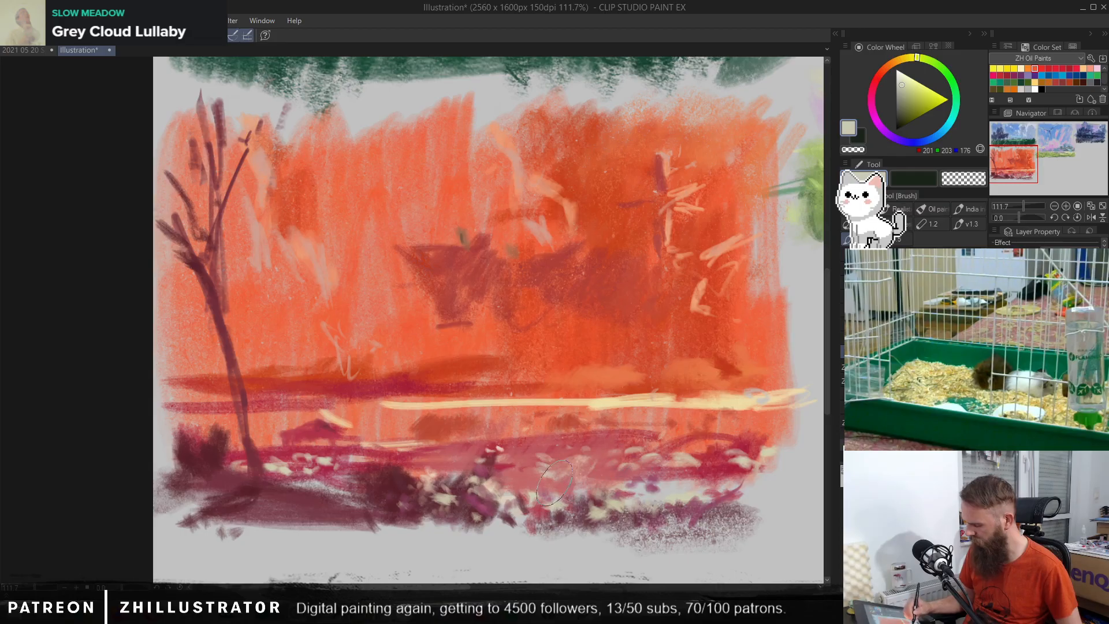
{"action": "mouse_move", "coordinate": [503, 481]}
{"action": "left_mouse_down"}
{"action": "mouse_move", "coordinate": [387, 488]}
{"action": "mouse_move", "coordinate": [395, 479]}
{"action": "mouse_move", "coordinate": [364, 519]}
{"action": "mouse_move", "coordinate": [439, 508]}
{"action": "left_mouse_up"}
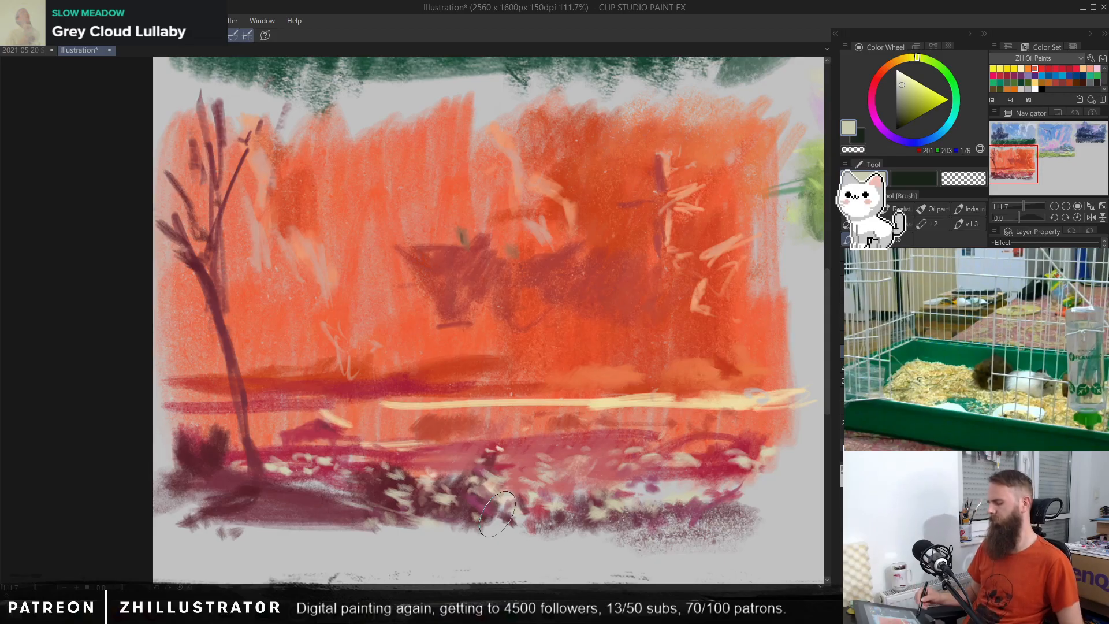
{"action": "mouse_move", "coordinate": [658, 518]}
{"action": "left_mouse_down"}
{"action": "mouse_move", "coordinate": [739, 513]}
{"action": "mouse_move", "coordinate": [707, 519]}
{"action": "mouse_move", "coordinate": [710, 467]}
{"action": "left_mouse_up"}
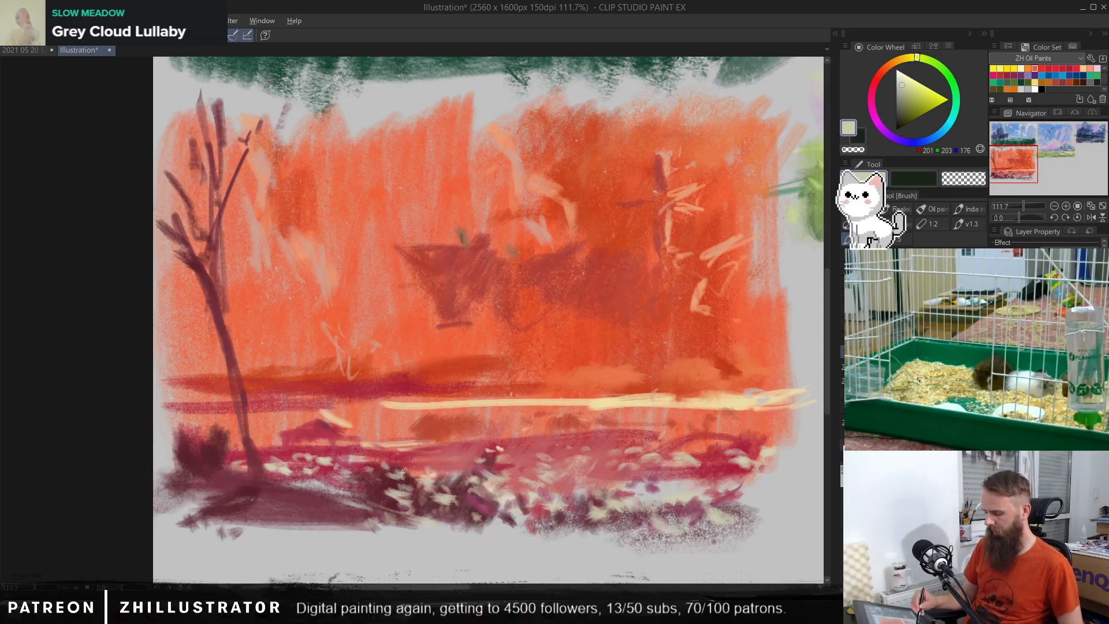
Step: Deepen the bushes at the tree base with maroon RGB 102, 39, 52 and add a small mark beside the trunk
{"action": "left_click", "coordinate": [365, 480], "text": "alt"}
{"action": "mouse_move", "coordinate": [222, 455]}
{"action": "left_mouse_down"}
{"action": "mouse_move", "coordinate": [182, 420]}
{"action": "mouse_move", "coordinate": [200, 451]}
{"action": "mouse_move", "coordinate": [197, 410]}
{"action": "mouse_move", "coordinate": [213, 418]}
{"action": "mouse_move", "coordinate": [212, 407]}
{"action": "mouse_move", "coordinate": [216, 444]}
{"action": "left_mouse_up"}
{"action": "left_click_drag", "start_coordinate": [176, 364], "coordinate": [184, 370]}
{"action": "left_click_drag", "start_coordinate": [197, 450], "coordinate": [192, 471]}
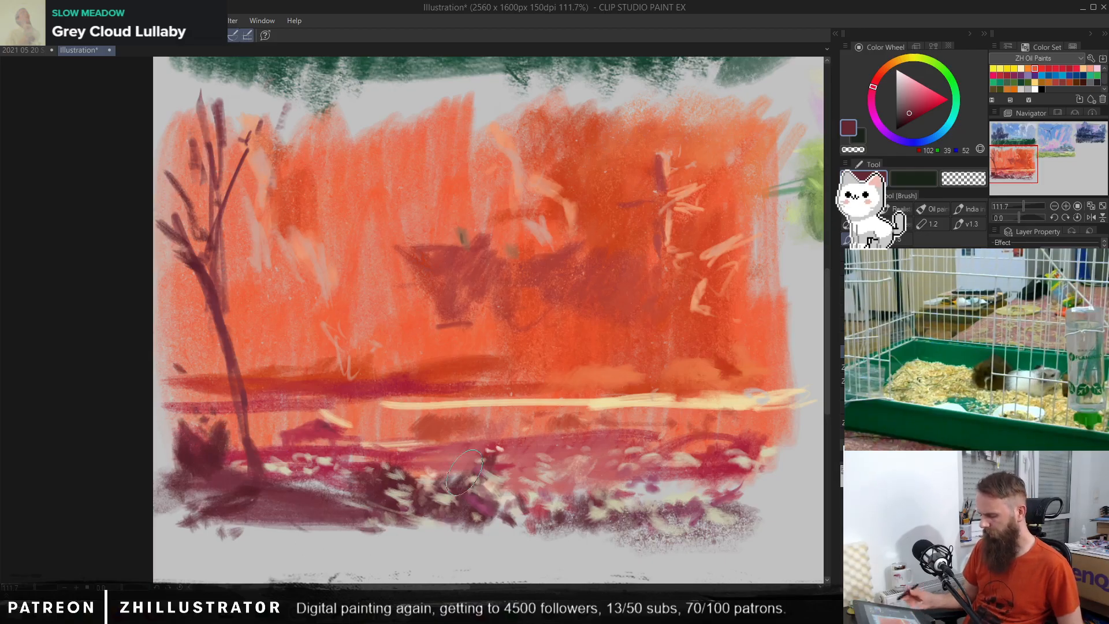
Step: Shape the small bush to the right of the trunk in dark red RGB 127, 35, 53
{"action": "left_click", "coordinate": [323, 423], "text": "alt"}
{"action": "left_click", "coordinate": [314, 417], "text": "alt"}
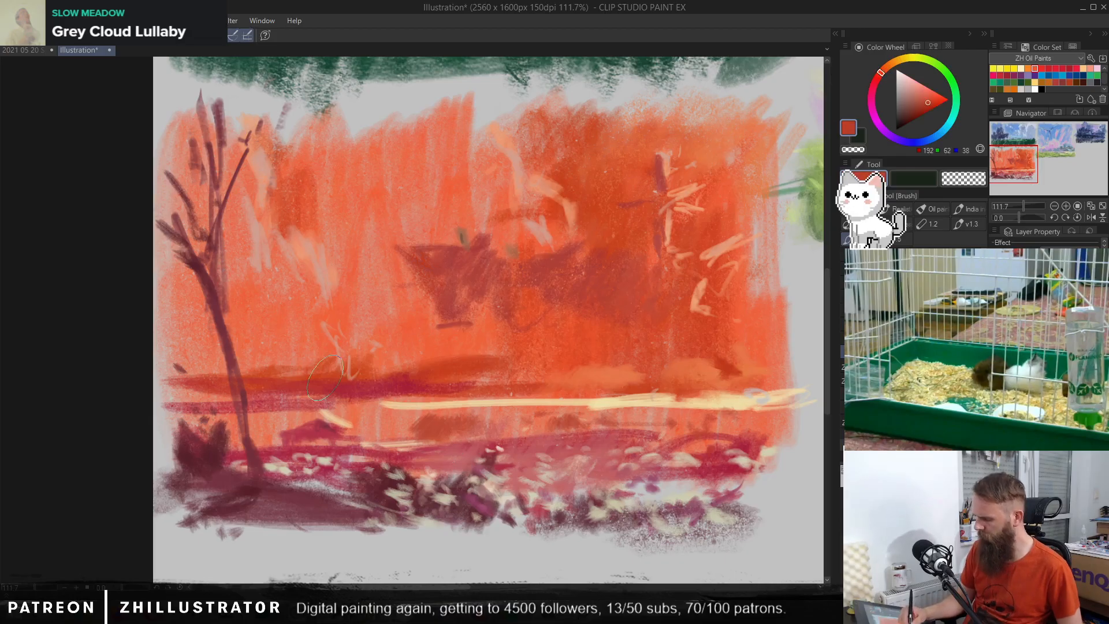
{"action": "left_click", "coordinate": [307, 434], "text": "alt"}
{"action": "left_click", "coordinate": [915, 111]}
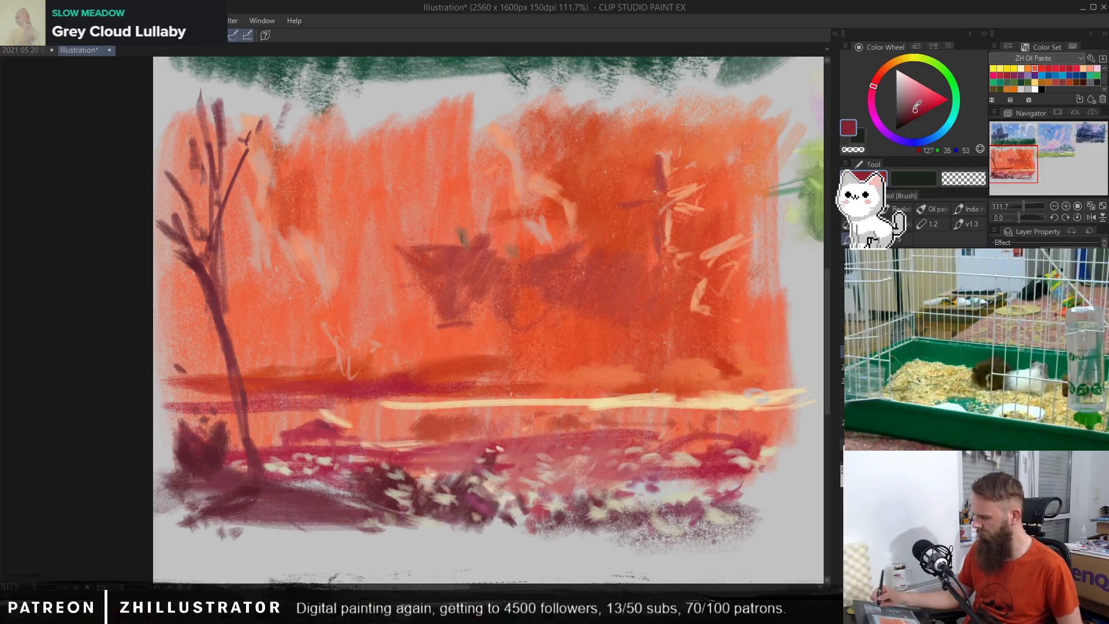
{"action": "mouse_move", "coordinate": [314, 421]}
{"action": "left_mouse_down"}
{"action": "mouse_move", "coordinate": [283, 439]}
{"action": "mouse_move", "coordinate": [308, 423]}
{"action": "mouse_move", "coordinate": [336, 430]}
{"action": "left_mouse_up"}
Step: Try a tall dark red shape rising between the trunk and the small bush, and undo it
{"action": "mouse_move", "coordinate": [288, 393]}
{"action": "left_mouse_down"}
{"action": "mouse_move", "coordinate": [274, 391]}
{"action": "mouse_move", "coordinate": [264, 338]}
{"action": "mouse_move", "coordinate": [284, 342]}
{"action": "mouse_move", "coordinate": [275, 338]}
{"action": "mouse_move", "coordinate": [284, 394]}
{"action": "mouse_move", "coordinate": [255, 453]}
{"action": "left_mouse_up"}
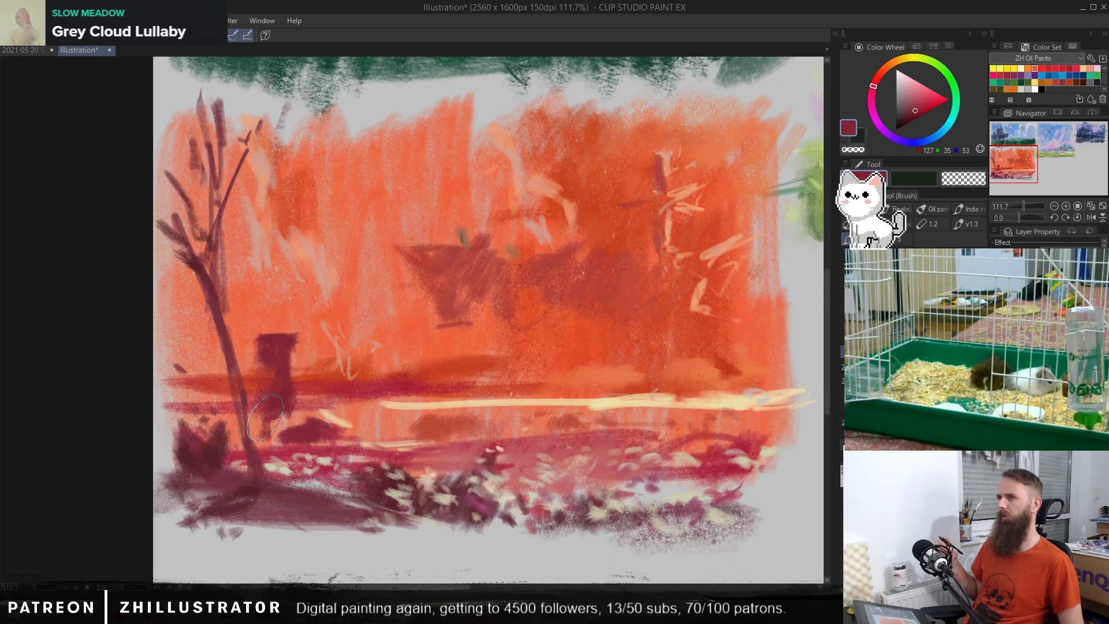
{"action": "key", "text": "ctrl+z"}
{"action": "key", "text": "ctrl+z"}
{"action": "key", "text": "ctrl+z"}
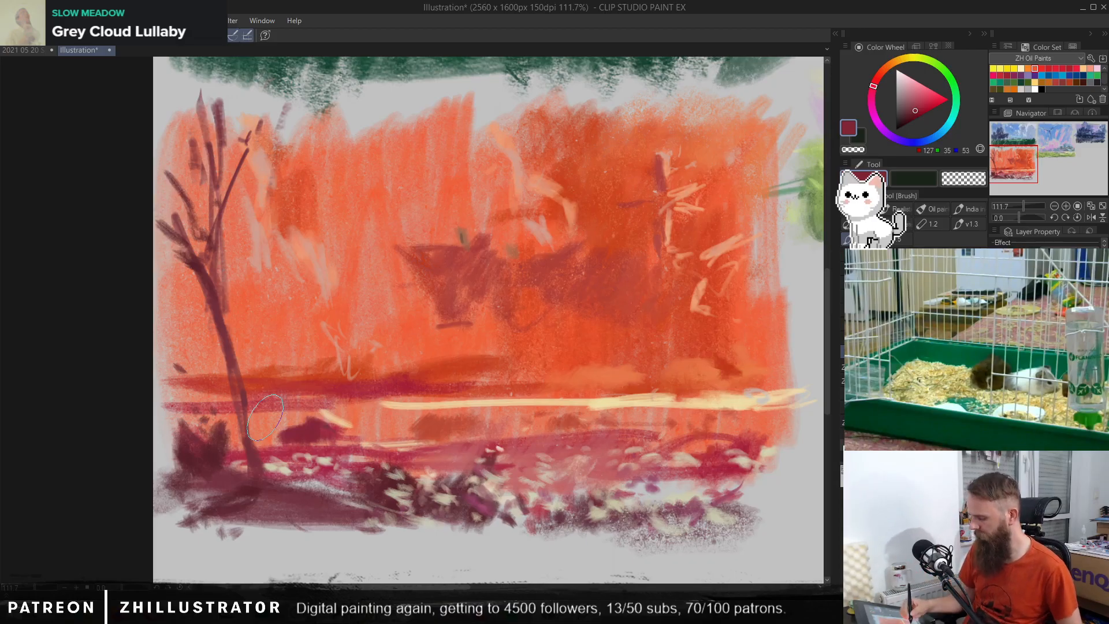
Step: Extend the pale horizon stripe leftward in peach RGB 236, 195, 142, with light touches on both sides of the trunk
{"action": "left_click", "coordinate": [542, 434], "text": "alt"}
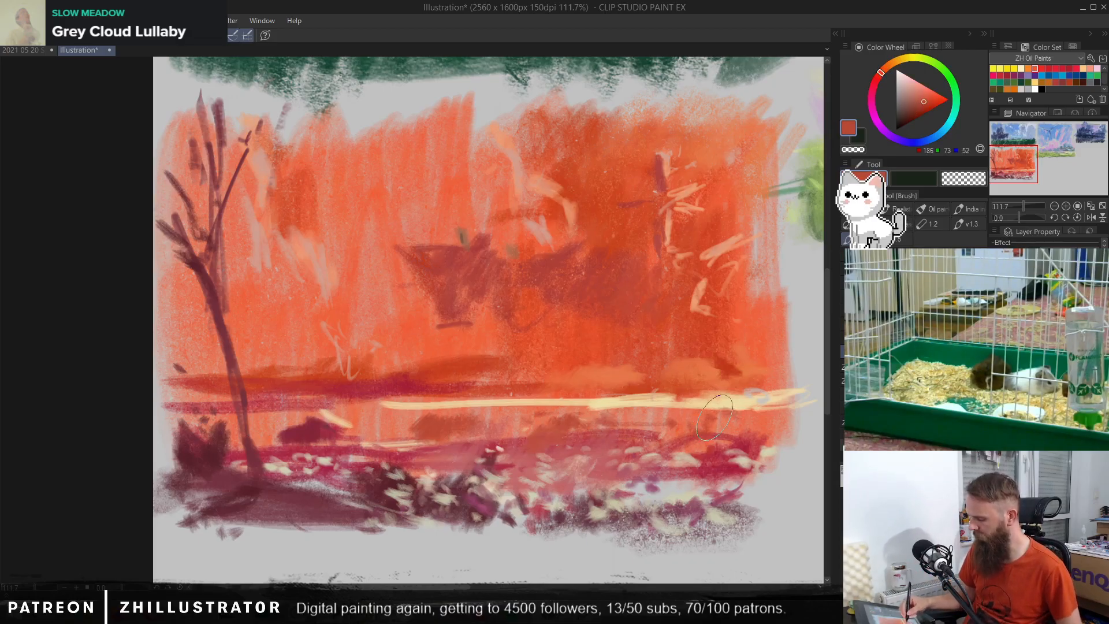
{"action": "left_click", "coordinate": [378, 405], "text": "alt"}
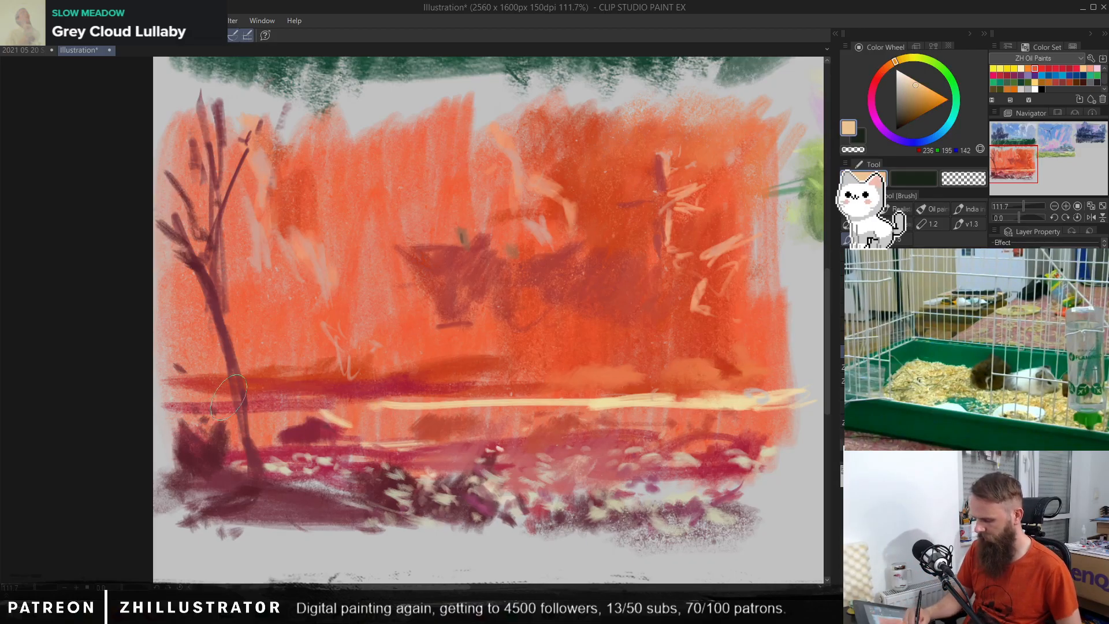
{"action": "left_click_drag", "start_coordinate": [223, 397], "coordinate": [188, 396]}
{"action": "left_click_drag", "start_coordinate": [259, 408], "coordinate": [242, 407]}
{"action": "left_click", "coordinate": [761, 393], "text": "alt"}
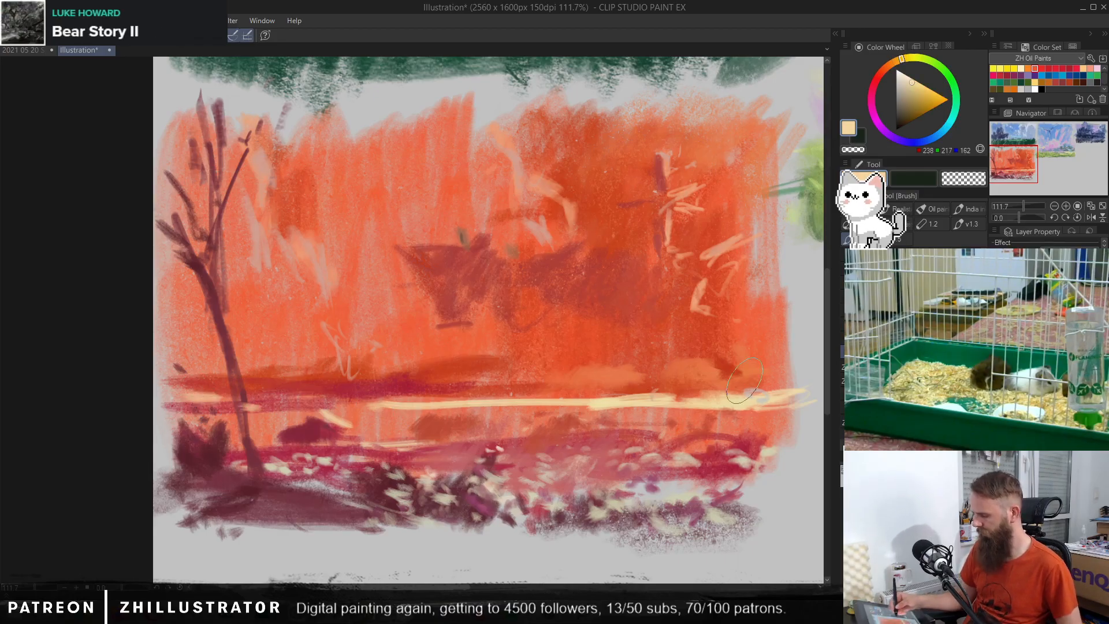
{"action": "left_click", "coordinate": [663, 230], "text": "alt"}
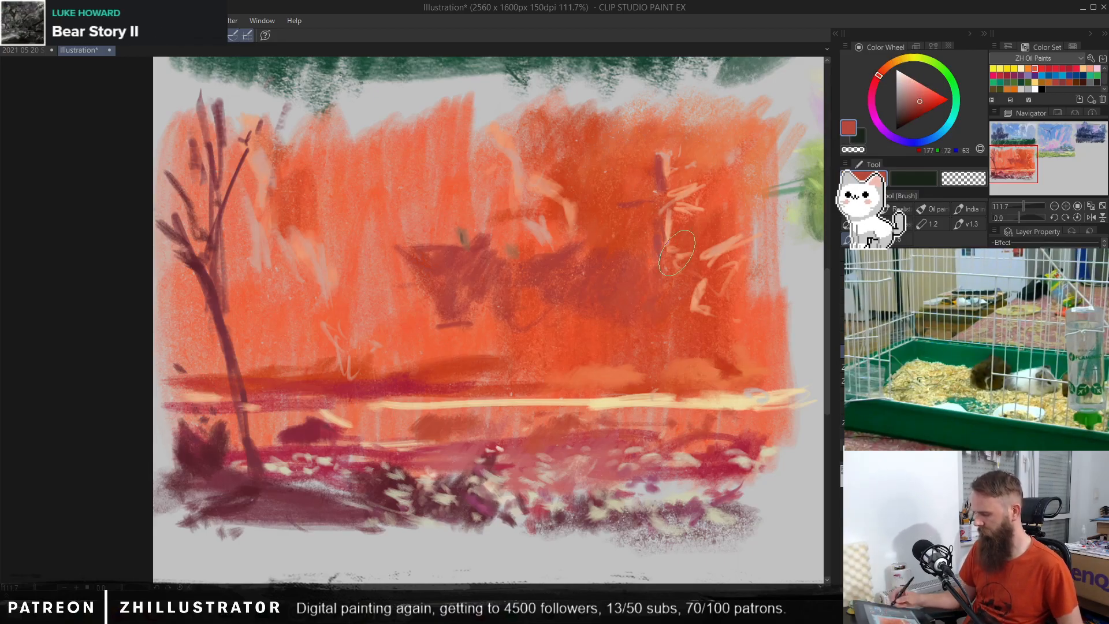
Step: Clear the layer with the tree and foreground to compare the thumbnail without it, and restore the layer's paint
{"action": "key", "text": "Delete"}
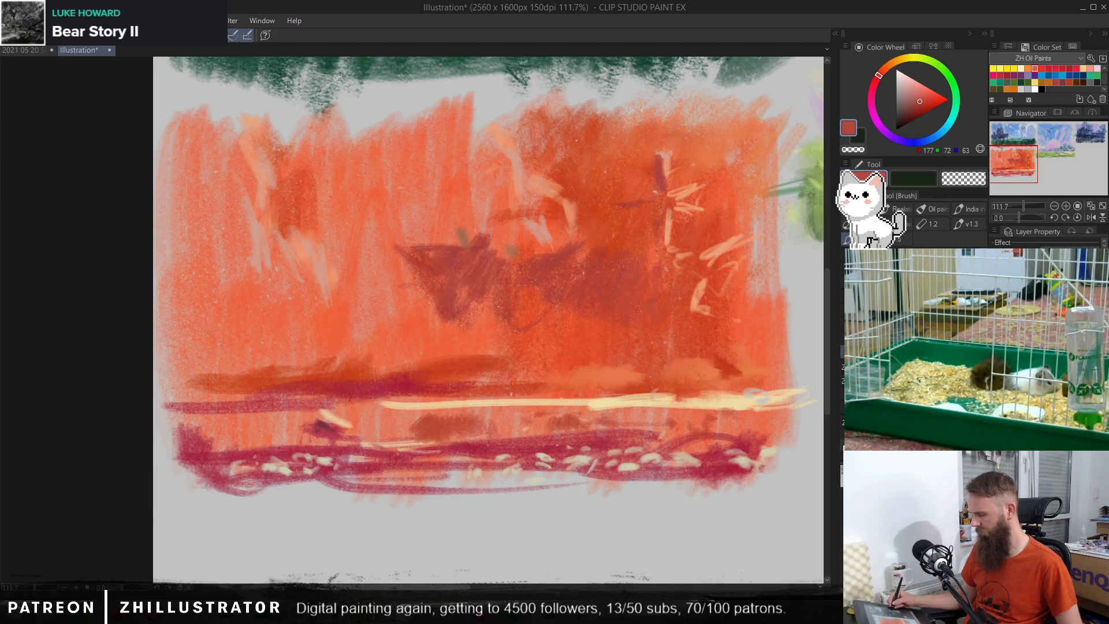
{"action": "key", "text": "ctrl+z"}
{"action": "key", "text": "ctrl+y"}
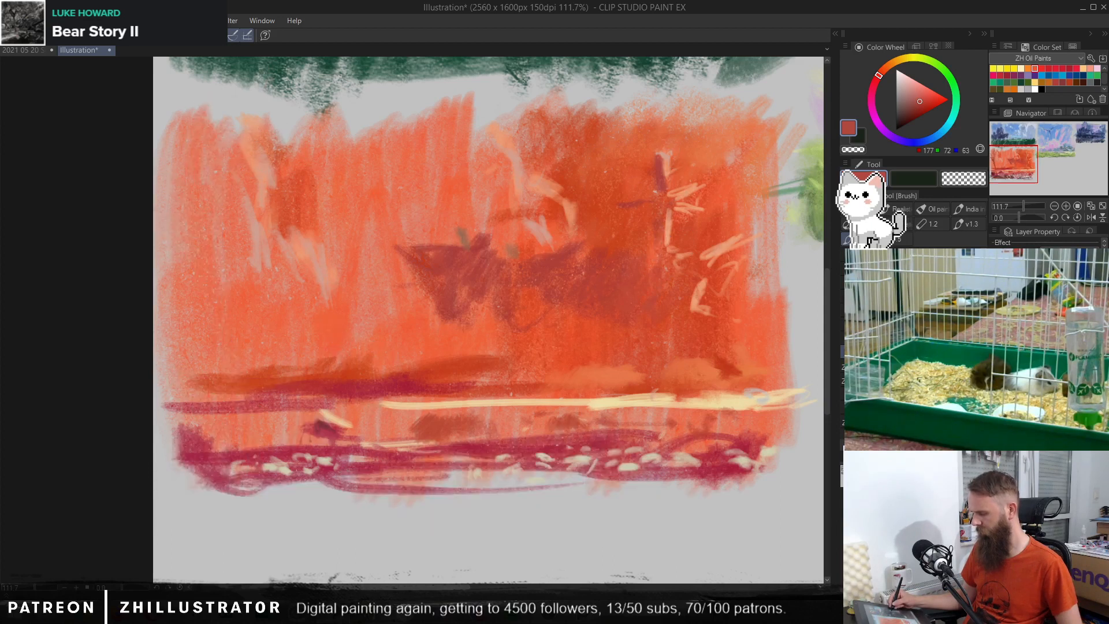
{"action": "key", "text": "ctrl+z"}
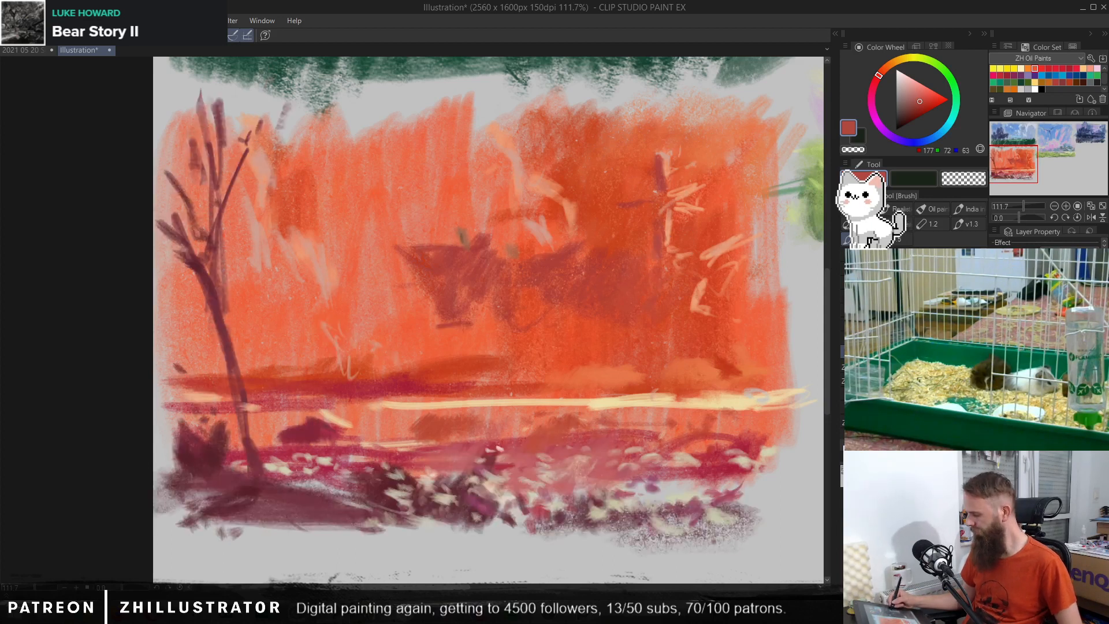
Step: Compare the orange thumbnail with and without its last change, try shifting the tree and foreground layer slightly upward, and undo the shift
{"action": "key", "text": "ctrl+y"}
{"action": "key", "text": "ctrl+z"}
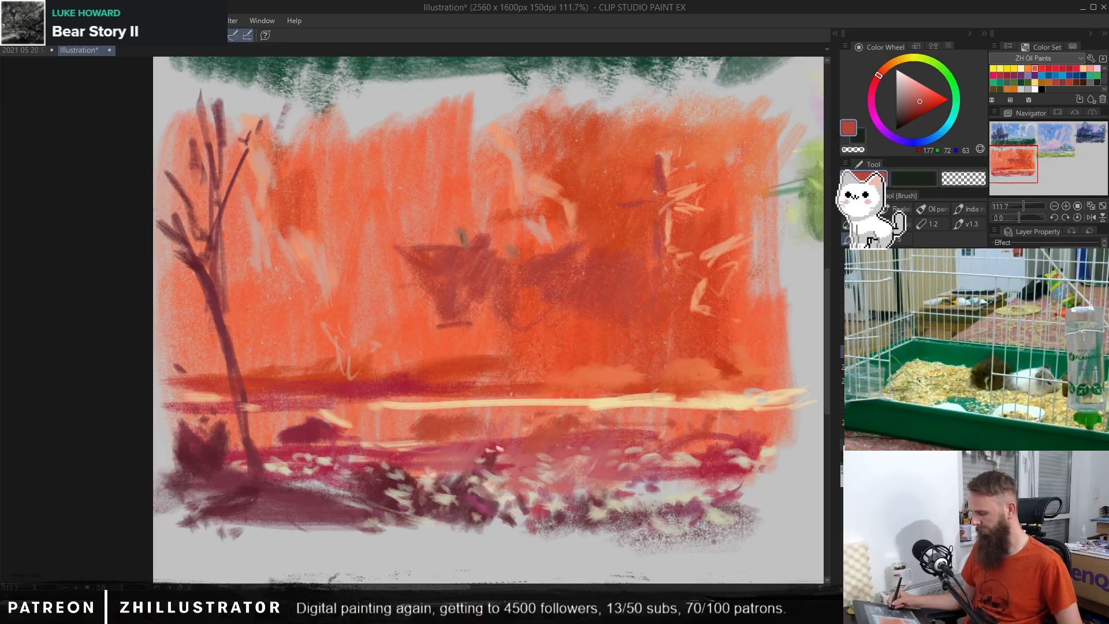
{"action": "key", "text": "ctrl+y"}
{"action": "key", "text": "ctrl+z"}
{"action": "key", "text": "k"}
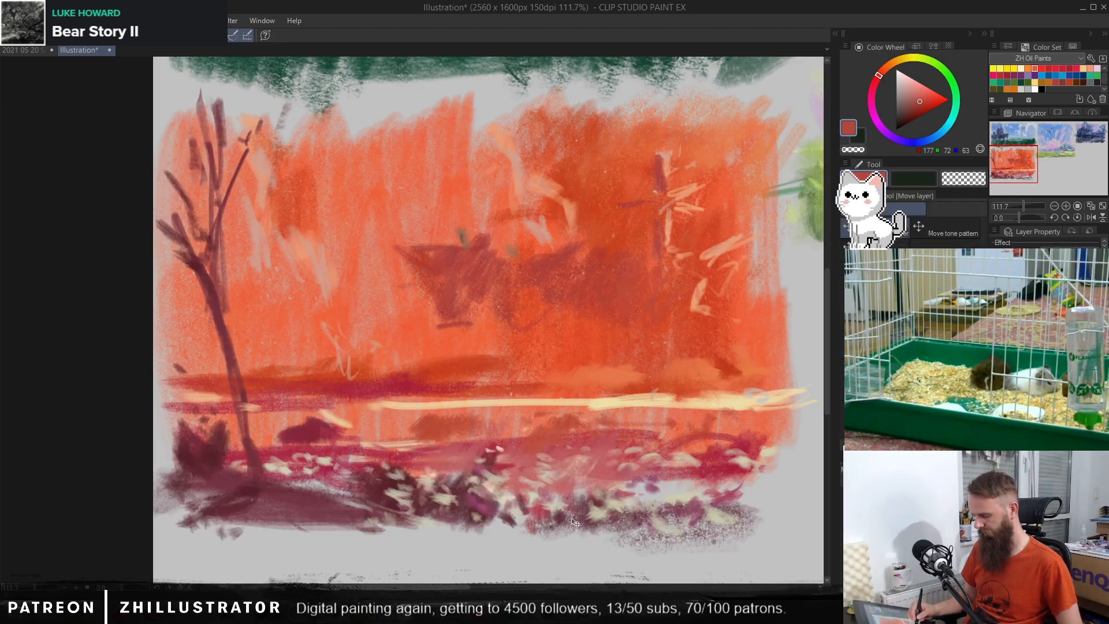
{"action": "left_click_drag", "start_coordinate": [572, 522], "coordinate": [575, 502]}
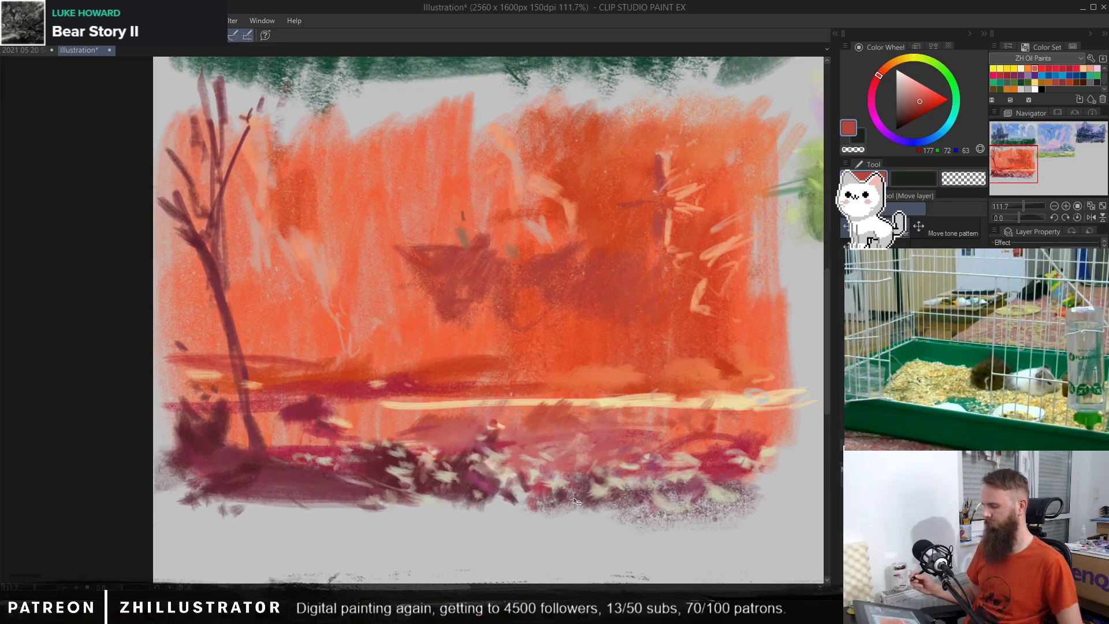
{"action": "key", "text": "ctrl+z"}
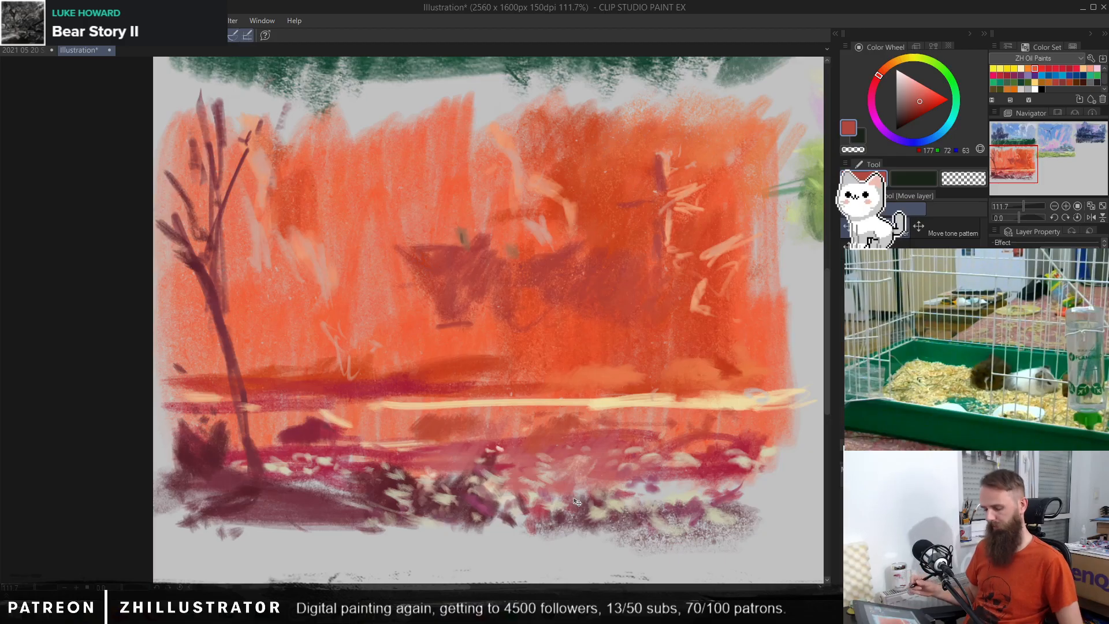
Step: Try a Brightness/Contrast correction on the orange thumbnail, and cancel it
{"action": "key", "text": "b"}
{"action": "left_click_drag", "start_coordinate": [765, 456], "coordinate": [373, 448]}
{"action": "mouse_move", "coordinate": [641, 475]}
{"action": "left_mouse_down"}
{"action": "mouse_move", "coordinate": [593, 471]}
{"action": "mouse_move", "coordinate": [627, 493]}
{"action": "mouse_move", "coordinate": [595, 473]}
{"action": "mouse_move", "coordinate": [622, 461]}
{"action": "mouse_move", "coordinate": [624, 478]}
{"action": "mouse_move", "coordinate": [643, 483]}
{"action": "left_mouse_up"}
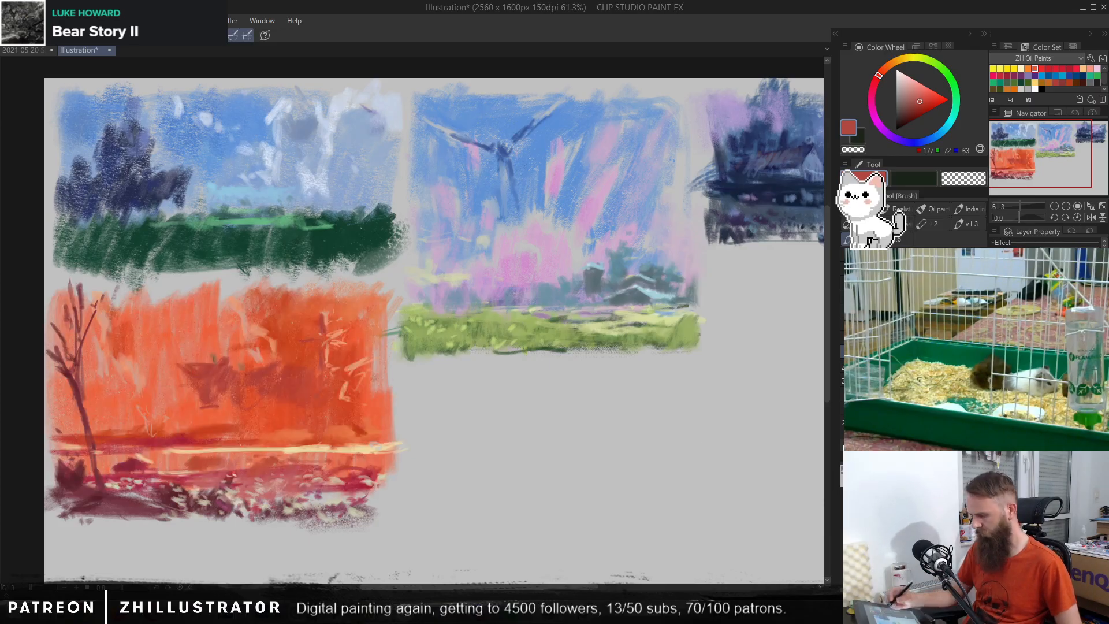
{"action": "left_click", "coordinate": [36, 21]}
{"action": "mouse_move", "coordinate": [180, 299]}
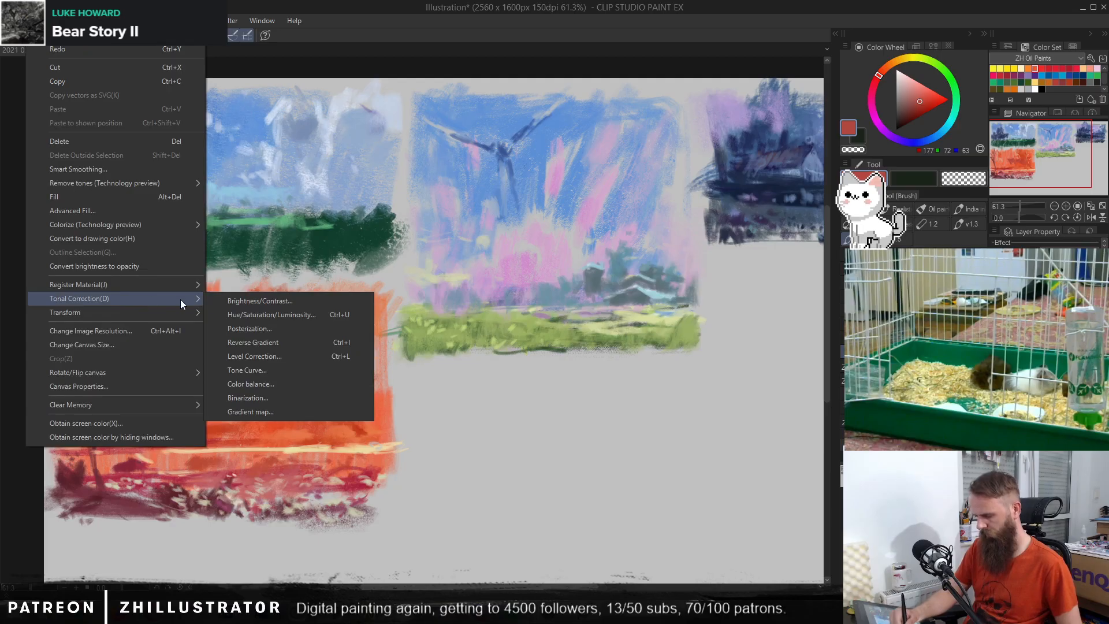
{"action": "left_click", "coordinate": [293, 299]}
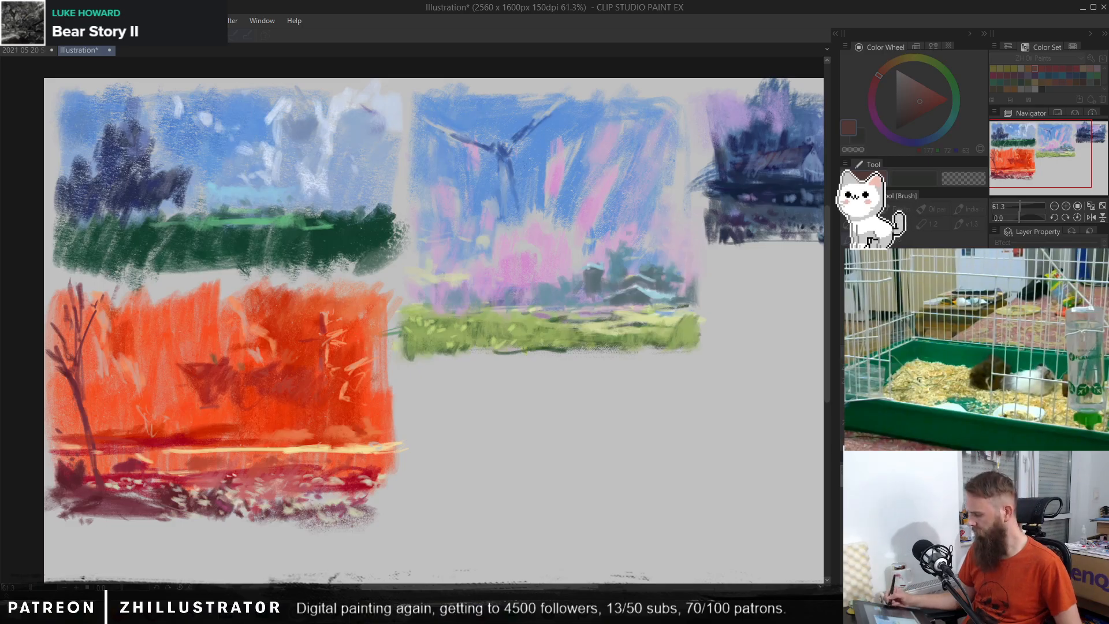
{"action": "key", "text": "Escape"}
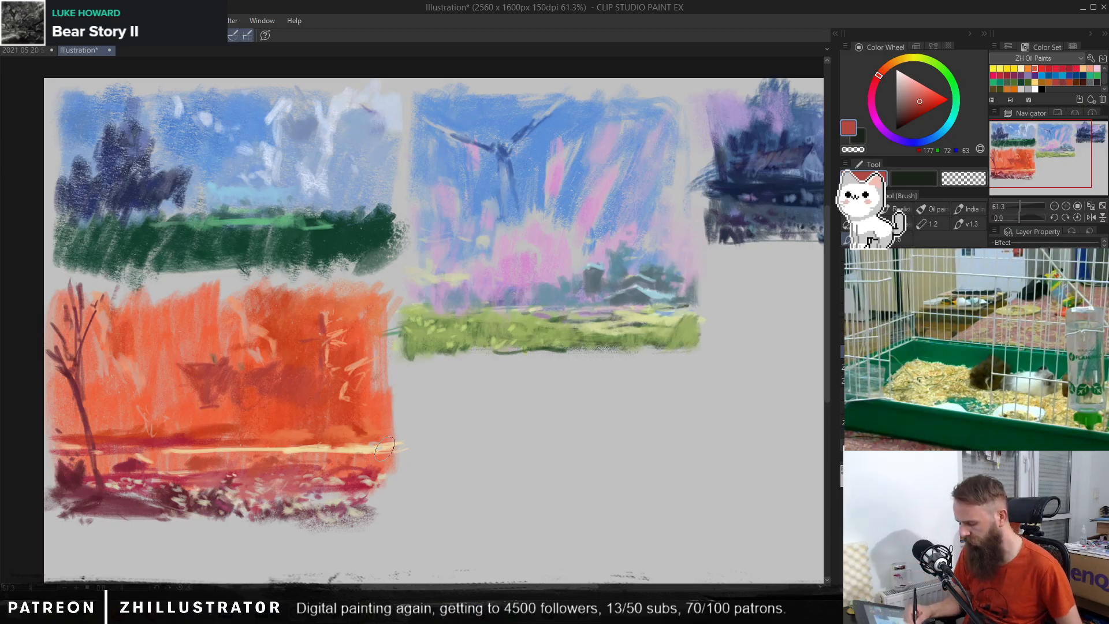
Step: Bring back the line sketches over the thumbnails and ready a pen in near-black RGB 22, 22, 22
{"action": "mouse_move", "coordinate": [668, 452]}
{"action": "left_mouse_down"}
{"action": "mouse_move", "coordinate": [630, 445]}
{"action": "mouse_move", "coordinate": [678, 451]}
{"action": "mouse_move", "coordinate": [664, 448]}
{"action": "left_mouse_up"}
{"action": "scroll", "coordinate": [670, 447], "scroll_direction": "down", "scroll_amount": 1}
{"action": "scroll", "coordinate": [664, 448], "scroll_direction": "down", "scroll_amount": 1}
{"action": "scroll", "coordinate": [663, 454], "scroll_direction": "down", "scroll_amount": 1}
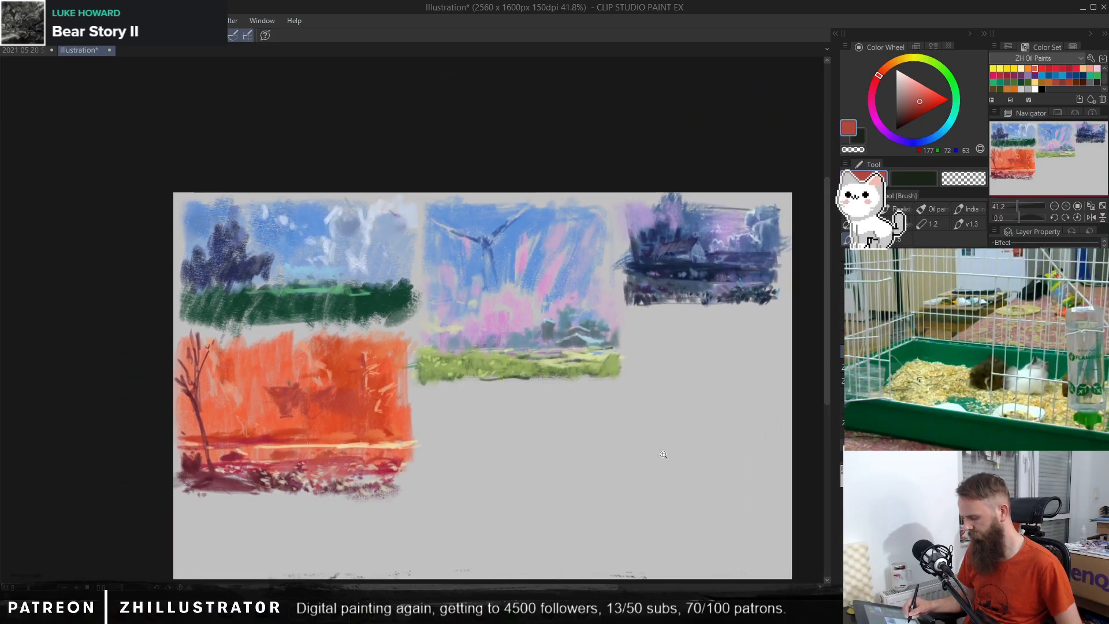
{"action": "scroll", "coordinate": [663, 454], "scroll_direction": "up", "scroll_amount": 1}
{"action": "left_click_drag", "start_coordinate": [653, 462], "coordinate": [649, 440]}
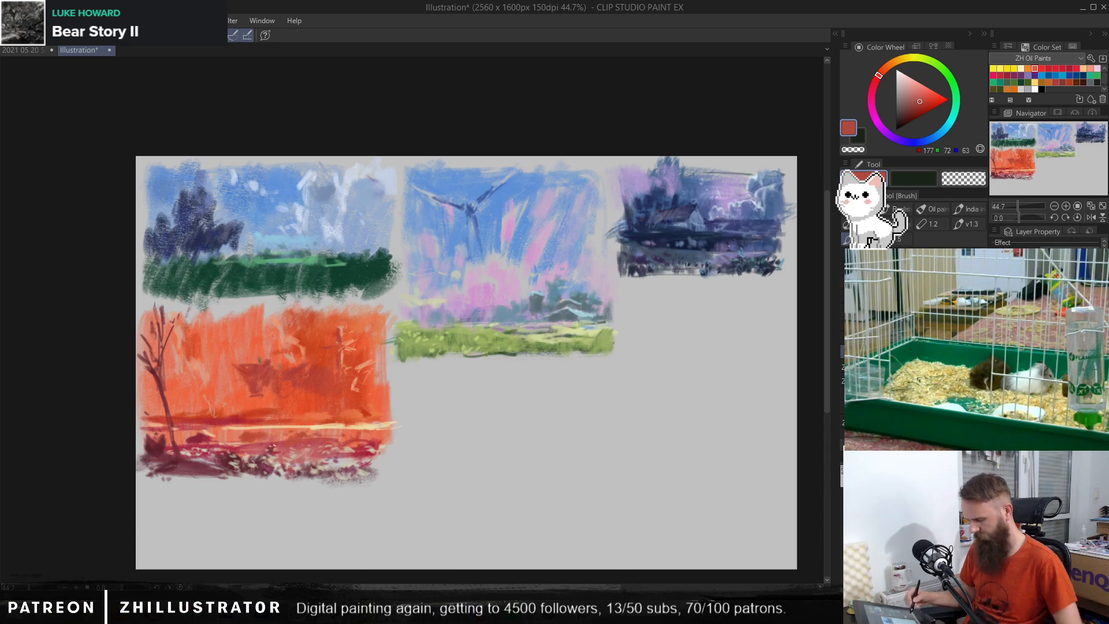
{"action": "key", "text": "p"}
{"action": "left_click", "coordinate": [374, 268], "text": "alt"}
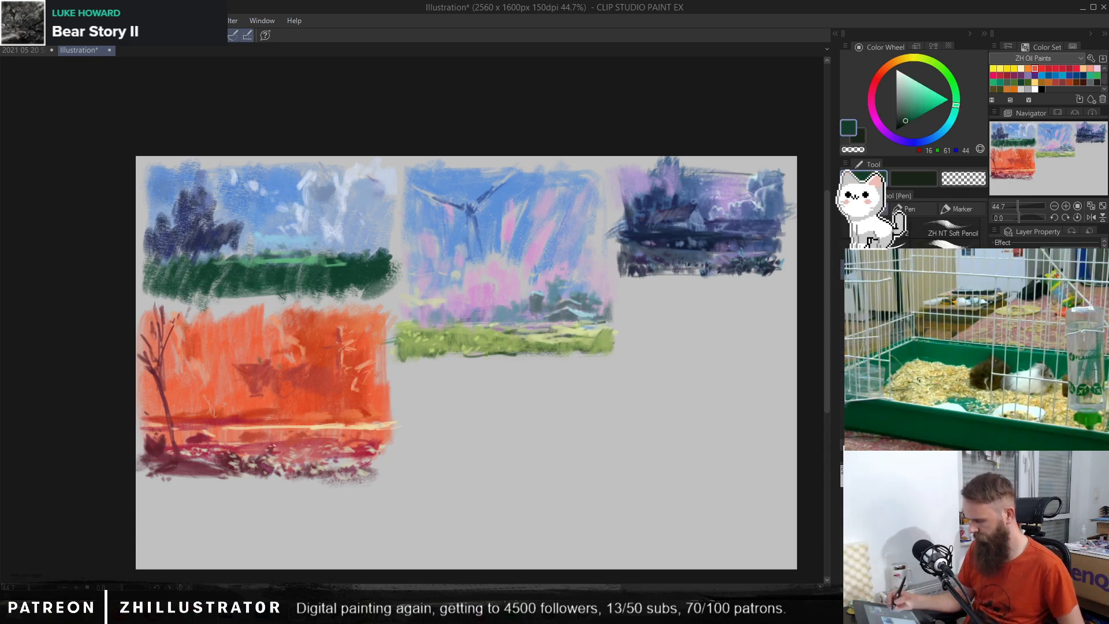
{"action": "left_click_drag", "start_coordinate": [904, 109], "coordinate": [889, 124]}
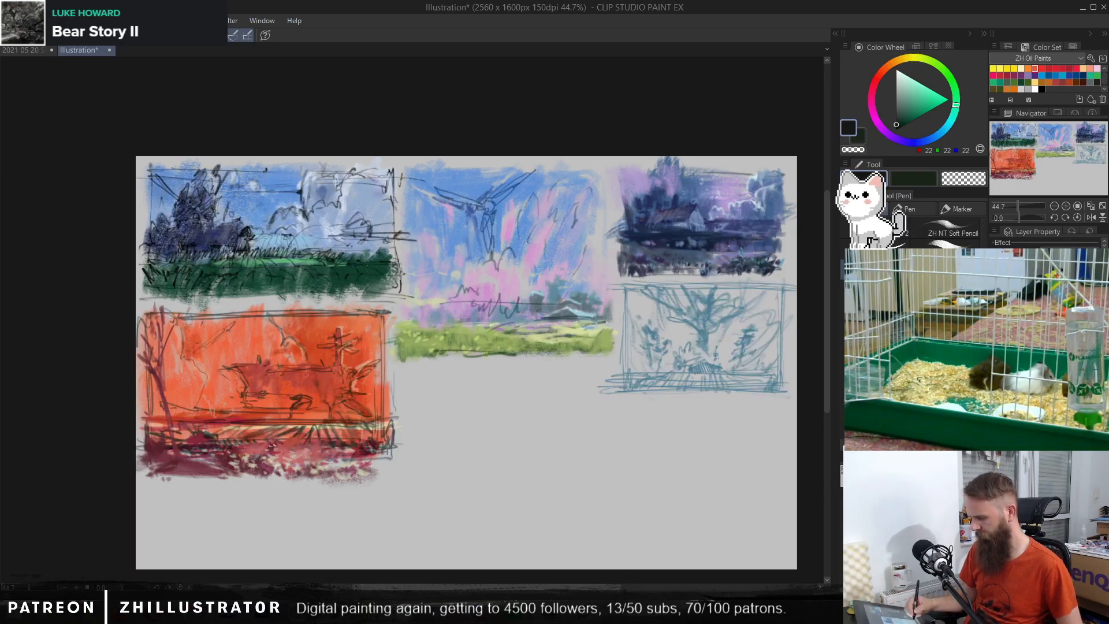
Step: Hide and reshow the orange thumbnail's tree and foreground layer and the line sketches to check which layer holds what
{"action": "scroll", "coordinate": [505, 457], "scroll_direction": "up", "scroll_amount": 1}
{"action": "left_click_drag", "start_coordinate": [505, 451], "coordinate": [587, 471]}
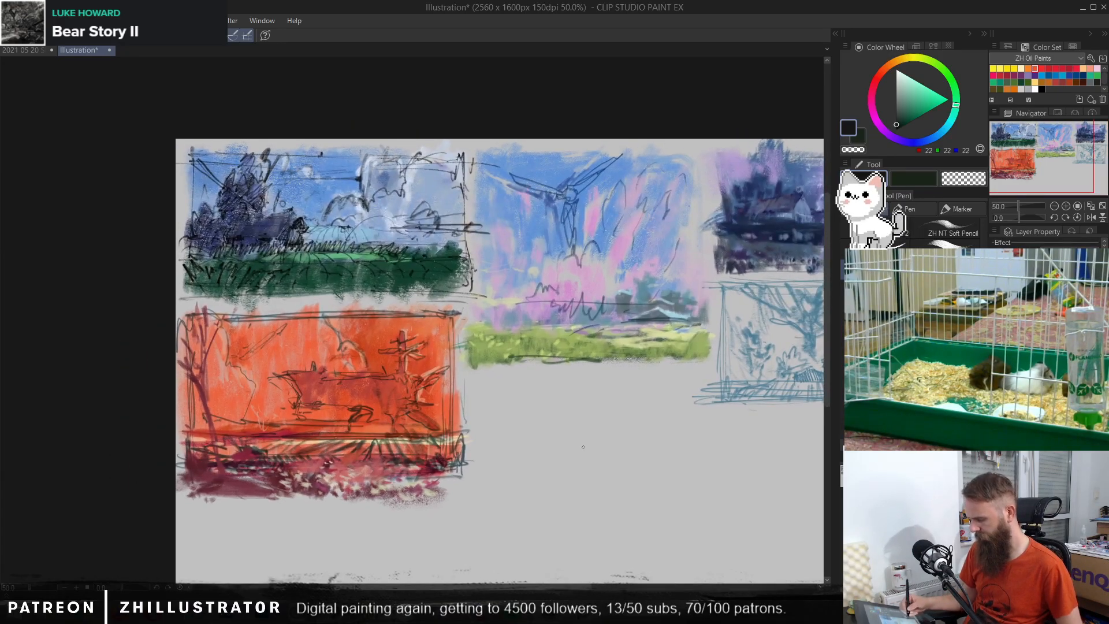
{"action": "left_click", "coordinate": [995, 358]}
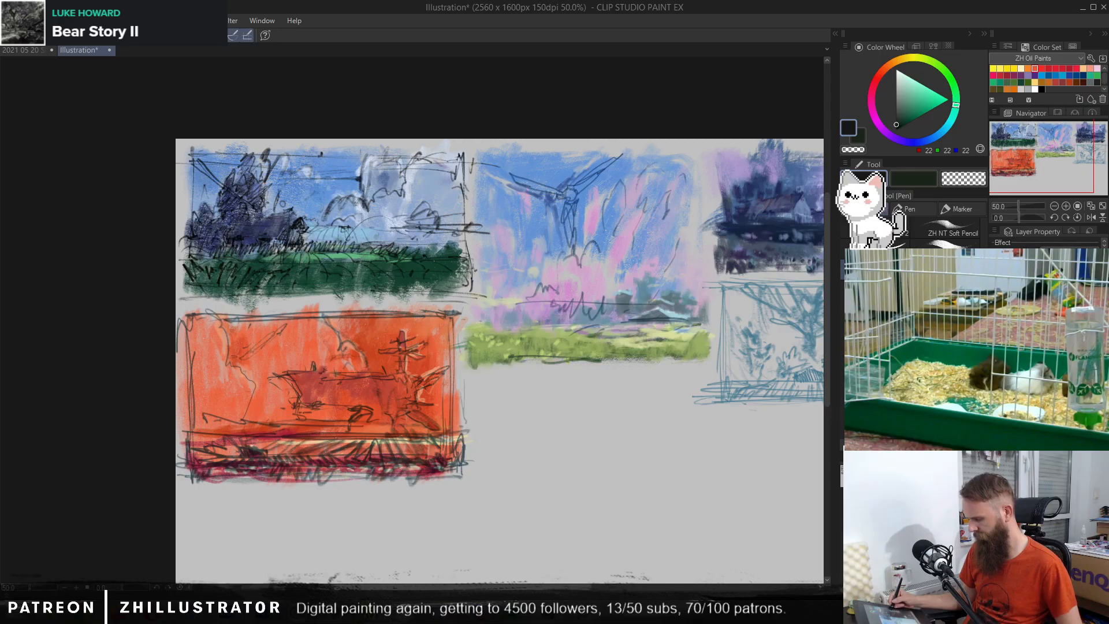
{"action": "left_click", "coordinate": [995, 358]}
{"action": "left_click", "coordinate": [995, 372]}
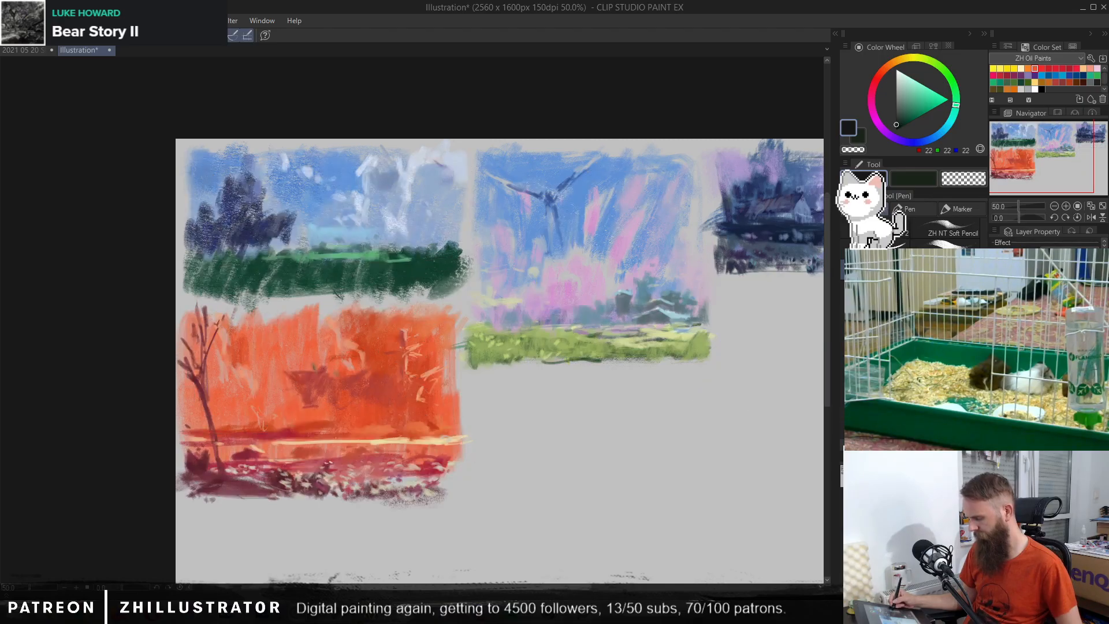
{"action": "left_click", "coordinate": [995, 372]}
{"action": "left_click_drag", "start_coordinate": [684, 427], "coordinate": [591, 365]}
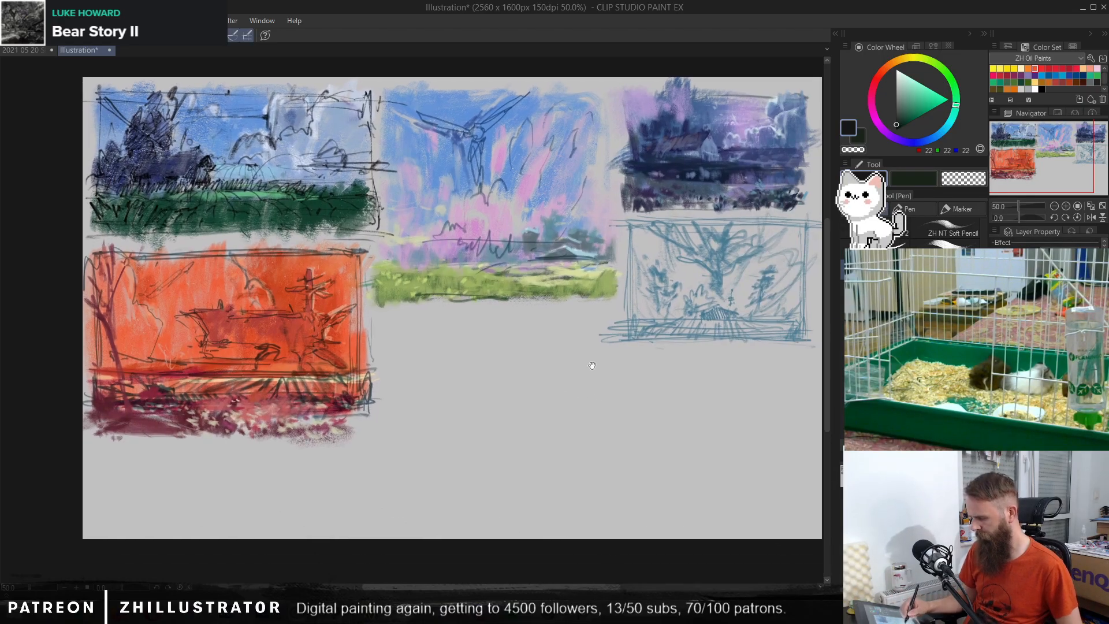
Step: Draw a rectangular thumbnail frame in the empty area below the pink-and-blue thumbnail, with curved hill lines across its lower part
{"action": "mouse_move", "coordinate": [381, 318]}
{"action": "left_mouse_down"}
{"action": "mouse_move", "coordinate": [381, 450]}
{"action": "mouse_move", "coordinate": [430, 315]}
{"action": "mouse_move", "coordinate": [563, 313]}
{"action": "left_mouse_up"}
{"action": "left_click_drag", "start_coordinate": [375, 439], "coordinate": [610, 436]}
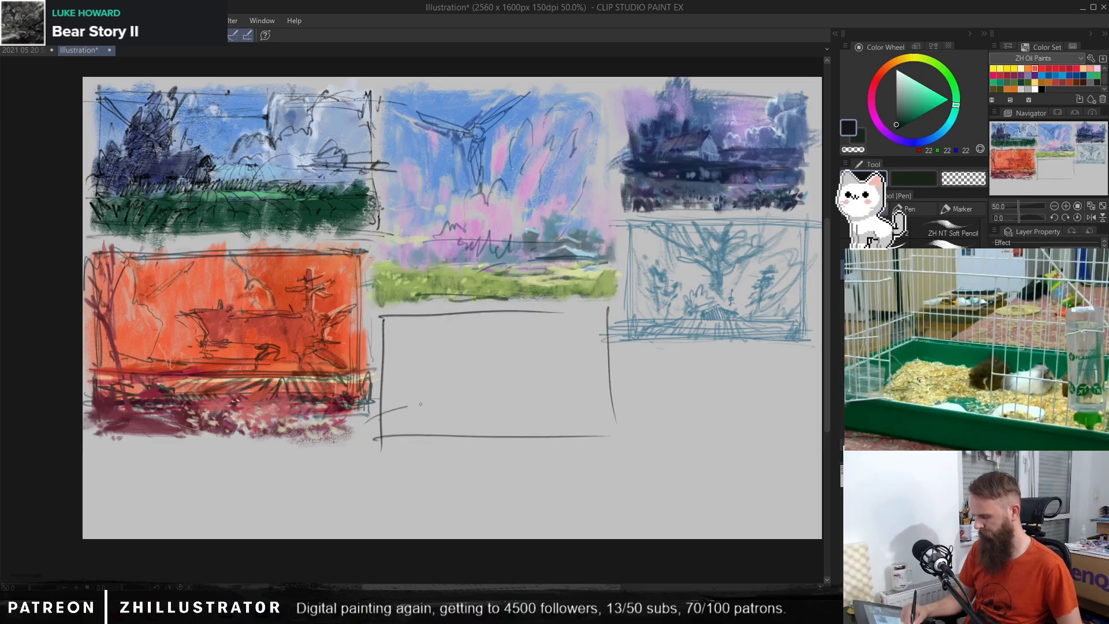
{"action": "left_click_drag", "start_coordinate": [410, 406], "coordinate": [629, 437]}
{"action": "left_click_drag", "start_coordinate": [521, 426], "coordinate": [621, 434]}
{"action": "left_click_drag", "start_coordinate": [421, 413], "coordinate": [379, 445]}
Step: Sketch rays fanning up from the new thumbnail's horizon and a small figure with raised arms at the centre of the foreground
{"action": "left_click_drag", "start_coordinate": [430, 395], "coordinate": [383, 398]}
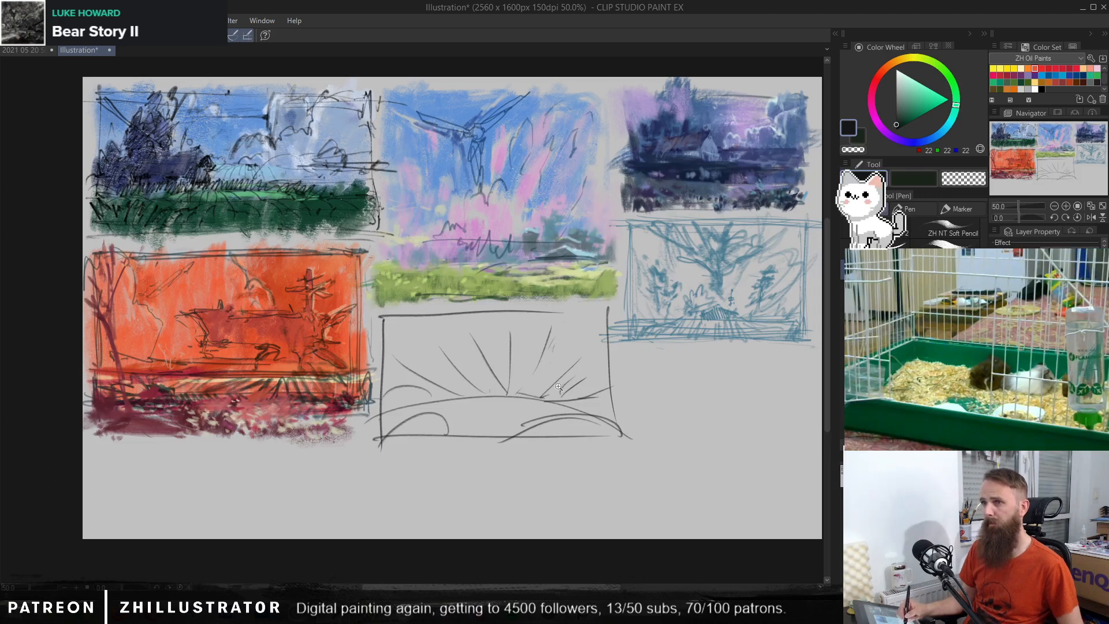
{"action": "left_click_drag", "start_coordinate": [558, 386], "coordinate": [595, 381]}
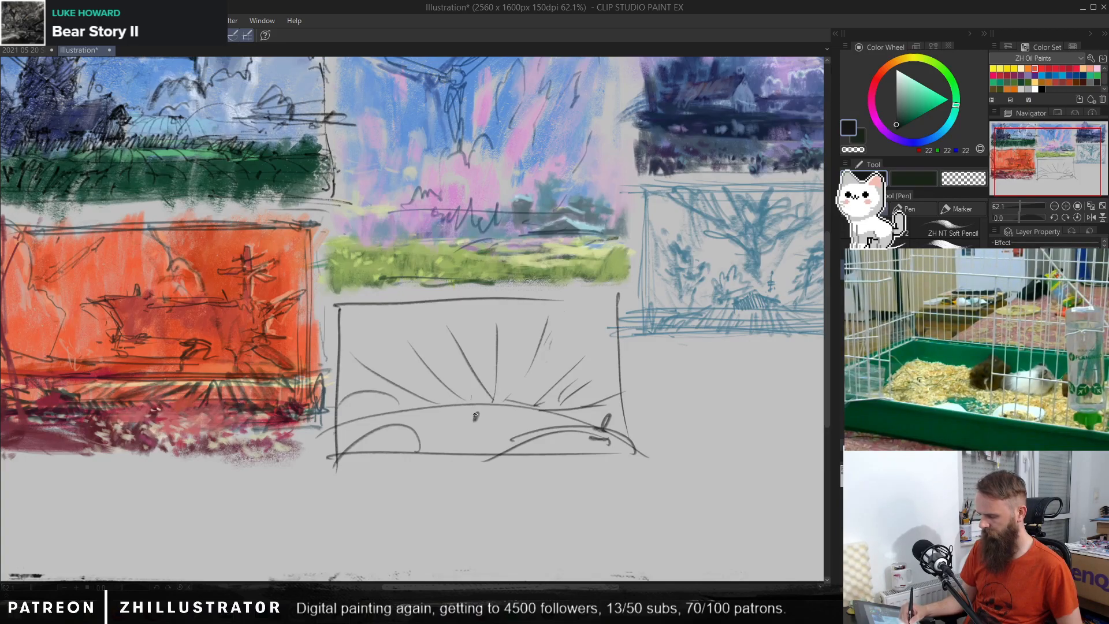
{"action": "left_click_drag", "start_coordinate": [475, 415], "coordinate": [473, 423]}
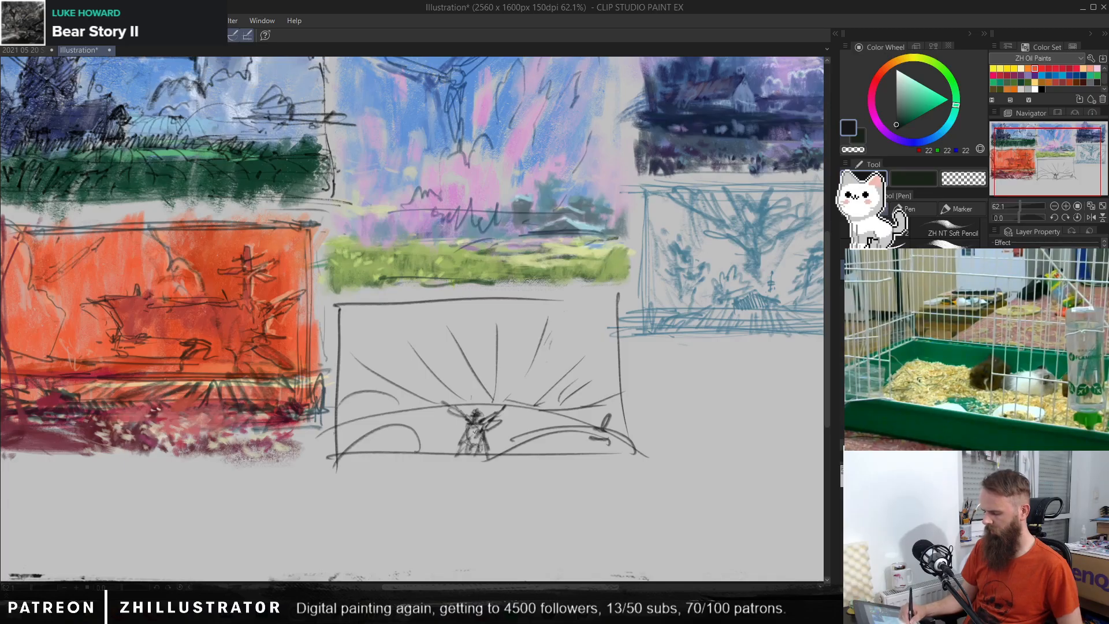
{"action": "left_click_drag", "start_coordinate": [498, 418], "coordinate": [510, 394]}
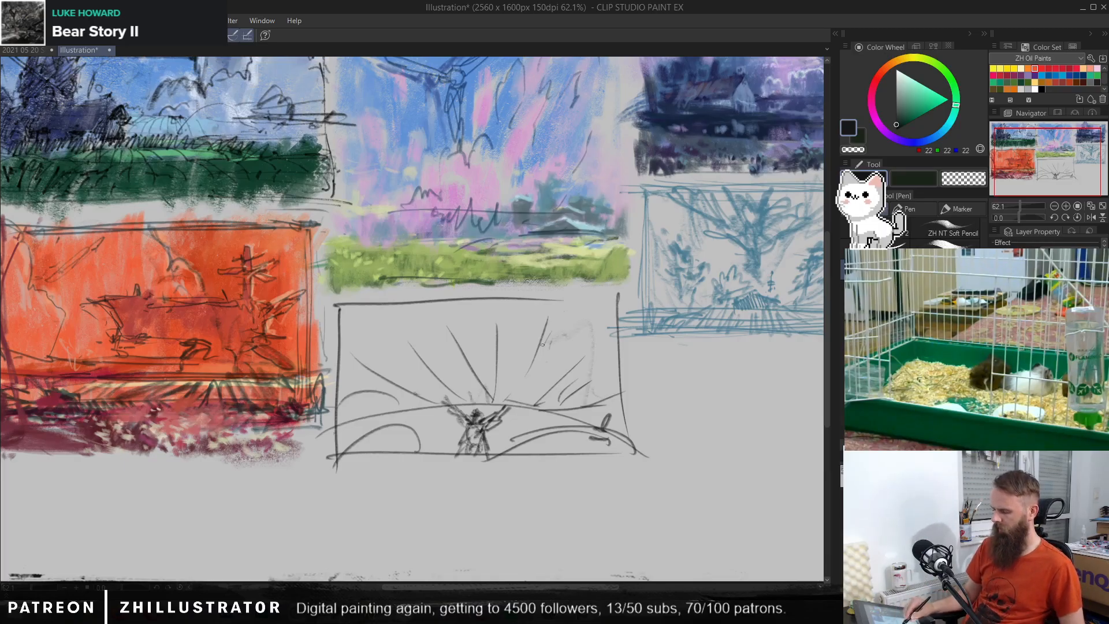
Step: Scribble light zigzag shapes into the new thumbnail's sky and add more curved foreground lines on both sides of the figure
{"action": "mouse_move", "coordinate": [531, 358]}
{"action": "left_mouse_down"}
{"action": "mouse_move", "coordinate": [523, 320]}
{"action": "mouse_move", "coordinate": [510, 340]}
{"action": "mouse_move", "coordinate": [445, 332]}
{"action": "mouse_move", "coordinate": [398, 294]}
{"action": "left_mouse_up"}
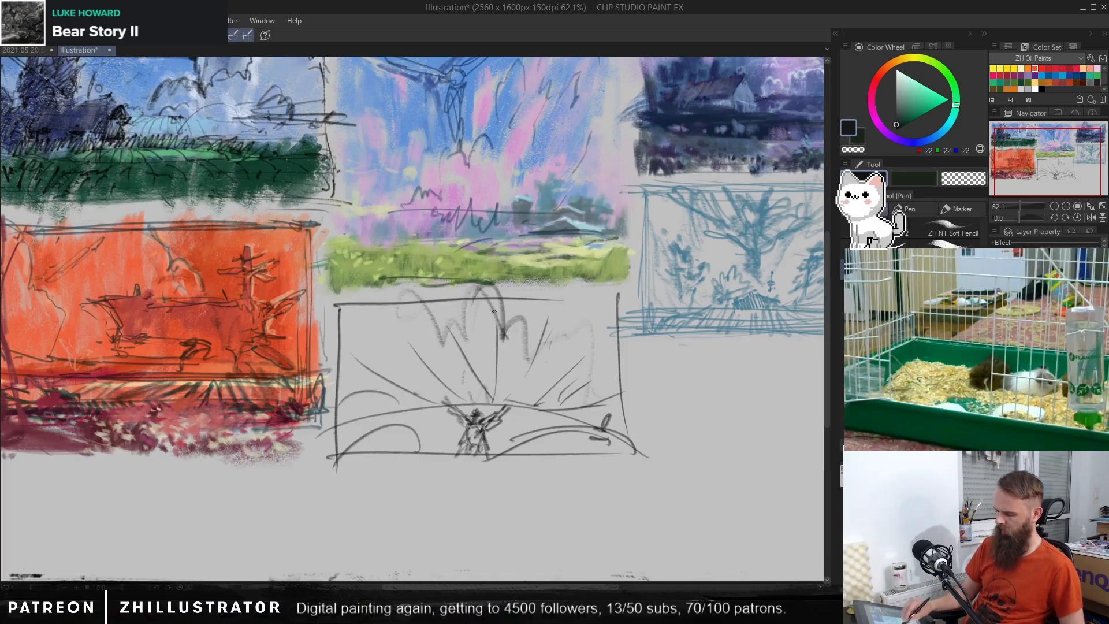
{"action": "mouse_move", "coordinate": [494, 312]}
{"action": "left_mouse_down"}
{"action": "mouse_move", "coordinate": [531, 377]}
{"action": "mouse_move", "coordinate": [575, 408]}
{"action": "left_mouse_up"}
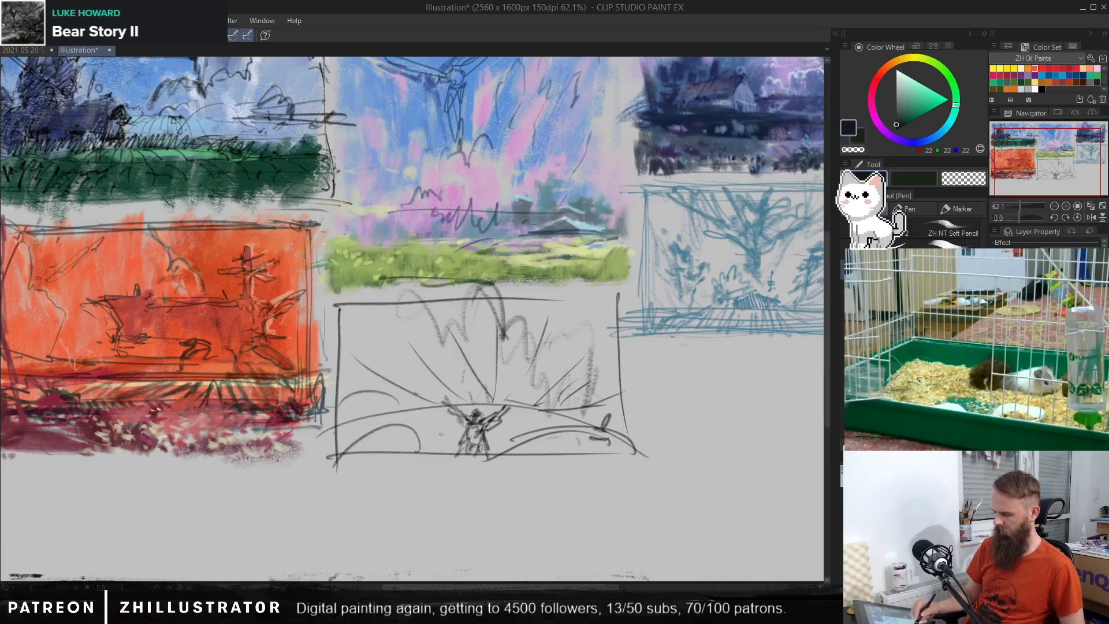
{"action": "left_click_drag", "start_coordinate": [332, 450], "coordinate": [402, 426]}
{"action": "left_click_drag", "start_coordinate": [333, 386], "coordinate": [403, 377]}
{"action": "mouse_move", "coordinate": [549, 436]}
{"action": "left_mouse_down"}
{"action": "mouse_move", "coordinate": [572, 466]}
{"action": "mouse_move", "coordinate": [615, 438]}
{"action": "mouse_move", "coordinate": [589, 396]}
{"action": "mouse_move", "coordinate": [620, 434]}
{"action": "mouse_move", "coordinate": [613, 412]}
{"action": "left_mouse_up"}
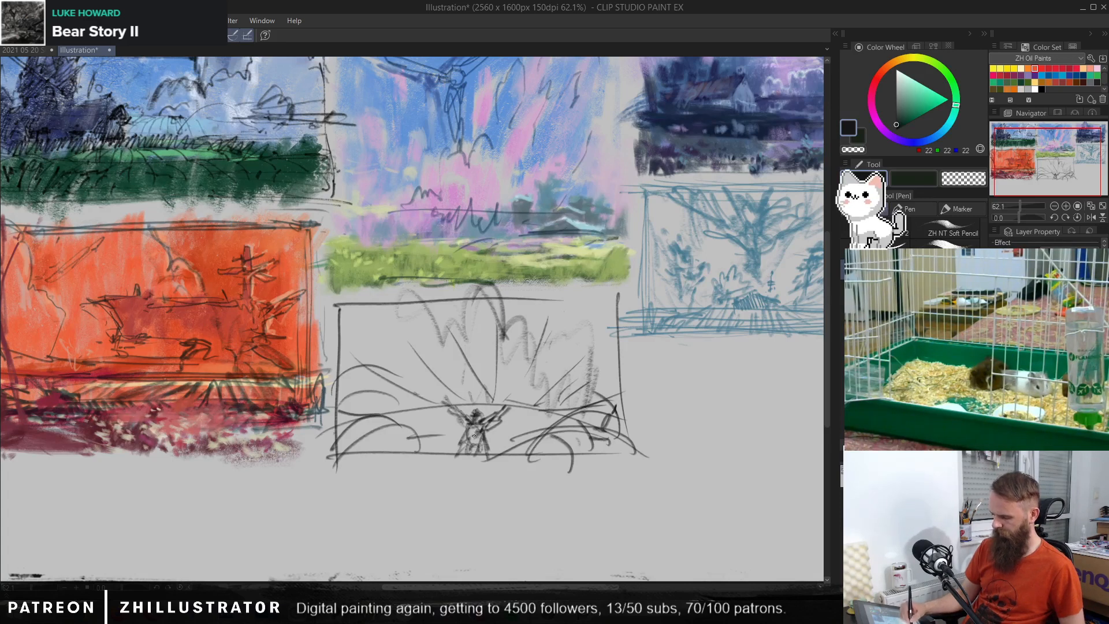
{"action": "left_click_drag", "start_coordinate": [407, 442], "coordinate": [479, 437]}
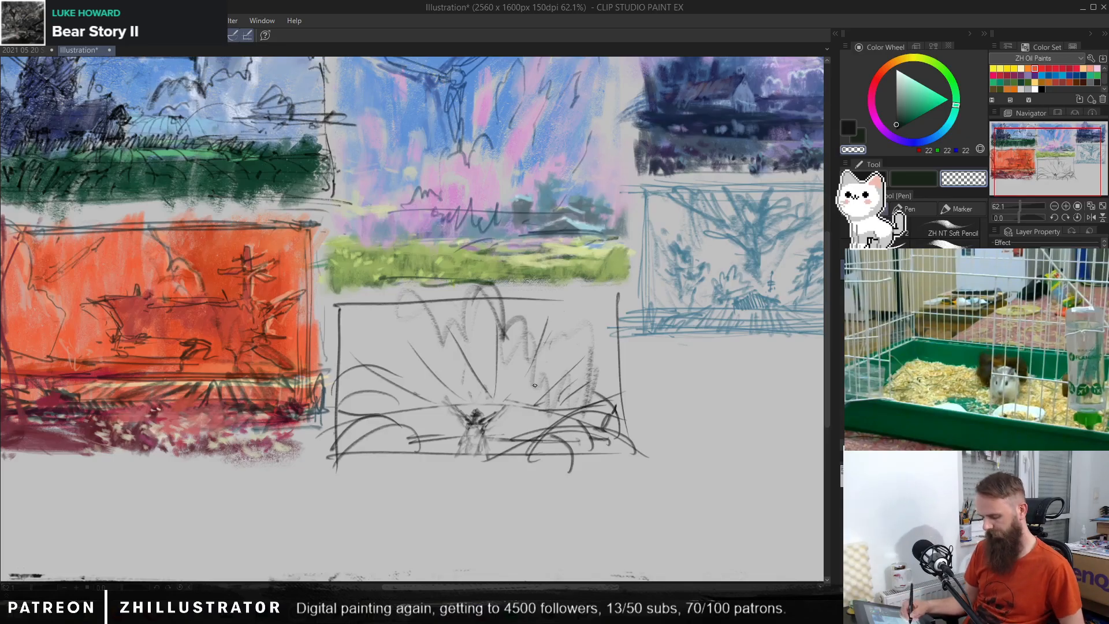
{"action": "key", "text": "p"}
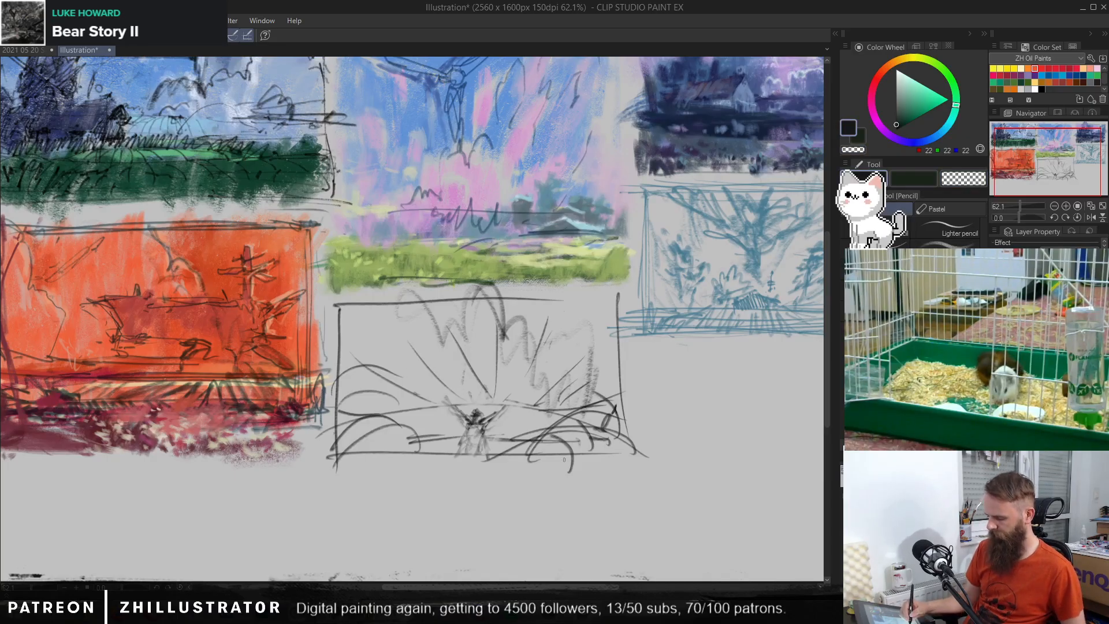
{"action": "key", "text": "c"}
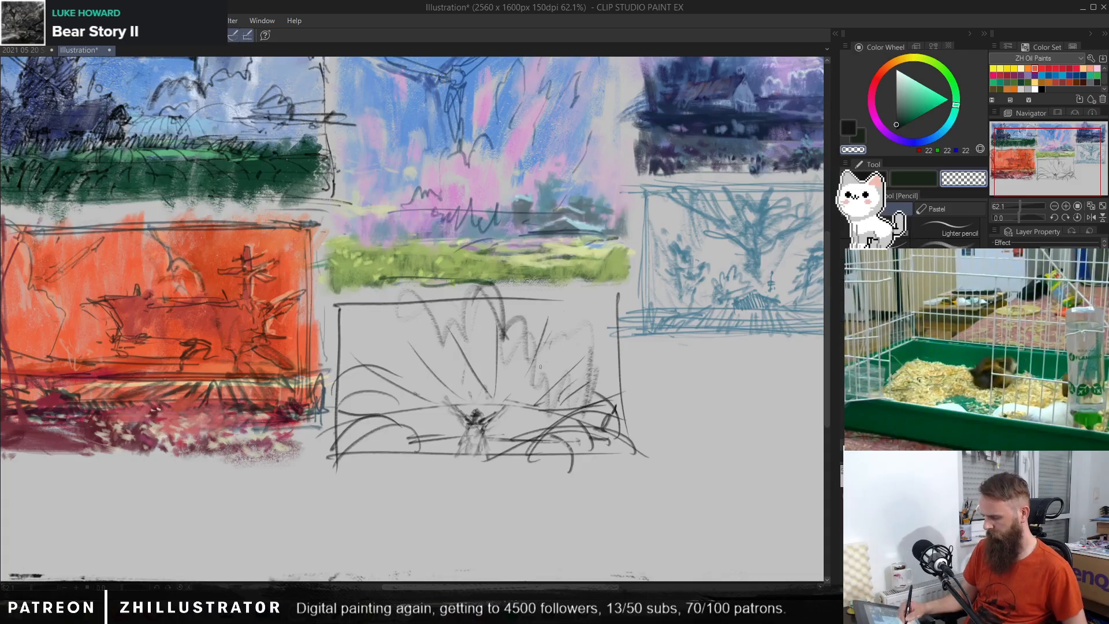
{"action": "key", "text": "c"}
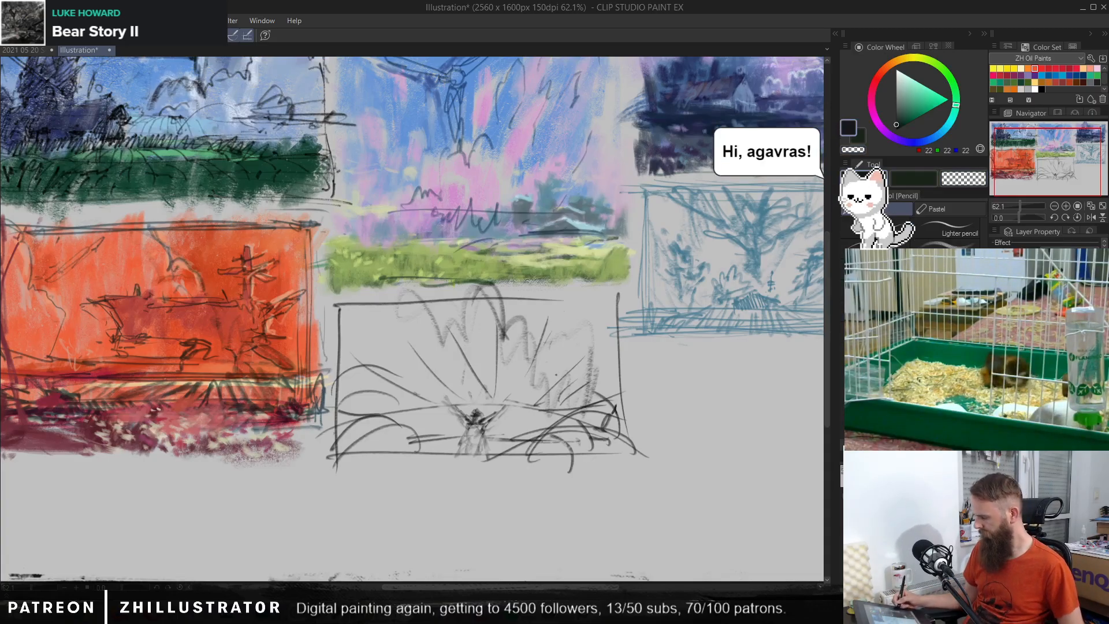
{"action": "key", "text": "ctrl+z"}
{"action": "key", "text": "ctrl+y"}
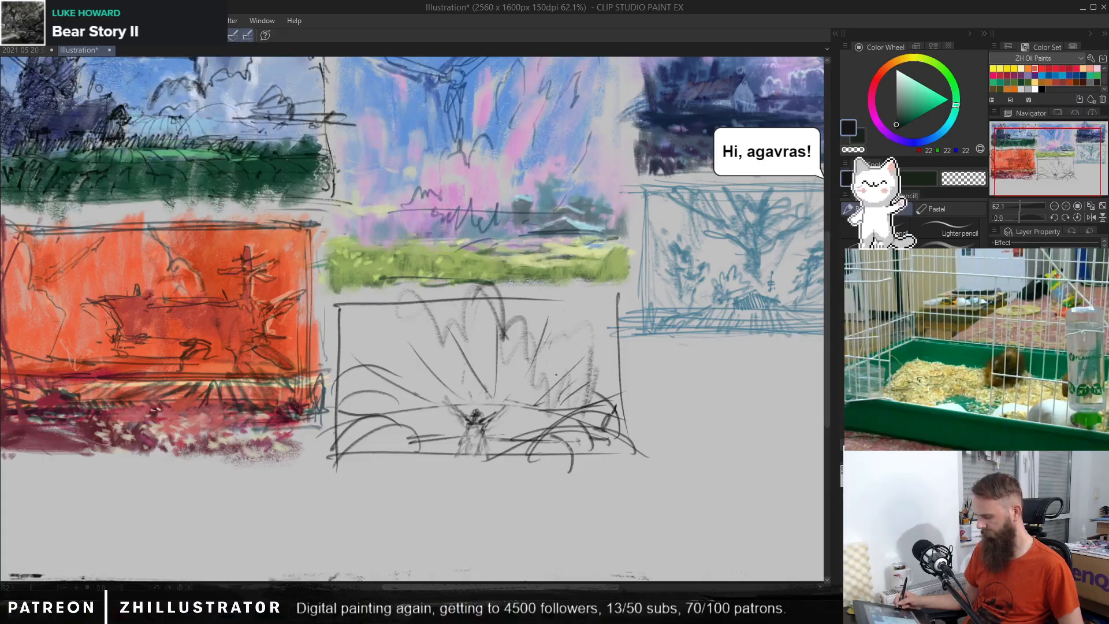
Step: Block in the new thumbnail beneath its sketch lines with broad brush strokes in blue RGB 93, 117, 213
{"action": "key", "text": "b"}
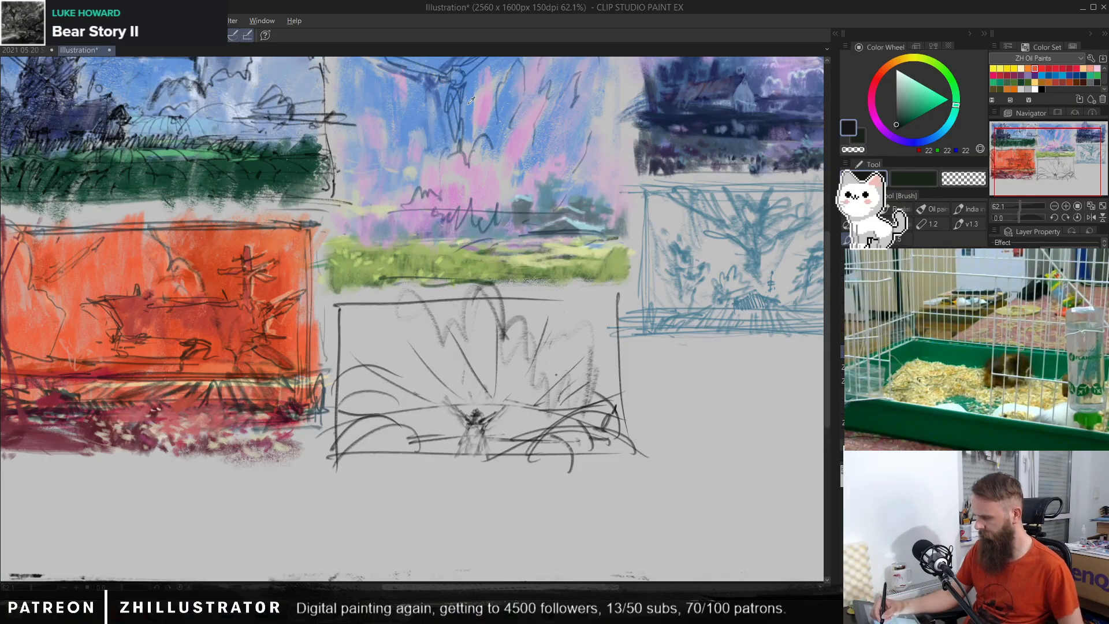
{"action": "left_click", "coordinate": [923, 142]}
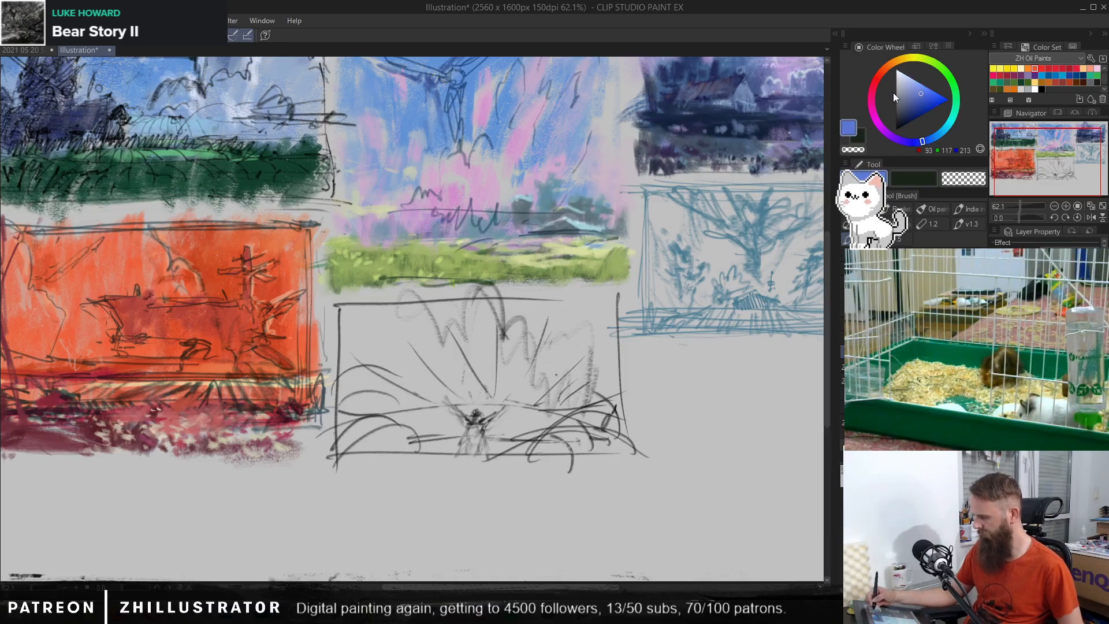
{"action": "mouse_move", "coordinate": [540, 336]}
{"action": "left_mouse_down"}
{"action": "mouse_move", "coordinate": [554, 387]}
{"action": "mouse_move", "coordinate": [592, 342]}
{"action": "mouse_move", "coordinate": [584, 438]}
{"action": "mouse_move", "coordinate": [537, 387]}
{"action": "mouse_move", "coordinate": [492, 378]}
{"action": "mouse_move", "coordinate": [467, 417]}
{"action": "mouse_move", "coordinate": [438, 388]}
{"action": "mouse_move", "coordinate": [424, 438]}
{"action": "mouse_move", "coordinate": [376, 364]}
{"action": "mouse_move", "coordinate": [351, 430]}
{"action": "left_mouse_up"}
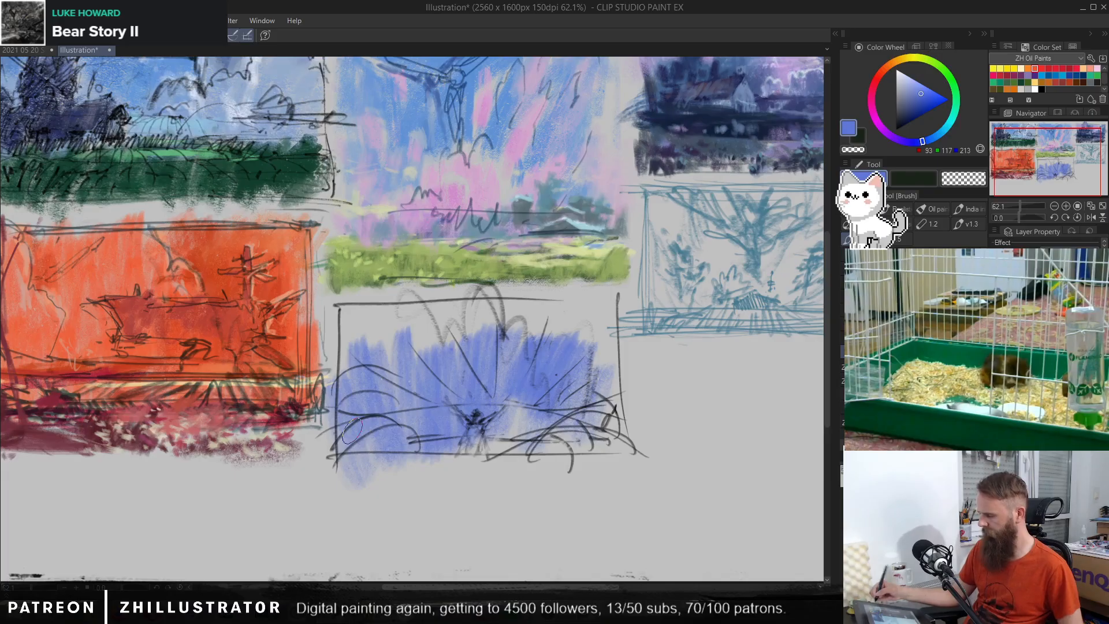
Step: Cover the whole new thumbnail in violet-blue RGB 93, 100, 213, and undo the last stroke
{"action": "left_click", "coordinate": [916, 143]}
{"action": "mouse_move", "coordinate": [518, 396]}
{"action": "left_mouse_down"}
{"action": "mouse_move", "coordinate": [451, 392]}
{"action": "mouse_move", "coordinate": [428, 443]}
{"action": "mouse_move", "coordinate": [382, 406]}
{"action": "mouse_move", "coordinate": [498, 434]}
{"action": "mouse_move", "coordinate": [524, 381]}
{"action": "mouse_move", "coordinate": [564, 394]}
{"action": "mouse_move", "coordinate": [619, 342]}
{"action": "mouse_move", "coordinate": [572, 343]}
{"action": "mouse_move", "coordinate": [559, 302]}
{"action": "mouse_move", "coordinate": [525, 321]}
{"action": "mouse_move", "coordinate": [451, 333]}
{"action": "mouse_move", "coordinate": [432, 312]}
{"action": "mouse_move", "coordinate": [402, 336]}
{"action": "mouse_move", "coordinate": [381, 329]}
{"action": "mouse_move", "coordinate": [371, 306]}
{"action": "mouse_move", "coordinate": [347, 332]}
{"action": "mouse_move", "coordinate": [361, 423]}
{"action": "mouse_move", "coordinate": [390, 362]}
{"action": "mouse_move", "coordinate": [450, 357]}
{"action": "mouse_move", "coordinate": [489, 331]}
{"action": "mouse_move", "coordinate": [592, 305]}
{"action": "mouse_move", "coordinate": [528, 449]}
{"action": "mouse_move", "coordinate": [571, 428]}
{"action": "mouse_move", "coordinate": [610, 385]}
{"action": "mouse_move", "coordinate": [611, 434]}
{"action": "mouse_move", "coordinate": [594, 348]}
{"action": "mouse_move", "coordinate": [606, 361]}
{"action": "mouse_move", "coordinate": [609, 434]}
{"action": "mouse_move", "coordinate": [482, 439]}
{"action": "mouse_move", "coordinate": [447, 456]}
{"action": "mouse_move", "coordinate": [544, 437]}
{"action": "left_mouse_up"}
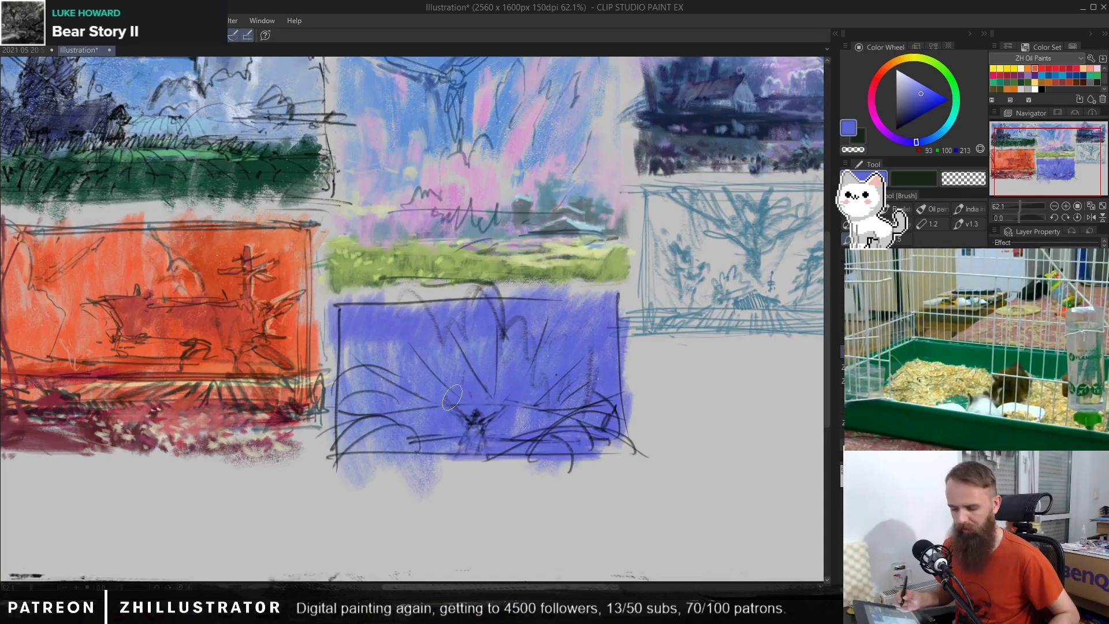
{"action": "scroll", "coordinate": [567, 366], "scroll_direction": "up", "scroll_amount": 3}
{"action": "left_click_drag", "start_coordinate": [574, 369], "coordinate": [649, 337]}
{"action": "scroll", "coordinate": [626, 332], "scroll_direction": "up", "scroll_amount": 1}
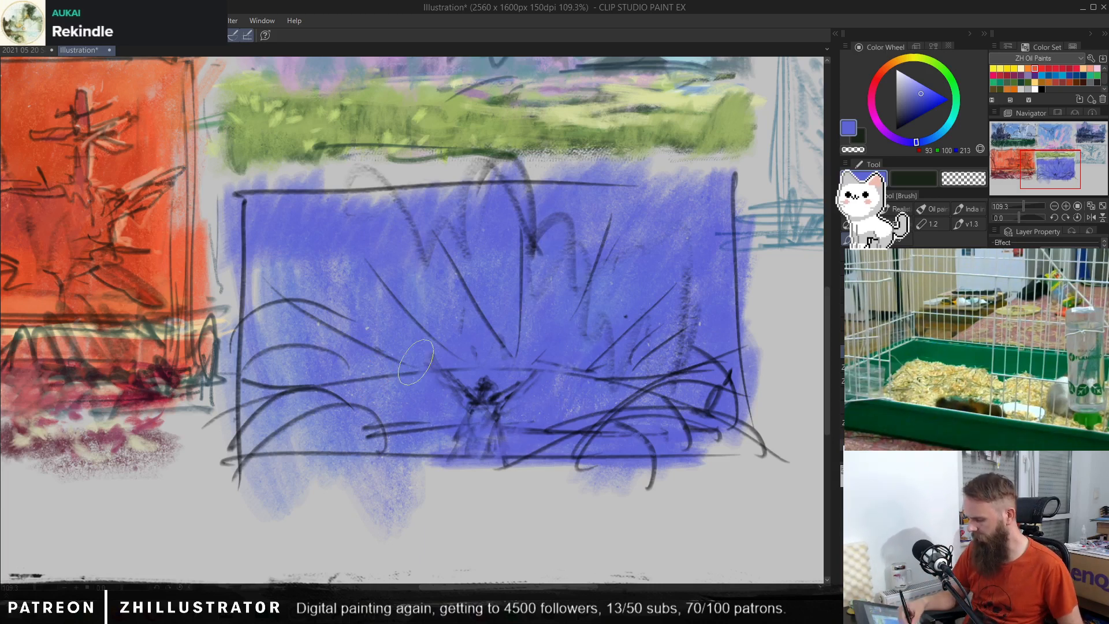
{"action": "key", "text": "ctrl+z"}
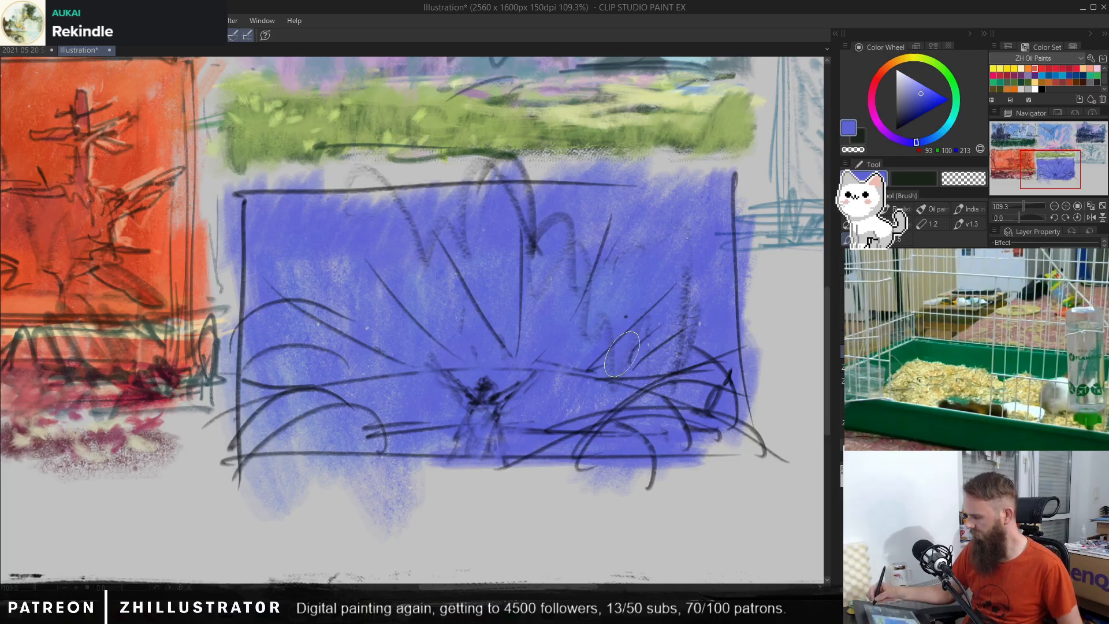
Step: Paint light lilac streaks, RGB 206, 164, 242, along the zigzag shapes in the centre and left of the violet-blue sky
{"action": "left_click", "coordinate": [912, 82]}
{"action": "mouse_move", "coordinate": [931, 141]}
{"action": "left_mouse_down"}
{"action": "mouse_move", "coordinate": [937, 134]}
{"action": "mouse_move", "coordinate": [891, 136]}
{"action": "left_mouse_up"}
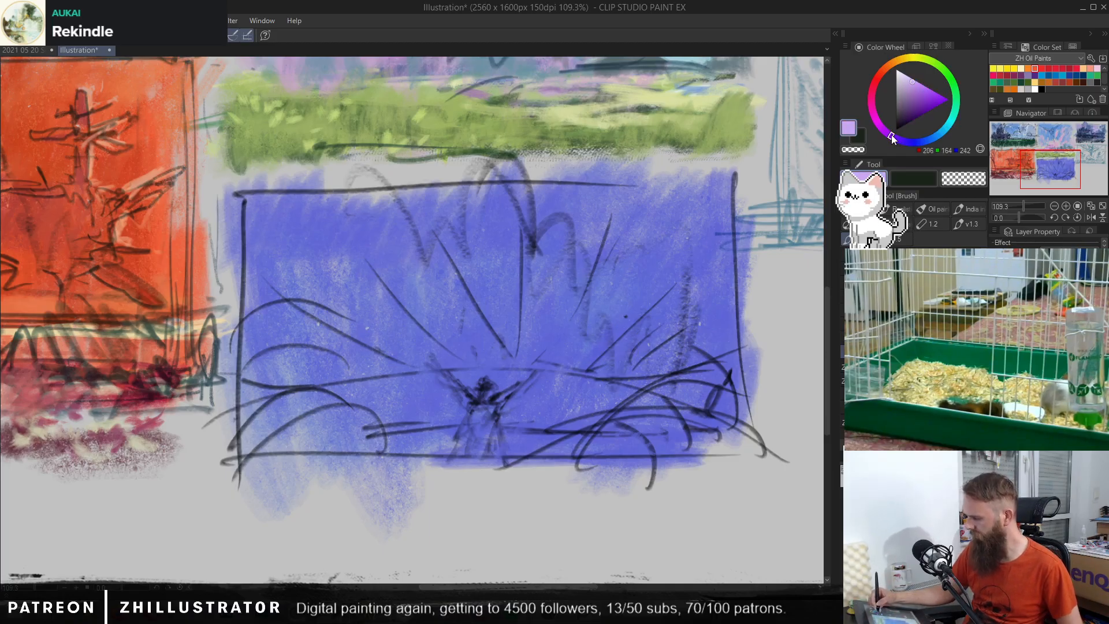
{"action": "mouse_move", "coordinate": [523, 186]}
{"action": "left_mouse_down"}
{"action": "mouse_move", "coordinate": [559, 226]}
{"action": "mouse_move", "coordinate": [571, 223]}
{"action": "mouse_move", "coordinate": [577, 276]}
{"action": "left_mouse_up"}
{"action": "left_click_drag", "start_coordinate": [544, 234], "coordinate": [517, 199]}
{"action": "mouse_move", "coordinate": [462, 274]}
{"action": "left_mouse_down"}
{"action": "mouse_move", "coordinate": [446, 253]}
{"action": "mouse_move", "coordinate": [482, 309]}
{"action": "left_mouse_up"}
{"action": "left_click_drag", "start_coordinate": [412, 228], "coordinate": [425, 311]}
{"action": "left_click_drag", "start_coordinate": [369, 286], "coordinate": [398, 205]}
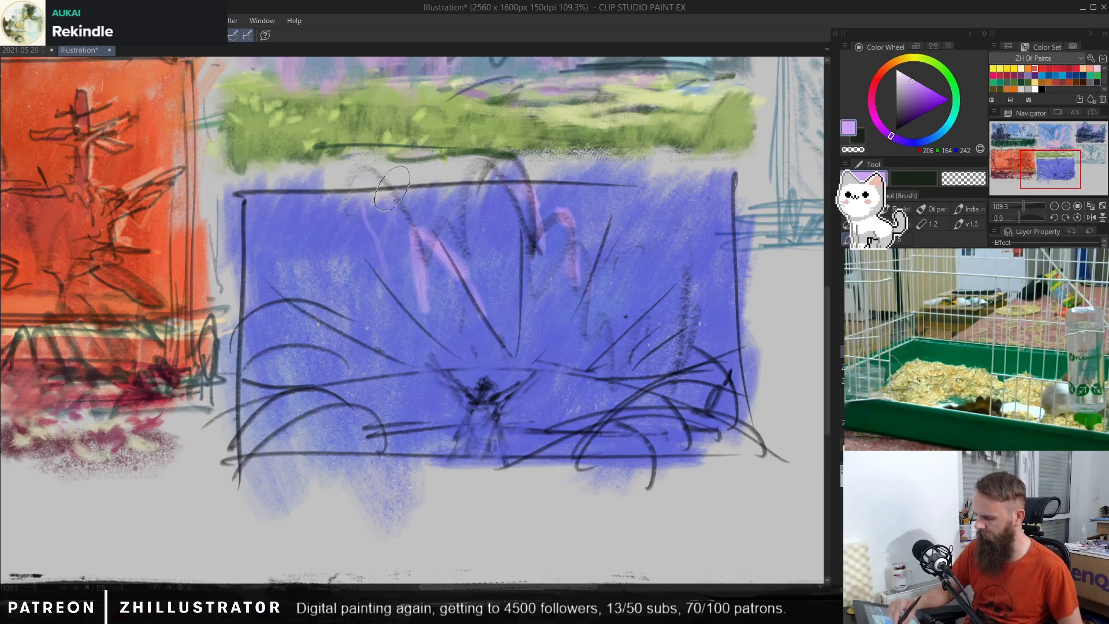
{"action": "mouse_move", "coordinate": [386, 168]}
{"action": "left_mouse_down"}
{"action": "mouse_move", "coordinate": [399, 225]}
{"action": "mouse_move", "coordinate": [397, 284]}
{"action": "mouse_move", "coordinate": [434, 234]}
{"action": "mouse_move", "coordinate": [471, 295]}
{"action": "left_mouse_up"}
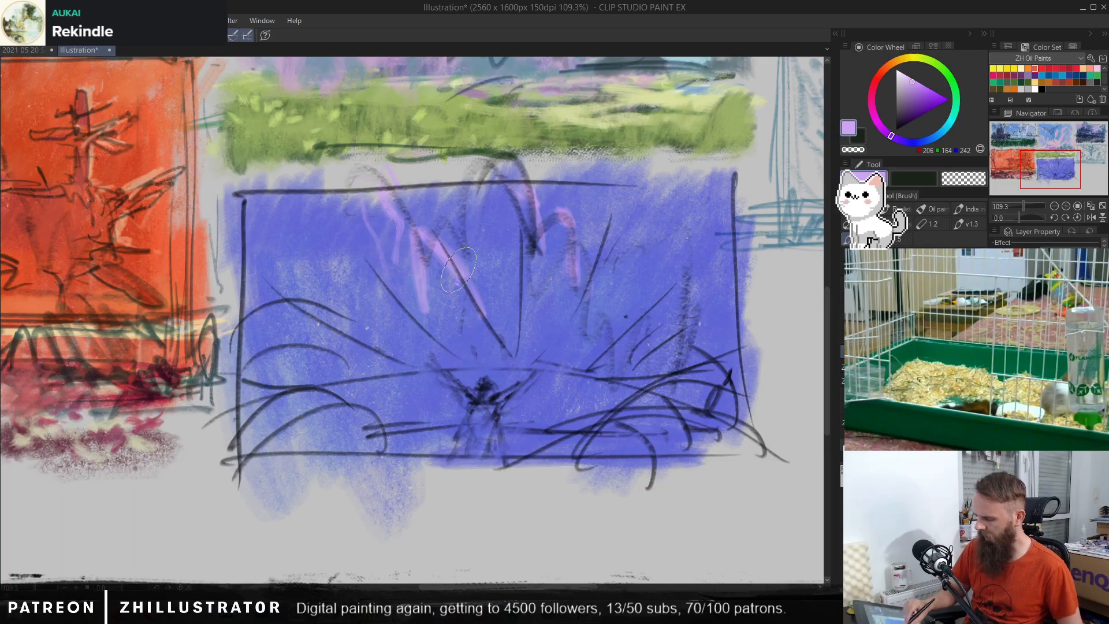
Step: Continue the lilac streaks down the right side of the violet-blue thumbnail's sky towards the horizon
{"action": "left_click_drag", "start_coordinate": [566, 261], "coordinate": [582, 330]}
{"action": "left_click_drag", "start_coordinate": [595, 317], "coordinate": [602, 305]}
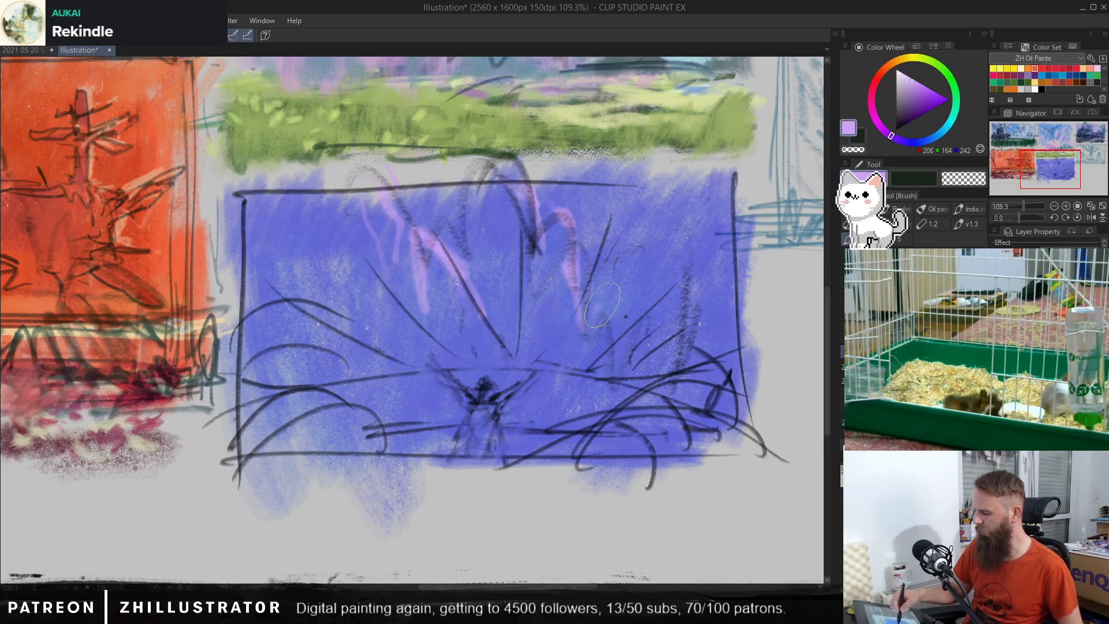
{"action": "mouse_move", "coordinate": [644, 268]}
{"action": "left_mouse_down"}
{"action": "mouse_move", "coordinate": [638, 340]}
{"action": "mouse_move", "coordinate": [620, 358]}
{"action": "left_mouse_up"}
{"action": "left_click_drag", "start_coordinate": [640, 298], "coordinate": [612, 370]}
{"action": "left_click_drag", "start_coordinate": [690, 323], "coordinate": [673, 372]}
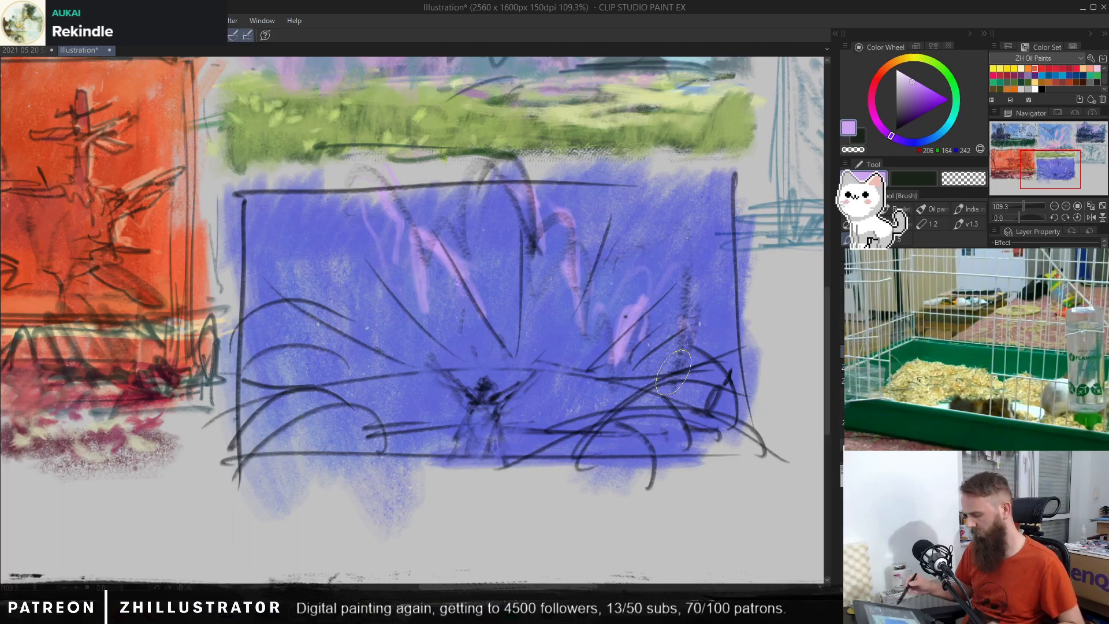
{"action": "left_click_drag", "start_coordinate": [673, 359], "coordinate": [624, 397]}
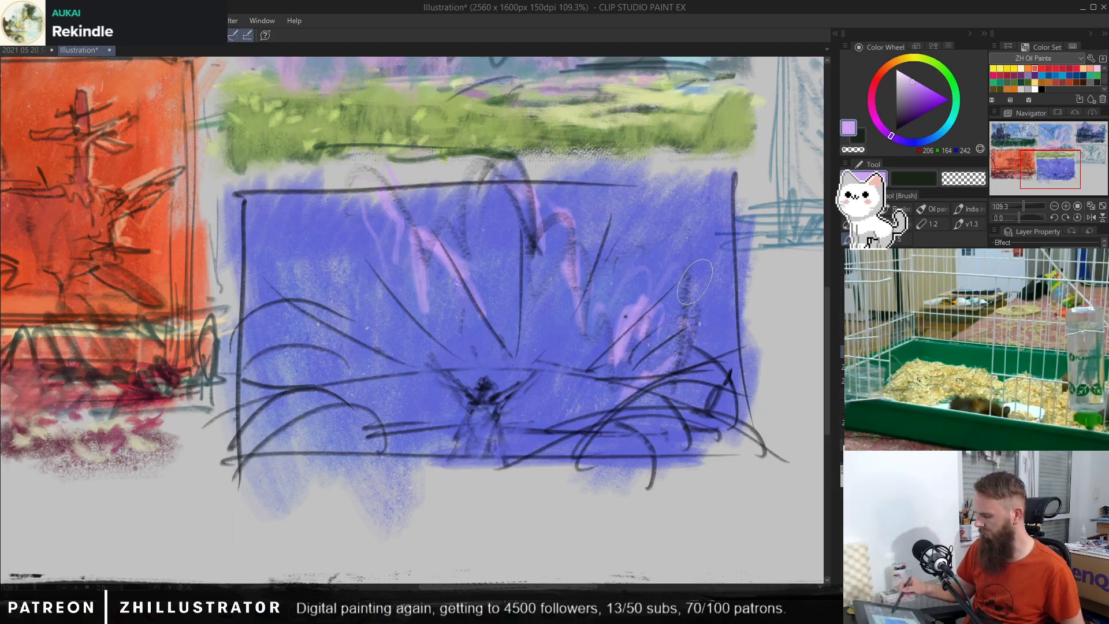
Step: Brush light blue RGB 113, 165, 220 around the figure's base and loosely below the violet-blue thumbnail
{"action": "left_click", "coordinate": [934, 136]}
{"action": "left_click_drag", "start_coordinate": [923, 85], "coordinate": [920, 90]}
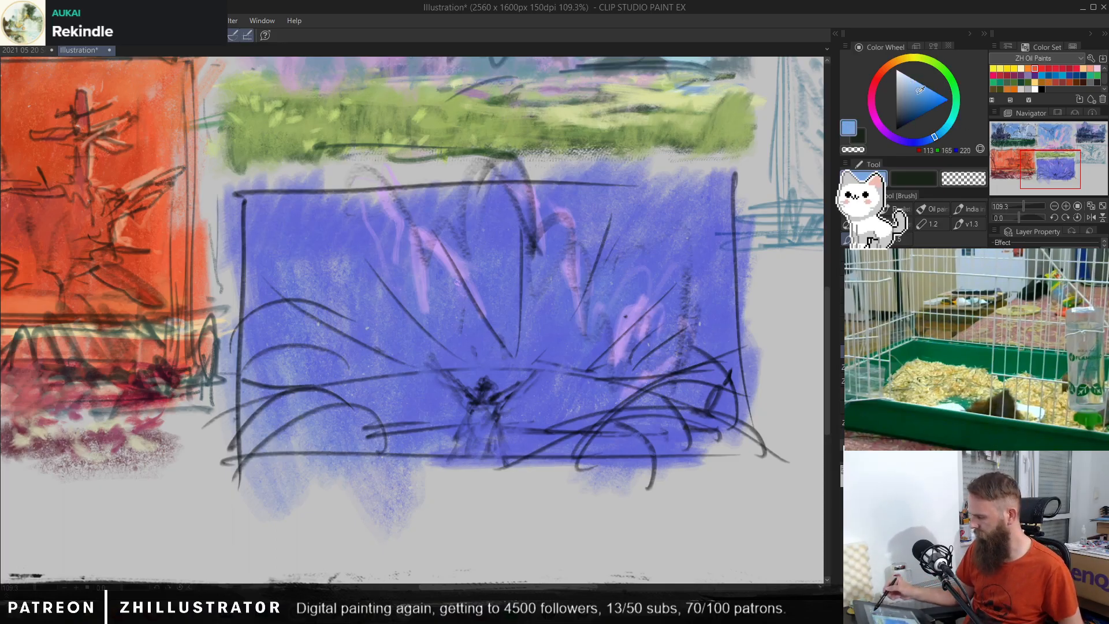
{"action": "mouse_move", "coordinate": [584, 407]}
{"action": "left_mouse_down"}
{"action": "mouse_move", "coordinate": [541, 418]}
{"action": "mouse_move", "coordinate": [535, 435]}
{"action": "mouse_move", "coordinate": [514, 414]}
{"action": "mouse_move", "coordinate": [448, 406]}
{"action": "mouse_move", "coordinate": [425, 441]}
{"action": "mouse_move", "coordinate": [374, 447]}
{"action": "mouse_move", "coordinate": [533, 434]}
{"action": "mouse_move", "coordinate": [567, 456]}
{"action": "mouse_move", "coordinate": [566, 444]}
{"action": "mouse_move", "coordinate": [454, 457]}
{"action": "mouse_move", "coordinate": [393, 419]}
{"action": "mouse_move", "coordinate": [355, 435]}
{"action": "mouse_move", "coordinate": [346, 464]}
{"action": "mouse_move", "coordinate": [540, 468]}
{"action": "mouse_move", "coordinate": [568, 441]}
{"action": "mouse_move", "coordinate": [565, 457]}
{"action": "mouse_move", "coordinate": [617, 466]}
{"action": "left_mouse_up"}
{"action": "mouse_move", "coordinate": [399, 542]}
{"action": "left_mouse_down"}
{"action": "mouse_move", "coordinate": [378, 460]}
{"action": "mouse_move", "coordinate": [288, 511]}
{"action": "mouse_move", "coordinate": [255, 505]}
{"action": "mouse_move", "coordinate": [369, 459]}
{"action": "mouse_move", "coordinate": [465, 545]}
{"action": "mouse_move", "coordinate": [544, 500]}
{"action": "mouse_move", "coordinate": [511, 488]}
{"action": "mouse_move", "coordinate": [531, 515]}
{"action": "mouse_move", "coordinate": [462, 492]}
{"action": "left_mouse_up"}
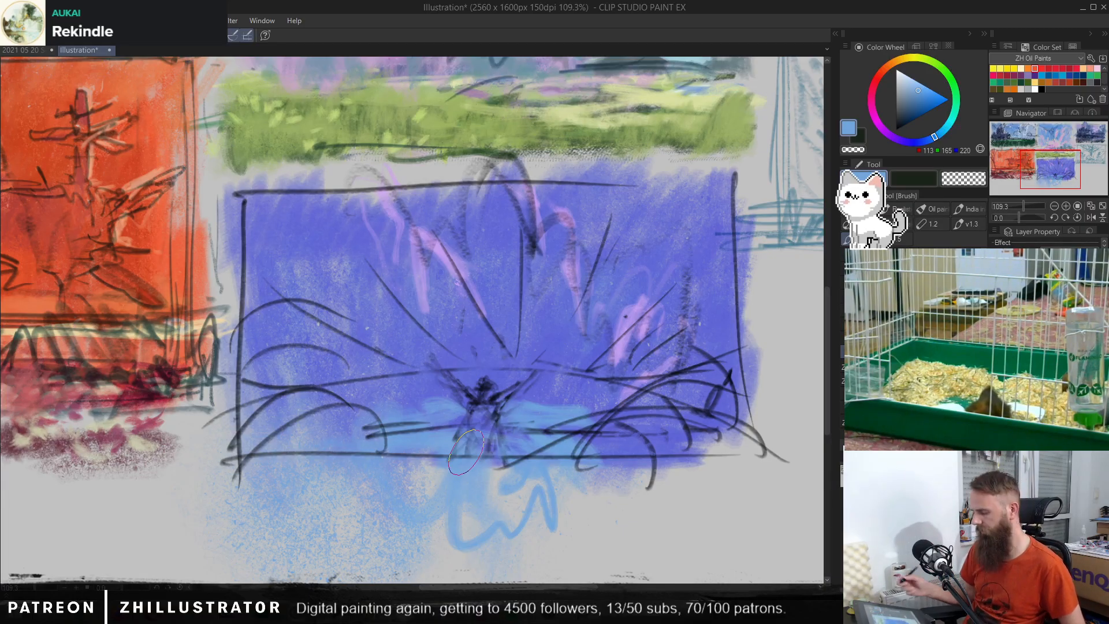
Step: With a pen, highlight the figure's head and raised arms in lavender RGB 194, 173, 248 and fill its body with dark blue RGB 40, 43, 85
{"action": "key", "text": "alt"}
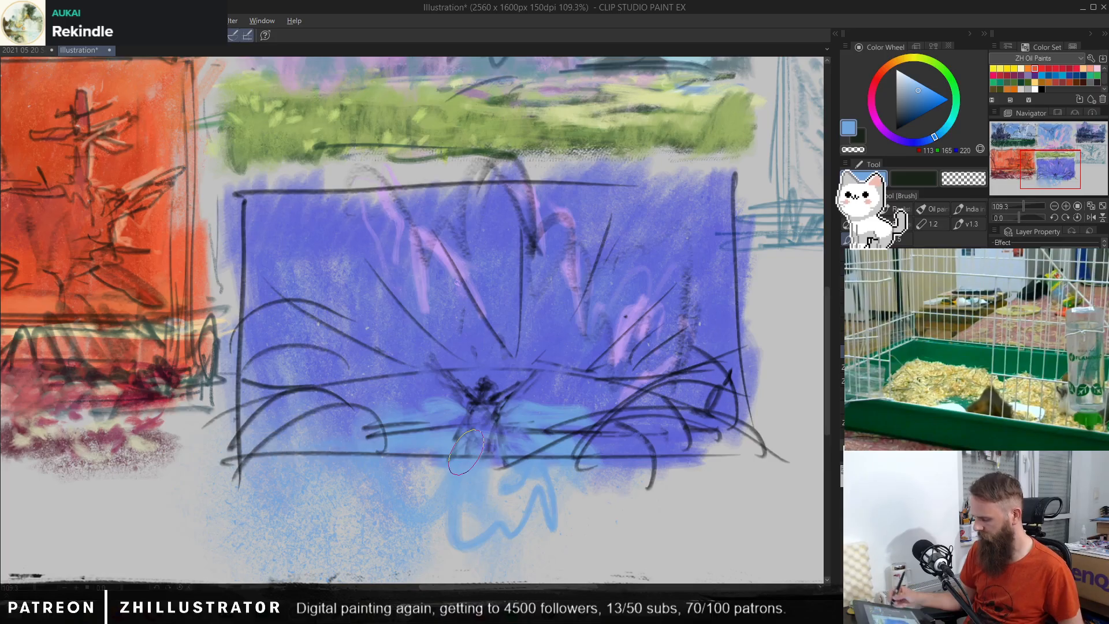
{"action": "left_click", "coordinate": [500, 257], "text": "alt"}
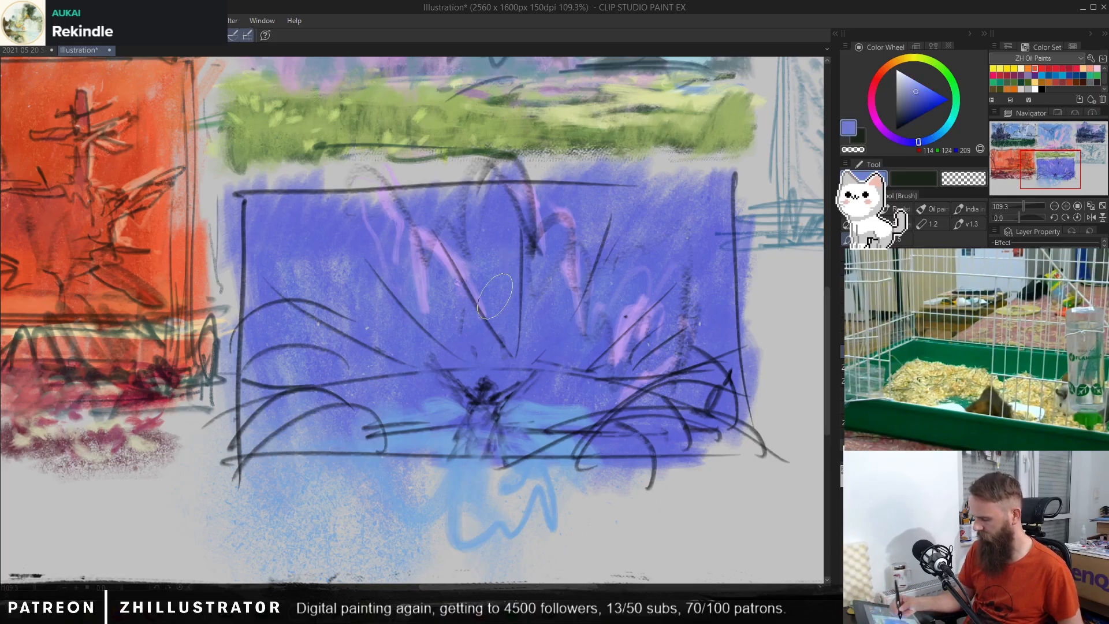
{"action": "key", "text": "p"}
{"action": "left_click", "coordinate": [581, 330], "text": "alt"}
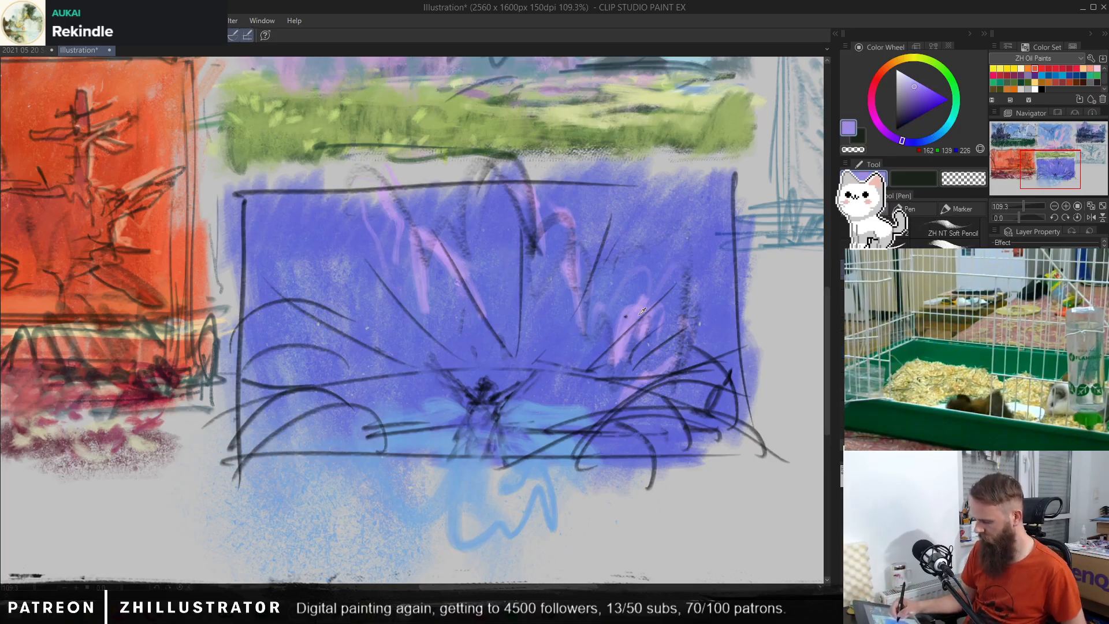
{"action": "left_click", "coordinate": [911, 80]}
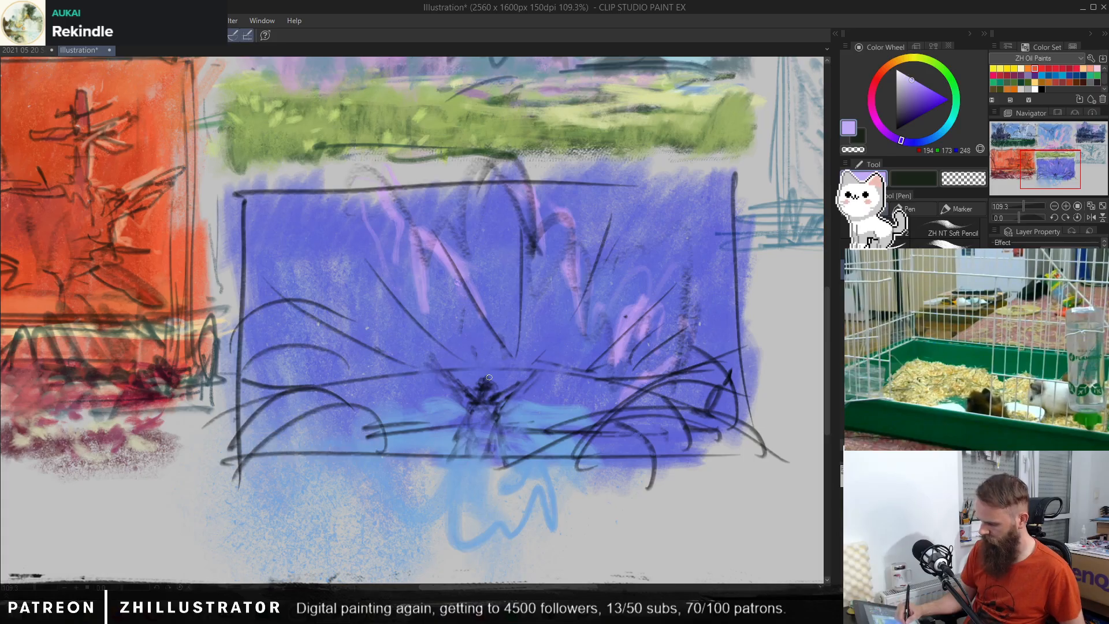
{"action": "mouse_move", "coordinate": [487, 376]}
{"action": "left_mouse_down"}
{"action": "mouse_move", "coordinate": [519, 382]}
{"action": "mouse_move", "coordinate": [499, 394]}
{"action": "mouse_move", "coordinate": [539, 367]}
{"action": "left_mouse_up"}
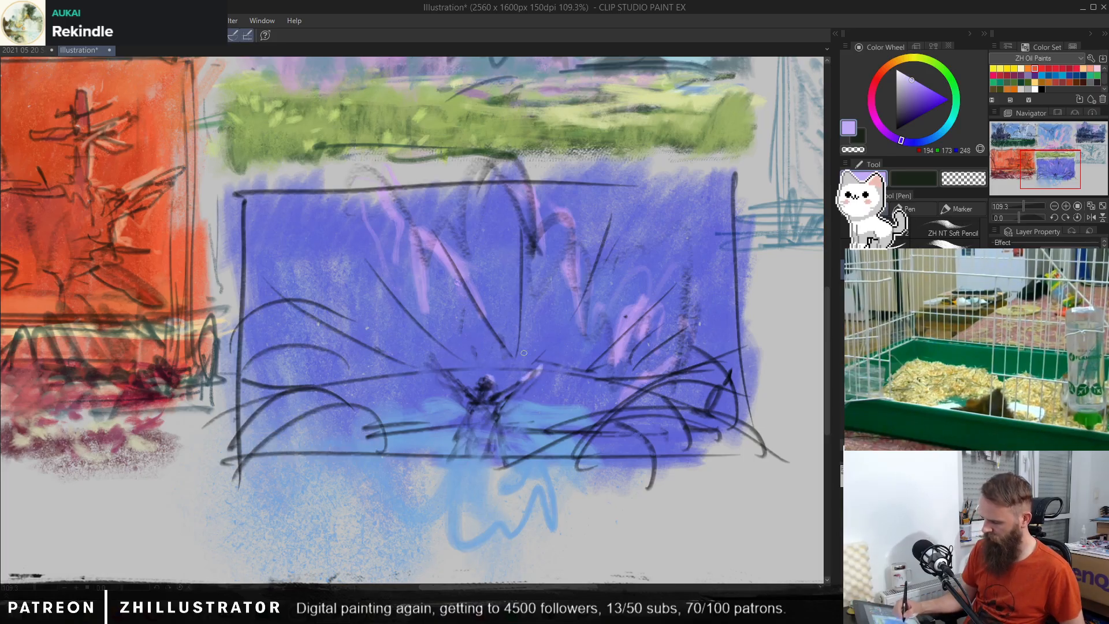
{"action": "left_click_drag", "start_coordinate": [438, 355], "coordinate": [444, 366]}
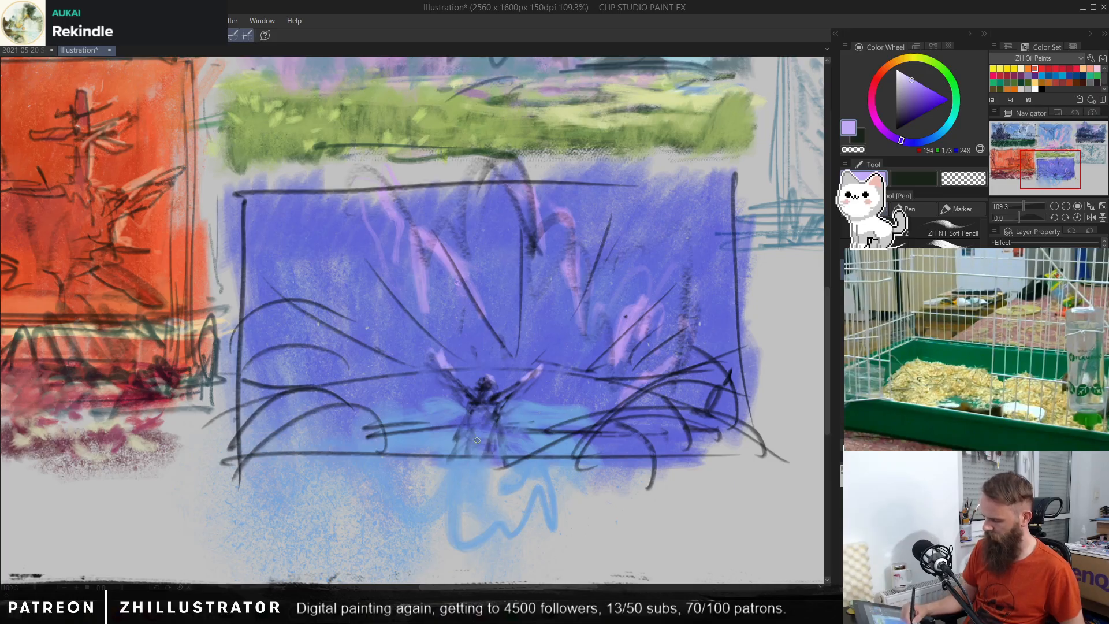
{"action": "left_click", "coordinate": [487, 389], "text": "alt"}
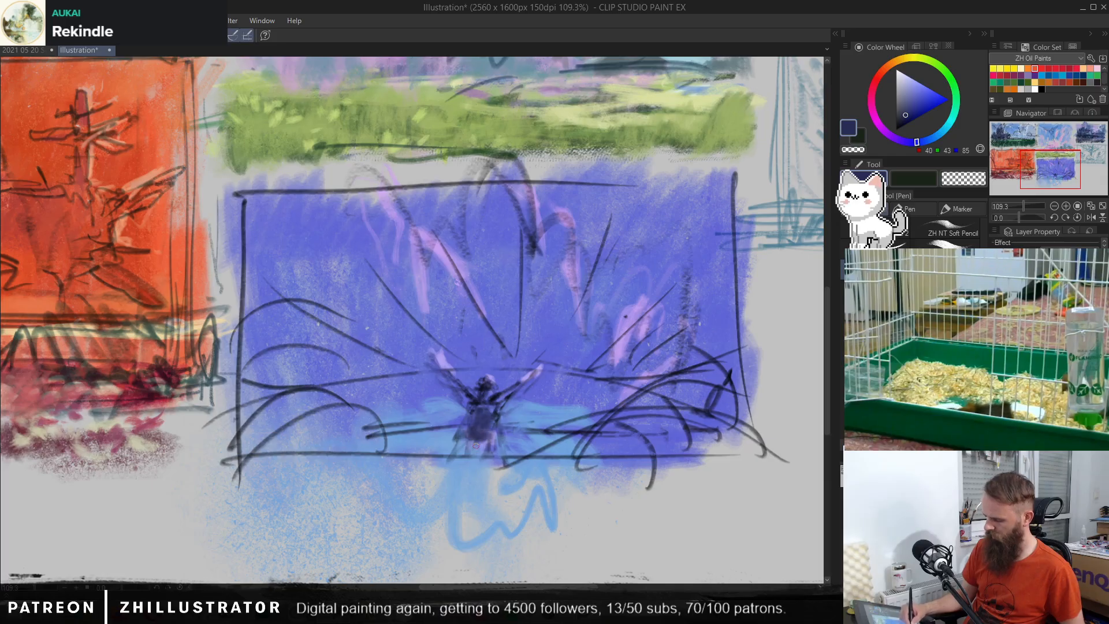
{"action": "left_click_drag", "start_coordinate": [476, 454], "coordinate": [495, 447]}
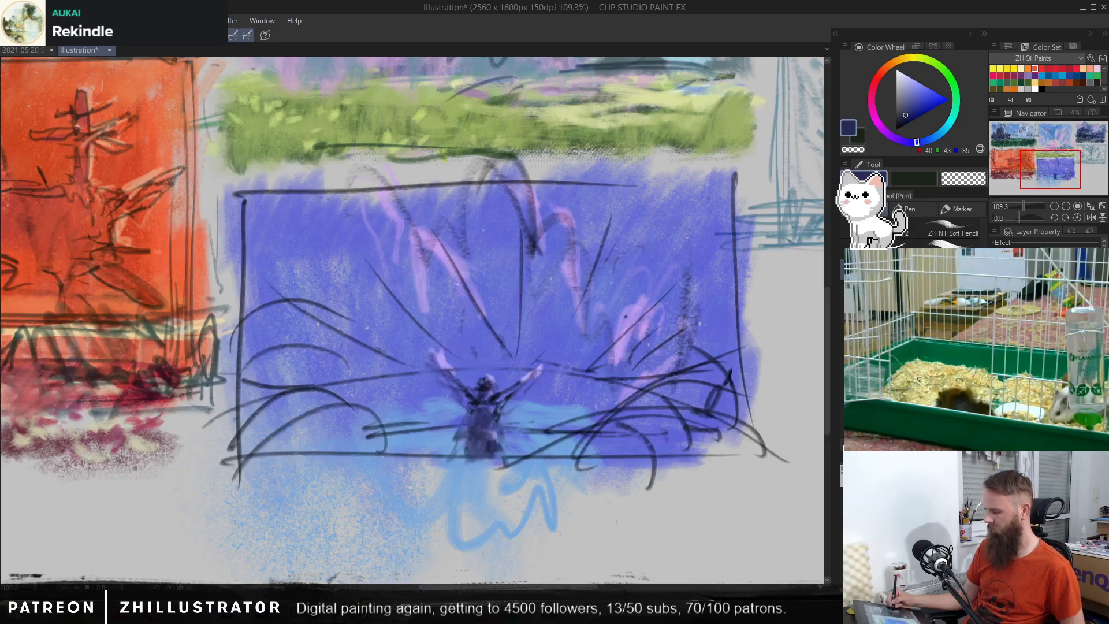
Step: Try dark blue sleeves, RGB 49, 53, 103, hanging from the figure's raised arms, and undo them
{"action": "left_click", "coordinate": [490, 416], "text": "alt"}
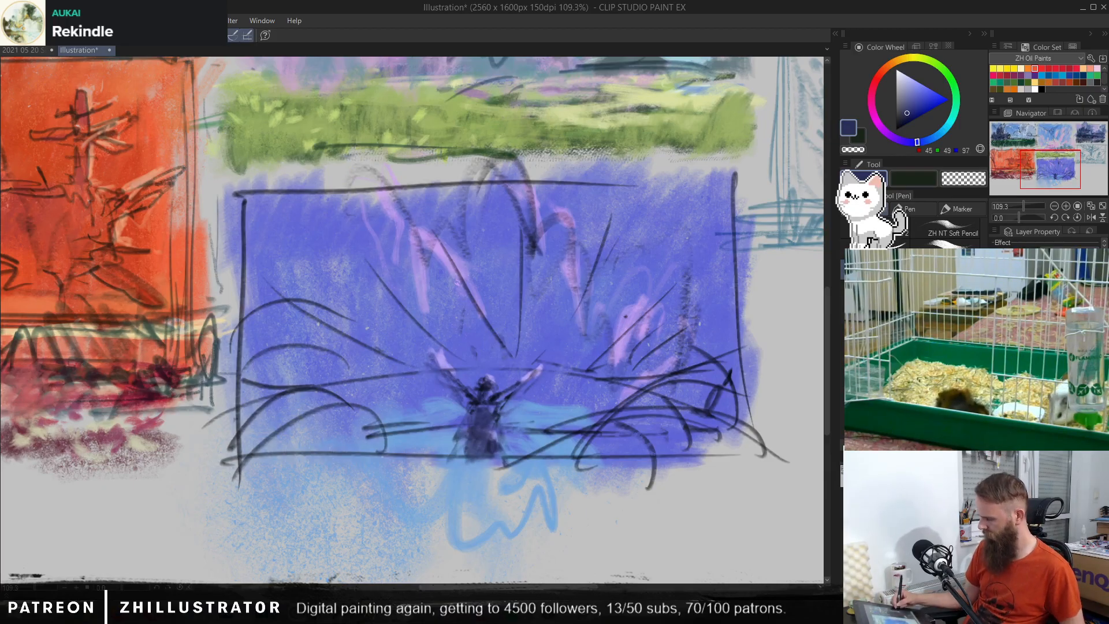
{"action": "left_click", "coordinate": [995, 347]}
{"action": "left_click", "coordinate": [996, 347]}
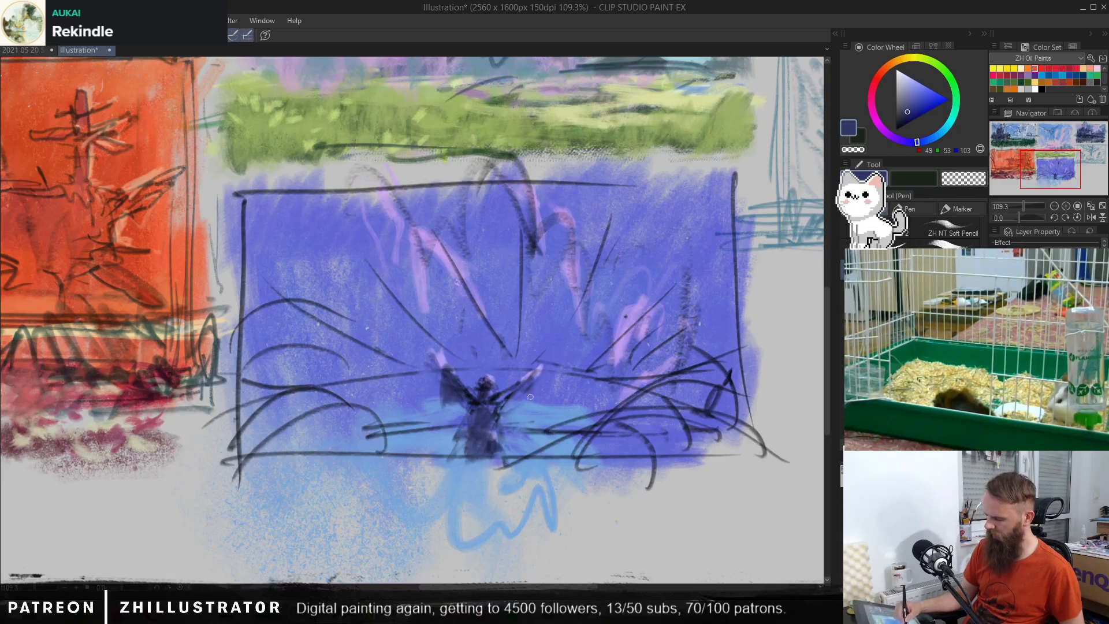
{"action": "left_click_drag", "start_coordinate": [516, 387], "coordinate": [508, 394]}
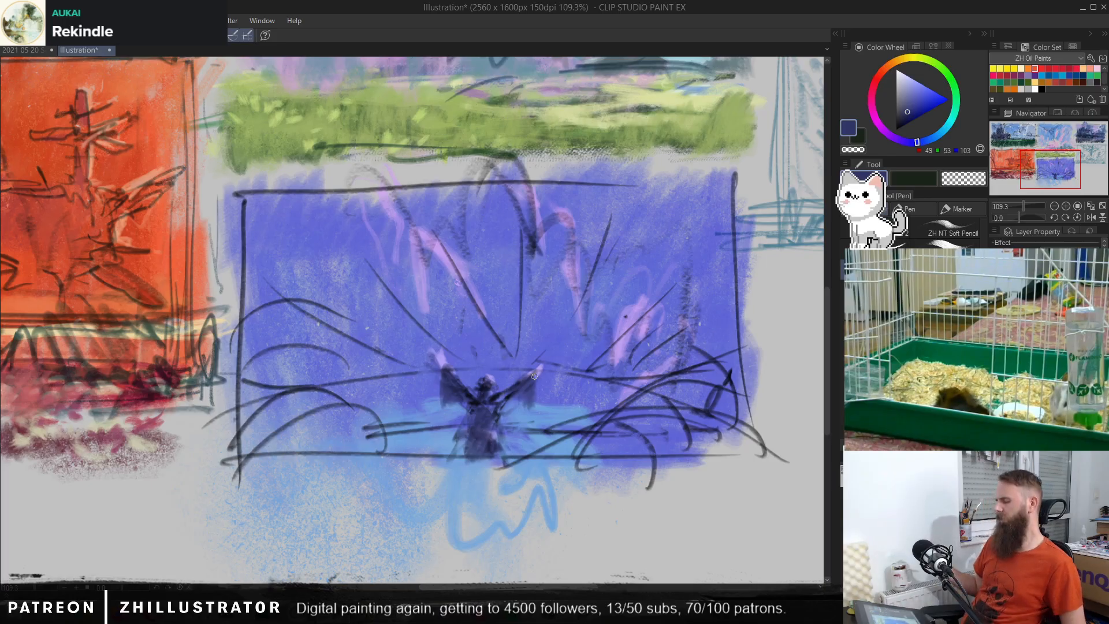
{"action": "key", "text": "ctrl+z"}
{"action": "key", "text": "ctrl+z"}
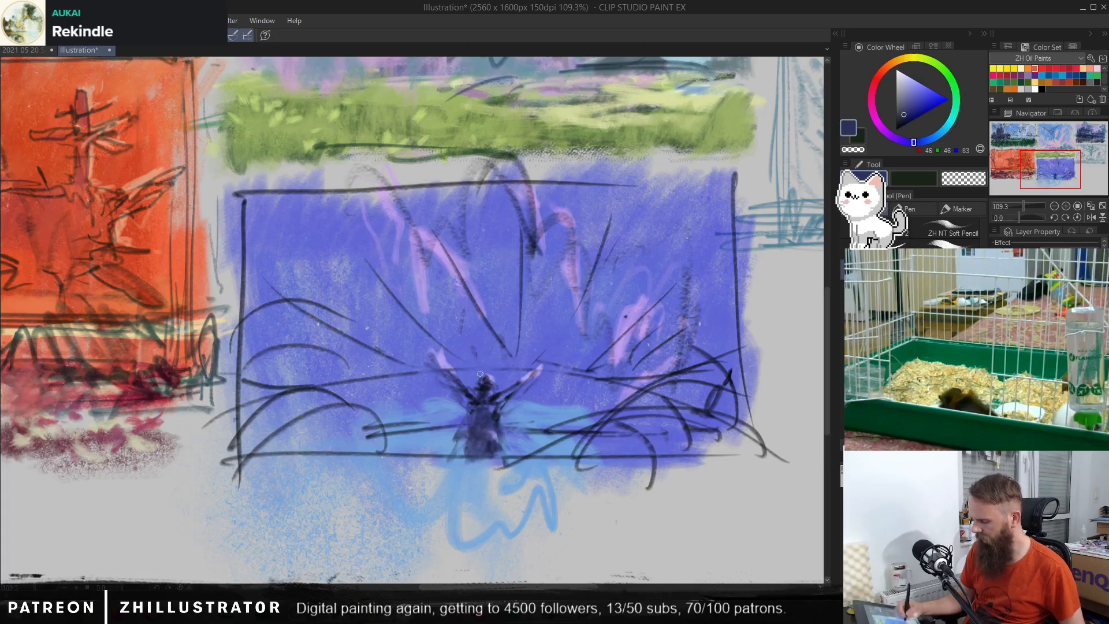
Step: Touch up the figure's head and raised hands with lavender RGB 196, 181, 245, and refine its body and shoulders with sampled light blues
{"action": "left_click", "coordinate": [639, 294], "text": "alt"}
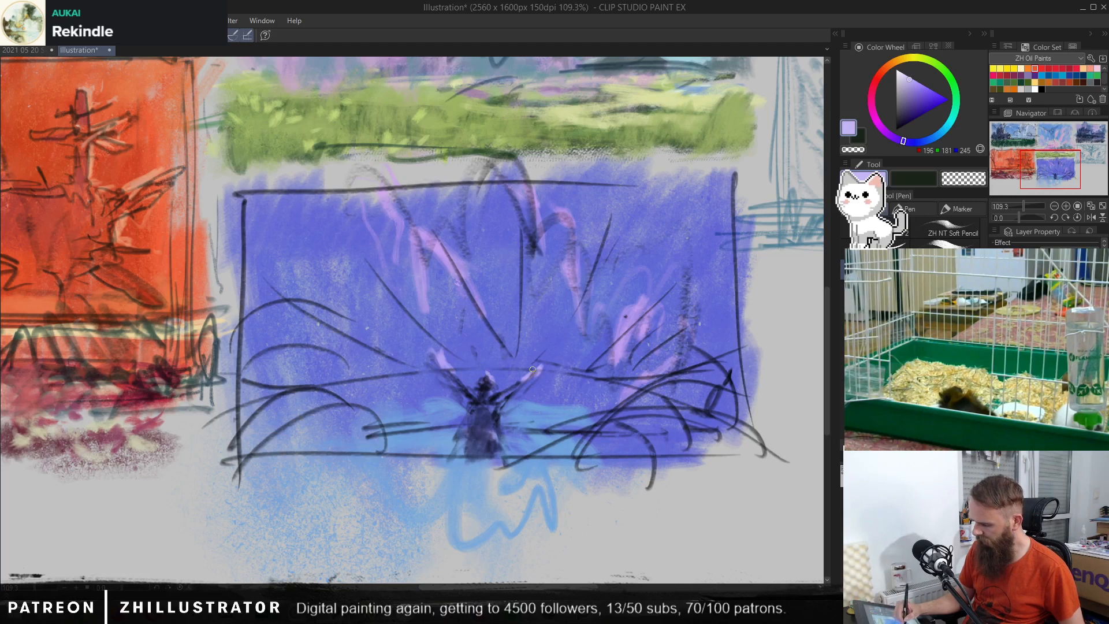
{"action": "left_click", "coordinate": [449, 360], "text": "alt"}
{"action": "left_click", "coordinate": [438, 368], "text": "alt"}
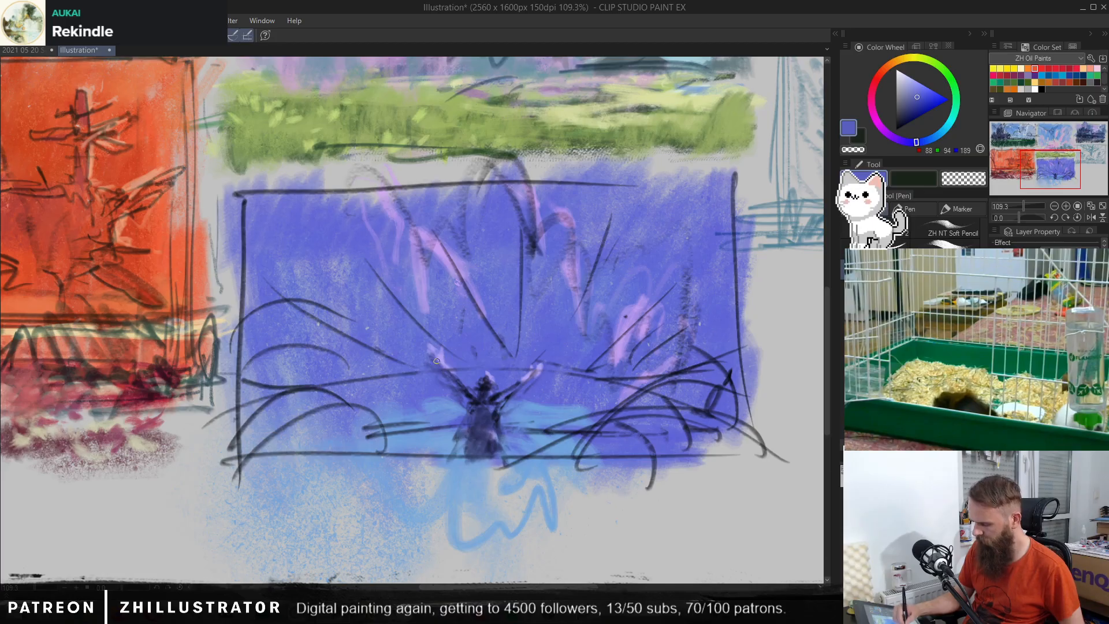
{"action": "left_click", "coordinate": [543, 364], "text": "alt"}
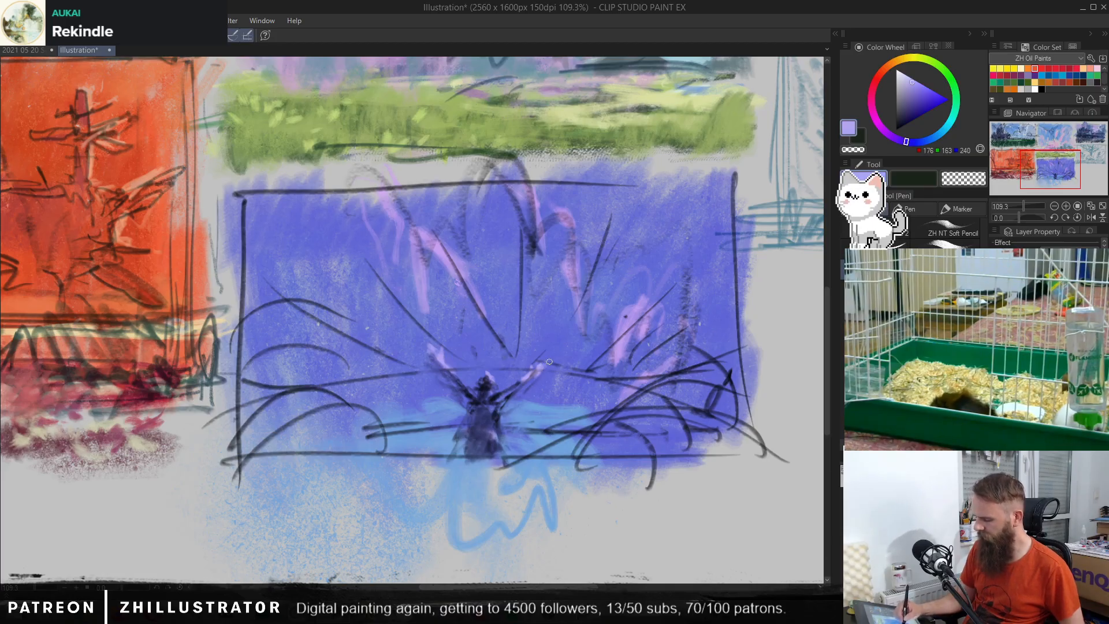
{"action": "left_click", "coordinate": [462, 406], "text": "alt"}
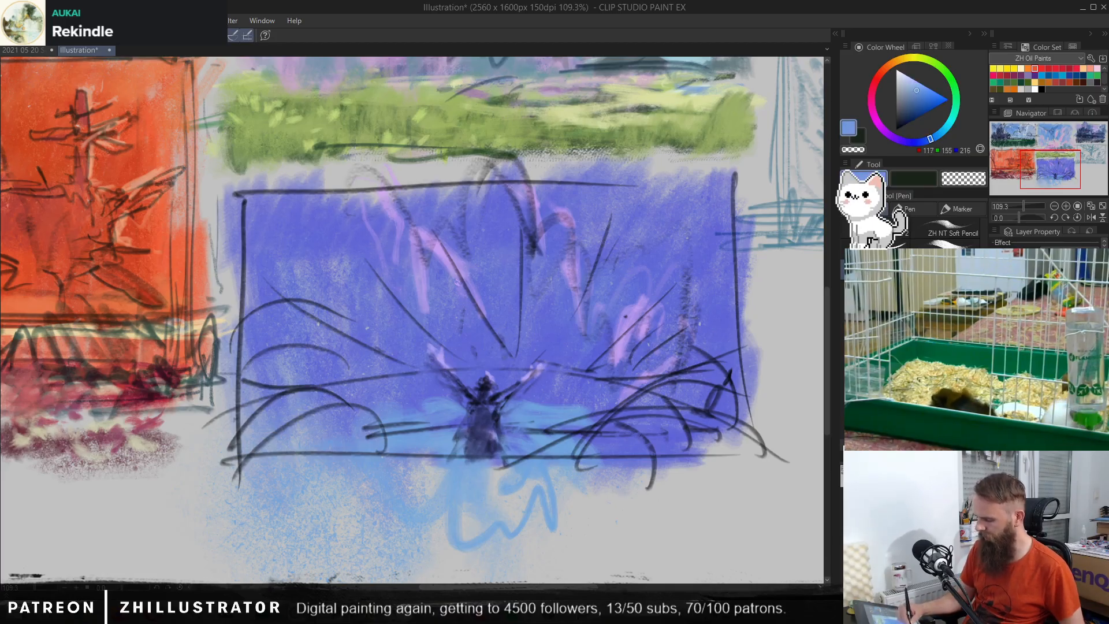
{"action": "left_click", "coordinate": [498, 433], "text": "alt"}
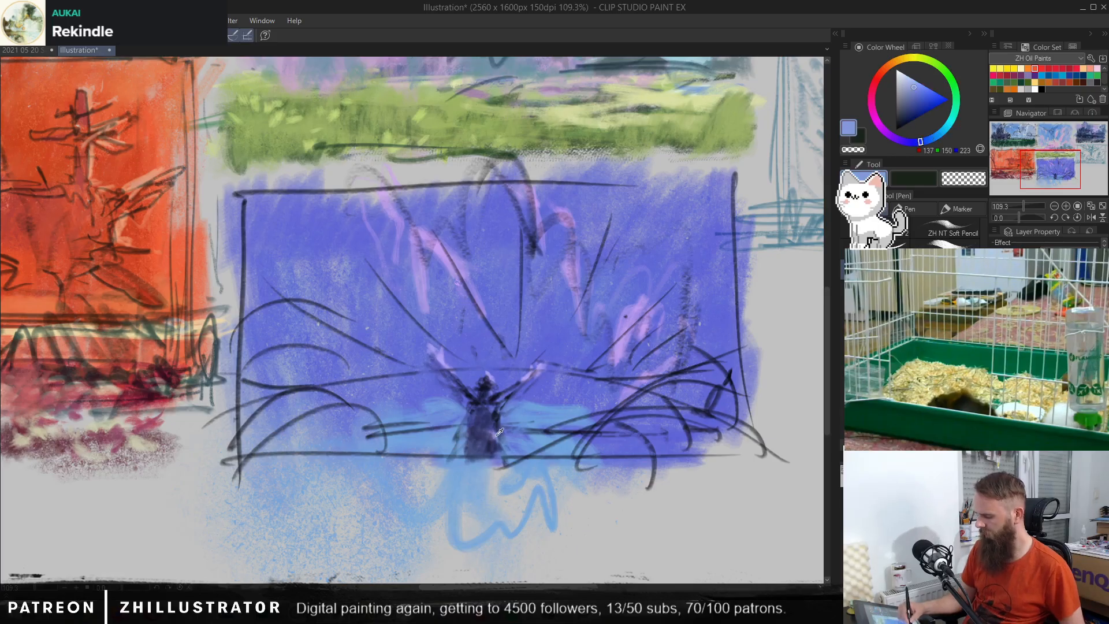
{"action": "left_click", "coordinate": [491, 374], "text": "alt"}
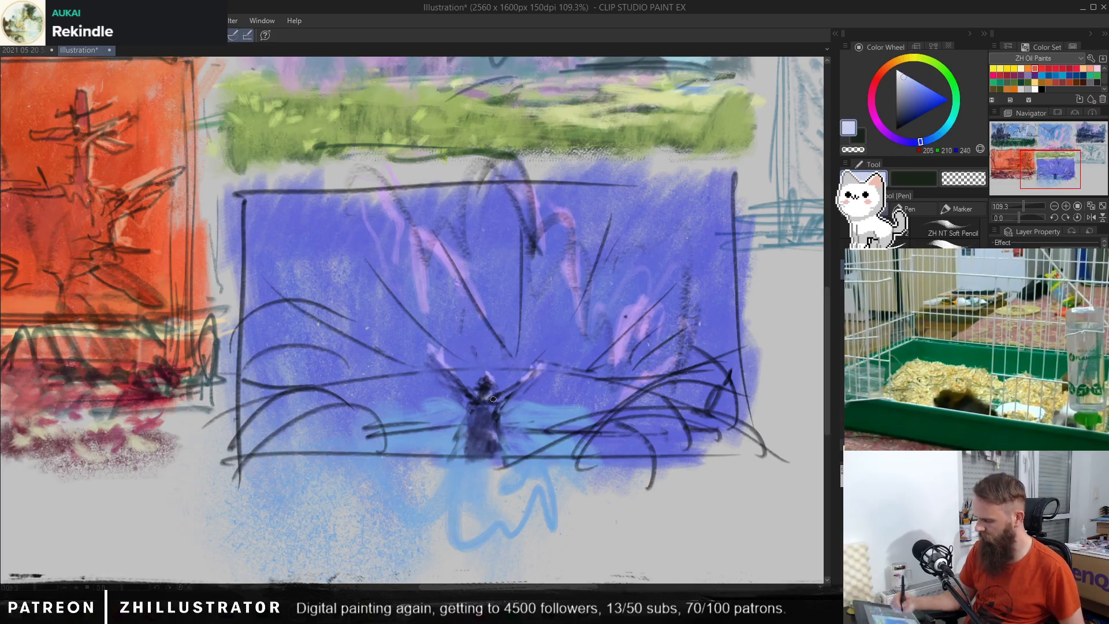
Step: Hide the dark sketch lines, part the figure's legs with light blue RGB 128, 166, 216, and shape its head in dark blue RGB 56, 61, 120
{"action": "left_click", "coordinate": [996, 376]}
{"action": "left_click", "coordinate": [996, 375]}
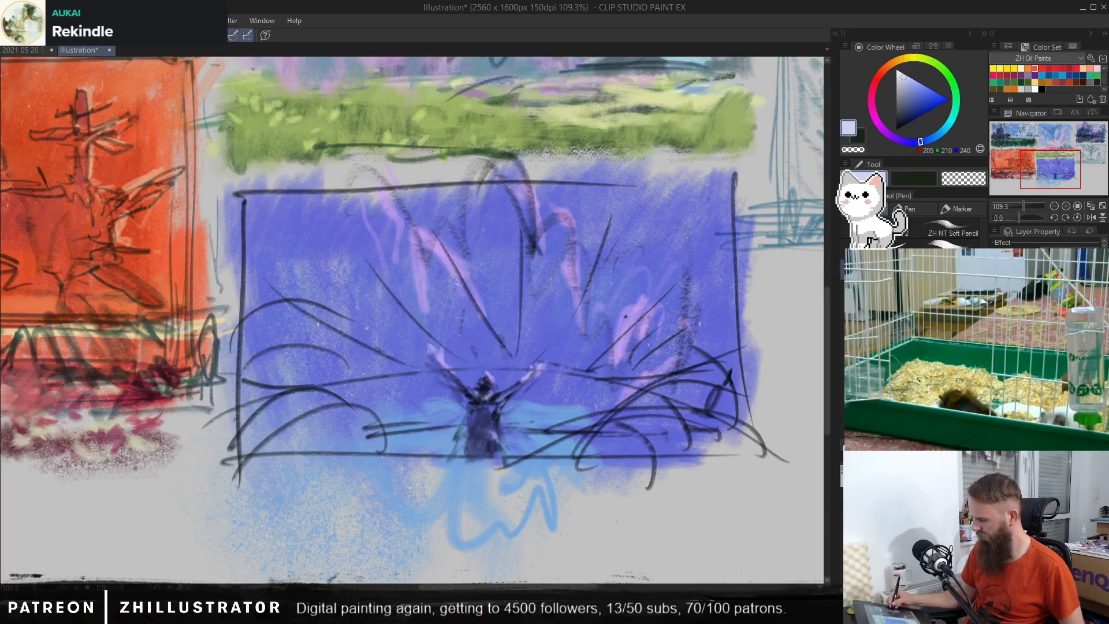
{"action": "left_click", "coordinate": [996, 360]}
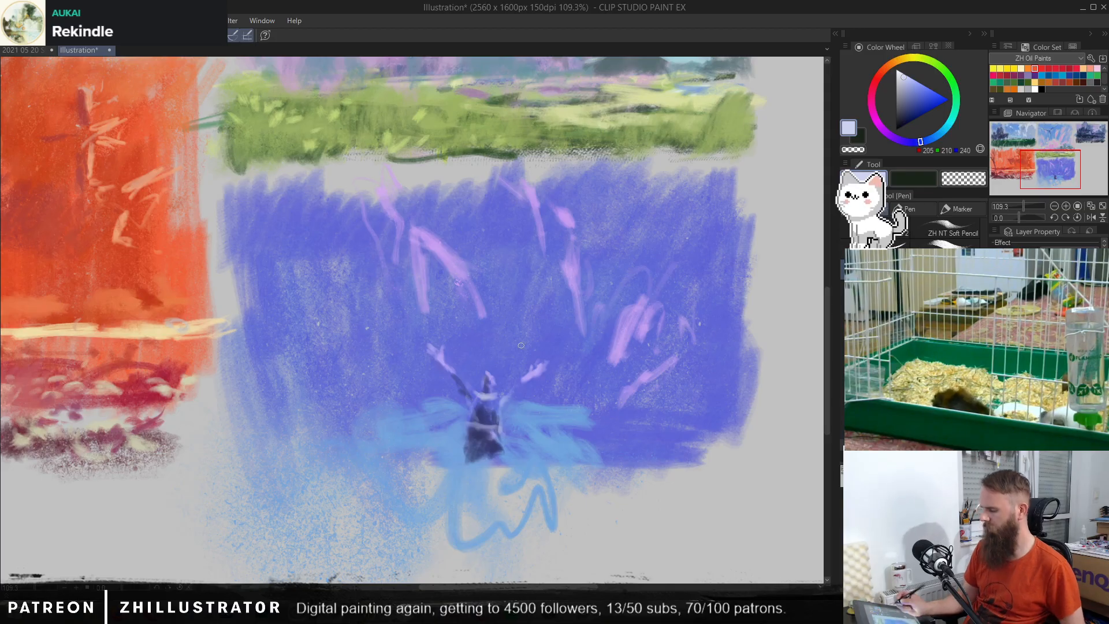
{"action": "left_click", "coordinate": [456, 389], "text": "alt"}
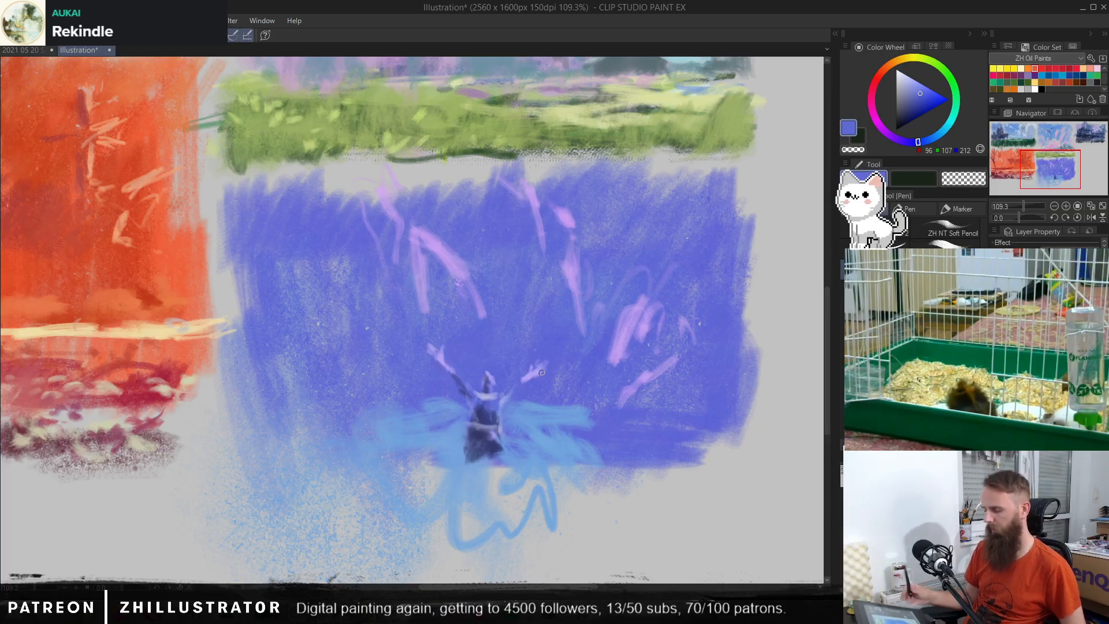
{"action": "left_click", "coordinate": [489, 449], "text": "alt"}
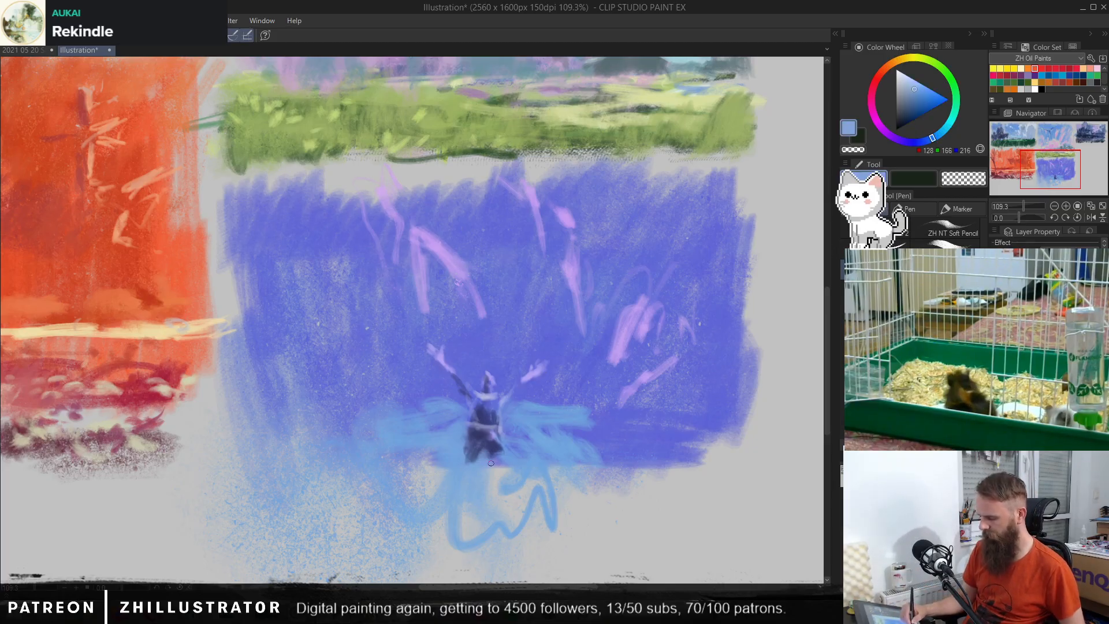
{"action": "left_click", "coordinate": [484, 382], "text": "alt"}
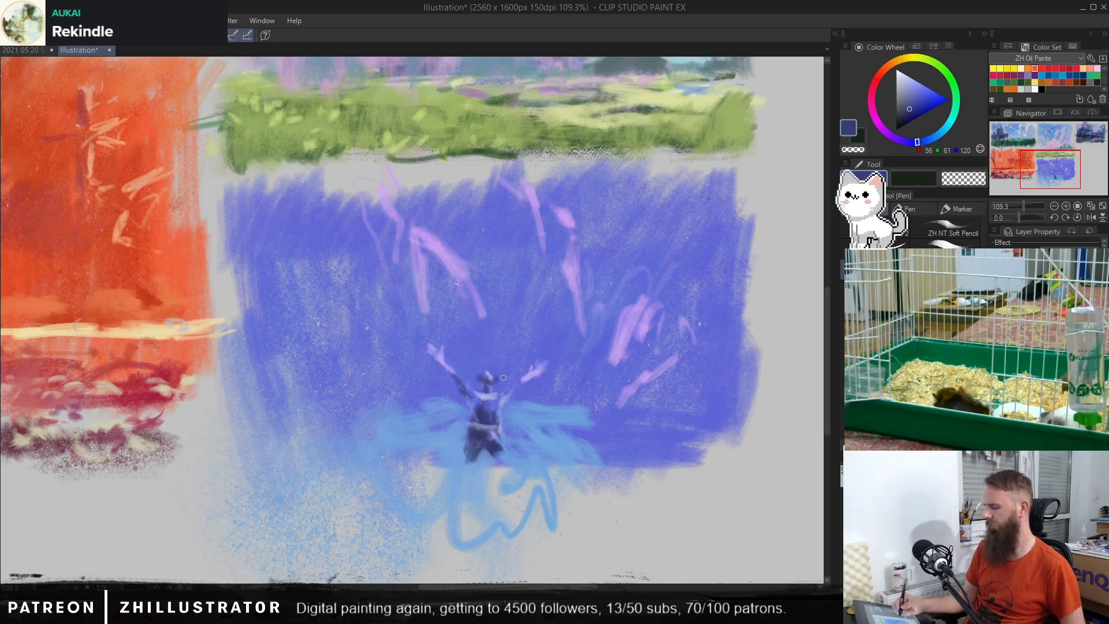
{"action": "left_click", "coordinate": [501, 403], "text": "alt"}
{"action": "left_click", "coordinate": [465, 417], "text": "alt"}
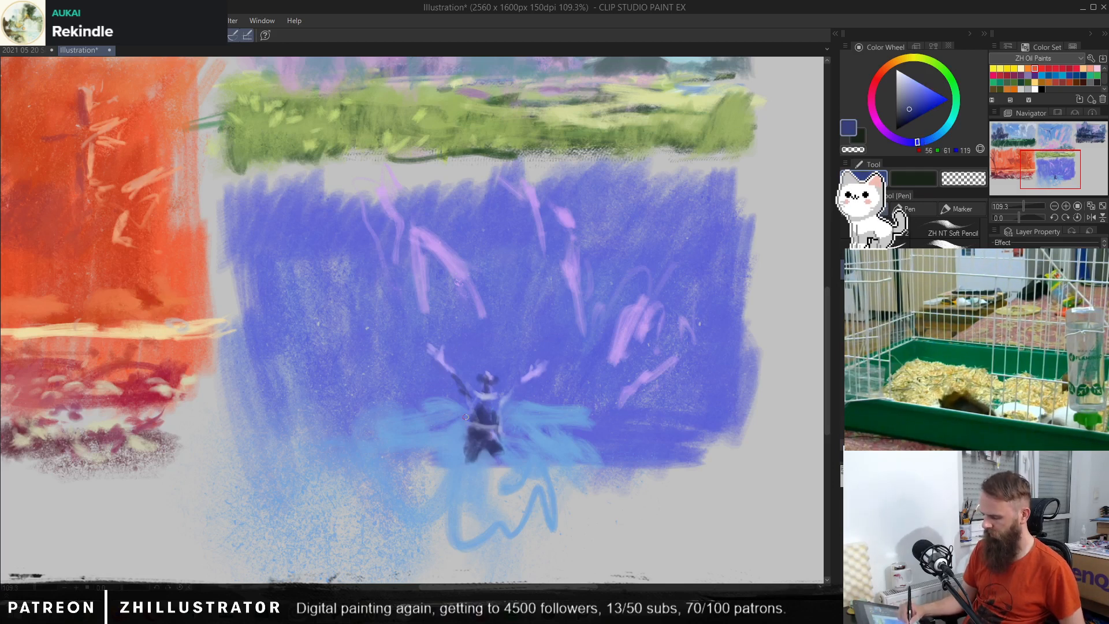
Step: Paint a dark blue cloak, RGB 56, 61, 119, draping from the figure's arms on both sides of its body
{"action": "left_click_drag", "start_coordinate": [464, 401], "coordinate": [478, 404]}
{"action": "key", "text": "ctrl+z"}
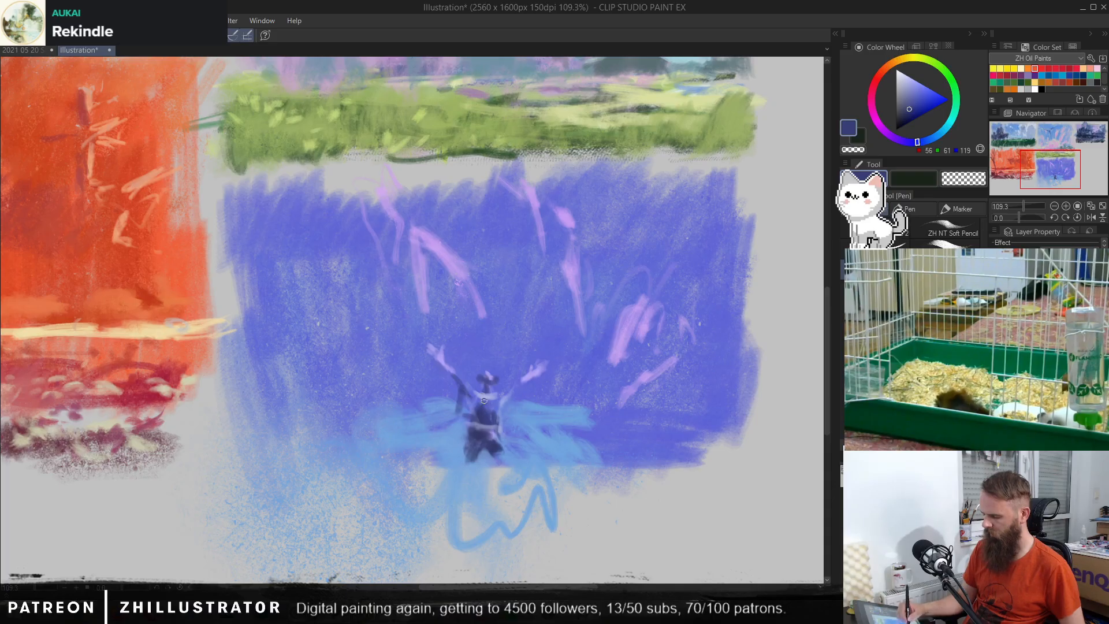
{"action": "mouse_move", "coordinate": [483, 420]}
{"action": "left_mouse_down"}
{"action": "mouse_move", "coordinate": [448, 431]}
{"action": "mouse_move", "coordinate": [460, 410]}
{"action": "mouse_move", "coordinate": [457, 435]}
{"action": "mouse_move", "coordinate": [506, 403]}
{"action": "mouse_move", "coordinate": [519, 429]}
{"action": "left_mouse_up"}
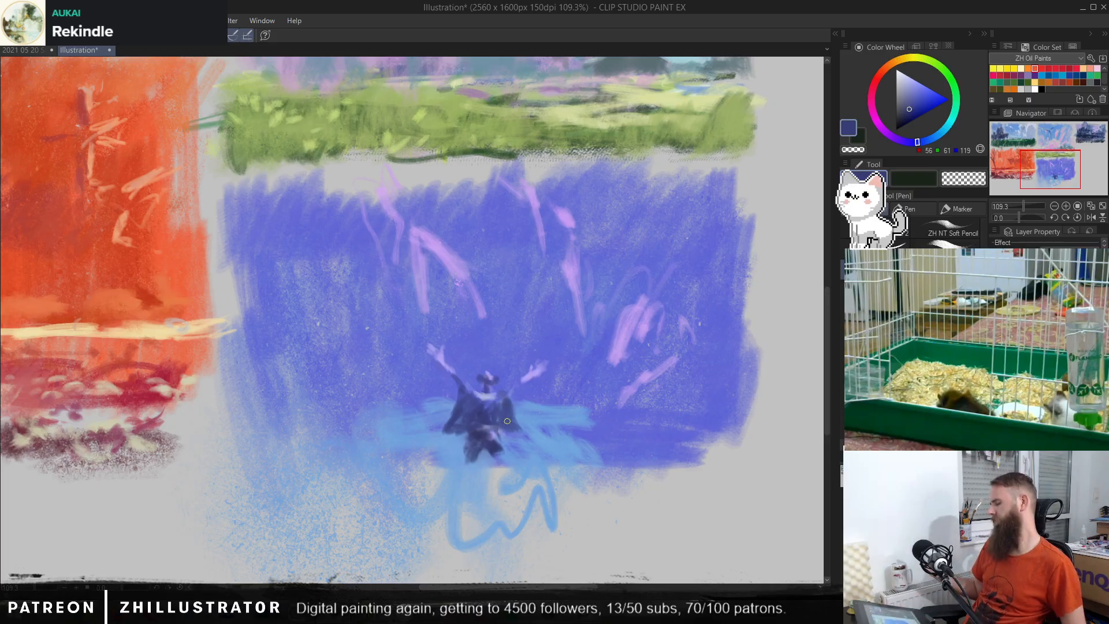
{"action": "left_click", "coordinate": [473, 453], "text": "alt"}
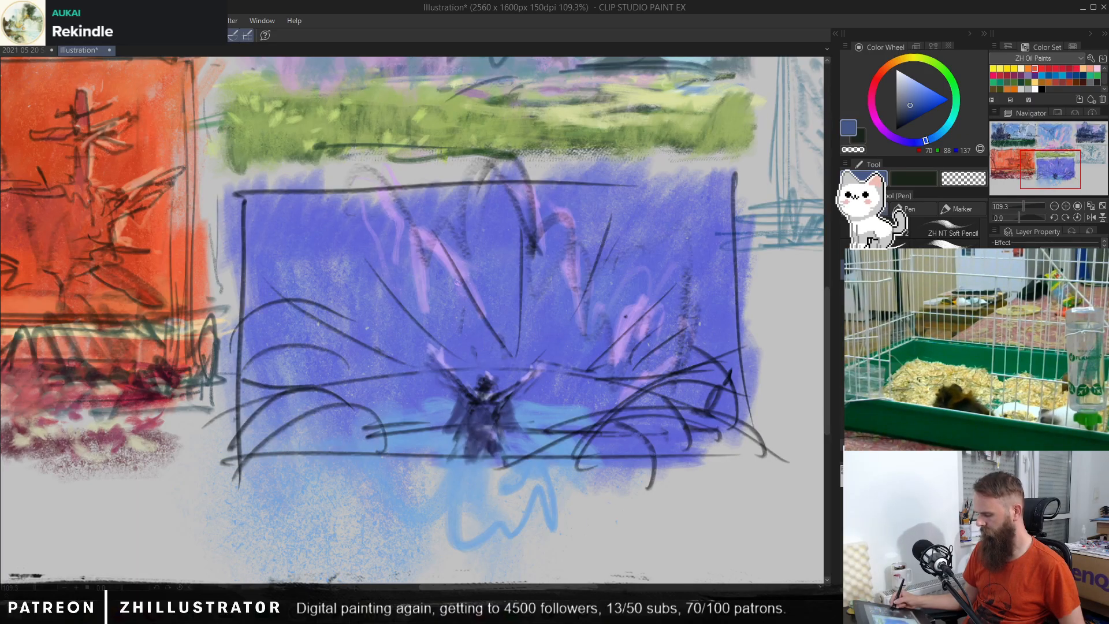
Step: Sketch curved grass blades at the thumbnail's lower corners on both sides of the figure in dark blues, RGB 70, 88, 137 and 58, 68, 94
{"action": "key", "text": "ctrl+z"}
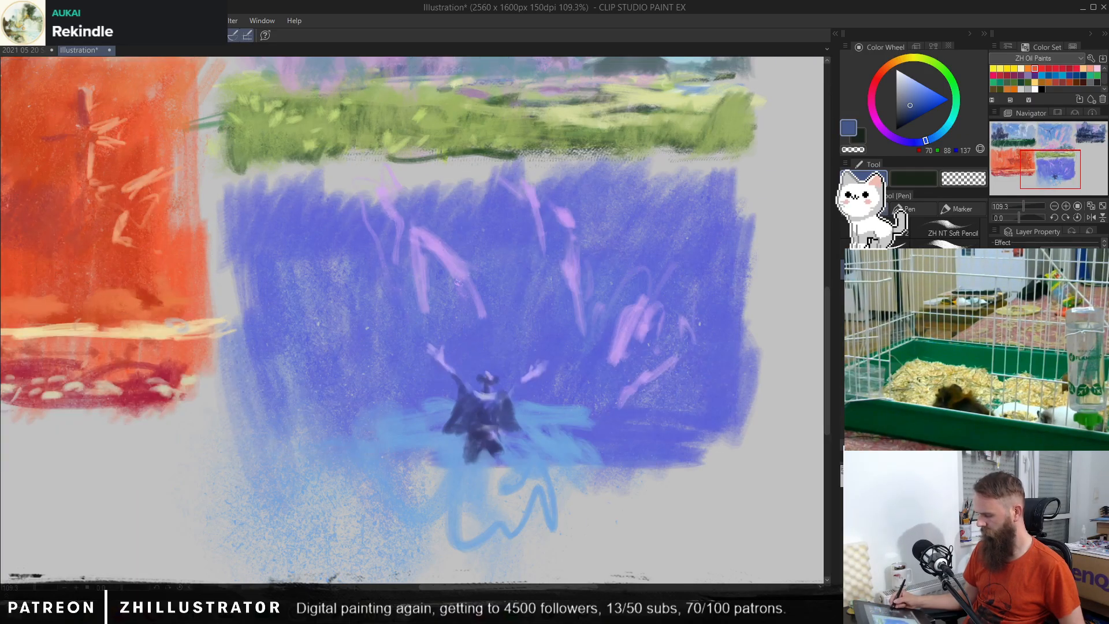
{"action": "key", "text": "ctrl+z"}
{"action": "key", "text": "ctrl+z"}
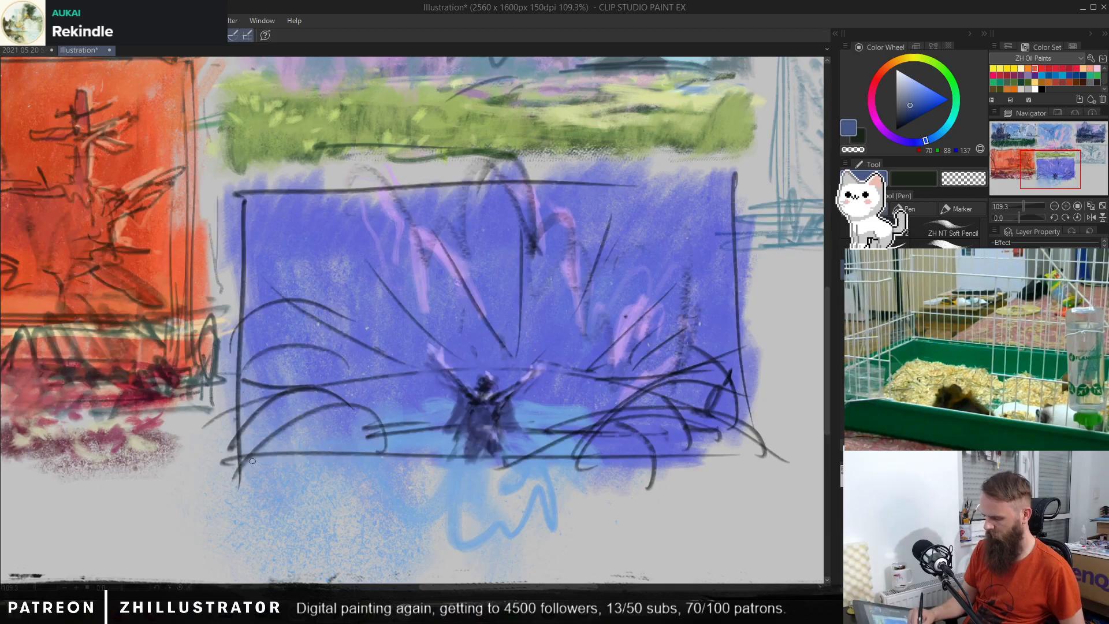
{"action": "mouse_move", "coordinate": [245, 474]}
{"action": "left_mouse_down"}
{"action": "mouse_move", "coordinate": [298, 420]}
{"action": "mouse_move", "coordinate": [349, 407]}
{"action": "left_mouse_up"}
{"action": "mouse_move", "coordinate": [231, 456]}
{"action": "left_mouse_down"}
{"action": "mouse_move", "coordinate": [267, 409]}
{"action": "mouse_move", "coordinate": [315, 393]}
{"action": "left_mouse_up"}
{"action": "mouse_move", "coordinate": [294, 494]}
{"action": "left_mouse_down"}
{"action": "mouse_move", "coordinate": [300, 465]}
{"action": "mouse_move", "coordinate": [345, 417]}
{"action": "left_mouse_up"}
{"action": "left_click_drag", "start_coordinate": [347, 487], "coordinate": [351, 454]}
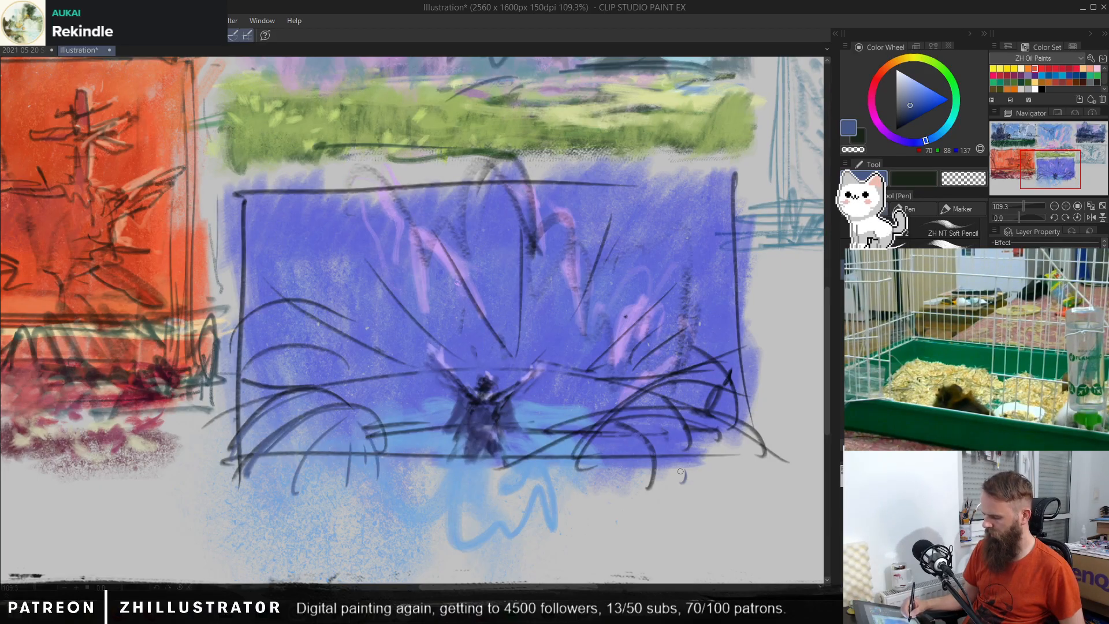
{"action": "left_click_drag", "start_coordinate": [690, 480], "coordinate": [697, 434]}
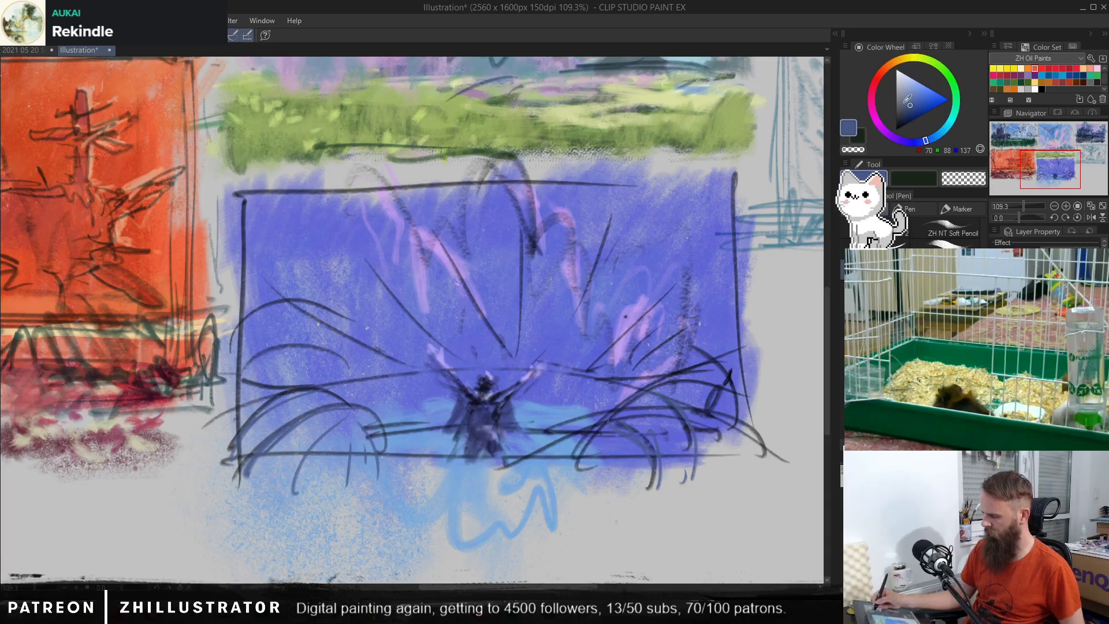
{"action": "left_click_drag", "start_coordinate": [907, 100], "coordinate": [903, 111]}
{"action": "left_click_drag", "start_coordinate": [663, 399], "coordinate": [709, 386]}
{"action": "mouse_move", "coordinate": [260, 474]}
{"action": "left_mouse_down"}
{"action": "mouse_move", "coordinate": [285, 431]}
{"action": "mouse_move", "coordinate": [266, 444]}
{"action": "left_mouse_up"}
{"action": "left_click_drag", "start_coordinate": [243, 443], "coordinate": [284, 394]}
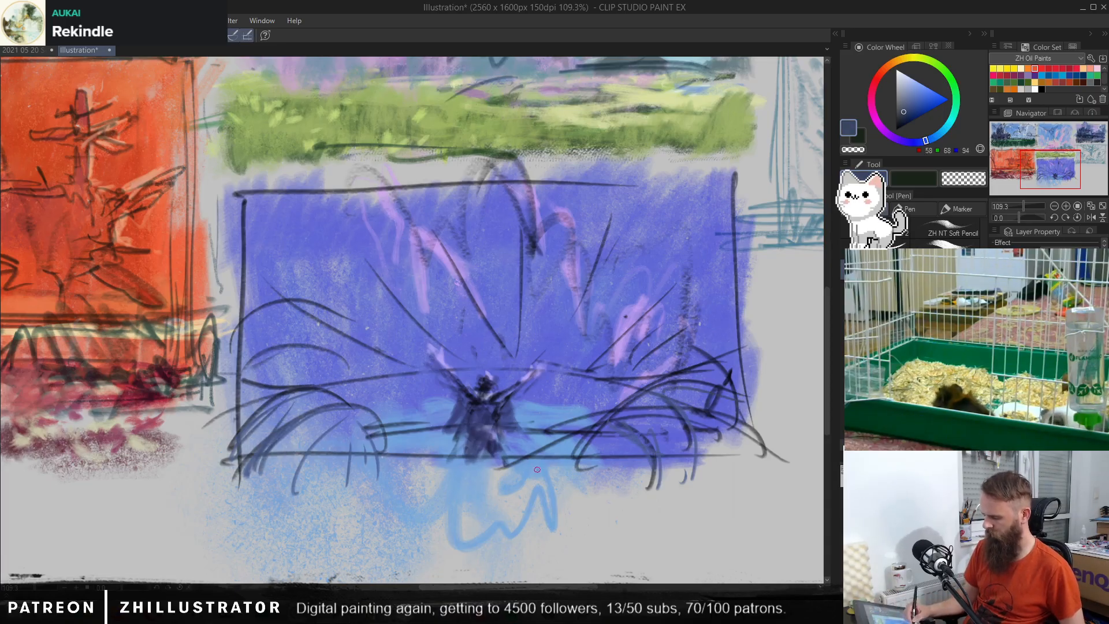
Step: Hide the dark sketch lines and add small dark blue leaves, RGB 58, 68, 94, beside the figure and along the arching stem at its right
{"action": "mouse_move", "coordinate": [537, 470]}
{"action": "left_mouse_down"}
{"action": "mouse_move", "coordinate": [575, 410]}
{"action": "mouse_move", "coordinate": [560, 414]}
{"action": "mouse_move", "coordinate": [569, 439]}
{"action": "mouse_move", "coordinate": [560, 491]}
{"action": "left_mouse_up"}
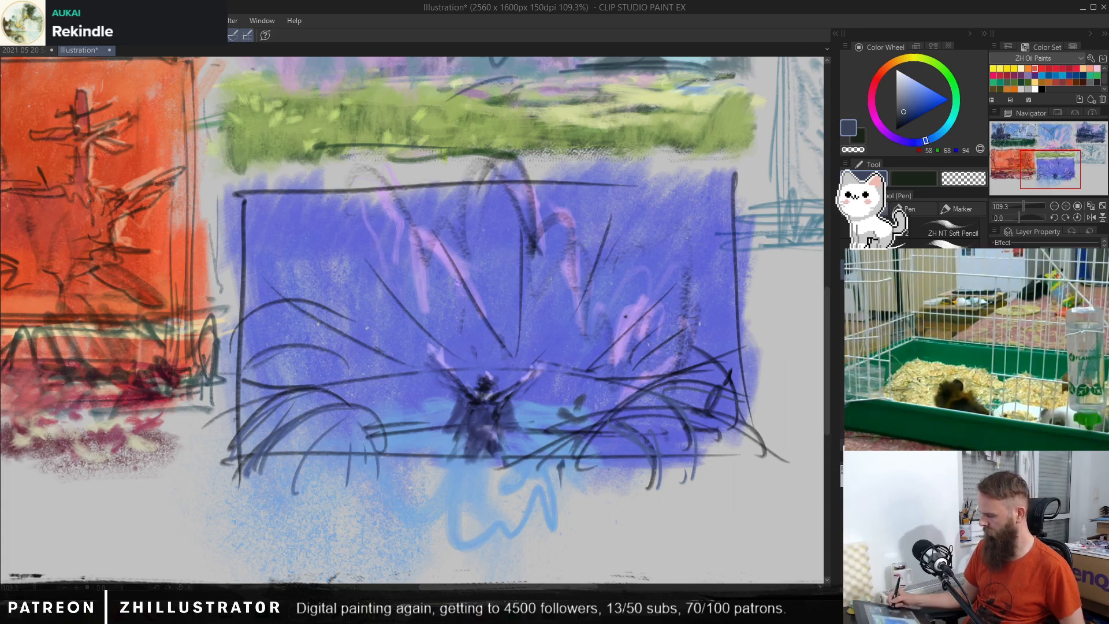
{"action": "left_click", "coordinate": [997, 347]}
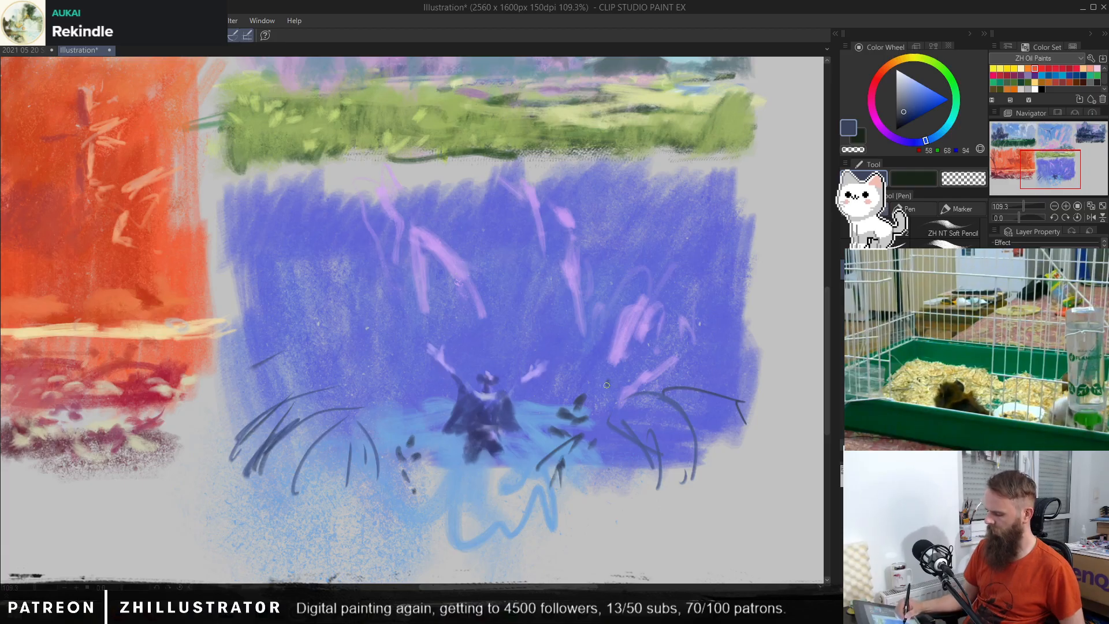
{"action": "left_click_drag", "start_coordinate": [632, 375], "coordinate": [642, 393]}
{"action": "left_click_drag", "start_coordinate": [658, 382], "coordinate": [670, 387]}
{"action": "left_click_drag", "start_coordinate": [654, 399], "coordinate": [664, 410]}
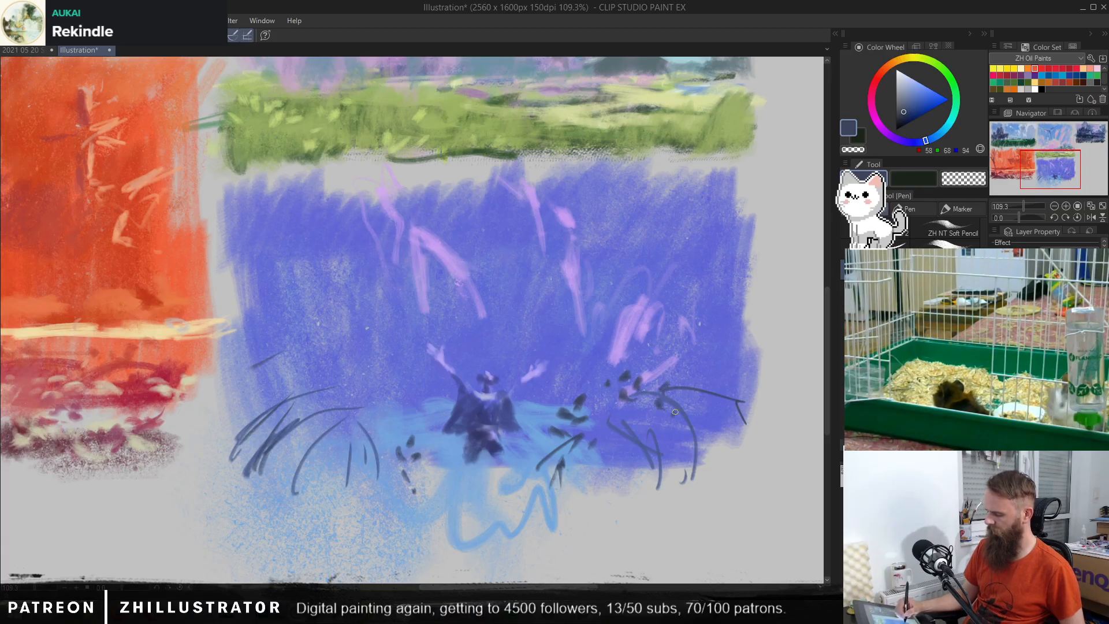
{"action": "mouse_move", "coordinate": [681, 372]}
{"action": "left_mouse_down"}
{"action": "mouse_move", "coordinate": [705, 393]}
{"action": "mouse_move", "coordinate": [692, 392]}
{"action": "mouse_move", "coordinate": [715, 417]}
{"action": "mouse_move", "coordinate": [735, 401]}
{"action": "mouse_move", "coordinate": [717, 399]}
{"action": "mouse_move", "coordinate": [750, 431]}
{"action": "left_mouse_up"}
{"action": "left_click_drag", "start_coordinate": [720, 411], "coordinate": [715, 417]}
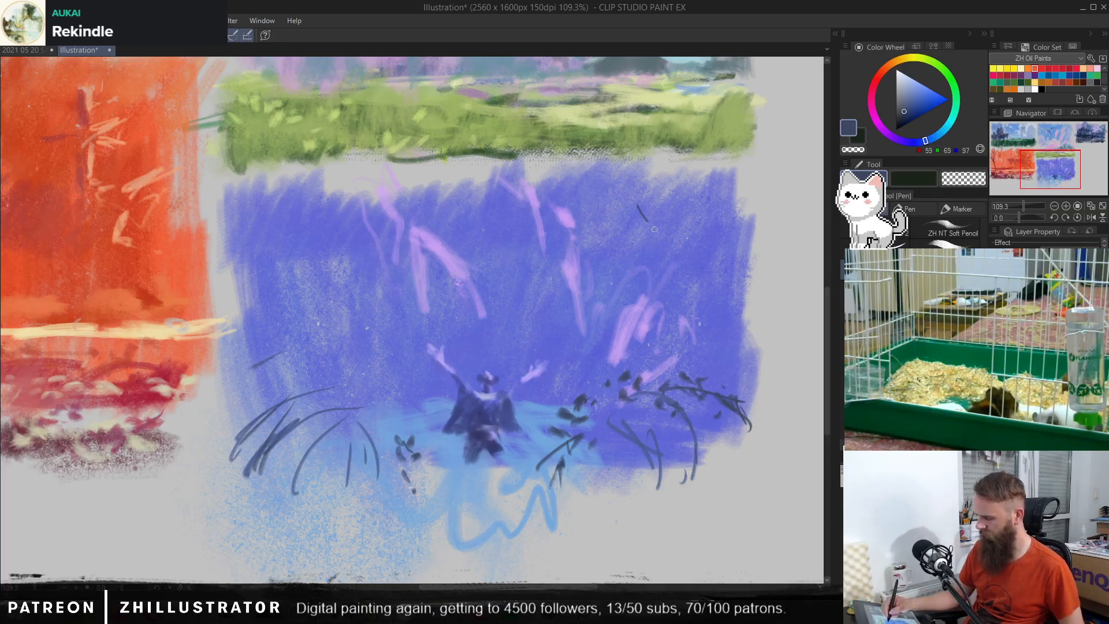
Step: Draw a leafy dark blue branch, RGB 59, 69, 97, hanging diagonally across the thumbnail's upper-right corner
{"action": "mouse_move", "coordinate": [654, 229]}
{"action": "left_mouse_down"}
{"action": "mouse_move", "coordinate": [737, 282]}
{"action": "mouse_move", "coordinate": [752, 315]}
{"action": "left_mouse_up"}
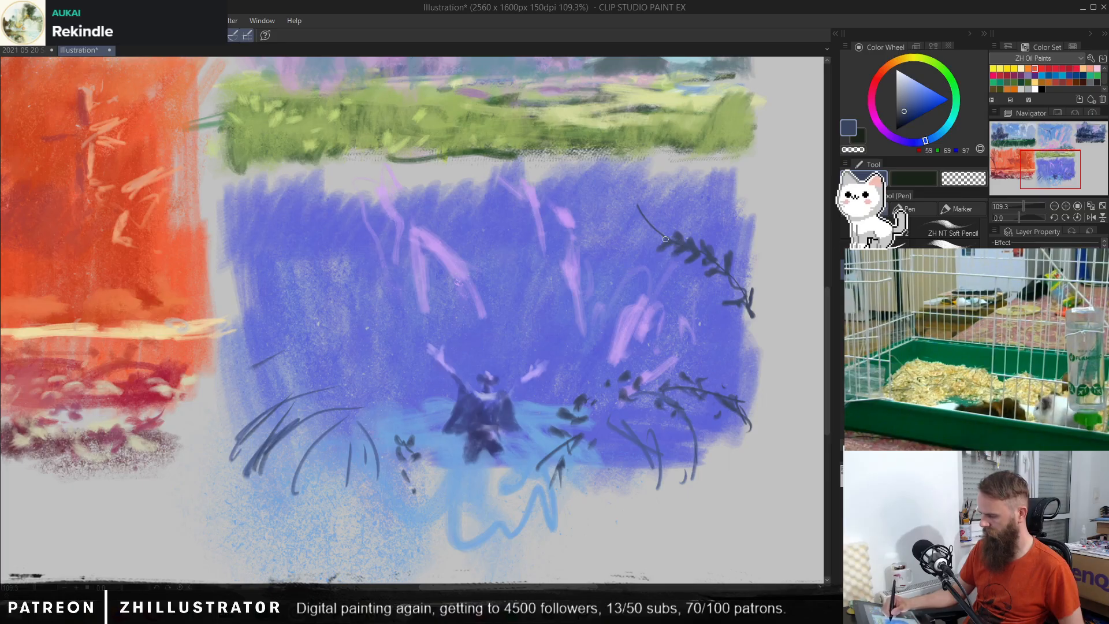
{"action": "left_click_drag", "start_coordinate": [642, 215], "coordinate": [599, 160]}
{"action": "mouse_move", "coordinate": [598, 160]}
{"action": "left_mouse_down"}
{"action": "mouse_move", "coordinate": [635, 201]}
{"action": "mouse_move", "coordinate": [725, 257]}
{"action": "left_mouse_up"}
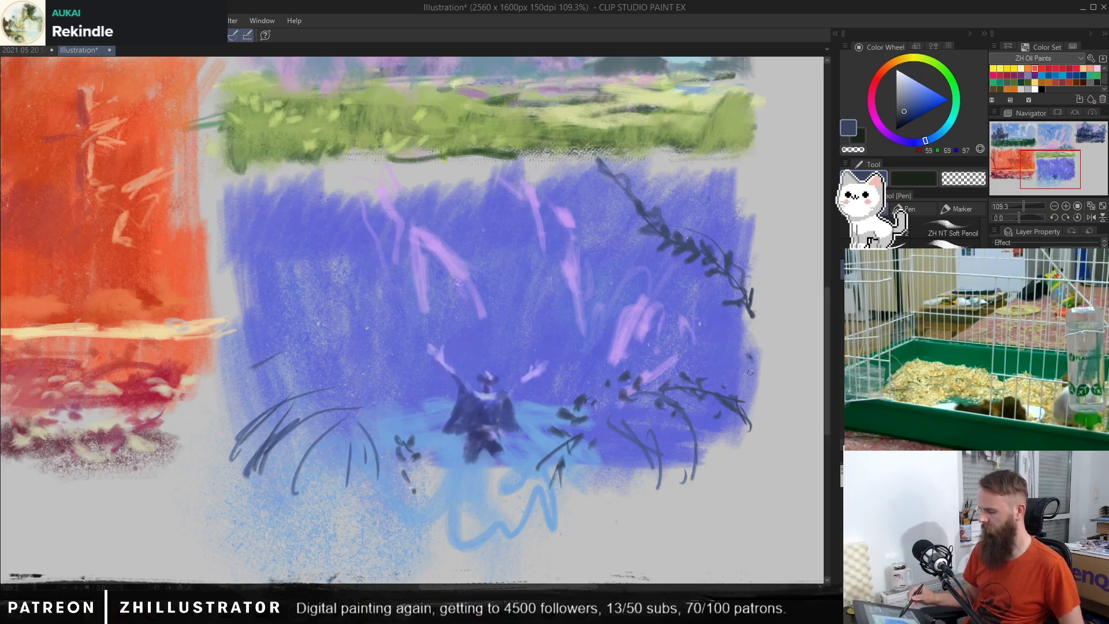
Step: Try a short stem in the upper-right sky and a long curved stem in the lower-right corner, and undo them
{"action": "left_click_drag", "start_coordinate": [692, 177], "coordinate": [739, 216]}
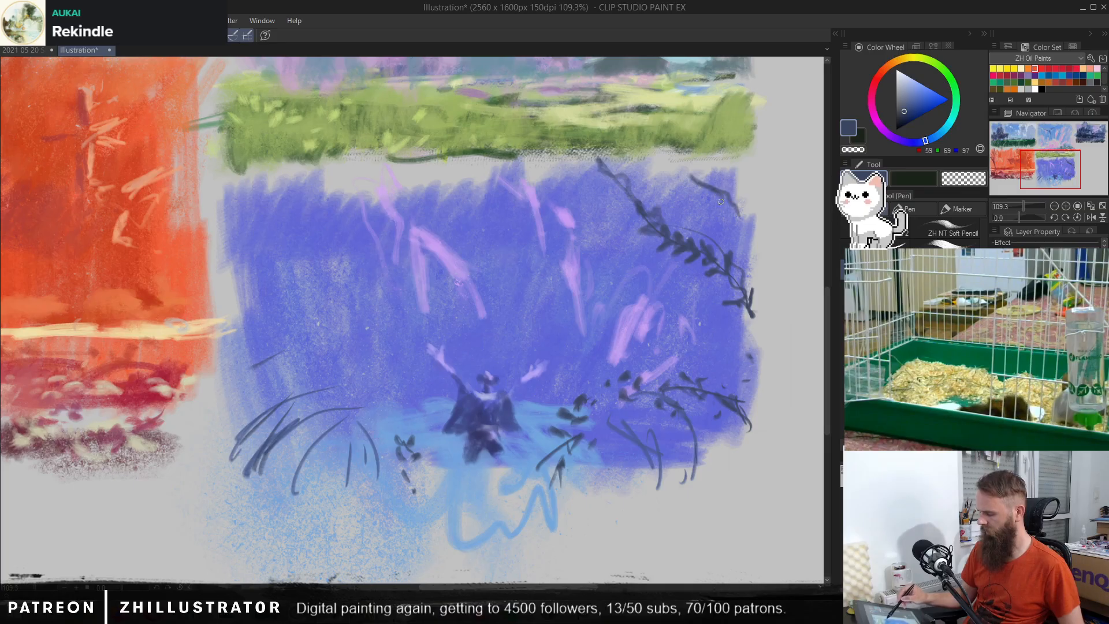
{"action": "key", "text": "ctrl+z"}
{"action": "key", "text": "ctrl+z"}
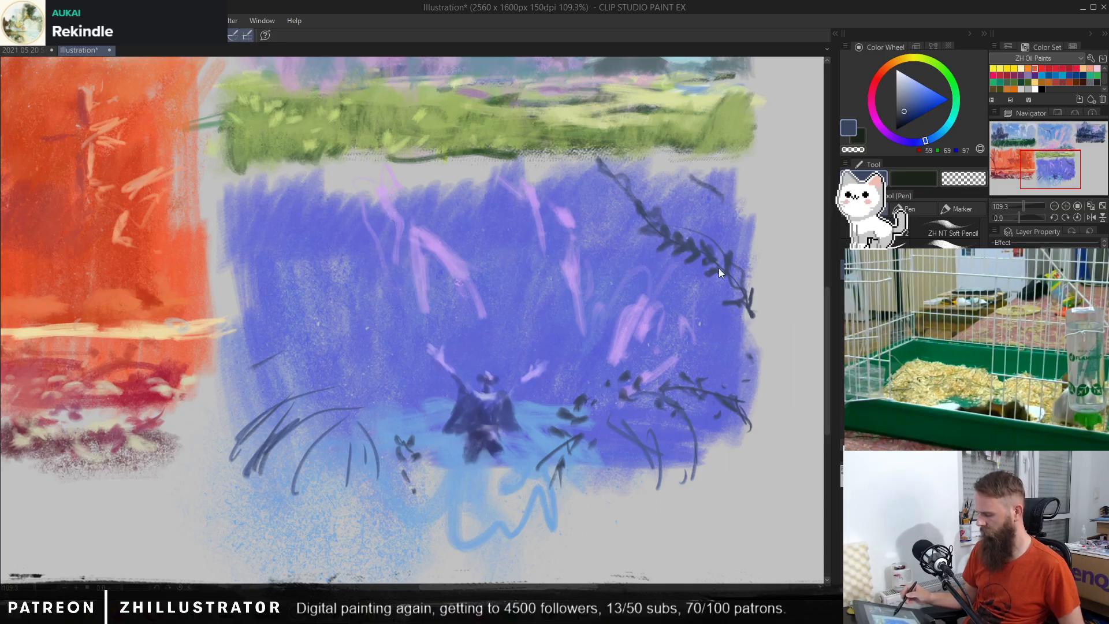
{"action": "mouse_move", "coordinate": [603, 499]}
{"action": "left_mouse_down"}
{"action": "mouse_move", "coordinate": [701, 454]}
{"action": "mouse_move", "coordinate": [748, 350]}
{"action": "left_mouse_up"}
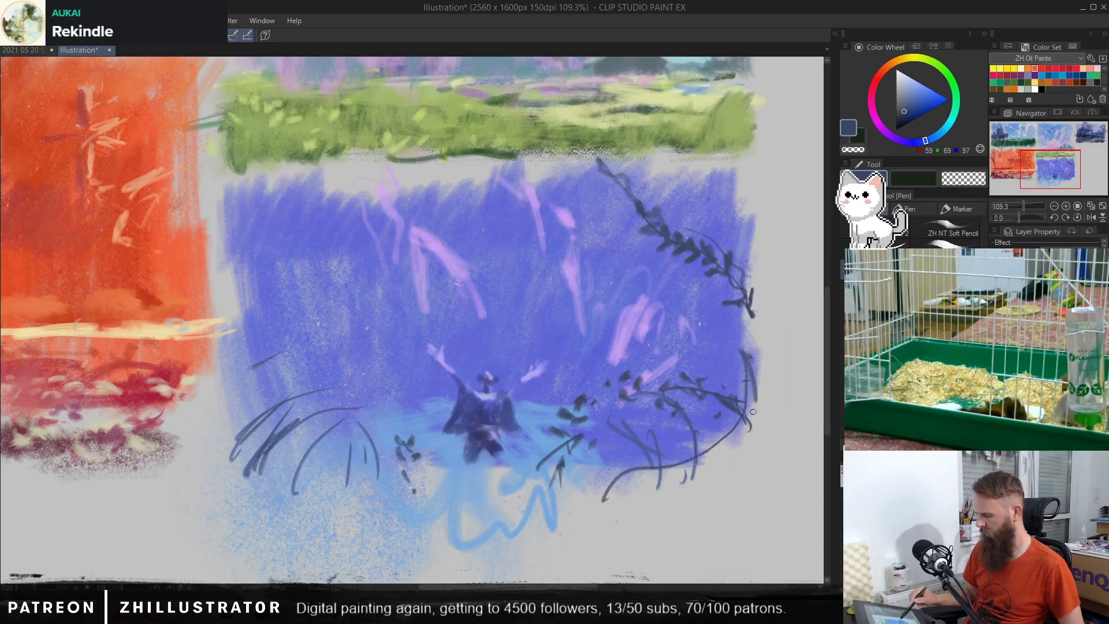
{"action": "mouse_move", "coordinate": [750, 398]}
{"action": "left_mouse_down"}
{"action": "mouse_move", "coordinate": [579, 484]}
{"action": "mouse_move", "coordinate": [594, 467]}
{"action": "mouse_move", "coordinate": [628, 507]}
{"action": "mouse_move", "coordinate": [691, 462]}
{"action": "mouse_move", "coordinate": [676, 452]}
{"action": "mouse_move", "coordinate": [670, 468]}
{"action": "mouse_move", "coordinate": [621, 462]}
{"action": "mouse_move", "coordinate": [624, 474]}
{"action": "mouse_move", "coordinate": [660, 469]}
{"action": "left_mouse_up"}
{"action": "key", "text": "b"}
{"action": "key", "text": "ctrl+z"}
Step: Shade the base of the plants in the thumbnail's lower-right corner with a very dark violet-blue brush
{"action": "left_click", "coordinate": [907, 118]}
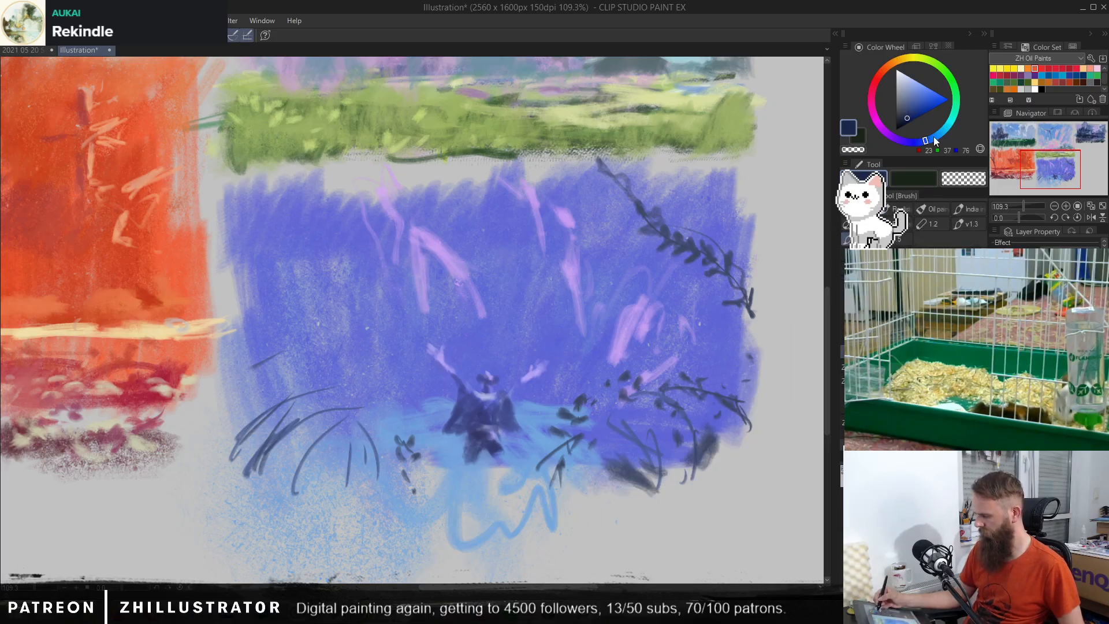
{"action": "left_click_drag", "start_coordinate": [933, 136], "coordinate": [914, 140]}
{"action": "mouse_move", "coordinate": [713, 441]}
{"action": "left_mouse_down"}
{"action": "mouse_move", "coordinate": [693, 467]}
{"action": "mouse_move", "coordinate": [672, 445]}
{"action": "mouse_move", "coordinate": [607, 500]}
{"action": "mouse_move", "coordinate": [625, 490]}
{"action": "left_mouse_up"}
Step: Brush sampled light blue, RGB 107, 161, 220, over the pool area on both sides of the figure
{"action": "left_click", "coordinate": [428, 421], "text": "alt"}
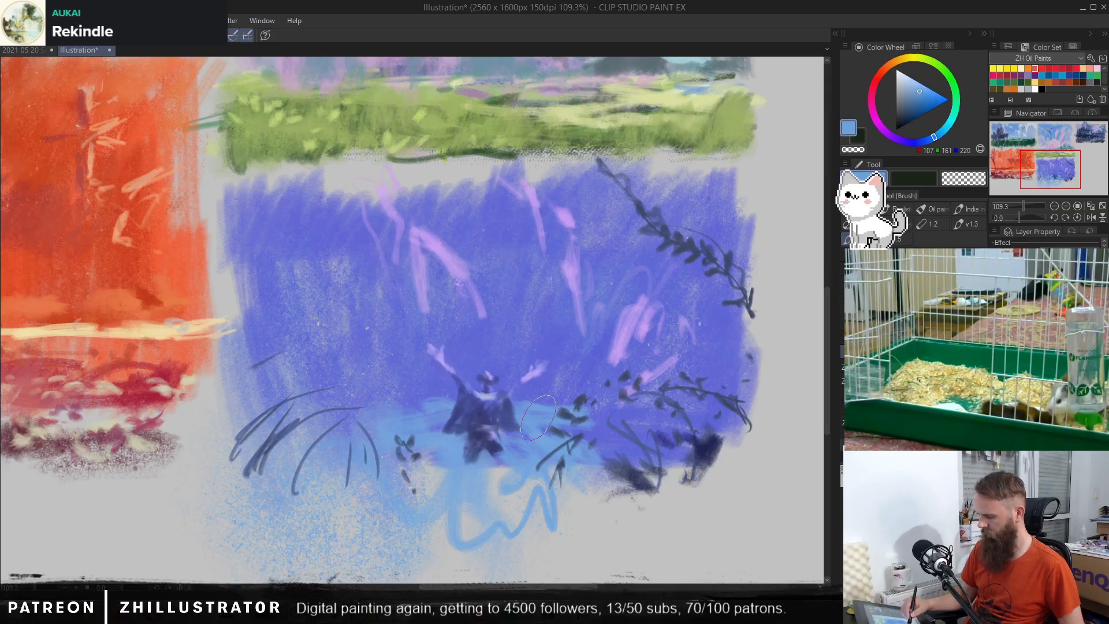
{"action": "mouse_move", "coordinate": [429, 418]}
{"action": "left_mouse_down"}
{"action": "mouse_move", "coordinate": [382, 412]}
{"action": "mouse_move", "coordinate": [390, 433]}
{"action": "mouse_move", "coordinate": [354, 488]}
{"action": "left_mouse_up"}
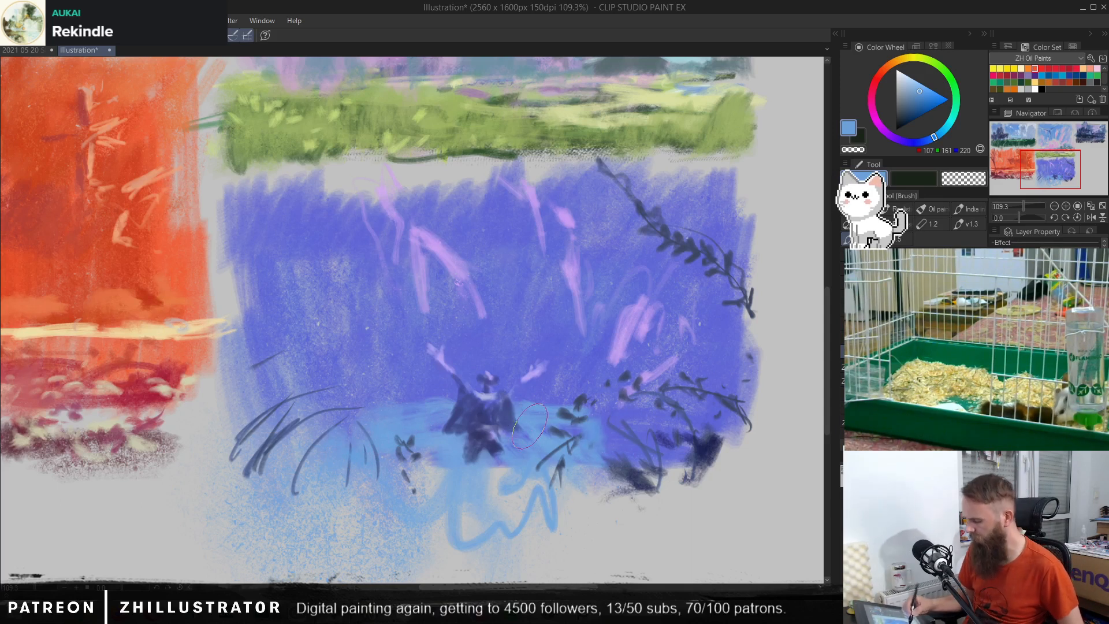
{"action": "left_click", "coordinate": [486, 407], "text": "alt"}
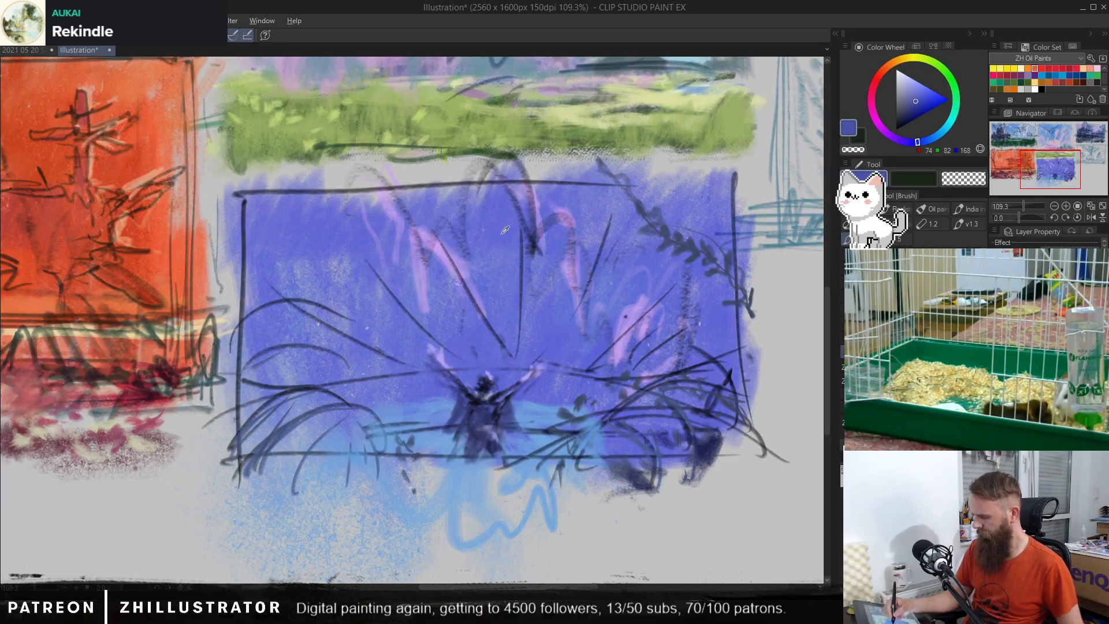
Step: Try broad blue-grey strokes, RGB 110, 145, 188, in the sky above the figure's raised arms
{"action": "left_click", "coordinate": [527, 212], "text": "alt"}
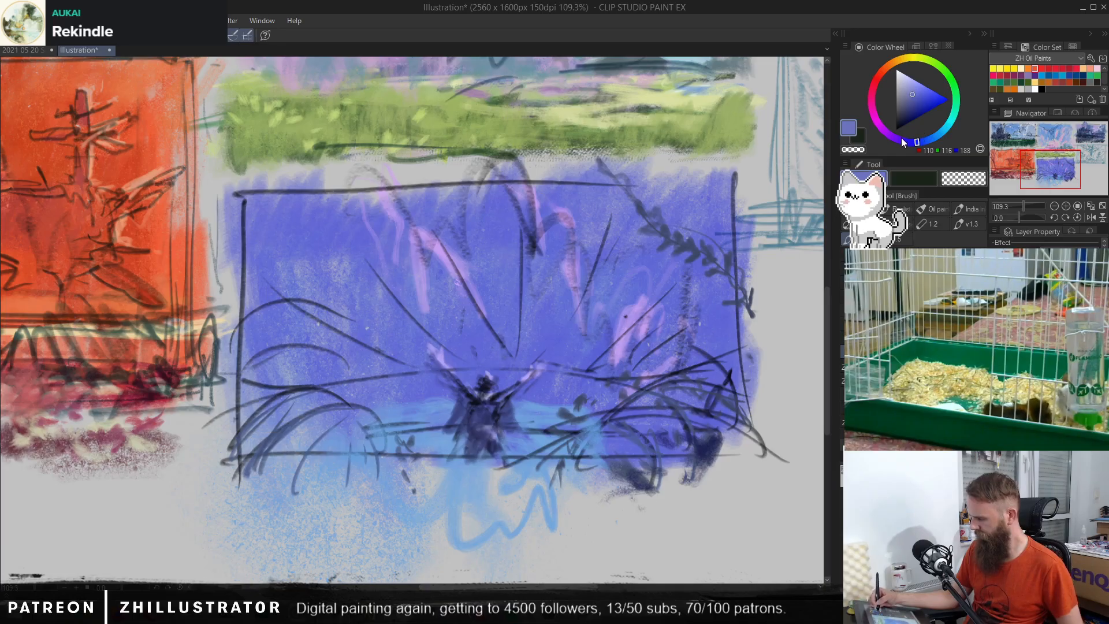
{"action": "left_click", "coordinate": [932, 140]}
{"action": "mouse_move", "coordinate": [508, 216]}
{"action": "left_mouse_down"}
{"action": "mouse_move", "coordinate": [516, 357]}
{"action": "mouse_move", "coordinate": [521, 316]}
{"action": "left_mouse_up"}
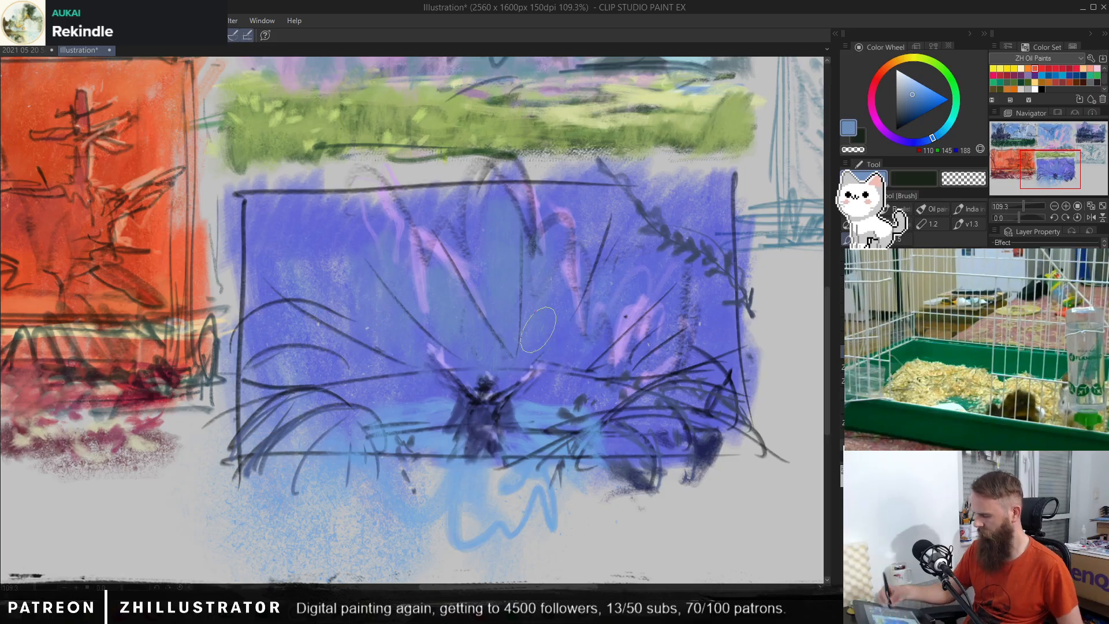
{"action": "left_click", "coordinate": [995, 358]}
{"action": "left_click", "coordinate": [995, 358]}
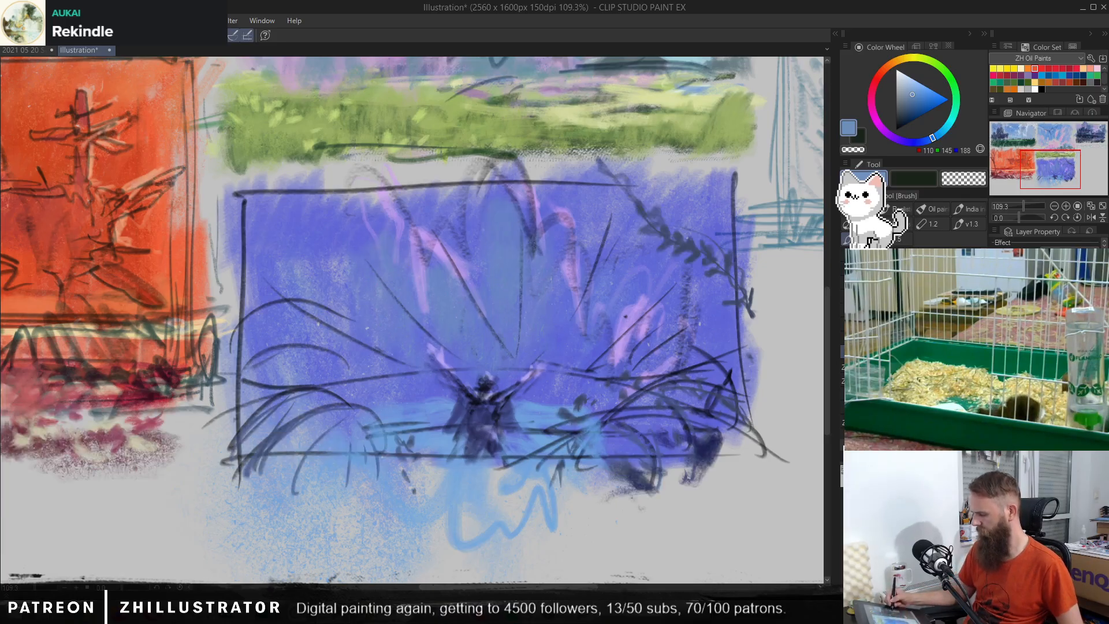
{"action": "left_click", "coordinate": [996, 343]}
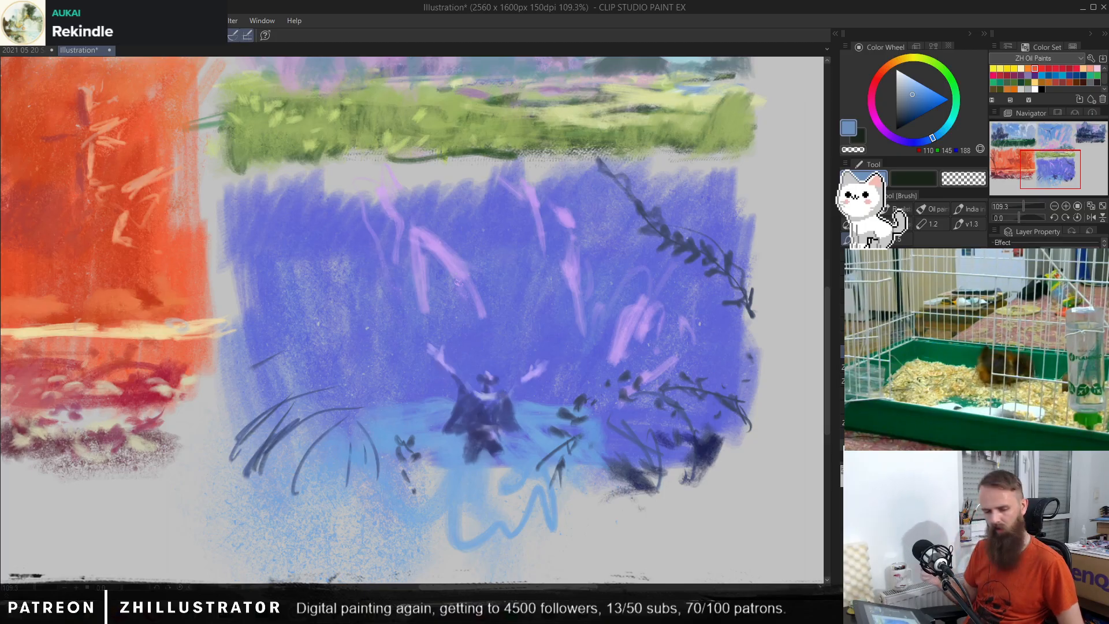
Step: Reshape the figure's head in dark blue, RGB 51, 57, 107, and add light violet-blue cloak folds and arm touches, RGB 132, 139, 207
{"action": "left_click", "coordinate": [494, 379], "text": "alt"}
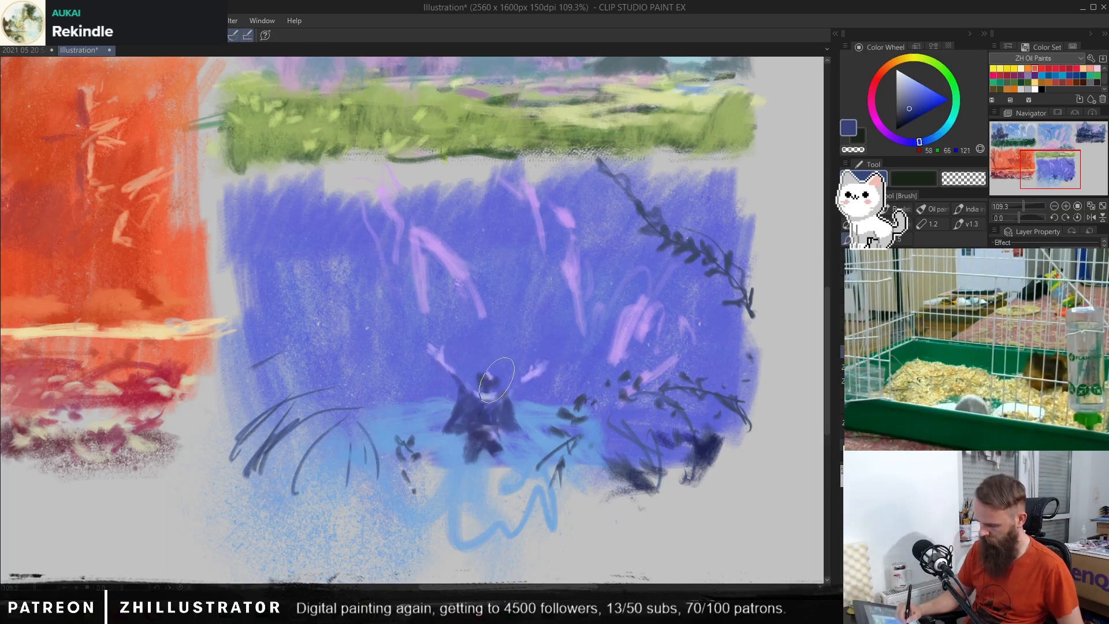
{"action": "left_click", "coordinate": [995, 376]}
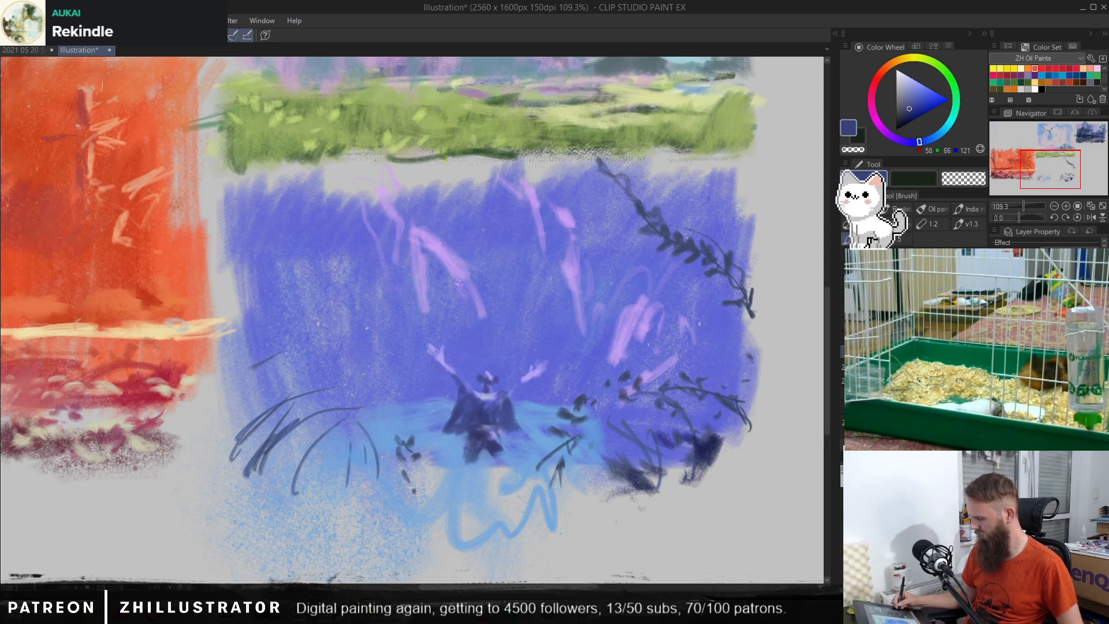
{"action": "left_click", "coordinate": [996, 375]}
{"action": "key", "text": "p"}
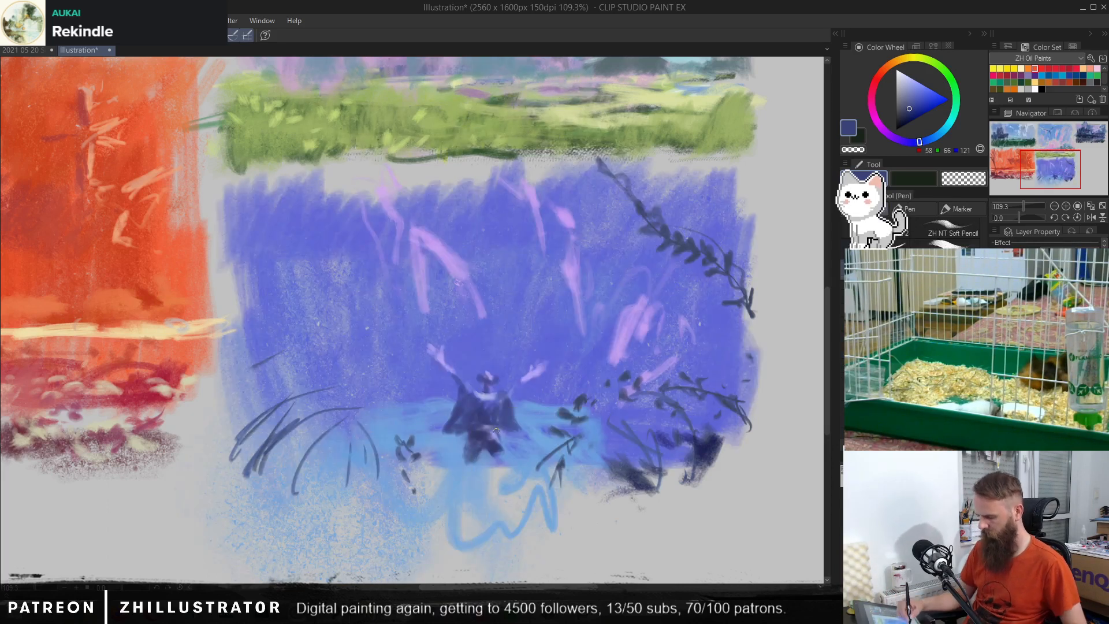
{"action": "left_click", "coordinate": [493, 425], "text": "alt"}
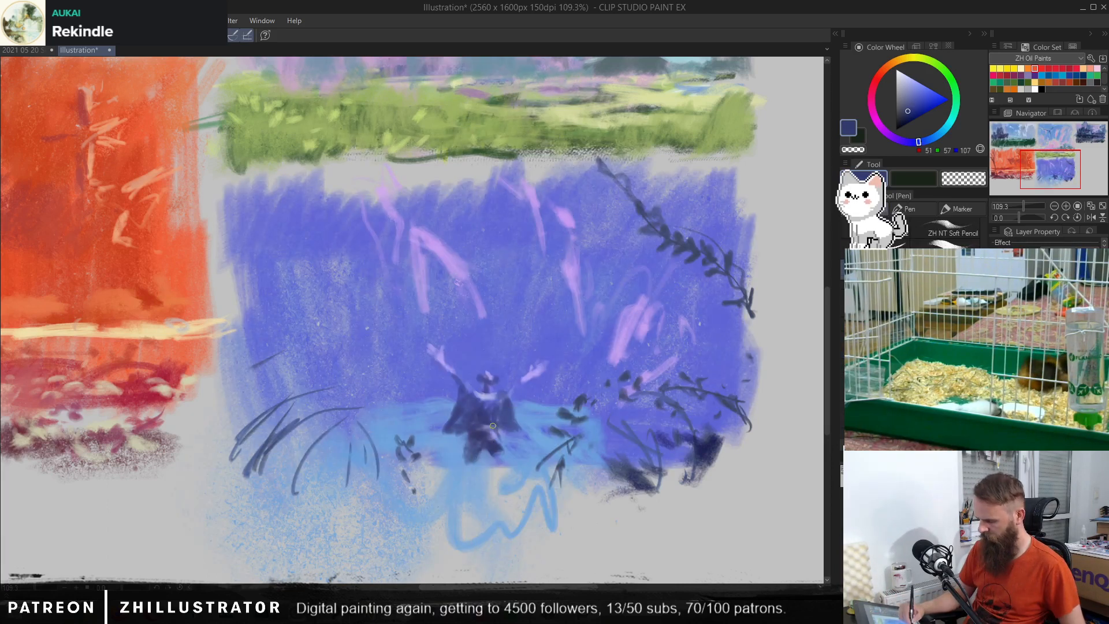
{"action": "left_click", "coordinate": [490, 374], "text": "alt"}
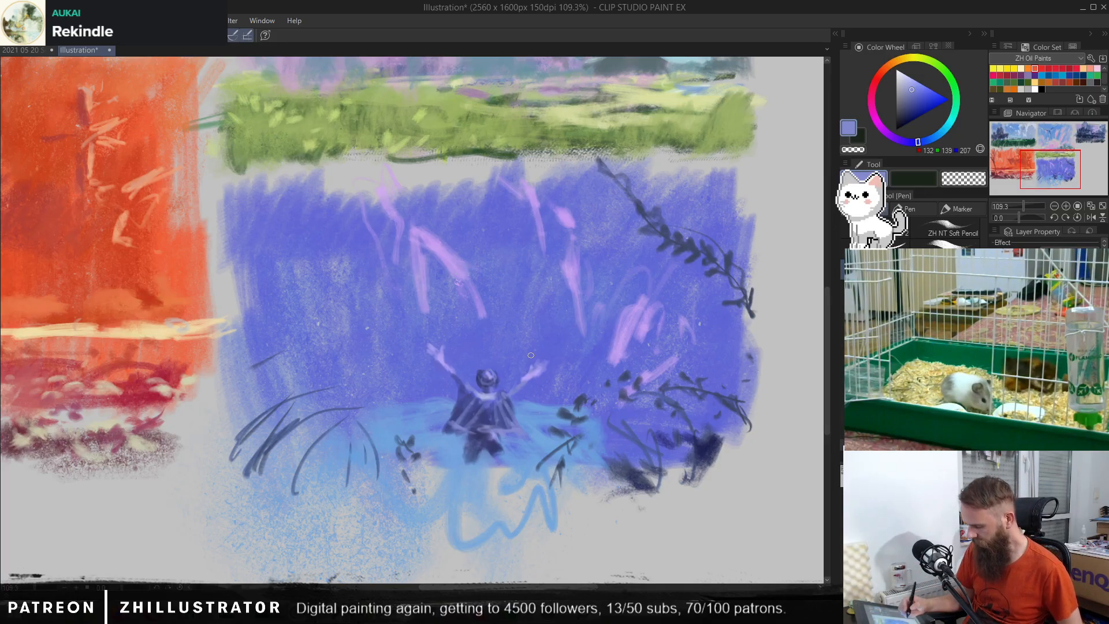
{"action": "left_click_drag", "start_coordinate": [995, 324], "coordinate": [996, 352]}
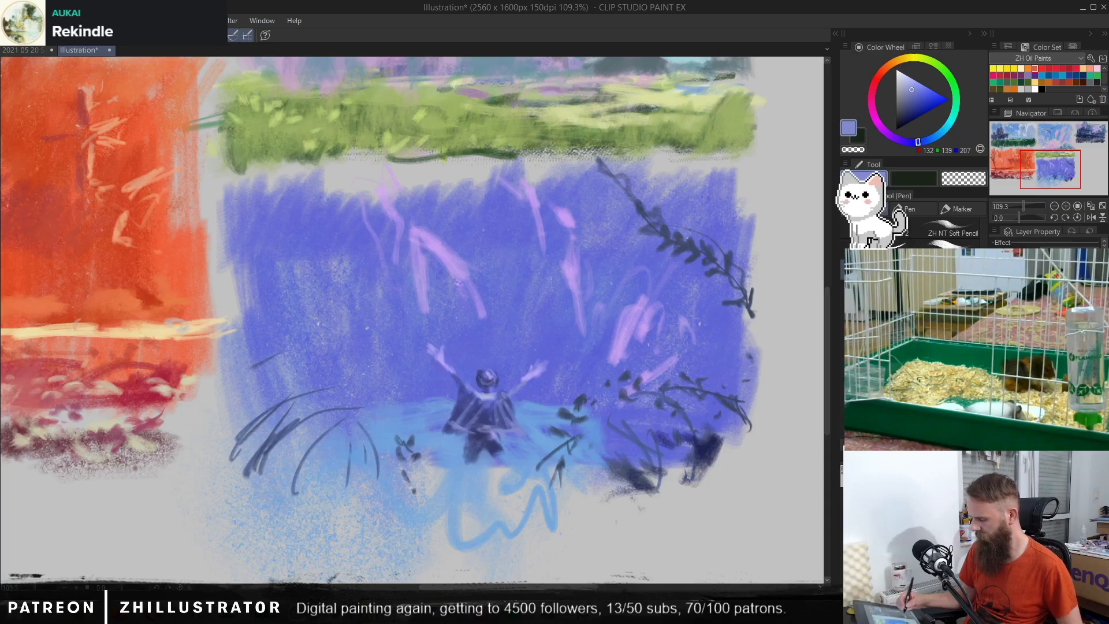
Step: Fill out the lower-right bush with sampled dark blue leaves, RGB 60, 68, 98, and darken the thumbnail's right edge beside it
{"action": "left_click", "coordinate": [641, 474], "text": "alt"}
{"action": "mouse_move", "coordinate": [680, 466]}
{"action": "left_mouse_down"}
{"action": "mouse_move", "coordinate": [642, 463]}
{"action": "mouse_move", "coordinate": [676, 449]}
{"action": "mouse_move", "coordinate": [681, 492]}
{"action": "mouse_move", "coordinate": [651, 502]}
{"action": "mouse_move", "coordinate": [679, 503]}
{"action": "mouse_move", "coordinate": [655, 506]}
{"action": "mouse_move", "coordinate": [733, 449]}
{"action": "left_mouse_up"}
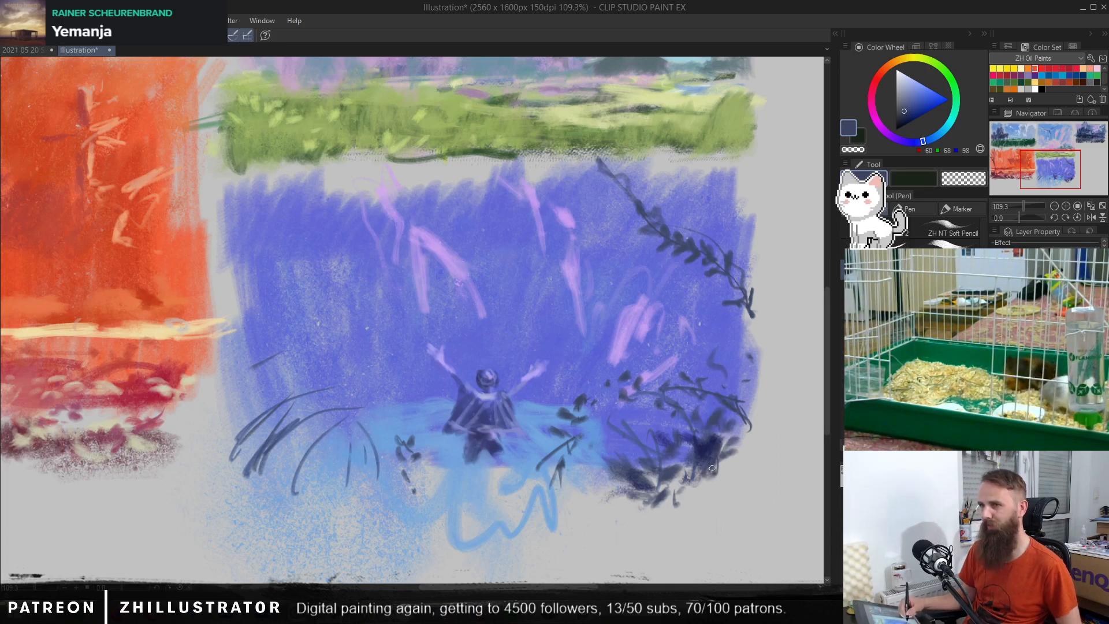
{"action": "mouse_move", "coordinate": [712, 468]}
{"action": "left_mouse_down"}
{"action": "mouse_move", "coordinate": [749, 406]}
{"action": "mouse_move", "coordinate": [745, 477]}
{"action": "left_mouse_up"}
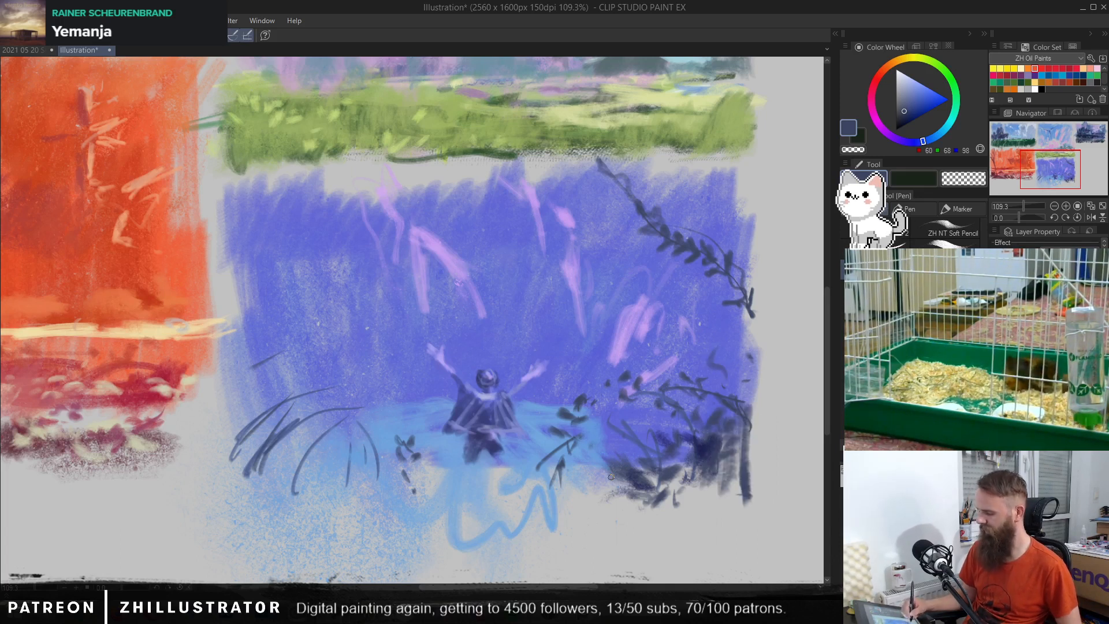
Step: Draw two horizontal lines beneath the figure, brush a dark ground band above them, and blend violet-blue, RGB 94, 101, 213, into its left part
{"action": "mouse_move", "coordinate": [251, 518]}
{"action": "left_mouse_down"}
{"action": "mouse_move", "coordinate": [739, 502]}
{"action": "mouse_move", "coordinate": [336, 511]}
{"action": "mouse_move", "coordinate": [739, 501]}
{"action": "left_mouse_up"}
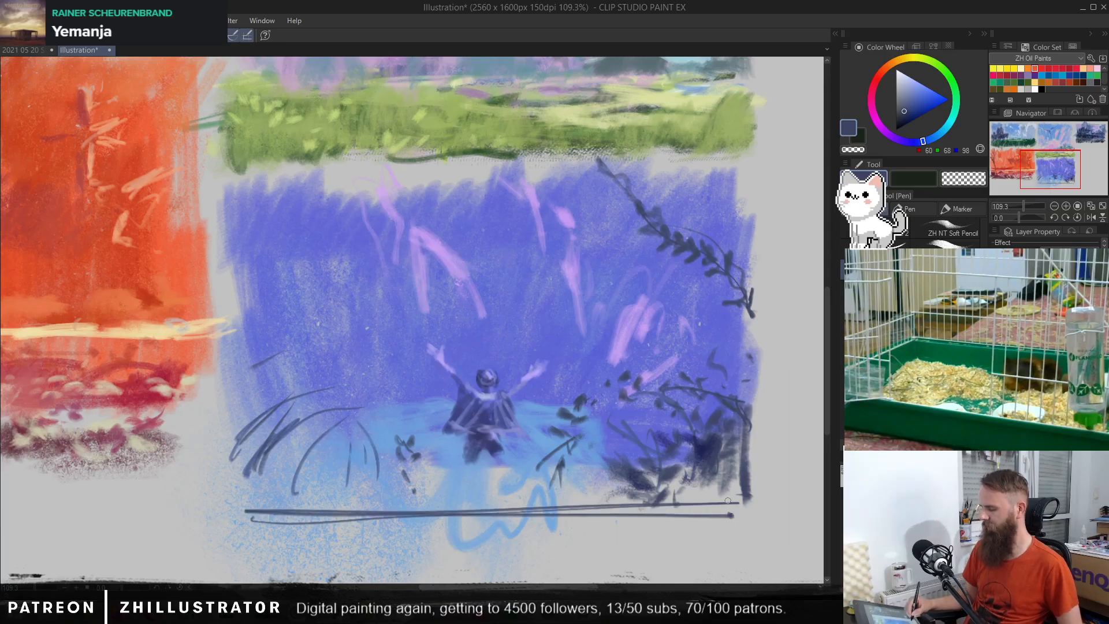
{"action": "key", "text": "b"}
{"action": "mouse_move", "coordinate": [630, 480]}
{"action": "left_mouse_down"}
{"action": "mouse_move", "coordinate": [597, 476]}
{"action": "mouse_move", "coordinate": [580, 497]}
{"action": "mouse_move", "coordinate": [559, 474]}
{"action": "mouse_move", "coordinate": [523, 477]}
{"action": "mouse_move", "coordinate": [526, 495]}
{"action": "mouse_move", "coordinate": [539, 474]}
{"action": "mouse_move", "coordinate": [526, 452]}
{"action": "mouse_move", "coordinate": [509, 478]}
{"action": "mouse_move", "coordinate": [484, 472]}
{"action": "mouse_move", "coordinate": [465, 497]}
{"action": "mouse_move", "coordinate": [443, 460]}
{"action": "mouse_move", "coordinate": [427, 512]}
{"action": "mouse_move", "coordinate": [403, 469]}
{"action": "mouse_move", "coordinate": [376, 485]}
{"action": "mouse_move", "coordinate": [346, 473]}
{"action": "mouse_move", "coordinate": [278, 498]}
{"action": "mouse_move", "coordinate": [238, 480]}
{"action": "mouse_move", "coordinate": [328, 512]}
{"action": "mouse_move", "coordinate": [470, 526]}
{"action": "mouse_move", "coordinate": [541, 470]}
{"action": "mouse_move", "coordinate": [576, 512]}
{"action": "mouse_move", "coordinate": [635, 462]}
{"action": "mouse_move", "coordinate": [670, 495]}
{"action": "mouse_move", "coordinate": [712, 461]}
{"action": "mouse_move", "coordinate": [751, 453]}
{"action": "left_mouse_up"}
{"action": "left_click", "coordinate": [497, 233], "text": "alt"}
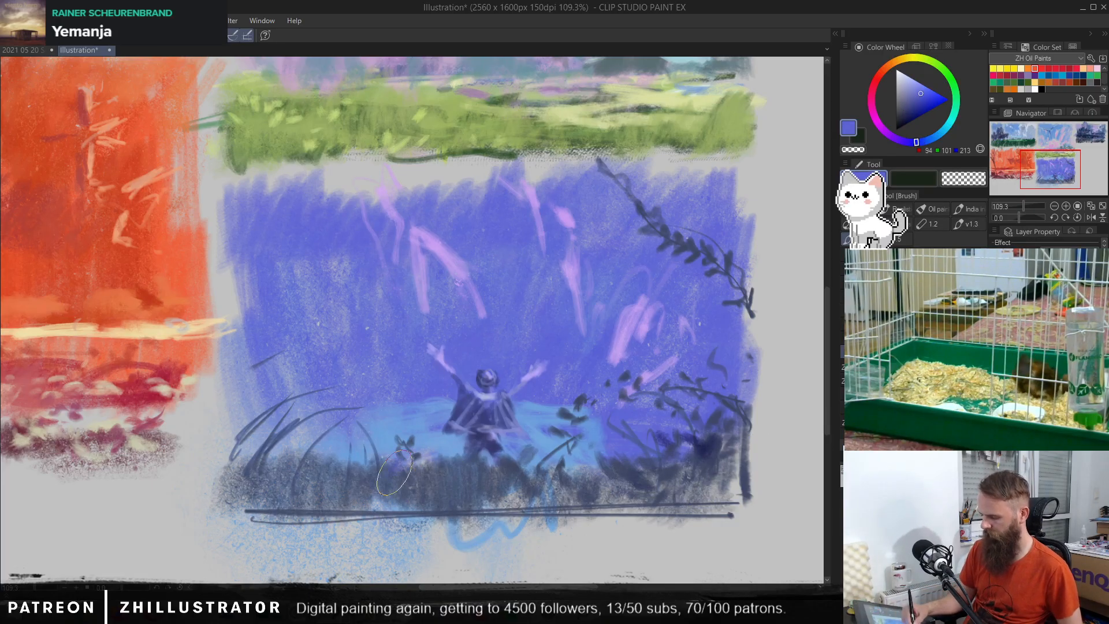
{"action": "mouse_move", "coordinate": [394, 472]}
{"action": "left_mouse_down"}
{"action": "mouse_move", "coordinate": [362, 487]}
{"action": "mouse_move", "coordinate": [344, 461]}
{"action": "mouse_move", "coordinate": [280, 468]}
{"action": "mouse_move", "coordinate": [351, 485]}
{"action": "left_mouse_up"}
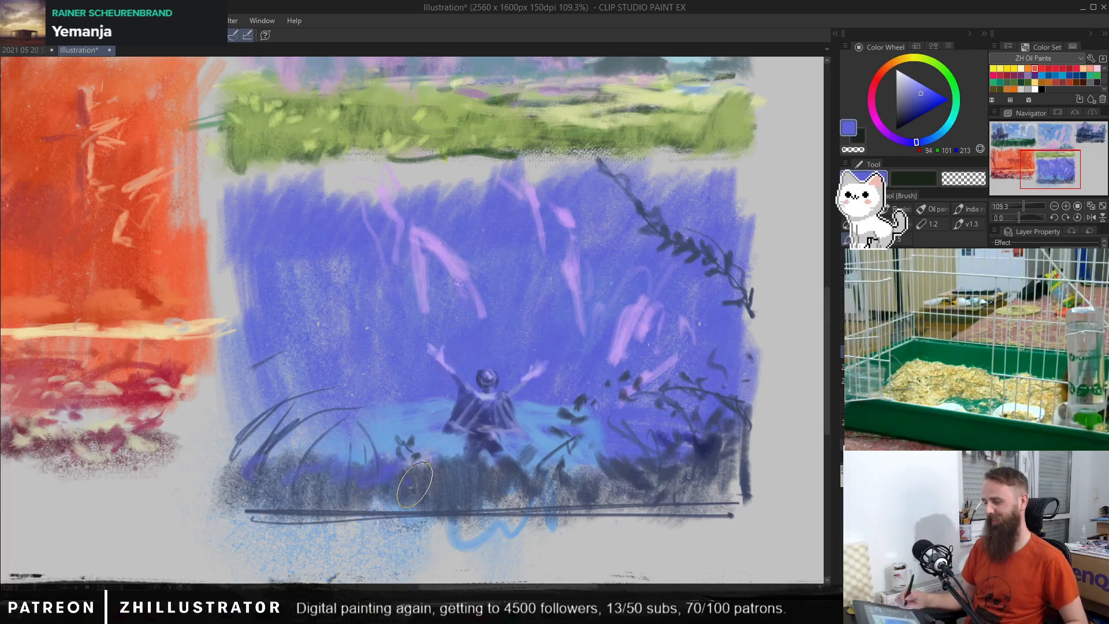
{"action": "mouse_move", "coordinate": [23, 327]}
{"action": "left_mouse_down"}
{"action": "mouse_move", "coordinate": [80, 351]}
{"action": "mouse_move", "coordinate": [499, 421]}
{"action": "mouse_move", "coordinate": [500, 391]}
{"action": "left_mouse_up"}
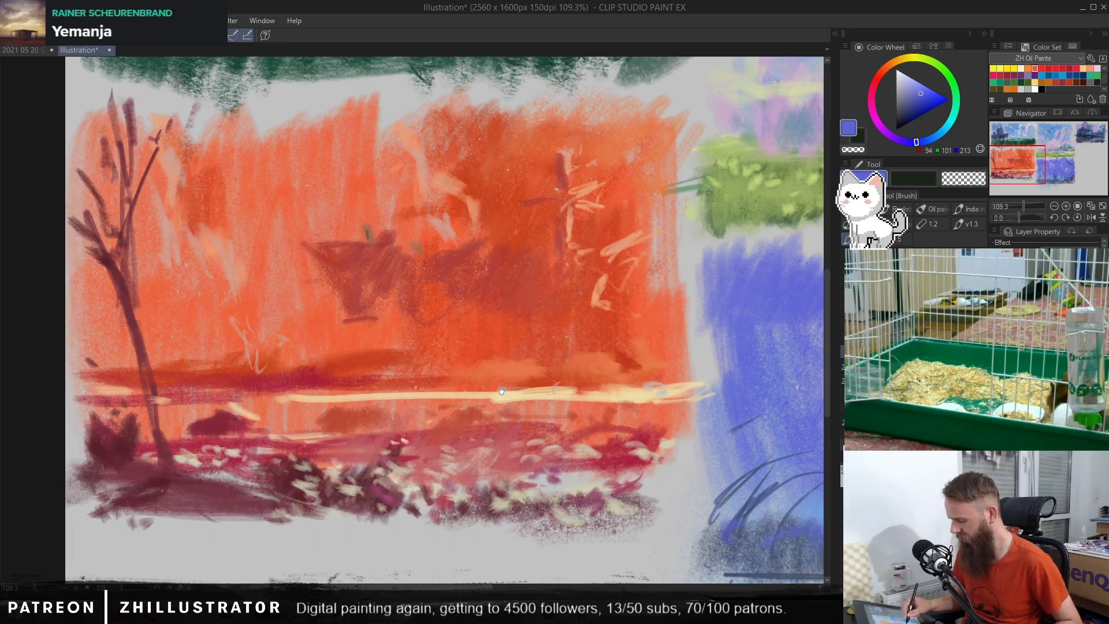
{"action": "left_click_drag", "start_coordinate": [501, 390], "coordinate": [115, 361]}
{"action": "mouse_move", "coordinate": [789, 474]}
{"action": "left_mouse_down"}
{"action": "mouse_move", "coordinate": [456, 423]}
{"action": "mouse_move", "coordinate": [752, 431]}
{"action": "left_mouse_up"}
{"action": "left_click_drag", "start_coordinate": [619, 405], "coordinate": [629, 398]}
{"action": "left_click_drag", "start_coordinate": [625, 394], "coordinate": [593, 385]}
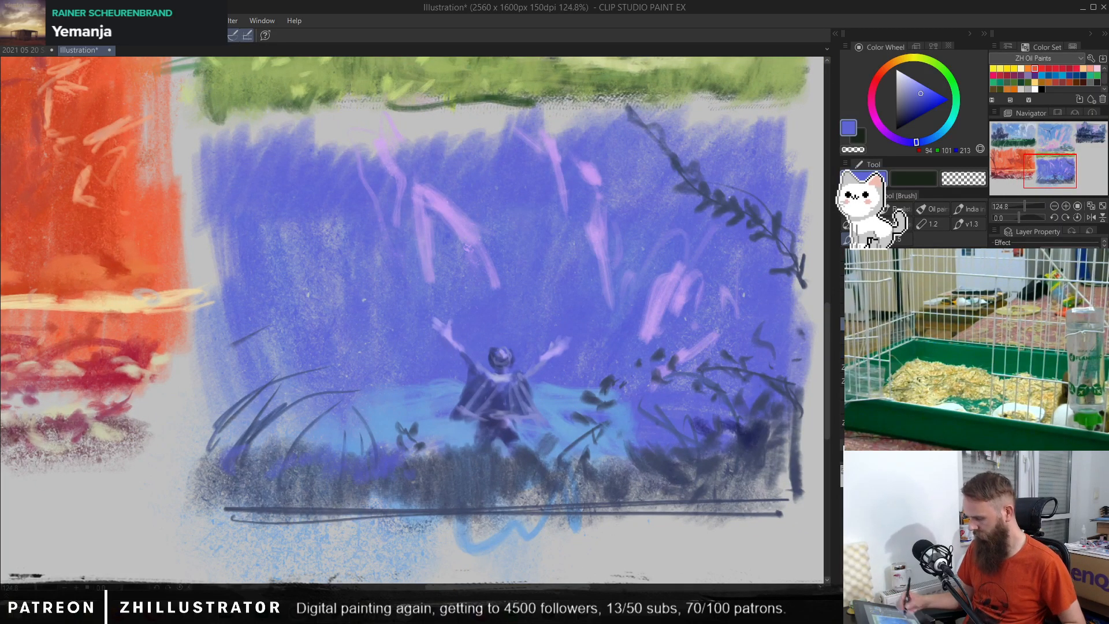
Step: Brush sampled dark blue, RGB 51, 58, 107, and violet-blue strokes into the ground band beneath and beside the figure
{"action": "left_click", "coordinate": [512, 431], "text": "alt"}
{"action": "left_click_drag", "start_coordinate": [481, 484], "coordinate": [498, 495]}
{"action": "left_click_drag", "start_coordinate": [527, 511], "coordinate": [528, 479]}
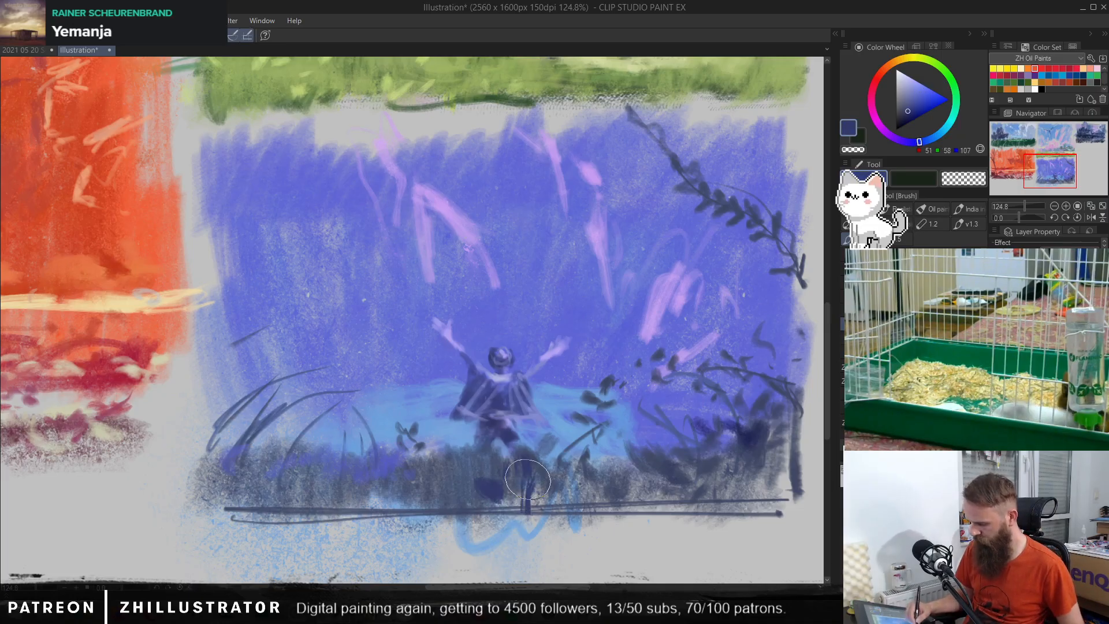
{"action": "left_click_drag", "start_coordinate": [368, 503], "coordinate": [364, 488]}
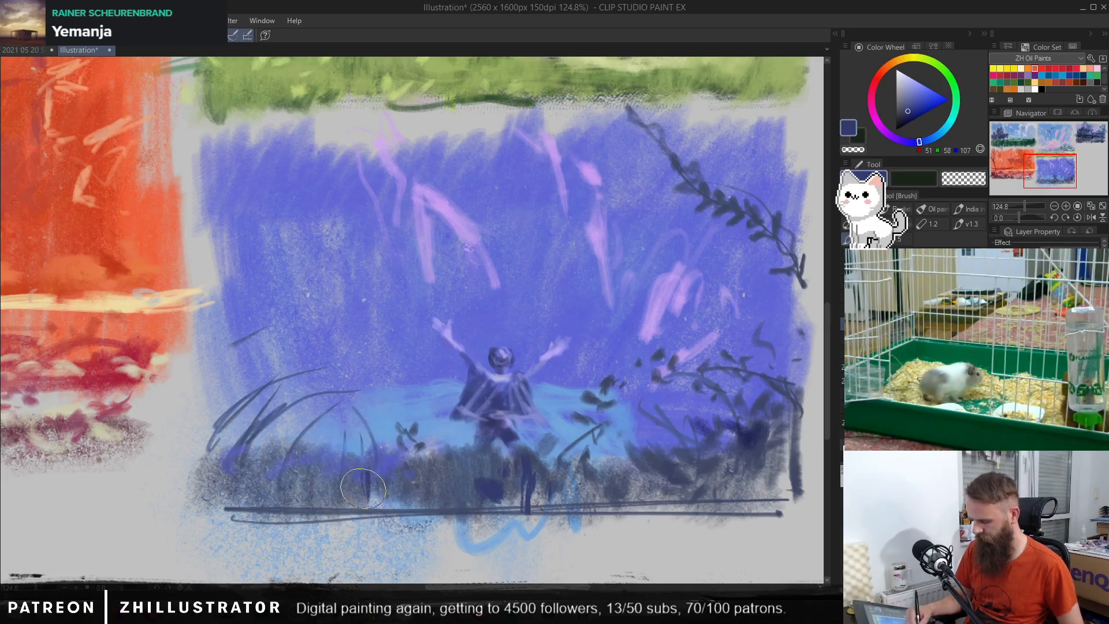
{"action": "left_click", "coordinate": [390, 462], "text": "alt"}
{"action": "mouse_move", "coordinate": [429, 476]}
{"action": "left_mouse_down"}
{"action": "mouse_move", "coordinate": [437, 501]}
{"action": "mouse_move", "coordinate": [469, 480]}
{"action": "mouse_move", "coordinate": [485, 505]}
{"action": "mouse_move", "coordinate": [531, 507]}
{"action": "left_mouse_up"}
{"action": "left_click_drag", "start_coordinate": [584, 477], "coordinate": [580, 494]}
Step: Dab pink flowers, RGB 198, 106, 196, across the dark ground band around and left of the figure's feet
{"action": "left_click", "coordinate": [915, 93]}
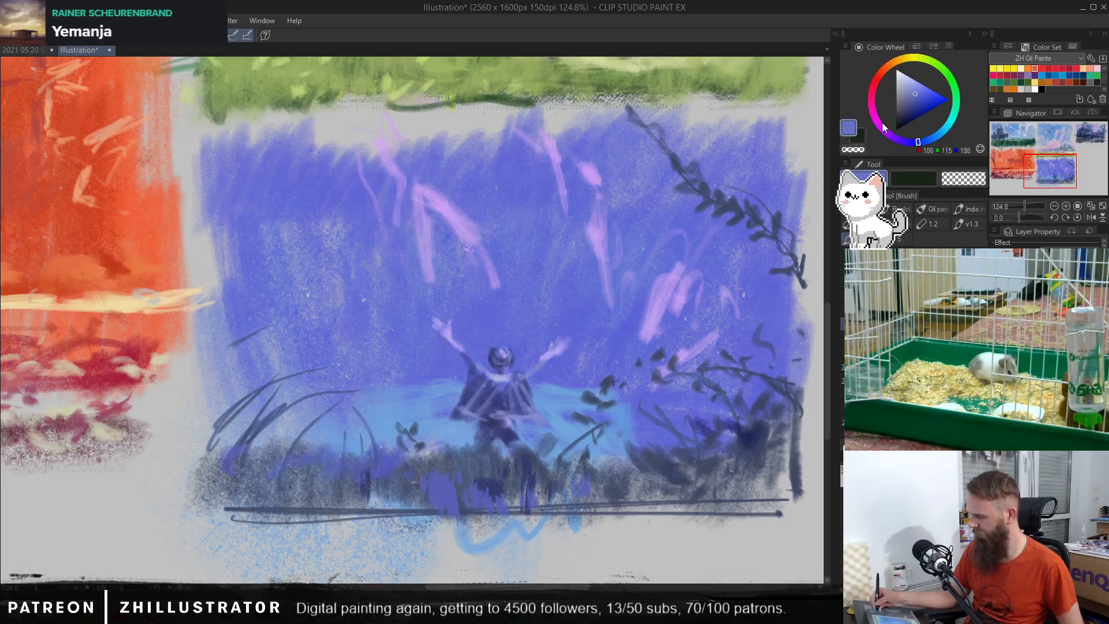
{"action": "left_click_drag", "start_coordinate": [883, 128], "coordinate": [876, 121]}
{"action": "mouse_move", "coordinate": [449, 472]}
{"action": "left_mouse_down"}
{"action": "mouse_move", "coordinate": [451, 498]}
{"action": "mouse_move", "coordinate": [437, 494]}
{"action": "mouse_move", "coordinate": [500, 483]}
{"action": "left_mouse_up"}
{"action": "left_click_drag", "start_coordinate": [557, 473], "coordinate": [564, 486]}
{"action": "left_click_drag", "start_coordinate": [441, 449], "coordinate": [457, 460]}
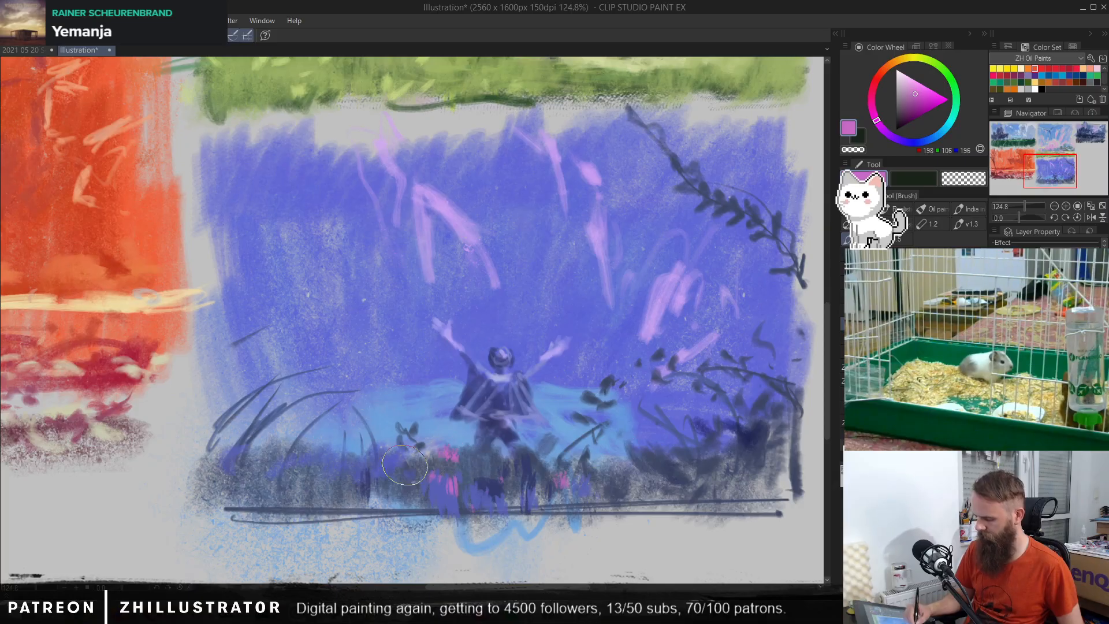
{"action": "mouse_move", "coordinate": [346, 457]}
{"action": "left_mouse_down"}
{"action": "mouse_move", "coordinate": [356, 481]}
{"action": "mouse_move", "coordinate": [322, 480]}
{"action": "mouse_move", "coordinate": [335, 469]}
{"action": "left_mouse_up"}
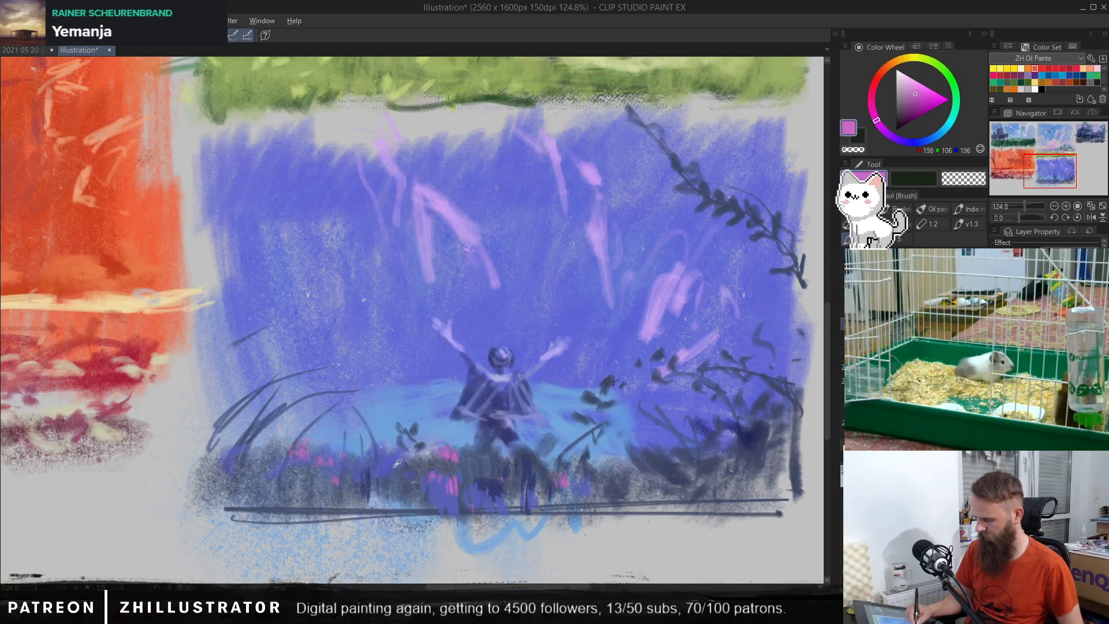
Step: Add sampled violet-blue touches, RGB 88, 95, 181, among the pink flowers below the figure
{"action": "left_click", "coordinate": [397, 463], "text": "alt"}
{"action": "mouse_move", "coordinate": [427, 467]}
{"action": "left_mouse_down"}
{"action": "mouse_move", "coordinate": [444, 496]}
{"action": "mouse_move", "coordinate": [462, 499]}
{"action": "left_mouse_up"}
{"action": "mouse_move", "coordinate": [456, 453]}
{"action": "left_mouse_down"}
{"action": "mouse_move", "coordinate": [491, 490]}
{"action": "mouse_move", "coordinate": [490, 480]}
{"action": "left_mouse_up"}
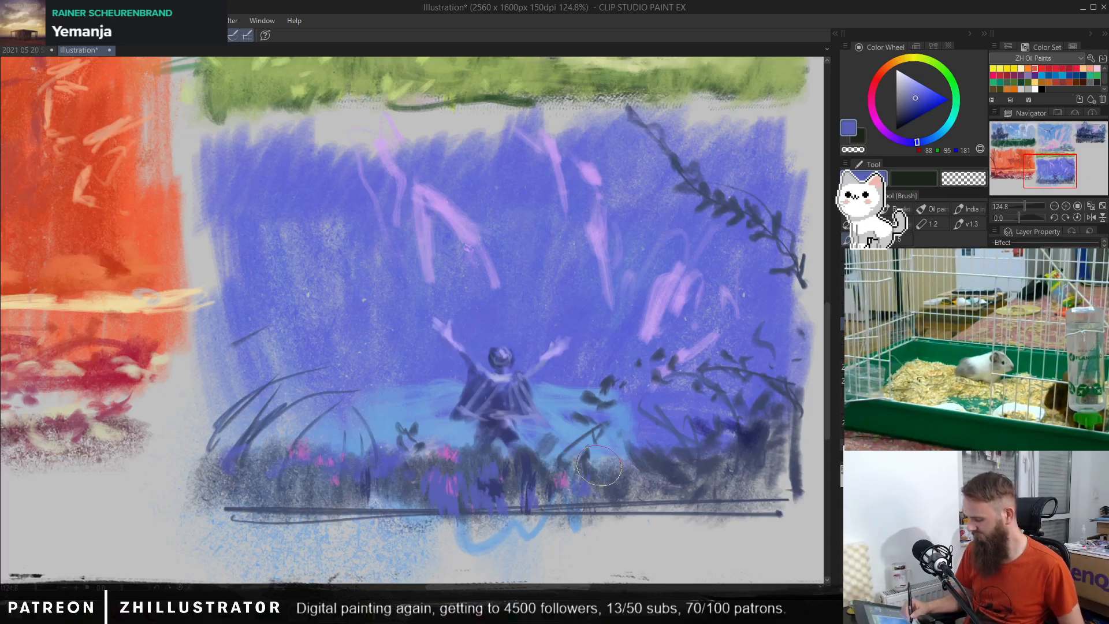
Step: Rework the figure's legs and lower cloak with sampled dark blues, RGB 51, 58, 107 and 57, 61, 113
{"action": "left_click", "coordinate": [495, 488], "text": "alt"}
{"action": "mouse_move", "coordinate": [489, 491]}
{"action": "left_mouse_down"}
{"action": "mouse_move", "coordinate": [463, 480]}
{"action": "mouse_move", "coordinate": [491, 473]}
{"action": "mouse_move", "coordinate": [489, 435]}
{"action": "mouse_move", "coordinate": [487, 458]}
{"action": "mouse_move", "coordinate": [474, 448]}
{"action": "mouse_move", "coordinate": [488, 465]}
{"action": "mouse_move", "coordinate": [519, 446]}
{"action": "left_mouse_up"}
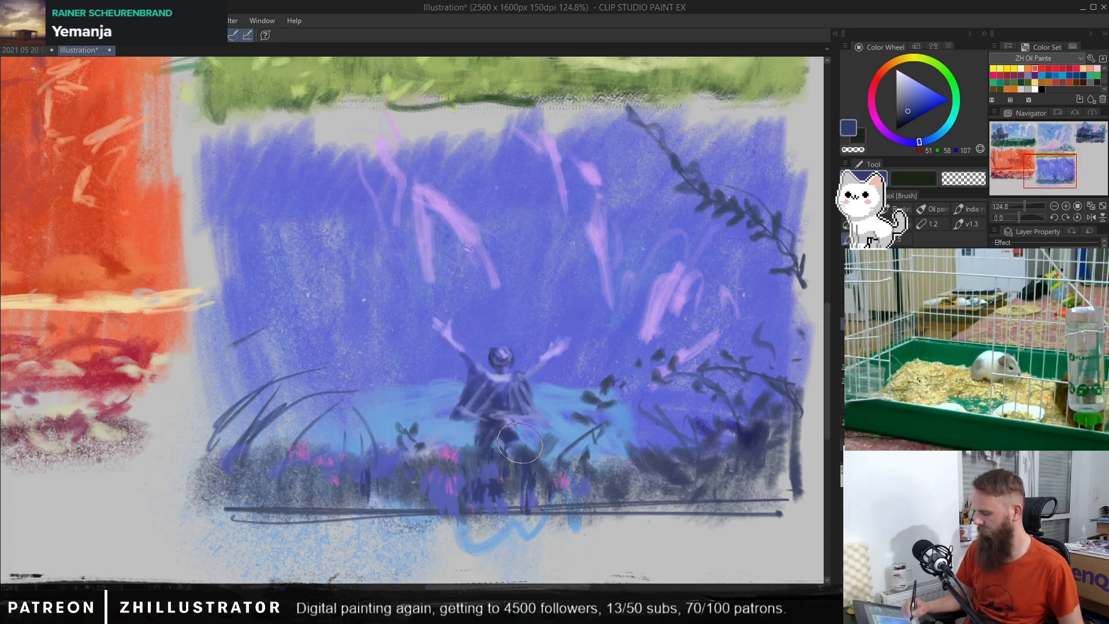
{"action": "mouse_move", "coordinate": [516, 406]}
{"action": "left_mouse_down"}
{"action": "mouse_move", "coordinate": [509, 417]}
{"action": "mouse_move", "coordinate": [522, 422]}
{"action": "mouse_move", "coordinate": [508, 424]}
{"action": "mouse_move", "coordinate": [525, 416]}
{"action": "left_mouse_up"}
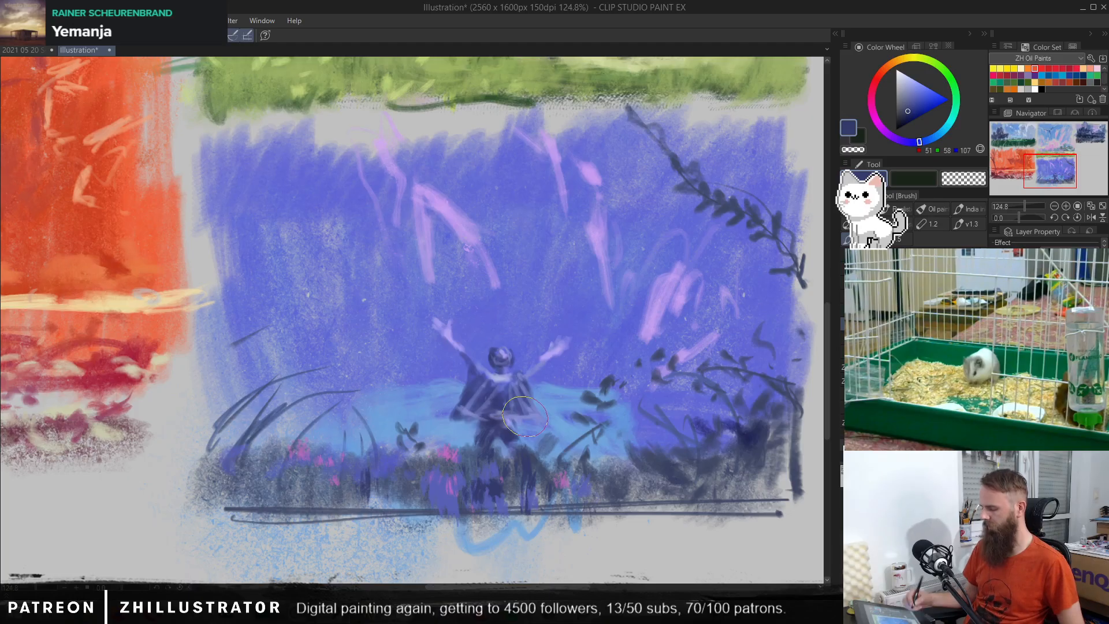
{"action": "left_click", "coordinate": [502, 415], "text": "alt"}
{"action": "left_click_drag", "start_coordinate": [504, 428], "coordinate": [517, 431]}
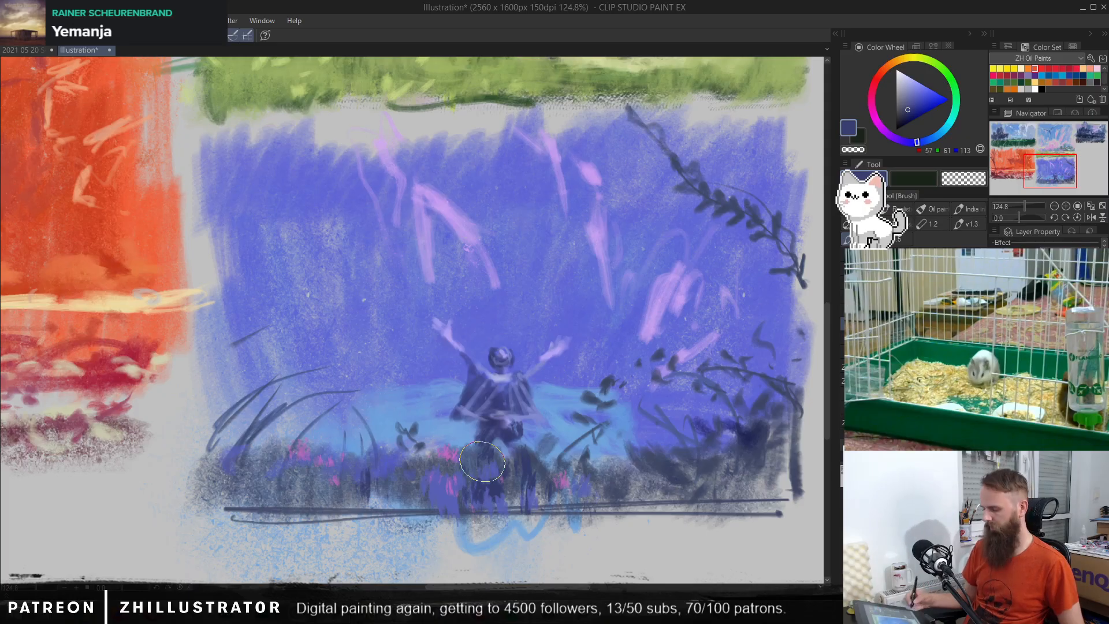
{"action": "left_click", "coordinate": [995, 358]}
{"action": "left_click", "coordinate": [995, 358]}
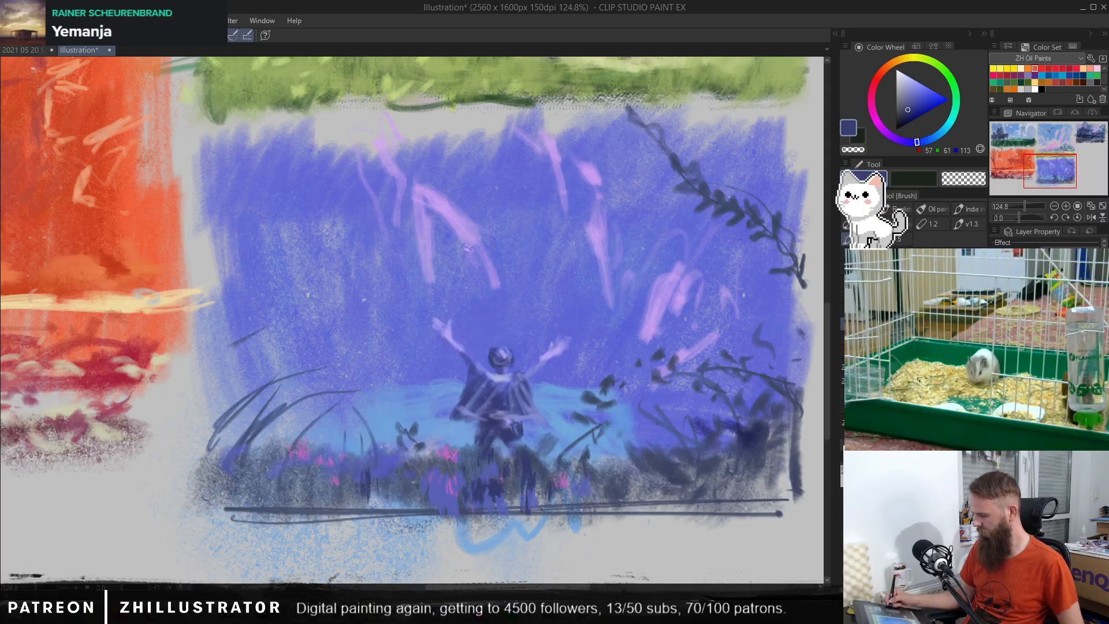
Step: Paint out the figure's raised arms with the pen in sampled sky blue, RGB 98, 104, 213, and reshape the cloak's sides
{"action": "key", "text": "p"}
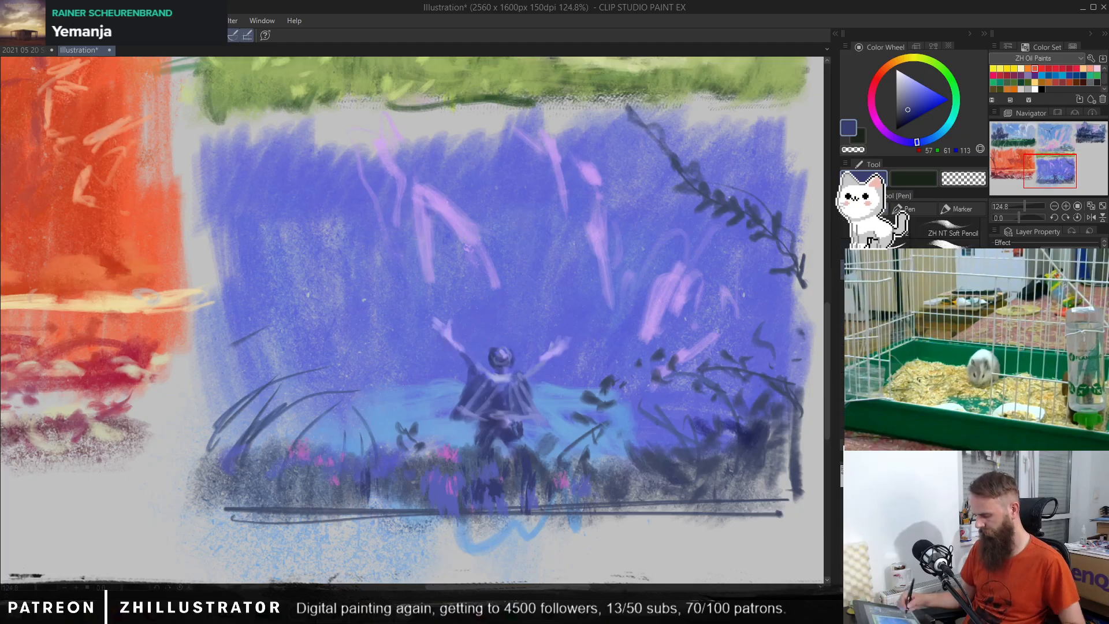
{"action": "left_click", "coordinate": [473, 327], "text": "alt"}
{"action": "left_click_drag", "start_coordinate": [453, 317], "coordinate": [444, 350]}
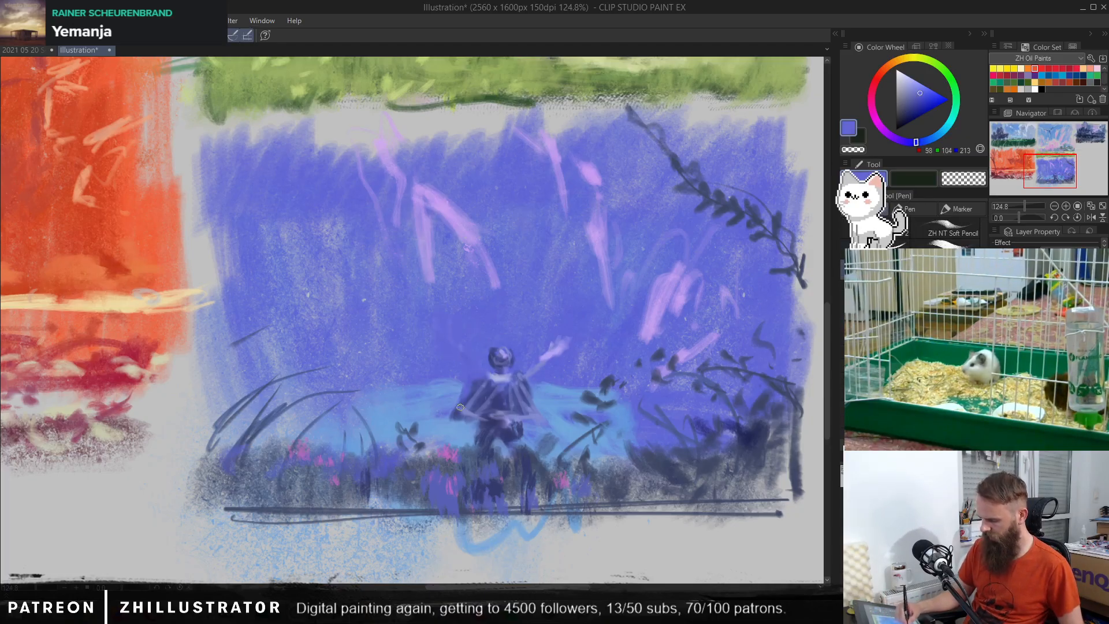
{"action": "left_click_drag", "start_coordinate": [459, 407], "coordinate": [460, 382]}
{"action": "left_click", "coordinate": [448, 382], "text": "alt"}
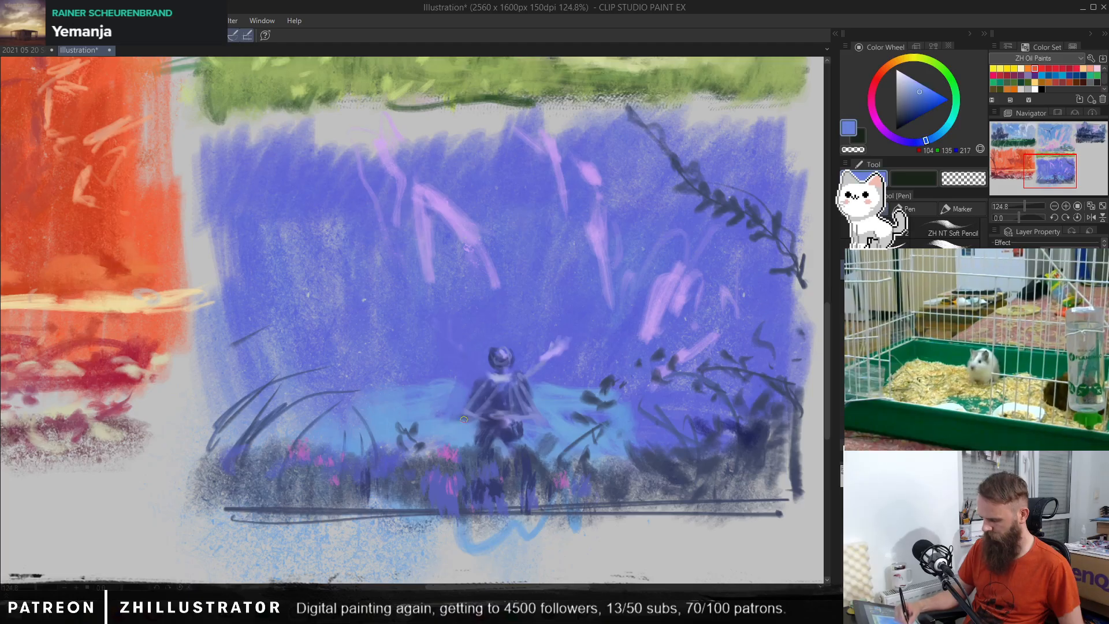
{"action": "left_click", "coordinate": [548, 358], "text": "alt"}
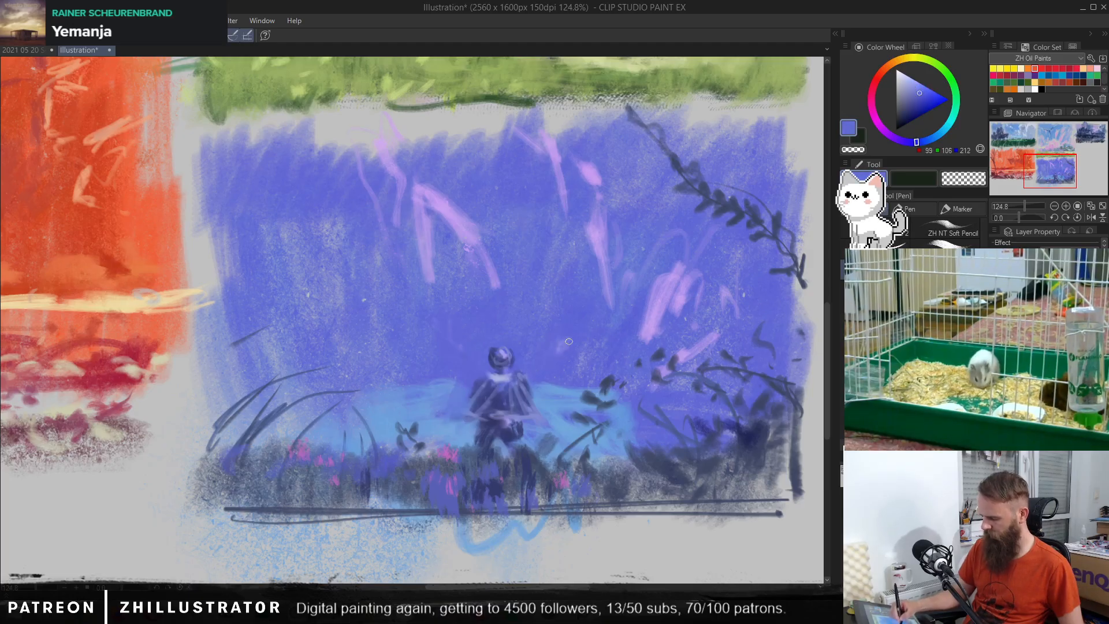
{"action": "left_click", "coordinate": [514, 399], "text": "alt"}
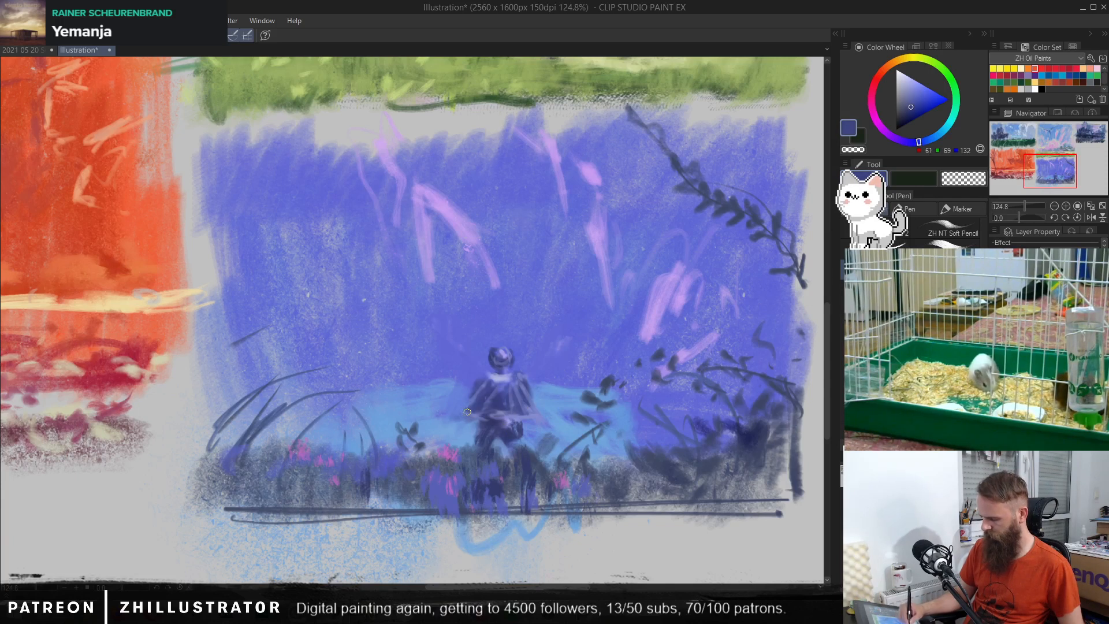
{"action": "left_click", "coordinate": [469, 424], "text": "alt"}
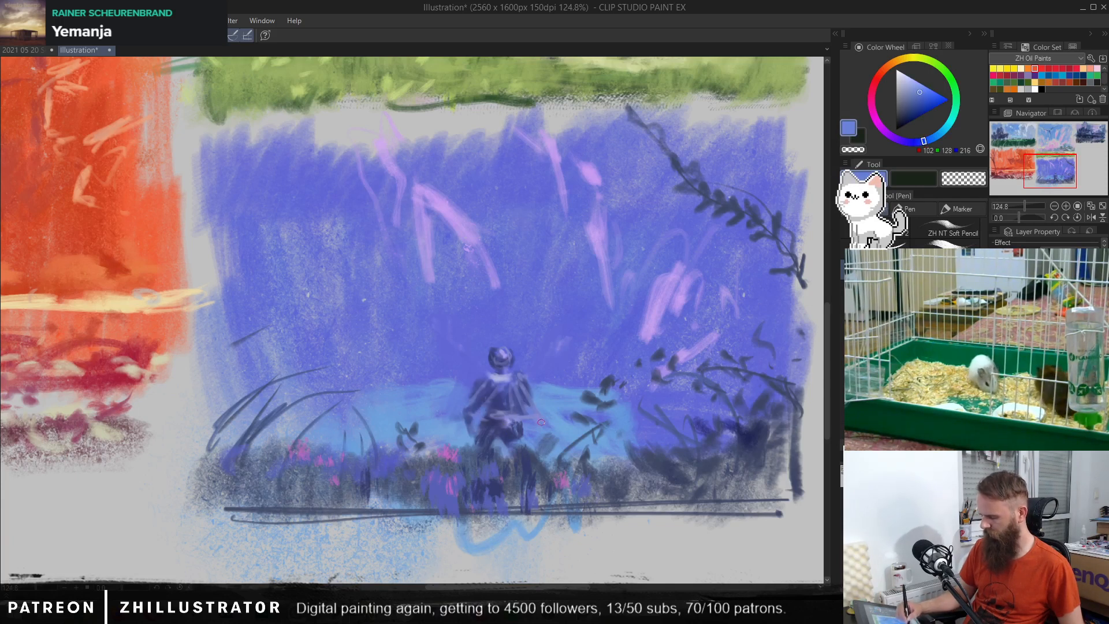
Step: Paint the figure's face in a light skin tone, RGB 204, 158, 149, and undo the stroke on the chest
{"action": "left_click", "coordinate": [508, 375], "text": "alt"}
{"action": "left_click", "coordinate": [871, 98]}
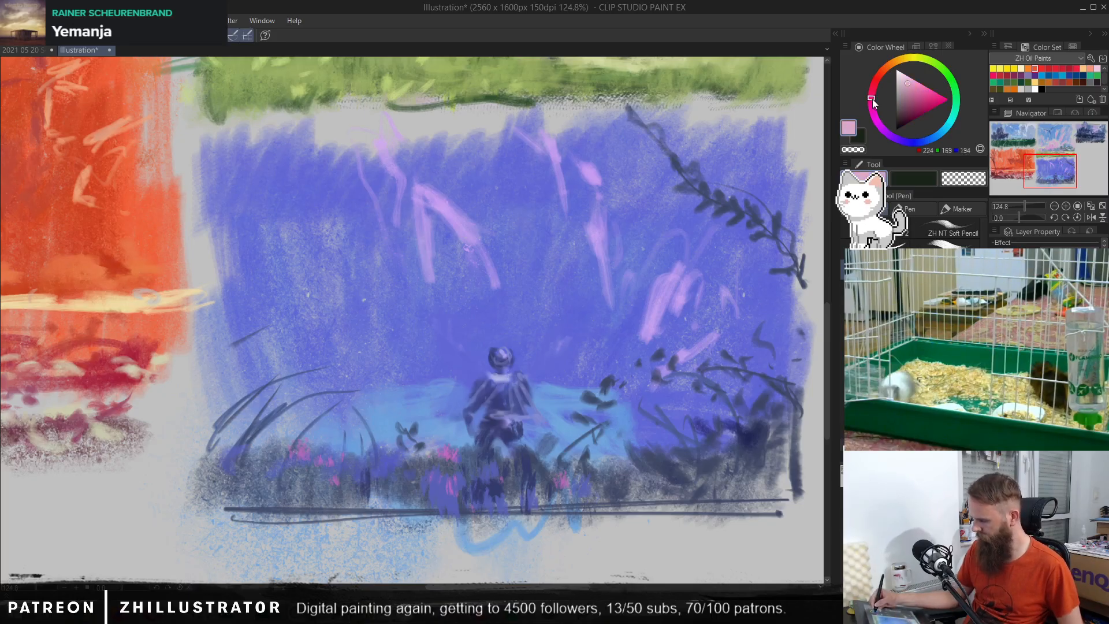
{"action": "left_click", "coordinate": [907, 89]}
{"action": "left_click", "coordinate": [880, 73]}
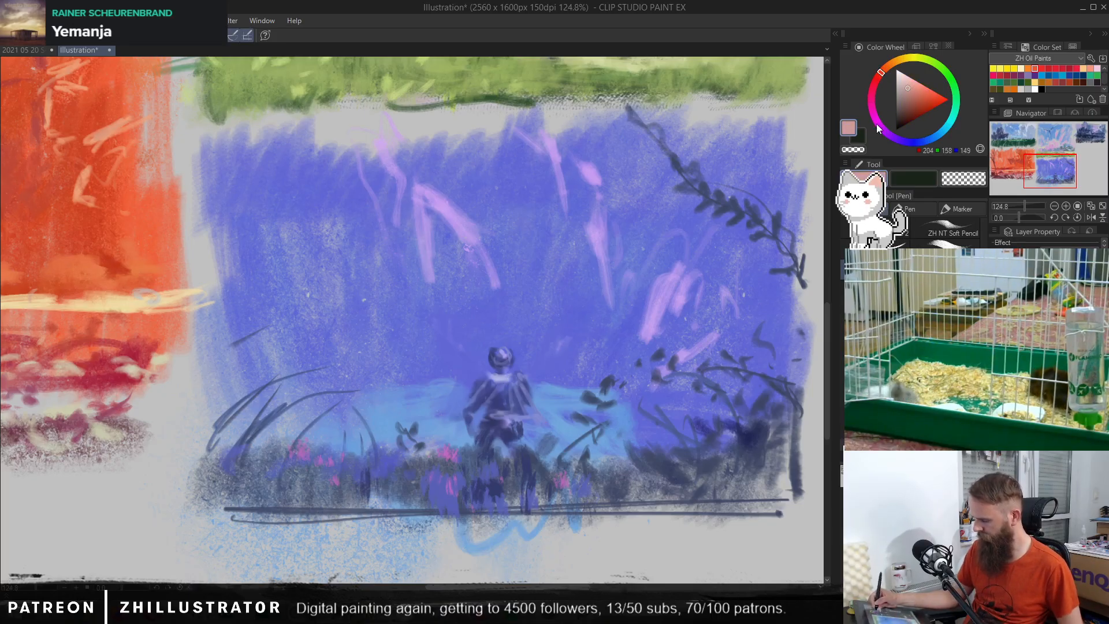
{"action": "mouse_move", "coordinate": [498, 355]}
{"action": "left_mouse_down"}
{"action": "mouse_move", "coordinate": [512, 375]}
{"action": "mouse_move", "coordinate": [508, 388]}
{"action": "mouse_move", "coordinate": [497, 377]}
{"action": "mouse_move", "coordinate": [502, 400]}
{"action": "left_mouse_up"}
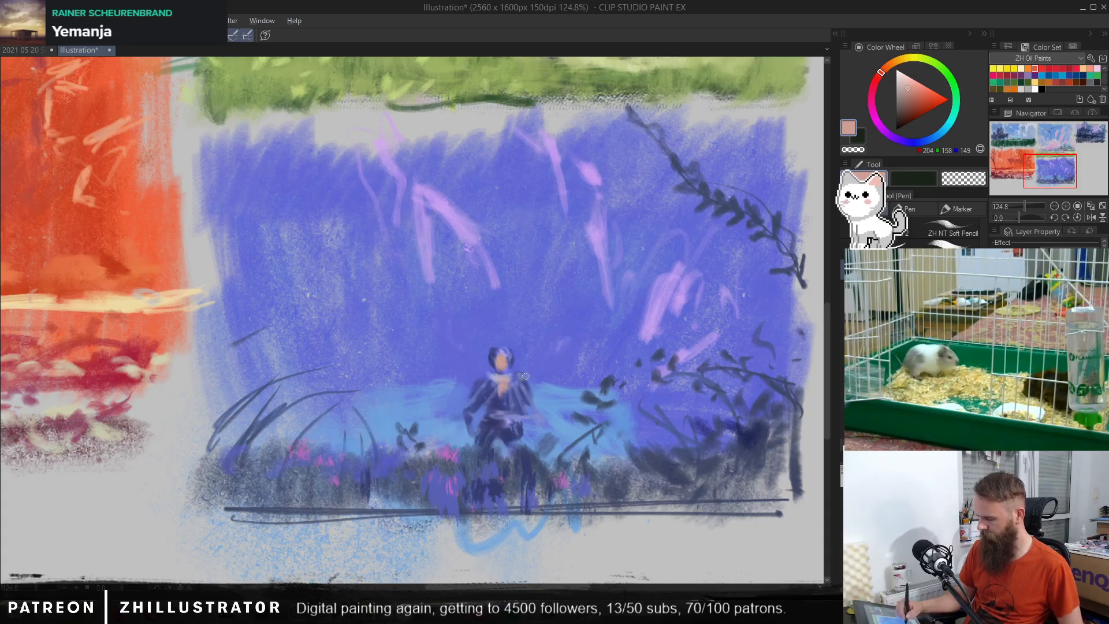
{"action": "key", "text": "ctrl+z"}
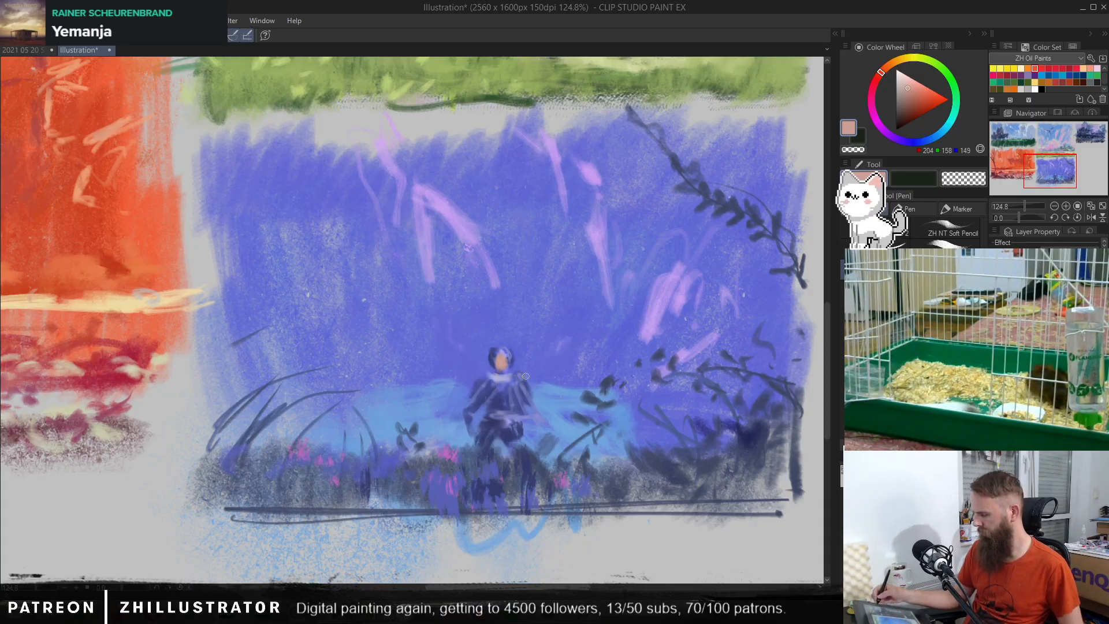
Step: Add muted pink touches, RGB 168, 135, 140, to the figure's upper chest below the face
{"action": "left_click", "coordinate": [874, 83]}
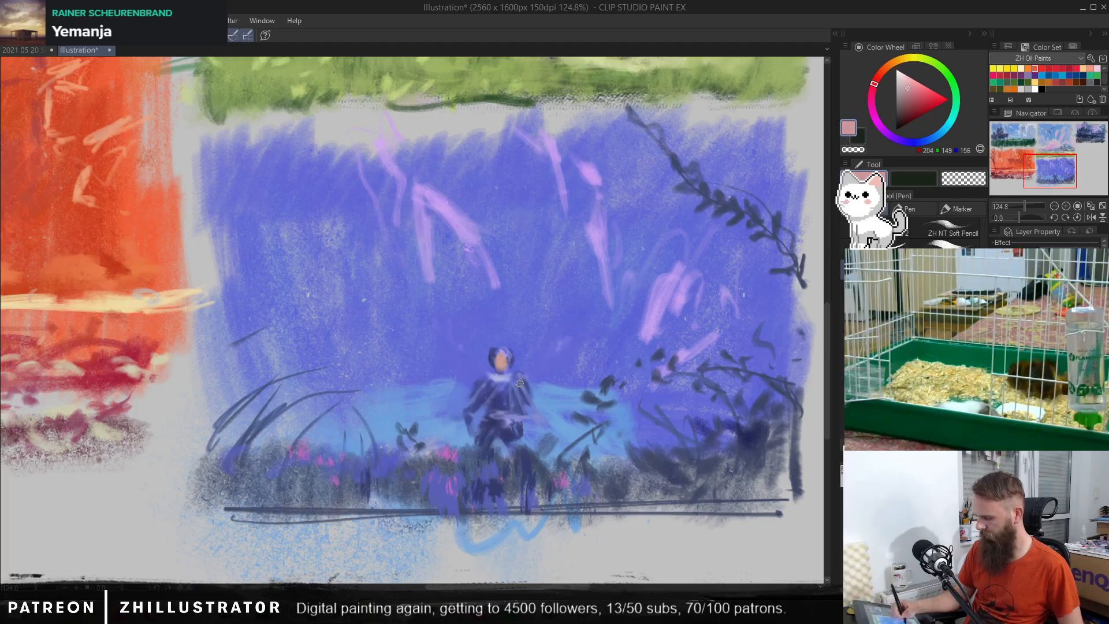
{"action": "left_click", "coordinate": [905, 90]}
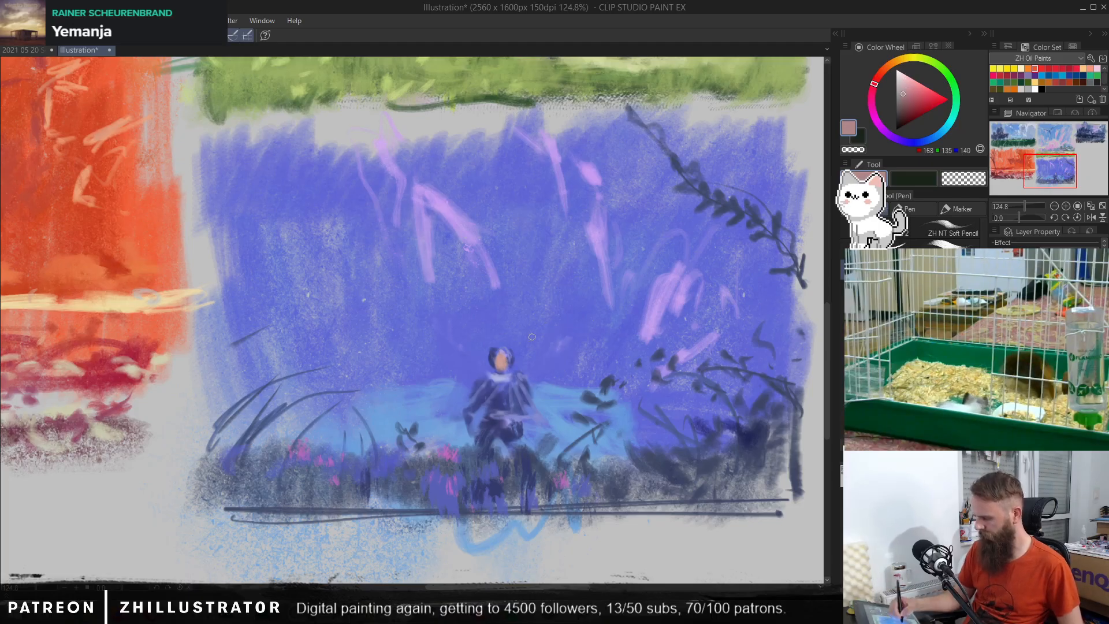
{"action": "left_click_drag", "start_coordinate": [489, 383], "coordinate": [493, 394]}
{"action": "left_click_drag", "start_coordinate": [504, 384], "coordinate": [510, 394]}
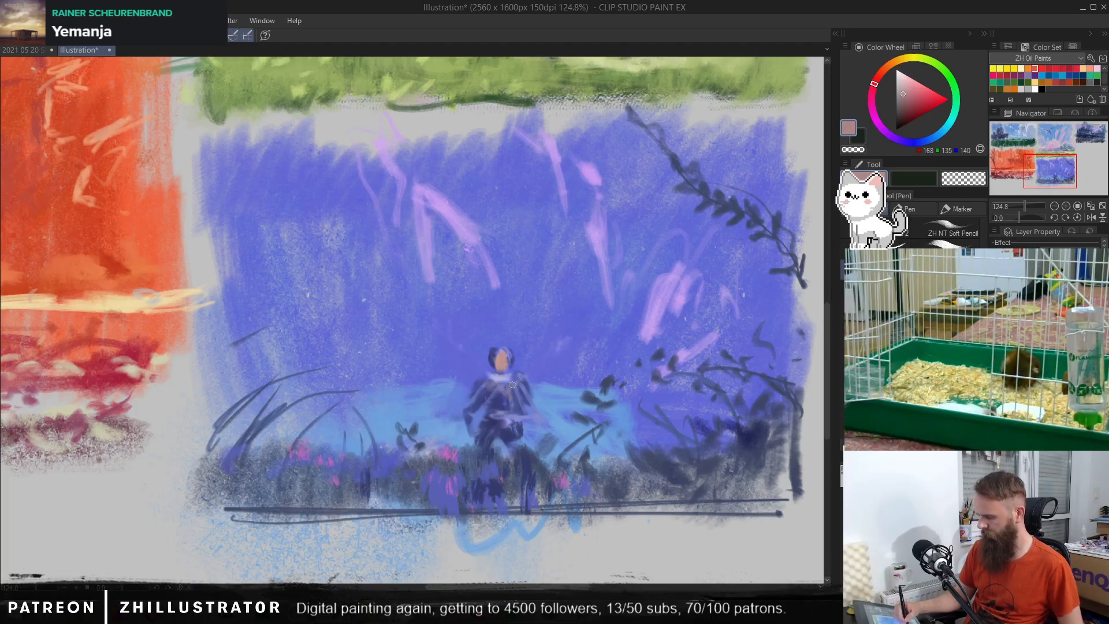
Step: Paint long dark brown hair, RGB 67, 48, 42, sweeping from the figure's head down over the left shoulder to the ground
{"action": "left_click", "coordinate": [901, 117]}
{"action": "left_click", "coordinate": [883, 70]}
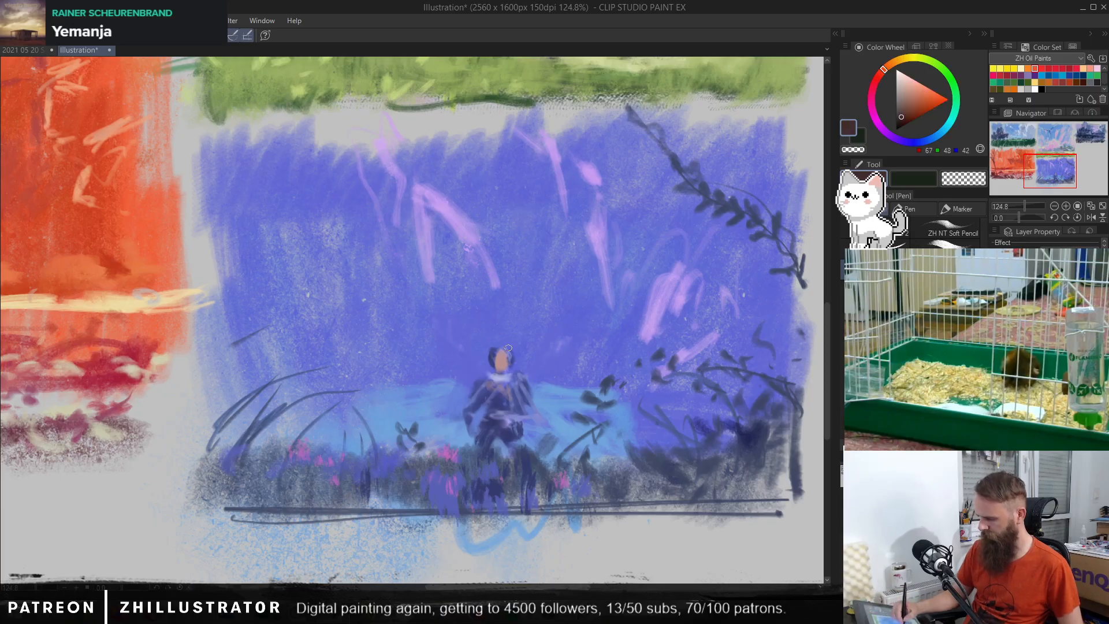
{"action": "mouse_move", "coordinate": [501, 350]}
{"action": "left_mouse_down"}
{"action": "mouse_move", "coordinate": [498, 374]}
{"action": "mouse_move", "coordinate": [484, 358]}
{"action": "mouse_move", "coordinate": [494, 348]}
{"action": "mouse_move", "coordinate": [489, 389]}
{"action": "mouse_move", "coordinate": [477, 372]}
{"action": "mouse_move", "coordinate": [481, 407]}
{"action": "mouse_move", "coordinate": [471, 405]}
{"action": "mouse_move", "coordinate": [514, 364]}
{"action": "mouse_move", "coordinate": [483, 420]}
{"action": "left_mouse_up"}
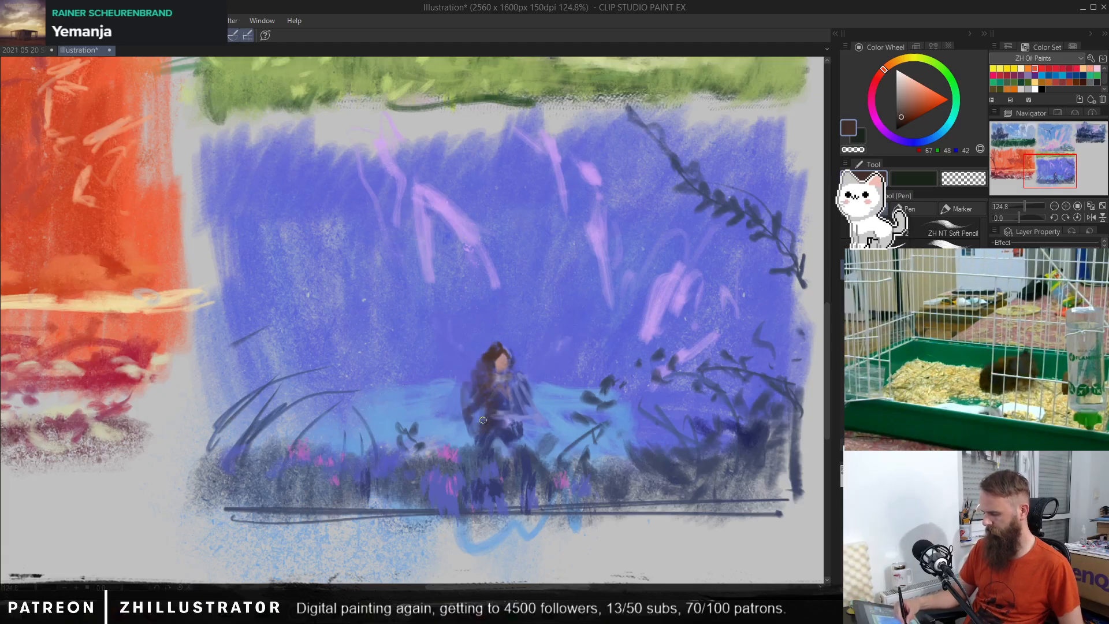
{"action": "left_click_drag", "start_coordinate": [488, 368], "coordinate": [451, 430]}
{"action": "left_click_drag", "start_coordinate": [464, 384], "coordinate": [426, 449]}
{"action": "left_click_drag", "start_coordinate": [478, 412], "coordinate": [420, 499]}
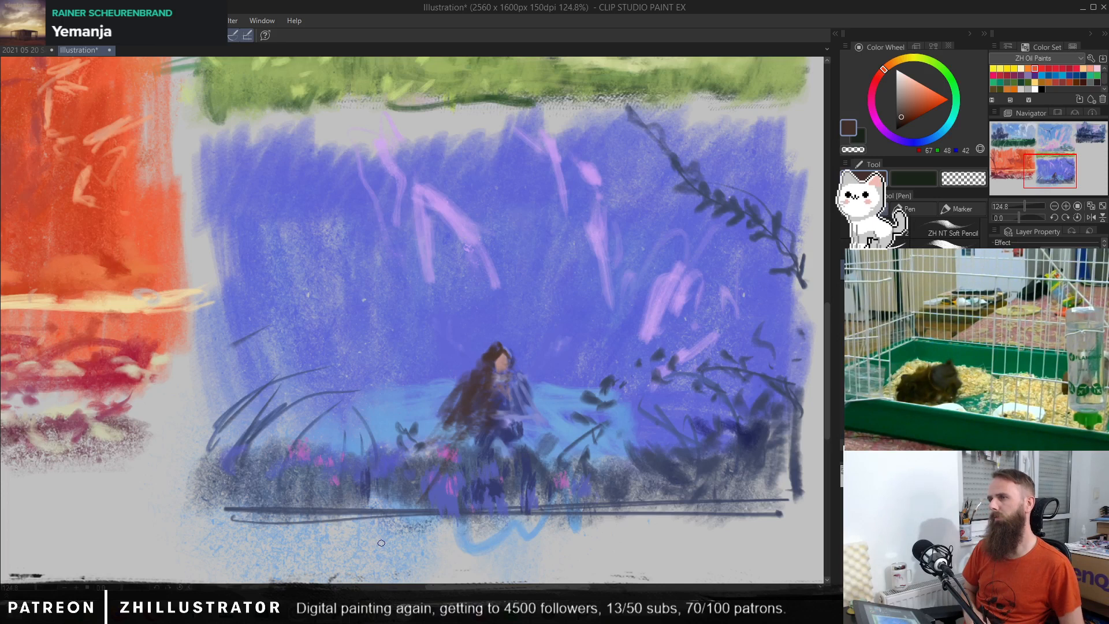
Step: Add lighter brown strands, RGB 131, 75, 56, to the flowing hair and darker strands, RGB 74, 50, 49, over the figure's front
{"action": "left_click", "coordinate": [911, 107]}
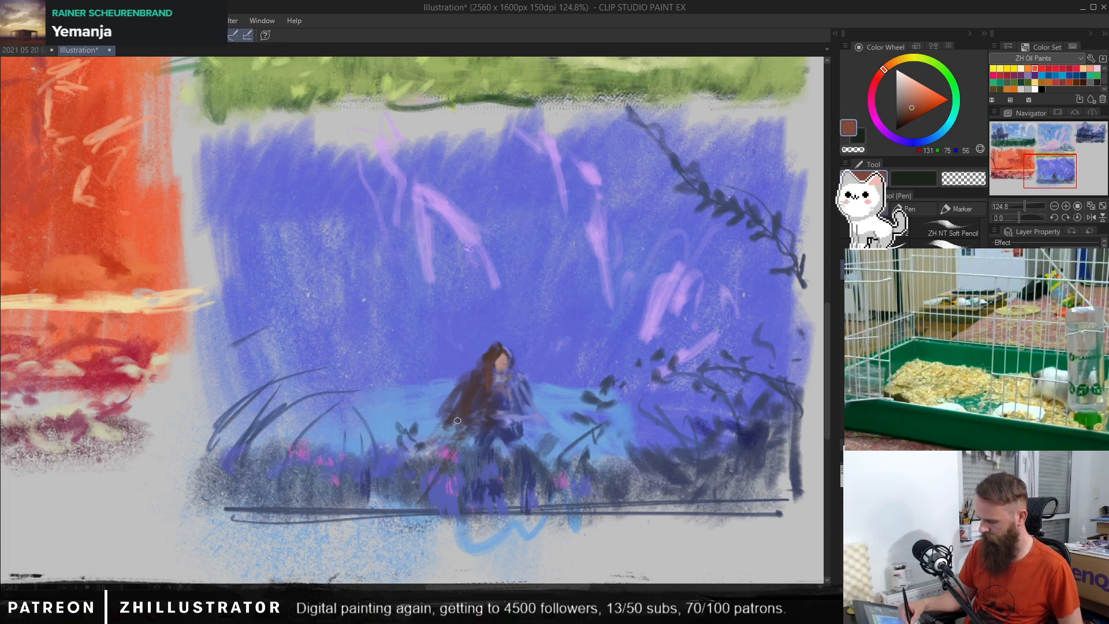
{"action": "mouse_move", "coordinate": [458, 421]}
{"action": "left_mouse_down"}
{"action": "mouse_move", "coordinate": [438, 449]}
{"action": "mouse_move", "coordinate": [444, 416]}
{"action": "mouse_move", "coordinate": [417, 443]}
{"action": "left_mouse_up"}
{"action": "left_click_drag", "start_coordinate": [476, 378], "coordinate": [464, 398]}
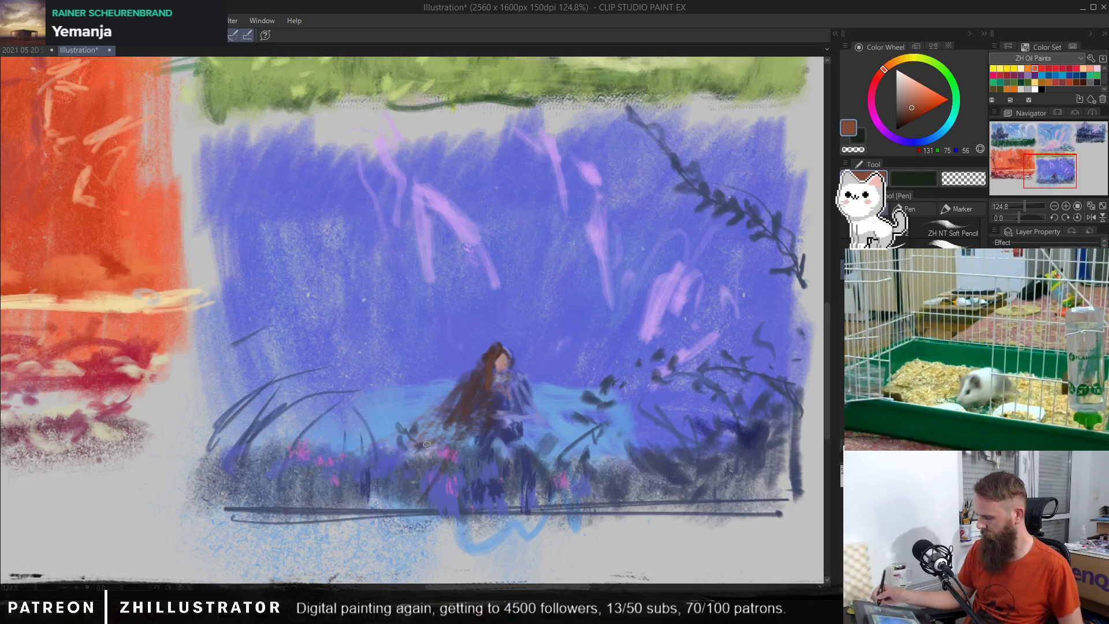
{"action": "left_click", "coordinate": [901, 114]}
{"action": "left_click", "coordinate": [877, 77]}
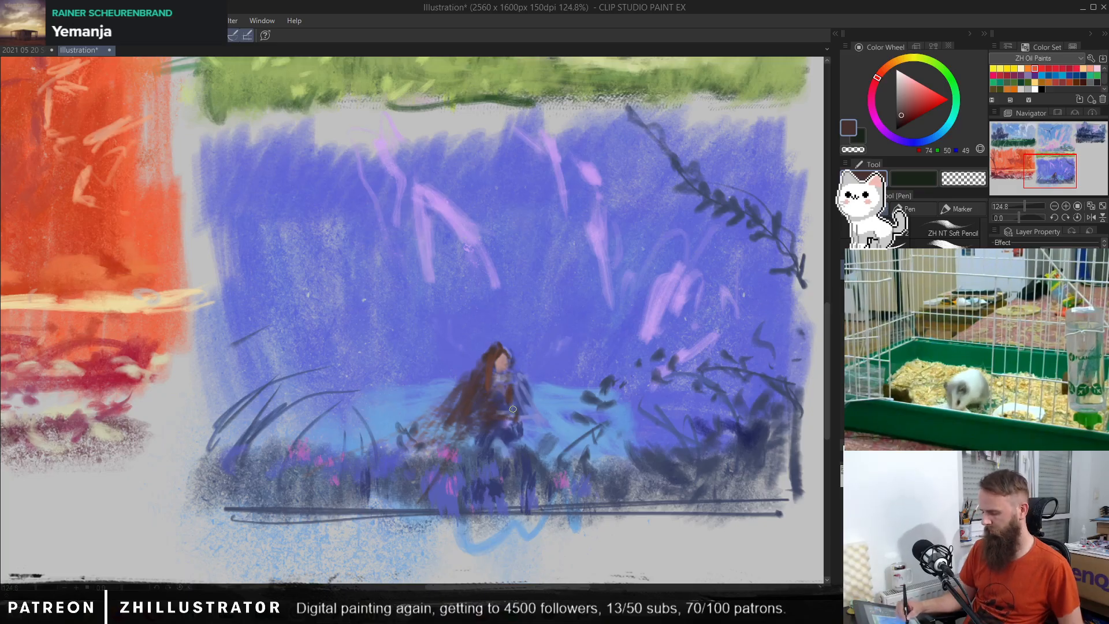
Step: Place light violet accents, RGB 187, 155, 236, around the figure's hair and along the right shoulder
{"action": "left_click", "coordinate": [525, 380], "text": "alt"}
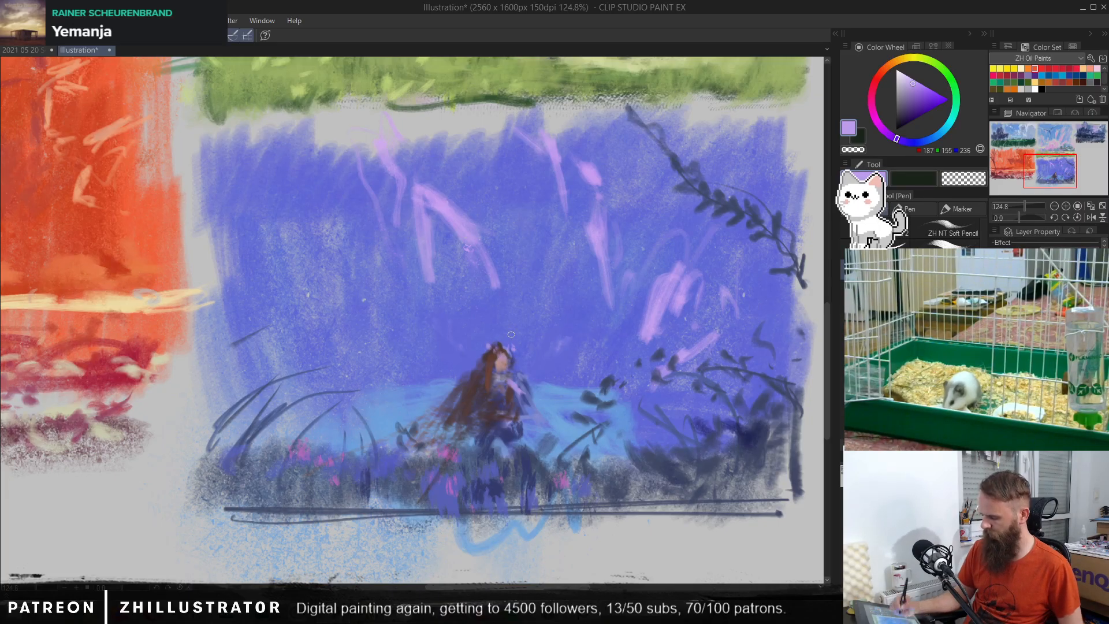
{"action": "scroll", "coordinate": [535, 359], "scroll_direction": "up", "scroll_amount": 4}
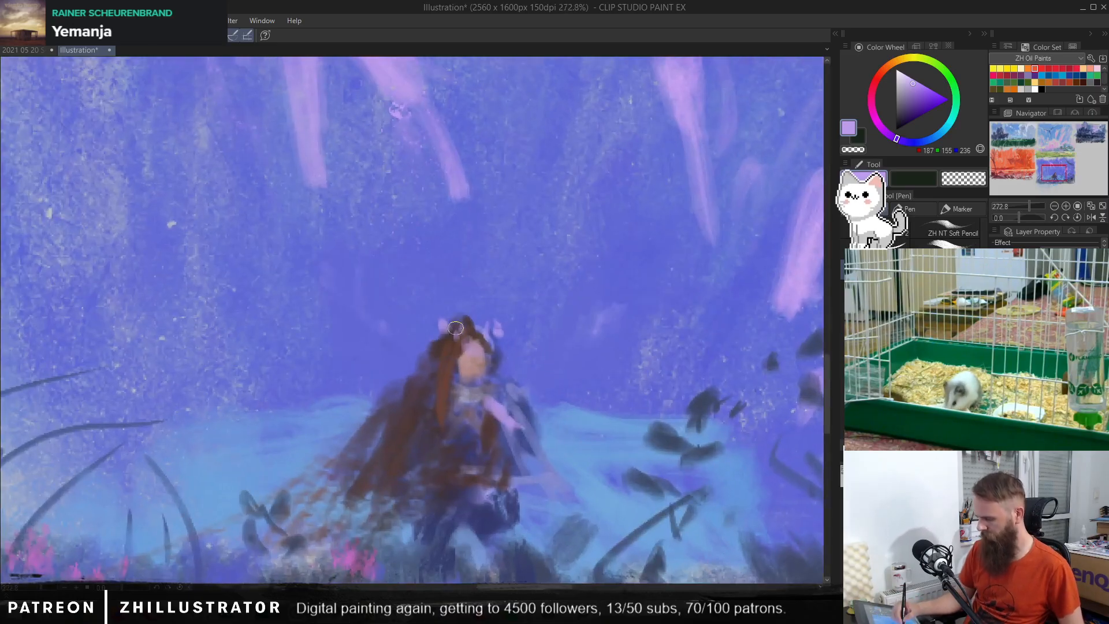
{"action": "left_click_drag", "start_coordinate": [511, 408], "coordinate": [523, 286]}
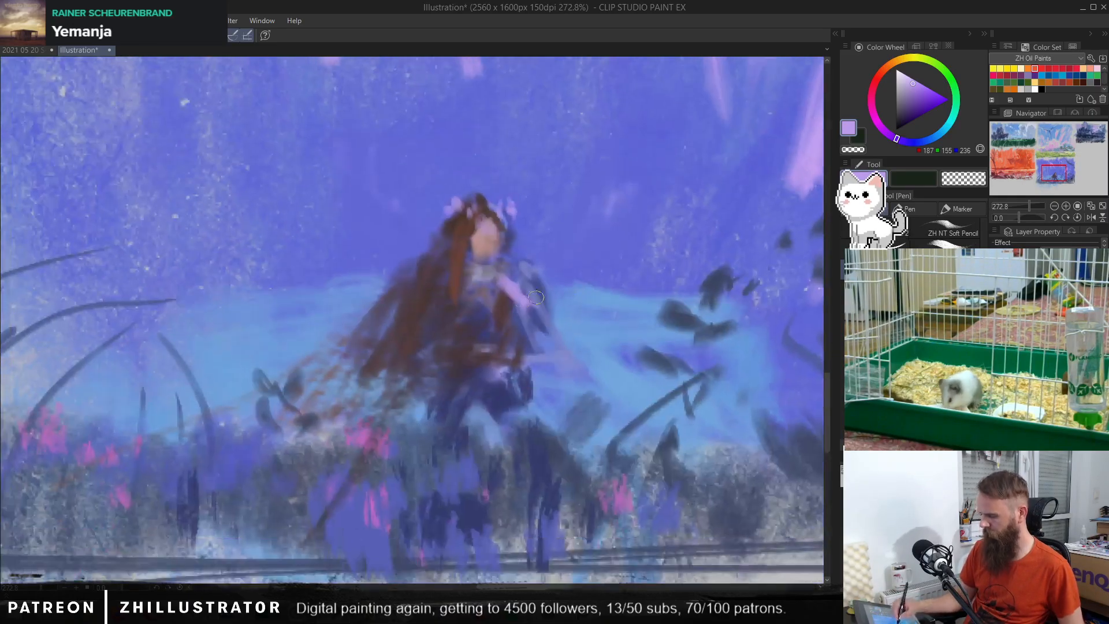
Step: Paint the figure's right-hand arm reaching outward over the water in pale violet, RGB 191, 177, 219
{"action": "left_click", "coordinate": [425, 307], "text": "alt"}
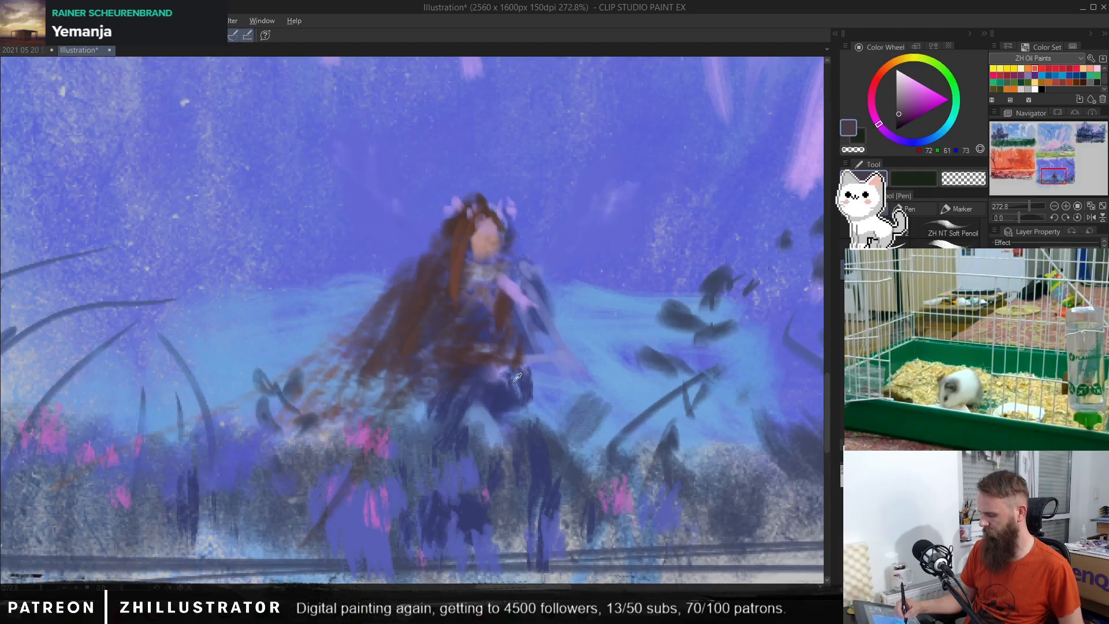
{"action": "left_click", "coordinate": [518, 297], "text": "alt"}
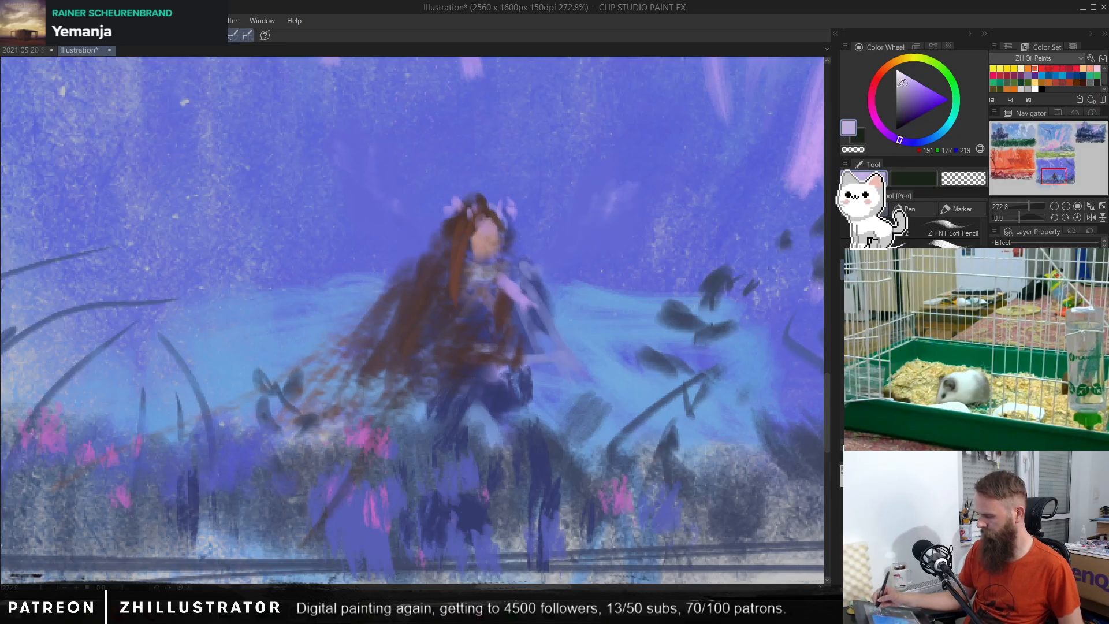
{"action": "mouse_move", "coordinate": [542, 306]}
{"action": "left_mouse_down"}
{"action": "mouse_move", "coordinate": [573, 328]}
{"action": "mouse_move", "coordinate": [528, 277]}
{"action": "left_mouse_up"}
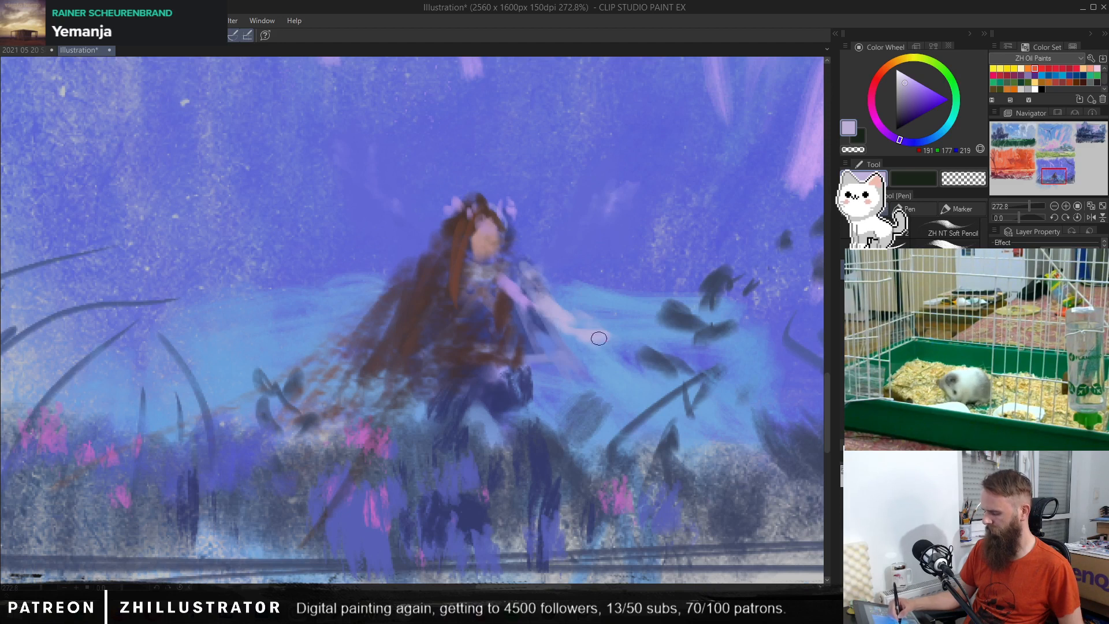
Step: Paint the woman's left-hand arm in pale violet, RGB 191, 177, 219, over the long hair, and extend the outstretched arm's hand
{"action": "left_click_drag", "start_coordinate": [417, 345], "coordinate": [423, 317]}
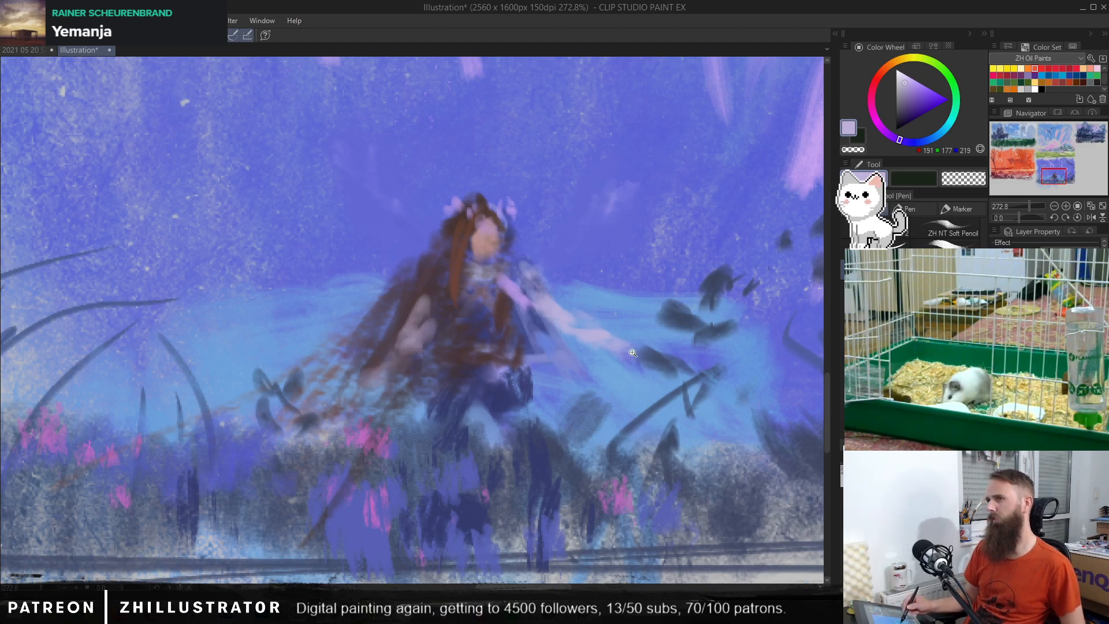
{"action": "left_click_drag", "start_coordinate": [632, 353], "coordinate": [537, 464]}
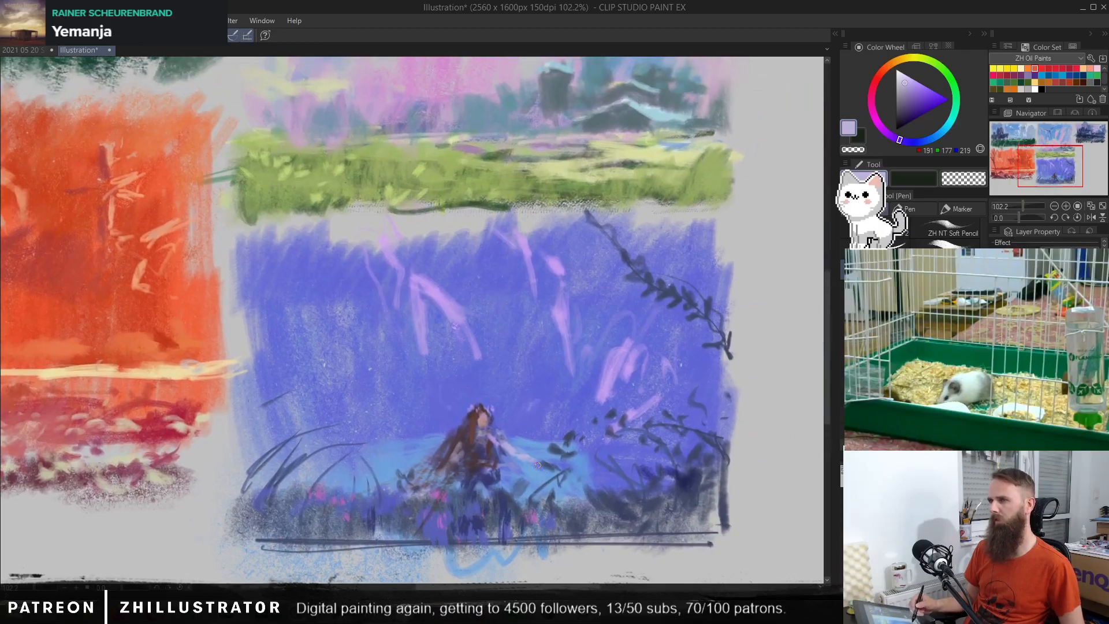
{"action": "left_click_drag", "start_coordinate": [597, 442], "coordinate": [601, 390]}
{"action": "left_click_drag", "start_coordinate": [549, 432], "coordinate": [587, 401]}
Step: Paint a small dark cat with a curled tail and dangling leg above the outstretched arm, using RGB 69, 59, 90
{"action": "left_click", "coordinate": [484, 431], "text": "alt"}
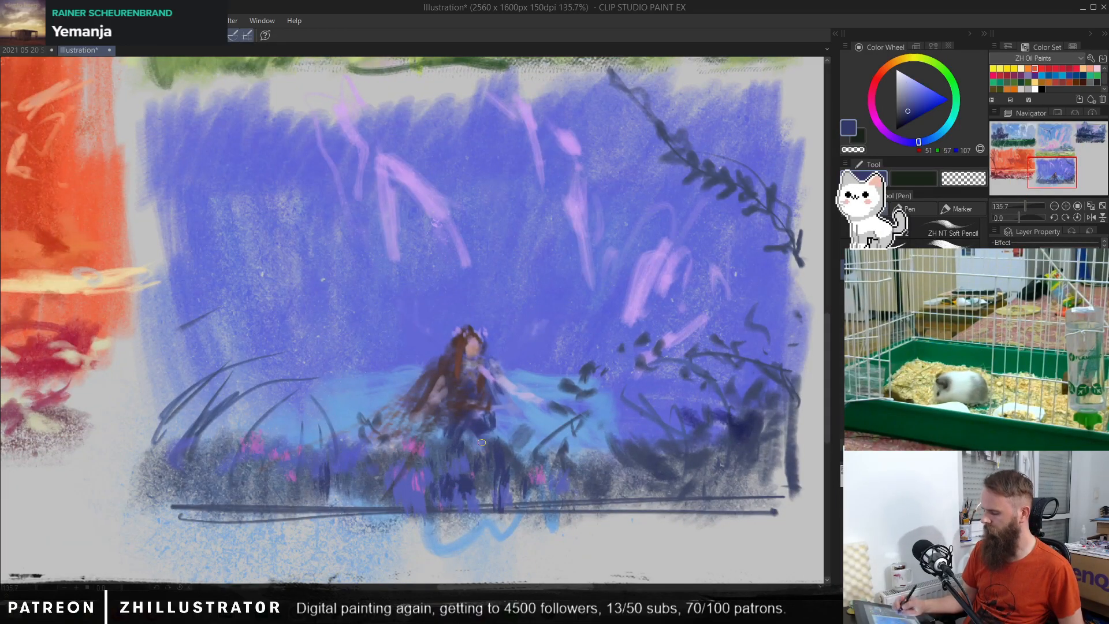
{"action": "left_click_drag", "start_coordinate": [533, 341], "coordinate": [472, 393]}
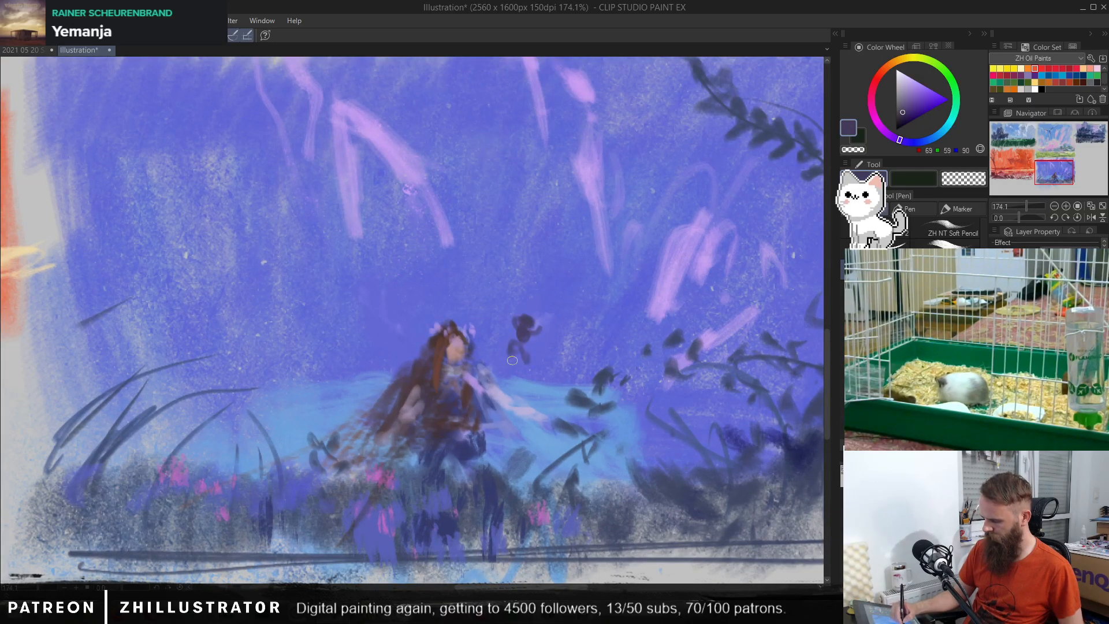
{"action": "left_click_drag", "start_coordinate": [512, 360], "coordinate": [511, 352]}
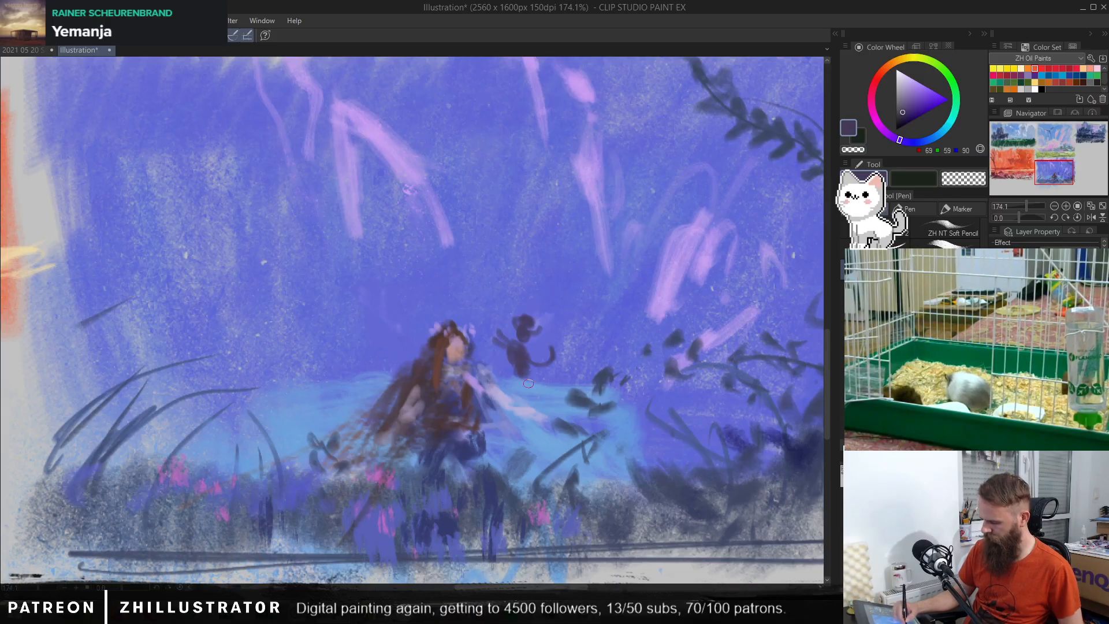
{"action": "left_click_drag", "start_coordinate": [524, 378], "coordinate": [530, 392]}
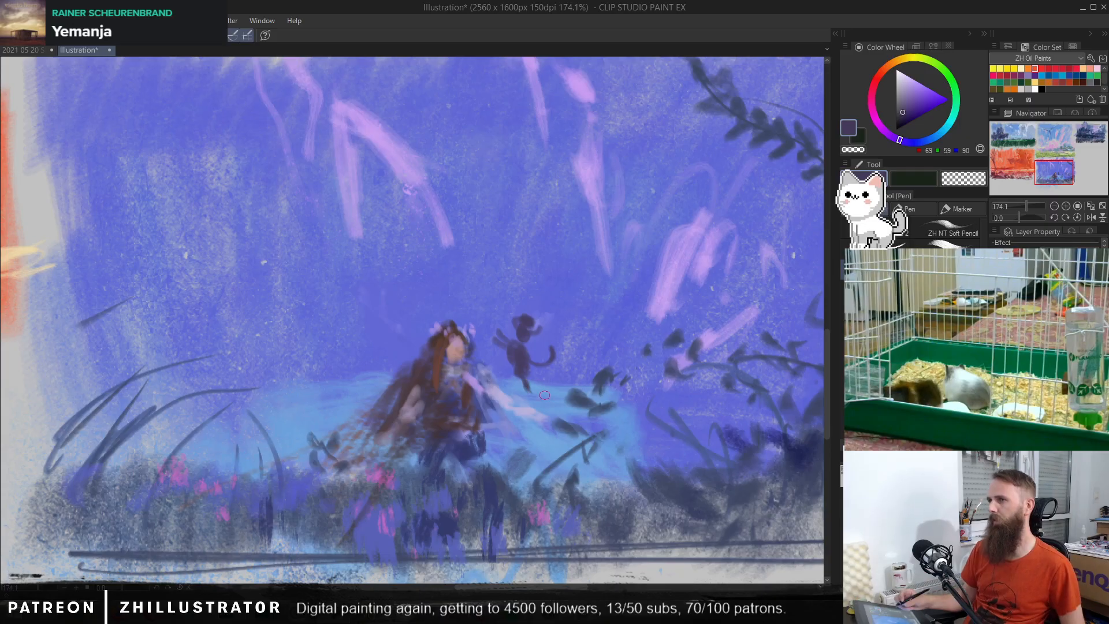
Step: Add light violet markings to the cat's face with the Pencil and pick up the dark violet RGB 71, 62, 99
{"action": "scroll", "coordinate": [637, 252], "scroll_direction": "up", "scroll_amount": 3}
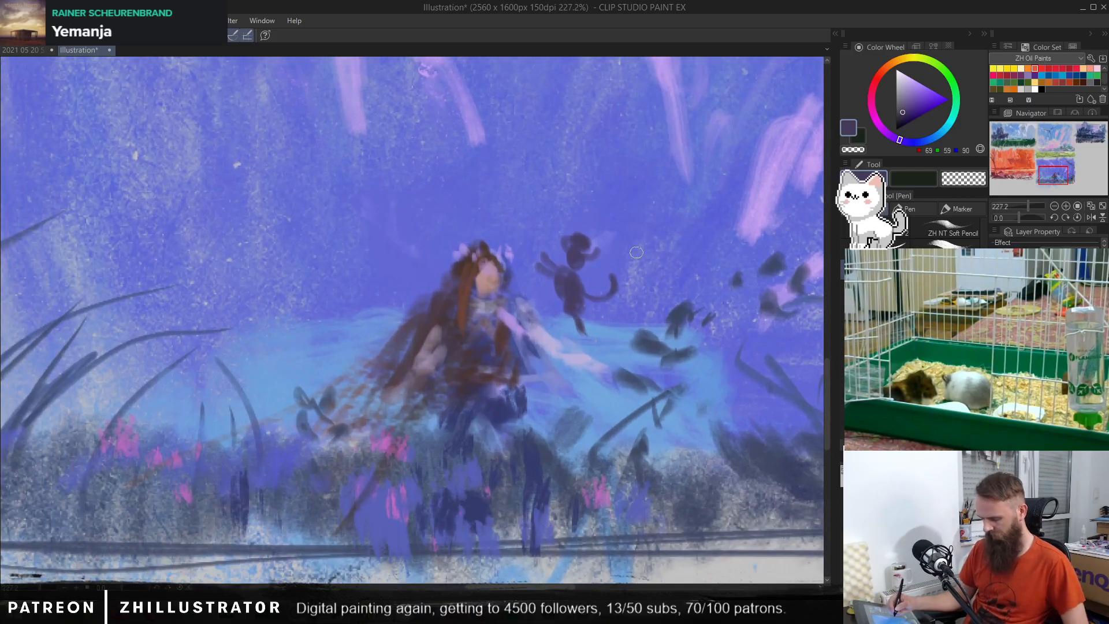
{"action": "key", "text": "p"}
{"action": "left_click", "coordinate": [569, 243], "text": "alt"}
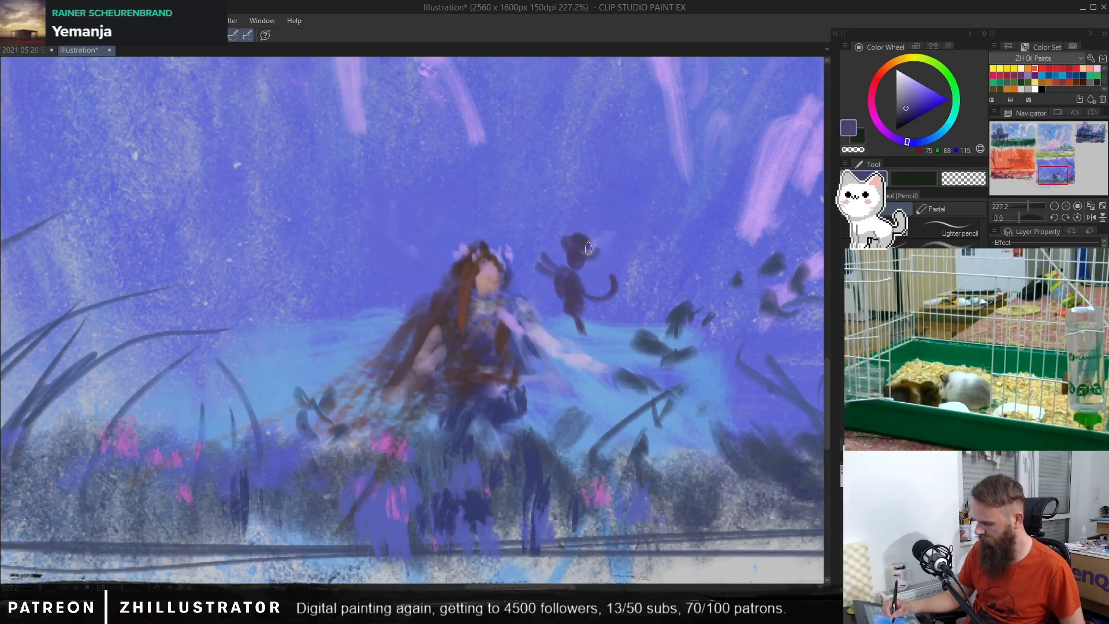
{"action": "left_click", "coordinate": [546, 329], "text": "alt"}
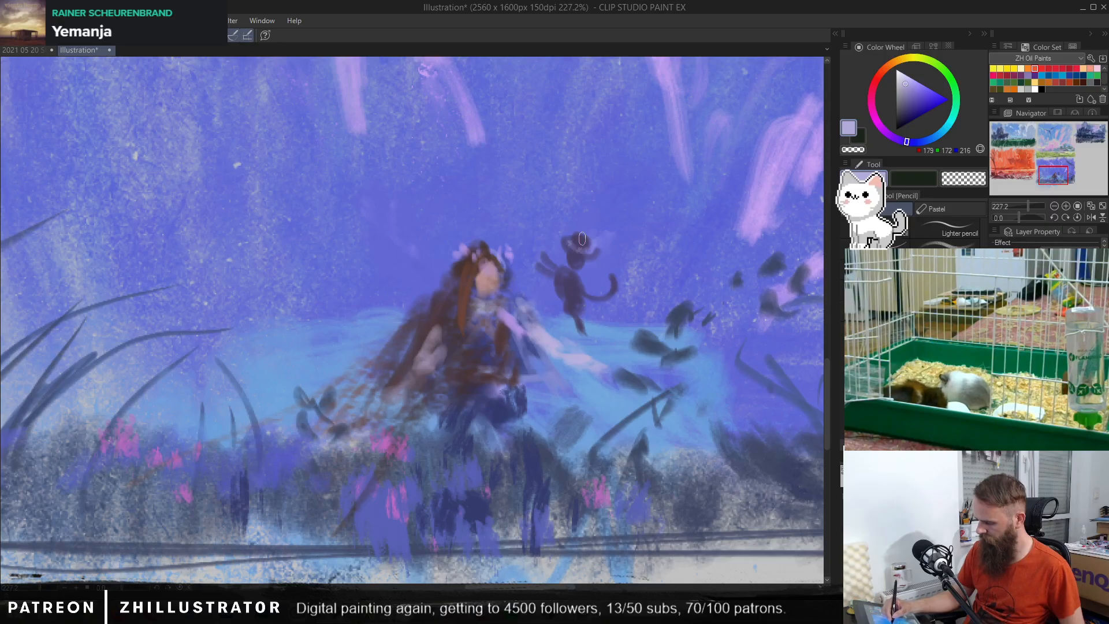
{"action": "left_click", "coordinate": [572, 281], "text": "alt"}
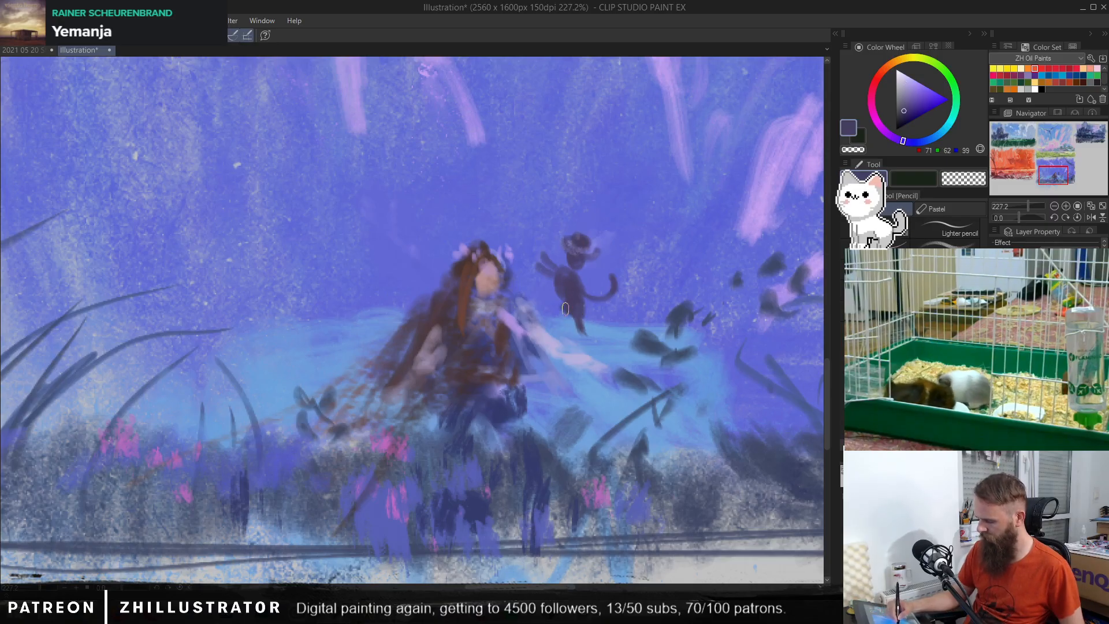
Step: Erase the cat's leg hanging over the water and return to the Pen with the dark violet colour
{"action": "left_click_drag", "start_coordinate": [566, 312], "coordinate": [568, 328]}
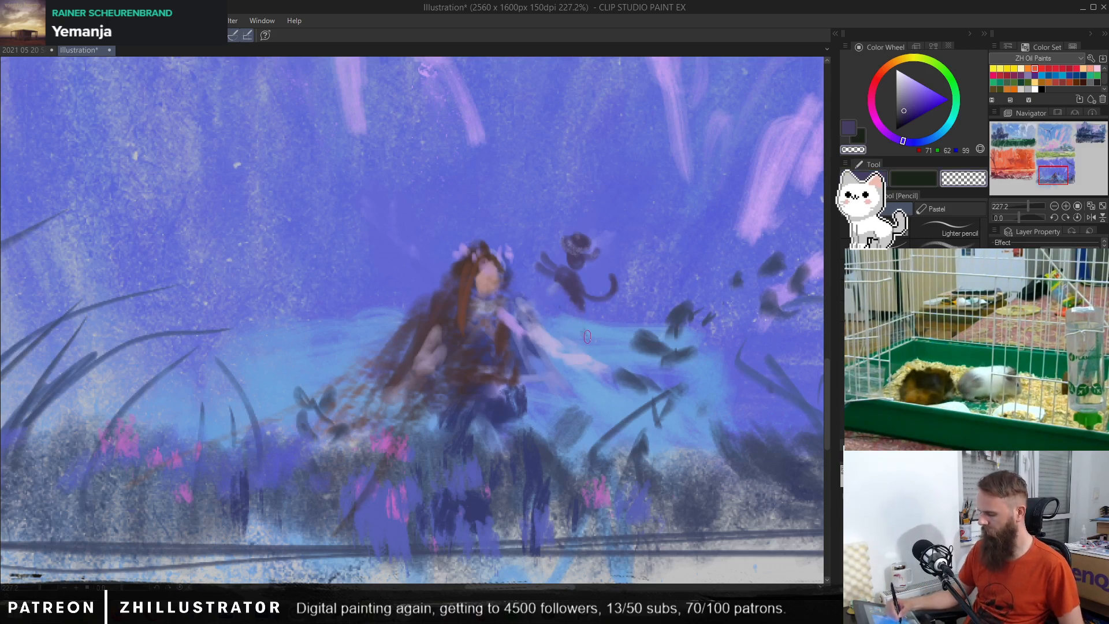
{"action": "key", "text": "p"}
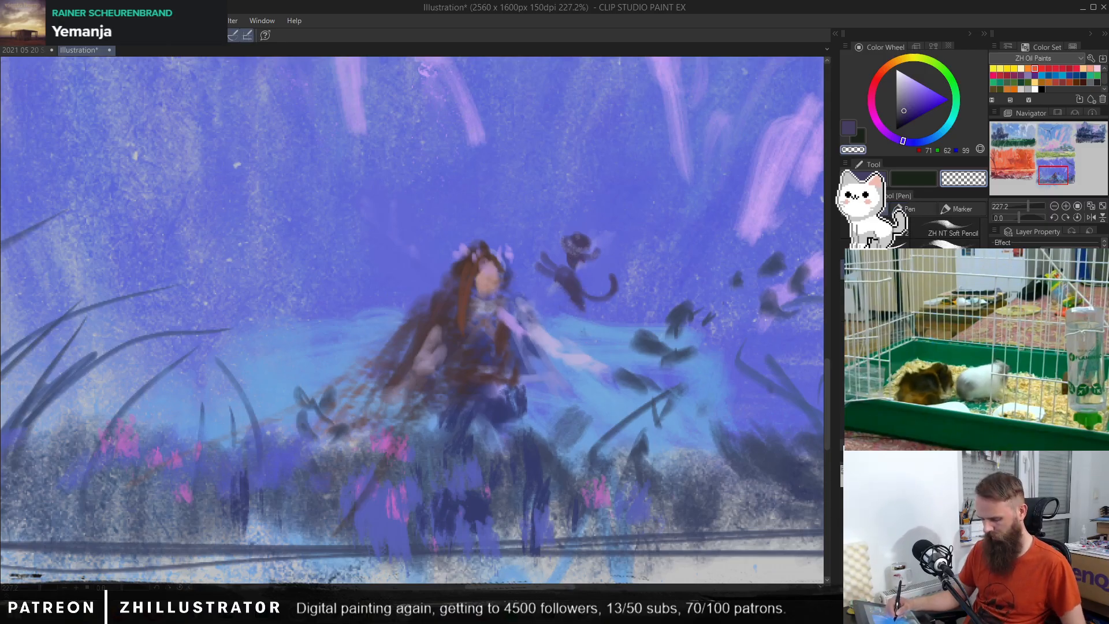
{"action": "key", "text": "c"}
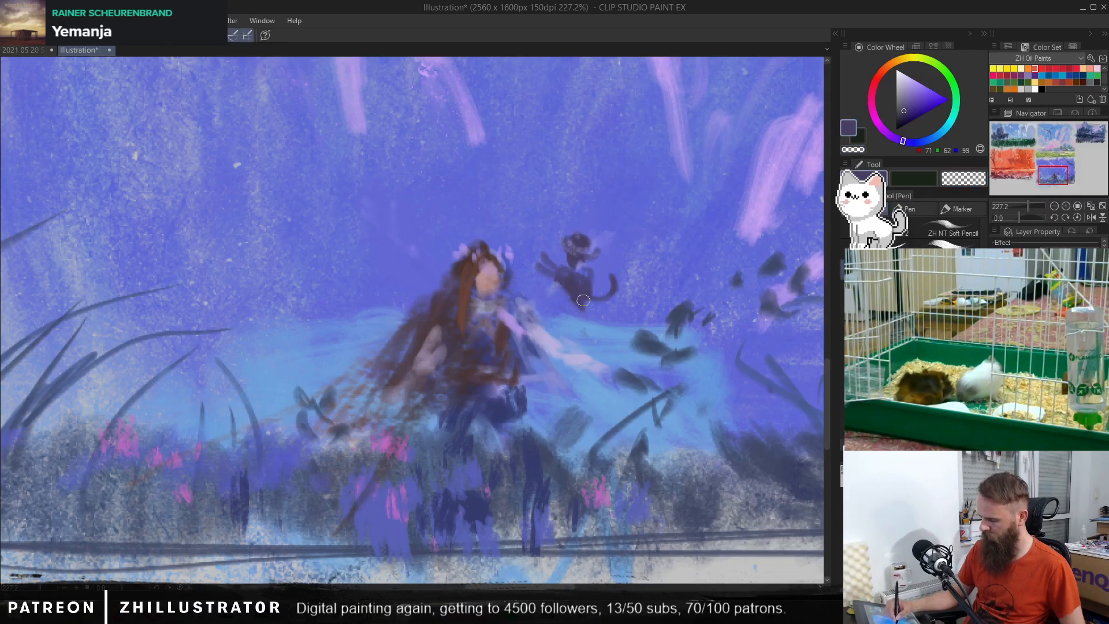
{"action": "mouse_move", "coordinate": [583, 300]}
{"action": "left_mouse_down"}
{"action": "mouse_move", "coordinate": [564, 277]}
{"action": "mouse_move", "coordinate": [578, 294]}
{"action": "mouse_move", "coordinate": [560, 291]}
{"action": "mouse_move", "coordinate": [565, 282]}
{"action": "mouse_move", "coordinate": [541, 273]}
{"action": "mouse_move", "coordinate": [561, 273]}
{"action": "mouse_move", "coordinate": [561, 295]}
{"action": "mouse_move", "coordinate": [581, 305]}
{"action": "left_mouse_up"}
{"action": "key", "text": "ctrl+z"}
{"action": "key", "text": "ctrl+z"}
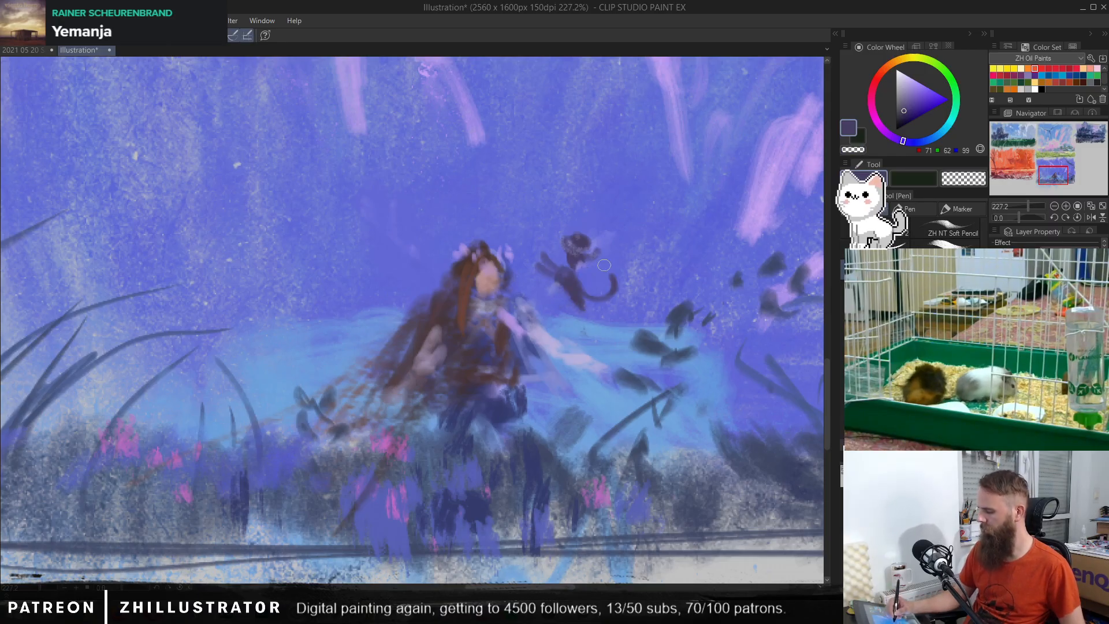
Step: Paint a new body and raised curved tail behind the cat's head in RGB 71, 62, 99, and erase the old body below
{"action": "mouse_move", "coordinate": [586, 230]}
{"action": "left_mouse_down"}
{"action": "mouse_move", "coordinate": [605, 245]}
{"action": "mouse_move", "coordinate": [593, 233]}
{"action": "mouse_move", "coordinate": [592, 265]}
{"action": "mouse_move", "coordinate": [634, 216]}
{"action": "mouse_move", "coordinate": [621, 244]}
{"action": "left_mouse_up"}
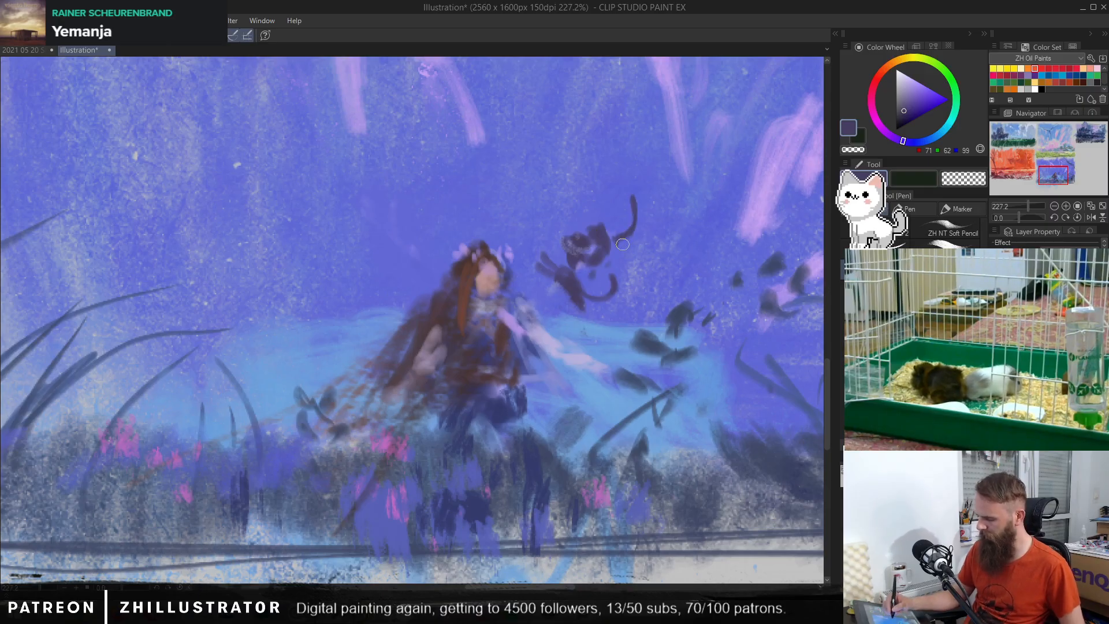
{"action": "left_click_drag", "start_coordinate": [553, 182], "coordinate": [550, 194]}
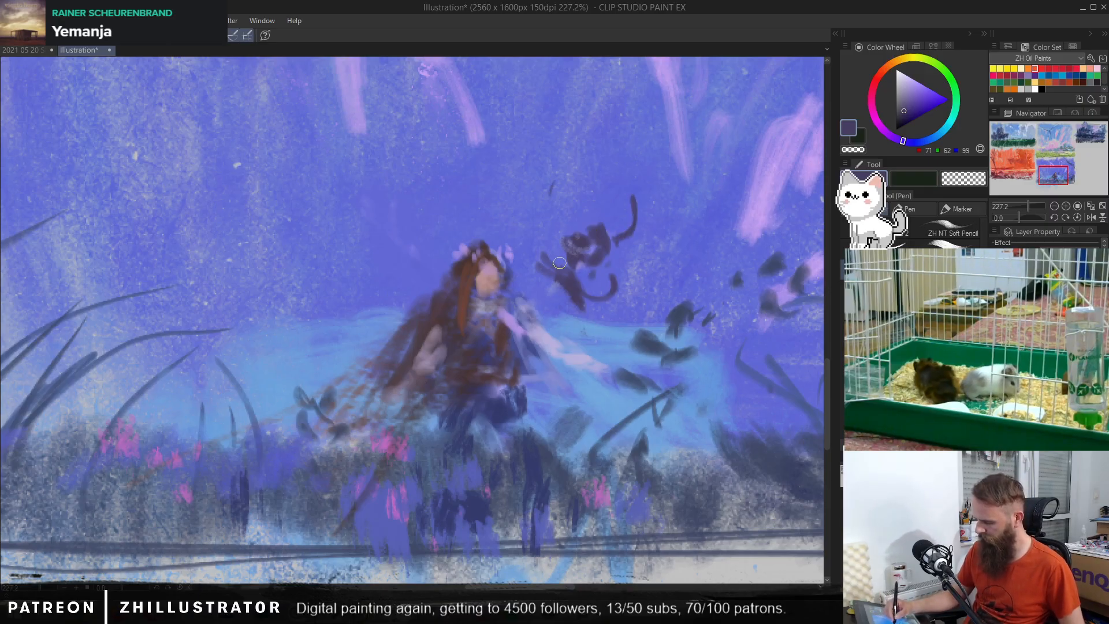
{"action": "key", "text": "c"}
{"action": "mouse_move", "coordinate": [544, 256]}
{"action": "left_mouse_down"}
{"action": "mouse_move", "coordinate": [552, 279]}
{"action": "mouse_move", "coordinate": [575, 300]}
{"action": "mouse_move", "coordinate": [581, 282]}
{"action": "mouse_move", "coordinate": [558, 277]}
{"action": "mouse_move", "coordinate": [572, 290]}
{"action": "mouse_move", "coordinate": [605, 288]}
{"action": "mouse_move", "coordinate": [587, 310]}
{"action": "mouse_move", "coordinate": [614, 278]}
{"action": "left_mouse_up"}
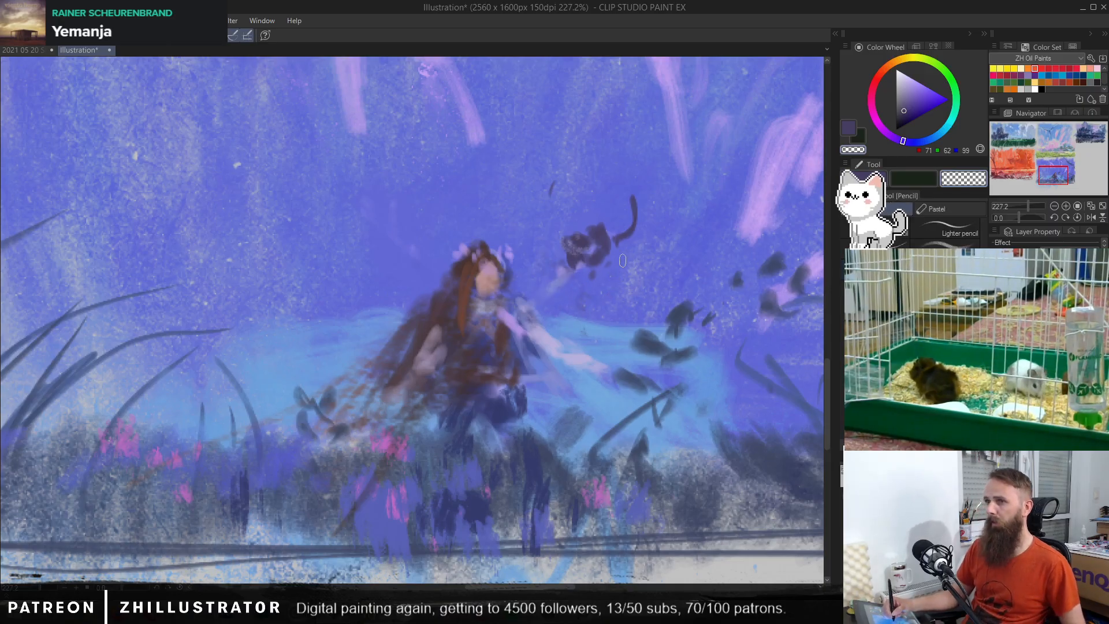
Step: Refine the cat's face with grey-violet RGB 132, 126, 153 and paint its outstretched legs in dark violet
{"action": "key", "text": "p"}
{"action": "scroll", "coordinate": [613, 275], "scroll_direction": "up", "scroll_amount": 1}
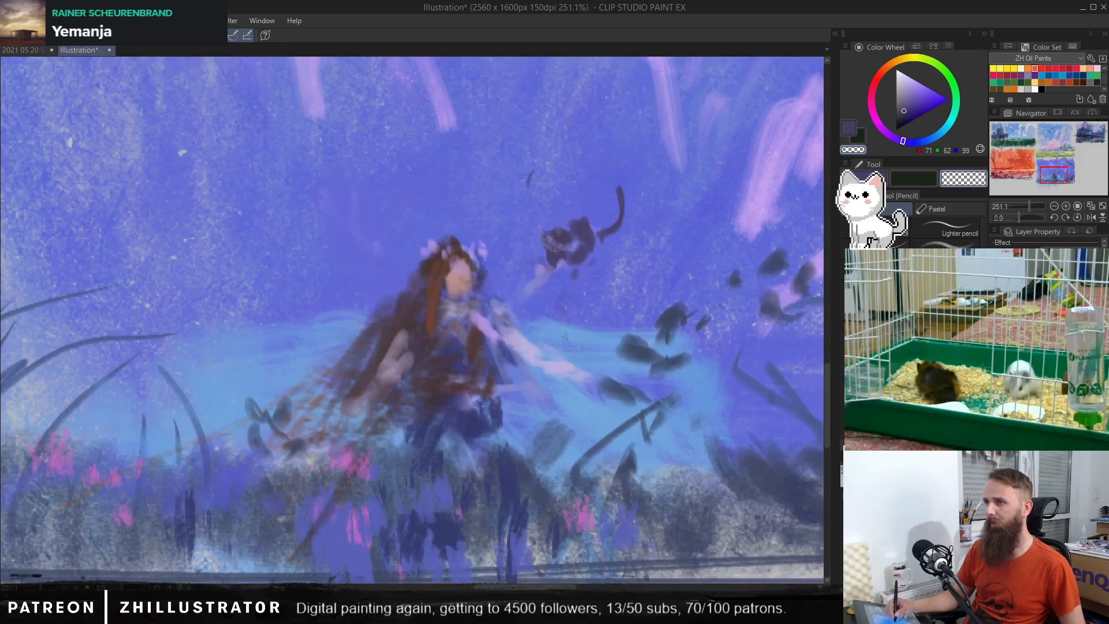
{"action": "left_click", "coordinate": [564, 248], "text": "alt"}
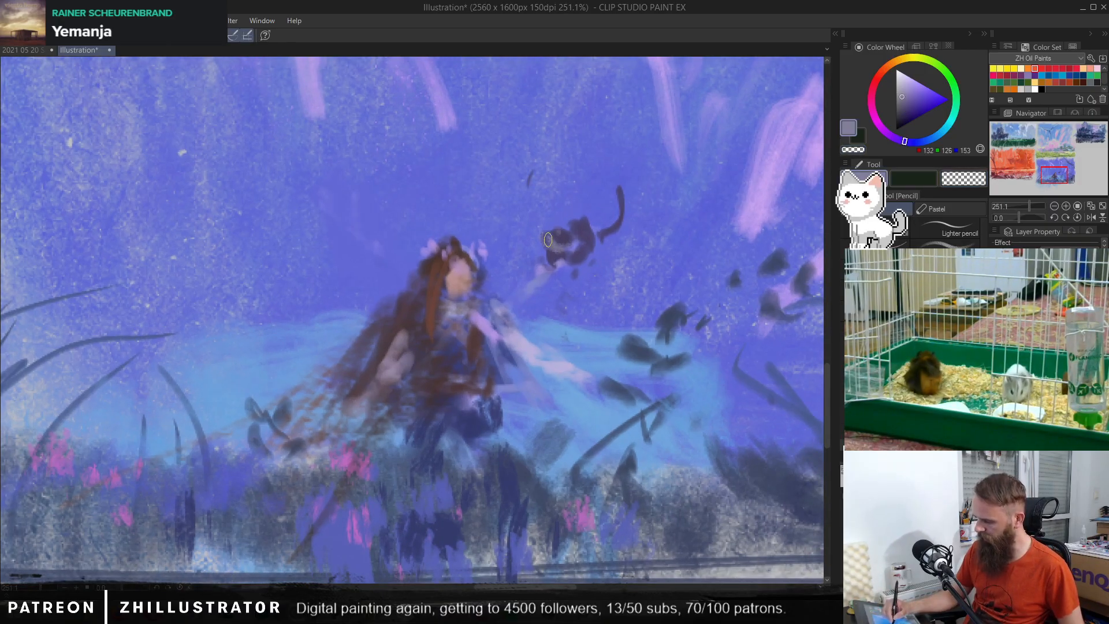
{"action": "left_click", "coordinate": [566, 229], "text": "alt"}
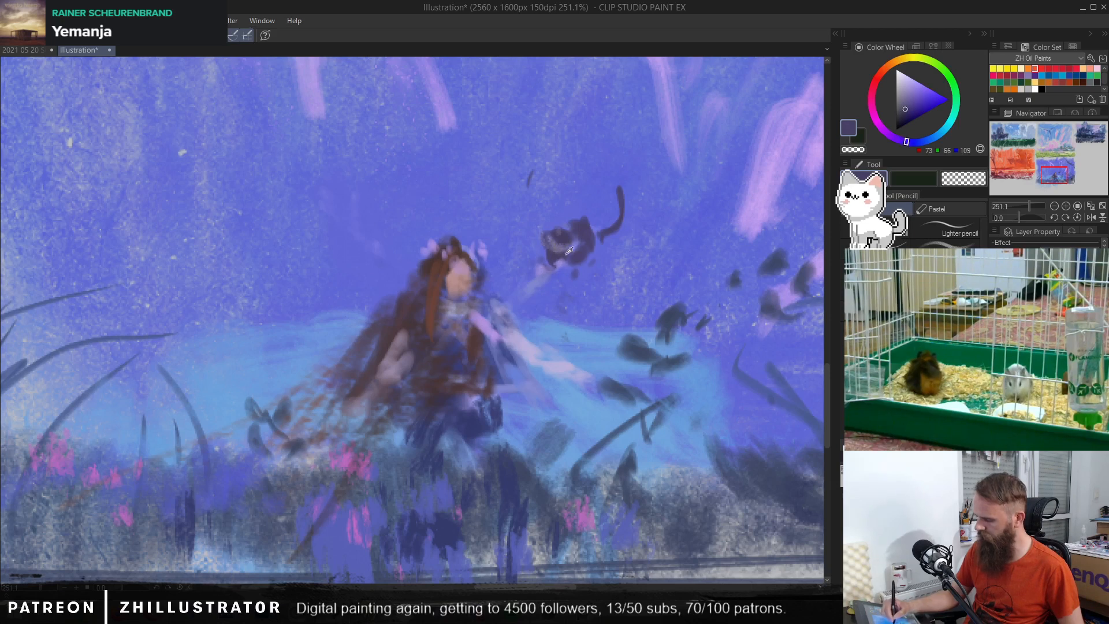
{"action": "mouse_move", "coordinate": [532, 256]}
{"action": "left_mouse_down"}
{"action": "mouse_move", "coordinate": [565, 289]}
{"action": "mouse_move", "coordinate": [569, 268]}
{"action": "left_mouse_up"}
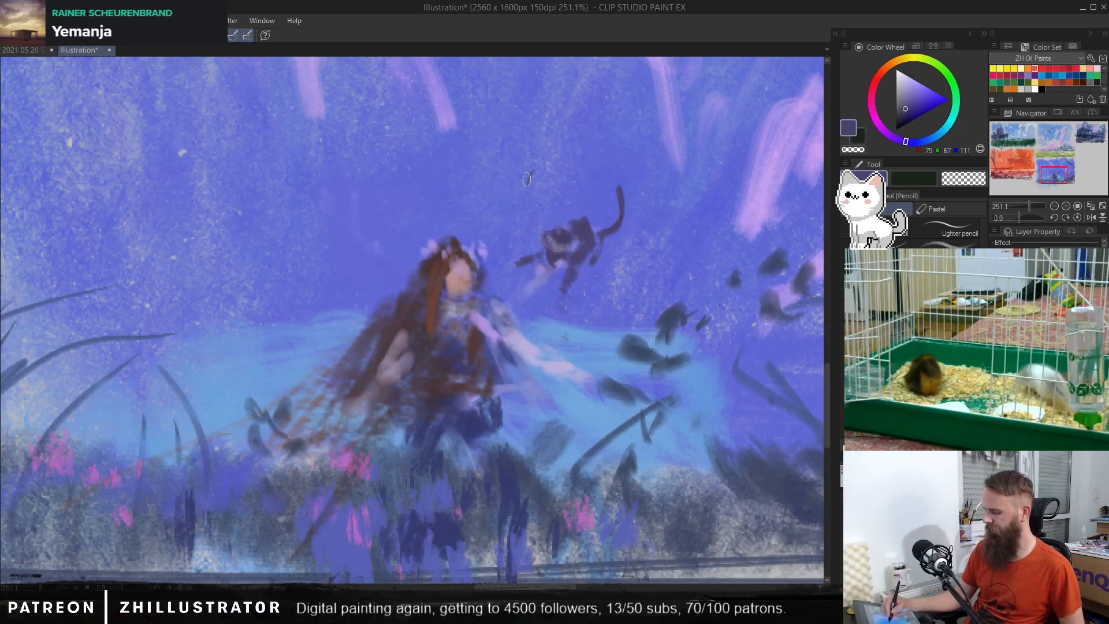
Step: Paint a second dark cat with head, body, tail and reaching paw above the woman's head, using RGB 75, 67, 111
{"action": "mouse_move", "coordinate": [519, 184]}
{"action": "left_mouse_down"}
{"action": "mouse_move", "coordinate": [495, 169]}
{"action": "mouse_move", "coordinate": [519, 164]}
{"action": "left_mouse_up"}
{"action": "mouse_move", "coordinate": [506, 202]}
{"action": "left_mouse_down"}
{"action": "mouse_move", "coordinate": [531, 204]}
{"action": "mouse_move", "coordinate": [526, 189]}
{"action": "mouse_move", "coordinate": [543, 191]}
{"action": "mouse_move", "coordinate": [505, 208]}
{"action": "mouse_move", "coordinate": [493, 199]}
{"action": "mouse_move", "coordinate": [494, 213]}
{"action": "mouse_move", "coordinate": [482, 189]}
{"action": "mouse_move", "coordinate": [519, 239]}
{"action": "left_mouse_up"}
{"action": "left_click_drag", "start_coordinate": [533, 197], "coordinate": [556, 196]}
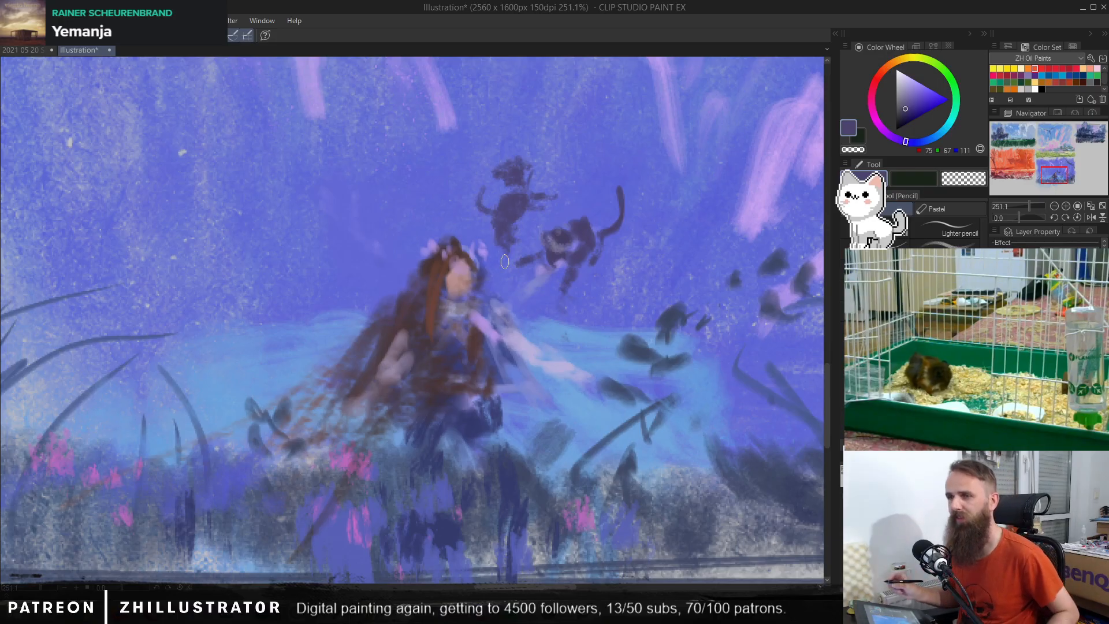
Step: Add grey-violet facial detail, RGB 119, 113, 144, to the second cat's head and shape its ears
{"action": "mouse_move", "coordinate": [568, 308]}
{"action": "left_mouse_down"}
{"action": "mouse_move", "coordinate": [584, 296]}
{"action": "mouse_move", "coordinate": [568, 289]}
{"action": "left_mouse_up"}
{"action": "left_click", "coordinate": [566, 225], "text": "alt"}
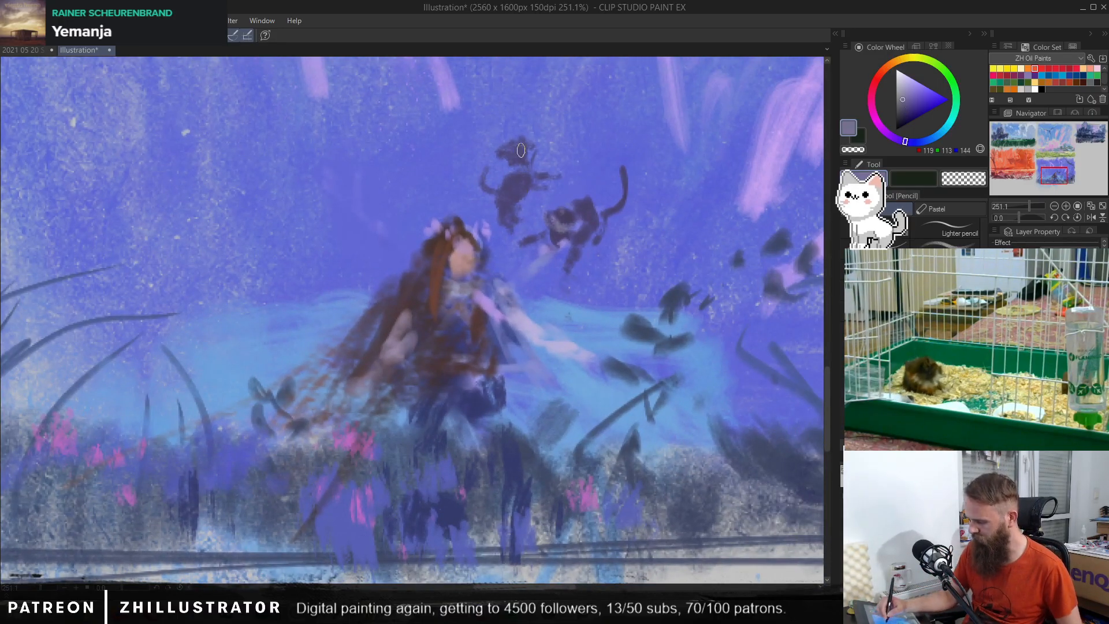
{"action": "left_click_drag", "start_coordinate": [503, 152], "coordinate": [534, 140]}
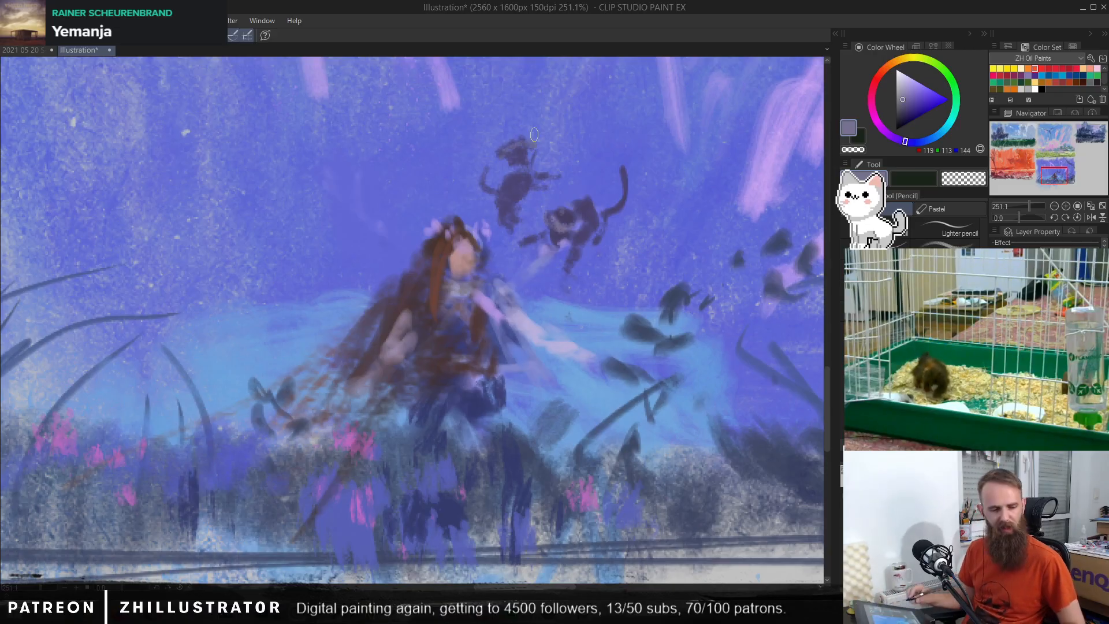
Step: Paint a small light violet blob, RGB 198, 160, 239, beside the leaping cat and dot it with dark RGB 61, 72, 103
{"action": "left_click_drag", "start_coordinate": [672, 209], "coordinate": [568, 235]}
{"action": "left_click", "coordinate": [667, 211], "text": "alt"}
{"action": "scroll", "coordinate": [578, 246], "scroll_direction": "up", "scroll_amount": 2}
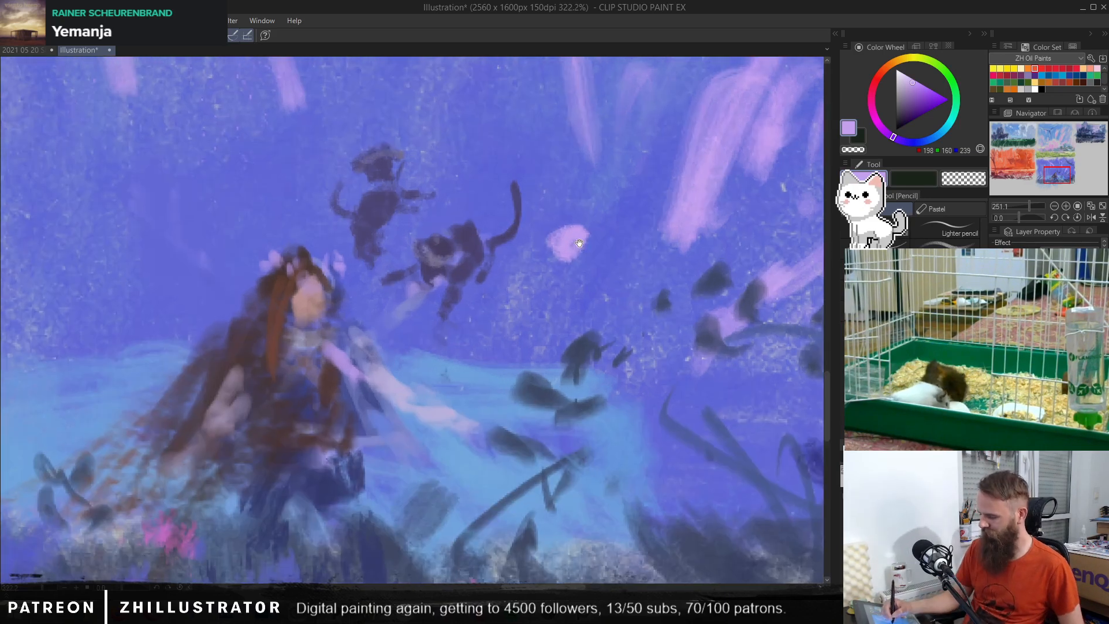
{"action": "left_click", "coordinate": [580, 352], "text": "alt"}
{"action": "mouse_move", "coordinate": [566, 227]}
{"action": "left_mouse_down"}
{"action": "mouse_move", "coordinate": [584, 229]}
{"action": "mouse_move", "coordinate": [568, 259]}
{"action": "left_mouse_up"}
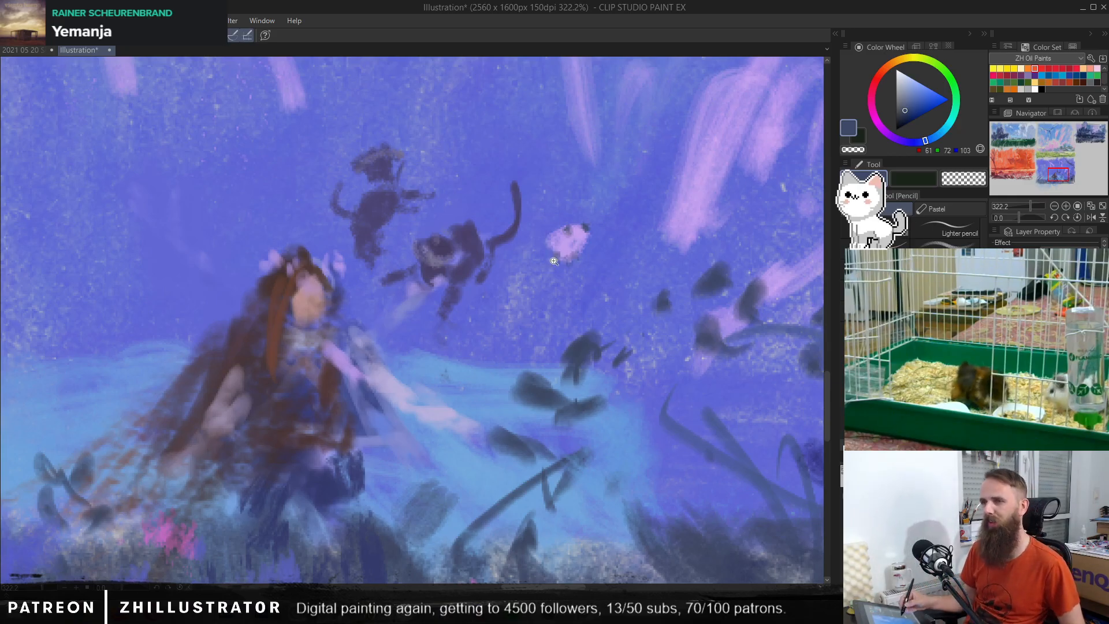
Step: Compare the whole thumbnail without and with the new woman and cats, keeping them restored
{"action": "scroll", "coordinate": [650, 382], "scroll_direction": "down", "scroll_amount": 4}
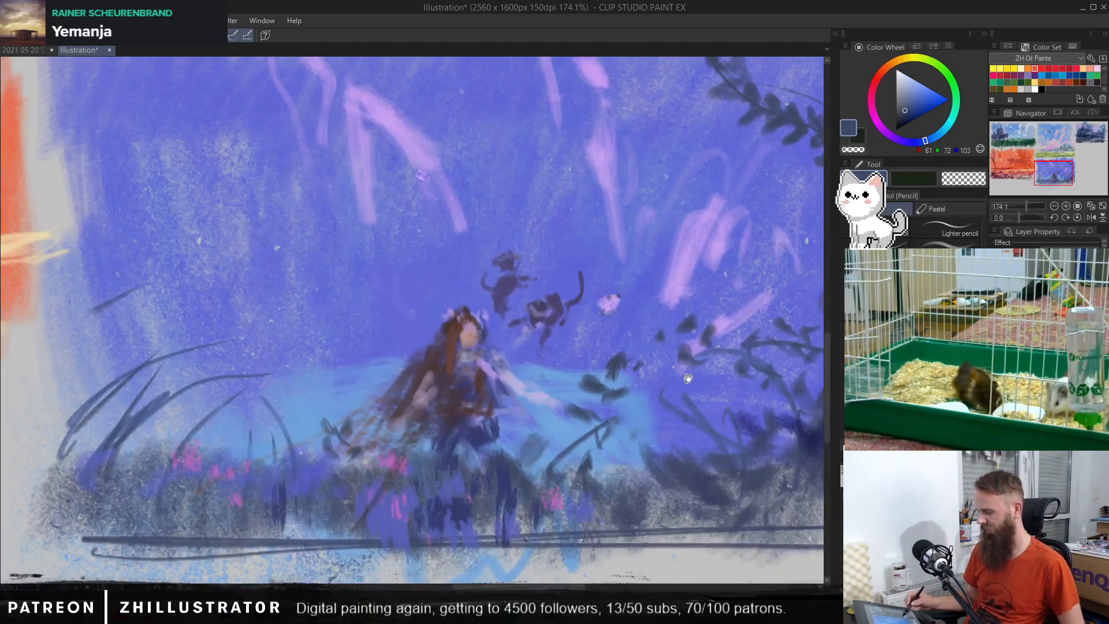
{"action": "left_click_drag", "start_coordinate": [689, 379], "coordinate": [683, 323]}
{"action": "left_click_drag", "start_coordinate": [681, 370], "coordinate": [682, 413]}
{"action": "key", "text": "ctrl+z"}
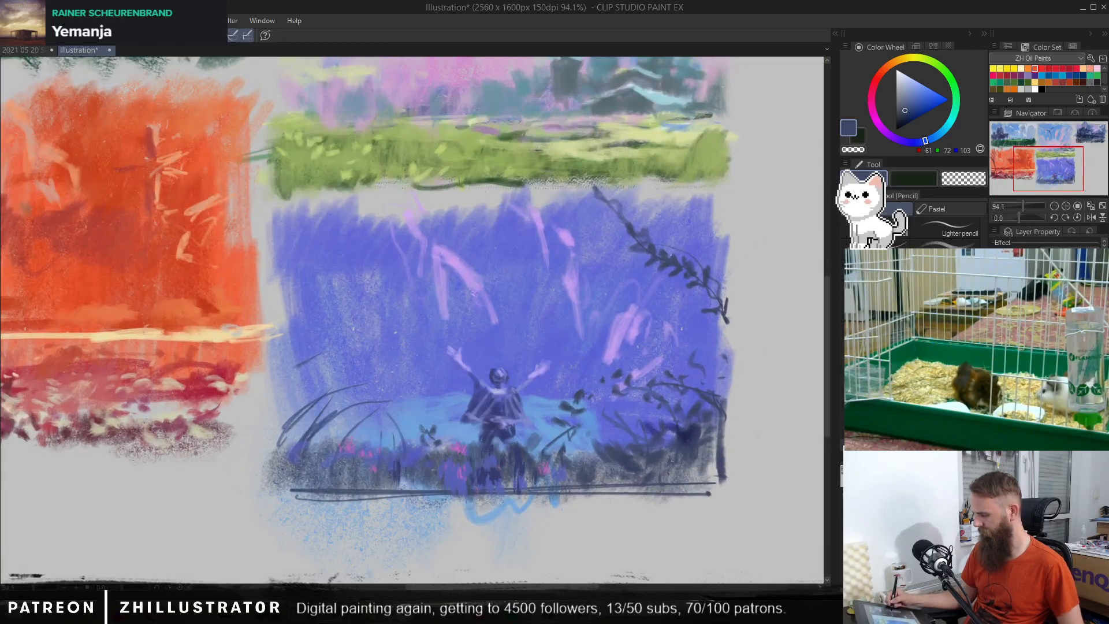
{"action": "key", "text": "ctrl+y"}
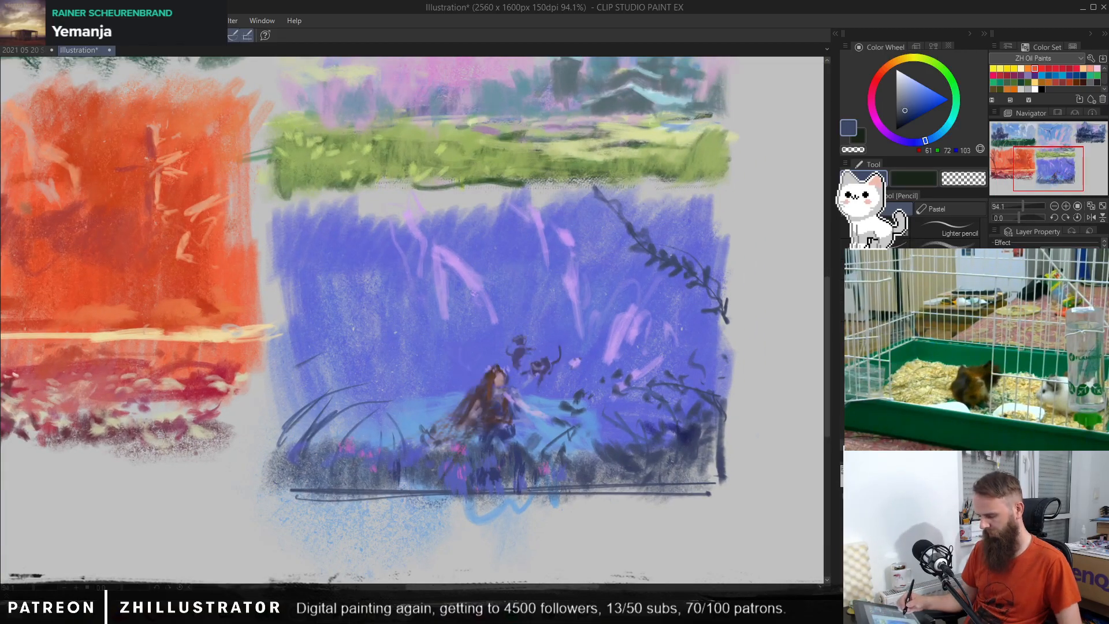
Step: Try to rescale the woman and cats with a free transform and shift them toward the thumbnail's left side
{"action": "key", "text": "ctrl+t"}
{"action": "left_click_drag", "start_coordinate": [583, 331], "coordinate": [658, 281]}
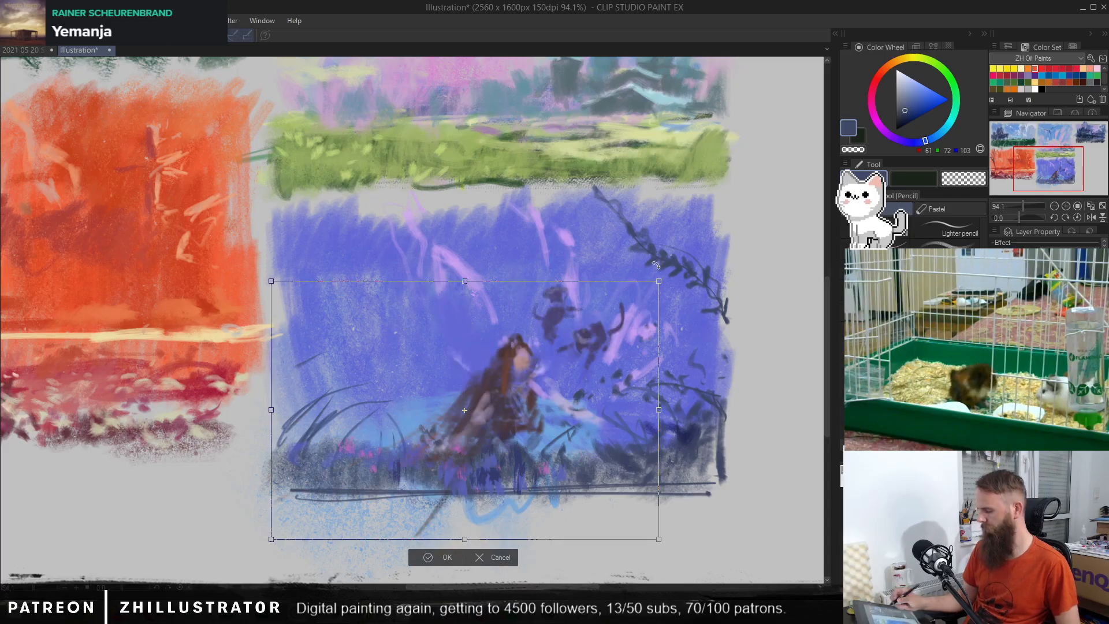
{"action": "left_click_drag", "start_coordinate": [608, 333], "coordinate": [506, 327]}
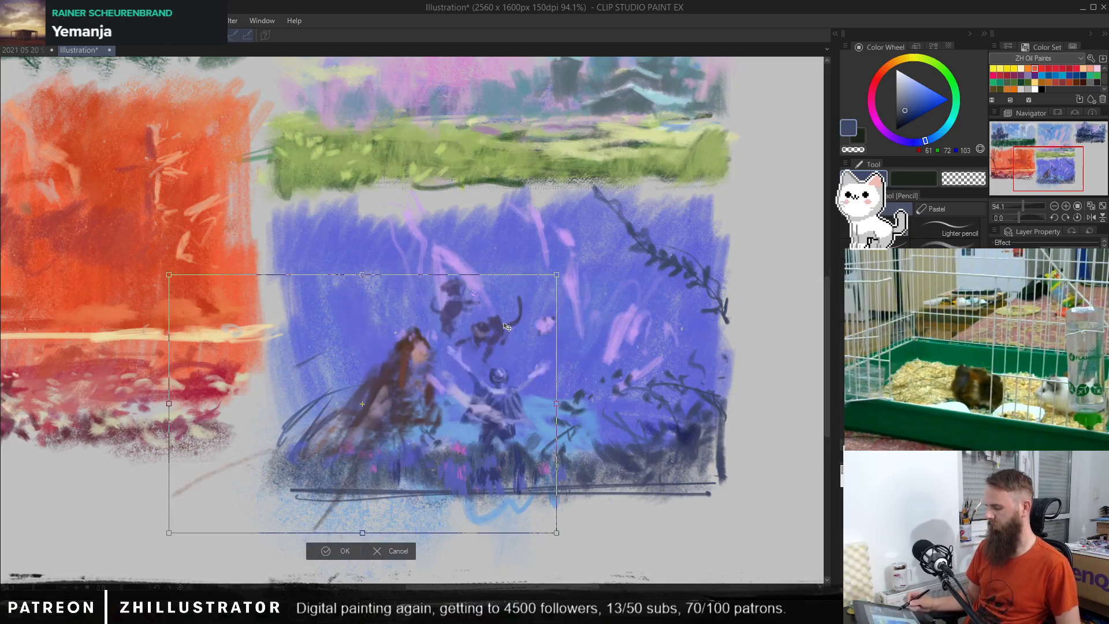
{"action": "key", "text": "ctrl+z"}
{"action": "key", "text": "ctrl+z"}
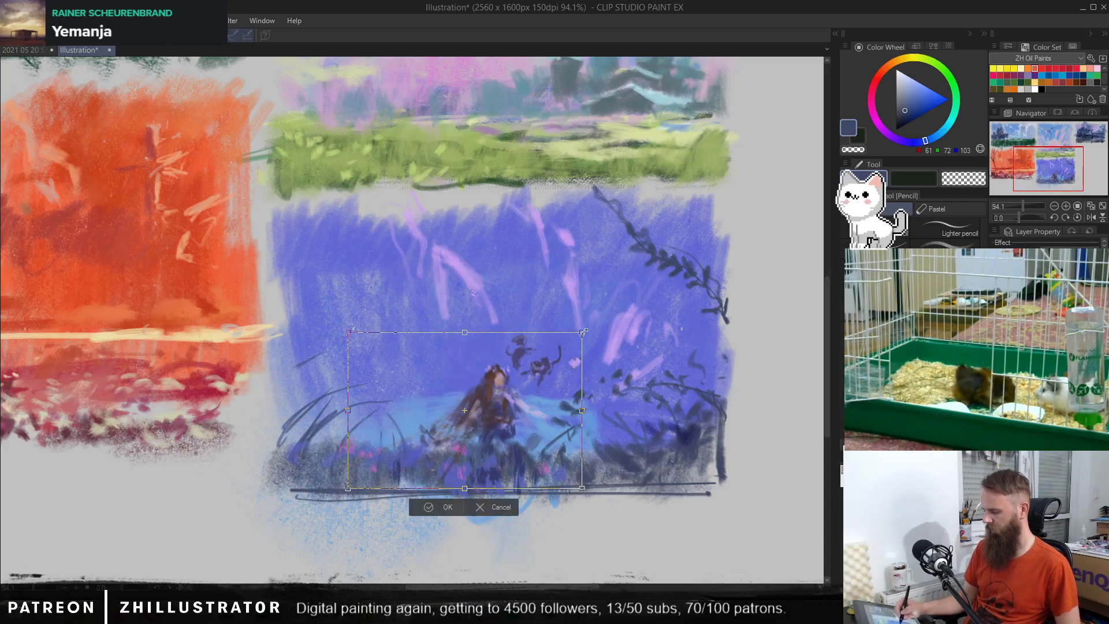
{"action": "left_click_drag", "start_coordinate": [583, 332], "coordinate": [563, 359]}
{"action": "key", "text": "ctrl+z"}
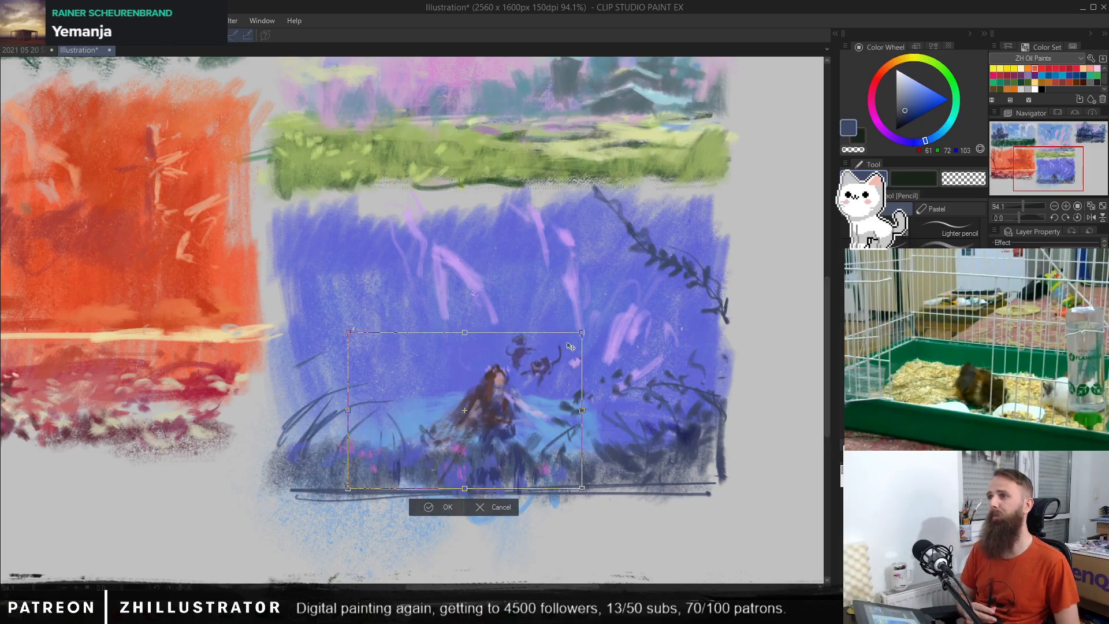
Step: Mirror the canvas view and try shifting the woman and cats toward the orange-red thumbnail, cancelling the transform
{"action": "left_click", "coordinate": [1091, 217]}
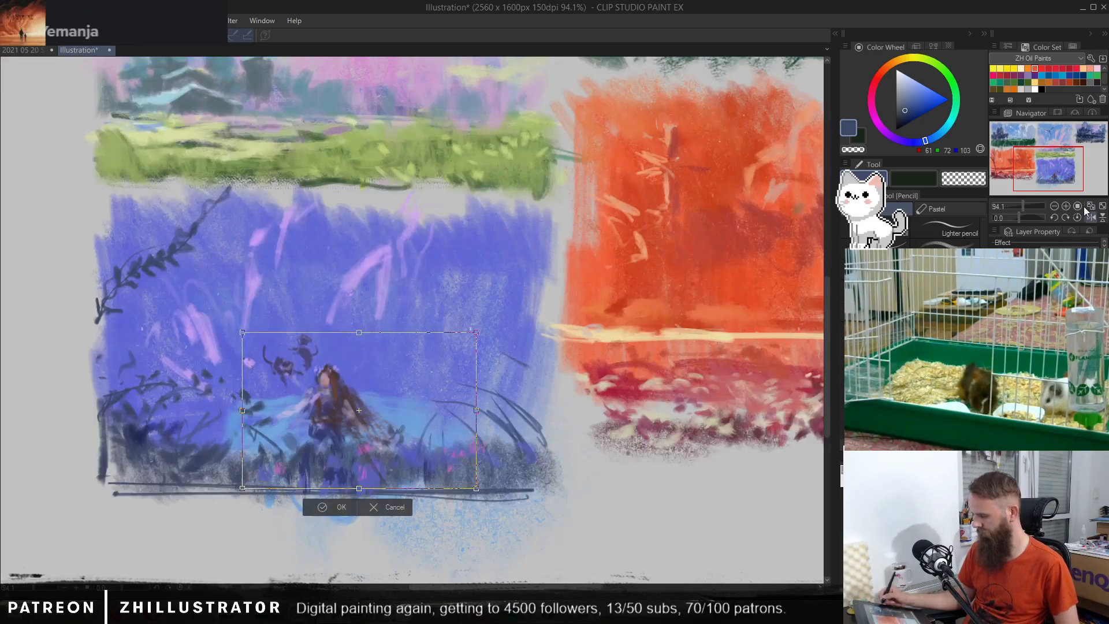
{"action": "left_click_drag", "start_coordinate": [339, 408], "coordinate": [446, 423]}
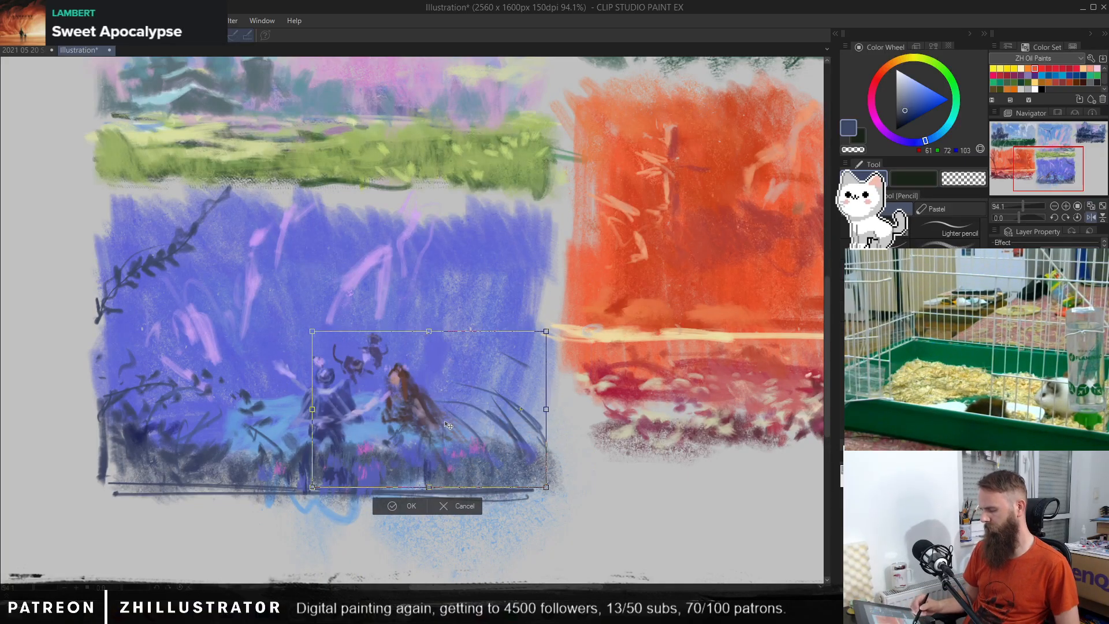
{"action": "key", "text": "ctrl+z"}
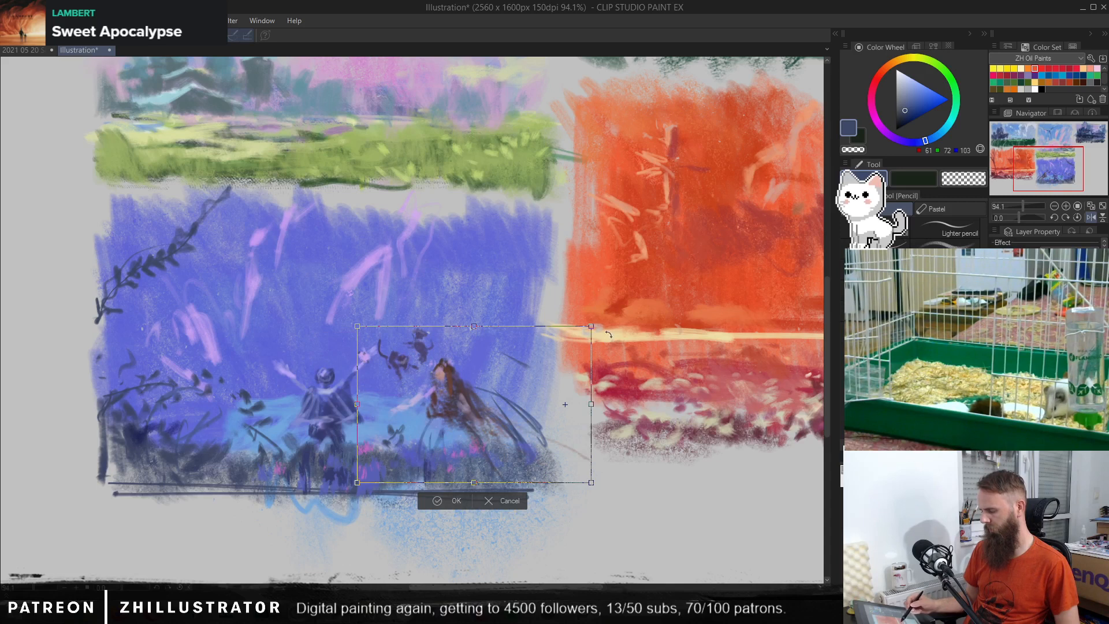
{"action": "left_click_drag", "start_coordinate": [488, 328], "coordinate": [483, 310]}
{"action": "key", "text": "Escape"}
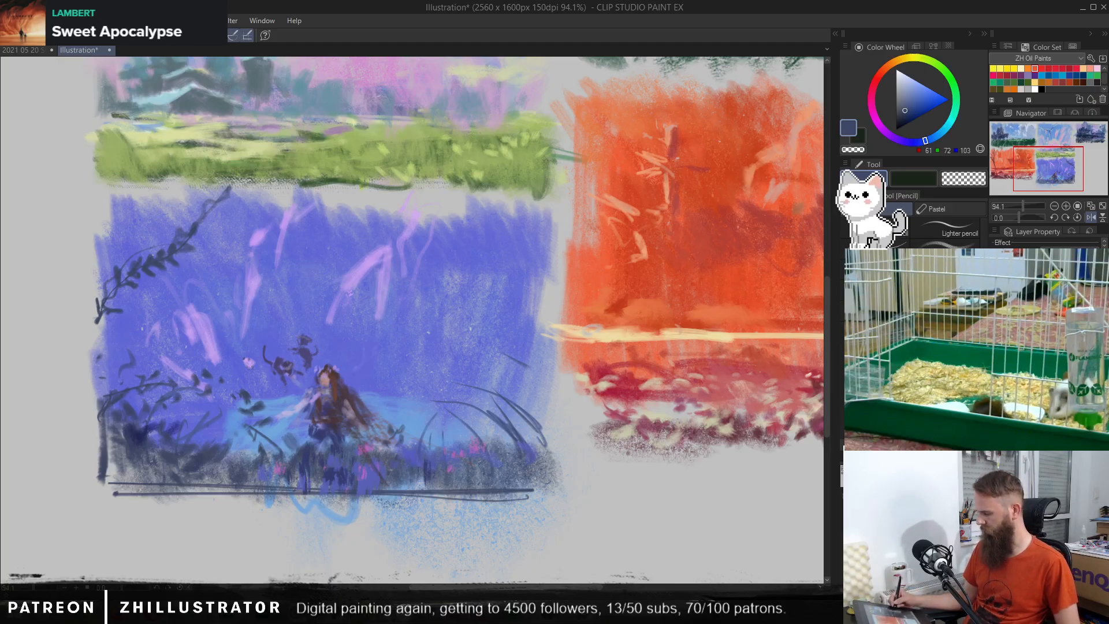
Step: Compare the thumbnails without and with the dark foreground plants and lower flower strokes, keeping them restored
{"action": "key", "text": "ctrl+z"}
{"action": "key", "text": "ctrl+z"}
{"action": "key", "text": "ctrl+y"}
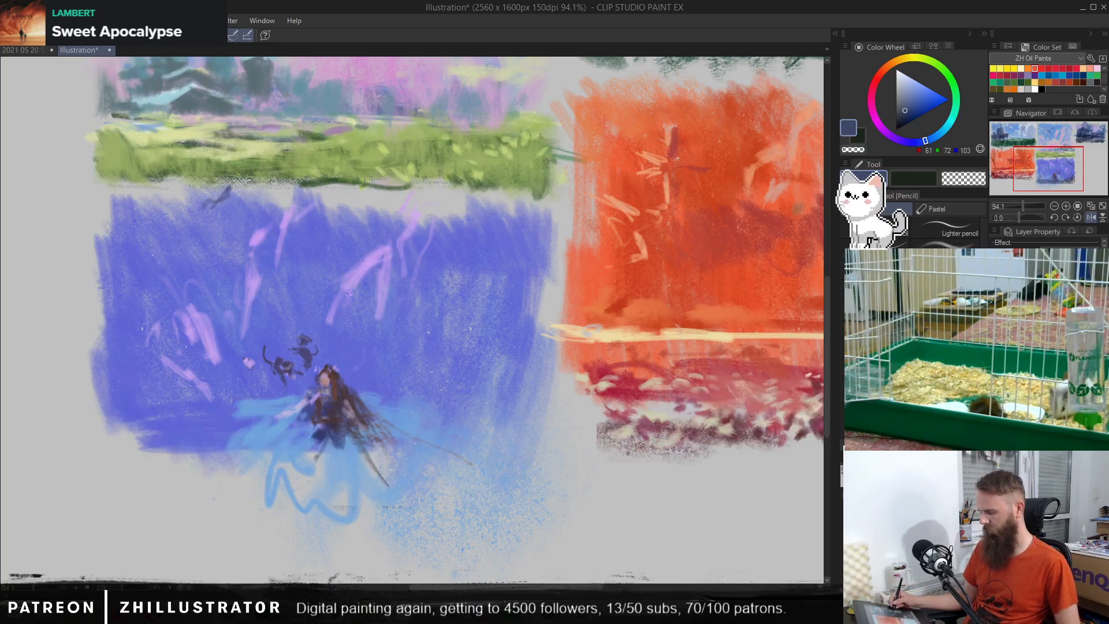
{"action": "key", "text": "ctrl+y"}
{"action": "key", "text": "ctrl+z"}
{"action": "key", "text": "ctrl+z"}
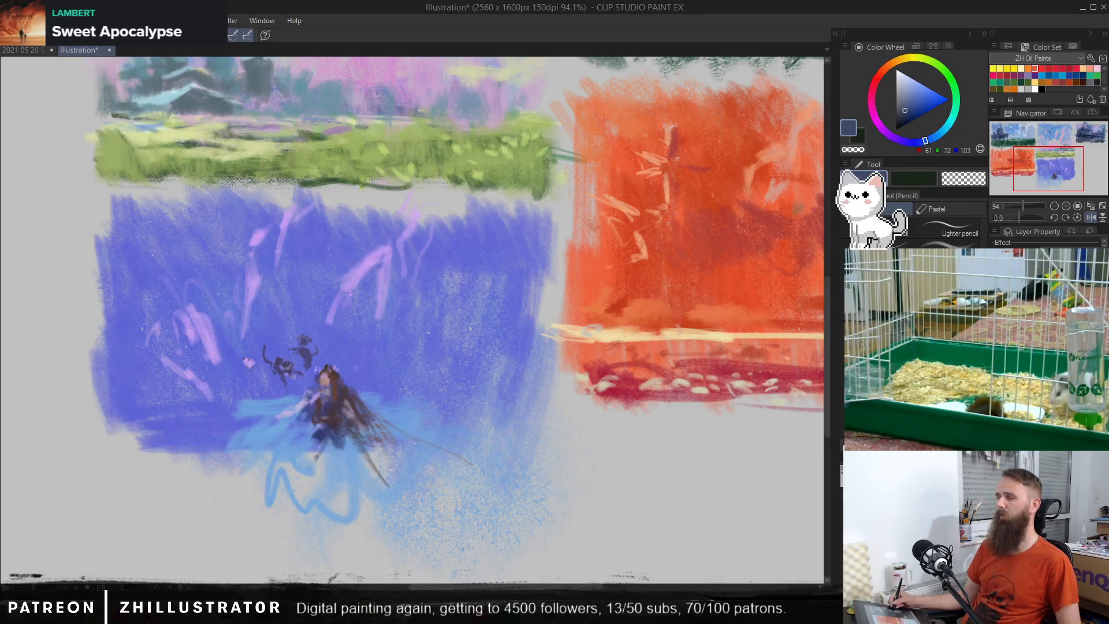
{"action": "key", "text": "ctrl+y"}
{"action": "key", "text": "ctrl+y"}
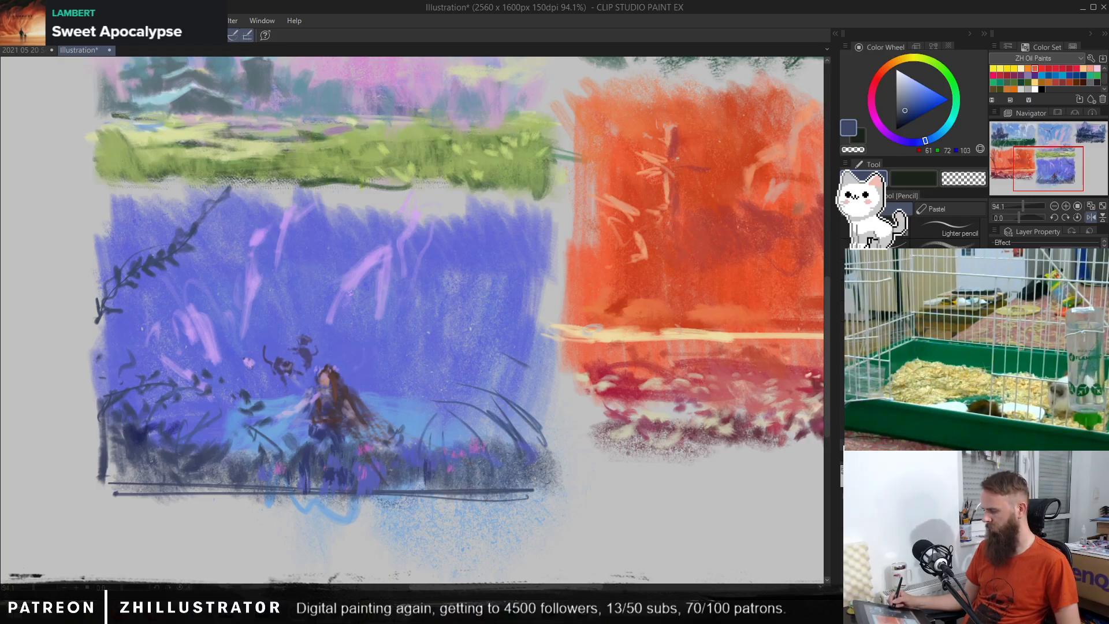
Step: Compare the orange-red thumbnail's edges and ground and the blue spatter without and with their added paint, keeping everything restored
{"action": "key", "text": "ctrl+z"}
{"action": "key", "text": "ctrl+y"}
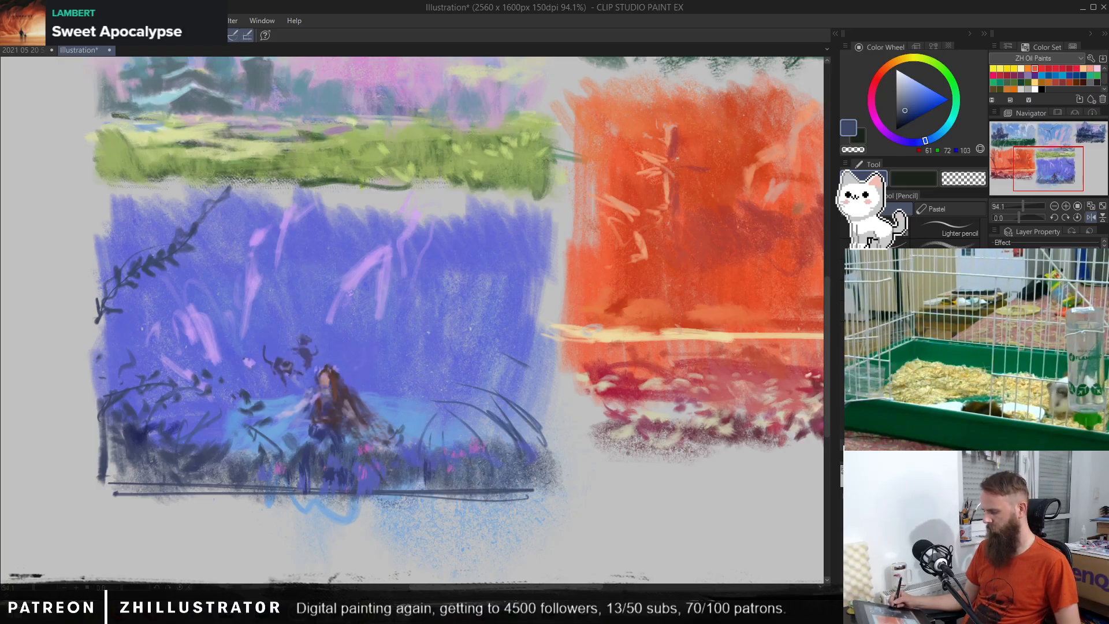
{"action": "key", "text": "ctrl+y"}
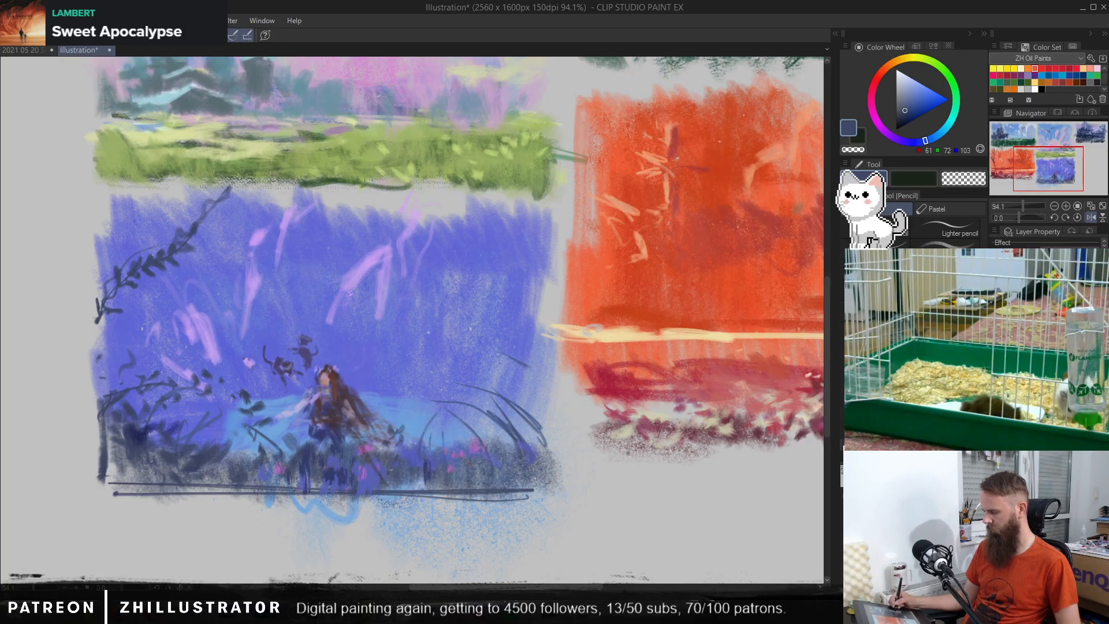
{"action": "key", "text": "ctrl+y"}
{"action": "key", "text": "ctrl+z"}
{"action": "key", "text": "ctrl+z"}
{"action": "key", "text": "ctrl+y"}
{"action": "key", "text": "ctrl+y"}
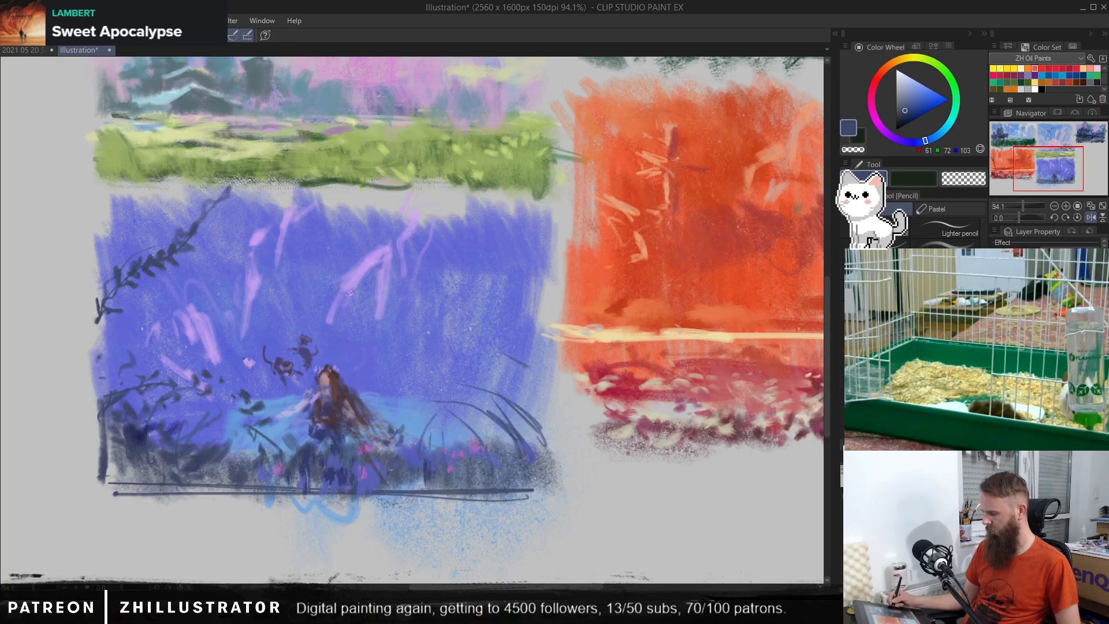
Step: Apply a tonal correction to the dark foreground plants, testing a much darker, stronger contrast before settling on a softer setting
{"action": "left_click", "coordinate": [33, 20]}
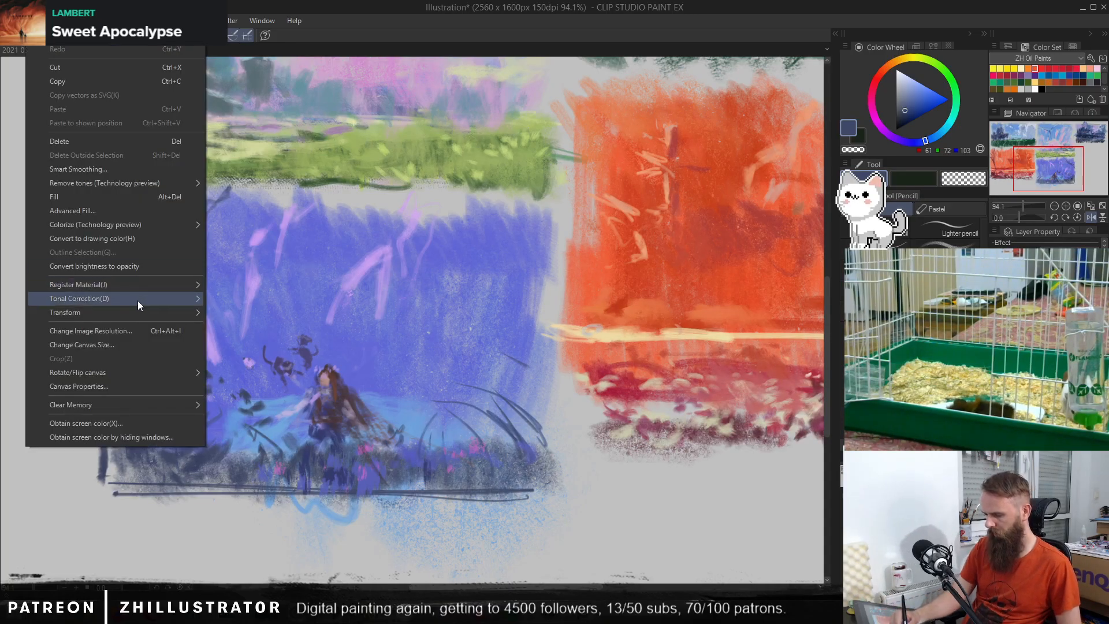
{"action": "mouse_move", "coordinate": [139, 300]}
{"action": "left_click", "coordinate": [282, 300]}
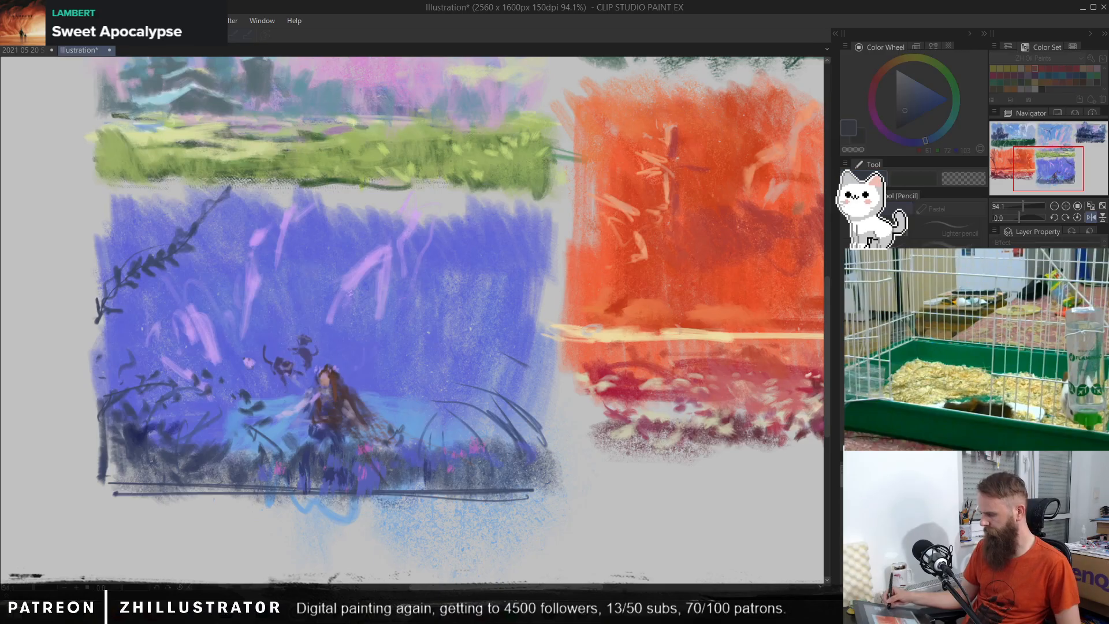
{"action": "left_click_drag", "start_coordinate": [537, 323], "coordinate": [569, 323]}
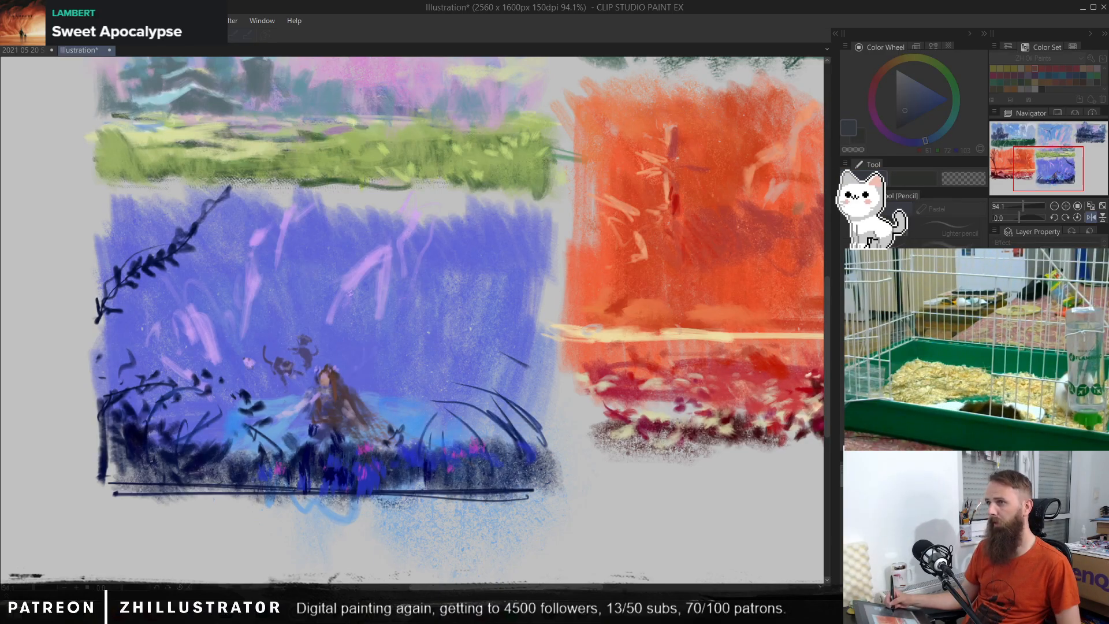
{"action": "left_click_drag", "start_coordinate": [569, 323], "coordinate": [531, 323]}
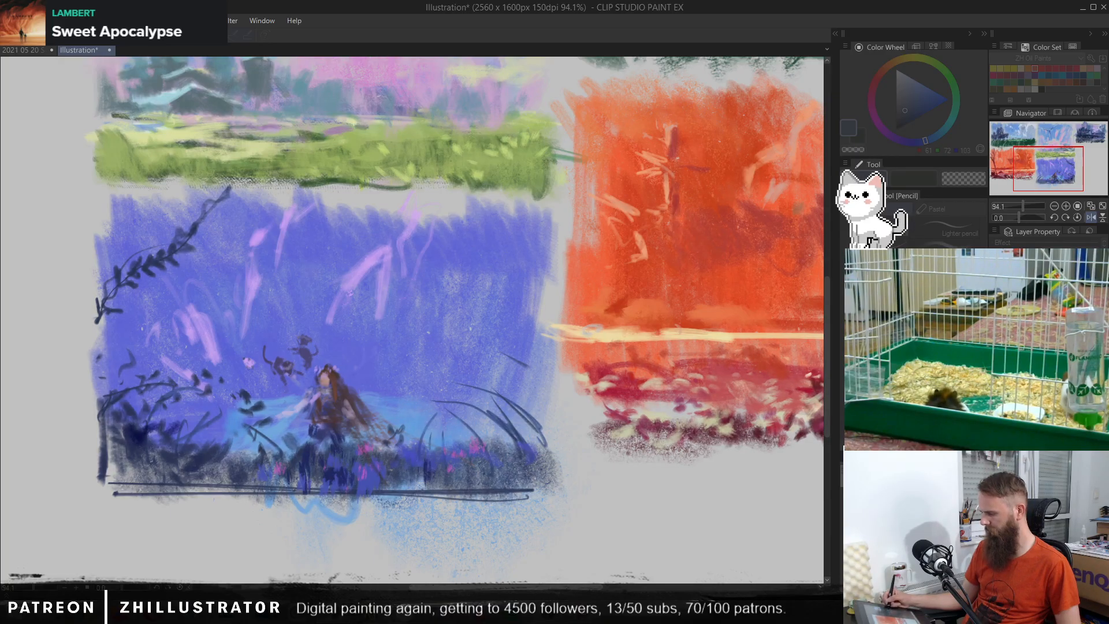
{"action": "key", "text": "Return"}
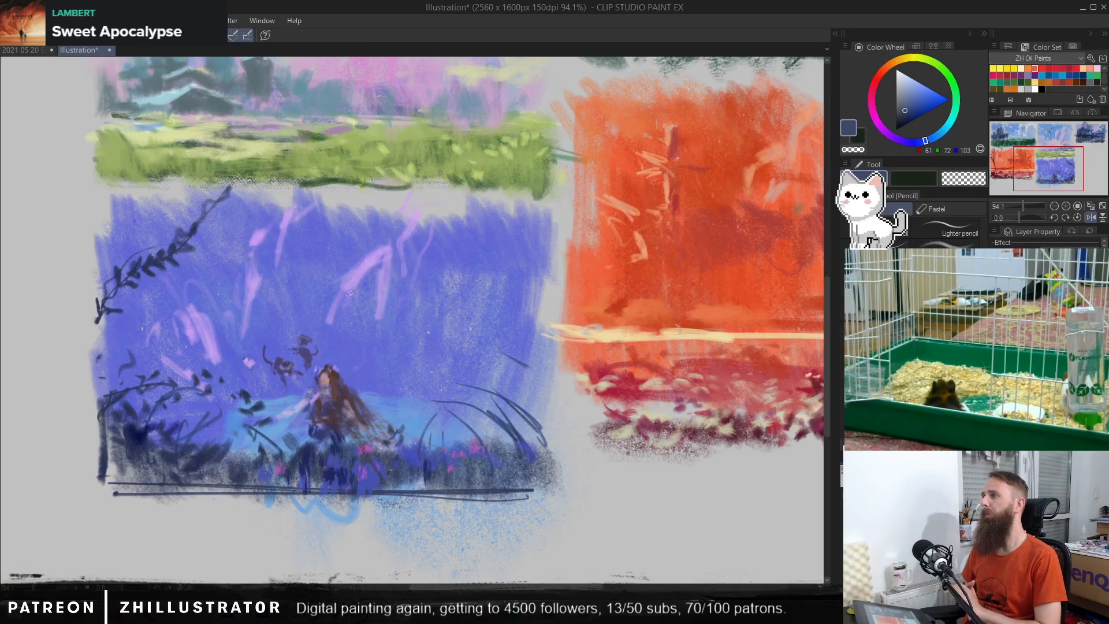
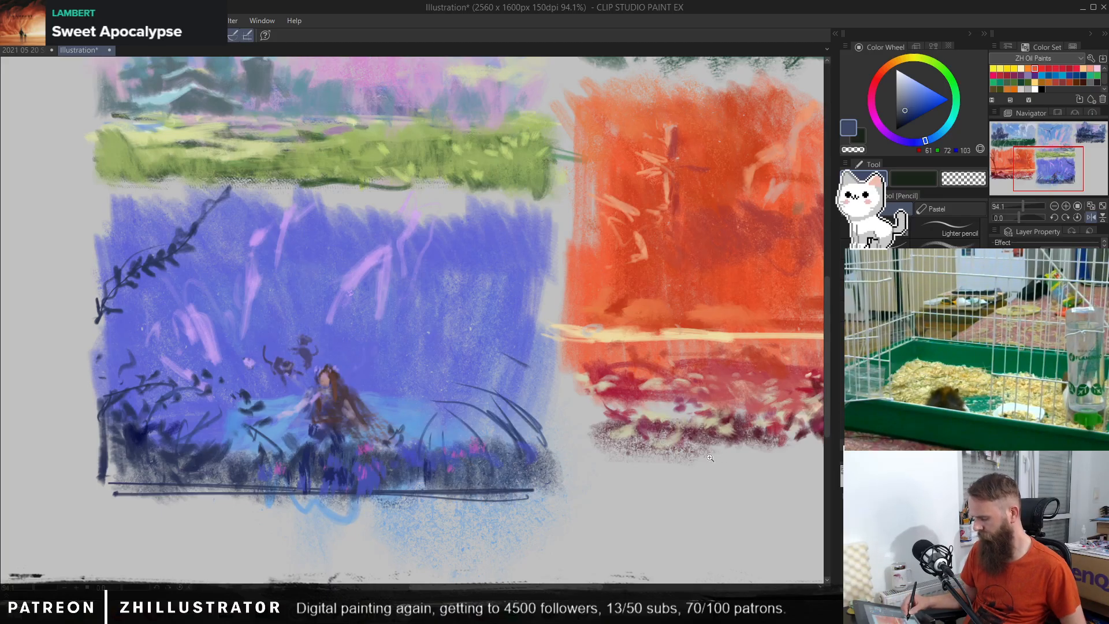
Step: Show the line sketches and switch to the brush for the empty tree thumbnail beneath the dark house painting
{"action": "left_click_drag", "start_coordinate": [709, 457], "coordinate": [535, 462]}
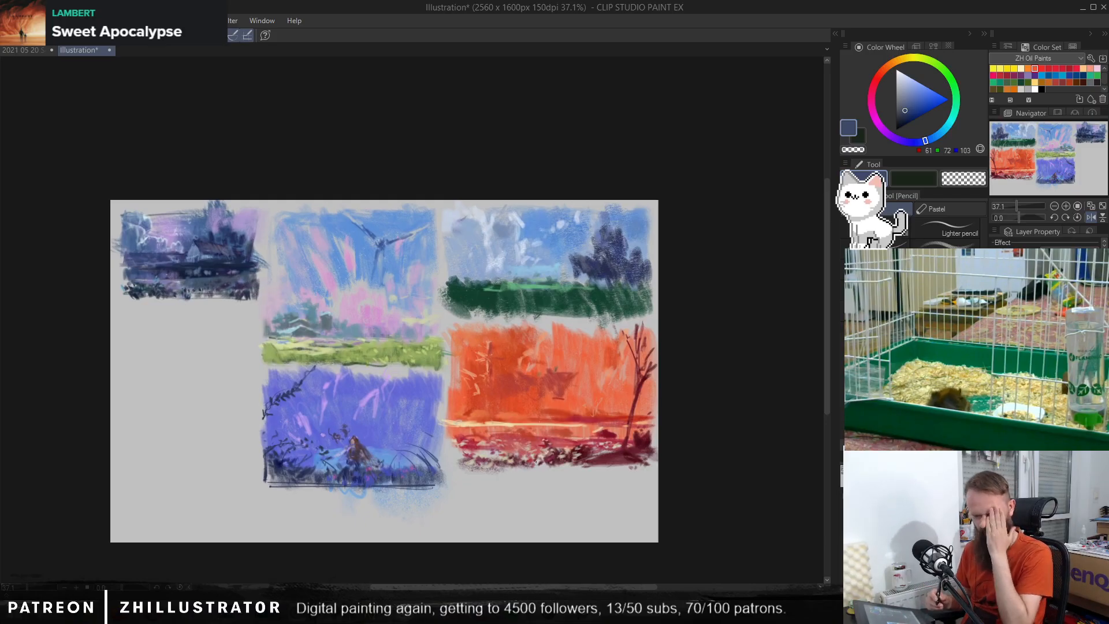
{"action": "left_click_drag", "start_coordinate": [429, 412], "coordinate": [465, 411]}
{"action": "left_click_drag", "start_coordinate": [433, 400], "coordinate": [722, 433]}
{"action": "left_click_drag", "start_coordinate": [539, 484], "coordinate": [565, 501]}
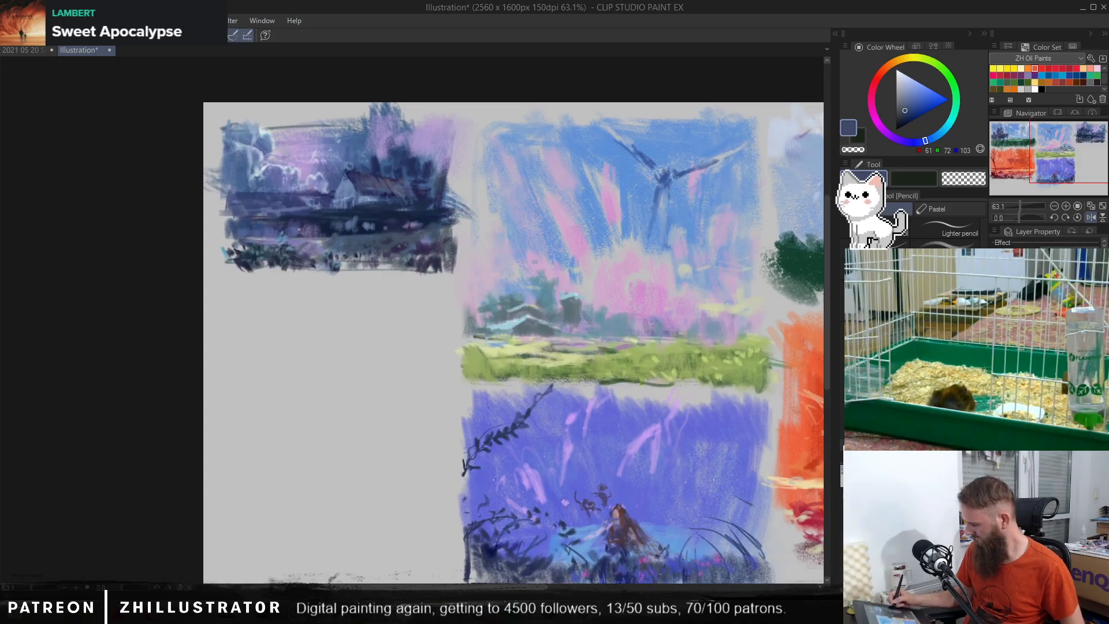
{"action": "left_click_drag", "start_coordinate": [588, 462], "coordinate": [570, 398]}
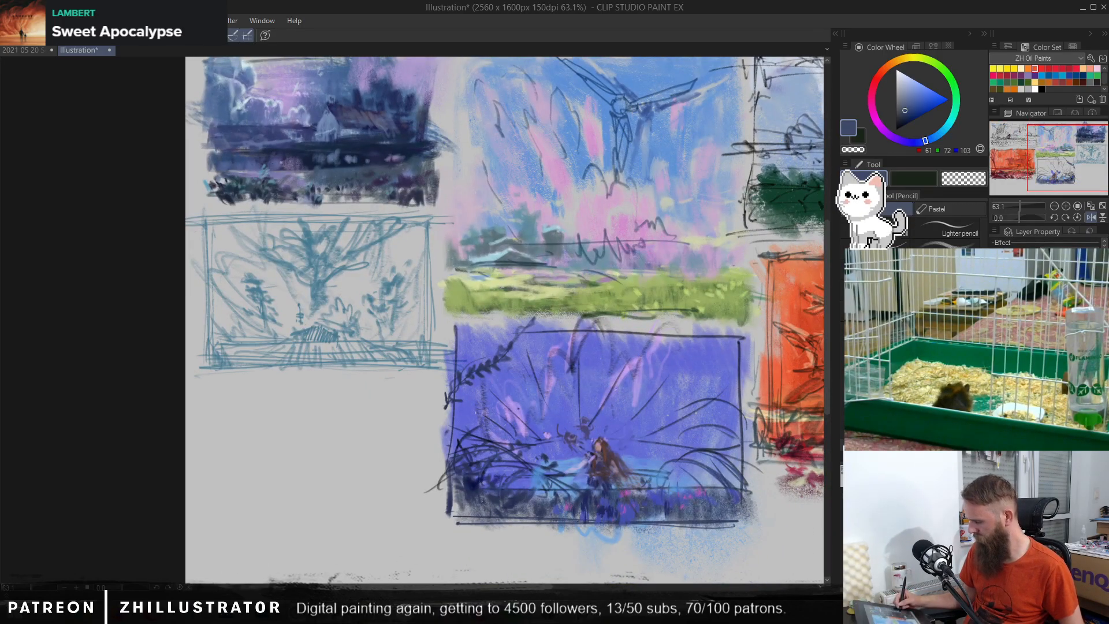
{"action": "left_click_drag", "start_coordinate": [425, 394], "coordinate": [488, 451]}
{"action": "key", "text": "b"}
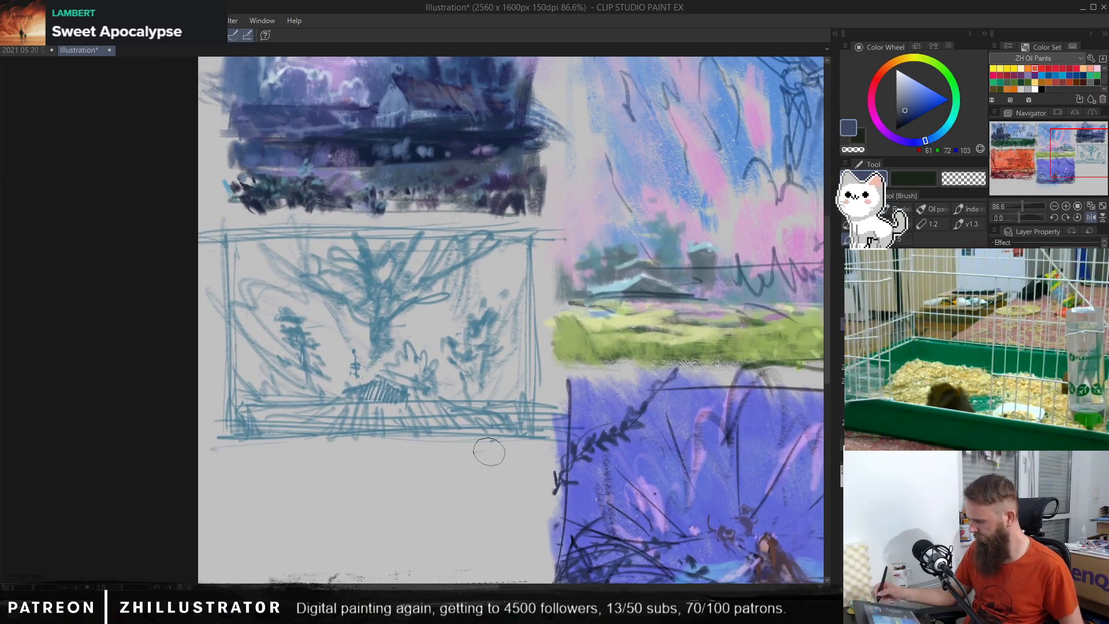
{"action": "left_click", "coordinate": [920, 98]}
{"action": "left_click_drag", "start_coordinate": [926, 128], "coordinate": [957, 105]}
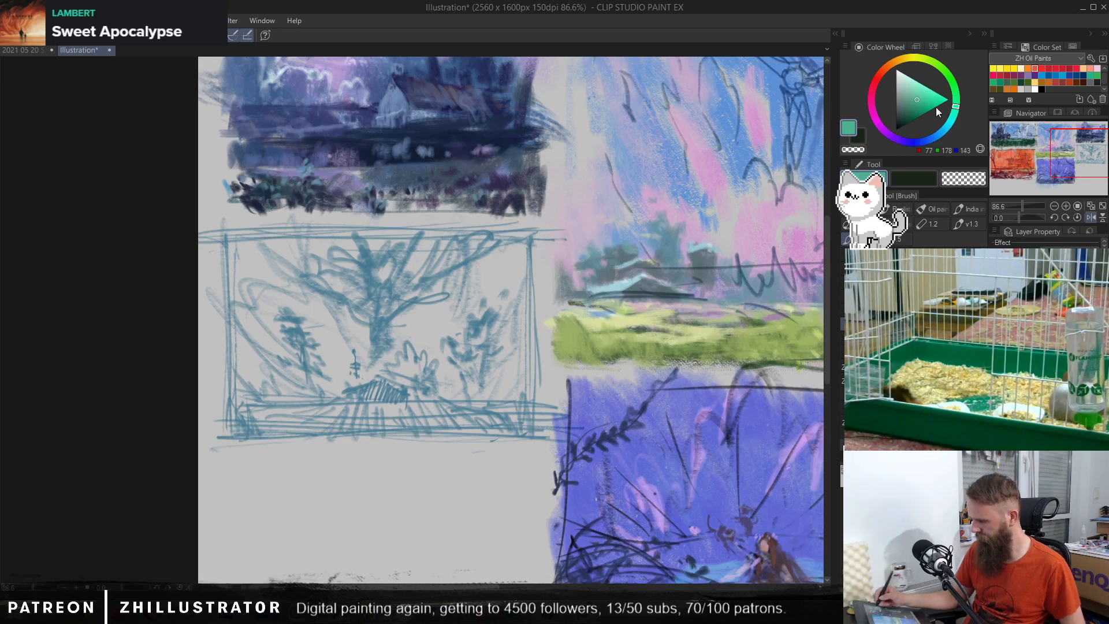
{"action": "mouse_move", "coordinate": [454, 297]}
{"action": "left_mouse_down"}
{"action": "mouse_move", "coordinate": [425, 351]}
{"action": "mouse_move", "coordinate": [420, 332]}
{"action": "mouse_move", "coordinate": [360, 358]}
{"action": "mouse_move", "coordinate": [363, 264]}
{"action": "mouse_move", "coordinate": [295, 354]}
{"action": "mouse_move", "coordinate": [292, 256]}
{"action": "mouse_move", "coordinate": [261, 366]}
{"action": "mouse_move", "coordinate": [238, 331]}
{"action": "mouse_move", "coordinate": [297, 325]}
{"action": "mouse_move", "coordinate": [392, 364]}
{"action": "mouse_move", "coordinate": [458, 258]}
{"action": "mouse_move", "coordinate": [485, 376]}
{"action": "left_mouse_up"}
{"action": "key", "text": "ctrl+z"}
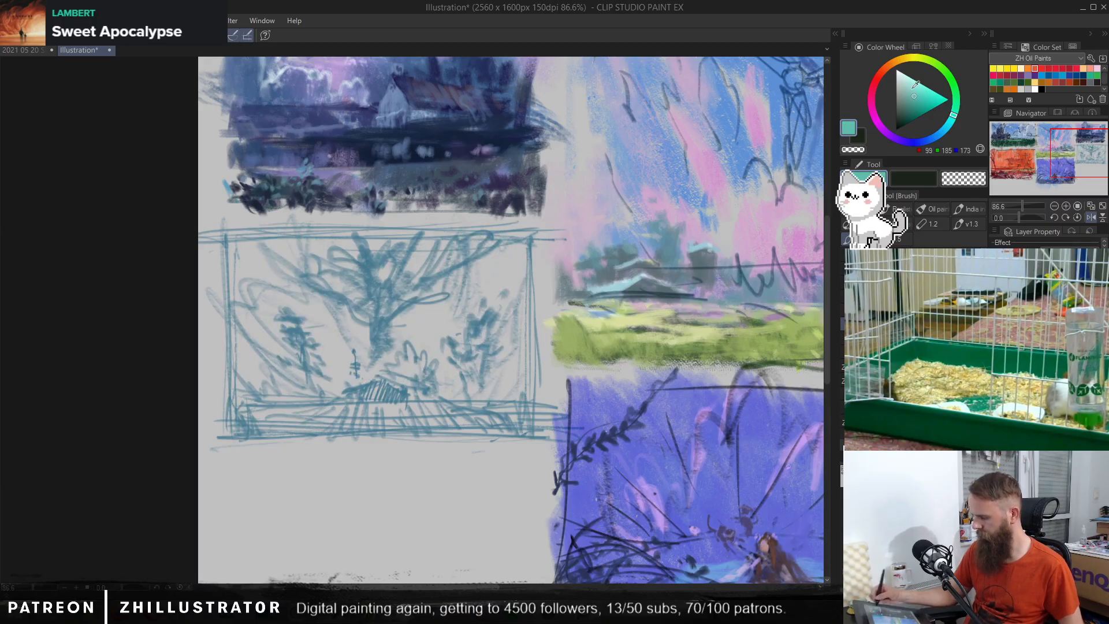
{"action": "mouse_move", "coordinate": [508, 323]}
{"action": "left_mouse_down"}
{"action": "mouse_move", "coordinate": [491, 398]}
{"action": "mouse_move", "coordinate": [445, 271]}
{"action": "mouse_move", "coordinate": [358, 369]}
{"action": "mouse_move", "coordinate": [309, 374]}
{"action": "mouse_move", "coordinate": [228, 289]}
{"action": "mouse_move", "coordinate": [203, 414]}
{"action": "left_mouse_up"}
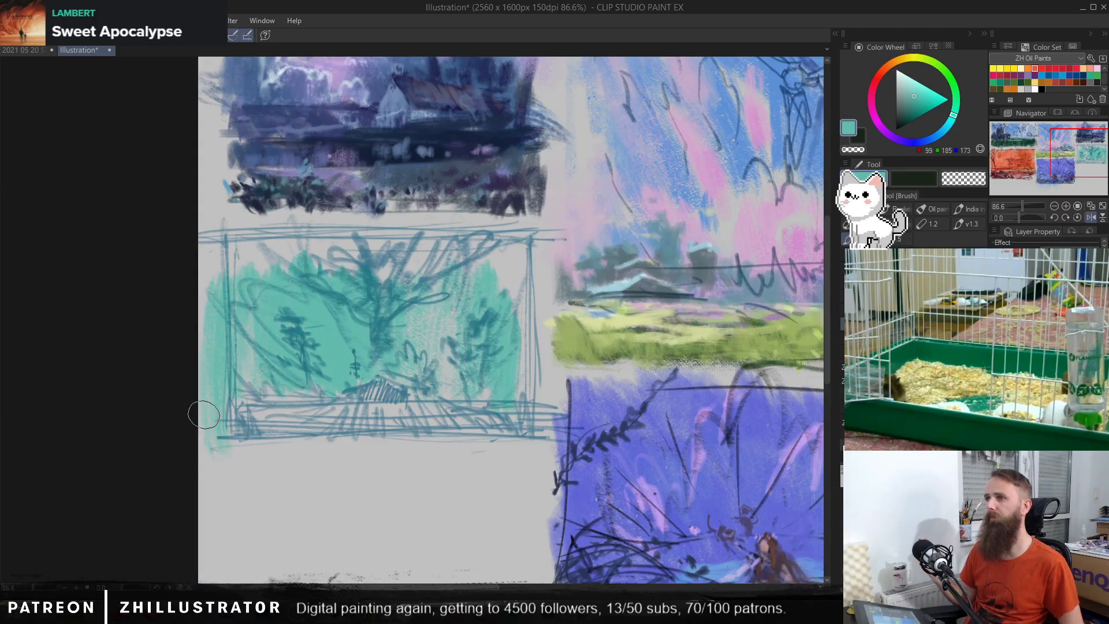
{"action": "key", "text": "ctrl+z"}
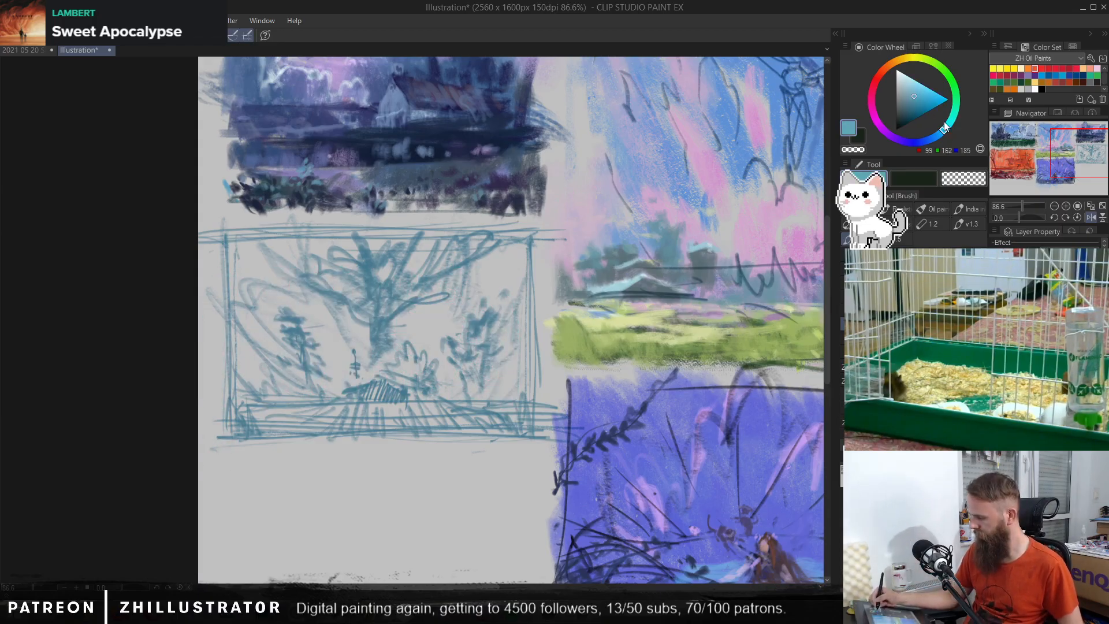
Step: Fill the tree thumbnail with a blue base (RGB 99, 162, 185) and block in the ground in darker blue (70, 121, 151)
{"action": "mouse_move", "coordinate": [523, 257]}
{"action": "left_mouse_down"}
{"action": "mouse_move", "coordinate": [480, 347]}
{"action": "mouse_move", "coordinate": [406, 294]}
{"action": "mouse_move", "coordinate": [376, 361]}
{"action": "mouse_move", "coordinate": [354, 358]}
{"action": "mouse_move", "coordinate": [322, 285]}
{"action": "mouse_move", "coordinate": [306, 392]}
{"action": "mouse_move", "coordinate": [269, 304]}
{"action": "mouse_move", "coordinate": [247, 297]}
{"action": "mouse_move", "coordinate": [239, 412]}
{"action": "mouse_move", "coordinate": [304, 326]}
{"action": "mouse_move", "coordinate": [352, 409]}
{"action": "mouse_move", "coordinate": [384, 342]}
{"action": "mouse_move", "coordinate": [447, 391]}
{"action": "mouse_move", "coordinate": [486, 310]}
{"action": "mouse_move", "coordinate": [507, 438]}
{"action": "mouse_move", "coordinate": [474, 360]}
{"action": "mouse_move", "coordinate": [438, 433]}
{"action": "mouse_move", "coordinate": [415, 372]}
{"action": "mouse_move", "coordinate": [343, 416]}
{"action": "mouse_move", "coordinate": [316, 348]}
{"action": "mouse_move", "coordinate": [280, 427]}
{"action": "mouse_move", "coordinate": [245, 421]}
{"action": "mouse_move", "coordinate": [257, 256]}
{"action": "mouse_move", "coordinate": [243, 237]}
{"action": "mouse_move", "coordinate": [416, 254]}
{"action": "mouse_move", "coordinate": [491, 244]}
{"action": "left_mouse_up"}
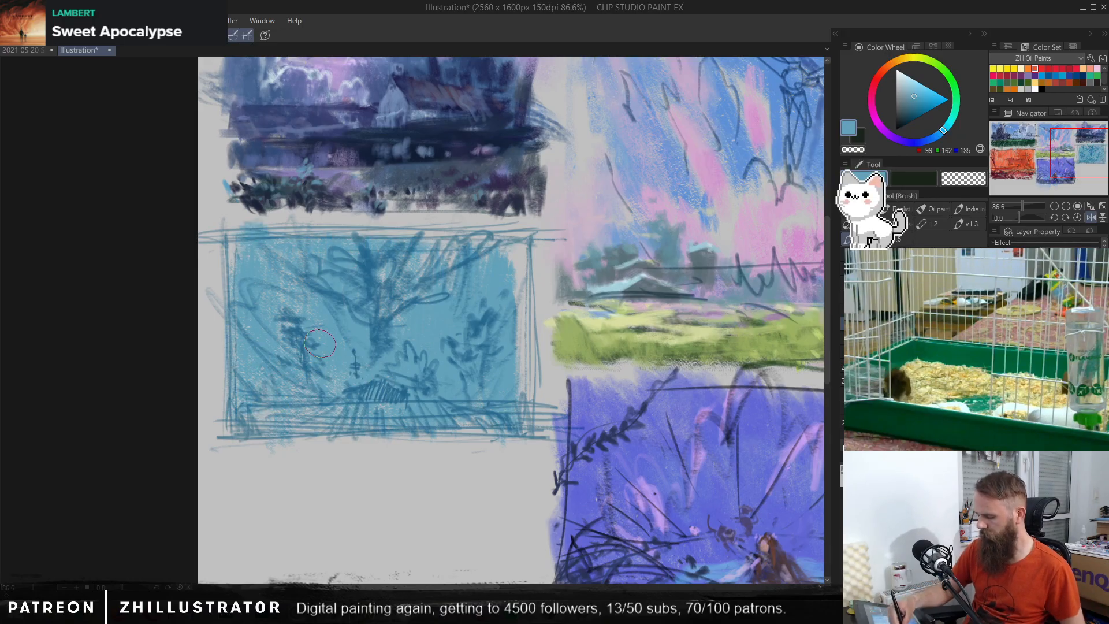
{"action": "left_click_drag", "start_coordinate": [456, 407], "coordinate": [485, 385]}
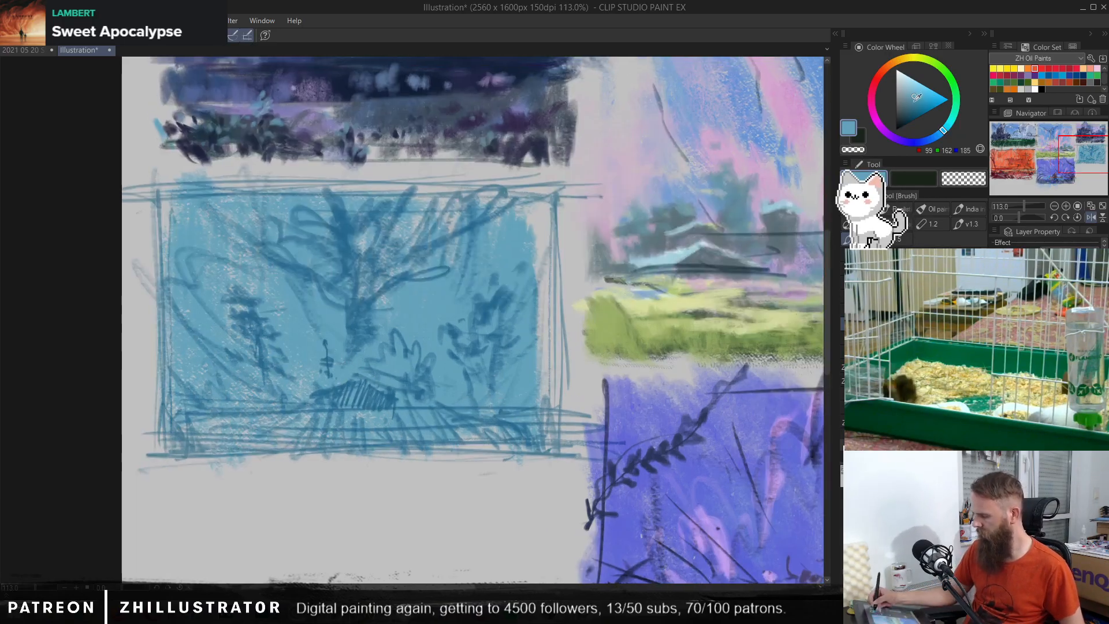
{"action": "left_click", "coordinate": [939, 133]}
{"action": "left_click", "coordinate": [913, 103]}
{"action": "mouse_move", "coordinate": [307, 426]}
{"action": "left_mouse_down"}
{"action": "mouse_move", "coordinate": [350, 419]}
{"action": "mouse_move", "coordinate": [208, 431]}
{"action": "mouse_move", "coordinate": [243, 449]}
{"action": "mouse_move", "coordinate": [349, 462]}
{"action": "mouse_move", "coordinate": [364, 393]}
{"action": "mouse_move", "coordinate": [445, 424]}
{"action": "mouse_move", "coordinate": [481, 423]}
{"action": "mouse_move", "coordinate": [404, 373]}
{"action": "mouse_move", "coordinate": [387, 378]}
{"action": "mouse_move", "coordinate": [415, 344]}
{"action": "left_mouse_up"}
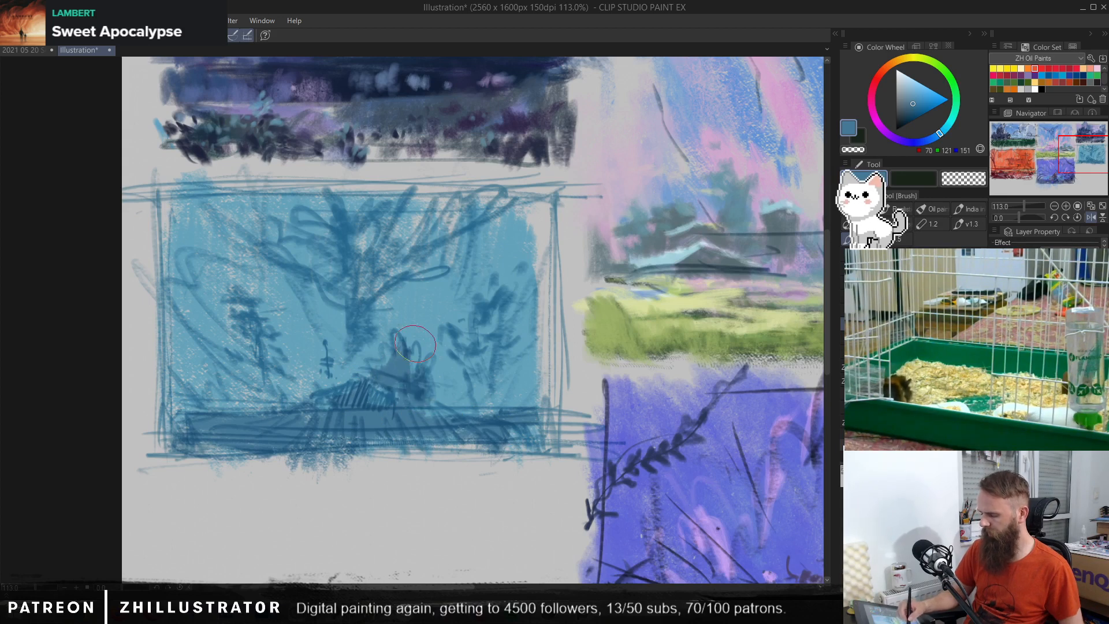
Step: Paint the central tree's trunk and branches and the small left-hand tree in the darker blue
{"action": "left_click_drag", "start_coordinate": [369, 301], "coordinate": [356, 317]}
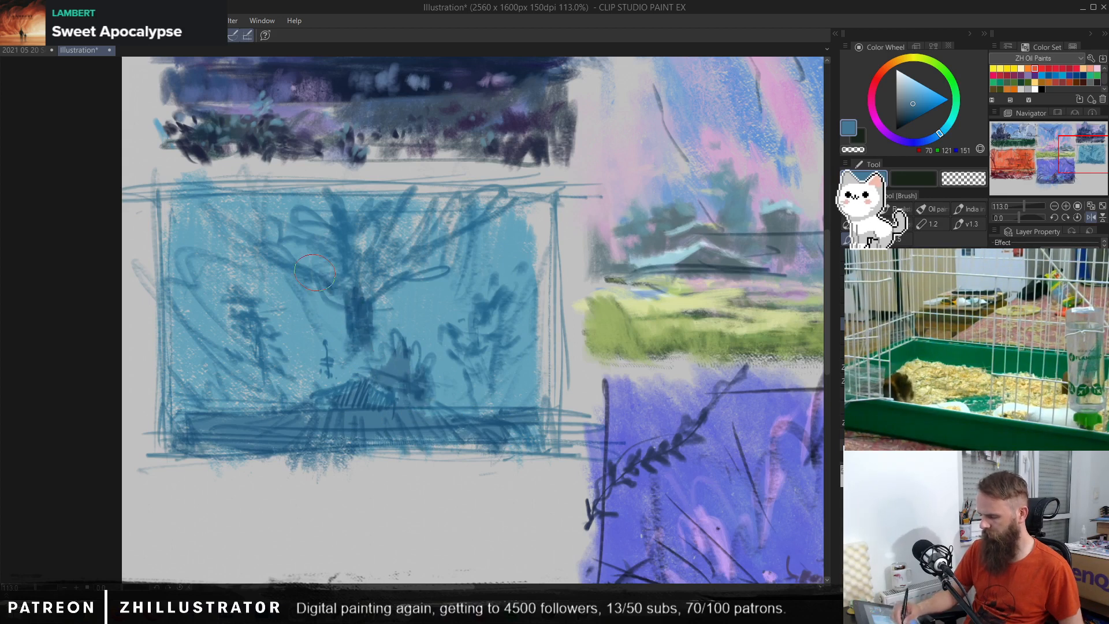
{"action": "mouse_move", "coordinate": [314, 272]}
{"action": "left_mouse_down"}
{"action": "mouse_move", "coordinate": [353, 283]}
{"action": "mouse_move", "coordinate": [348, 241]}
{"action": "mouse_move", "coordinate": [327, 217]}
{"action": "mouse_move", "coordinate": [386, 202]}
{"action": "mouse_move", "coordinate": [351, 265]}
{"action": "mouse_move", "coordinate": [364, 316]}
{"action": "mouse_move", "coordinate": [387, 283]}
{"action": "mouse_move", "coordinate": [439, 269]}
{"action": "mouse_move", "coordinate": [469, 233]}
{"action": "left_mouse_up"}
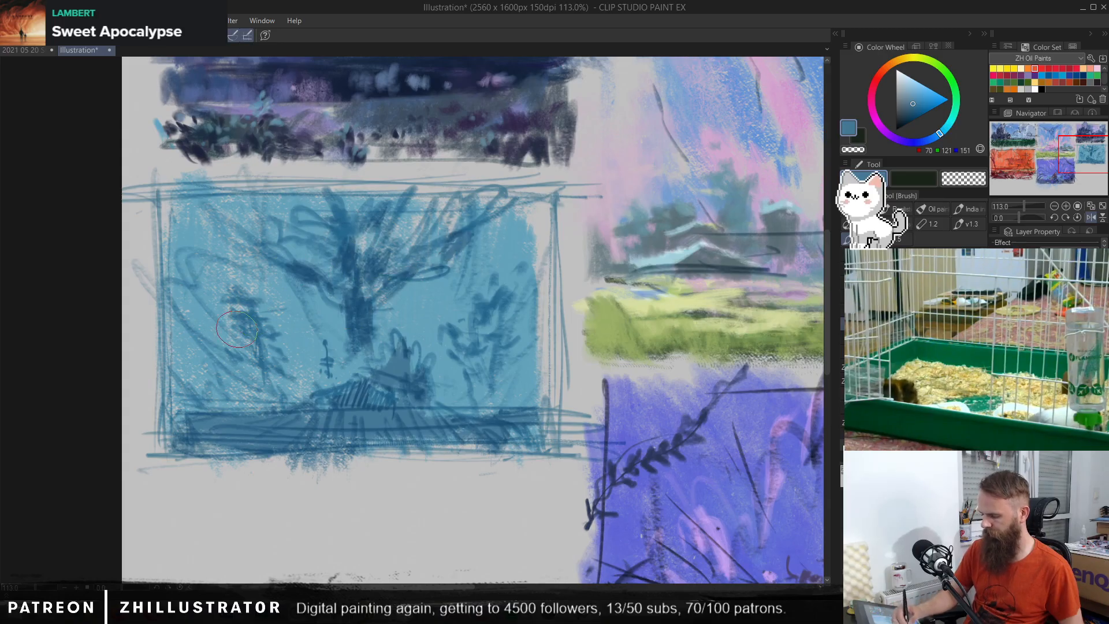
{"action": "mouse_move", "coordinate": [237, 328]}
{"action": "left_mouse_down"}
{"action": "mouse_move", "coordinate": [240, 287]}
{"action": "mouse_move", "coordinate": [268, 335]}
{"action": "mouse_move", "coordinate": [254, 332]}
{"action": "mouse_move", "coordinate": [262, 364]}
{"action": "mouse_move", "coordinate": [280, 376]}
{"action": "mouse_move", "coordinate": [260, 390]}
{"action": "left_mouse_up"}
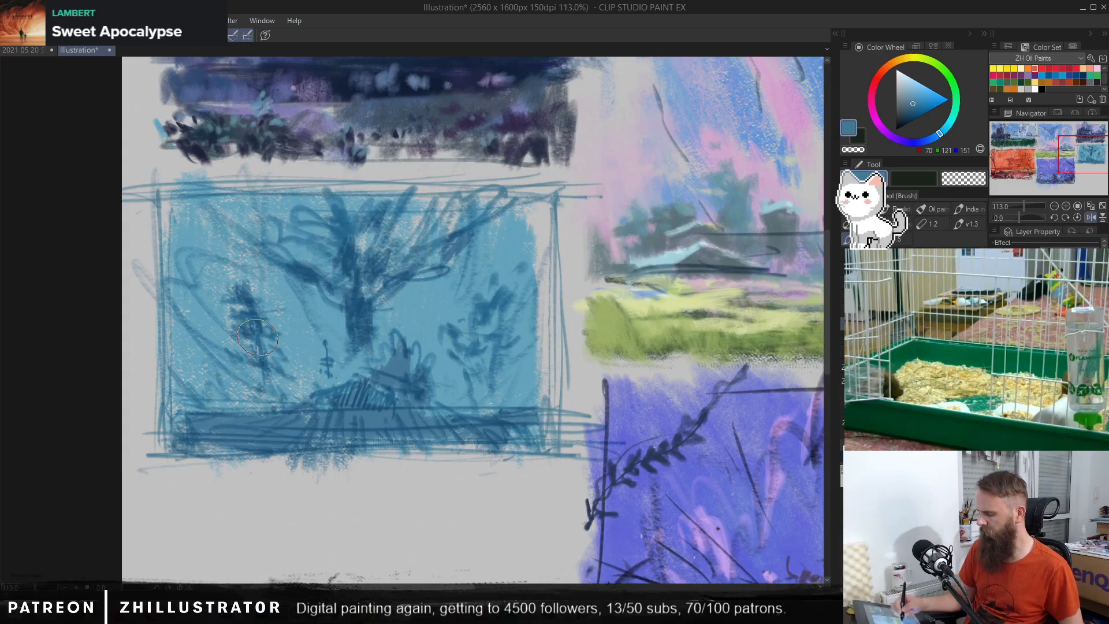
Step: Block in the right-hand tree and the bush beside the hut with the same darker blue
{"action": "left_click_drag", "start_coordinate": [479, 319], "coordinate": [517, 280]}
{"action": "left_click_drag", "start_coordinate": [504, 342], "coordinate": [508, 387]}
{"action": "left_click_drag", "start_coordinate": [450, 356], "coordinate": [468, 362]}
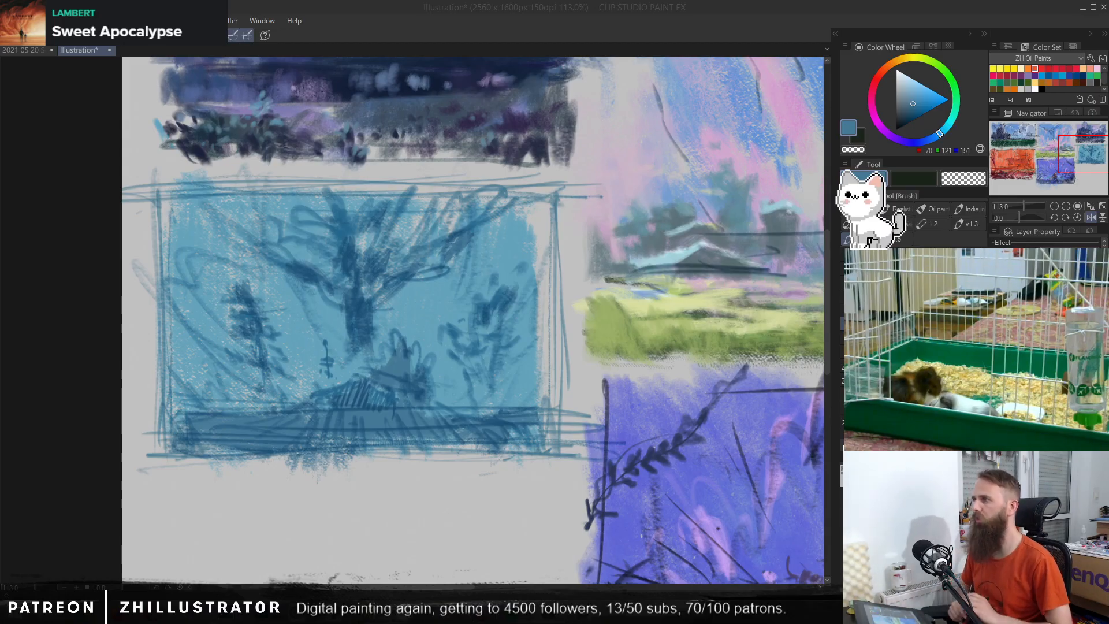
{"action": "left_click", "coordinate": [496, 333]}
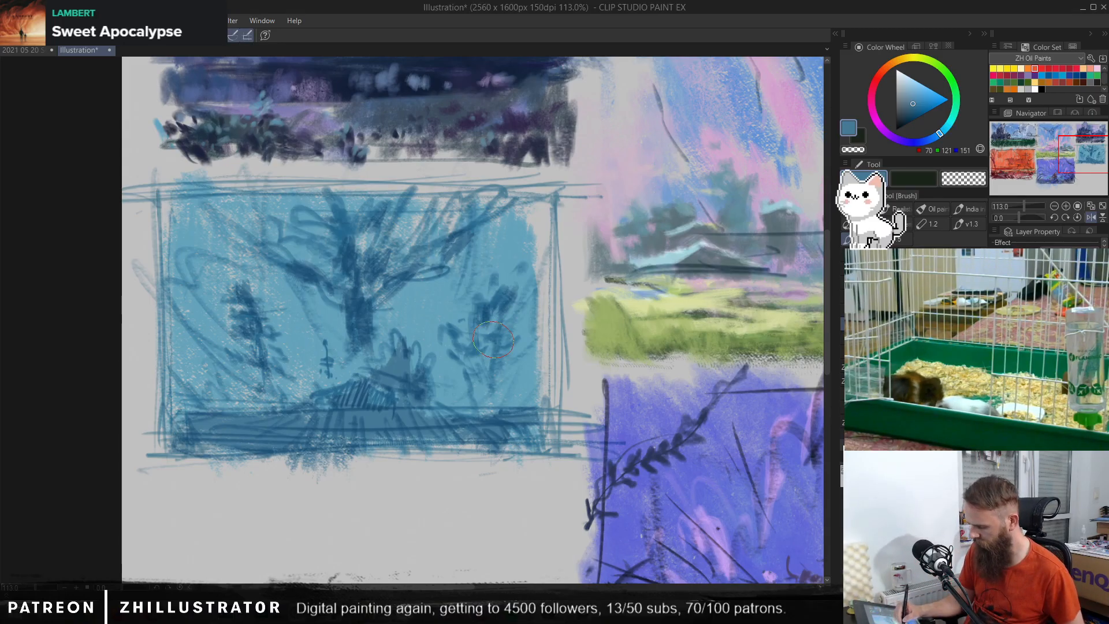
{"action": "mouse_move", "coordinate": [446, 328]}
{"action": "left_mouse_down"}
{"action": "mouse_move", "coordinate": [482, 351]}
{"action": "mouse_move", "coordinate": [497, 338]}
{"action": "mouse_move", "coordinate": [501, 348]}
{"action": "mouse_move", "coordinate": [471, 377]}
{"action": "mouse_move", "coordinate": [471, 413]}
{"action": "left_mouse_up"}
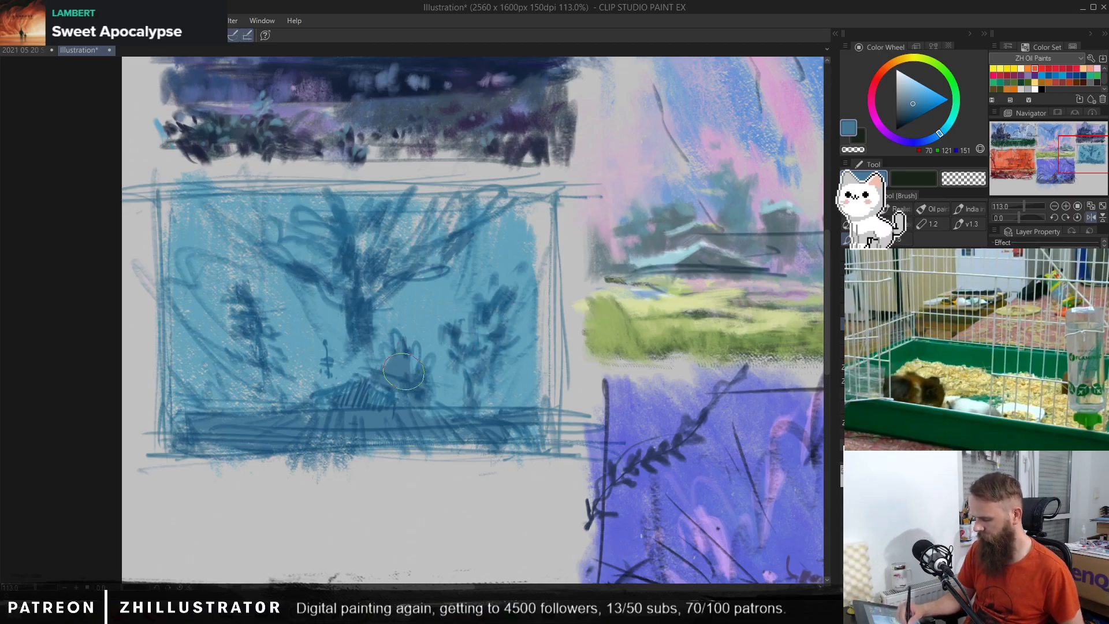
{"action": "left_click_drag", "start_coordinate": [416, 344], "coordinate": [407, 384]}
{"action": "left_click_drag", "start_coordinate": [381, 346], "coordinate": [412, 381]}
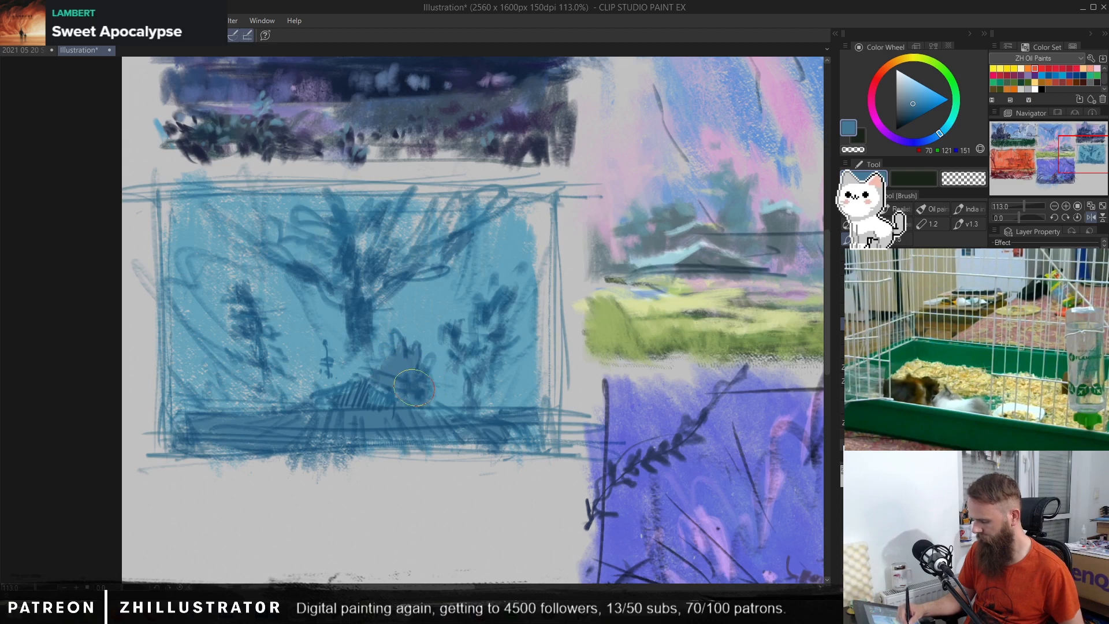
Step: Darken the hut and the ground strip with a deeper blue (RGB 38, 87, 124)
{"action": "left_click", "coordinate": [913, 110]}
{"action": "left_click_drag", "start_coordinate": [938, 133], "coordinate": [931, 135]}
{"action": "mouse_move", "coordinate": [353, 386]}
{"action": "left_mouse_down"}
{"action": "mouse_move", "coordinate": [369, 413]}
{"action": "mouse_move", "coordinate": [404, 424]}
{"action": "left_mouse_up"}
{"action": "left_click_drag", "start_coordinate": [211, 432], "coordinate": [537, 430]}
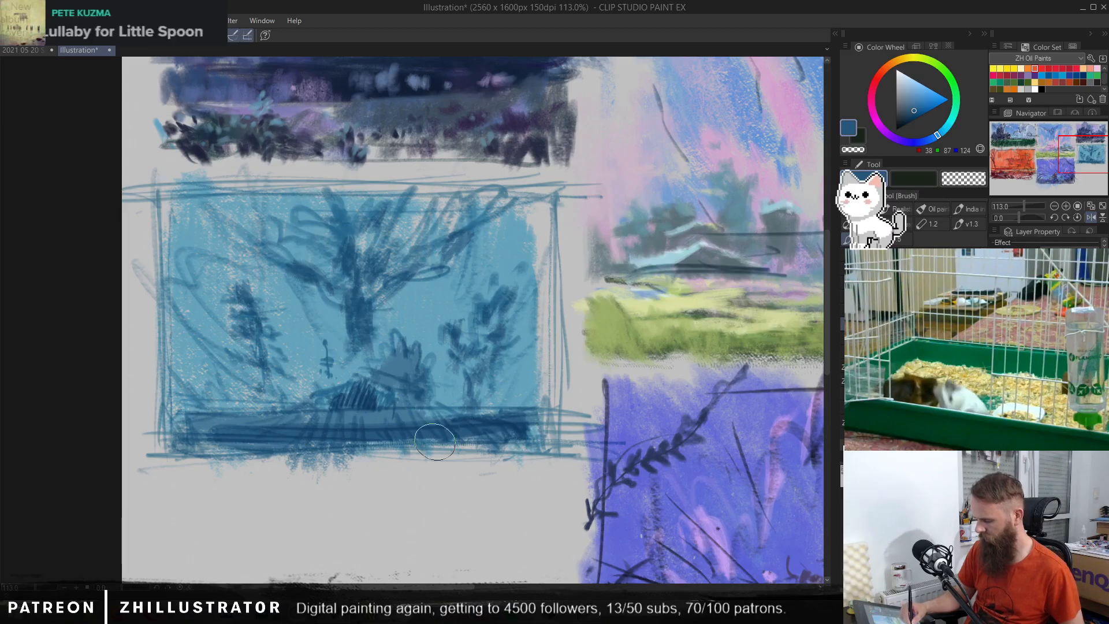
{"action": "left_click_drag", "start_coordinate": [326, 436], "coordinate": [404, 448]}
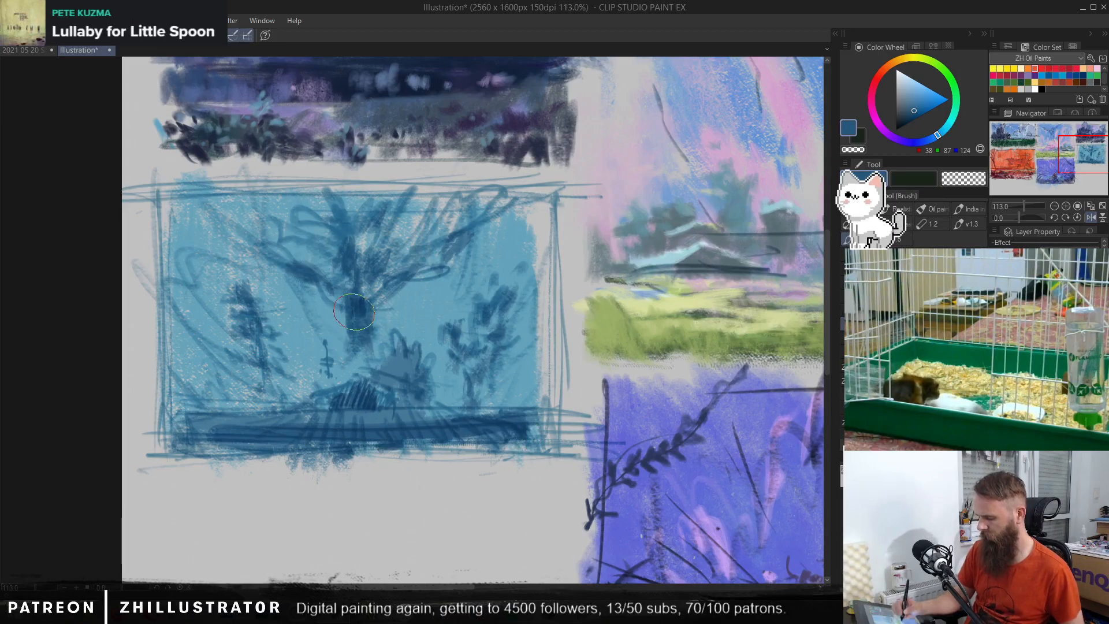
Step: Dab pale lavender (RGB 176, 183, 215) glows around the trunk, the hut and the right-hand tree
{"action": "left_click", "coordinate": [432, 292], "text": "alt"}
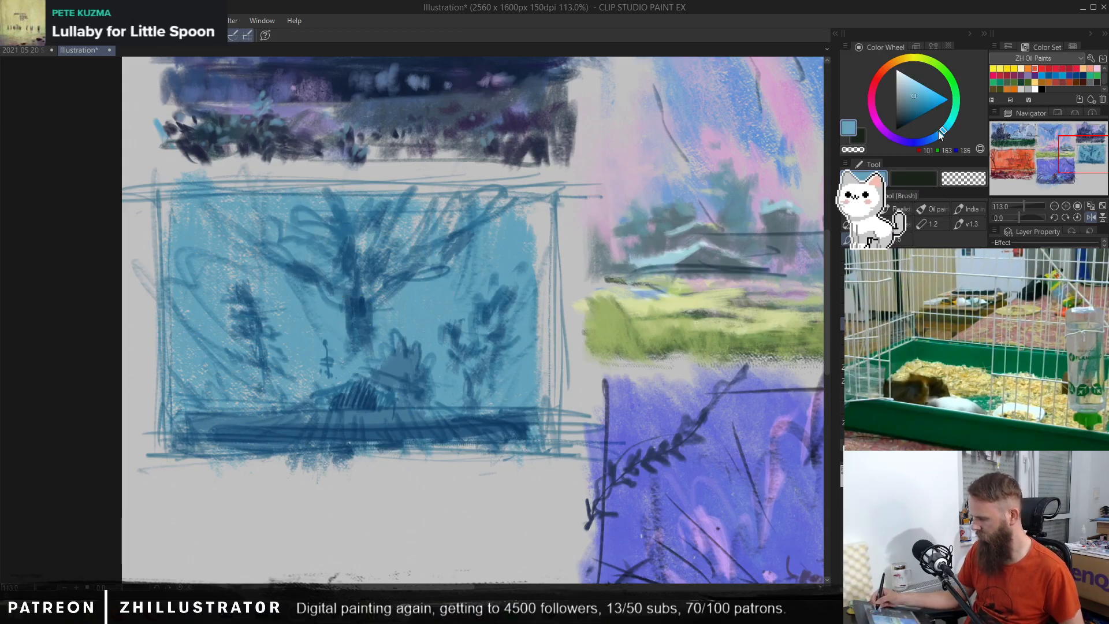
{"action": "left_click", "coordinate": [920, 140]}
{"action": "left_click", "coordinate": [905, 84]}
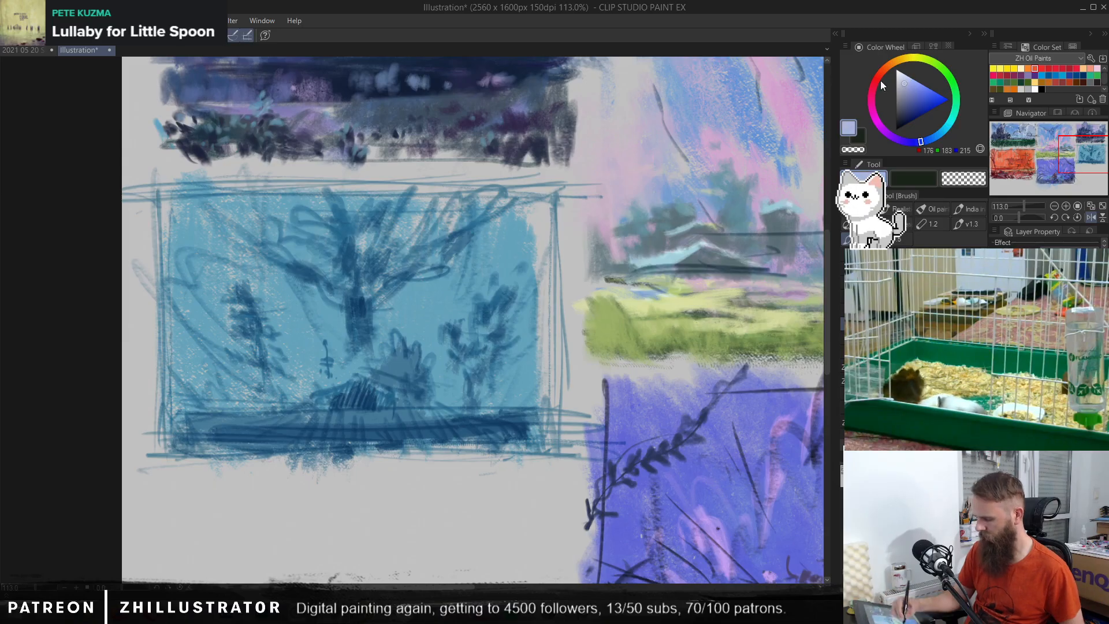
{"action": "mouse_move", "coordinate": [298, 353]}
{"action": "left_mouse_down"}
{"action": "mouse_move", "coordinate": [310, 382]}
{"action": "mouse_move", "coordinate": [329, 354]}
{"action": "mouse_move", "coordinate": [334, 370]}
{"action": "mouse_move", "coordinate": [352, 282]}
{"action": "mouse_move", "coordinate": [375, 334]}
{"action": "mouse_move", "coordinate": [388, 302]}
{"action": "mouse_move", "coordinate": [418, 311]}
{"action": "mouse_move", "coordinate": [409, 331]}
{"action": "mouse_move", "coordinate": [432, 340]}
{"action": "mouse_move", "coordinate": [457, 396]}
{"action": "left_mouse_up"}
{"action": "left_click_drag", "start_coordinate": [528, 336], "coordinate": [518, 351]}
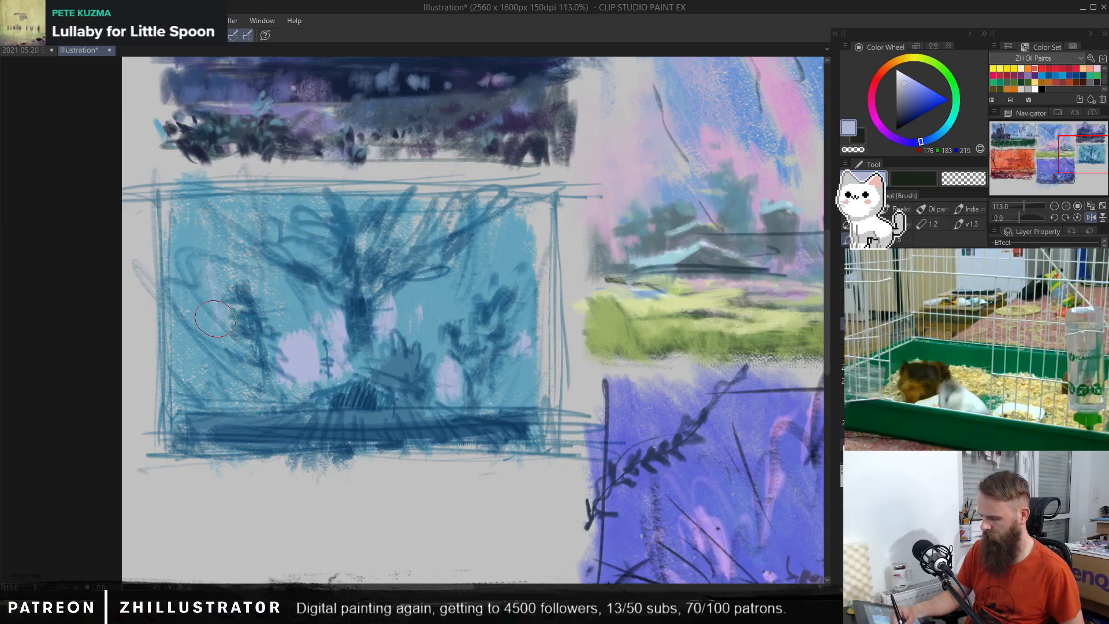
Step: Brush pale lavender light streaks down the left side and between the branches across the sky
{"action": "mouse_move", "coordinate": [214, 318]}
{"action": "left_mouse_down"}
{"action": "mouse_move", "coordinate": [190, 275]}
{"action": "mouse_move", "coordinate": [189, 302]}
{"action": "mouse_move", "coordinate": [220, 357]}
{"action": "mouse_move", "coordinate": [209, 258]}
{"action": "left_mouse_up"}
{"action": "mouse_move", "coordinate": [271, 295]}
{"action": "left_mouse_down"}
{"action": "mouse_move", "coordinate": [284, 323]}
{"action": "mouse_move", "coordinate": [290, 380]}
{"action": "mouse_move", "coordinate": [212, 336]}
{"action": "mouse_move", "coordinate": [247, 384]}
{"action": "left_mouse_up"}
{"action": "mouse_move", "coordinate": [248, 221]}
{"action": "left_mouse_down"}
{"action": "mouse_move", "coordinate": [279, 206]}
{"action": "mouse_move", "coordinate": [321, 255]}
{"action": "left_mouse_up"}
{"action": "mouse_move", "coordinate": [361, 245]}
{"action": "left_mouse_down"}
{"action": "mouse_move", "coordinate": [402, 307]}
{"action": "mouse_move", "coordinate": [393, 317]}
{"action": "mouse_move", "coordinate": [431, 213]}
{"action": "mouse_move", "coordinate": [413, 239]}
{"action": "mouse_move", "coordinate": [458, 193]}
{"action": "mouse_move", "coordinate": [436, 278]}
{"action": "mouse_move", "coordinate": [457, 278]}
{"action": "mouse_move", "coordinate": [496, 212]}
{"action": "mouse_move", "coordinate": [524, 202]}
{"action": "mouse_move", "coordinate": [532, 245]}
{"action": "mouse_move", "coordinate": [543, 228]}
{"action": "mouse_move", "coordinate": [498, 243]}
{"action": "mouse_move", "coordinate": [485, 275]}
{"action": "mouse_move", "coordinate": [534, 315]}
{"action": "left_mouse_up"}
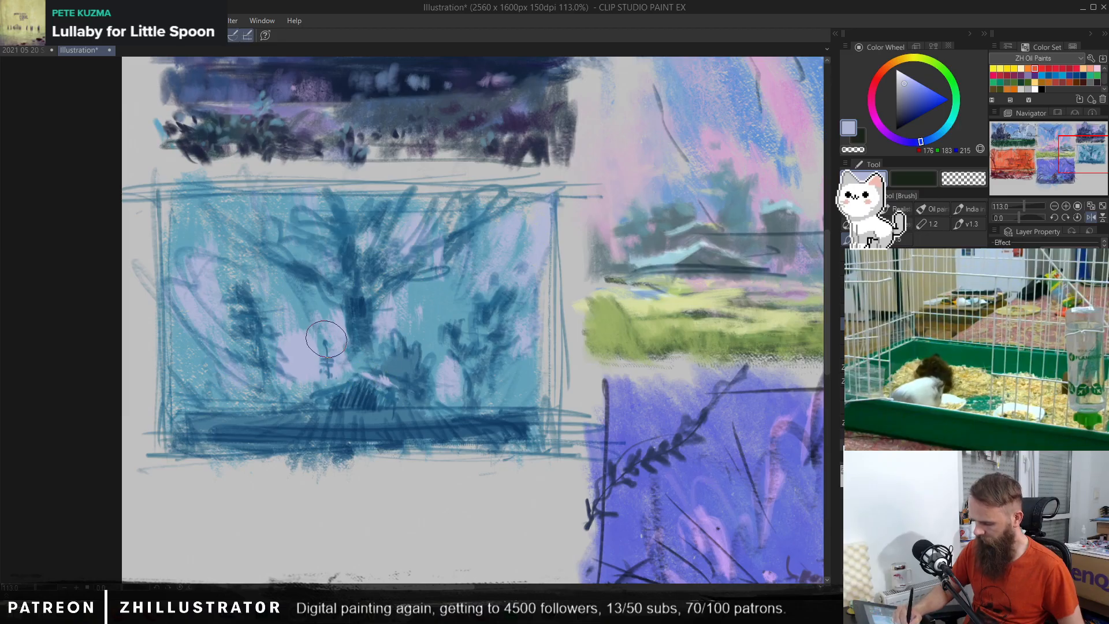
Step: Rework the lower trunk of the central tree with blues sampled from the painting
{"action": "left_click_drag", "start_coordinate": [259, 287], "coordinate": [465, 322]}
{"action": "left_click", "coordinate": [429, 342], "text": "alt"}
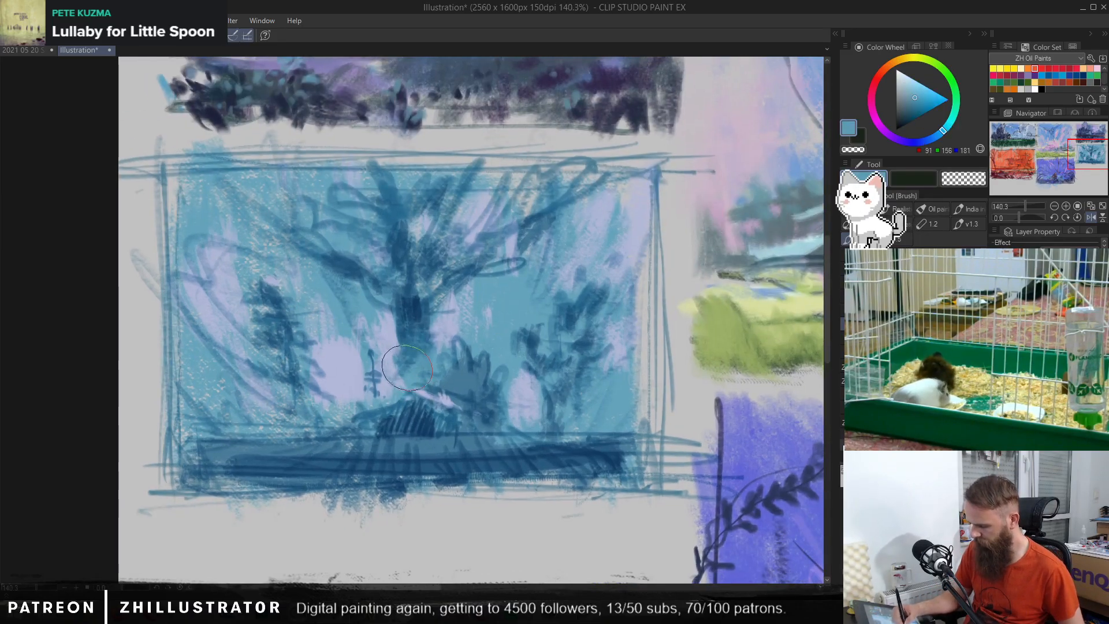
{"action": "left_click", "coordinate": [412, 339], "text": "alt"}
{"action": "left_click_drag", "start_coordinate": [411, 345], "coordinate": [407, 381]}
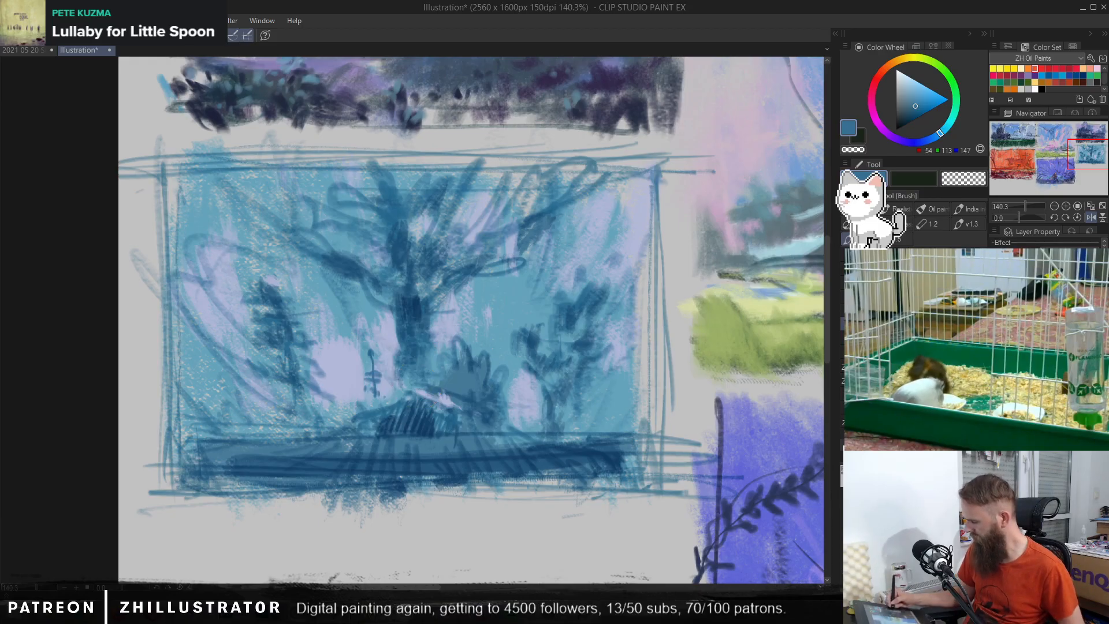
Step: Compare the tree thumbnail's colour blocking with the sketch lines hidden and shown
{"action": "key", "text": "ctrl+comma"}
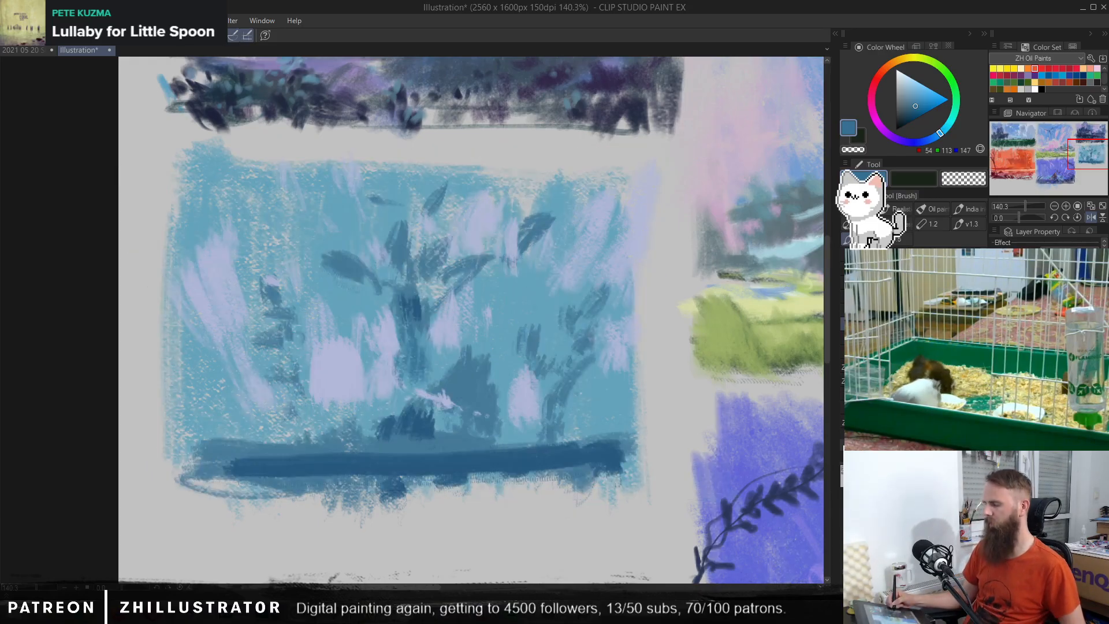
{"action": "key", "text": "ctrl+comma"}
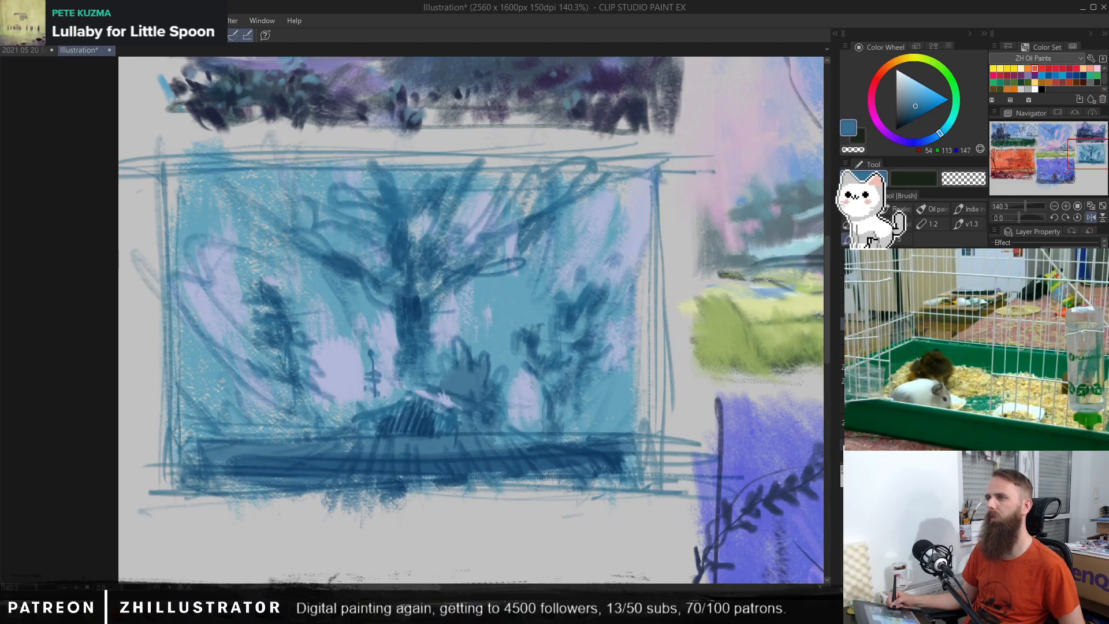
{"action": "key", "text": "ctrl+comma"}
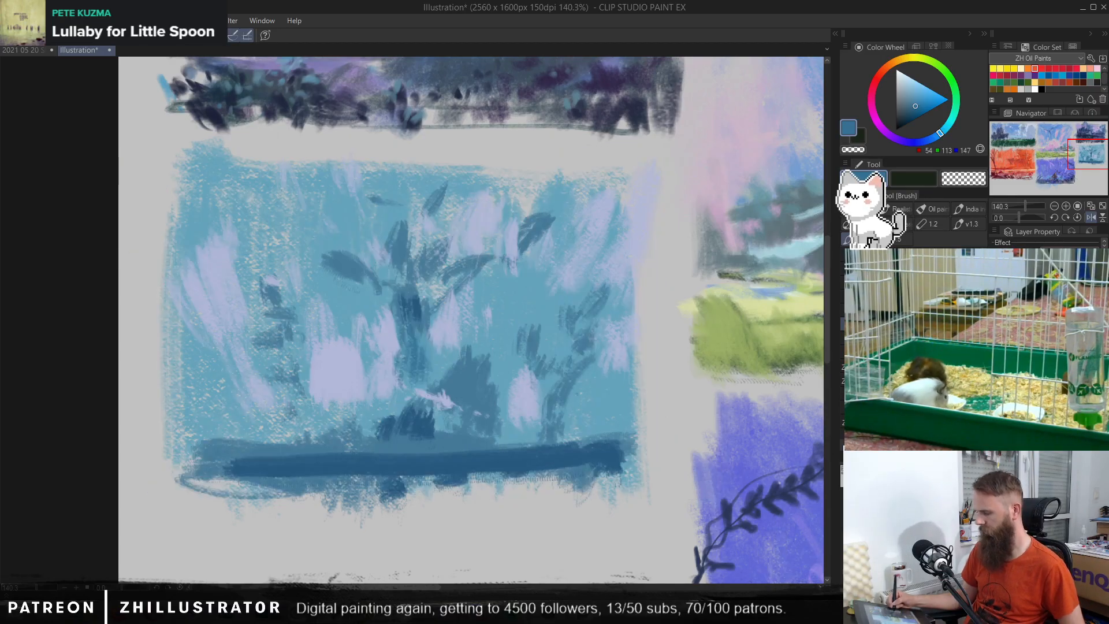
{"action": "key", "text": "ctrl+comma"}
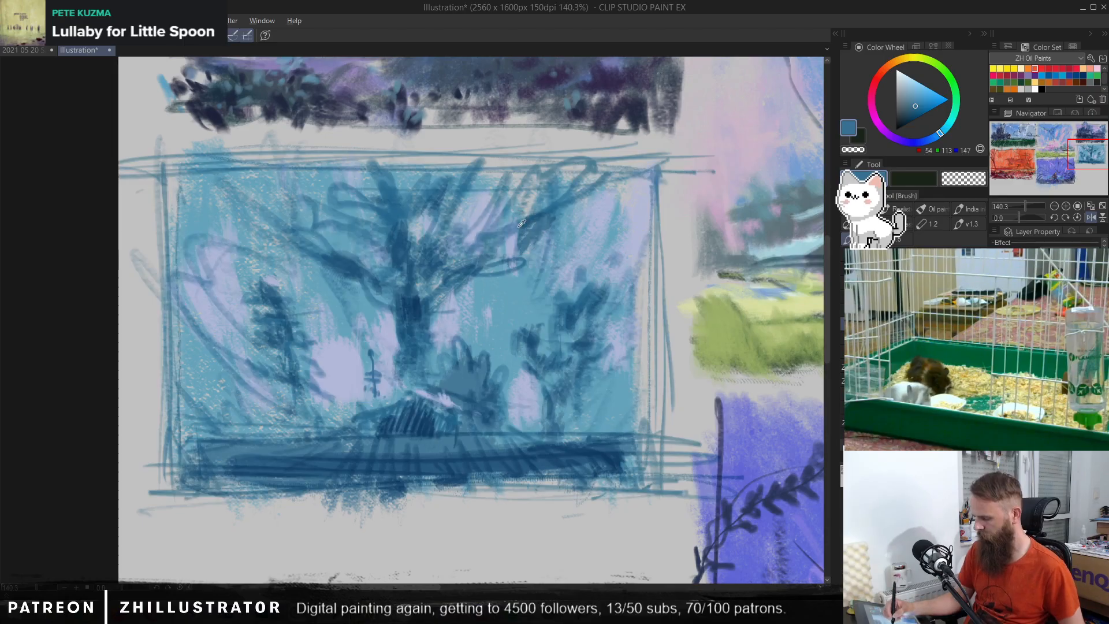
Step: Refine the central tree's crown with sampled blues, touching up the right branch gaps and strengthening the left branches
{"action": "left_click", "coordinate": [494, 247], "text": "alt"}
{"action": "left_click_drag", "start_coordinate": [501, 236], "coordinate": [520, 246]}
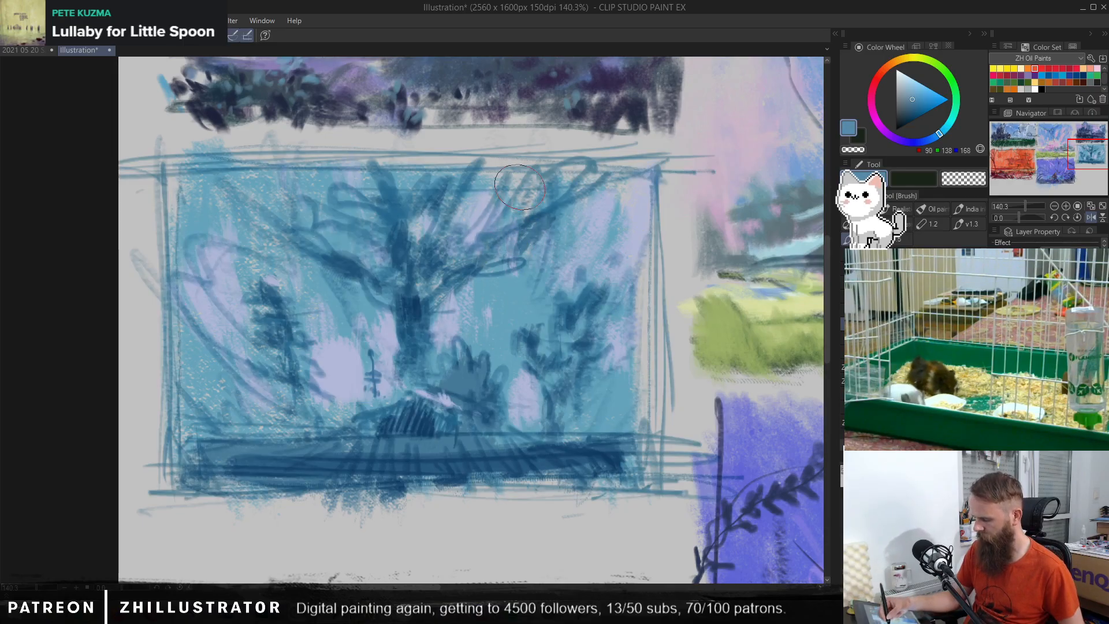
{"action": "left_click", "coordinate": [380, 196], "text": "alt"}
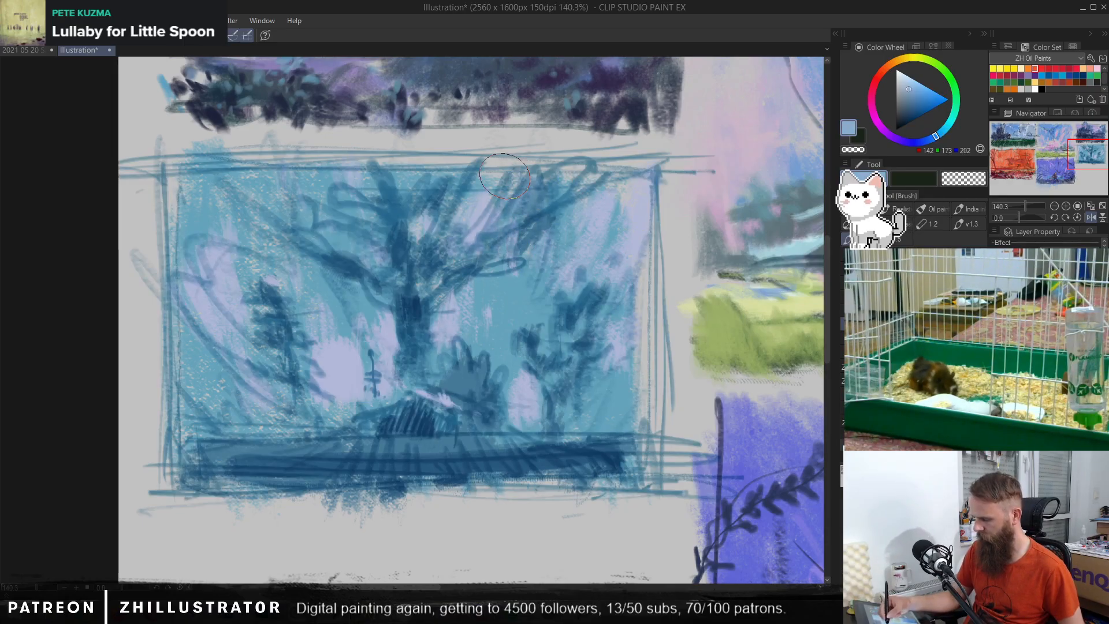
{"action": "left_click", "coordinate": [391, 204], "text": "alt"}
{"action": "mouse_move", "coordinate": [378, 205]}
{"action": "left_mouse_down"}
{"action": "mouse_move", "coordinate": [348, 183]}
{"action": "mouse_move", "coordinate": [378, 207]}
{"action": "left_mouse_up"}
{"action": "left_click_drag", "start_coordinate": [371, 166], "coordinate": [399, 259]}
{"action": "left_click", "coordinate": [389, 237], "text": "alt"}
{"action": "mouse_move", "coordinate": [260, 230]}
{"action": "left_mouse_down"}
{"action": "mouse_move", "coordinate": [312, 234]}
{"action": "mouse_move", "coordinate": [400, 289]}
{"action": "left_mouse_up"}
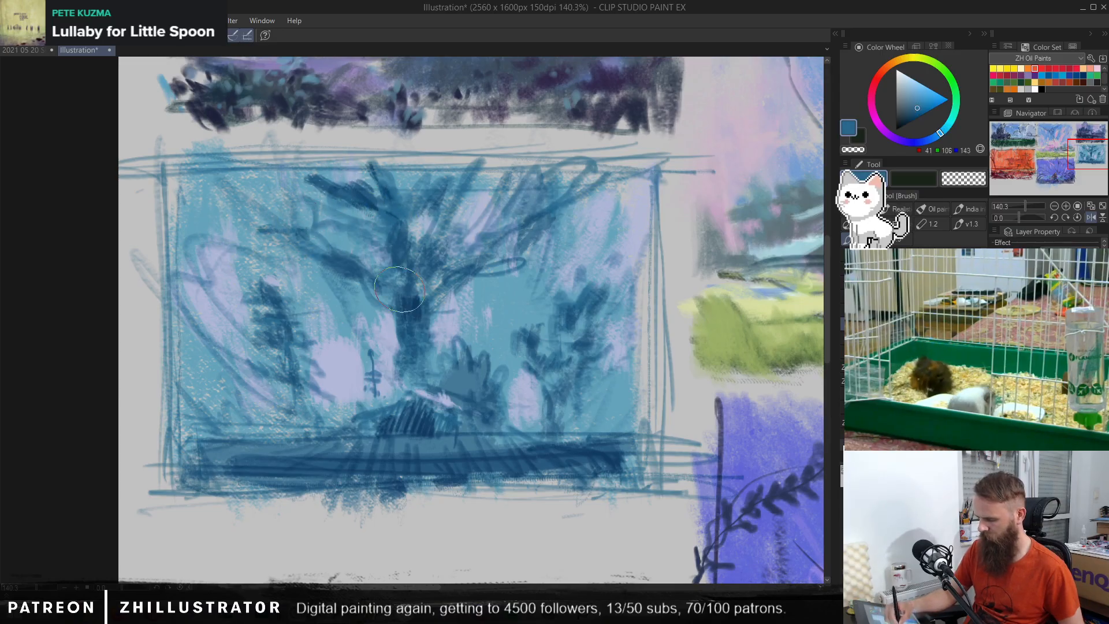
Step: Darken the bush to the right of the hut with a sampled blue
{"action": "left_click", "coordinate": [466, 374], "text": "alt"}
{"action": "mouse_move", "coordinate": [466, 374]}
{"action": "left_mouse_down"}
{"action": "mouse_move", "coordinate": [477, 429]}
{"action": "mouse_move", "coordinate": [515, 431]}
{"action": "left_mouse_up"}
{"action": "left_click", "coordinate": [498, 425], "text": "alt"}
Step: Paint pale cyan highlights across the dark foreground strip, along its upper edge and on the lower right side
{"action": "left_click", "coordinate": [523, 398], "text": "alt"}
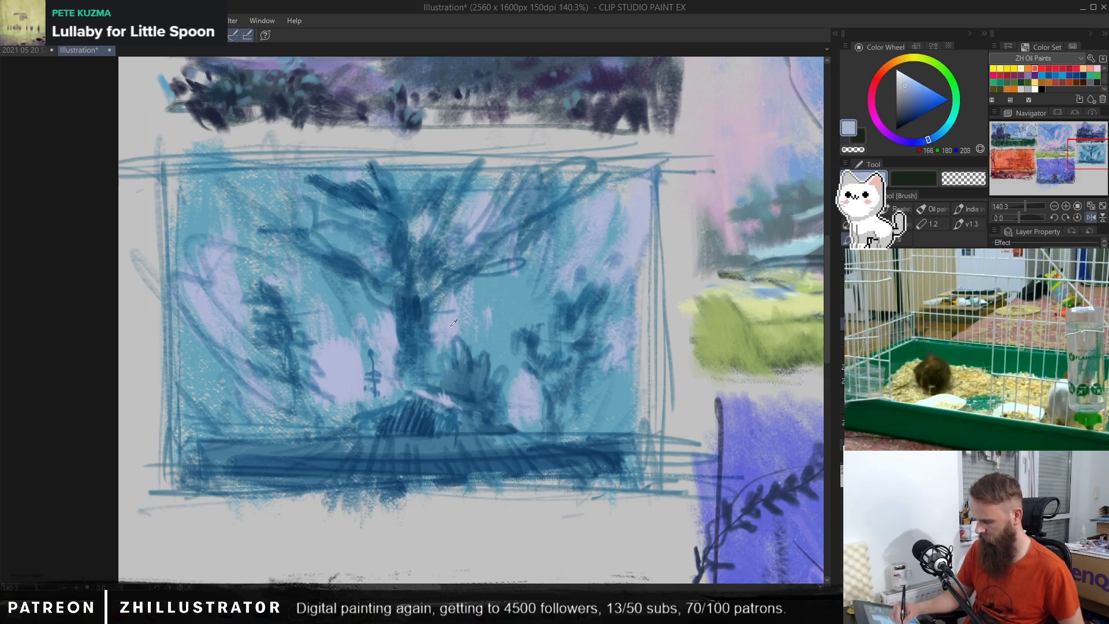
{"action": "left_click", "coordinate": [904, 84]}
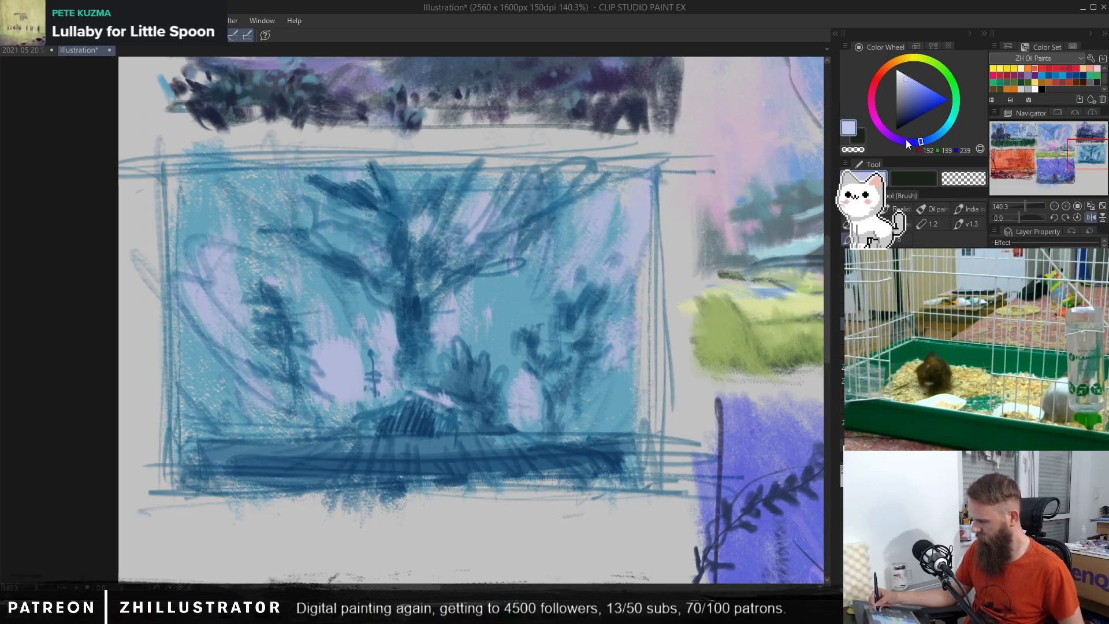
{"action": "left_click_drag", "start_coordinate": [906, 140], "coordinate": [950, 130]}
{"action": "mouse_move", "coordinate": [248, 446]}
{"action": "left_mouse_down"}
{"action": "mouse_move", "coordinate": [341, 445]}
{"action": "mouse_move", "coordinate": [228, 446]}
{"action": "mouse_move", "coordinate": [413, 446]}
{"action": "left_mouse_up"}
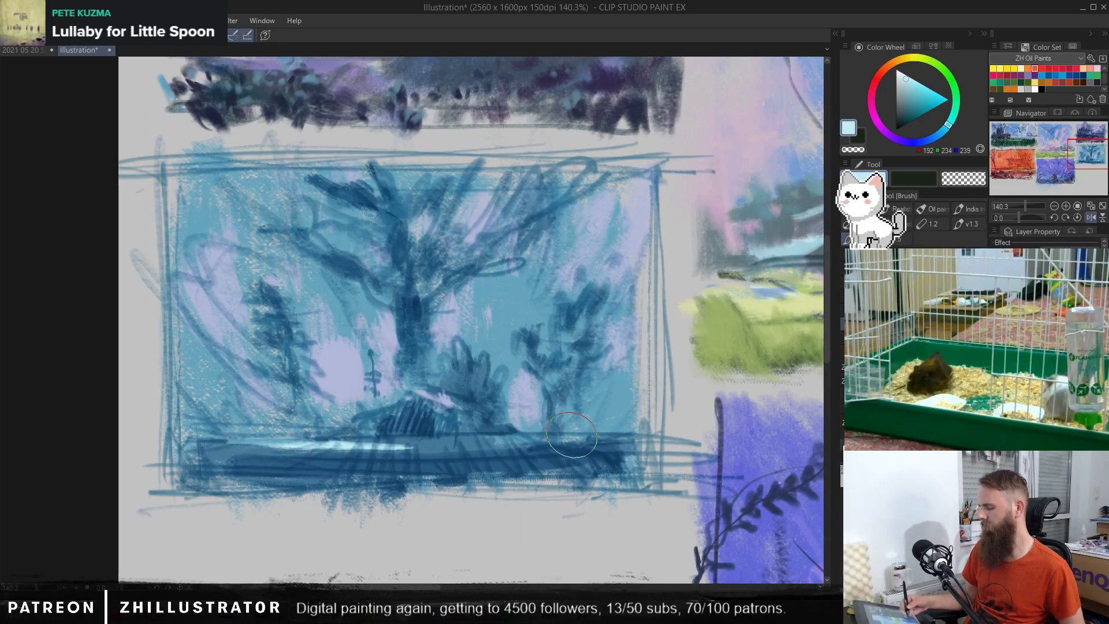
{"action": "left_click_drag", "start_coordinate": [379, 483], "coordinate": [242, 485]}
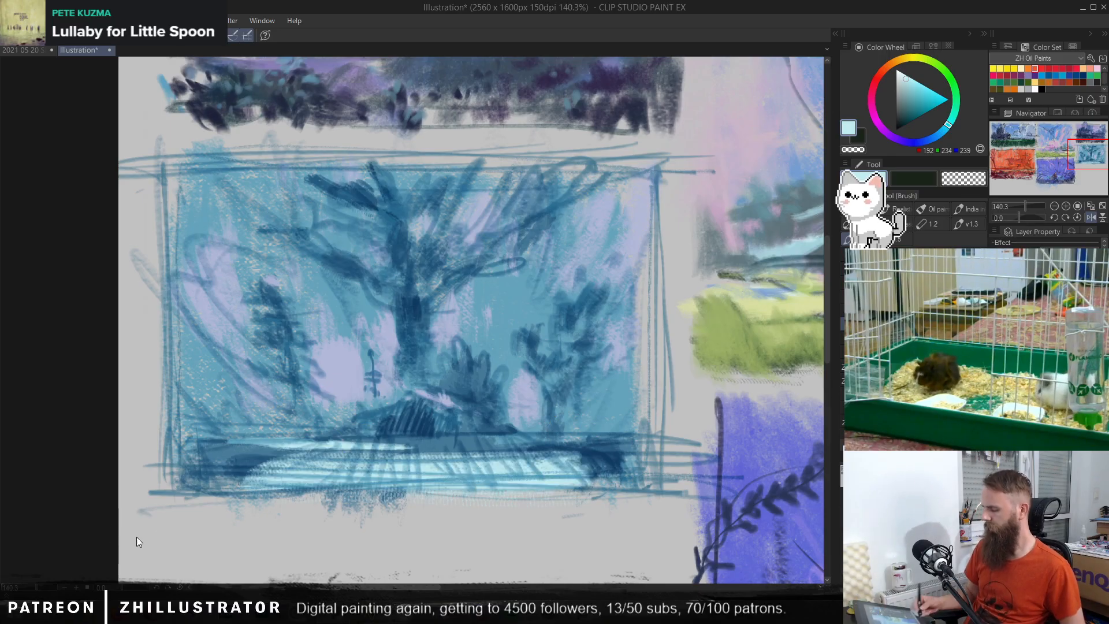
{"action": "key", "text": "ctrl+z"}
{"action": "mouse_move", "coordinate": [462, 484]}
{"action": "left_mouse_down"}
{"action": "mouse_move", "coordinate": [500, 488]}
{"action": "mouse_move", "coordinate": [557, 471]}
{"action": "left_mouse_up"}
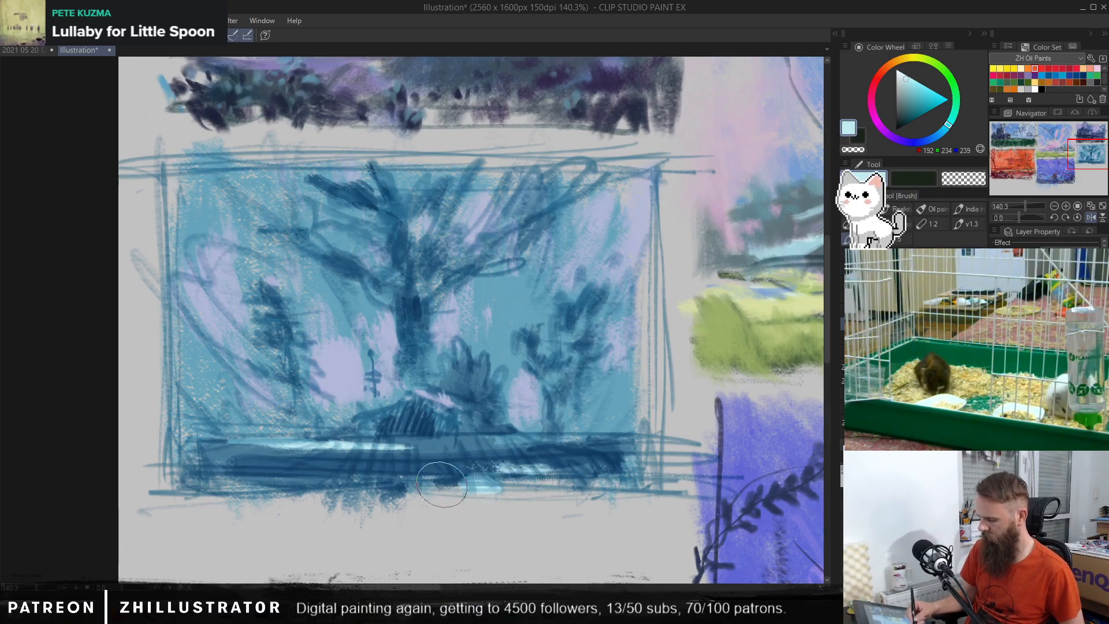
{"action": "left_click_drag", "start_coordinate": [408, 489], "coordinate": [459, 489]}
{"action": "left_click_drag", "start_coordinate": [584, 471], "coordinate": [626, 465]}
{"action": "left_click_drag", "start_coordinate": [586, 430], "coordinate": [615, 428]}
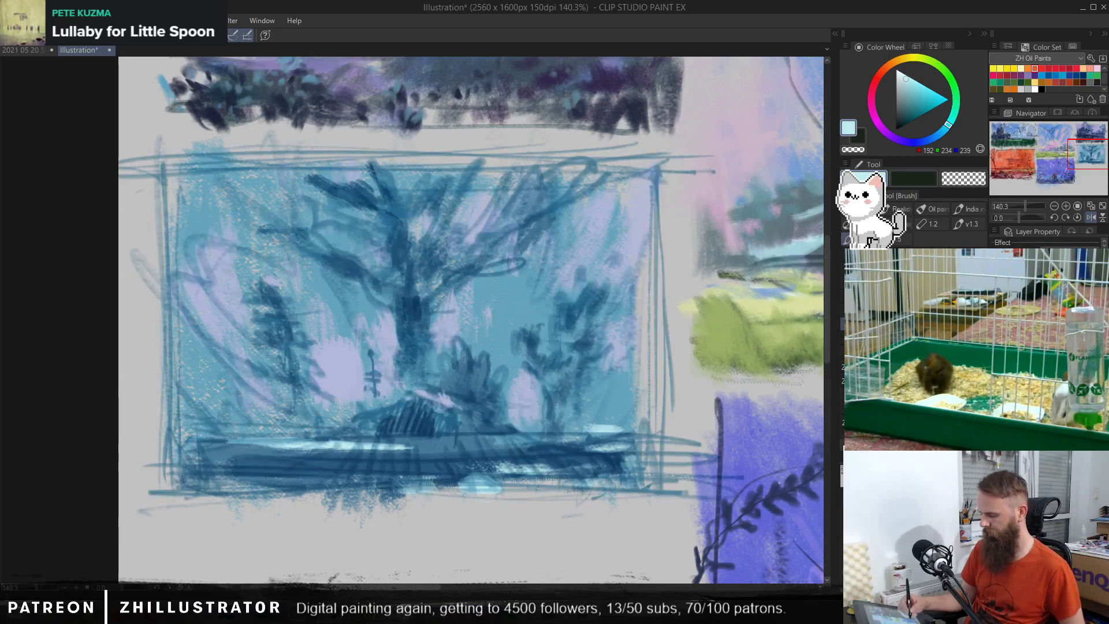
Step: Draw a small signpost beside the hut and low bushes along the left shoreline with the pen, using colours sampled from the painting
{"action": "key", "text": "p"}
{"action": "scroll", "coordinate": [411, 412], "scroll_direction": "up", "scroll_amount": 1}
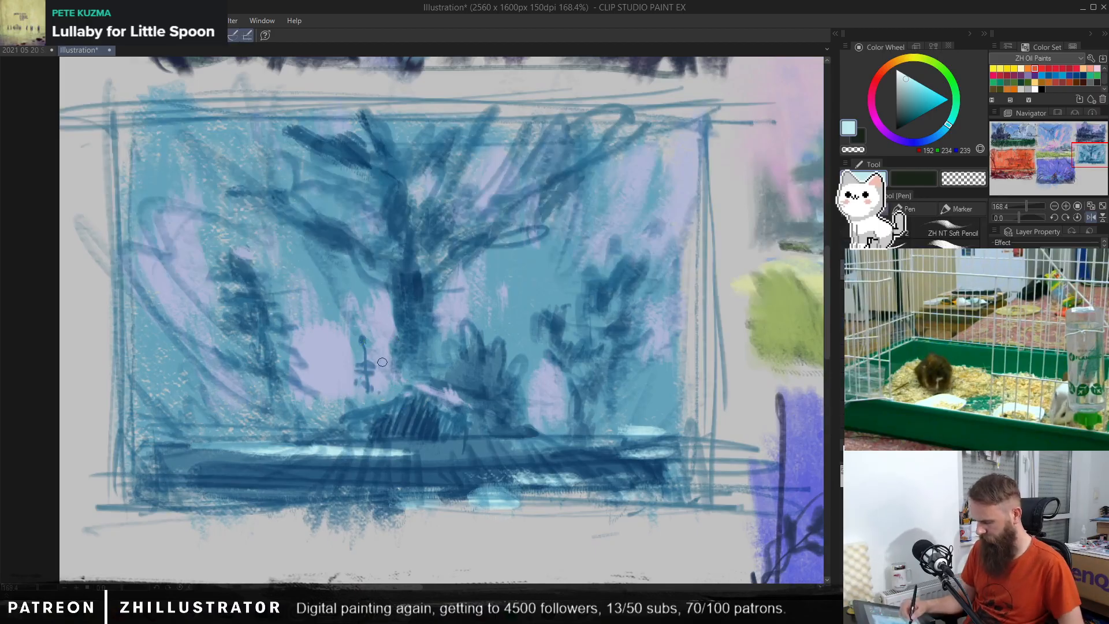
{"action": "left_click", "coordinate": [407, 408], "text": "alt"}
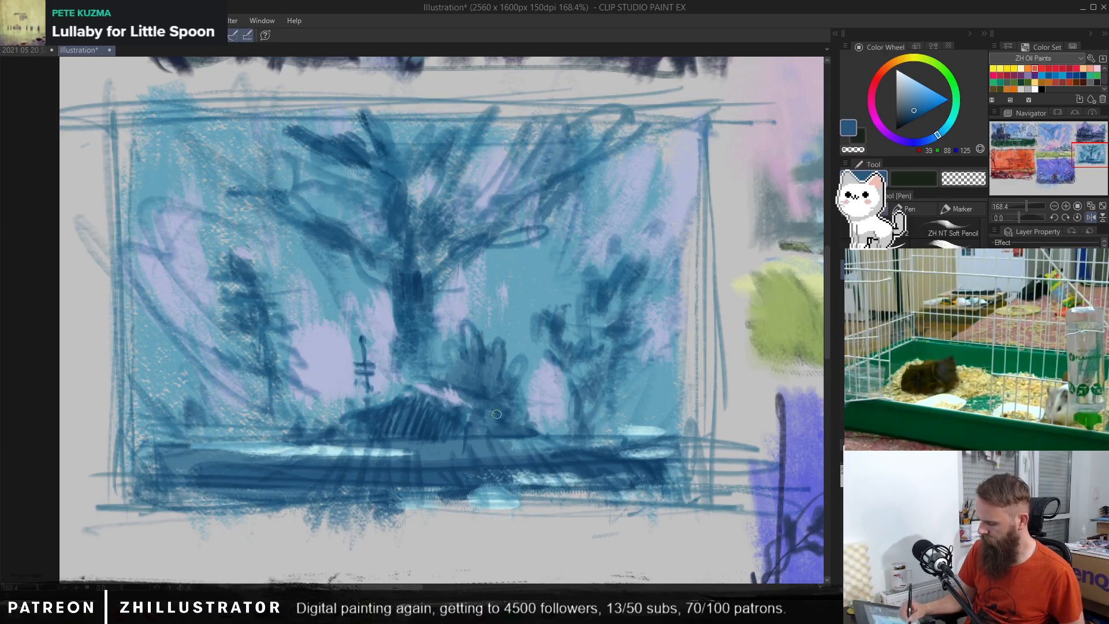
{"action": "left_click", "coordinate": [465, 395], "text": "alt"}
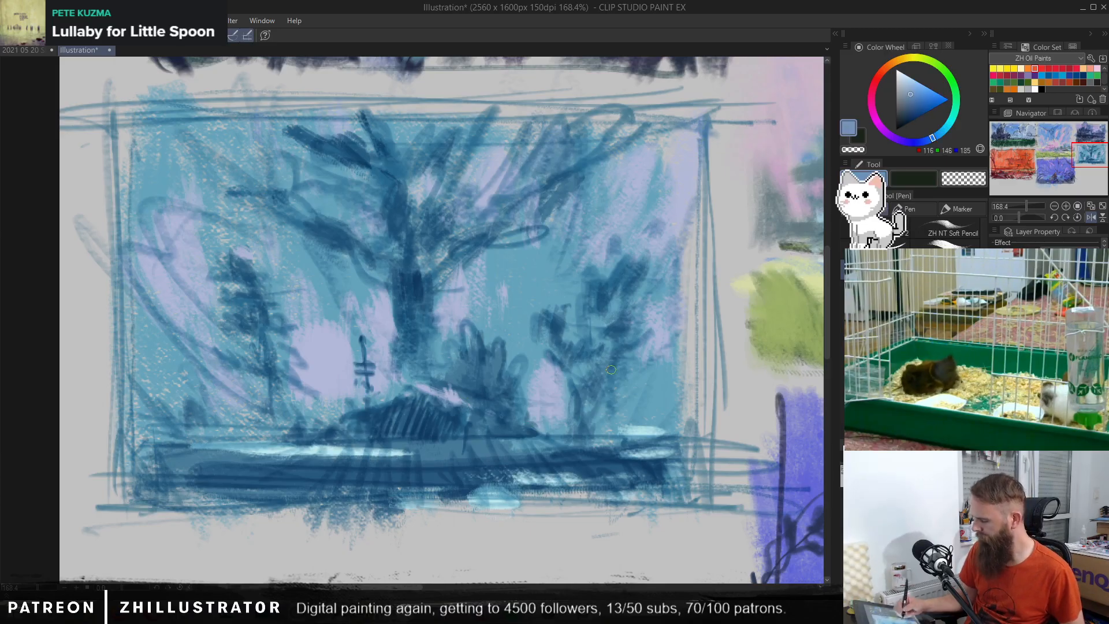
{"action": "left_click", "coordinate": [249, 430], "text": "alt"}
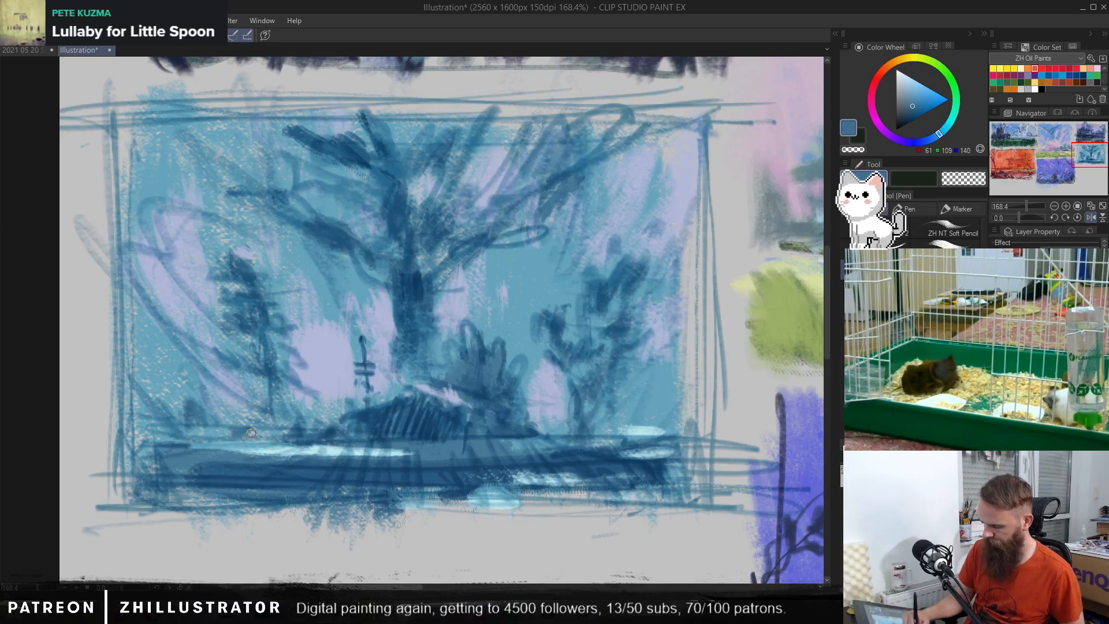
{"action": "left_click", "coordinate": [283, 440], "text": "alt"}
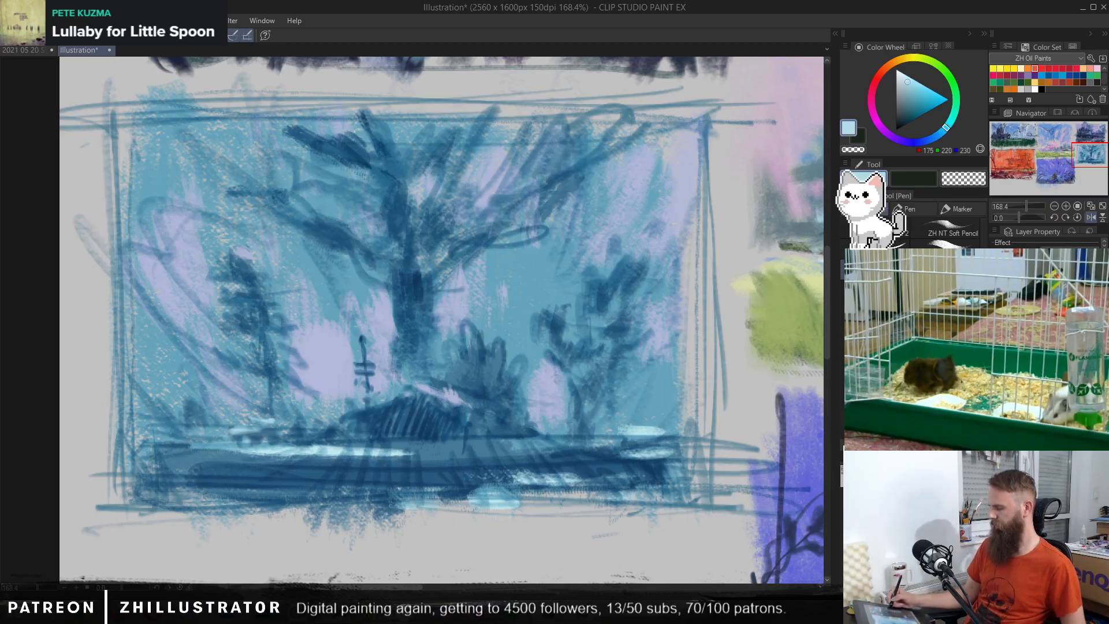
Step: Hide the sketch lines and try to airbrush a light blue glow over the forest thumbnail
{"action": "key", "text": "ctrl+comma"}
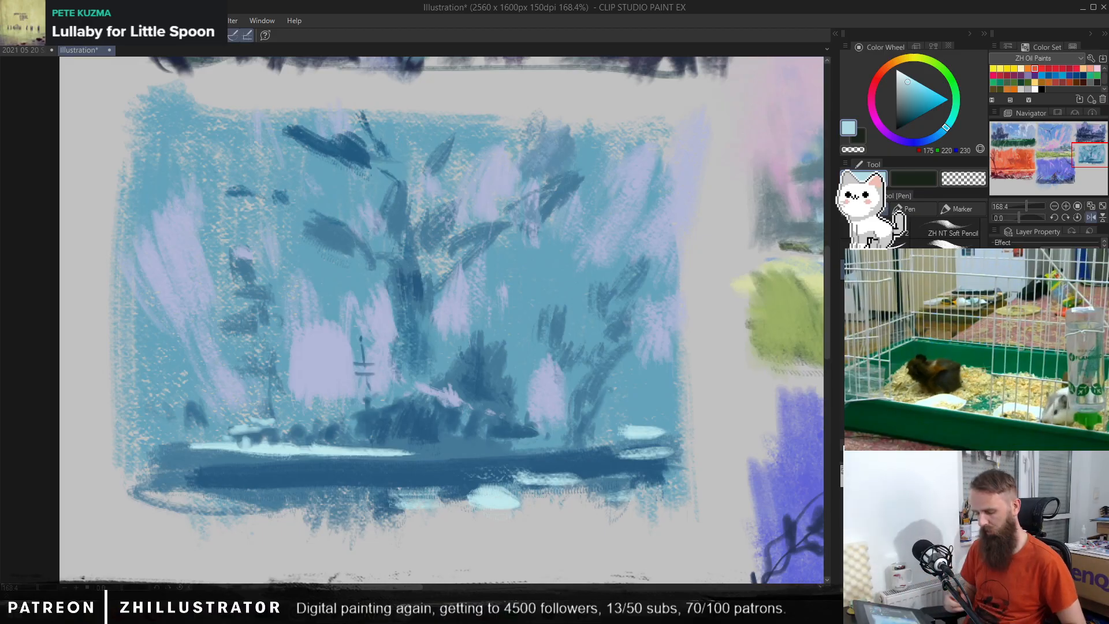
{"action": "key", "text": "b"}
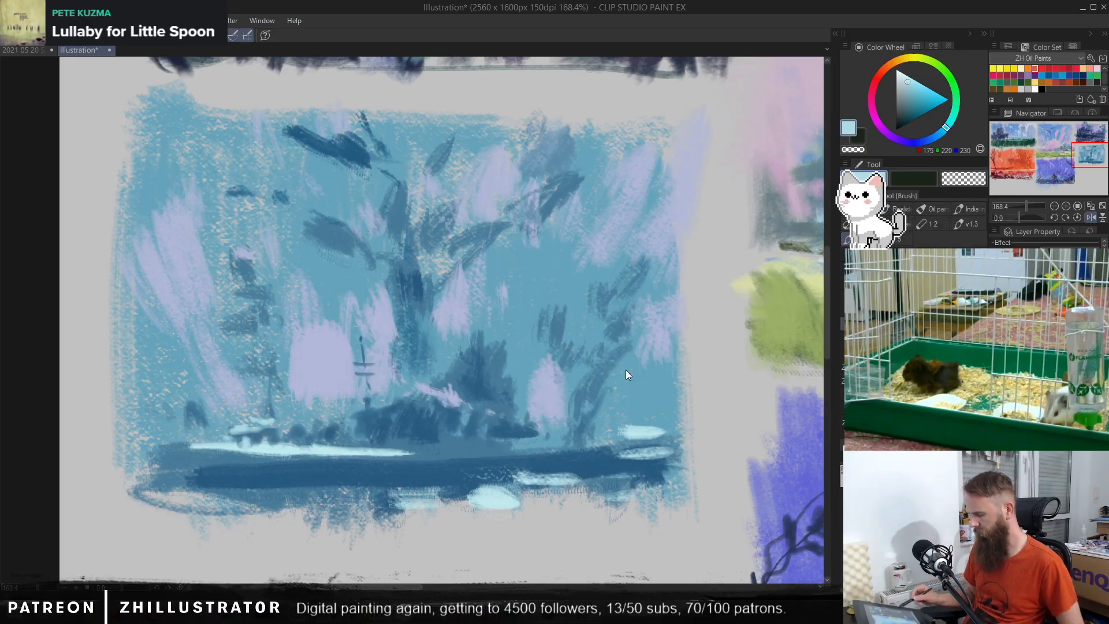
{"action": "key", "text": "b"}
{"action": "left_click_drag", "start_coordinate": [202, 414], "coordinate": [619, 391]}
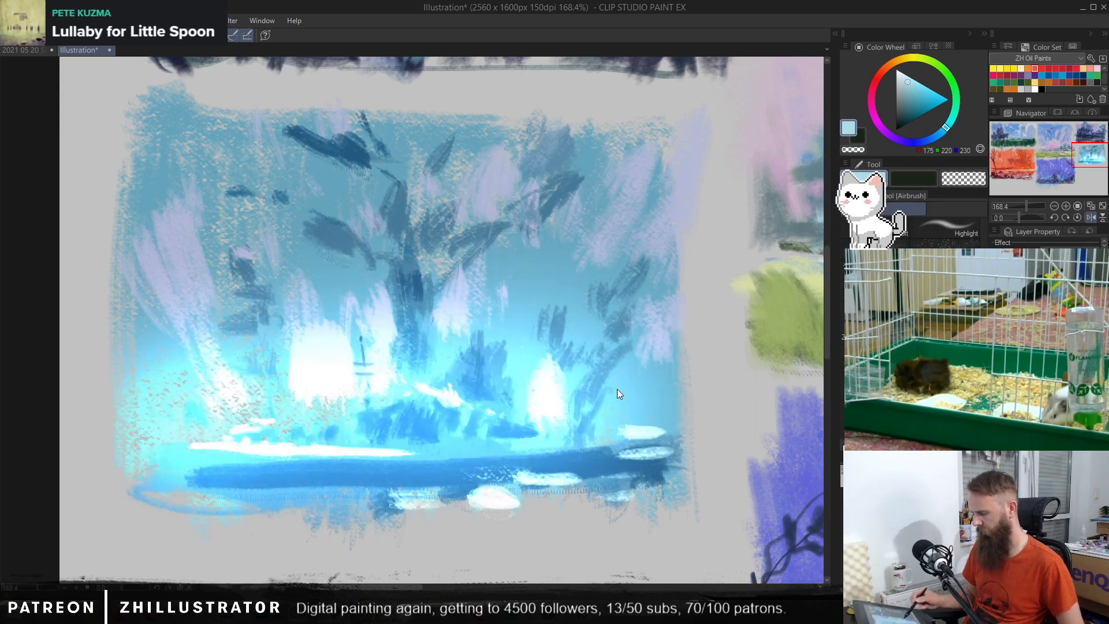
{"action": "key", "text": "ctrl+z"}
{"action": "mouse_move", "coordinate": [604, 178]}
{"action": "left_mouse_down"}
{"action": "mouse_move", "coordinate": [564, 170]}
{"action": "mouse_move", "coordinate": [219, 358]}
{"action": "left_mouse_up"}
{"action": "key", "text": "ctrl+z"}
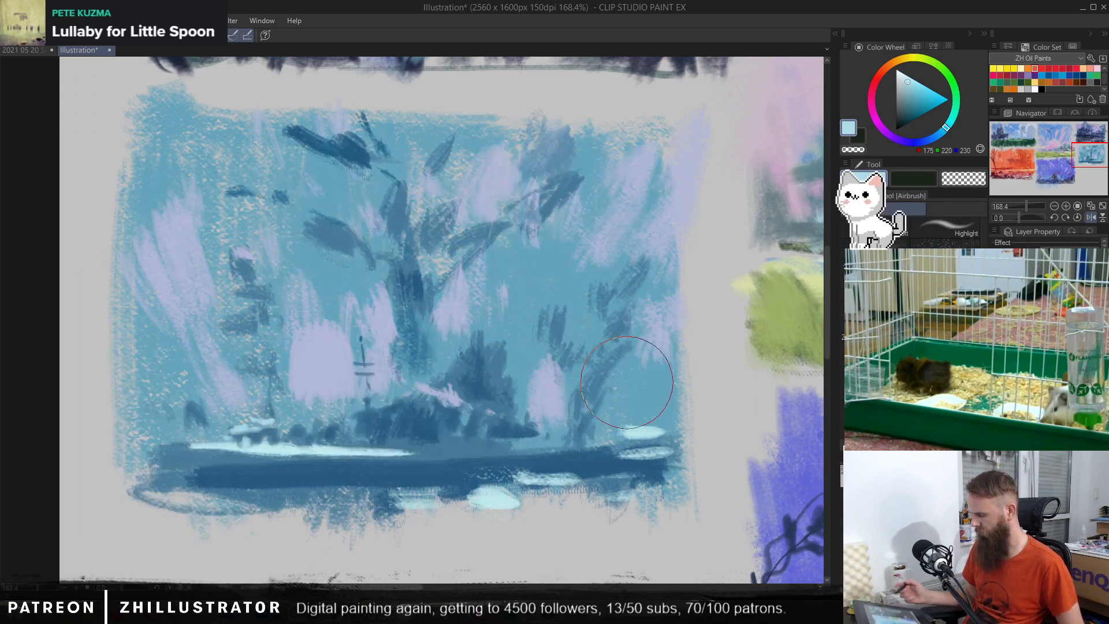
Step: Lasso the whole blue forest thumbnail and apply a Brightness/Contrast correction to its colours
{"action": "left_click", "coordinate": [996, 347]}
{"action": "left_click", "coordinate": [995, 346]}
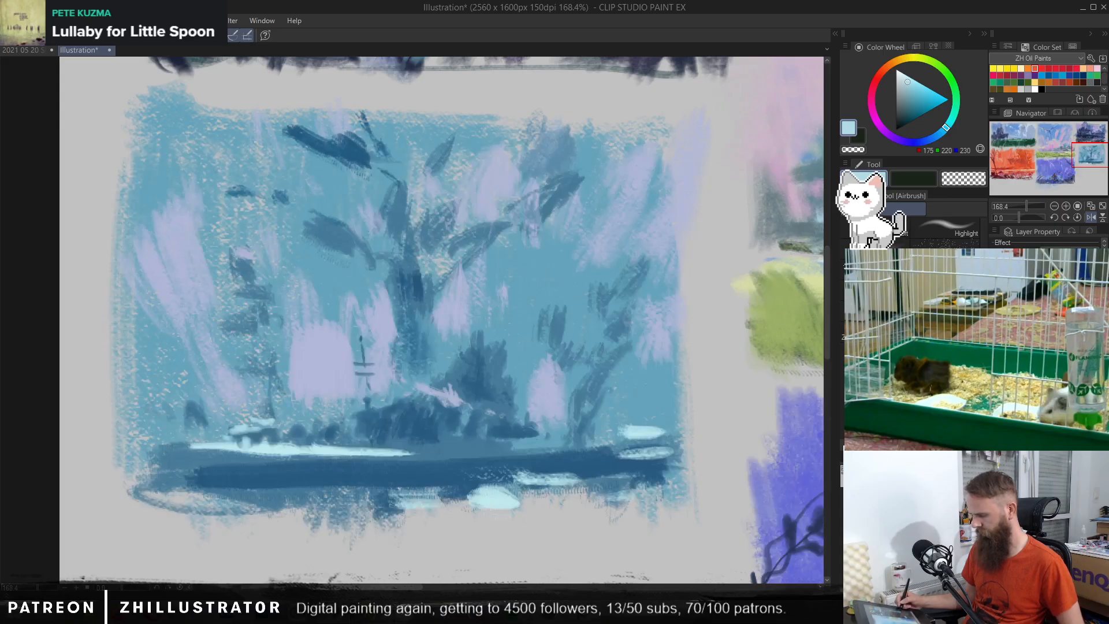
{"action": "key", "text": "m"}
{"action": "mouse_move", "coordinate": [700, 528]}
{"action": "left_mouse_down"}
{"action": "mouse_move", "coordinate": [739, 179]}
{"action": "mouse_move", "coordinate": [733, 101]}
{"action": "mouse_move", "coordinate": [191, 75]}
{"action": "mouse_move", "coordinate": [107, 109]}
{"action": "mouse_move", "coordinate": [68, 363]}
{"action": "mouse_move", "coordinate": [61, 548]}
{"action": "mouse_move", "coordinate": [308, 551]}
{"action": "mouse_move", "coordinate": [712, 507]}
{"action": "left_mouse_up"}
{"action": "left_click", "coordinate": [35, 21]}
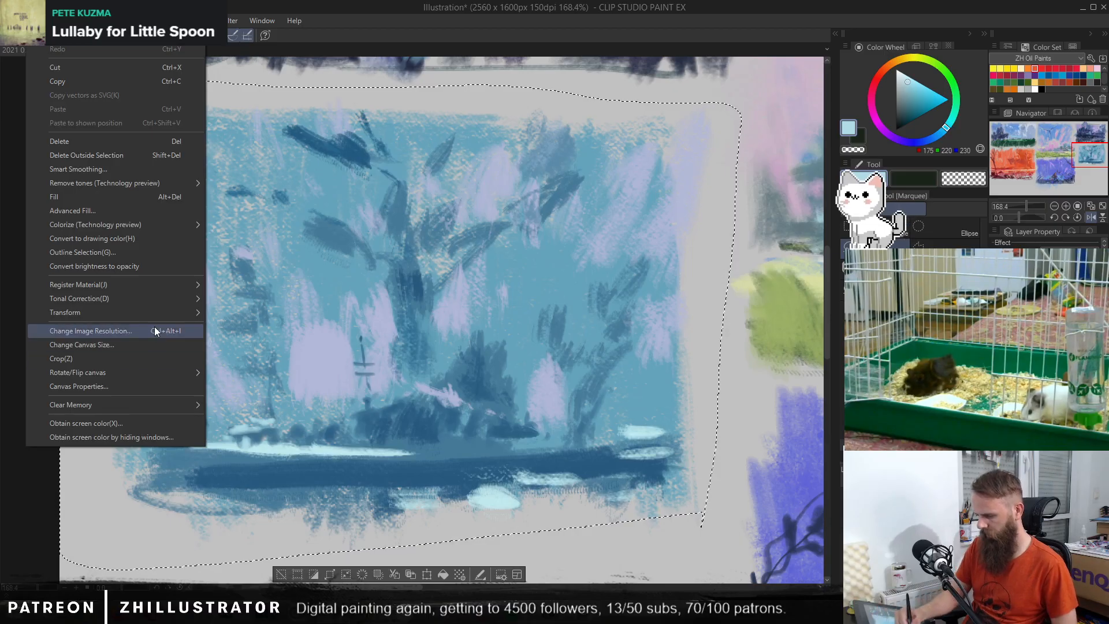
{"action": "mouse_move", "coordinate": [201, 298]}
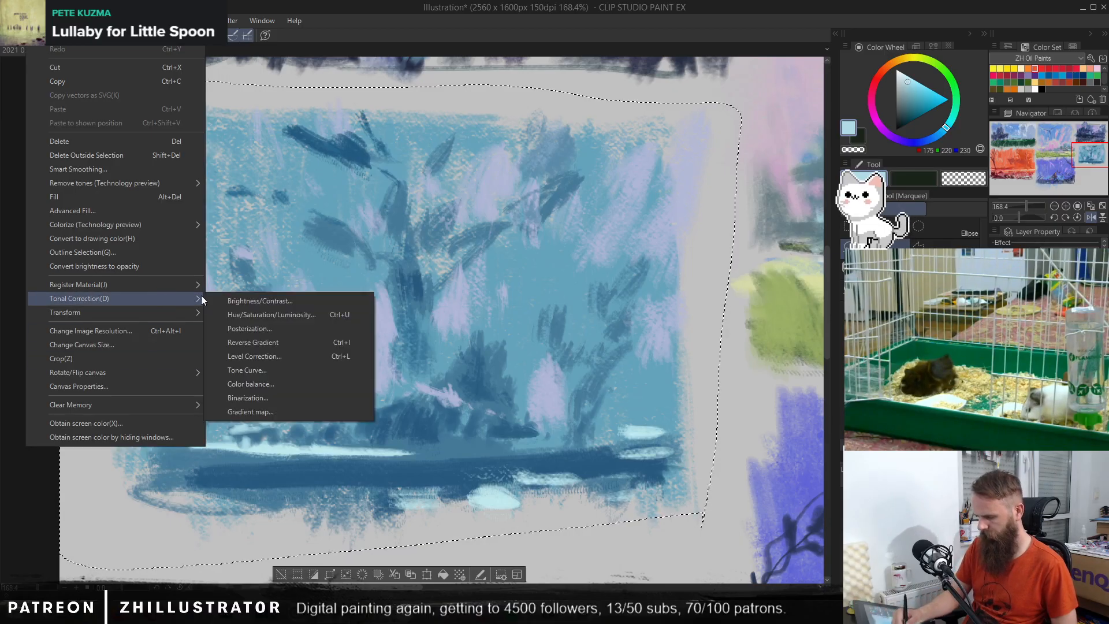
{"action": "left_click", "coordinate": [305, 300]}
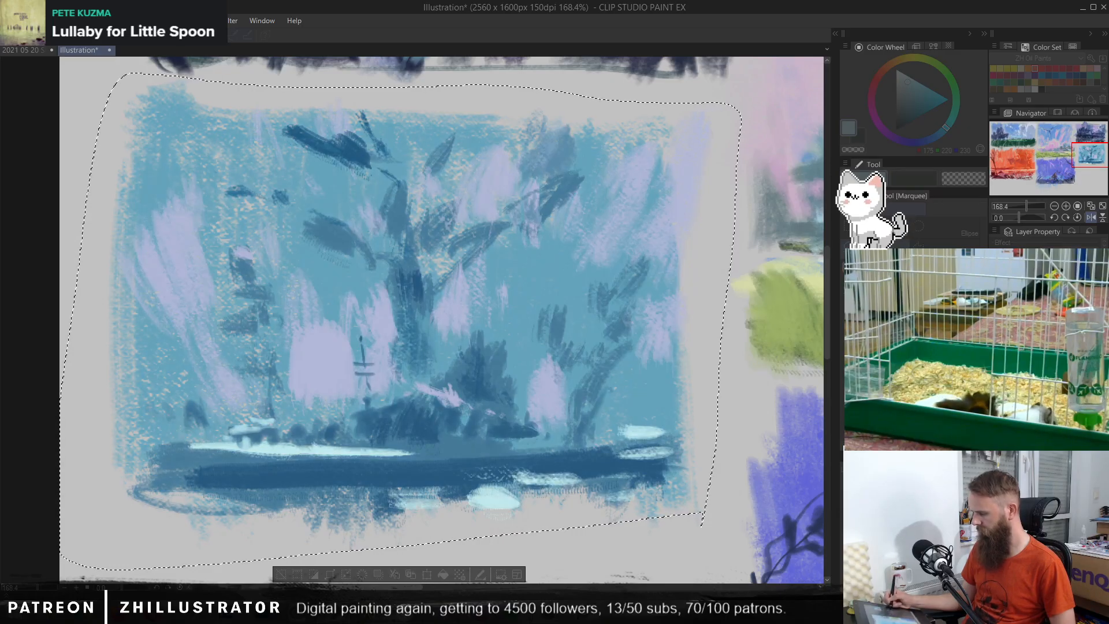
{"action": "key", "text": "Return"}
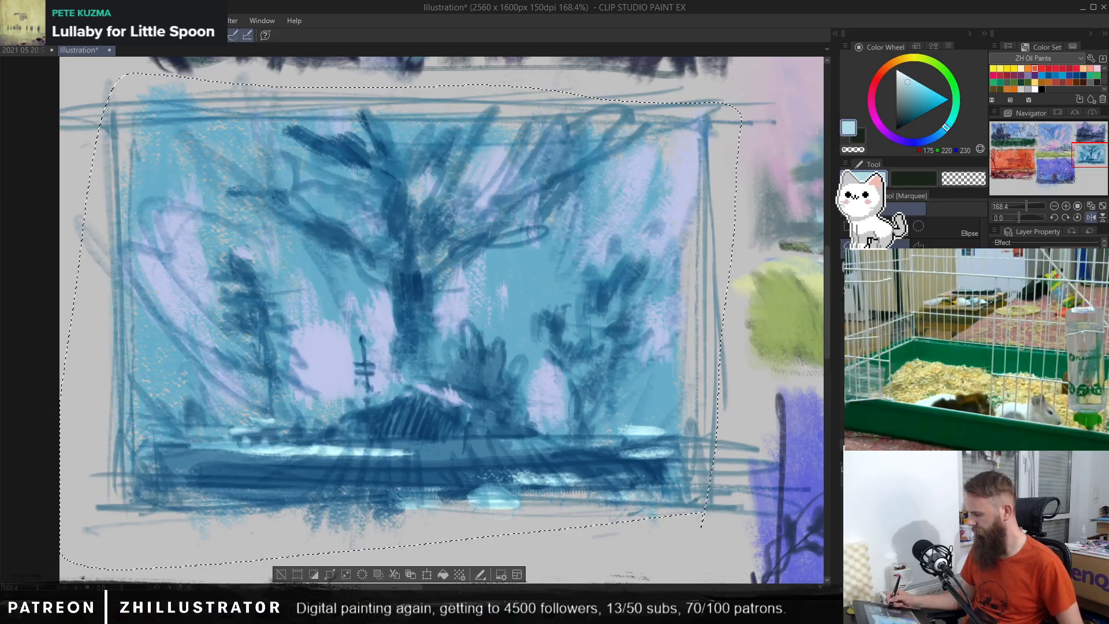
Step: Strengthen the central tree's left limbs with pen strokes in dark blues sampled from the painting
{"action": "key", "text": "p"}
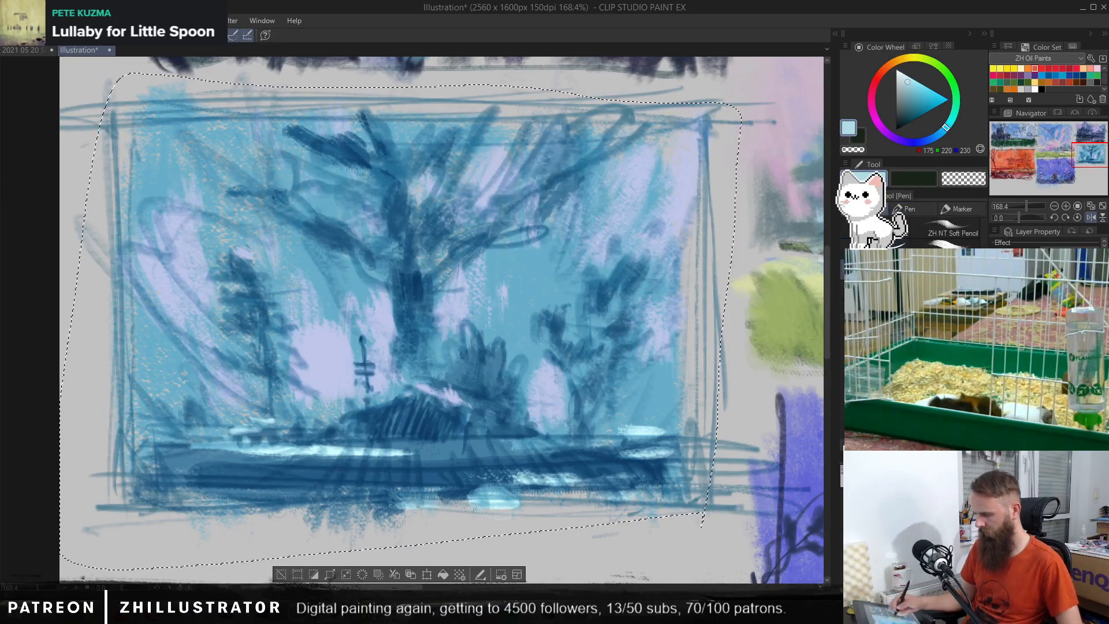
{"action": "left_click", "coordinate": [399, 193], "text": "alt"}
{"action": "left_click_drag", "start_coordinate": [372, 172], "coordinate": [390, 198]}
{"action": "left_click_drag", "start_coordinate": [351, 142], "coordinate": [371, 162]}
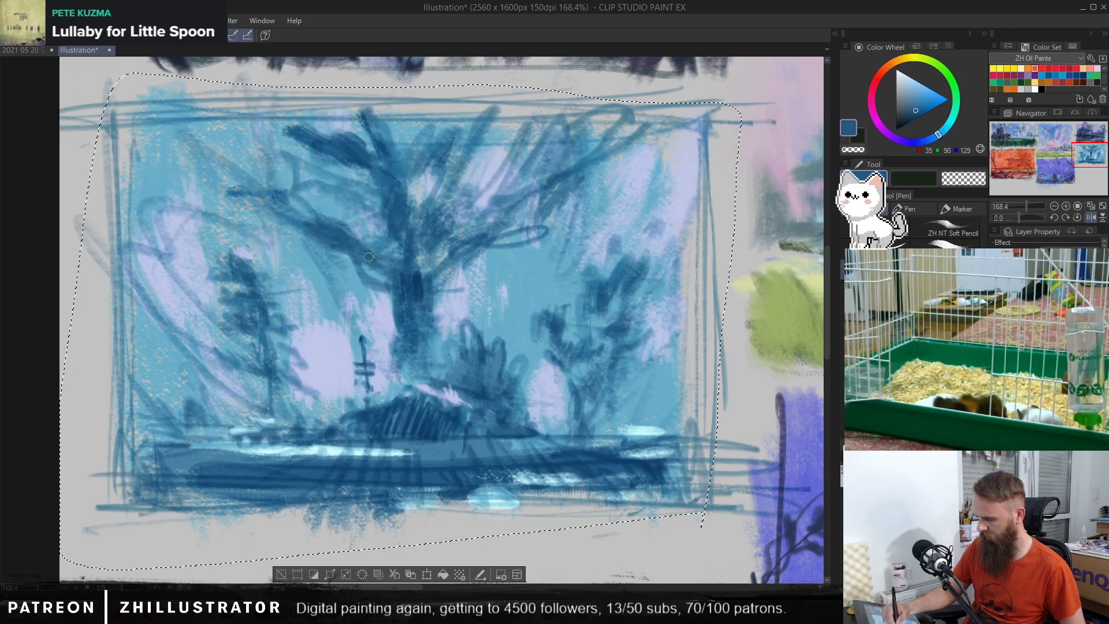
{"action": "left_click", "coordinate": [332, 227], "text": "alt"}
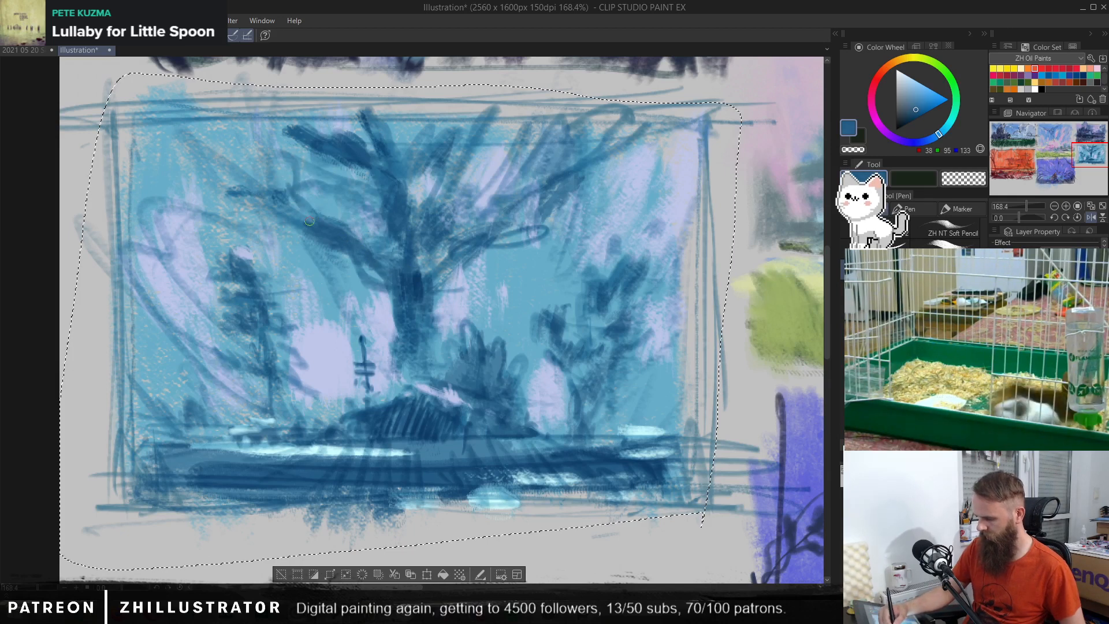
Step: Reinforce the small left tree, the right tree and the bush beside the hut with a sampled mid blue
{"action": "left_click", "coordinate": [254, 296], "text": "alt"}
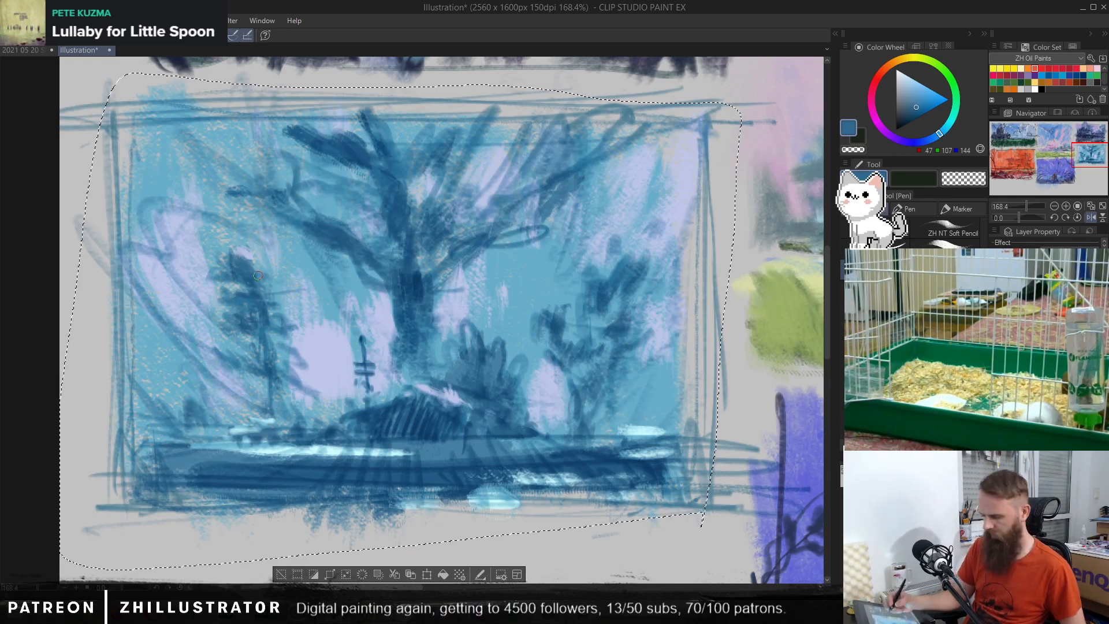
{"action": "left_click", "coordinate": [629, 276], "text": "alt"}
{"action": "left_click", "coordinate": [478, 359], "text": "alt"}
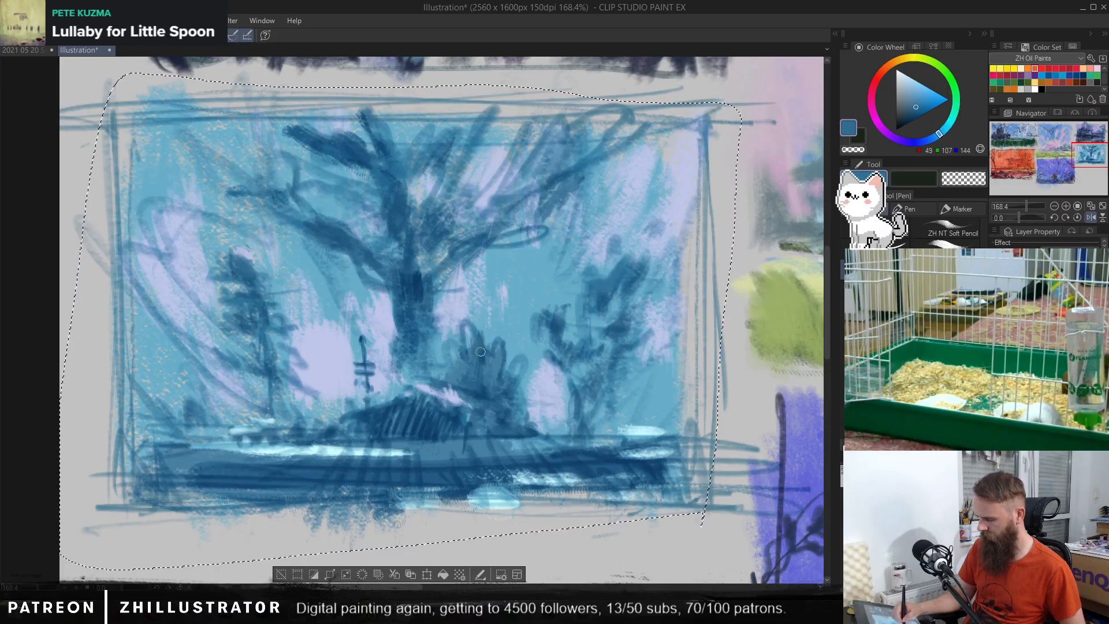
{"action": "mouse_move", "coordinate": [489, 359]}
{"action": "left_mouse_down"}
{"action": "mouse_move", "coordinate": [501, 343]}
{"action": "mouse_move", "coordinate": [499, 371]}
{"action": "left_mouse_up"}
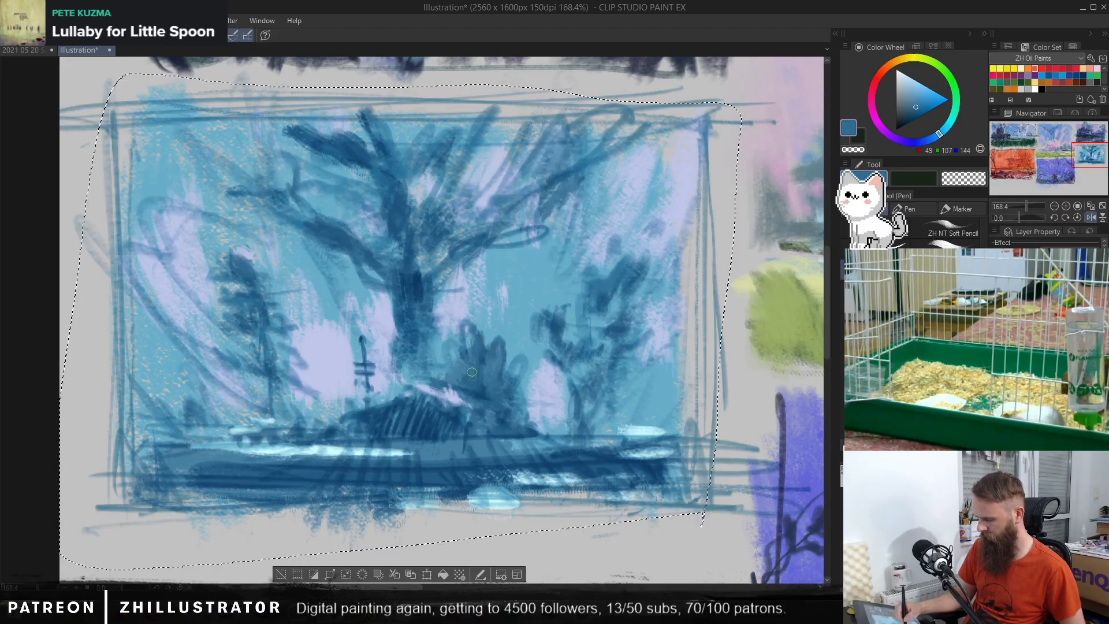
Step: Define the central trunk's left edge with sampled lavender and open a light blue gap between the upper left branches
{"action": "left_click", "coordinate": [391, 315], "text": "alt"}
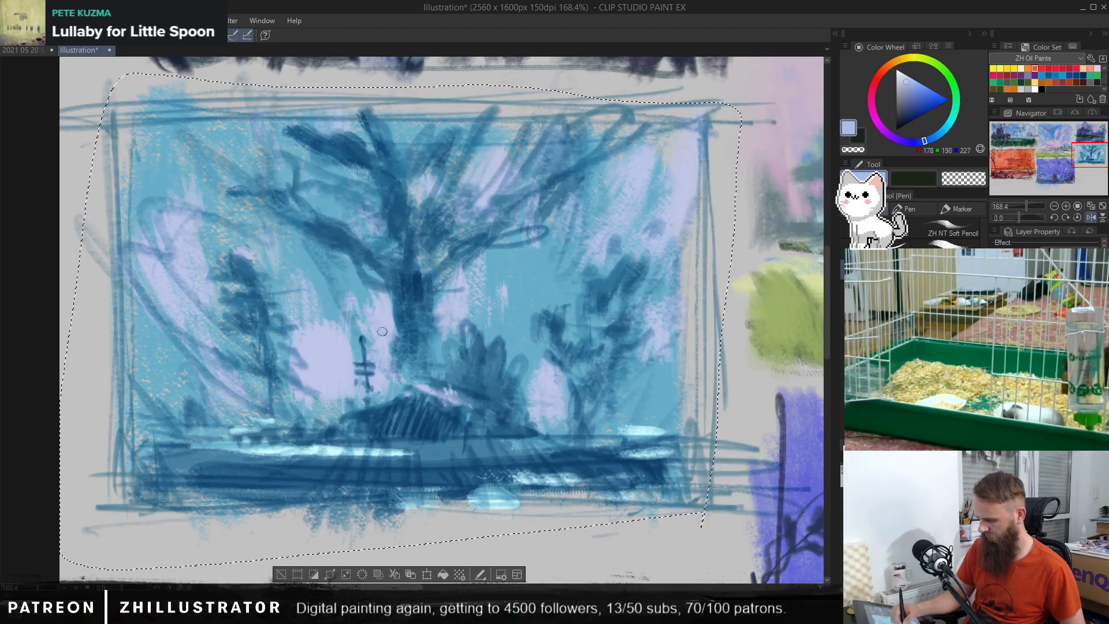
{"action": "left_click_drag", "start_coordinate": [393, 325], "coordinate": [398, 351]}
{"action": "mouse_move", "coordinate": [396, 303]}
{"action": "left_mouse_down"}
{"action": "mouse_move", "coordinate": [402, 339]}
{"action": "mouse_move", "coordinate": [405, 322]}
{"action": "left_mouse_up"}
{"action": "left_click", "coordinate": [414, 295], "text": "alt"}
{"action": "left_click", "coordinate": [350, 124], "text": "alt"}
{"action": "left_click_drag", "start_coordinate": [346, 127], "coordinate": [363, 147]}
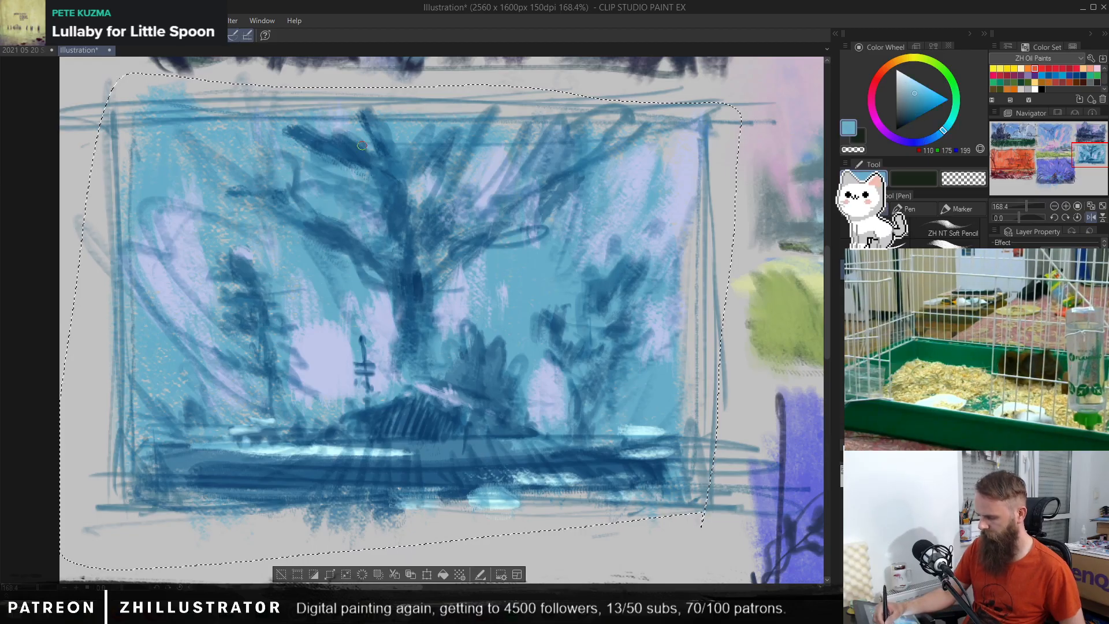
Step: Extend the central tree's upper left branches with thin dark twigs and trim the lower left limb with sampled light blue
{"action": "left_click", "coordinate": [329, 141], "text": "alt"}
{"action": "left_click_drag", "start_coordinate": [301, 132], "coordinate": [271, 105]}
{"action": "mouse_move", "coordinate": [281, 168]}
{"action": "left_mouse_down"}
{"action": "mouse_move", "coordinate": [257, 149]}
{"action": "mouse_move", "coordinate": [256, 180]}
{"action": "mouse_move", "coordinate": [242, 181]}
{"action": "mouse_move", "coordinate": [261, 142]}
{"action": "mouse_move", "coordinate": [283, 191]}
{"action": "mouse_move", "coordinate": [226, 168]}
{"action": "mouse_move", "coordinate": [205, 127]}
{"action": "left_mouse_up"}
{"action": "left_click", "coordinate": [324, 251], "text": "alt"}
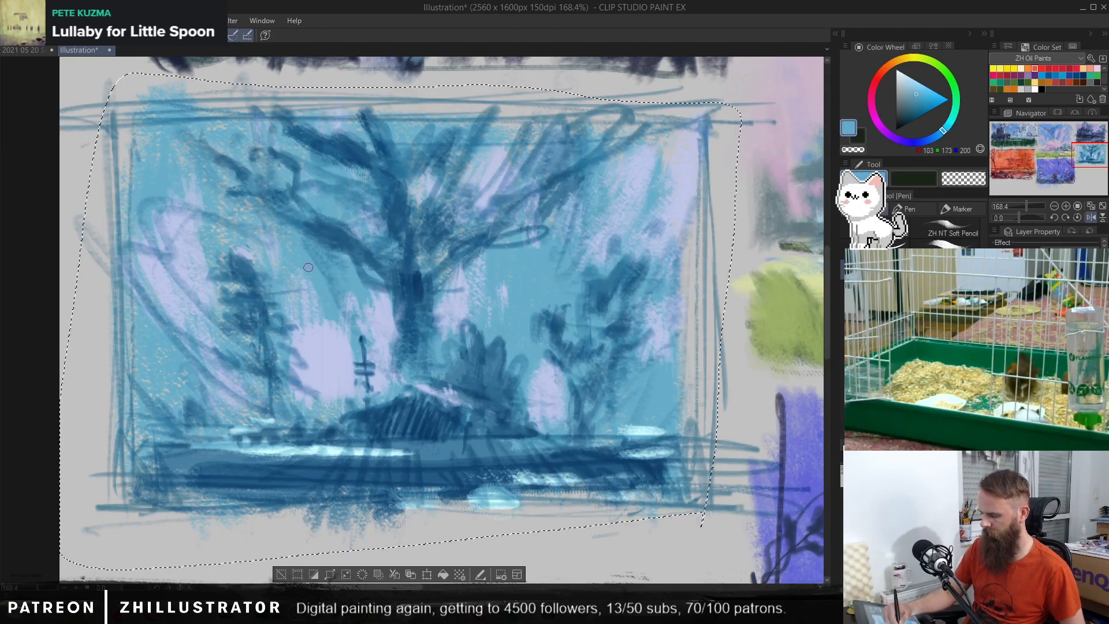
{"action": "left_click_drag", "start_coordinate": [305, 237], "coordinate": [342, 267]}
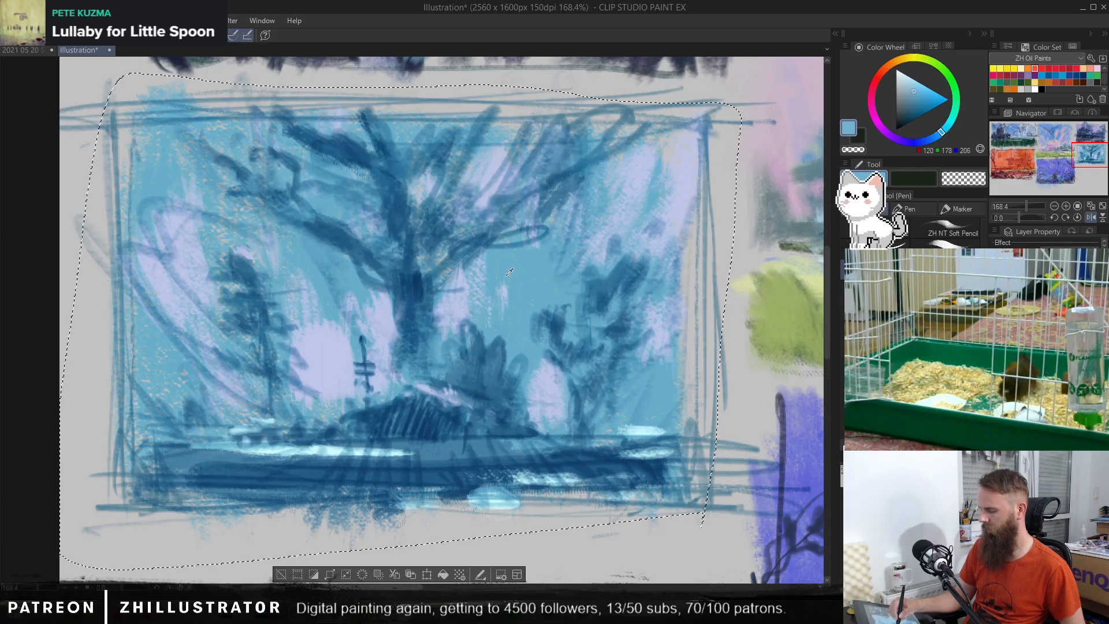
Step: Build up the central tree's right-hand branches with sampled dark blue, touching up the gap between them with pale blue
{"action": "left_click", "coordinate": [417, 218], "text": "alt"}
{"action": "left_click_drag", "start_coordinate": [443, 189], "coordinate": [429, 227]}
{"action": "left_click", "coordinate": [444, 167], "text": "alt"}
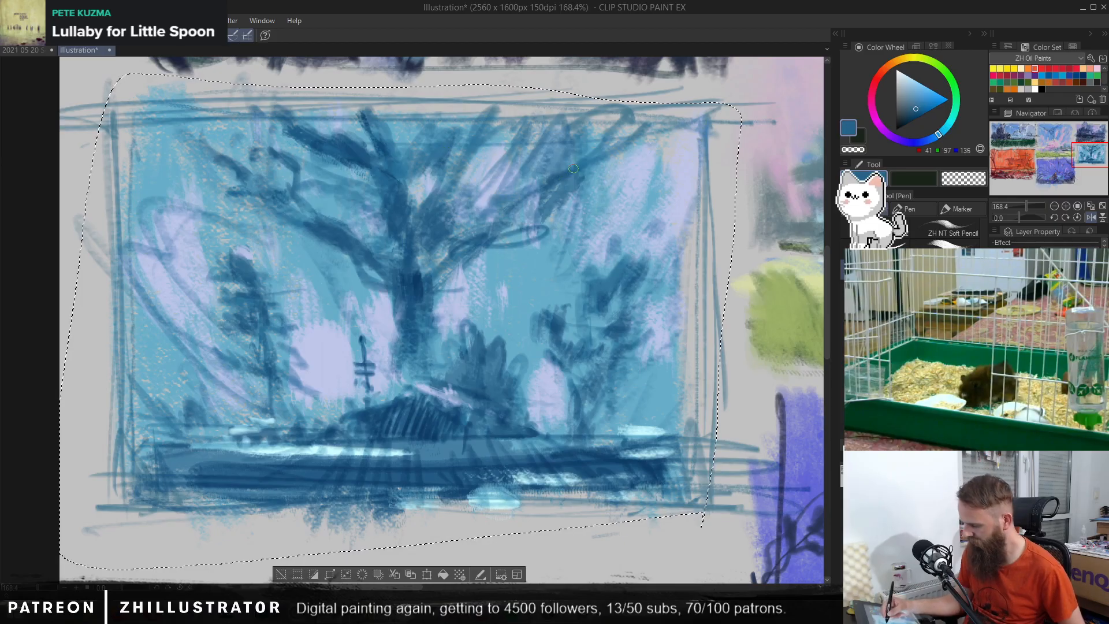
{"action": "left_click", "coordinate": [447, 231], "text": "alt"}
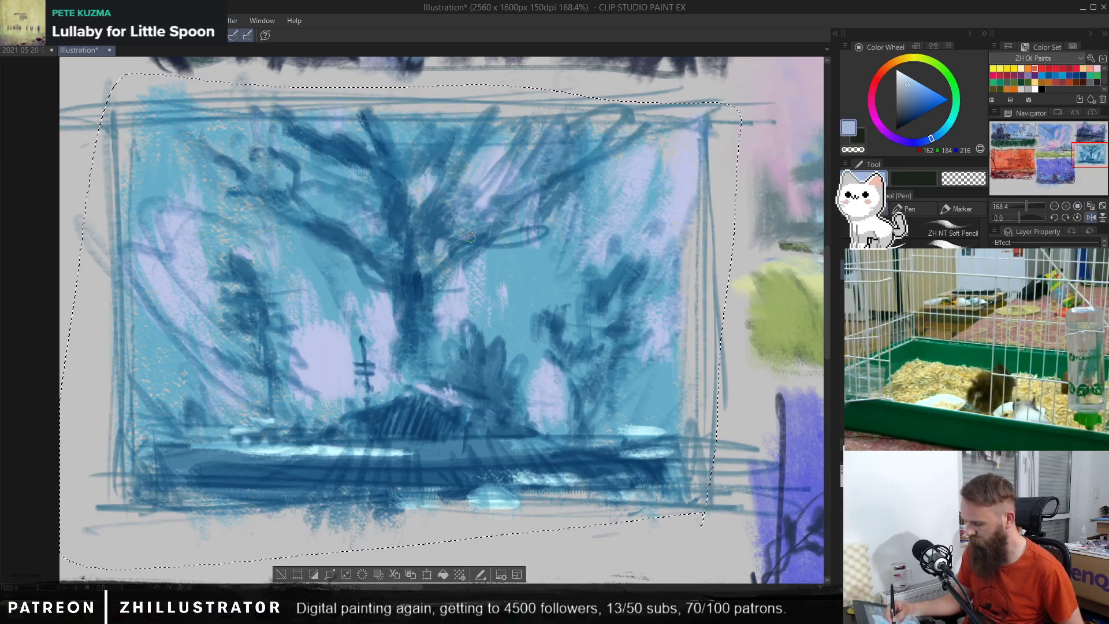
Step: Darken the central tree's upper trunk and fork with sampled deep blue, adding branches that spread up and to the right
{"action": "left_click", "coordinate": [425, 281], "text": "alt"}
{"action": "mouse_move", "coordinate": [410, 240]}
{"action": "left_mouse_down"}
{"action": "mouse_move", "coordinate": [398, 197]}
{"action": "mouse_move", "coordinate": [416, 250]}
{"action": "left_mouse_up"}
{"action": "left_click_drag", "start_coordinate": [417, 140], "coordinate": [415, 162]}
{"action": "left_click_drag", "start_coordinate": [439, 125], "coordinate": [402, 185]}
{"action": "left_click_drag", "start_coordinate": [402, 143], "coordinate": [409, 200]}
{"action": "mouse_move", "coordinate": [490, 170]}
{"action": "left_mouse_down"}
{"action": "mouse_move", "coordinate": [522, 161]}
{"action": "mouse_move", "coordinate": [483, 141]}
{"action": "mouse_move", "coordinate": [546, 132]}
{"action": "mouse_move", "coordinate": [561, 151]}
{"action": "mouse_move", "coordinate": [599, 148]}
{"action": "left_mouse_up"}
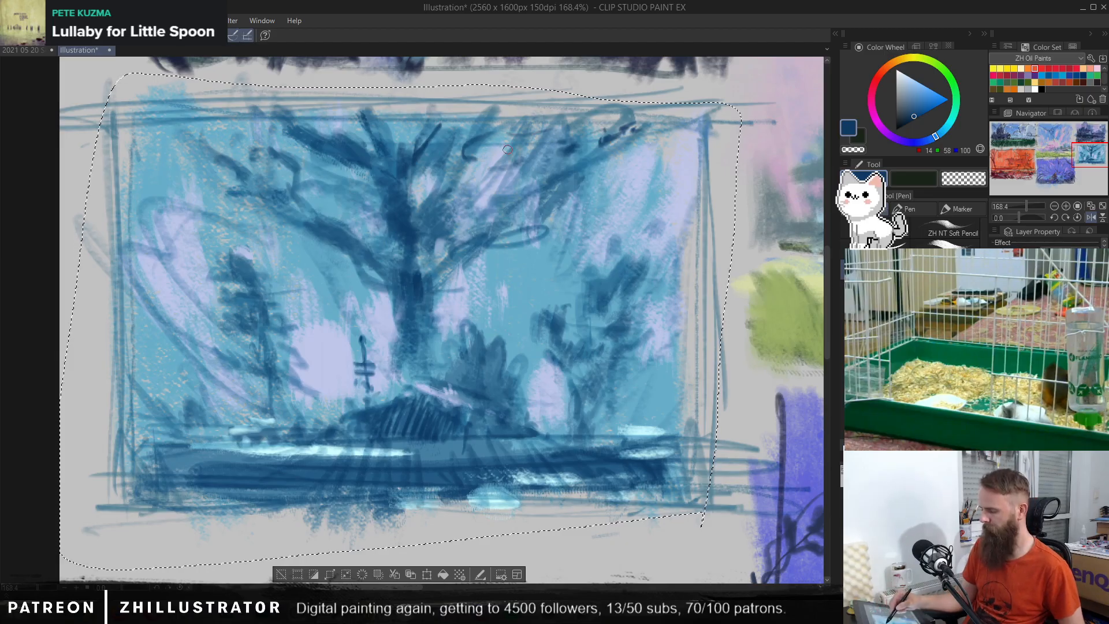
{"action": "mouse_move", "coordinate": [470, 161]}
{"action": "left_mouse_down"}
{"action": "mouse_move", "coordinate": [446, 178]}
{"action": "mouse_move", "coordinate": [488, 142]}
{"action": "left_mouse_up"}
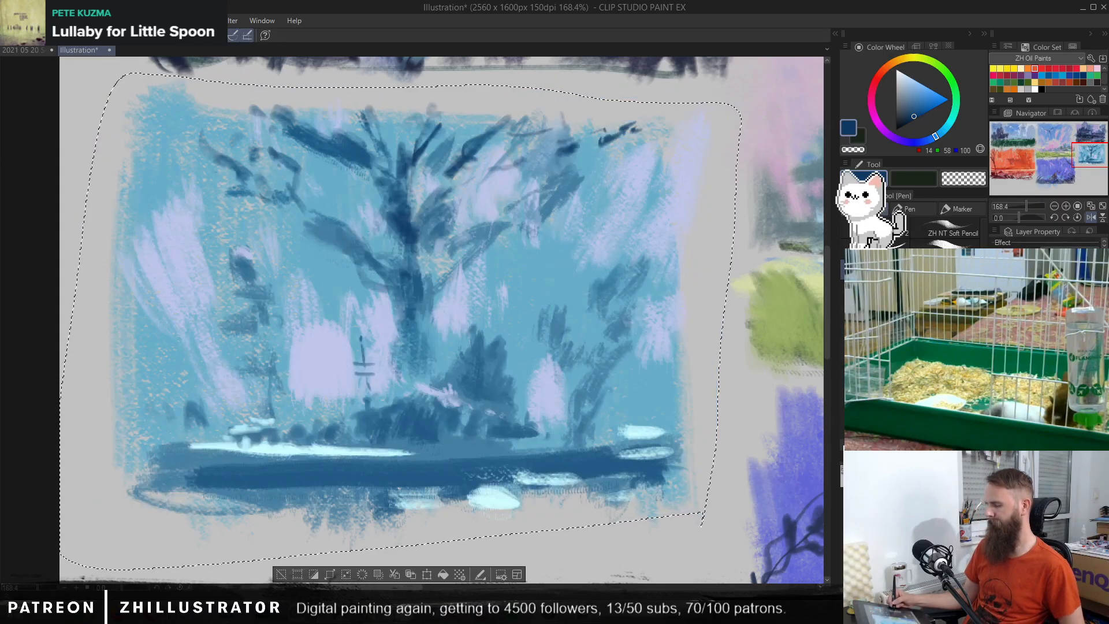
{"action": "key", "text": "ctrl+z"}
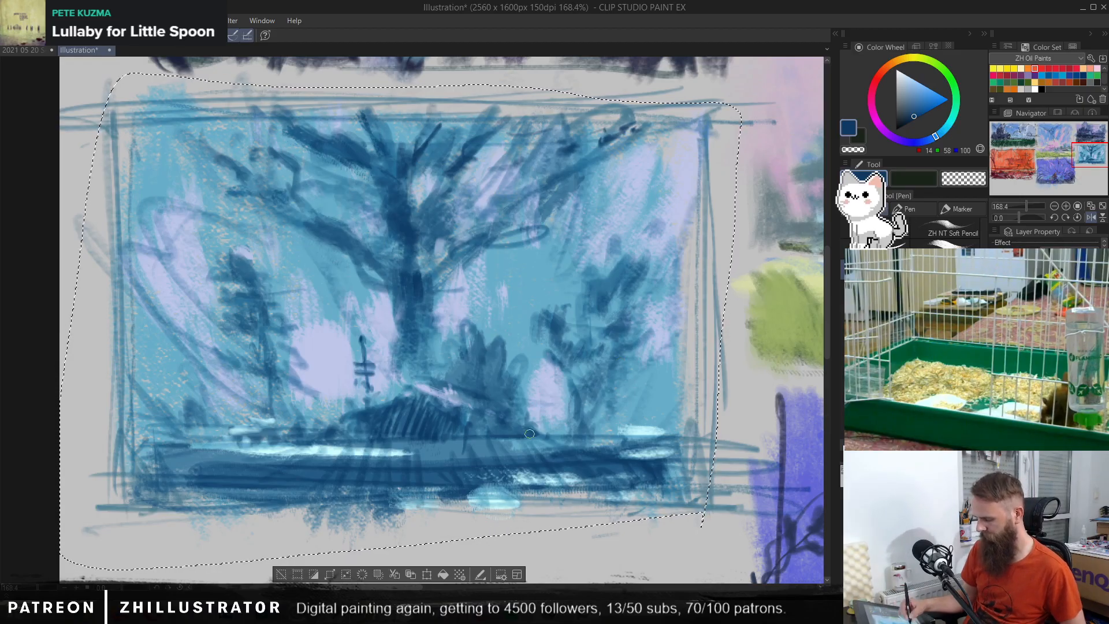
Step: Try a pale blue mist band across the hut's base and shoreline using a sampled periwinkle blue
{"action": "left_click", "coordinate": [442, 409], "text": "alt"}
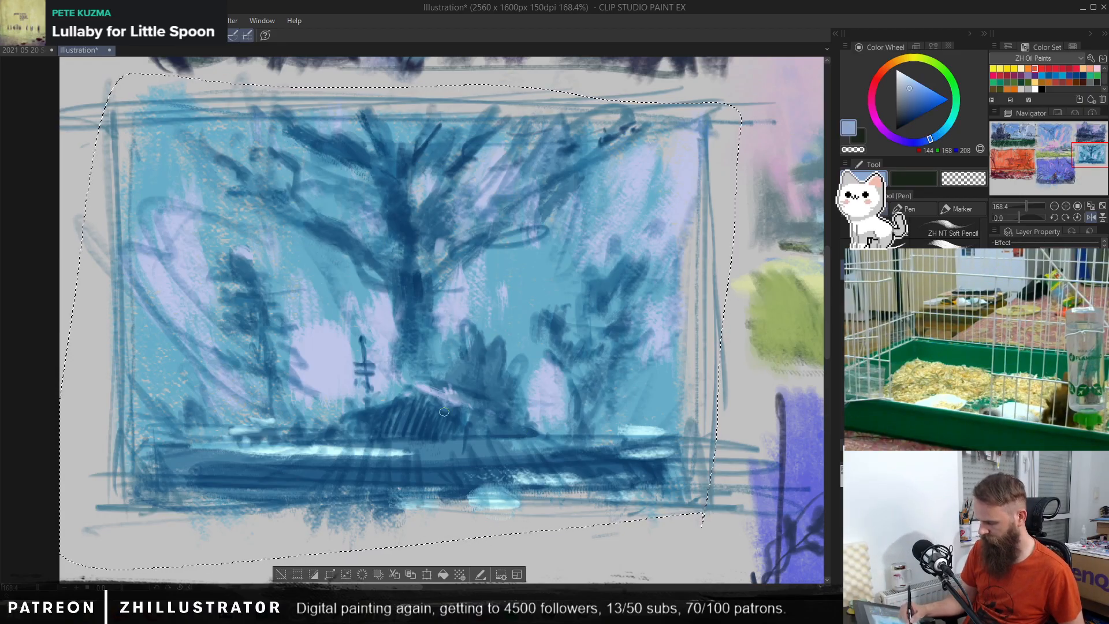
{"action": "left_click_drag", "start_coordinate": [235, 439], "coordinate": [249, 442]}
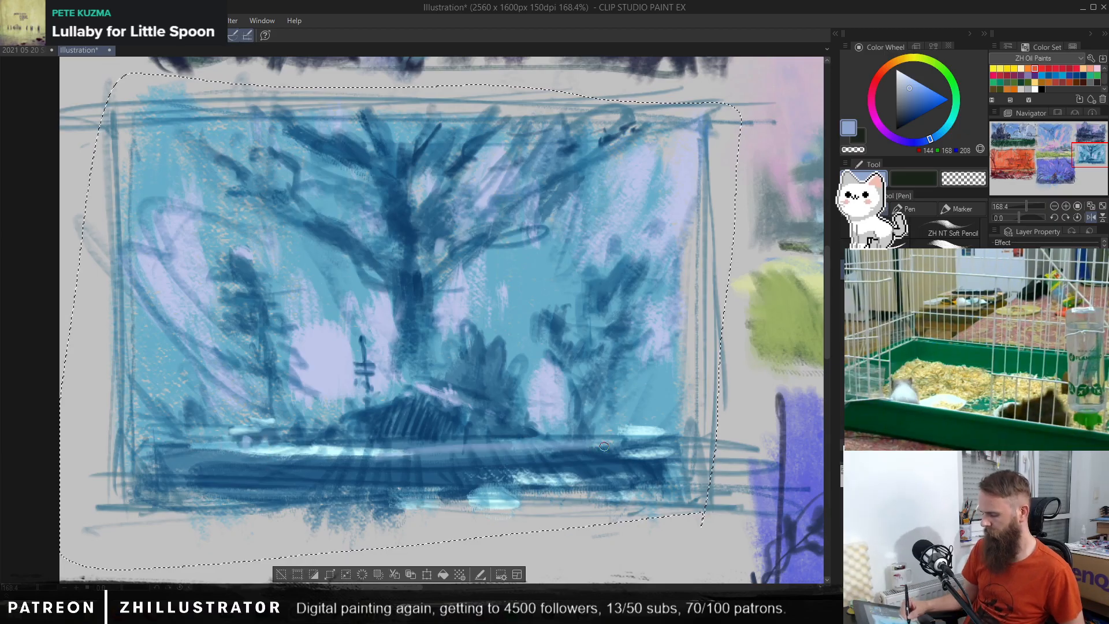
{"action": "mouse_move", "coordinate": [308, 442]}
{"action": "left_mouse_down"}
{"action": "mouse_move", "coordinate": [513, 427]}
{"action": "mouse_move", "coordinate": [356, 445]}
{"action": "mouse_move", "coordinate": [540, 438]}
{"action": "mouse_move", "coordinate": [452, 446]}
{"action": "mouse_move", "coordinate": [550, 424]}
{"action": "left_mouse_up"}
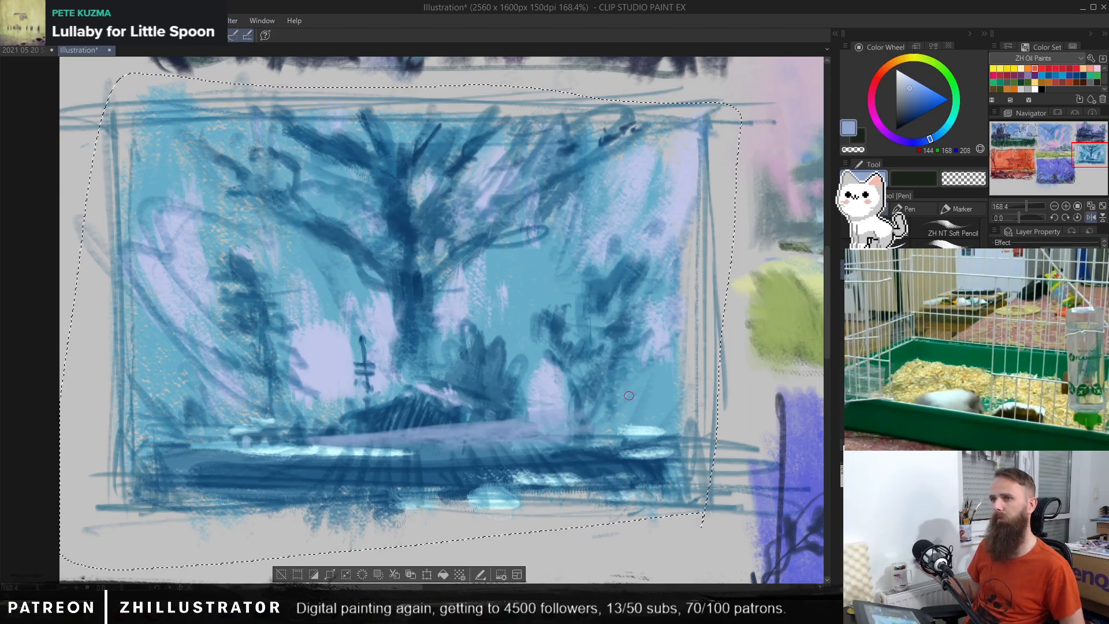
{"action": "key", "text": "ctrl+z"}
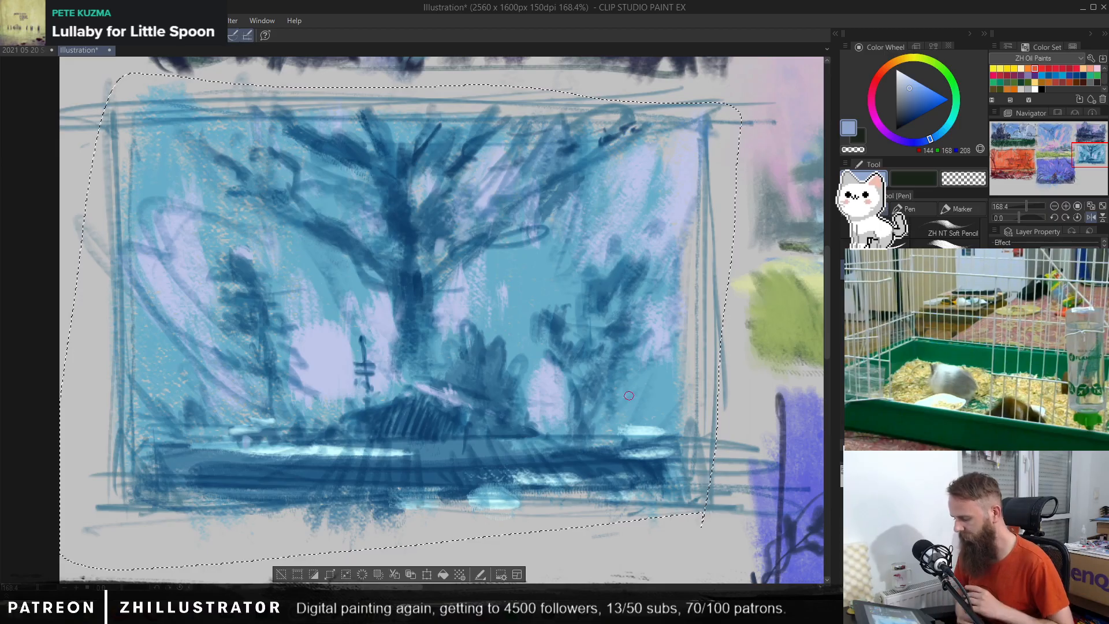
Step: Try adding dark desaturated blue vertical strokes to the trunk of the left background tree
{"action": "left_click", "coordinate": [427, 297], "text": "alt"}
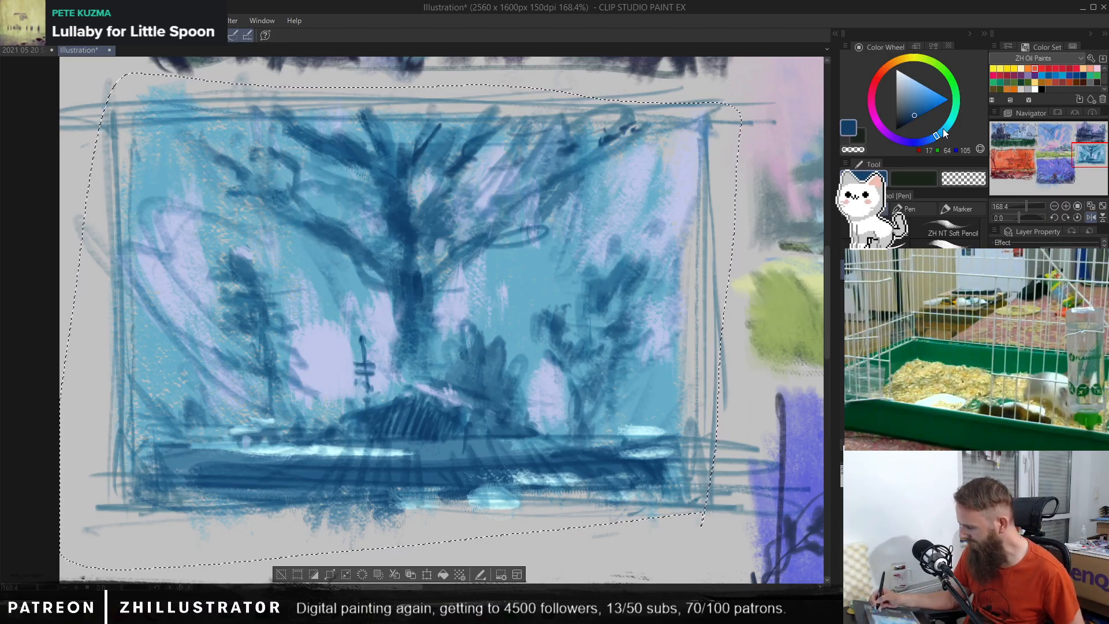
{"action": "left_click", "coordinate": [905, 117]}
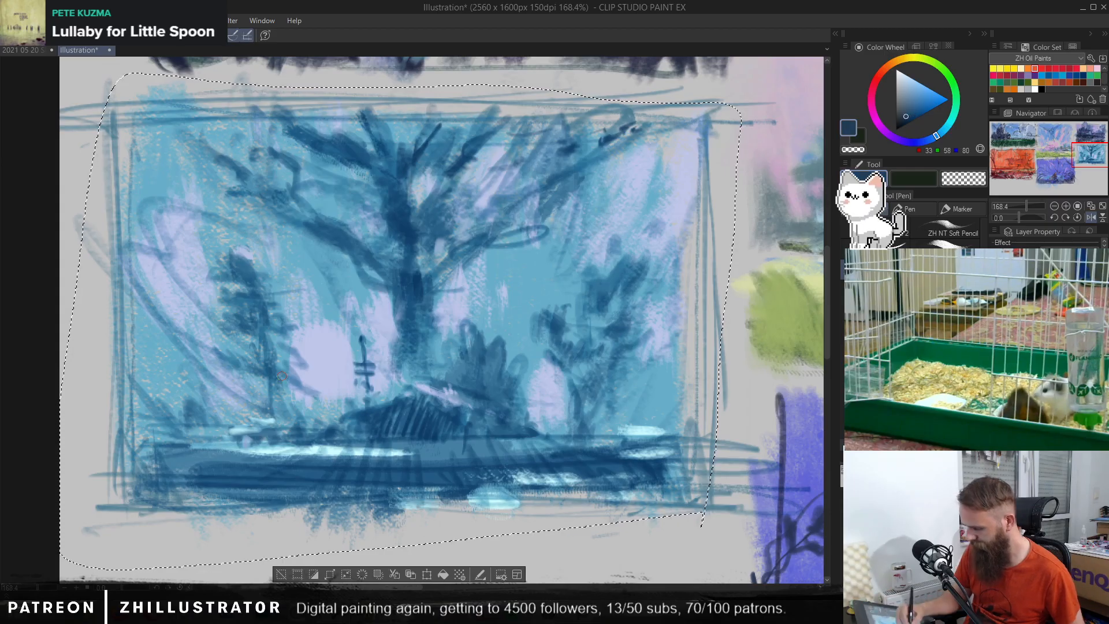
{"action": "left_click_drag", "start_coordinate": [269, 354], "coordinate": [272, 407]}
{"action": "mouse_move", "coordinate": [256, 327]}
{"action": "left_mouse_down"}
{"action": "mouse_move", "coordinate": [277, 431]}
{"action": "mouse_move", "coordinate": [259, 356]}
{"action": "left_mouse_up"}
{"action": "key", "text": "ctrl+z"}
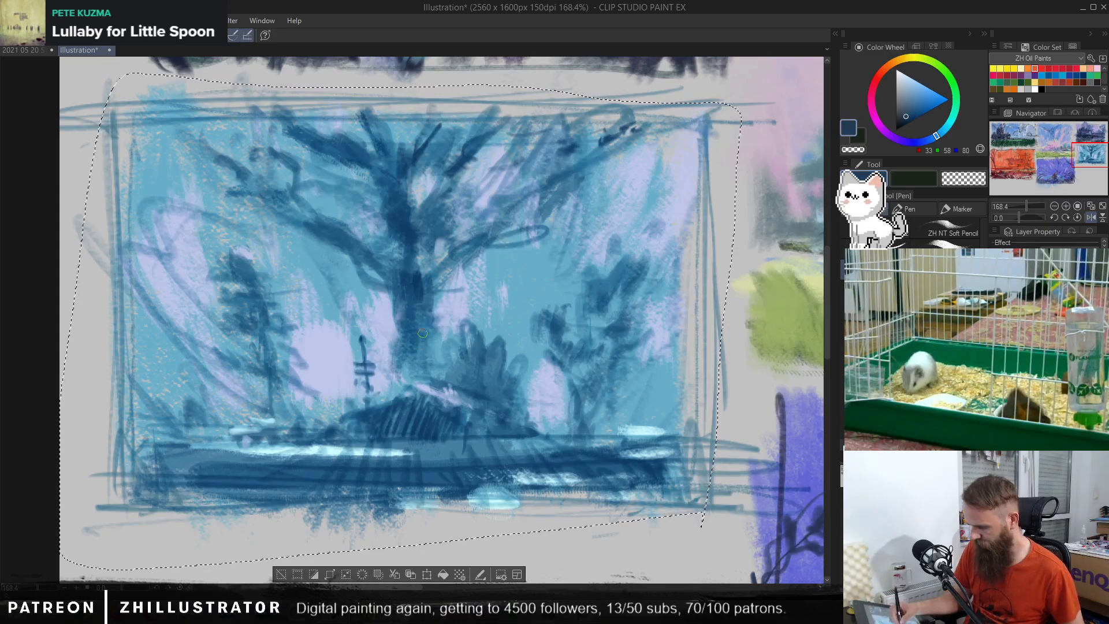
Step: Try darkening the central tree's trunk and the area above the hut roof with the muted dark blue
{"action": "mouse_move", "coordinate": [414, 292]}
{"action": "left_mouse_down"}
{"action": "mouse_move", "coordinate": [411, 252]}
{"action": "mouse_move", "coordinate": [398, 273]}
{"action": "left_mouse_up"}
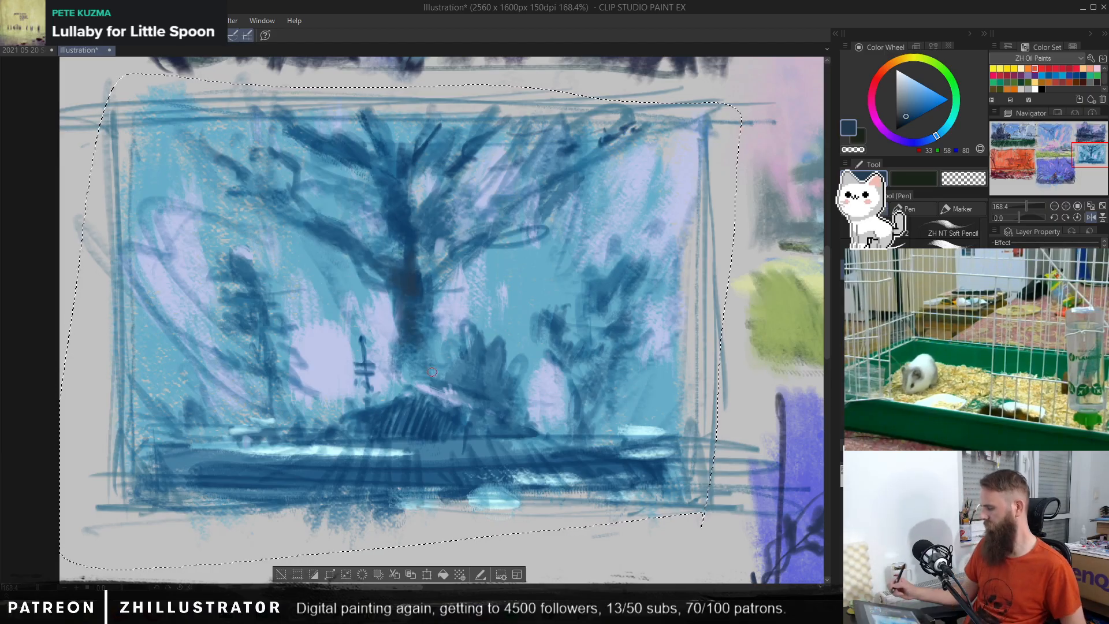
{"action": "key", "text": "ctrl+z"}
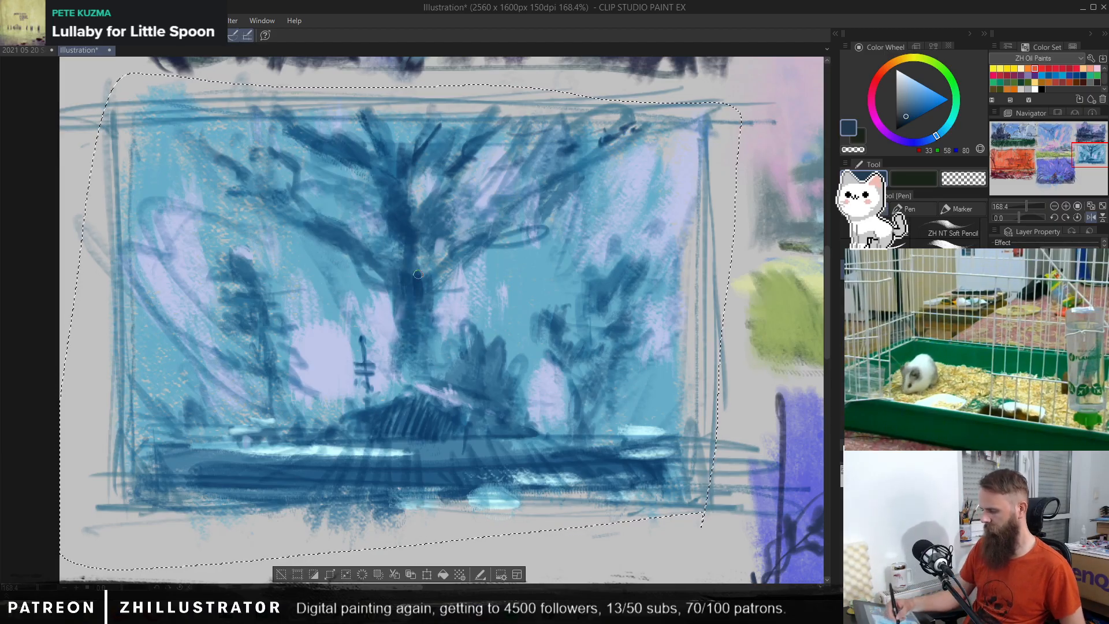
{"action": "left_click_drag", "start_coordinate": [420, 241], "coordinate": [409, 311]}
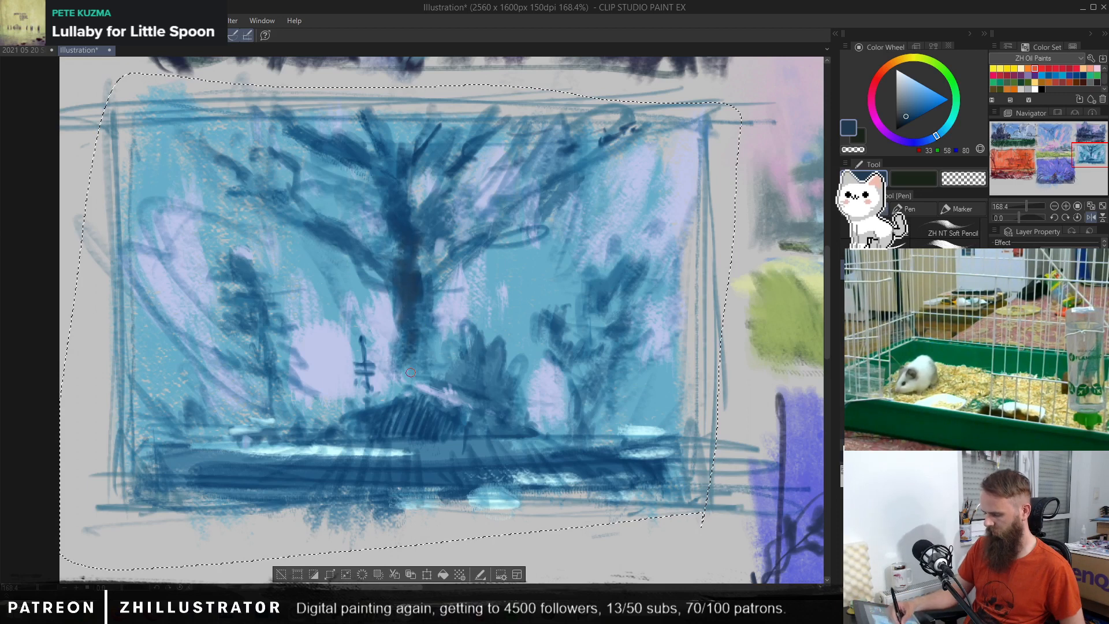
{"action": "left_click_drag", "start_coordinate": [411, 372], "coordinate": [457, 388]}
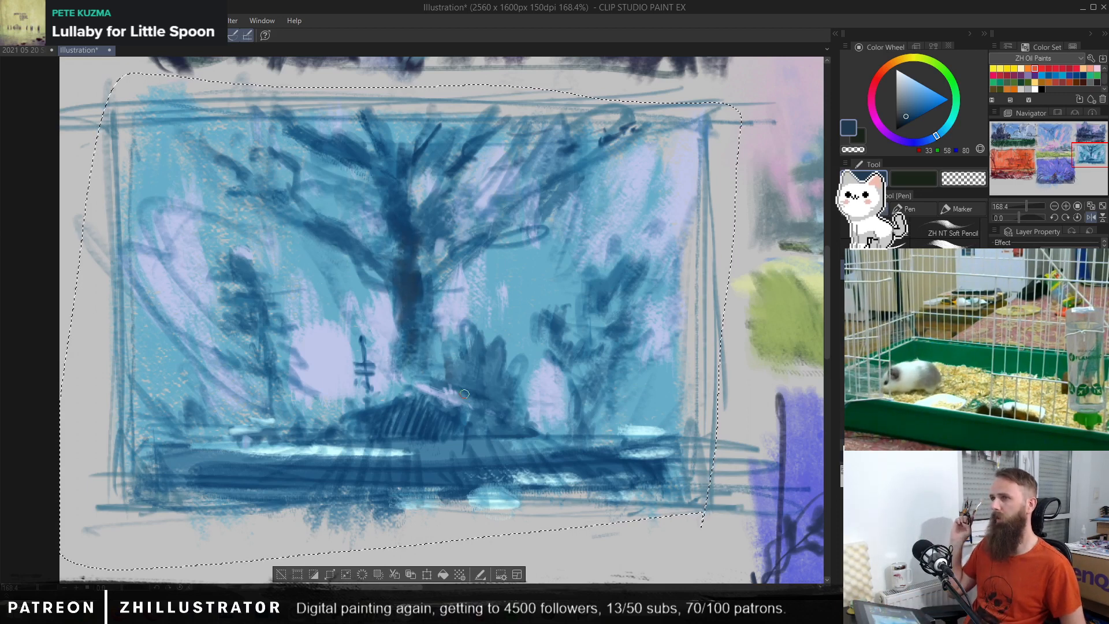
{"action": "key", "text": "ctrl+z"}
{"action": "key", "text": "ctrl+z"}
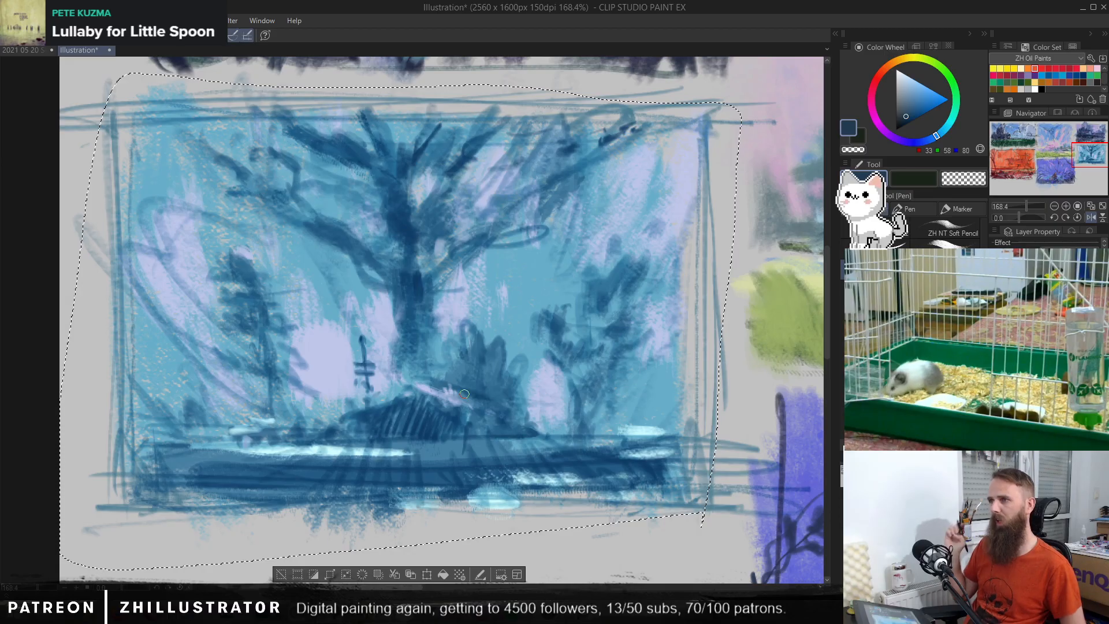
Step: Block in the hut's front with a muted grey-teal and extend the mass towards both sides
{"action": "left_click", "coordinate": [392, 451], "text": "alt"}
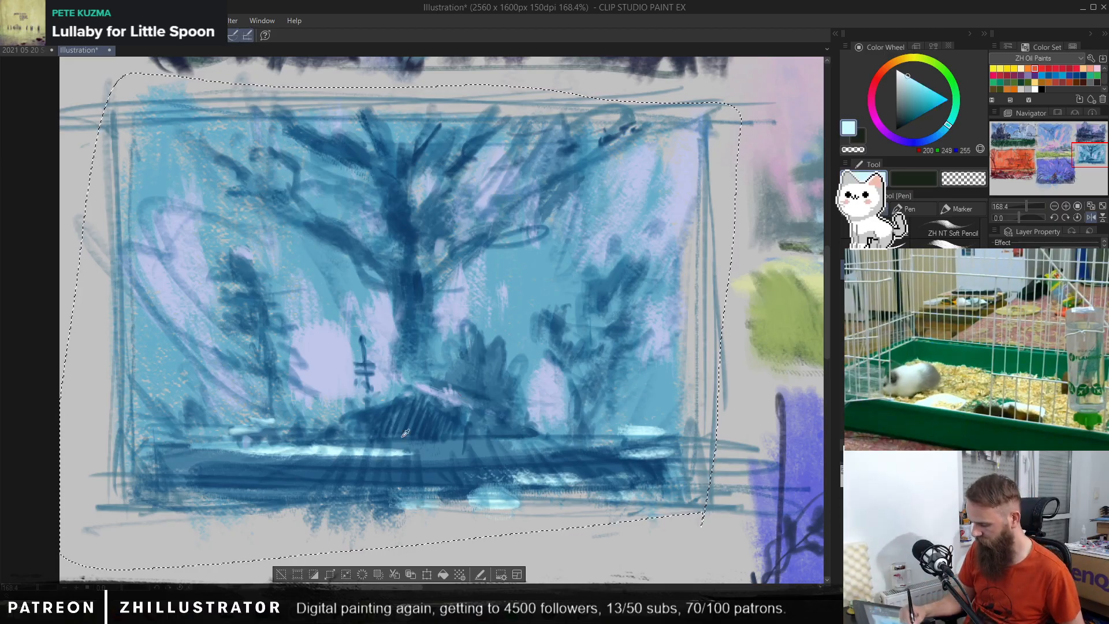
{"action": "left_click", "coordinate": [433, 407], "text": "alt"}
{"action": "left_click", "coordinate": [906, 110]}
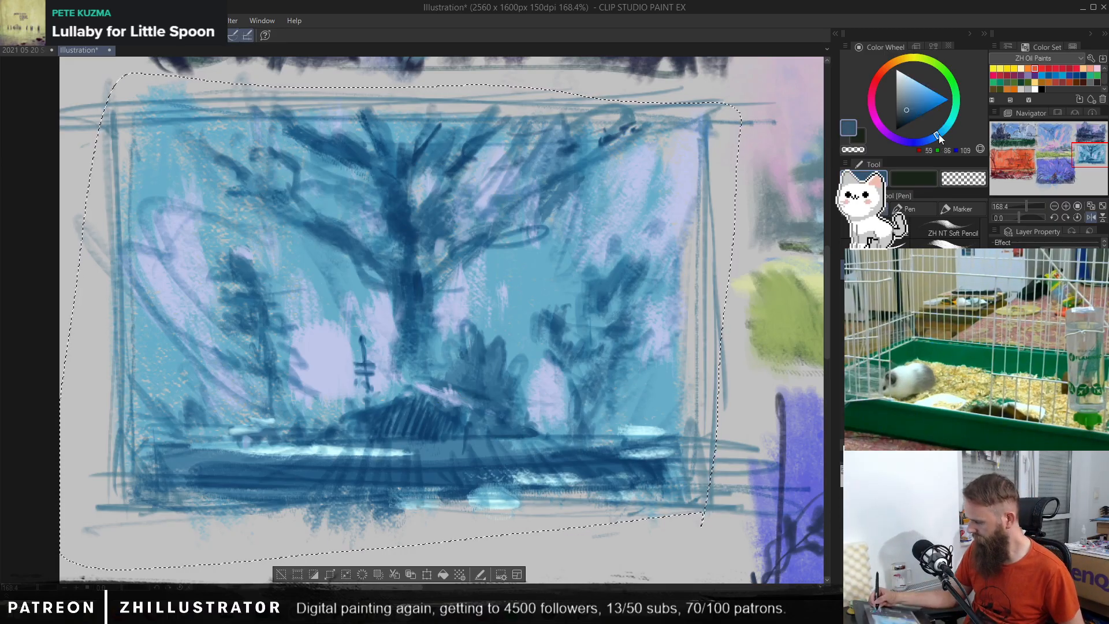
{"action": "left_click", "coordinate": [945, 129]}
{"action": "mouse_move", "coordinate": [445, 413]}
{"action": "left_mouse_down"}
{"action": "mouse_move", "coordinate": [414, 398]}
{"action": "mouse_move", "coordinate": [409, 434]}
{"action": "mouse_move", "coordinate": [396, 405]}
{"action": "mouse_move", "coordinate": [390, 437]}
{"action": "mouse_move", "coordinate": [376, 422]}
{"action": "mouse_move", "coordinate": [462, 434]}
{"action": "left_mouse_up"}
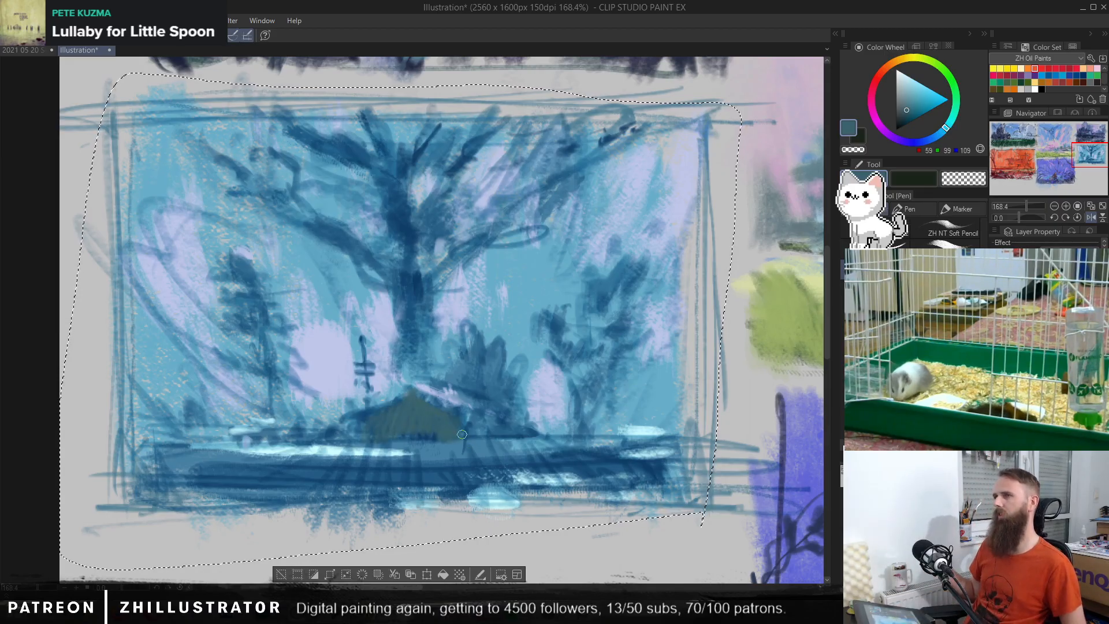
{"action": "left_click", "coordinate": [385, 423], "text": "alt"}
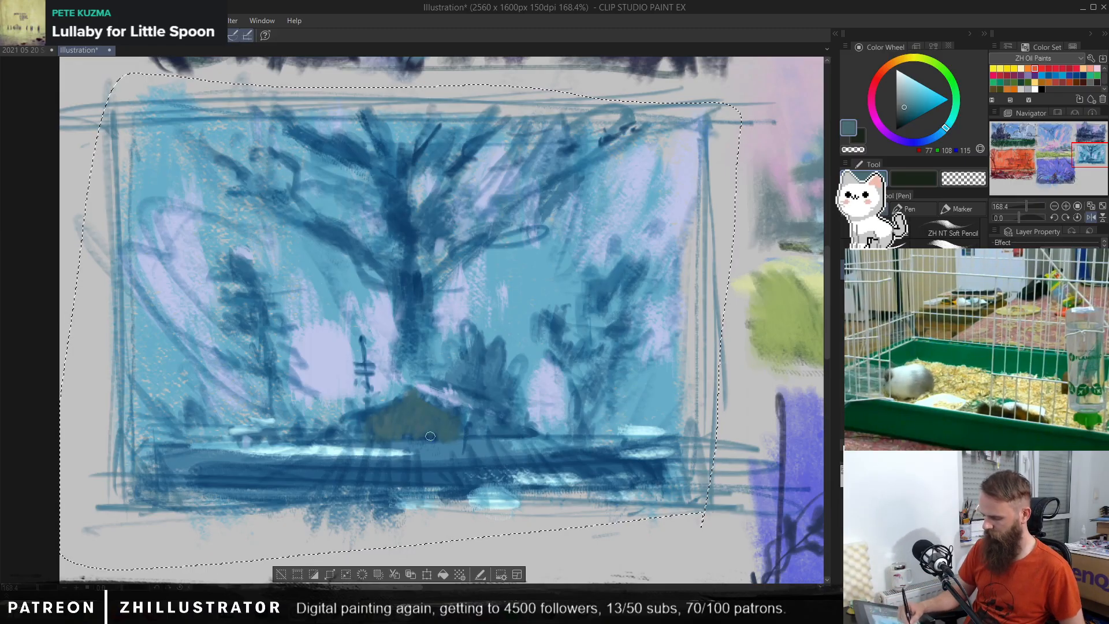
{"action": "mouse_move", "coordinate": [463, 423]}
{"action": "left_mouse_down"}
{"action": "mouse_move", "coordinate": [508, 439]}
{"action": "mouse_move", "coordinate": [507, 426]}
{"action": "left_mouse_up"}
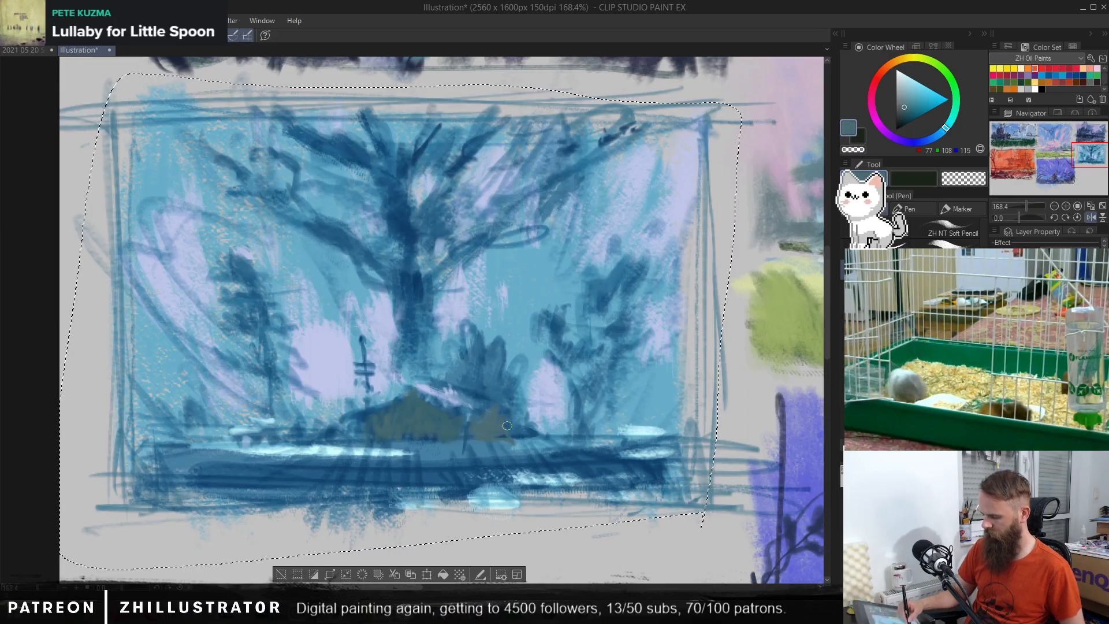
{"action": "left_click_drag", "start_coordinate": [334, 426], "coordinate": [363, 420]}
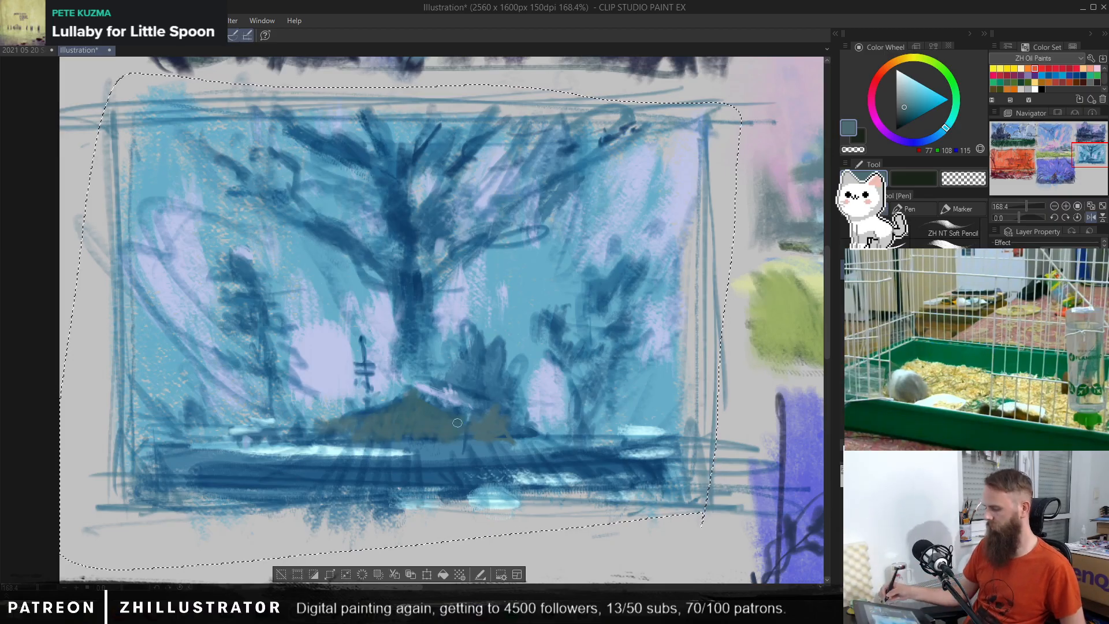
Step: Shade the hut with dark blue, adding vertical wall strokes, roof edges and a darker left end
{"action": "left_click", "coordinate": [906, 118]}
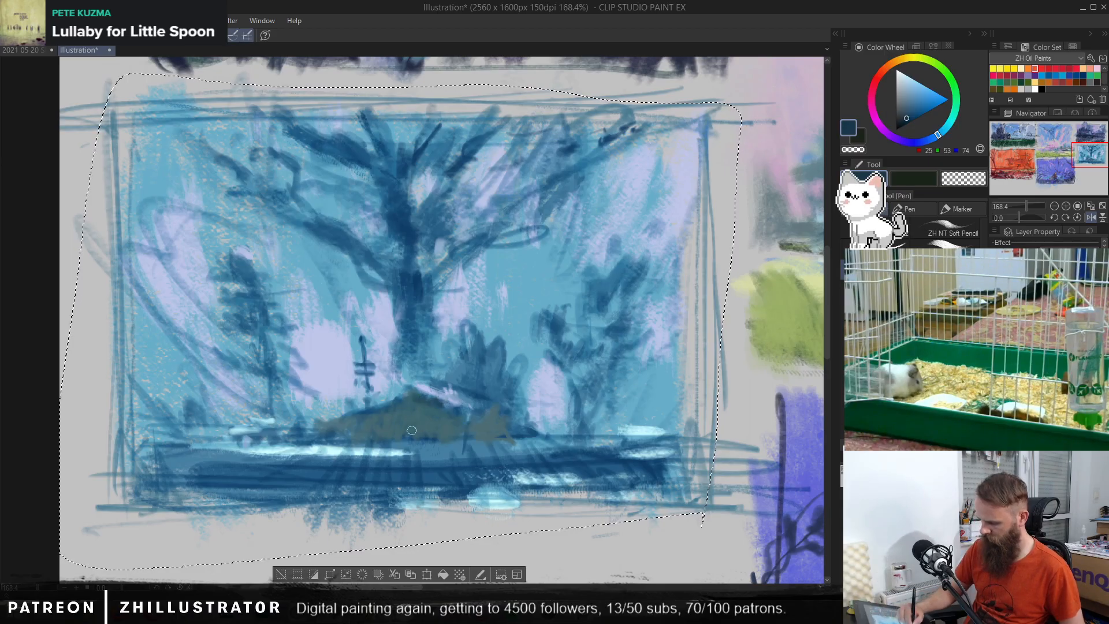
{"action": "mouse_move", "coordinate": [393, 416]}
{"action": "left_mouse_down"}
{"action": "mouse_move", "coordinate": [412, 439]}
{"action": "mouse_move", "coordinate": [431, 414]}
{"action": "mouse_move", "coordinate": [434, 437]}
{"action": "mouse_move", "coordinate": [431, 426]}
{"action": "mouse_move", "coordinate": [485, 439]}
{"action": "left_mouse_up"}
{"action": "left_click_drag", "start_coordinate": [380, 430], "coordinate": [377, 444]}
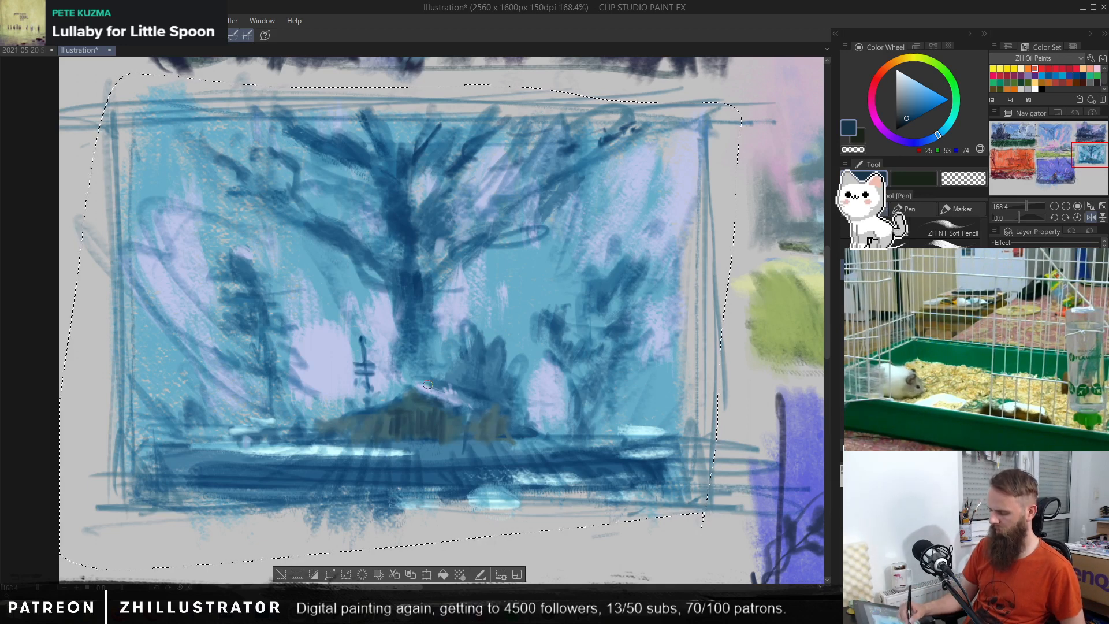
{"action": "left_click_drag", "start_coordinate": [390, 405], "coordinate": [363, 423]}
{"action": "left_click_drag", "start_coordinate": [461, 412], "coordinate": [460, 416]}
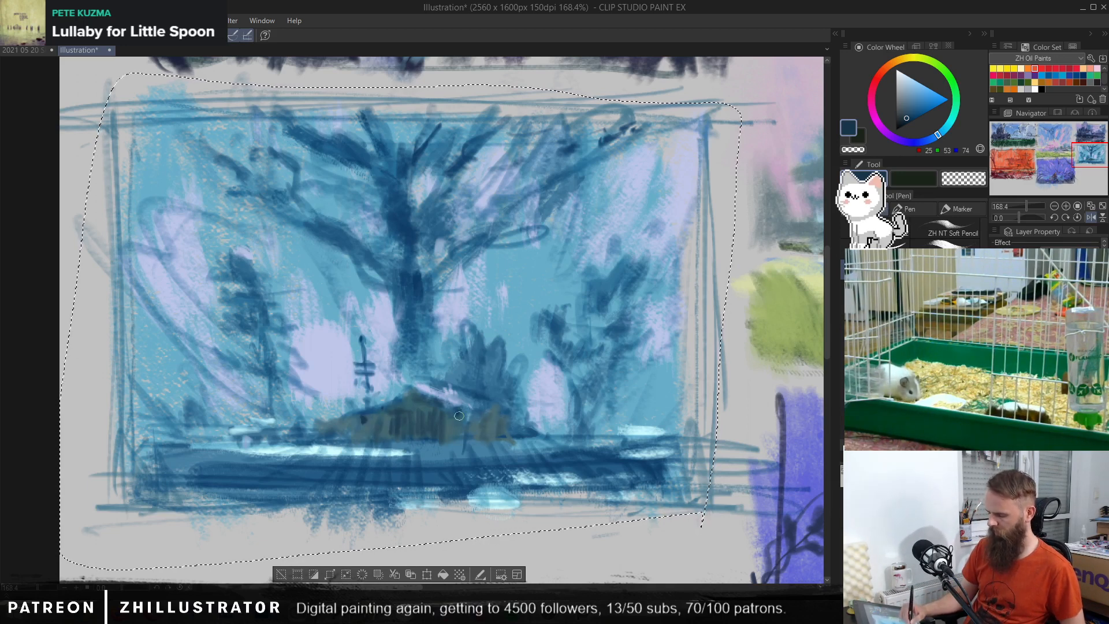
{"action": "mouse_move", "coordinate": [351, 424]}
{"action": "left_mouse_down"}
{"action": "mouse_move", "coordinate": [372, 411]}
{"action": "mouse_move", "coordinate": [347, 421]}
{"action": "mouse_move", "coordinate": [353, 442]}
{"action": "mouse_move", "coordinate": [343, 422]}
{"action": "mouse_move", "coordinate": [337, 437]}
{"action": "mouse_move", "coordinate": [305, 426]}
{"action": "left_mouse_up"}
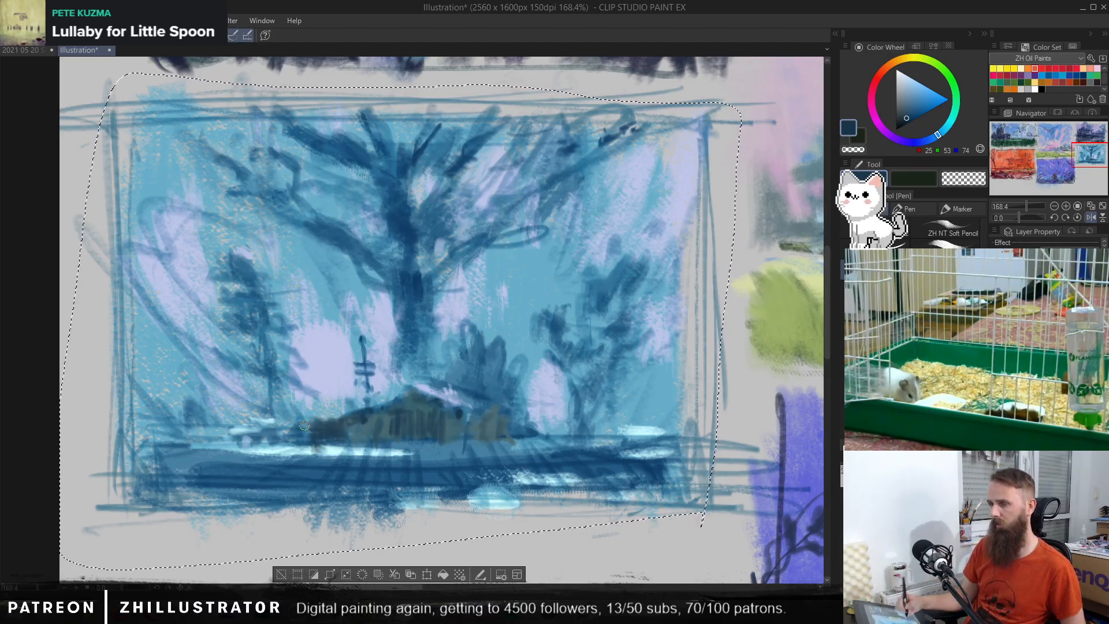
{"action": "left_click", "coordinate": [467, 415], "text": "alt"}
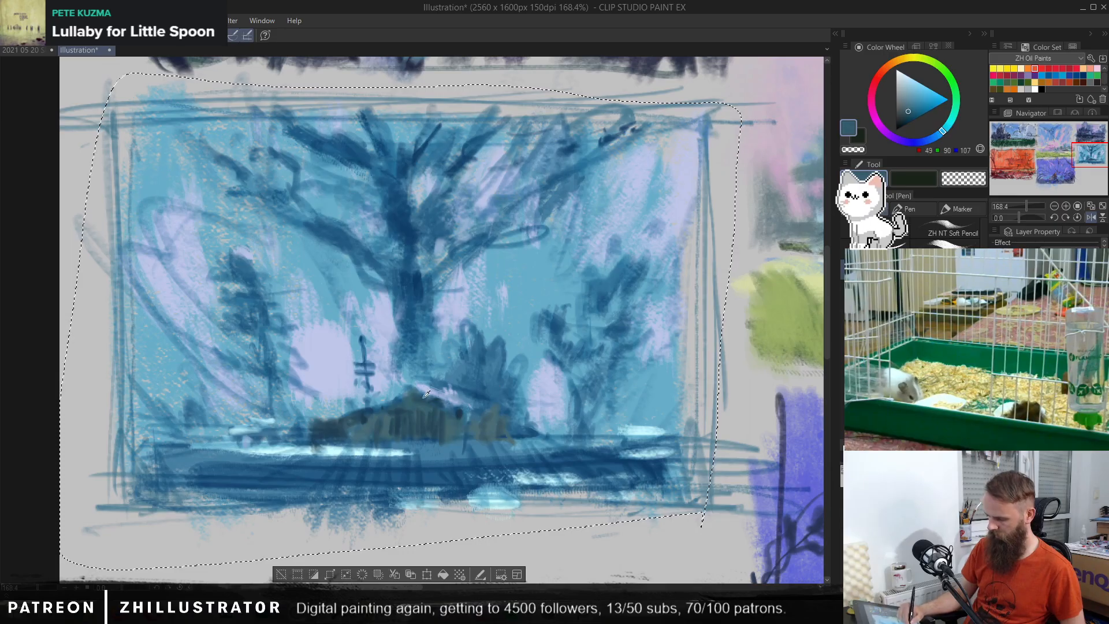
{"action": "left_click", "coordinate": [444, 400], "text": "alt"}
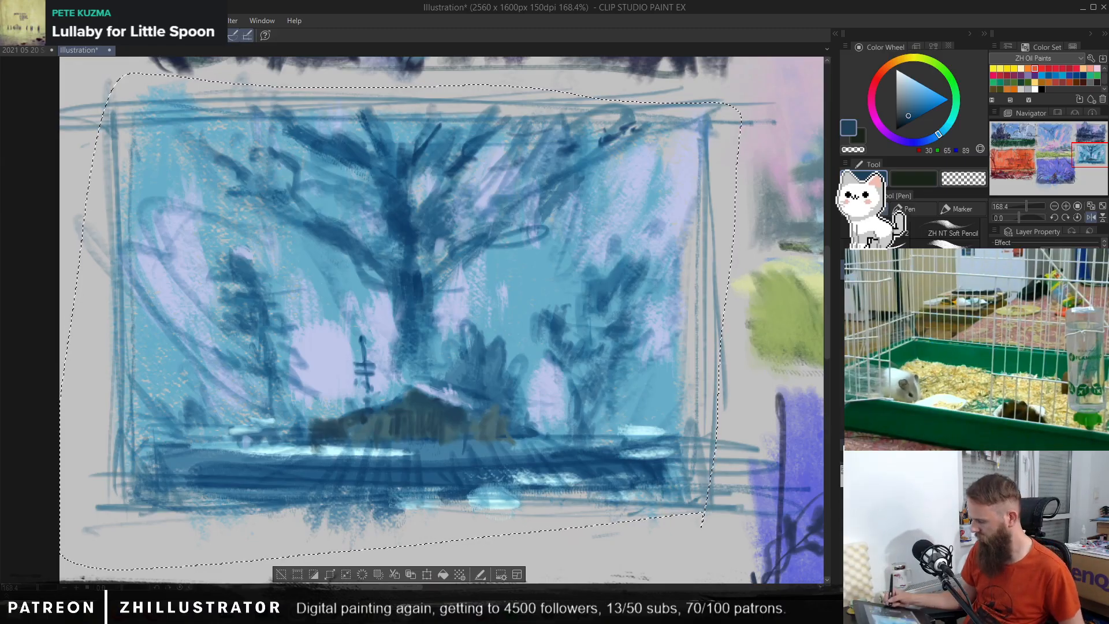
Step: Try scribbling sampled pale lavender across the full width of the hut's walls
{"action": "left_click", "coordinate": [996, 370]}
{"action": "left_click", "coordinate": [996, 369]}
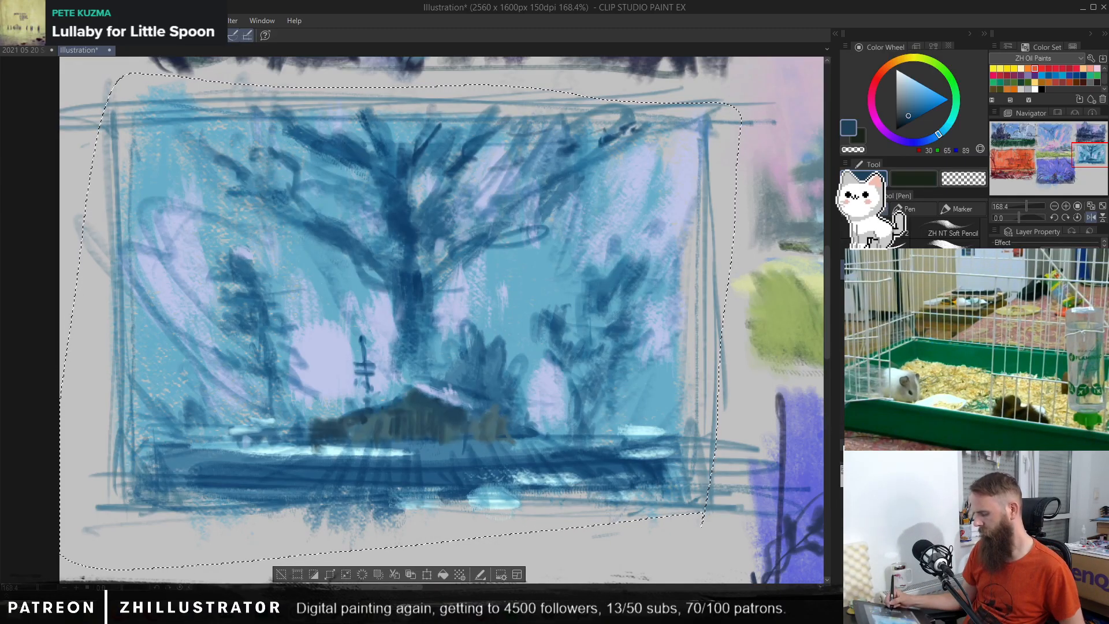
{"action": "left_click", "coordinate": [462, 308], "text": "alt"}
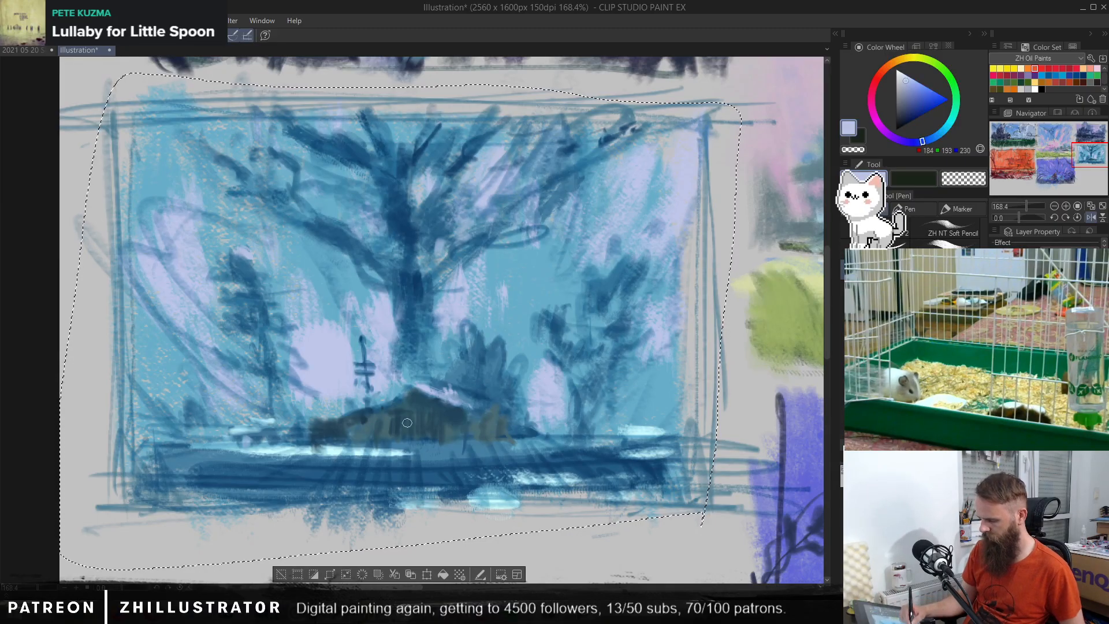
{"action": "mouse_move", "coordinate": [372, 421]}
{"action": "left_mouse_down"}
{"action": "mouse_move", "coordinate": [335, 432]}
{"action": "mouse_move", "coordinate": [358, 438]}
{"action": "mouse_move", "coordinate": [438, 417]}
{"action": "mouse_move", "coordinate": [427, 415]}
{"action": "mouse_move", "coordinate": [437, 437]}
{"action": "mouse_move", "coordinate": [457, 417]}
{"action": "mouse_move", "coordinate": [459, 440]}
{"action": "mouse_move", "coordinate": [489, 421]}
{"action": "left_mouse_up"}
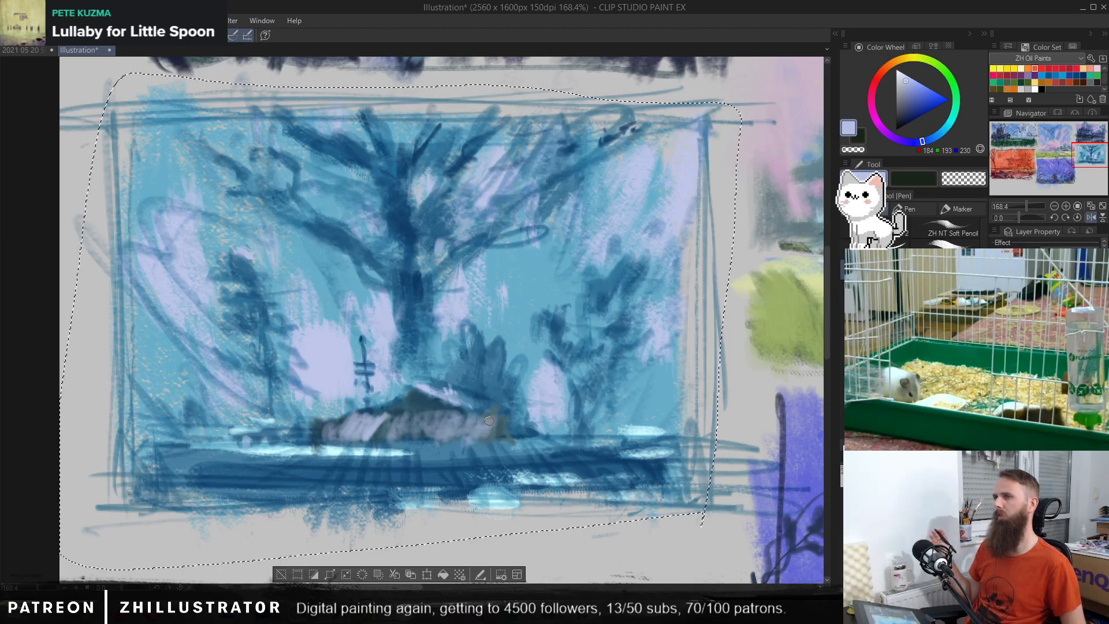
{"action": "key", "text": "ctrl+z"}
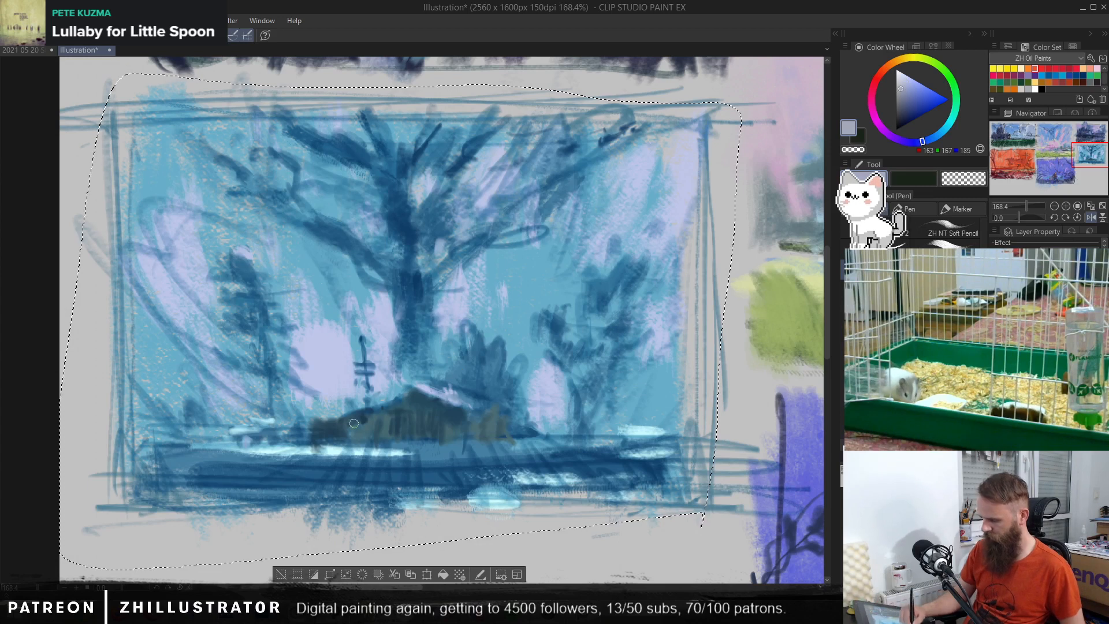
Step: Paint the hut's walls with muted grey-lavender strokes and touch up the roof area with sampled mid blue
{"action": "mouse_move", "coordinate": [353, 423]}
{"action": "left_mouse_down"}
{"action": "mouse_move", "coordinate": [469, 429]}
{"action": "mouse_move", "coordinate": [454, 413]}
{"action": "mouse_move", "coordinate": [439, 429]}
{"action": "mouse_move", "coordinate": [428, 407]}
{"action": "mouse_move", "coordinate": [415, 426]}
{"action": "mouse_move", "coordinate": [398, 403]}
{"action": "mouse_move", "coordinate": [361, 437]}
{"action": "left_mouse_up"}
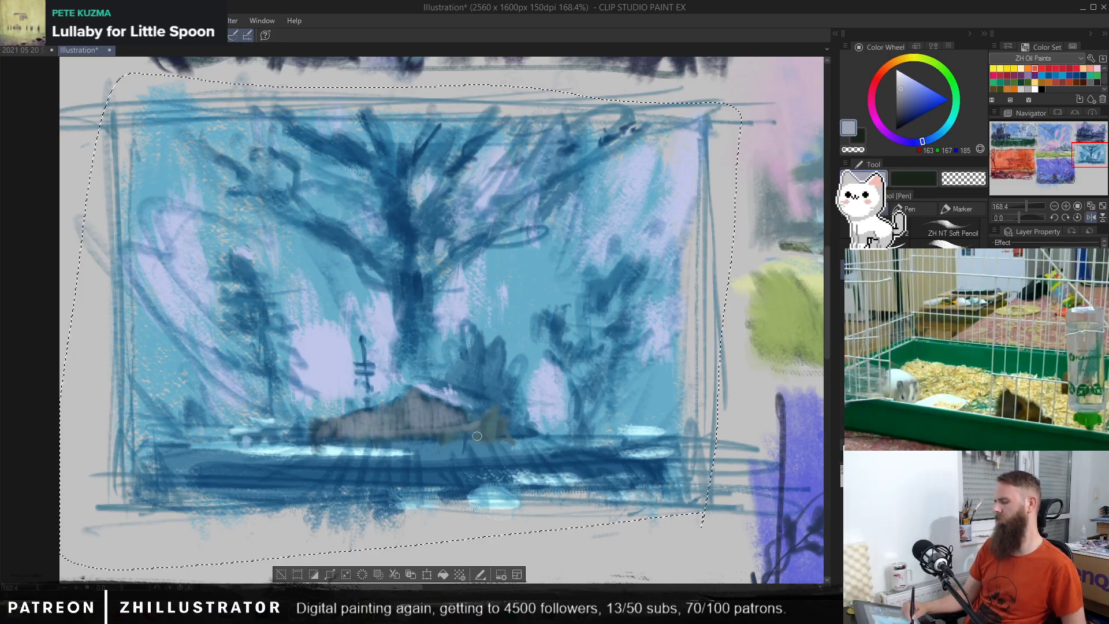
{"action": "left_click_drag", "start_coordinate": [489, 415], "coordinate": [514, 423]}
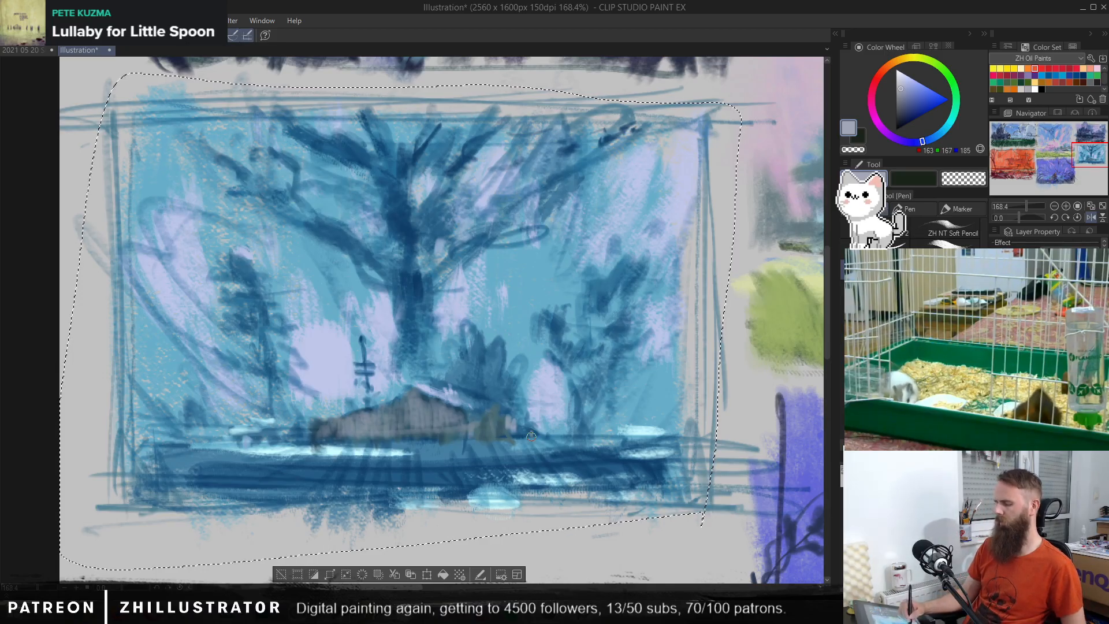
{"action": "left_click", "coordinate": [451, 389], "text": "alt"}
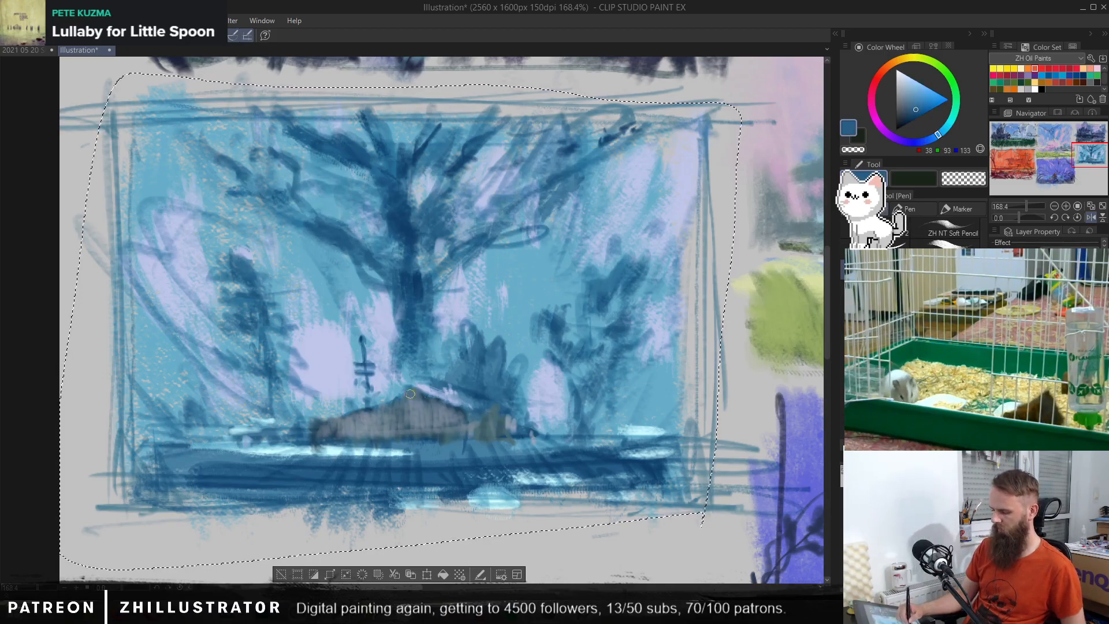
{"action": "mouse_move", "coordinate": [424, 405]}
{"action": "left_mouse_down"}
{"action": "mouse_move", "coordinate": [407, 388]}
{"action": "mouse_move", "coordinate": [386, 413]}
{"action": "left_mouse_up"}
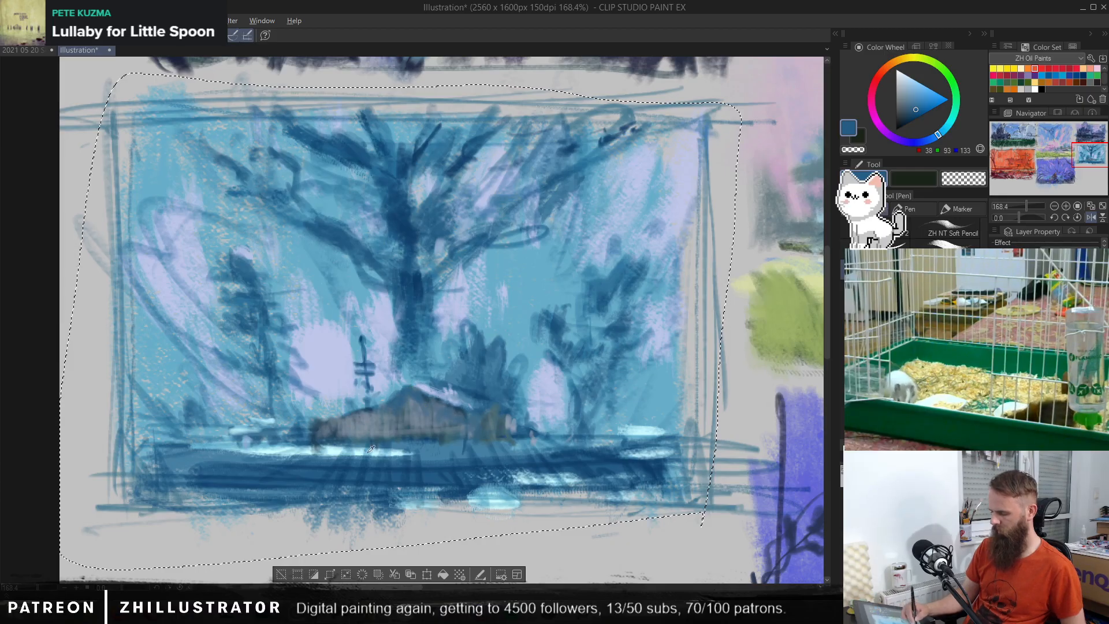
Step: Try straight pale cyan highlight lines along the base of the hut and past its right end
{"action": "left_click", "coordinate": [393, 451], "text": "alt"}
{"action": "left_click_drag", "start_coordinate": [305, 437], "coordinate": [515, 432]}
{"action": "left_click_drag", "start_coordinate": [354, 437], "coordinate": [564, 416]}
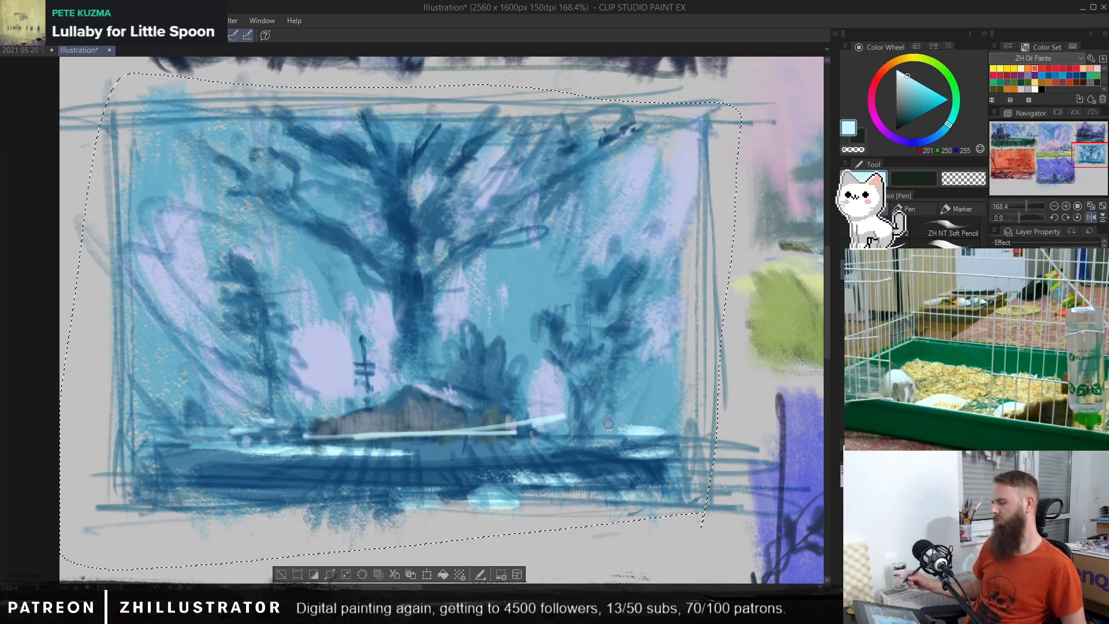
{"action": "key", "text": "ctrl+z"}
{"action": "key", "text": "ctrl+z"}
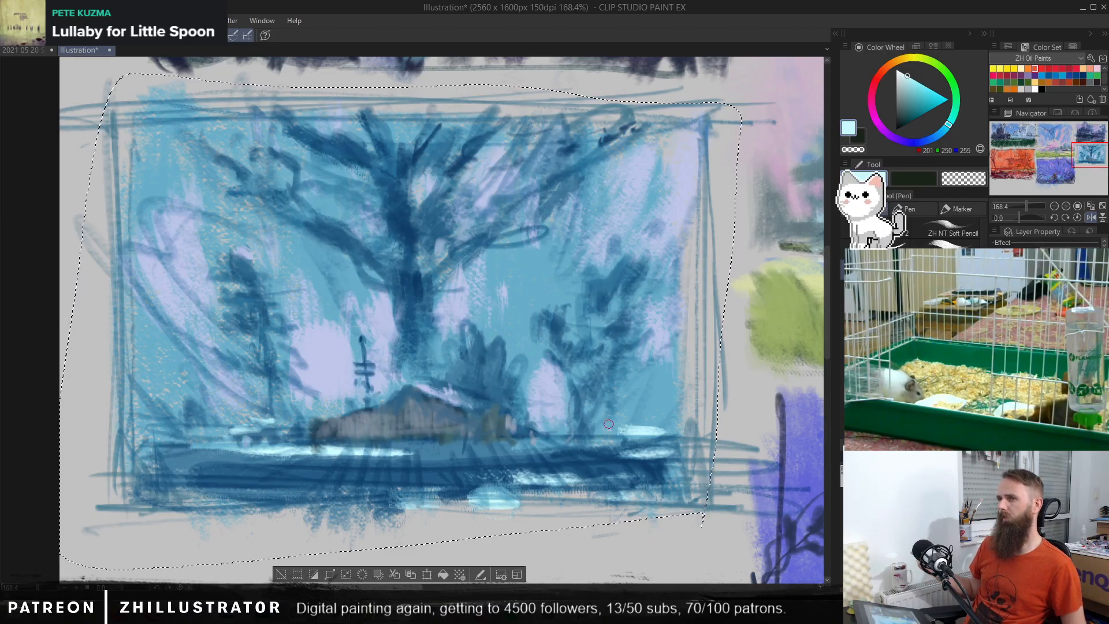
Step: Clear the selection around the blue forest thumbnail
{"action": "left_click_drag", "start_coordinate": [647, 415], "coordinate": [370, 417]}
{"action": "left_click_drag", "start_coordinate": [763, 443], "coordinate": [470, 386]}
{"action": "left_click_drag", "start_coordinate": [538, 399], "coordinate": [633, 411]}
{"action": "left_click_drag", "start_coordinate": [573, 383], "coordinate": [620, 435]}
{"action": "key", "text": "ctrl+d"}
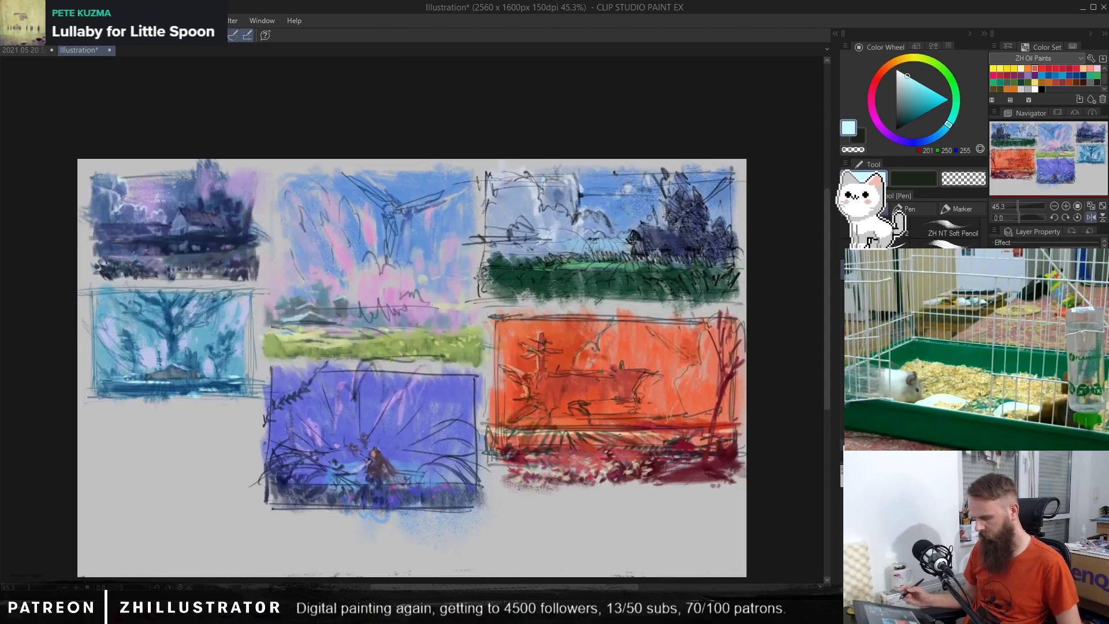
Step: Delete the dark rough sketch linework lying over the painted thumbnails
{"action": "key", "text": "Delete"}
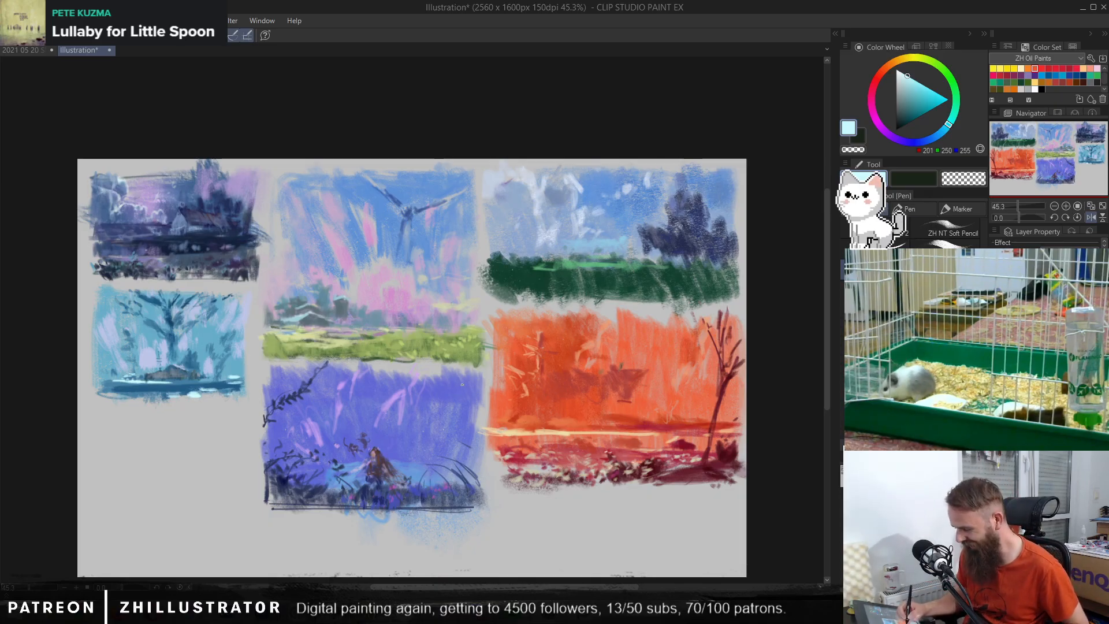
Step: Try a brush stroke down through the purple scene near the seated figure
{"action": "left_click_drag", "start_coordinate": [371, 388], "coordinate": [462, 395]}
{"action": "left_click_drag", "start_coordinate": [256, 393], "coordinate": [566, 366]}
{"action": "key", "text": "b"}
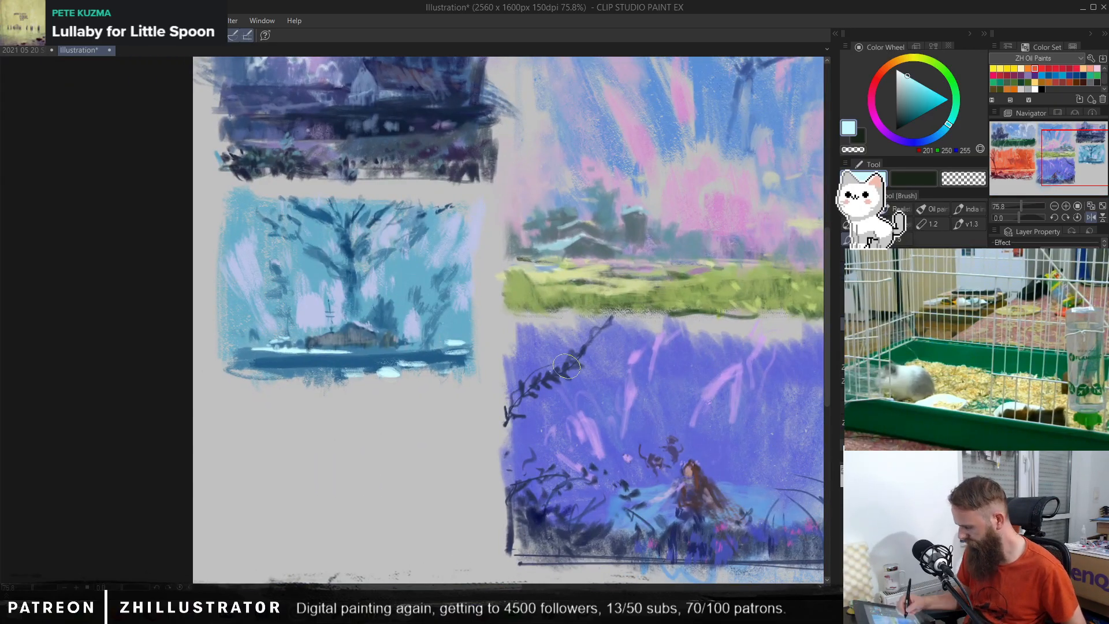
{"action": "left_click_drag", "start_coordinate": [617, 483], "coordinate": [535, 386]}
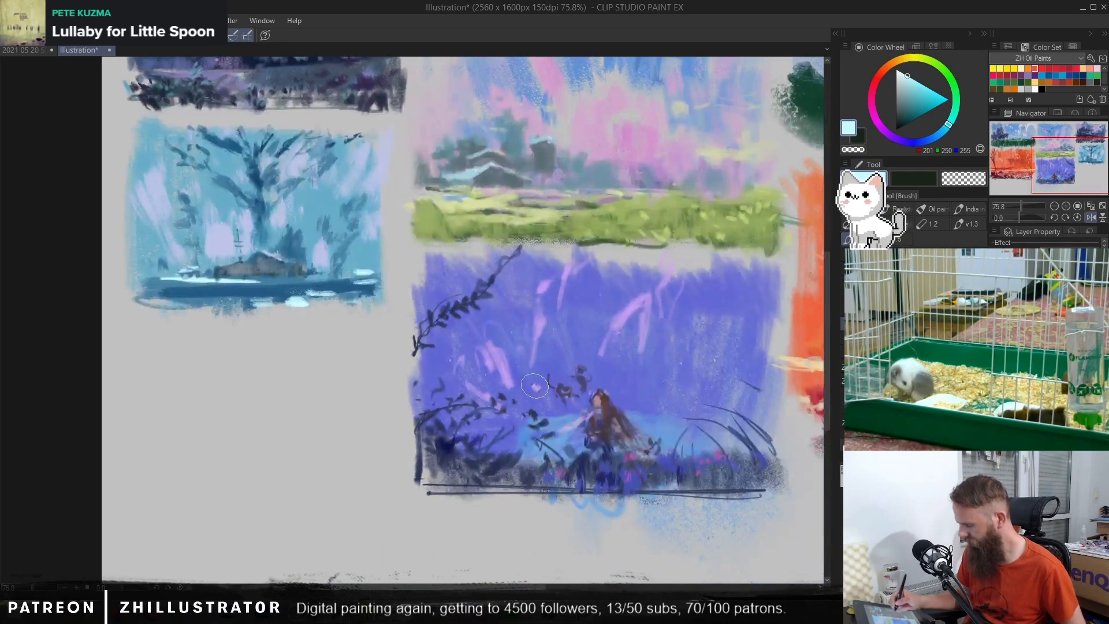
{"action": "left_click_drag", "start_coordinate": [658, 350], "coordinate": [650, 459]}
{"action": "key", "text": "ctrl+z"}
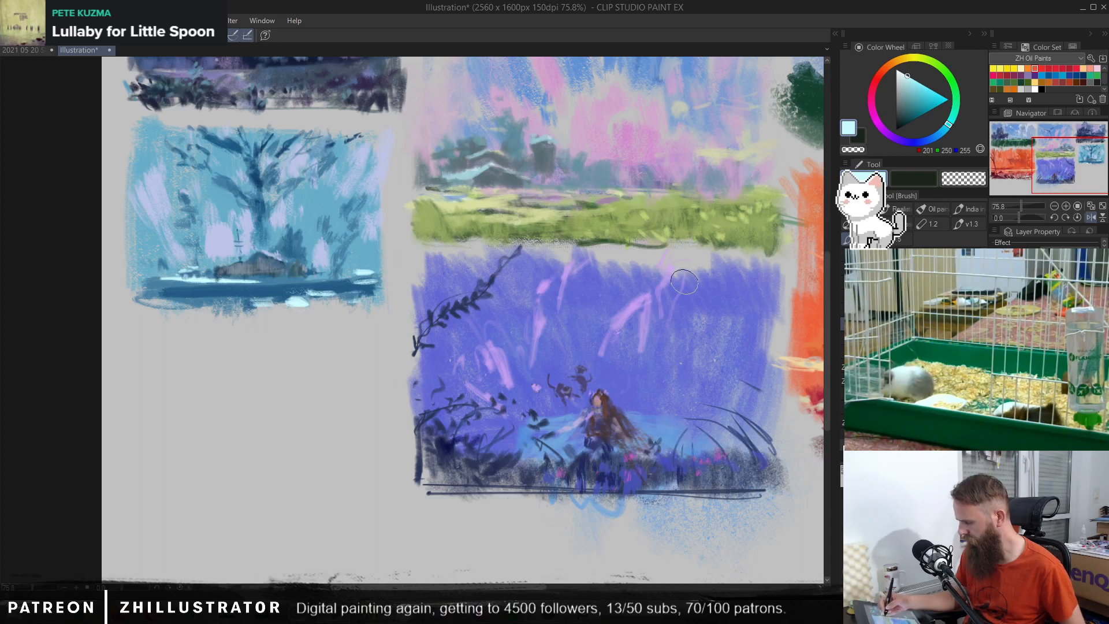
Step: Try blocking in a new thumbnail with sampled pink in the empty space below the blue forest scene
{"action": "left_click", "coordinate": [598, 124], "text": "alt"}
{"action": "left_click_drag", "start_coordinate": [356, 418], "coordinate": [488, 383]}
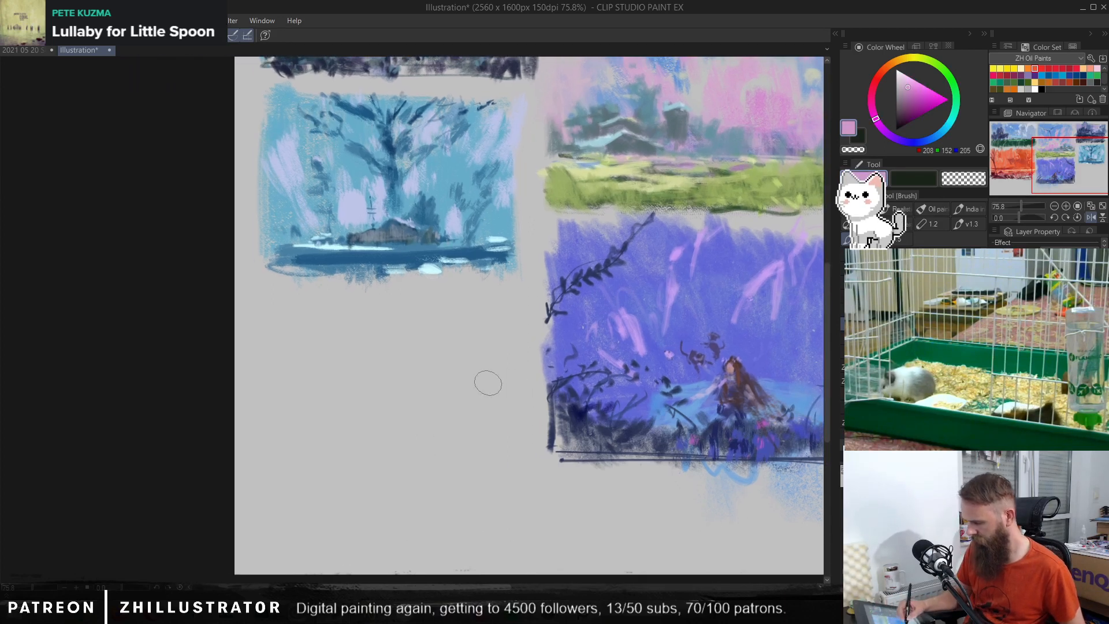
{"action": "left_click_drag", "start_coordinate": [569, 182], "coordinate": [565, 187]}
{"action": "mouse_move", "coordinate": [460, 357]}
{"action": "left_mouse_down"}
{"action": "mouse_move", "coordinate": [404, 346]}
{"action": "mouse_move", "coordinate": [309, 470]}
{"action": "left_mouse_up"}
{"action": "key", "text": "ctrl+z"}
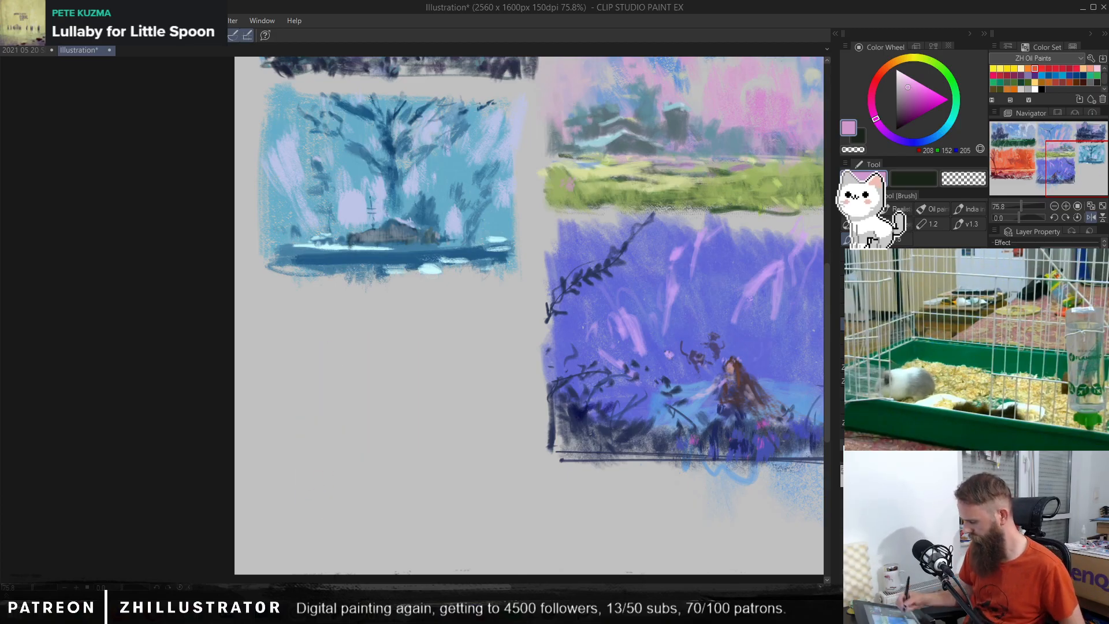
{"action": "mouse_move", "coordinate": [483, 311]}
{"action": "left_mouse_down"}
{"action": "mouse_move", "coordinate": [470, 426]}
{"action": "mouse_move", "coordinate": [396, 366]}
{"action": "mouse_move", "coordinate": [346, 485]}
{"action": "left_mouse_up"}
{"action": "key", "text": "ctrl+z"}
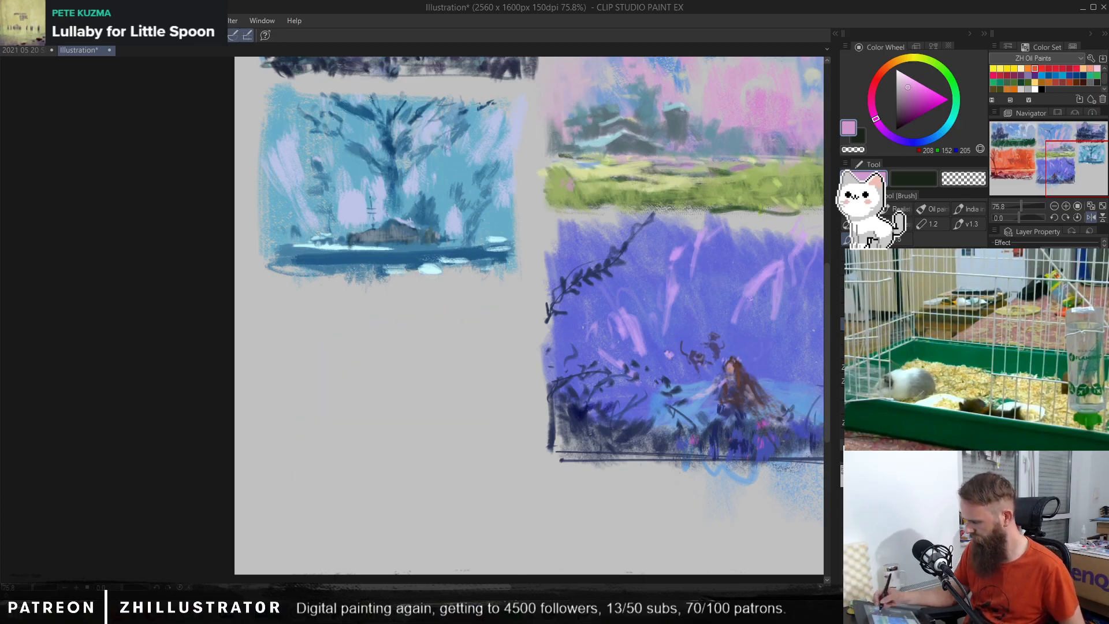
Step: Block in a dark green rectangle below the blue forest thumbnail and paint a lighter green band across its upper edge
{"action": "left_click", "coordinate": [730, 201], "text": "alt"}
{"action": "mouse_move", "coordinate": [488, 319]}
{"action": "left_mouse_down"}
{"action": "mouse_move", "coordinate": [456, 427]}
{"action": "mouse_move", "coordinate": [393, 404]}
{"action": "mouse_move", "coordinate": [292, 462]}
{"action": "mouse_move", "coordinate": [439, 476]}
{"action": "mouse_move", "coordinate": [464, 450]}
{"action": "left_mouse_up"}
{"action": "left_click", "coordinate": [911, 99]}
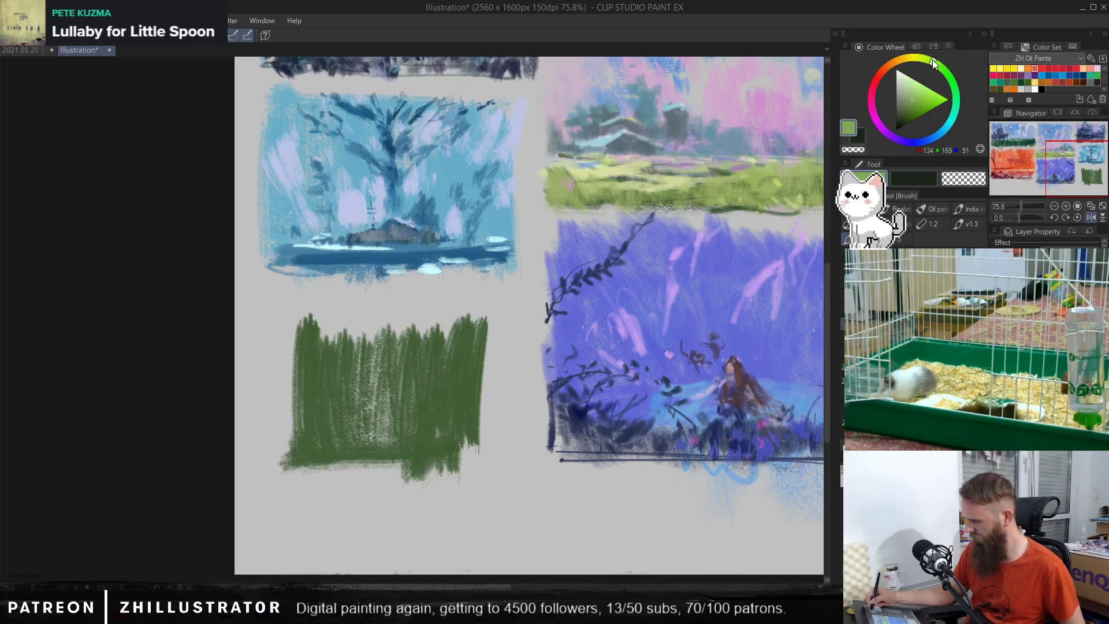
{"action": "left_click_drag", "start_coordinate": [294, 358], "coordinate": [477, 332]}
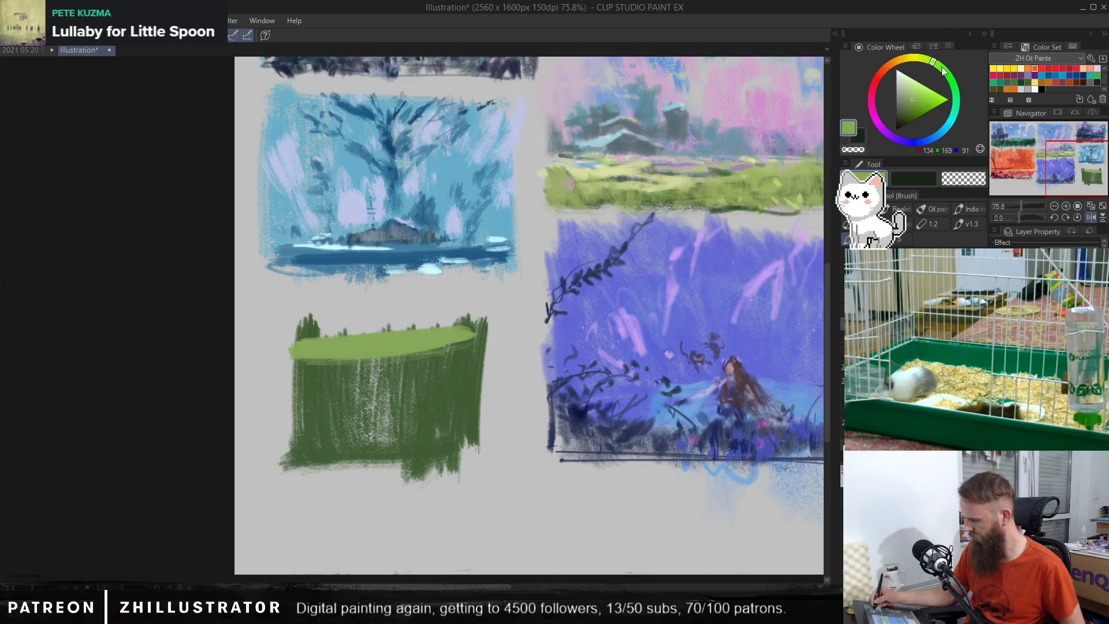
Step: Paint cool dark green tufts across the middle and lower part of the new green thumbnail
{"action": "left_click", "coordinate": [955, 100]}
{"action": "left_click", "coordinate": [907, 119]}
{"action": "mouse_move", "coordinate": [427, 404]}
{"action": "left_mouse_down"}
{"action": "mouse_move", "coordinate": [393, 459]}
{"action": "mouse_move", "coordinate": [366, 423]}
{"action": "mouse_move", "coordinate": [338, 458]}
{"action": "mouse_move", "coordinate": [300, 384]}
{"action": "mouse_move", "coordinate": [330, 414]}
{"action": "mouse_move", "coordinate": [364, 391]}
{"action": "mouse_move", "coordinate": [403, 413]}
{"action": "mouse_move", "coordinate": [433, 379]}
{"action": "mouse_move", "coordinate": [473, 442]}
{"action": "left_mouse_up"}
{"action": "left_click_drag", "start_coordinate": [449, 370], "coordinate": [436, 382]}
{"action": "left_click_drag", "start_coordinate": [385, 375], "coordinate": [376, 391]}
Step: Add bright yellow-green highlights along the light hill band of the green thumbnail
{"action": "left_click", "coordinate": [404, 345], "text": "alt"}
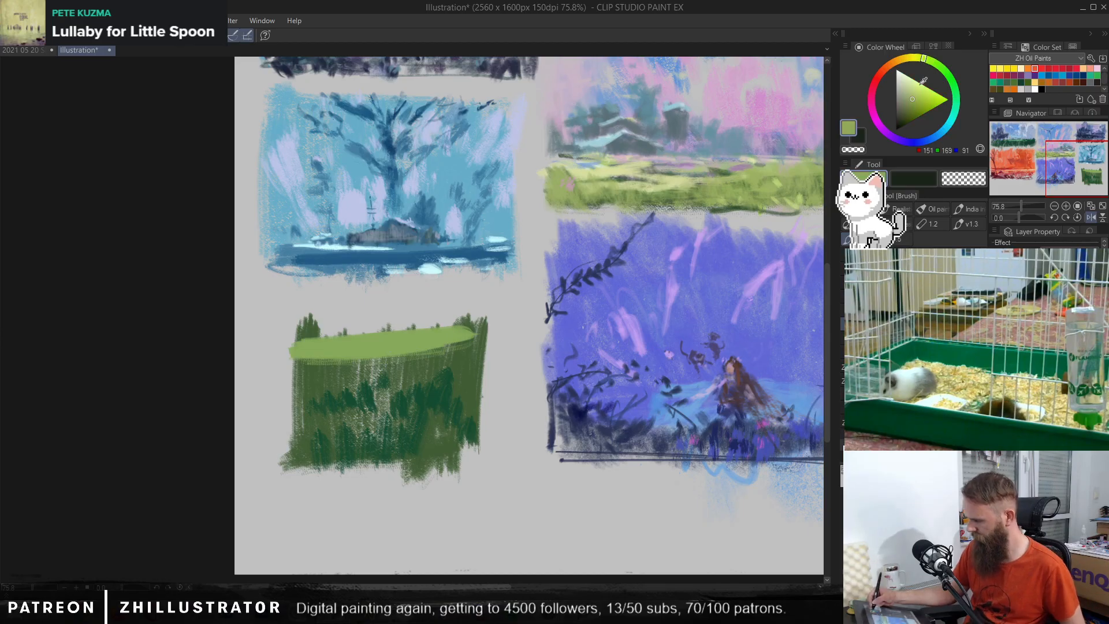
{"action": "left_click", "coordinate": [916, 91]}
{"action": "mouse_move", "coordinate": [340, 337]}
{"action": "left_mouse_down"}
{"action": "mouse_move", "coordinate": [462, 343]}
{"action": "mouse_move", "coordinate": [370, 353]}
{"action": "mouse_move", "coordinate": [419, 345]}
{"action": "left_mouse_up"}
{"action": "key", "text": "p"}
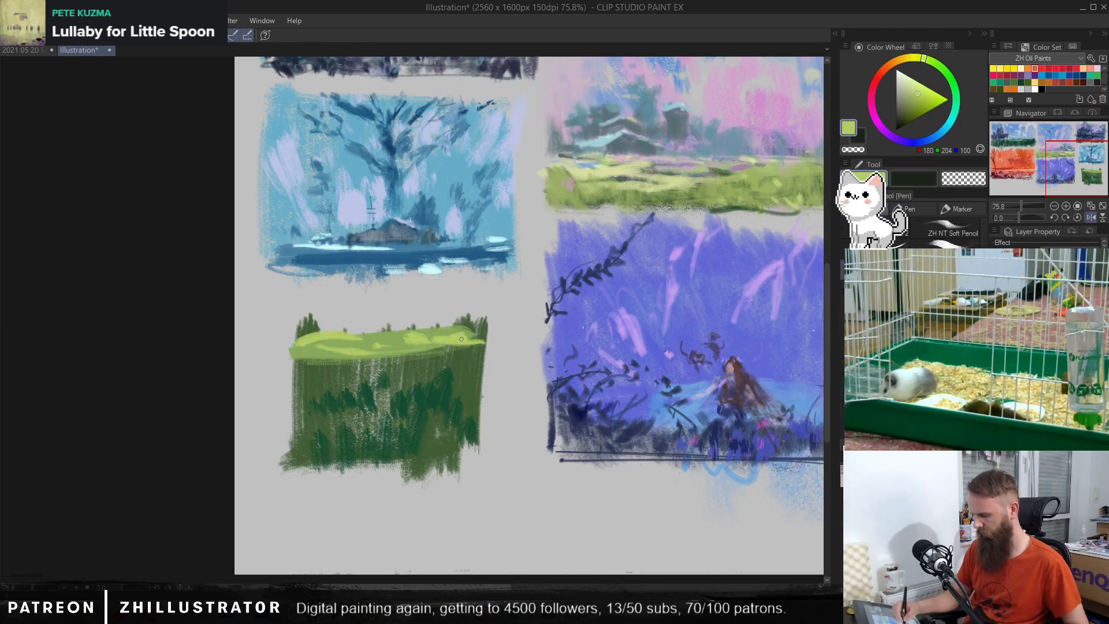
{"action": "left_click", "coordinate": [455, 332], "text": "alt"}
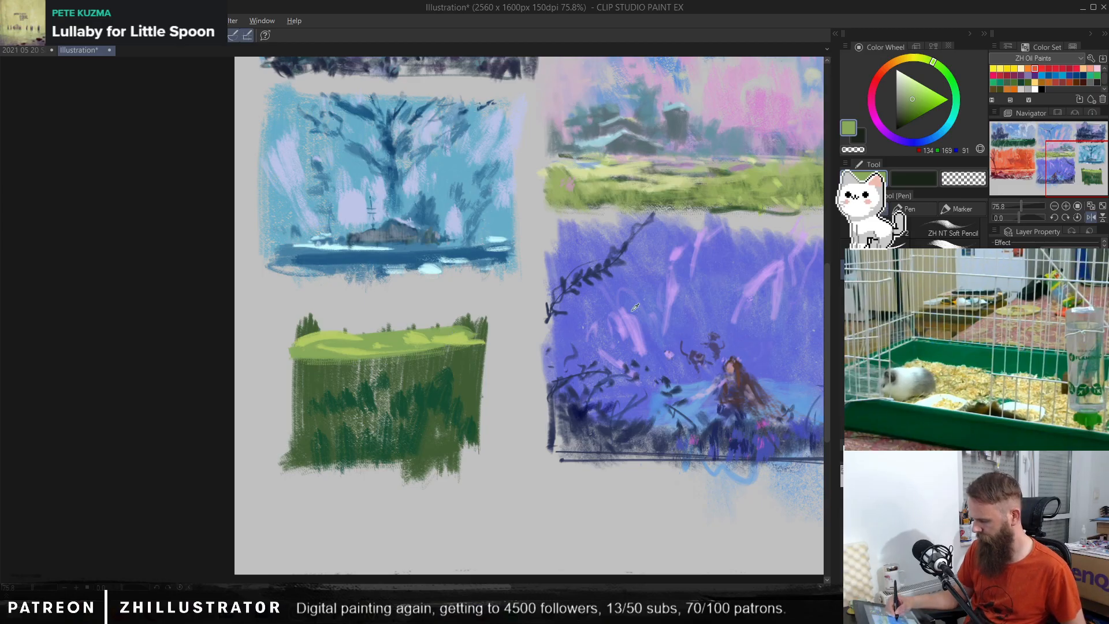
Step: Scribble a light blue sky above the hill, shifting the sampled violet-blue toward cyan-blue
{"action": "left_click", "coordinate": [744, 301], "text": "alt"}
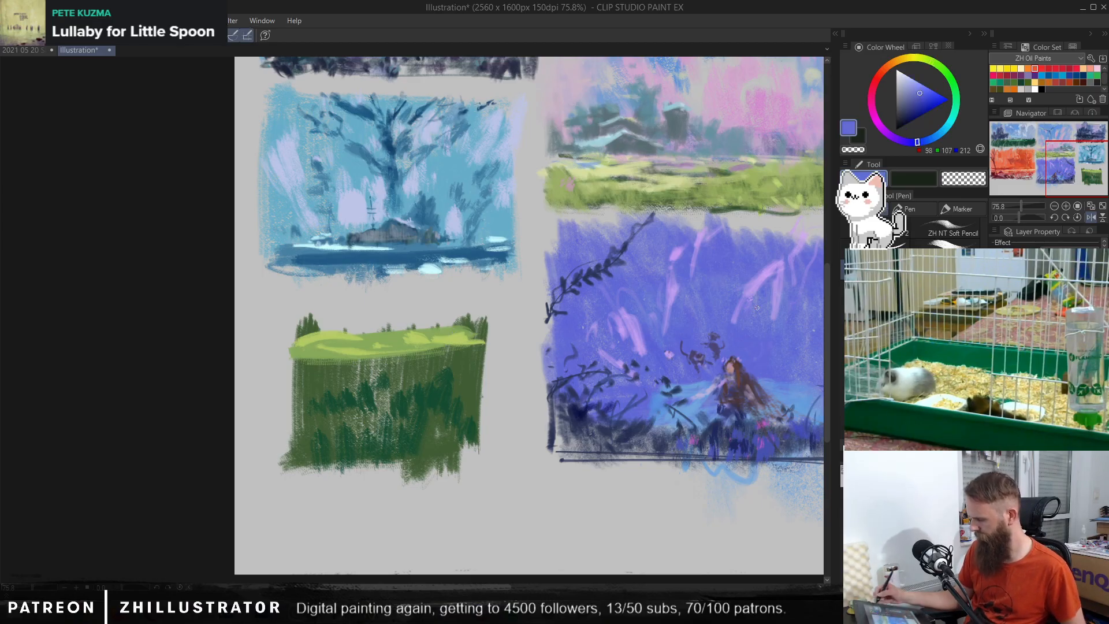
{"action": "left_click", "coordinate": [940, 140]}
{"action": "mouse_move", "coordinate": [469, 299]}
{"action": "left_mouse_down"}
{"action": "mouse_move", "coordinate": [449, 317]}
{"action": "mouse_move", "coordinate": [407, 296]}
{"action": "mouse_move", "coordinate": [451, 319]}
{"action": "mouse_move", "coordinate": [436, 297]}
{"action": "mouse_move", "coordinate": [374, 323]}
{"action": "mouse_move", "coordinate": [377, 293]}
{"action": "mouse_move", "coordinate": [351, 327]}
{"action": "mouse_move", "coordinate": [353, 296]}
{"action": "mouse_move", "coordinate": [316, 334]}
{"action": "left_mouse_up"}
Step: Widen the sky to both sides of the green thumbnail with softer sampled light blue brush strokes
{"action": "key", "text": "b"}
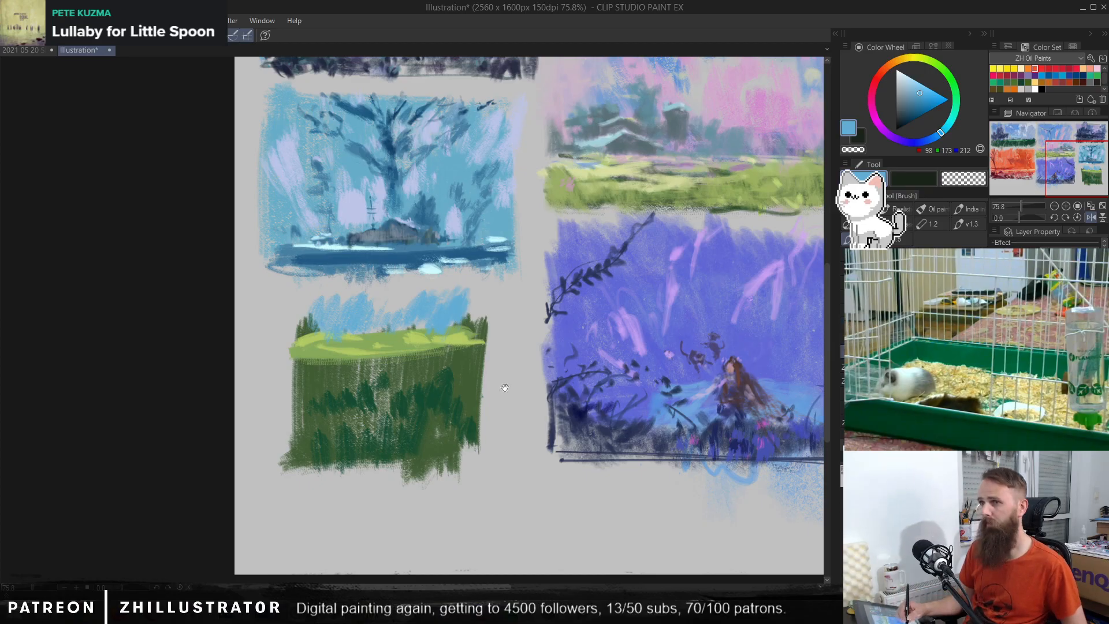
{"action": "scroll", "coordinate": [508, 387], "scroll_direction": "up", "scroll_amount": 3}
{"action": "left_click_drag", "start_coordinate": [516, 389], "coordinate": [569, 370]}
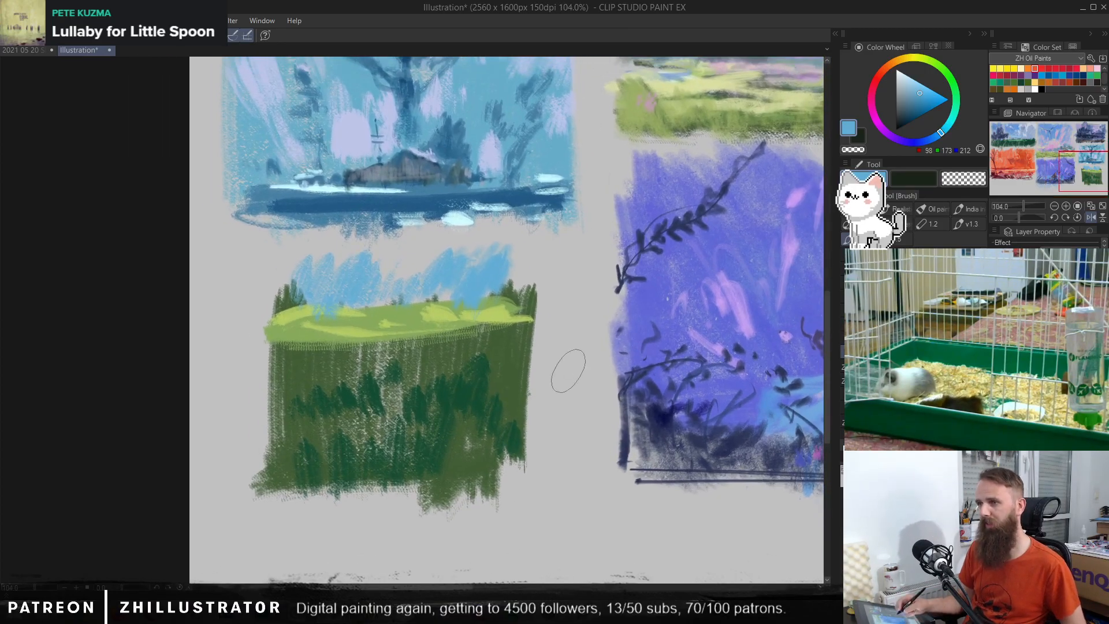
{"action": "left_click", "coordinate": [323, 279], "text": "alt"}
{"action": "mouse_move", "coordinate": [311, 268]}
{"action": "left_mouse_down"}
{"action": "mouse_move", "coordinate": [301, 263]}
{"action": "mouse_move", "coordinate": [276, 292]}
{"action": "left_mouse_up"}
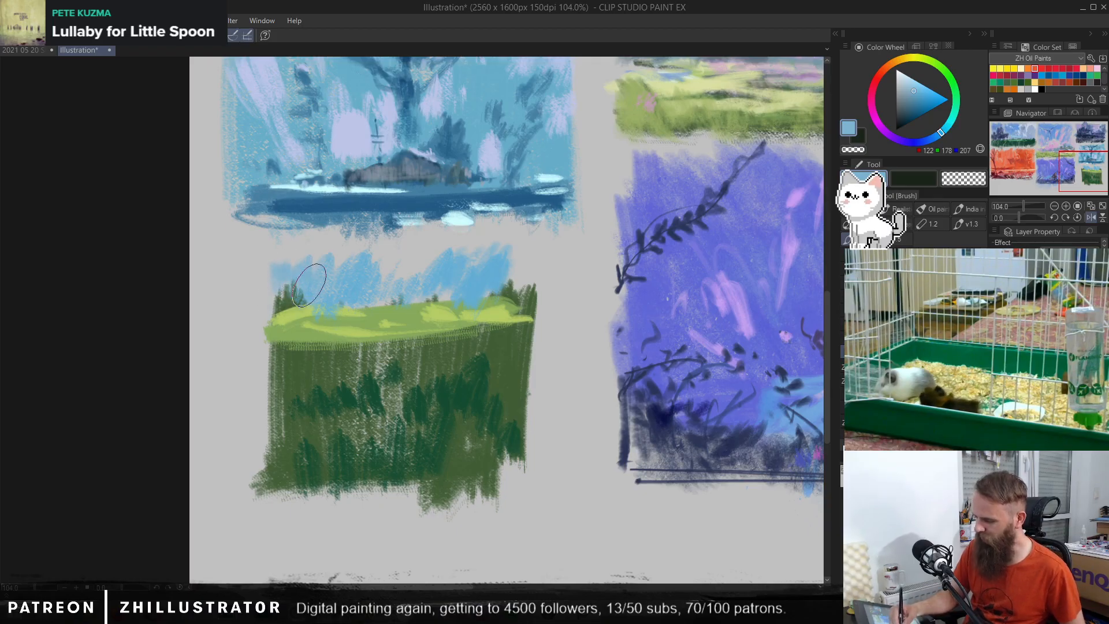
{"action": "left_click_drag", "start_coordinate": [343, 261], "coordinate": [522, 265]}
Step: Paint two light blue water streaks below the hill and fill out the foreground edges with sampled dark green
{"action": "mouse_move", "coordinate": [280, 350]}
{"action": "left_mouse_down"}
{"action": "mouse_move", "coordinate": [416, 353]}
{"action": "mouse_move", "coordinate": [306, 357]}
{"action": "mouse_move", "coordinate": [381, 355]}
{"action": "left_mouse_up"}
{"action": "mouse_move", "coordinate": [453, 358]}
{"action": "left_mouse_down"}
{"action": "mouse_move", "coordinate": [534, 358]}
{"action": "mouse_move", "coordinate": [522, 402]}
{"action": "left_mouse_up"}
{"action": "left_click", "coordinate": [490, 415], "text": "alt"}
{"action": "mouse_move", "coordinate": [315, 398]}
{"action": "left_mouse_down"}
{"action": "mouse_move", "coordinate": [295, 412]}
{"action": "mouse_move", "coordinate": [262, 394]}
{"action": "mouse_move", "coordinate": [278, 471]}
{"action": "mouse_move", "coordinate": [346, 489]}
{"action": "left_mouse_up"}
{"action": "left_click_drag", "start_coordinate": [484, 478], "coordinate": [472, 492]}
{"action": "left_click_drag", "start_coordinate": [521, 454], "coordinate": [516, 488]}
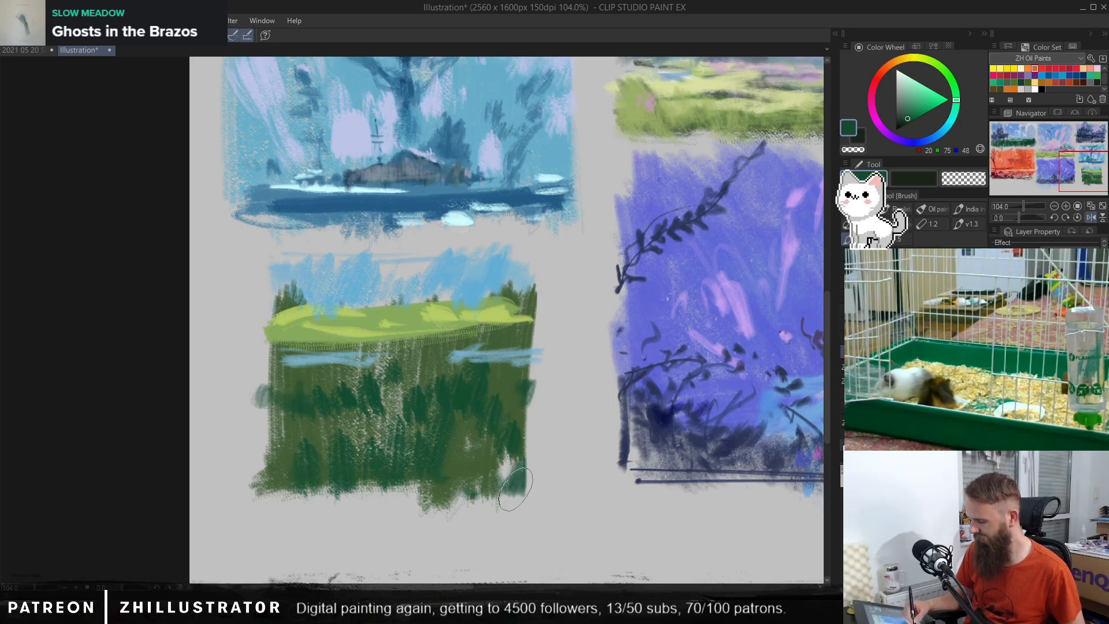
Step: Try muted dark blue strokes in the sky of the green thumbnail
{"action": "left_click", "coordinate": [459, 356], "text": "alt"}
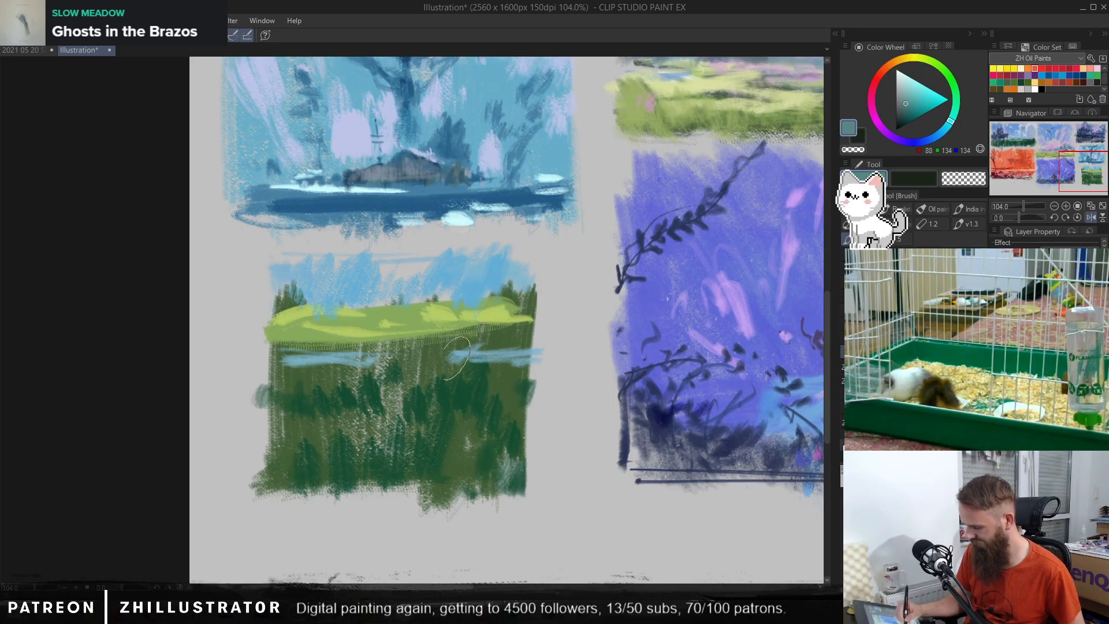
{"action": "left_click", "coordinate": [941, 132]}
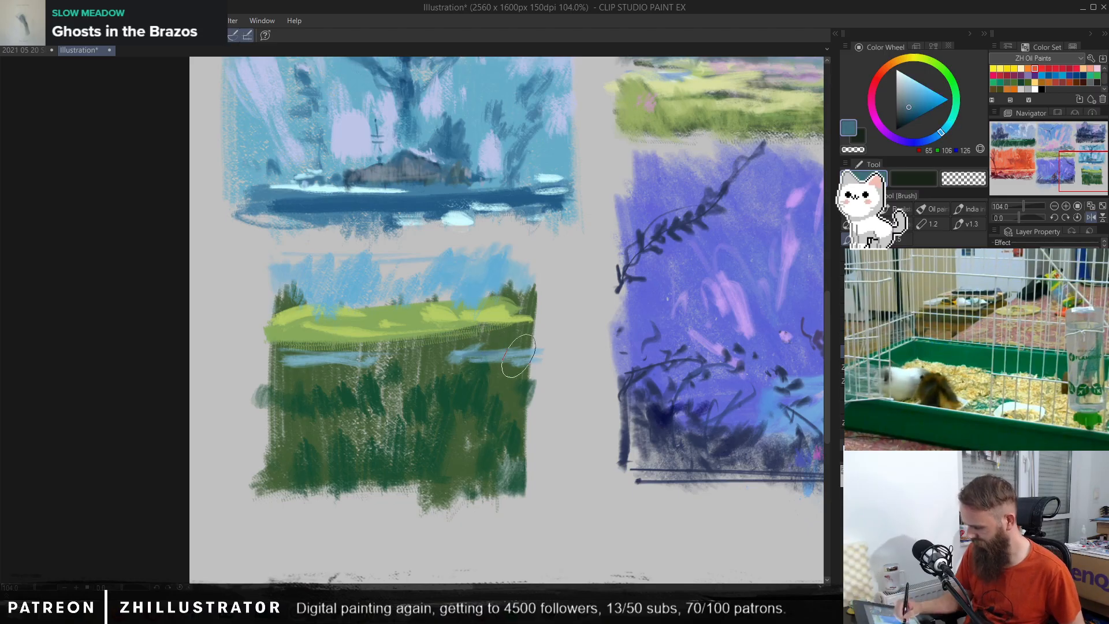
{"action": "mouse_move", "coordinate": [487, 290]}
{"action": "left_mouse_down"}
{"action": "mouse_move", "coordinate": [476, 261]}
{"action": "mouse_move", "coordinate": [441, 294]}
{"action": "mouse_move", "coordinate": [538, 248]}
{"action": "left_mouse_up"}
{"action": "key", "text": "ctrl+z"}
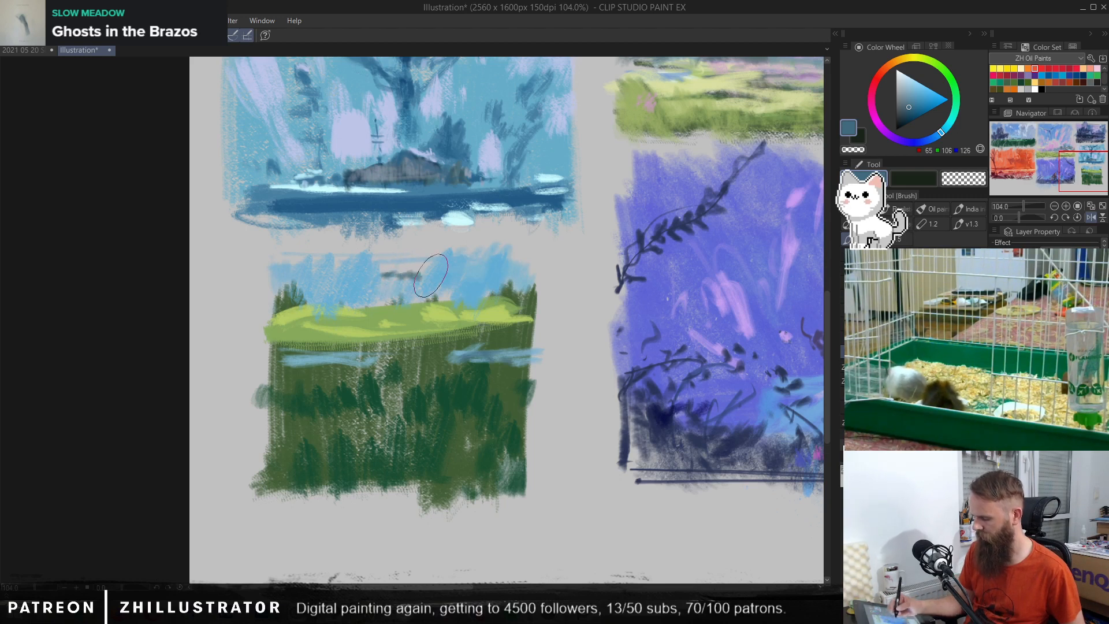
Step: Try a very pale pink cloud patch filling the centre of the green thumbnail's sky
{"action": "left_click_drag", "start_coordinate": [454, 295], "coordinate": [468, 280]}
{"action": "mouse_move", "coordinate": [468, 279]}
{"action": "left_mouse_down"}
{"action": "mouse_move", "coordinate": [552, 305]}
{"action": "mouse_move", "coordinate": [560, 289]}
{"action": "left_mouse_up"}
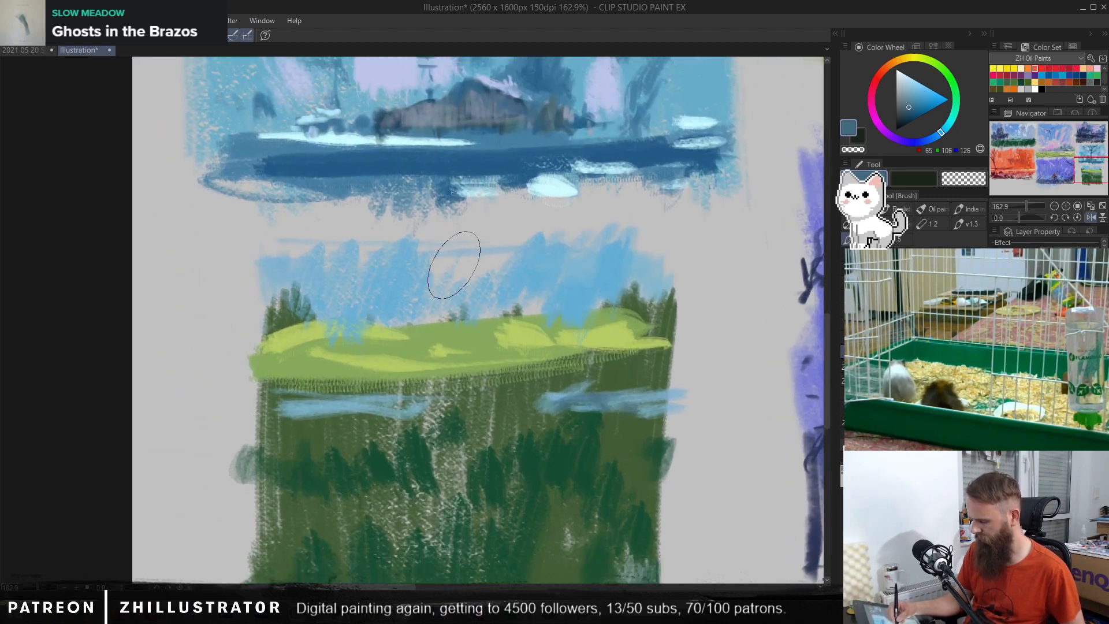
{"action": "left_click", "coordinate": [488, 258], "text": "alt"}
{"action": "left_click", "coordinate": [899, 74]}
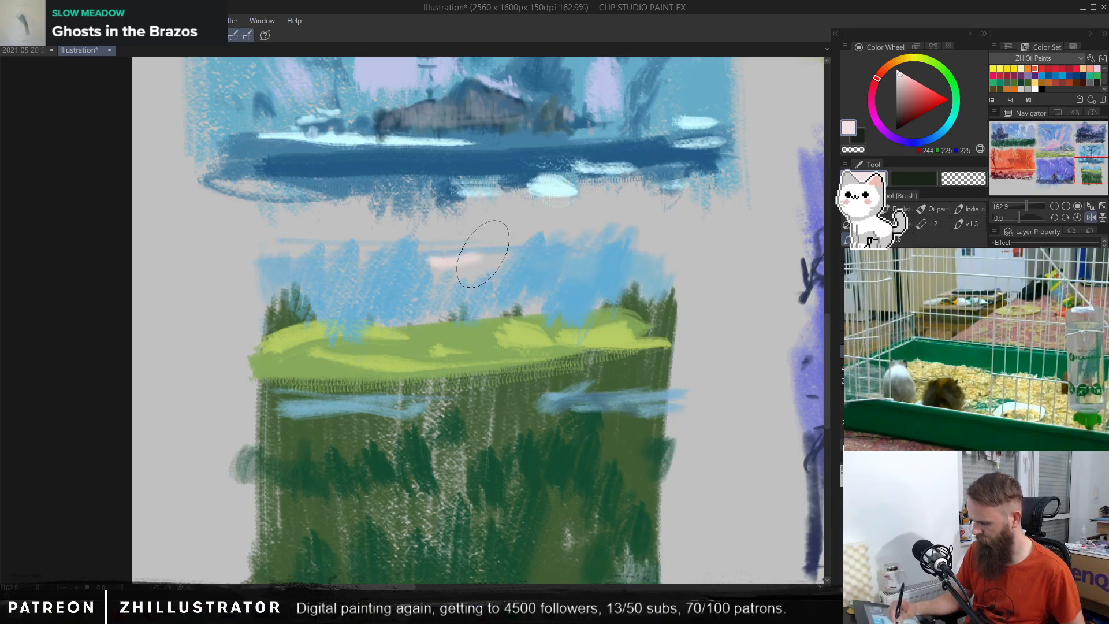
{"action": "mouse_move", "coordinate": [483, 240]}
{"action": "left_mouse_down"}
{"action": "mouse_move", "coordinate": [484, 272]}
{"action": "mouse_move", "coordinate": [454, 280]}
{"action": "mouse_move", "coordinate": [437, 264]}
{"action": "mouse_move", "coordinate": [442, 298]}
{"action": "mouse_move", "coordinate": [481, 302]}
{"action": "left_mouse_up"}
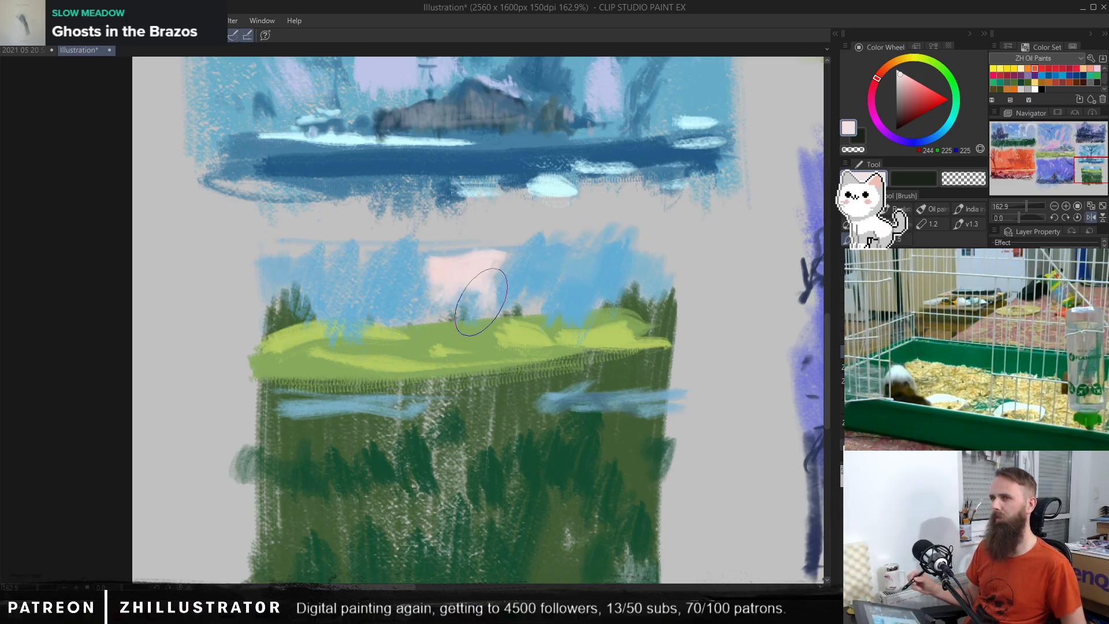
{"action": "key", "text": "ctrl+z"}
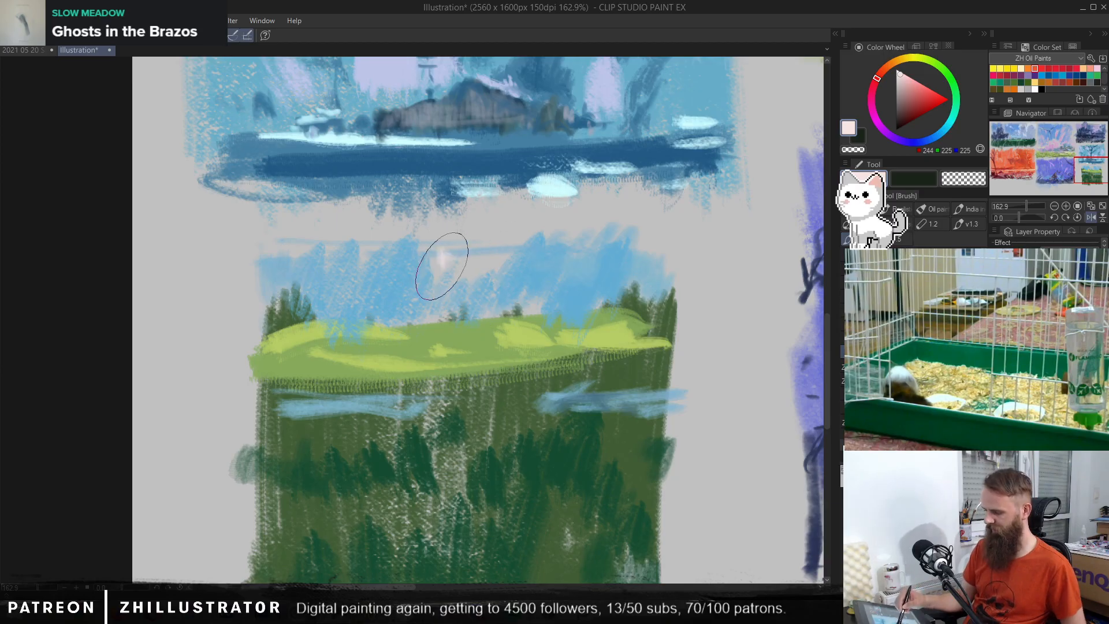
Step: Try spreading pale pink cloud strokes across the full width of the sky
{"action": "mouse_move", "coordinate": [456, 258]}
{"action": "left_mouse_down"}
{"action": "mouse_move", "coordinate": [445, 272]}
{"action": "mouse_move", "coordinate": [538, 285]}
{"action": "mouse_move", "coordinate": [626, 260]}
{"action": "mouse_move", "coordinate": [618, 247]}
{"action": "mouse_move", "coordinate": [647, 271]}
{"action": "left_mouse_up"}
{"action": "mouse_move", "coordinate": [547, 262]}
{"action": "left_mouse_down"}
{"action": "mouse_move", "coordinate": [369, 248]}
{"action": "mouse_move", "coordinate": [347, 324]}
{"action": "mouse_move", "coordinate": [312, 242]}
{"action": "mouse_move", "coordinate": [522, 261]}
{"action": "mouse_move", "coordinate": [628, 242]}
{"action": "mouse_move", "coordinate": [564, 307]}
{"action": "left_mouse_up"}
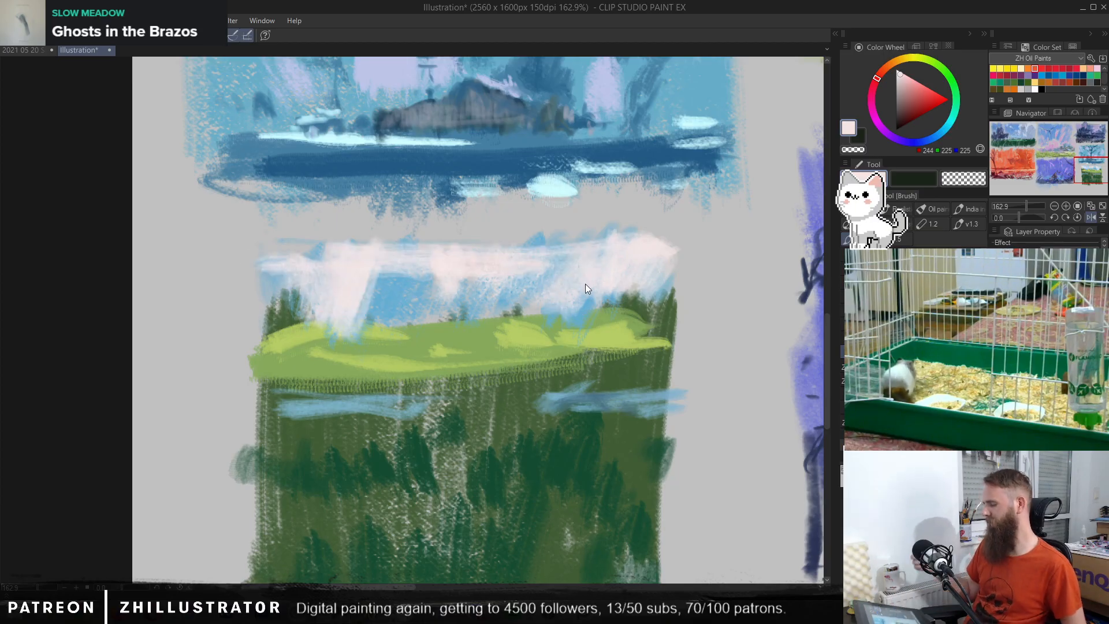
{"action": "key", "text": "ctrl+z"}
Step: Paint a horizontal pale pink cloud across the middle of the green thumbnail's sky
{"action": "left_click", "coordinate": [458, 268], "text": "alt"}
{"action": "mouse_move", "coordinate": [453, 267]}
{"action": "left_mouse_down"}
{"action": "mouse_move", "coordinate": [432, 262]}
{"action": "mouse_move", "coordinate": [456, 286]}
{"action": "mouse_move", "coordinate": [445, 260]}
{"action": "mouse_move", "coordinate": [433, 272]}
{"action": "mouse_move", "coordinate": [416, 260]}
{"action": "mouse_move", "coordinate": [414, 289]}
{"action": "left_mouse_up"}
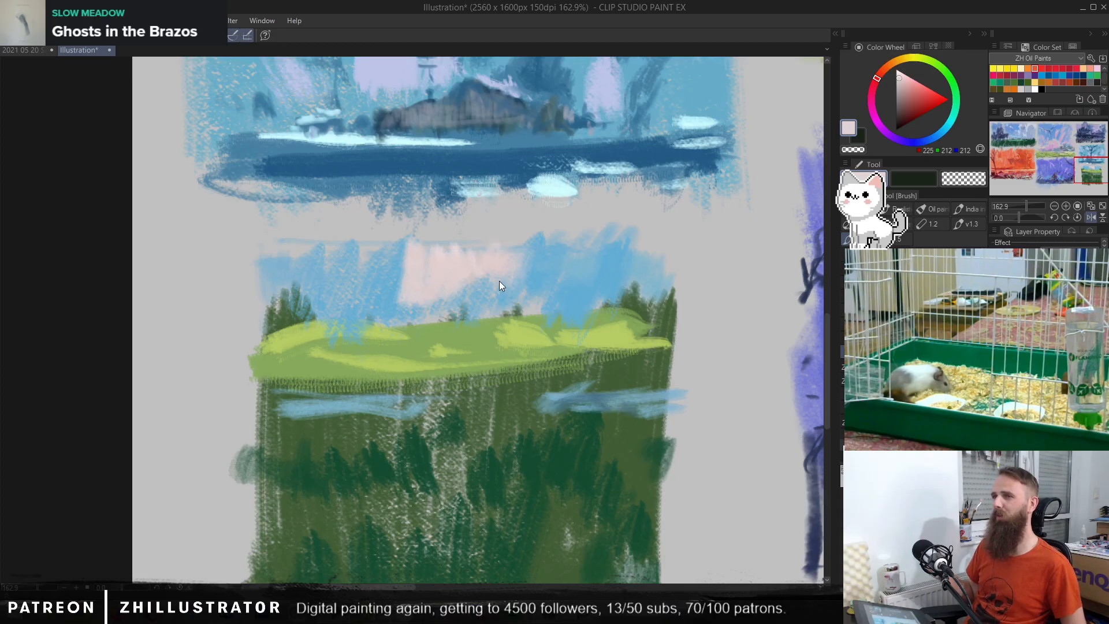
{"action": "left_click_drag", "start_coordinate": [499, 281], "coordinate": [499, 281]}
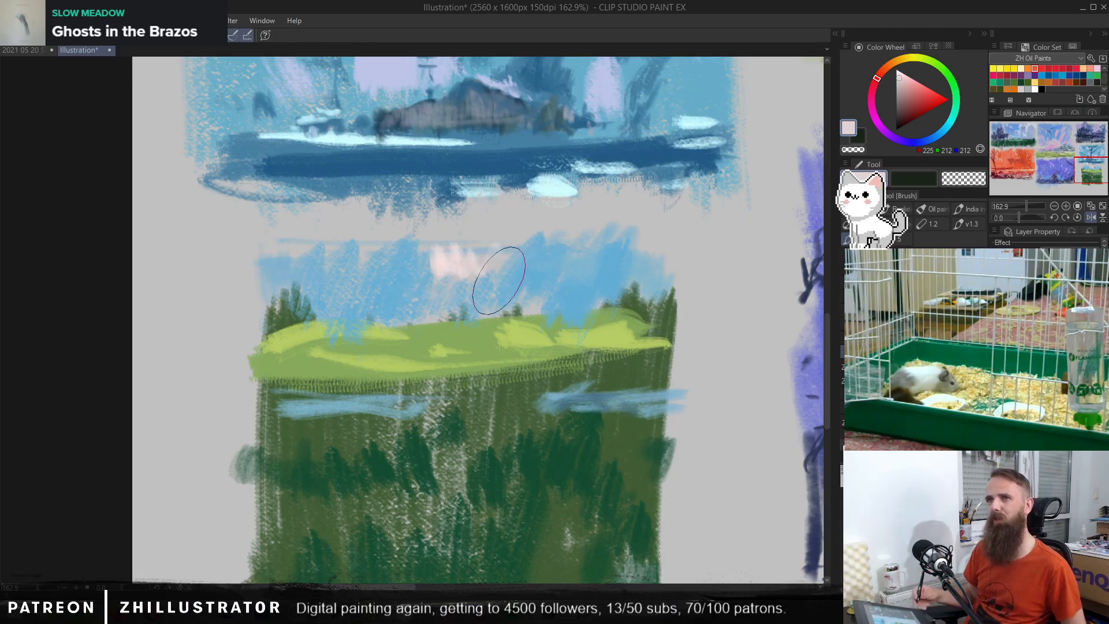
{"action": "left_click", "coordinate": [451, 258], "text": "alt"}
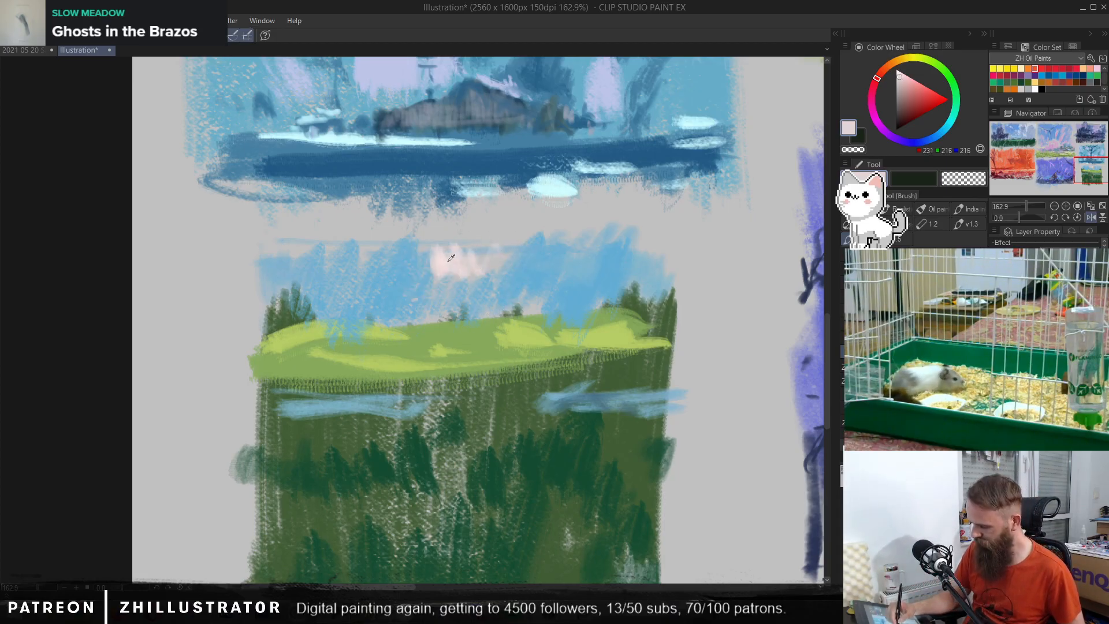
{"action": "left_click", "coordinate": [448, 261], "text": "alt"}
{"action": "mouse_move", "coordinate": [403, 252]}
{"action": "left_mouse_down"}
{"action": "mouse_move", "coordinate": [431, 271]}
{"action": "mouse_move", "coordinate": [392, 255]}
{"action": "mouse_move", "coordinate": [411, 250]}
{"action": "mouse_move", "coordinate": [458, 278]}
{"action": "mouse_move", "coordinate": [463, 261]}
{"action": "mouse_move", "coordinate": [552, 274]}
{"action": "mouse_move", "coordinate": [559, 261]}
{"action": "mouse_move", "coordinate": [544, 253]}
{"action": "mouse_move", "coordinate": [551, 270]}
{"action": "mouse_move", "coordinate": [572, 254]}
{"action": "left_mouse_up"}
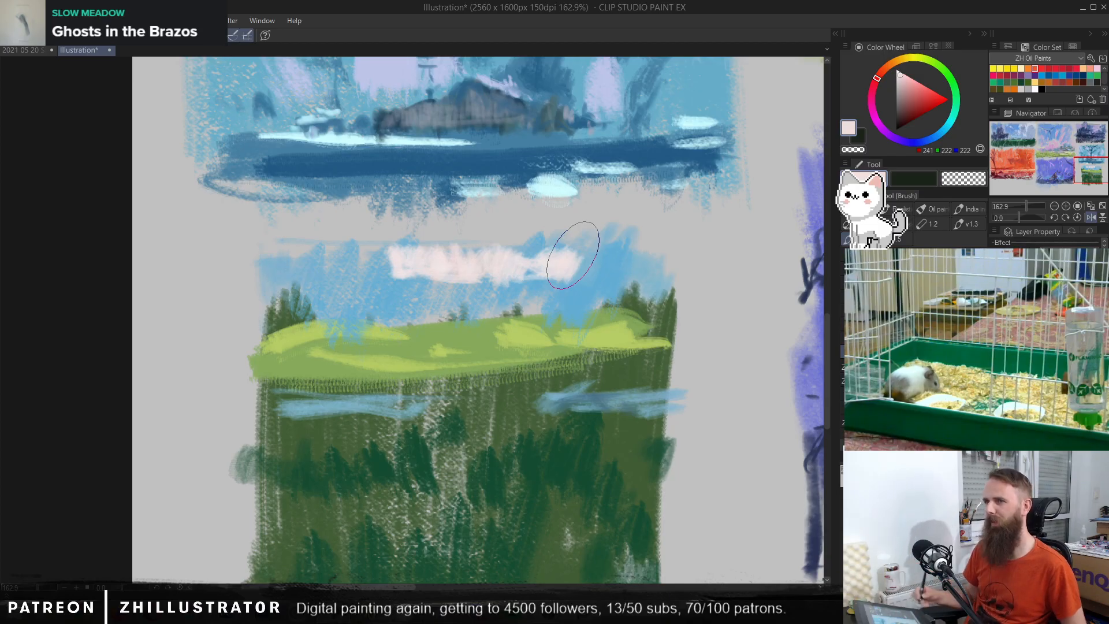
Step: Shade the pink cloud with pale lavender and add lavender wisps beneath it and at the sky's left end
{"action": "left_click", "coordinate": [899, 82]}
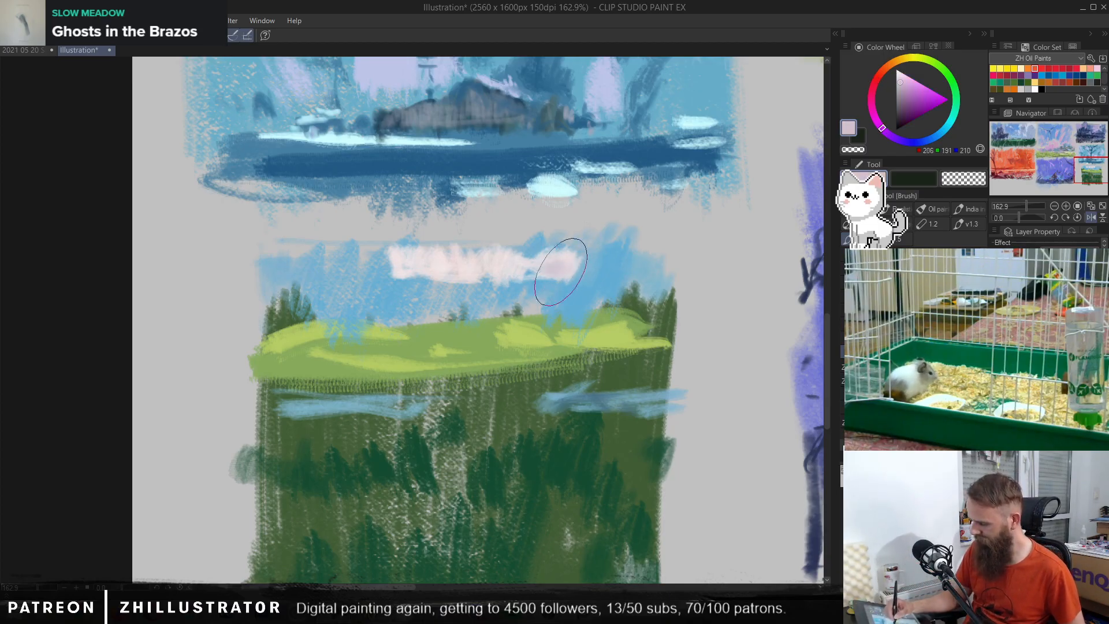
{"action": "mouse_move", "coordinate": [492, 266]}
{"action": "left_mouse_down"}
{"action": "mouse_move", "coordinate": [470, 279]}
{"action": "mouse_move", "coordinate": [407, 279]}
{"action": "left_mouse_up"}
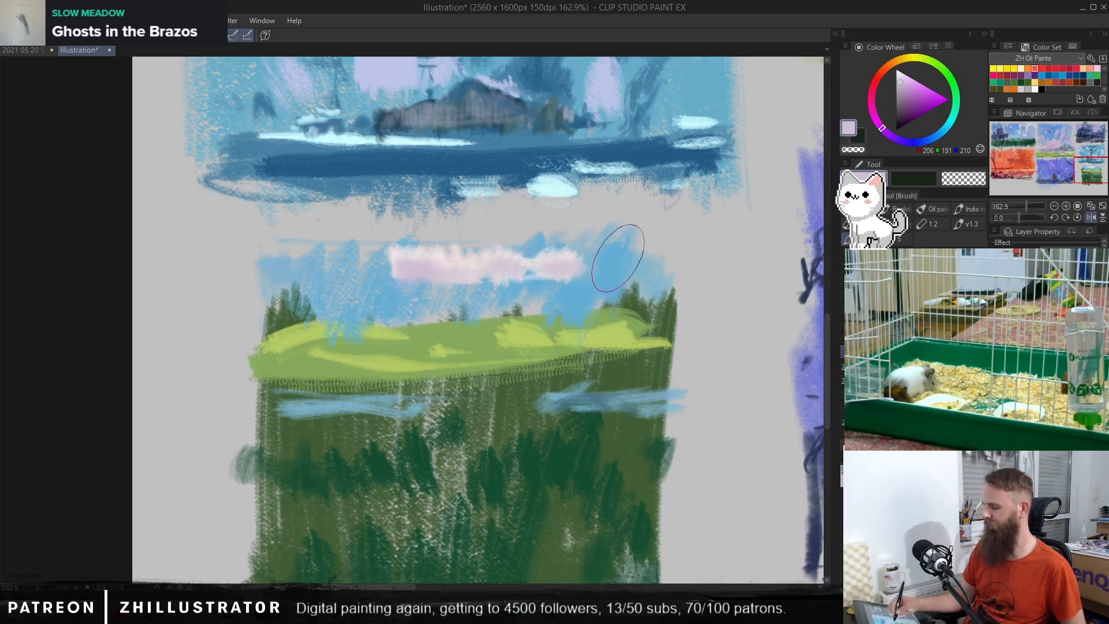
{"action": "left_click_drag", "start_coordinate": [545, 292], "coordinate": [595, 292]}
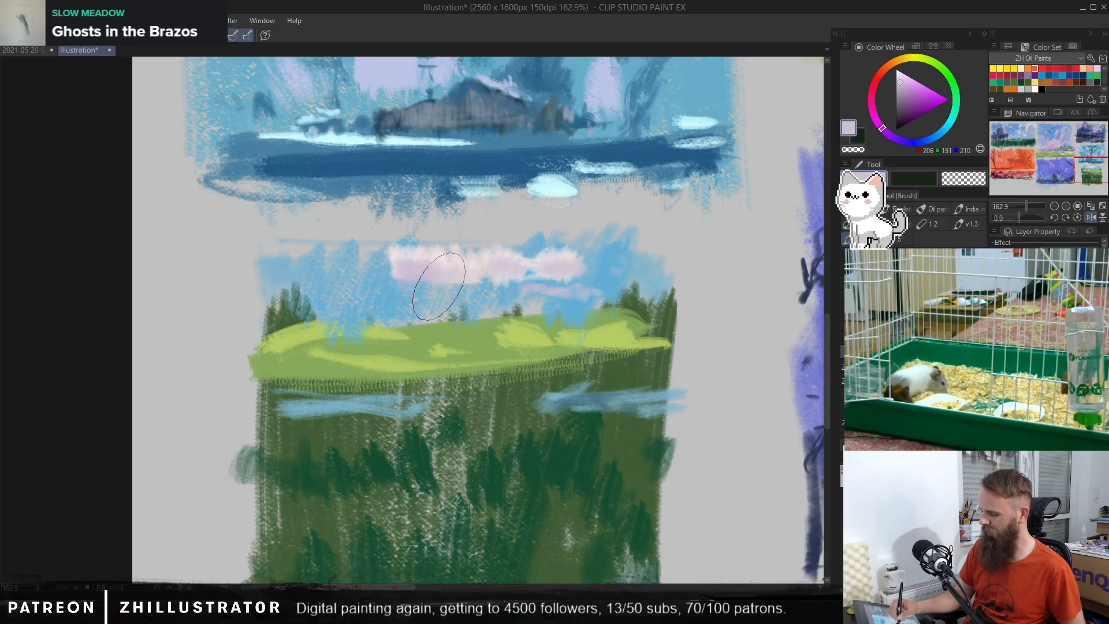
{"action": "left_click_drag", "start_coordinate": [430, 287], "coordinate": [399, 290]}
{"action": "mouse_move", "coordinate": [358, 270]}
{"action": "left_mouse_down"}
{"action": "mouse_move", "coordinate": [396, 276]}
{"action": "mouse_move", "coordinate": [381, 254]}
{"action": "mouse_move", "coordinate": [370, 269]}
{"action": "mouse_move", "coordinate": [351, 253]}
{"action": "mouse_move", "coordinate": [425, 256]}
{"action": "mouse_move", "coordinate": [368, 279]}
{"action": "mouse_move", "coordinate": [358, 261]}
{"action": "mouse_move", "coordinate": [347, 272]}
{"action": "mouse_move", "coordinate": [306, 259]}
{"action": "mouse_move", "coordinate": [336, 282]}
{"action": "mouse_move", "coordinate": [261, 273]}
{"action": "left_mouse_up"}
Step: Link the central and left clouds with sampled lavender and pale pinkish-white strokes
{"action": "left_click", "coordinate": [391, 256], "text": "alt"}
{"action": "left_click", "coordinate": [404, 263], "text": "alt"}
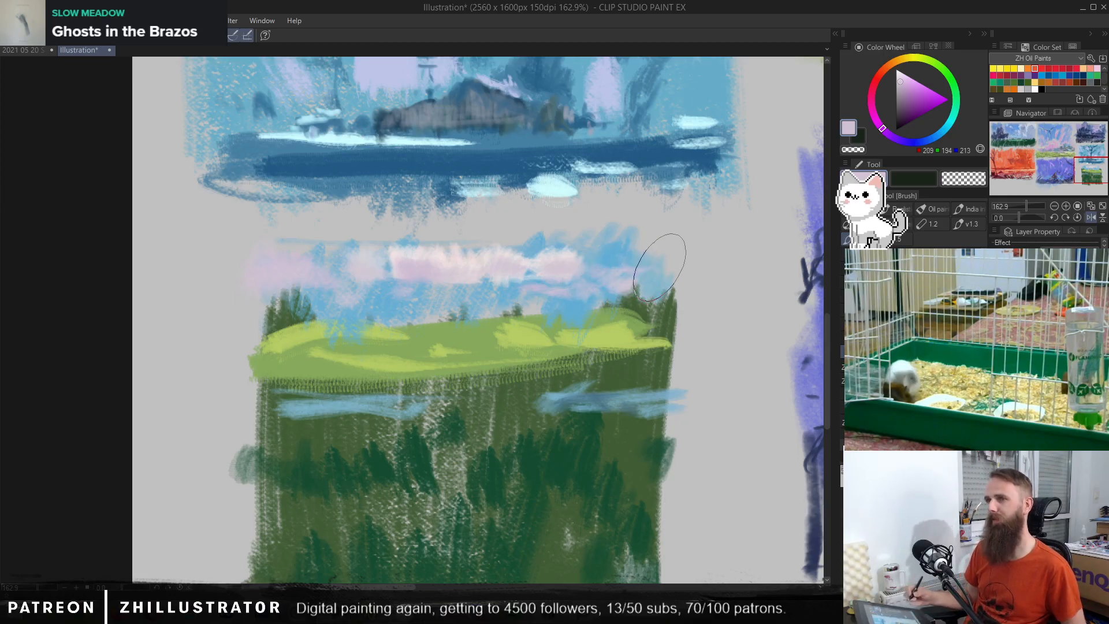
{"action": "left_click", "coordinate": [431, 252], "text": "alt"}
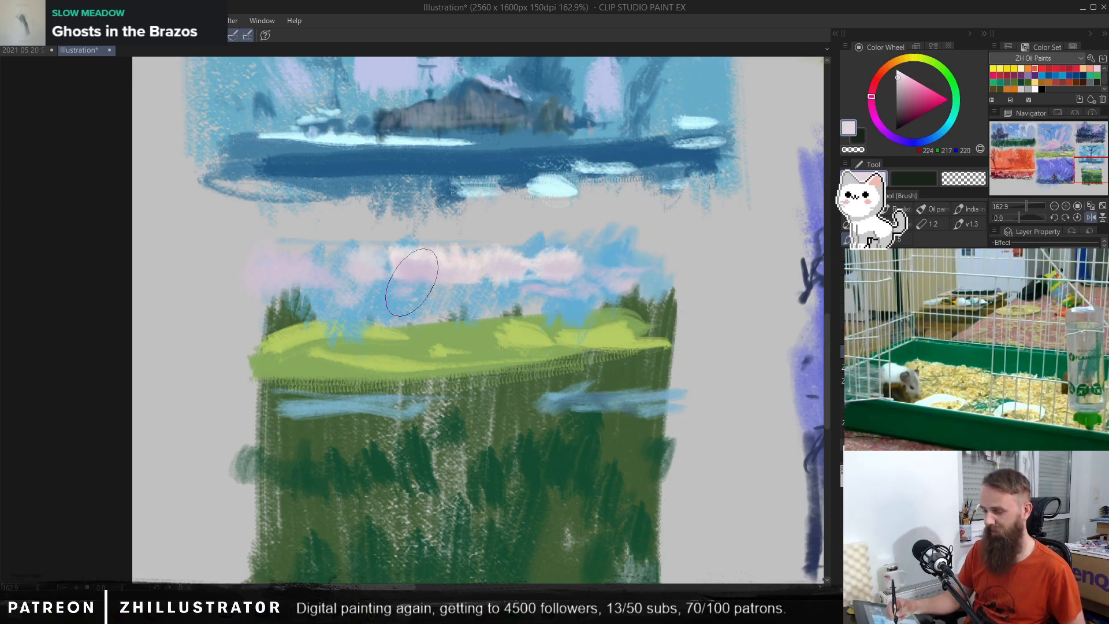
{"action": "mouse_move", "coordinate": [324, 269]}
{"action": "left_mouse_down"}
{"action": "mouse_move", "coordinate": [340, 293]}
{"action": "mouse_move", "coordinate": [371, 257]}
{"action": "left_mouse_up"}
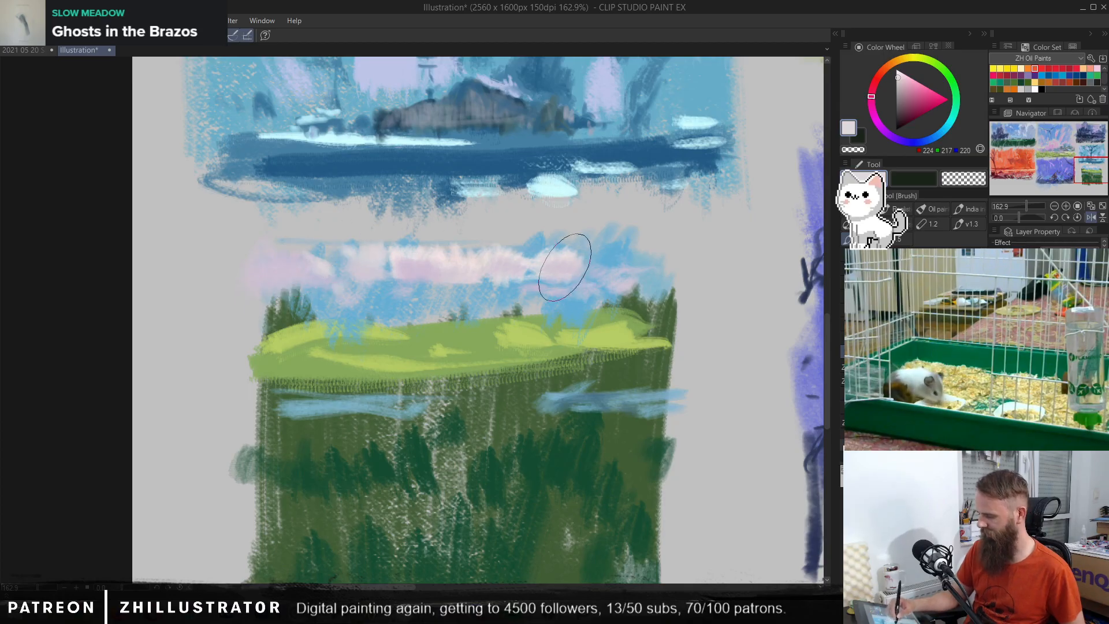
Step: Extend the clouds toward the right end of the green thumbnail's sky with pale pinkish-white strokes and mix a light purple
{"action": "left_click", "coordinate": [565, 257], "text": "alt"}
{"action": "left_click_drag", "start_coordinate": [604, 268], "coordinate": [628, 272]}
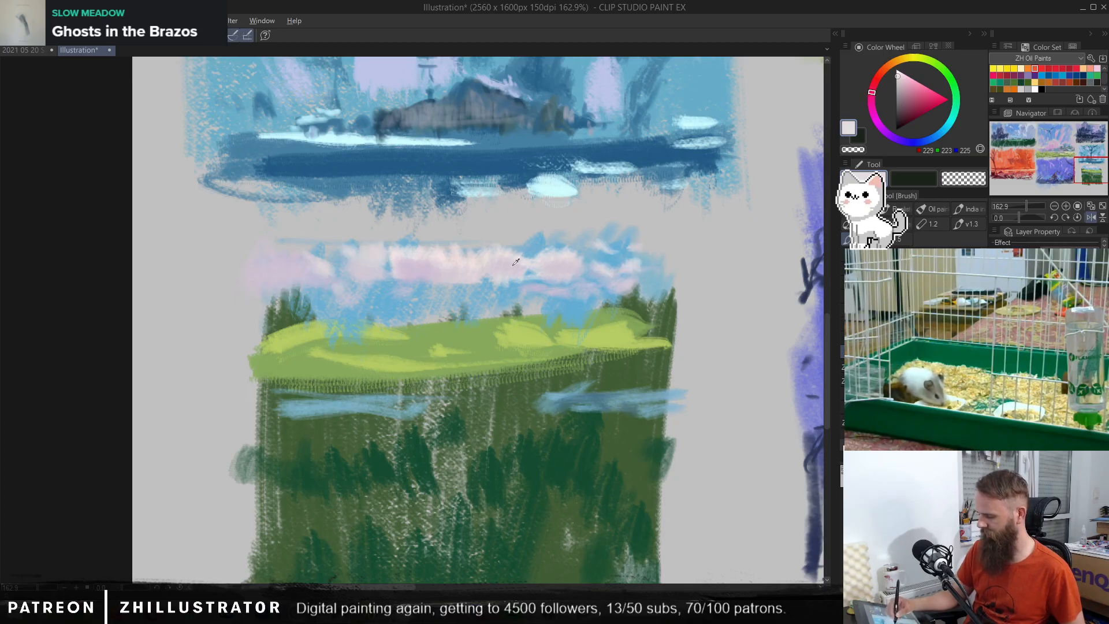
{"action": "left_click", "coordinate": [451, 261], "text": "alt"}
{"action": "left_click", "coordinate": [891, 136]}
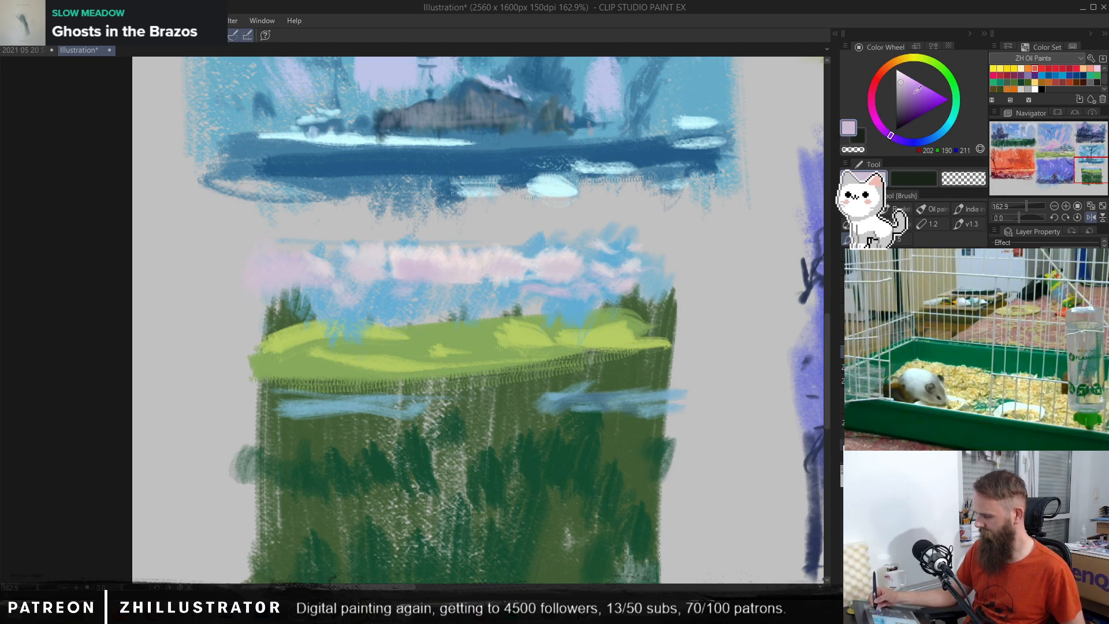
{"action": "left_click", "coordinate": [908, 86]}
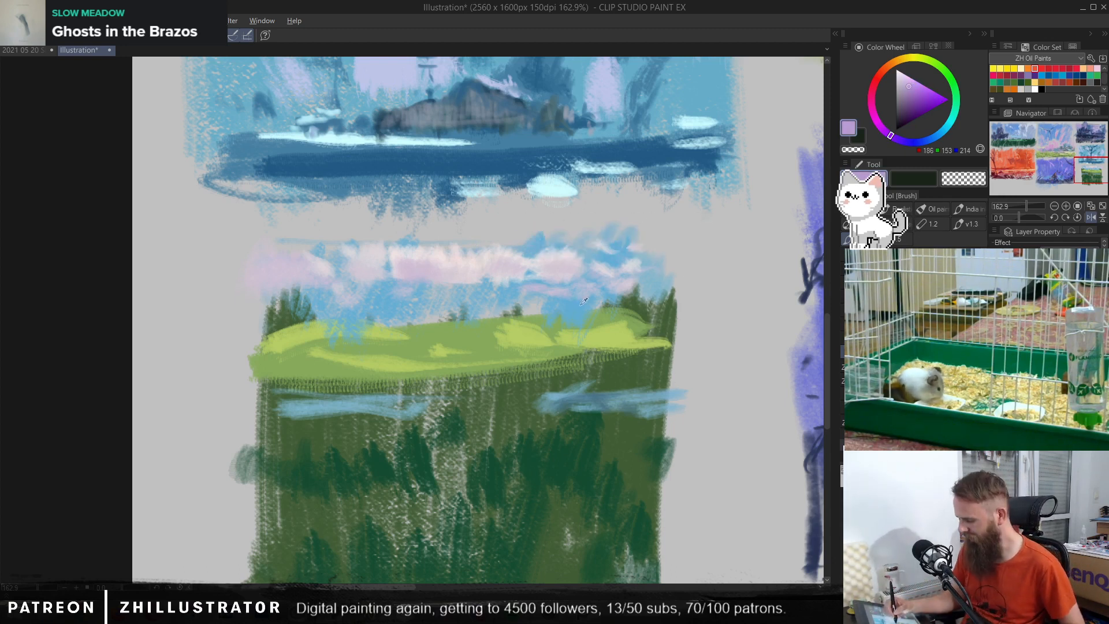
Step: Rework the sky's right end with sampled blue and paint a pinkish-lavender cloud across its edge
{"action": "left_click", "coordinate": [579, 247], "text": "alt"}
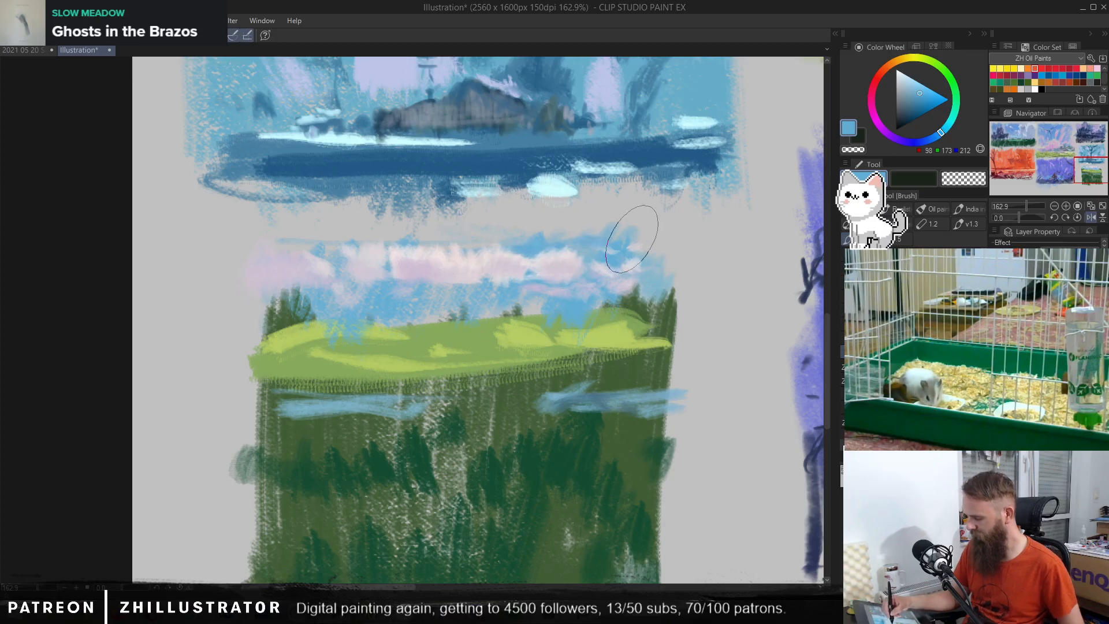
{"action": "mouse_move", "coordinate": [669, 240]}
{"action": "left_mouse_down"}
{"action": "mouse_move", "coordinate": [652, 279]}
{"action": "mouse_move", "coordinate": [665, 248]}
{"action": "mouse_move", "coordinate": [647, 274]}
{"action": "mouse_move", "coordinate": [656, 251]}
{"action": "mouse_move", "coordinate": [647, 256]}
{"action": "mouse_move", "coordinate": [671, 254]}
{"action": "left_mouse_up"}
{"action": "left_click", "coordinate": [575, 246], "text": "alt"}
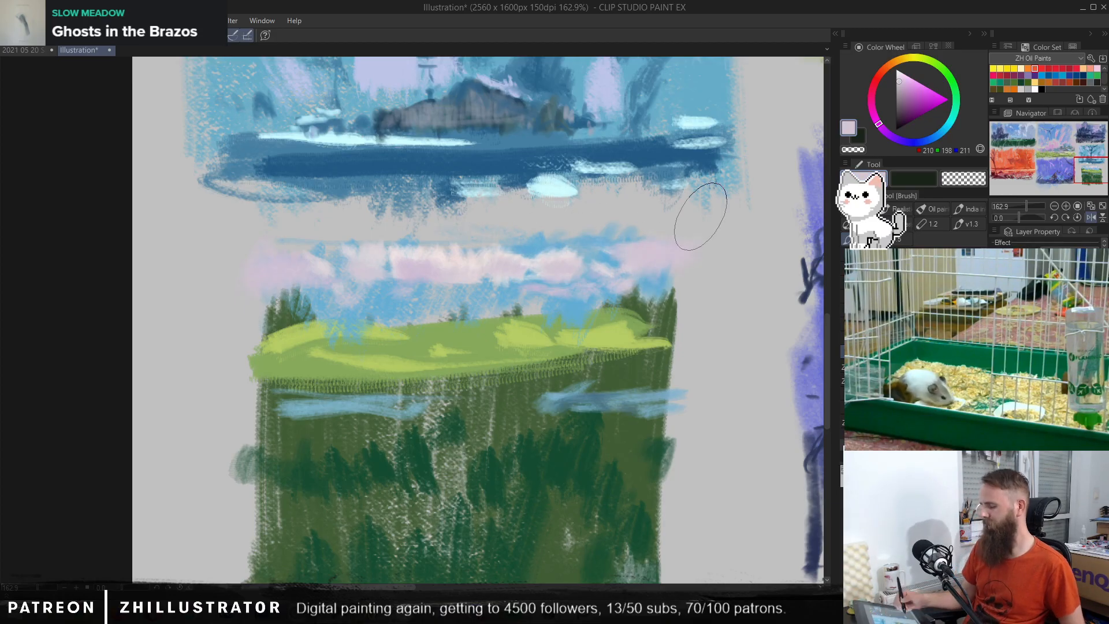
Step: Layer sampled pale pink and lavender strokes beneath the central and left clouds, down toward the horizon
{"action": "left_click", "coordinate": [458, 268], "text": "alt"}
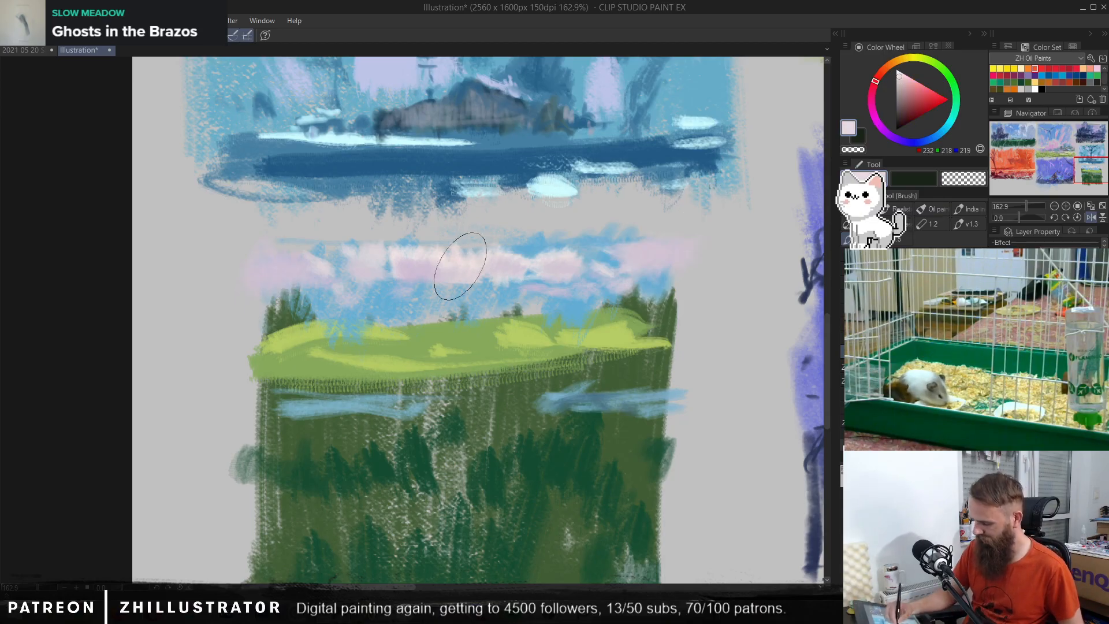
{"action": "left_click_drag", "start_coordinate": [458, 288], "coordinate": [479, 289]}
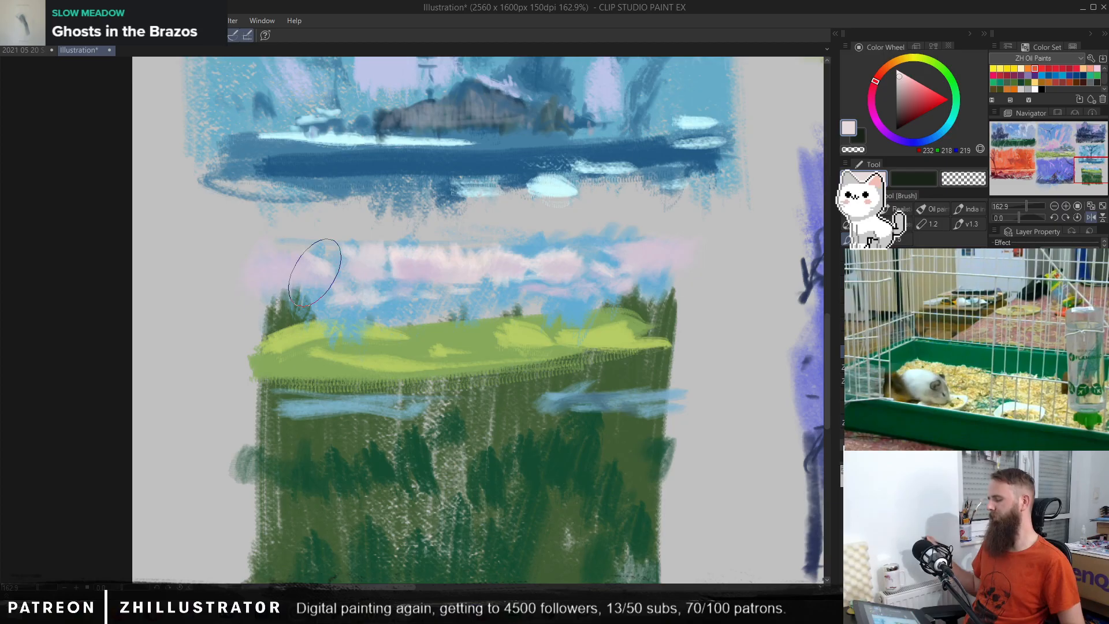
{"action": "left_click", "coordinate": [428, 269], "text": "alt"}
{"action": "mouse_move", "coordinate": [358, 291]}
{"action": "left_mouse_down"}
{"action": "mouse_move", "coordinate": [318, 316]}
{"action": "mouse_move", "coordinate": [503, 301]}
{"action": "mouse_move", "coordinate": [373, 308]}
{"action": "left_mouse_up"}
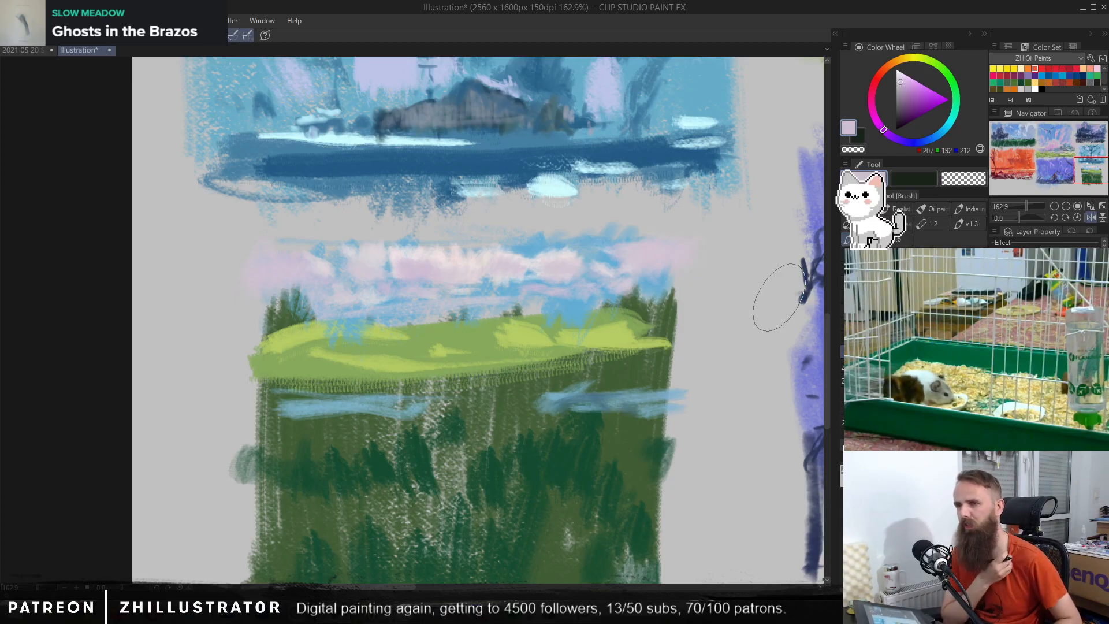
Step: Reshape the meadow's right-hand hills with sampled mid green and yellow-green strokes
{"action": "left_click", "coordinate": [605, 336], "text": "alt"}
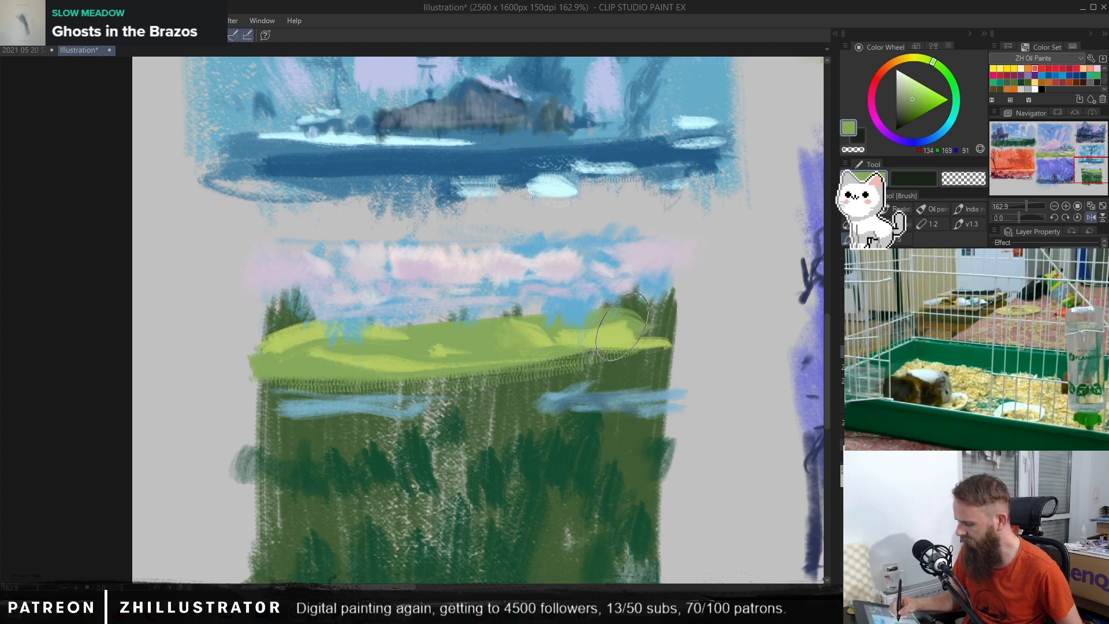
{"action": "left_click", "coordinate": [603, 323], "text": "alt"}
{"action": "mouse_move", "coordinate": [650, 337]}
{"action": "left_mouse_down"}
{"action": "mouse_move", "coordinate": [611, 325]}
{"action": "mouse_move", "coordinate": [569, 335]}
{"action": "left_mouse_up"}
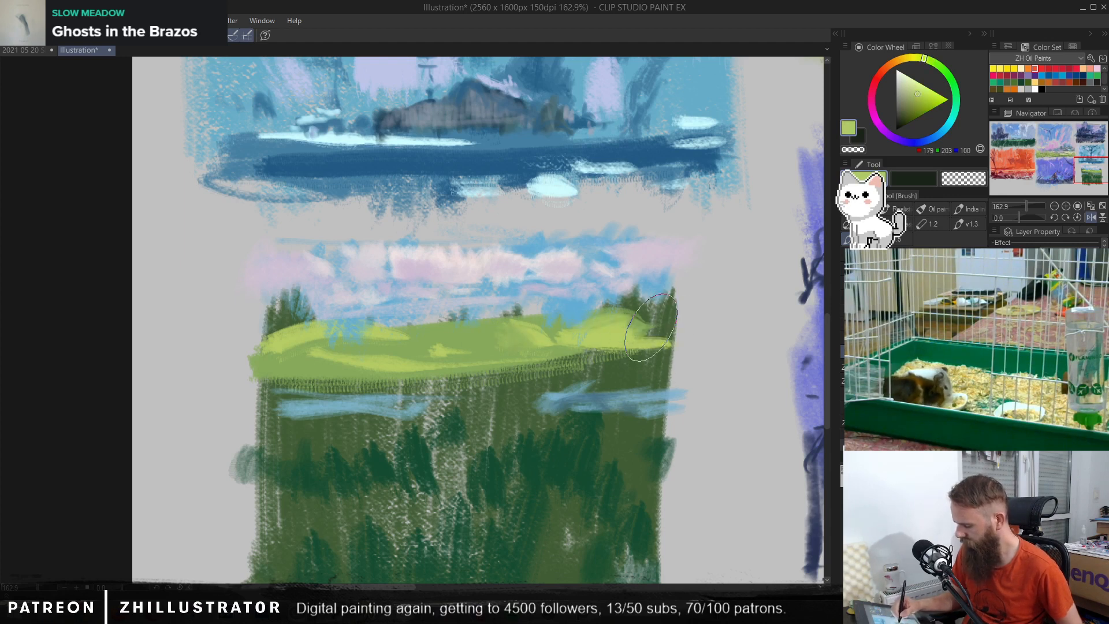
{"action": "mouse_move", "coordinate": [651, 327]}
{"action": "left_mouse_down"}
{"action": "mouse_move", "coordinate": [679, 344]}
{"action": "mouse_move", "coordinate": [414, 345]}
{"action": "left_mouse_up"}
Step: Paint a thin sky-blue water strip across the meadow and a dark green line beneath it
{"action": "left_click", "coordinate": [603, 295], "text": "alt"}
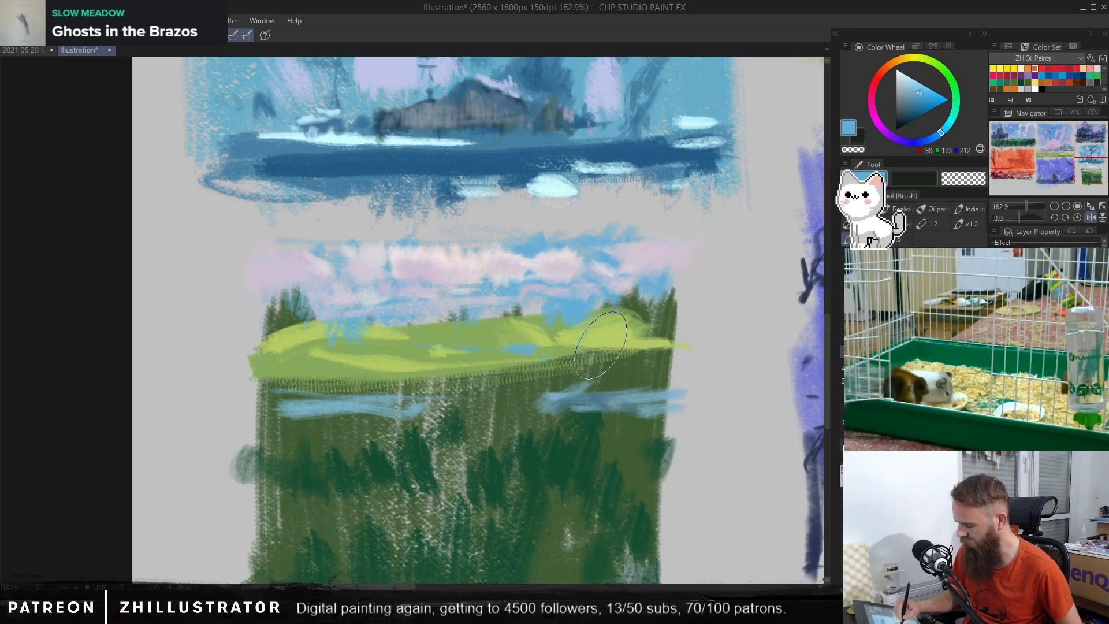
{"action": "left_click", "coordinate": [641, 355], "text": "alt"}
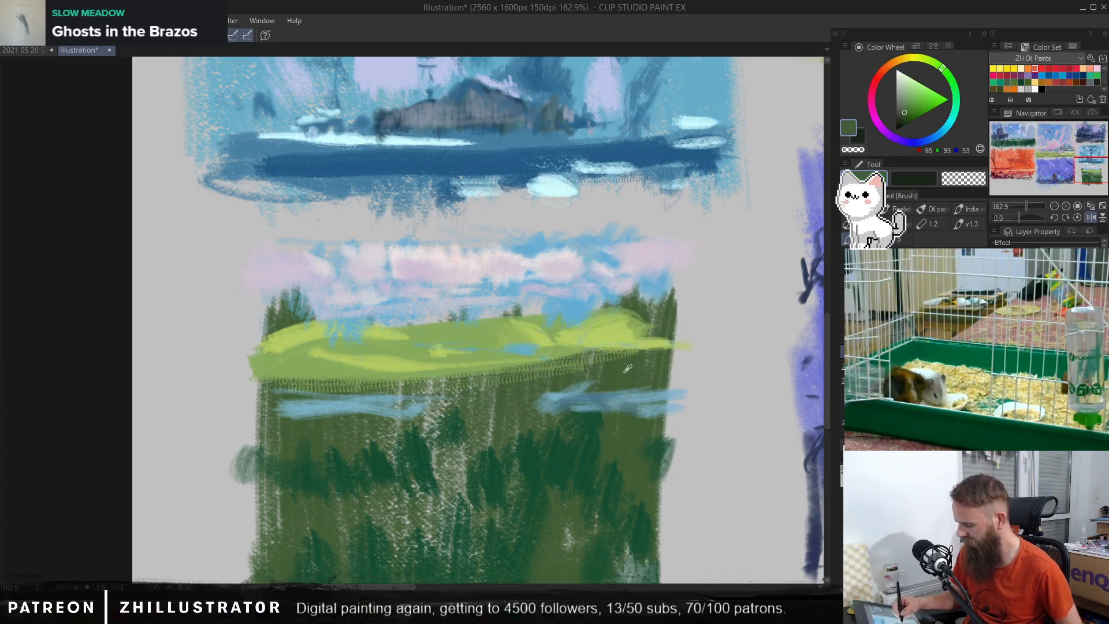
{"action": "mouse_move", "coordinate": [390, 366]}
{"action": "left_mouse_down"}
{"action": "mouse_move", "coordinate": [263, 365]}
{"action": "mouse_move", "coordinate": [606, 357]}
{"action": "mouse_move", "coordinate": [455, 359]}
{"action": "mouse_move", "coordinate": [511, 355]}
{"action": "mouse_move", "coordinate": [634, 361]}
{"action": "left_mouse_up"}
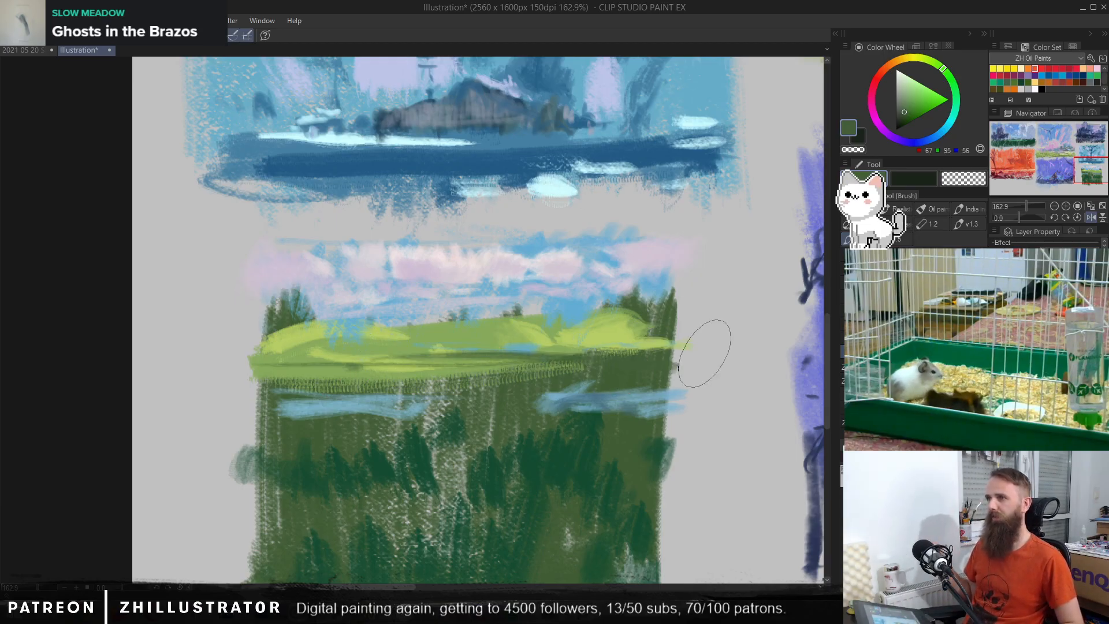
Step: Build up the top of the left cloud with sampled pale pinkish-white strokes
{"action": "left_click", "coordinate": [576, 337], "text": "alt"}
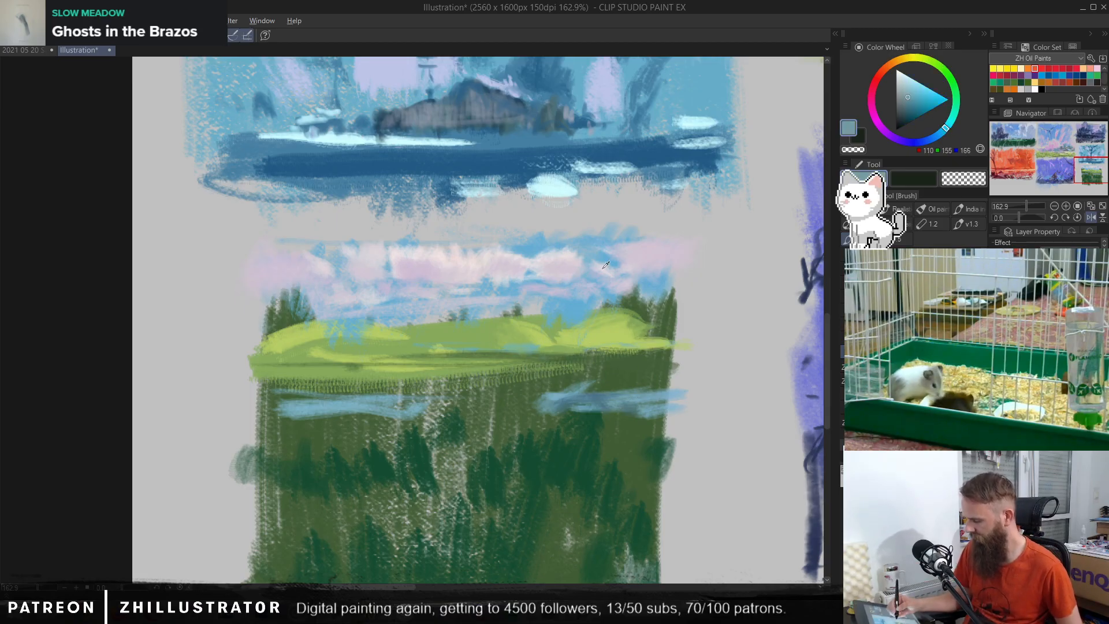
{"action": "left_click", "coordinate": [577, 265], "text": "alt"}
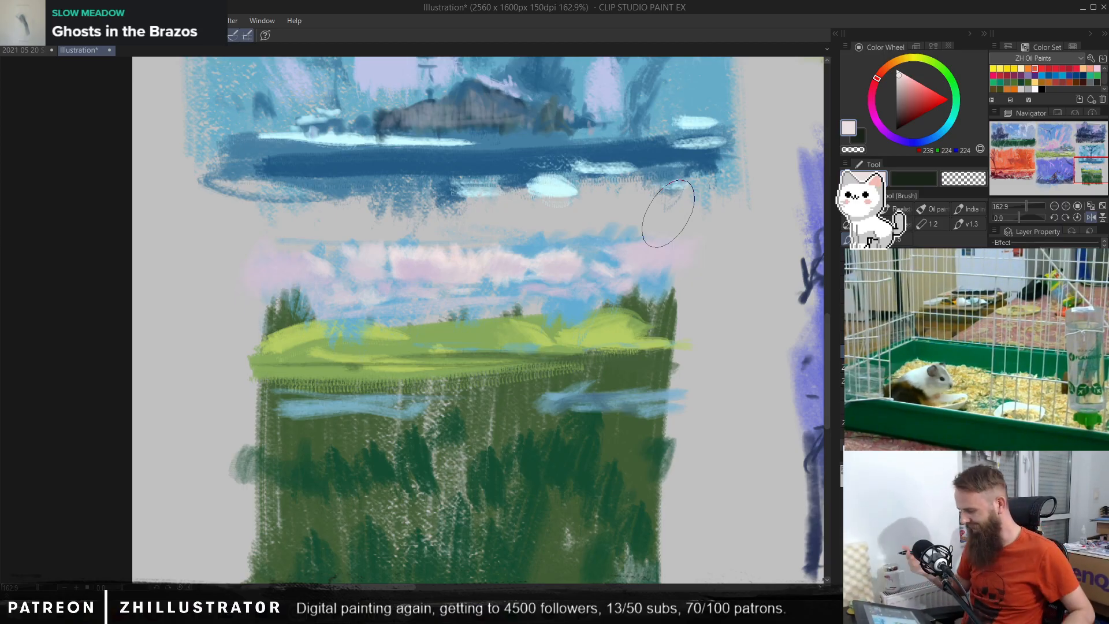
{"action": "left_click", "coordinate": [401, 250]}
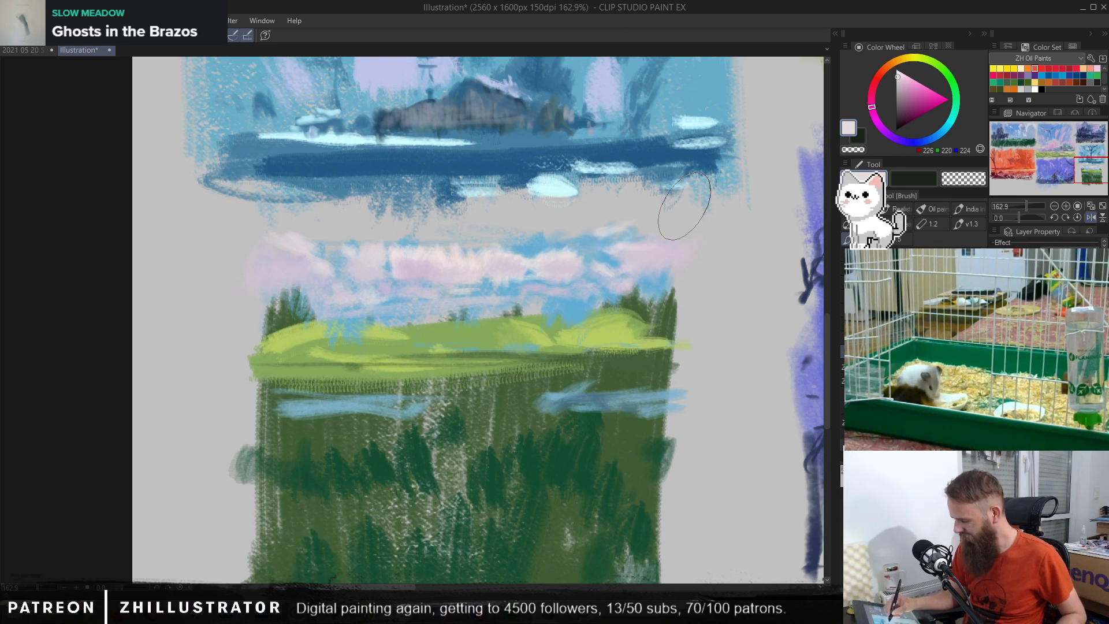
Step: Clean up the horizon between the sky and the right-hand hills with sampled yellow-green and sky blue
{"action": "left_click_drag", "start_coordinate": [532, 377], "coordinate": [599, 356]}
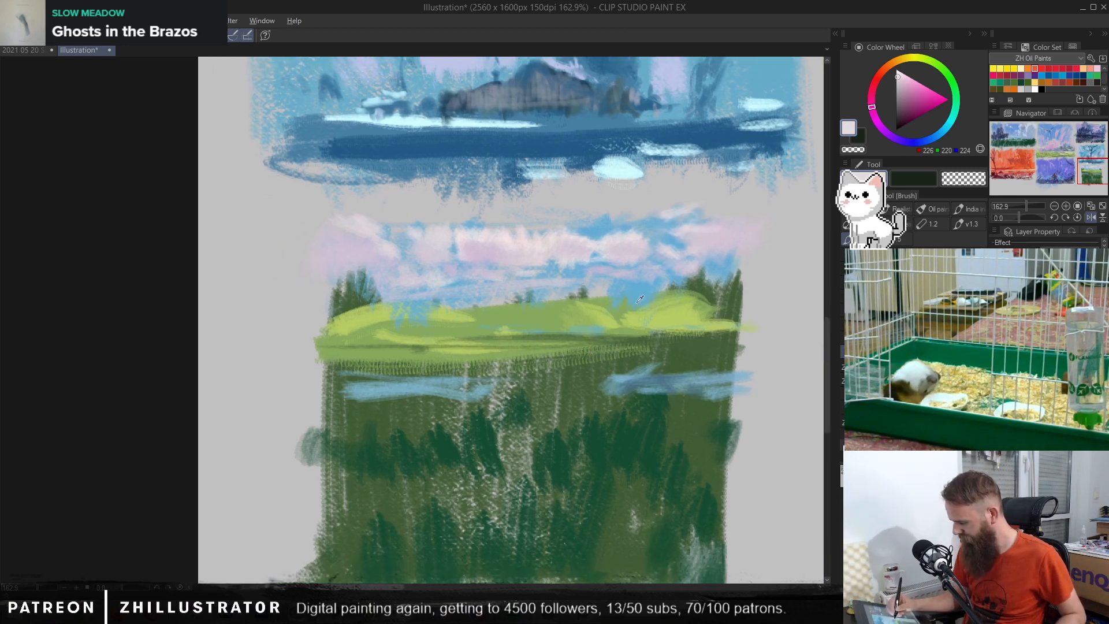
{"action": "left_click", "coordinate": [619, 313]}
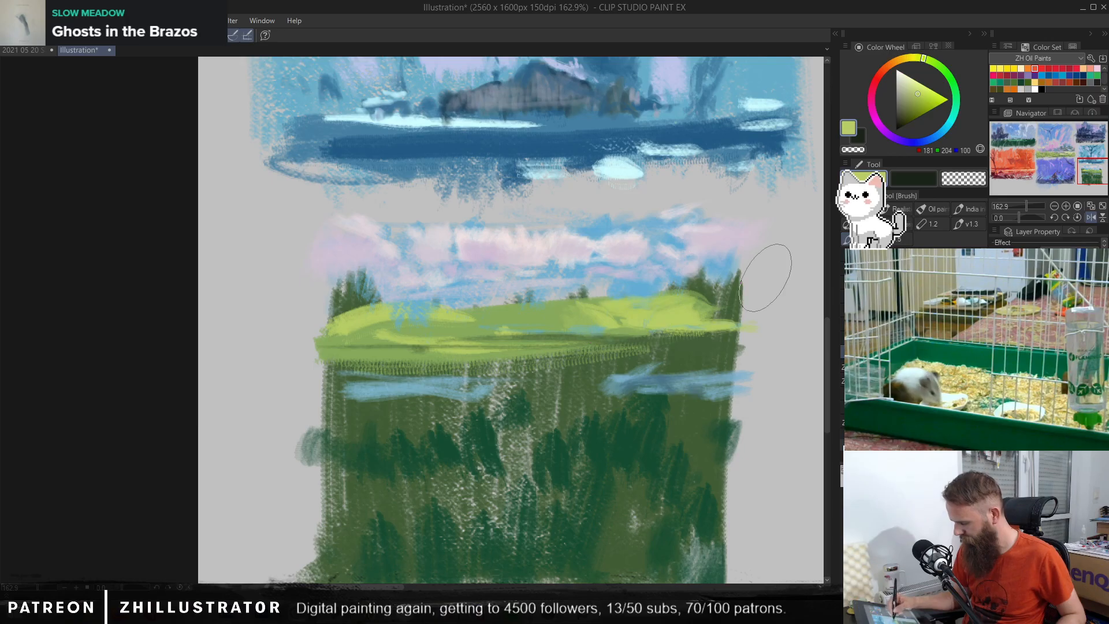
{"action": "key", "text": "ctrl+z"}
{"action": "left_click", "coordinate": [630, 289], "text": "alt"}
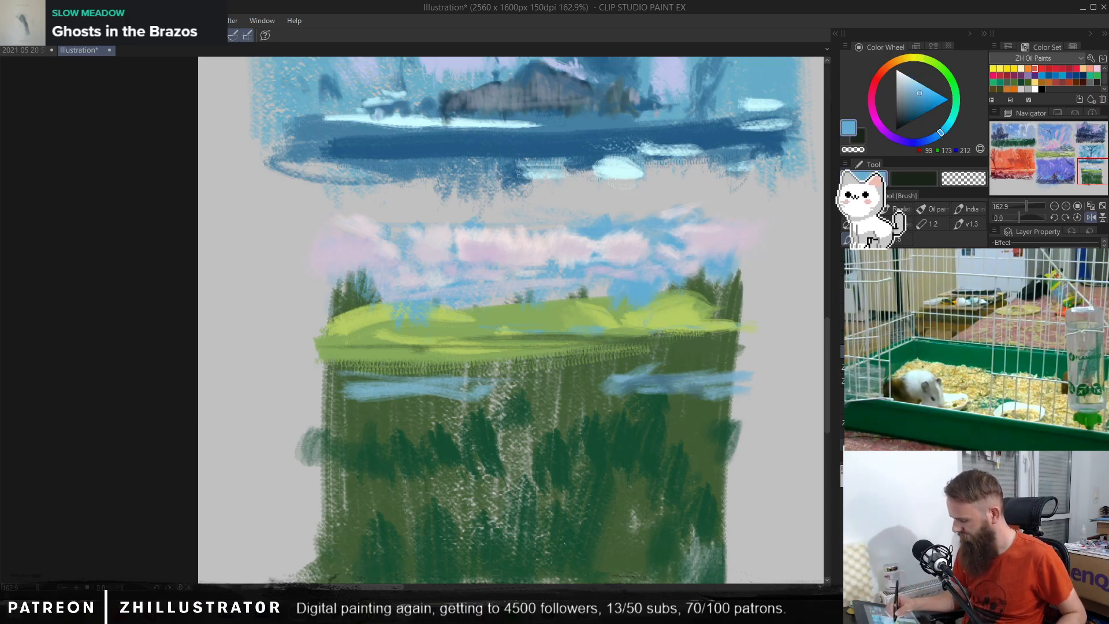
{"action": "mouse_move", "coordinate": [635, 301]}
{"action": "left_mouse_down"}
{"action": "mouse_move", "coordinate": [601, 290]}
{"action": "mouse_move", "coordinate": [606, 300]}
{"action": "left_mouse_up"}
Step: Try adding a dark green bush on the horizon beside the left tree group
{"action": "left_click", "coordinate": [414, 300], "text": "alt"}
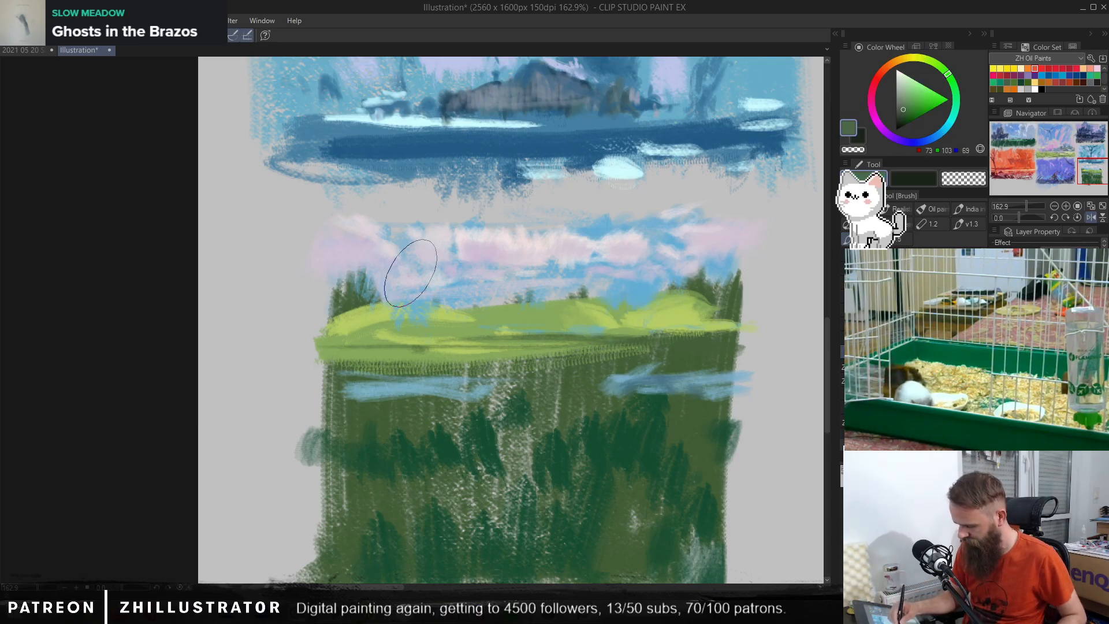
{"action": "mouse_move", "coordinate": [408, 263]}
{"action": "left_mouse_down"}
{"action": "mouse_move", "coordinate": [414, 294]}
{"action": "mouse_move", "coordinate": [396, 291]}
{"action": "mouse_move", "coordinate": [432, 292]}
{"action": "left_mouse_up"}
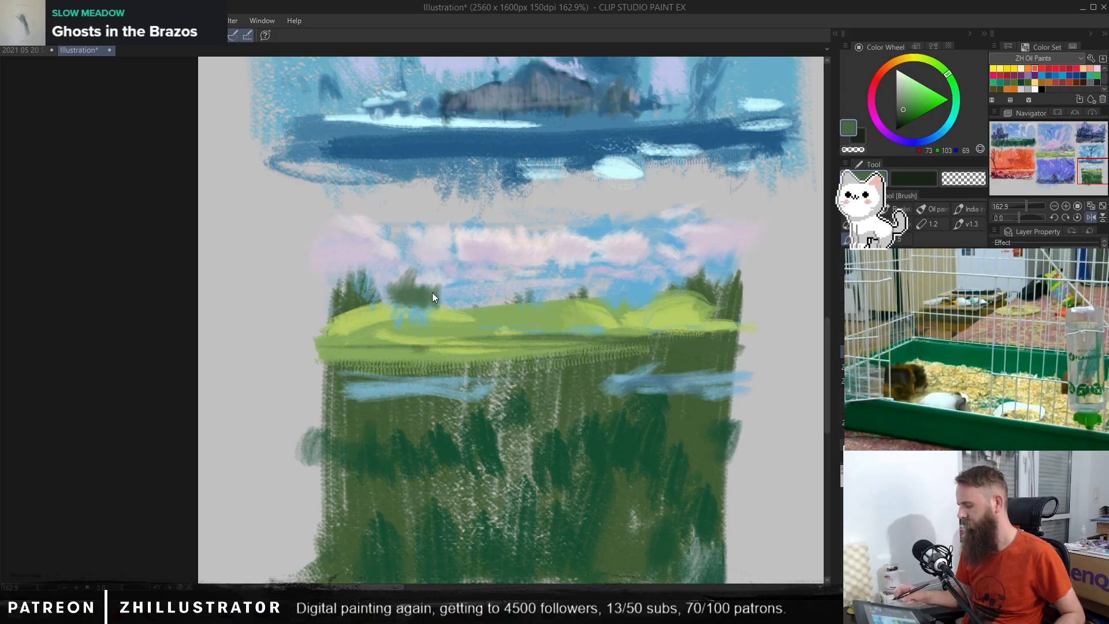
{"action": "key", "text": "ctrl+z"}
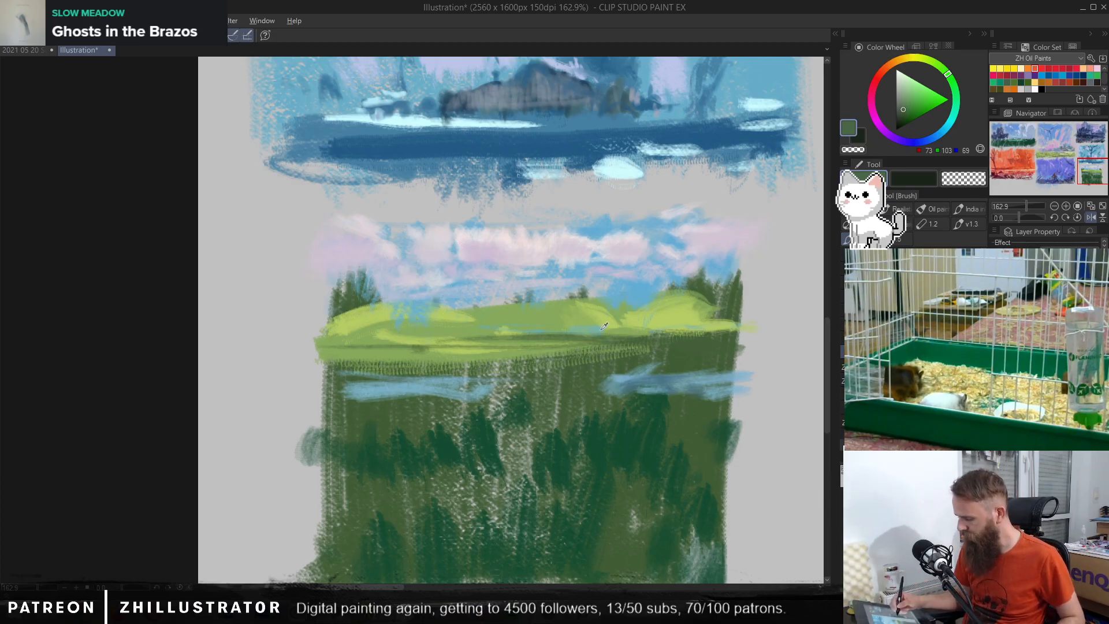
Step: Try extending the meadow's light green band across its lower edge to the thumbnail's right side
{"action": "left_click", "coordinate": [516, 353], "text": "alt"}
{"action": "left_click_drag", "start_coordinate": [528, 358], "coordinate": [712, 355]}
{"action": "key", "text": "ctrl+z"}
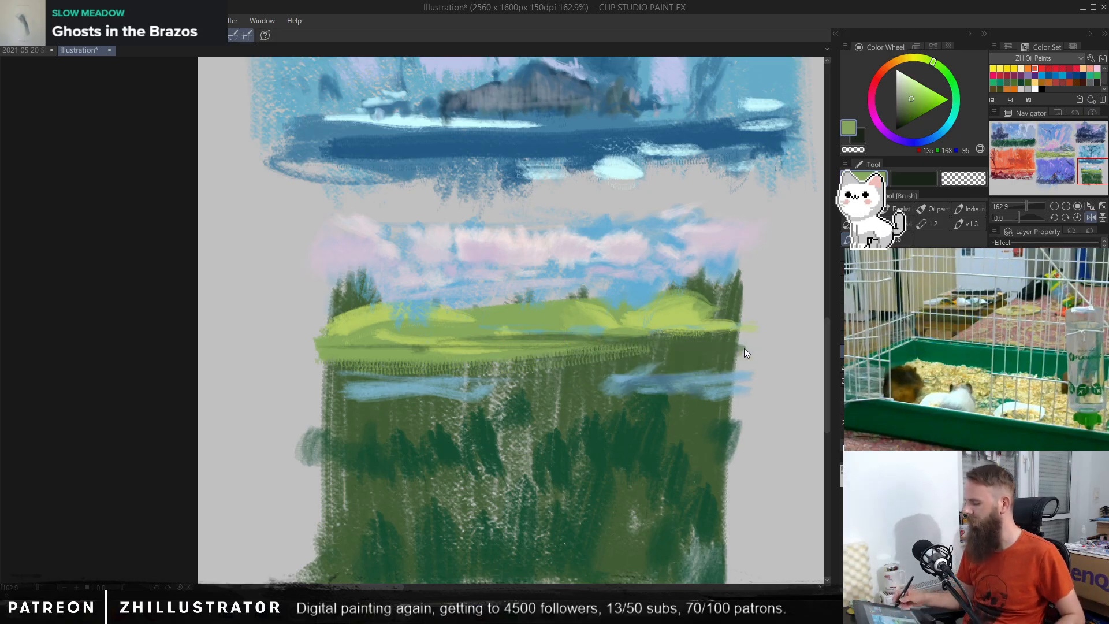
{"action": "left_click", "coordinate": [668, 324], "text": "alt"}
{"action": "left_click", "coordinate": [524, 350], "text": "alt"}
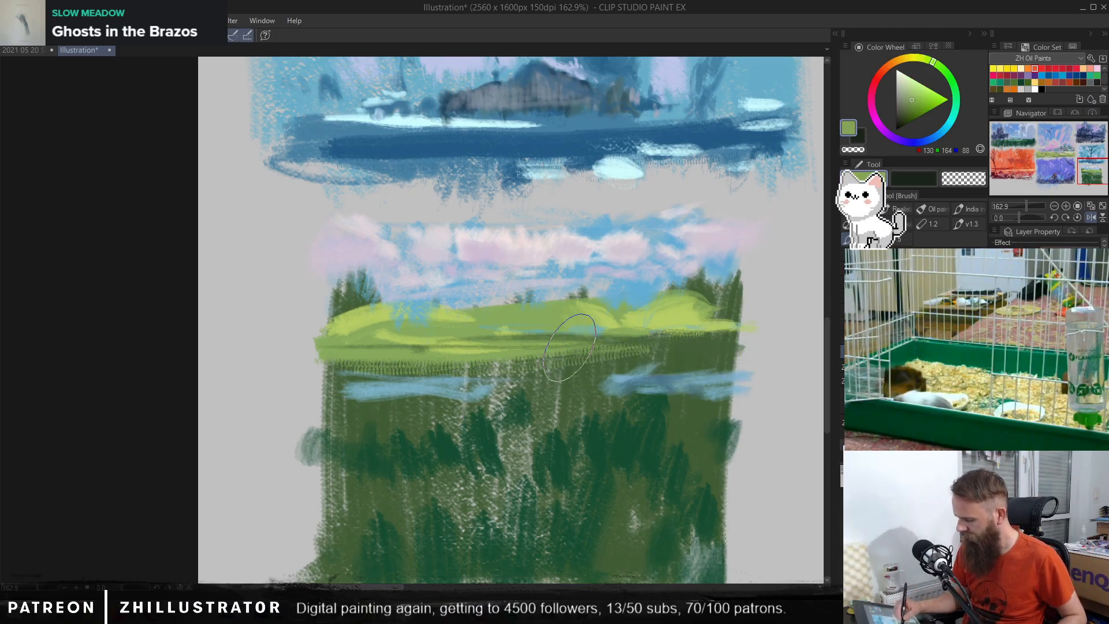
{"action": "mouse_move", "coordinate": [547, 357]}
{"action": "left_mouse_down"}
{"action": "mouse_move", "coordinate": [627, 361]}
{"action": "mouse_move", "coordinate": [656, 342]}
{"action": "mouse_move", "coordinate": [718, 356]}
{"action": "mouse_move", "coordinate": [603, 357]}
{"action": "mouse_move", "coordinate": [738, 356]}
{"action": "mouse_move", "coordinate": [525, 354]}
{"action": "mouse_move", "coordinate": [590, 358]}
{"action": "mouse_move", "coordinate": [512, 364]}
{"action": "mouse_move", "coordinate": [705, 360]}
{"action": "mouse_move", "coordinate": [669, 354]}
{"action": "mouse_move", "coordinate": [674, 338]}
{"action": "mouse_move", "coordinate": [733, 345]}
{"action": "mouse_move", "coordinate": [517, 352]}
{"action": "left_mouse_up"}
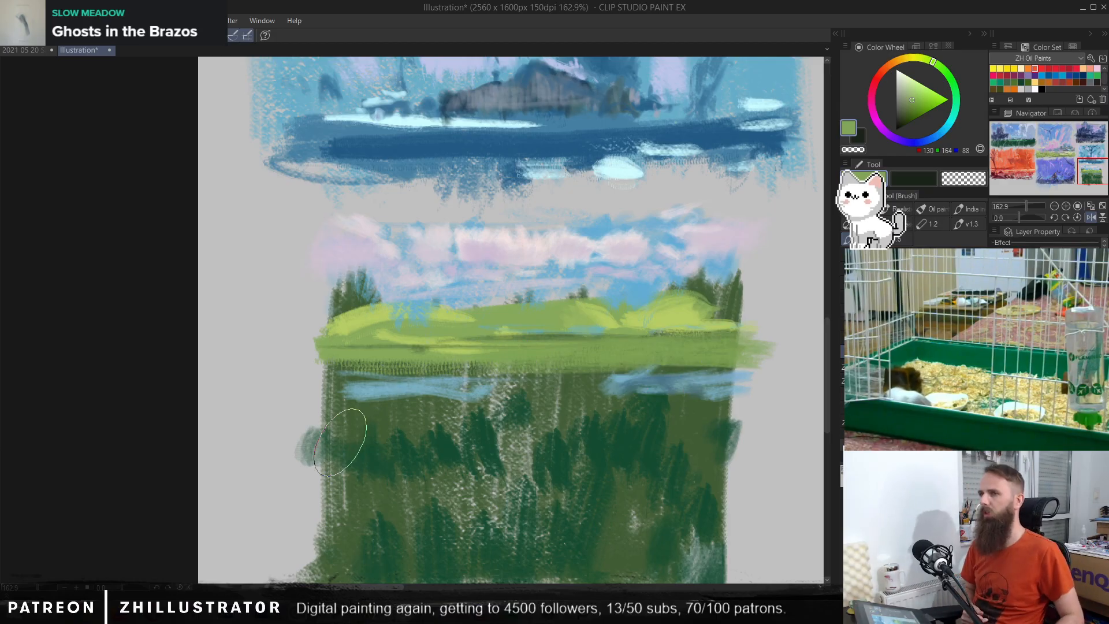
{"action": "key", "text": "ctrl+z"}
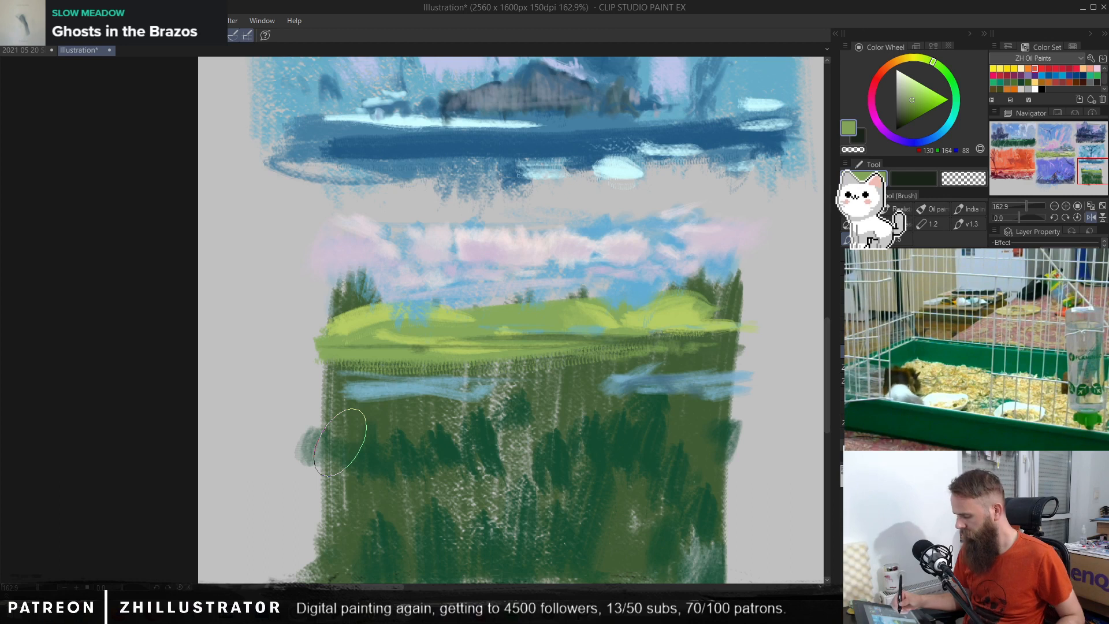
Step: Try joining the two water patches into one wide grey-blue band across the dark green foreground
{"action": "left_click", "coordinate": [340, 442], "text": "alt"}
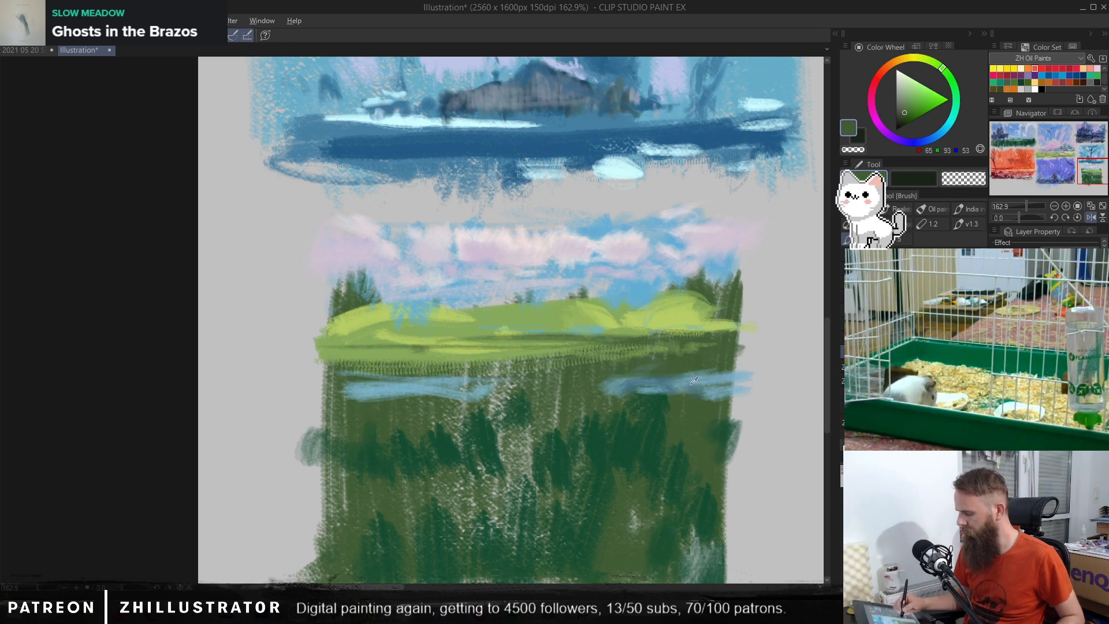
{"action": "left_click", "coordinate": [691, 383], "text": "alt"}
{"action": "mouse_move", "coordinate": [655, 388]}
{"action": "left_mouse_down"}
{"action": "mouse_move", "coordinate": [458, 383]}
{"action": "mouse_move", "coordinate": [530, 392]}
{"action": "mouse_move", "coordinate": [457, 421]}
{"action": "mouse_move", "coordinate": [292, 405]}
{"action": "left_mouse_up"}
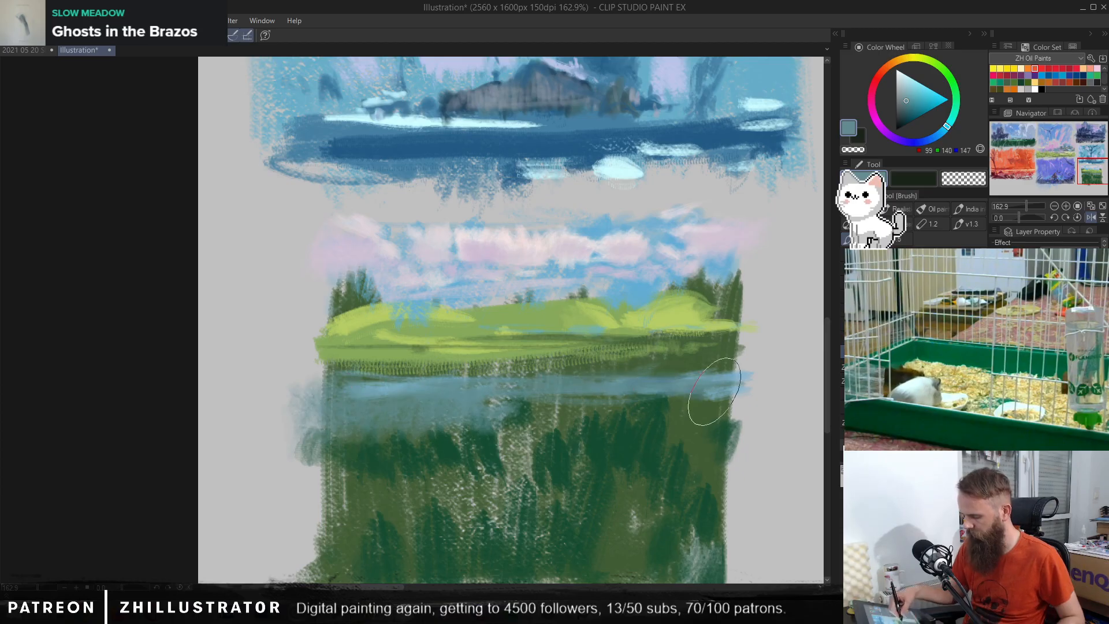
{"action": "mouse_move", "coordinate": [714, 391]}
{"action": "left_mouse_down"}
{"action": "mouse_move", "coordinate": [680, 421]}
{"action": "mouse_move", "coordinate": [734, 447]}
{"action": "left_mouse_up"}
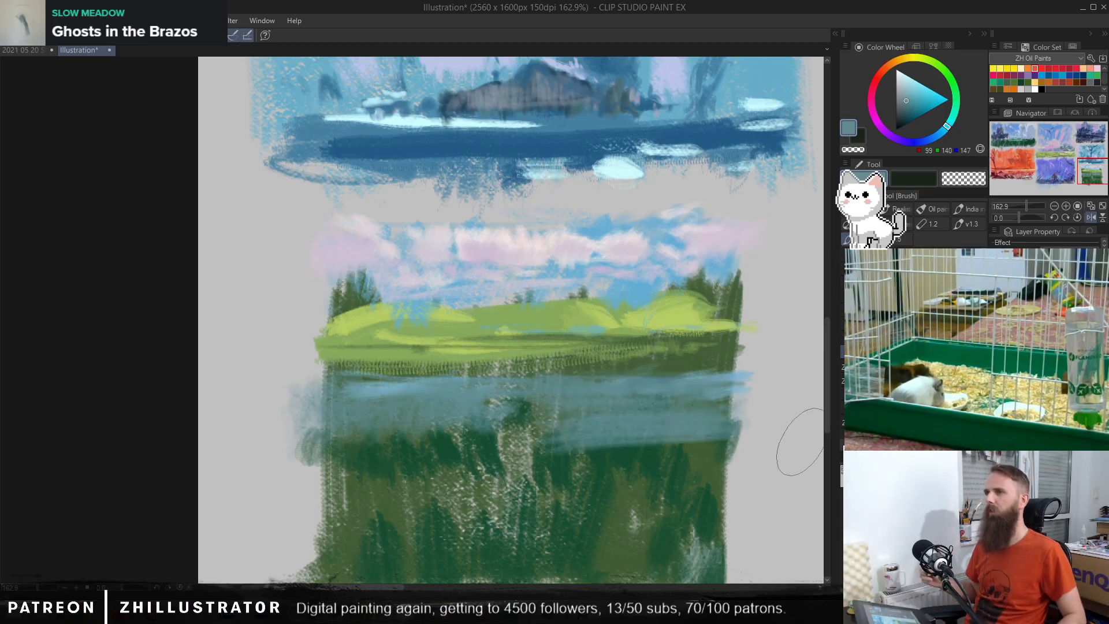
{"action": "key", "text": "ctrl+z"}
{"action": "key", "text": "ctrl+z"}
{"action": "key", "text": "ctrl+z"}
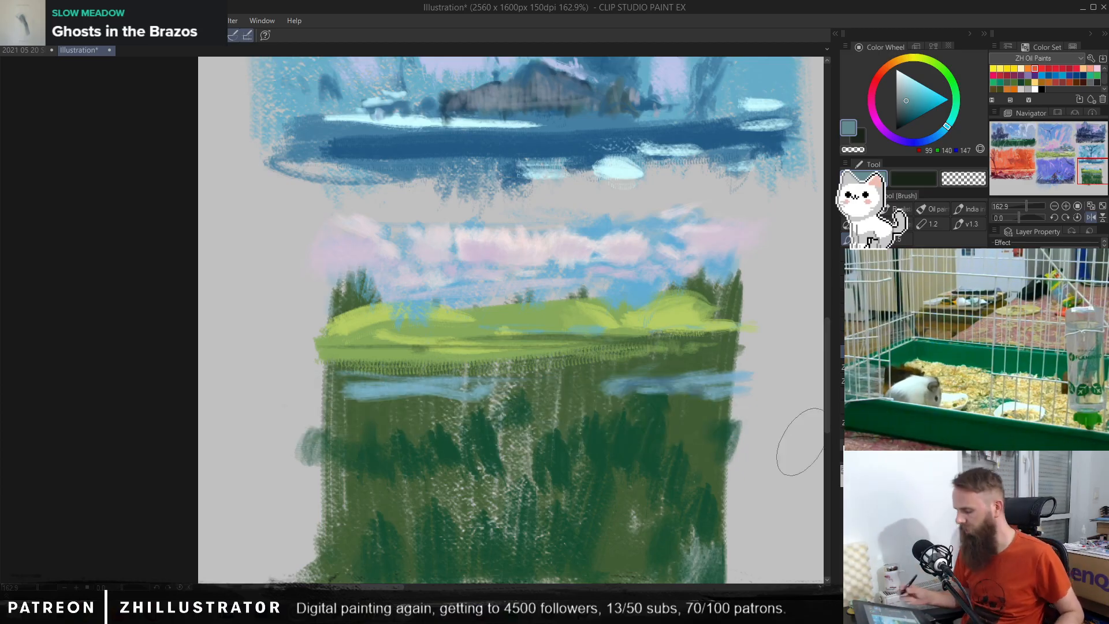
Step: Touch up the left hill's top edge with sampled yellow-green and mid green
{"action": "left_click", "coordinate": [380, 312], "text": "alt"}
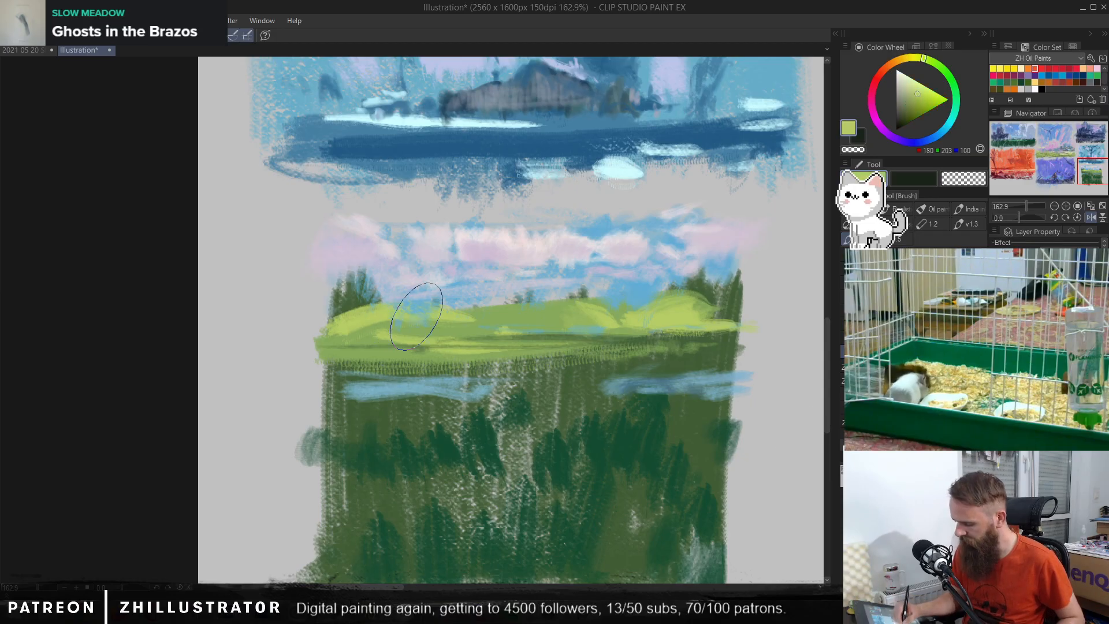
{"action": "left_click", "coordinate": [493, 316], "text": "alt"}
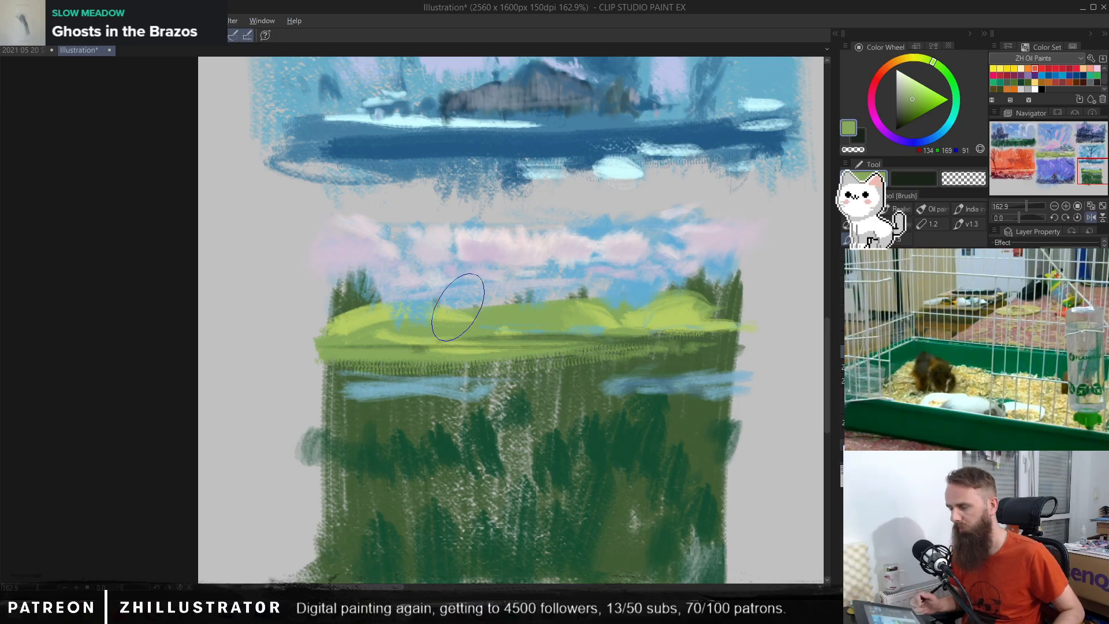
Step: Try a sky-blue airbrush glow over the clouds and hills
{"action": "left_click", "coordinate": [628, 288], "text": "alt"}
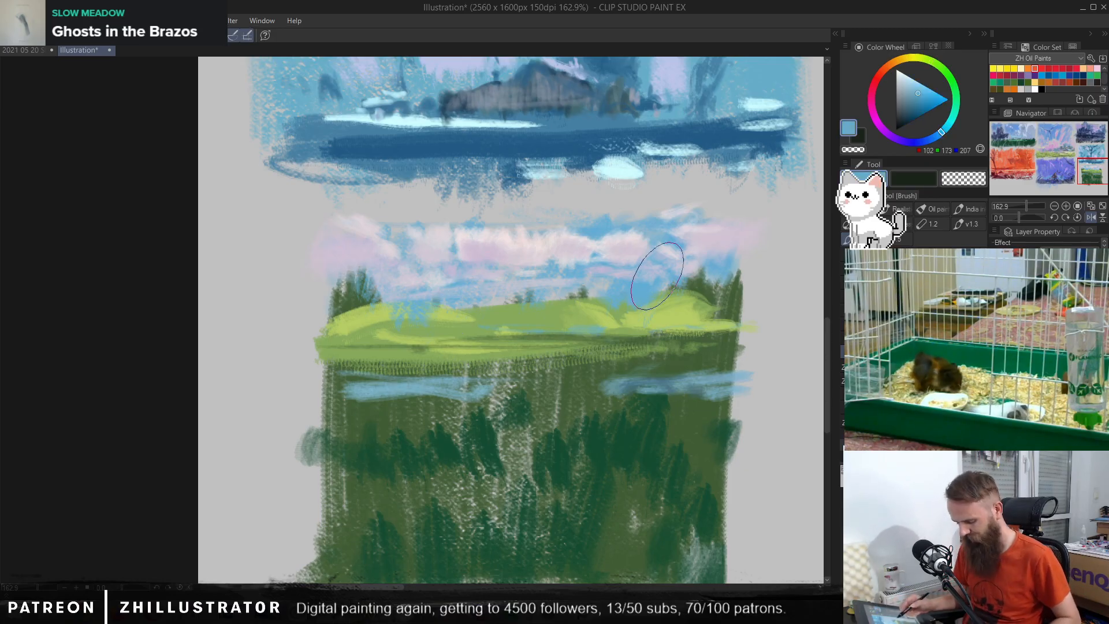
{"action": "key", "text": "b"}
{"action": "mouse_move", "coordinate": [354, 287]}
{"action": "left_mouse_down"}
{"action": "mouse_move", "coordinate": [686, 297]}
{"action": "mouse_move", "coordinate": [701, 277]}
{"action": "left_mouse_up"}
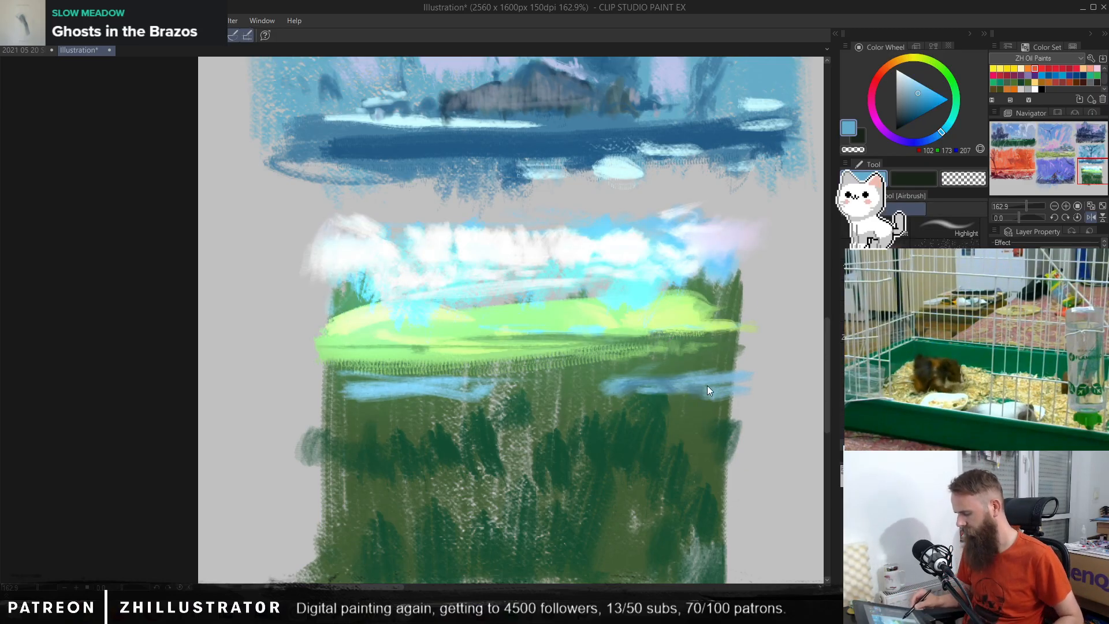
{"action": "key", "text": "ctrl+z"}
Step: Brighten the two water patches below the meadow with a sky-blue airbrush glow
{"action": "left_click_drag", "start_coordinate": [464, 425], "coordinate": [295, 453]}
{"action": "key", "text": "ctrl+z"}
{"action": "mouse_move", "coordinate": [342, 411]}
{"action": "left_mouse_down"}
{"action": "mouse_move", "coordinate": [470, 381]}
{"action": "mouse_move", "coordinate": [753, 381]}
{"action": "mouse_move", "coordinate": [341, 399]}
{"action": "left_mouse_up"}
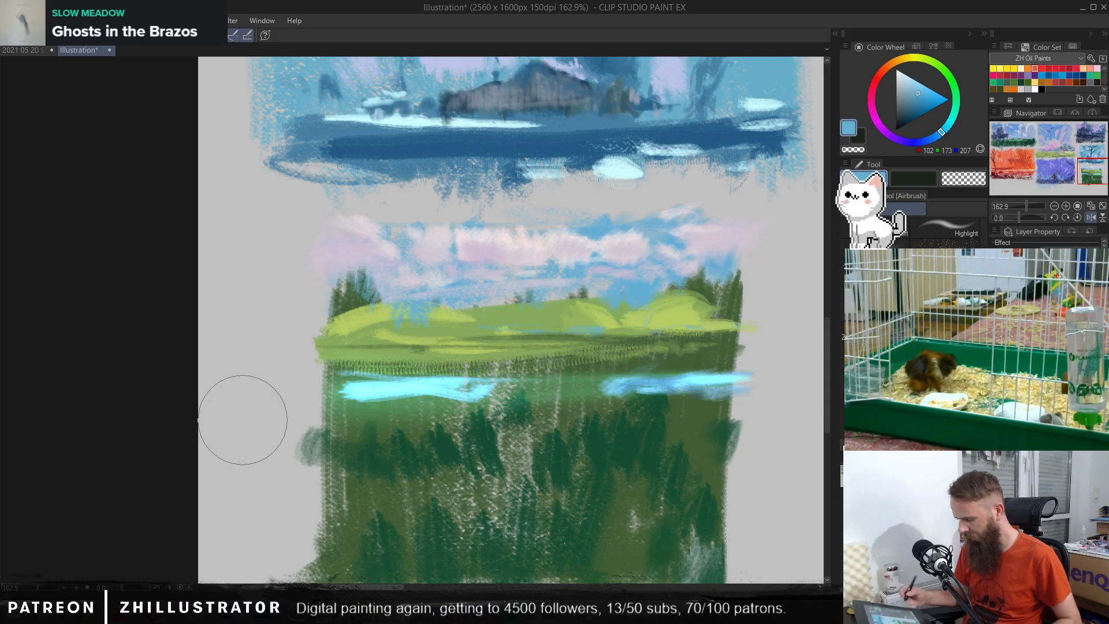
Step: Brush muted grey-blue and periwinkle-blue strokes over the two bright water patches below the meadow
{"action": "key", "text": "b"}
{"action": "left_click", "coordinate": [430, 380], "text": "alt"}
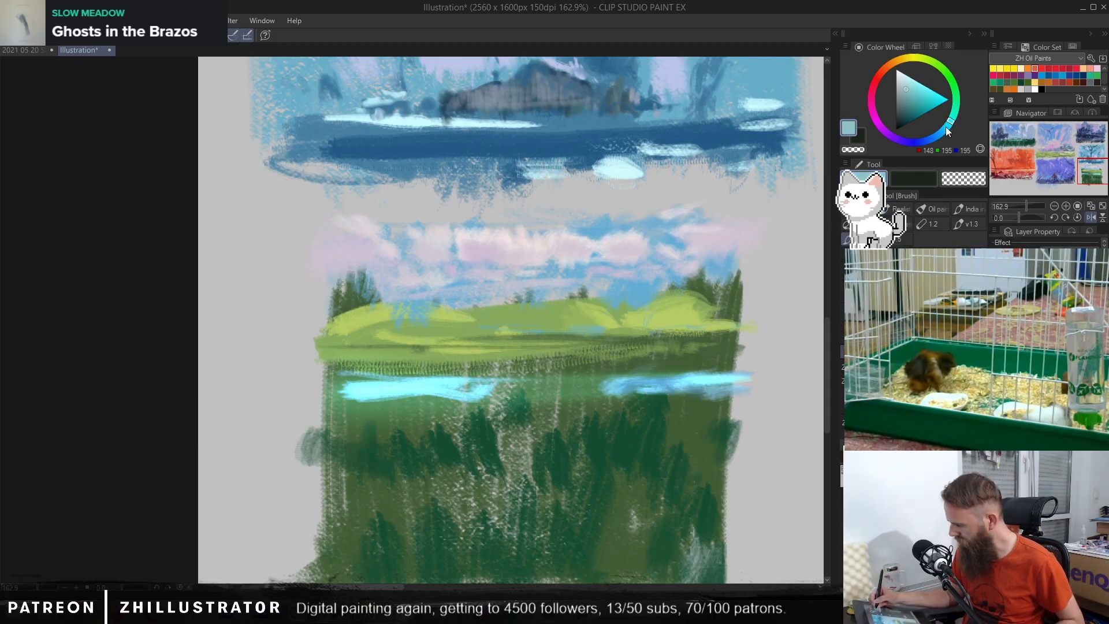
{"action": "mouse_move", "coordinate": [432, 386]}
{"action": "left_mouse_down"}
{"action": "mouse_move", "coordinate": [438, 393]}
{"action": "mouse_move", "coordinate": [352, 377]}
{"action": "left_mouse_up"}
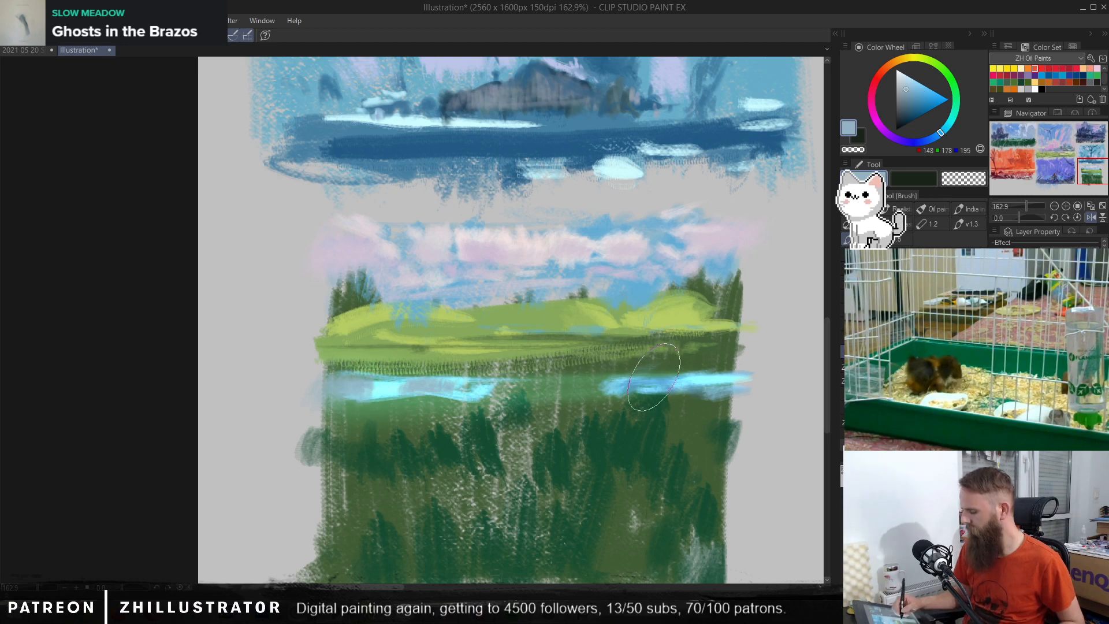
{"action": "mouse_move", "coordinate": [700, 378]}
{"action": "left_mouse_down"}
{"action": "mouse_move", "coordinate": [711, 403]}
{"action": "mouse_move", "coordinate": [726, 375]}
{"action": "mouse_move", "coordinate": [532, 390]}
{"action": "left_mouse_up"}
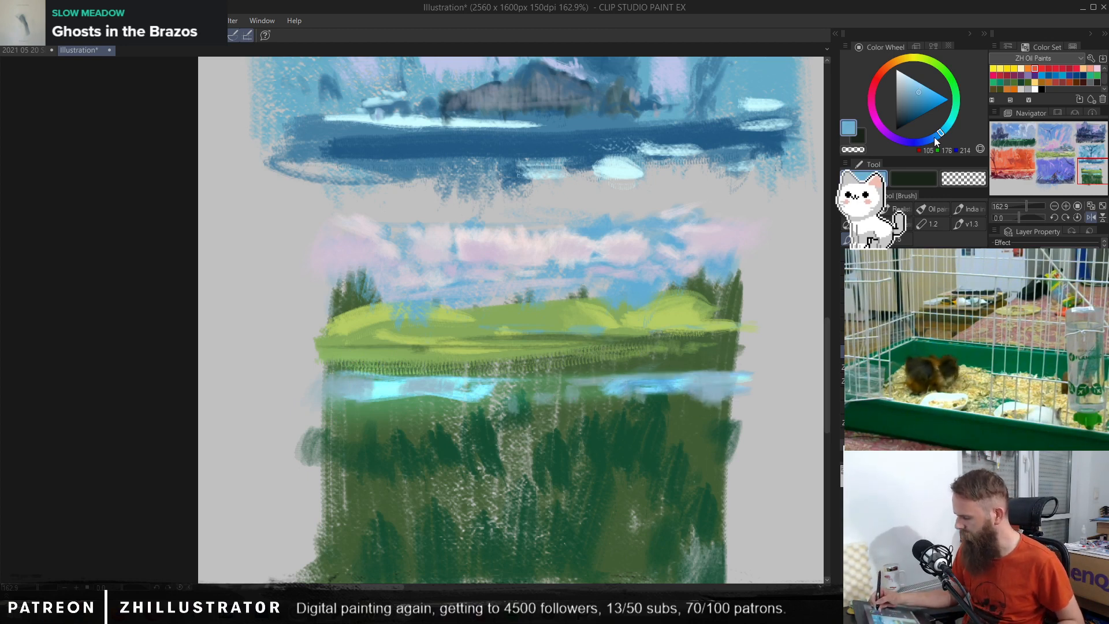
{"action": "left_click_drag", "start_coordinate": [936, 140], "coordinate": [922, 140]}
{"action": "mouse_move", "coordinate": [364, 384]}
{"action": "left_mouse_down"}
{"action": "mouse_move", "coordinate": [352, 390]}
{"action": "mouse_move", "coordinate": [425, 376]}
{"action": "left_mouse_up"}
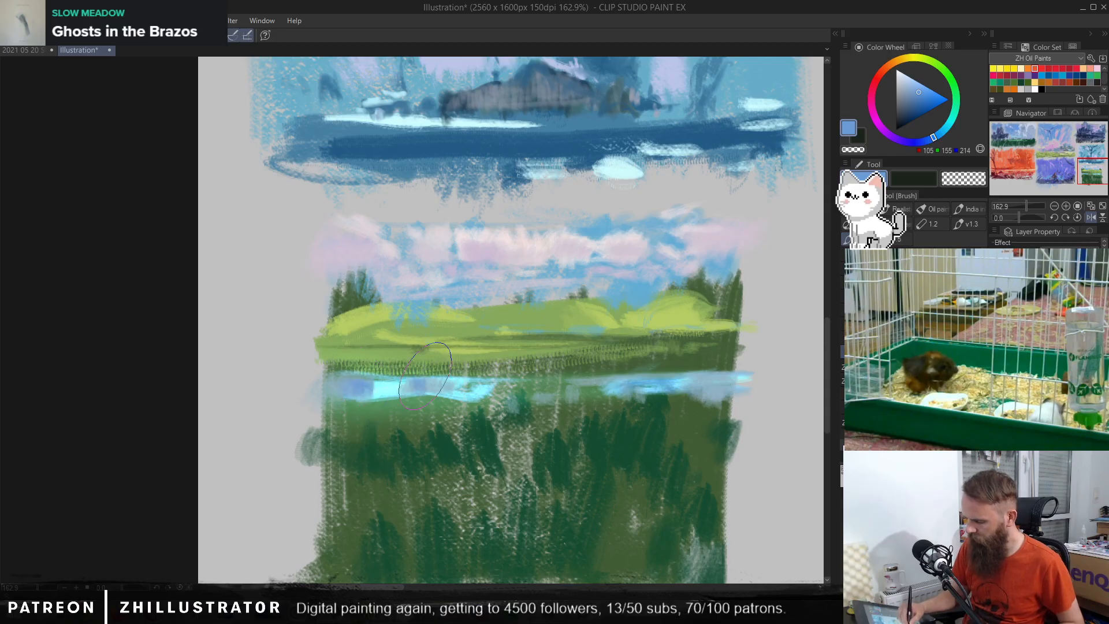
{"action": "mouse_move", "coordinate": [687, 376]}
{"action": "left_mouse_down"}
{"action": "mouse_move", "coordinate": [584, 386]}
{"action": "mouse_move", "coordinate": [661, 399]}
{"action": "mouse_move", "coordinate": [726, 381]}
{"action": "left_mouse_up"}
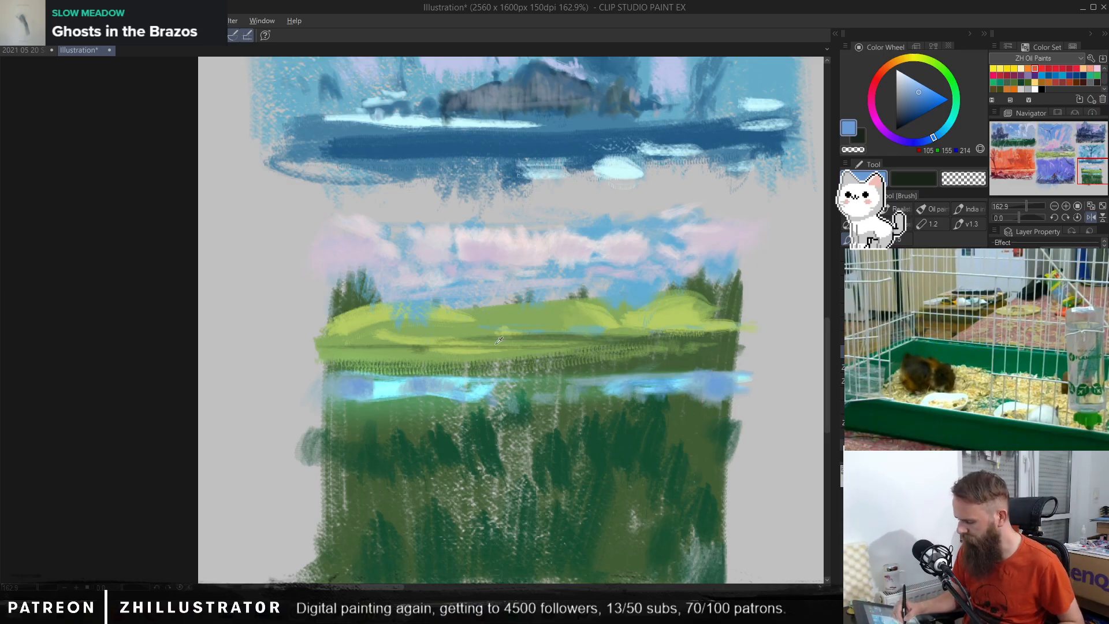
Step: Extend the meadow's lower bank down to the water with sampled yellow-green strokes
{"action": "left_click", "coordinate": [442, 347], "text": "alt"}
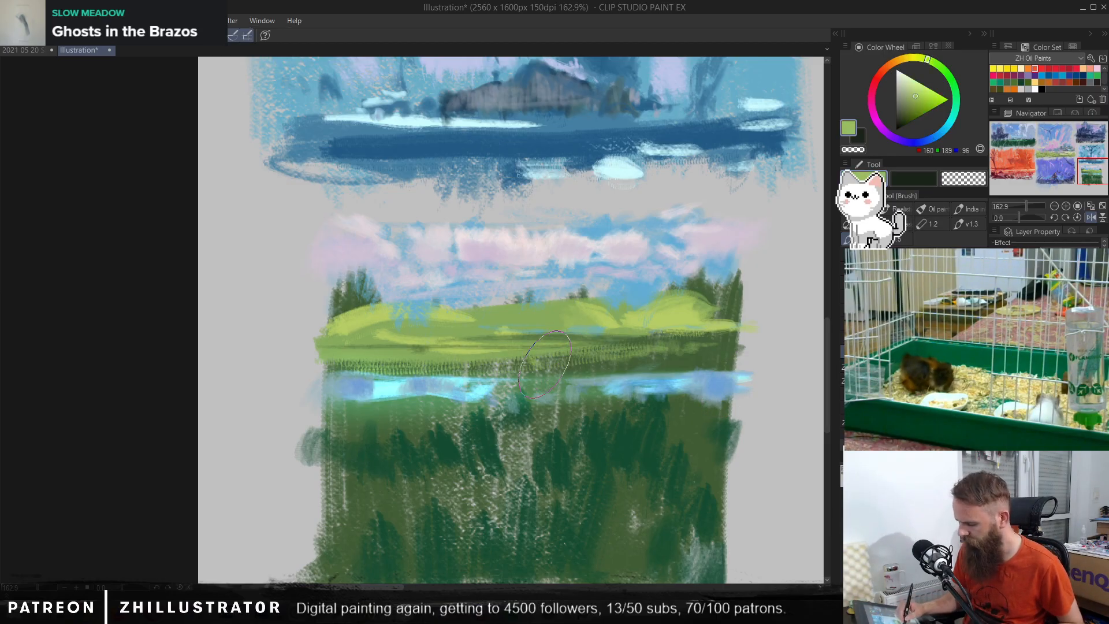
{"action": "mouse_move", "coordinate": [610, 358]}
{"action": "left_mouse_down"}
{"action": "mouse_move", "coordinate": [636, 367]}
{"action": "mouse_move", "coordinate": [646, 357]}
{"action": "mouse_move", "coordinate": [537, 352]}
{"action": "mouse_move", "coordinate": [684, 363]}
{"action": "mouse_move", "coordinate": [660, 358]}
{"action": "mouse_move", "coordinate": [718, 353]}
{"action": "mouse_move", "coordinate": [738, 365]}
{"action": "mouse_move", "coordinate": [563, 353]}
{"action": "mouse_move", "coordinate": [459, 375]}
{"action": "mouse_move", "coordinate": [486, 362]}
{"action": "mouse_move", "coordinate": [460, 353]}
{"action": "mouse_move", "coordinate": [425, 369]}
{"action": "mouse_move", "coordinate": [402, 353]}
{"action": "mouse_move", "coordinate": [388, 365]}
{"action": "mouse_move", "coordinate": [409, 369]}
{"action": "mouse_move", "coordinate": [324, 358]}
{"action": "left_mouse_up"}
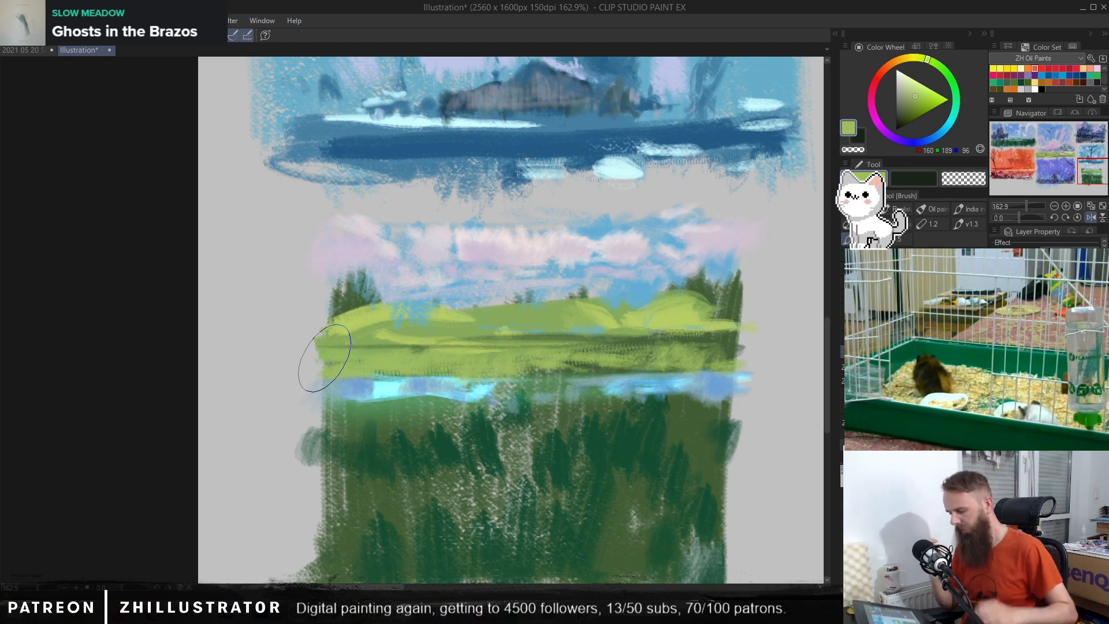
{"action": "left_click", "coordinate": [604, 363], "text": "alt"}
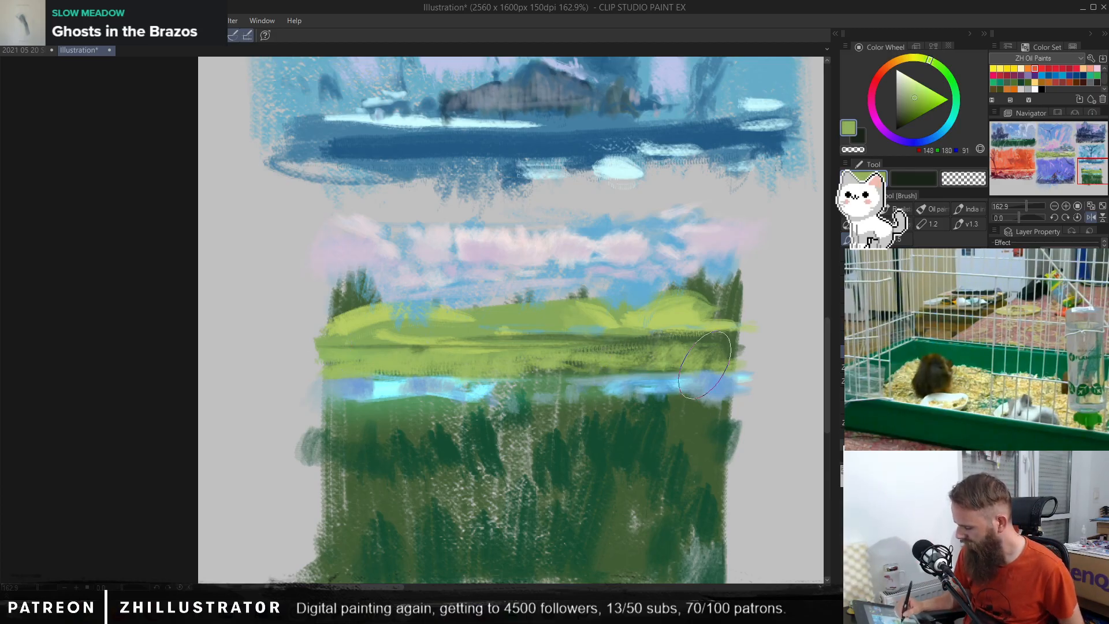
Step: Dab dark grey-green shadows along the lower bank and paint a thin dark shoreline above the water
{"action": "left_click", "coordinate": [722, 341], "text": "alt"}
{"action": "left_click", "coordinate": [577, 365], "text": "alt"}
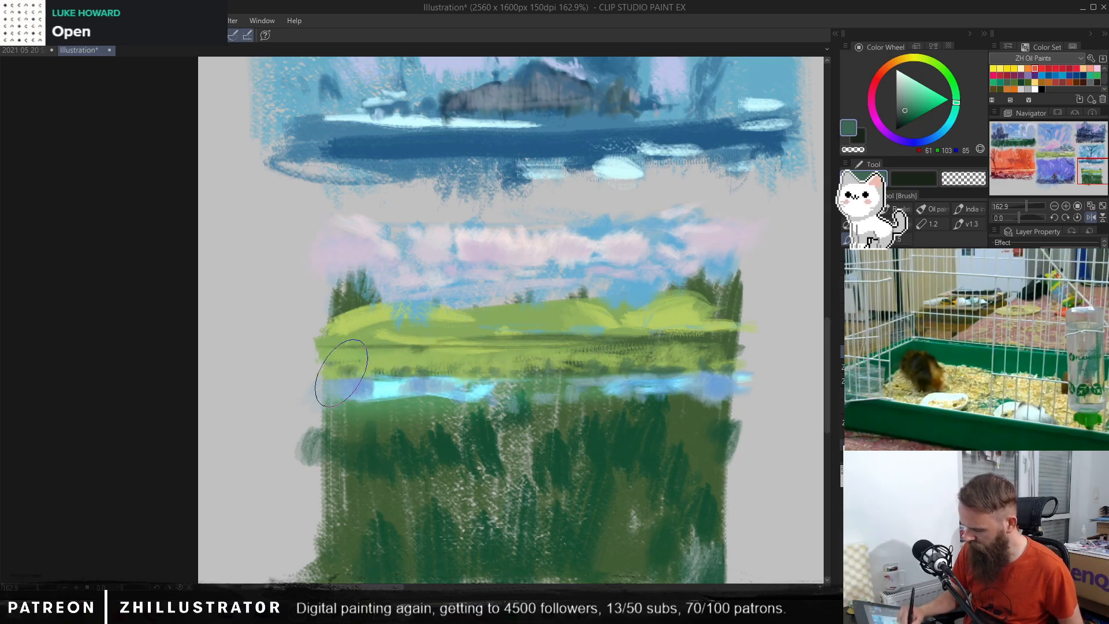
{"action": "mouse_move", "coordinate": [321, 377]}
{"action": "left_mouse_down"}
{"action": "mouse_move", "coordinate": [468, 361]}
{"action": "mouse_move", "coordinate": [663, 364]}
{"action": "left_mouse_up"}
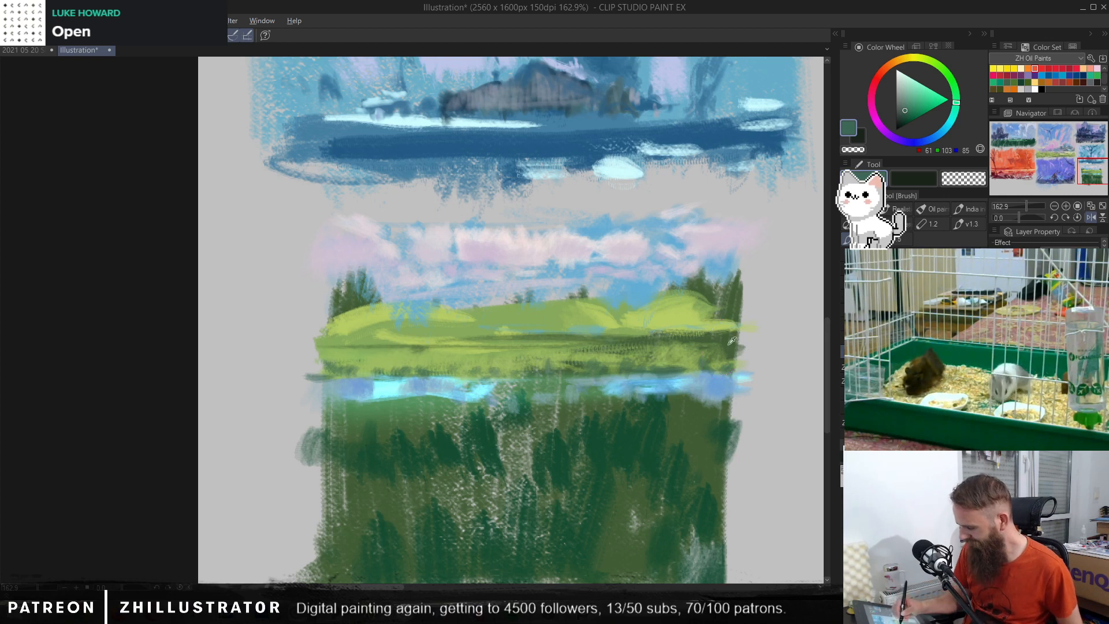
Step: Try a pale yellow-green highlight on the right hill and a warm yellow streak across the meadow
{"action": "left_click", "coordinate": [682, 305], "text": "alt"}
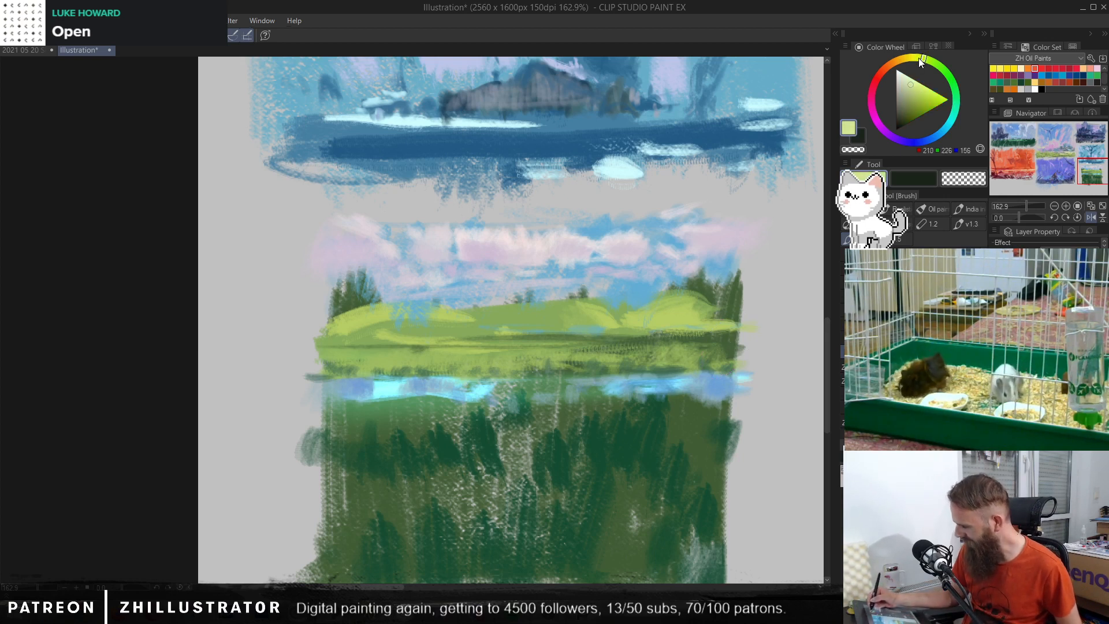
{"action": "left_click_drag", "start_coordinate": [623, 313], "coordinate": [683, 311]}
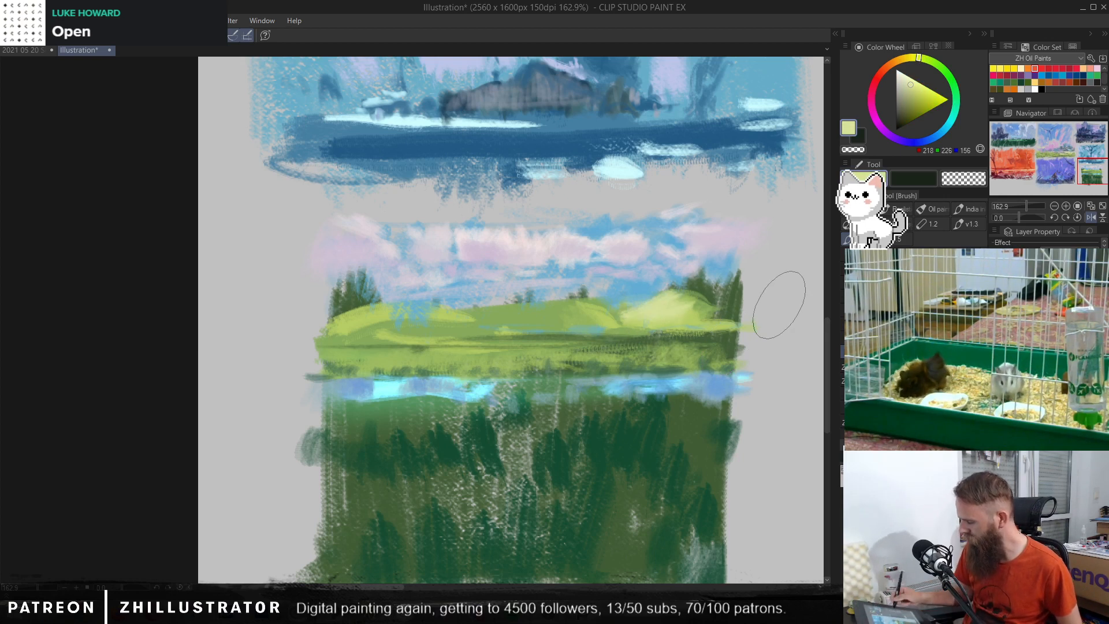
{"action": "key", "text": "ctrl+z"}
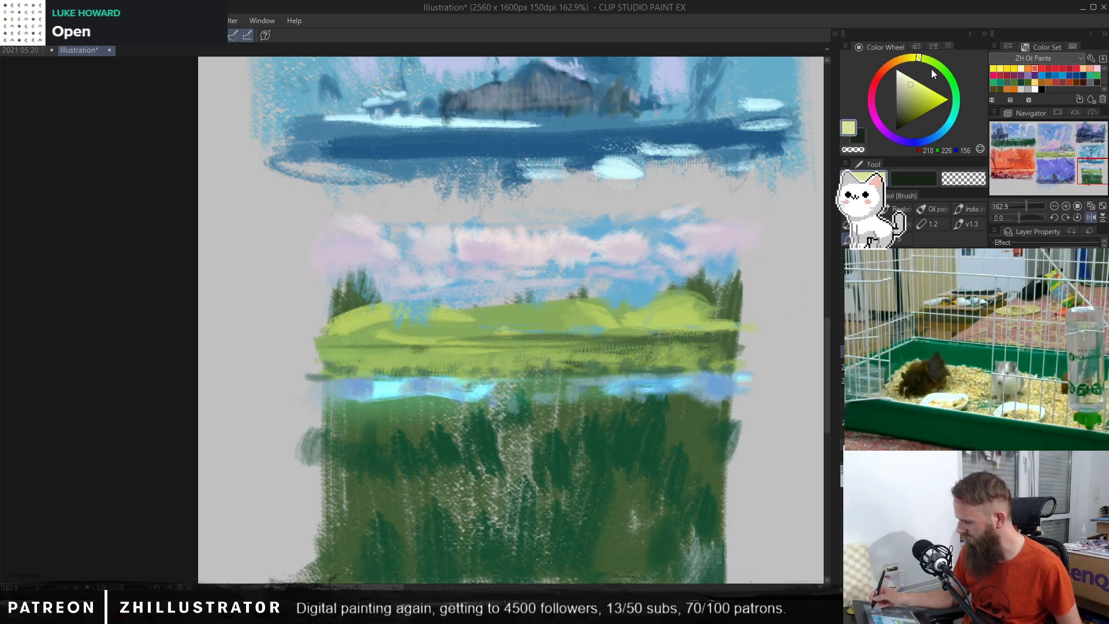
{"action": "left_click_drag", "start_coordinate": [919, 83], "coordinate": [918, 75]}
{"action": "left_click", "coordinate": [922, 88]}
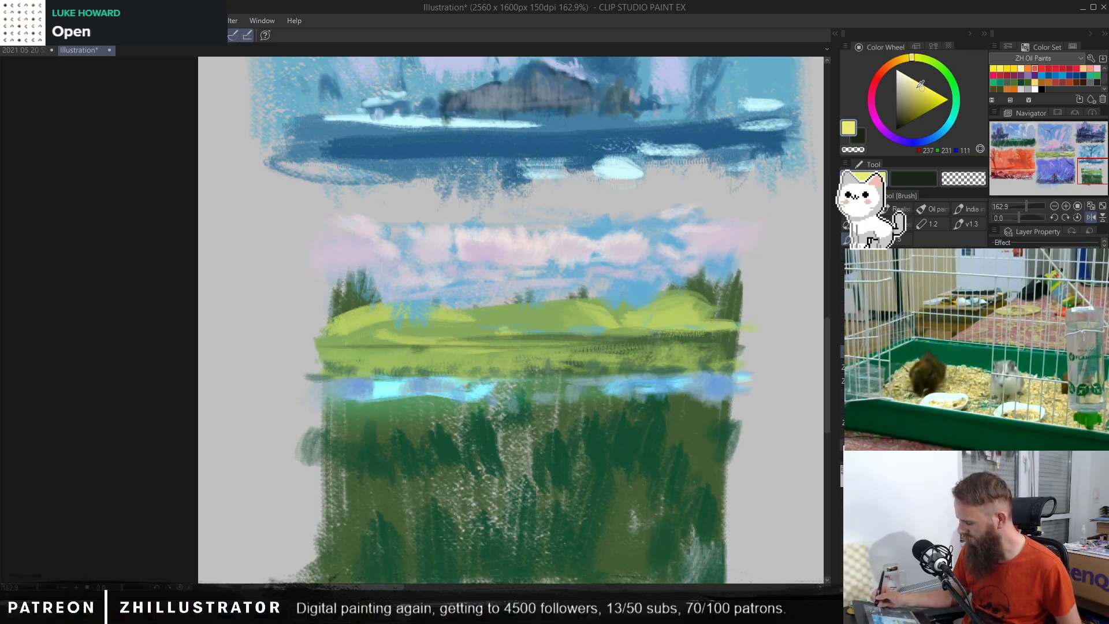
{"action": "mouse_move", "coordinate": [669, 299]}
{"action": "left_mouse_down"}
{"action": "mouse_move", "coordinate": [633, 312]}
{"action": "mouse_move", "coordinate": [706, 315]}
{"action": "mouse_move", "coordinate": [344, 354]}
{"action": "left_mouse_up"}
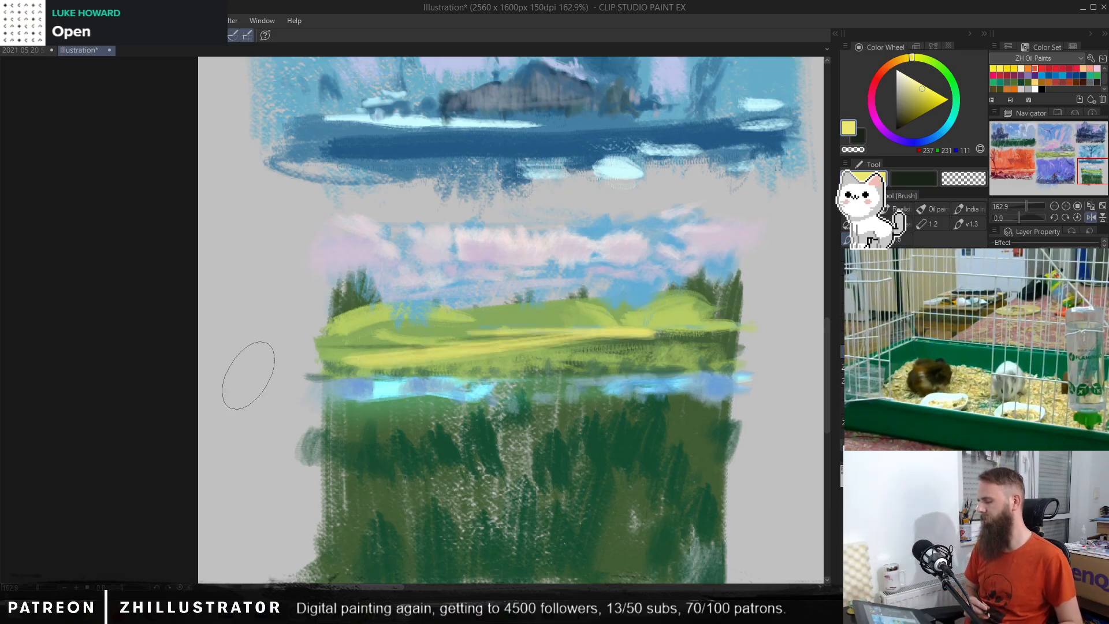
{"action": "key", "text": "ctrl+z"}
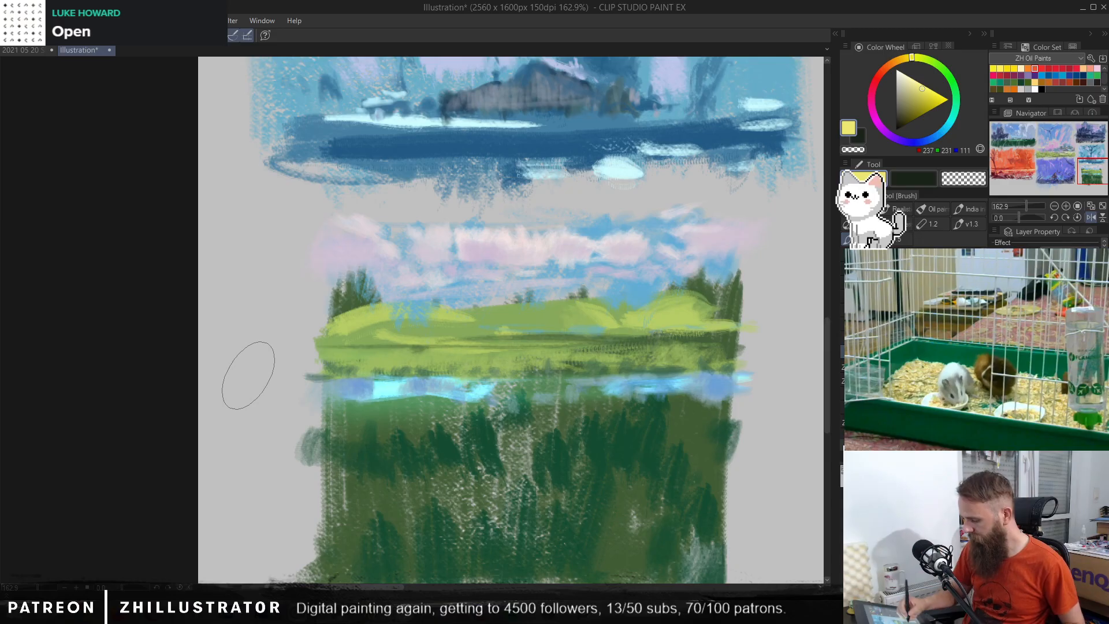
Step: Paint dark green grass strokes along the water's lower edge, overlapping the blue and filling the upper foreground
{"action": "left_click", "coordinate": [464, 437], "text": "alt"}
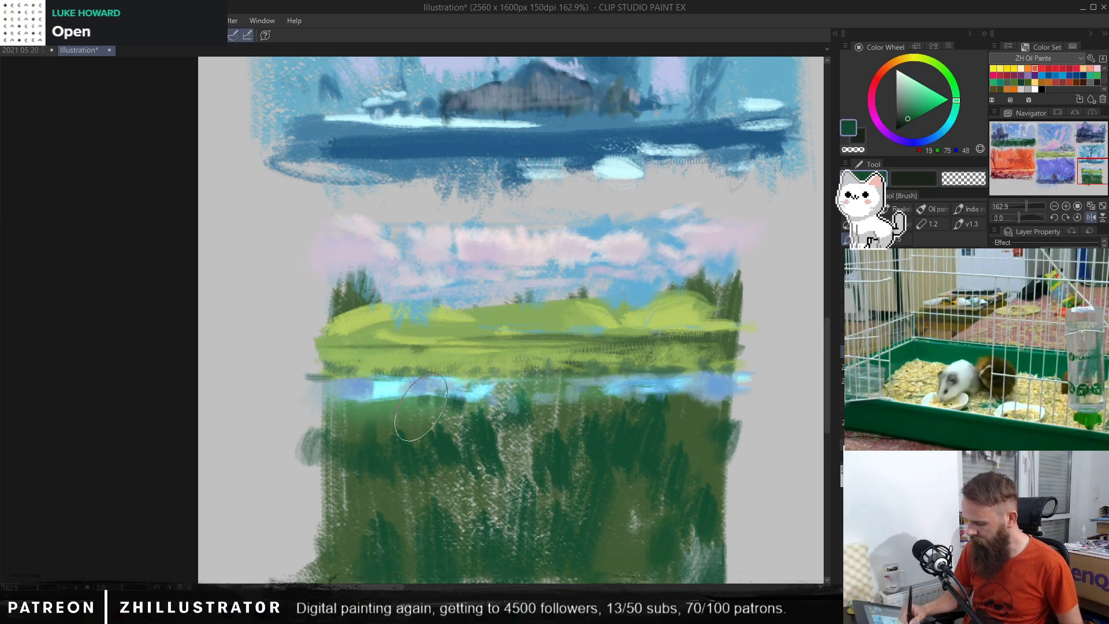
{"action": "mouse_move", "coordinate": [420, 407]}
{"action": "left_mouse_down"}
{"action": "mouse_move", "coordinate": [393, 390]}
{"action": "mouse_move", "coordinate": [371, 403]}
{"action": "mouse_move", "coordinate": [330, 401]}
{"action": "left_mouse_up"}
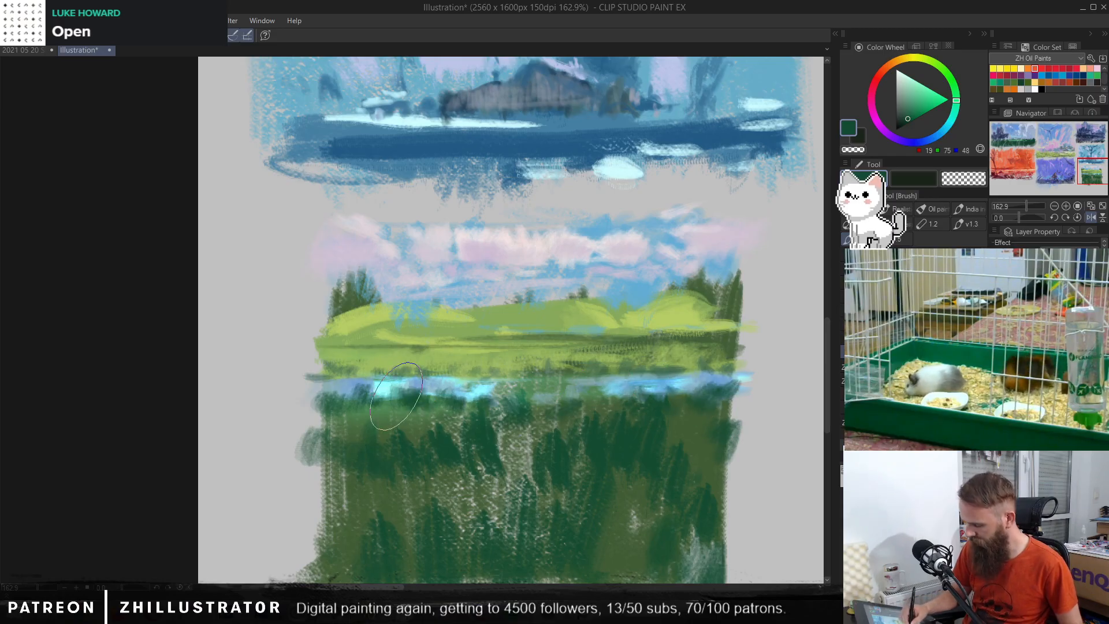
{"action": "mouse_move", "coordinate": [396, 396]}
{"action": "left_mouse_down"}
{"action": "mouse_move", "coordinate": [376, 426]}
{"action": "mouse_move", "coordinate": [406, 445]}
{"action": "mouse_move", "coordinate": [350, 440]}
{"action": "left_mouse_up"}
{"action": "left_click", "coordinate": [433, 453], "text": "alt"}
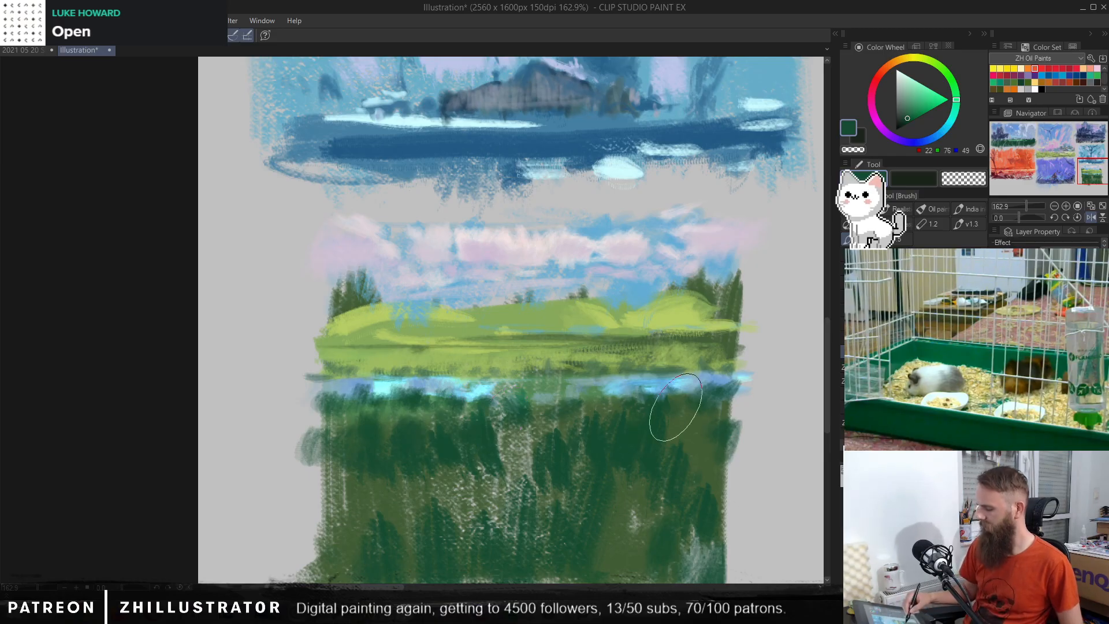
{"action": "mouse_move", "coordinate": [687, 440]}
{"action": "left_mouse_down"}
{"action": "mouse_move", "coordinate": [716, 403]}
{"action": "mouse_move", "coordinate": [735, 404]}
{"action": "left_mouse_up"}
{"action": "left_click", "coordinate": [417, 397], "text": "alt"}
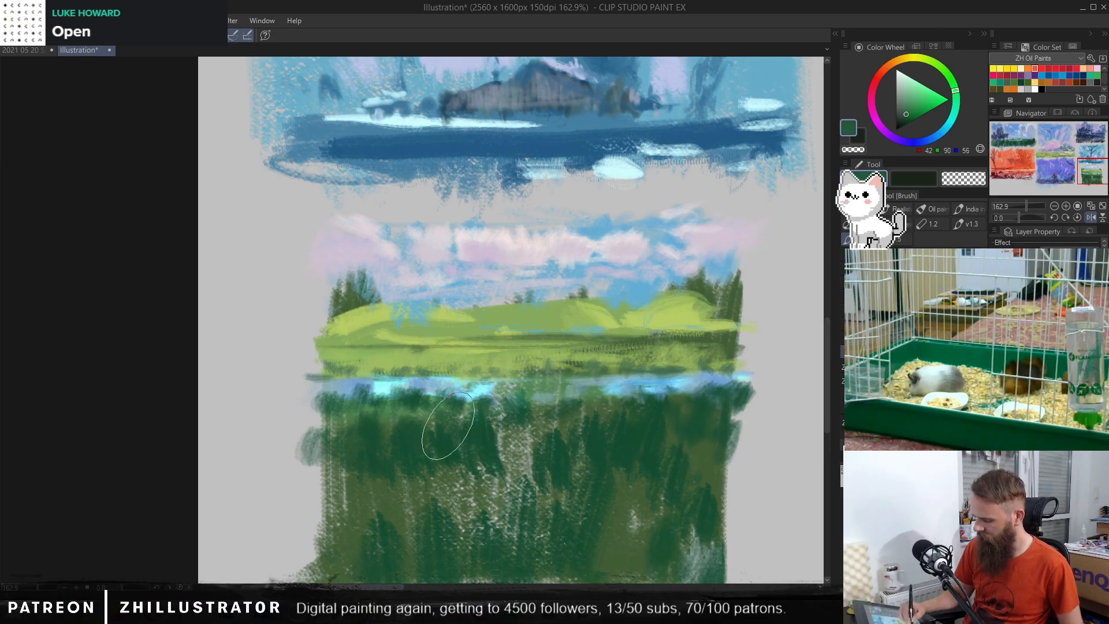
{"action": "left_click", "coordinate": [406, 411], "text": "alt"}
{"action": "mouse_move", "coordinate": [451, 387]}
{"action": "left_mouse_down"}
{"action": "mouse_move", "coordinate": [444, 409]}
{"action": "mouse_move", "coordinate": [488, 409]}
{"action": "left_mouse_up"}
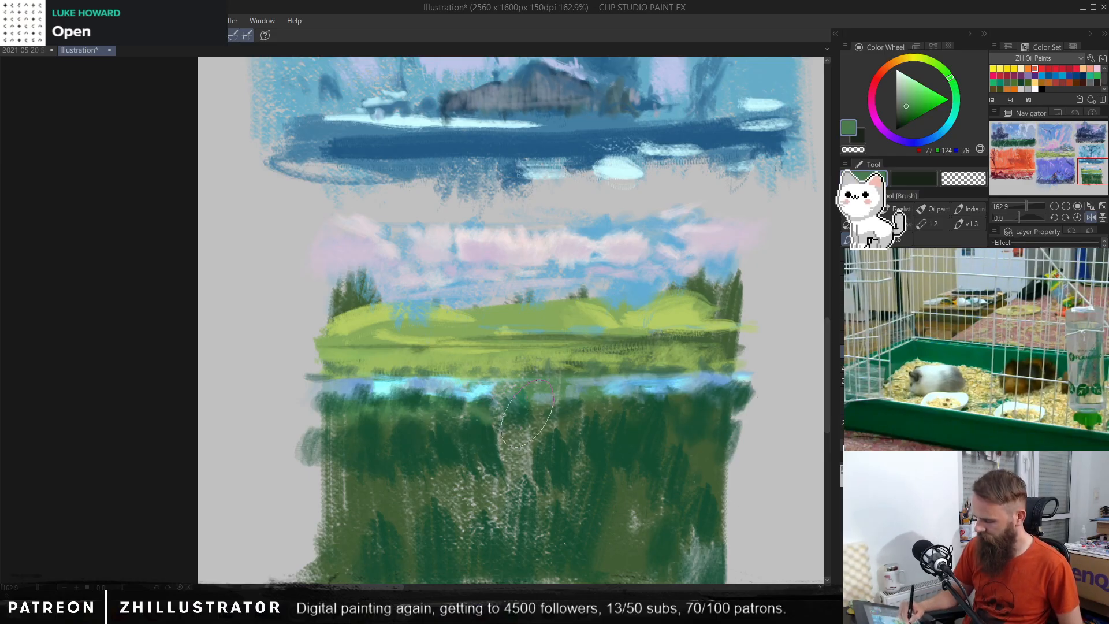
Step: Cover the light gaps in the foreground grass with sampled dark and mid green strokes
{"action": "left_click", "coordinate": [474, 438], "text": "alt"}
{"action": "mouse_move", "coordinate": [517, 453]}
{"action": "left_mouse_down"}
{"action": "mouse_move", "coordinate": [526, 486]}
{"action": "mouse_move", "coordinate": [511, 449]}
{"action": "mouse_move", "coordinate": [501, 501]}
{"action": "mouse_move", "coordinate": [479, 500]}
{"action": "mouse_move", "coordinate": [435, 461]}
{"action": "mouse_move", "coordinate": [425, 511]}
{"action": "left_mouse_up"}
{"action": "left_click", "coordinate": [382, 491], "text": "alt"}
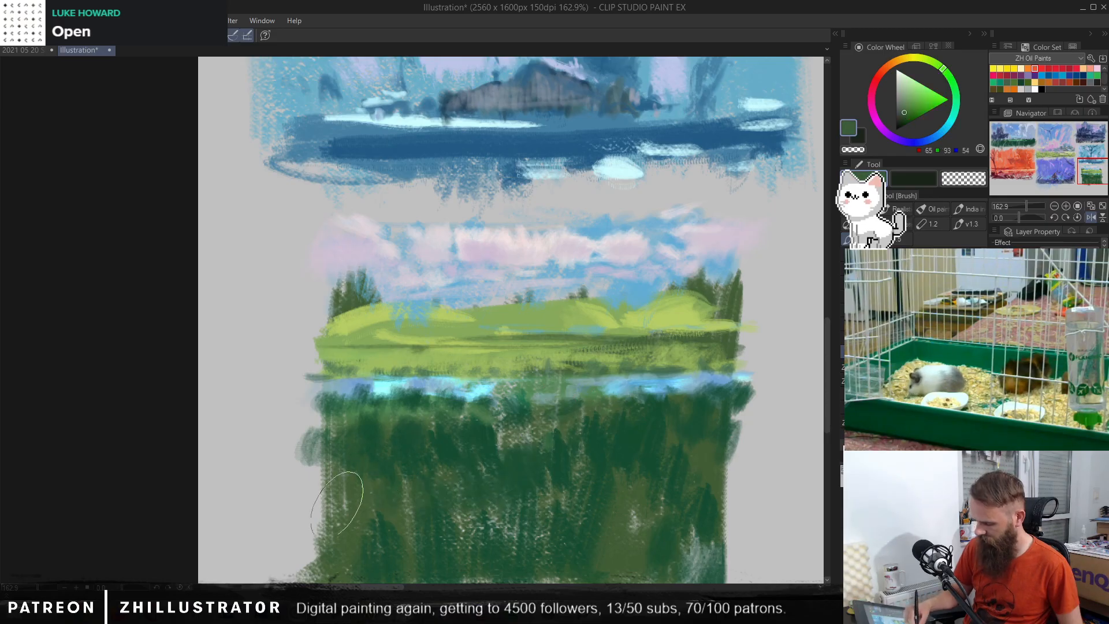
{"action": "left_click", "coordinate": [523, 429], "text": "alt"}
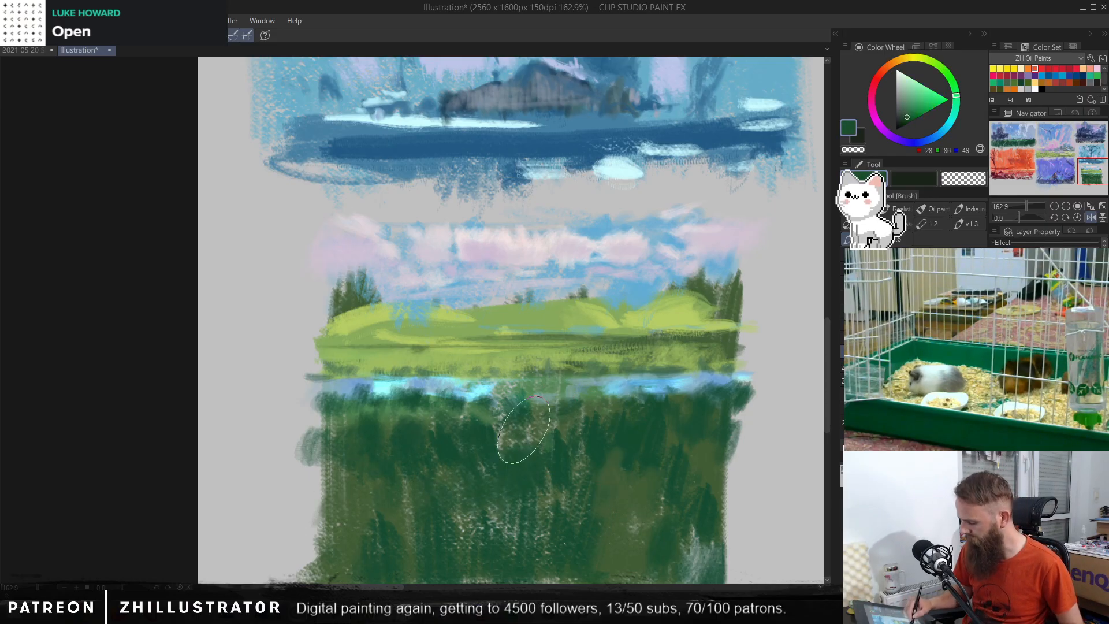
{"action": "mouse_move", "coordinate": [523, 429]}
{"action": "left_mouse_down"}
{"action": "mouse_move", "coordinate": [494, 426]}
{"action": "mouse_move", "coordinate": [540, 462]}
{"action": "left_mouse_up"}
{"action": "left_click", "coordinate": [562, 460], "text": "alt"}
{"action": "left_click", "coordinate": [501, 429], "text": "alt"}
{"action": "left_click", "coordinate": [478, 415], "text": "alt"}
{"action": "left_click_drag", "start_coordinate": [614, 425], "coordinate": [575, 427]}
{"action": "mouse_move", "coordinate": [648, 424]}
{"action": "left_mouse_down"}
{"action": "mouse_move", "coordinate": [652, 446]}
{"action": "mouse_move", "coordinate": [610, 433]}
{"action": "left_mouse_up"}
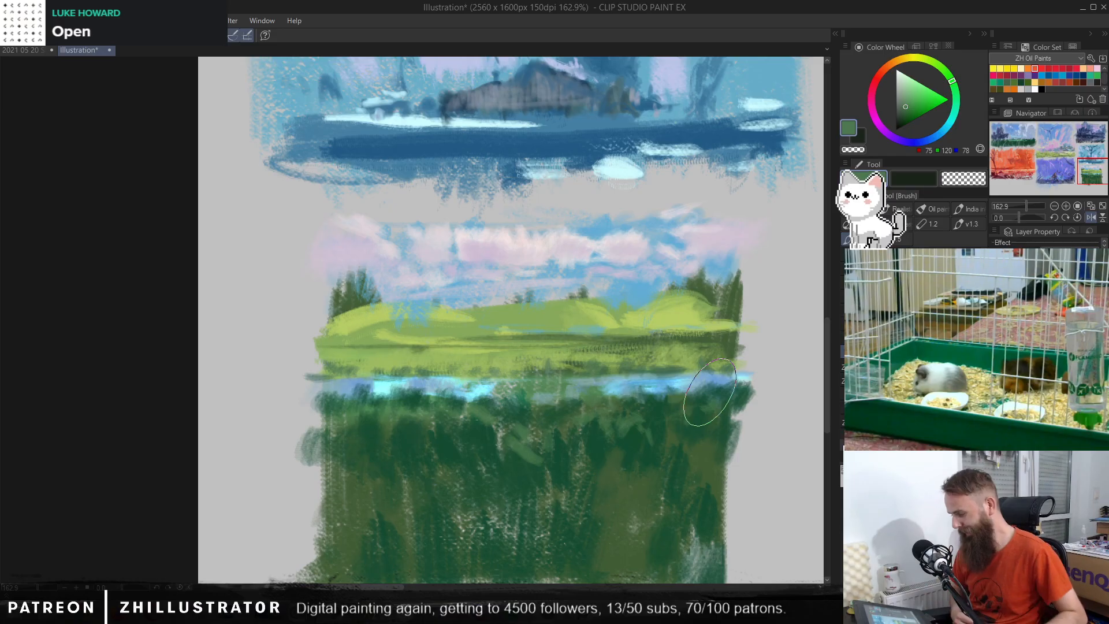
Step: Try a sampled yellow-green stroke over the dark trees beside the right hill
{"action": "left_click", "coordinate": [716, 312], "text": "alt"}
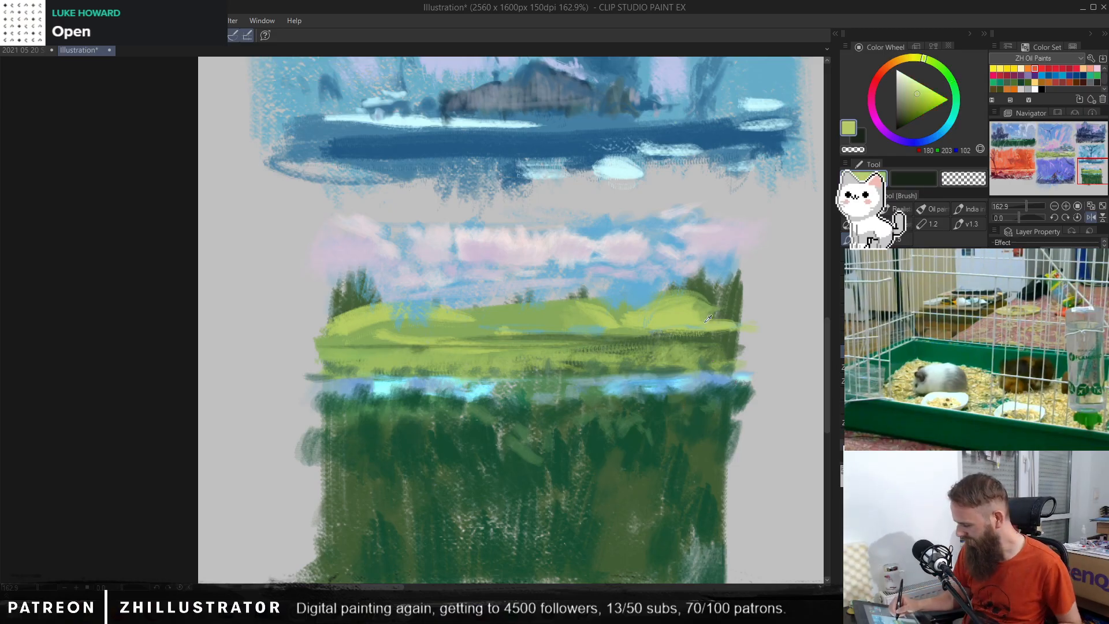
{"action": "left_click_drag", "start_coordinate": [729, 308], "coordinate": [745, 296]}
{"action": "key", "text": "ctrl+z"}
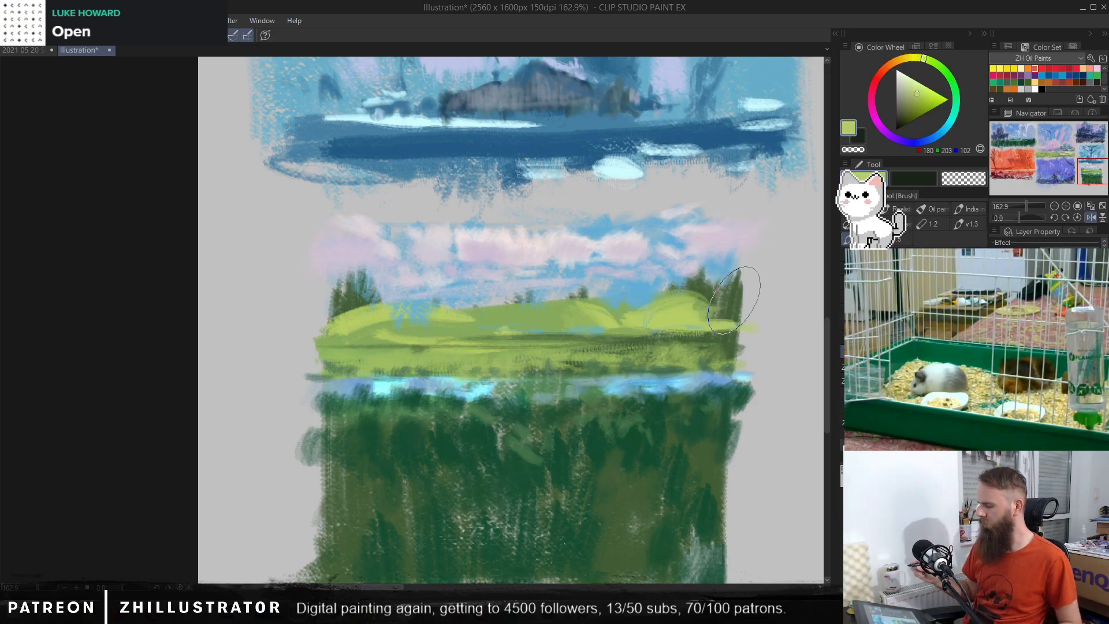
Step: Brush sampled sky blue along the lower edge of the right water patch
{"action": "left_click_drag", "start_coordinate": [691, 453], "coordinate": [692, 401]}
{"action": "left_click", "coordinate": [647, 237], "text": "alt"}
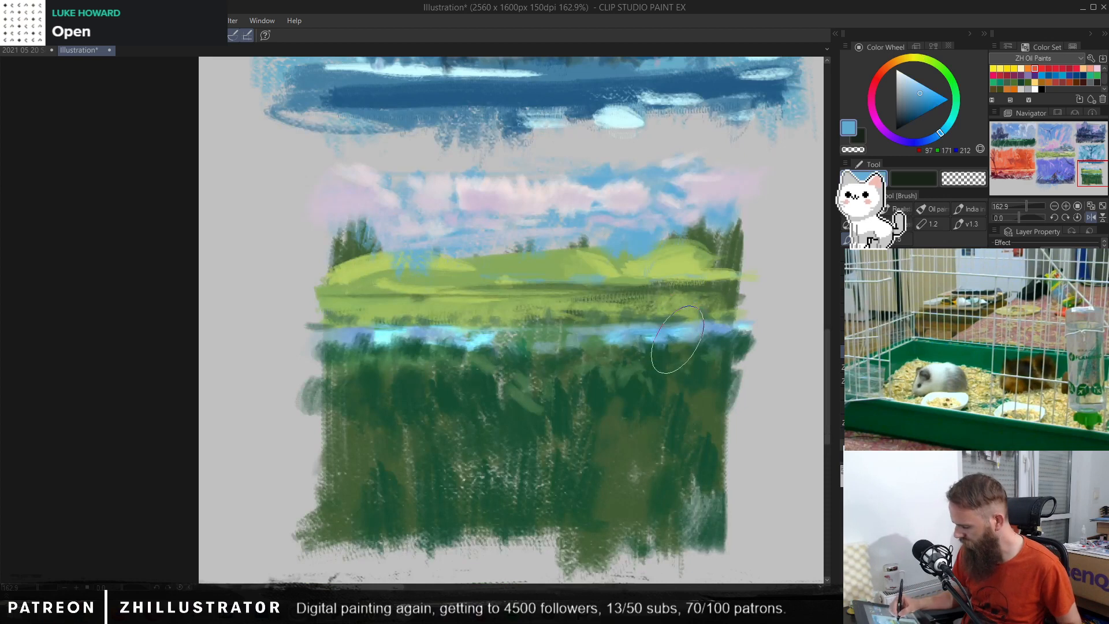
{"action": "left_click_drag", "start_coordinate": [675, 347], "coordinate": [742, 342]}
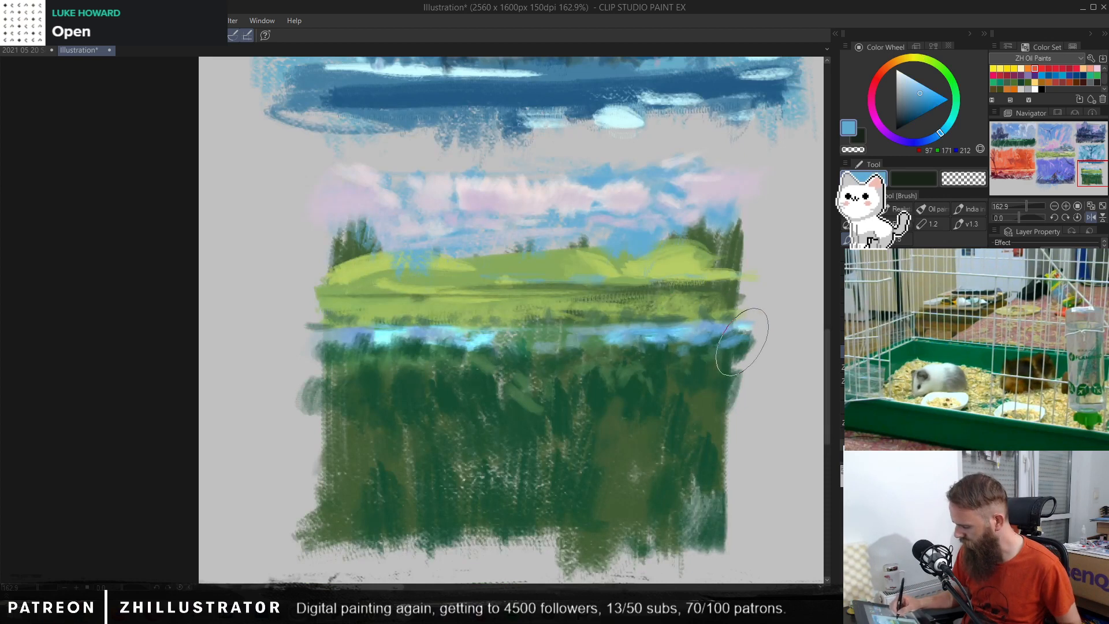
Step: Touch up the centre of the waterline and the foreground's right side with sampled dark green
{"action": "left_click", "coordinate": [633, 364], "text": "alt"}
{"action": "left_click", "coordinate": [637, 376], "text": "alt"}
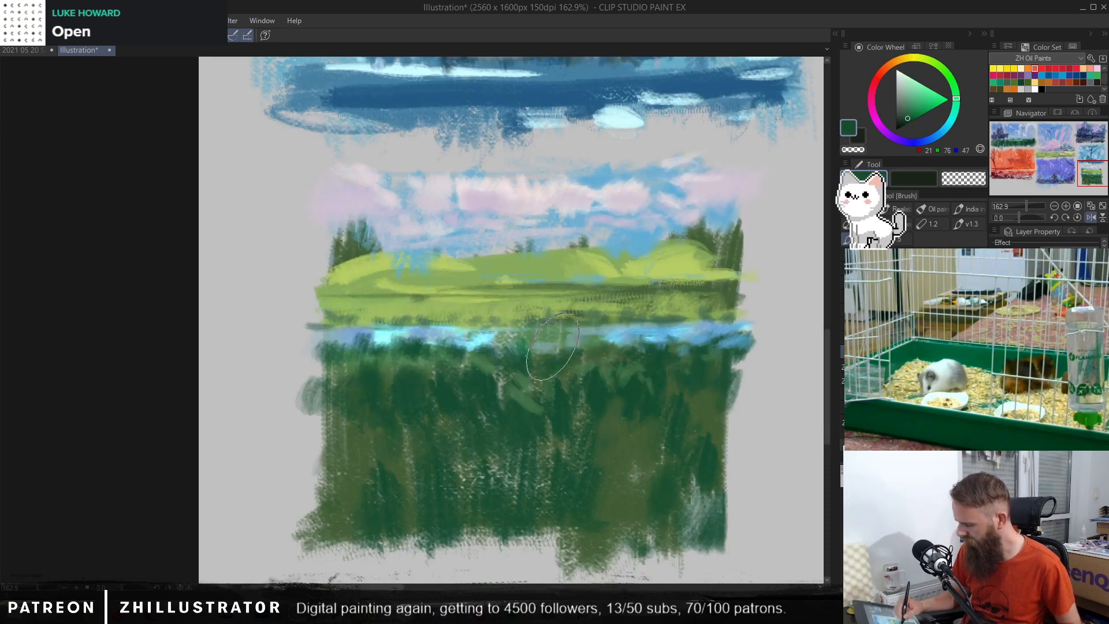
{"action": "mouse_move", "coordinate": [562, 349]}
{"action": "left_mouse_down"}
{"action": "mouse_move", "coordinate": [553, 340]}
{"action": "mouse_move", "coordinate": [541, 359]}
{"action": "left_mouse_up"}
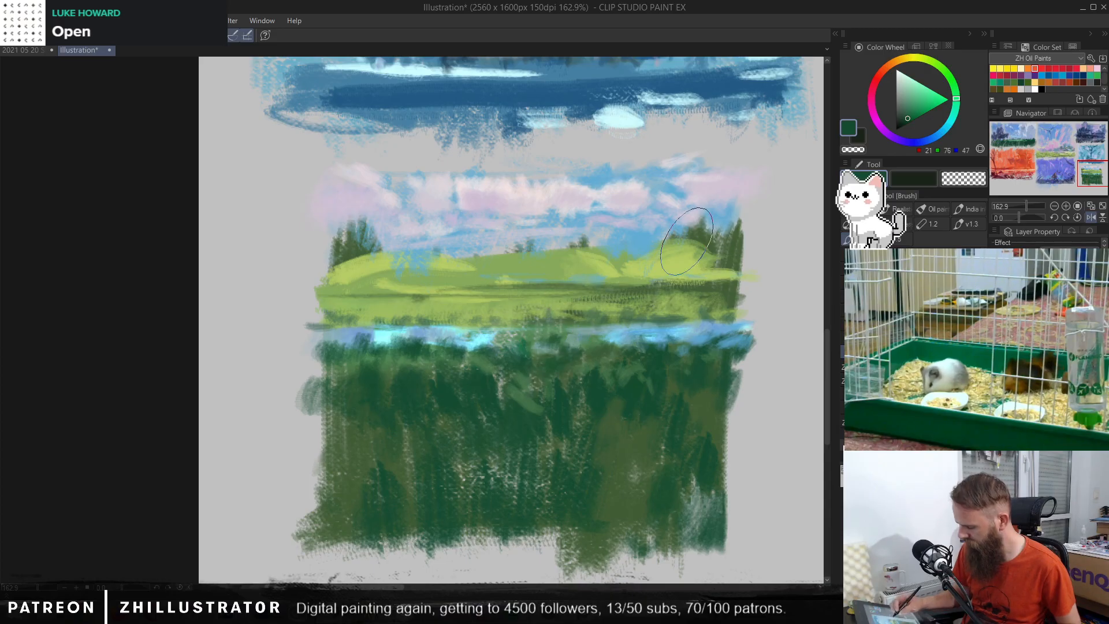
{"action": "left_click", "coordinate": [688, 368], "text": "alt"}
{"action": "left_click", "coordinate": [659, 369], "text": "alt"}
{"action": "left_click_drag", "start_coordinate": [718, 369], "coordinate": [732, 388]}
{"action": "left_click", "coordinate": [648, 409], "text": "alt"}
{"action": "left_click", "coordinate": [651, 405], "text": "alt"}
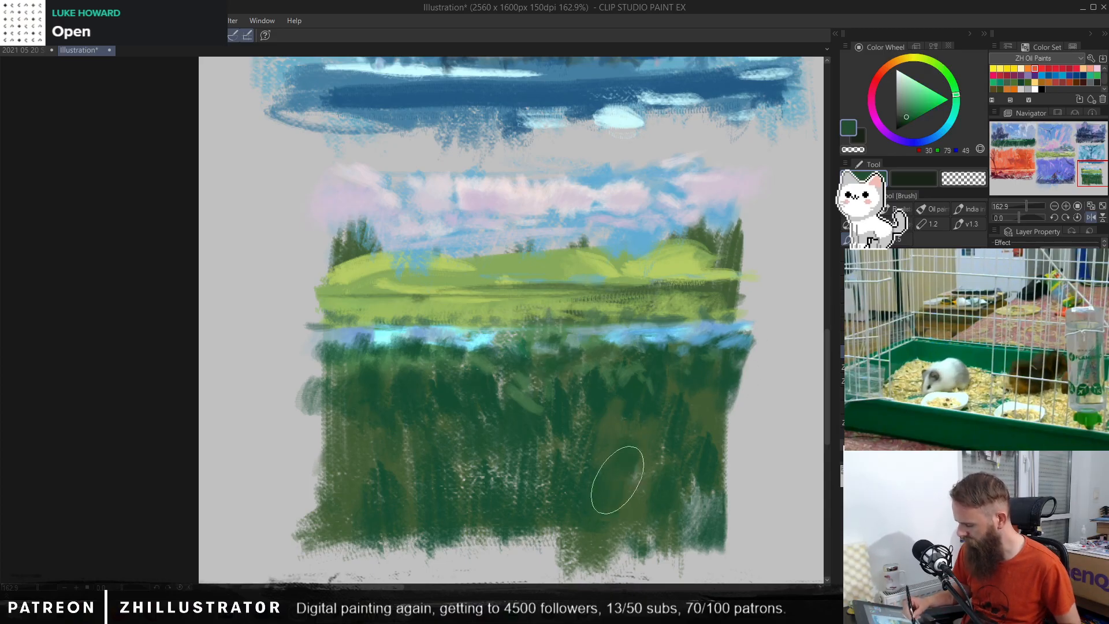
Step: Try darkening the lower foreground grass with broad strokes of very dark green
{"action": "left_click", "coordinate": [901, 120]}
{"action": "mouse_move", "coordinate": [638, 453]}
{"action": "left_mouse_down"}
{"action": "mouse_move", "coordinate": [629, 485]}
{"action": "mouse_move", "coordinate": [624, 440]}
{"action": "mouse_move", "coordinate": [597, 502]}
{"action": "mouse_move", "coordinate": [600, 486]}
{"action": "mouse_move", "coordinate": [630, 528]}
{"action": "mouse_move", "coordinate": [664, 456]}
{"action": "mouse_move", "coordinate": [661, 420]}
{"action": "mouse_move", "coordinate": [716, 384]}
{"action": "mouse_move", "coordinate": [714, 450]}
{"action": "mouse_move", "coordinate": [587, 532]}
{"action": "mouse_move", "coordinate": [541, 460]}
{"action": "mouse_move", "coordinate": [475, 492]}
{"action": "mouse_move", "coordinate": [422, 456]}
{"action": "mouse_move", "coordinate": [386, 535]}
{"action": "mouse_move", "coordinate": [304, 527]}
{"action": "left_mouse_up"}
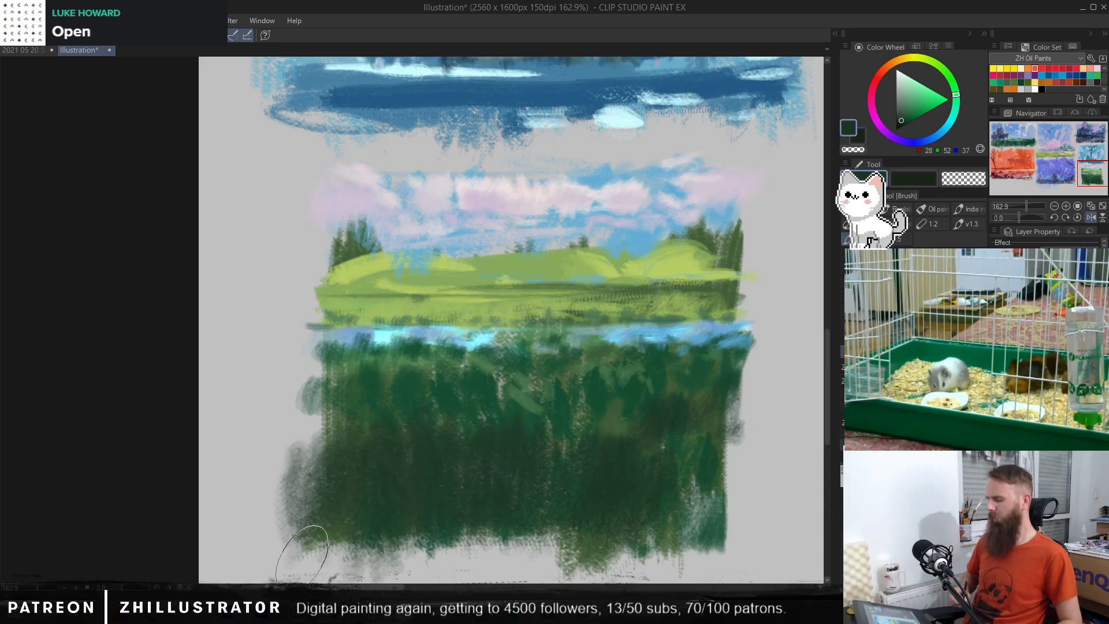
{"action": "key", "text": "ctrl+z"}
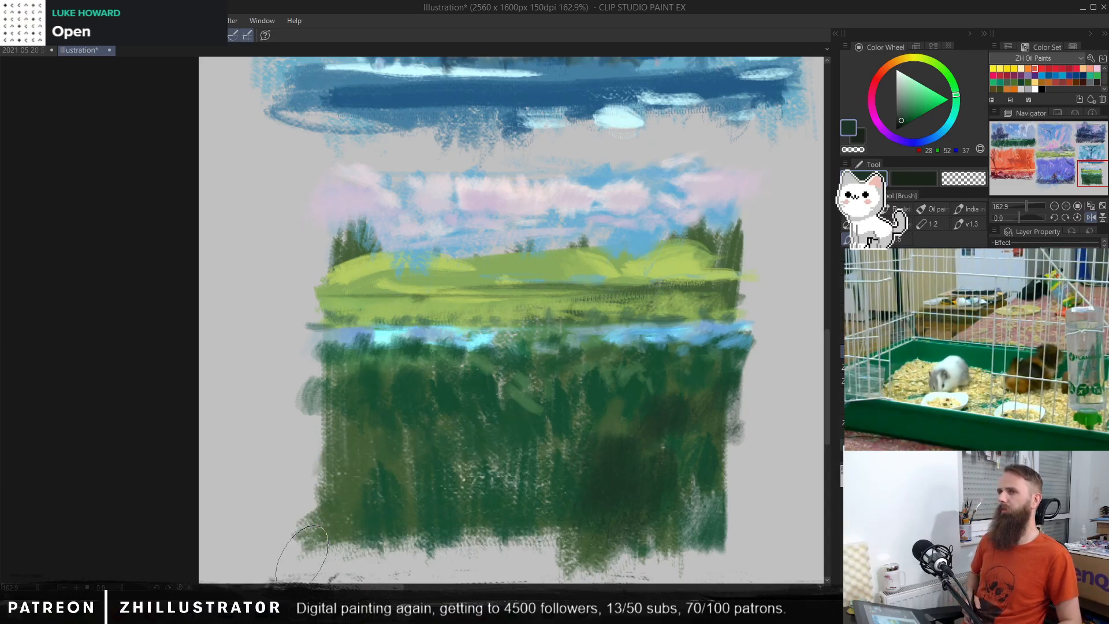
{"action": "key", "text": "ctrl+z"}
{"action": "key", "text": "ctrl+z"}
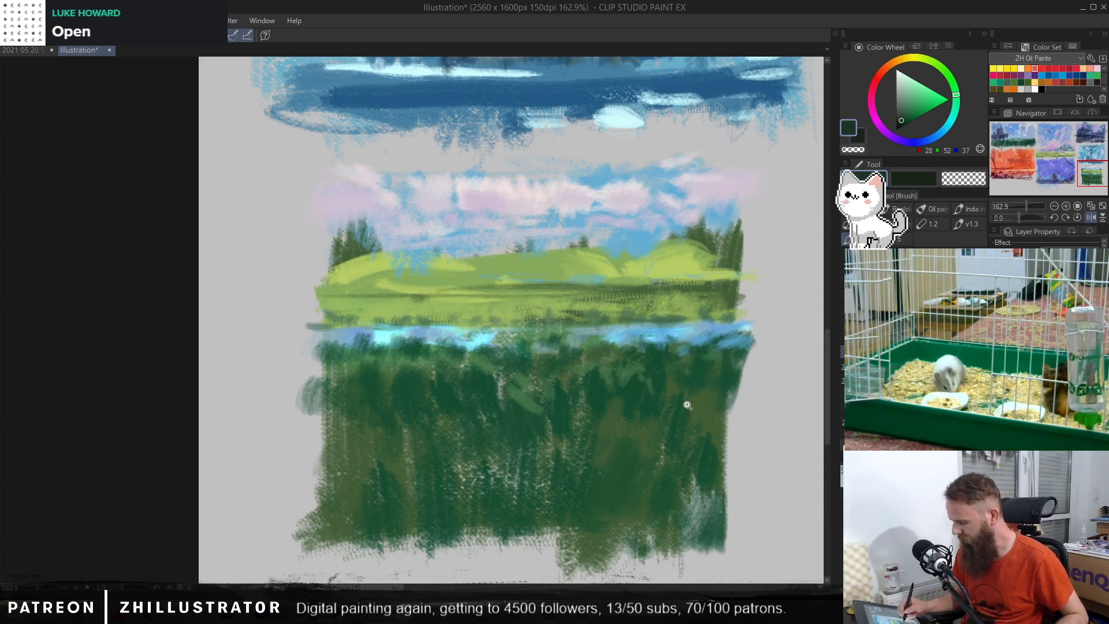
Step: Lasso the meadow thumbnail and move it slightly down and left on the canvas
{"action": "left_click_drag", "start_coordinate": [686, 405], "coordinate": [647, 444]}
{"action": "key", "text": "m"}
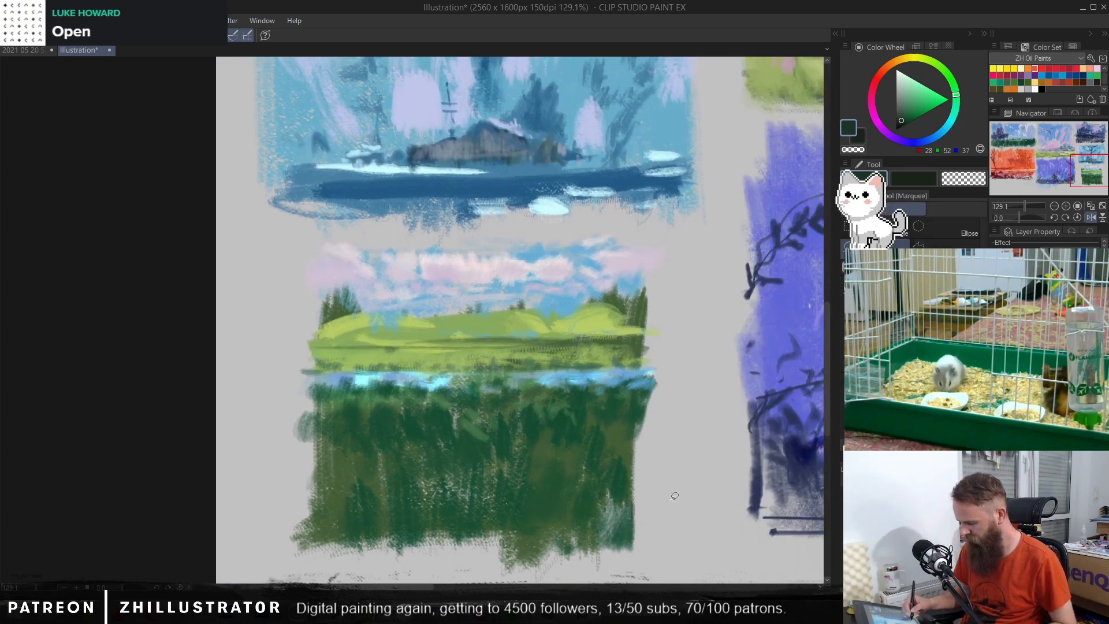
{"action": "mouse_move", "coordinate": [687, 509]}
{"action": "left_mouse_down"}
{"action": "mouse_move", "coordinate": [710, 246]}
{"action": "mouse_move", "coordinate": [579, 222]}
{"action": "mouse_move", "coordinate": [407, 228]}
{"action": "mouse_move", "coordinate": [277, 325]}
{"action": "mouse_move", "coordinate": [272, 567]}
{"action": "mouse_move", "coordinate": [682, 553]}
{"action": "left_mouse_up"}
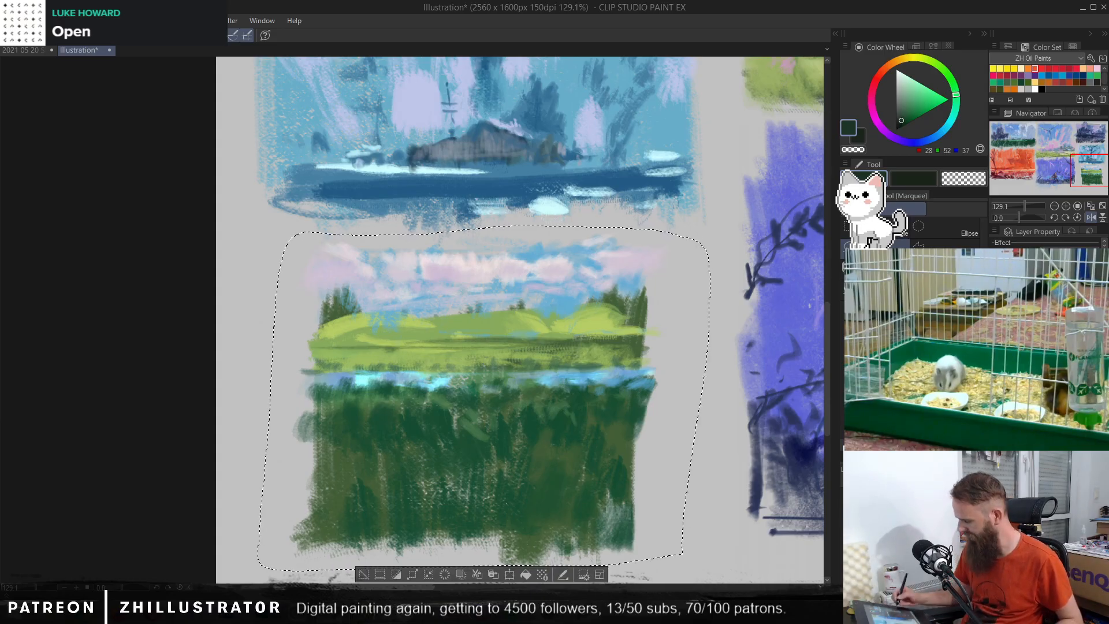
{"action": "key", "text": "k"}
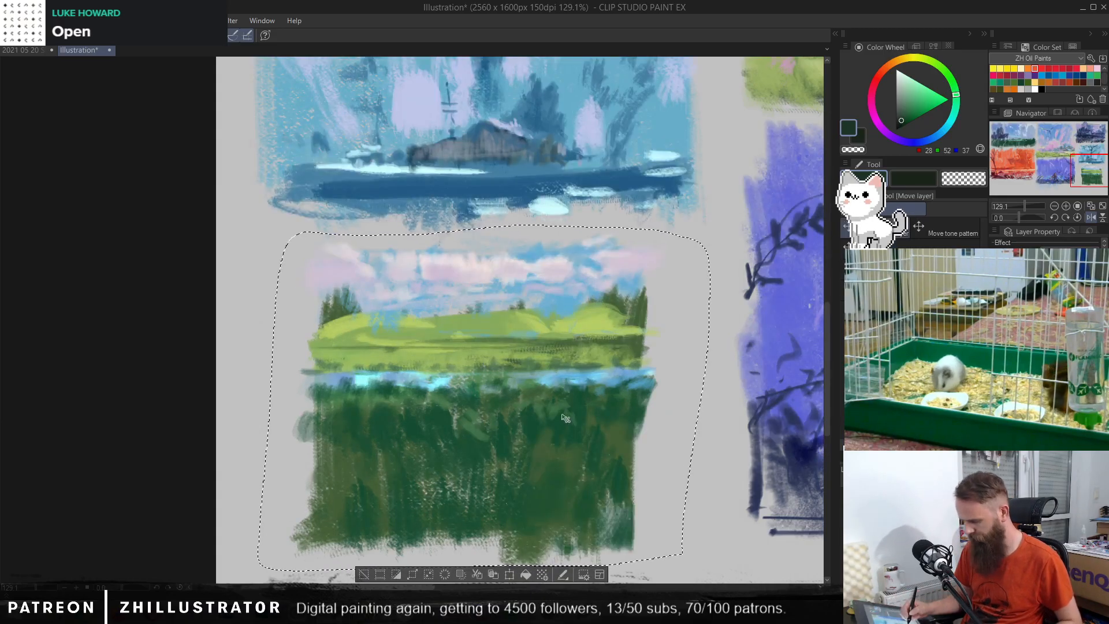
{"action": "left_click_drag", "start_coordinate": [565, 437], "coordinate": [539, 463]}
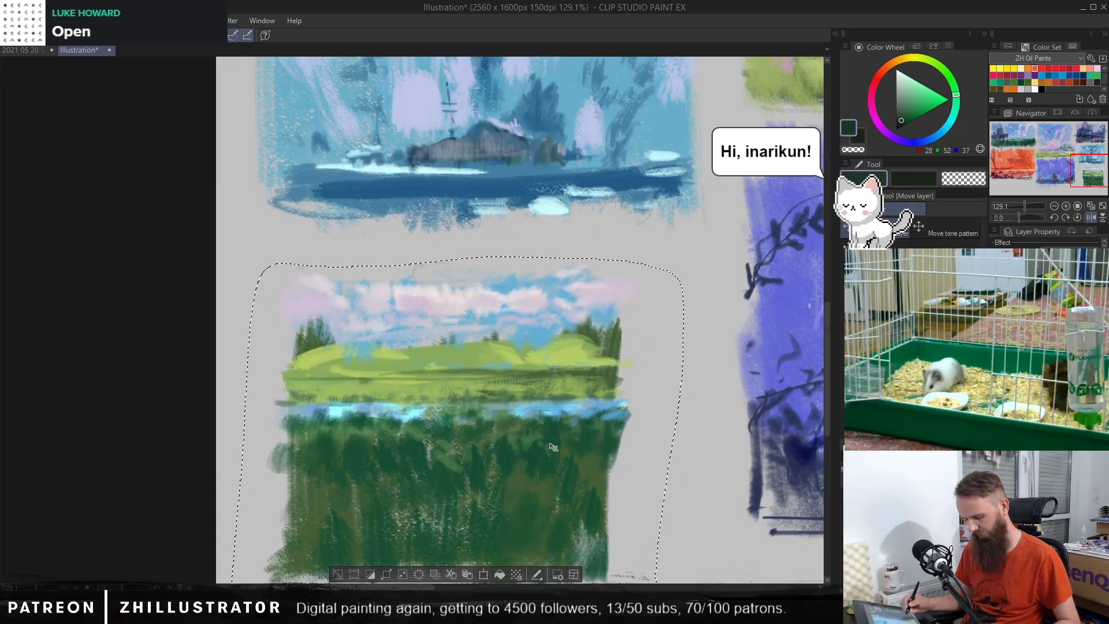
Step: Widen the selected meadow thumbnail with a transform, shift it slightly up and left, and clear the selection
{"action": "key", "text": "ctrl+r"}
{"action": "key", "text": "ctrl+t"}
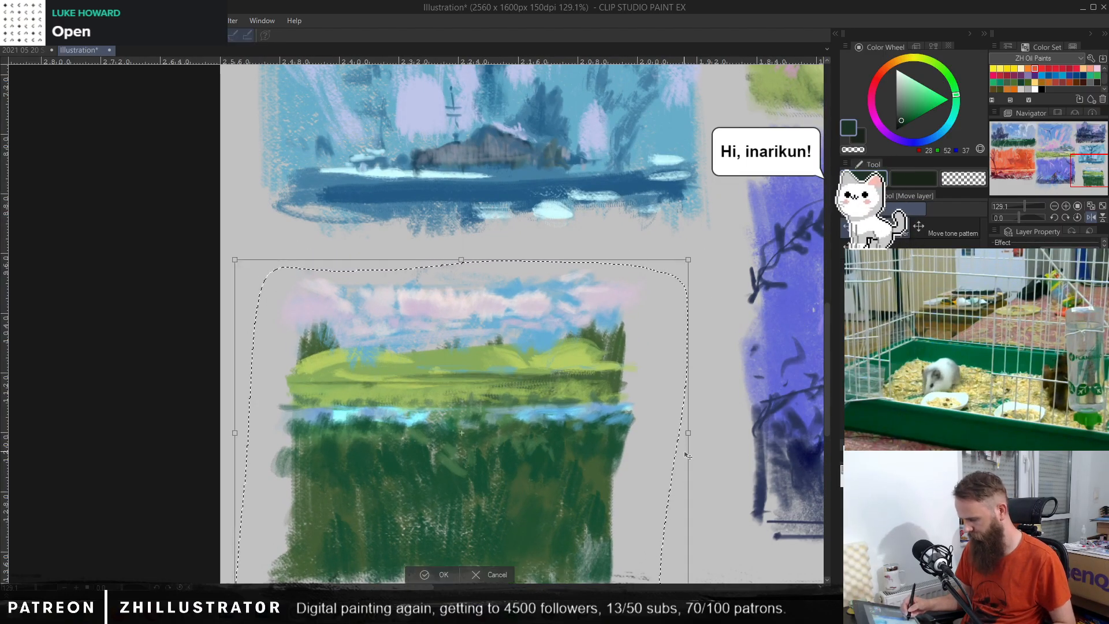
{"action": "left_click_drag", "start_coordinate": [689, 432], "coordinate": [716, 424]}
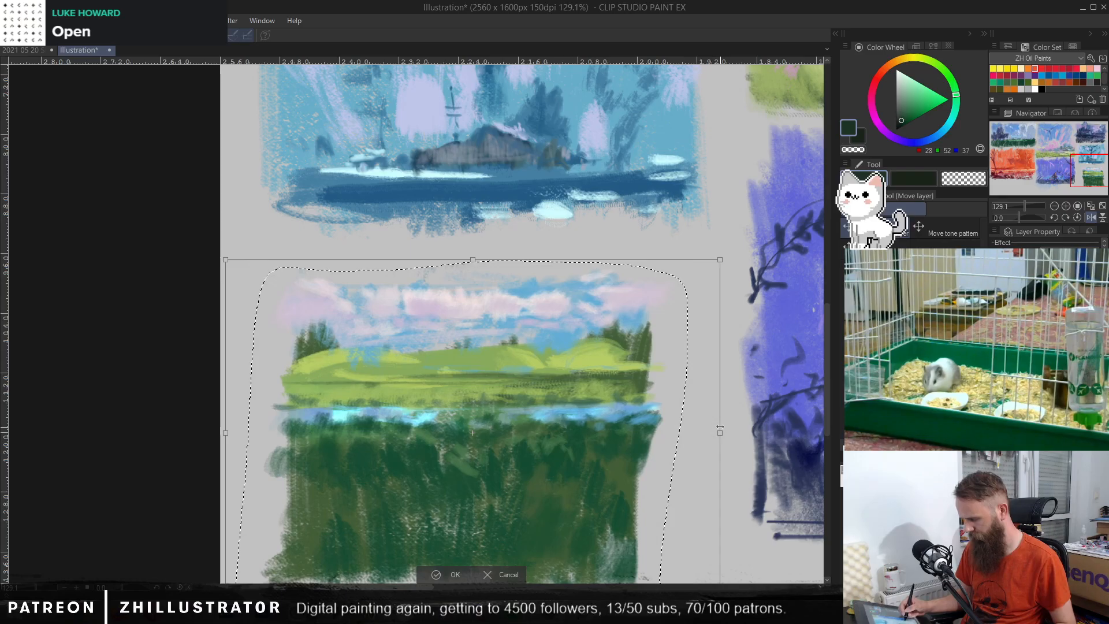
{"action": "left_click_drag", "start_coordinate": [630, 441], "coordinate": [621, 435]}
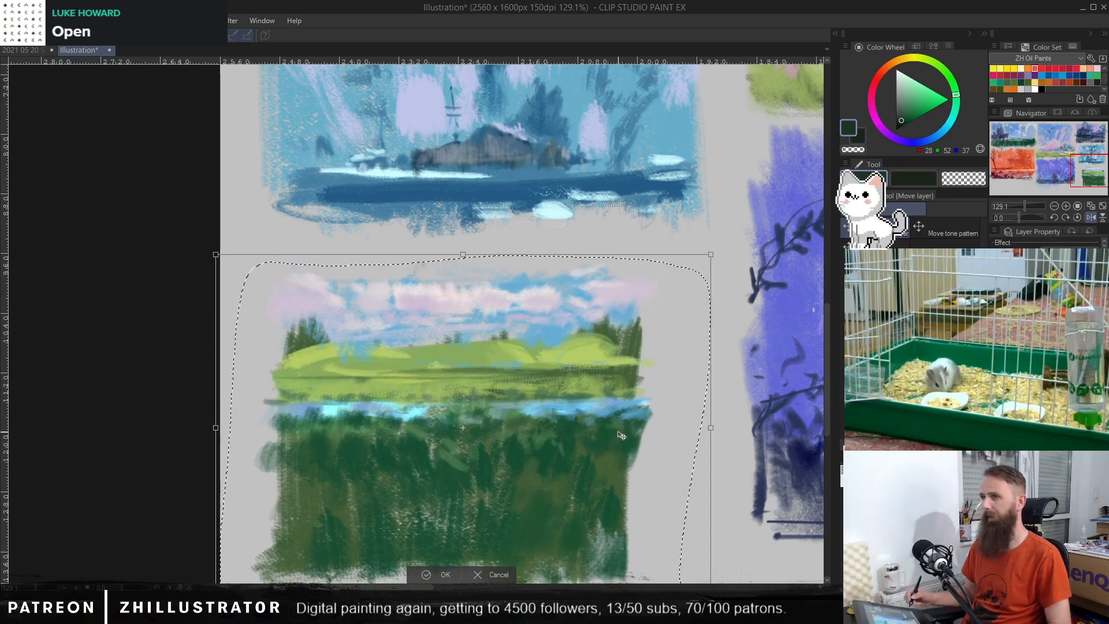
{"action": "key", "text": "Return"}
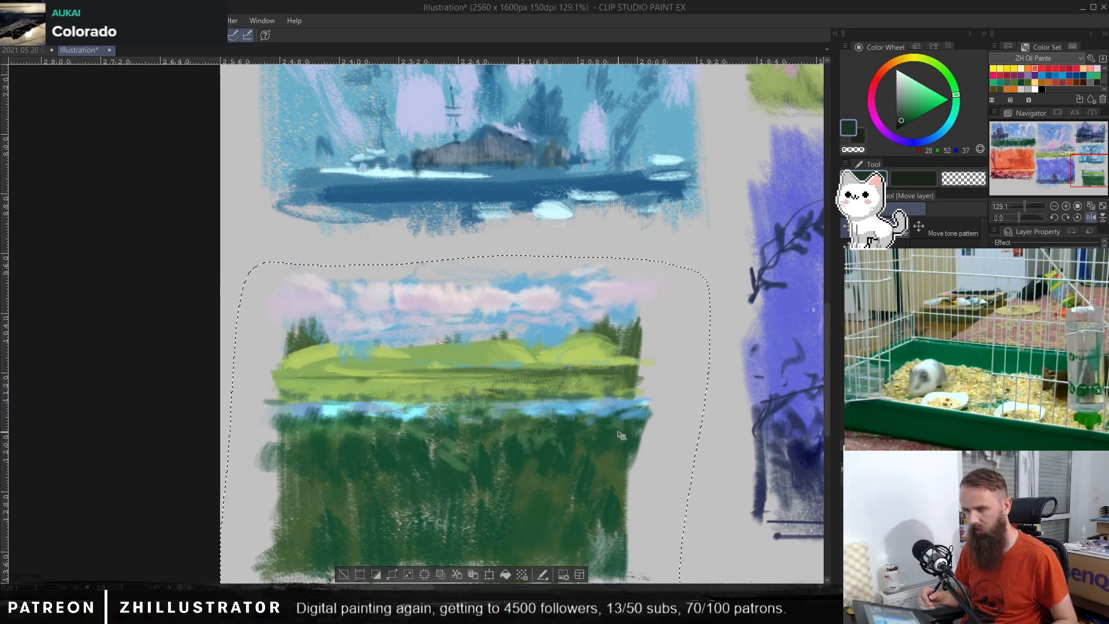
{"action": "key", "text": "ctrl+d"}
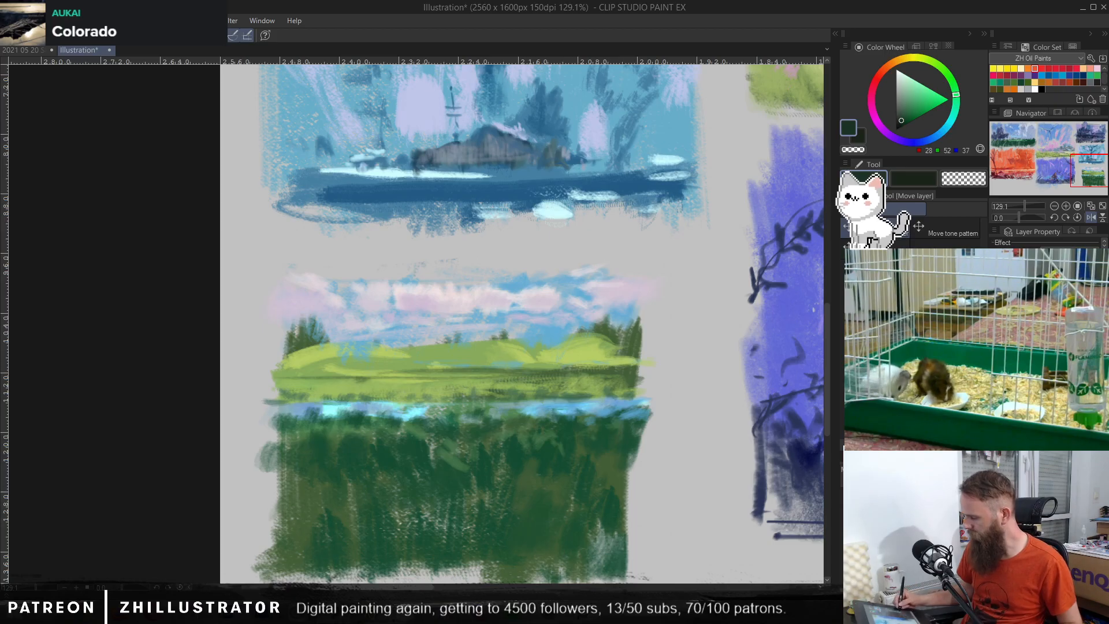
{"action": "left_click", "coordinate": [995, 358]}
{"action": "left_click", "coordinate": [995, 358]}
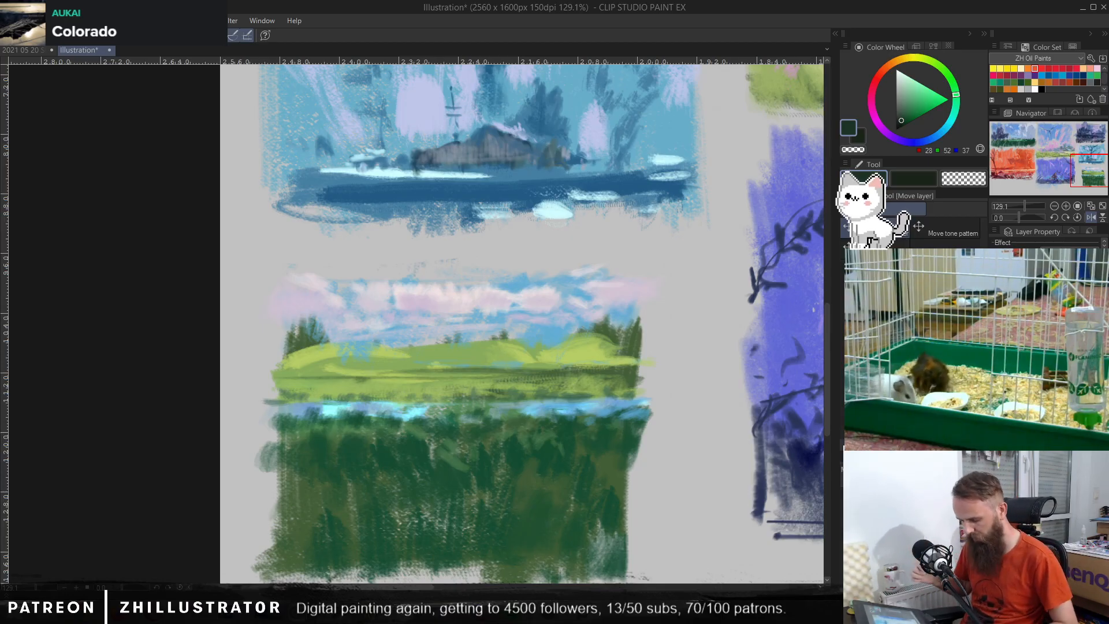
{"action": "key", "text": "p"}
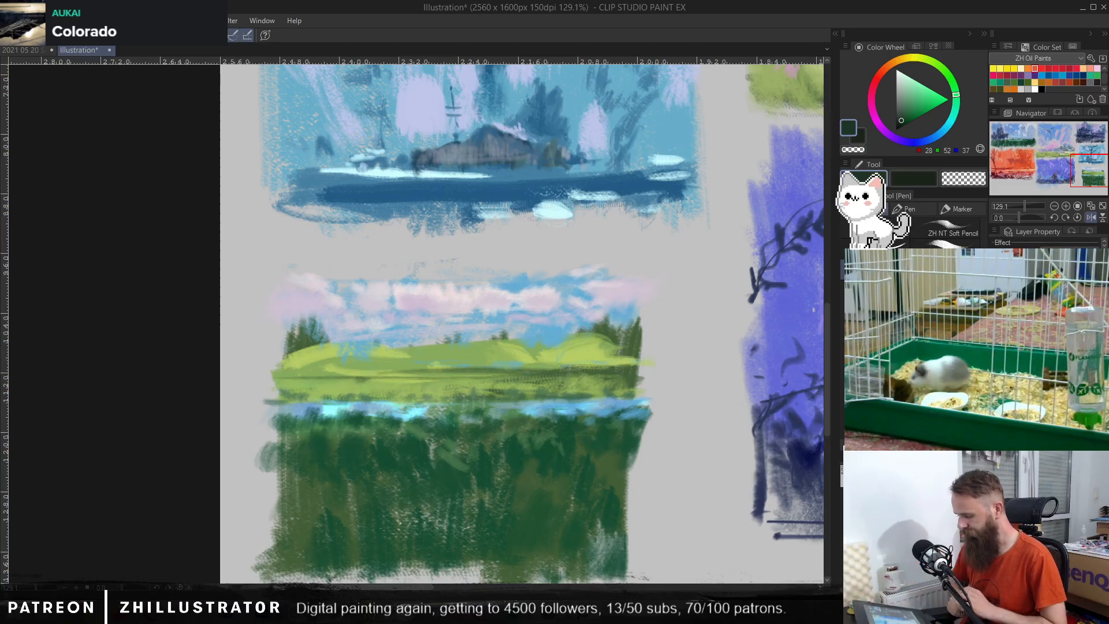
{"action": "left_click", "coordinate": [522, 282], "text": "alt"}
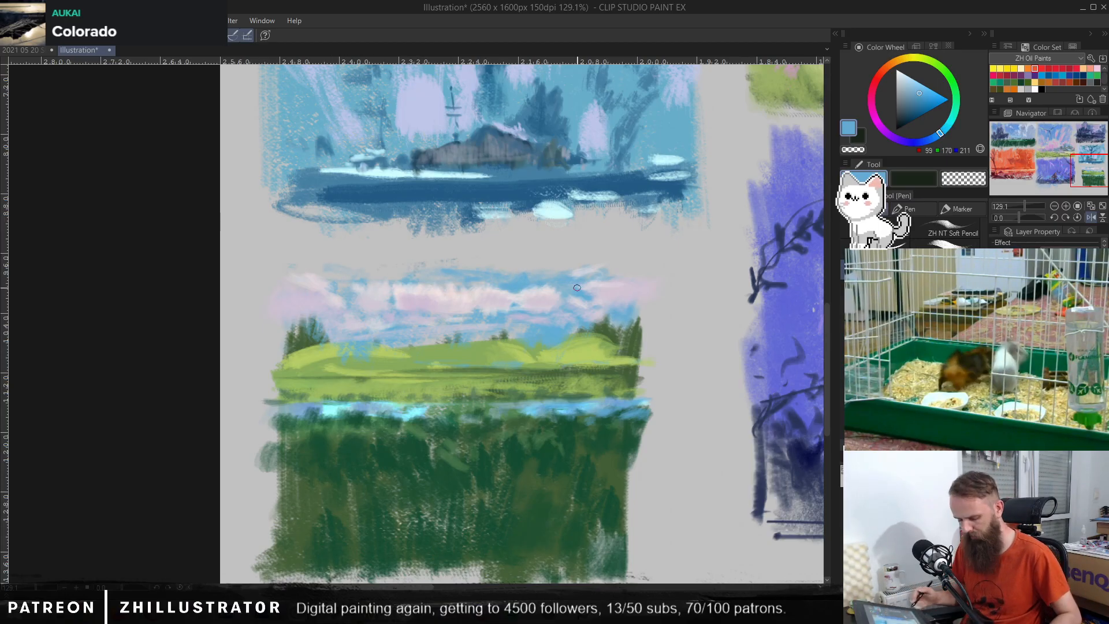
{"action": "key", "text": "b"}
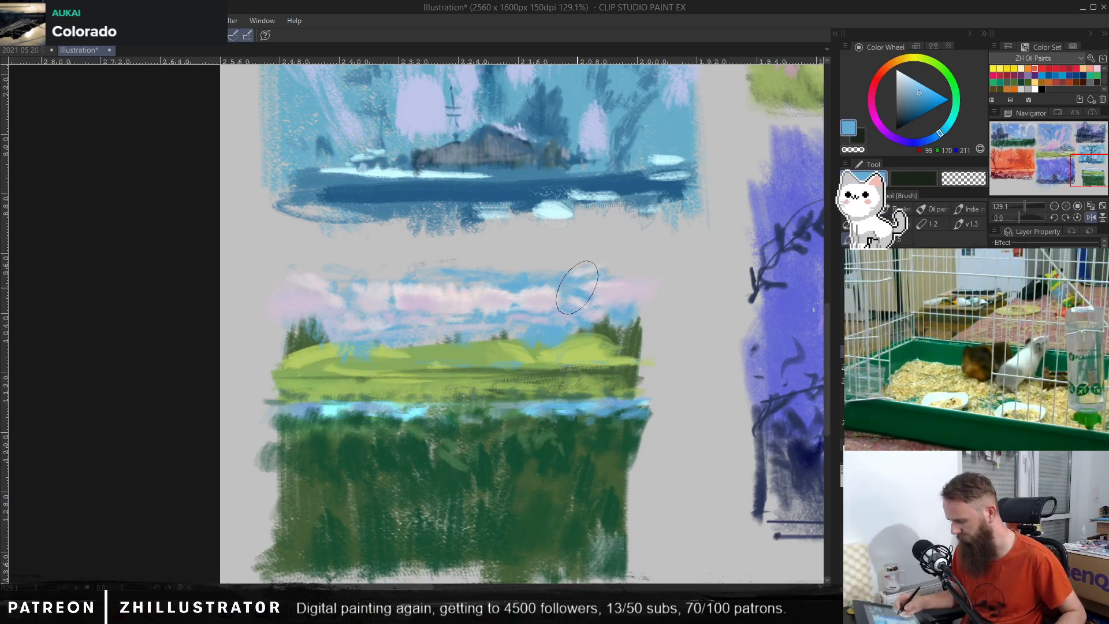
Step: Brush small bushes along the base of the light green hills using muted green sampled from the right-hand trees
{"action": "left_click", "coordinate": [624, 334], "text": "alt"}
{"action": "mouse_move", "coordinate": [534, 338]}
{"action": "left_mouse_down"}
{"action": "mouse_move", "coordinate": [523, 346]}
{"action": "mouse_move", "coordinate": [532, 348]}
{"action": "left_mouse_up"}
{"action": "key", "text": "ctrl+z"}
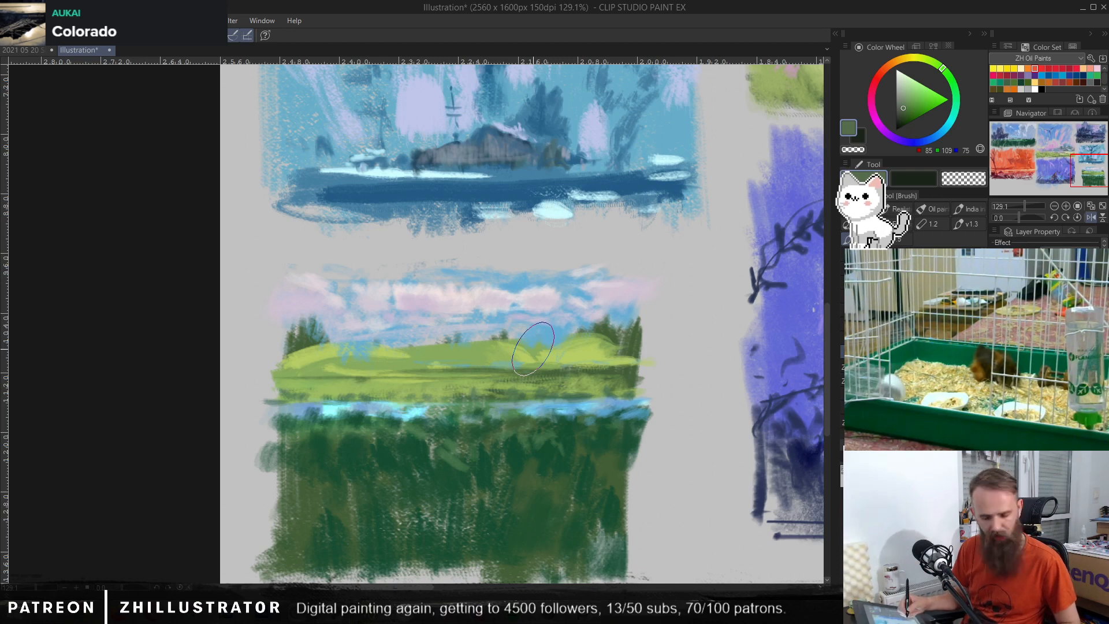
{"action": "left_click_drag", "start_coordinate": [532, 348], "coordinate": [627, 364]}
{"action": "left_click_drag", "start_coordinate": [504, 362], "coordinate": [286, 366]}
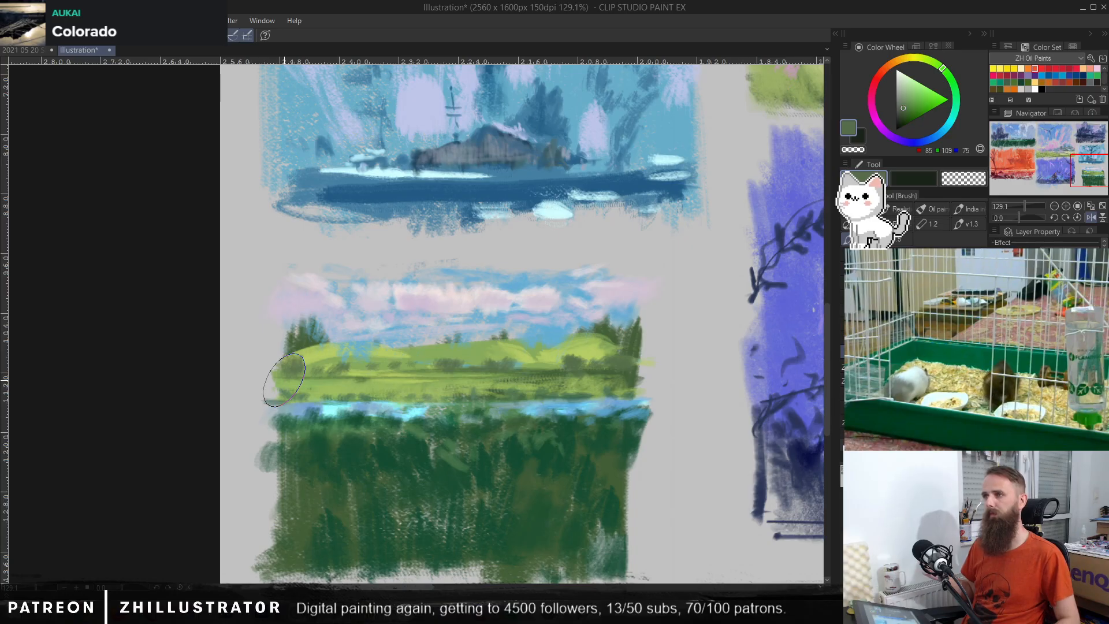
Step: Try painting sampled sky-blue water patches and a broad blue band across the dark foreground grass
{"action": "left_click", "coordinate": [546, 331], "text": "alt"}
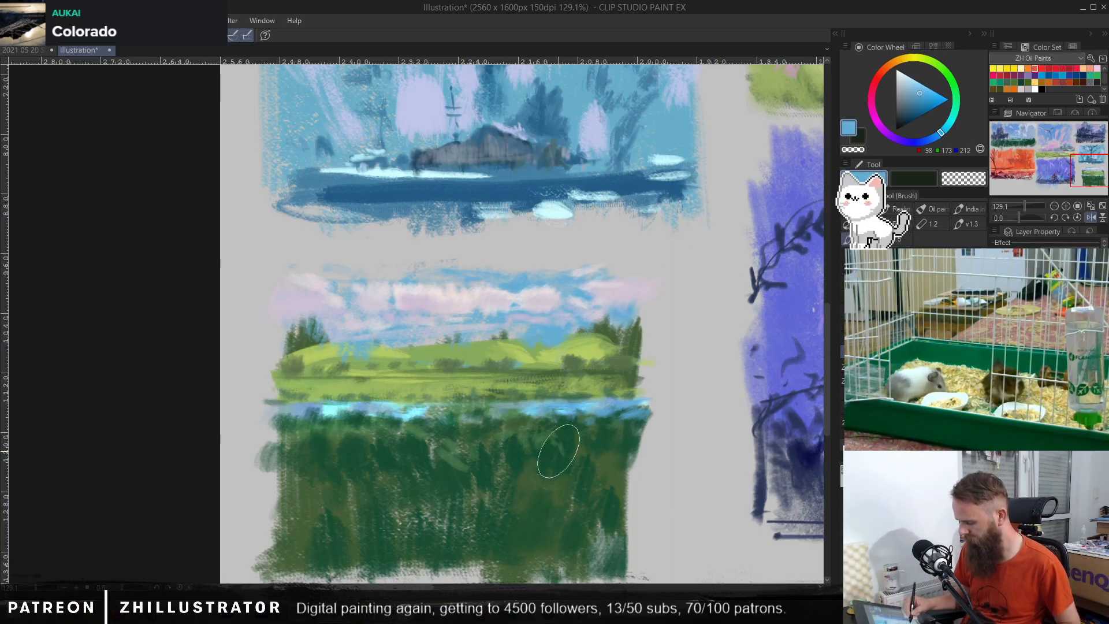
{"action": "left_click_drag", "start_coordinate": [265, 487], "coordinate": [626, 491]}
{"action": "key", "text": "ctrl+z"}
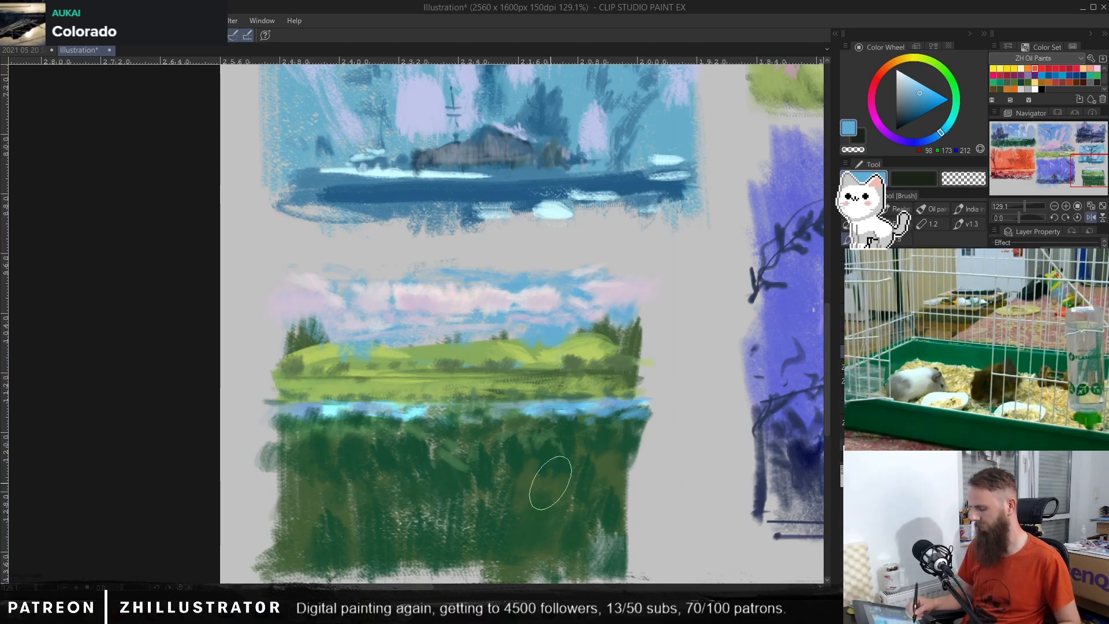
{"action": "mouse_move", "coordinate": [512, 483]}
{"action": "left_mouse_down"}
{"action": "mouse_move", "coordinate": [563, 488]}
{"action": "mouse_move", "coordinate": [594, 452]}
{"action": "mouse_move", "coordinate": [569, 449]}
{"action": "left_mouse_up"}
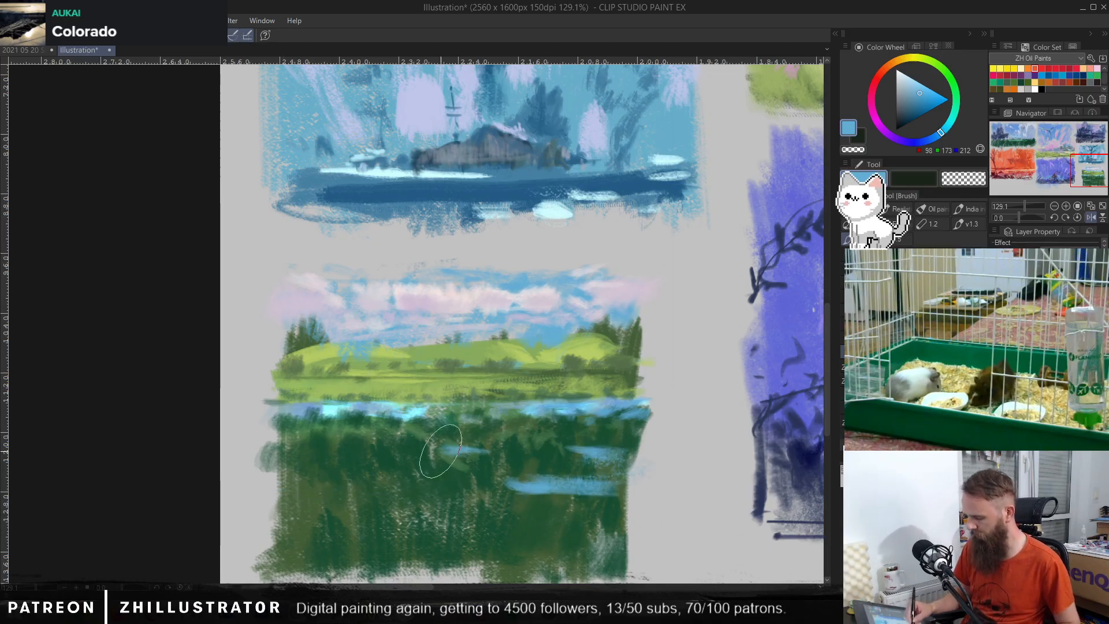
{"action": "left_click_drag", "start_coordinate": [442, 452], "coordinate": [582, 437]}
{"action": "mouse_move", "coordinate": [315, 496]}
{"action": "left_mouse_down"}
{"action": "mouse_move", "coordinate": [693, 519]}
{"action": "mouse_move", "coordinate": [625, 520]}
{"action": "left_mouse_up"}
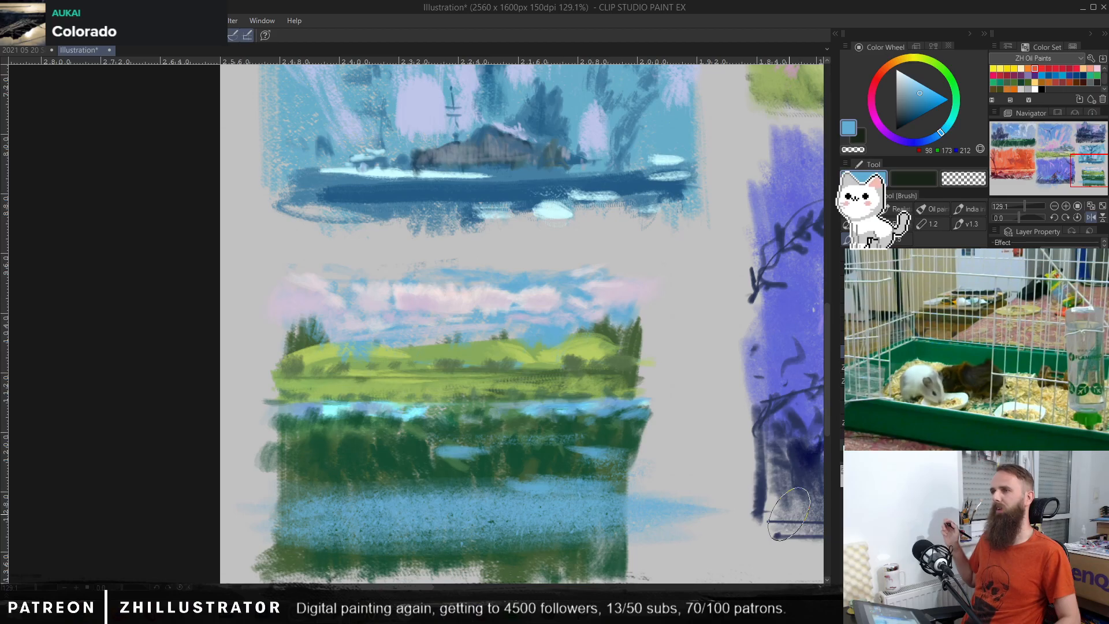
{"action": "key", "text": "ctrl+z"}
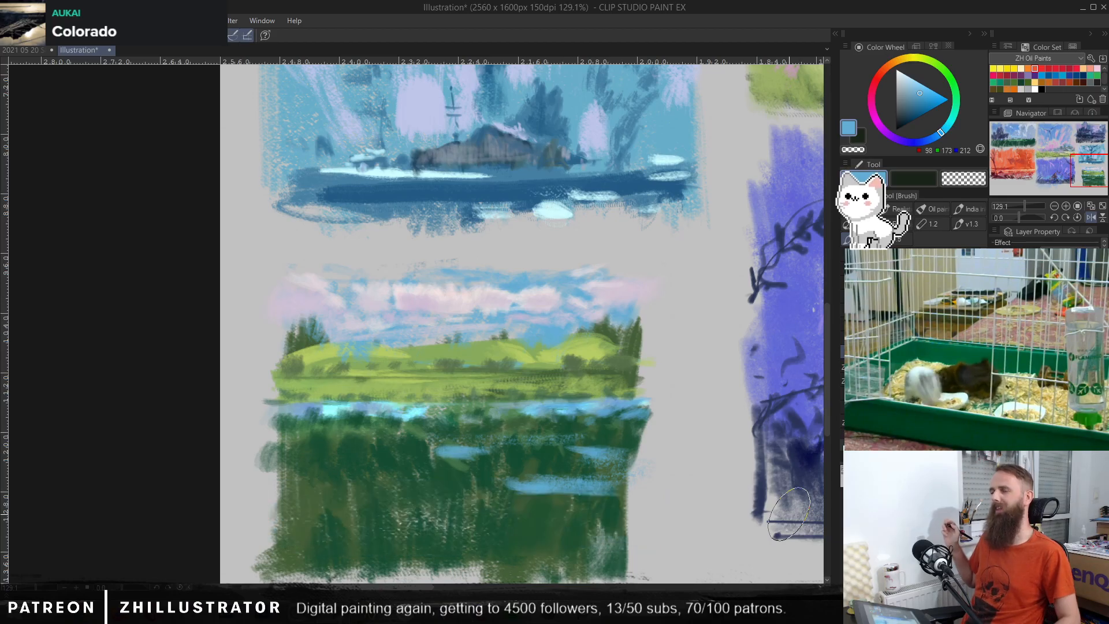
{"action": "key", "text": "ctrl+z"}
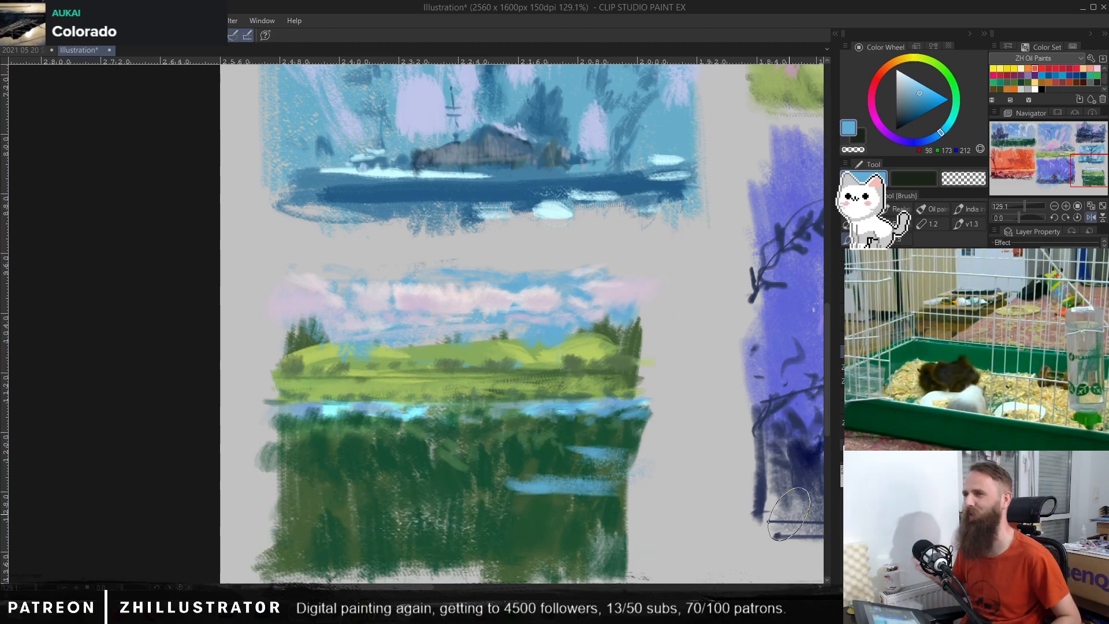
{"action": "key", "text": "ctrl+z"}
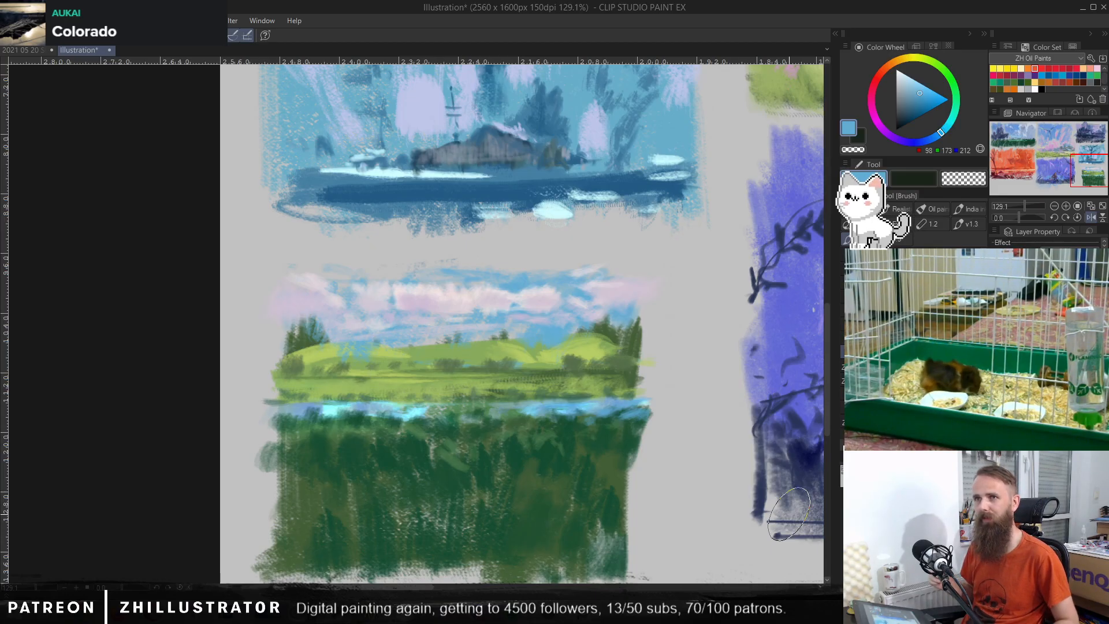
Step: Try lighter blue strokes sampled from the water across the upper foreground grass
{"action": "left_click", "coordinate": [535, 411], "text": "alt"}
{"action": "mouse_move", "coordinate": [530, 428]}
{"action": "left_mouse_down"}
{"action": "mouse_move", "coordinate": [504, 431]}
{"action": "mouse_move", "coordinate": [637, 442]}
{"action": "left_mouse_up"}
{"action": "mouse_move", "coordinate": [374, 465]}
{"action": "left_mouse_down"}
{"action": "mouse_move", "coordinate": [324, 472]}
{"action": "mouse_move", "coordinate": [490, 470]}
{"action": "left_mouse_up"}
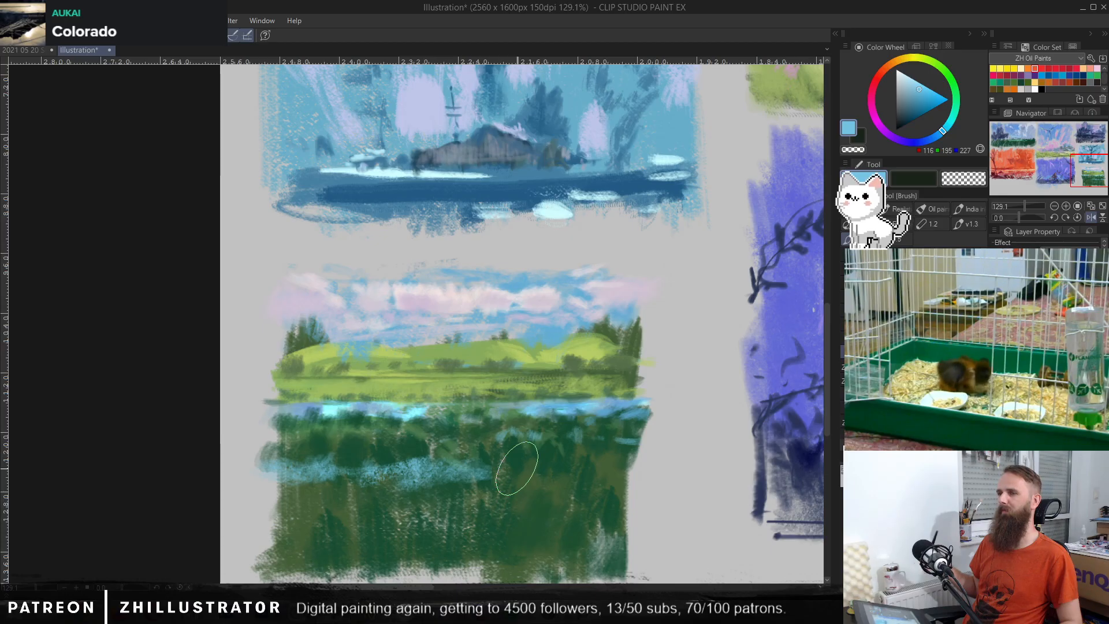
{"action": "key", "text": "ctrl+z"}
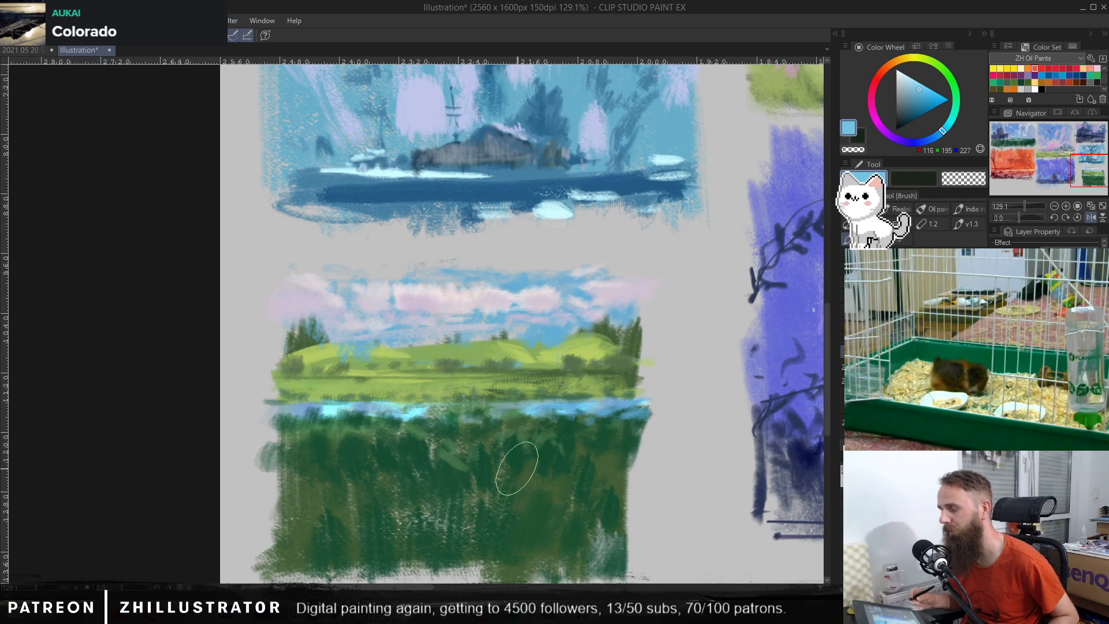
Step: Dab light yellow-green grass tufts over the right half of the dark foreground
{"action": "left_click", "coordinate": [563, 439], "text": "alt"}
{"action": "left_click_drag", "start_coordinate": [555, 492], "coordinate": [528, 495]}
{"action": "left_click_drag", "start_coordinate": [519, 496], "coordinate": [508, 484]}
{"action": "left_click_drag", "start_coordinate": [541, 531], "coordinate": [535, 551]}
{"action": "mouse_move", "coordinate": [564, 522]}
{"action": "left_mouse_down"}
{"action": "mouse_move", "coordinate": [600, 506]}
{"action": "mouse_move", "coordinate": [584, 467]}
{"action": "left_mouse_up"}
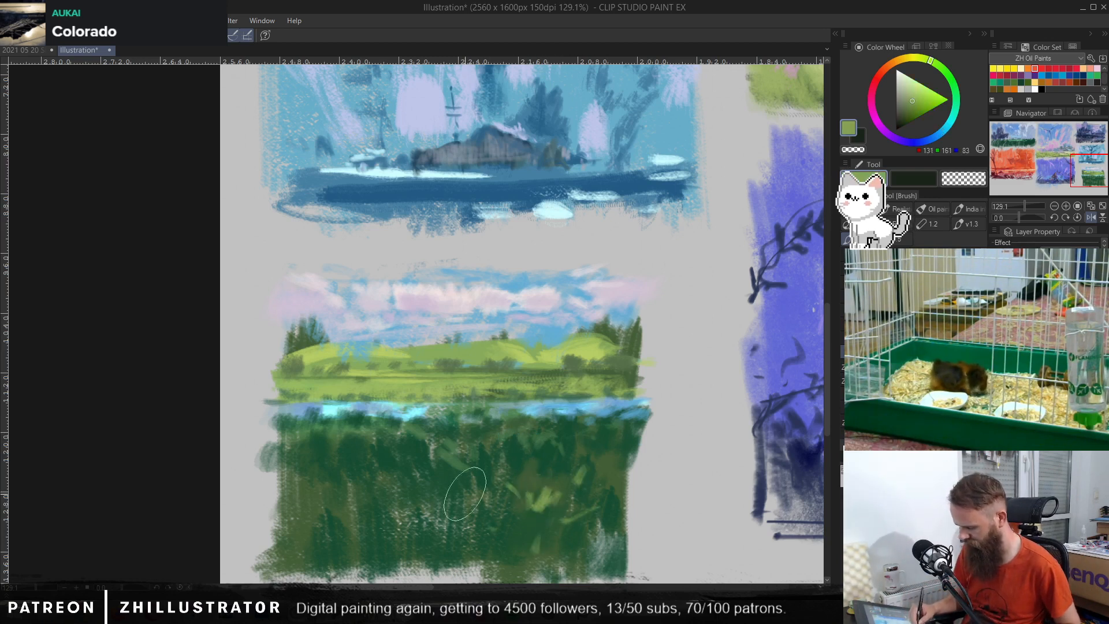
Step: Scatter more light yellow-green grass blades over the foreground's left side, centre and right-hand tufts
{"action": "mouse_move", "coordinate": [358, 498]}
{"action": "left_mouse_down"}
{"action": "mouse_move", "coordinate": [345, 479]}
{"action": "mouse_move", "coordinate": [302, 500]}
{"action": "left_mouse_up"}
{"action": "left_click_drag", "start_coordinate": [389, 519], "coordinate": [381, 512]}
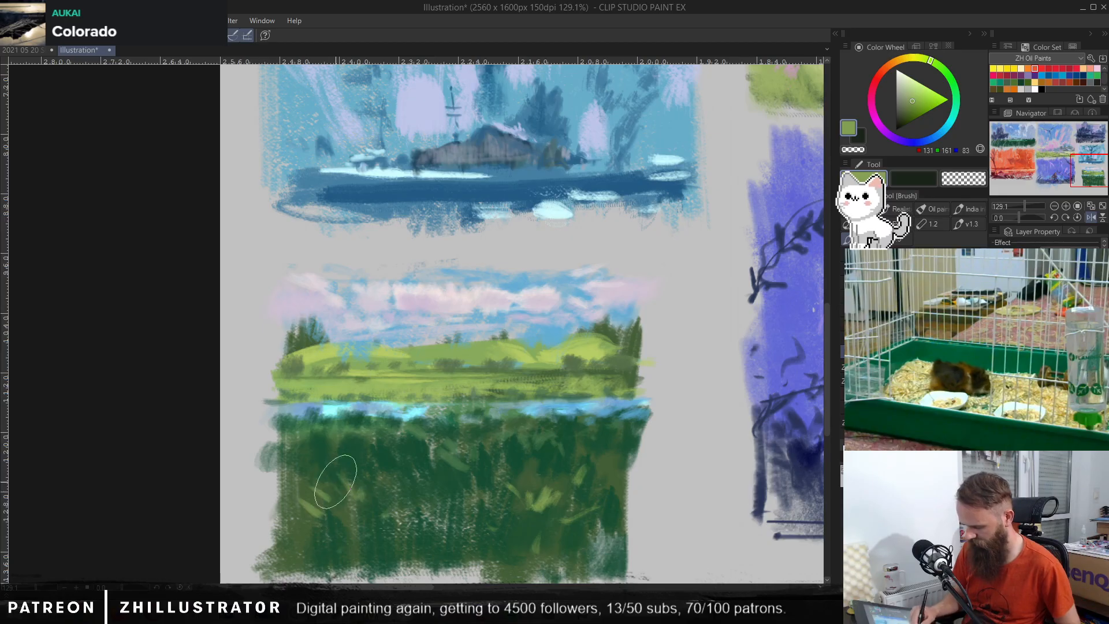
{"action": "left_click_drag", "start_coordinate": [322, 475], "coordinate": [301, 461]}
{"action": "left_click_drag", "start_coordinate": [323, 513], "coordinate": [295, 491]}
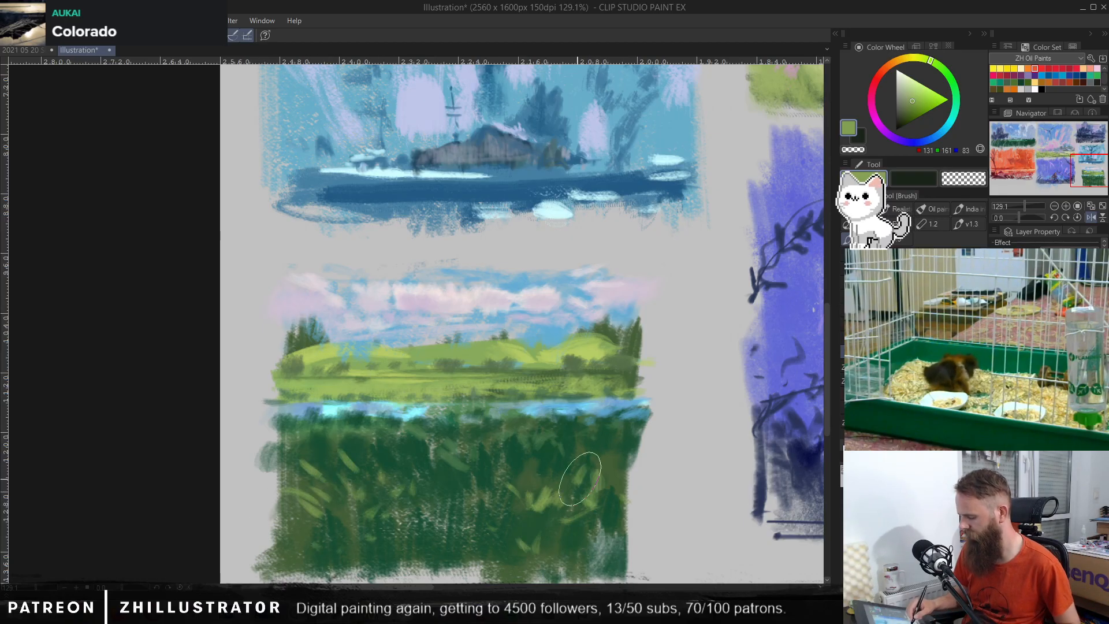
{"action": "left_click_drag", "start_coordinate": [571, 471], "coordinate": [577, 484]}
{"action": "left_click_drag", "start_coordinate": [558, 479], "coordinate": [507, 538]}
{"action": "left_click_drag", "start_coordinate": [469, 487], "coordinate": [475, 499]}
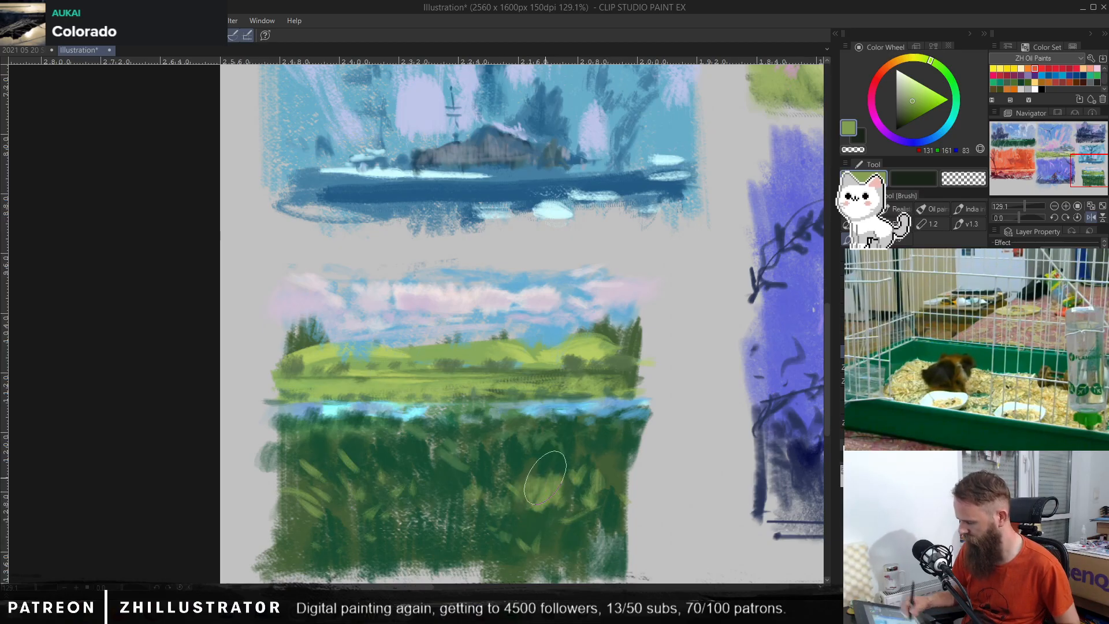
Step: Shift the colour to a more saturated green and add dabs among the foreground's right and lower-centre grass
{"action": "left_click", "coordinate": [941, 68]}
{"action": "mouse_move", "coordinate": [553, 491]}
{"action": "left_mouse_down"}
{"action": "mouse_move", "coordinate": [529, 503]}
{"action": "mouse_move", "coordinate": [551, 515]}
{"action": "left_mouse_up"}
{"action": "mouse_move", "coordinate": [594, 471]}
{"action": "left_mouse_down"}
{"action": "mouse_move", "coordinate": [584, 486]}
{"action": "mouse_move", "coordinate": [599, 489]}
{"action": "left_mouse_up"}
{"action": "left_click_drag", "start_coordinate": [636, 462], "coordinate": [630, 479]}
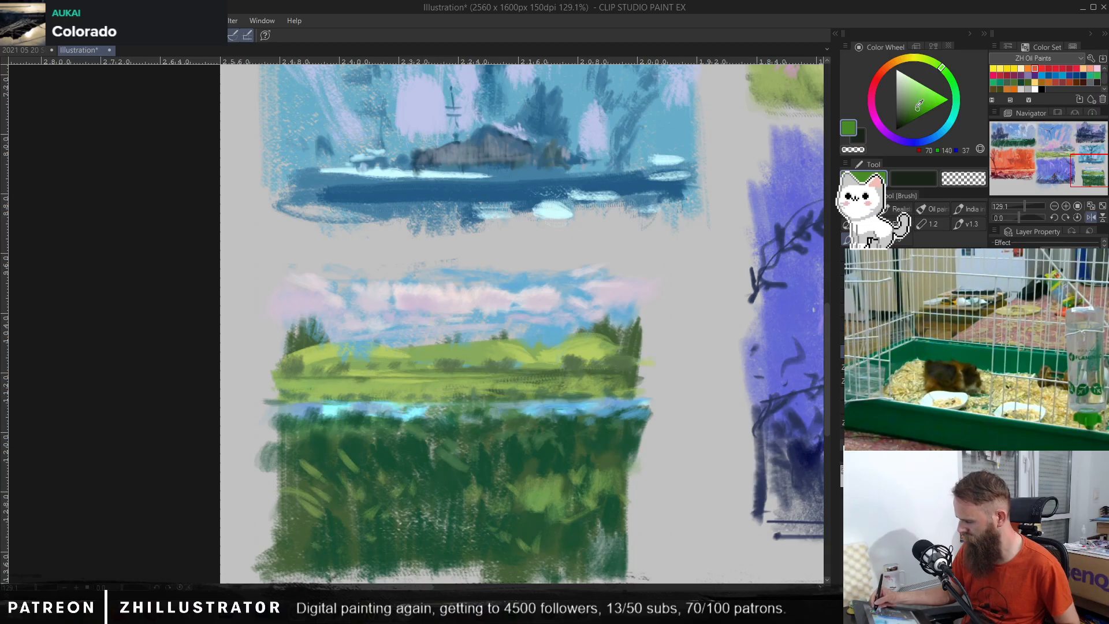
{"action": "left_click_drag", "start_coordinate": [558, 492], "coordinate": [546, 508]}
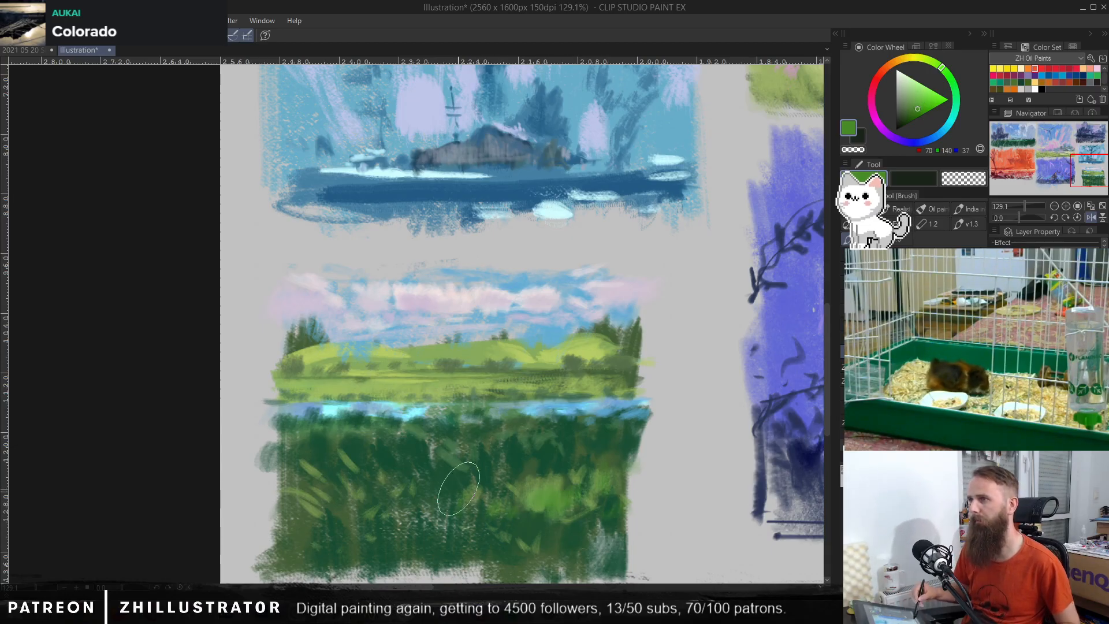
{"action": "left_click_drag", "start_coordinate": [580, 549], "coordinate": [598, 541]}
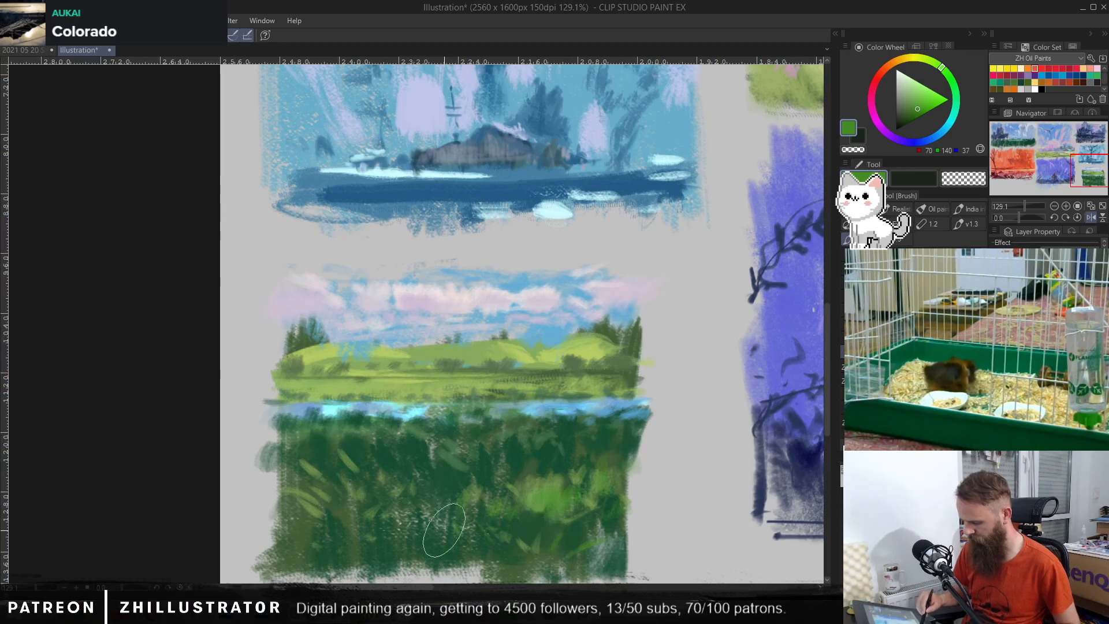
{"action": "left_click_drag", "start_coordinate": [440, 530], "coordinate": [411, 525]}
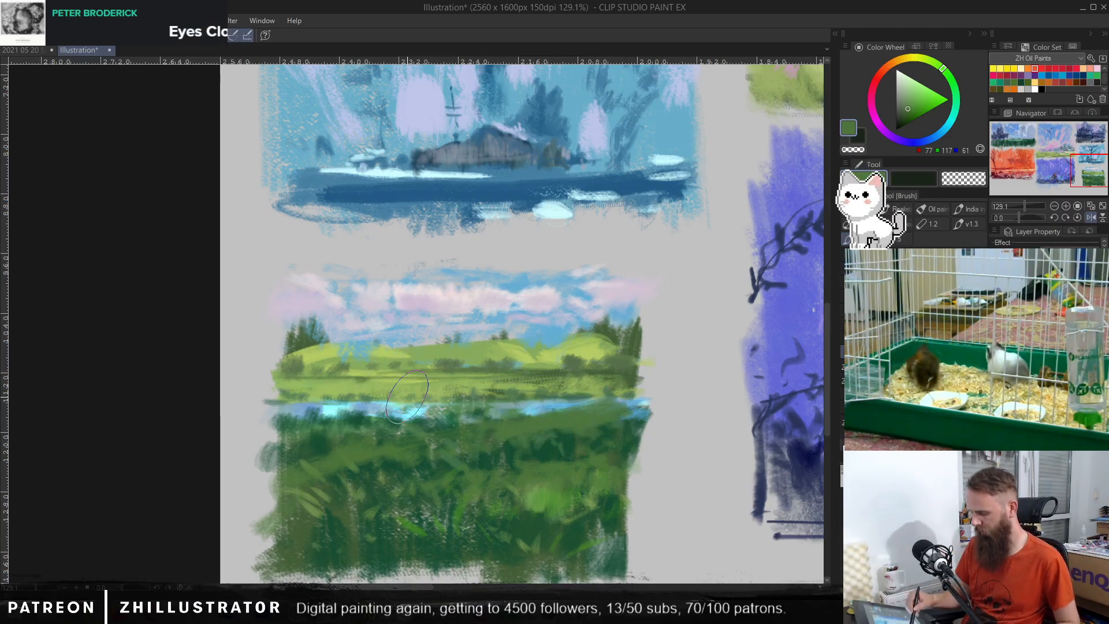
Step: Try covering the left water strip and the right waterline with muted green strokes
{"action": "mouse_move", "coordinate": [297, 411]}
{"action": "left_mouse_down"}
{"action": "mouse_move", "coordinate": [362, 398]}
{"action": "mouse_move", "coordinate": [413, 411]}
{"action": "mouse_move", "coordinate": [325, 416]}
{"action": "mouse_move", "coordinate": [466, 411]}
{"action": "left_mouse_up"}
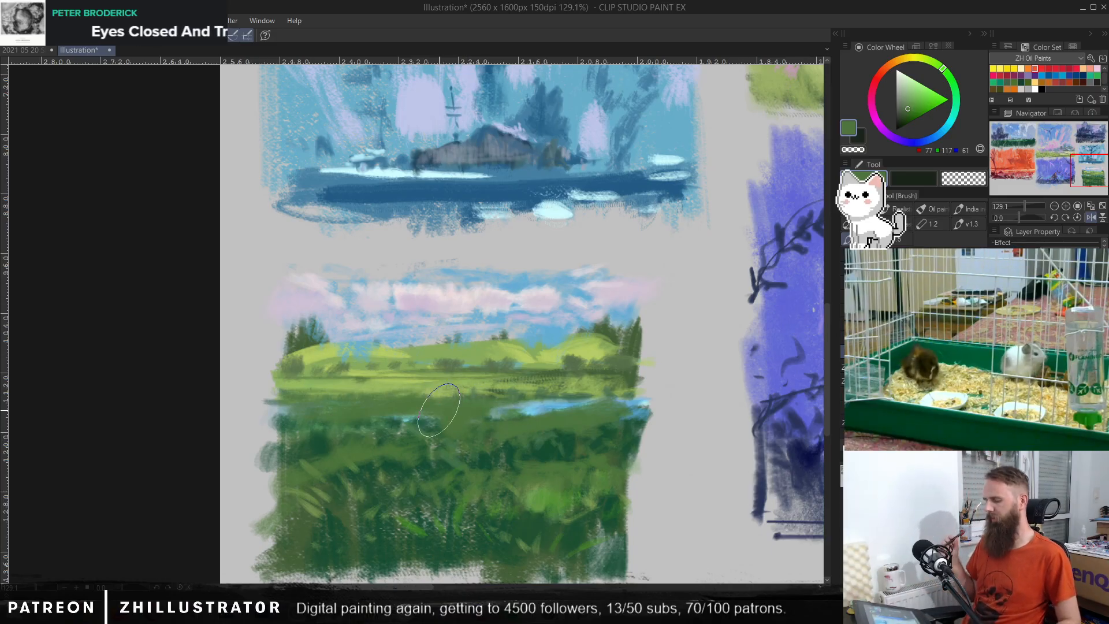
{"action": "key", "text": "ctrl+z"}
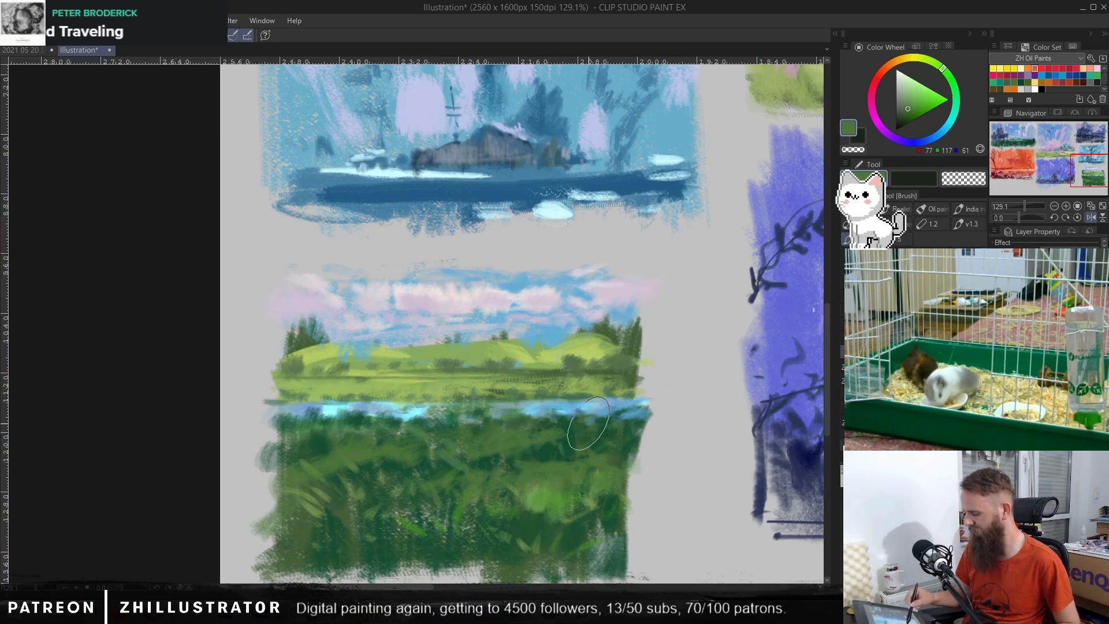
{"action": "left_click_drag", "start_coordinate": [577, 423], "coordinate": [675, 408]}
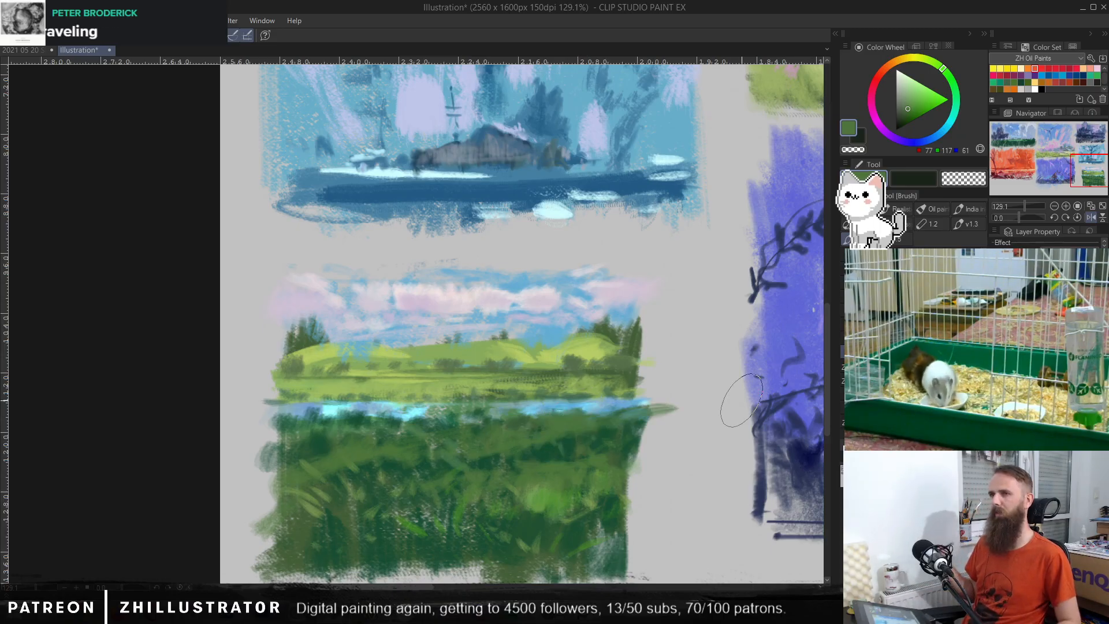
{"action": "key", "text": "ctrl+z"}
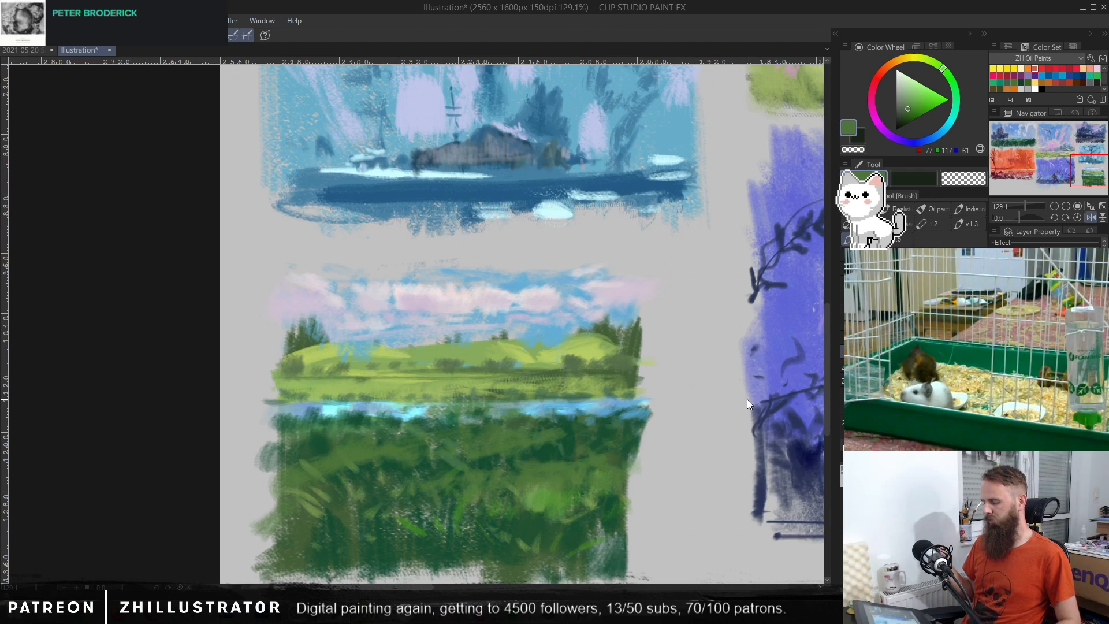
Step: Build up the near bank along the left water strip with sampled light green, adding darker green strokes over it
{"action": "left_click", "coordinate": [553, 492], "text": "alt"}
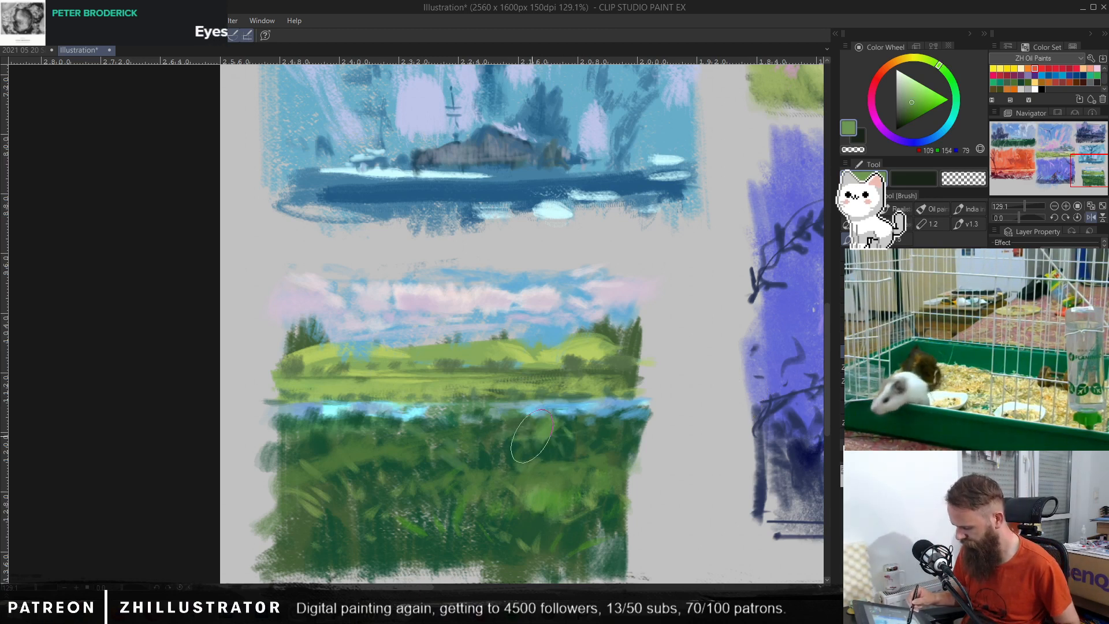
{"action": "mouse_move", "coordinate": [429, 425]}
{"action": "left_mouse_down"}
{"action": "mouse_move", "coordinate": [385, 440]}
{"action": "mouse_move", "coordinate": [377, 411]}
{"action": "mouse_move", "coordinate": [348, 428]}
{"action": "mouse_move", "coordinate": [323, 407]}
{"action": "mouse_move", "coordinate": [277, 401]}
{"action": "mouse_move", "coordinate": [402, 434]}
{"action": "left_mouse_up"}
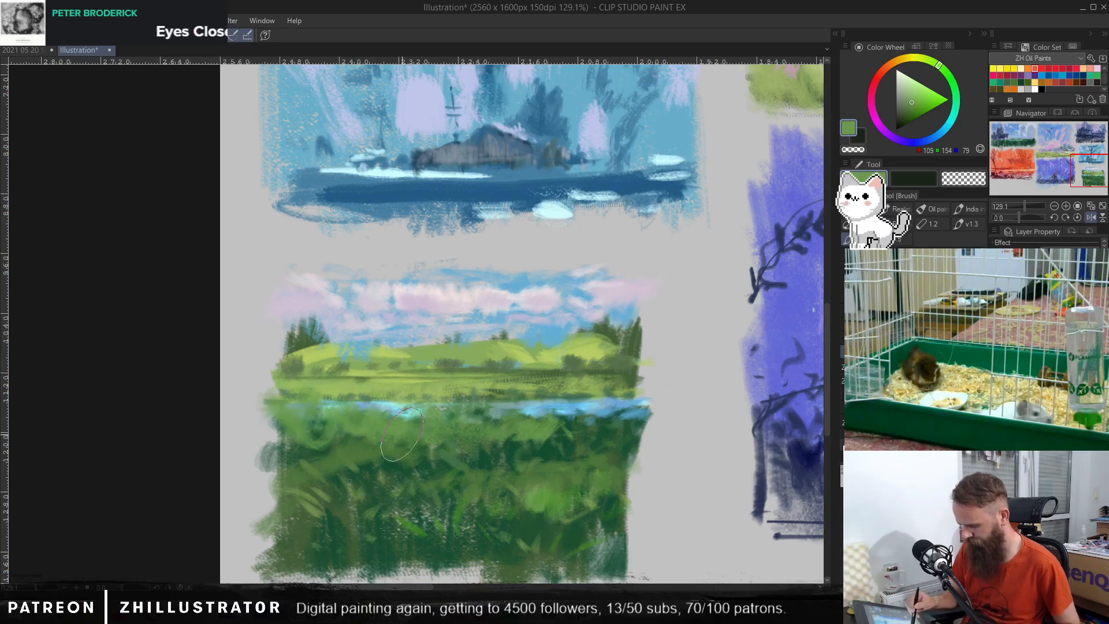
{"action": "left_click", "coordinate": [474, 417], "text": "alt"}
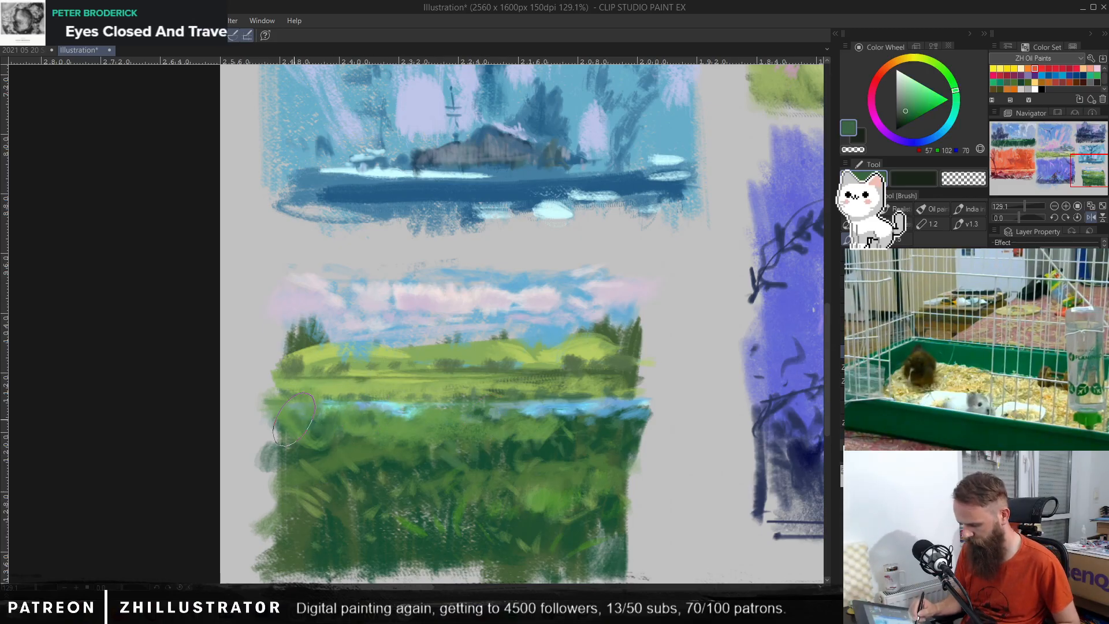
{"action": "mouse_move", "coordinate": [294, 418]}
{"action": "left_mouse_down"}
{"action": "mouse_move", "coordinate": [277, 439]}
{"action": "mouse_move", "coordinate": [388, 437]}
{"action": "mouse_move", "coordinate": [439, 430]}
{"action": "left_mouse_up"}
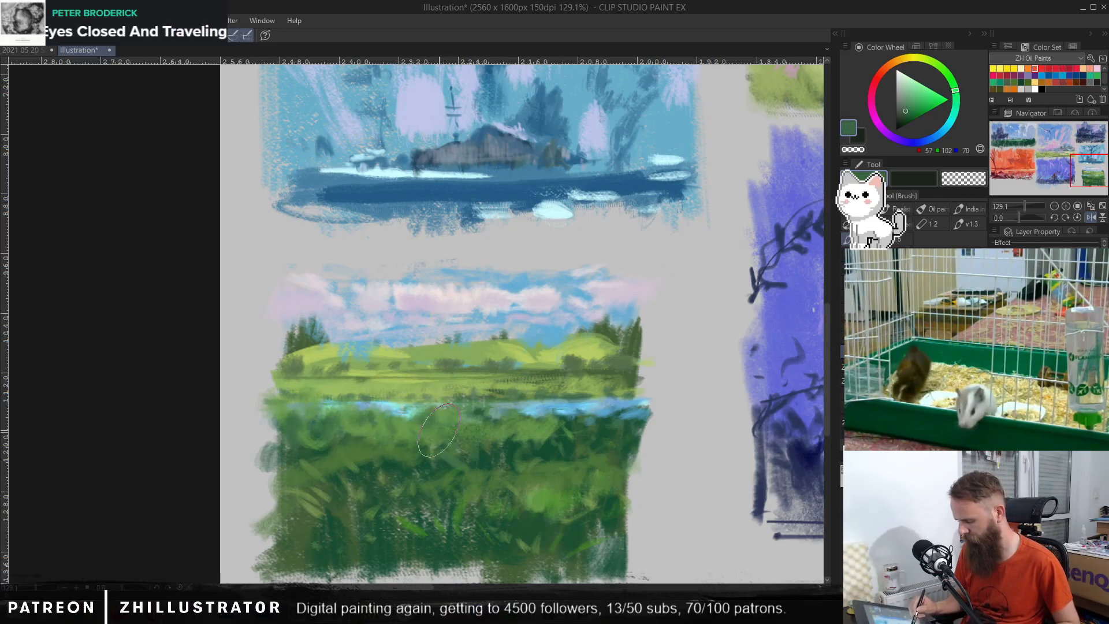
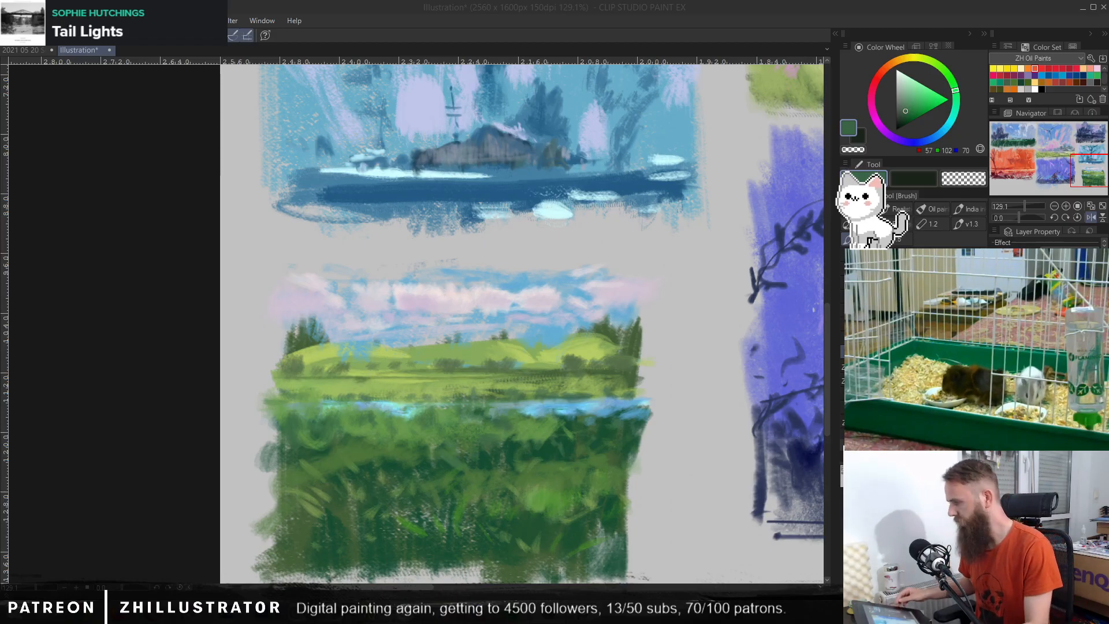
Step: Review the finished green meadow thumbnail against the whole sheet and the neighbouring thumbnails
{"action": "left_click", "coordinate": [572, 396]}
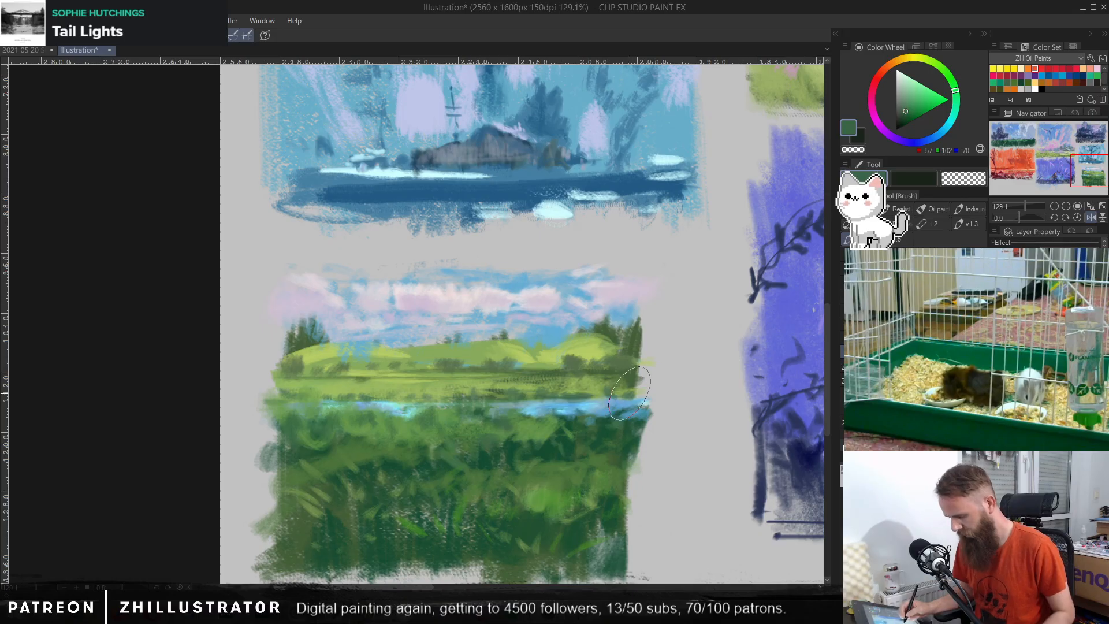
{"action": "left_click_drag", "start_coordinate": [632, 398], "coordinate": [588, 403]}
{"action": "left_click_drag", "start_coordinate": [670, 425], "coordinate": [389, 449]}
{"action": "left_click_drag", "start_coordinate": [636, 388], "coordinate": [613, 393]}
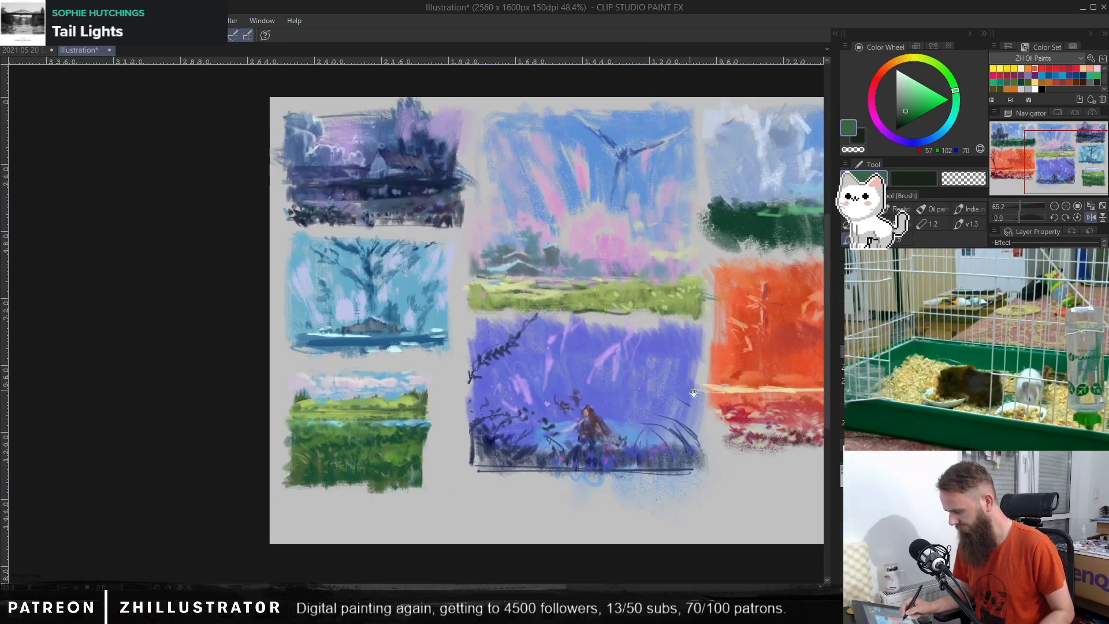
{"action": "left_click_drag", "start_coordinate": [709, 392], "coordinate": [483, 402]}
{"action": "key", "text": "ctrl+r"}
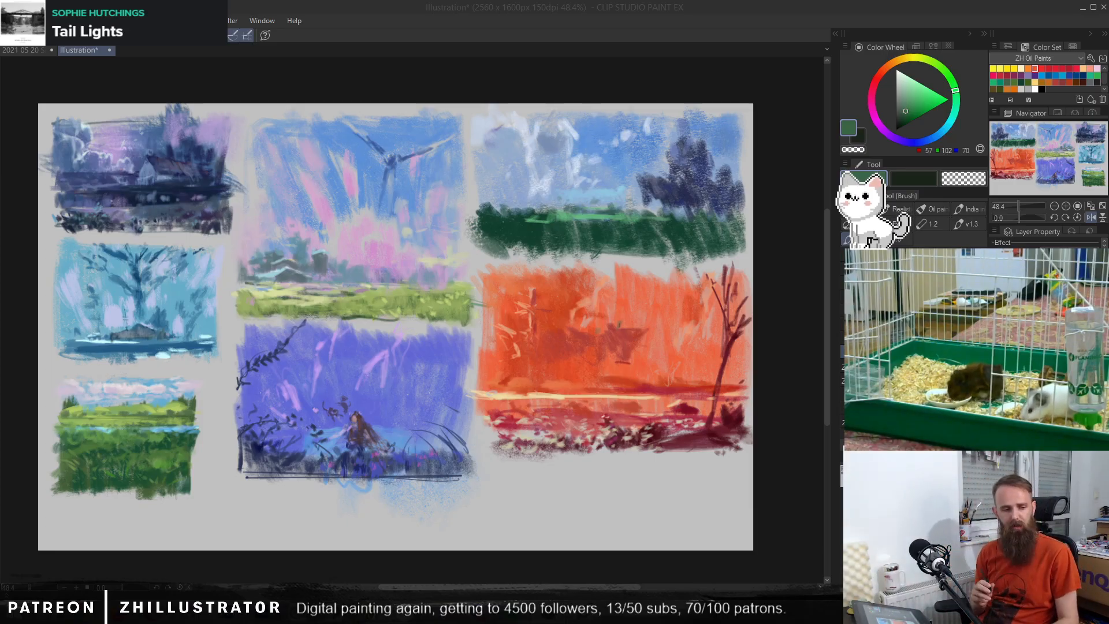
{"action": "left_click", "coordinate": [431, 478]}
{"action": "left_click_drag", "start_coordinate": [385, 458], "coordinate": [468, 483]}
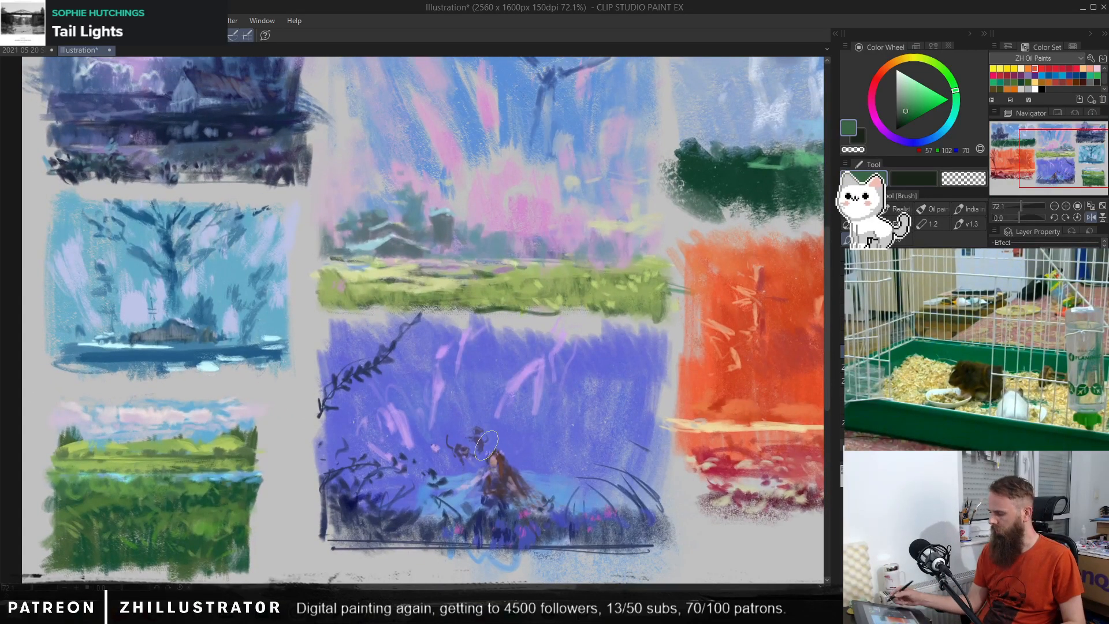
{"action": "left_click", "coordinate": [995, 370]}
{"action": "left_click", "coordinate": [995, 370]}
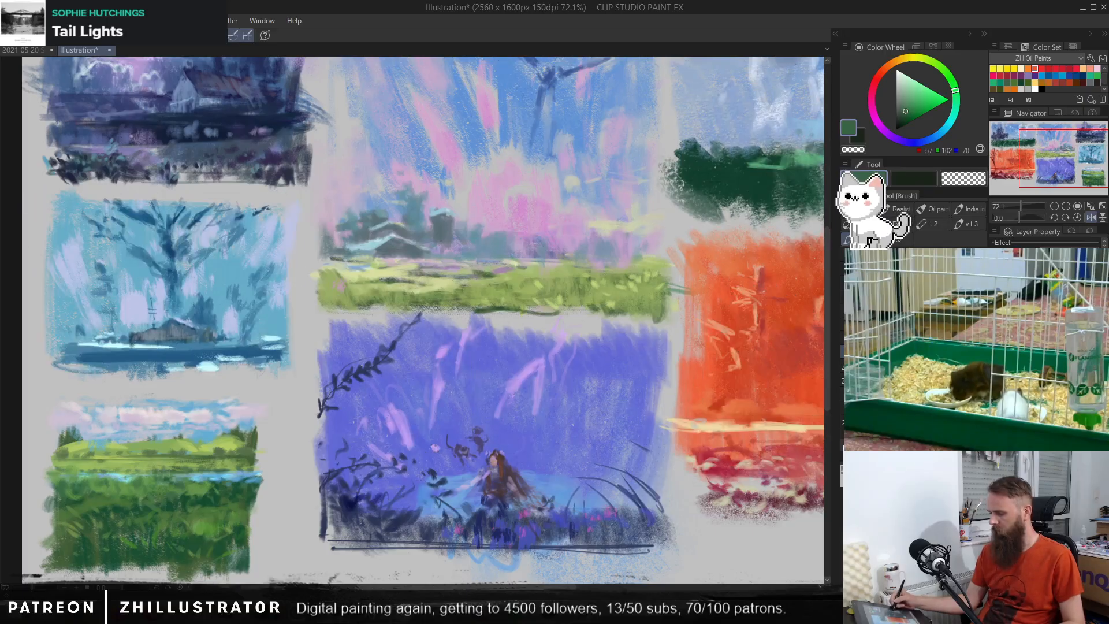
{"action": "mouse_move", "coordinate": [686, 424]}
{"action": "left_mouse_down"}
{"action": "mouse_move", "coordinate": [650, 429]}
{"action": "mouse_move", "coordinate": [677, 427]}
{"action": "left_mouse_up"}
{"action": "left_click_drag", "start_coordinate": [745, 410], "coordinate": [595, 390]}
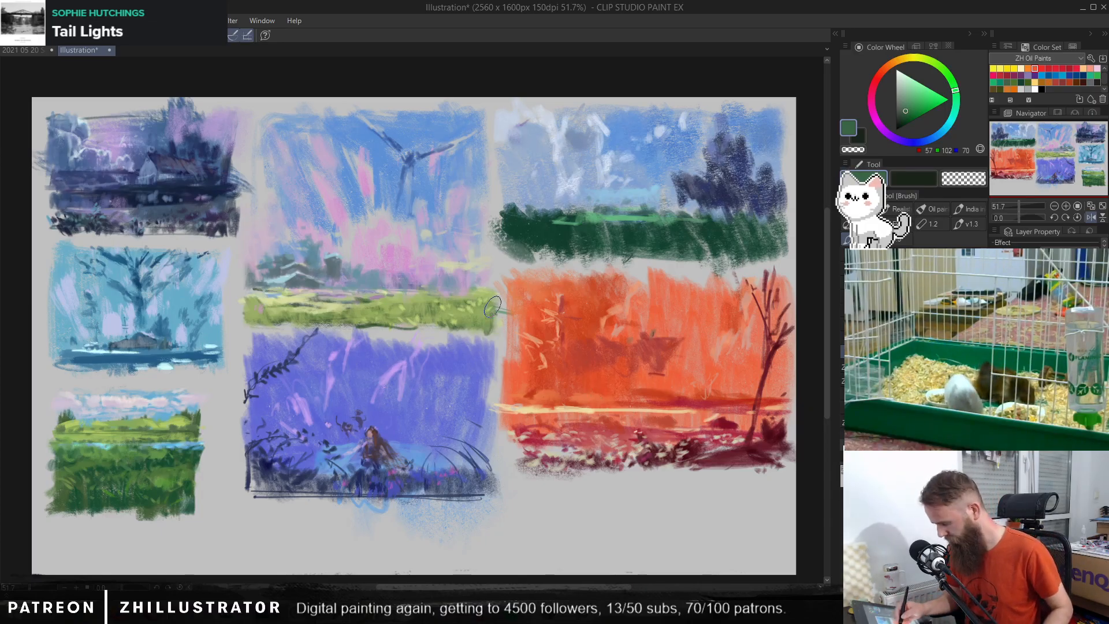
Step: Examine the pink sunburst and dark green field thumbnails up close, briefly showing the line sketch over the paint
{"action": "scroll", "coordinate": [509, 310], "scroll_direction": "up", "scroll_amount": 2}
{"action": "left_click_drag", "start_coordinate": [537, 409], "coordinate": [569, 413]}
{"action": "scroll", "coordinate": [530, 335], "scroll_direction": "up", "scroll_amount": 2}
{"action": "left_click_drag", "start_coordinate": [530, 335], "coordinate": [524, 374]}
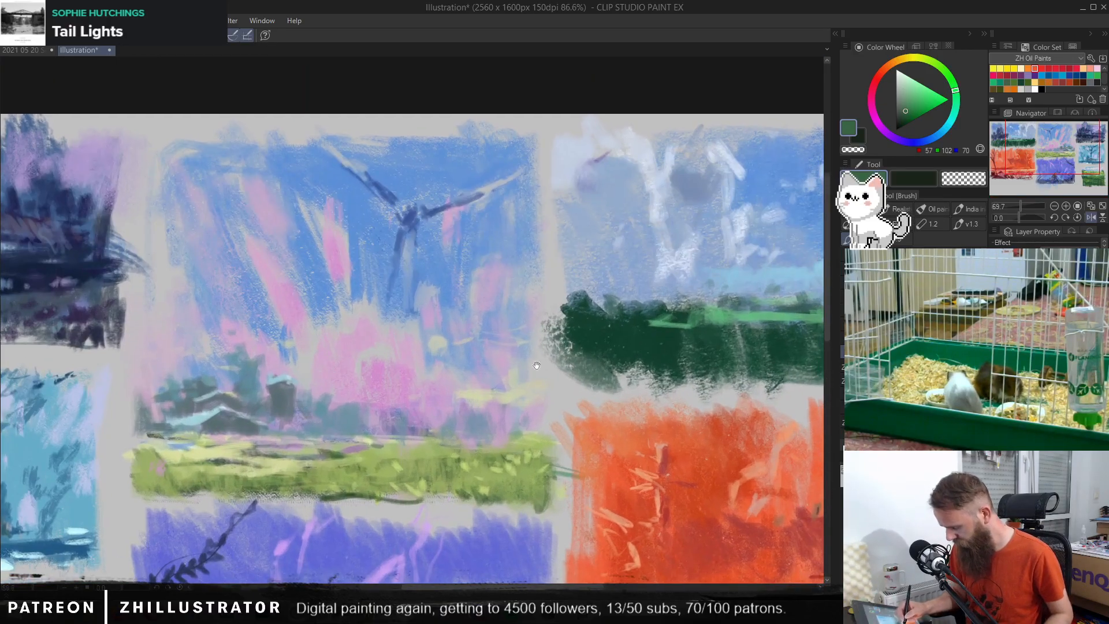
{"action": "left_click_drag", "start_coordinate": [662, 390], "coordinate": [379, 417]}
{"action": "left_click", "coordinate": [685, 334]}
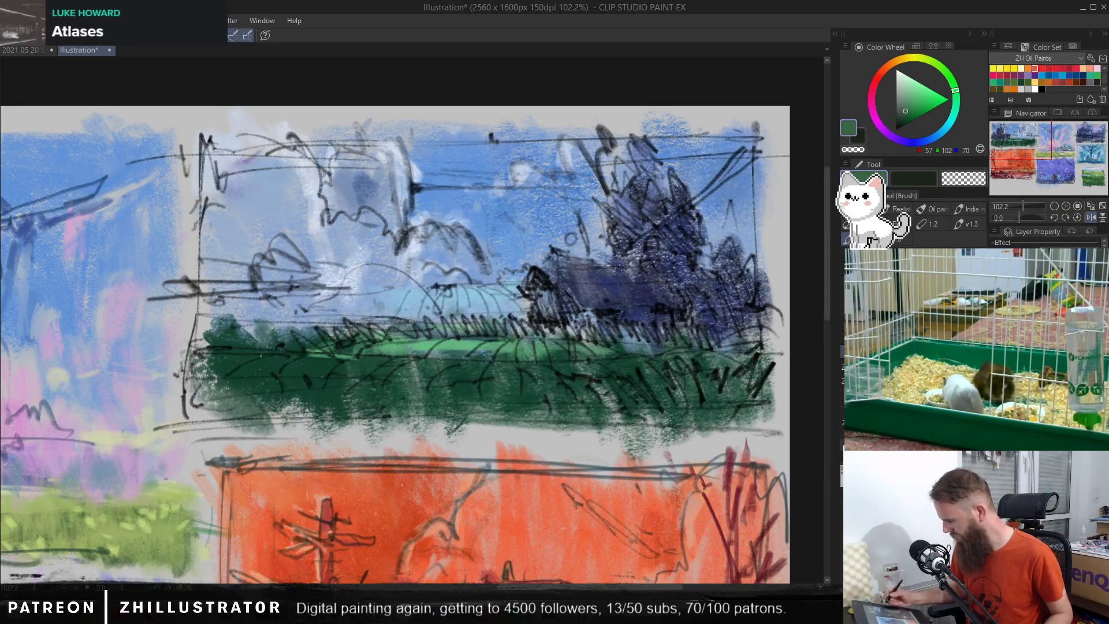
{"action": "key", "text": "ctrl+z"}
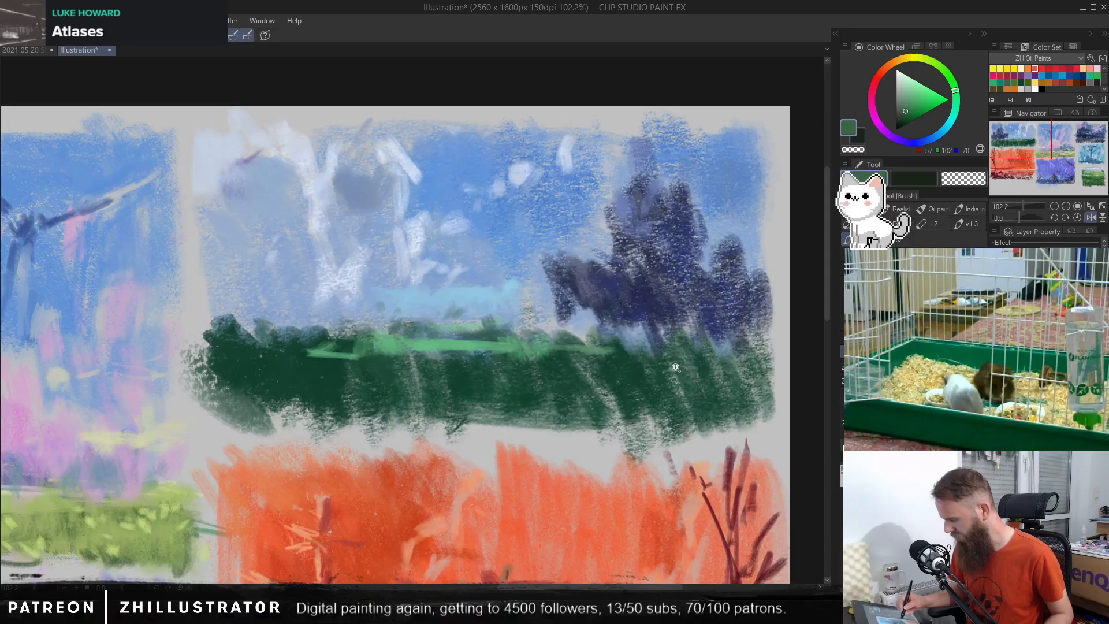
{"action": "left_click_drag", "start_coordinate": [676, 371], "coordinate": [653, 361]}
{"action": "left_click_drag", "start_coordinate": [556, 447], "coordinate": [556, 294]}
{"action": "mouse_move", "coordinate": [366, 306]}
{"action": "left_mouse_down"}
{"action": "mouse_move", "coordinate": [439, 349]}
{"action": "mouse_move", "coordinate": [433, 359]}
{"action": "mouse_move", "coordinate": [585, 384]}
{"action": "left_mouse_up"}
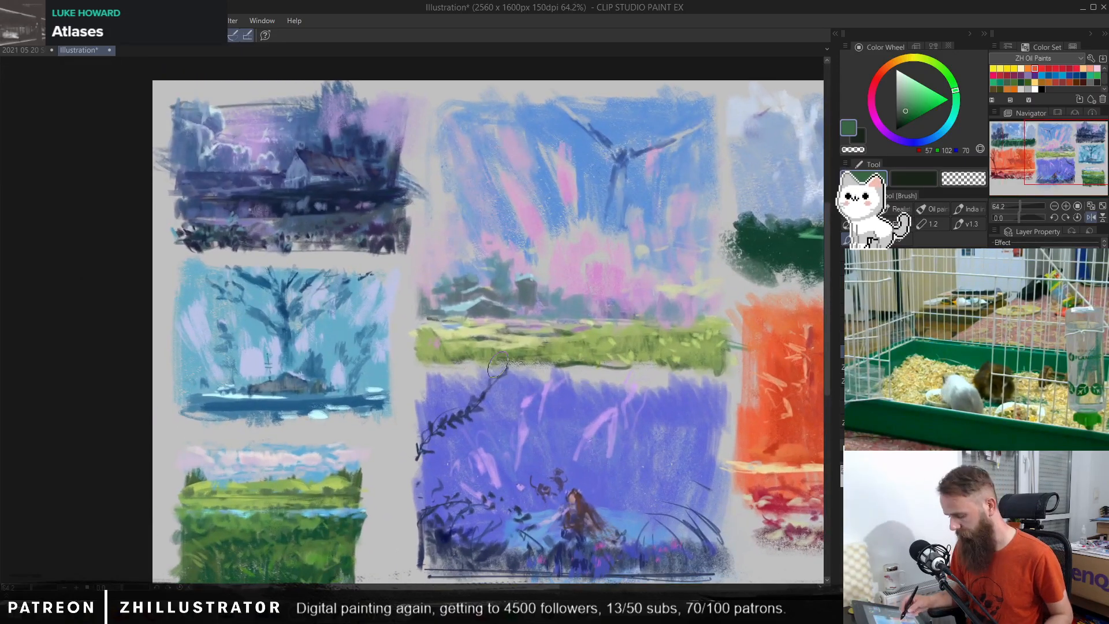
Step: Examine the barn, blue tree, meadow, purple figure and orange thumbnails up close, then compare the full sheet
{"action": "left_click_drag", "start_coordinate": [412, 366], "coordinate": [492, 403]}
{"action": "left_click_drag", "start_coordinate": [451, 295], "coordinate": [466, 295]}
{"action": "mouse_move", "coordinate": [440, 235]}
{"action": "left_mouse_down"}
{"action": "mouse_move", "coordinate": [480, 292]}
{"action": "mouse_move", "coordinate": [495, 342]}
{"action": "left_mouse_up"}
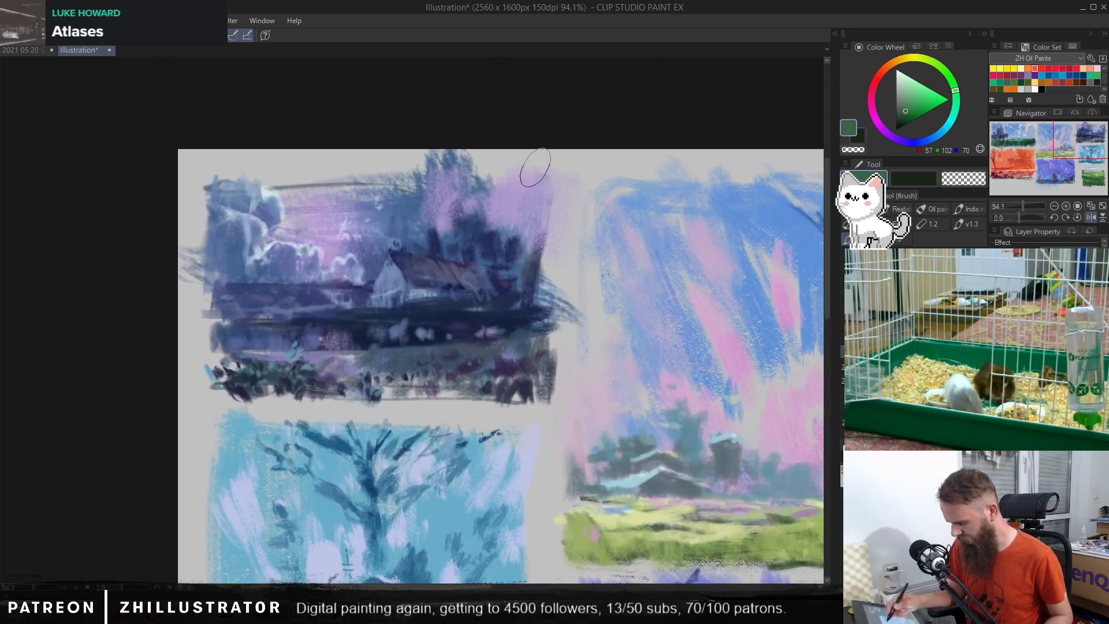
{"action": "left_click_drag", "start_coordinate": [602, 430], "coordinate": [614, 276]}
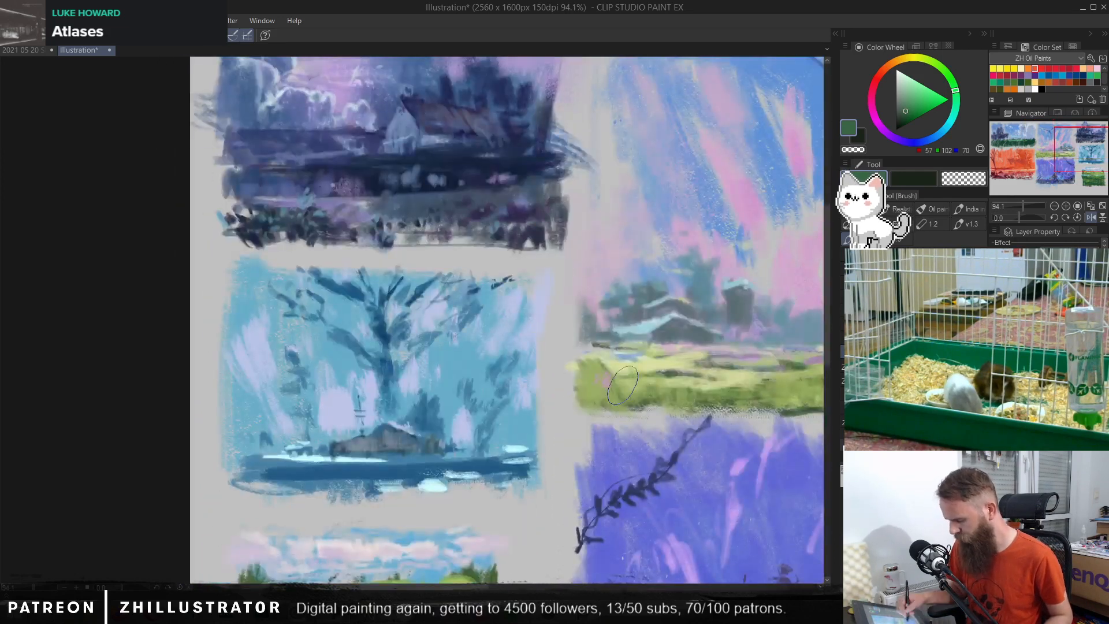
{"action": "left_click_drag", "start_coordinate": [574, 451], "coordinate": [535, 327]}
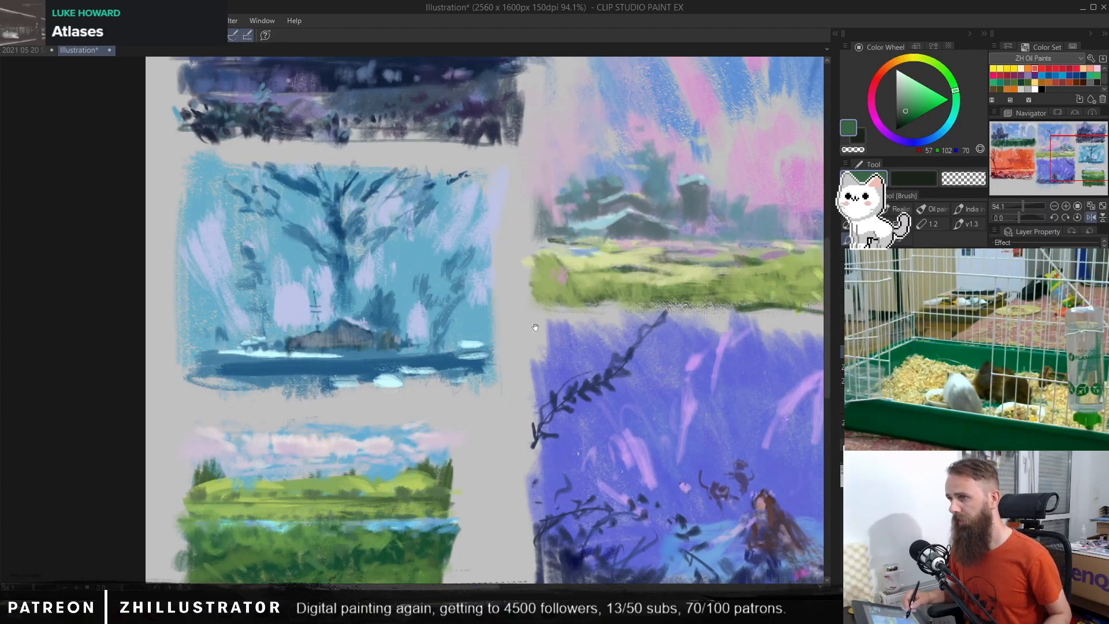
{"action": "left_click_drag", "start_coordinate": [589, 438], "coordinate": [539, 359]}
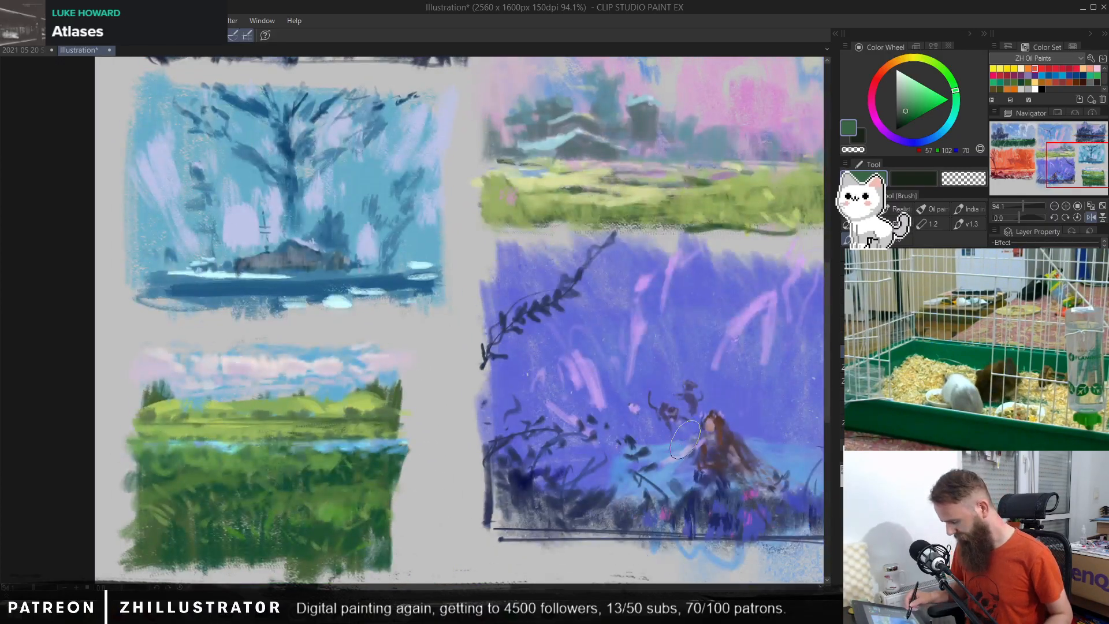
{"action": "scroll", "coordinate": [712, 455], "scroll_direction": "down", "scroll_amount": 3}
{"action": "left_click_drag", "start_coordinate": [712, 455], "coordinate": [466, 478]}
{"action": "left_click_drag", "start_coordinate": [777, 456], "coordinate": [558, 434]}
{"action": "mouse_move", "coordinate": [673, 441]}
{"action": "left_mouse_down"}
{"action": "mouse_move", "coordinate": [619, 440]}
{"action": "mouse_move", "coordinate": [692, 514]}
{"action": "left_mouse_up"}
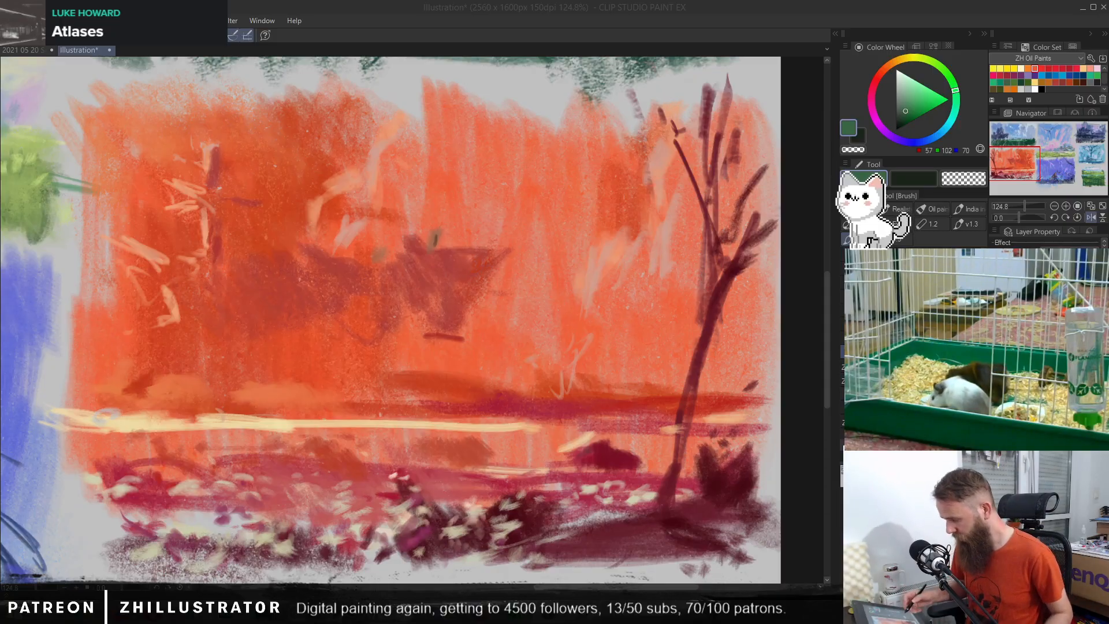
{"action": "left_click_drag", "start_coordinate": [621, 398], "coordinate": [597, 392]}
{"action": "left_click_drag", "start_coordinate": [503, 388], "coordinate": [650, 412]}
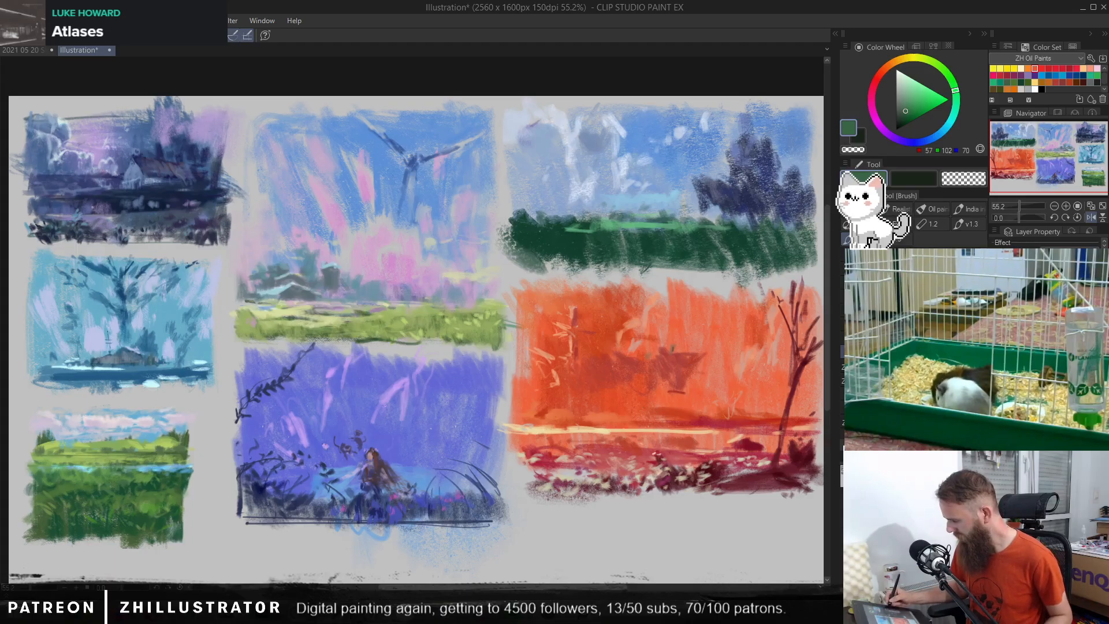
Step: Paint over the white-walled house in the dark purple night thumbnail with sampled blue and purple strokes
{"action": "mouse_move", "coordinate": [183, 219]}
{"action": "left_mouse_down"}
{"action": "mouse_move", "coordinate": [407, 301]}
{"action": "mouse_move", "coordinate": [497, 306]}
{"action": "left_mouse_up"}
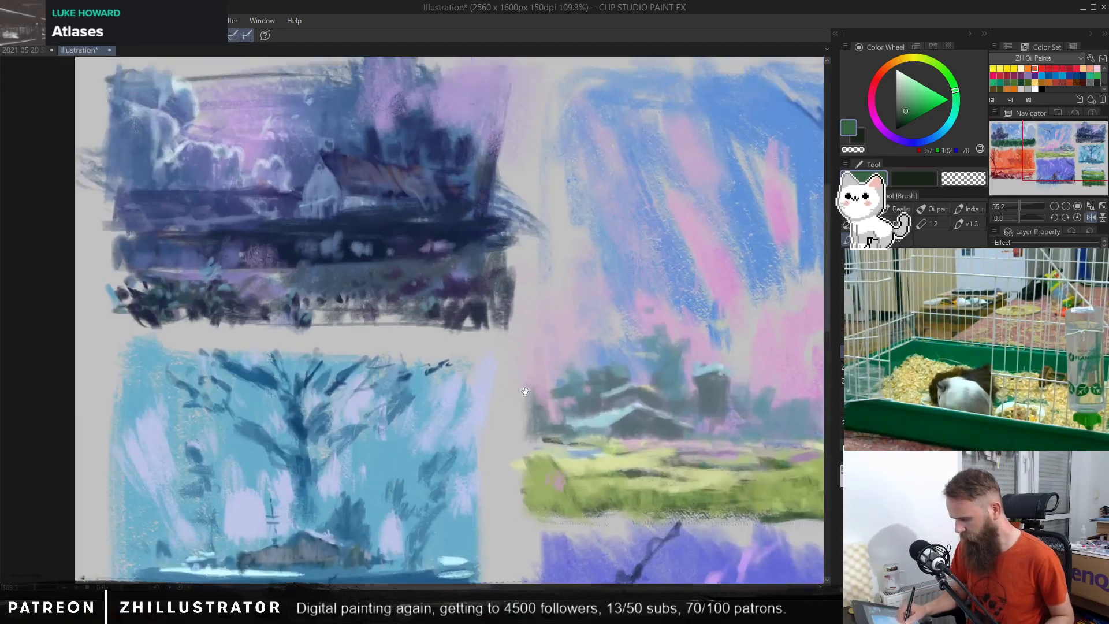
{"action": "left_click_drag", "start_coordinate": [469, 367], "coordinate": [631, 398]}
{"action": "left_click", "coordinate": [351, 241], "text": "alt"}
{"action": "mouse_move", "coordinate": [350, 240]}
{"action": "left_mouse_down"}
{"action": "mouse_move", "coordinate": [297, 255]}
{"action": "mouse_move", "coordinate": [347, 246]}
{"action": "mouse_move", "coordinate": [369, 264]}
{"action": "mouse_move", "coordinate": [401, 240]}
{"action": "mouse_move", "coordinate": [421, 255]}
{"action": "mouse_move", "coordinate": [414, 267]}
{"action": "mouse_move", "coordinate": [440, 237]}
{"action": "mouse_move", "coordinate": [400, 274]}
{"action": "mouse_move", "coordinate": [431, 273]}
{"action": "mouse_move", "coordinate": [424, 258]}
{"action": "mouse_move", "coordinate": [437, 294]}
{"action": "mouse_move", "coordinate": [476, 235]}
{"action": "mouse_move", "coordinate": [471, 226]}
{"action": "mouse_move", "coordinate": [460, 261]}
{"action": "mouse_move", "coordinate": [458, 224]}
{"action": "mouse_move", "coordinate": [491, 215]}
{"action": "mouse_move", "coordinate": [477, 158]}
{"action": "mouse_move", "coordinate": [483, 250]}
{"action": "mouse_move", "coordinate": [529, 237]}
{"action": "mouse_move", "coordinate": [534, 202]}
{"action": "mouse_move", "coordinate": [571, 171]}
{"action": "mouse_move", "coordinate": [564, 246]}
{"action": "mouse_move", "coordinate": [519, 234]}
{"action": "mouse_move", "coordinate": [518, 269]}
{"action": "mouse_move", "coordinate": [559, 240]}
{"action": "mouse_move", "coordinate": [589, 260]}
{"action": "left_mouse_up"}
{"action": "left_click", "coordinate": [579, 186], "text": "alt"}
{"action": "mouse_move", "coordinate": [579, 186]}
{"action": "left_mouse_down"}
{"action": "mouse_move", "coordinate": [594, 220]}
{"action": "mouse_move", "coordinate": [544, 241]}
{"action": "mouse_move", "coordinate": [585, 214]}
{"action": "mouse_move", "coordinate": [603, 274]}
{"action": "mouse_move", "coordinate": [617, 275]}
{"action": "mouse_move", "coordinate": [647, 206]}
{"action": "mouse_move", "coordinate": [638, 266]}
{"action": "left_mouse_up"}
{"action": "left_click", "coordinate": [553, 220], "text": "alt"}
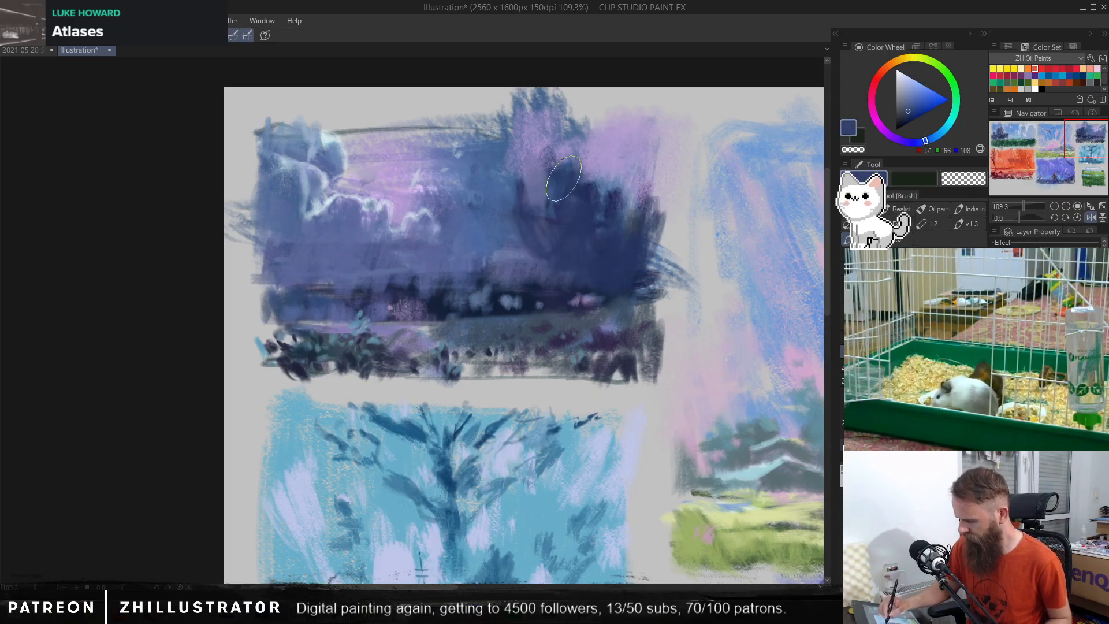
Step: Choose a pale blue and paint a large curved planet rim across the night thumbnail's sky
{"action": "left_click", "coordinate": [903, 78]}
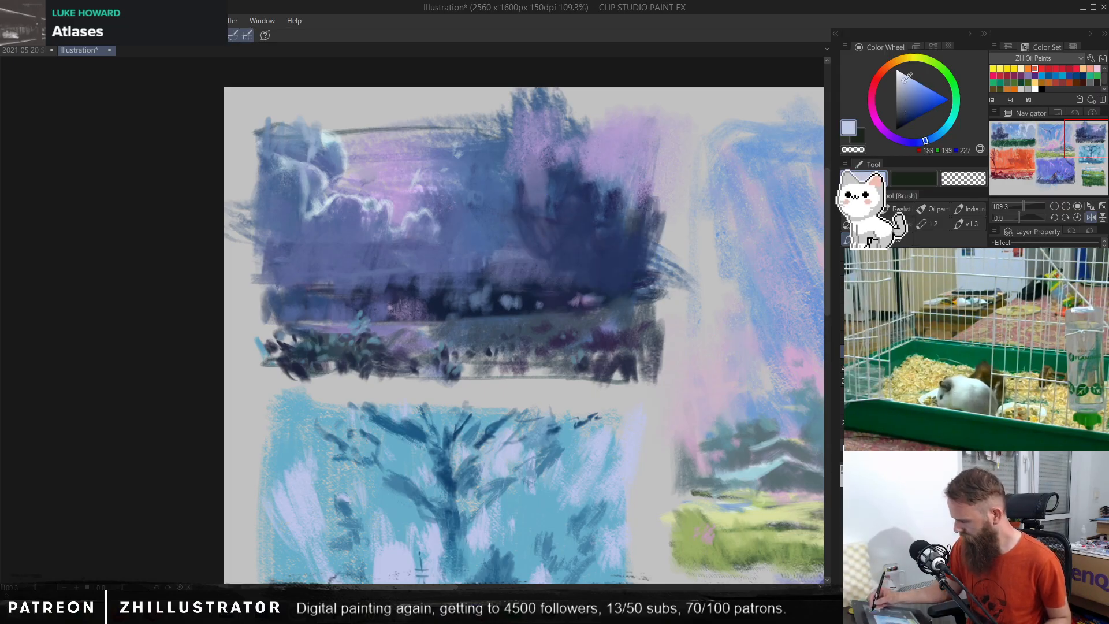
{"action": "left_click", "coordinate": [950, 126]}
{"action": "mouse_move", "coordinate": [585, 143]}
{"action": "left_mouse_down"}
{"action": "mouse_move", "coordinate": [370, 213]}
{"action": "mouse_move", "coordinate": [422, 156]}
{"action": "mouse_move", "coordinate": [384, 174]}
{"action": "mouse_move", "coordinate": [479, 149]}
{"action": "mouse_move", "coordinate": [523, 170]}
{"action": "mouse_move", "coordinate": [551, 235]}
{"action": "left_mouse_up"}
{"action": "mouse_move", "coordinate": [519, 174]}
{"action": "left_mouse_down"}
{"action": "mouse_move", "coordinate": [440, 148]}
{"action": "mouse_move", "coordinate": [381, 181]}
{"action": "left_mouse_up"}
Step: Soften the pale arc's right end and inner edge with sampled muted blue strokes
{"action": "left_click", "coordinate": [548, 202], "text": "alt"}
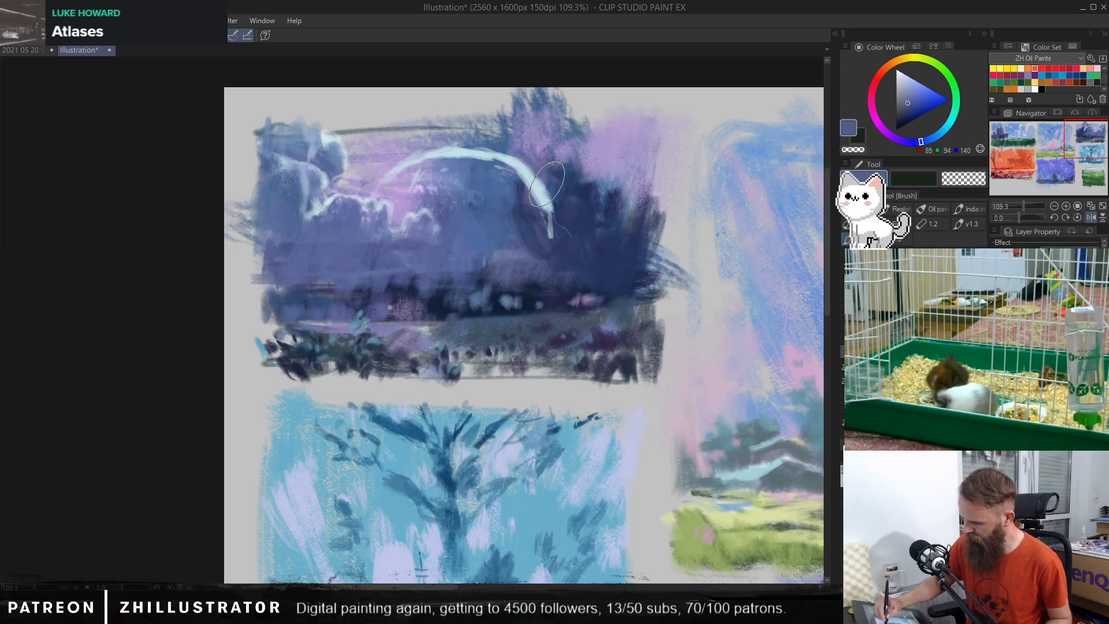
{"action": "left_click_drag", "start_coordinate": [552, 214], "coordinate": [561, 198]}
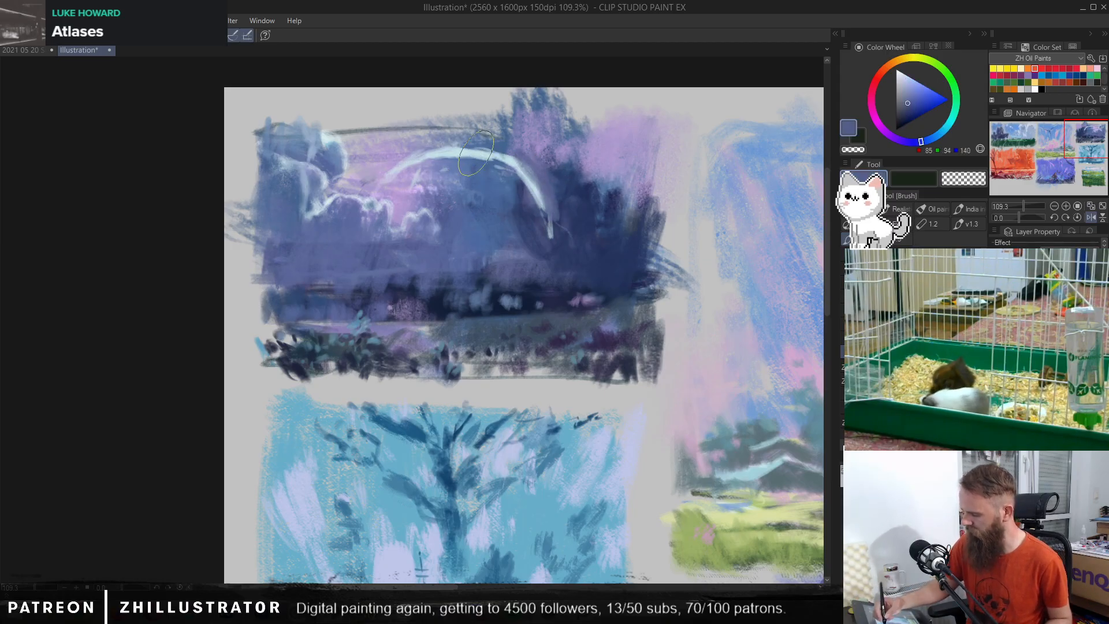
{"action": "left_click", "coordinate": [476, 162], "text": "alt"}
{"action": "mouse_move", "coordinate": [488, 160]}
{"action": "left_mouse_down"}
{"action": "mouse_move", "coordinate": [425, 165]}
{"action": "mouse_move", "coordinate": [456, 163]}
{"action": "left_mouse_up"}
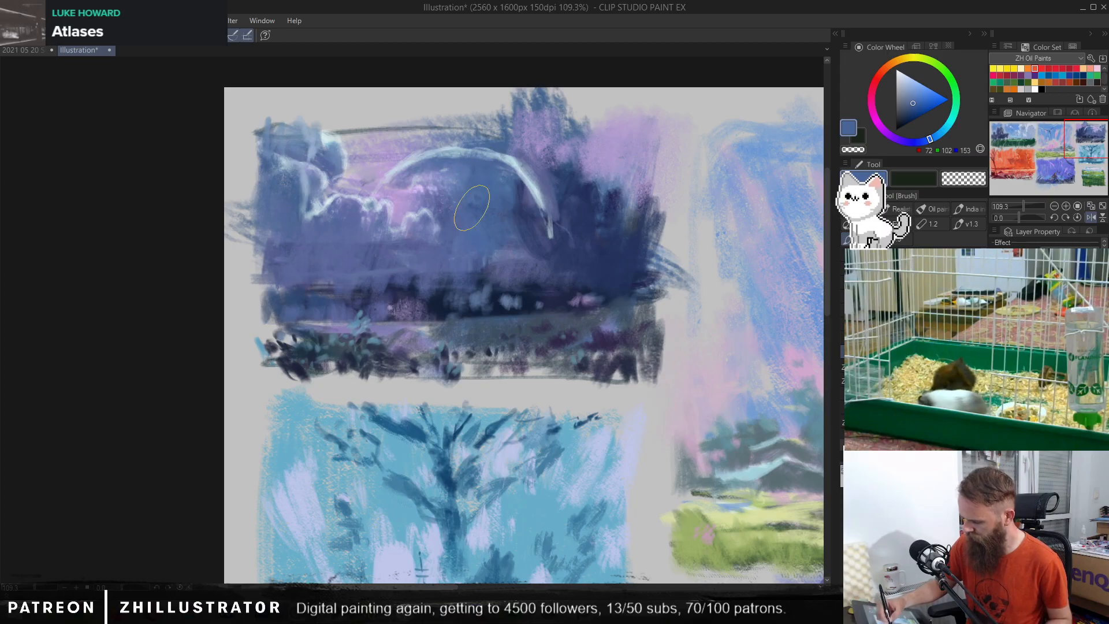
Step: Sample dark navy and block over the night thumbnail's foreground and right-hand foliage with broad strokes
{"action": "left_click", "coordinate": [595, 224], "text": "alt"}
{"action": "left_click", "coordinate": [519, 308], "text": "alt"}
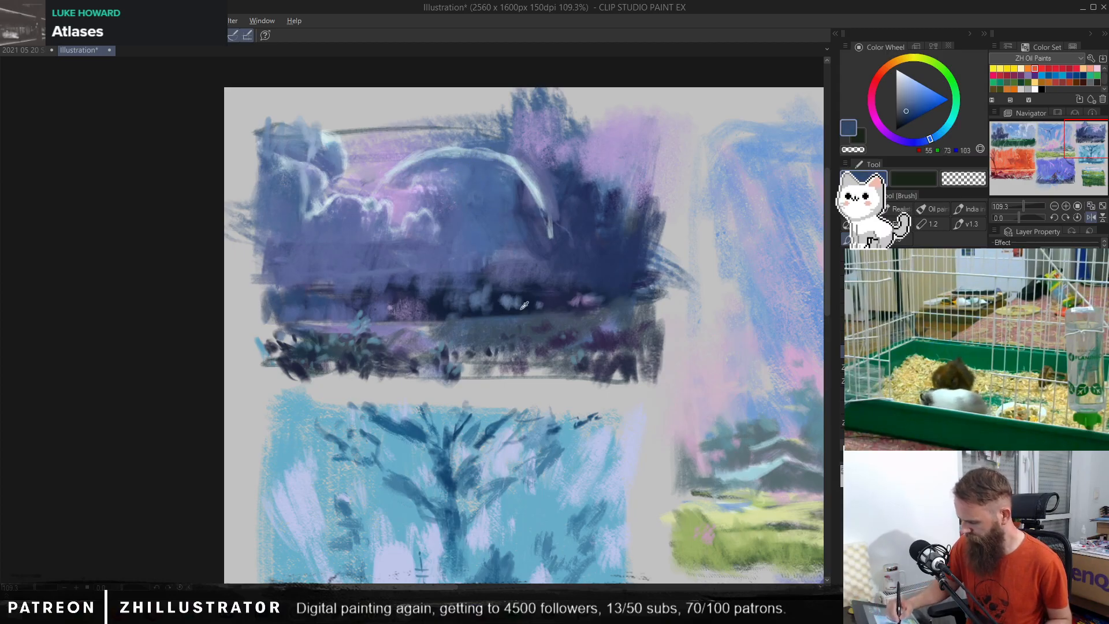
{"action": "left_click", "coordinate": [489, 313], "text": "alt"}
{"action": "mouse_move", "coordinate": [503, 304]}
{"action": "left_mouse_down"}
{"action": "mouse_move", "coordinate": [484, 339]}
{"action": "mouse_move", "coordinate": [540, 309]}
{"action": "mouse_move", "coordinate": [641, 313]}
{"action": "mouse_move", "coordinate": [439, 324]}
{"action": "mouse_move", "coordinate": [537, 317]}
{"action": "mouse_move", "coordinate": [607, 347]}
{"action": "mouse_move", "coordinate": [370, 369]}
{"action": "mouse_move", "coordinate": [601, 315]}
{"action": "left_mouse_up"}
{"action": "left_click", "coordinate": [440, 298], "text": "alt"}
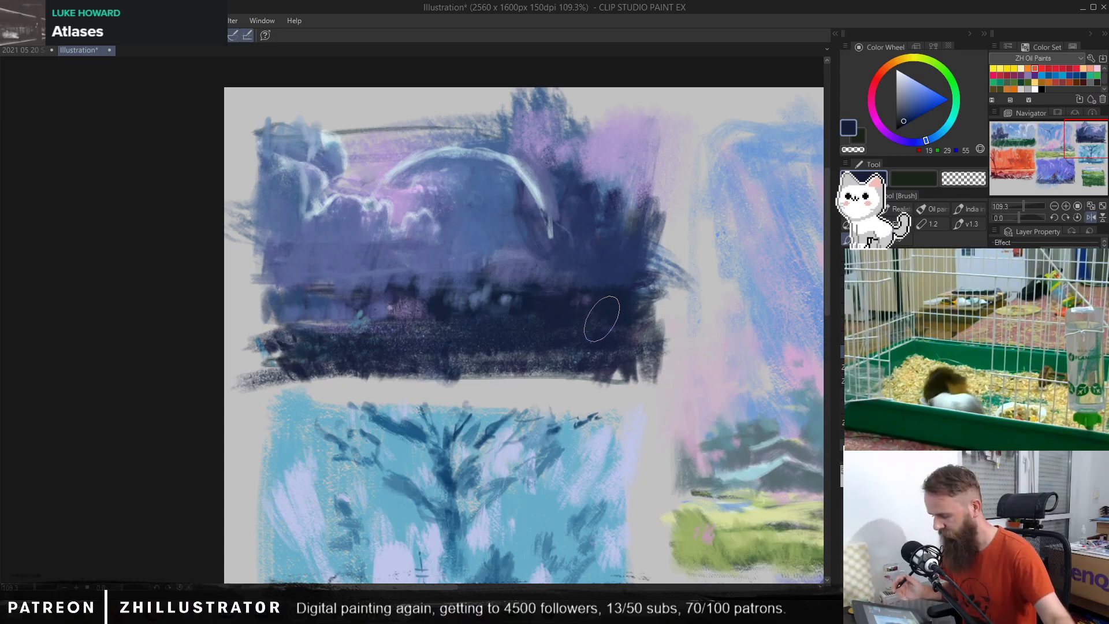
Step: Airbrush a blue glow along and inside the arc, adding a saturated blue streak along the dark horizon
{"action": "key", "text": "b"}
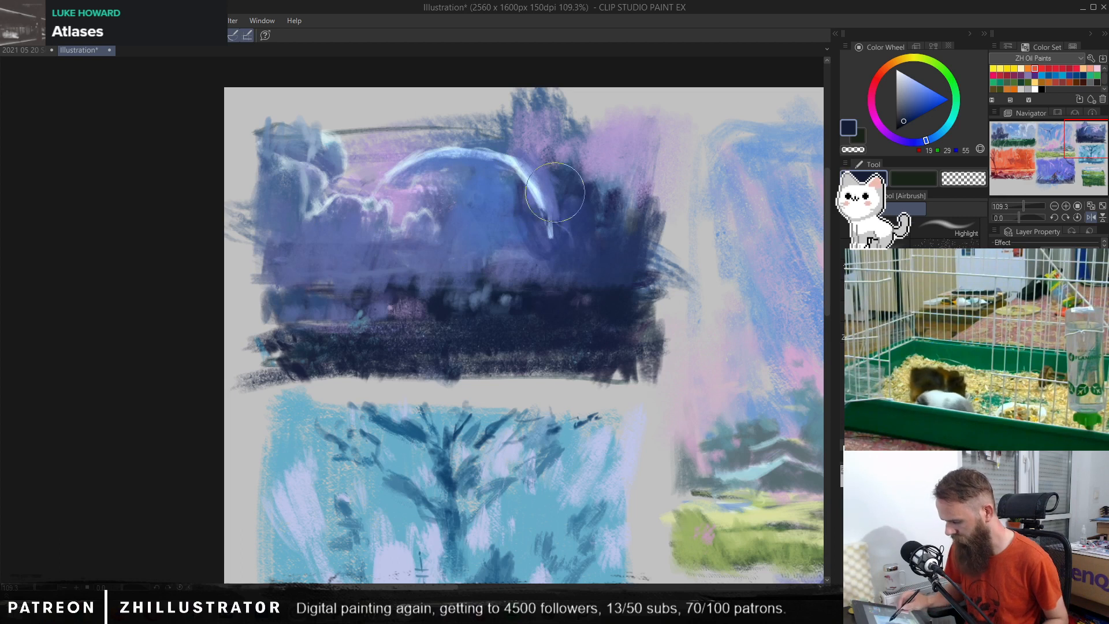
{"action": "key", "text": "b"}
{"action": "key", "text": "ctrl+z"}
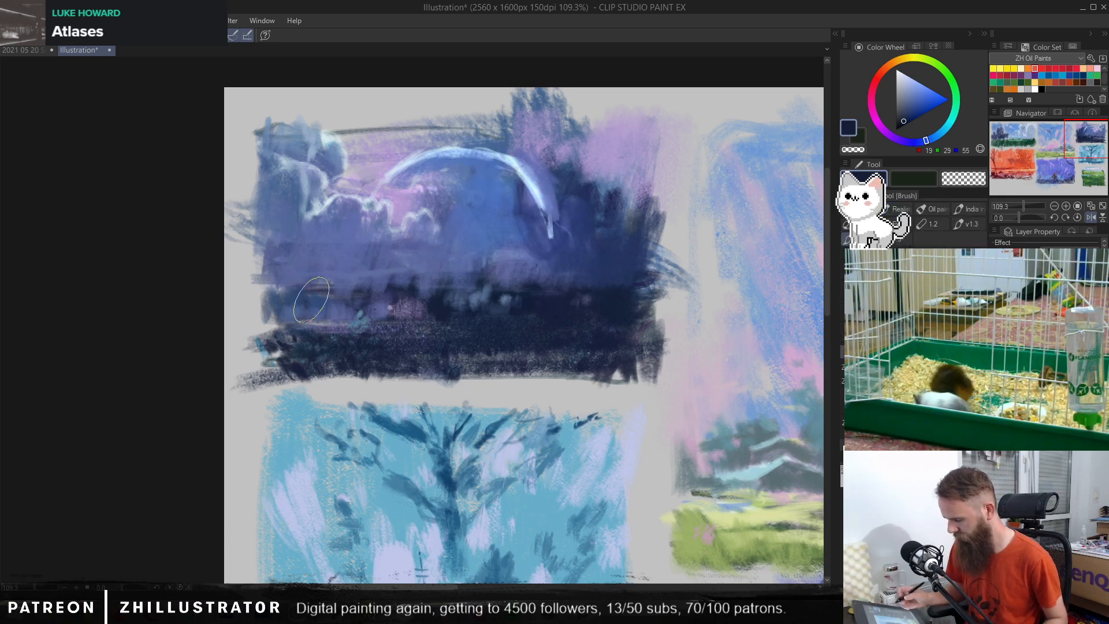
{"action": "key", "text": "b"}
{"action": "left_click", "coordinate": [506, 197], "text": "alt"}
{"action": "mouse_move", "coordinate": [506, 197]}
{"action": "left_mouse_down"}
{"action": "mouse_move", "coordinate": [533, 238]}
{"action": "mouse_move", "coordinate": [542, 201]}
{"action": "left_mouse_up"}
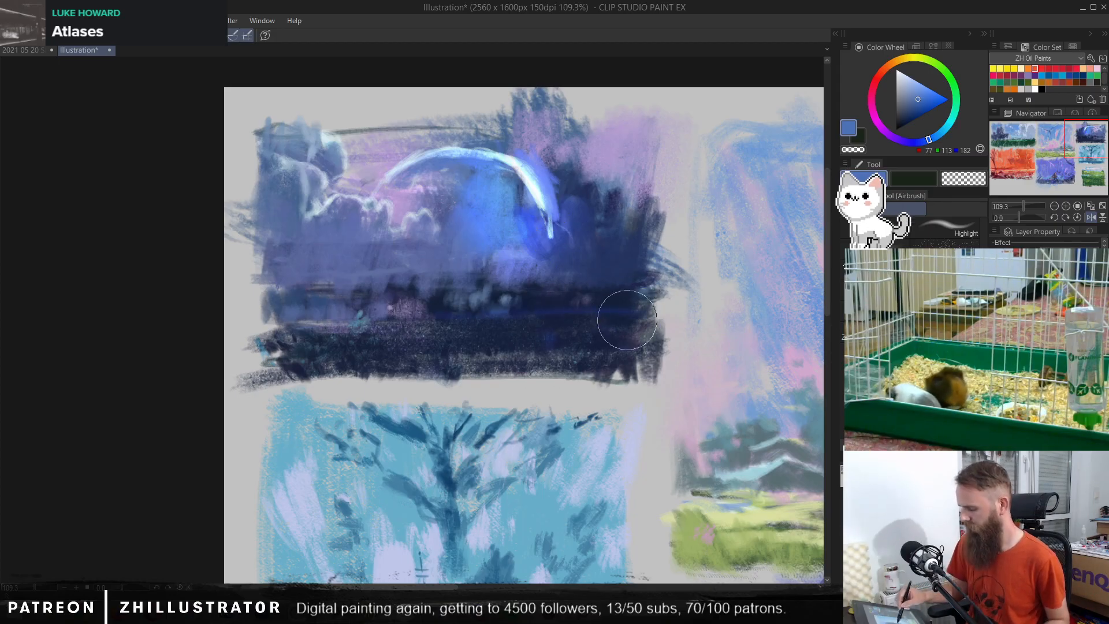
{"action": "left_click_drag", "start_coordinate": [626, 317], "coordinate": [430, 315]}
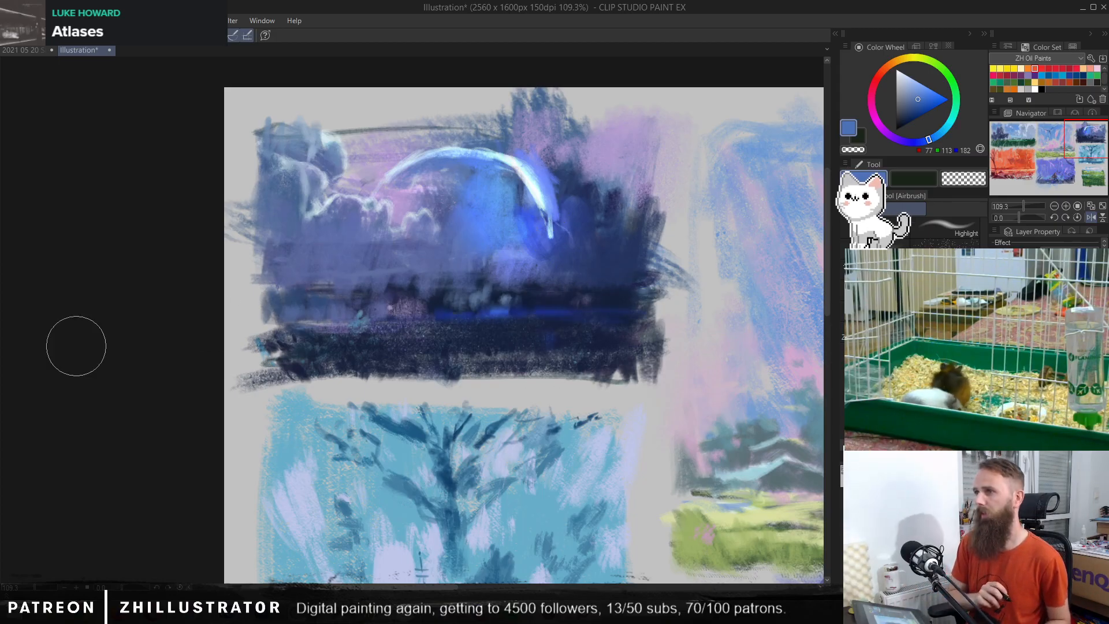
Step: Return to the textured brush, paint sampled lavender around the arc's outer edge and brighter blue inside it
{"action": "key", "text": "b"}
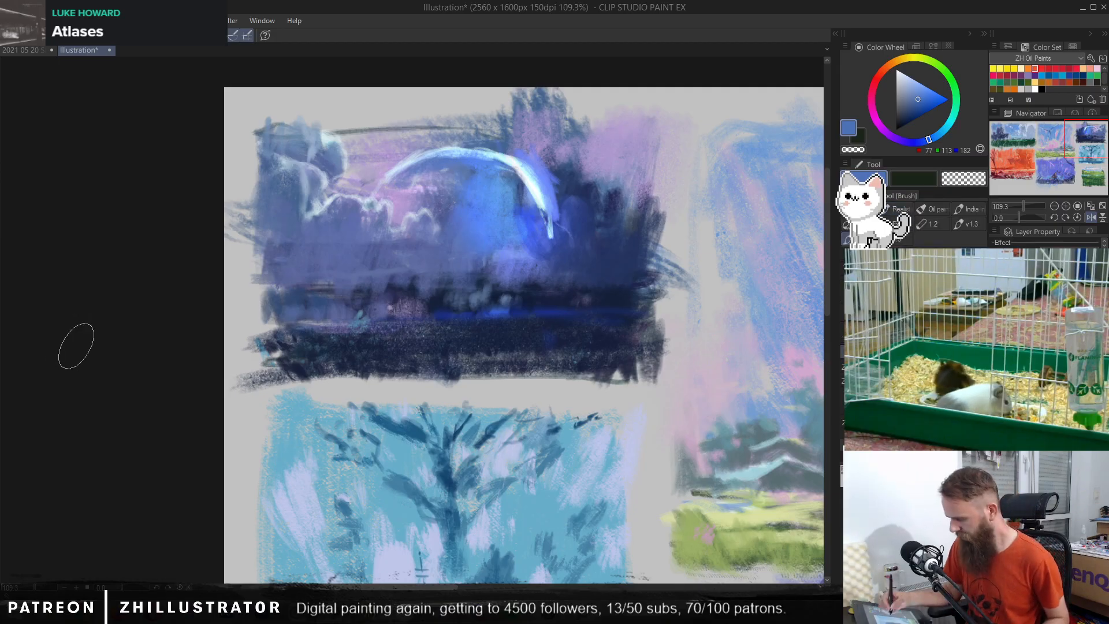
{"action": "left_click", "coordinate": [549, 184], "text": "alt"}
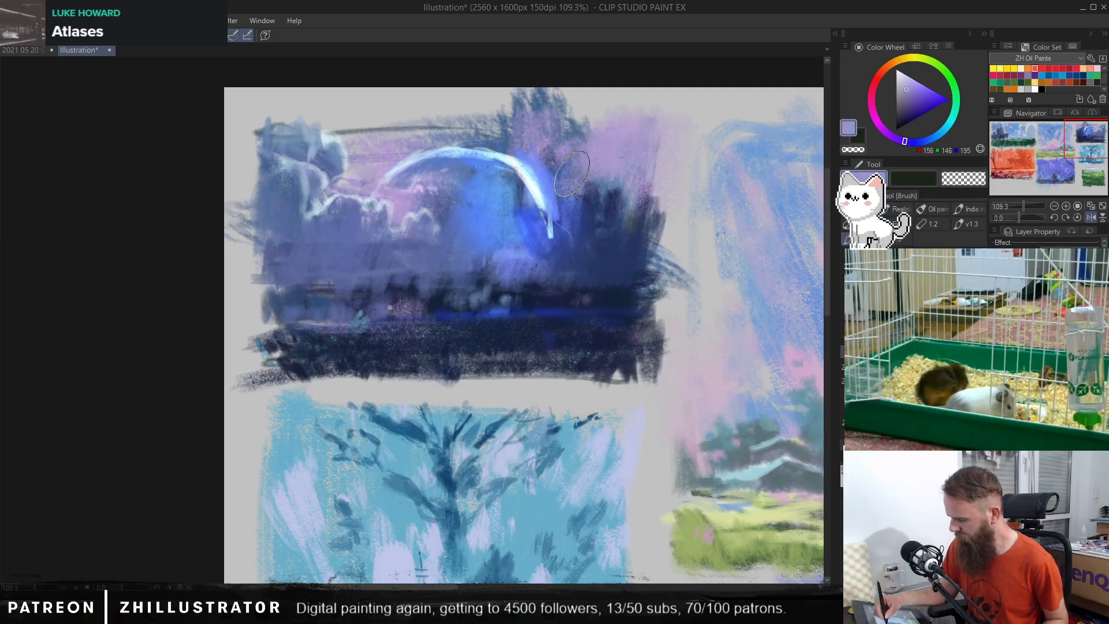
{"action": "left_click", "coordinate": [603, 218], "text": "alt"}
{"action": "mouse_move", "coordinate": [572, 177]}
{"action": "left_mouse_down"}
{"action": "mouse_move", "coordinate": [574, 198]}
{"action": "mouse_move", "coordinate": [529, 207]}
{"action": "mouse_move", "coordinate": [516, 168]}
{"action": "mouse_move", "coordinate": [443, 155]}
{"action": "left_mouse_up"}
{"action": "left_click", "coordinate": [507, 196], "text": "alt"}
{"action": "left_click_drag", "start_coordinate": [538, 186], "coordinate": [543, 208]}
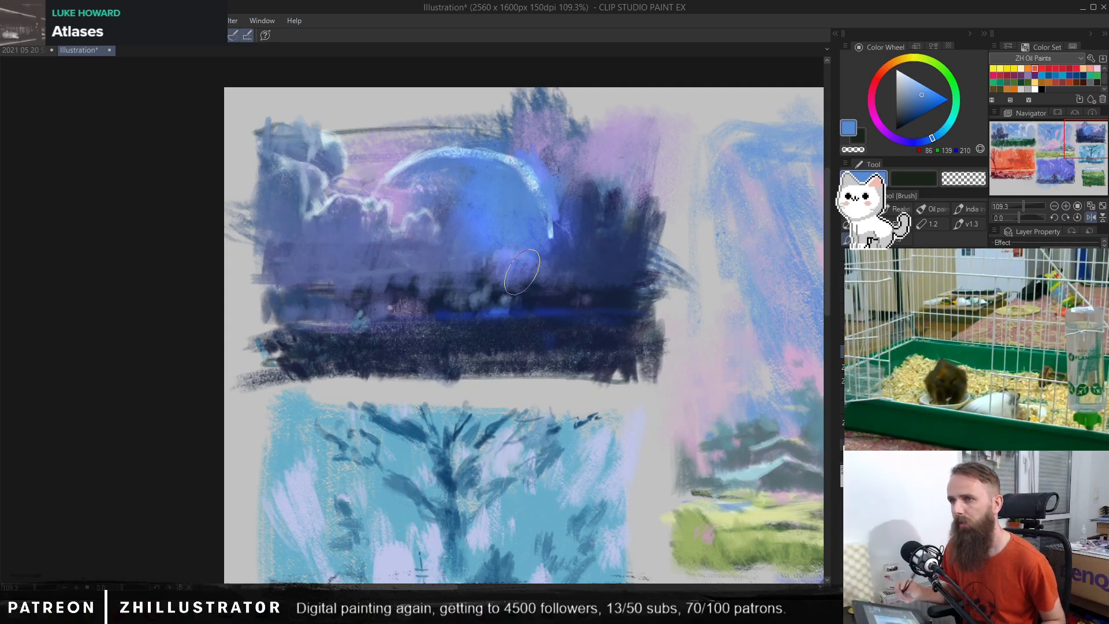
Step: Dab sampled blues and a paler muted blue as highlights over the dark right-hand foliage and just below the arc's right end
{"action": "left_click", "coordinate": [541, 239], "text": "alt"}
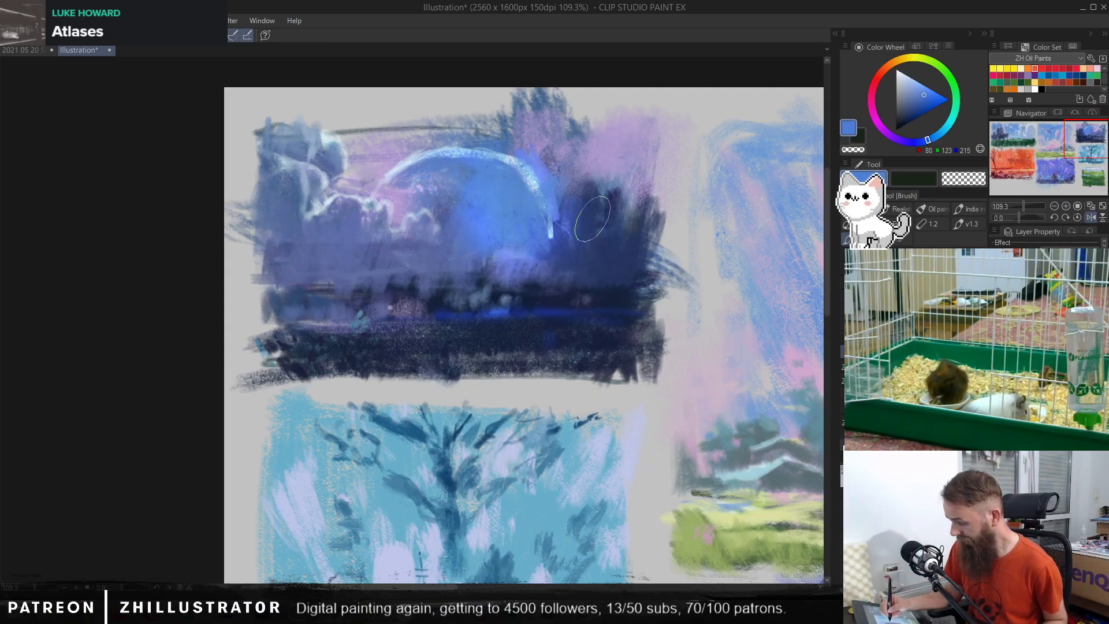
{"action": "mouse_move", "coordinate": [593, 220]}
{"action": "left_mouse_down"}
{"action": "mouse_move", "coordinate": [599, 173]}
{"action": "mouse_move", "coordinate": [634, 175]}
{"action": "mouse_move", "coordinate": [639, 212]}
{"action": "mouse_move", "coordinate": [604, 257]}
{"action": "left_mouse_up"}
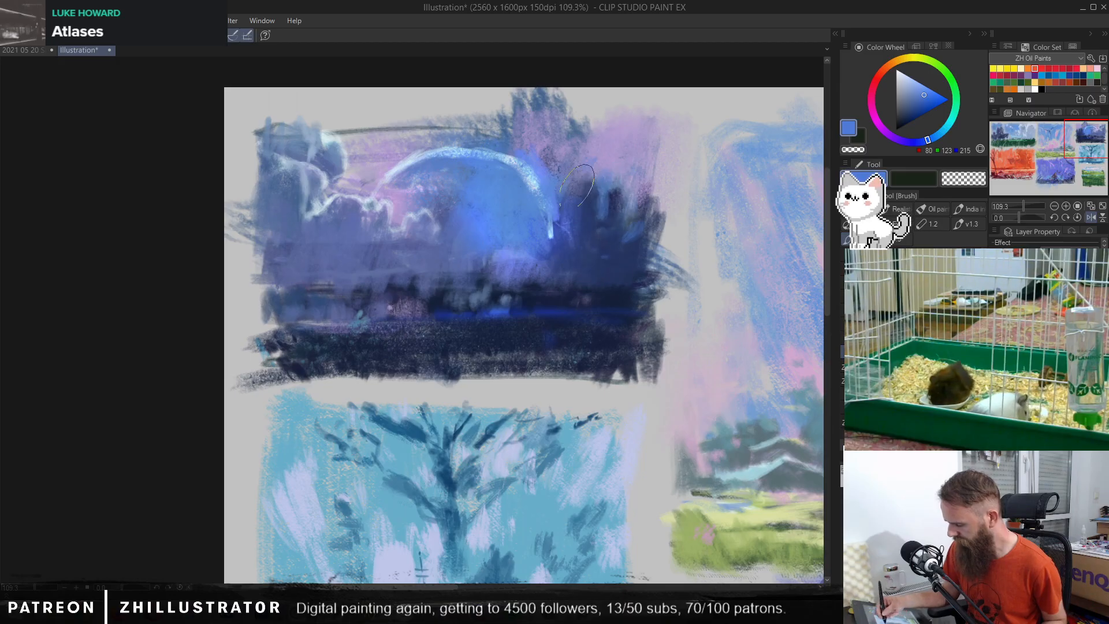
{"action": "left_click", "coordinate": [404, 153], "text": "alt"}
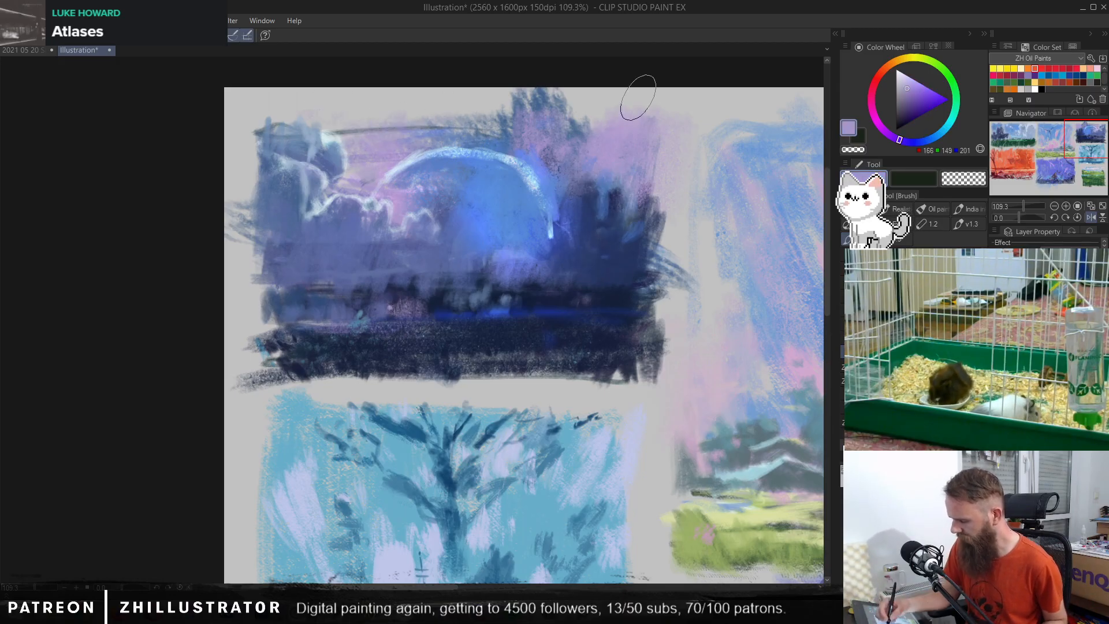
{"action": "left_click", "coordinate": [350, 144], "text": "alt"}
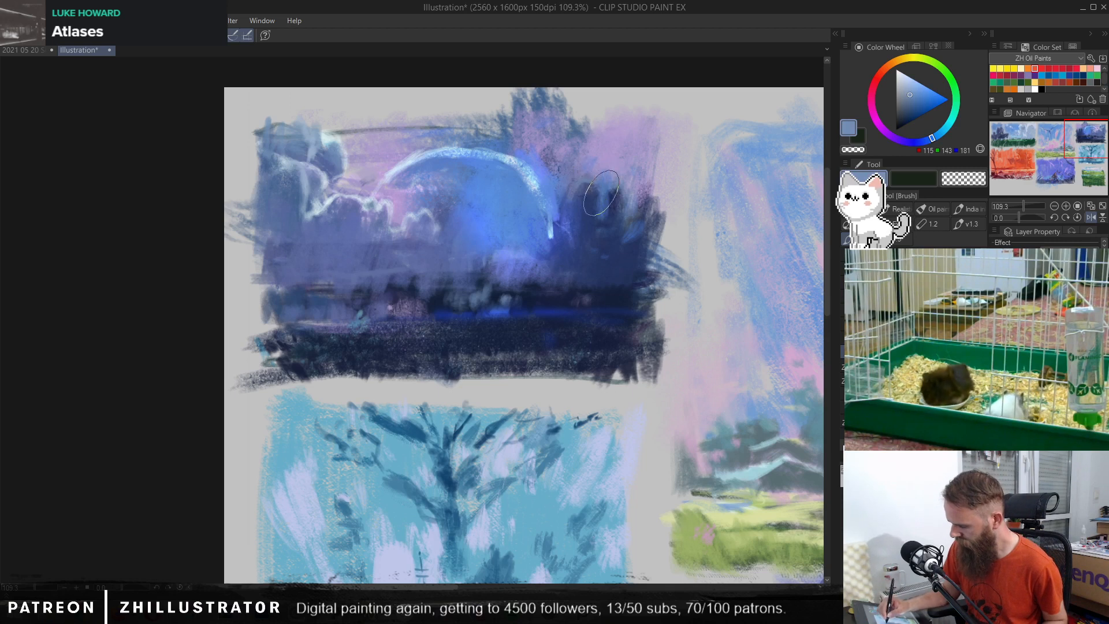
{"action": "left_click", "coordinate": [907, 88]}
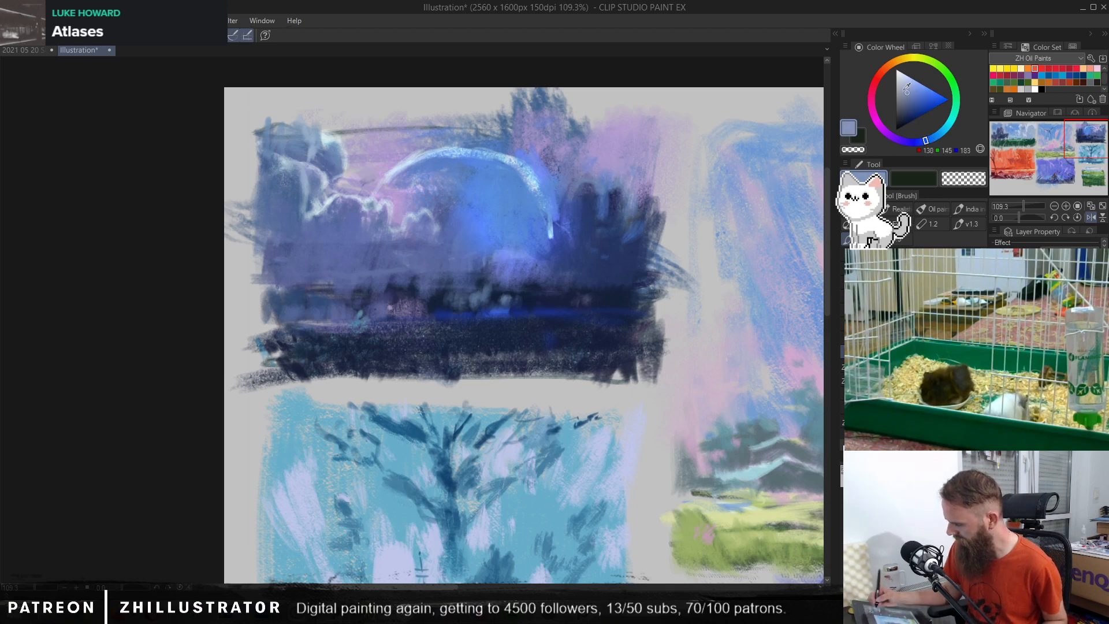
{"action": "left_click_drag", "start_coordinate": [588, 183], "coordinate": [584, 200]}
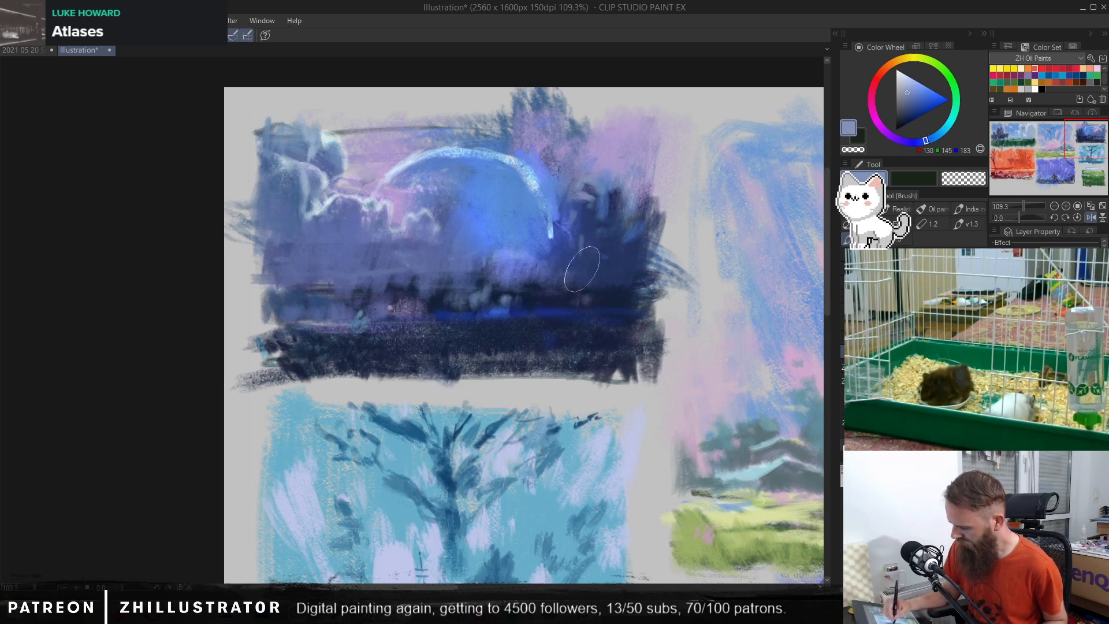
{"action": "mouse_move", "coordinate": [611, 253]}
{"action": "left_mouse_down"}
{"action": "mouse_move", "coordinate": [565, 247]}
{"action": "mouse_move", "coordinate": [565, 269]}
{"action": "mouse_move", "coordinate": [527, 255]}
{"action": "mouse_move", "coordinate": [549, 200]}
{"action": "mouse_move", "coordinate": [536, 226]}
{"action": "mouse_move", "coordinate": [543, 302]}
{"action": "left_mouse_up"}
{"action": "left_click", "coordinate": [515, 226], "text": "alt"}
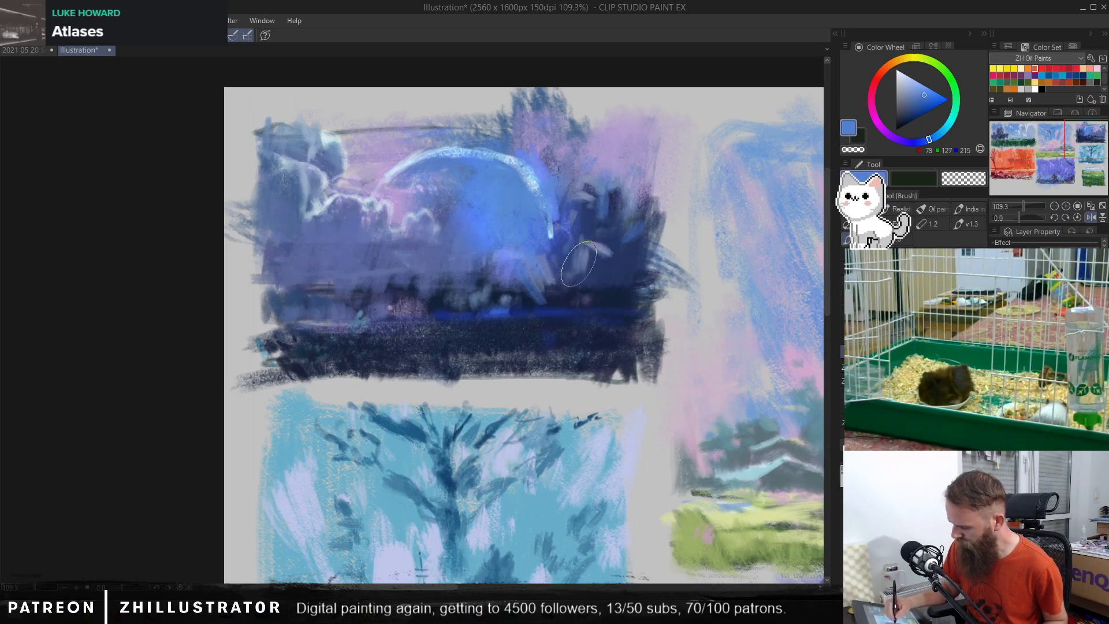
Step: Tone down the pale foliage dabs with sampled dark colour, and glaze the right-hand foliage with muted purple (87, 70, 146)
{"action": "left_click", "coordinate": [628, 255], "text": "alt"}
{"action": "left_click_drag", "start_coordinate": [601, 242], "coordinate": [590, 272]}
{"action": "left_click_drag", "start_coordinate": [589, 188], "coordinate": [580, 202]}
{"action": "left_click", "coordinate": [903, 141]}
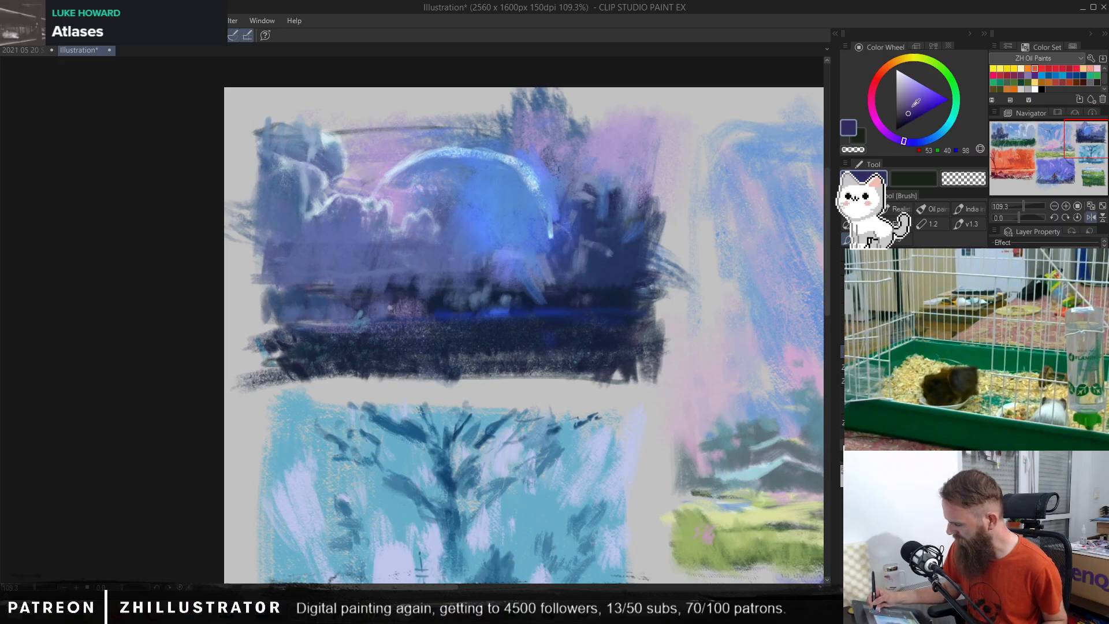
{"action": "left_click", "coordinate": [911, 104]}
{"action": "mouse_move", "coordinate": [599, 241]}
{"action": "left_mouse_down"}
{"action": "mouse_move", "coordinate": [603, 191]}
{"action": "mouse_move", "coordinate": [583, 222]}
{"action": "left_mouse_up"}
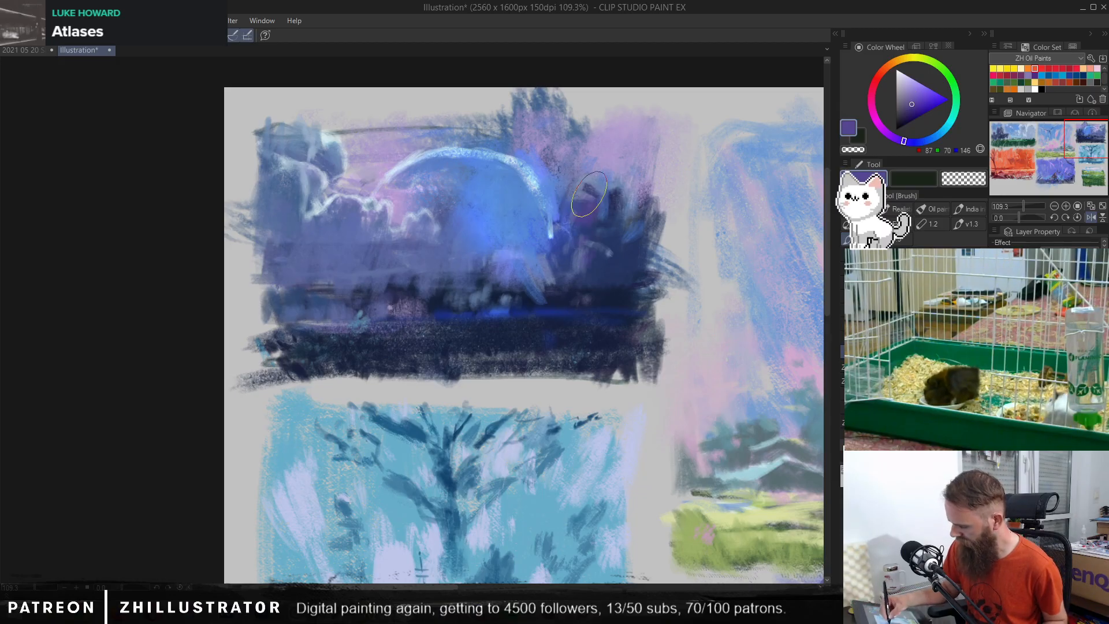
{"action": "left_click_drag", "start_coordinate": [621, 184], "coordinate": [623, 265]}
{"action": "left_click_drag", "start_coordinate": [513, 309], "coordinate": [664, 304]}
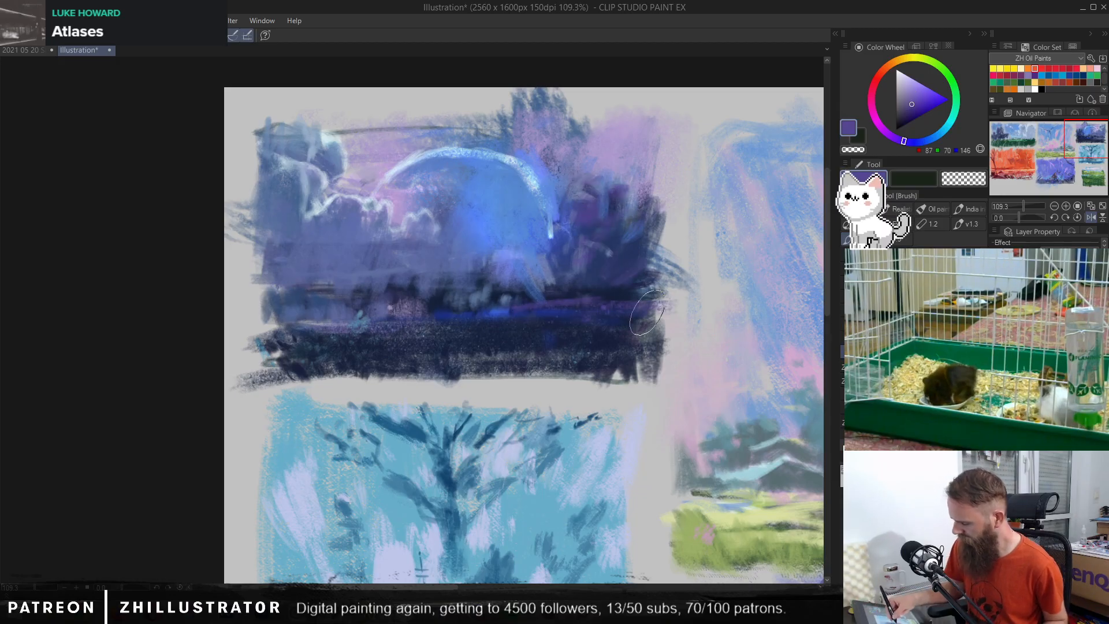
{"action": "mouse_move", "coordinate": [555, 312]}
{"action": "left_mouse_down"}
{"action": "mouse_move", "coordinate": [591, 307]}
{"action": "mouse_move", "coordinate": [616, 255]}
{"action": "mouse_move", "coordinate": [644, 286]}
{"action": "mouse_move", "coordinate": [650, 259]}
{"action": "mouse_move", "coordinate": [674, 273]}
{"action": "left_mouse_up"}
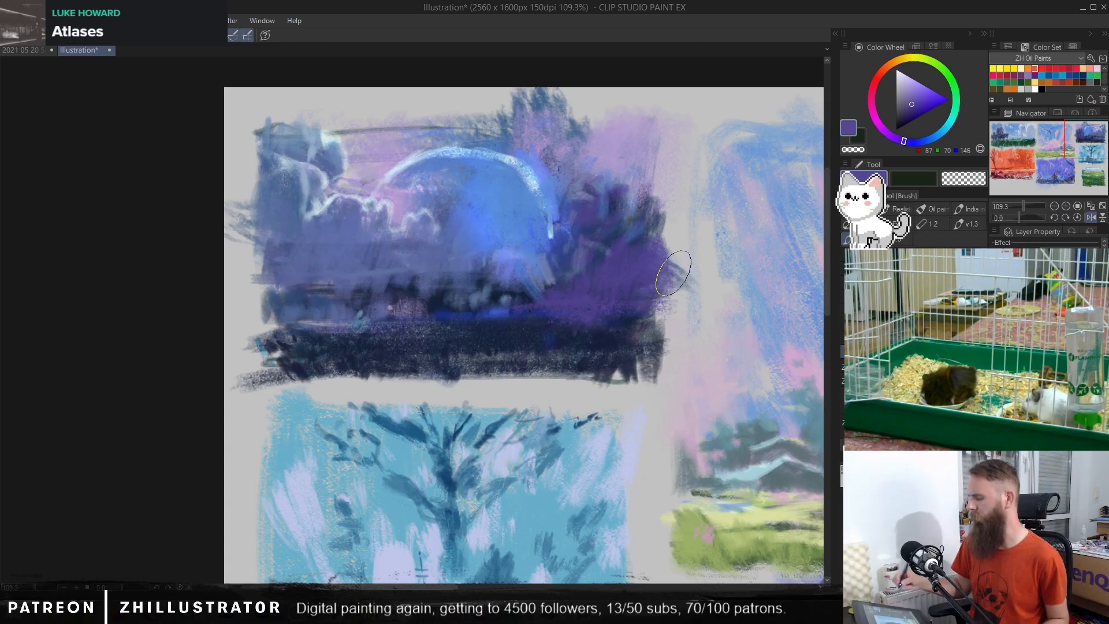
{"action": "key", "text": "ctrl+z"}
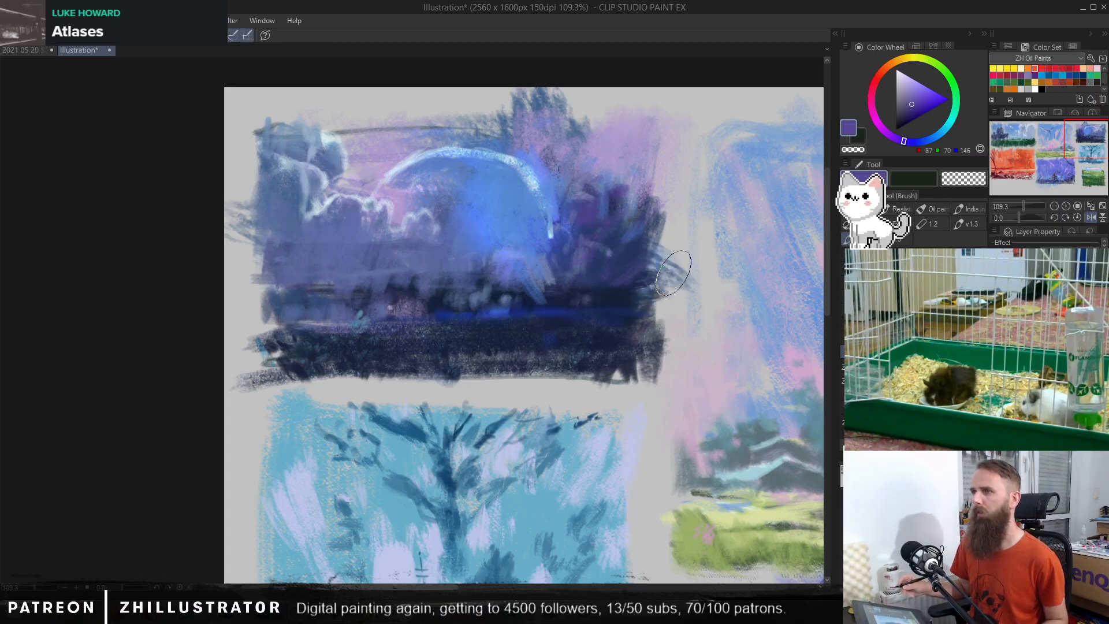
Step: Paint sampled blue and lavender into the sky above the arc, covering the dark line along the thumbnail's upper edge
{"action": "left_click", "coordinate": [527, 167], "text": "alt"}
{"action": "left_click_drag", "start_coordinate": [522, 151], "coordinate": [505, 124]}
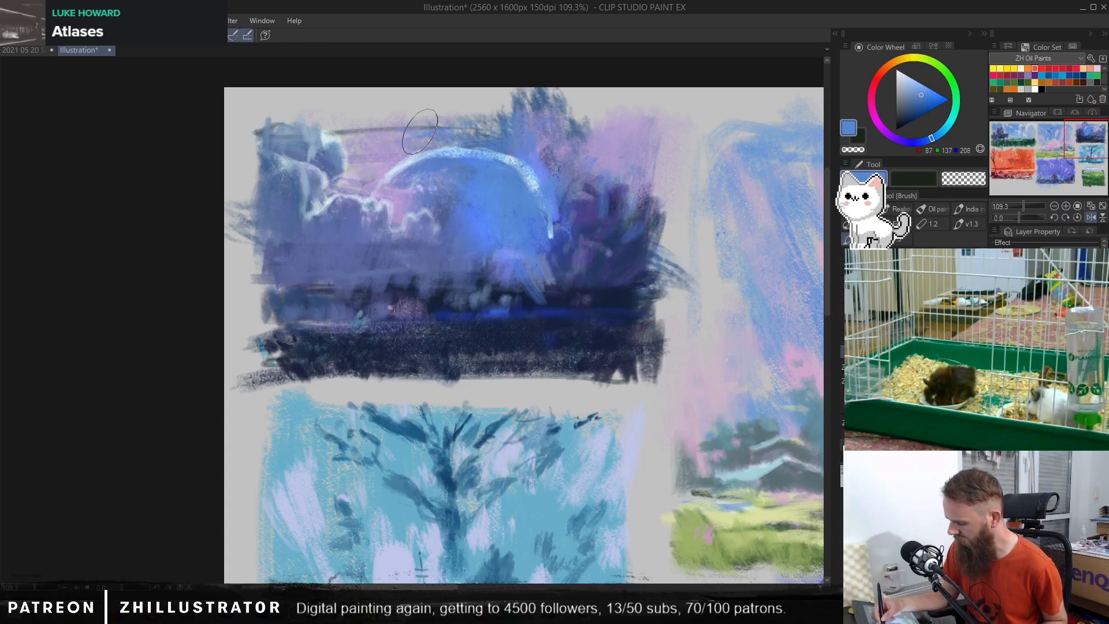
{"action": "left_click", "coordinate": [418, 132], "text": "alt"}
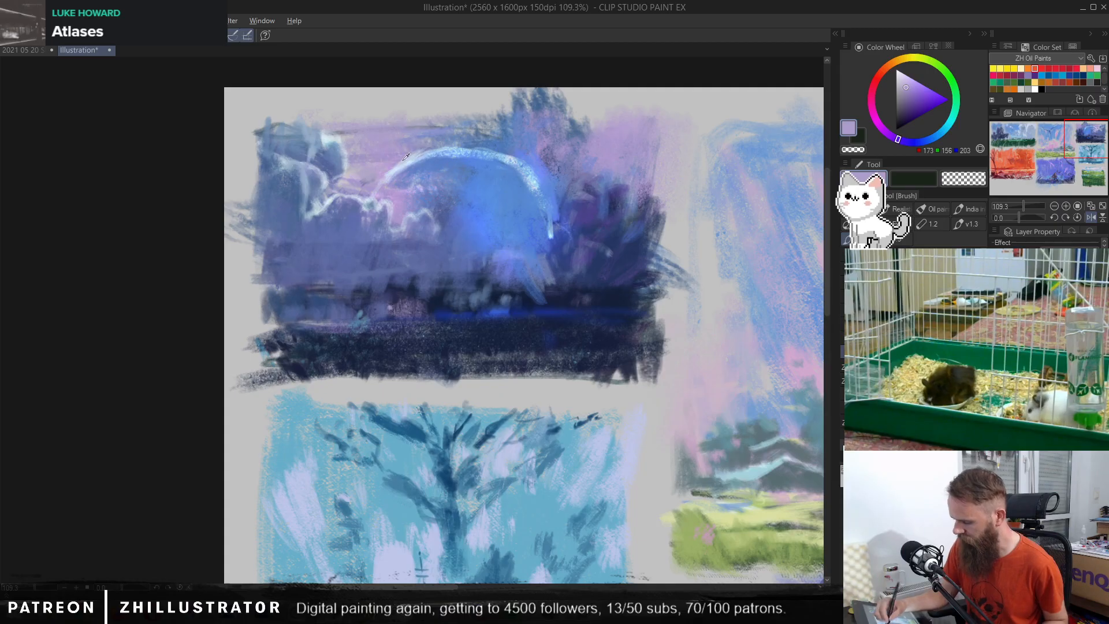
{"action": "left_click", "coordinate": [369, 231], "text": "alt"}
{"action": "left_click_drag", "start_coordinate": [359, 170], "coordinate": [578, 181]}
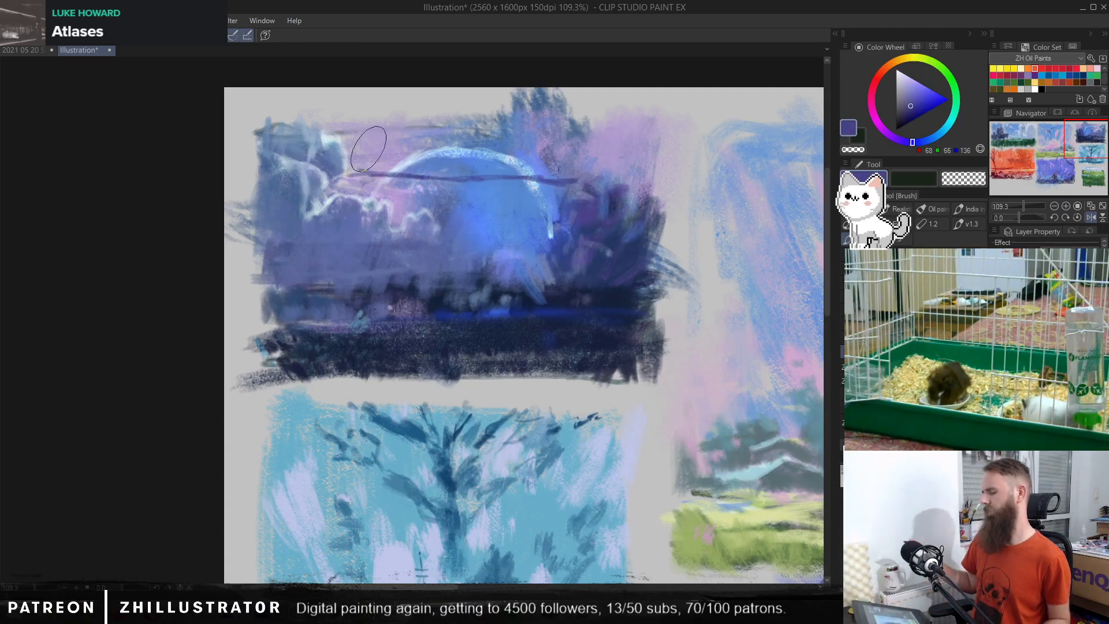
{"action": "key", "text": "ctrl+z"}
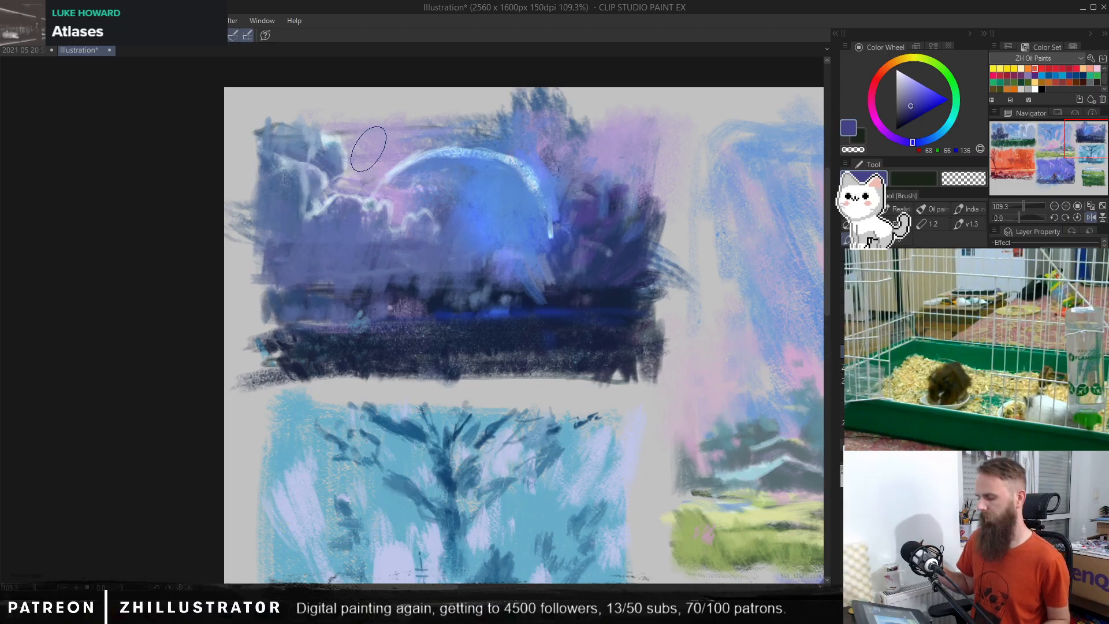
Step: Haze the lower clouds with sampled muted blue, and soften the arc's right end with blue sampled from the planet
{"action": "left_click", "coordinate": [382, 233], "text": "alt"}
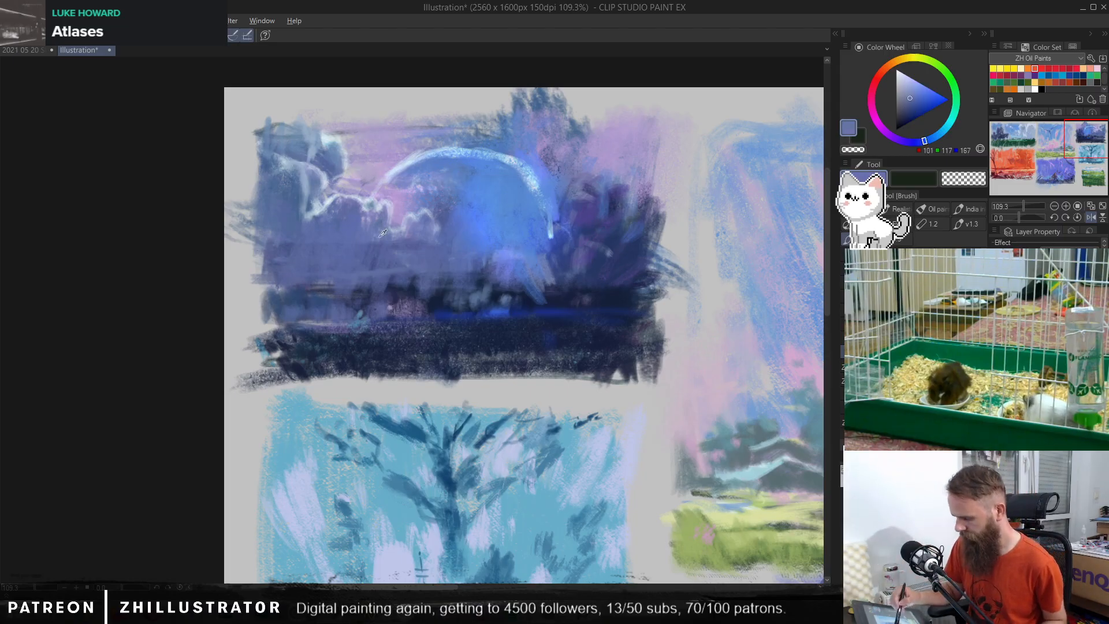
{"action": "mouse_move", "coordinate": [304, 261]}
{"action": "left_mouse_down"}
{"action": "mouse_move", "coordinate": [270, 251]}
{"action": "mouse_move", "coordinate": [295, 281]}
{"action": "left_mouse_up"}
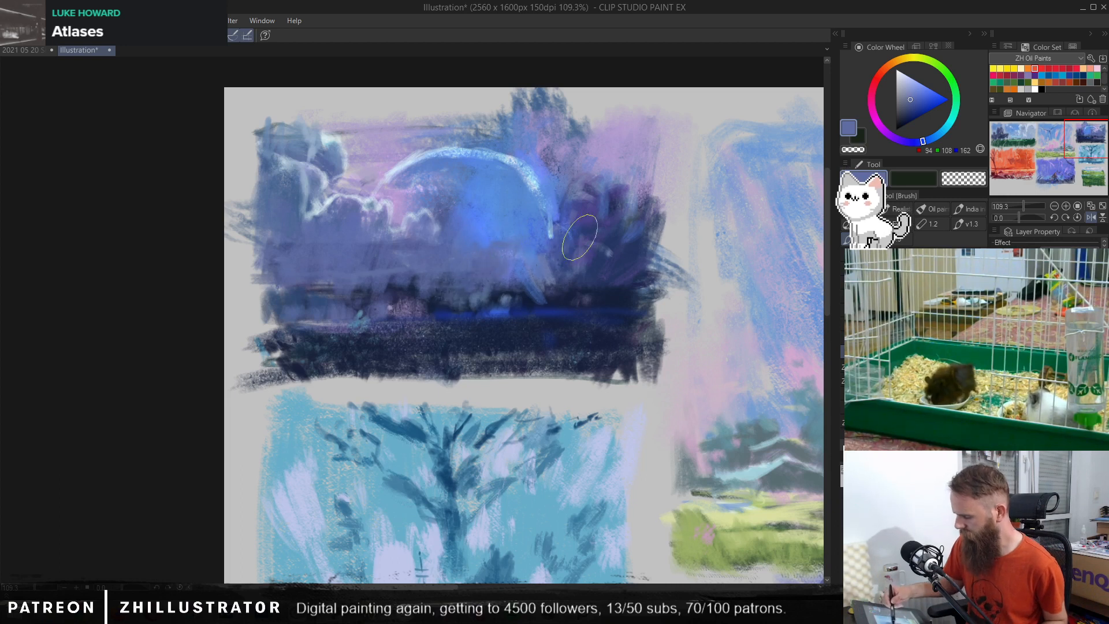
{"action": "left_click", "coordinate": [536, 222], "text": "alt"}
{"action": "mouse_move", "coordinate": [542, 202]}
{"action": "left_mouse_down"}
{"action": "mouse_move", "coordinate": [551, 242]}
{"action": "mouse_move", "coordinate": [561, 215]}
{"action": "mouse_move", "coordinate": [562, 283]}
{"action": "left_mouse_up"}
{"action": "left_click", "coordinate": [536, 176], "text": "alt"}
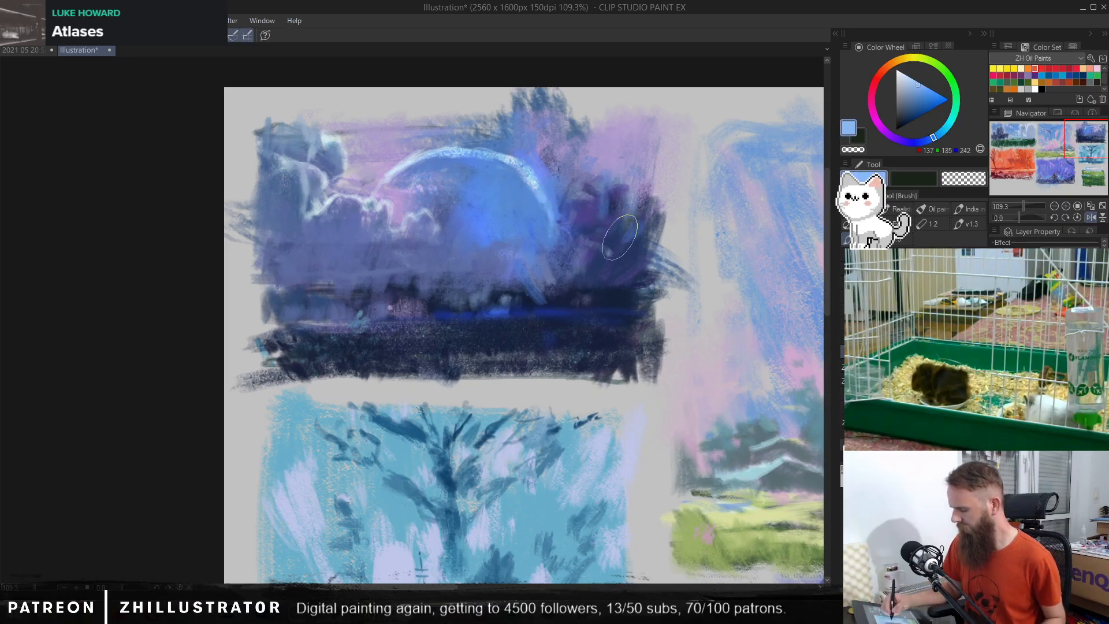
Step: Sample the saturated horizon blue and paint wavy horizontal streaks across the dark foreground as water reflections
{"action": "left_click", "coordinate": [503, 312], "text": "alt"}
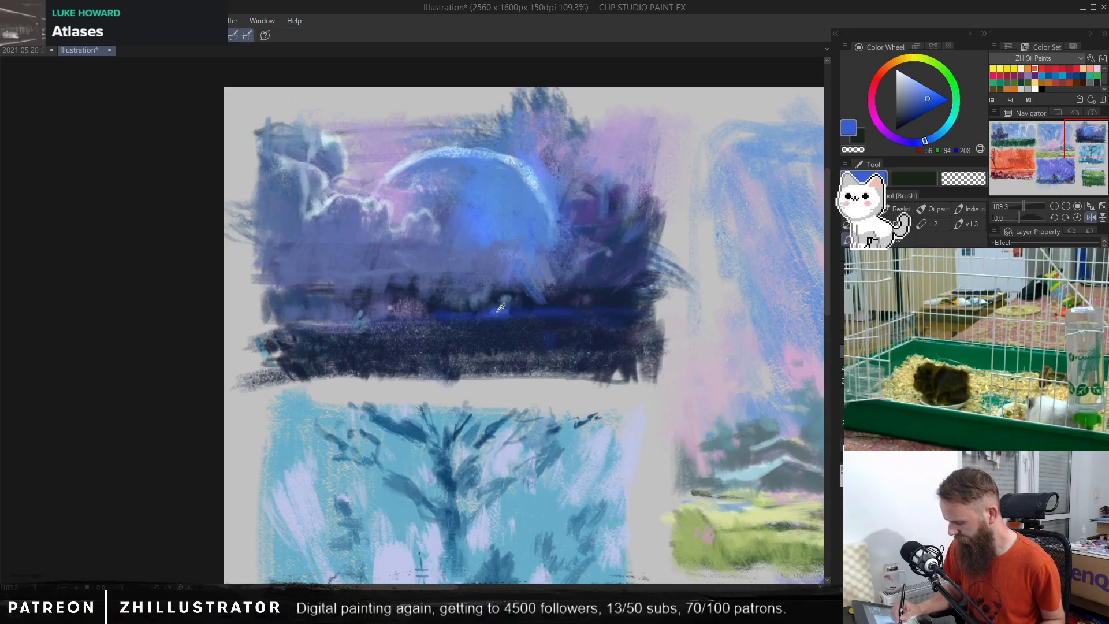
{"action": "mouse_move", "coordinate": [306, 332]}
{"action": "left_mouse_down"}
{"action": "mouse_move", "coordinate": [494, 332]}
{"action": "mouse_move", "coordinate": [635, 358]}
{"action": "left_mouse_up"}
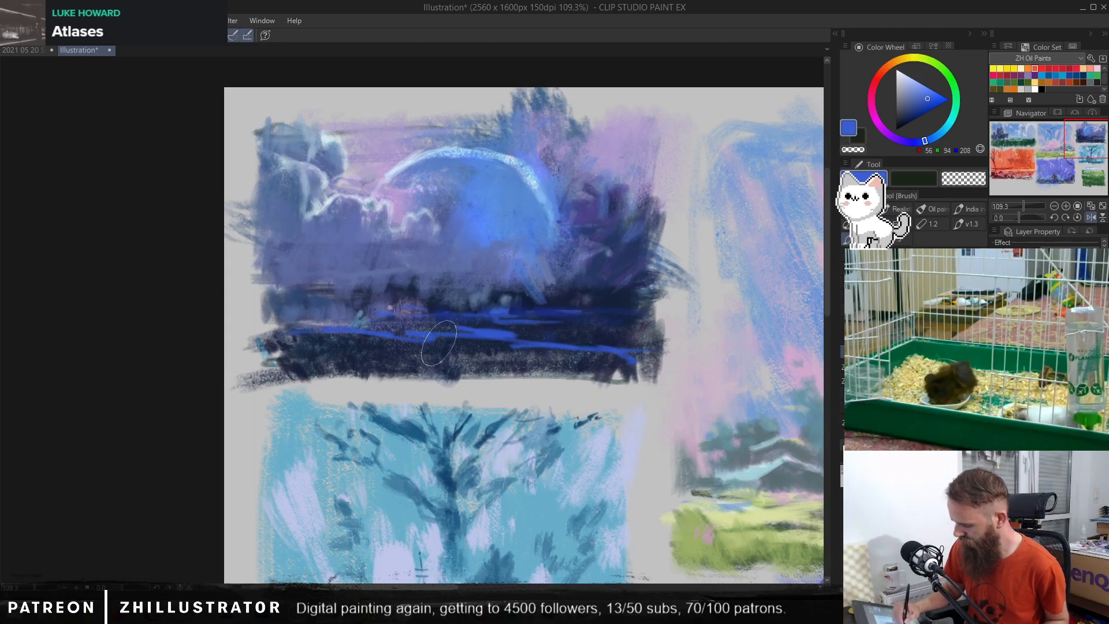
{"action": "mouse_move", "coordinate": [358, 366]}
{"action": "left_mouse_down"}
{"action": "mouse_move", "coordinate": [300, 366]}
{"action": "mouse_move", "coordinate": [448, 357]}
{"action": "left_mouse_up"}
{"action": "mouse_move", "coordinate": [534, 367]}
{"action": "left_mouse_down"}
{"action": "mouse_move", "coordinate": [468, 353]}
{"action": "mouse_move", "coordinate": [501, 349]}
{"action": "left_mouse_up"}
{"action": "mouse_move", "coordinate": [330, 370]}
{"action": "left_mouse_down"}
{"action": "mouse_move", "coordinate": [291, 363]}
{"action": "mouse_move", "coordinate": [261, 350]}
{"action": "left_mouse_up"}
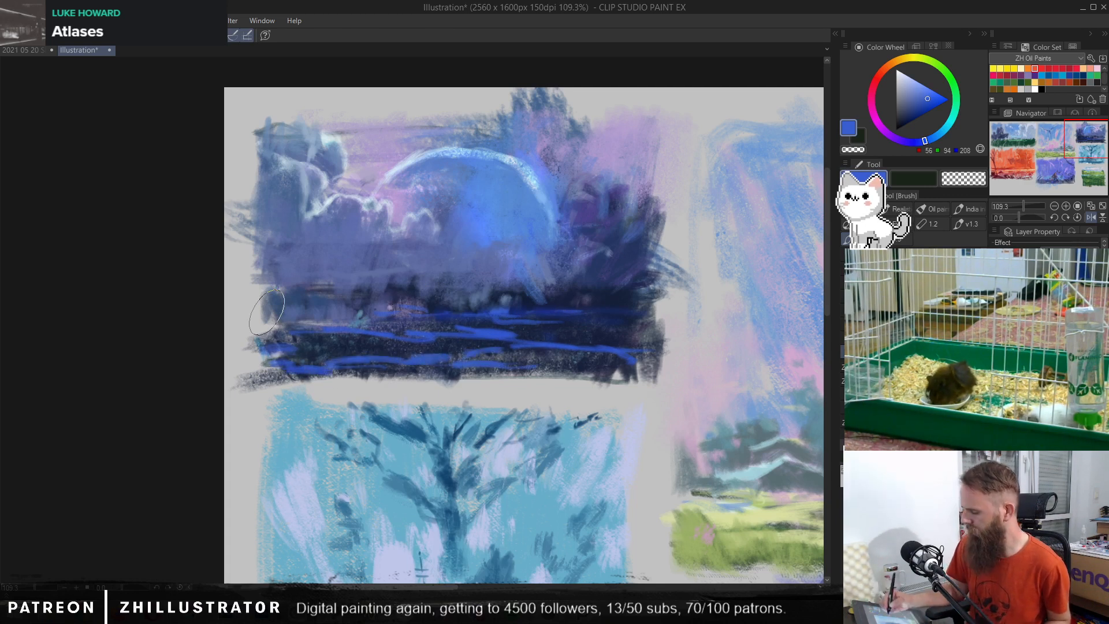
Step: Fill between the water streaks with sampled deeper blues, and stroke dark navy along the thumbnail's lower edge
{"action": "left_click", "coordinate": [519, 155], "text": "alt"}
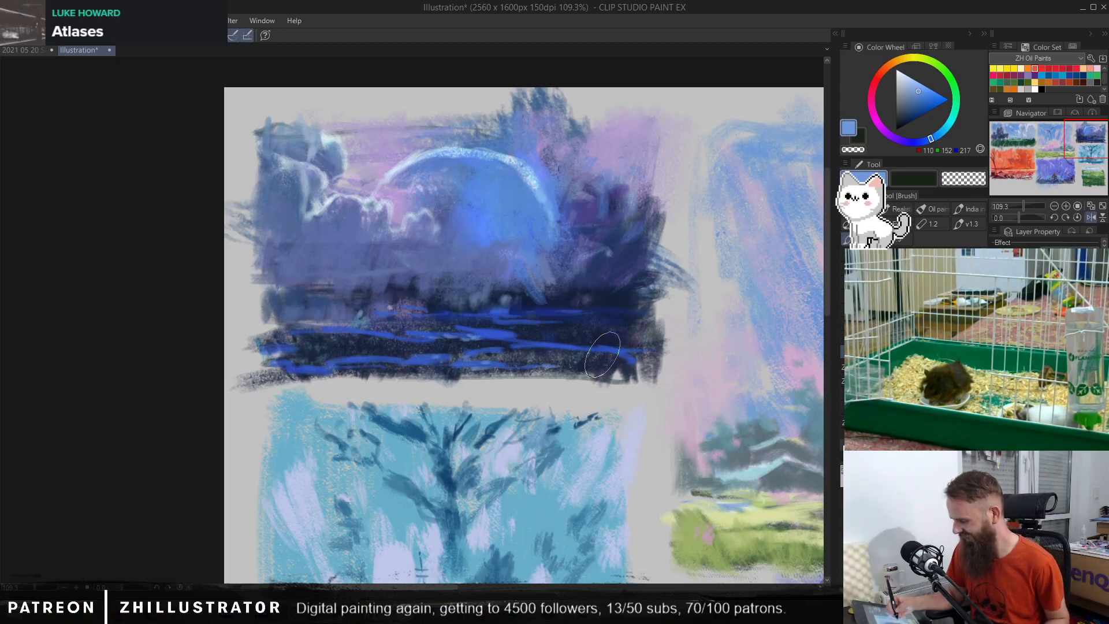
{"action": "left_click", "coordinate": [392, 261], "text": "alt"}
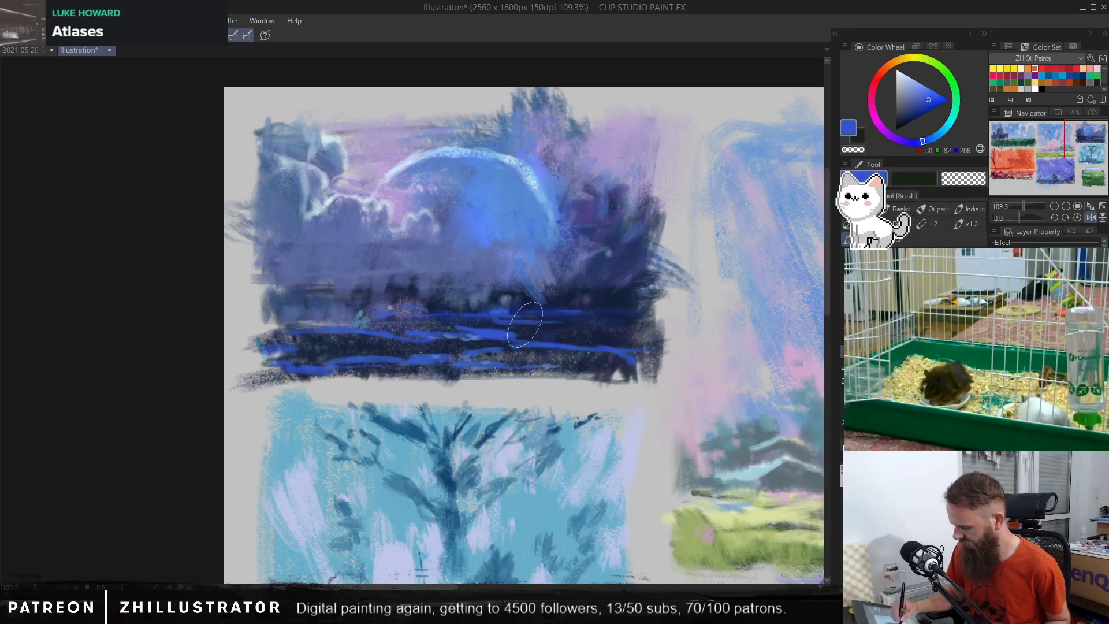
{"action": "left_click", "coordinate": [499, 331], "text": "alt"}
{"action": "left_click", "coordinate": [516, 332], "text": "alt"}
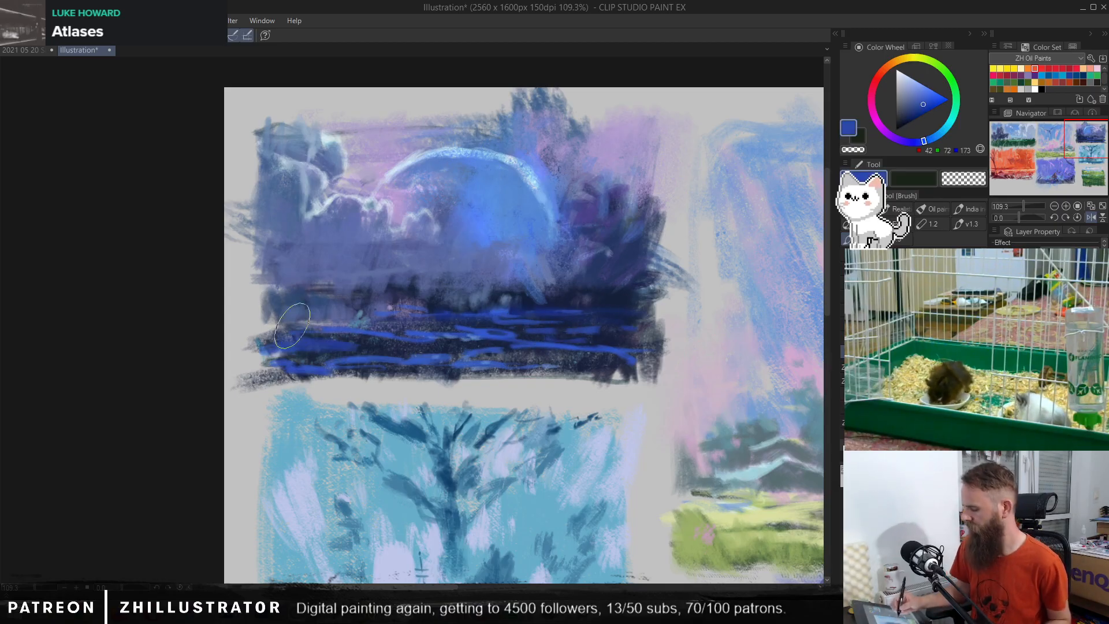
{"action": "left_click", "coordinate": [614, 321], "text": "alt"}
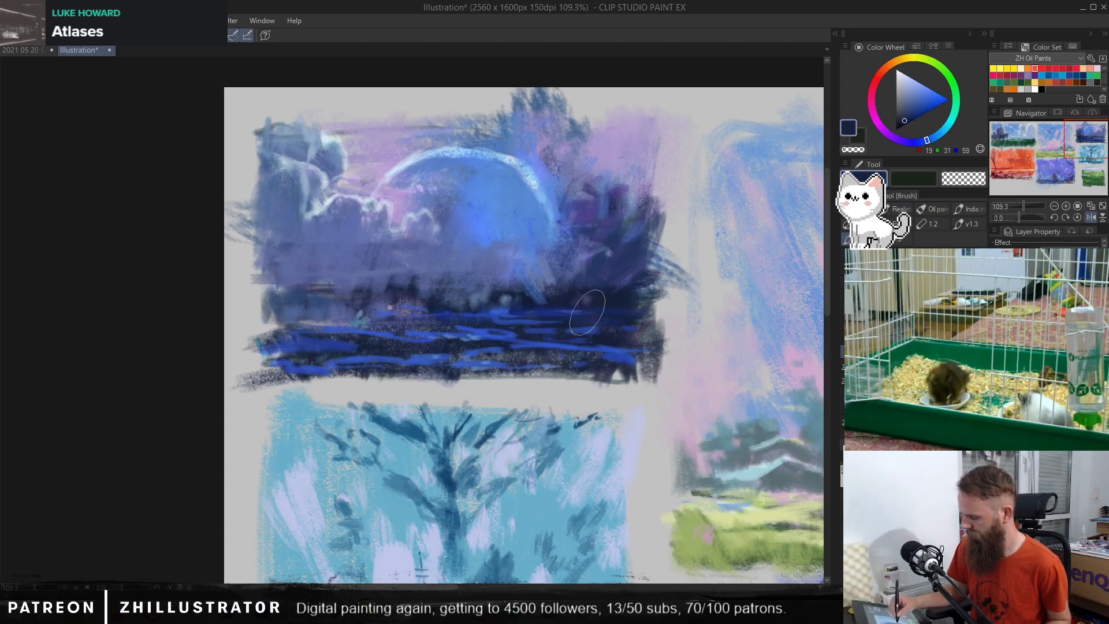
{"action": "left_click_drag", "start_coordinate": [375, 385], "coordinate": [647, 378]}
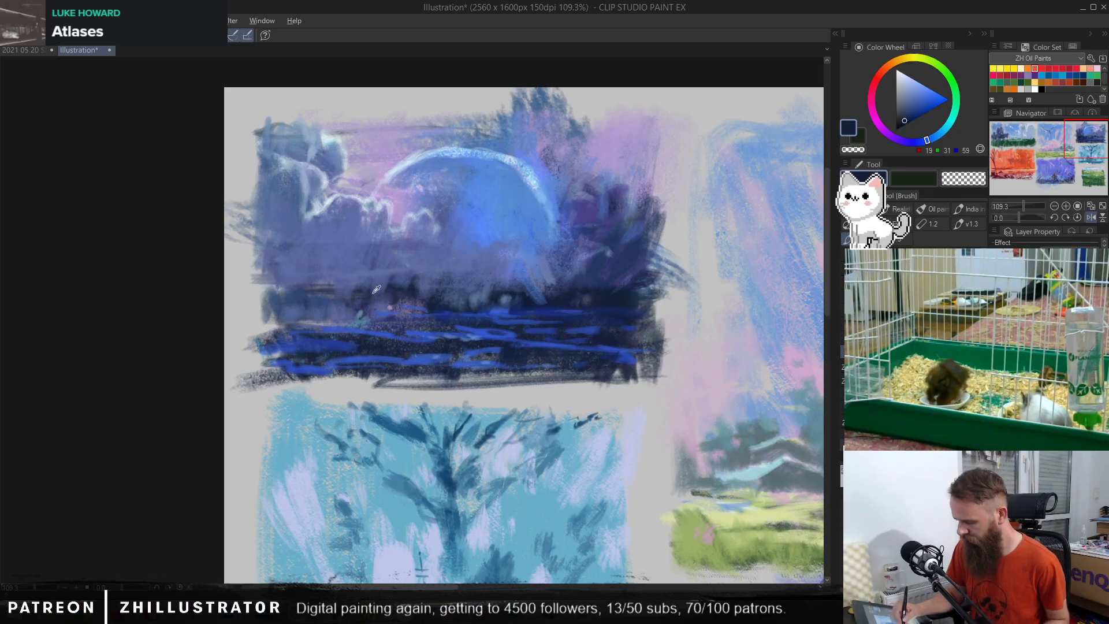
Step: Blend the dark horizon band with strokes of sampled medium blue, undoing the blue patch tried in the upper-right sky
{"action": "left_click", "coordinate": [573, 300], "text": "alt"}
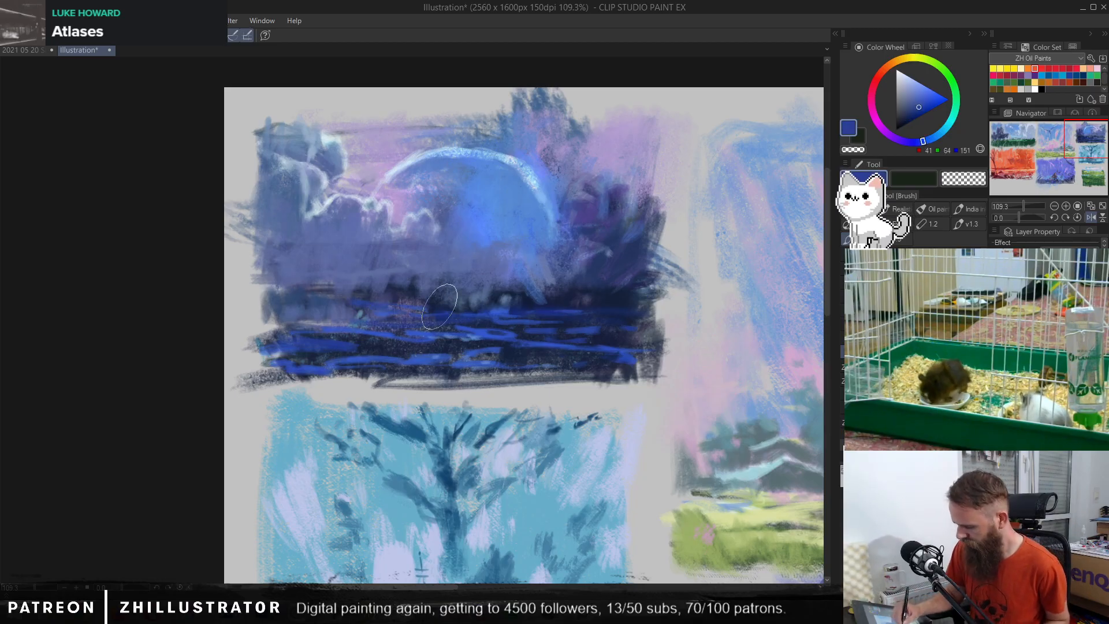
{"action": "mouse_move", "coordinate": [380, 304]}
{"action": "left_mouse_down"}
{"action": "mouse_move", "coordinate": [341, 300]}
{"action": "mouse_move", "coordinate": [352, 310]}
{"action": "mouse_move", "coordinate": [268, 272]}
{"action": "mouse_move", "coordinate": [347, 288]}
{"action": "mouse_move", "coordinate": [383, 275]}
{"action": "mouse_move", "coordinate": [422, 289]}
{"action": "left_mouse_up"}
{"action": "mouse_move", "coordinate": [505, 281]}
{"action": "left_mouse_down"}
{"action": "mouse_move", "coordinate": [576, 284]}
{"action": "mouse_move", "coordinate": [558, 290]}
{"action": "mouse_move", "coordinate": [600, 279]}
{"action": "mouse_move", "coordinate": [670, 305]}
{"action": "mouse_move", "coordinate": [638, 308]}
{"action": "mouse_move", "coordinate": [613, 273]}
{"action": "mouse_move", "coordinate": [652, 292]}
{"action": "left_mouse_up"}
{"action": "mouse_move", "coordinate": [647, 139]}
{"action": "left_mouse_down"}
{"action": "mouse_move", "coordinate": [631, 170]}
{"action": "mouse_move", "coordinate": [624, 153]}
{"action": "mouse_move", "coordinate": [638, 121]}
{"action": "mouse_move", "coordinate": [596, 157]}
{"action": "mouse_move", "coordinate": [572, 115]}
{"action": "mouse_move", "coordinate": [557, 143]}
{"action": "mouse_move", "coordinate": [617, 247]}
{"action": "mouse_move", "coordinate": [664, 173]}
{"action": "left_mouse_up"}
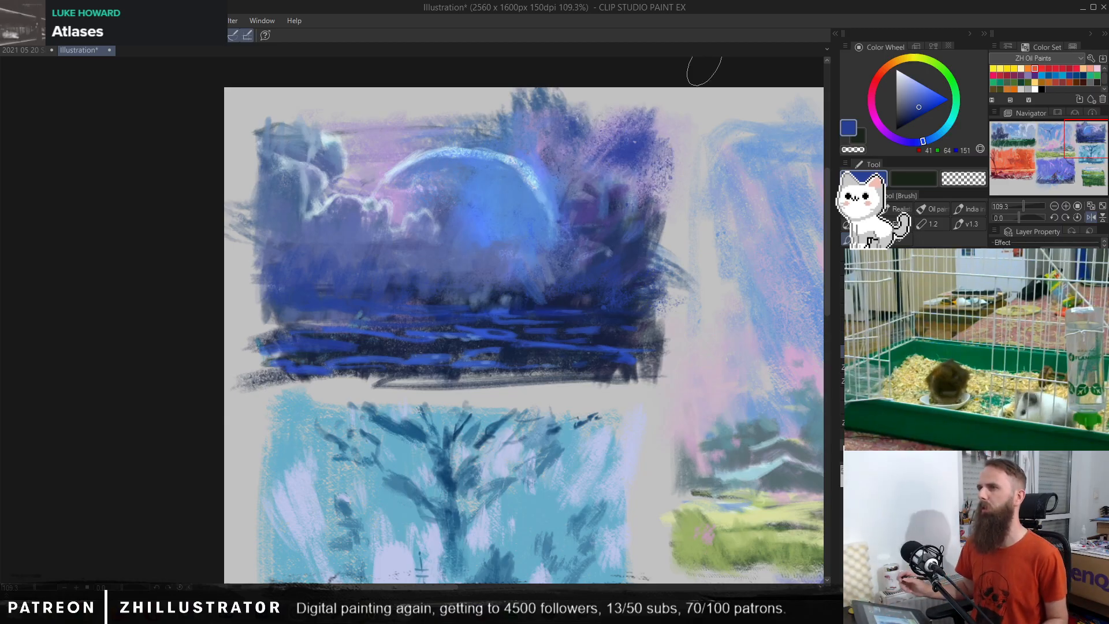
{"action": "key", "text": "ctrl+z"}
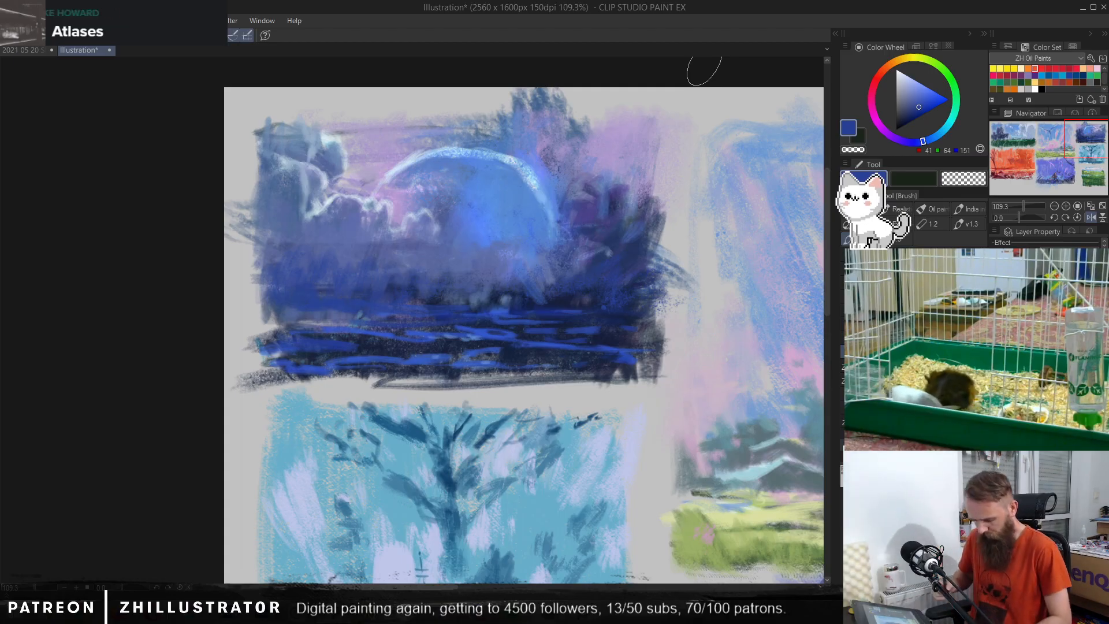
Step: Airbrush a muted violet-blue glow over the arc, planet and water streaks, undoing the first pass over the right-hand foliage
{"action": "key", "text": "b"}
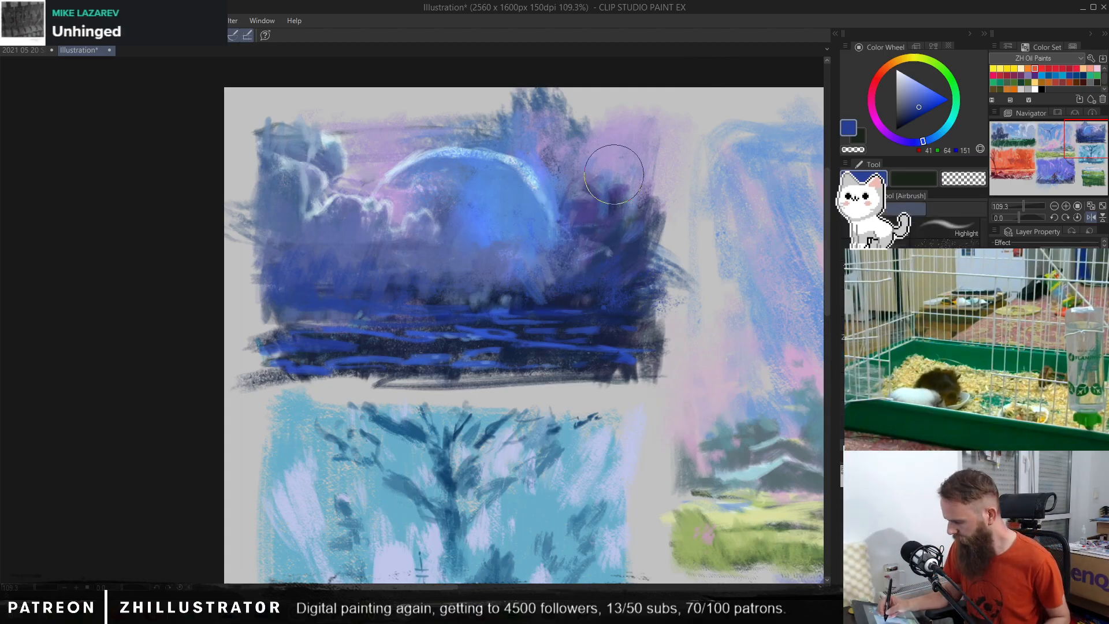
{"action": "left_click", "coordinate": [615, 173], "text": "alt"}
{"action": "left_click_drag", "start_coordinate": [634, 189], "coordinate": [586, 245]}
{"action": "left_click_drag", "start_coordinate": [625, 157], "coordinate": [572, 271]}
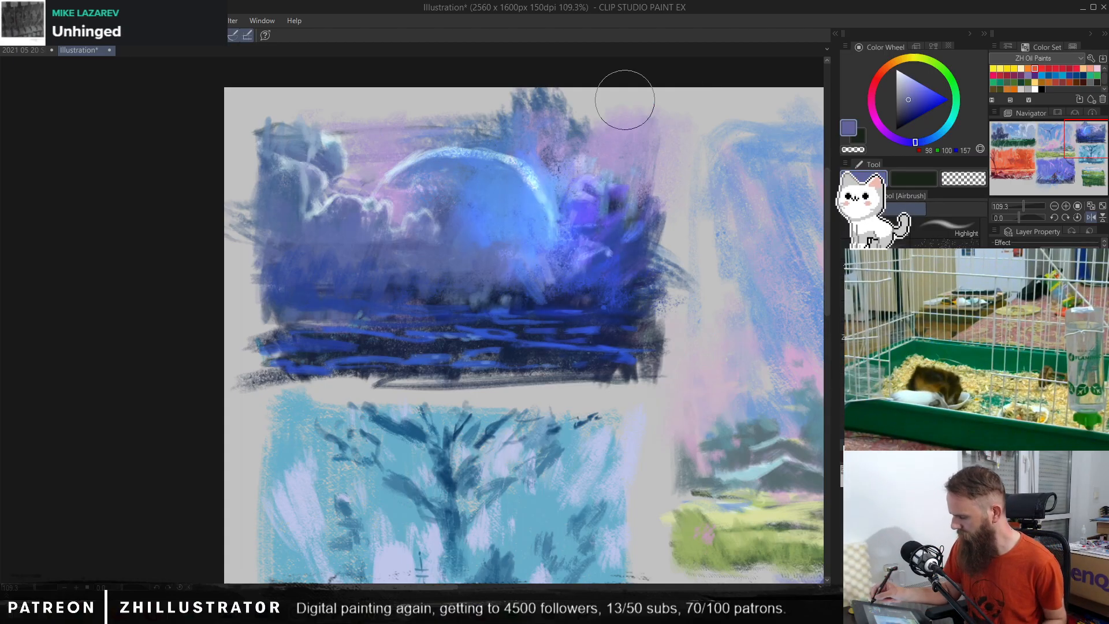
{"action": "key", "text": "ctrl+z"}
{"action": "left_click_drag", "start_coordinate": [471, 120], "coordinate": [460, 334]}
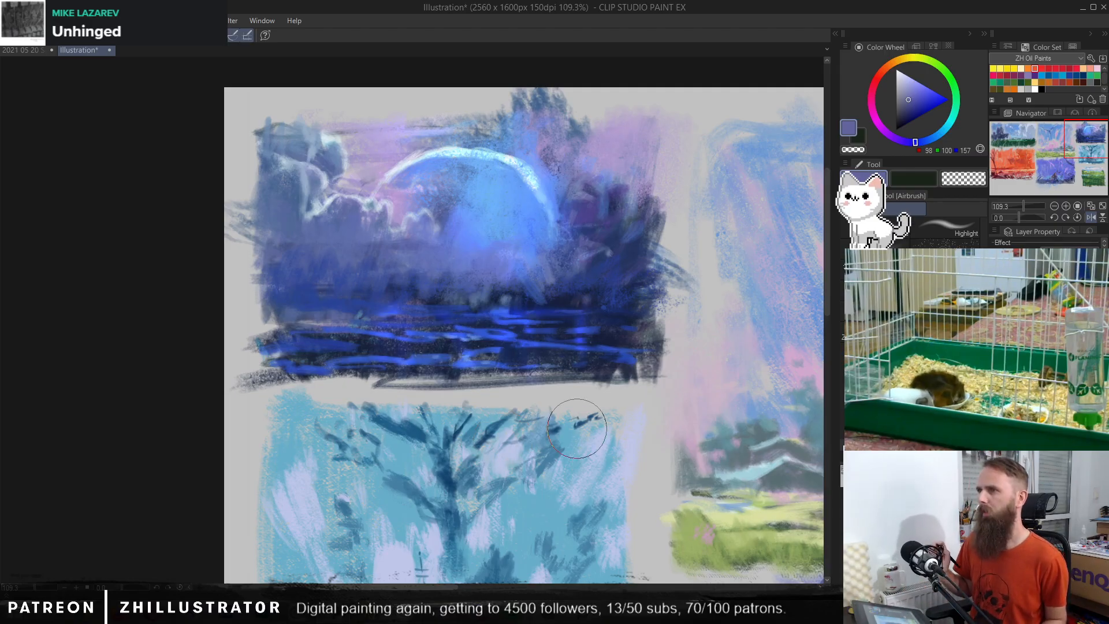
Step: Step back through the history to the original farmhouse scene for comparison, and restore the reworked planet version
{"action": "key", "text": "ctrl+z"}
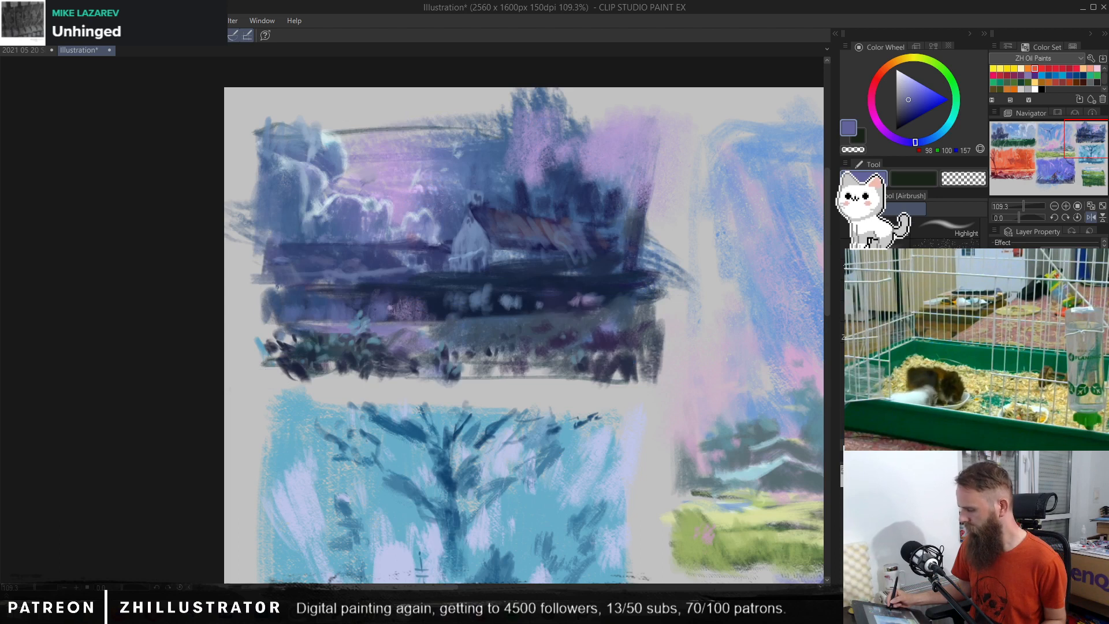
{"action": "key", "text": "ctrl+y"}
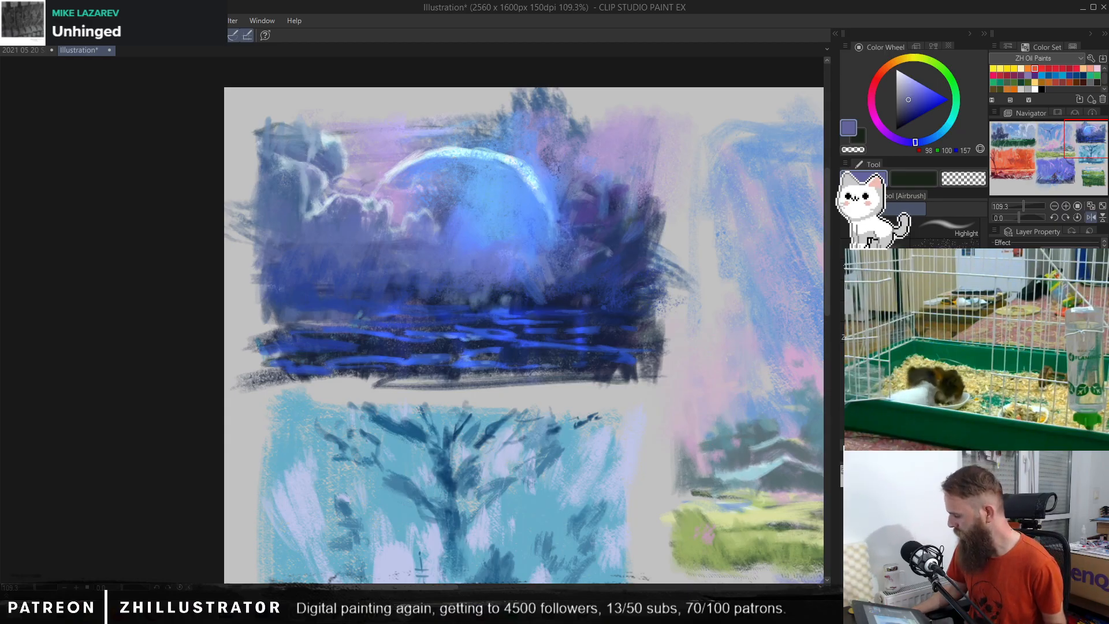
Step: Try successive blending modes on the reworked planet layer over the original farmhouse scene
{"action": "key", "text": "Down"}
{"action": "key", "text": "Down"}
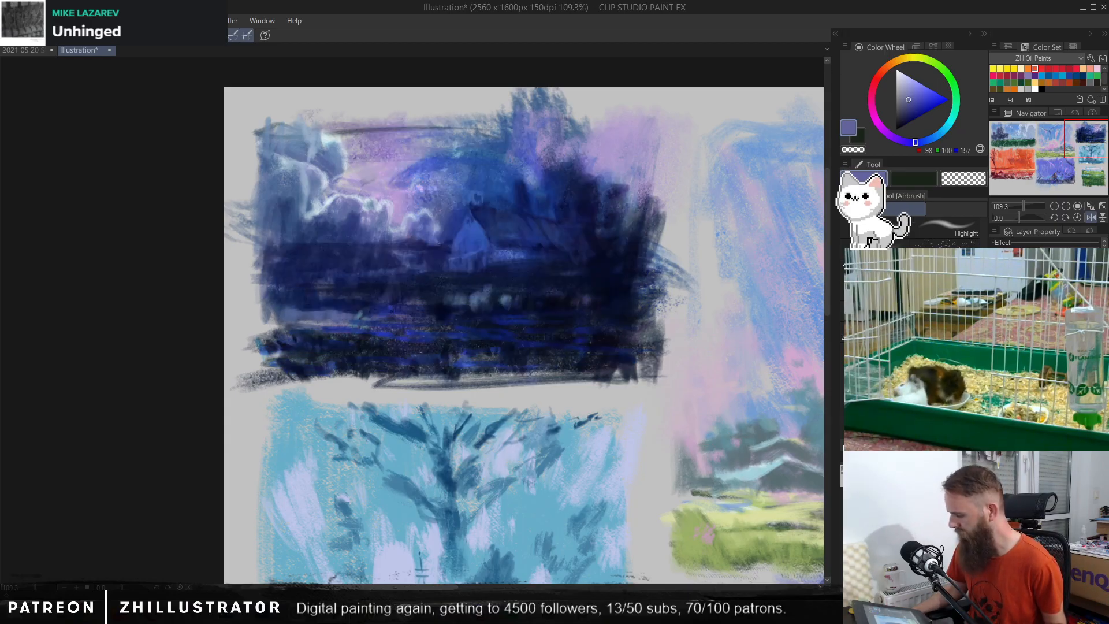
{"action": "key", "text": "Down"}
{"action": "key", "text": "Down"}
{"action": "key", "text": "Down"}
{"action": "key", "text": "Down"}
{"action": "key", "text": "Down"}
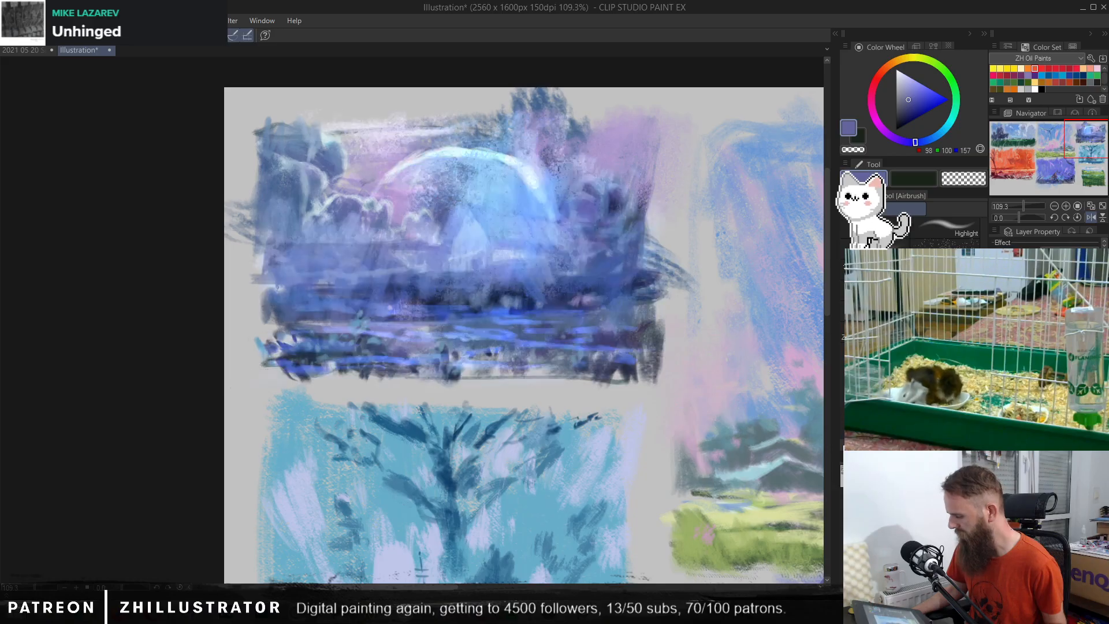
{"action": "key", "text": "Down"}
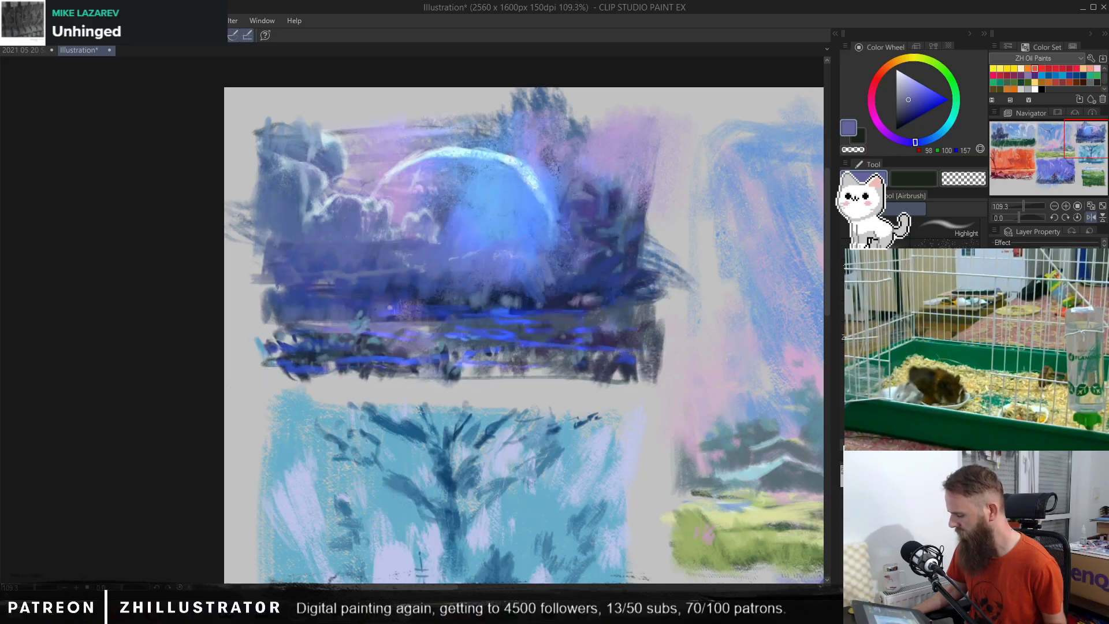
{"action": "key", "text": "Down"}
{"action": "key", "text": "Down"}
{"action": "key", "text": "Down"}
{"action": "key", "text": "Down"}
{"action": "key", "text": "Down"}
{"action": "key", "text": "Down"}
{"action": "key", "text": "Down"}
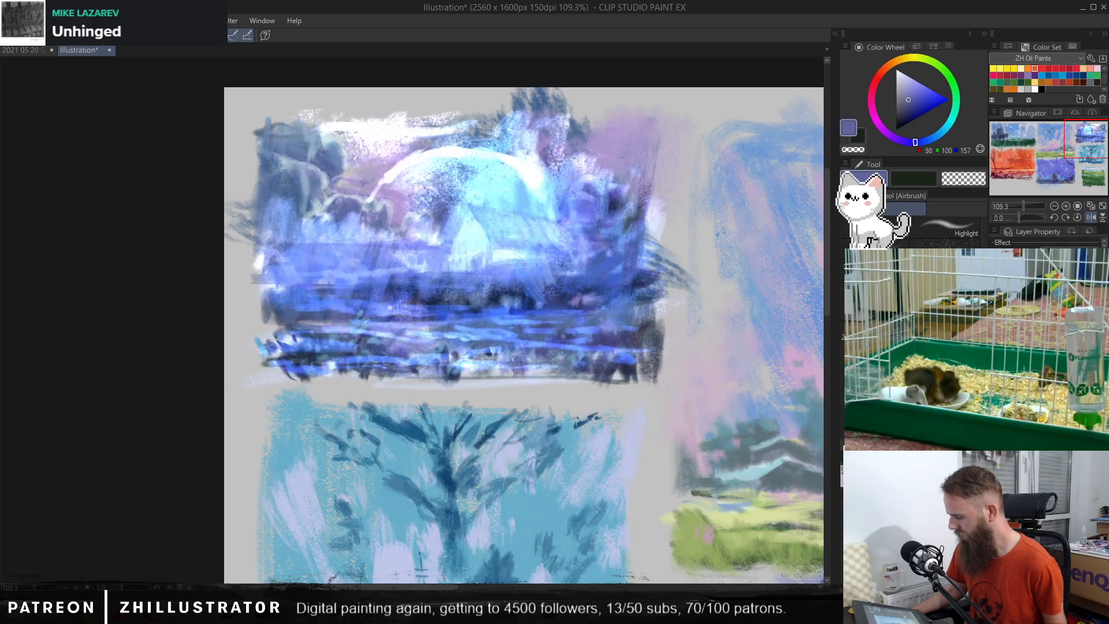
Step: Try a saturated deep-blue blending of the planet layer, toggling the last change off and on for comparison
{"action": "key", "text": "Up"}
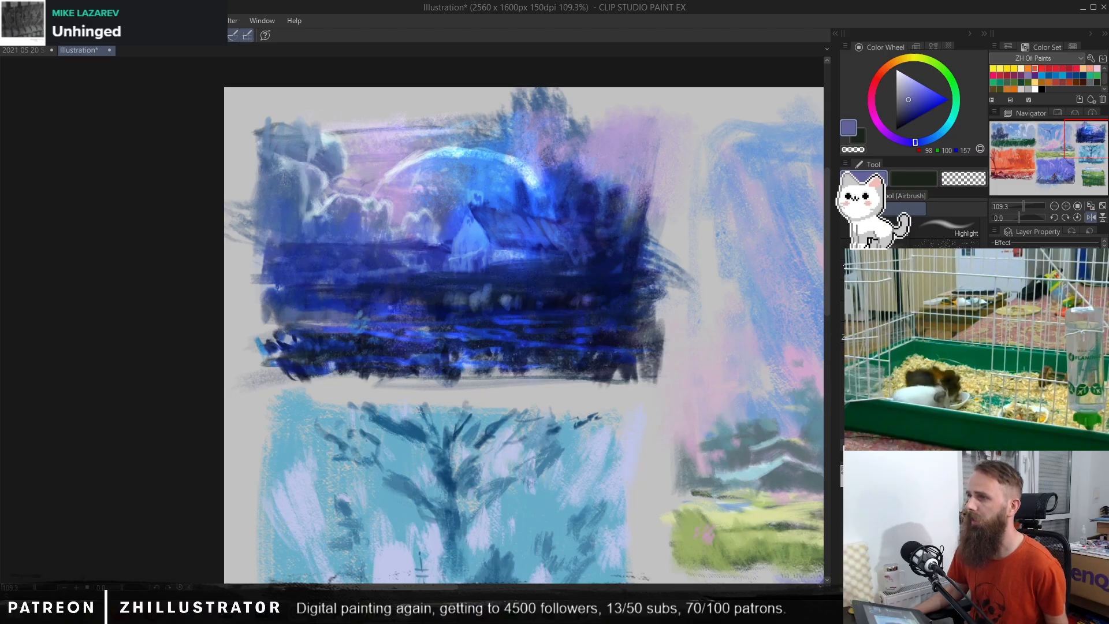
{"action": "key", "text": "ctrl+z"}
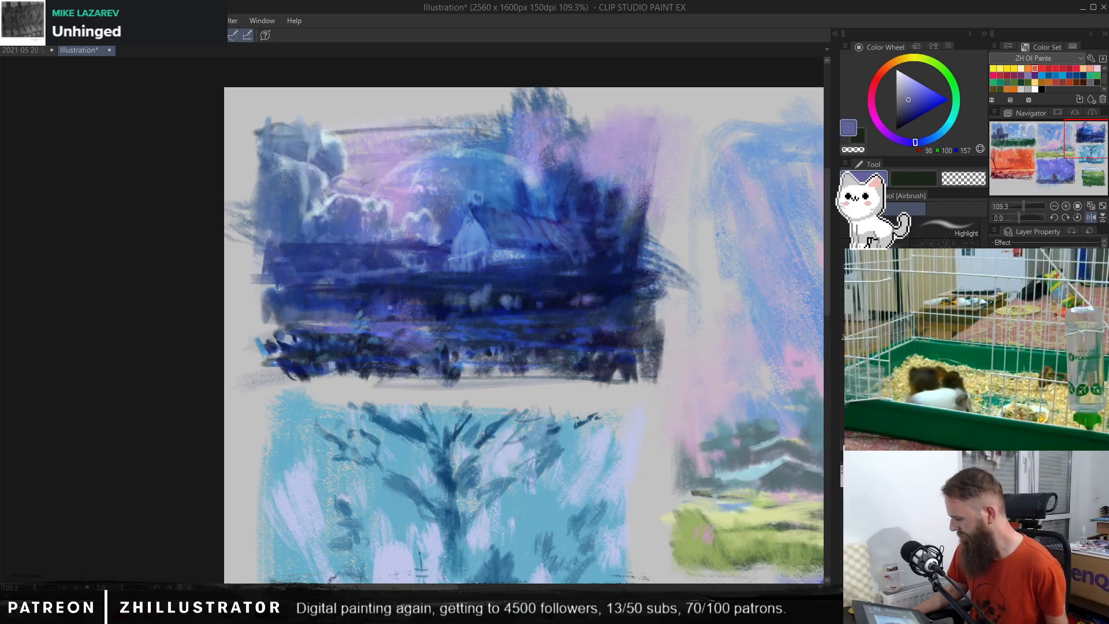
{"action": "key", "text": "ctrl+y"}
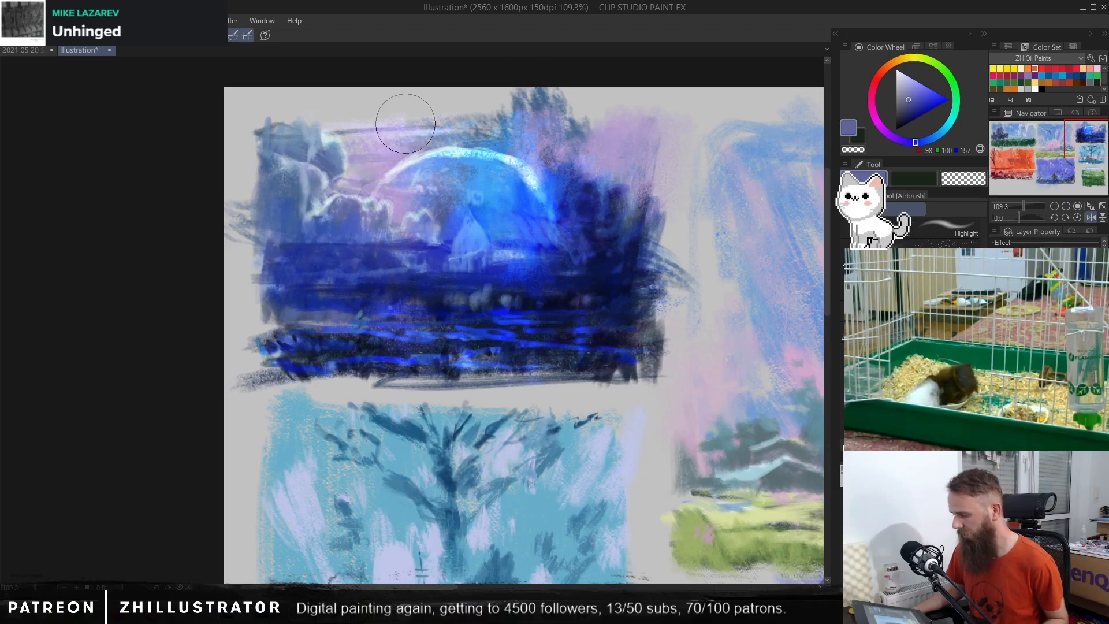
Step: Examine the reworked night thumbnail against the full sheet, and inspect the teal tree thumbnail up close
{"action": "scroll", "coordinate": [525, 248], "scroll_direction": "down", "scroll_amount": 4}
{"action": "left_click_drag", "start_coordinate": [803, 422], "coordinate": [587, 324]}
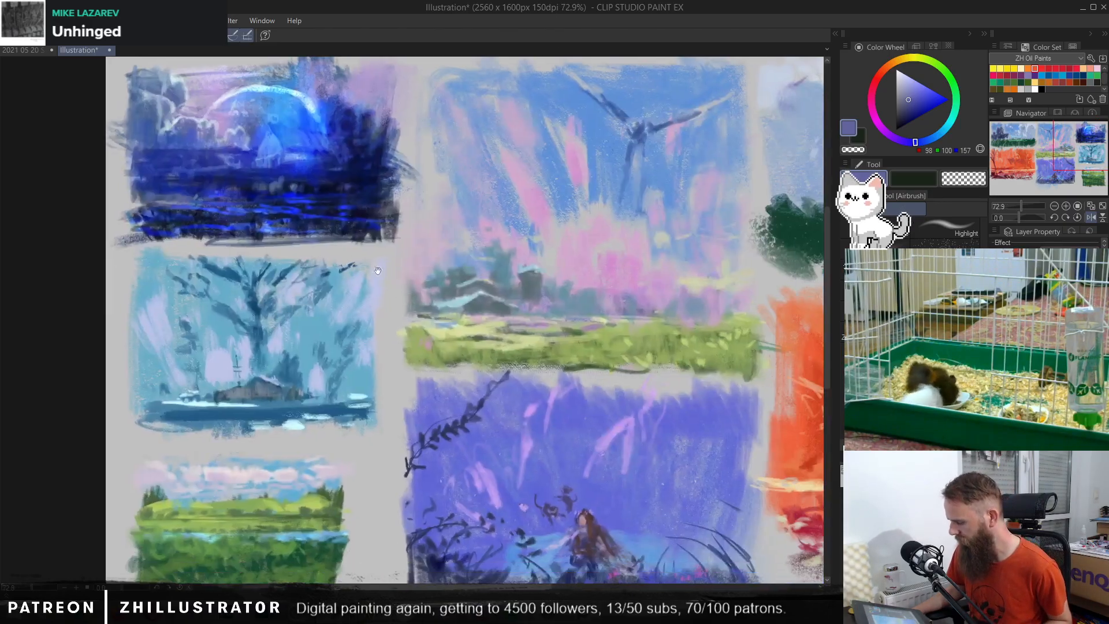
{"action": "scroll", "coordinate": [587, 325], "scroll_direction": "down", "scroll_amount": 3}
{"action": "left_click_drag", "start_coordinate": [604, 372], "coordinate": [422, 361]}
{"action": "scroll", "coordinate": [383, 340], "scroll_direction": "up", "scroll_amount": 1}
{"action": "scroll", "coordinate": [429, 350], "scroll_direction": "down", "scroll_amount": 1}
{"action": "left_click_drag", "start_coordinate": [487, 366], "coordinate": [463, 352]}
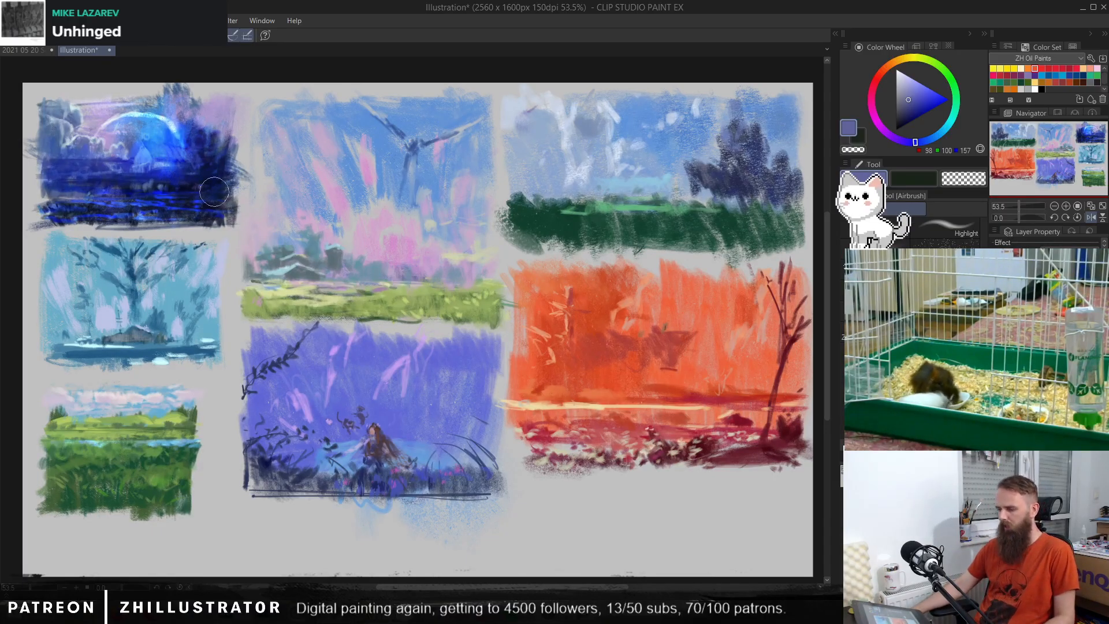
{"action": "scroll", "coordinate": [193, 176], "scroll_direction": "up", "scroll_amount": 2}
{"action": "scroll", "coordinate": [183, 208], "scroll_direction": "up", "scroll_amount": 3}
{"action": "left_click_drag", "start_coordinate": [134, 289], "coordinate": [433, 249]}
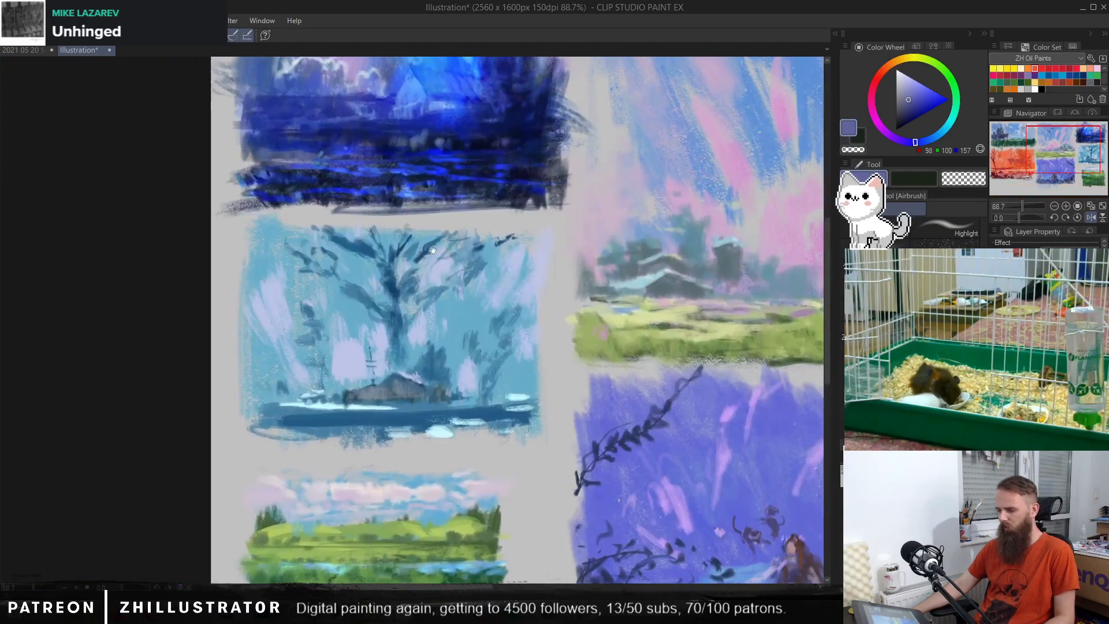
{"action": "scroll", "coordinate": [433, 250], "scroll_direction": "up", "scroll_amount": 4}
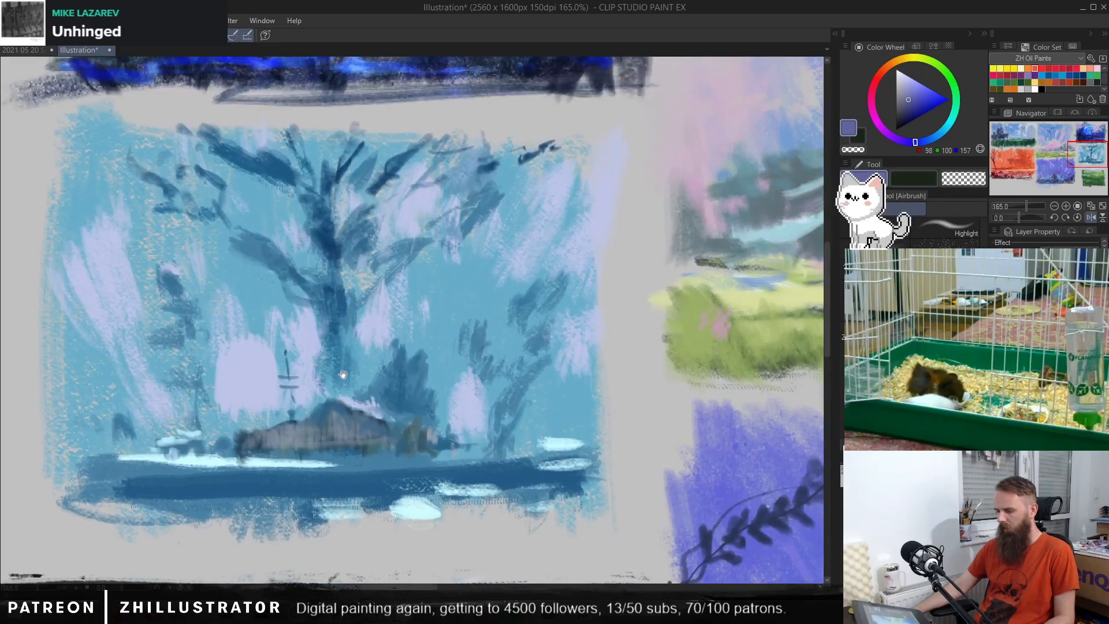
{"action": "scroll", "coordinate": [343, 375], "scroll_direction": "up", "scroll_amount": 1}
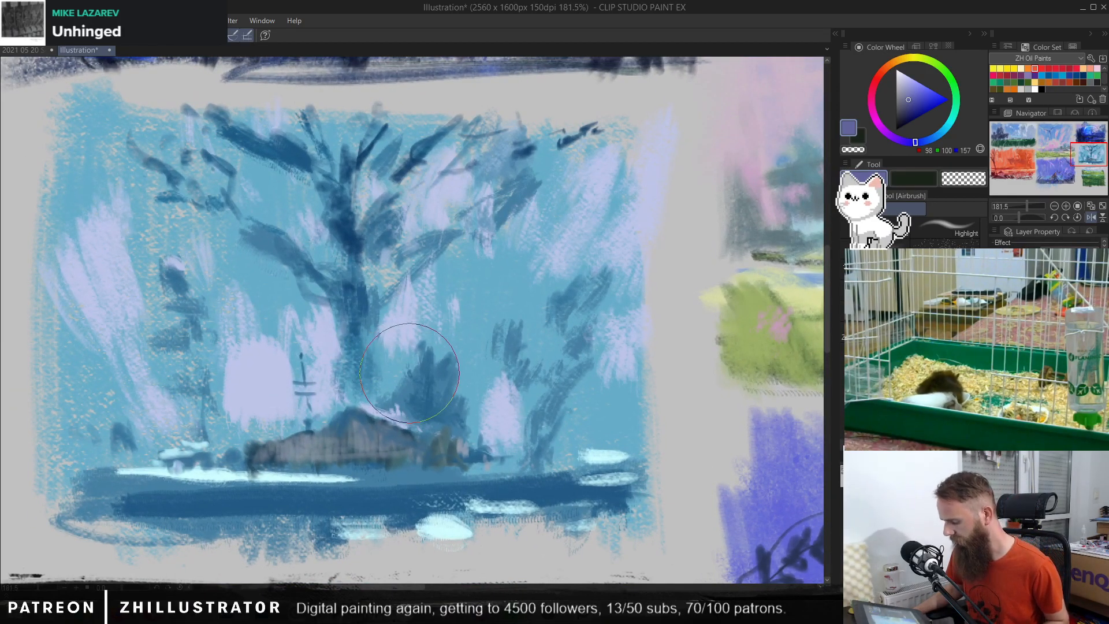
{"action": "scroll", "coordinate": [426, 307], "scroll_direction": "down", "scroll_amount": 6}
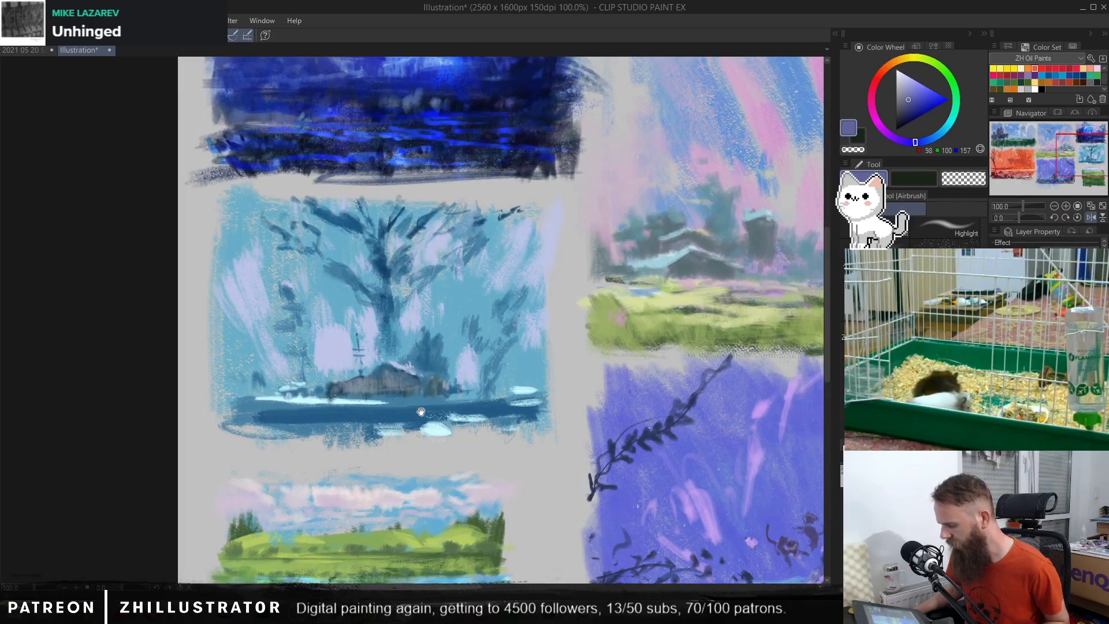
Step: Examine the green meadow thumbnail and the purple thumbnail with the seated figure up close
{"action": "left_click_drag", "start_coordinate": [421, 412], "coordinate": [415, 140]}
{"action": "scroll", "coordinate": [388, 277], "scroll_direction": "up", "scroll_amount": 4}
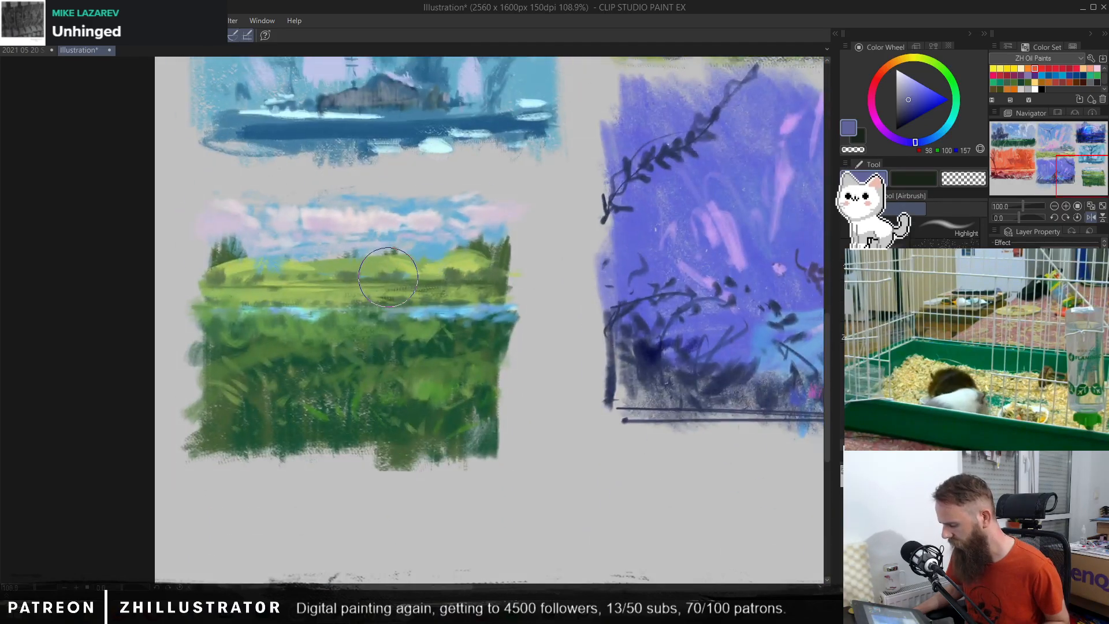
{"action": "scroll", "coordinate": [388, 277], "scroll_direction": "up", "scroll_amount": 1}
{"action": "left_click_drag", "start_coordinate": [396, 285], "coordinate": [434, 271]}
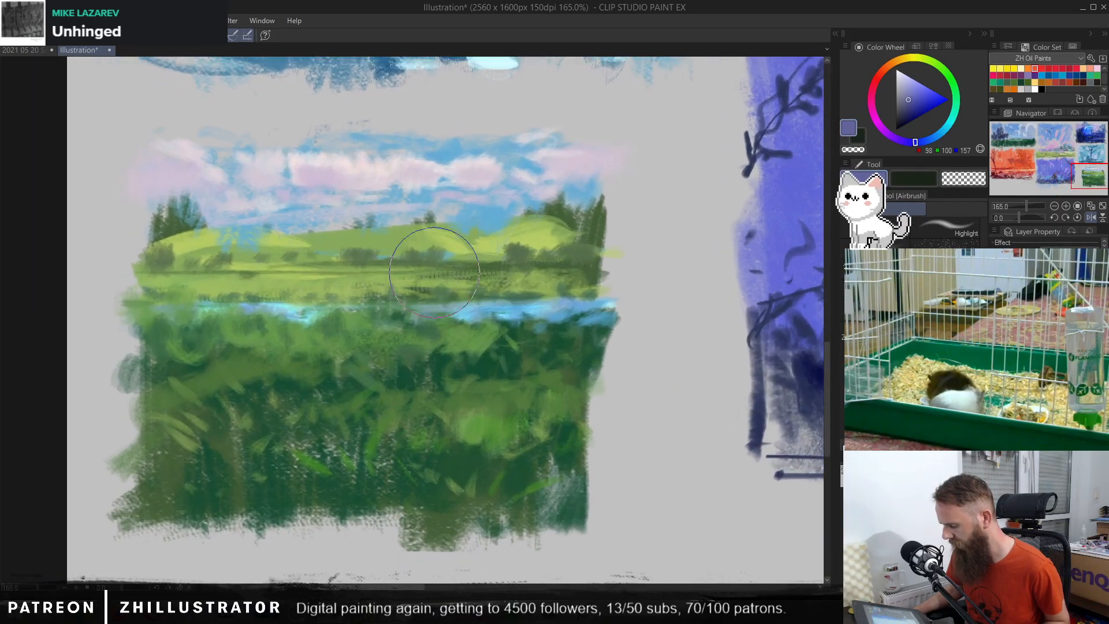
{"action": "mouse_move", "coordinate": [700, 358]}
{"action": "left_mouse_down"}
{"action": "mouse_move", "coordinate": [302, 319]}
{"action": "mouse_move", "coordinate": [281, 327]}
{"action": "left_mouse_up"}
{"action": "left_click_drag", "start_coordinate": [607, 302], "coordinate": [328, 431]}
{"action": "scroll", "coordinate": [351, 385], "scroll_direction": "up", "scroll_amount": 1}
{"action": "mouse_move", "coordinate": [291, 362]}
{"action": "left_mouse_down"}
{"action": "mouse_move", "coordinate": [573, 350]}
{"action": "mouse_move", "coordinate": [495, 357]}
{"action": "mouse_move", "coordinate": [464, 345]}
{"action": "mouse_move", "coordinate": [451, 360]}
{"action": "left_mouse_up"}
{"action": "scroll", "coordinate": [494, 357], "scroll_direction": "down", "scroll_amount": 1}
{"action": "scroll", "coordinate": [489, 353], "scroll_direction": "down", "scroll_amount": 1}
{"action": "scroll", "coordinate": [452, 360], "scroll_direction": "down", "scroll_amount": 1}
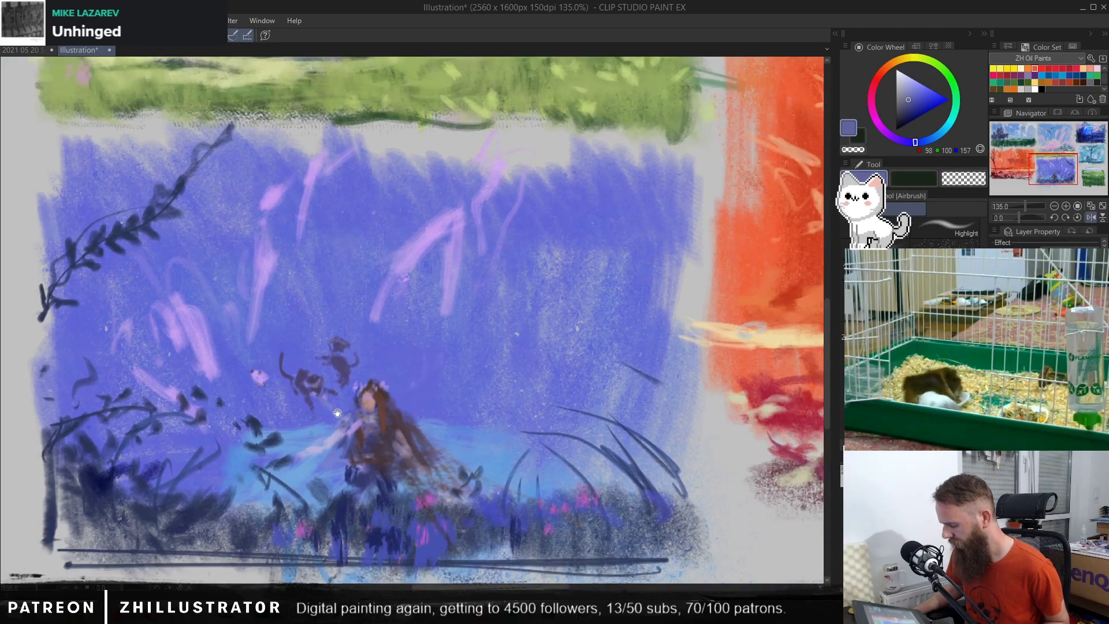
{"action": "left_click_drag", "start_coordinate": [333, 405], "coordinate": [347, 374]}
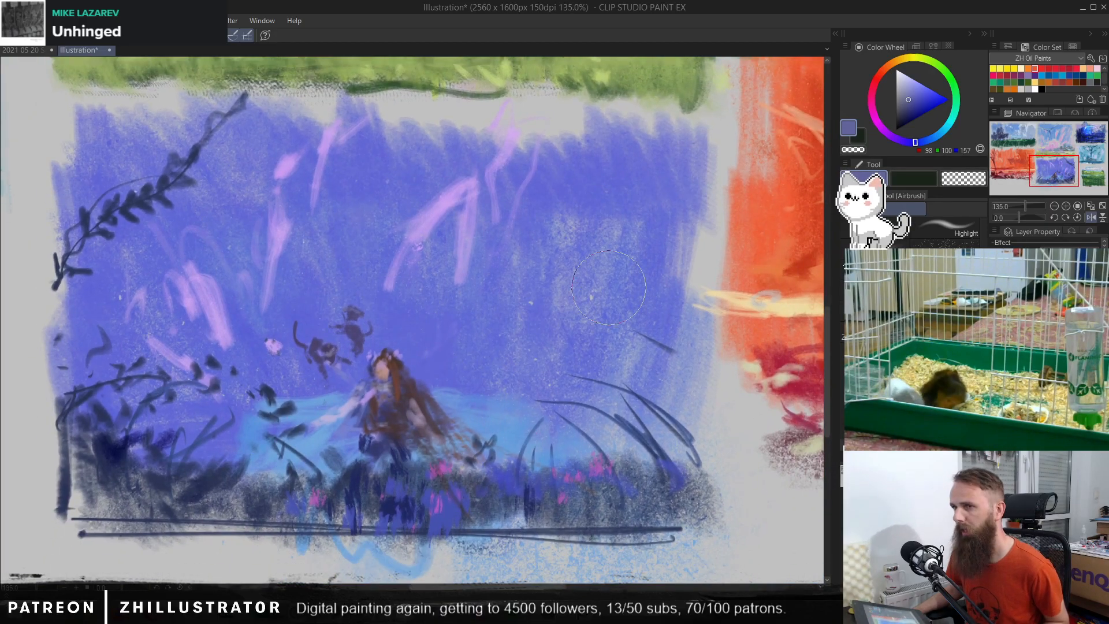
Step: Examine the orange landscape and the blue-sky field thumbnails, overlaying the line sketch on the field scene for comparison before hiding it
{"action": "mouse_move", "coordinate": [579, 372]}
{"action": "left_mouse_down"}
{"action": "mouse_move", "coordinate": [398, 374]}
{"action": "mouse_move", "coordinate": [65, 321]}
{"action": "left_mouse_up"}
{"action": "mouse_move", "coordinate": [567, 292]}
{"action": "left_mouse_down"}
{"action": "mouse_move", "coordinate": [323, 463]}
{"action": "mouse_move", "coordinate": [422, 455]}
{"action": "mouse_move", "coordinate": [421, 423]}
{"action": "left_mouse_up"}
{"action": "scroll", "coordinate": [429, 452], "scroll_direction": "down", "scroll_amount": 1}
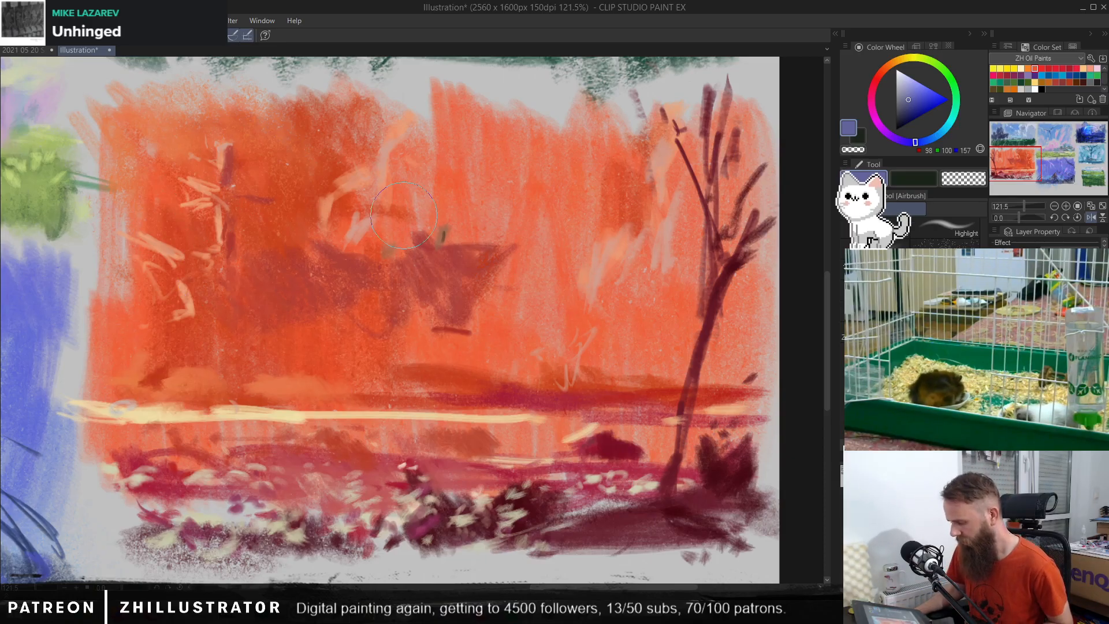
{"action": "mouse_move", "coordinate": [403, 214]}
{"action": "left_mouse_down"}
{"action": "mouse_move", "coordinate": [421, 470]}
{"action": "mouse_move", "coordinate": [421, 437]}
{"action": "left_mouse_up"}
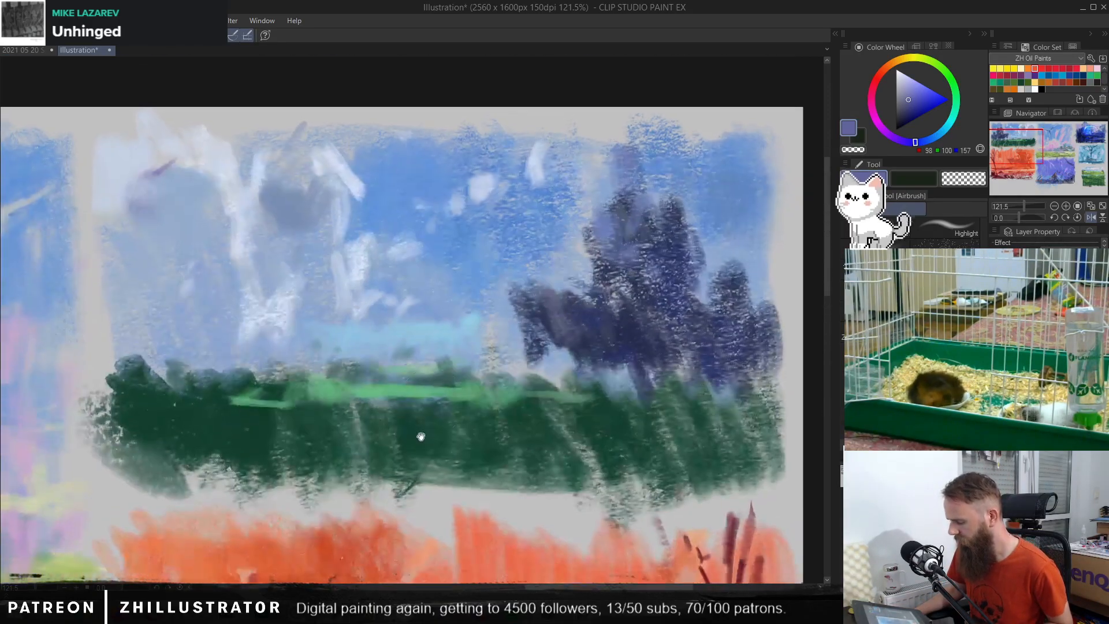
{"action": "scroll", "coordinate": [387, 283], "scroll_direction": "up", "scroll_amount": 1}
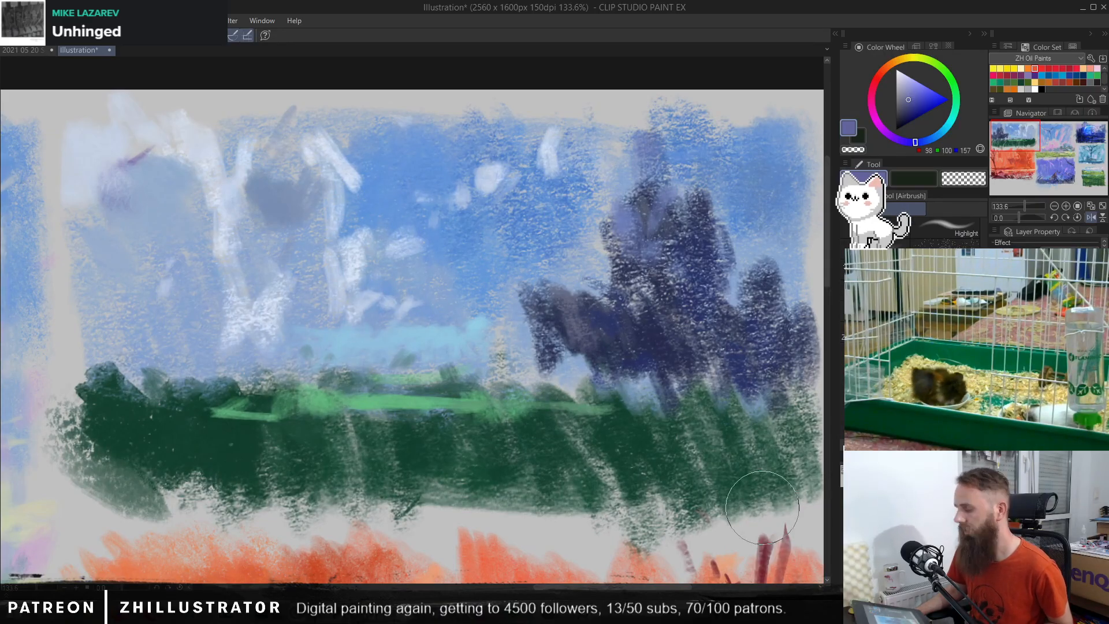
{"action": "left_click", "coordinate": [995, 358]}
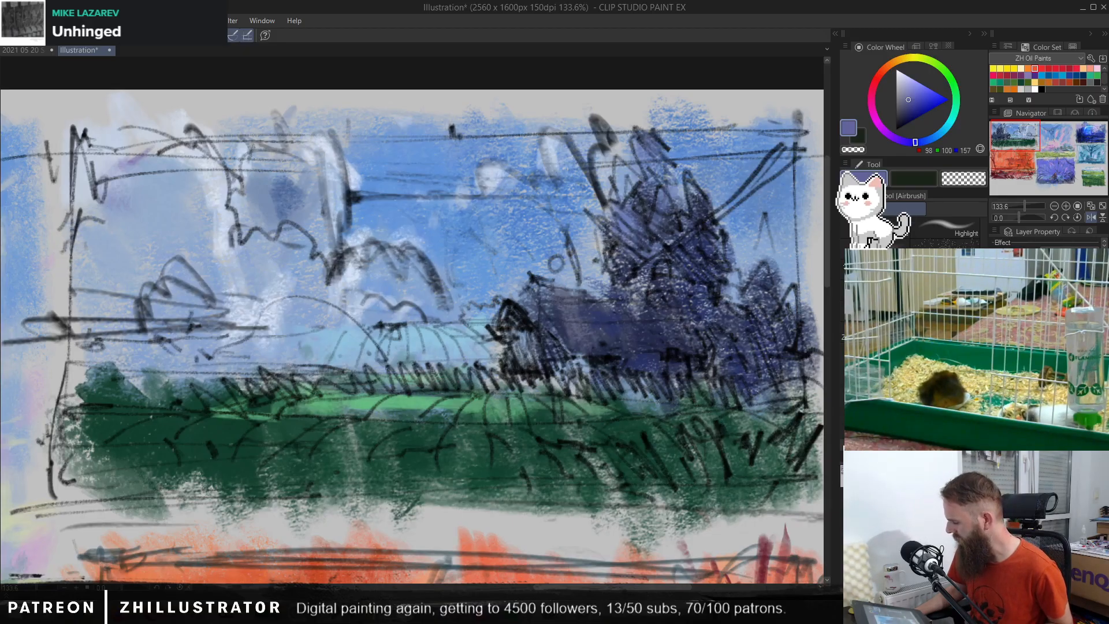
{"action": "left_click", "coordinate": [995, 358]}
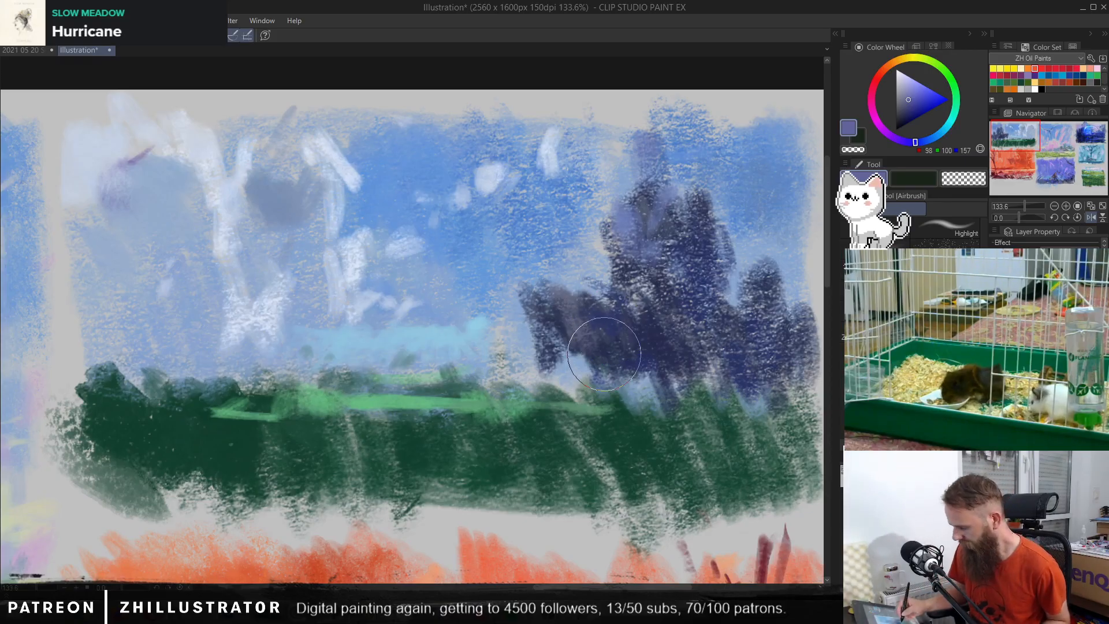
Step: Compare the planet thumbnail with and without the saturated blending, and undo back to its normal appearance
{"action": "left_click_drag", "start_coordinate": [615, 359], "coordinate": [638, 367]}
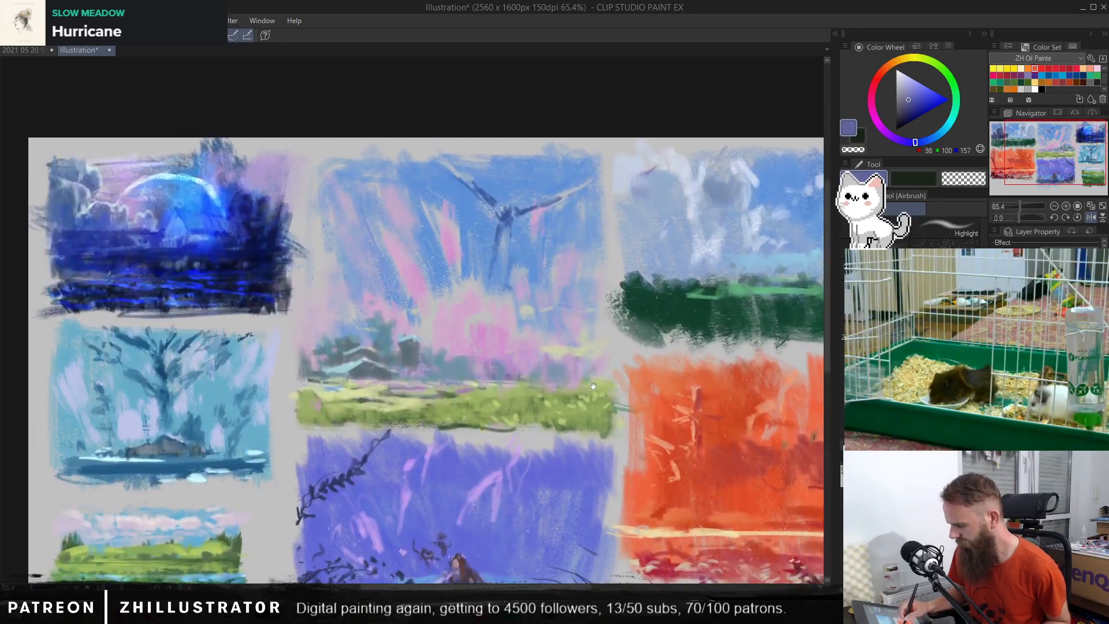
{"action": "mouse_move", "coordinate": [550, 369]}
{"action": "left_mouse_down"}
{"action": "mouse_move", "coordinate": [601, 352]}
{"action": "mouse_move", "coordinate": [601, 408]}
{"action": "mouse_move", "coordinate": [633, 426]}
{"action": "mouse_move", "coordinate": [549, 379]}
{"action": "mouse_move", "coordinate": [552, 391]}
{"action": "mouse_move", "coordinate": [552, 363]}
{"action": "mouse_move", "coordinate": [441, 367]}
{"action": "mouse_move", "coordinate": [569, 386]}
{"action": "left_mouse_up"}
{"action": "left_click_drag", "start_coordinate": [478, 387], "coordinate": [509, 382]}
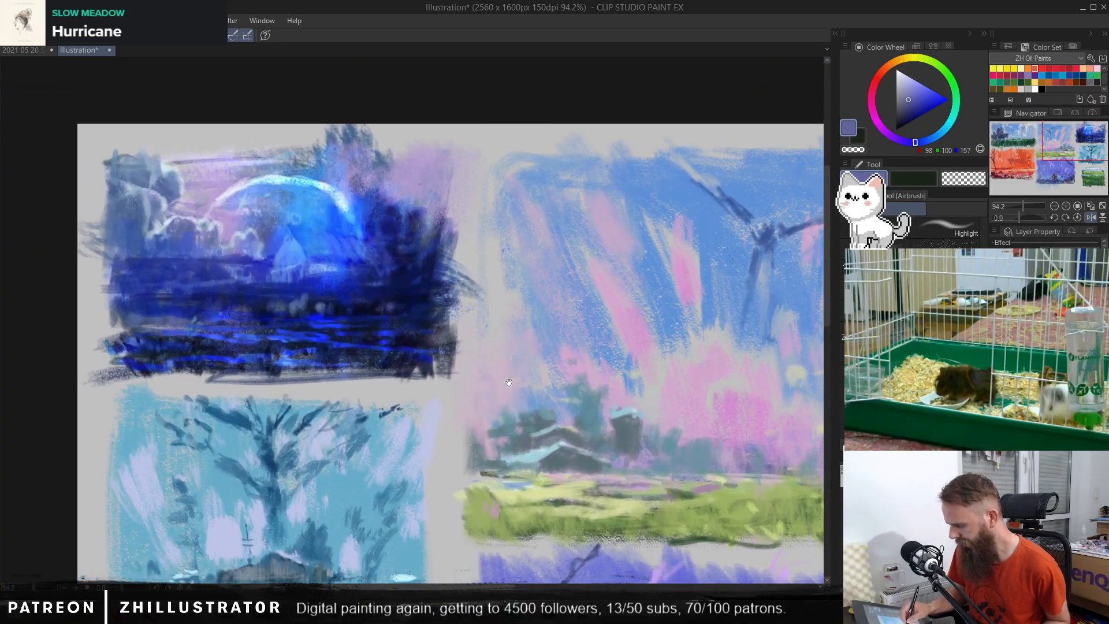
{"action": "key", "text": "ctrl+z"}
{"action": "key", "text": "ctrl+y"}
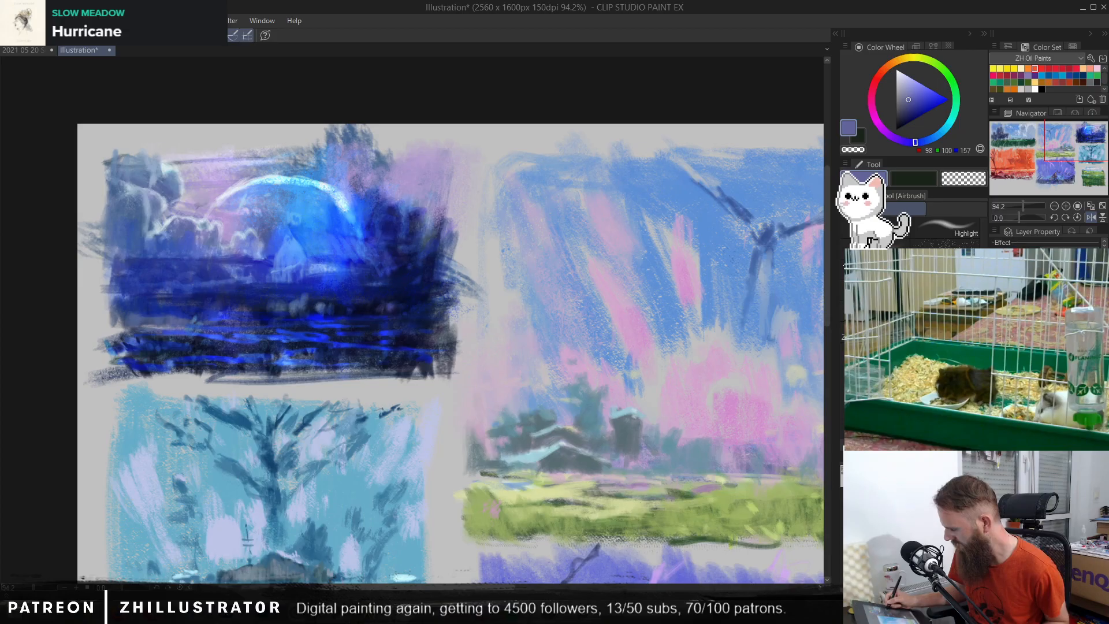
{"action": "key", "text": "ctrl+z"}
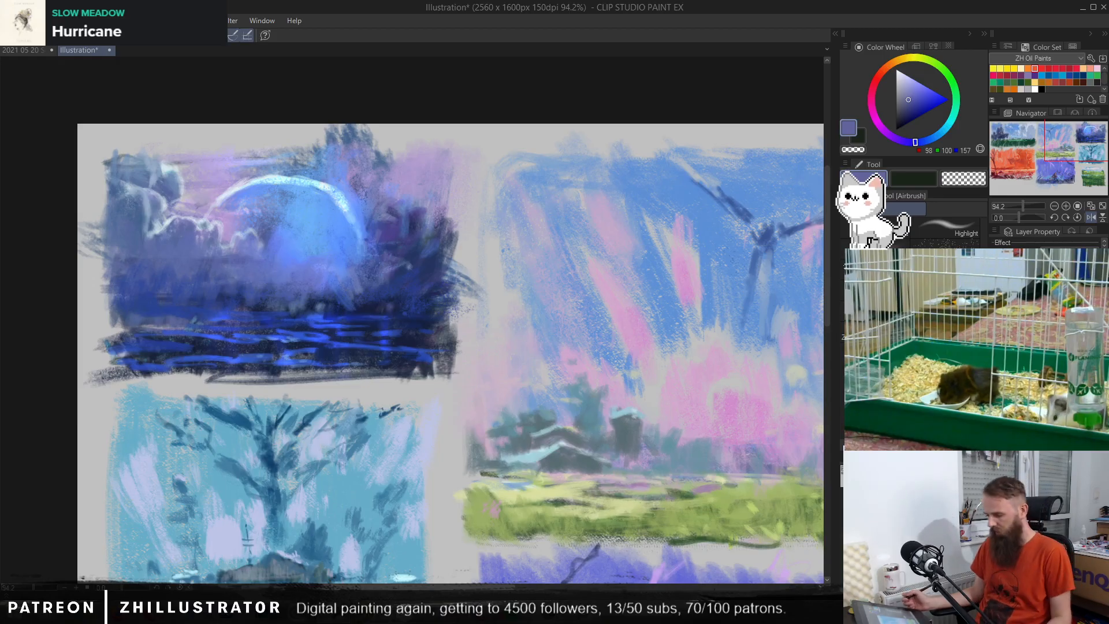
Step: Show the line sketch over the whole sheet of thumbnails
{"action": "left_click_drag", "start_coordinate": [719, 451], "coordinate": [696, 449]}
{"action": "left_click_drag", "start_coordinate": [744, 457], "coordinate": [589, 362]}
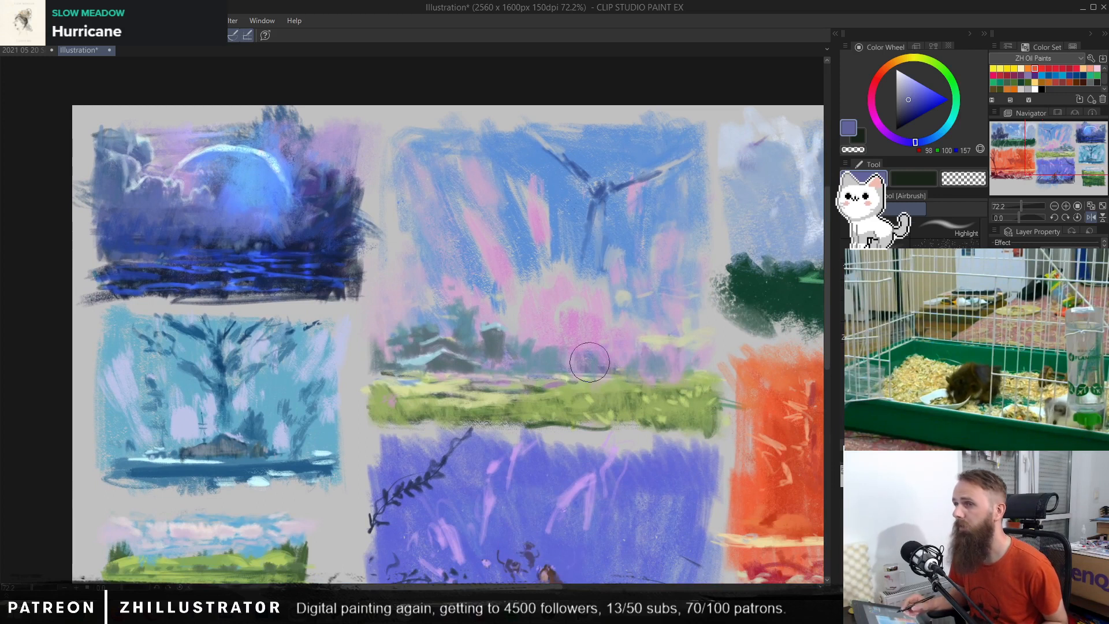
{"action": "left_click_drag", "start_coordinate": [700, 430], "coordinate": [671, 429]}
{"action": "left_click_drag", "start_coordinate": [722, 439], "coordinate": [500, 321]}
{"action": "mouse_move", "coordinate": [604, 359]}
{"action": "left_mouse_down"}
{"action": "mouse_move", "coordinate": [717, 415]}
{"action": "mouse_move", "coordinate": [617, 400]}
{"action": "left_mouse_up"}
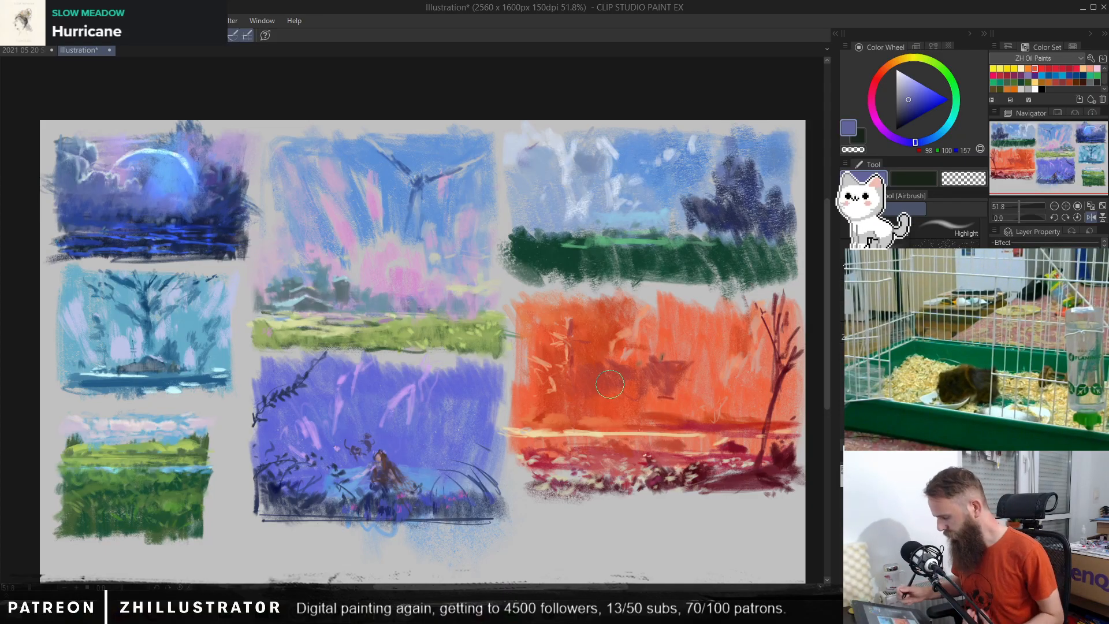
{"action": "key", "text": "ctrl+z"}
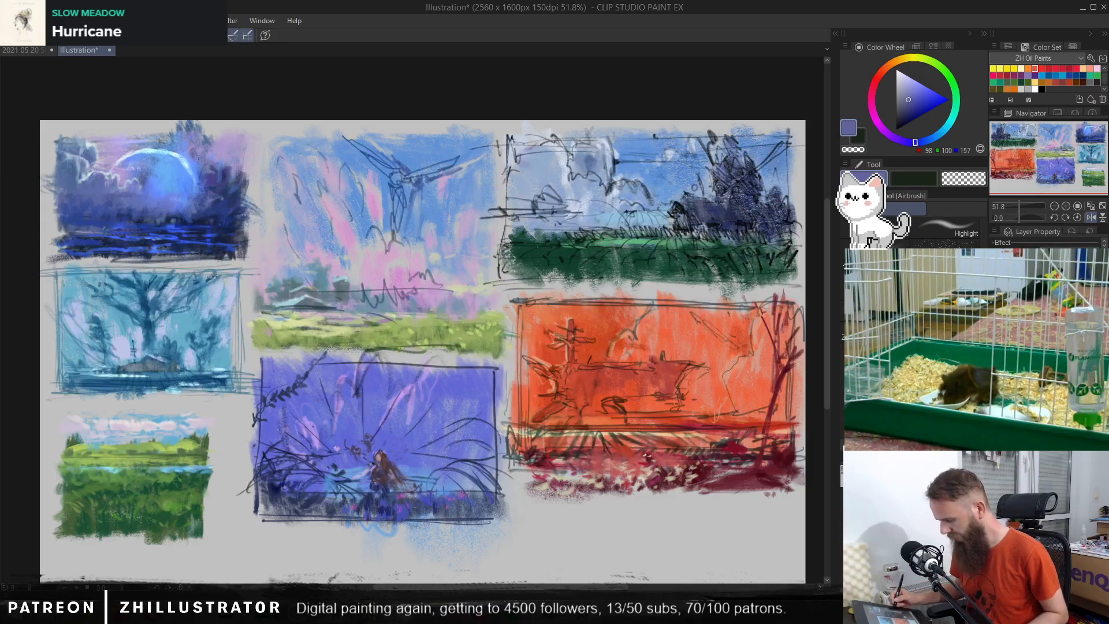
Step: Lasso the purple thumbnail, move it slightly down away from the pink-sky scene, clear the selection and hide the line sketch
{"action": "key", "text": "m"}
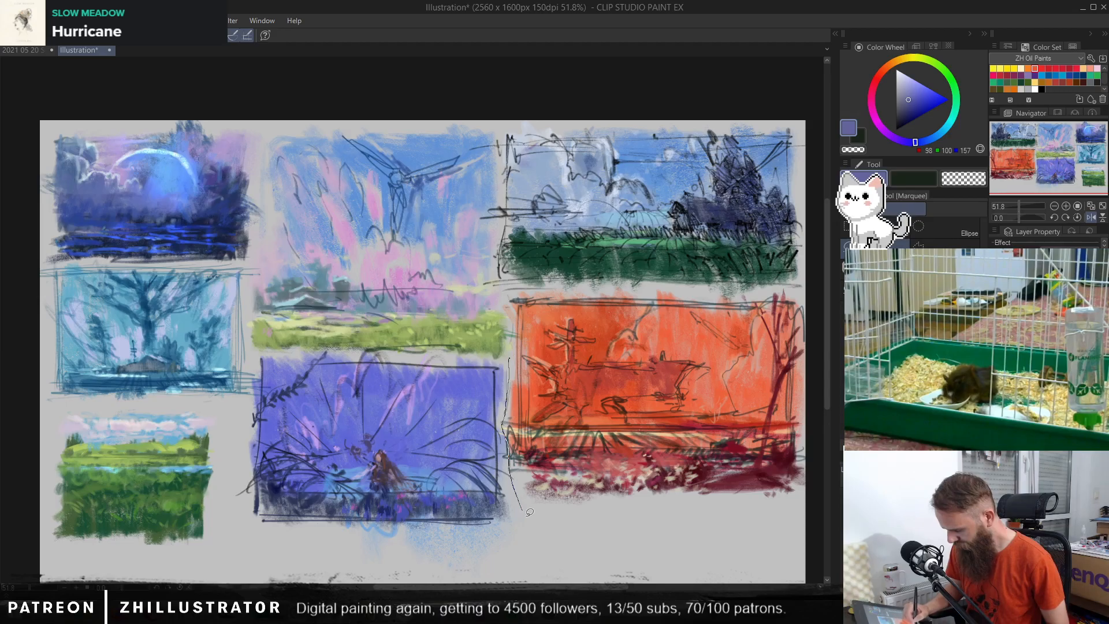
{"action": "mouse_move", "coordinate": [529, 512]}
{"action": "left_mouse_down"}
{"action": "mouse_move", "coordinate": [539, 550]}
{"action": "mouse_move", "coordinate": [521, 574]}
{"action": "mouse_move", "coordinate": [321, 568]}
{"action": "left_mouse_up"}
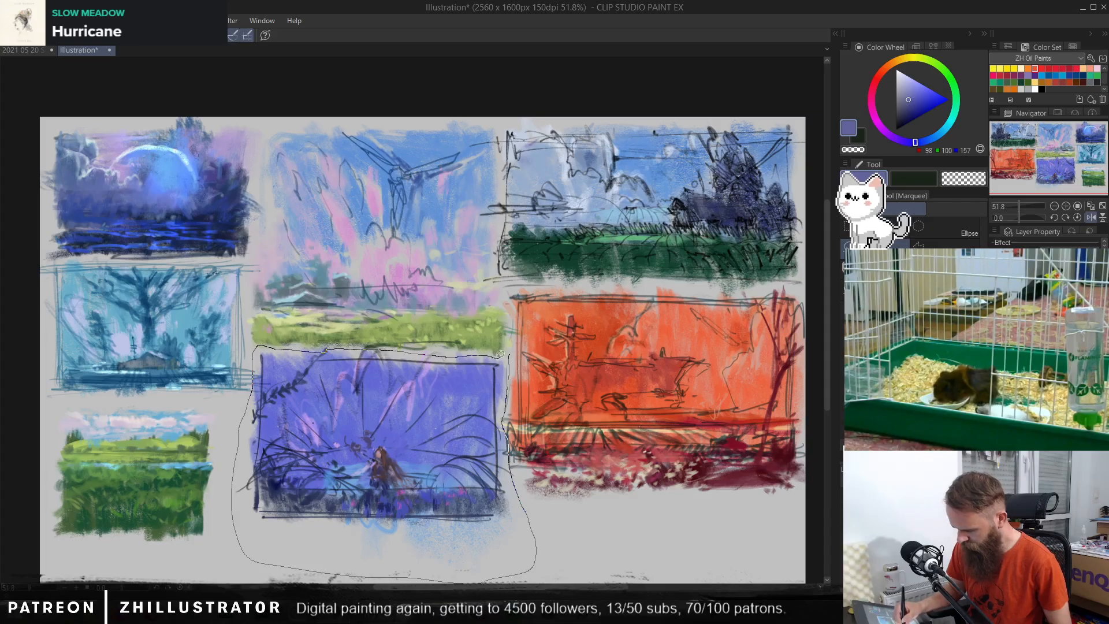
{"action": "left_click_drag", "start_coordinate": [509, 354], "coordinate": [509, 354]}
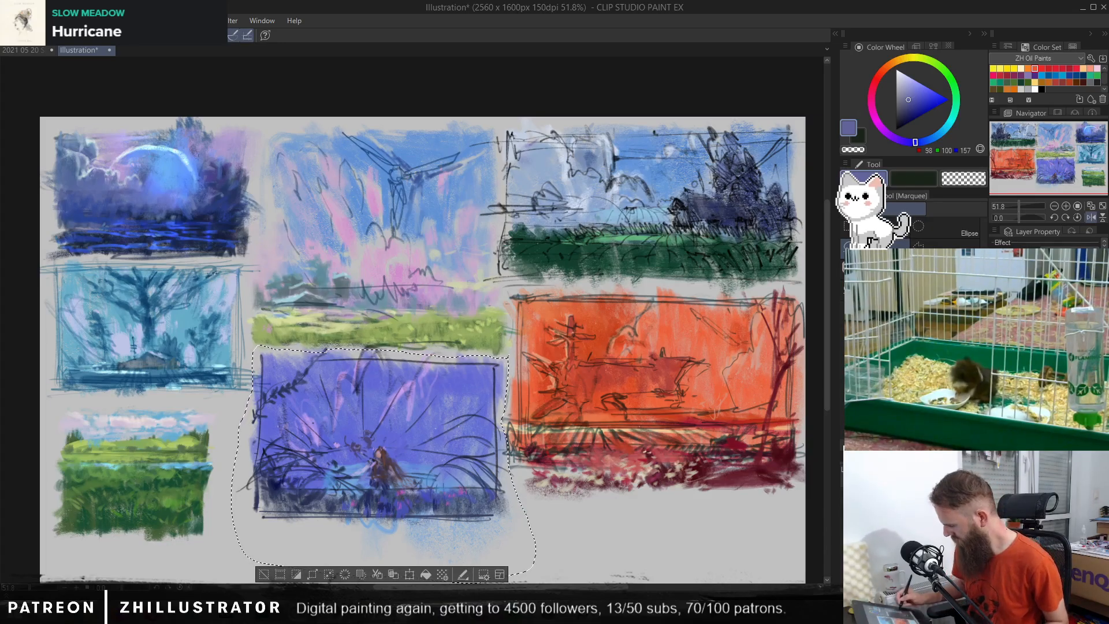
{"action": "key", "text": "k"}
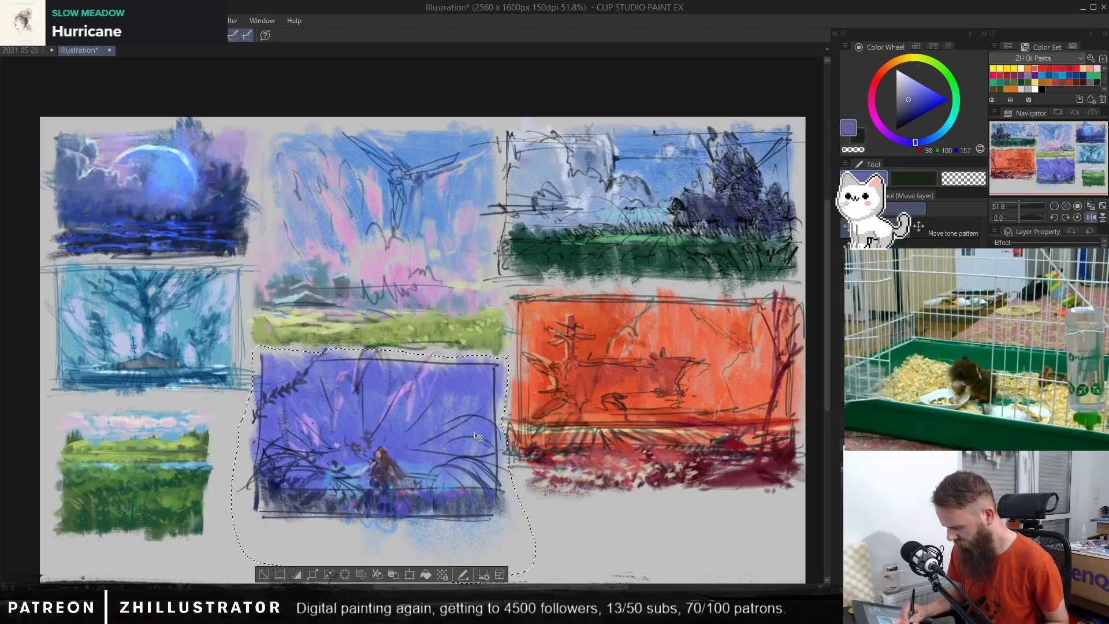
{"action": "left_click_drag", "start_coordinate": [473, 418], "coordinate": [475, 429]}
{"action": "key", "text": "ctrl+d"}
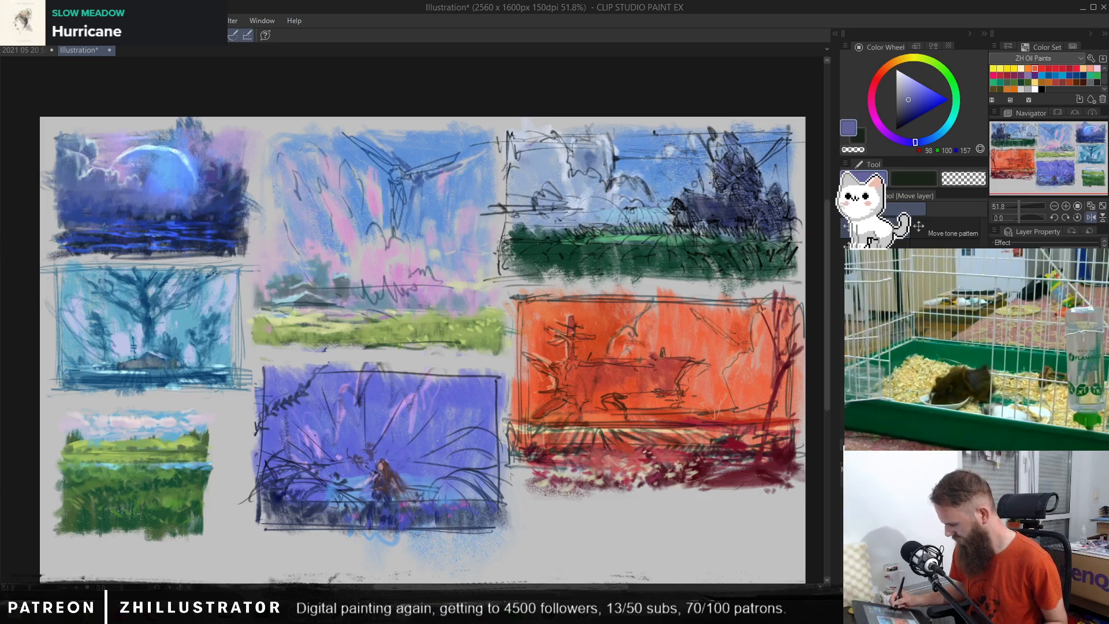
{"action": "key", "text": "Delete"}
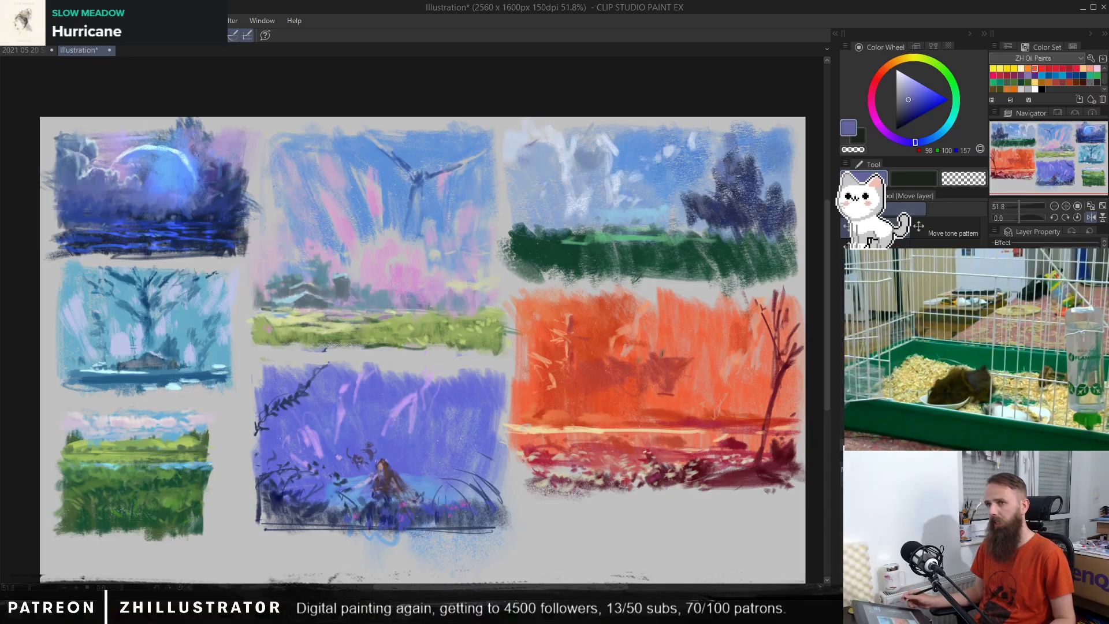
{"action": "key", "text": "p"}
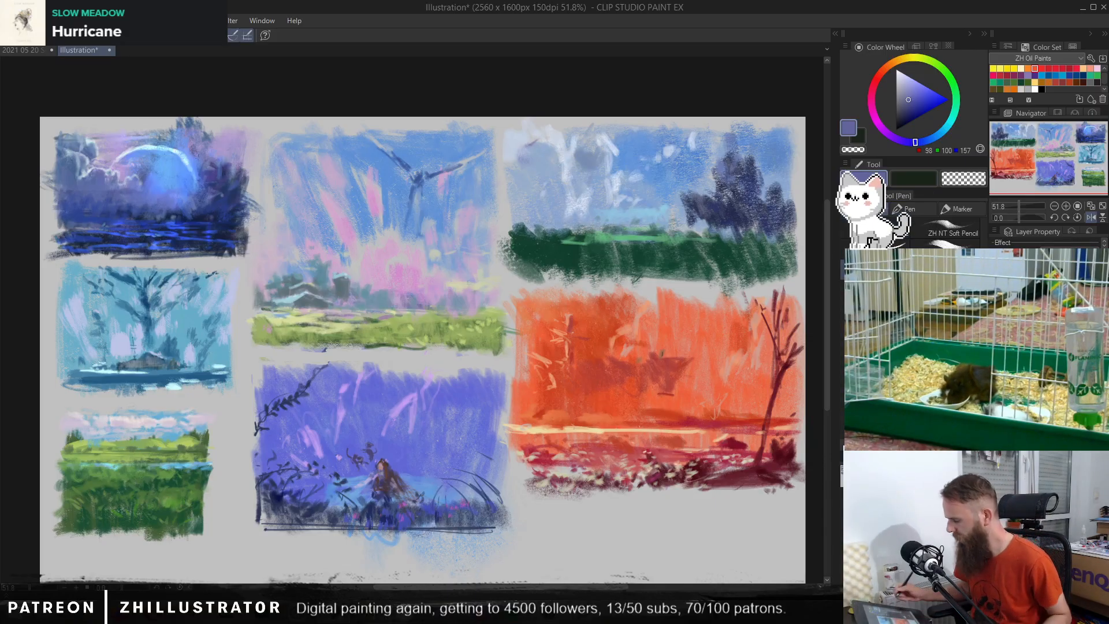
{"action": "key", "text": "ctrl+z"}
{"action": "key", "text": "ctrl+y"}
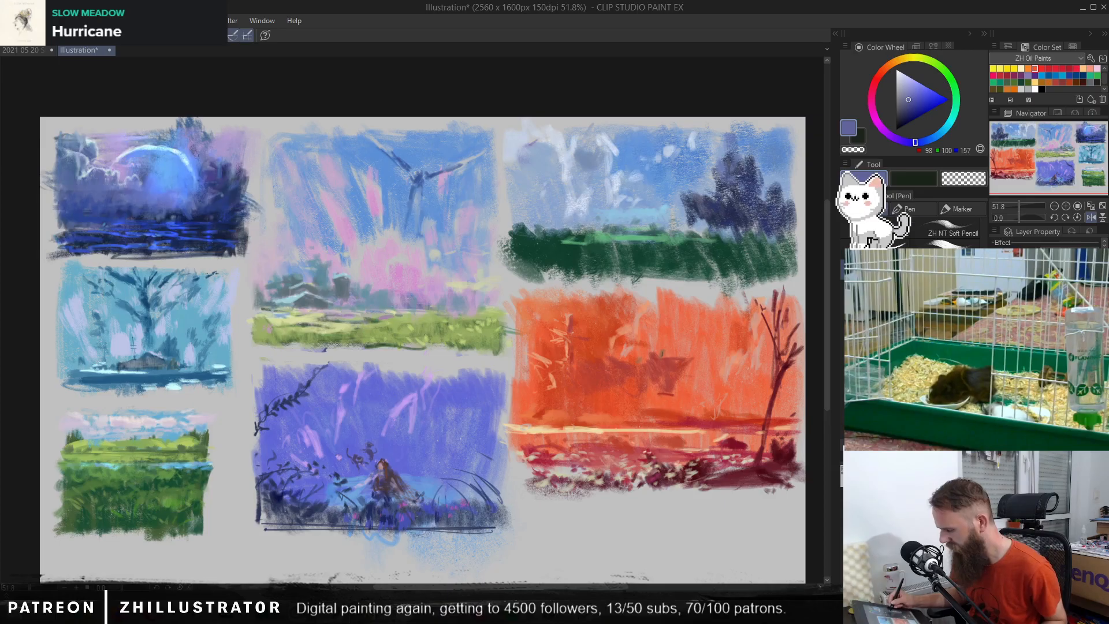
Step: Try painting a dark slate-blue band across the horizon on both sides of the tall tree in the blue-sky field thumbnail
{"action": "left_click_drag", "start_coordinate": [667, 319], "coordinate": [555, 374]}
{"action": "left_click_drag", "start_coordinate": [585, 359], "coordinate": [583, 440]}
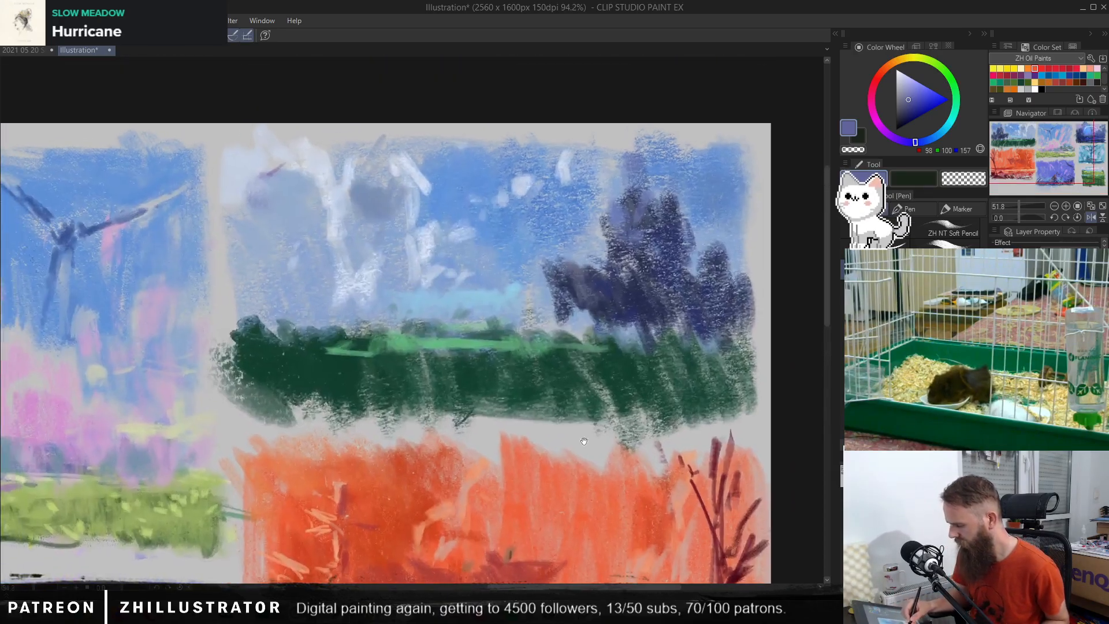
{"action": "left_click", "coordinate": [611, 275], "text": "alt"}
{"action": "key", "text": "b"}
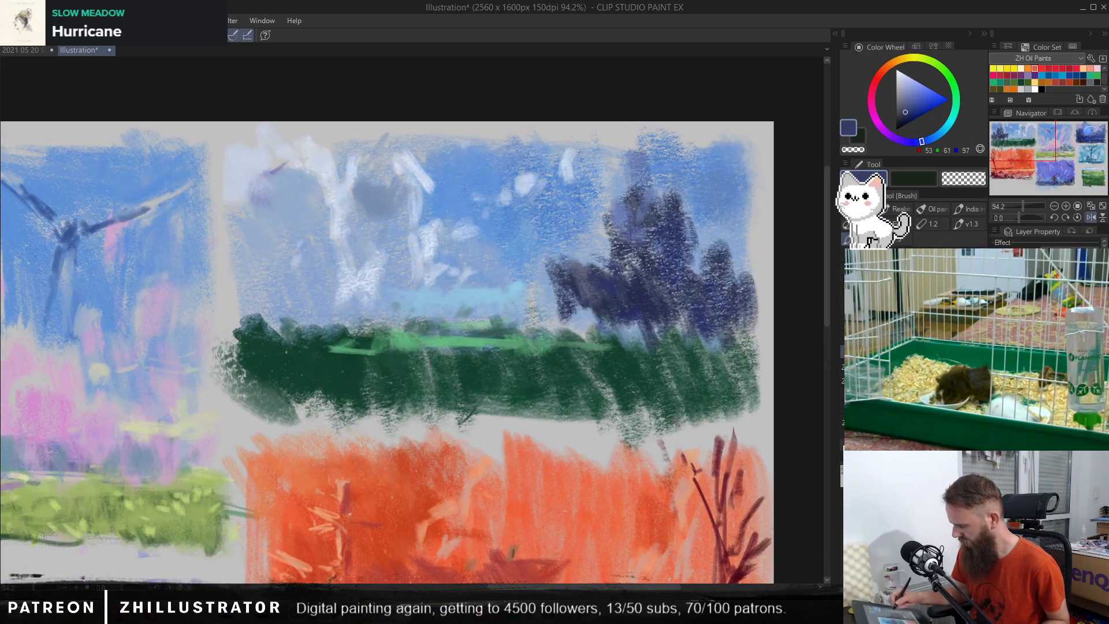
{"action": "left_click", "coordinate": [546, 260], "text": "alt"}
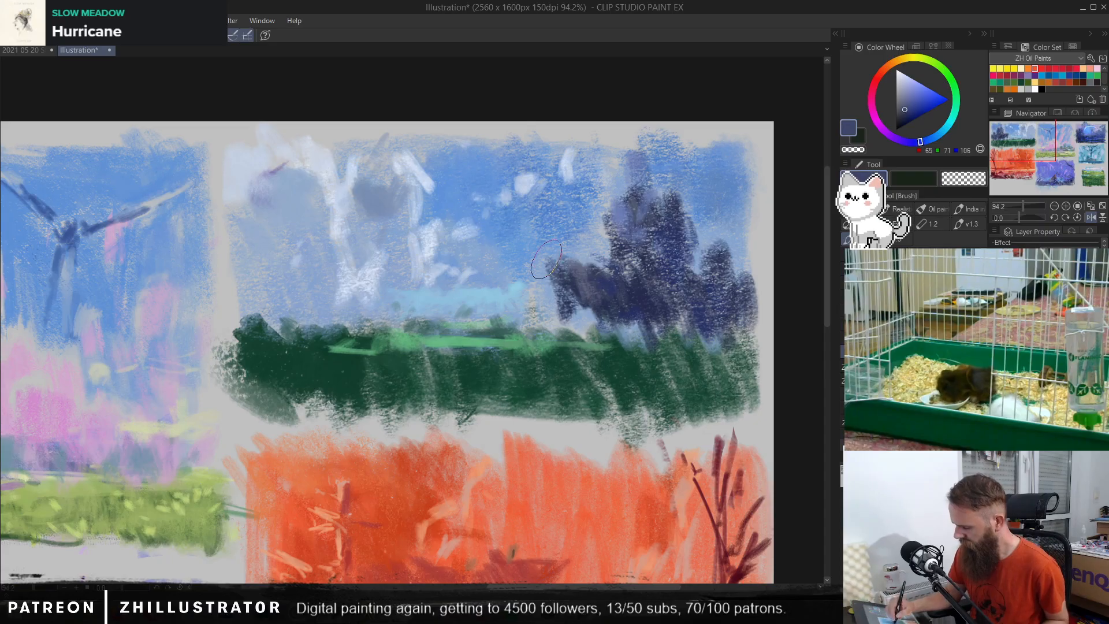
{"action": "mouse_move", "coordinate": [530, 250]}
{"action": "left_mouse_down"}
{"action": "mouse_move", "coordinate": [578, 247]}
{"action": "mouse_move", "coordinate": [537, 252]}
{"action": "mouse_move", "coordinate": [554, 283]}
{"action": "mouse_move", "coordinate": [575, 246]}
{"action": "mouse_move", "coordinate": [582, 263]}
{"action": "mouse_move", "coordinate": [531, 281]}
{"action": "mouse_move", "coordinate": [583, 250]}
{"action": "mouse_move", "coordinate": [595, 284]}
{"action": "left_mouse_up"}
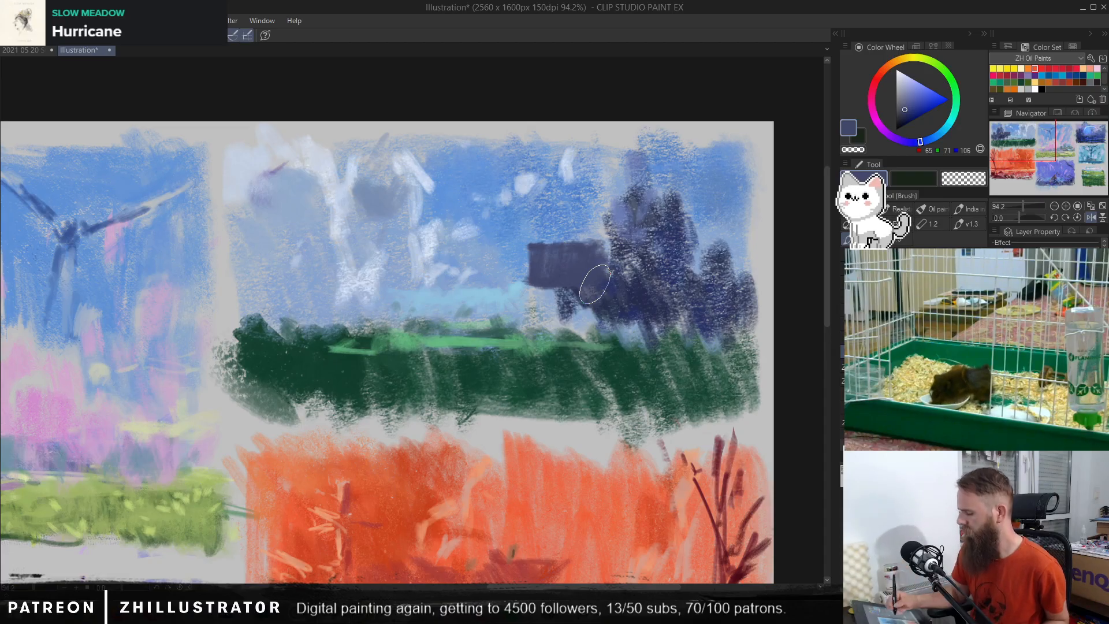
{"action": "left_click", "coordinate": [598, 259], "text": "alt"}
{"action": "left_click_drag", "start_coordinate": [605, 243], "coordinate": [632, 251]}
{"action": "mouse_move", "coordinate": [709, 247]}
{"action": "left_mouse_down"}
{"action": "mouse_move", "coordinate": [695, 265]}
{"action": "mouse_move", "coordinate": [760, 257]}
{"action": "left_mouse_up"}
Step: Try touching up the edges of the slate-blue band with colours sampled from the sky and trees
{"action": "left_click", "coordinate": [518, 267], "text": "alt"}
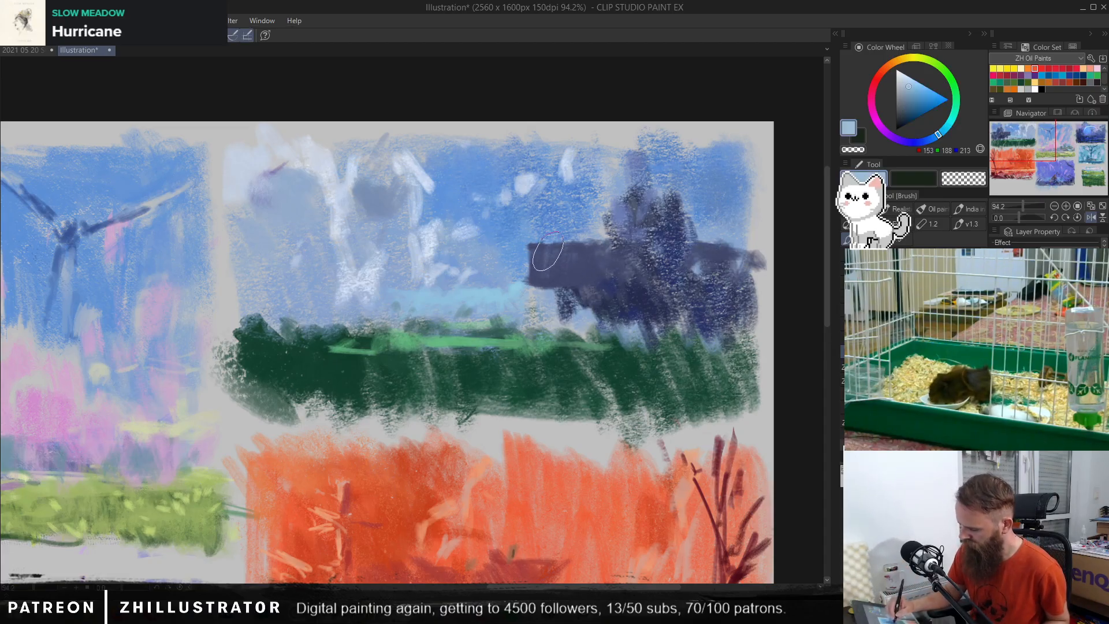
{"action": "left_click", "coordinate": [661, 241], "text": "alt"}
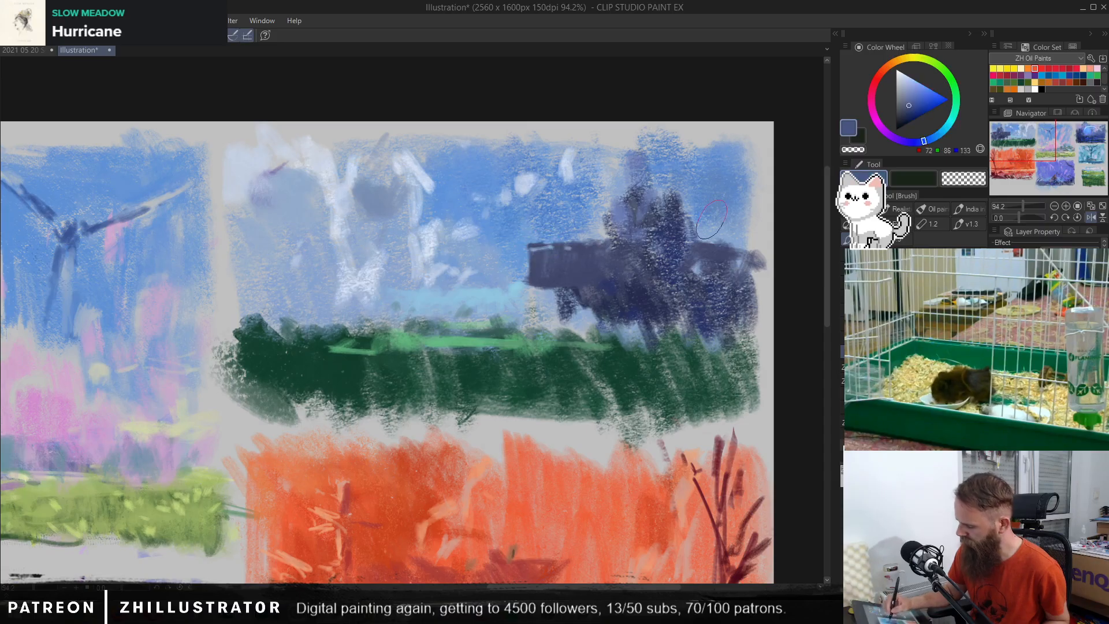
{"action": "left_click", "coordinate": [711, 223], "text": "alt"}
{"action": "left_click", "coordinate": [722, 248], "text": "alt"}
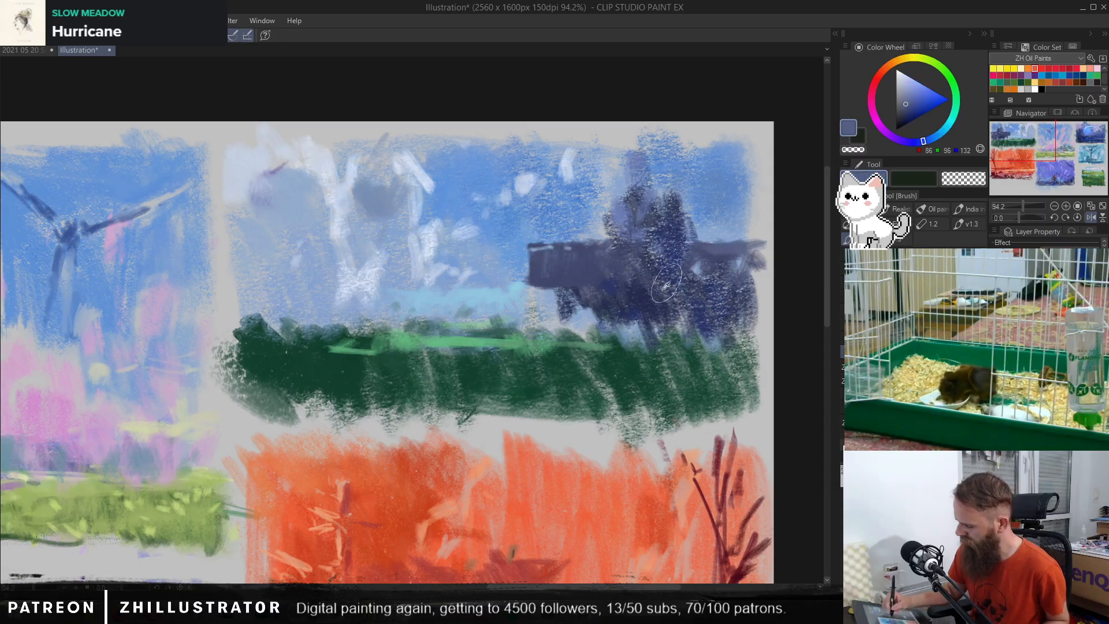
{"action": "left_click", "coordinate": [571, 223], "text": "alt"}
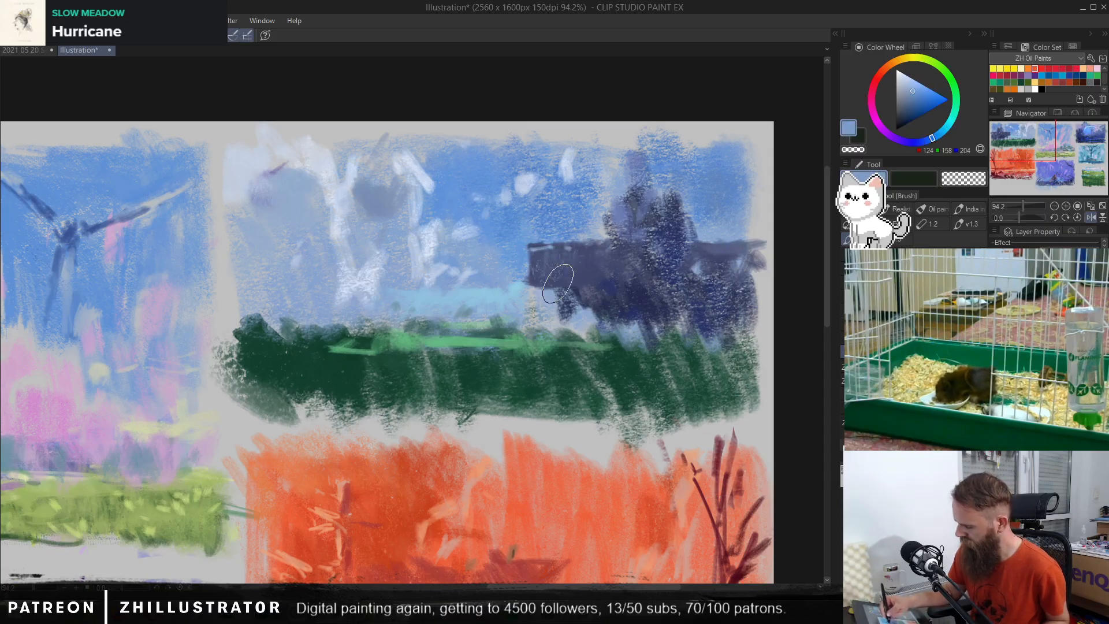
{"action": "left_click", "coordinate": [679, 261], "text": "alt"}
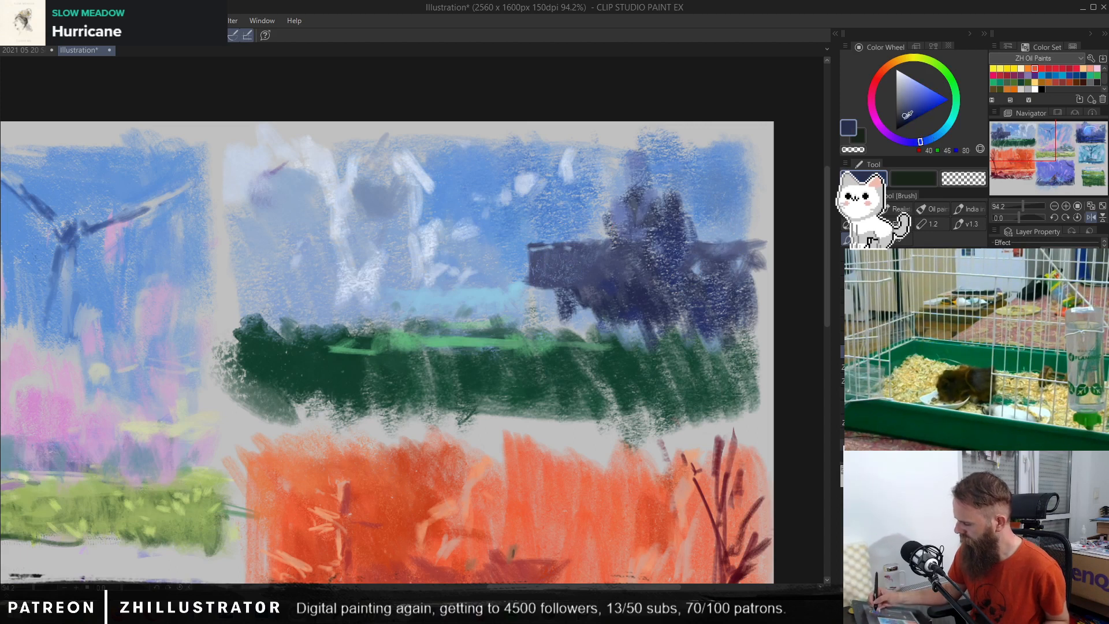
Step: Try repainting the tall tree in a darker navy and adding a thin slate-blue strip in the distance beside the band
{"action": "left_click", "coordinate": [901, 120]}
{"action": "mouse_move", "coordinate": [625, 245]}
{"action": "left_mouse_down"}
{"action": "mouse_move", "coordinate": [616, 257]}
{"action": "mouse_move", "coordinate": [624, 293]}
{"action": "mouse_move", "coordinate": [638, 227]}
{"action": "mouse_move", "coordinate": [664, 194]}
{"action": "mouse_move", "coordinate": [670, 138]}
{"action": "left_mouse_up"}
{"action": "mouse_move", "coordinate": [604, 291]}
{"action": "left_mouse_down"}
{"action": "mouse_move", "coordinate": [600, 315]}
{"action": "mouse_move", "coordinate": [626, 353]}
{"action": "mouse_move", "coordinate": [664, 274]}
{"action": "left_mouse_up"}
{"action": "left_click_drag", "start_coordinate": [656, 143], "coordinate": [648, 131]}
{"action": "left_click", "coordinate": [562, 275], "text": "alt"}
{"action": "mouse_move", "coordinate": [501, 264]}
{"action": "left_mouse_down"}
{"action": "mouse_move", "coordinate": [397, 271]}
{"action": "mouse_move", "coordinate": [470, 266]}
{"action": "left_mouse_up"}
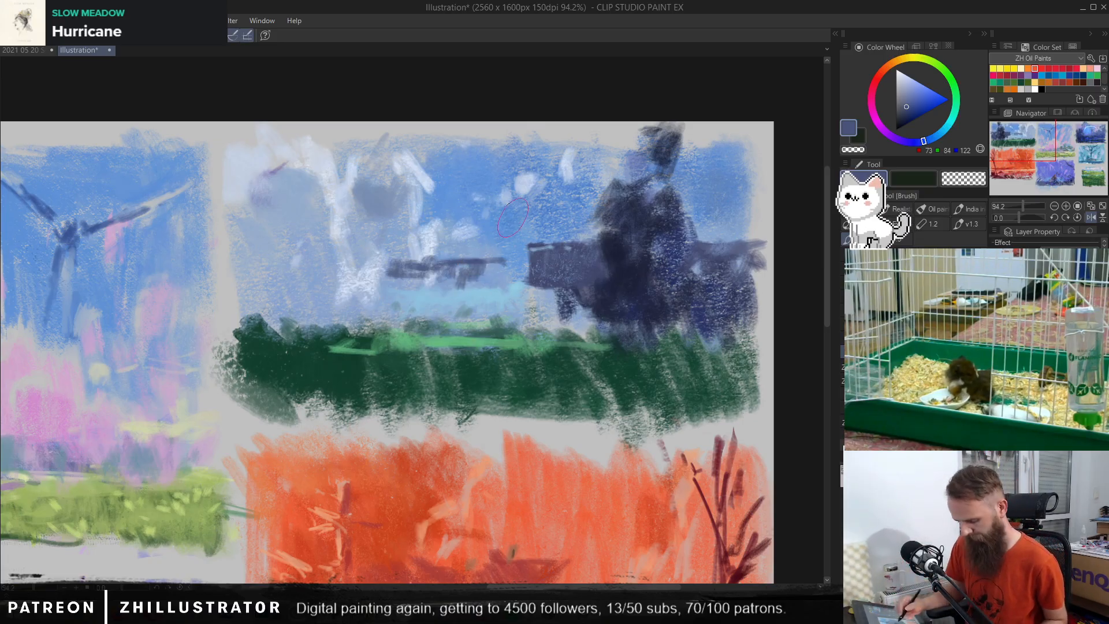
Step: Try airbrushing a soft violet tint over the band beside the tree and over the thin distant strip, redoing the first pass
{"action": "key", "text": "b"}
{"action": "left_click_drag", "start_coordinate": [530, 267], "coordinate": [593, 242]}
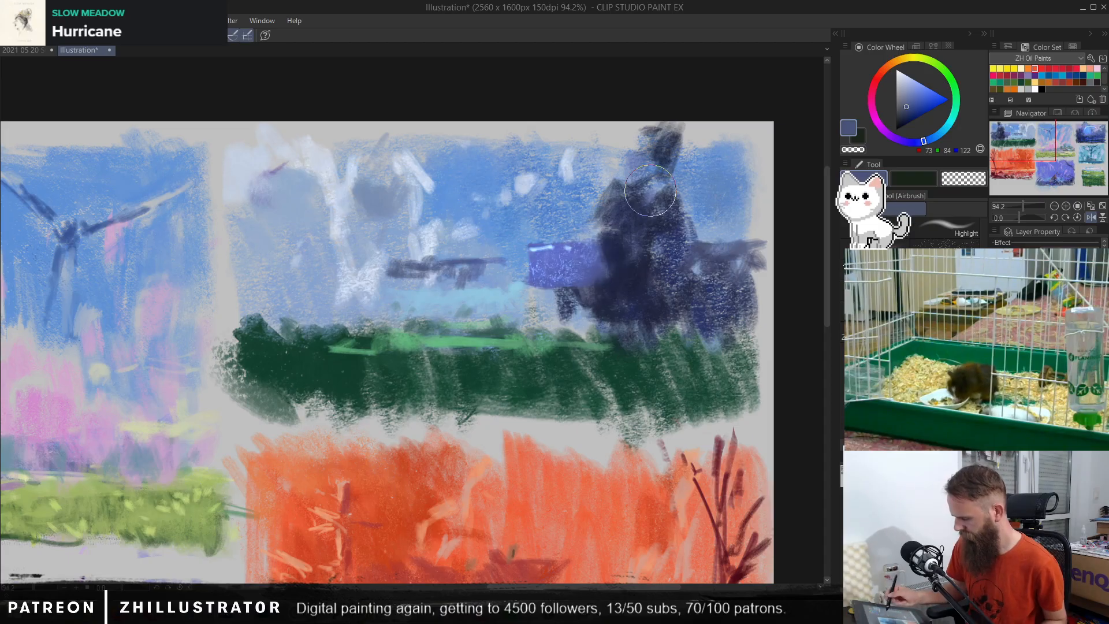
{"action": "key", "text": "ctrl+z"}
{"action": "left_click_drag", "start_coordinate": [741, 236], "coordinate": [705, 248]}
{"action": "left_click_drag", "start_coordinate": [584, 260], "coordinate": [542, 258]}
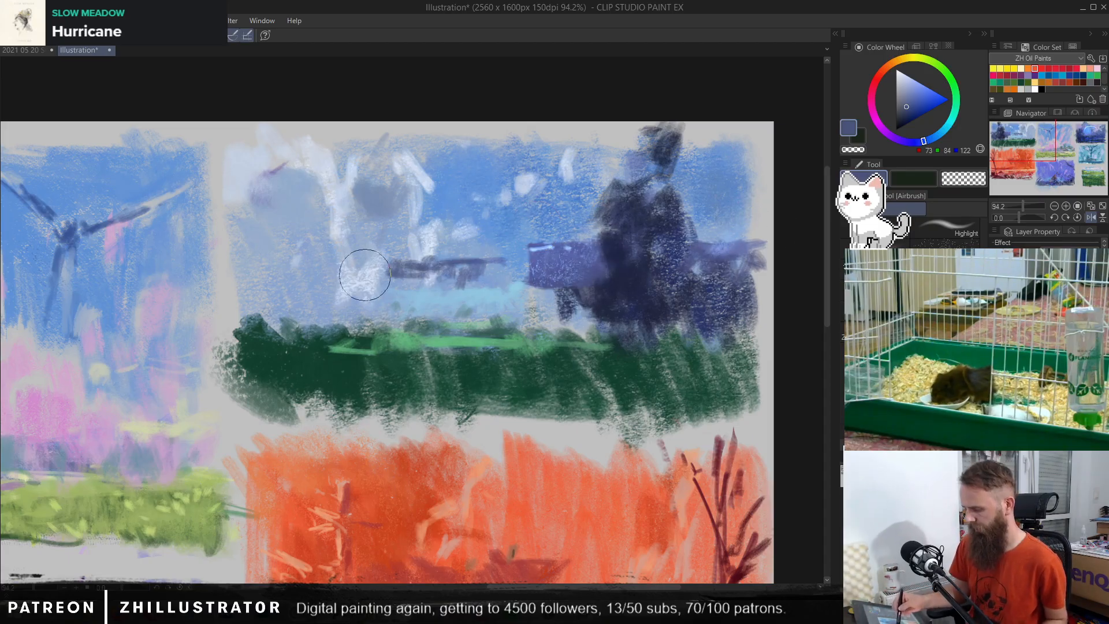
{"action": "mouse_move", "coordinate": [371, 260]}
{"action": "left_mouse_down"}
{"action": "mouse_move", "coordinate": [482, 266]}
{"action": "mouse_move", "coordinate": [503, 245]}
{"action": "left_mouse_up"}
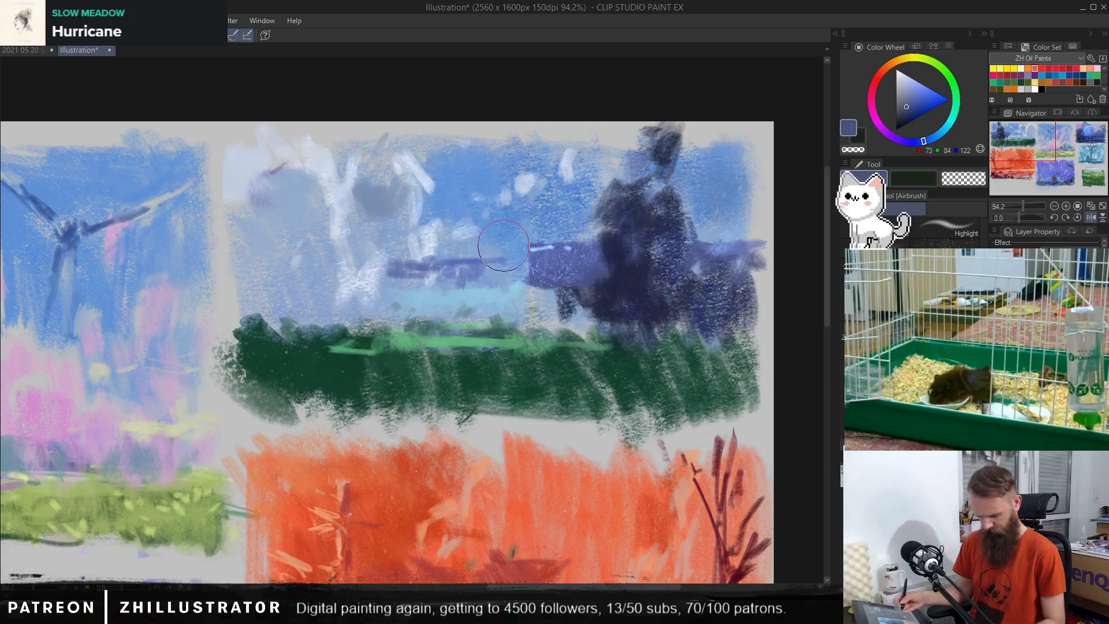
Step: Try penning pale blue gaps beneath the band and within the smaller tree, plus light accents along the band and distant strip
{"action": "key", "text": "p"}
{"action": "left_click", "coordinate": [527, 225], "text": "alt"}
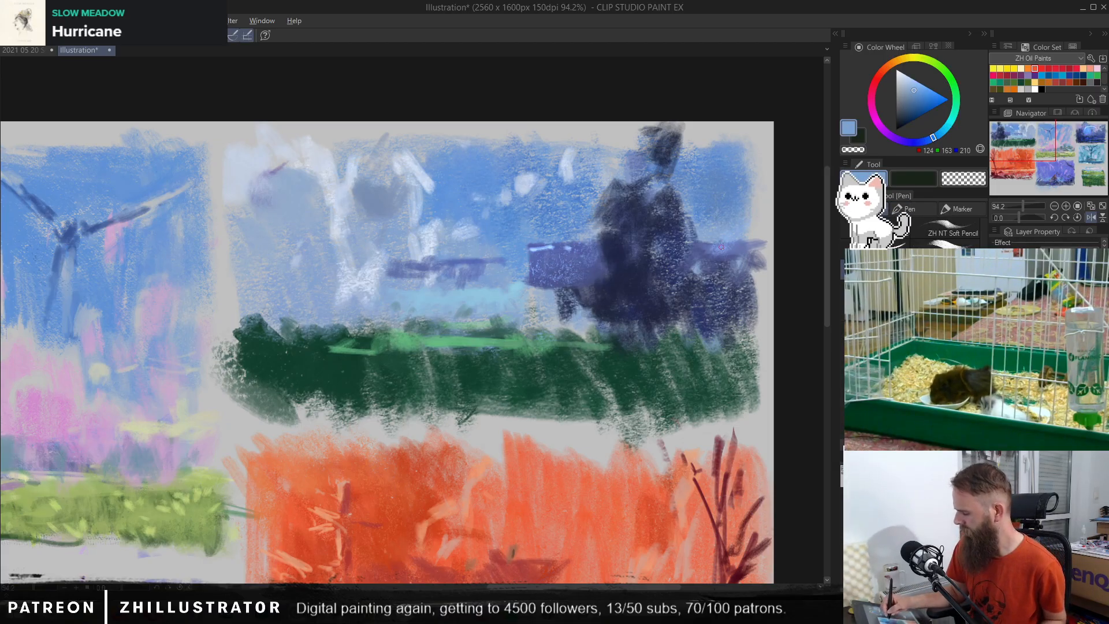
{"action": "left_click", "coordinate": [546, 299], "text": "alt"}
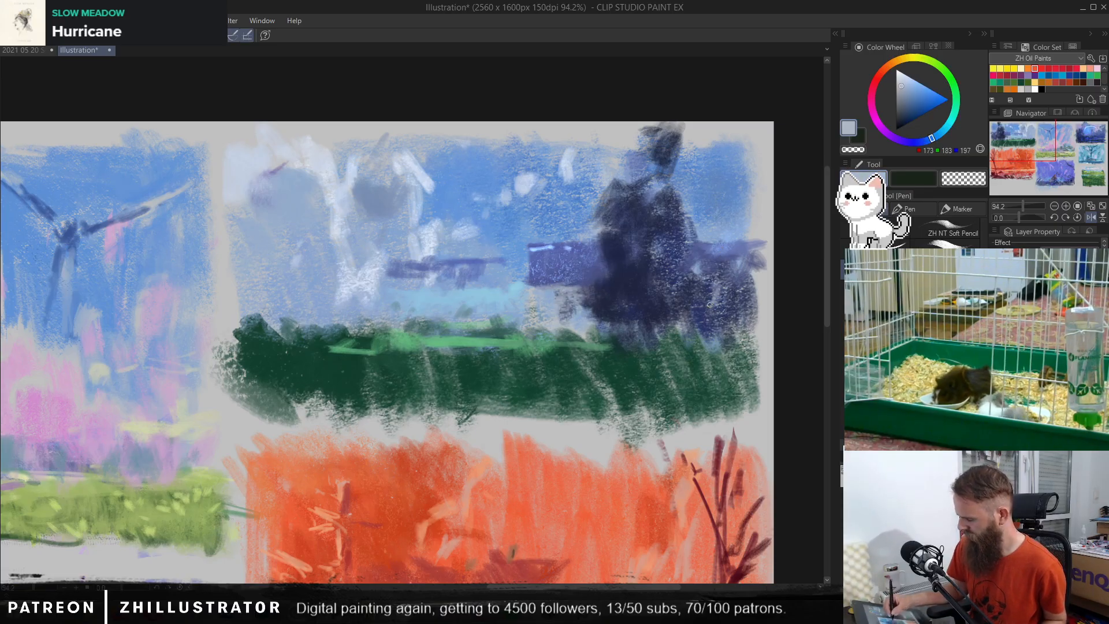
{"action": "left_click_drag", "start_coordinate": [709, 305], "coordinate": [723, 306]}
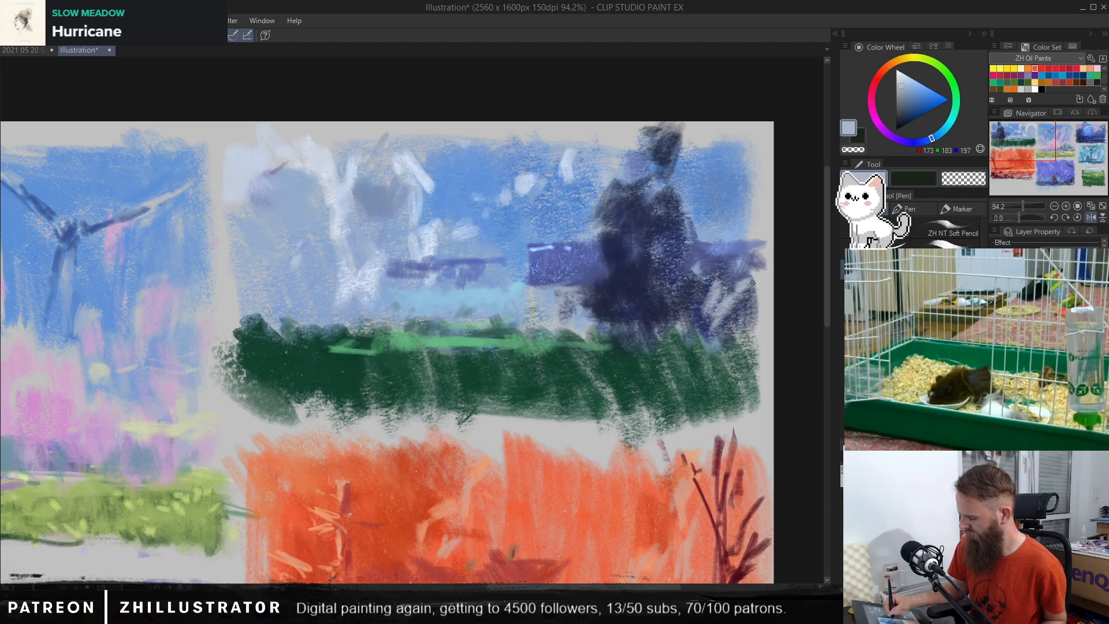
{"action": "left_click", "coordinate": [478, 272], "text": "alt"}
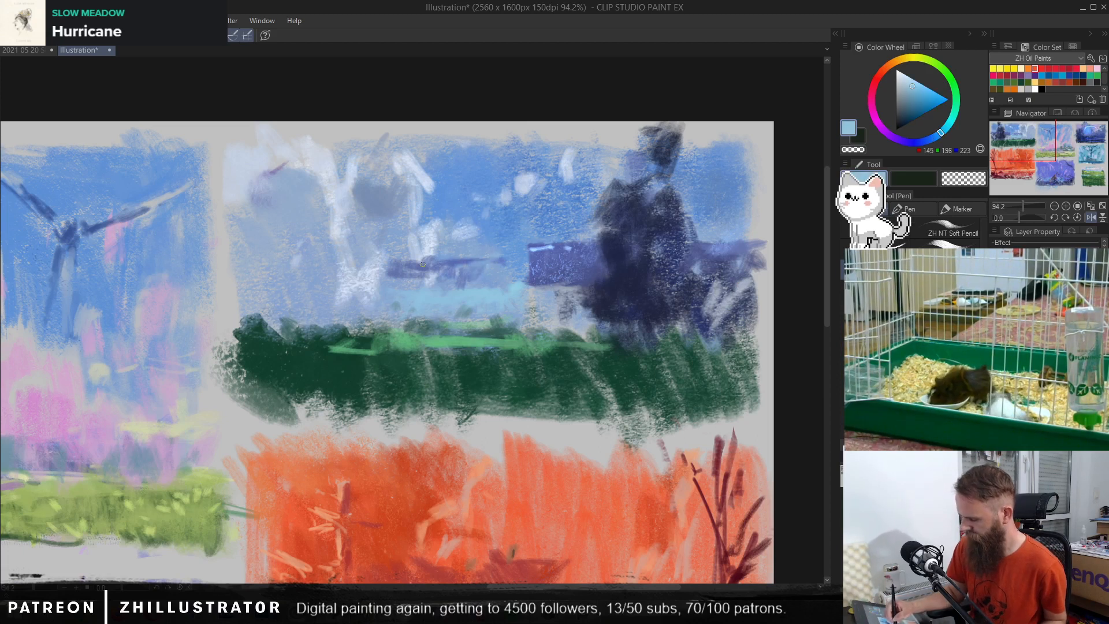
{"action": "left_click", "coordinate": [482, 252], "text": "alt"}
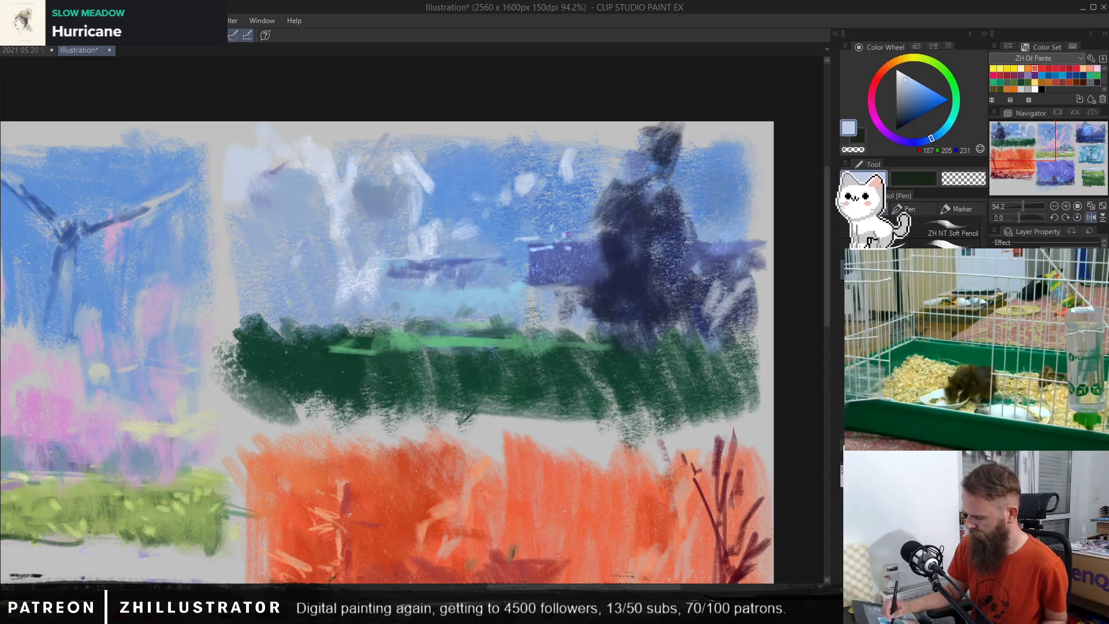
Step: Try smoothing the violet-blue band with sampled colours and brushing light blue over the sky between it and the distant strip
{"action": "left_click", "coordinate": [731, 247], "text": "alt"}
{"action": "left_click", "coordinate": [571, 262], "text": "alt"}
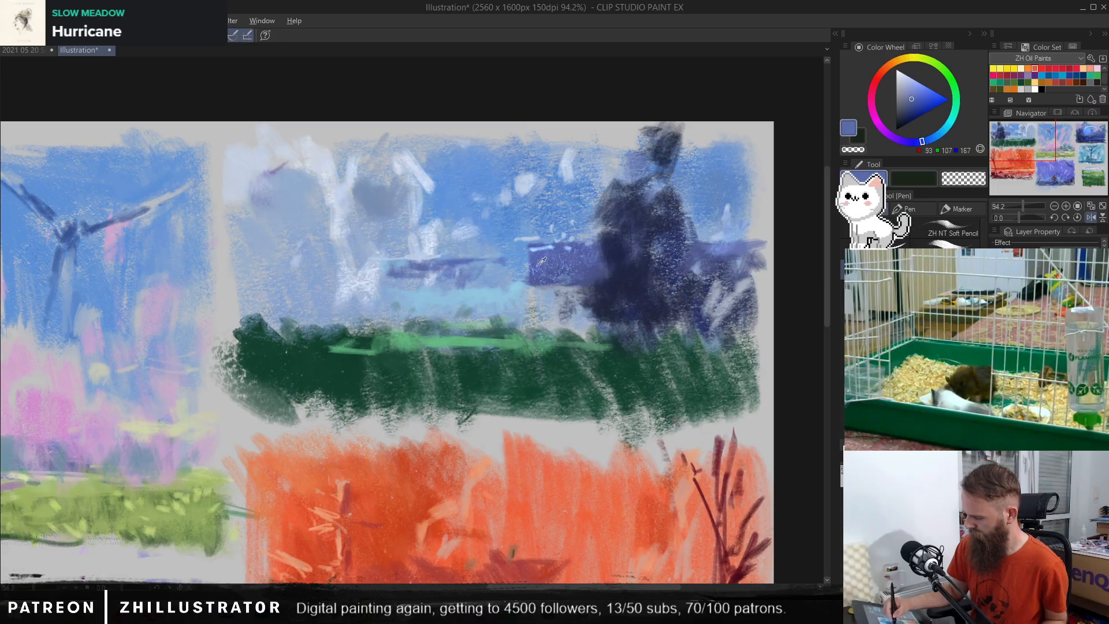
{"action": "key", "text": "b"}
{"action": "left_click", "coordinate": [522, 260], "text": "alt"}
{"action": "left_click_drag", "start_coordinate": [522, 268], "coordinate": [587, 277]}
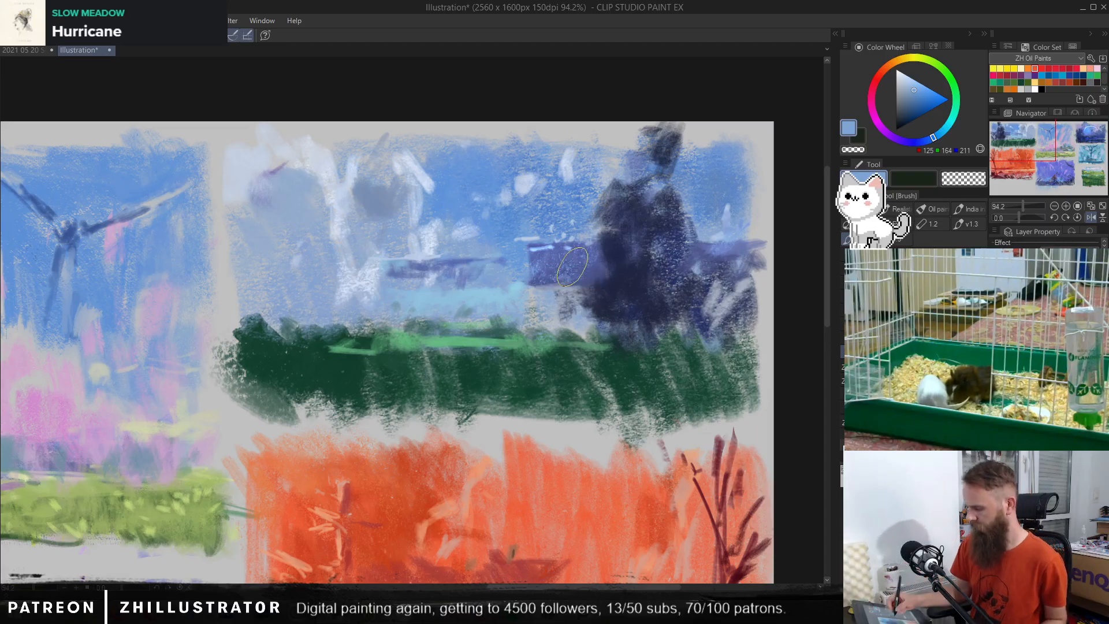
{"action": "left_click", "coordinate": [575, 267], "text": "alt"}
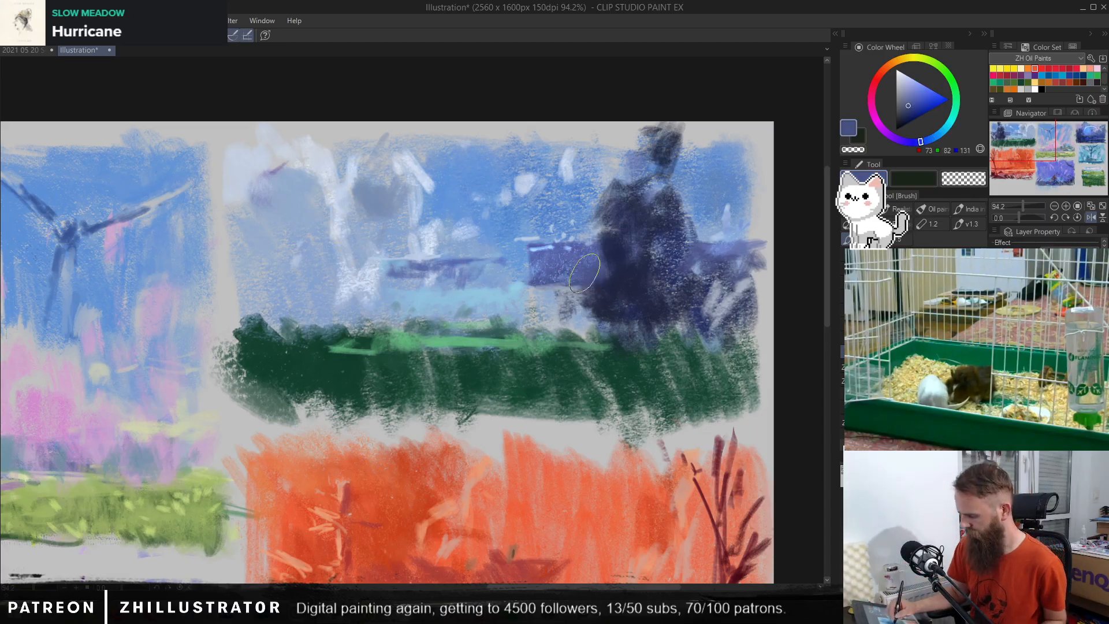
{"action": "left_click", "coordinate": [509, 279], "text": "alt"}
{"action": "left_click", "coordinate": [481, 293], "text": "alt"}
{"action": "mouse_move", "coordinate": [481, 294]}
{"action": "left_mouse_down"}
{"action": "mouse_move", "coordinate": [511, 296]}
{"action": "mouse_move", "coordinate": [520, 273]}
{"action": "mouse_move", "coordinate": [481, 246]}
{"action": "left_mouse_up"}
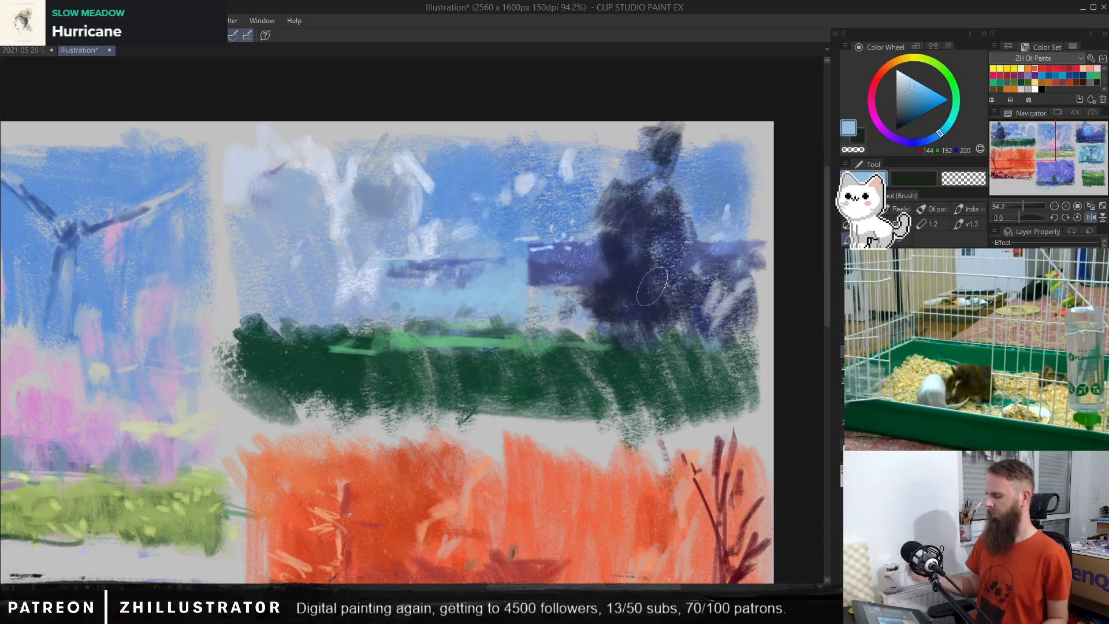
Step: Try extending the violet-blue band into a hill sloping down into the light sky, and undo it
{"action": "left_click", "coordinate": [541, 261], "text": "alt"}
{"action": "mouse_move", "coordinate": [532, 257]}
{"action": "left_mouse_down"}
{"action": "mouse_move", "coordinate": [501, 288]}
{"action": "mouse_move", "coordinate": [540, 278]}
{"action": "mouse_move", "coordinate": [501, 295]}
{"action": "mouse_move", "coordinate": [573, 283]}
{"action": "mouse_move", "coordinate": [483, 299]}
{"action": "mouse_move", "coordinate": [497, 300]}
{"action": "mouse_move", "coordinate": [499, 286]}
{"action": "mouse_move", "coordinate": [522, 293]}
{"action": "mouse_move", "coordinate": [485, 301]}
{"action": "mouse_move", "coordinate": [551, 289]}
{"action": "mouse_move", "coordinate": [571, 270]}
{"action": "mouse_move", "coordinate": [592, 293]}
{"action": "left_mouse_up"}
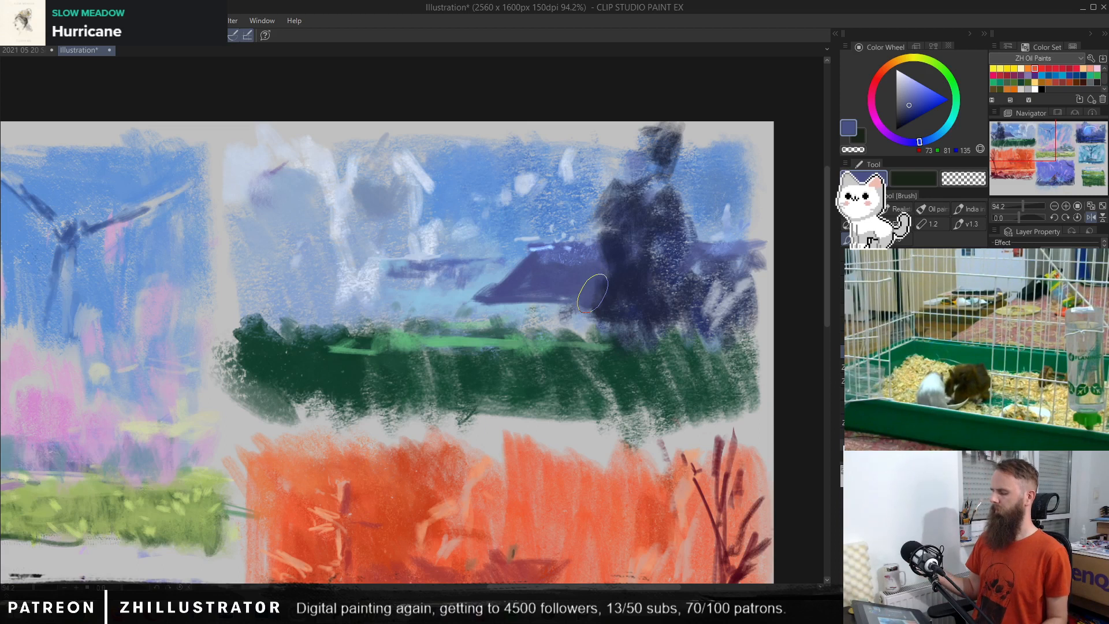
{"action": "key", "text": "ctrl+z"}
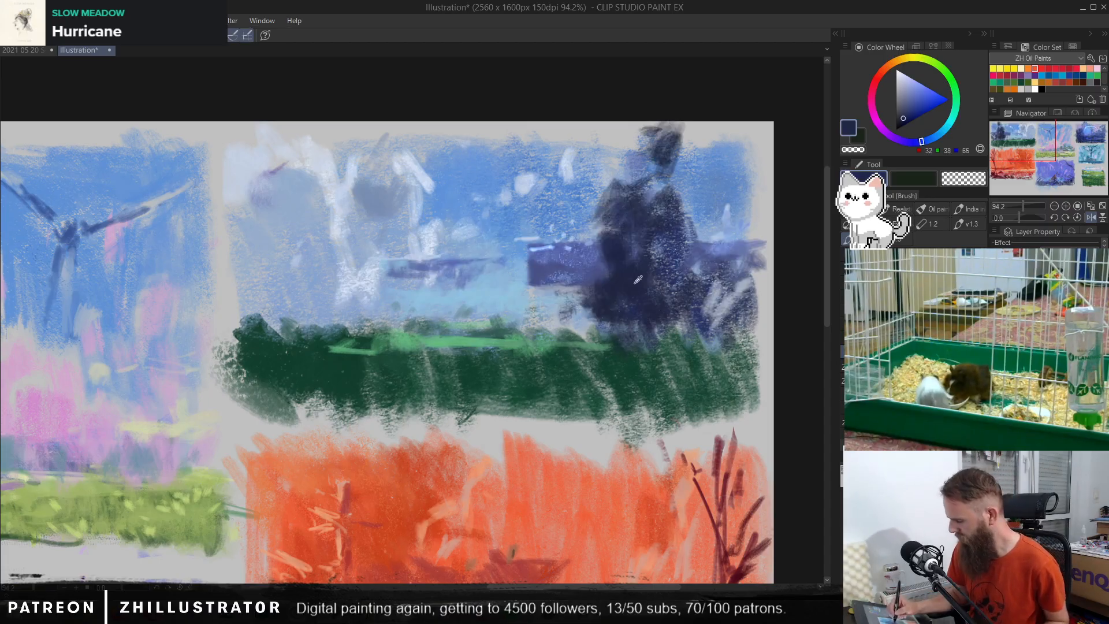
Step: Try enlarging the violet-blue band into a taller block reaching down to the field beside the tall tree, and undo the strokes
{"action": "left_click", "coordinate": [571, 182], "text": "alt"}
{"action": "left_click", "coordinate": [564, 269], "text": "alt"}
{"action": "mouse_move", "coordinate": [537, 254]}
{"action": "left_mouse_down"}
{"action": "mouse_move", "coordinate": [520, 315]}
{"action": "mouse_move", "coordinate": [574, 254]}
{"action": "mouse_move", "coordinate": [545, 300]}
{"action": "left_mouse_up"}
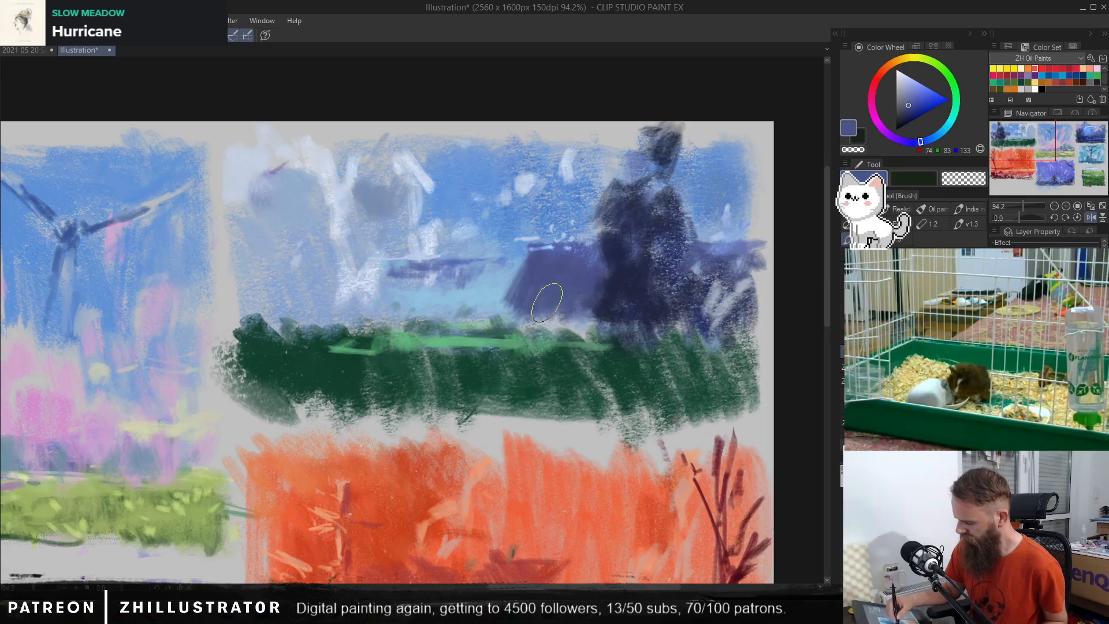
{"action": "mouse_move", "coordinate": [535, 261]}
{"action": "left_mouse_down"}
{"action": "mouse_move", "coordinate": [520, 236]}
{"action": "mouse_move", "coordinate": [534, 230]}
{"action": "mouse_move", "coordinate": [532, 262]}
{"action": "mouse_move", "coordinate": [574, 232]}
{"action": "mouse_move", "coordinate": [596, 255]}
{"action": "mouse_move", "coordinate": [603, 231]}
{"action": "left_mouse_up"}
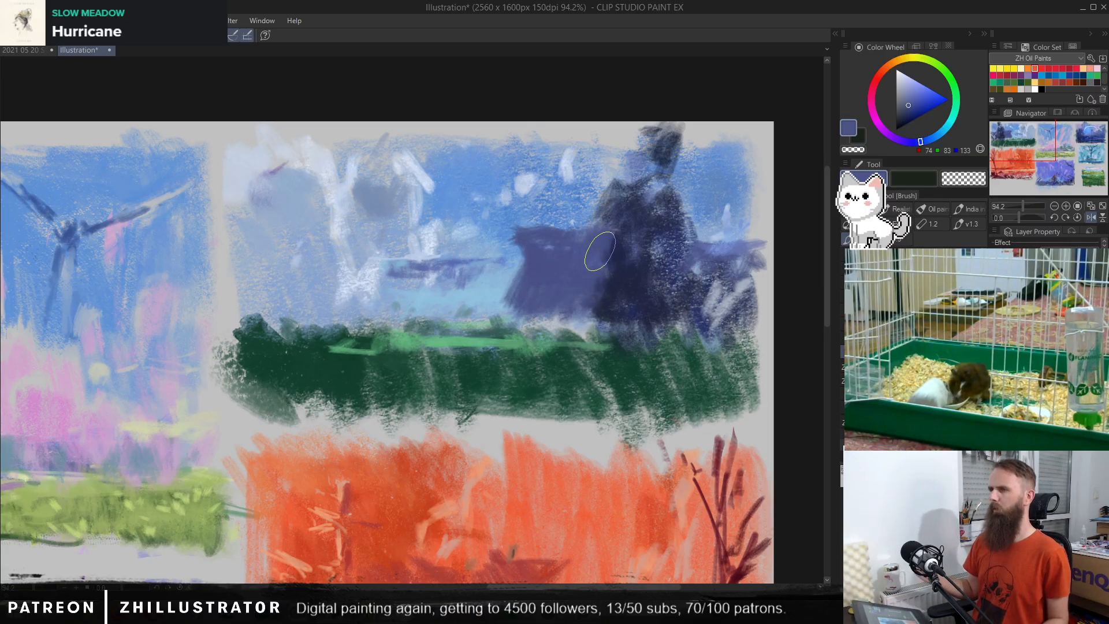
{"action": "key", "text": "ctrl+z"}
{"action": "key", "text": "ctrl+z"}
{"action": "key", "text": "ctrl+z"}
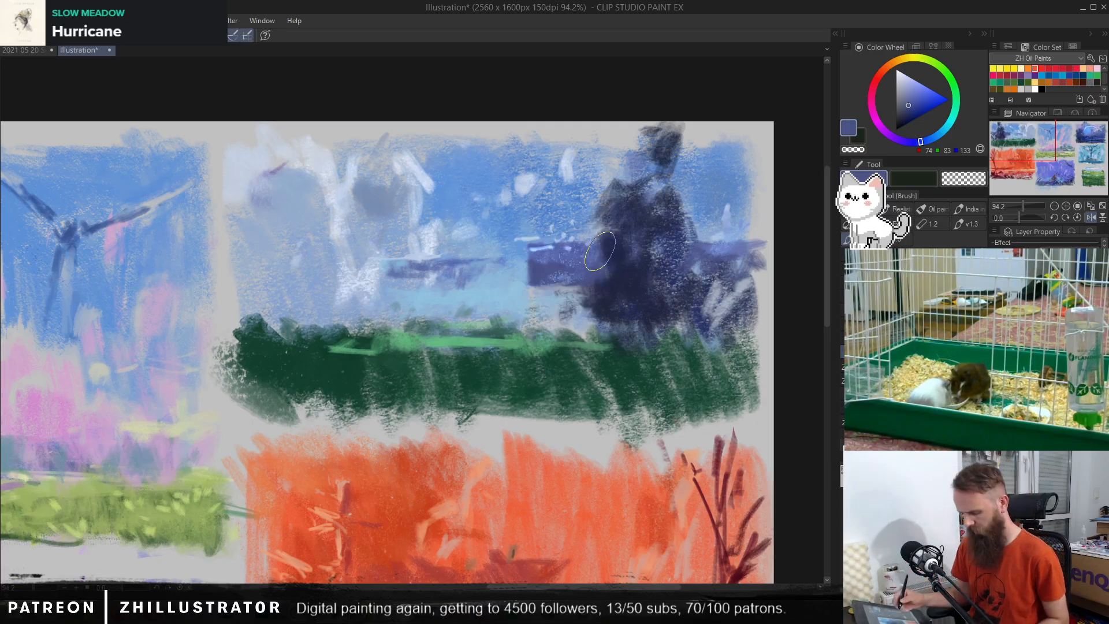
Step: Lasso the repainted tree and horizon area, remove the new strokes to restore the original trees, and clear the selection
{"action": "key", "text": "m"}
{"action": "mouse_move", "coordinate": [781, 201]}
{"action": "left_mouse_down"}
{"action": "mouse_move", "coordinate": [577, 123]}
{"action": "mouse_move", "coordinate": [404, 364]}
{"action": "mouse_move", "coordinate": [741, 379]}
{"action": "left_mouse_up"}
{"action": "key", "text": "b"}
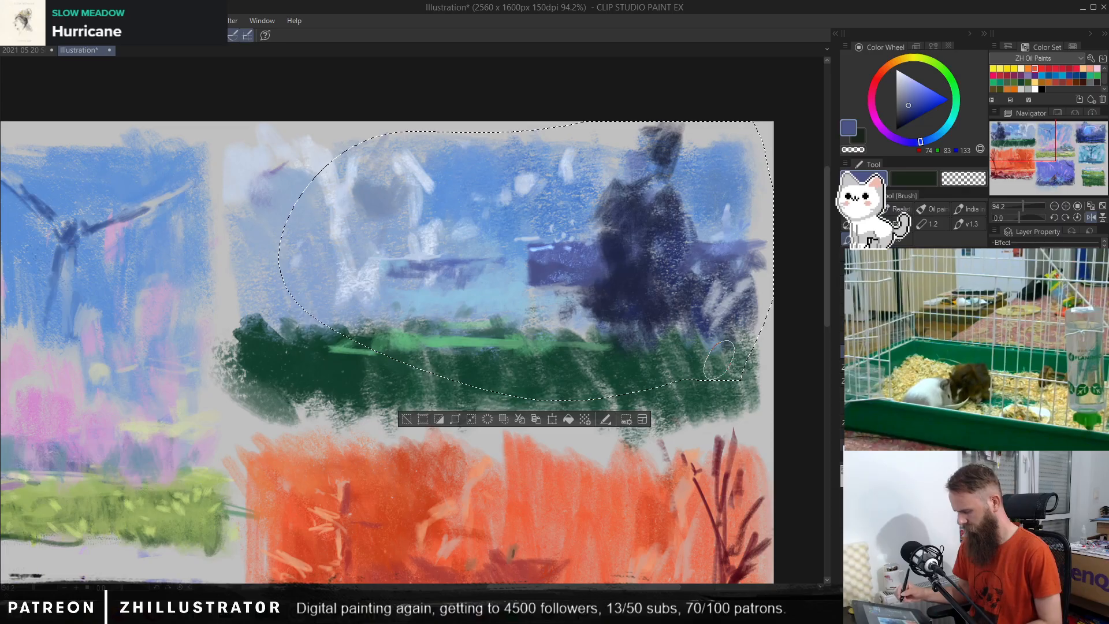
{"action": "key", "text": "ctrl+z"}
{"action": "key", "text": "ctrl+d"}
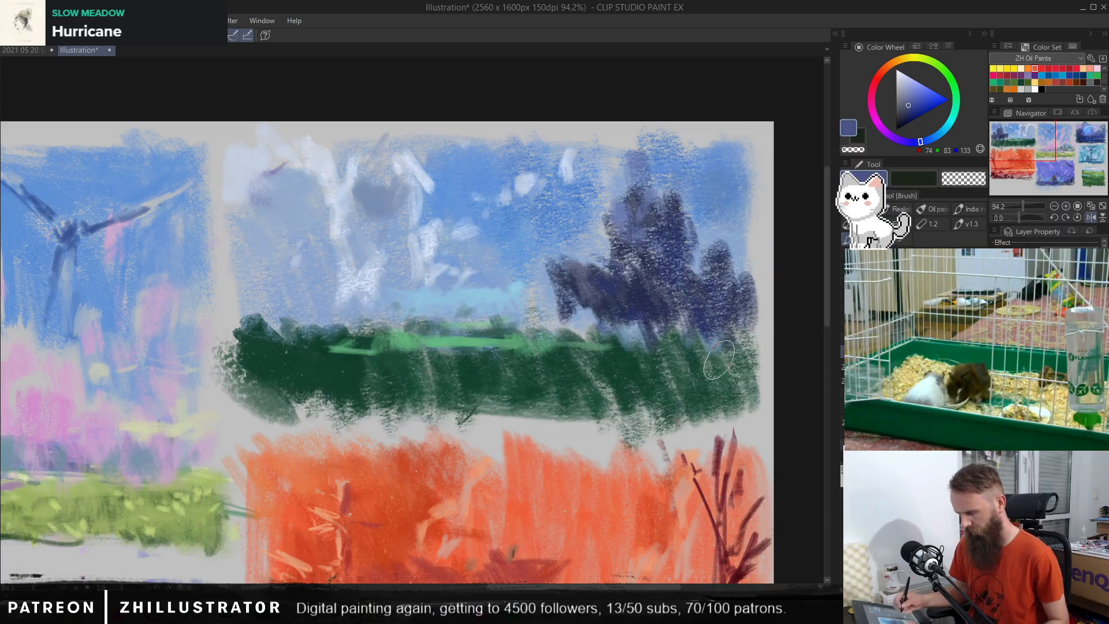
Step: Brush a bright light-green strip (RGB 180, 237, 164) along the horizon at the foot of the dark trees
{"action": "key", "text": "b"}
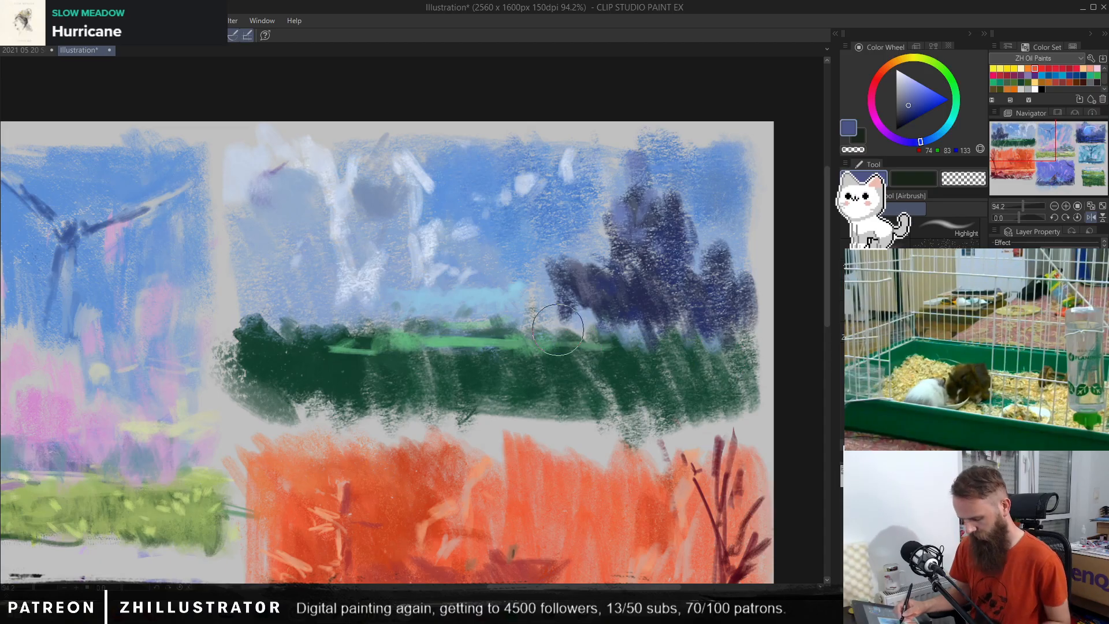
{"action": "key", "text": "b"}
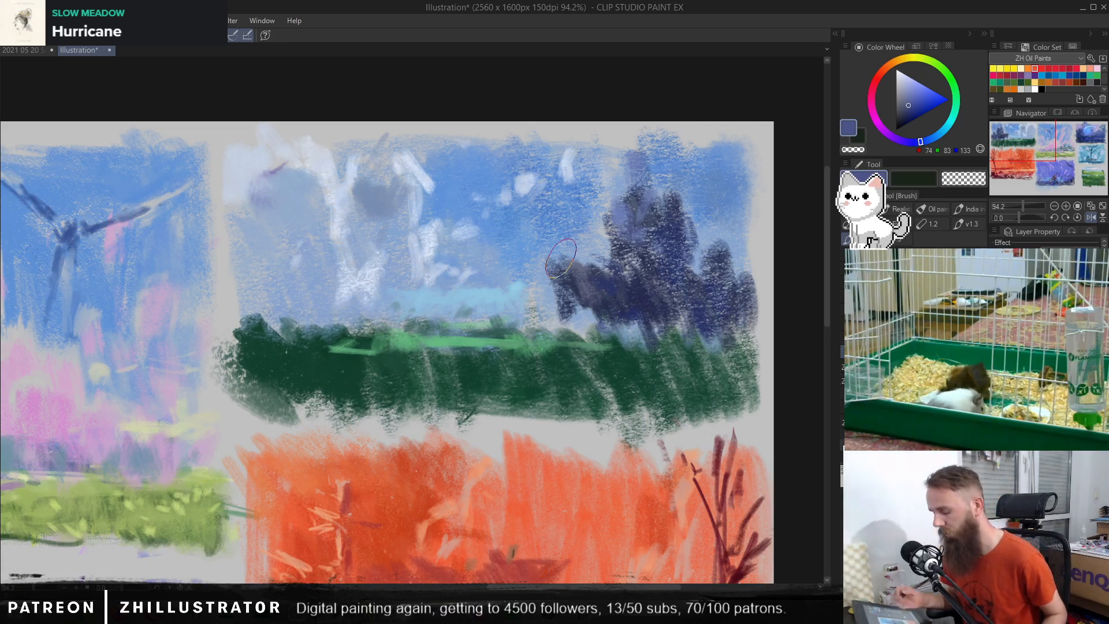
{"action": "left_click", "coordinate": [466, 340], "text": "alt"}
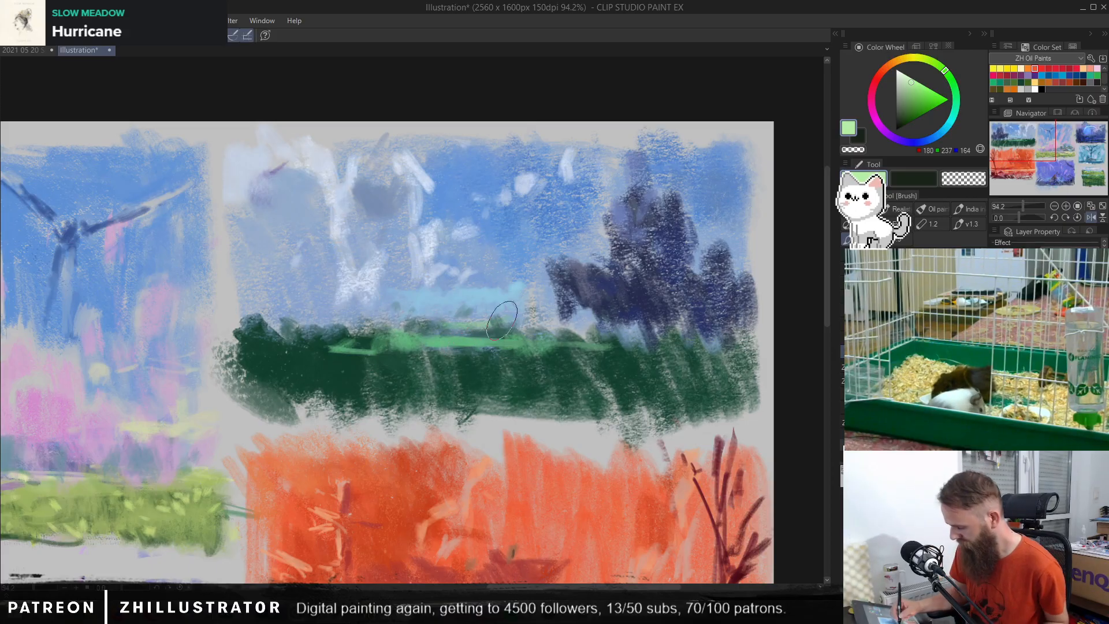
{"action": "mouse_move", "coordinate": [461, 321]}
{"action": "left_mouse_down"}
{"action": "mouse_move", "coordinate": [743, 323]}
{"action": "mouse_move", "coordinate": [684, 332]}
{"action": "mouse_move", "coordinate": [743, 332]}
{"action": "left_mouse_up"}
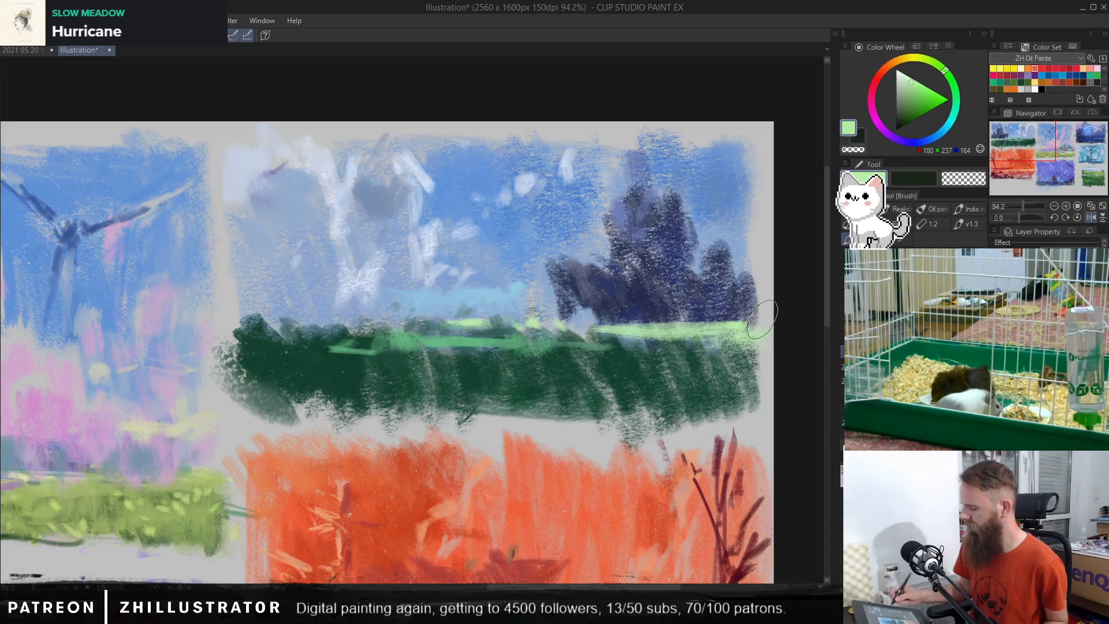
Step: Brush thin green strokes (RGB 164, 214, 160 and 102, 183, 131) along the upper edge of the dark-green field
{"action": "left_click", "coordinate": [632, 325], "text": "alt"}
{"action": "left_click_drag", "start_coordinate": [602, 350], "coordinate": [741, 355]}
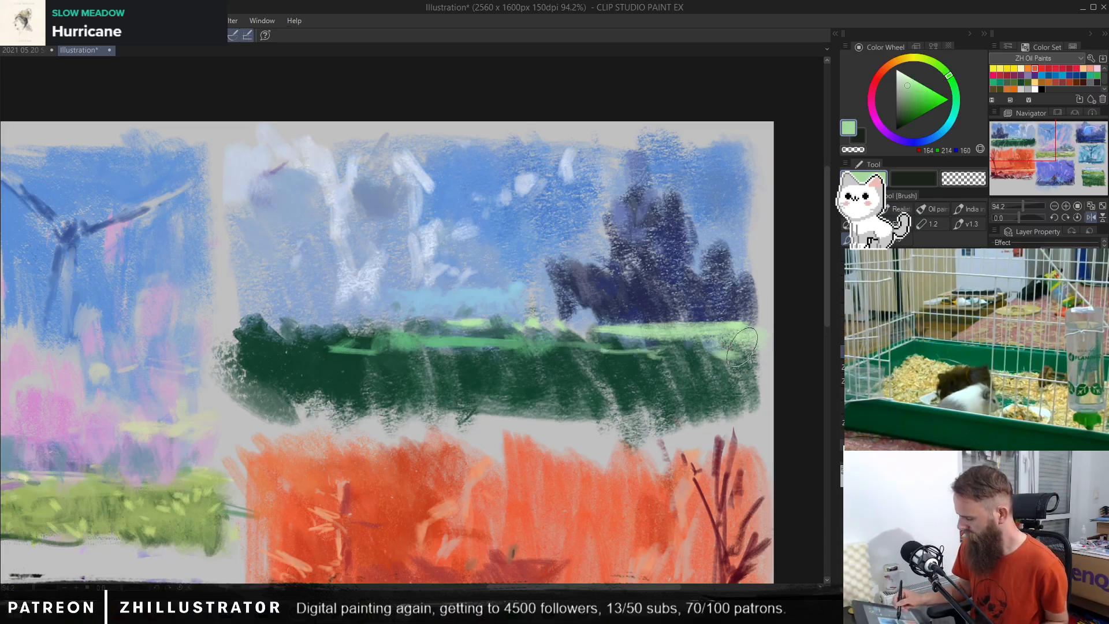
{"action": "left_click", "coordinate": [496, 324], "text": "alt"}
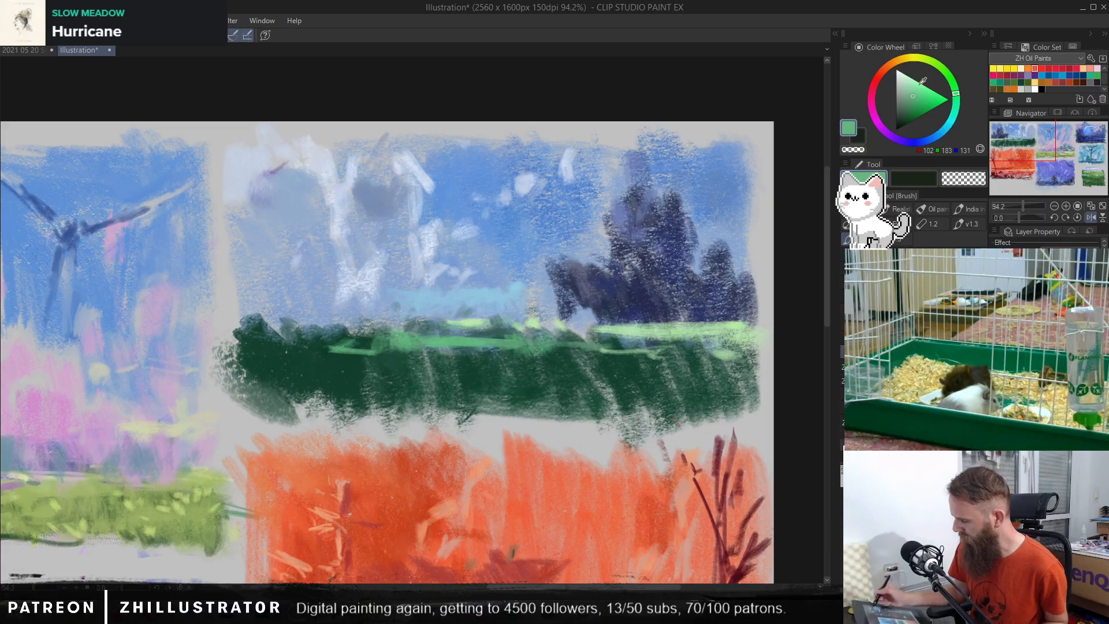
{"action": "left_click_drag", "start_coordinate": [438, 347], "coordinate": [522, 346]}
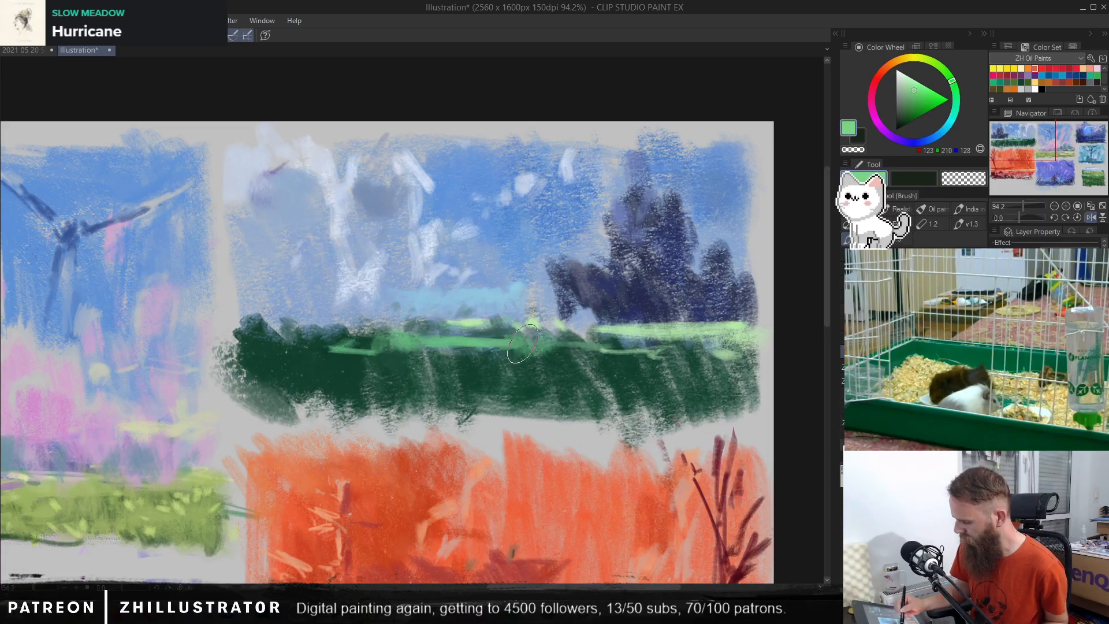
Step: Extend the green horizon strip (RGB 123, 210, 128) over the top of the dark field and along the foot of the dark trees
{"action": "left_click_drag", "start_coordinate": [356, 341], "coordinate": [332, 348]}
{"action": "left_click_drag", "start_coordinate": [294, 308], "coordinate": [340, 324]}
{"action": "left_click_drag", "start_coordinate": [248, 318], "coordinate": [364, 326]}
{"action": "left_click_drag", "start_coordinate": [388, 315], "coordinate": [433, 318]}
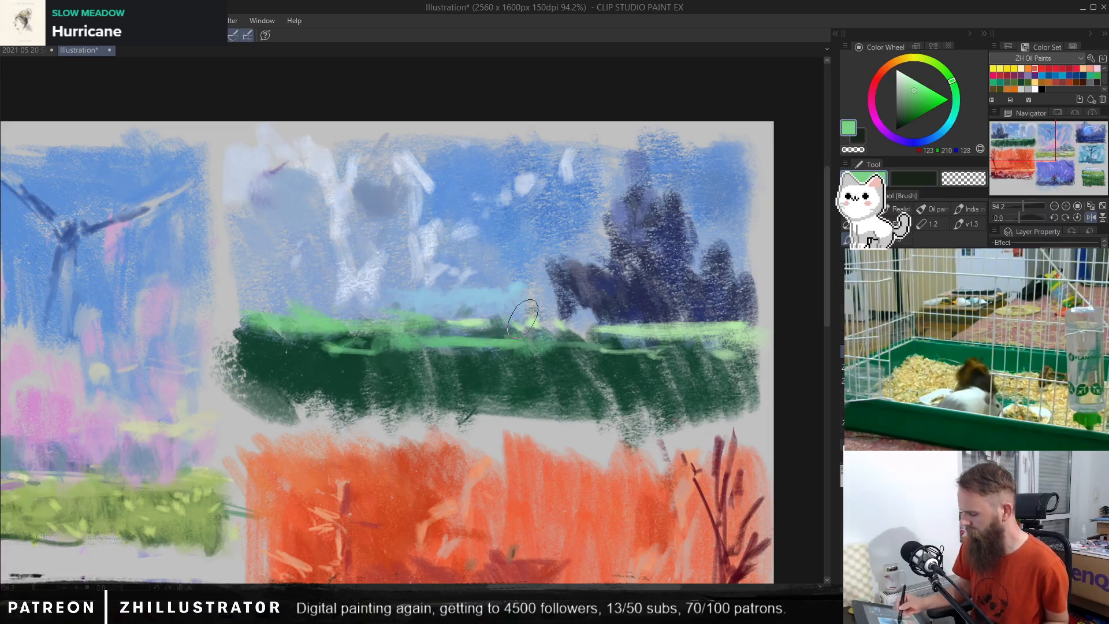
{"action": "mouse_move", "coordinate": [745, 315]}
{"action": "left_mouse_down"}
{"action": "mouse_move", "coordinate": [558, 332]}
{"action": "mouse_move", "coordinate": [502, 315]}
{"action": "left_mouse_up"}
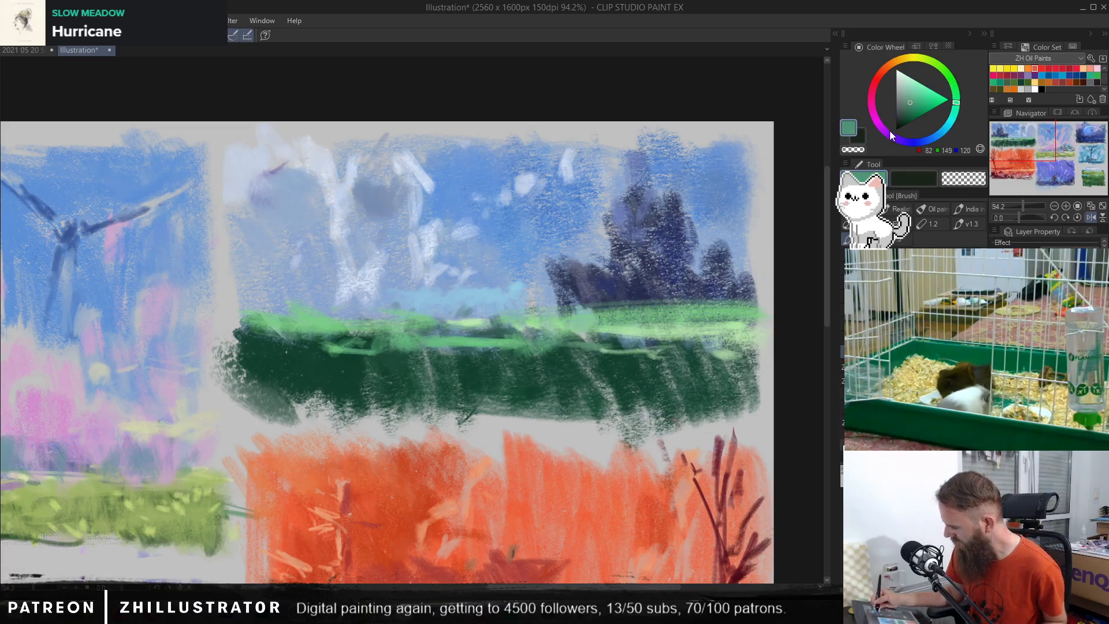
Step: Repaint the dark trees purple (RGB 124, 82, 149) and brush a light-blue haze band across their foot
{"action": "left_click_drag", "start_coordinate": [891, 136], "coordinate": [887, 133]}
{"action": "mouse_move", "coordinate": [673, 271]}
{"action": "left_mouse_down"}
{"action": "mouse_move", "coordinate": [647, 231]}
{"action": "mouse_move", "coordinate": [540, 296]}
{"action": "mouse_move", "coordinate": [681, 231]}
{"action": "mouse_move", "coordinate": [750, 266]}
{"action": "mouse_move", "coordinate": [653, 219]}
{"action": "mouse_move", "coordinate": [623, 237]}
{"action": "mouse_move", "coordinate": [655, 199]}
{"action": "left_mouse_up"}
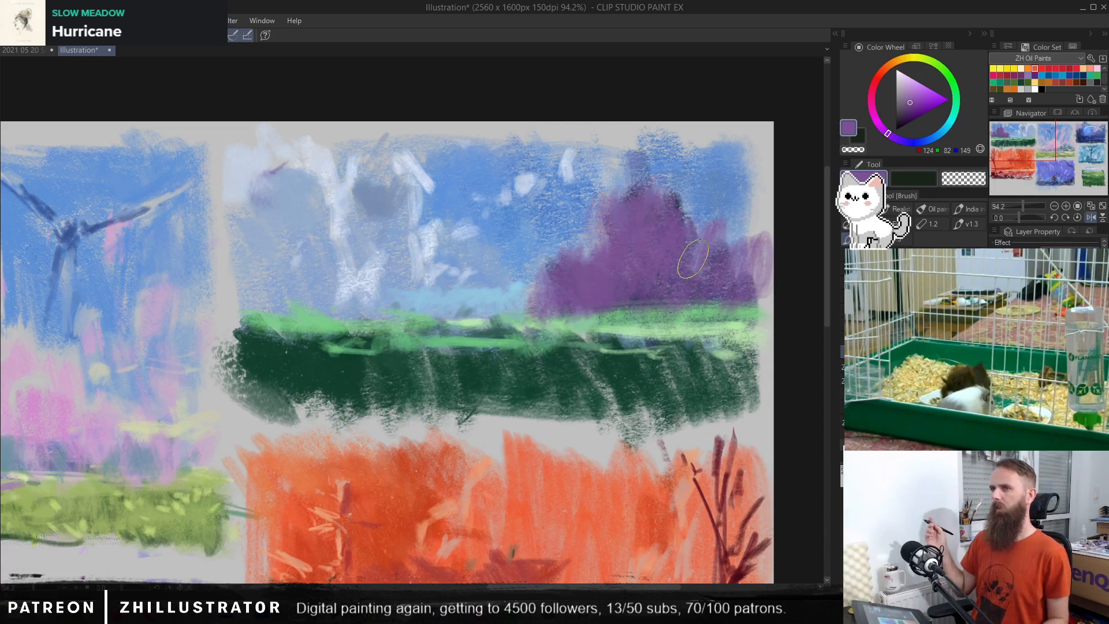
{"action": "left_click", "coordinate": [511, 297], "text": "alt"}
{"action": "mouse_move", "coordinate": [527, 299]}
{"action": "left_mouse_down"}
{"action": "mouse_move", "coordinate": [687, 277]}
{"action": "mouse_move", "coordinate": [658, 295]}
{"action": "mouse_move", "coordinate": [762, 286]}
{"action": "left_mouse_up"}
Step: Cut back the purple trees' outer edge and tip with sampled sky blue (RGB 97, 148, 212)
{"action": "left_click", "coordinate": [527, 239], "text": "alt"}
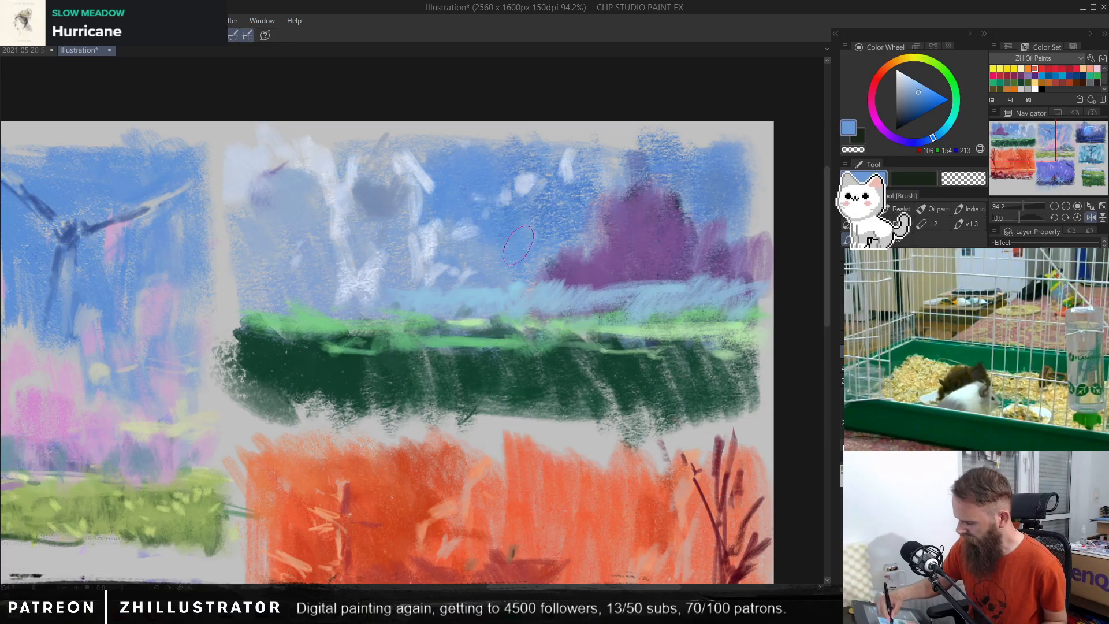
{"action": "mouse_move", "coordinate": [560, 264]}
{"action": "left_mouse_down"}
{"action": "mouse_move", "coordinate": [593, 226]}
{"action": "mouse_move", "coordinate": [604, 265]}
{"action": "left_mouse_up"}
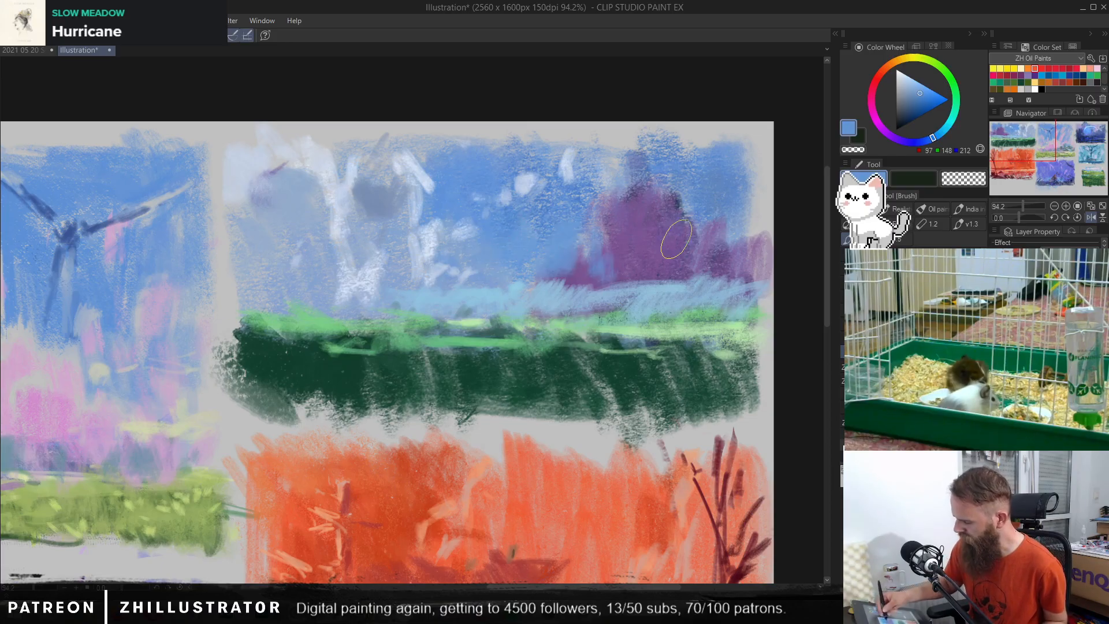
{"action": "left_click", "coordinate": [606, 179], "text": "alt"}
{"action": "mouse_move", "coordinate": [618, 175]}
{"action": "left_mouse_down"}
{"action": "mouse_move", "coordinate": [592, 195]}
{"action": "mouse_move", "coordinate": [614, 139]}
{"action": "mouse_move", "coordinate": [622, 159]}
{"action": "left_mouse_up"}
Step: Dab pale-blue cloud strokes (RGB 196, 211, 236) over the sky and the purple trees
{"action": "left_click", "coordinate": [568, 164], "text": "alt"}
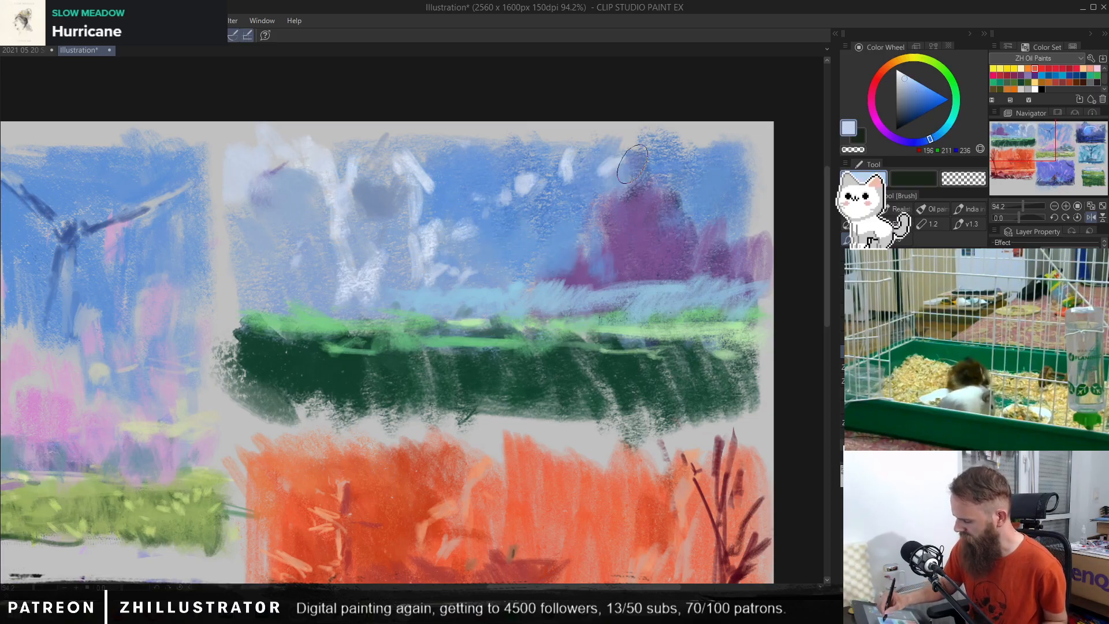
{"action": "mouse_move", "coordinate": [599, 277]}
{"action": "left_mouse_down"}
{"action": "mouse_move", "coordinate": [644, 208]}
{"action": "mouse_move", "coordinate": [619, 211]}
{"action": "left_mouse_up"}
{"action": "left_click_drag", "start_coordinate": [659, 164], "coordinate": [676, 192]}
{"action": "left_click", "coordinate": [668, 236]}
{"action": "mouse_move", "coordinate": [667, 240]}
{"action": "left_mouse_down"}
{"action": "mouse_move", "coordinate": [690, 264]}
{"action": "mouse_move", "coordinate": [751, 196]}
{"action": "mouse_move", "coordinate": [712, 233]}
{"action": "left_mouse_up"}
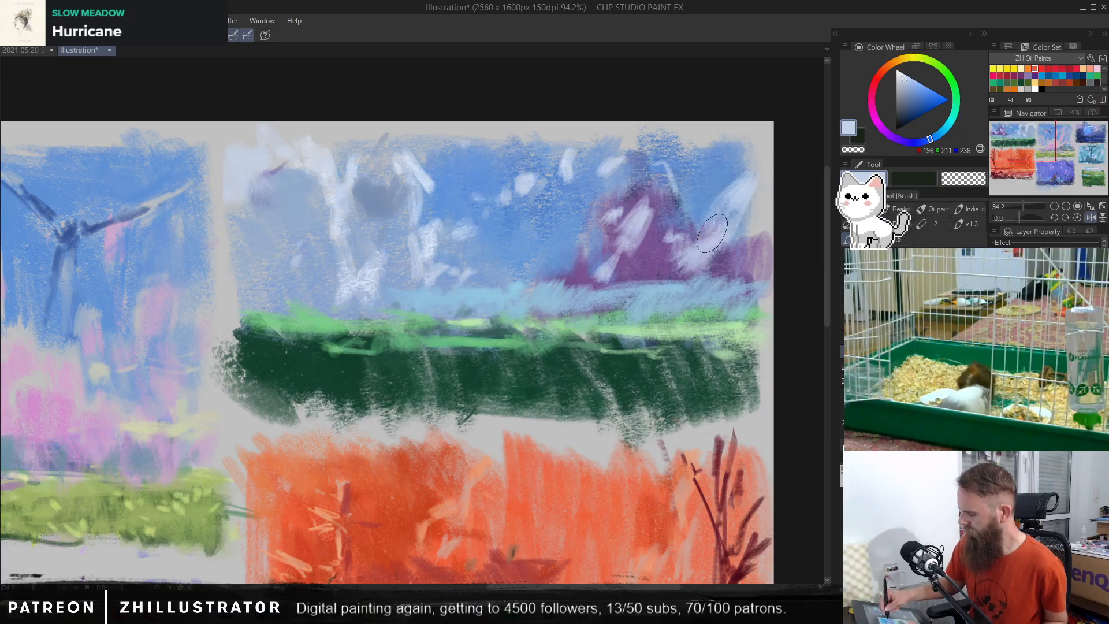
Step: Paint the purple trees over with sky blue, deepen the sky with RGB 56, 125, 218 and add blue strokes below the horizon
{"action": "left_click", "coordinate": [502, 240], "text": "alt"}
{"action": "mouse_move", "coordinate": [617, 202]}
{"action": "left_mouse_down"}
{"action": "mouse_move", "coordinate": [612, 245]}
{"action": "mouse_move", "coordinate": [635, 266]}
{"action": "mouse_move", "coordinate": [564, 274]}
{"action": "left_mouse_up"}
{"action": "mouse_move", "coordinate": [670, 253]}
{"action": "left_mouse_down"}
{"action": "mouse_move", "coordinate": [720, 242]}
{"action": "mouse_move", "coordinate": [719, 267]}
{"action": "mouse_move", "coordinate": [768, 229]}
{"action": "left_mouse_up"}
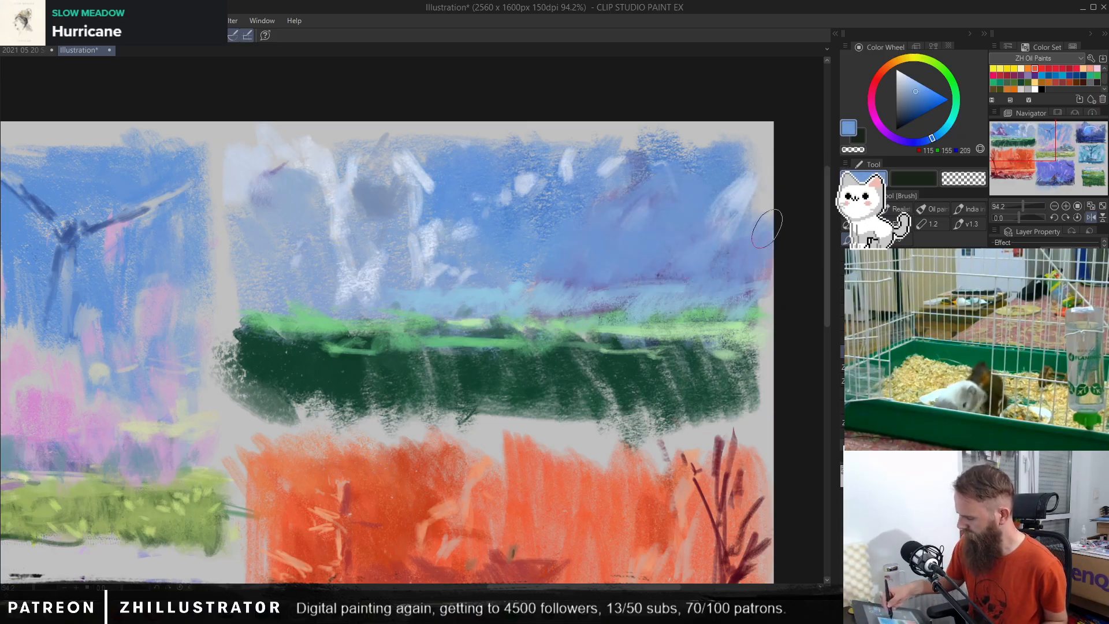
{"action": "mouse_move", "coordinate": [628, 165]}
{"action": "left_mouse_down"}
{"action": "mouse_move", "coordinate": [509, 263]}
{"action": "mouse_move", "coordinate": [580, 231]}
{"action": "mouse_move", "coordinate": [722, 197]}
{"action": "left_mouse_up"}
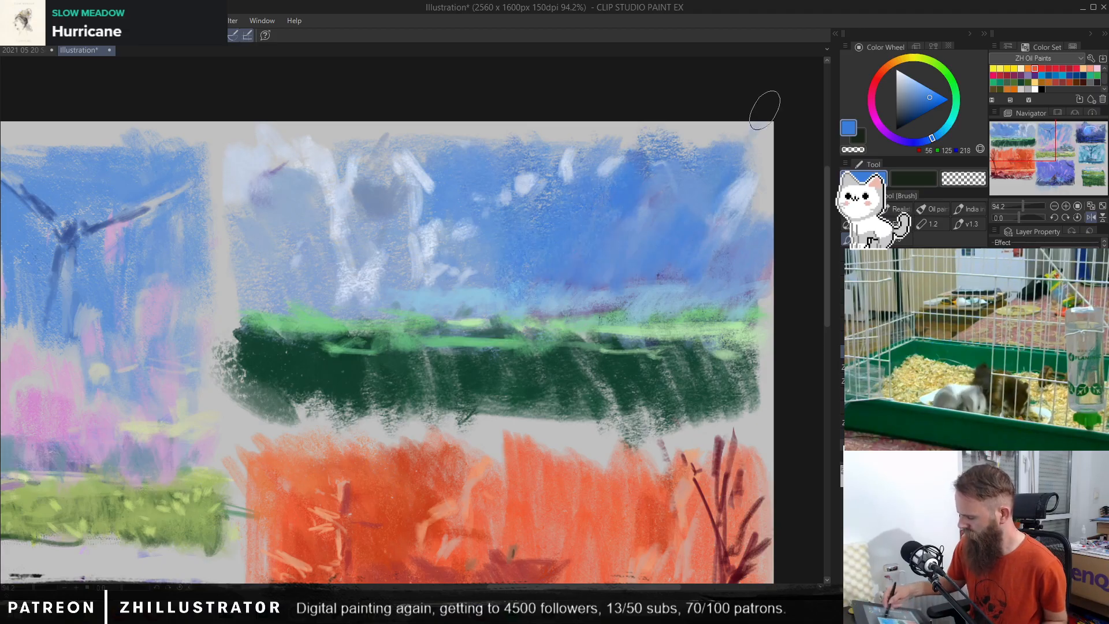
{"action": "mouse_move", "coordinate": [732, 254]}
{"action": "left_mouse_down"}
{"action": "mouse_move", "coordinate": [716, 338]}
{"action": "mouse_move", "coordinate": [687, 349]}
{"action": "mouse_move", "coordinate": [714, 321]}
{"action": "left_mouse_up"}
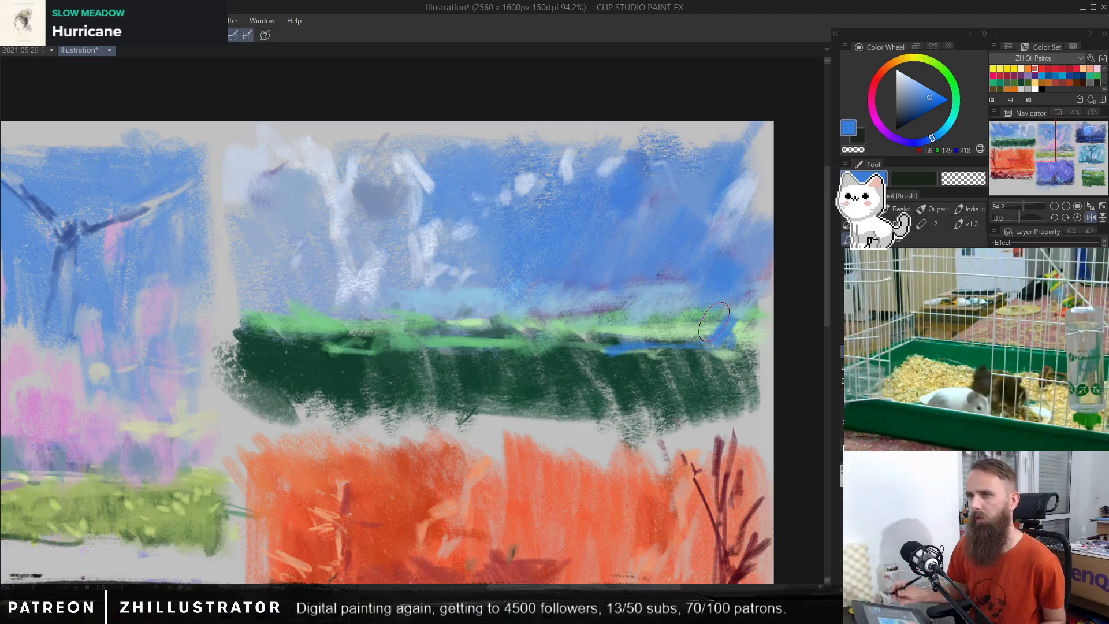
Step: Try painting a slender dark-green tree rising from the horizon into the blue sky, and undo it
{"action": "left_click", "coordinate": [631, 351], "text": "alt"}
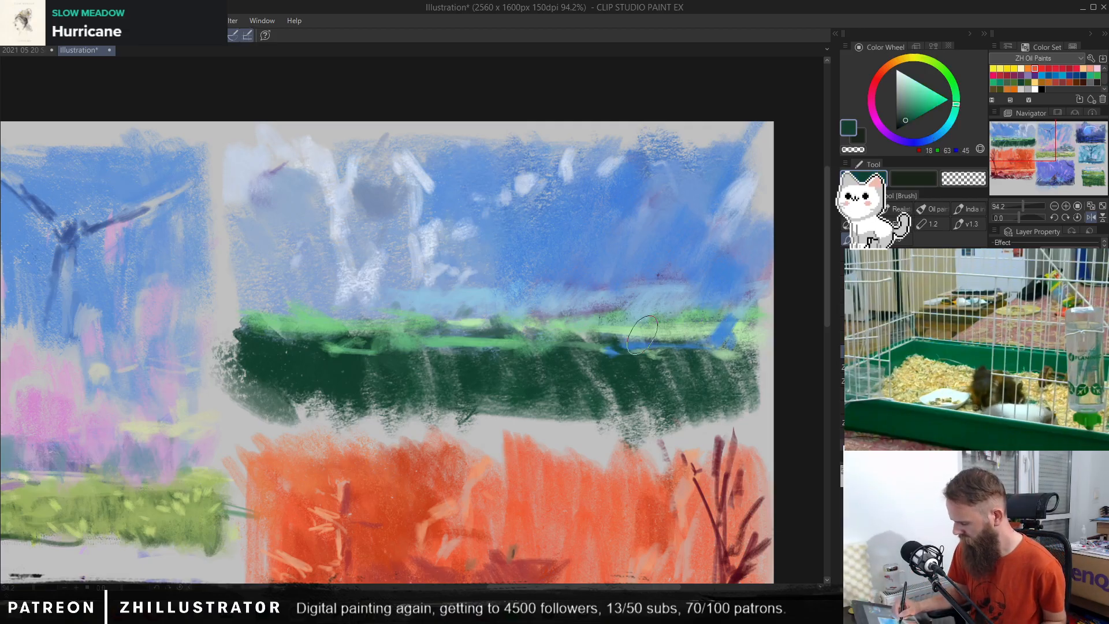
{"action": "mouse_move", "coordinate": [609, 237]}
{"action": "left_mouse_down"}
{"action": "mouse_move", "coordinate": [640, 237]}
{"action": "mouse_move", "coordinate": [628, 235]}
{"action": "mouse_move", "coordinate": [624, 202]}
{"action": "mouse_move", "coordinate": [628, 327]}
{"action": "left_mouse_up"}
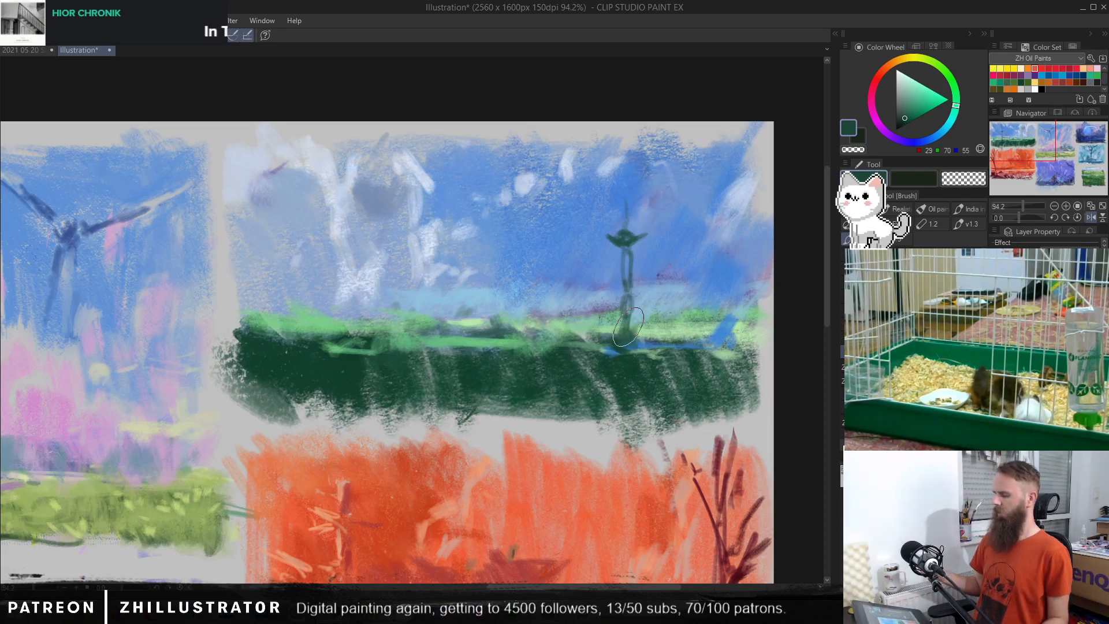
{"action": "key", "text": "ctrl+z"}
{"action": "key", "text": "ctrl+z"}
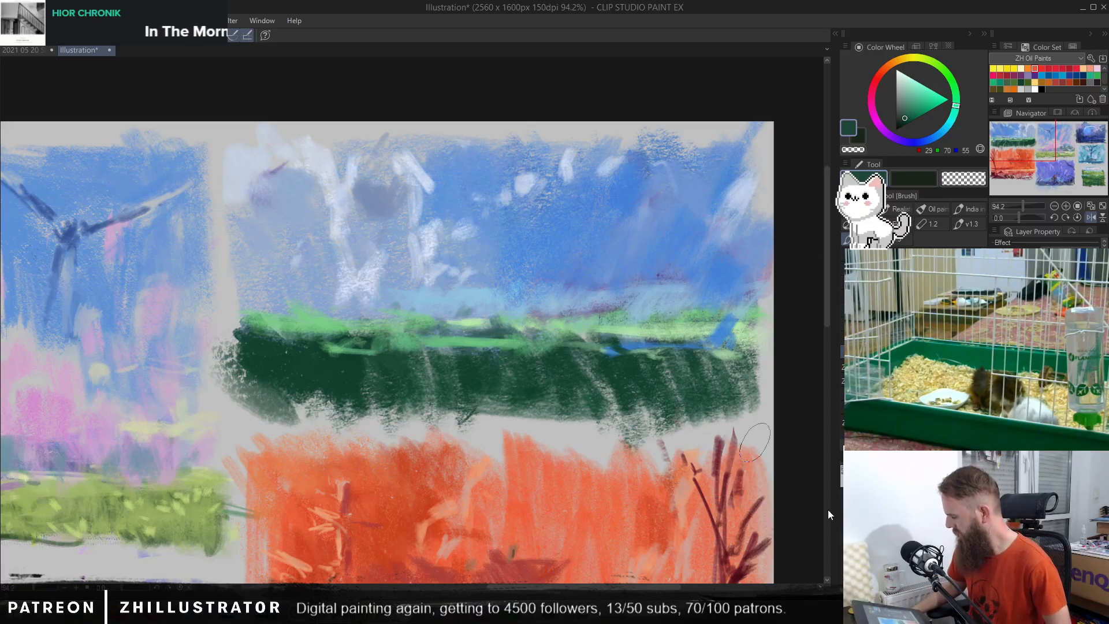
Step: Try darker and more vivid blending of the new paint over the original trees, and restore the normal look
{"action": "key", "text": "ctrl+z"}
{"action": "key", "text": "ctrl+z"}
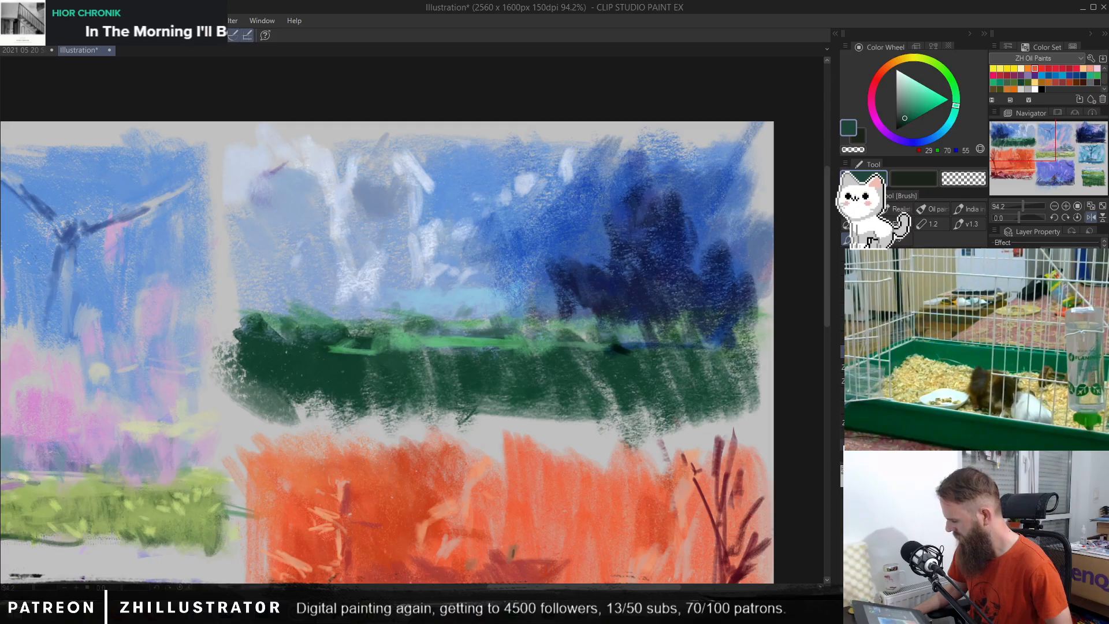
{"action": "key", "text": "ctrl+z"}
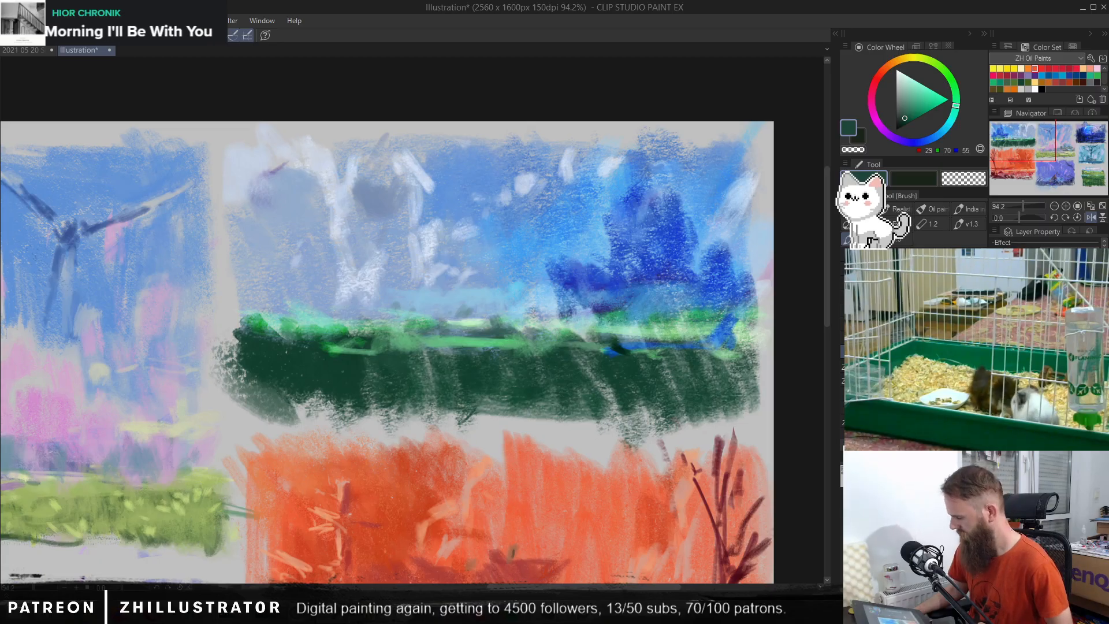
{"action": "key", "text": "ctrl+z"}
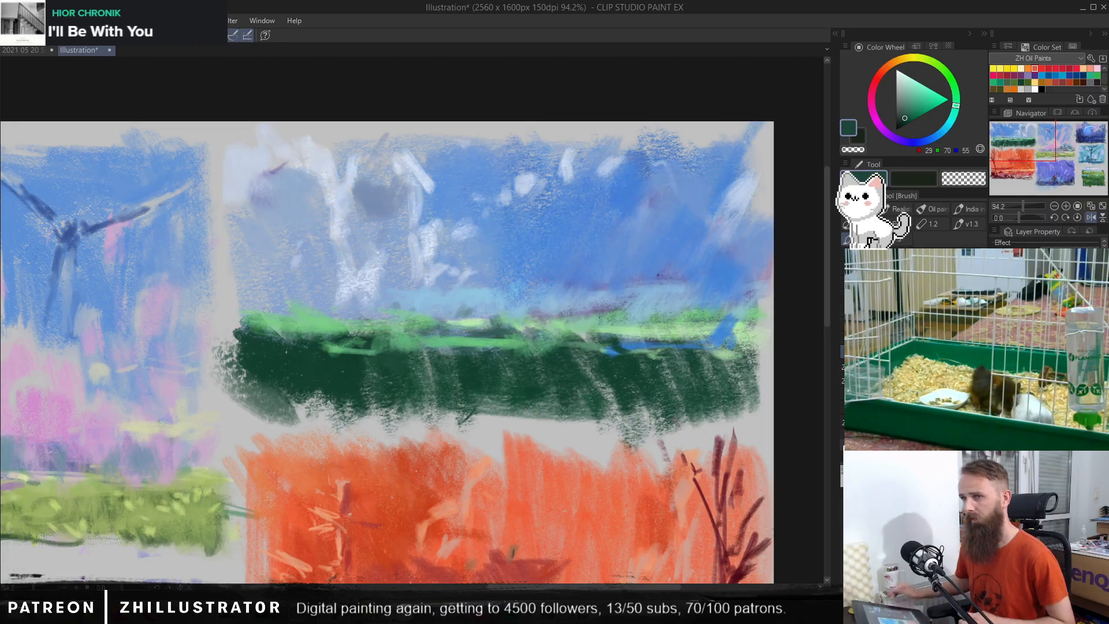
Step: Sketch pale cloud outlines (RGB 202, 215, 240) low in the blue sky and strengthen the light-blue haze along the horizon
{"action": "left_click", "coordinate": [424, 178], "text": "alt"}
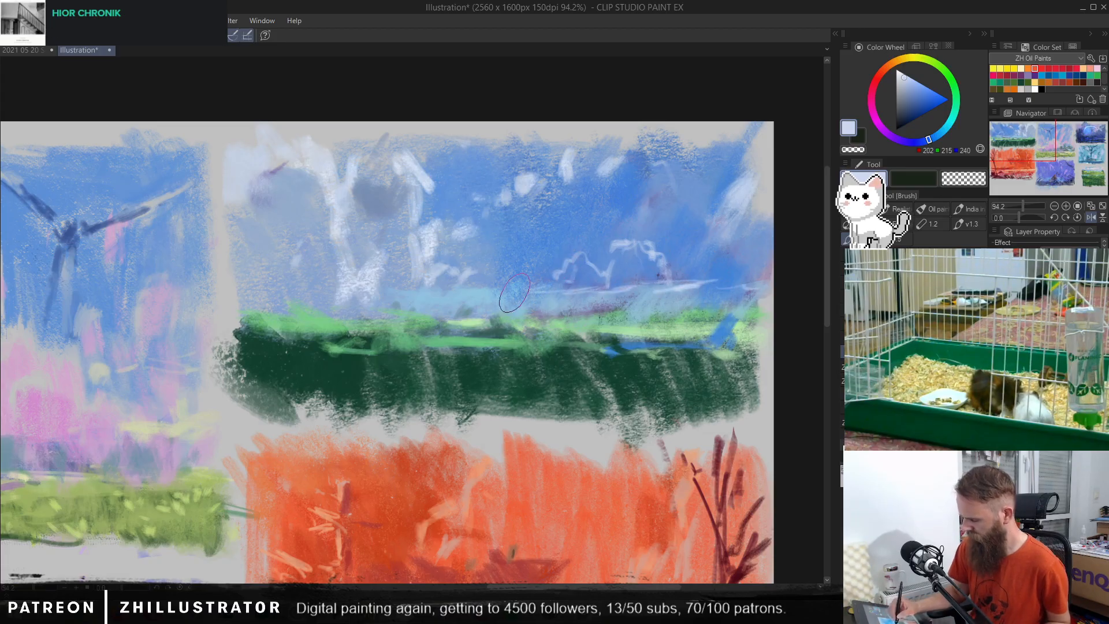
{"action": "left_click", "coordinate": [474, 294], "text": "alt"}
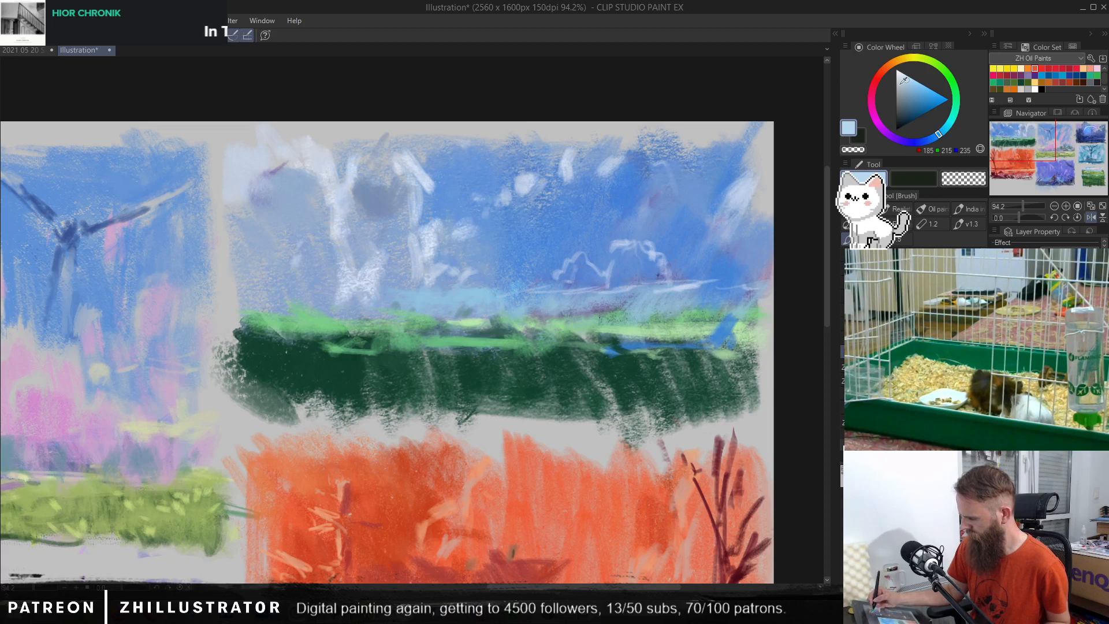
{"action": "left_click_drag", "start_coordinate": [485, 301], "coordinate": [563, 295]}
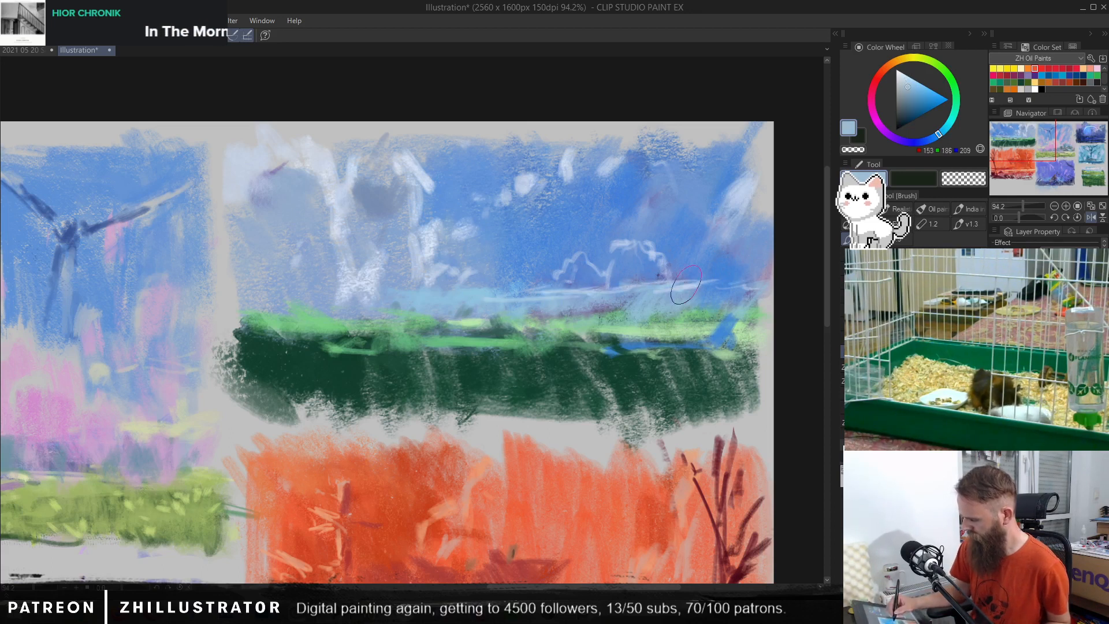
{"action": "left_click", "coordinate": [501, 292], "text": "alt"}
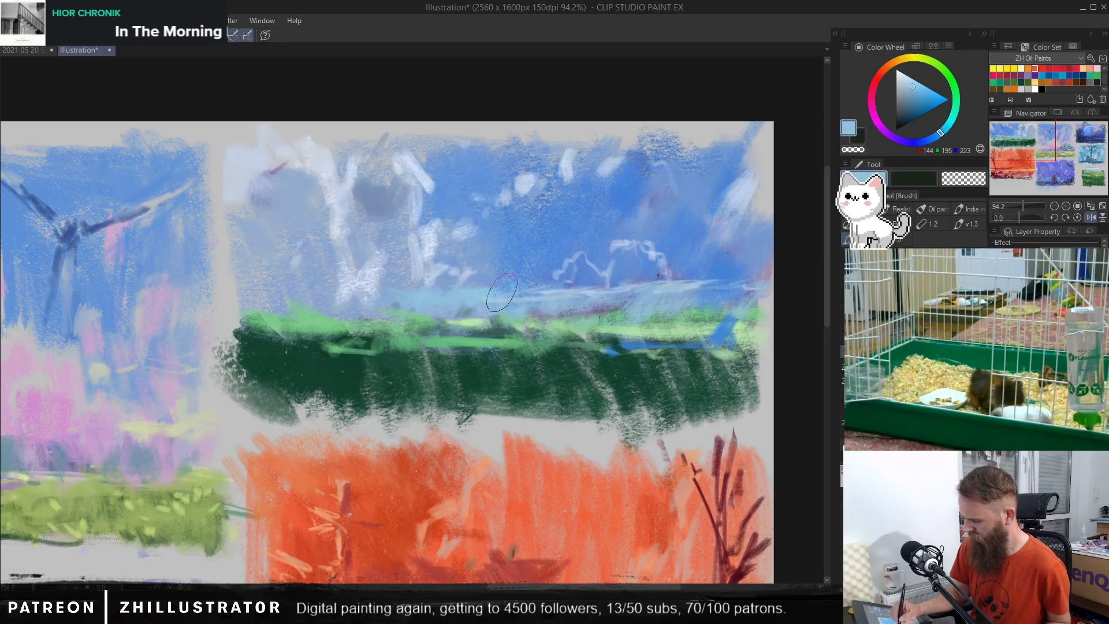
Step: Brush muted green (RGB 145, 190, 147) over the horizon's far end and a green streak (RGB 102, 183, 132) across the dark field
{"action": "left_click", "coordinate": [664, 312], "text": "alt"}
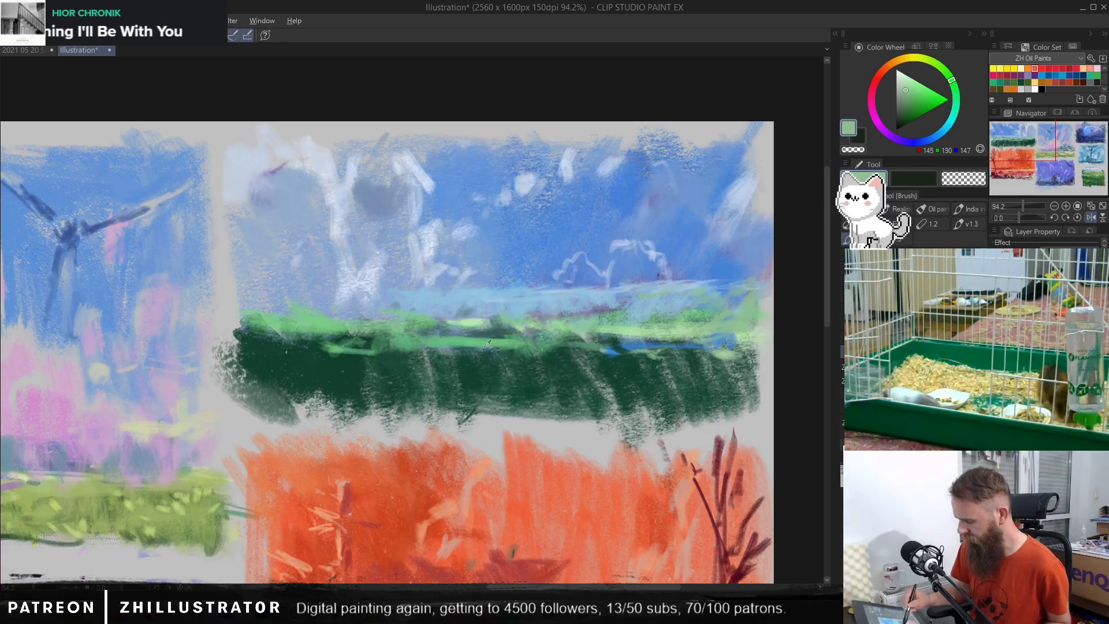
{"action": "left_click", "coordinate": [350, 348], "text": "alt"}
{"action": "mouse_move", "coordinate": [321, 350]}
{"action": "left_mouse_down"}
{"action": "mouse_move", "coordinate": [242, 354]}
{"action": "mouse_move", "coordinate": [306, 350]}
{"action": "left_mouse_up"}
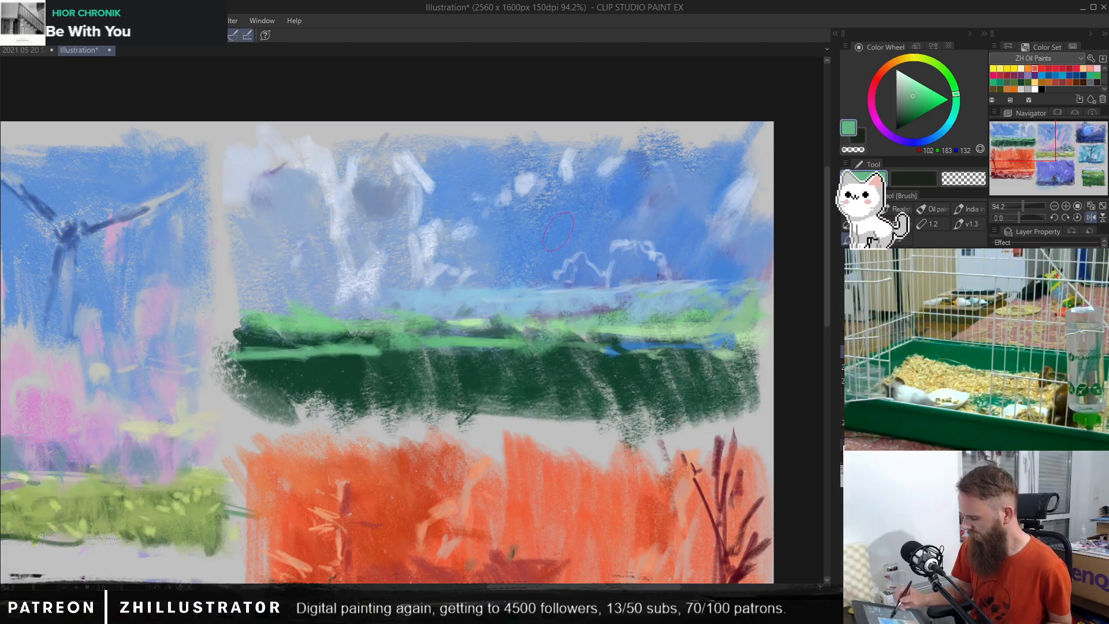
Step: Try brushing green tufts (RGB 112, 189, 126) onto the dark-green field, and undo them
{"action": "left_click", "coordinate": [668, 324], "text": "alt"}
{"action": "left_click", "coordinate": [512, 344], "text": "alt"}
{"action": "mouse_move", "coordinate": [529, 367]}
{"action": "left_mouse_down"}
{"action": "mouse_move", "coordinate": [507, 386]}
{"action": "mouse_move", "coordinate": [451, 375]}
{"action": "mouse_move", "coordinate": [454, 422]}
{"action": "mouse_move", "coordinate": [420, 383]}
{"action": "mouse_move", "coordinate": [411, 408]}
{"action": "left_mouse_up"}
{"action": "mouse_move", "coordinate": [595, 373]}
{"action": "left_mouse_down"}
{"action": "mouse_move", "coordinate": [583, 405]}
{"action": "mouse_move", "coordinate": [664, 375]}
{"action": "mouse_move", "coordinate": [658, 387]}
{"action": "left_mouse_up"}
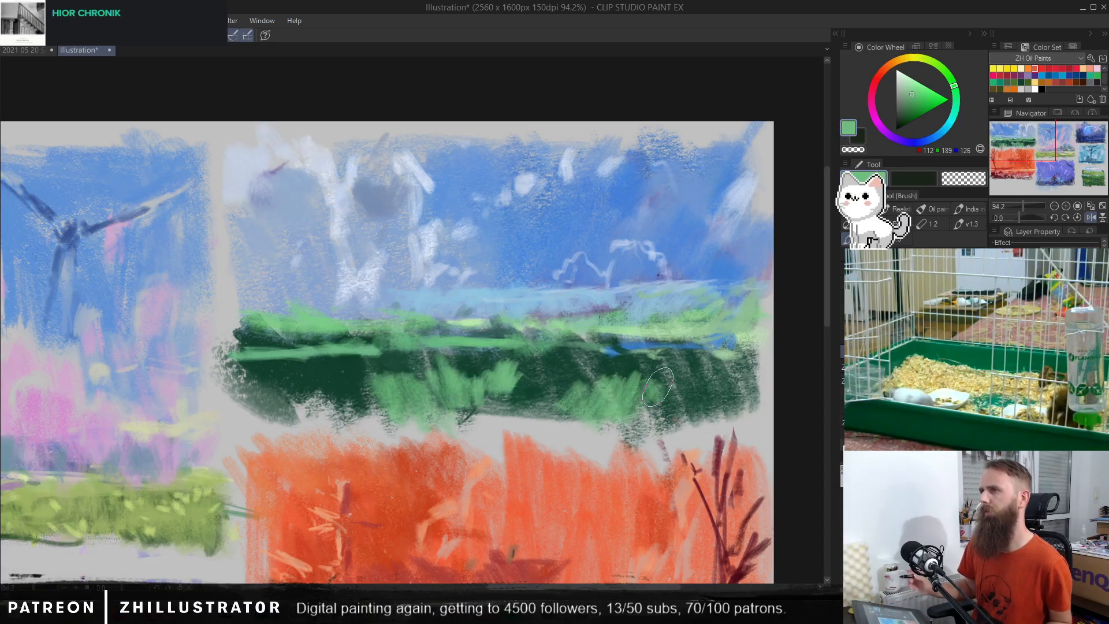
{"action": "key", "text": "ctrl+z"}
{"action": "key", "text": "ctrl+z"}
{"action": "key", "text": "ctrl+z"}
{"action": "key", "text": "ctrl+z"}
{"action": "key", "text": "ctrl+z"}
{"action": "key", "text": "ctrl+z"}
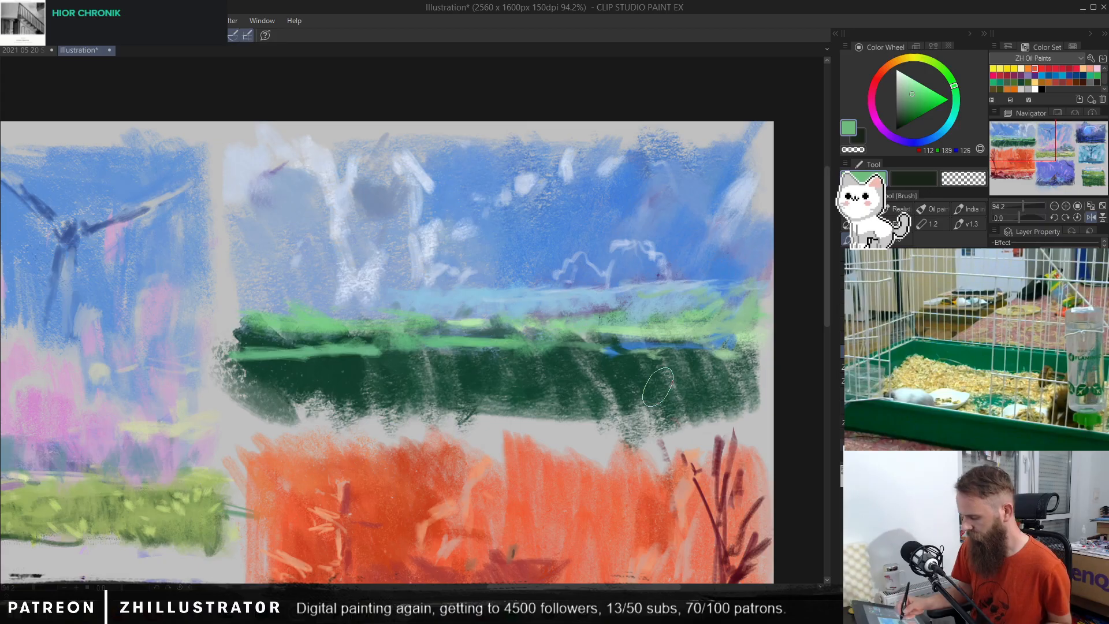
Step: Brush dark teal-green over the pale gaps in the dark field below the horizon
{"action": "left_click", "coordinate": [343, 365], "text": "alt"}
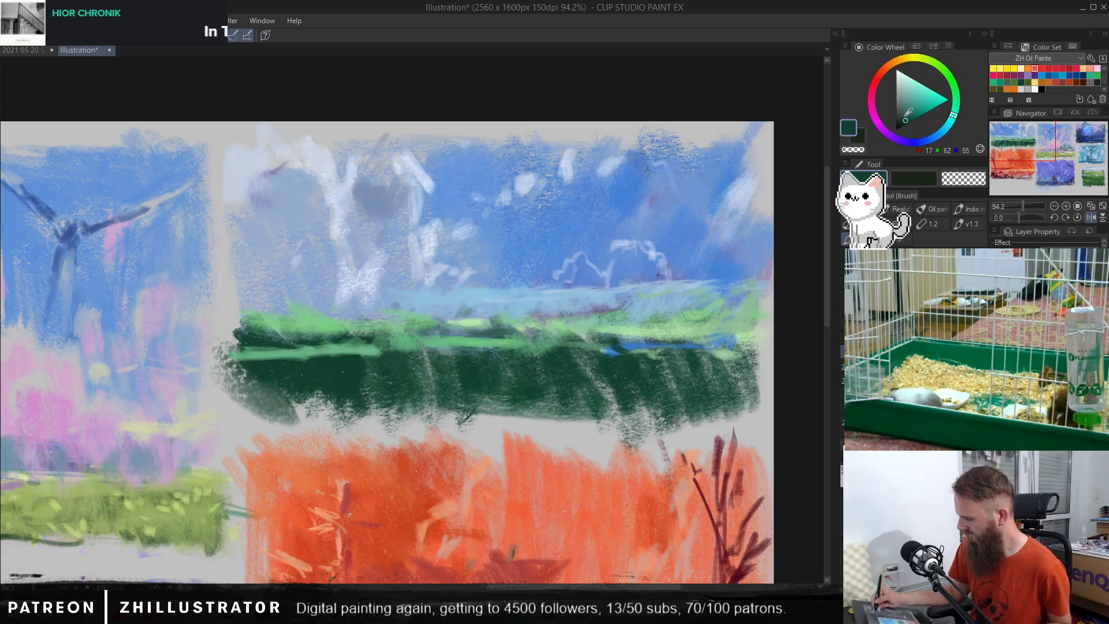
{"action": "mouse_move", "coordinate": [361, 385]}
{"action": "left_mouse_down"}
{"action": "mouse_move", "coordinate": [309, 403]}
{"action": "mouse_move", "coordinate": [249, 359]}
{"action": "mouse_move", "coordinate": [349, 385]}
{"action": "mouse_move", "coordinate": [431, 371]}
{"action": "mouse_move", "coordinate": [458, 393]}
{"action": "mouse_move", "coordinate": [537, 363]}
{"action": "mouse_move", "coordinate": [596, 368]}
{"action": "mouse_move", "coordinate": [613, 410]}
{"action": "mouse_move", "coordinate": [708, 361]}
{"action": "mouse_move", "coordinate": [721, 393]}
{"action": "mouse_move", "coordinate": [686, 403]}
{"action": "mouse_move", "coordinate": [706, 378]}
{"action": "mouse_move", "coordinate": [746, 367]}
{"action": "left_mouse_up"}
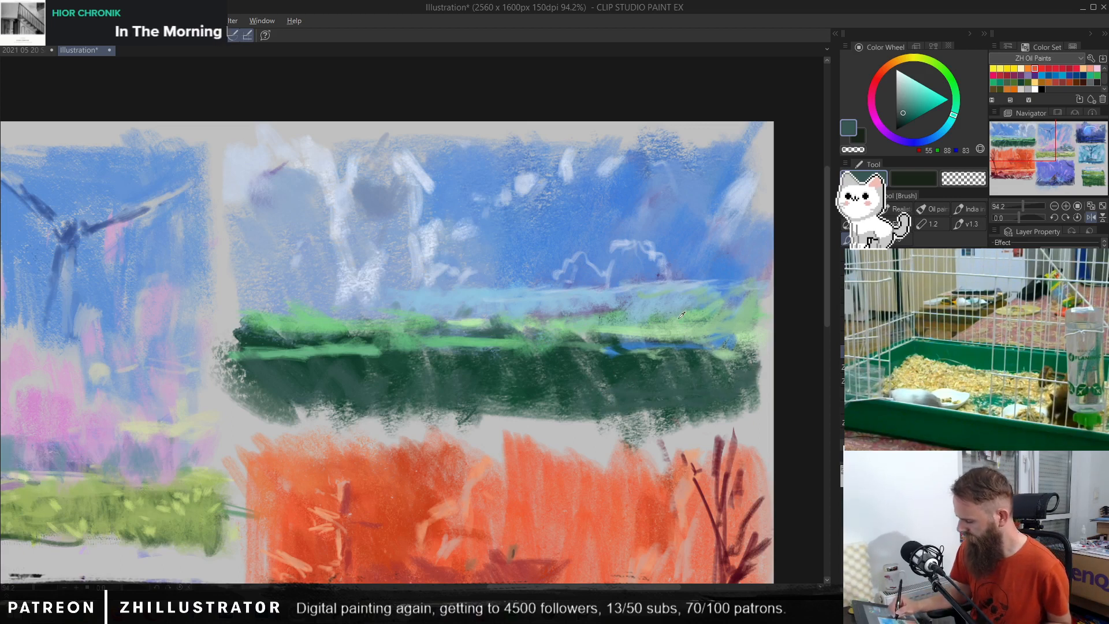
Step: Try painting pale-yellow fanned furrows (RGB 226, 234, 170) in the light-blue haze above the horizon, and undo them
{"action": "left_click", "coordinate": [614, 325], "text": "alt"}
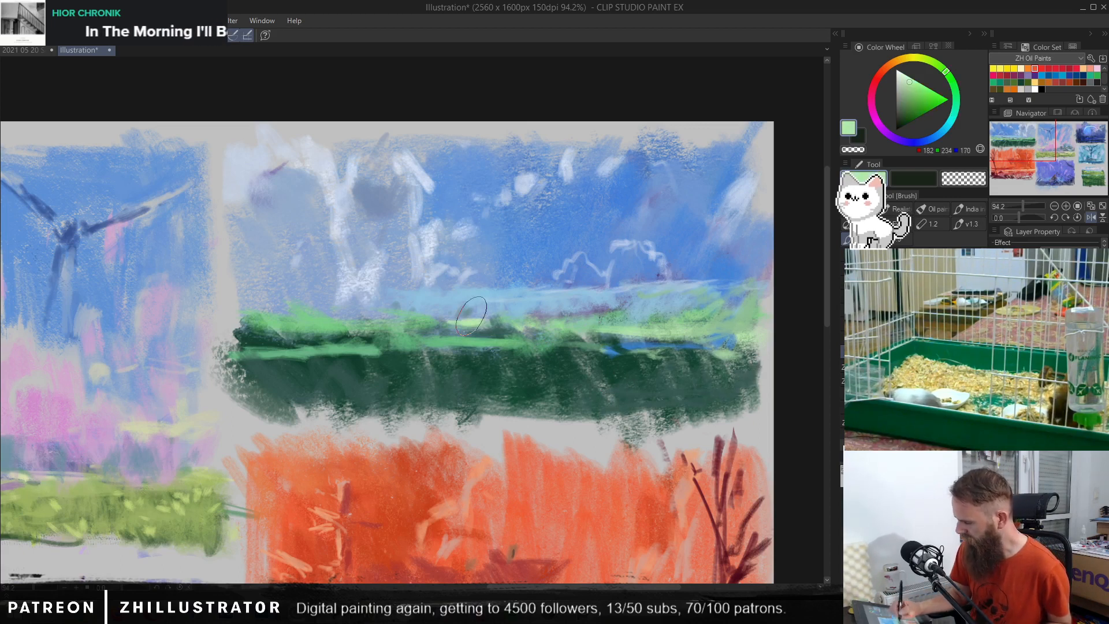
{"action": "left_click", "coordinate": [921, 58]}
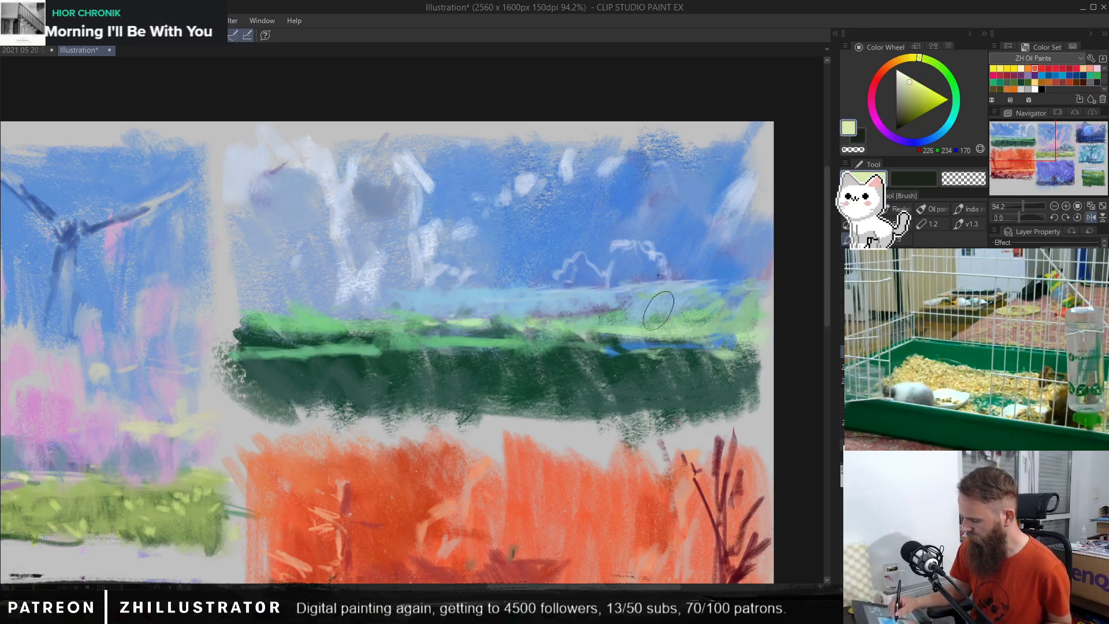
{"action": "mouse_move", "coordinate": [559, 292]}
{"action": "left_mouse_down"}
{"action": "mouse_move", "coordinate": [512, 317]}
{"action": "mouse_move", "coordinate": [527, 298]}
{"action": "mouse_move", "coordinate": [483, 313]}
{"action": "mouse_move", "coordinate": [446, 289]}
{"action": "mouse_move", "coordinate": [384, 298]}
{"action": "left_mouse_up"}
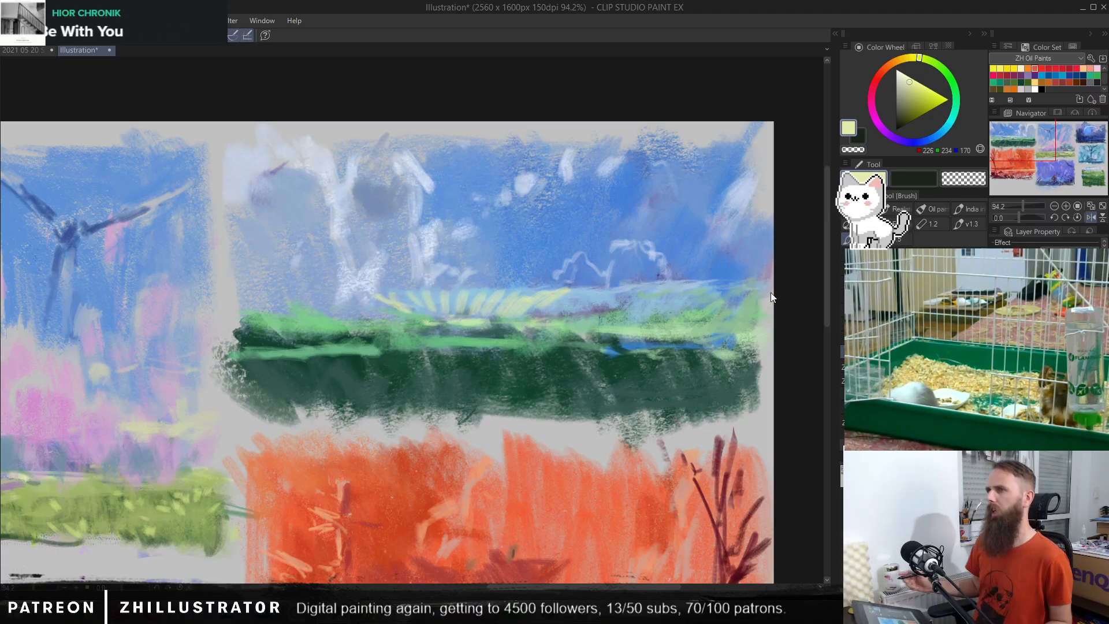
{"action": "key", "text": "ctrl+z"}
{"action": "key", "text": "ctrl+z"}
{"action": "key", "text": "ctrl+z"}
{"action": "key", "text": "ctrl+z"}
{"action": "key", "text": "ctrl+z"}
{"action": "key", "text": "ctrl+z"}
{"action": "key", "text": "ctrl+z"}
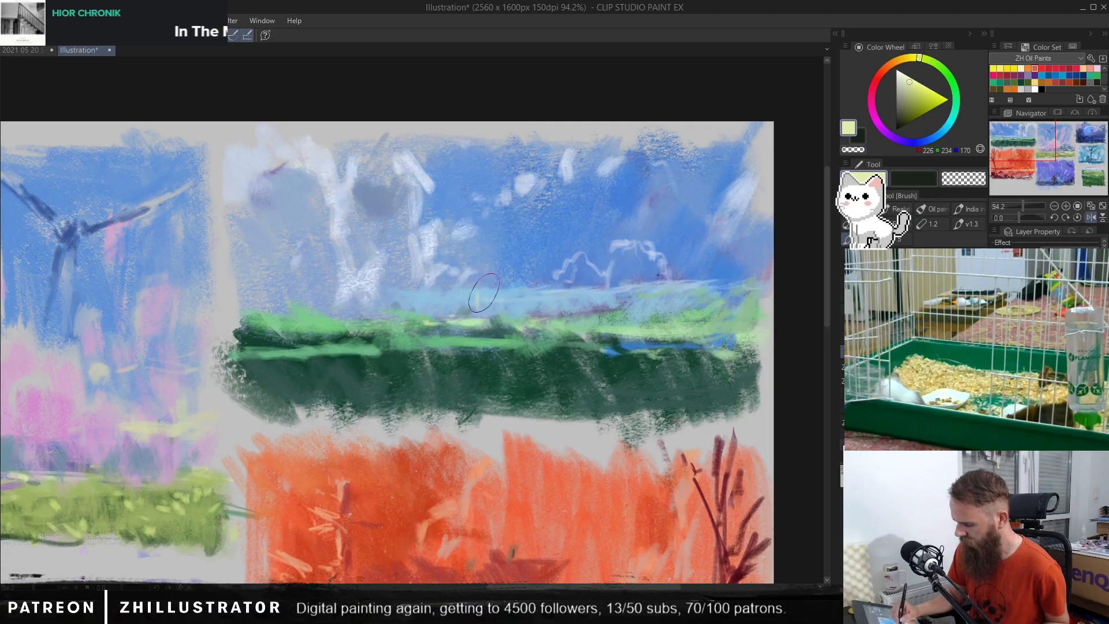
Step: Try adding small groups of short pale-yellow marks along the horizon haze, and undo them
{"action": "left_click_drag", "start_coordinate": [484, 292], "coordinate": [491, 303]}
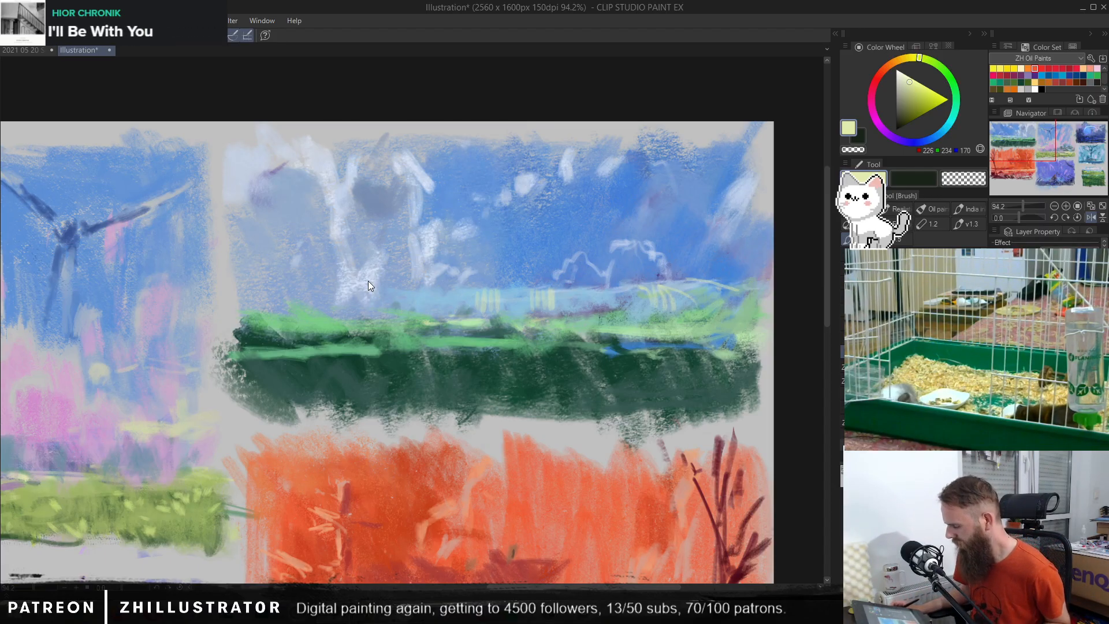
{"action": "key", "text": "ctrl+z"}
{"action": "key", "text": "ctrl+z"}
{"action": "key", "text": "ctrl+z"}
{"action": "key", "text": "ctrl+z"}
{"action": "key", "text": "ctrl+z"}
{"action": "key", "text": "ctrl+z"}
{"action": "key", "text": "ctrl+z"}
{"action": "key", "text": "ctrl+z"}
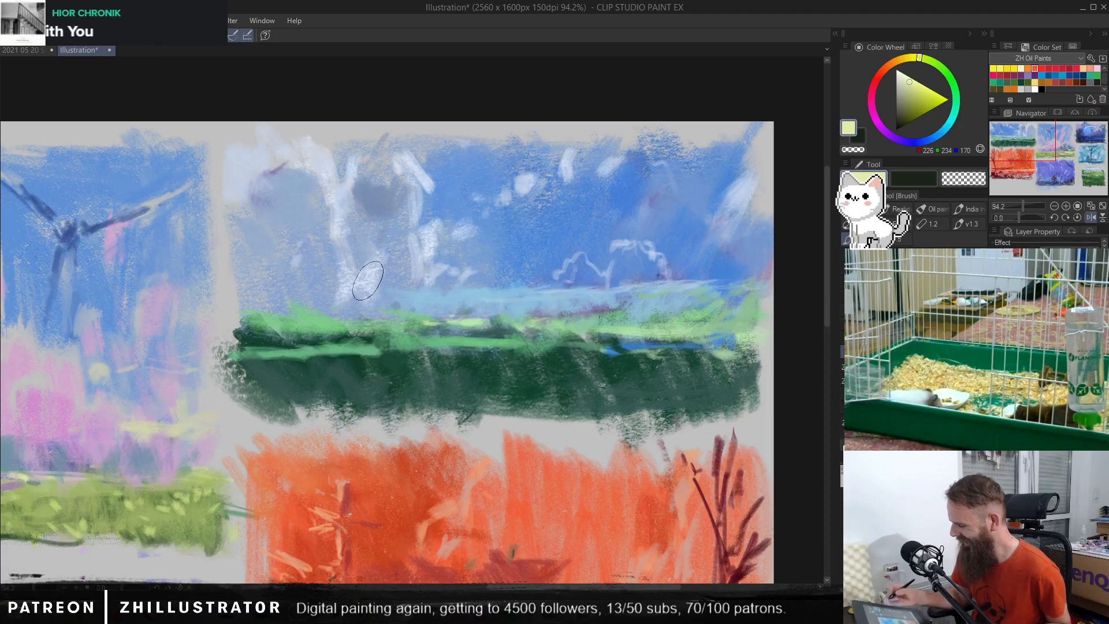
Step: Sample sky blues and brush over the white scribbled clouds above the horizon to soften them into loose patches
{"action": "left_click", "coordinate": [336, 185], "text": "alt"}
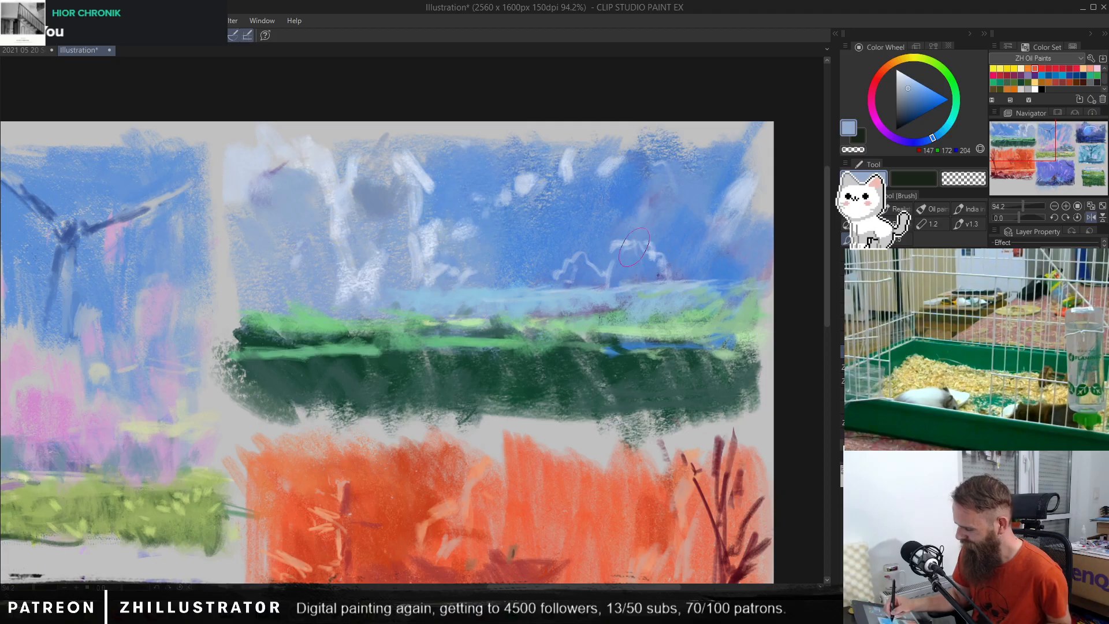
{"action": "mouse_move", "coordinate": [632, 250]}
{"action": "left_mouse_down"}
{"action": "mouse_move", "coordinate": [652, 239]}
{"action": "mouse_move", "coordinate": [645, 275]}
{"action": "mouse_move", "coordinate": [674, 235]}
{"action": "mouse_move", "coordinate": [632, 272]}
{"action": "mouse_move", "coordinate": [644, 247]}
{"action": "mouse_move", "coordinate": [611, 267]}
{"action": "mouse_move", "coordinate": [617, 283]}
{"action": "mouse_move", "coordinate": [671, 228]}
{"action": "mouse_move", "coordinate": [663, 268]}
{"action": "left_mouse_up"}
{"action": "mouse_move", "coordinate": [595, 280]}
{"action": "left_mouse_down"}
{"action": "mouse_move", "coordinate": [593, 244]}
{"action": "mouse_move", "coordinate": [553, 267]}
{"action": "mouse_move", "coordinate": [575, 233]}
{"action": "mouse_move", "coordinate": [590, 247]}
{"action": "mouse_move", "coordinate": [583, 270]}
{"action": "mouse_move", "coordinate": [586, 258]}
{"action": "mouse_move", "coordinate": [558, 287]}
{"action": "mouse_move", "coordinate": [611, 267]}
{"action": "mouse_move", "coordinate": [618, 279]}
{"action": "mouse_move", "coordinate": [638, 261]}
{"action": "mouse_move", "coordinate": [642, 287]}
{"action": "left_mouse_up"}
{"action": "left_click", "coordinate": [586, 240], "text": "alt"}
{"action": "left_click_drag", "start_coordinate": [474, 230], "coordinate": [438, 257]}
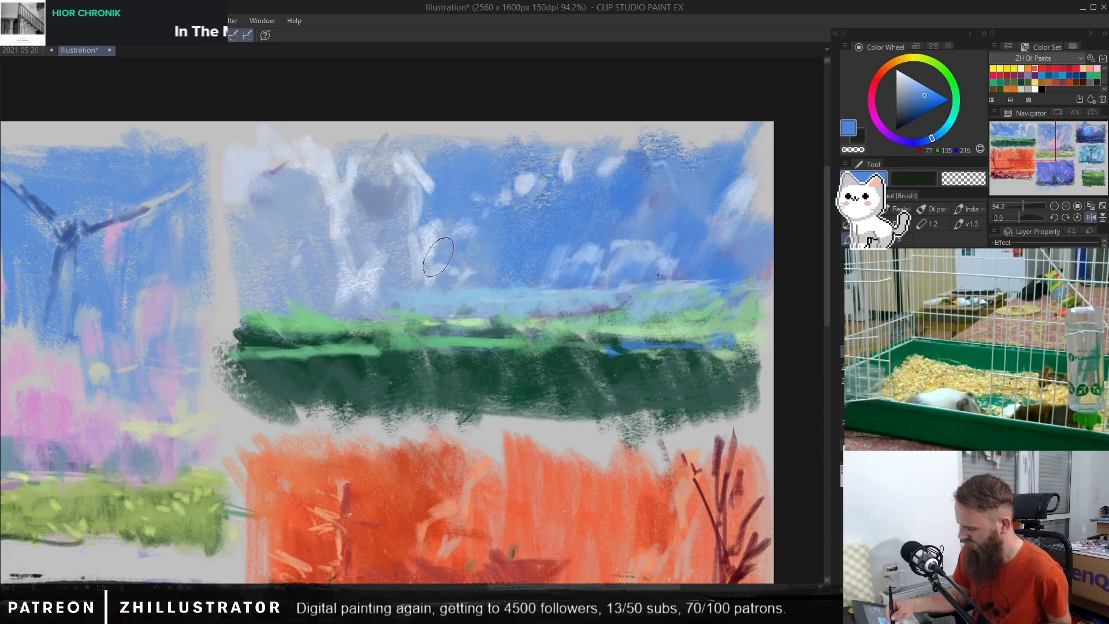
Step: Rework the pale trunk-shaped strokes in the sky with sampled light blues (RGB 147, 171, 204 to 190, 206, 231)
{"action": "mouse_move", "coordinate": [383, 220]}
{"action": "left_mouse_down"}
{"action": "mouse_move", "coordinate": [370, 195]}
{"action": "mouse_move", "coordinate": [358, 208]}
{"action": "mouse_move", "coordinate": [392, 207]}
{"action": "mouse_move", "coordinate": [347, 255]}
{"action": "left_mouse_up"}
{"action": "left_click", "coordinate": [295, 205], "text": "alt"}
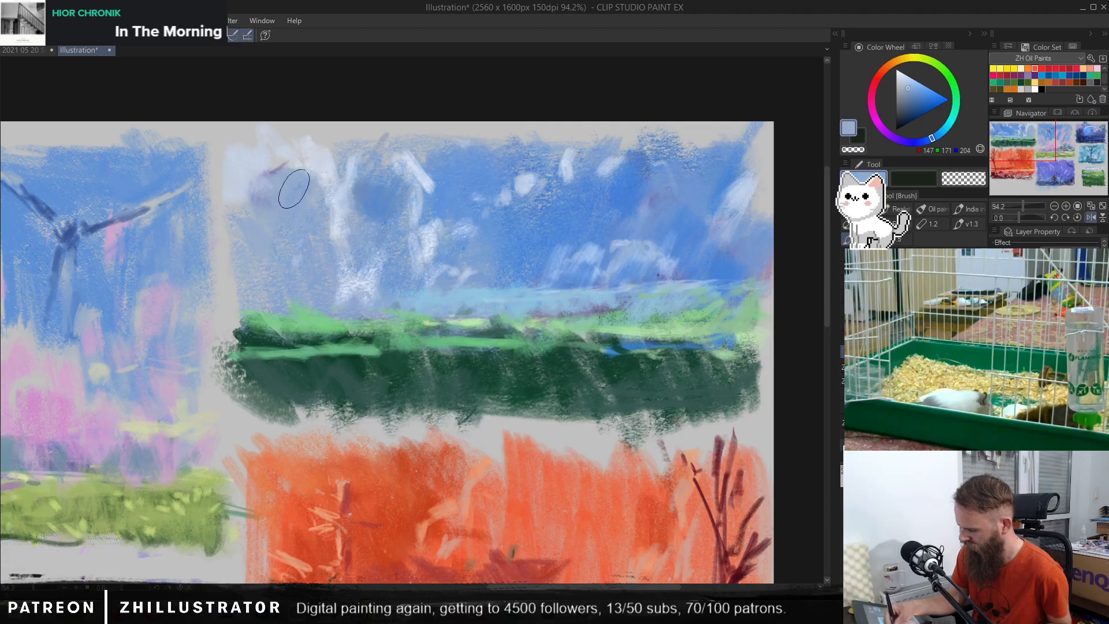
{"action": "left_click", "coordinate": [255, 270], "text": "alt"}
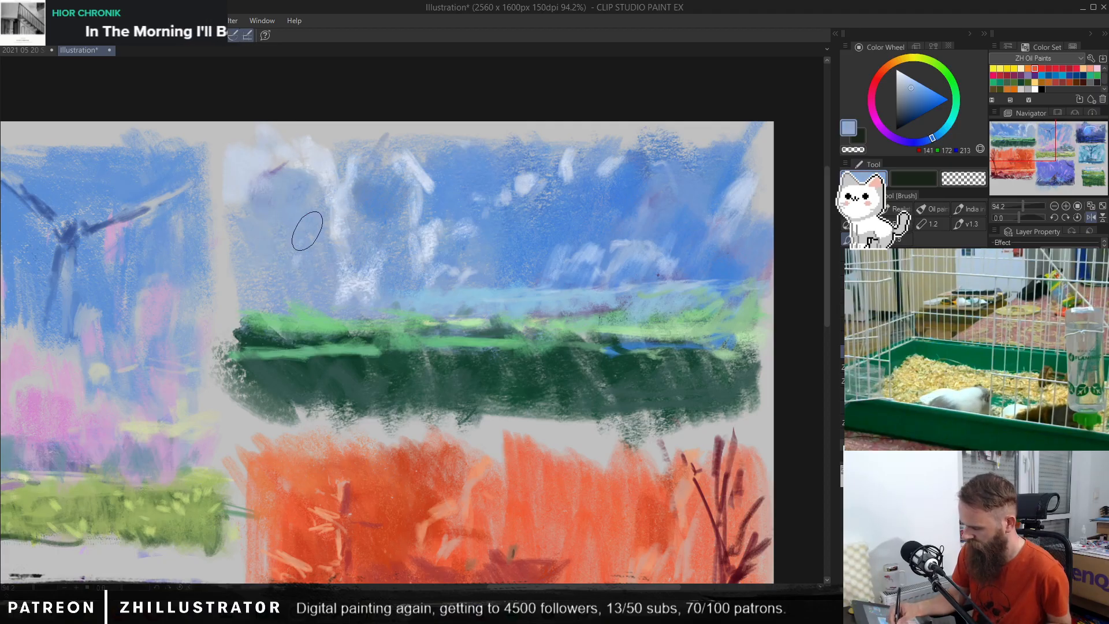
{"action": "left_click", "coordinate": [337, 226], "text": "alt"}
{"action": "mouse_move", "coordinate": [302, 213]}
{"action": "left_mouse_down"}
{"action": "mouse_move", "coordinate": [319, 282]}
{"action": "mouse_move", "coordinate": [288, 224]}
{"action": "left_mouse_up"}
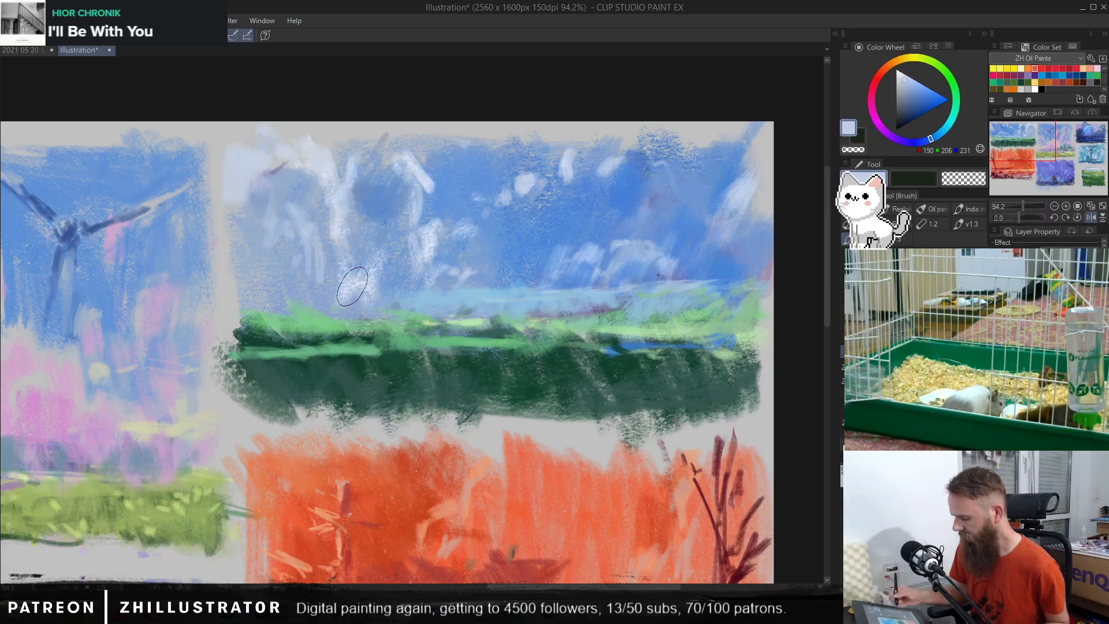
Step: Extend the light-blue haze band (RGB 162, 213, 229) across the empty end of the horizon beneath the pale clouds
{"action": "left_click", "coordinate": [576, 296], "text": "alt"}
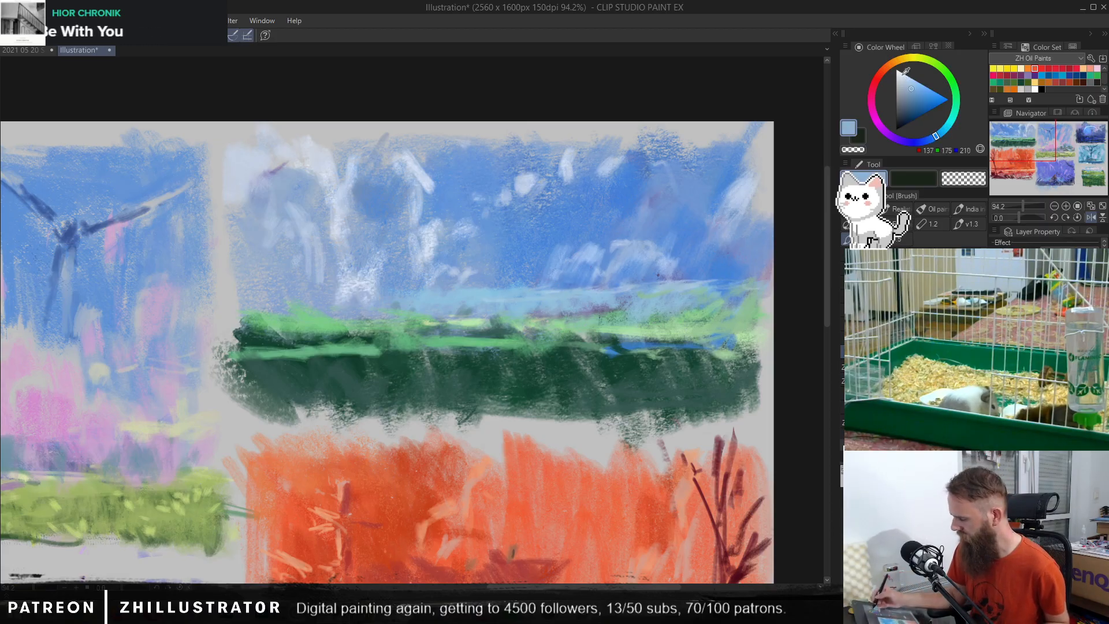
{"action": "left_click_drag", "start_coordinate": [936, 132], "coordinate": [944, 129]}
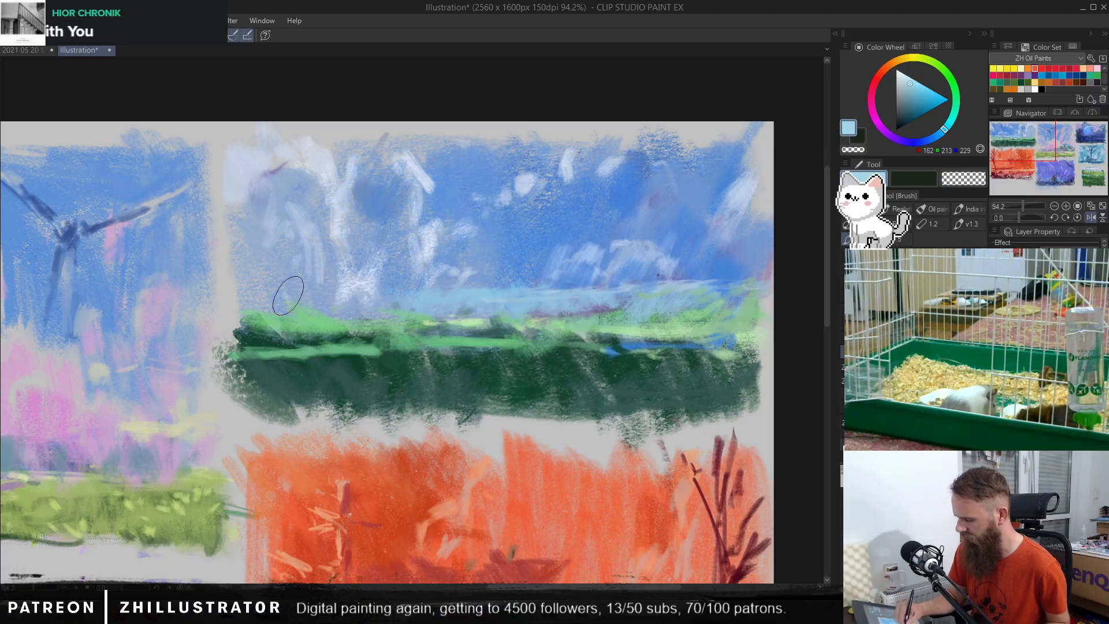
{"action": "mouse_move", "coordinate": [287, 295]}
{"action": "left_mouse_down"}
{"action": "mouse_move", "coordinate": [383, 291]}
{"action": "mouse_move", "coordinate": [334, 314]}
{"action": "mouse_move", "coordinate": [286, 299]}
{"action": "mouse_move", "coordinate": [421, 312]}
{"action": "left_mouse_up"}
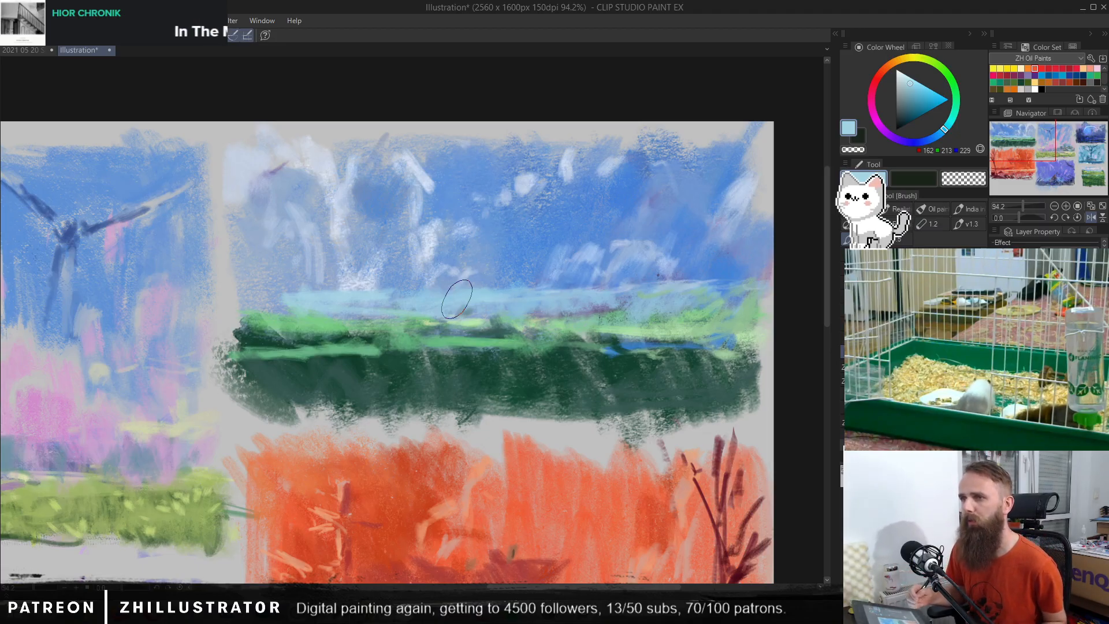
Step: Blend the sky around the cloud patches and the outer edge with sampled mid blues (RGB 97, 148, 219)
{"action": "left_click", "coordinate": [597, 269], "text": "alt"}
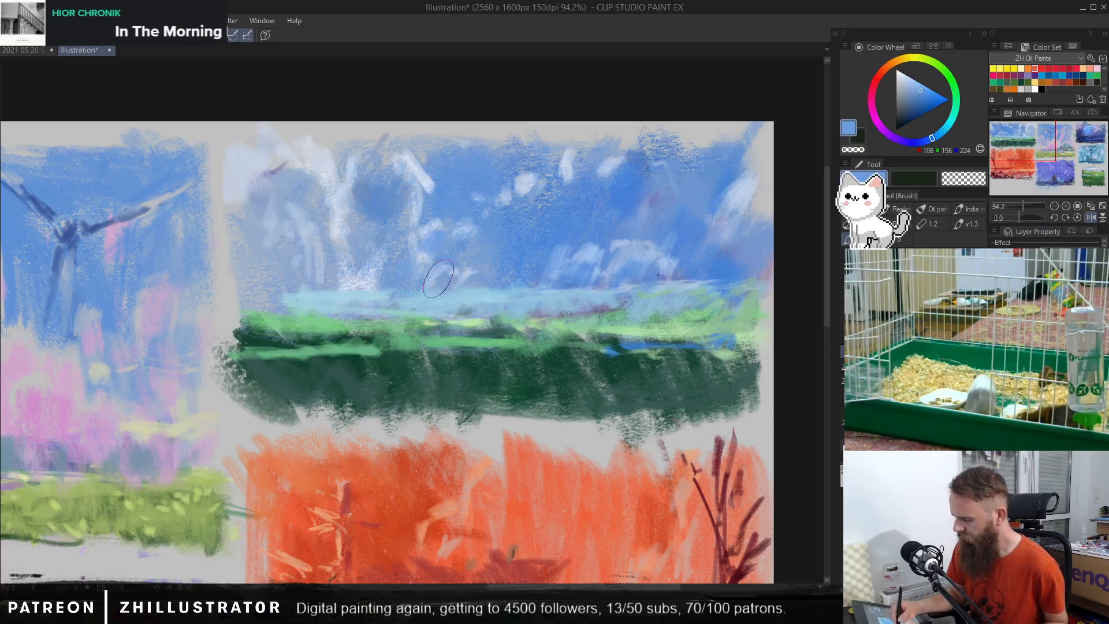
{"action": "left_click", "coordinate": [715, 173], "text": "alt"}
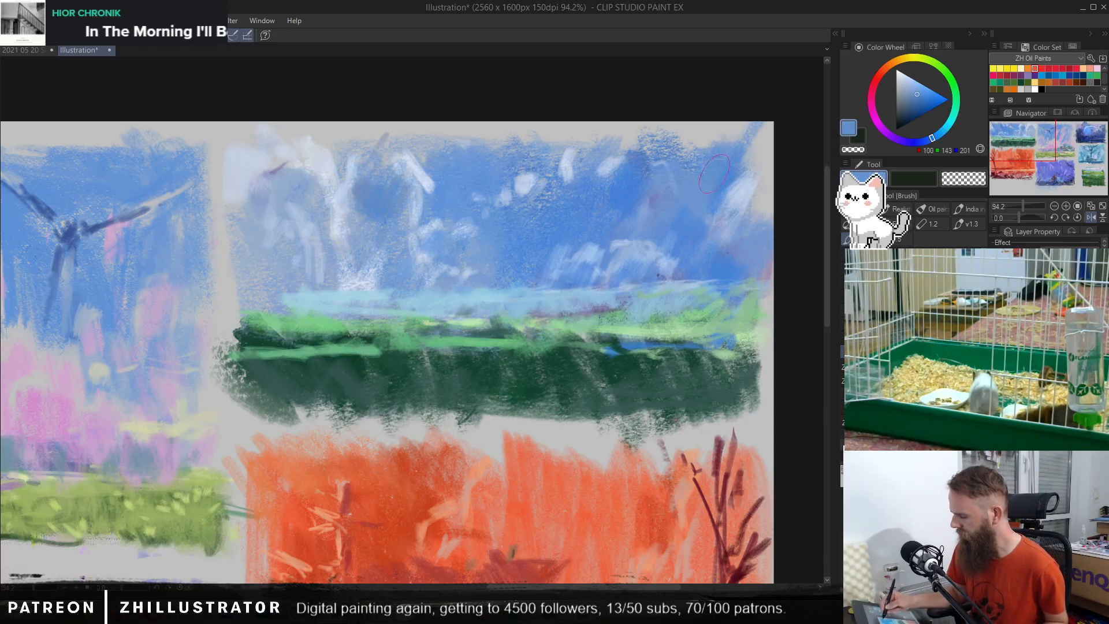
{"action": "left_click", "coordinate": [636, 261], "text": "alt"}
{"action": "mouse_move", "coordinate": [750, 199]}
{"action": "left_mouse_down"}
{"action": "mouse_move", "coordinate": [726, 223]}
{"action": "mouse_move", "coordinate": [748, 202]}
{"action": "mouse_move", "coordinate": [764, 231]}
{"action": "mouse_move", "coordinate": [720, 252]}
{"action": "mouse_move", "coordinate": [743, 239]}
{"action": "mouse_move", "coordinate": [707, 278]}
{"action": "left_mouse_up"}
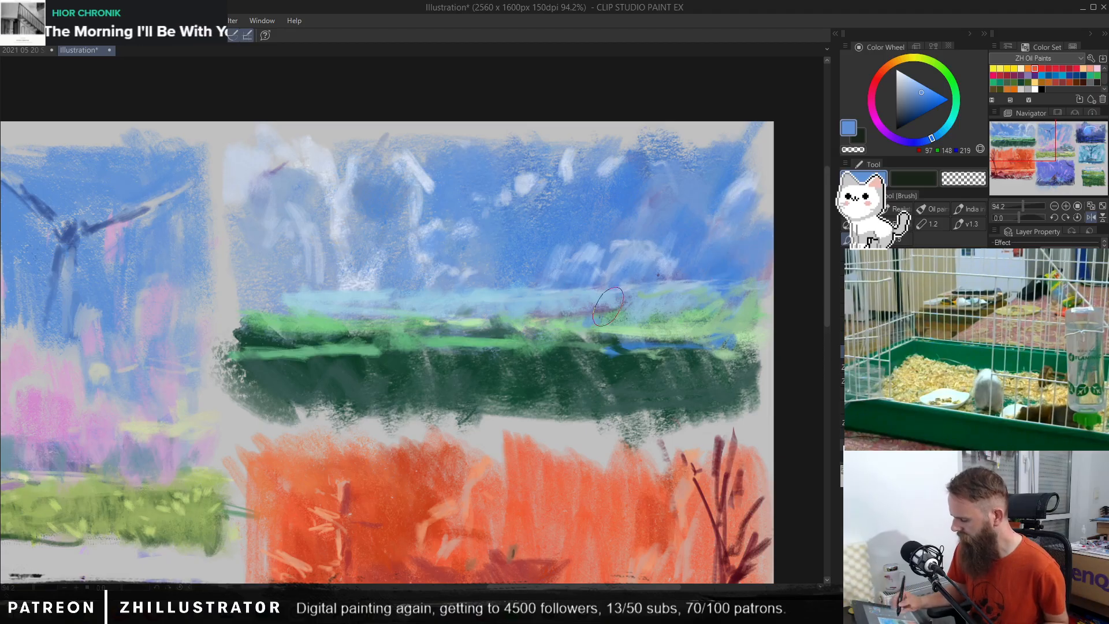
Step: Try dabbing muted teal (RGB 83, 126, 128) onto the bright green field below the horizon, and undo it
{"action": "left_click", "coordinate": [656, 365], "text": "alt"}
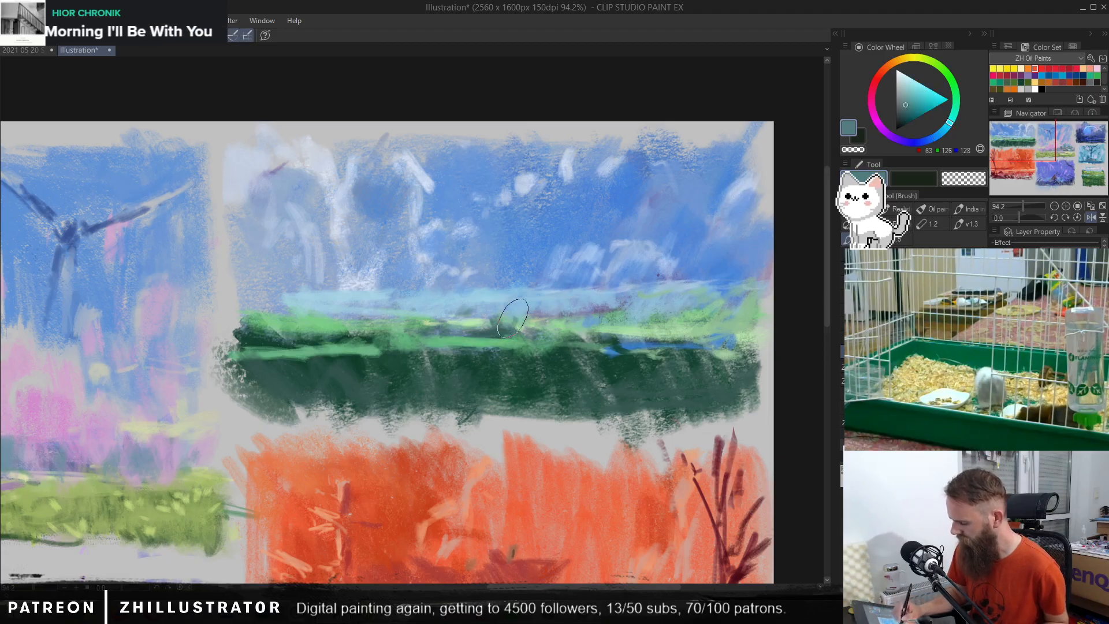
{"action": "mouse_move", "coordinate": [506, 312]}
{"action": "left_mouse_down"}
{"action": "mouse_move", "coordinate": [484, 318]}
{"action": "mouse_move", "coordinate": [505, 297]}
{"action": "mouse_move", "coordinate": [502, 332]}
{"action": "mouse_move", "coordinate": [517, 305]}
{"action": "mouse_move", "coordinate": [626, 368]}
{"action": "mouse_move", "coordinate": [499, 326]}
{"action": "left_mouse_up"}
{"action": "key", "text": "ctrl+z"}
{"action": "left_click", "coordinate": [623, 368], "text": "alt"}
{"action": "key", "text": "ctrl+z"}
Step: Try painting a dark-green tree clump (RGB 29, 56, 49) on the horizon, trimming it with grey-blue, and undo it
{"action": "left_click", "coordinate": [901, 120]}
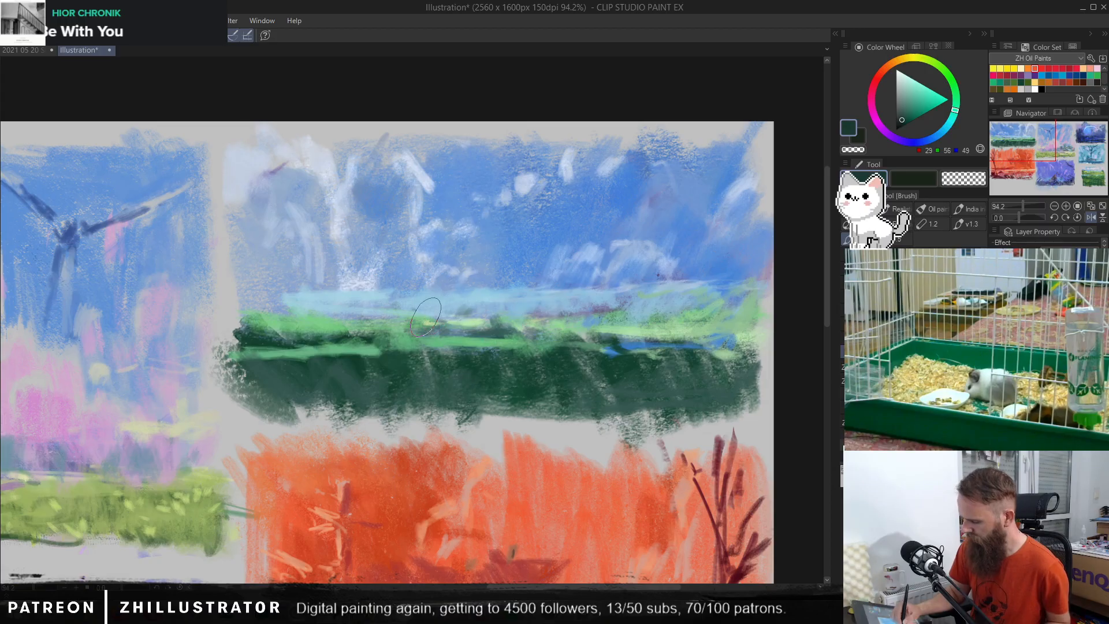
{"action": "mouse_move", "coordinate": [344, 321]}
{"action": "left_mouse_down"}
{"action": "mouse_move", "coordinate": [382, 338]}
{"action": "mouse_move", "coordinate": [419, 300]}
{"action": "mouse_move", "coordinate": [417, 313]}
{"action": "mouse_move", "coordinate": [443, 304]}
{"action": "mouse_move", "coordinate": [447, 332]}
{"action": "mouse_move", "coordinate": [388, 302]}
{"action": "mouse_move", "coordinate": [408, 295]}
{"action": "mouse_move", "coordinate": [411, 316]}
{"action": "mouse_move", "coordinate": [347, 333]}
{"action": "mouse_move", "coordinate": [433, 316]}
{"action": "left_mouse_up"}
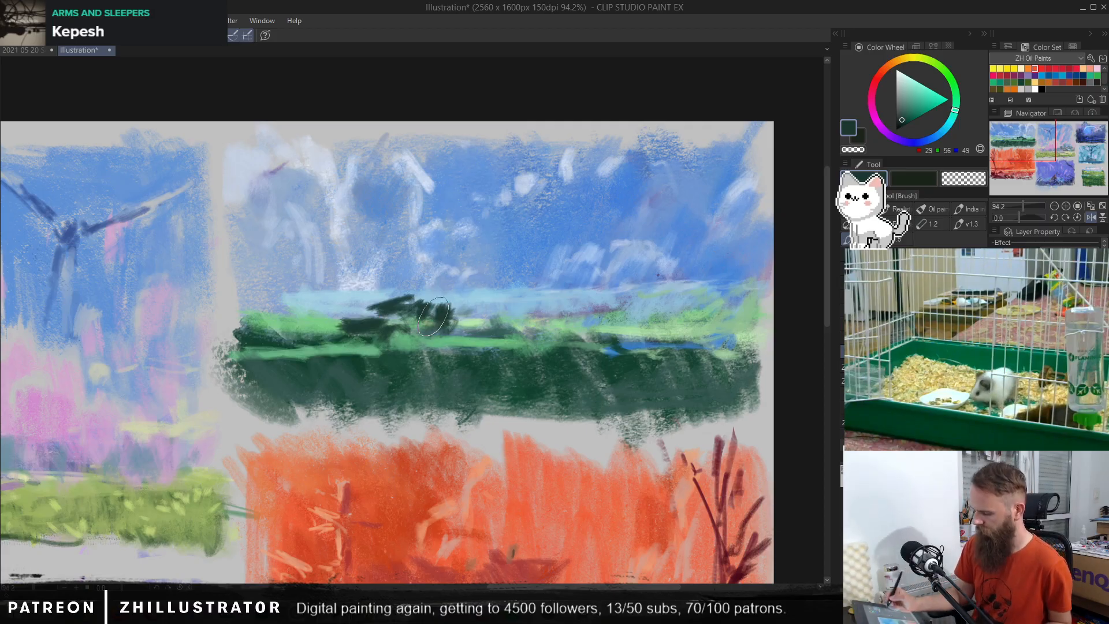
{"action": "left_click", "coordinate": [449, 208], "text": "alt"}
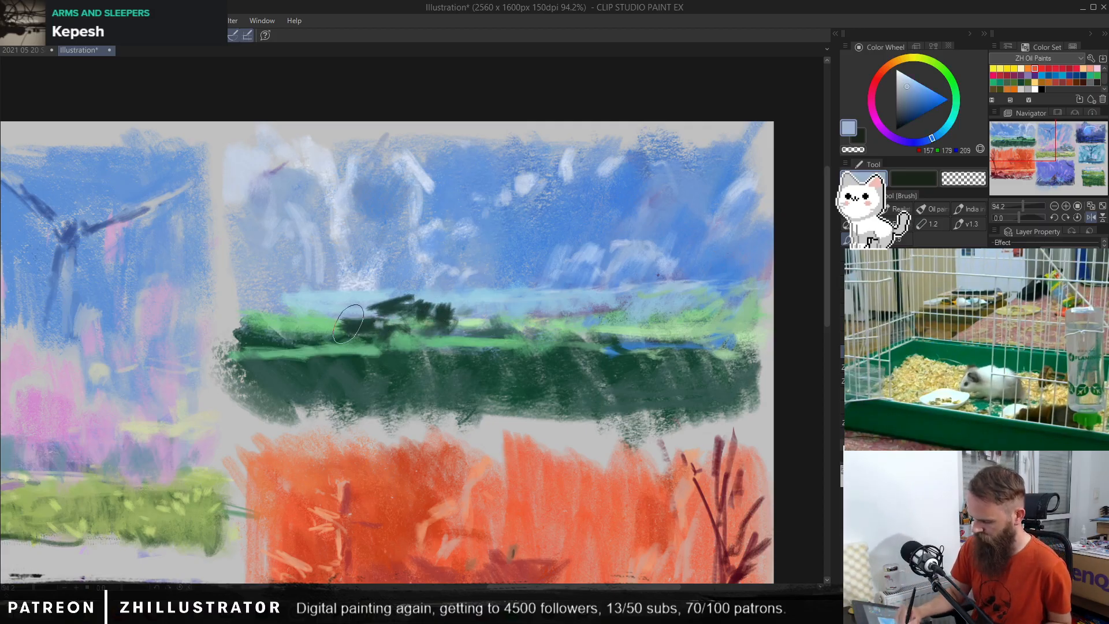
{"action": "mouse_move", "coordinate": [371, 323]}
{"action": "left_mouse_down"}
{"action": "mouse_move", "coordinate": [413, 298]}
{"action": "mouse_move", "coordinate": [435, 303]}
{"action": "mouse_move", "coordinate": [372, 298]}
{"action": "left_mouse_up"}
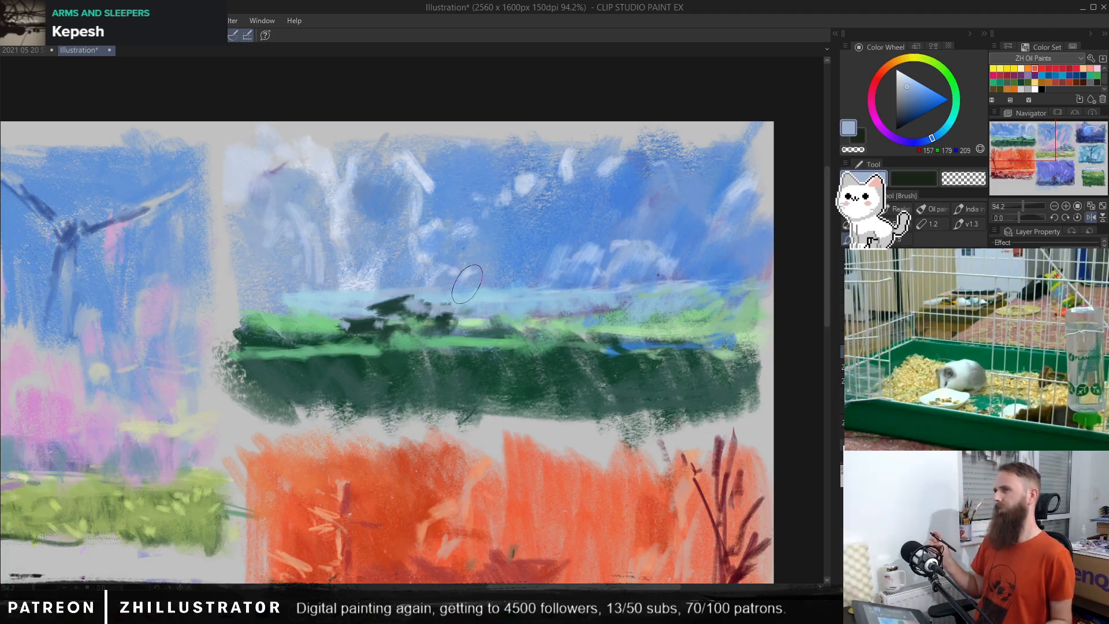
{"action": "key", "text": "ctrl+z"}
{"action": "key", "text": "ctrl+z"}
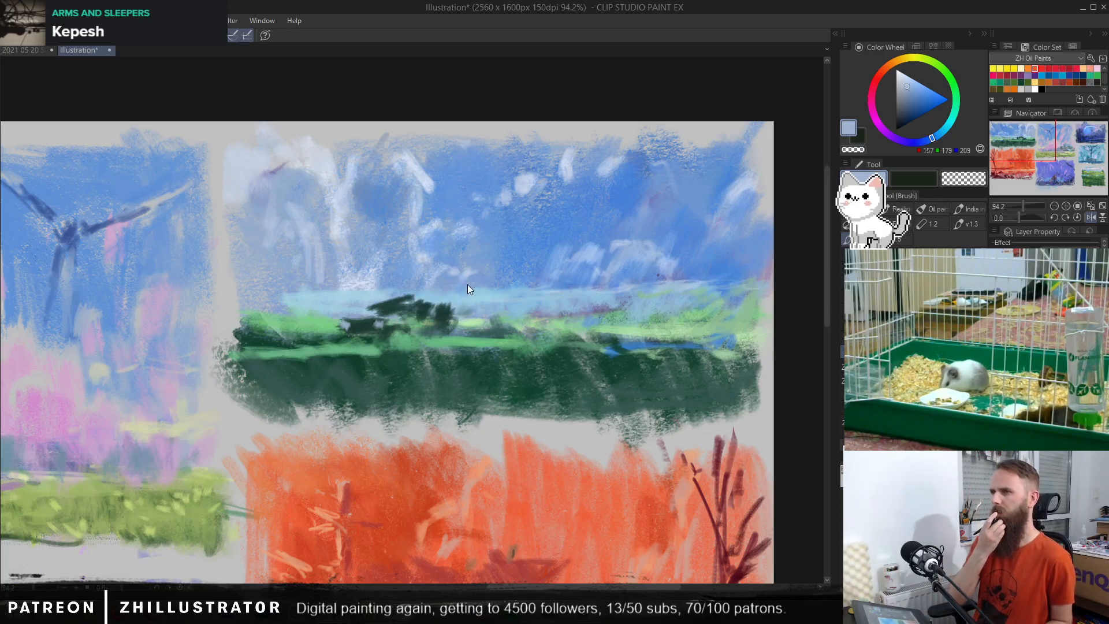
{"action": "key", "text": "ctrl+y"}
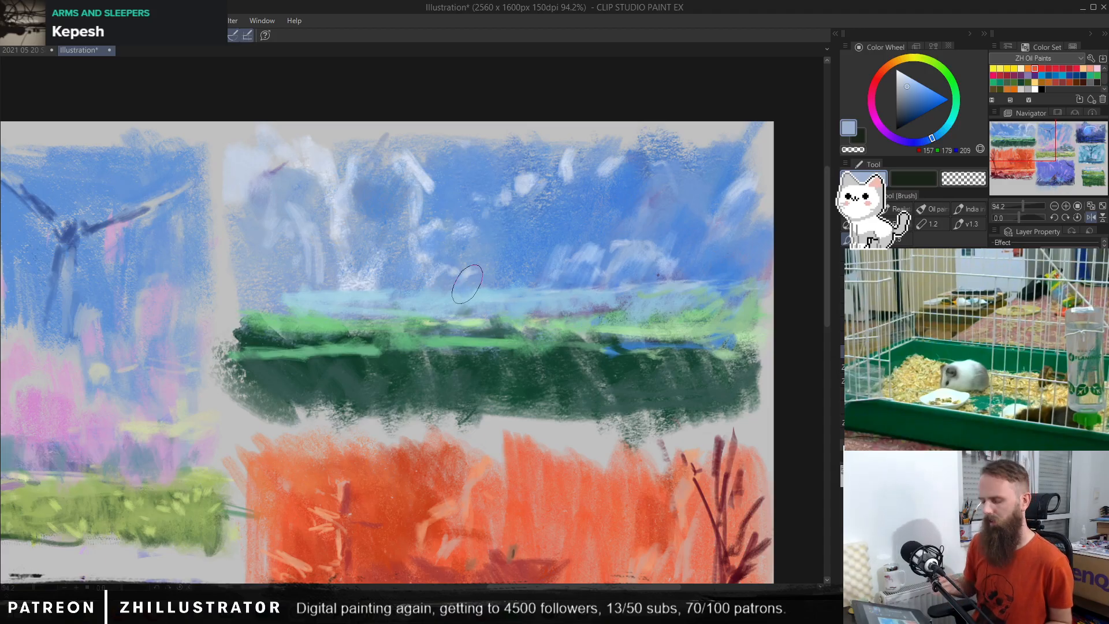
Step: Switch to the Pen tool and set the drawing colour to dark navy (RGB 28, 29, 52)
{"action": "key", "text": "p"}
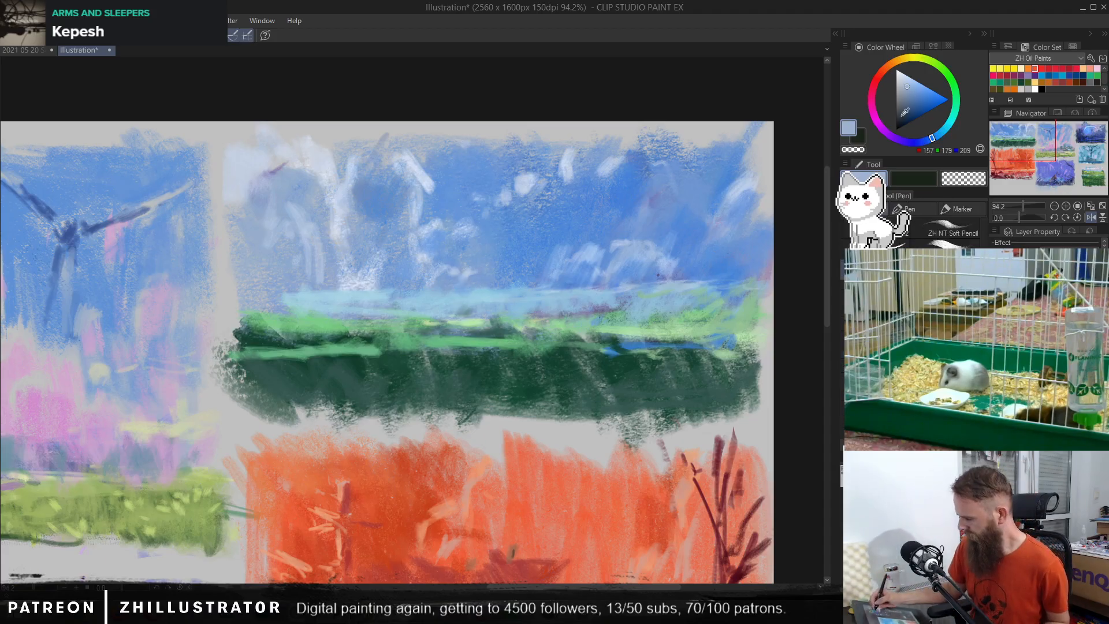
{"action": "left_click", "coordinate": [903, 116]}
{"action": "left_click", "coordinate": [916, 142]}
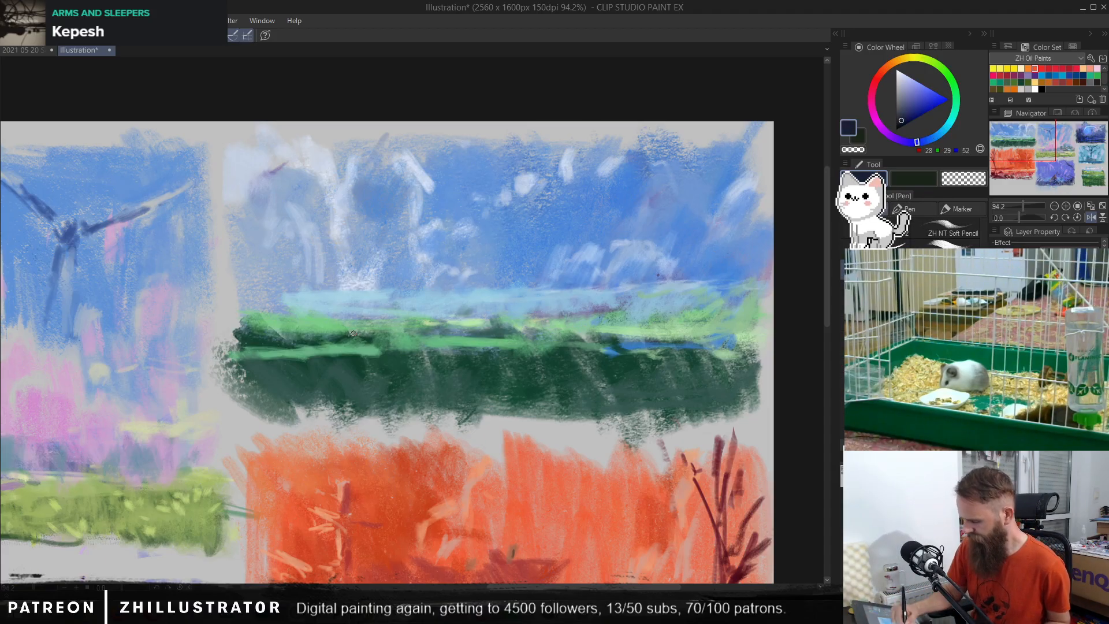
Step: Try sketching a navy hatched tree row with looping contour lines across the horizon and green field, and undo it
{"action": "mouse_move", "coordinate": [448, 315]}
{"action": "left_mouse_down"}
{"action": "mouse_move", "coordinate": [473, 297]}
{"action": "mouse_move", "coordinate": [468, 313]}
{"action": "mouse_move", "coordinate": [460, 305]}
{"action": "mouse_move", "coordinate": [480, 313]}
{"action": "mouse_move", "coordinate": [488, 301]}
{"action": "mouse_move", "coordinate": [491, 319]}
{"action": "mouse_move", "coordinate": [444, 298]}
{"action": "left_mouse_up"}
{"action": "mouse_move", "coordinate": [448, 296]}
{"action": "left_mouse_down"}
{"action": "mouse_move", "coordinate": [419, 320]}
{"action": "mouse_move", "coordinate": [419, 305]}
{"action": "mouse_move", "coordinate": [422, 350]}
{"action": "mouse_move", "coordinate": [492, 341]}
{"action": "left_mouse_up"}
{"action": "left_click_drag", "start_coordinate": [416, 340], "coordinate": [489, 324]}
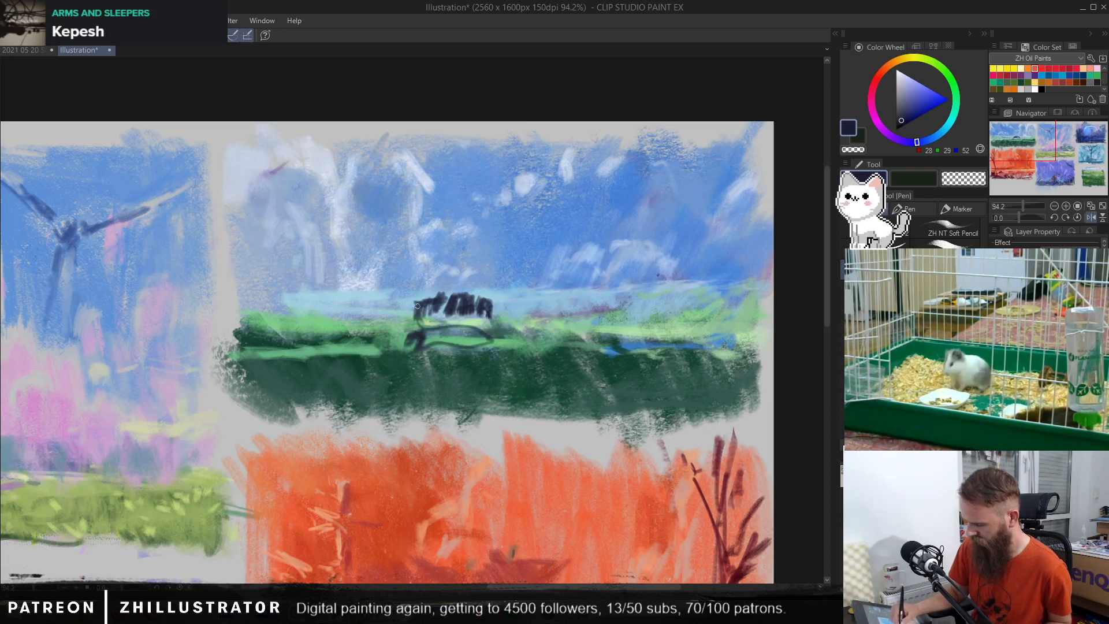
{"action": "mouse_move", "coordinate": [405, 297]}
{"action": "left_mouse_down"}
{"action": "mouse_move", "coordinate": [410, 318]}
{"action": "mouse_move", "coordinate": [339, 334]}
{"action": "mouse_move", "coordinate": [358, 334]}
{"action": "mouse_move", "coordinate": [346, 319]}
{"action": "mouse_move", "coordinate": [336, 325]}
{"action": "left_mouse_up"}
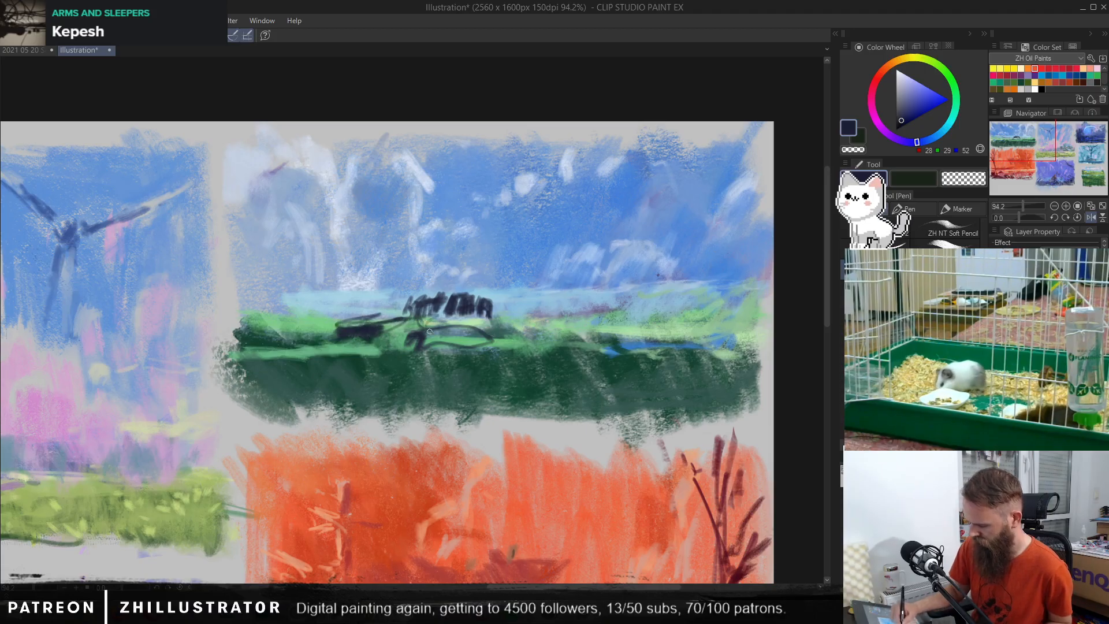
{"action": "left_click_drag", "start_coordinate": [446, 324], "coordinate": [487, 325]}
{"action": "left_click_drag", "start_coordinate": [500, 327], "coordinate": [522, 339]}
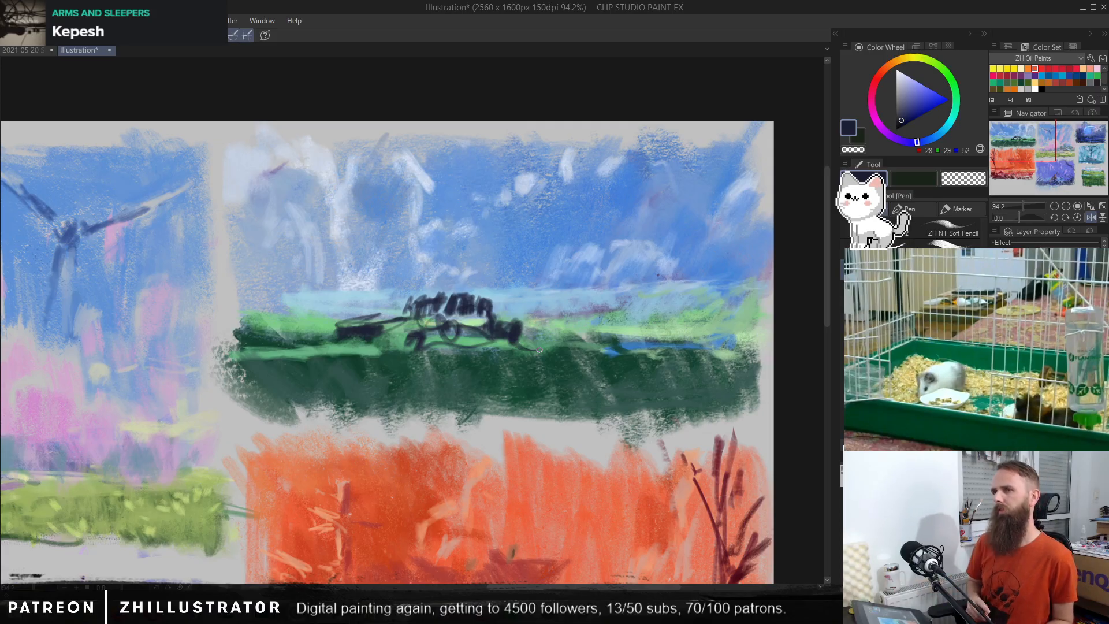
{"action": "key", "text": "ctrl+z"}
{"action": "key", "text": "ctrl+z"}
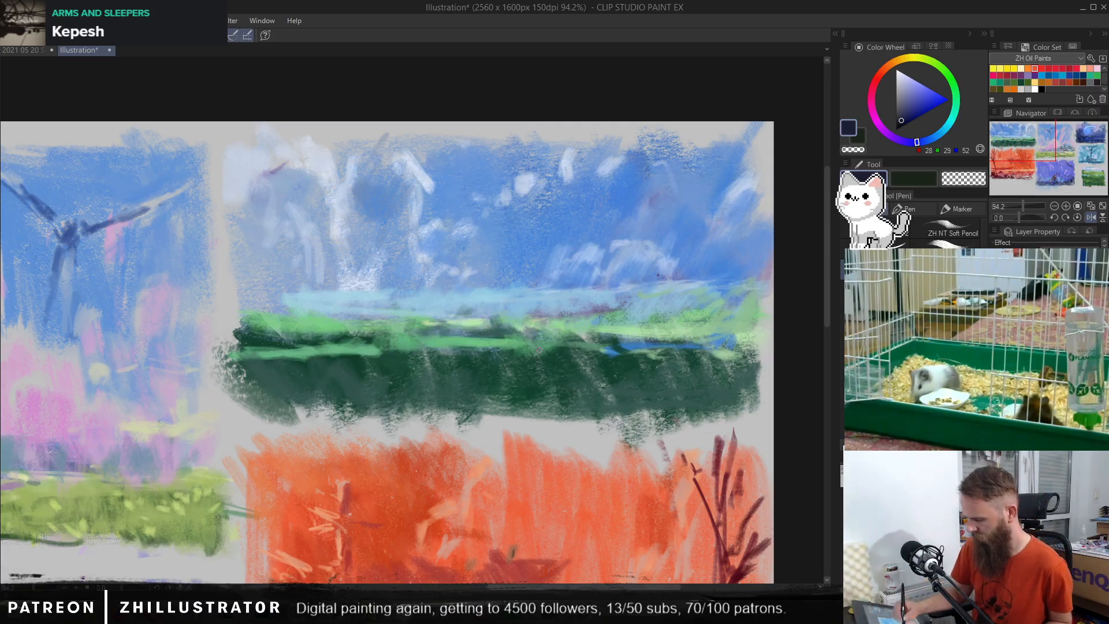
Step: Draw dark navy shading in the green field, a hatched clump on the haze, and small upright marks beside it
{"action": "mouse_move", "coordinate": [336, 335]}
{"action": "left_mouse_down"}
{"action": "mouse_move", "coordinate": [364, 325]}
{"action": "mouse_move", "coordinate": [306, 332]}
{"action": "mouse_move", "coordinate": [372, 316]}
{"action": "left_mouse_up"}
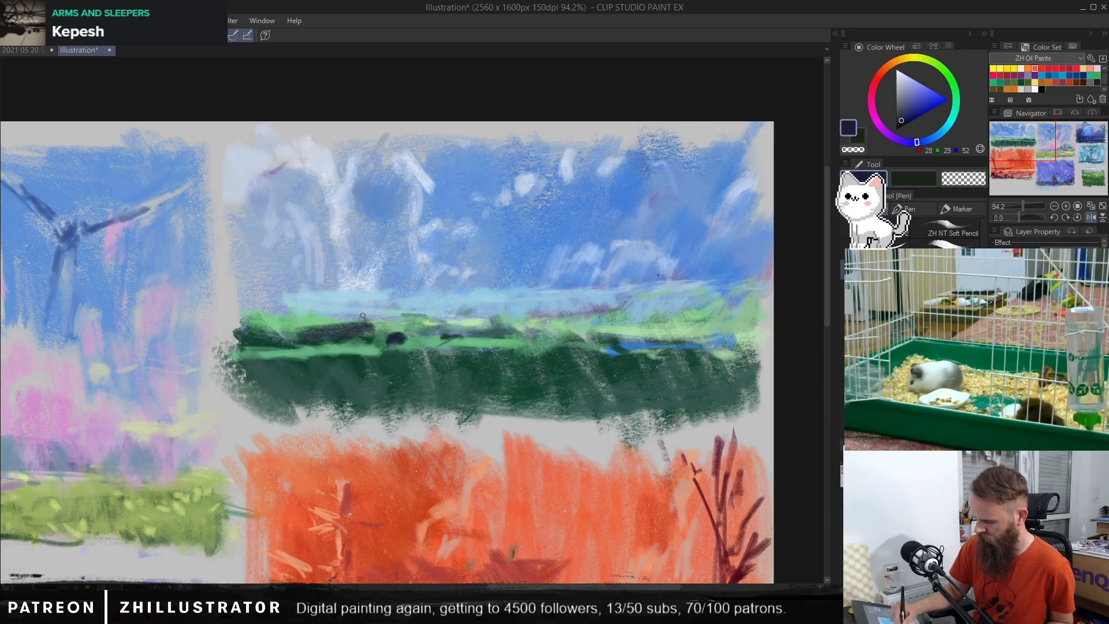
{"action": "mouse_move", "coordinate": [347, 309]}
{"action": "left_mouse_down"}
{"action": "mouse_move", "coordinate": [410, 301]}
{"action": "mouse_move", "coordinate": [394, 314]}
{"action": "mouse_move", "coordinate": [396, 303]}
{"action": "mouse_move", "coordinate": [380, 315]}
{"action": "mouse_move", "coordinate": [384, 300]}
{"action": "mouse_move", "coordinate": [365, 312]}
{"action": "mouse_move", "coordinate": [364, 299]}
{"action": "mouse_move", "coordinate": [337, 313]}
{"action": "mouse_move", "coordinate": [379, 300]}
{"action": "mouse_move", "coordinate": [412, 319]}
{"action": "left_mouse_up"}
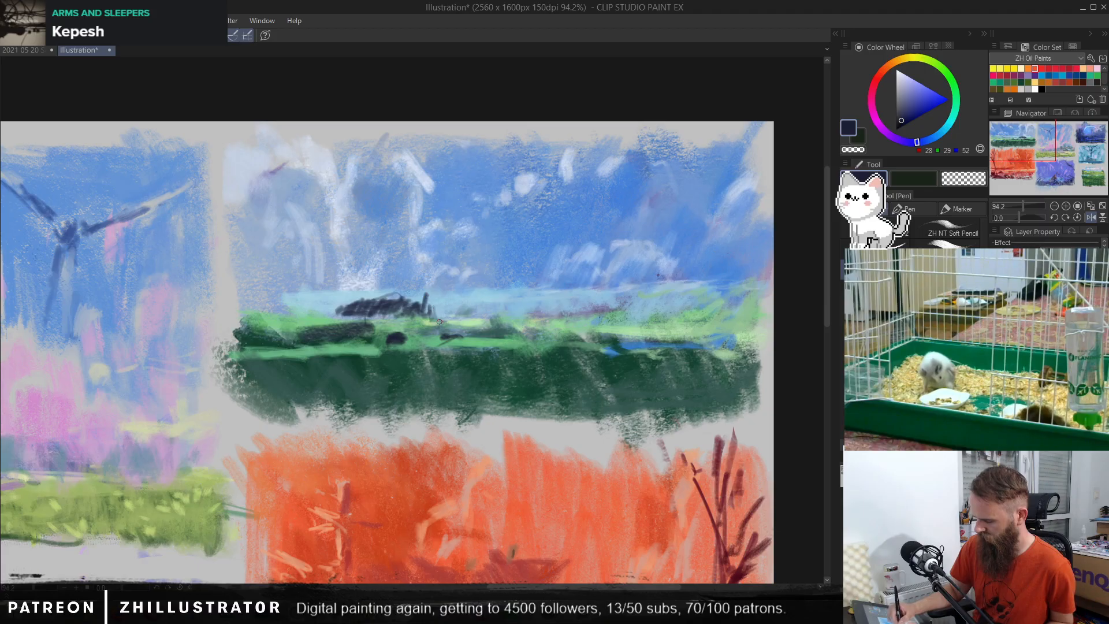
{"action": "left_click_drag", "start_coordinate": [445, 319], "coordinate": [456, 339]}
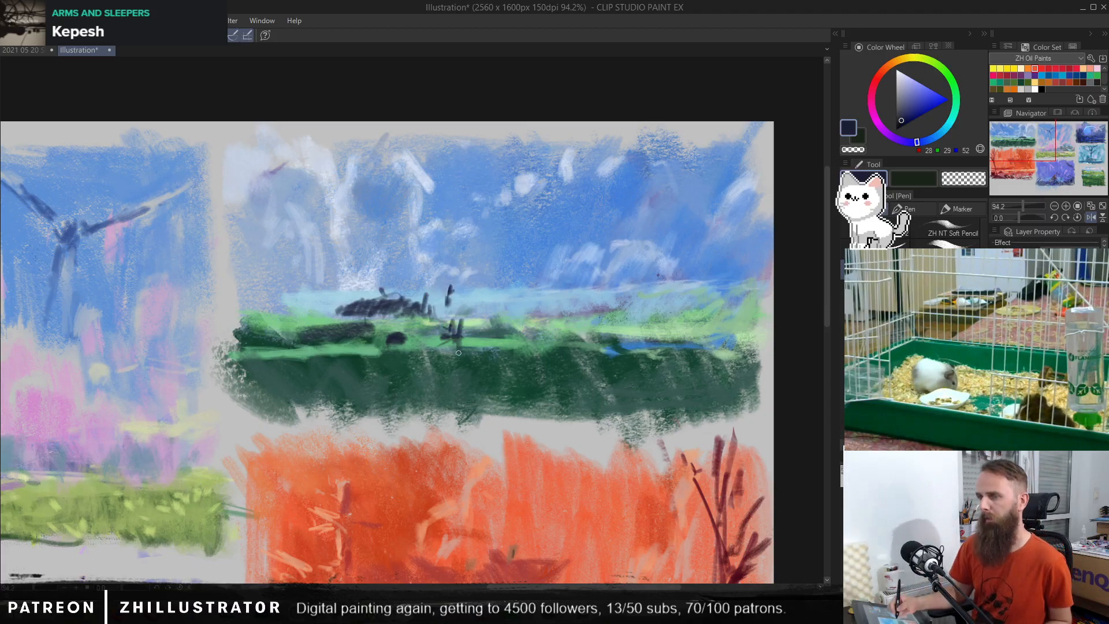
Step: Sample pale blue (RGB 207, 220, 242) and add tiny light marks on the dark patch below the horizon clump
{"action": "left_click", "coordinate": [292, 337], "text": "alt"}
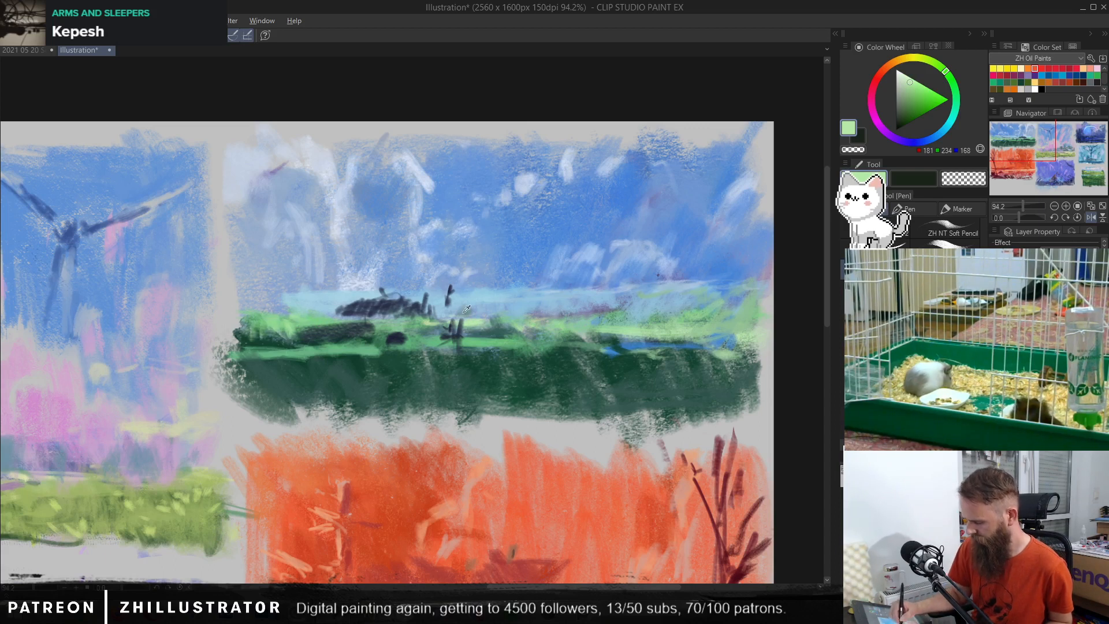
{"action": "left_click", "coordinate": [423, 271], "text": "alt"}
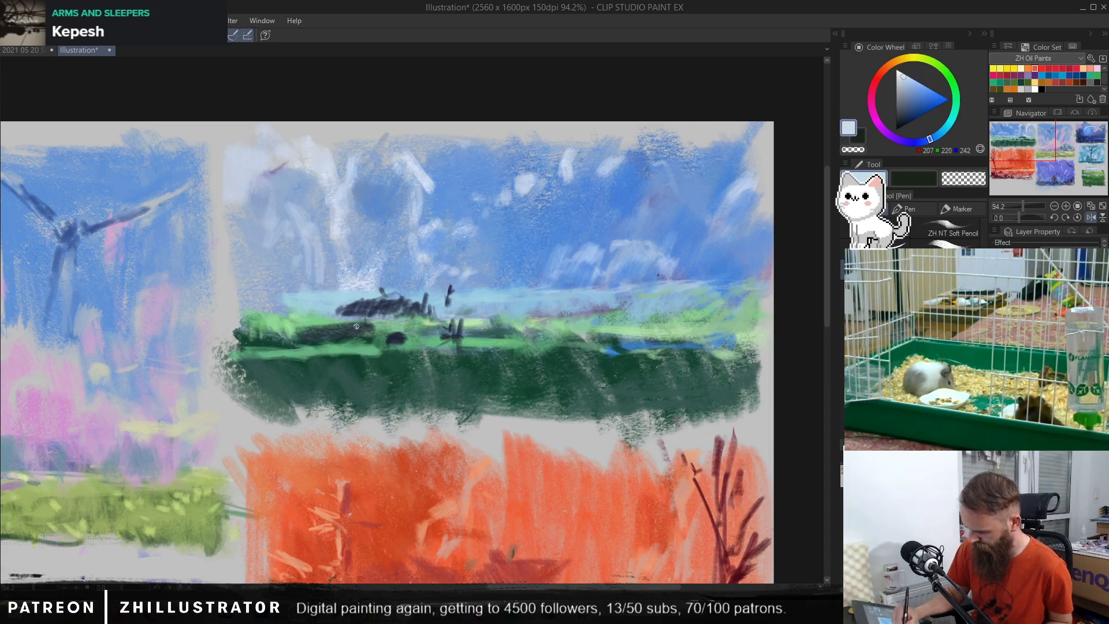
{"action": "left_click_drag", "start_coordinate": [364, 327], "coordinate": [346, 327]}
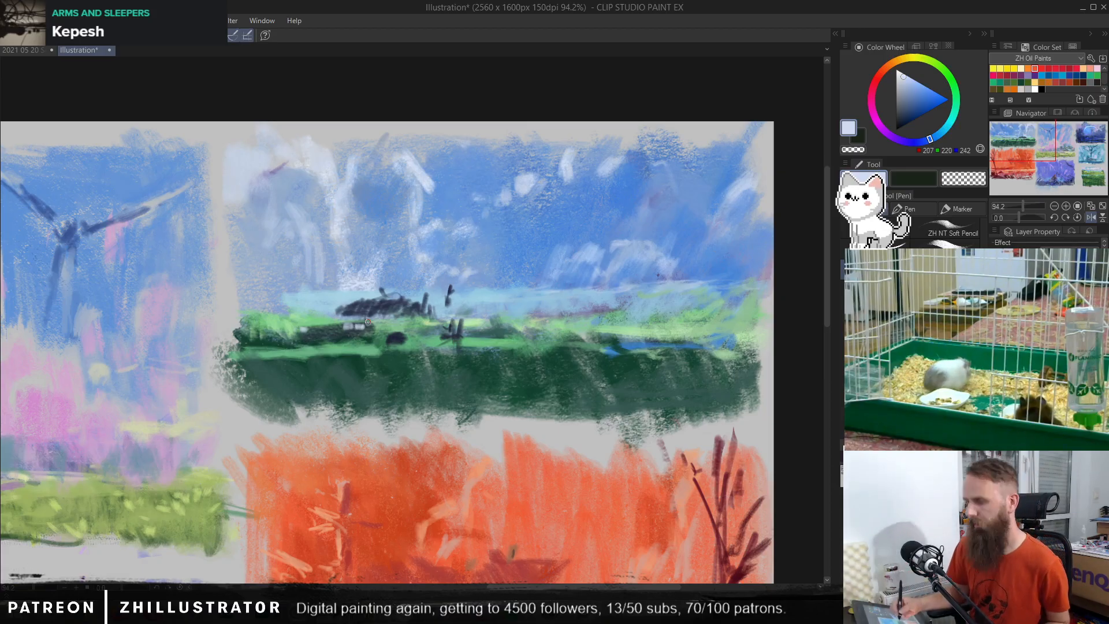
Step: Try hatching purple (RGB 56, 47, 120) between the navy clump and the upright marks, and undo it
{"action": "left_click", "coordinate": [394, 317], "text": "alt"}
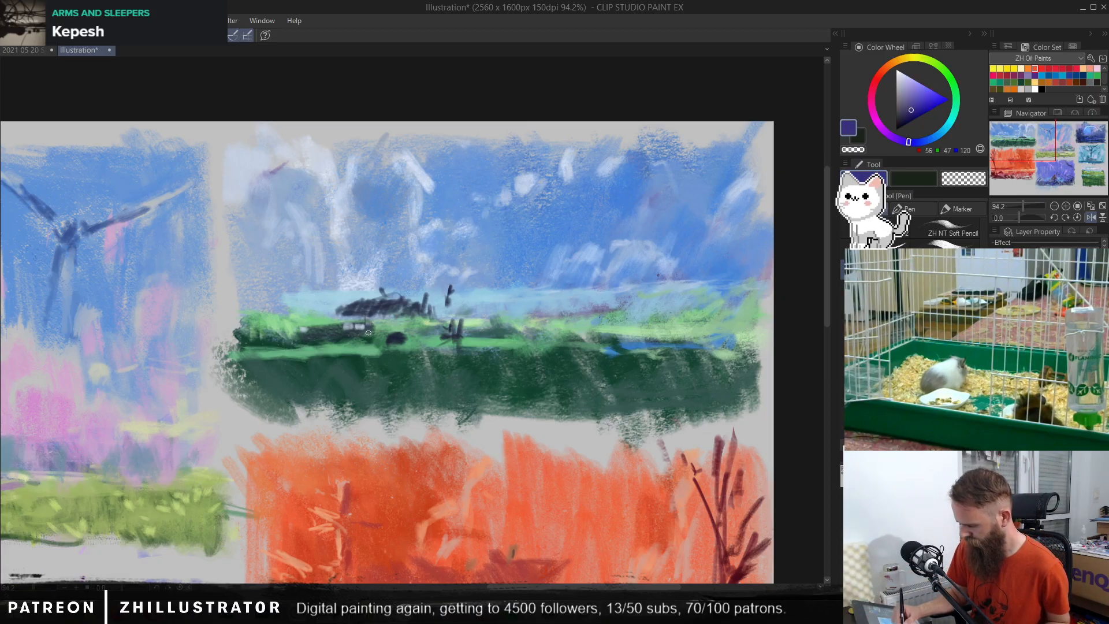
{"action": "mouse_move", "coordinate": [373, 334]}
{"action": "left_mouse_down"}
{"action": "mouse_move", "coordinate": [397, 321]}
{"action": "mouse_move", "coordinate": [415, 335]}
{"action": "mouse_move", "coordinate": [429, 321]}
{"action": "mouse_move", "coordinate": [426, 341]}
{"action": "mouse_move", "coordinate": [460, 327]}
{"action": "left_mouse_up"}
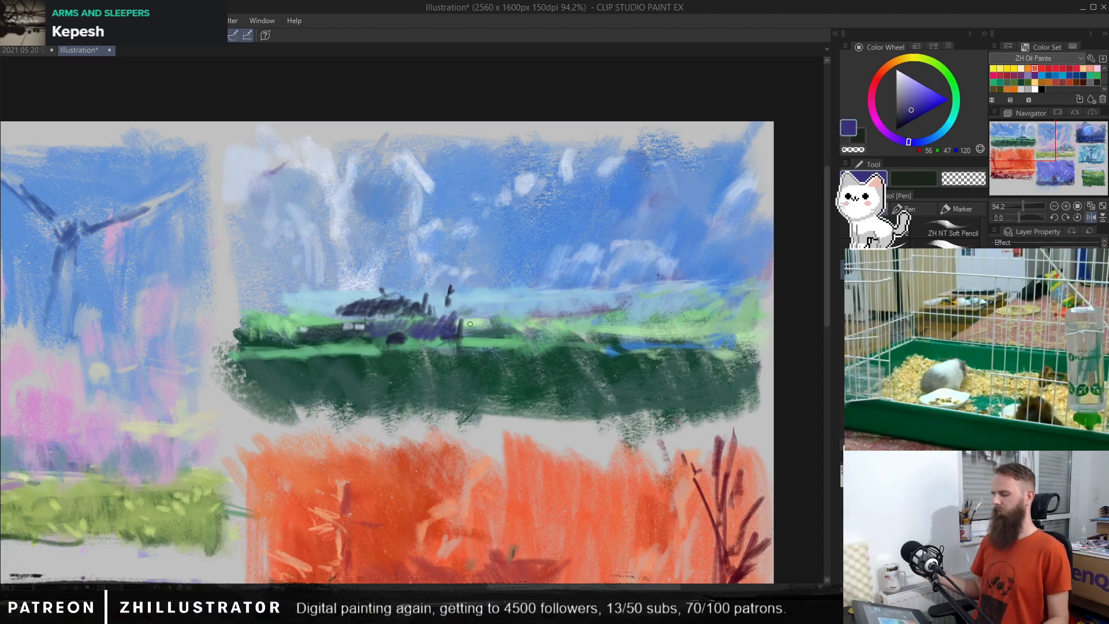
{"action": "key", "text": "ctrl+z"}
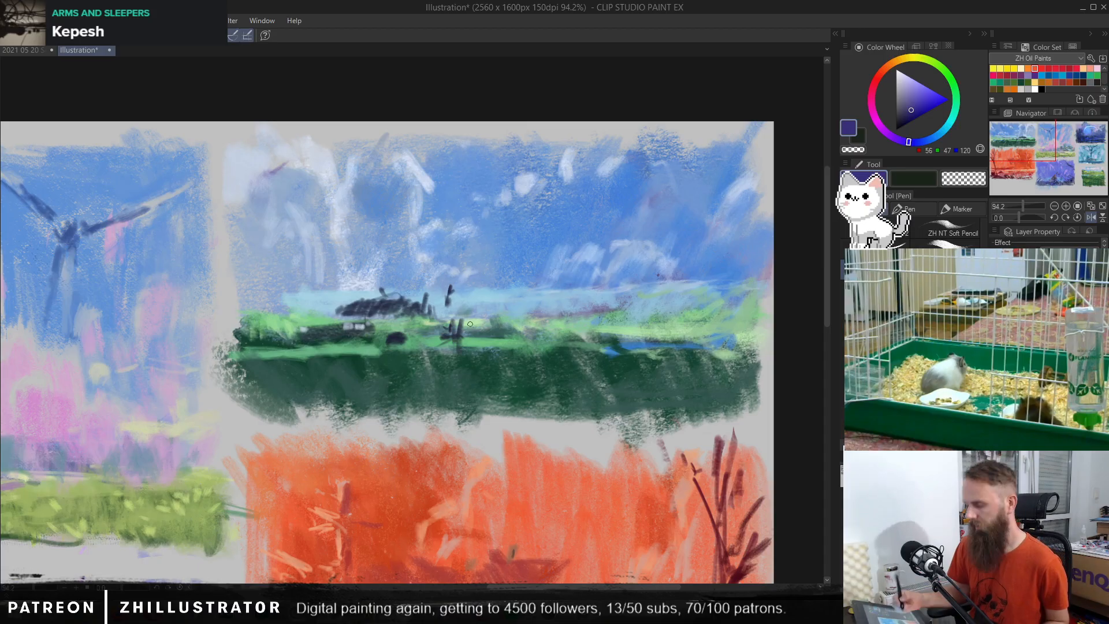
Step: Try adding strokes in a sampled colour to the dark patch in the green field, and undo them
{"action": "left_click", "coordinate": [345, 324], "text": "alt"}
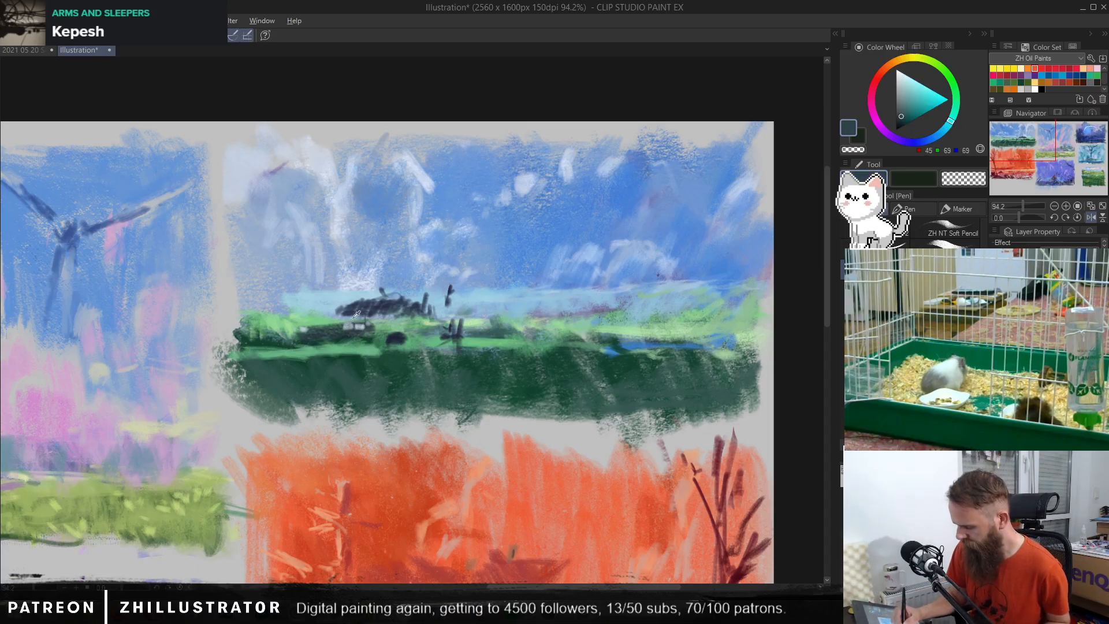
{"action": "left_click", "coordinate": [324, 314], "text": "alt"}
{"action": "mouse_move", "coordinate": [284, 337]}
{"action": "left_mouse_down"}
{"action": "mouse_move", "coordinate": [343, 337]}
{"action": "mouse_move", "coordinate": [332, 321]}
{"action": "mouse_move", "coordinate": [290, 334]}
{"action": "mouse_move", "coordinate": [382, 329]}
{"action": "mouse_move", "coordinate": [303, 337]}
{"action": "left_mouse_up"}
{"action": "key", "text": "ctrl+z"}
Step: Sample navy (RGB 28, 32, 53) to build the dark blob below the horizon clump into a wheel, and fill its centre with blue (RGB 117, 158, 211)
{"action": "left_click", "coordinate": [429, 277], "text": "alt"}
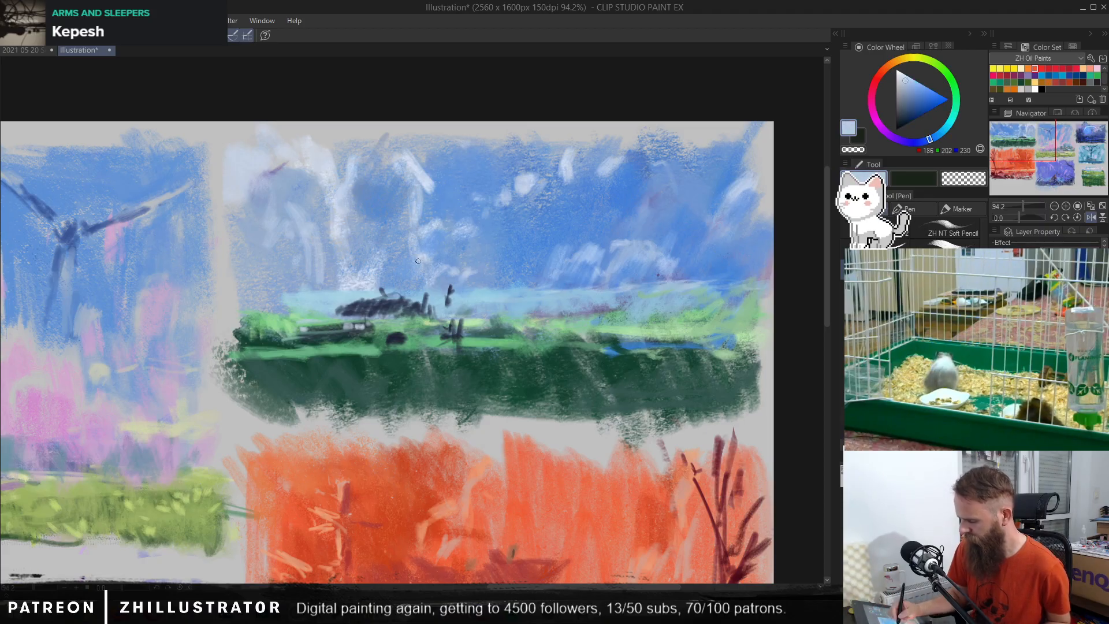
{"action": "left_click", "coordinate": [393, 332], "text": "alt"}
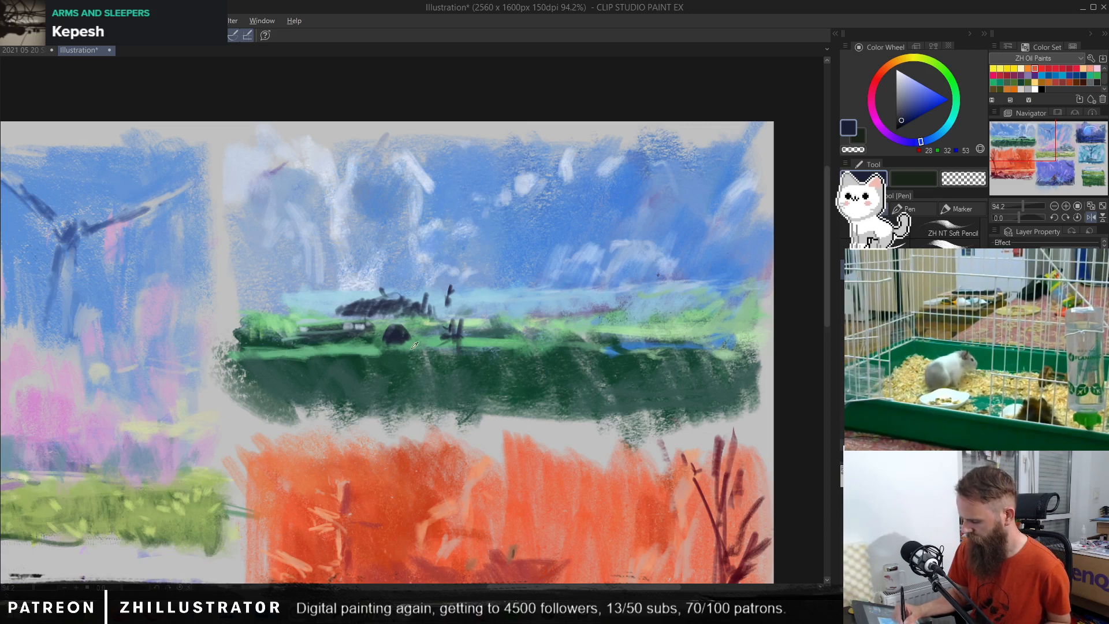
{"action": "left_click", "coordinate": [427, 293], "text": "alt"}
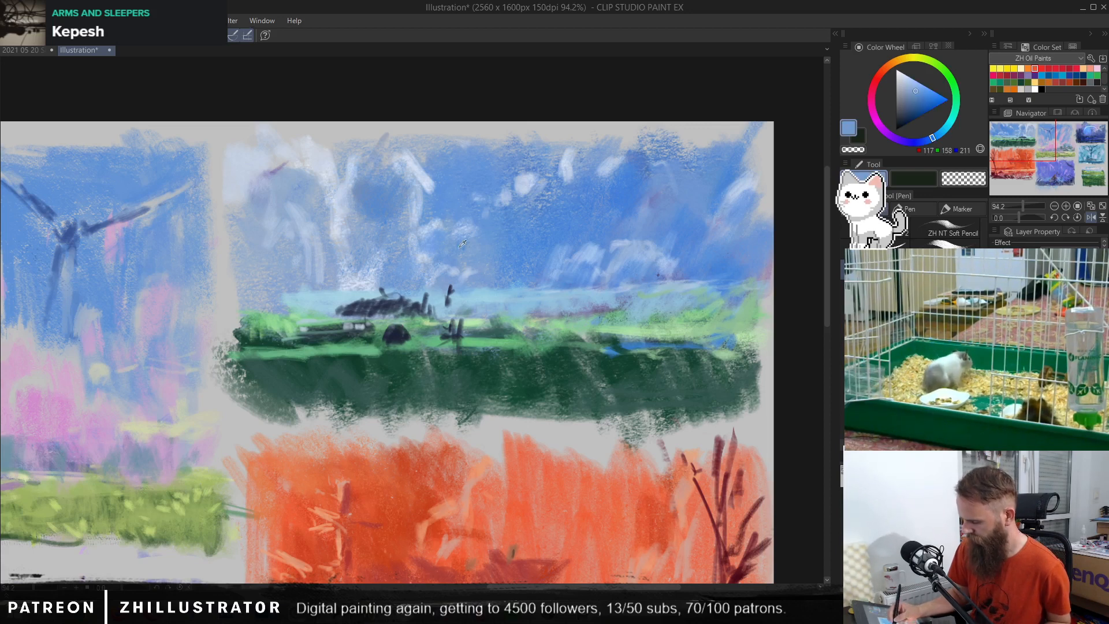
{"action": "left_click", "coordinate": [398, 336]}
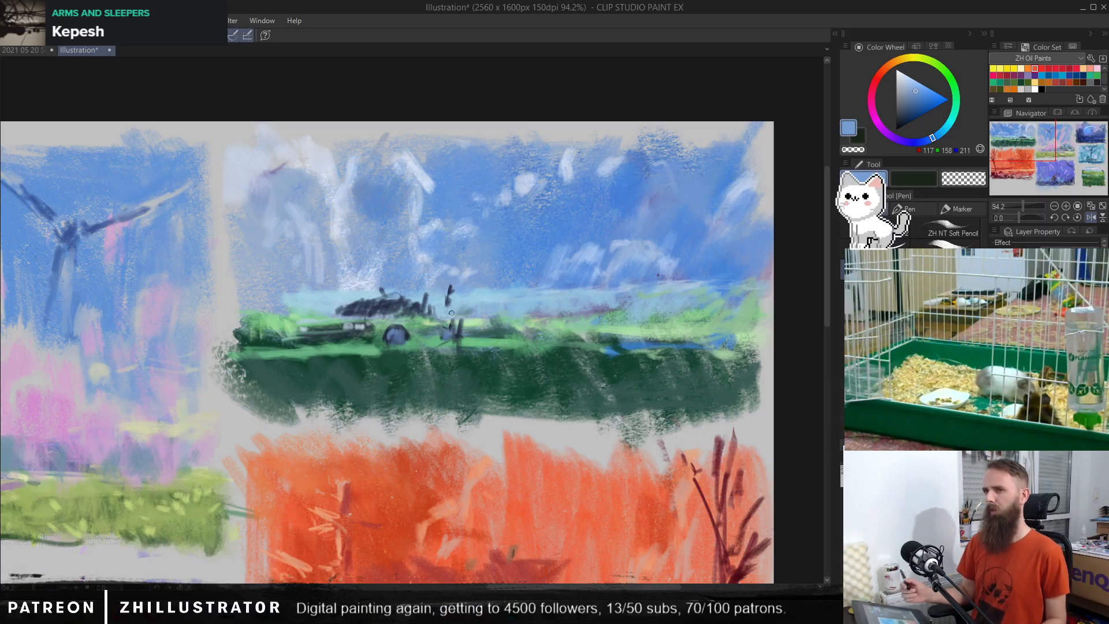
Step: Try painting a flat slab in grey-teal (RGB 70, 96, 99) above the dark car shape, and undo it
{"action": "left_click", "coordinate": [403, 304], "text": "alt"}
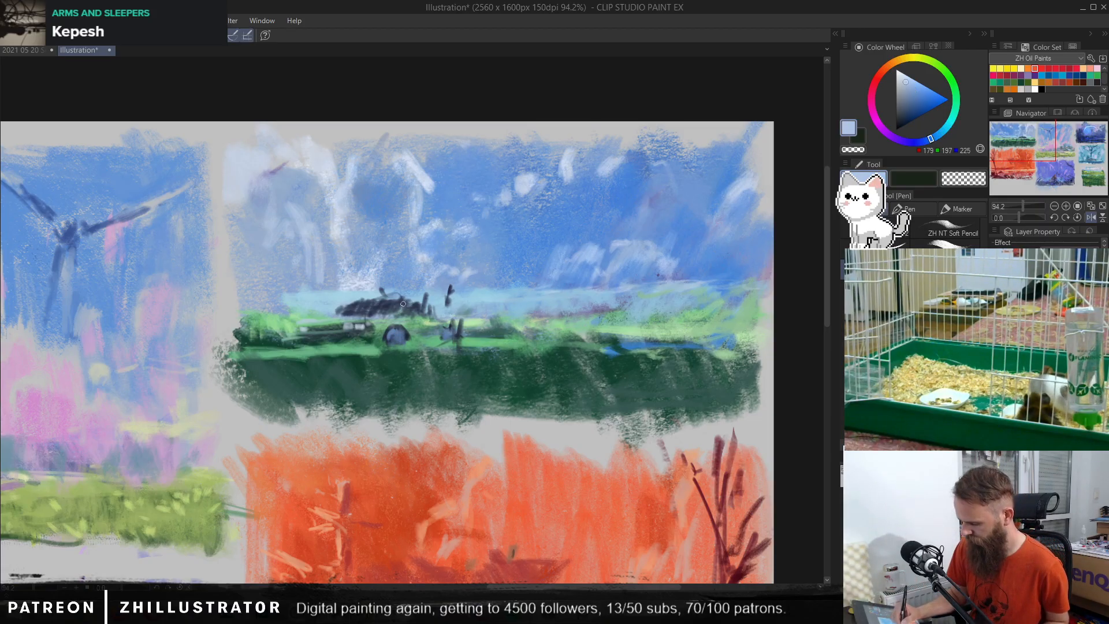
{"action": "left_click", "coordinate": [448, 286], "text": "alt"}
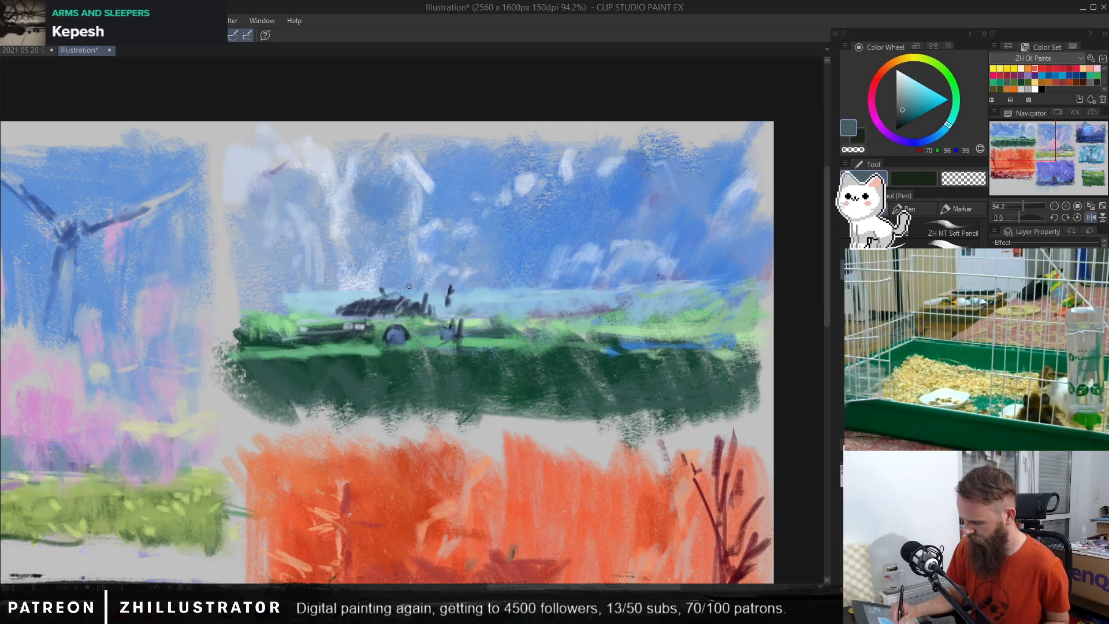
{"action": "mouse_move", "coordinate": [374, 287]}
{"action": "left_mouse_down"}
{"action": "mouse_move", "coordinate": [475, 285]}
{"action": "mouse_move", "coordinate": [440, 297]}
{"action": "mouse_move", "coordinate": [440, 287]}
{"action": "mouse_move", "coordinate": [414, 282]}
{"action": "mouse_move", "coordinate": [393, 293]}
{"action": "left_mouse_up"}
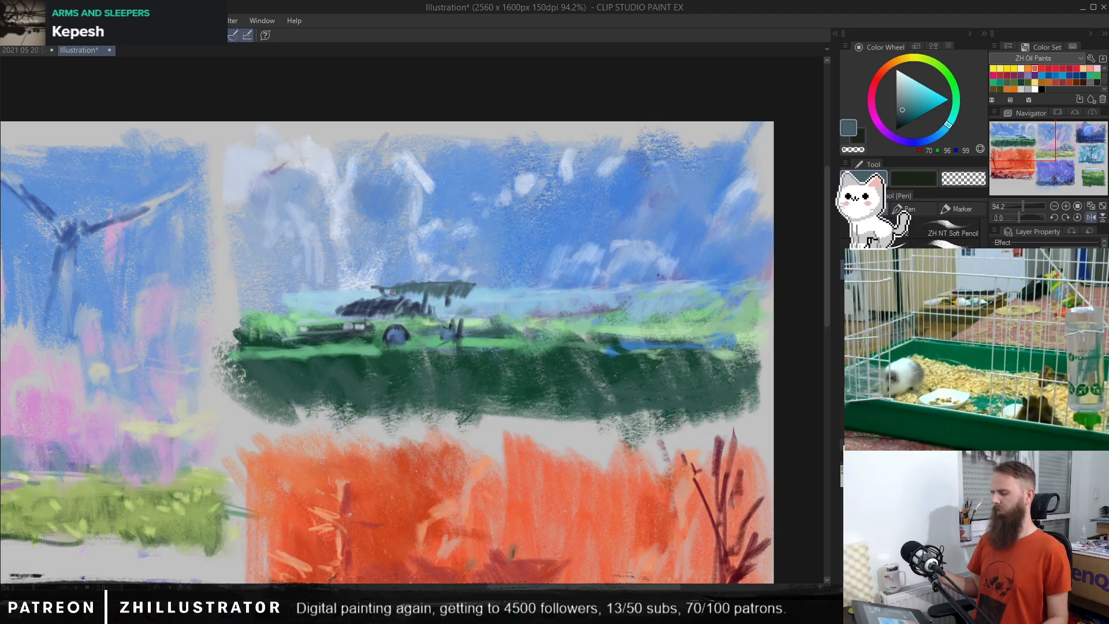
{"action": "key", "text": "ctrl+z"}
{"action": "key", "text": "ctrl+z"}
{"action": "key", "text": "ctrl+z"}
{"action": "key", "text": "ctrl+z"}
{"action": "key", "text": "ctrl+z"}
{"action": "key", "text": "ctrl+z"}
Step: Try a rounded shape with a thin upright stroke in slate blue (RGB 78, 97, 121) beside the car, and undo it
{"action": "left_click", "coordinate": [444, 294], "text": "alt"}
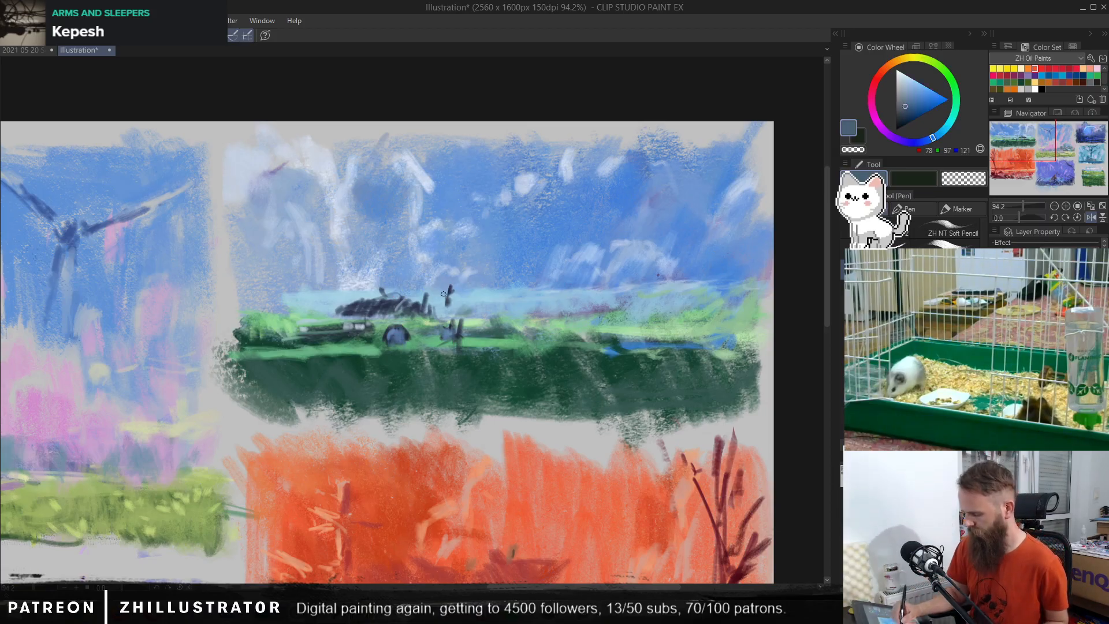
{"action": "left_click_drag", "start_coordinate": [451, 298], "coordinate": [443, 281]}
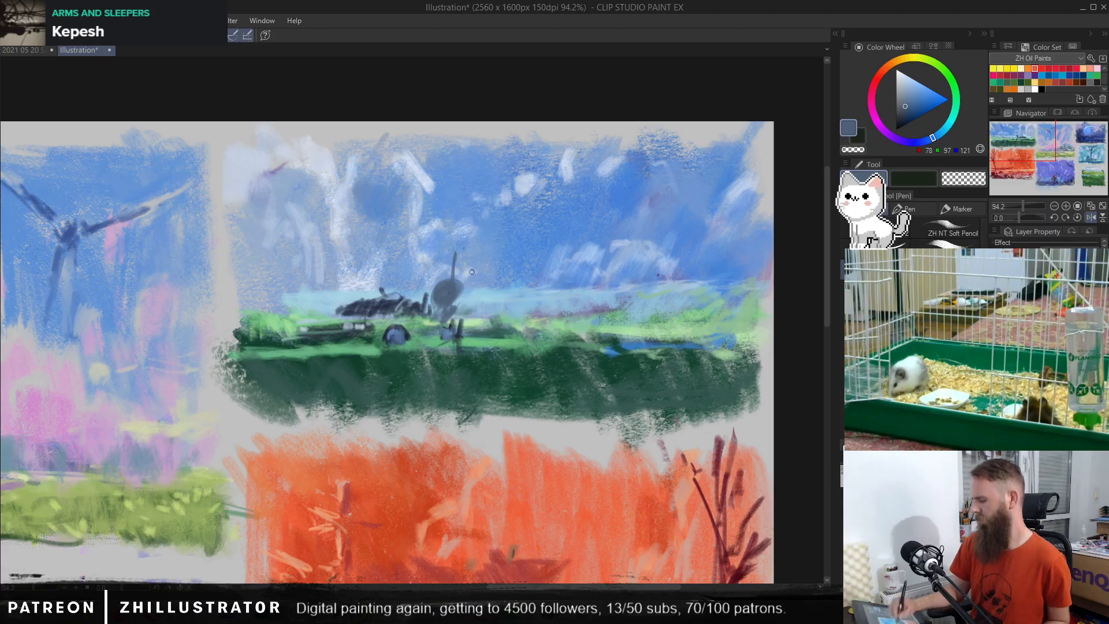
{"action": "key", "text": "ctrl+z"}
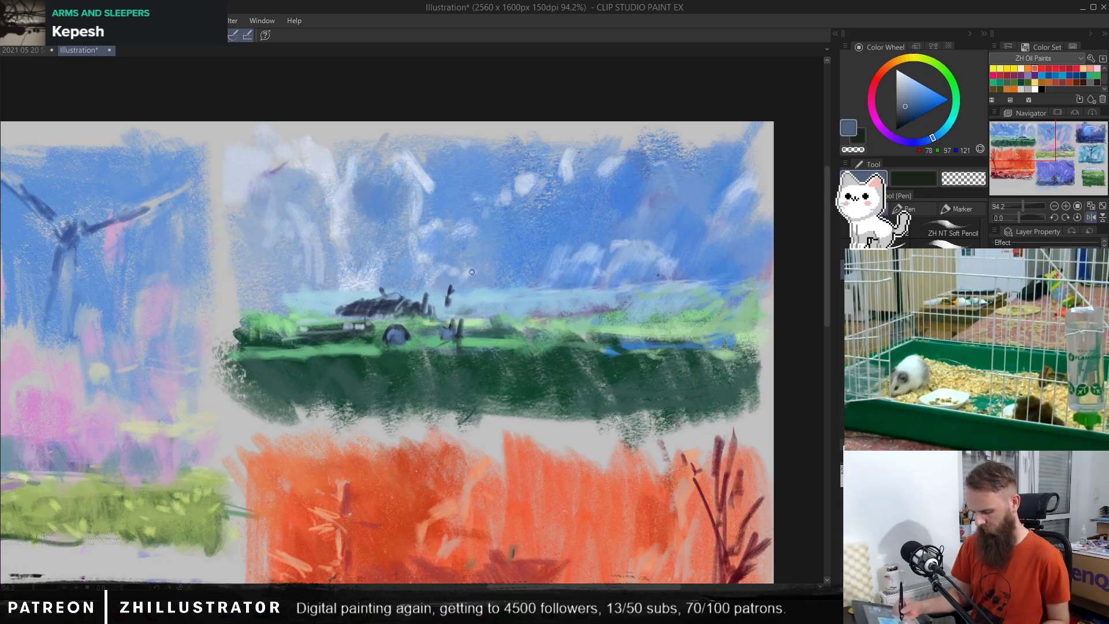
Step: Try blocking in a standing figure beside the car with a broad brush in dark blue (RGB 56, 68, 97), and undo the attempts
{"action": "key", "text": "b"}
{"action": "left_click", "coordinate": [448, 286], "text": "alt"}
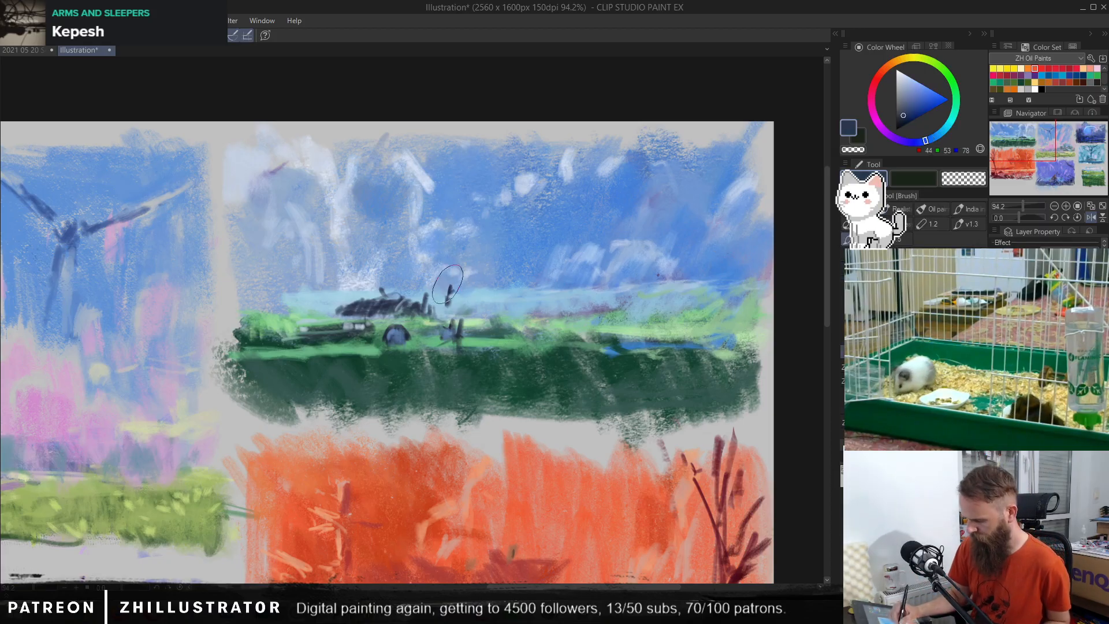
{"action": "left_click", "coordinate": [453, 293], "text": "alt"}
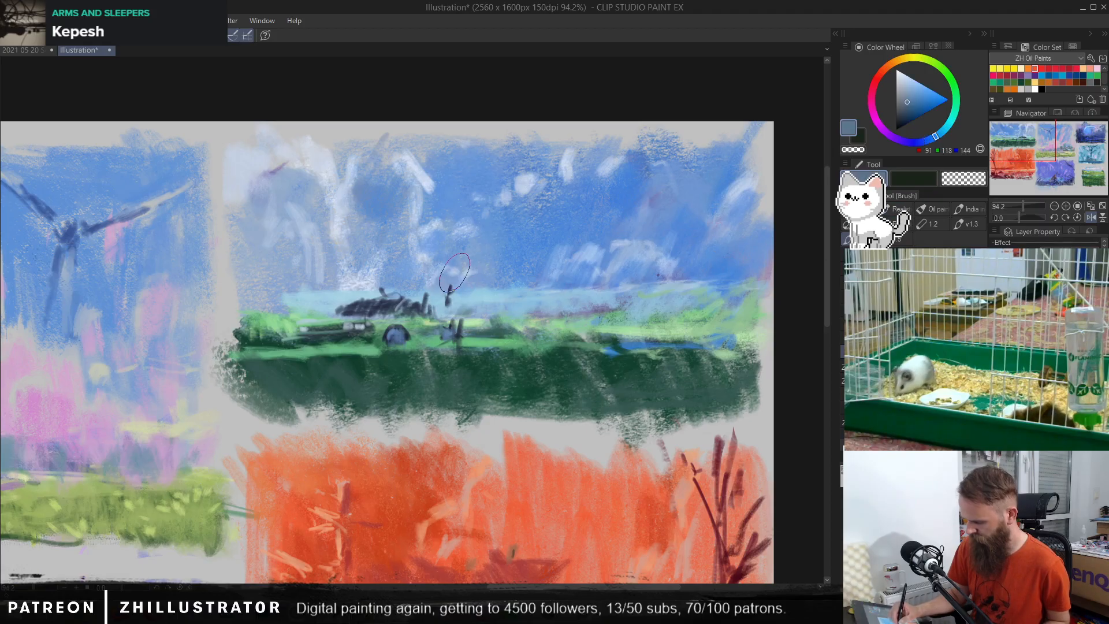
{"action": "left_click", "coordinate": [453, 286], "text": "alt"}
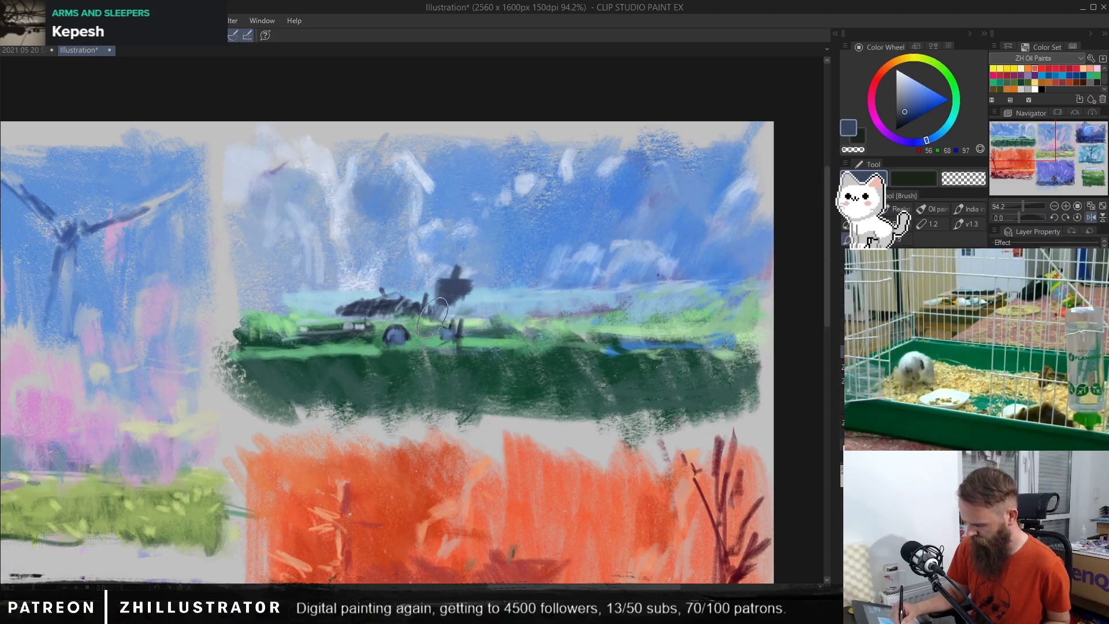
{"action": "mouse_move", "coordinate": [432, 317]}
{"action": "left_mouse_down"}
{"action": "mouse_move", "coordinate": [455, 298]}
{"action": "mouse_move", "coordinate": [450, 320]}
{"action": "mouse_move", "coordinate": [441, 307]}
{"action": "mouse_move", "coordinate": [449, 300]}
{"action": "mouse_move", "coordinate": [458, 325]}
{"action": "left_mouse_up"}
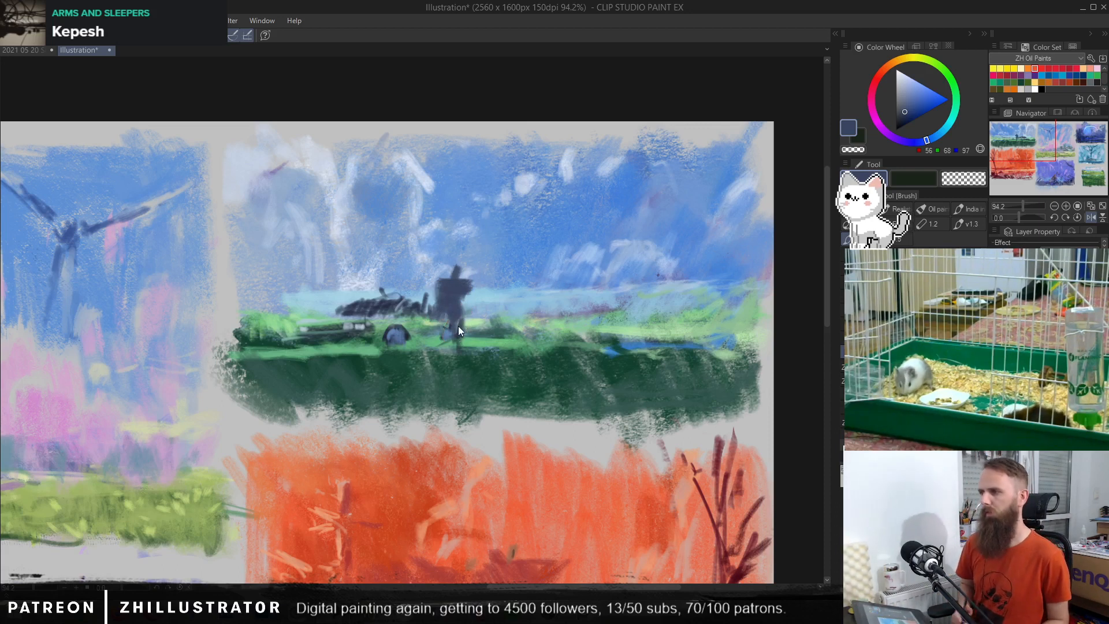
{"action": "key", "text": "ctrl+z"}
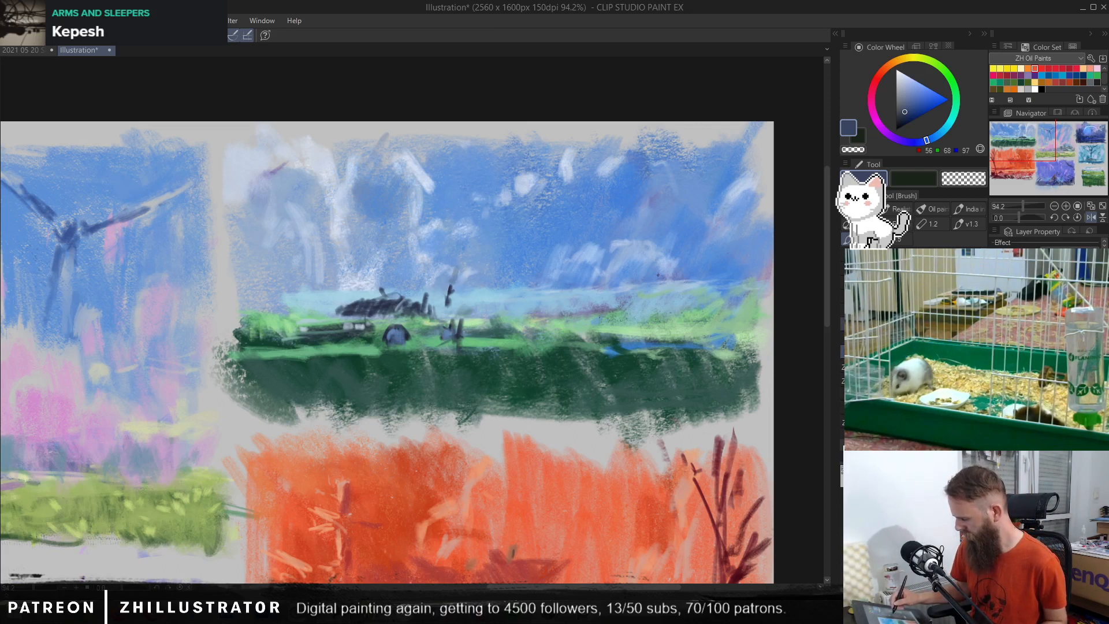
{"action": "mouse_move", "coordinate": [445, 270]}
{"action": "left_mouse_down"}
{"action": "mouse_move", "coordinate": [460, 289]}
{"action": "mouse_move", "coordinate": [447, 298]}
{"action": "mouse_move", "coordinate": [453, 329]}
{"action": "left_mouse_up"}
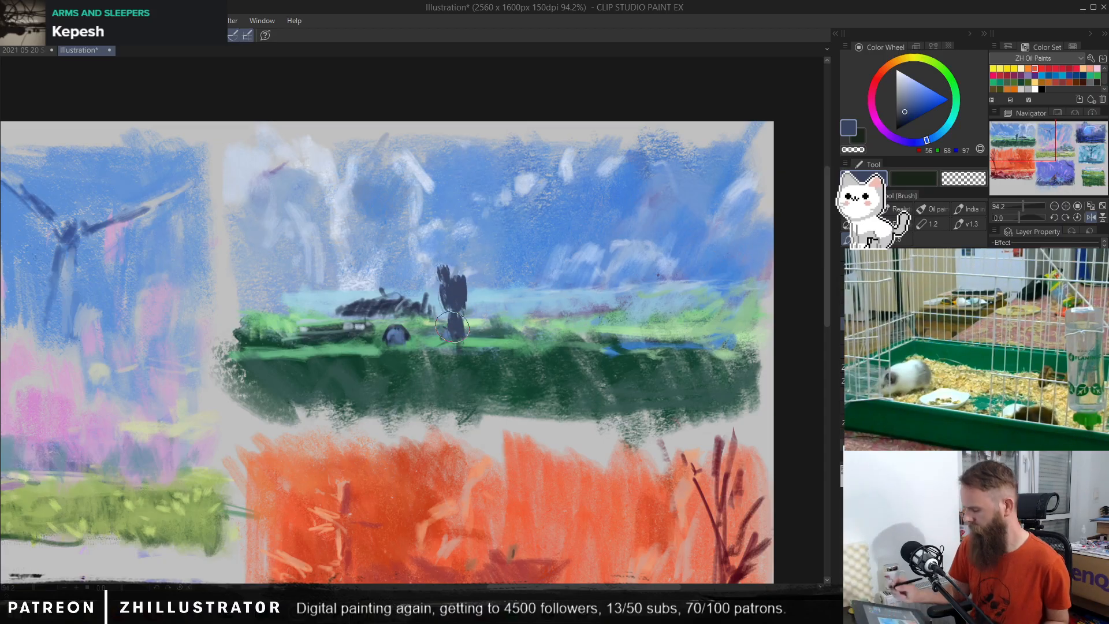
{"action": "key", "text": "ctrl+z"}
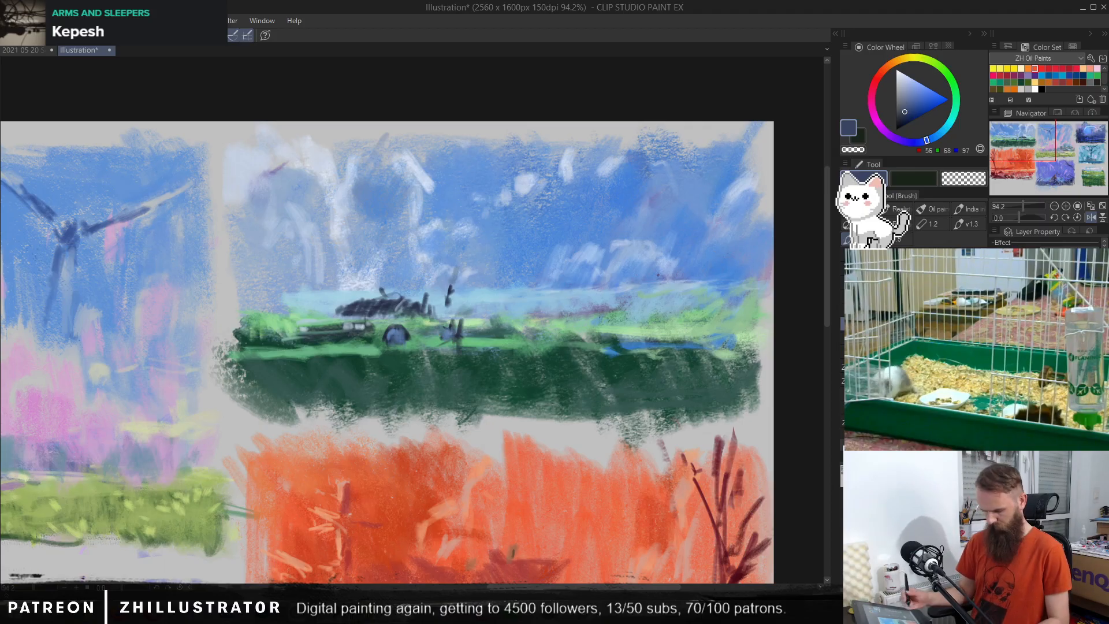
Step: Draw a standing figure beside the car and a small one behind it in dark blue with the pen, and add pale highlights to the car
{"action": "key", "text": "p"}
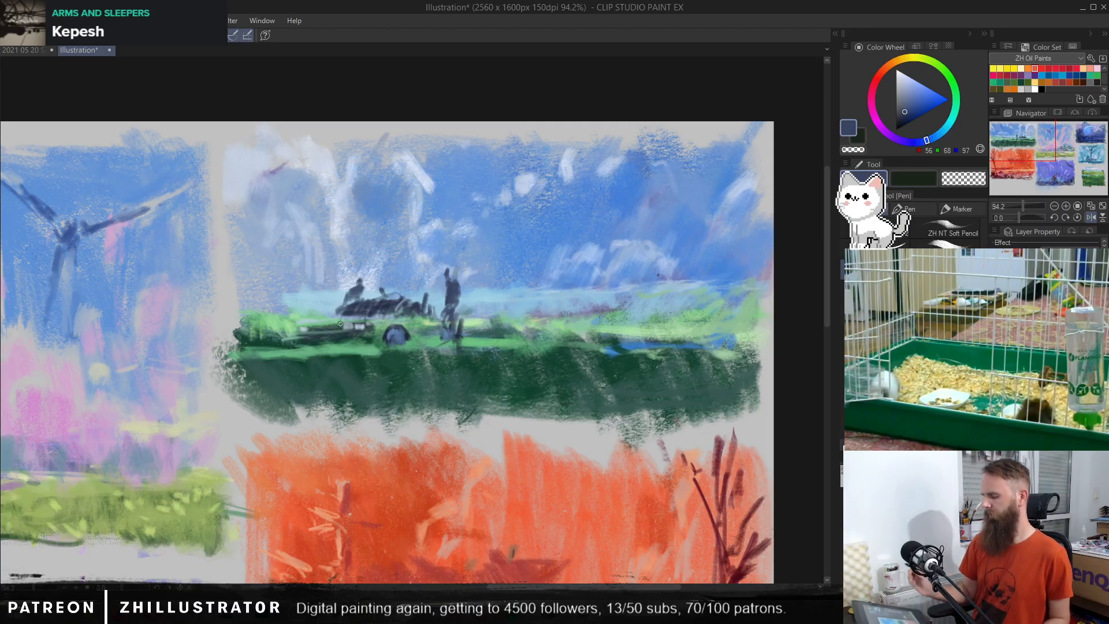
{"action": "left_click", "coordinate": [413, 237], "text": "alt"}
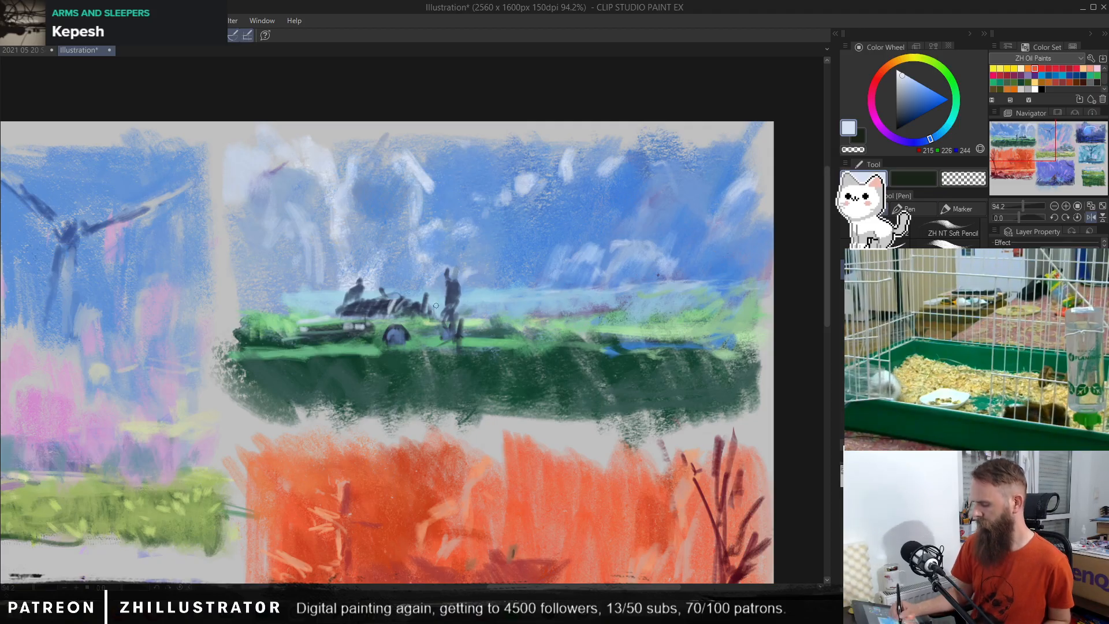
{"action": "key", "text": "ctrl+z"}
{"action": "key", "text": "ctrl+z"}
{"action": "left_click", "coordinate": [453, 282], "text": "alt"}
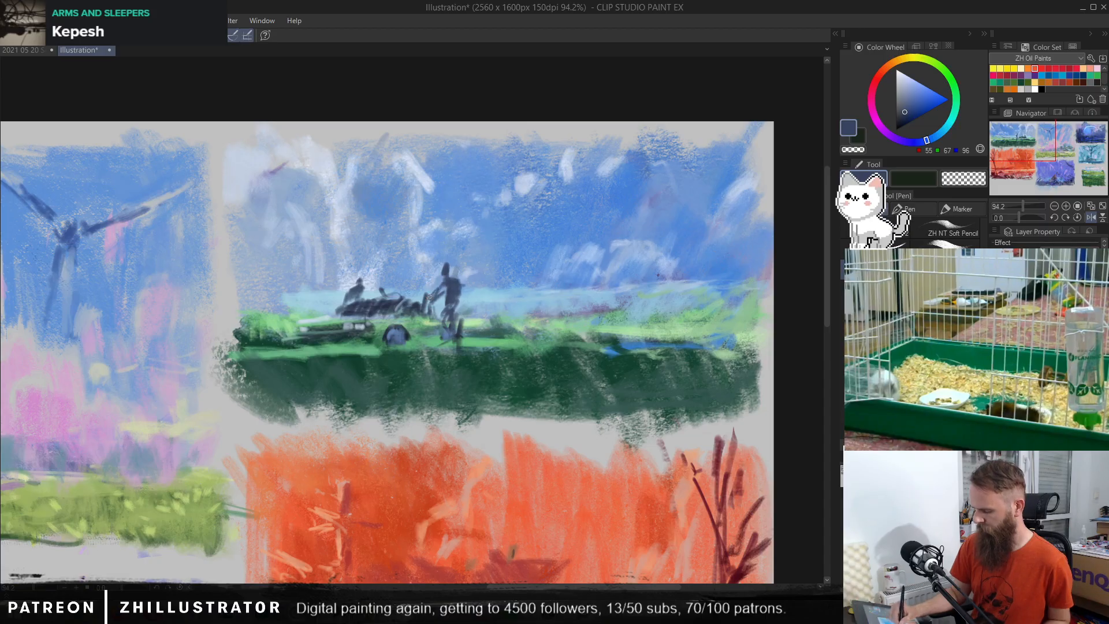
{"action": "left_click_drag", "start_coordinate": [446, 284], "coordinate": [463, 314]}
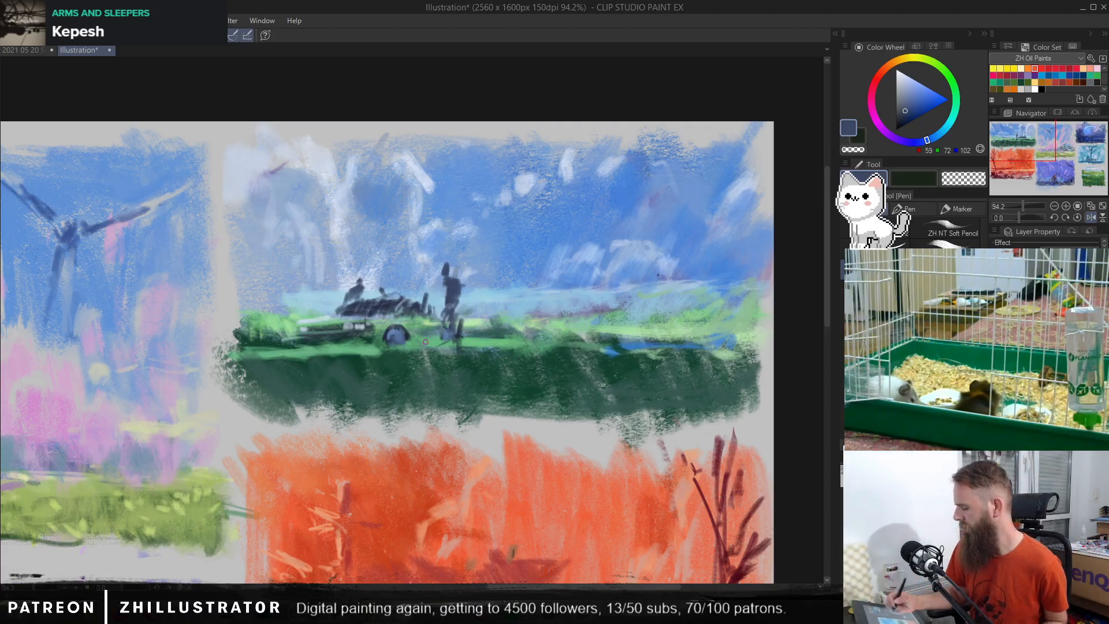
{"action": "left_click", "coordinate": [448, 282], "text": "alt"}
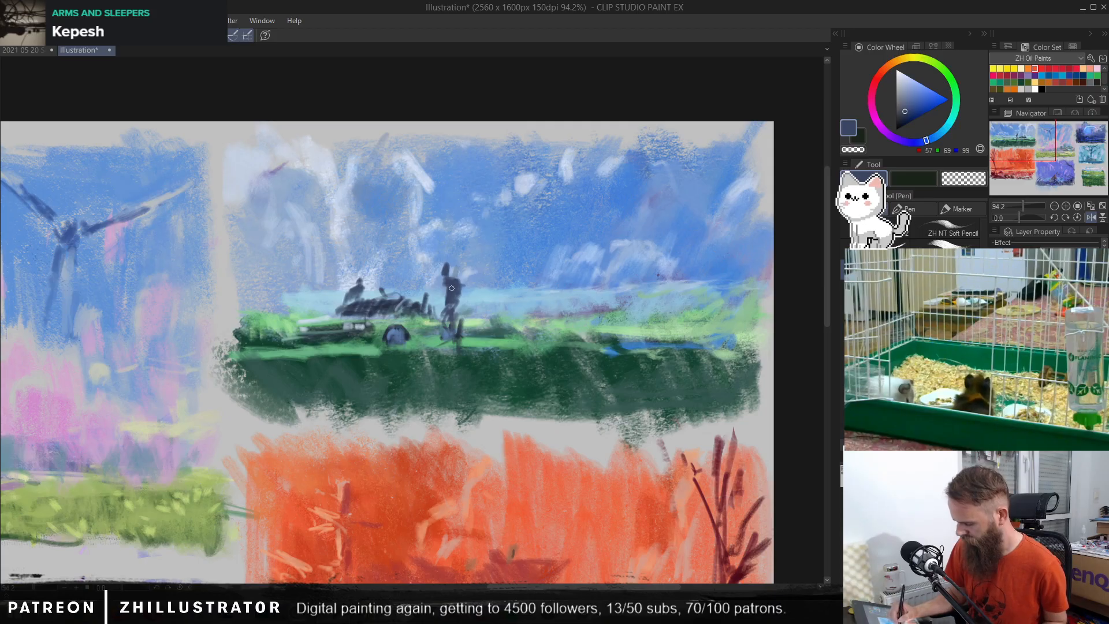
Step: Sample greens from the scene to paint a bushy mass behind the car and dark grass tufts along the near edge of the field
{"action": "left_click", "coordinate": [322, 344], "text": "alt"}
{"action": "mouse_move", "coordinate": [295, 314]}
{"action": "left_mouse_down"}
{"action": "mouse_move", "coordinate": [284, 291]}
{"action": "mouse_move", "coordinate": [282, 334]}
{"action": "mouse_move", "coordinate": [270, 275]}
{"action": "mouse_move", "coordinate": [266, 316]}
{"action": "mouse_move", "coordinate": [246, 270]}
{"action": "mouse_move", "coordinate": [252, 361]}
{"action": "mouse_move", "coordinate": [235, 304]}
{"action": "left_mouse_up"}
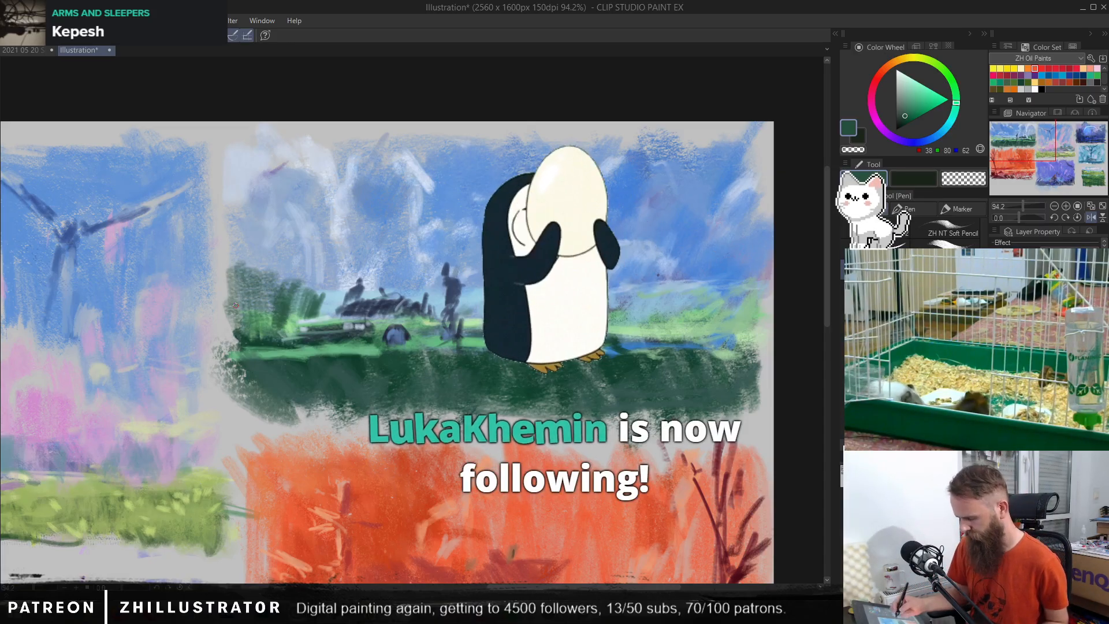
{"action": "key", "text": "b"}
{"action": "left_click", "coordinate": [374, 358], "text": "alt"}
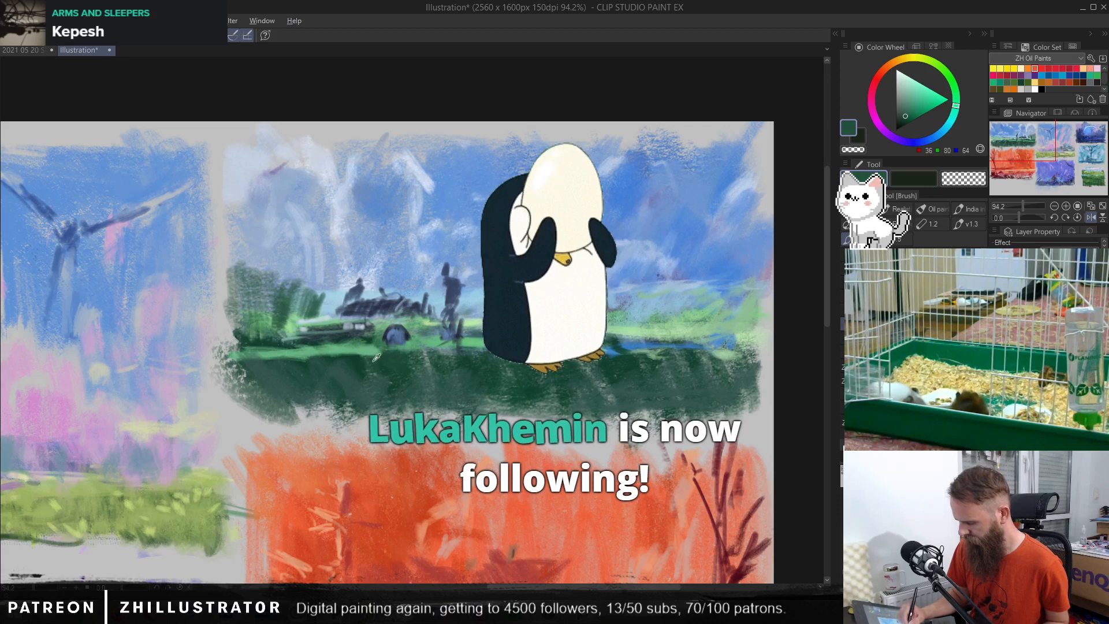
{"action": "mouse_move", "coordinate": [373, 358]}
{"action": "left_mouse_down"}
{"action": "mouse_move", "coordinate": [340, 368]}
{"action": "mouse_move", "coordinate": [319, 358]}
{"action": "mouse_move", "coordinate": [295, 371]}
{"action": "mouse_move", "coordinate": [254, 358]}
{"action": "left_mouse_up"}
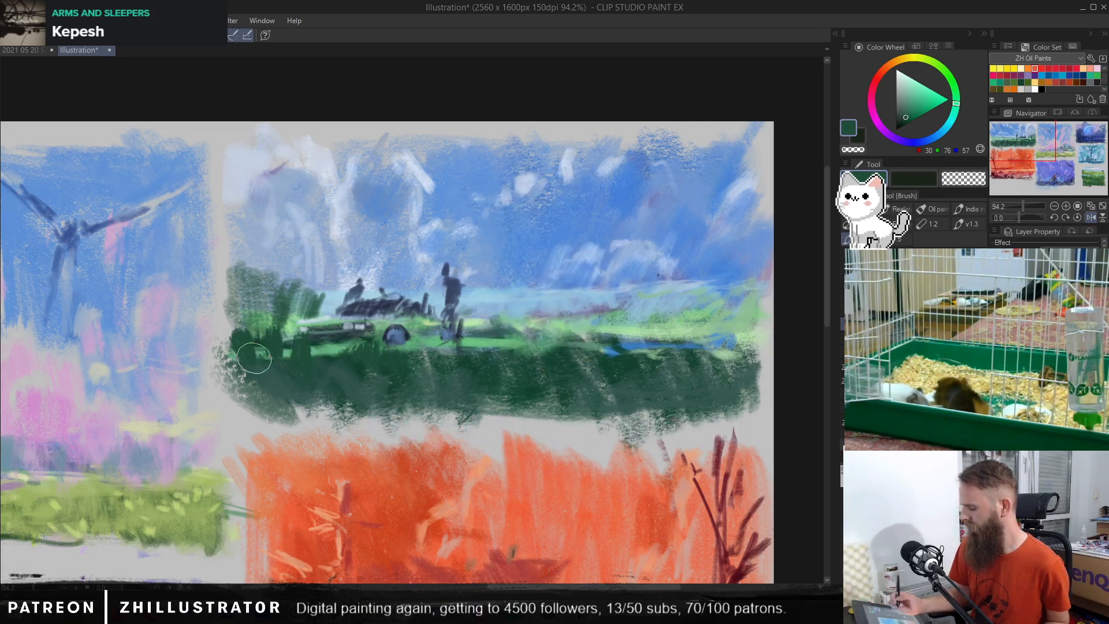
{"action": "left_click", "coordinate": [412, 342], "text": "alt"}
{"action": "left_click", "coordinate": [383, 359], "text": "alt"}
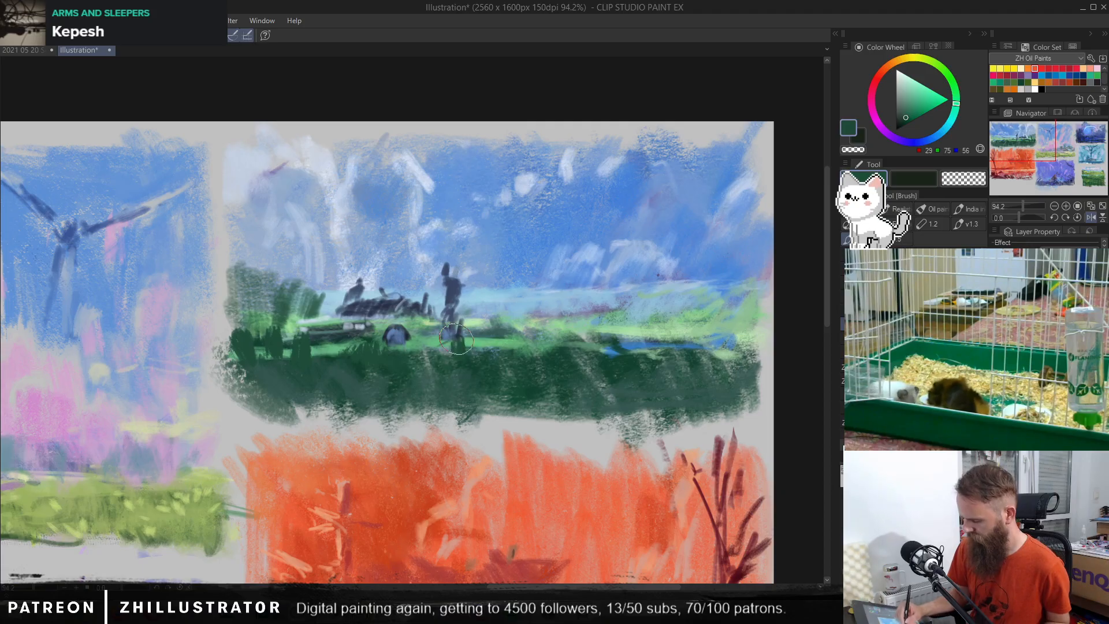
{"action": "mouse_move", "coordinate": [456, 341]}
{"action": "left_mouse_down"}
{"action": "mouse_move", "coordinate": [464, 364]}
{"action": "mouse_move", "coordinate": [474, 349]}
{"action": "mouse_move", "coordinate": [480, 368]}
{"action": "mouse_move", "coordinate": [532, 375]}
{"action": "mouse_move", "coordinate": [501, 359]}
{"action": "left_mouse_up"}
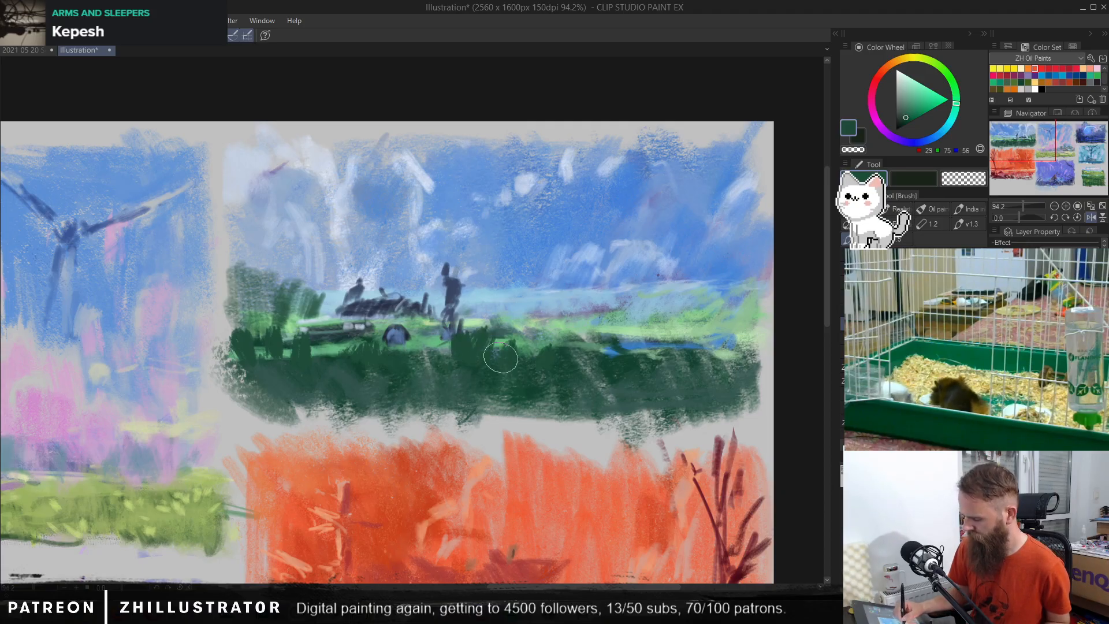
{"action": "left_click", "coordinate": [311, 303], "text": "alt"}
{"action": "mouse_move", "coordinate": [312, 285]}
{"action": "left_mouse_down"}
{"action": "mouse_move", "coordinate": [271, 266]}
{"action": "mouse_move", "coordinate": [294, 288]}
{"action": "mouse_move", "coordinate": [328, 261]}
{"action": "mouse_move", "coordinate": [323, 297]}
{"action": "left_mouse_up"}
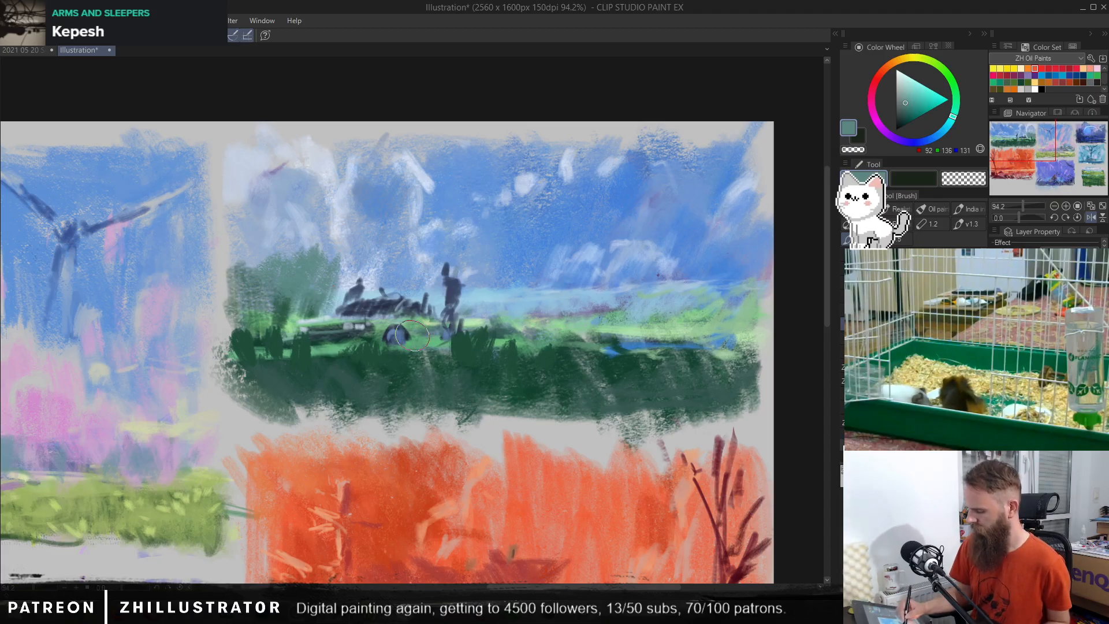
Step: Try adding sampled pale blue strokes around the rear of the car, and undo them
{"action": "left_click", "coordinate": [393, 309], "text": "alt"}
{"action": "left_click", "coordinate": [411, 295], "text": "alt"}
{"action": "mouse_move", "coordinate": [408, 301]}
{"action": "left_mouse_down"}
{"action": "mouse_move", "coordinate": [394, 307]}
{"action": "mouse_move", "coordinate": [409, 308]}
{"action": "left_mouse_up"}
{"action": "key", "text": "ctrl+z"}
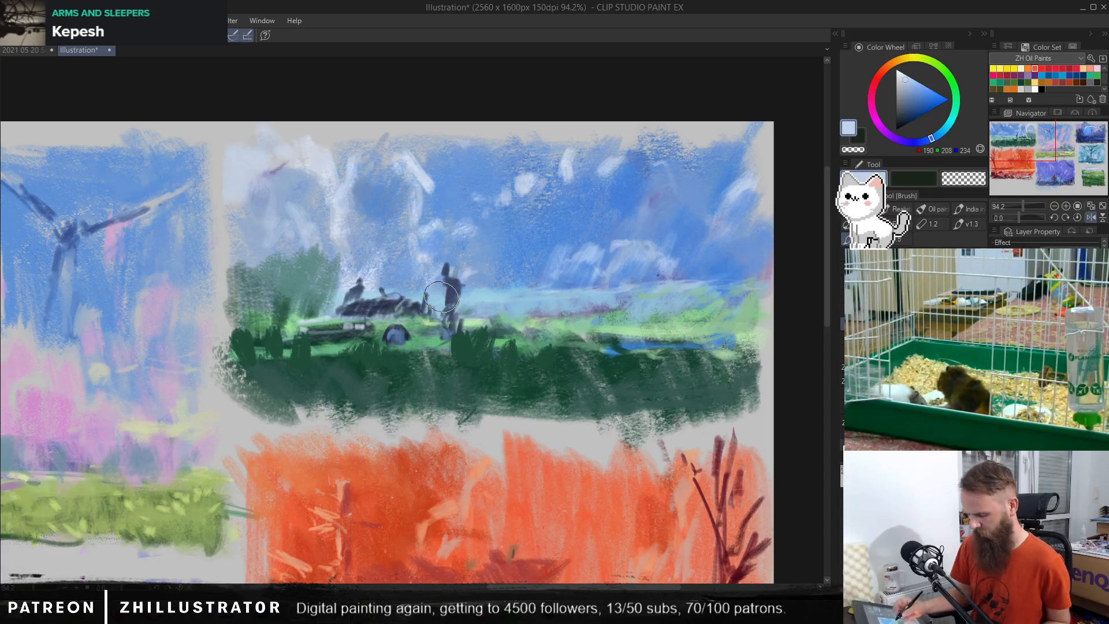
Step: Try covering the bright field beyond the figure with a large dark green (RGB 20, 64, 48) slope, and undo it
{"action": "key", "text": "b"}
{"action": "left_click", "coordinate": [600, 352], "text": "alt"}
{"action": "mouse_move", "coordinate": [600, 351]}
{"action": "left_mouse_down"}
{"action": "mouse_move", "coordinate": [639, 335]}
{"action": "mouse_move", "coordinate": [646, 373]}
{"action": "mouse_move", "coordinate": [599, 370]}
{"action": "mouse_move", "coordinate": [671, 337]}
{"action": "mouse_move", "coordinate": [750, 330]}
{"action": "mouse_move", "coordinate": [745, 339]}
{"action": "mouse_move", "coordinate": [656, 336]}
{"action": "mouse_move", "coordinate": [608, 360]}
{"action": "mouse_move", "coordinate": [712, 318]}
{"action": "mouse_move", "coordinate": [559, 328]}
{"action": "mouse_move", "coordinate": [628, 386]}
{"action": "mouse_move", "coordinate": [719, 324]}
{"action": "mouse_move", "coordinate": [723, 375]}
{"action": "mouse_move", "coordinate": [778, 293]}
{"action": "left_mouse_up"}
{"action": "key", "text": "ctrl+z"}
{"action": "key", "text": "b"}
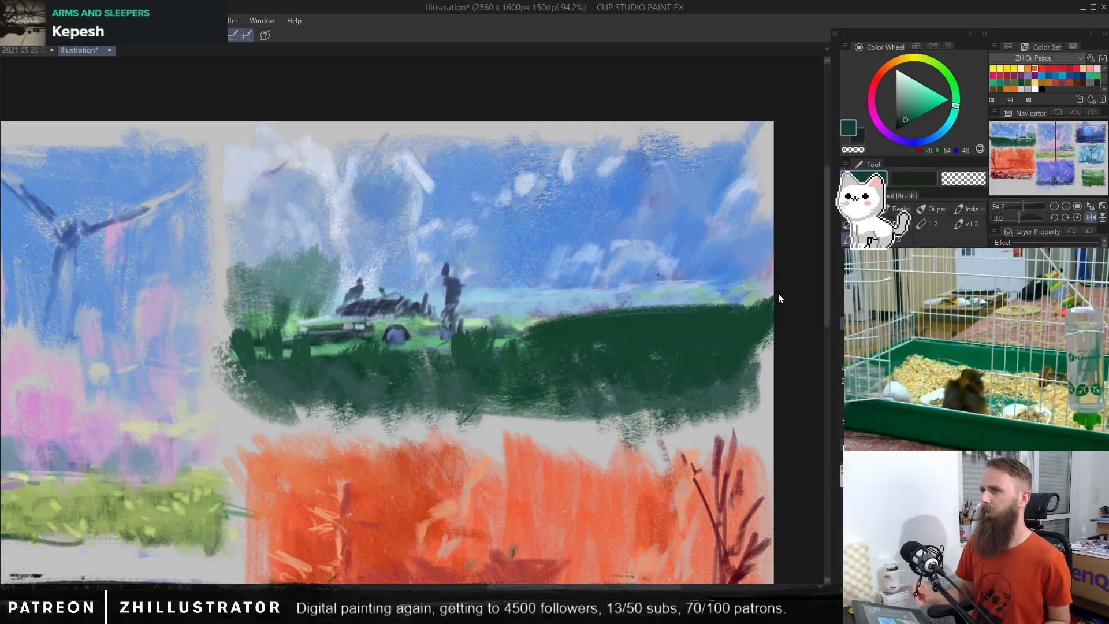
{"action": "key", "text": "ctrl+z"}
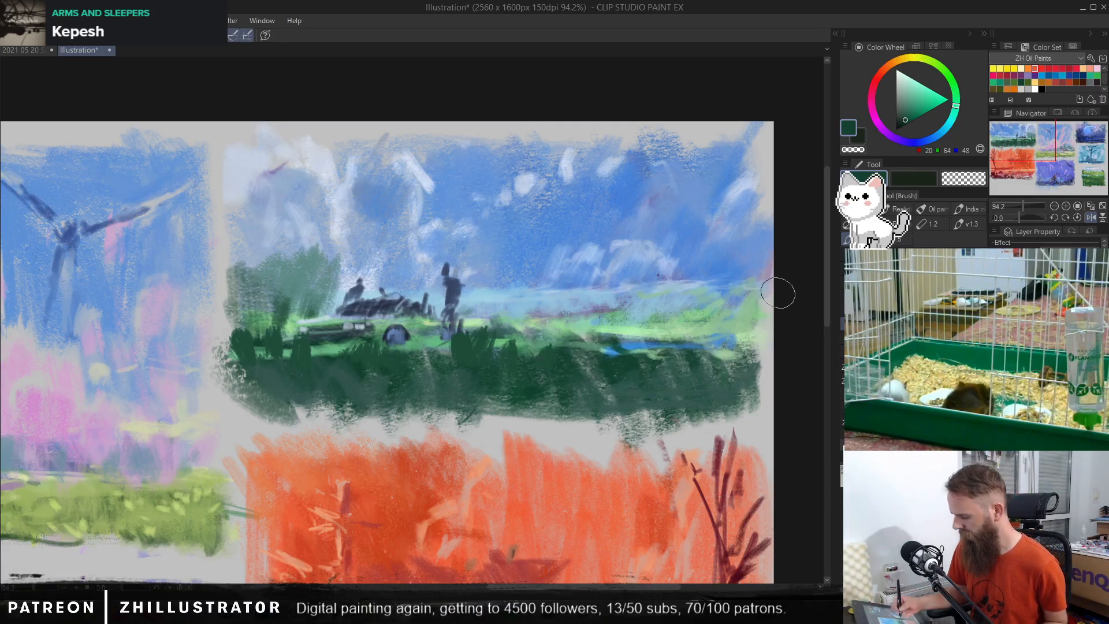
Step: Add dark green tufts, and scatter sampled blue (RGB 93, 146, 219) dabs through the dark grass and along the field's edge
{"action": "mouse_move", "coordinate": [523, 358]}
{"action": "left_mouse_down"}
{"action": "mouse_move", "coordinate": [534, 324]}
{"action": "mouse_move", "coordinate": [567, 381]}
{"action": "mouse_move", "coordinate": [539, 350]}
{"action": "left_mouse_up"}
{"action": "left_click", "coordinate": [581, 268], "text": "alt"}
{"action": "left_click_drag", "start_coordinate": [624, 401], "coordinate": [630, 387]}
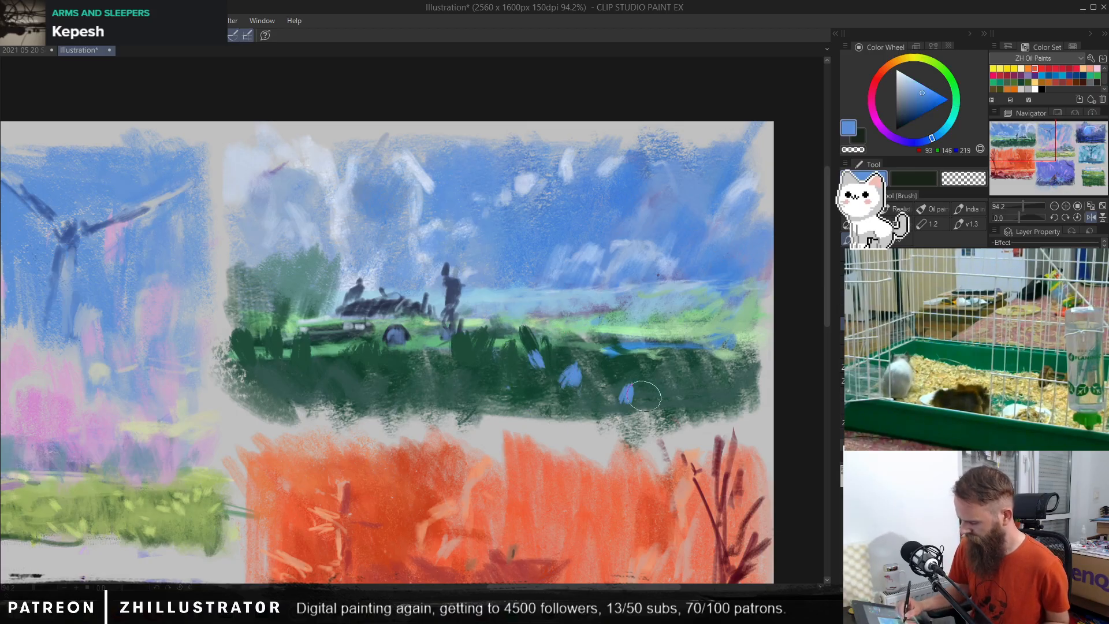
{"action": "left_click", "coordinate": [459, 365]}
{"action": "left_click_drag", "start_coordinate": [467, 363], "coordinate": [440, 364]}
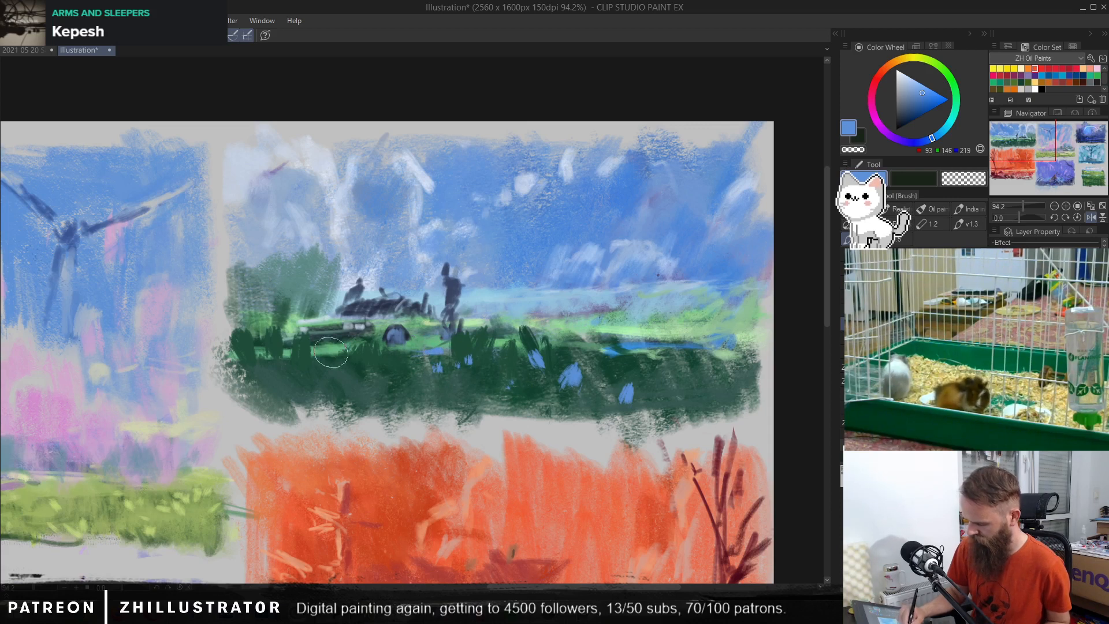
{"action": "left_click_drag", "start_coordinate": [556, 340], "coordinate": [638, 337]}
{"action": "left_click_drag", "start_coordinate": [648, 336], "coordinate": [681, 334]}
{"action": "left_click", "coordinate": [691, 333]}
{"action": "mouse_move", "coordinate": [673, 406]}
{"action": "left_mouse_down"}
{"action": "mouse_move", "coordinate": [685, 391]}
{"action": "mouse_move", "coordinate": [655, 362]}
{"action": "left_mouse_up"}
Step: Shift the colour to pale cyan (RGB 146, 194, 202) and highlight the blue dabs, adding a few small marks in the dark grass
{"action": "left_click", "coordinate": [947, 126]}
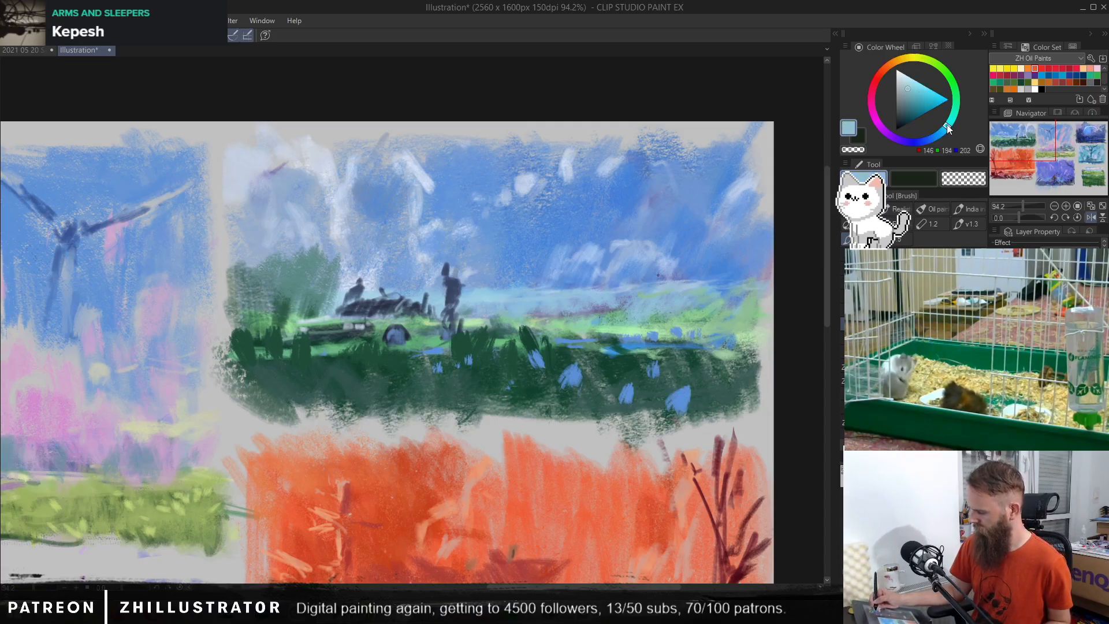
{"action": "left_click_drag", "start_coordinate": [685, 393], "coordinate": [677, 406]}
{"action": "mouse_move", "coordinate": [652, 359]}
{"action": "left_mouse_down"}
{"action": "mouse_move", "coordinate": [660, 374]}
{"action": "mouse_move", "coordinate": [629, 401]}
{"action": "left_mouse_up"}
{"action": "left_click_drag", "start_coordinate": [569, 369], "coordinate": [579, 388]}
{"action": "mouse_move", "coordinate": [532, 352]}
{"action": "left_mouse_down"}
{"action": "mouse_move", "coordinate": [539, 365]}
{"action": "mouse_move", "coordinate": [512, 393]}
{"action": "left_mouse_up"}
{"action": "left_click_drag", "start_coordinate": [552, 391], "coordinate": [554, 399]}
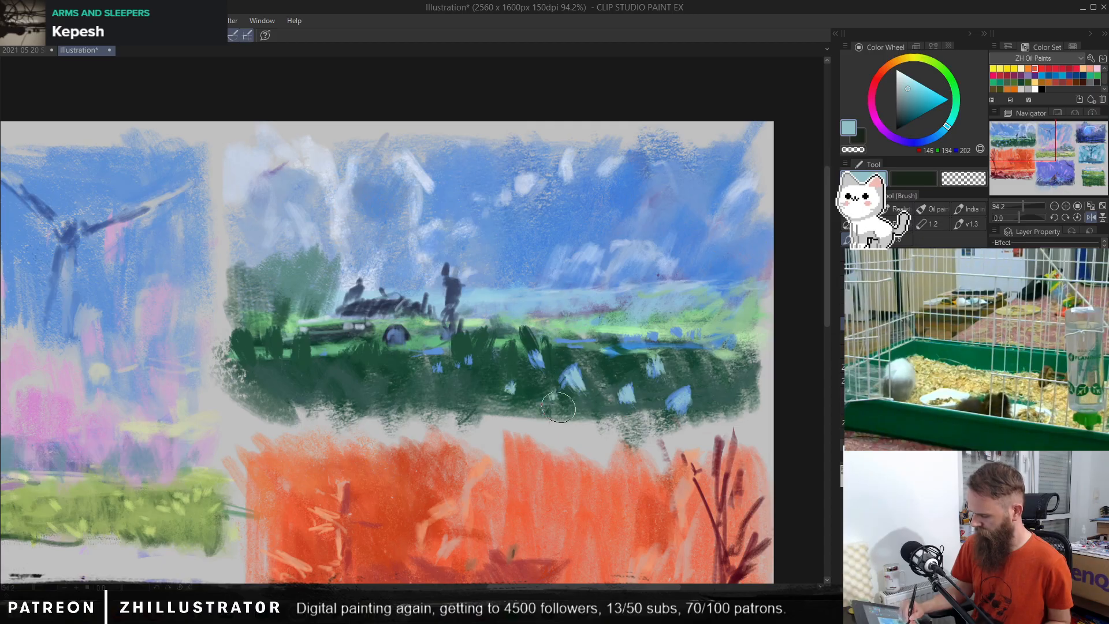
Step: Add more small pale cyan (RGB 146, 194, 202) dabs among the flowers in the dark grass
{"action": "left_click_drag", "start_coordinate": [725, 360], "coordinate": [726, 387]}
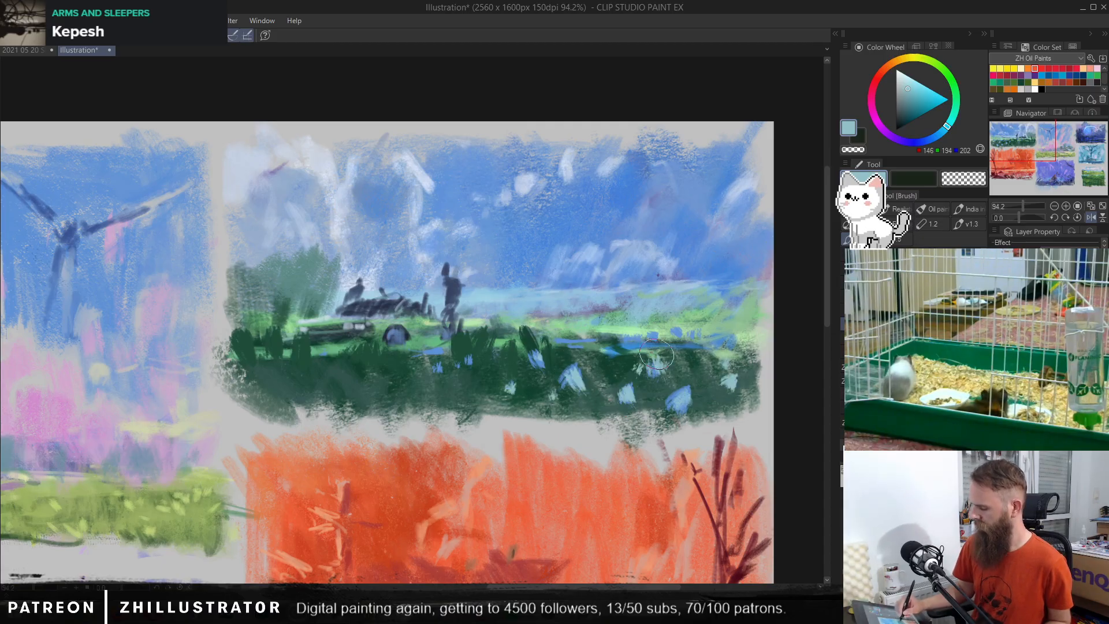
{"action": "left_click_drag", "start_coordinate": [637, 362], "coordinate": [635, 369]}
{"action": "left_click_drag", "start_coordinate": [622, 363], "coordinate": [606, 371]}
Step: With a pen, add mid-blue (RGB 55, 120, 195) accents and dark navy (RGB 38, 53, 71) stems around the flower dabs
{"action": "key", "text": "p"}
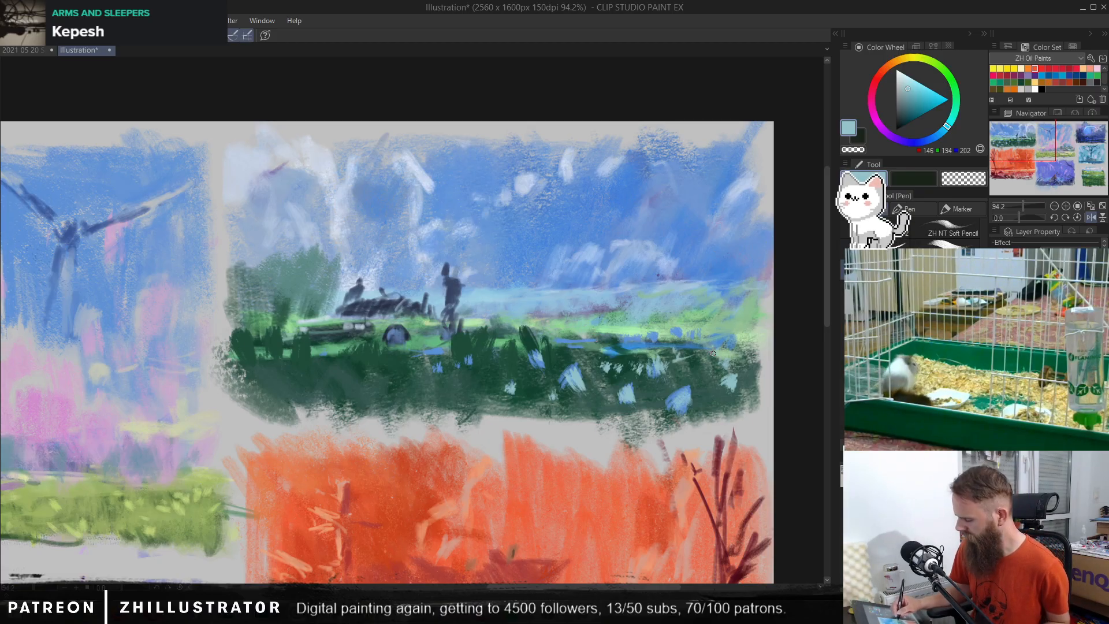
{"action": "left_click", "coordinate": [933, 137]}
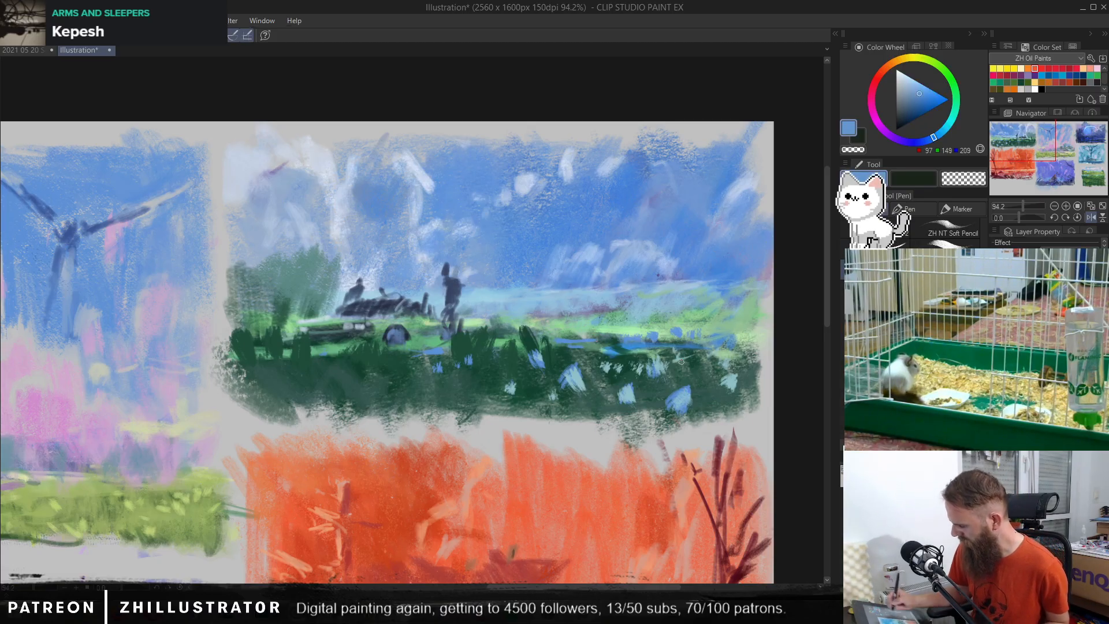
{"action": "left_click", "coordinate": [928, 97]}
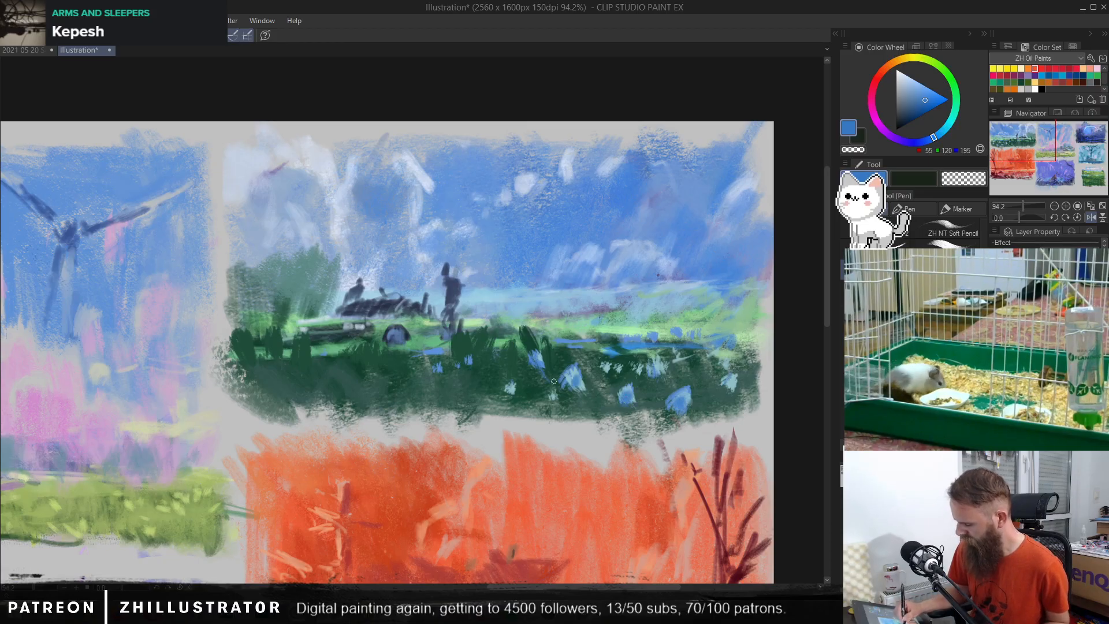
{"action": "left_click", "coordinate": [904, 113]}
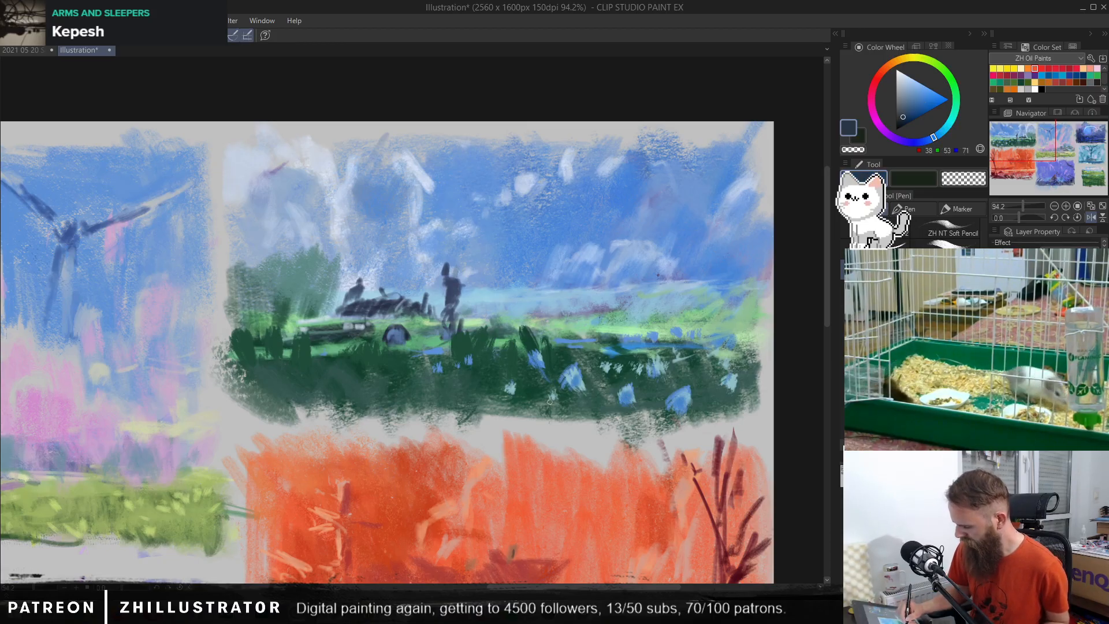
Step: Sample muted teal (RGB 110, 153, 155) for small grass marks, and add blue (RGB 89, 141, 208) touches among the flowers
{"action": "left_click", "coordinate": [671, 368], "text": "alt"}
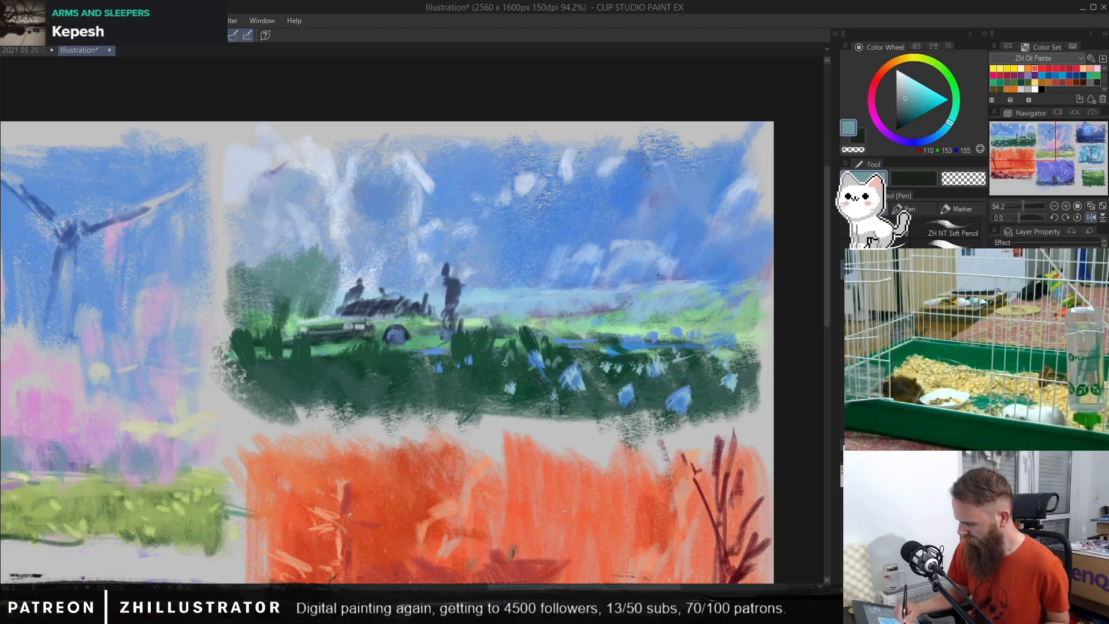
{"action": "left_click", "coordinate": [484, 366], "text": "alt"}
{"action": "left_click", "coordinate": [470, 360], "text": "alt"}
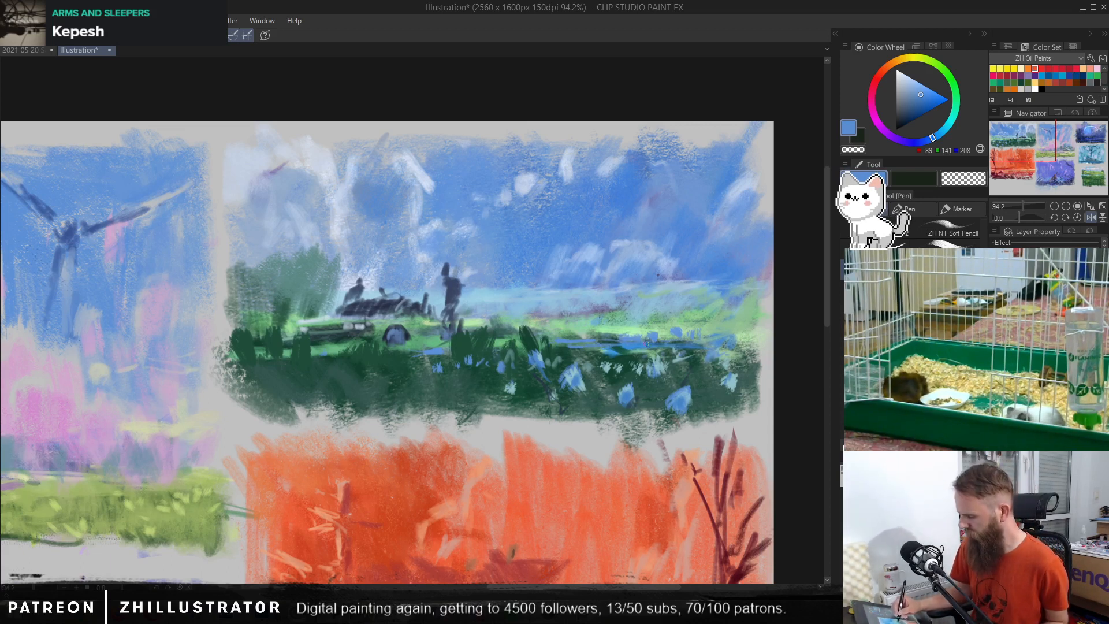
Step: Try reshaping the standing figure's shoulder and arm with sampled dark blue strokes, and undo them
{"action": "left_click", "coordinate": [450, 285], "text": "alt"}
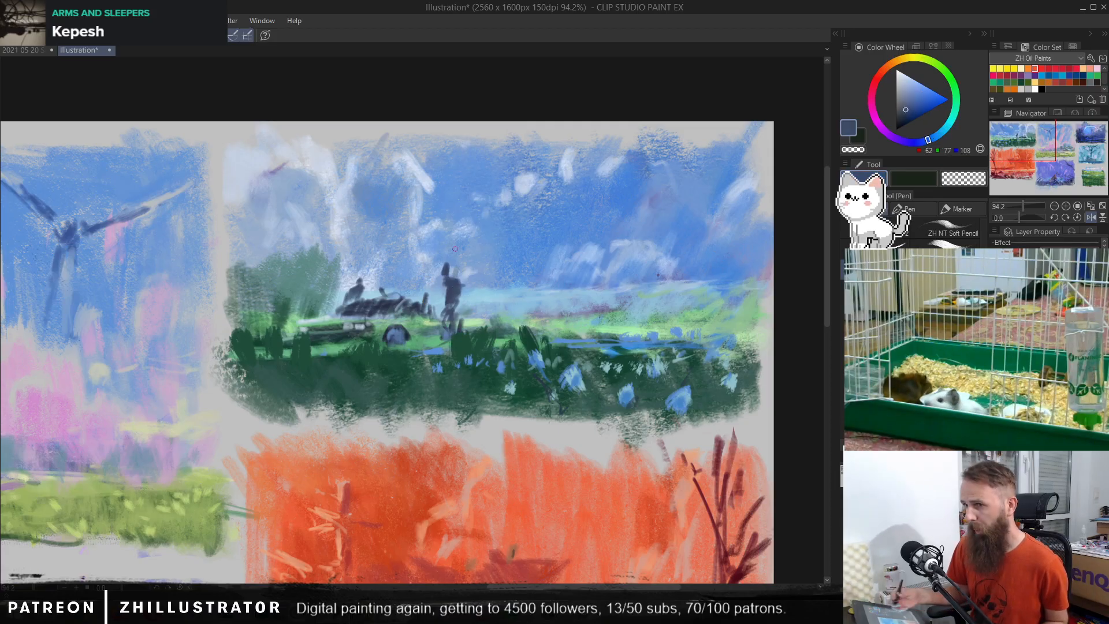
{"action": "left_click_drag", "start_coordinate": [500, 305], "coordinate": [543, 312]}
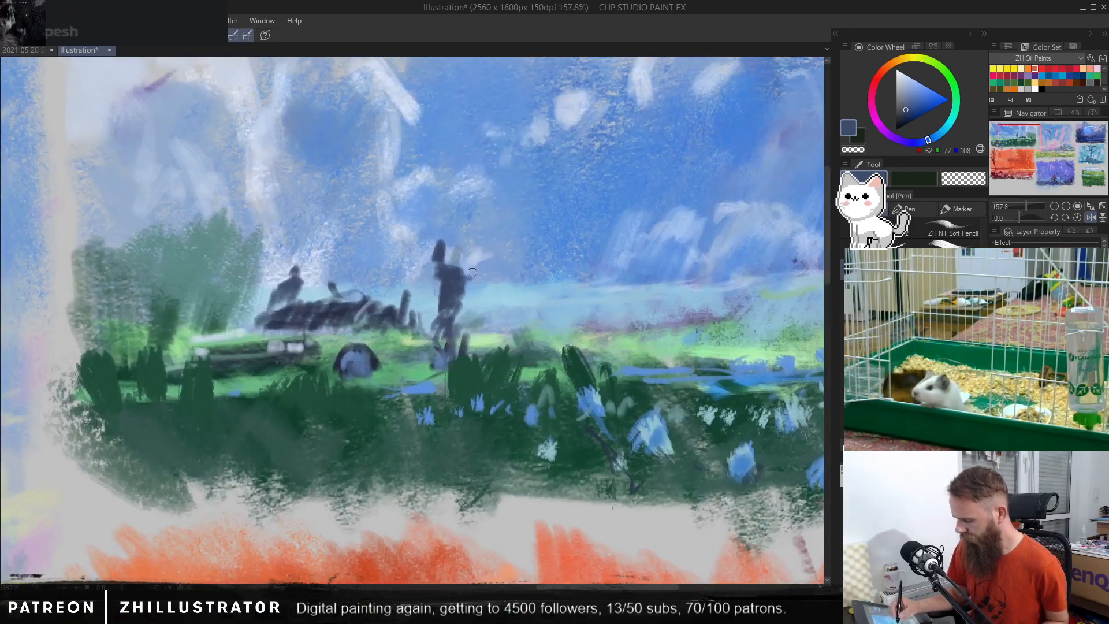
{"action": "left_click", "coordinate": [456, 272], "text": "alt"}
{"action": "left_click", "coordinate": [456, 272], "text": "alt"}
{"action": "mouse_move", "coordinate": [458, 257]}
{"action": "left_mouse_down"}
{"action": "mouse_move", "coordinate": [463, 246]}
{"action": "mouse_move", "coordinate": [462, 270]}
{"action": "mouse_move", "coordinate": [437, 272]}
{"action": "mouse_move", "coordinate": [469, 278]}
{"action": "mouse_move", "coordinate": [427, 294]}
{"action": "left_mouse_up"}
{"action": "mouse_move", "coordinate": [438, 288]}
{"action": "left_mouse_down"}
{"action": "mouse_move", "coordinate": [420, 296]}
{"action": "mouse_move", "coordinate": [453, 314]}
{"action": "left_mouse_up"}
{"action": "key", "text": "ctrl+z"}
{"action": "key", "text": "ctrl+z"}
{"action": "key", "text": "ctrl+z"}
{"action": "key", "text": "ctrl+z"}
{"action": "key", "text": "ctrl+z"}
{"action": "key", "text": "ctrl+z"}
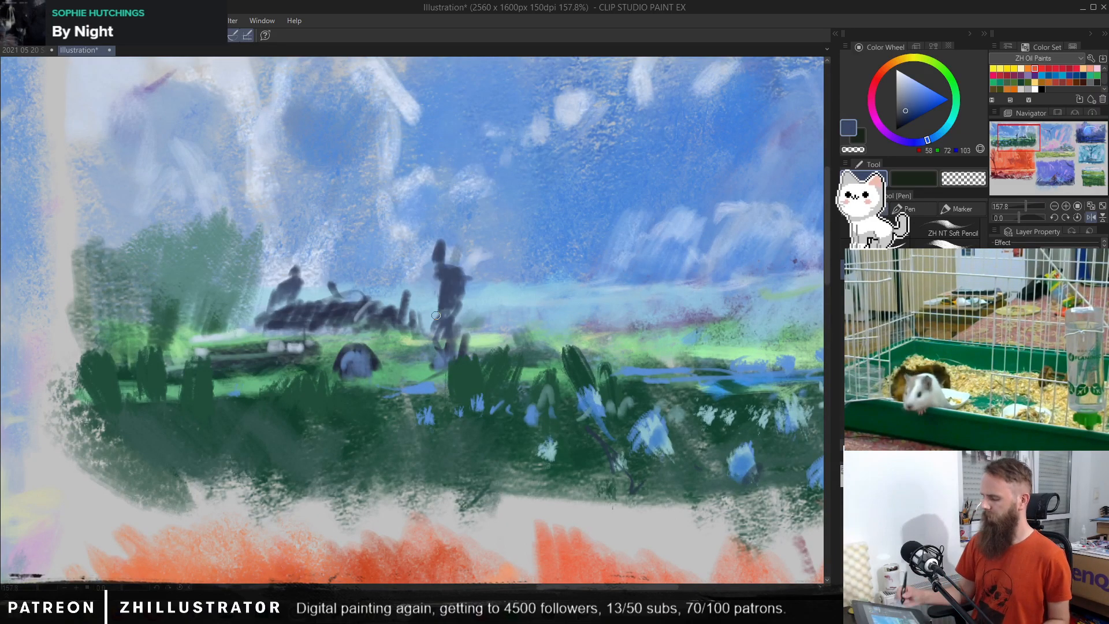
Step: Repaint the standing figure in sampled dark blue (RGB 56, 69, 99), with an arm reaching toward the car and a broader body and legs
{"action": "left_click", "coordinate": [448, 279], "text": "alt"}
{"action": "left_click_drag", "start_coordinate": [444, 273], "coordinate": [423, 286]}
{"action": "mouse_move", "coordinate": [441, 276]}
{"action": "left_mouse_down"}
{"action": "mouse_move", "coordinate": [410, 304]}
{"action": "mouse_move", "coordinate": [447, 280]}
{"action": "mouse_move", "coordinate": [437, 295]}
{"action": "mouse_move", "coordinate": [448, 315]}
{"action": "mouse_move", "coordinate": [457, 278]}
{"action": "mouse_move", "coordinate": [471, 305]}
{"action": "mouse_move", "coordinate": [465, 341]}
{"action": "left_mouse_up"}
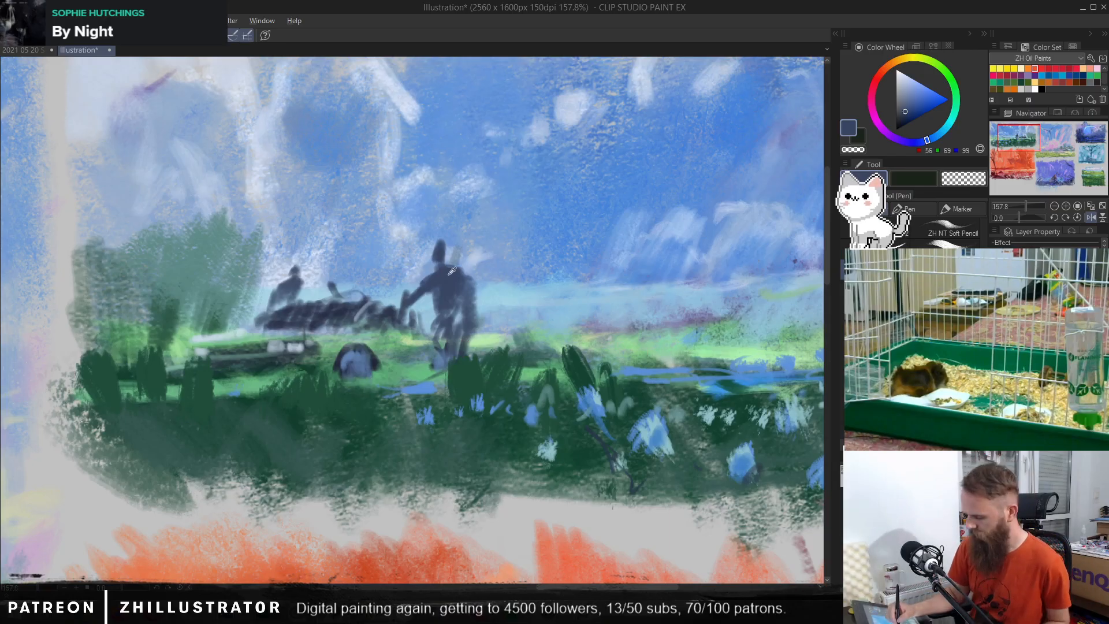
Step: Lighten the standing figure's face with sampled pale blue (RGB 159, 178, 207), undoing the extra strokes on the head and legs
{"action": "left_click", "coordinate": [446, 244], "text": "alt"}
{"action": "left_click_drag", "start_coordinate": [439, 253], "coordinate": [440, 281]}
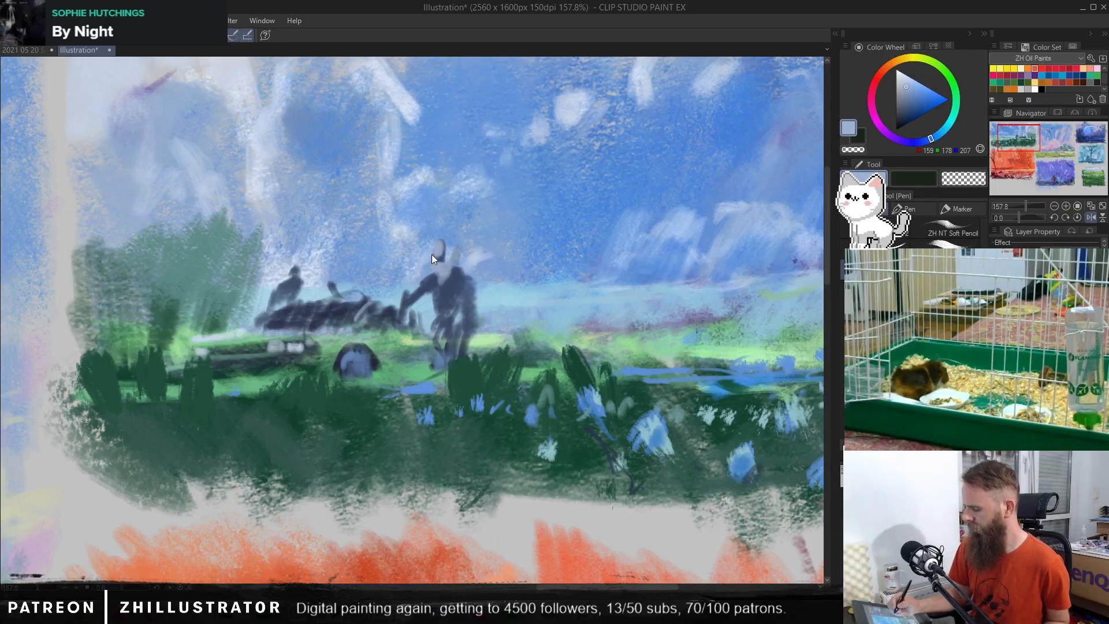
{"action": "key", "text": "ctrl+z"}
{"action": "key", "text": "ctrl+z"}
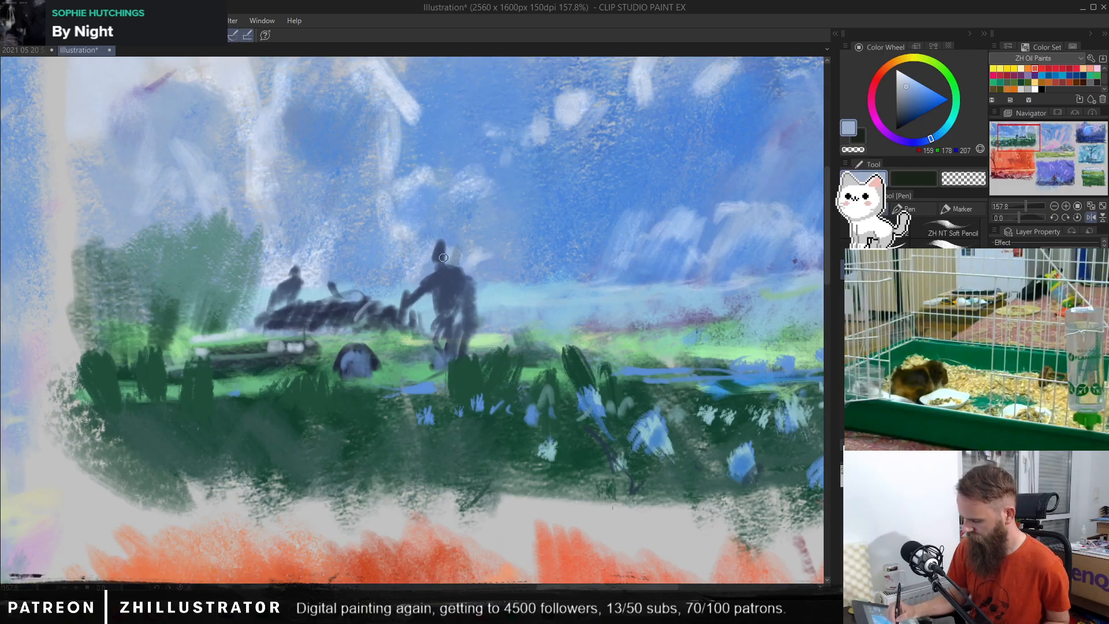
{"action": "mouse_move", "coordinate": [440, 262]}
{"action": "left_mouse_down"}
{"action": "mouse_move", "coordinate": [441, 253]}
{"action": "mouse_move", "coordinate": [439, 280]}
{"action": "left_mouse_up"}
{"action": "left_click_drag", "start_coordinate": [443, 306], "coordinate": [441, 328]}
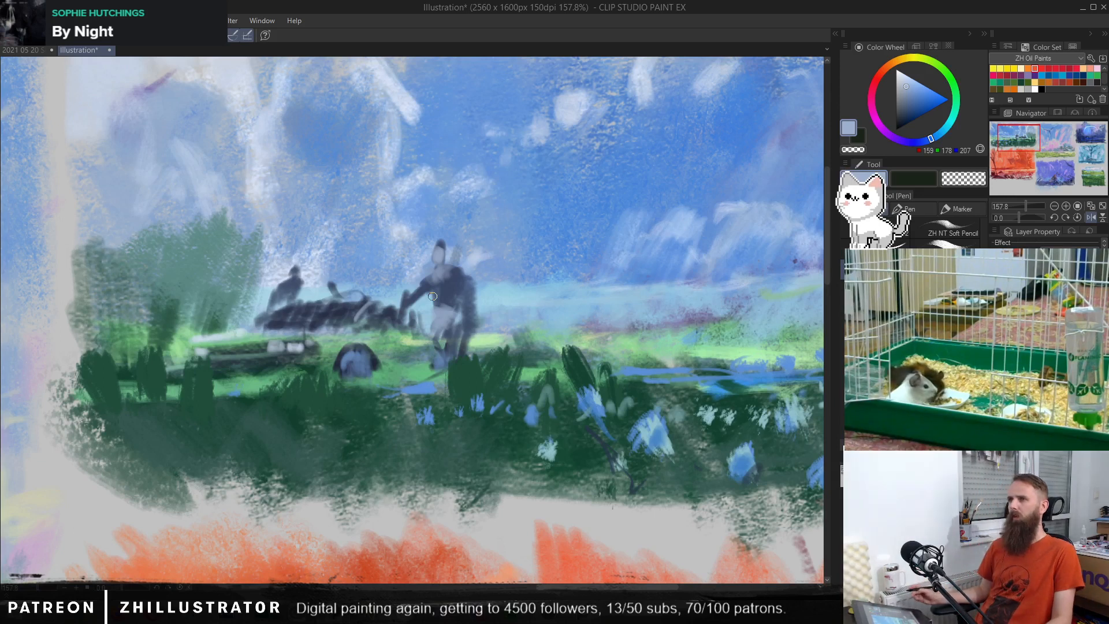
{"action": "key", "text": "ctrl+z"}
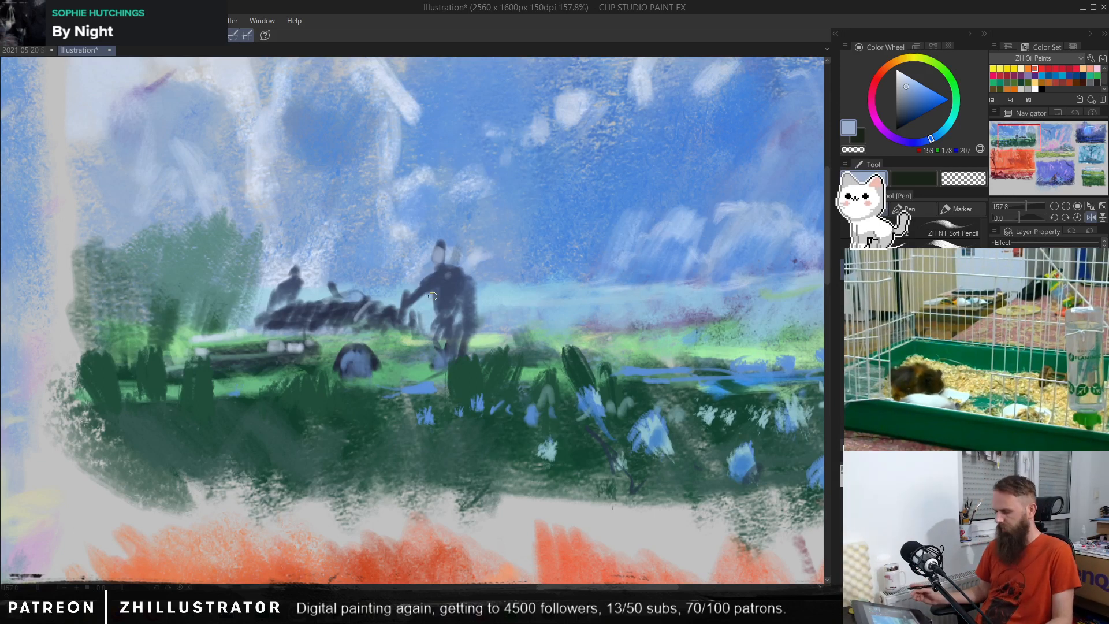
Step: Try adding a hat brim and darker clothing marks to the standing figure in dark navy (RGB 36, 47, 63), and undo them
{"action": "left_click", "coordinate": [456, 270], "text": "alt"}
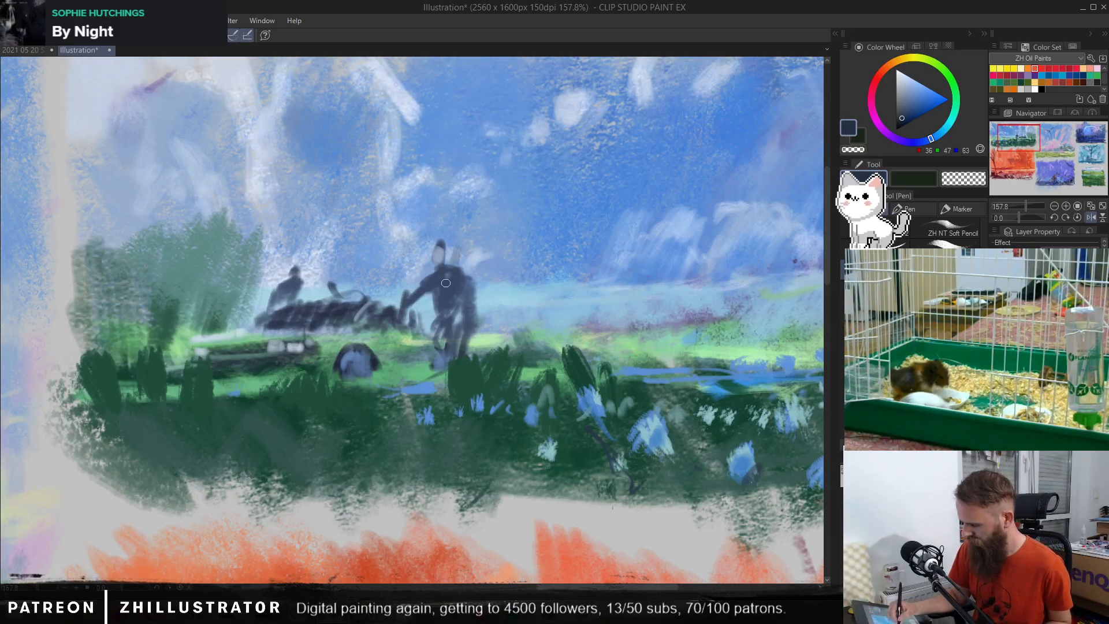
{"action": "mouse_move", "coordinate": [439, 272]}
{"action": "left_mouse_down"}
{"action": "mouse_move", "coordinate": [435, 299]}
{"action": "mouse_move", "coordinate": [448, 270]}
{"action": "mouse_move", "coordinate": [459, 273]}
{"action": "mouse_move", "coordinate": [446, 296]}
{"action": "mouse_move", "coordinate": [462, 303]}
{"action": "mouse_move", "coordinate": [435, 327]}
{"action": "mouse_move", "coordinate": [452, 326]}
{"action": "mouse_move", "coordinate": [432, 318]}
{"action": "left_mouse_up"}
{"action": "left_click_drag", "start_coordinate": [430, 247], "coordinate": [448, 243]}
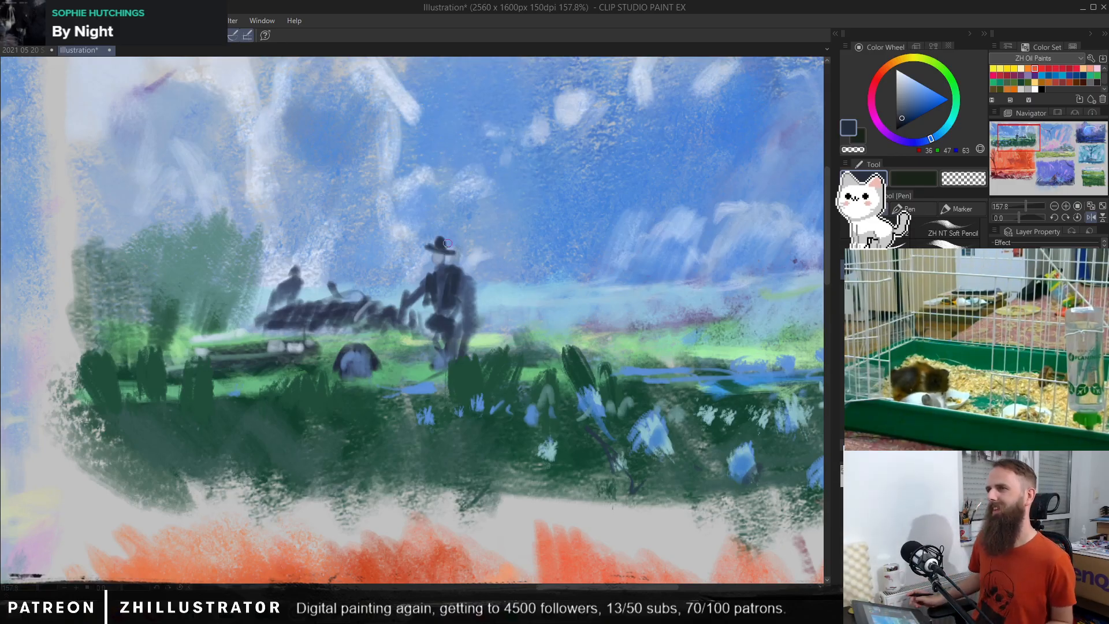
{"action": "key", "text": "ctrl+z"}
{"action": "key", "text": "ctrl+z"}
{"action": "key", "text": "ctrl+z"}
{"action": "key", "text": "ctrl+z"}
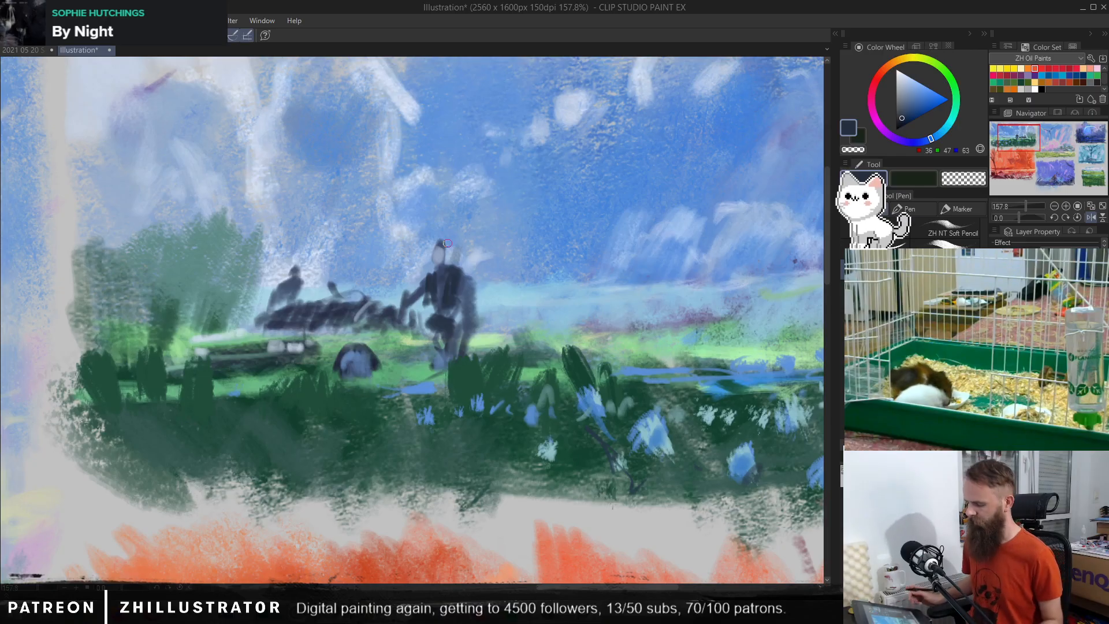
{"action": "key", "text": "ctrl+z"}
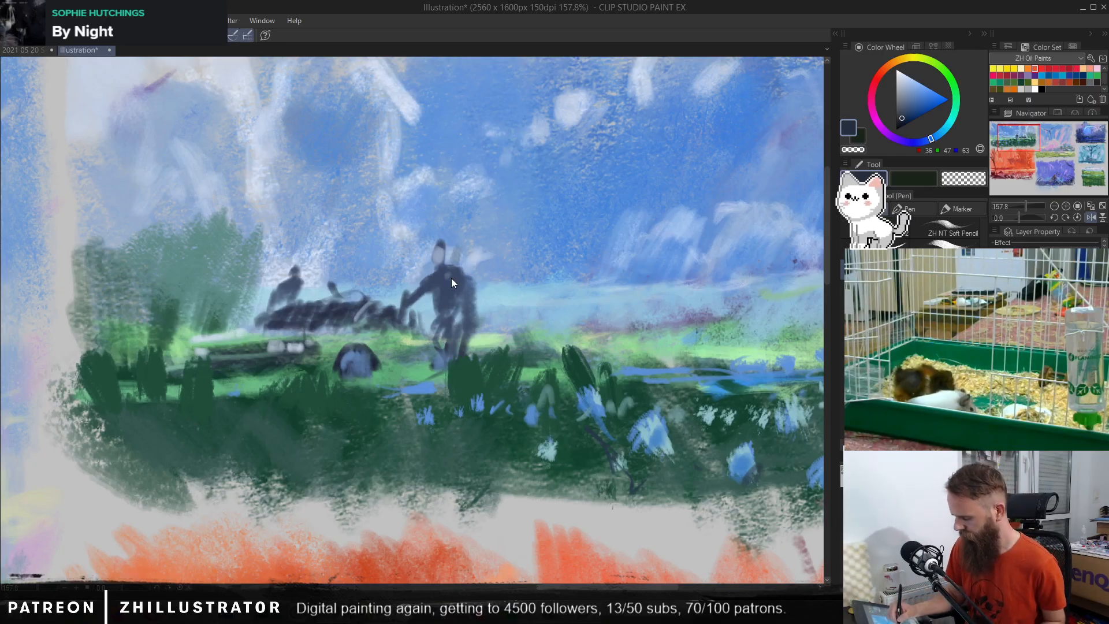
{"action": "mouse_move", "coordinate": [455, 273]}
{"action": "left_mouse_down"}
{"action": "mouse_move", "coordinate": [435, 295]}
{"action": "mouse_move", "coordinate": [444, 299]}
{"action": "mouse_move", "coordinate": [477, 242]}
{"action": "mouse_move", "coordinate": [455, 244]}
{"action": "mouse_move", "coordinate": [429, 279]}
{"action": "left_mouse_up"}
{"action": "left_click", "coordinate": [439, 255], "text": "alt"}
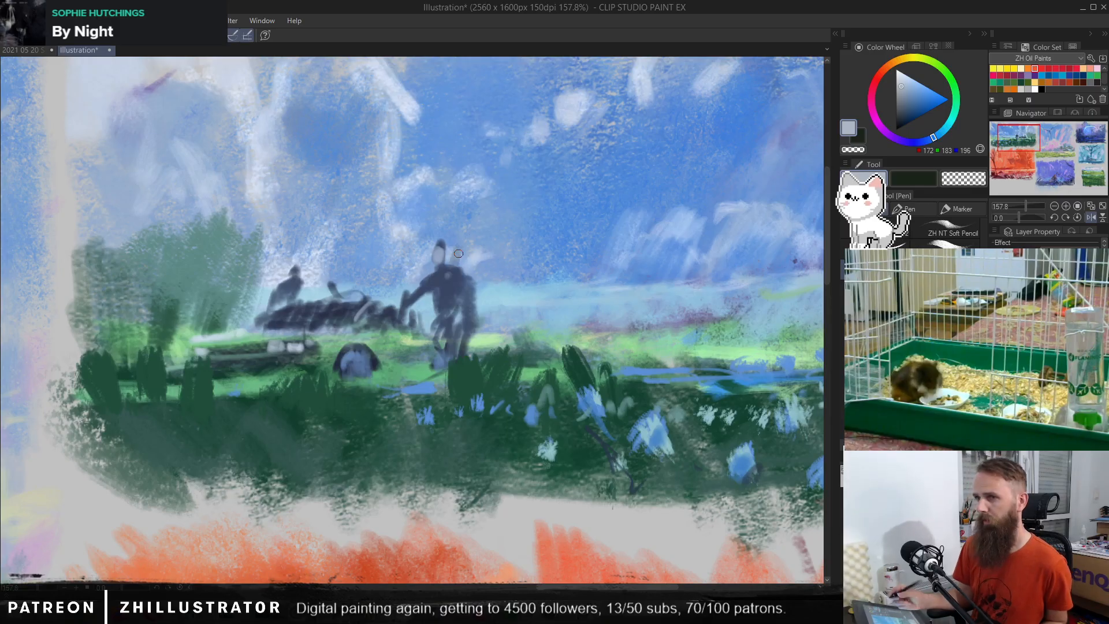
Step: Compare the field scene with its recent painting hidden and shown, and review it against the whole sheet of thumbnails
{"action": "left_click_drag", "start_coordinate": [511, 323], "coordinate": [457, 324]}
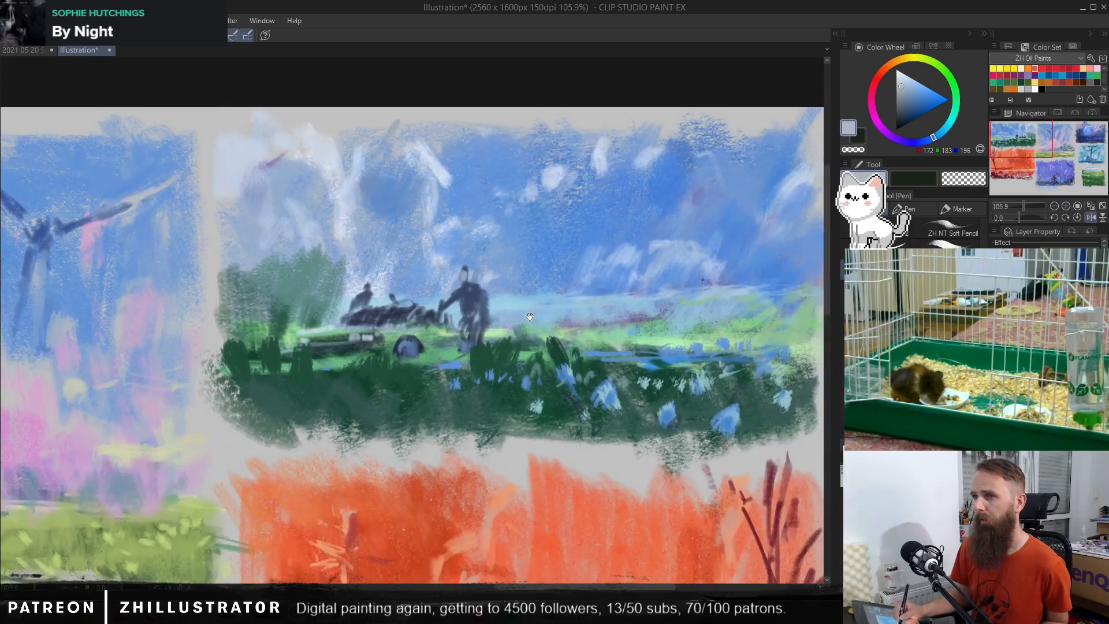
{"action": "left_click_drag", "start_coordinate": [543, 291], "coordinate": [489, 328]}
{"action": "scroll", "coordinate": [552, 323], "scroll_direction": "down", "scroll_amount": 2}
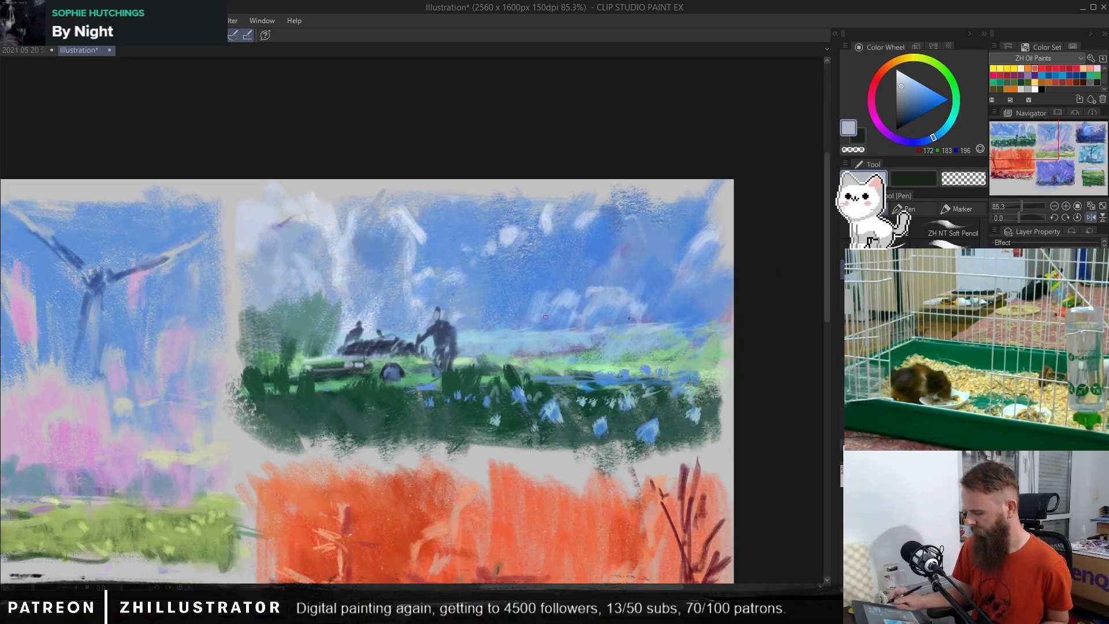
{"action": "left_click_drag", "start_coordinate": [608, 358], "coordinate": [603, 337]}
{"action": "left_click", "coordinate": [996, 352]}
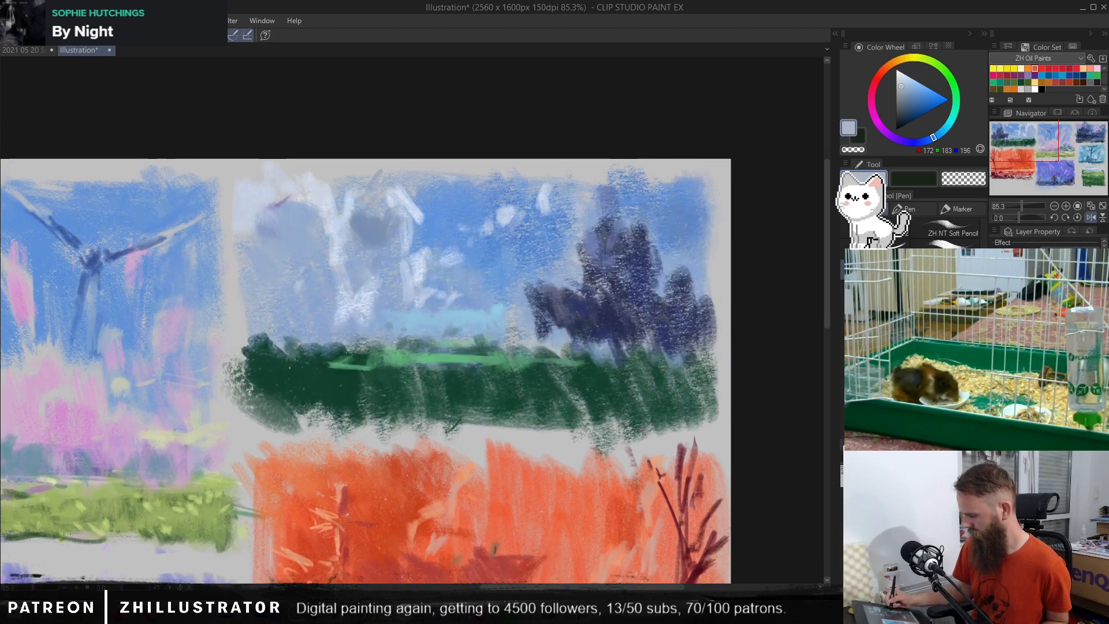
{"action": "left_click", "coordinate": [996, 352]}
{"action": "left_click", "coordinate": [995, 352]}
{"action": "left_click", "coordinate": [995, 352]}
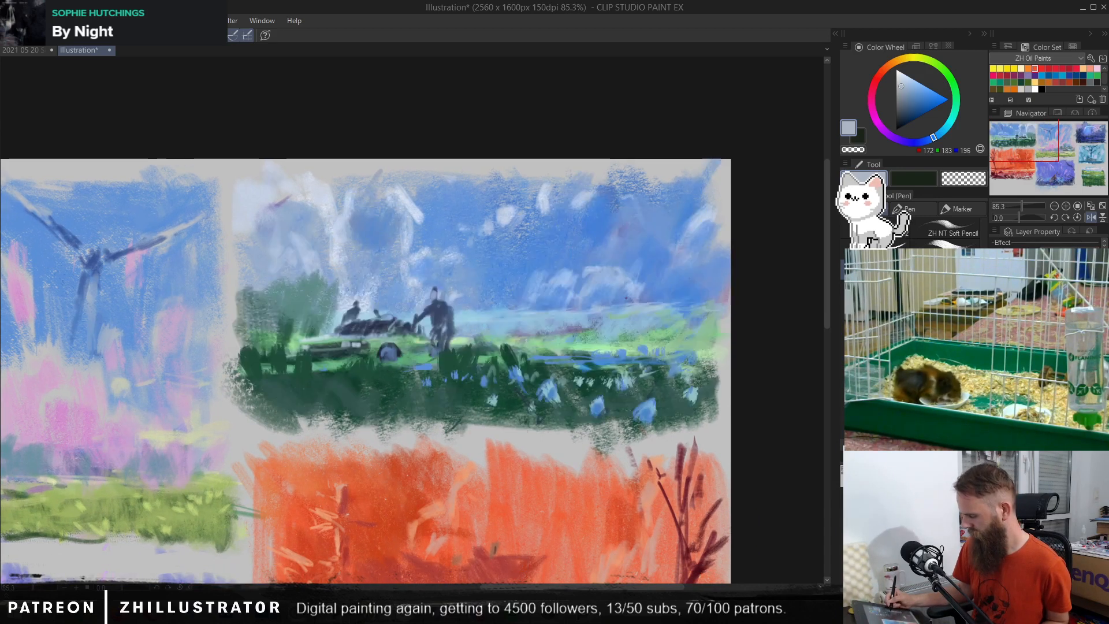
{"action": "scroll", "coordinate": [532, 351], "scroll_direction": "down", "scroll_amount": 3}
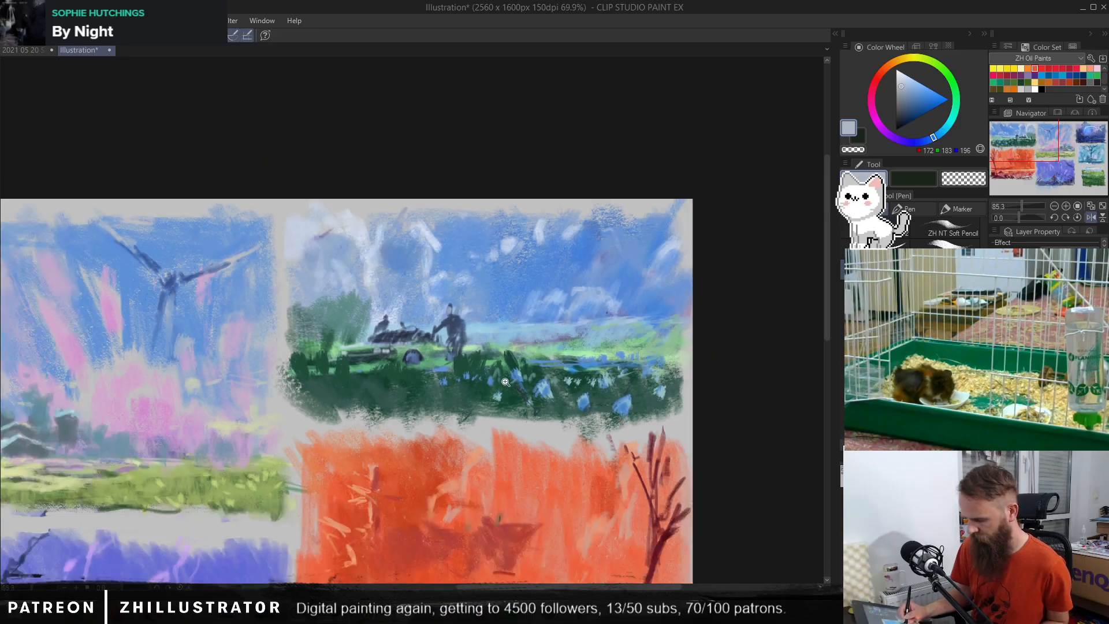
{"action": "scroll", "coordinate": [573, 398], "scroll_direction": "up", "scroll_amount": 1}
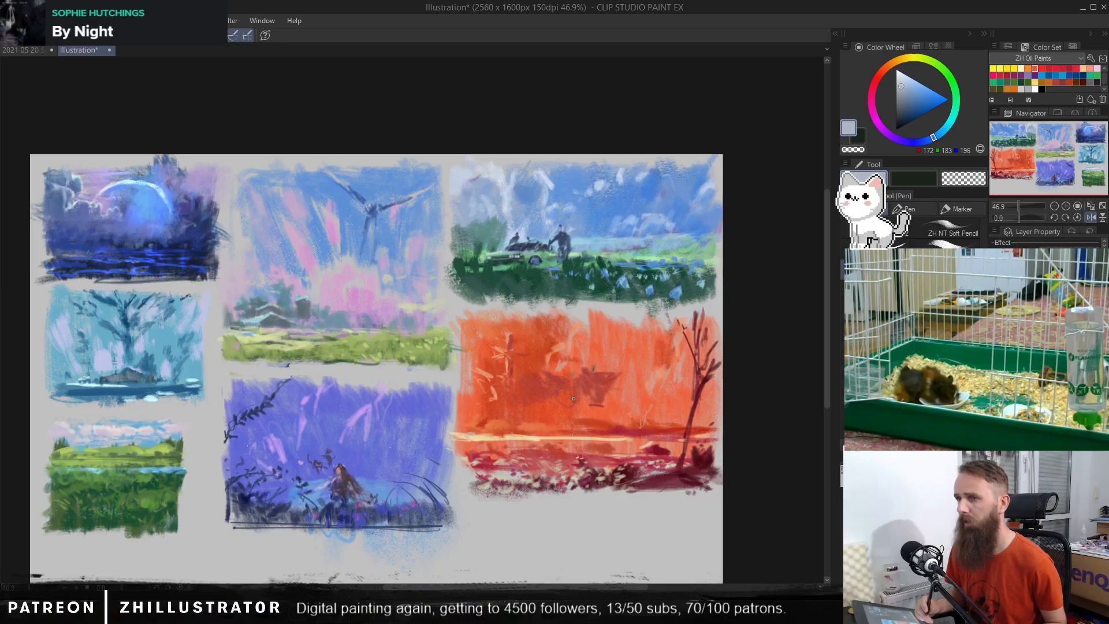
{"action": "scroll", "coordinate": [448, 368], "scroll_direction": "up", "scroll_amount": 1}
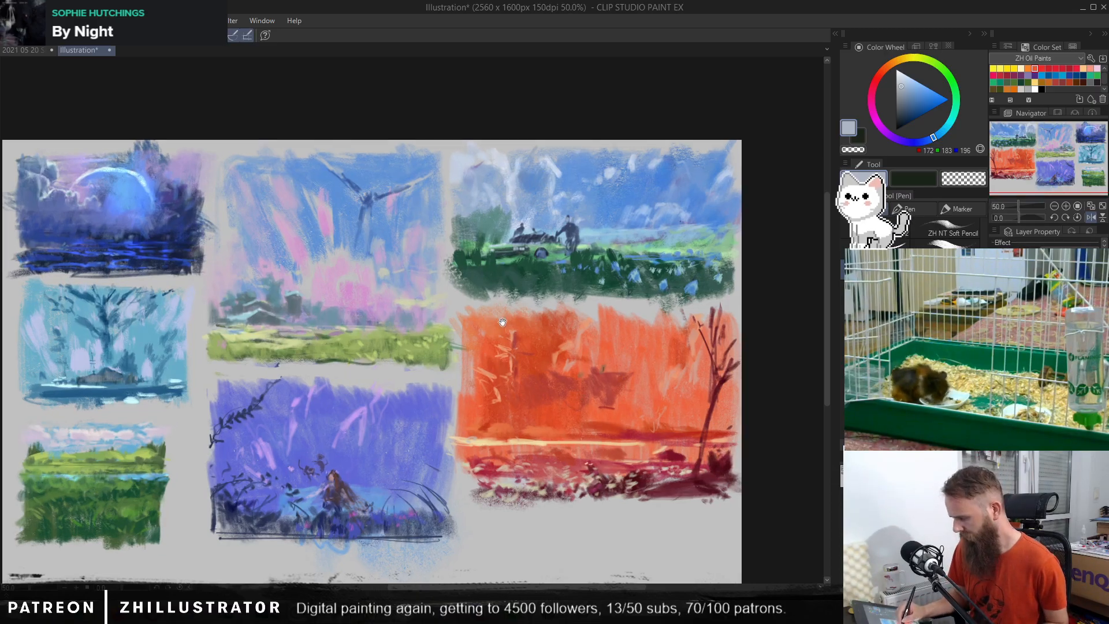
{"action": "left_click_drag", "start_coordinate": [492, 368], "coordinate": [521, 331]}
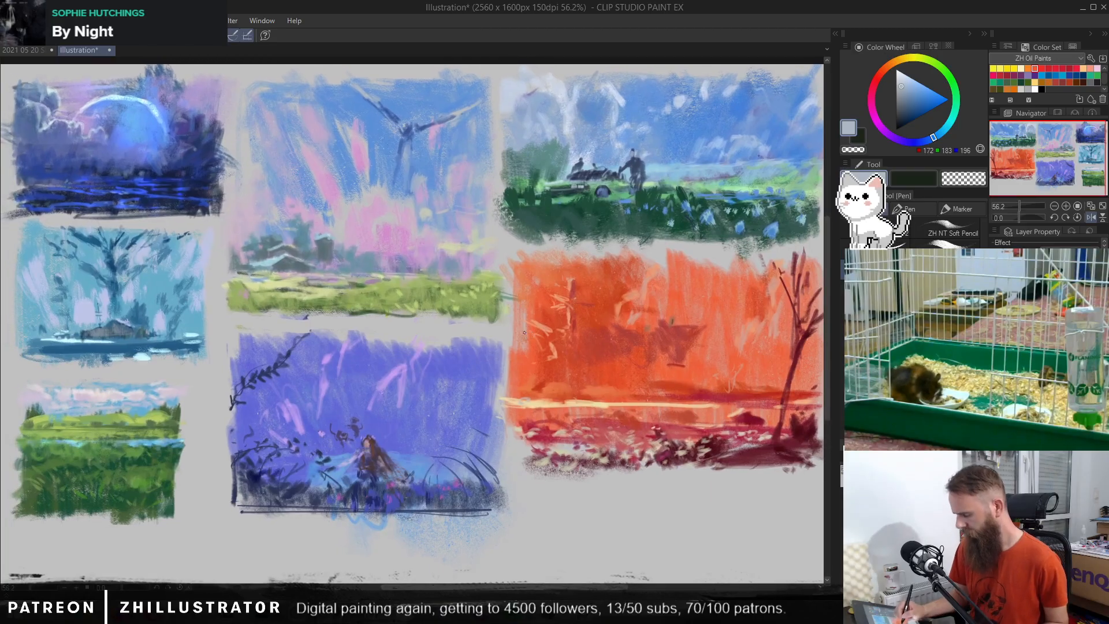